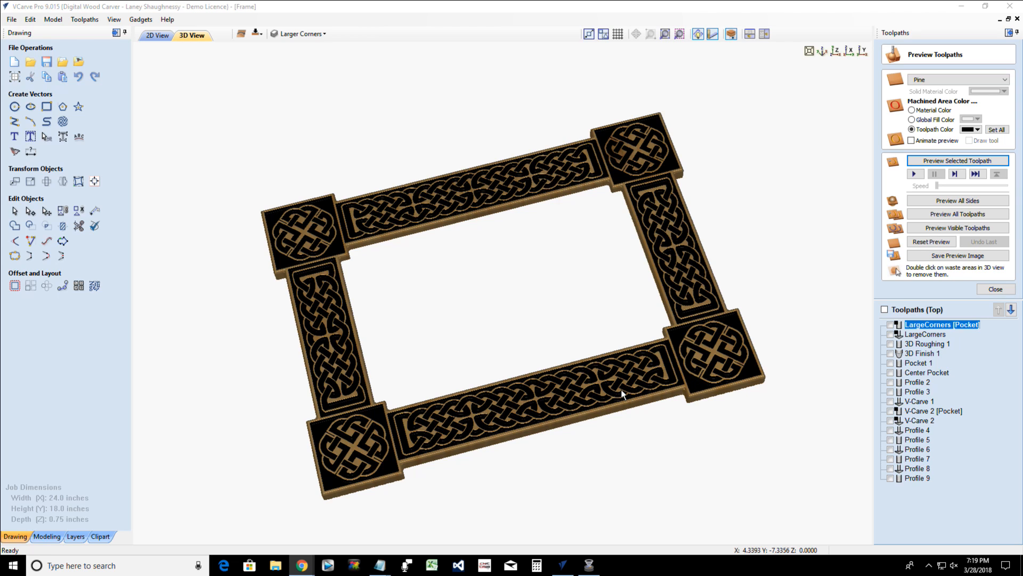
# Show the machined areas of the frame preview in the material color and inspect the carved knotwork up close
pyautogui.click(908, 111)
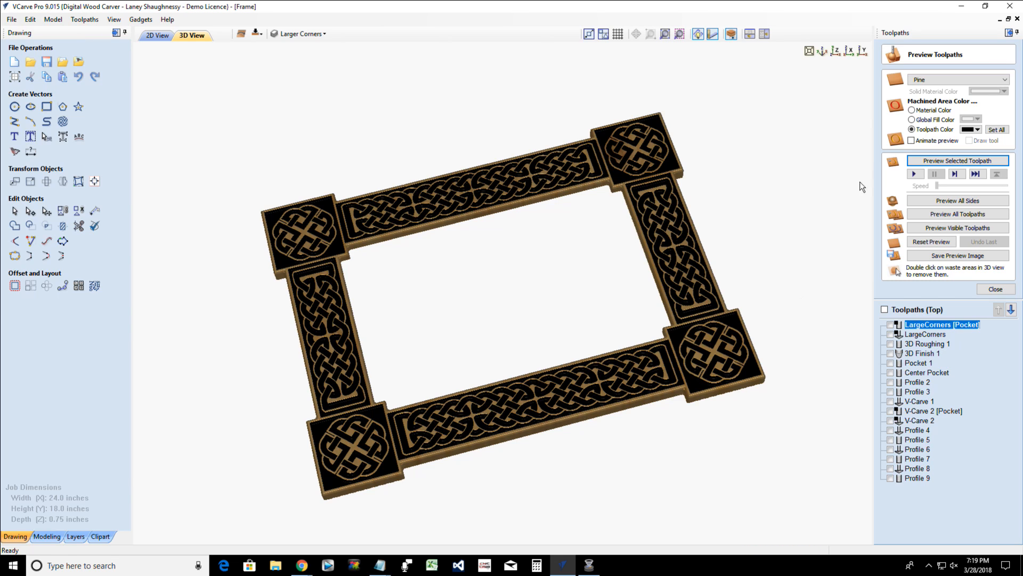
pyautogui.click(914, 111)
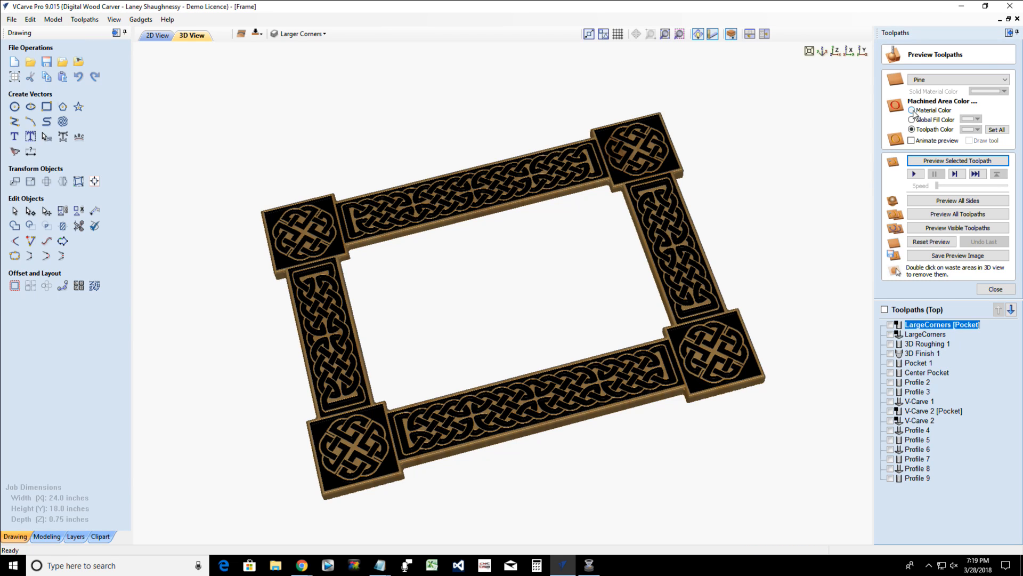
pyautogui.click(912, 110)
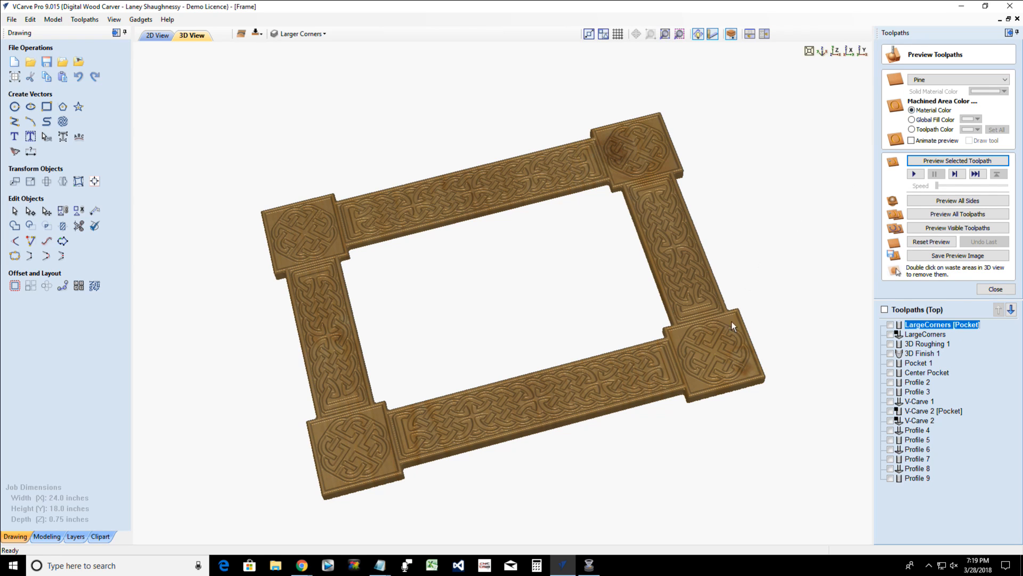
pyautogui.scroll(1, 705, 375)
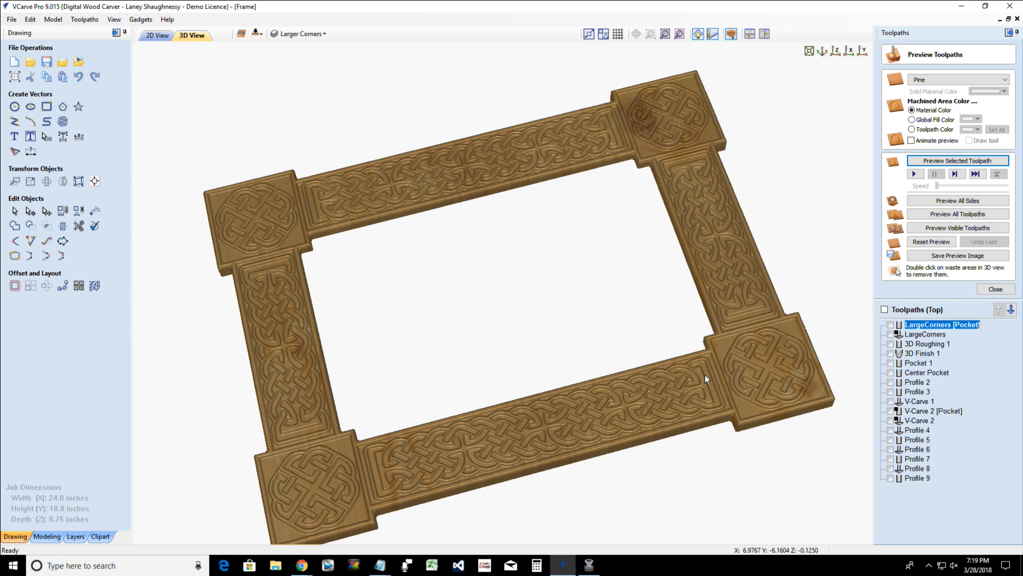
pyautogui.scroll(1, 704, 374)
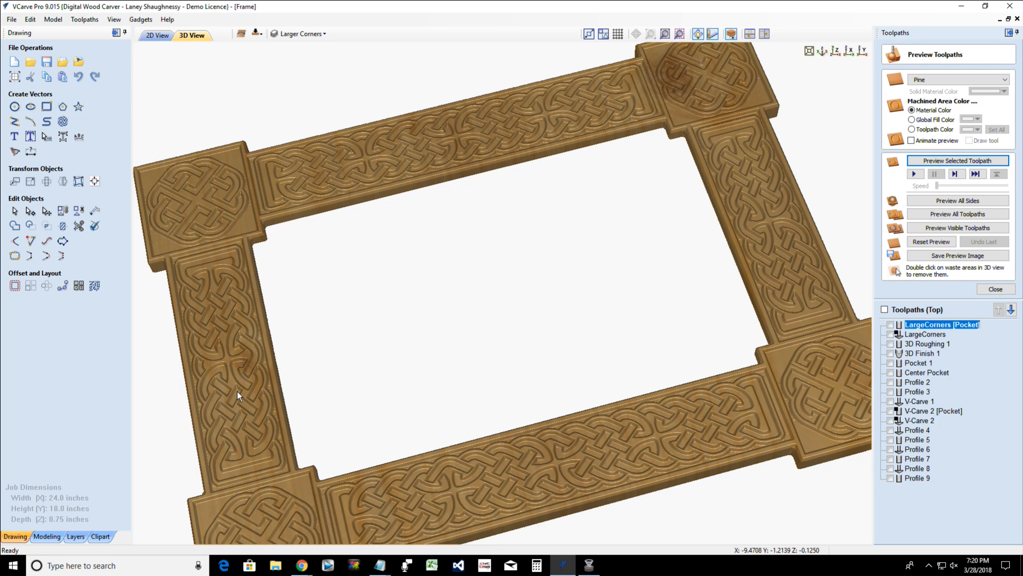
pyautogui.scroll(-1, 237, 392)
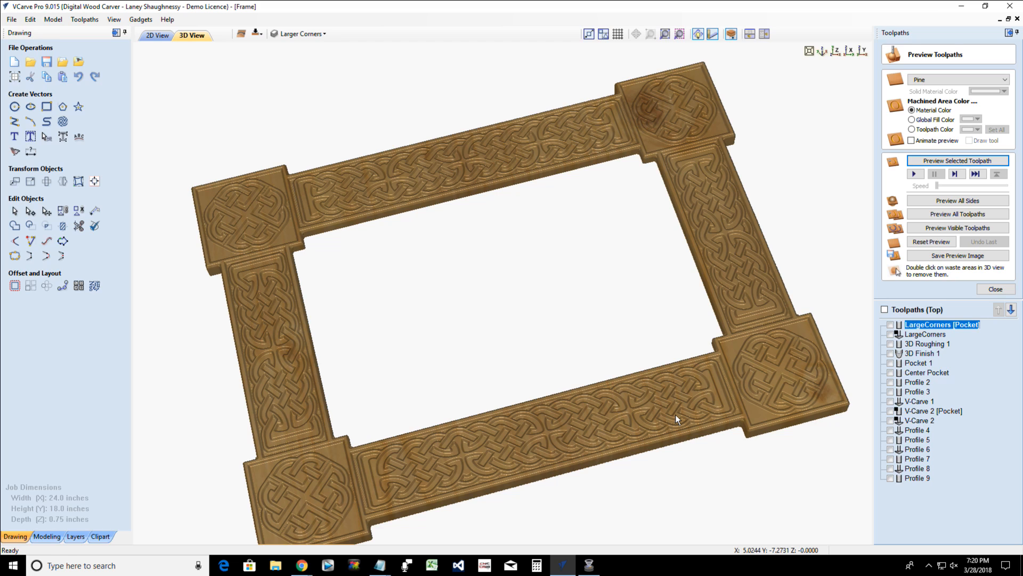
# Color the machined areas by toolpath instead of by material or global fill, and set the LargeCorners [Pocket] toolpath color to black
pyautogui.click(912, 130)
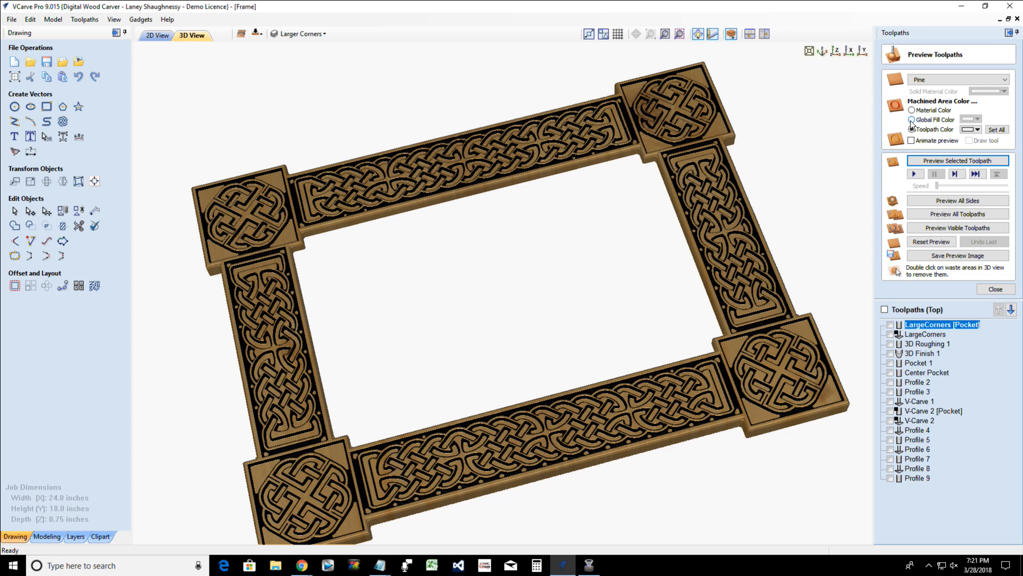
pyautogui.click(912, 121)
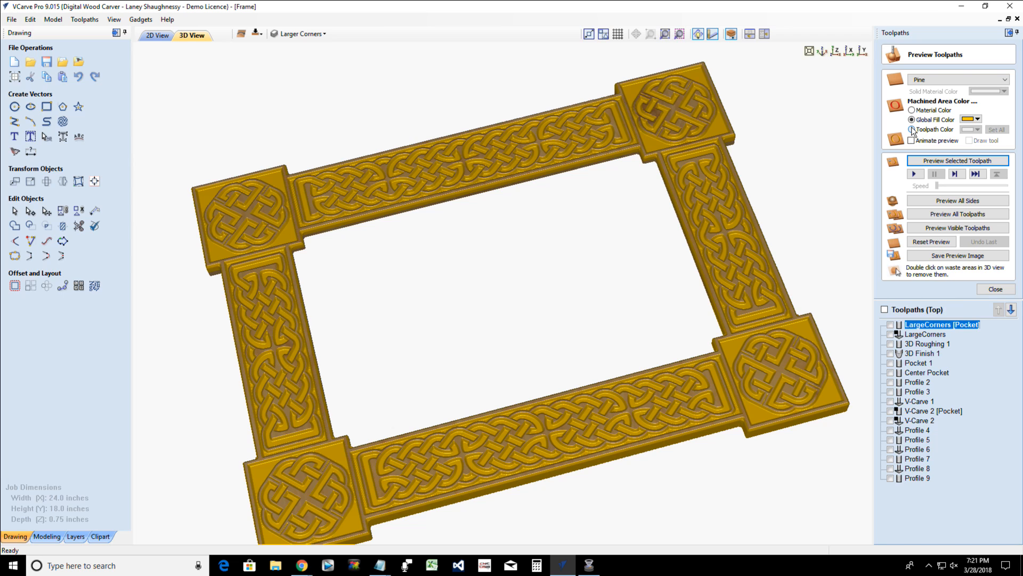
pyautogui.click(912, 130)
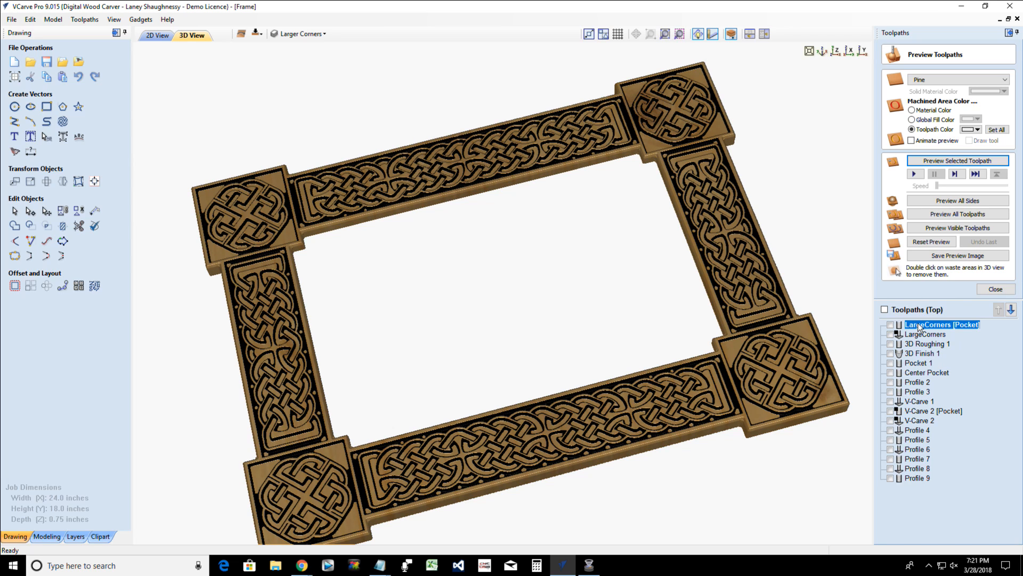
pyautogui.click(978, 131)
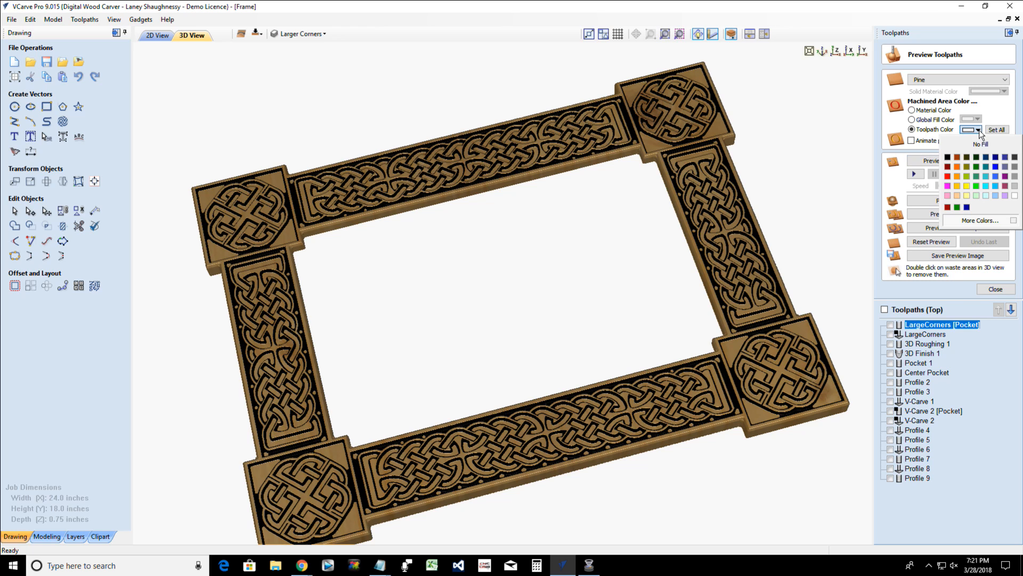
pyautogui.click(948, 157)
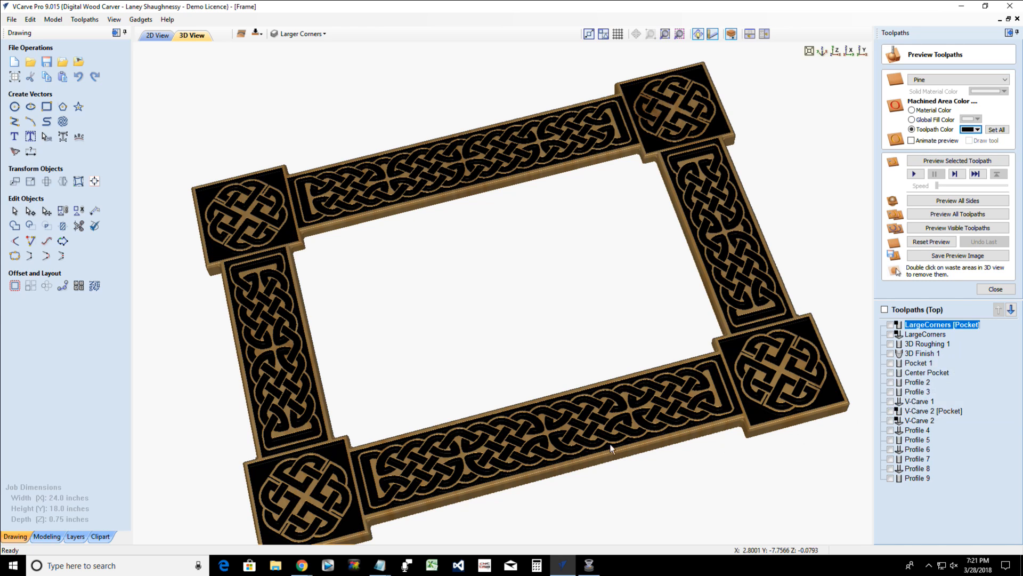
# Examine the whole black-filled frame preview from directly above and from a tilted front angle
pyautogui.scroll(-2, 520, 434)
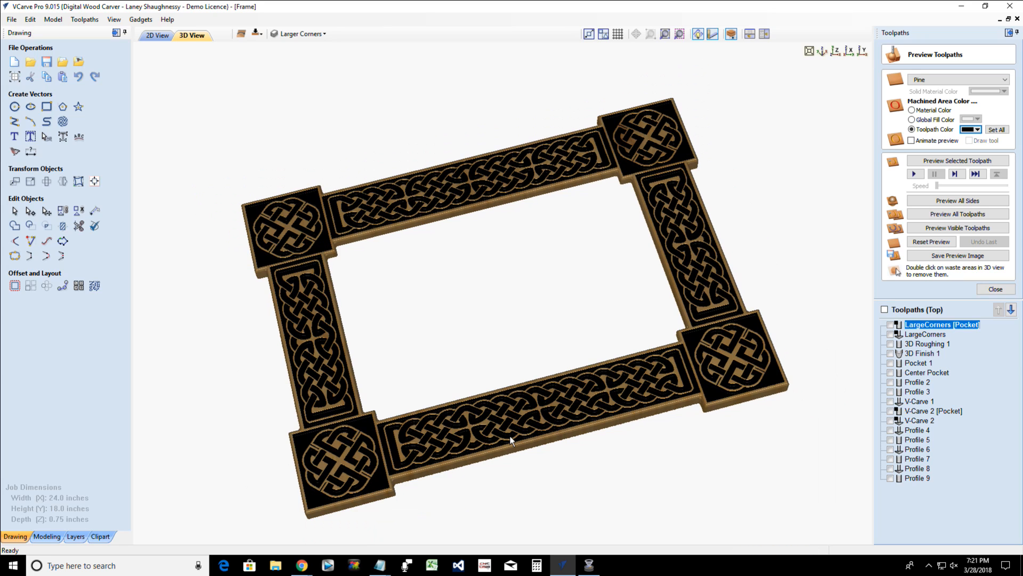
pyautogui.click(838, 55)
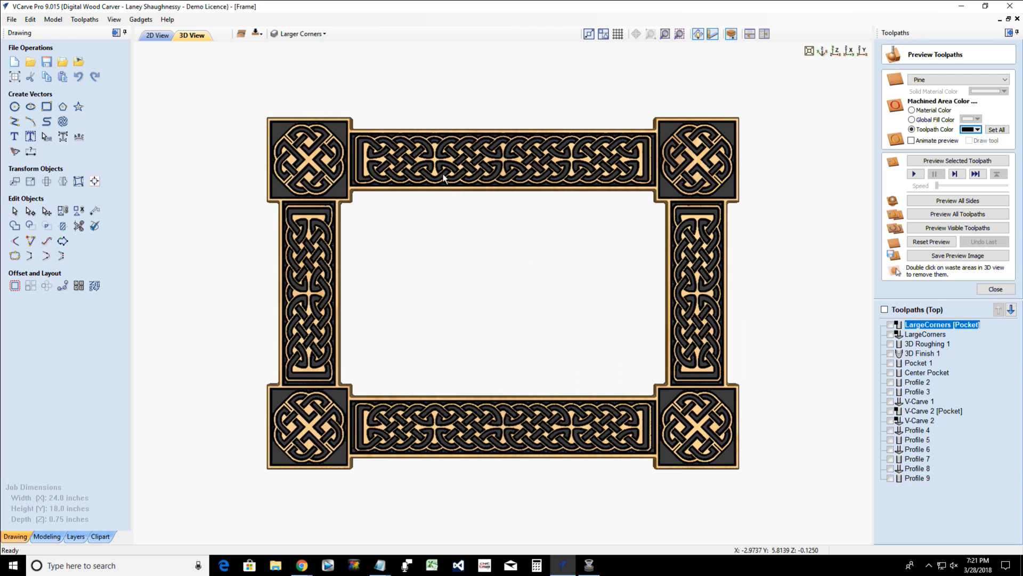
pyautogui.scroll(1, 444, 176)
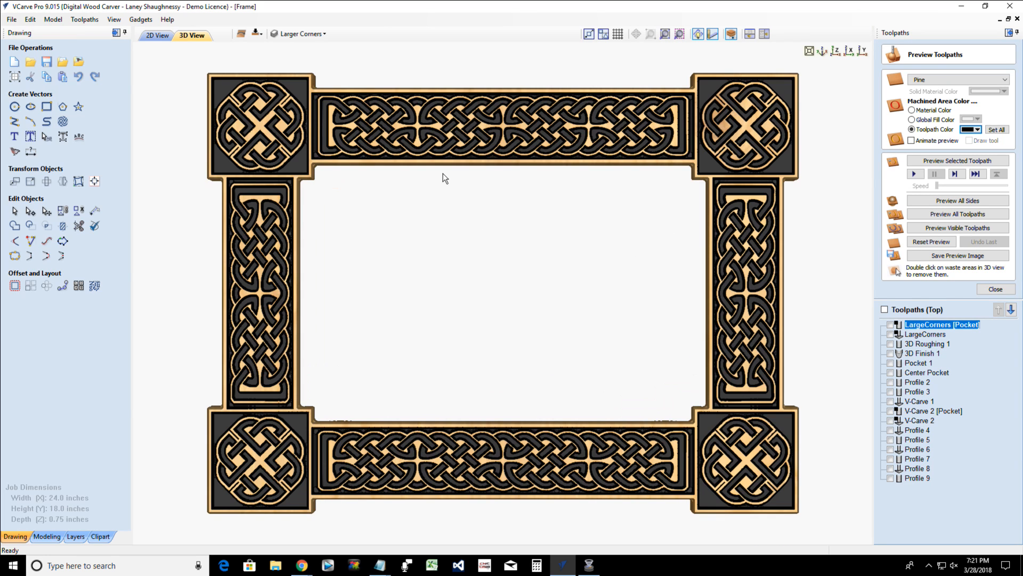
pyautogui.moveTo(506, 477); pyautogui.dragTo(514, 382)
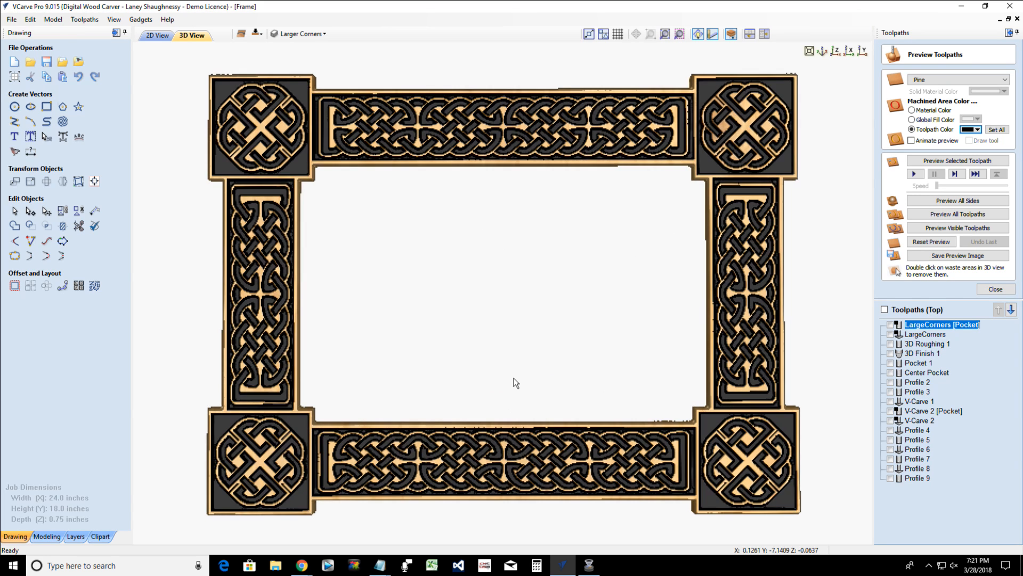
# Examine the three separate knotwork vector pieces inside the frame opening in the 2D view
pyautogui.click(156, 36)
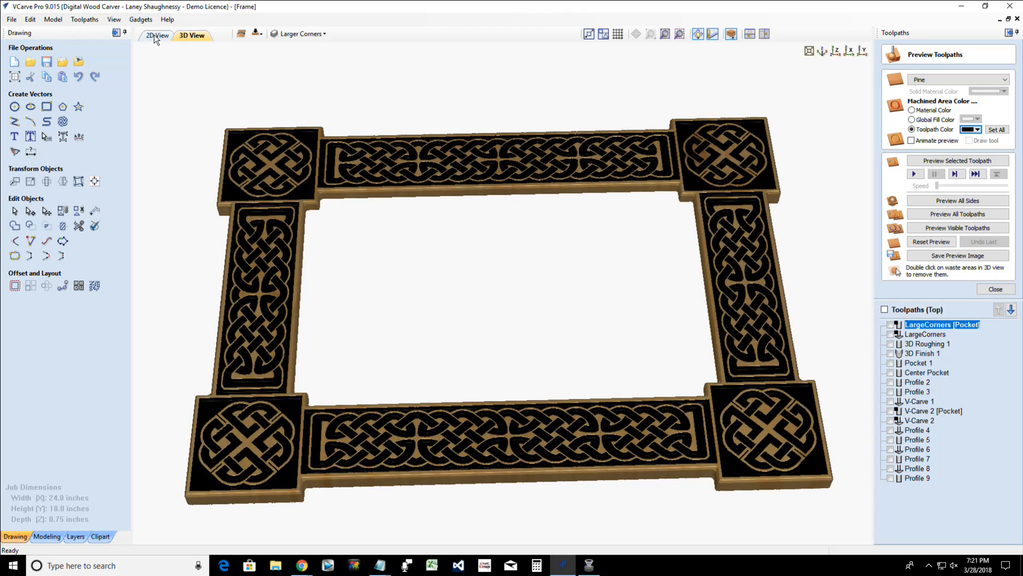
pyautogui.scroll(2, 506, 290)
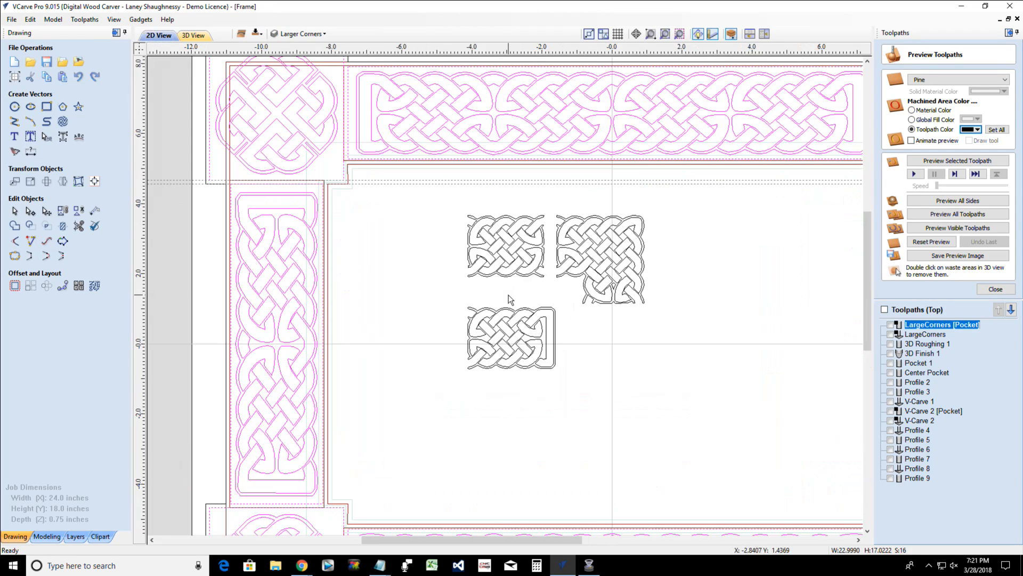
pyautogui.scroll(1, 509, 299)
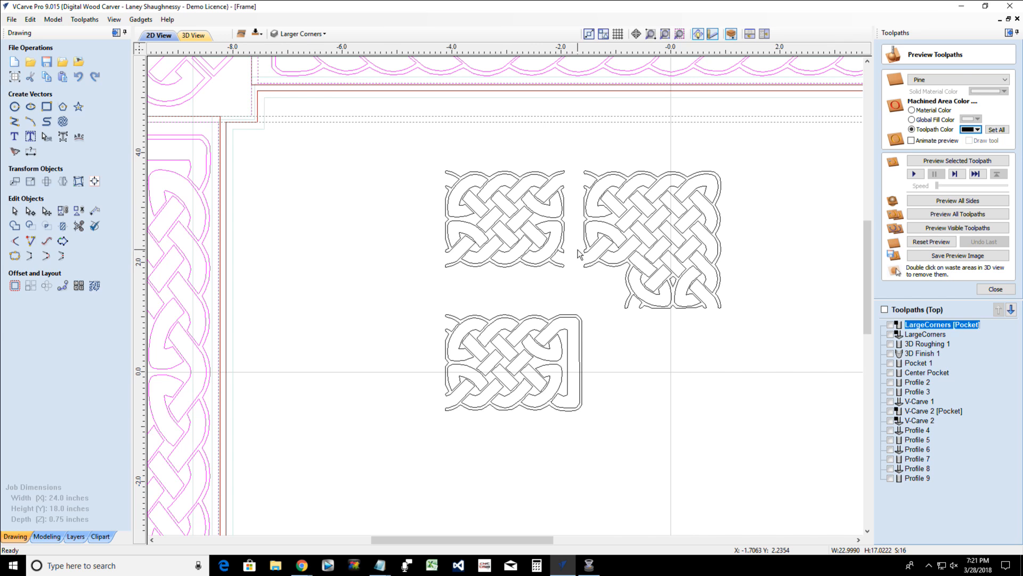
pyautogui.scroll(-2, 580, 254)
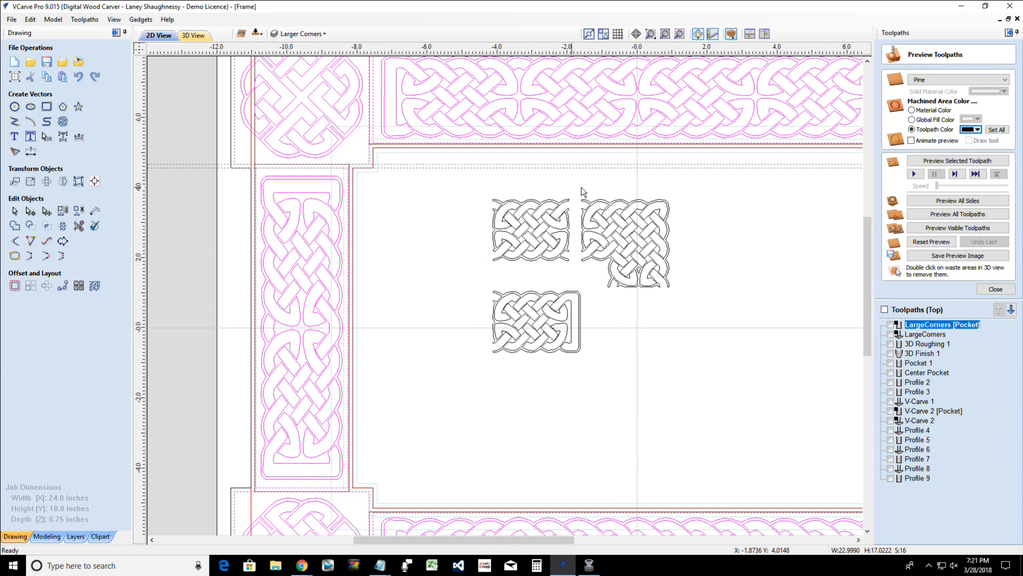
pyautogui.scroll(2, 532, 246)
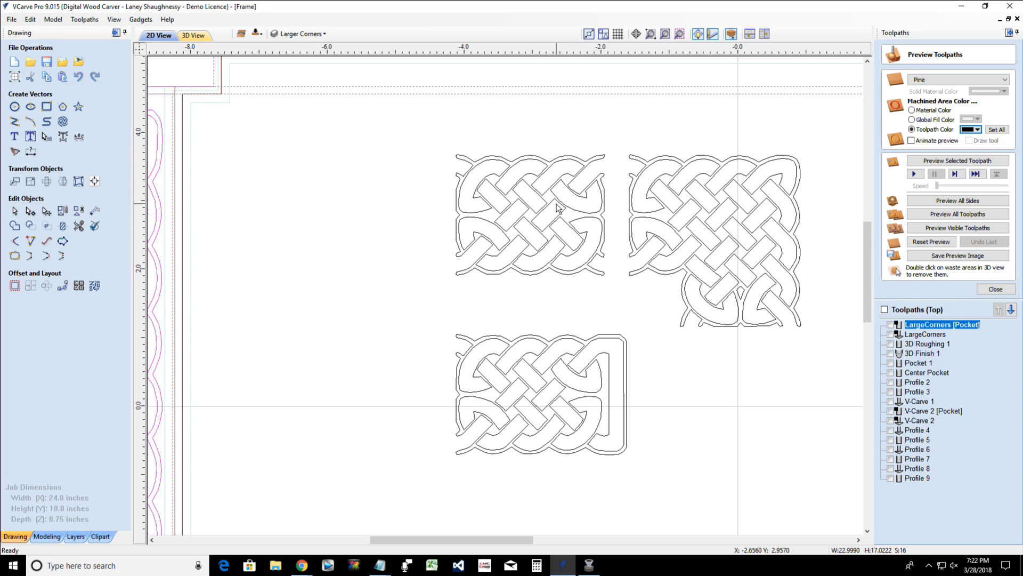
pyautogui.press('ctrl')
pyautogui.press('ctrl')
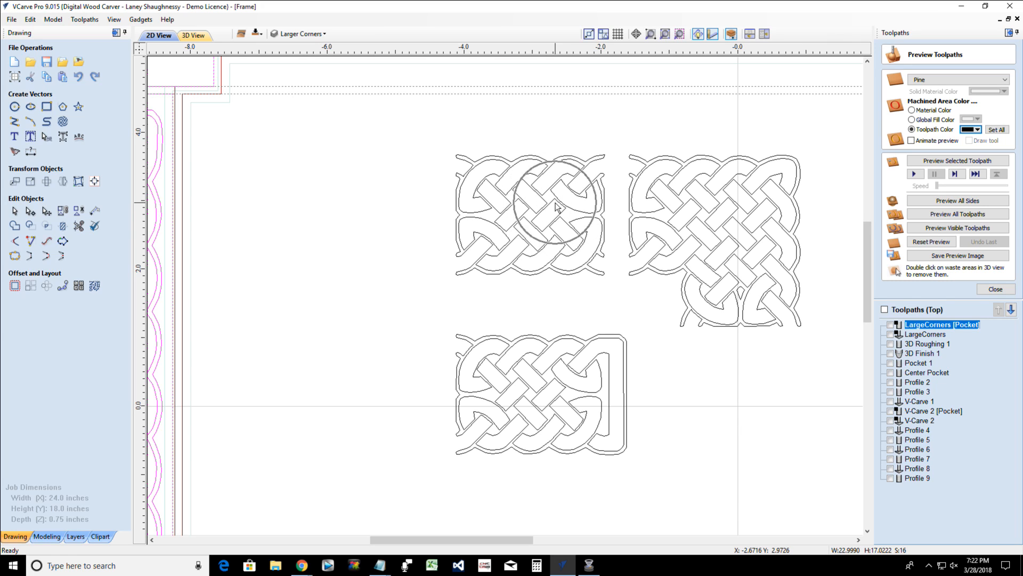
pyautogui.press('ctrl')
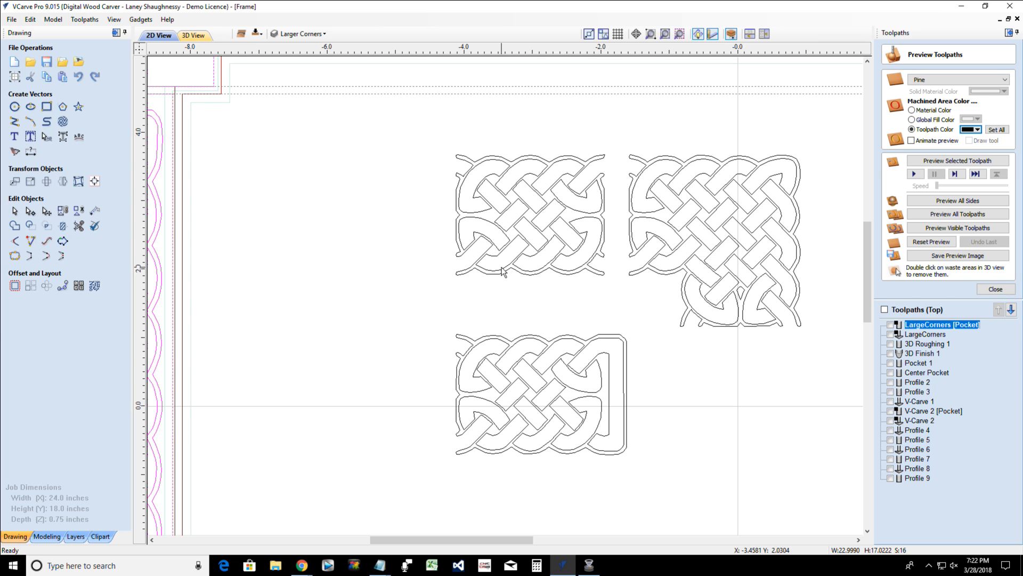
pyautogui.scroll(3, 500, 195)
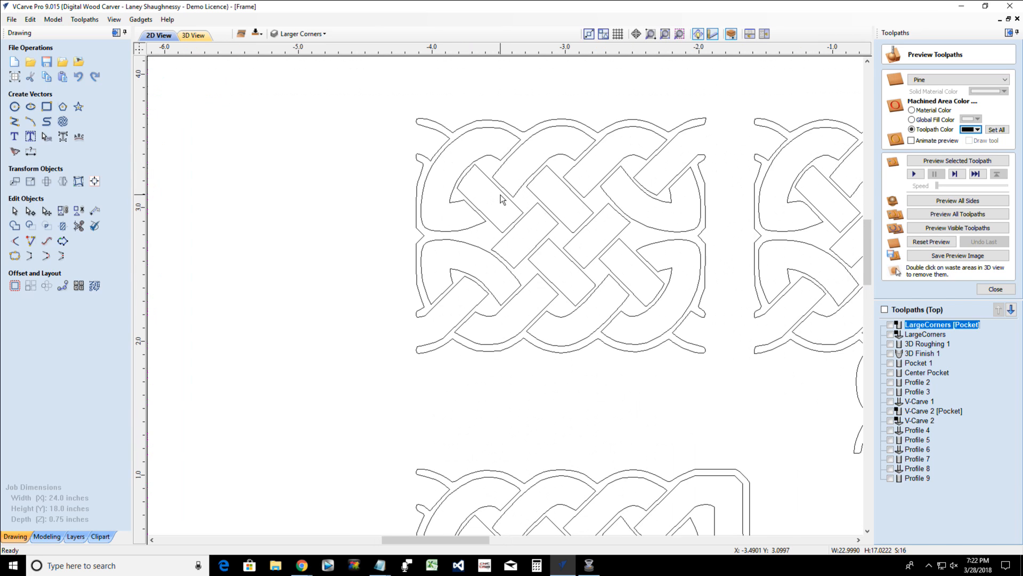
pyautogui.scroll(-3, 500, 200)
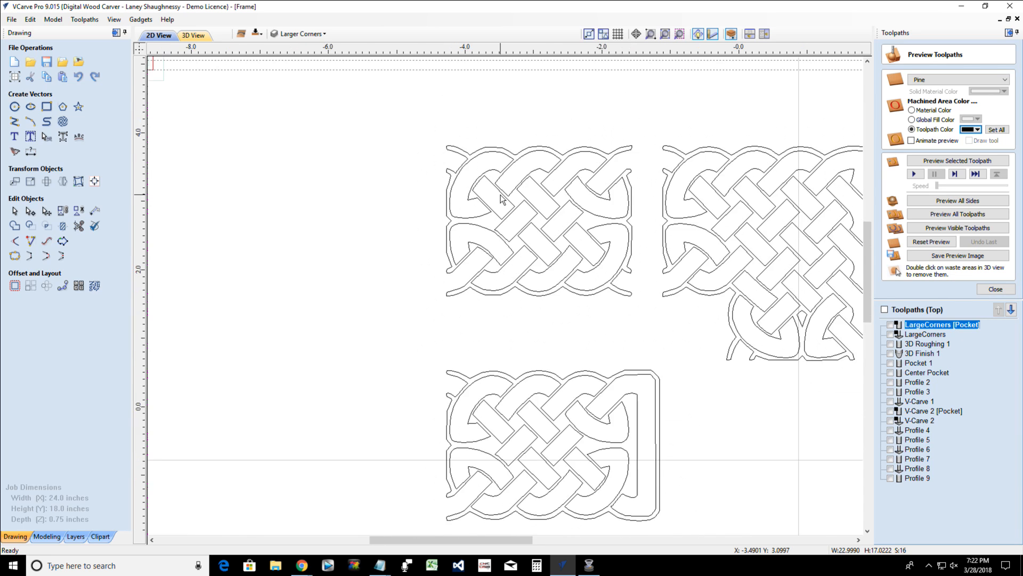
pyautogui.scroll(3, 493, 358)
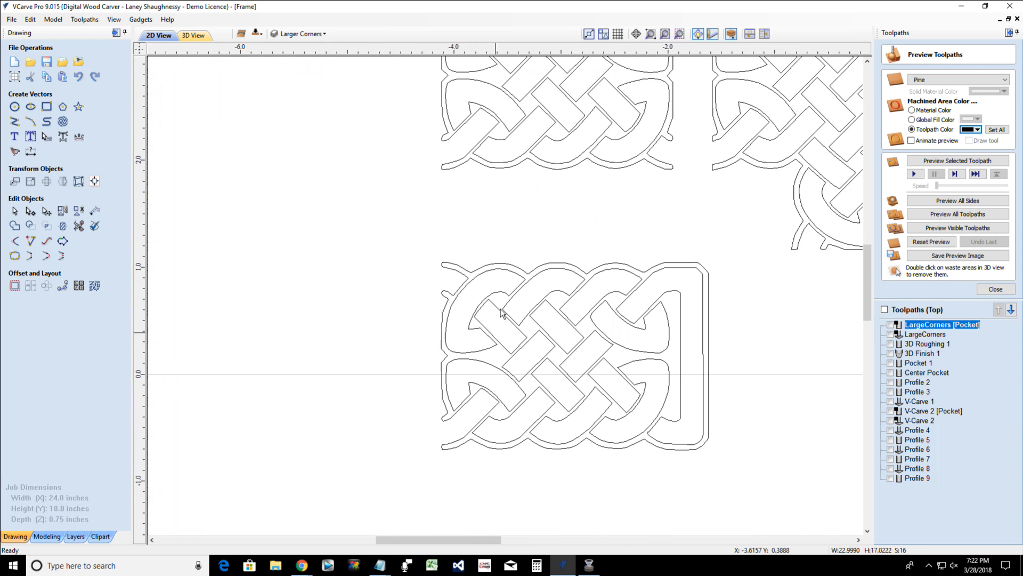
pyautogui.scroll(-3, 508, 276)
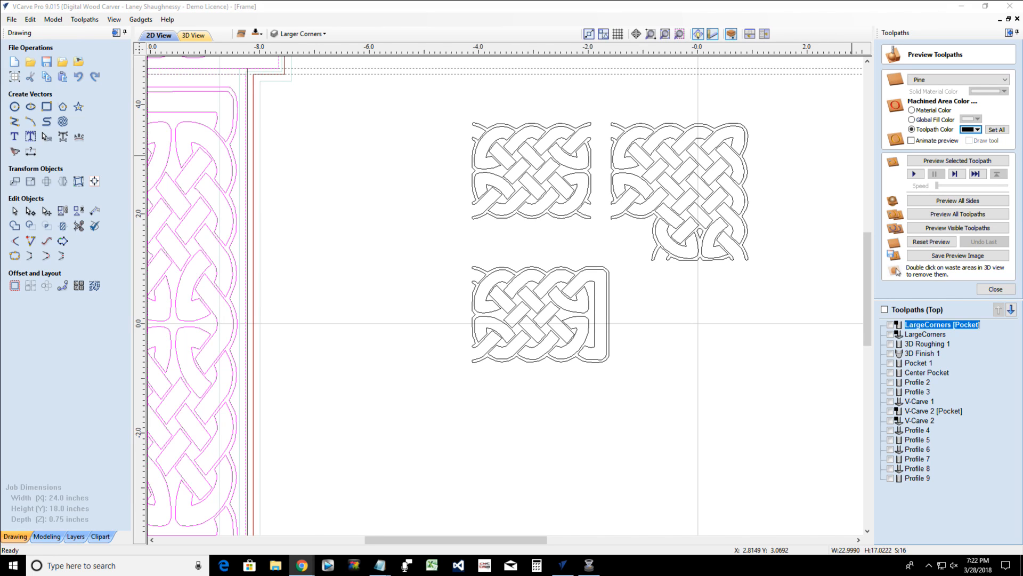
# Switch to File Explorer and open the first knotwork image in the Inlay Graphics folder
pyautogui.click(275, 566)
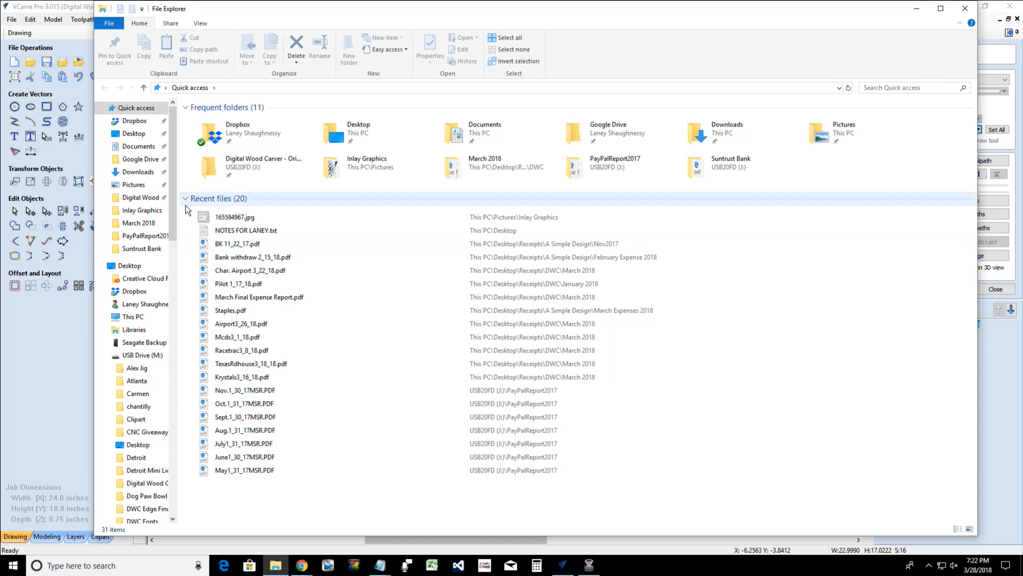
pyautogui.click(142, 210)
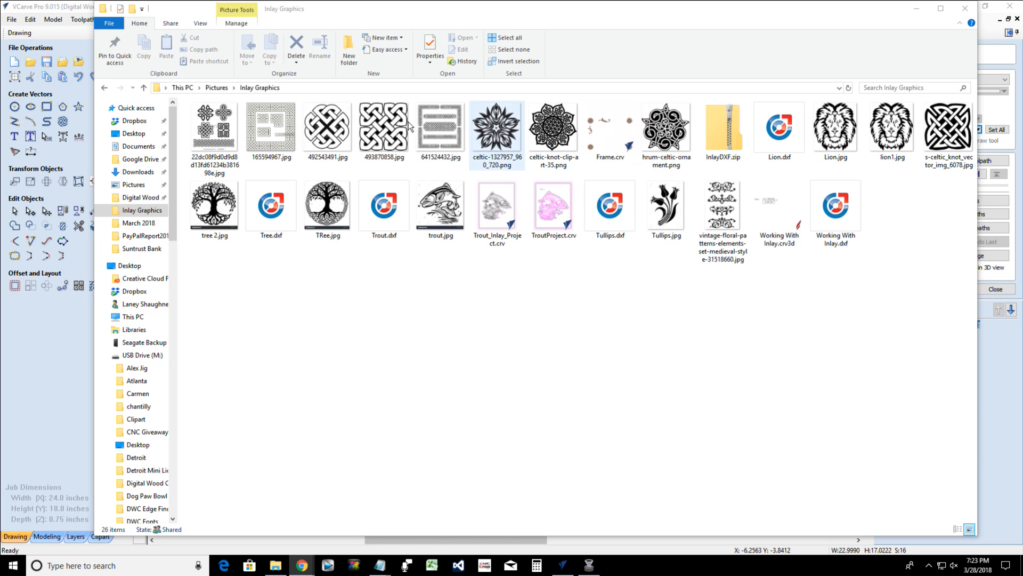
pyautogui.click(214, 141)
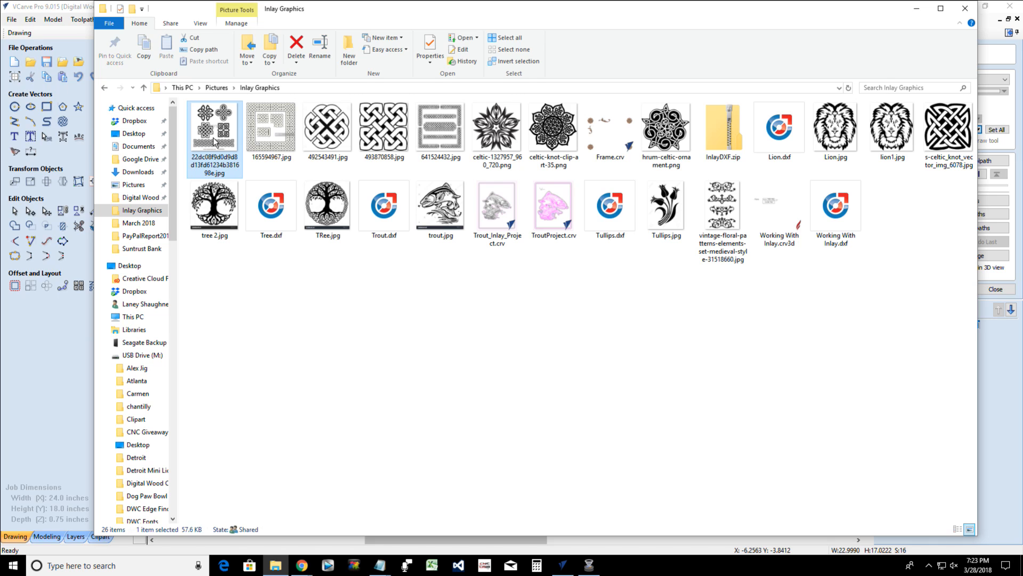
pyautogui.doubleClick(215, 141)
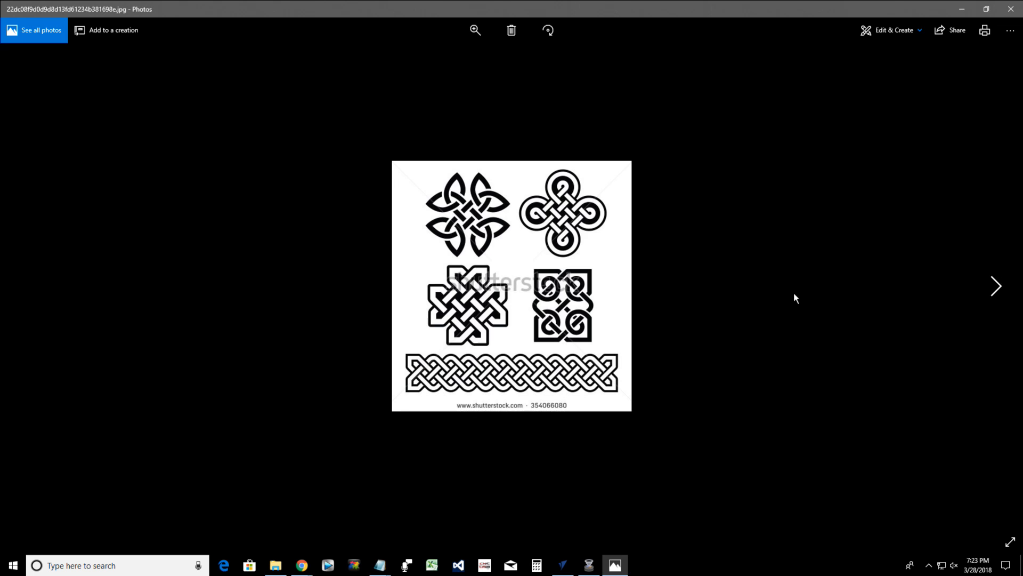
# Browse the Celtic source images in the Photos viewer from 165594967.jpg through to the border designs in 641524432.jpg
pyautogui.click(996, 283)
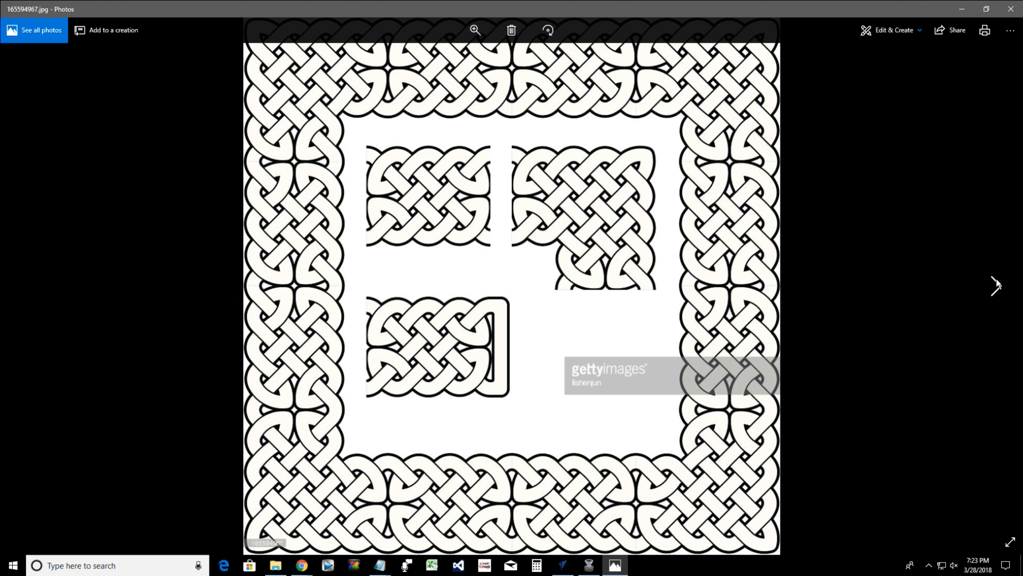
pyautogui.click(996, 284)
pyautogui.click(996, 285)
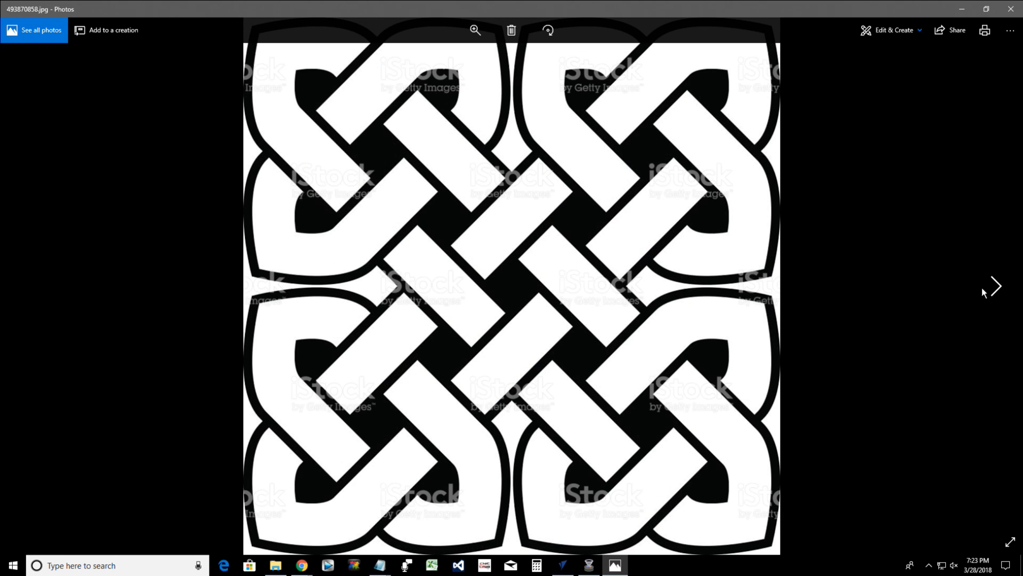
pyautogui.click(25, 286)
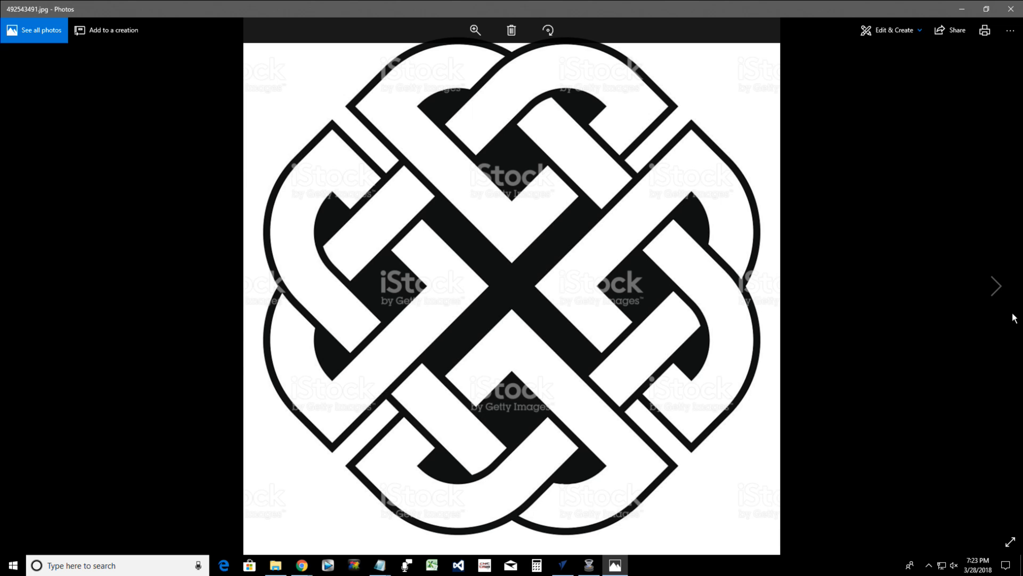
pyautogui.click(996, 285)
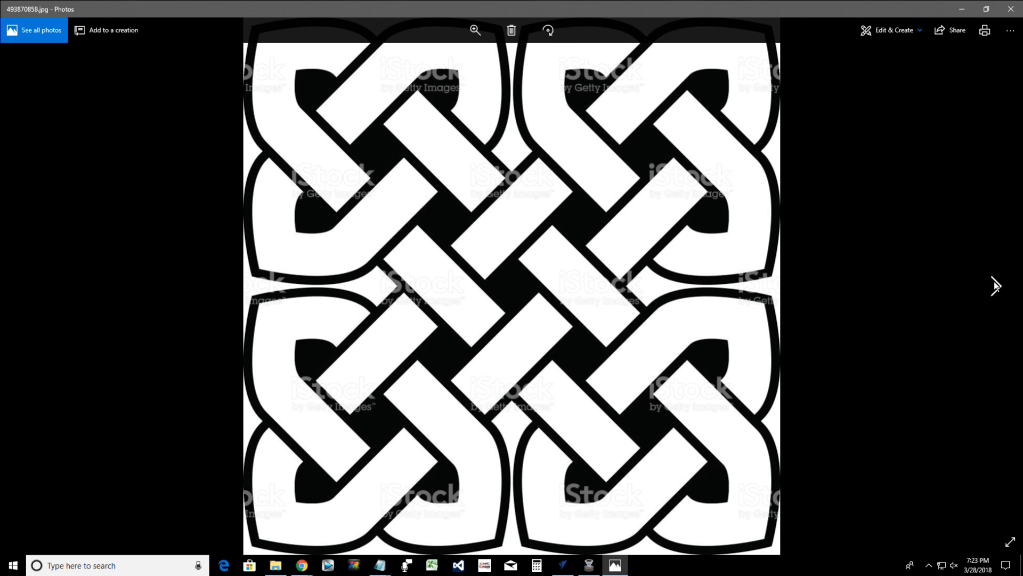
pyautogui.click(995, 285)
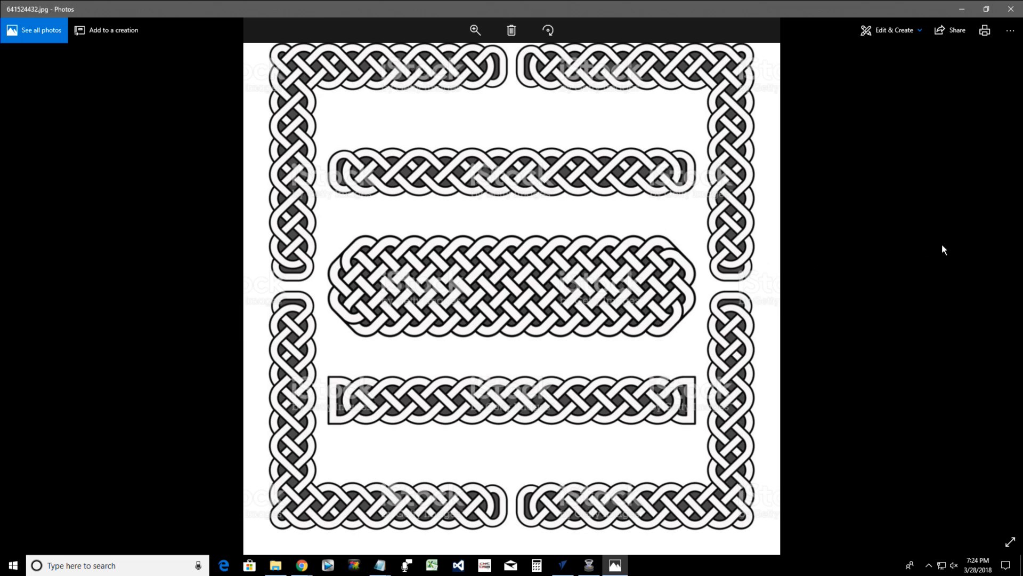
# Browse the remaining source images in the viewer from celtic-1327957_960_720.png through Lion.jpg
pyautogui.click(996, 286)
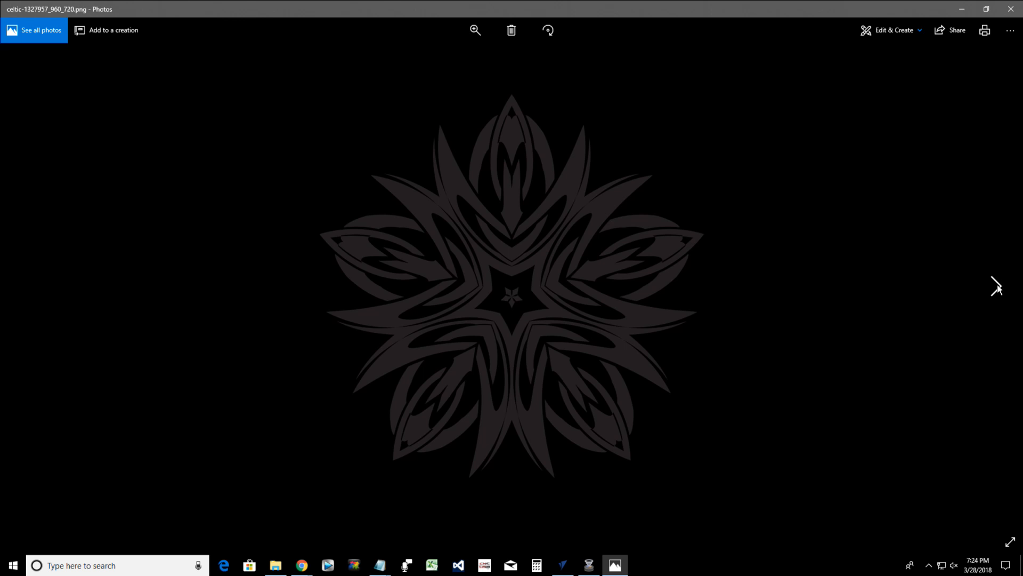
pyautogui.click(995, 286)
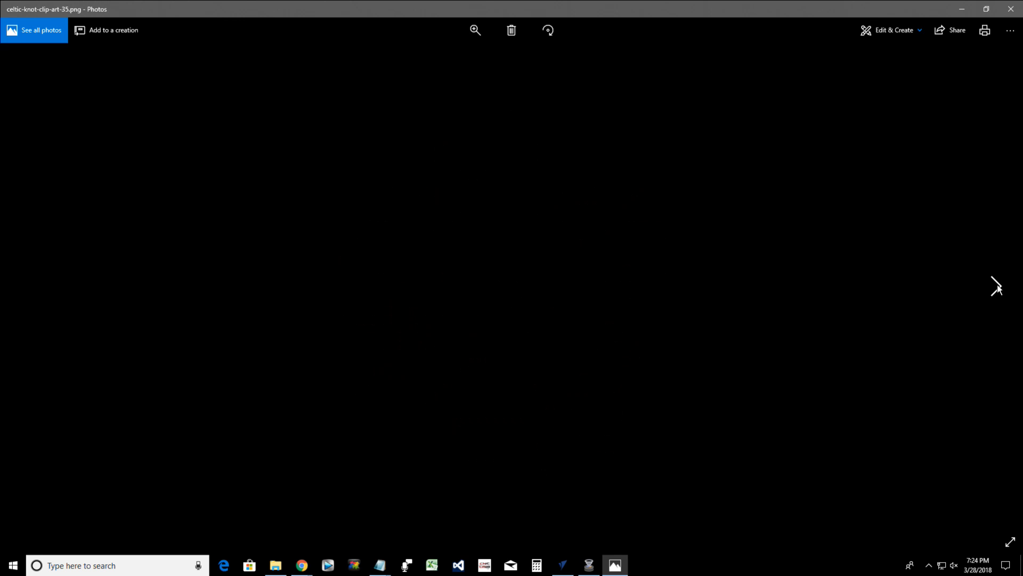
pyautogui.click(995, 287)
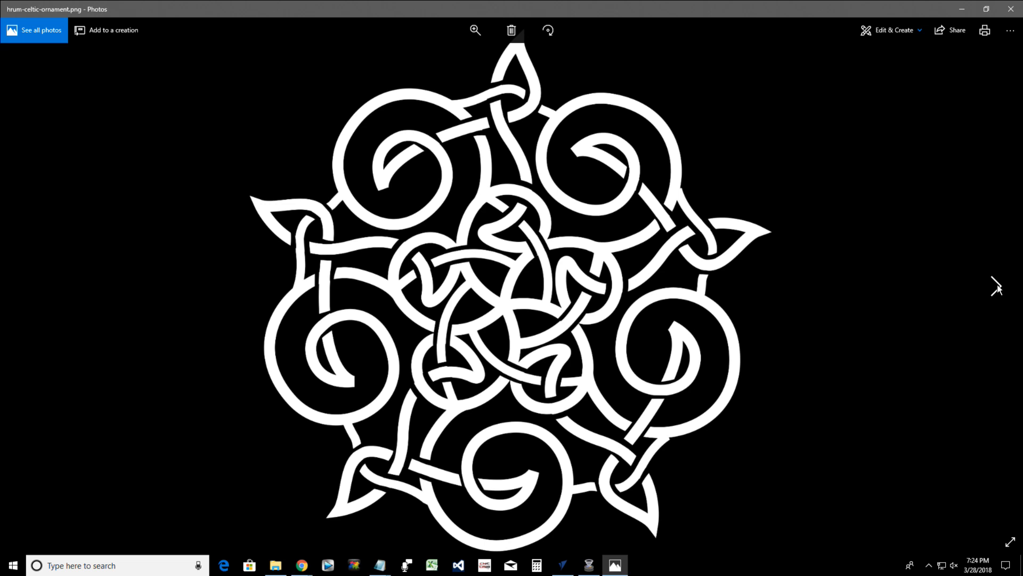
pyautogui.click(996, 287)
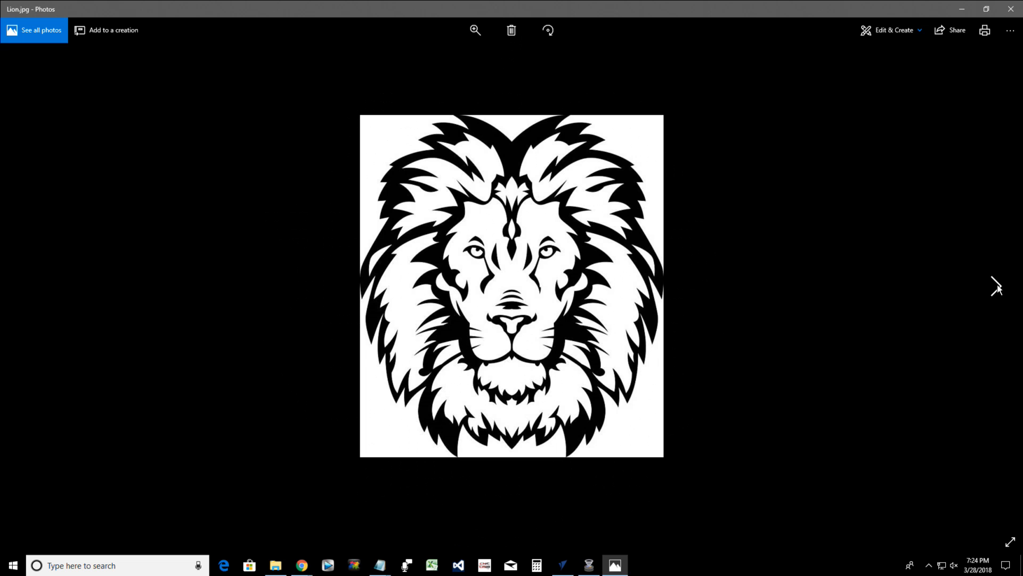
pyautogui.click(995, 287)
# Close the image viewer, select s-celtic_knot_vector_img_6078.jpg in the Inlay Graphics folder and return to VCarve Pro
pyautogui.click(1012, 9)
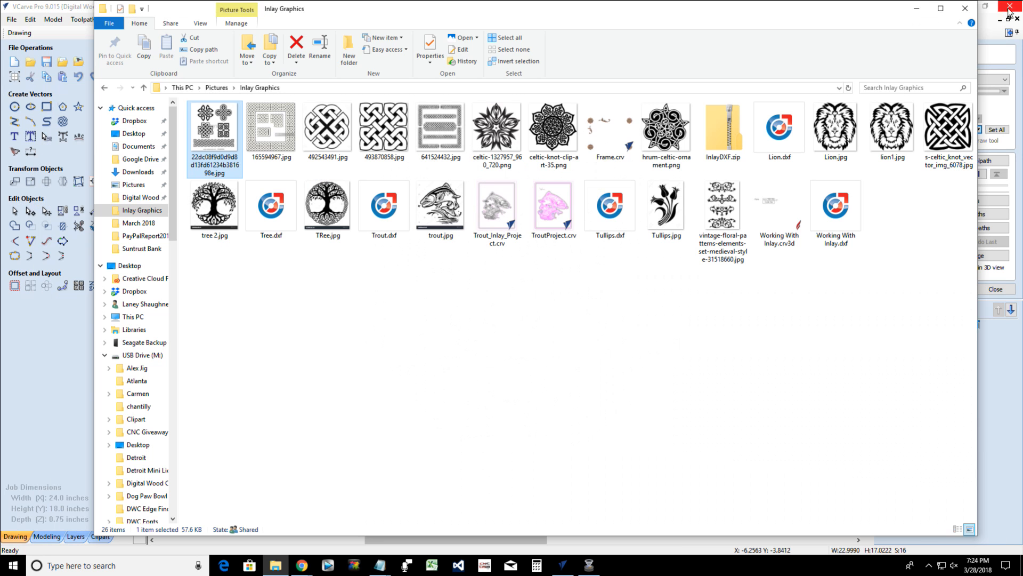
pyautogui.click(952, 136)
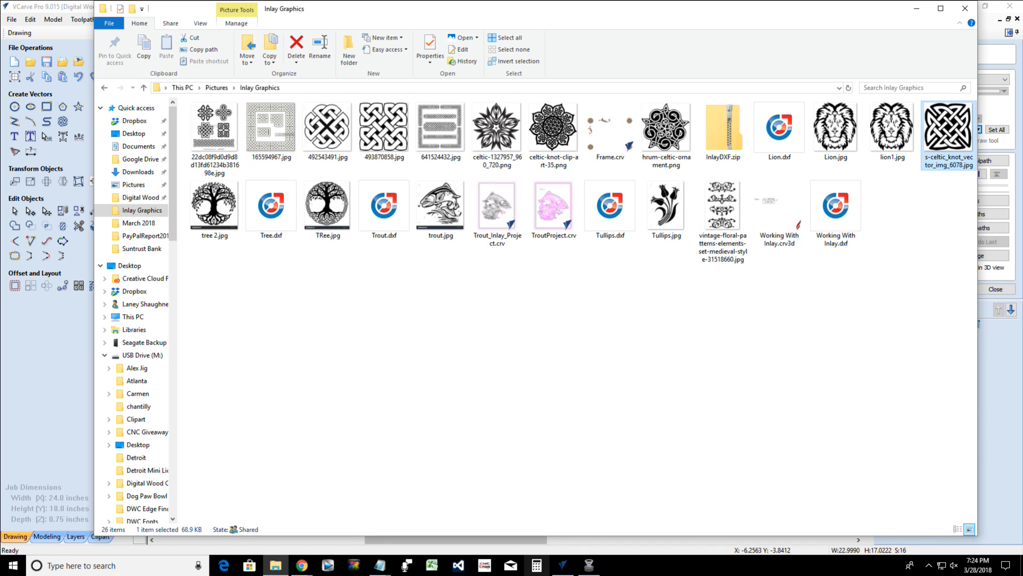
pyautogui.click(921, 8)
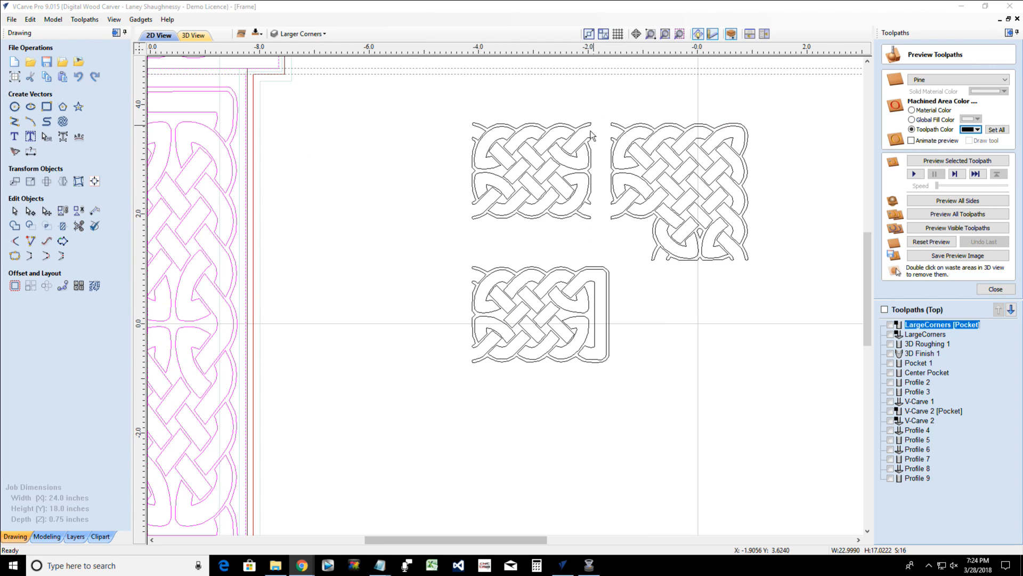
# Group the vectors of the straight knotwork section, and separately group those of the closed-end section below it
pyautogui.click(540, 217)
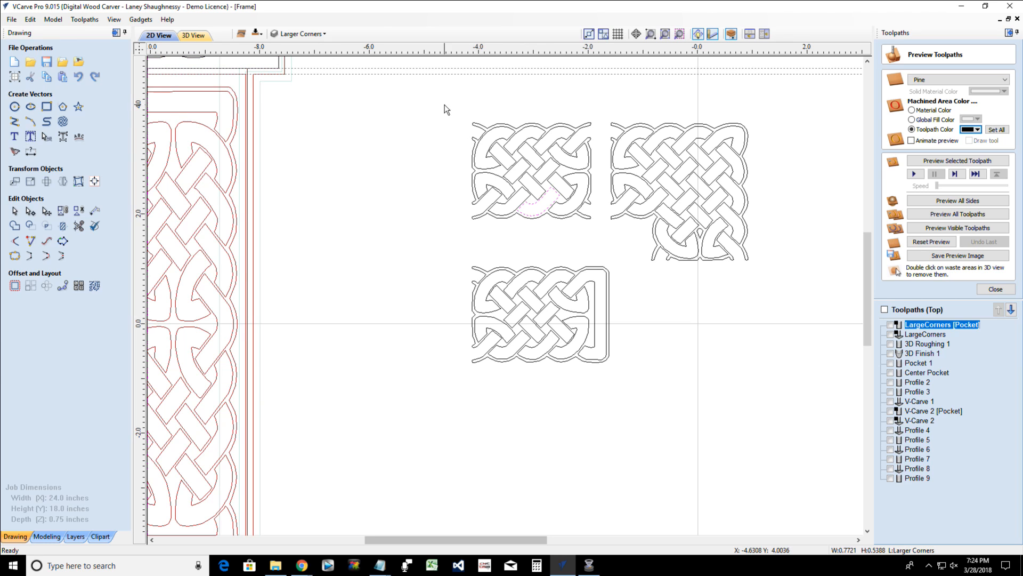
pyautogui.moveTo(607, 188); pyautogui.dragTo(604, 237)
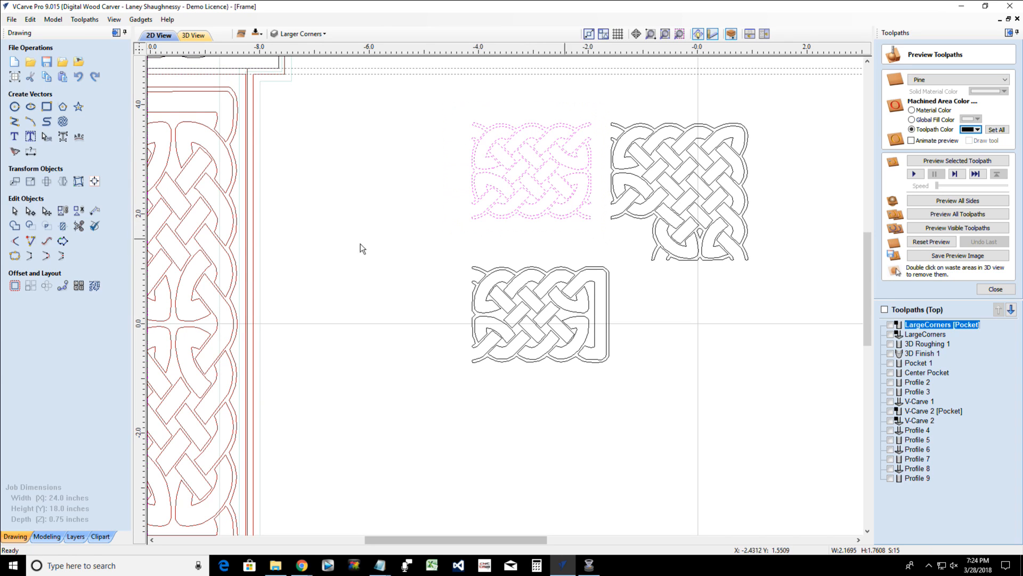
pyautogui.click(64, 211)
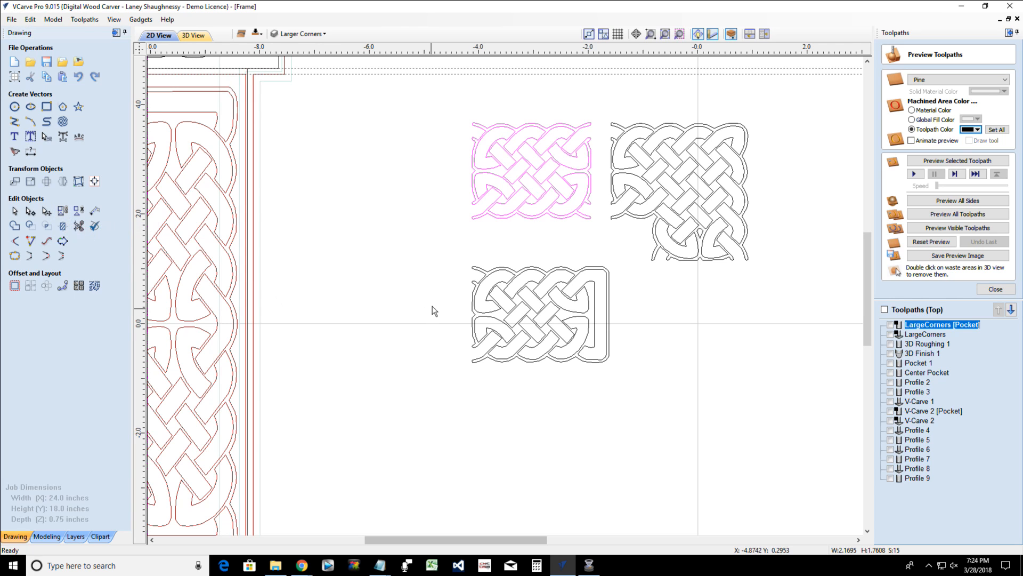
pyautogui.moveTo(442, 250); pyautogui.dragTo(658, 390)
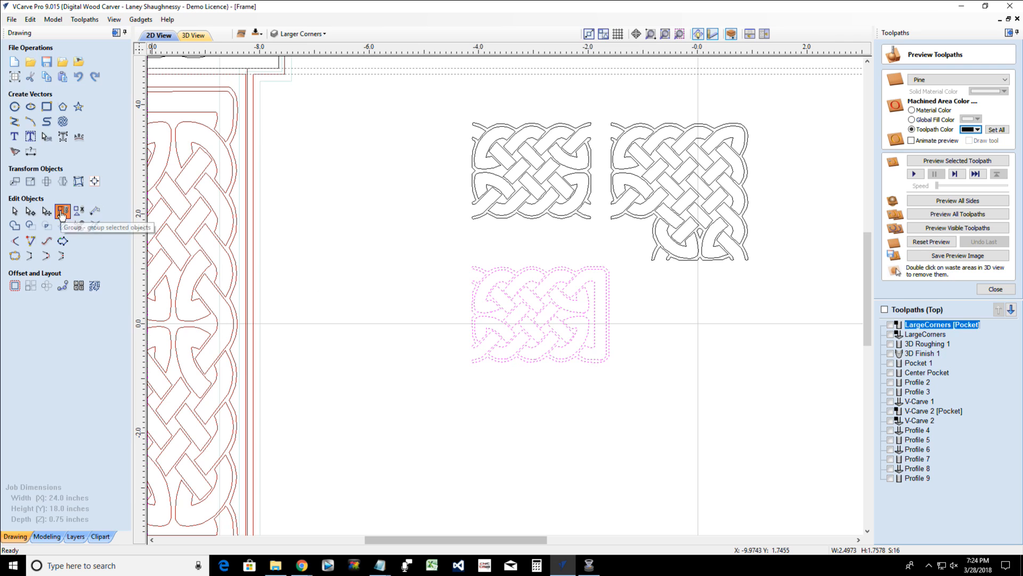
pyautogui.click(63, 211)
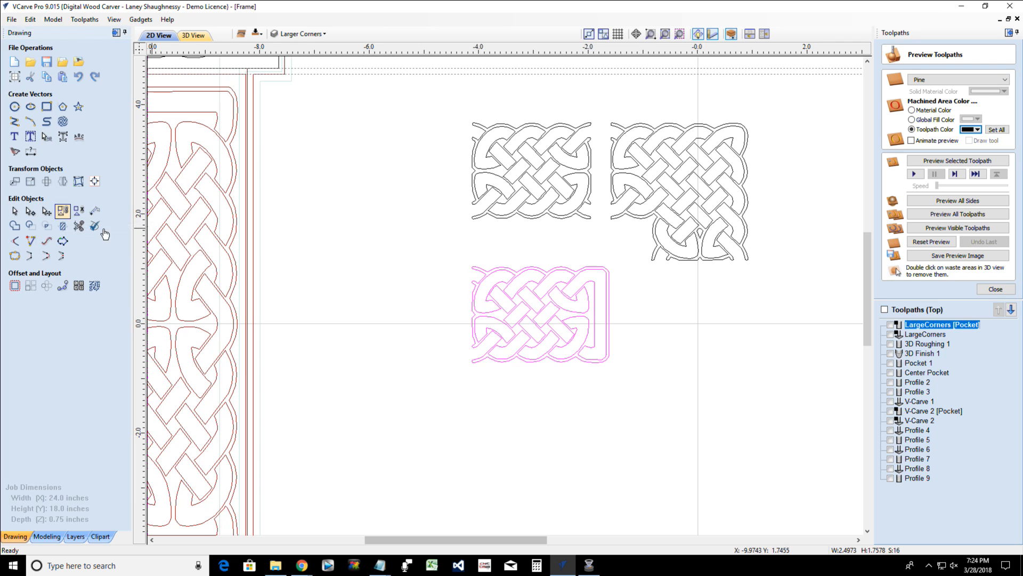
# Move the grouped straight section against the open end of the closed-end section so their strands line up
pyautogui.click(524, 177)
pyautogui.click(521, 166)
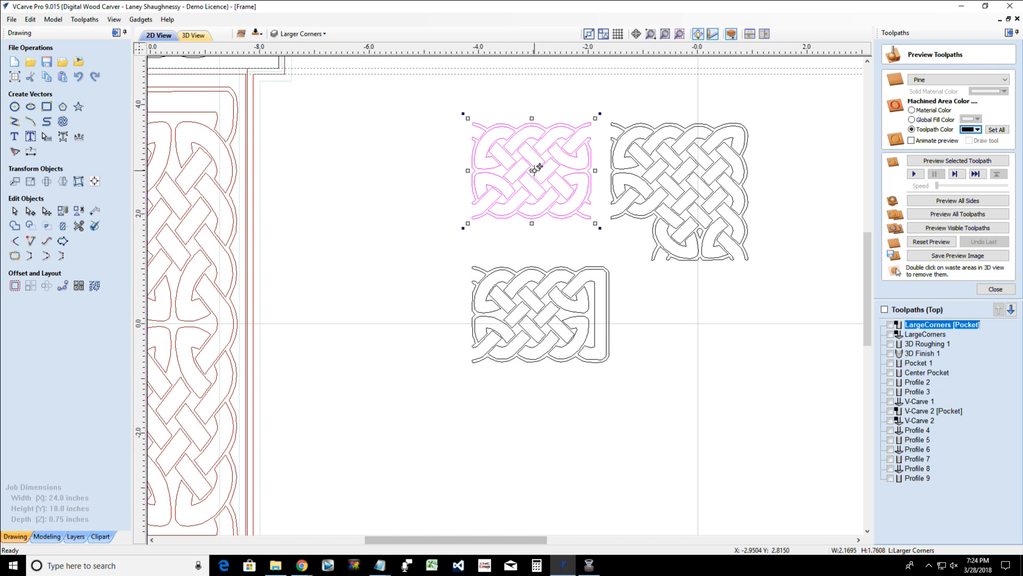
pyautogui.moveTo(532, 169); pyautogui.dragTo(415, 314)
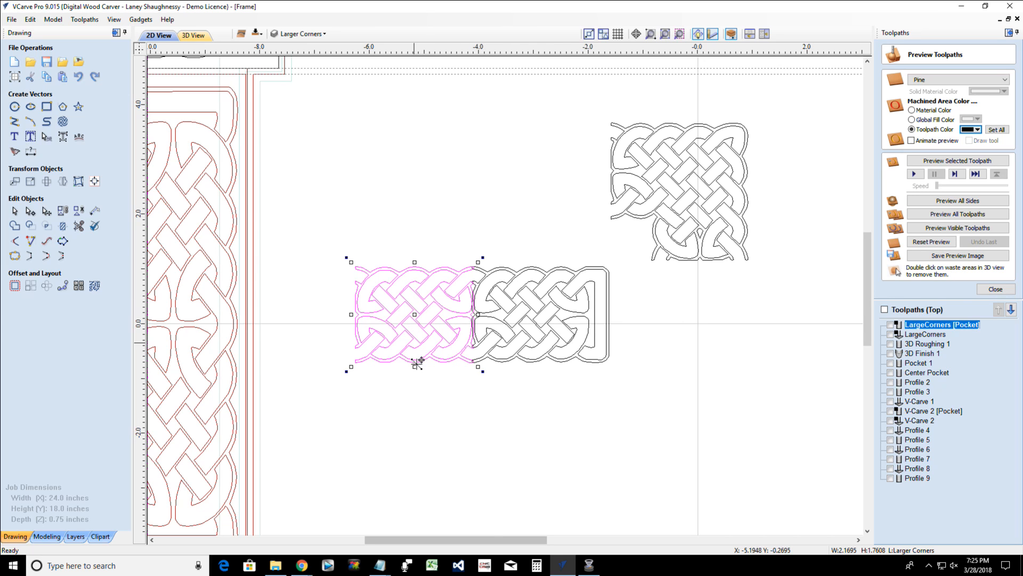
# Extend the knotwork strip by placing a copy of the straight section at its open end
pyautogui.moveTo(476, 539); pyautogui.dragTo(446, 539)
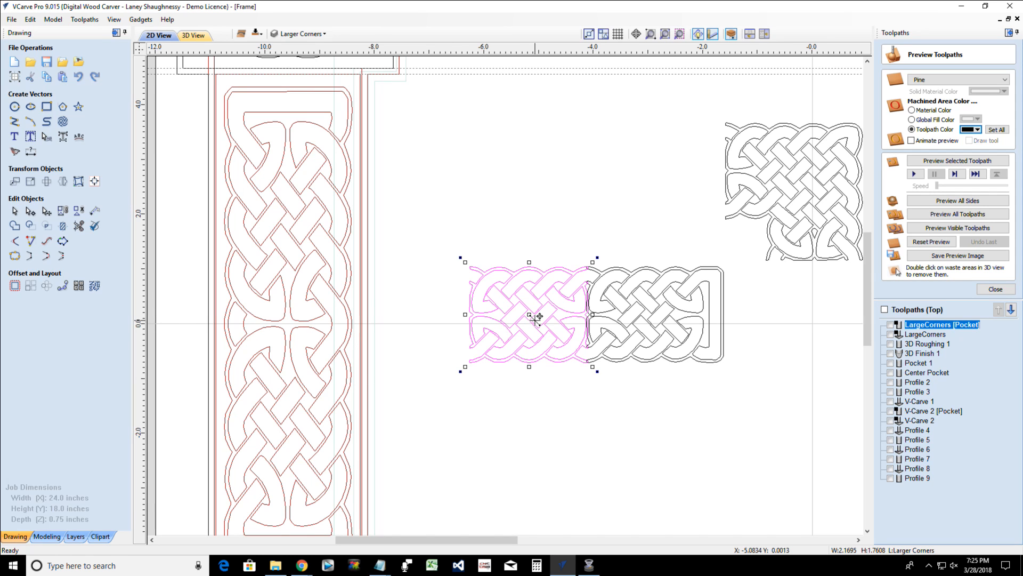
pyautogui.moveTo(528, 315); pyautogui.dragTo(411, 308)
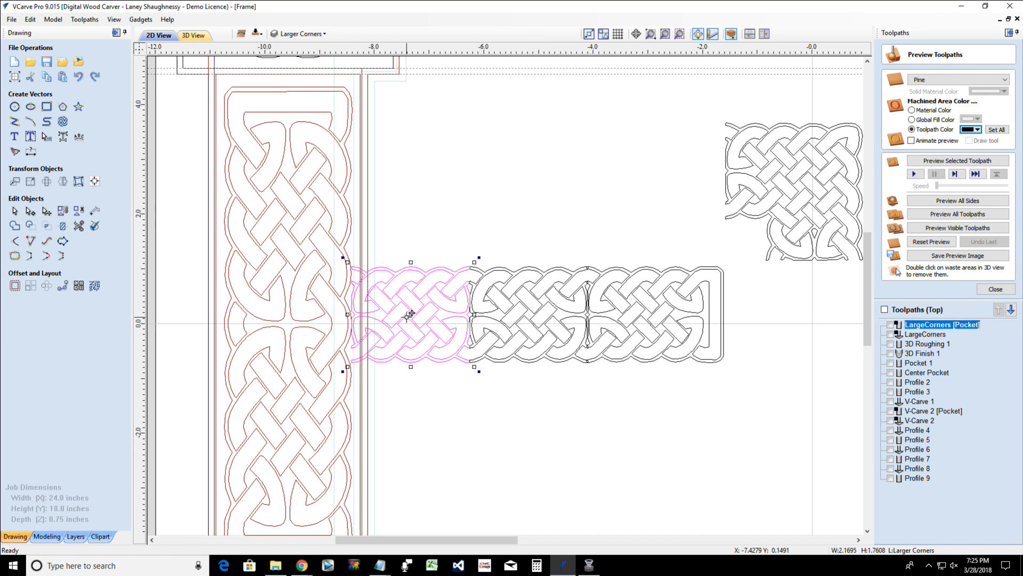
pyautogui.click(681, 298)
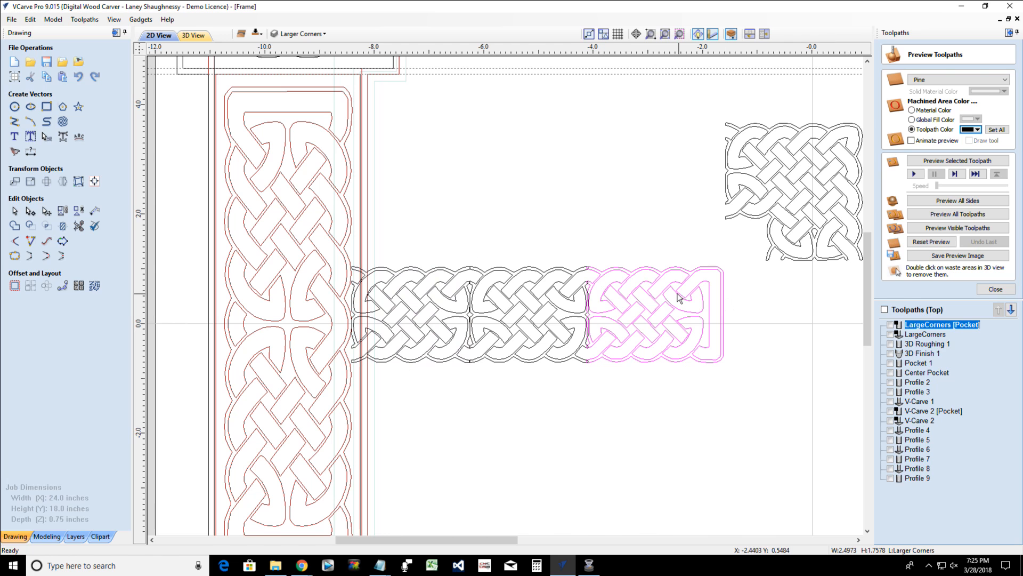
# Delete the extra straight-section copy that overlaps the frame's side border
pyautogui.click(425, 299)
pyautogui.scroll(-2, 425, 299)
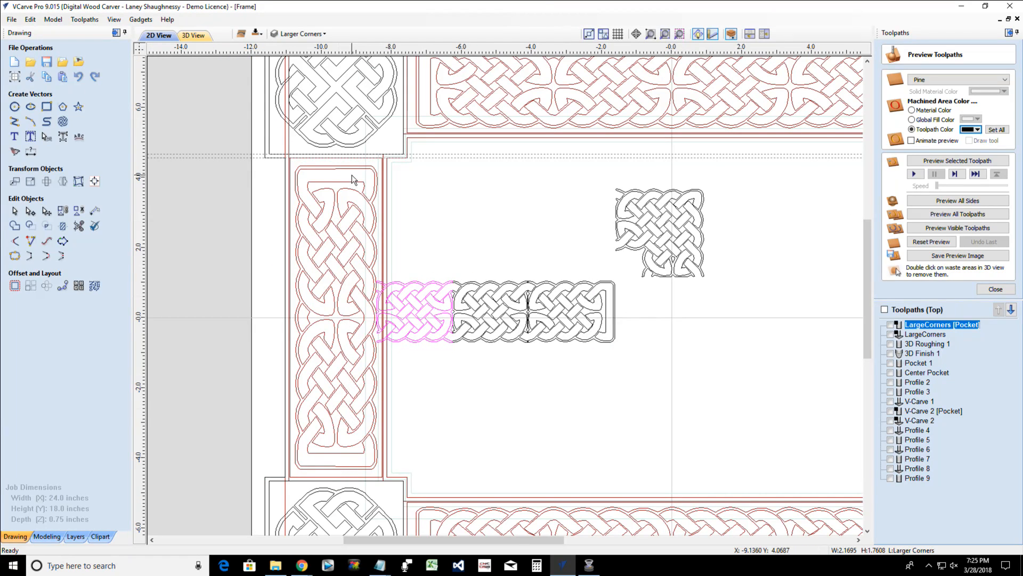
pyautogui.click(443, 320)
pyautogui.press('Delete')
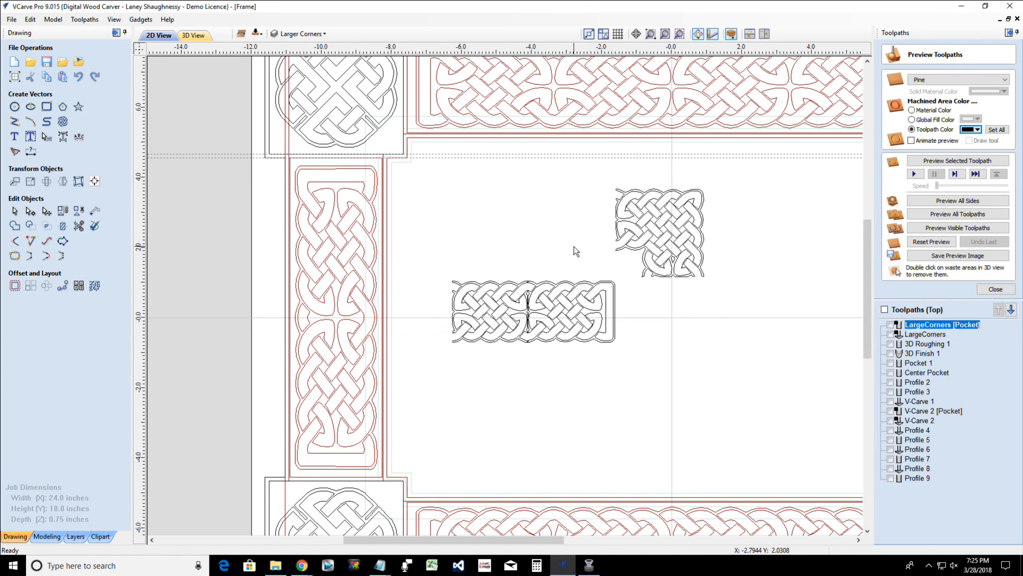
# Examine the corner piece's open strand ends and the overlapping seam between the two joined knotwork sections
pyautogui.scroll(3, 592, 230)
pyautogui.scroll(2, 679, 292)
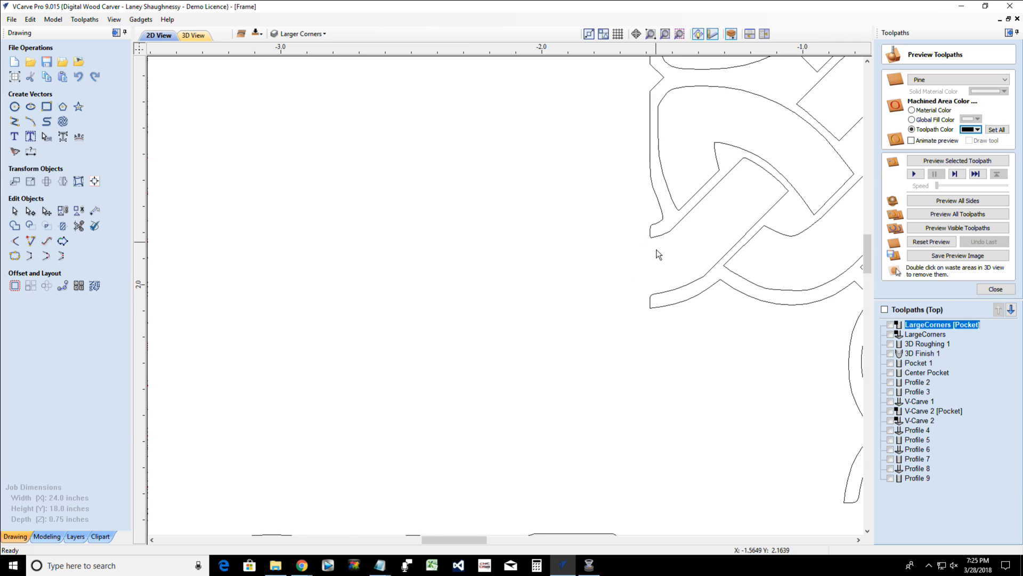
pyautogui.scroll(-2, 659, 250)
pyautogui.scroll(-5, 504, 430)
pyautogui.scroll(5, 386, 475)
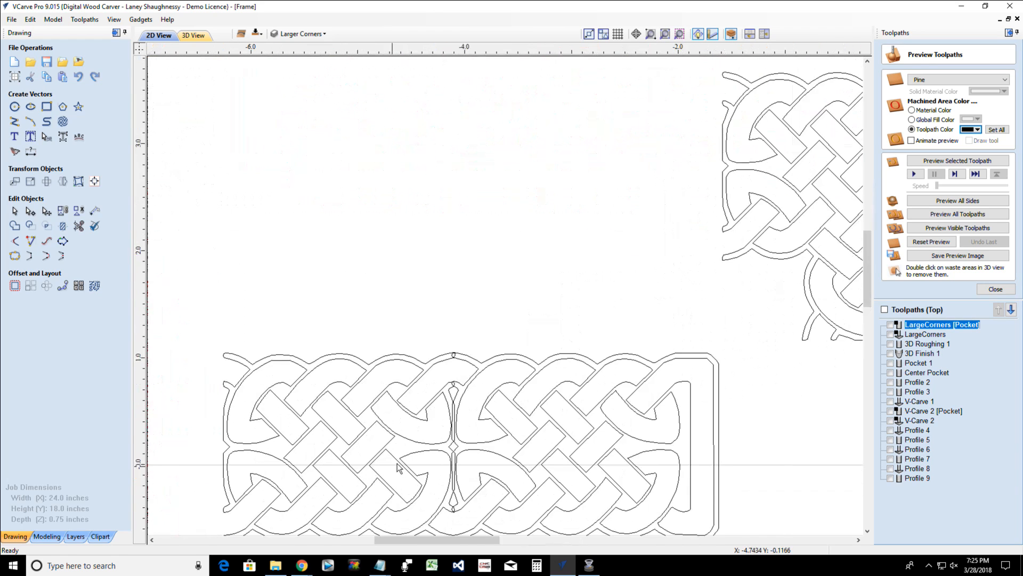
pyautogui.scroll(5, 428, 442)
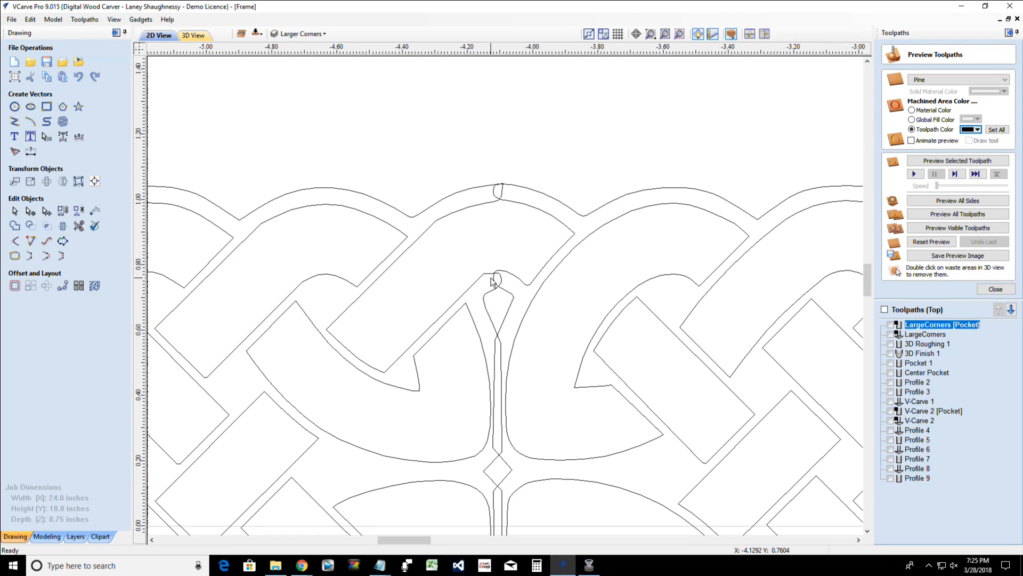
pyautogui.scroll(-3, 497, 362)
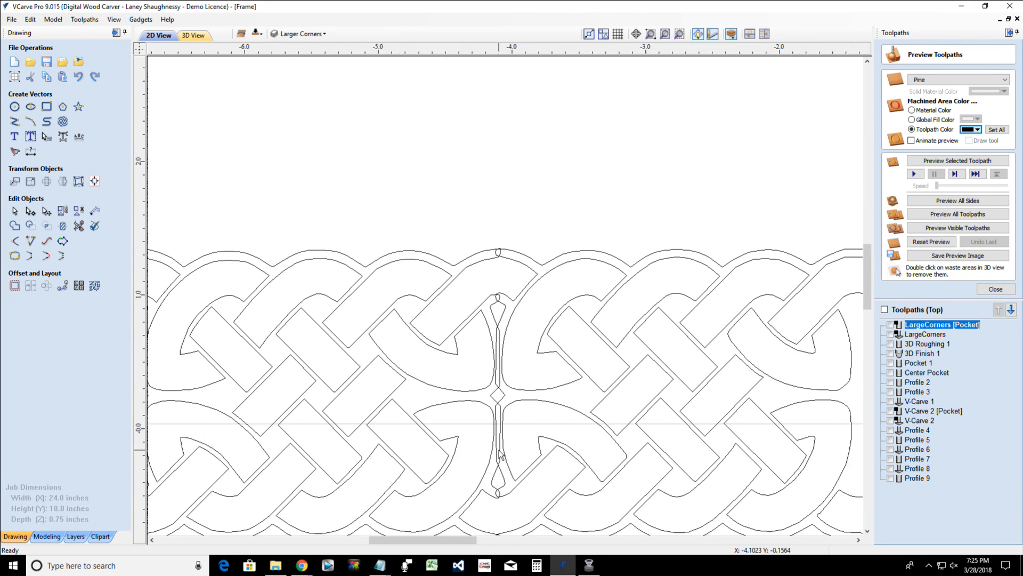
pyautogui.scroll(-2, 500, 454)
pyautogui.scroll(6, 496, 517)
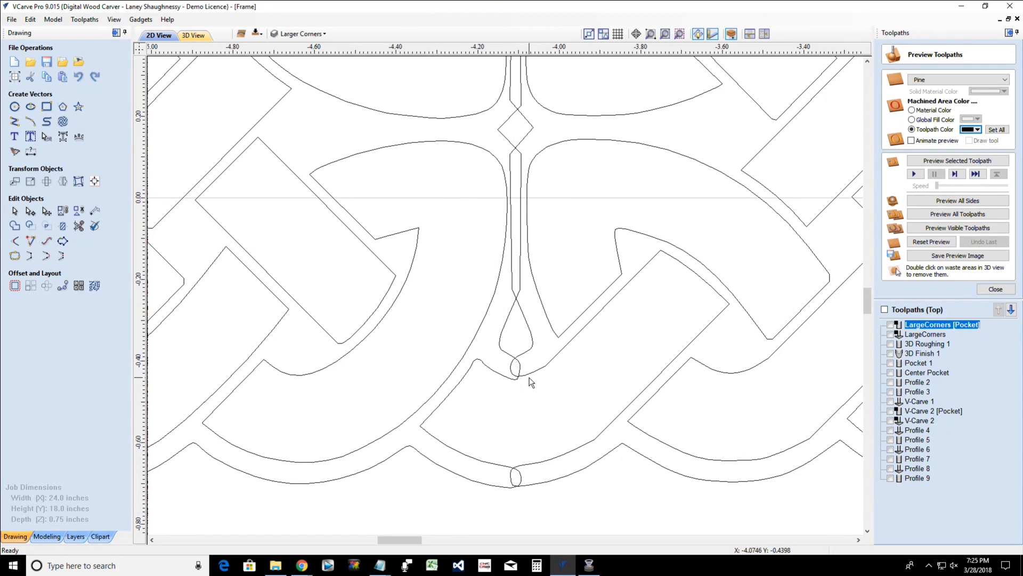
# Nudge the straight section sideways until its strand ends slightly overlap the closed-end section's, and up slightly to align the outlines
pyautogui.click(462, 364)
pyautogui.press('Left')
pyautogui.press('Left')
pyautogui.press('Left')
pyautogui.press('Left')
pyautogui.press('Left')
pyautogui.press('Left')
pyautogui.press('Left')
pyautogui.press('Left')
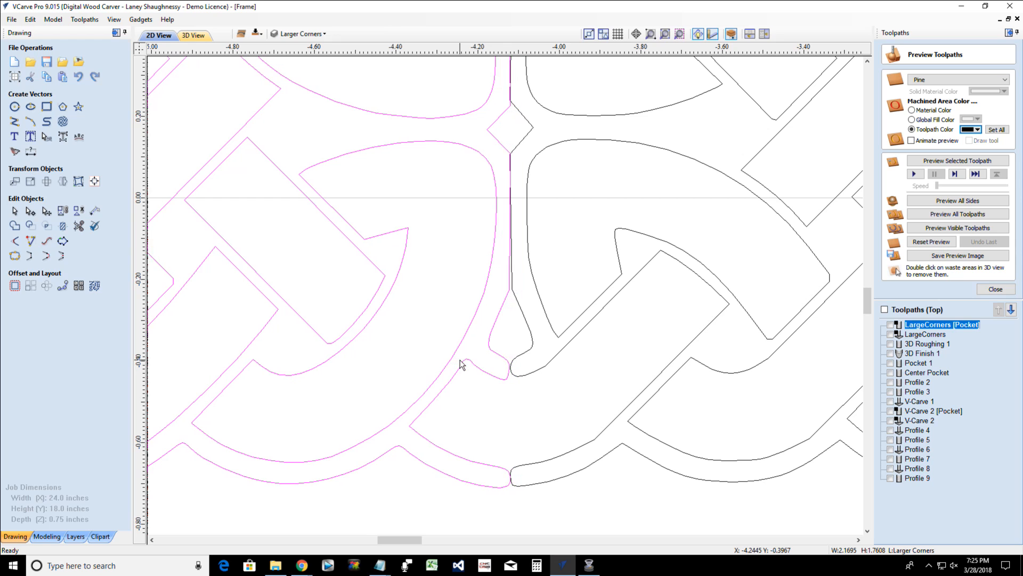
pyautogui.press('Right')
pyautogui.press('Right')
pyautogui.press('Right')
pyautogui.press('Right')
pyautogui.press('Right')
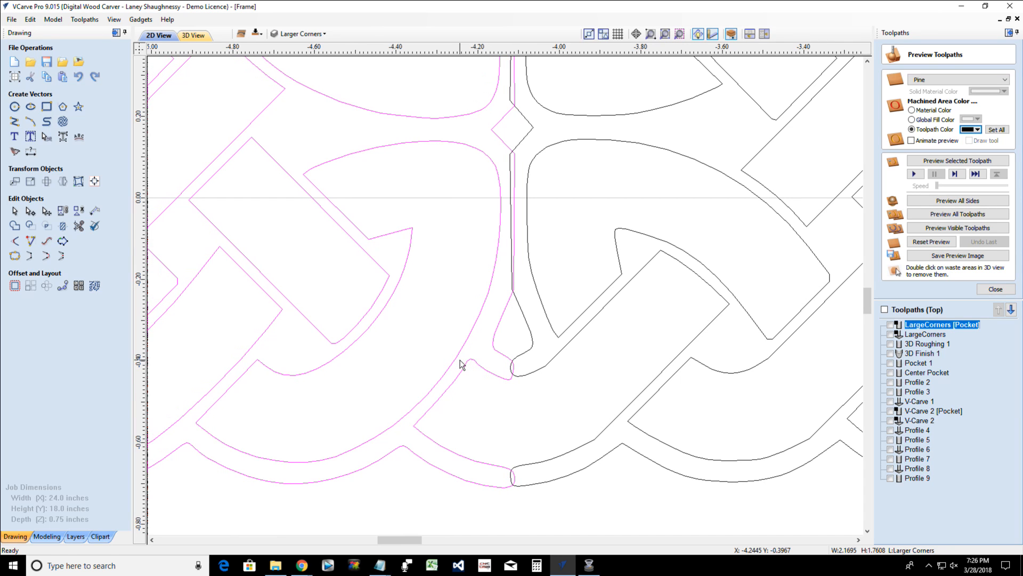
pyautogui.press('Right')
pyautogui.press('Right')
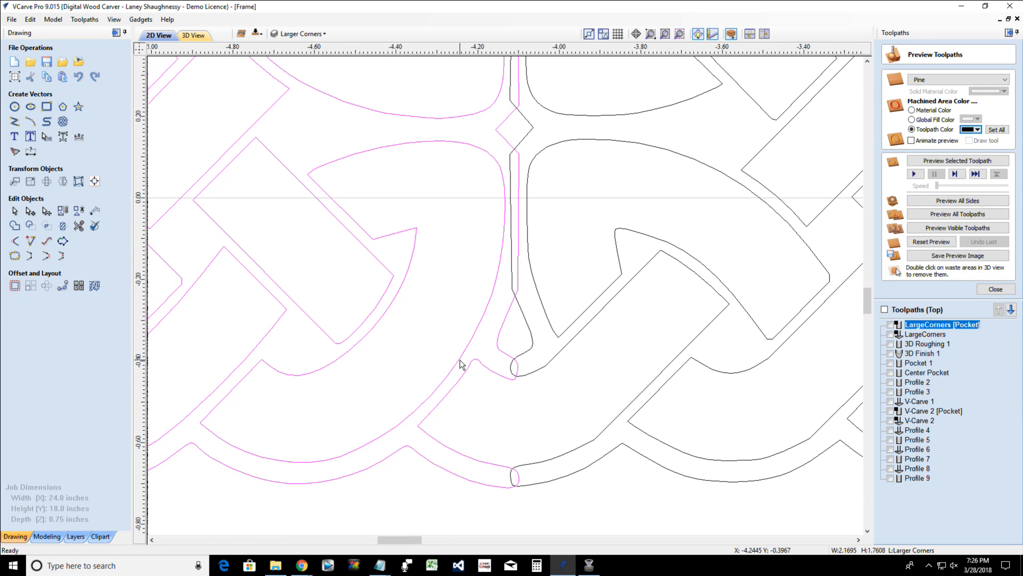
pyautogui.press('Up')
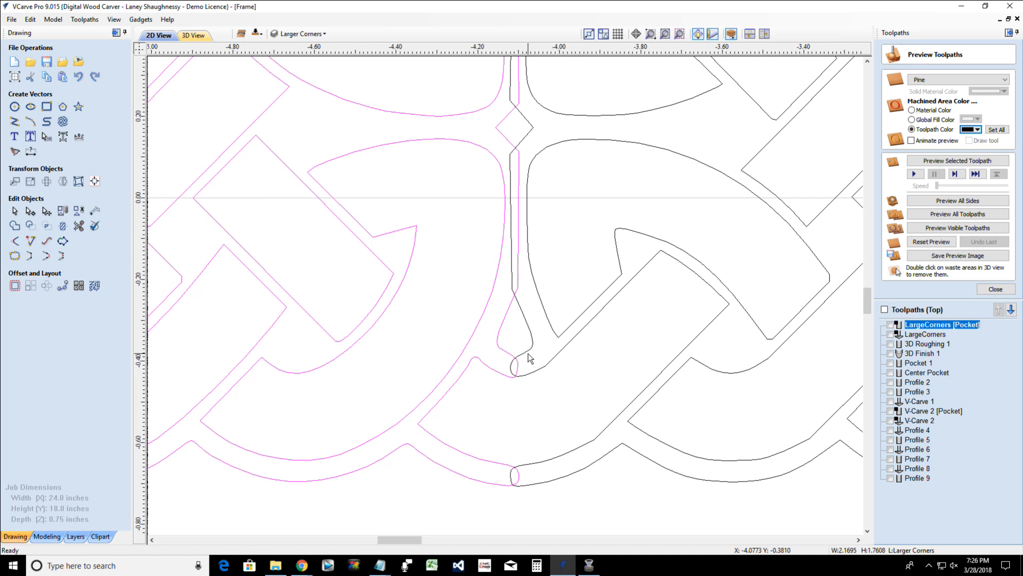
# Ungroup the straight knotwork section and the closed-end section
pyautogui.scroll(-4, 530, 358)
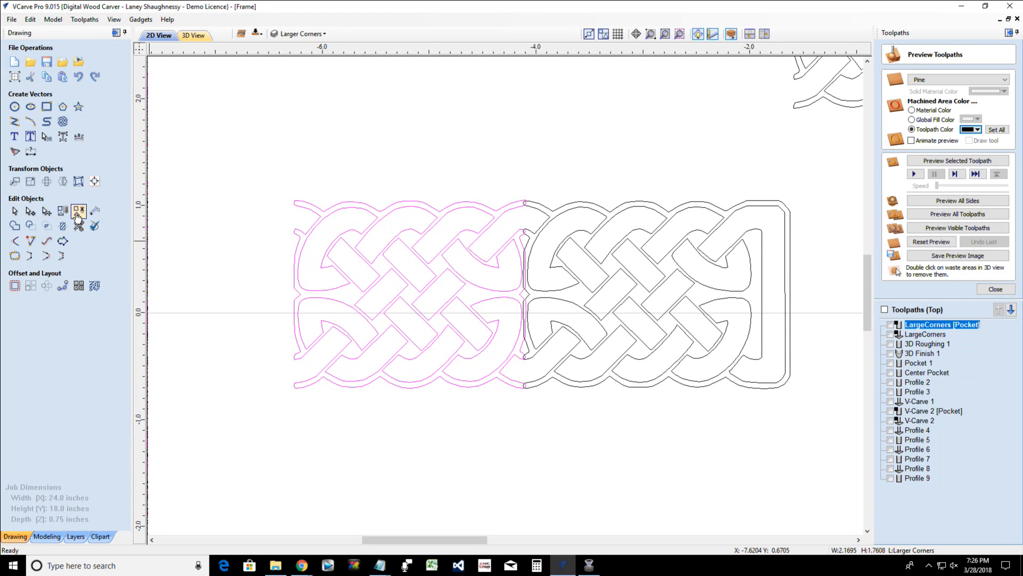
pyautogui.click(457, 212)
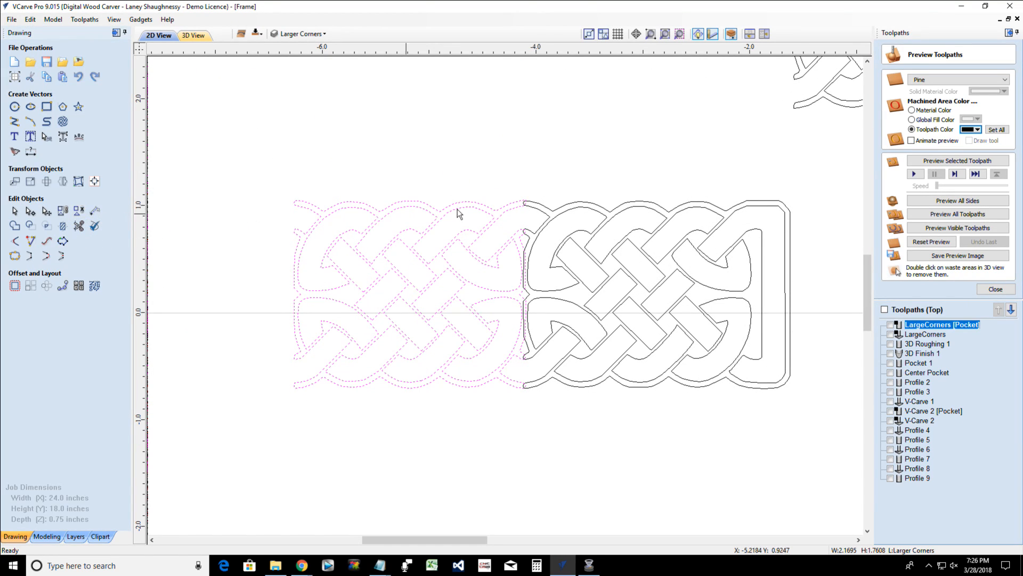
pyautogui.click(546, 220)
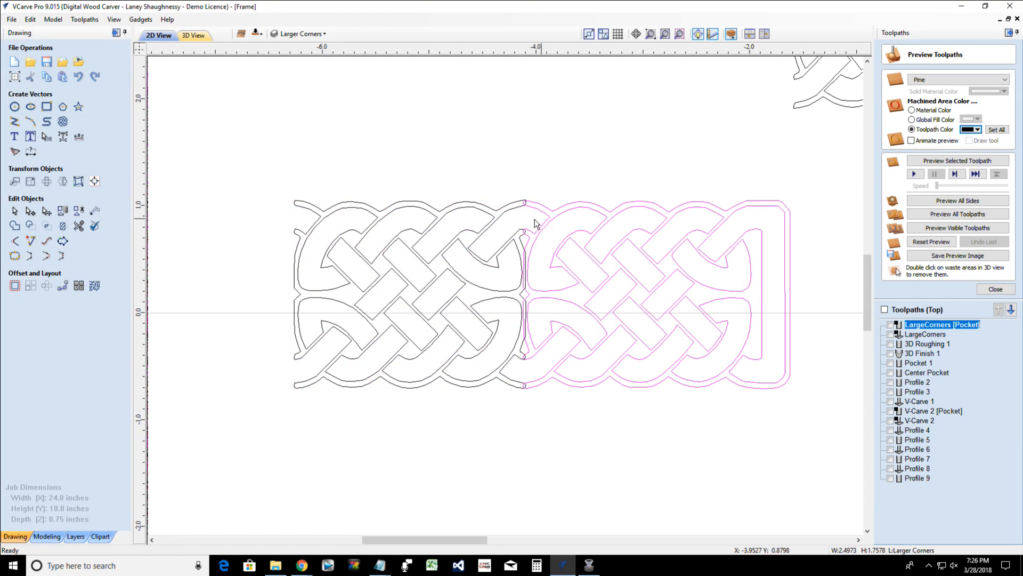
pyautogui.click(78, 211)
# Select the outer outlines of both adjoining knotwork sections and weld them into one outline
pyautogui.scroll(4, 473, 201)
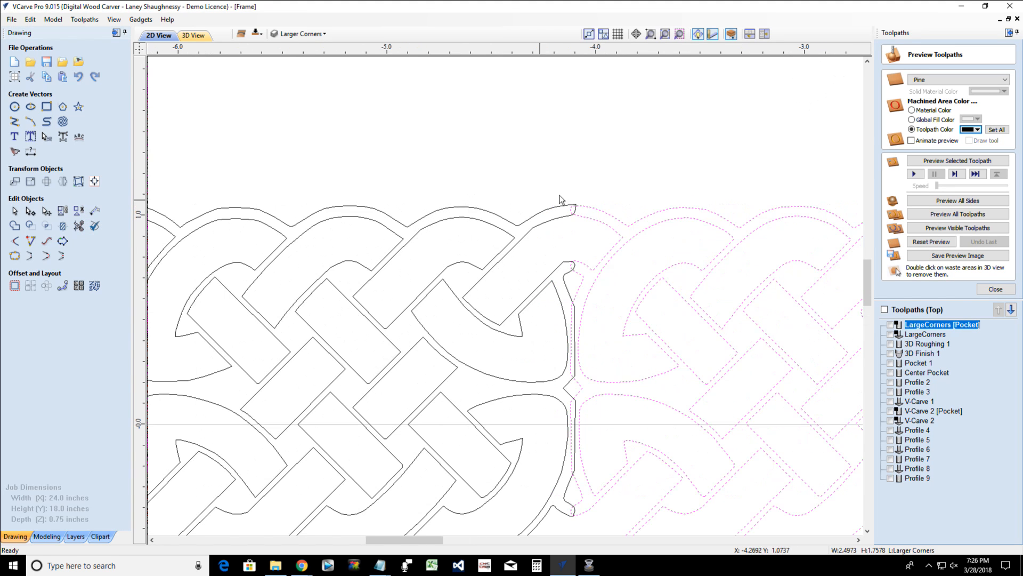
pyautogui.click(596, 211)
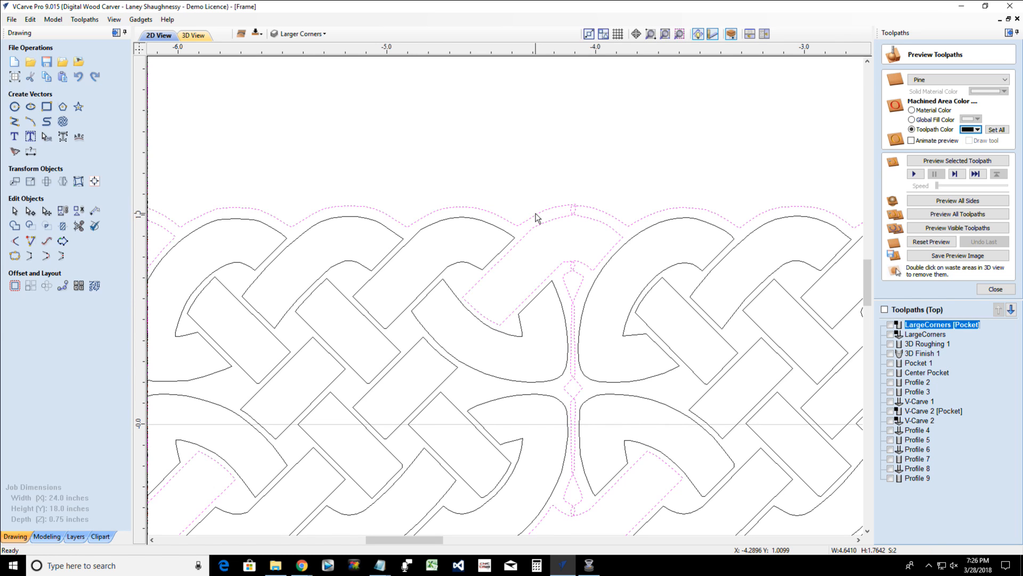
pyautogui.scroll(-4, 535, 216)
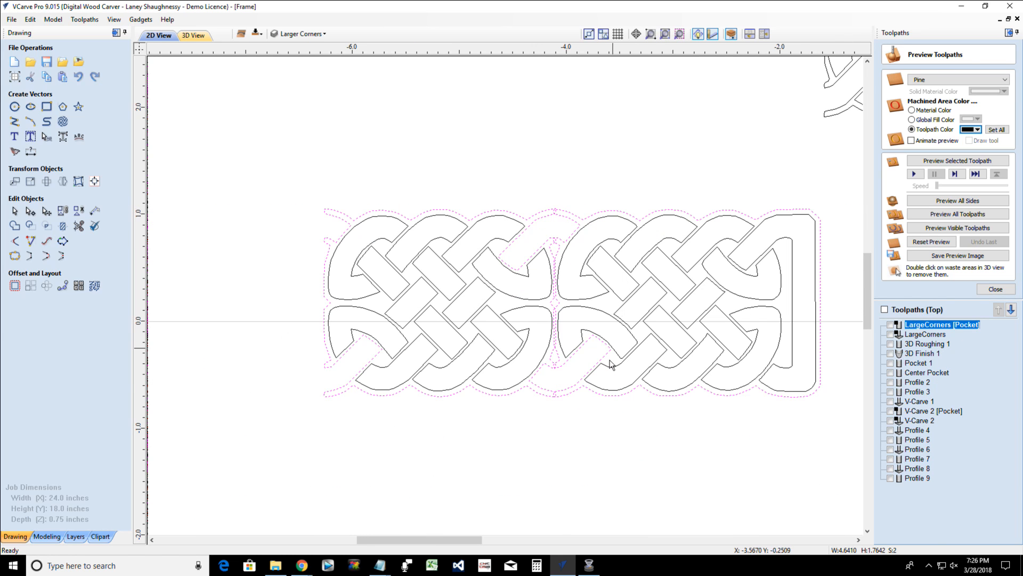
pyautogui.scroll(1, 547, 358)
pyautogui.scroll(2, 546, 358)
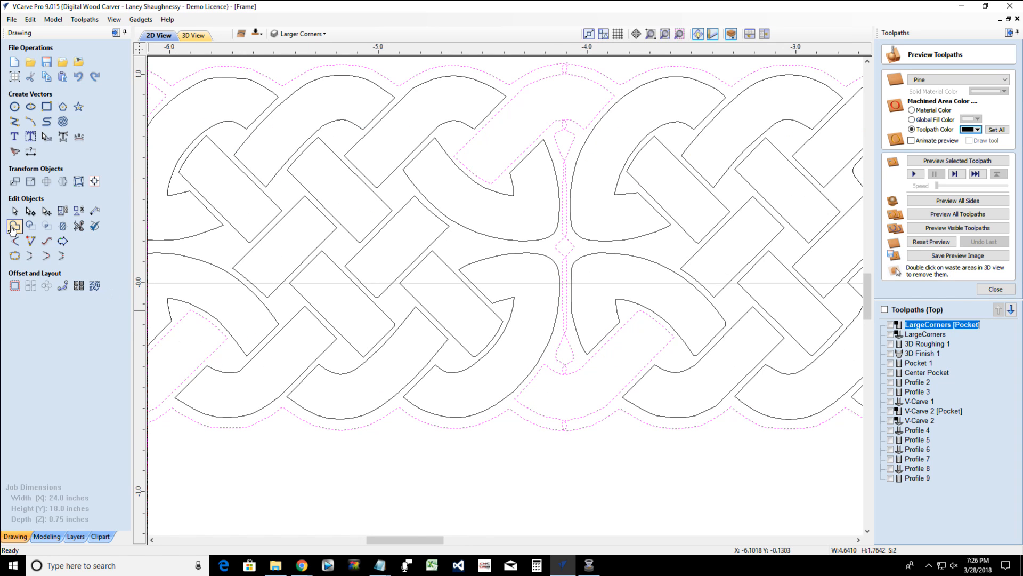
pyautogui.click(13, 227)
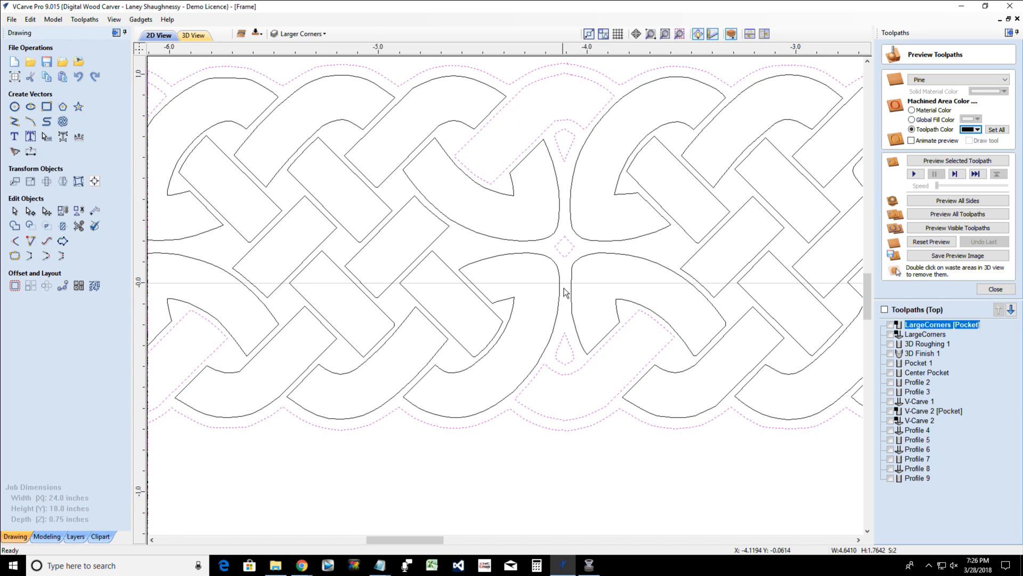
# Delete the two teardrop shapes and the small diamond left along the seam between the welded sections
pyautogui.click(556, 163)
pyautogui.click(561, 156)
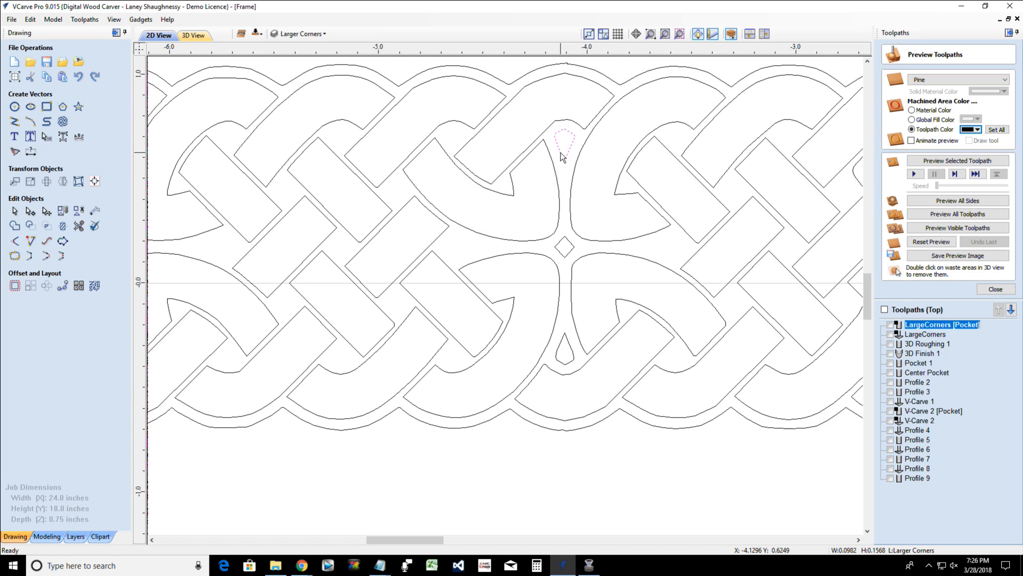
pyautogui.click(569, 180)
pyautogui.click(569, 245)
pyautogui.press('Delete')
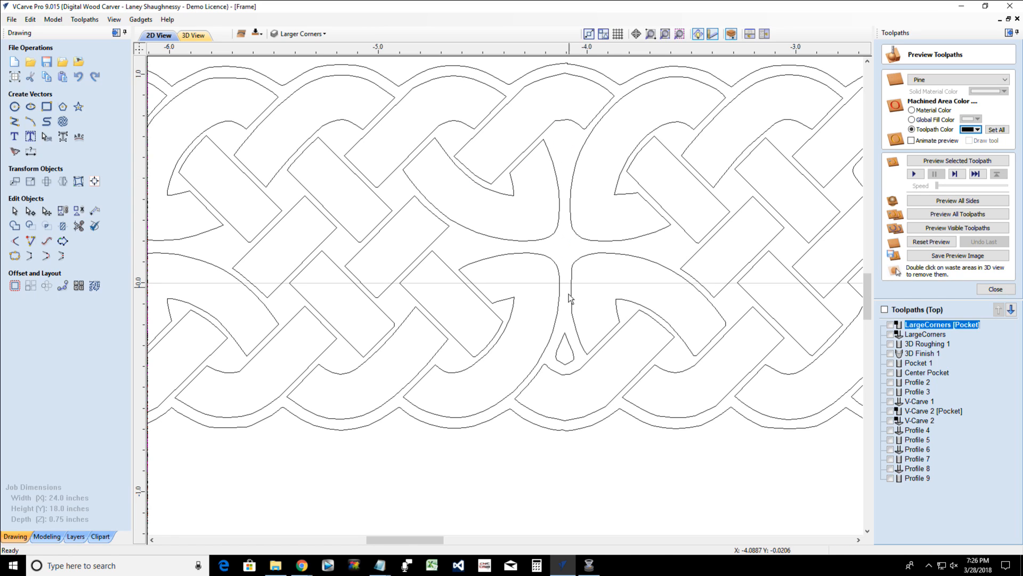
pyautogui.click(559, 356)
pyautogui.press('Delete')
# Delete the two stray nodes that form the small step in the upper outer outline at the seam
pyautogui.moveTo(862, 291); pyautogui.dragTo(864, 274)
pyautogui.scroll(5, 559, 213)
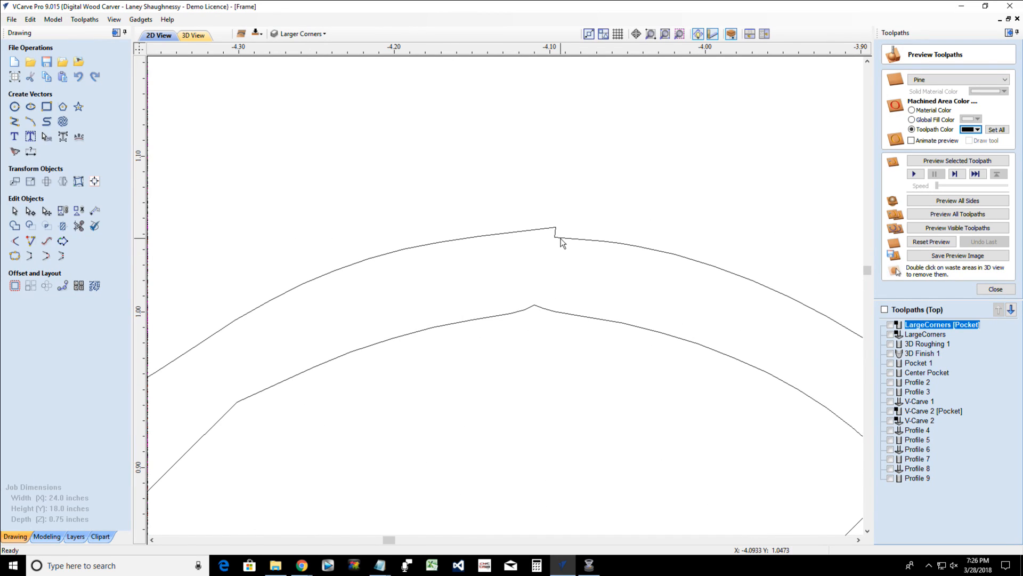
pyautogui.click(561, 241)
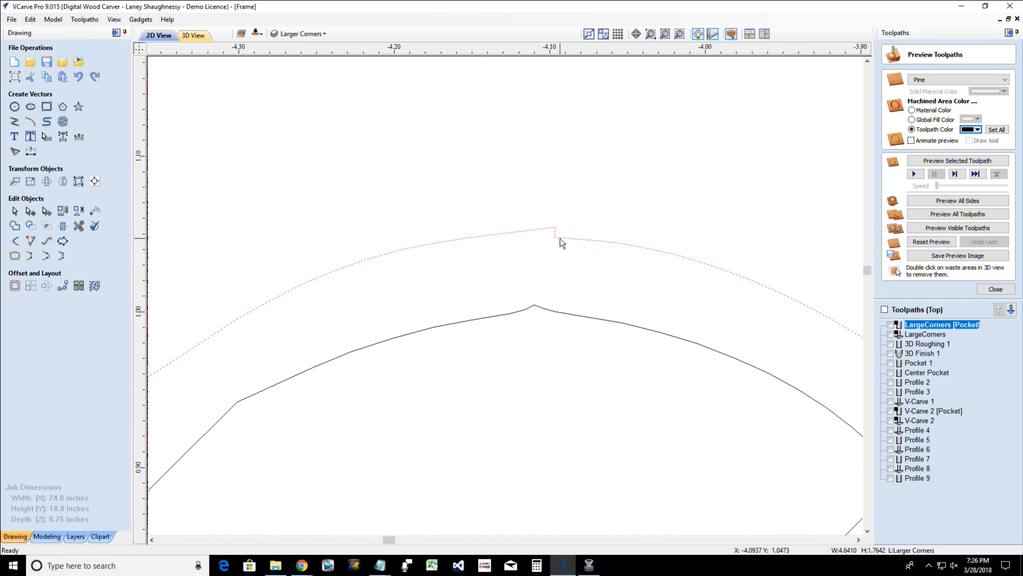
pyautogui.click(29, 212)
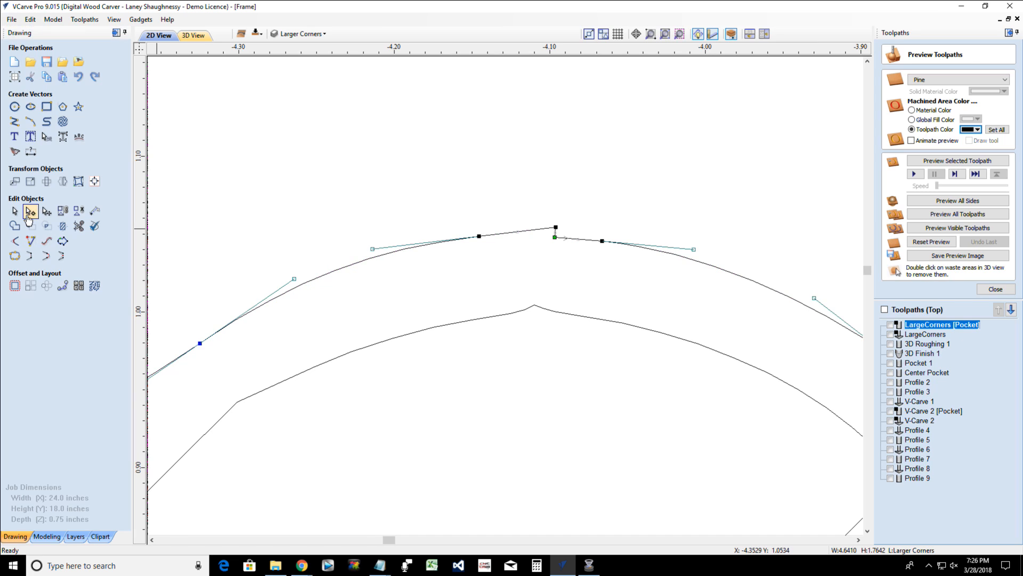
pyautogui.rightClick(556, 227)
pyautogui.click(577, 234)
pyautogui.click(602, 242)
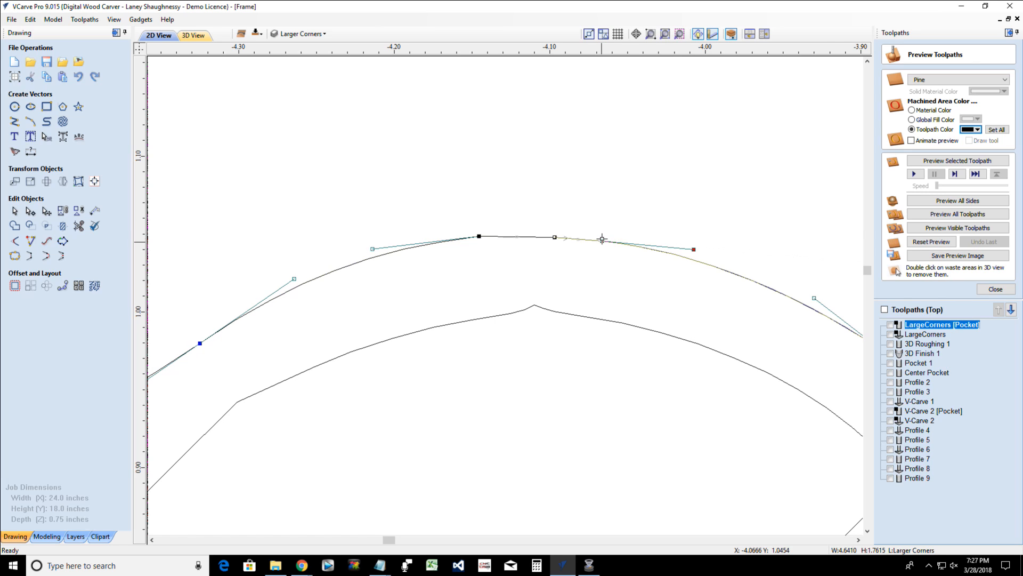
pyautogui.rightClick(555, 238)
pyautogui.click(556, 243)
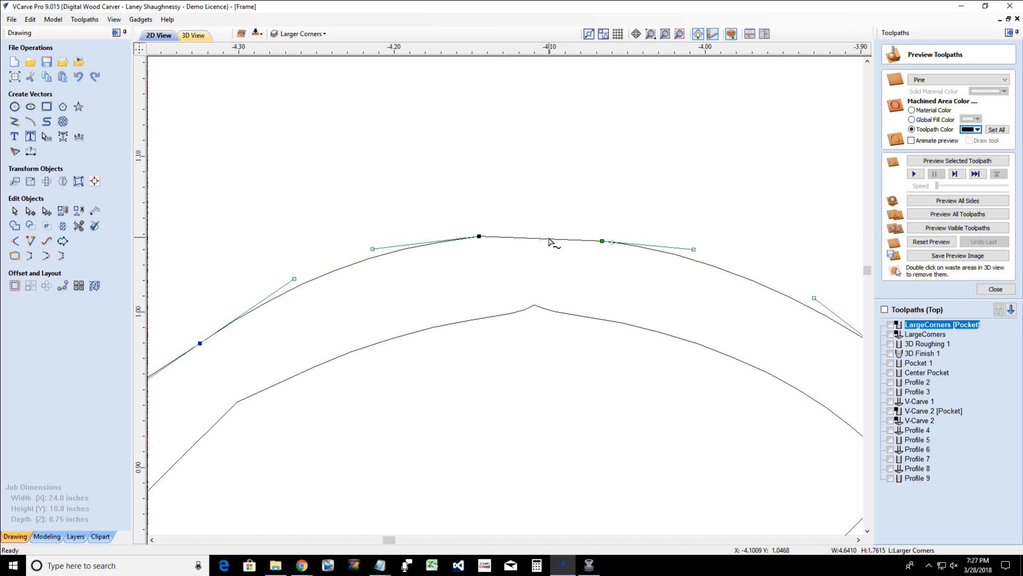
pyautogui.rightClick(554, 242)
pyautogui.click(565, 259)
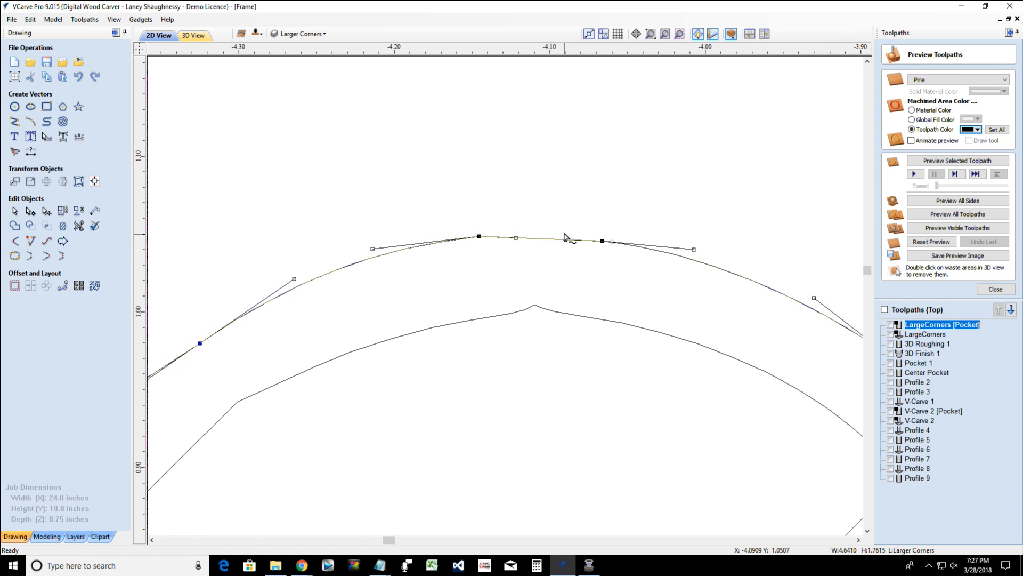
pyautogui.click(565, 240)
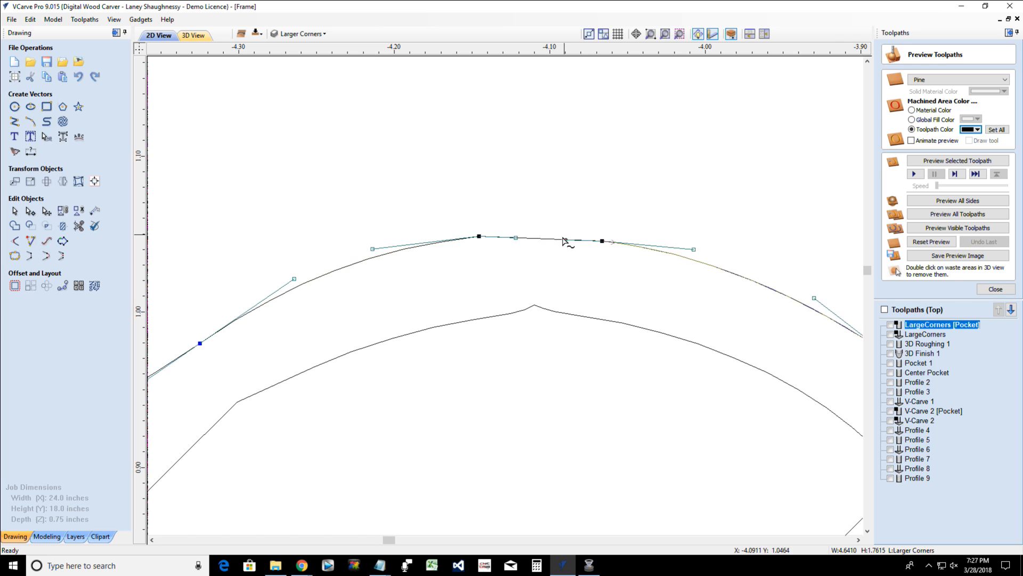
# Convert the straight span at the upper outline's peak to an arc and bow it slightly upward to follow the curve
pyautogui.rightClick(561, 242)
pyautogui.click(645, 271)
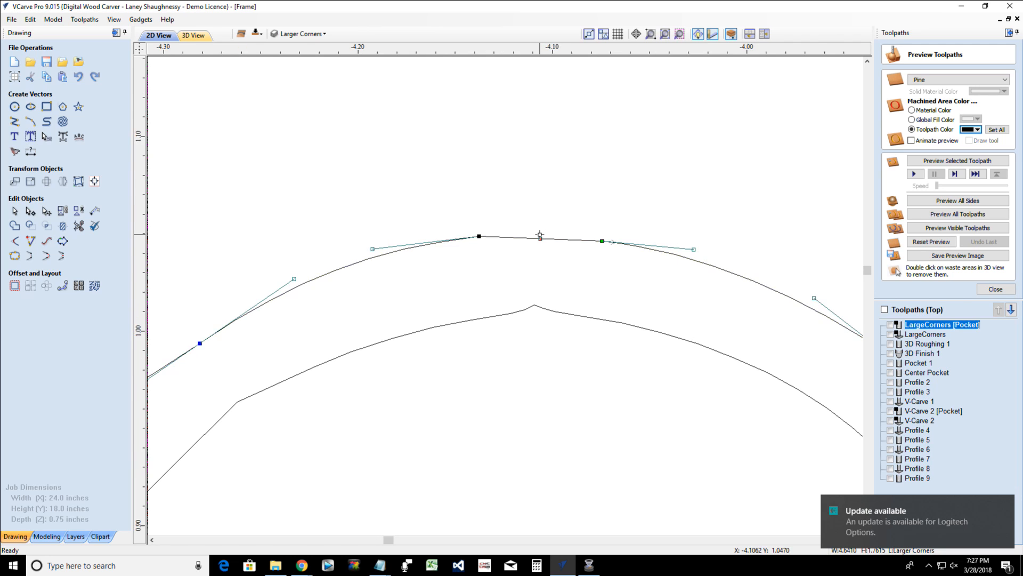
pyautogui.scroll(2, 540, 234)
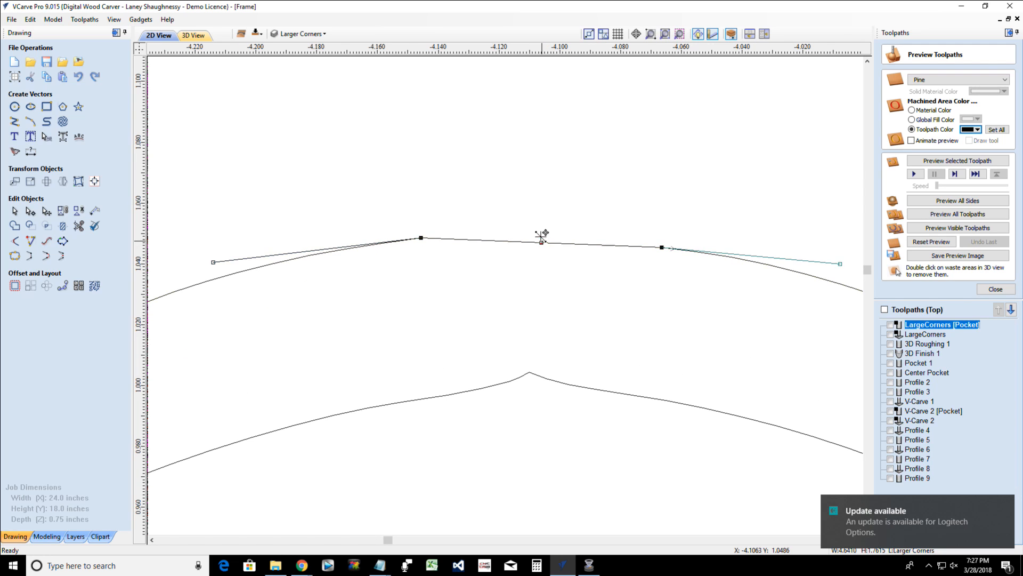
pyautogui.moveTo(541, 235); pyautogui.dragTo(541, 234)
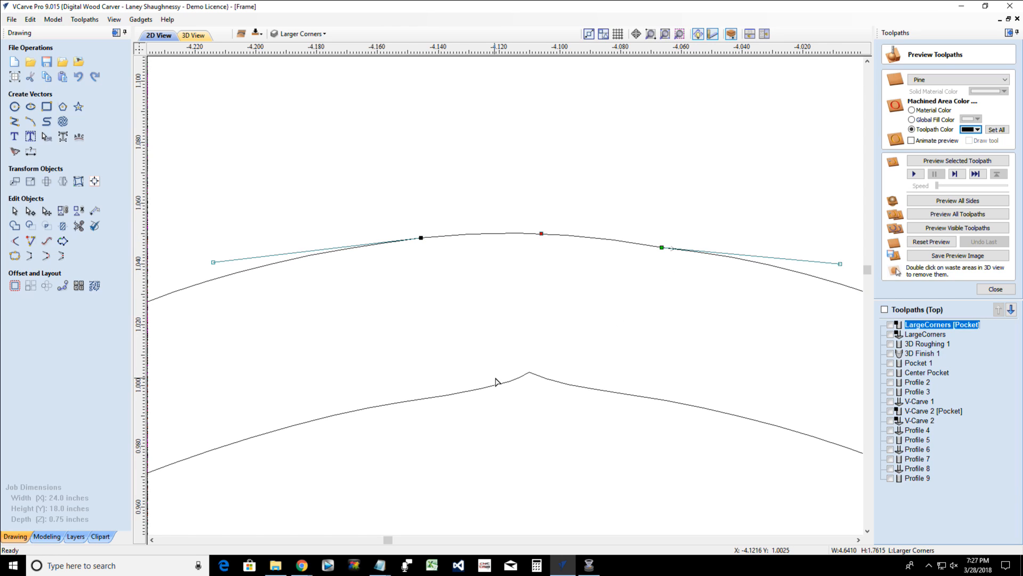
# Delete the node at the pointed peak of the strand's curve just below the outer outline
pyautogui.click(517, 380)
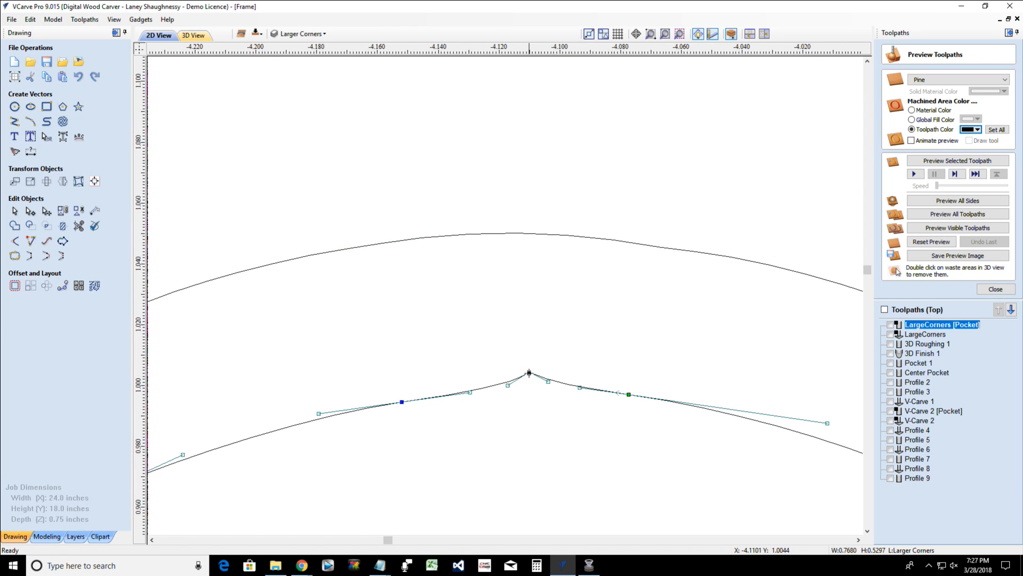
pyautogui.rightClick(529, 372)
pyautogui.click(551, 382)
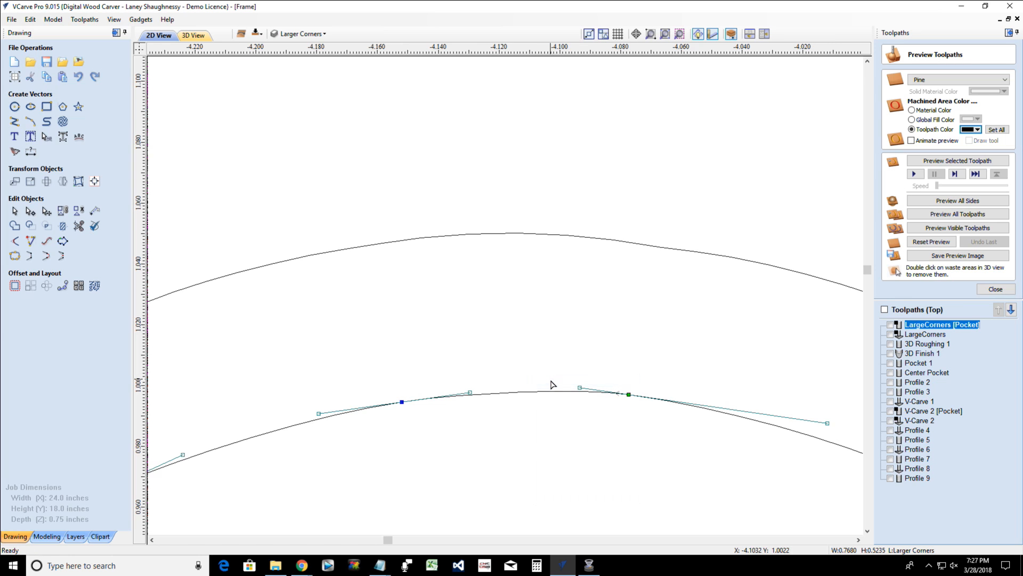
# Delete the cluster of extra nodes on the same strand's lower edge, between the corner and the start of the curve
pyautogui.scroll(-6, 583, 342)
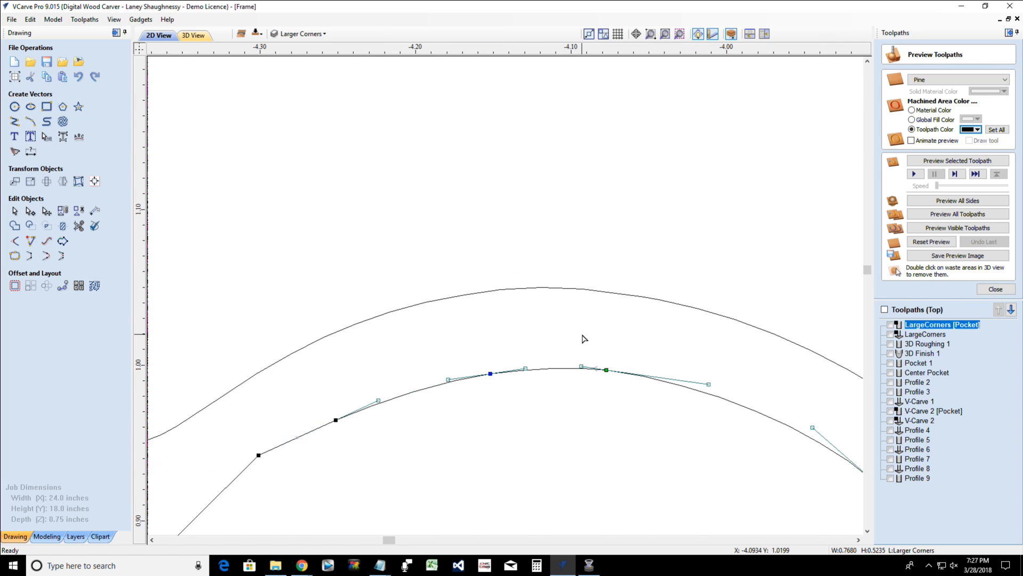
pyautogui.scroll(5, 573, 473)
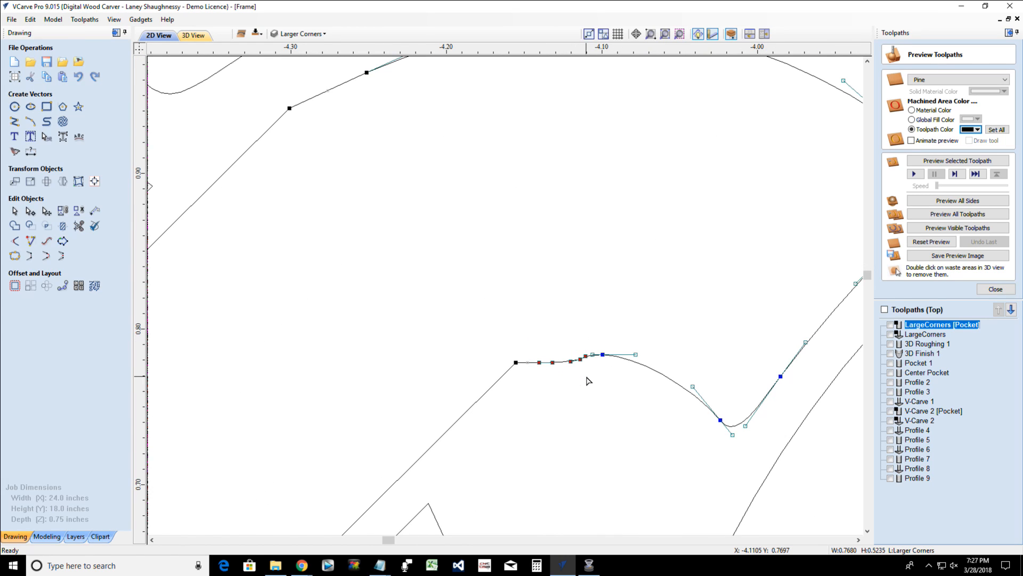
pyautogui.press('Delete')
pyautogui.rightClick(539, 363)
pyautogui.click(551, 372)
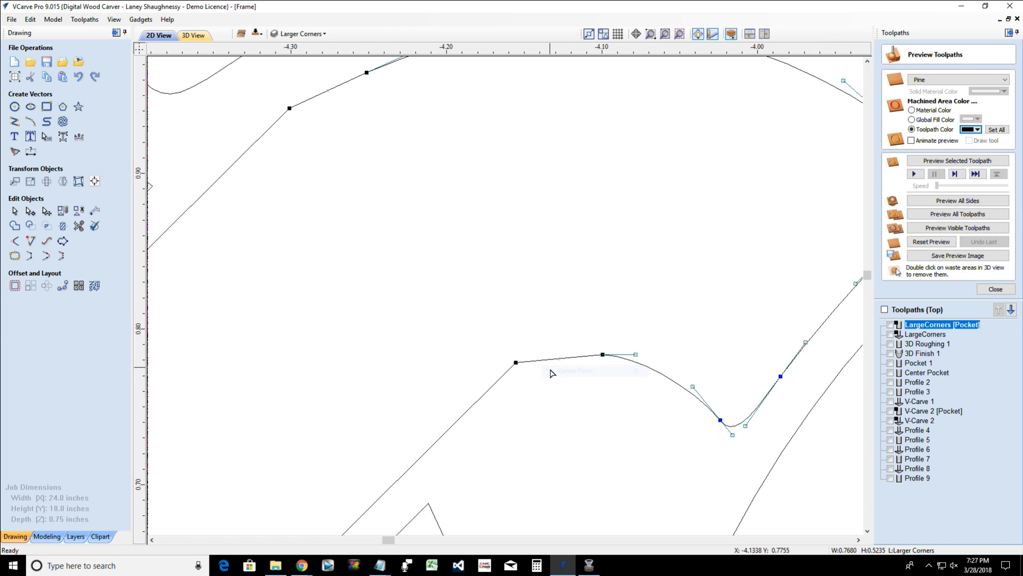
# Convert the resulting straight span to an arc, bow it upward into the adjoining curve, and finish node editing
pyautogui.rightClick(553, 368)
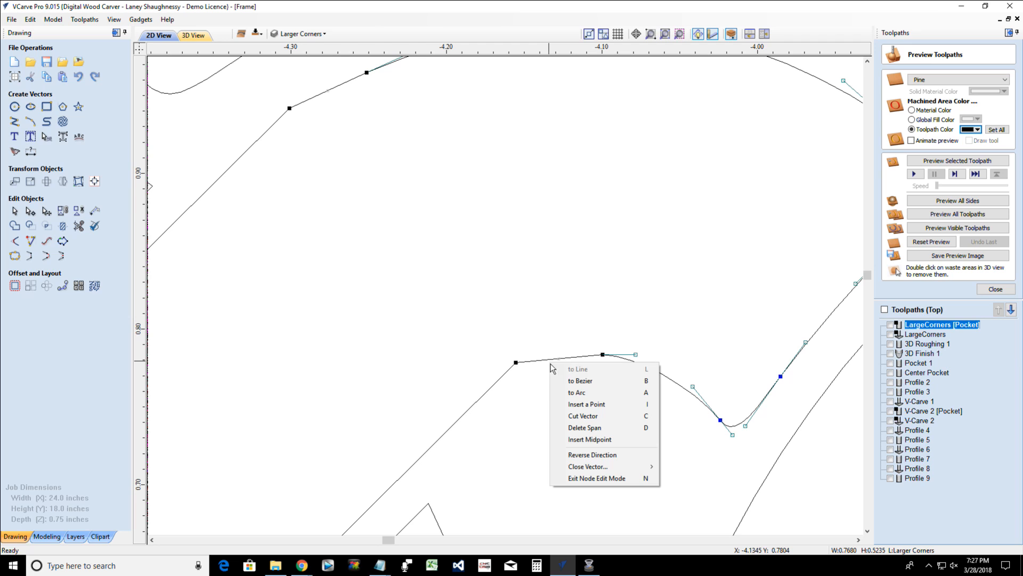
pyautogui.click(563, 392)
pyautogui.moveTo(564, 401); pyautogui.dragTo(559, 351)
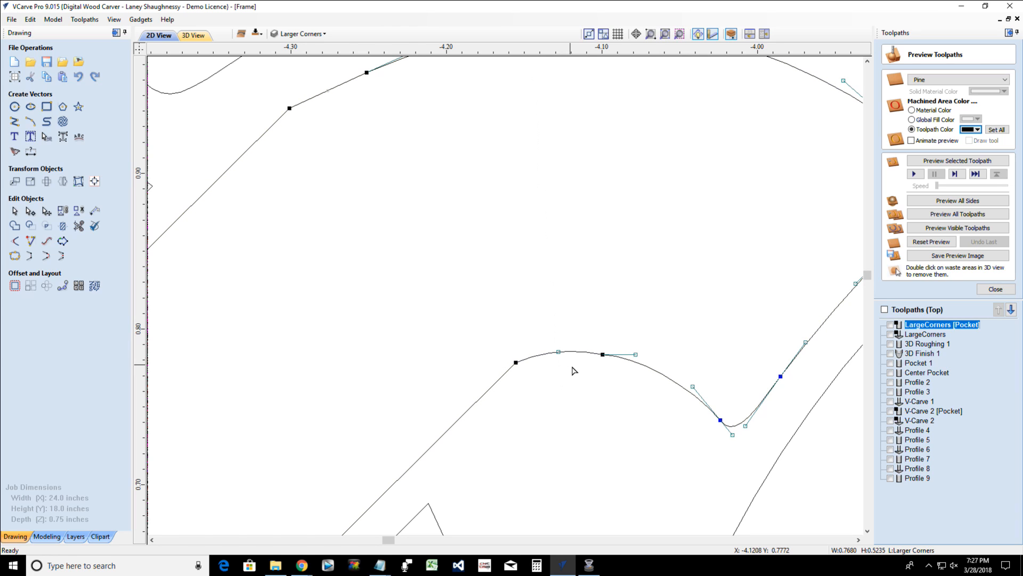
pyautogui.click(619, 415)
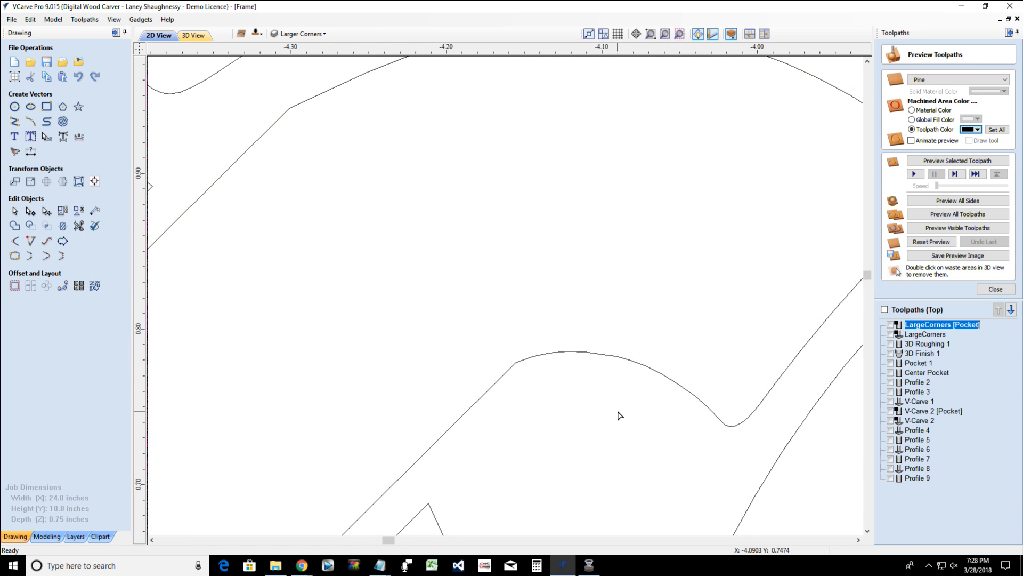
# Examine the smoothed upper joint and the uneven outlines where the sections meet at the strip's lower edge
pyautogui.scroll(-3, 619, 414)
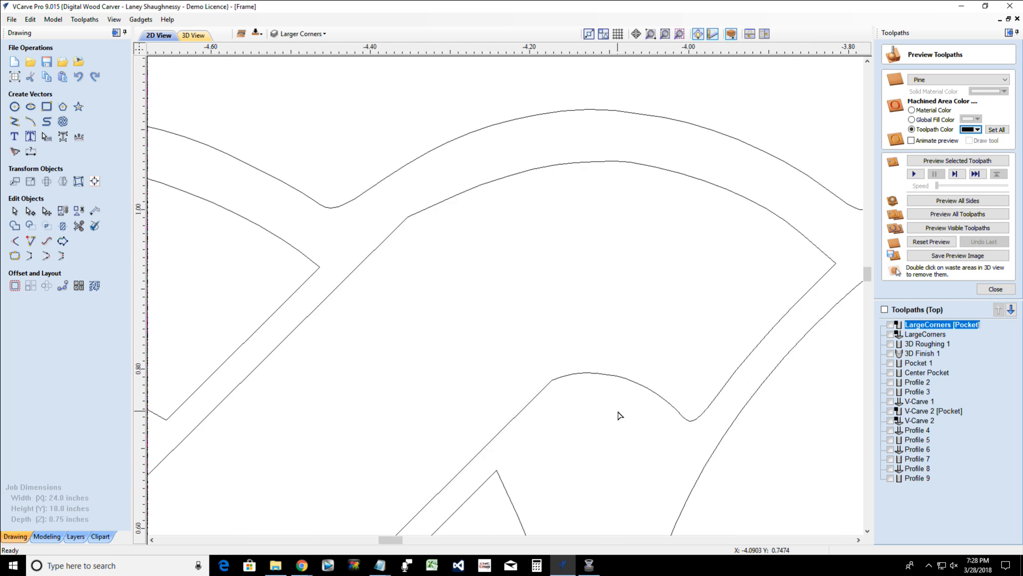
pyautogui.moveTo(869, 273); pyautogui.dragTo(869, 308)
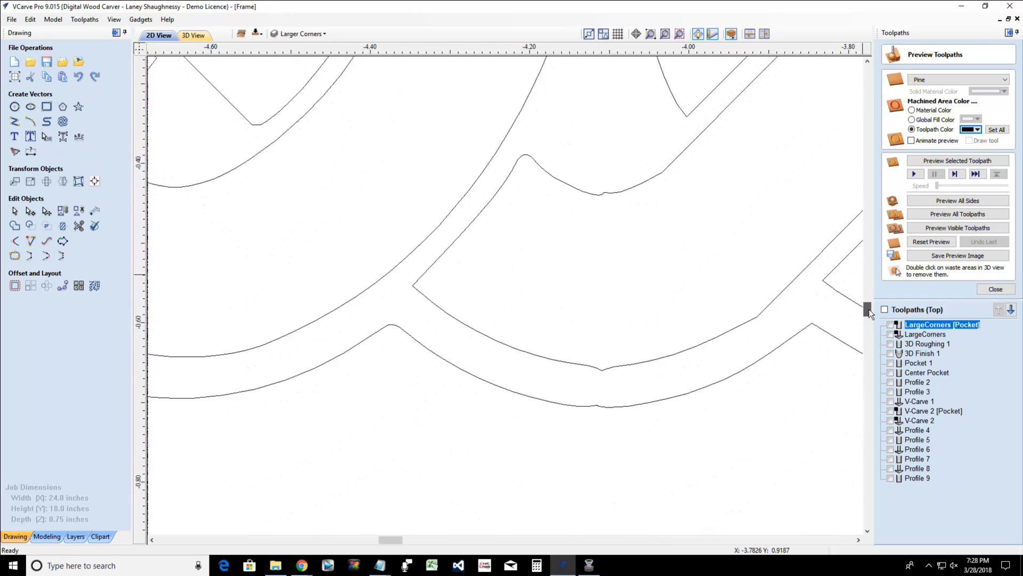
pyautogui.scroll(2, 610, 145)
pyautogui.scroll(2, 611, 145)
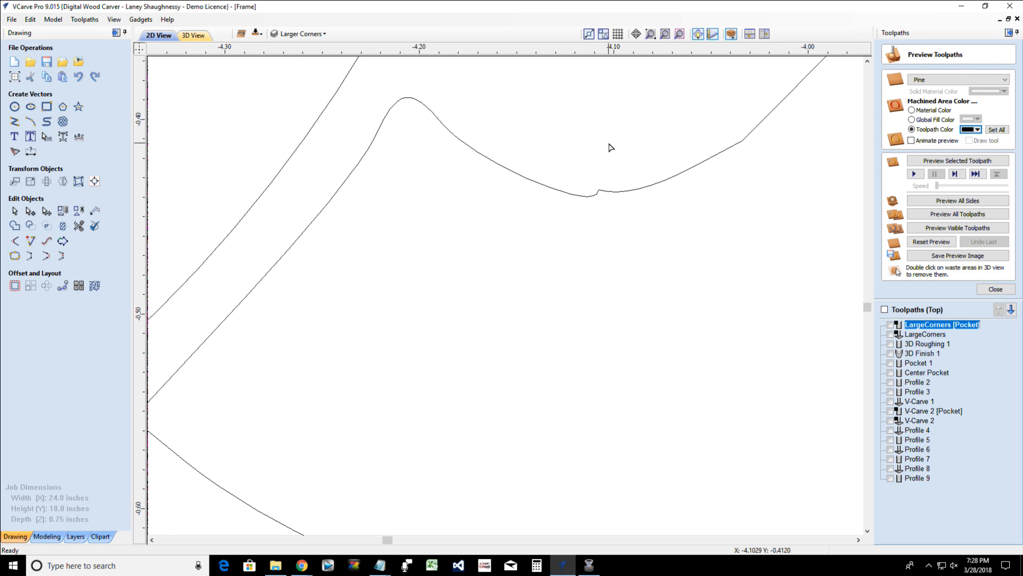
pyautogui.scroll(-2, 610, 285)
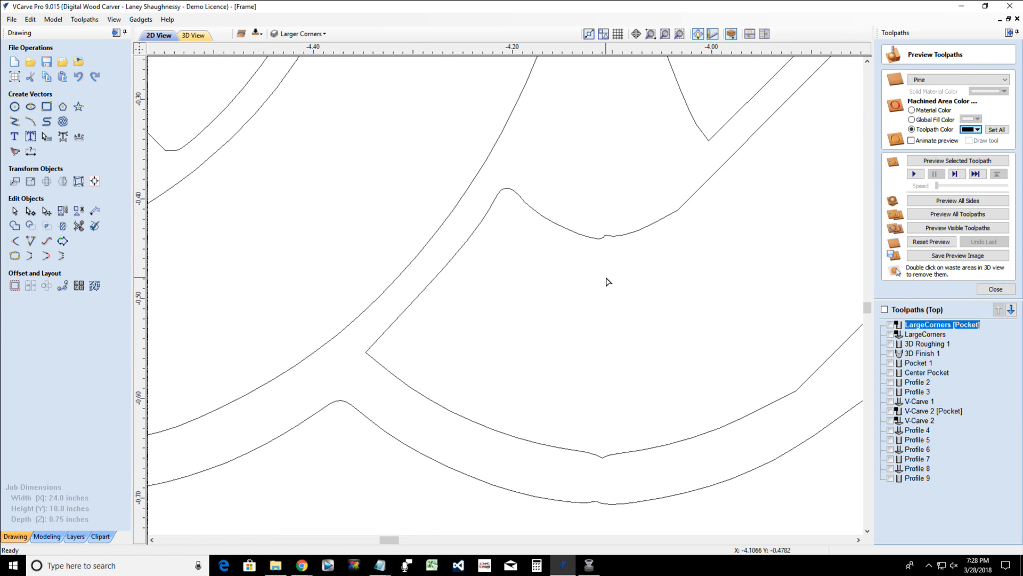
pyautogui.scroll(2, 597, 235)
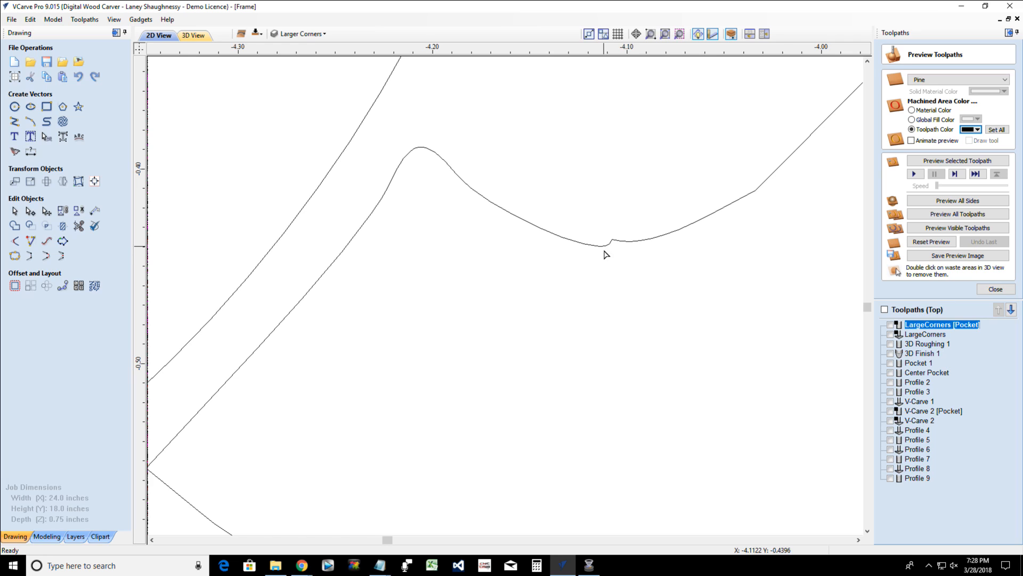
pyautogui.scroll(-2, 606, 256)
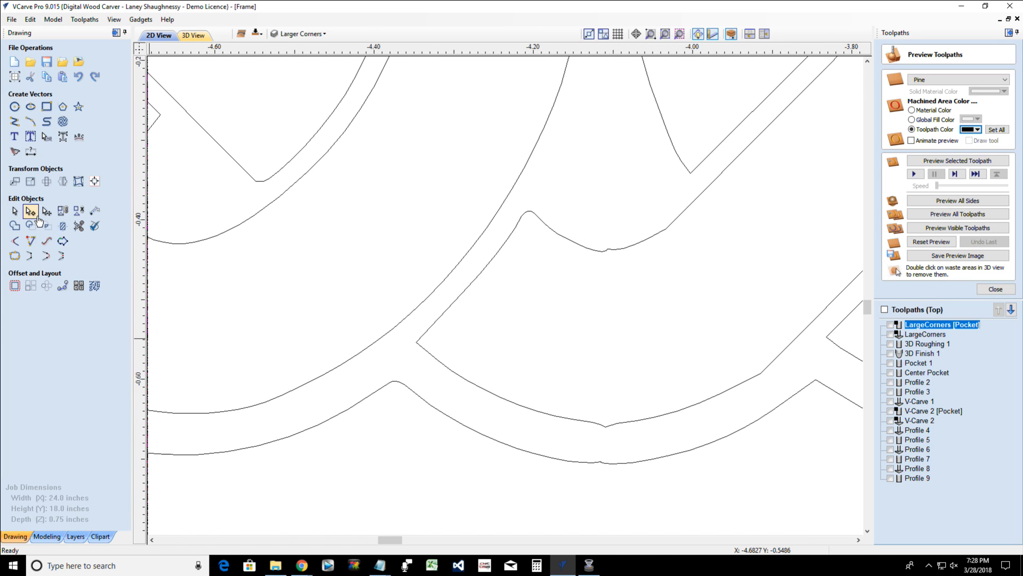
# Edit the nodes of the strand crossing the lower seam and delete the stray node at its upper-edge kink
pyautogui.click(595, 251)
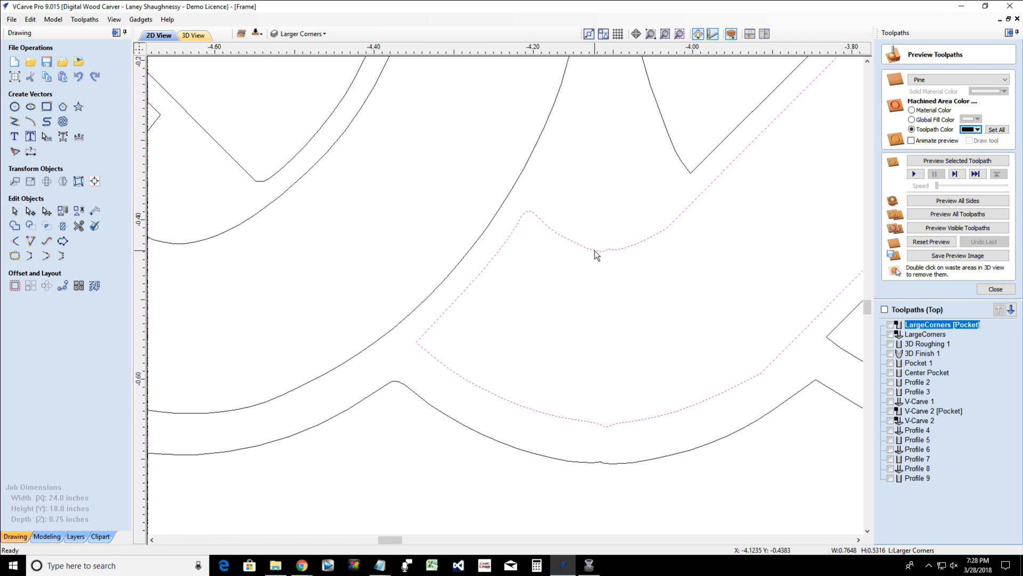
pyautogui.click(31, 215)
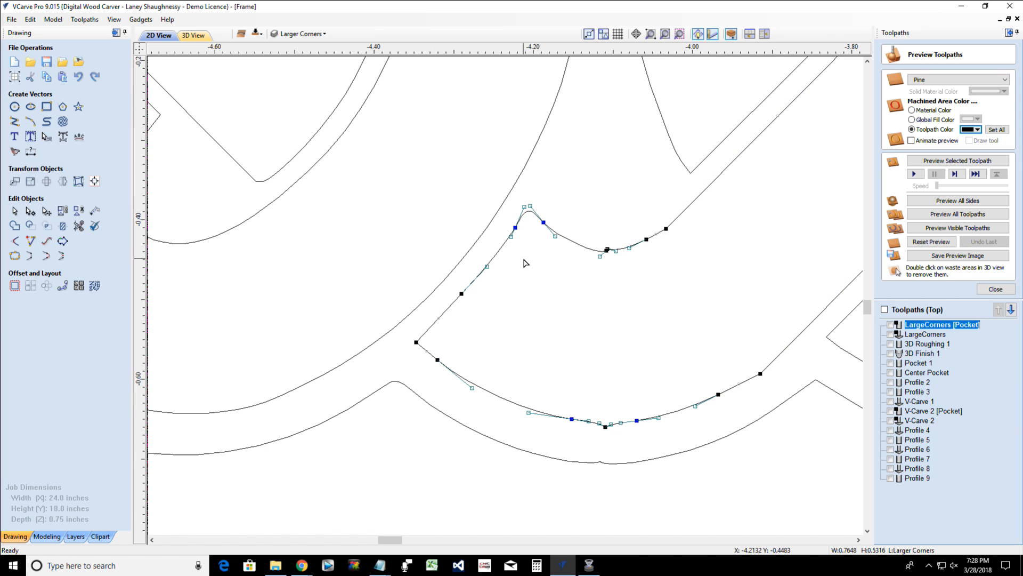
pyautogui.scroll(5, 618, 252)
pyautogui.scroll(2, 620, 252)
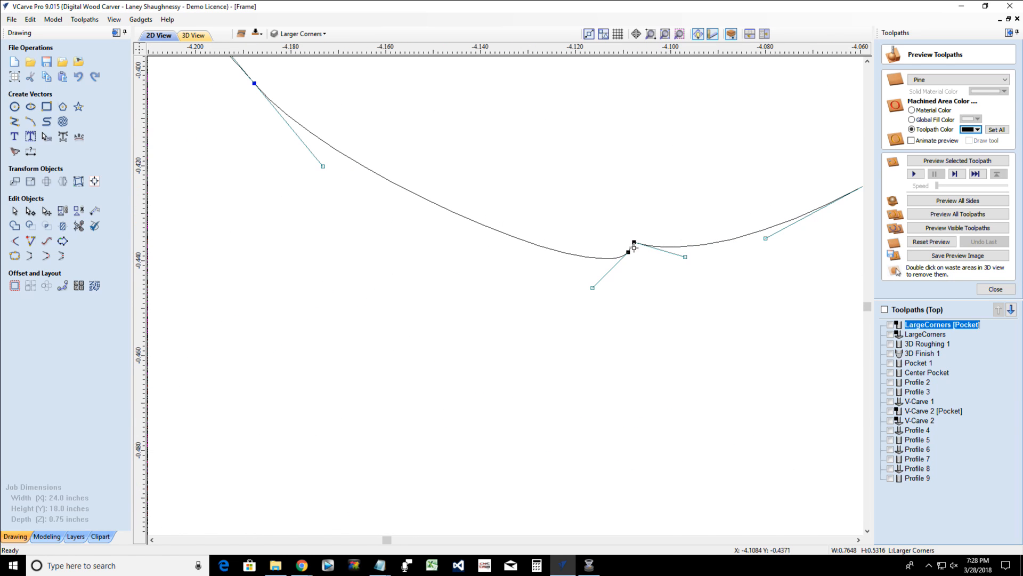
pyautogui.rightClick(635, 242)
pyautogui.click(663, 249)
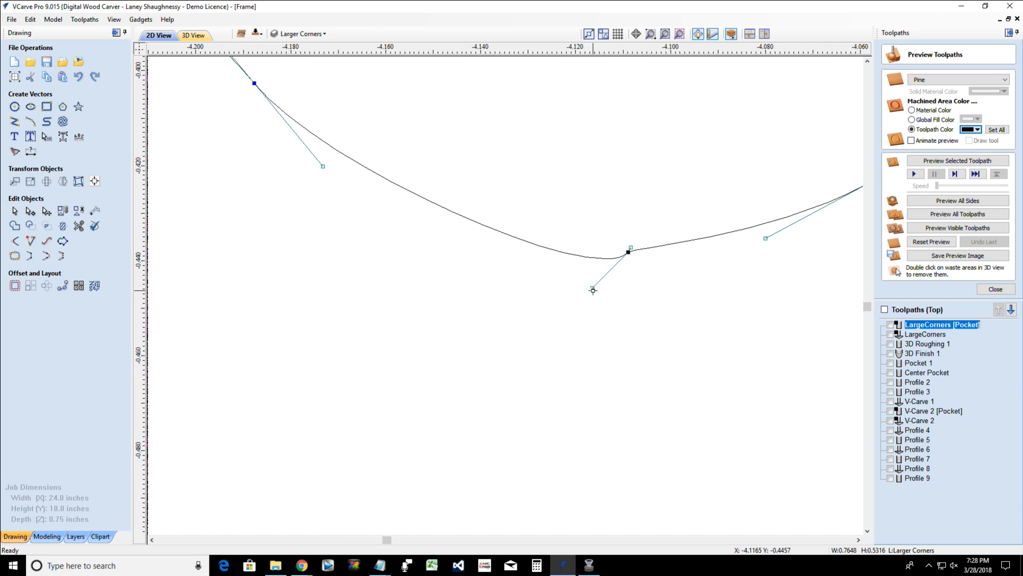
# Adjust the curve handle of the remaining node at the seam on the strand's upper edge to soften the kink, and finish node editing
pyautogui.moveTo(593, 289); pyautogui.dragTo(634, 250)
pyautogui.click(639, 277)
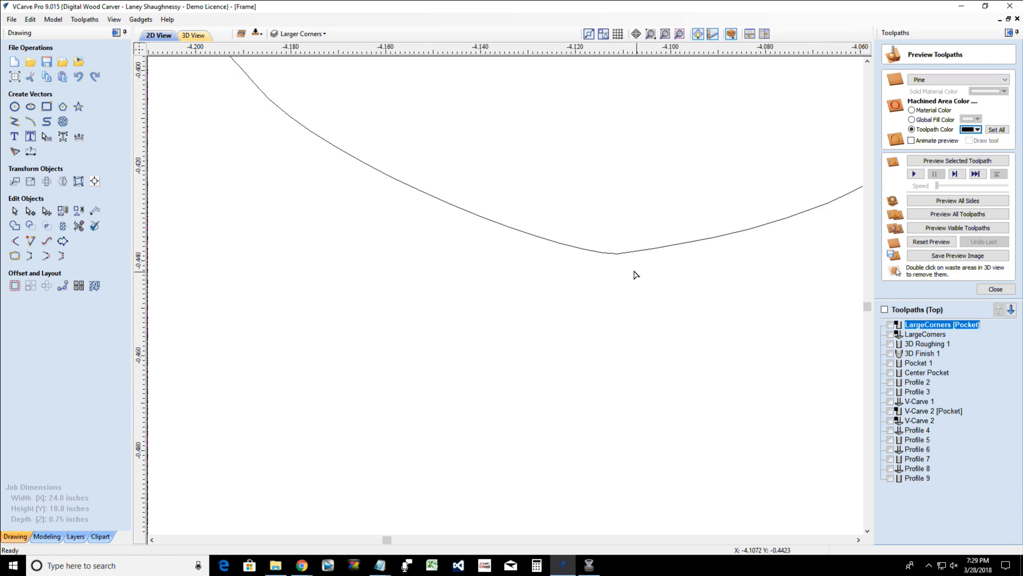
pyautogui.scroll(-4, 617, 267)
pyautogui.scroll(-2, 617, 267)
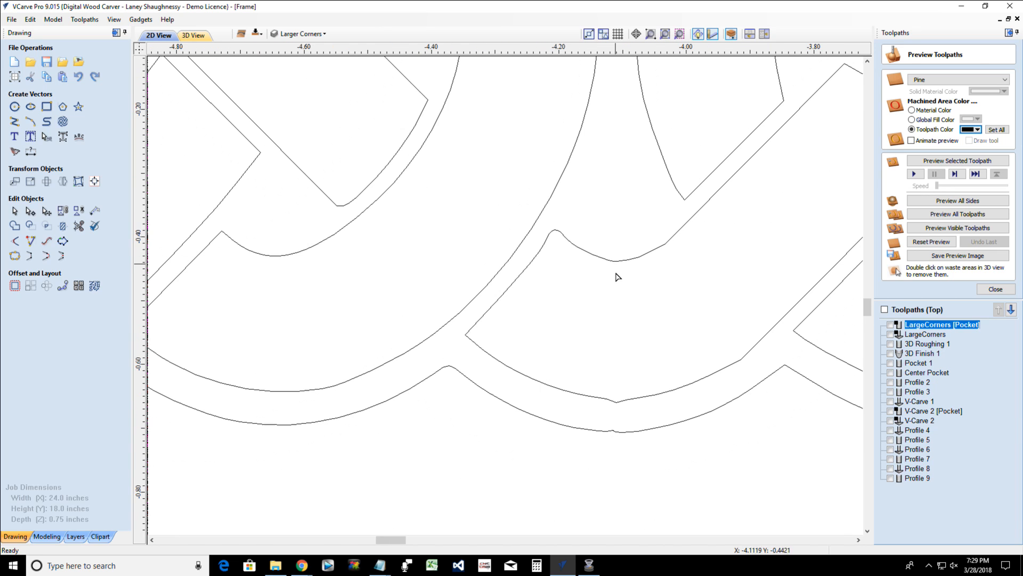
# Delete the node at the dip in the same strand's lower edge, lower the neighbouring curve handle slightly, and finish node editing
pyautogui.scroll(2, 622, 453)
pyautogui.scroll(2, 622, 447)
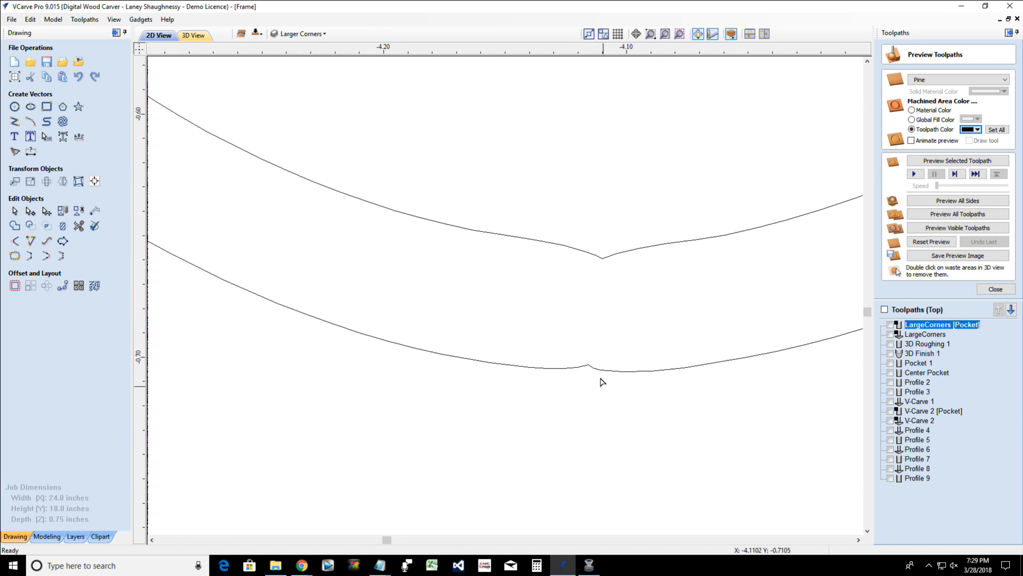
pyautogui.click(600, 258)
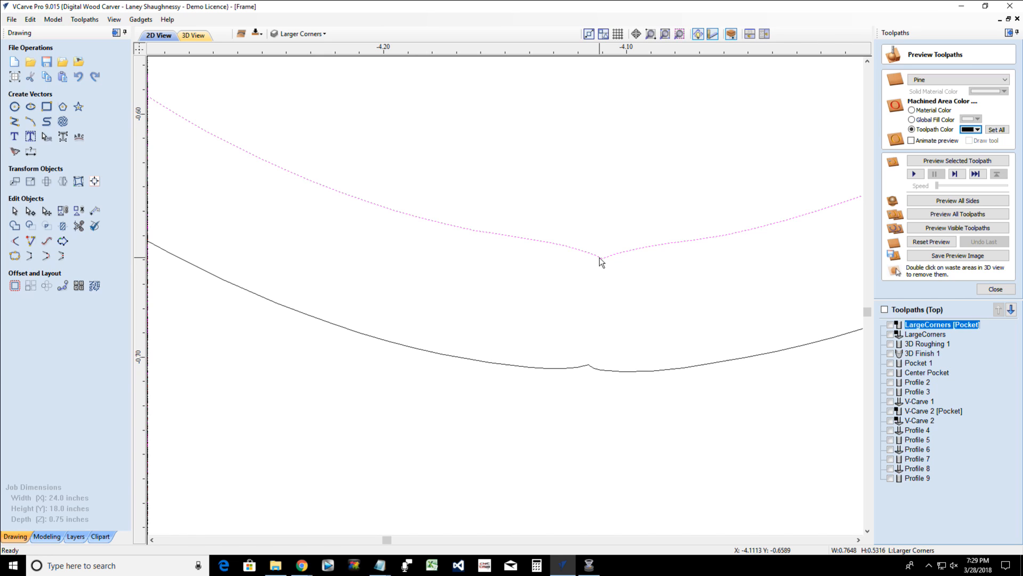
pyautogui.press('n')
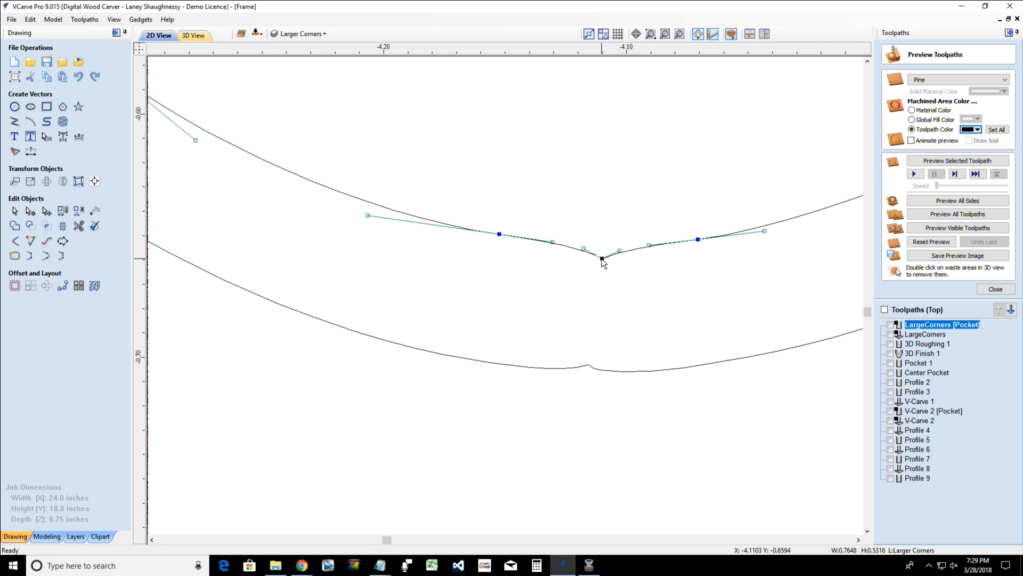
pyautogui.rightClick(602, 260)
pyautogui.click(613, 267)
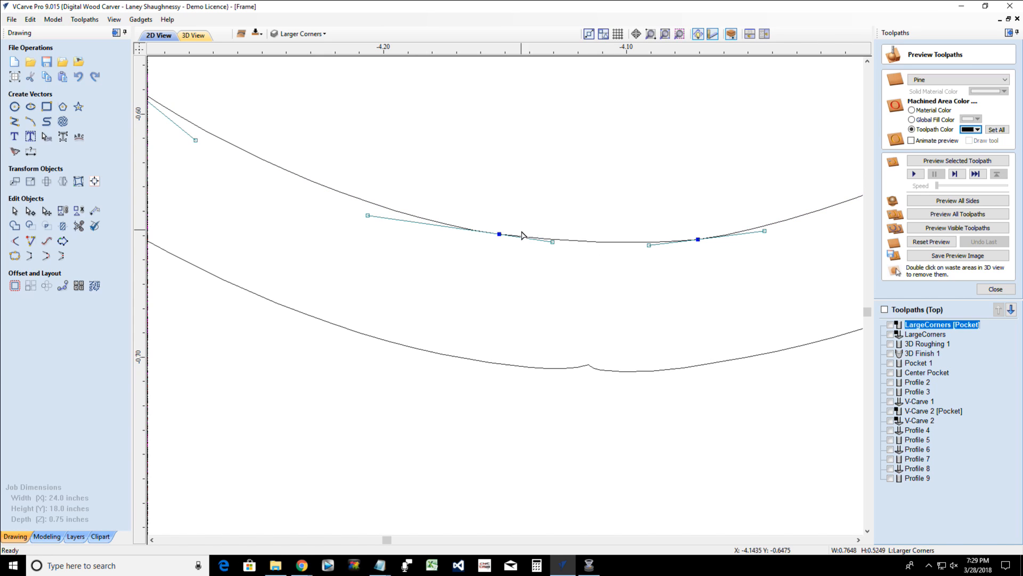
pyautogui.moveTo(553, 243); pyautogui.dragTo(554, 250)
pyautogui.click(474, 245)
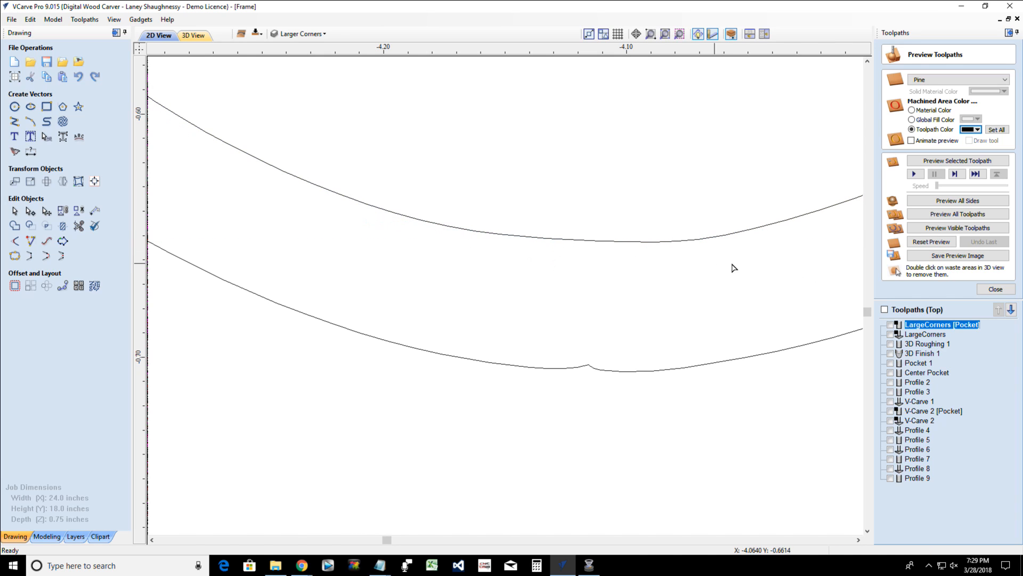
pyautogui.click(589, 366)
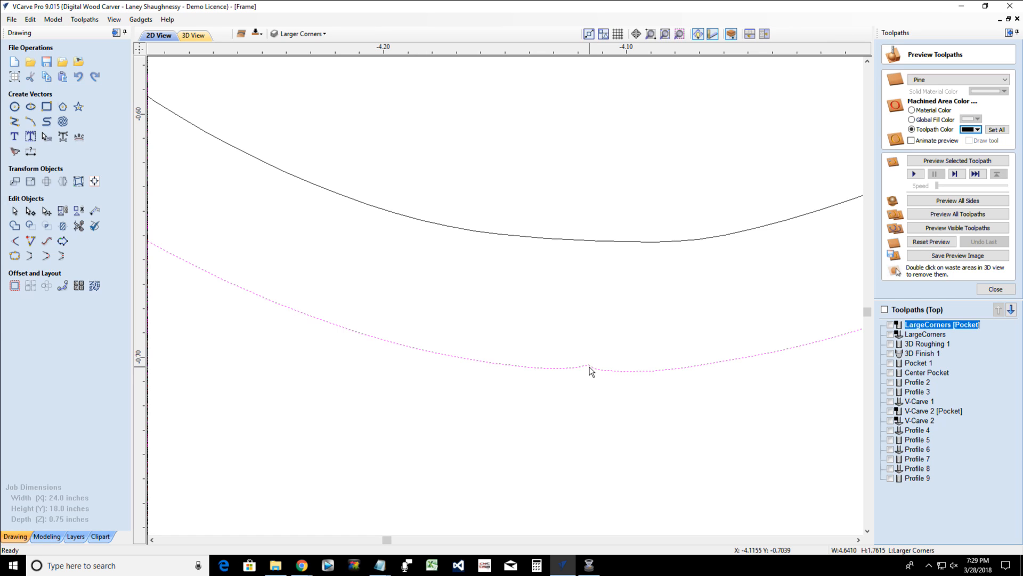
pyautogui.doubleClick(589, 367)
pyautogui.rightClick(588, 367)
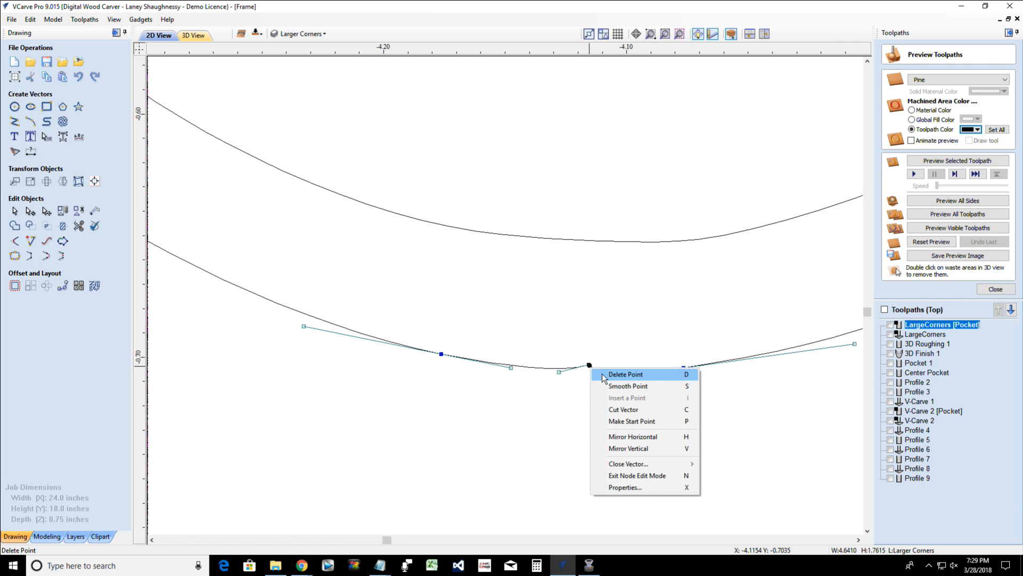
pyautogui.click(577, 360)
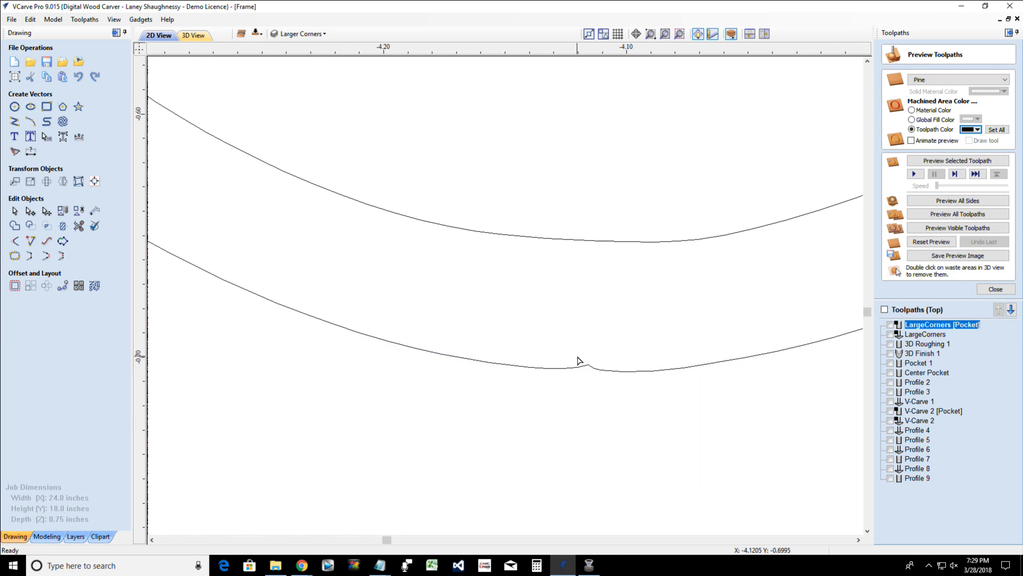
# Edit the nodes of the strip's outer outline and delete one of the two nodes crowded together at the bottom seam kink
pyautogui.scroll(3, 576, 356)
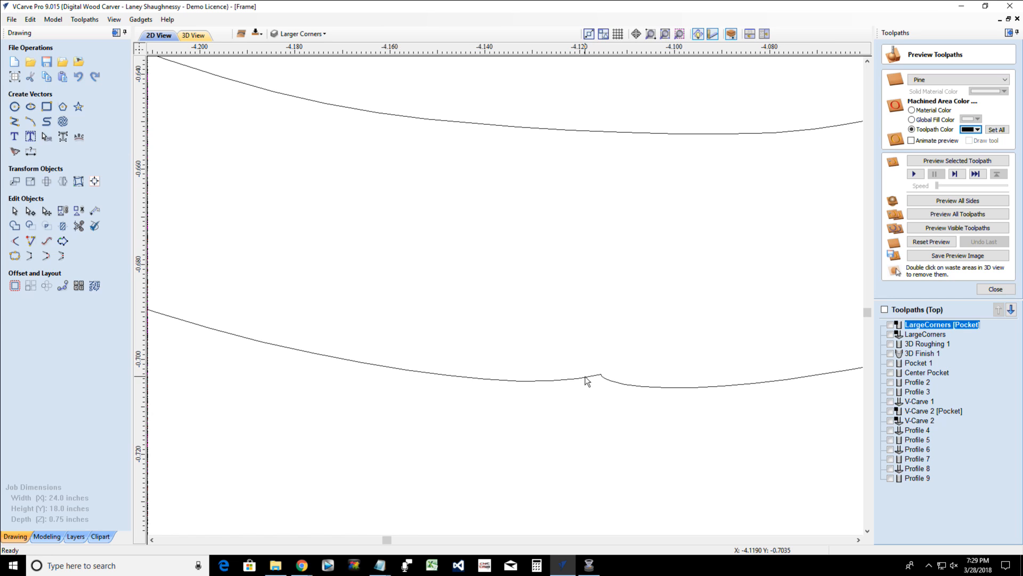
pyautogui.click(586, 380)
pyautogui.doubleClick(586, 379)
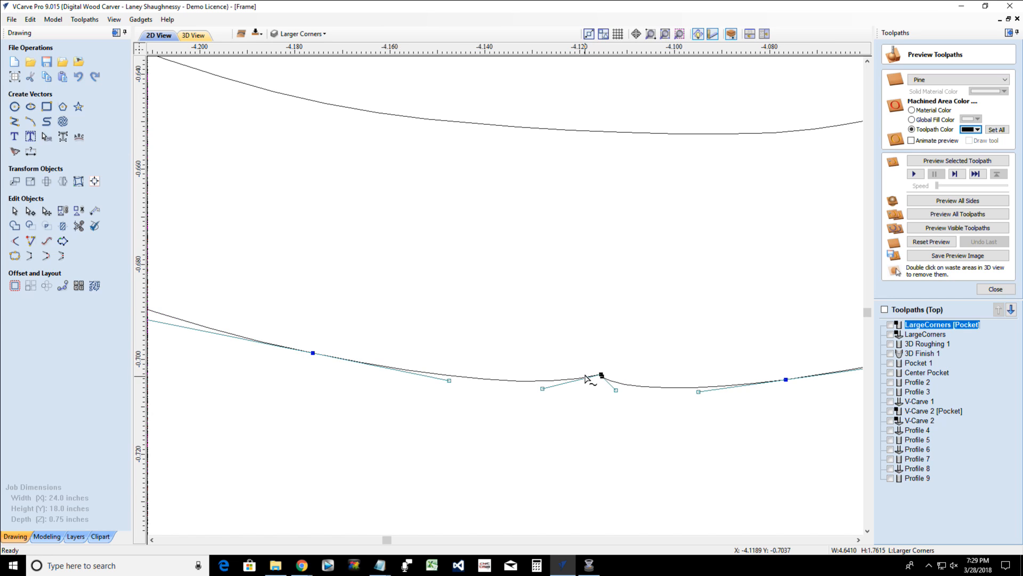
pyautogui.scroll(3, 597, 379)
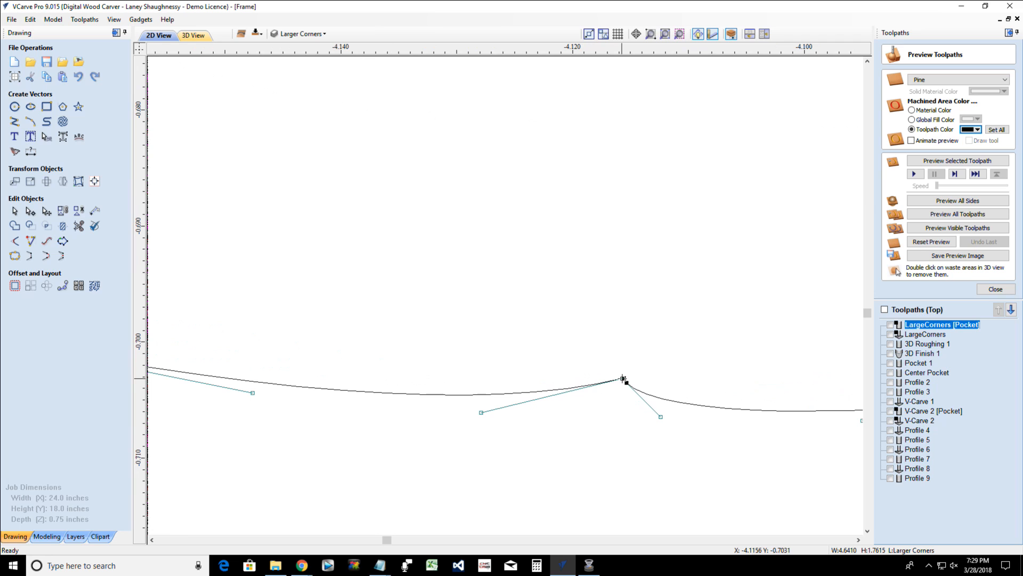
pyautogui.rightClick(624, 379)
pyautogui.click(650, 385)
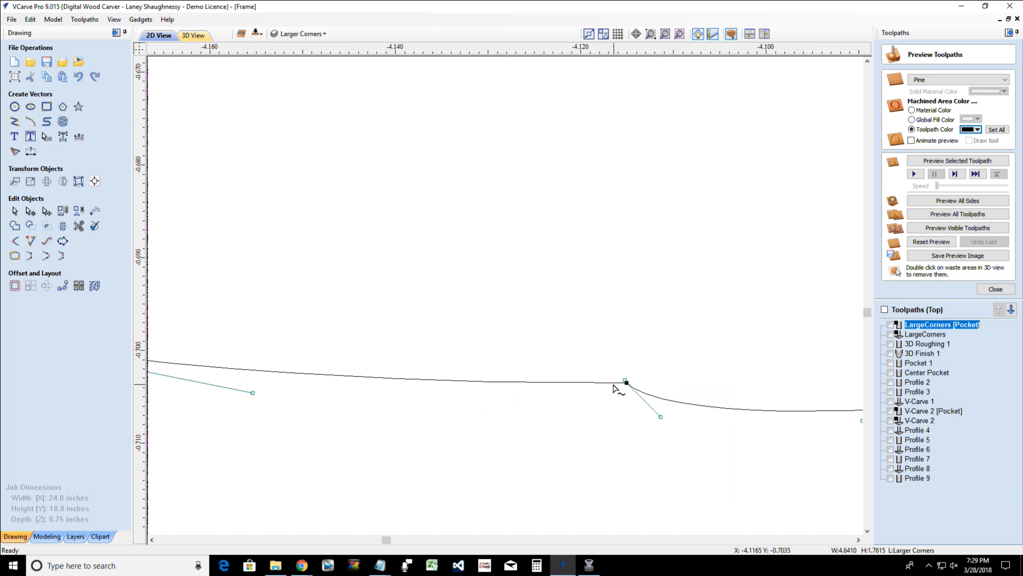
# Pull the curve handle clear of the outer outline's remaining kink node, delete that node, and finish node editing
pyautogui.scroll(-4, 614, 385)
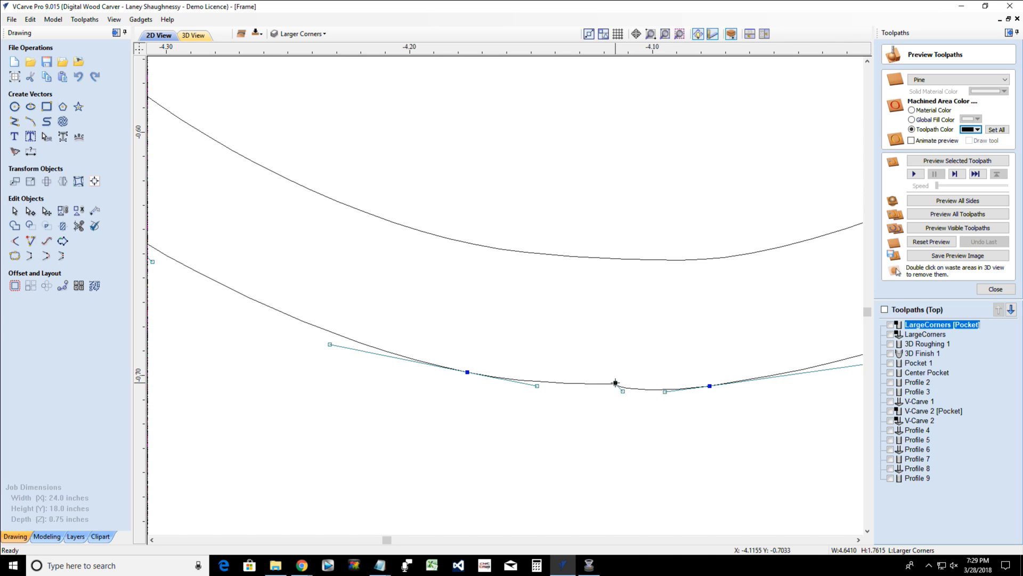
pyautogui.scroll(2, 615, 384)
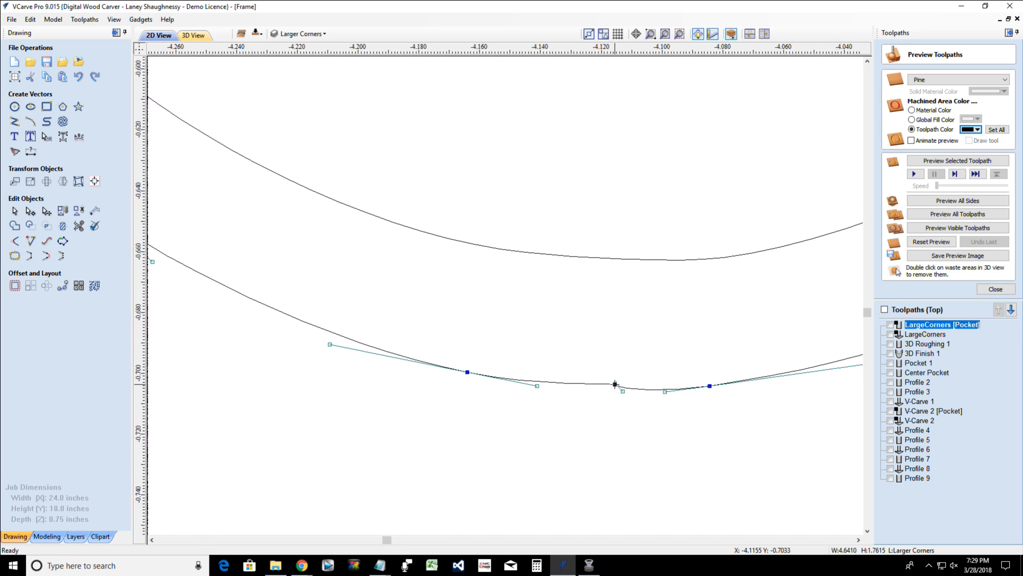
pyautogui.scroll(3, 615, 384)
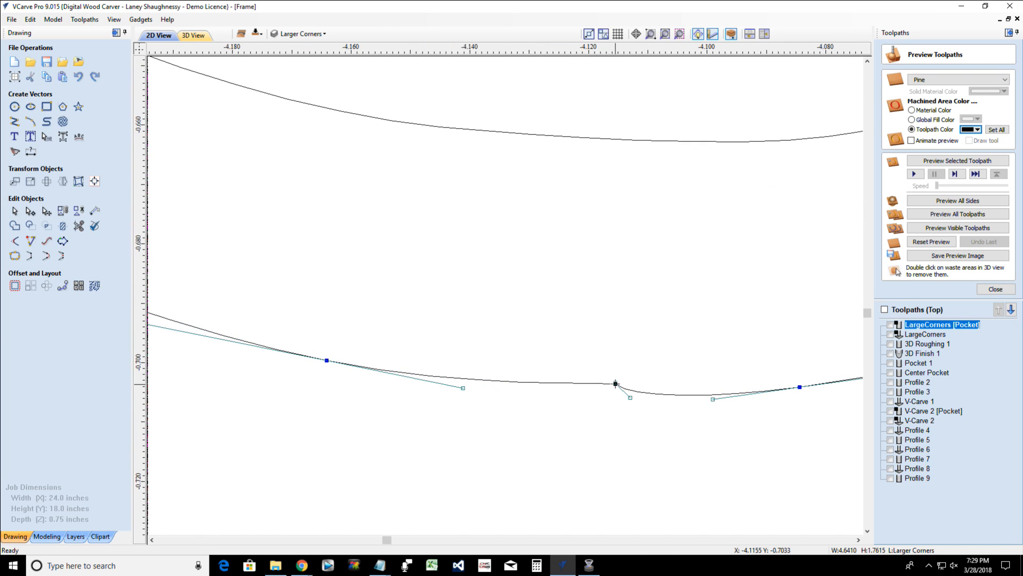
pyautogui.scroll(1, 617, 384)
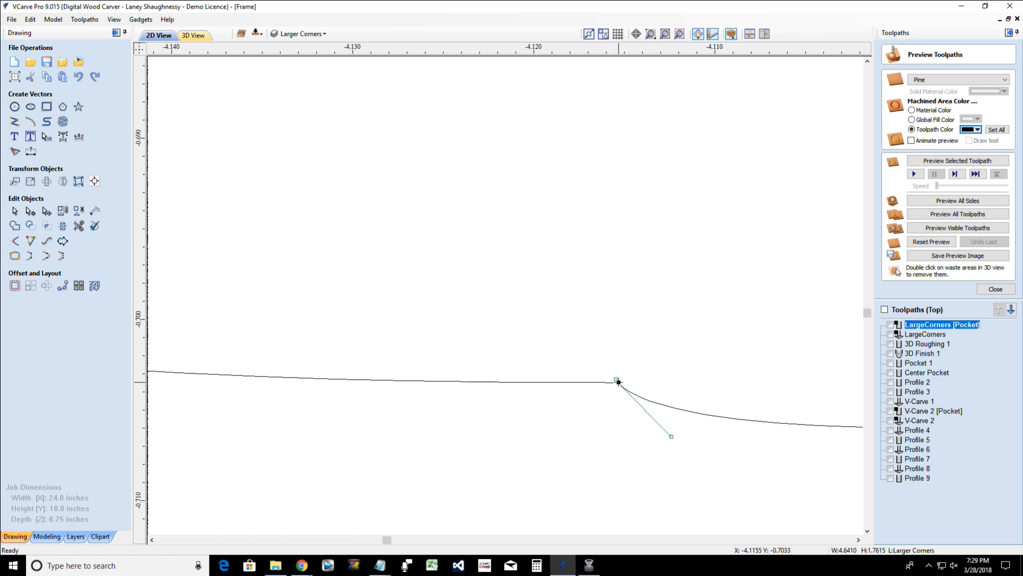
pyautogui.moveTo(607, 372); pyautogui.dragTo(606, 370)
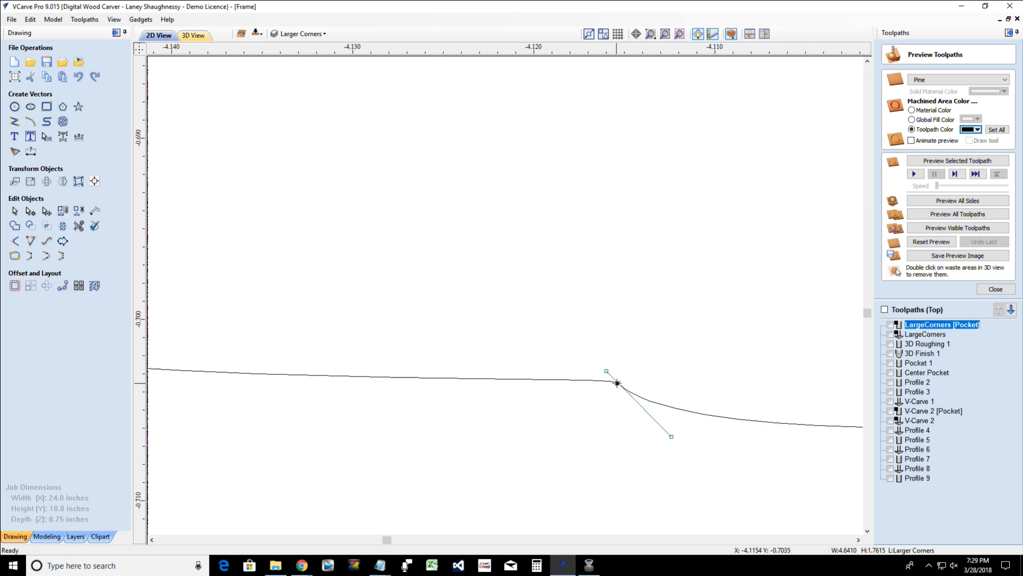
pyautogui.rightClick(619, 384)
pyautogui.click(630, 393)
pyautogui.scroll(-3, 610, 395)
pyautogui.scroll(-4, 606, 389)
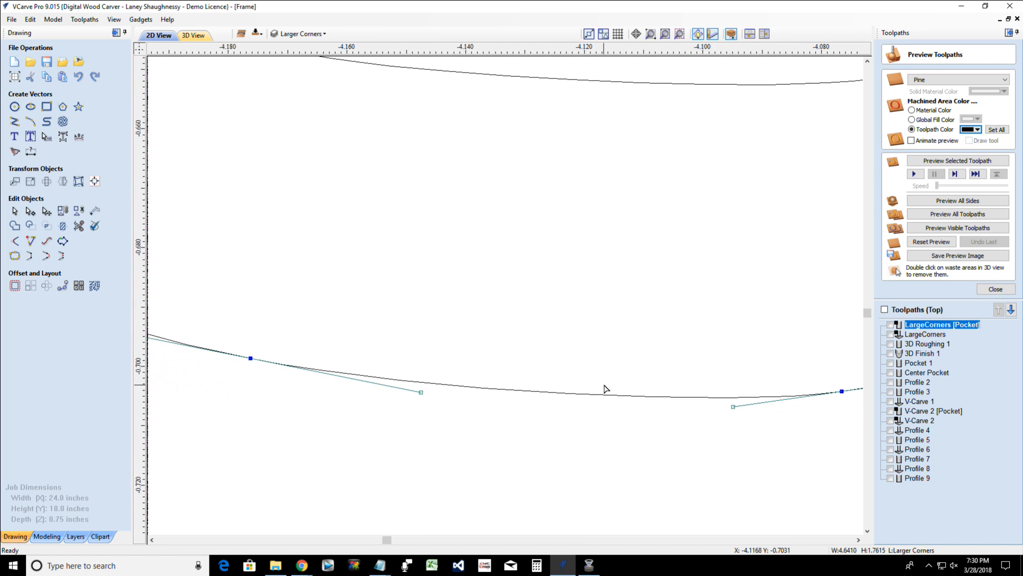
pyautogui.click(578, 440)
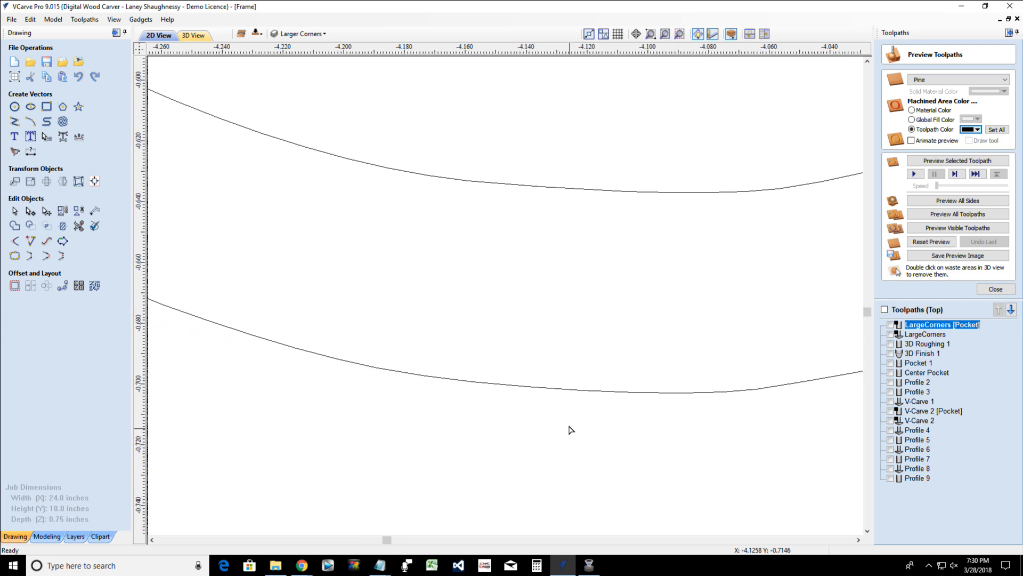
# Select the whole welded knotwork strip and compare it with the frame's finished side border
pyautogui.scroll(-10, 566, 423)
pyautogui.scroll(-8, 560, 410)
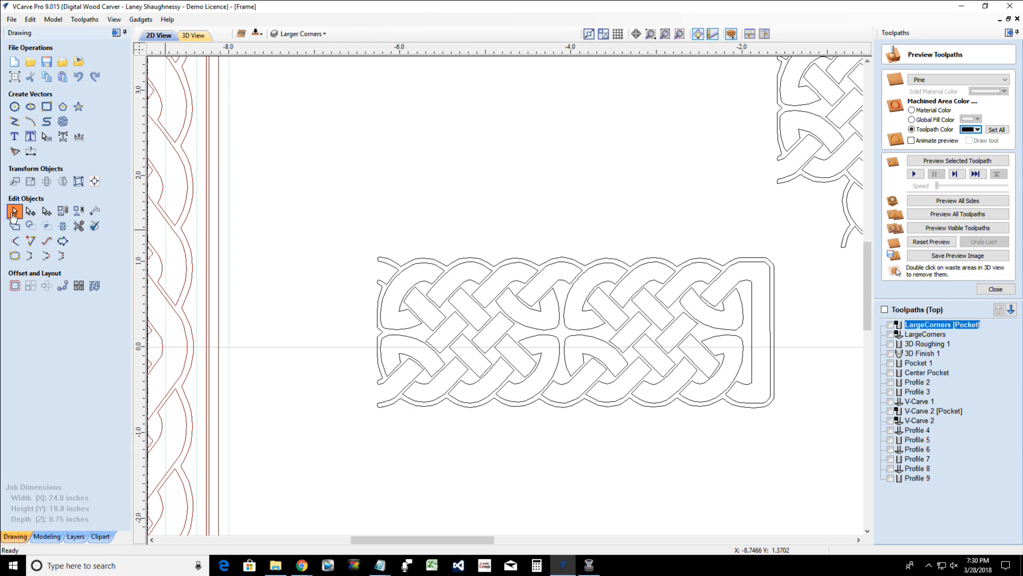
pyautogui.moveTo(318, 239); pyautogui.dragTo(792, 410)
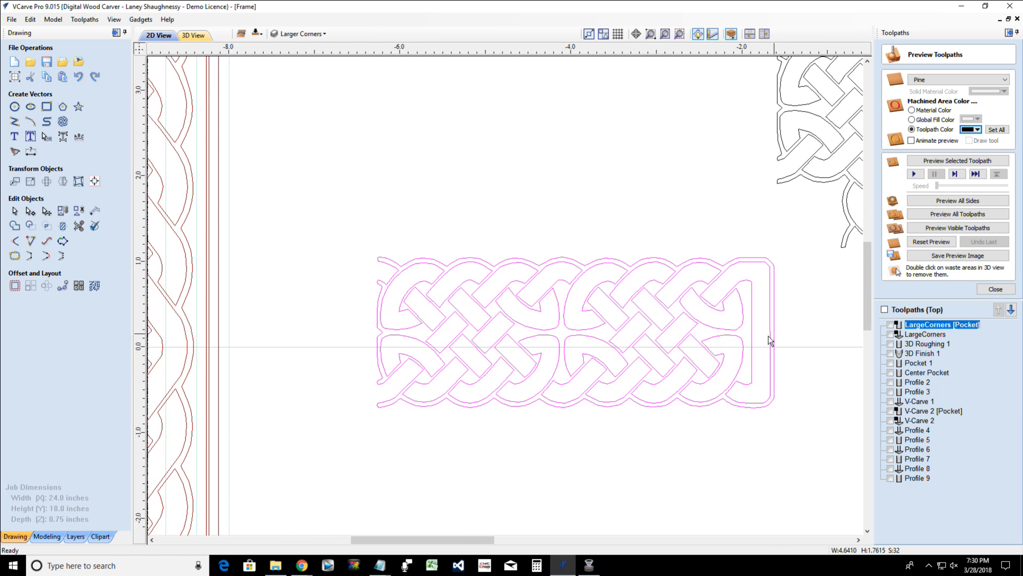
pyautogui.scroll(-3, 771, 339)
pyautogui.scroll(-3, 824, 270)
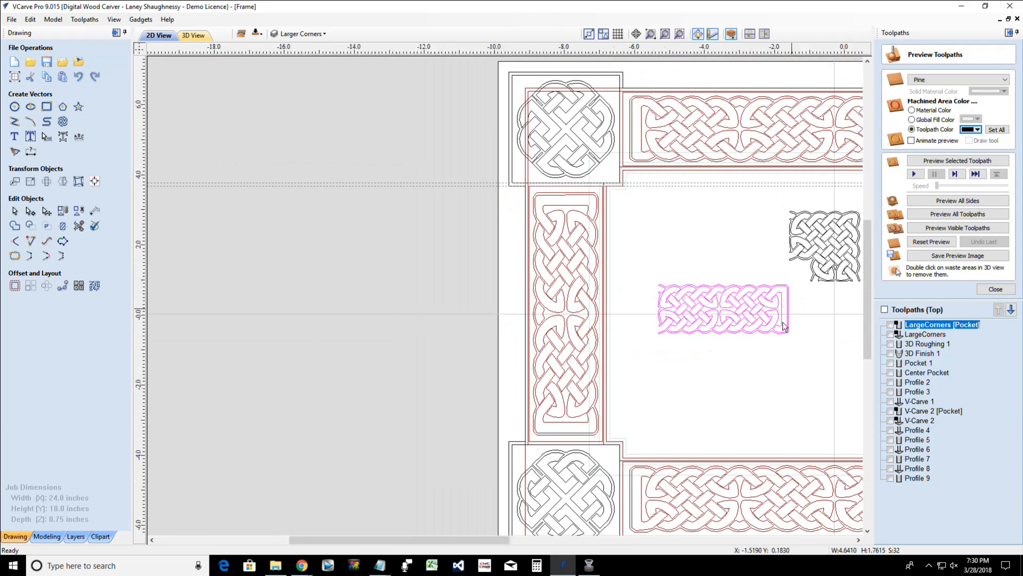
pyautogui.scroll(3, 785, 317)
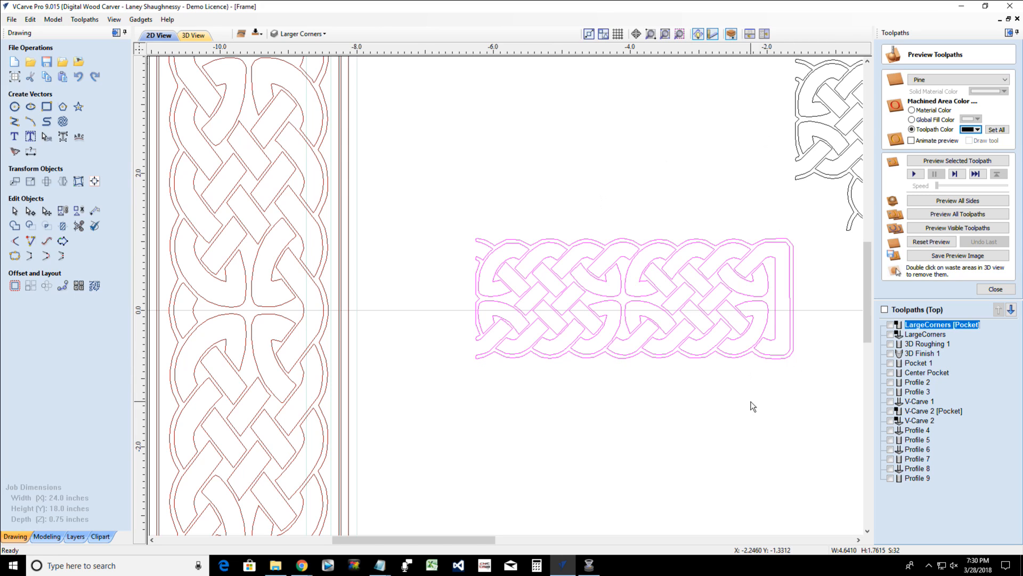
# Undo the node edits and the weld of the two knotwork sections
pyautogui.click(655, 330)
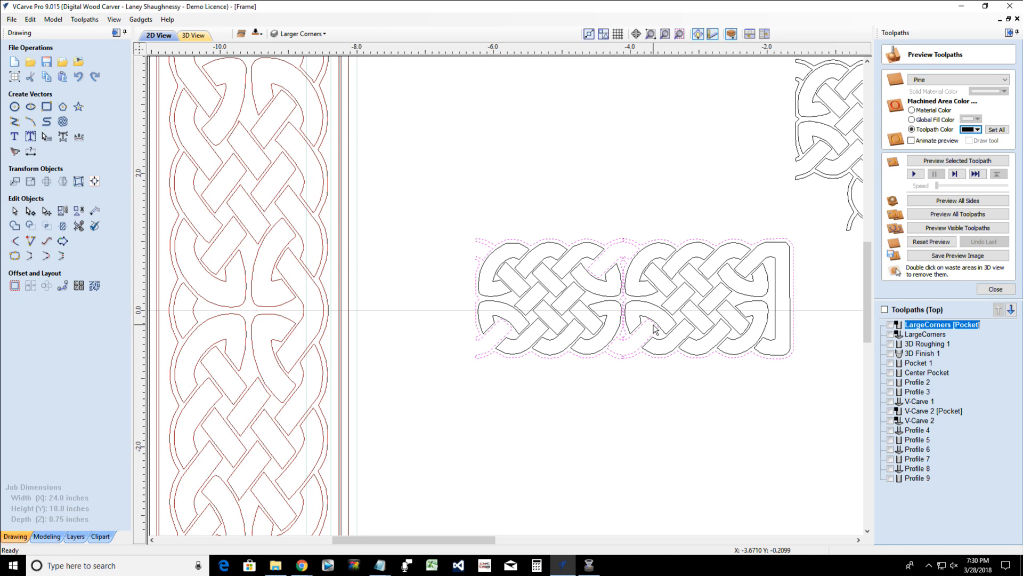
pyautogui.scroll(4, 647, 328)
pyautogui.scroll(-2, 621, 330)
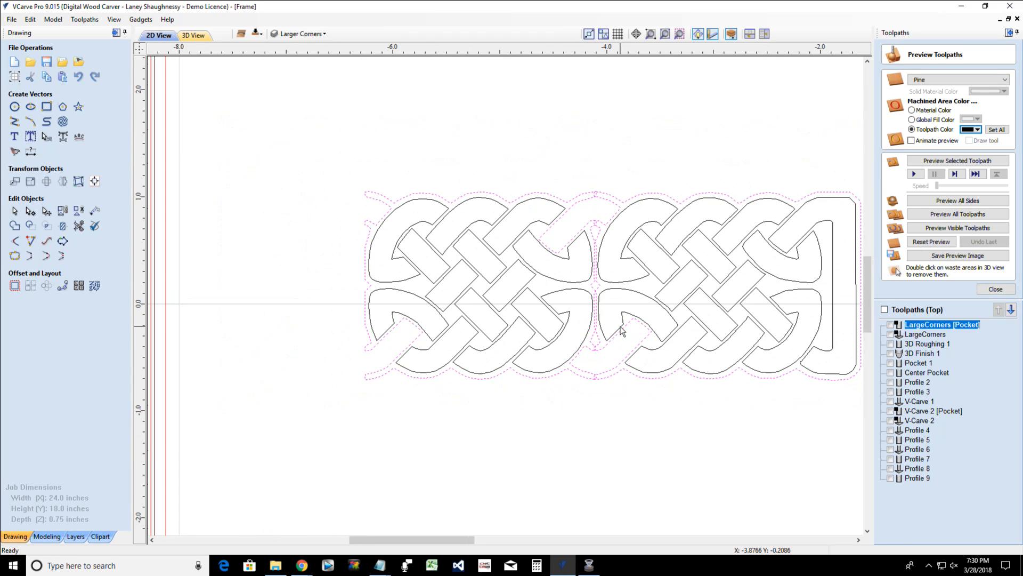
pyautogui.scroll(-1, 621, 330)
# Select all vectors of the knotwork section with the closed end and place a copy of it below the strip
pyautogui.moveTo(591, 196); pyautogui.dragTo(825, 403)
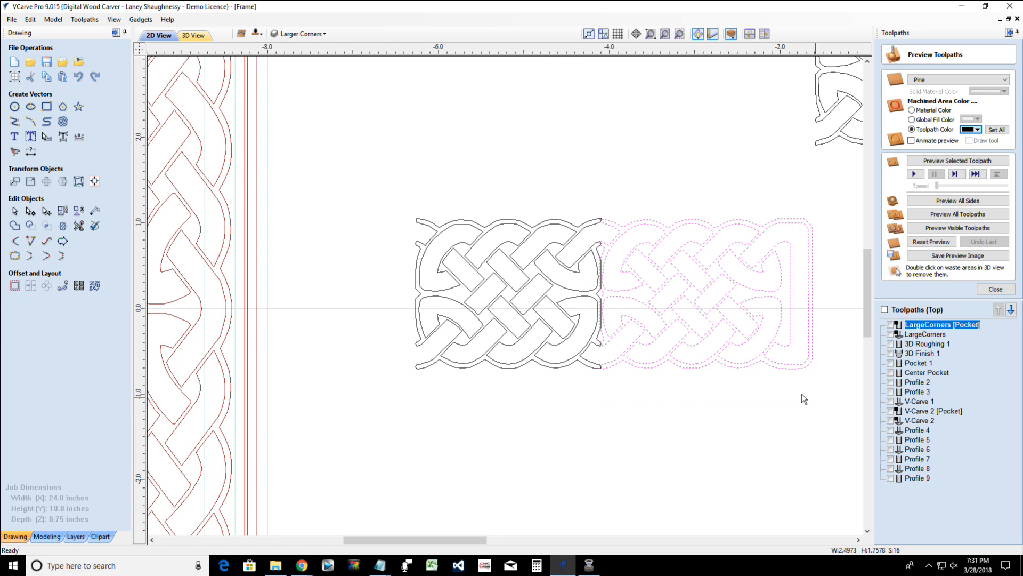
pyautogui.click(699, 298)
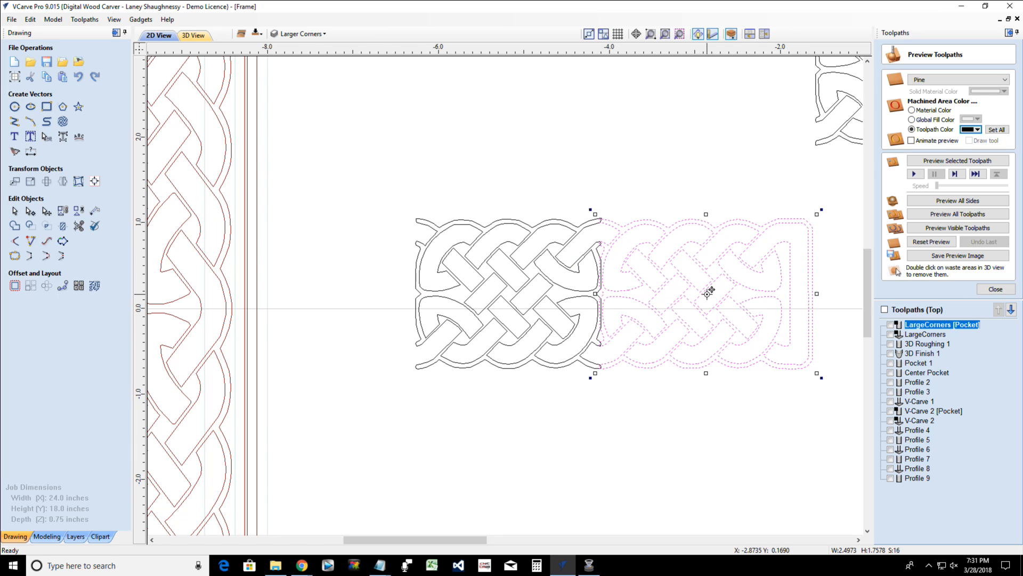
pyautogui.moveTo(708, 294); pyautogui.dragTo(727, 480)
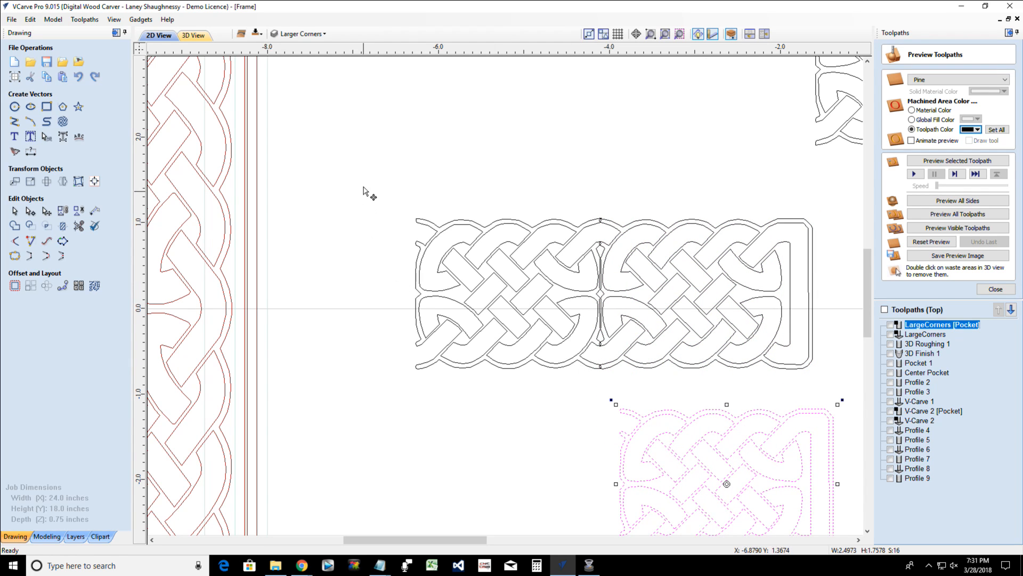
# Select all vectors of the open-ended knotwork section and place a copy of it above the strip
pyautogui.moveTo(363, 186); pyautogui.dragTo(612, 395)
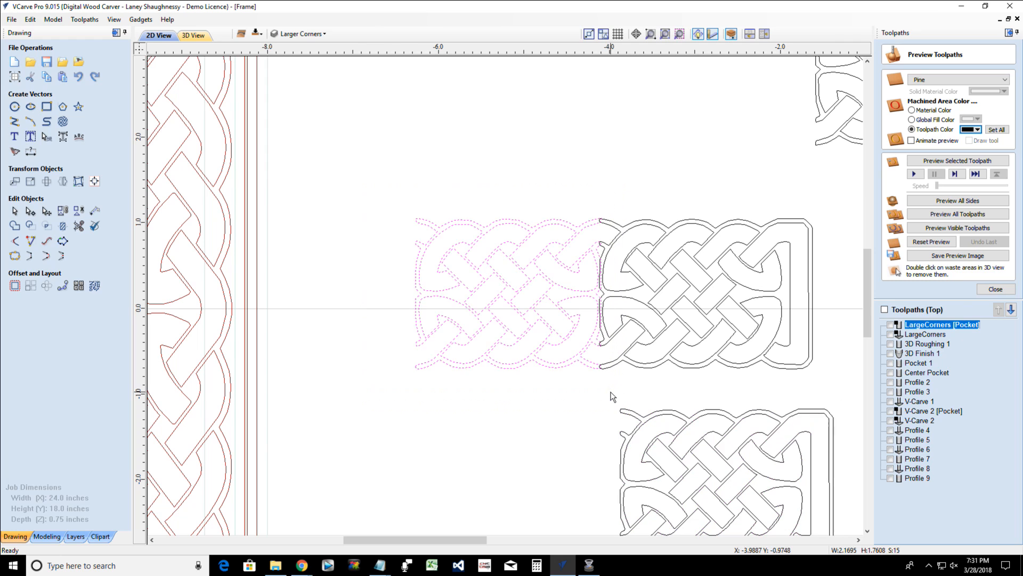
pyautogui.click(518, 296)
pyautogui.moveTo(509, 275); pyautogui.dragTo(514, 109)
# Weld the outline of the open-ended knotwork section in the strip to the outline of the adjoining closed-end section
pyautogui.scroll(-2, 539, 256)
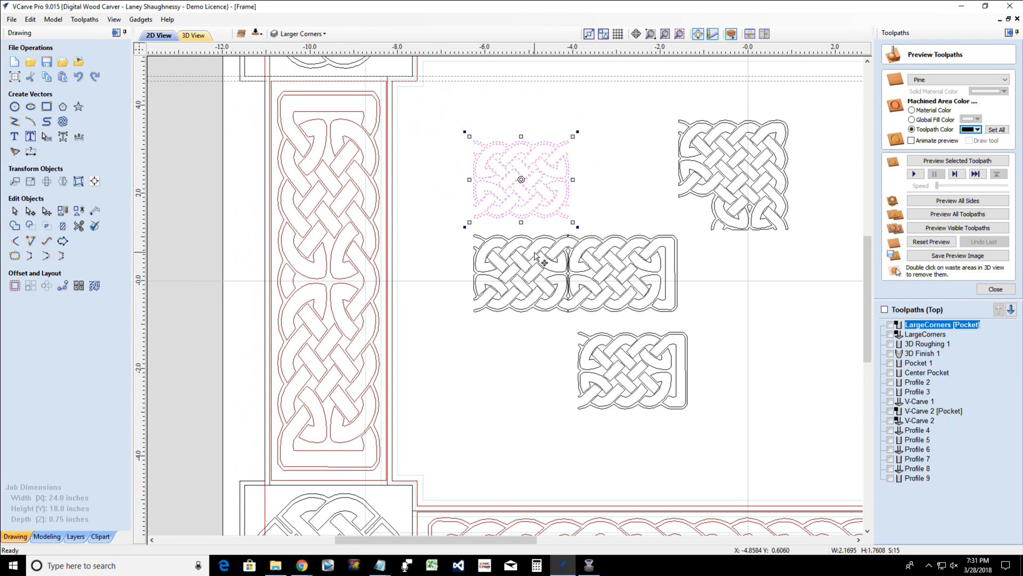
pyautogui.scroll(1, 536, 259)
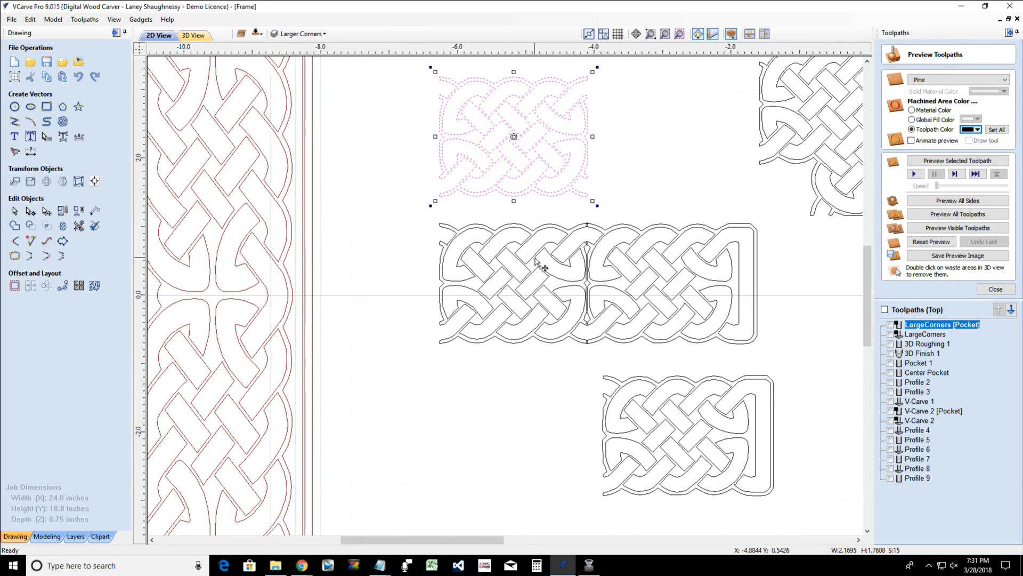
pyautogui.scroll(2, 535, 258)
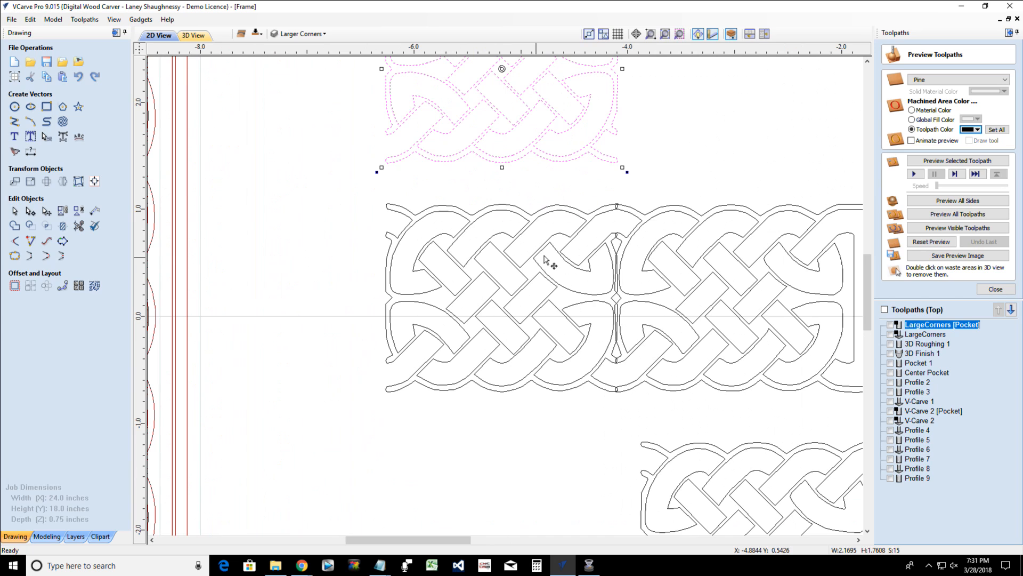
pyautogui.click(616, 209)
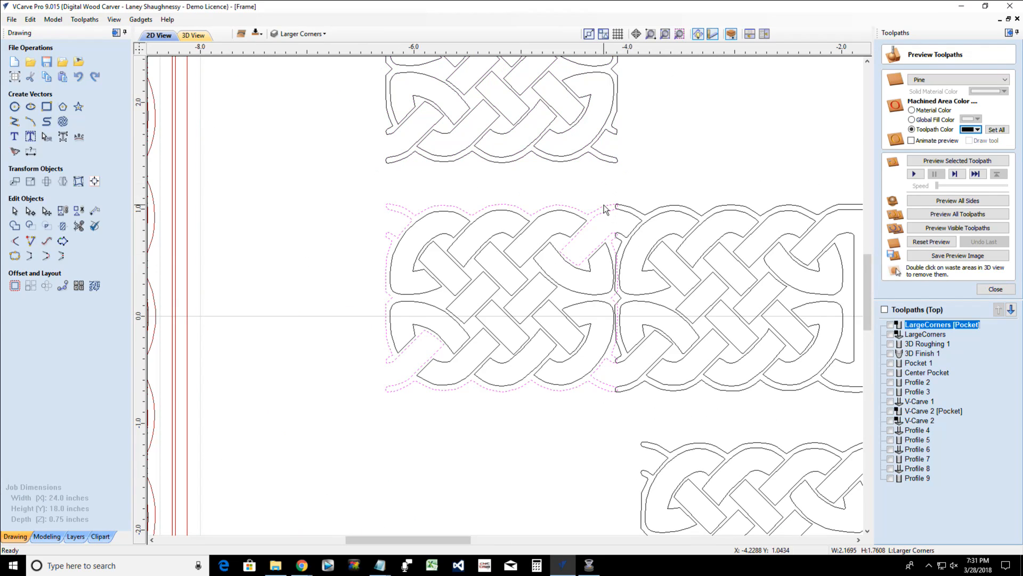
pyautogui.keyDown('shift'); pyautogui.click(634, 212); pyautogui.keyUp('shift')
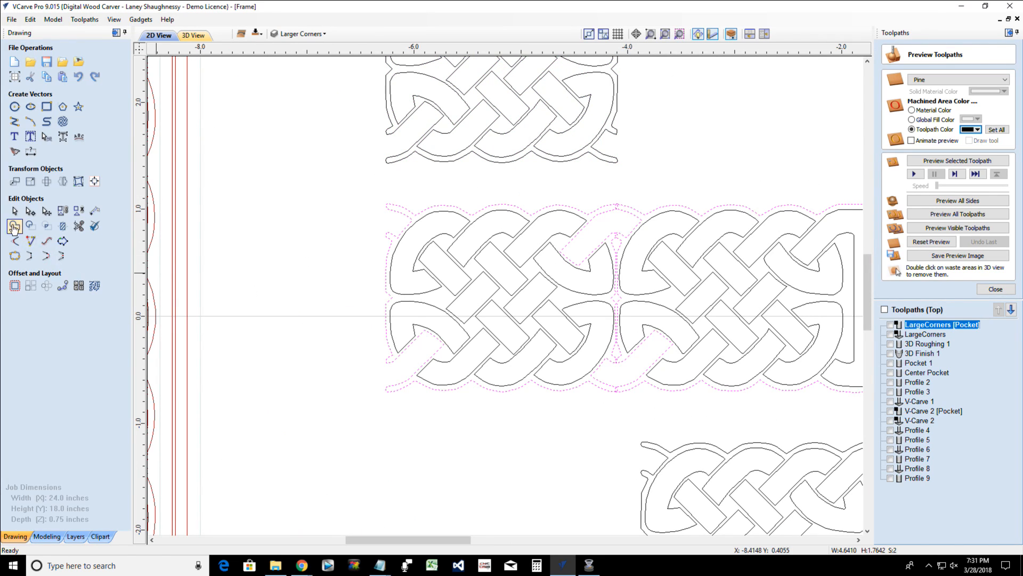
pyautogui.click(15, 227)
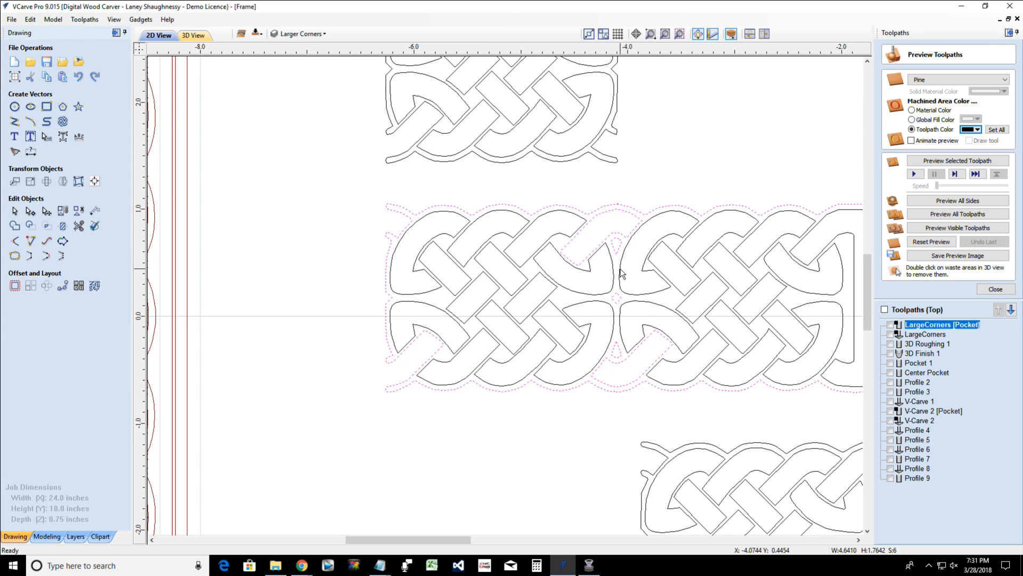
# Delete the small leftover teardrop and diamond vectors at the joint between the two welded sections
pyautogui.click(616, 253)
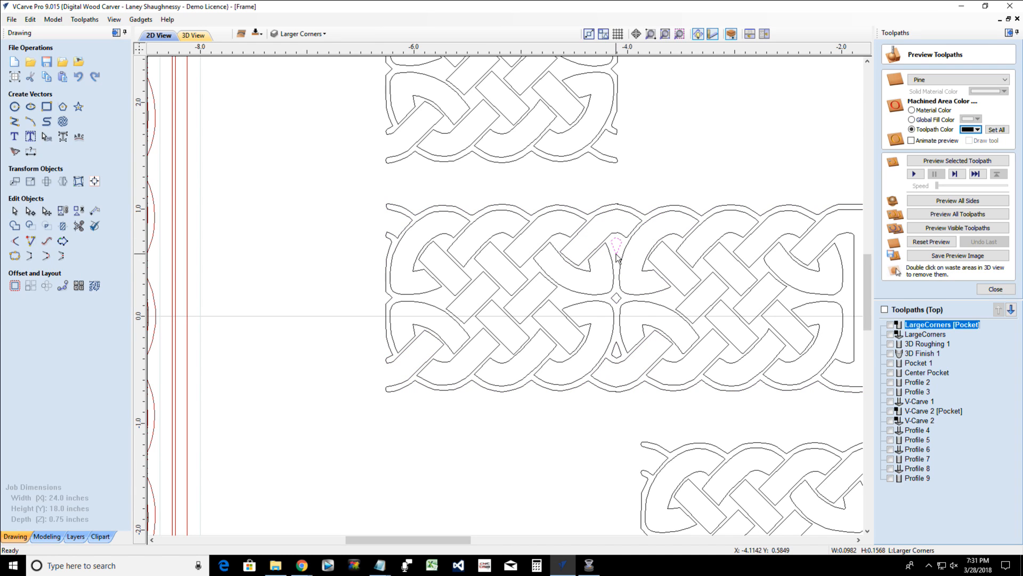
pyautogui.press('Delete')
pyautogui.click(618, 297)
pyautogui.press('Delete')
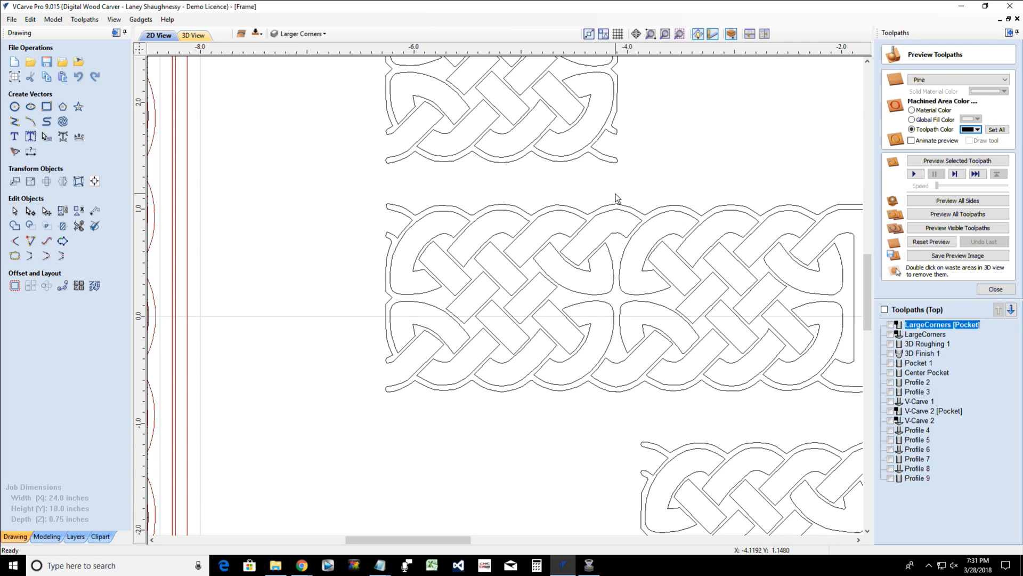
# Group the separate closed-end section below the strip and create a mirrored copy to its left, with flipping about the job center disabled
pyautogui.scroll(-3, 618, 409)
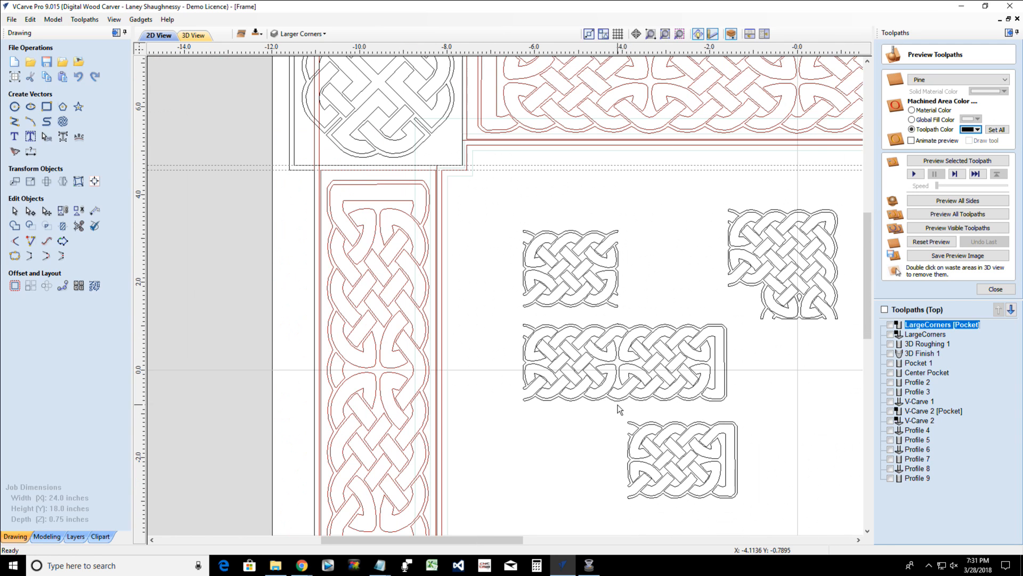
pyautogui.click(672, 441)
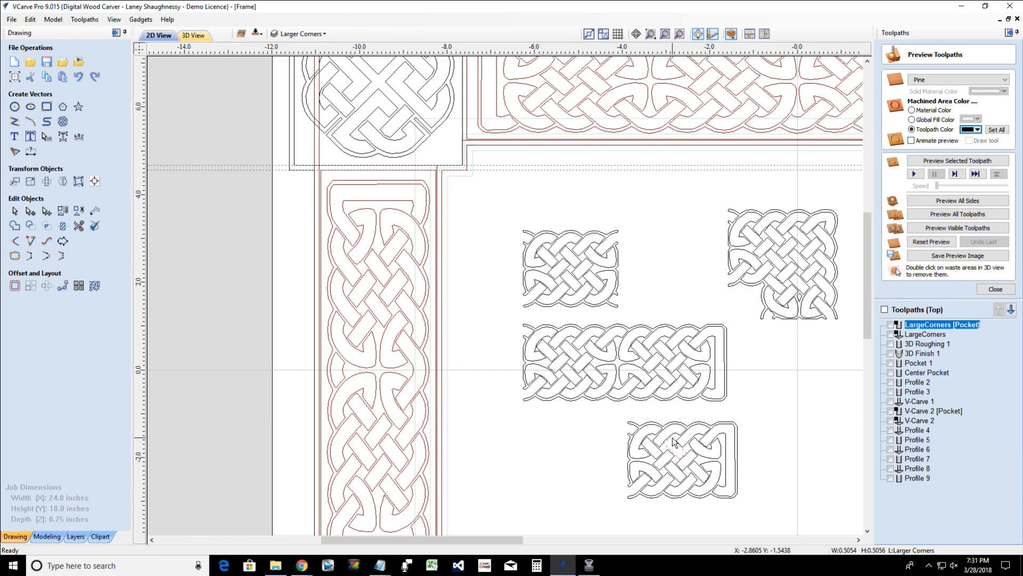
pyautogui.moveTo(593, 416); pyautogui.dragTo(763, 507)
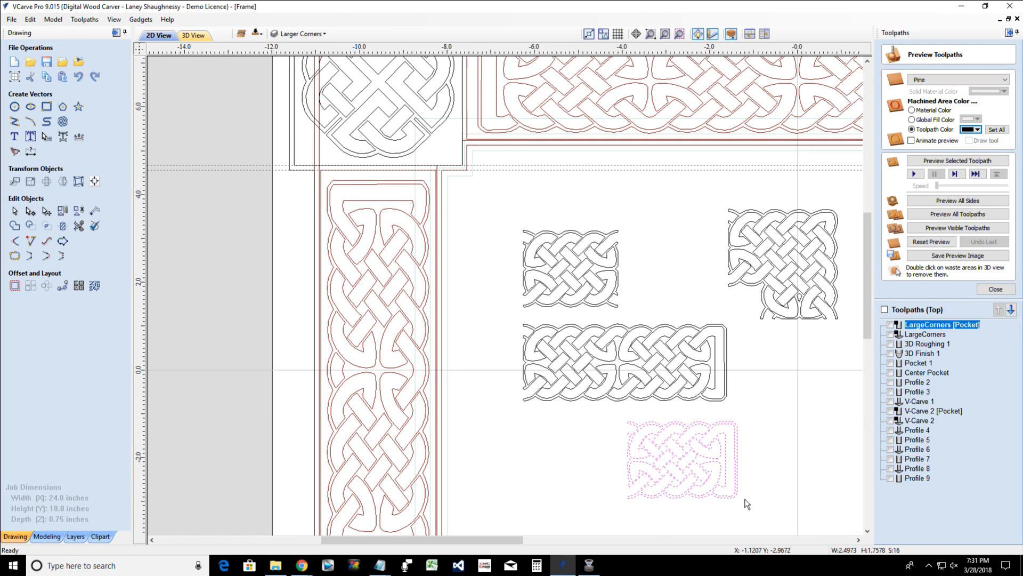
pyautogui.click(47, 182)
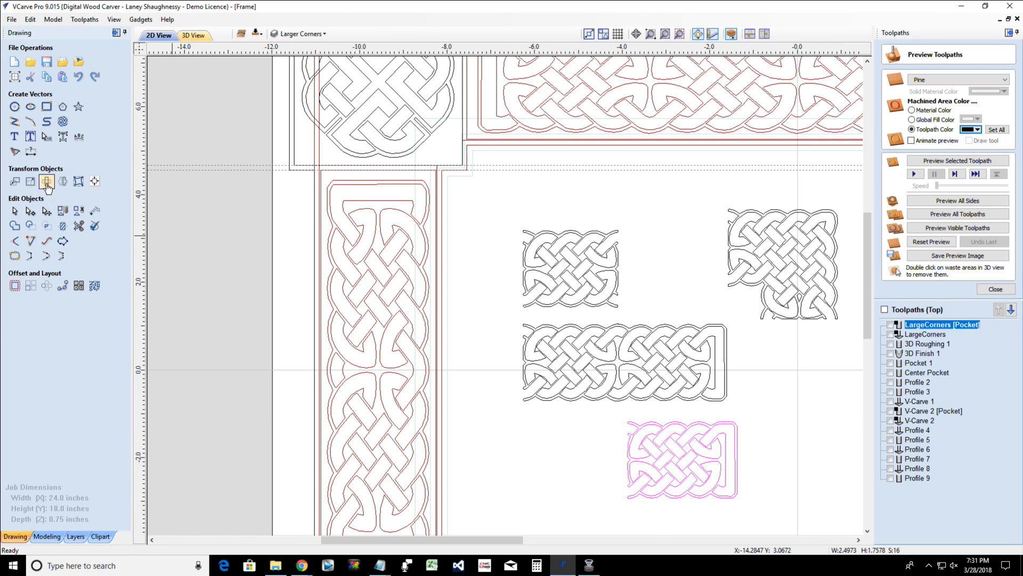
pyautogui.click(47, 182)
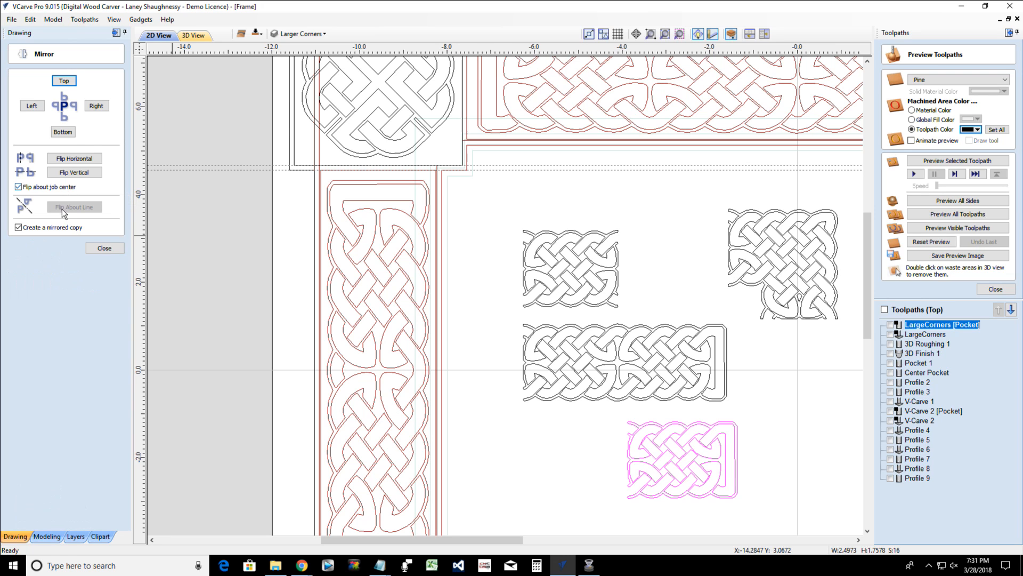
pyautogui.click(22, 225)
pyautogui.click(18, 227)
pyautogui.click(32, 106)
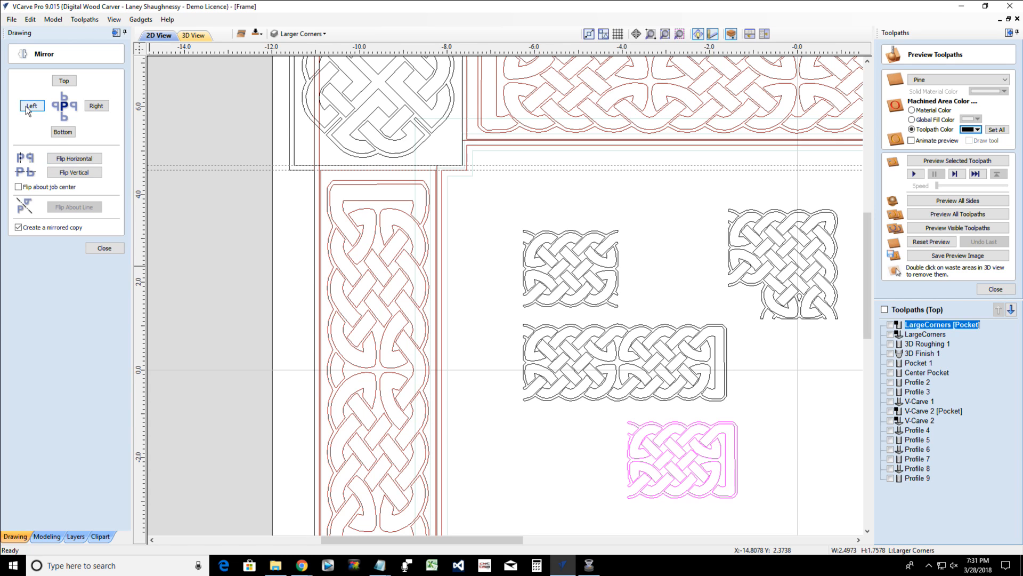
pyautogui.click(104, 247)
# Move the mirrored section to the strip's open left end and line up its strands with the strip's
pyautogui.moveTo(573, 461); pyautogui.dragTo(473, 362)
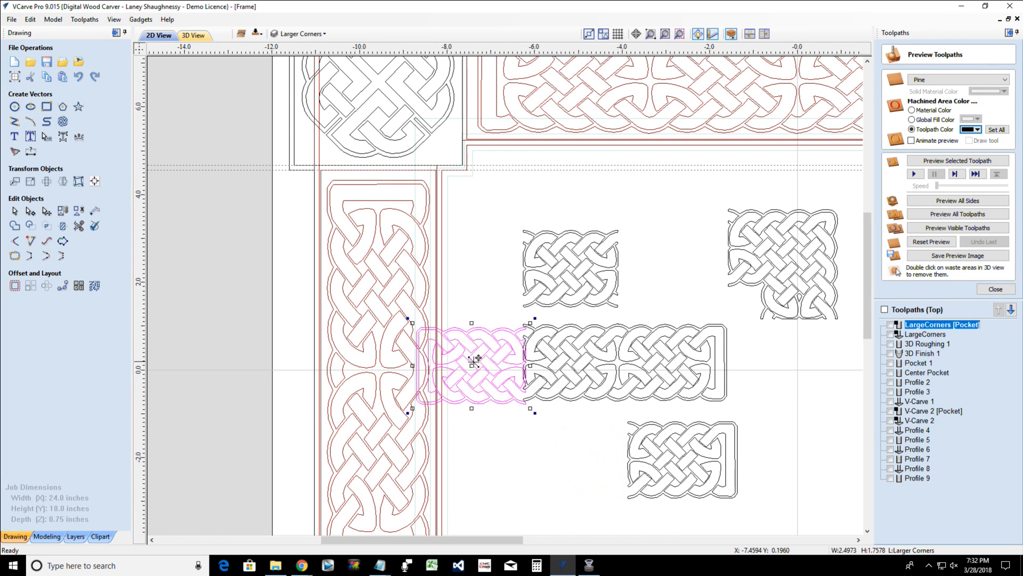
pyautogui.scroll(4, 520, 364)
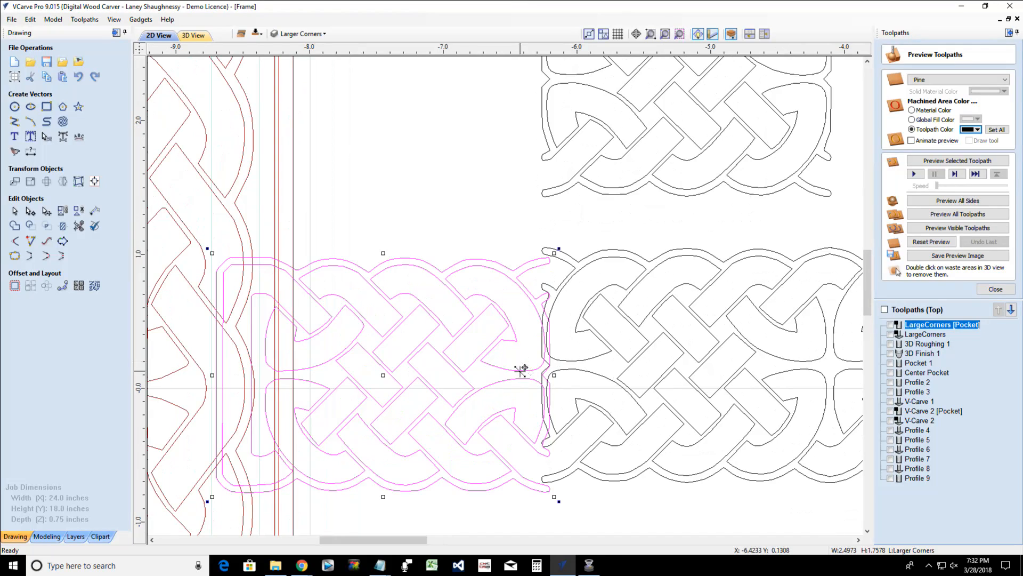
pyautogui.moveTo(520, 364); pyautogui.dragTo(515, 360)
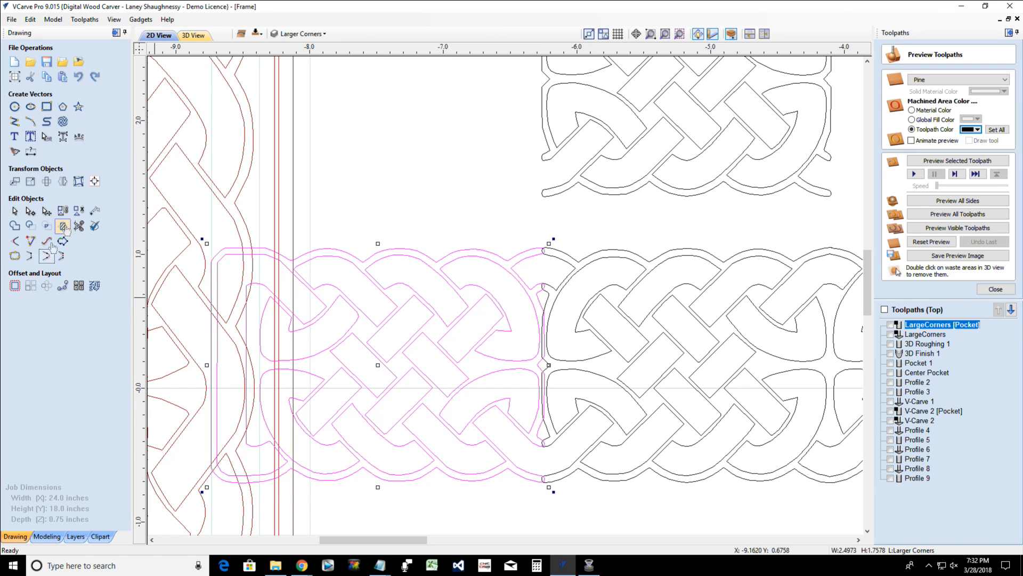
# Ungroup the mirrored section and weld its outline to the strip's outline
pyautogui.click(76, 213)
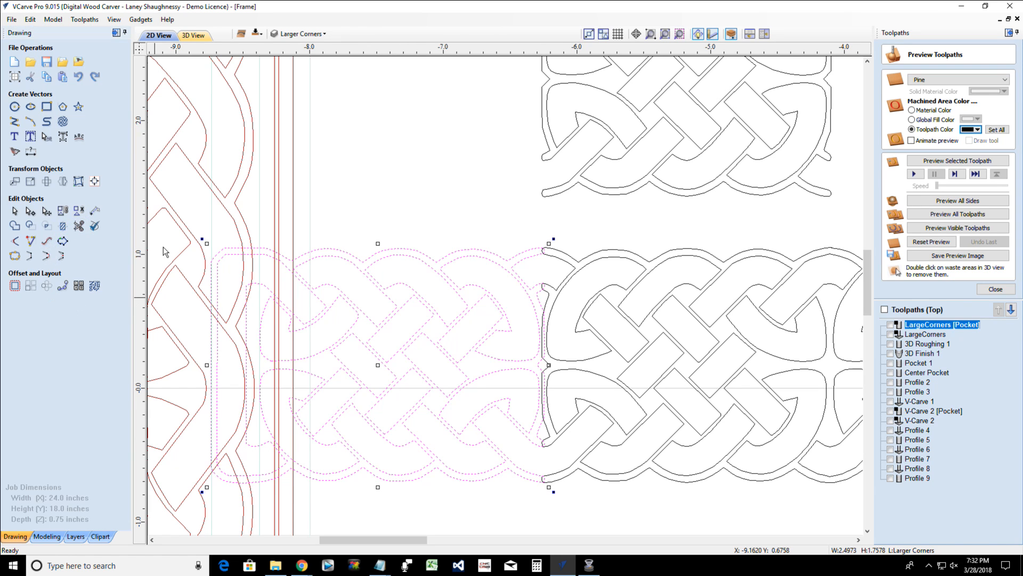
pyautogui.click(569, 259)
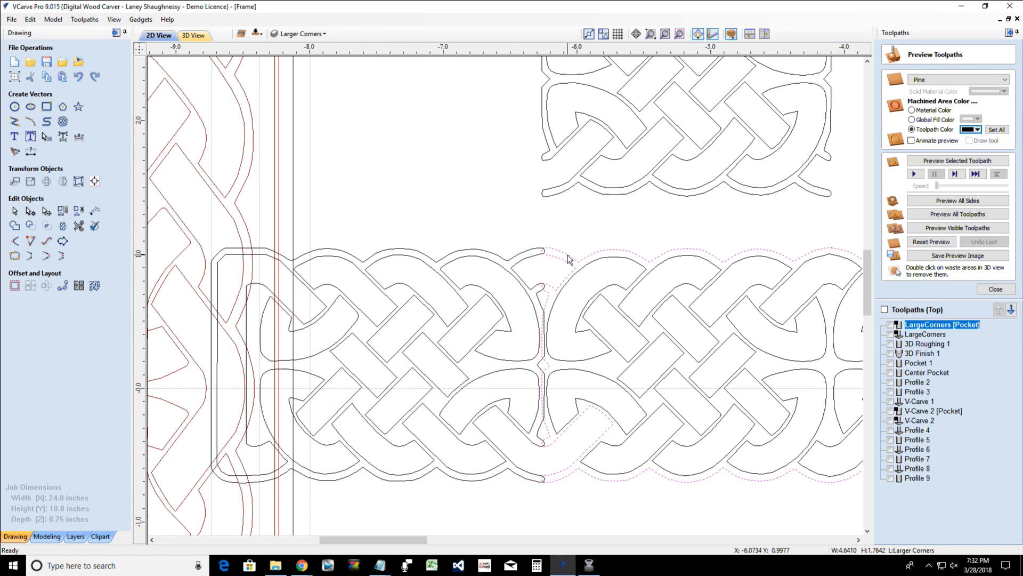
pyautogui.keyDown('shift'); pyautogui.click(527, 257); pyautogui.keyUp('shift')
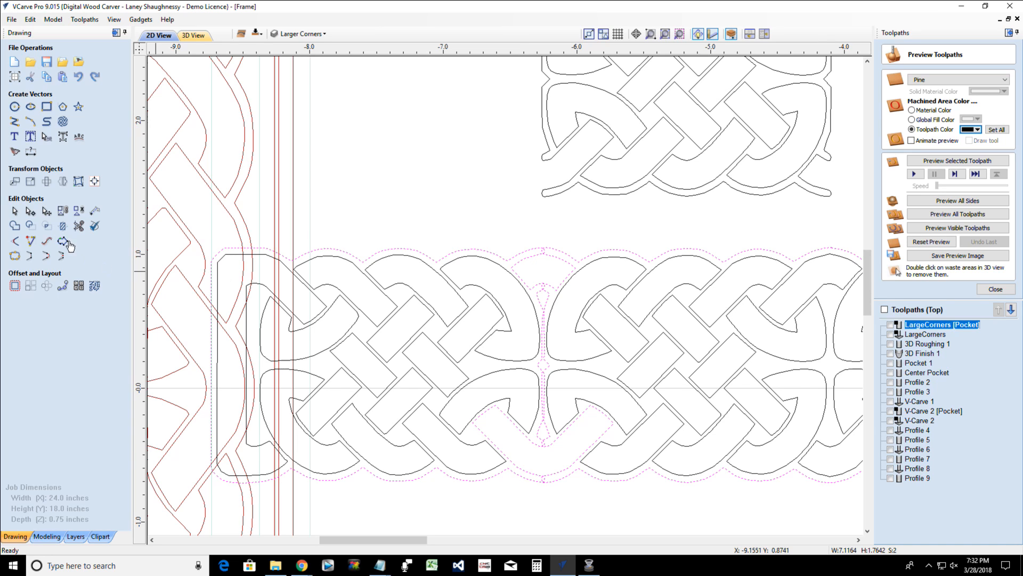
pyautogui.click(19, 224)
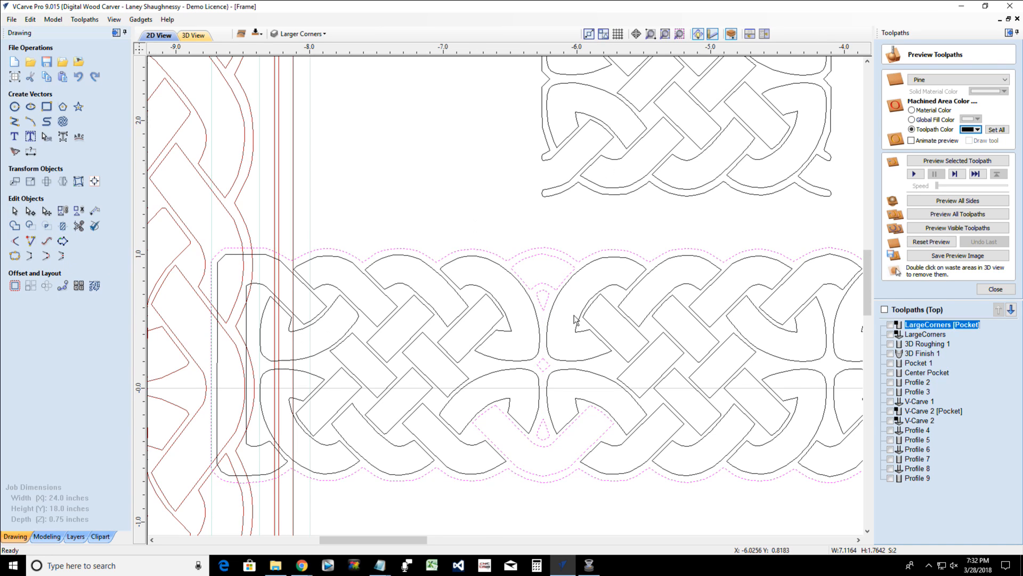
# Delete the leftover teardrop and diamond vectors at the new joint of the strip
pyautogui.click(545, 309)
pyautogui.press('Delete')
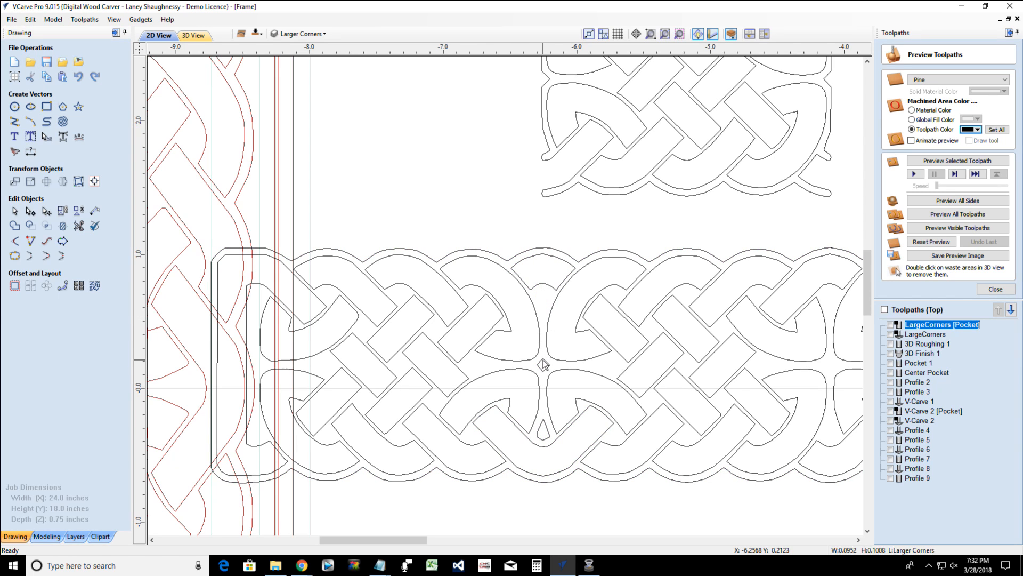
pyautogui.scroll(-3, 544, 425)
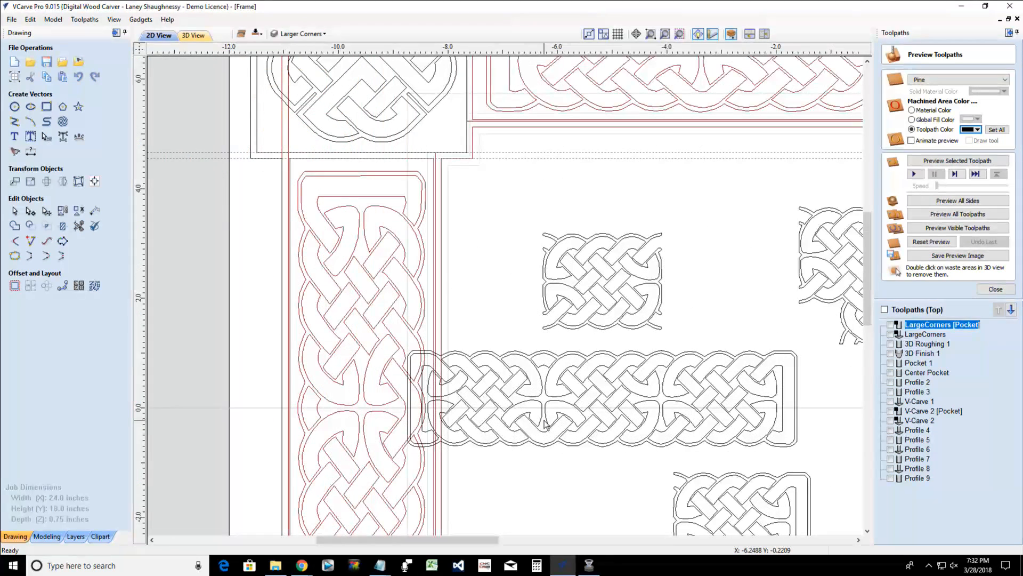
pyautogui.scroll(-3, 544, 424)
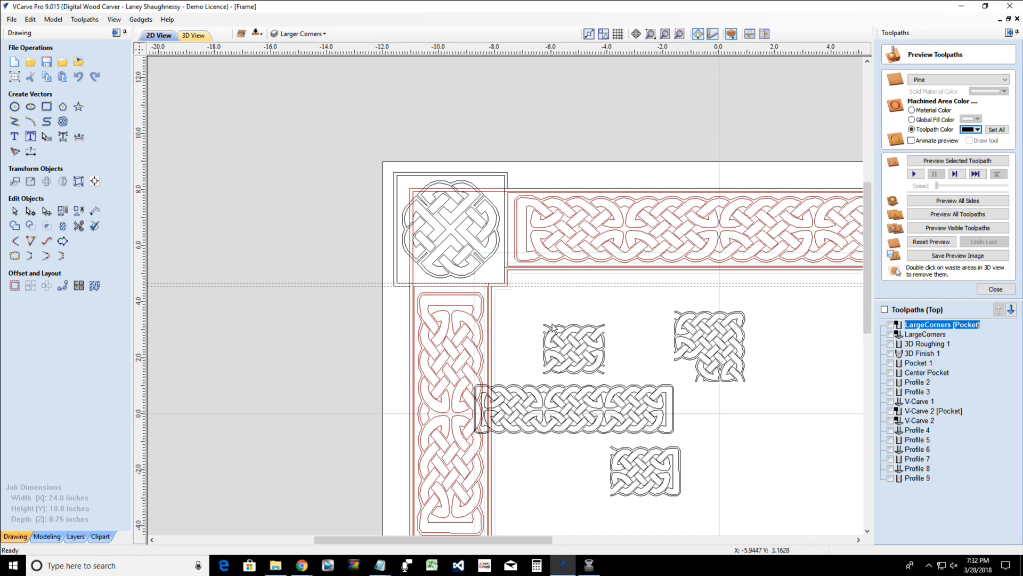
# Group all vectors of the completed knotwork strip and move it right, clear of the frame's side border
pyautogui.moveTo(531, 322); pyautogui.dragTo(614, 383)
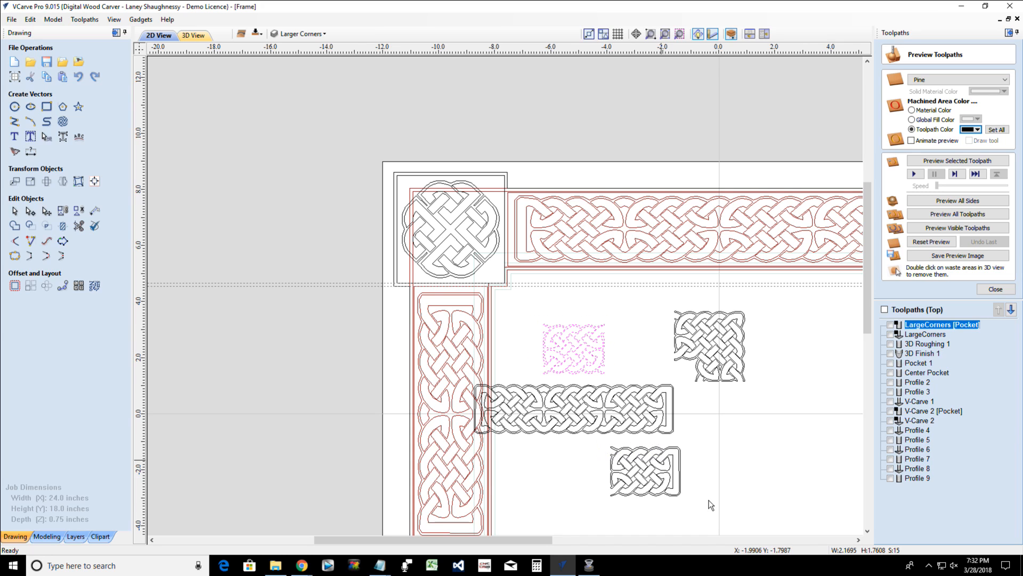
pyautogui.moveTo(597, 441); pyautogui.dragTo(720, 516)
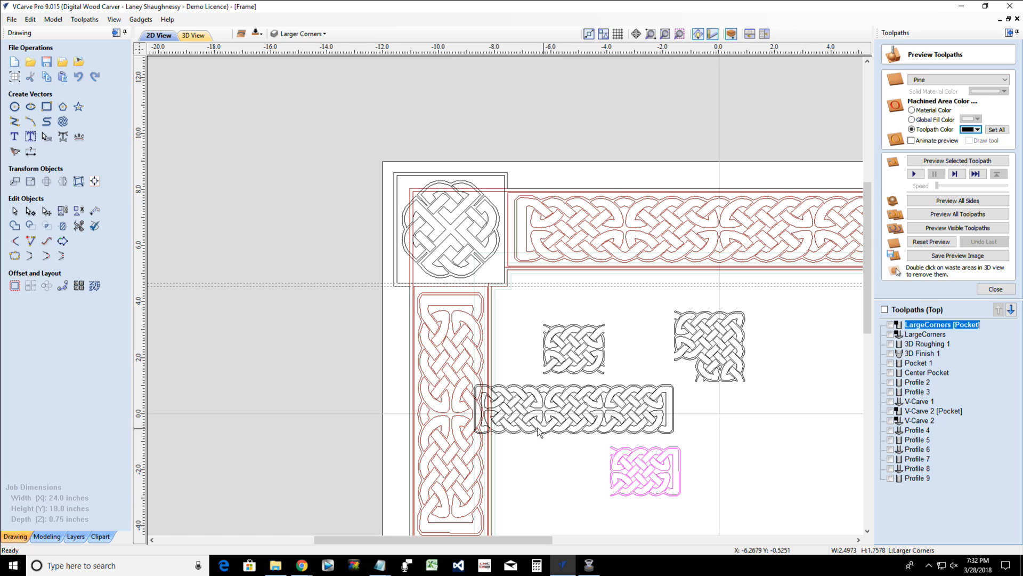
pyautogui.moveTo(635, 416); pyautogui.dragTo(682, 448)
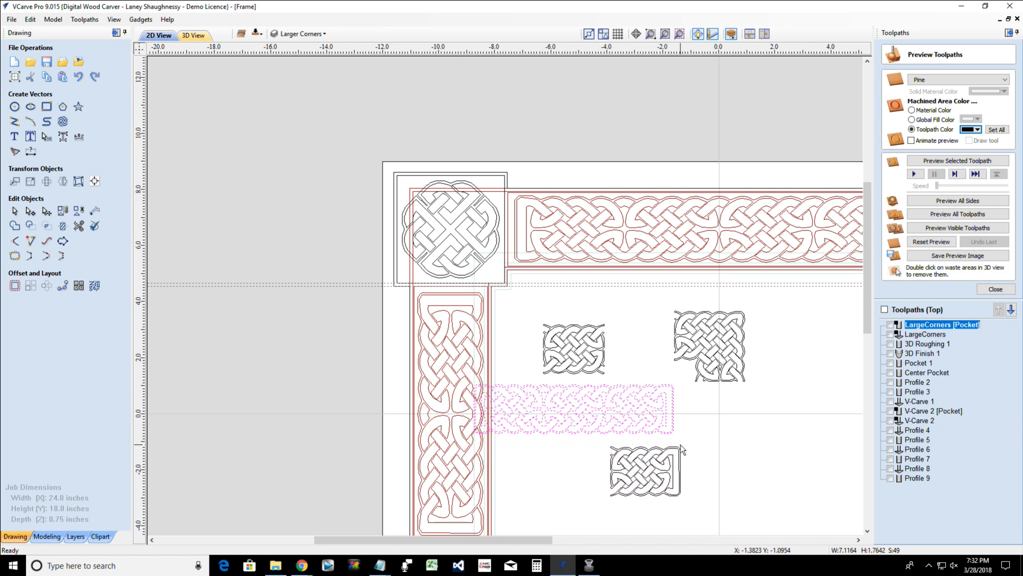
pyautogui.click(536, 409)
pyautogui.moveTo(502, 385); pyautogui.dragTo(685, 440)
pyautogui.click(578, 406)
pyautogui.moveTo(578, 406); pyautogui.dragTo(666, 406)
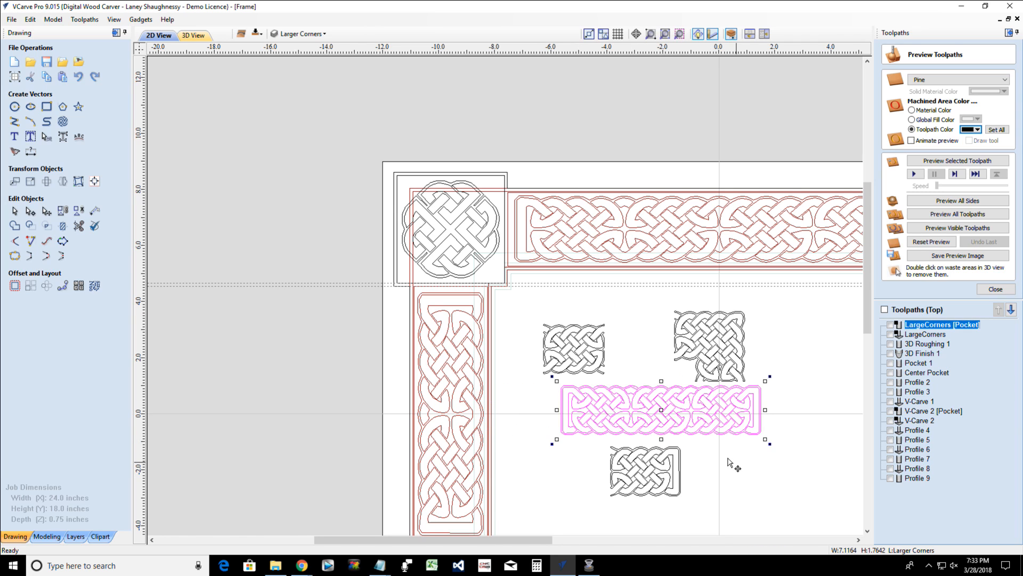
# Stretch the grouped strip to about 12.8 inches wide and 2.15 inches high, extending it left across the frame's side border
pyautogui.click(728, 458)
pyautogui.scroll(-2, 671, 411)
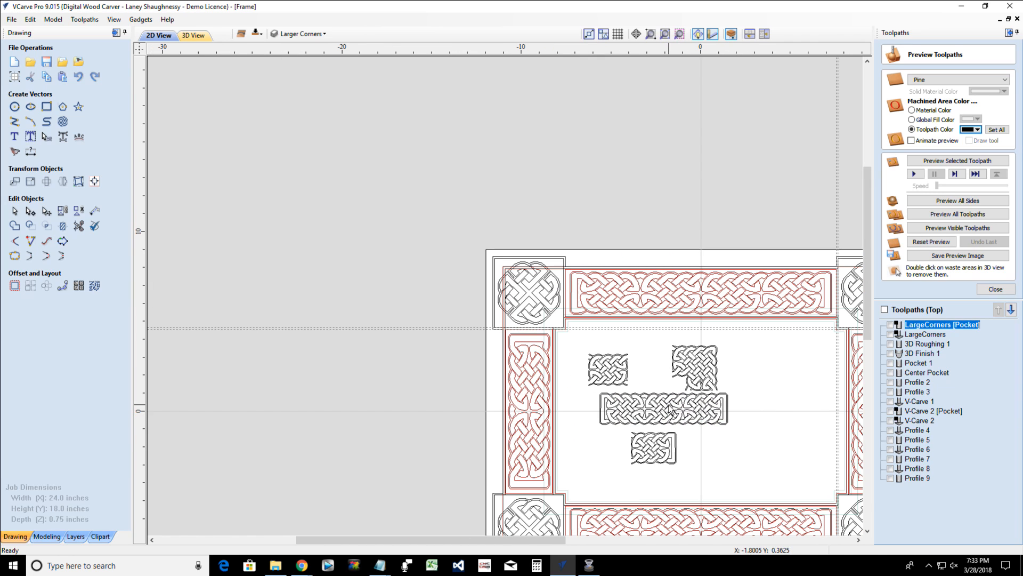
pyautogui.click(651, 420)
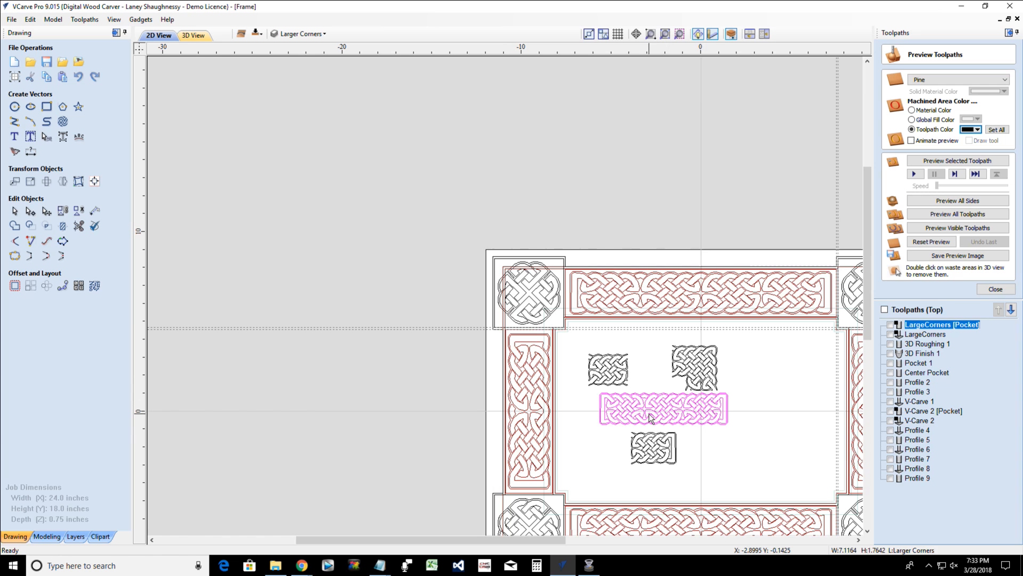
pyautogui.scroll(2, 651, 416)
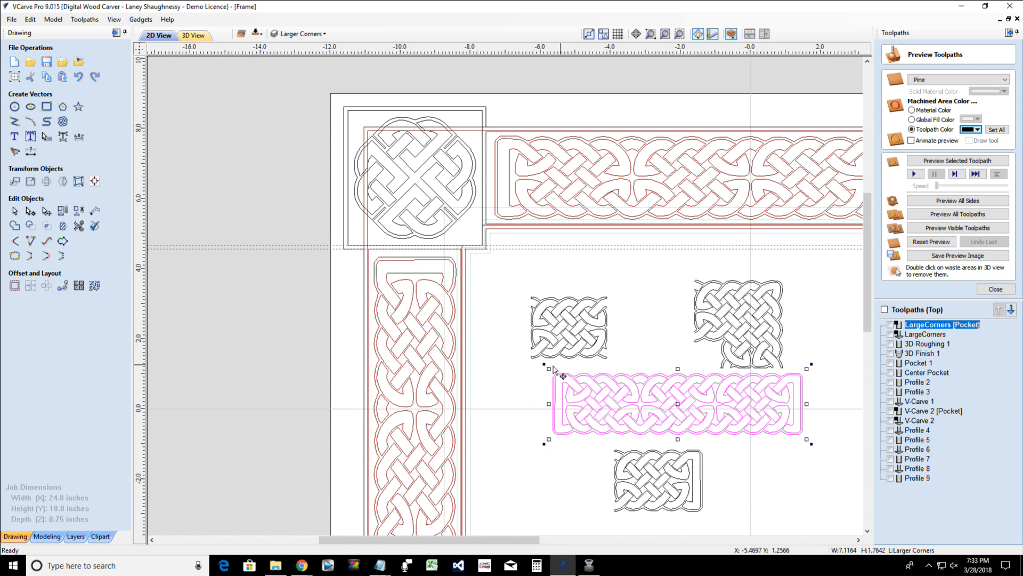
pyautogui.moveTo(549, 368)
pyautogui.mouseDown()
pyautogui.moveTo(517, 333)
pyautogui.moveTo(561, 360)
pyautogui.mouseUp()
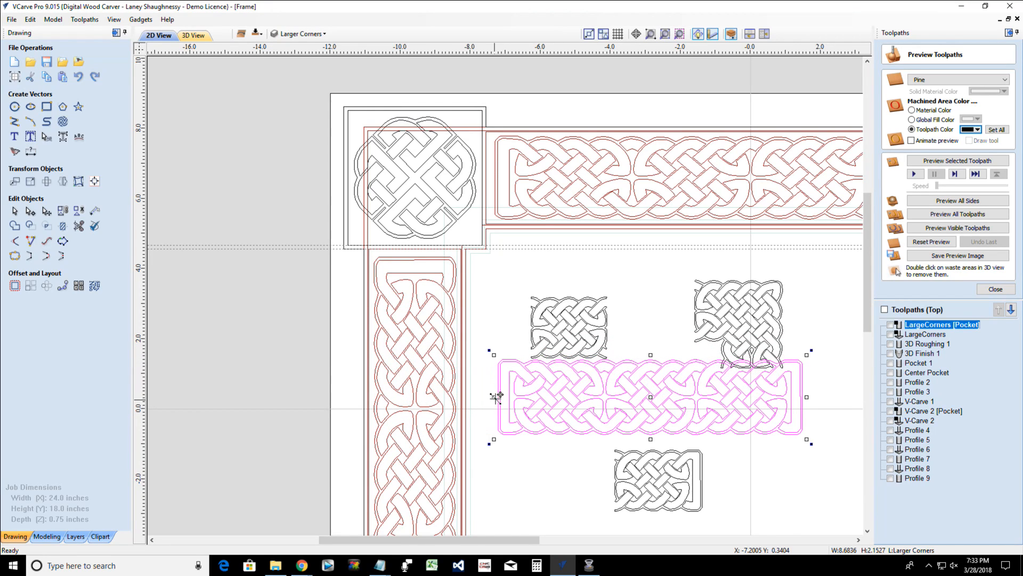
pyautogui.moveTo(495, 397); pyautogui.dragTo(364, 397)
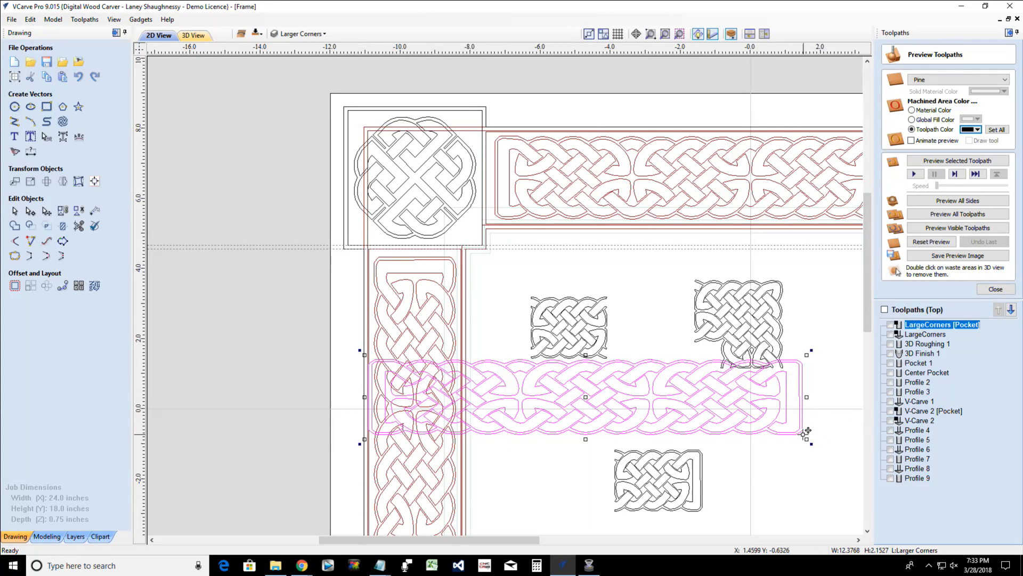
pyautogui.moveTo(808, 397); pyautogui.dragTo(822, 397)
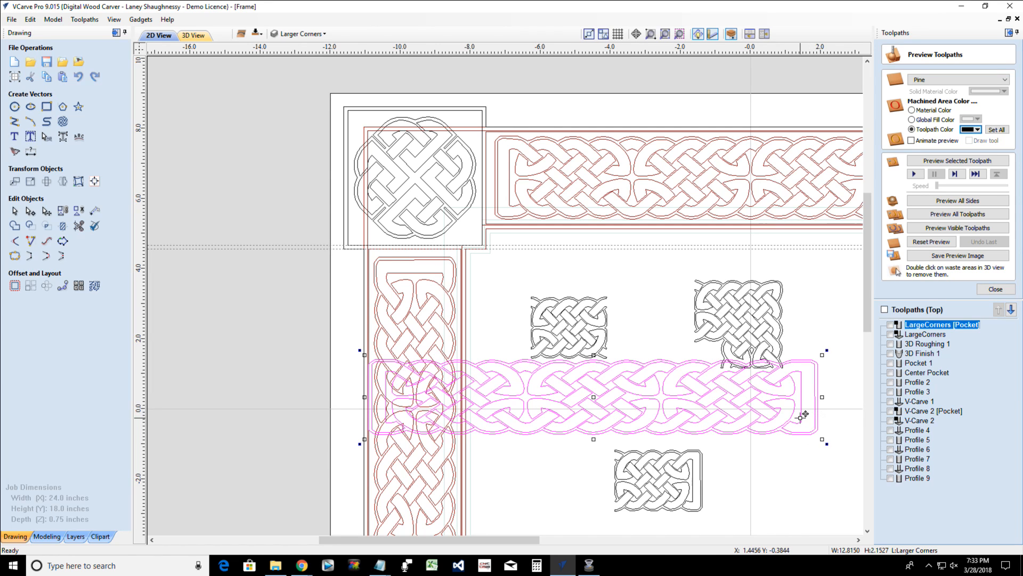
pyautogui.scroll(-3, 674, 360)
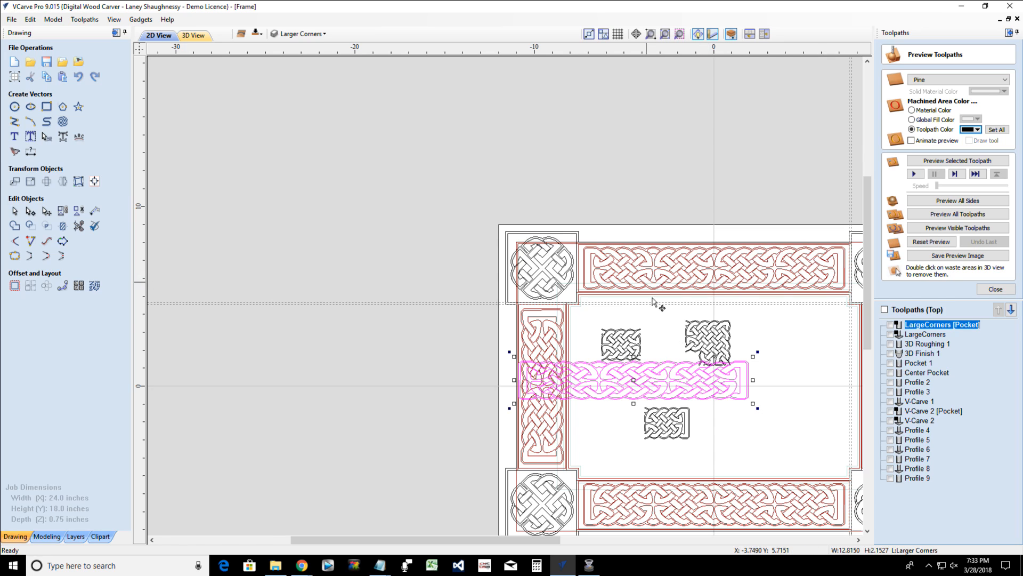
# Undo the strip's stretching, grouping, welding and mirroring, back to the separate knotwork sections inside the frame
pyautogui.hotkey('ctrl', 'z')
pyautogui.hotkey('ctrl', 'z')
pyautogui.hotkey('ctrl', 'z')
pyautogui.hotkey('ctrl', 'z')
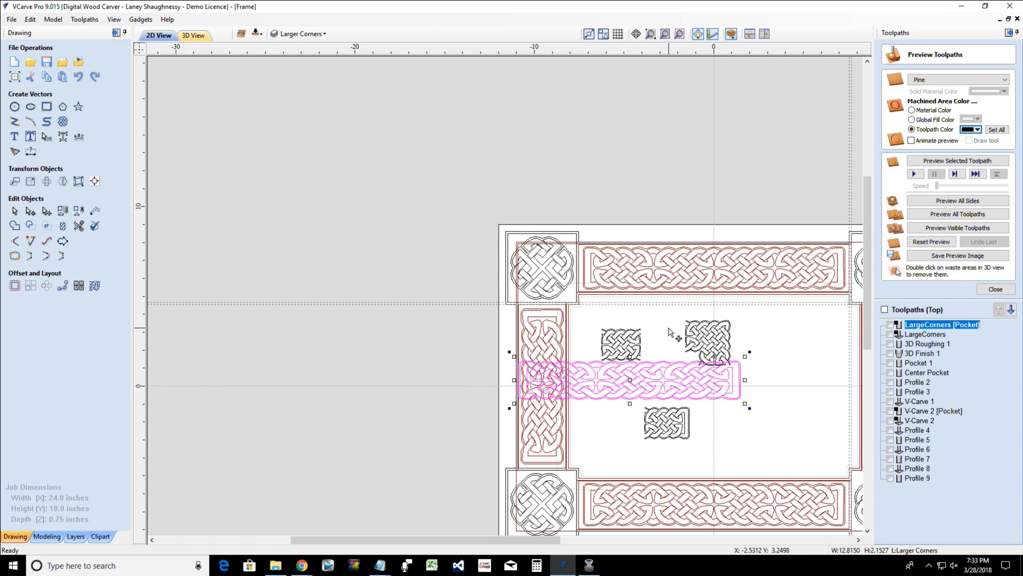
pyautogui.press('Escape')
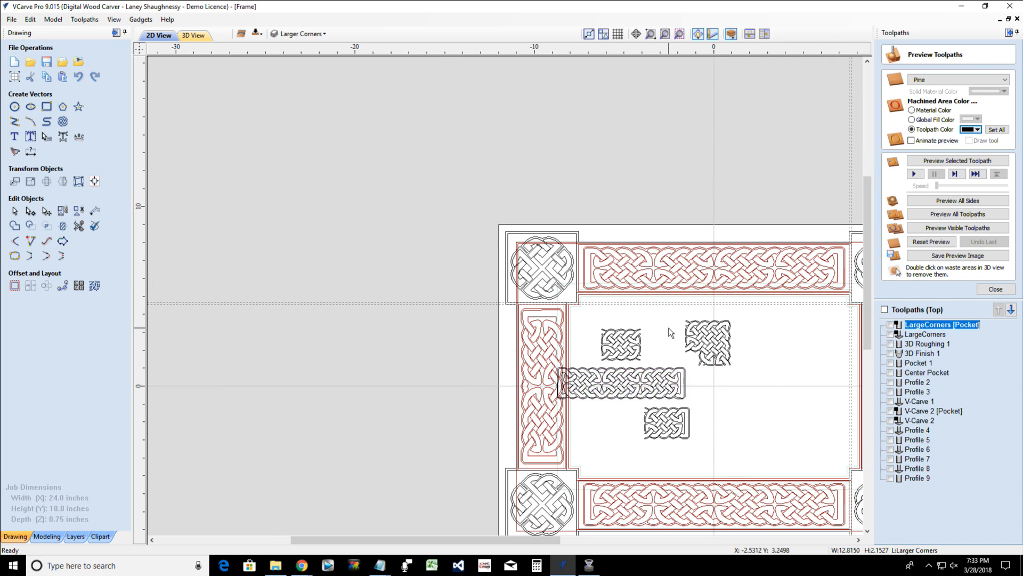
pyautogui.hotkey('ctrl', 'z')
pyautogui.hotkey('ctrl', 'z')
pyautogui.hotkey('ctrl', 'z')
pyautogui.hotkey('ctrl', 'z')
pyautogui.hotkey('ctrl', 'z')
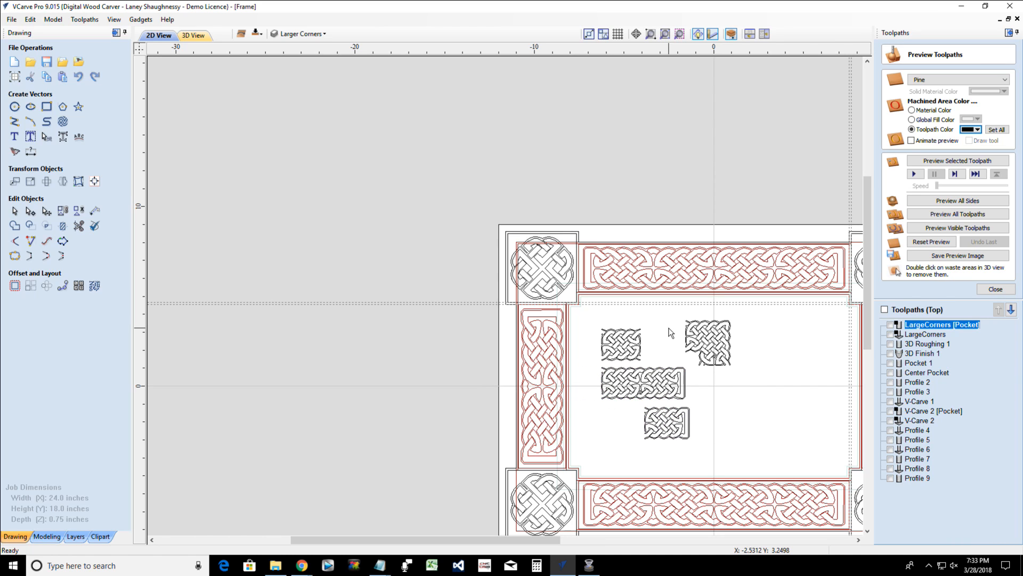
pyautogui.hotkey('ctrl', 'z')
pyautogui.hotkey('ctrl', 'z')
pyautogui.hotkey('ctrl', 'z')
pyautogui.hotkey('ctrl', 'z')
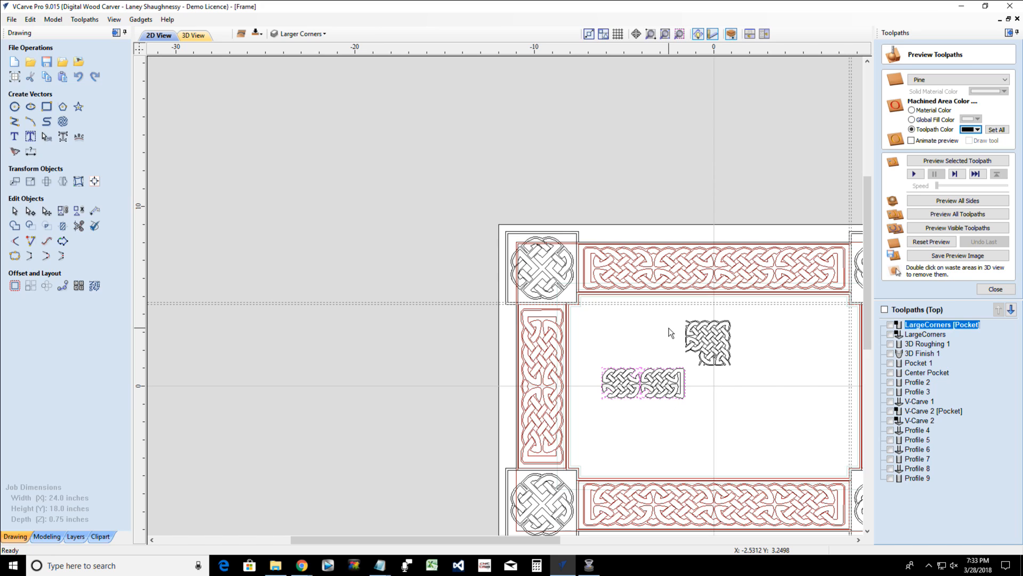
pyautogui.hotkey('ctrl', 'z')
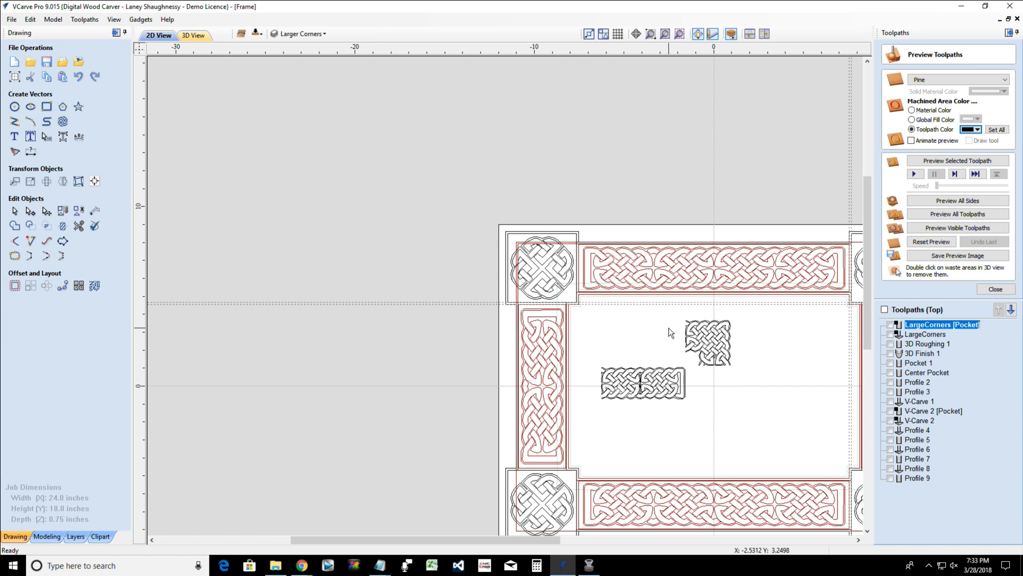
pyautogui.hotkey('ctrl', 'z')
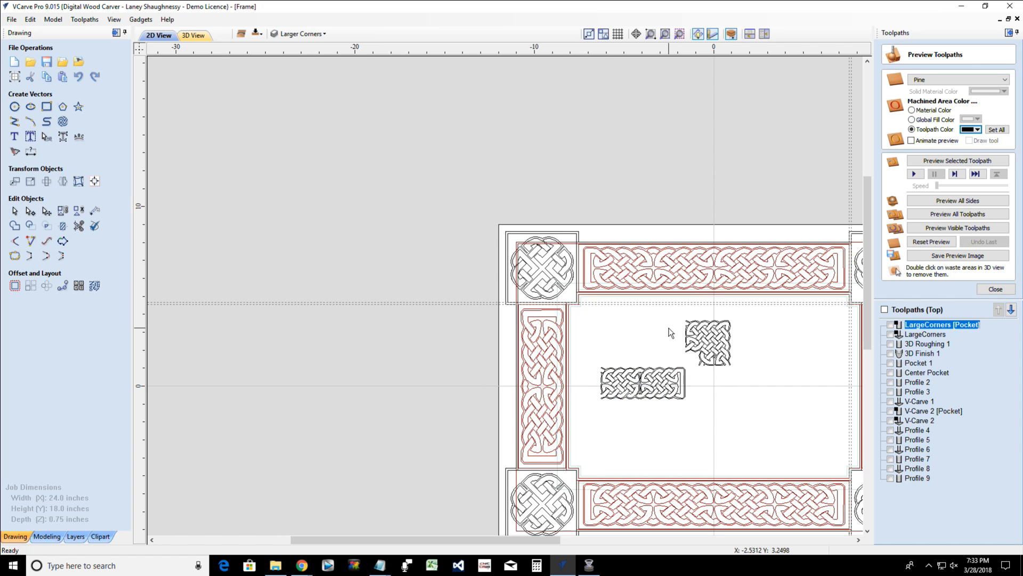
pyautogui.hotkey('ctrl', 'z')
pyautogui.hotkey('ctrl', 'z')
pyautogui.hotkey('ctrl', 'z')
pyautogui.hotkey('ctrl', 'z')
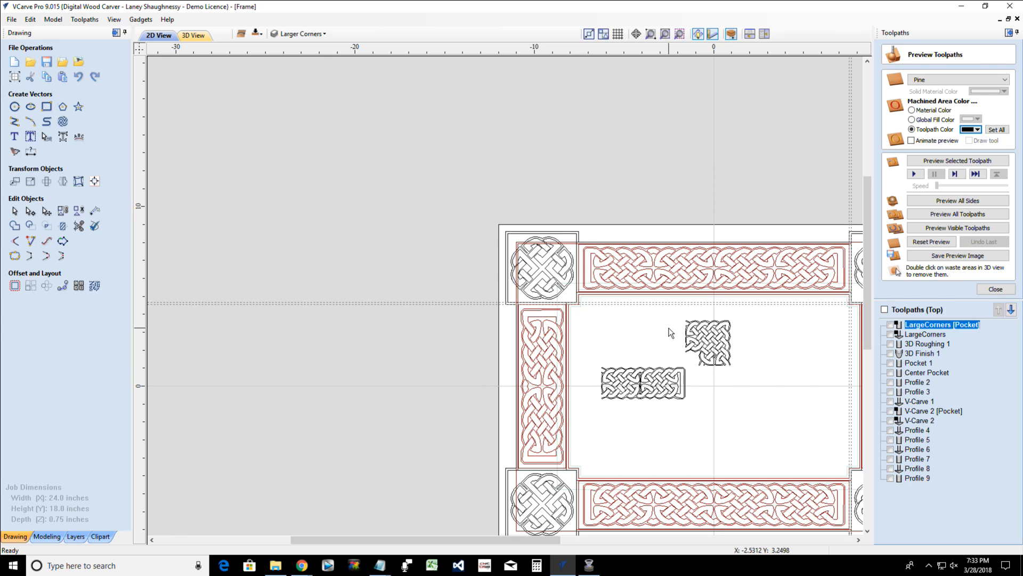
pyautogui.hotkey('ctrl', 'z')
pyautogui.hotkey('ctrl', 'z')
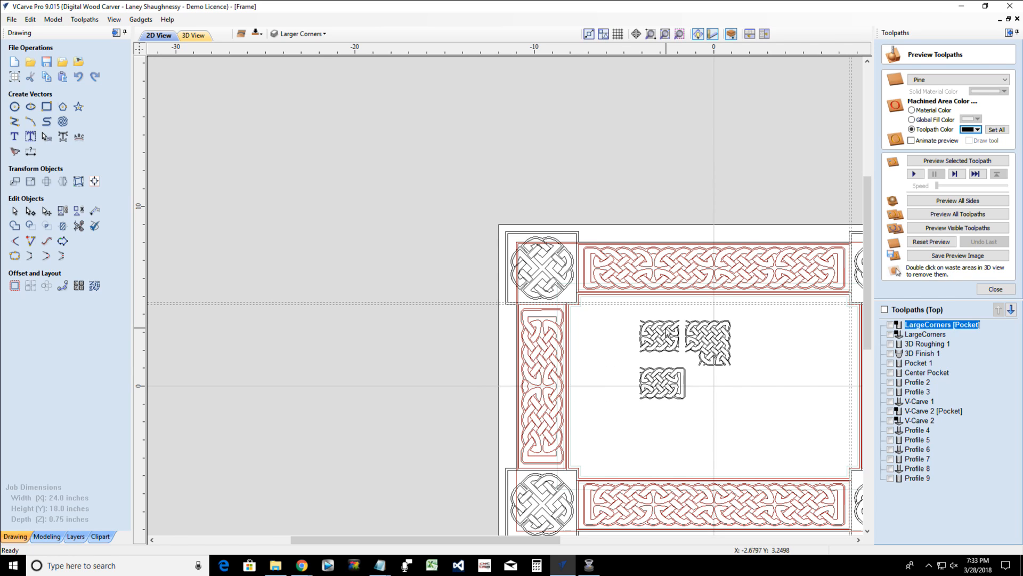
# Move all the knotwork sections inside the frame to a new hidden layer named Celtic DXF Master
pyautogui.moveTo(621, 318); pyautogui.dragTo(787, 418)
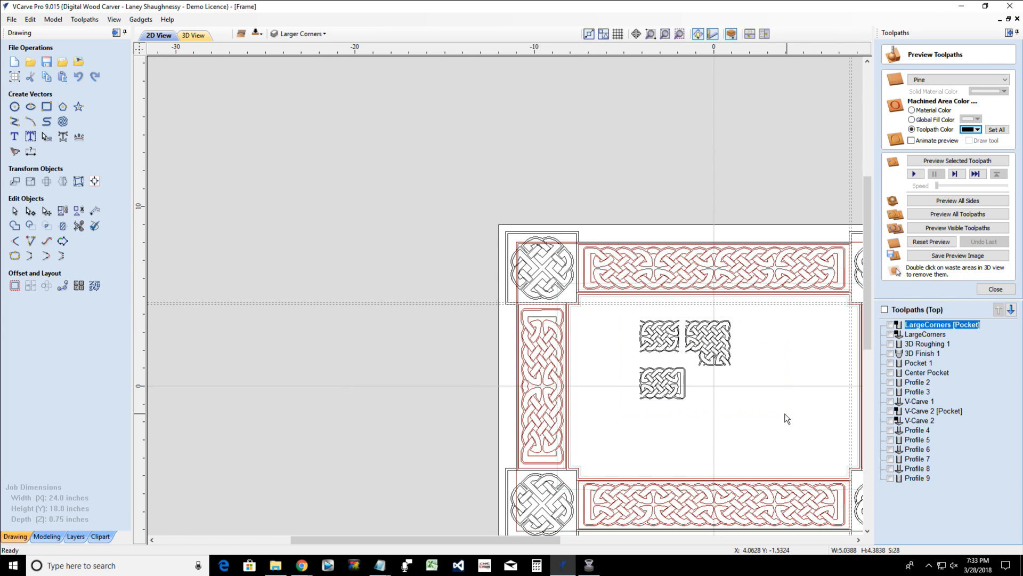
pyautogui.rightClick(673, 374)
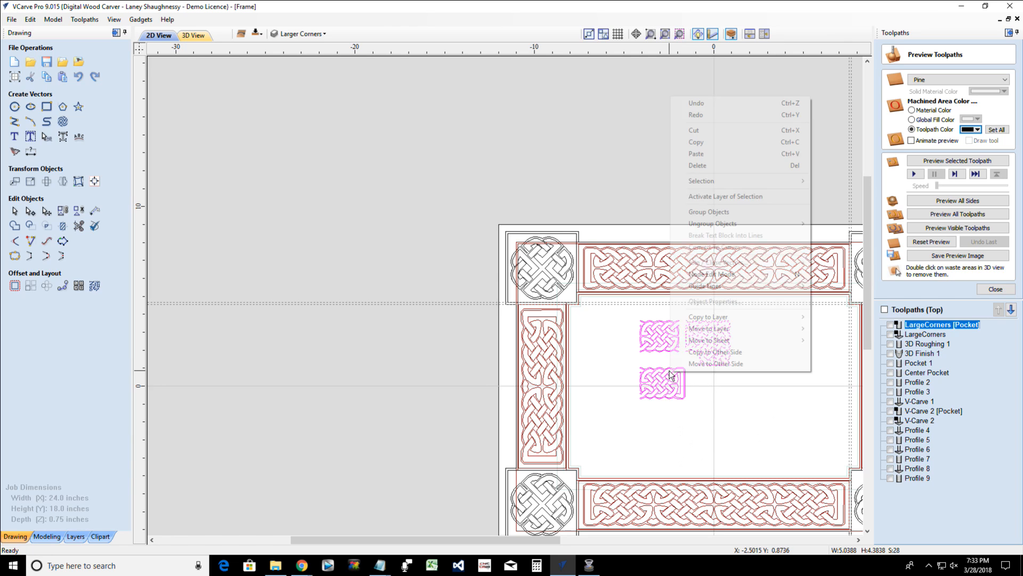
pyautogui.moveTo(697, 318)
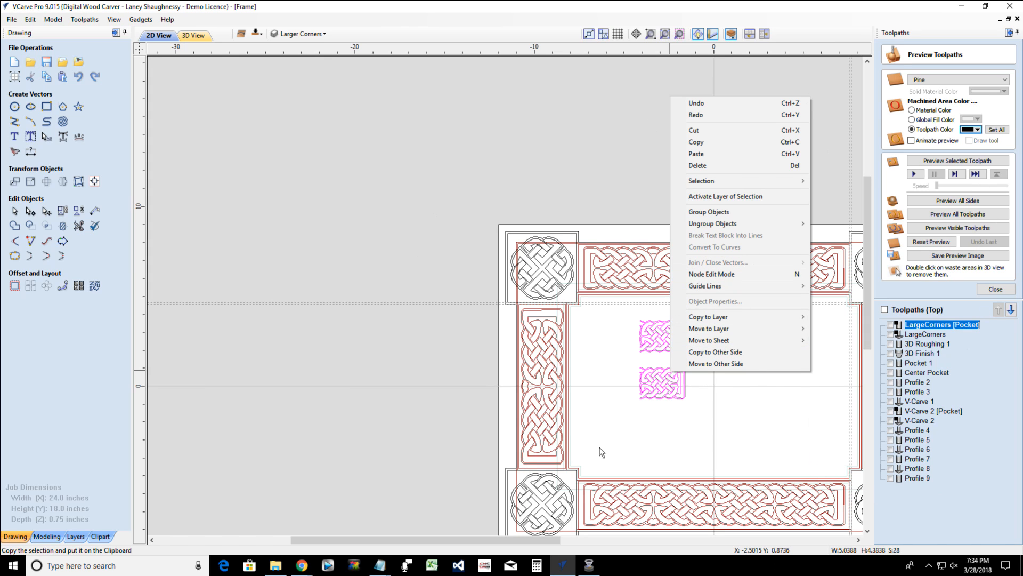
pyautogui.moveTo(736, 318)
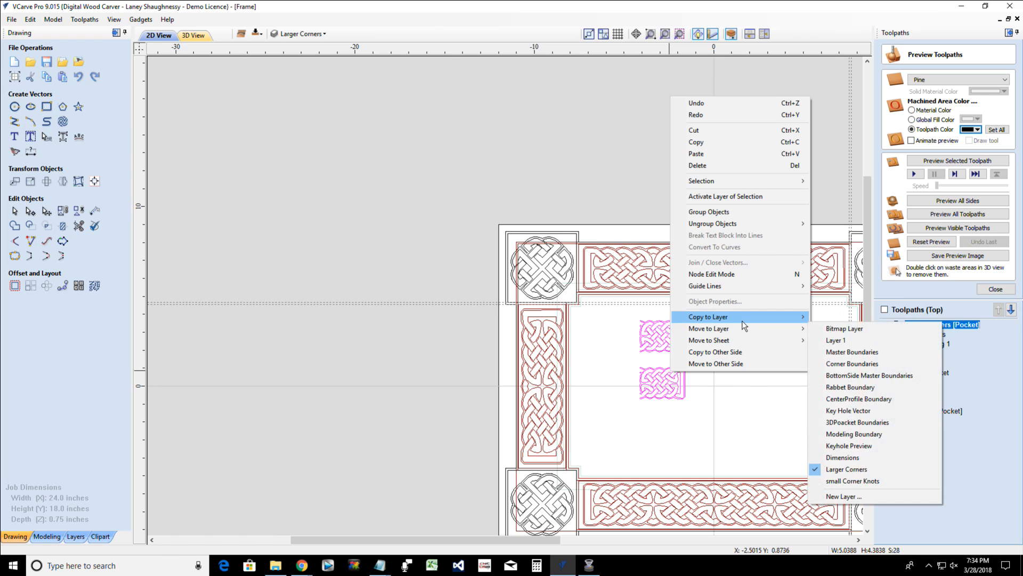
pyautogui.moveTo(748, 338)
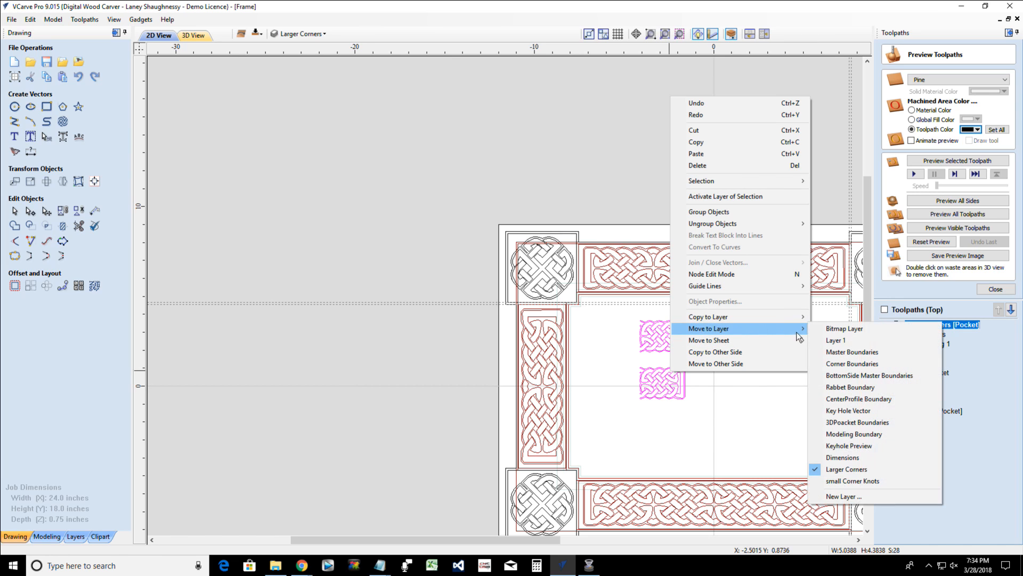
pyautogui.click(843, 496)
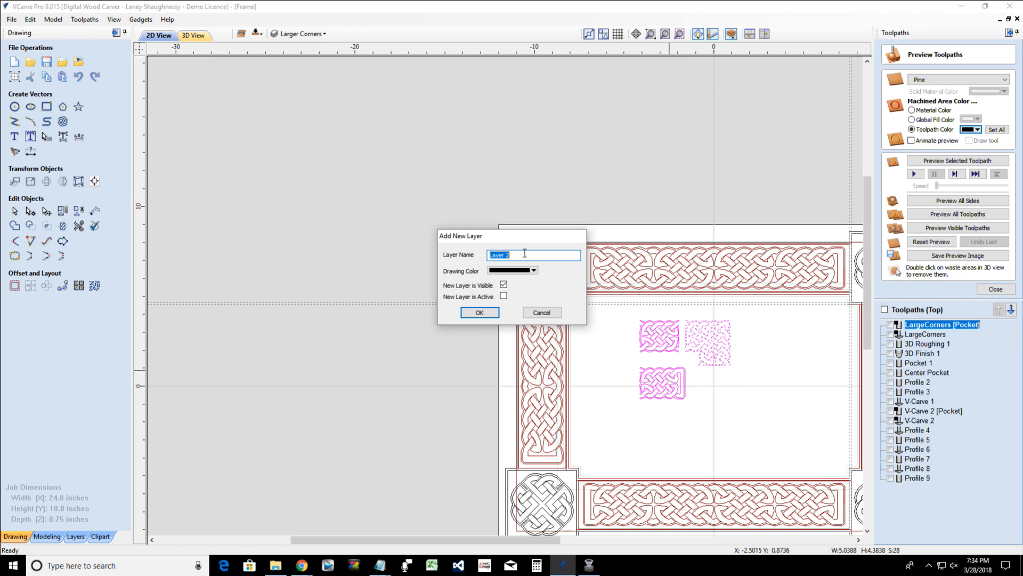
pyautogui.write('Celtic DXF Master')
pyautogui.click(504, 286)
pyautogui.click(479, 313)
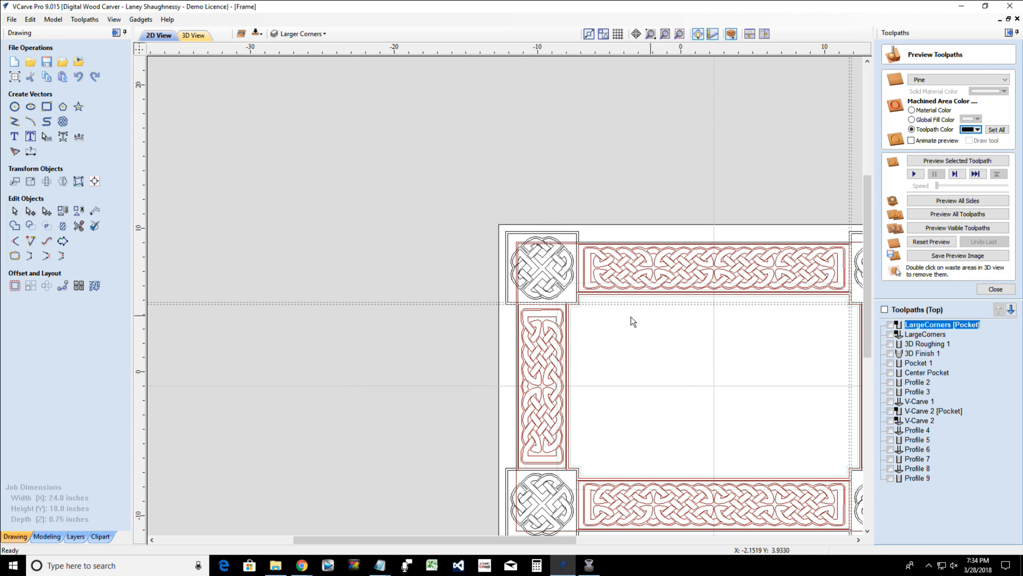
# Hide the guide lines across the frame drawing
pyautogui.scroll(-2, 591, 314)
pyautogui.scroll(2, 482, 292)
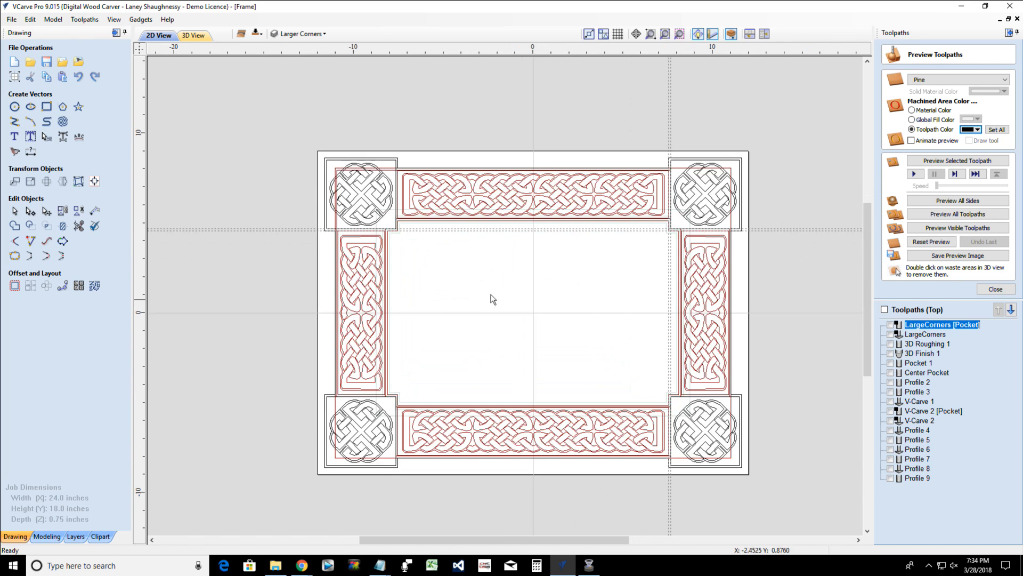
pyautogui.scroll(1, 445, 285)
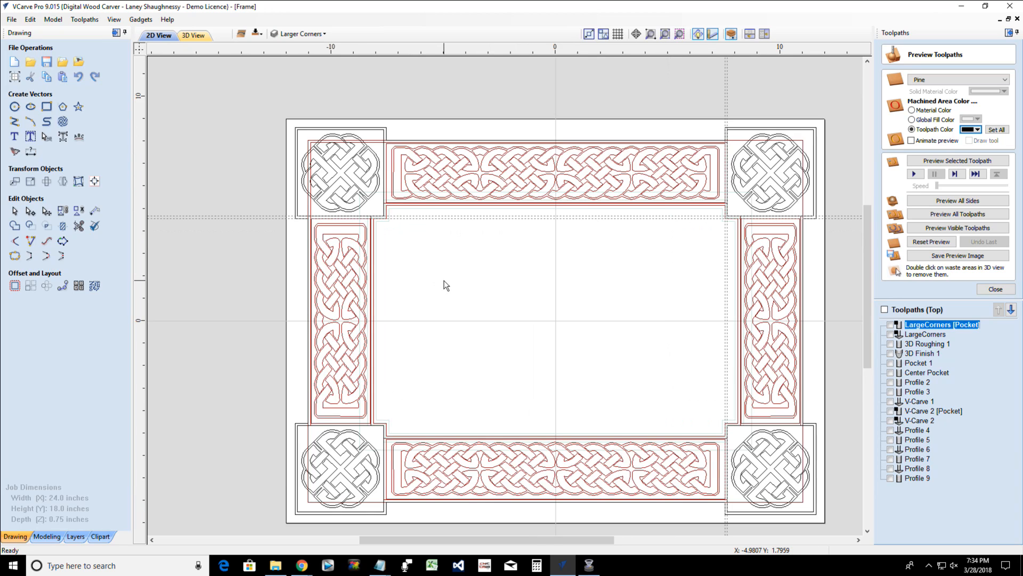
pyautogui.scroll(-1, 445, 286)
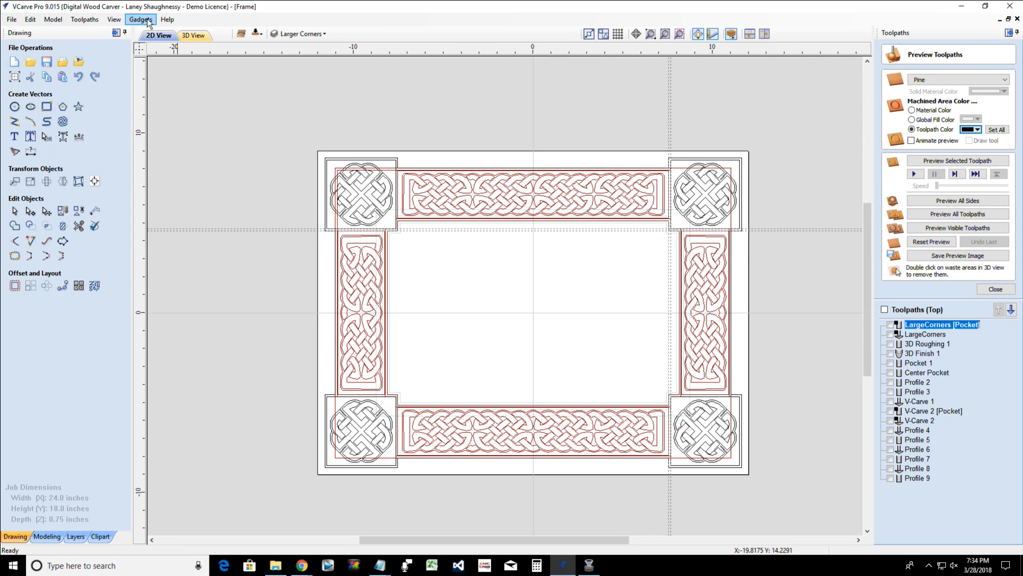
pyautogui.click(113, 20)
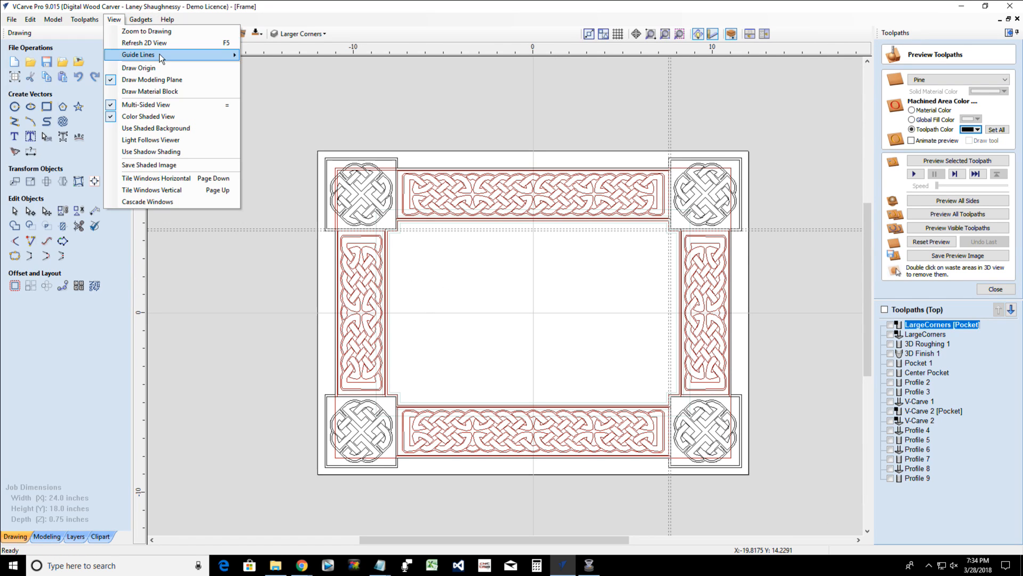
pyautogui.moveTo(159, 54)
pyautogui.click(265, 57)
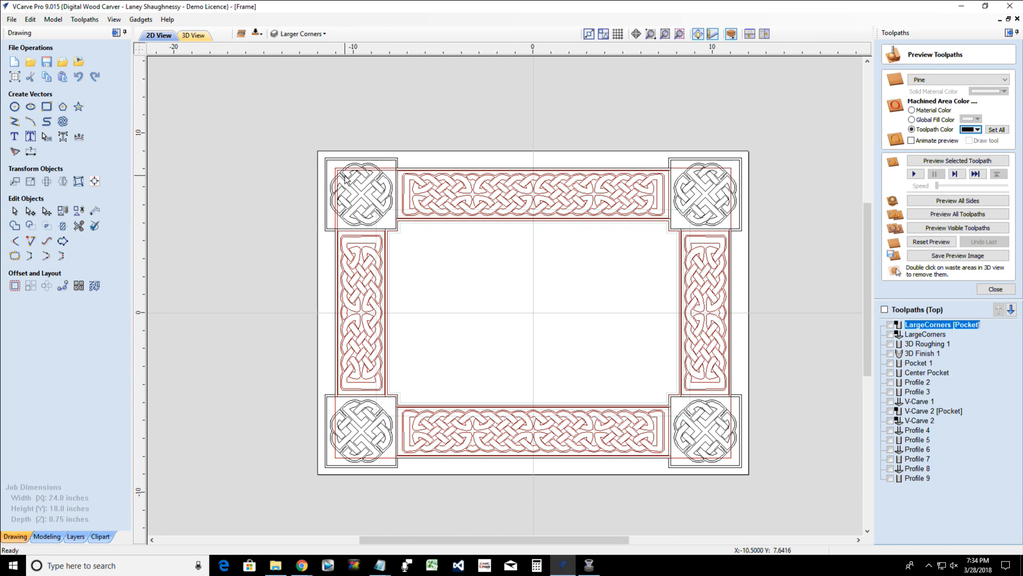
pyautogui.scroll(1, 345, 178)
pyautogui.scroll(-2, 345, 178)
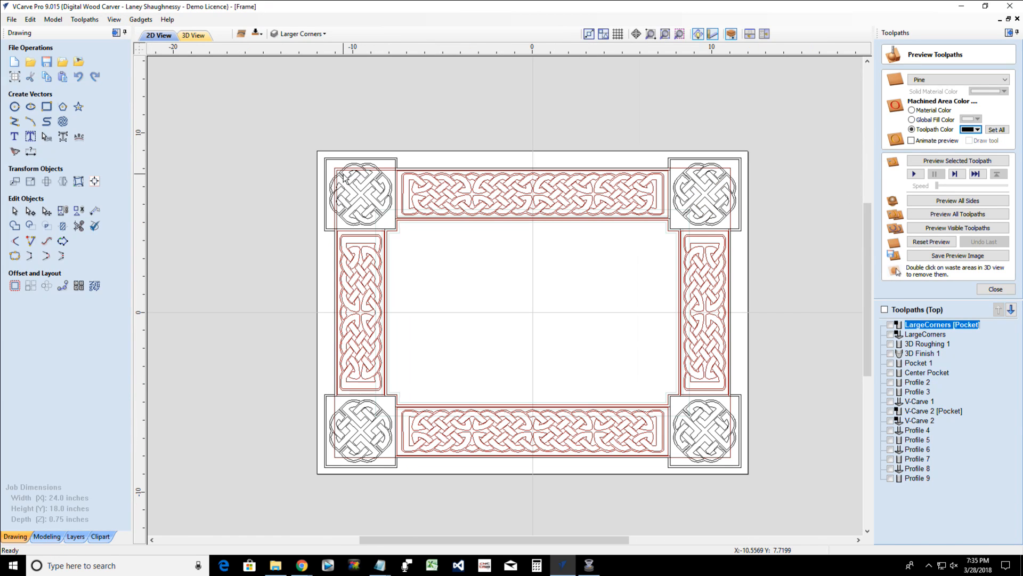
# Hide the Larger Corners, CenterProfile Boundary and Rabbet Boundary layers, keeping 3DPoacket Boundaries visible
pyautogui.click(295, 34)
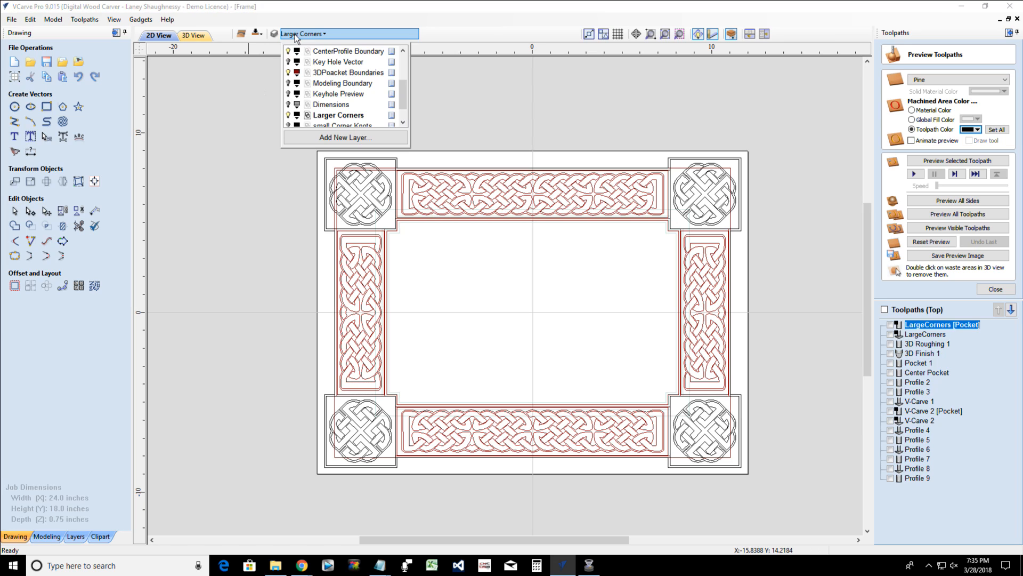
pyautogui.scroll(-1, 288, 97)
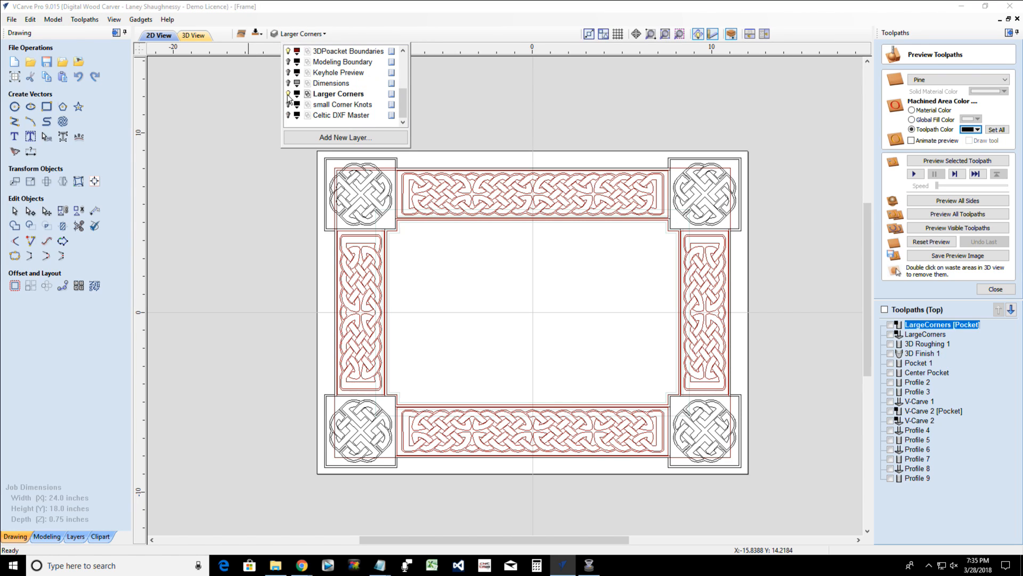
pyautogui.click(289, 95)
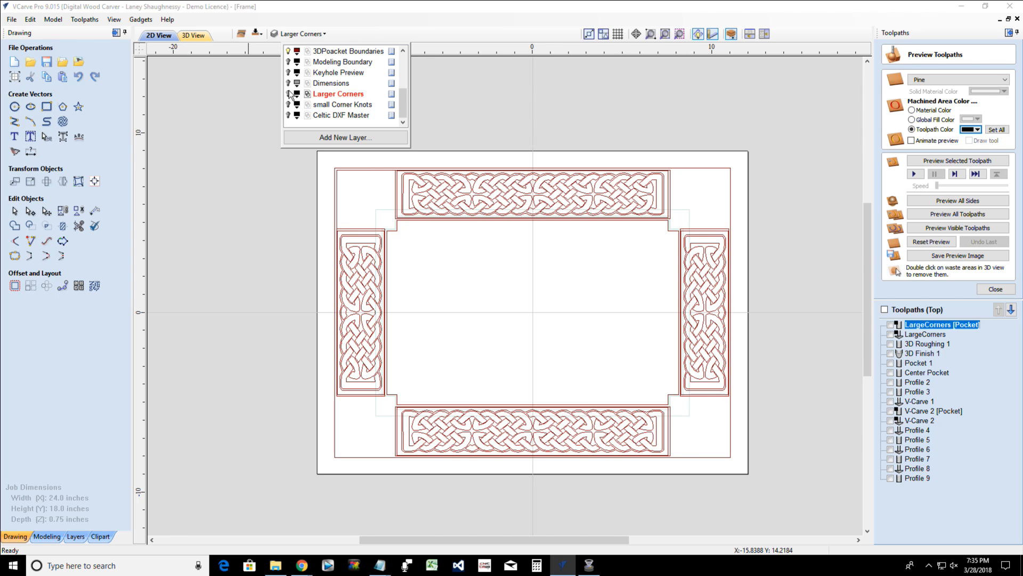
pyautogui.scroll(3, 289, 94)
pyautogui.scroll(-1, 289, 95)
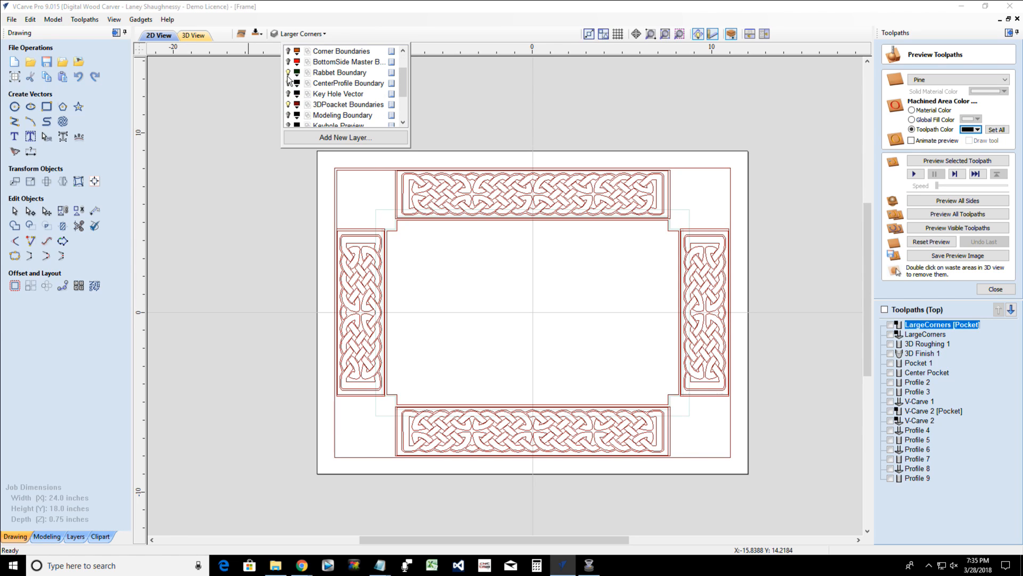
pyautogui.click(288, 84)
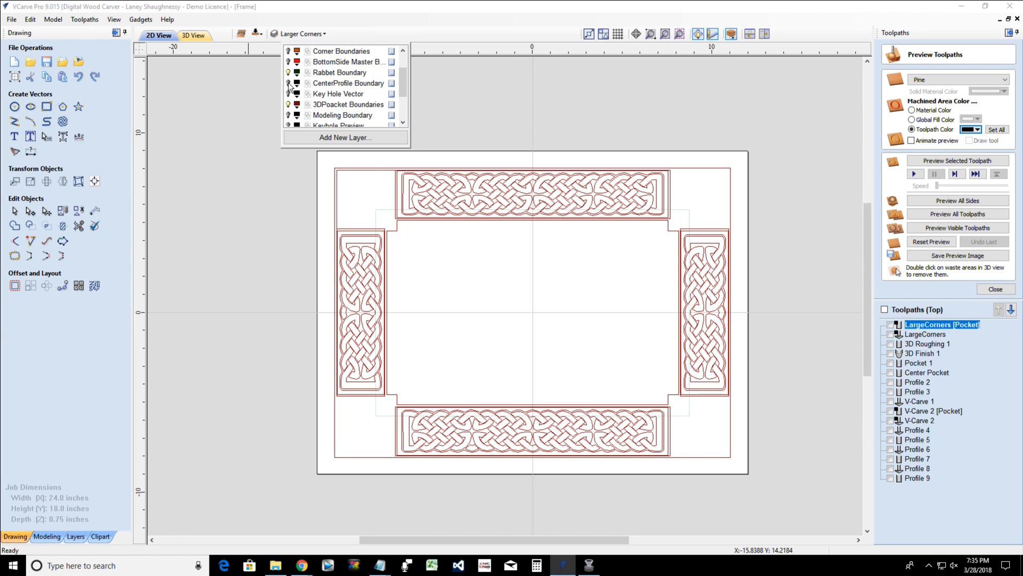
pyautogui.click(289, 73)
pyautogui.click(289, 105)
pyautogui.click(289, 105)
pyautogui.click(455, 261)
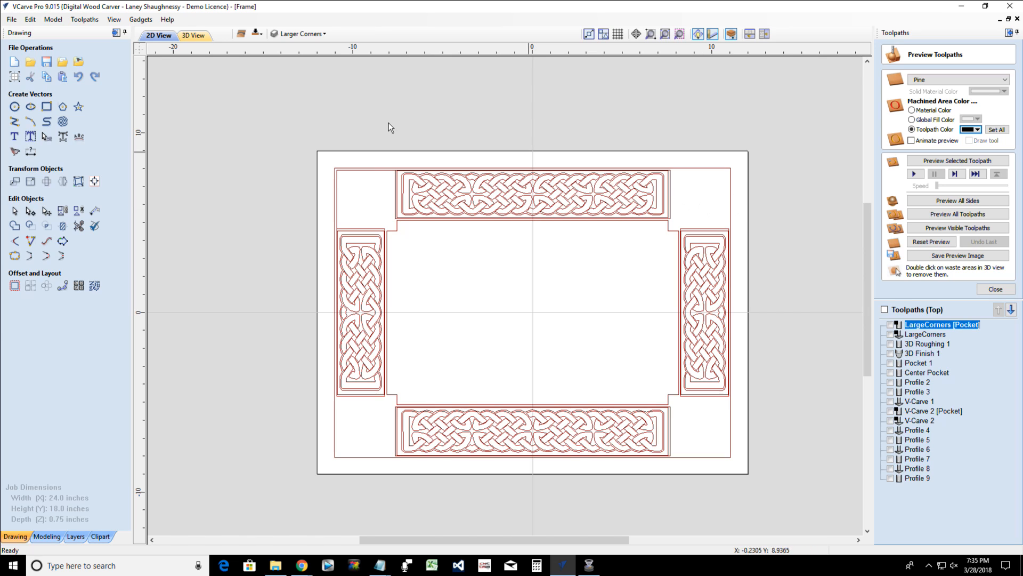
# Make Layer 1 visible in the 2D drawing
pyautogui.click(300, 34)
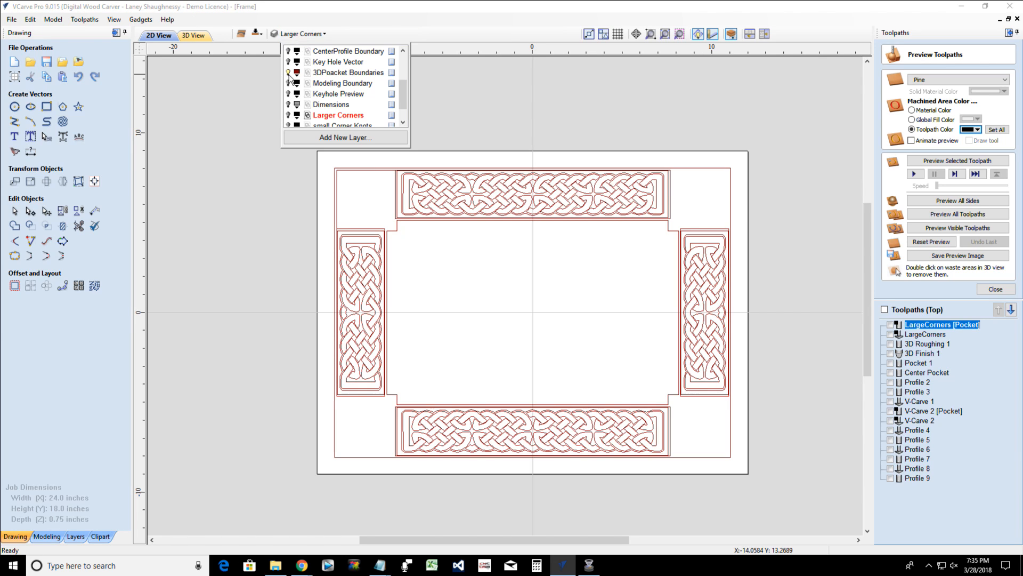
pyautogui.scroll(-1, 290, 81)
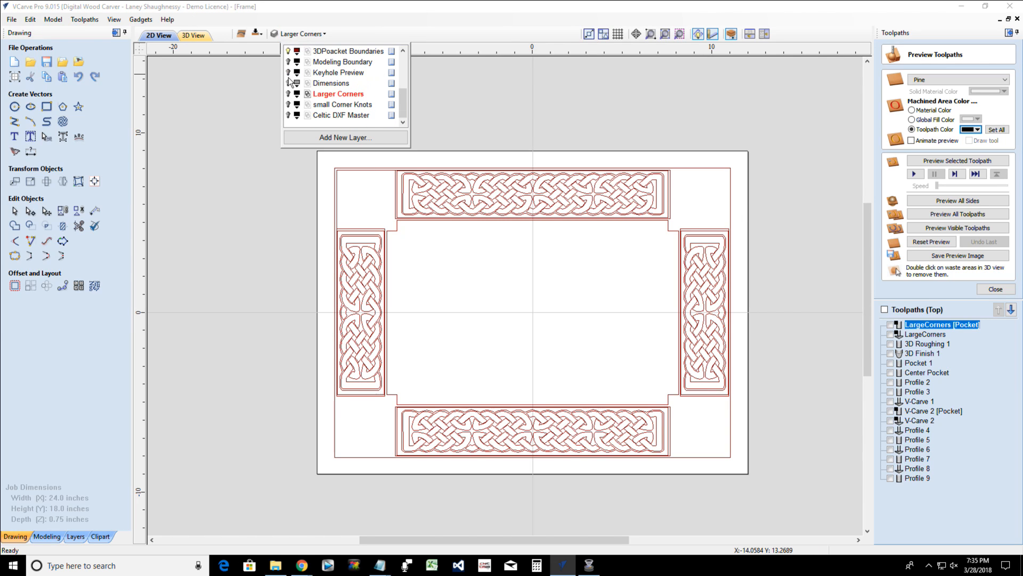
pyautogui.scroll(3, 291, 80)
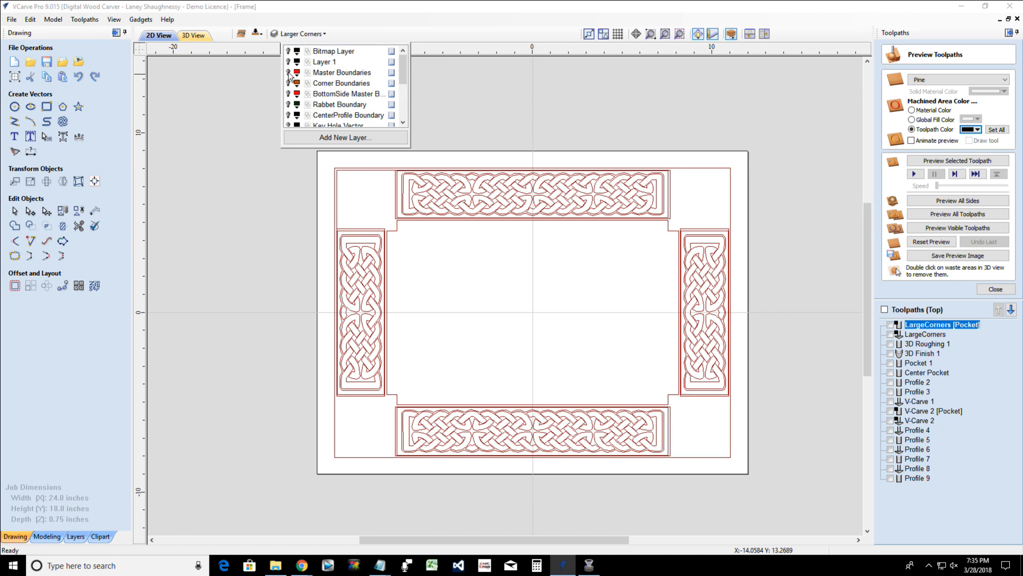
pyautogui.click(288, 63)
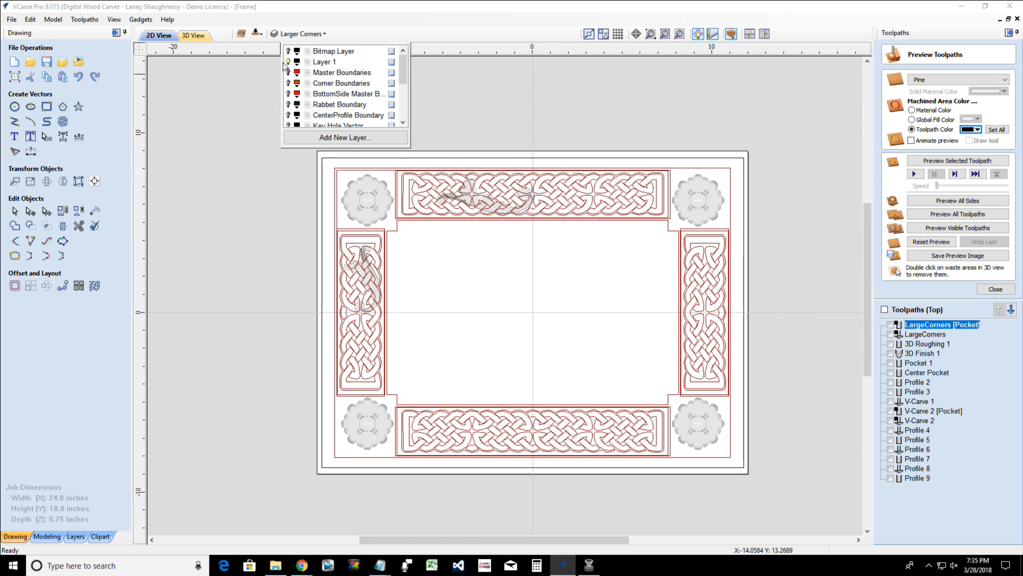
# Close the toolpath preview and examine the rosette and scroll components on the board in 3D
pyautogui.click(195, 36)
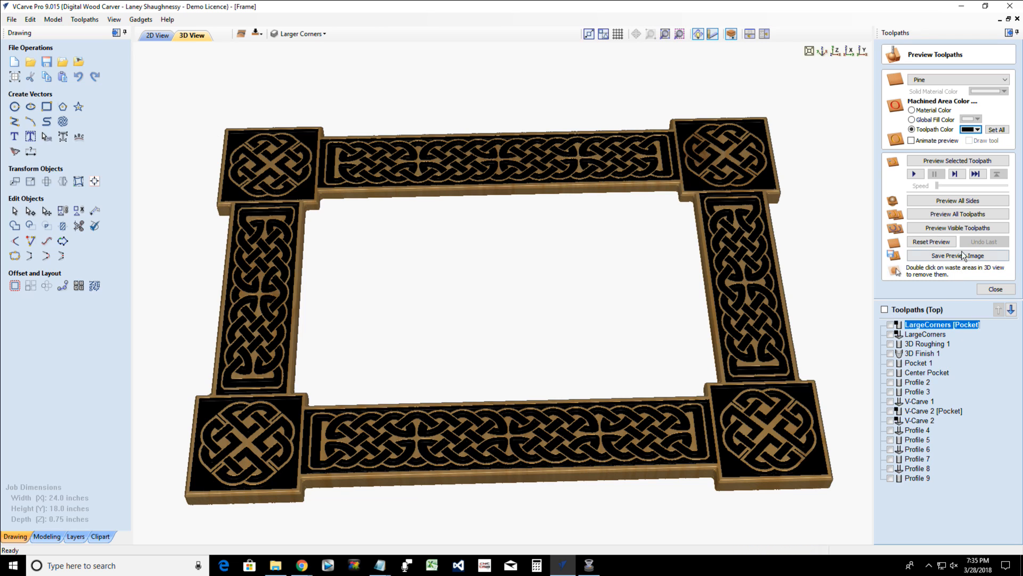
pyautogui.click(985, 289)
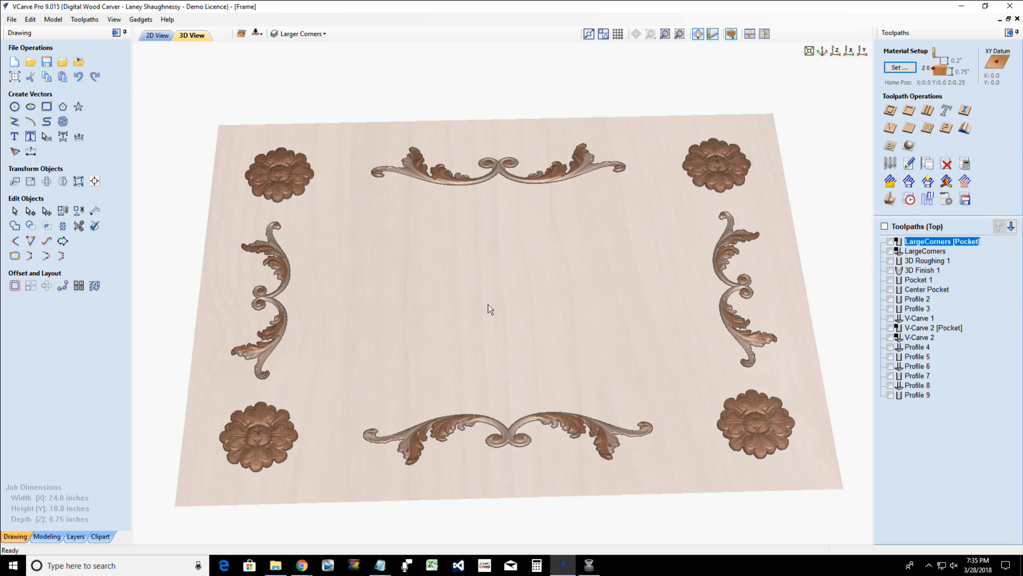
pyautogui.moveTo(488, 309); pyautogui.dragTo(487, 336)
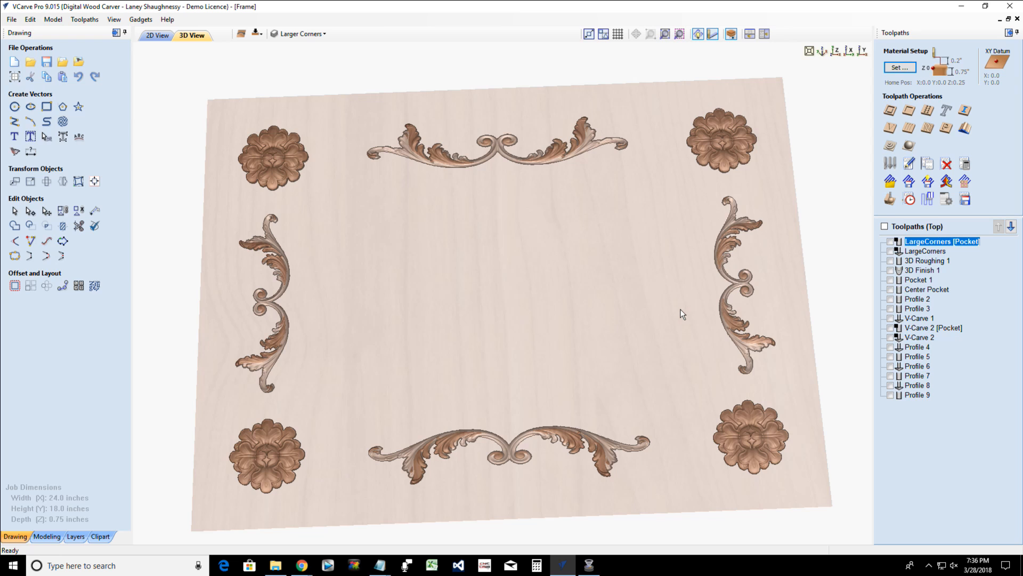
# Return to the 2D drawing and hide Layer 1 with its rosette and scroll components
pyautogui.click(158, 35)
pyautogui.click(299, 34)
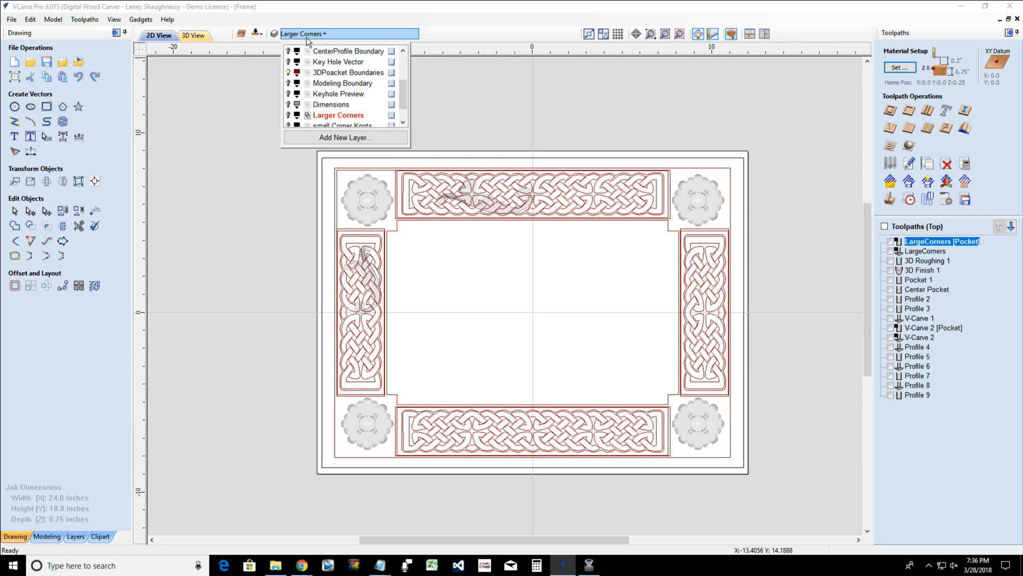
pyautogui.scroll(2, 289, 74)
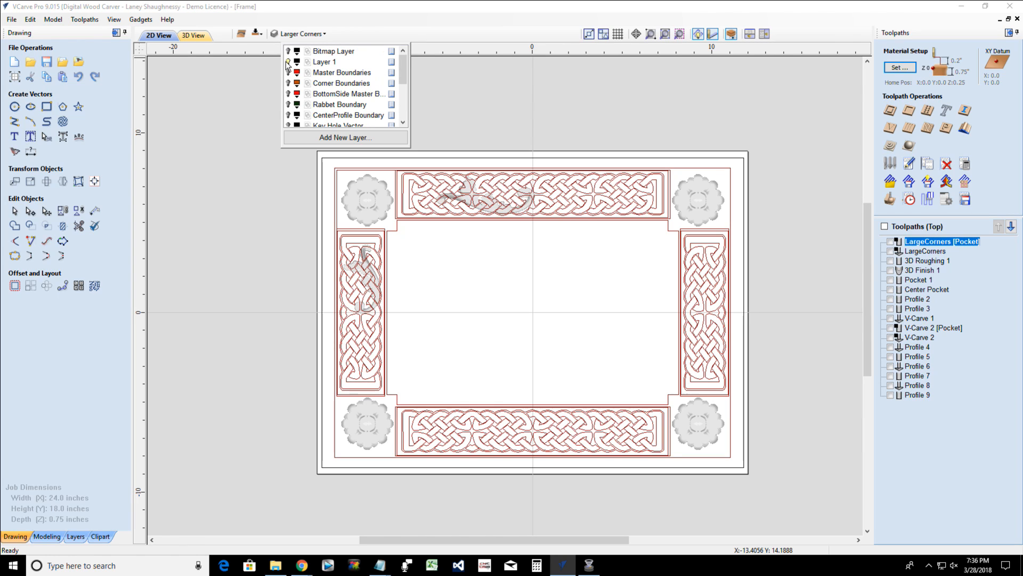
pyautogui.click(288, 62)
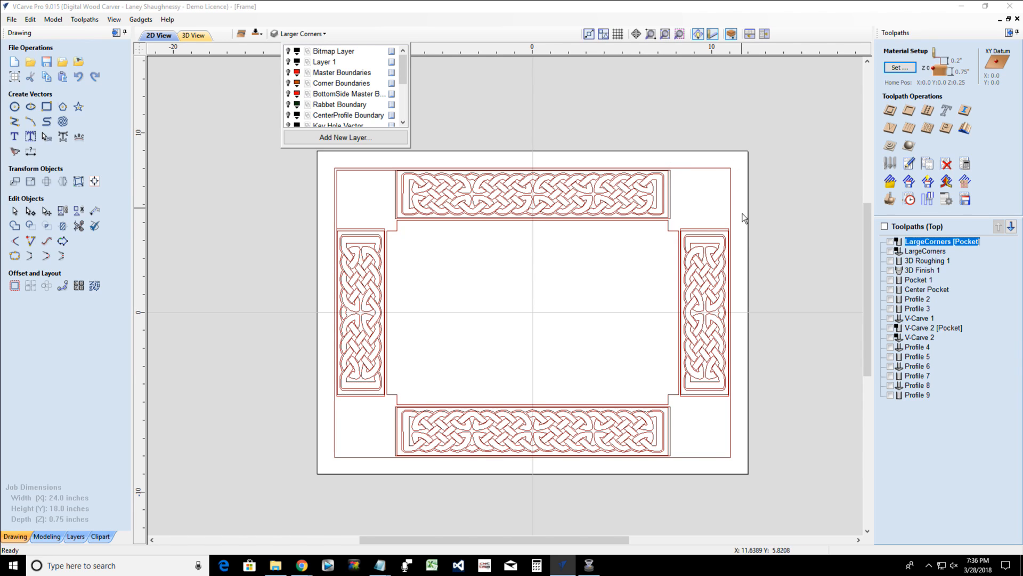
# Add a vertical dimension across the notch in the upper-right corner of the inner frame boundary
pyautogui.scroll(5, 666, 235)
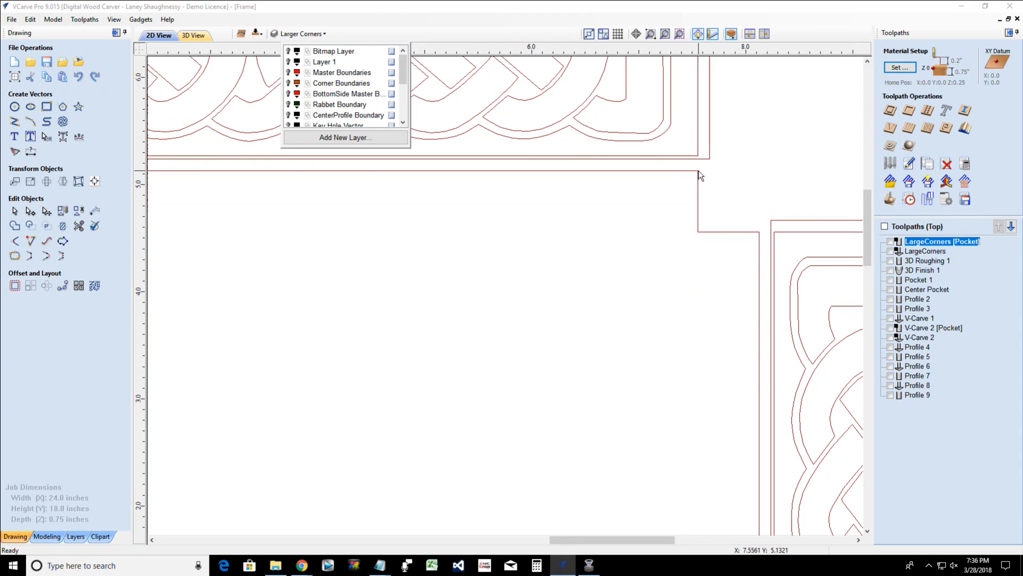
pyautogui.click(35, 154)
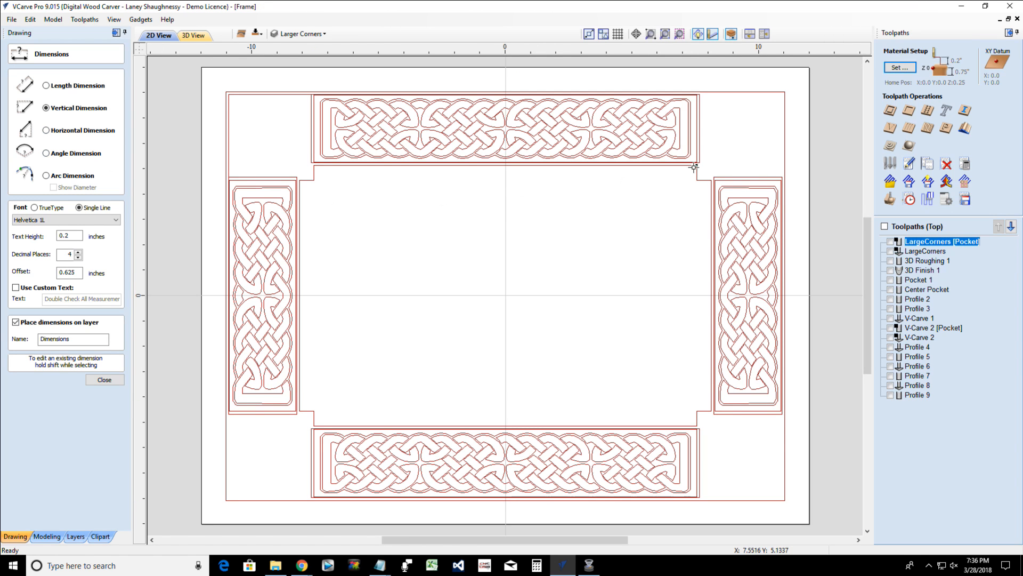
pyautogui.scroll(5, 695, 162)
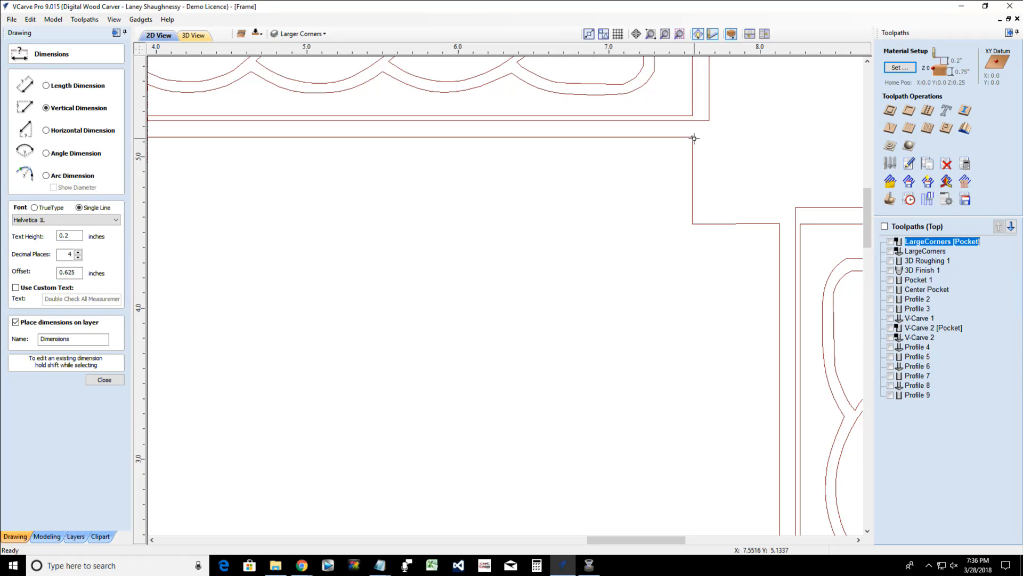
pyautogui.click(692, 137)
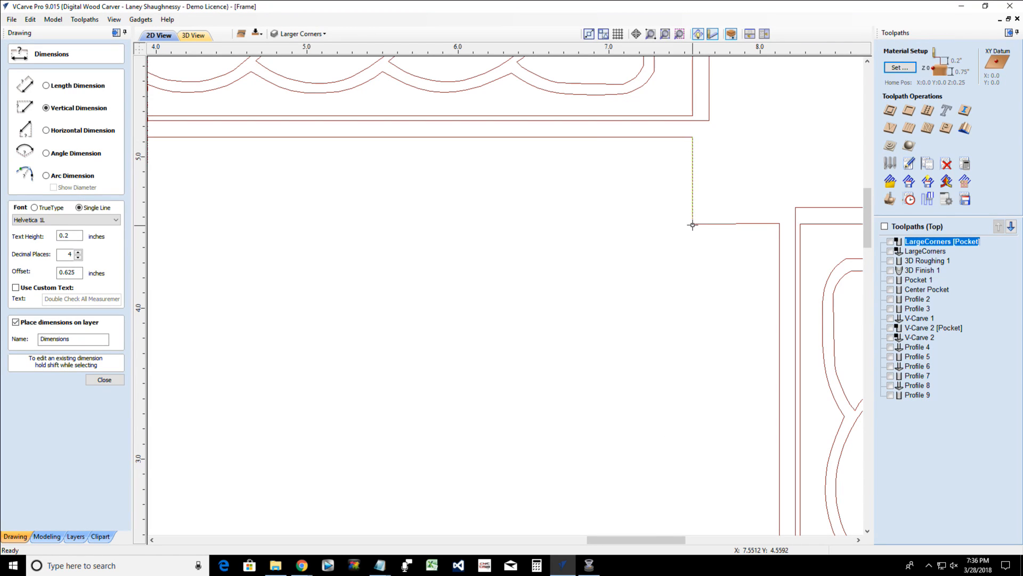
pyautogui.click(693, 223)
pyautogui.click(419, 255)
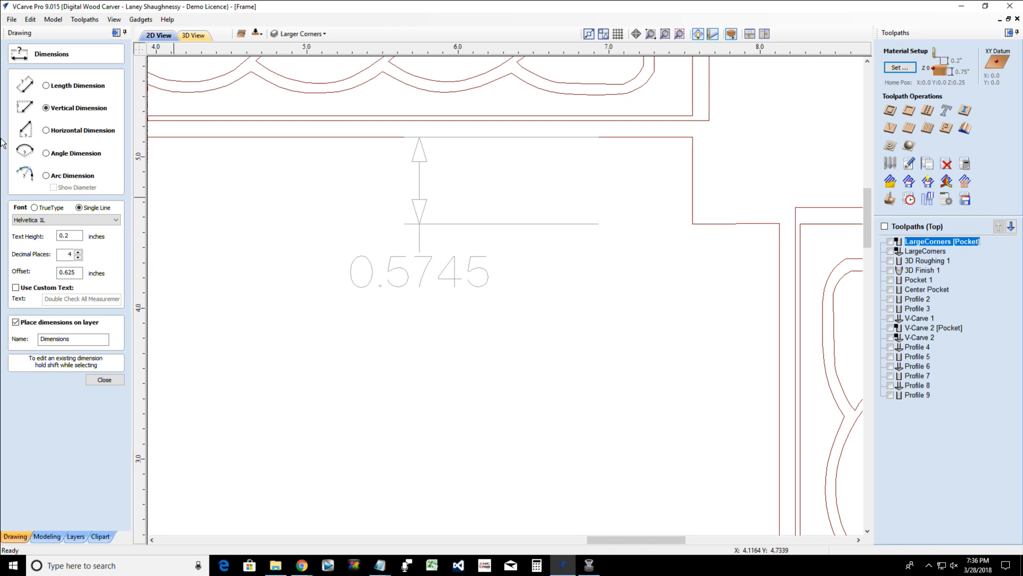
# Add a horizontal dimension across the same upper-right notch, placed below the vertical dimension
pyautogui.click(46, 130)
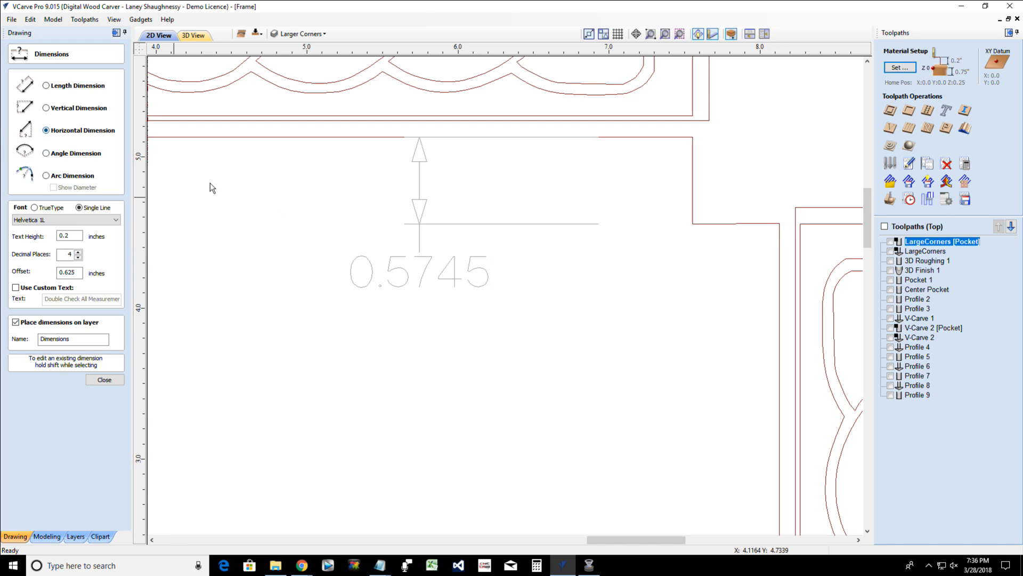
pyautogui.click(779, 223)
pyautogui.click(692, 223)
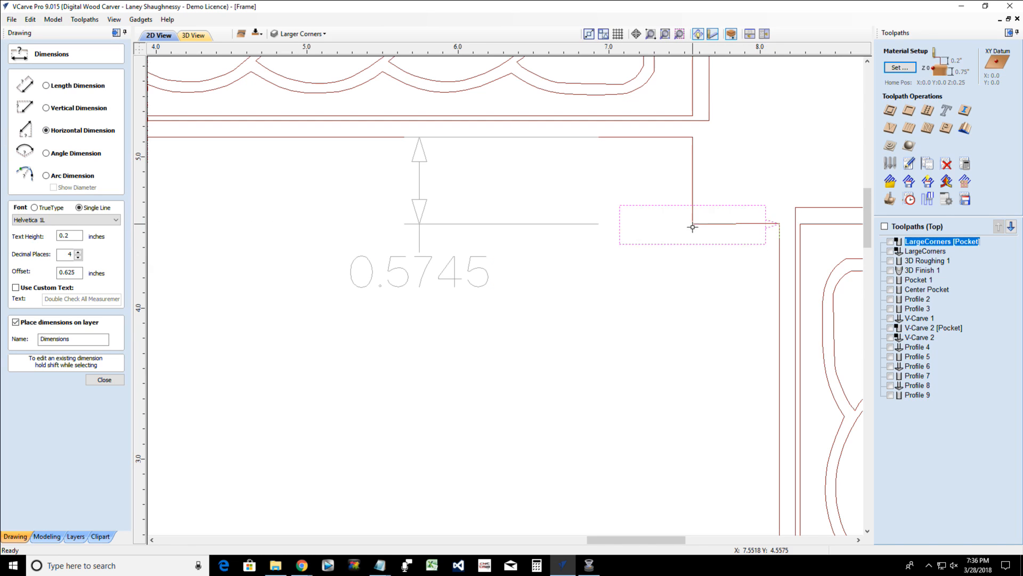
pyautogui.click(486, 324)
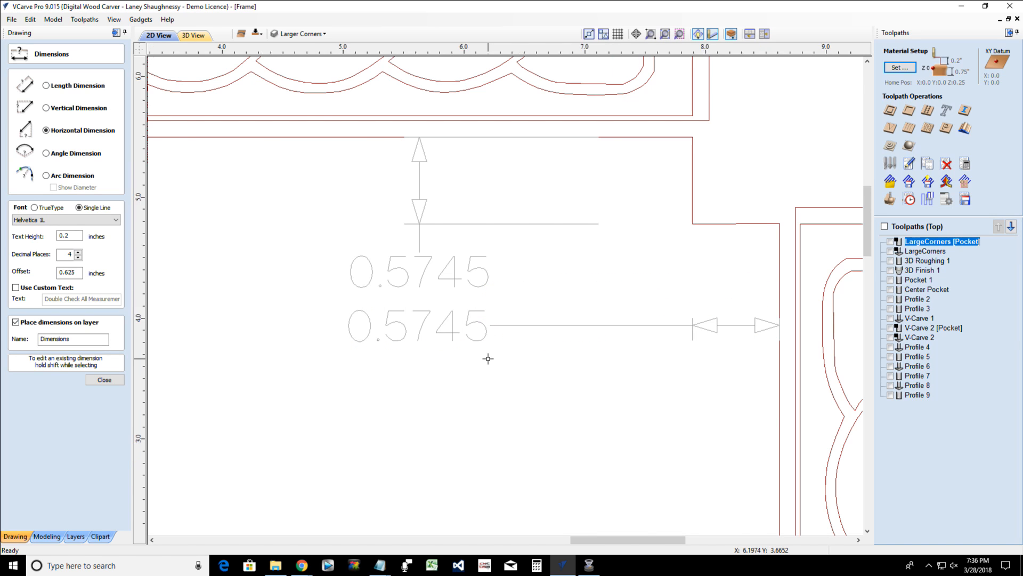
# Finish dimensioning and examine the dimensions at the upper-left notch of the inner frame boundary
pyautogui.scroll(-3, 487, 355)
pyautogui.scroll(-1, 488, 353)
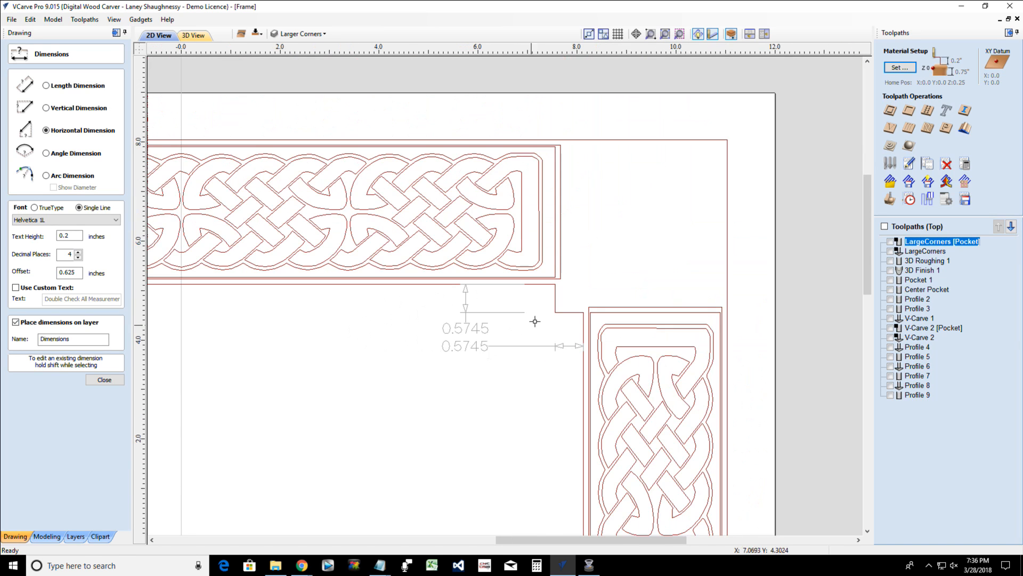
pyautogui.click(562, 135)
pyautogui.scroll(-4, 495, 333)
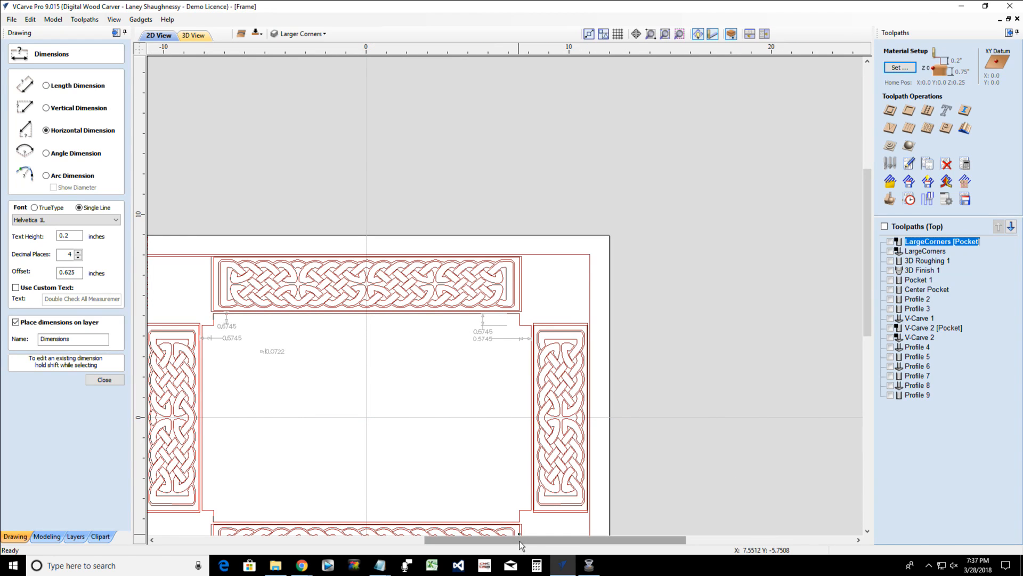
pyautogui.moveTo(510, 540)
pyautogui.mouseDown()
pyautogui.moveTo(468, 545)
pyautogui.moveTo(445, 498)
pyautogui.mouseUp()
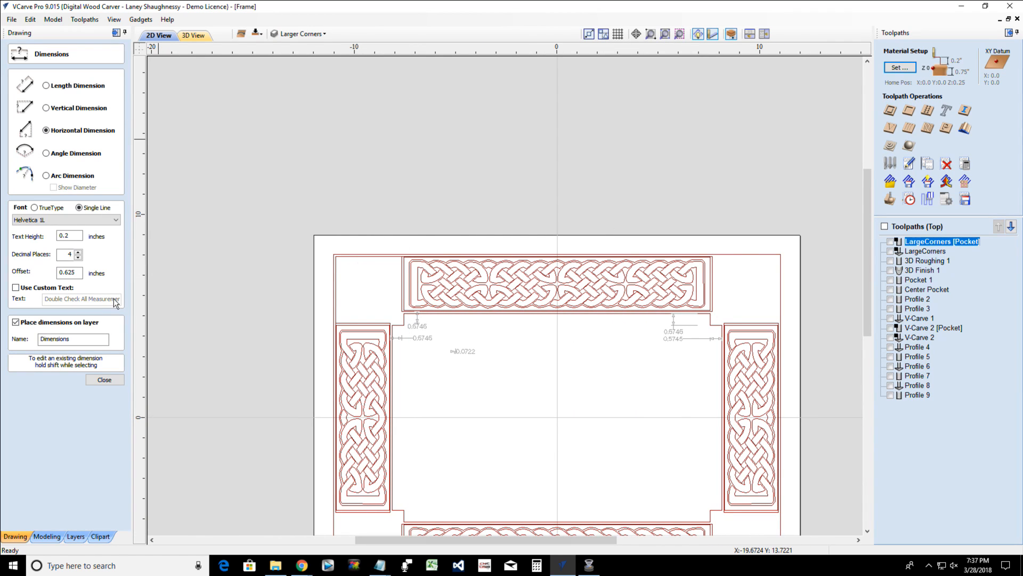
pyautogui.click(105, 379)
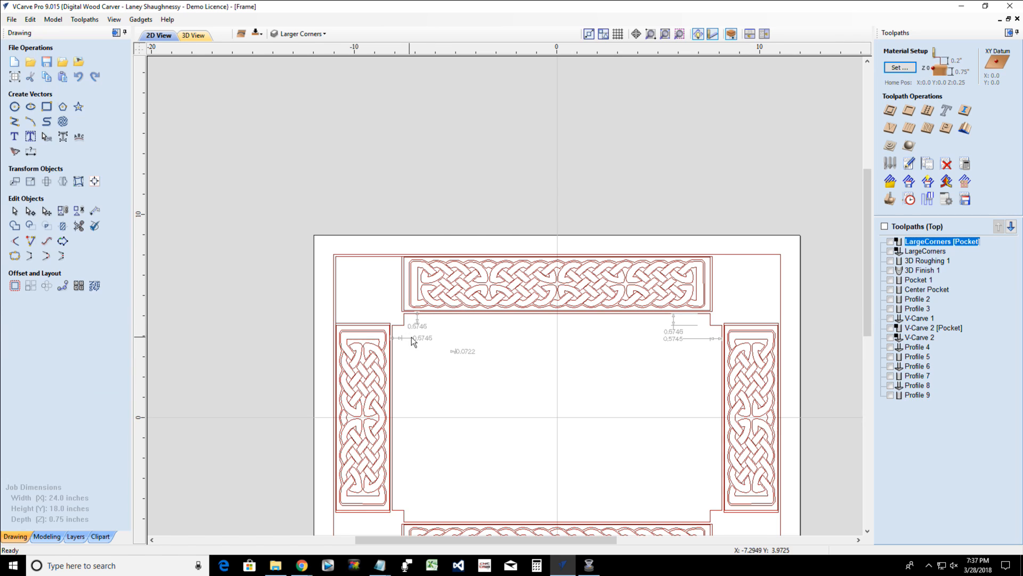
pyautogui.scroll(1, 412, 346)
pyautogui.scroll(4, 412, 345)
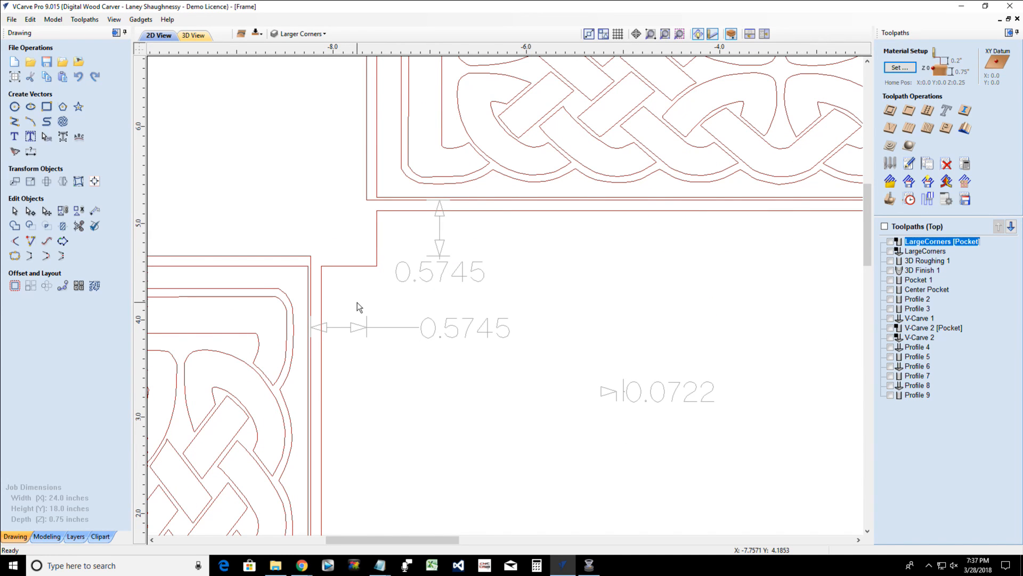
pyautogui.scroll(-5, 357, 302)
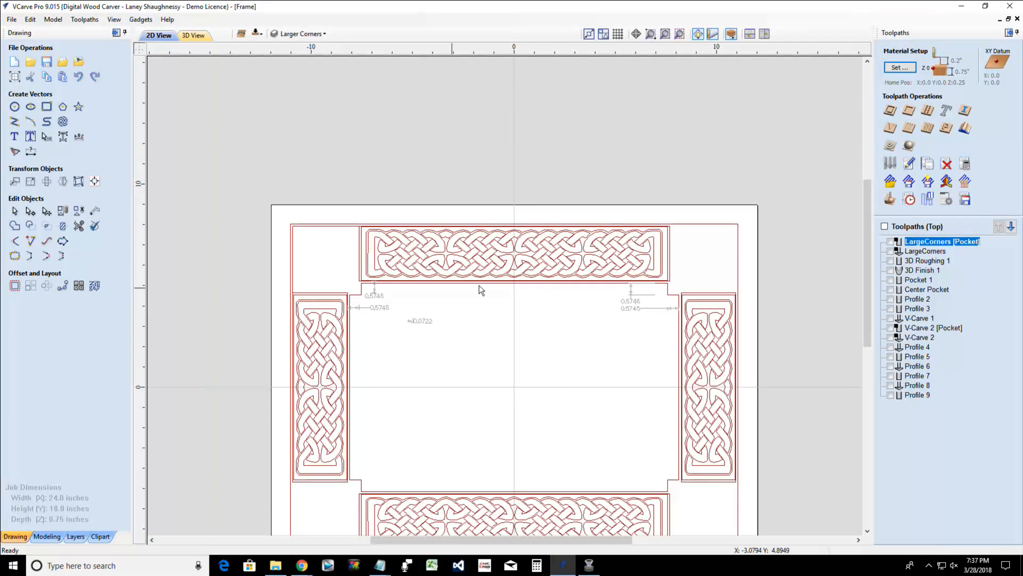
# Move the outer frame rectangle and the notched inner boundary to a new hidden layer named Original Frame Layout
pyautogui.click(697, 225)
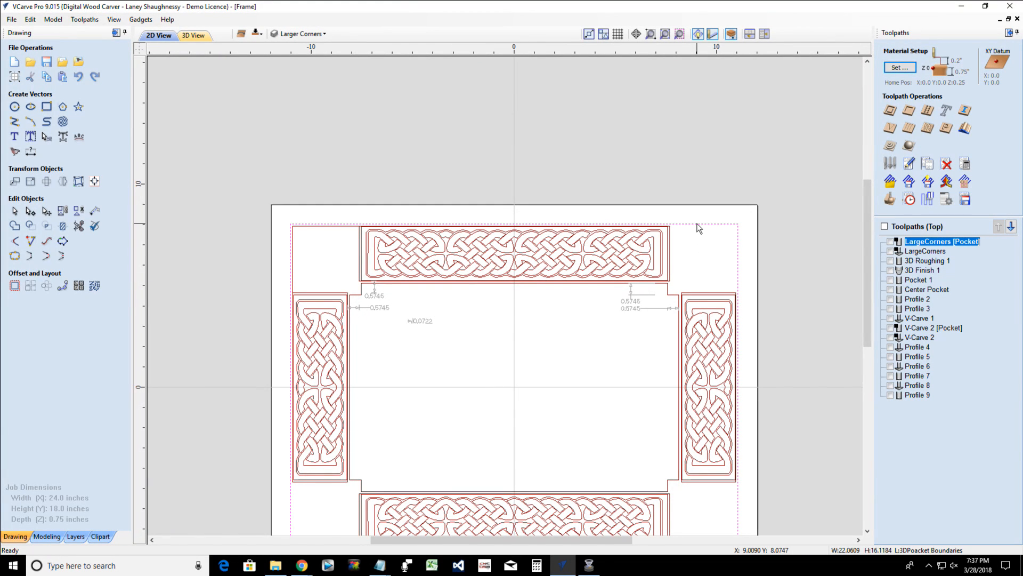
pyautogui.keyDown('shift'); pyautogui.click(673, 296); pyautogui.keyUp('shift')
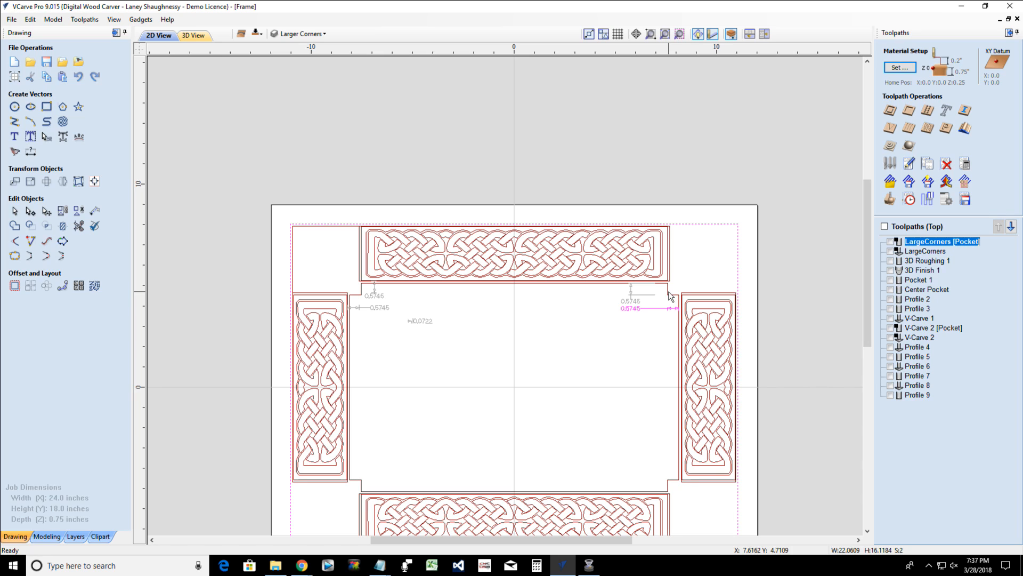
pyautogui.keyDown('shift'); pyautogui.click(669, 292); pyautogui.keyUp('shift')
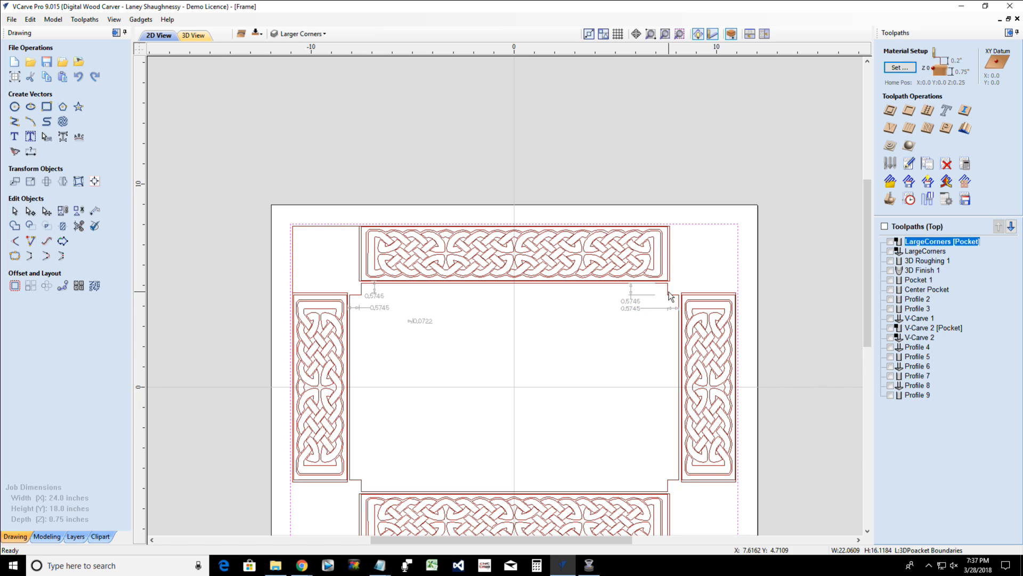
pyautogui.keyDown('shift'); pyautogui.click(572, 283); pyautogui.keyUp('shift')
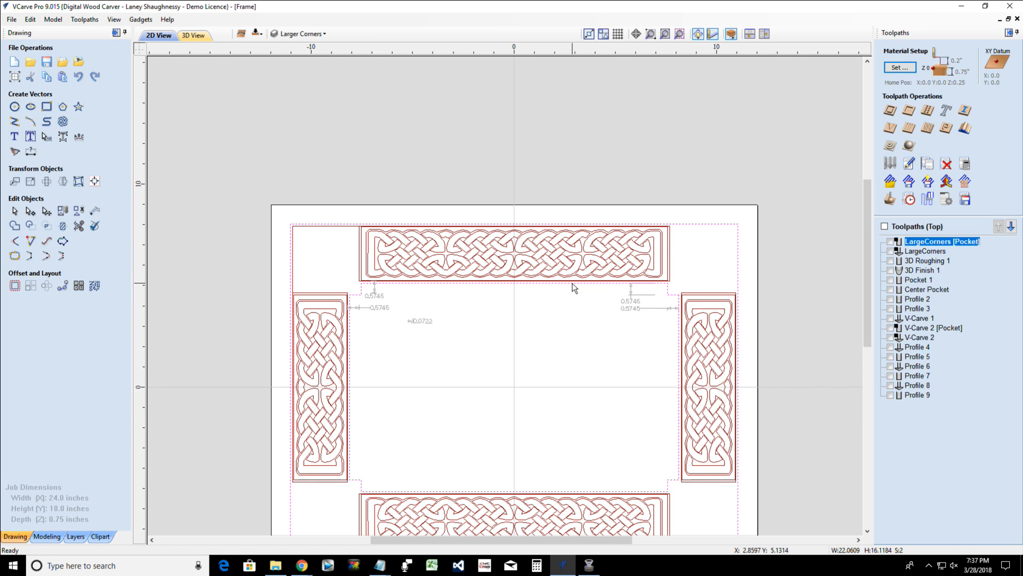
pyautogui.rightClick(683, 226)
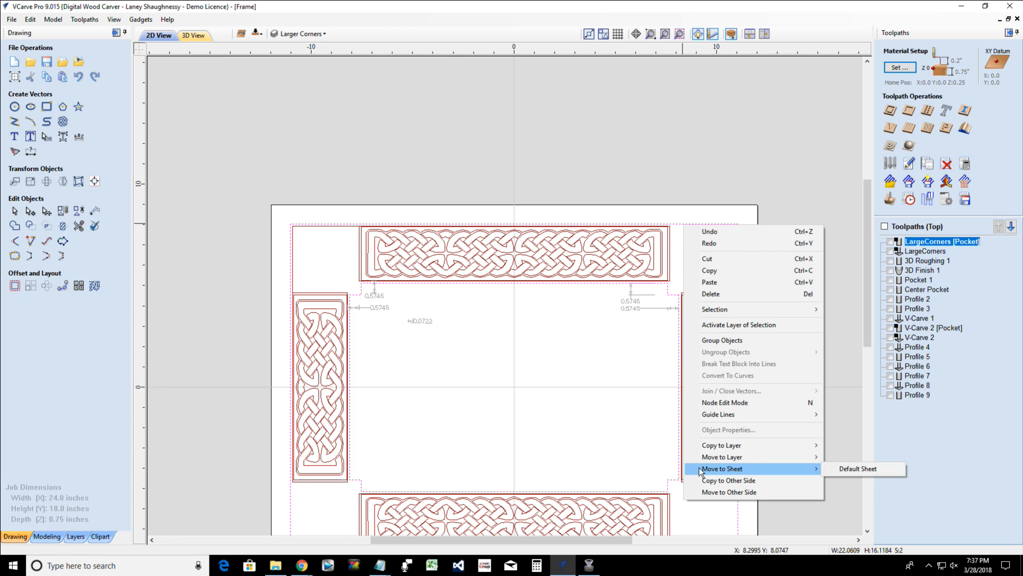
pyautogui.moveTo(705, 461)
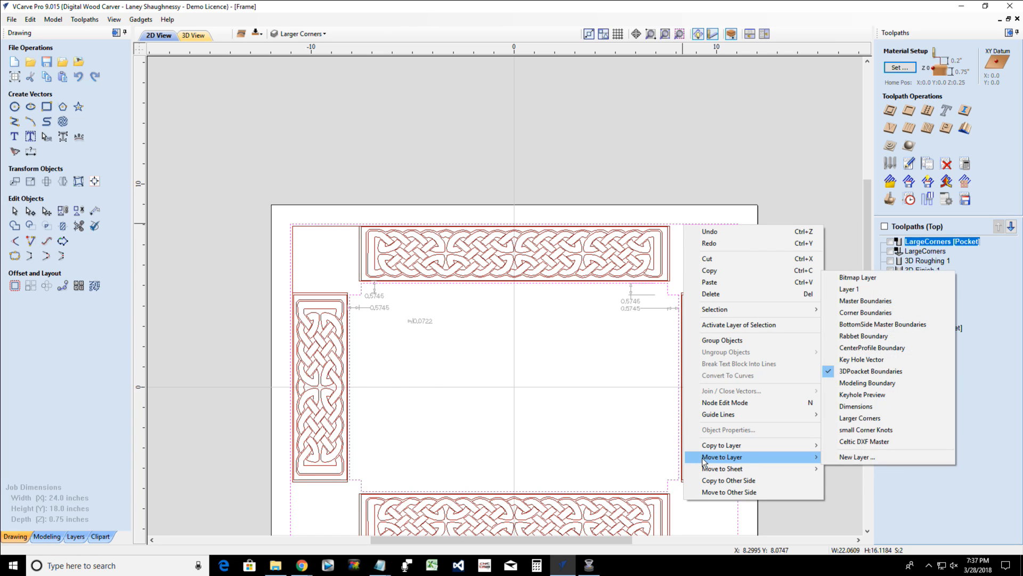
pyautogui.click(900, 459)
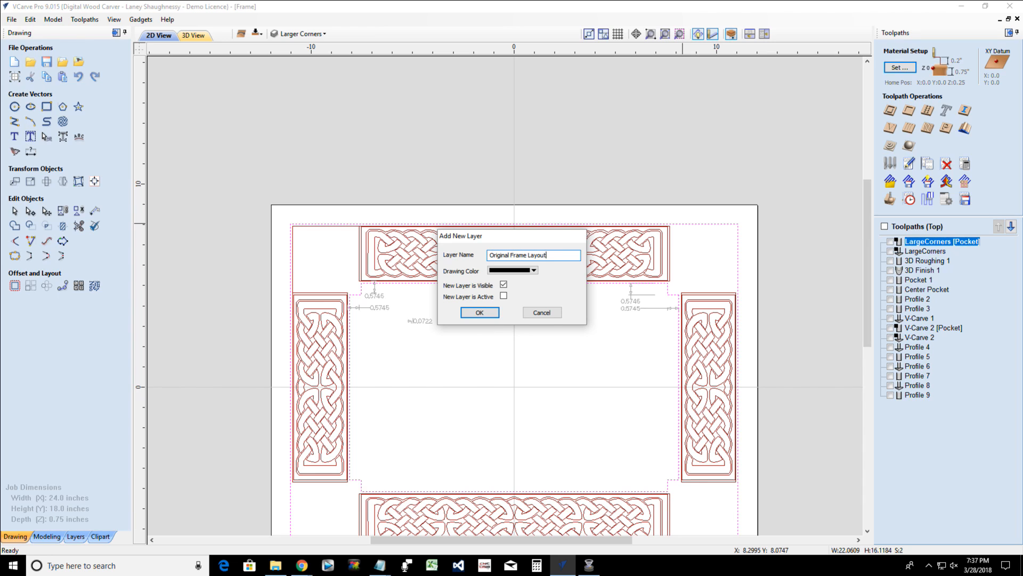
pyautogui.click(504, 285)
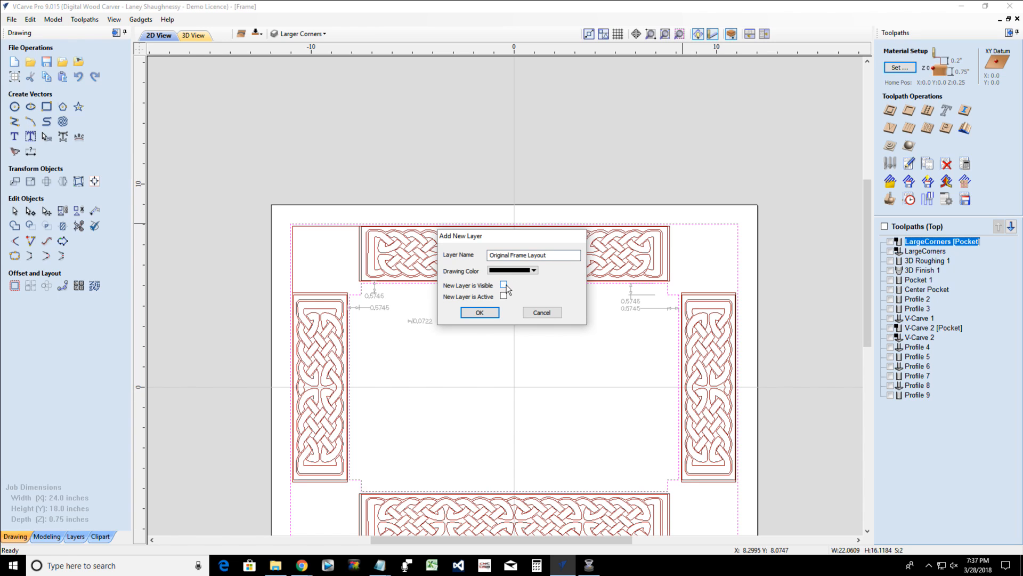
pyautogui.click(479, 313)
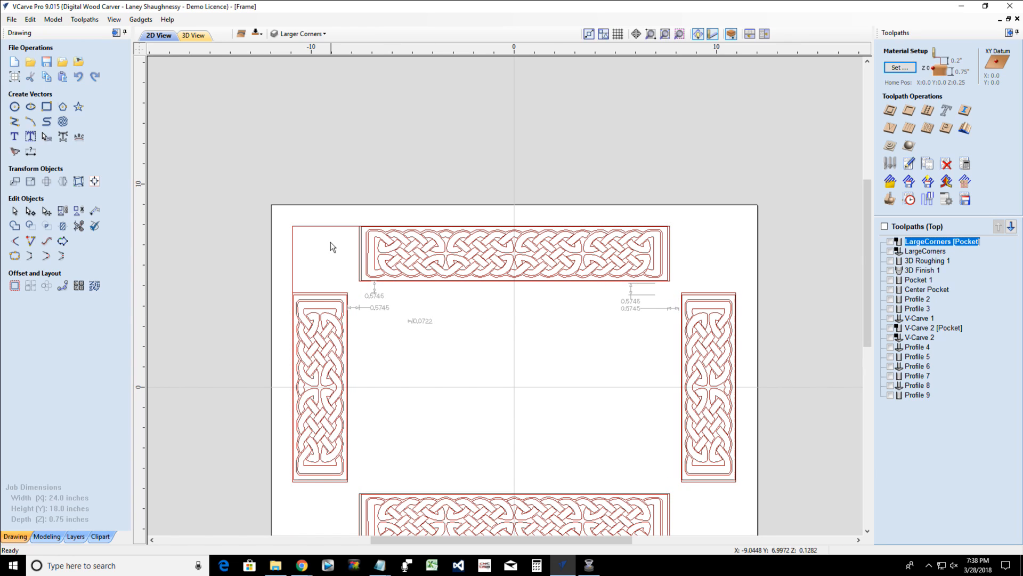
# Delete the leftover corner boundary vector at the frame's upper-left corner
pyautogui.click(328, 226)
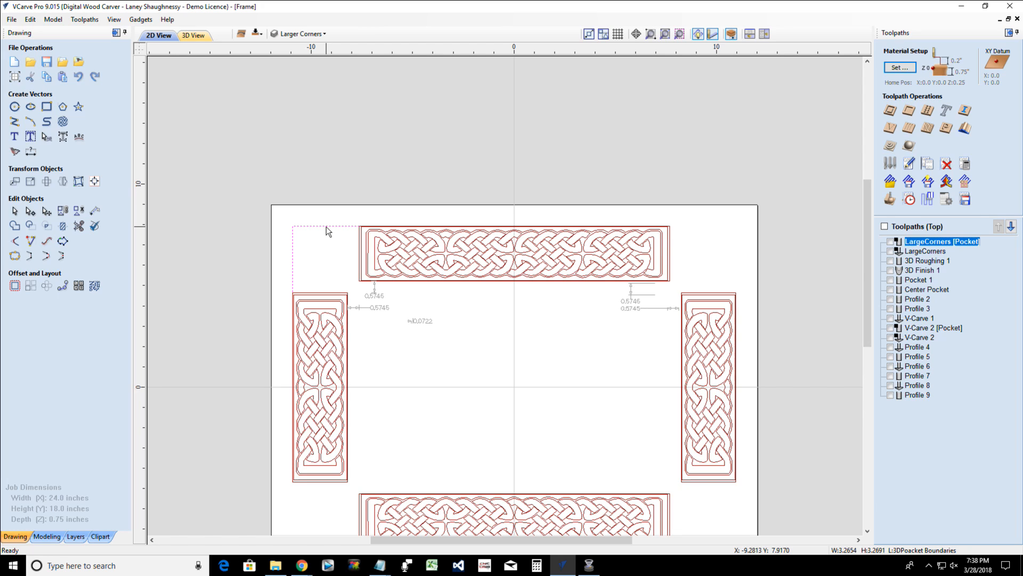
pyautogui.press('Delete')
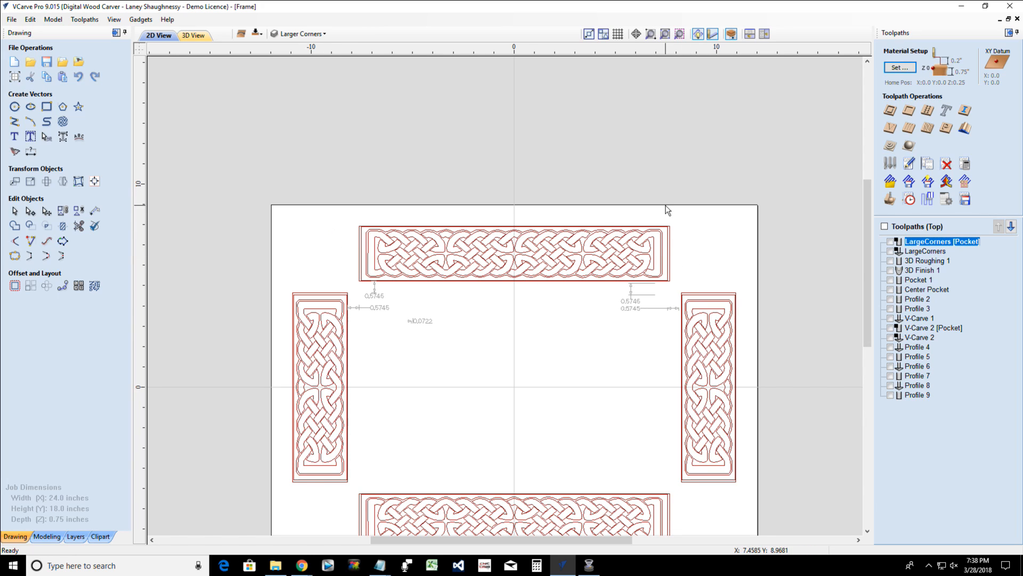
# Make the Larger Corners layer visible and inspect how the upper-right corner knot block meets the side knotwork
pyautogui.click(302, 34)
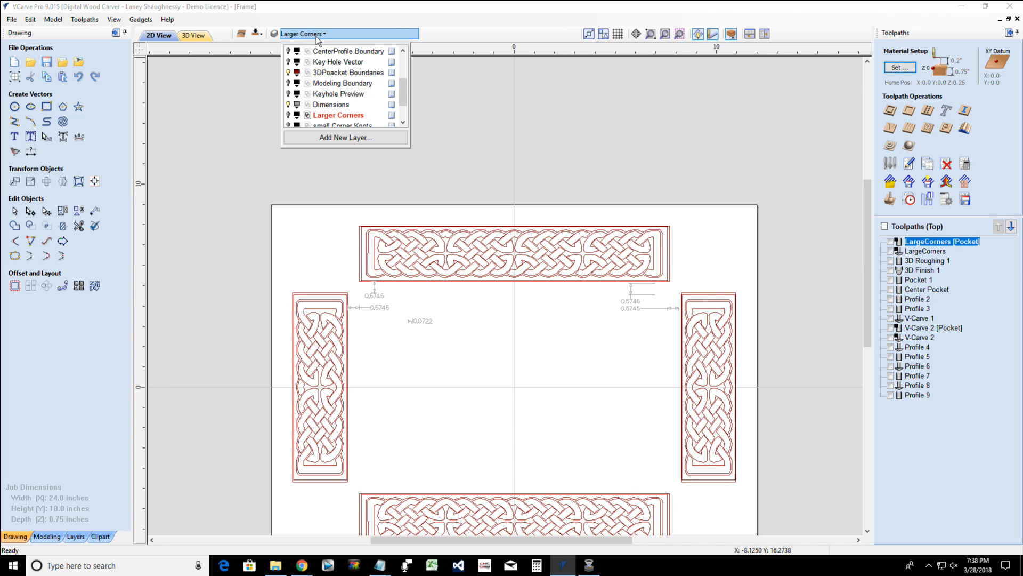
pyautogui.scroll(-1, 307, 124)
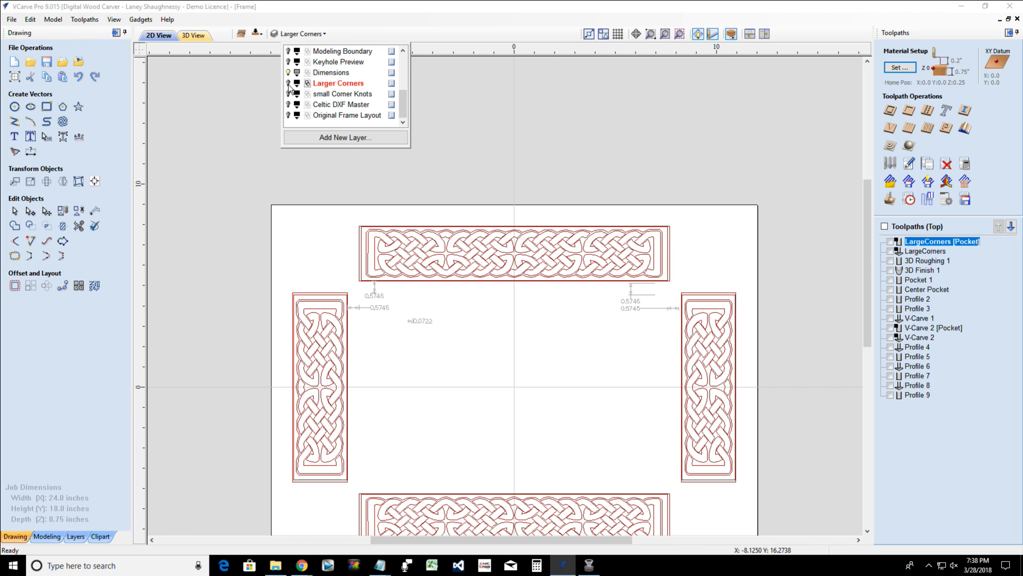
pyautogui.click(288, 83)
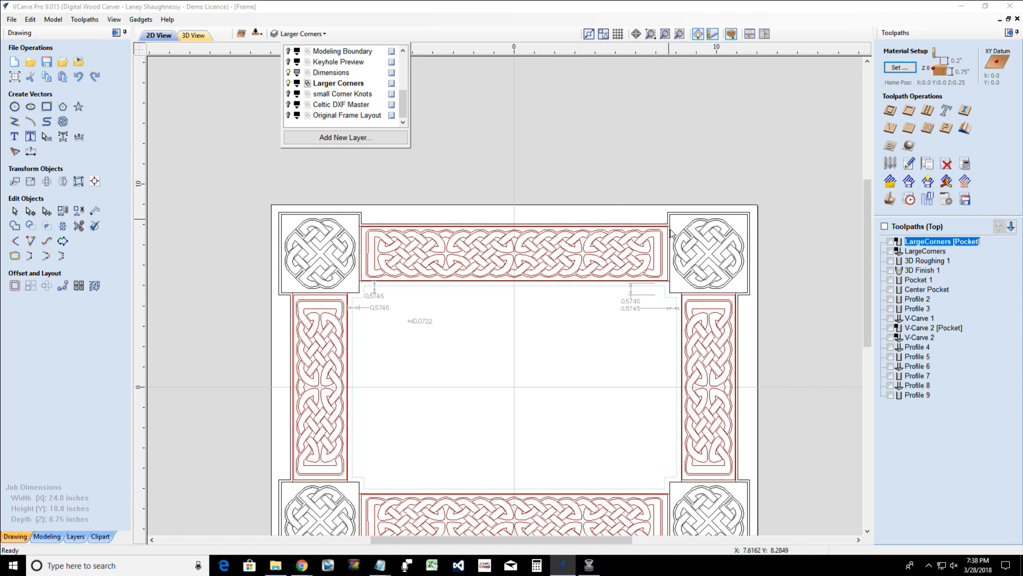
pyautogui.scroll(3, 669, 232)
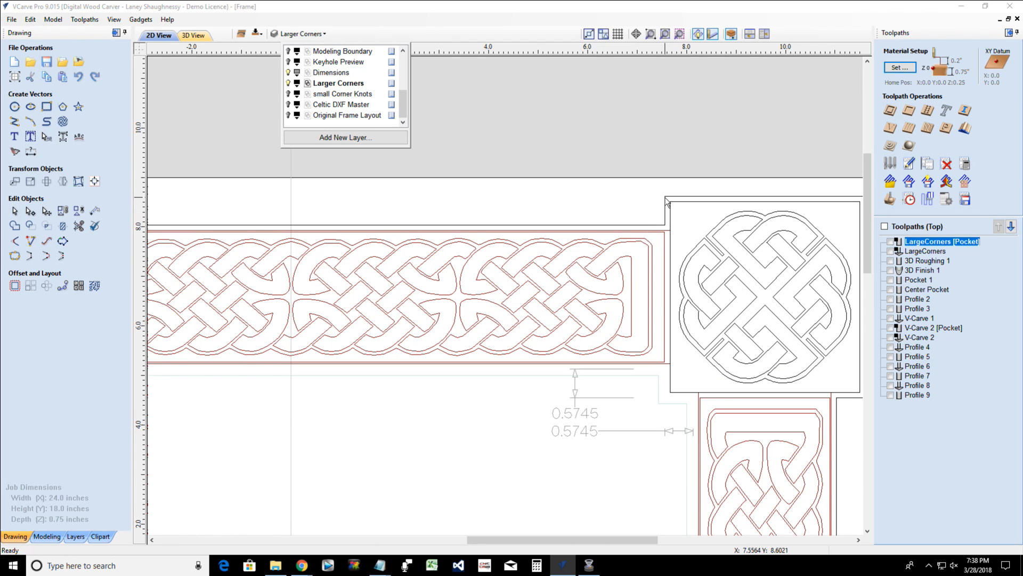
pyautogui.scroll(-2, 802, 373)
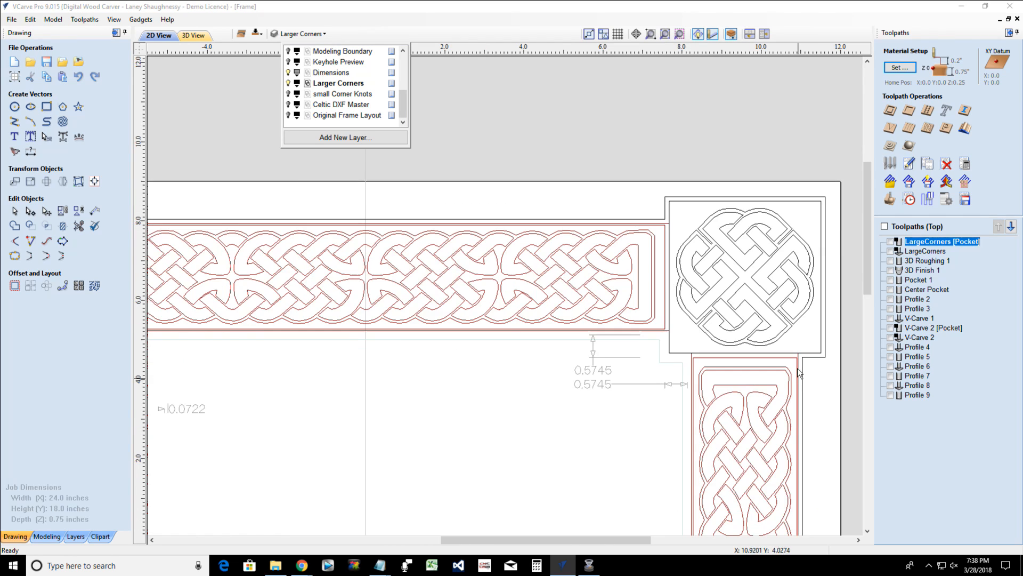
pyautogui.scroll(3, 810, 366)
pyautogui.scroll(1, 810, 367)
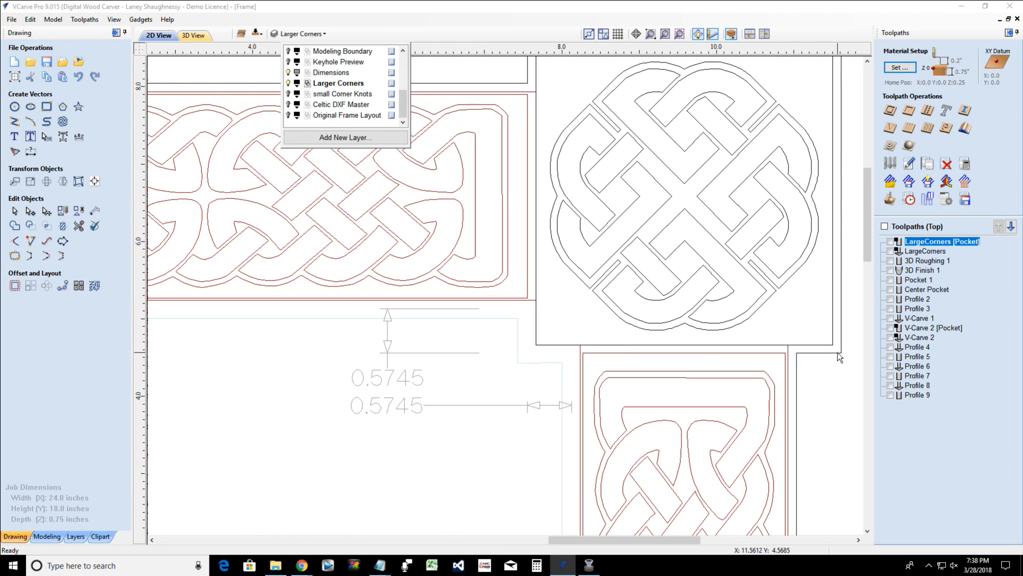
pyautogui.scroll(-5, 840, 357)
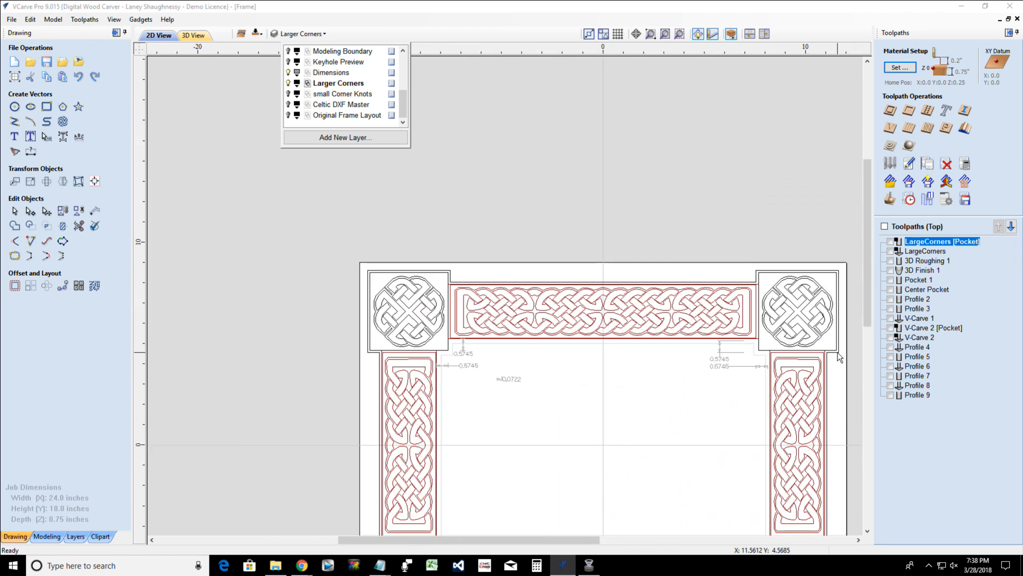
# Examine how the upper-right corner knot sits in its block and within the complete 2D frame layout
pyautogui.scroll(1, 608, 406)
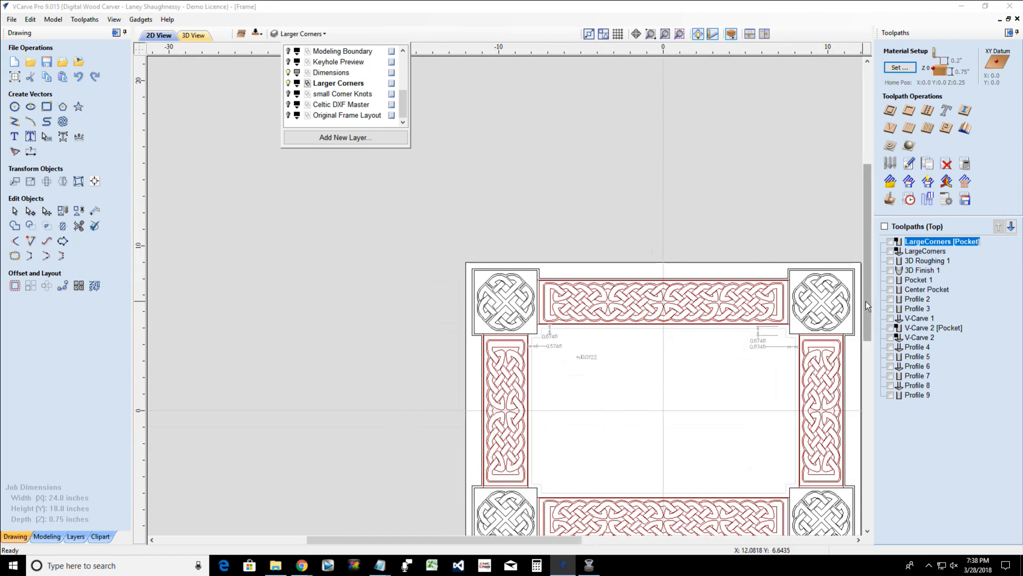
pyautogui.moveTo(866, 304); pyautogui.dragTo(865, 332)
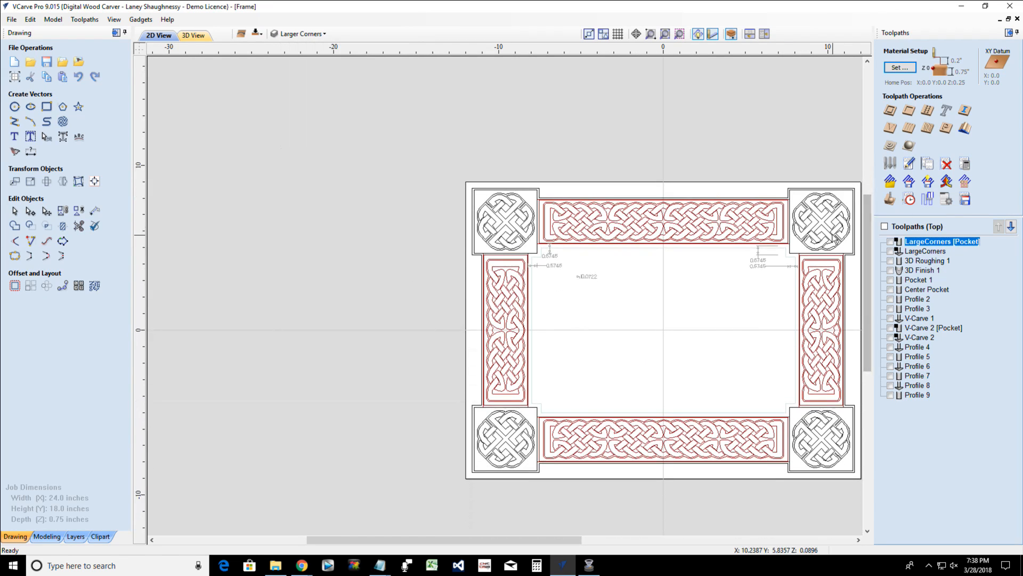
pyautogui.click(810, 229)
pyautogui.scroll(3, 835, 231)
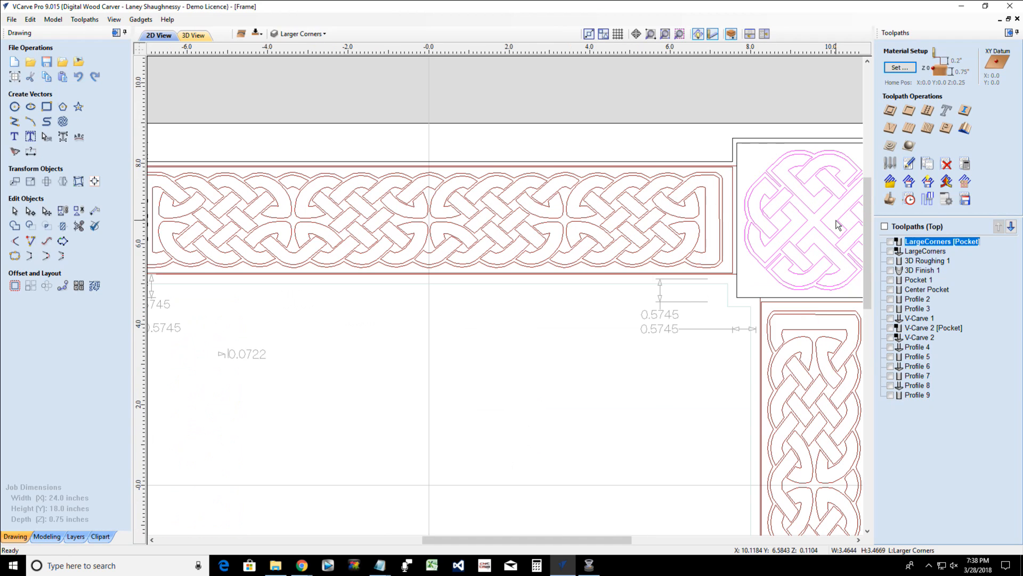
pyautogui.moveTo(618, 539); pyautogui.dragTo(657, 540)
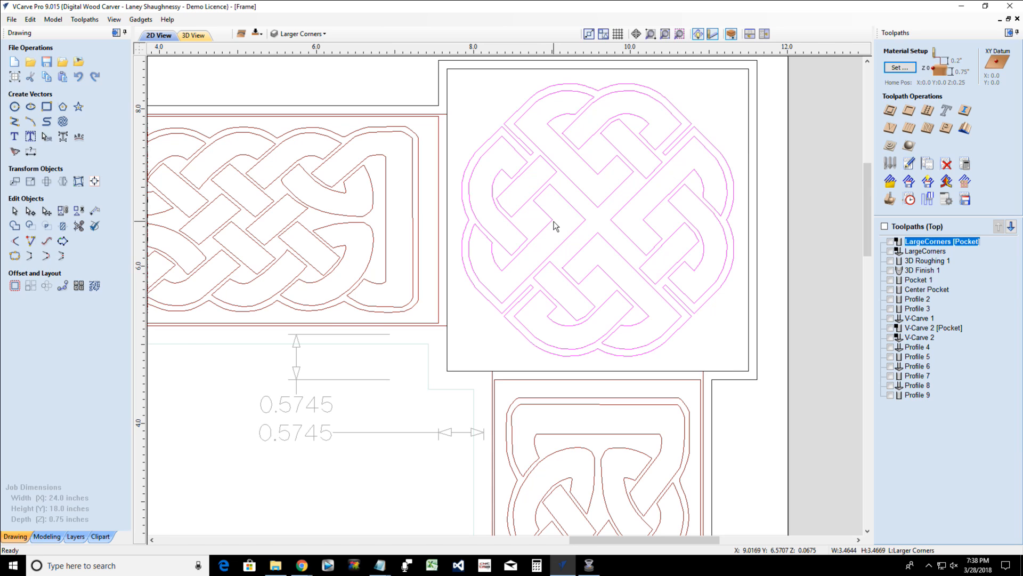
pyautogui.scroll(-8, 554, 226)
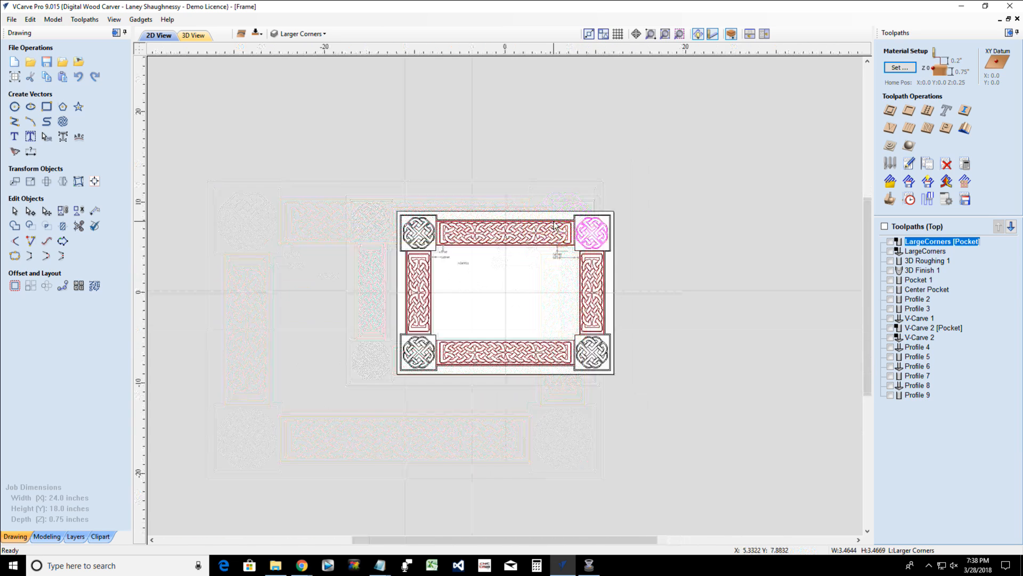
pyautogui.scroll(1, 428, 308)
pyautogui.scroll(1, 594, 314)
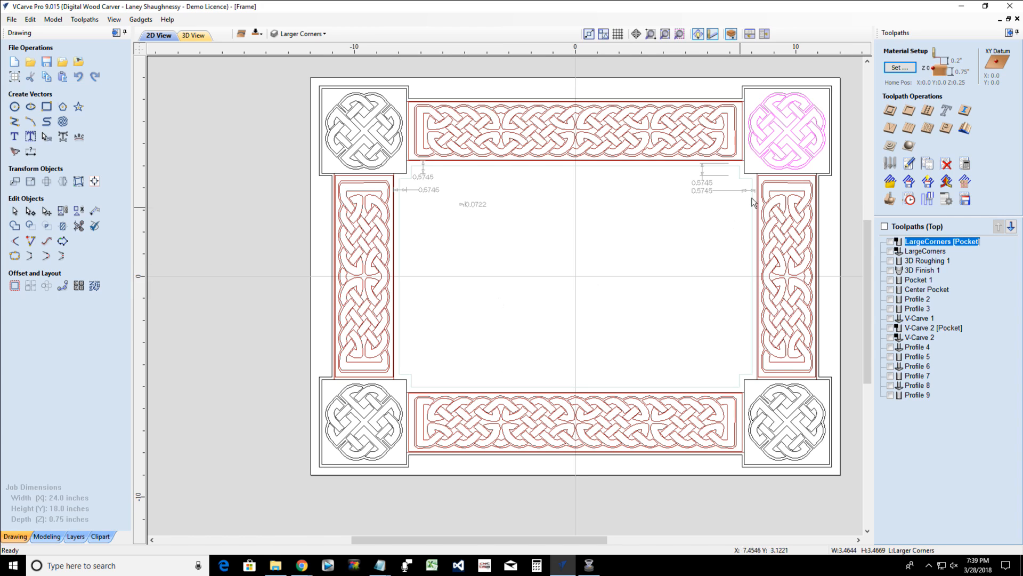
# Bring up the 3D toolpath preview and remove the waste material inside and around the frame
pyautogui.click(891, 199)
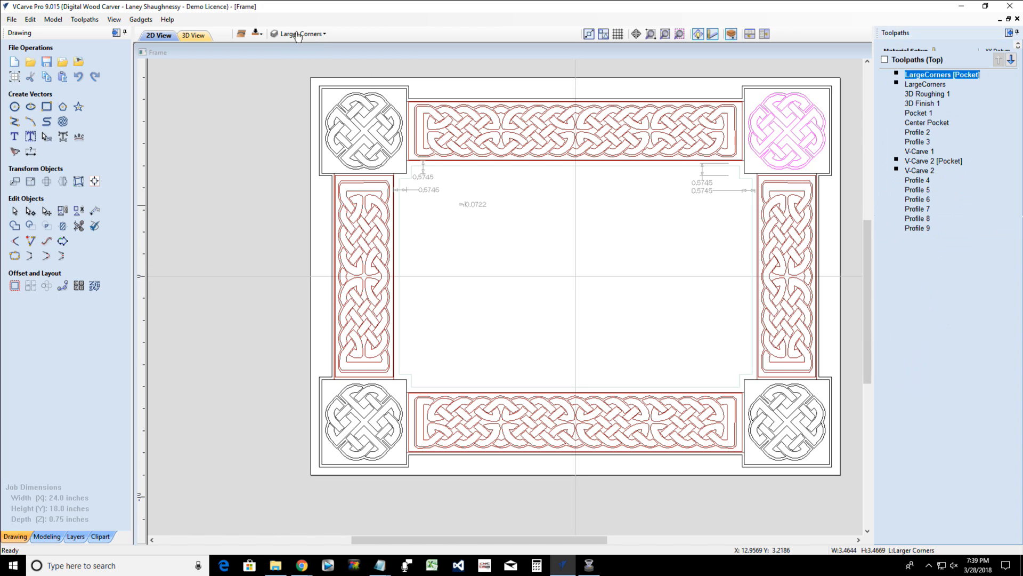
pyautogui.click(206, 35)
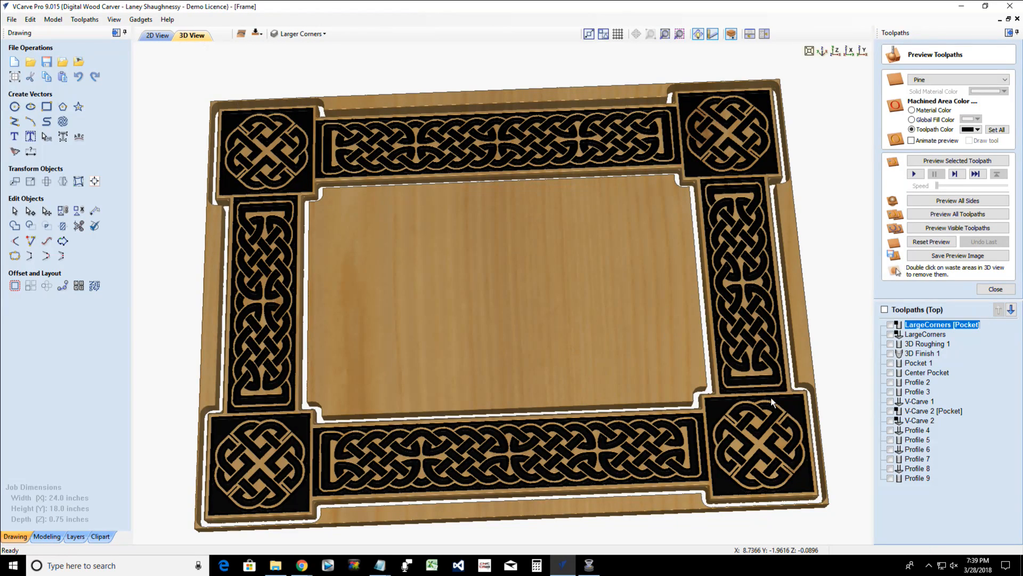
pyautogui.scroll(2, 773, 402)
pyautogui.scroll(3, 773, 410)
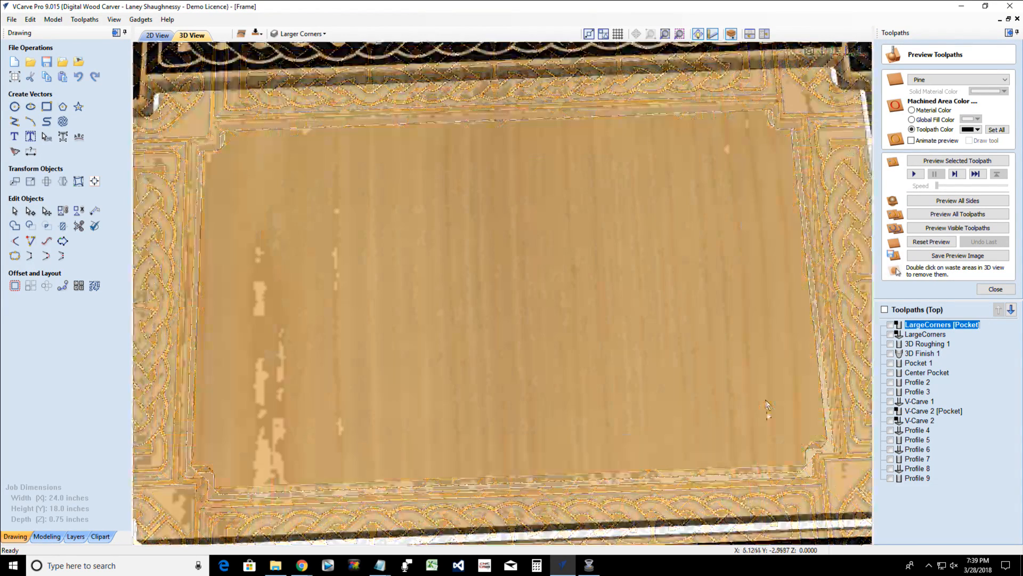
pyautogui.scroll(-5, 773, 419)
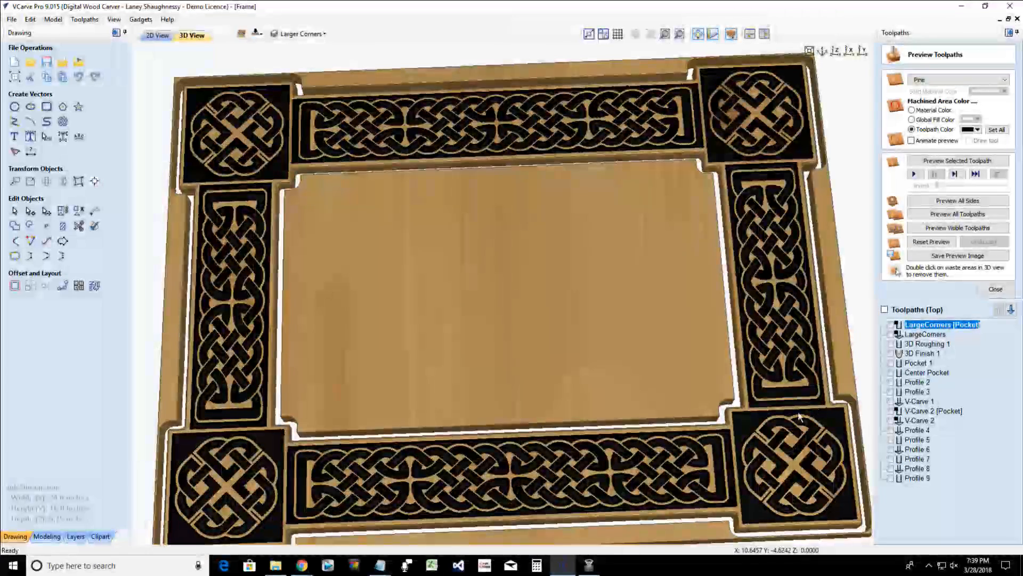
pyautogui.scroll(3, 768, 384)
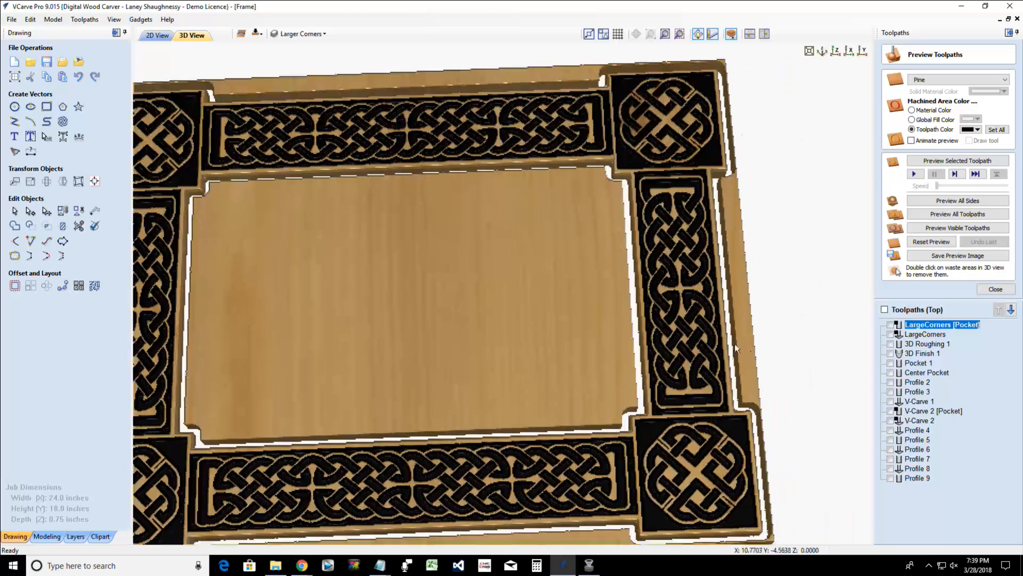
pyautogui.doubleClick(605, 350)
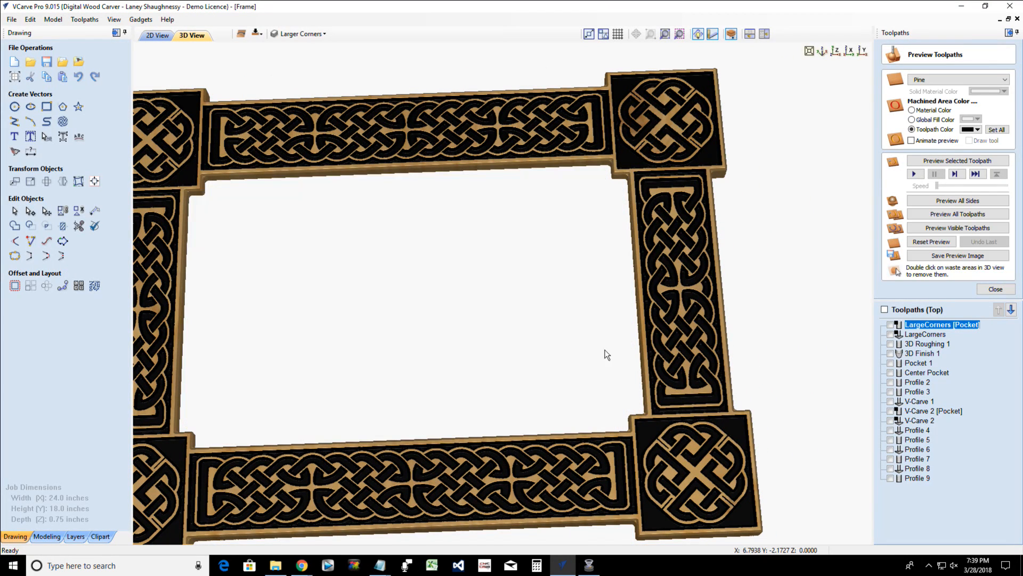
# Set the preview's machined area color to Material Color while examining the knotwork on the frame's right side
pyautogui.scroll(1, 650, 422)
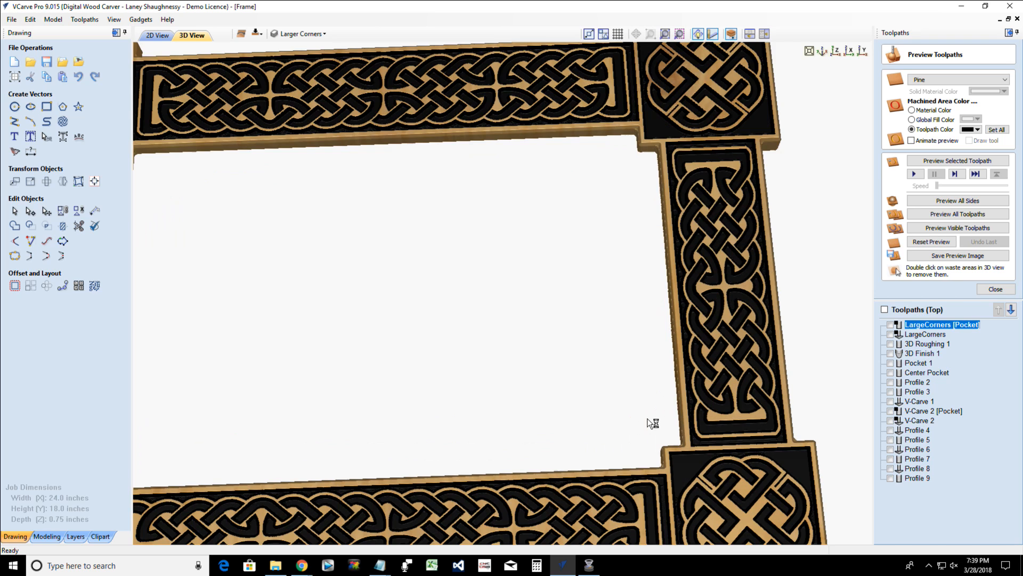
pyautogui.scroll(2, 695, 419)
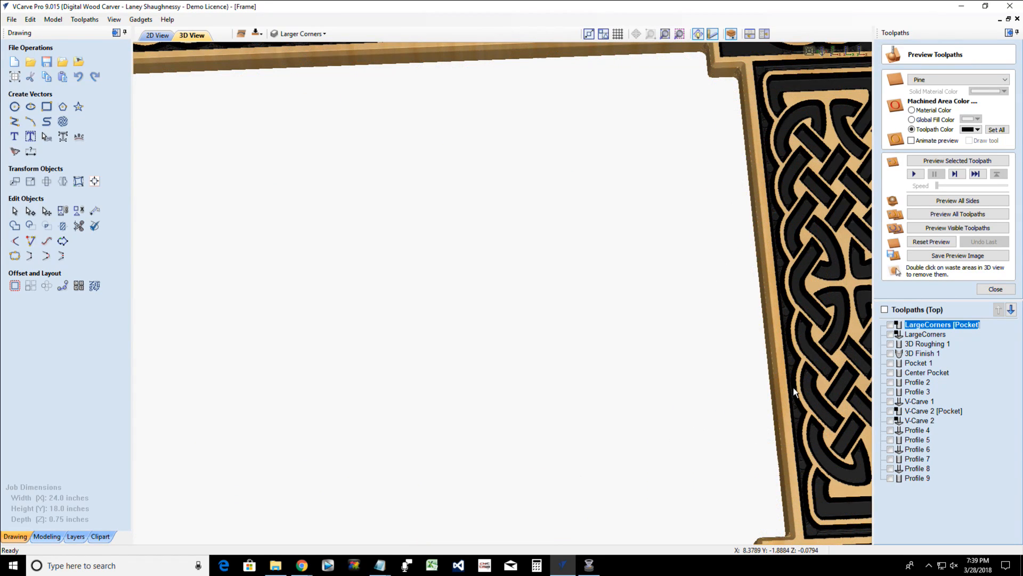
pyautogui.moveTo(779, 382); pyautogui.dragTo(668, 373, button='middle')
pyautogui.scroll(-1, 668, 372)
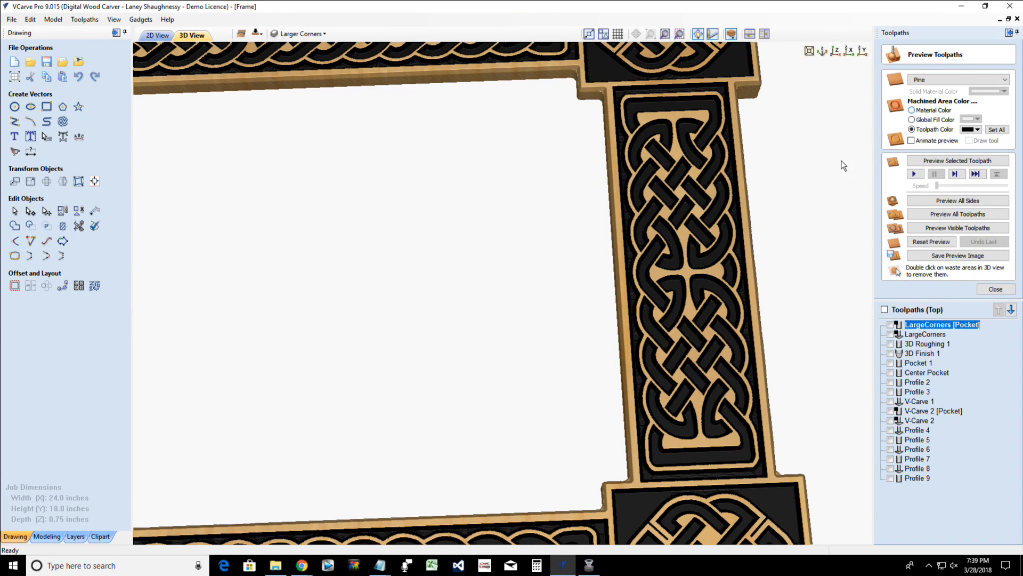
pyautogui.click(673, 264)
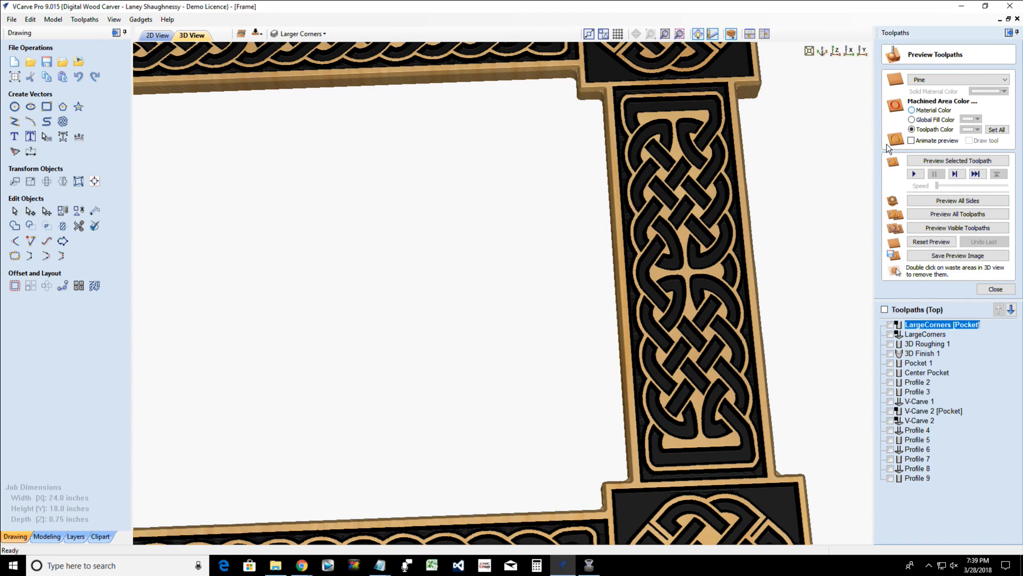
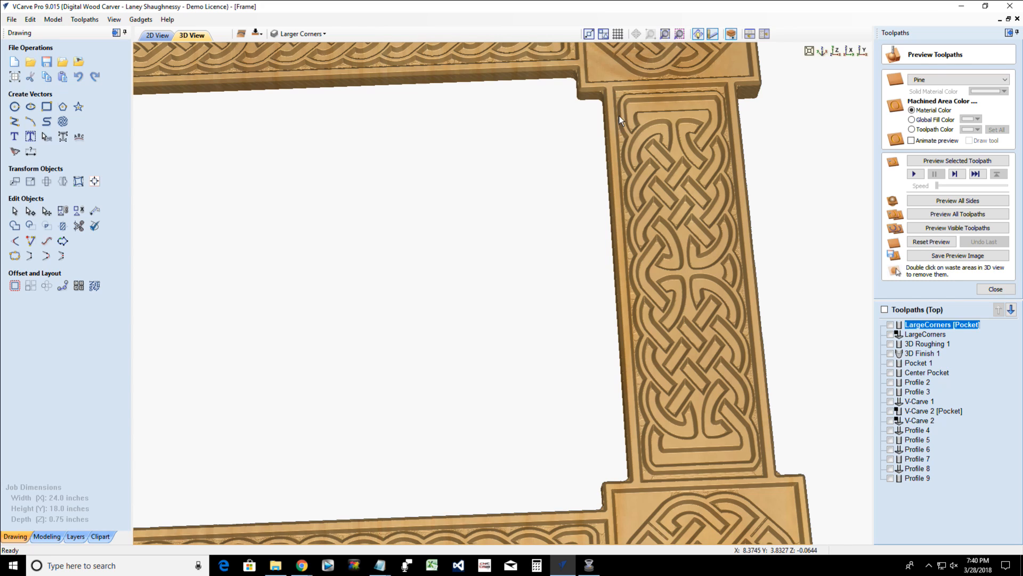
# Draw an open V-shaped polyline in the frame's empty centre in the 2D view, with sides about 1.2 inches long at 60 degrees
pyautogui.click(158, 36)
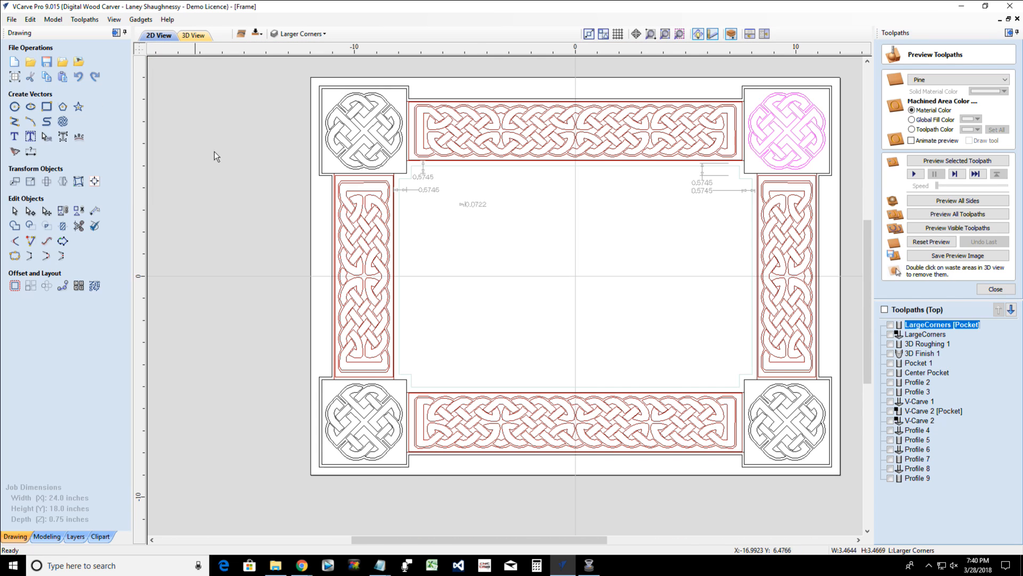
pyautogui.click(15, 122)
pyautogui.click(481, 244)
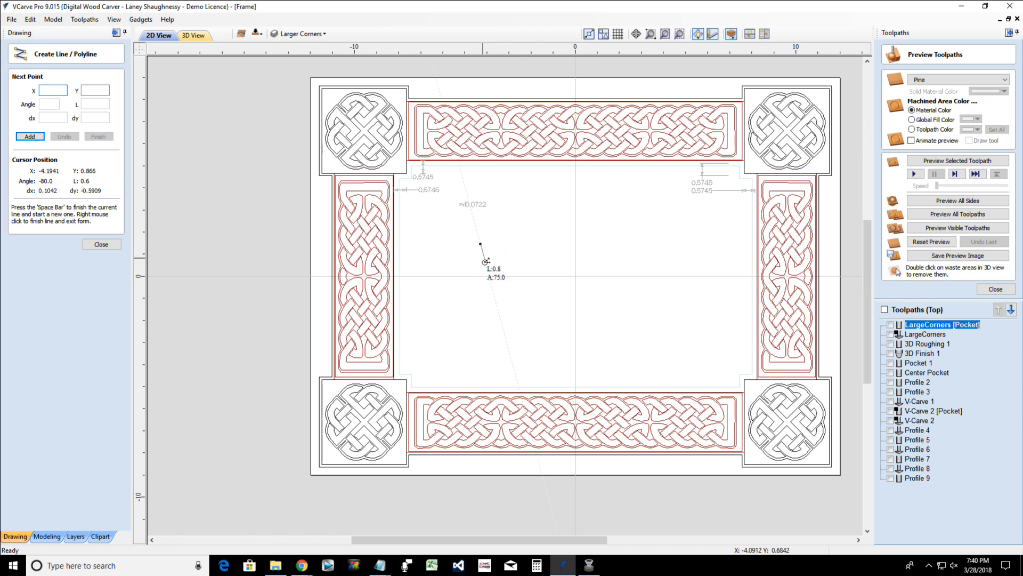
pyautogui.click(494, 266)
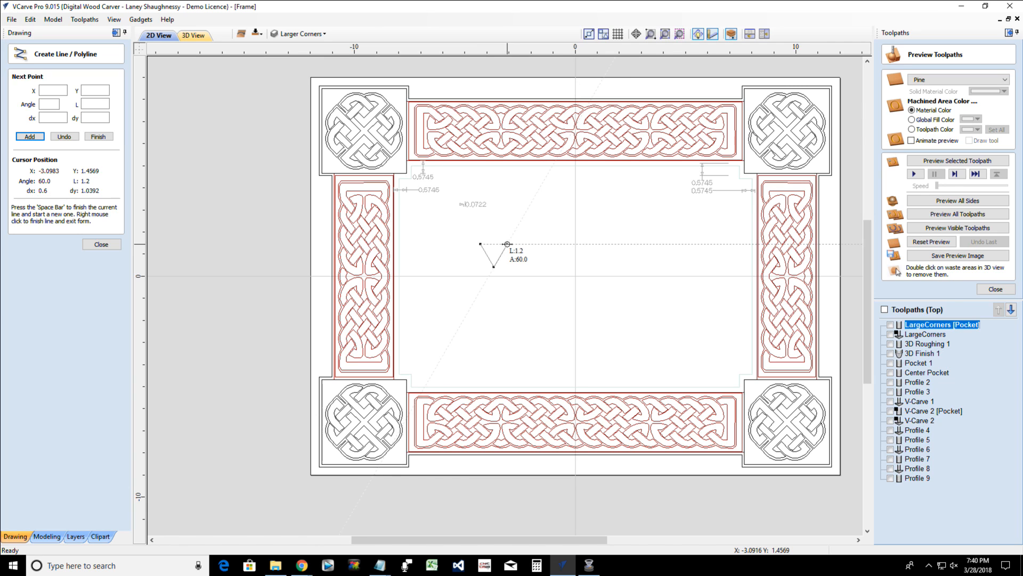
pyautogui.click(507, 243)
pyautogui.press('space')
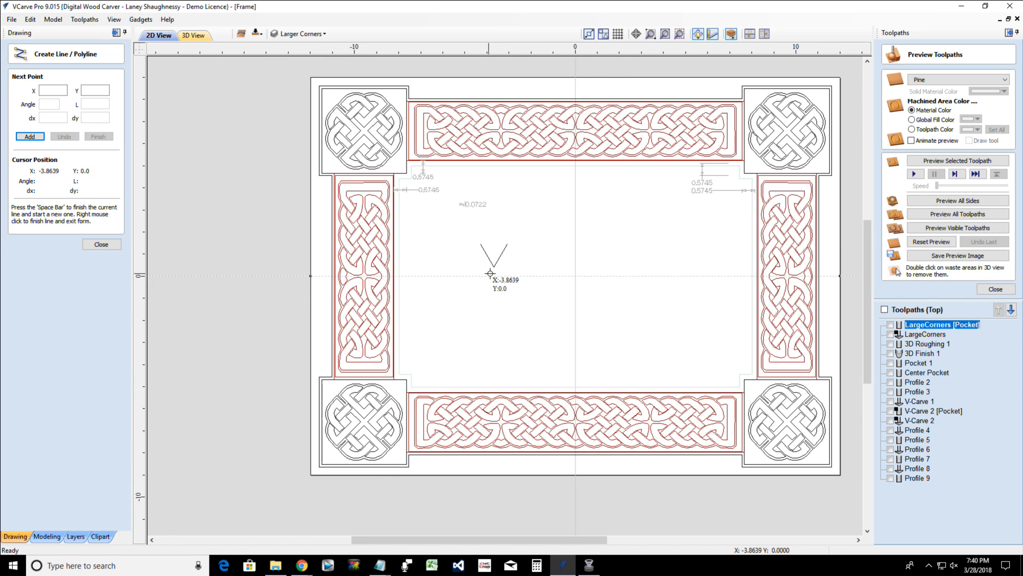
# Draw a horizontal line about 1.525 inches long, starting at the tip of the V and running to the right
pyautogui.scroll(6, 485, 275)
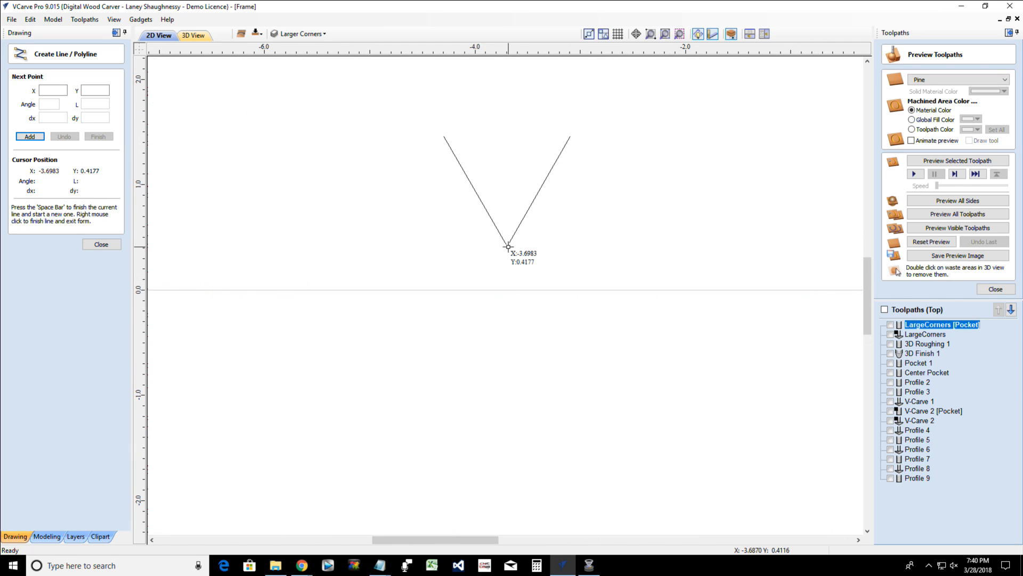
pyautogui.click(507, 246)
pyautogui.click(668, 246)
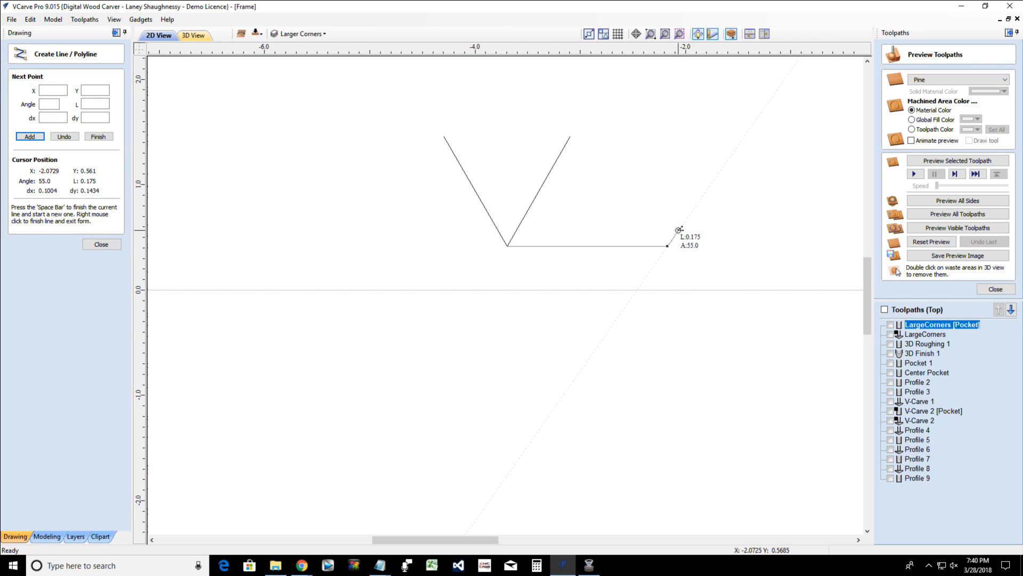
pyautogui.press('space')
pyautogui.click(83, 246)
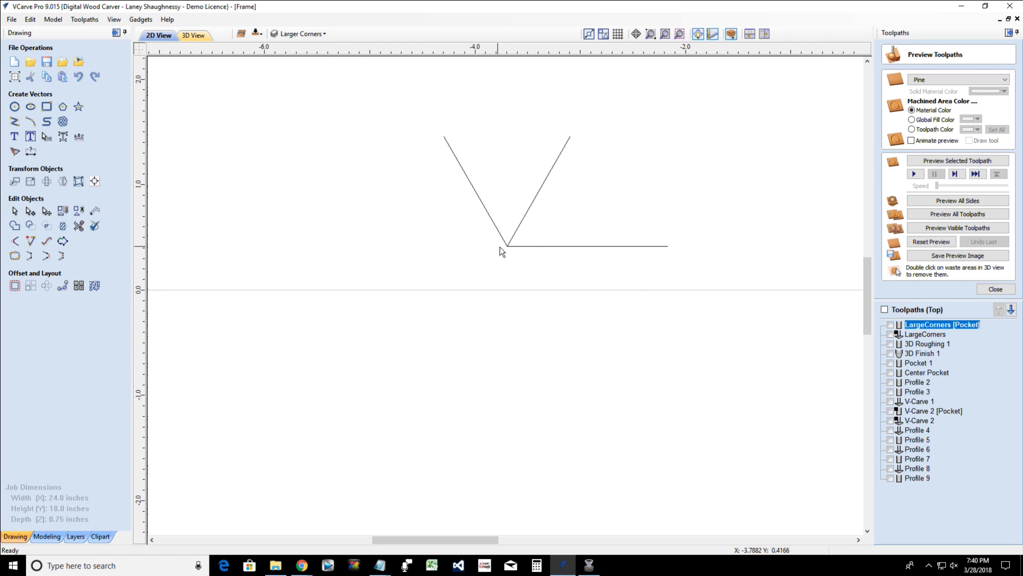
# Move the horizontal line up by a relative Y distance of 0.125 inches
pyautogui.click(534, 247)
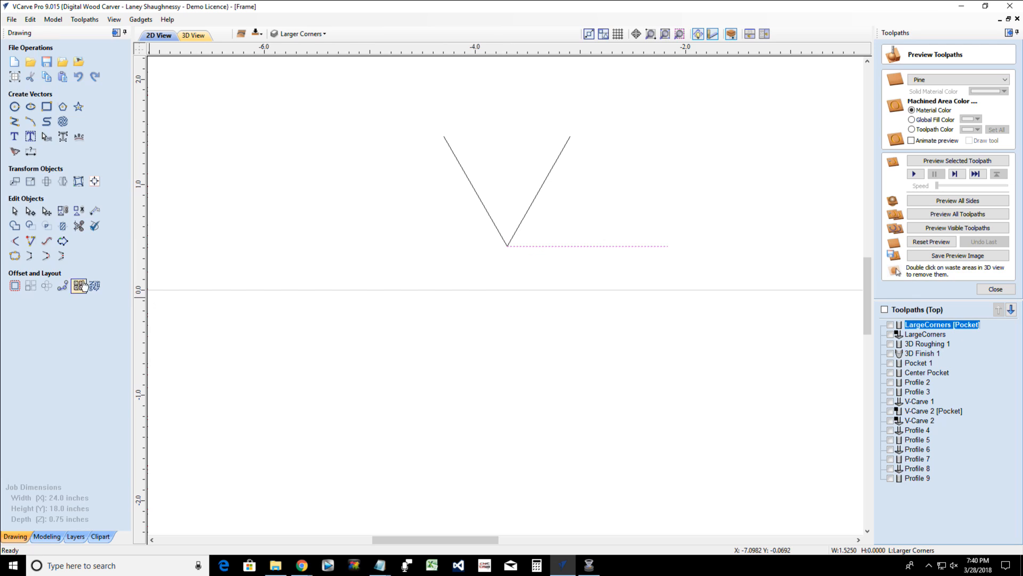
pyautogui.click(16, 182)
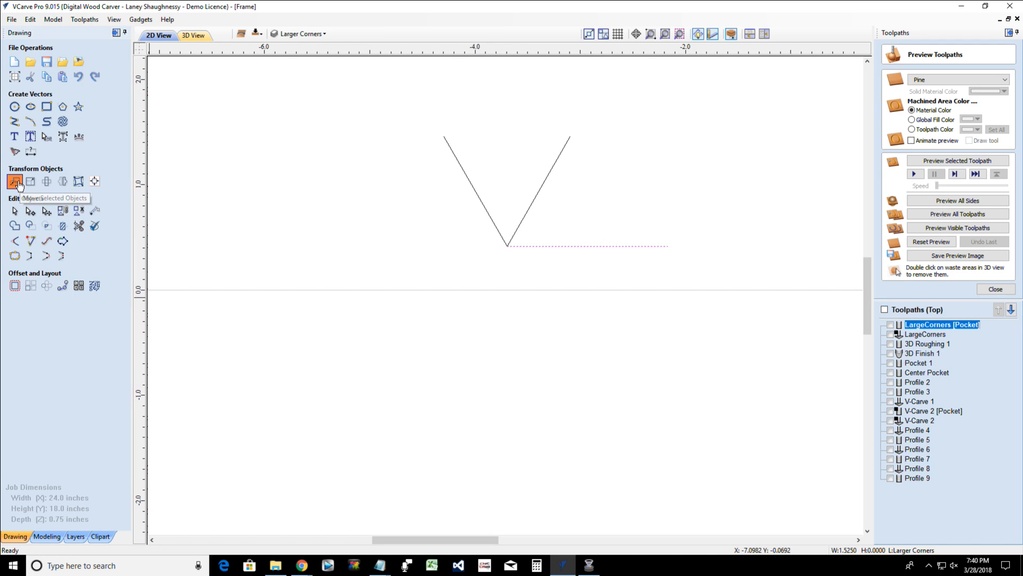
pyautogui.press('Tab')
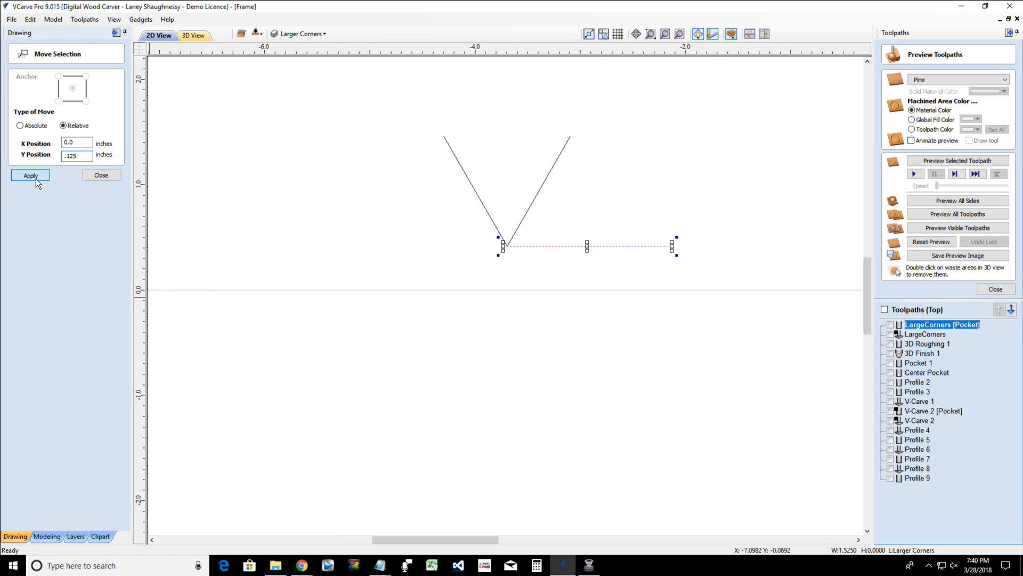
pyautogui.click(36, 178)
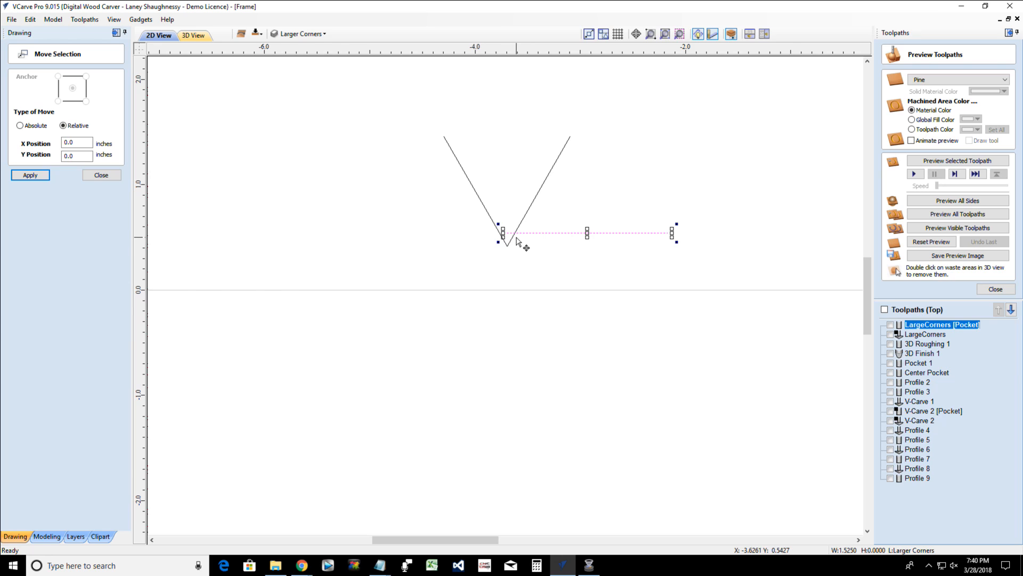
pyautogui.click(106, 178)
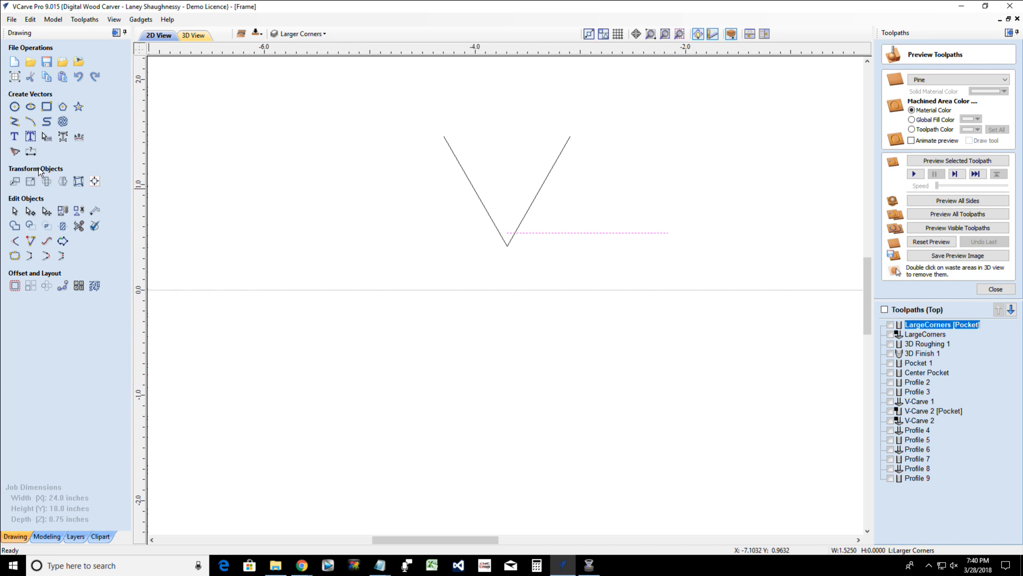
# Add a horizontal dimension below the V, from its tip to where the line crosses its right side
pyautogui.click(31, 151)
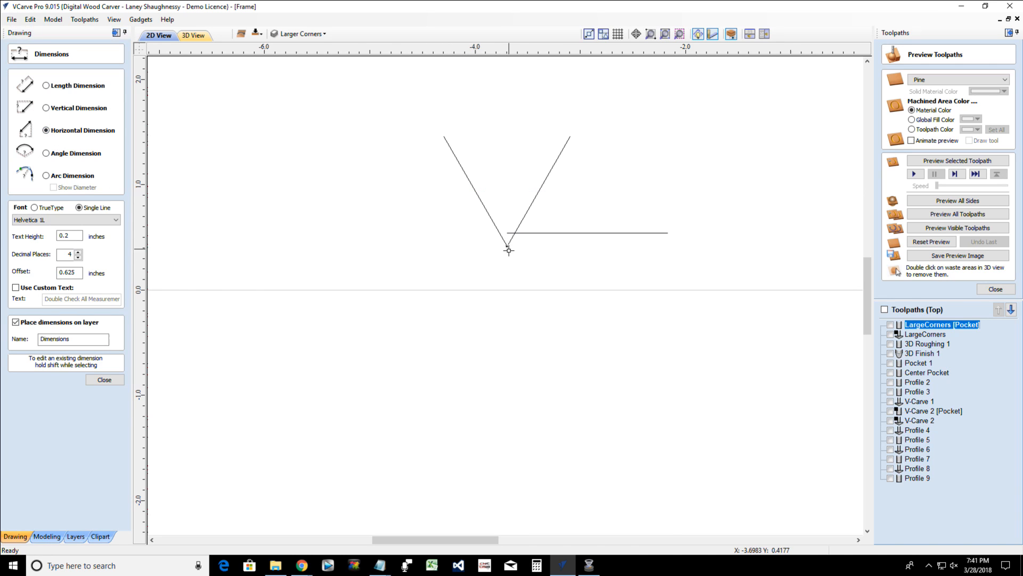
pyautogui.click(514, 233)
pyautogui.click(560, 268)
pyautogui.scroll(2, 570, 269)
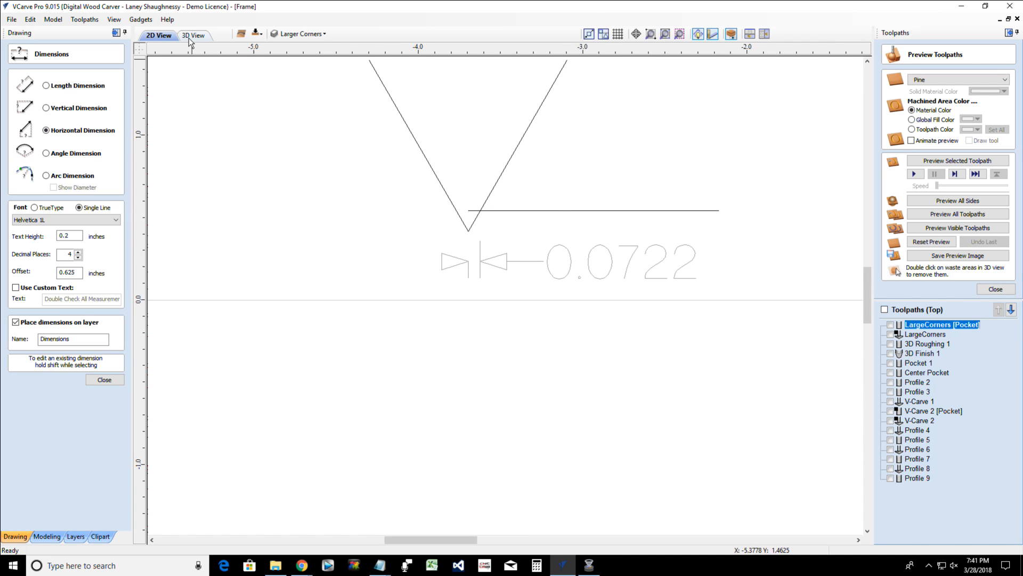
# Finish dimensioning and select the notched outer boundary vector beside the frame's right-hand knotwork
pyautogui.scroll(-6, 387, 269)
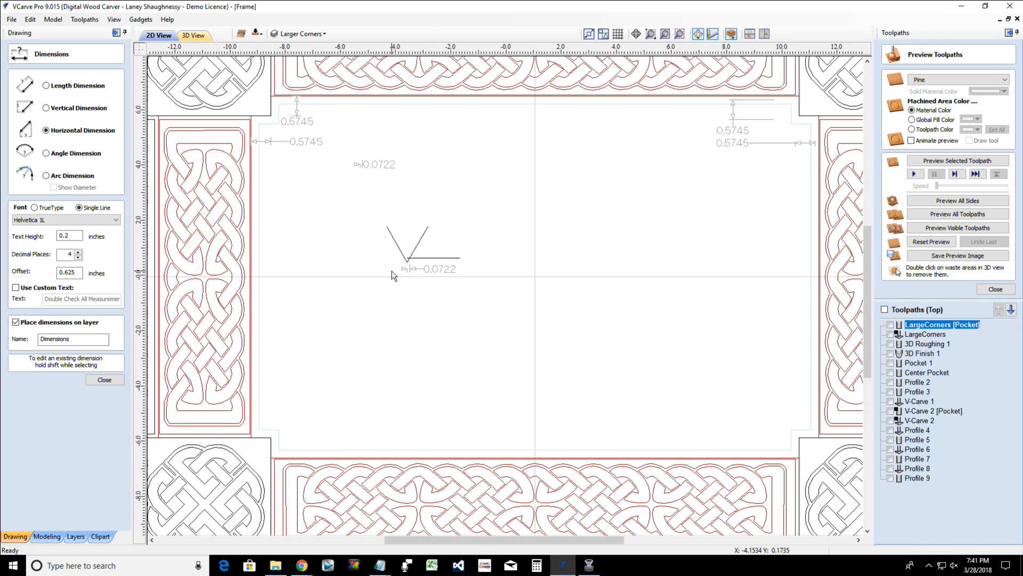
pyautogui.scroll(-3, 391, 271)
pyautogui.scroll(5, 589, 244)
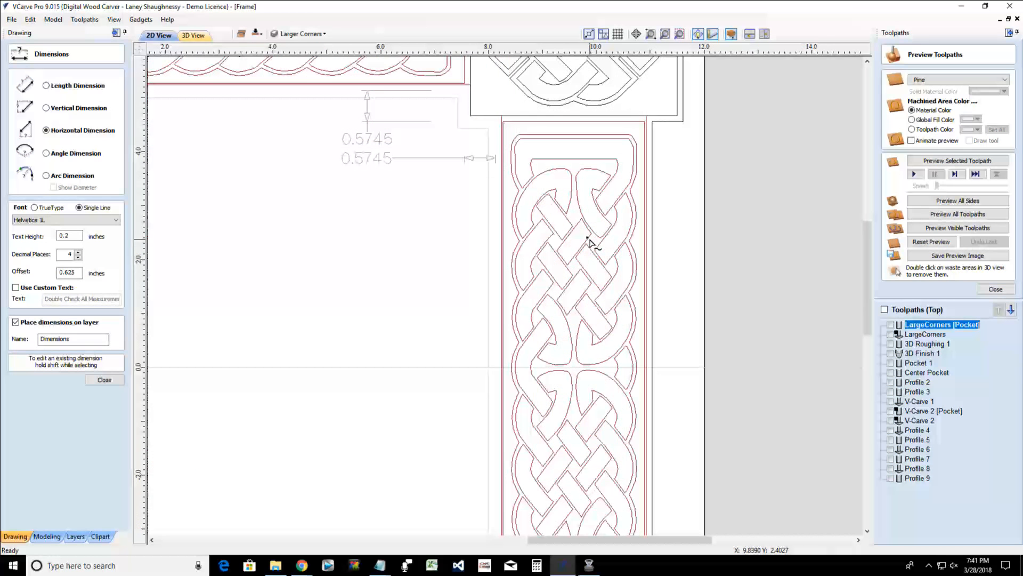
pyautogui.click(116, 381)
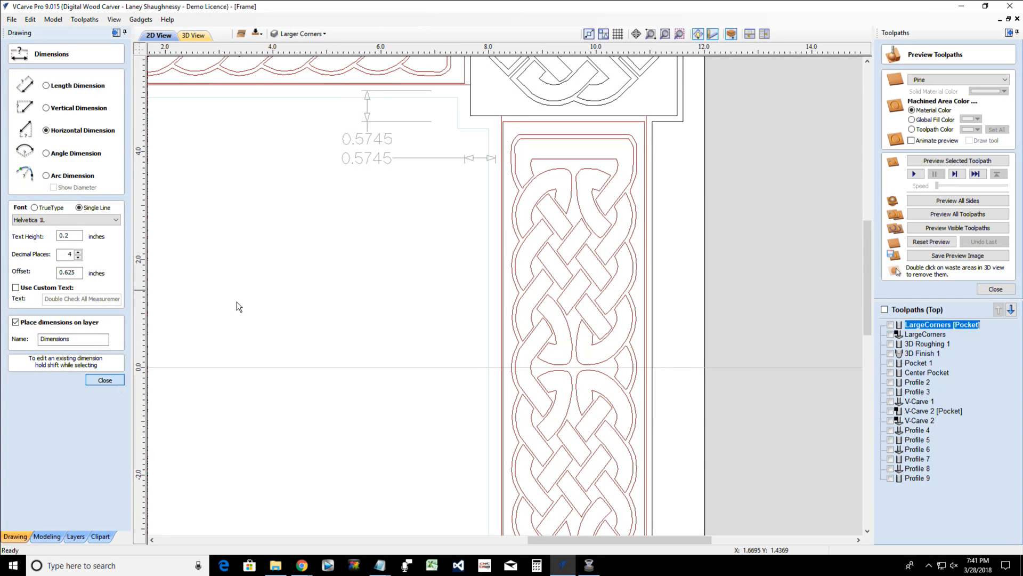
pyautogui.click(654, 133)
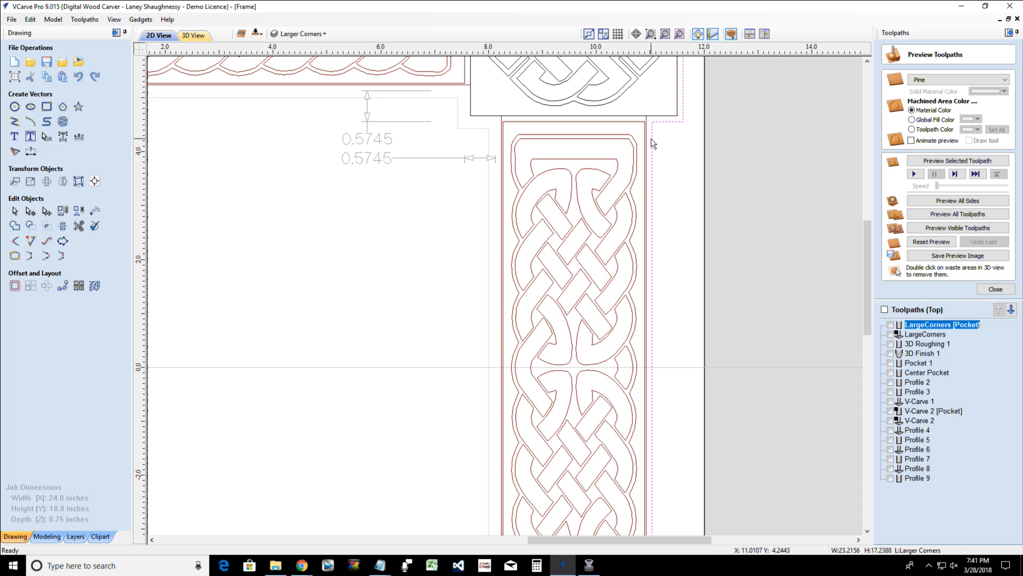
# Display the Profile 6 and Profile 7 toolpaths one at a time beside the right-hand knotwork, hiding each again
pyautogui.scroll(2, 490, 170)
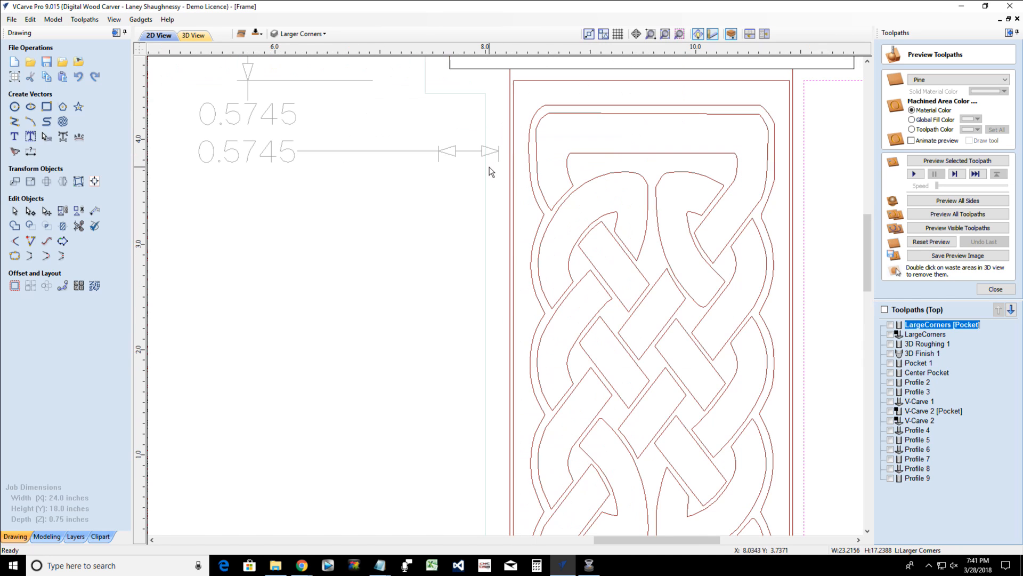
pyautogui.scroll(2, 491, 167)
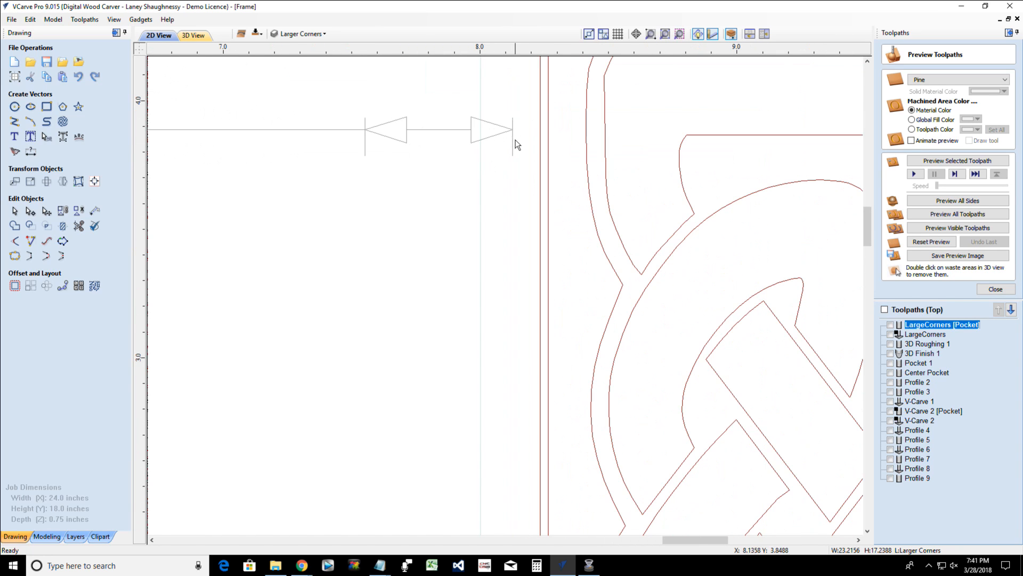
pyautogui.scroll(-4, 516, 145)
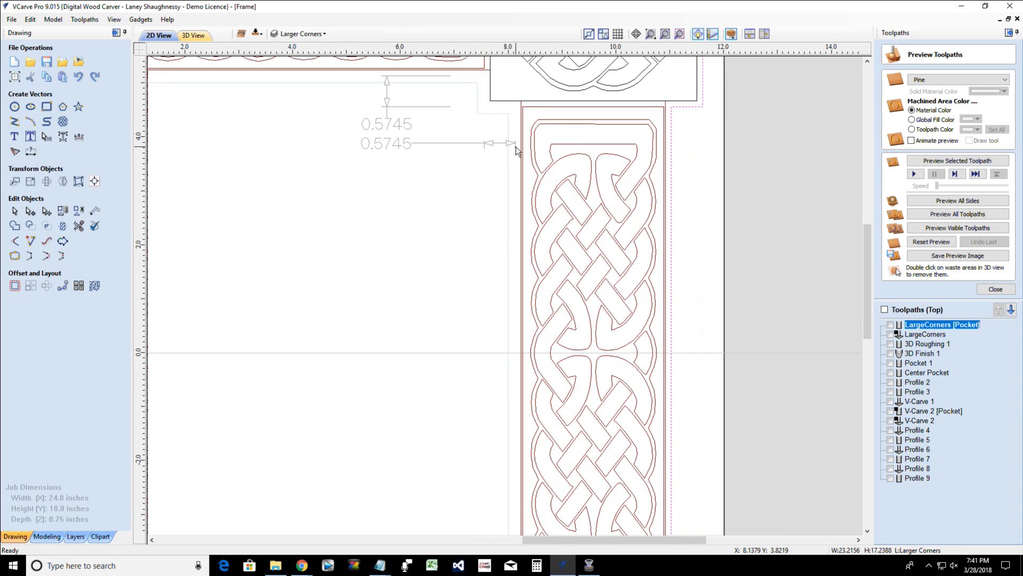
pyautogui.scroll(-1, 515, 148)
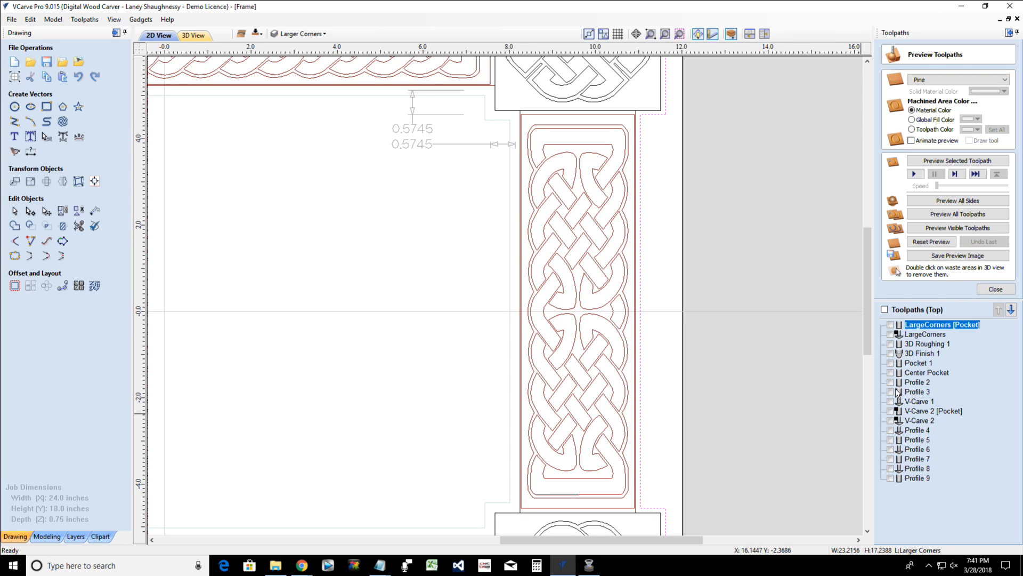
pyautogui.click(890, 449)
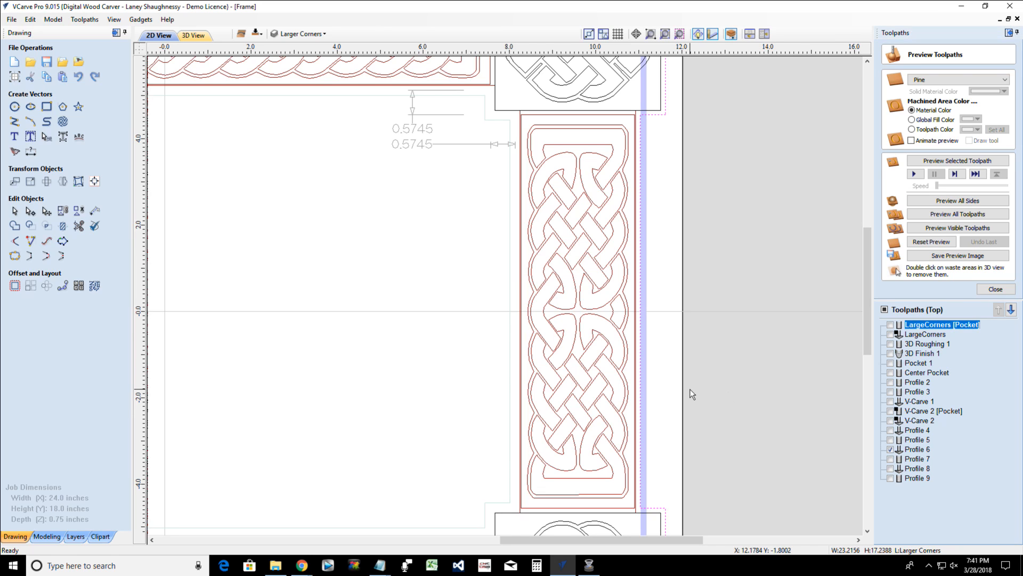
pyautogui.click(890, 449)
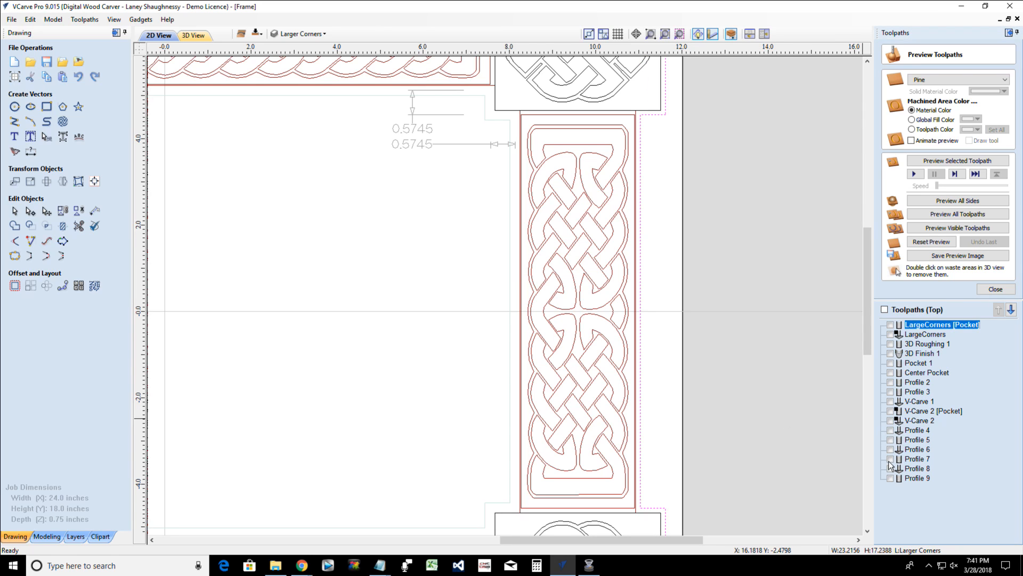
pyautogui.click(890, 459)
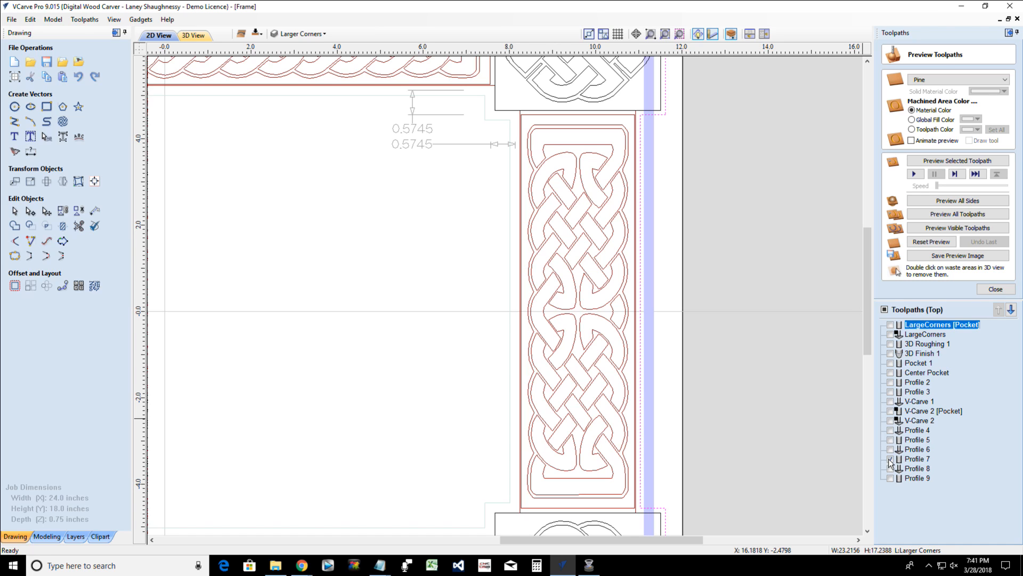
pyautogui.click(890, 459)
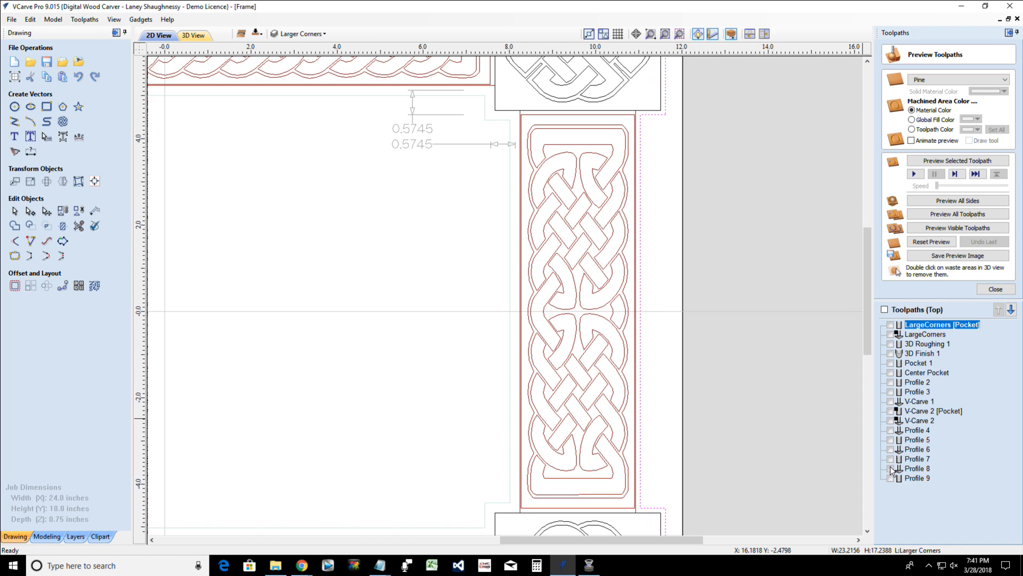
# Display the Profile 8 toolpath, review its profile settings, and deselect the notched outer boundary vector
pyautogui.click(890, 469)
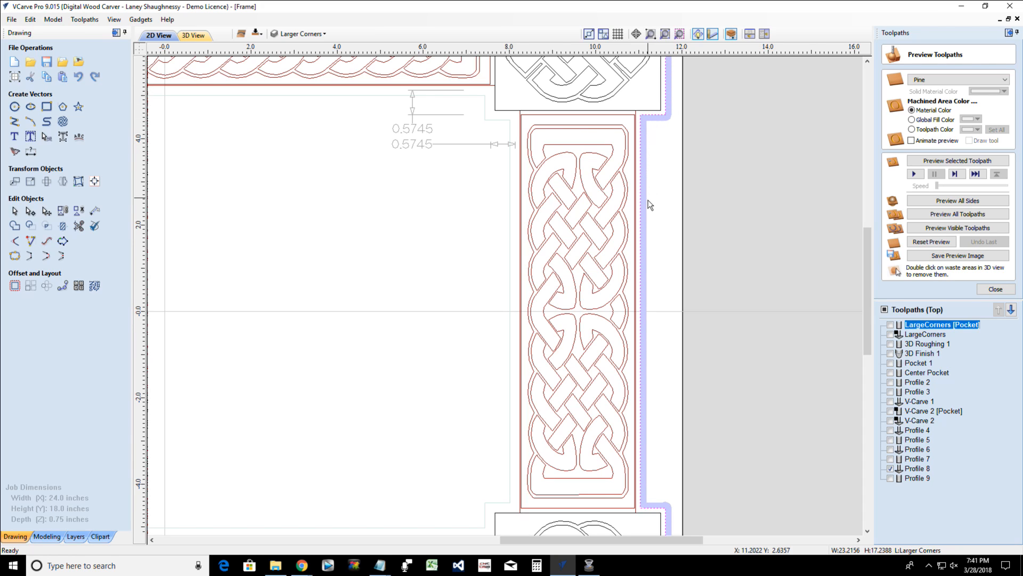
pyautogui.doubleClick(914, 468)
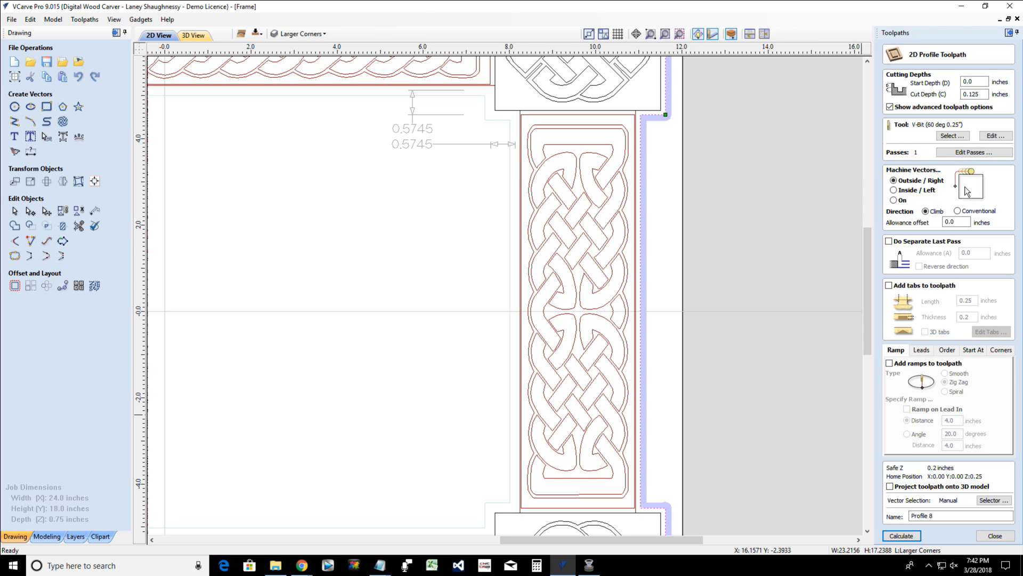
pyautogui.click(1006, 534)
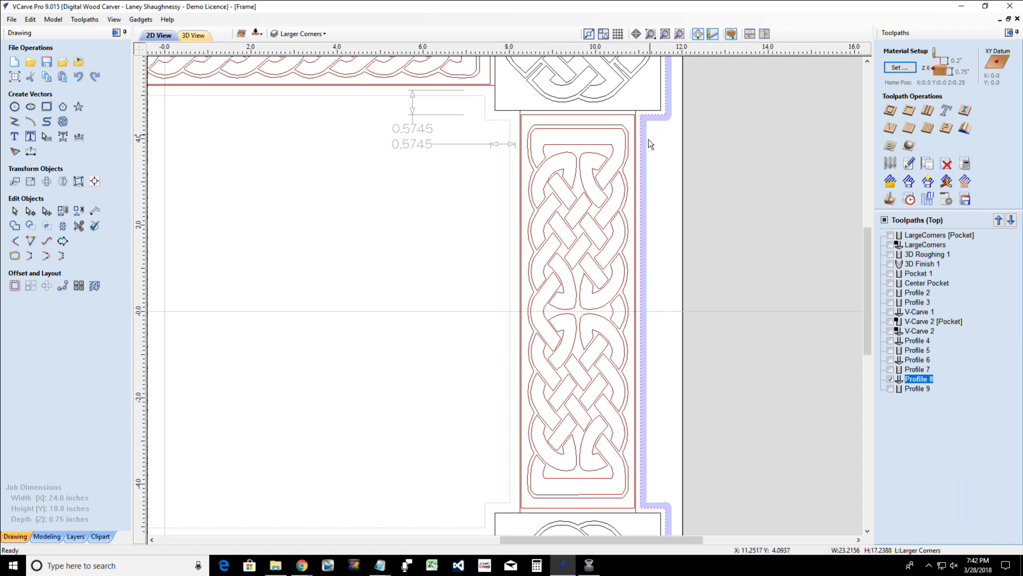
pyautogui.click(646, 220)
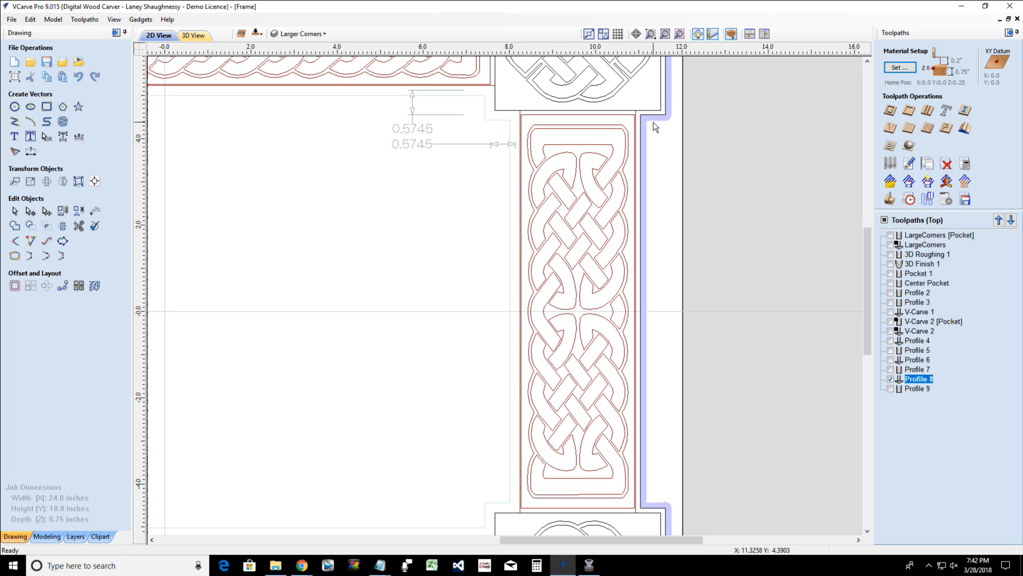
# Check the V-bit sketch, display the Profile 9 toolpath, and hide Profile 8 to compare the offset at the upper corner notch
pyautogui.scroll(-3, 434, 228)
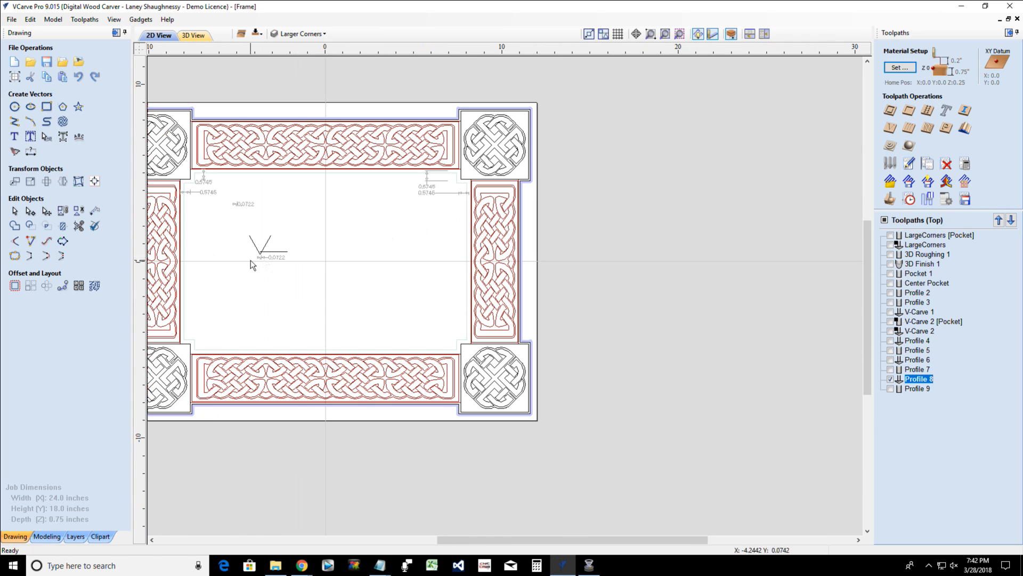
pyautogui.scroll(2, 251, 258)
pyautogui.scroll(1, 251, 258)
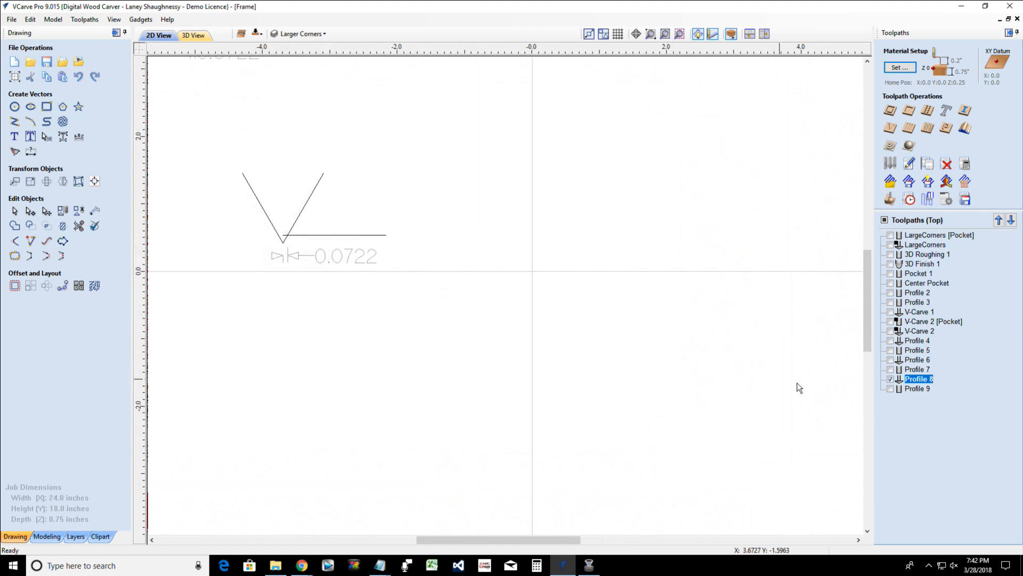
pyautogui.click(890, 388)
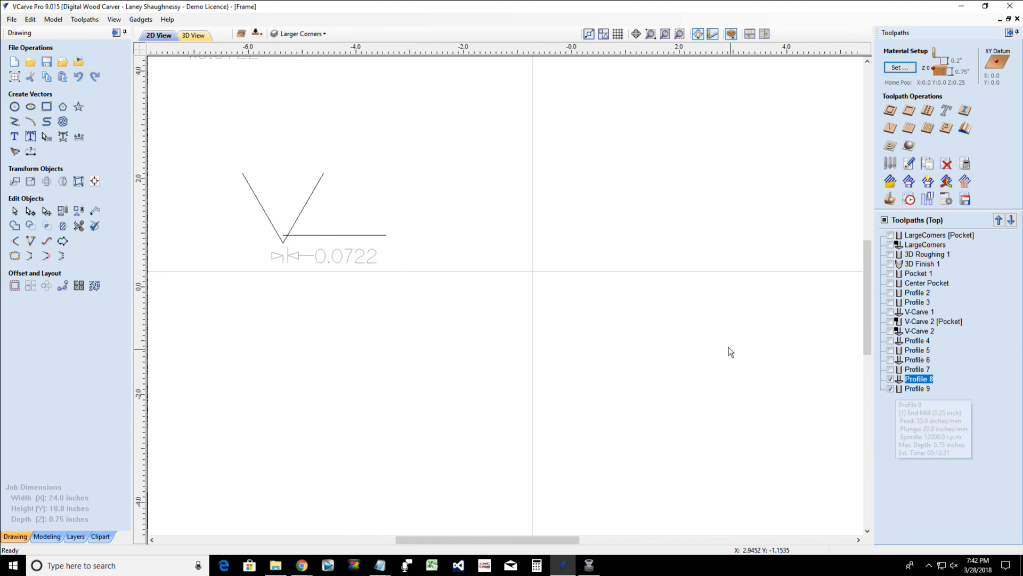
pyautogui.scroll(-3, 725, 343)
pyautogui.scroll(4, 817, 158)
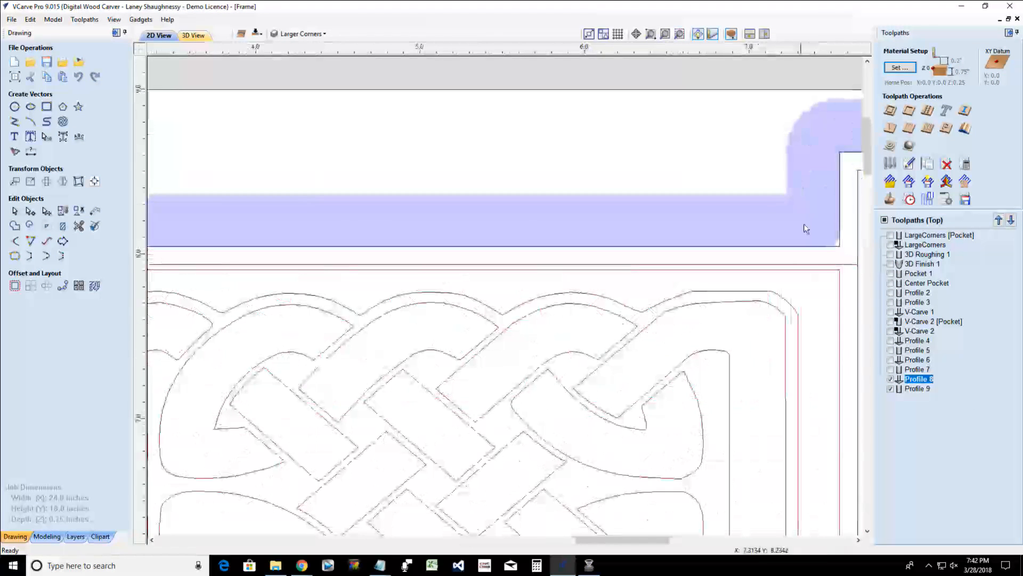
pyautogui.click(890, 379)
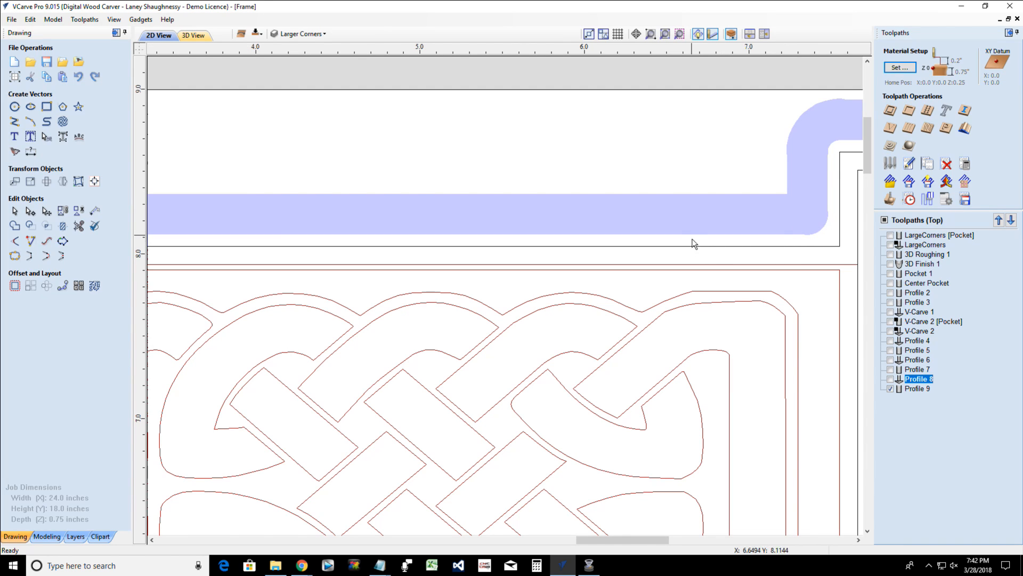
# Review the Profile 9 toolpath settings, view the toolpath in 3D, and close the settings without recalculating
pyautogui.doubleClick(910, 391)
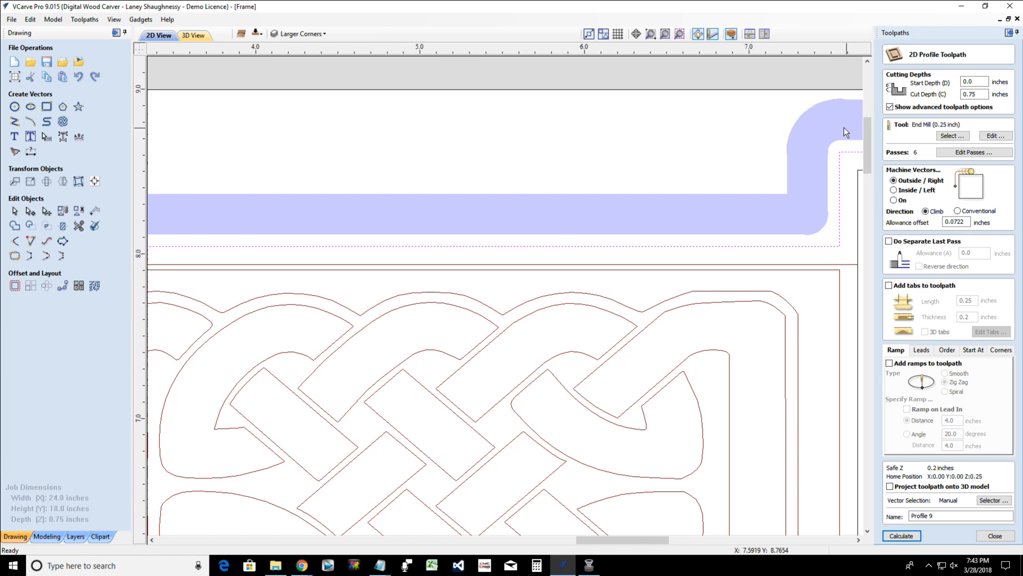
pyautogui.click(197, 37)
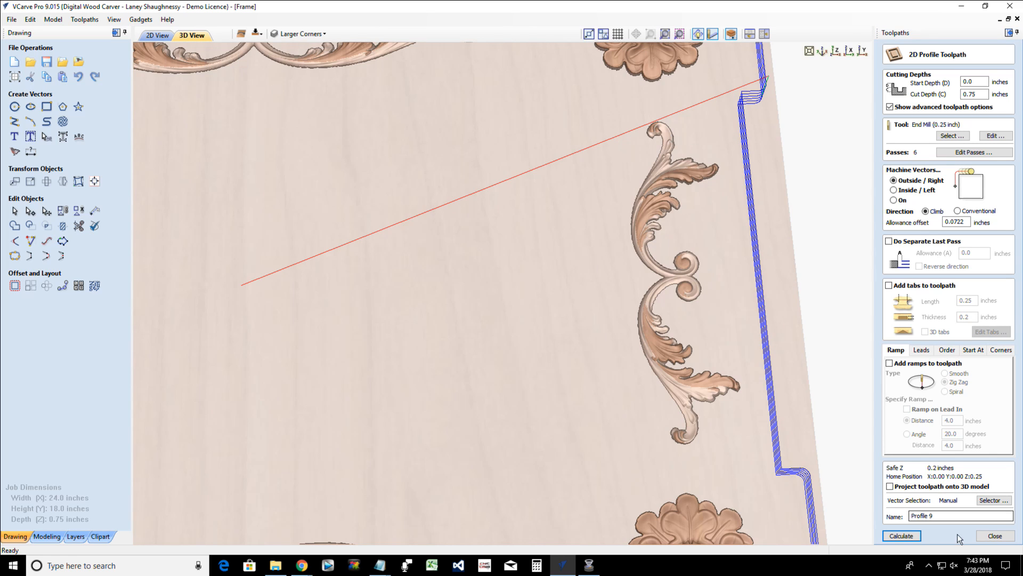
pyautogui.click(994, 536)
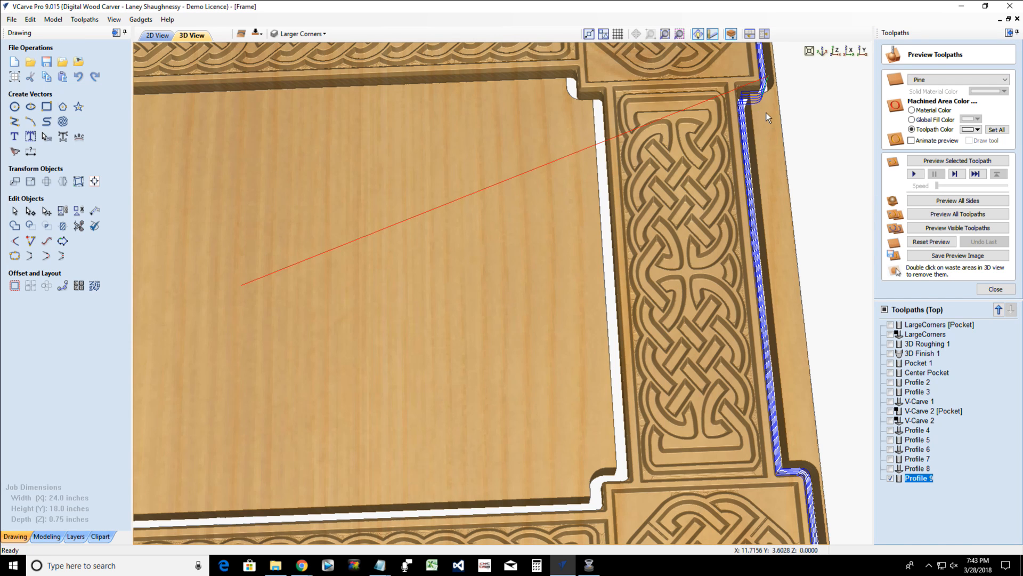
# Remove the waste material outside the frame from the 3D preview and hide the Profile 9 toolpath
pyautogui.doubleClick(753, 87)
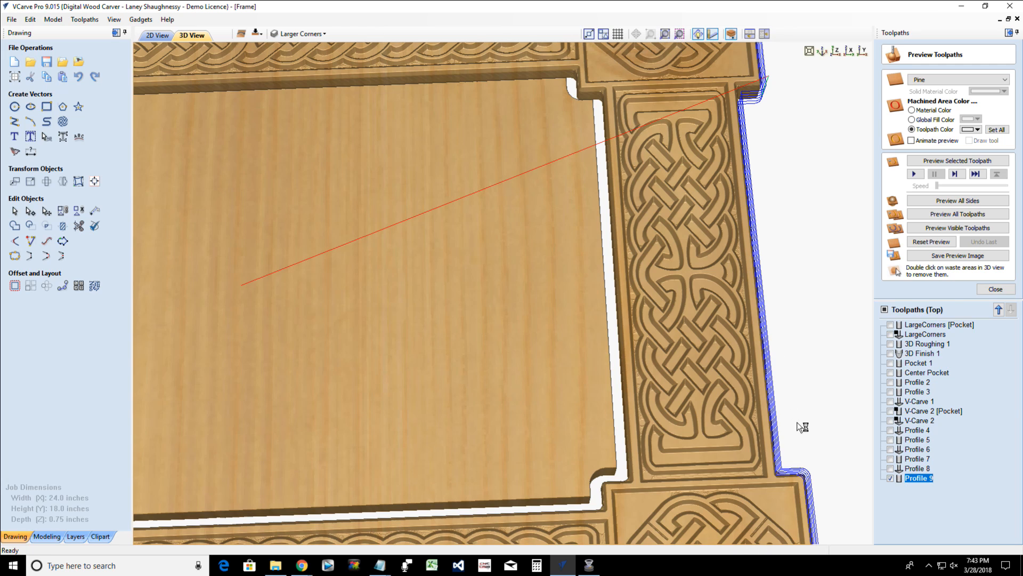
pyautogui.click(890, 478)
# Examine the frame's outer edges, beveled borders and inner corner notches in the 3D preview from several angles
pyautogui.moveTo(648, 437); pyautogui.dragTo(566, 393)
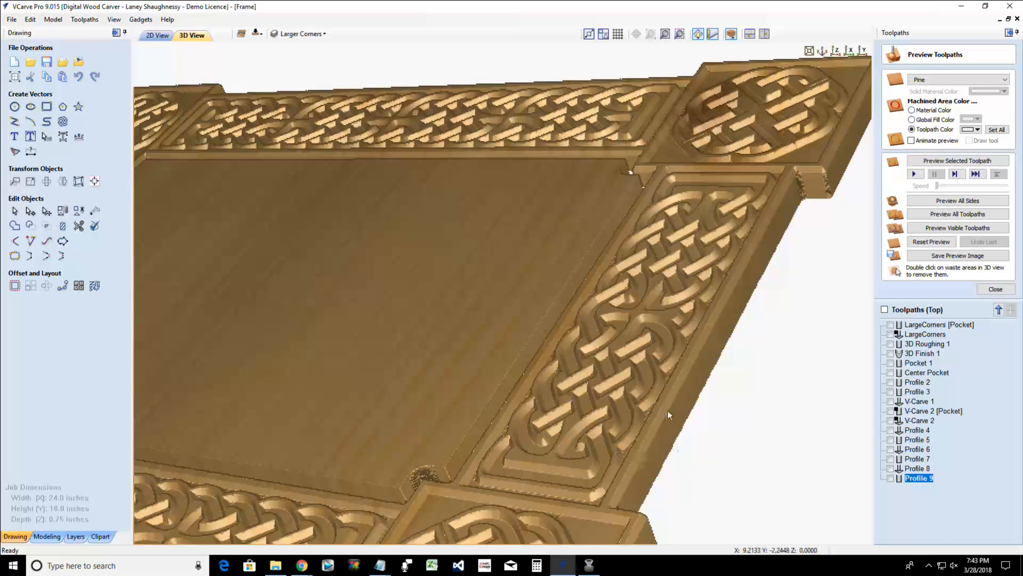
pyautogui.moveTo(644, 458); pyautogui.dragTo(702, 371)
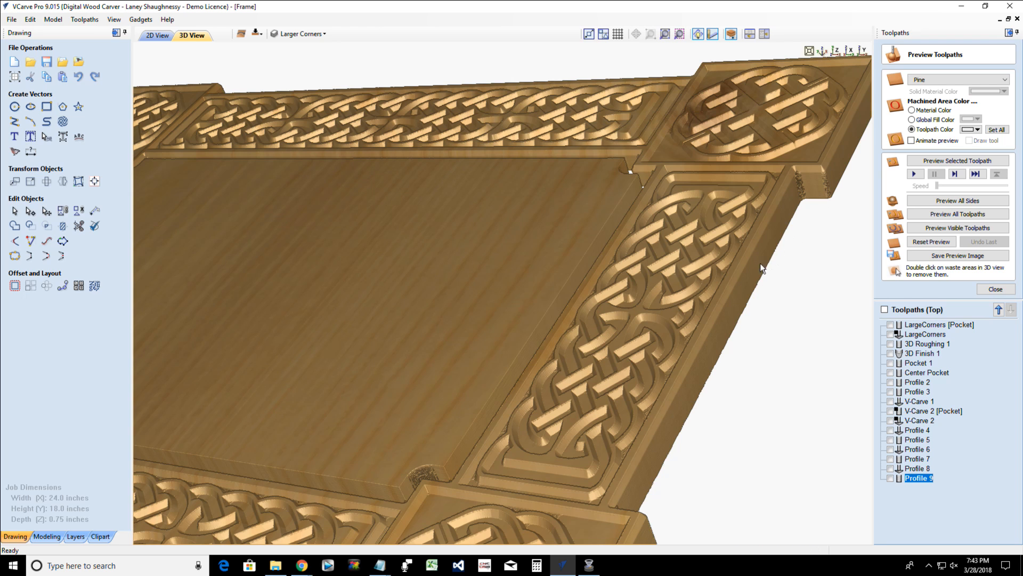
pyautogui.moveTo(732, 266); pyautogui.dragTo(727, 269)
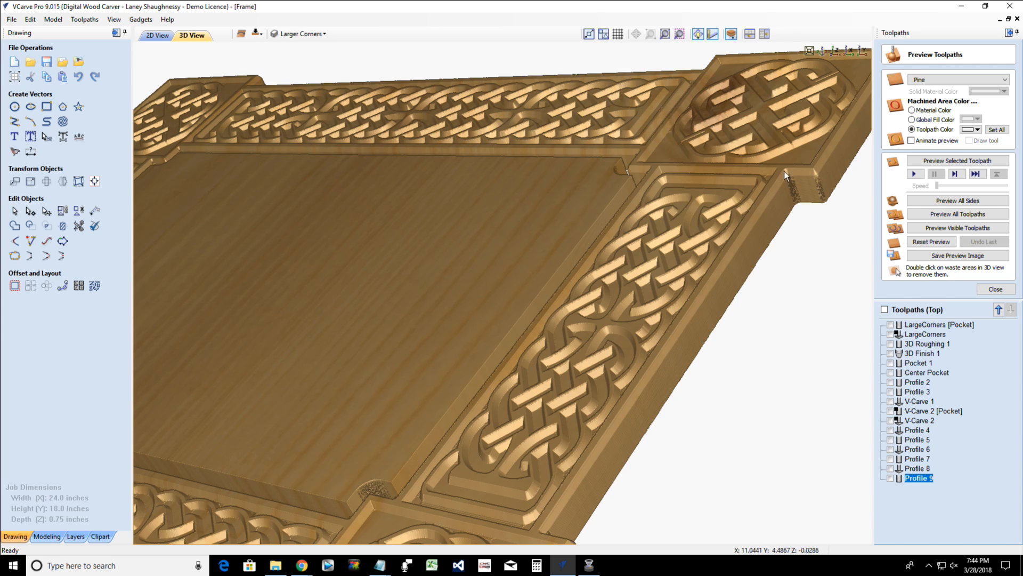
pyautogui.moveTo(761, 213); pyautogui.dragTo(795, 289)
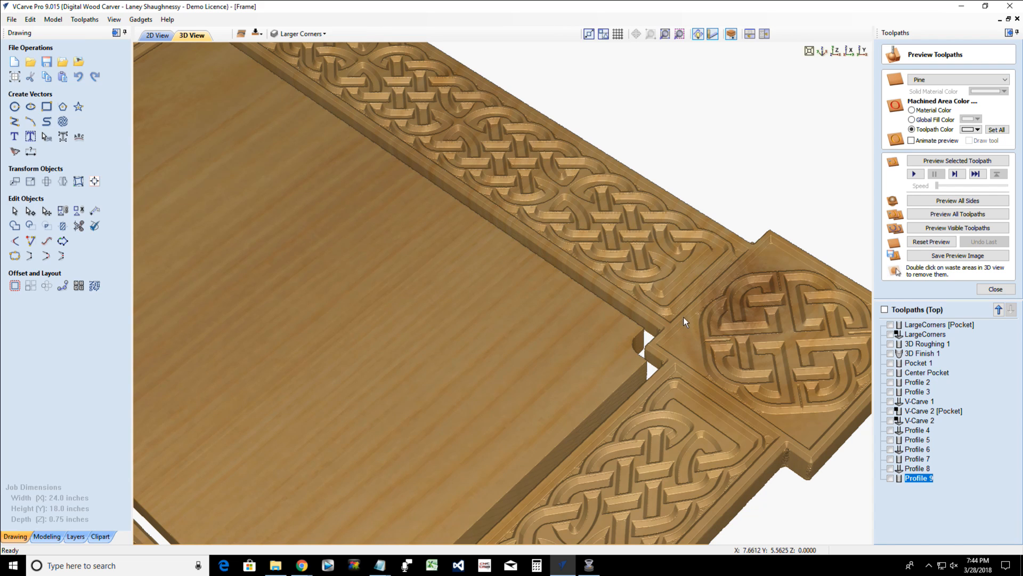
pyautogui.scroll(1, 693, 308)
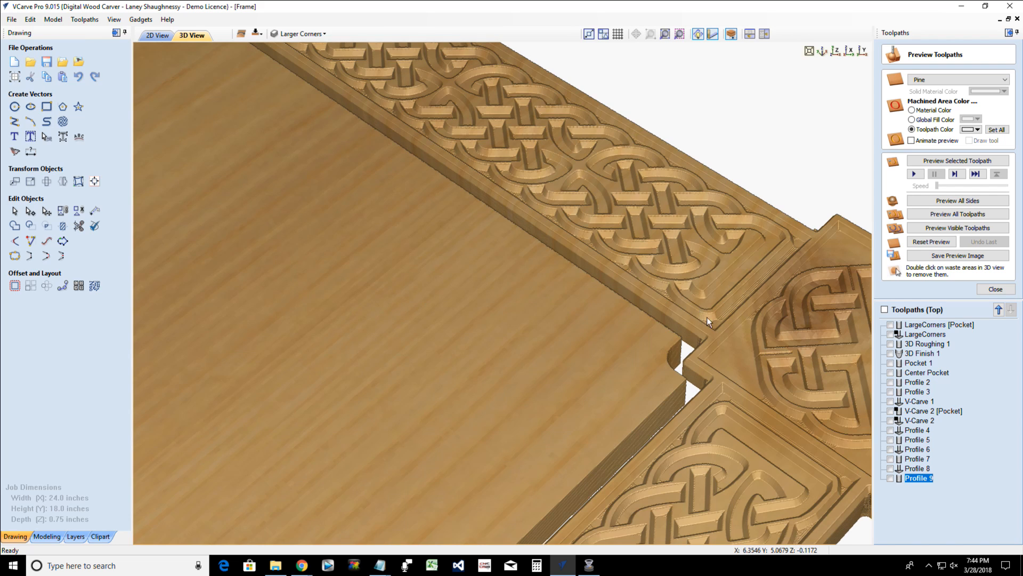
pyautogui.scroll(1, 725, 324)
pyautogui.scroll(1, 705, 328)
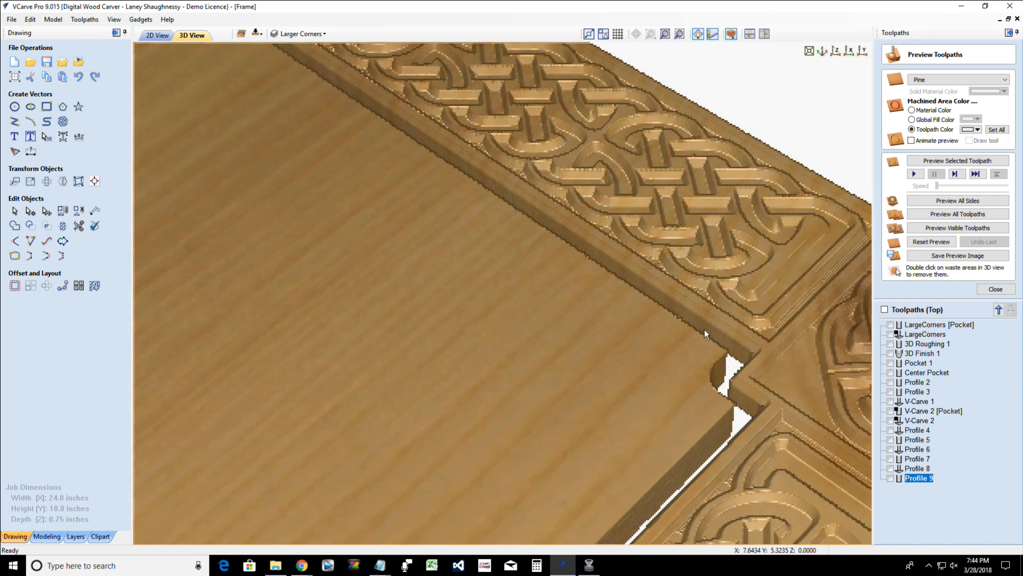
pyautogui.scroll(1, 645, 316)
pyautogui.scroll(1, 645, 315)
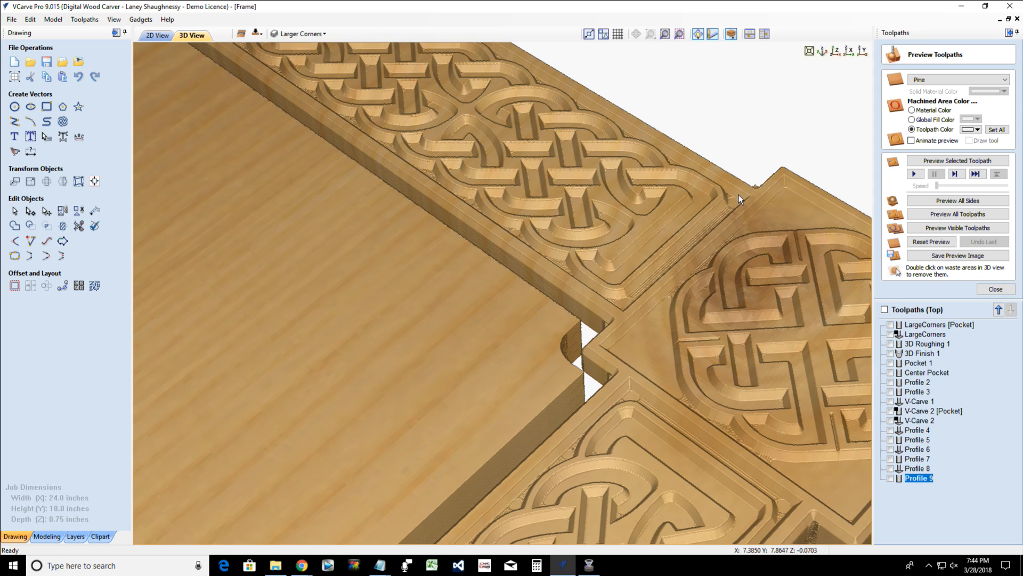
# Return to the 2D view and select the rectangular boundary vector around the upper knotwork panel
pyautogui.click(160, 35)
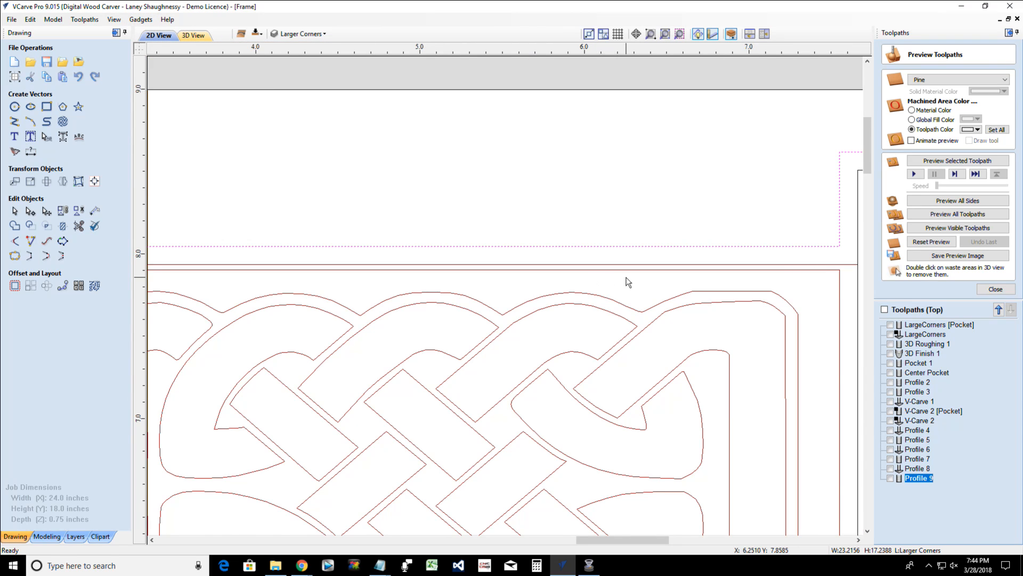
pyautogui.scroll(-2, 627, 279)
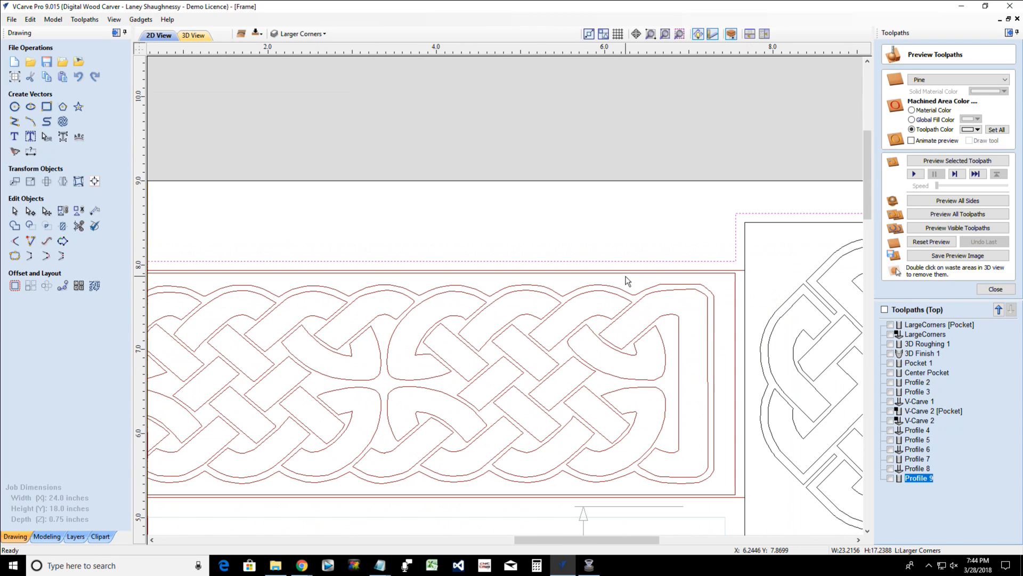
pyautogui.click(736, 411)
pyautogui.scroll(-3, 714, 332)
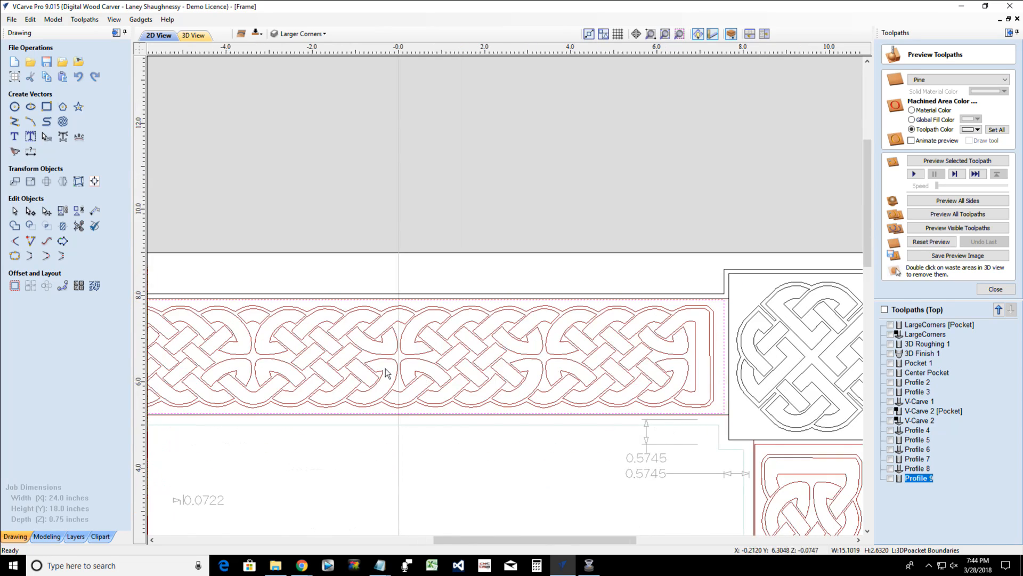
pyautogui.scroll(-3, 240, 357)
pyautogui.scroll(3, 181, 368)
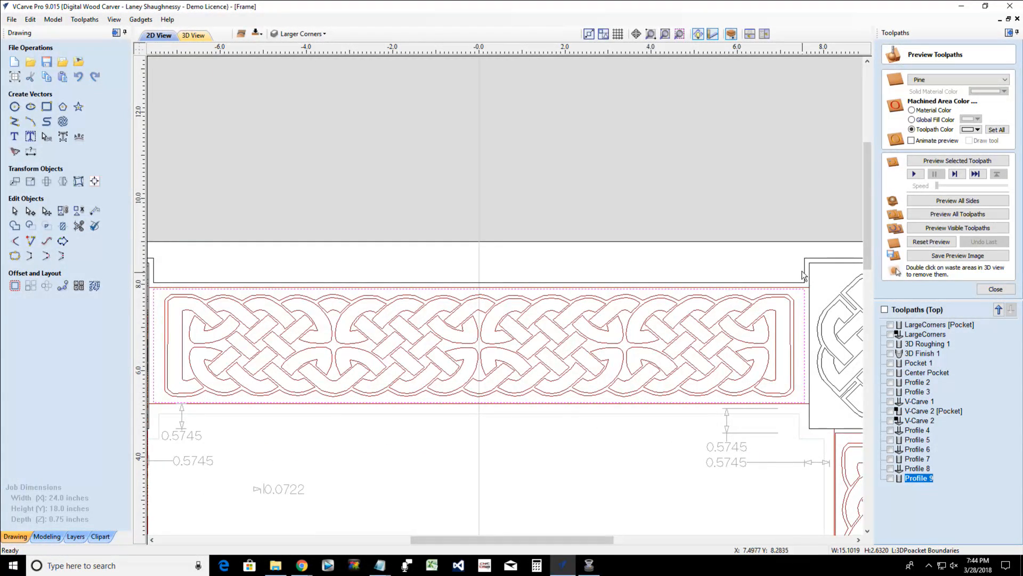
# Inspect the right end of the upper panel's boundary and display the V-Carve 2 [Pocket] toolpath
pyautogui.scroll(5, 826, 354)
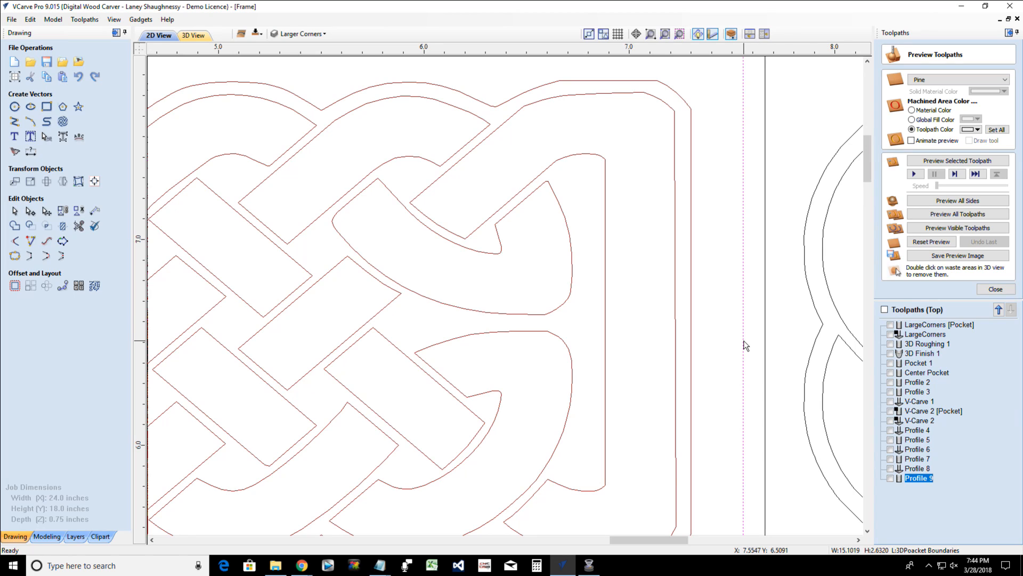
pyautogui.scroll(-3, 745, 345)
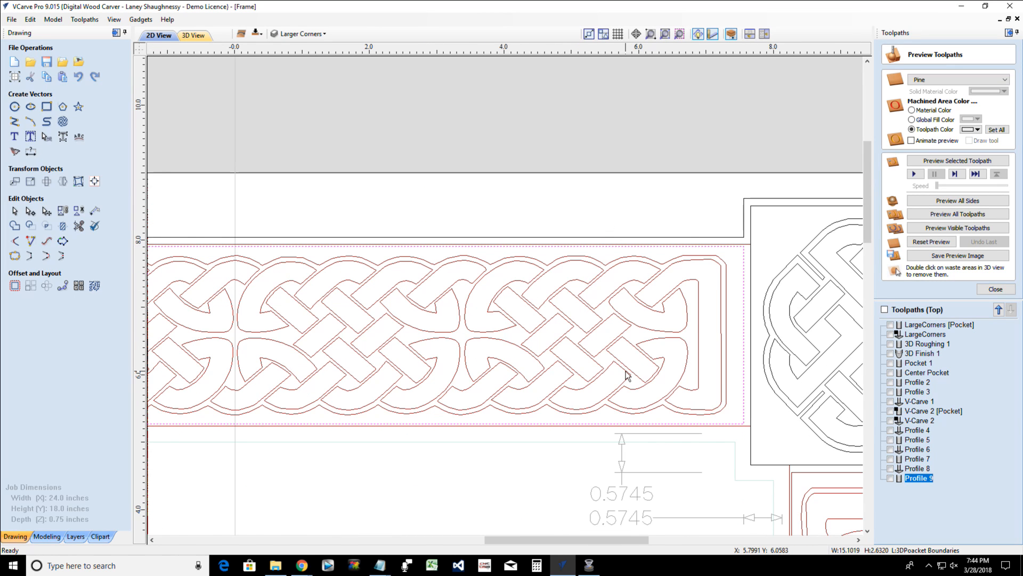
pyautogui.click(891, 411)
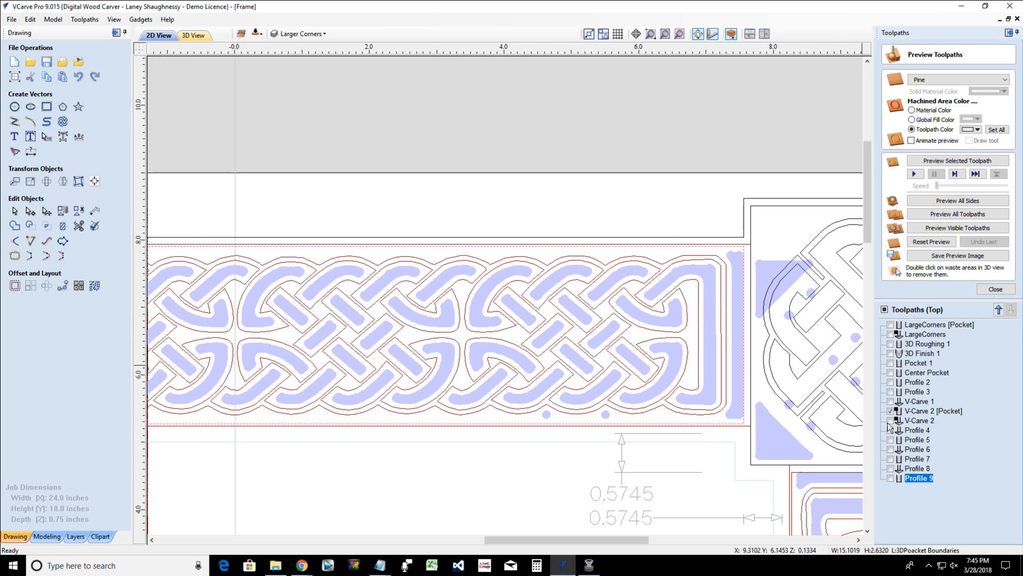
# Display the V-Carve 2 toolpath with its pocket pass and review its depth, V-bit and clearance tool settings without recalculating
pyautogui.click(890, 421)
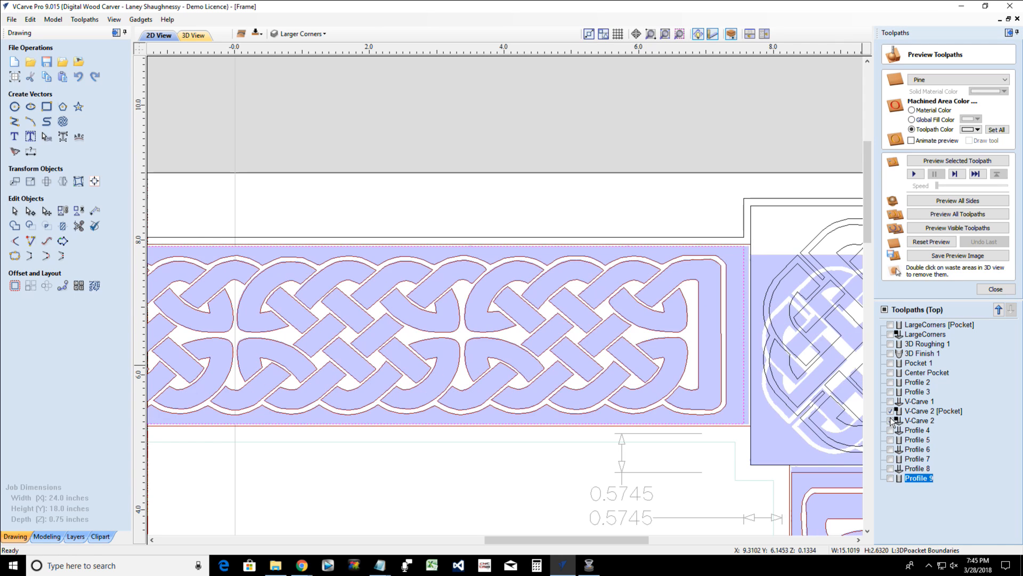
pyautogui.click(912, 414)
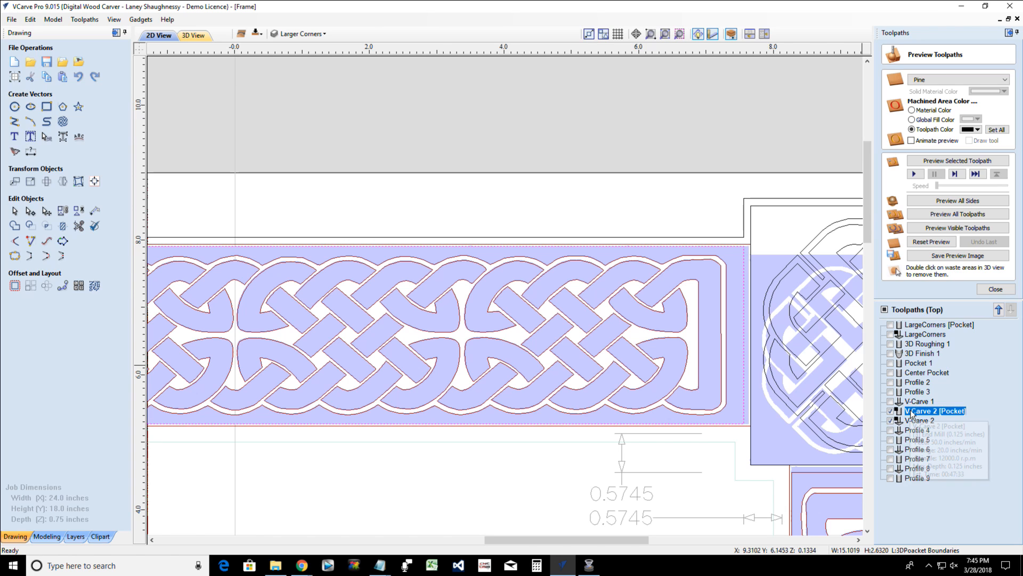
pyautogui.doubleClick(912, 414)
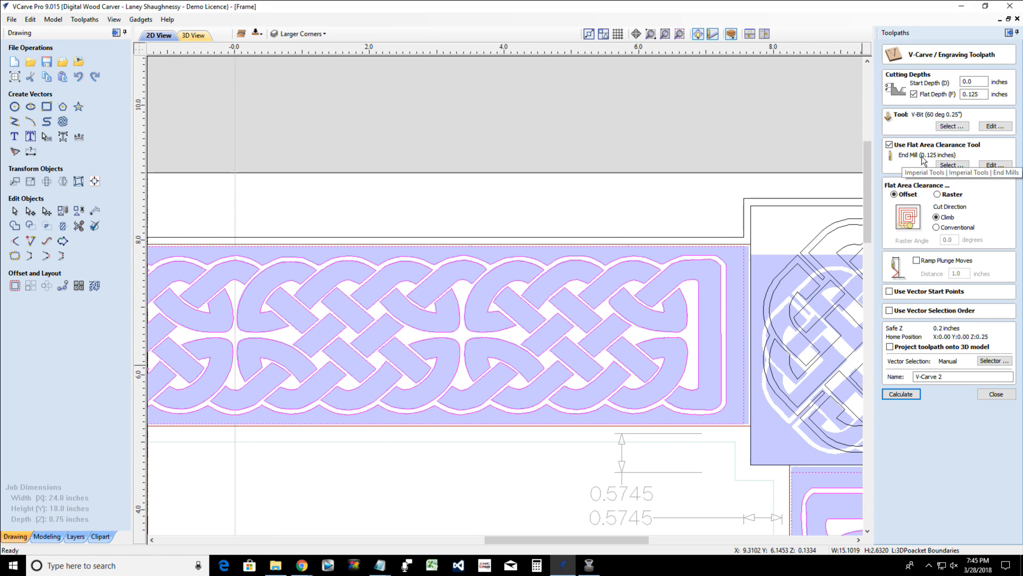
pyautogui.click(983, 395)
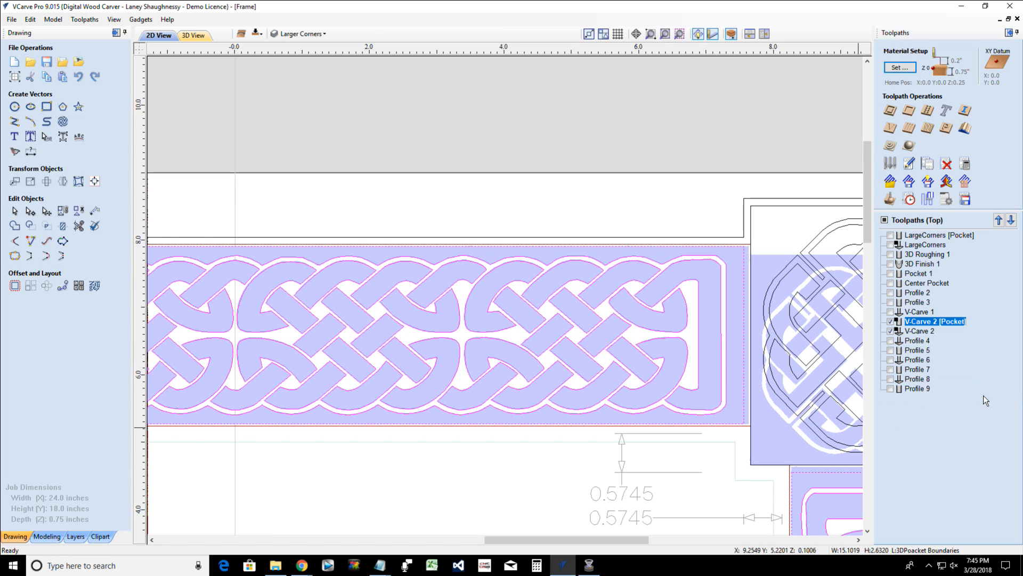
# Show the LargeCorners [Pocket] toolpath instead of the V-Carve 2 toolpaths and review its flat depth and tool settings
pyautogui.click(917, 240)
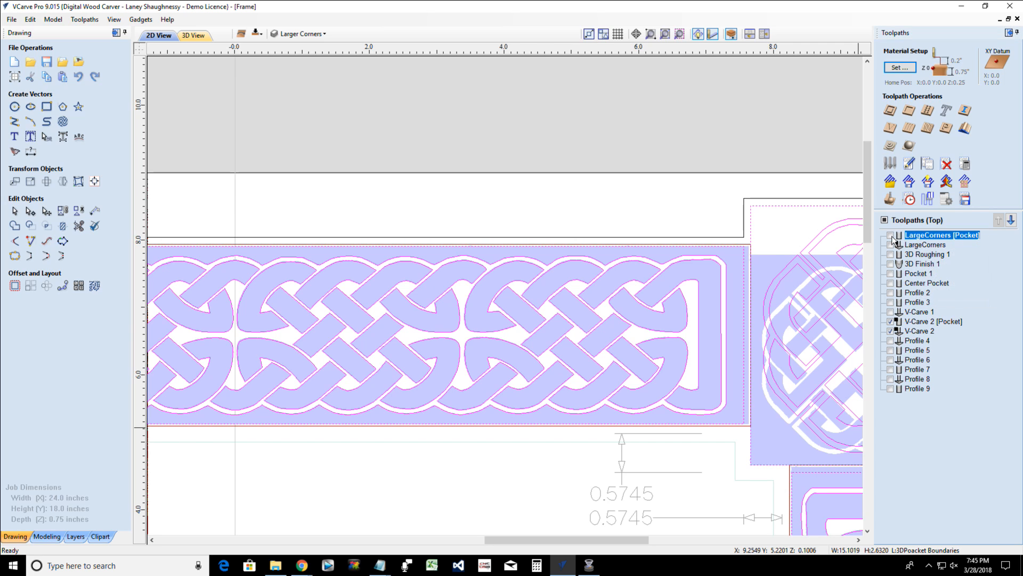
pyautogui.click(890, 331)
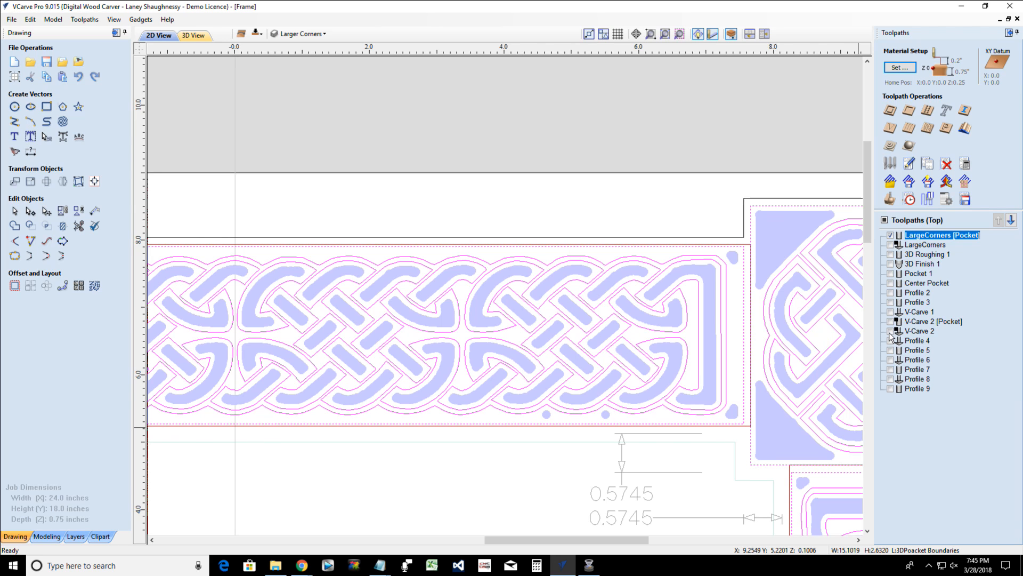
pyautogui.doubleClick(919, 238)
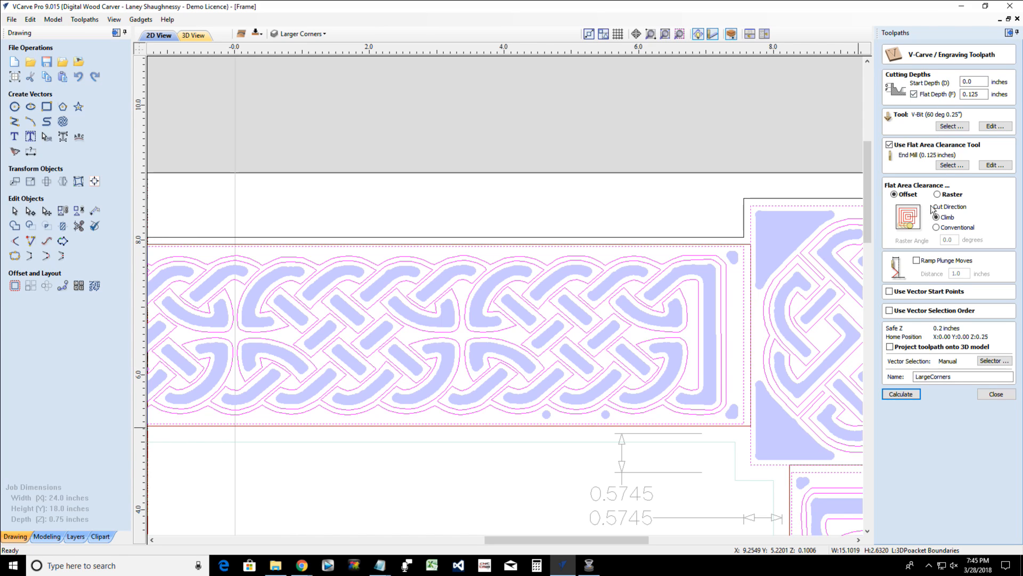
pyautogui.click(967, 95)
pyautogui.click(995, 393)
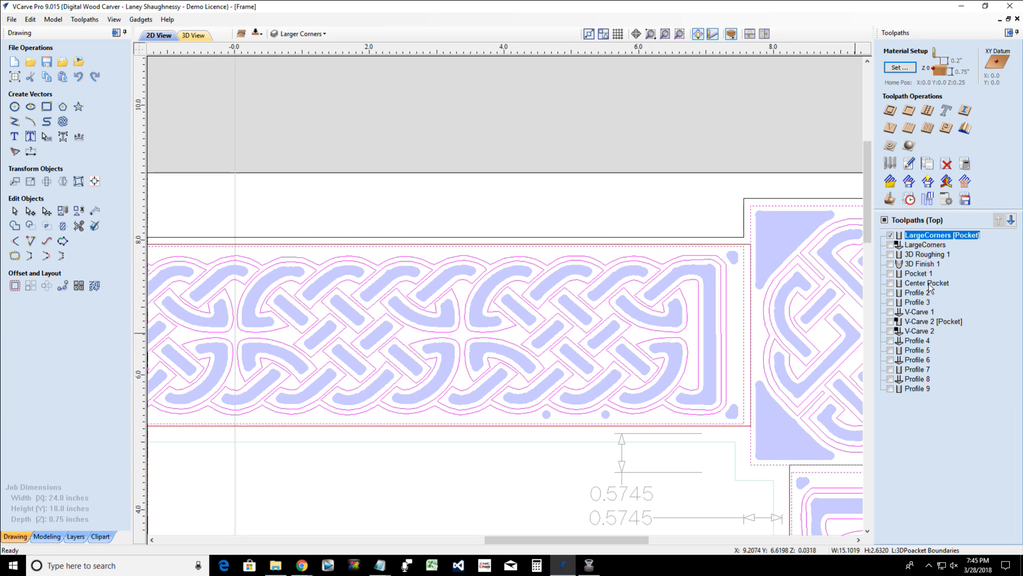
# Display the LargeCorners toolpath as well and examine the gap between the upper knotwork panel and the upper-right corner knot
pyautogui.click(890, 245)
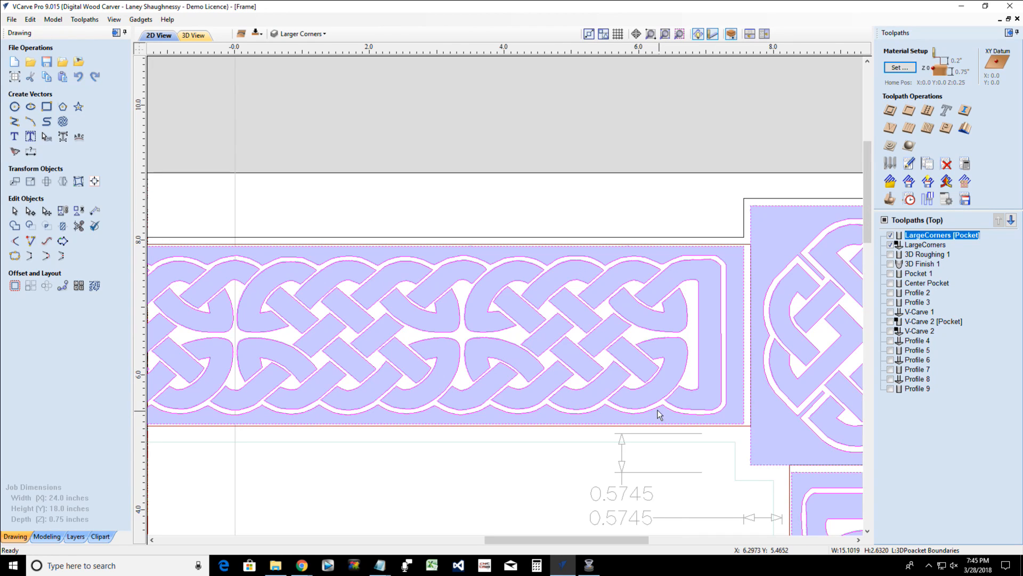
pyautogui.scroll(-2, 654, 409)
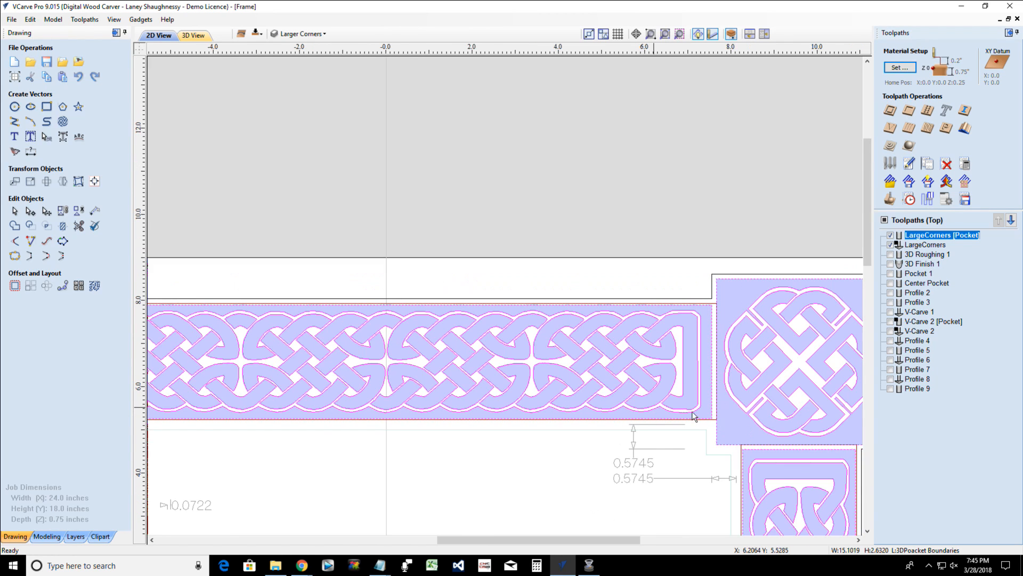
pyautogui.scroll(-1, 694, 414)
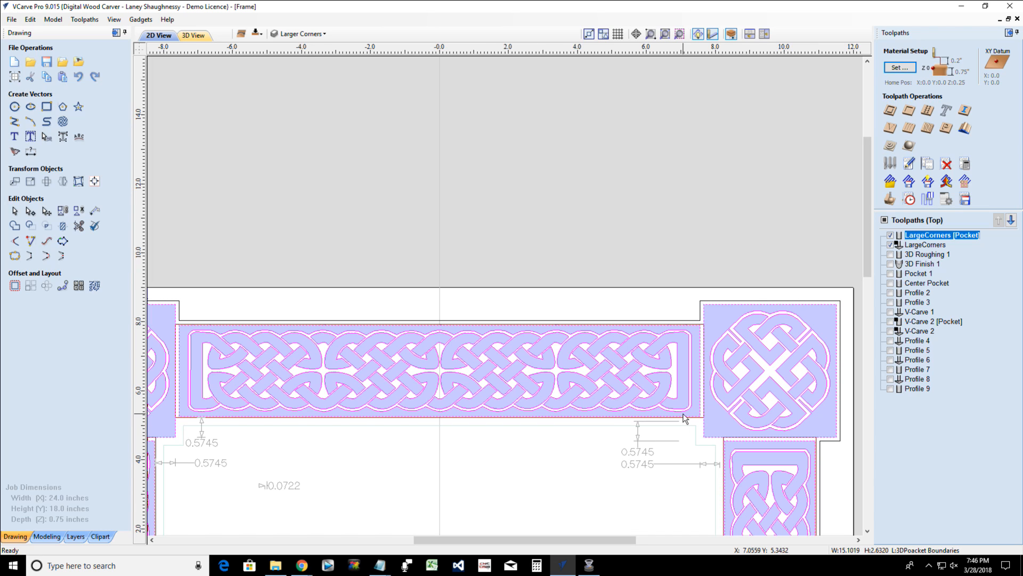
pyautogui.scroll(1, 685, 418)
pyautogui.scroll(1, 685, 418)
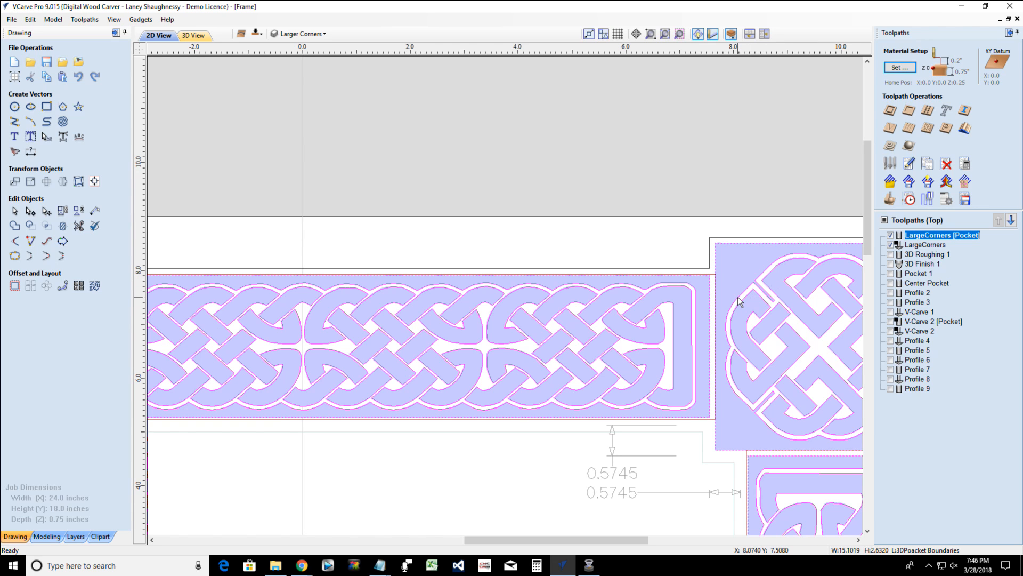
pyautogui.scroll(1, 737, 302)
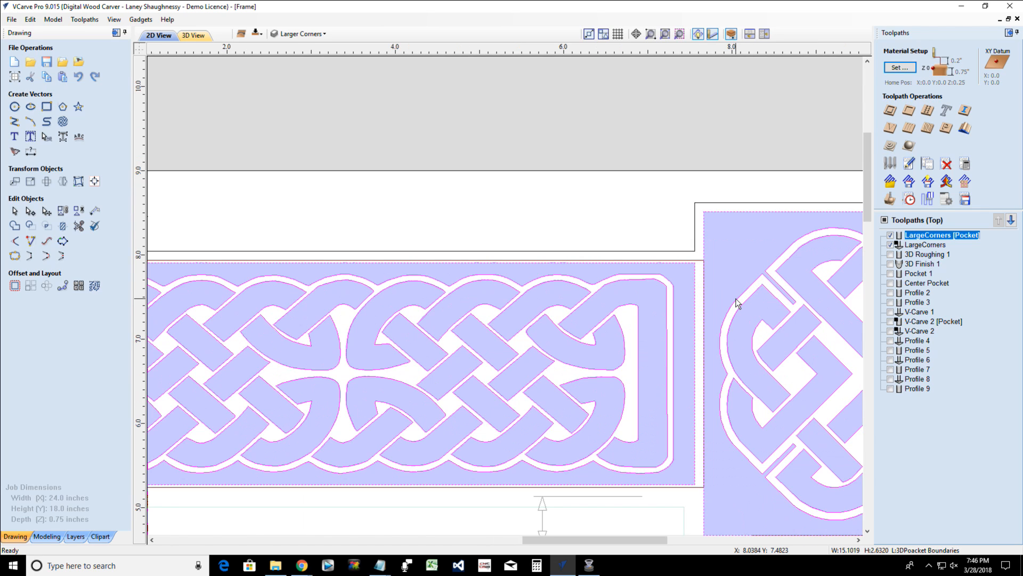
pyautogui.scroll(1, 676, 300)
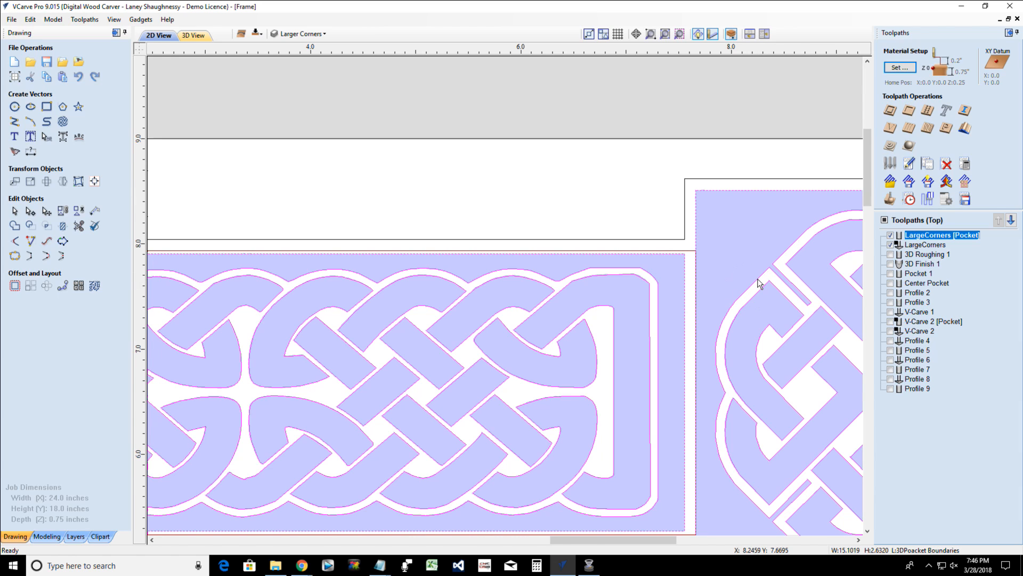
pyautogui.press('ctrl')
pyautogui.press('ctrl')
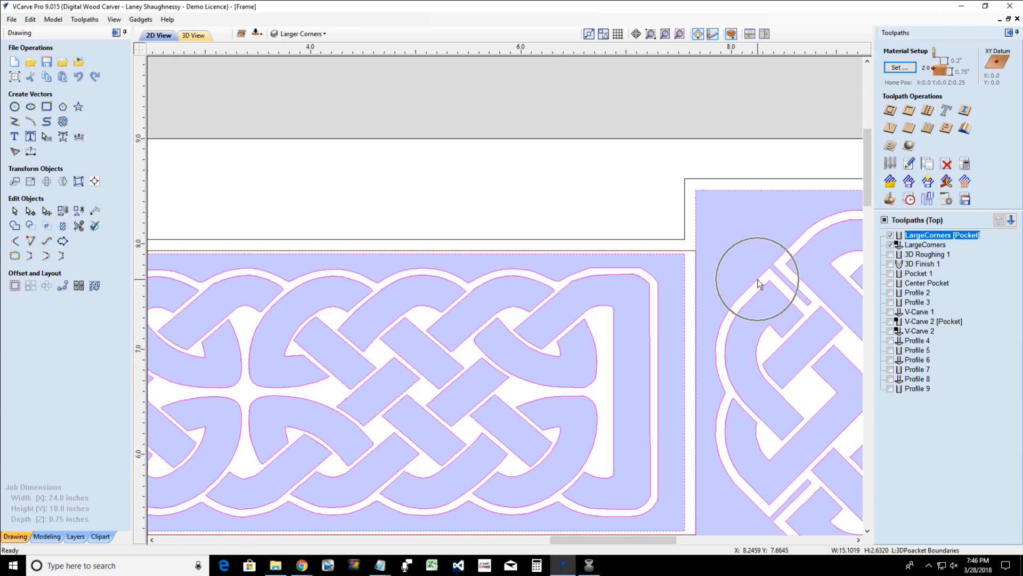
pyautogui.press('ctrl')
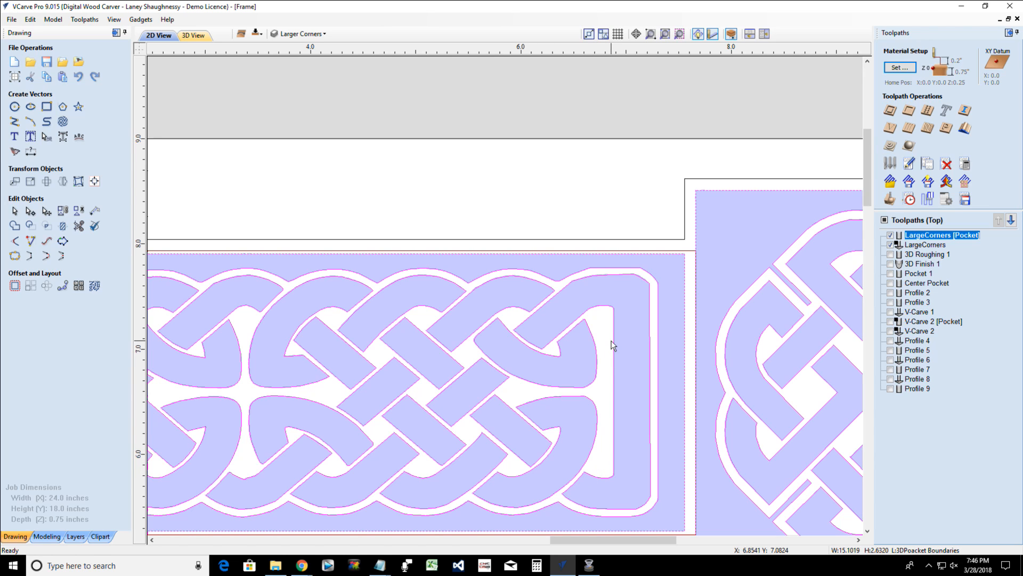
pyautogui.scroll(-1, 613, 346)
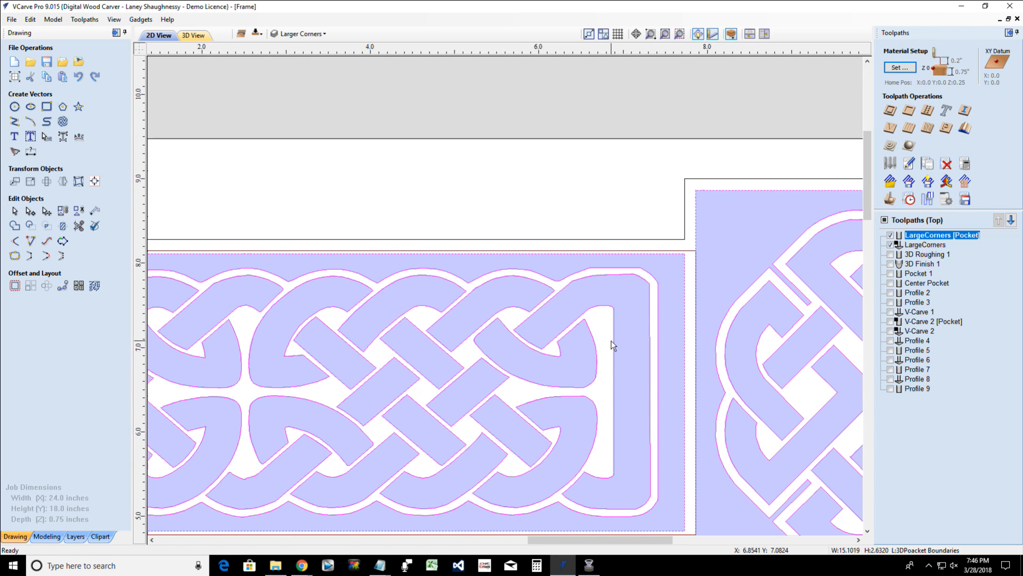
pyautogui.scroll(-1, 613, 345)
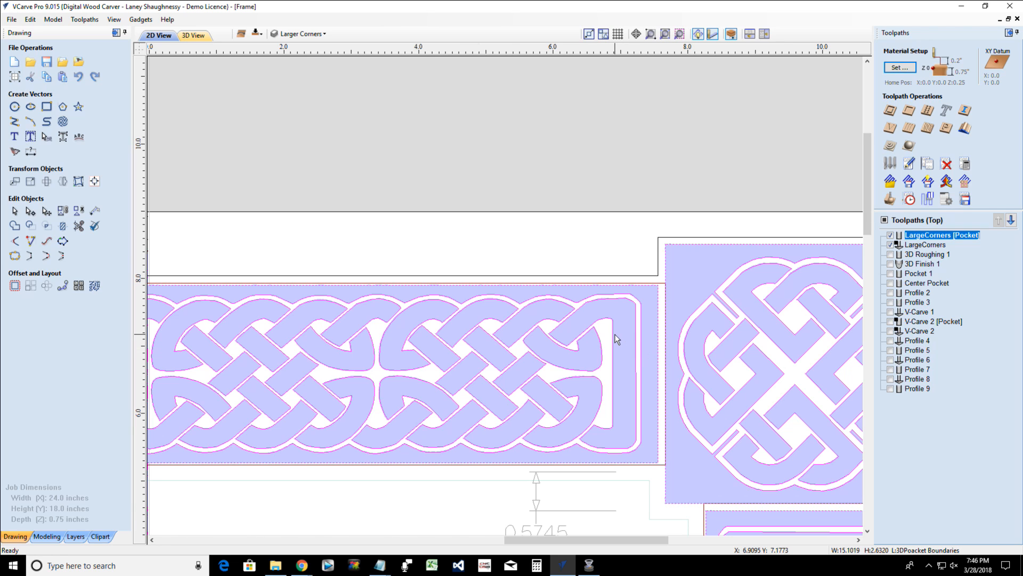
pyautogui.scroll(-1, 608, 335)
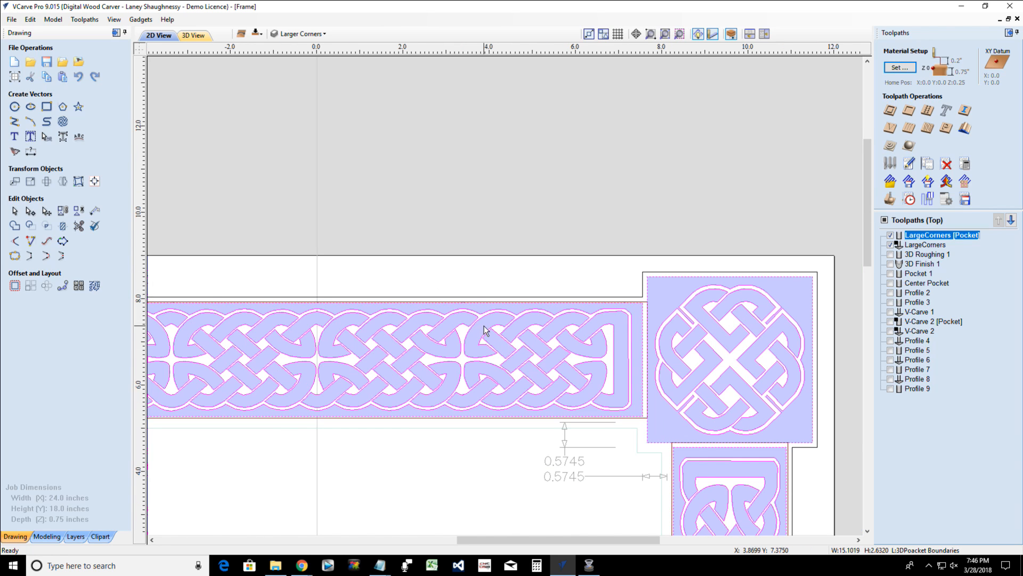
# Hide the Larger Corners layer and both LargeCorners toolpaths so only the side panels are shown
pyautogui.click(294, 33)
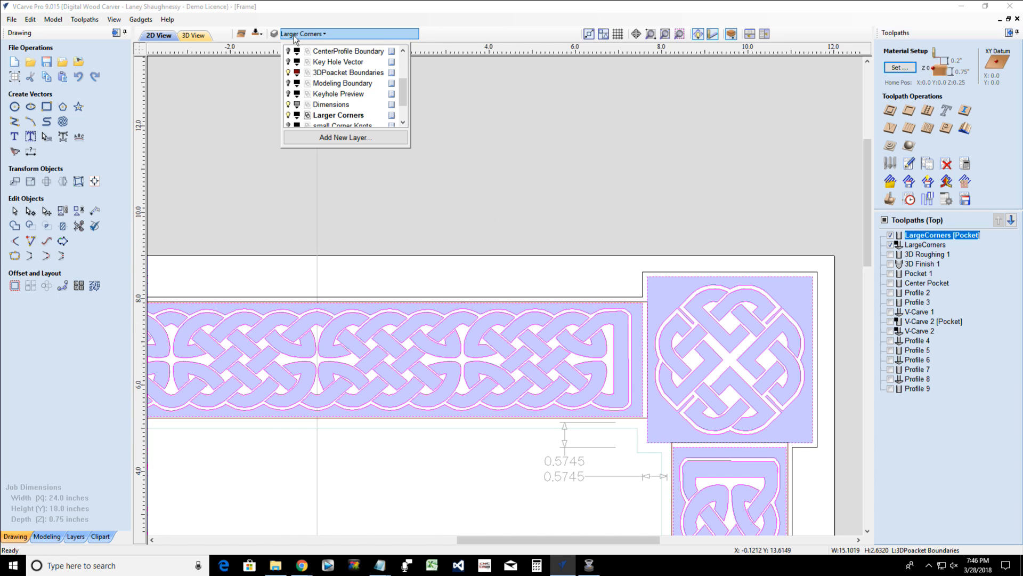
pyautogui.scroll(-1, 295, 115)
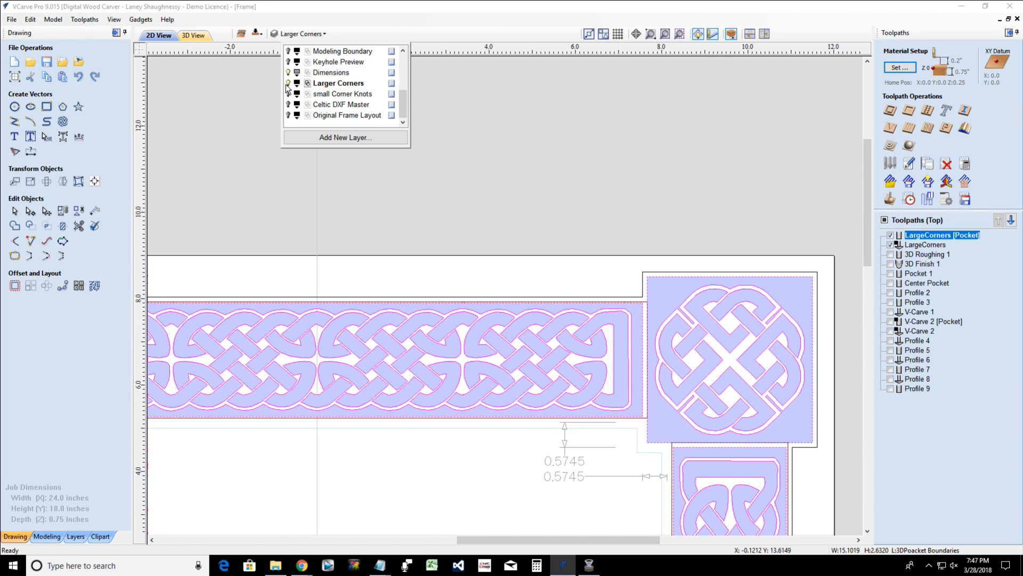
pyautogui.click(288, 84)
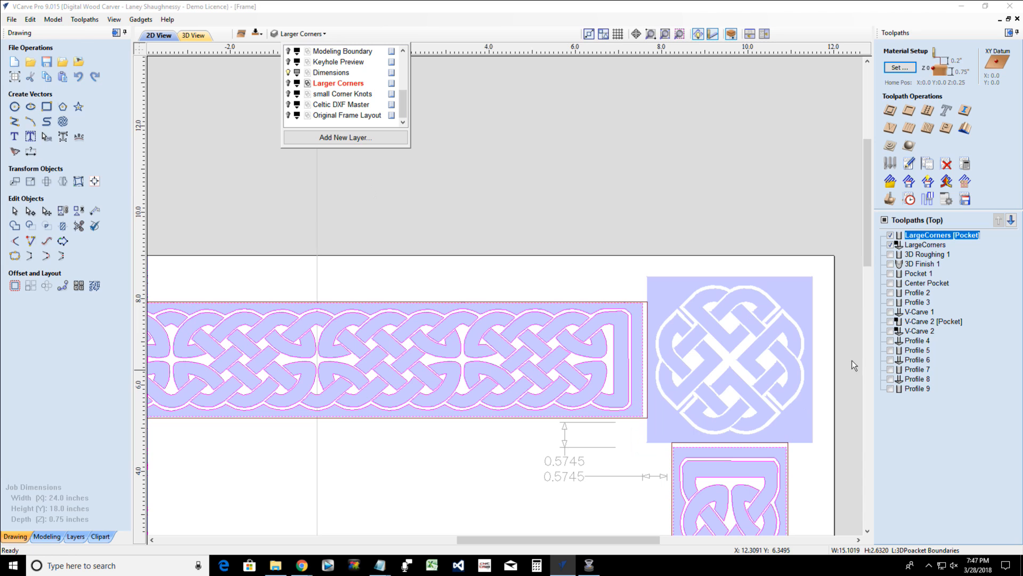
pyautogui.click(889, 246)
pyautogui.click(890, 236)
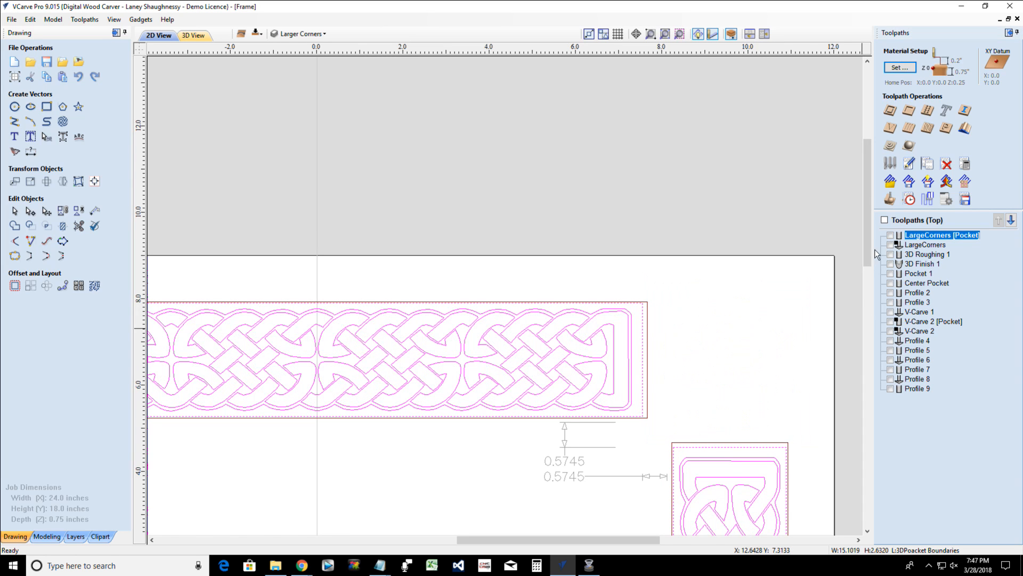
# Show the Larger Corners layer briefly to compare the four side panels with the complete frame, and hide it again
pyautogui.scroll(-2, 691, 406)
pyautogui.scroll(-2, 450, 398)
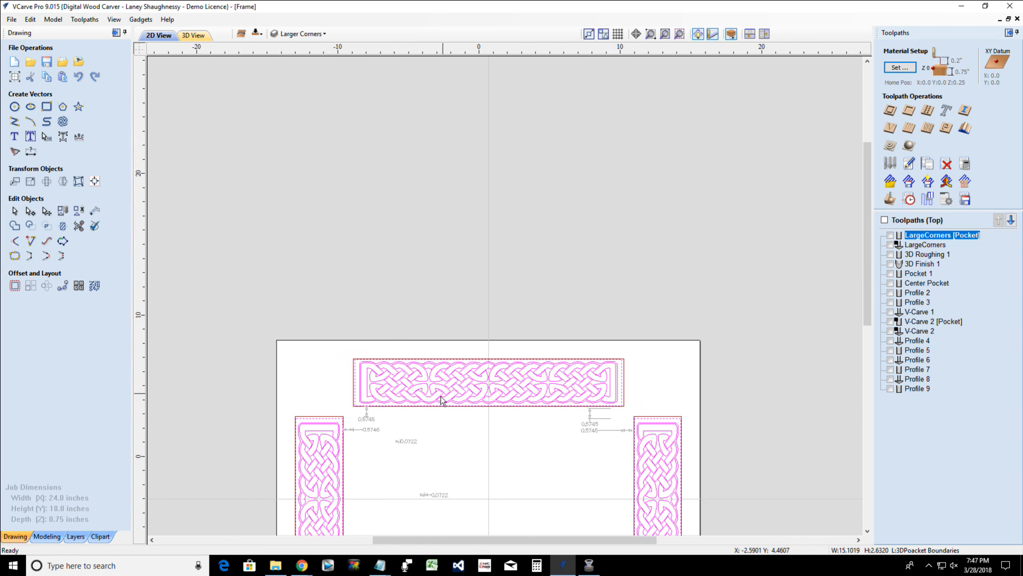
pyautogui.scroll(1, 463, 447)
pyautogui.scroll(1, 463, 449)
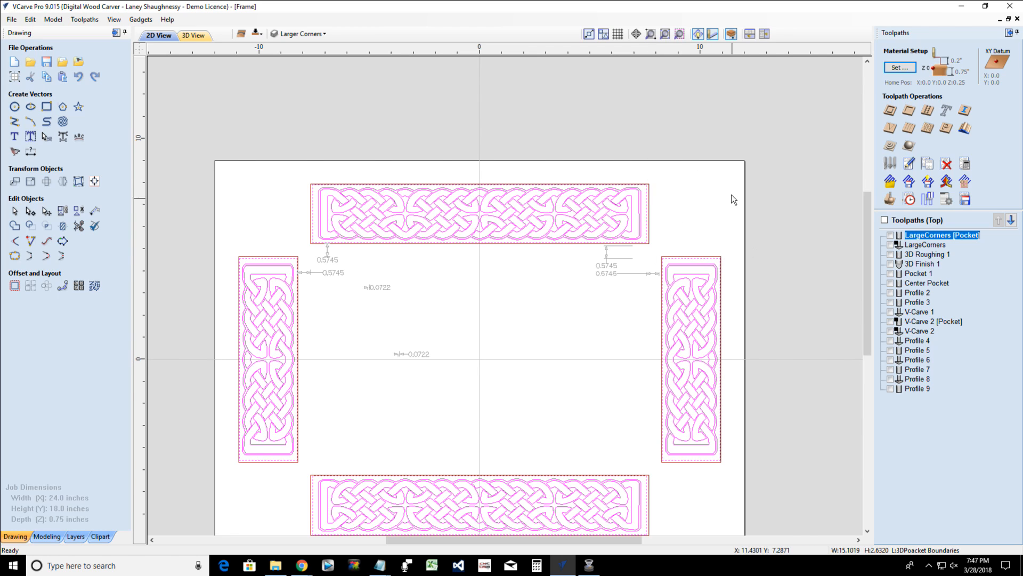
pyautogui.click(290, 34)
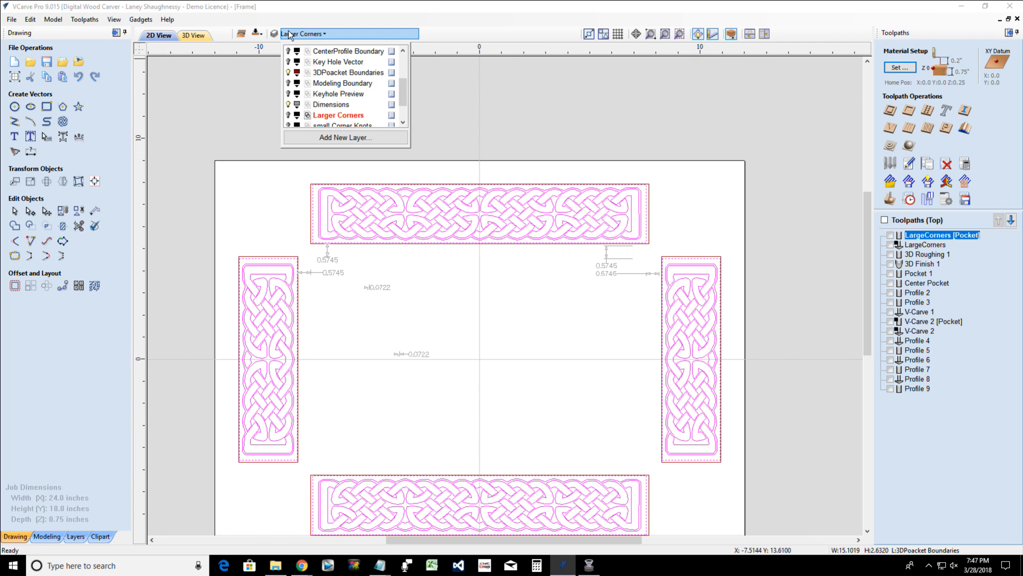
pyautogui.click(289, 115)
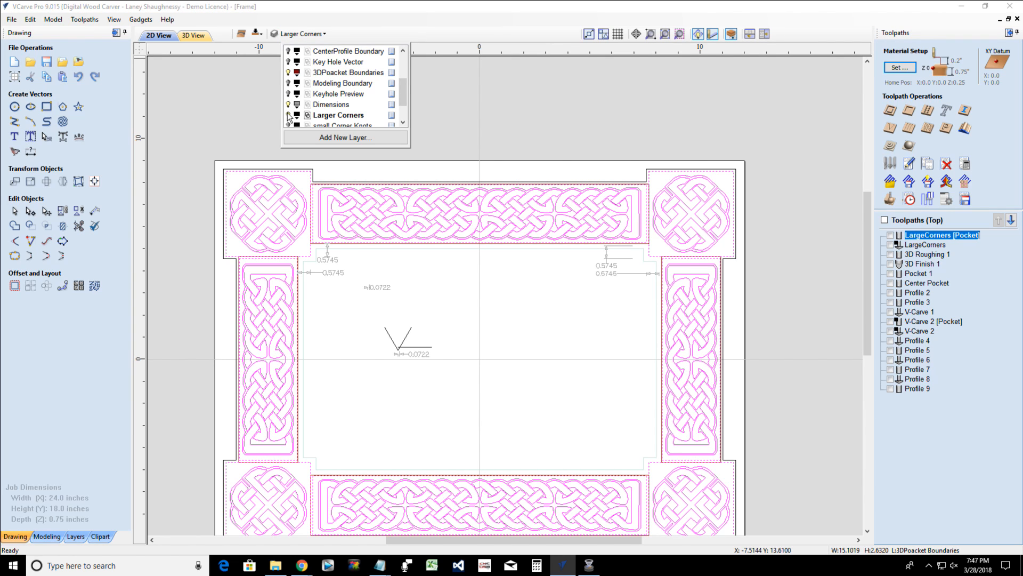
pyautogui.click(288, 116)
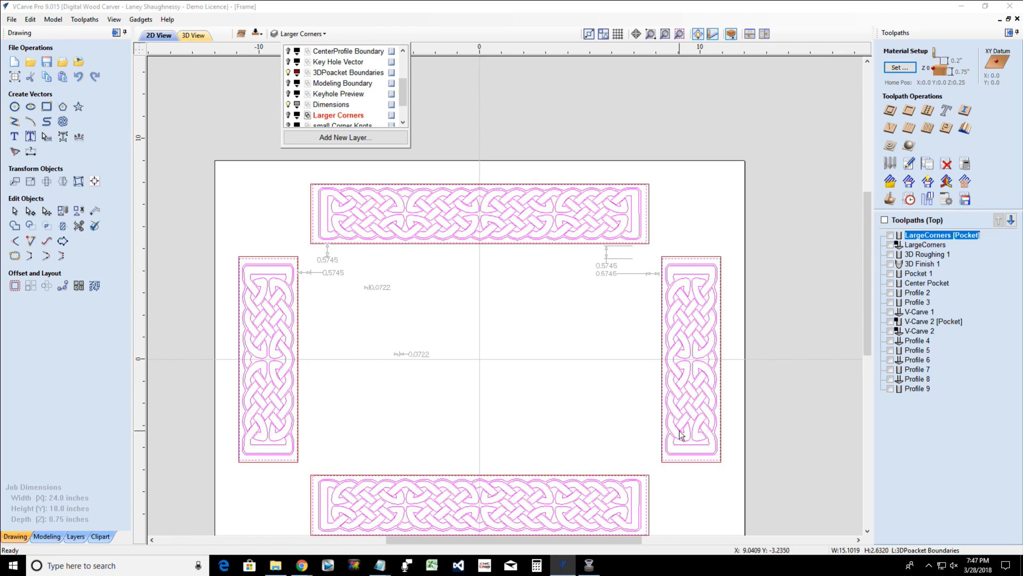
# Reduce the selection to the upper panel's rectangular boundary and inspect the spacing at its right end
pyautogui.scroll(3, 639, 204)
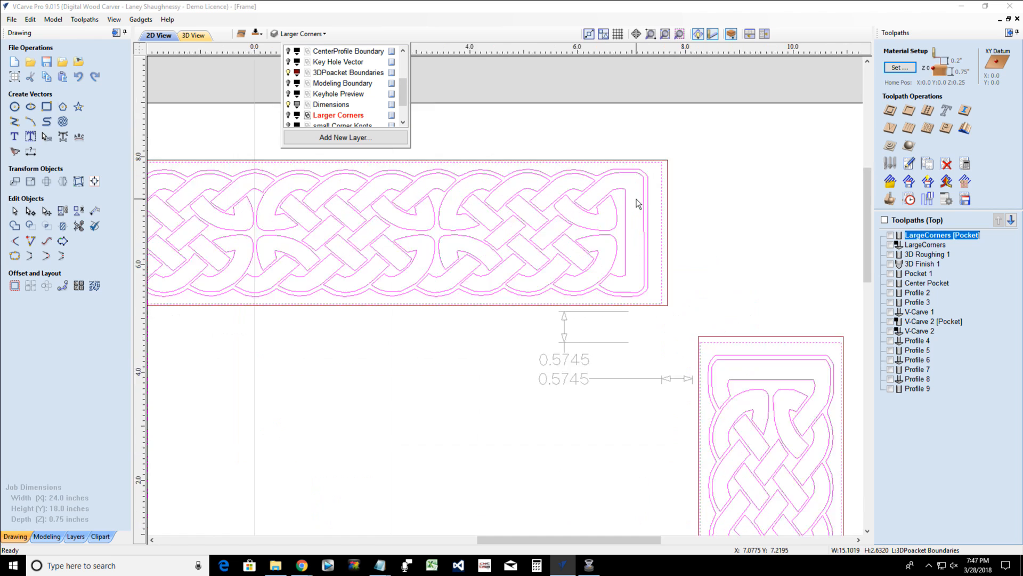
pyautogui.scroll(3, 645, 194)
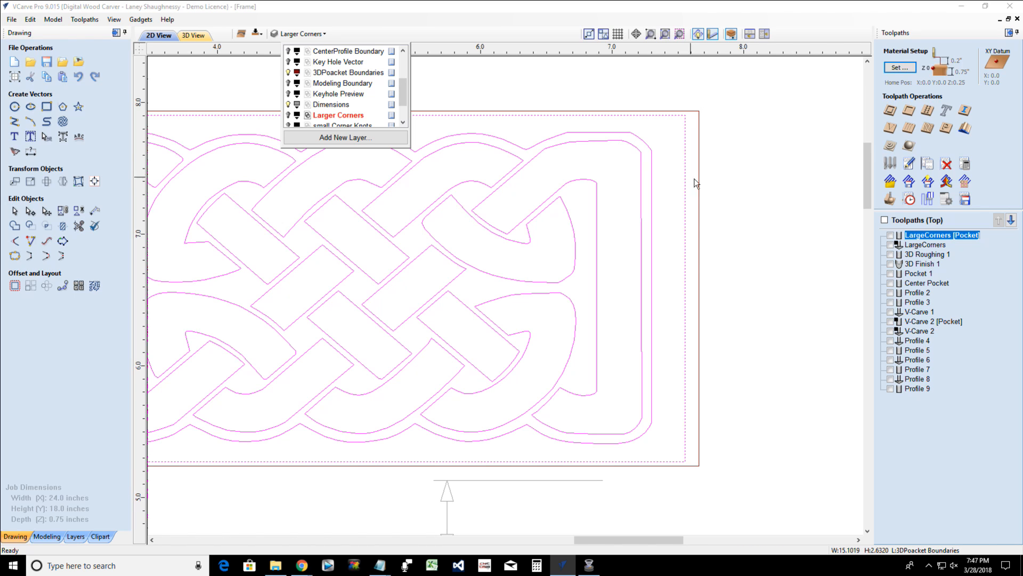
pyautogui.click(672, 212)
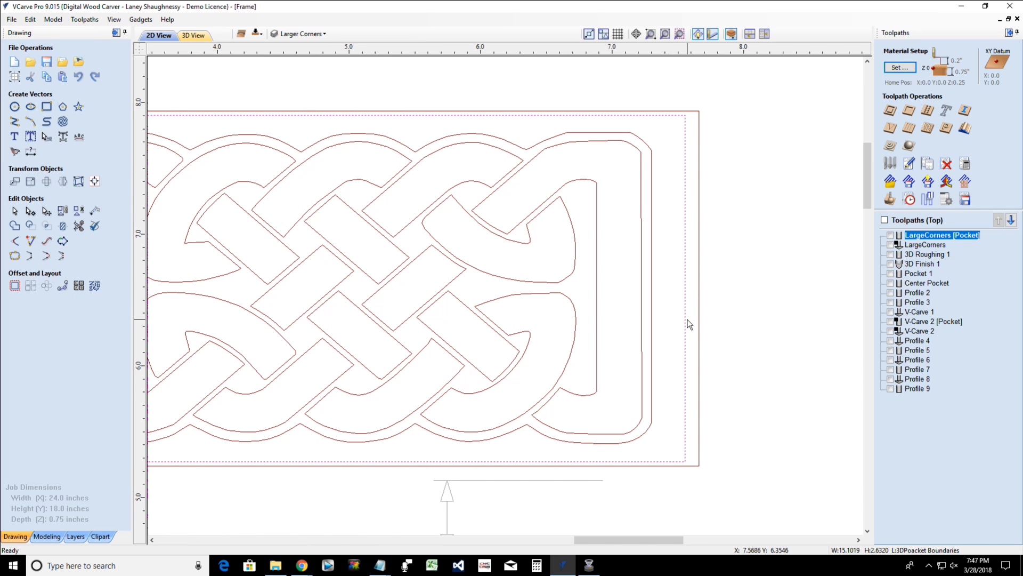
pyautogui.scroll(-4, 690, 324)
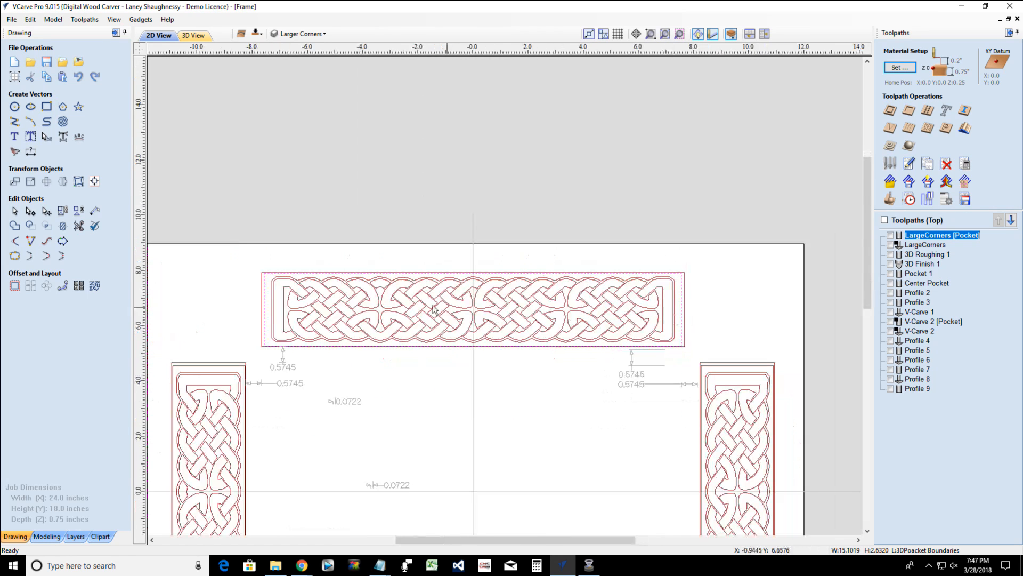
# Display the LargeCorners [Pocket] and LargeCorners toolpaths over the frame and select the LargeCorners toolpath
pyautogui.click(890, 235)
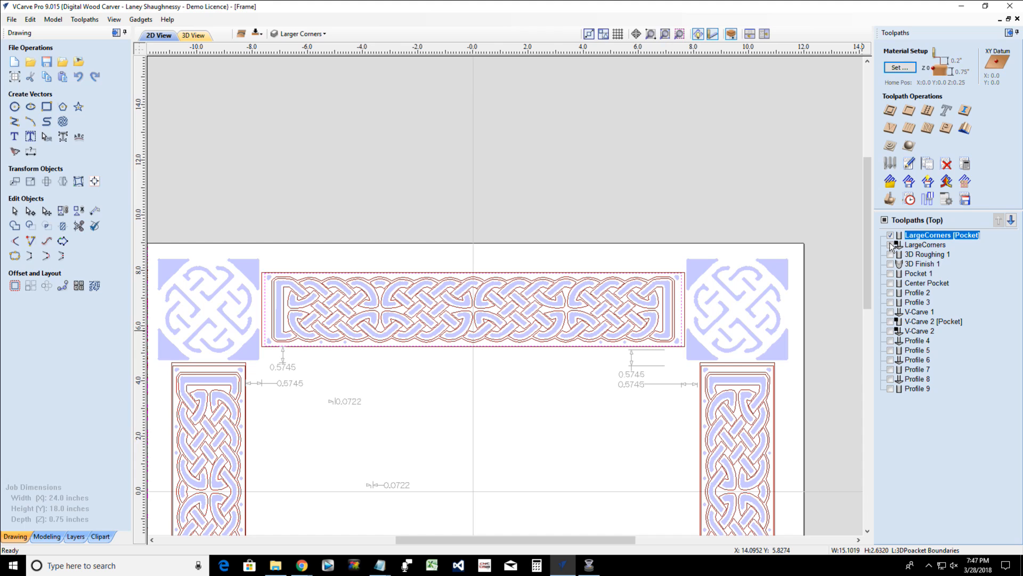
pyautogui.click(914, 246)
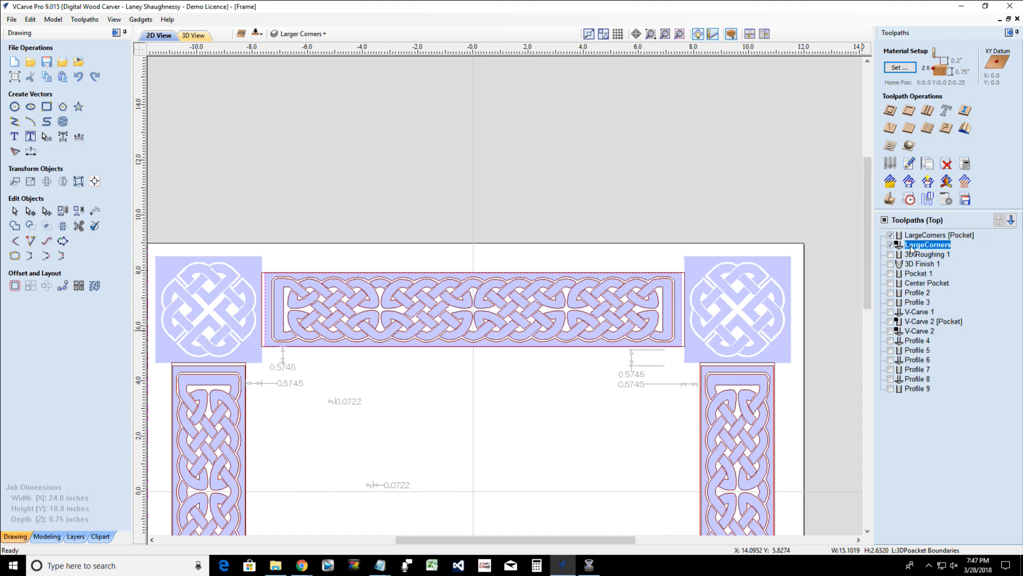
pyautogui.click(890, 245)
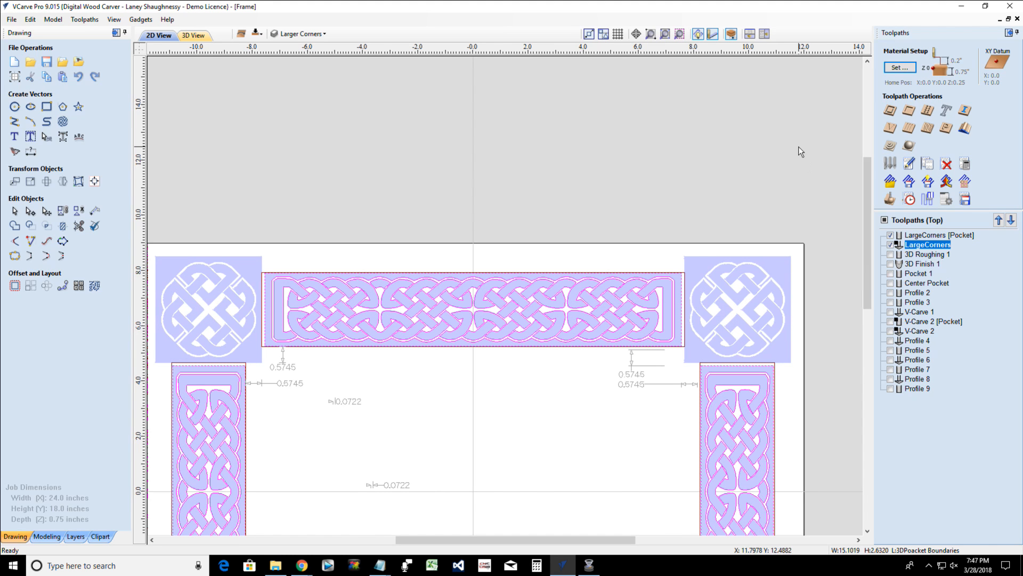
# Open the 3D toolpath preview of the frame and hide the LargeCorners and LargeCorners [Pocket] toolpaths
pyautogui.scroll(1, 638, 292)
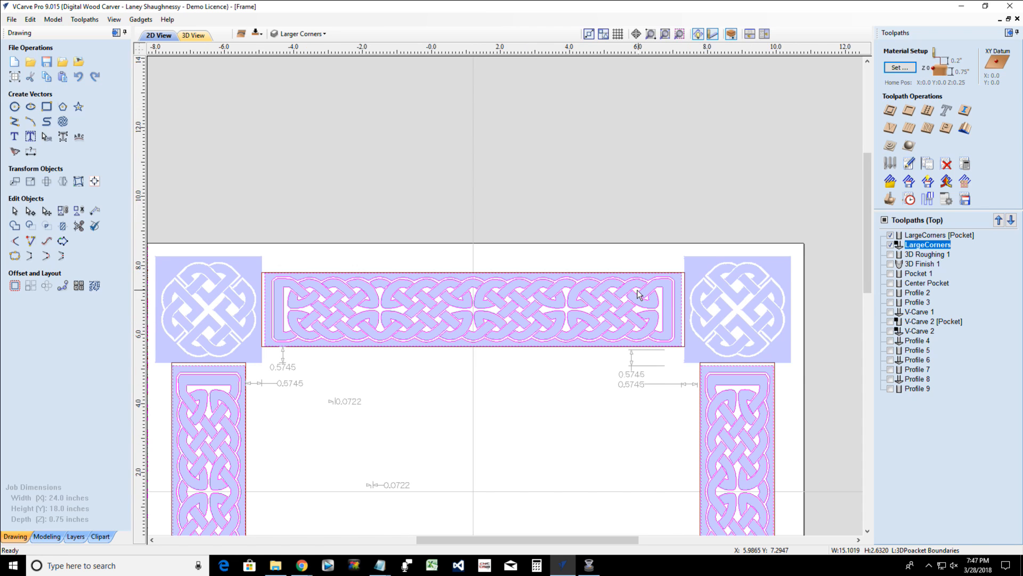
pyautogui.scroll(3, 639, 294)
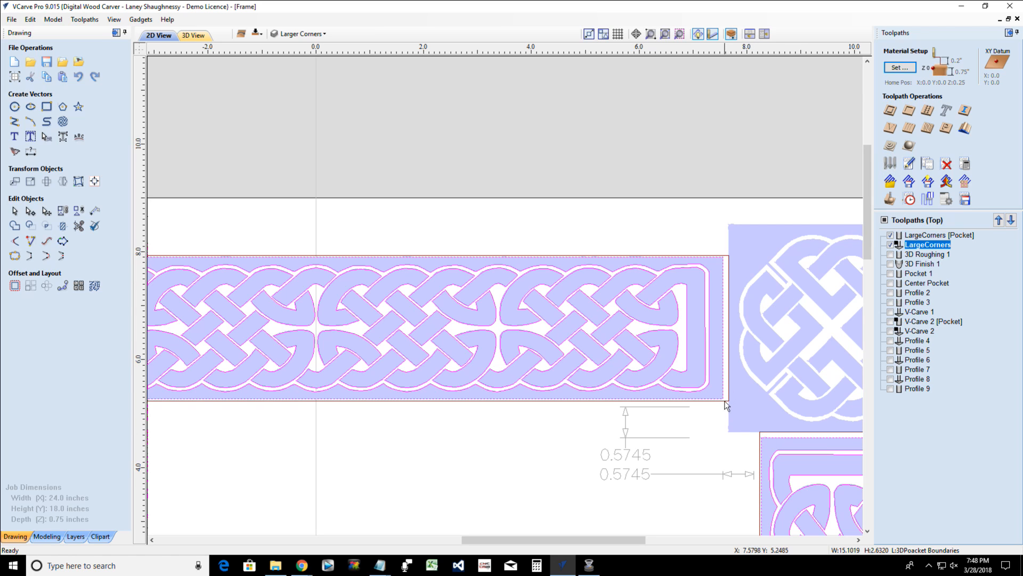
pyautogui.click(890, 199)
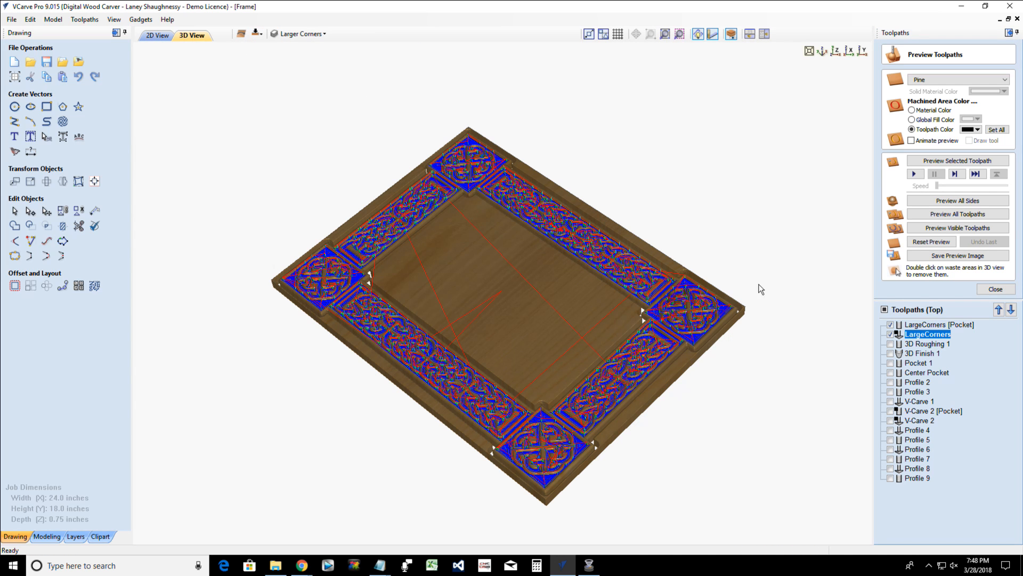
pyautogui.scroll(3, 693, 332)
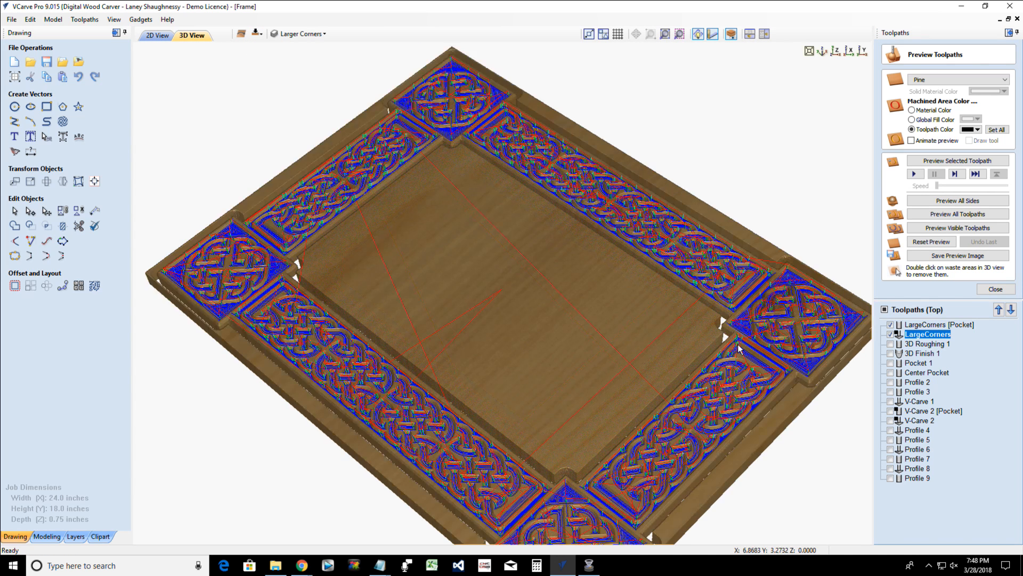
pyautogui.scroll(3, 738, 349)
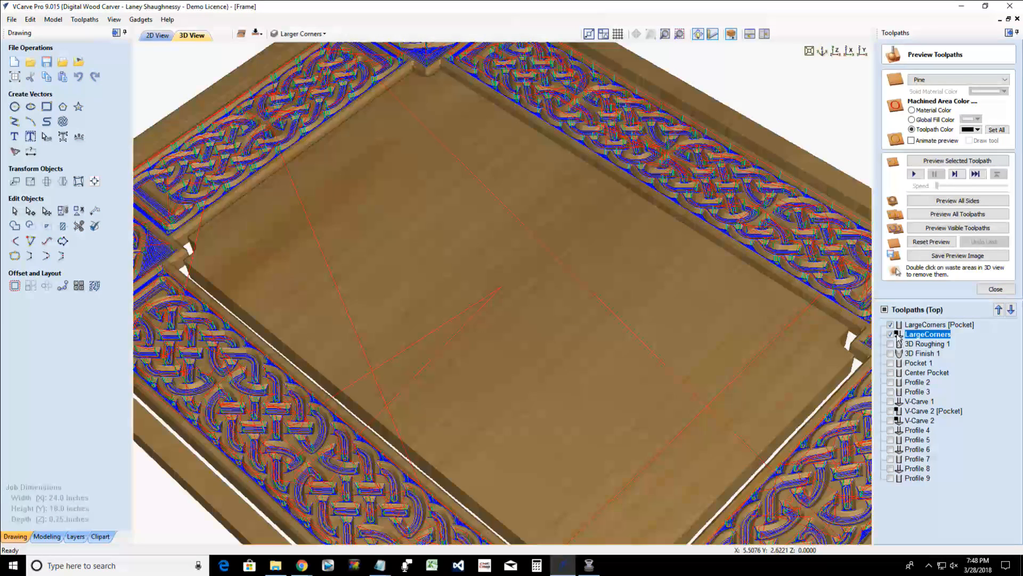
pyautogui.click(890, 334)
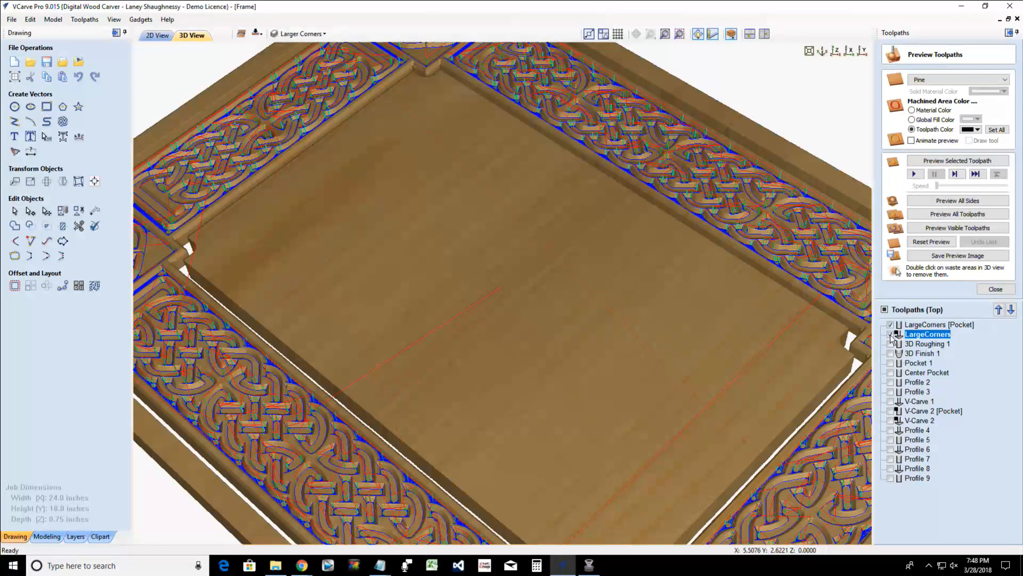
pyautogui.click(890, 325)
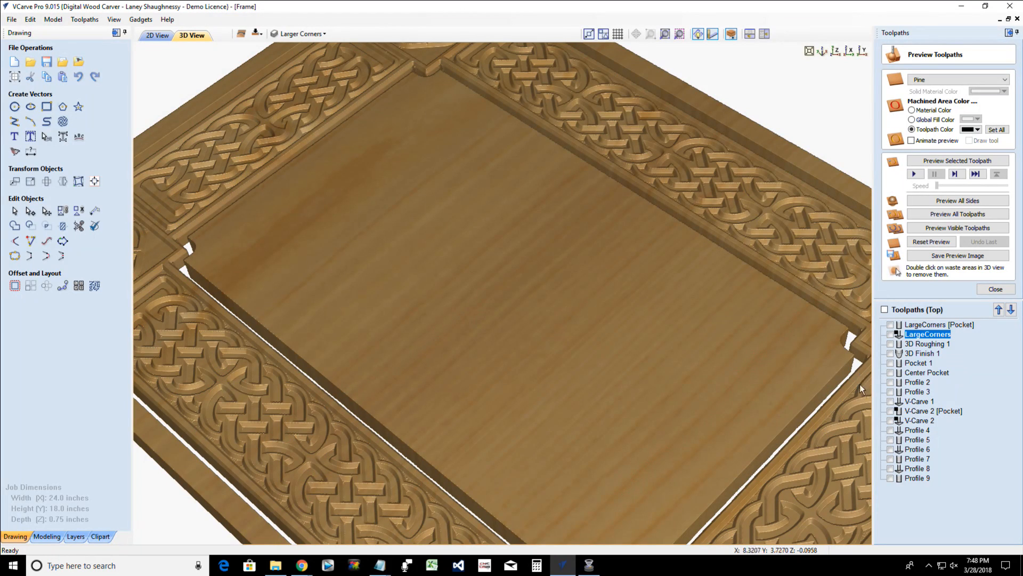
# Inspect the carved joint where the corner knot meets the adjoining side panels in the 3D preview
pyautogui.scroll(3, 743, 368)
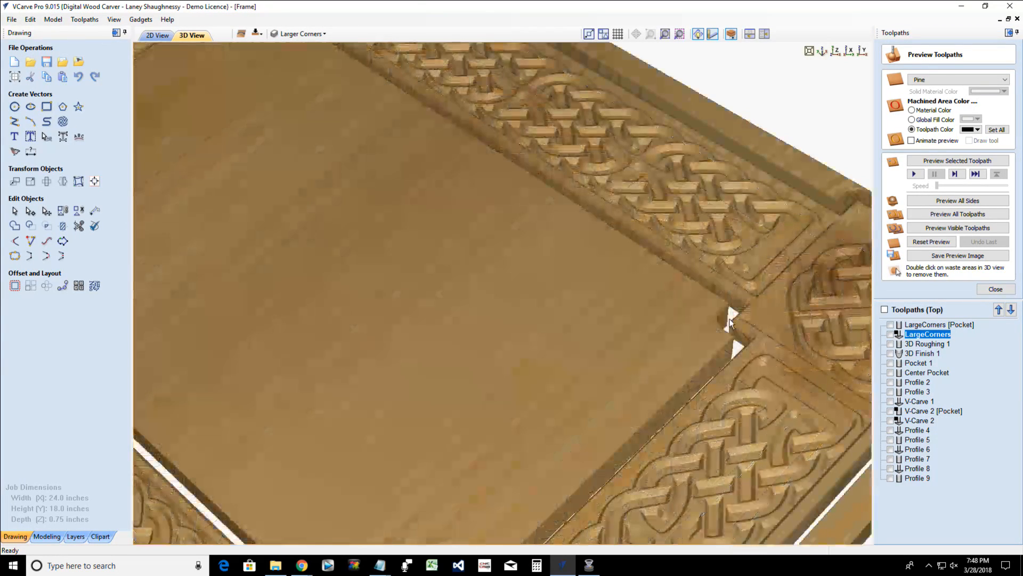
pyautogui.moveTo(767, 409); pyautogui.dragTo(625, 341, button='middle')
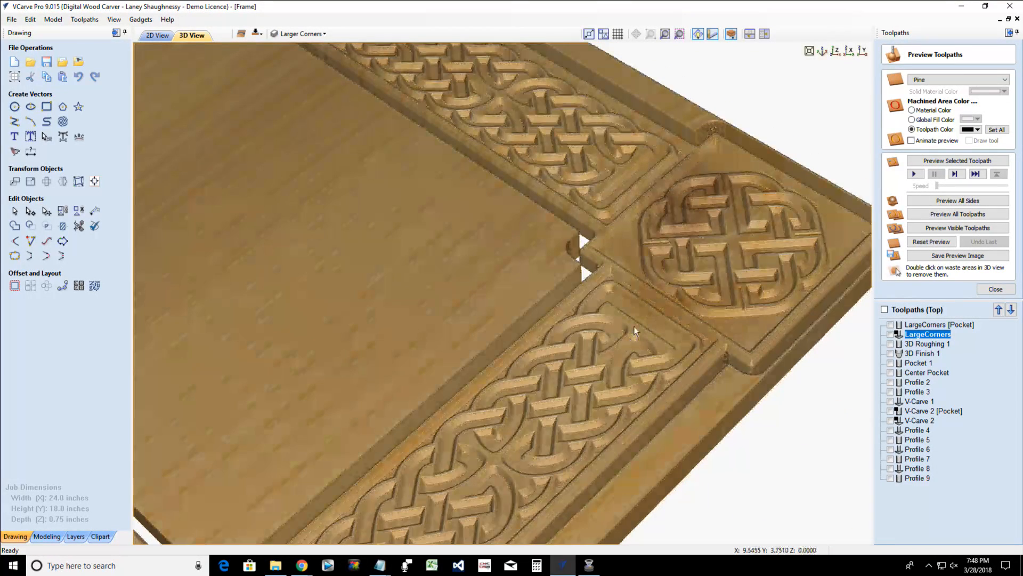
pyautogui.scroll(2, 634, 325)
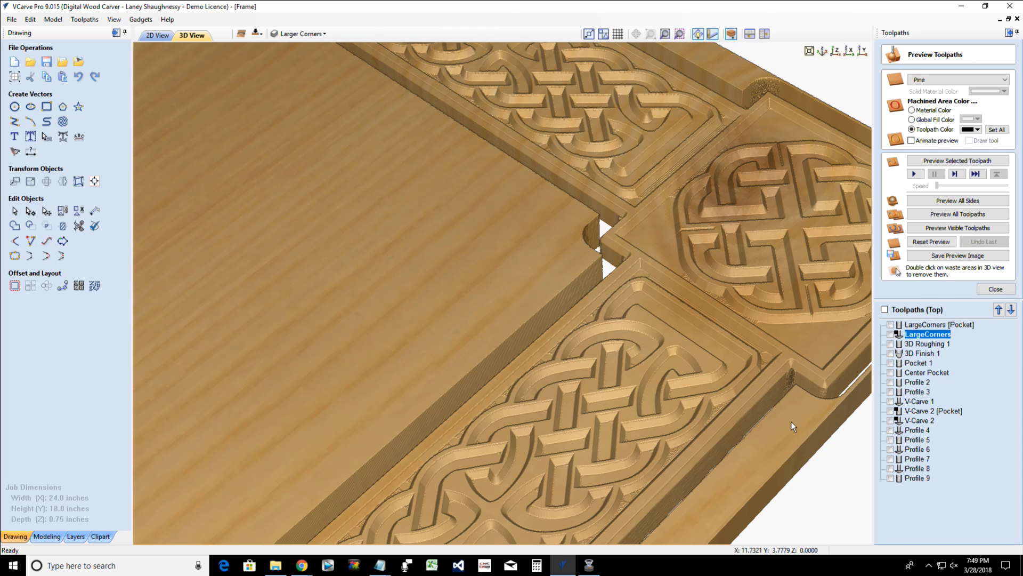
# Return to the 2D drawing, show the Larger Corners layer, and select the stepped outer boundary around the frame
pyautogui.click(159, 35)
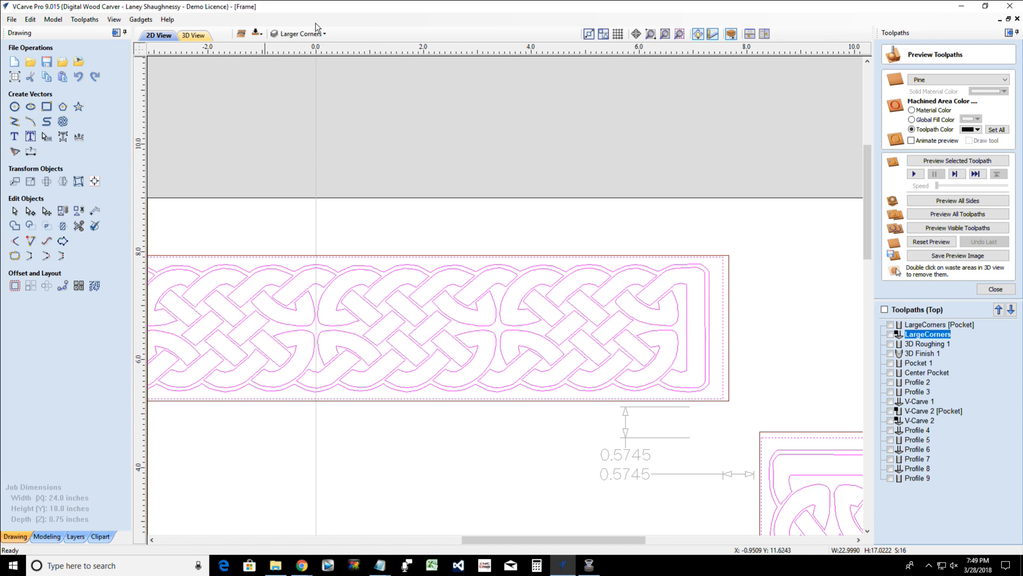
pyautogui.click(301, 33)
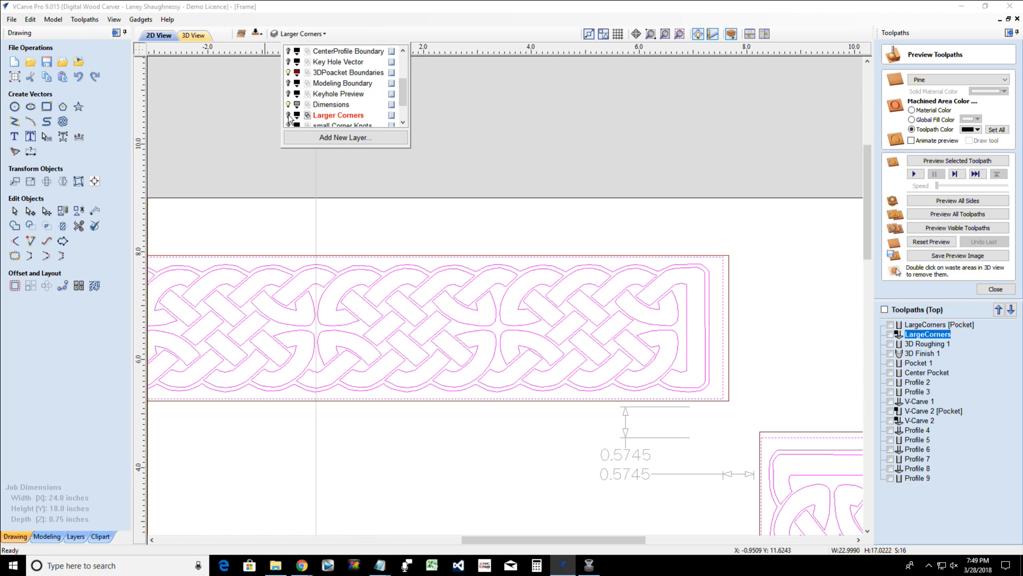
pyautogui.click(289, 116)
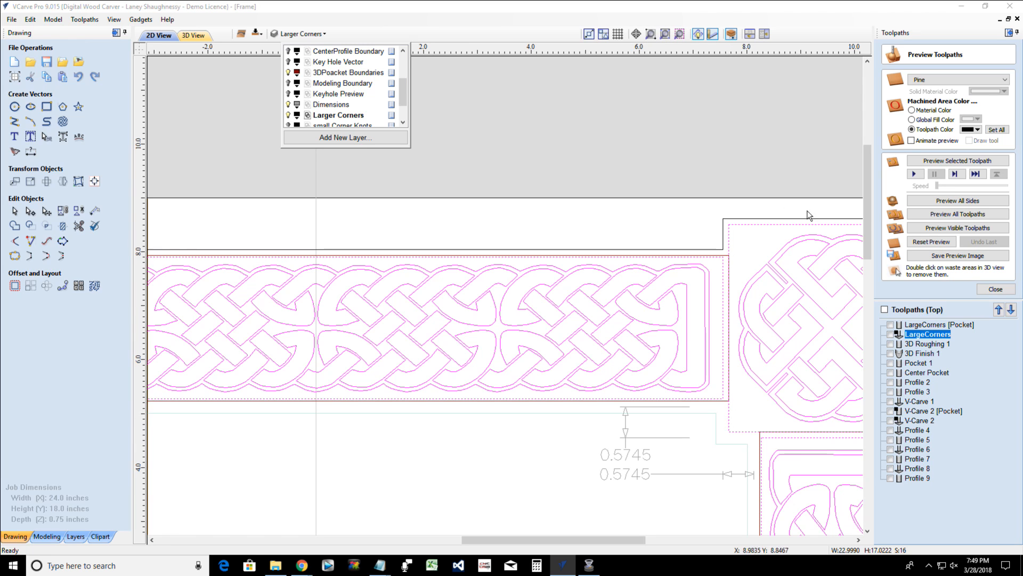
pyautogui.scroll(-4, 762, 307)
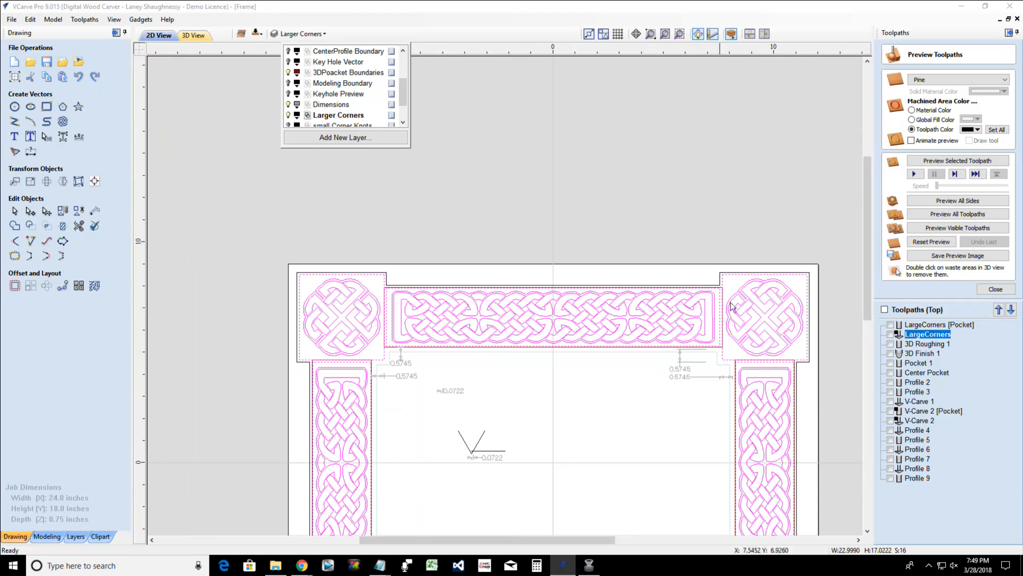
pyautogui.click(721, 286)
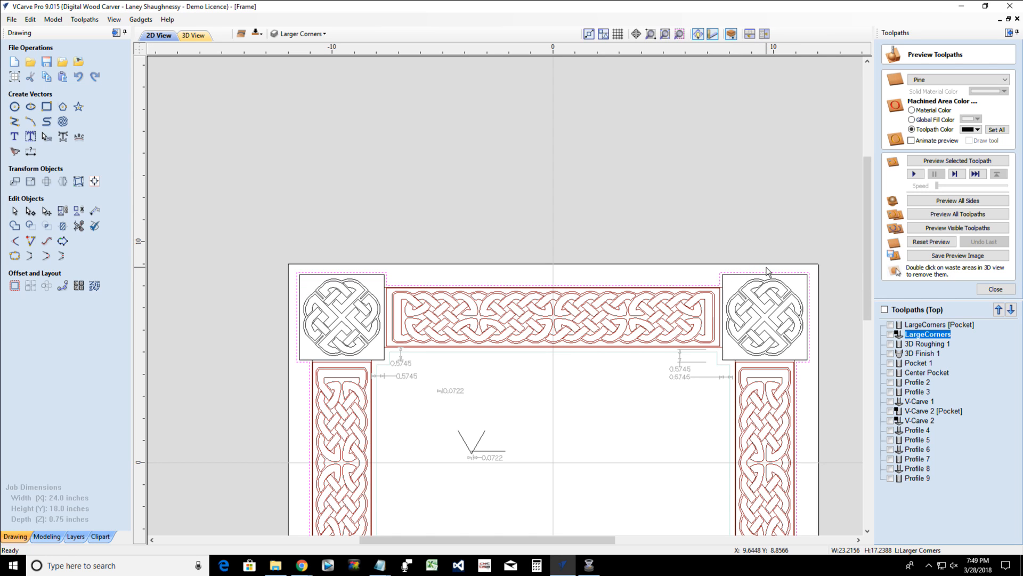
# Delete the V-shaped sketch and its 0.0722 dimension from the frame's open center
pyautogui.scroll(-4, 635, 378)
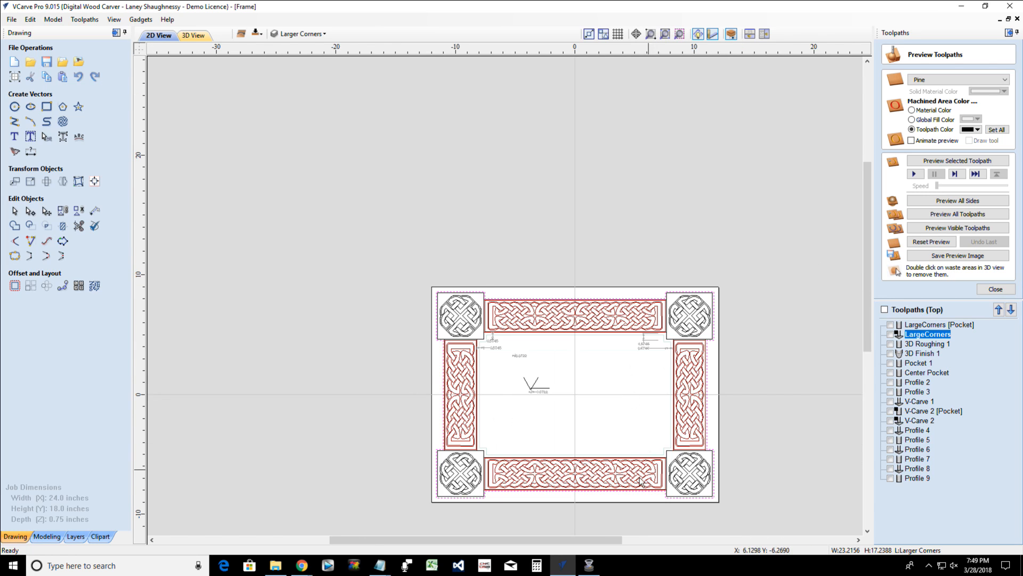
pyautogui.scroll(1, 489, 478)
pyautogui.scroll(-2, 489, 477)
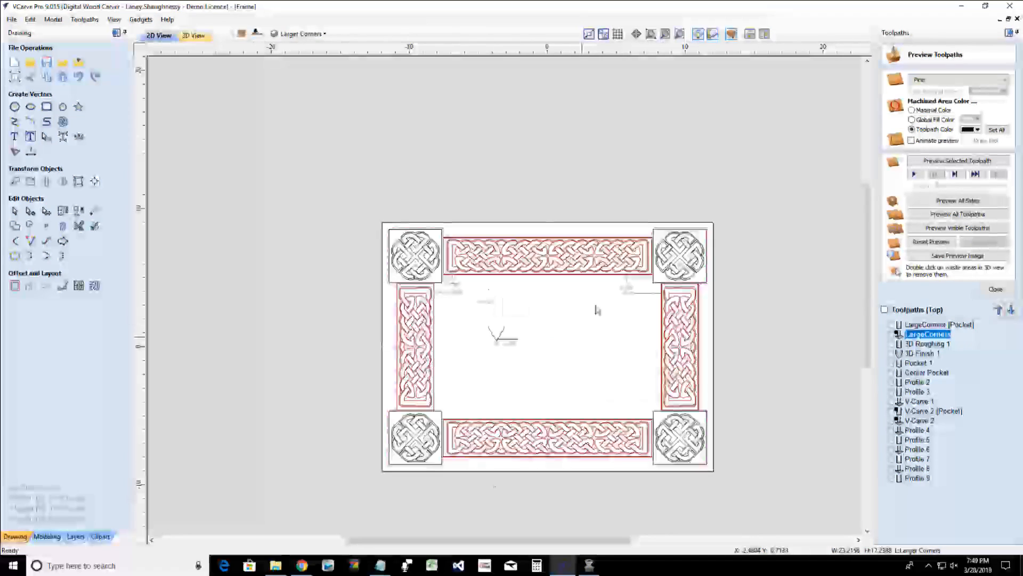
pyautogui.scroll(2, 704, 306)
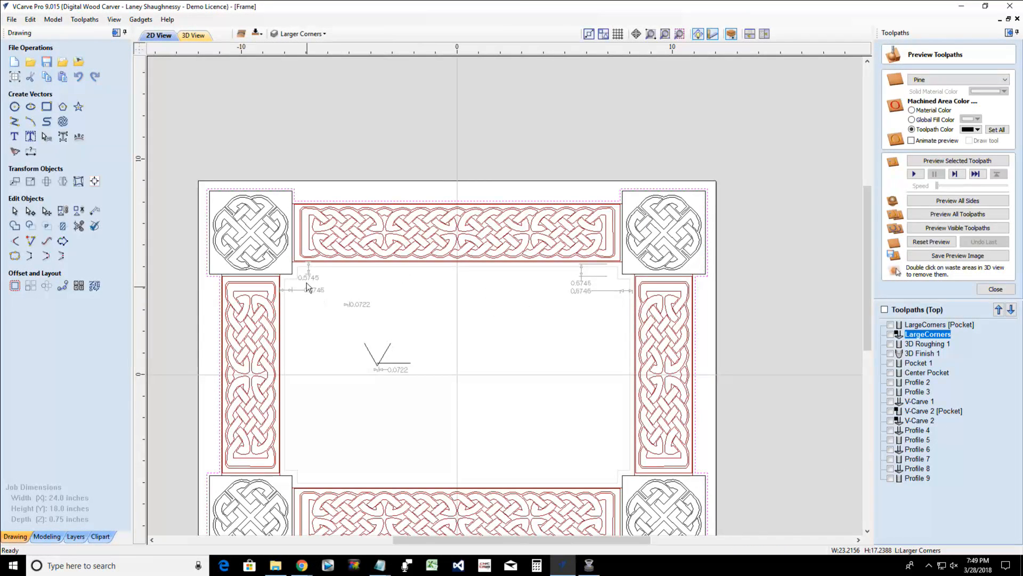
pyautogui.moveTo(354, 328); pyautogui.dragTo(463, 381)
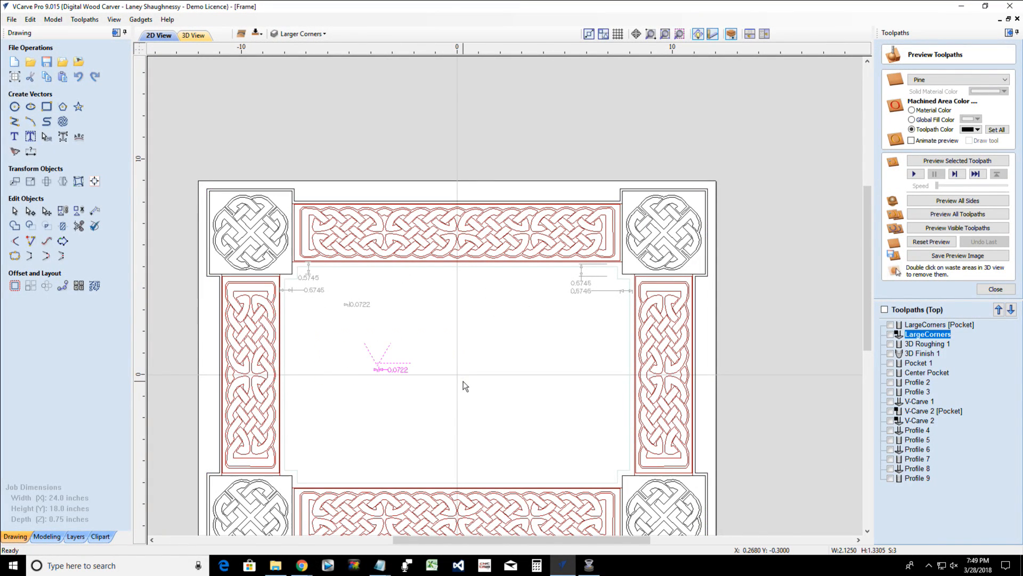
pyautogui.press('Delete')
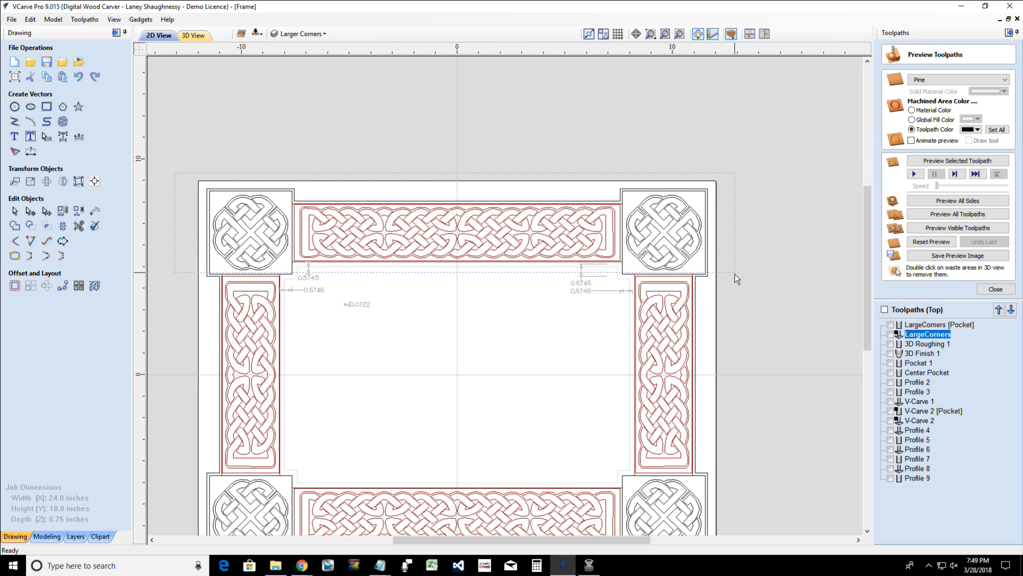
# Select in turn the upper corners and panel, the right panel, the lower corners and panel, and the left panel
pyautogui.moveTo(734, 279); pyautogui.dragTo(735, 279)
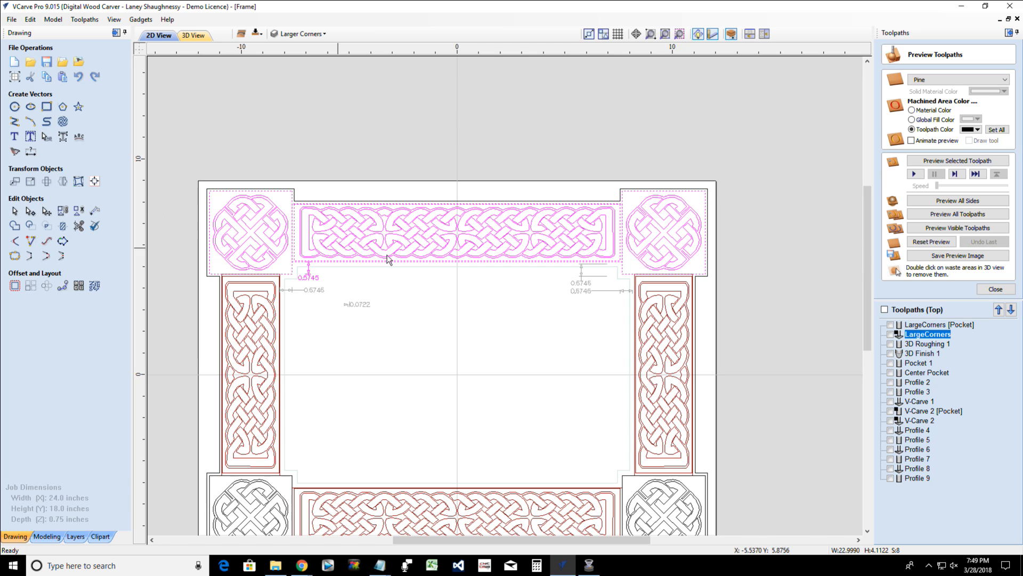
pyautogui.scroll(-3, 668, 274)
pyautogui.scroll(3, 668, 274)
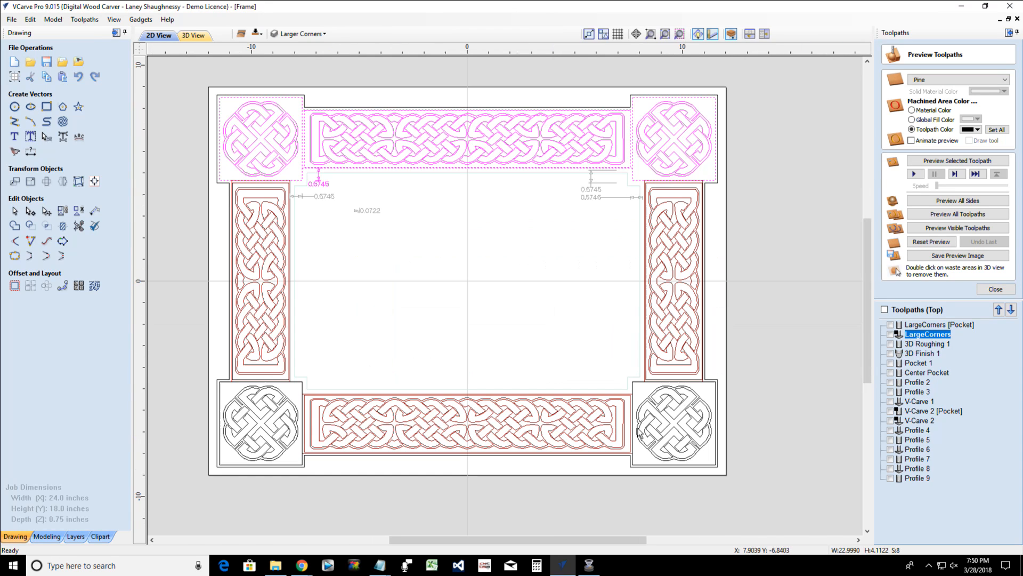
pyautogui.moveTo(626, 196); pyautogui.dragTo(727, 390)
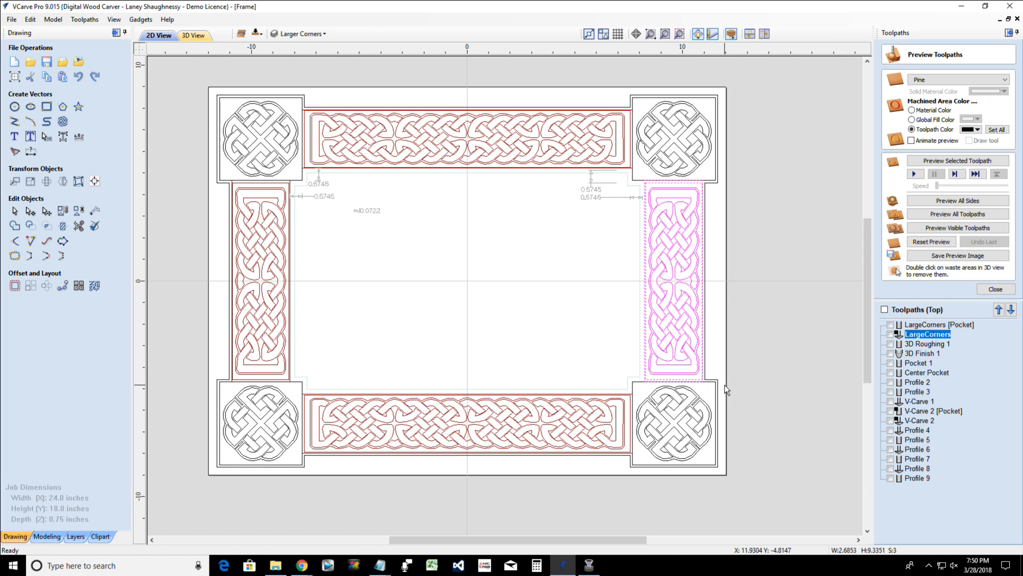
pyautogui.moveTo(183, 369); pyautogui.dragTo(745, 491)
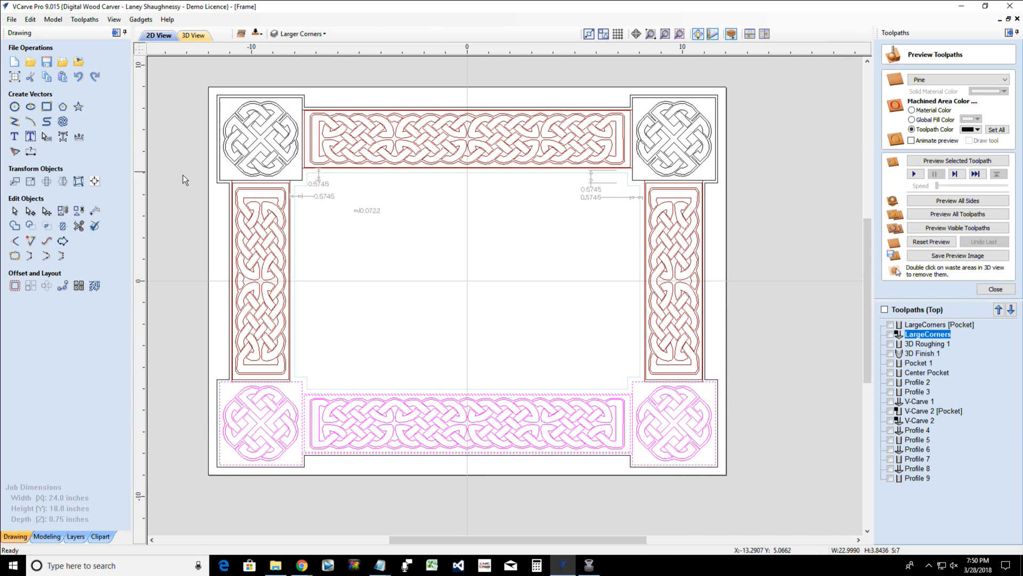
pyautogui.moveTo(319, 391); pyautogui.dragTo(320, 384)
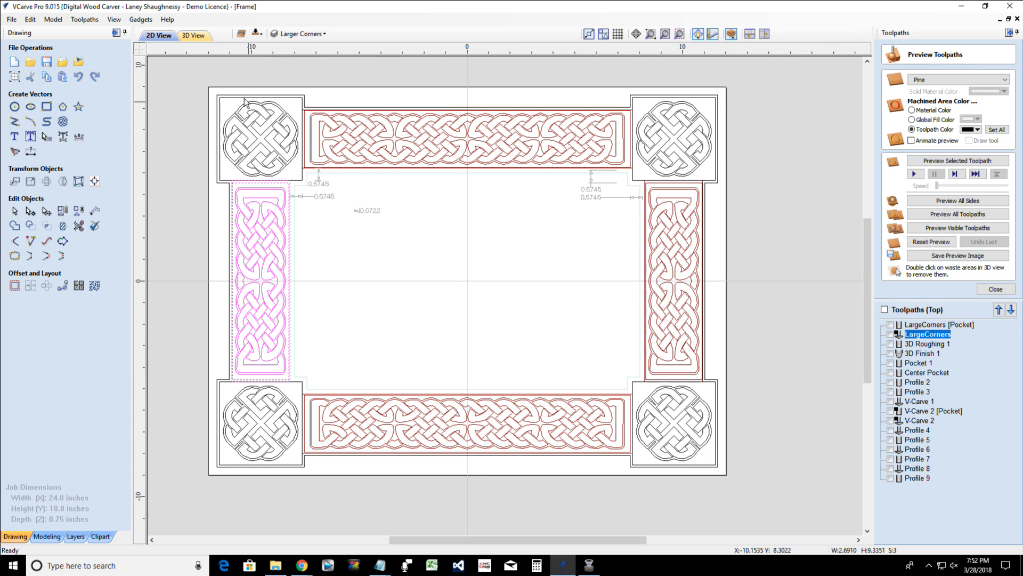
# Select all the frame vectors and export them in DXF format as Frame.dxf to the Inlay Graphics folder
pyautogui.moveTo(177, 81); pyautogui.dragTo(785, 481)
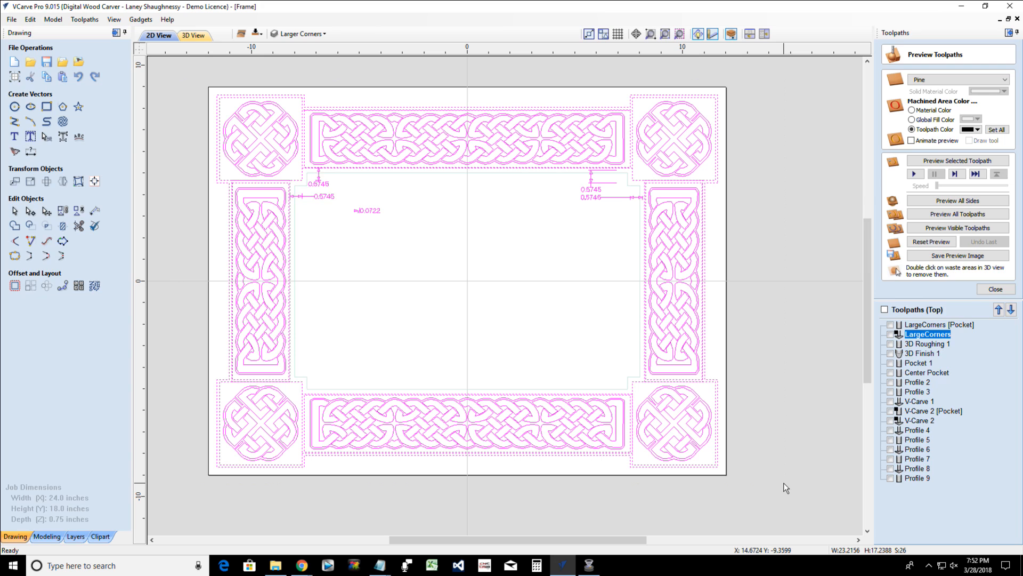
pyautogui.click(19, 21)
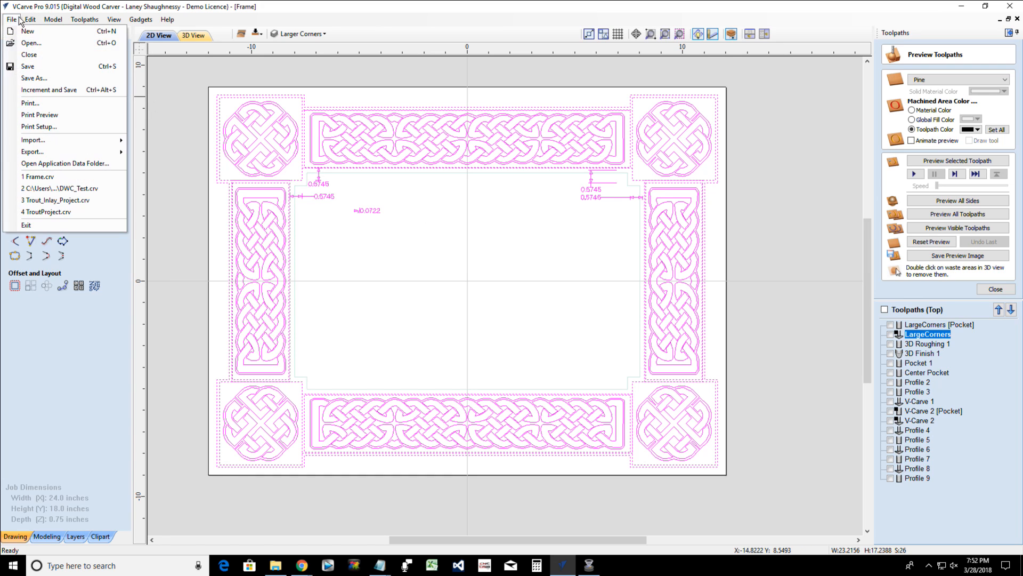
pyautogui.moveTo(32, 152)
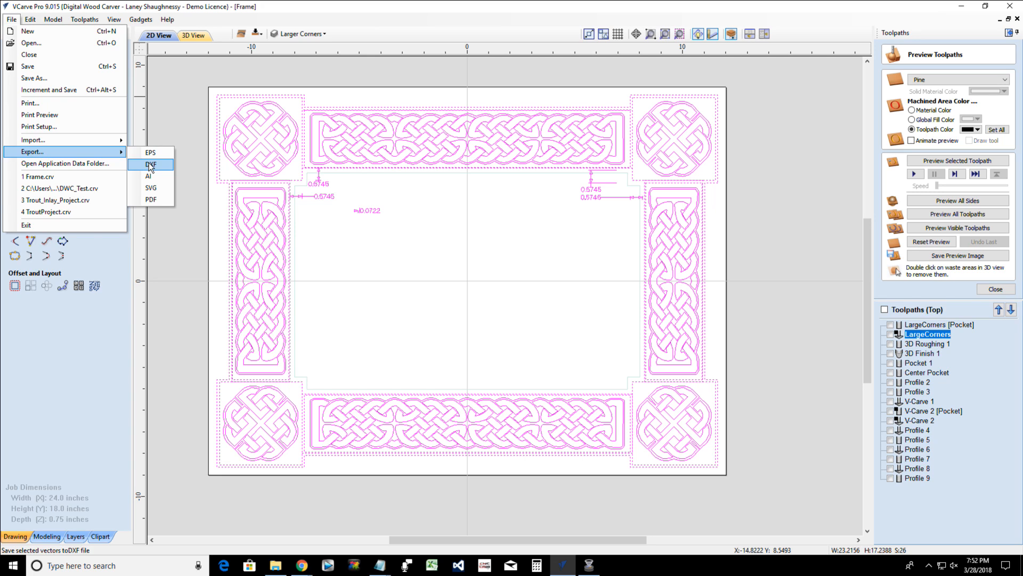
pyautogui.click(150, 166)
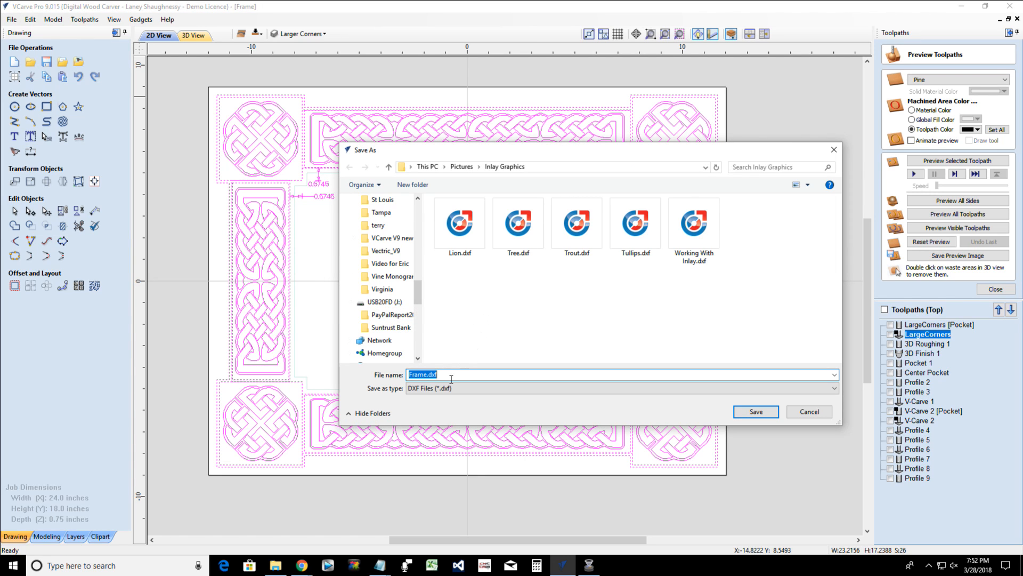
pyautogui.click(748, 409)
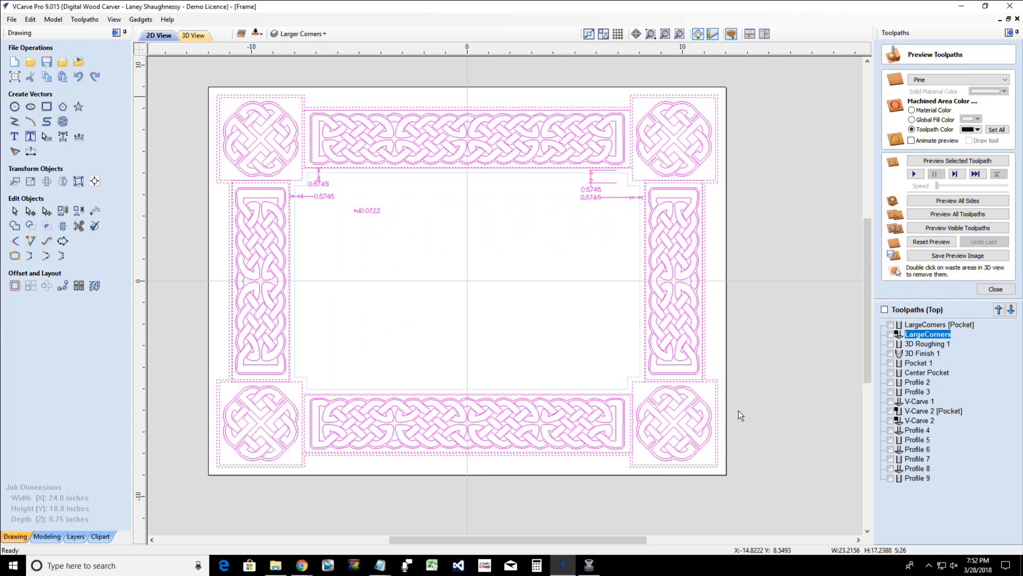
# Open a second VCarve Pro window and create a double-sided job 23.5 x 17.25 inches and 0.75 inch thick
pyautogui.rightClick(563, 569)
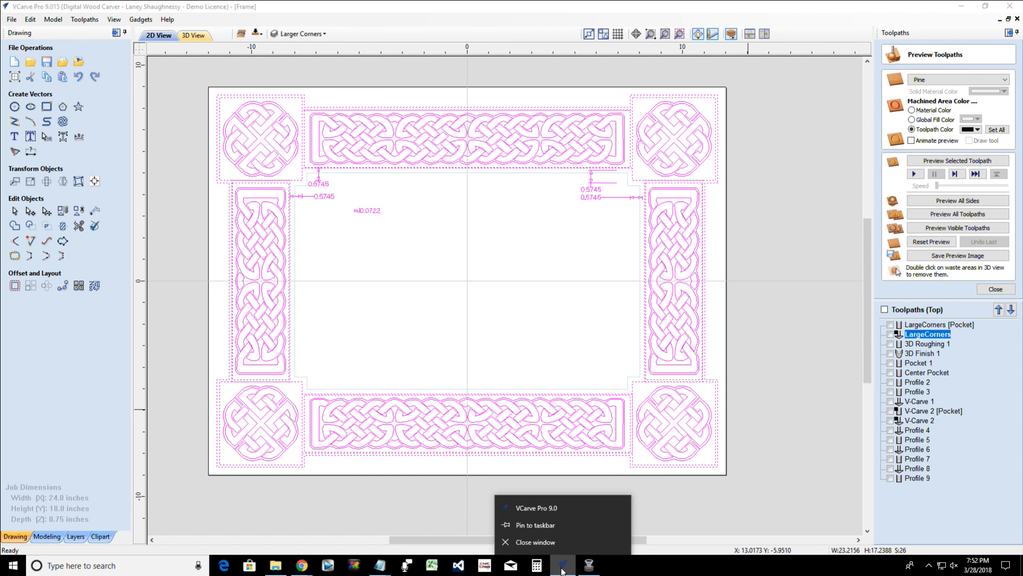
pyautogui.click(541, 508)
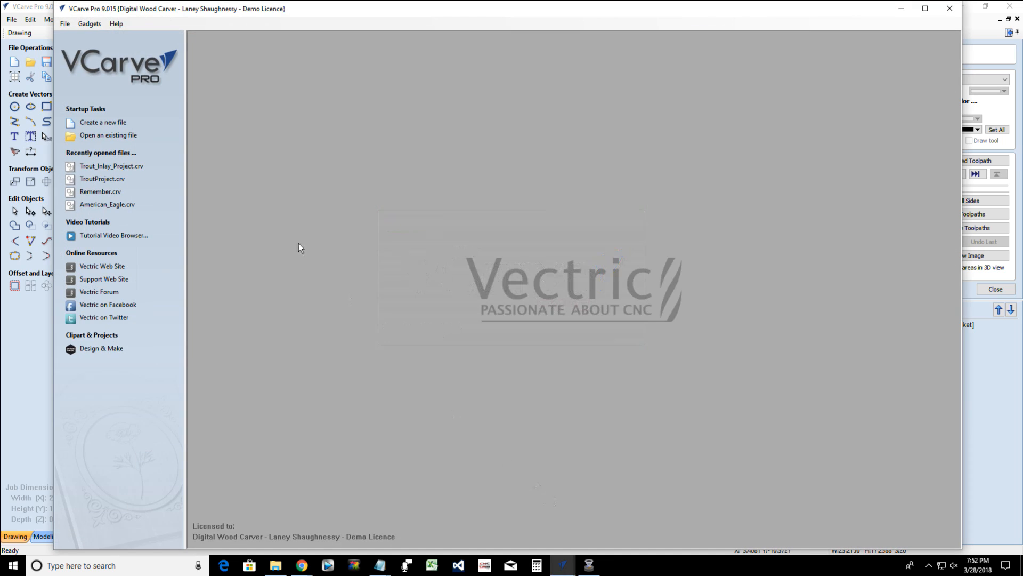
pyautogui.click(96, 123)
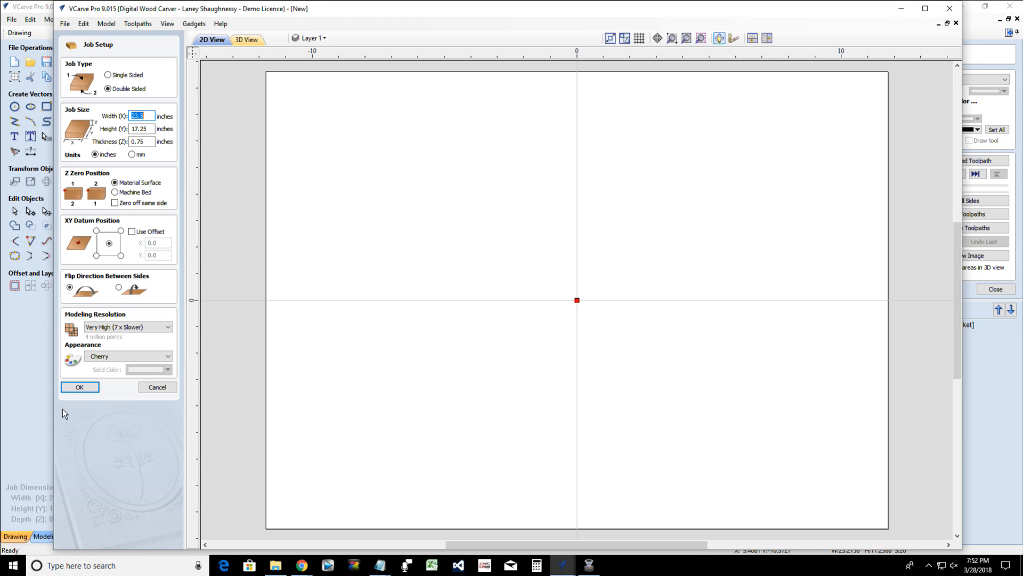
pyautogui.click(77, 392)
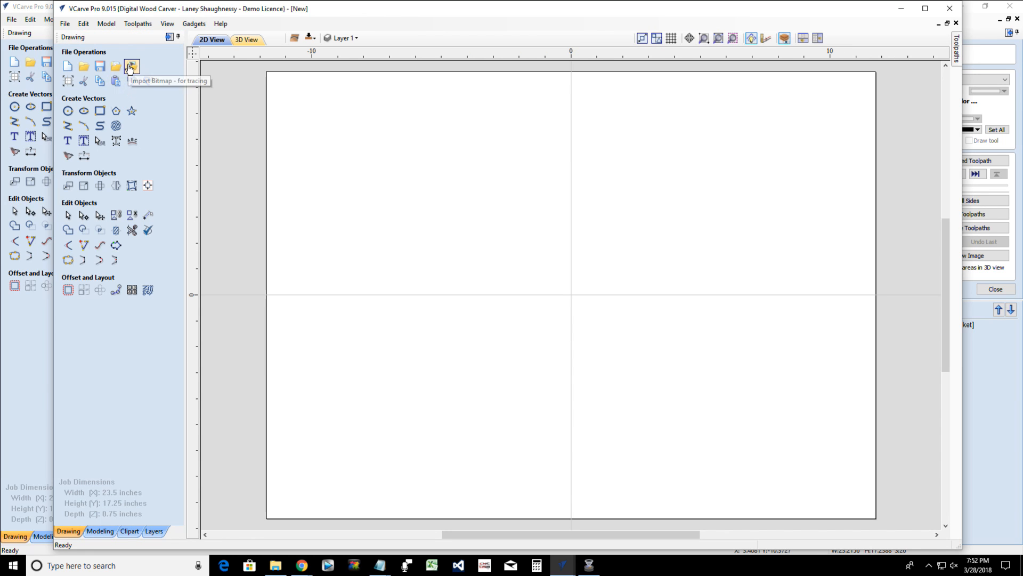
# Import the Frame.dxf vectors from the Inlay Graphics folder into the new job
pyautogui.click(130, 66)
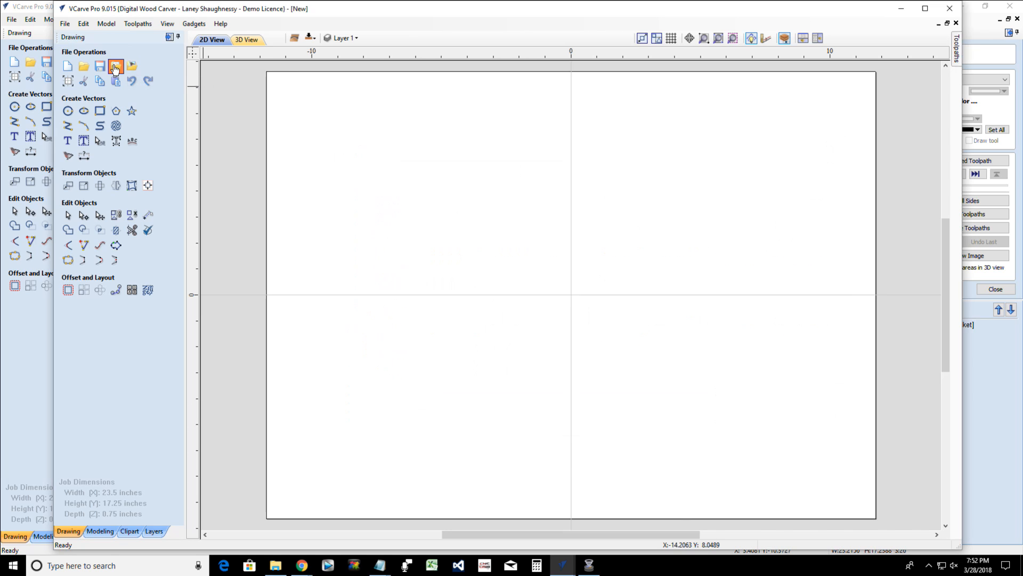
pyautogui.click(115, 66)
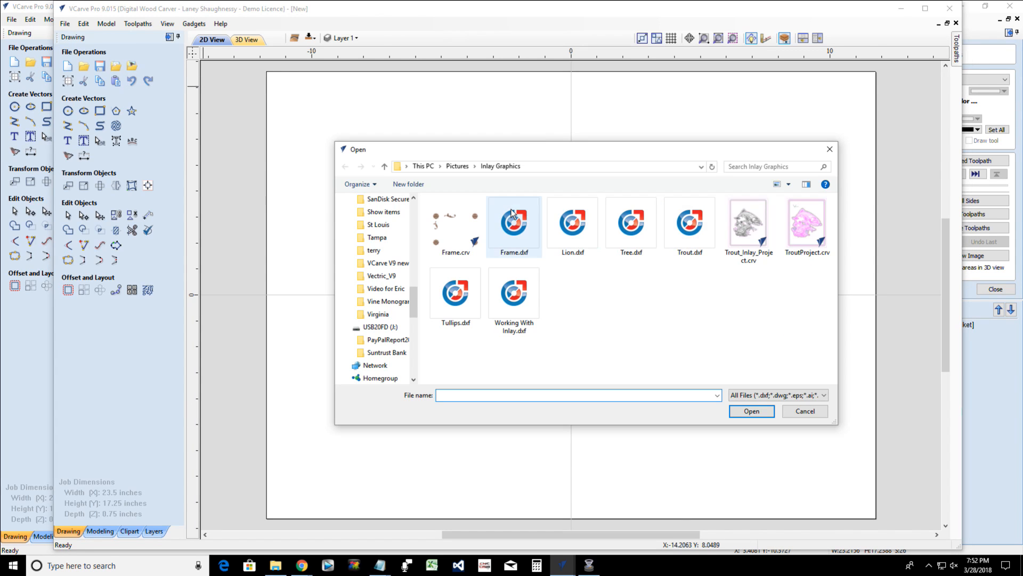
pyautogui.click(513, 219)
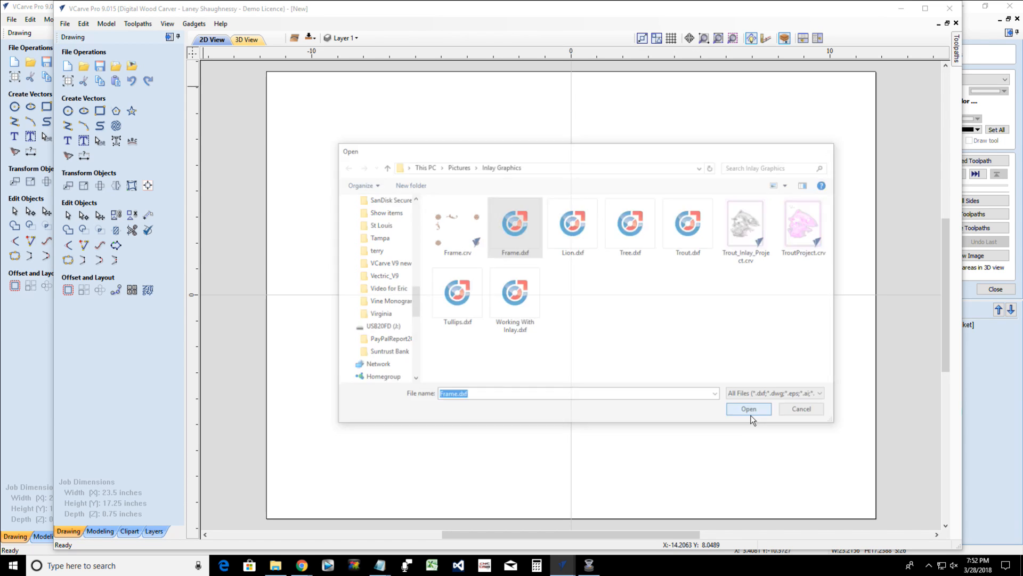
pyautogui.click(750, 415)
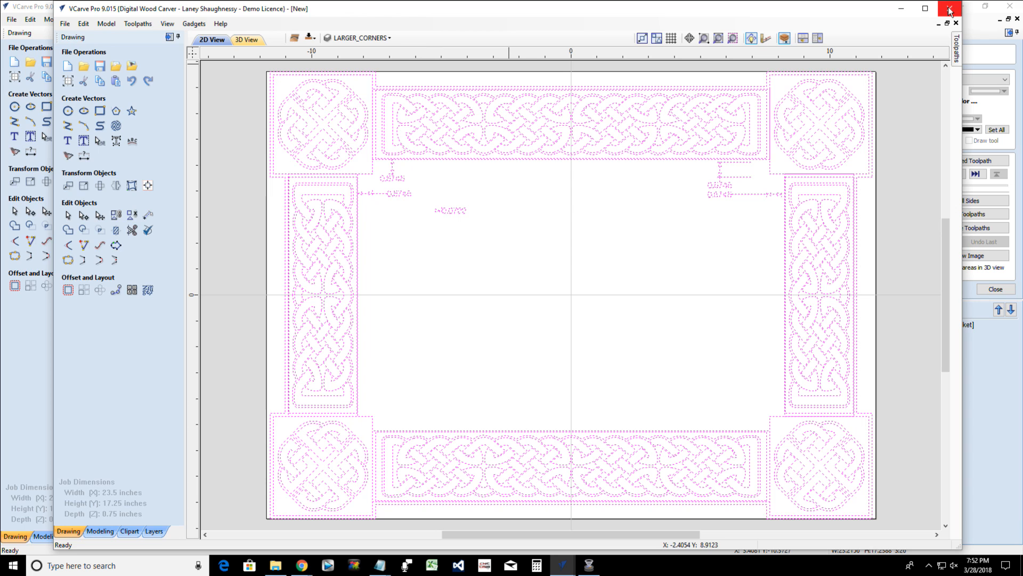
pyautogui.scroll(-2, 622, 359)
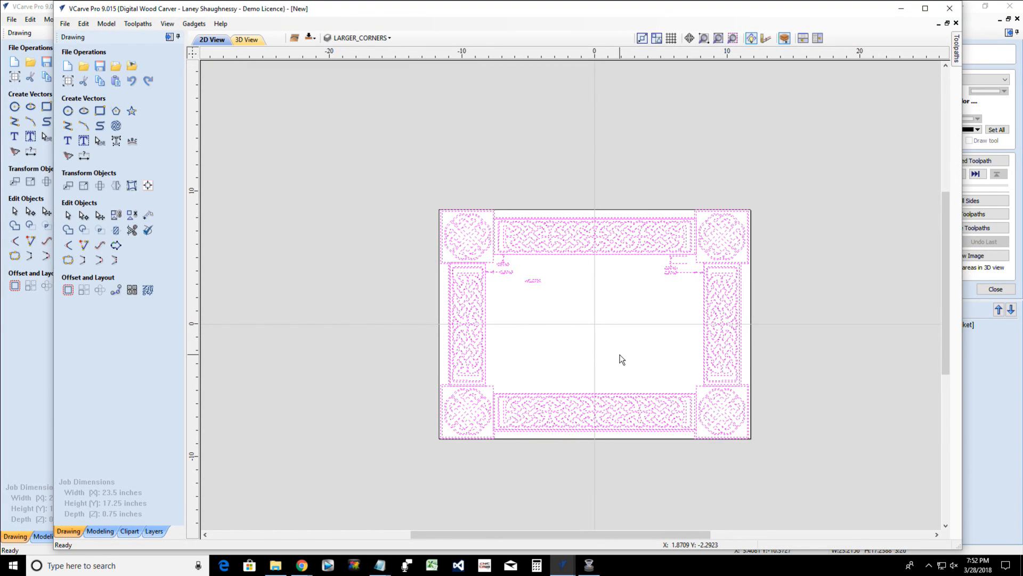
# Copy the selected frame vectors from the original Frame job and paste them into the new, empty job
pyautogui.moveTo(564, 569)
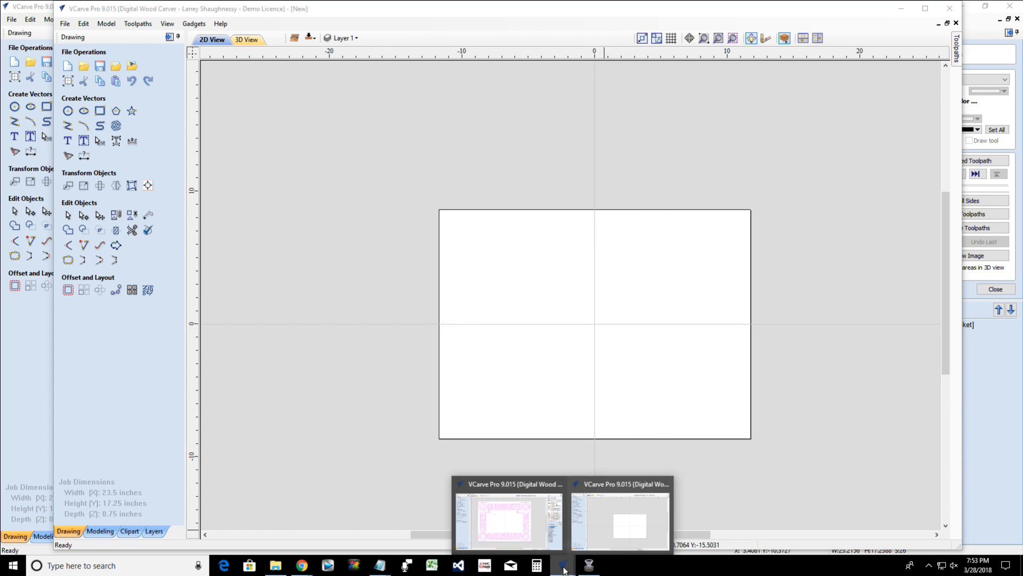
pyautogui.click(481, 518)
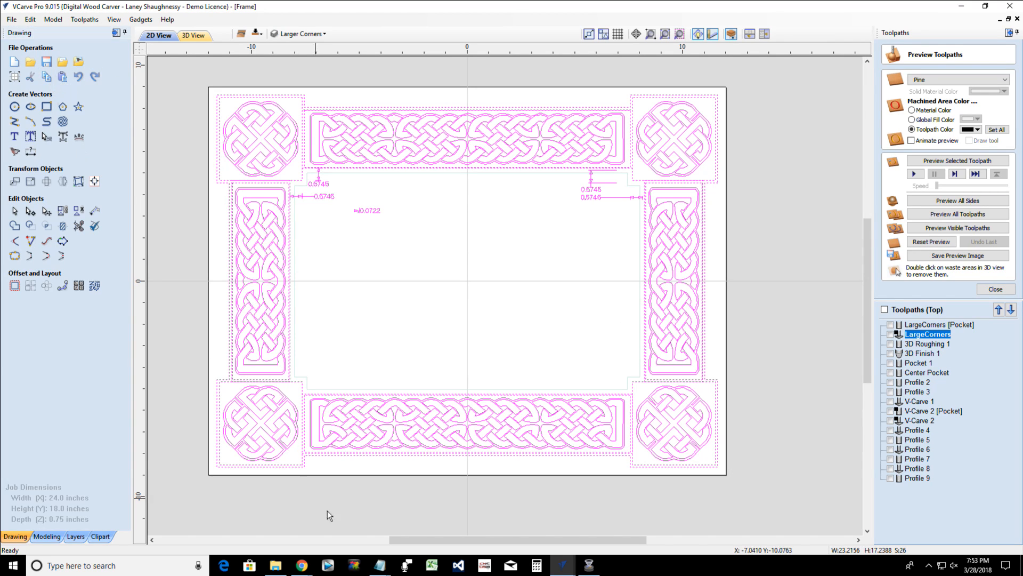
pyautogui.moveTo(563, 565)
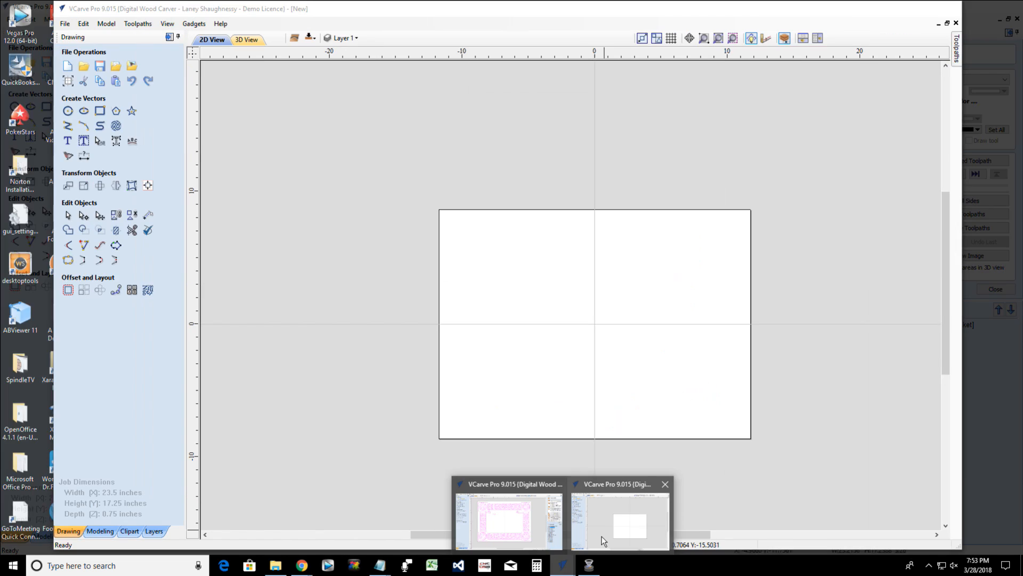
pyautogui.click(603, 540)
pyautogui.scroll(2, 640, 361)
pyautogui.scroll(-1, 640, 360)
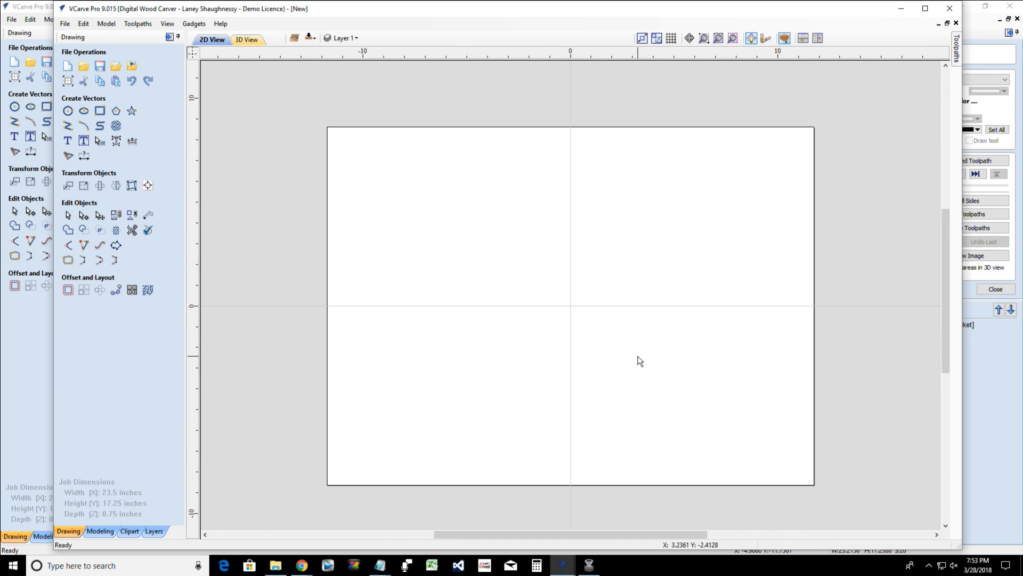
pyautogui.click(116, 81)
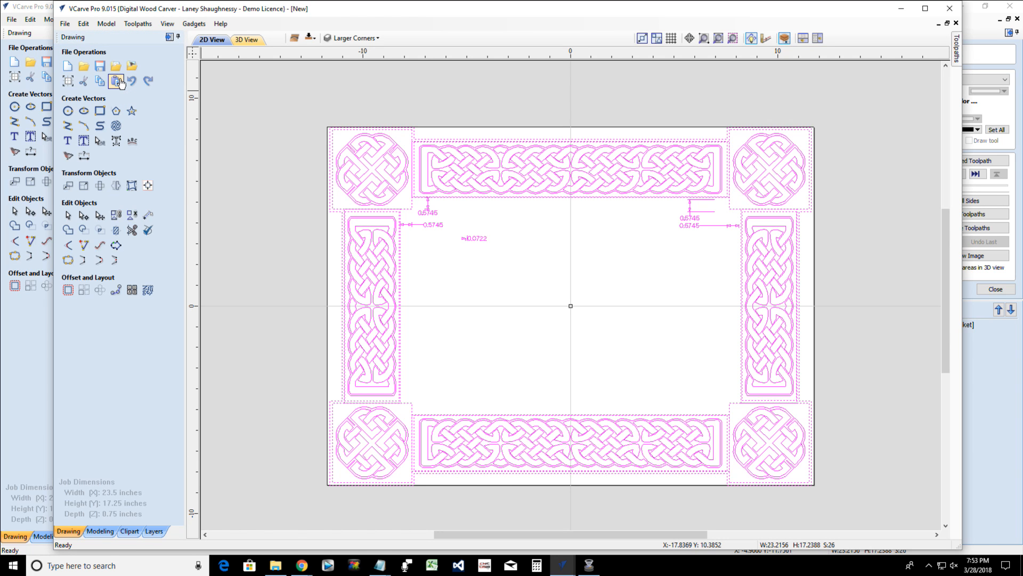
# Delete all the vectors in the new 23.5 by 17.25 inch job and close its program window
pyautogui.moveTo(261, 100); pyautogui.dragTo(902, 517)
pyautogui.press('Delete')
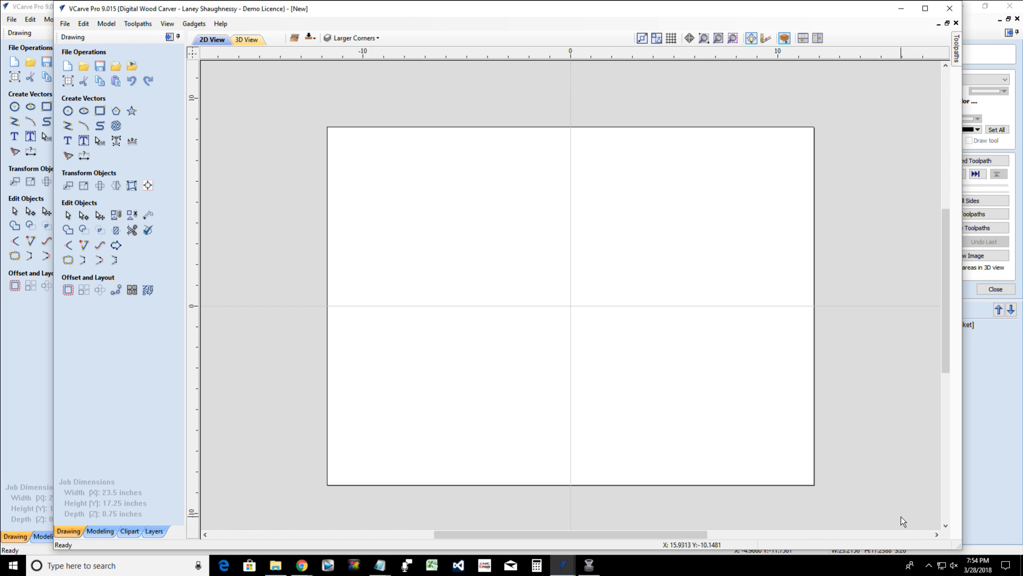
pyautogui.click(952, 8)
pyautogui.click(507, 309)
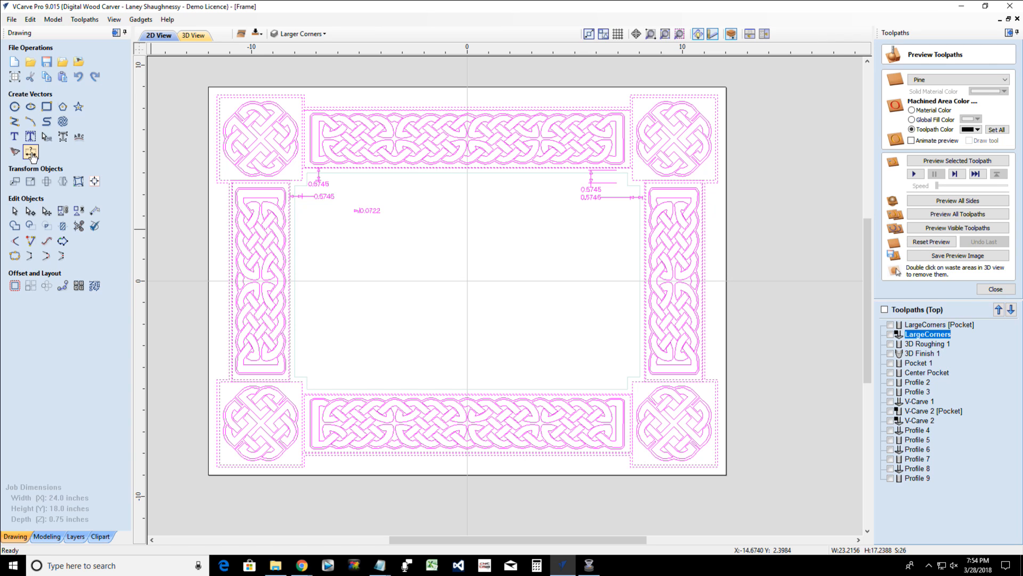
# Place a horizontal dimension inside the frame opening, measured between the facing outer corners of the two upper corner squares
pyautogui.click(31, 153)
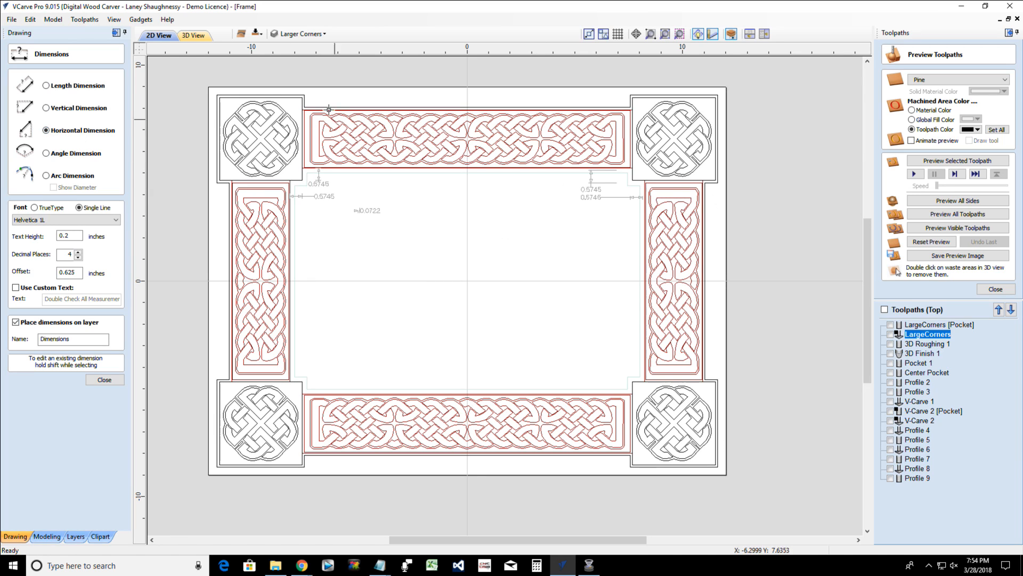
pyautogui.click(305, 94)
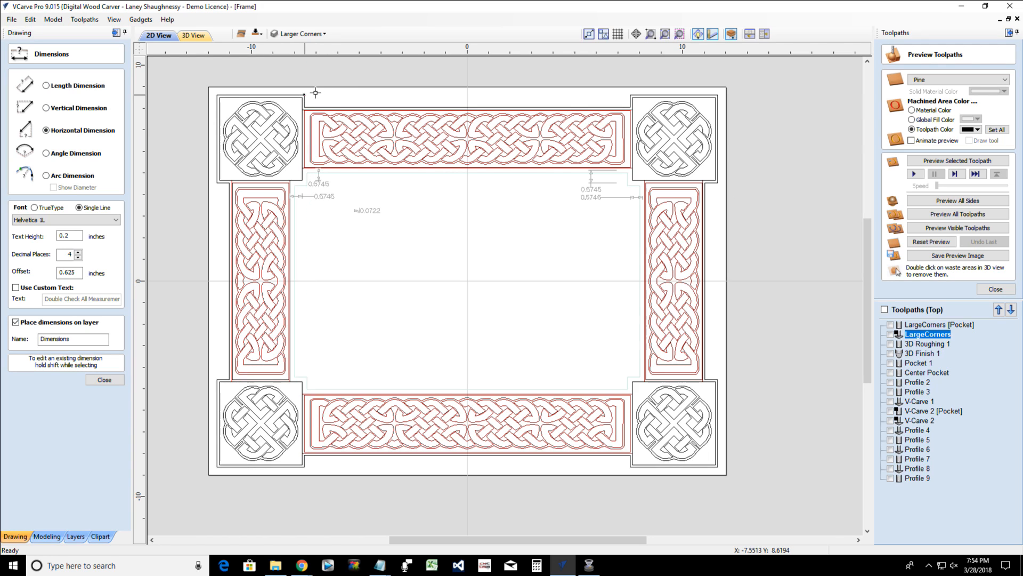
pyautogui.click(632, 95)
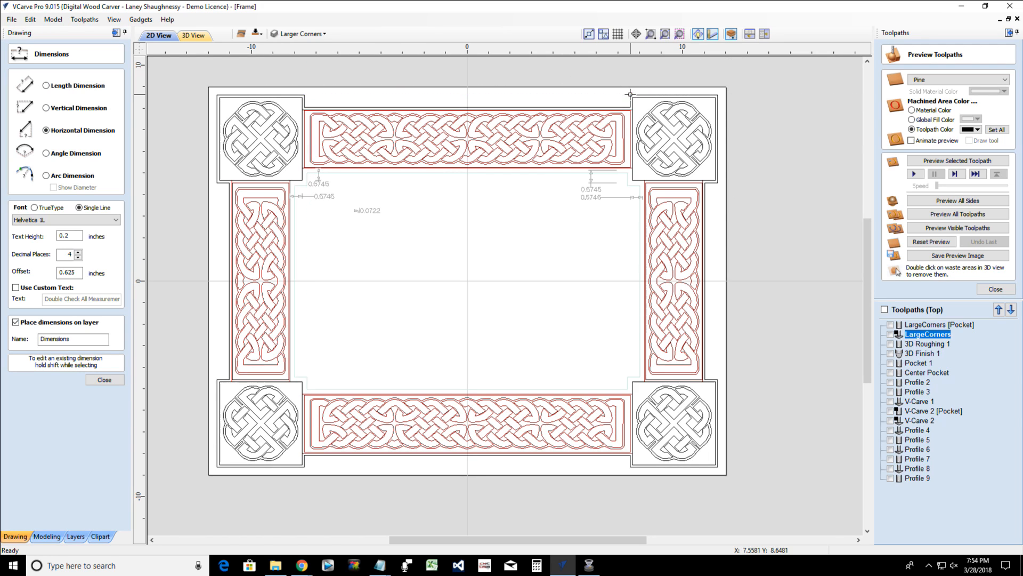
pyautogui.click(521, 289)
pyautogui.scroll(4, 521, 303)
pyautogui.scroll(-4, 520, 303)
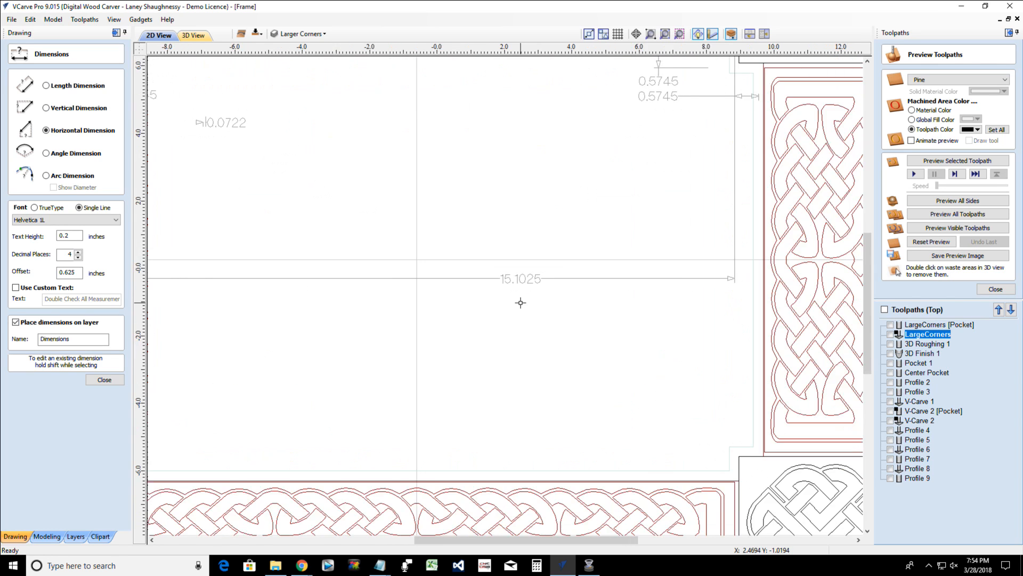
# Review the dimension text settings and pick the same two upper corner points for a second horizontal dimension
pyautogui.click(77, 235)
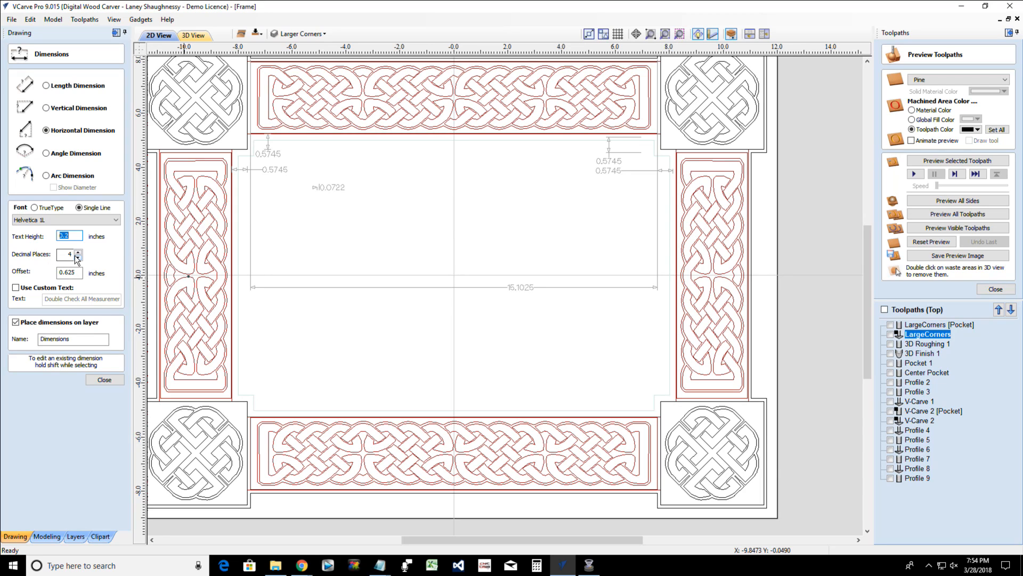
pyautogui.click(67, 255)
pyautogui.click(78, 271)
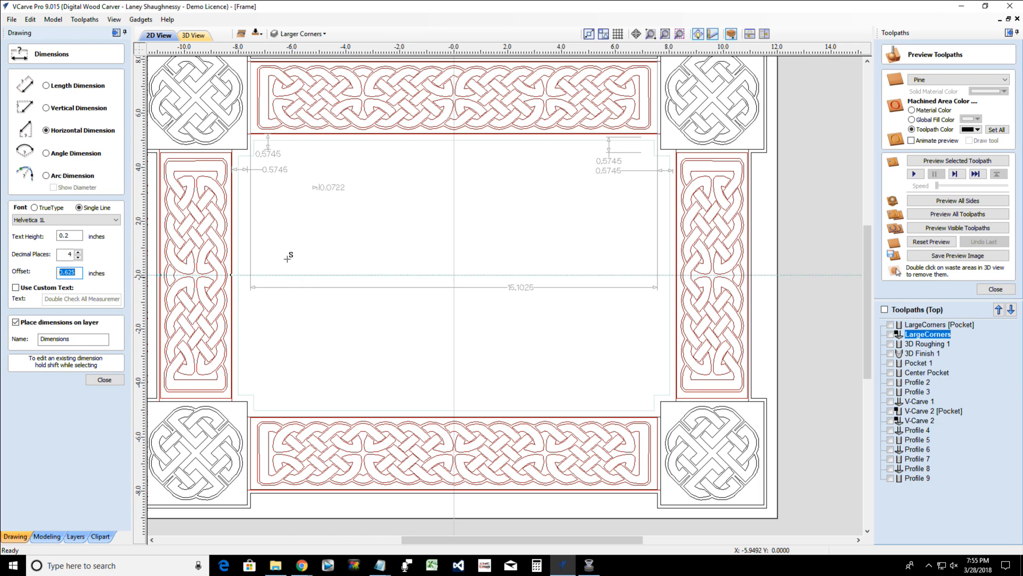
pyautogui.scroll(-2, 277, 251)
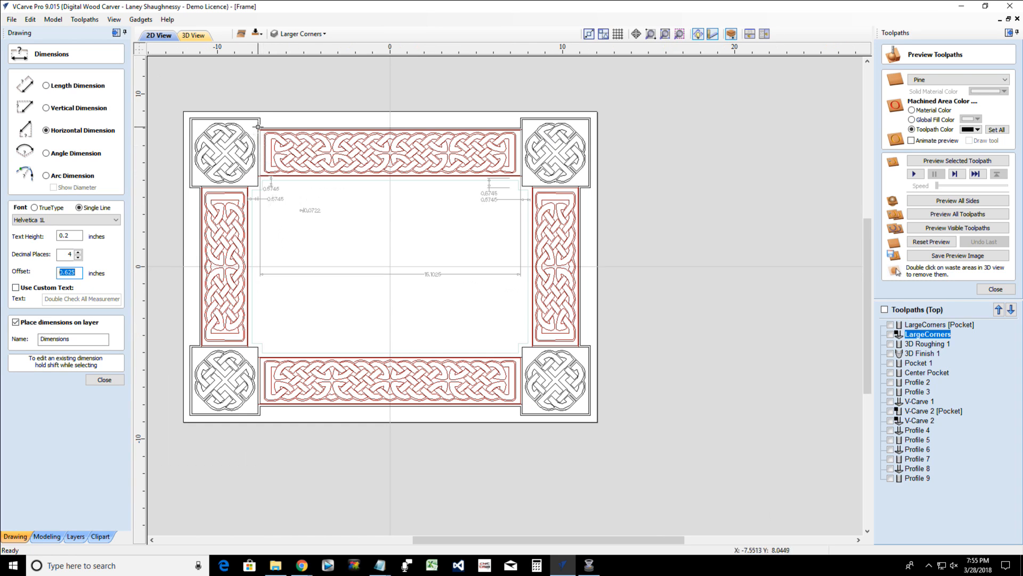
pyautogui.click(259, 118)
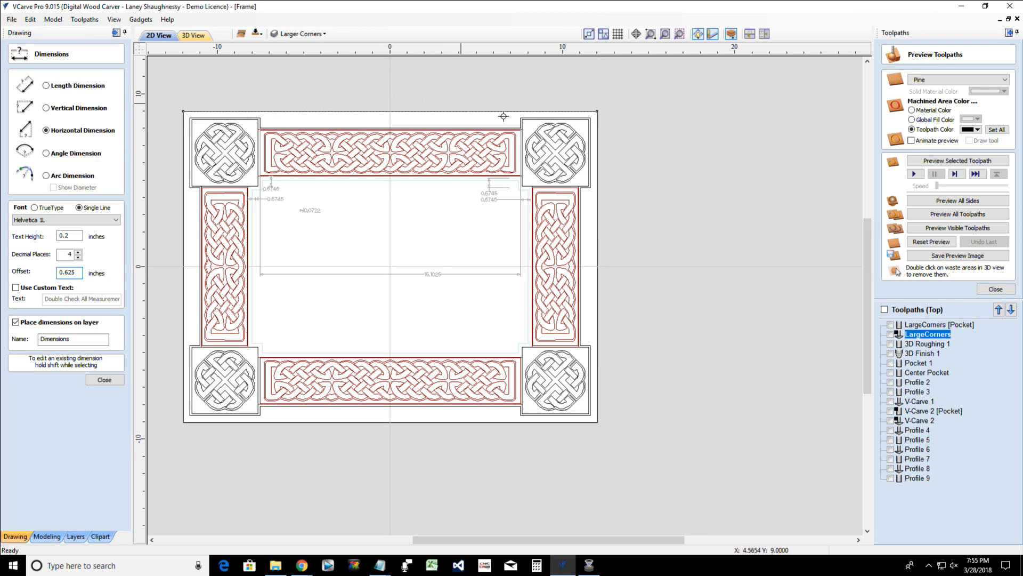
pyautogui.click(519, 118)
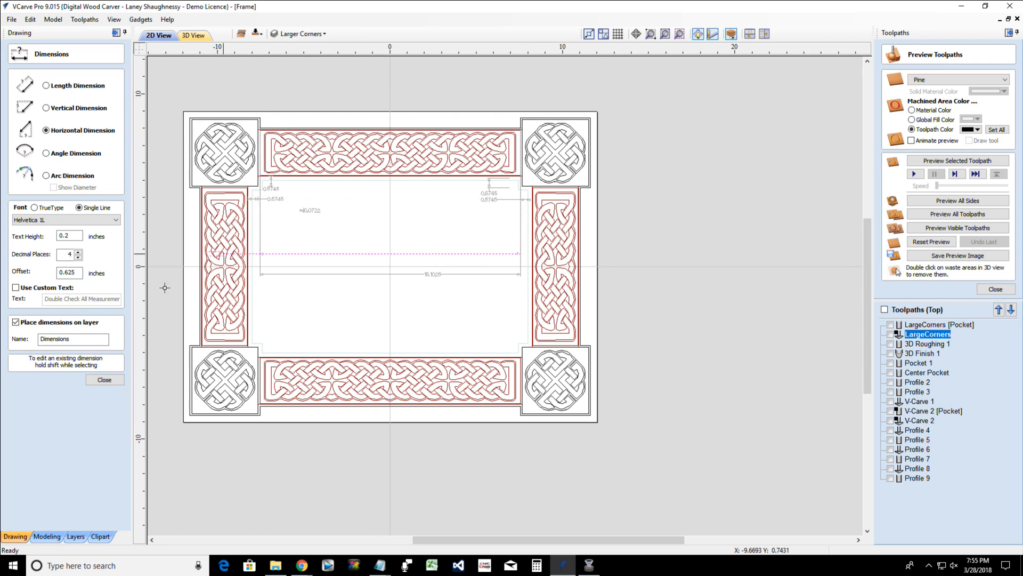
# Give the second dimension the custom text "This is my outter Frame" and place it below the first dimension
pyautogui.click(16, 287)
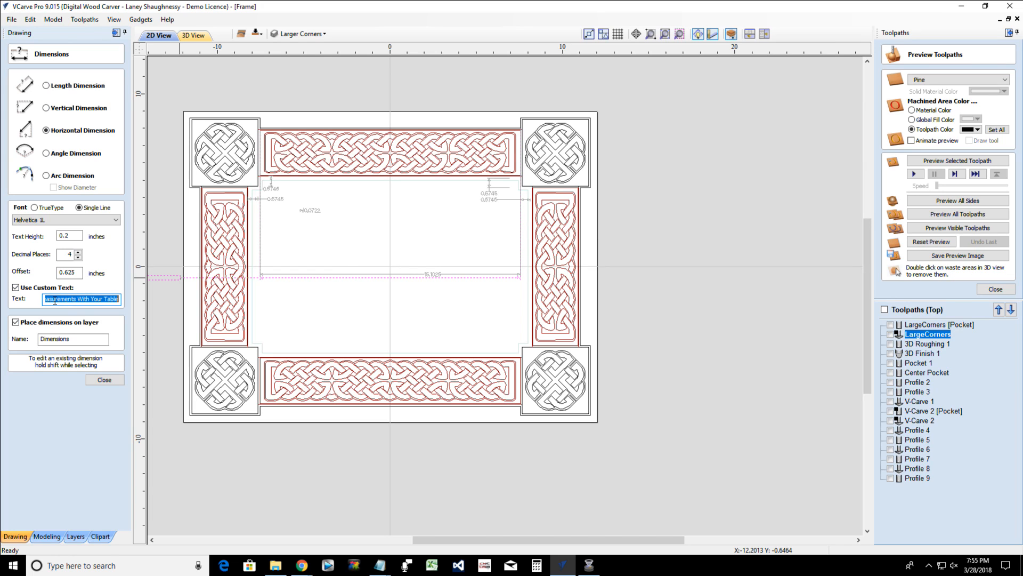
pyautogui.write('This i')
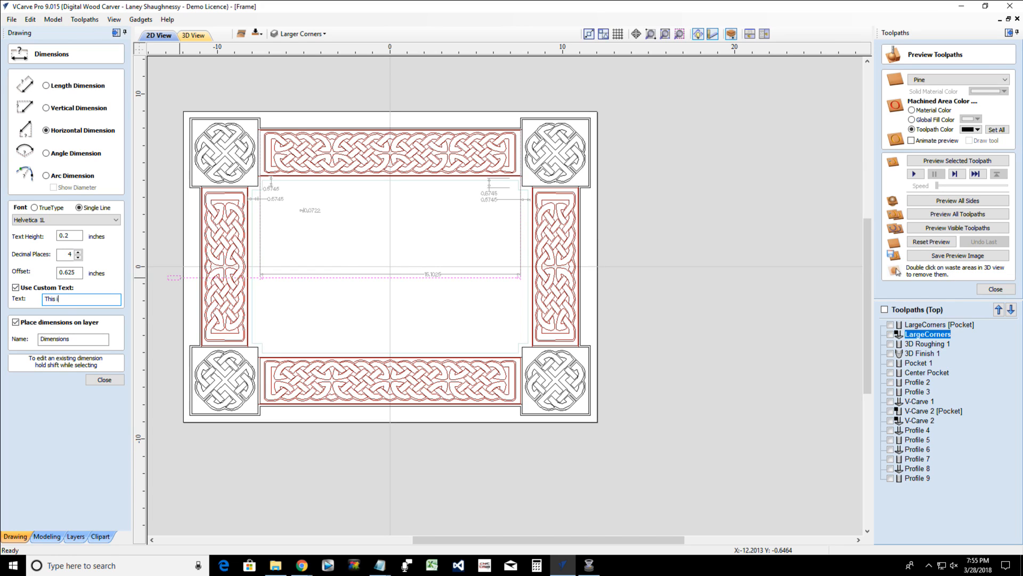
pyautogui.write('s my outter Frame')
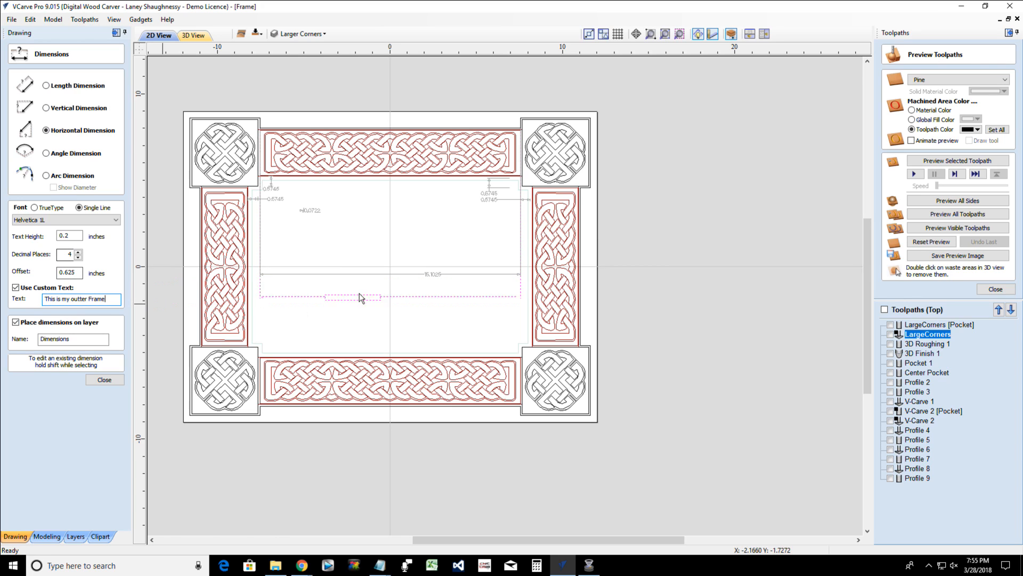
pyautogui.click(400, 299)
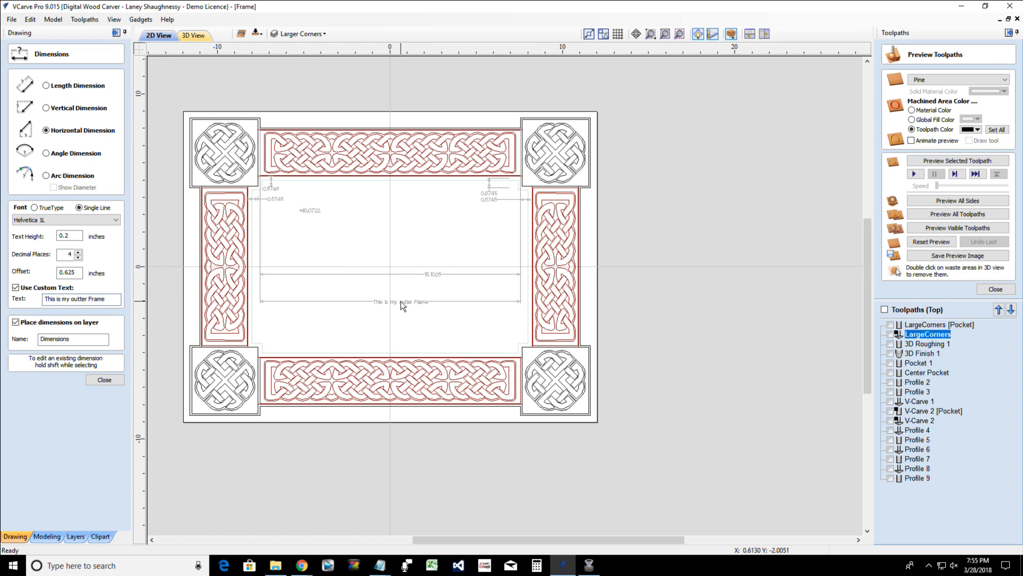
pyautogui.scroll(3, 401, 301)
pyautogui.scroll(2, 389, 308)
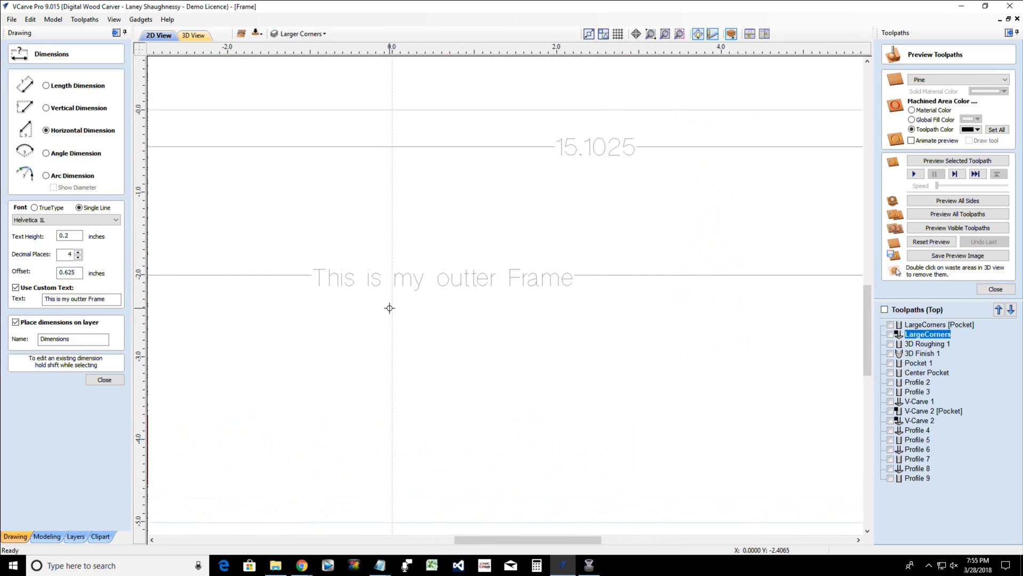
pyautogui.scroll(-5, 390, 308)
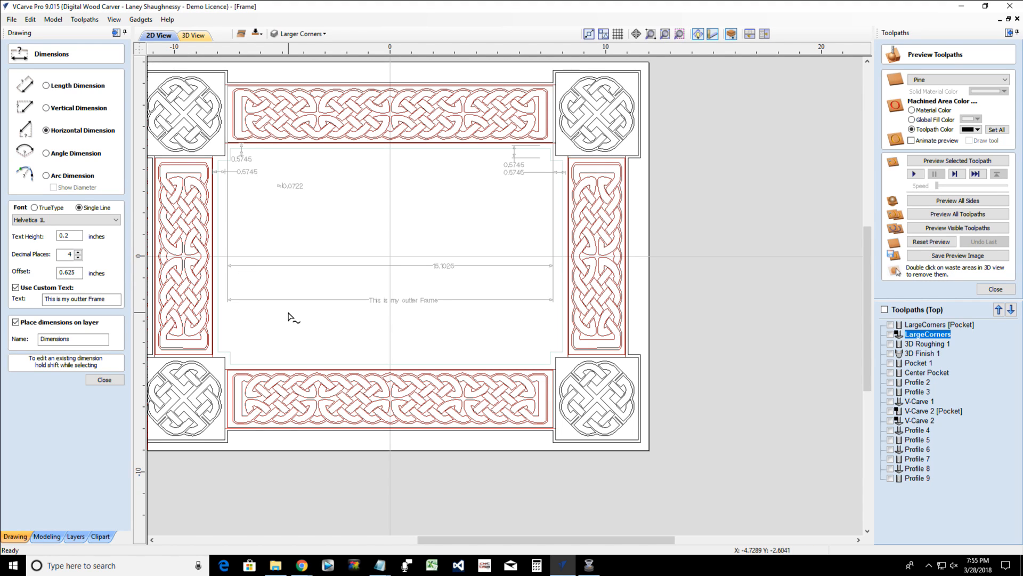
# Undo both newly placed horizontal dimensions and leave the Dimensions tool
pyautogui.hotkey('ctrl', 'z')
pyautogui.hotkey('ctrl', 'z')
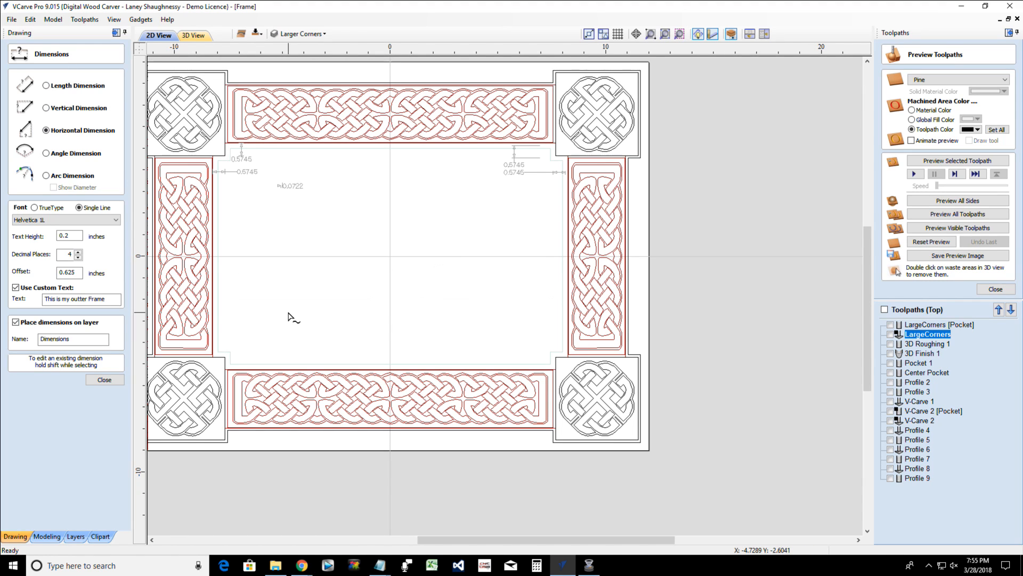
pyautogui.click(98, 379)
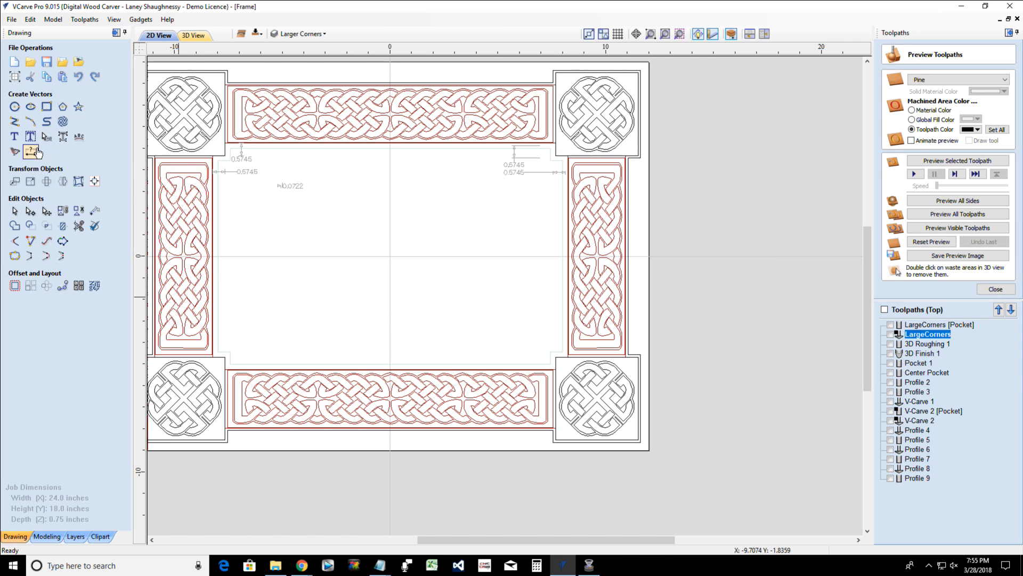
pyautogui.scroll(2, 506, 177)
pyautogui.scroll(-1, 506, 177)
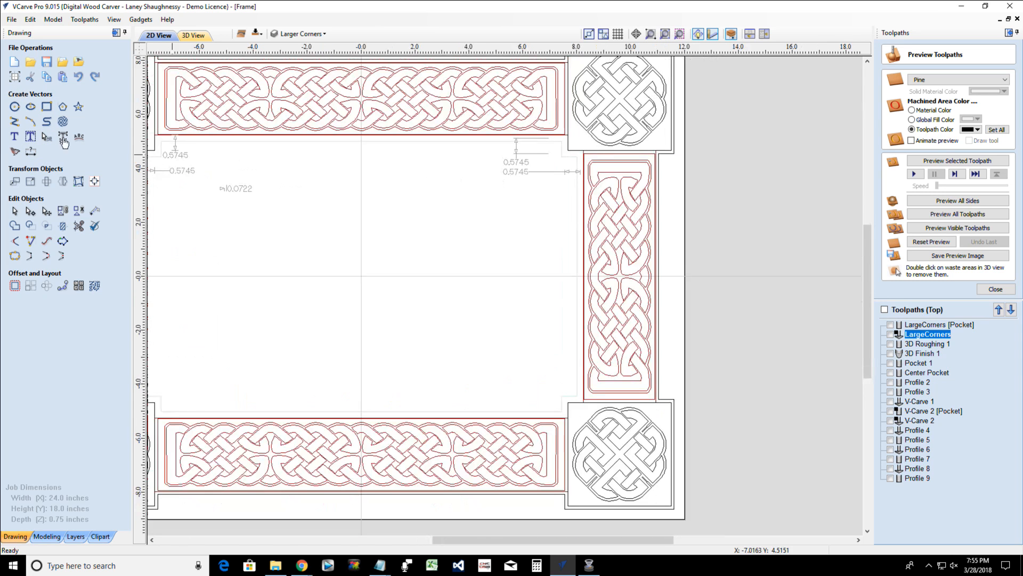
# Reopen the Dimensions tool and toggle the Dimensions layer's visibility repeatedly, leaving the layer hidden
pyautogui.click(30, 153)
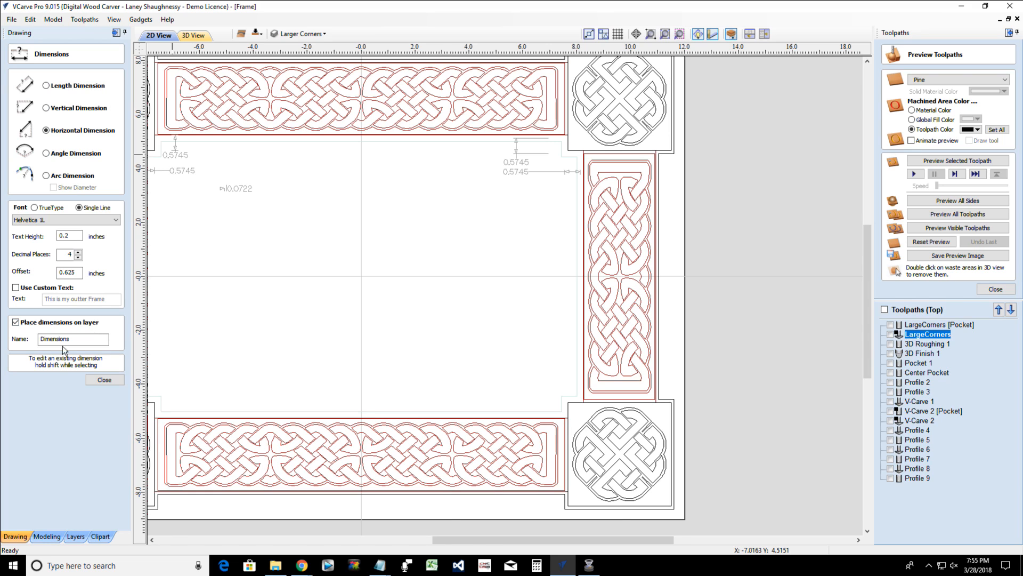
pyautogui.moveTo(85, 342); pyautogui.dragTo(35, 354)
pyautogui.click(299, 34)
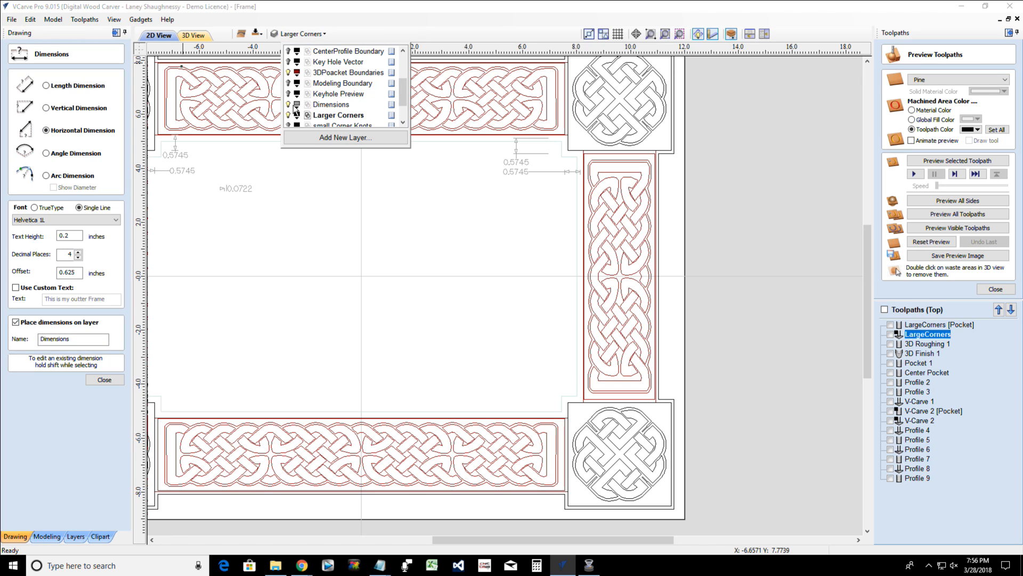
pyautogui.click(289, 105)
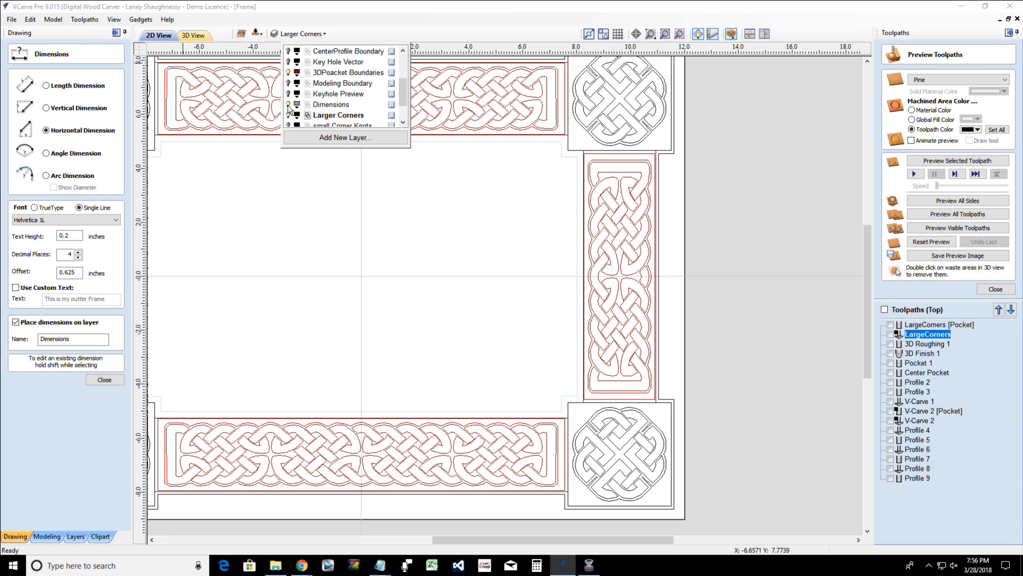
pyautogui.click(288, 105)
pyautogui.click(288, 105)
pyautogui.click(288, 105)
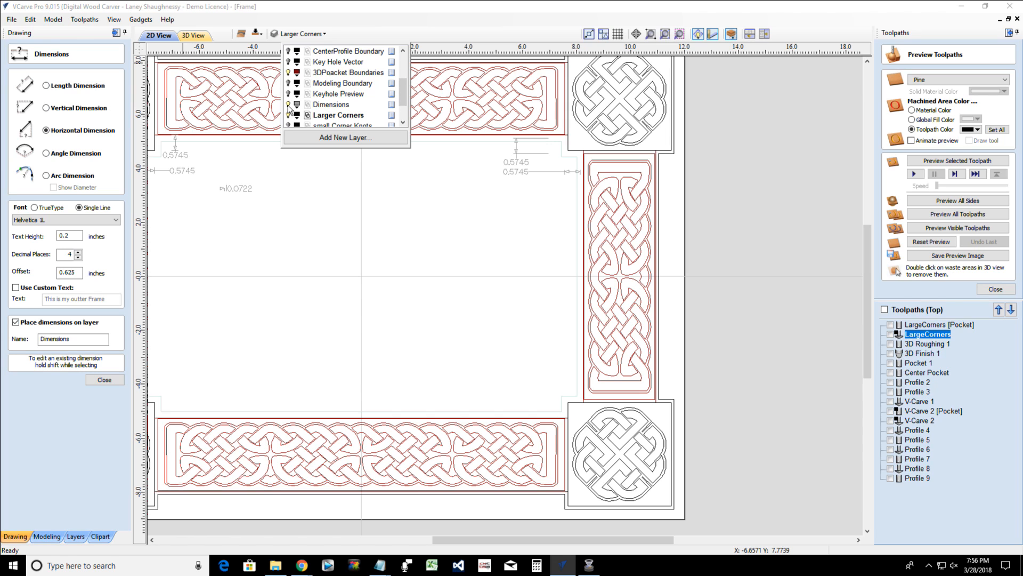
pyautogui.click(288, 105)
pyautogui.click(288, 105)
pyautogui.click(289, 105)
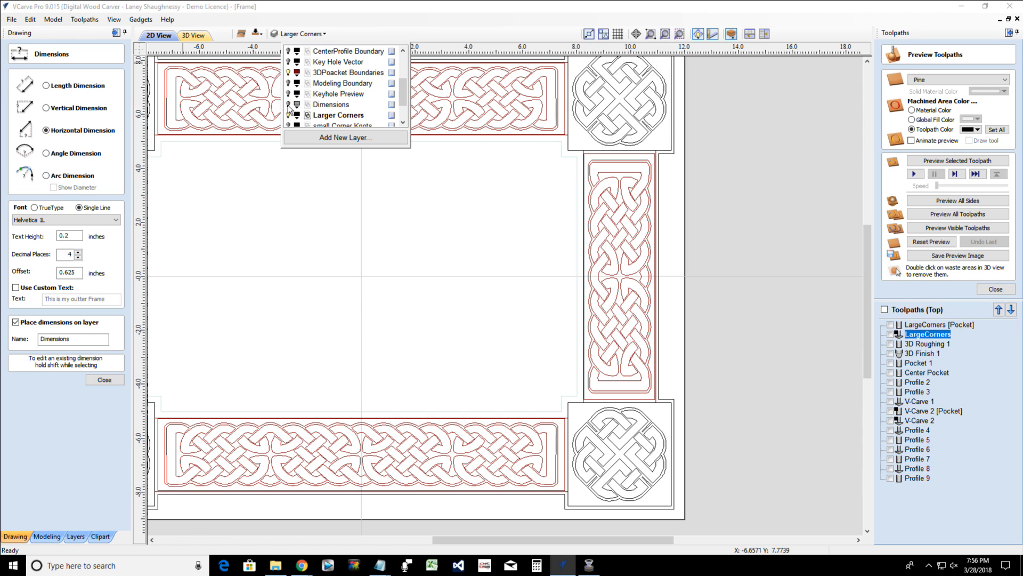
# Select all vectors with the Dimensions layer hidden, show the layer again, and leave the Dimensions tool with nothing selected
pyautogui.hotkey('ctrl', 'a')
pyautogui.click(289, 105)
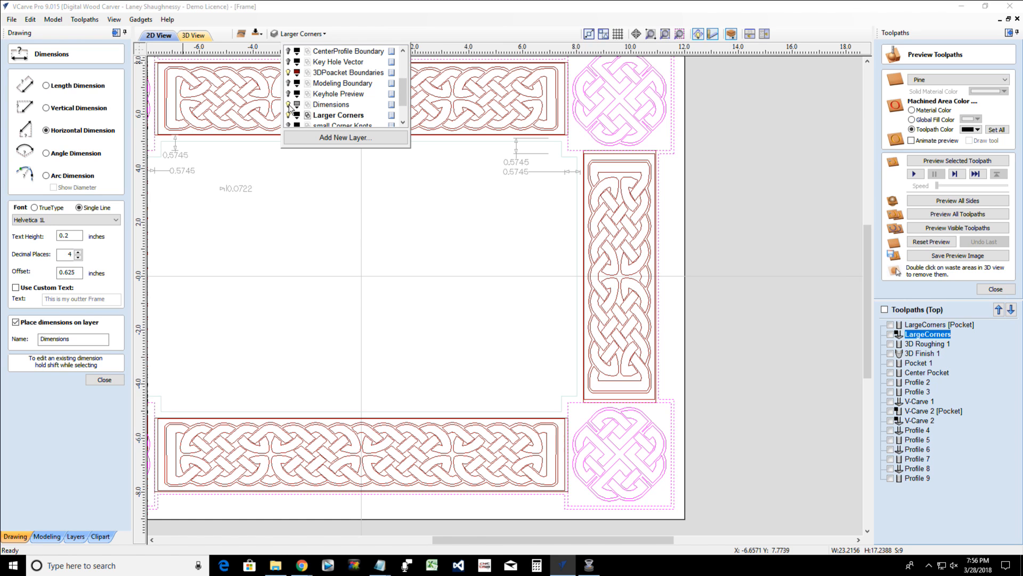
pyautogui.click(369, 300)
pyautogui.click(368, 300)
pyautogui.scroll(-1, 369, 299)
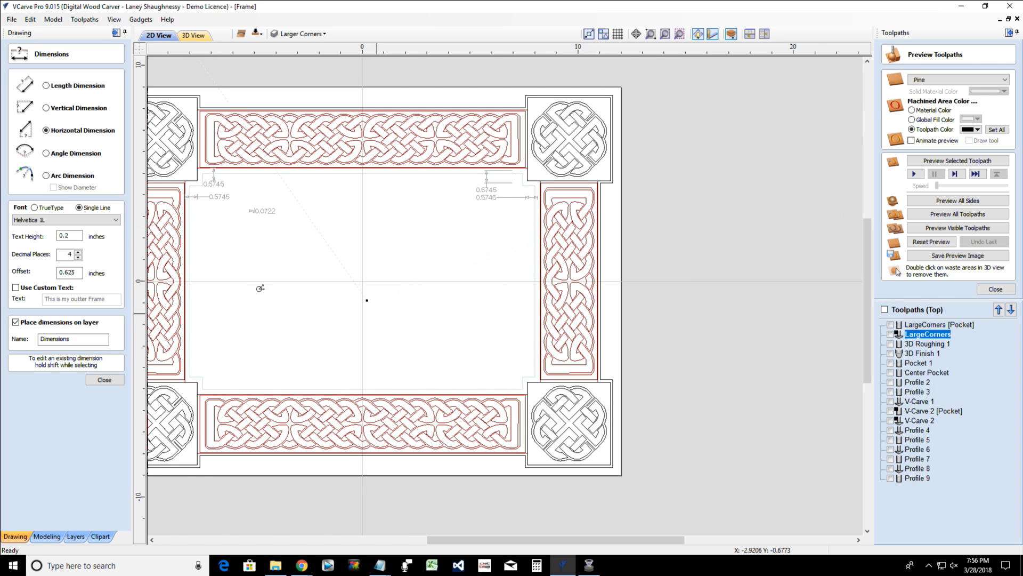
pyautogui.click(105, 381)
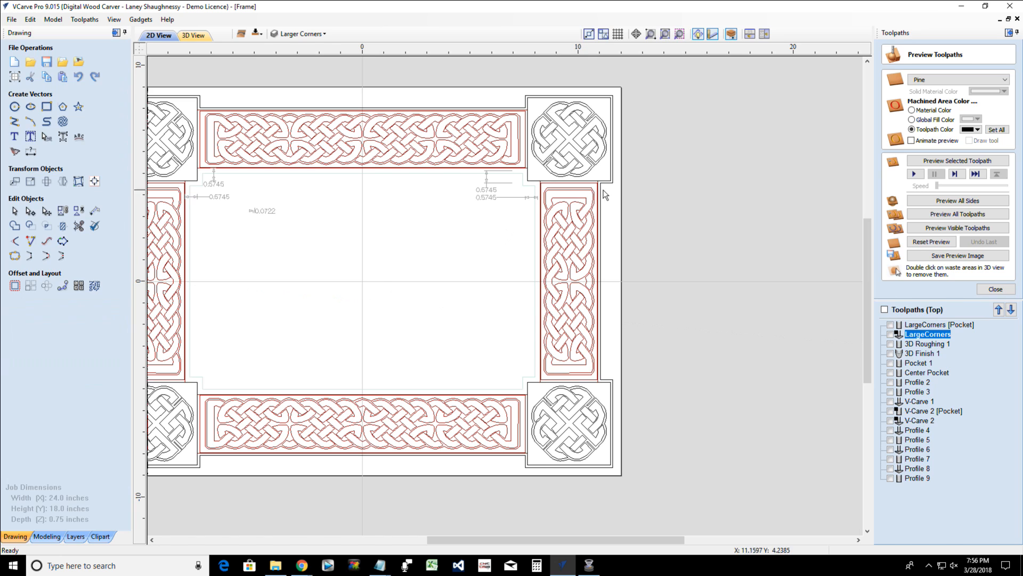
# Open the Profile 8 toolpath and examine its cut depth and V-bit tool
pyautogui.scroll(2, 602, 194)
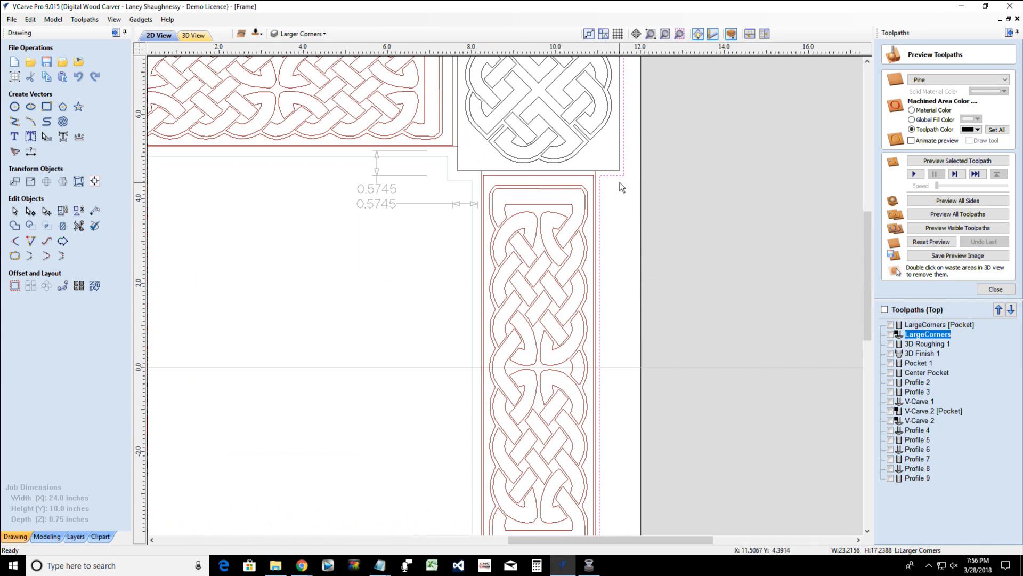
pyautogui.click(918, 469)
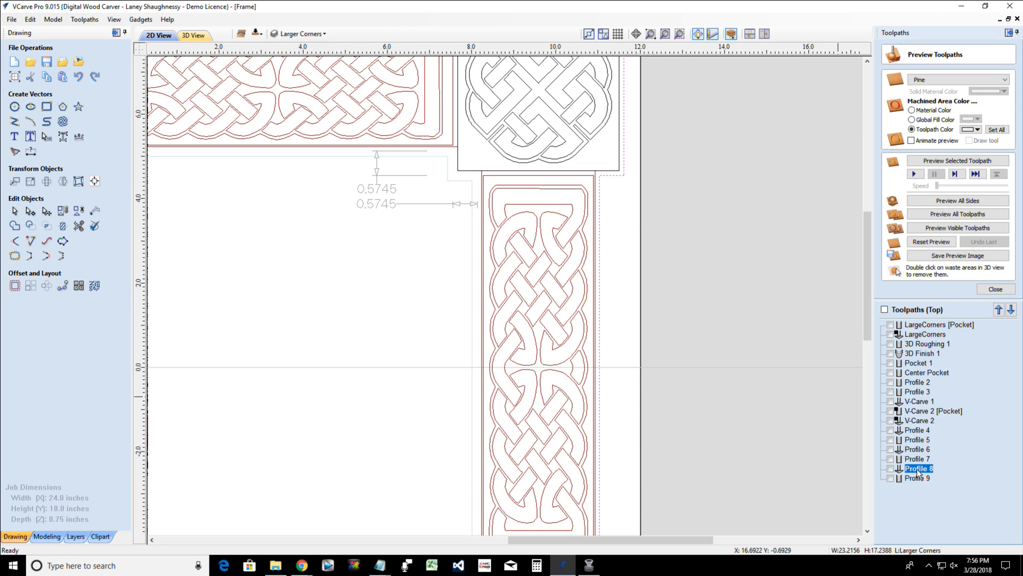
pyautogui.doubleClick(918, 469)
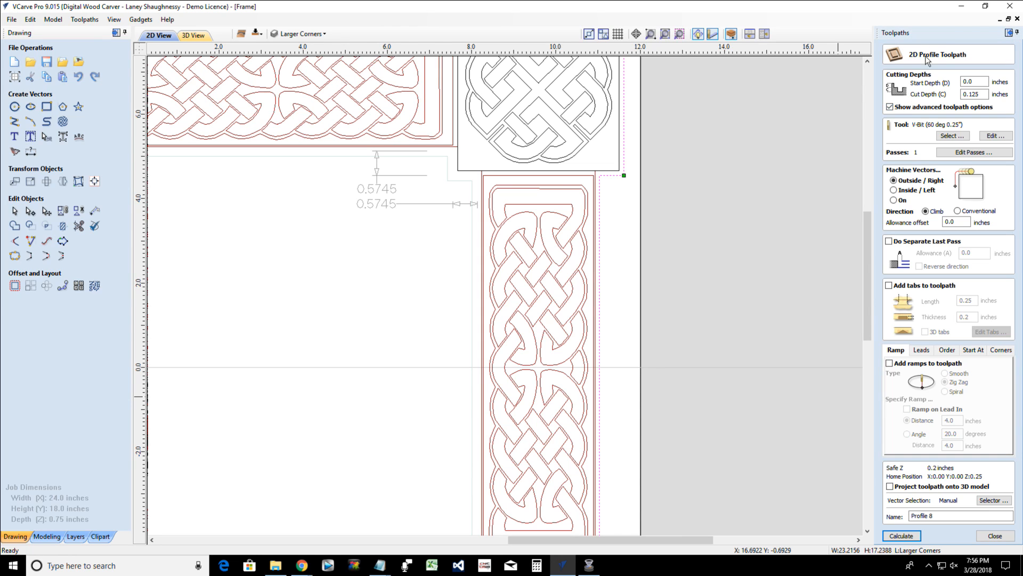
pyautogui.click(978, 95)
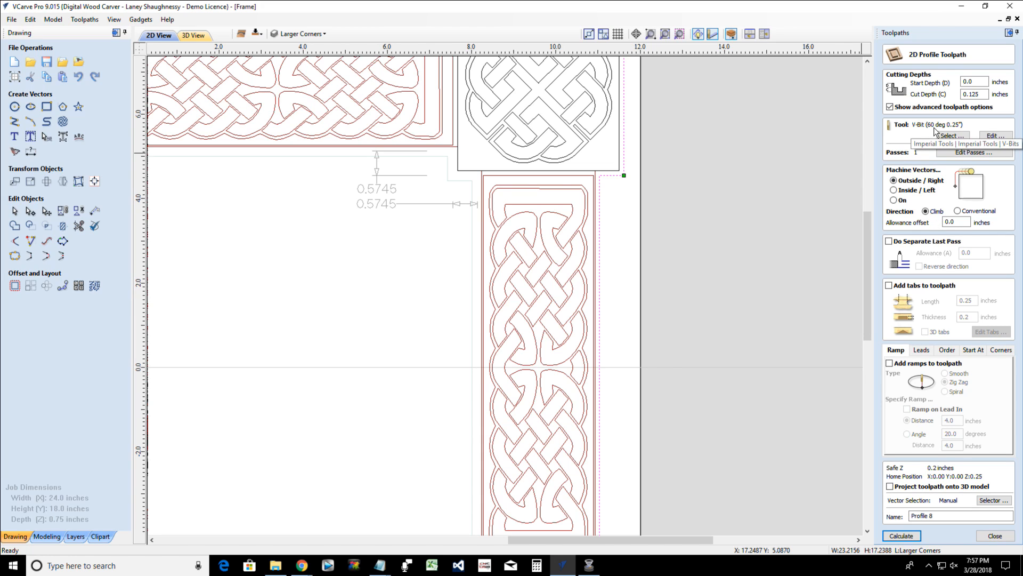
# Switch to the 3D preview, close the Profile 8 settings and remove the waste material around the frame's outer edge
pyautogui.click(197, 38)
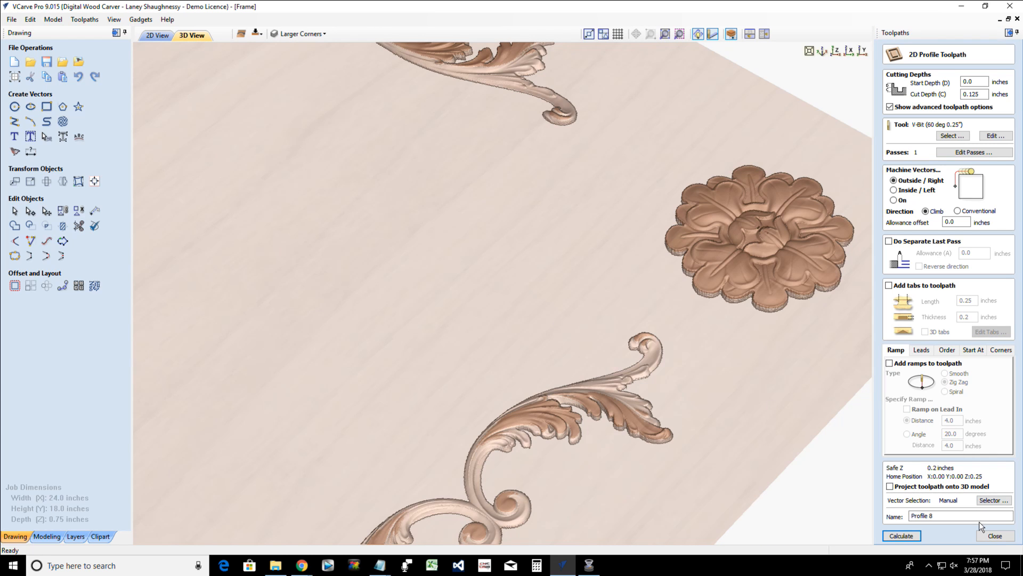
pyautogui.click(992, 535)
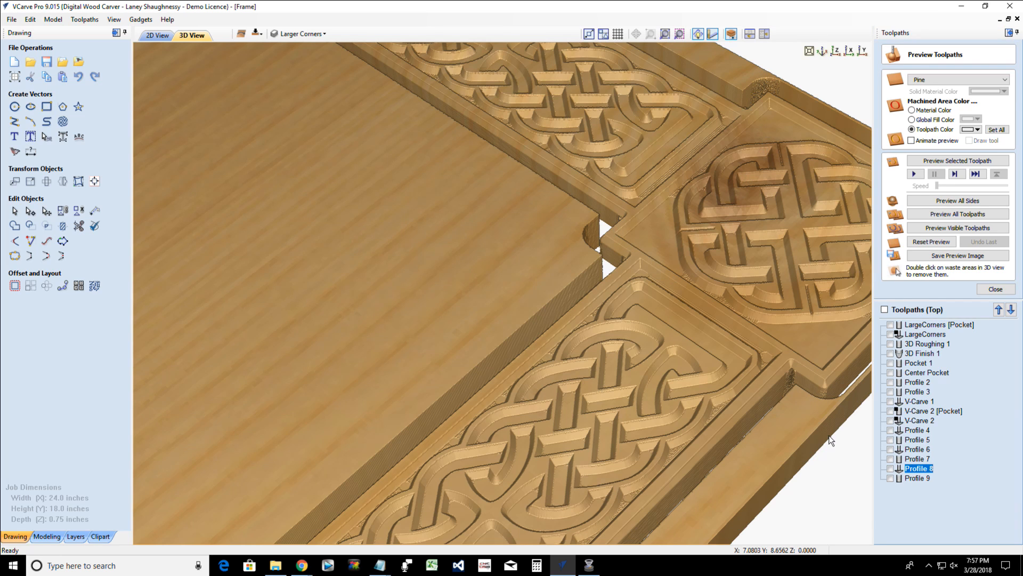
pyautogui.doubleClick(826, 384)
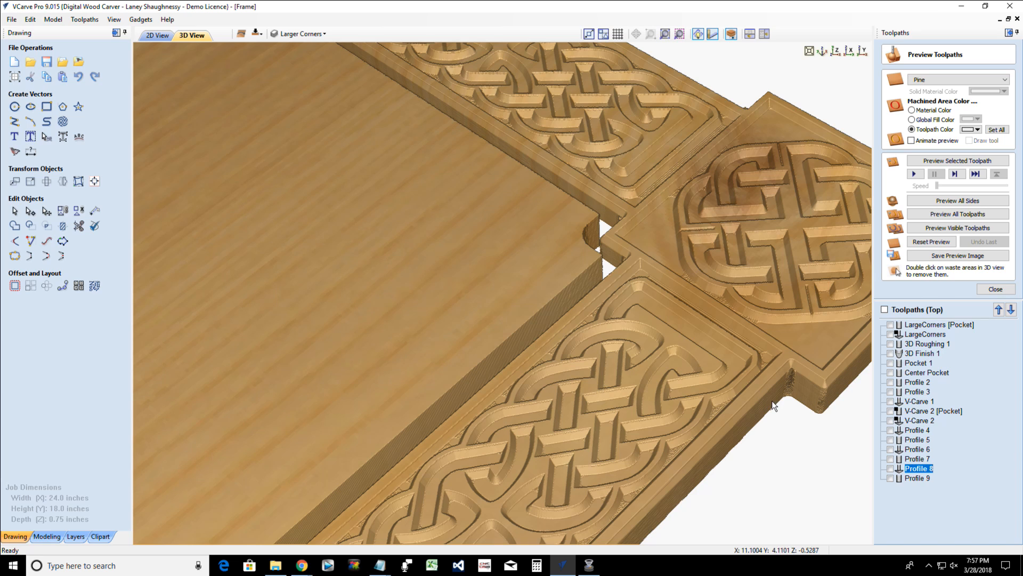
# Reset the 3D preview and simulate only the Profile 8 toolpath, viewing the resulting groove up close
pyautogui.click(925, 243)
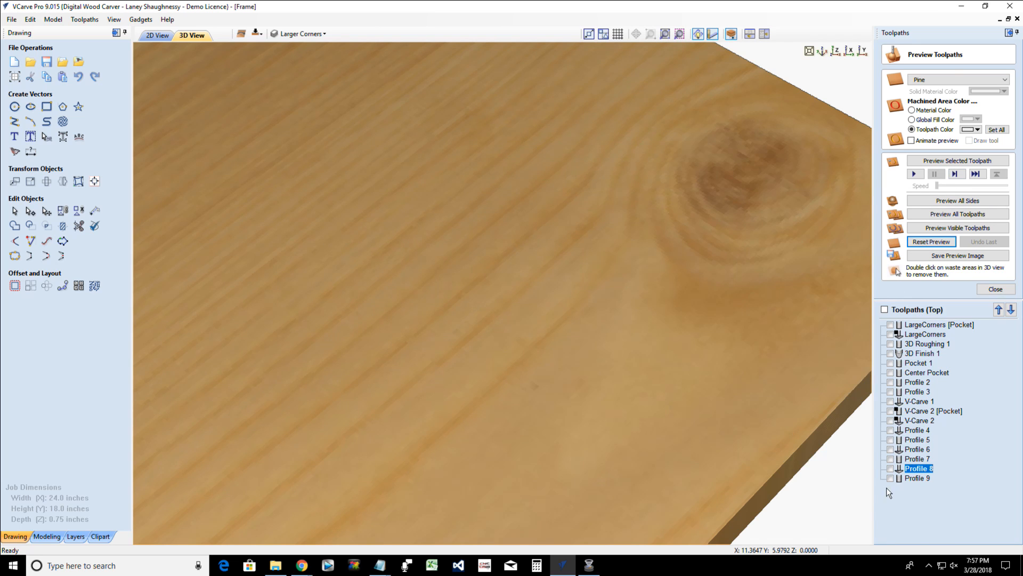
pyautogui.click(943, 161)
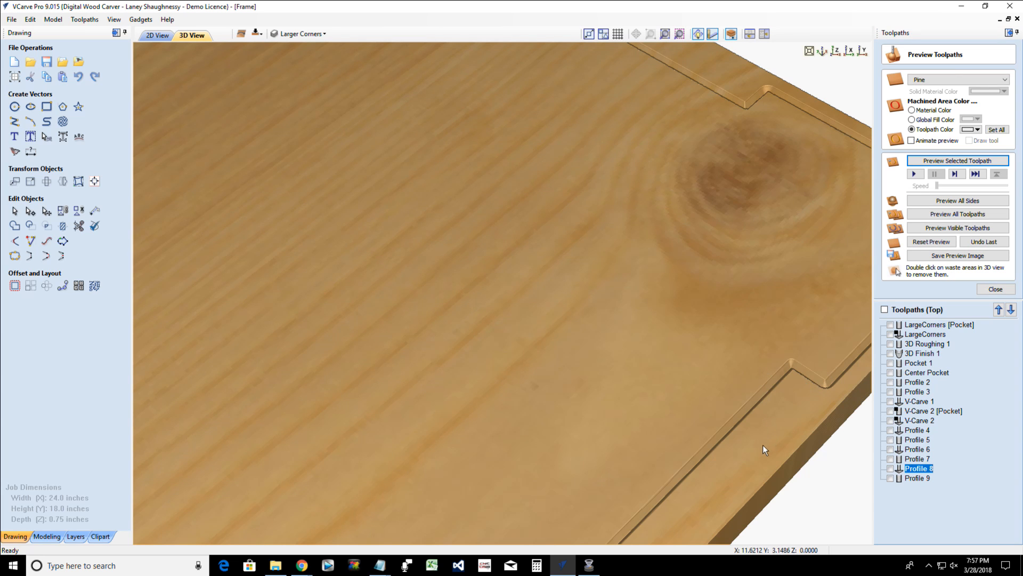
pyautogui.moveTo(763, 444); pyautogui.dragTo(776, 383)
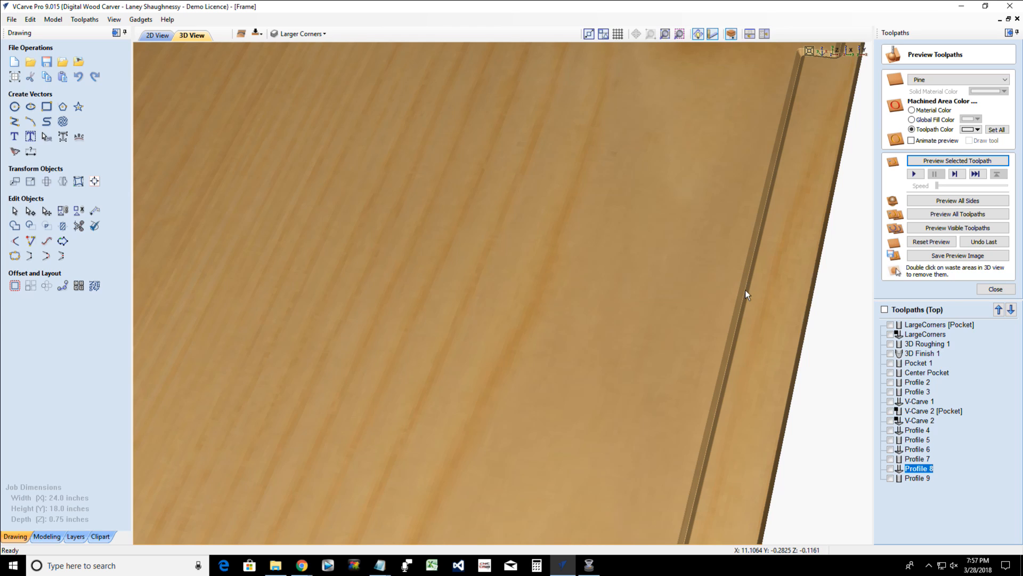
# Examine the 0.0722 dimension inside the frame in the 2D view, and return to the 3D view
pyautogui.click(161, 36)
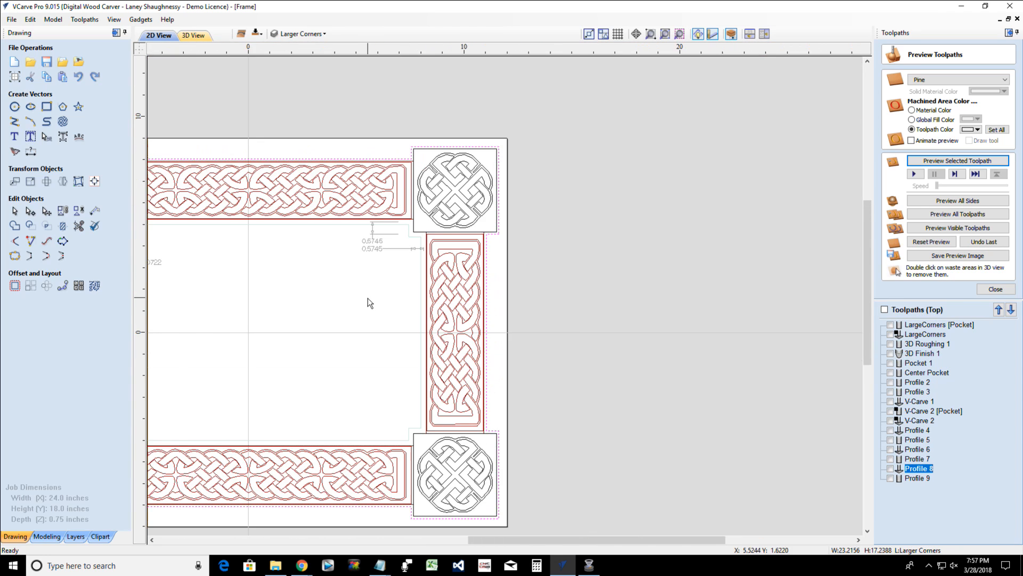
pyautogui.scroll(-2, 368, 298)
pyautogui.scroll(6, 247, 267)
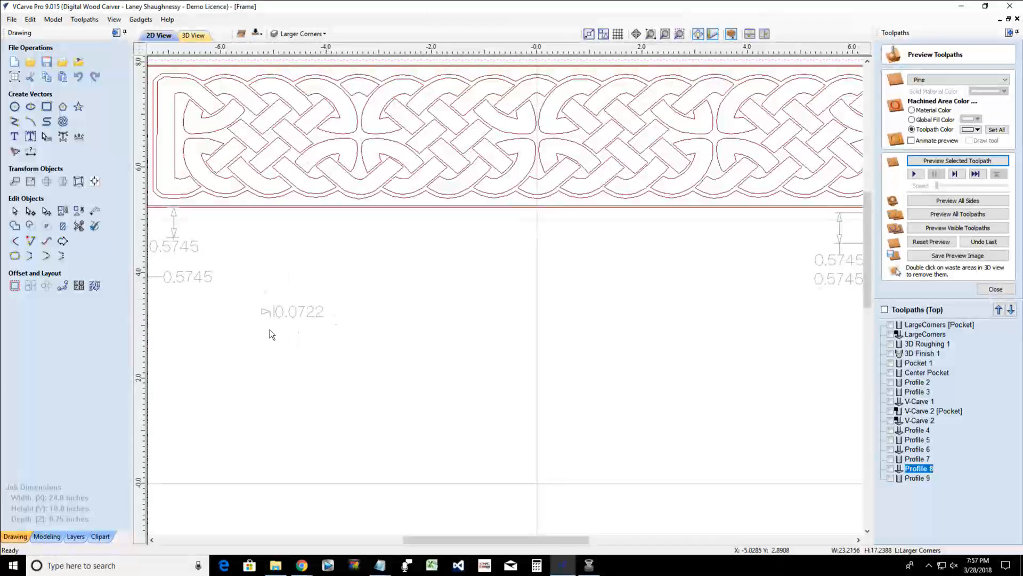
pyautogui.scroll(-5, 264, 324)
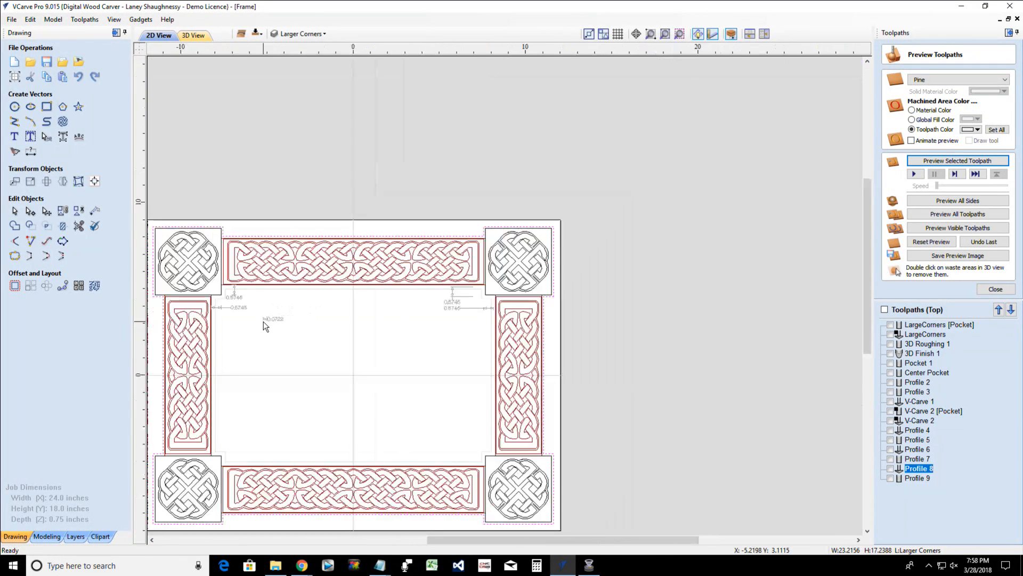
pyautogui.scroll(-1, 264, 321)
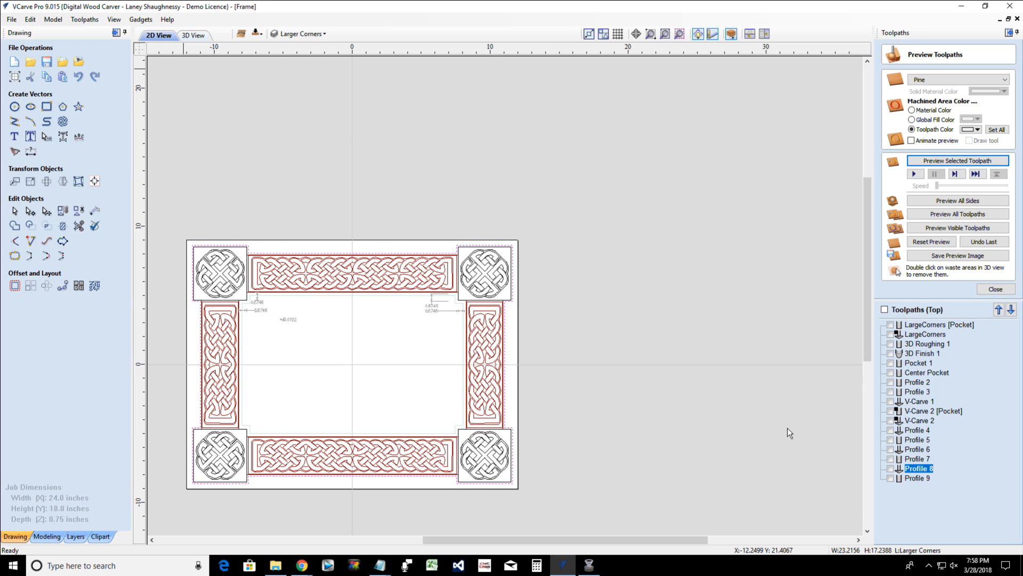
pyautogui.press('F3')
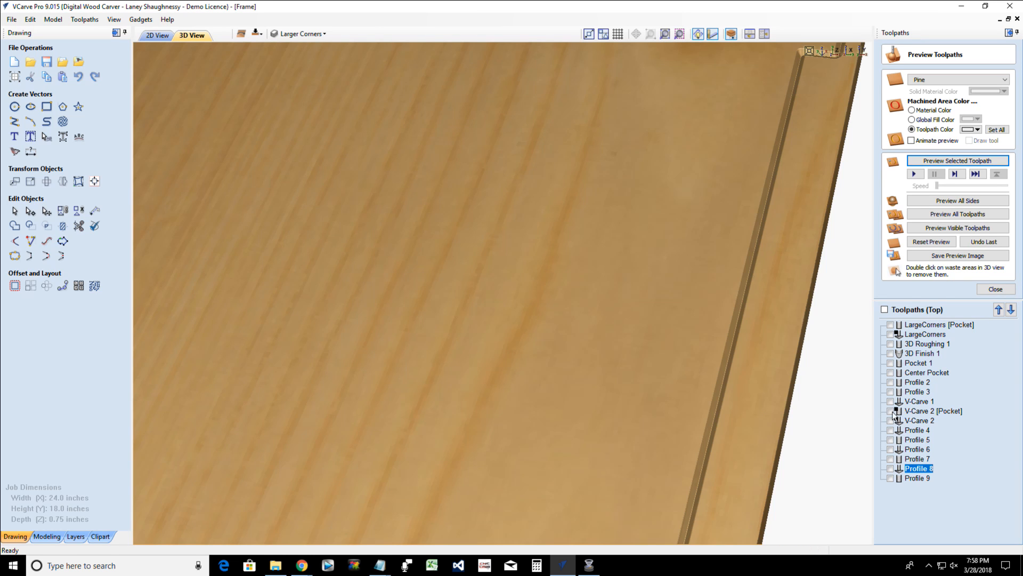
# Open the Profile 9 toolpath, examine its allowance offset and close the settings without recalculating
pyautogui.doubleClick(912, 477)
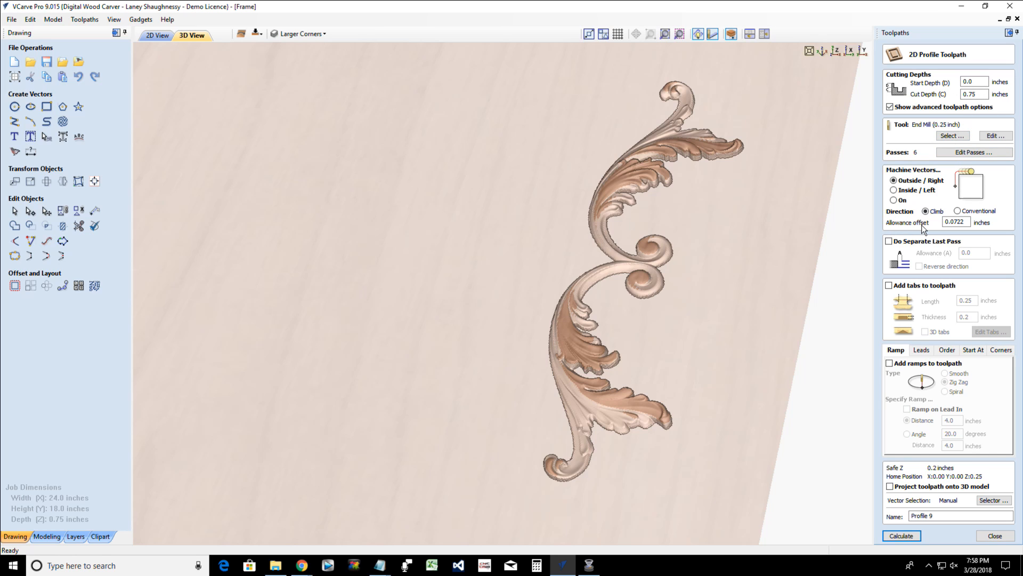
pyautogui.click(948, 223)
pyautogui.moveTo(949, 223); pyautogui.dragTo(969, 223)
pyautogui.click(986, 540)
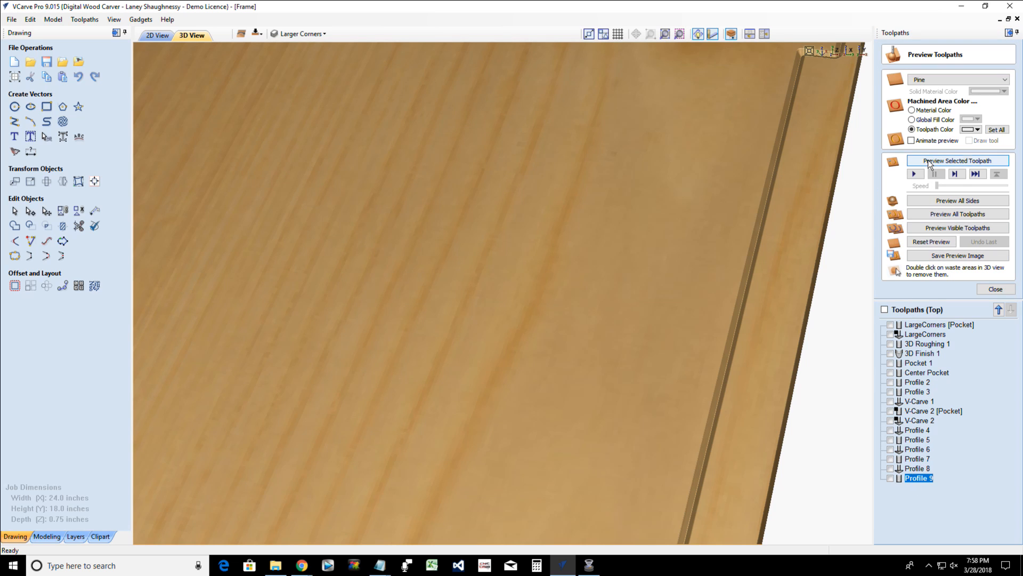
# Simulate the Profile 9 cutout toolpath and remove the waste strip outside the frame's edge
pyautogui.click(928, 161)
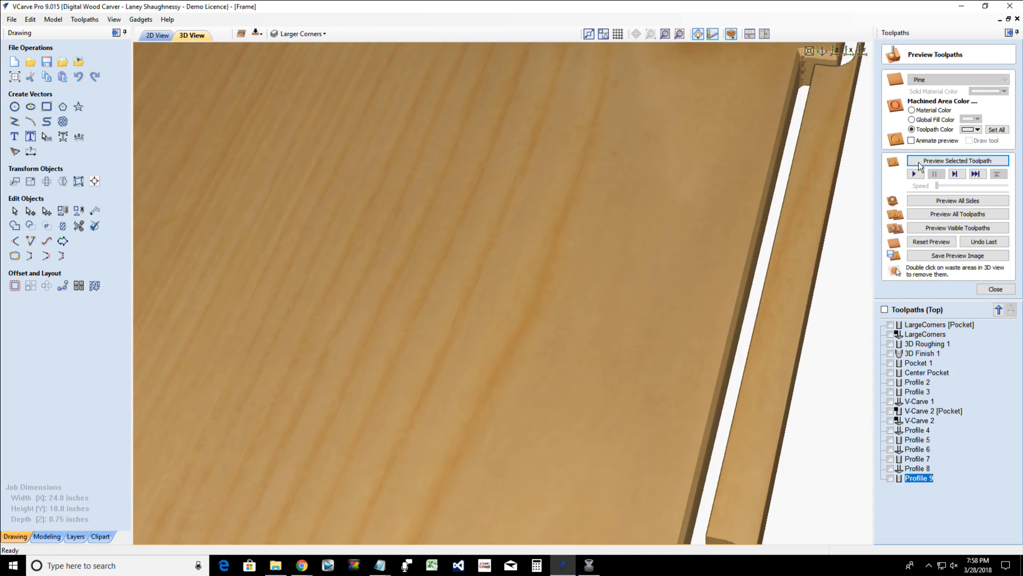
pyautogui.doubleClick(776, 250)
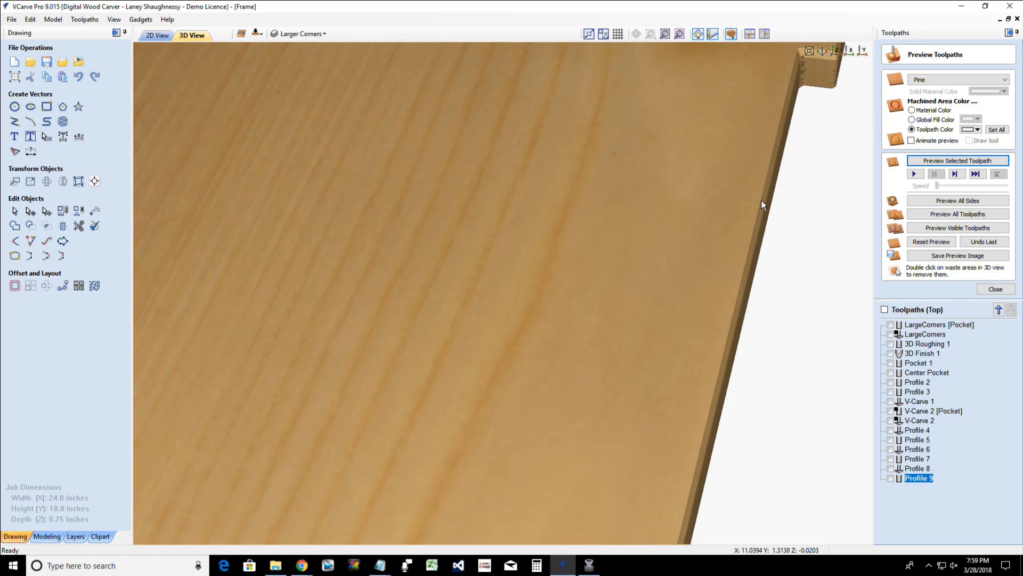
pyautogui.scroll(-3, 761, 200)
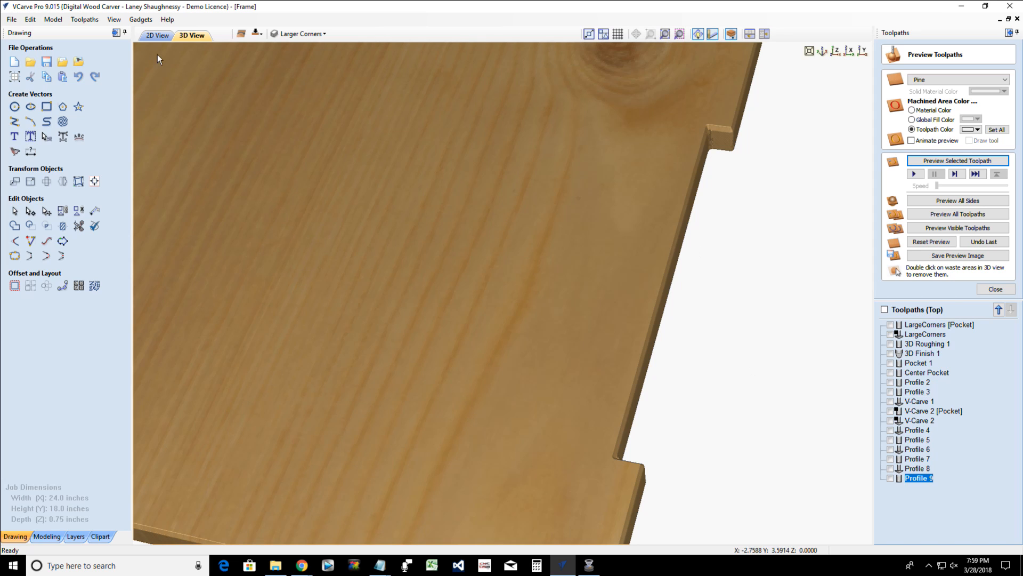
# In the 2D view, briefly show the Original Frame Layout layer, hide it again, and make the Celtic DXF Master layer visible
pyautogui.click(158, 35)
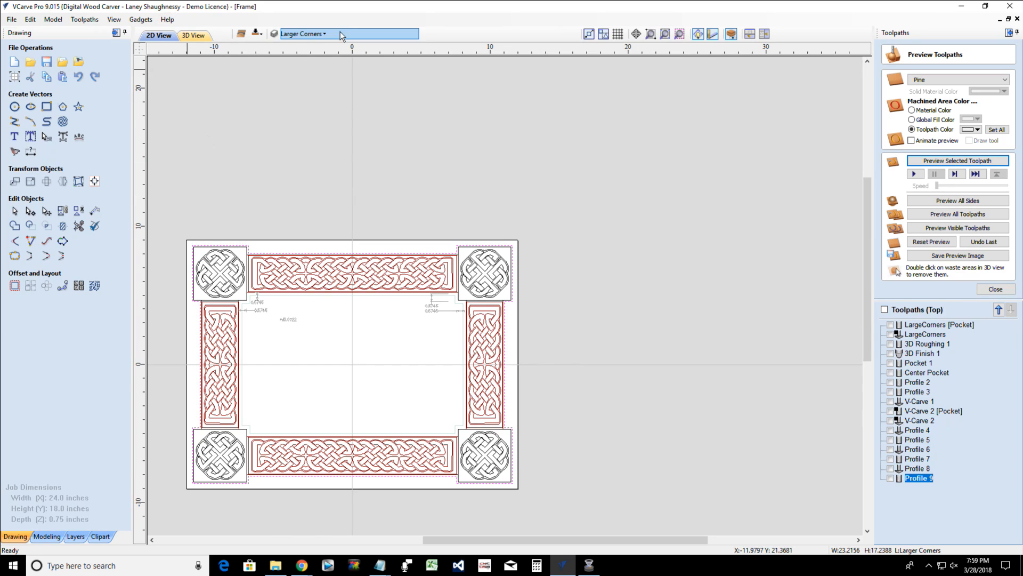
pyautogui.click(313, 34)
pyautogui.scroll(-2, 303, 125)
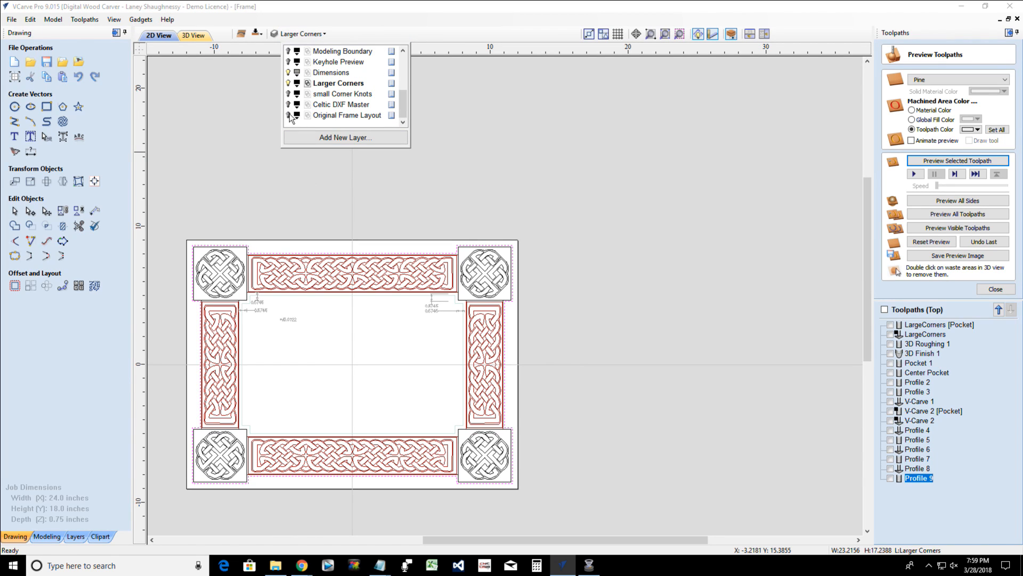
pyautogui.click(289, 116)
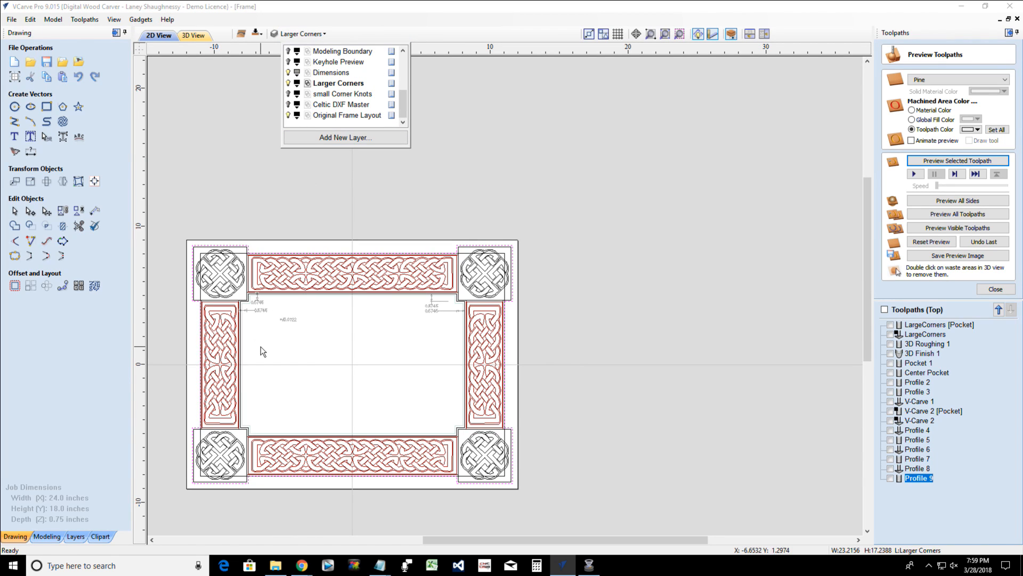
pyautogui.click(288, 105)
pyautogui.click(288, 112)
# Examine the Celtic DXF Master knot pieces in the frame's centre against the finished border knots
pyautogui.scroll(1, 274, 344)
pyautogui.scroll(5, 274, 344)
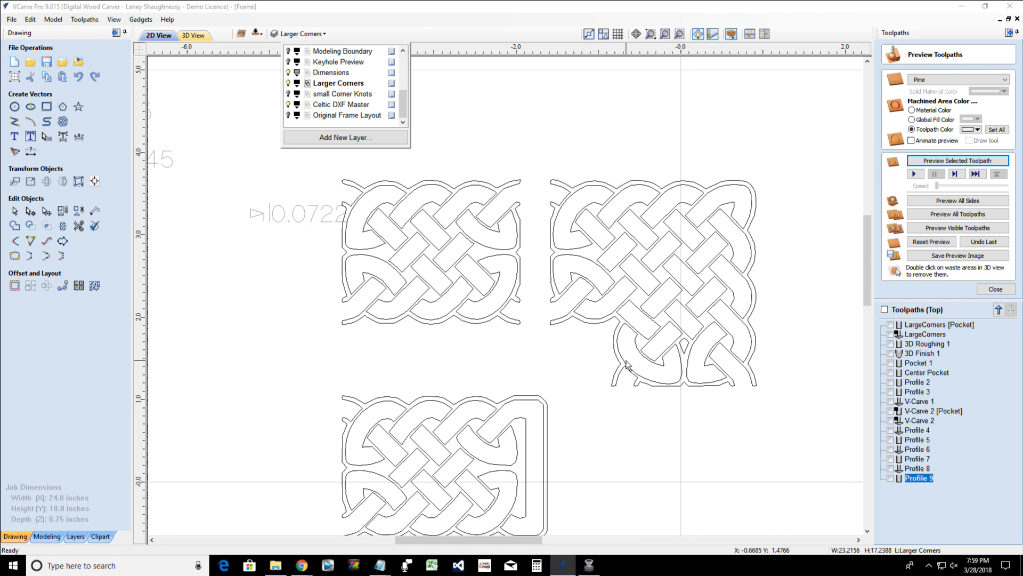
pyautogui.scroll(-3, 626, 364)
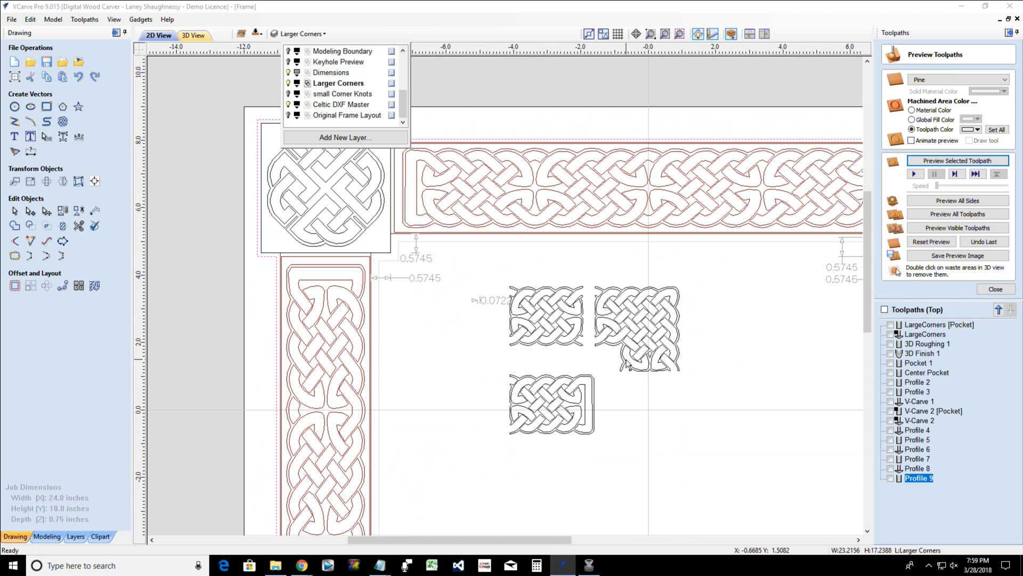
pyautogui.scroll(-1, 506, 226)
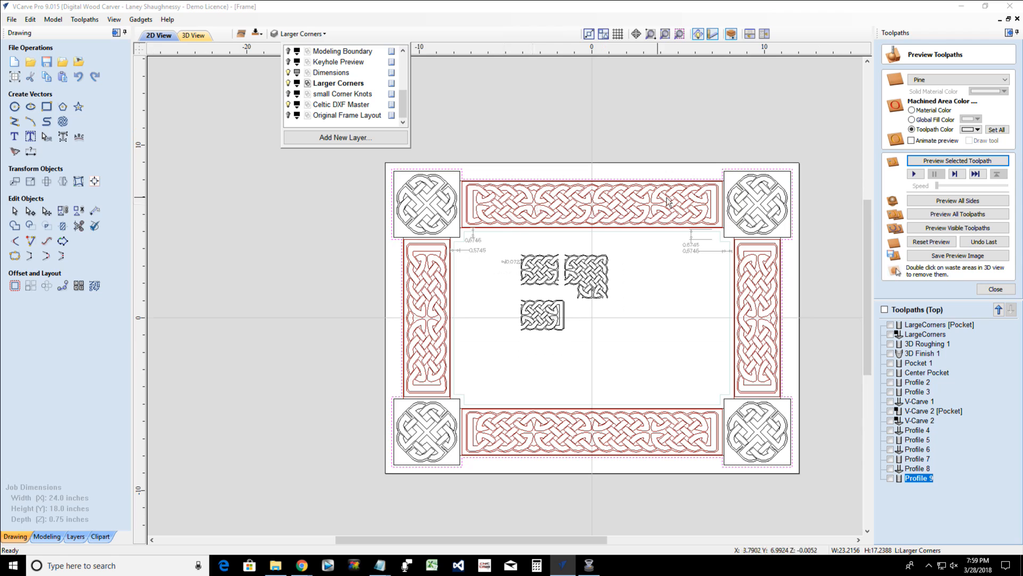
pyautogui.scroll(5, 573, 237)
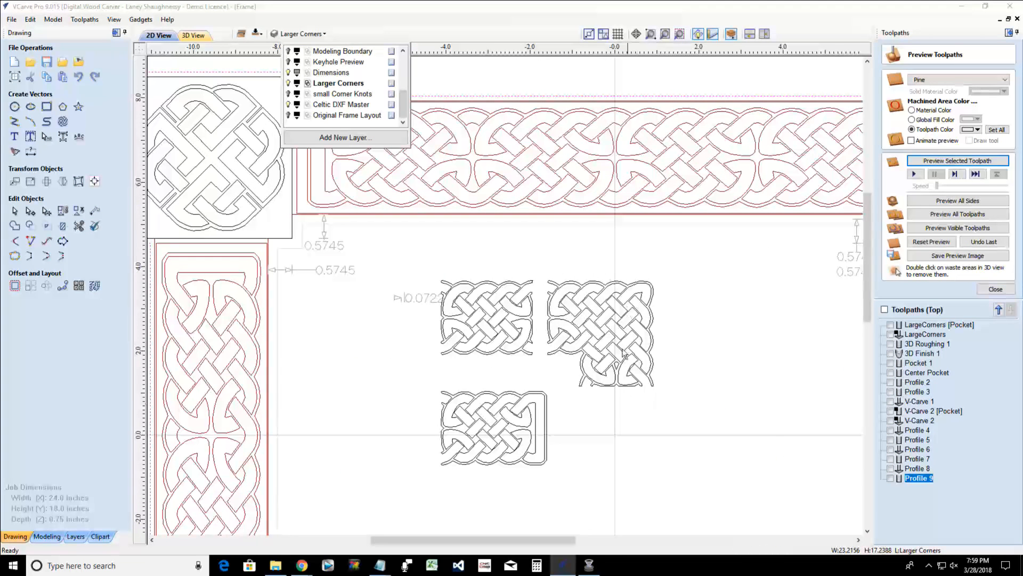
pyautogui.scroll(-2, 611, 355)
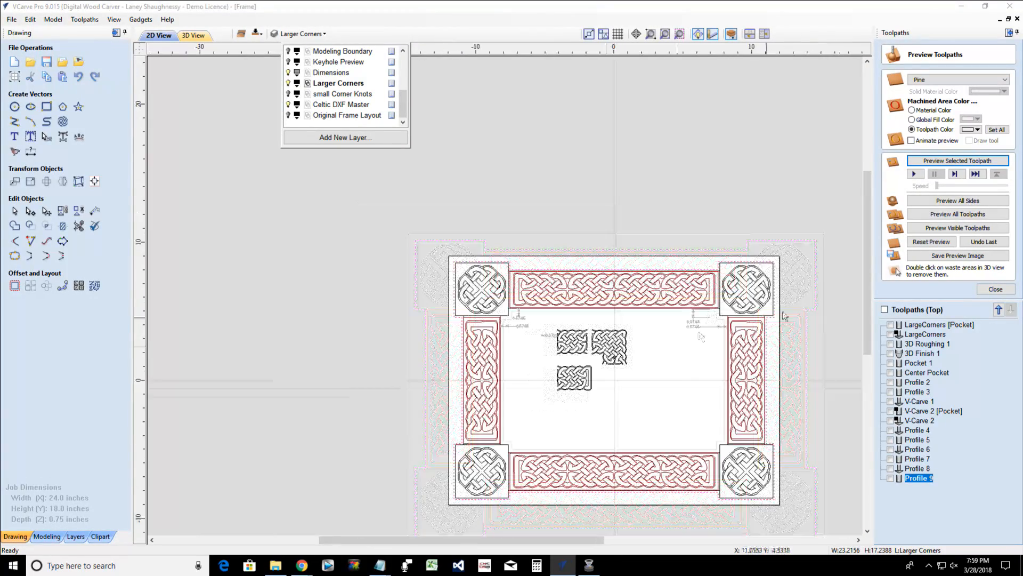
# Select the frame's upper-right corner knot and compare it with the Celtic DXF Master pieces
pyautogui.scroll(4, 642, 247)
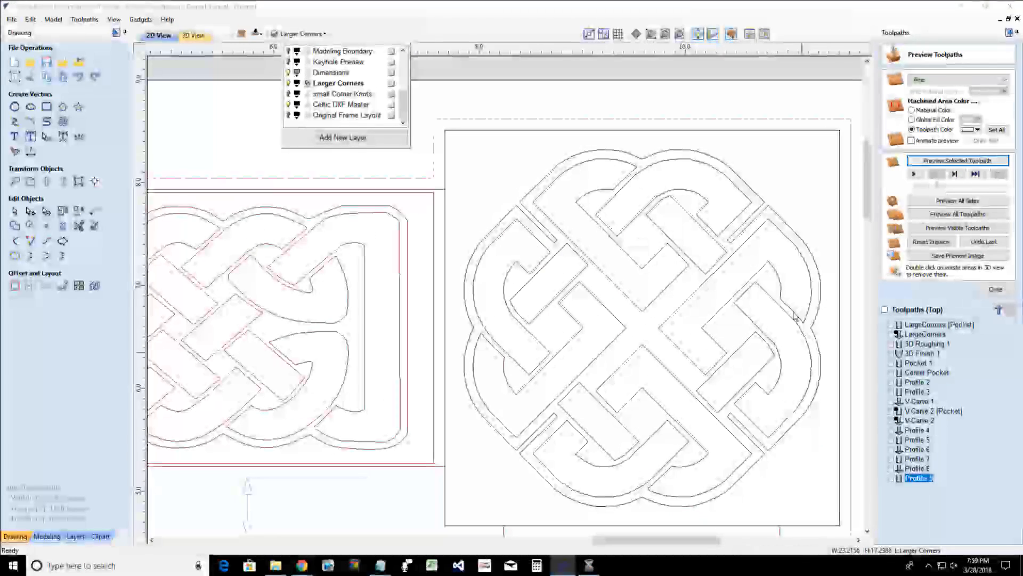
pyautogui.scroll(-2, 664, 408)
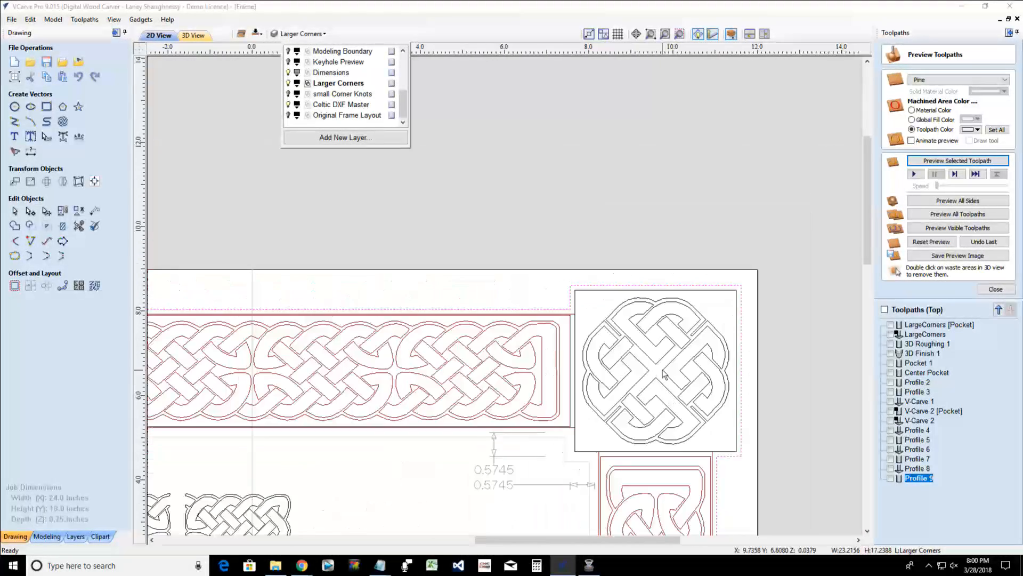
pyautogui.scroll(1, 646, 358)
pyautogui.scroll(2, 646, 358)
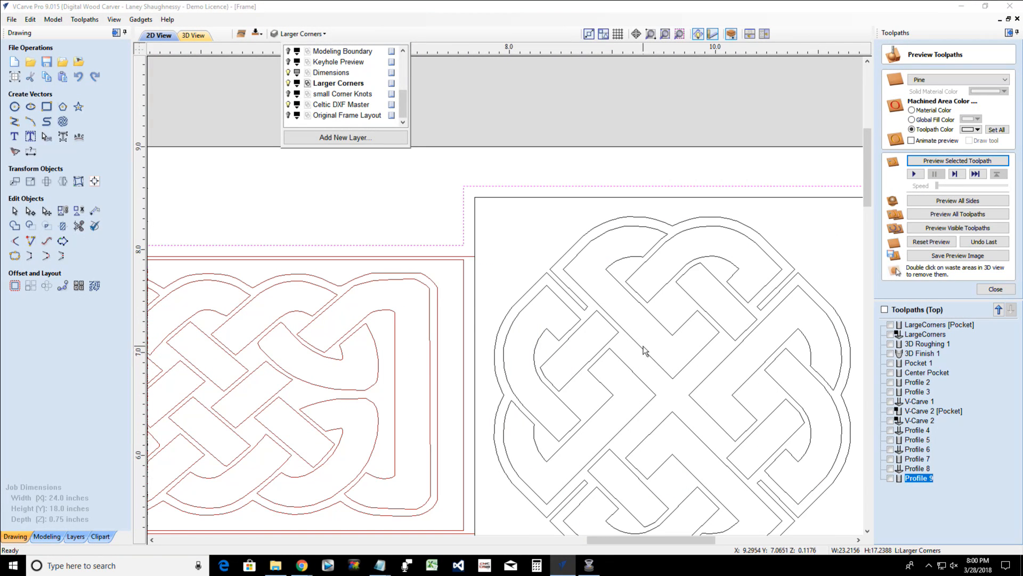
pyautogui.click(641, 348)
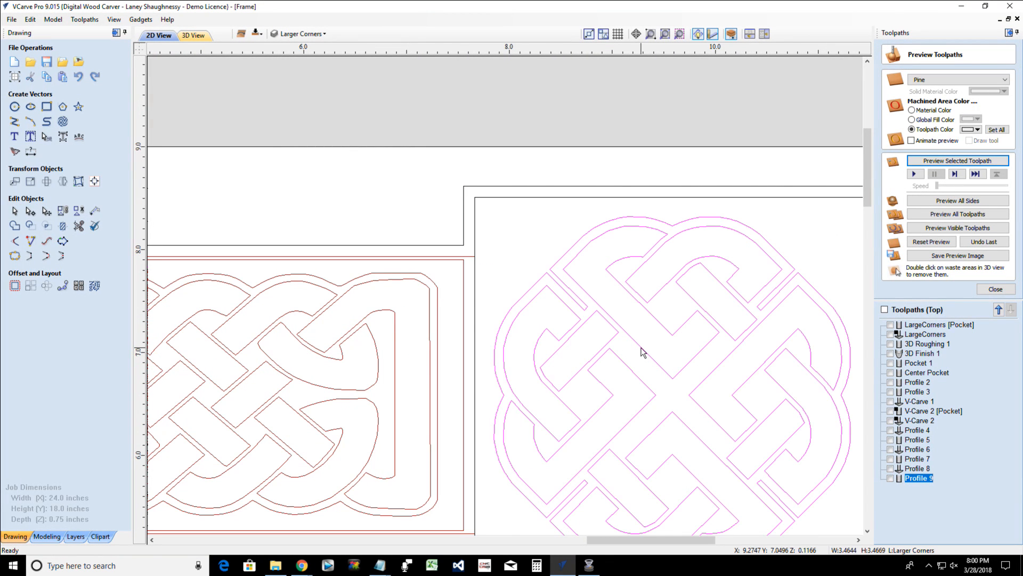
pyautogui.scroll(-3, 646, 350)
pyautogui.scroll(-1, 472, 357)
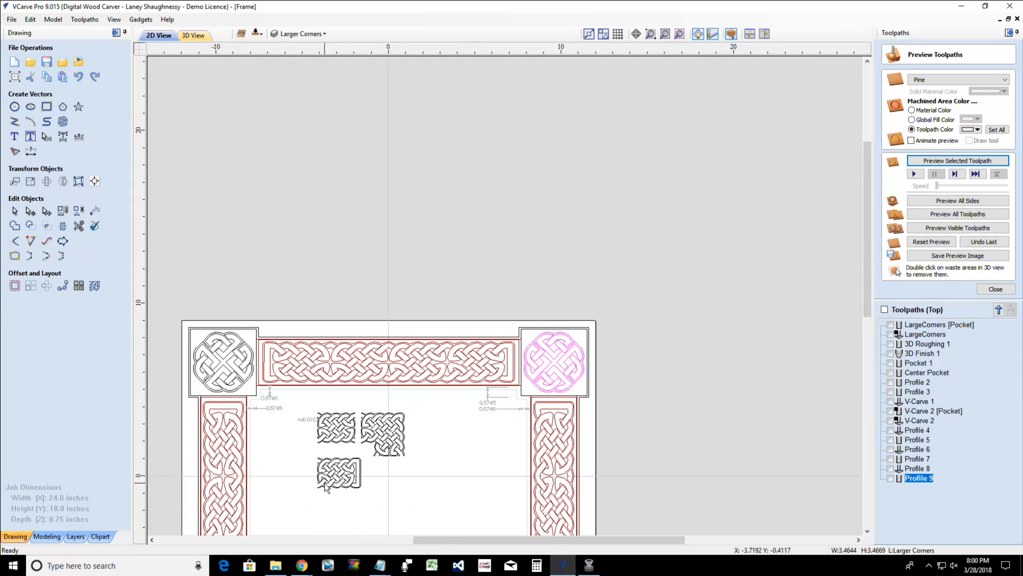
pyautogui.scroll(1, 326, 488)
pyautogui.scroll(1, 326, 488)
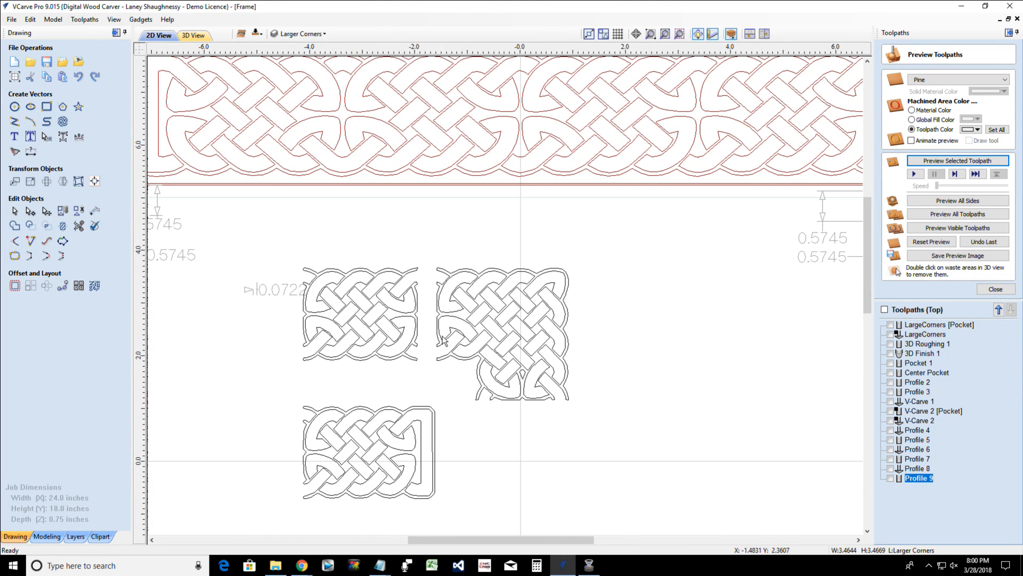
pyautogui.scroll(-2, 443, 504)
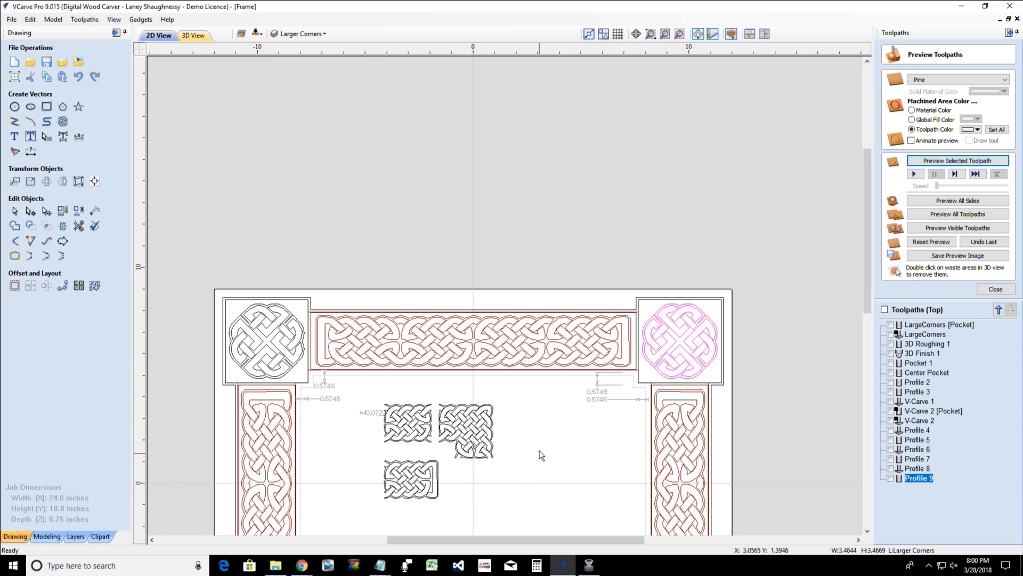
# Hide the Celtic DXF Master and Dimensions layers
pyautogui.click(292, 35)
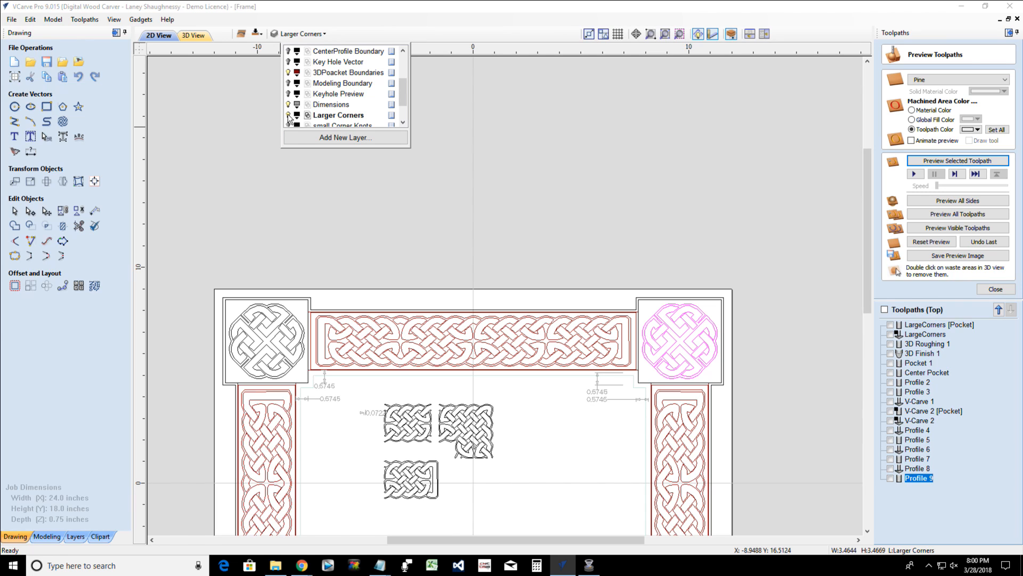
pyautogui.scroll(-1, 290, 119)
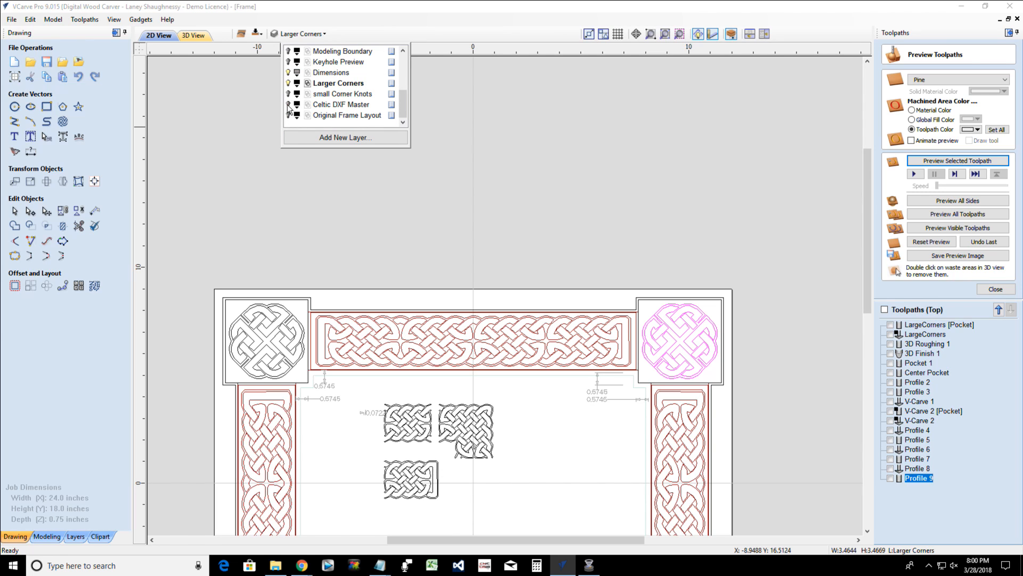
pyautogui.click(288, 105)
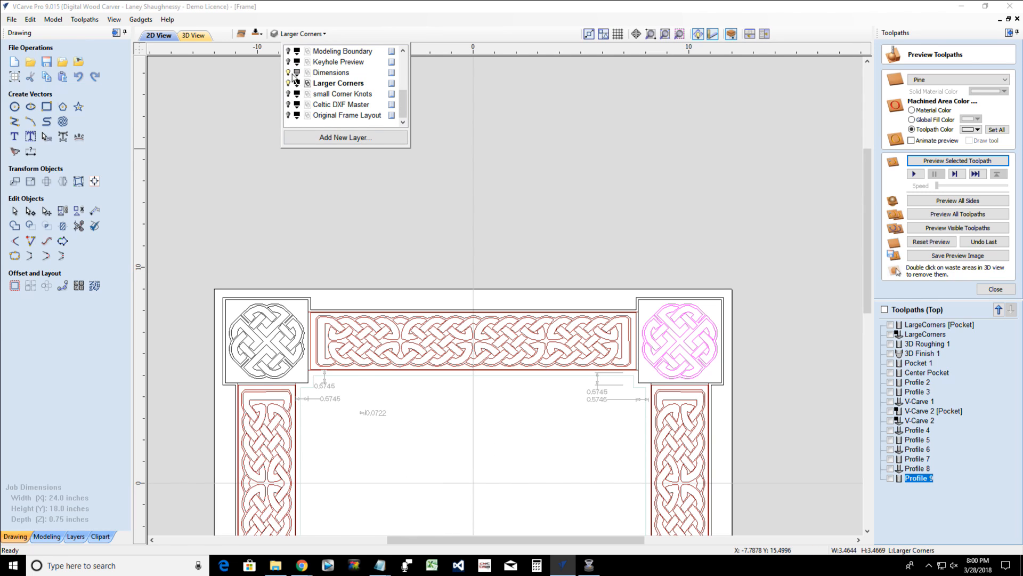
pyautogui.click(289, 73)
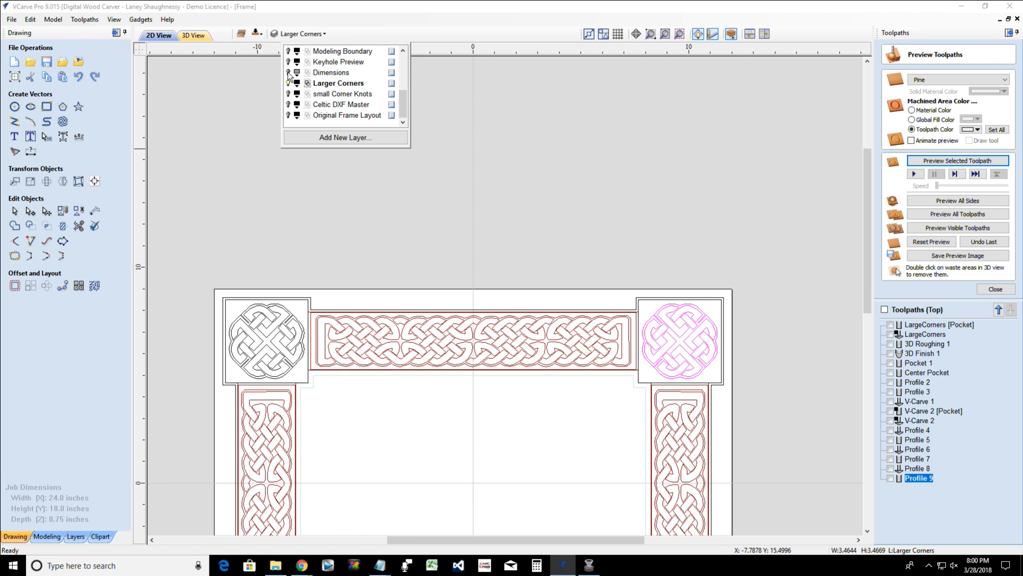
# Collapse the toolpaths pane and fit the whole frame in the enlarged 2D view
pyautogui.click(666, 36)
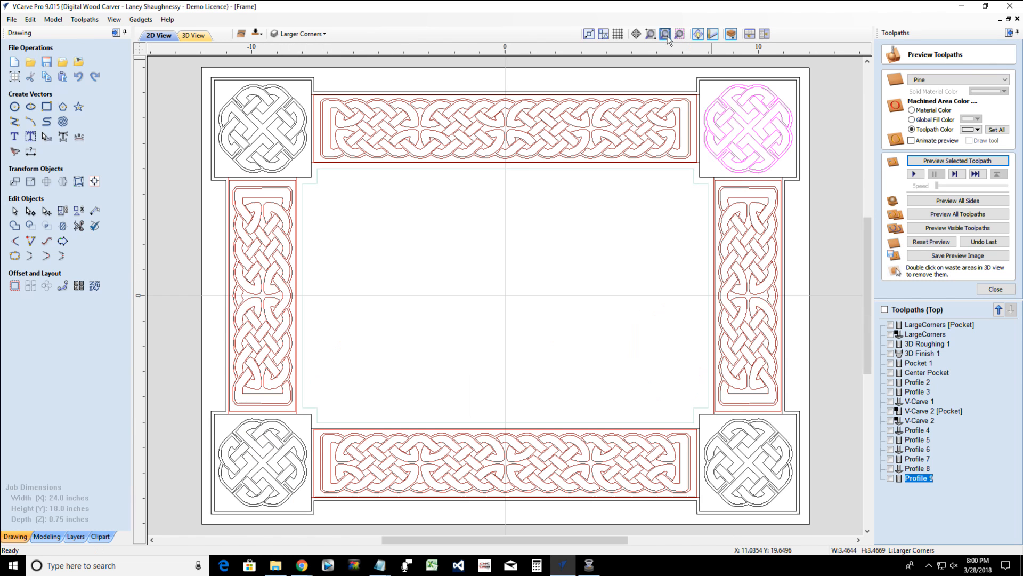
pyautogui.click(1009, 33)
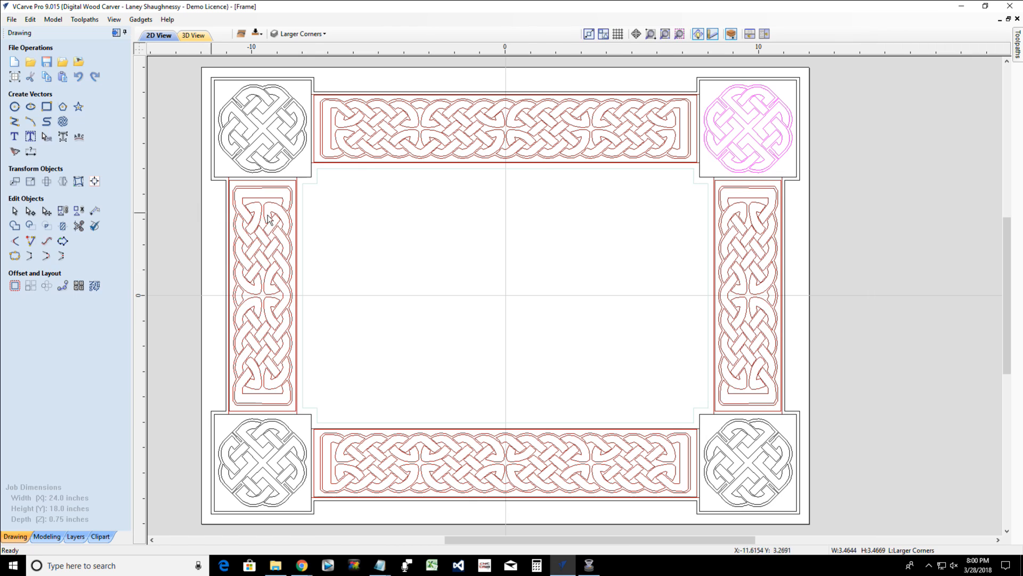
pyautogui.click(666, 34)
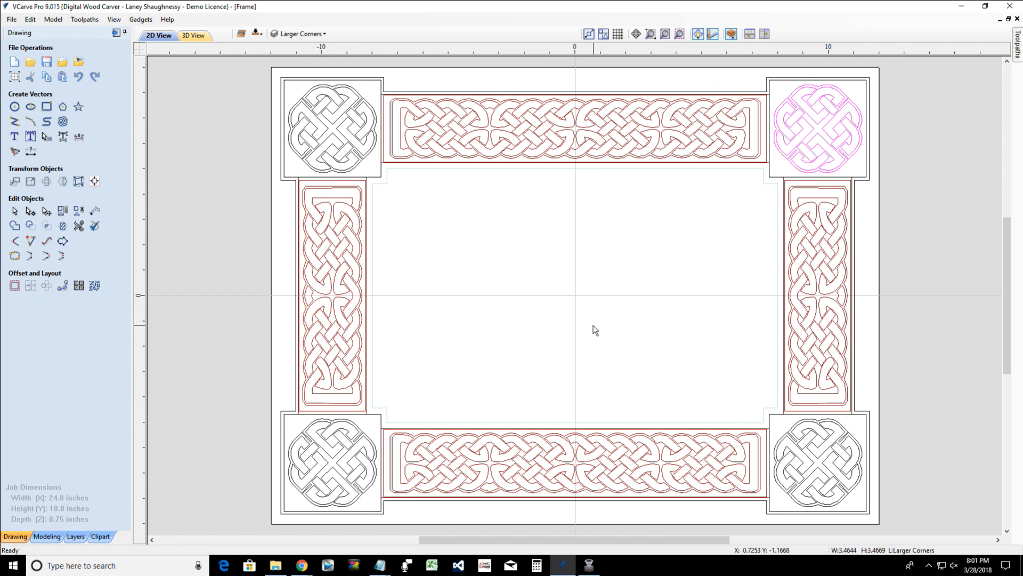
# Select the upper-left corner square boundary together with the outer boundaries of the left and upper side panels
pyautogui.click(375, 177)
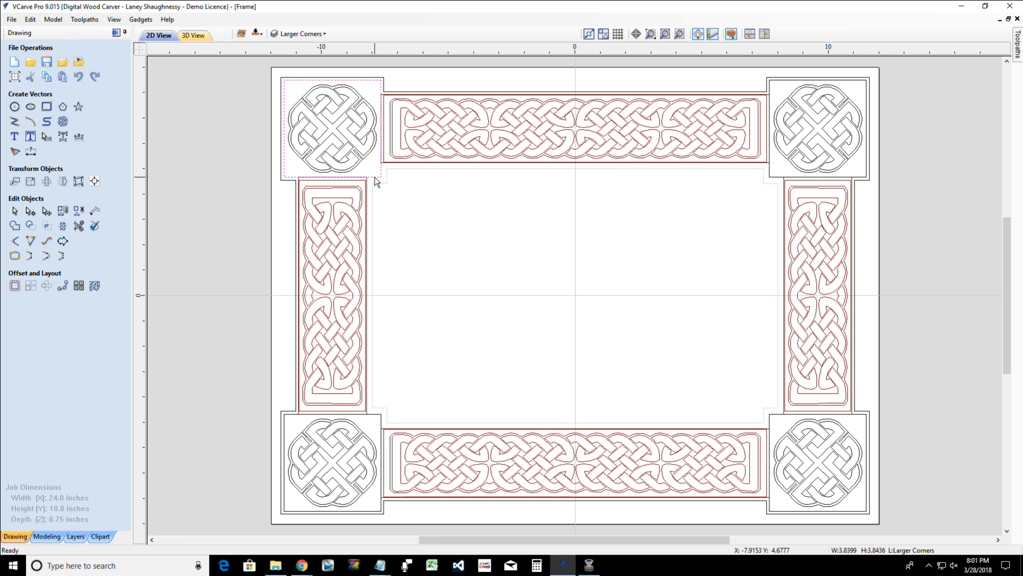
pyautogui.scroll(5, 370, 182)
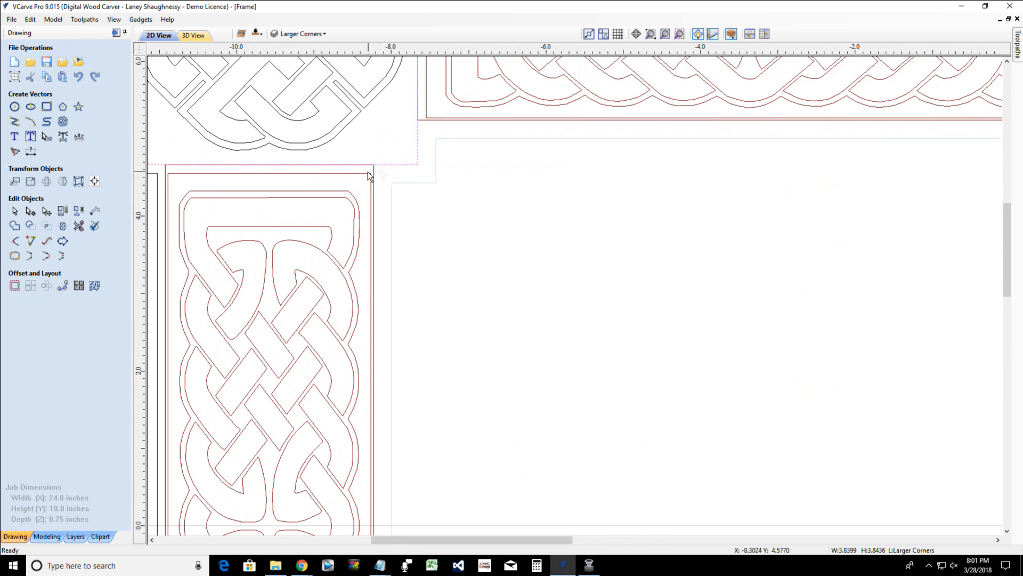
pyautogui.keyDown('shift'); pyautogui.click(373, 174); pyautogui.keyUp('shift')
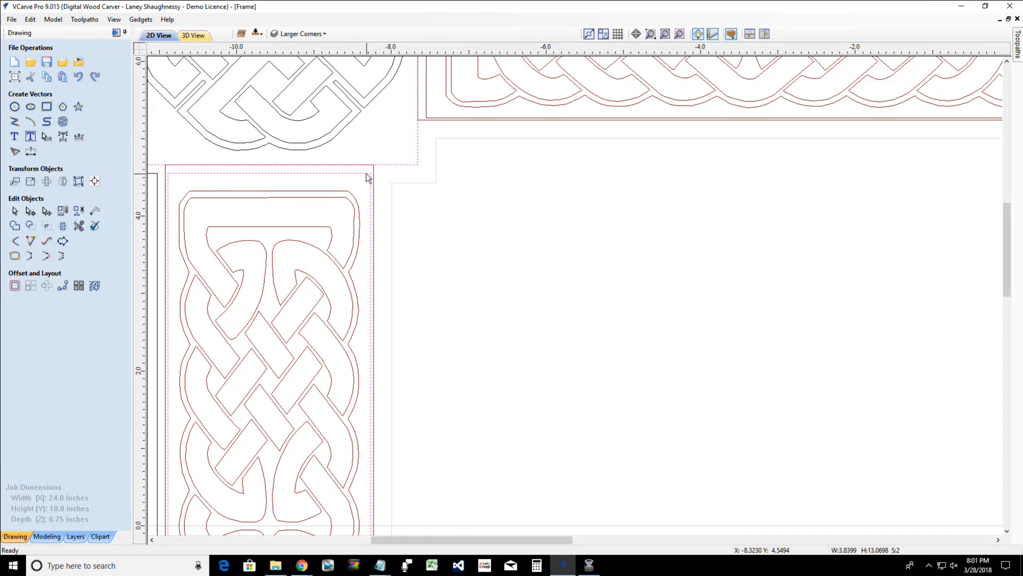
pyautogui.keyDown('shift'); pyautogui.click(372, 174); pyautogui.keyUp('shift')
pyautogui.keyDown('shift'); pyautogui.click(374, 172); pyautogui.keyUp('shift')
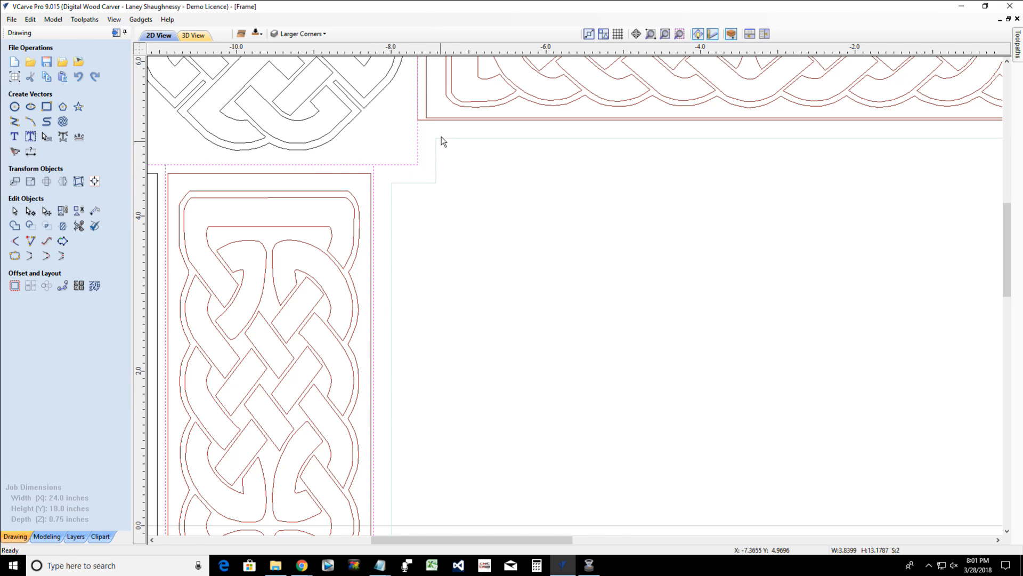
pyautogui.keyDown('shift'); pyautogui.click(425, 121); pyautogui.keyUp('shift')
pyautogui.scroll(-6, 433, 136)
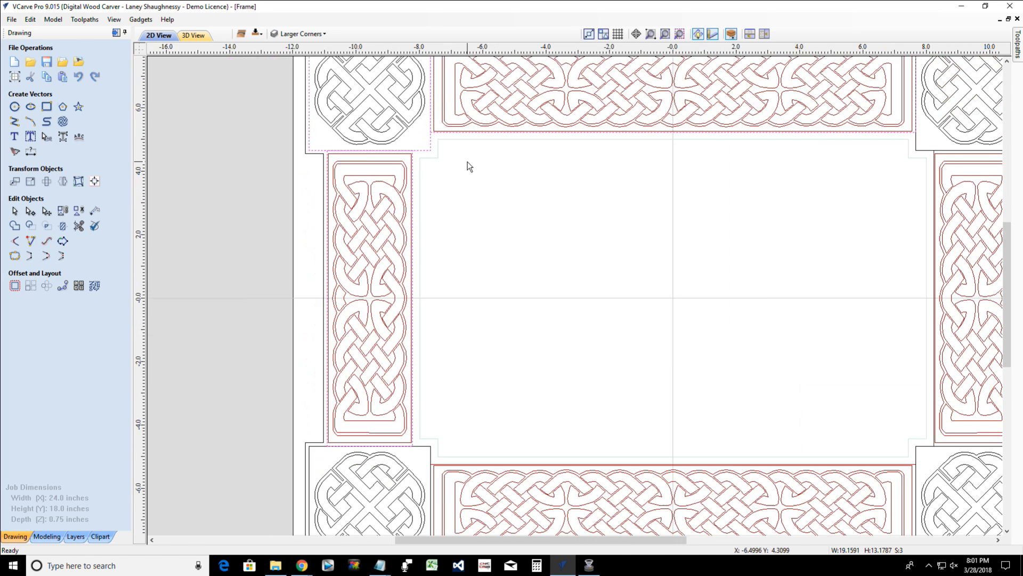
# Add the right panel's outer boundary, the lower-right corner square and the lower panel's outer boundary to the selection
pyautogui.scroll(7, 766, 177)
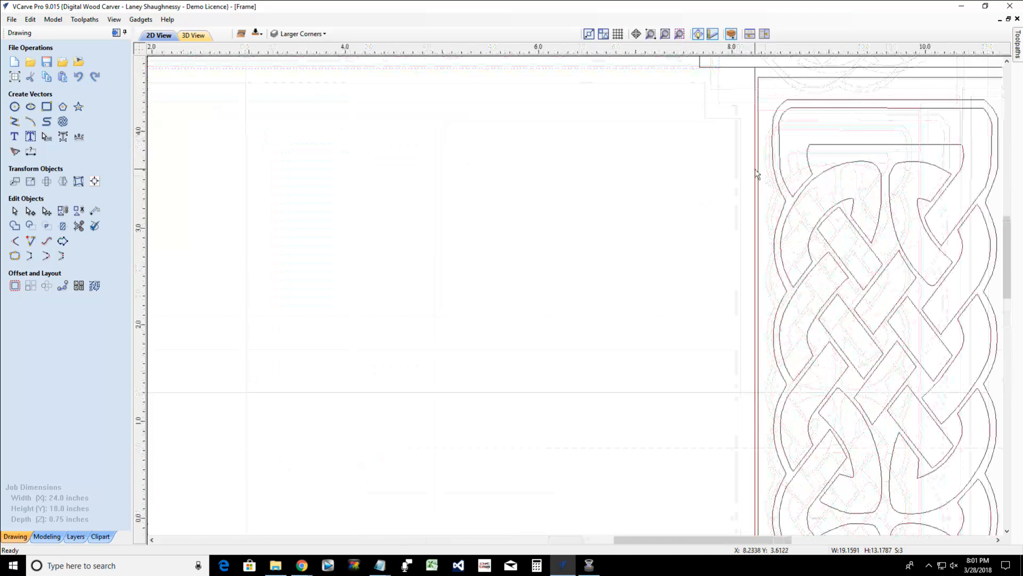
pyautogui.keyDown('shift'); pyautogui.click(756, 169); pyautogui.keyUp('shift')
pyautogui.scroll(-6, 757, 173)
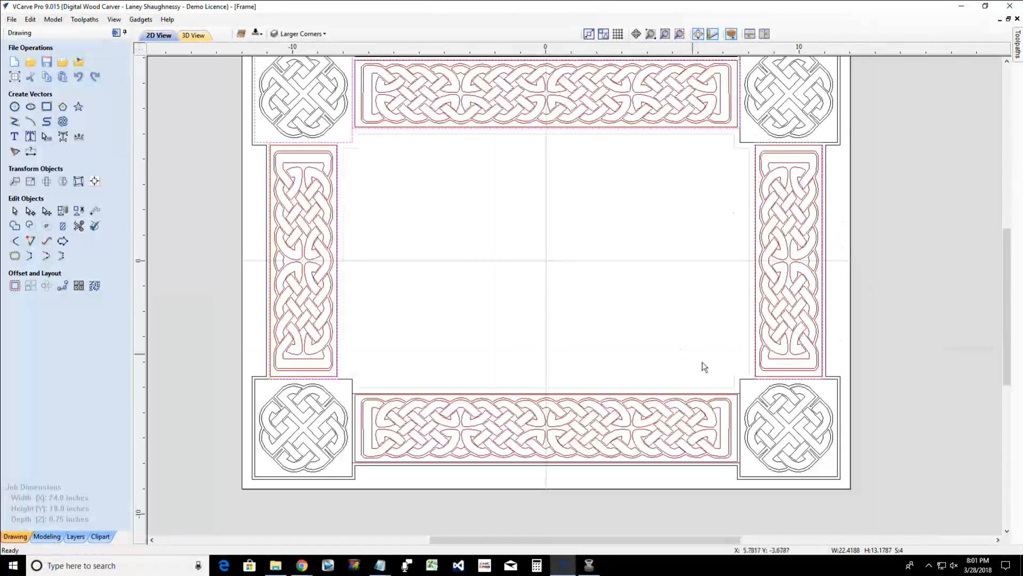
pyautogui.keyDown('shift'); pyautogui.click(742, 380); pyautogui.keyUp('shift')
pyautogui.scroll(4, 738, 388)
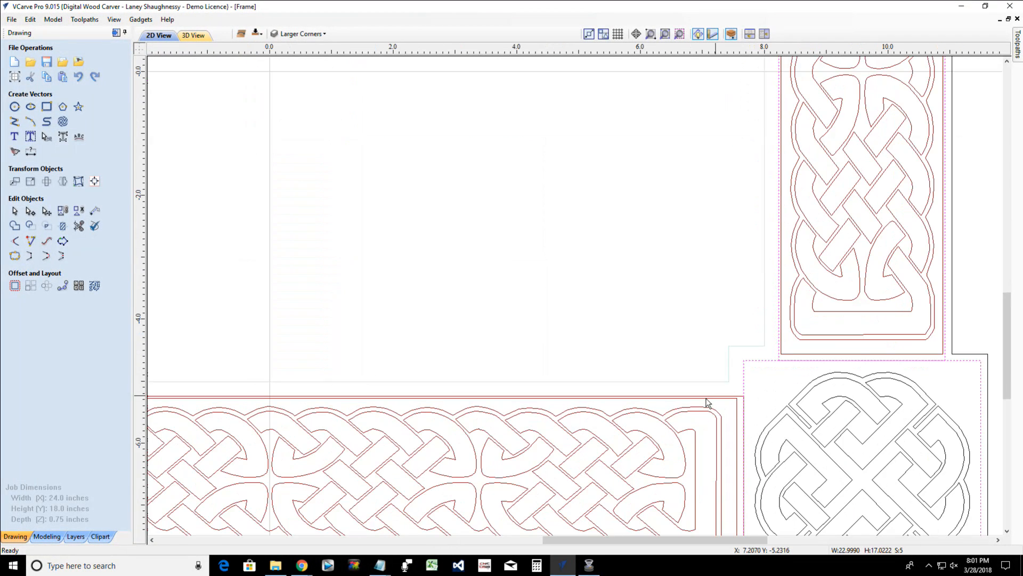
pyautogui.keyDown('shift'); pyautogui.click(704, 398); pyautogui.keyUp('shift')
pyautogui.scroll(-4, 698, 402)
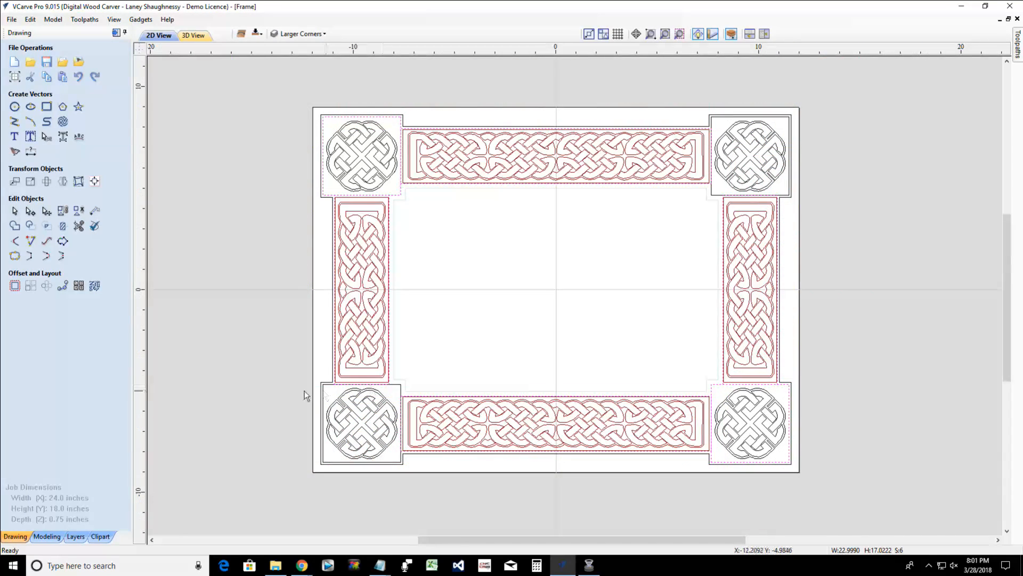
# Add the lower-left corner square boundary to the selection and copy all the selected boundaries to the other side
pyautogui.keyDown('shift'); pyautogui.click(397, 386); pyautogui.keyUp('shift')
pyautogui.scroll(4, 395, 385)
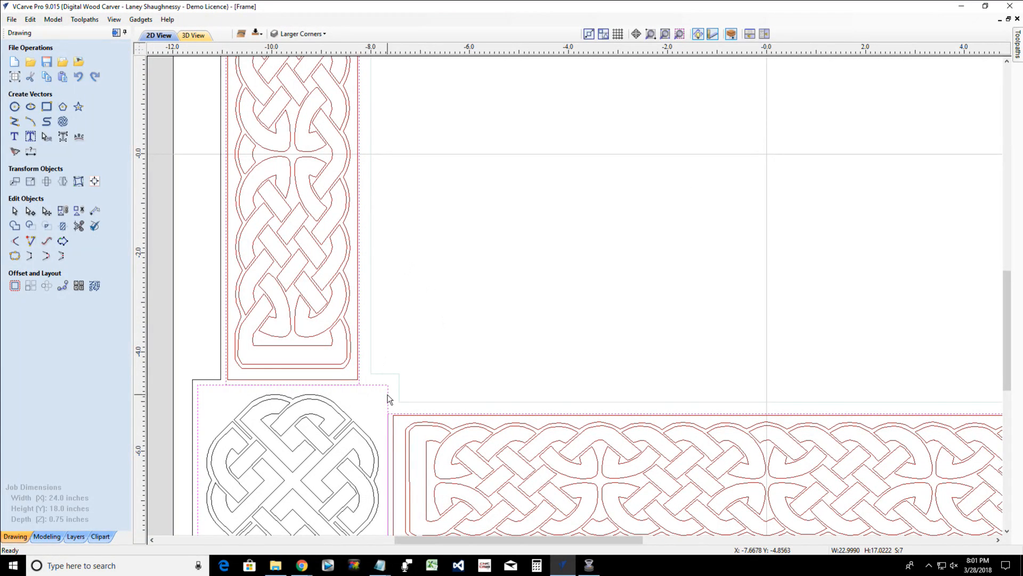
pyautogui.rightClick(387, 389)
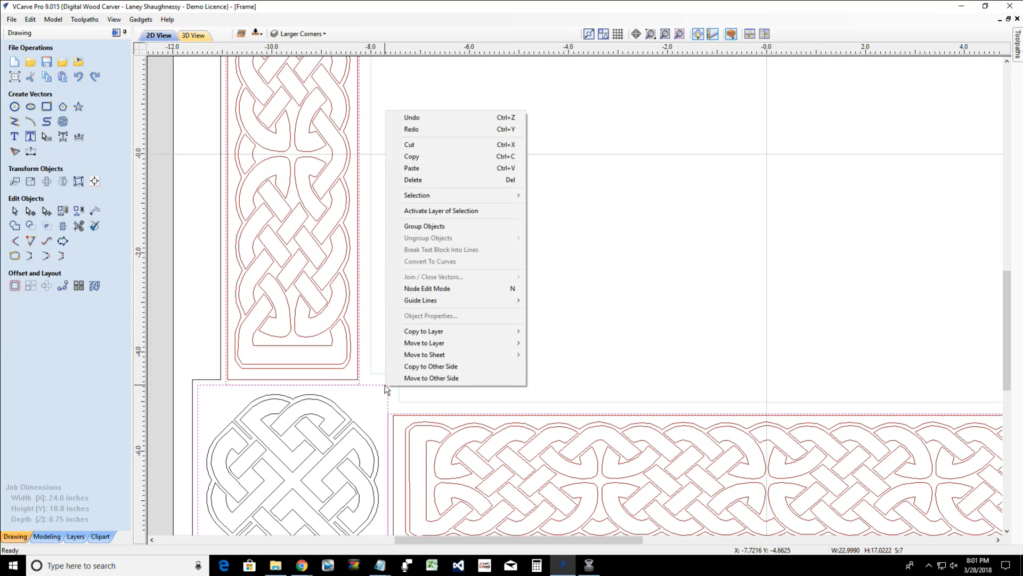
pyautogui.click(431, 368)
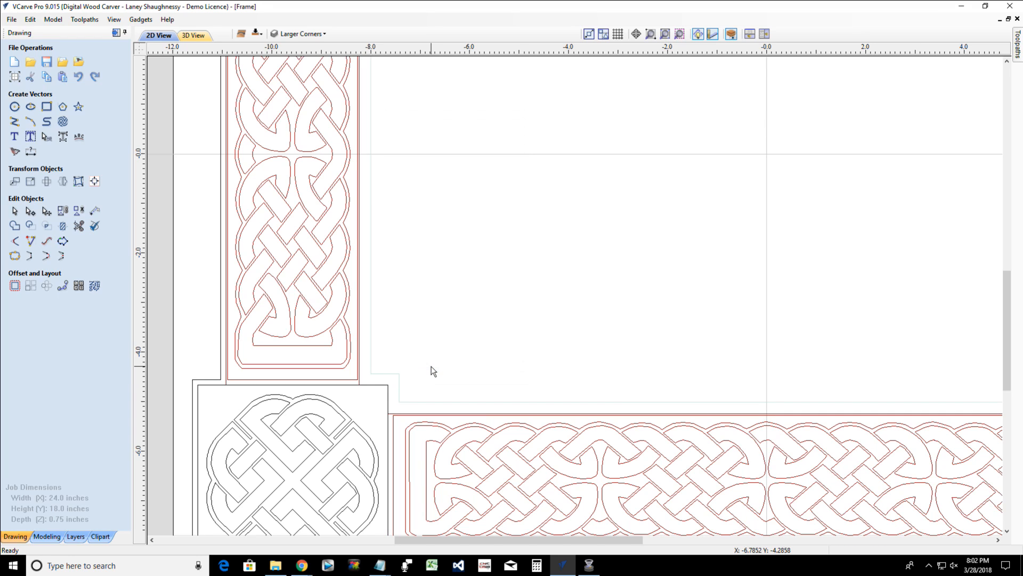
# Check the copied frame boundaries on the bottom side and return to the top side
pyautogui.click(256, 34)
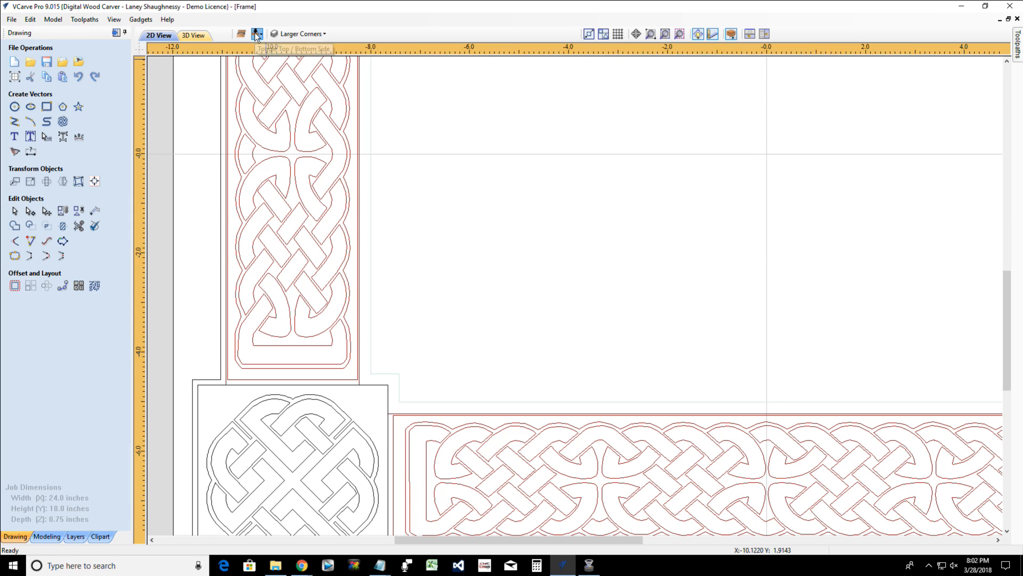
pyautogui.scroll(-4, 376, 286)
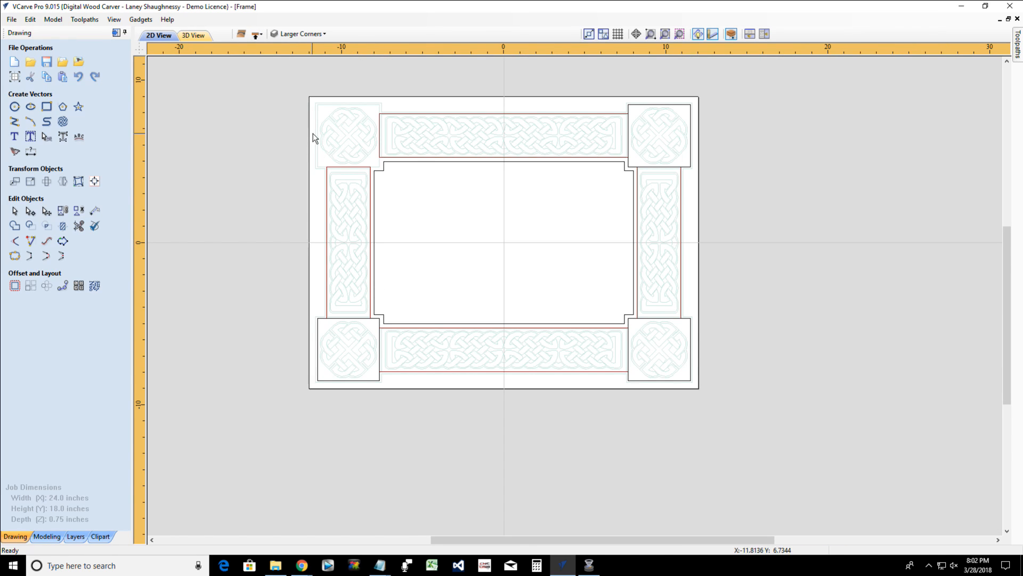
pyautogui.click(259, 36)
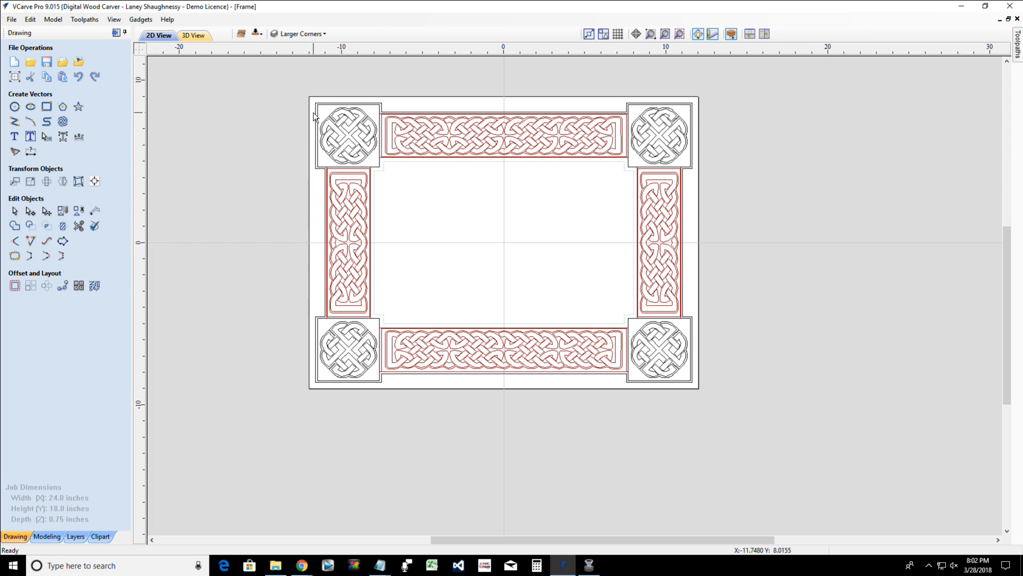
# Copy only the upper-left corner square boundary to the other side
pyautogui.click(319, 115)
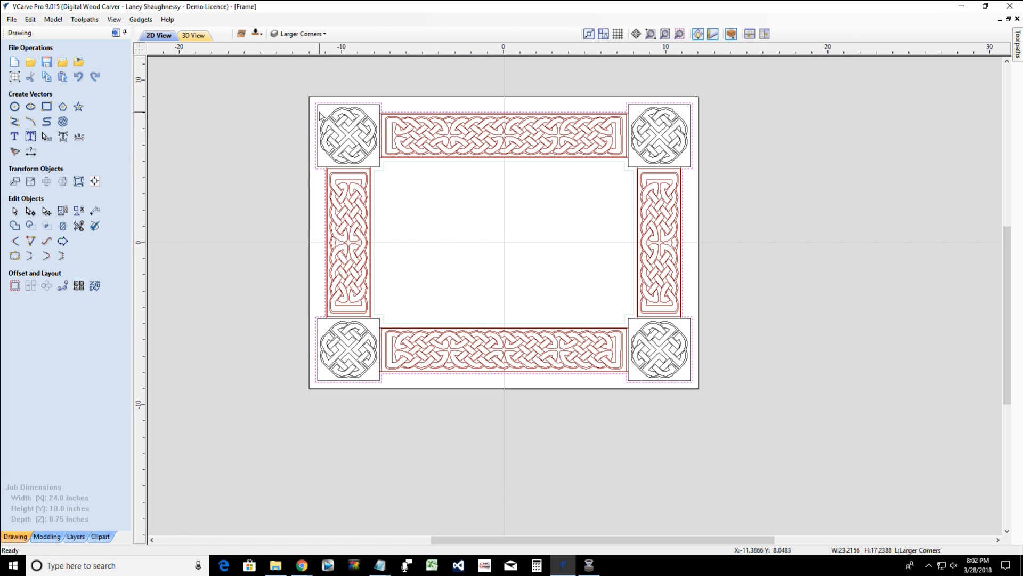
pyautogui.click(319, 115)
pyautogui.scroll(3, 319, 114)
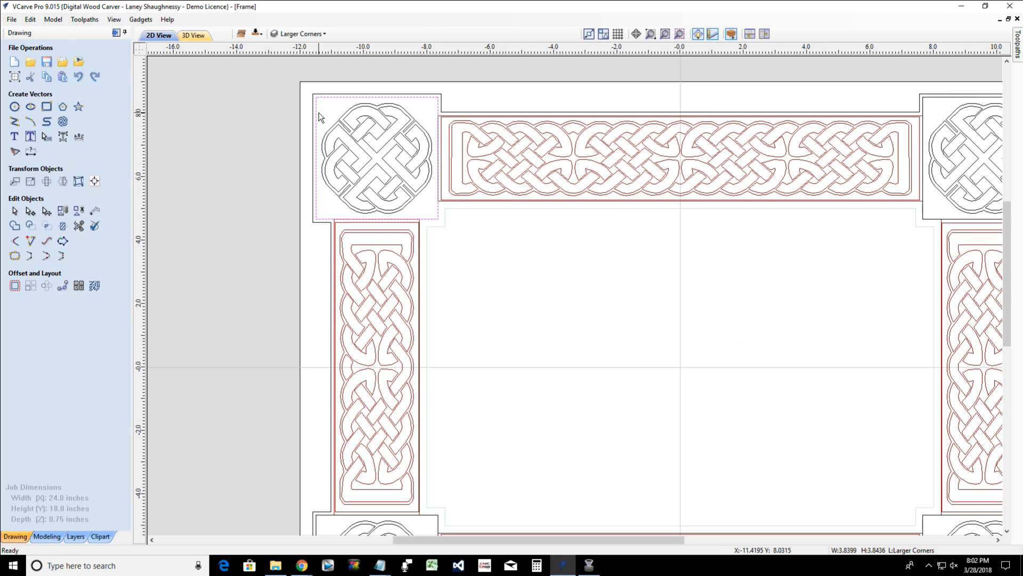
pyautogui.rightClick(318, 113)
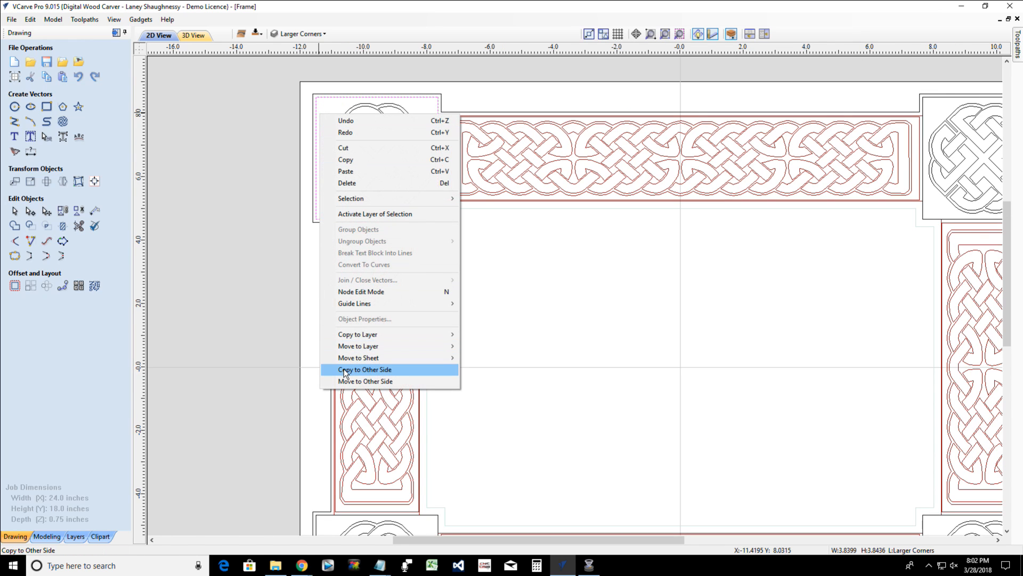
pyautogui.click(344, 370)
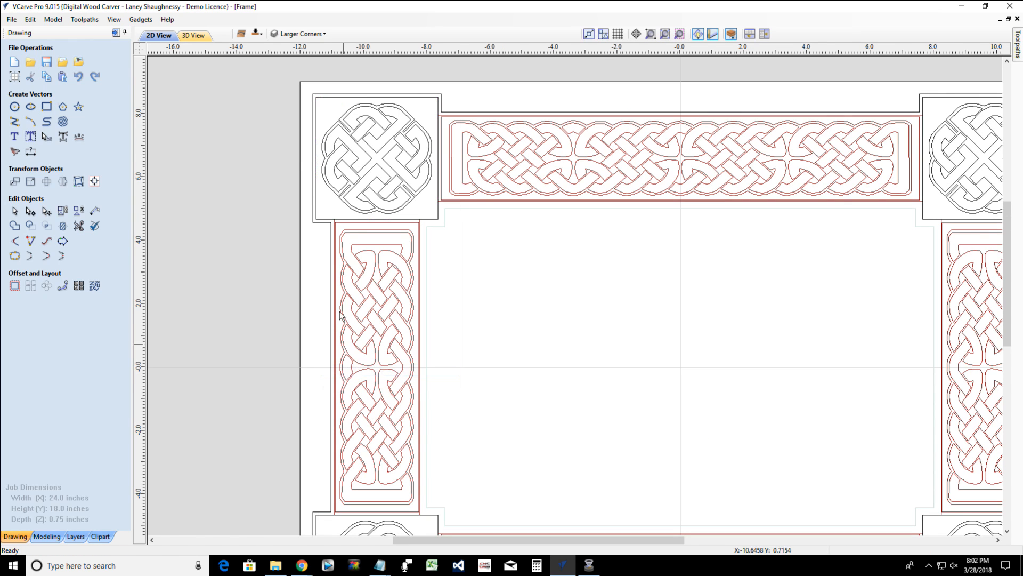
# Switch to the bottom side and examine its upper-left corner for the copied square boundary
pyautogui.click(255, 35)
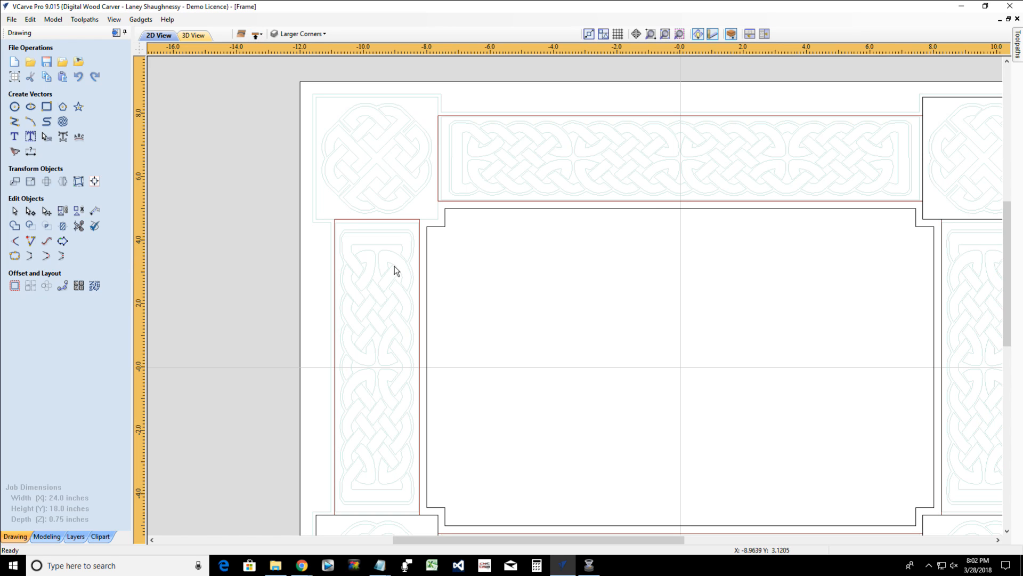
pyautogui.scroll(-2, 373, 217)
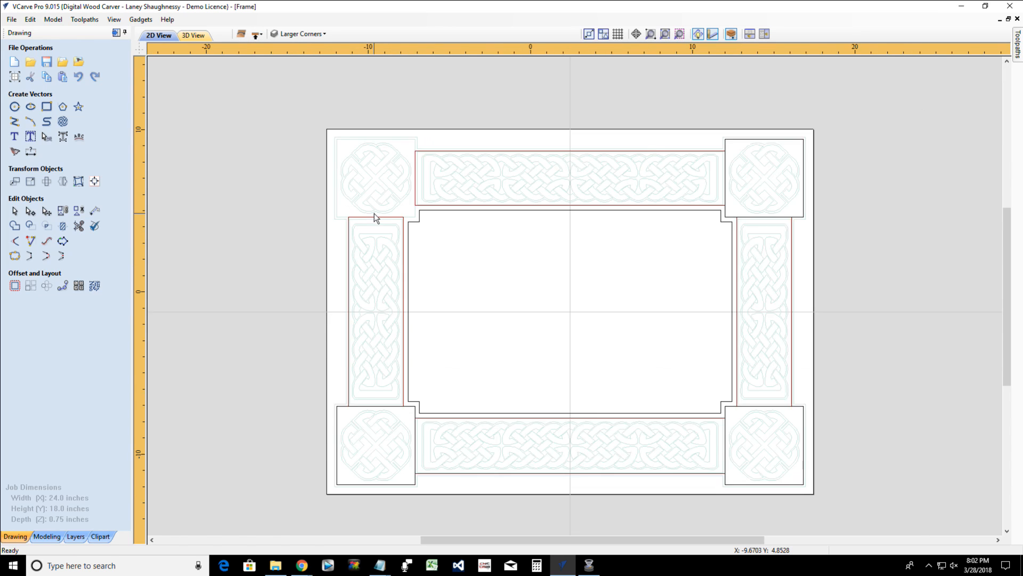
pyautogui.scroll(2, 375, 215)
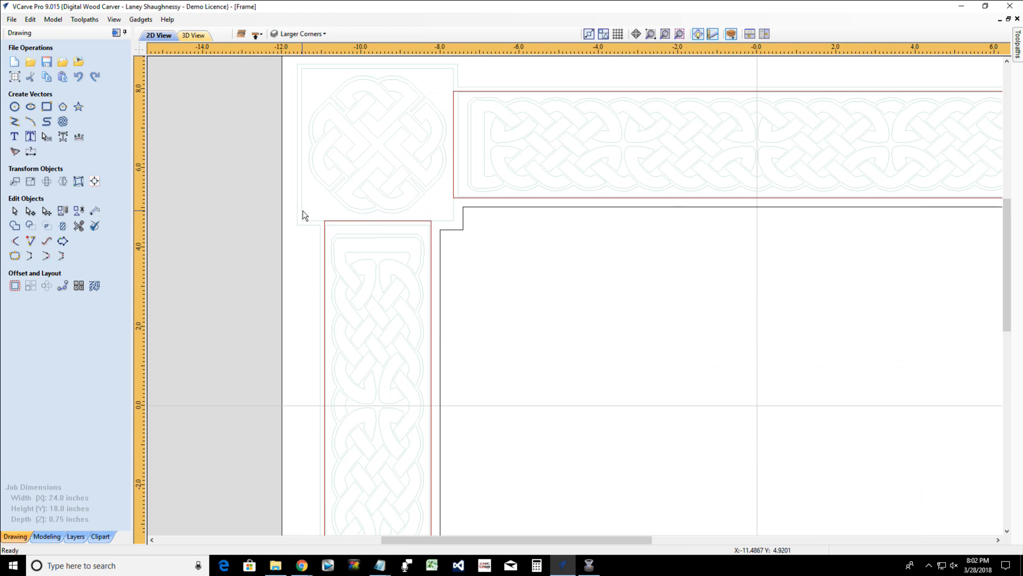
pyautogui.scroll(-2, 303, 211)
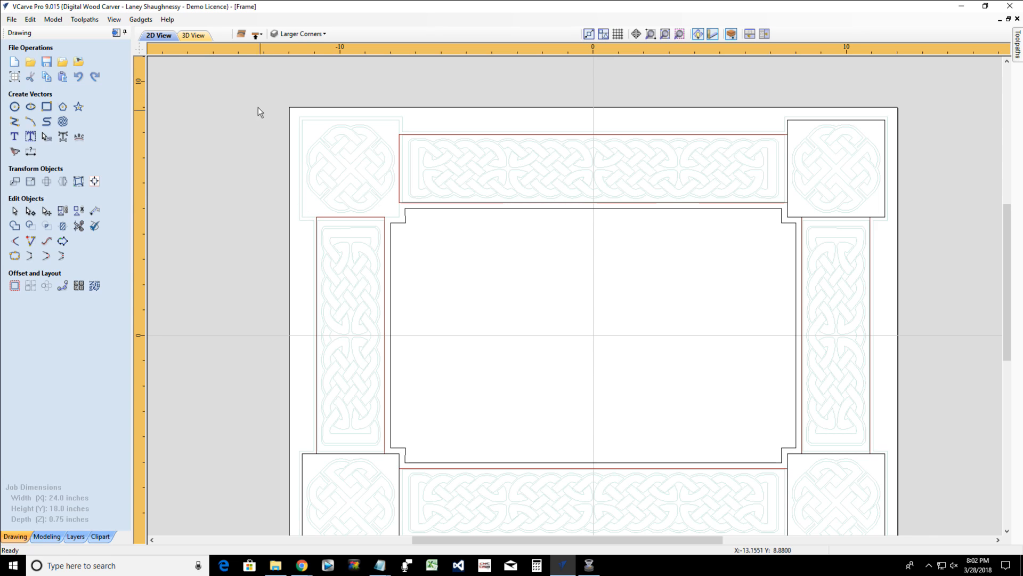
# Return to the top side and copy the upper-right corner square boundary to the other side
pyautogui.click(256, 35)
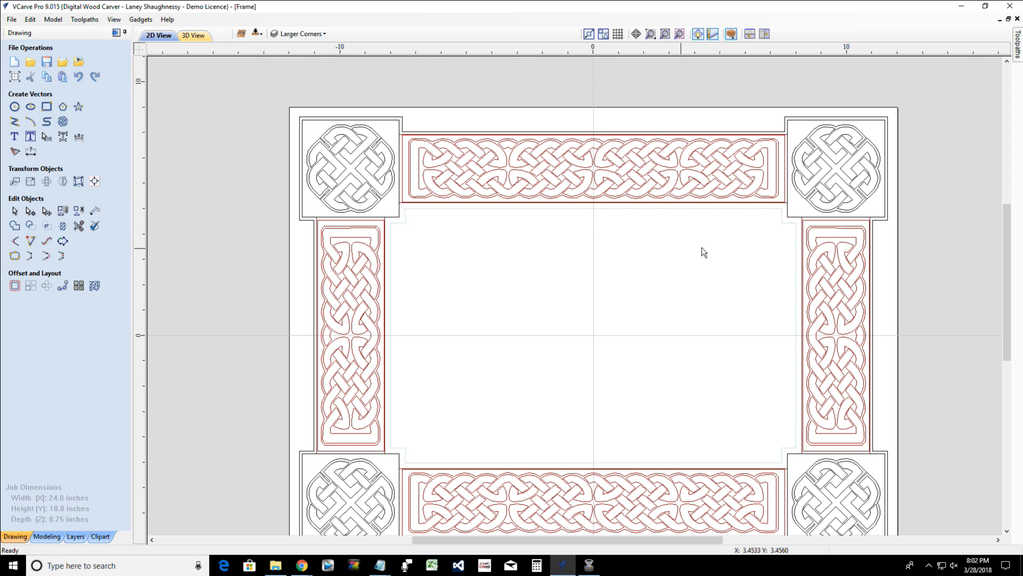
pyautogui.click(790, 221)
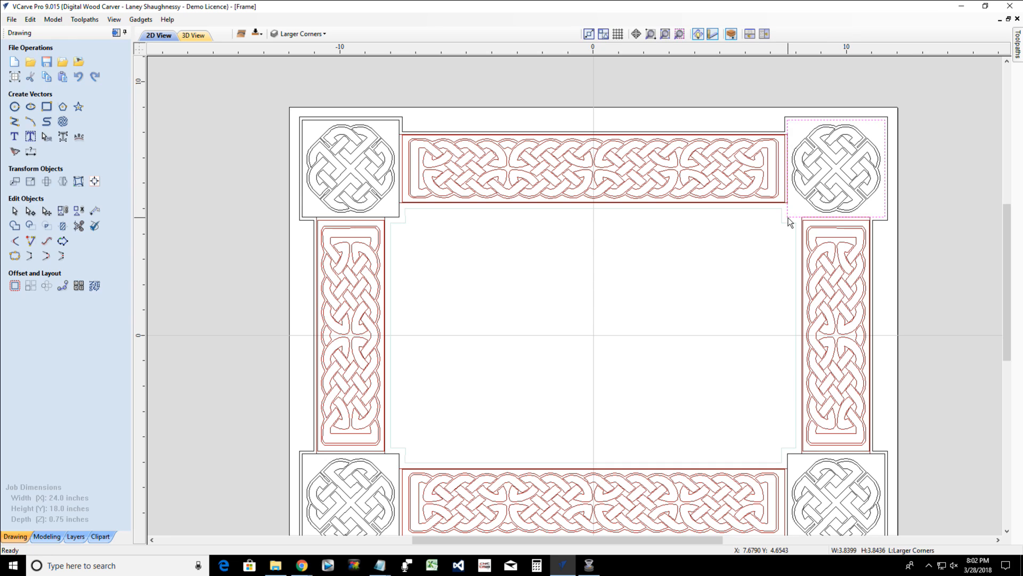
pyautogui.rightClick(790, 222)
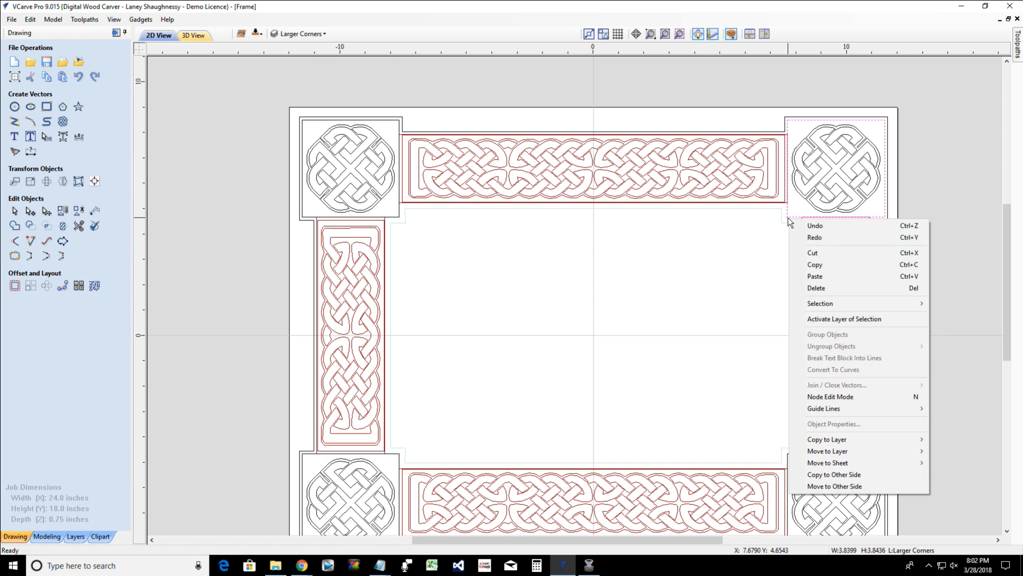
pyautogui.click(838, 475)
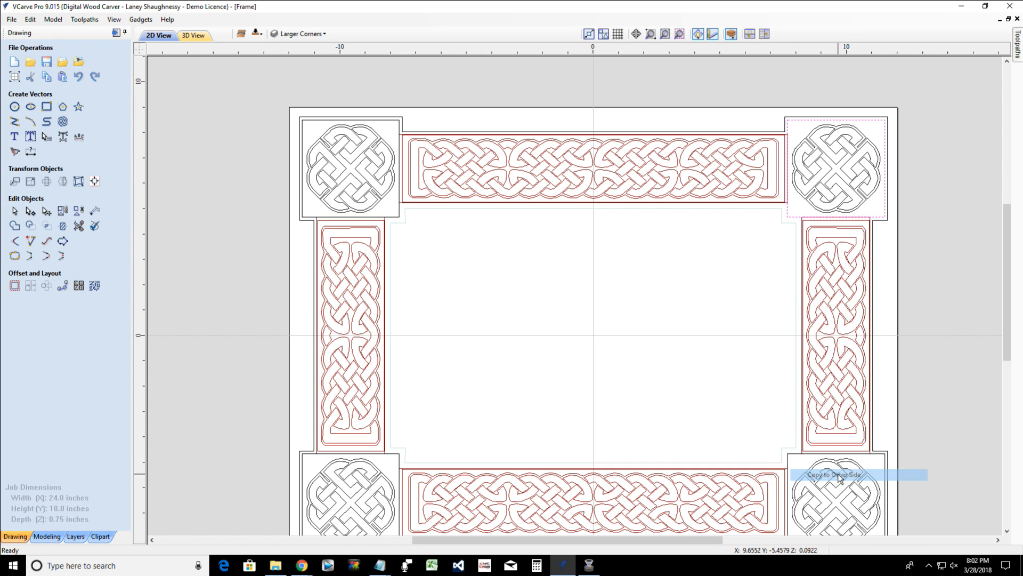
# Show the bottom side and select the upper panel boundary together with both upper corner square boundaries
pyautogui.click(256, 34)
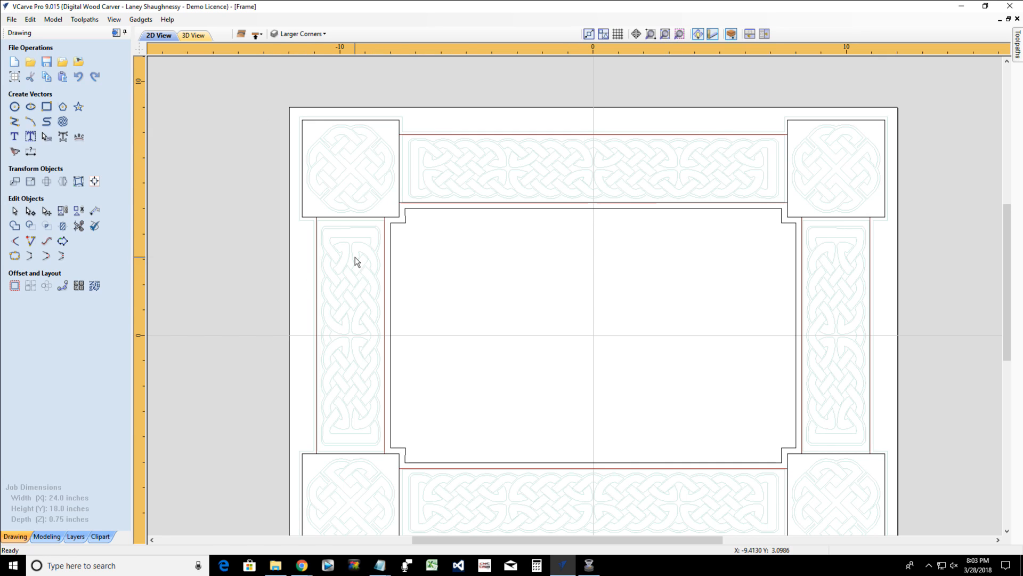
pyautogui.click(464, 136)
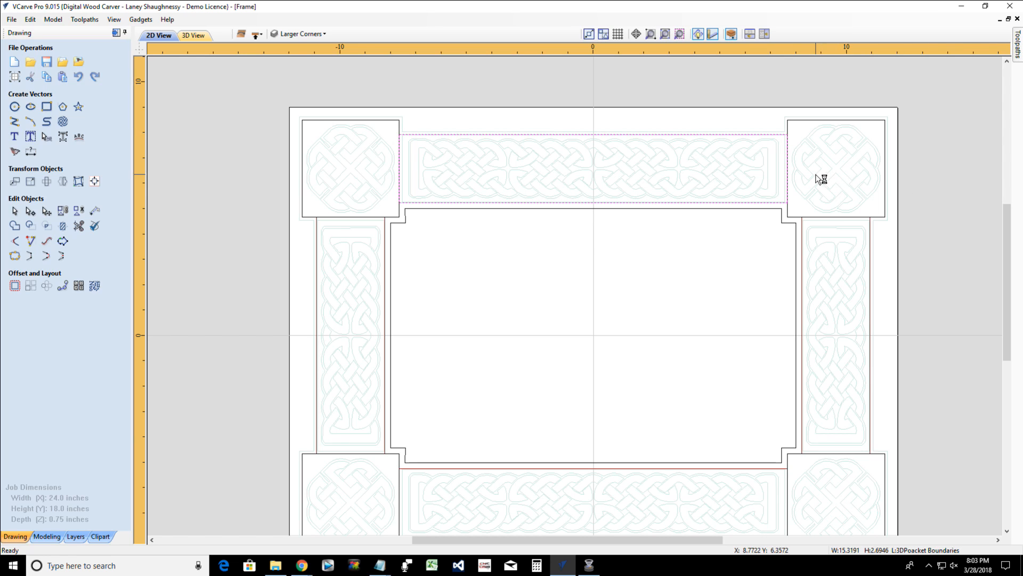
pyautogui.moveTo(260, 78); pyautogui.dragTo(859, 215)
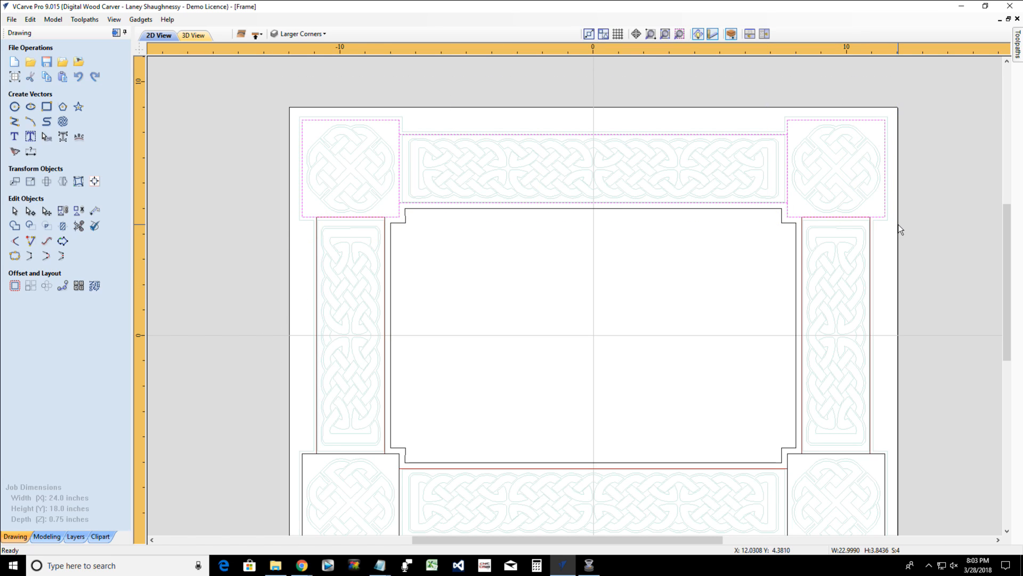
# Hide the 3DPoacket Boundaries layer and toggle the Larger Corners layer off and on to check its contents
pyautogui.click(293, 35)
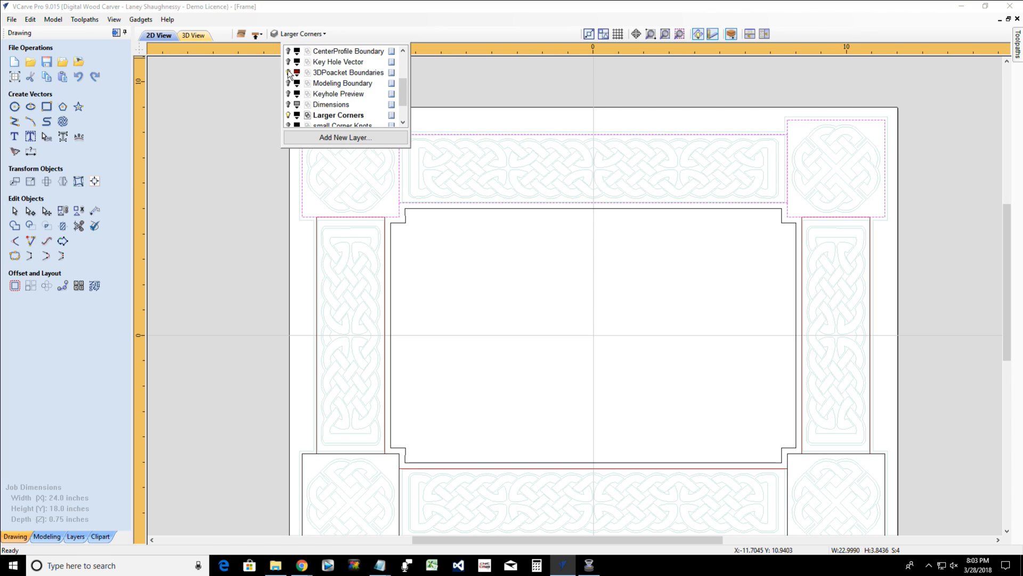
pyautogui.click(289, 72)
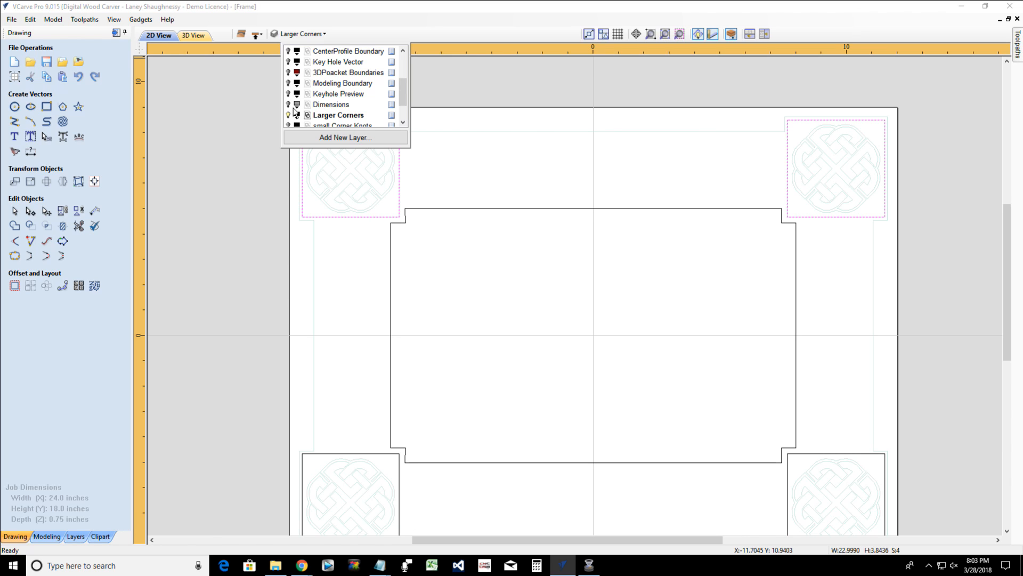
pyautogui.click(288, 115)
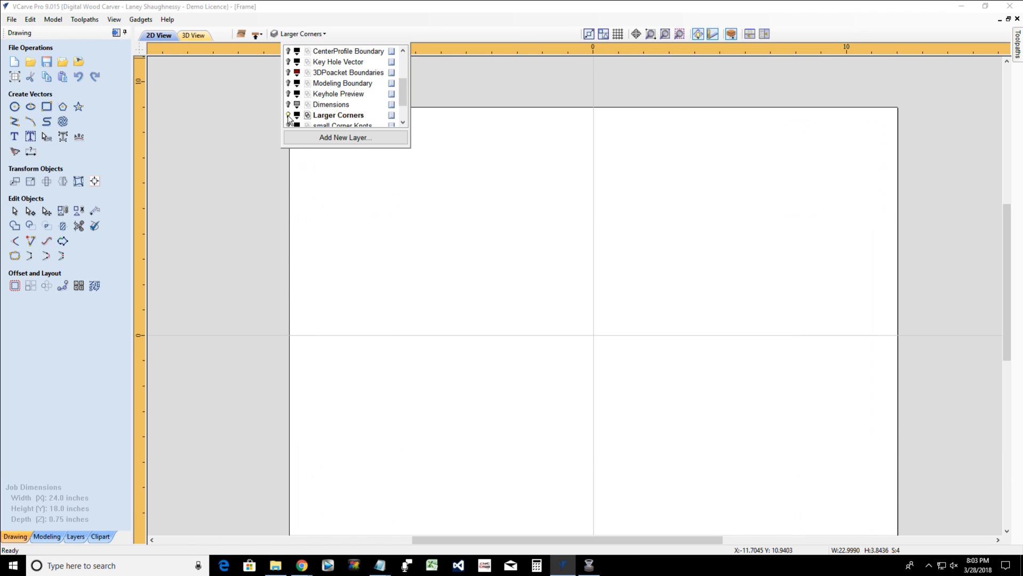
pyautogui.click(288, 115)
pyautogui.scroll(-1, 289, 118)
pyautogui.scroll(3, 288, 119)
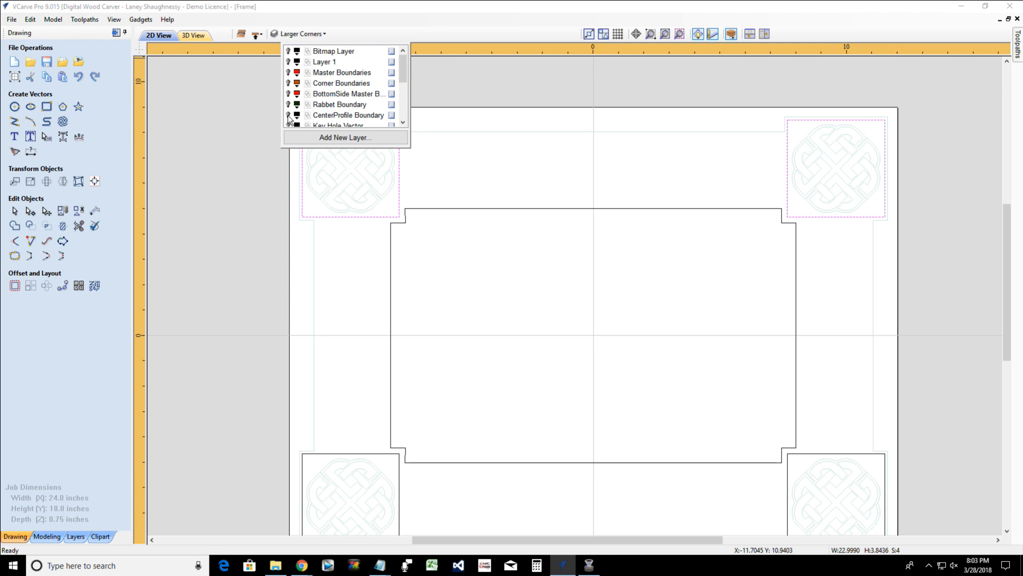
pyautogui.scroll(-2, 289, 119)
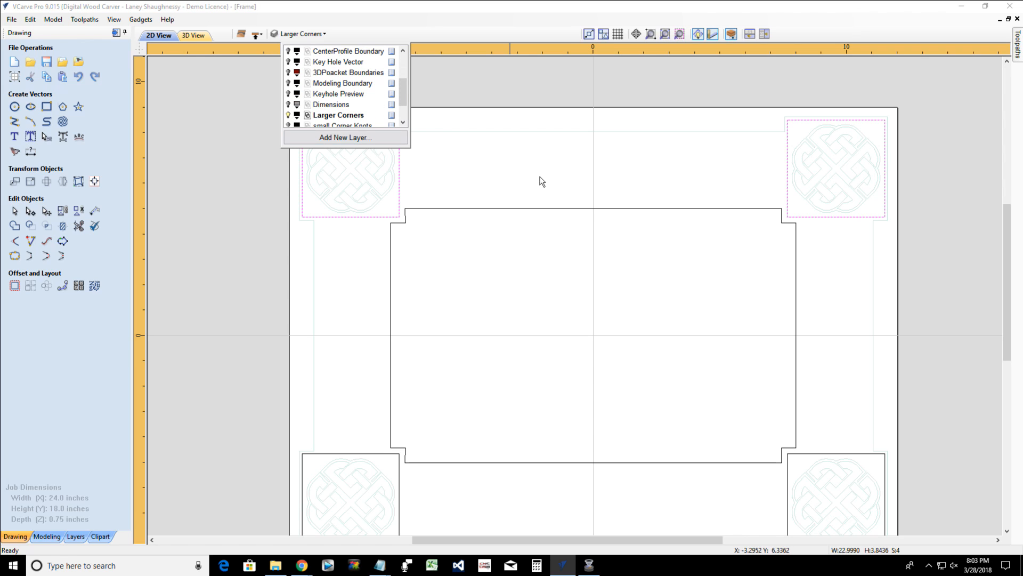
# Clear the selection of the upper boundaries and switch to the top side
pyautogui.click(574, 180)
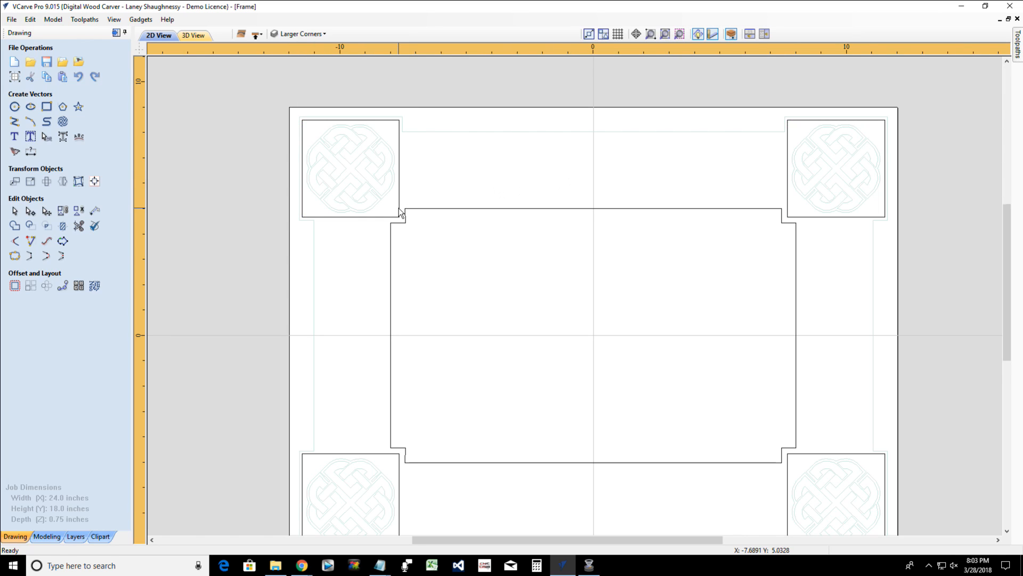
pyautogui.scroll(-1, 399, 217)
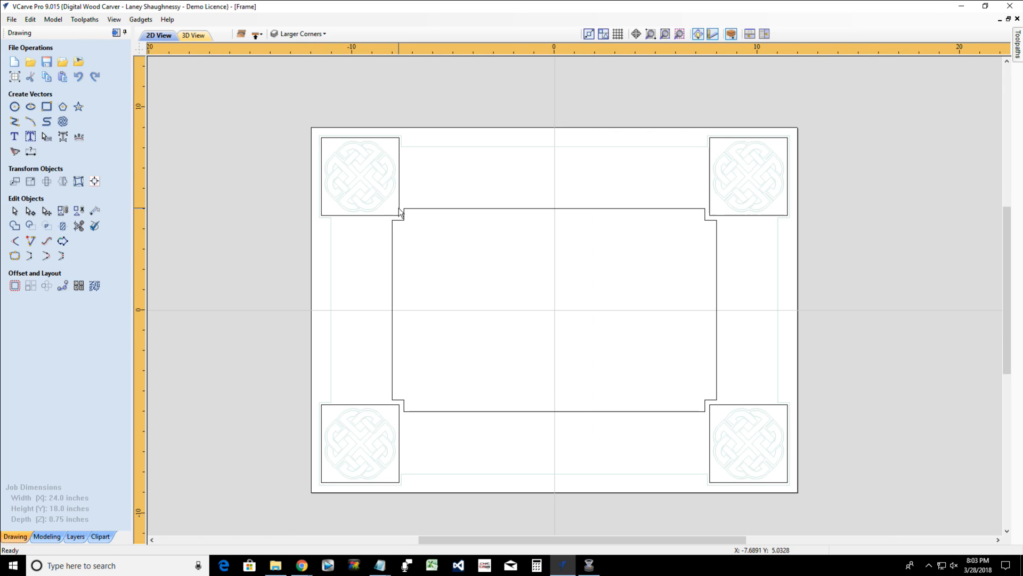
pyautogui.click(257, 35)
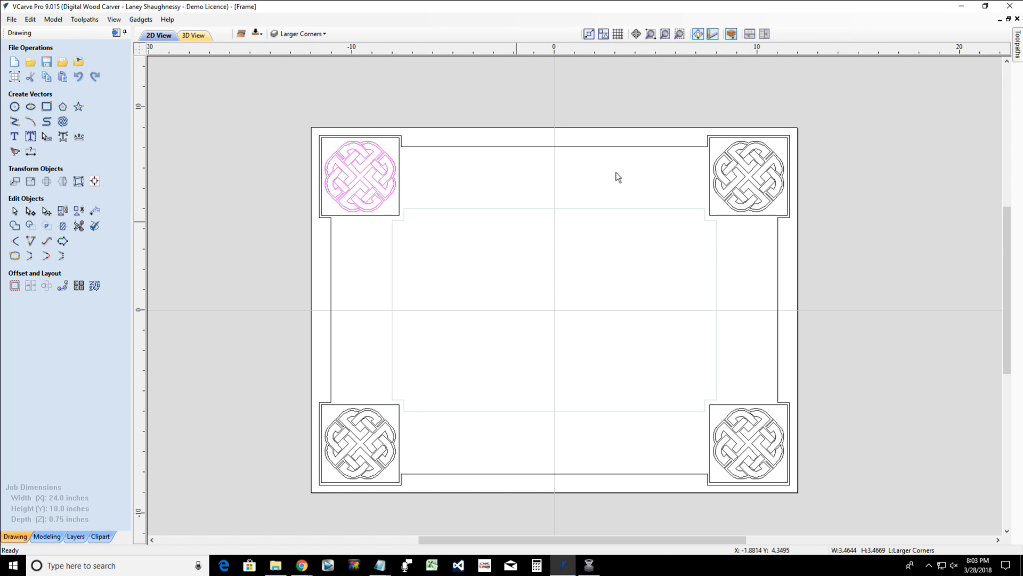
# Move all four corner knots to a new layer named Corner Knots, with the new layer set as not visible
pyautogui.keyDown('shift'); pyautogui.click(737, 185); pyautogui.keyUp('shift')
pyautogui.keyDown('shift'); pyautogui.click(738, 429); pyautogui.keyUp('shift')
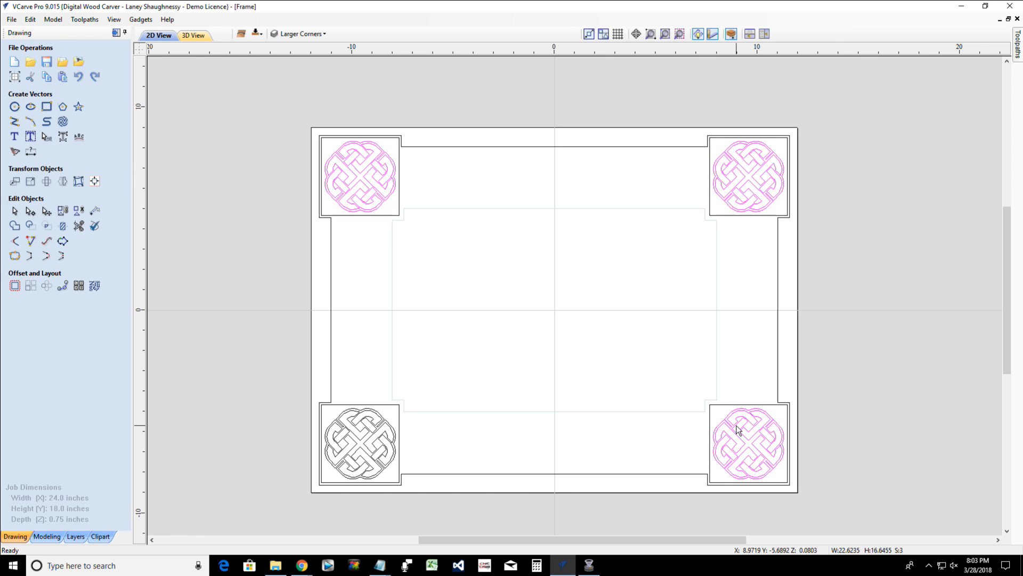
pyautogui.keyDown('shift'); pyautogui.click(369, 424); pyautogui.keyUp('shift')
pyautogui.rightClick(370, 423)
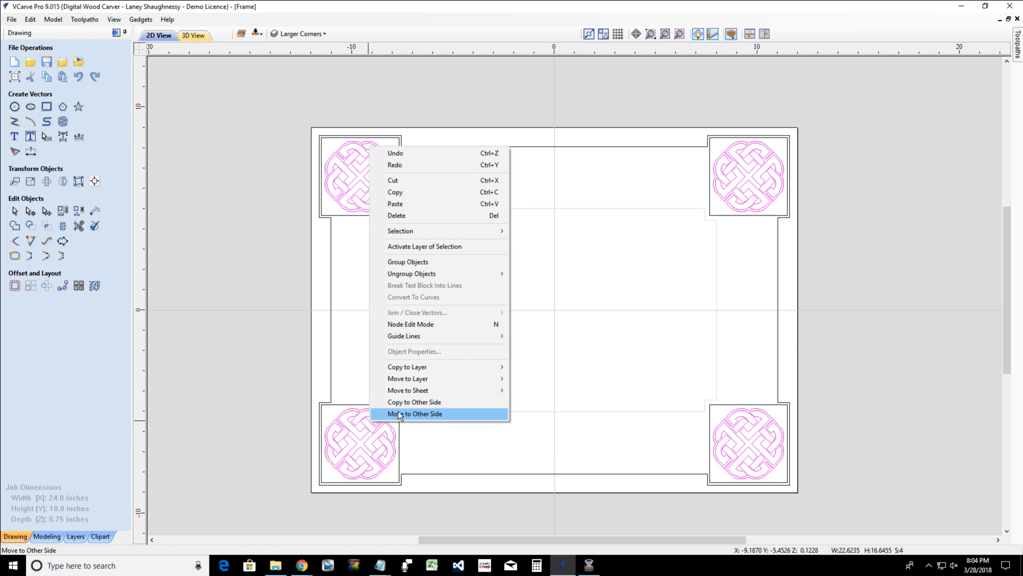
pyautogui.moveTo(404, 367)
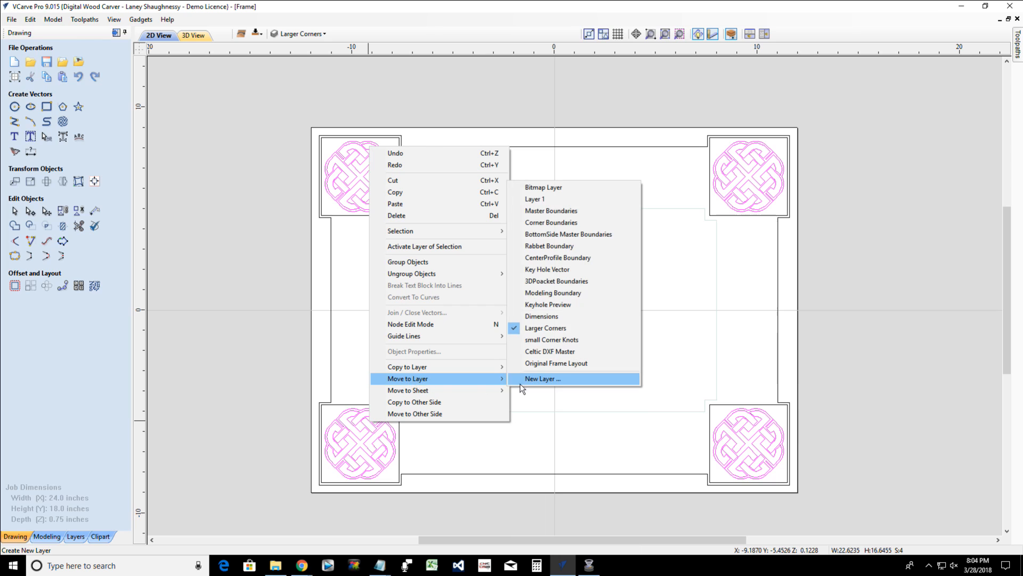
pyautogui.click(528, 383)
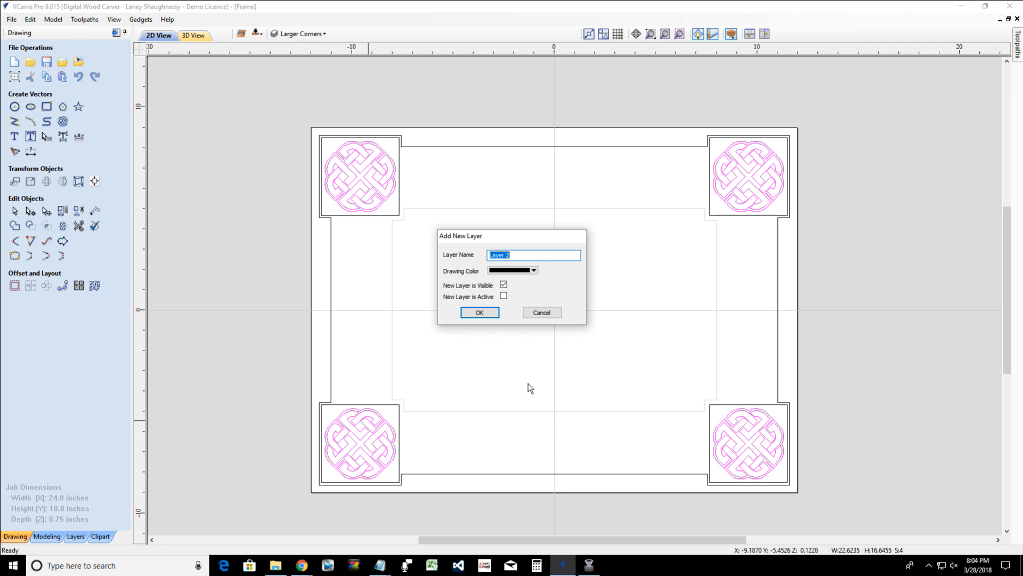
pyautogui.write('Corner Knots')
pyautogui.click(503, 284)
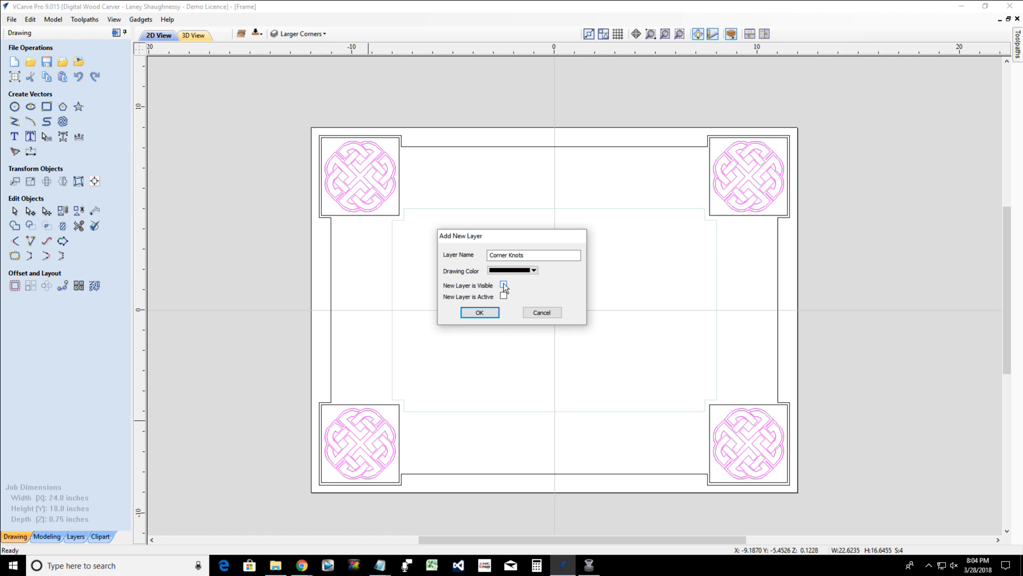
pyautogui.click(477, 317)
pyautogui.click(478, 313)
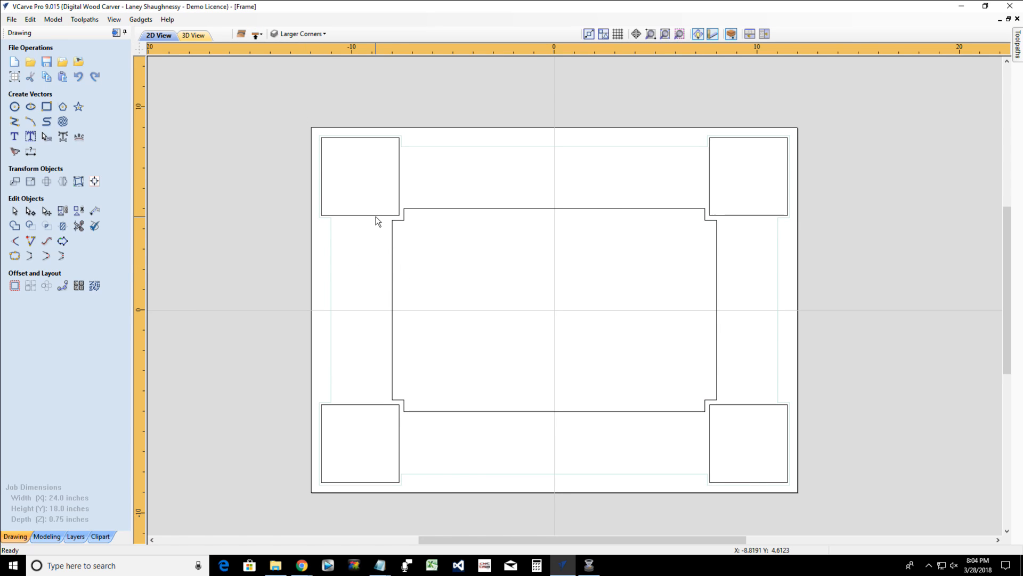
# On the bottom side, toggle the Larger Corners and Original Frame Layout layers to check their contents
pyautogui.click(286, 35)
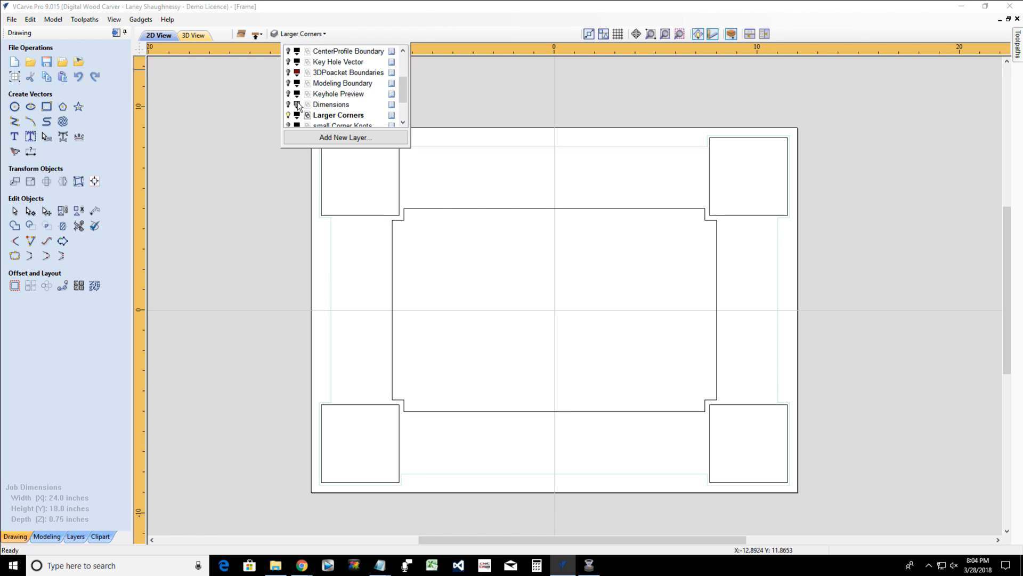
pyautogui.scroll(-1, 298, 108)
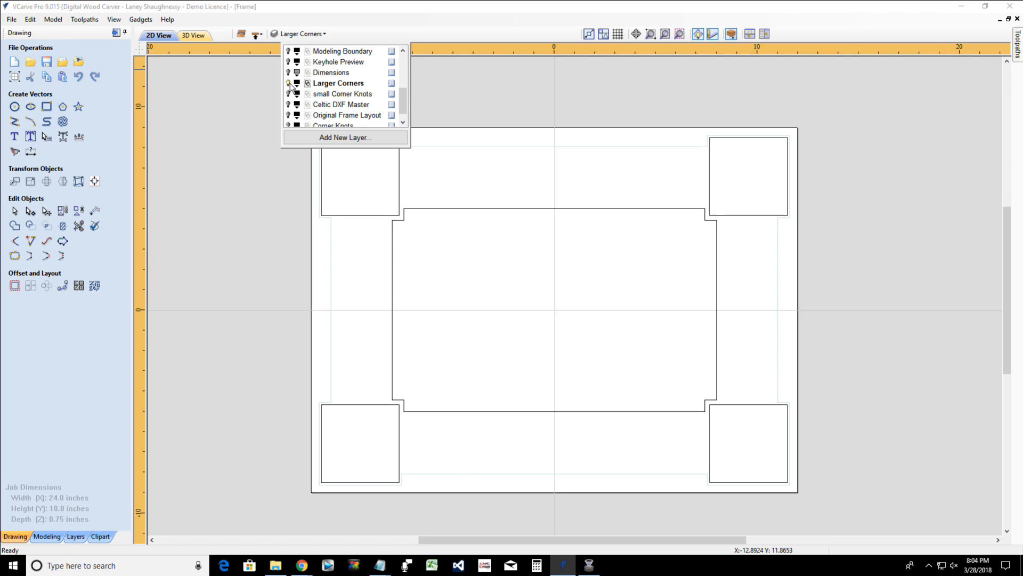
pyautogui.click(288, 84)
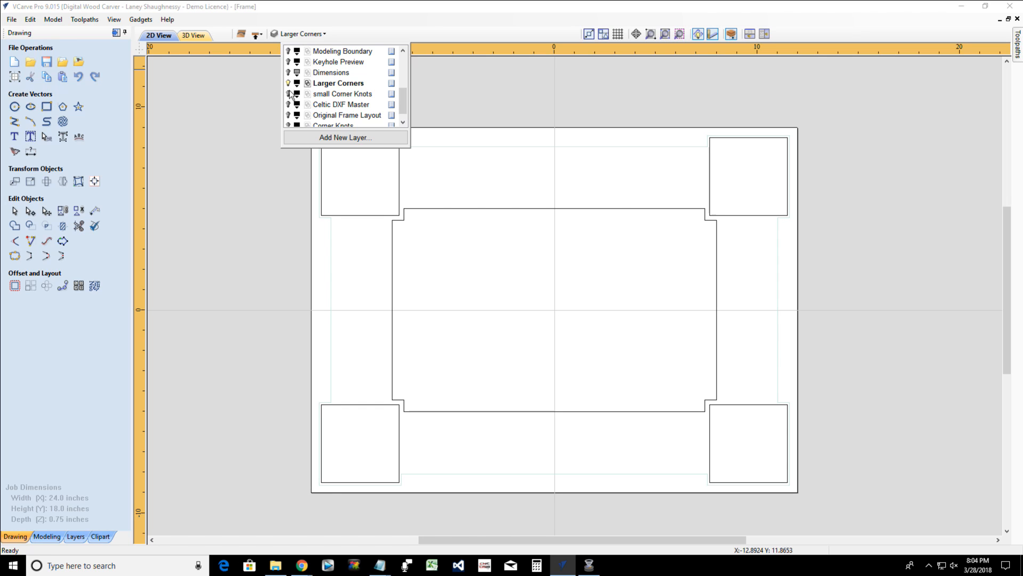
pyautogui.click(288, 114)
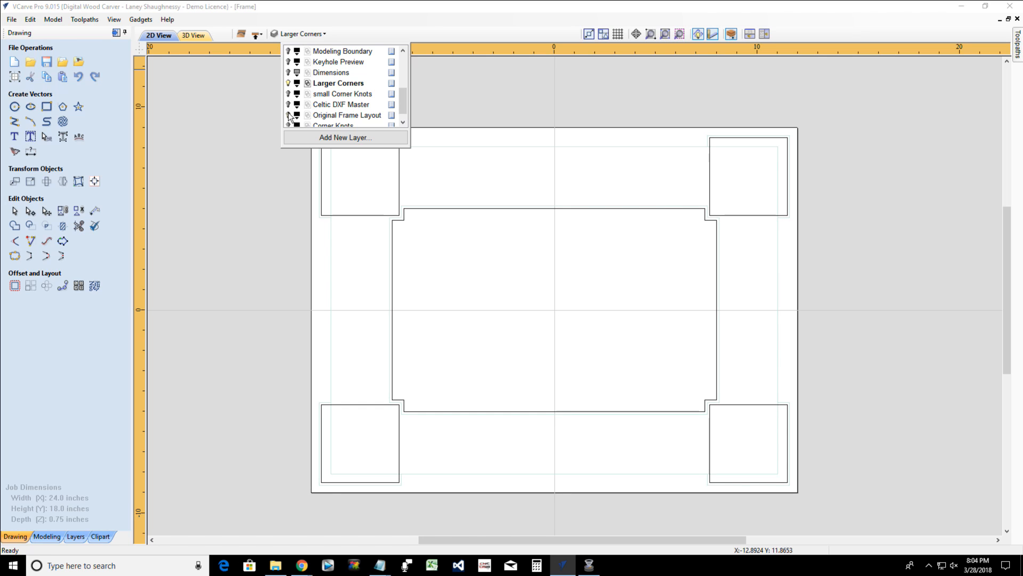
pyautogui.click(288, 114)
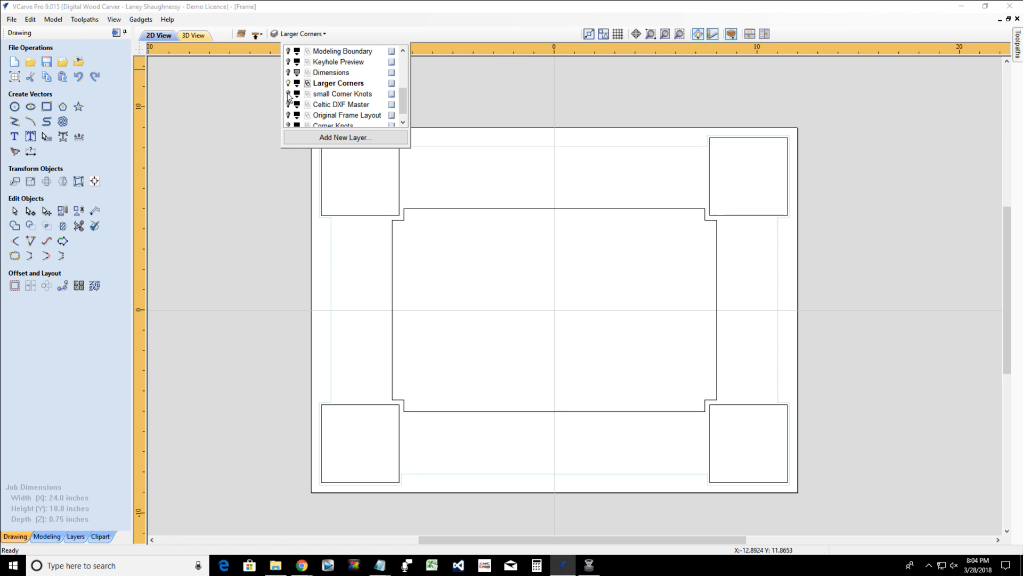
# Toggle the Master Boundaries layer to check it, and show the Corner Boundaries layer with all vectors selected
pyautogui.scroll(2, 289, 99)
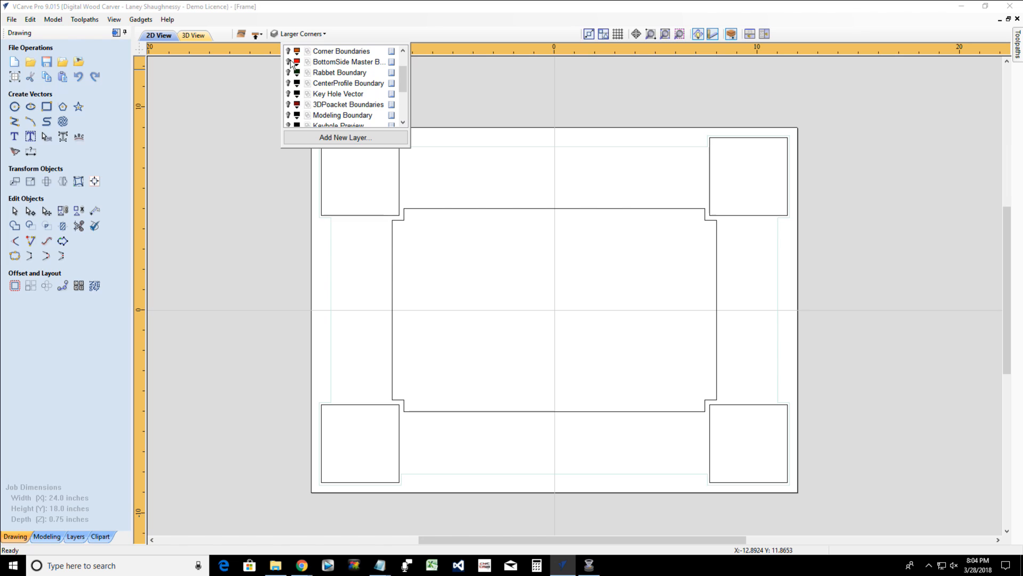
pyautogui.scroll(1, 291, 62)
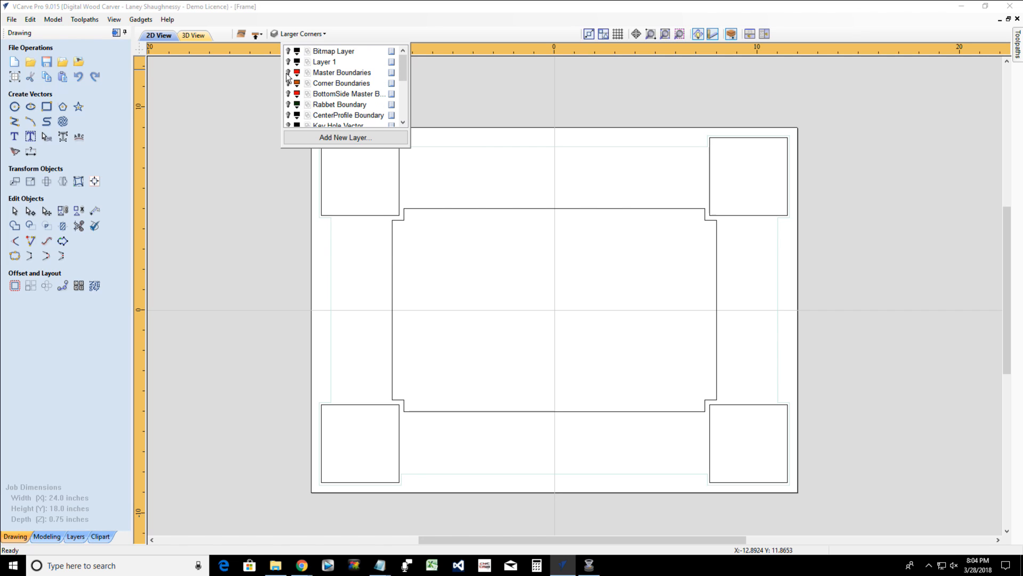
pyautogui.click(288, 73)
pyautogui.click(288, 73)
pyautogui.click(288, 83)
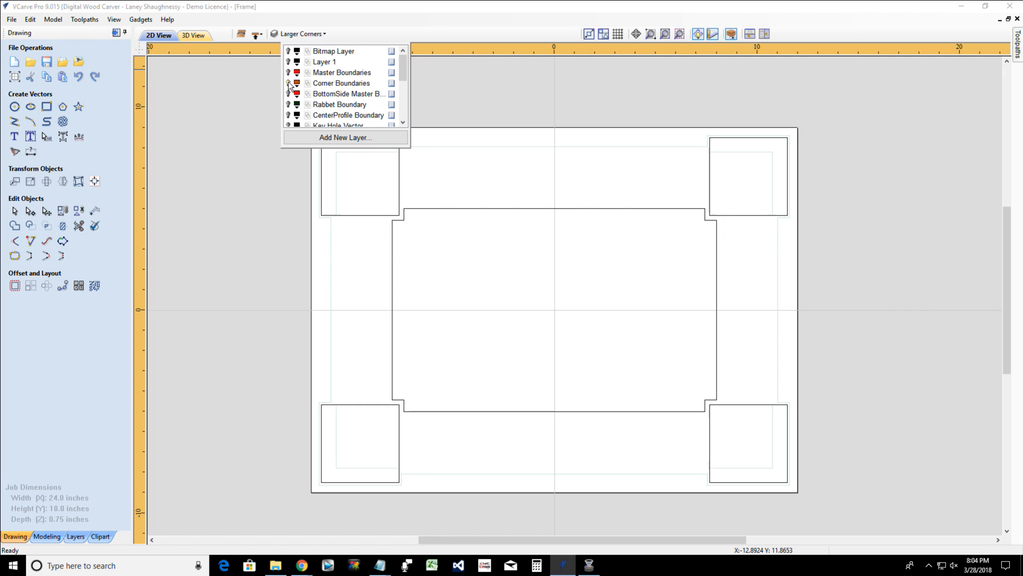
pyautogui.hotkey('ctrl', 'a')
# Toggle the BottomSide Master, Rabbet Boundary and CenterProfile Boundary layers on and off to check their contents
pyautogui.click(289, 93)
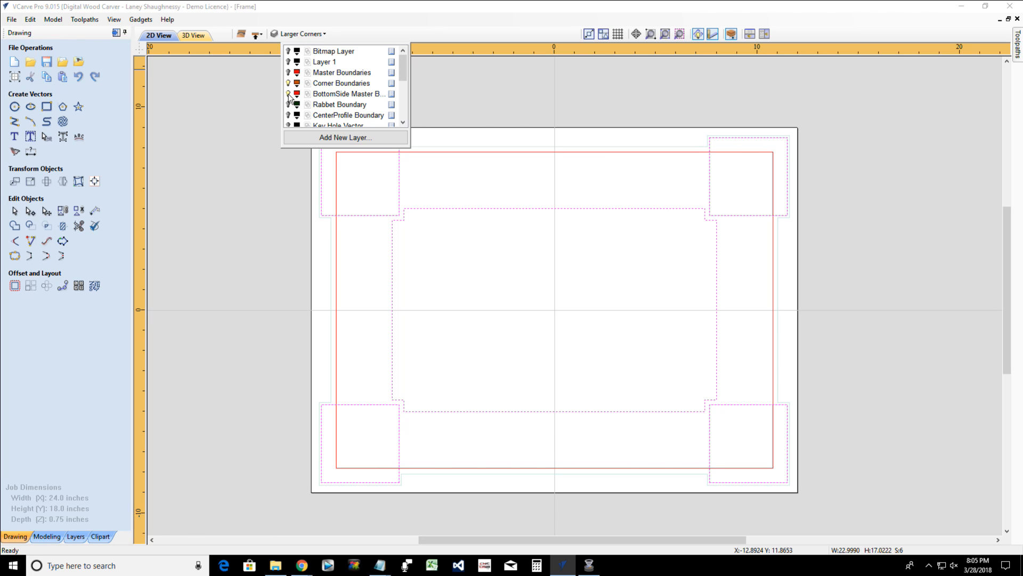
pyautogui.click(288, 94)
pyautogui.click(289, 105)
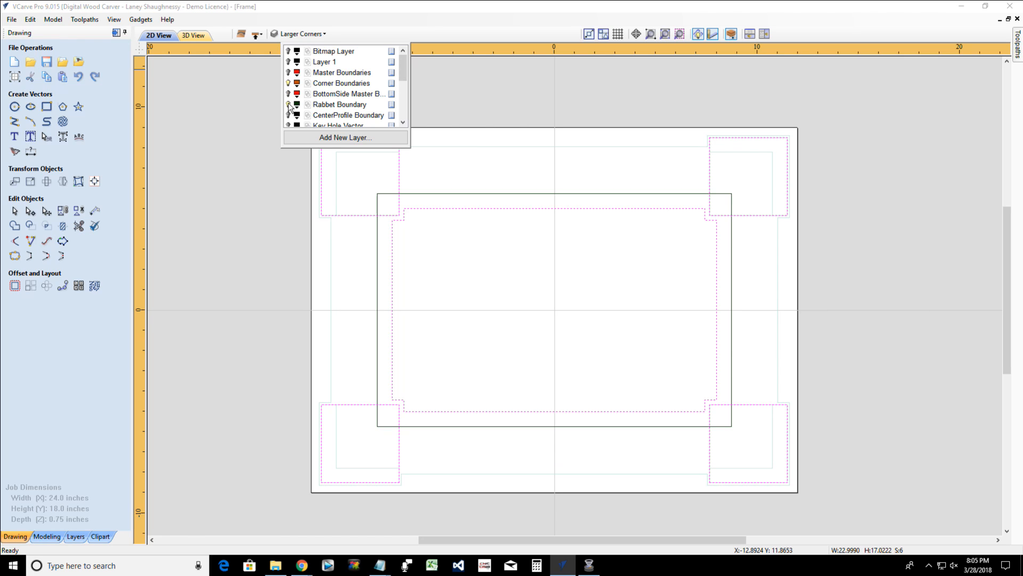
pyautogui.click(288, 104)
pyautogui.click(288, 115)
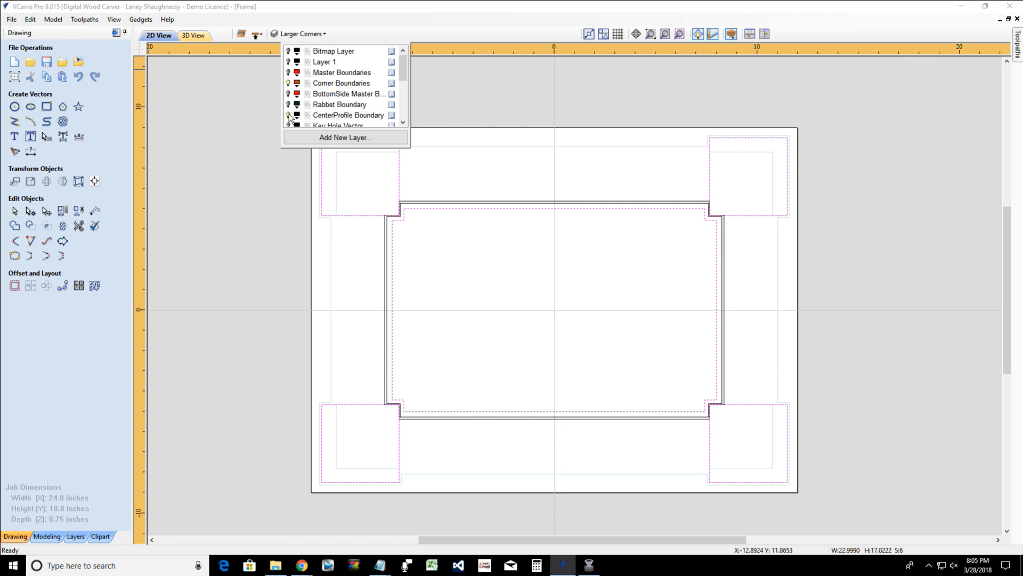
pyautogui.click(288, 115)
# Show the 3DPoacket Boundaries layer and make it the active layer
pyautogui.scroll(-1, 290, 117)
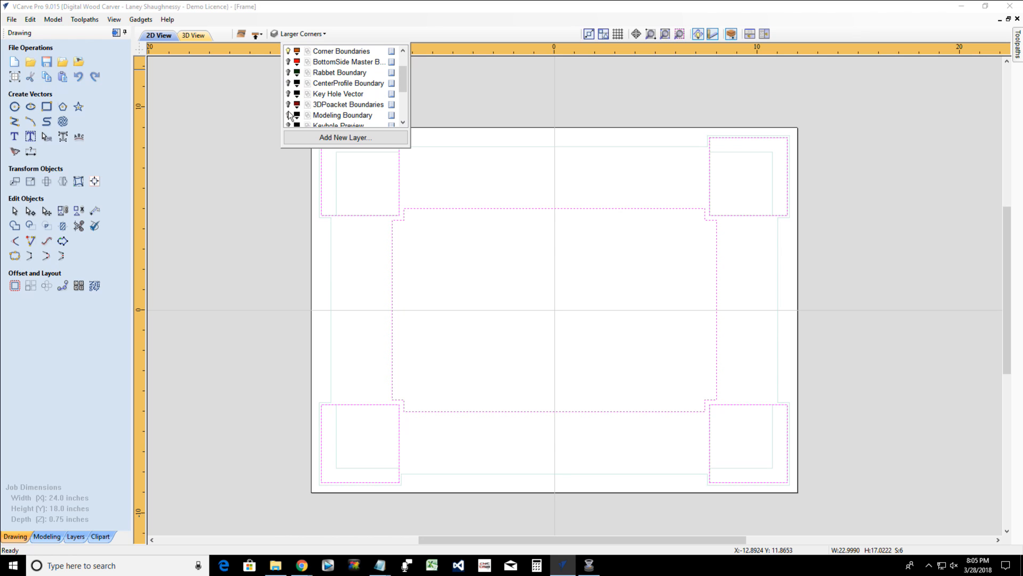
pyautogui.click(288, 105)
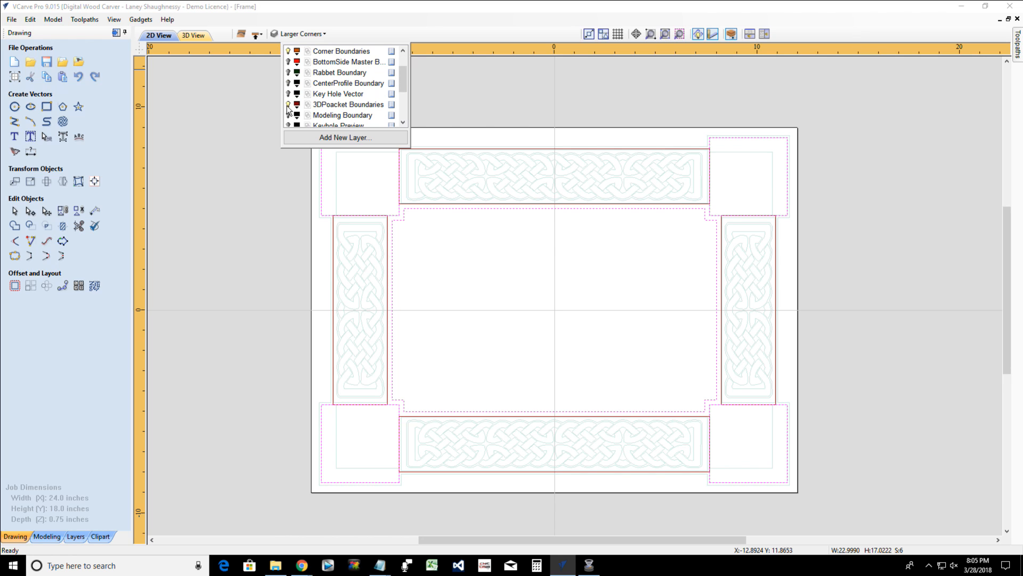
pyautogui.click(337, 106)
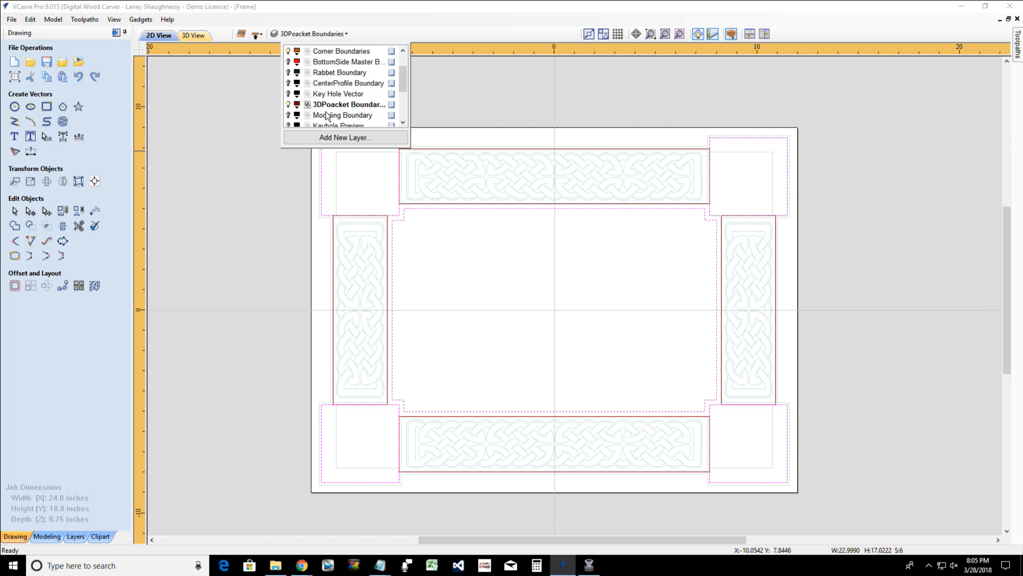
# Add a new layer named Half Laps and clear the vector selection
pyautogui.scroll(-3, 324, 108)
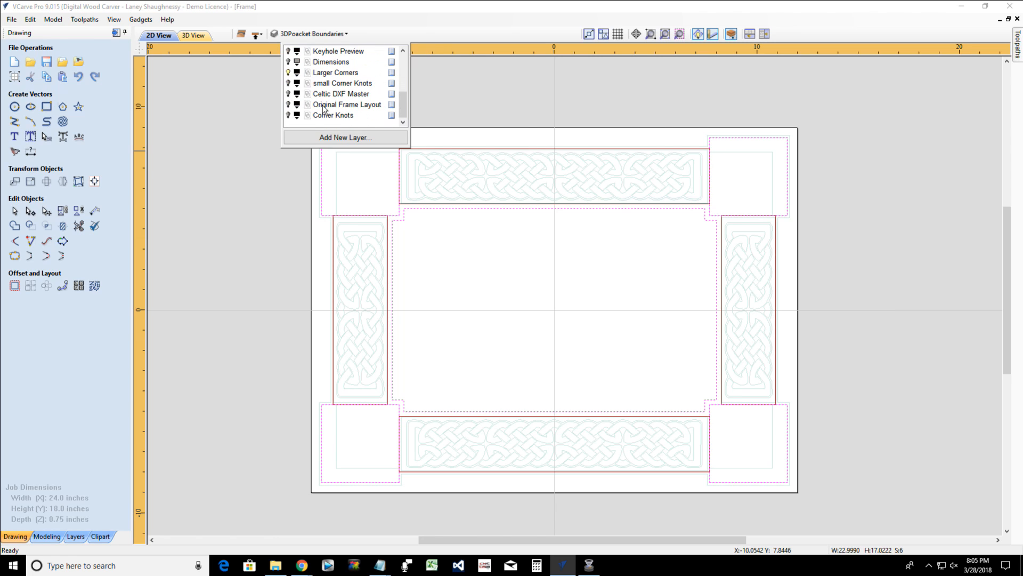
pyautogui.click(317, 137)
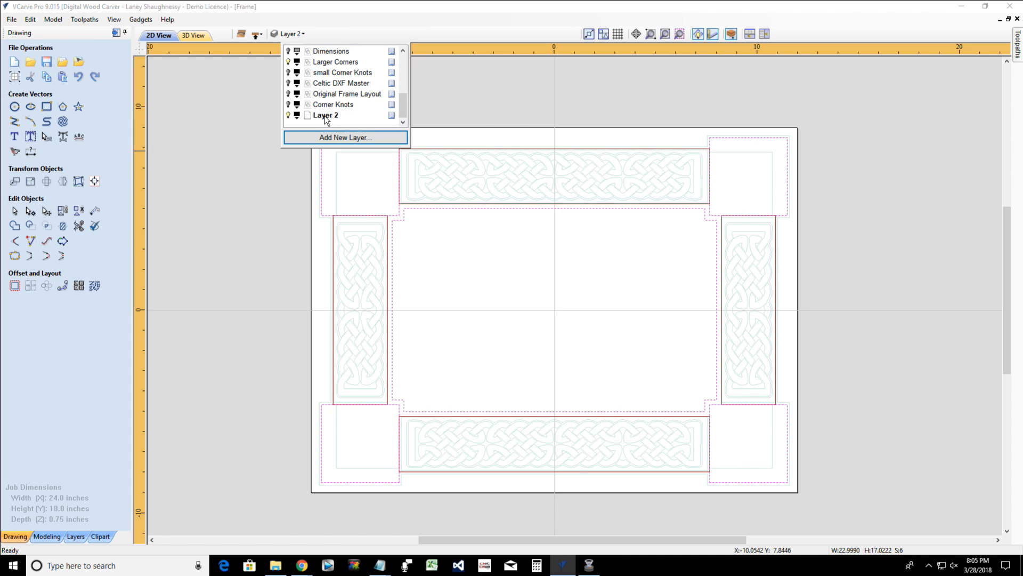
pyautogui.doubleClick(325, 115)
pyautogui.write('Half Laps')
pyautogui.press('Return')
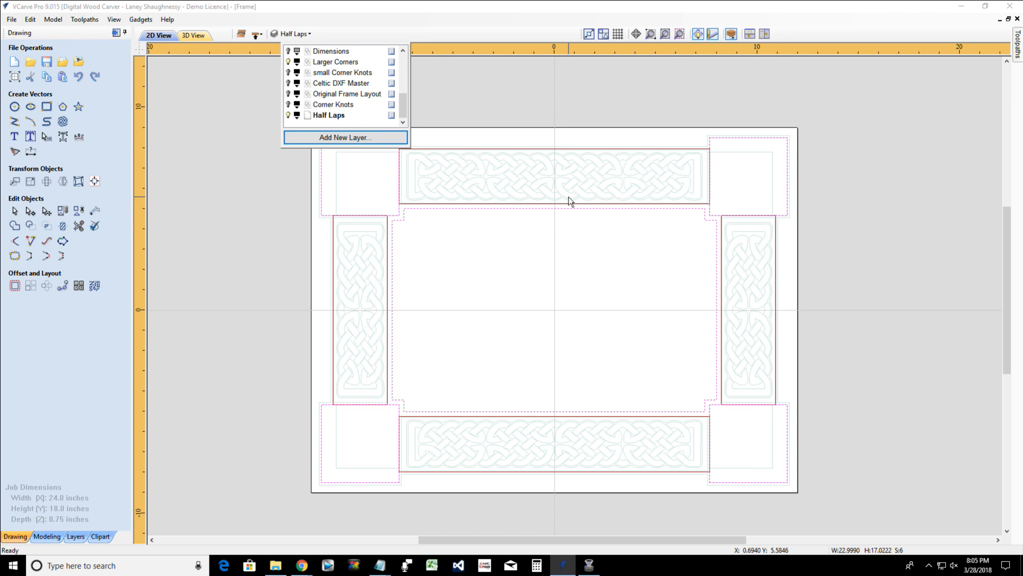
pyautogui.click(525, 226)
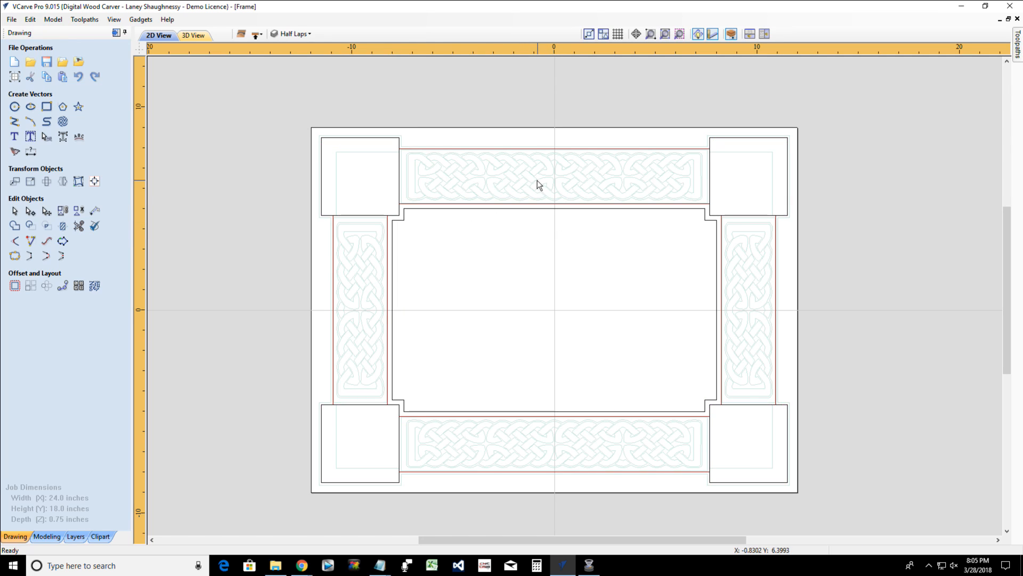
# Examine the half-lap layout by selecting the upper and lower rail boundaries with their corner squares and the two side panel boundaries in turn
pyautogui.click(525, 149)
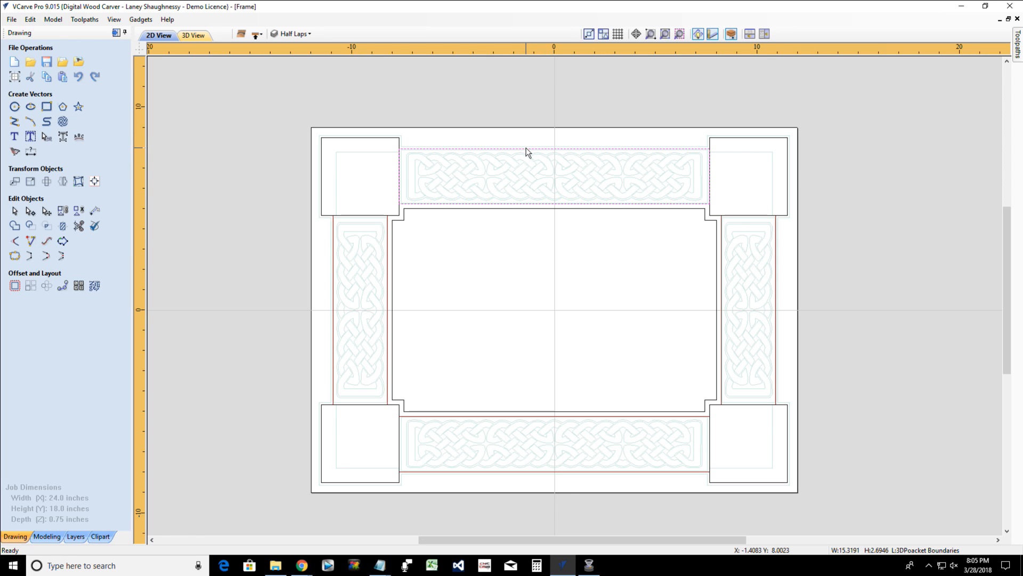
pyautogui.moveTo(291, 114); pyautogui.dragTo(807, 219)
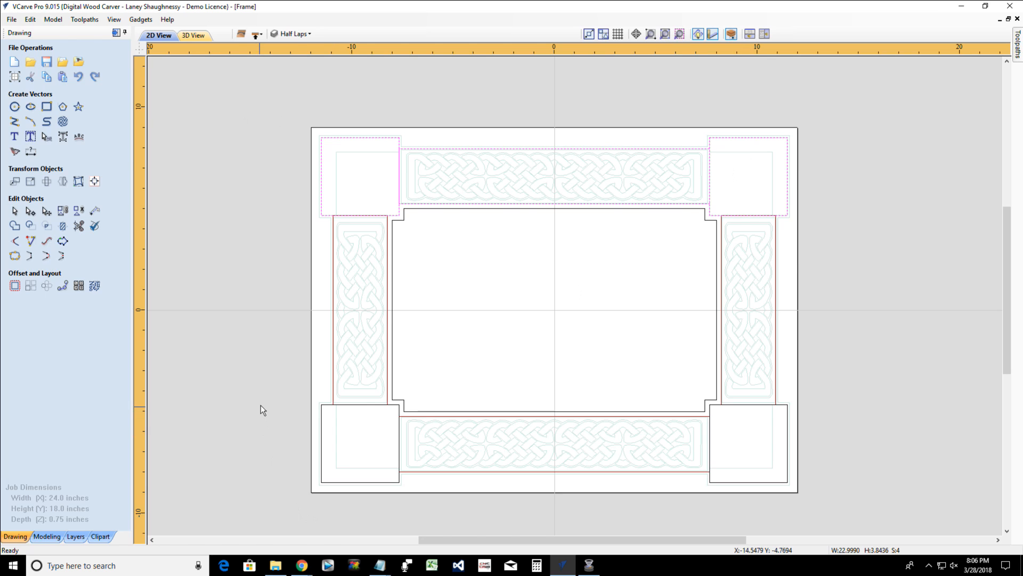
pyautogui.moveTo(261, 405); pyautogui.dragTo(815, 501)
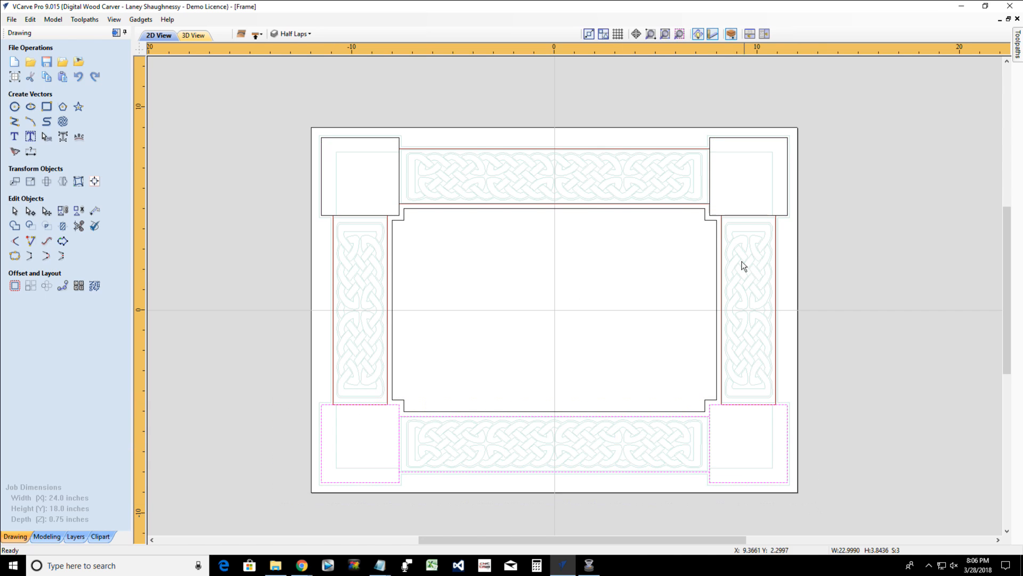
pyautogui.click(721, 226)
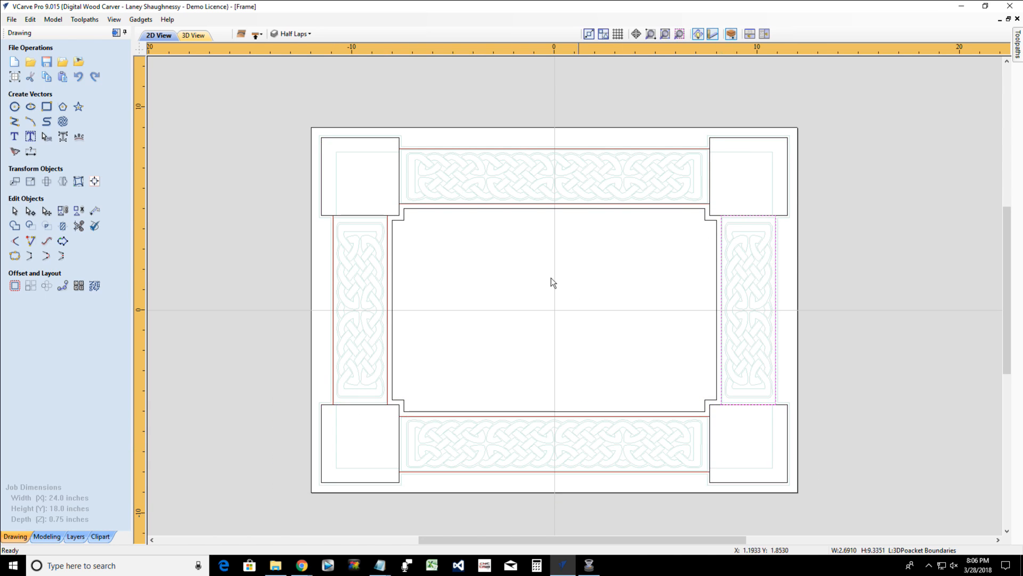
pyautogui.click(387, 291)
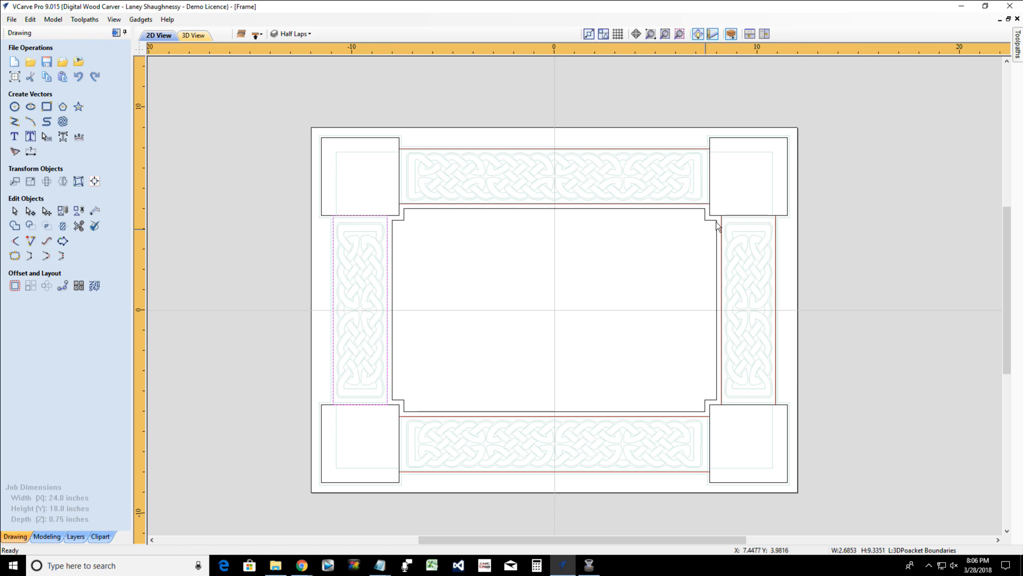
pyautogui.moveTo(315, 163); pyautogui.dragTo(801, 225)
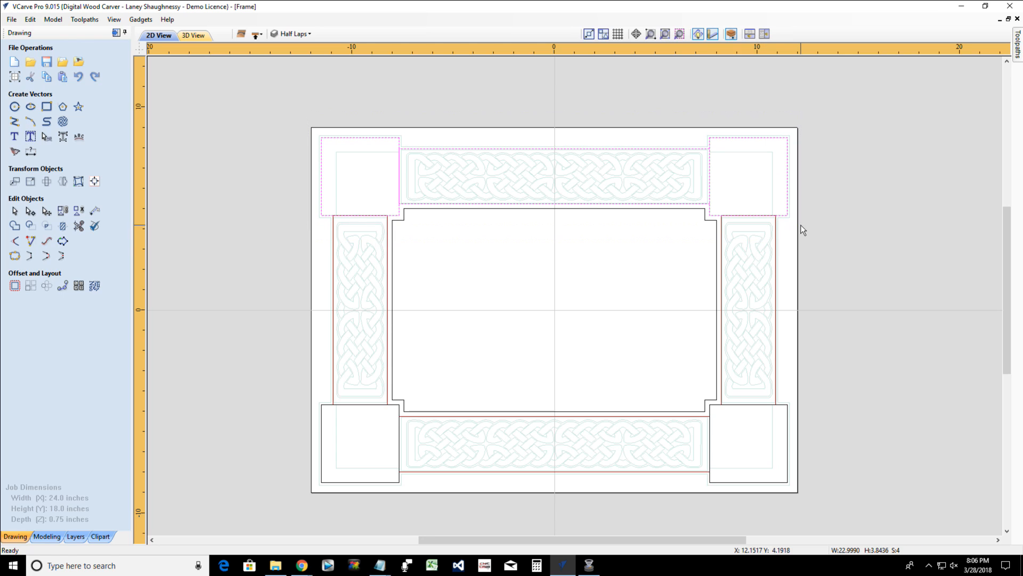
pyautogui.click(723, 229)
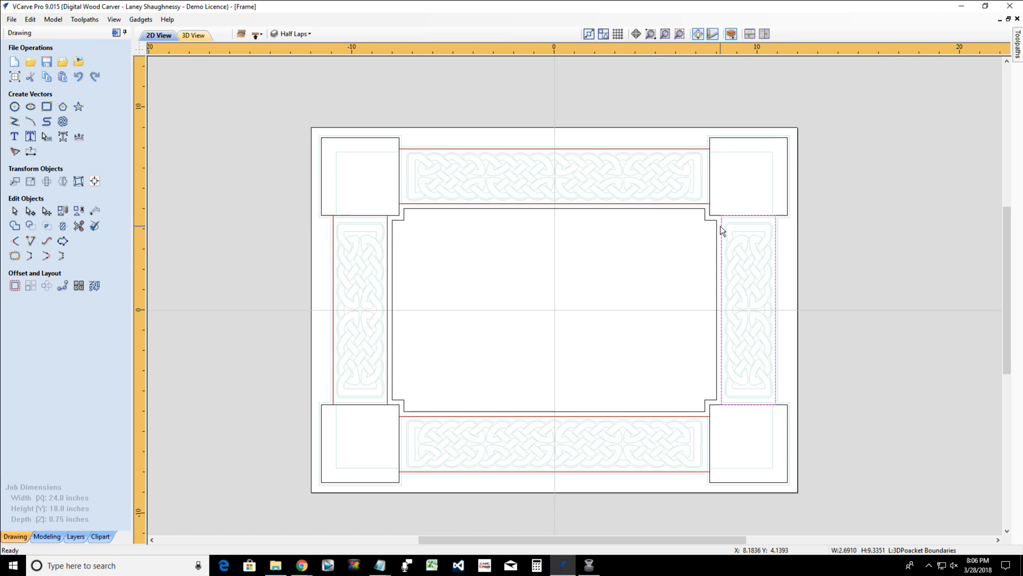
pyautogui.click(386, 267)
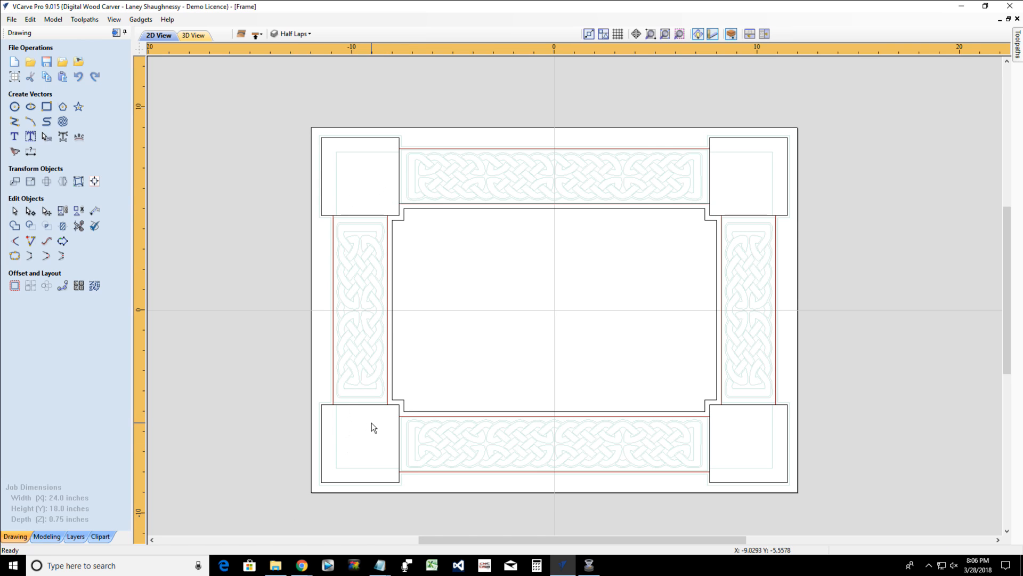
# Examine where the left side panel boundary meets the upper-left corner square by selecting the two vectors alternately
pyautogui.click(332, 249)
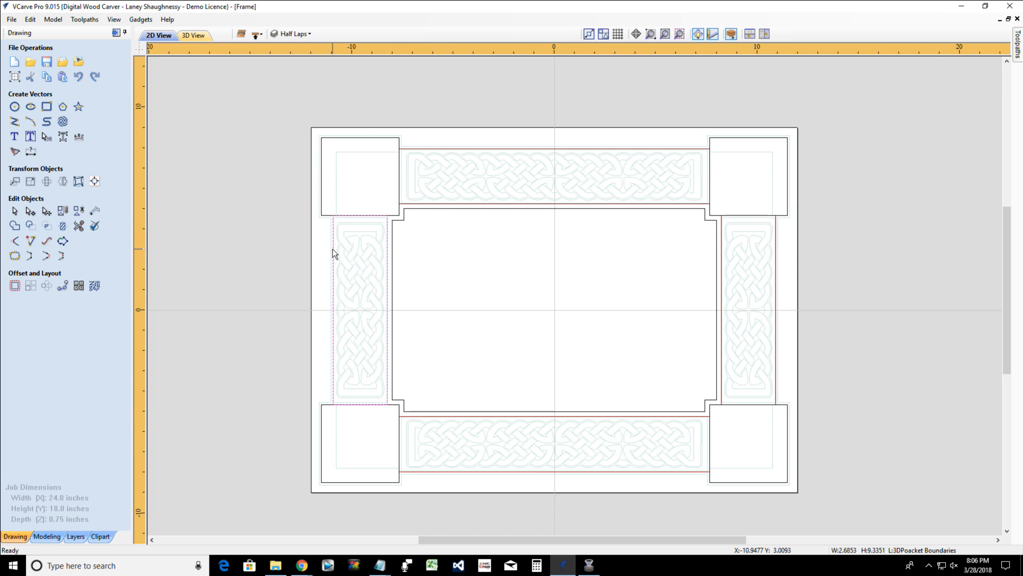
pyautogui.scroll(5, 333, 248)
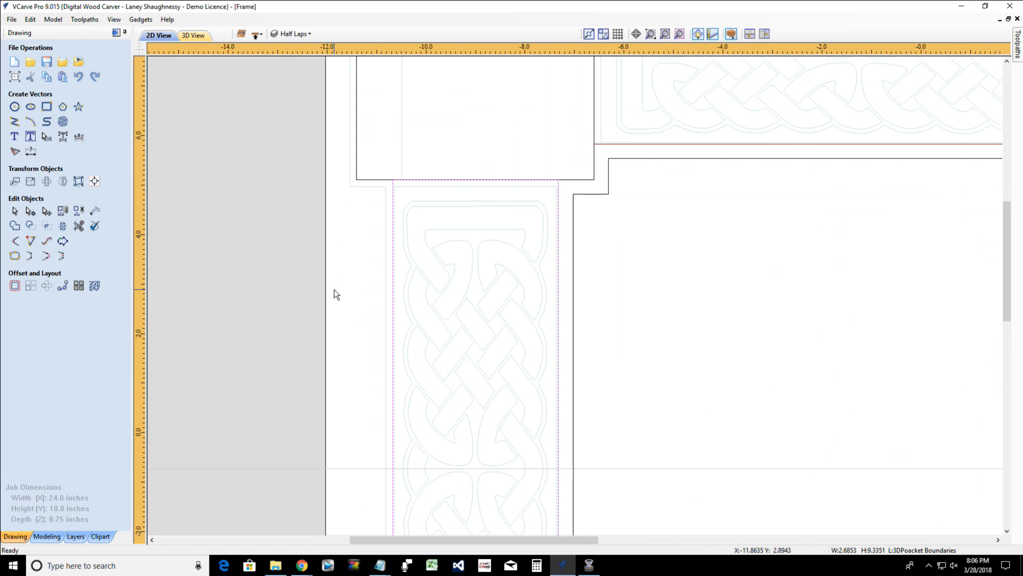
pyautogui.scroll(-1, 334, 289)
pyautogui.scroll(-2, 421, 242)
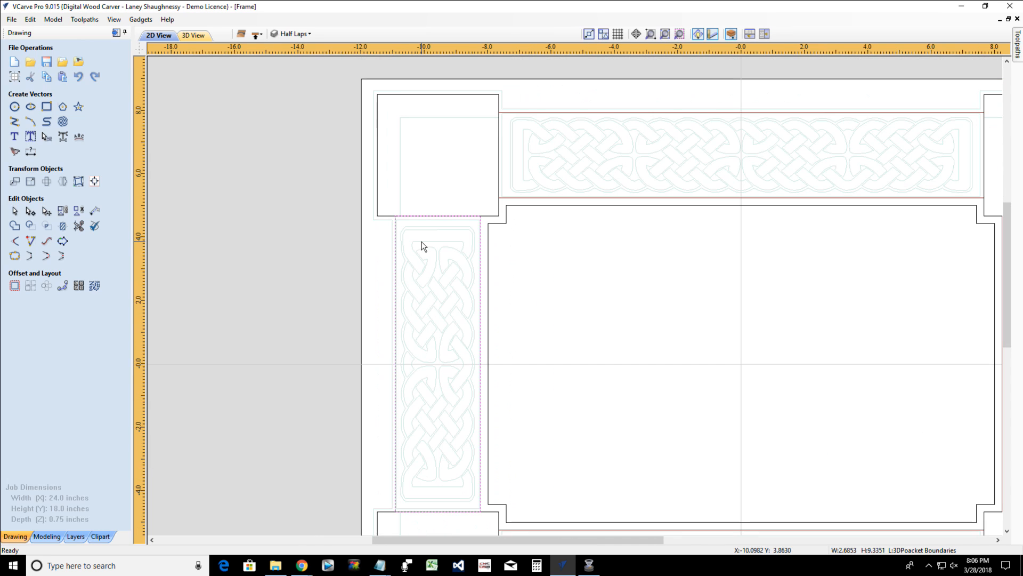
pyautogui.click(435, 215)
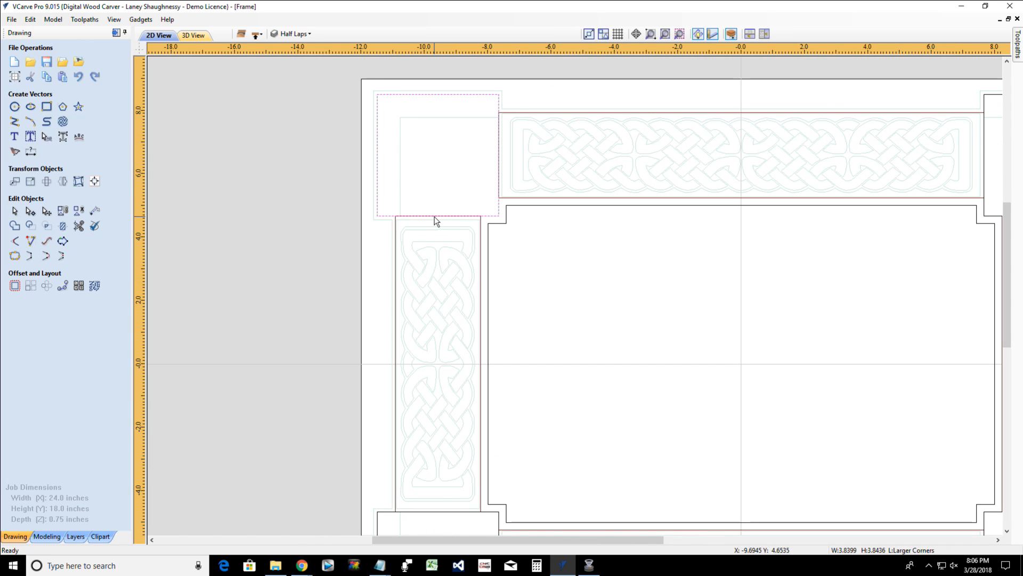
pyautogui.click(396, 242)
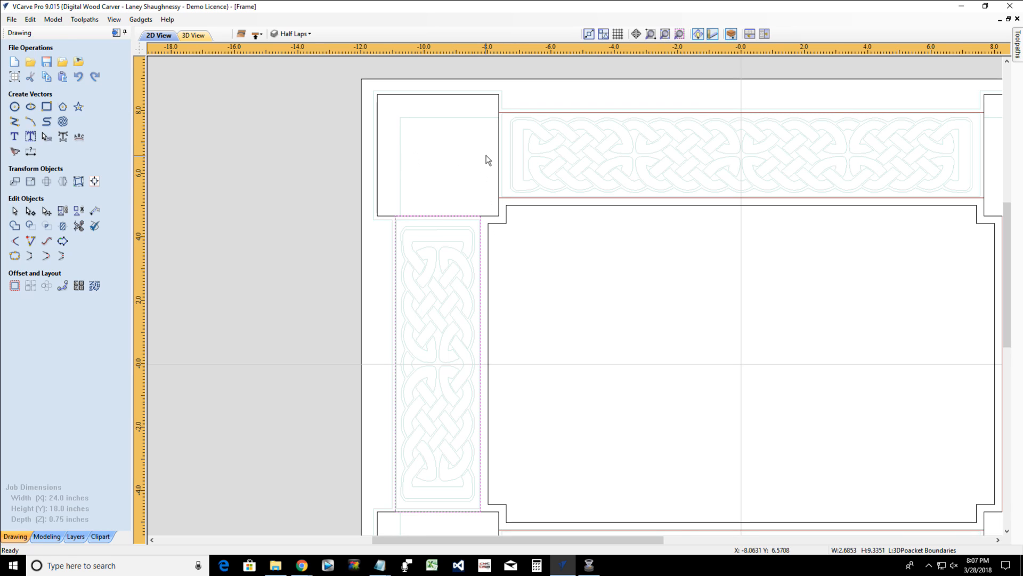
pyautogui.click(433, 216)
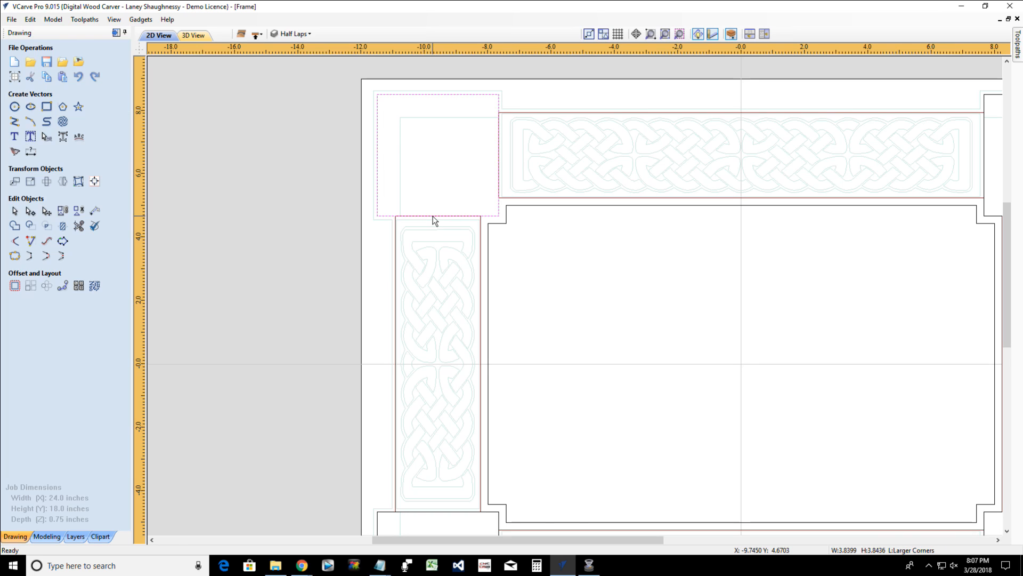
pyautogui.click(395, 234)
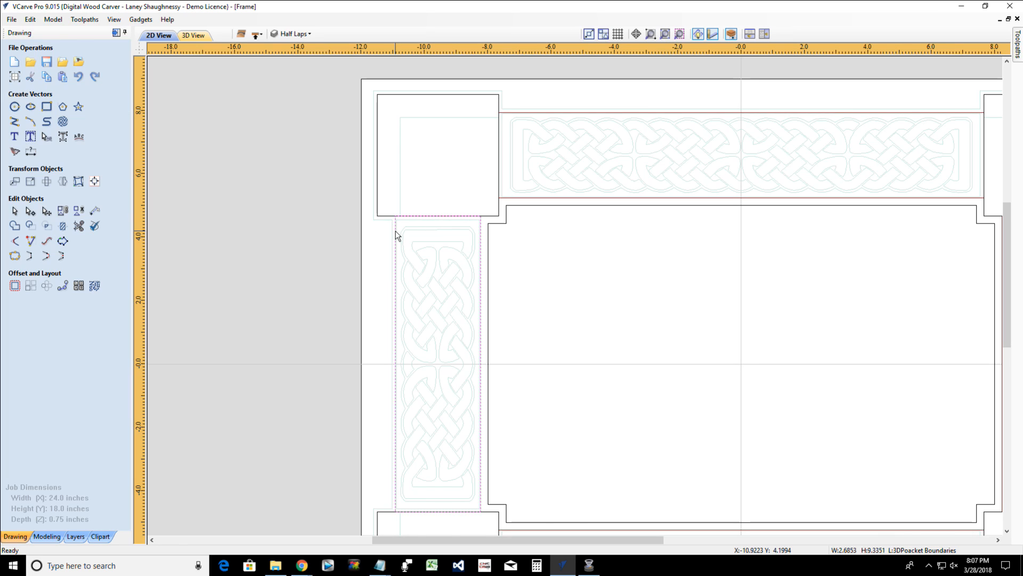
# Stretch the left side panel boundary symmetrically to about 13.6 inches high so both ends extend into the corner squares
pyautogui.click(395, 232)
pyautogui.scroll(-1, 396, 242)
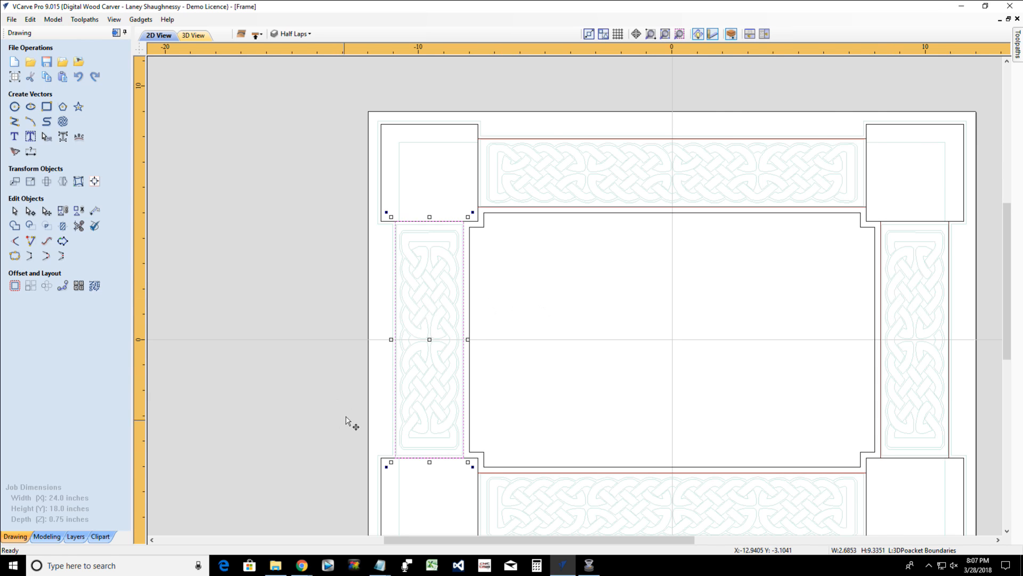
pyautogui.scroll(2, 347, 421)
pyautogui.scroll(-1, 363, 388)
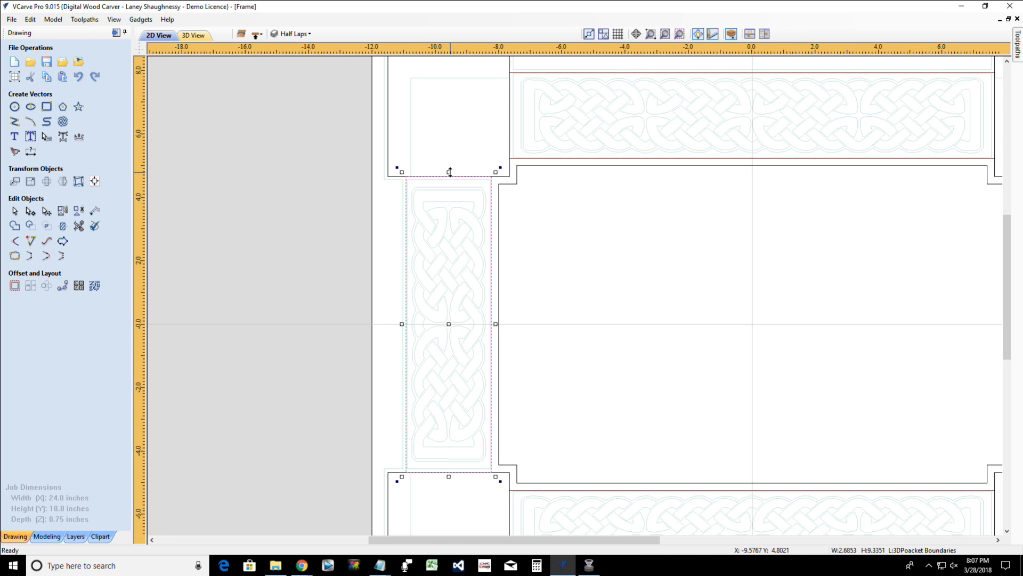
pyautogui.moveTo(449, 172); pyautogui.dragTo(448, 107)
pyautogui.scroll(-3, 418, 514)
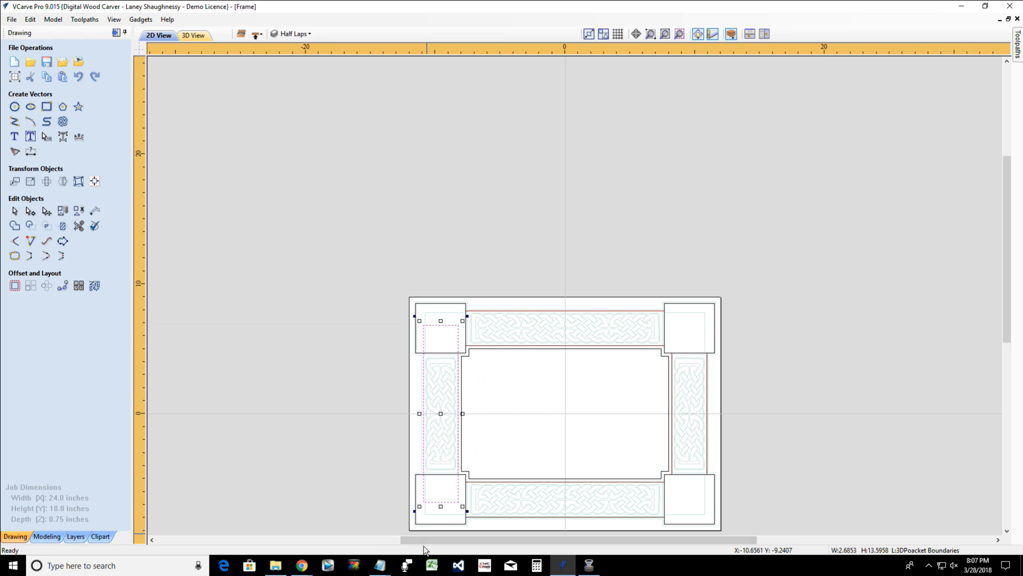
# Inspect how far the stretched left boundary overlaps the lower-left and upper-left corner squares
pyautogui.scroll(5, 453, 510)
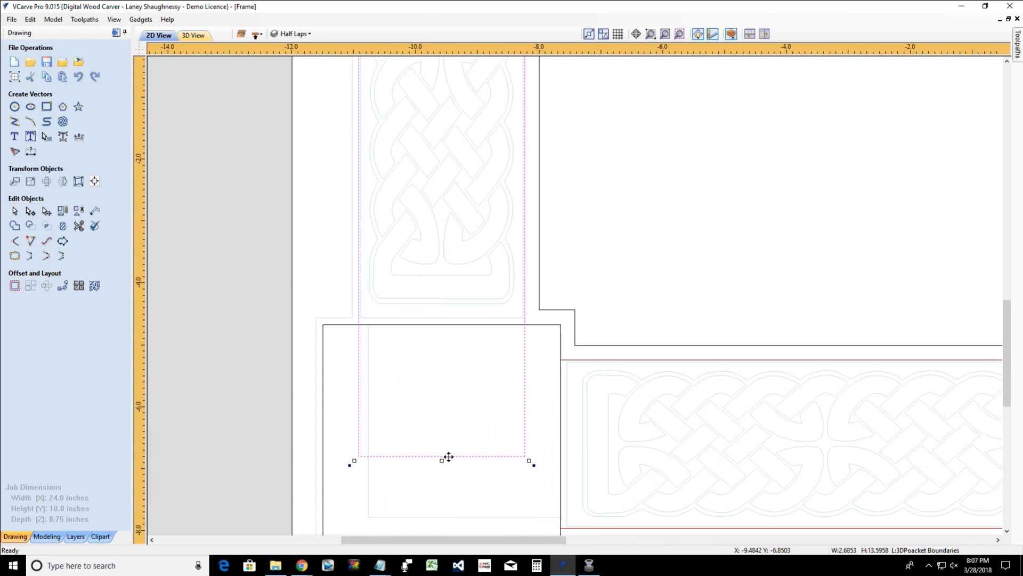
pyautogui.moveTo(441, 462); pyautogui.dragTo(442, 457)
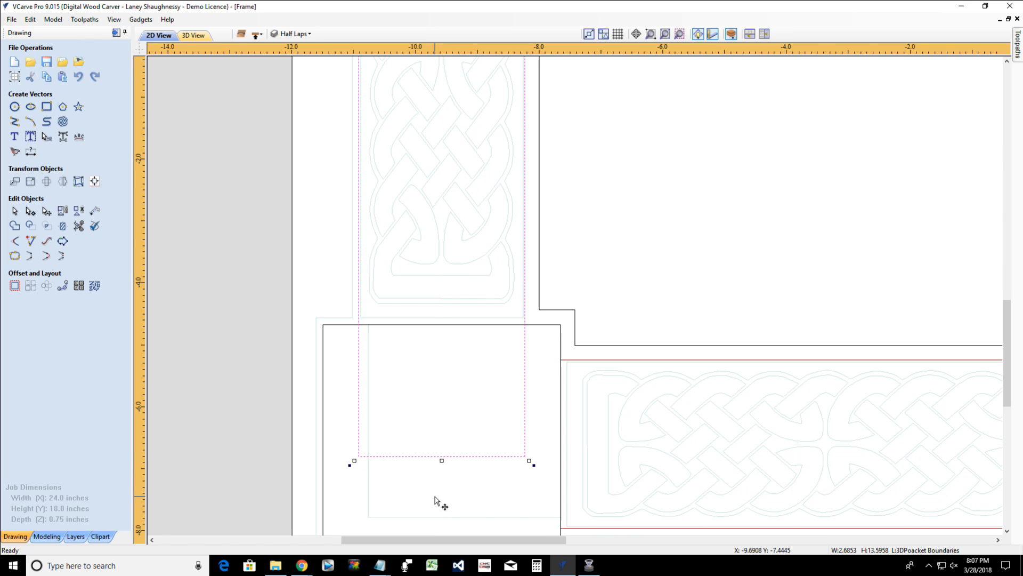
pyautogui.scroll(-6, 436, 500)
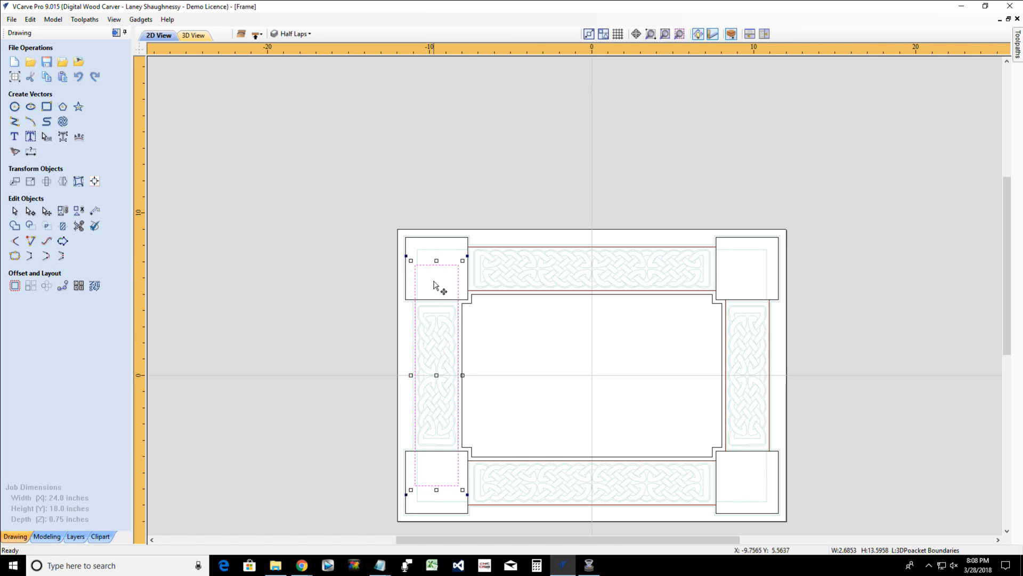
pyautogui.scroll(4, 438, 290)
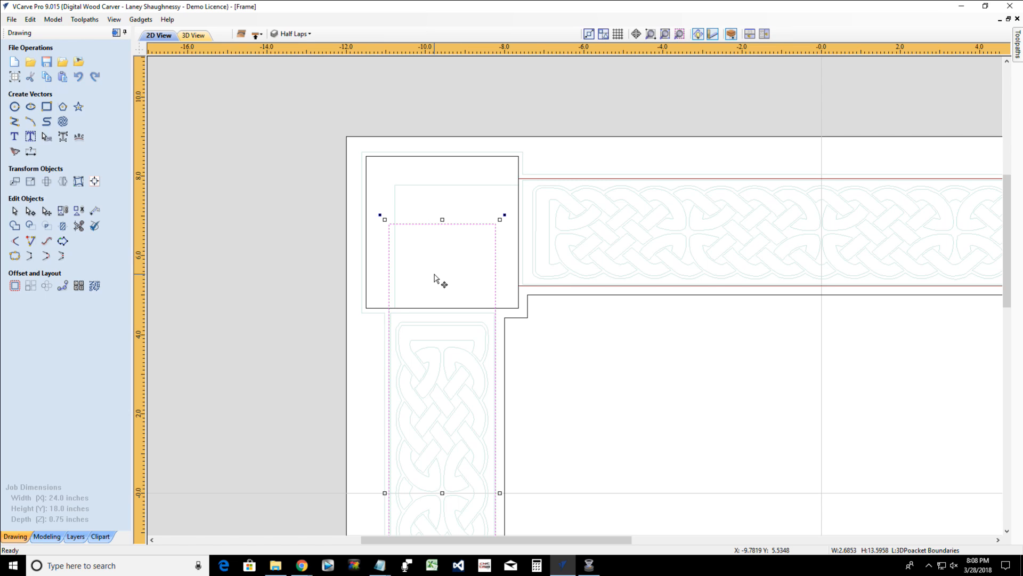
pyautogui.scroll(-5, 421, 302)
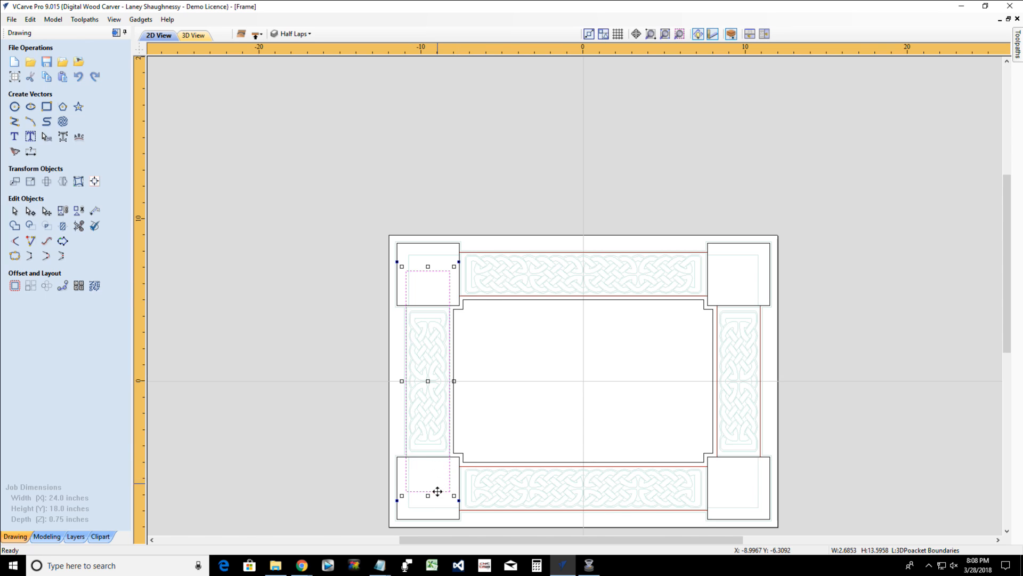
pyautogui.scroll(4, 415, 474)
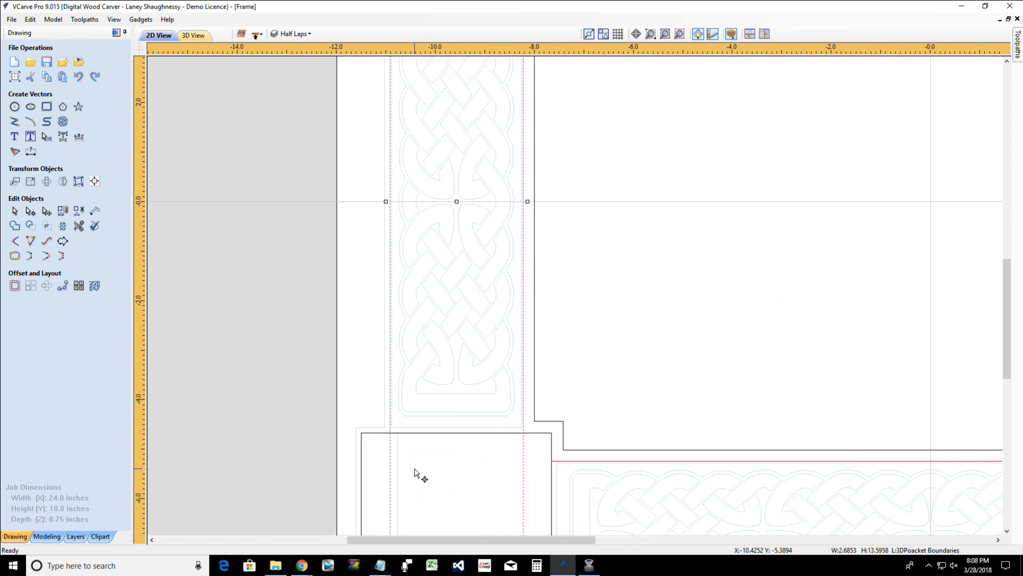
pyautogui.scroll(-3, 415, 474)
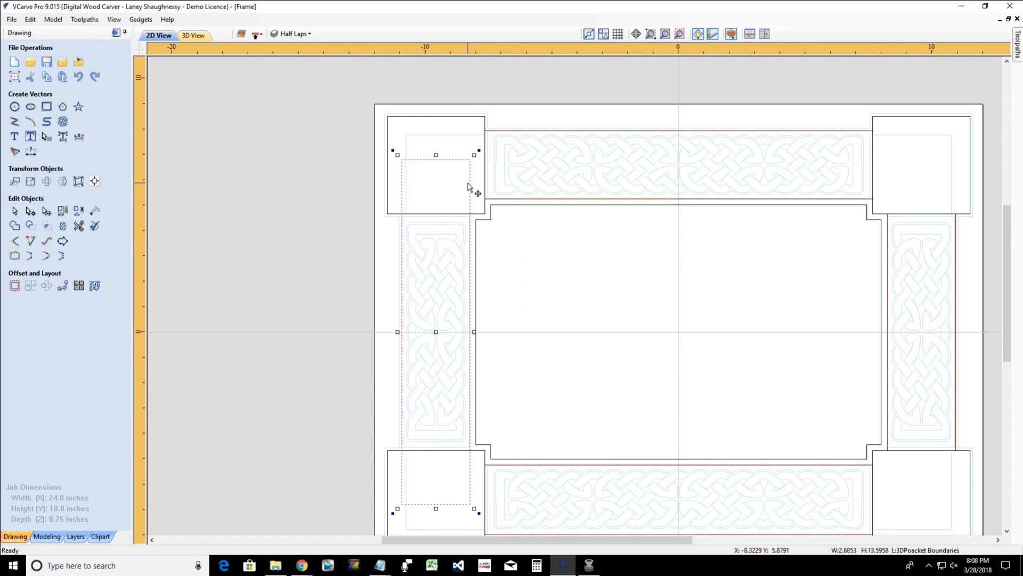
# Replace the right side panel boundary with a mirrored copy of the stretched left one, flipped horizontally about the job center
pyautogui.click(889, 263)
pyautogui.press('Escape')
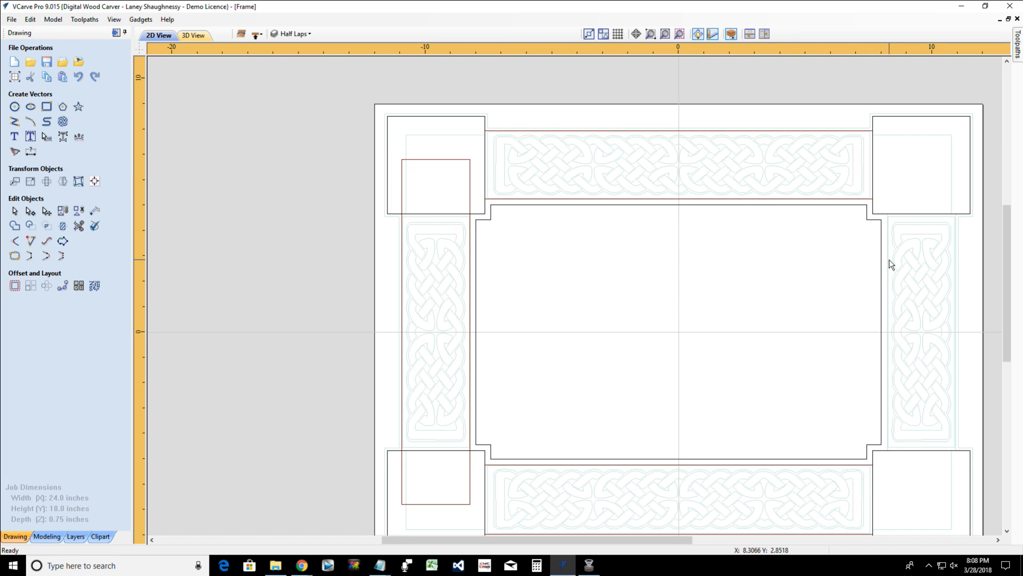
pyautogui.click(470, 200)
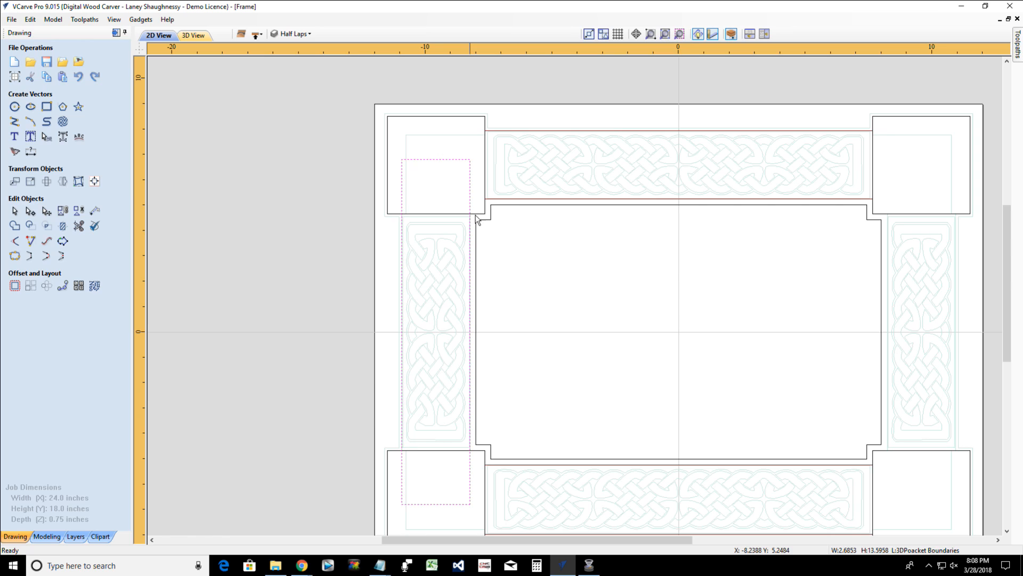
pyautogui.click(63, 182)
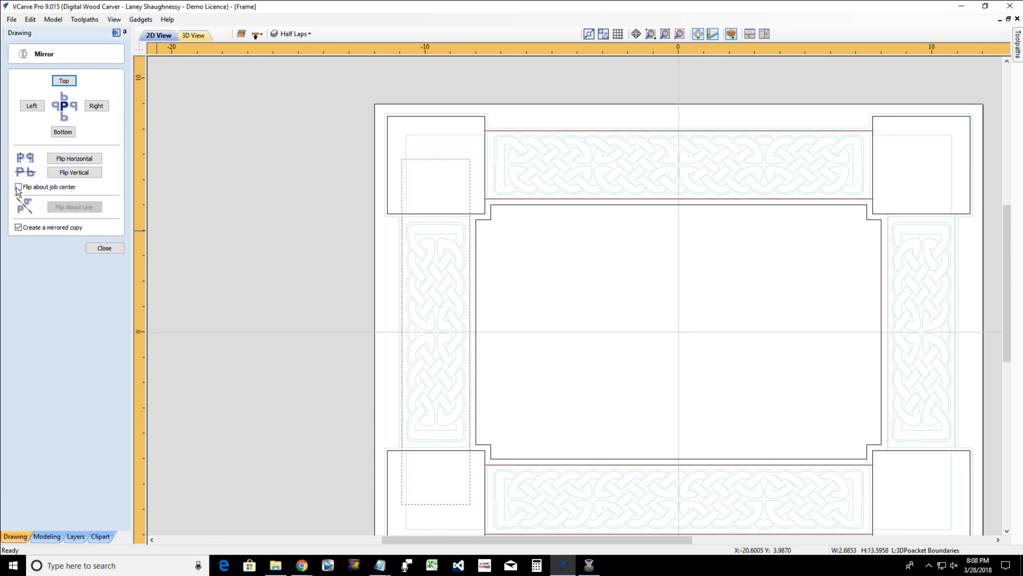
pyautogui.click(19, 187)
pyautogui.click(72, 160)
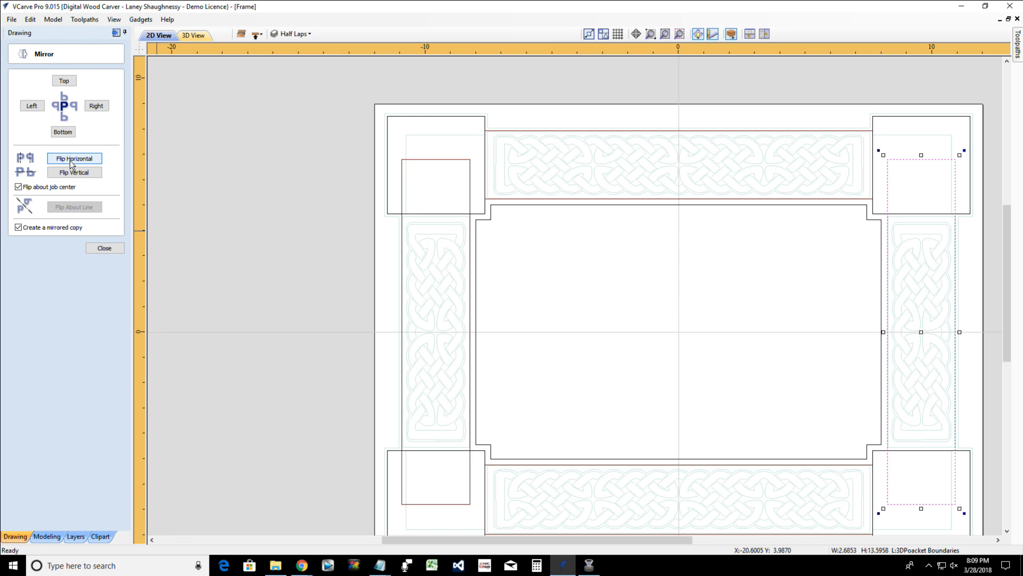
pyautogui.click(101, 248)
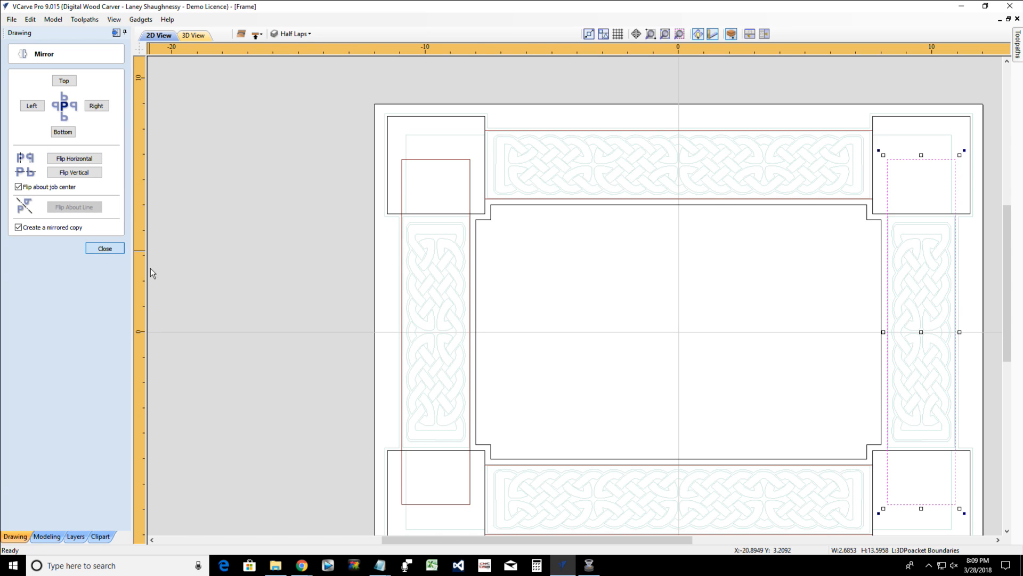
# Draw a square-cornered rectangle, about 2.69 by 2.13 inches, where the right boundary overlaps the lower-right corner square
pyautogui.scroll(-2, 936, 165)
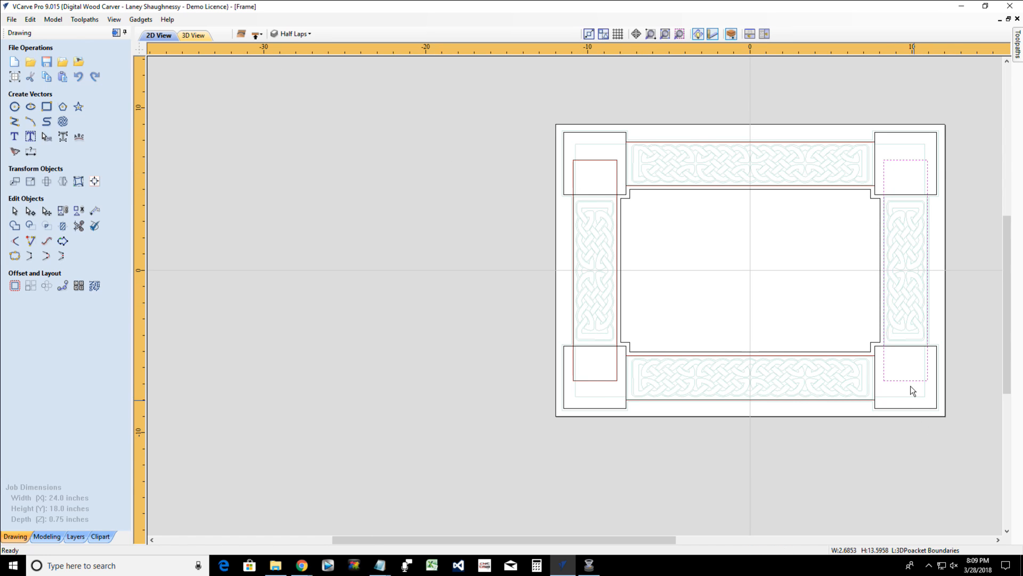
pyautogui.scroll(4, 924, 377)
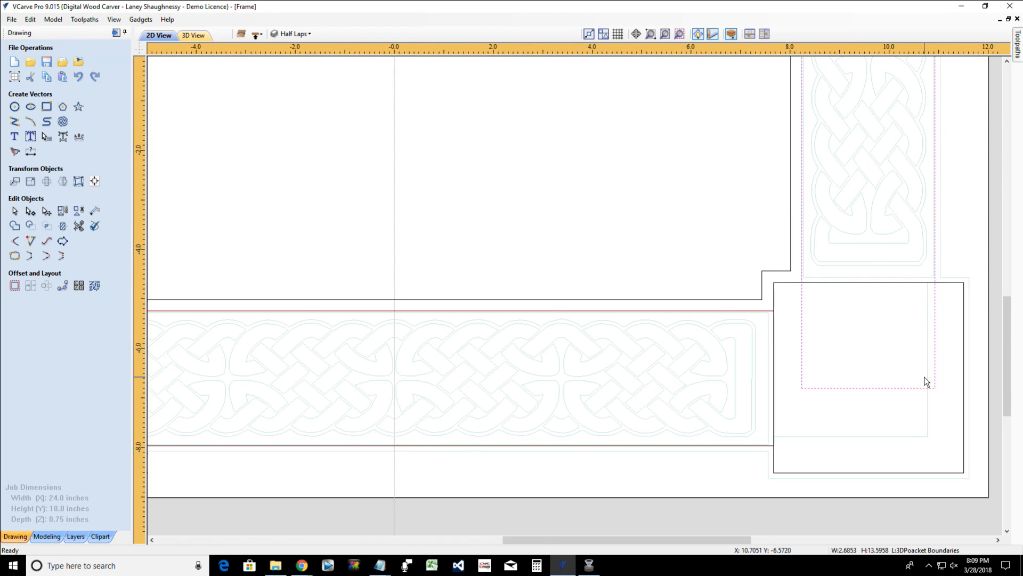
pyautogui.scroll(1, 924, 376)
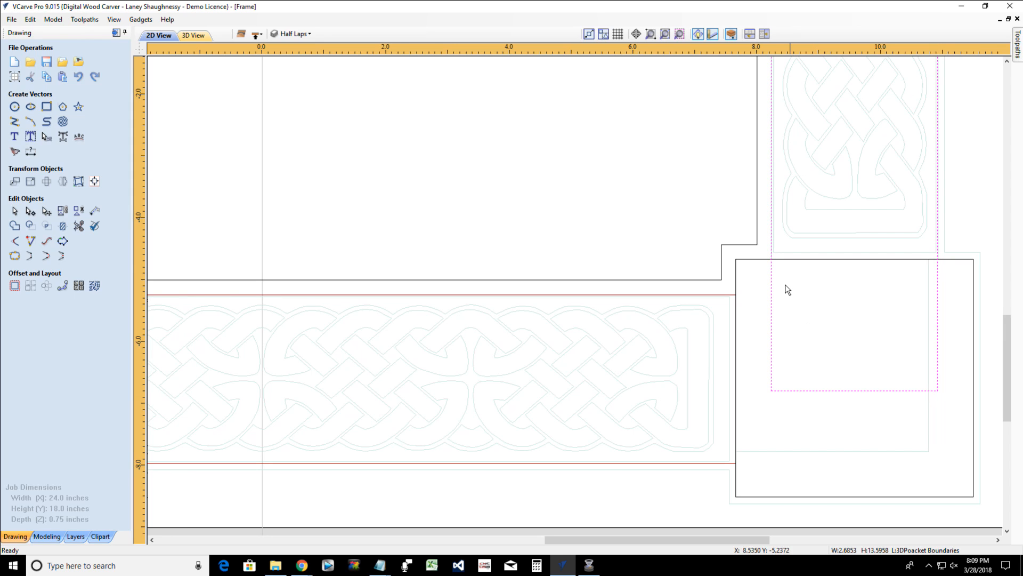
pyautogui.click(762, 260)
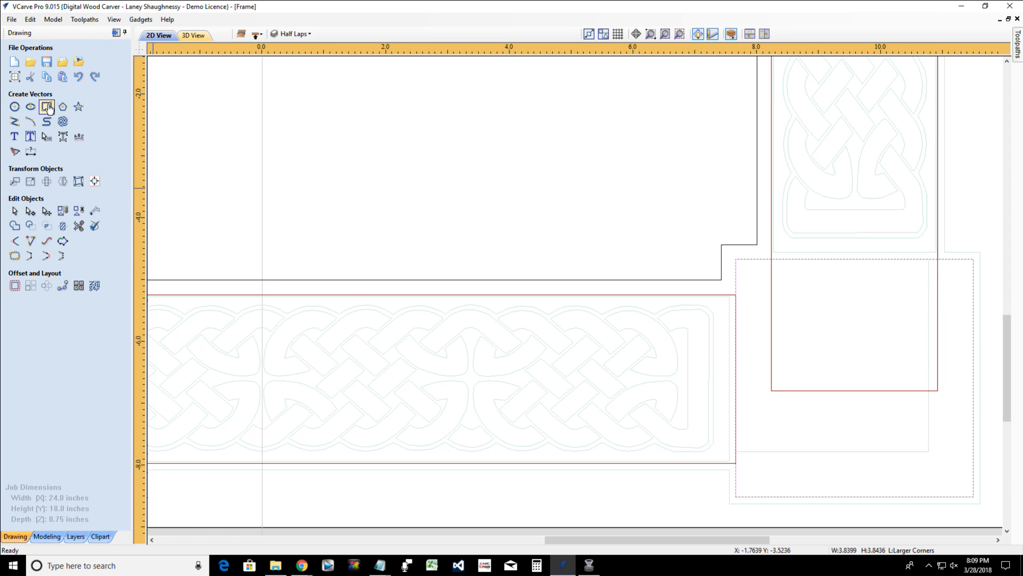
pyautogui.click(48, 107)
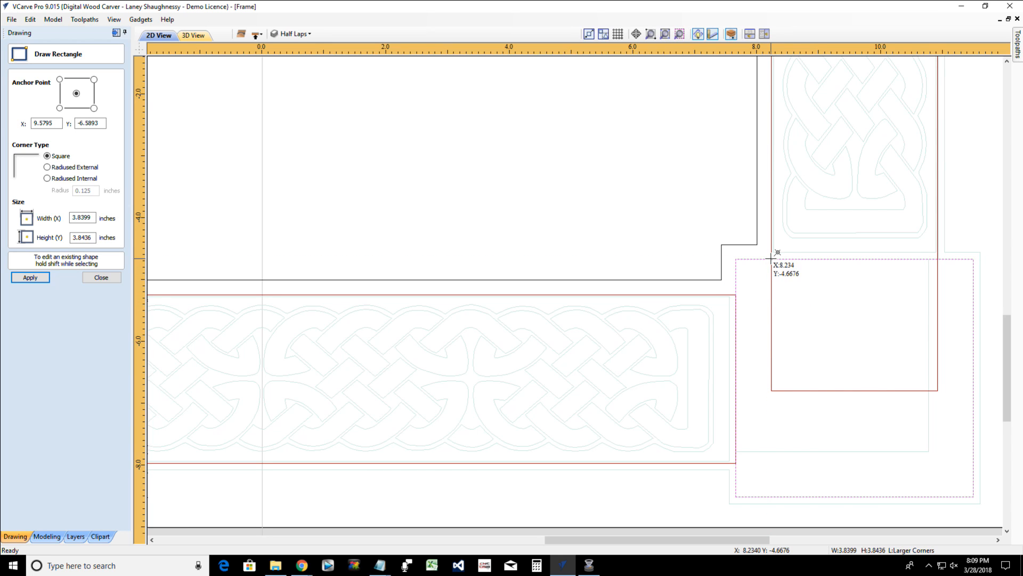
pyautogui.moveTo(771, 259); pyautogui.dragTo(940, 389)
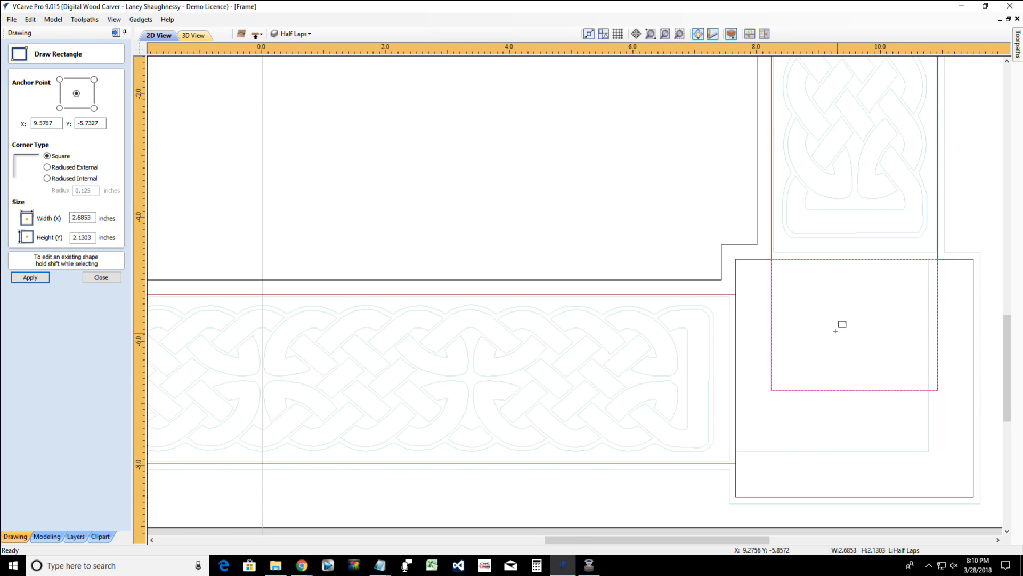
pyautogui.scroll(2, 843, 325)
pyautogui.scroll(-1, 834, 330)
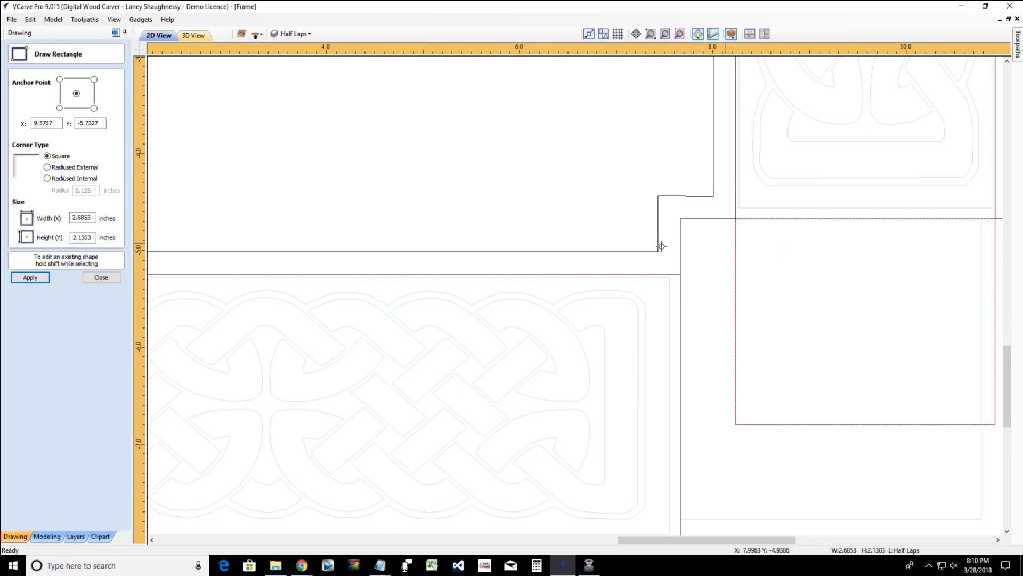
pyautogui.click(95, 278)
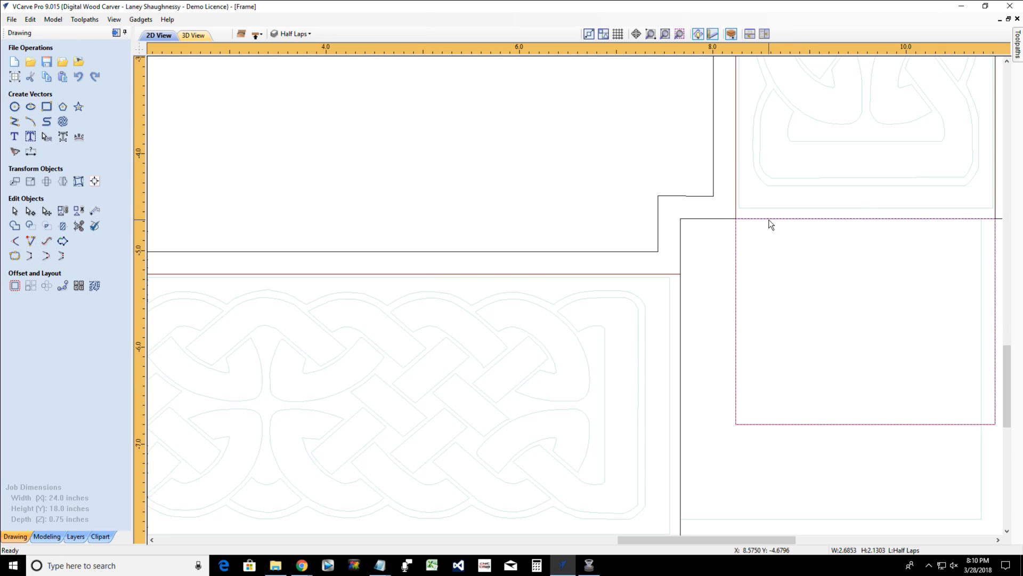
# Extend the half-lap rectangle's upper edge slightly past the corner square, making it about 2.21 inches high
pyautogui.click(769, 220)
pyautogui.moveTo(866, 214); pyautogui.dragTo(865, 210)
pyautogui.click(852, 213)
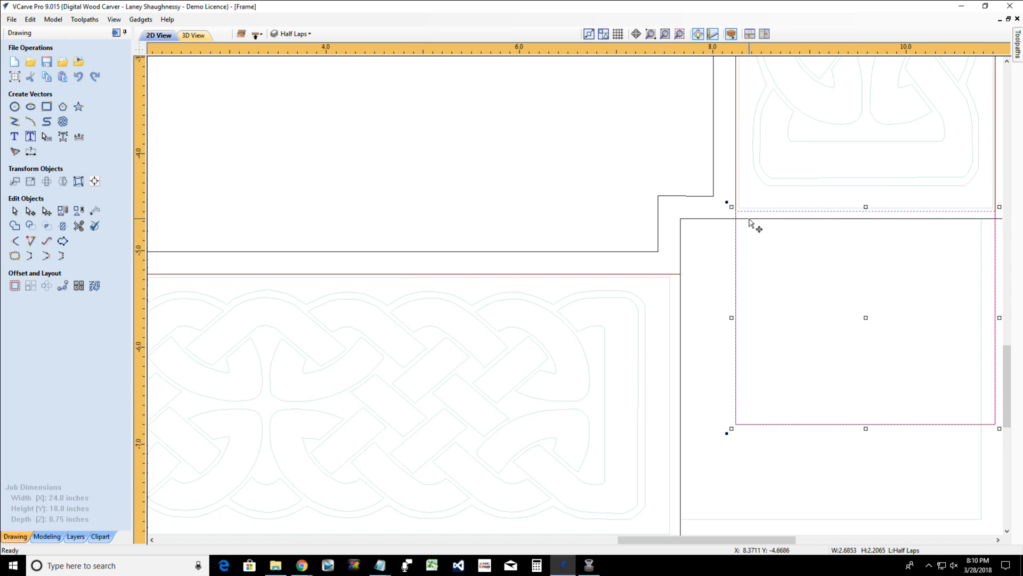
pyautogui.scroll(-3, 752, 222)
pyautogui.scroll(1, 751, 222)
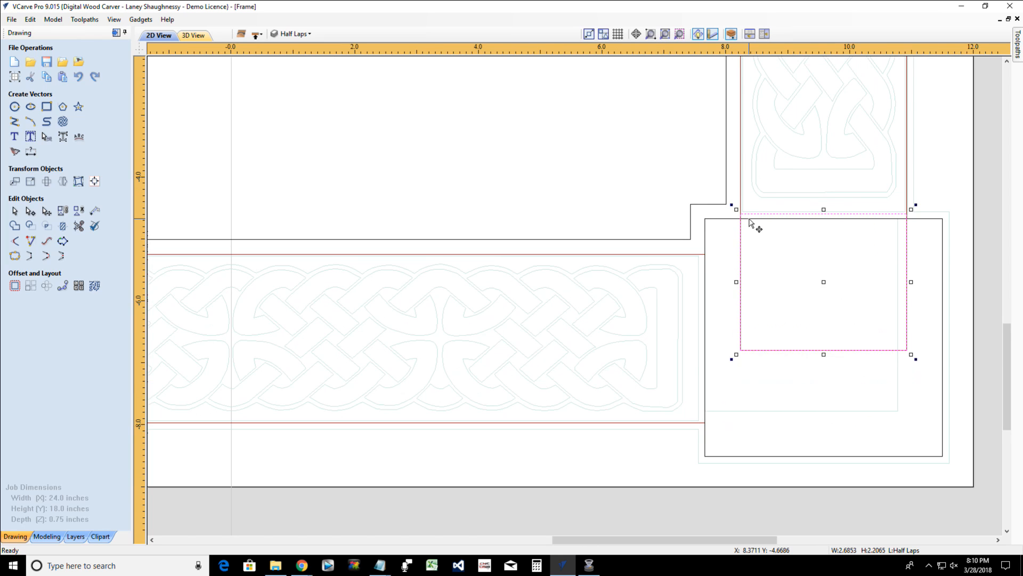
pyautogui.scroll(-2, 752, 222)
pyautogui.scroll(-1, 751, 223)
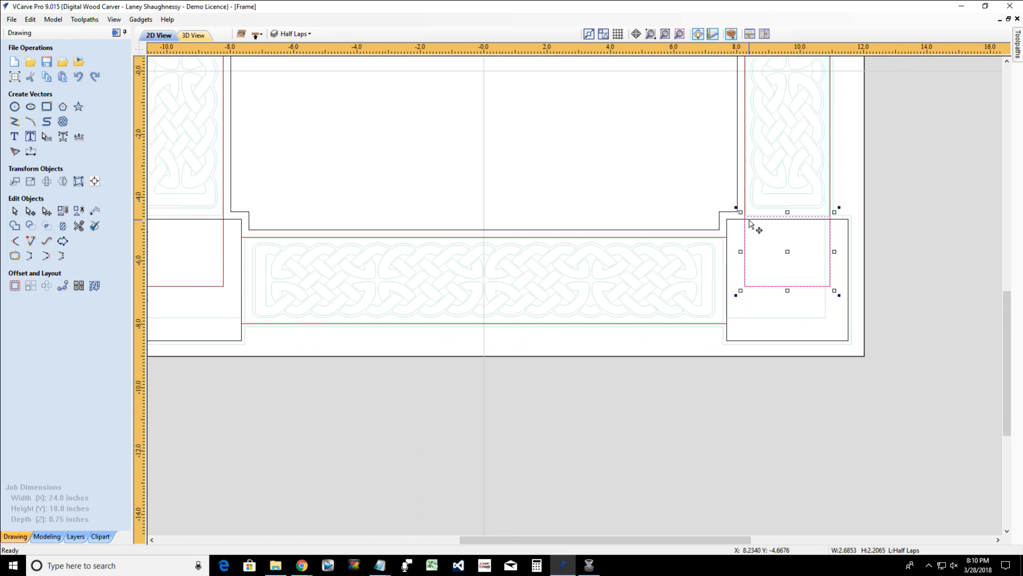
pyautogui.scroll(2, 751, 223)
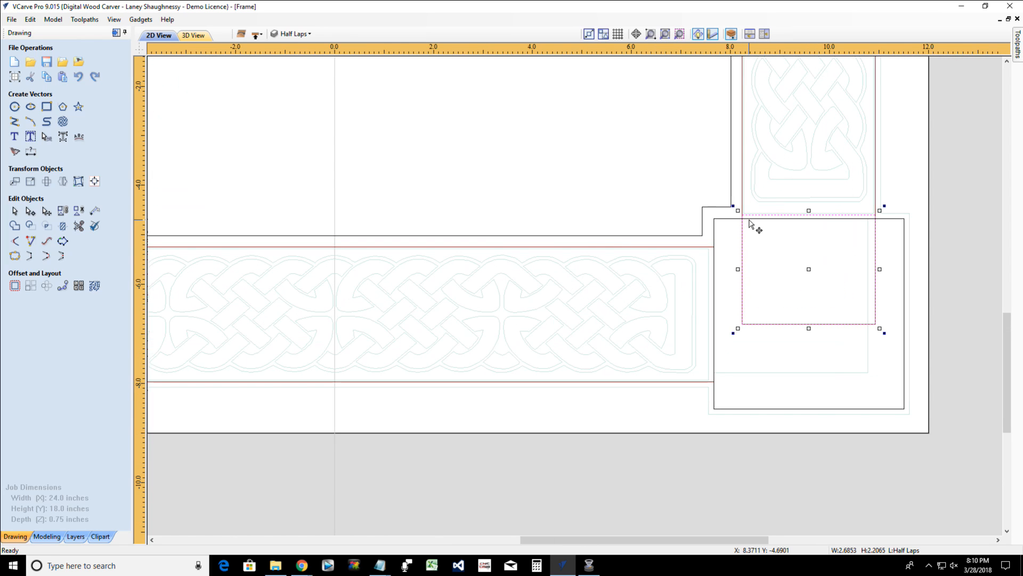
pyautogui.scroll(1, 752, 223)
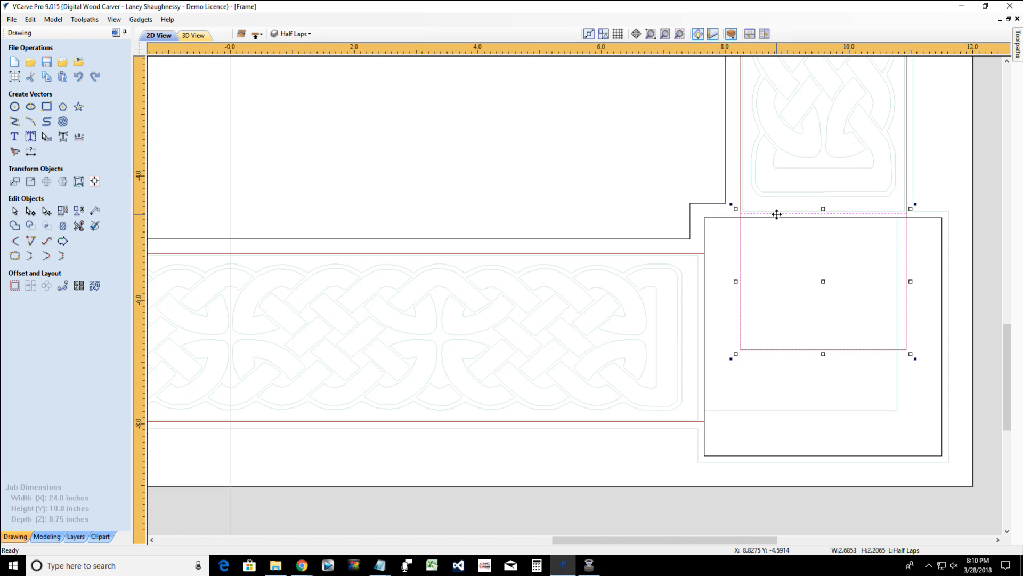
# Mirror copies of the lower-right half-lap rectangle into the other three corners, flipping horizontally and vertically about the job center
pyautogui.scroll(-3, 777, 213)
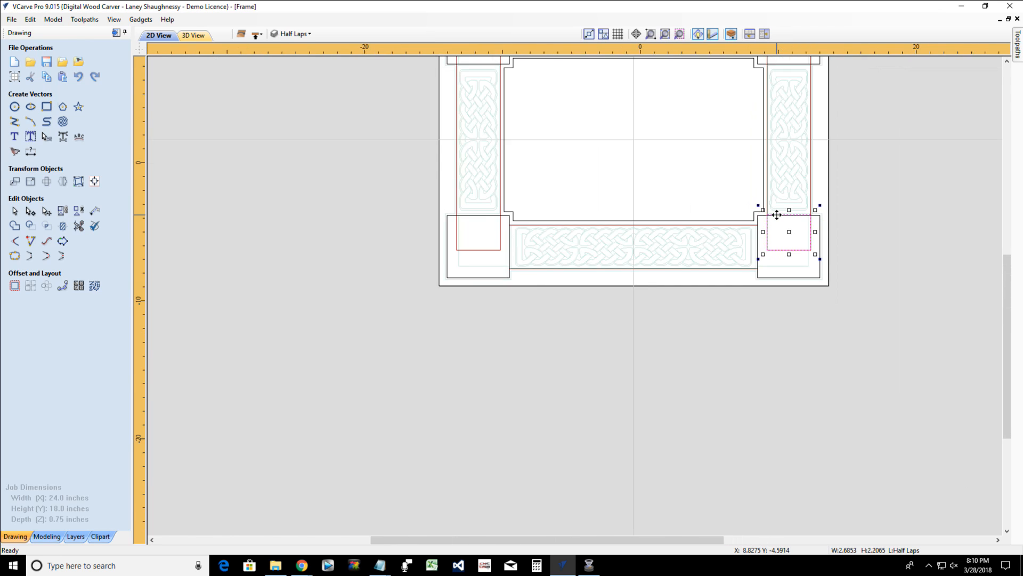
pyautogui.scroll(2, 646, 205)
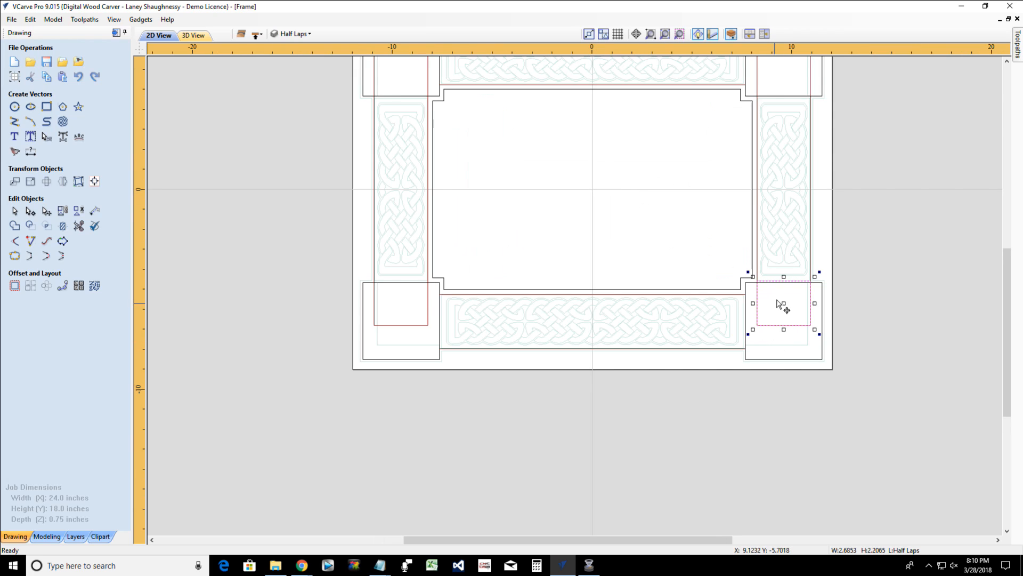
pyautogui.scroll(-1, 784, 302)
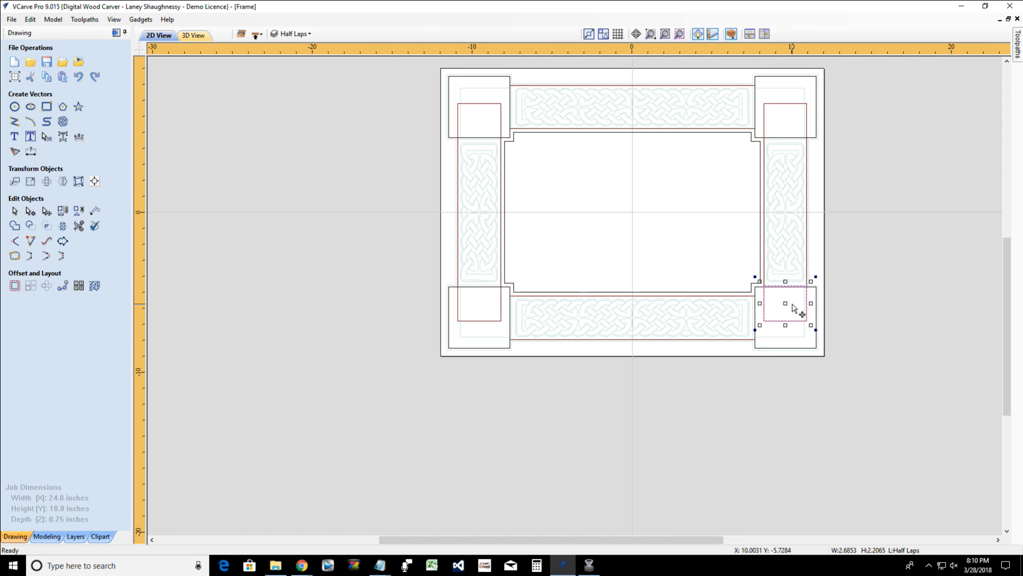
pyautogui.click(63, 182)
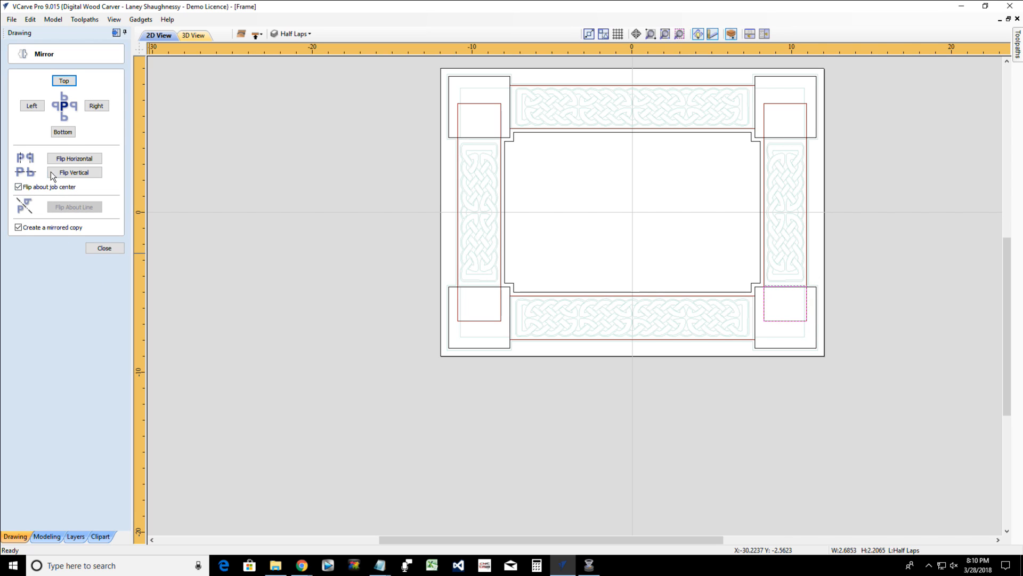
pyautogui.click(75, 159)
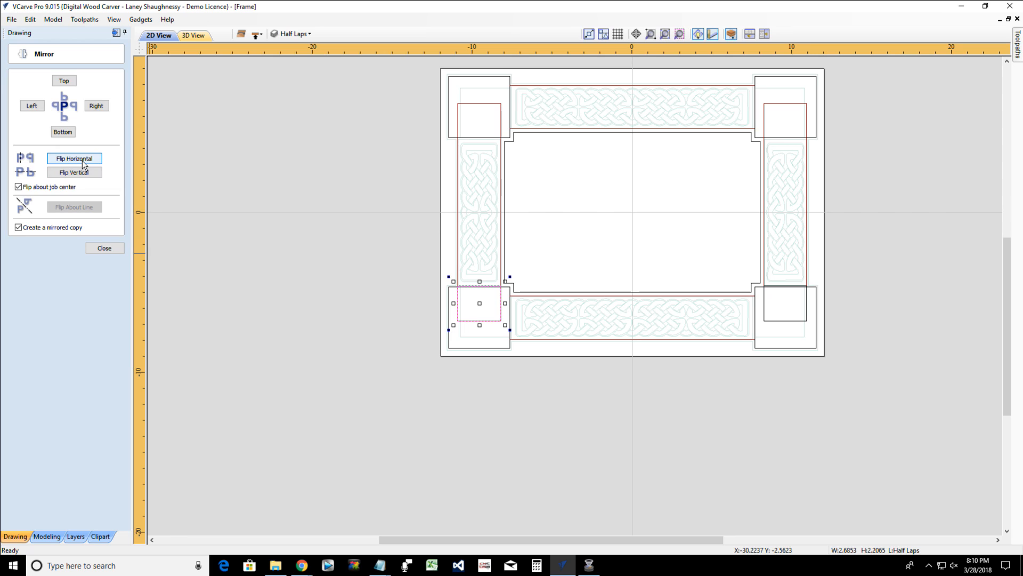
pyautogui.click(83, 174)
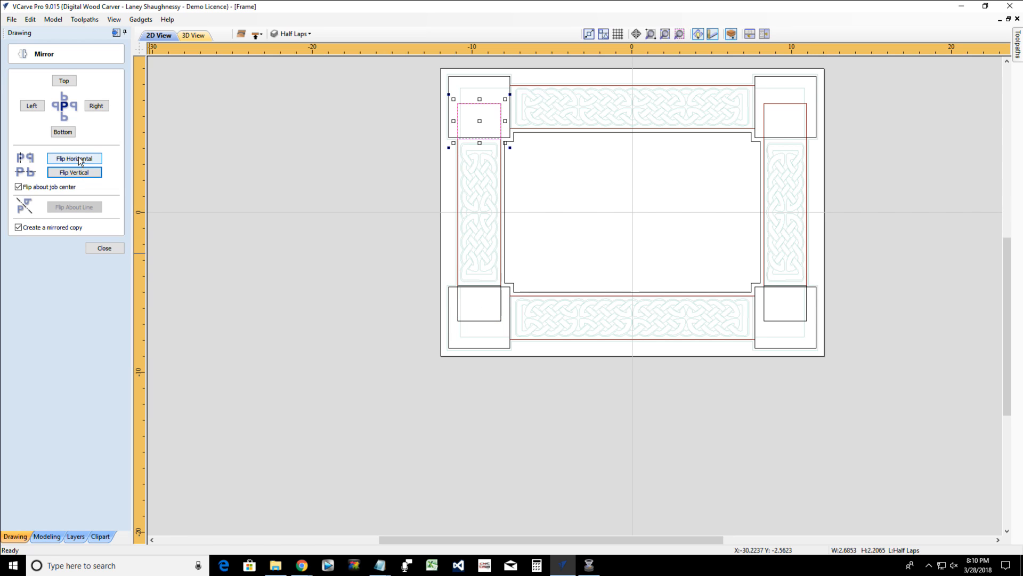
pyautogui.click(80, 161)
pyautogui.scroll(6, 821, 112)
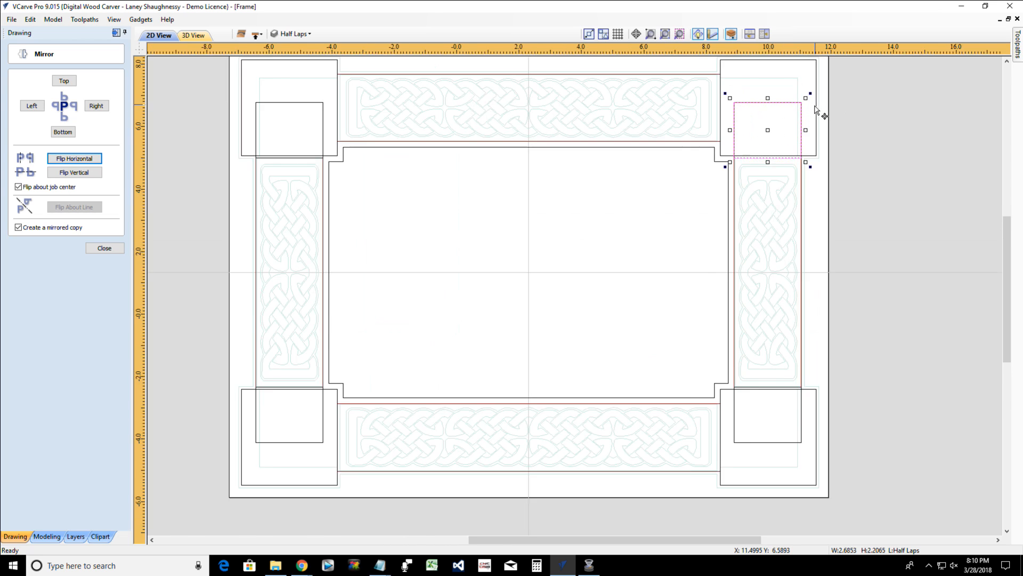
pyautogui.scroll(-4, 771, 136)
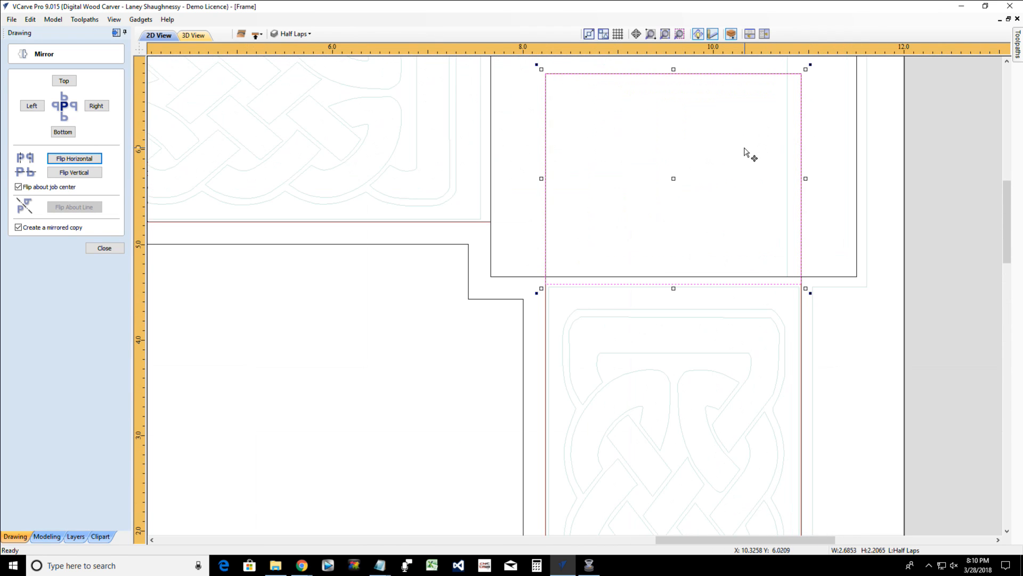
pyautogui.scroll(-3, 745, 153)
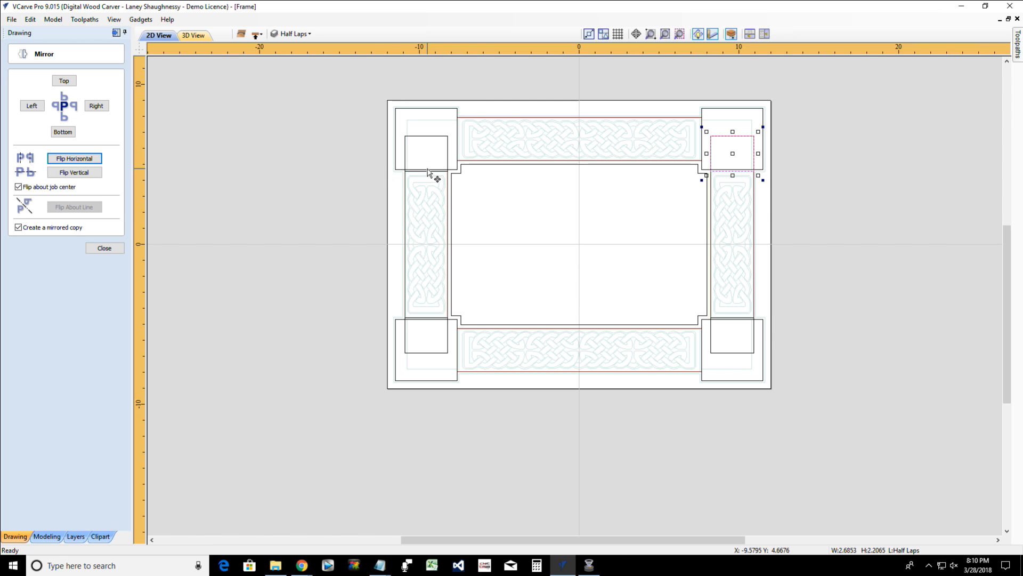
pyautogui.scroll(2, 428, 175)
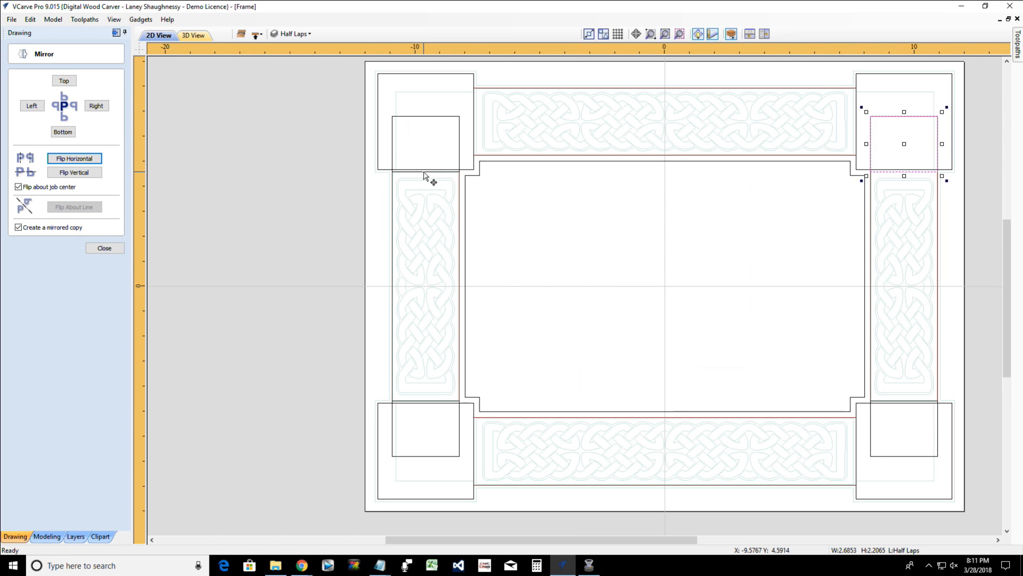
pyautogui.keyDown('shift'); pyautogui.click(424, 172); pyautogui.keyUp('shift')
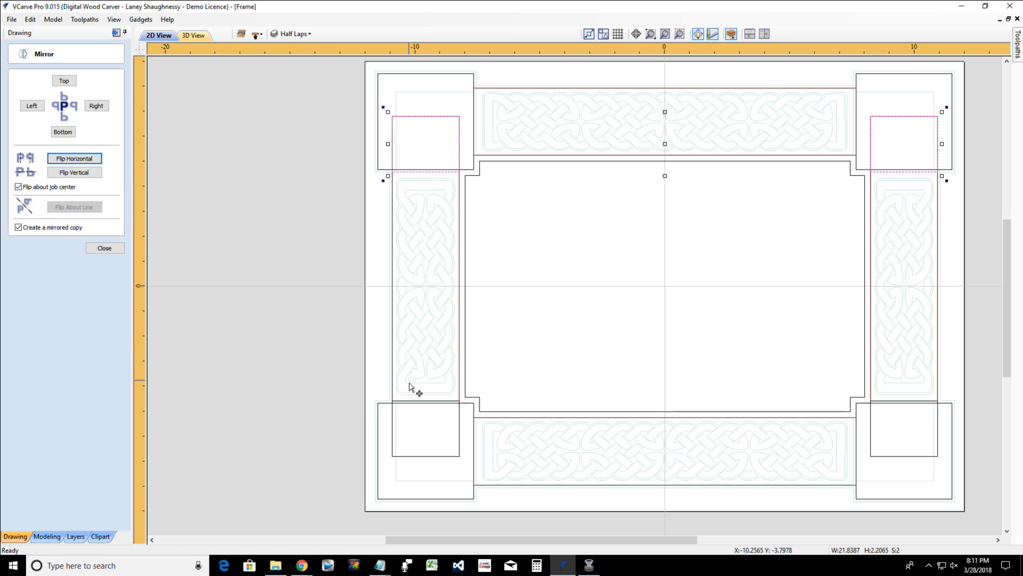
pyautogui.keyDown('shift'); pyautogui.click(420, 402); pyautogui.keyUp('shift')
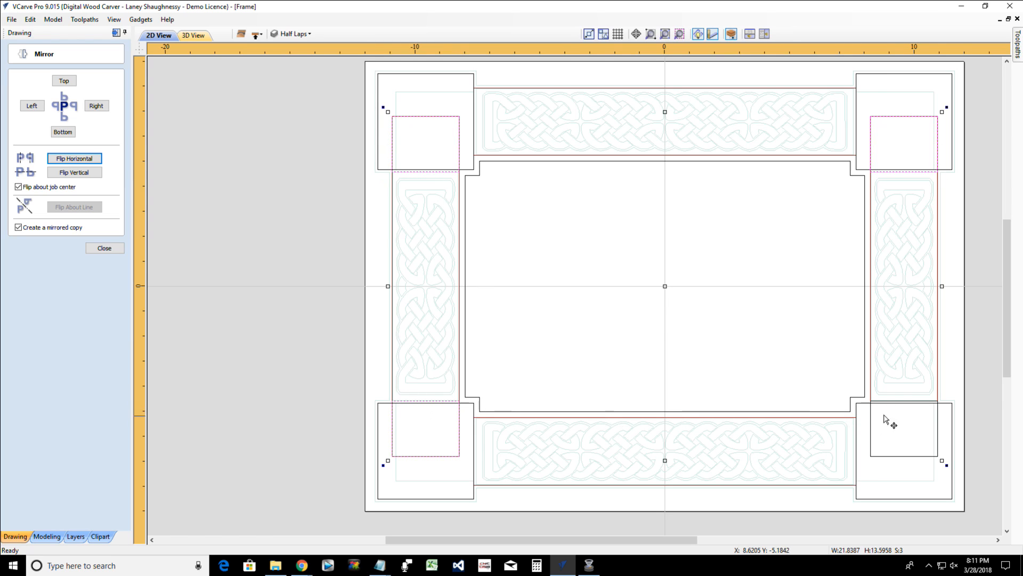
pyautogui.keyDown('shift'); pyautogui.click(901, 404); pyautogui.keyUp('shift')
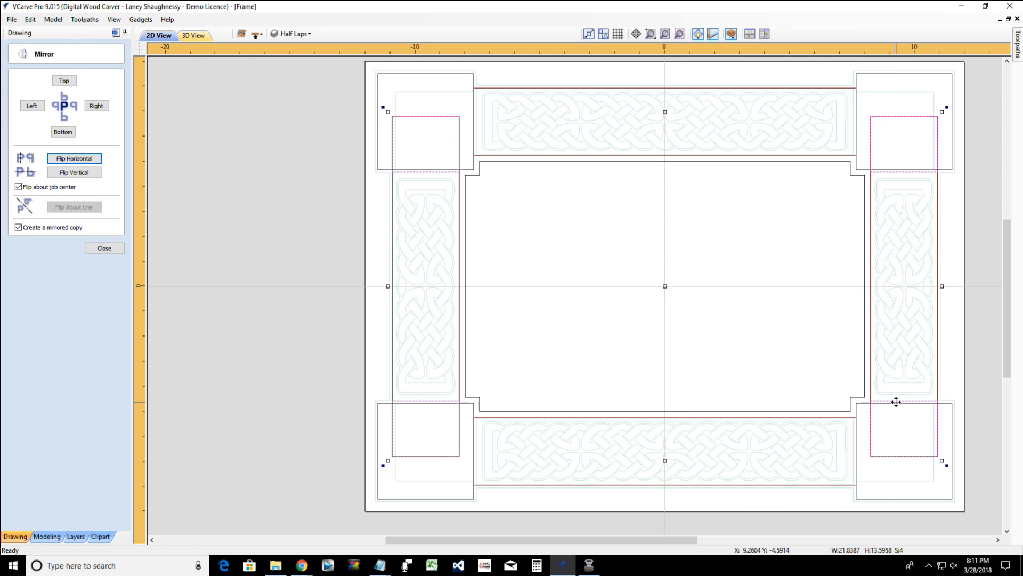
pyautogui.rightClick(461, 430)
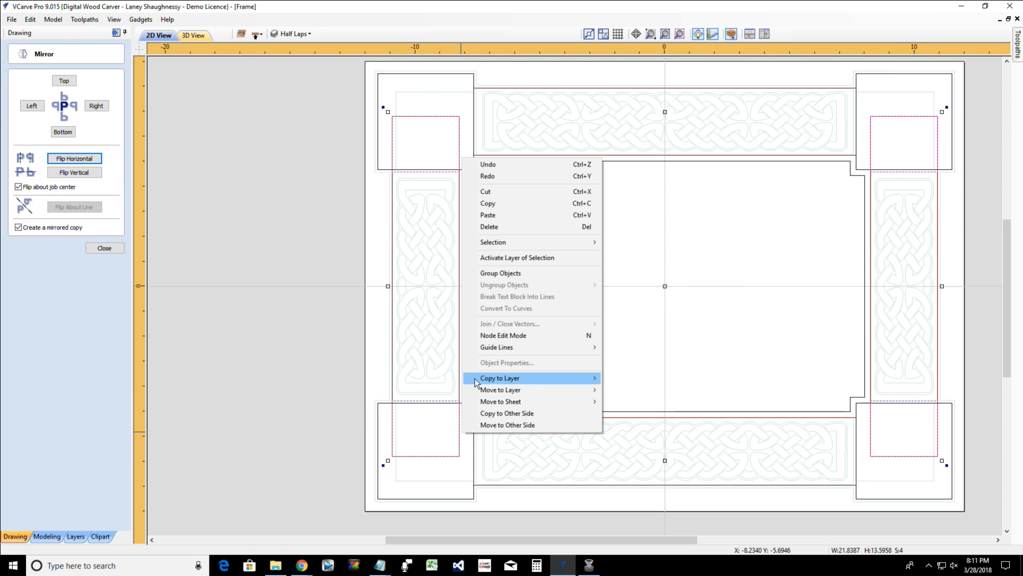
pyautogui.moveTo(514, 397)
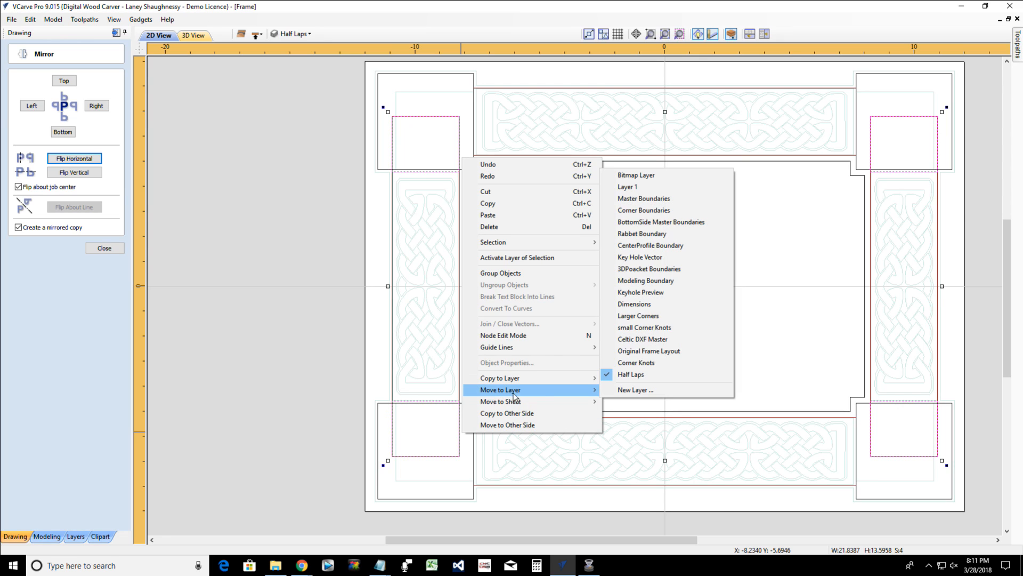
pyautogui.click(632, 390)
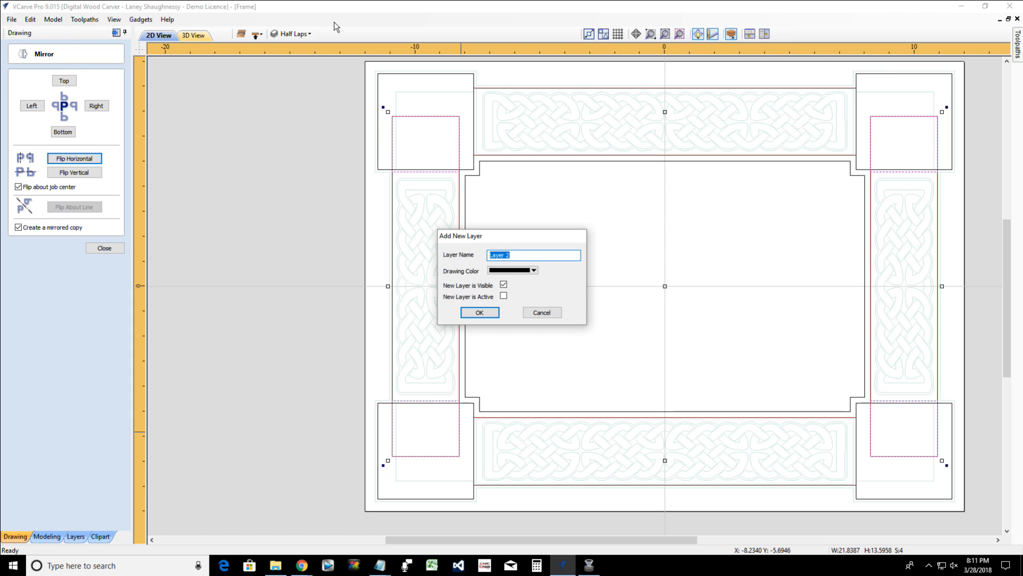
pyautogui.click(541, 313)
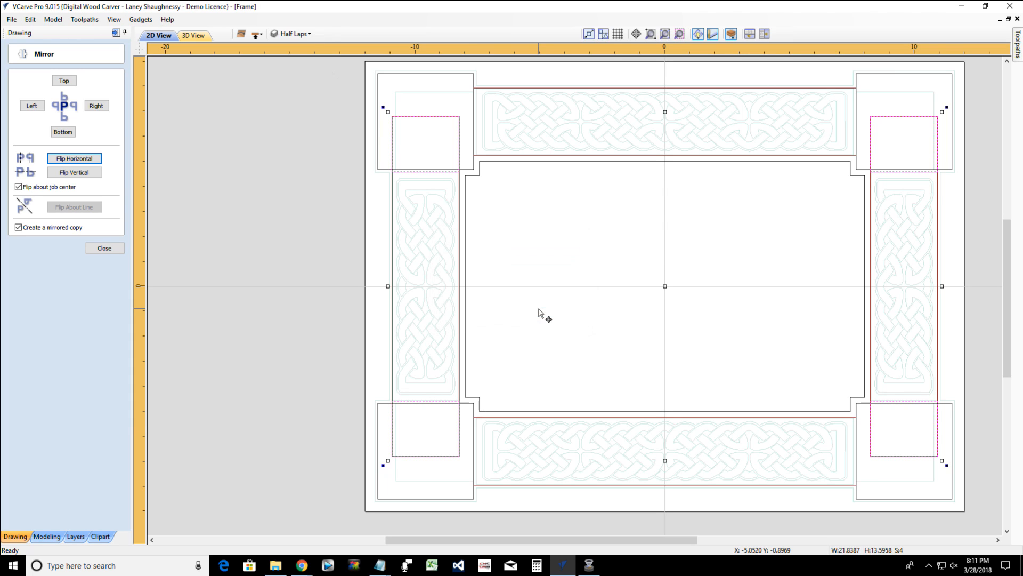
# Review the layer list and examine how the four half-lap rectangles sit against the side panels and corner squares
pyautogui.click(288, 36)
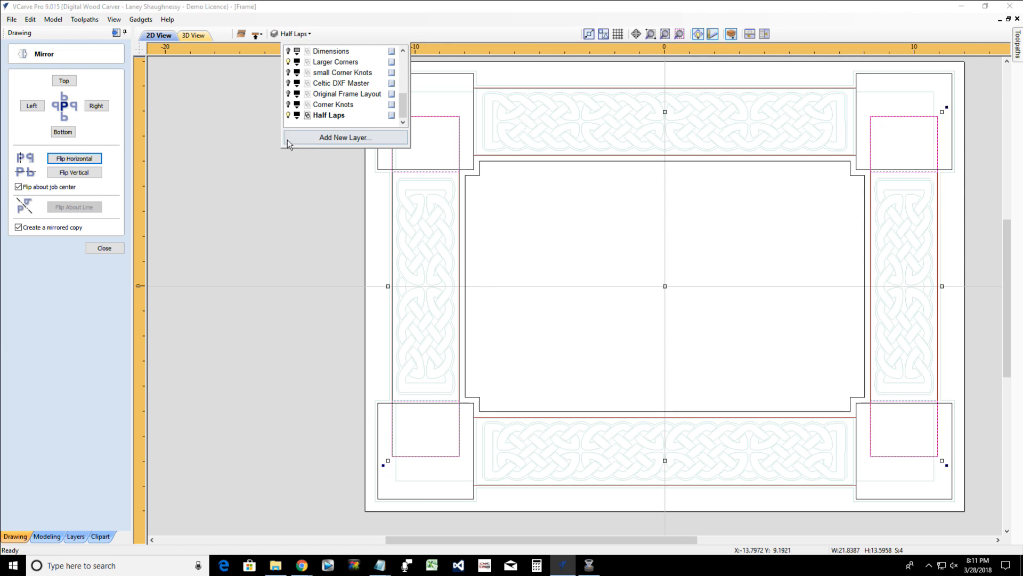
pyautogui.scroll(2, 292, 107)
pyautogui.scroll(-2, 292, 107)
pyautogui.scroll(-2, 555, 242)
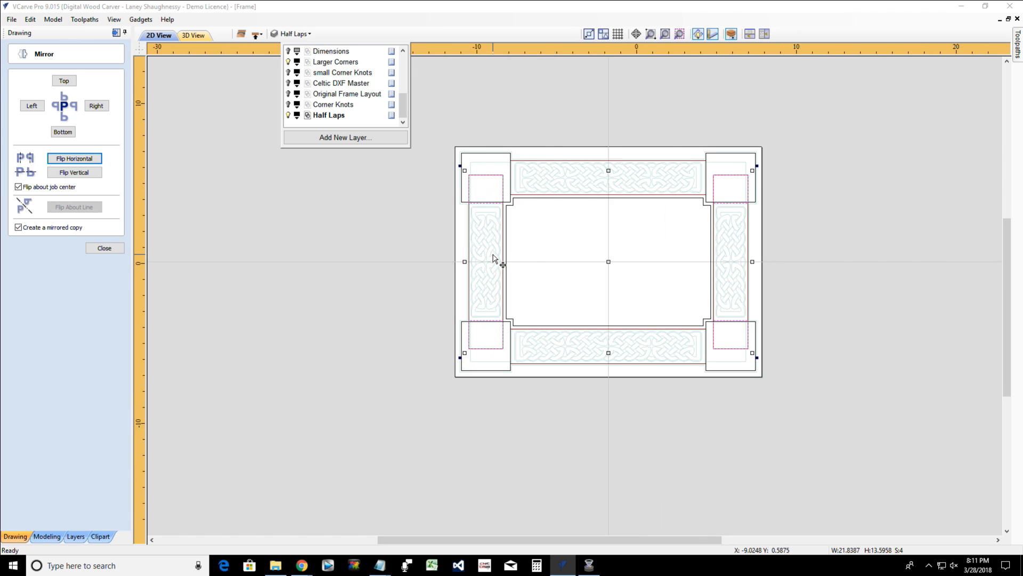
pyautogui.scroll(2, 493, 258)
pyautogui.scroll(-1, 494, 261)
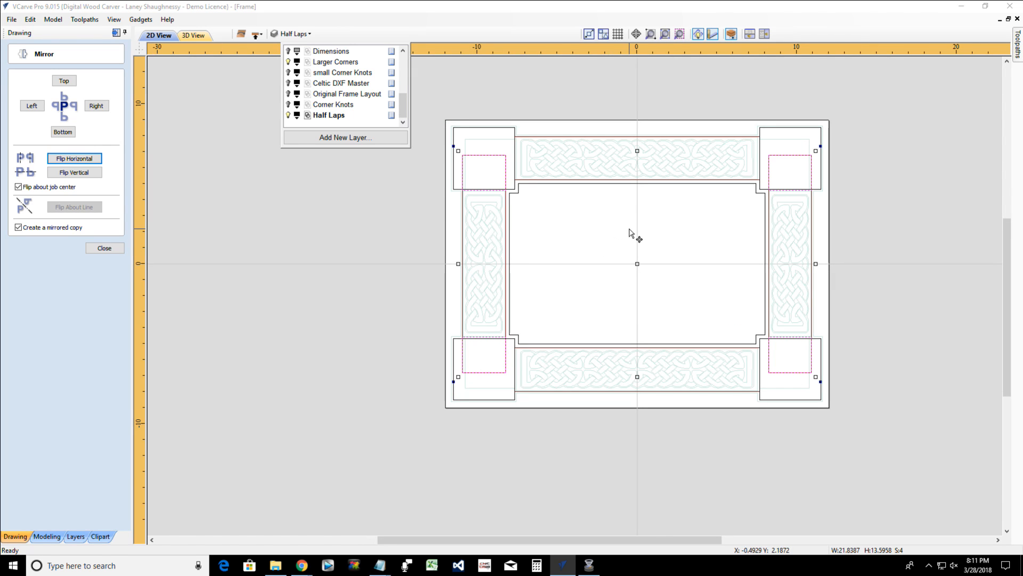
pyautogui.scroll(1, 629, 229)
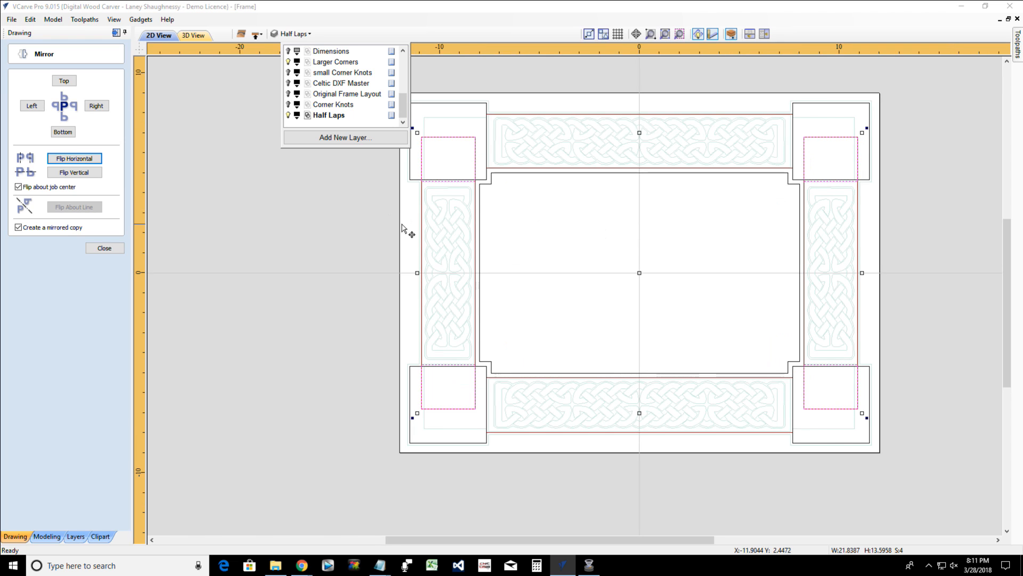
pyautogui.scroll(1, 403, 228)
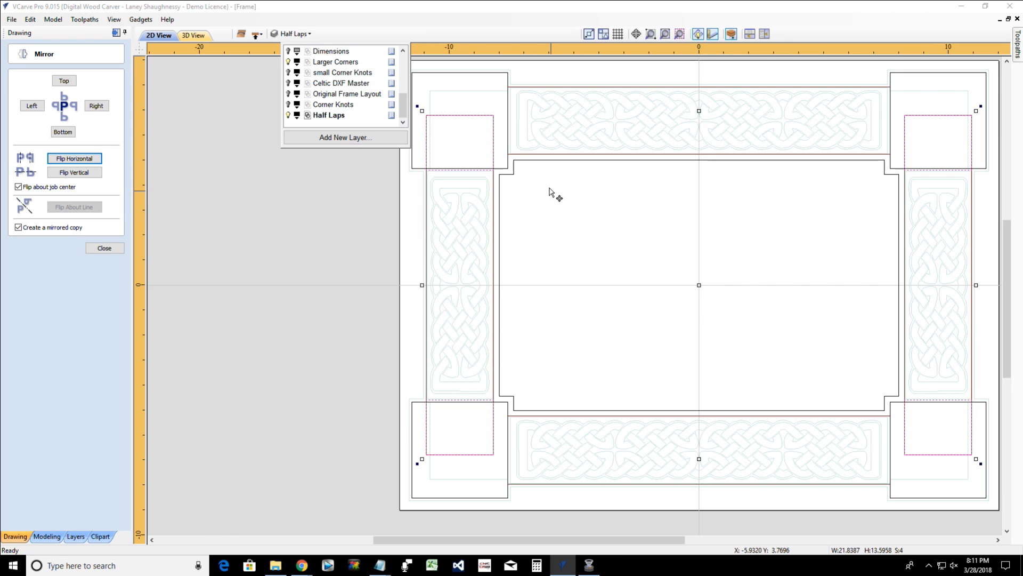
pyautogui.scroll(2, 498, 182)
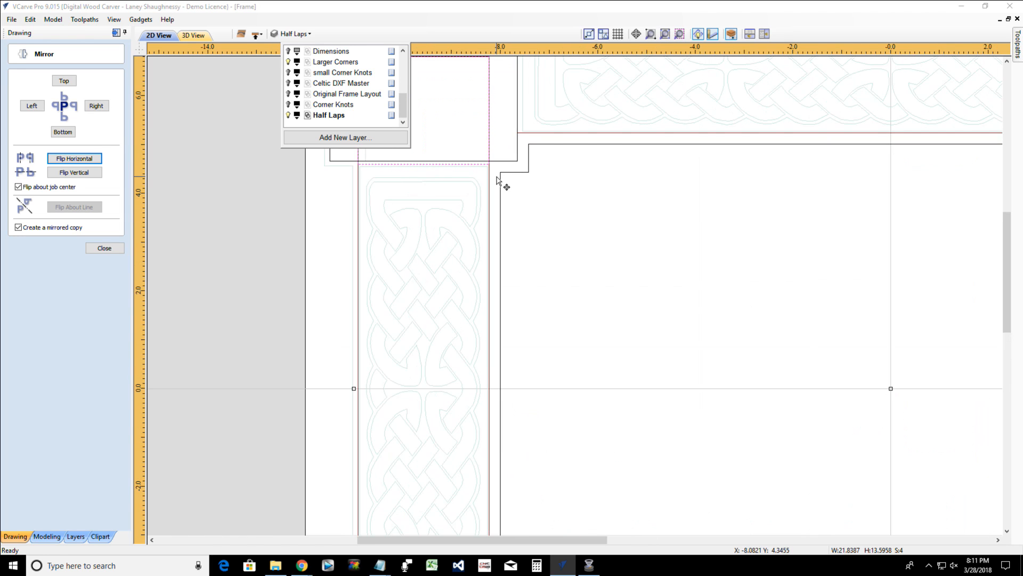
pyautogui.scroll(-1, 498, 182)
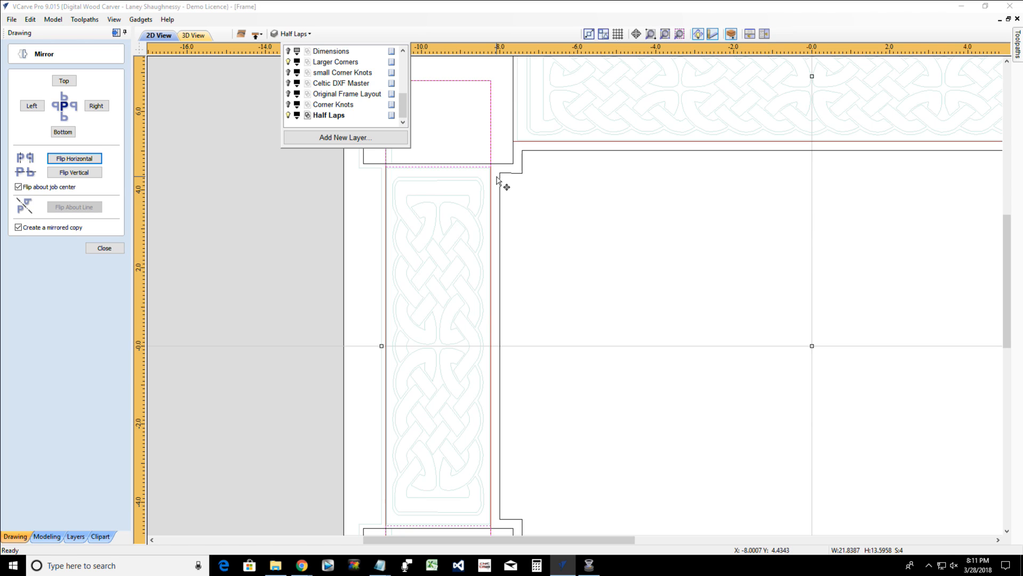
pyautogui.scroll(-1, 498, 182)
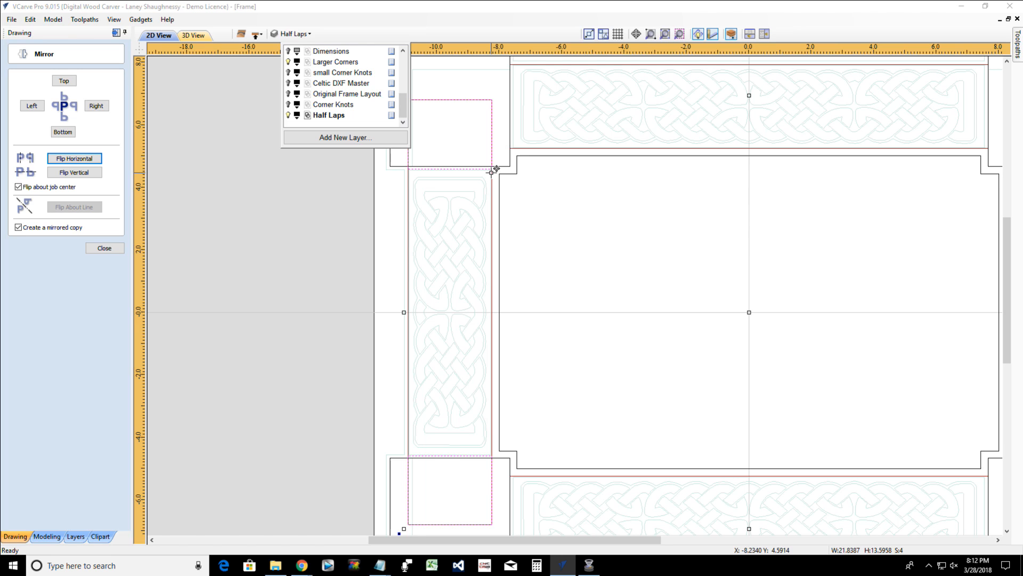
pyautogui.click(511, 212)
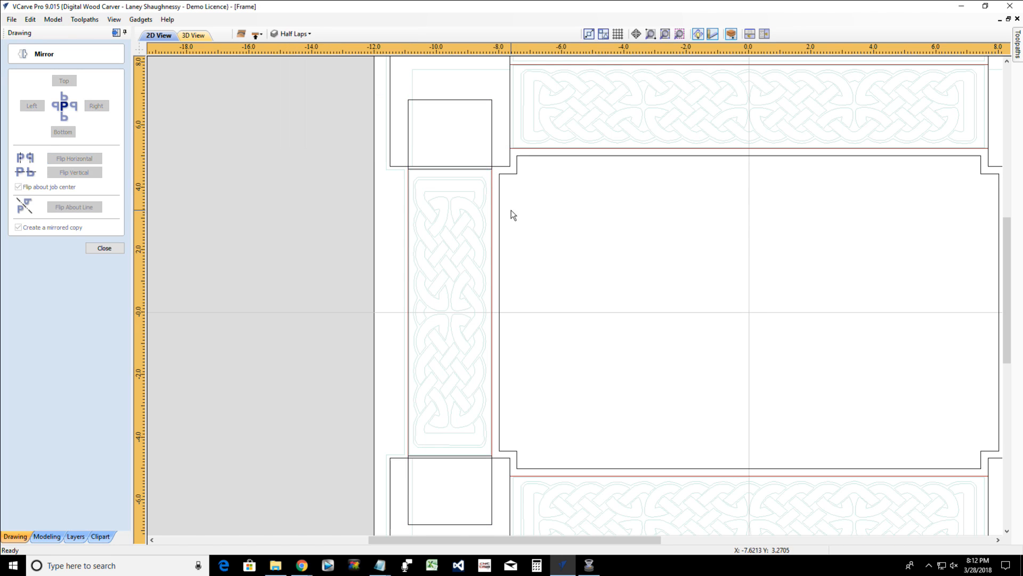
# Move both extended side panel boundaries to a new visible layer named Stiles with a red drawing color
pyautogui.click(409, 182)
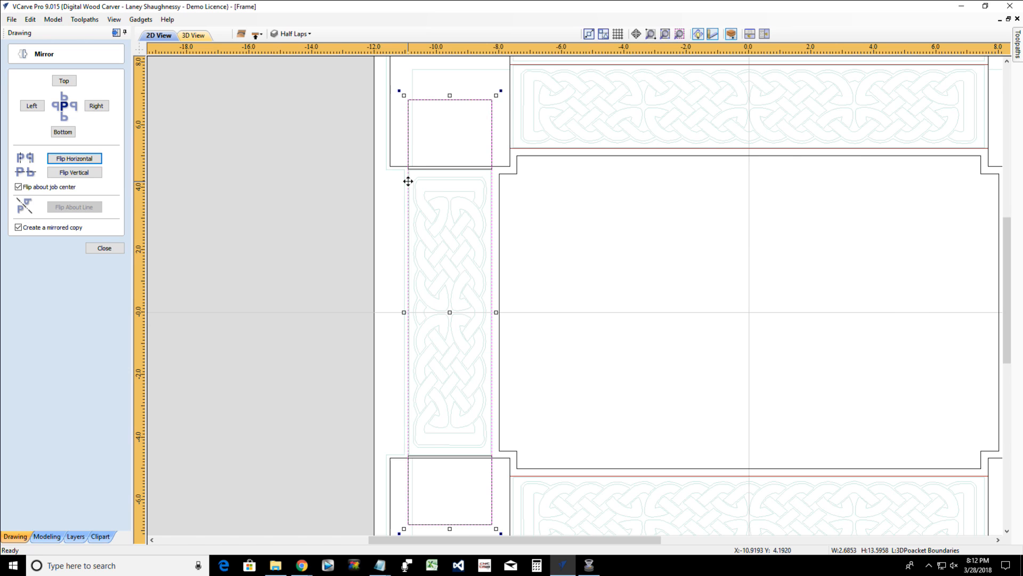
pyautogui.scroll(-2, 408, 181)
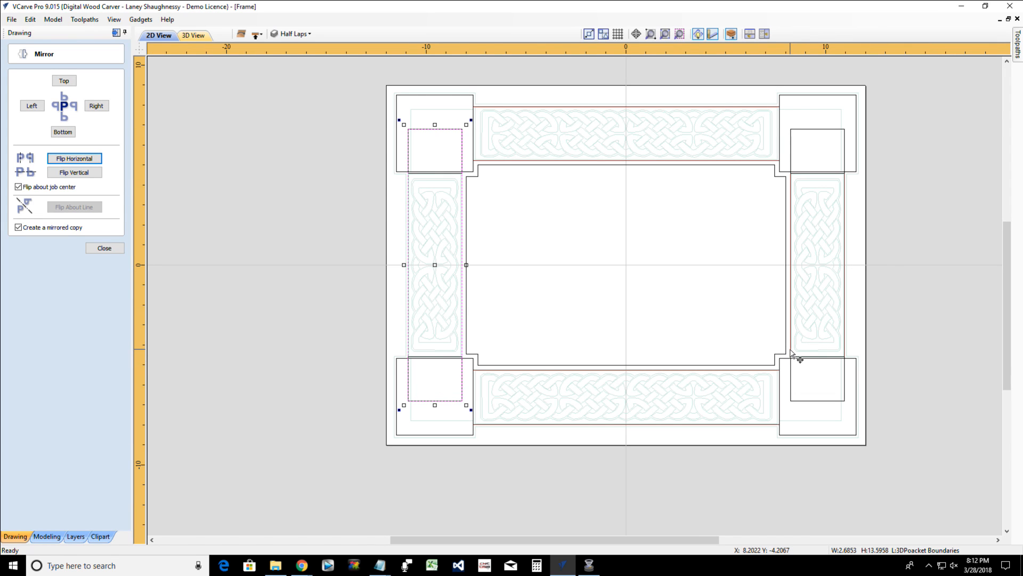
pyautogui.keyDown('shift'); pyautogui.click(791, 347); pyautogui.keyUp('shift')
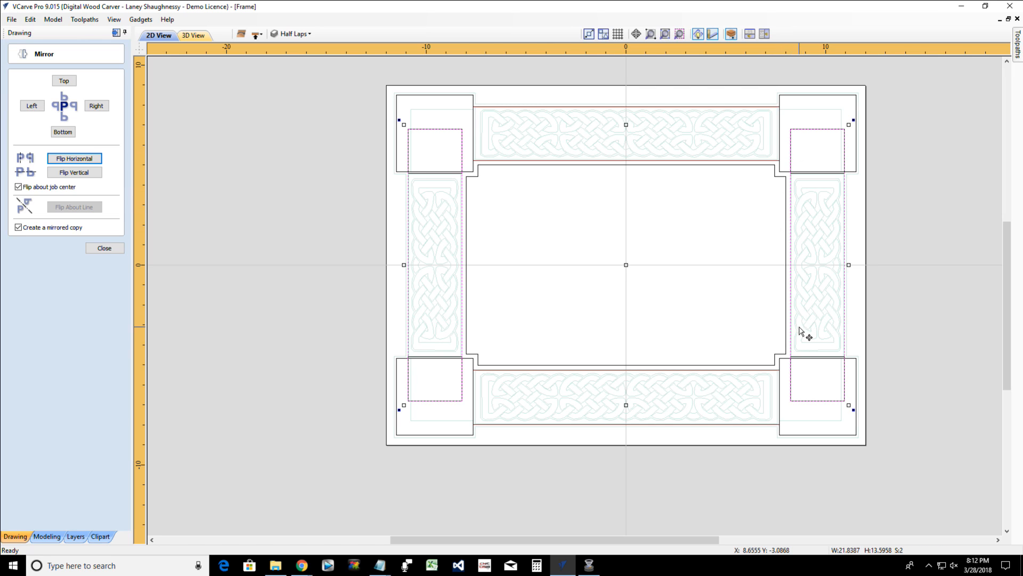
pyautogui.rightClick(792, 327)
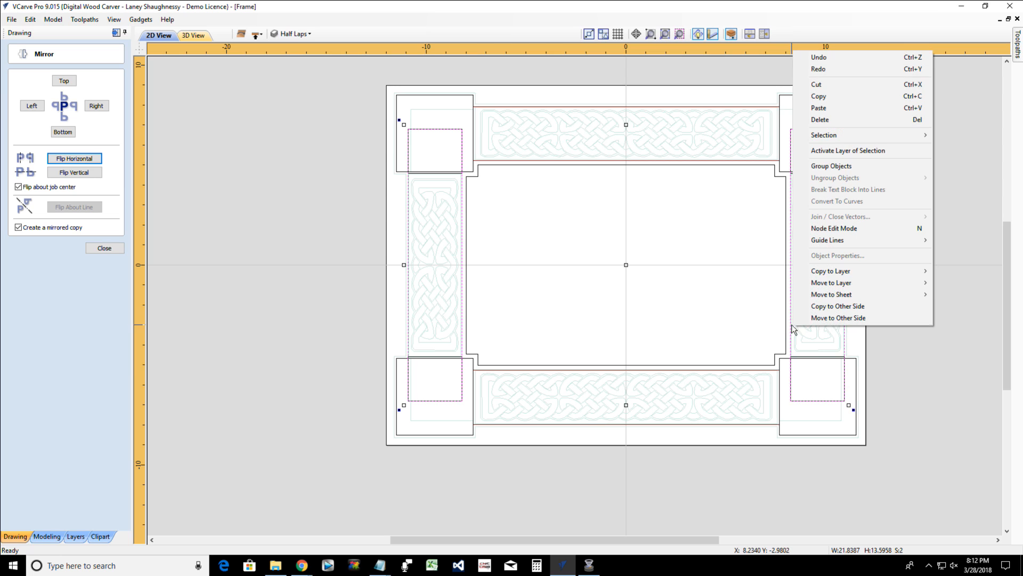
pyautogui.moveTo(811, 284)
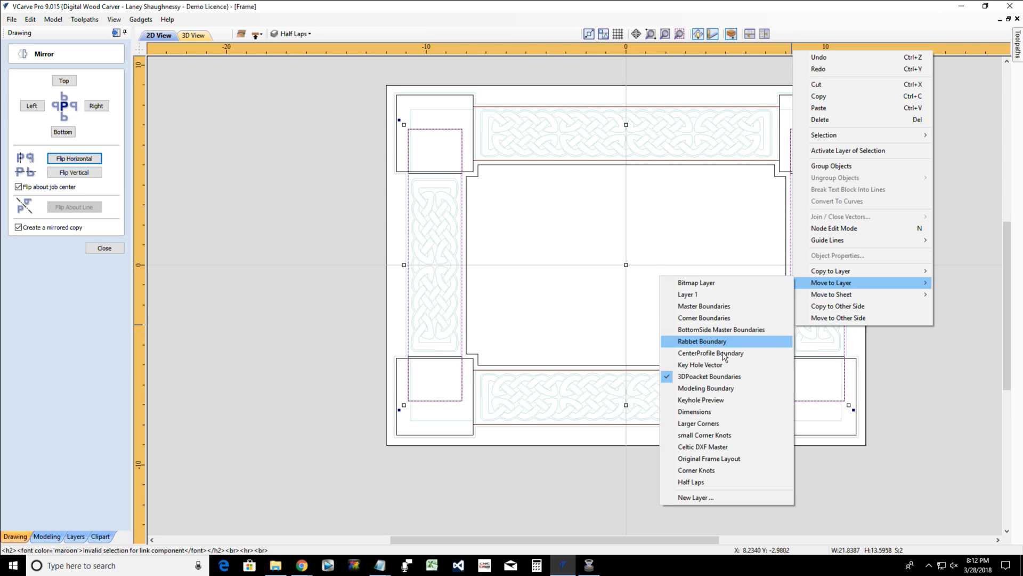
pyautogui.click(700, 497)
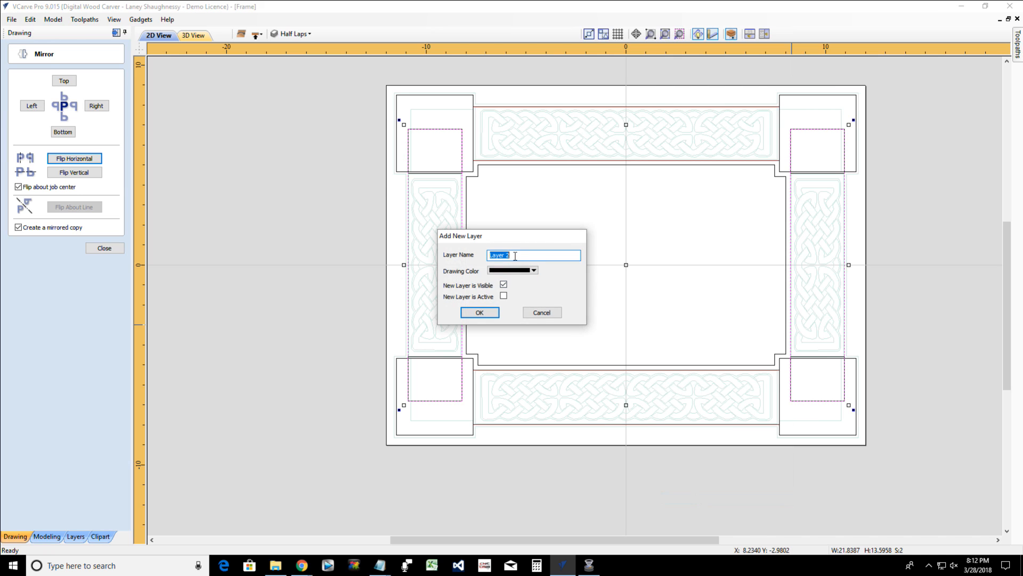
pyautogui.moveTo(508, 255); pyautogui.dragTo(472, 258)
pyautogui.write('Stiles')
pyautogui.click(533, 271)
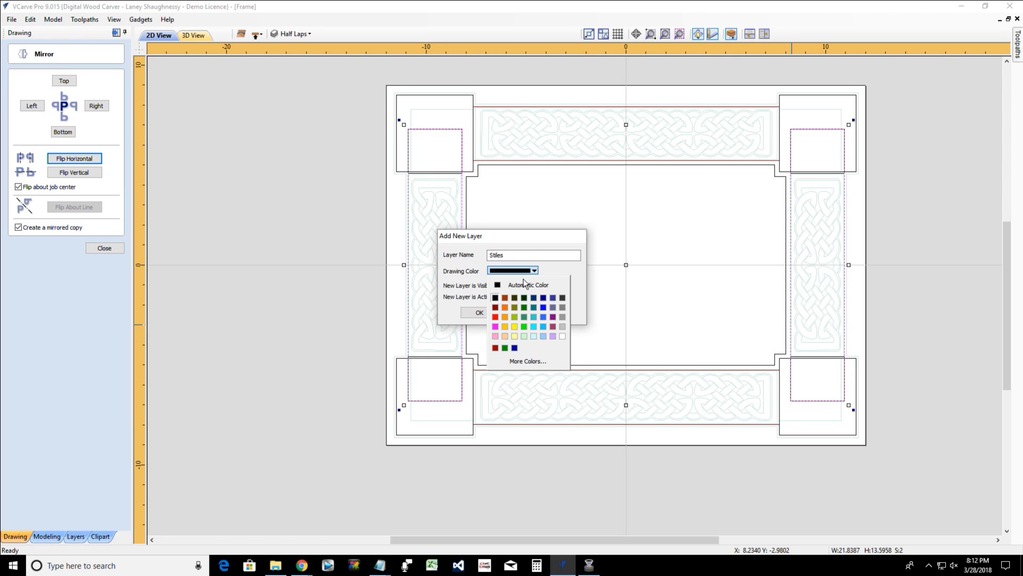
pyautogui.click(495, 317)
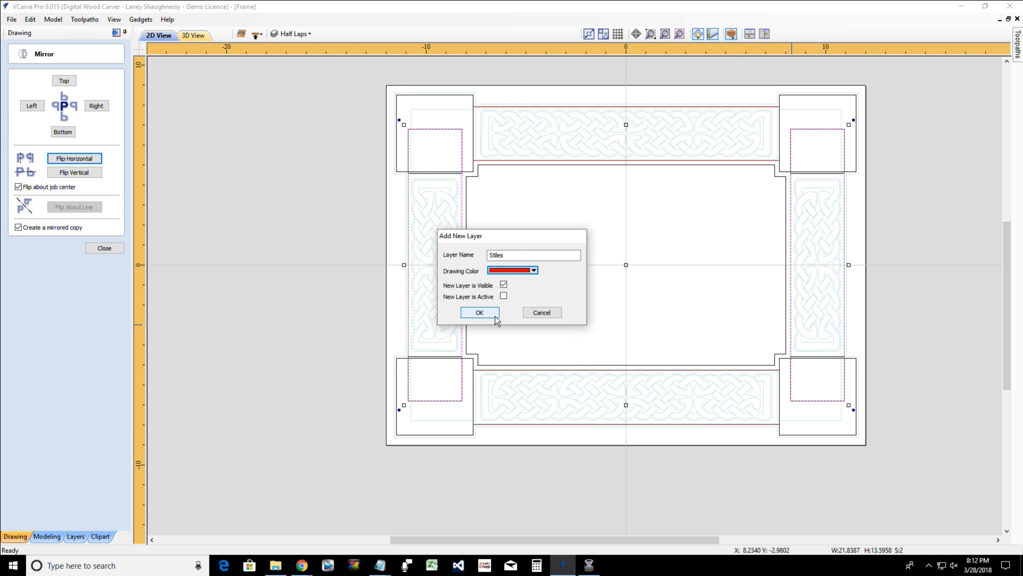
pyautogui.click(482, 316)
pyautogui.click(480, 313)
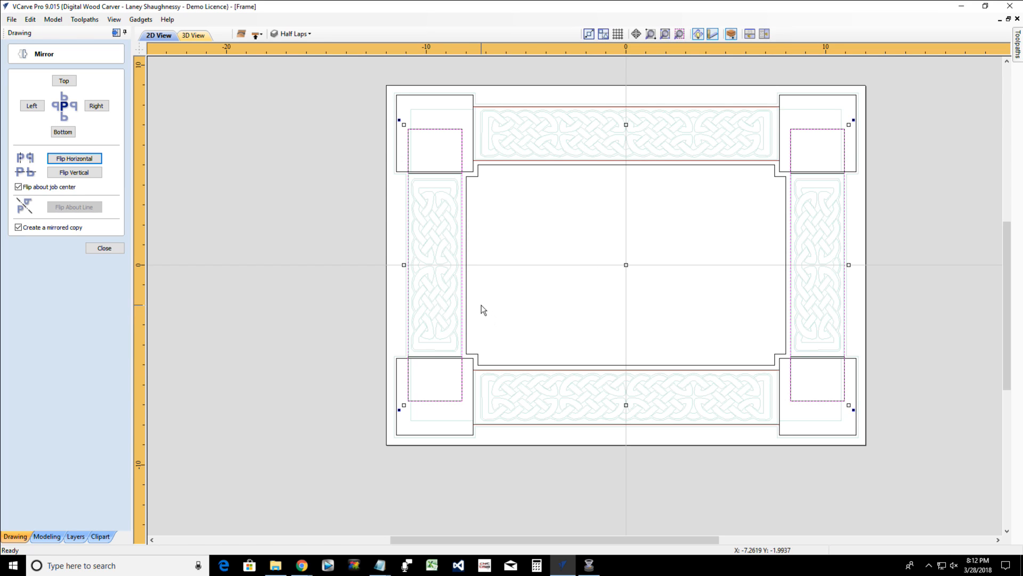
# Move all four larger corner squares and the upper and lower panel boundaries to a new visible layer named Rails
pyautogui.click(482, 309)
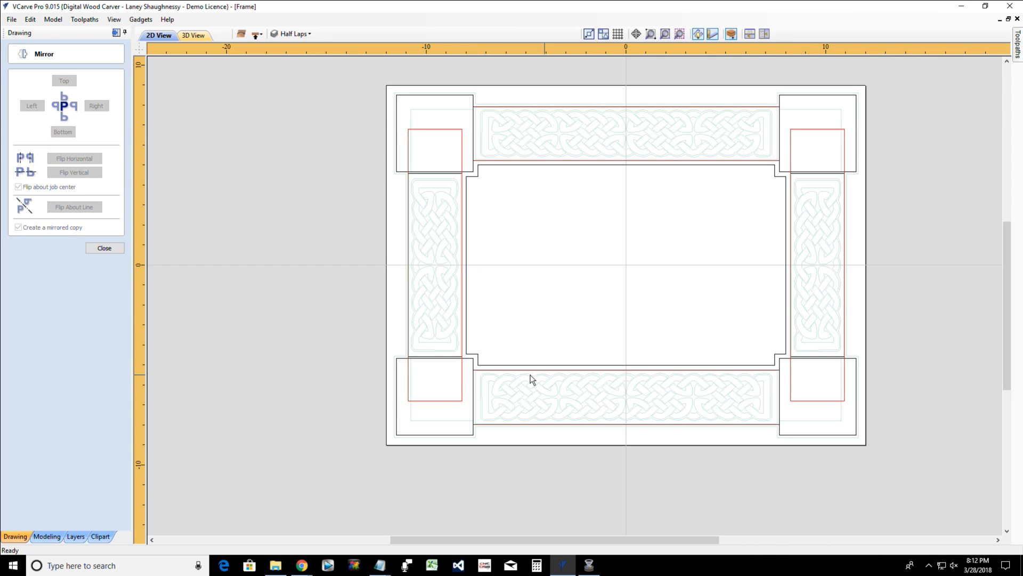
pyautogui.scroll(3, 399, 369)
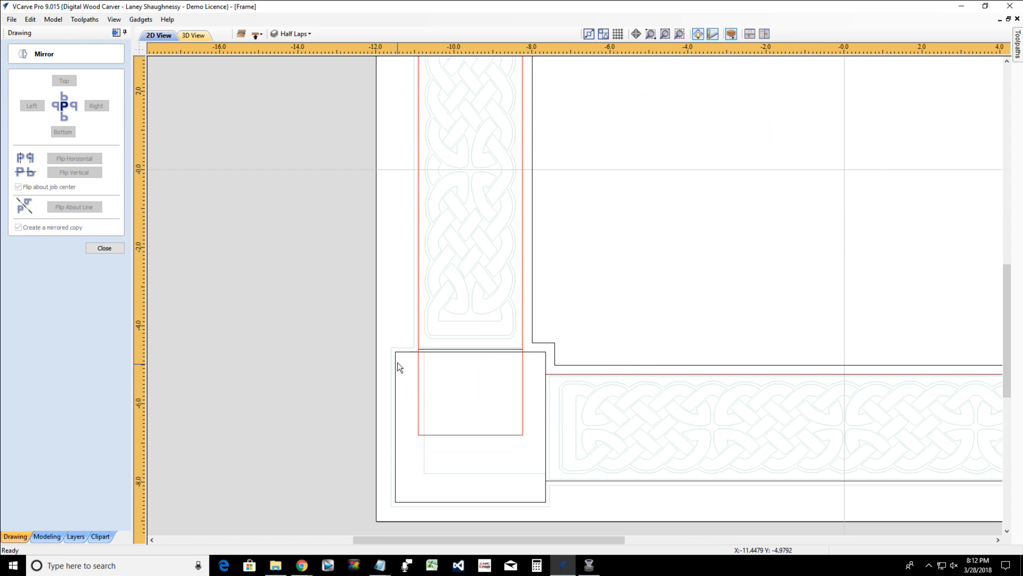
pyautogui.click(400, 352)
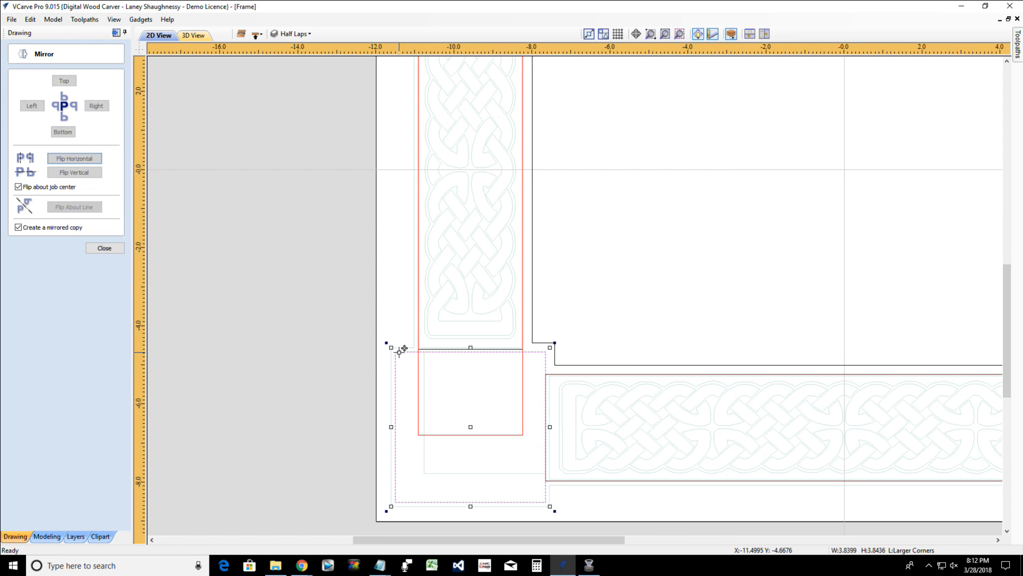
pyautogui.keyDown('shift'); pyautogui.click(561, 378); pyautogui.keyUp('shift')
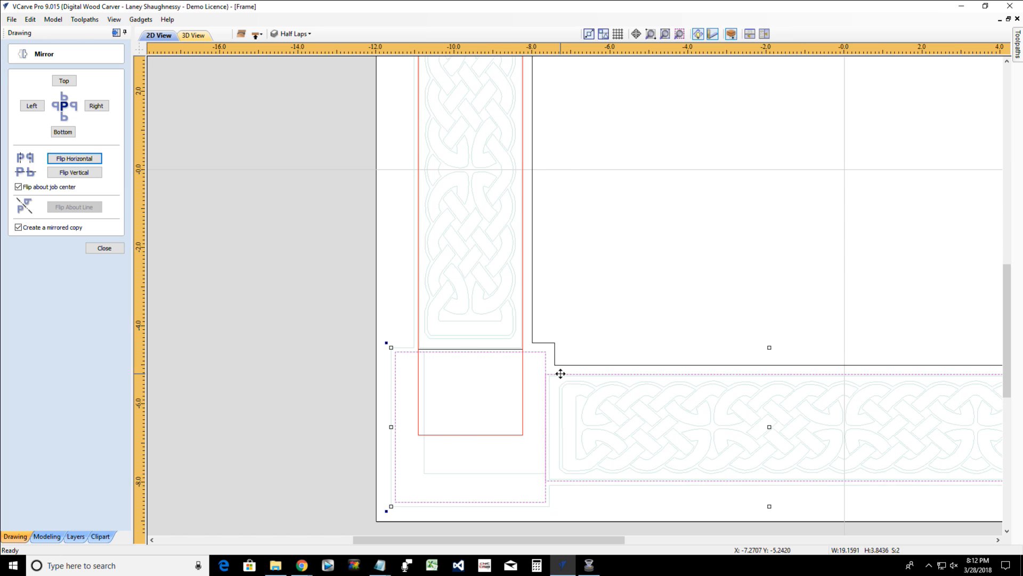
pyautogui.scroll(-4, 560, 373)
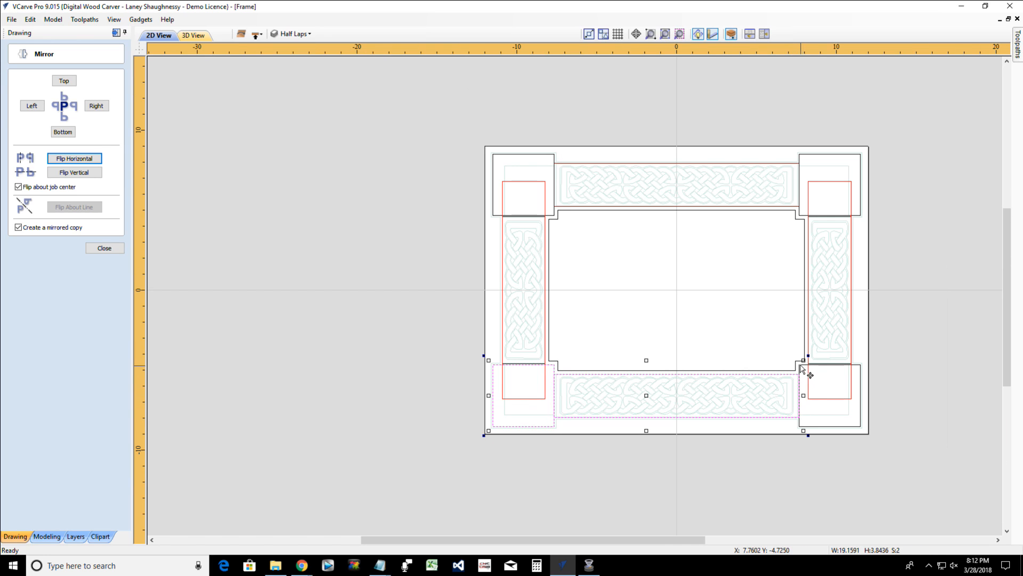
pyautogui.keyDown('shift'); pyautogui.click(802, 374); pyautogui.keyUp('shift')
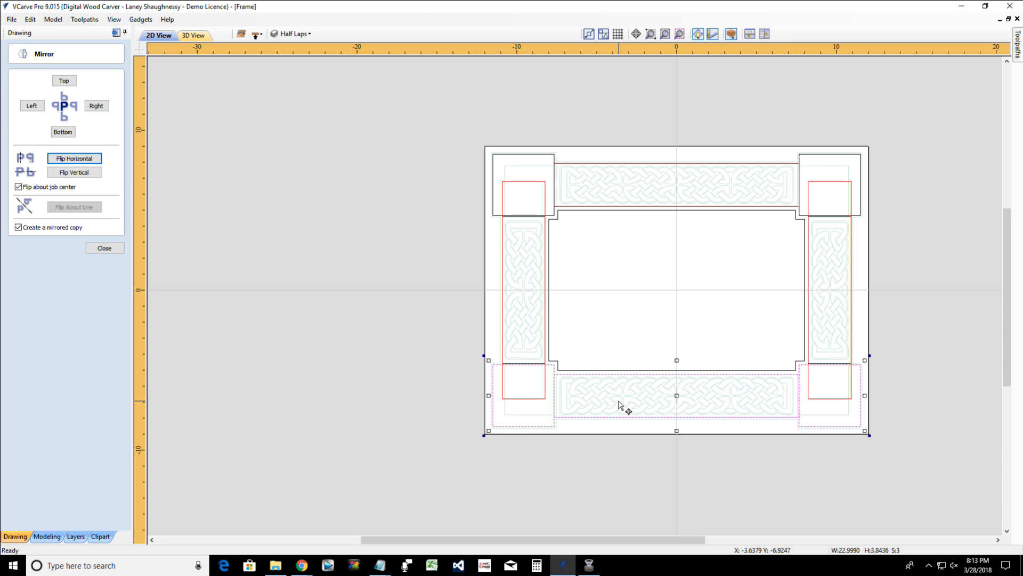
pyautogui.keyDown('shift'); pyautogui.click(556, 212); pyautogui.keyUp('shift')
pyautogui.keyDown('shift'); pyautogui.click(561, 206); pyautogui.keyUp('shift')
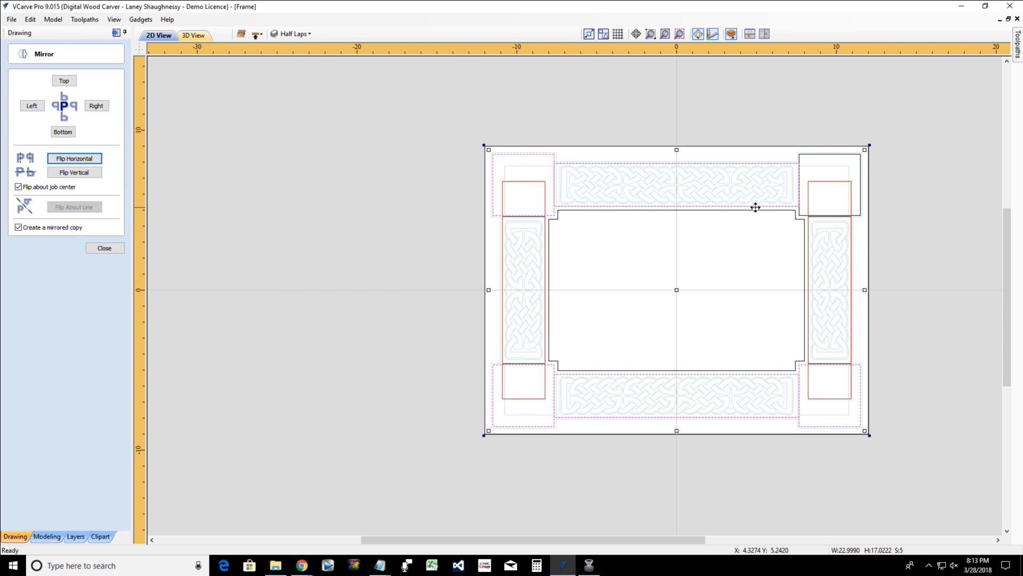
pyautogui.keyDown('shift'); pyautogui.click(799, 215); pyautogui.keyUp('shift')
pyautogui.rightClick(722, 205)
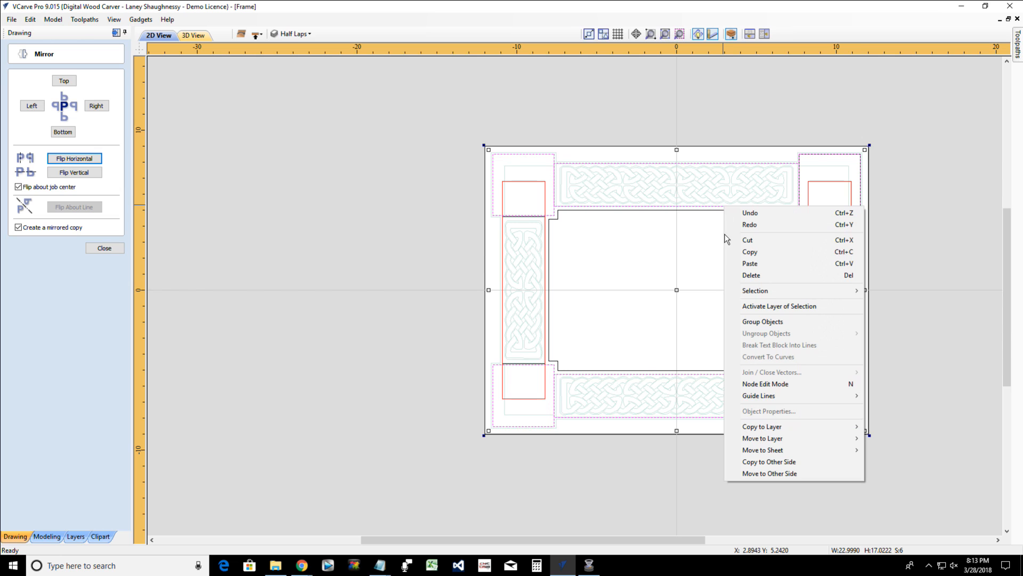
pyautogui.moveTo(842, 440)
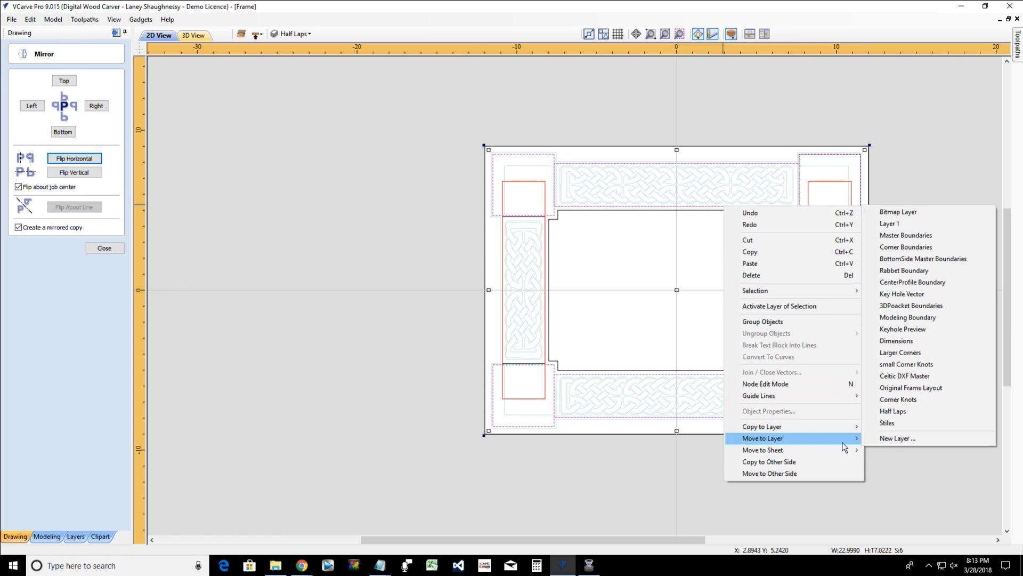
pyautogui.click(888, 438)
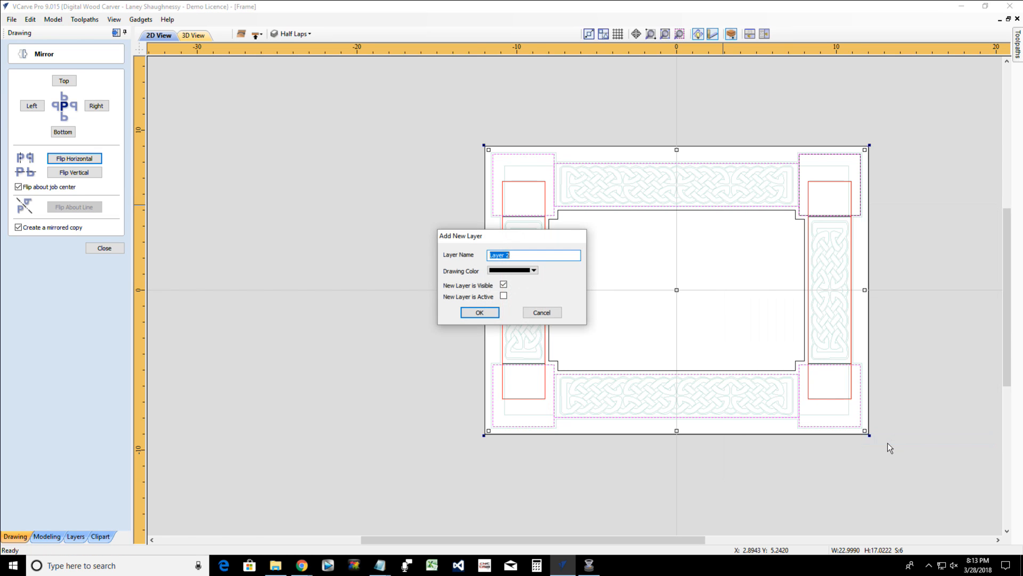
pyautogui.write('Rails')
pyautogui.click(479, 314)
pyautogui.click(479, 314)
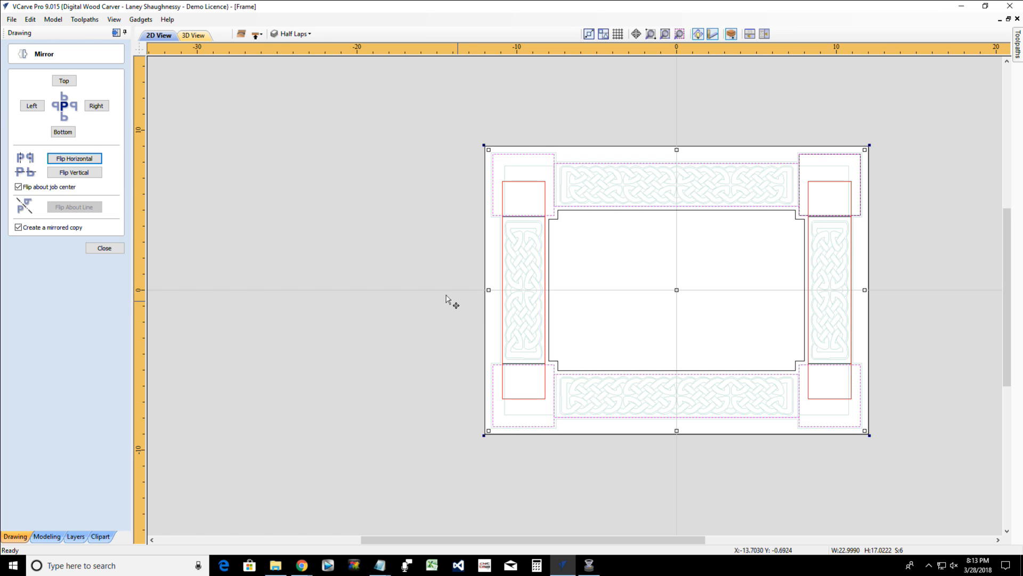
# Hide the Larger Corners, Half Laps, Stiles, Corner Boundaries and 3DPoacket Boundaries layers, leaving Rails visible
pyautogui.click(290, 35)
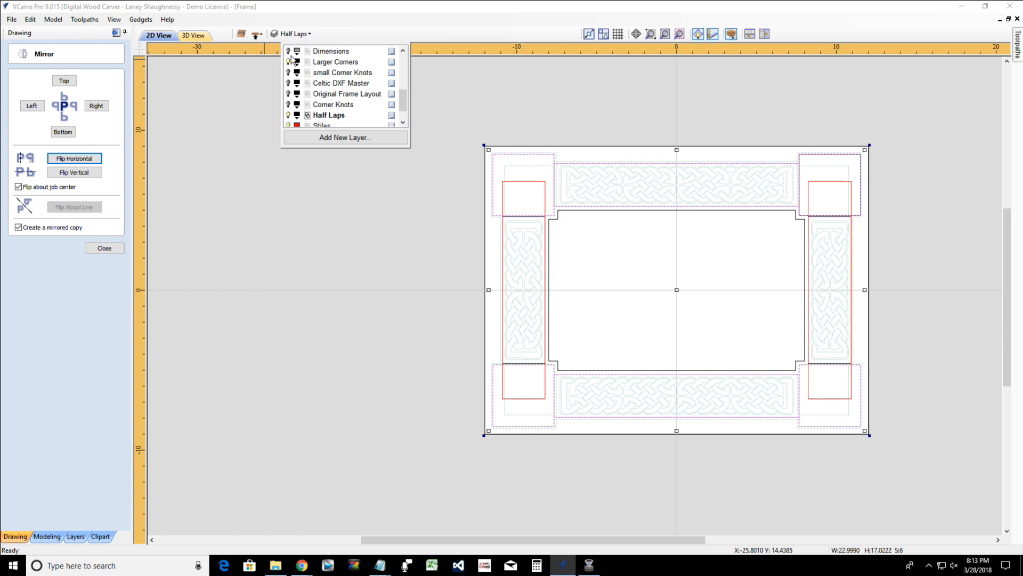
pyautogui.click(288, 62)
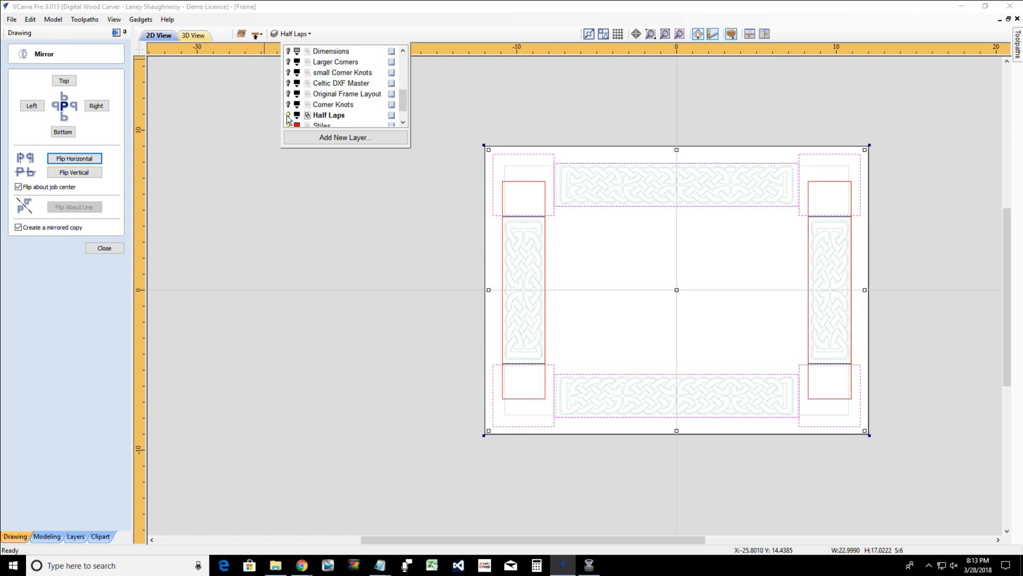
pyautogui.click(288, 116)
pyautogui.scroll(-1, 288, 119)
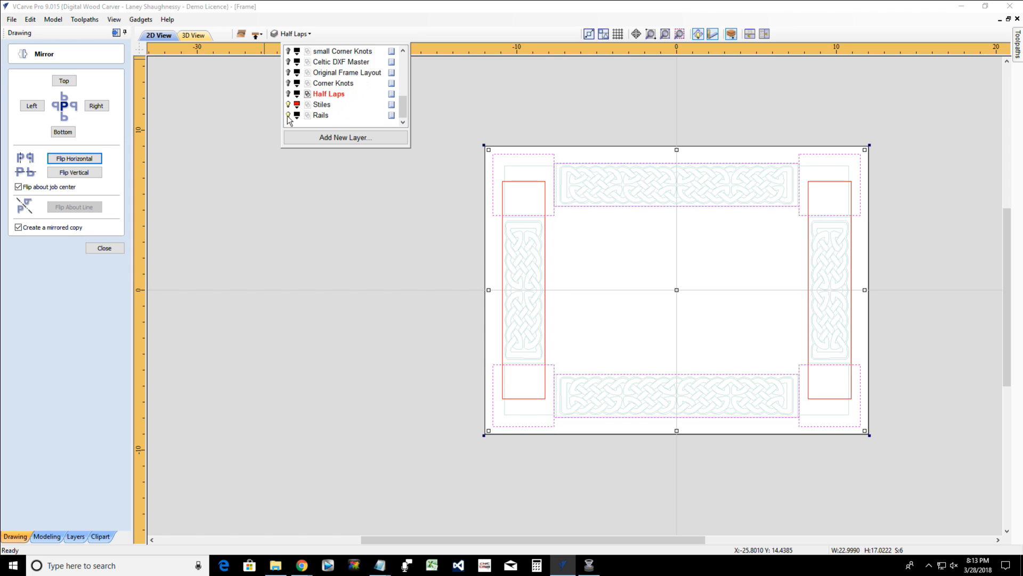
pyautogui.click(288, 104)
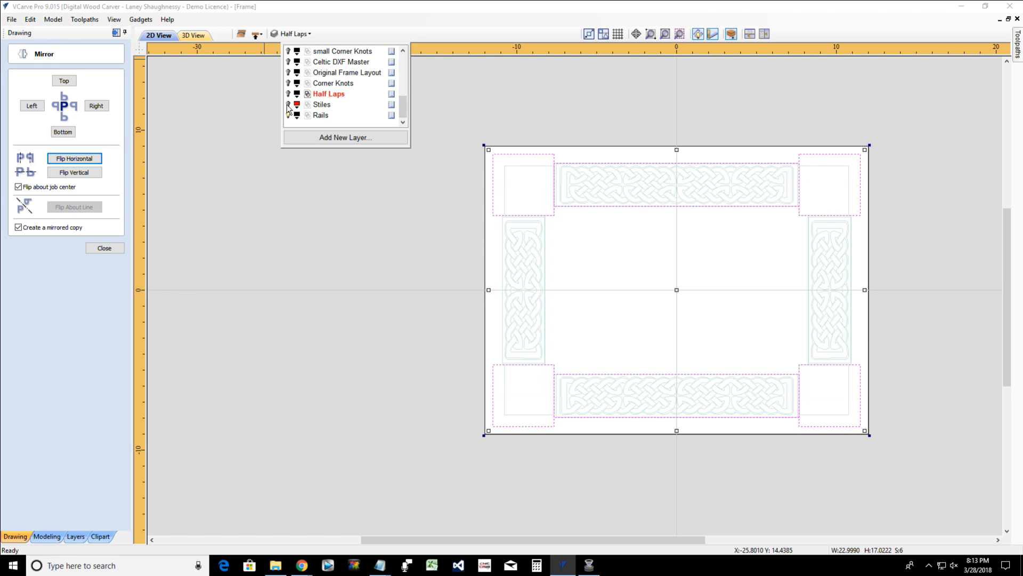
pyautogui.scroll(5, 288, 107)
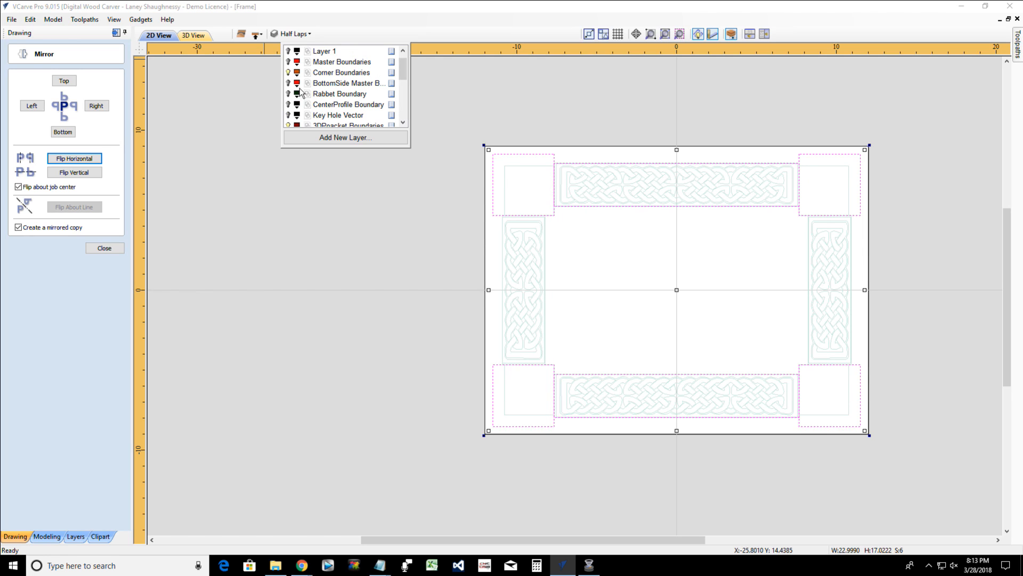
pyautogui.click(288, 72)
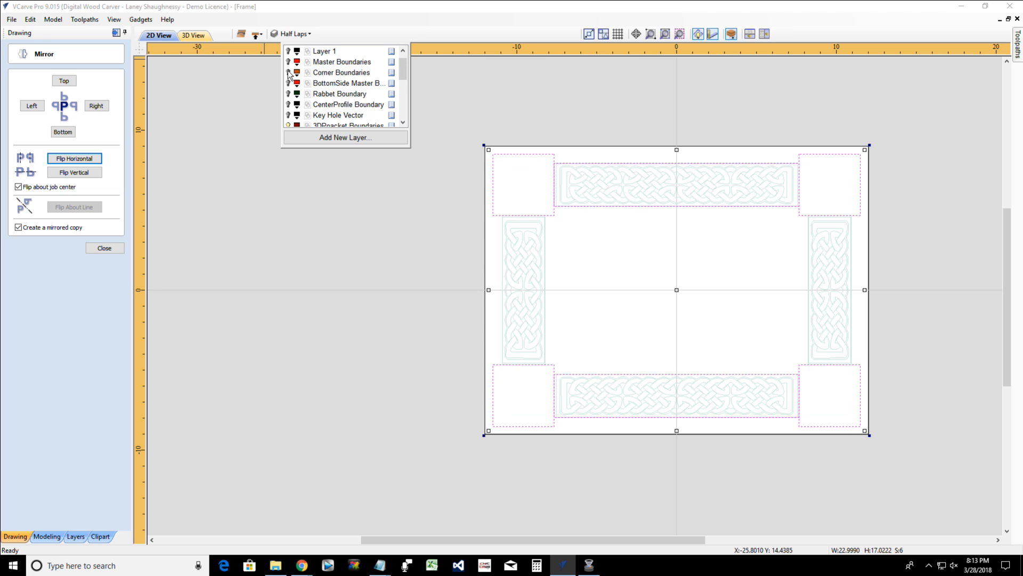
pyautogui.scroll(-5, 288, 75)
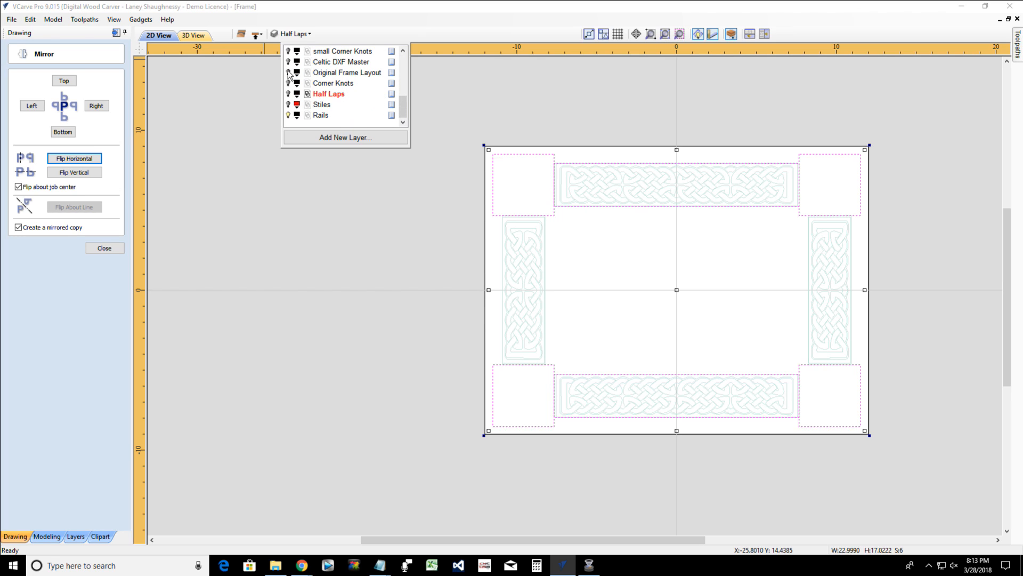
pyautogui.scroll(3, 289, 74)
pyautogui.click(289, 63)
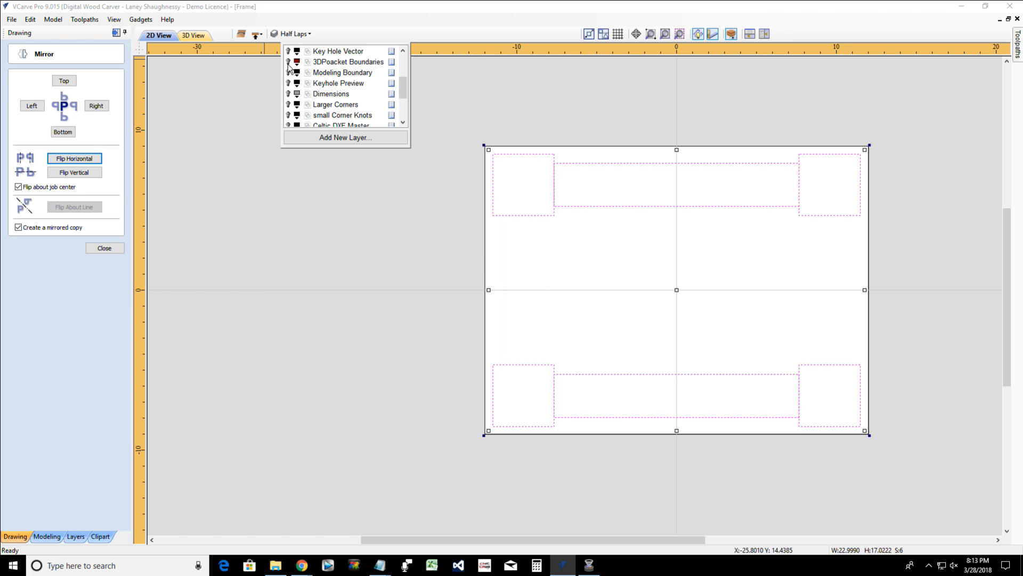
pyautogui.scroll(1, 320, 126)
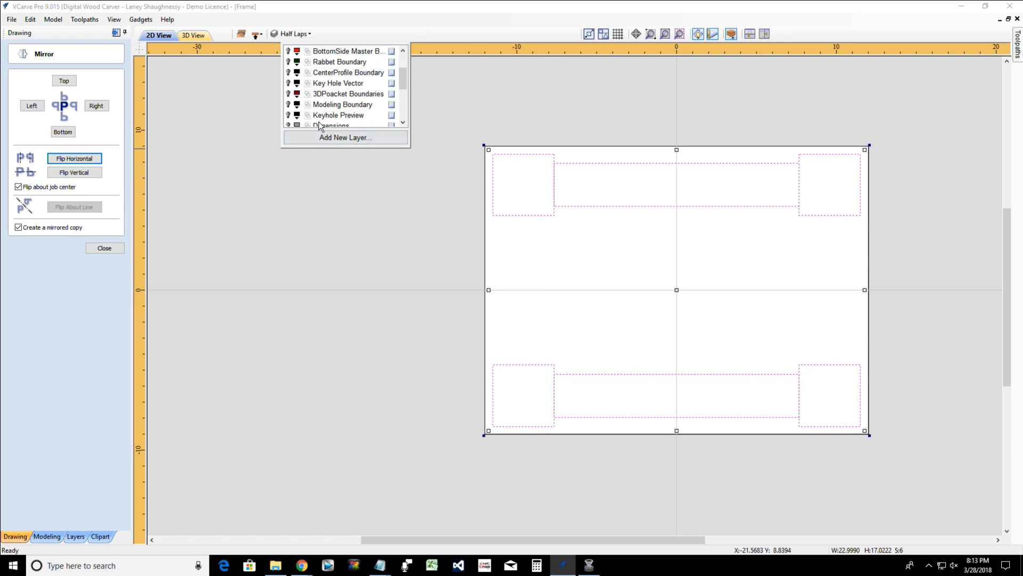
pyautogui.scroll(-4, 320, 125)
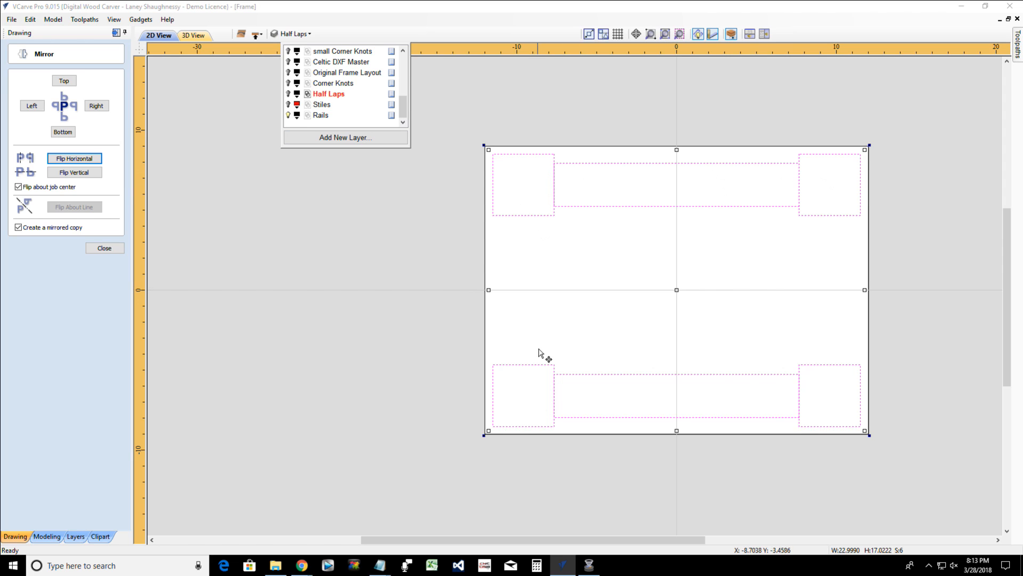
# Select the lower rail's panel boundary with its two corner squares, and launch a second VCarve Pro window
pyautogui.click(439, 339)
pyautogui.moveTo(428, 338); pyautogui.dragTo(896, 447)
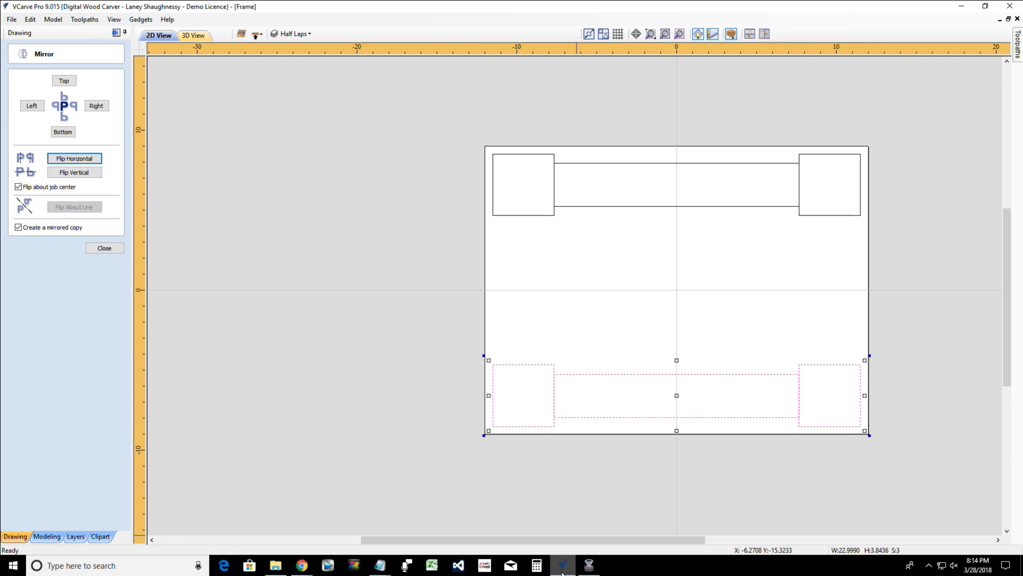
pyautogui.moveTo(562, 573)
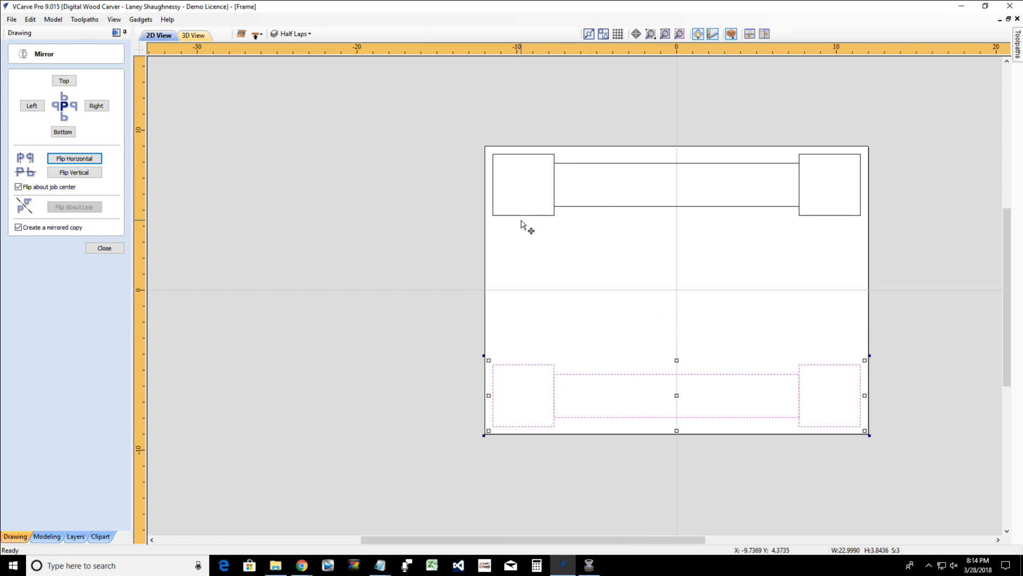
pyautogui.rightClick(563, 569)
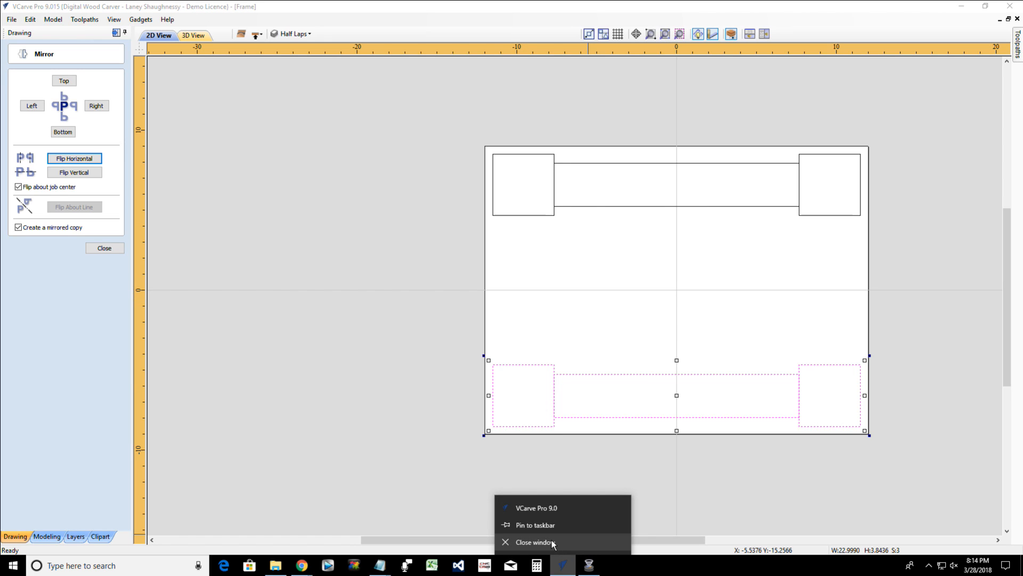
pyautogui.click(543, 509)
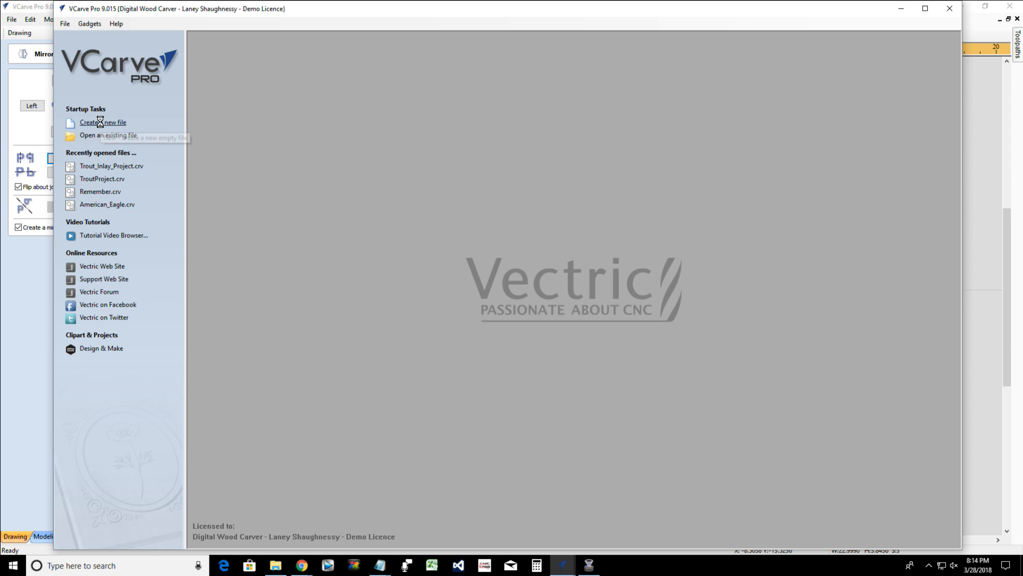
# Create a new double-sided job 24 inches wide and 3.5 inches high, and toggle its Zero off same side option
pyautogui.click(100, 122)
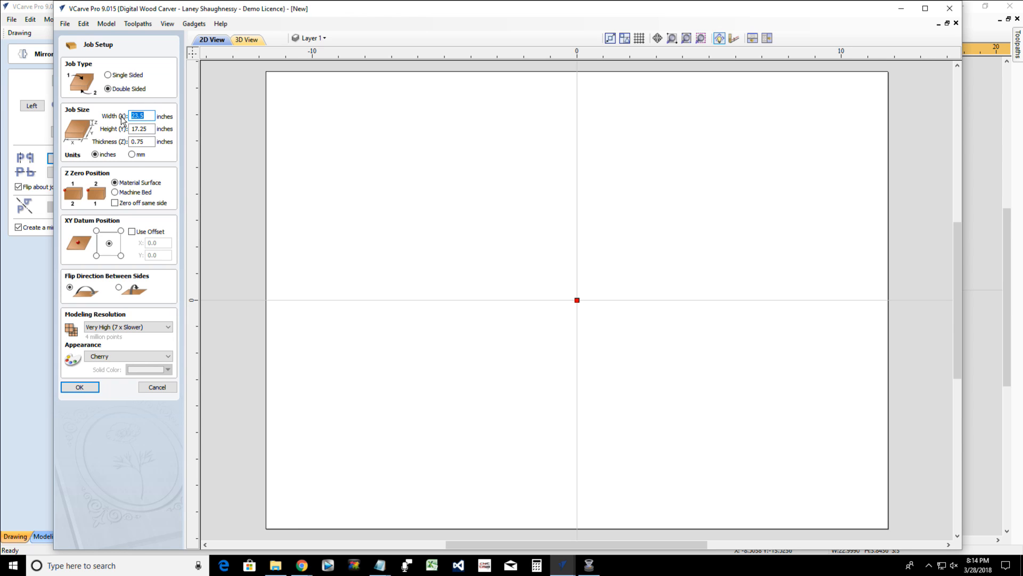
pyautogui.write('24')
pyautogui.press('Tab')
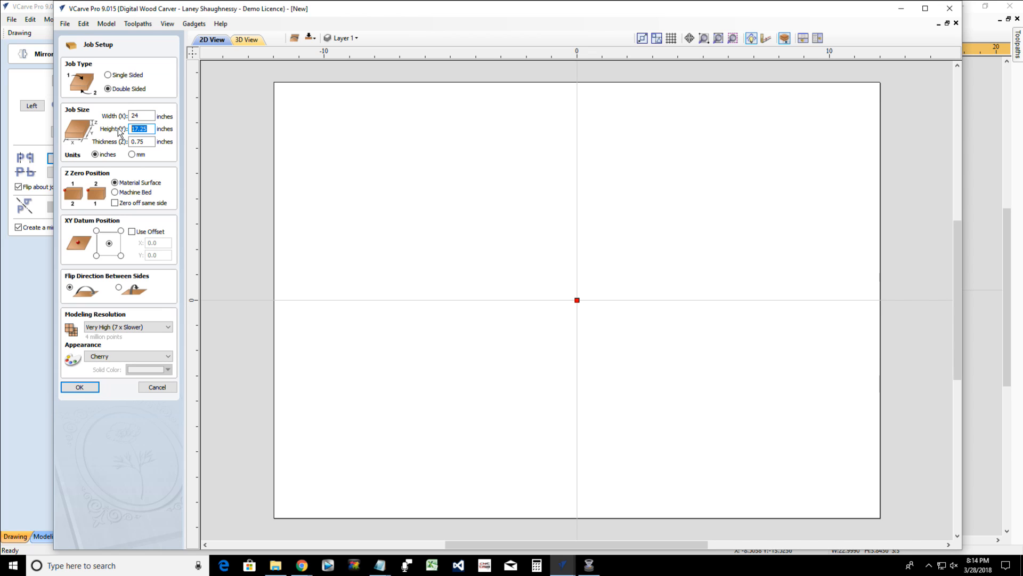
pyautogui.write('3.5')
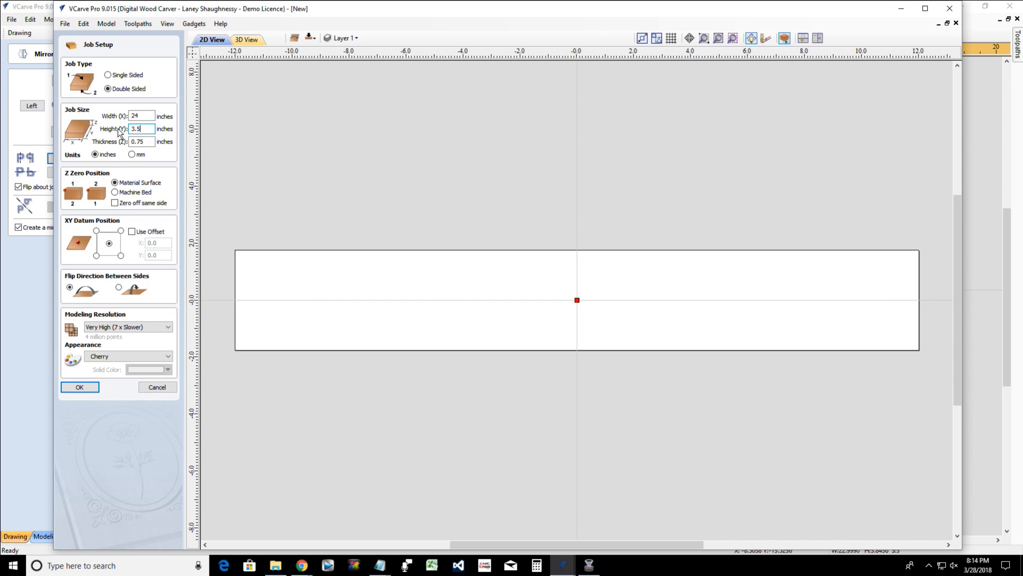
pyautogui.click(79, 387)
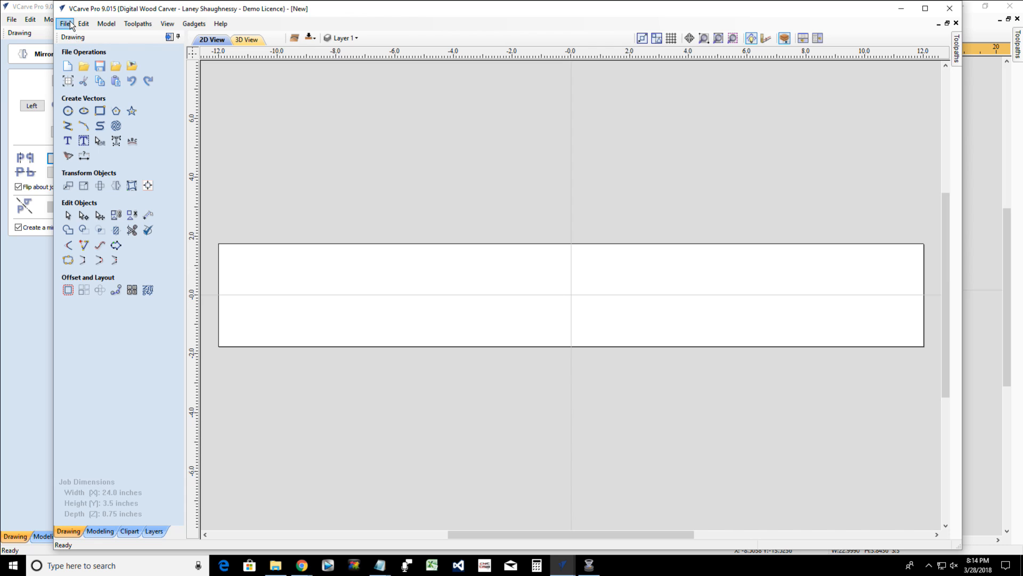
pyautogui.click(68, 80)
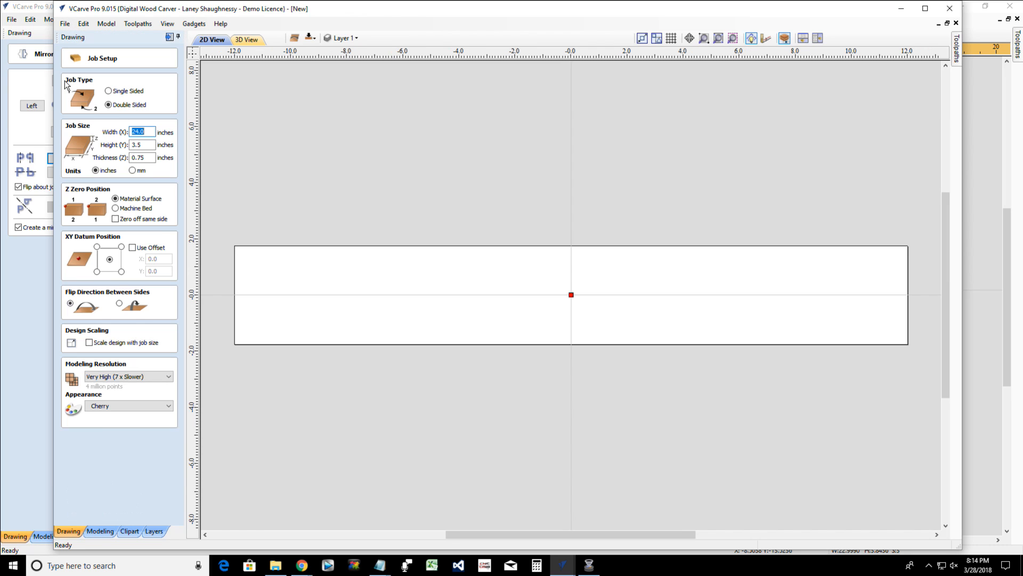
pyautogui.click(115, 219)
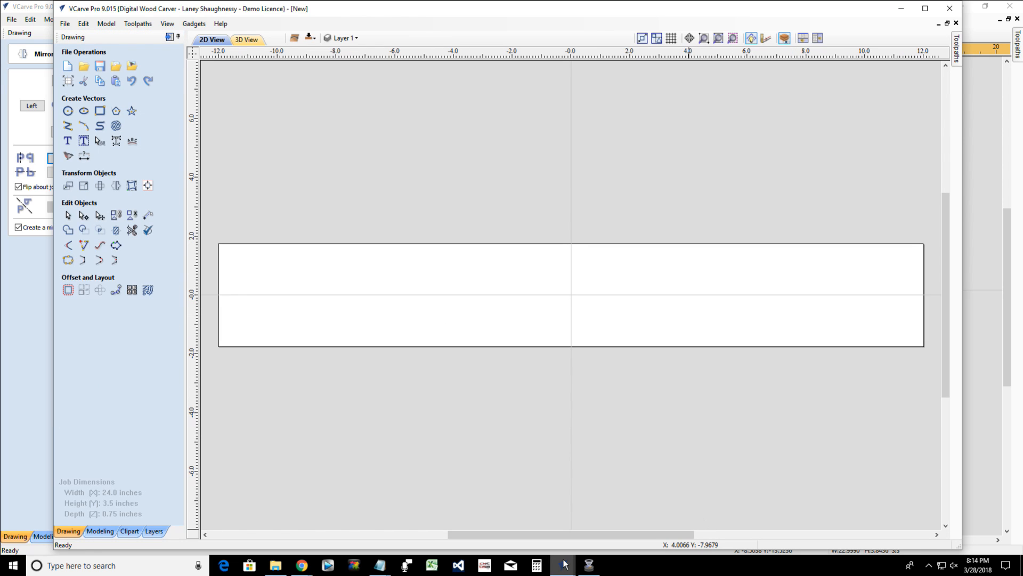
# Switch to the Frame file's window and copy the selected lower rail boundary with its two corner squares
pyautogui.moveTo(565, 564)
pyautogui.click(520, 526)
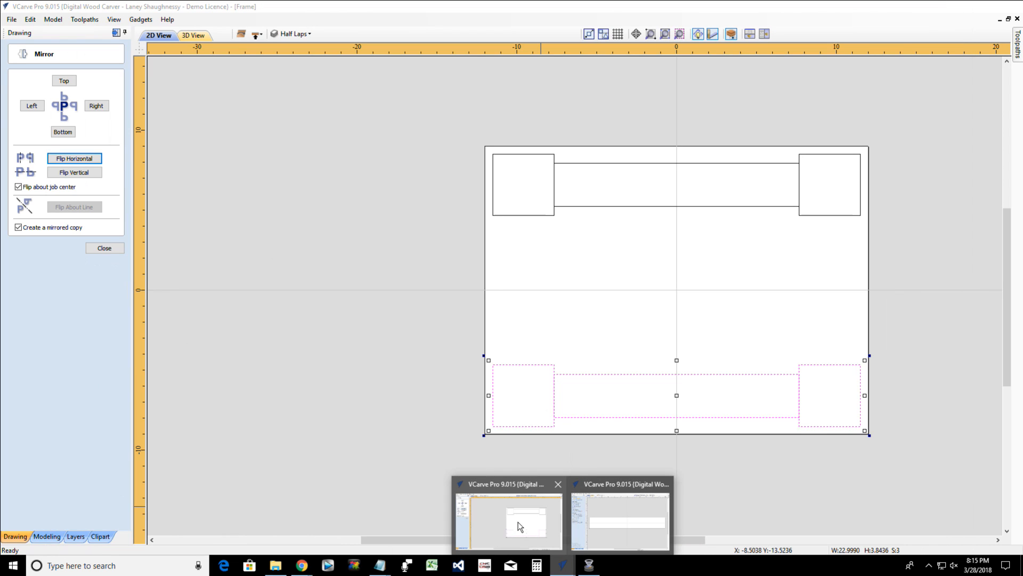
pyautogui.rightClick(519, 525)
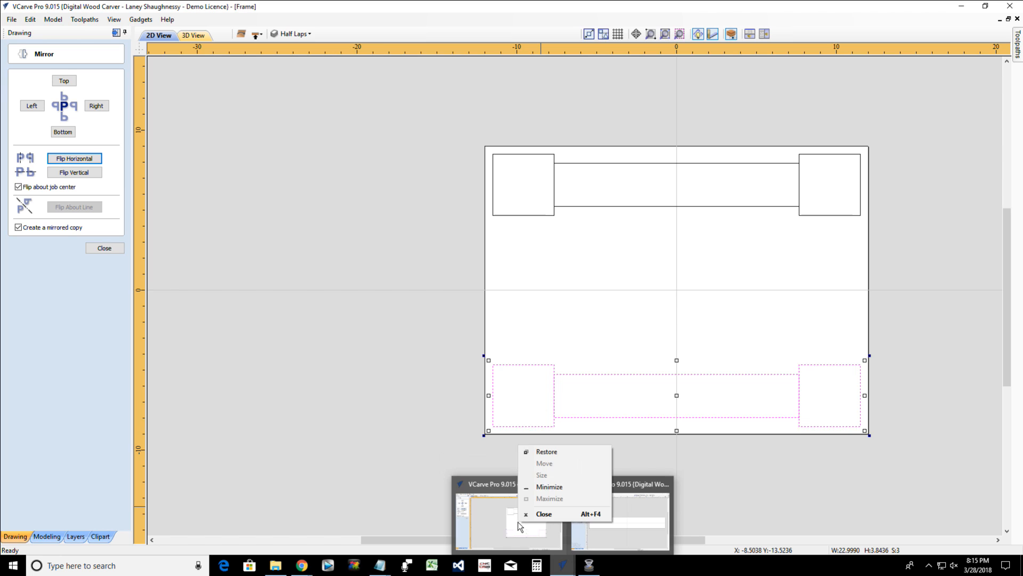
pyautogui.click(497, 522)
pyautogui.rightClick(557, 415)
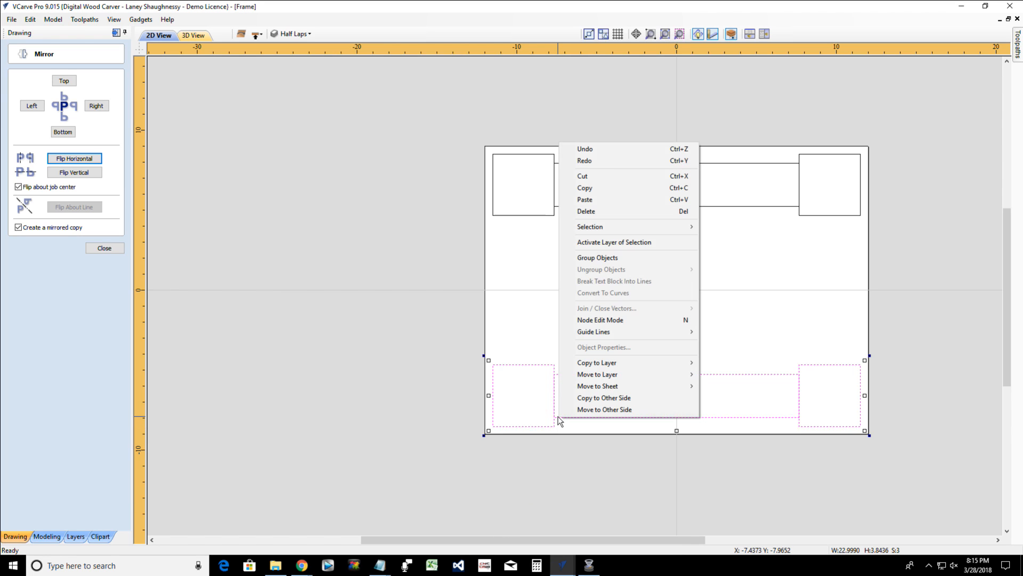
pyautogui.click(579, 189)
# Paste the copied rail vectors into the new 24 by 3.5 inch job in the other VCarve Pro window
pyautogui.moveTo(591, 566)
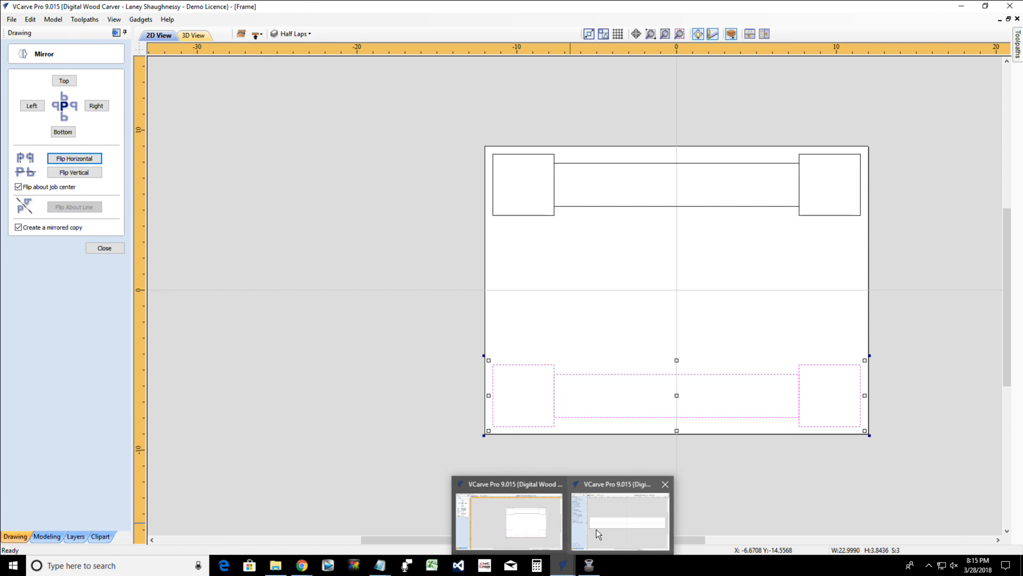
pyautogui.click(591, 549)
pyautogui.rightClick(434, 318)
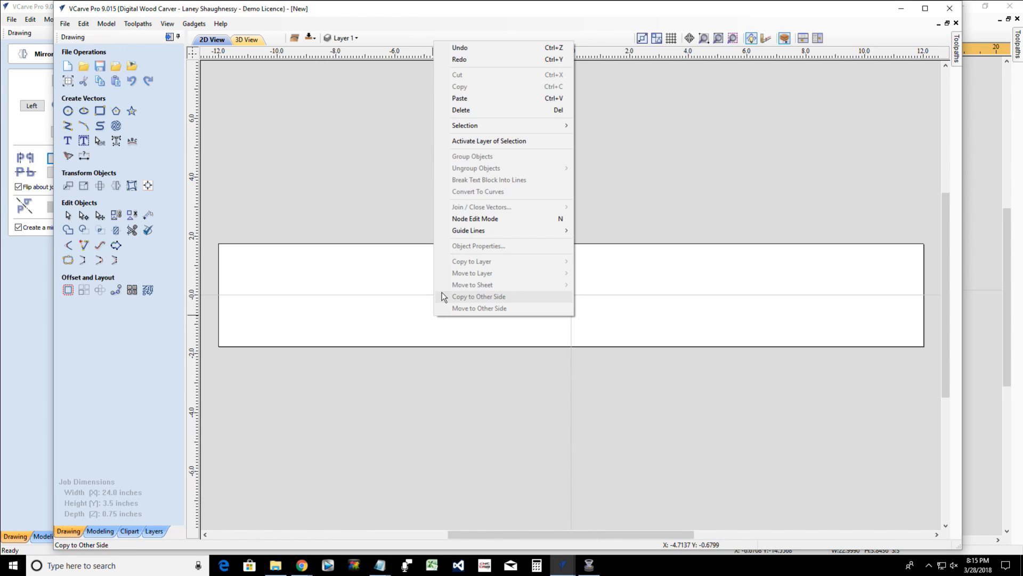
pyautogui.click(469, 99)
pyautogui.scroll(-2, 455, 455)
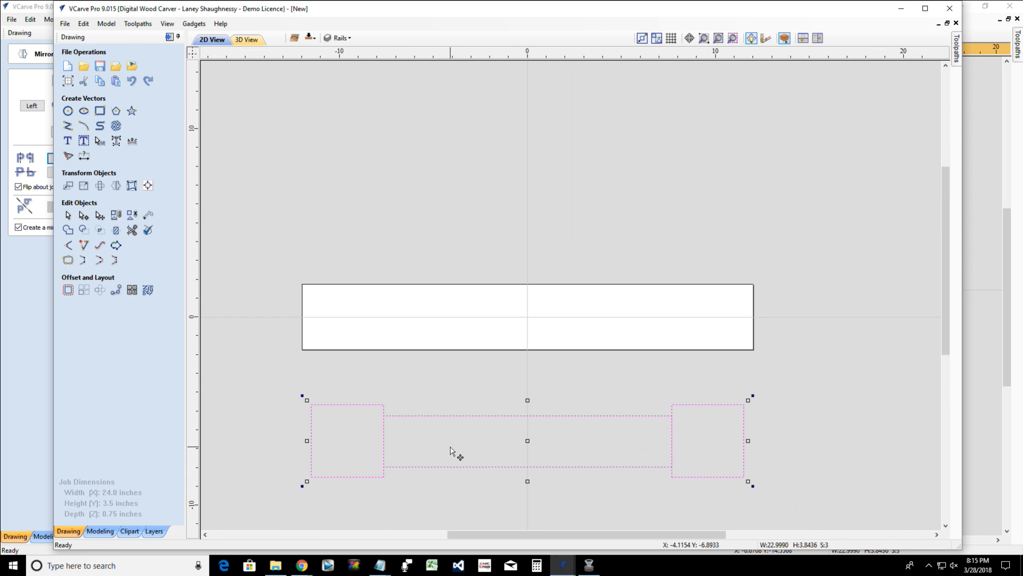
pyautogui.scroll(1, 454, 454)
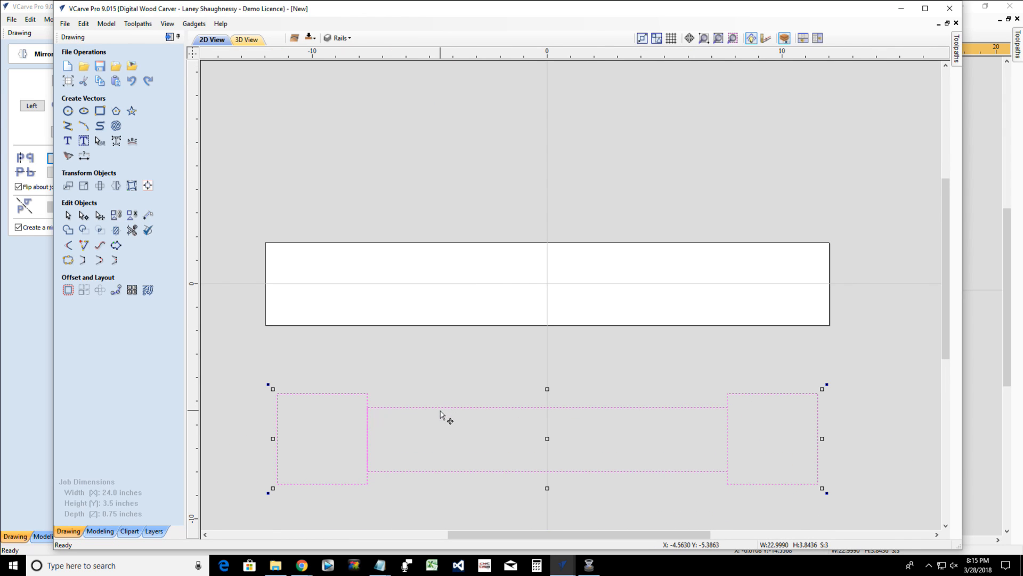
# Center the pasted rail vectors on the material in both directions with the alignment tools
pyautogui.click(145, 187)
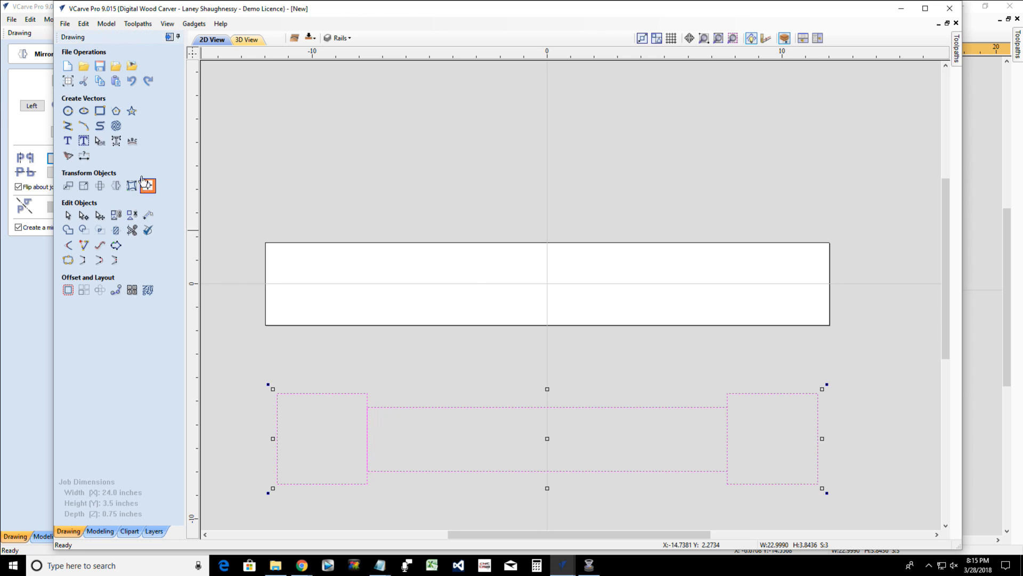
pyautogui.click(119, 95)
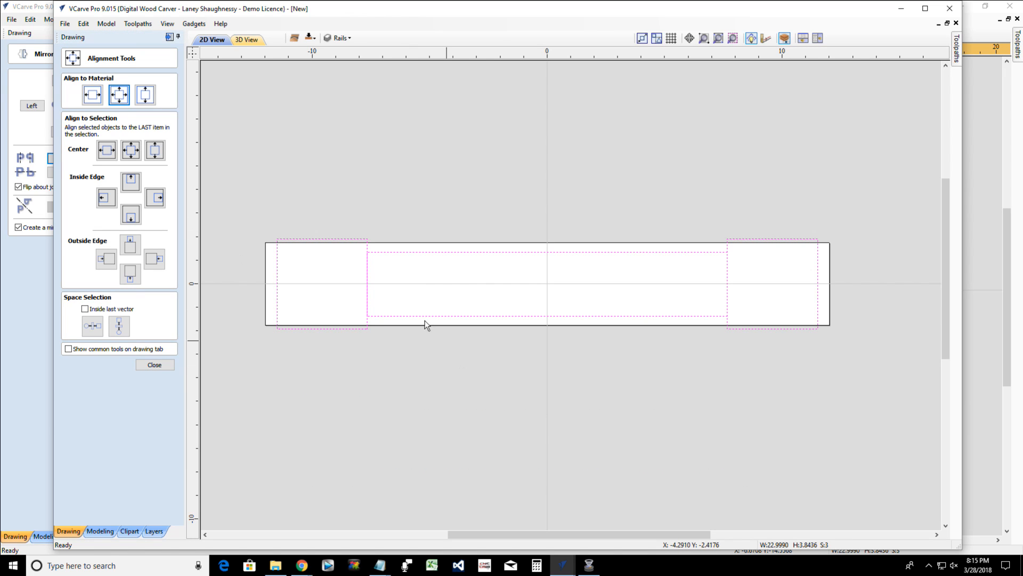
pyautogui.click(152, 368)
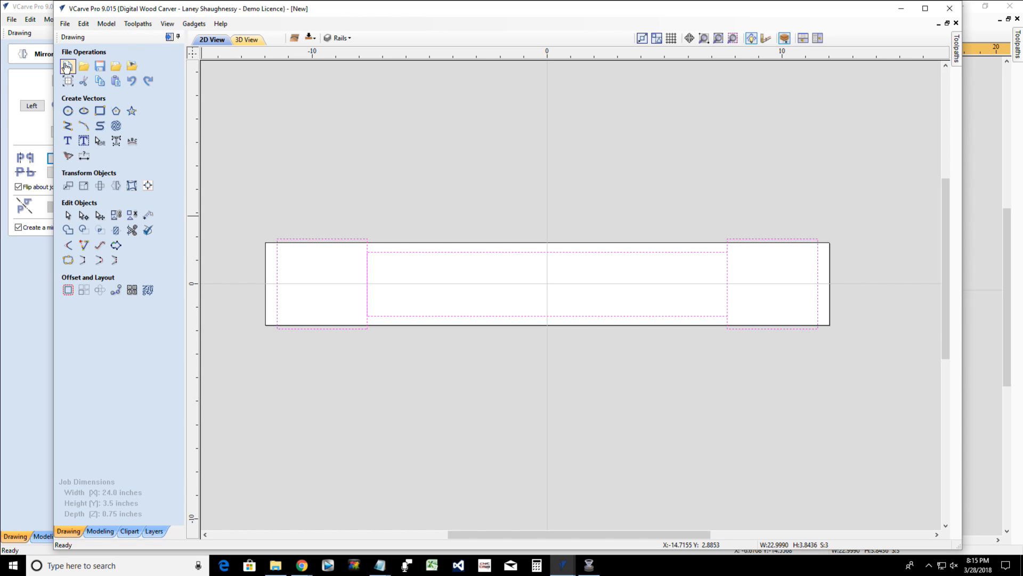
pyautogui.click(68, 81)
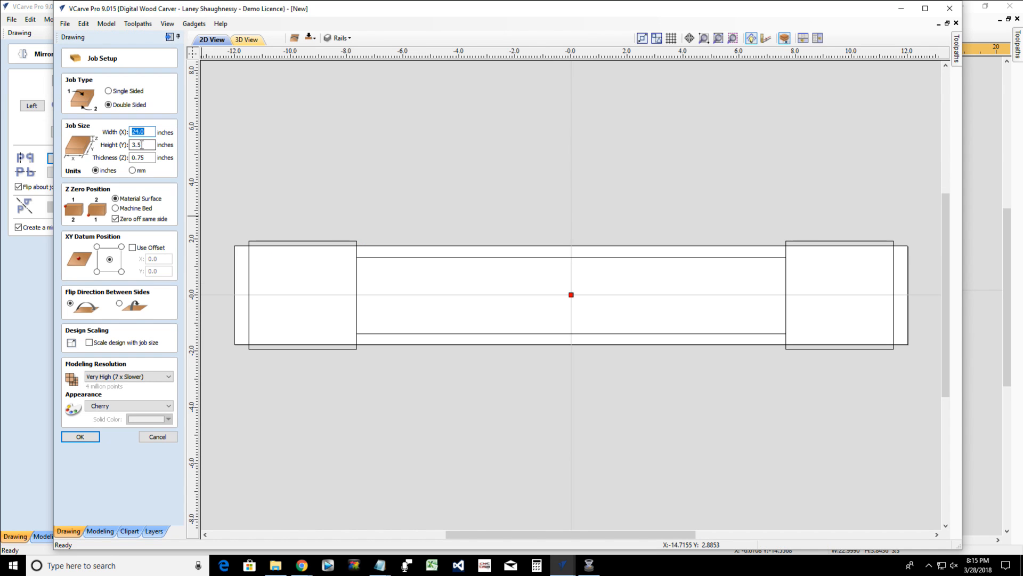
pyautogui.press('Tab')
pyautogui.press('Return')
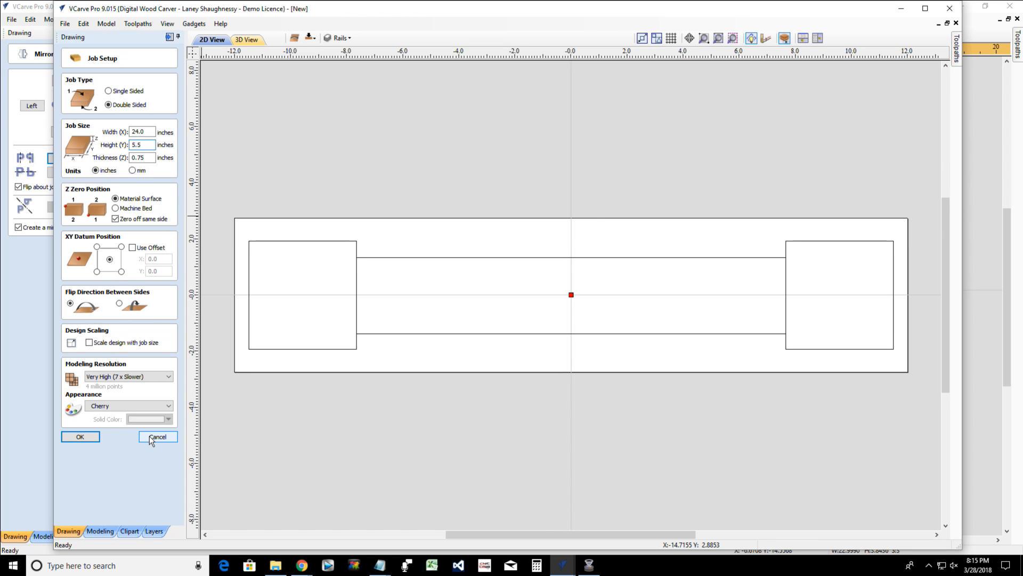
pyautogui.click(150, 436)
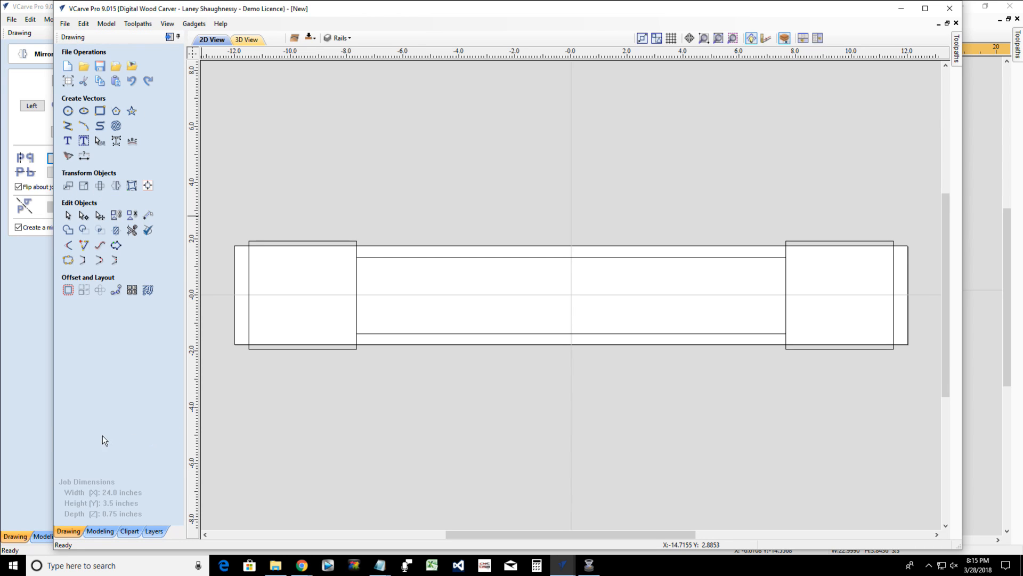
# Set the job height to 5.5 inches in the job setup
pyautogui.click(67, 83)
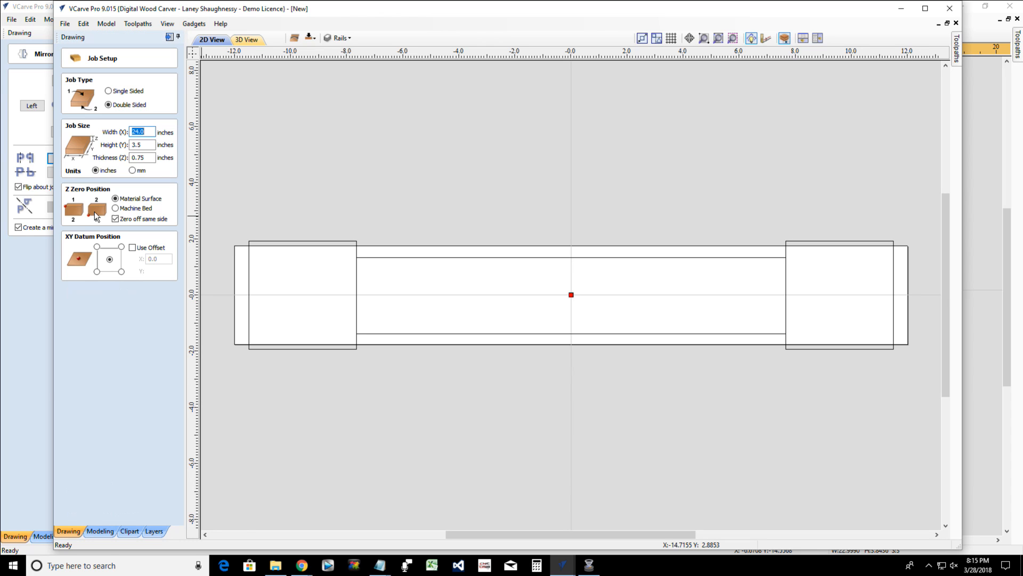
pyautogui.moveTo(142, 145); pyautogui.dragTo(122, 144)
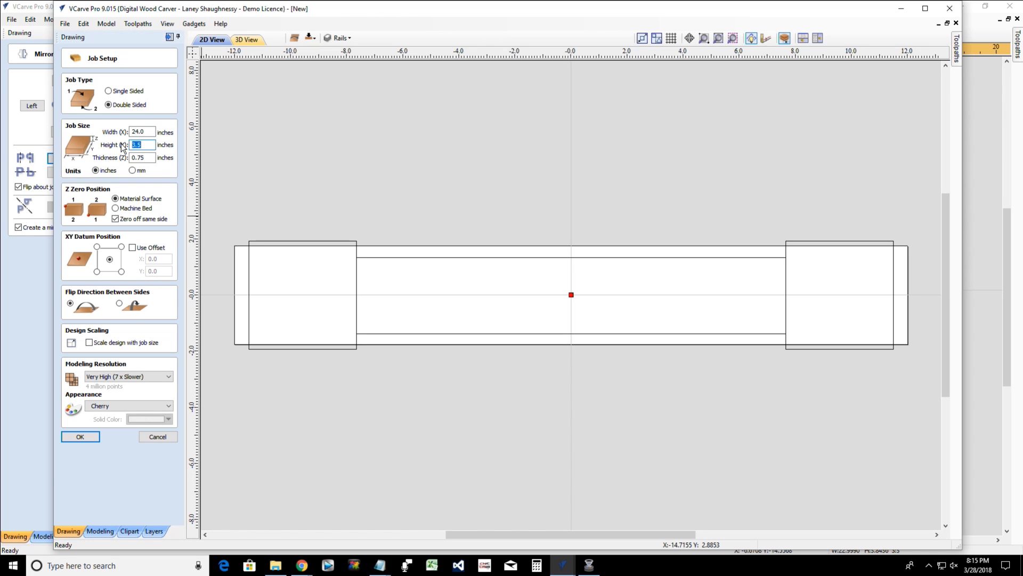
pyautogui.write('5.')
pyautogui.click(89, 440)
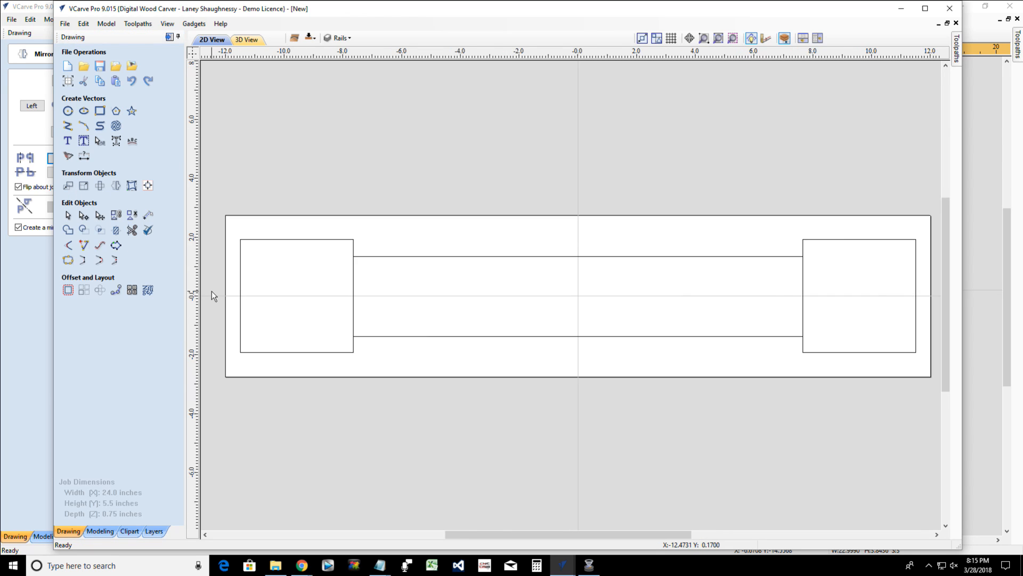
pyautogui.scroll(2, 213, 294)
pyautogui.scroll(-2, 222, 300)
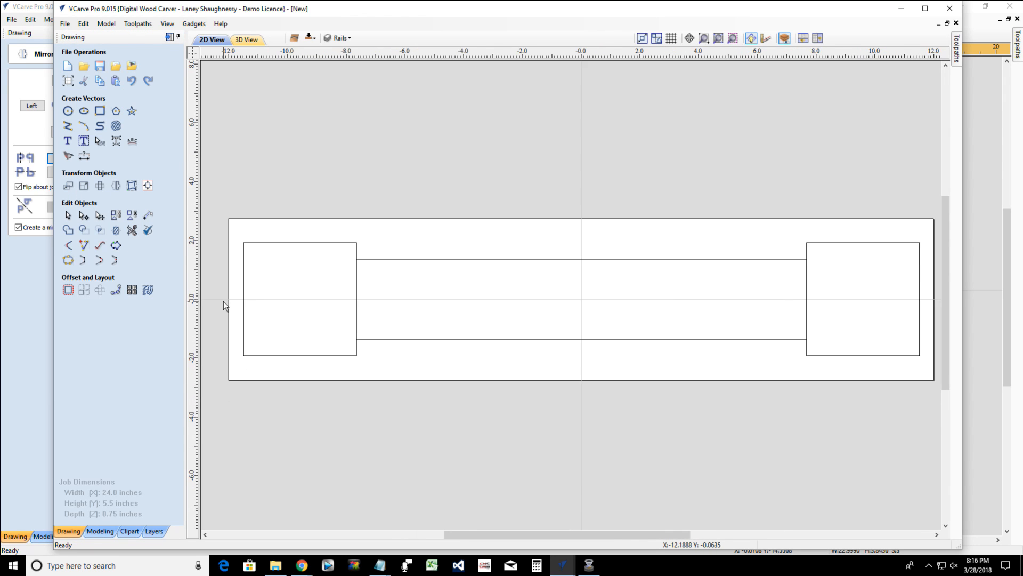
pyautogui.click(270, 242)
pyautogui.click(267, 219)
# Select the whole rail outline with both corner squares and copy it to the other side of the job
pyautogui.scroll(-1, 651, 322)
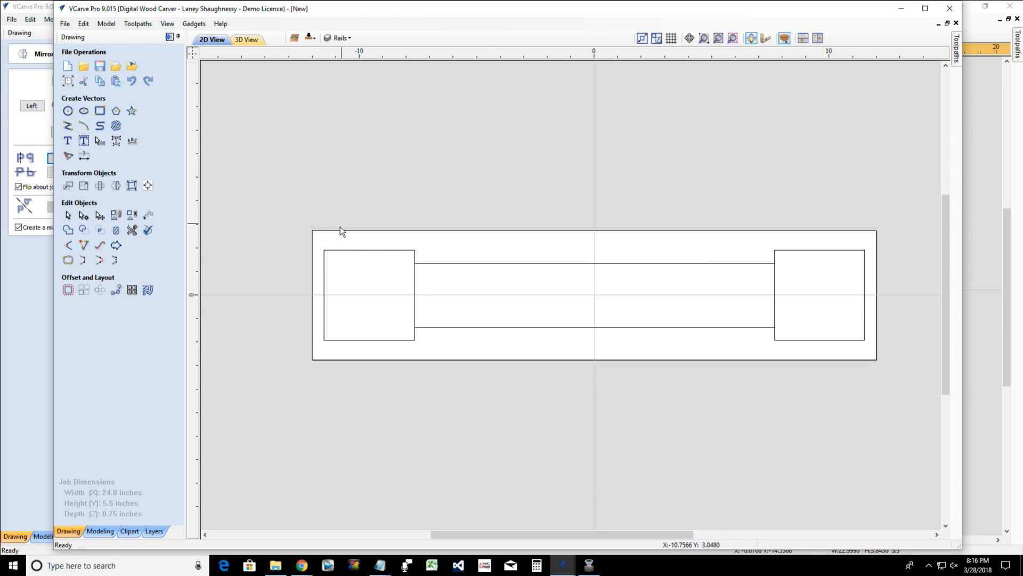
pyautogui.moveTo(314, 235)
pyautogui.mouseDown()
pyautogui.moveTo(833, 322)
pyautogui.moveTo(875, 354)
pyautogui.mouseUp()
pyautogui.rightClick(658, 330)
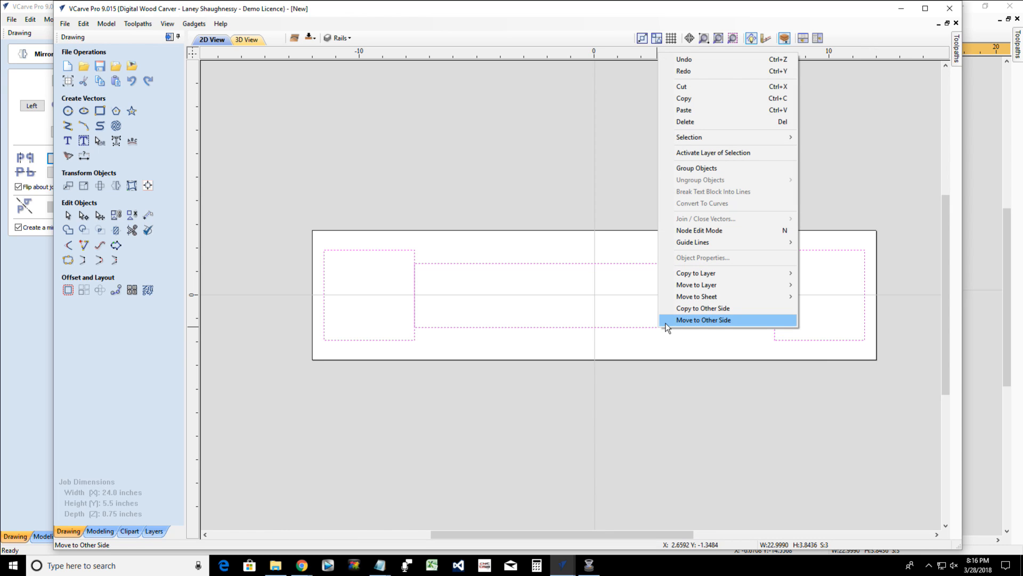
pyautogui.moveTo(682, 275)
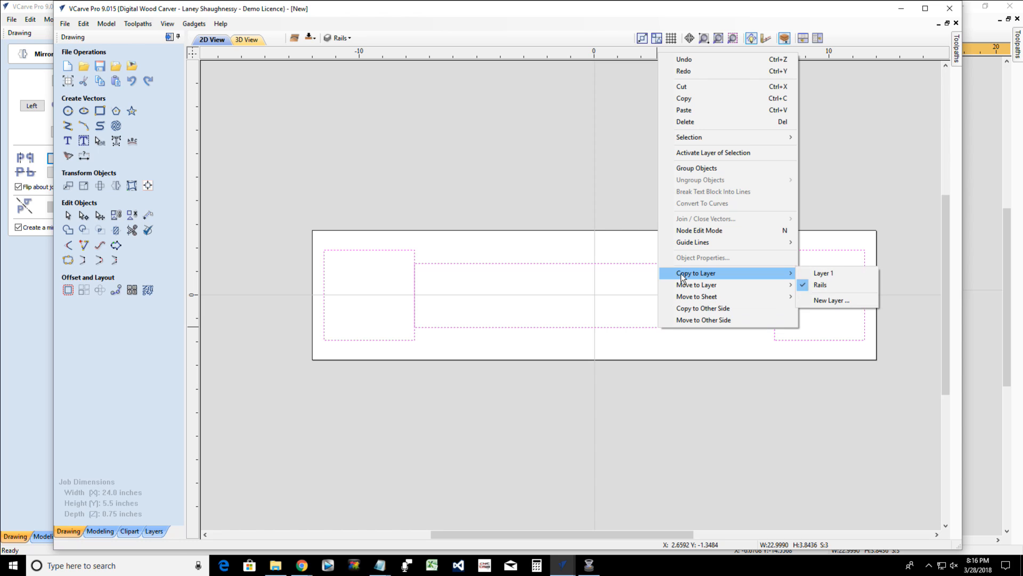
pyautogui.click(695, 312)
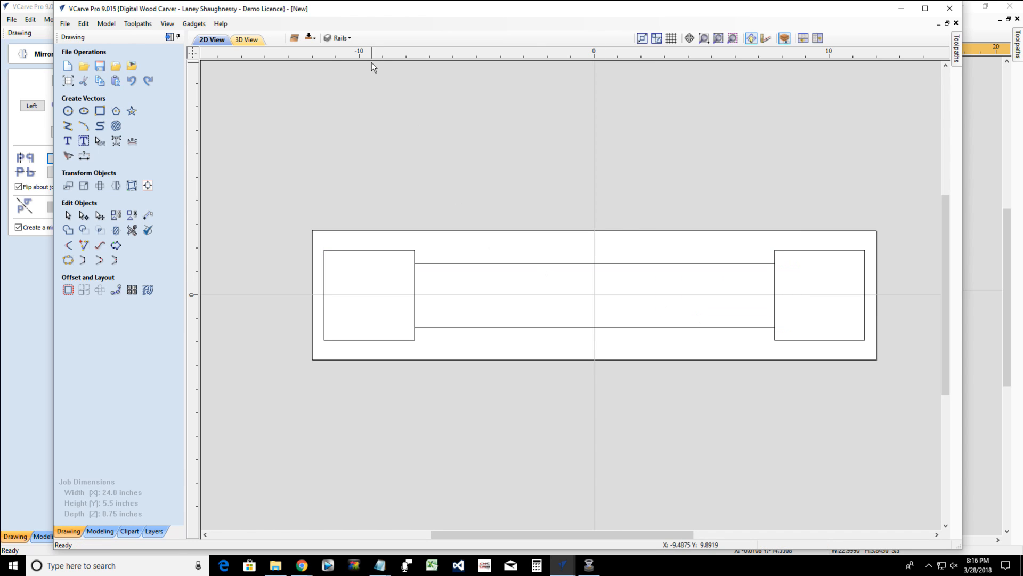
pyautogui.click(308, 38)
pyautogui.click(308, 38)
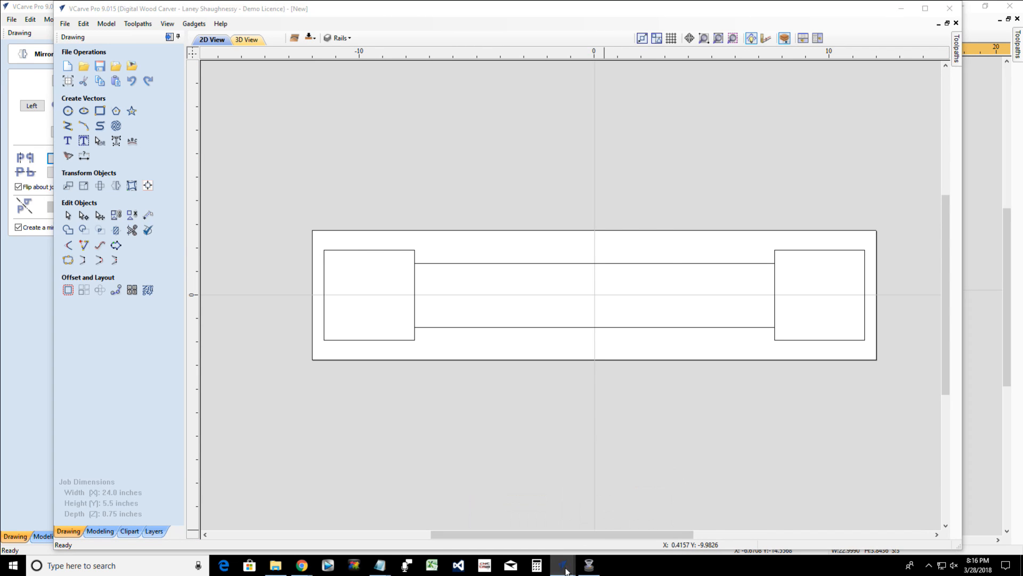
# Switch to the Frame file's window and flip the view to the other side of the job
pyautogui.moveTo(586, 560)
pyautogui.click(525, 520)
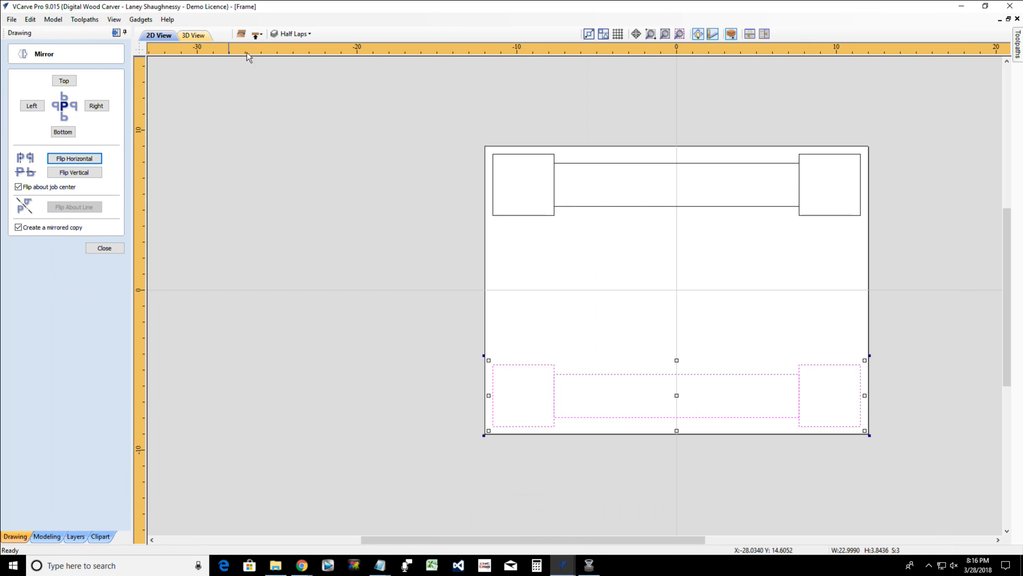
pyautogui.click(254, 37)
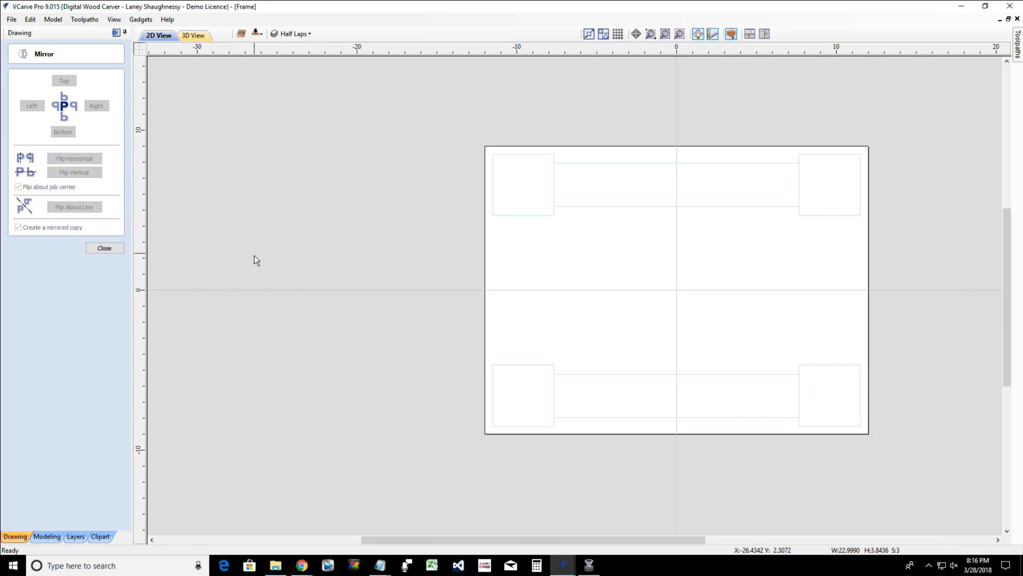
# Make the 3DPoacket Boundaries, Larger Corners and Corner Knots layers visible, leaving small Corner Knots hidden
pyautogui.click(291, 34)
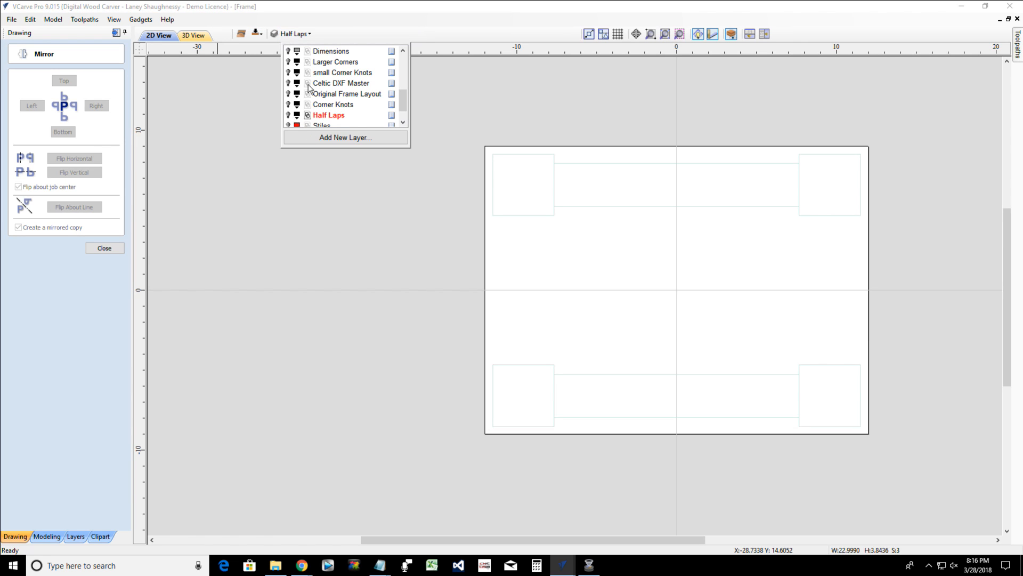
pyautogui.scroll(2, 309, 88)
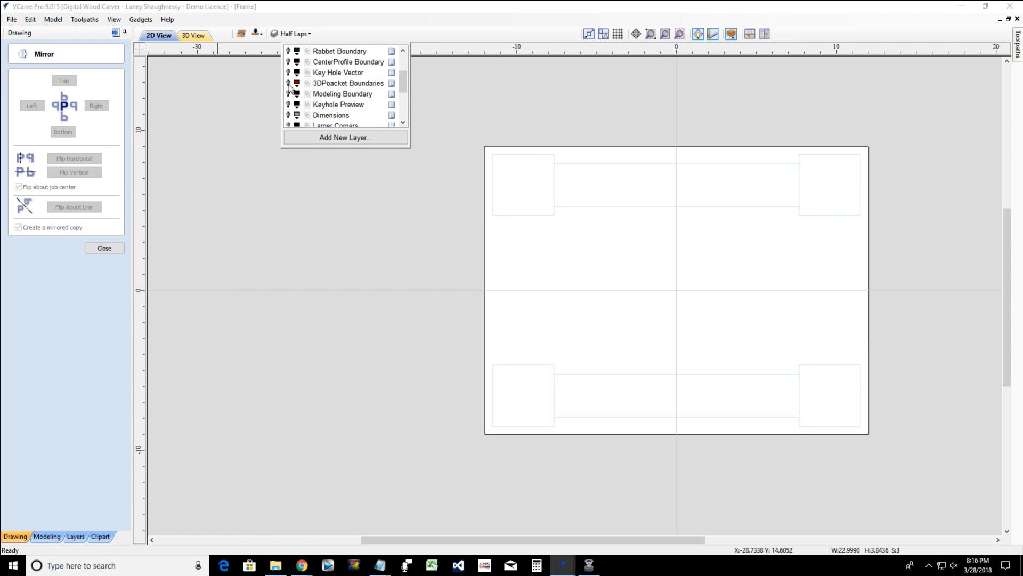
pyautogui.click(288, 84)
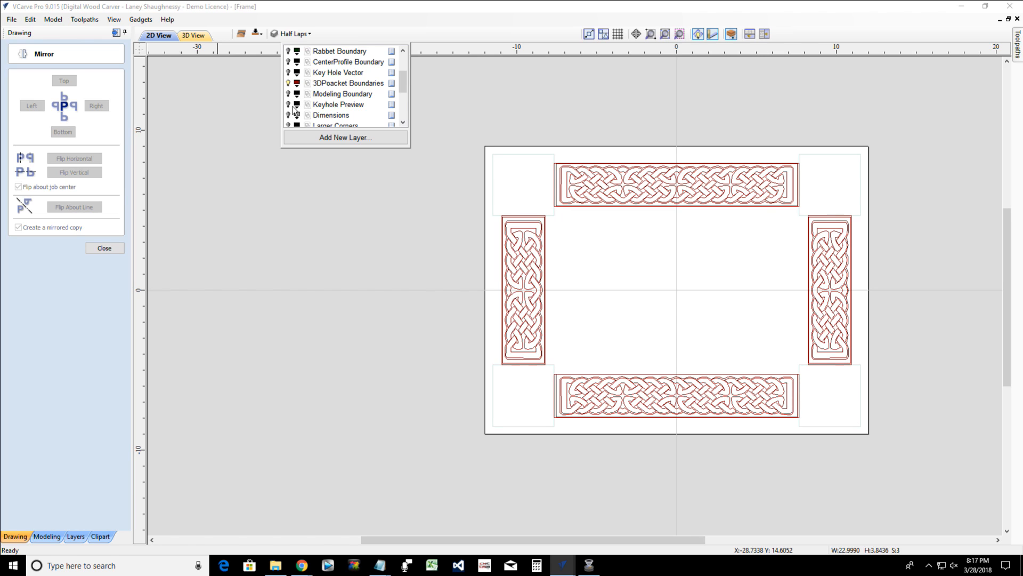
pyautogui.scroll(-1, 294, 110)
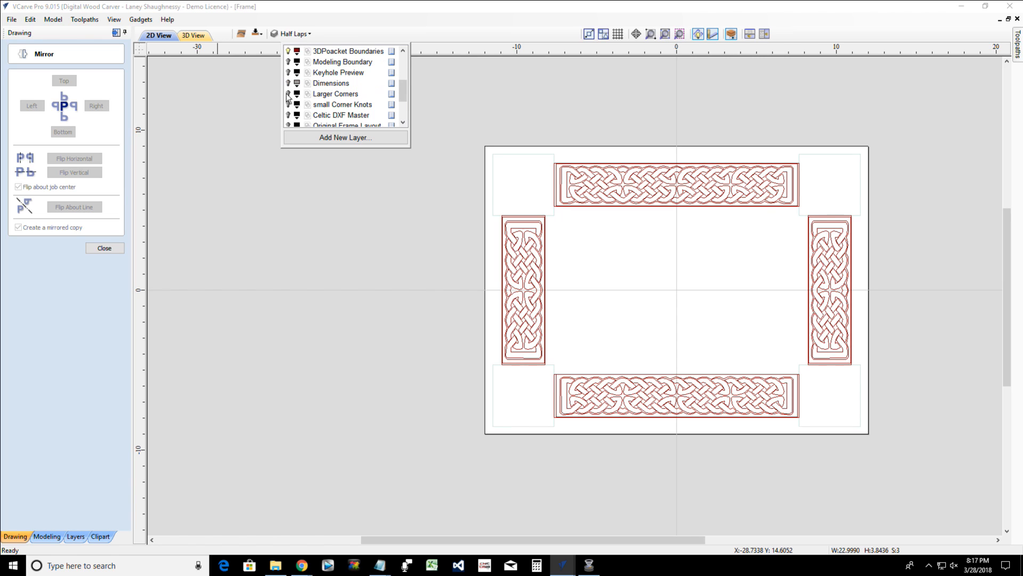
pyautogui.click(289, 95)
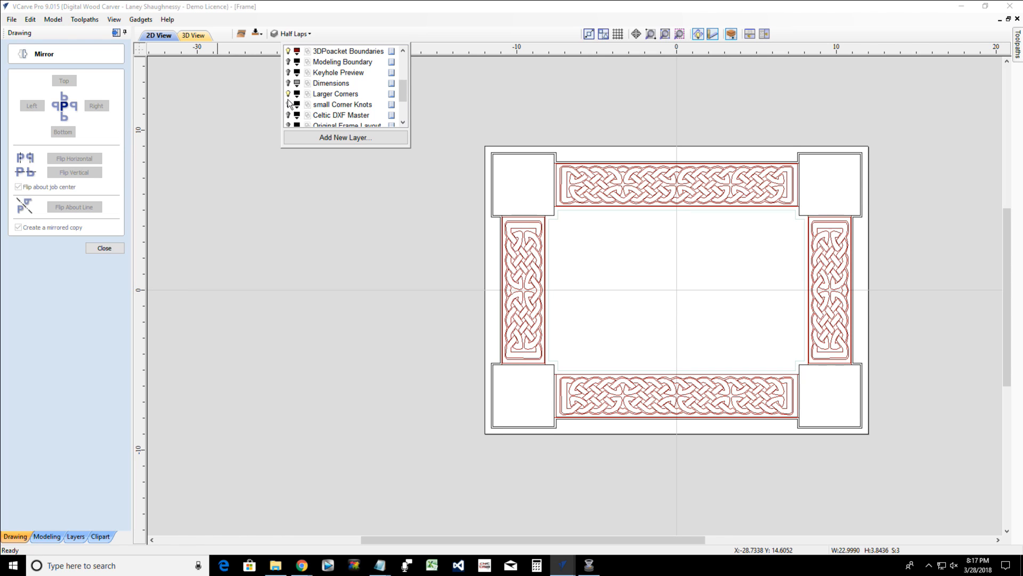
pyautogui.click(289, 105)
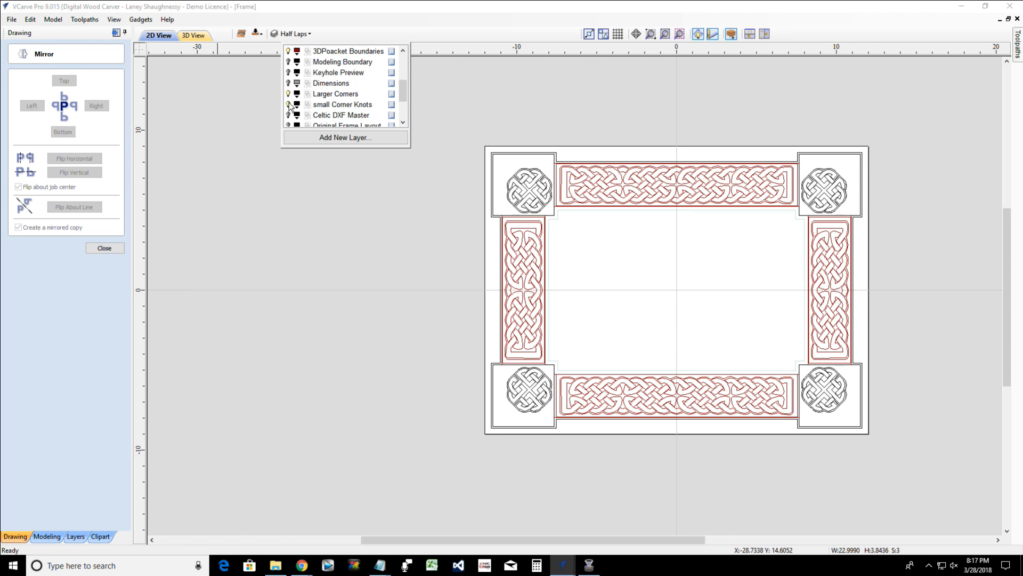
pyautogui.click(289, 105)
pyautogui.scroll(-2, 290, 107)
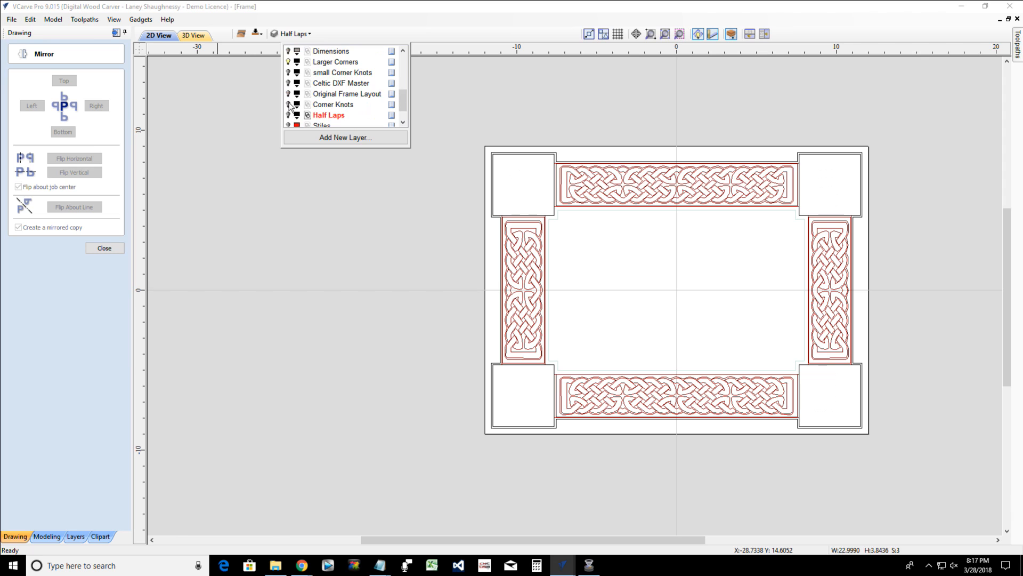
pyautogui.scroll(1, 290, 107)
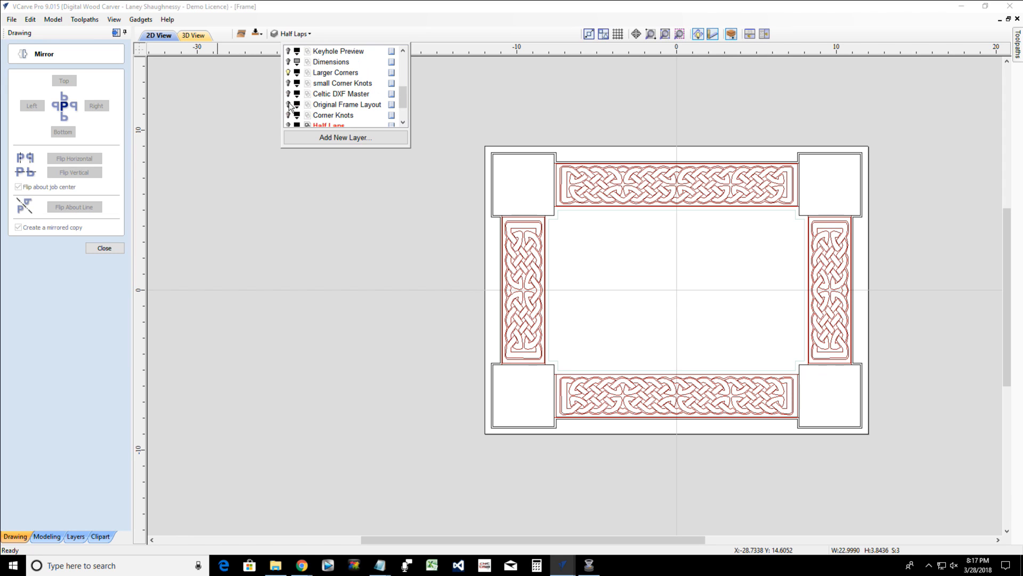
pyautogui.click(288, 115)
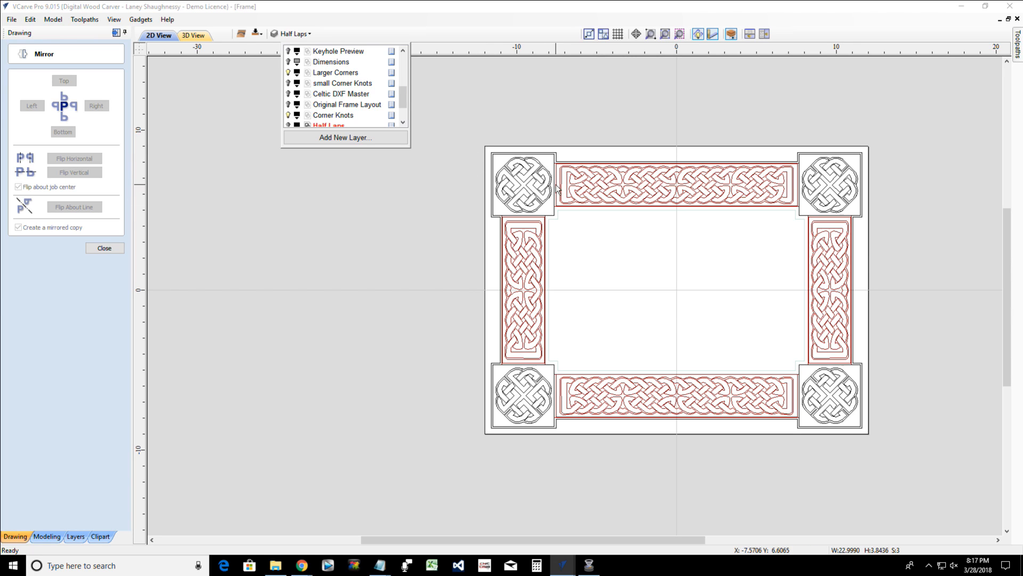
# Select the whole upper rail with its knotwork, boundaries and both corner squares and knots, and copy it
pyautogui.click(469, 126)
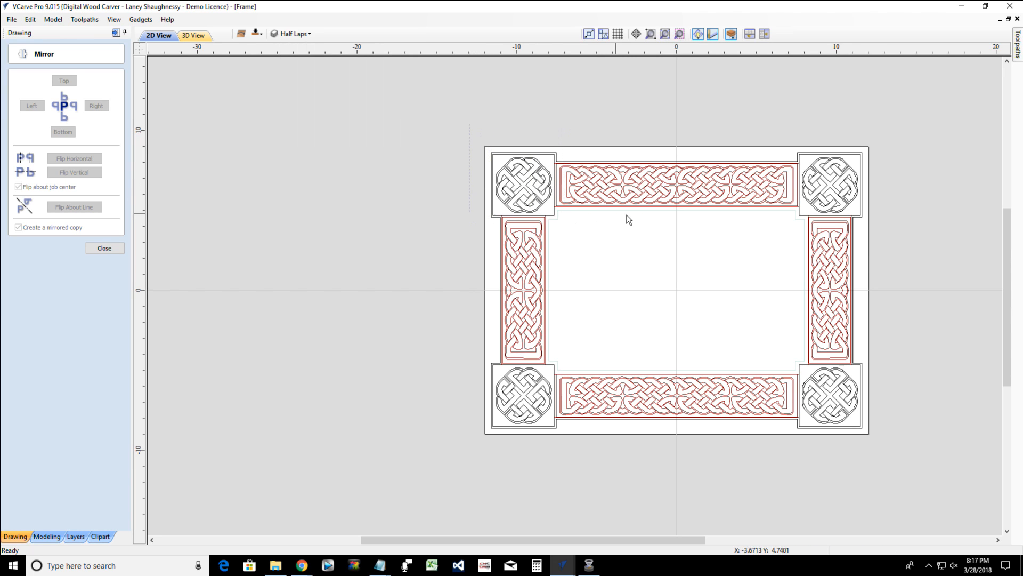
pyautogui.moveTo(629, 220); pyautogui.dragTo(864, 224)
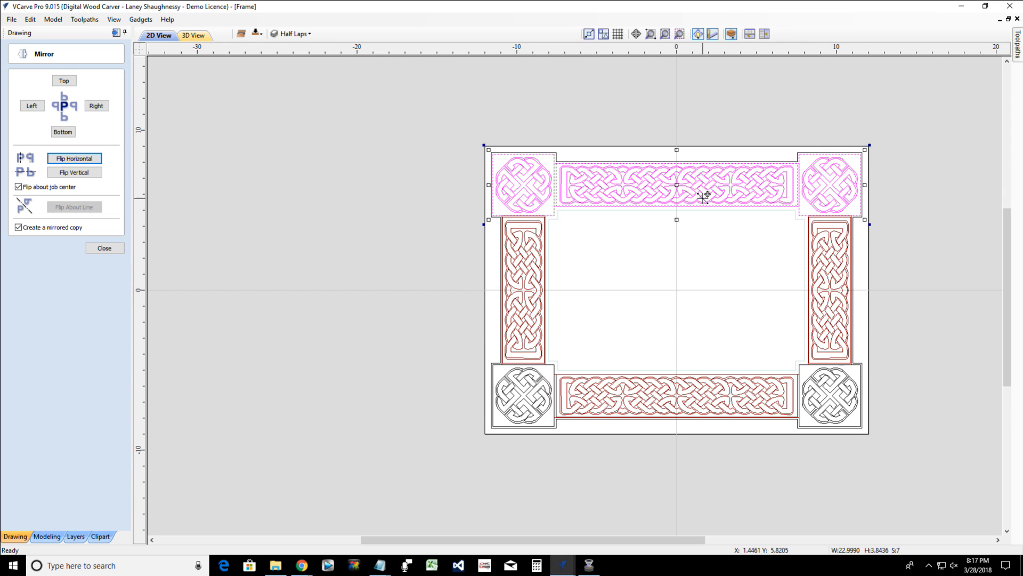
pyautogui.rightClick(686, 199)
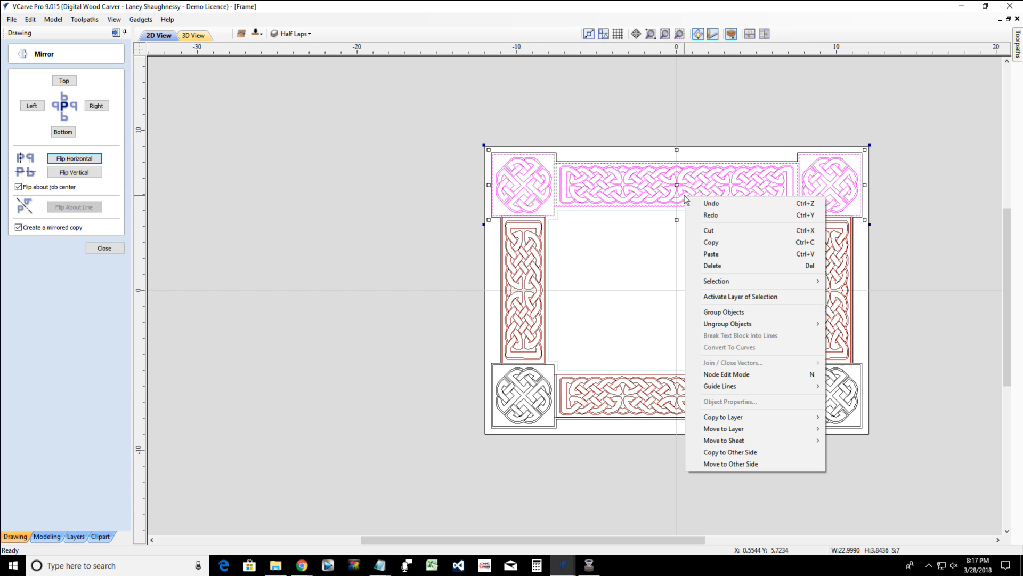
pyautogui.click(706, 243)
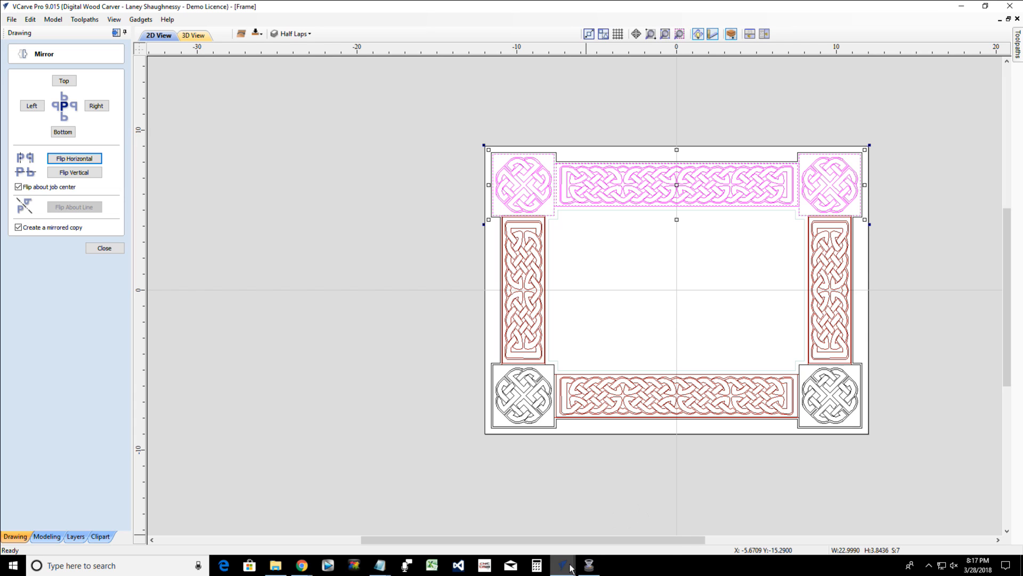
# Switch to the new job's window and delete the plain rail outline and corner squares on the current side
pyautogui.moveTo(570, 568)
pyautogui.click(619, 509)
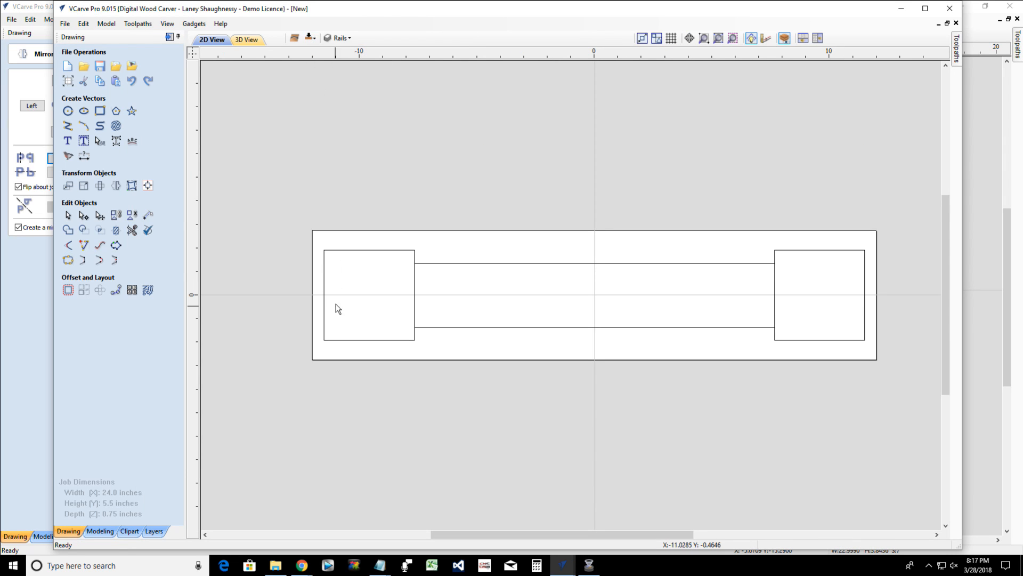
pyautogui.moveTo(321, 245); pyautogui.dragTo(888, 365)
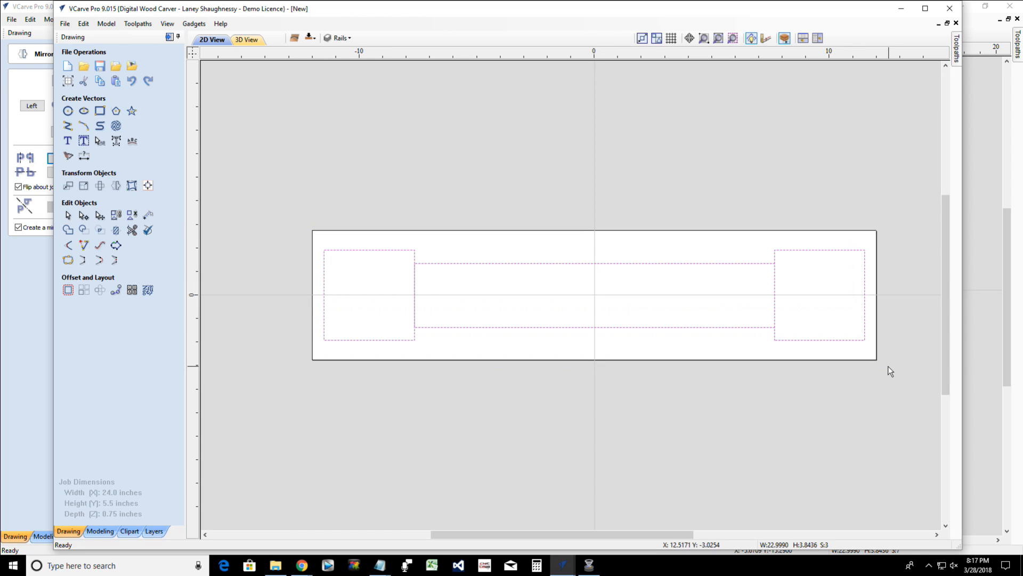
pyautogui.click(888, 365)
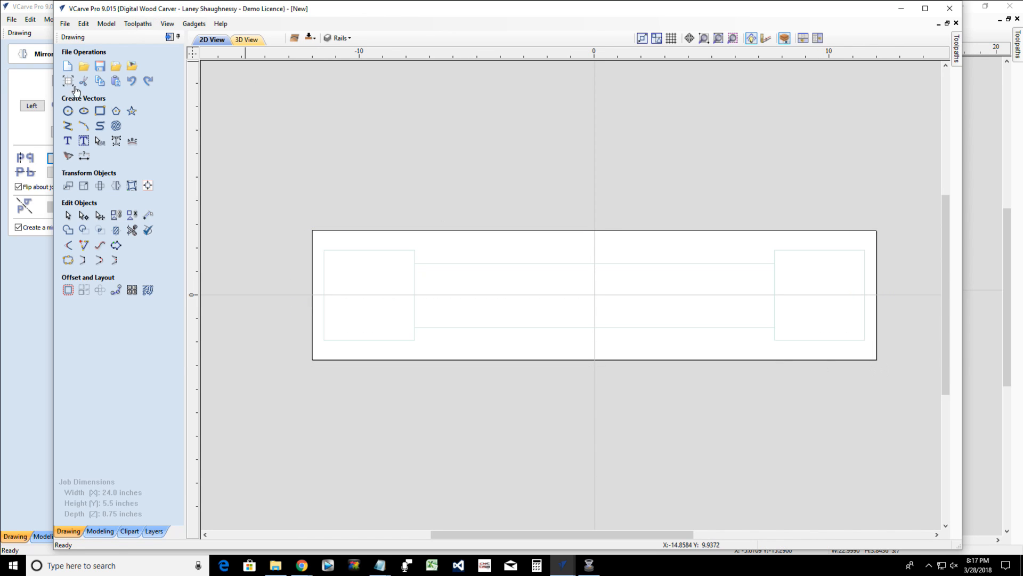
# Paste the copied rail and knotwork vectors and center them horizontally and vertically in the material
pyautogui.click(116, 81)
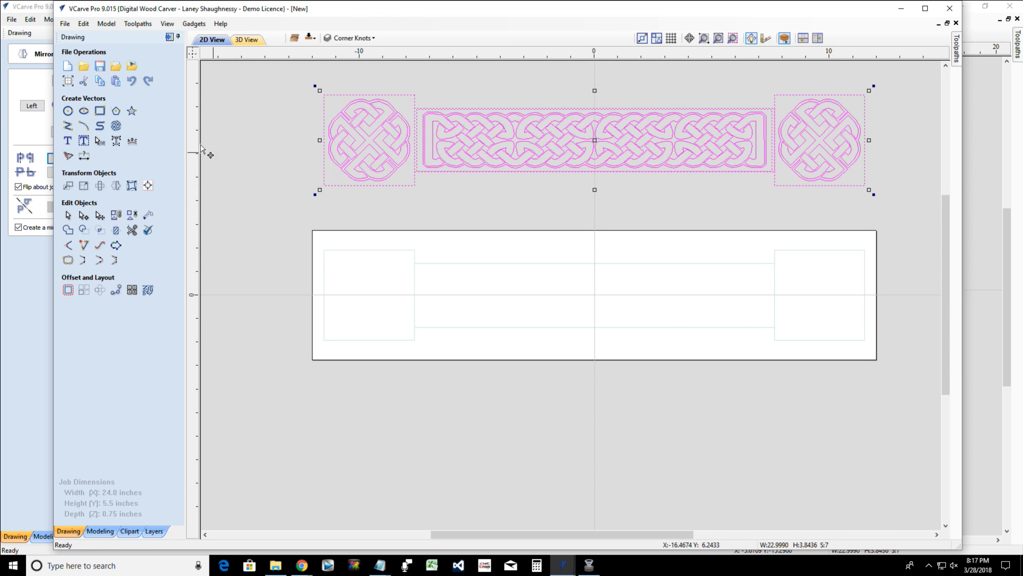
pyautogui.click(148, 186)
pyautogui.click(122, 96)
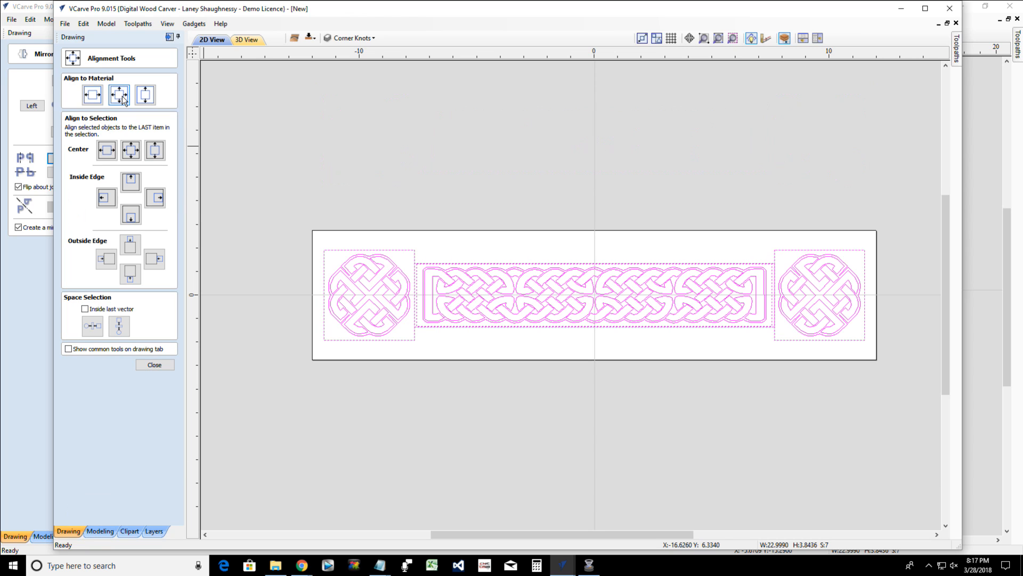
pyautogui.click(151, 364)
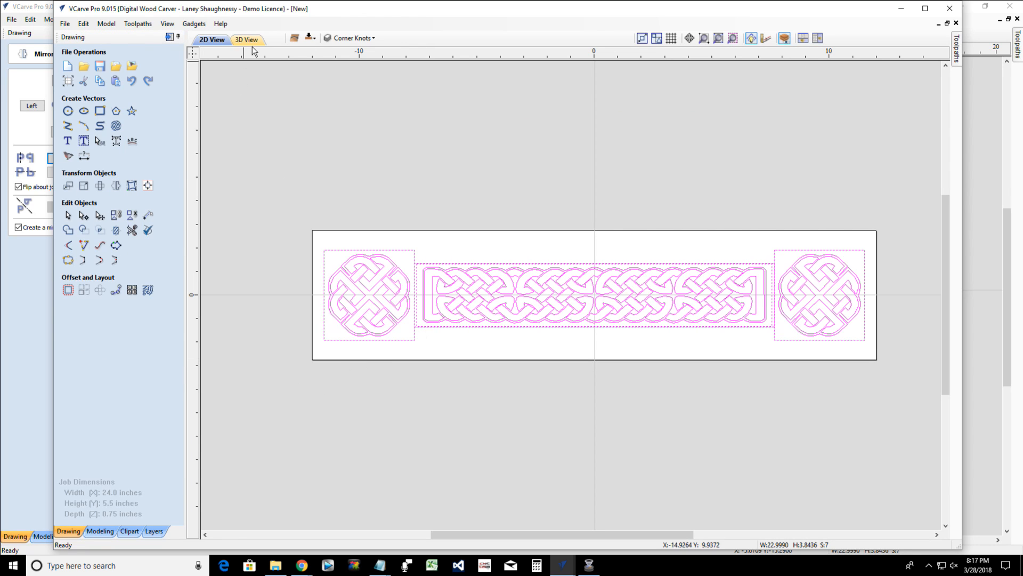
# Flip the new job's view to the bottom side, and do the same in the Frame file's window
pyautogui.click(311, 39)
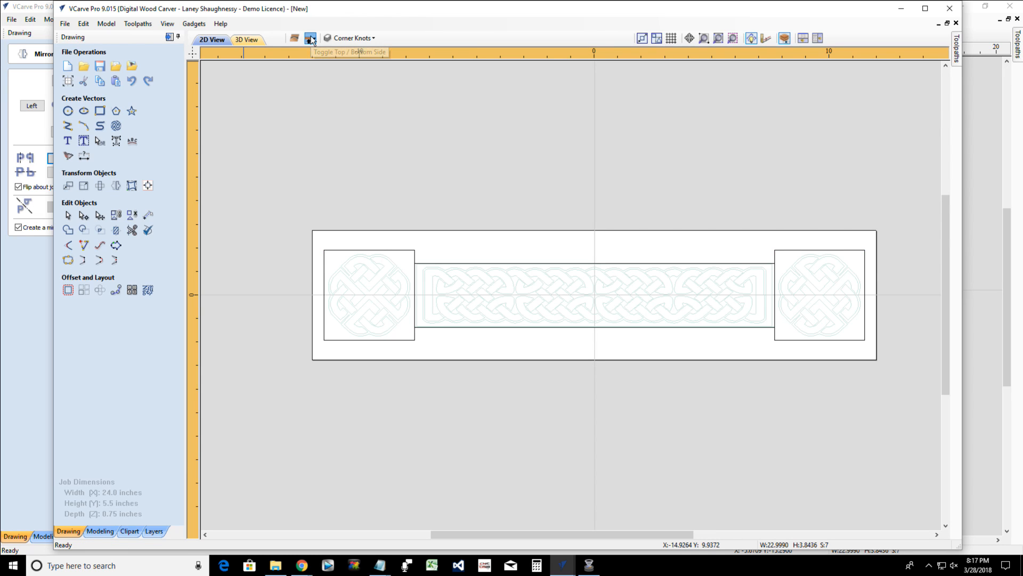
pyautogui.click(310, 38)
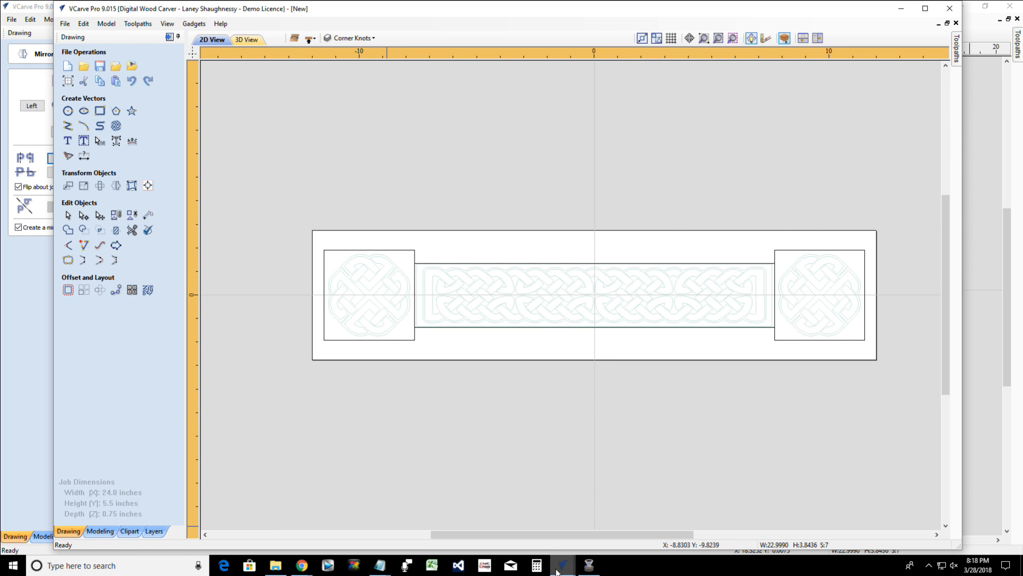
pyautogui.moveTo(561, 567)
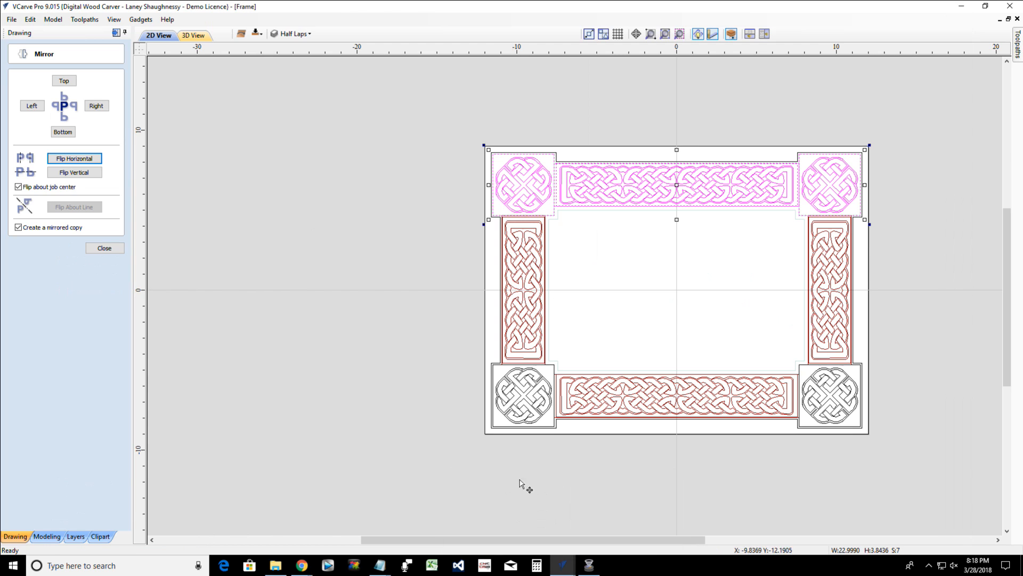
pyautogui.click(522, 486)
pyautogui.click(257, 34)
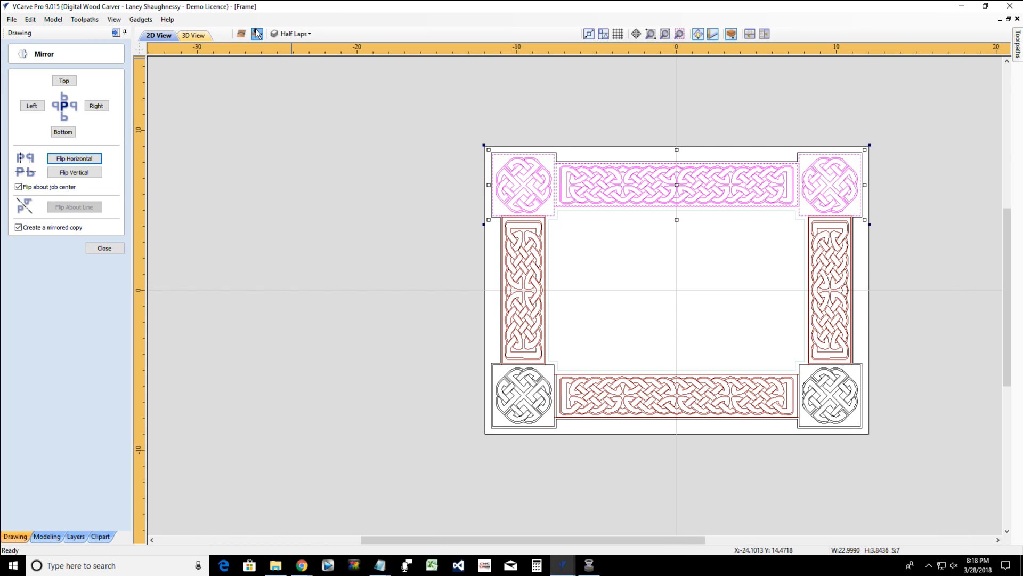
# Hide the Corner Knots layer and show the Half Laps layer in the Frame file
pyautogui.click(287, 33)
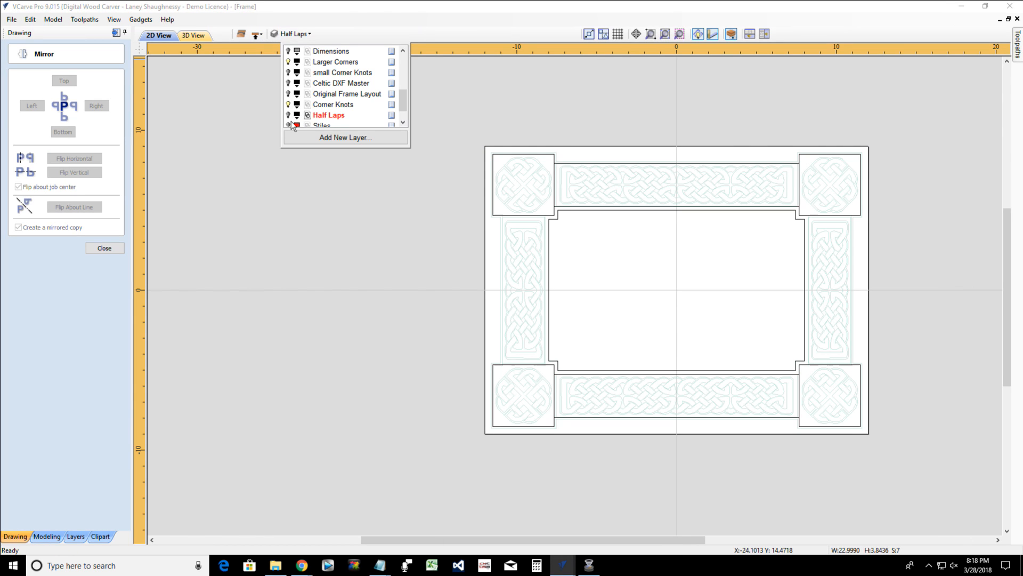
pyautogui.click(288, 104)
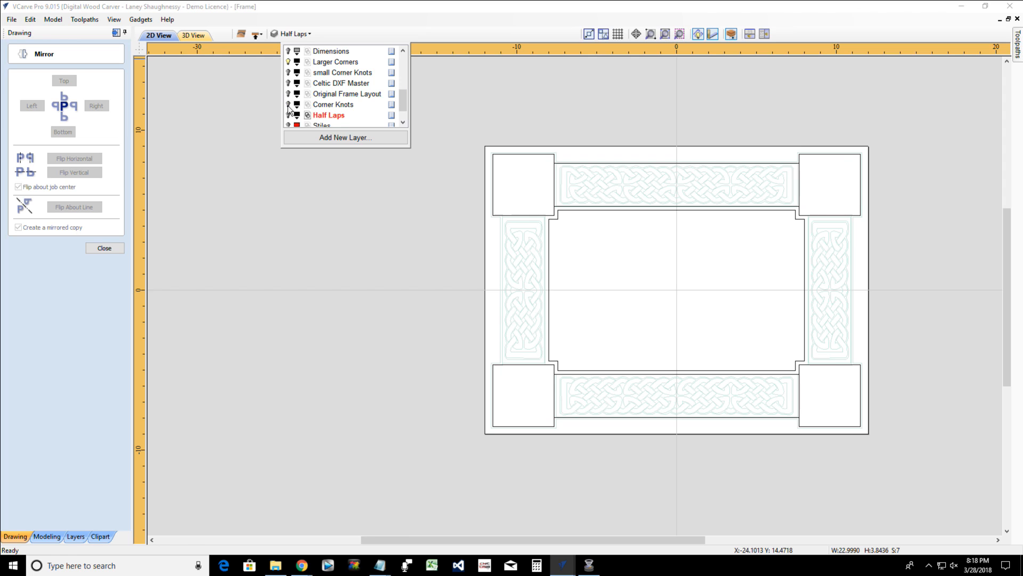
pyautogui.click(289, 115)
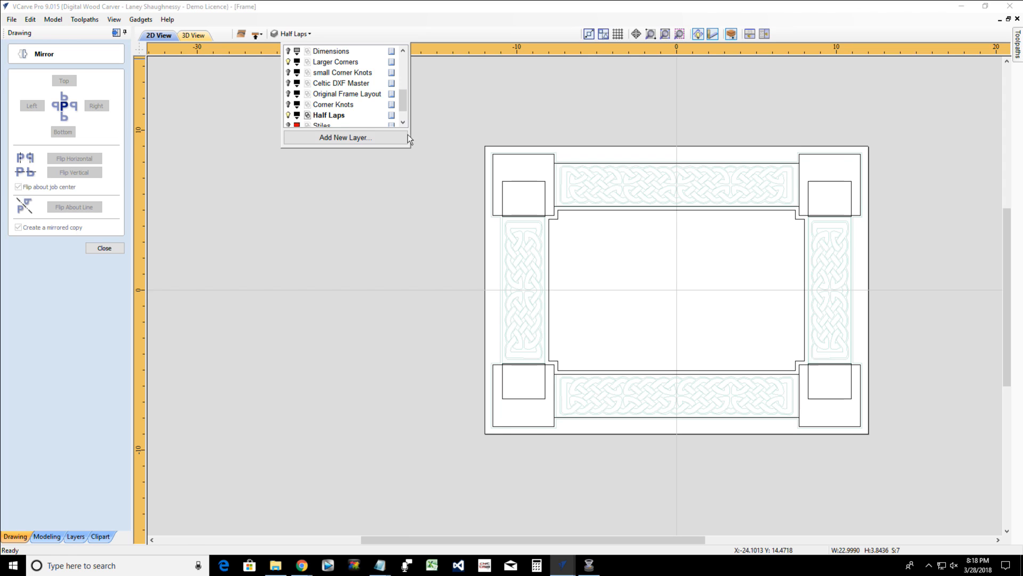
# Copy the two upper half-lap rectangles from the Frame file and paste them into the new job's bottom side
pyautogui.click(507, 182)
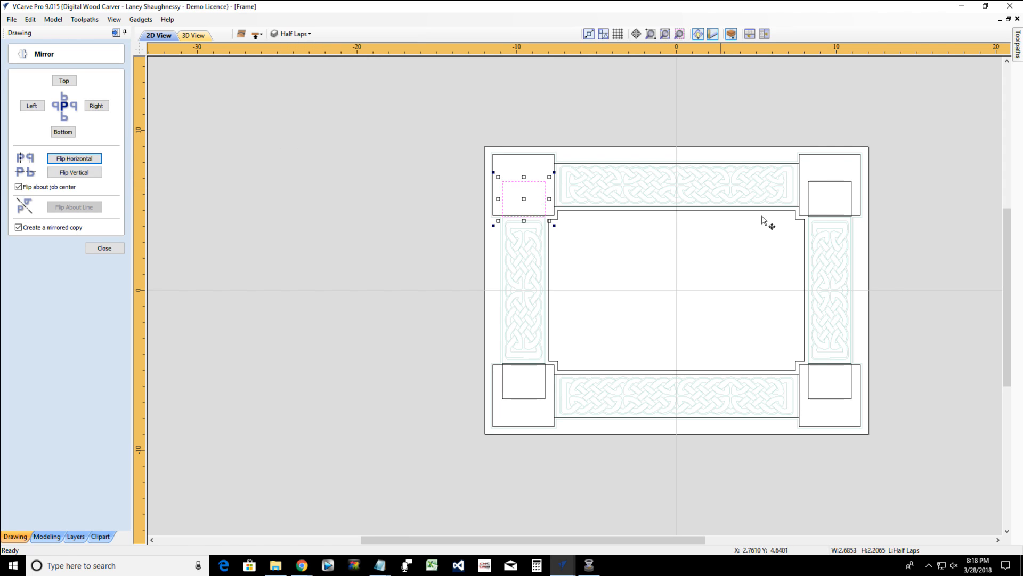
pyautogui.keyDown('shift'); pyautogui.click(834, 186); pyautogui.keyUp('shift')
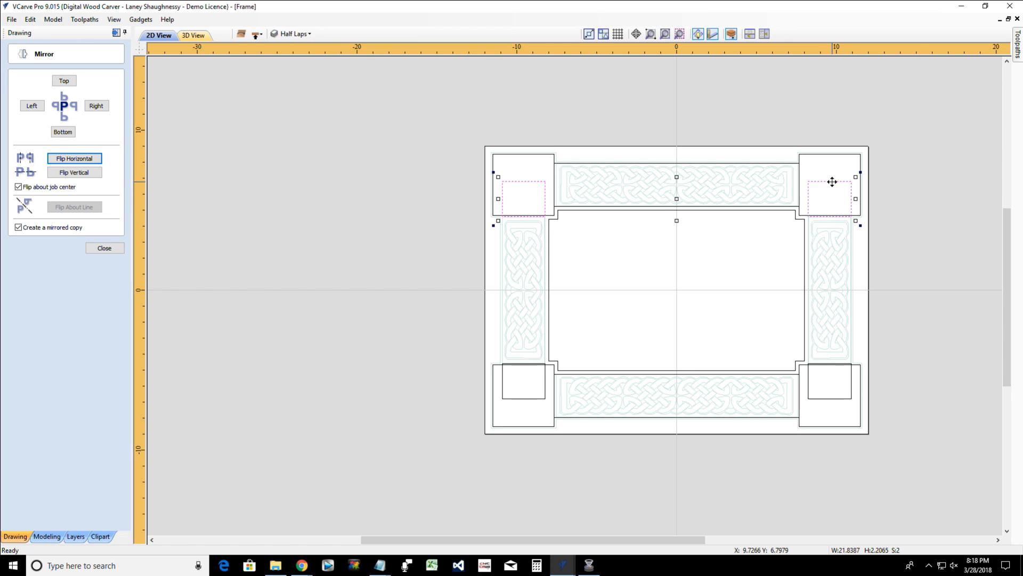
pyautogui.rightClick(531, 183)
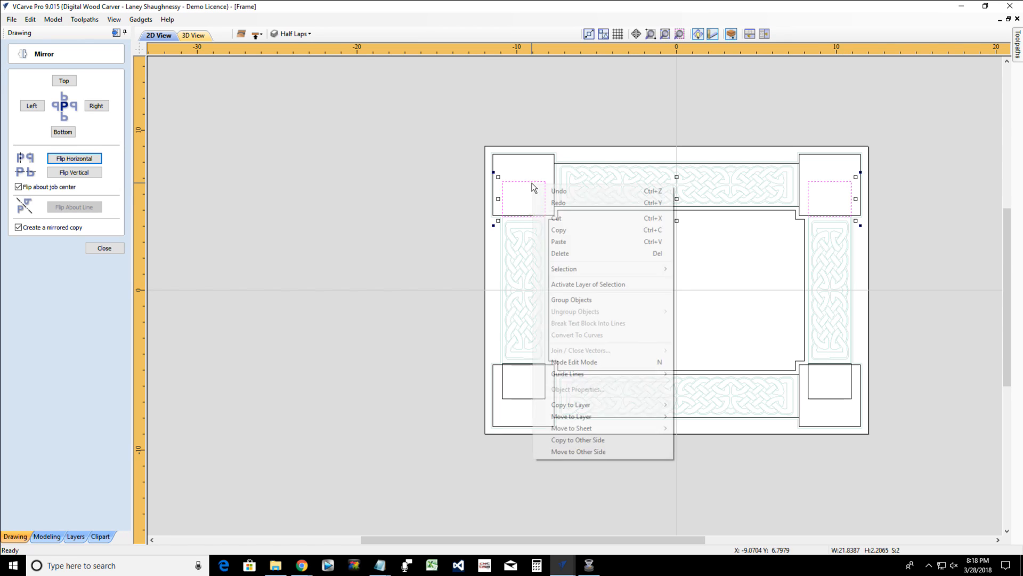
pyautogui.click(557, 230)
pyautogui.moveTo(572, 571)
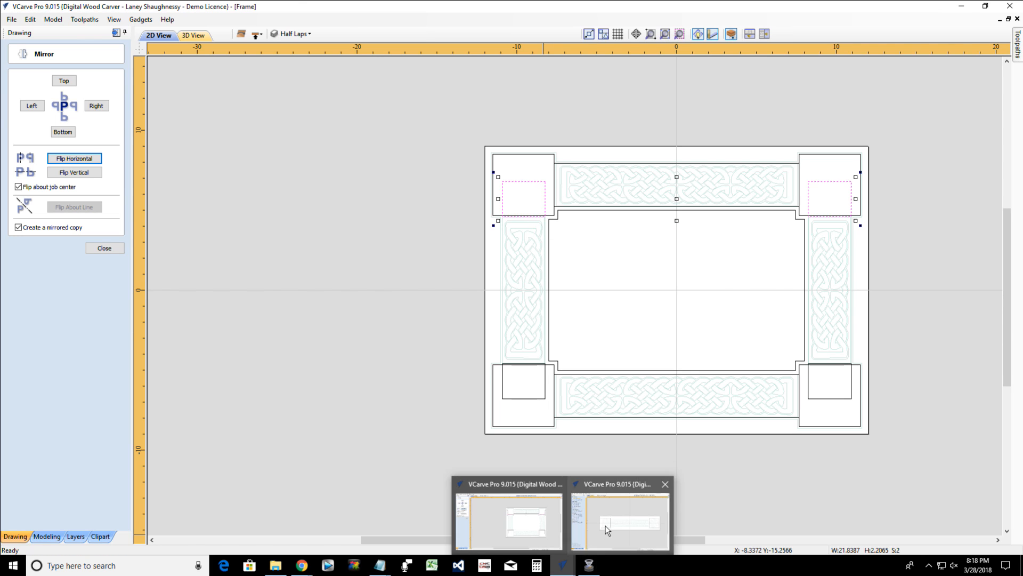
pyautogui.click(592, 511)
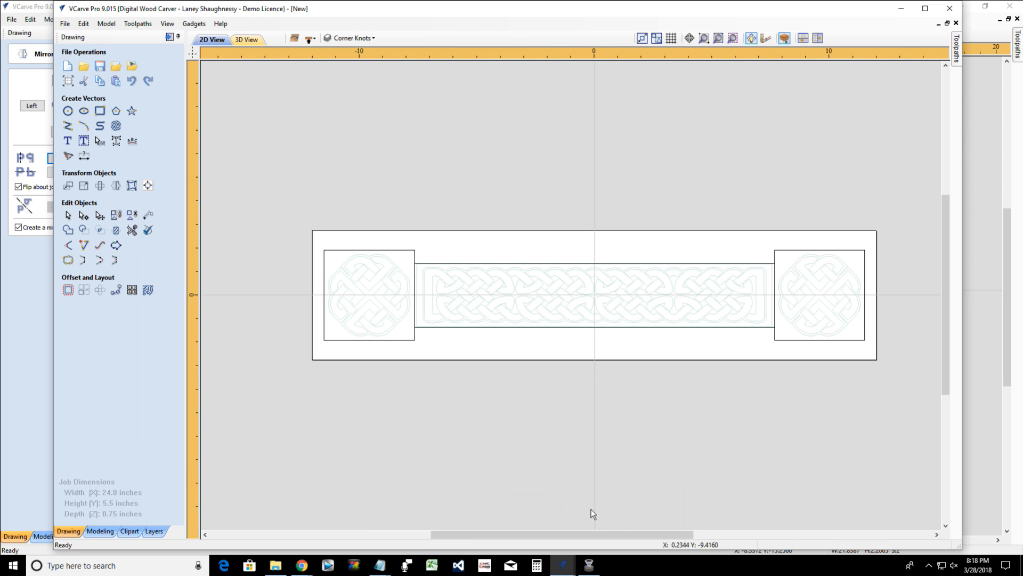
pyautogui.click(116, 81)
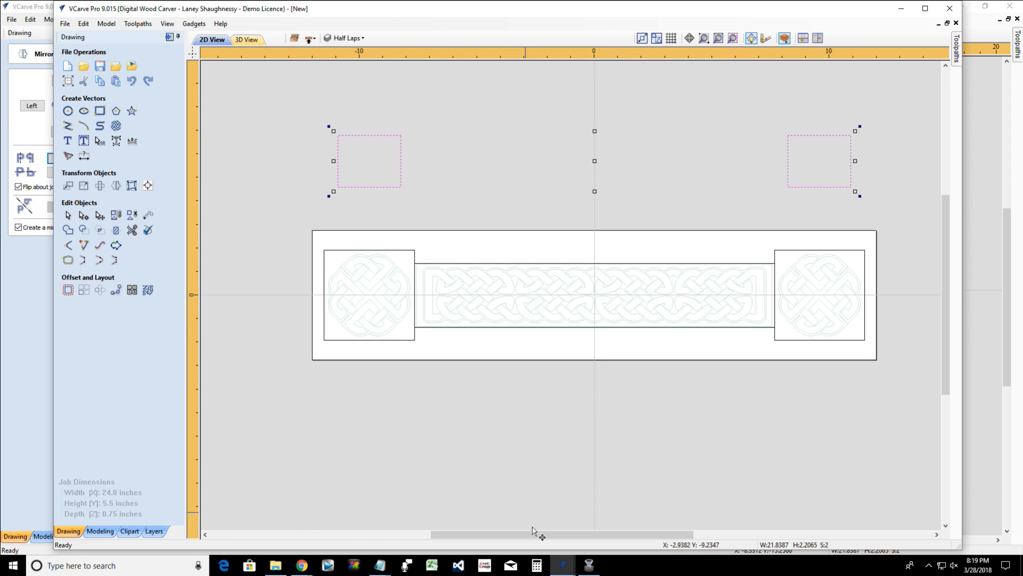
# Move both pasted half-lap rectangles down over the corner squares until their upper edges sit on the job's horizontal center line
pyautogui.moveTo(562, 572)
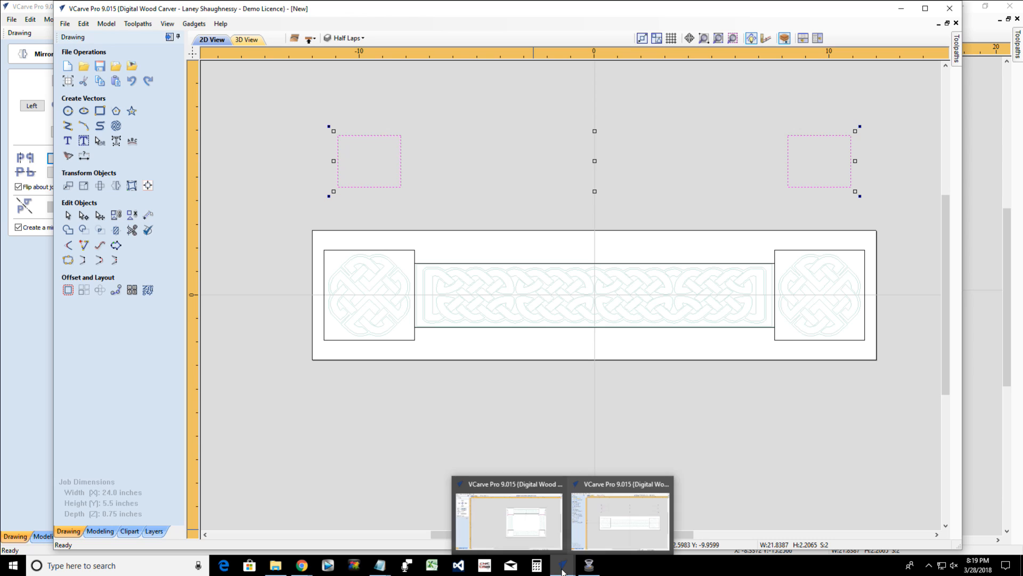
pyautogui.moveTo(525, 533)
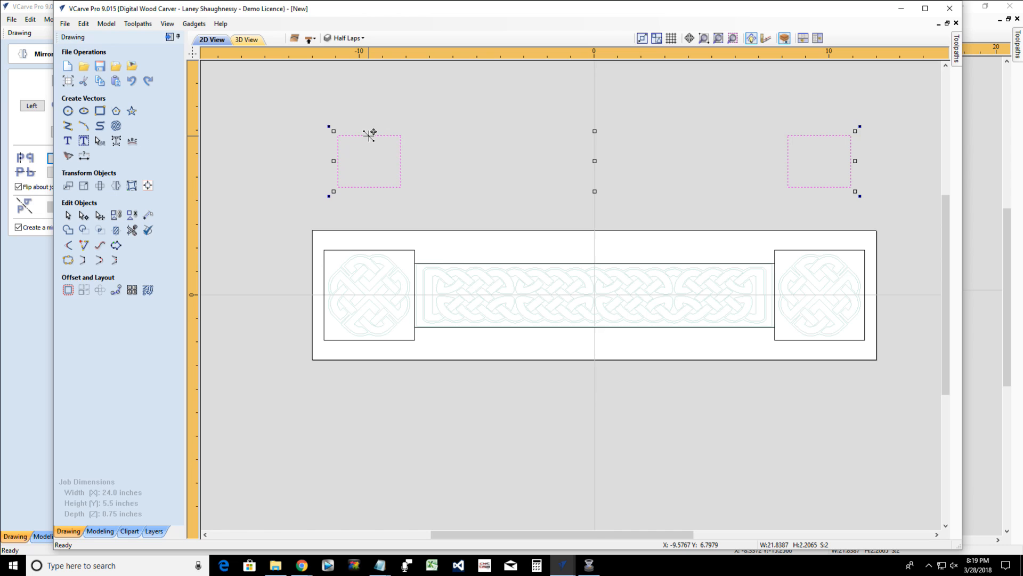
pyautogui.moveTo(370, 135); pyautogui.dragTo(368, 294)
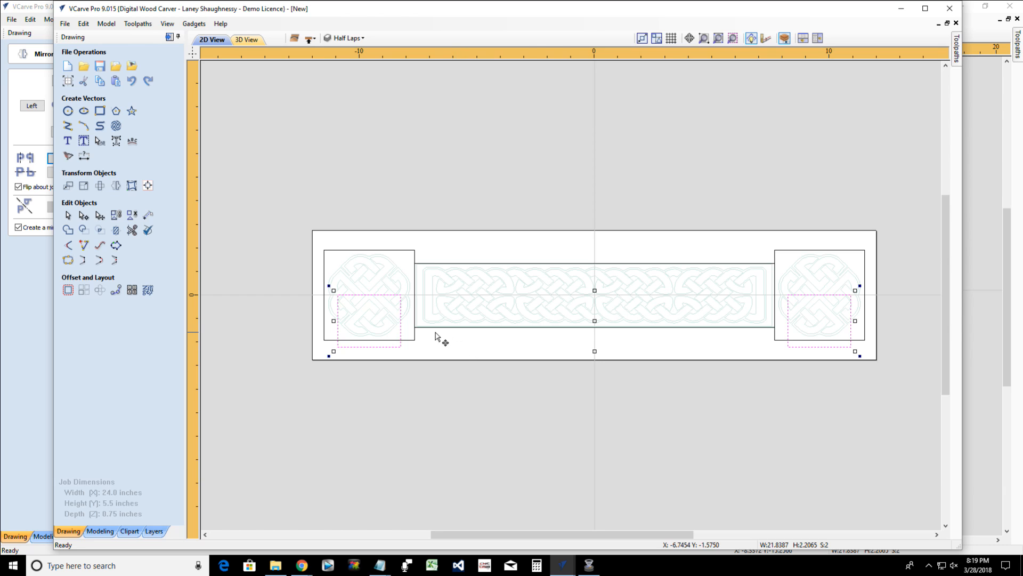
pyautogui.scroll(-2, 438, 338)
pyautogui.scroll(3, 447, 337)
pyautogui.scroll(-4, 446, 332)
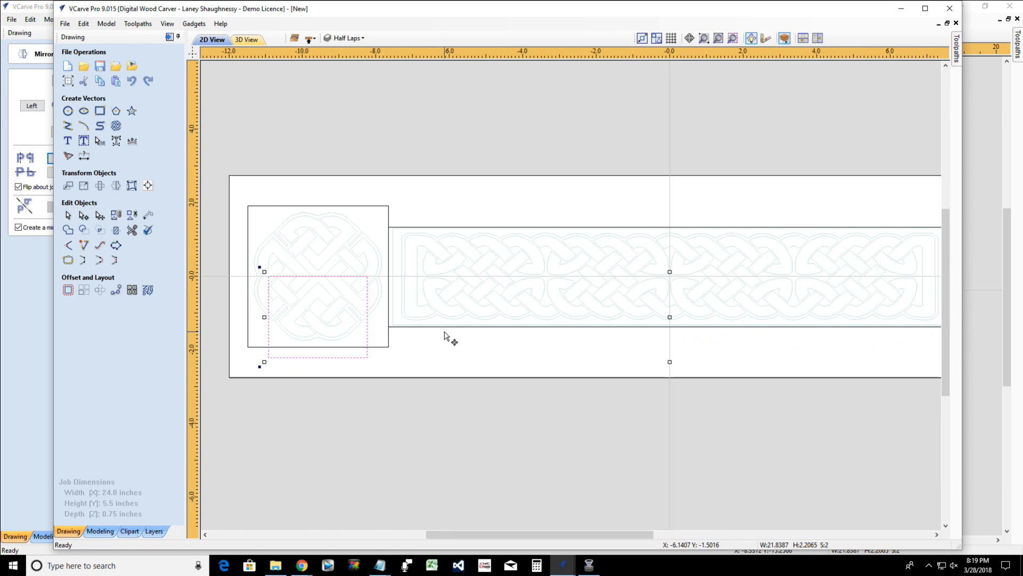
pyautogui.scroll(2, 448, 335)
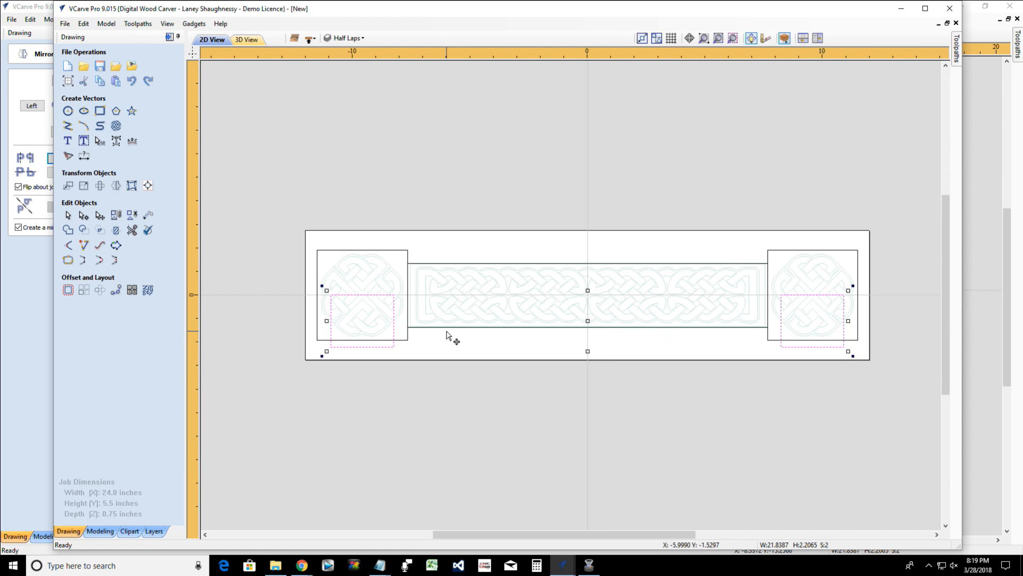
pyautogui.scroll(-1, 448, 334)
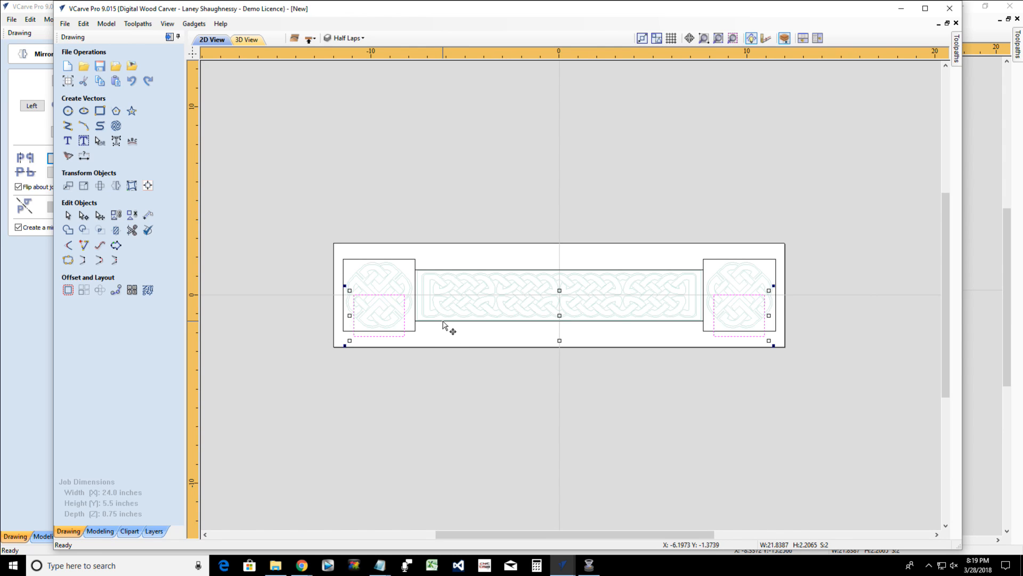
# Check the Corner Knots and Rails layers by toggling their visibility, and delete Layer 1 from the new job
pyautogui.click(364, 38)
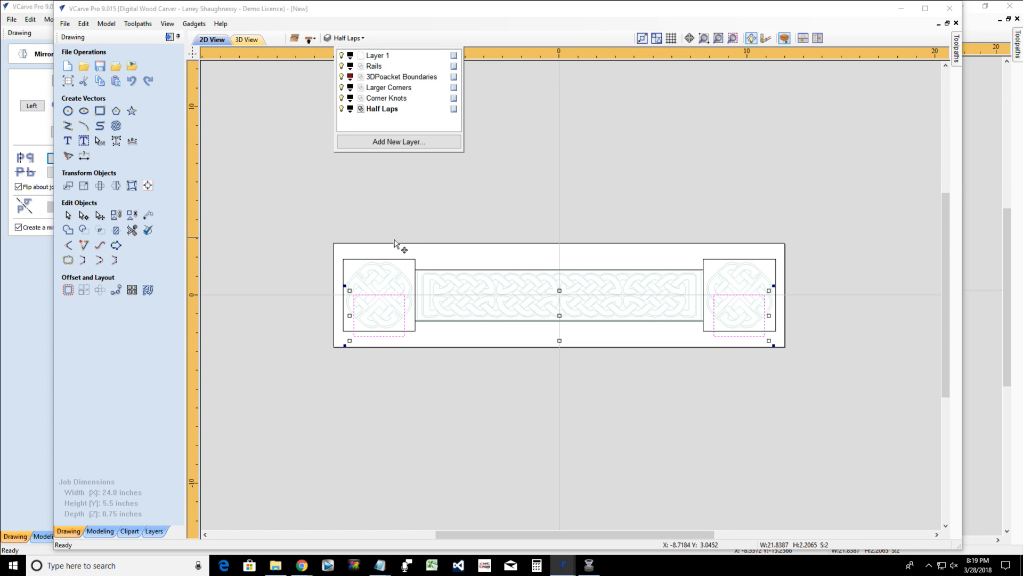
pyautogui.click(341, 98)
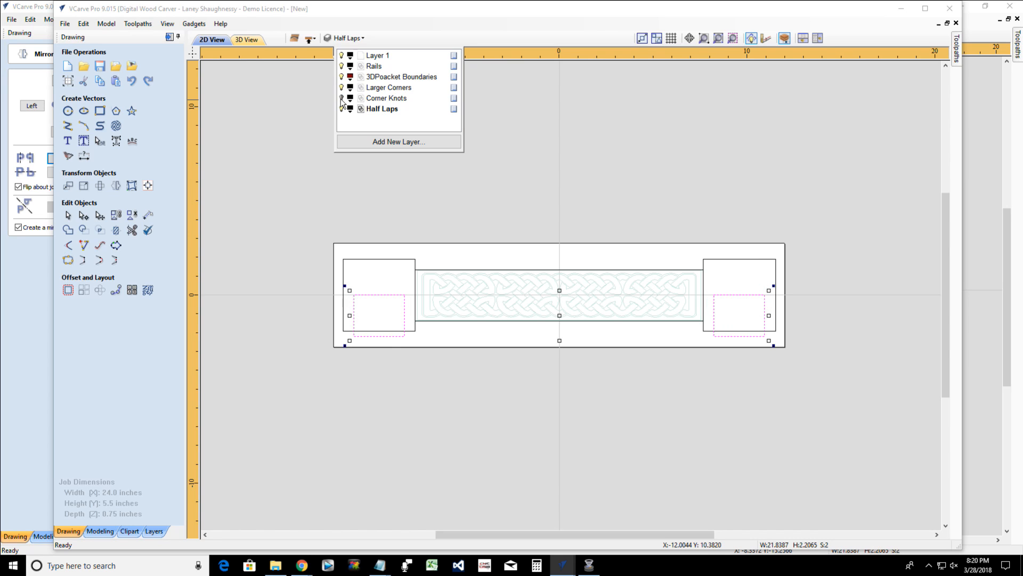
pyautogui.click(342, 99)
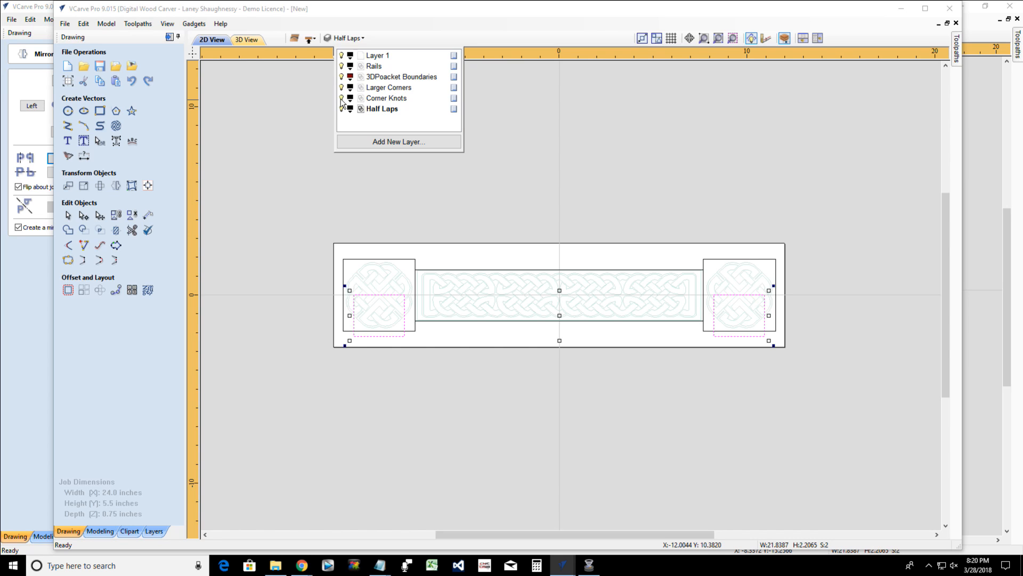
pyautogui.click(341, 67)
pyautogui.click(342, 67)
pyautogui.click(373, 57)
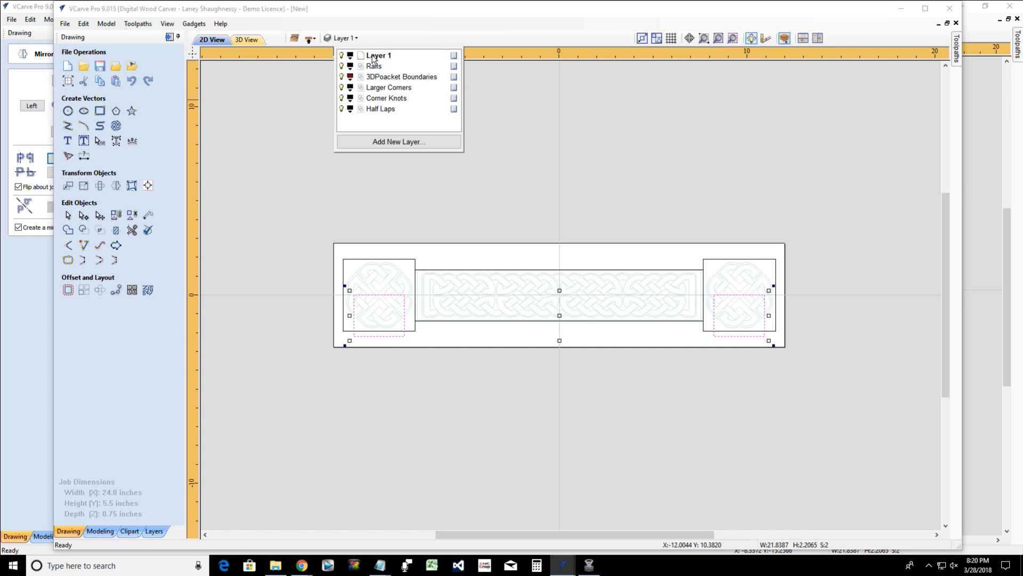
pyautogui.rightClick(373, 58)
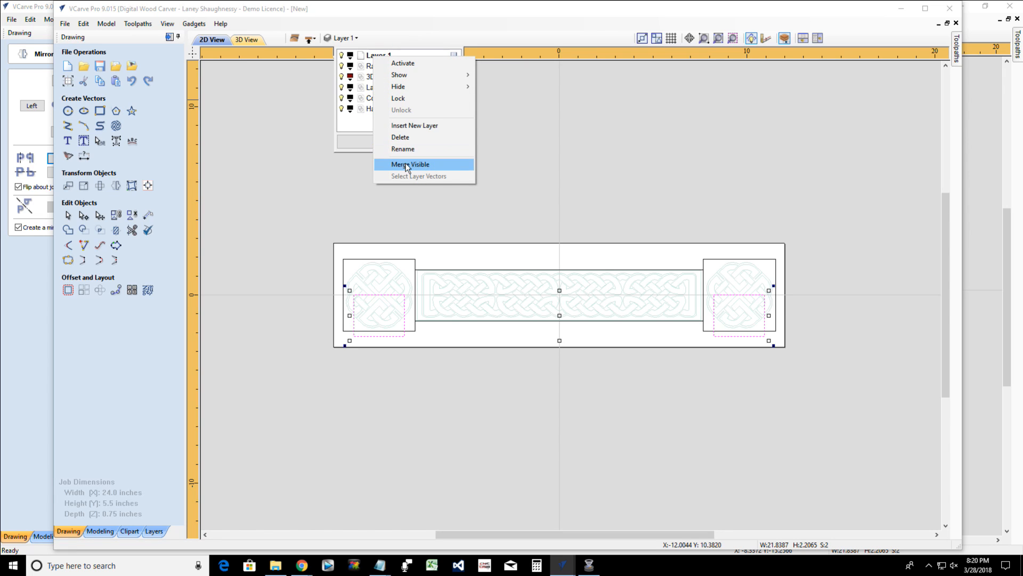
pyautogui.click(405, 138)
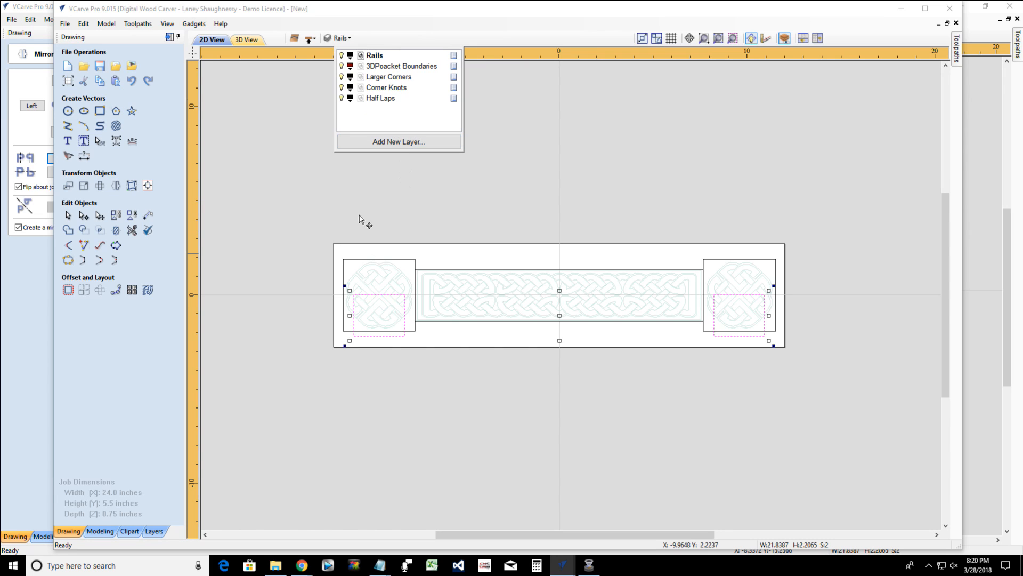
# Switch the job to its top side and select the central knotwork and its rectangular boundary vectors
pyautogui.click(315, 89)
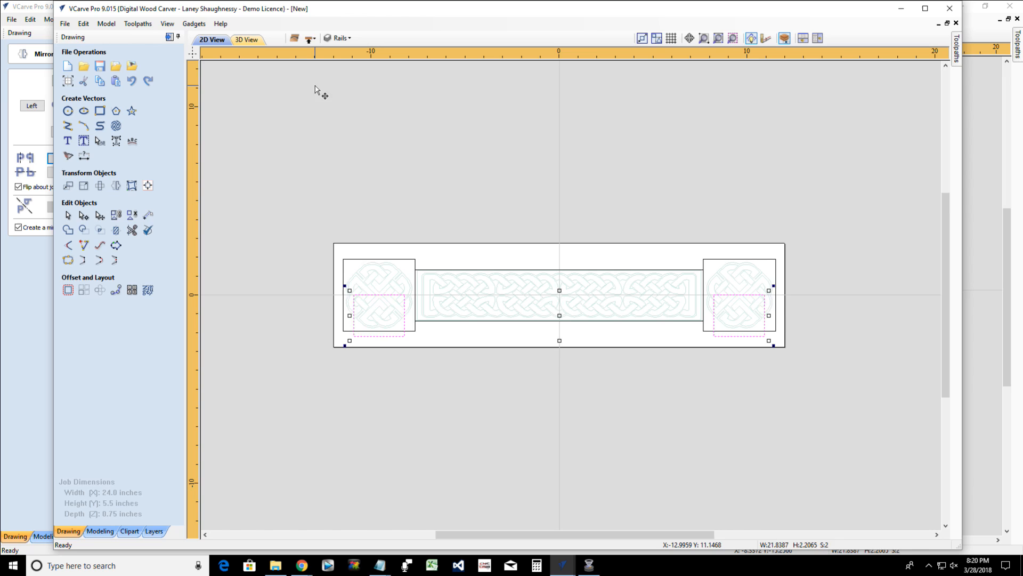
pyautogui.click(311, 42)
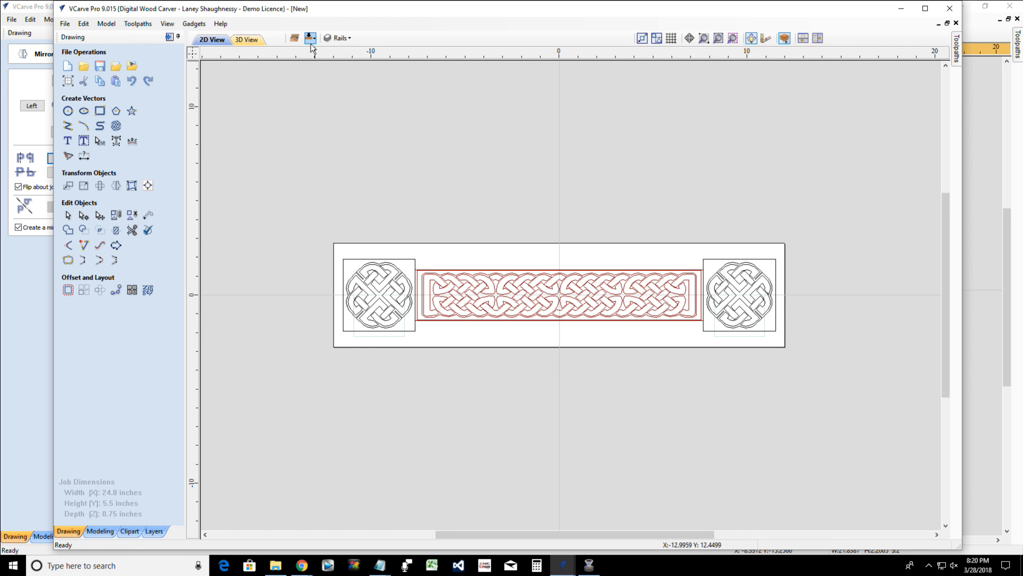
pyautogui.click(339, 38)
pyautogui.click(436, 303)
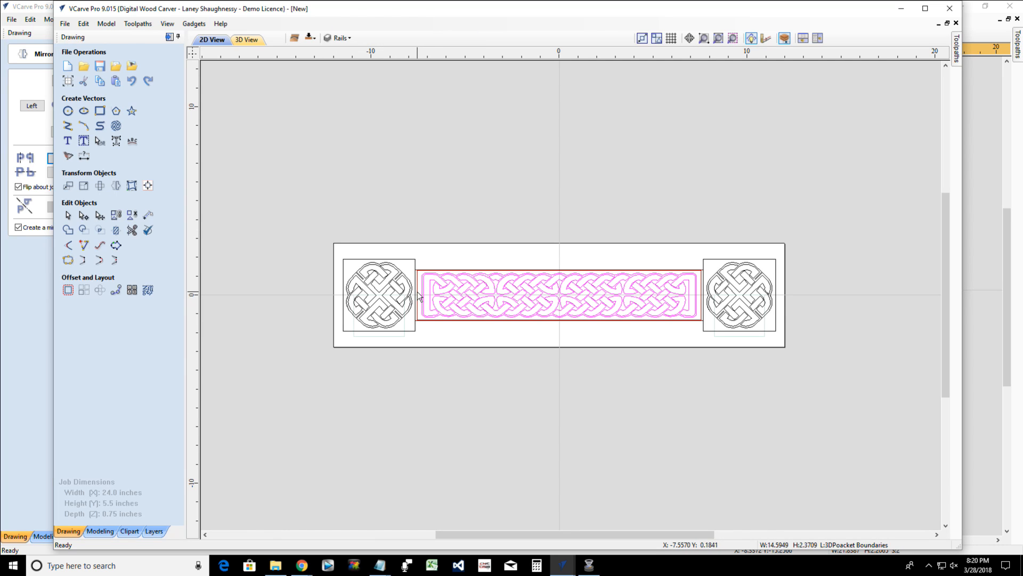
pyautogui.keyDown('shift'); pyautogui.click(416, 297); pyautogui.keyUp('shift')
pyautogui.click(417, 297)
# Rename the 3DPoacket Boundaries layer as "VCarve Pocket Boundaries"
pyautogui.click(340, 38)
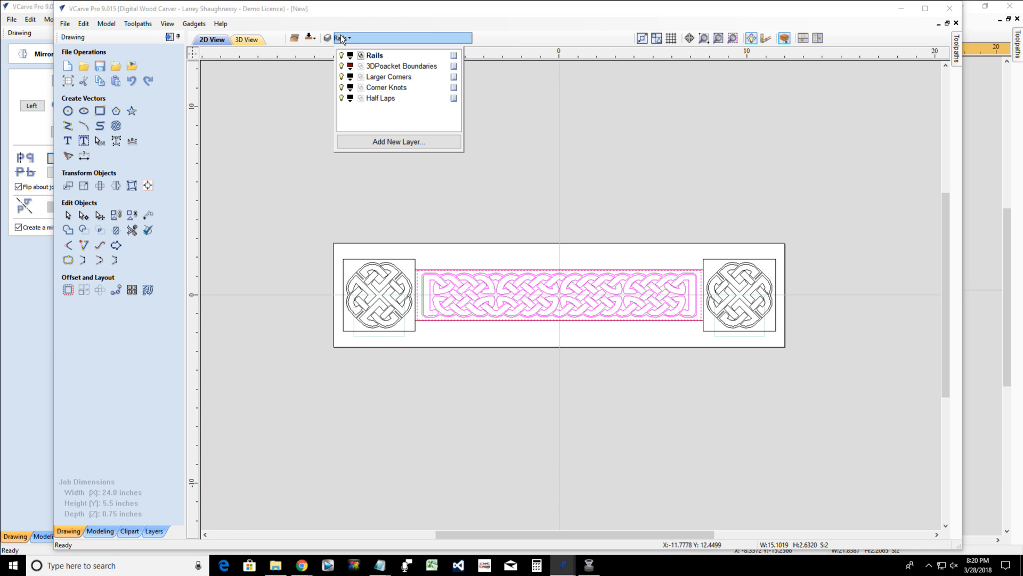
pyautogui.rightClick(382, 68)
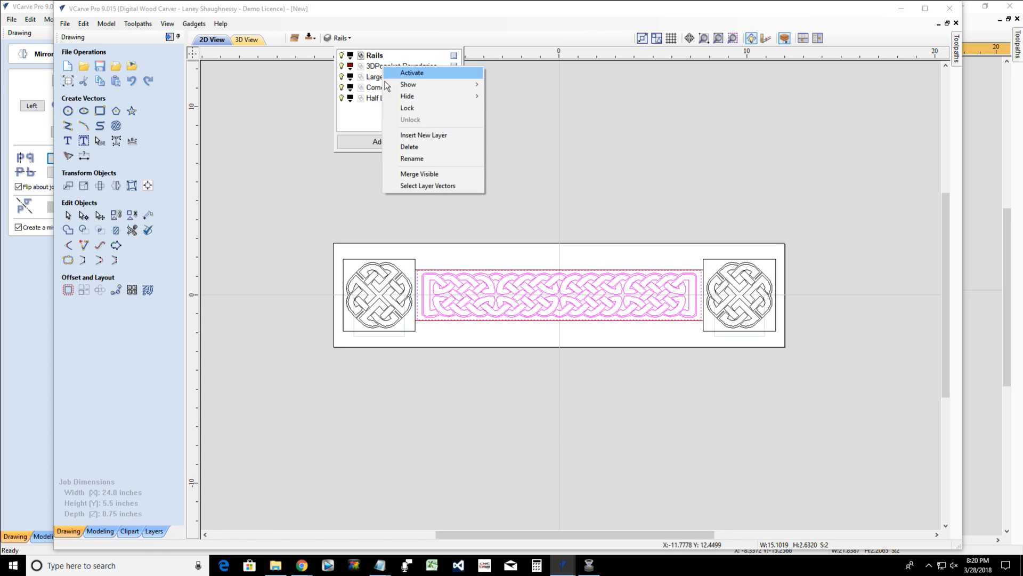
pyautogui.click(397, 156)
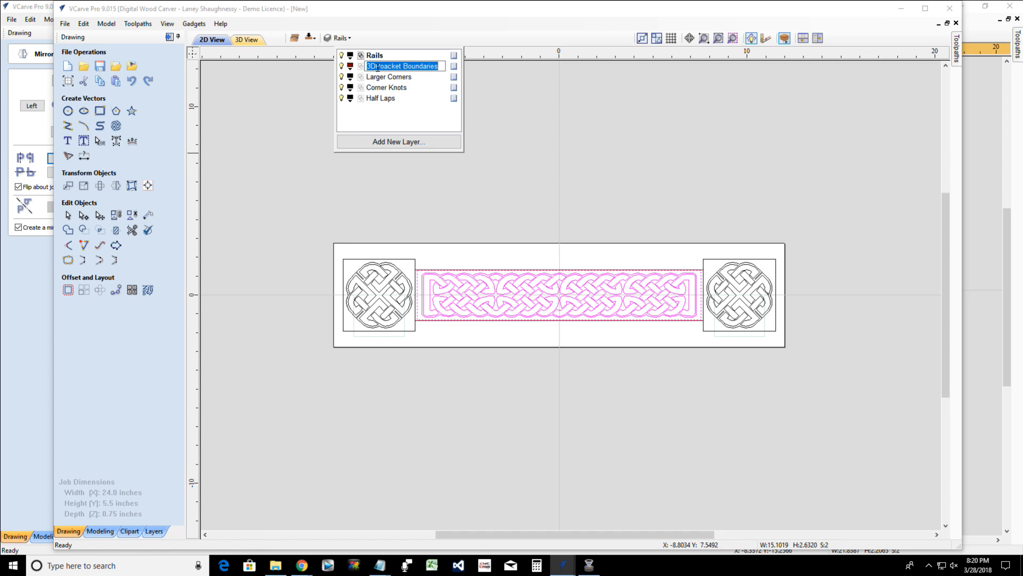
pyautogui.moveTo(375, 68); pyautogui.dragTo(368, 66)
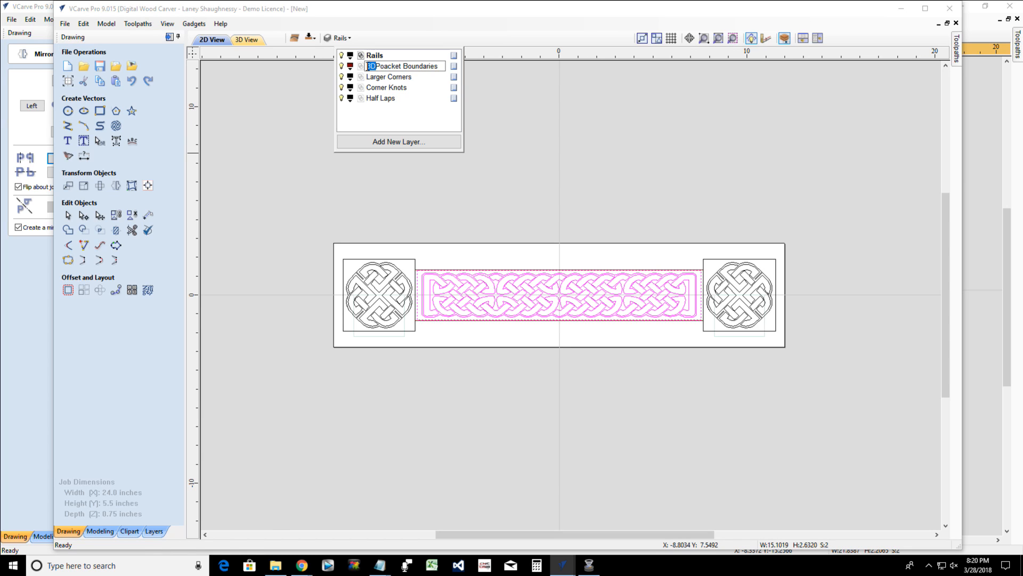
pyautogui.write('VCarve')
pyautogui.press('Delete')
pyautogui.press('Return')
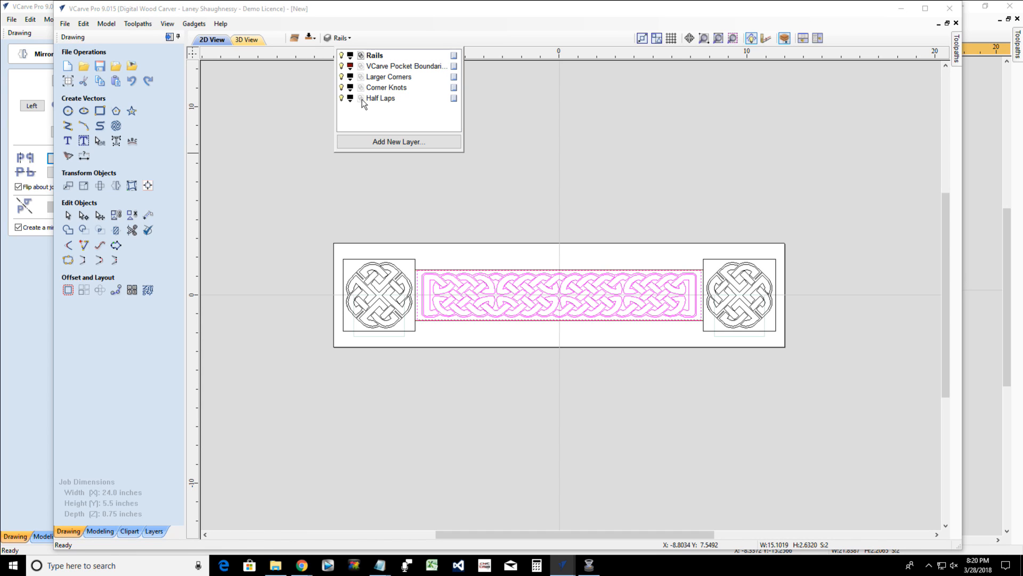
# Set the layer colors to red for Larger Corners, blue for Corner Knots and plum for Half Laps
pyautogui.click(350, 78)
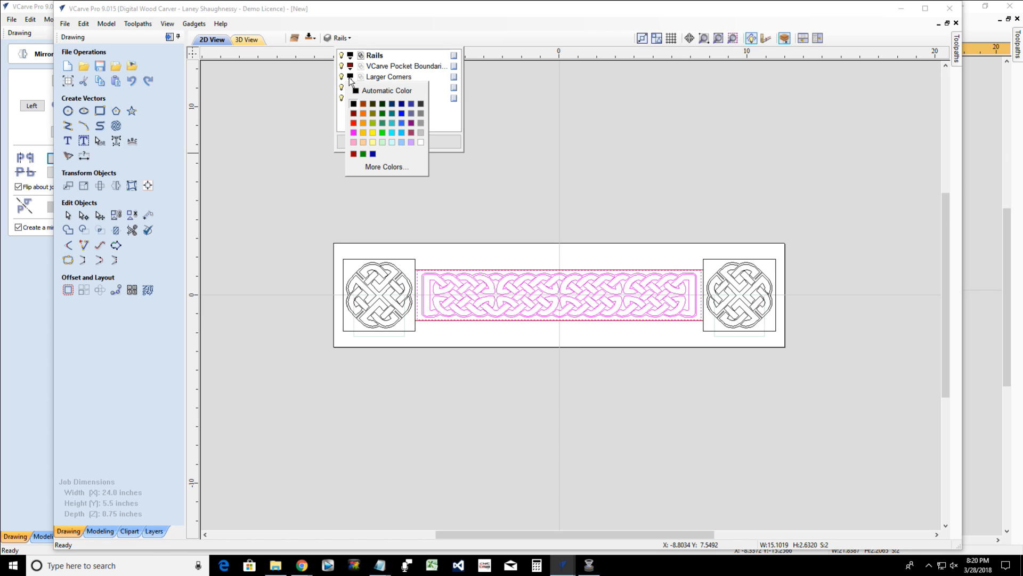
pyautogui.click(354, 124)
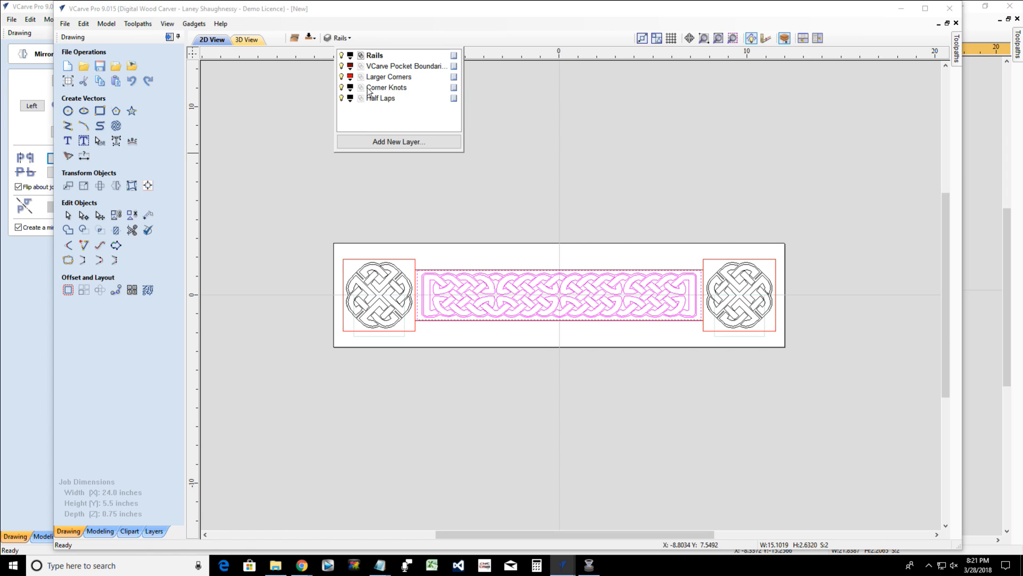
pyautogui.click(351, 88)
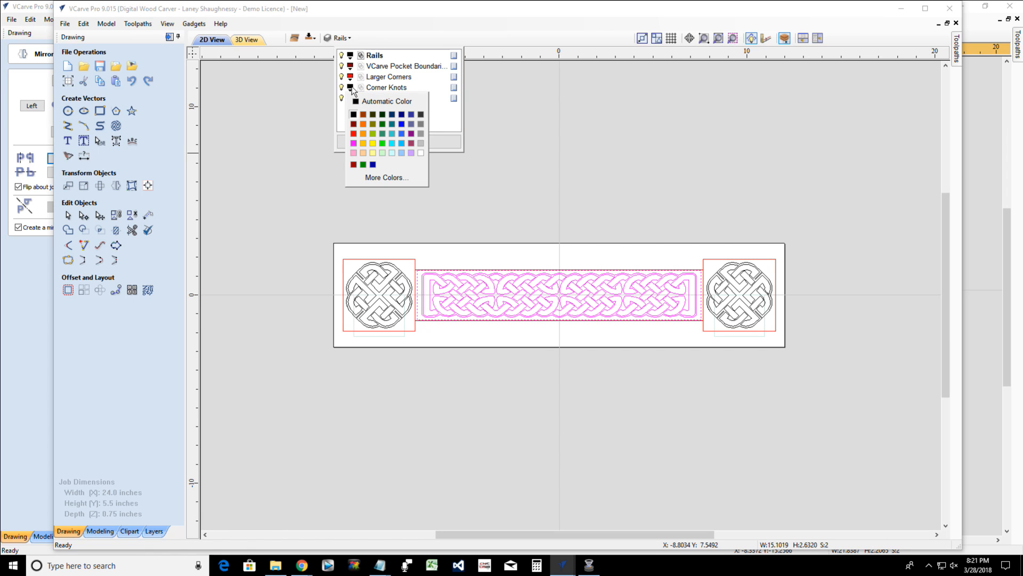
pyautogui.click(402, 124)
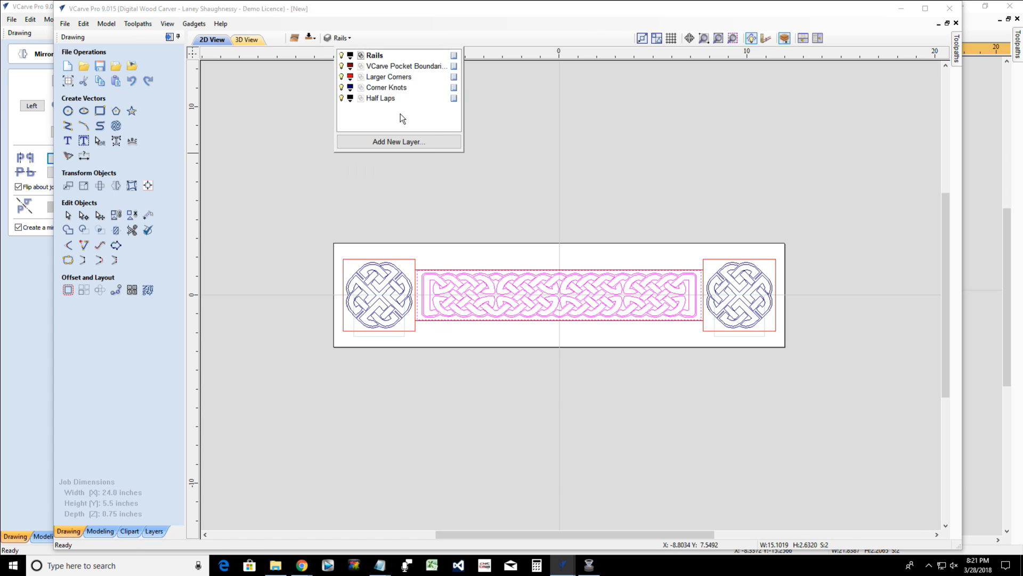
pyautogui.click(351, 98)
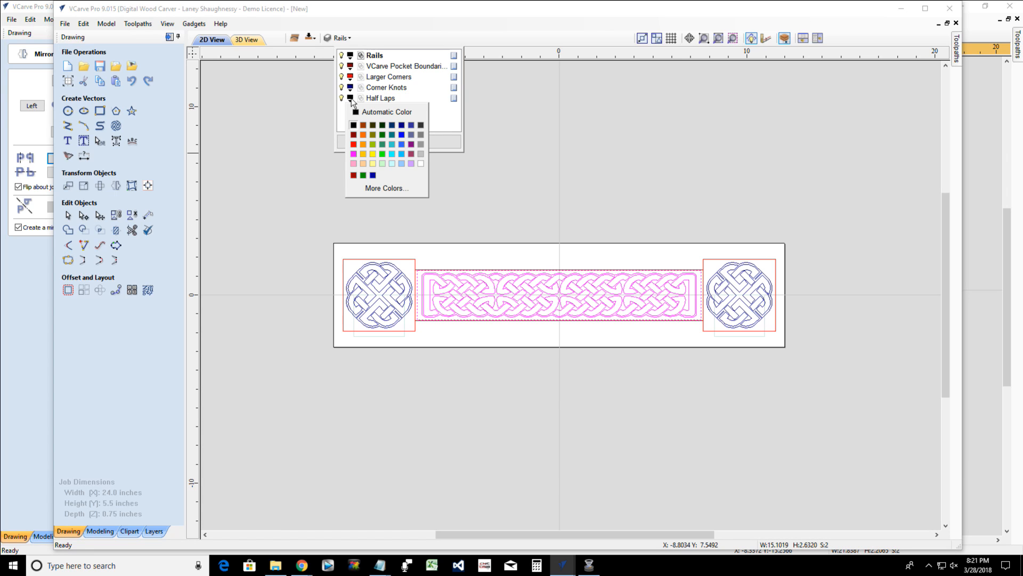
pyautogui.click(411, 145)
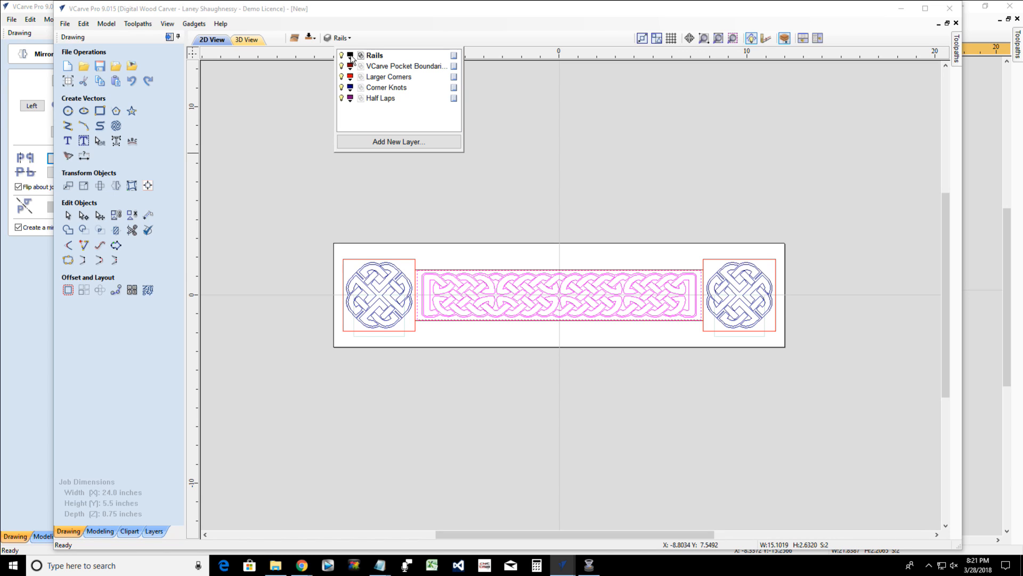
pyautogui.click(308, 239)
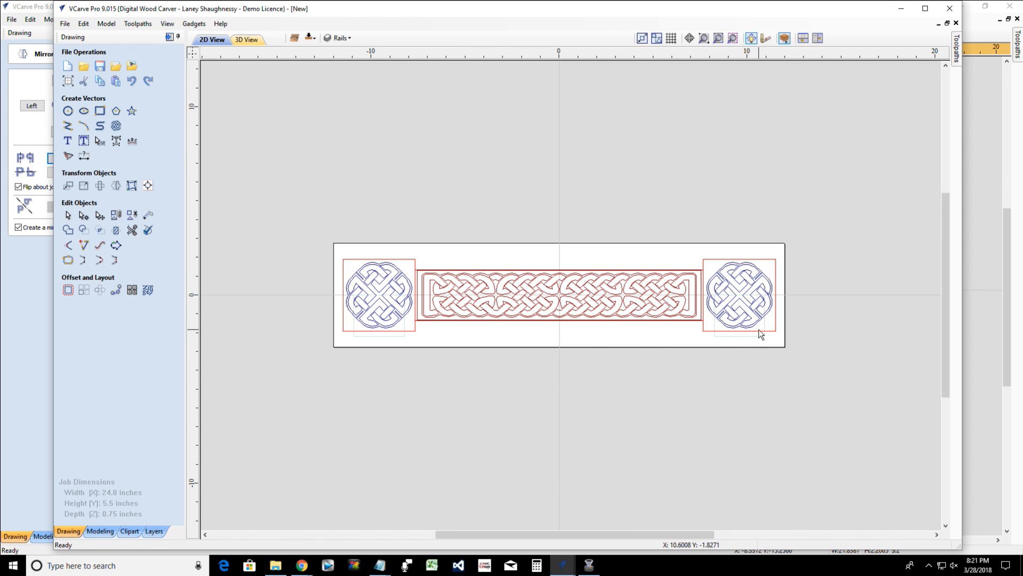
# Examine the recolored vectors up close, checking the joints between the corner squares and the central knotwork panel
pyautogui.scroll(3, 759, 336)
pyautogui.scroll(-2, 750, 335)
pyautogui.scroll(1, 351, 318)
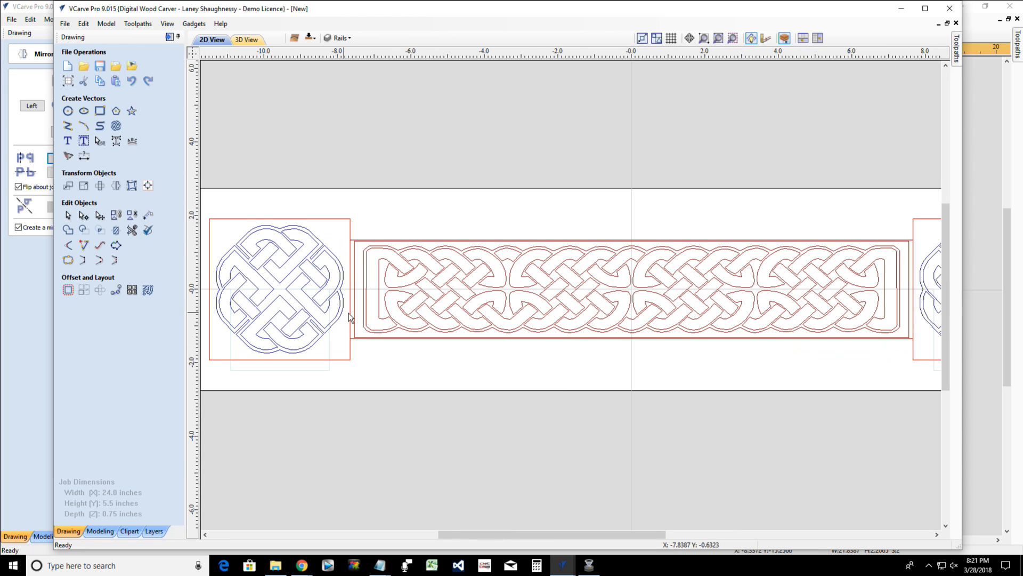
pyautogui.scroll(1, 476, 318)
pyautogui.scroll(-1, 476, 317)
pyautogui.scroll(-1, 474, 318)
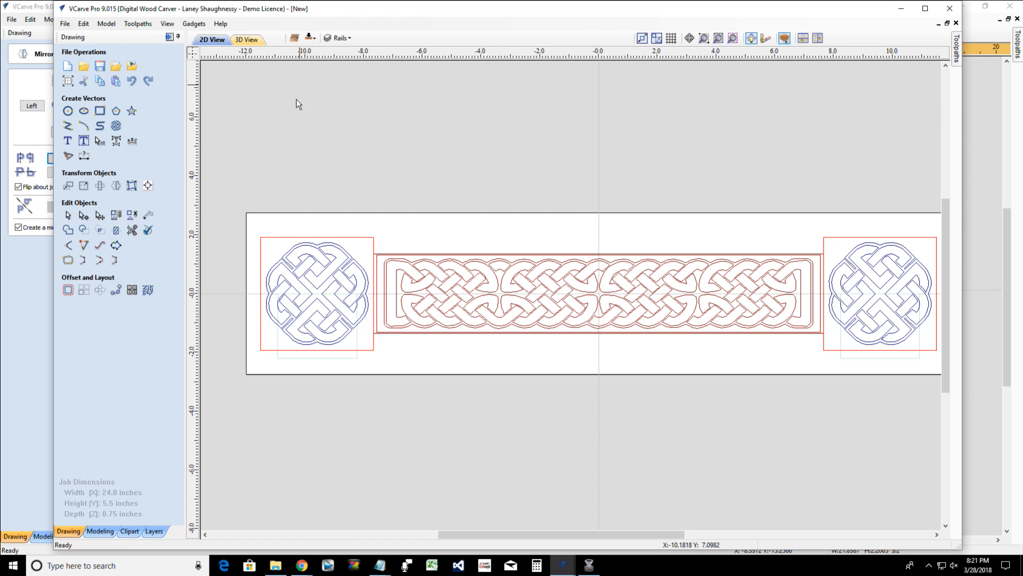
pyautogui.scroll(-2, 258, 150)
pyautogui.scroll(2, 392, 256)
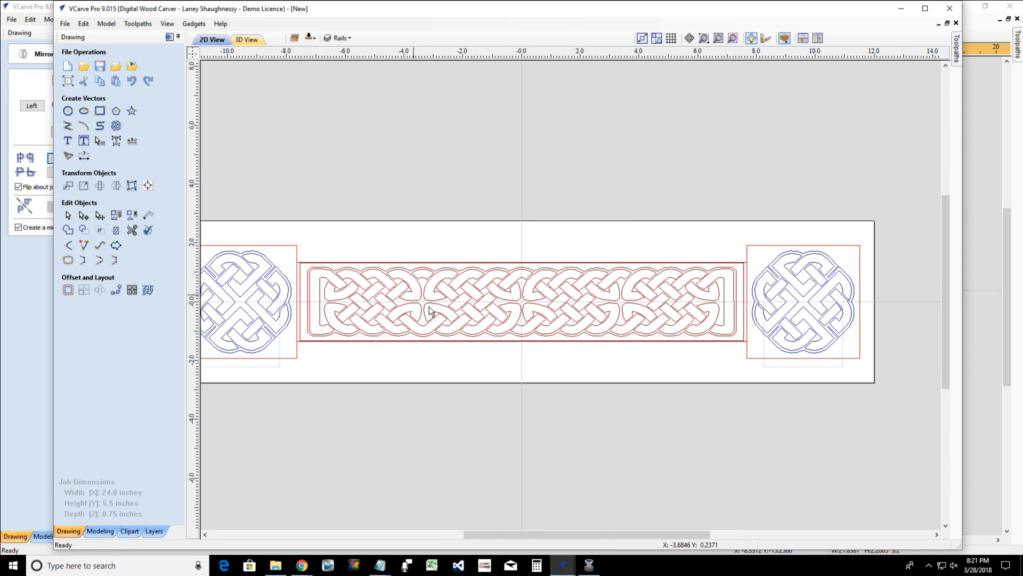
pyautogui.scroll(-1, 426, 292)
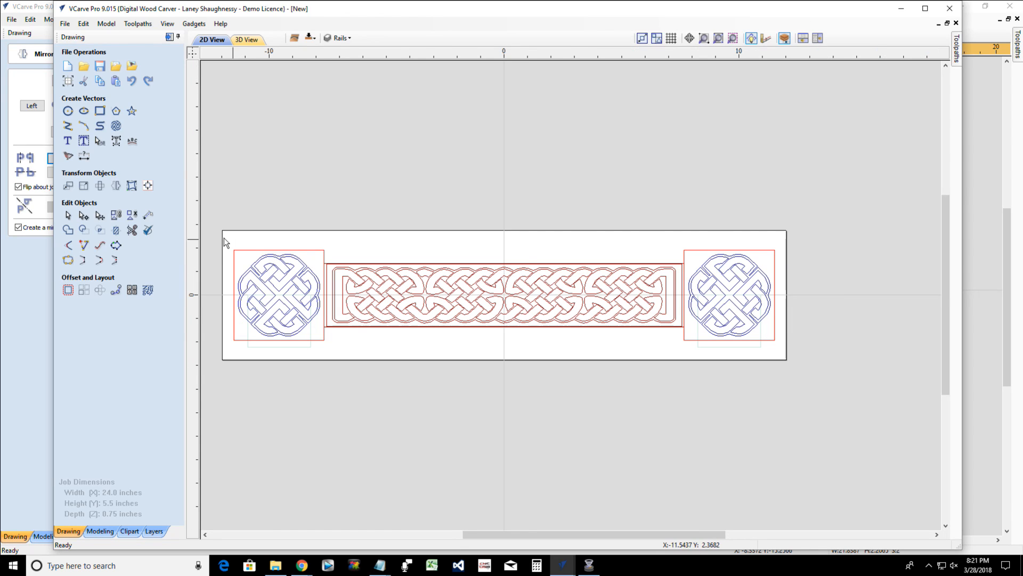
# Select both corner knots with their squares, plus the central knotwork and its inner boundary rectangle
pyautogui.click(239, 264)
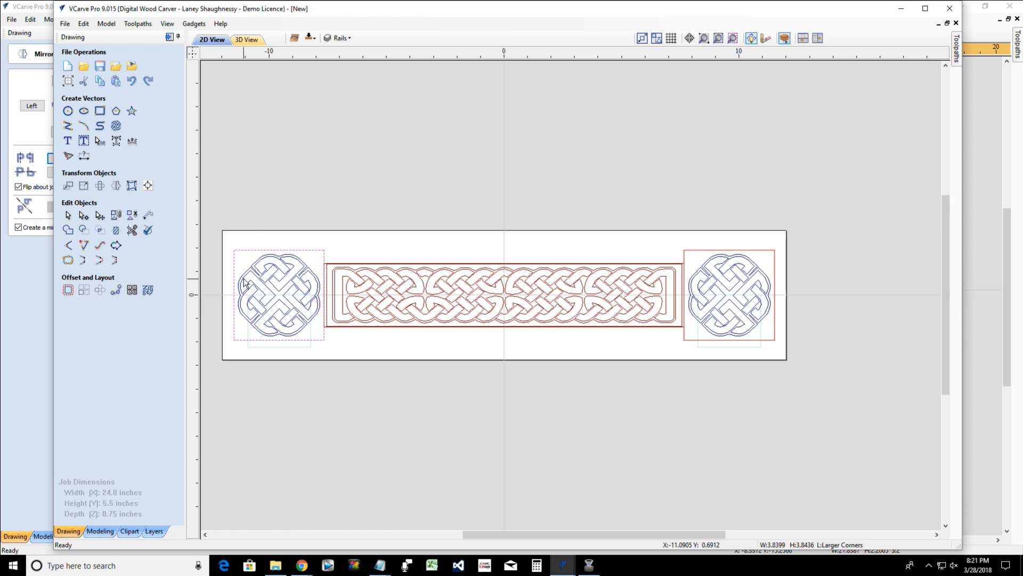
pyautogui.moveTo(220, 246); pyautogui.dragTo(326, 344)
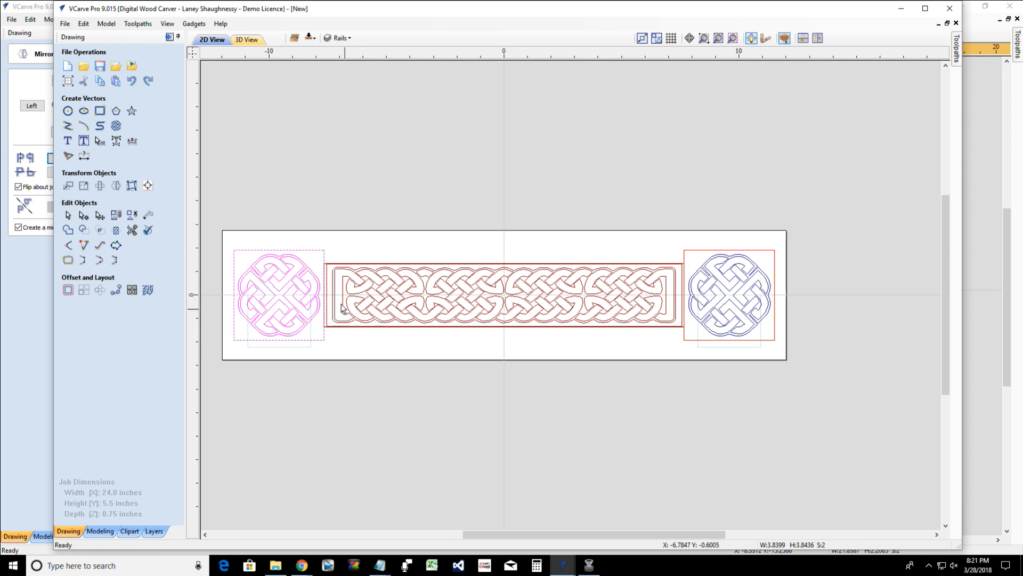
pyautogui.keyDown('shift'); pyautogui.click(328, 285); pyautogui.keyUp('shift')
pyautogui.scroll(3, 328, 282)
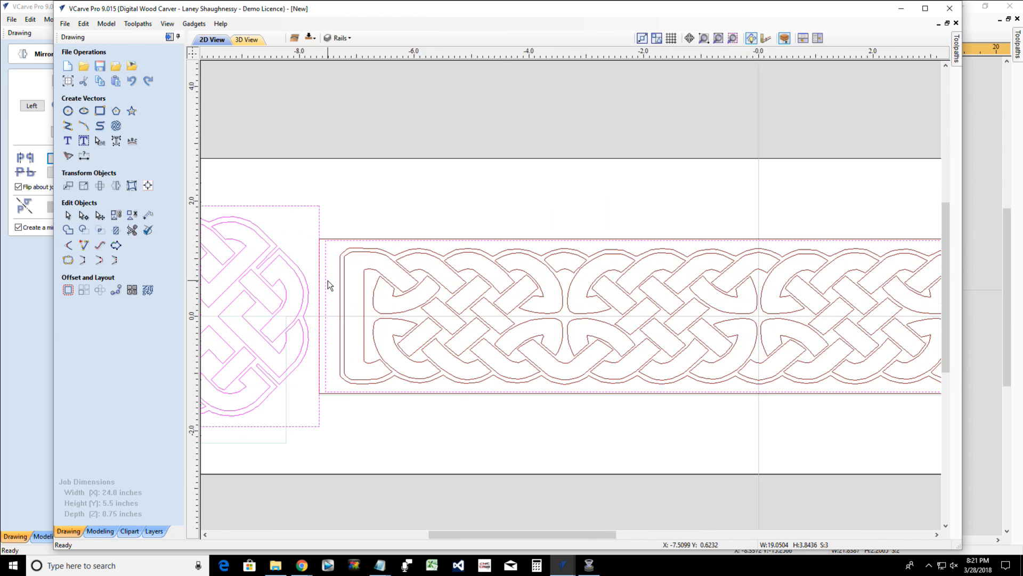
pyautogui.scroll(-3, 328, 280)
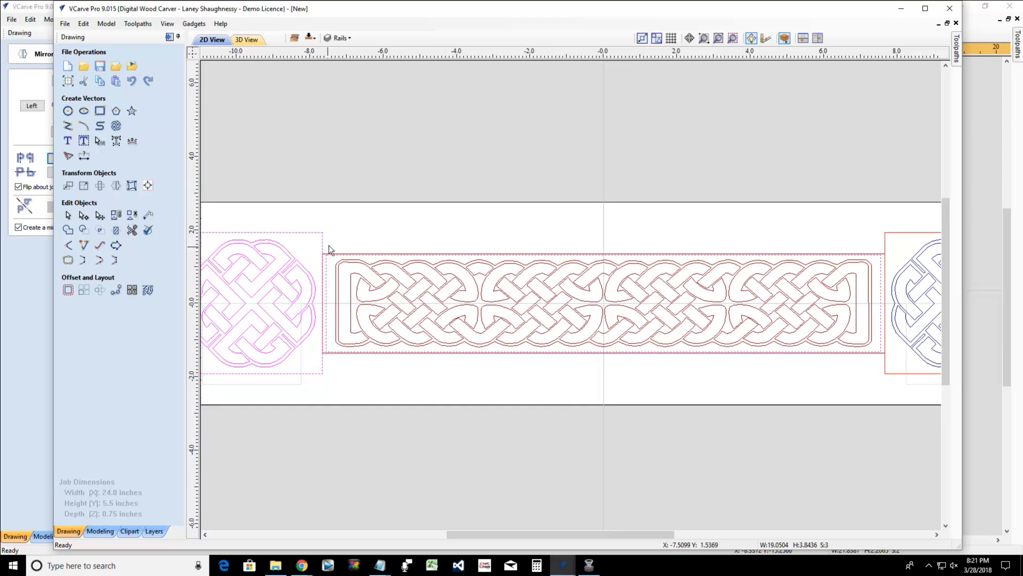
pyautogui.keyDown('shift'); pyautogui.click(873, 353); pyautogui.keyUp('shift')
pyautogui.scroll(-3, 869, 344)
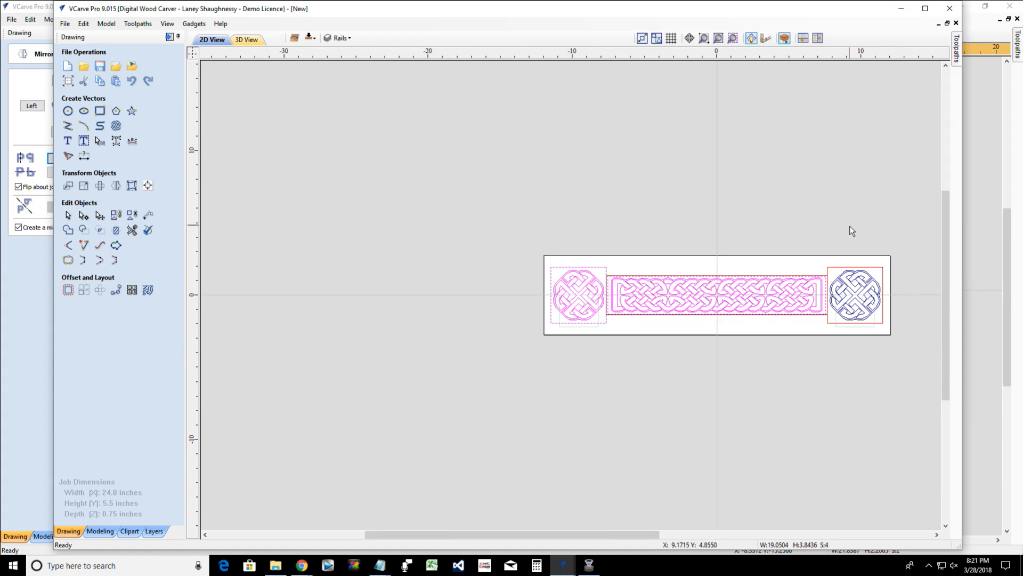
pyautogui.keyDown('shift'); pyautogui.click(862, 282); pyautogui.keyUp('shift')
pyautogui.keyDown('shift'); pyautogui.click(862, 283); pyautogui.keyUp('shift')
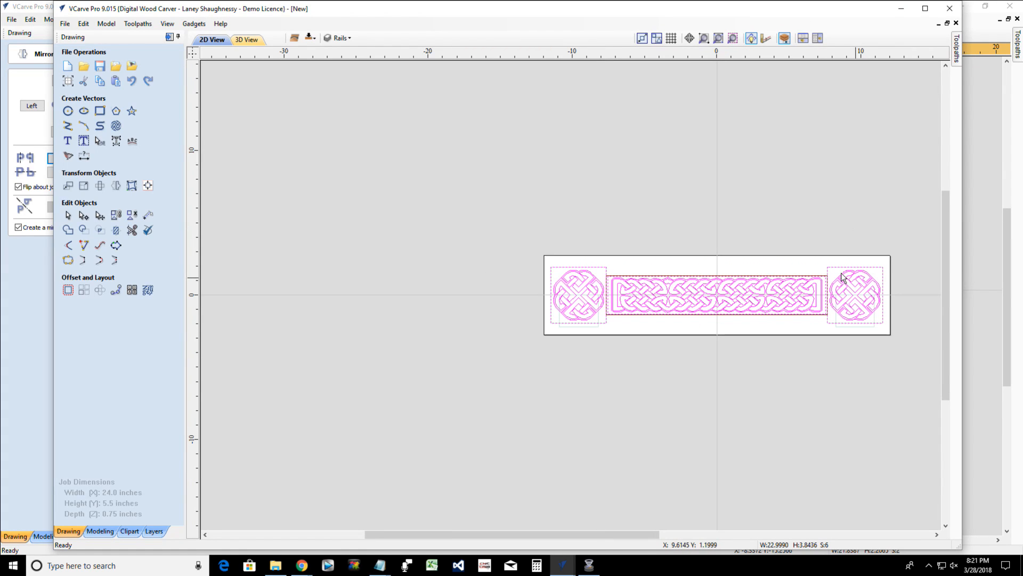
# Calculate a V-carve toolpath named Rail_CelticVCarve_ for the selected vectors, with a 0.125 inch flat depth and flat area clearance
pyautogui.click(178, 40)
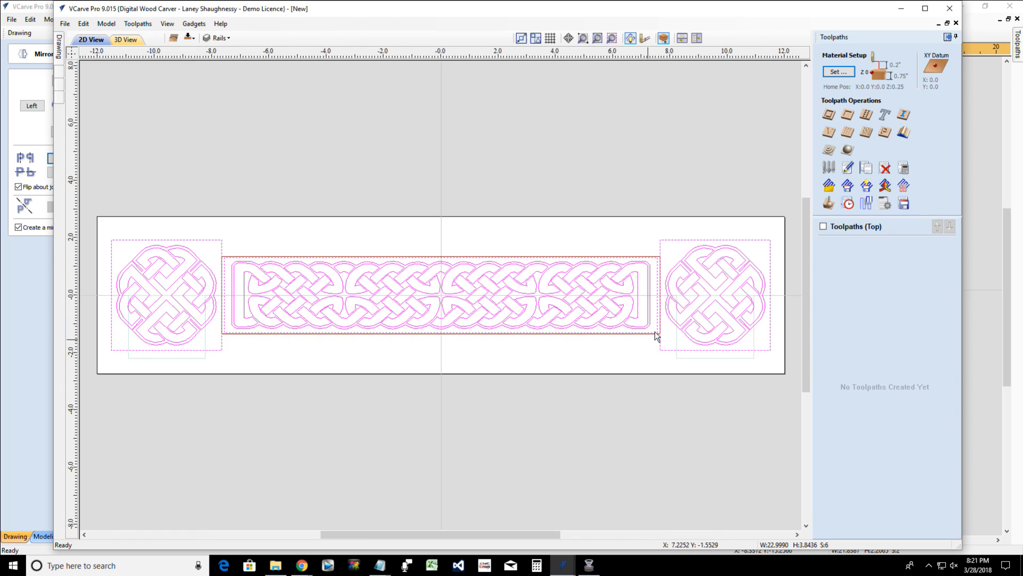
pyautogui.click(828, 132)
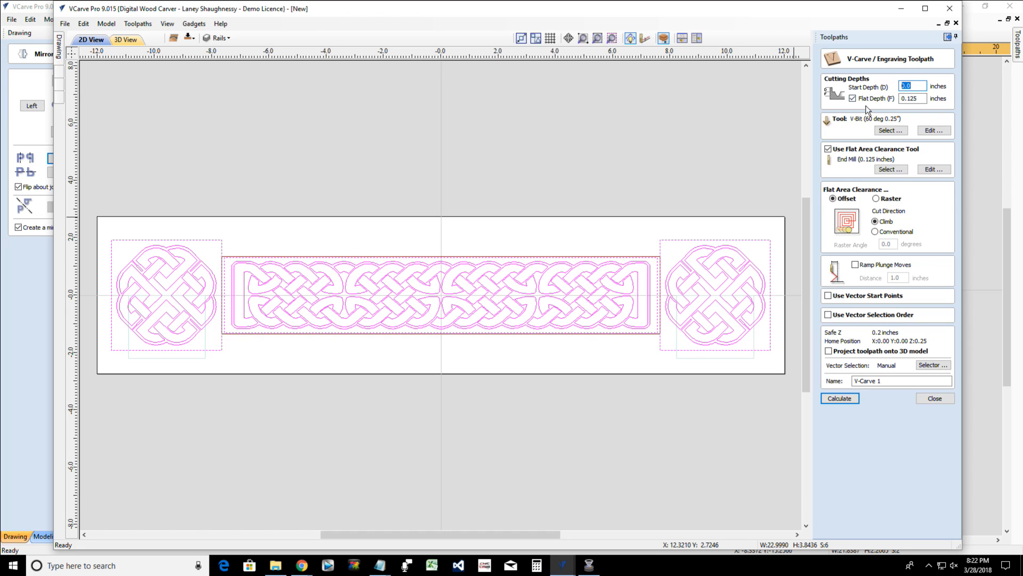
pyautogui.moveTo(921, 99); pyautogui.dragTo(898, 103)
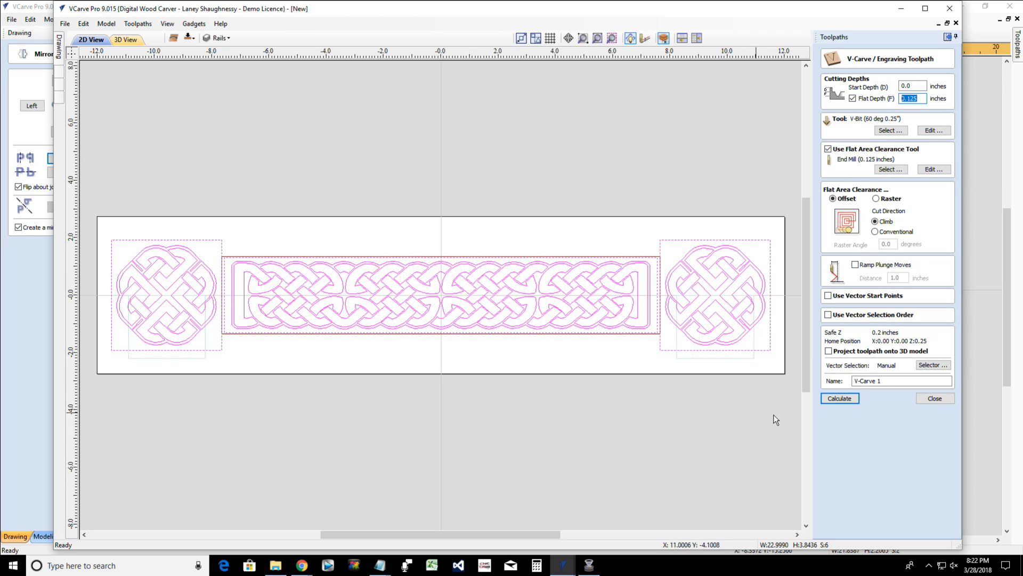
pyautogui.moveTo(883, 380); pyautogui.dragTo(838, 387)
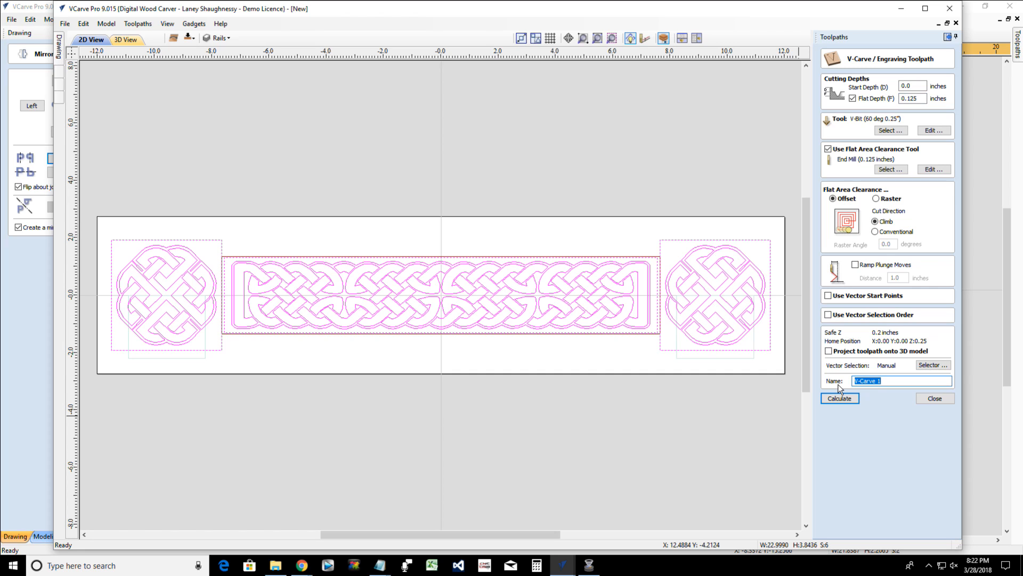
pyautogui.write('CelticRail_CelticVCarve_60')
pyautogui.press('BackSpace')
pyautogui.press('BackSpace')
pyautogui.press('BackSpace')
pyautogui.click(833, 403)
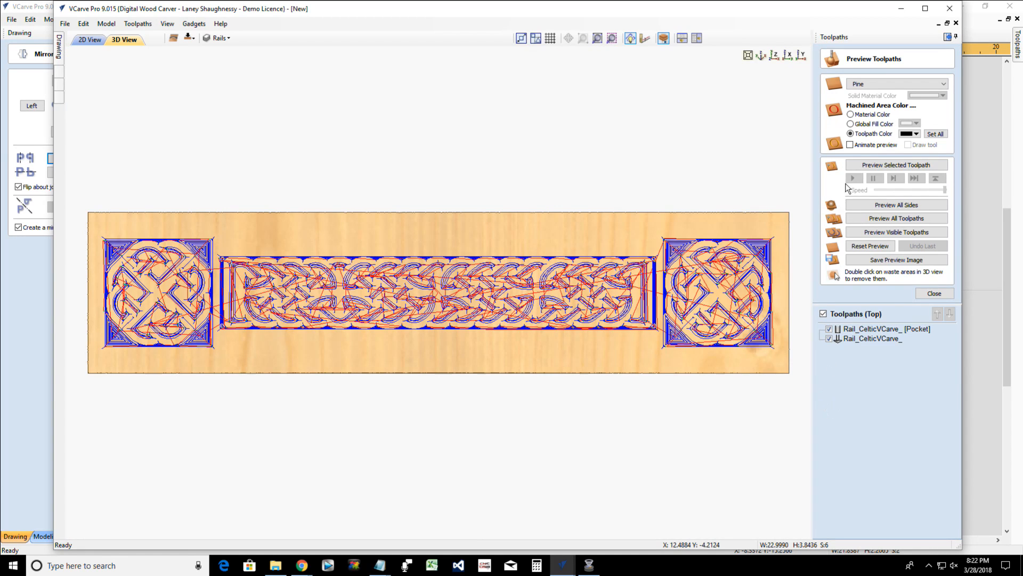
# Preview the rail's top-side V-carve and pocket toolpaths in pine, and inspect the carving from an angle
pyautogui.click(871, 166)
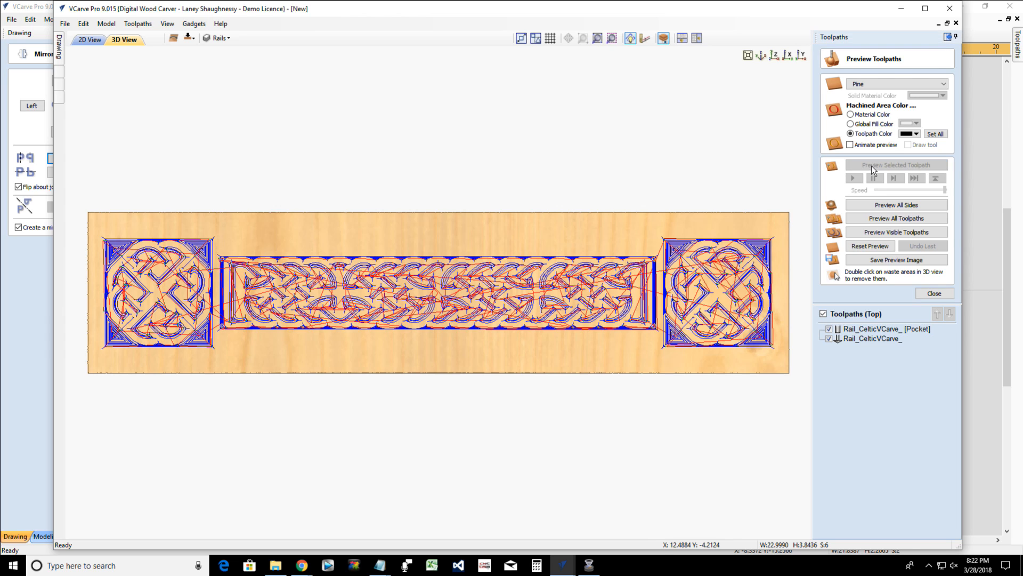
pyautogui.click(872, 219)
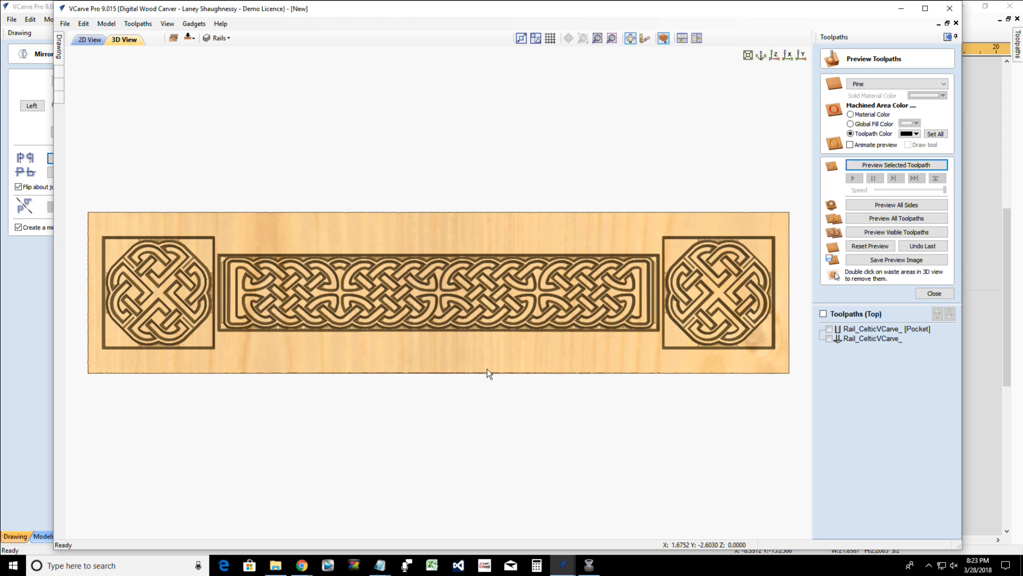
pyautogui.moveTo(509, 338); pyautogui.dragTo(593, 327)
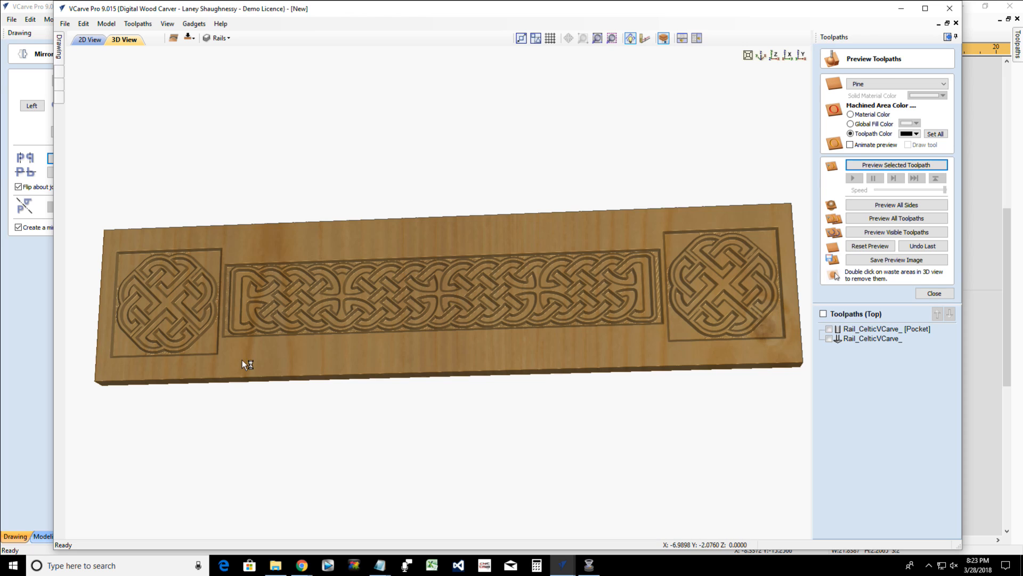
# Switch the job to its bottom side and show the half-lap rectangles in the 2D view
pyautogui.click(190, 38)
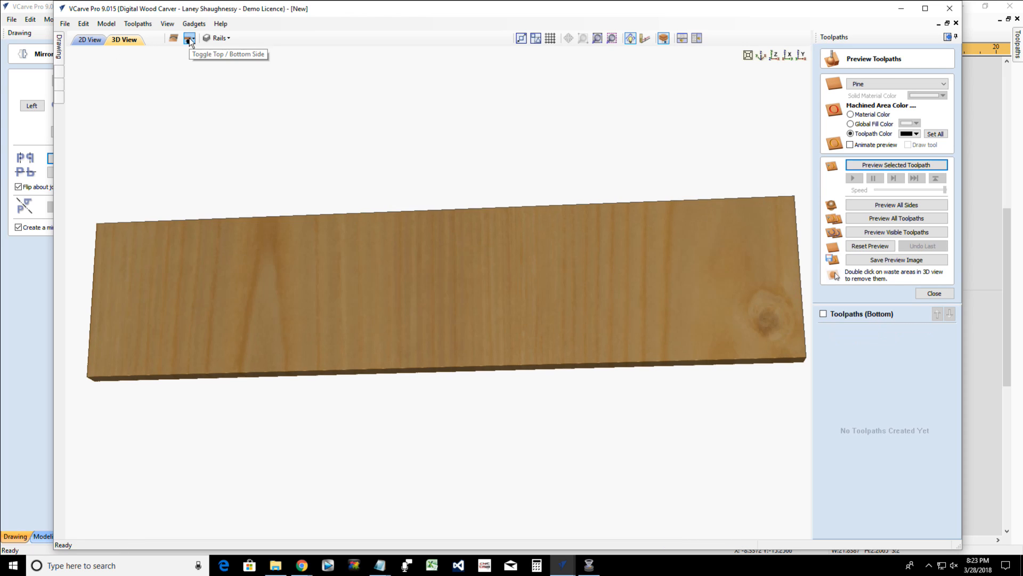
pyautogui.click(89, 40)
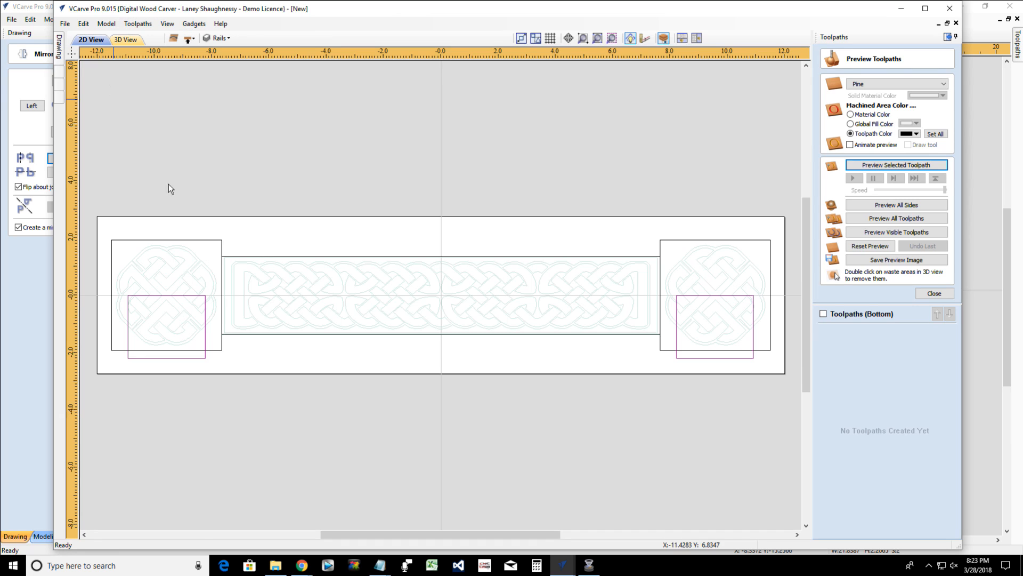
# Select both half-lap rectangles on the rail's bottom side and close the toolpath preview settings
pyautogui.click(199, 358)
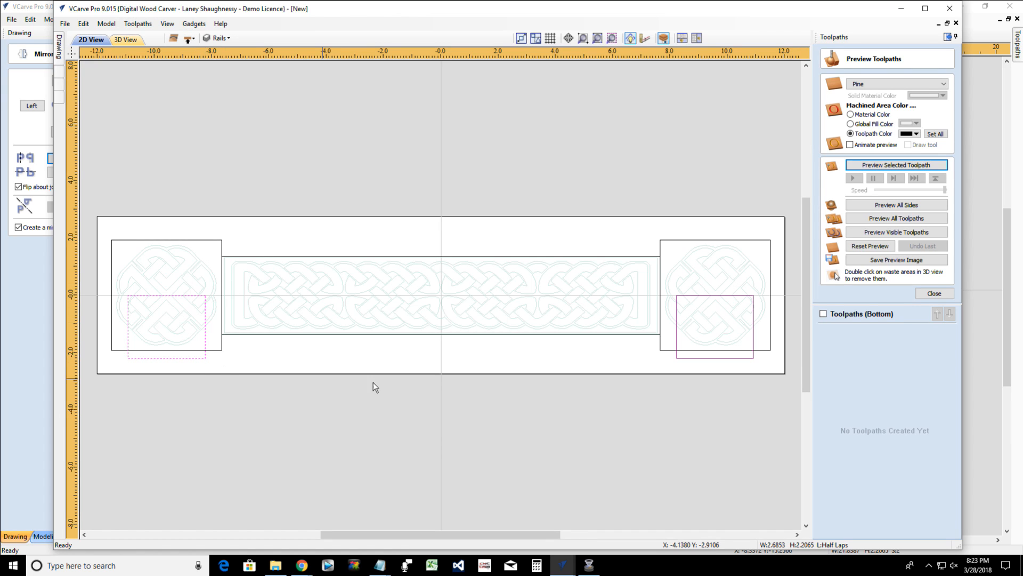
pyautogui.keyDown('shift'); pyautogui.click(688, 358); pyautogui.keyUp('shift')
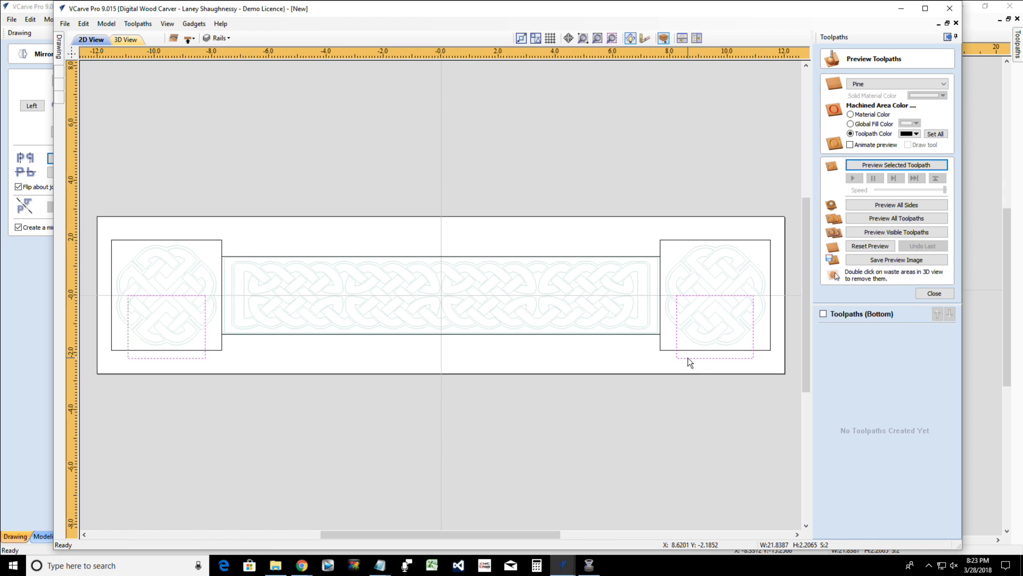
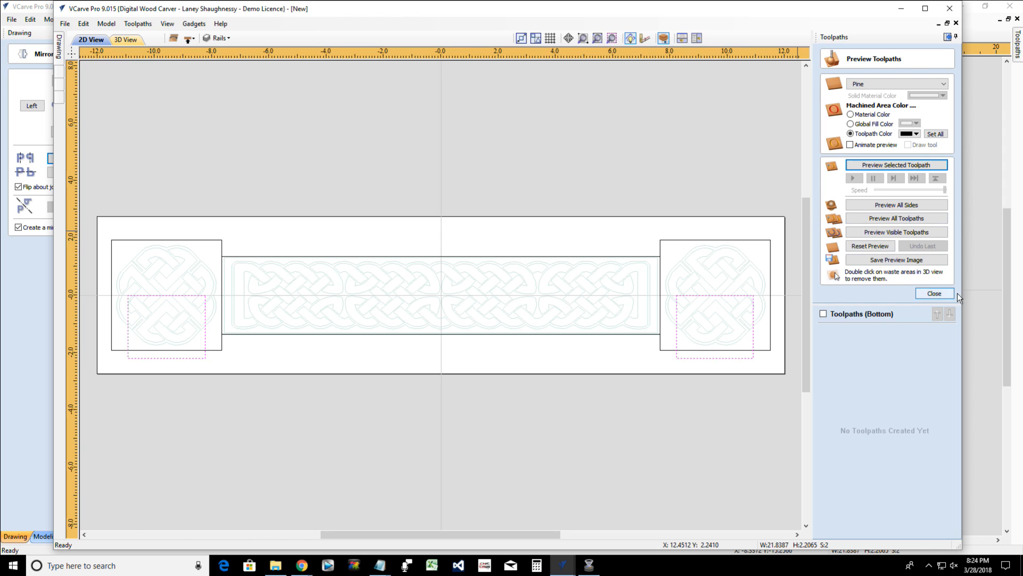
pyautogui.click(935, 294)
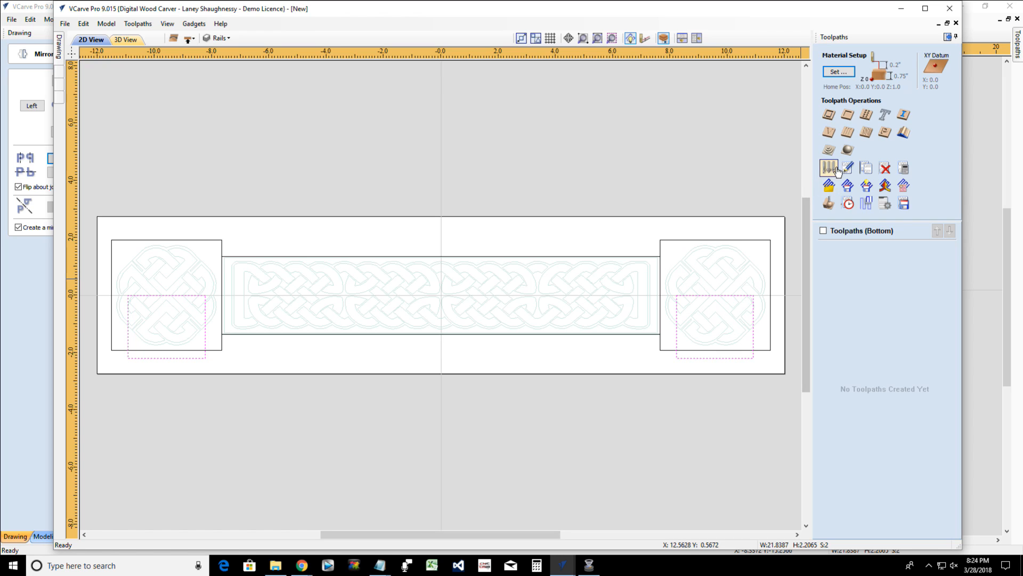
pyautogui.scroll(3, 701, 378)
pyautogui.scroll(-5, 700, 373)
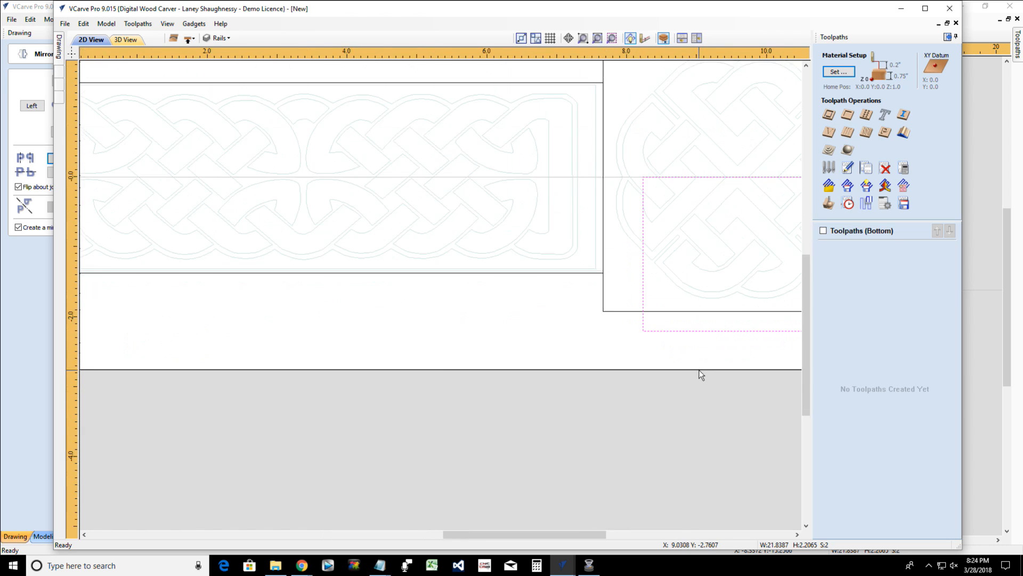
pyautogui.scroll(4, 359, 350)
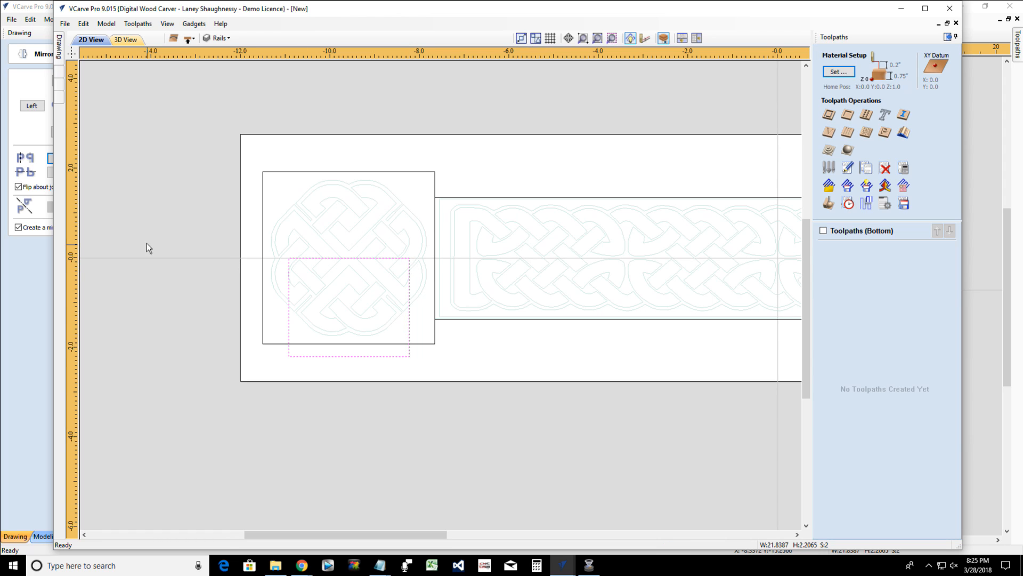
# Add 0.125 inch dog-bone fillets to the two upper corners of the left half-lap rectangle
pyautogui.click(59, 51)
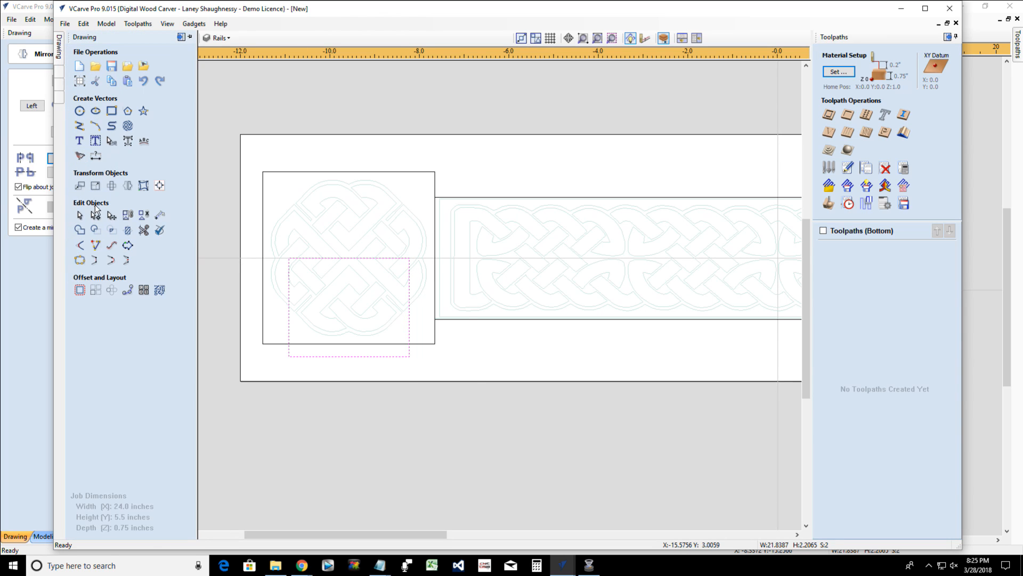
pyautogui.click(79, 246)
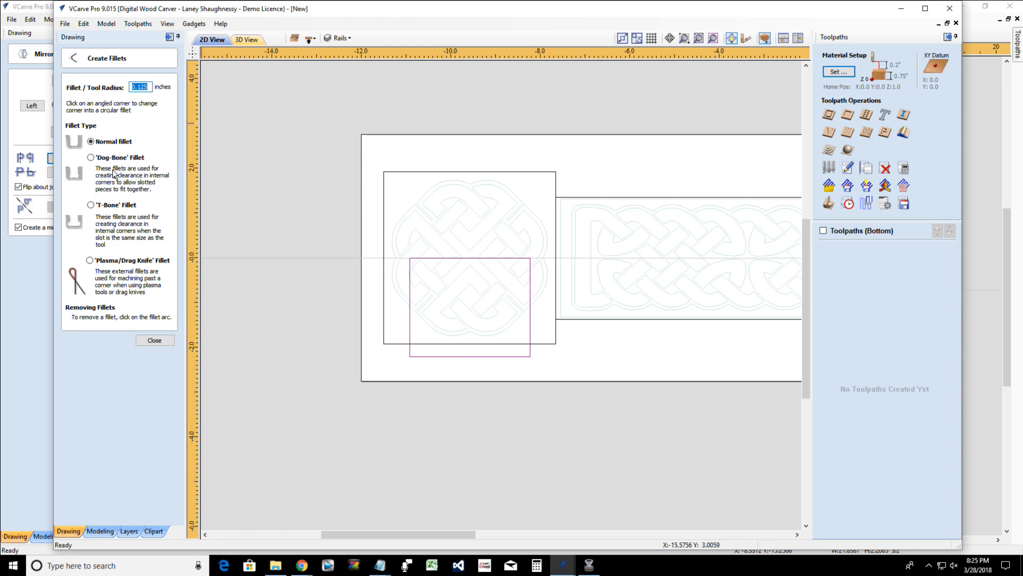
pyautogui.click(96, 158)
pyautogui.click(410, 258)
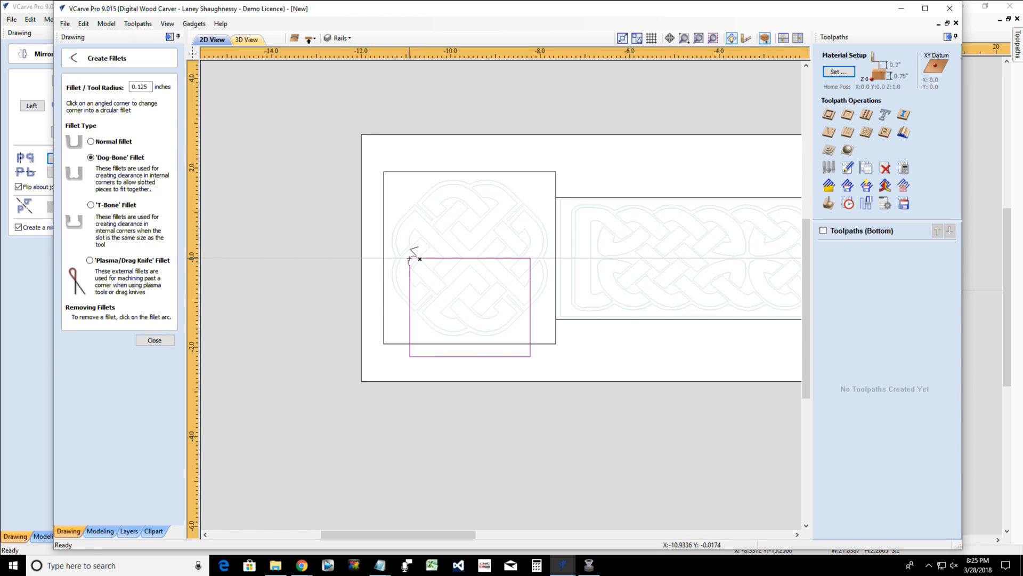
pyautogui.click(531, 258)
pyautogui.scroll(-2, 423, 376)
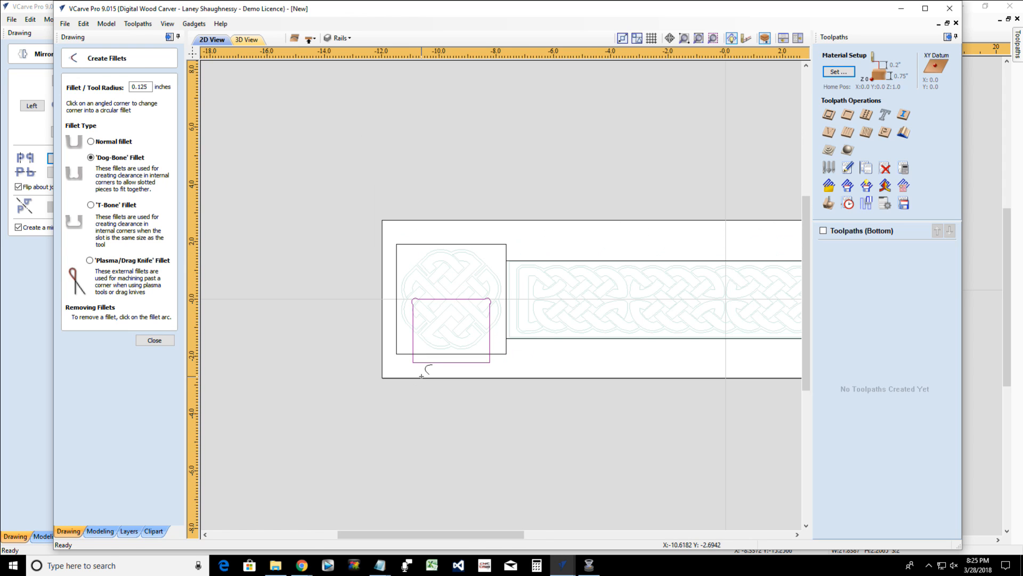
# Add matching 0.125 inch dog-bone fillets to the two upper corners of the right half-lap rectangle and finish filleting
pyautogui.scroll(-3, 416, 371)
pyautogui.scroll(4, 599, 307)
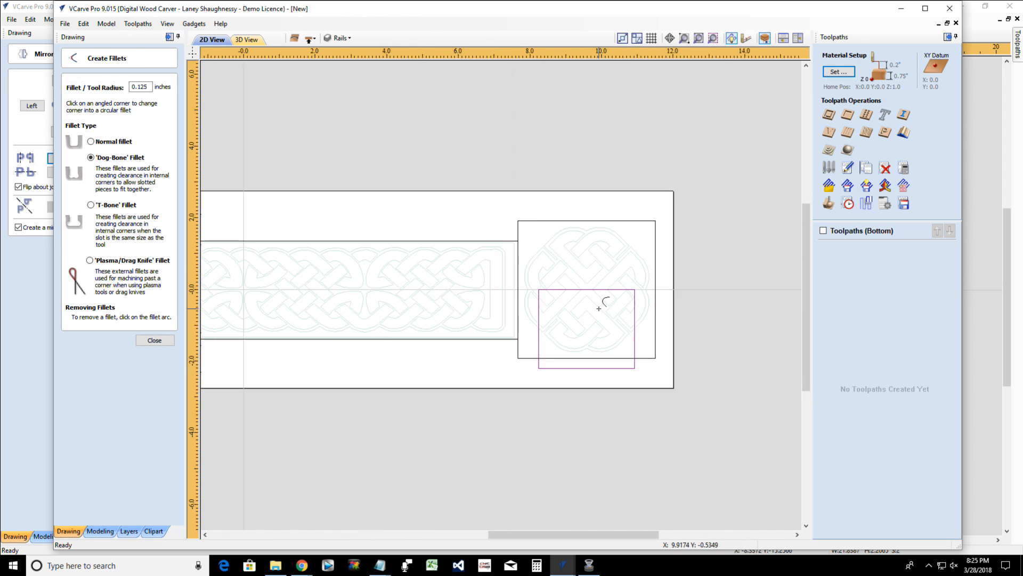
pyautogui.scroll(3, 599, 305)
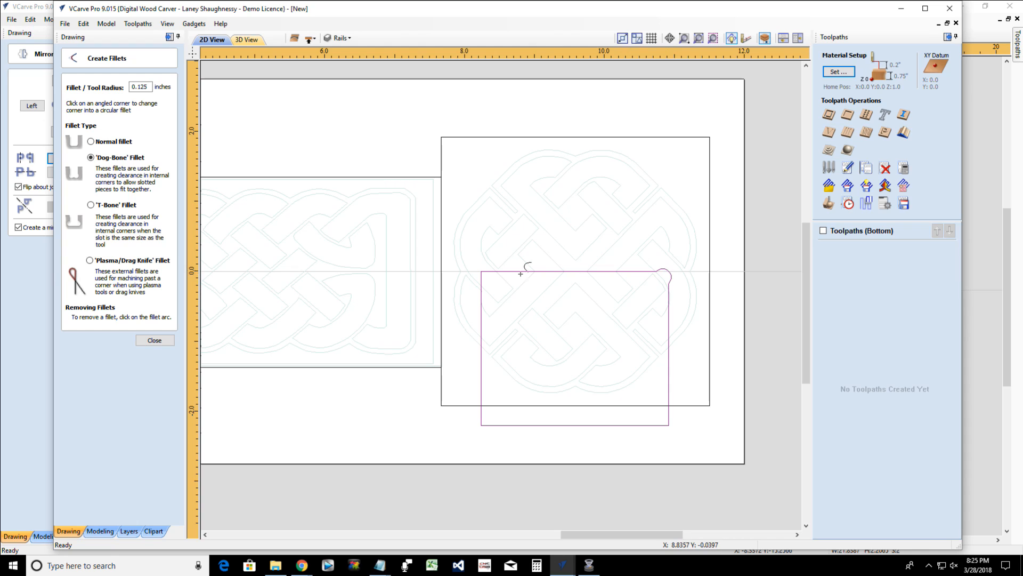
pyautogui.click(483, 272)
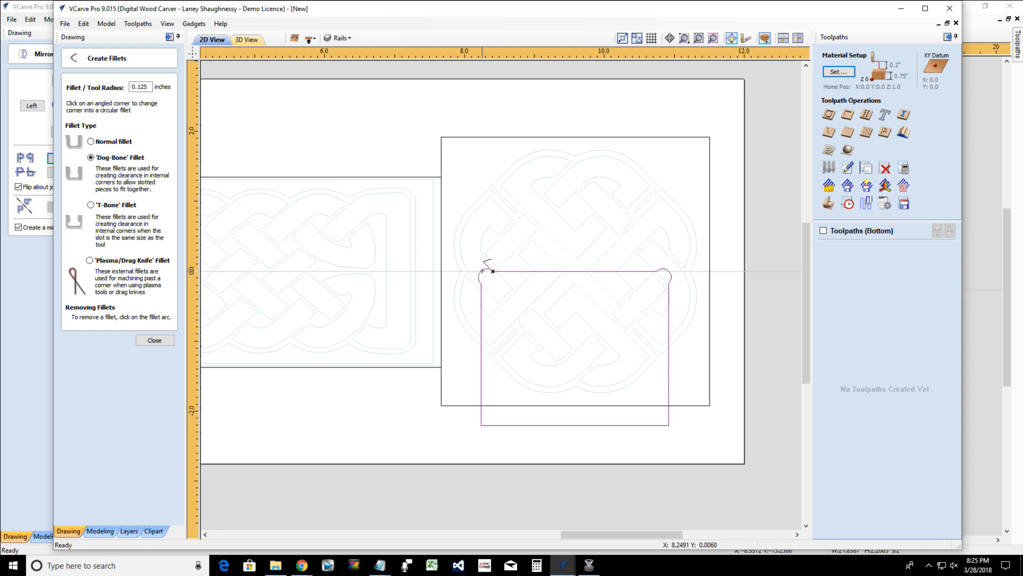
pyautogui.click(154, 340)
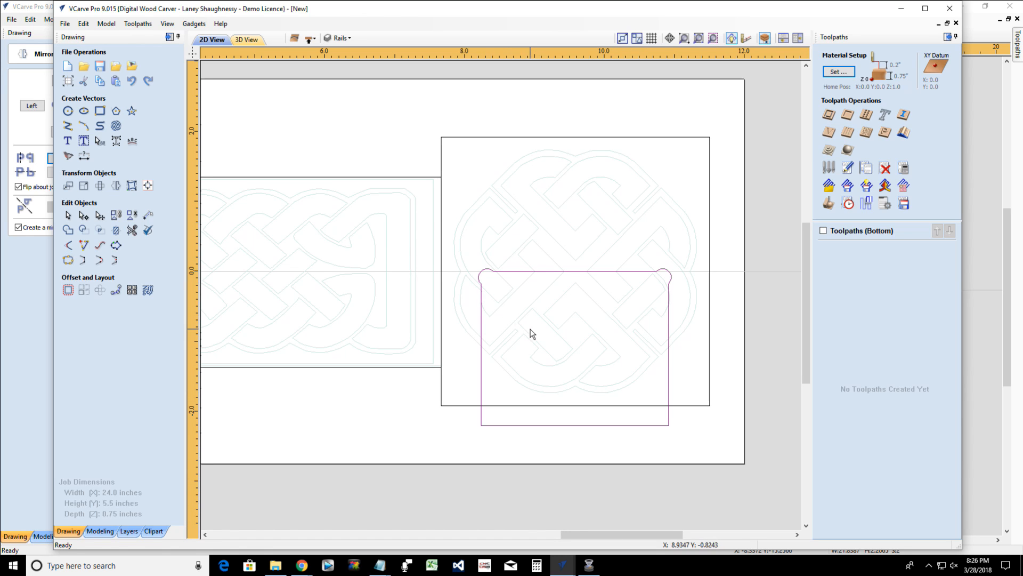
# Select both dog-boned half-lap outlines on the rail
pyautogui.scroll(-1, 531, 335)
pyautogui.scroll(-1, 538, 337)
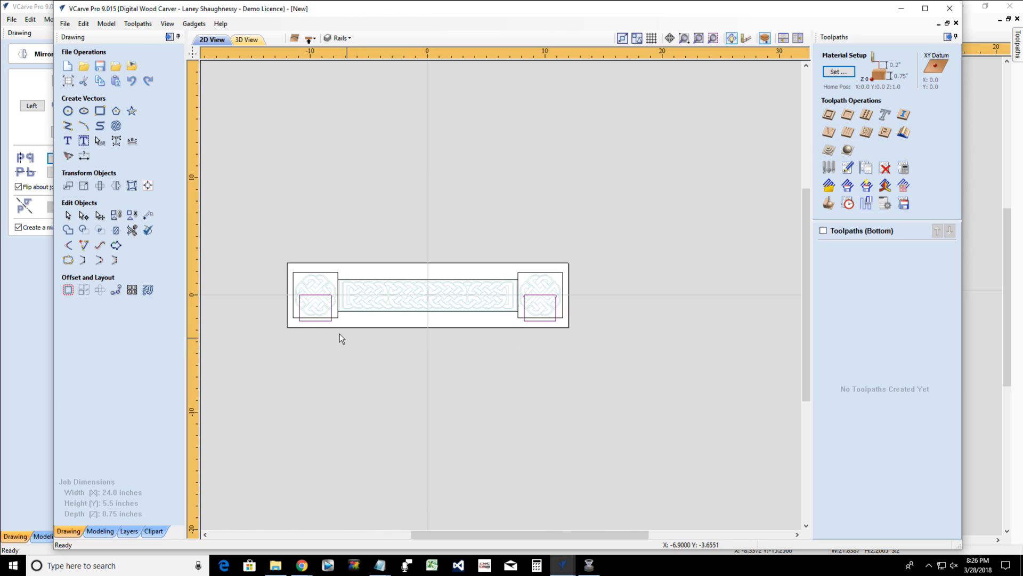
pyautogui.scroll(2, 301, 306)
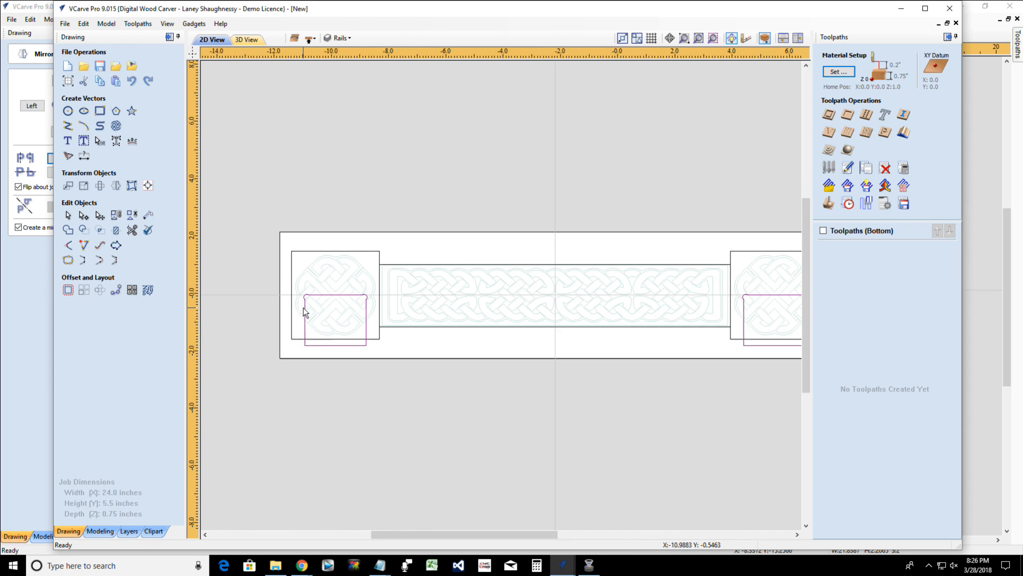
pyautogui.click(371, 355)
pyautogui.scroll(-3, 528, 300)
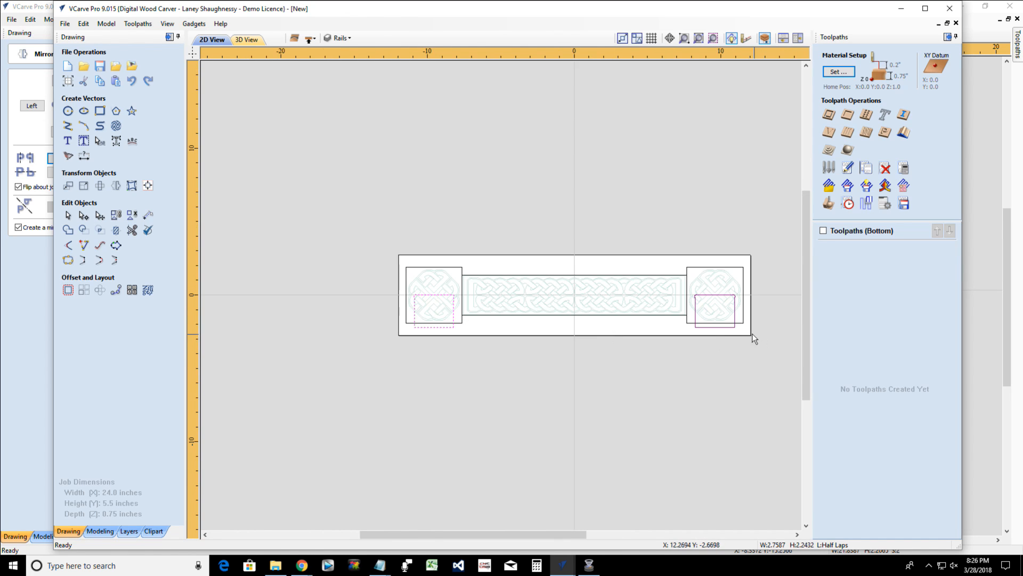
pyautogui.scroll(2, 752, 336)
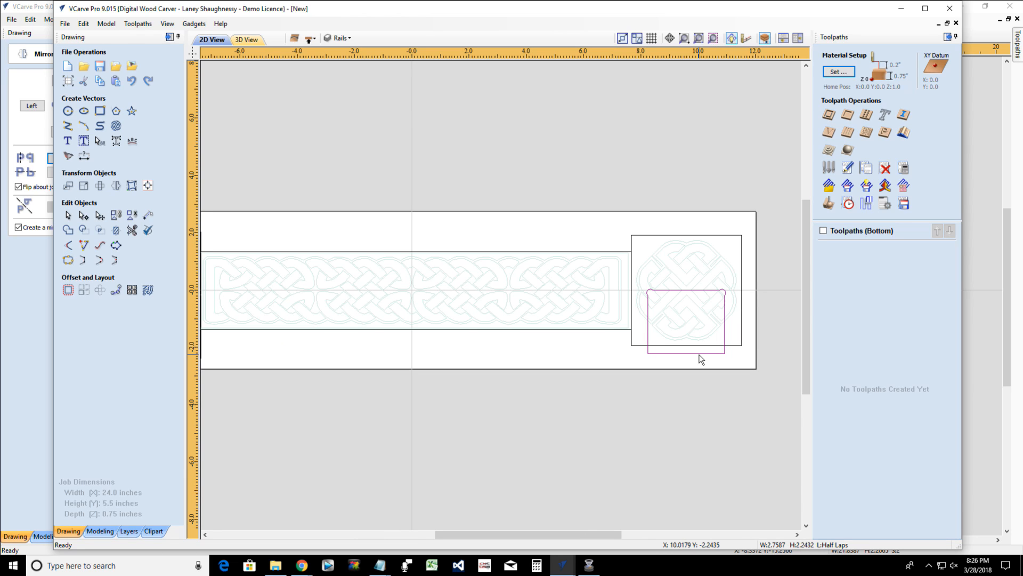
pyautogui.keyDown('shift'); pyautogui.click(701, 359); pyautogui.keyUp('shift')
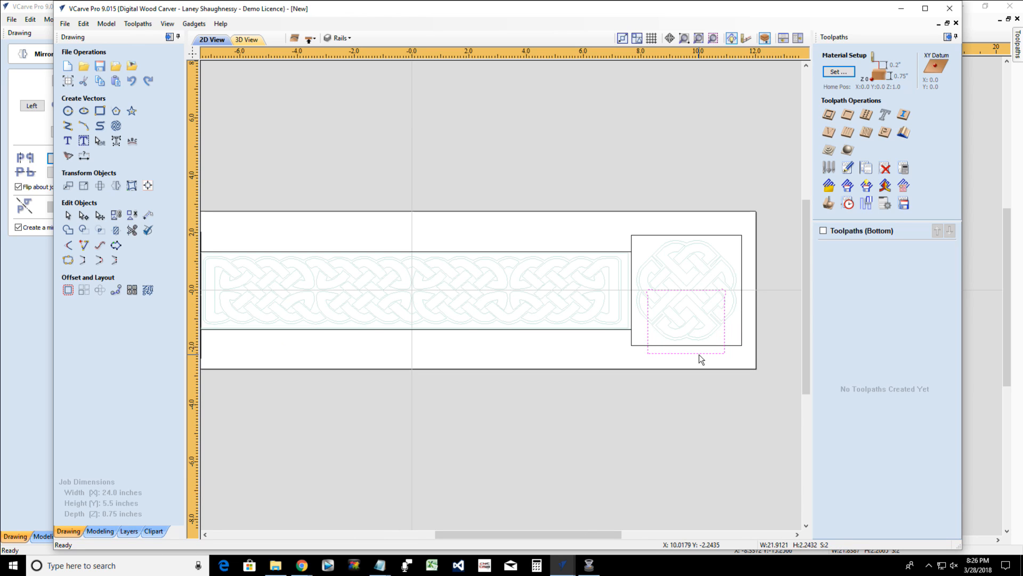
# Start a pocket toolpath for the selected half-laps with a cut depth of .375 inch
pyautogui.click(852, 123)
pyautogui.click(920, 99)
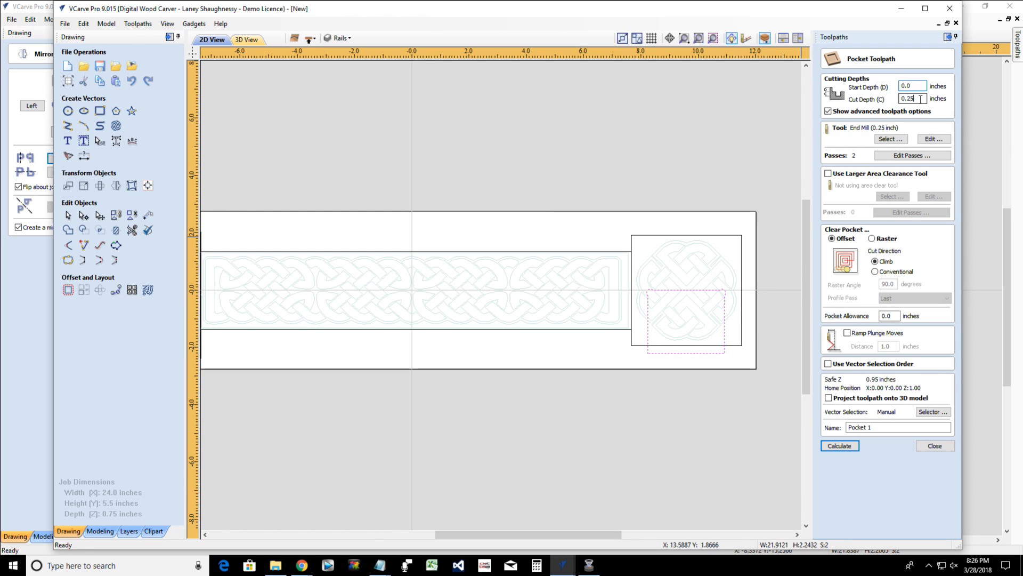
pyautogui.moveTo(920, 99); pyautogui.dragTo(870, 108)
pyautogui.write('.37')
# Name the pocket toolpath Rail_HalfLapCut_.25EndMill and calculate it
pyautogui.moveTo(877, 428); pyautogui.dragTo(816, 427)
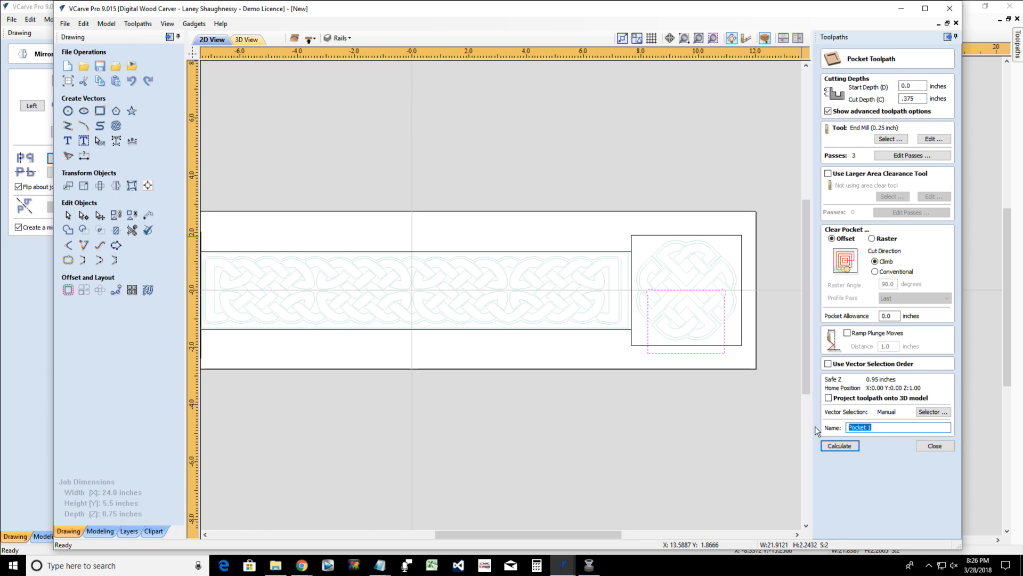
pyautogui.write('HalfLap')
pyautogui.press('BackSpace')
pyautogui.press('BackSpace')
pyautogui.press('BackSpace')
pyautogui.press('BackSpace')
pyautogui.press('BackSpace')
pyautogui.press('BackSpace')
pyautogui.press('BackSpace')
pyautogui.write('Rail_HalfLapCu')
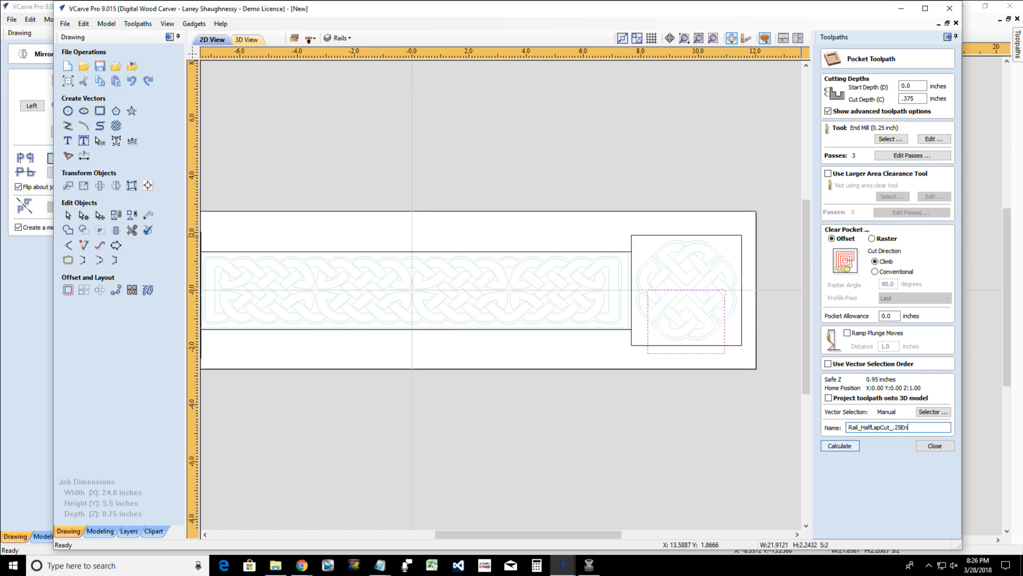
pyautogui.click(830, 447)
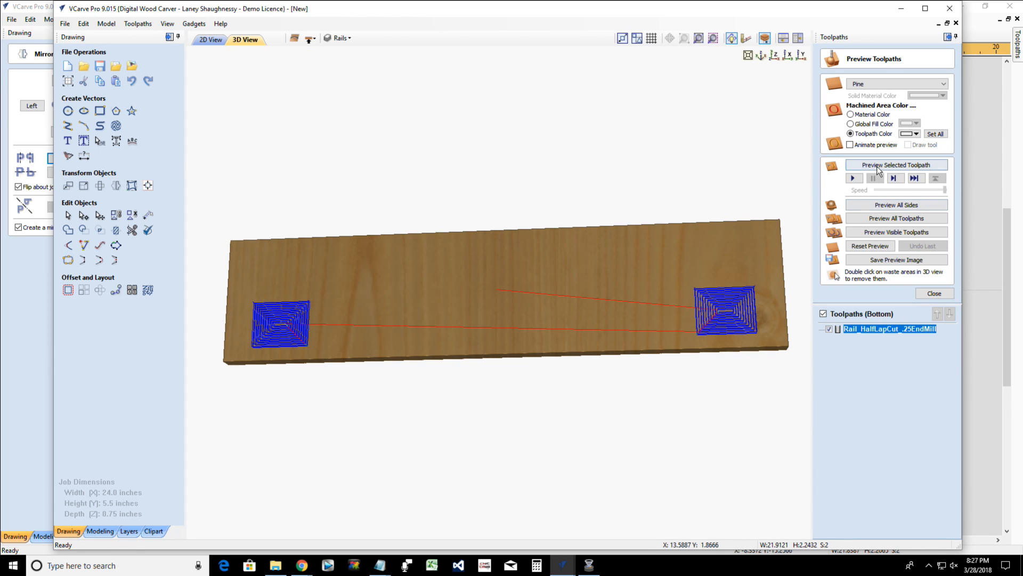
# Preview the half-lap pocket toolpath in pine, and show the rail's top side in the 2D view
pyautogui.click(878, 165)
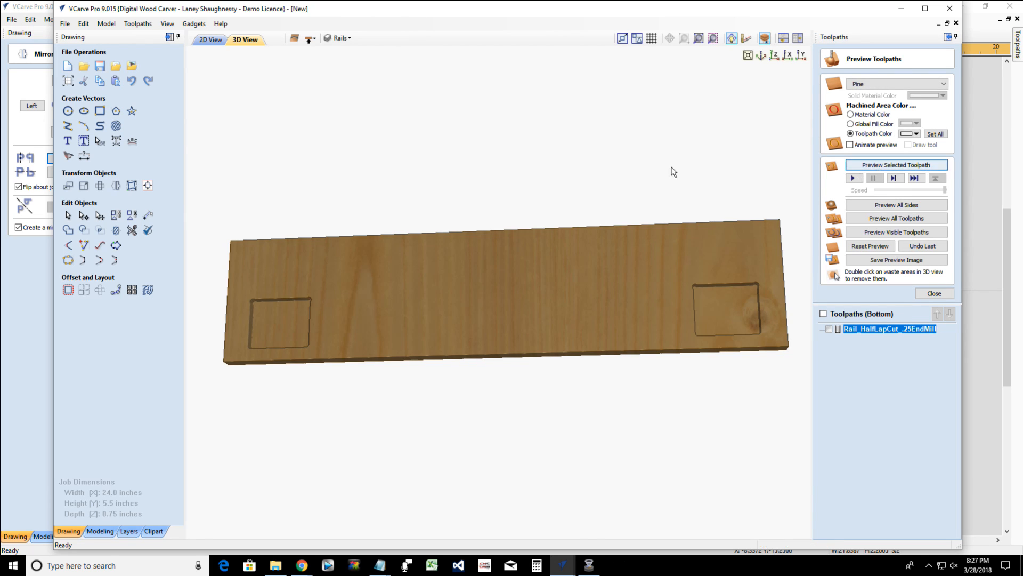
pyautogui.click(213, 40)
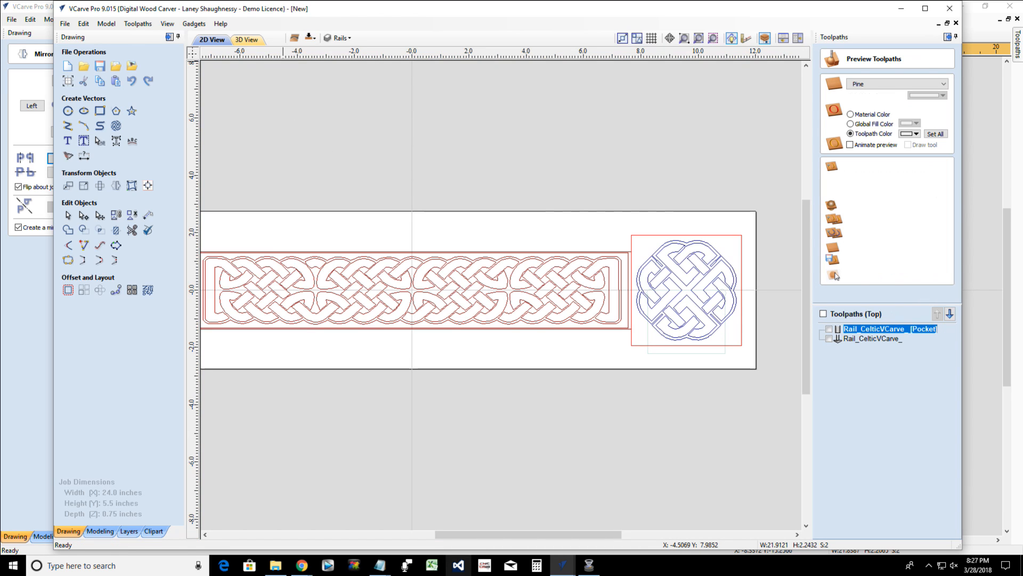
pyautogui.moveTo(507, 535); pyautogui.dragTo(452, 536)
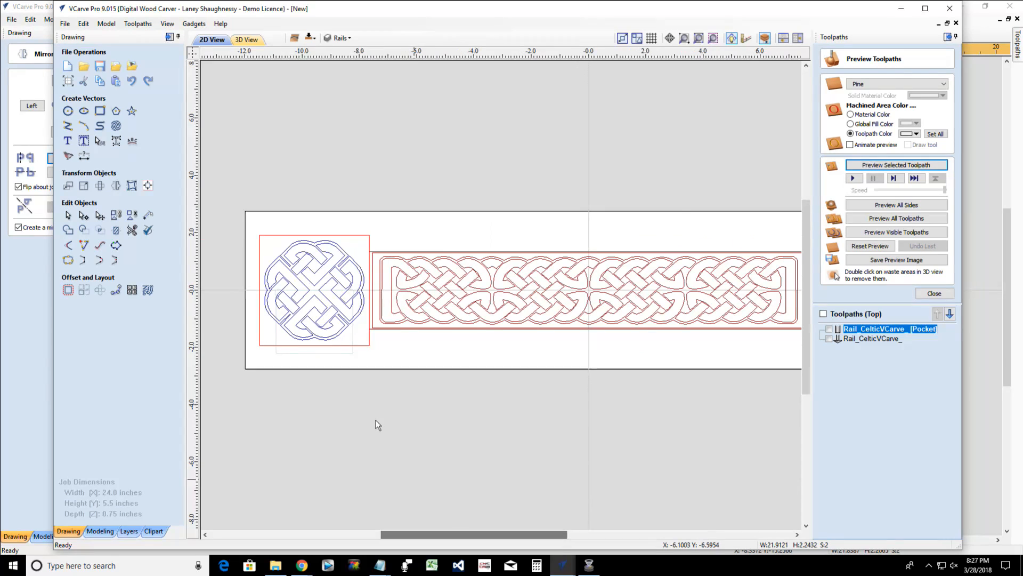
pyautogui.scroll(-2, 288, 340)
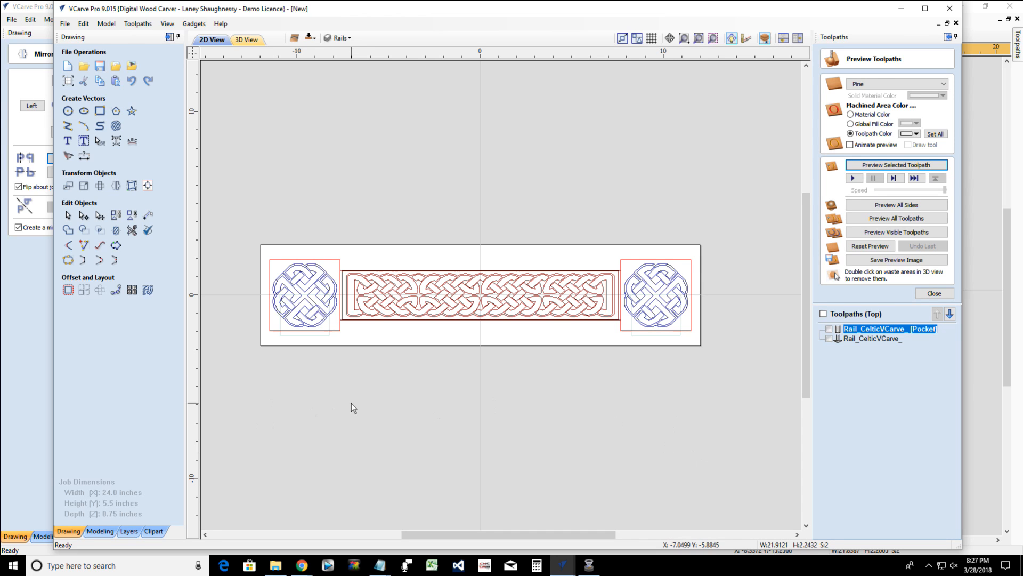
pyautogui.scroll(3, 277, 327)
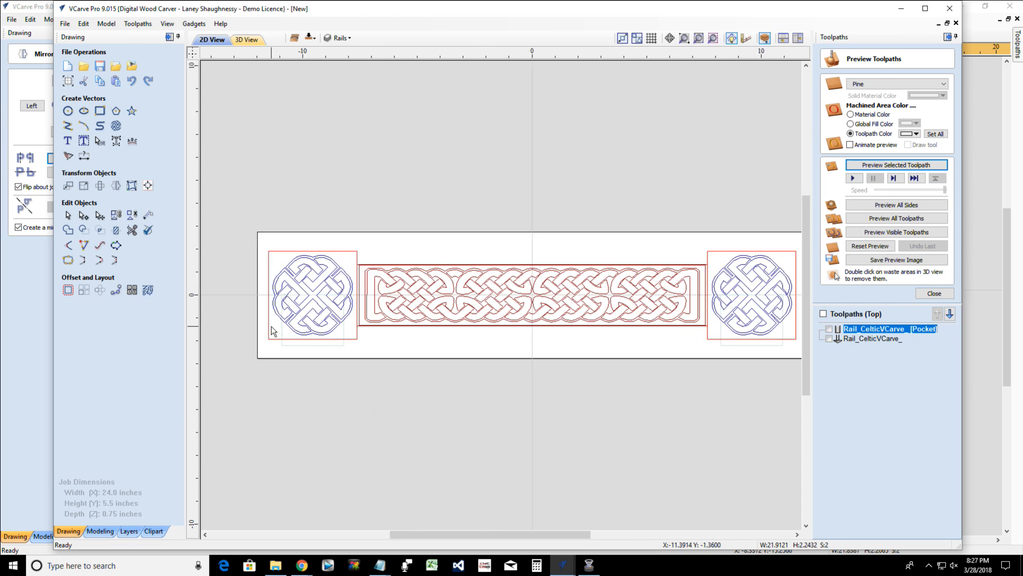
pyautogui.scroll(-3, 317, 355)
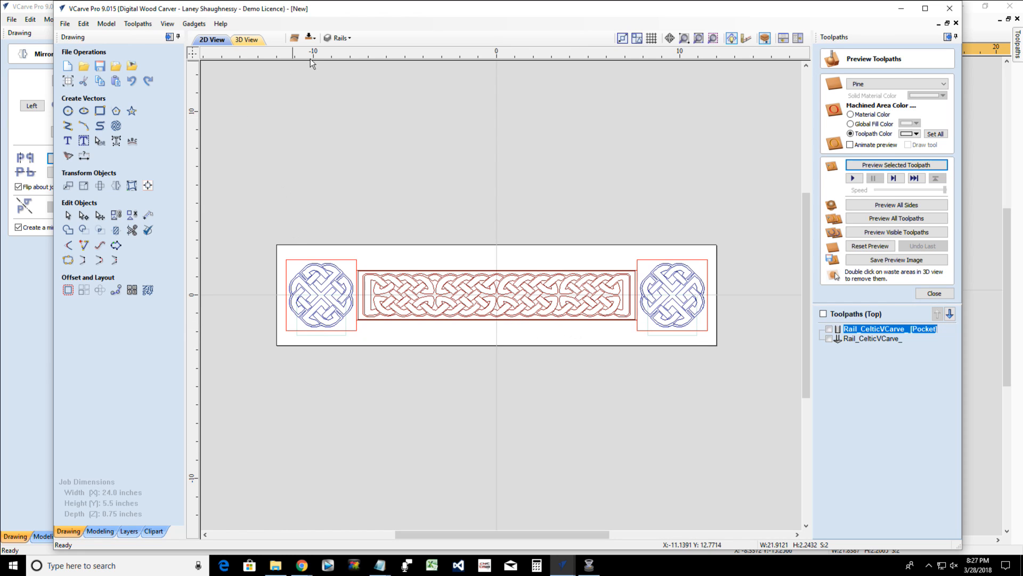
# Switch to the Frame job, show its top side and select the outer offset outline around the frame
pyautogui.moveTo(567, 571)
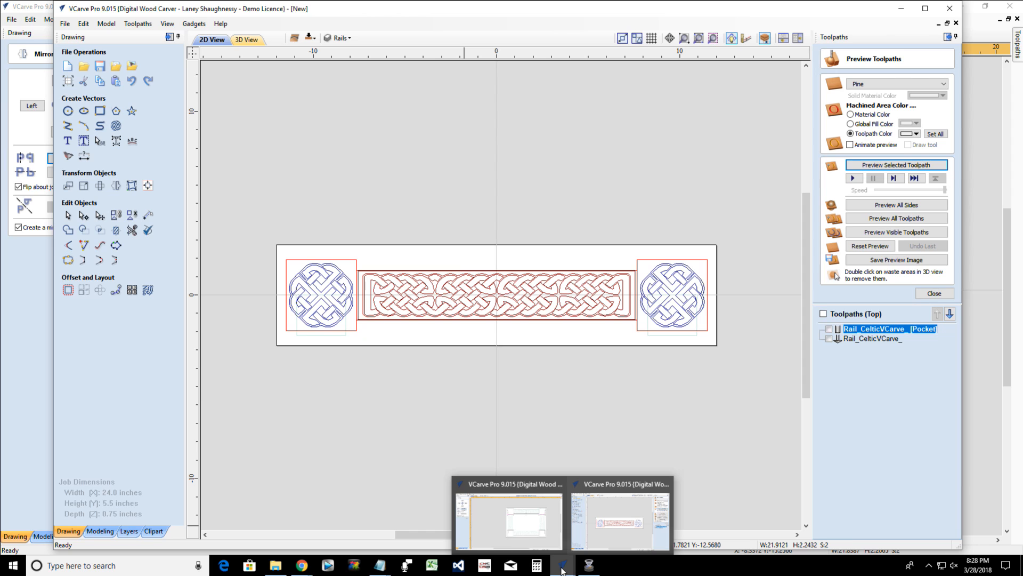
pyautogui.click(509, 520)
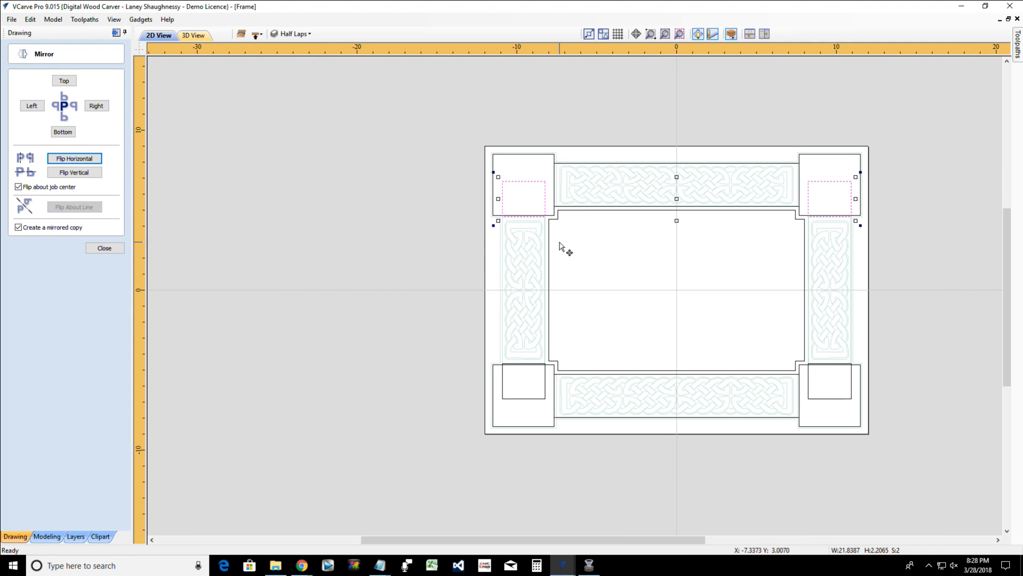
pyautogui.click(257, 34)
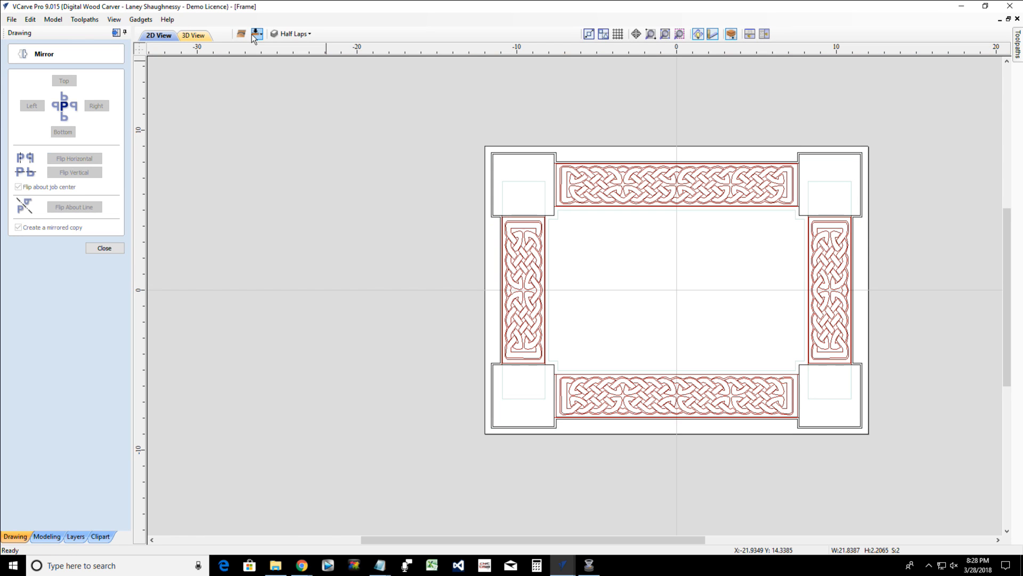
pyautogui.click(493, 220)
# Close the mirror settings and prepare a horizontal dimension across the gap between the outer offset outline and the upper-left corner square
pyautogui.scroll(6, 493, 217)
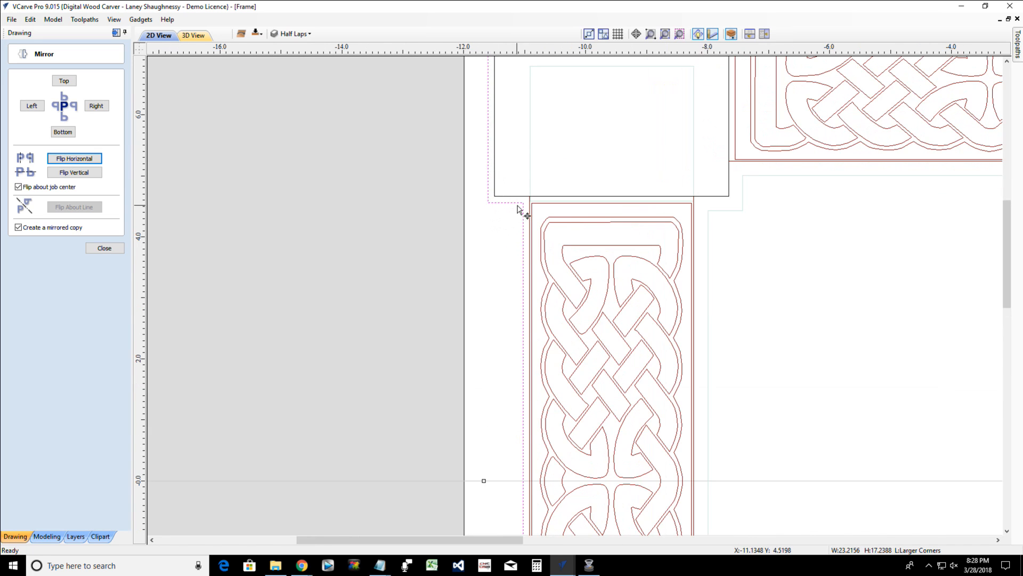
pyautogui.scroll(-1, 495, 183)
pyautogui.scroll(-4, 496, 183)
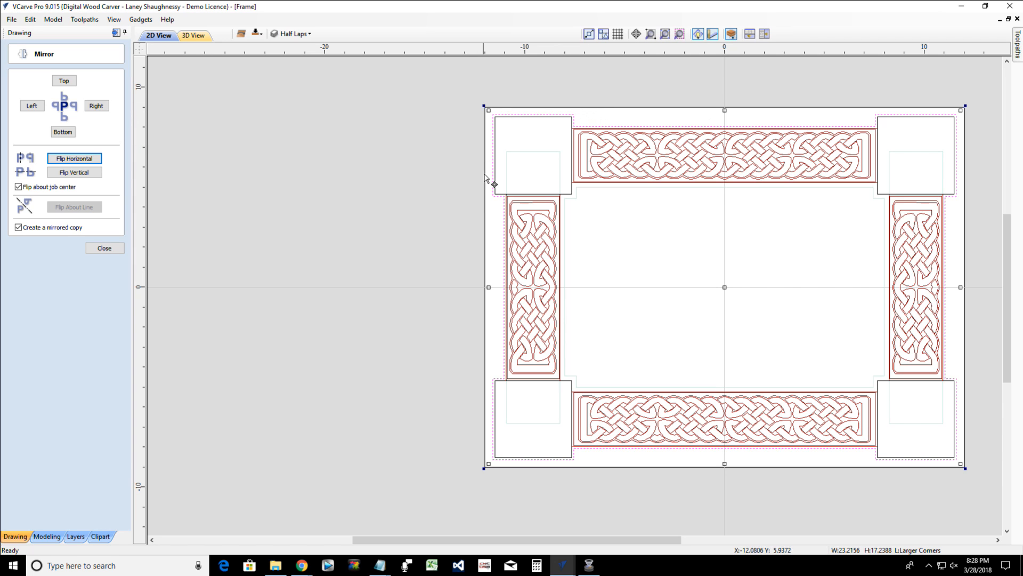
pyautogui.scroll(3, 494, 171)
pyautogui.scroll(2, 494, 173)
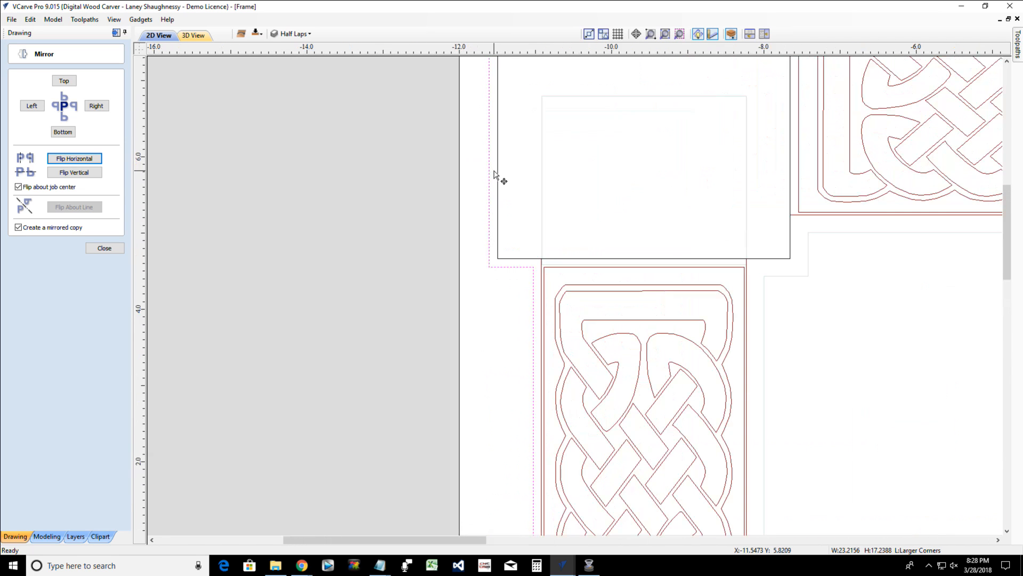
pyautogui.scroll(-3, 494, 171)
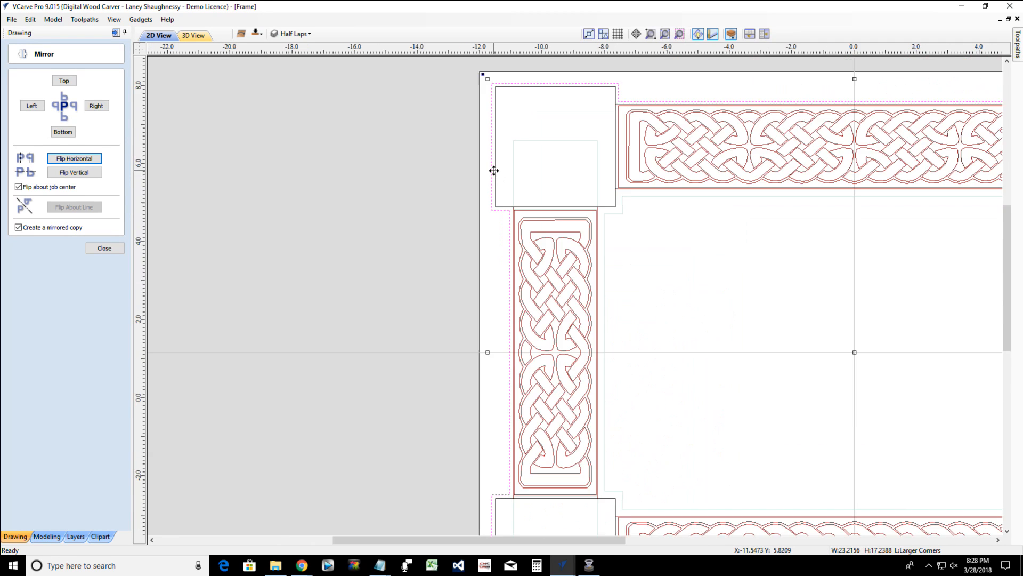
pyautogui.scroll(2, 498, 176)
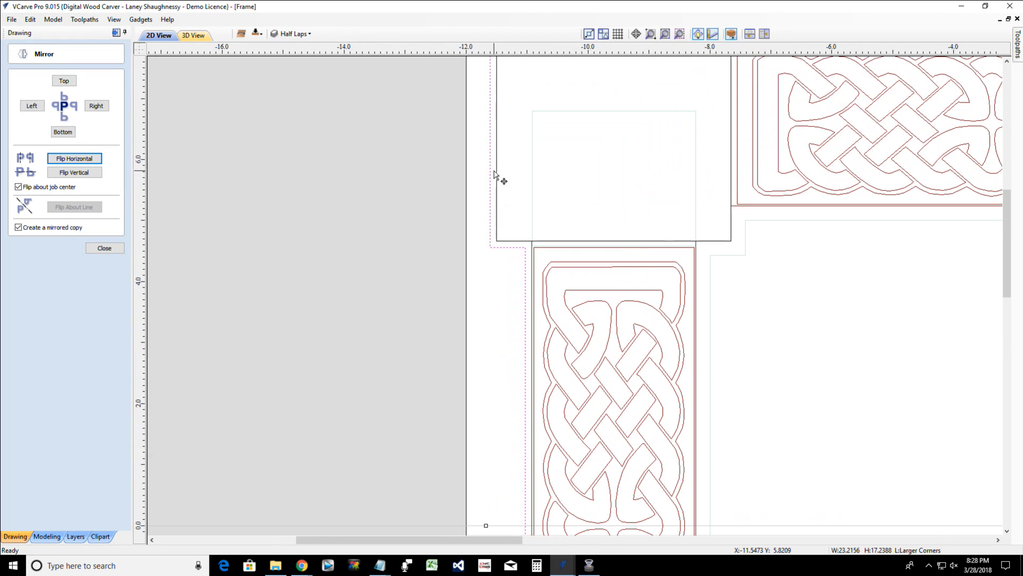
pyautogui.click(105, 248)
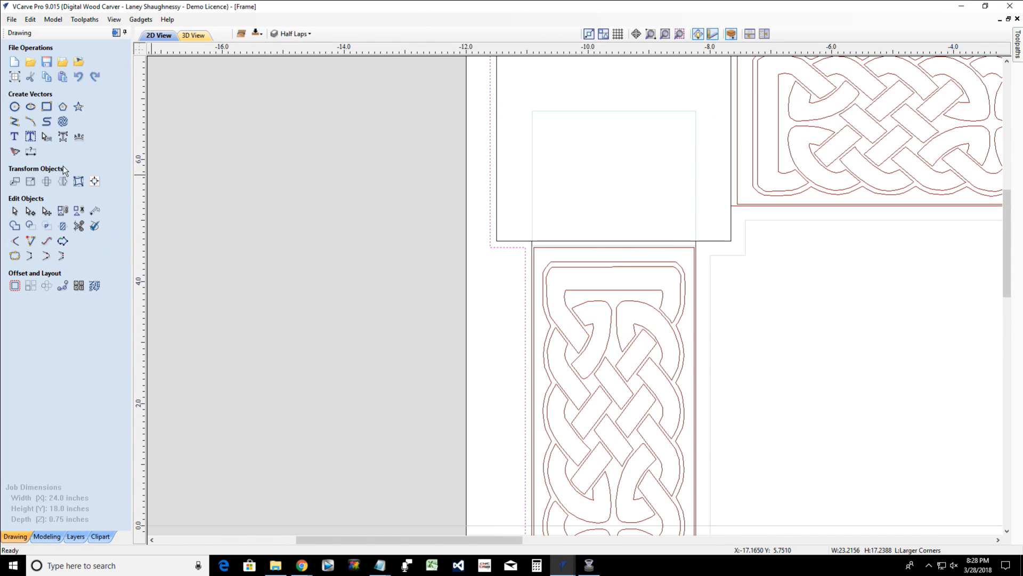
pyautogui.click(30, 151)
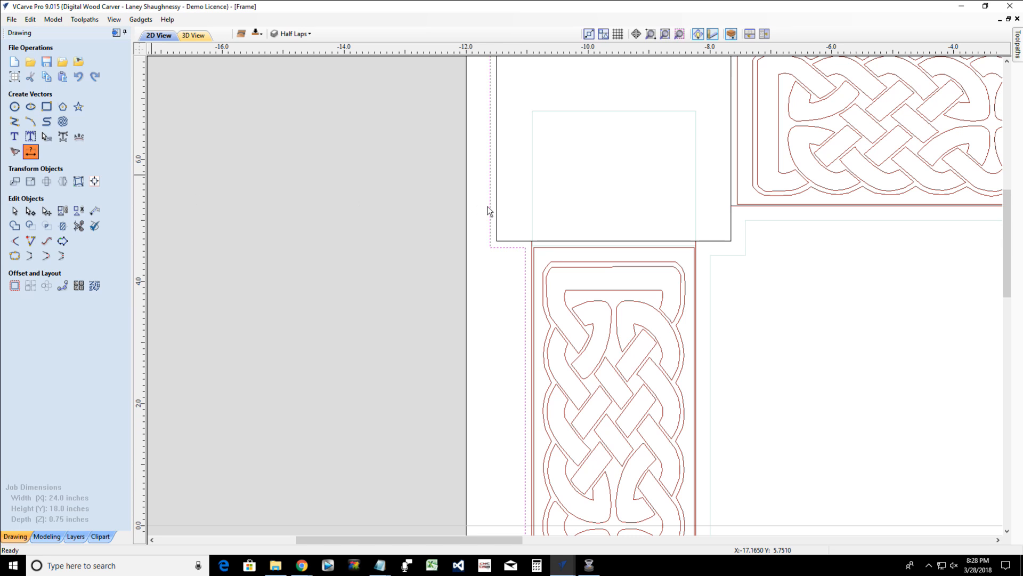
pyautogui.scroll(2, 494, 210)
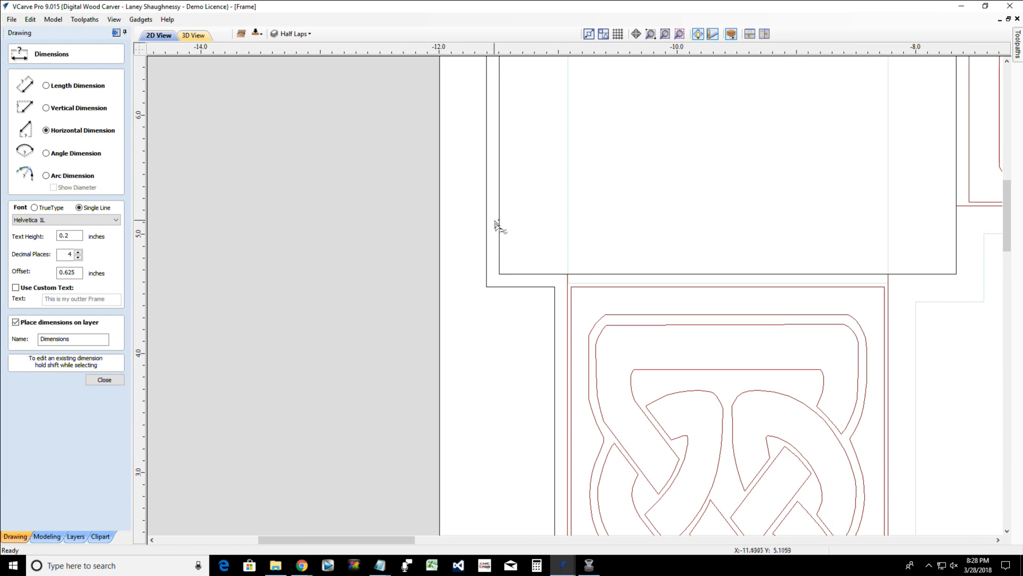
# Add a horizontal dimension across the gap between the corner block's lower-left corner and the surrounding offset outline
pyautogui.click(498, 272)
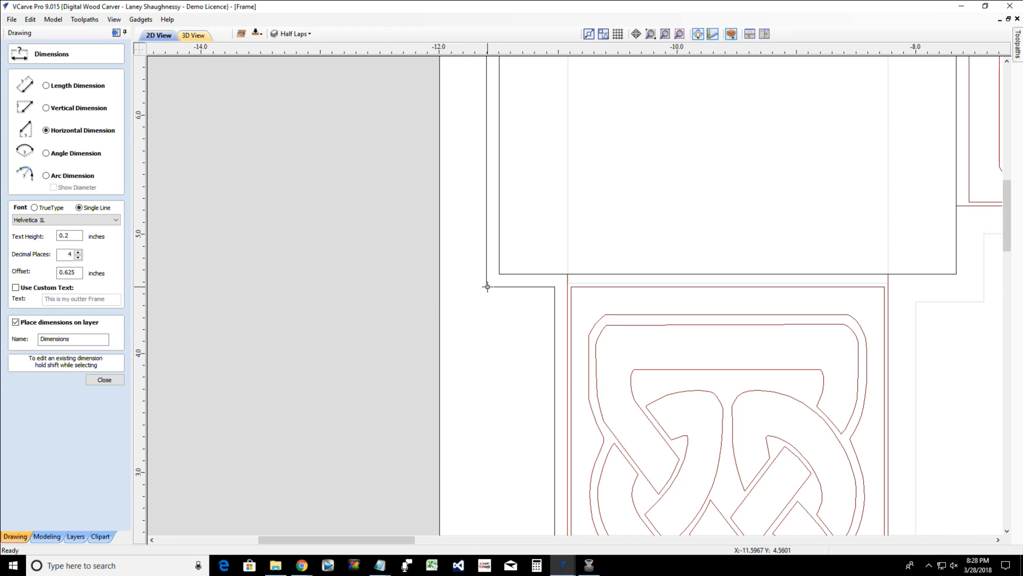
pyautogui.click(487, 286)
pyautogui.click(366, 222)
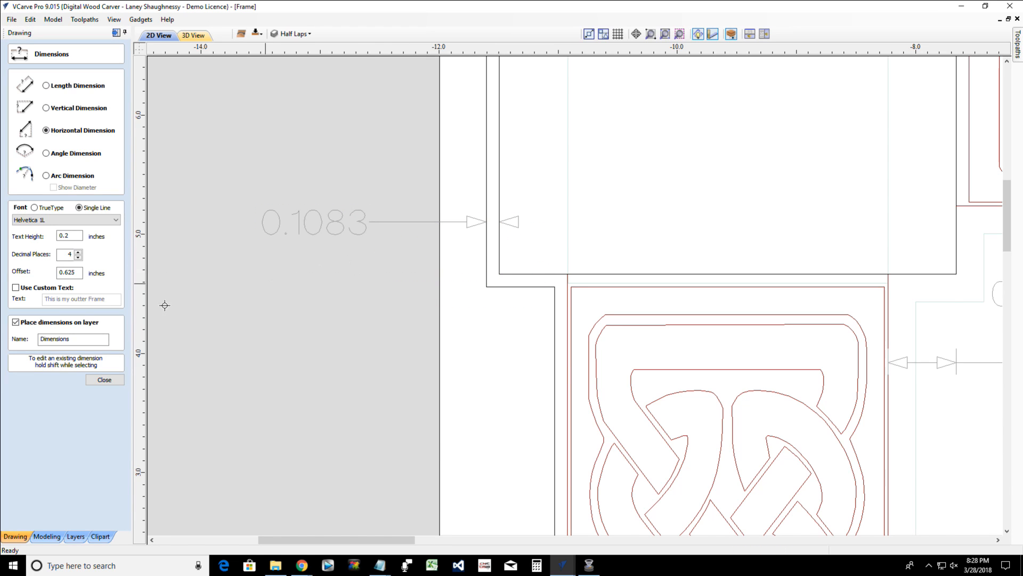
pyautogui.click(104, 379)
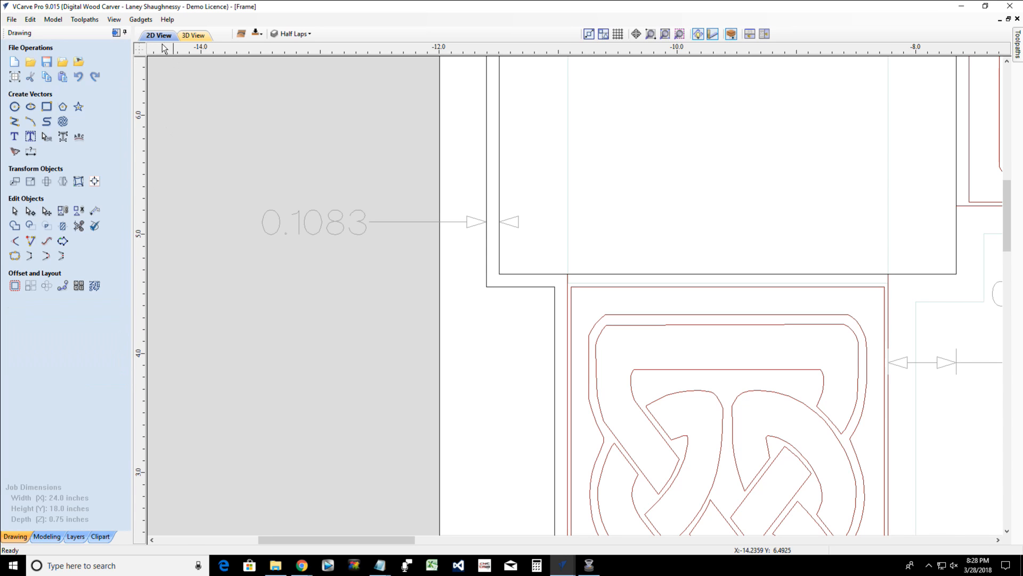
pyautogui.click(324, 232)
pyautogui.scroll(-3, 331, 244)
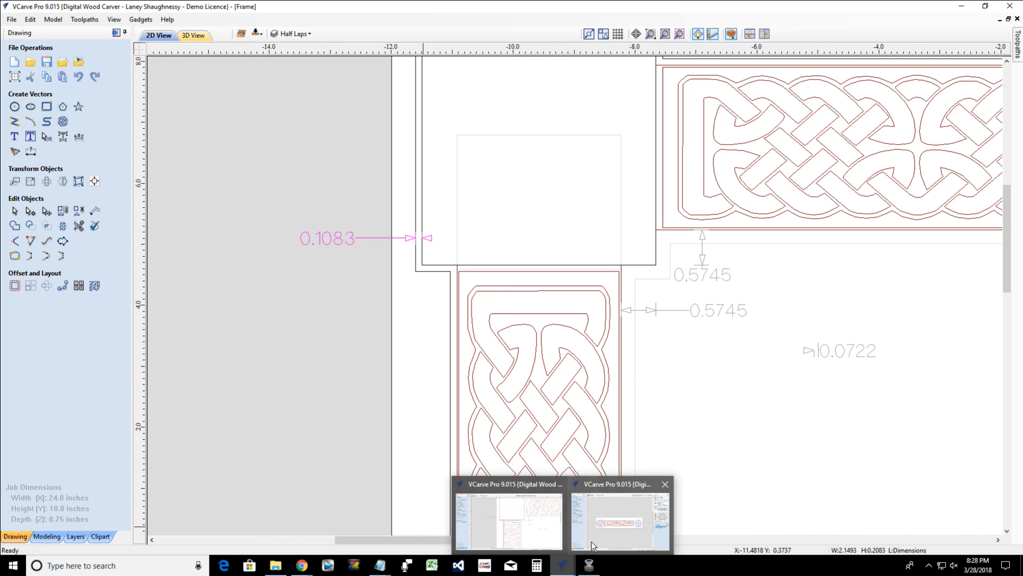
# In the separate rail drawing, offset both end squares and the central rail outline outwards by 0.1083 inches
pyautogui.click(603, 517)
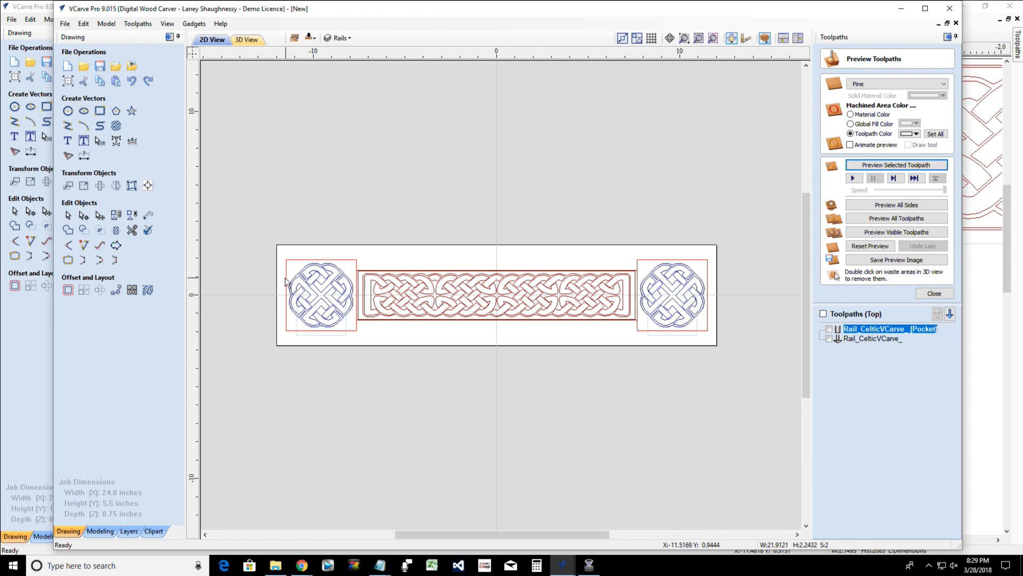
pyautogui.click(354, 316)
pyautogui.scroll(3, 353, 316)
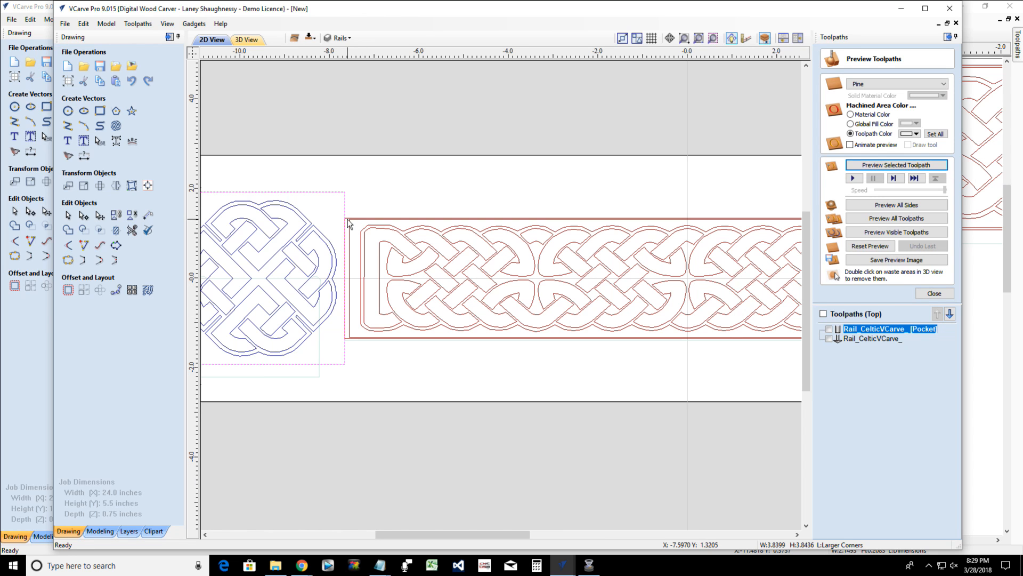
pyautogui.keyDown('shift'); pyautogui.click(348, 221); pyautogui.keyUp('shift')
pyautogui.press('F3')
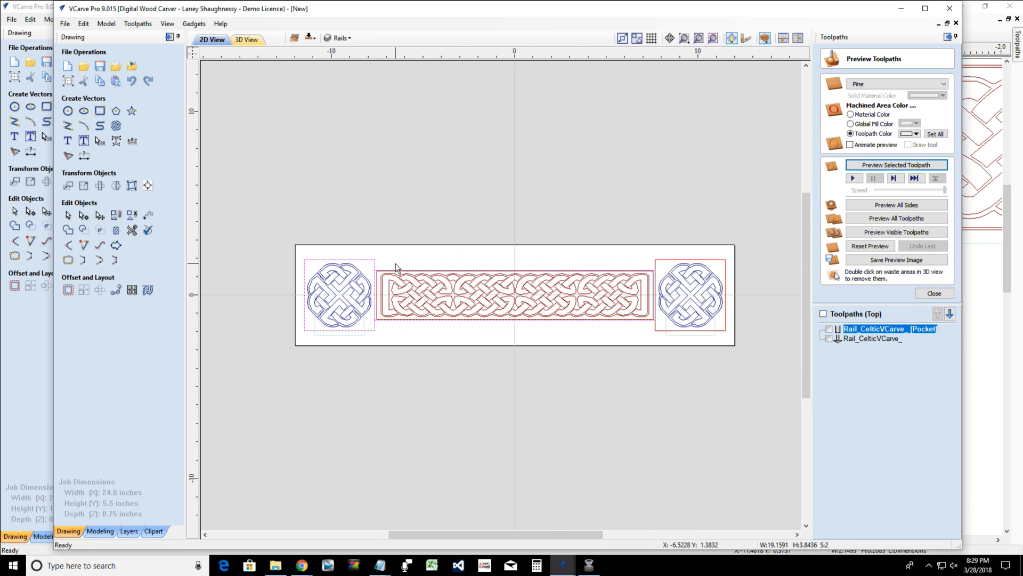
pyautogui.scroll(2, 571, 270)
pyautogui.scroll(-1, 585, 267)
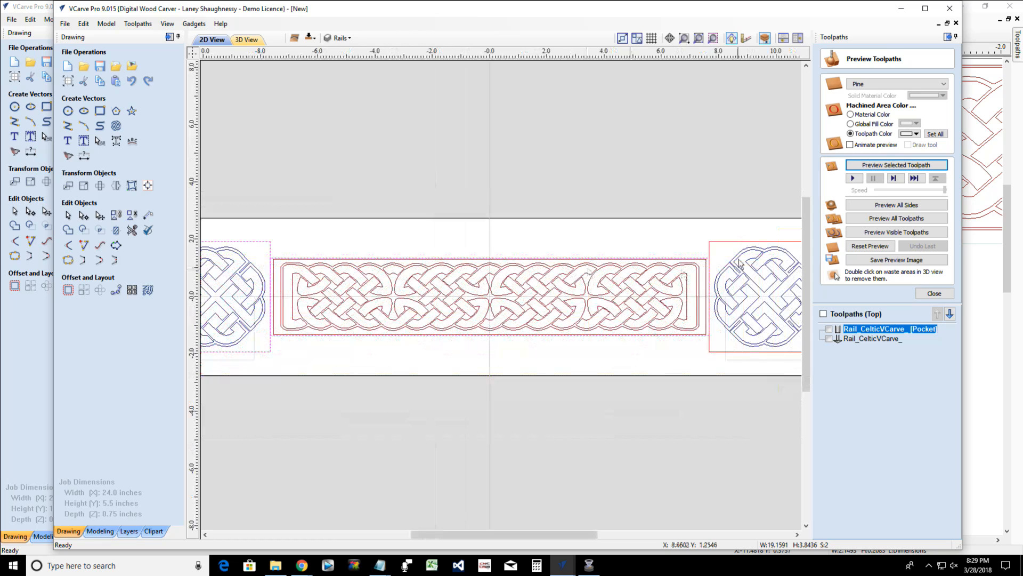
pyautogui.keyDown('shift'); pyautogui.click(731, 245); pyautogui.keyUp('shift')
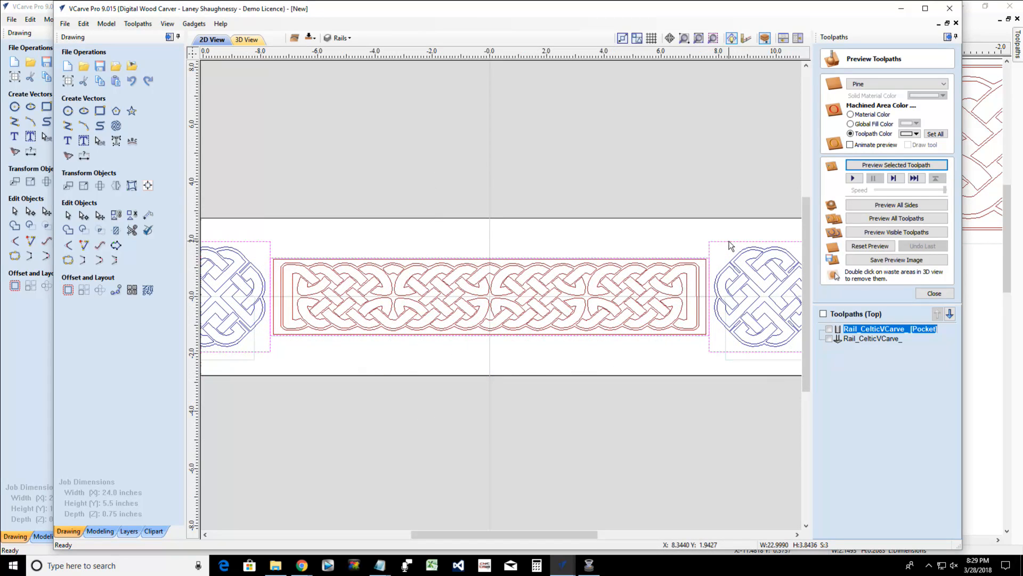
pyautogui.click(75, 294)
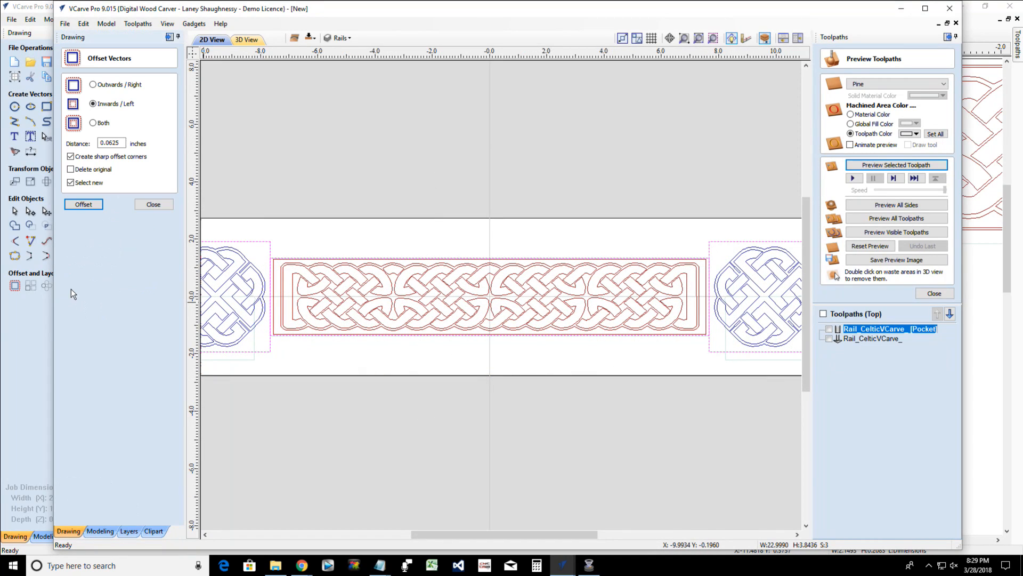
pyautogui.click(92, 85)
pyautogui.write('.1083')
pyautogui.click(86, 205)
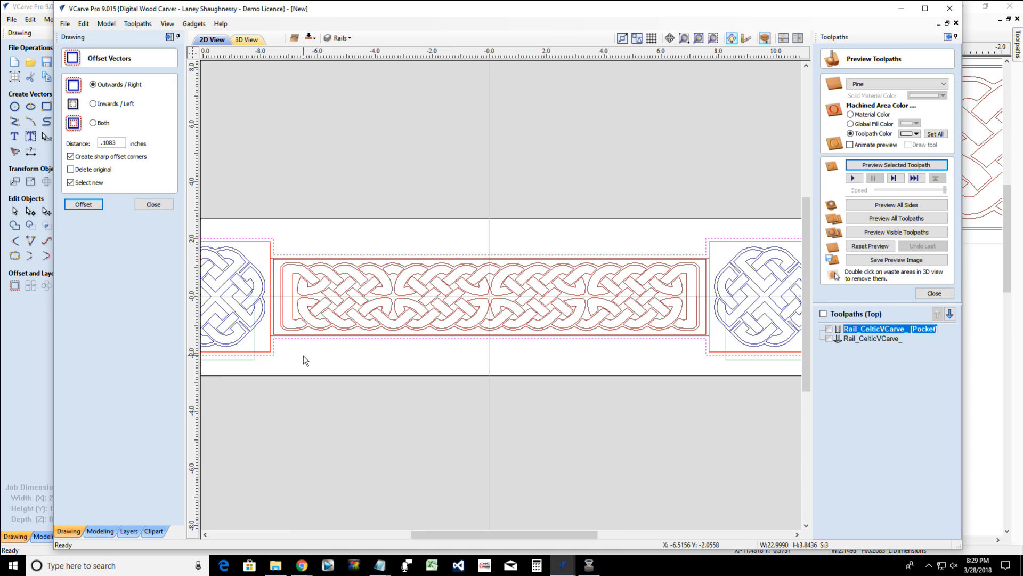
pyautogui.scroll(-1, 302, 356)
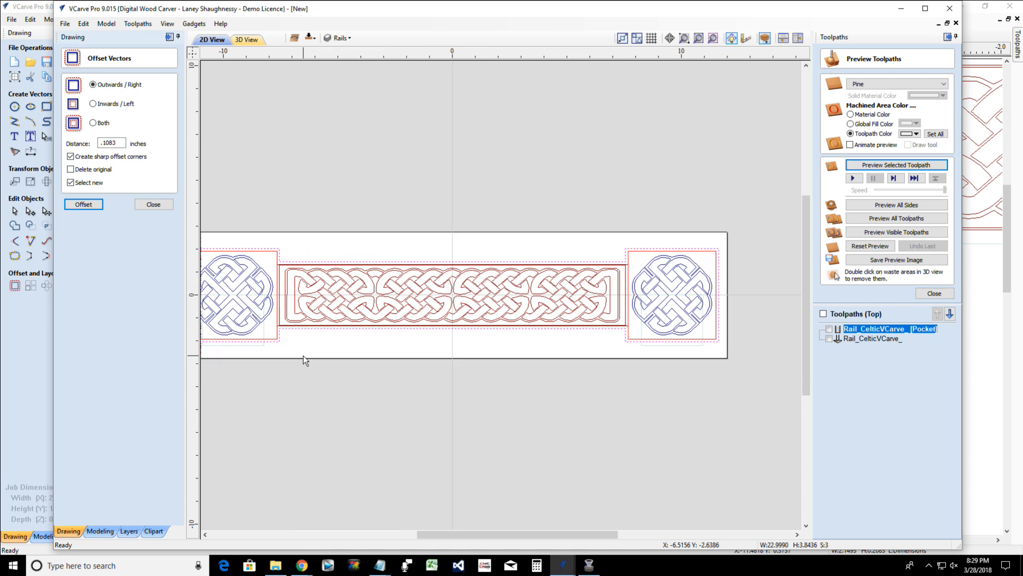
pyautogui.click(142, 208)
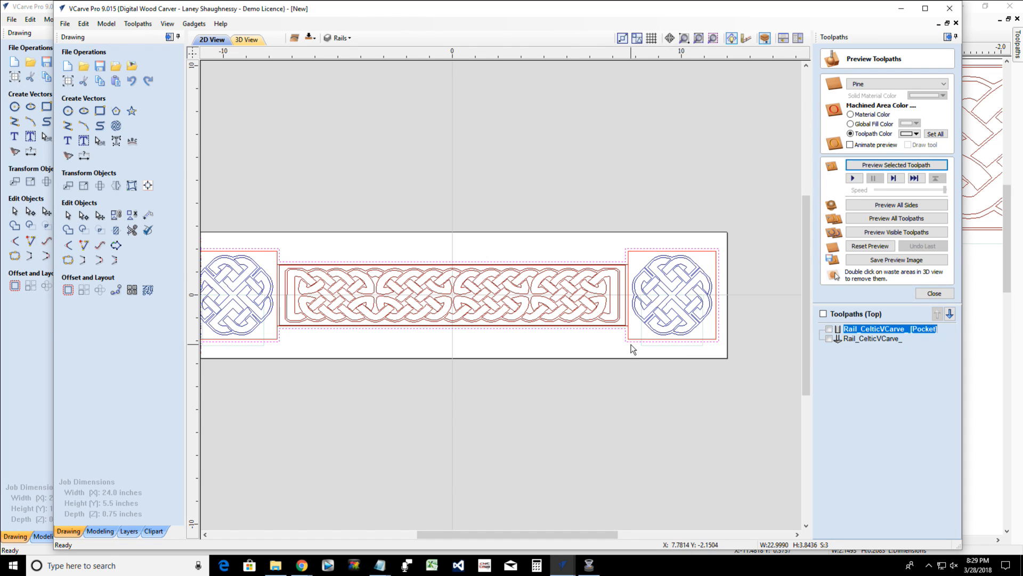
# Draw a rectangle about 2.695 inches wide across the half lap's end below the right square and stretch it to about 0.232 inches high
pyautogui.scroll(1, 631, 348)
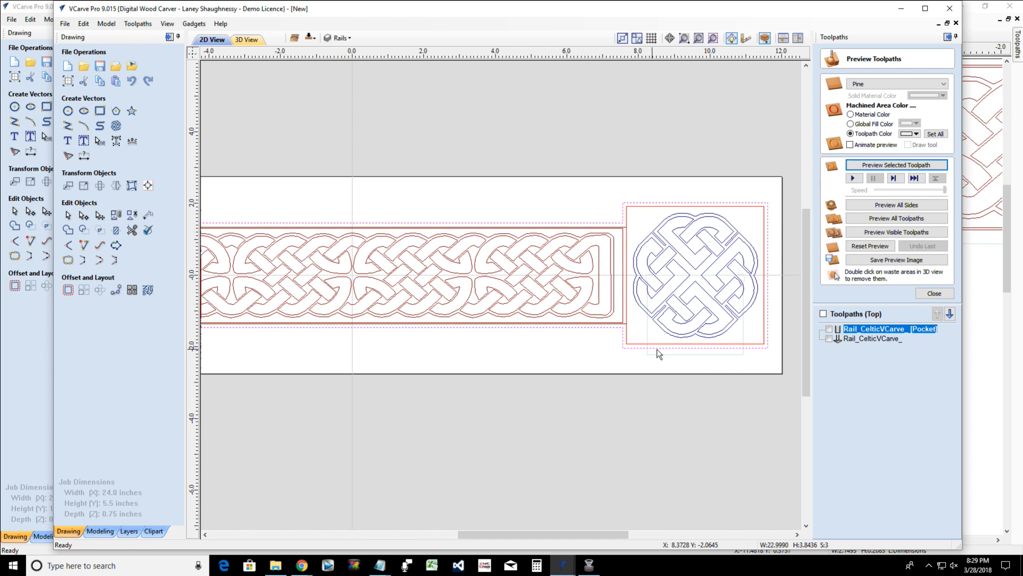
pyautogui.click(100, 111)
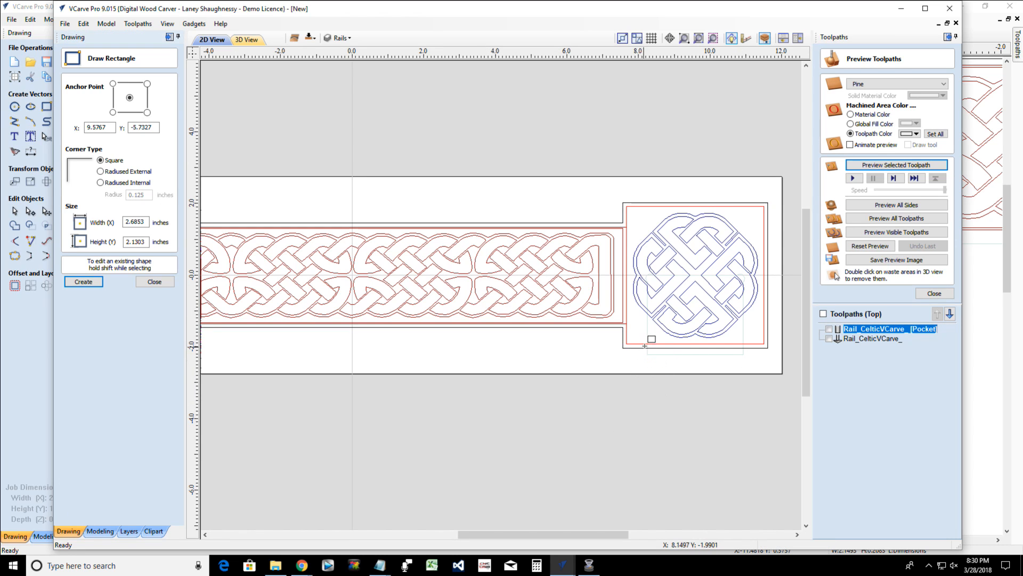
pyautogui.moveTo(648, 355); pyautogui.dragTo(745, 350)
pyautogui.scroll(2, 713, 356)
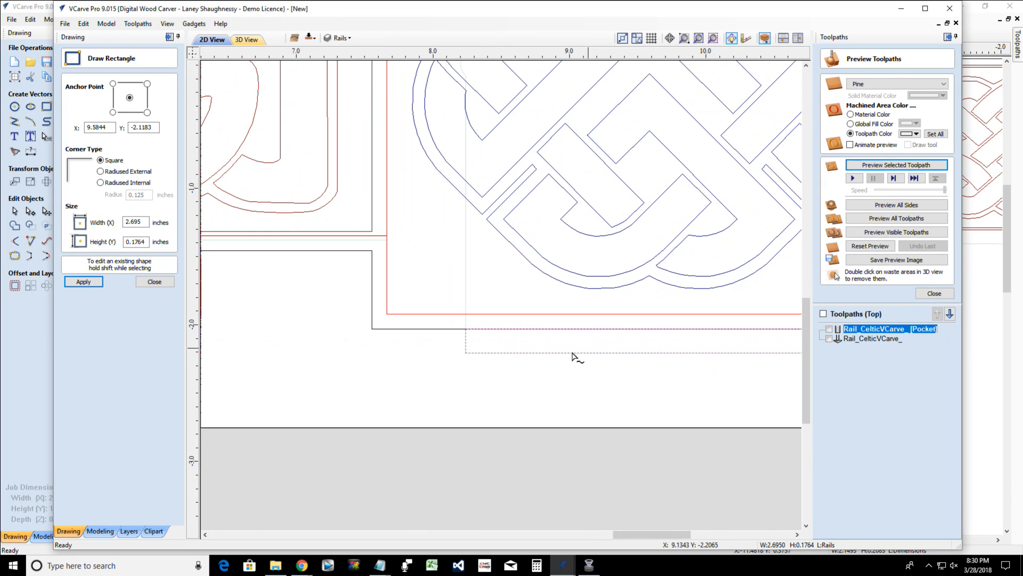
pyautogui.click(154, 285)
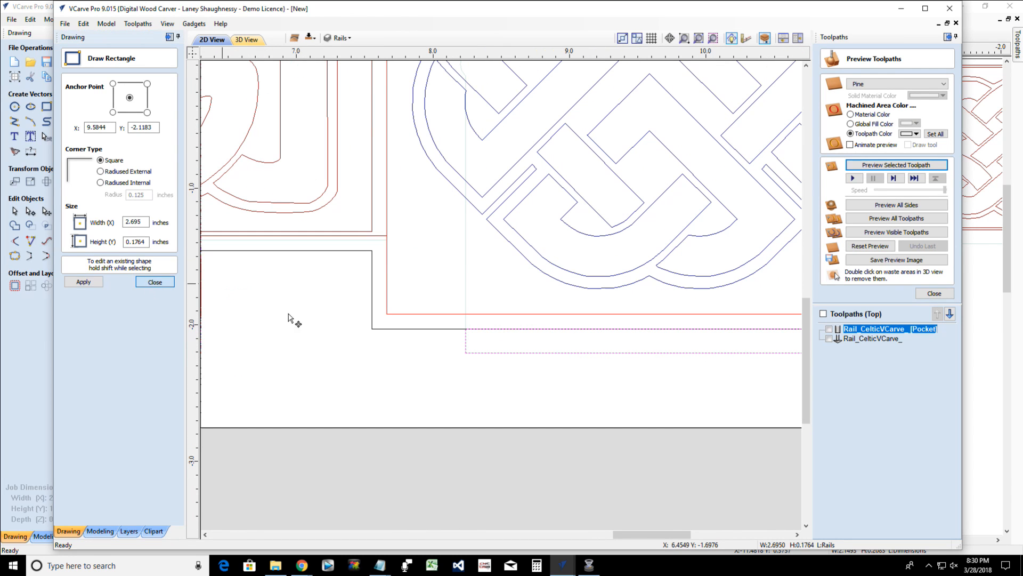
pyautogui.click(593, 353)
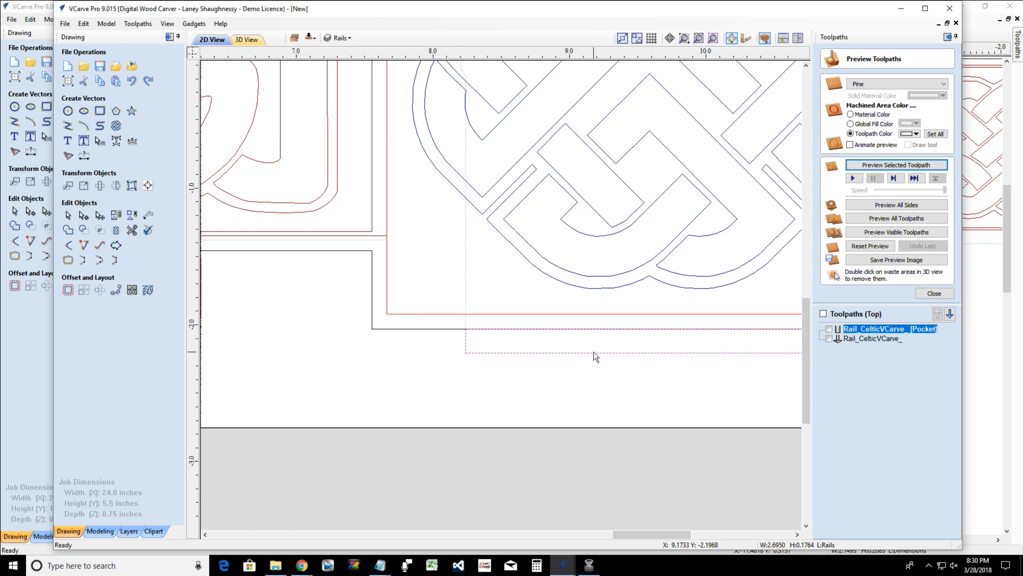
pyautogui.moveTo(649, 324); pyautogui.dragTo(651, 317)
pyautogui.scroll(-2, 608, 375)
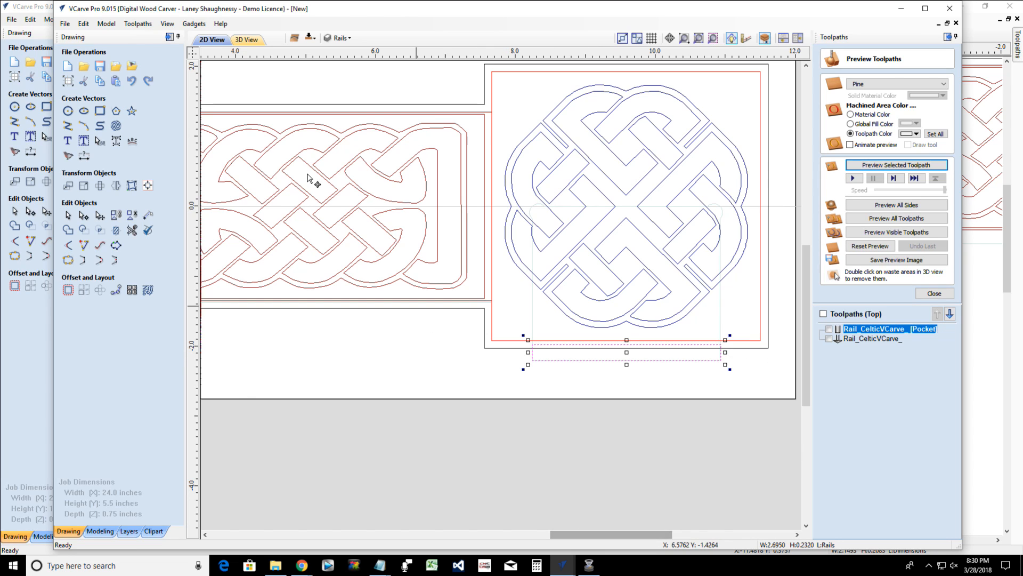
# Check the half-lap area in the Frame drawing, return to the rail drawing and remove the added rectangle
pyautogui.moveTo(564, 565)
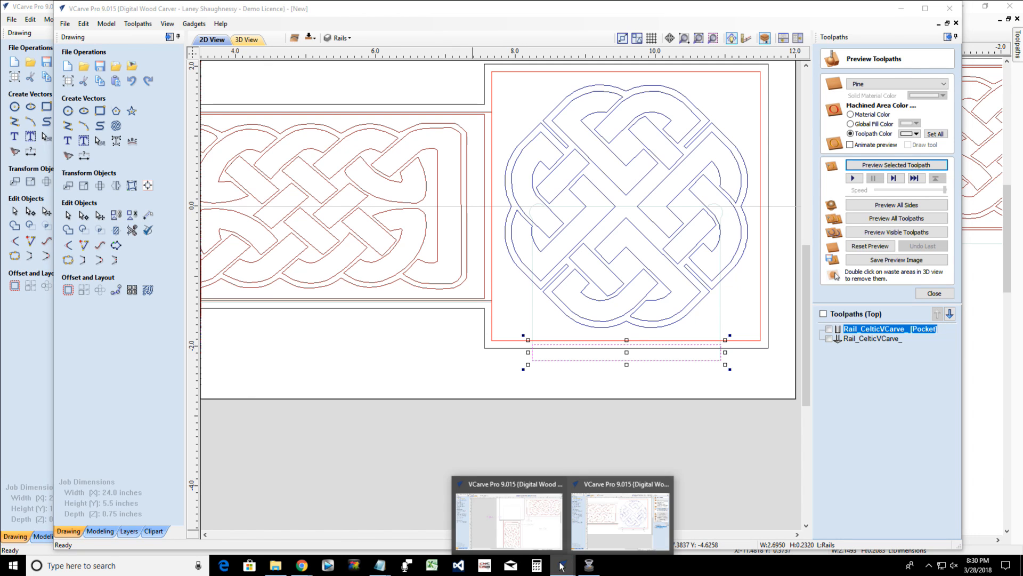
pyautogui.click(501, 522)
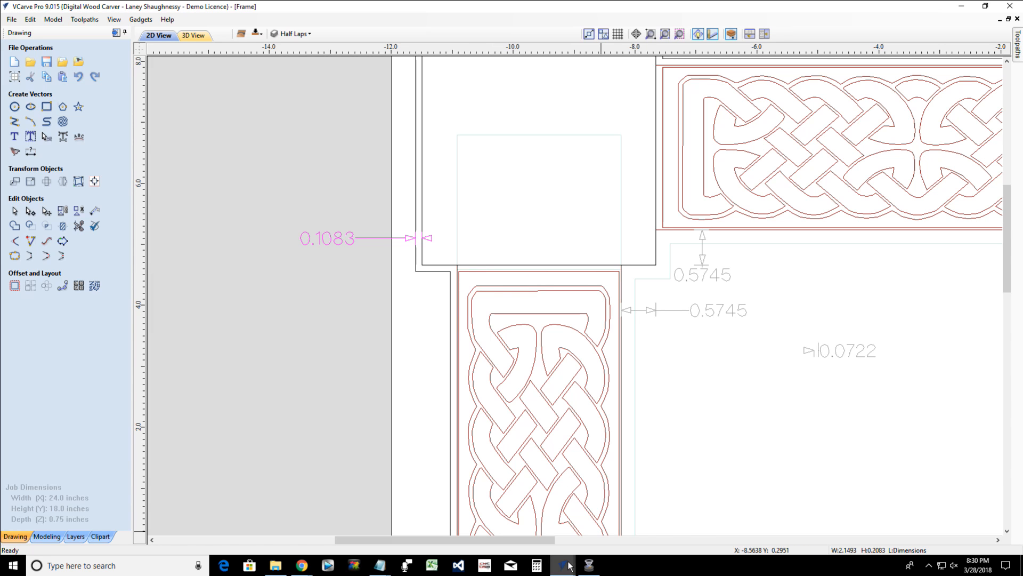
pyautogui.moveTo(562, 565)
pyautogui.click(610, 538)
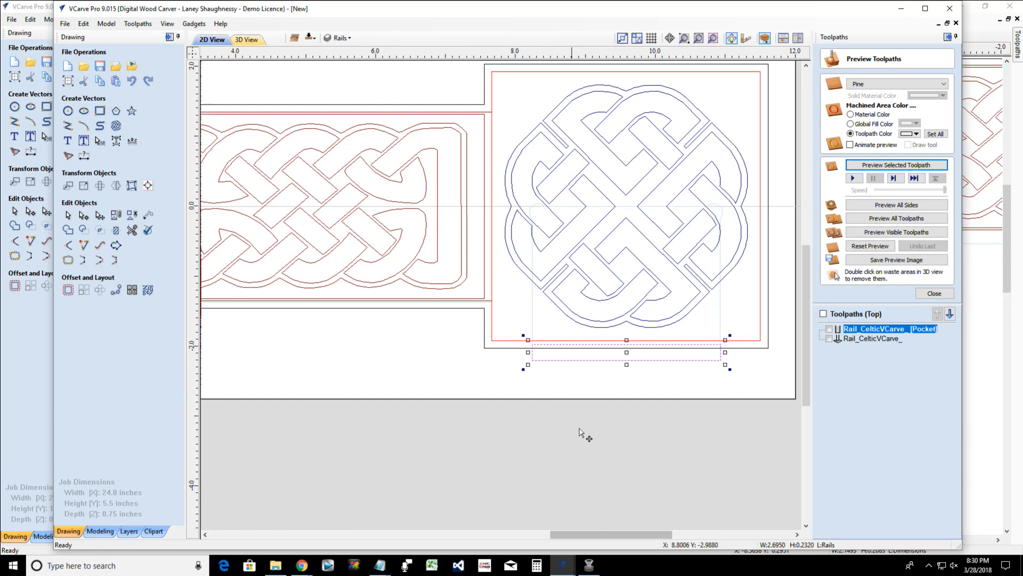
pyautogui.scroll(2, 572, 362)
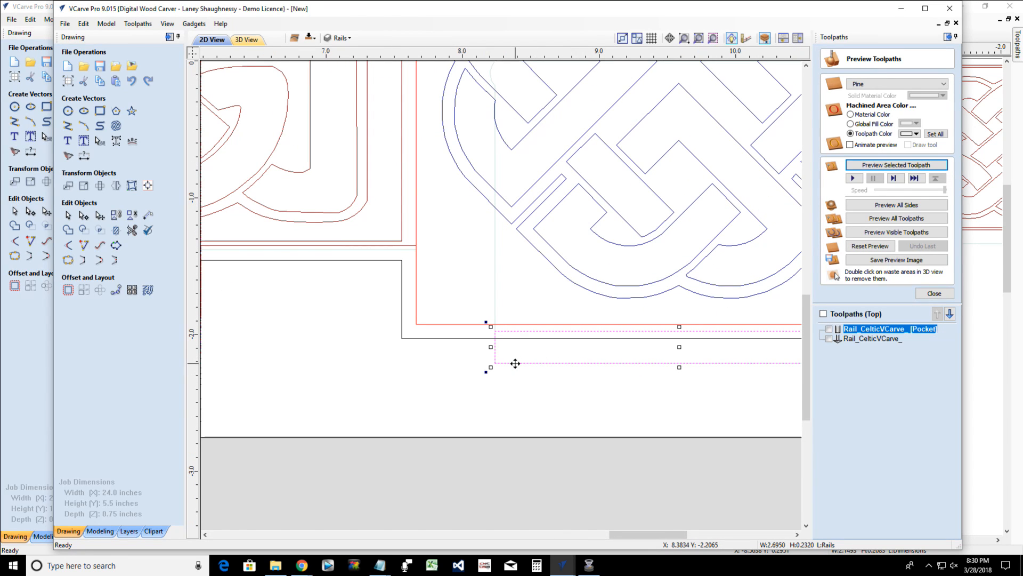
pyautogui.press('Escape')
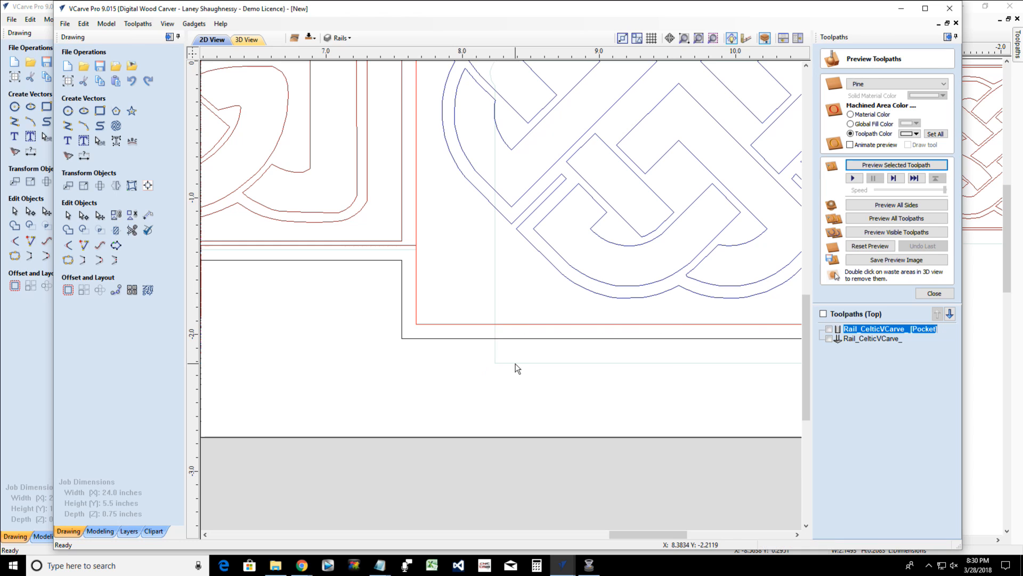
# Cut the offset outline at the two points where the half lap's side edges cross it below the right square
pyautogui.click(494, 338)
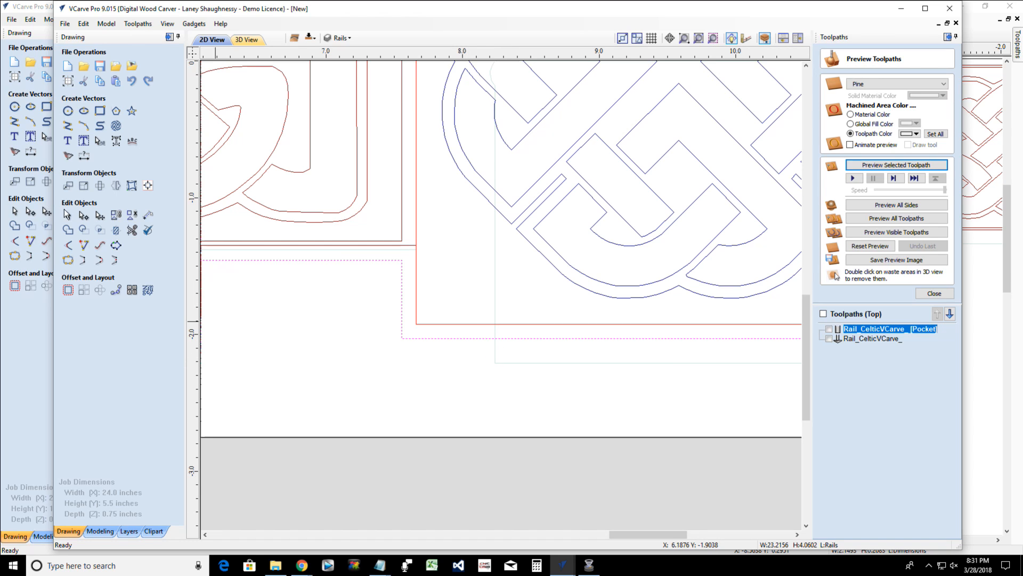
pyautogui.click(82, 216)
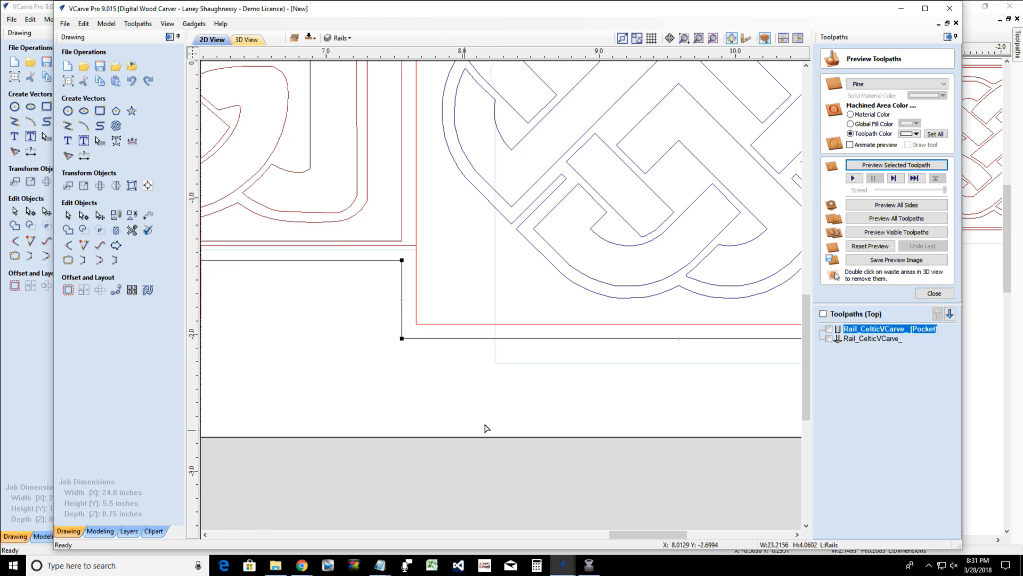
pyautogui.rightClick(494, 339)
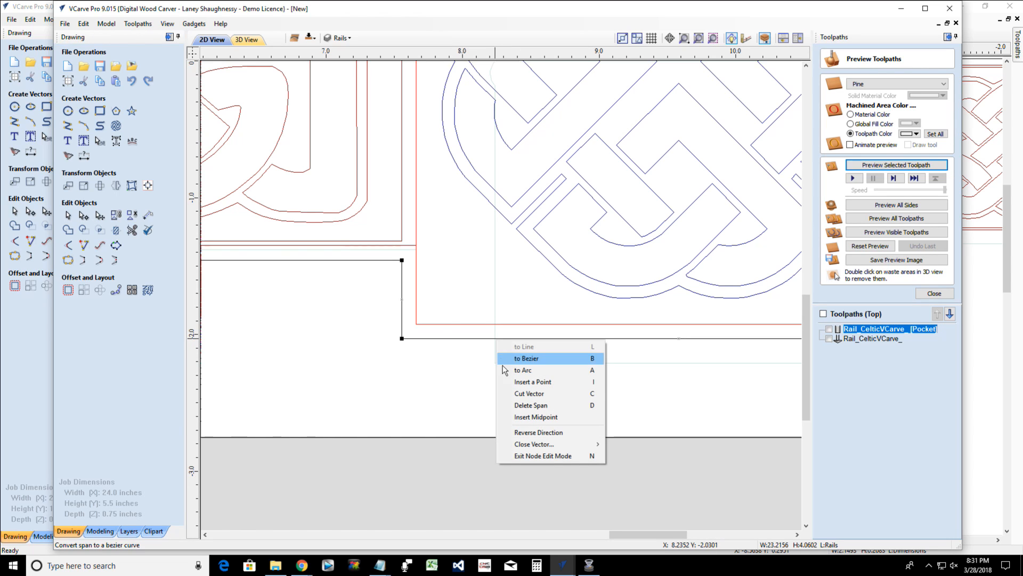
pyautogui.click(527, 394)
pyautogui.scroll(-2, 507, 395)
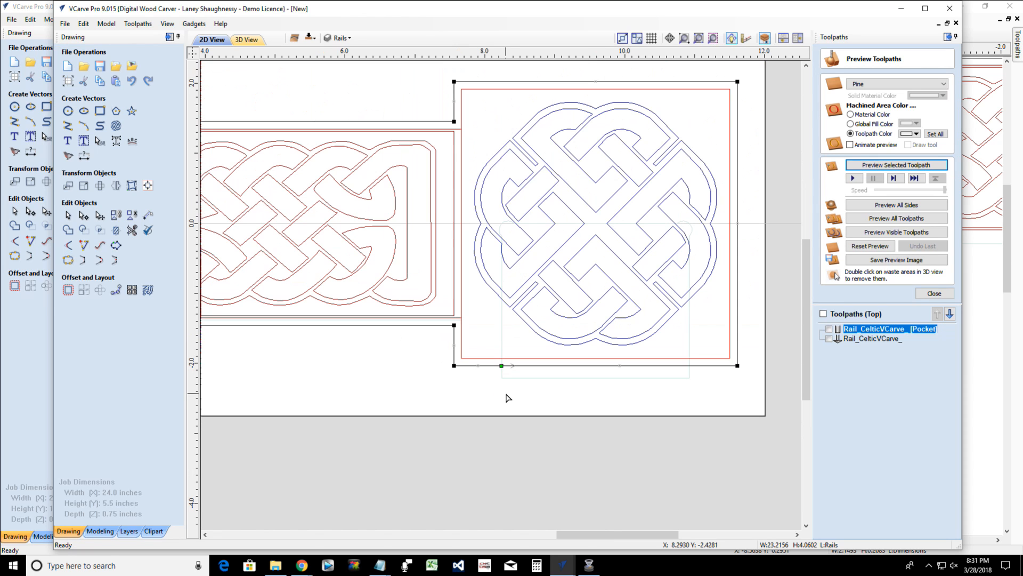
pyautogui.scroll(2, 693, 366)
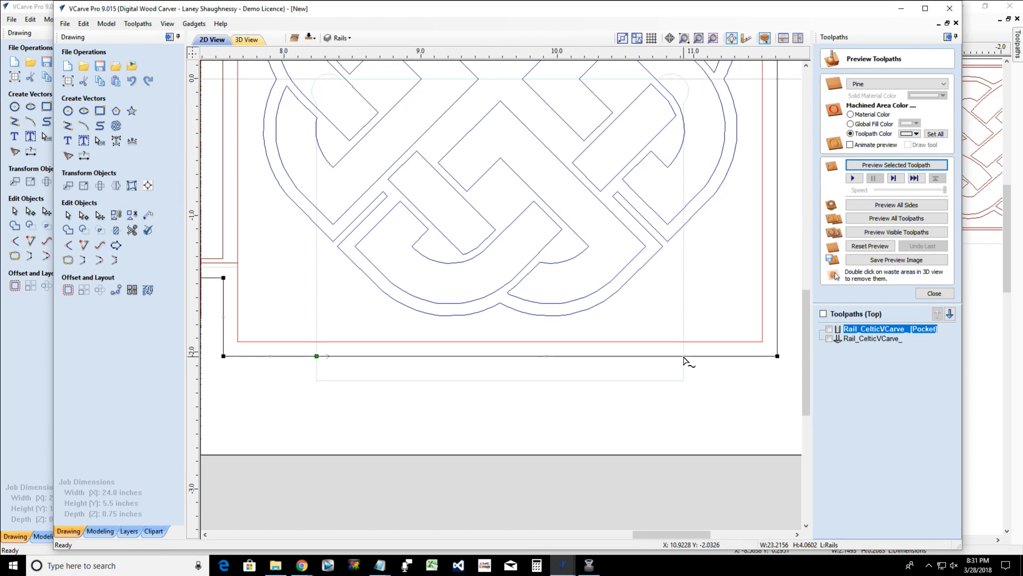
pyautogui.rightClick(684, 358)
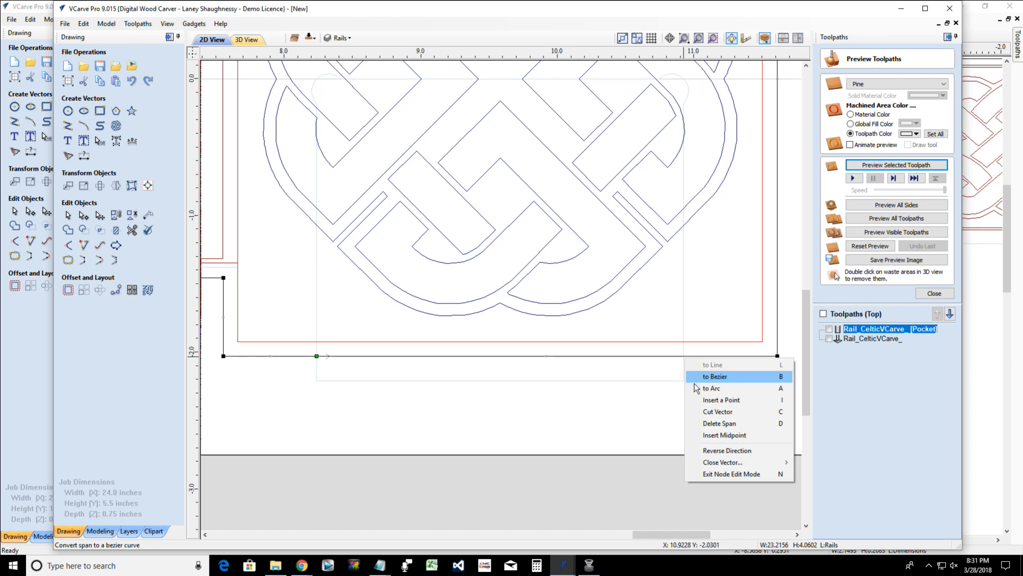
pyautogui.click(698, 411)
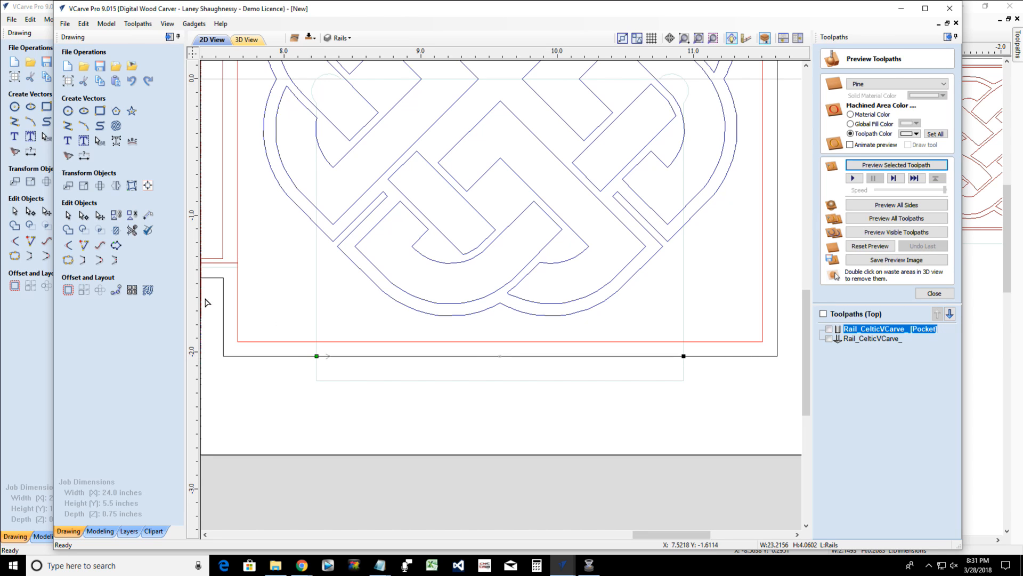
# Delete the outline span between the two cuts below the right square
pyautogui.click(68, 215)
pyautogui.click(361, 356)
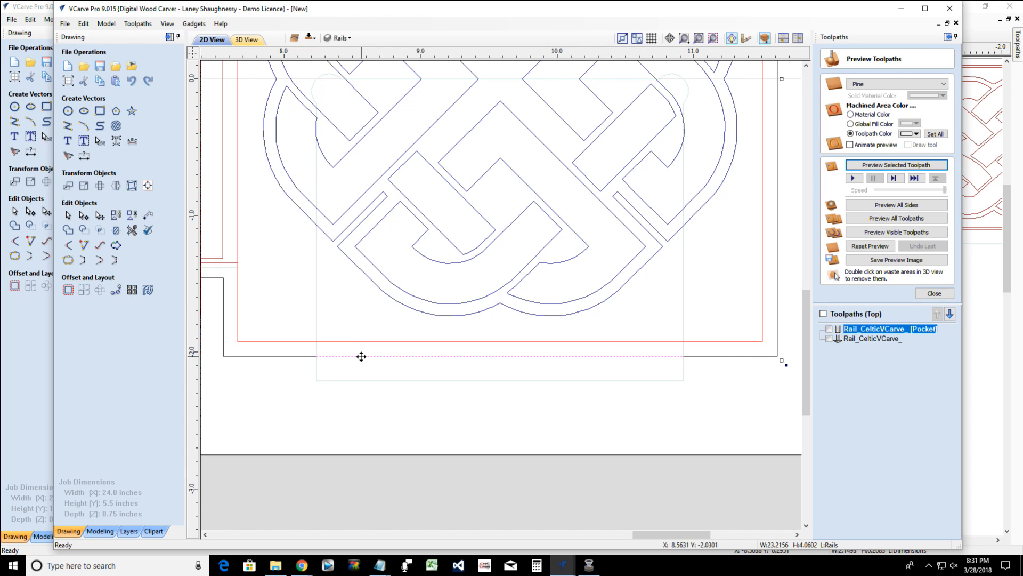
pyautogui.press('Delete')
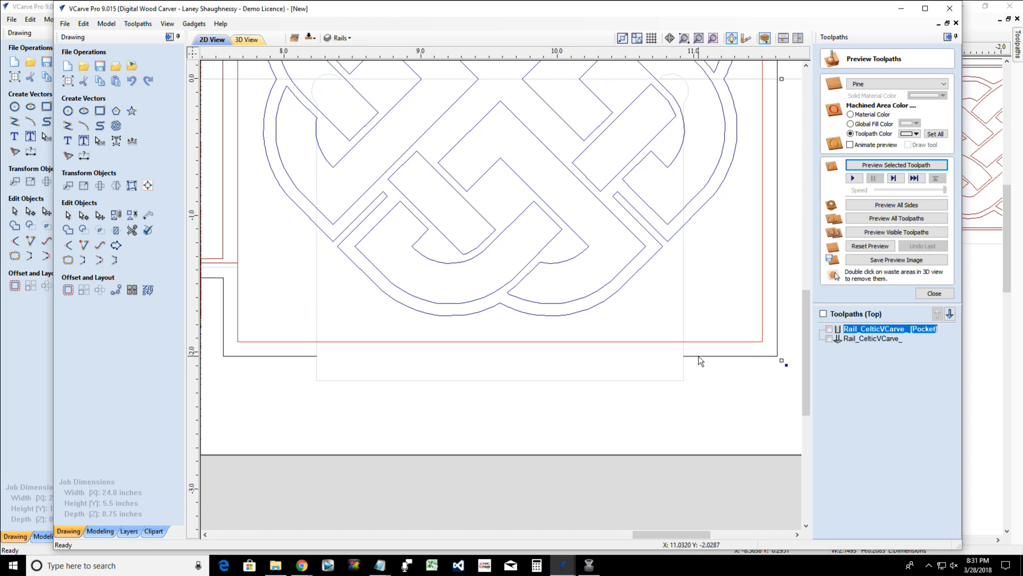
# Place a vertical guide along the half lap's right edge at the open end of the cut outline
pyautogui.scroll(2, 685, 359)
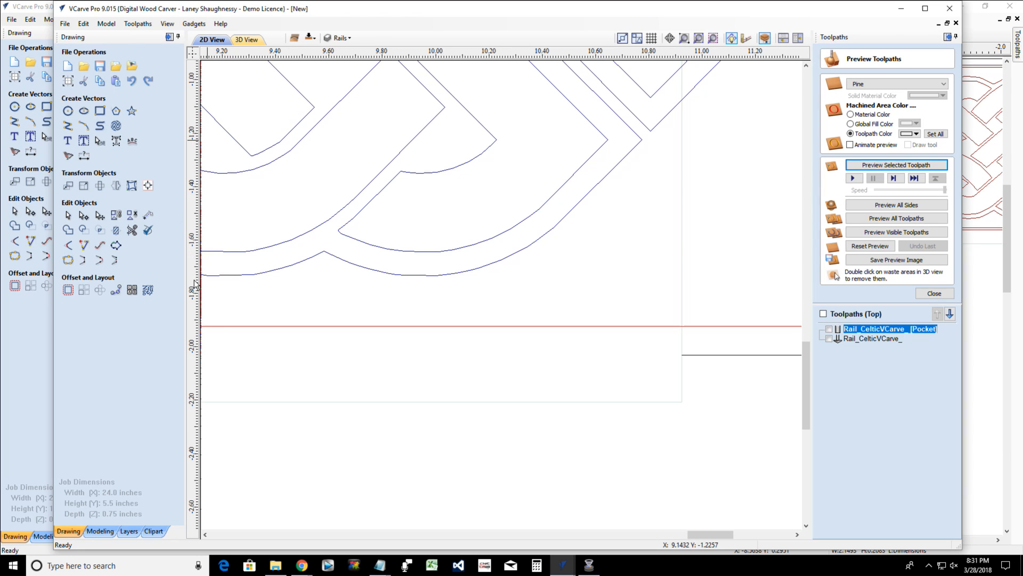
pyautogui.moveTo(191, 283); pyautogui.dragTo(680, 354)
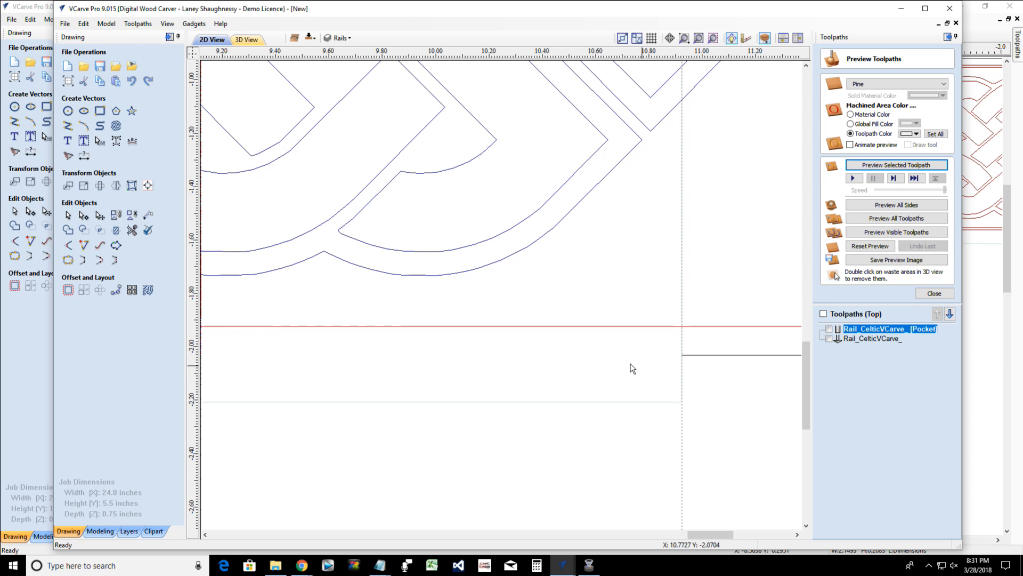
# Create a parallel guide offset 0.1083 inches outward from the guide at the right square's half-lap edge, with the new guide selected
pyautogui.doubleClick(682, 272)
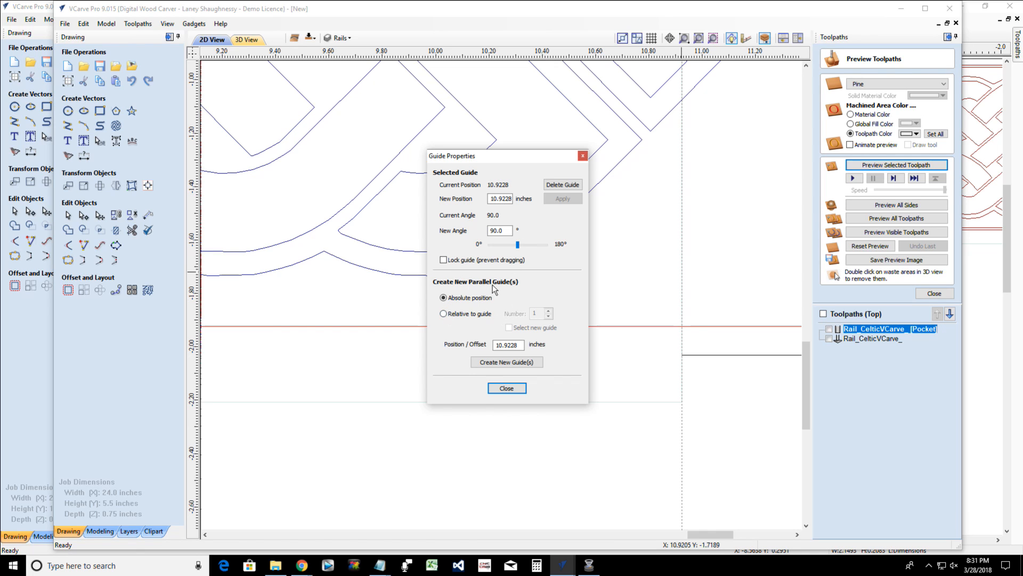
pyautogui.click(443, 314)
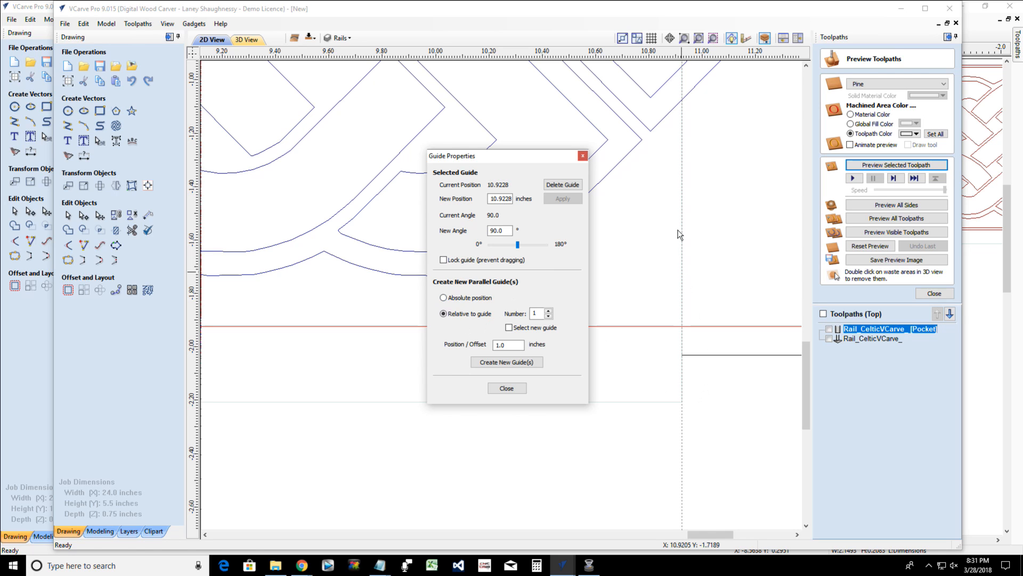
pyautogui.doubleClick(520, 345)
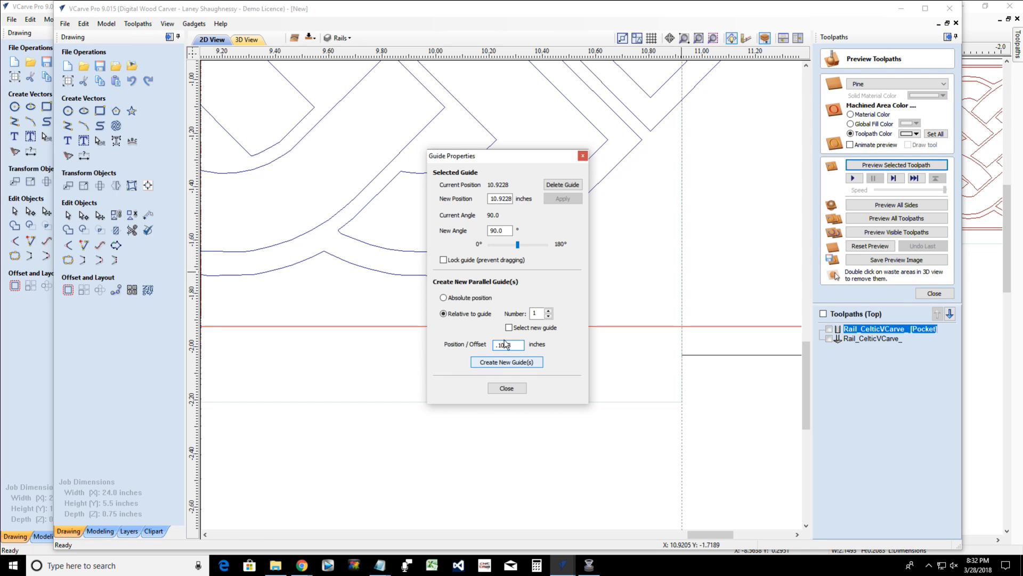
pyautogui.click(499, 363)
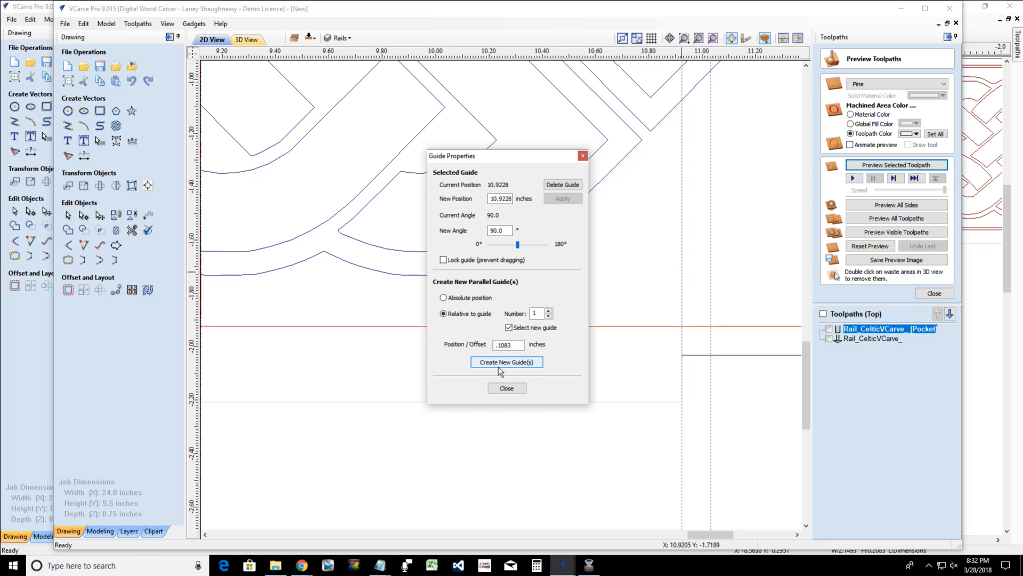
pyautogui.click(506, 388)
# Place a vertical guide along the left edge of the half lap below the rail's left square
pyautogui.scroll(-5, 507, 393)
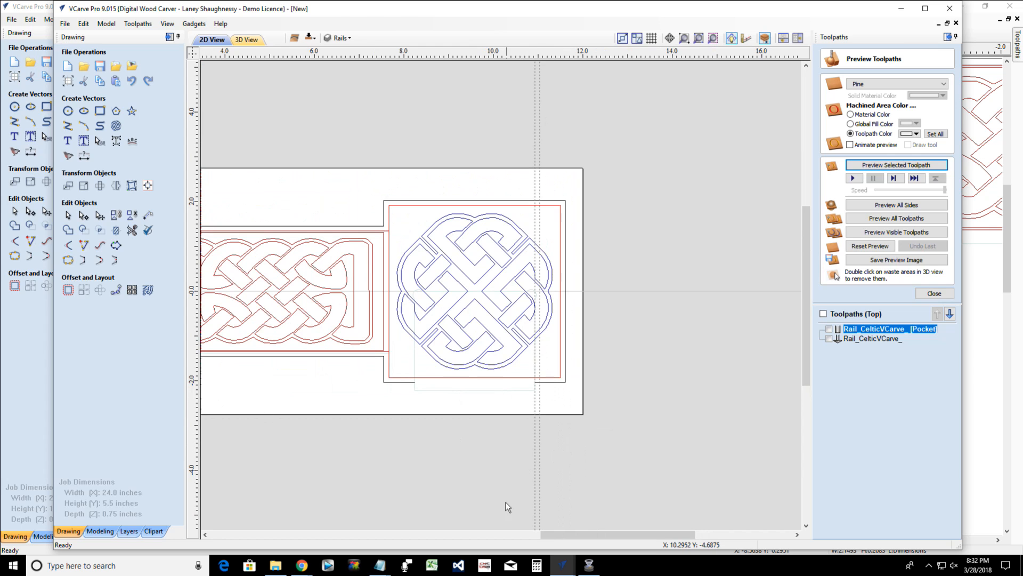
pyautogui.moveTo(540, 535); pyautogui.dragTo(335, 534)
pyautogui.scroll(5, 367, 372)
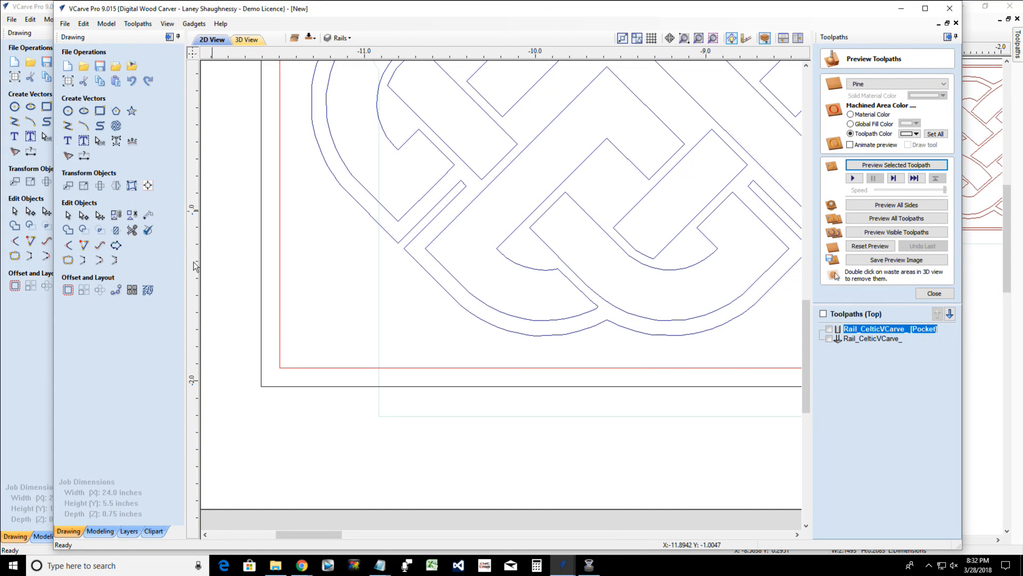
pyautogui.moveTo(193, 264); pyautogui.dragTo(378, 414)
# Place a vertical guide along the right edge of the left square's half lap and fine-tune its alignment with that edge
pyautogui.scroll(-2, 395, 434)
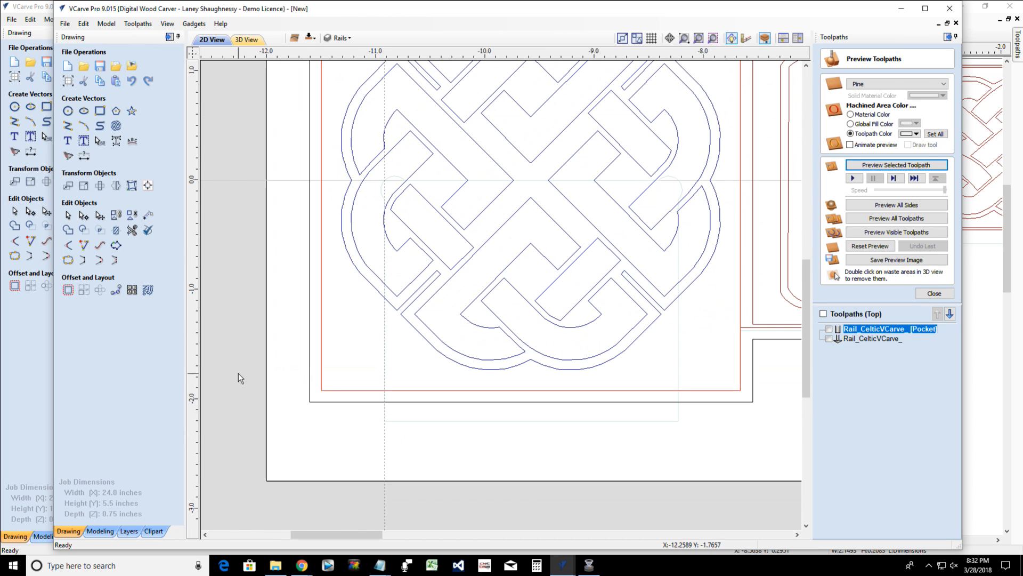
pyautogui.moveTo(193, 376); pyautogui.dragTo(678, 416)
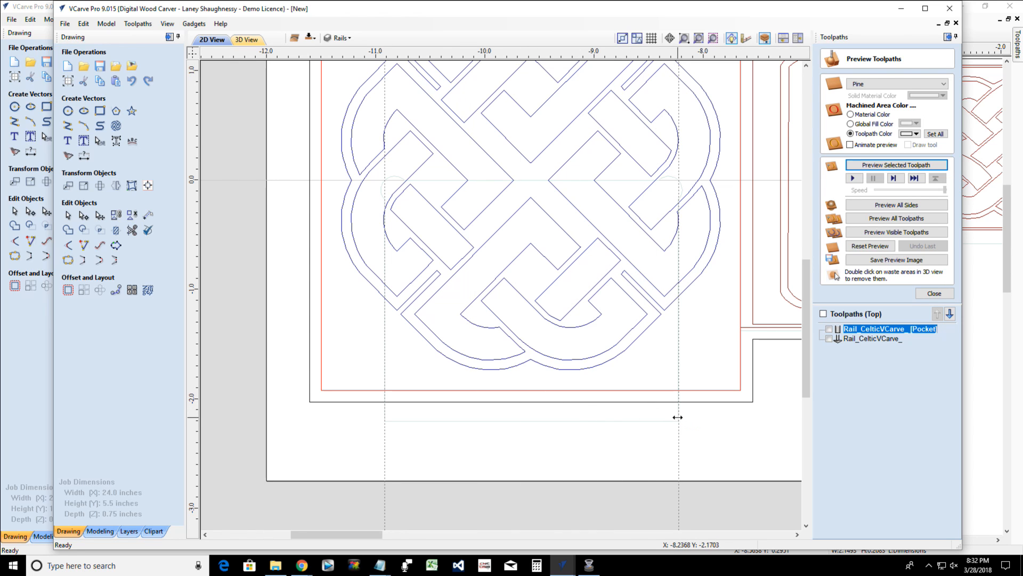
pyautogui.scroll(4, 664, 433)
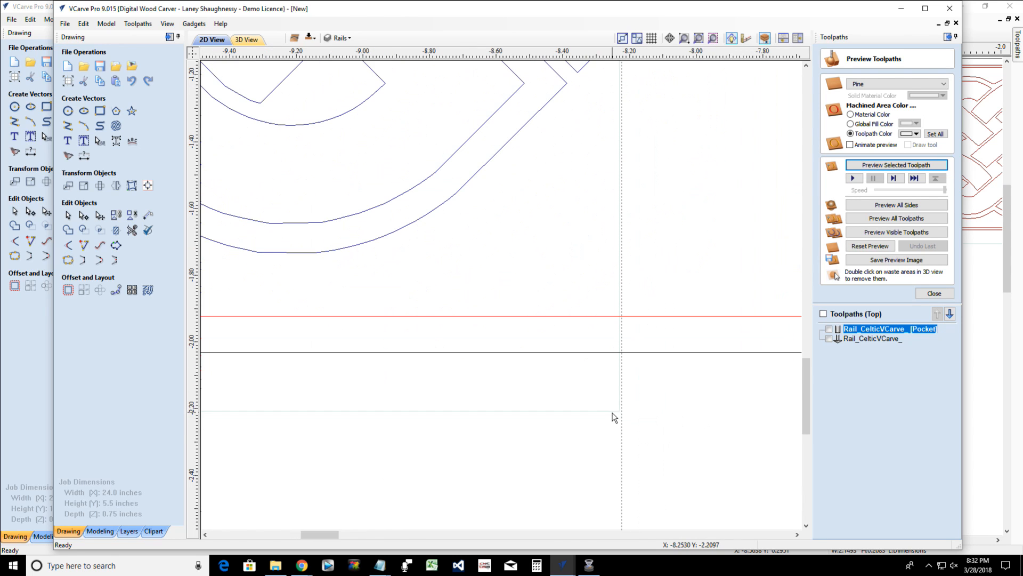
pyautogui.scroll(2, 614, 417)
pyautogui.moveTo(633, 406); pyautogui.dragTo(625, 406)
pyautogui.scroll(3, 625, 407)
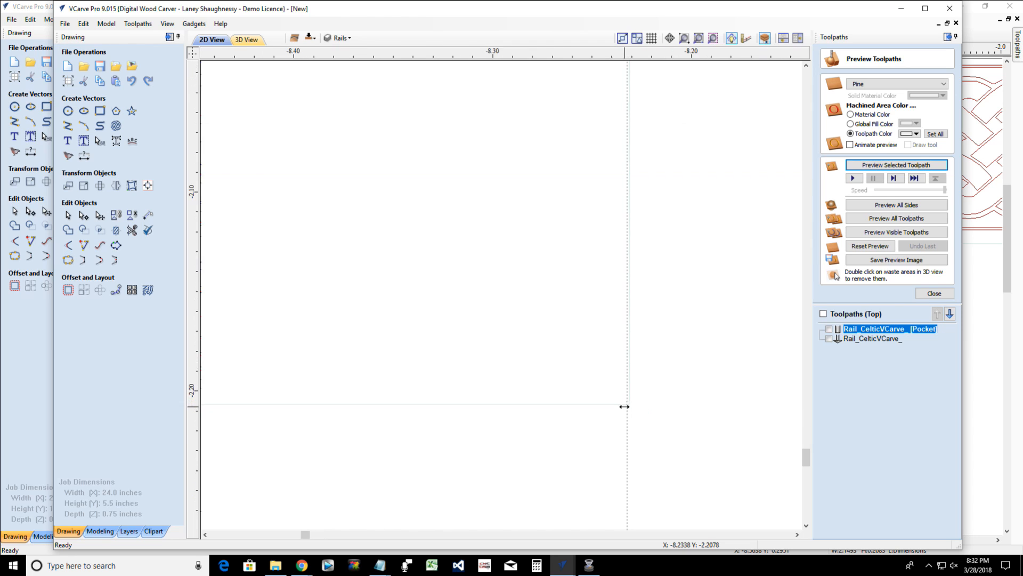
pyautogui.moveTo(630, 403); pyautogui.dragTo(637, 401)
pyautogui.scroll(-2, 637, 401)
pyautogui.scroll(-5, 637, 400)
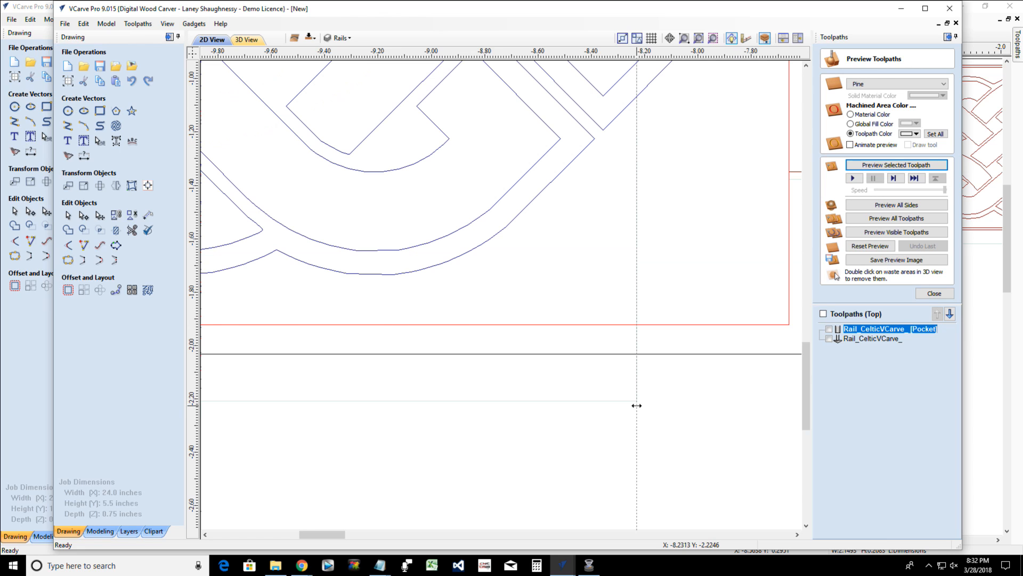
# Create a parallel guide offset 0.1083 inches from the guide at the left square's right half-lap edge, with the new guide selected
pyautogui.scroll(-2, 637, 405)
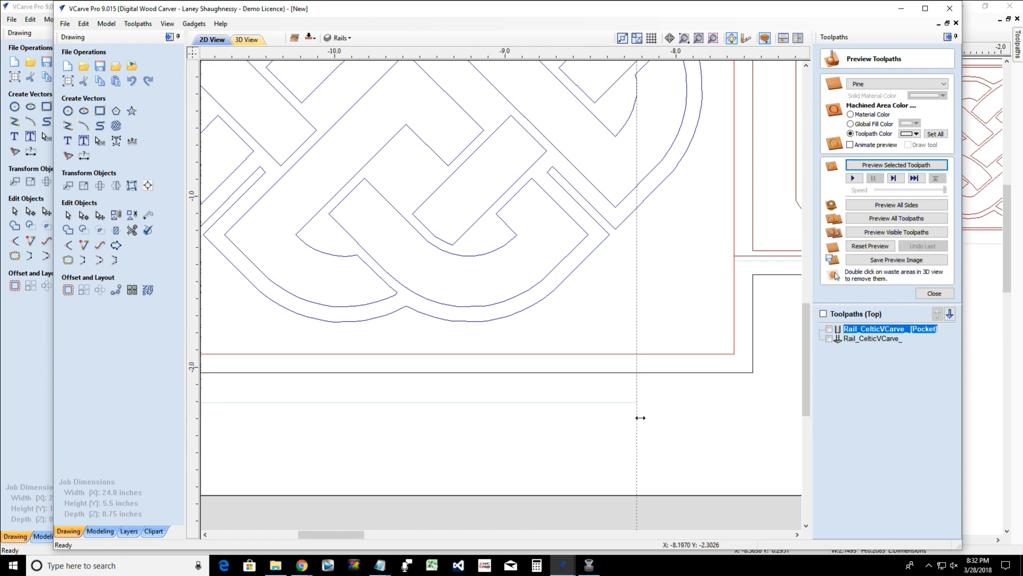
pyautogui.doubleClick(638, 417)
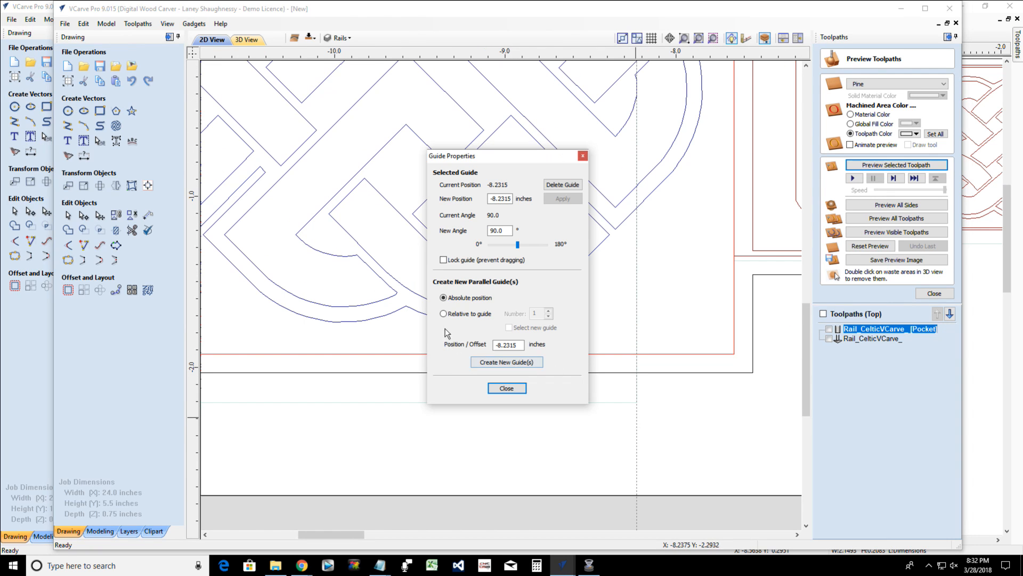
pyautogui.click(444, 314)
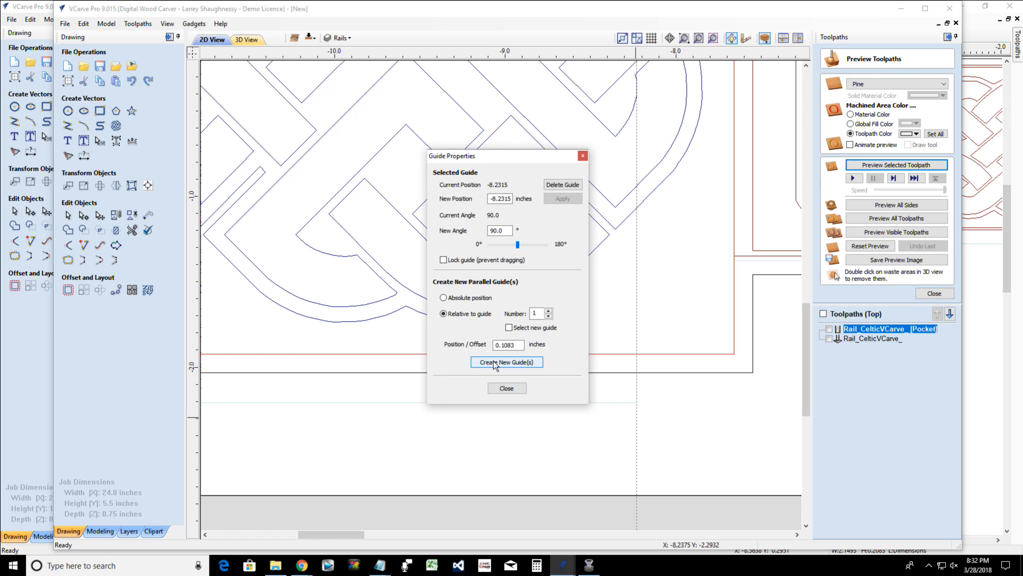
pyautogui.click(509, 327)
pyautogui.click(508, 363)
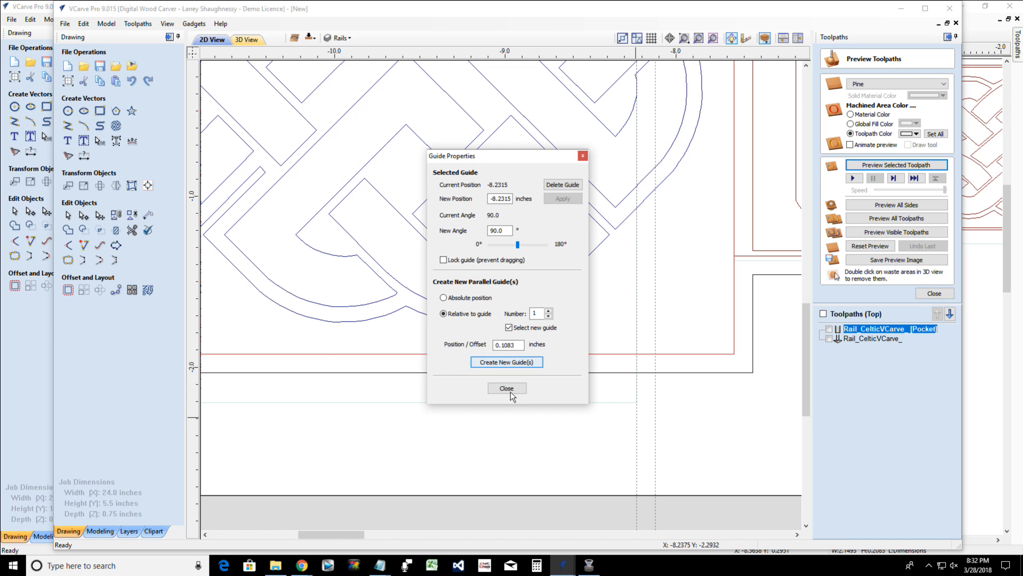
pyautogui.click(507, 390)
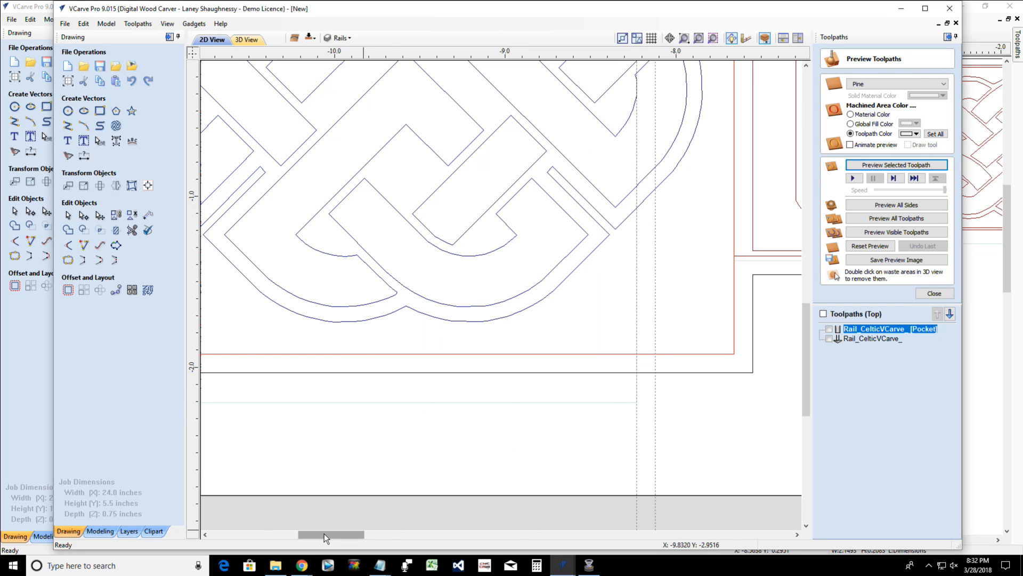
# Create a parallel guide offset -0.1083 inches from the guide at the left square's left half-lap edge
pyautogui.moveTo(324, 533); pyautogui.dragTo(290, 532)
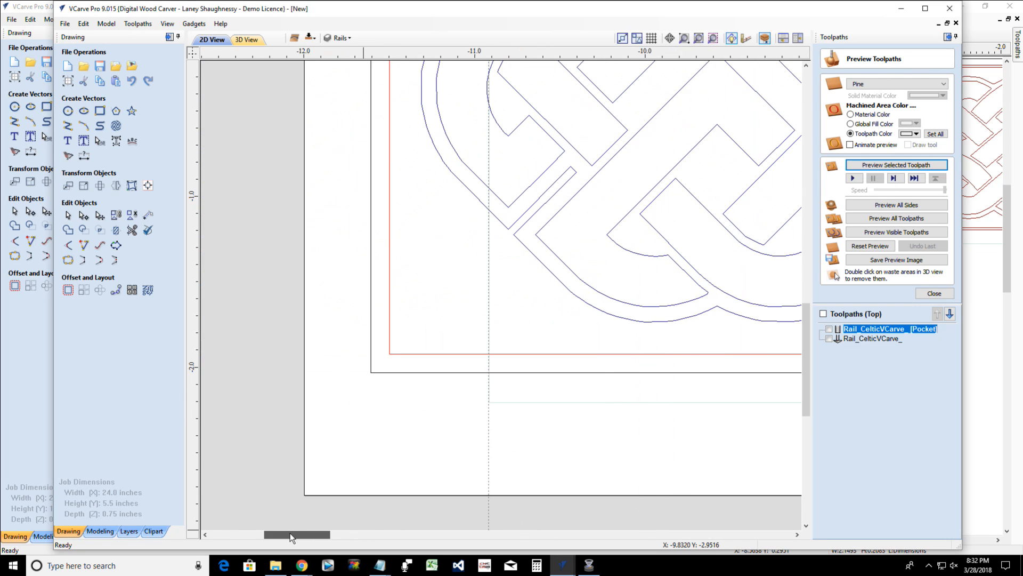
pyautogui.doubleClick(485, 413)
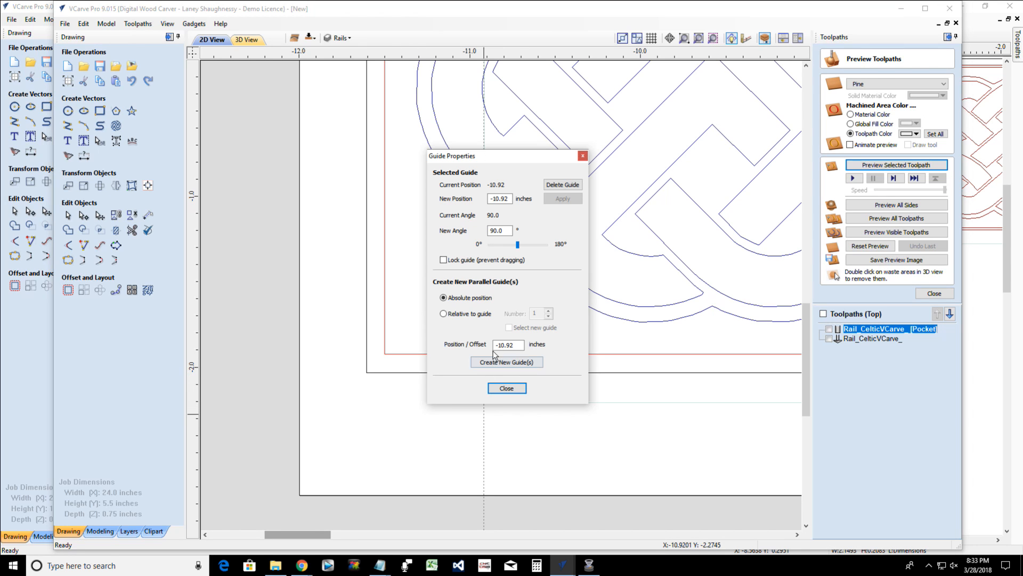
pyautogui.click(444, 313)
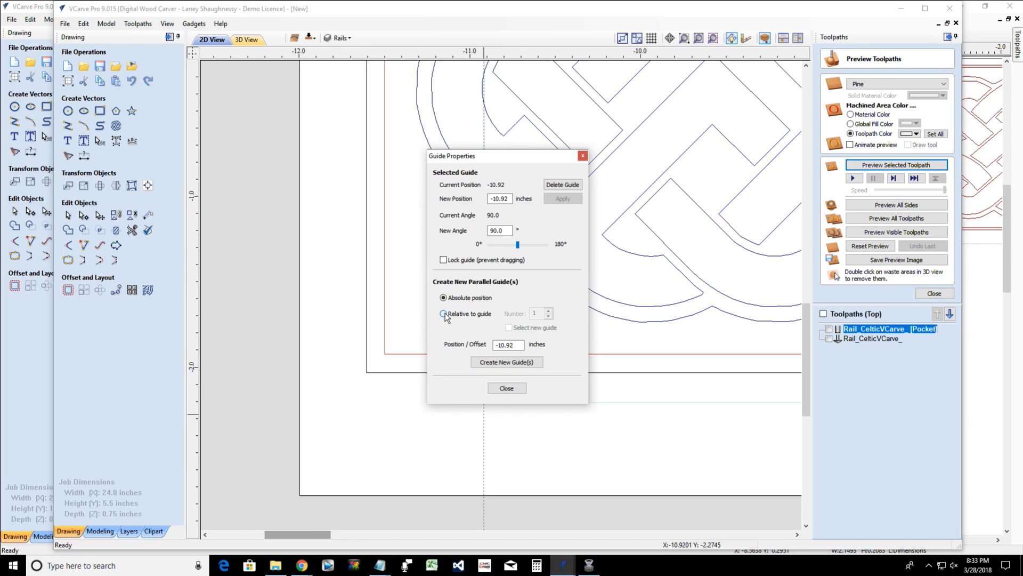
pyautogui.click(497, 344)
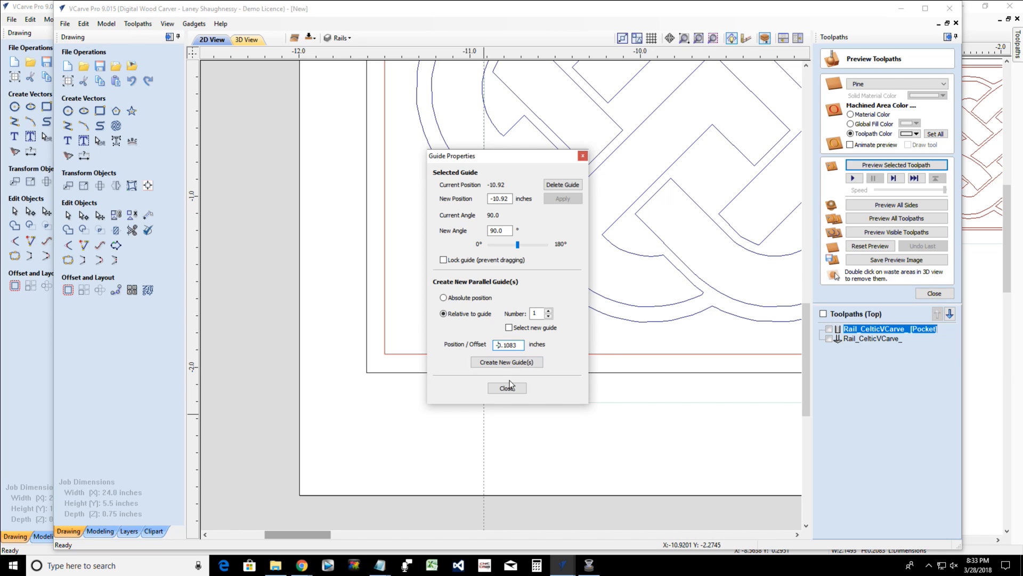
pyautogui.click(505, 363)
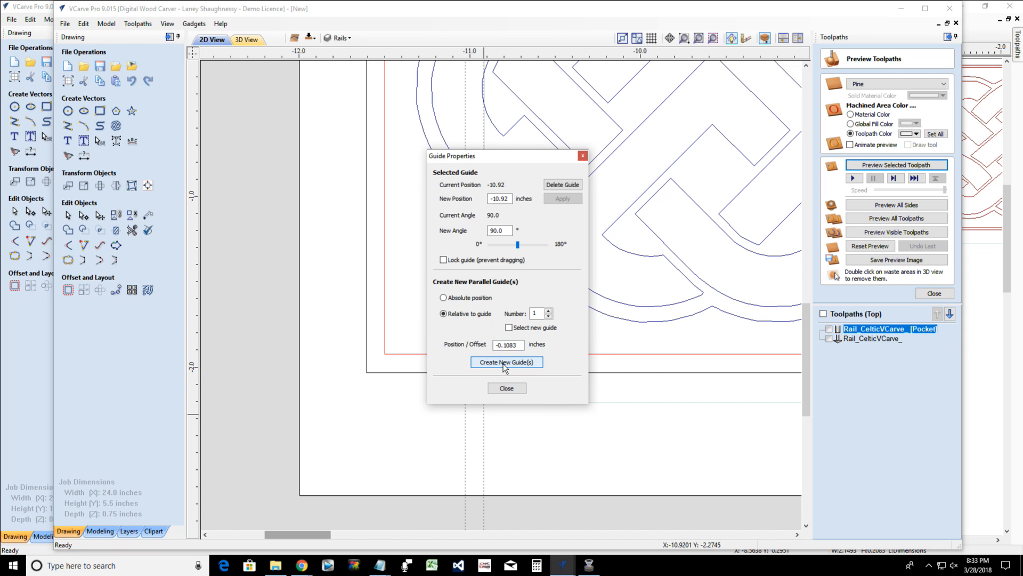
pyautogui.click(506, 390)
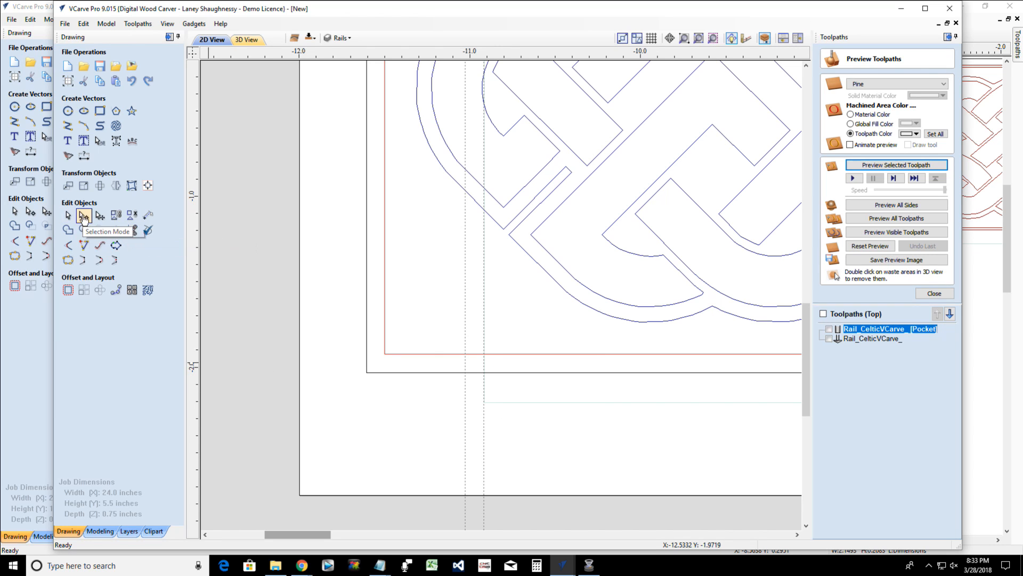
# Edit the outer outline's nodes and cut it where the outermost left guide crosses it below the left square
pyautogui.click(453, 373)
pyautogui.press('n')
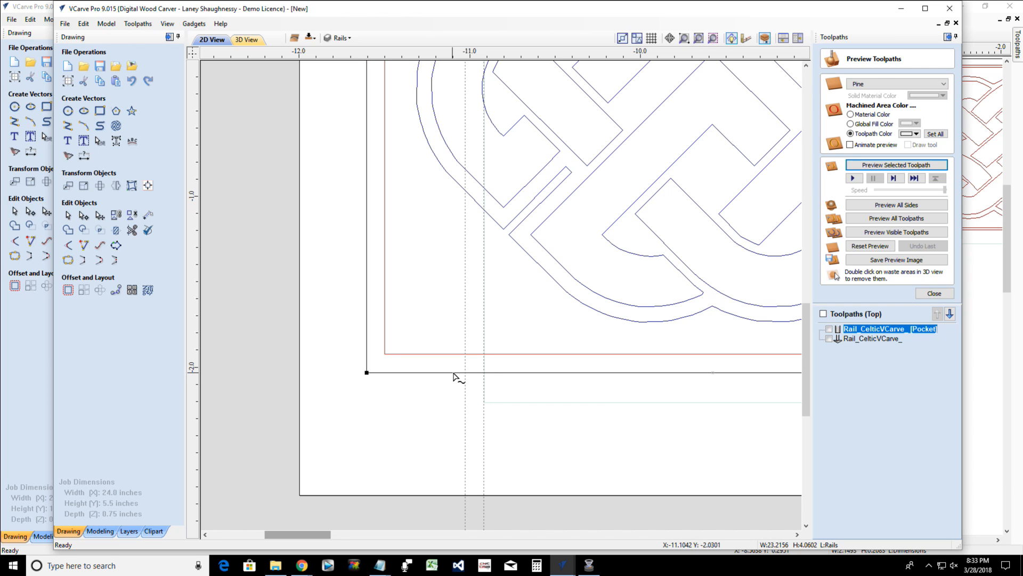
pyautogui.rightClick(465, 376)
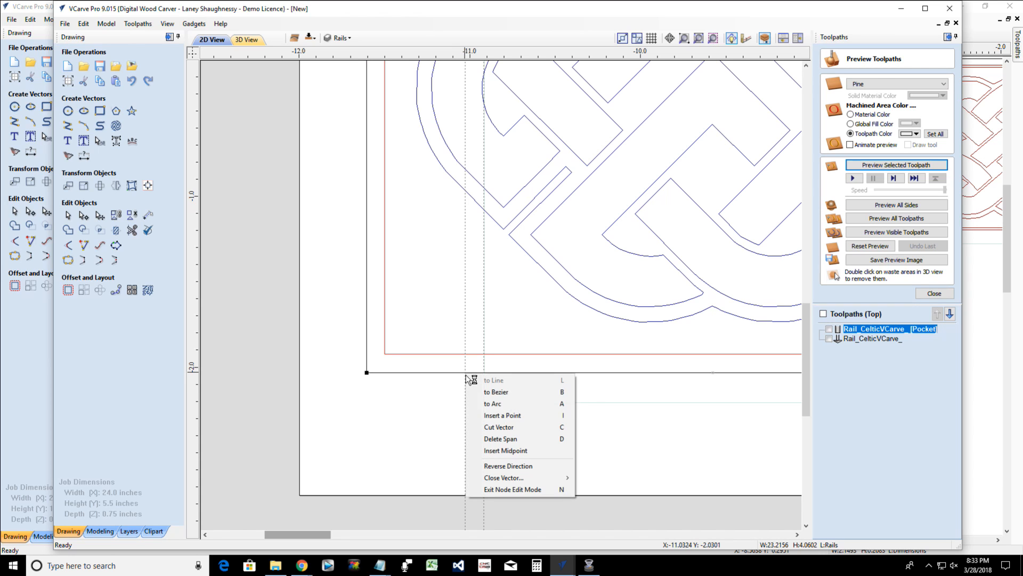
pyautogui.click(487, 427)
# Try to cut the outline at the outermost right guide below the left square, and undo that cut
pyautogui.scroll(-5, 469, 419)
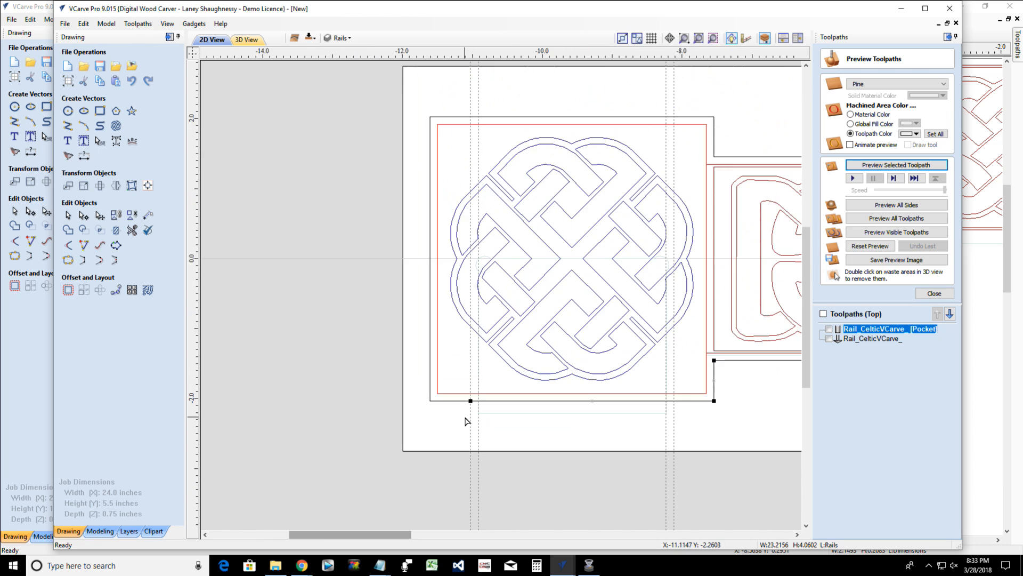
pyautogui.scroll(2, 597, 413)
pyautogui.scroll(3, 604, 409)
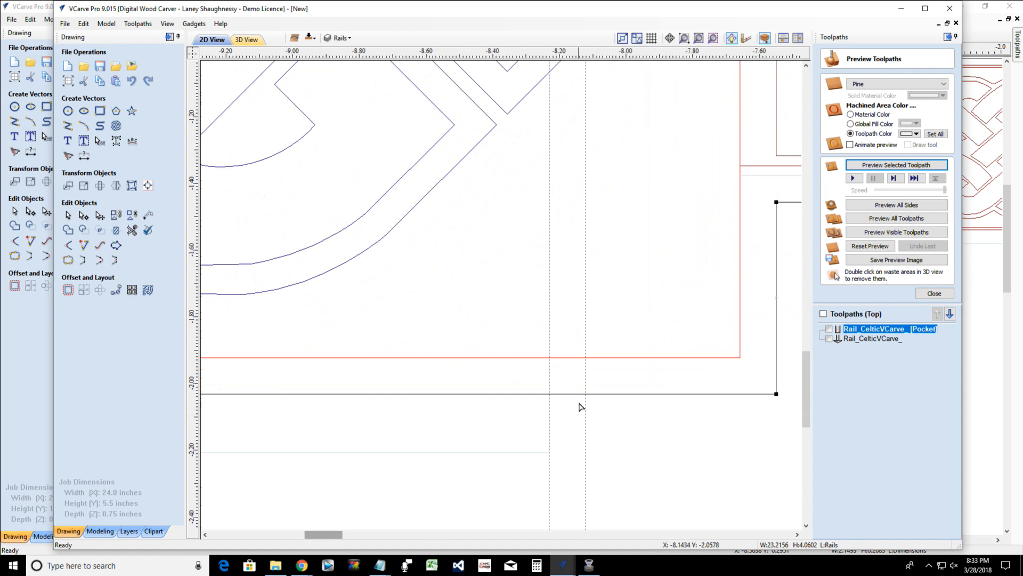
pyautogui.rightClick(587, 394)
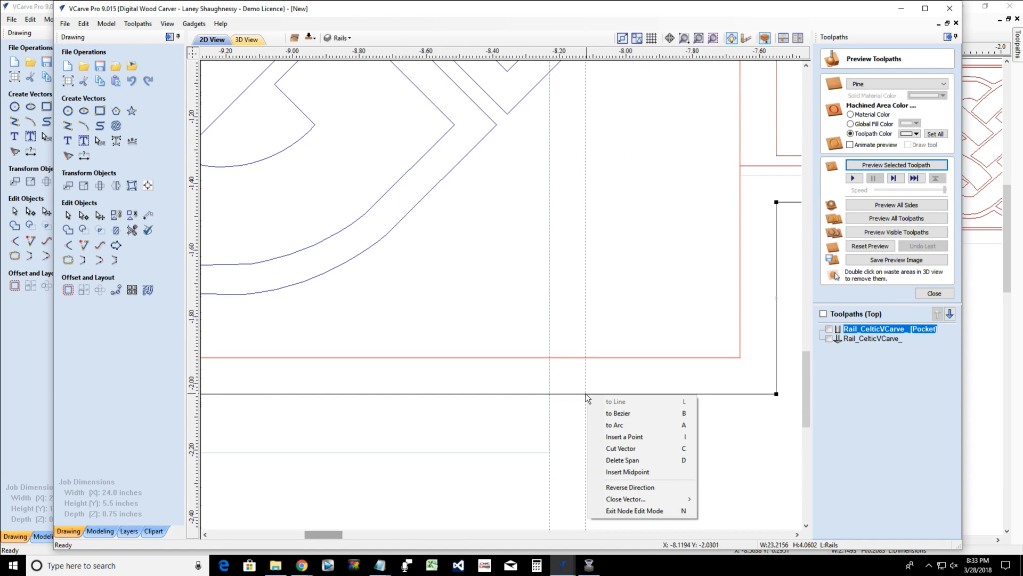
pyautogui.click(608, 448)
pyautogui.scroll(5, 592, 429)
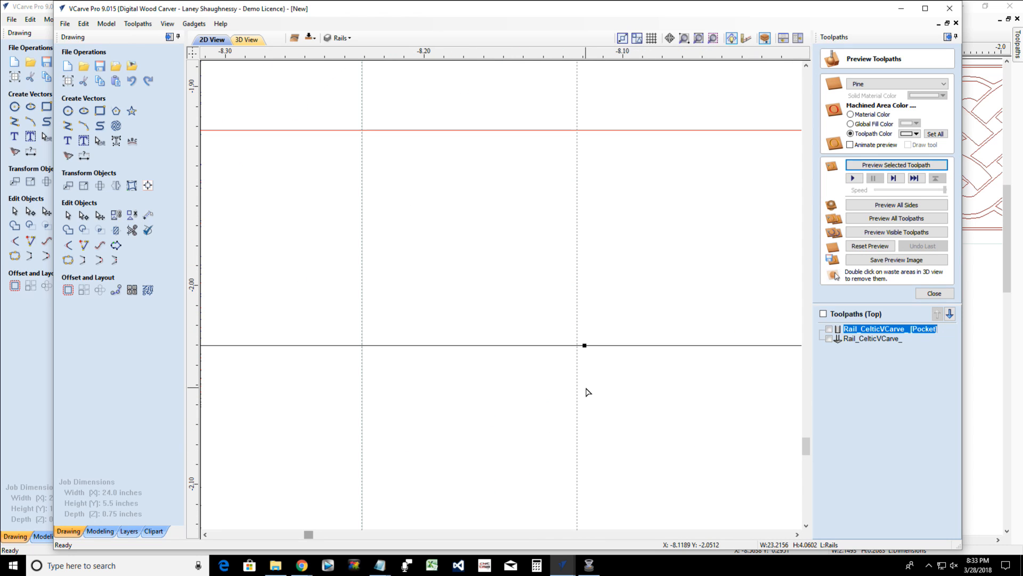
pyautogui.hotkey('ctrl', 'z')
# Cut the outline exactly at the outermost right guide below the left square and delete the span between the two cuts
pyautogui.rightClick(577, 346)
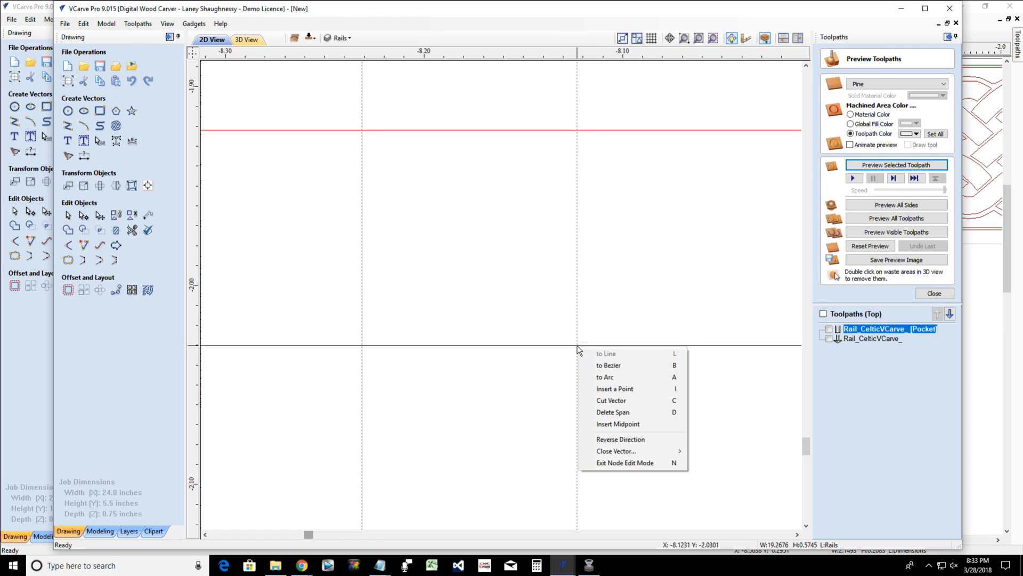
pyautogui.click(611, 401)
pyautogui.scroll(-6, 598, 400)
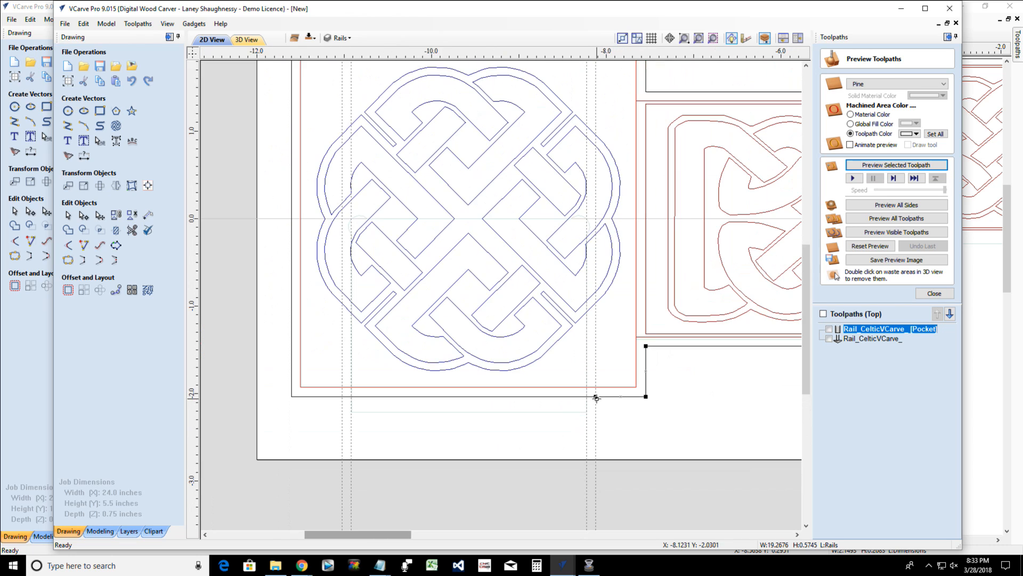
pyautogui.click(68, 216)
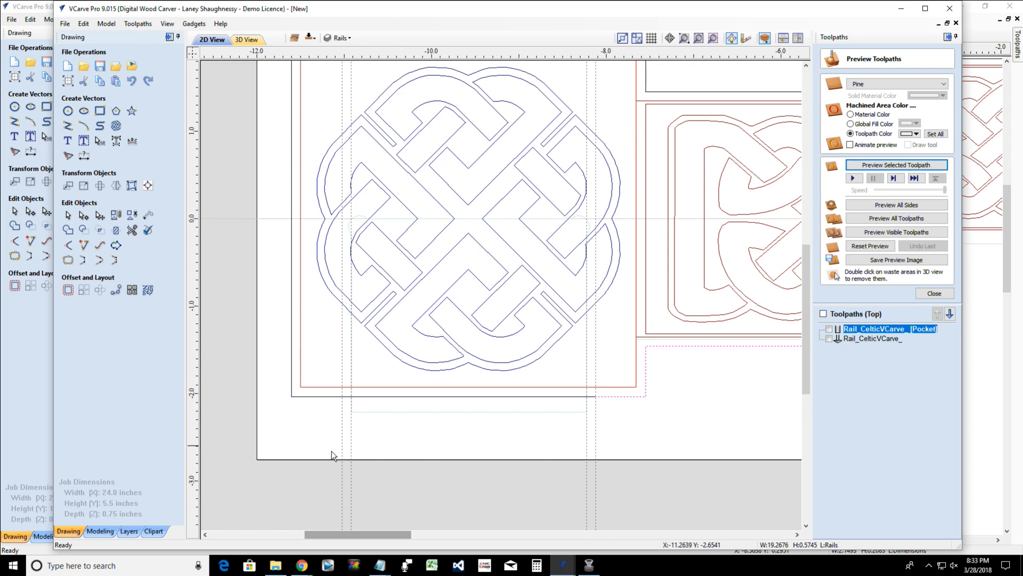
pyautogui.click(370, 396)
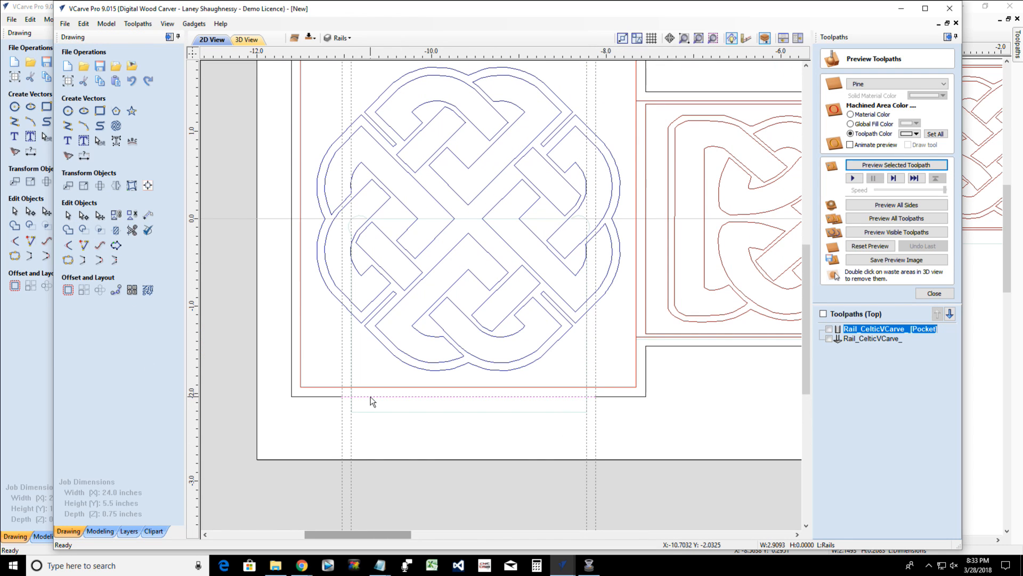
pyautogui.press('Delete')
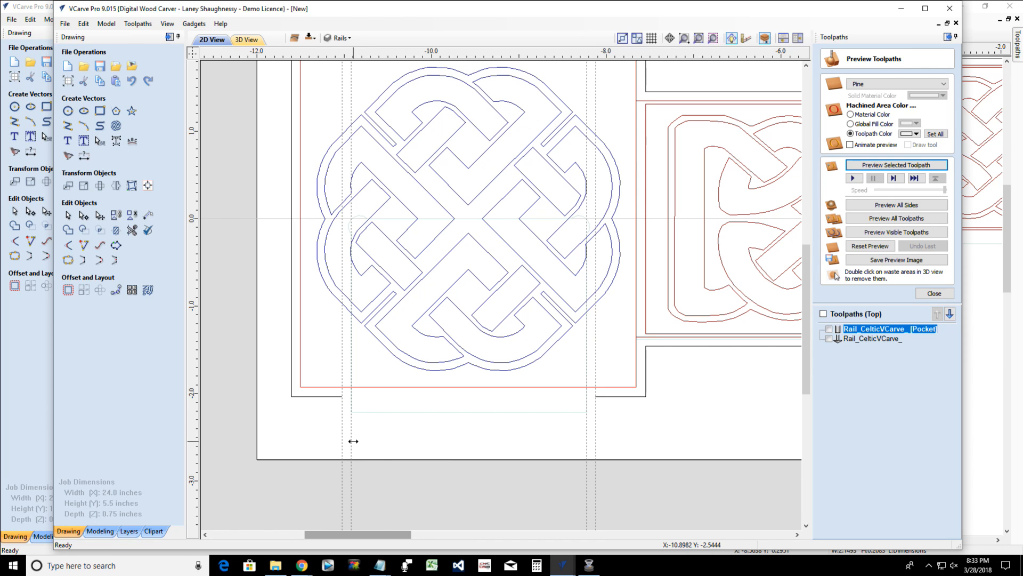
# Remove the four vertical guides from the half-lap joint at the left square
pyautogui.moveTo(353, 441); pyautogui.dragTo(211, 433)
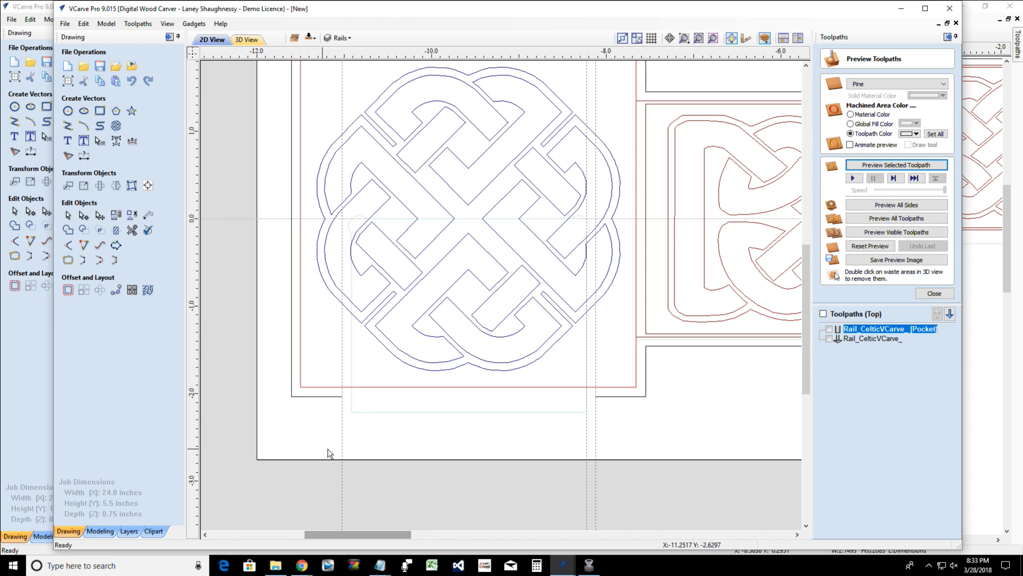
pyautogui.moveTo(342, 446); pyautogui.dragTo(194, 435)
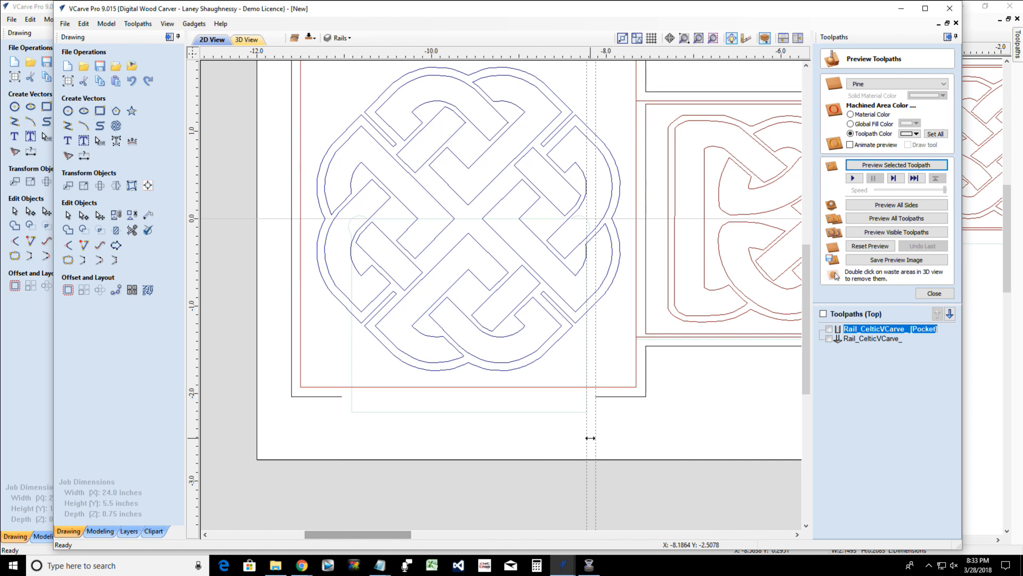
pyautogui.moveTo(588, 438); pyautogui.dragTo(147, 457)
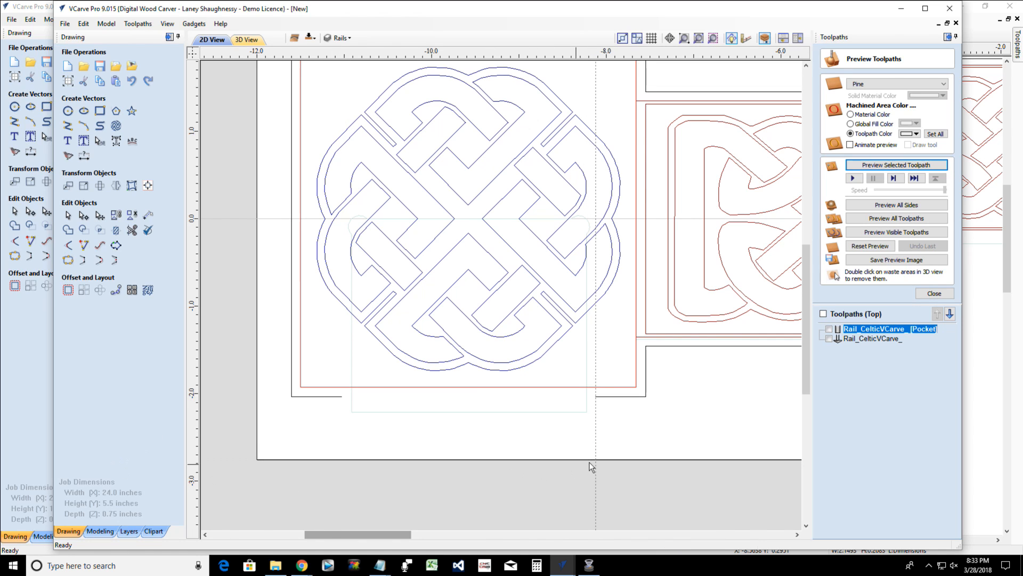
pyautogui.moveTo(595, 455); pyautogui.dragTo(197, 453)
# Edit the outer outline's nodes and cut it exactly where the outermost right guide crosses it below the right square
pyautogui.scroll(-3, 430, 451)
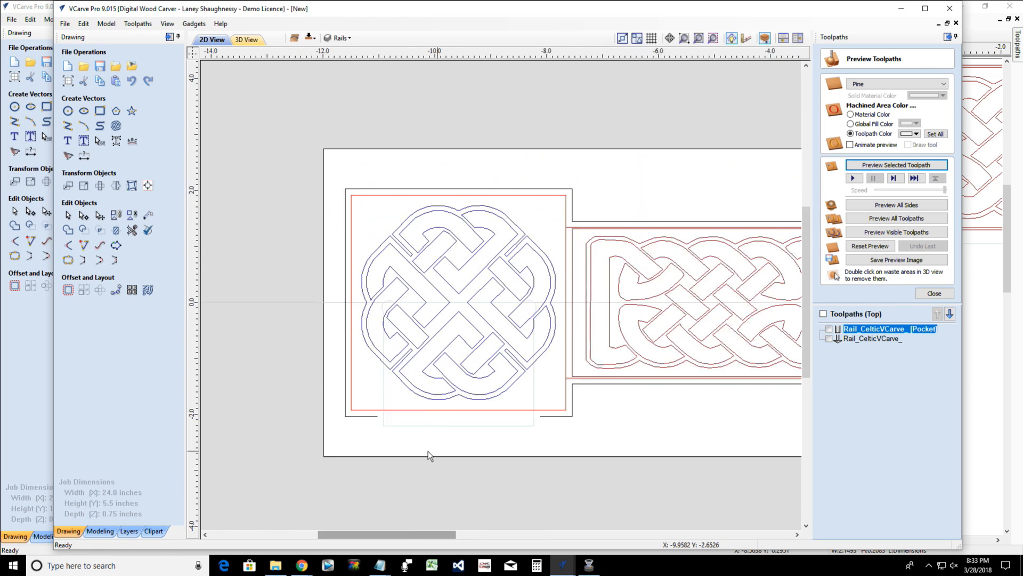
pyautogui.scroll(-2, 583, 345)
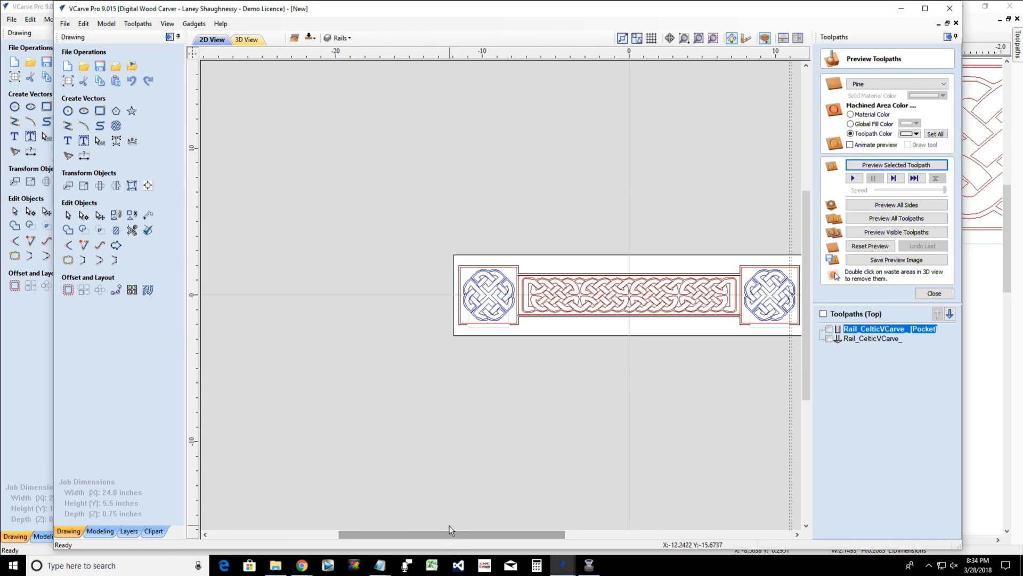
pyautogui.moveTo(448, 535); pyautogui.dragTo(528, 536)
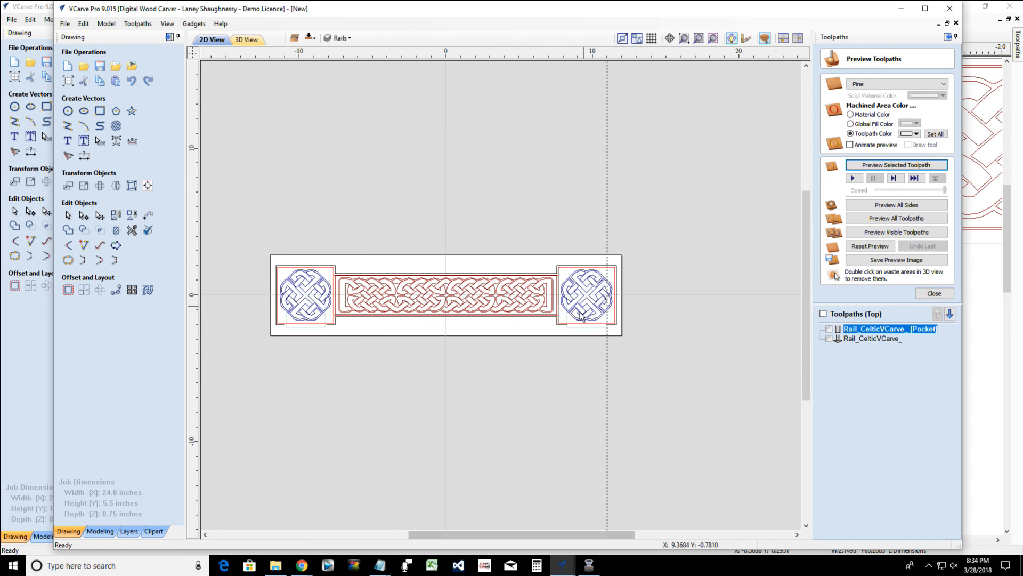
pyautogui.scroll(2, 629, 349)
pyautogui.scroll(4, 629, 349)
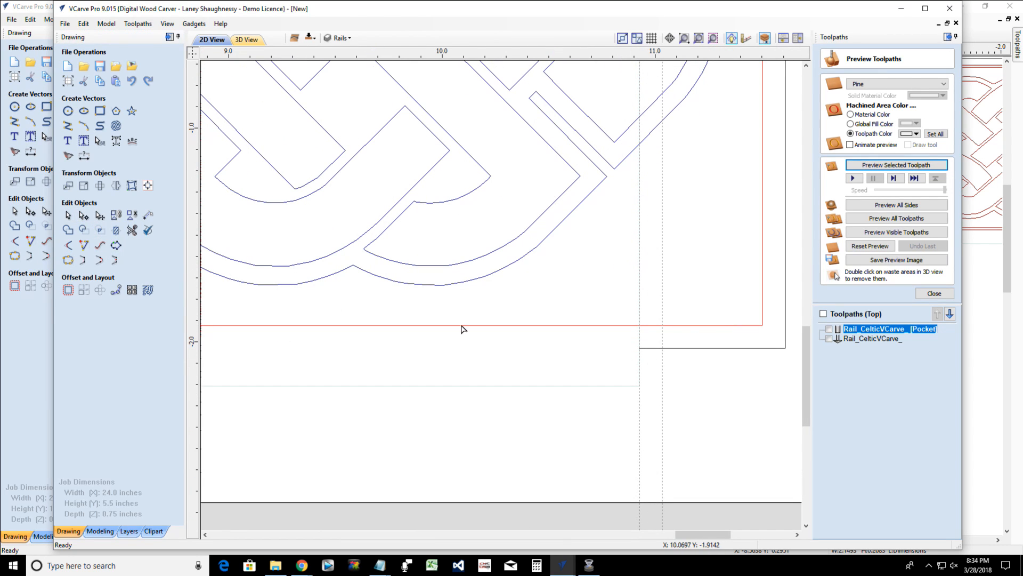
pyautogui.click(672, 348)
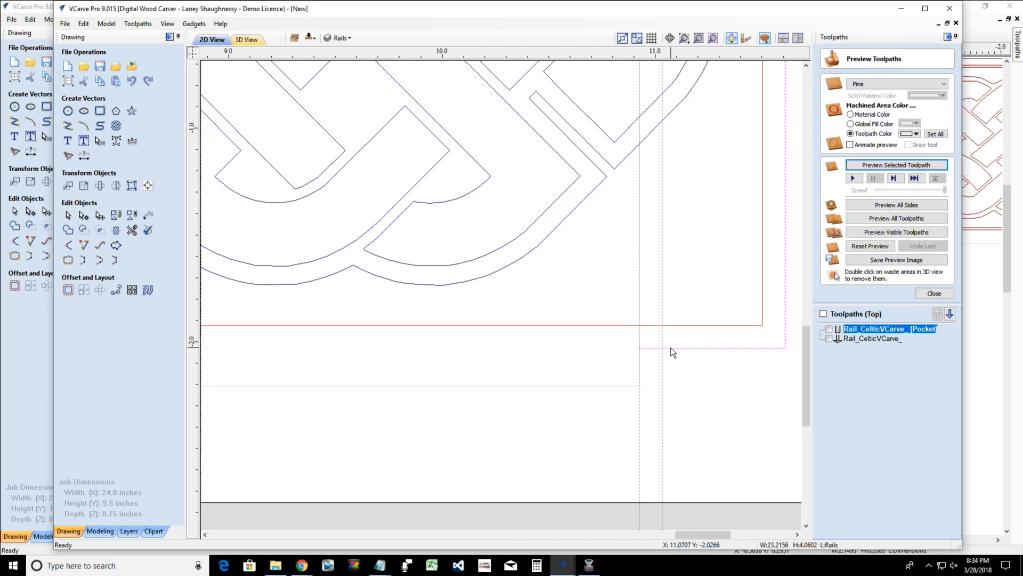
pyautogui.press('n')
pyautogui.scroll(4, 656, 356)
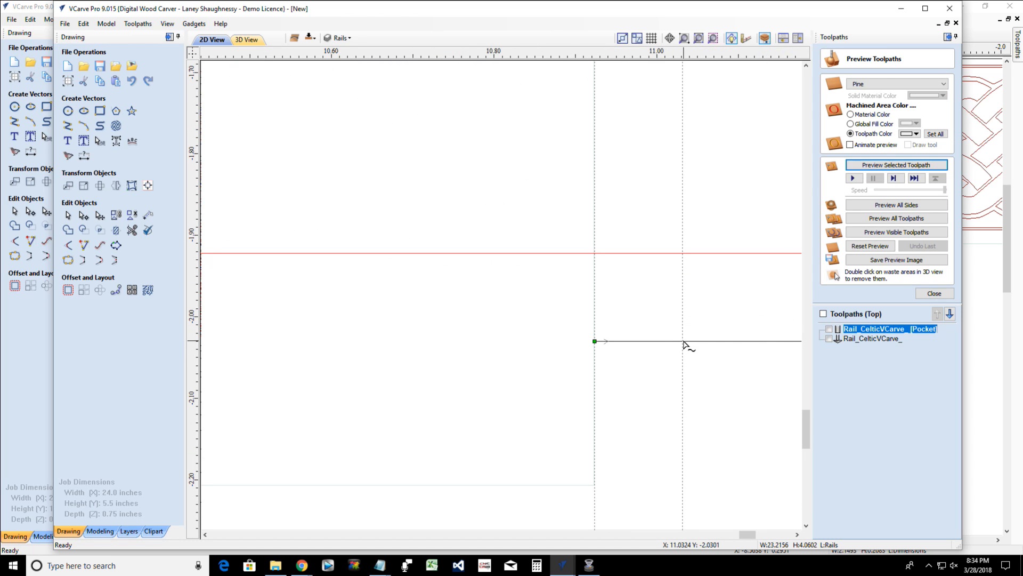
pyautogui.rightClick(684, 344)
pyautogui.click(698, 384)
pyautogui.scroll(-2, 645, 387)
pyautogui.scroll(5, 668, 361)
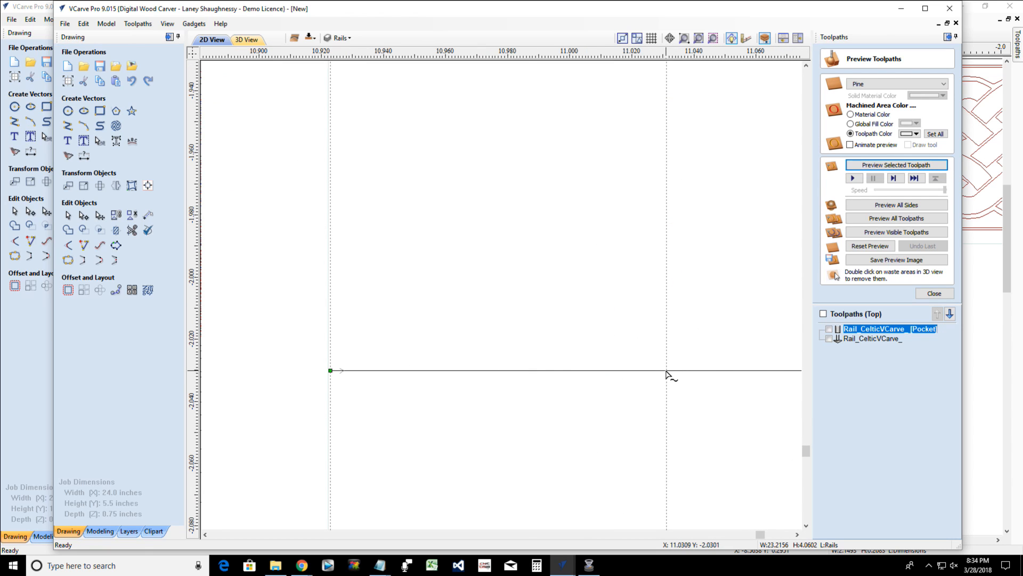
pyautogui.rightClick(666, 373)
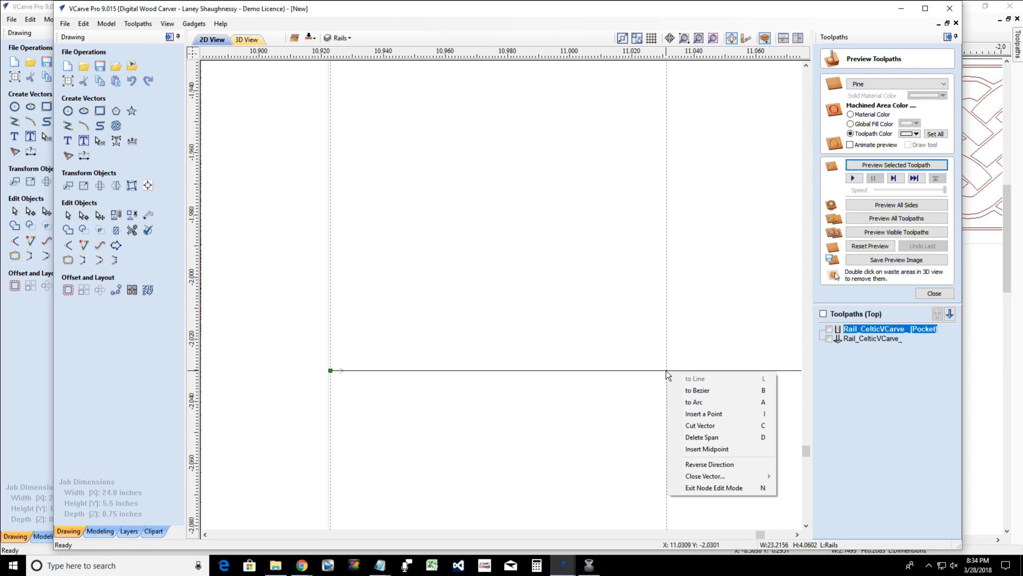
pyautogui.click(680, 425)
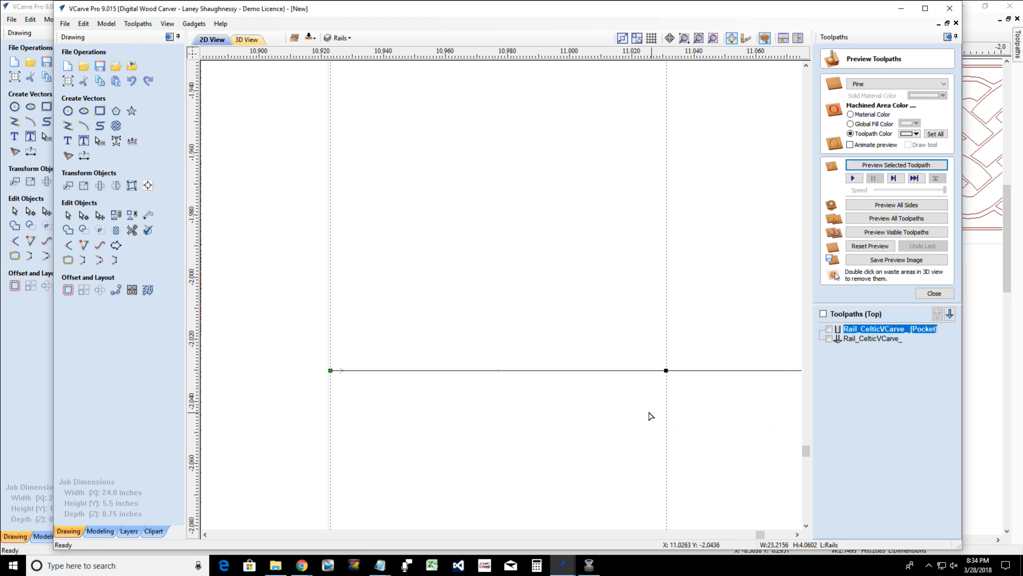
# Delete the short outline piece between the two right guides below the right square
pyautogui.scroll(-4, 597, 395)
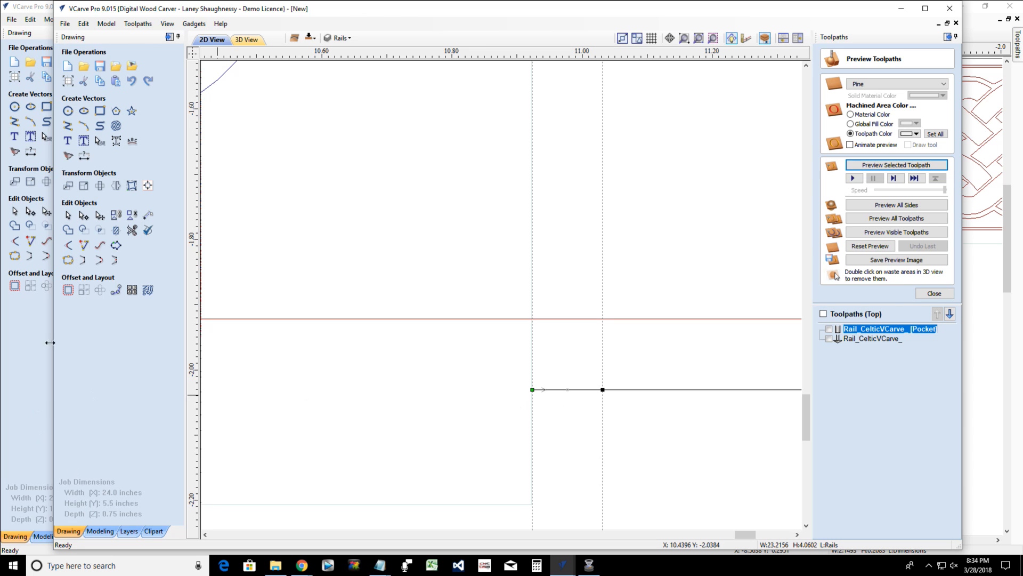
pyautogui.click(68, 215)
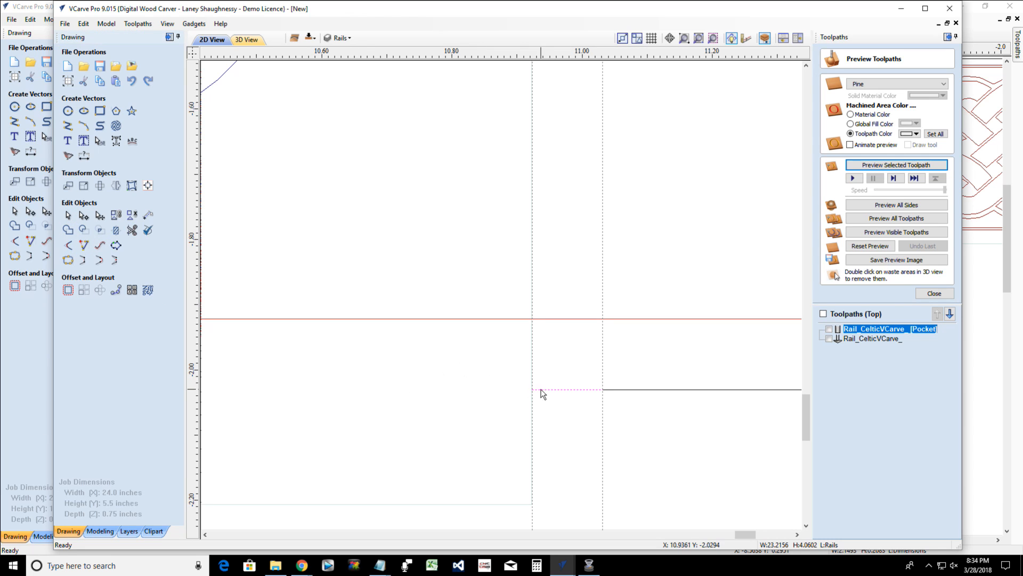
pyautogui.press('Delete')
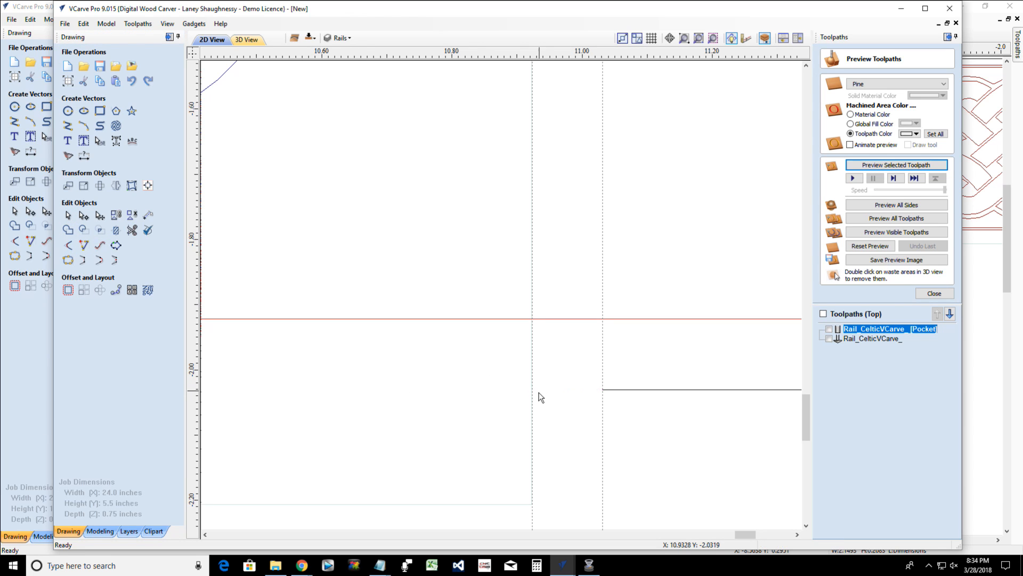
# Clear the inner right guide and move the remaining guide onto the right square's left half-lap edge at 8.2352 inches
pyautogui.scroll(-6, 541, 397)
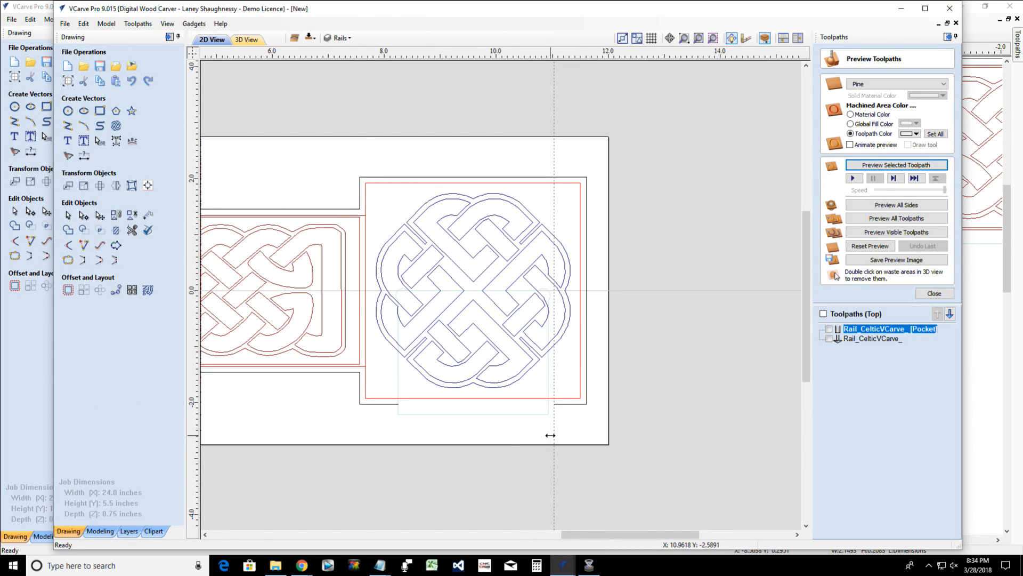
pyautogui.moveTo(552, 429); pyautogui.dragTo(398, 398)
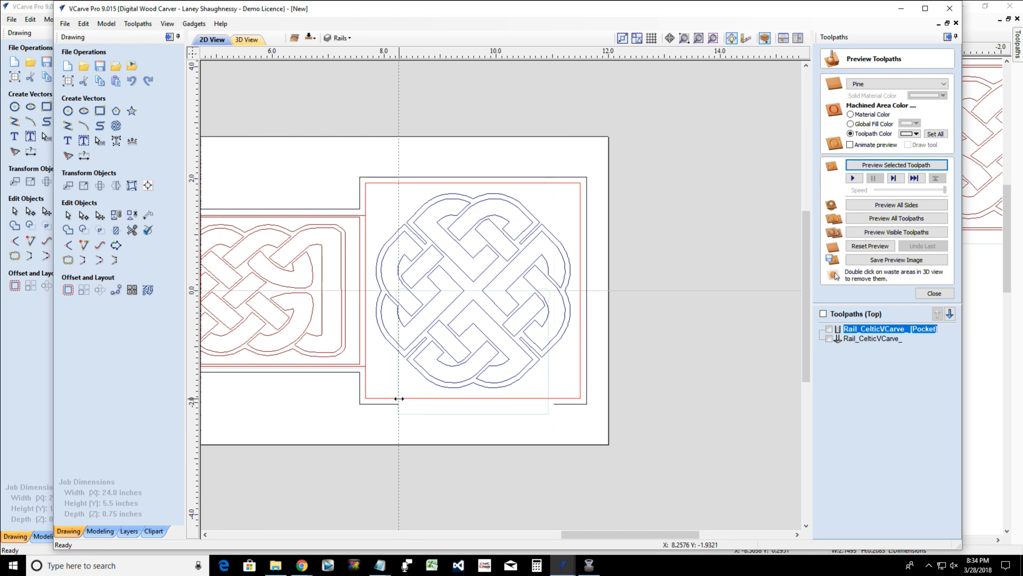
pyautogui.scroll(6, 398, 429)
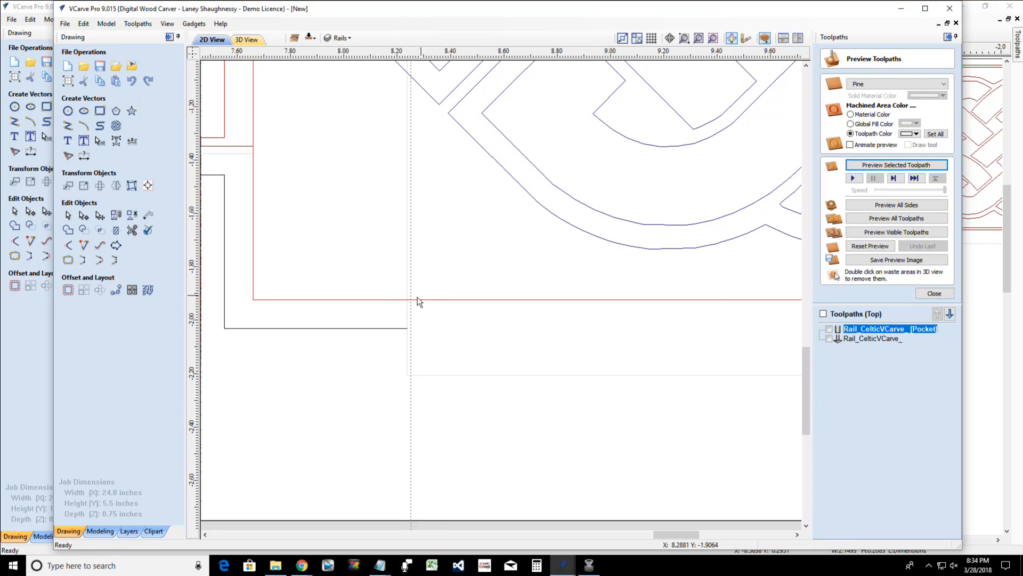
pyautogui.moveTo(411, 324); pyautogui.dragTo(407, 329)
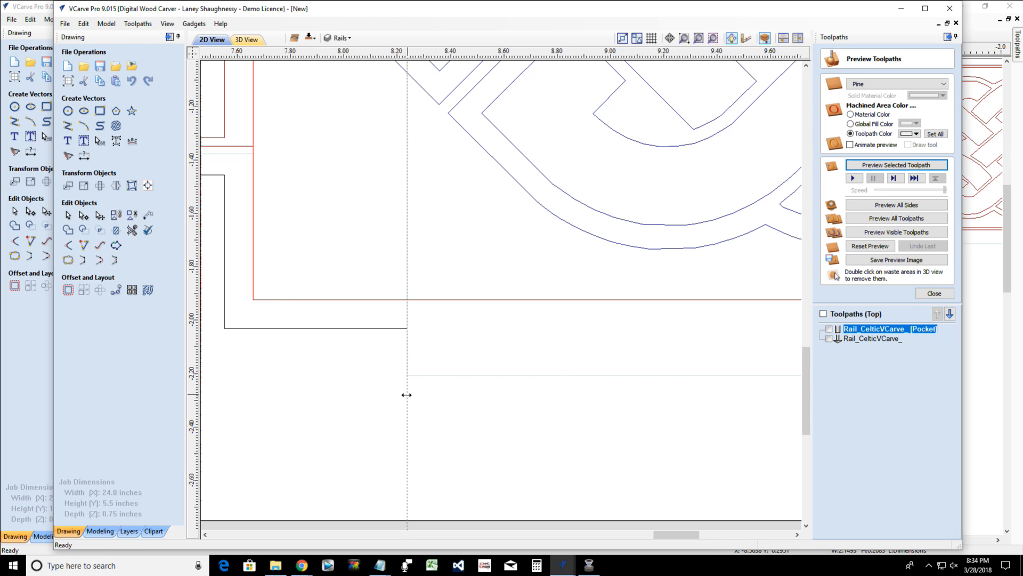
pyautogui.scroll(-3, 406, 395)
pyautogui.scroll(3, 406, 395)
# Create one parallel guide offset -0.1083 inches relative to the guide at the right square's left half-lap edge
pyautogui.doubleClick(407, 408)
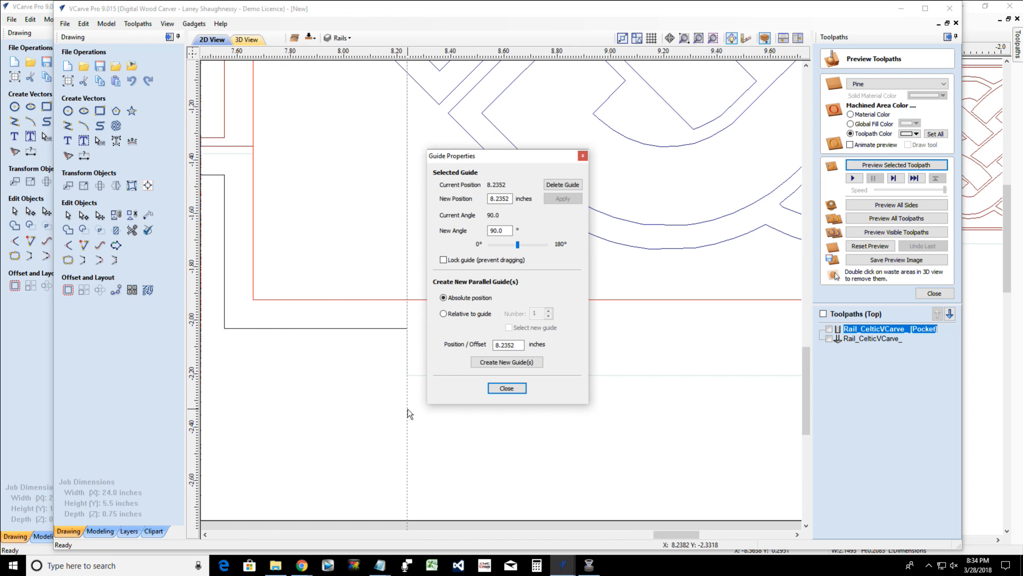
pyautogui.click(442, 314)
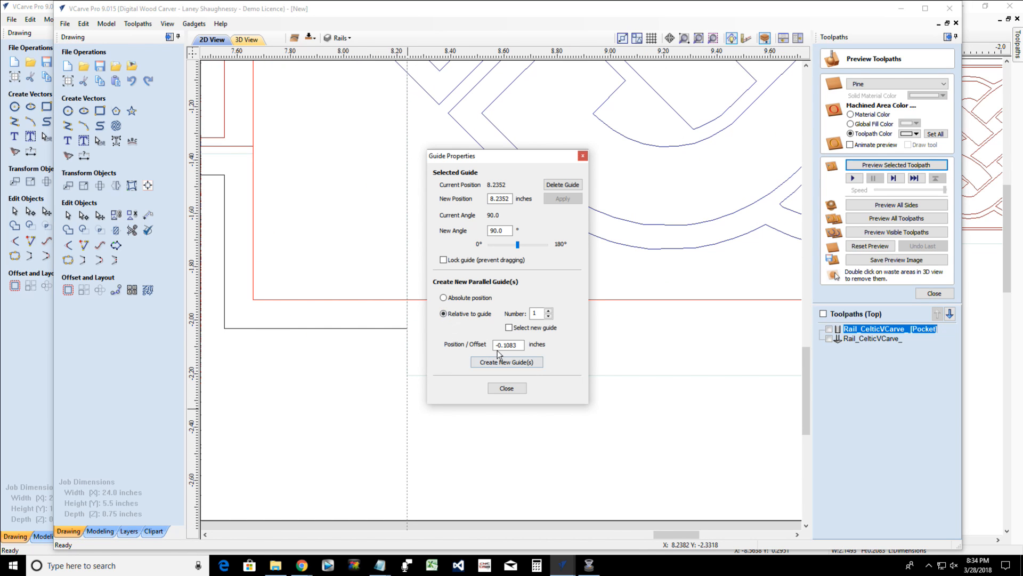
pyautogui.click(513, 361)
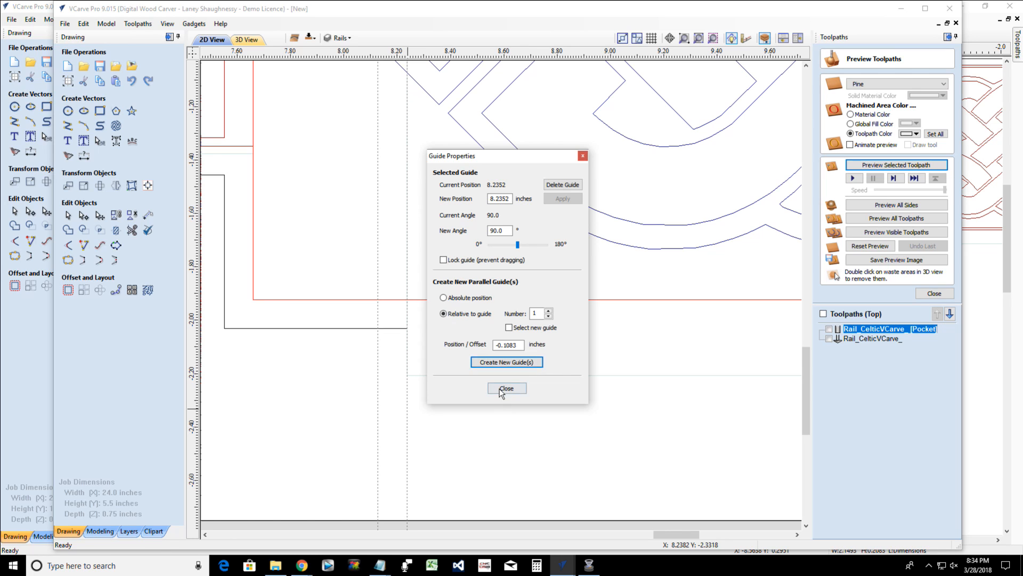
pyautogui.click(504, 389)
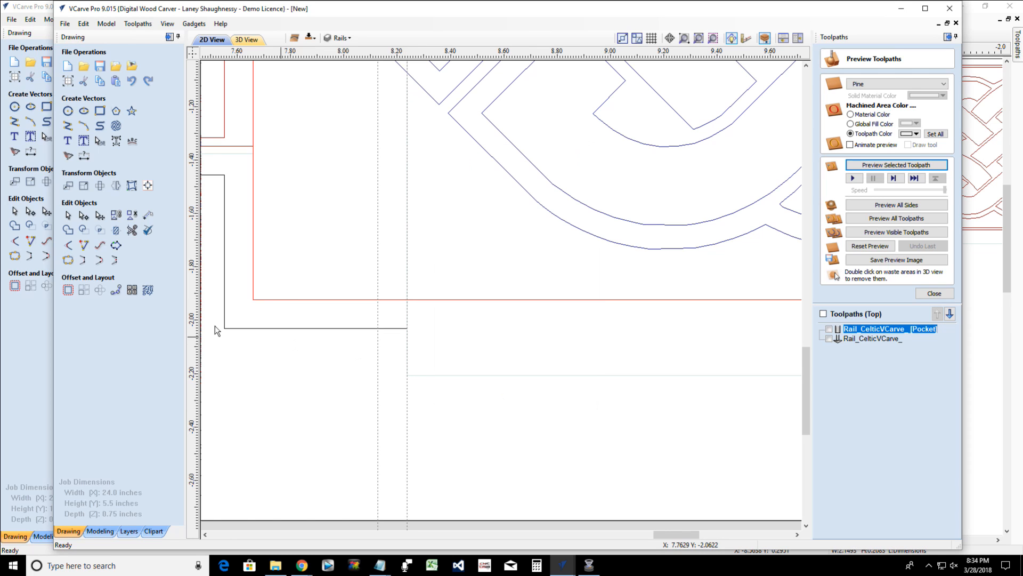
# Edit the lower outline's nodes and cut it where the outermost left guide crosses it below the right square
pyautogui.click(254, 331)
pyautogui.click(84, 215)
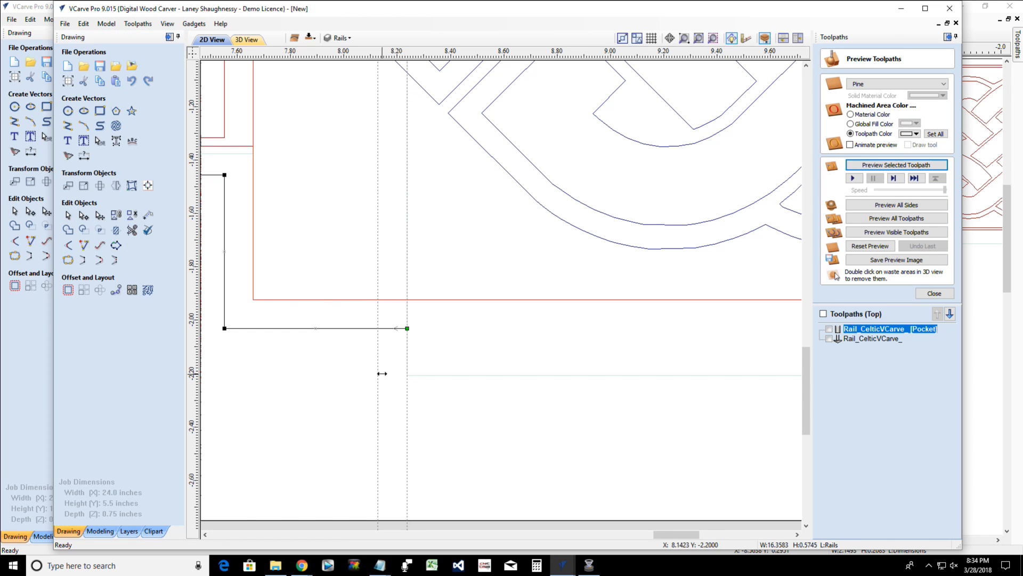
pyautogui.scroll(2, 377, 338)
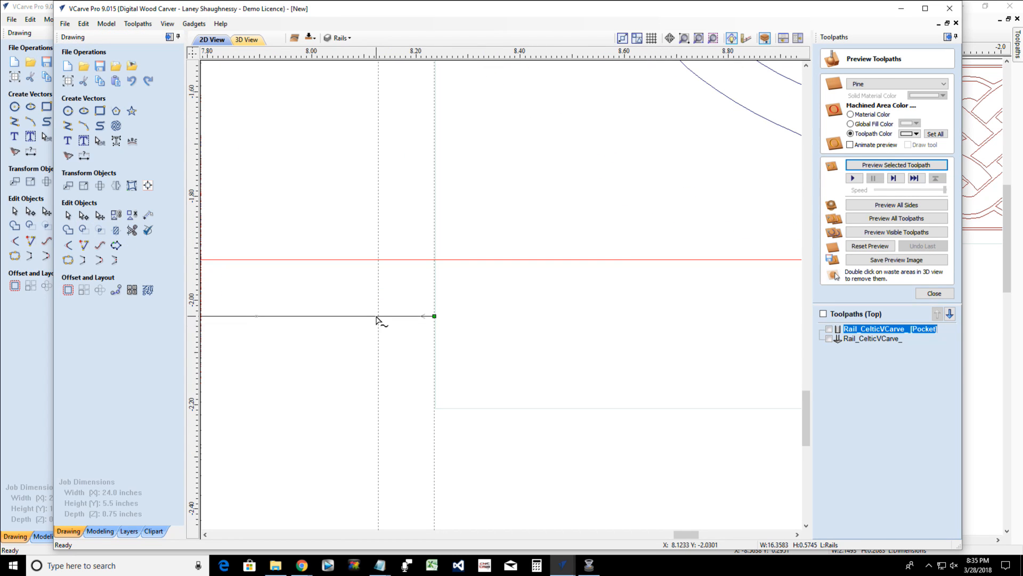
pyautogui.rightClick(379, 318)
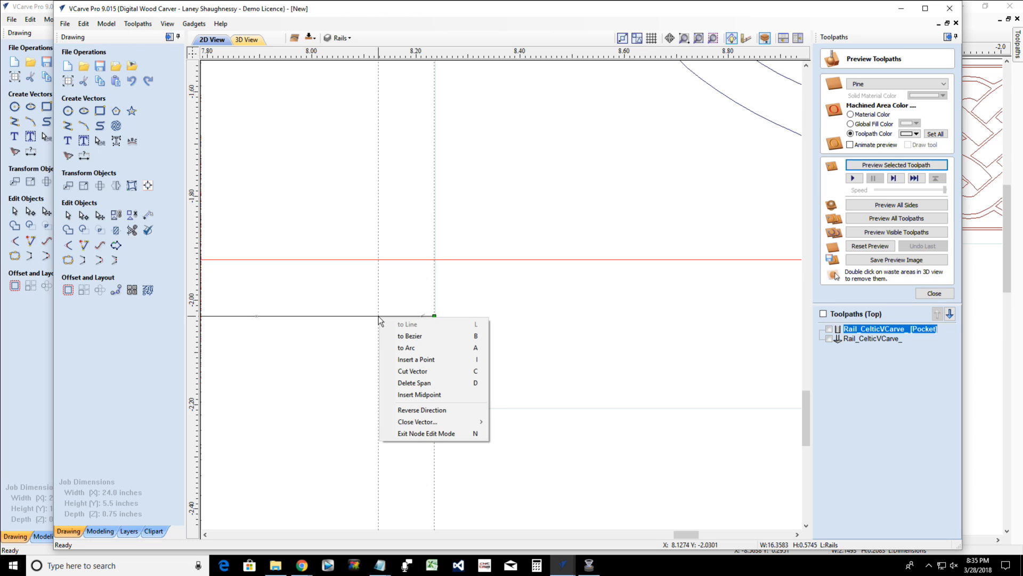
pyautogui.click(400, 372)
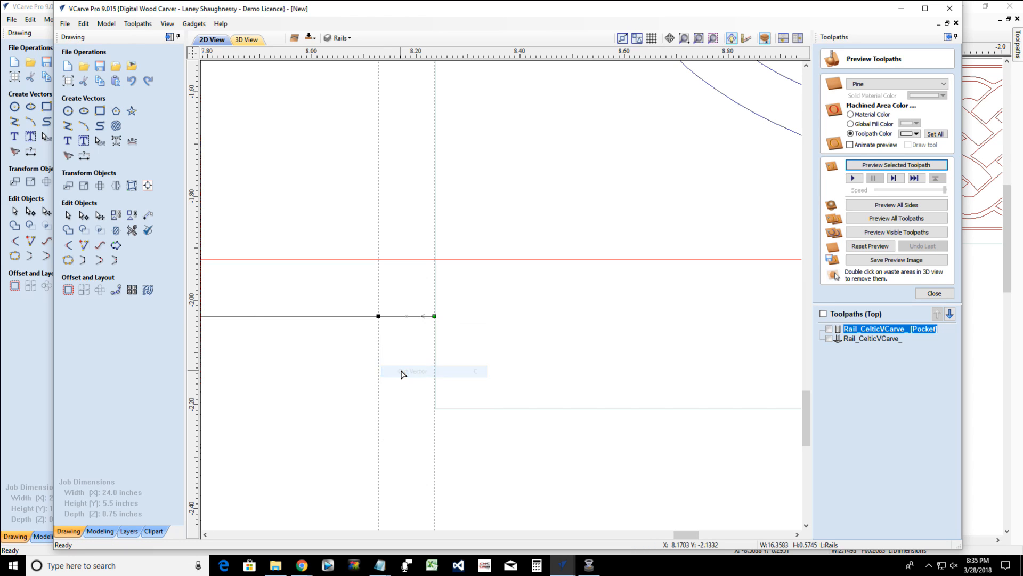
# Delete the short outline piece between the two left guides below the right square and clear both guides
pyautogui.click(68, 215)
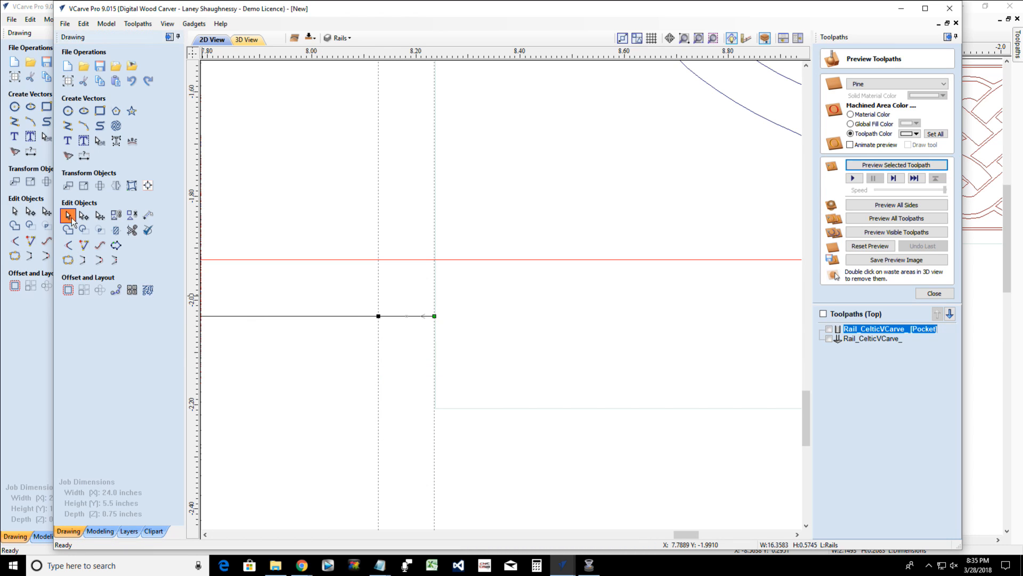
pyautogui.click(406, 322)
pyautogui.click(406, 316)
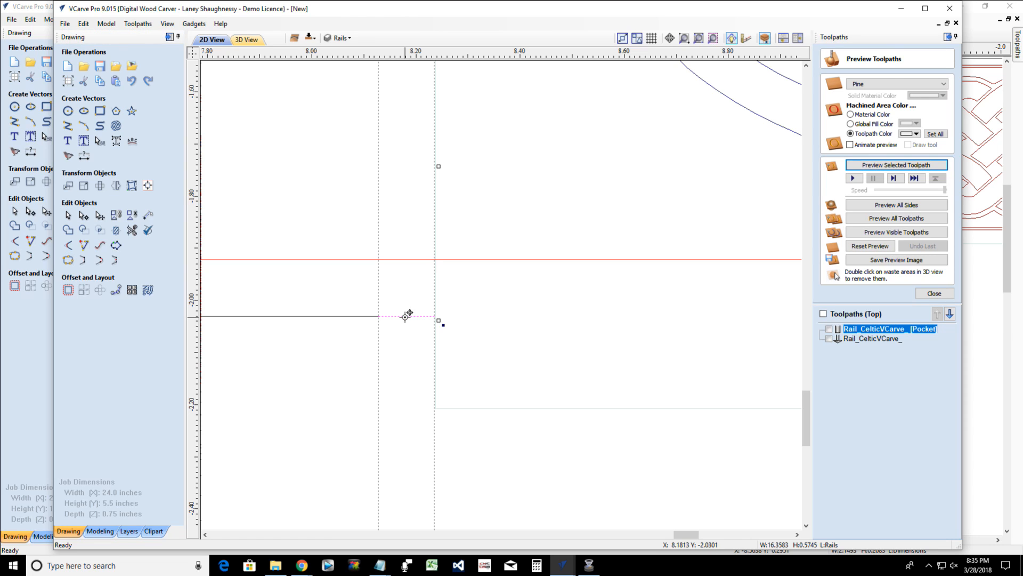
pyautogui.press('Delete')
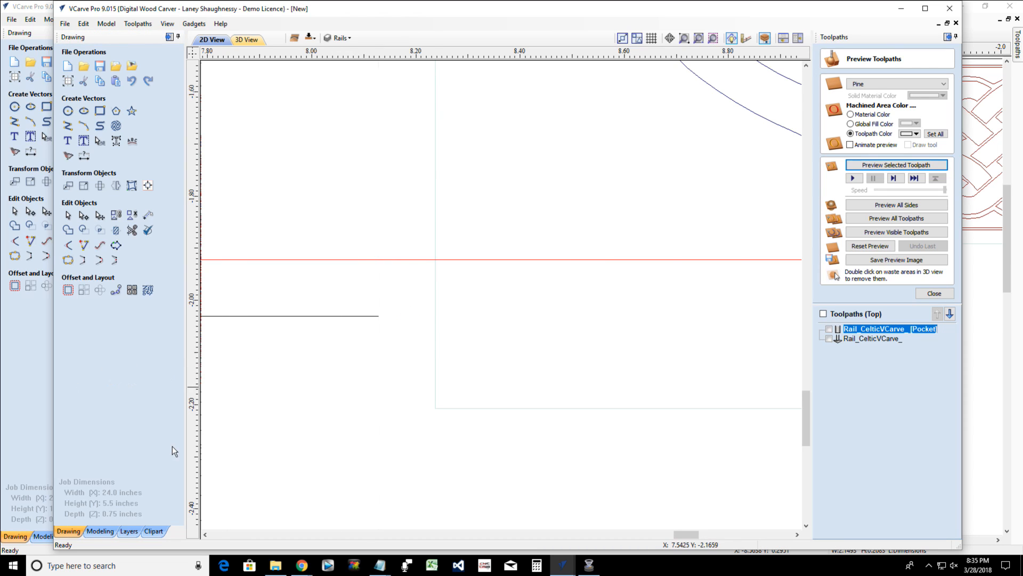
# Select the rail's two open outer outline vectors, upper and lower, leaving the inner panel border unselected
pyautogui.scroll(-8, 372, 400)
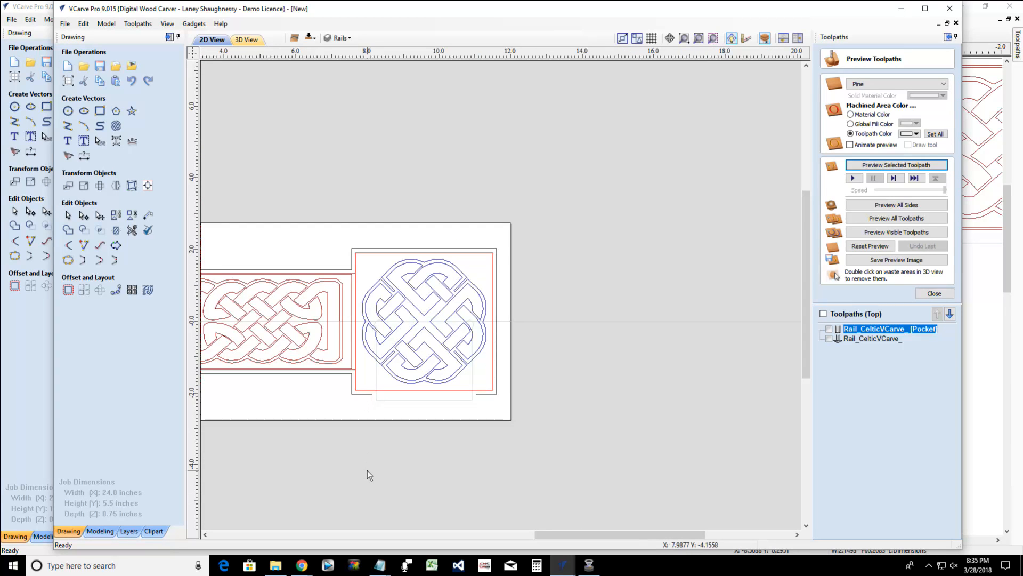
pyautogui.moveTo(623, 534); pyautogui.dragTo(480, 534)
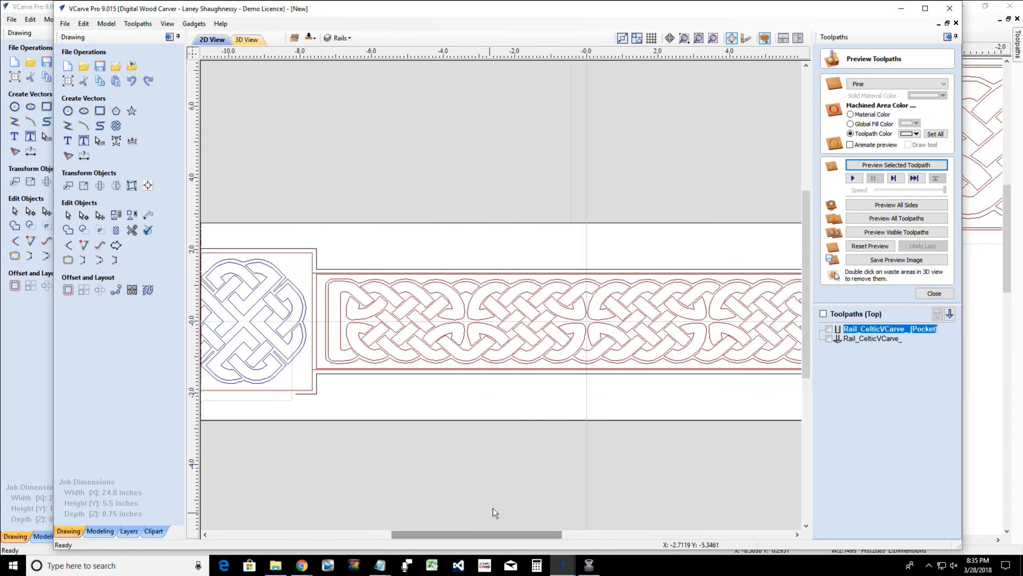
pyautogui.scroll(-3, 495, 261)
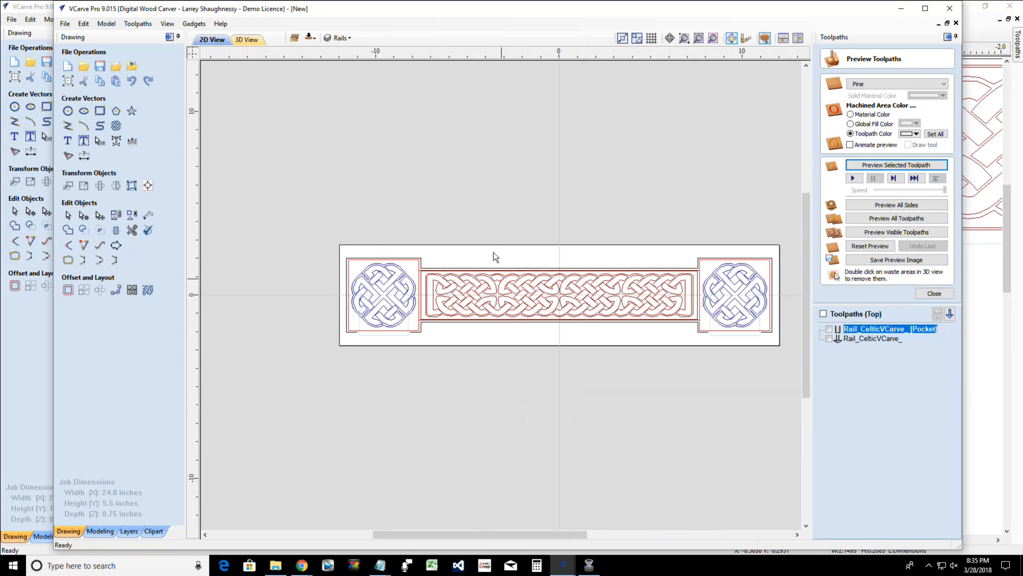
pyautogui.click(434, 271)
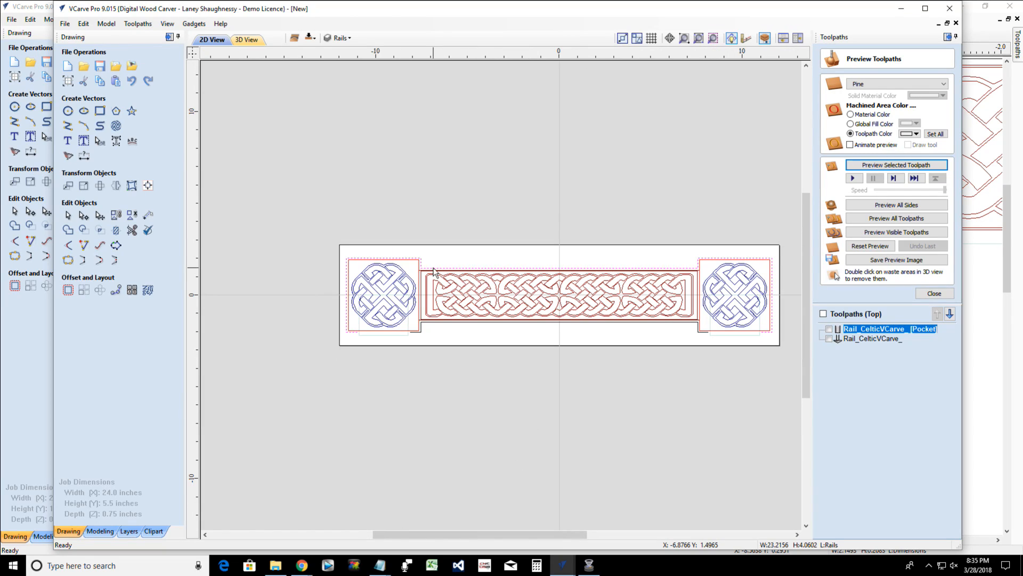
pyautogui.keyDown('shift'); pyautogui.click(463, 322); pyautogui.keyUp('shift')
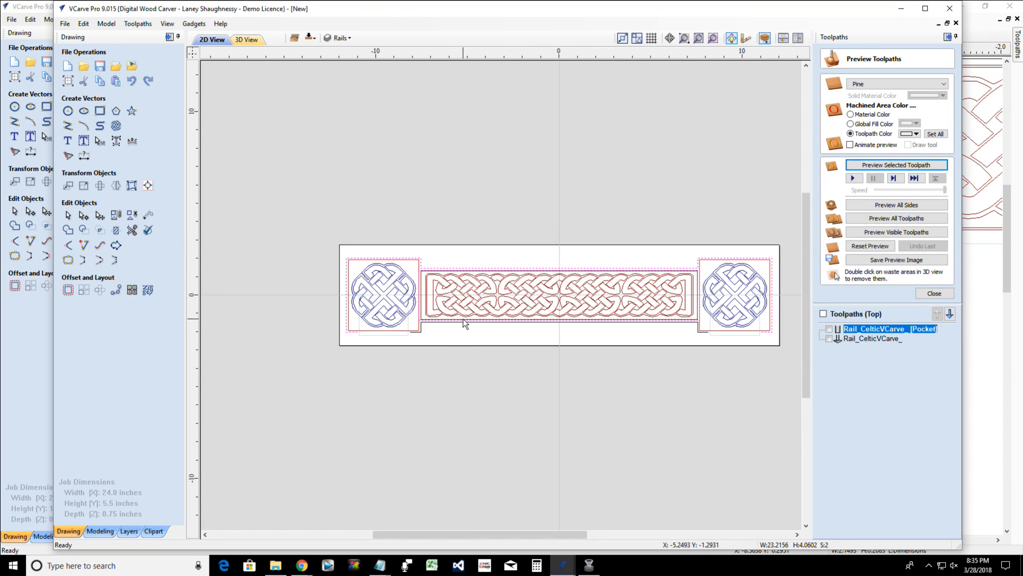
pyautogui.keyDown('shift'); pyautogui.click(466, 326); pyautogui.keyUp('shift')
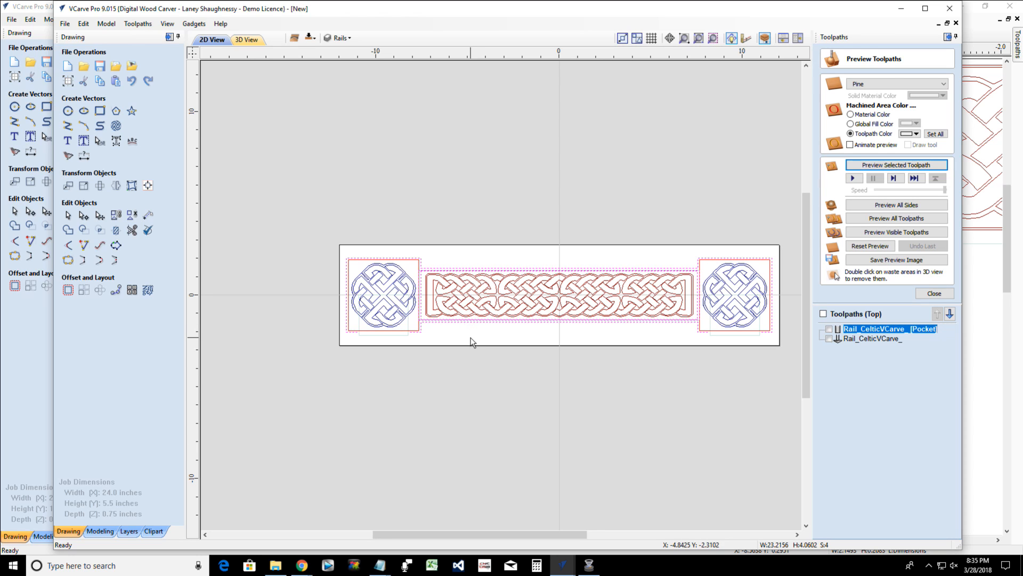
pyautogui.click(471, 337)
pyautogui.click(450, 322)
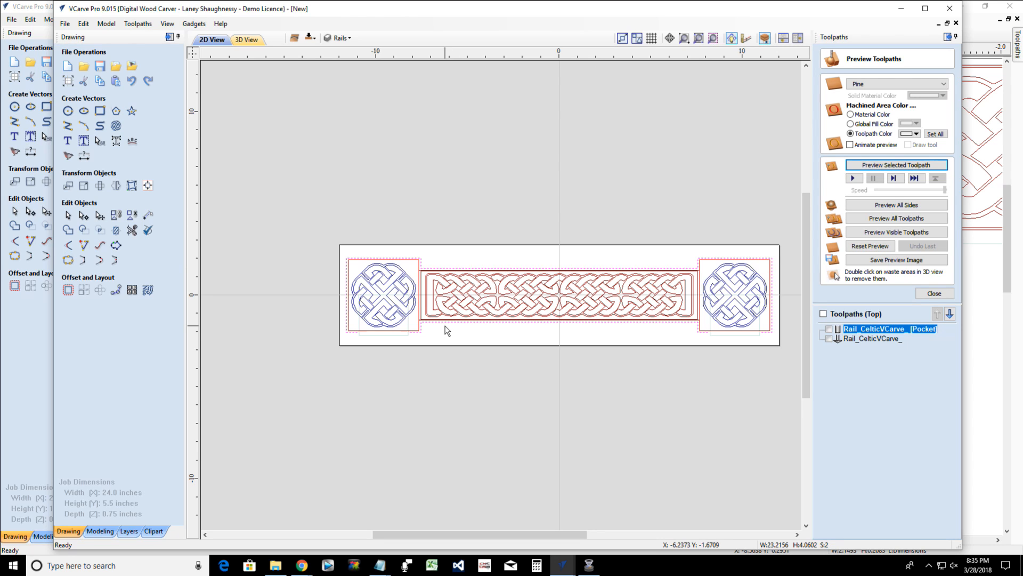
# Start a 2D Profile toolpath with a 0.125-inch cut depth and the V-Bit (60 deg 0.25") tool
pyautogui.click(924, 295)
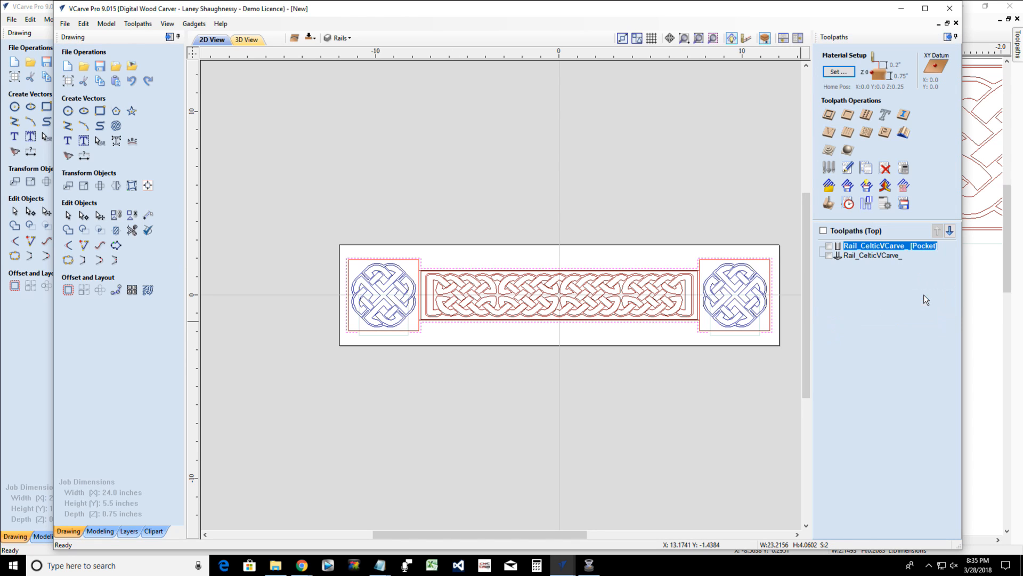
pyautogui.click(831, 115)
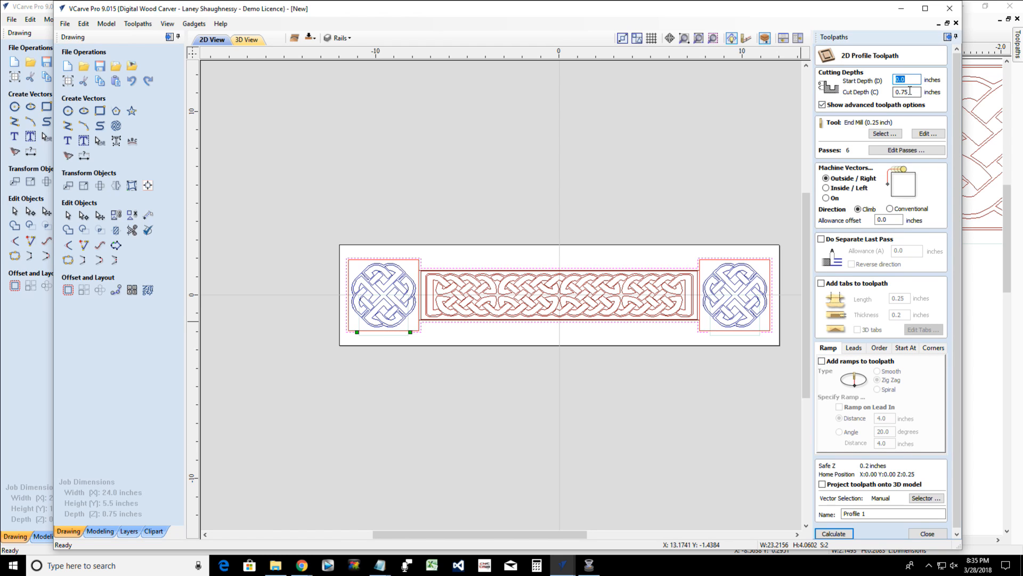
pyautogui.write('.')
pyautogui.click(878, 138)
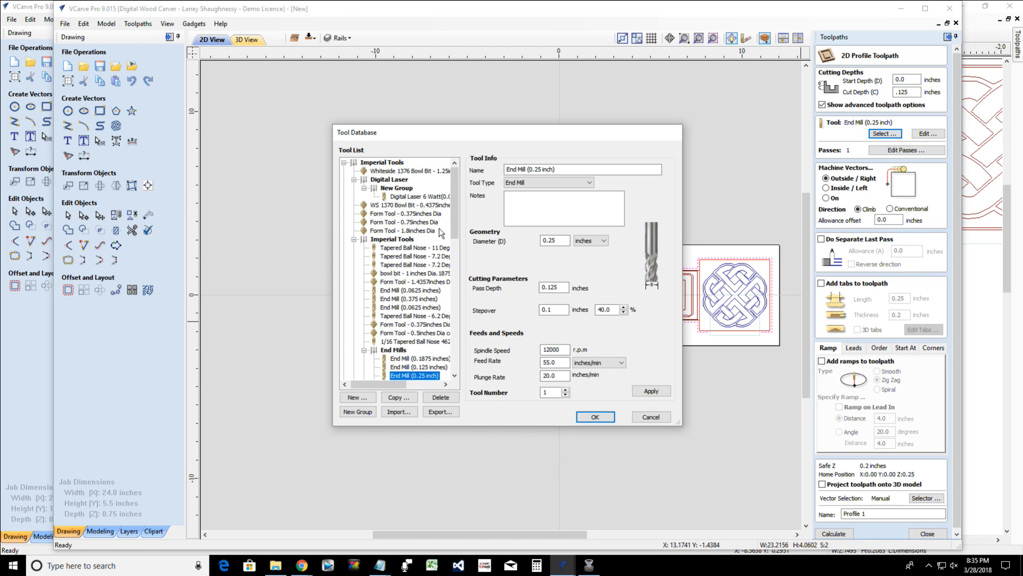
pyautogui.scroll(-3, 393, 356)
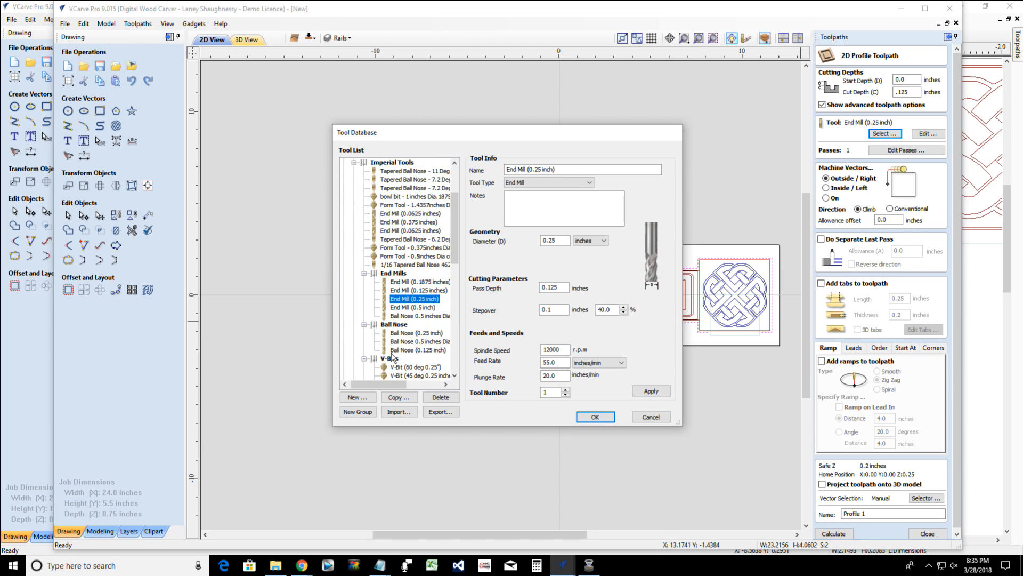
pyautogui.click(390, 359)
pyautogui.click(396, 367)
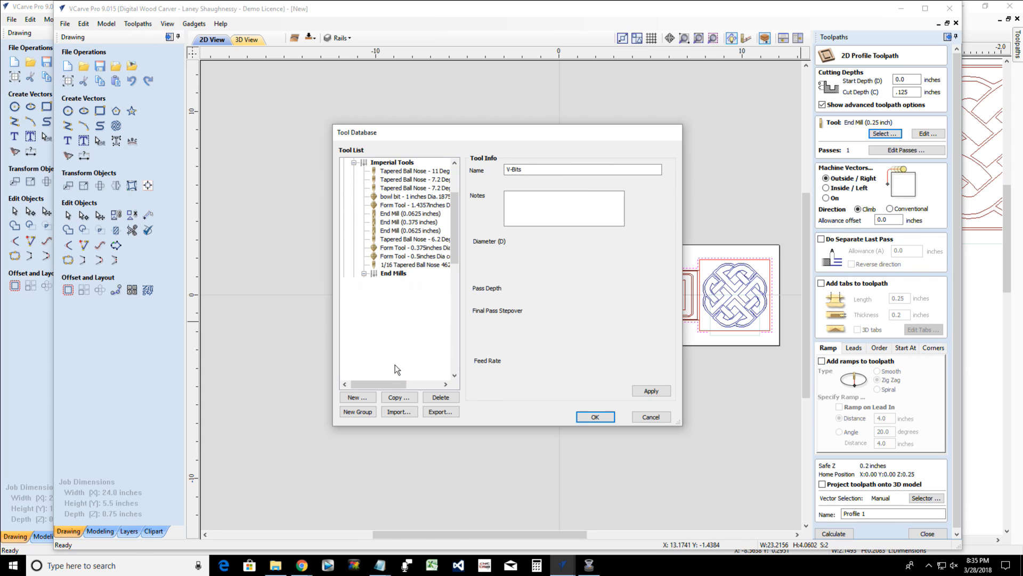
pyautogui.click(595, 418)
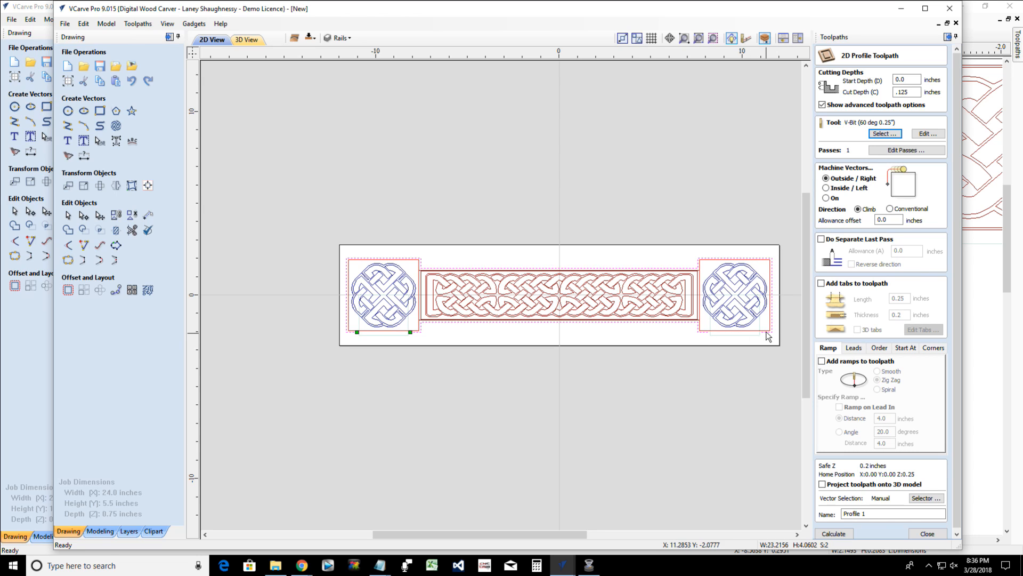
# Edit the lower outline's nodes and make its open end below the right square the start point
pyautogui.click(666, 341)
pyautogui.click(670, 323)
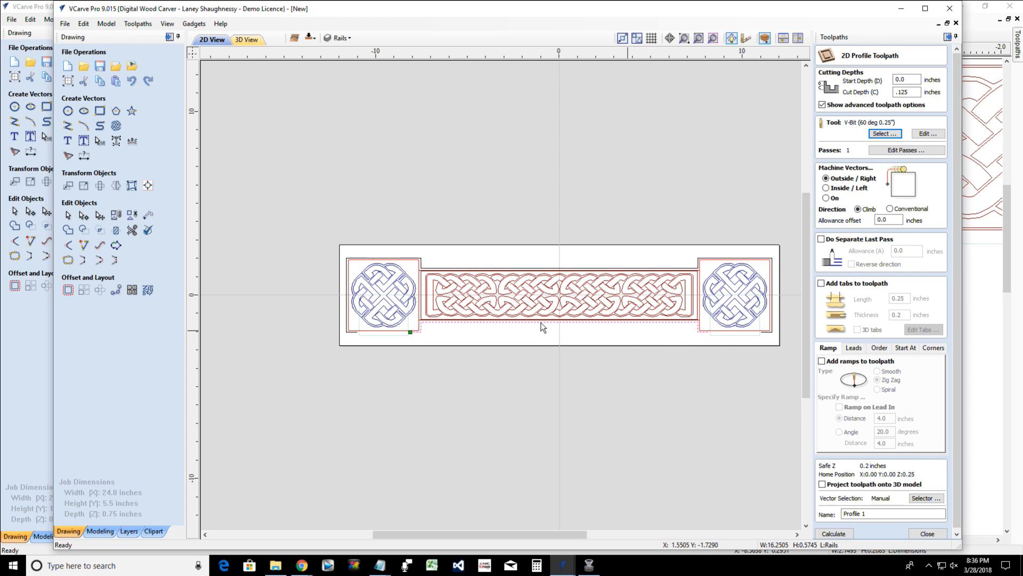
pyautogui.click(85, 217)
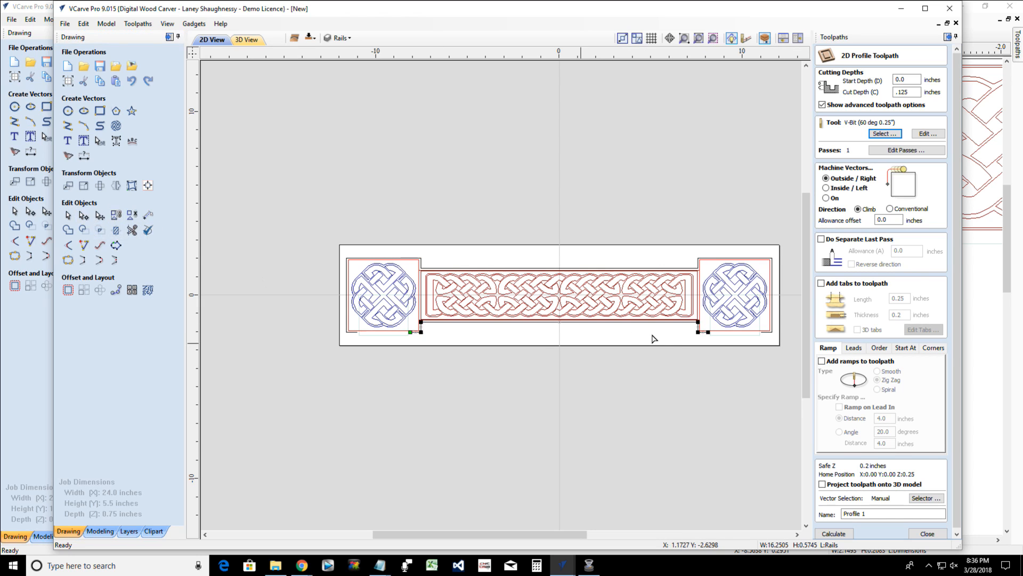
pyautogui.rightClick(708, 332)
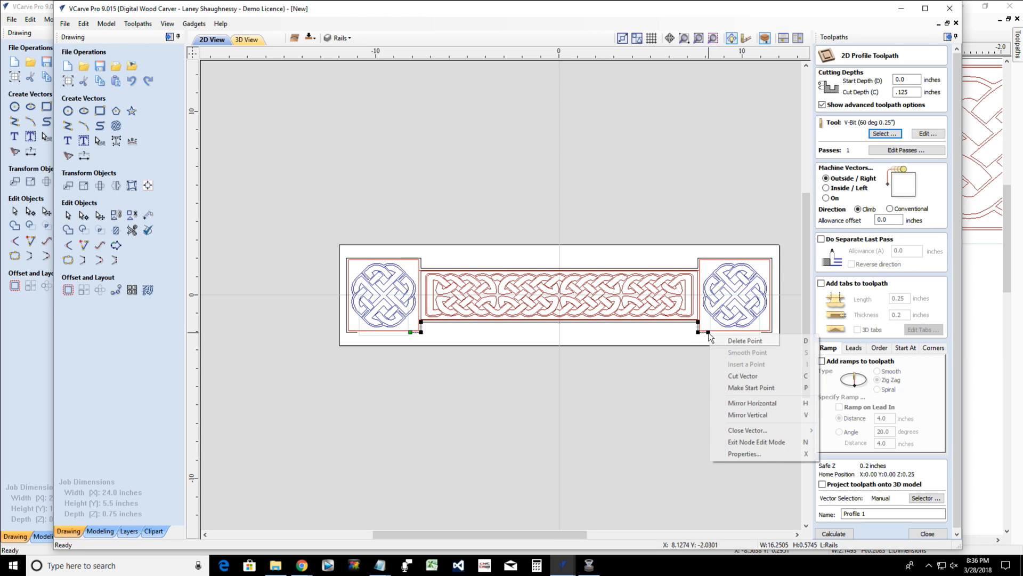
pyautogui.click(728, 387)
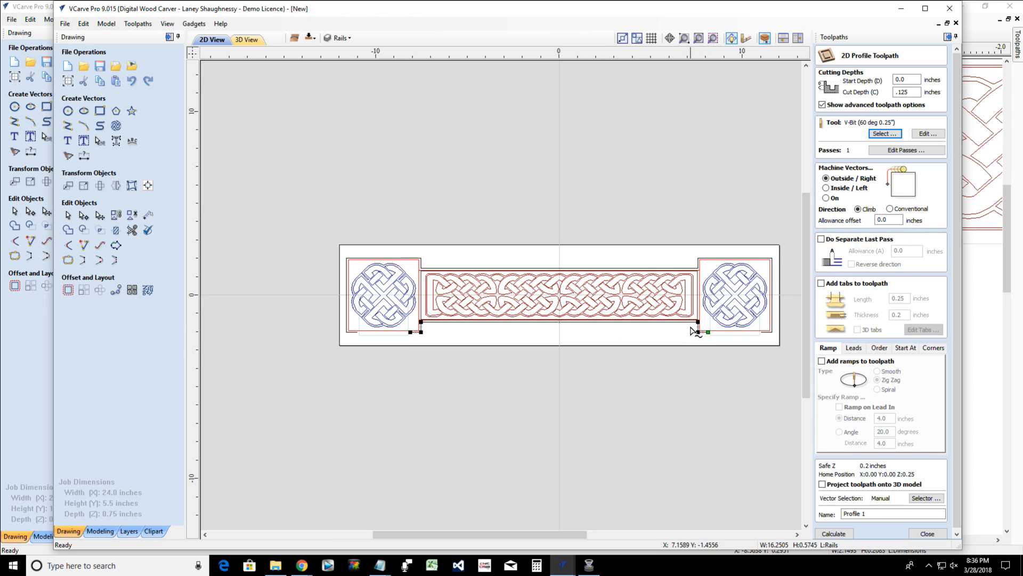
pyautogui.click(597, 336)
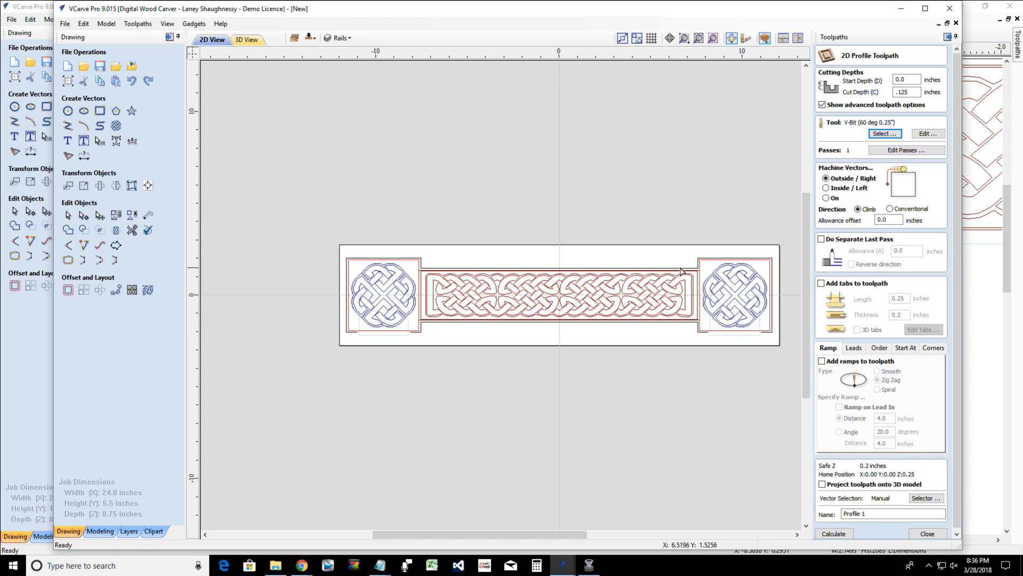
# Reselect both open outline vectors, name the profile toolpath ChamferCut_60DegVbit and calculate it
pyautogui.click(68, 217)
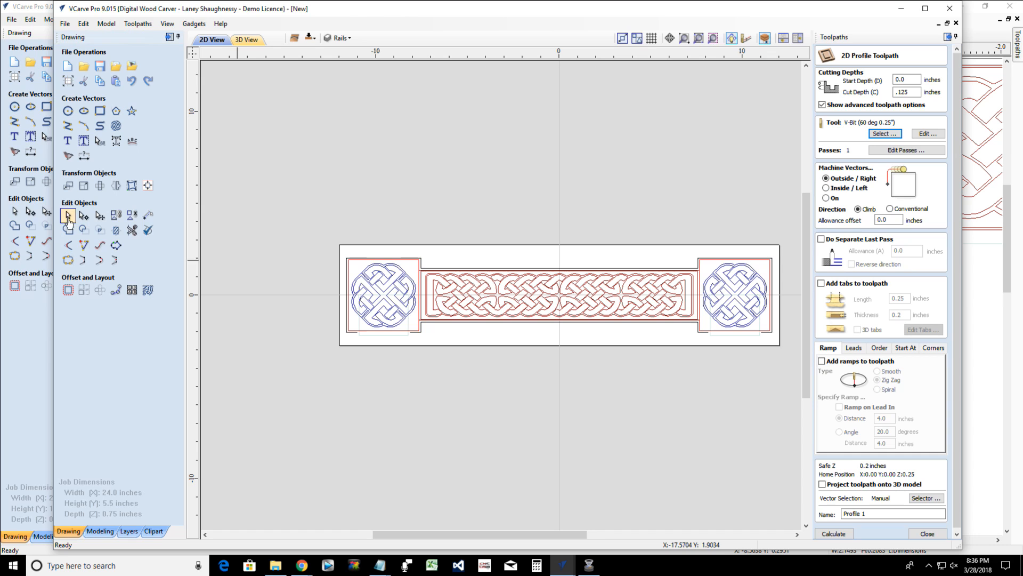
pyautogui.click(422, 266)
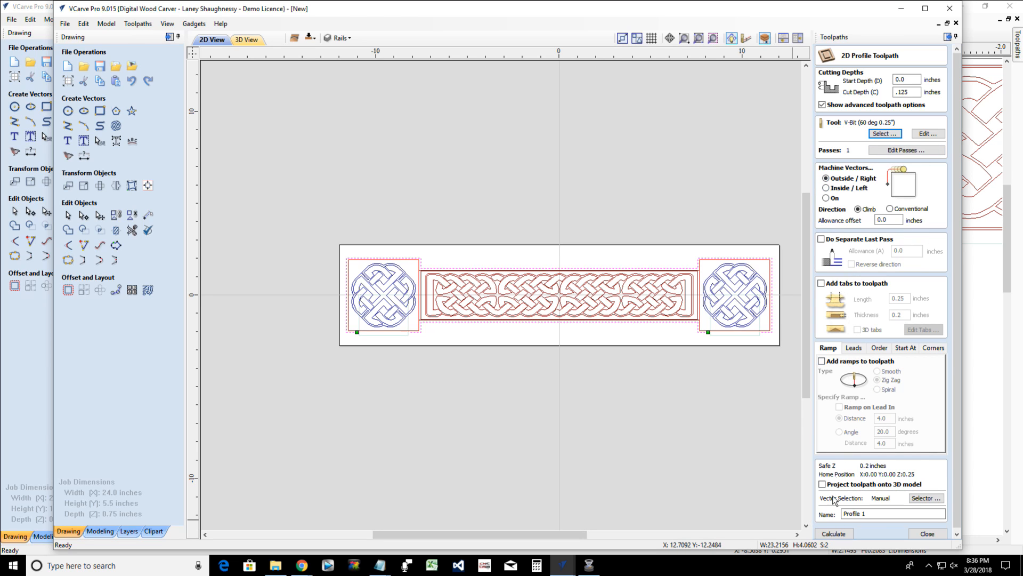
pyautogui.click(834, 533)
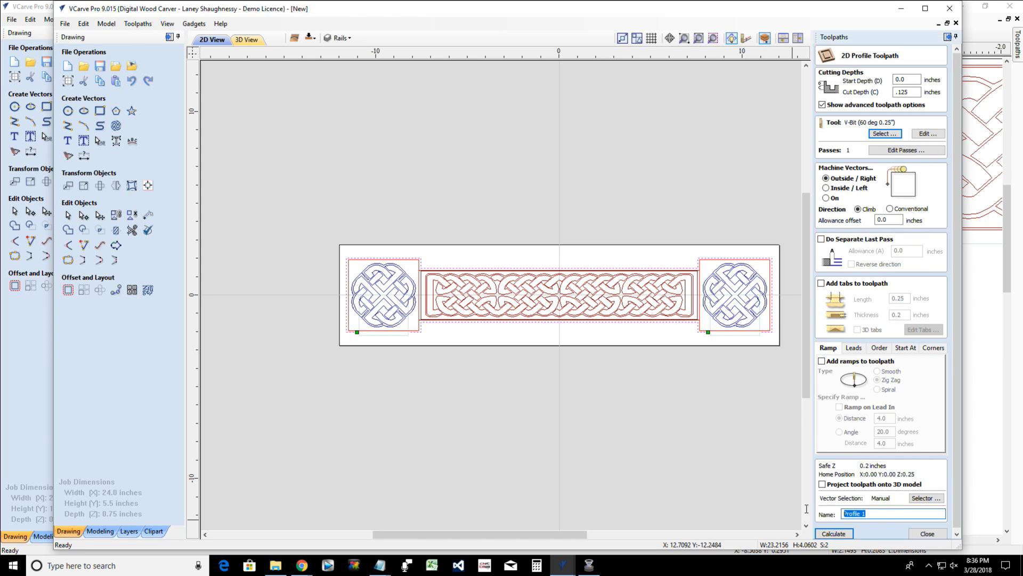
pyautogui.write('ChamferCut_60DegVbit')
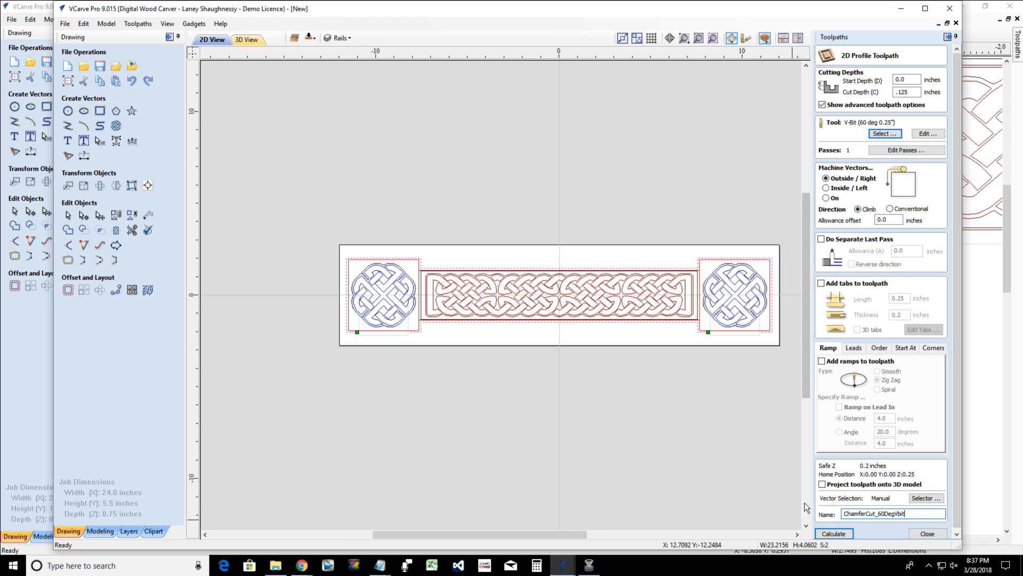
pyautogui.click(830, 533)
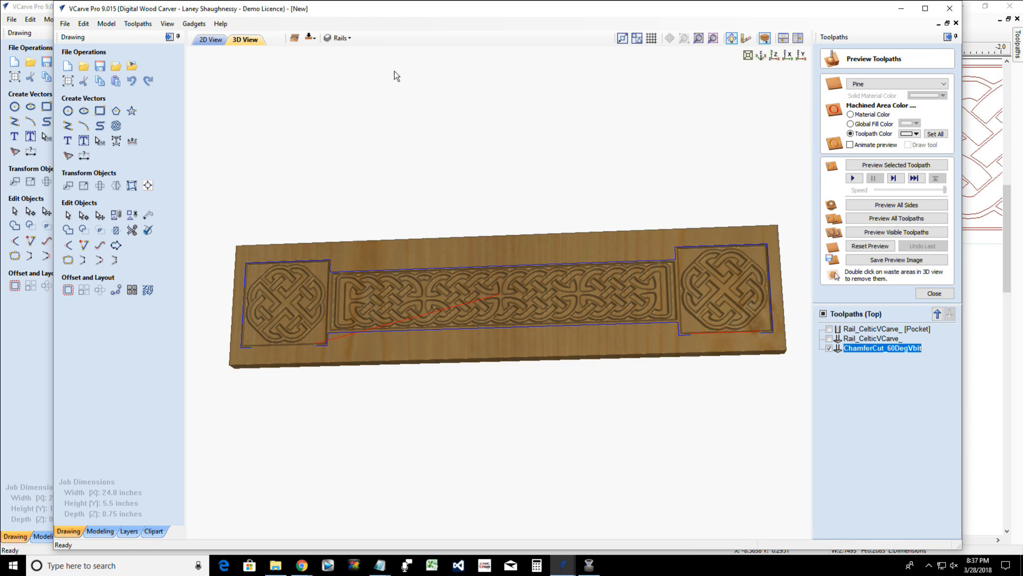
# Examine in 2D on which side of the outline the chamfer toolpath runs, along the rail and around the left square
pyautogui.click(209, 40)
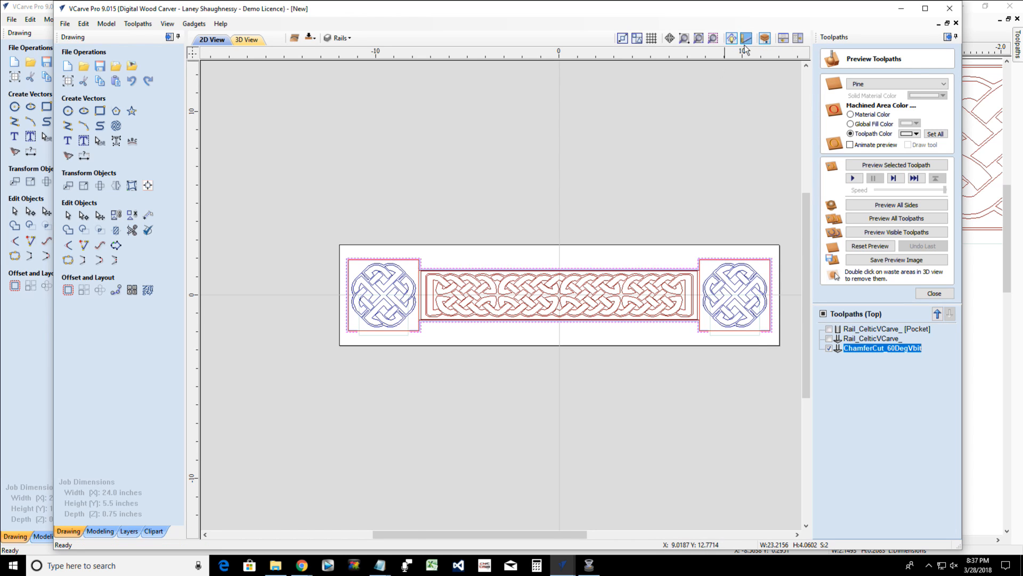
pyautogui.scroll(3, 636, 323)
pyautogui.scroll(4, 636, 333)
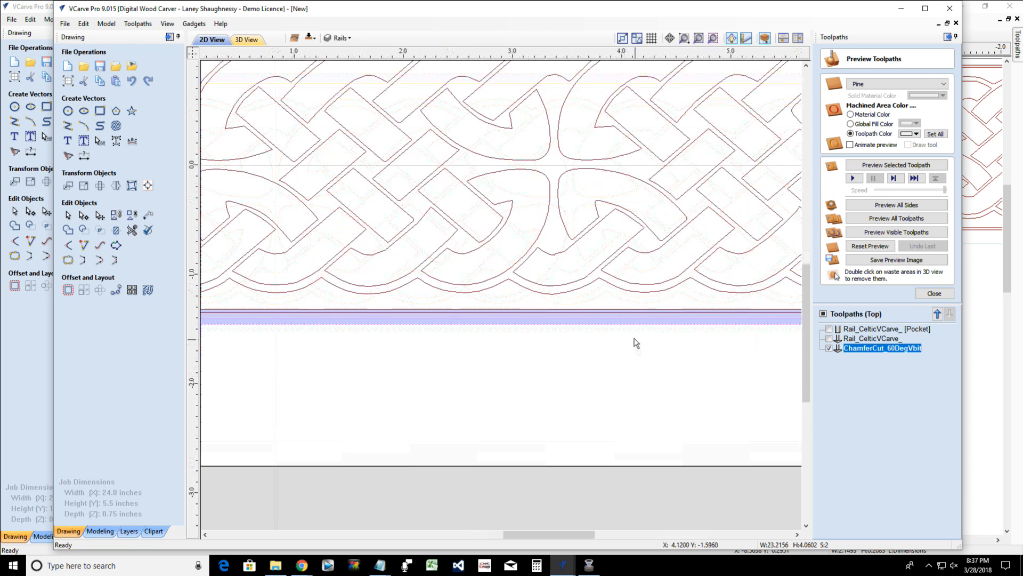
pyautogui.scroll(-8, 635, 322)
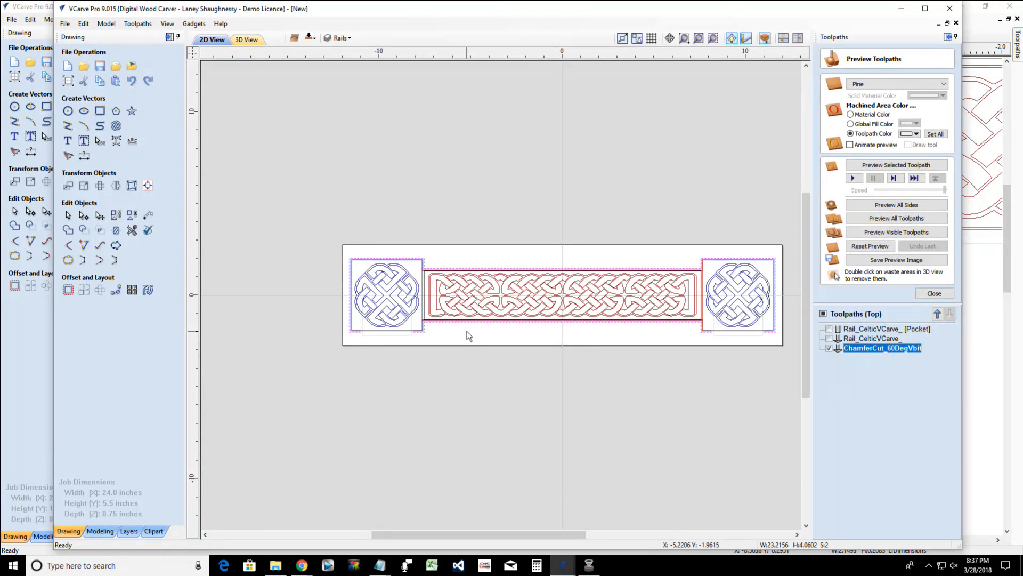
pyautogui.scroll(3, 331, 282)
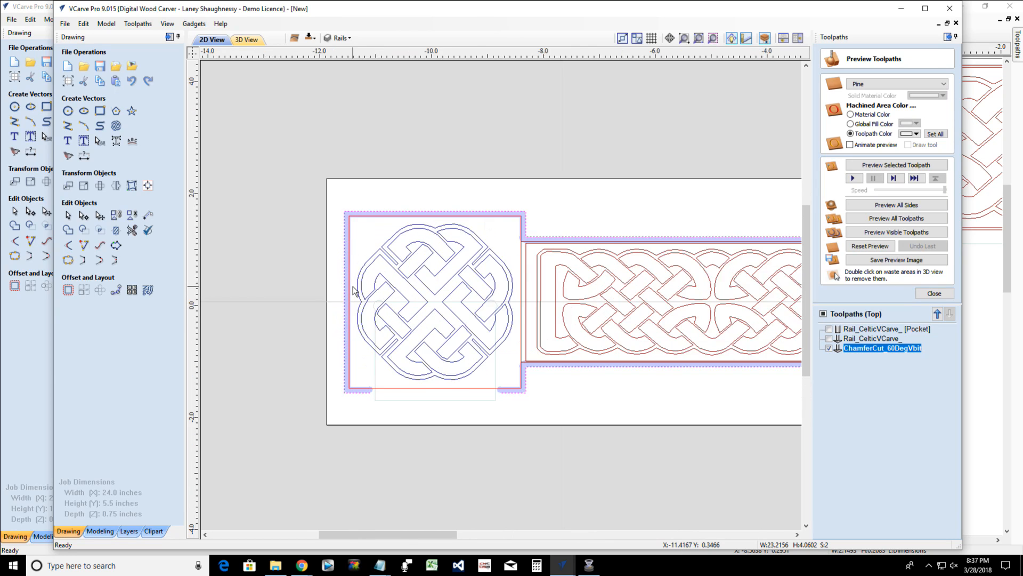
pyautogui.scroll(2, 354, 291)
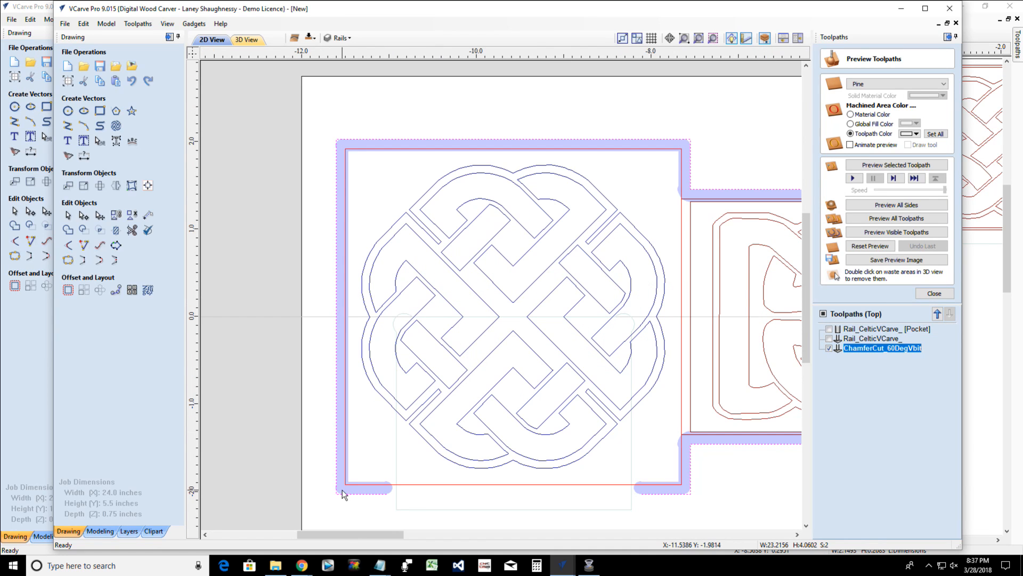
pyautogui.scroll(-5, 341, 477)
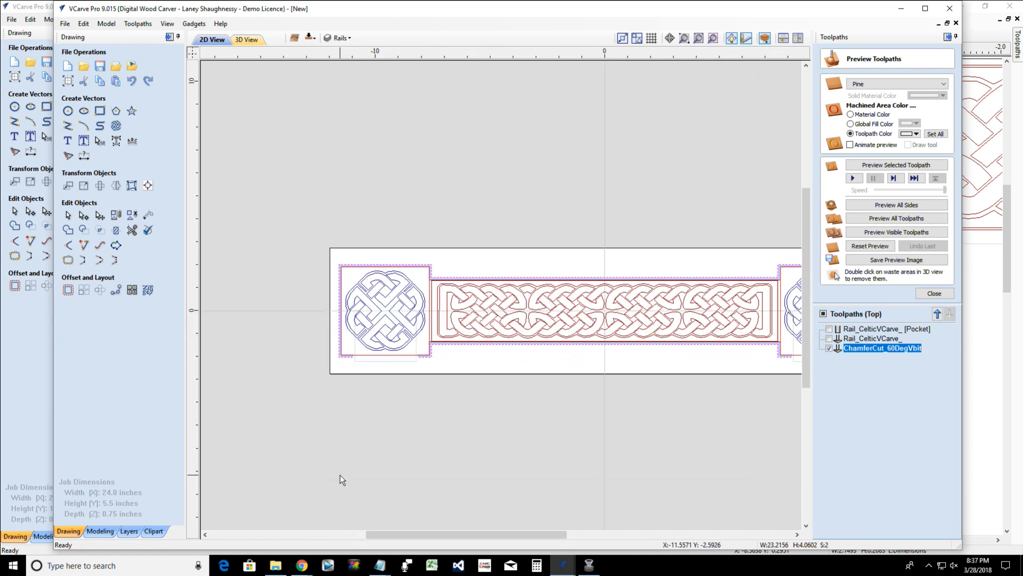
pyautogui.scroll(-1, 423, 354)
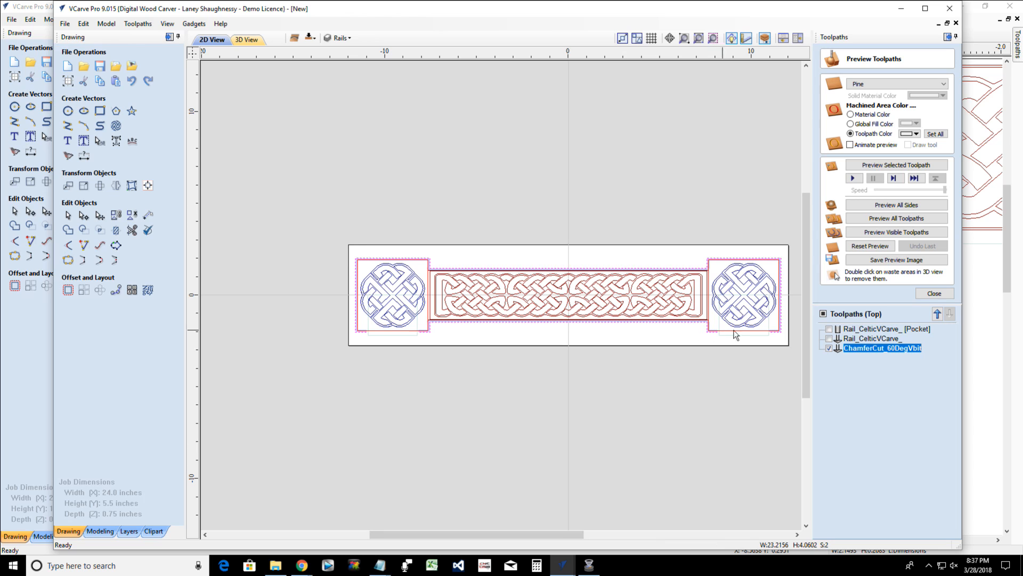
# Set the ChamferCut_60DegVbit toolpath to machine Inside / Left, recalculate it and check its path around the outline in 2D
pyautogui.doubleClick(853, 349)
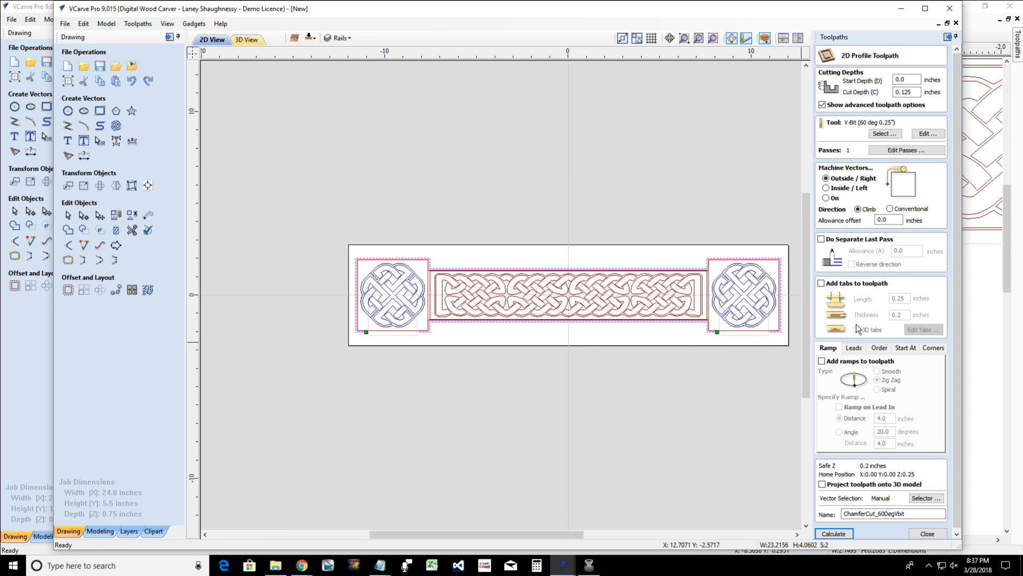
pyautogui.click(827, 188)
pyautogui.click(833, 534)
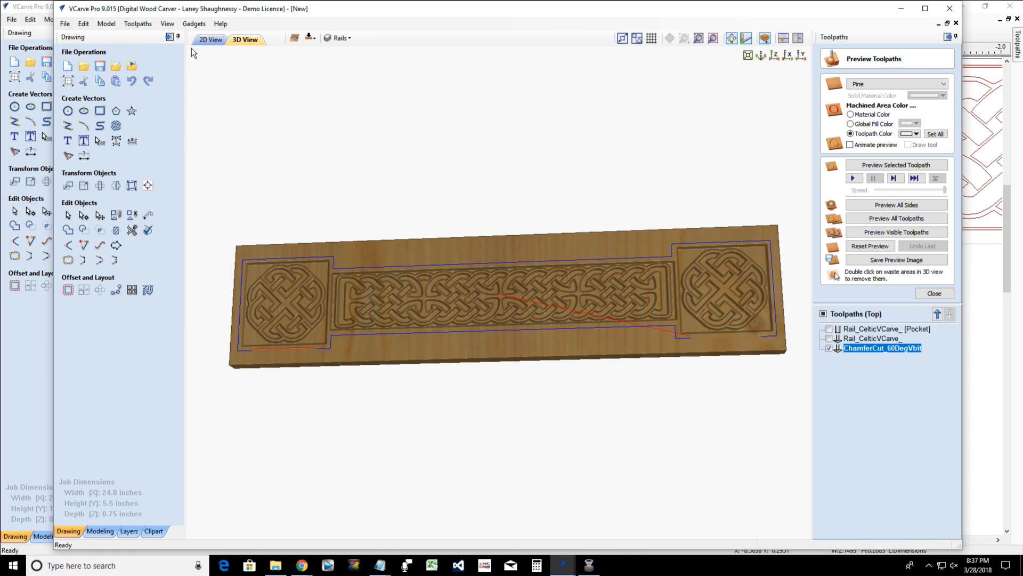
pyautogui.click(224, 40)
pyautogui.scroll(3, 597, 344)
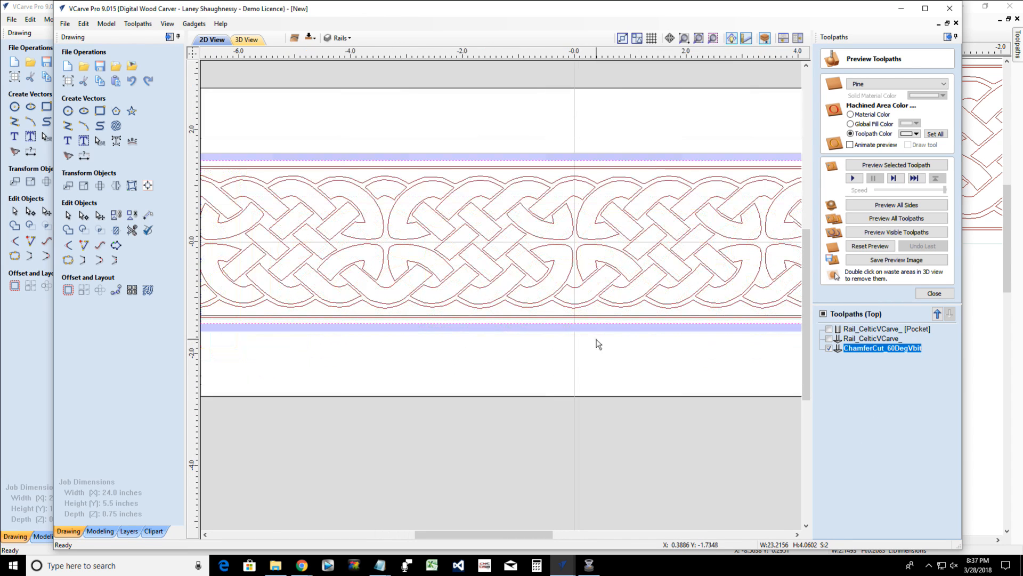
pyautogui.scroll(-3, 595, 344)
pyautogui.scroll(8, 311, 350)
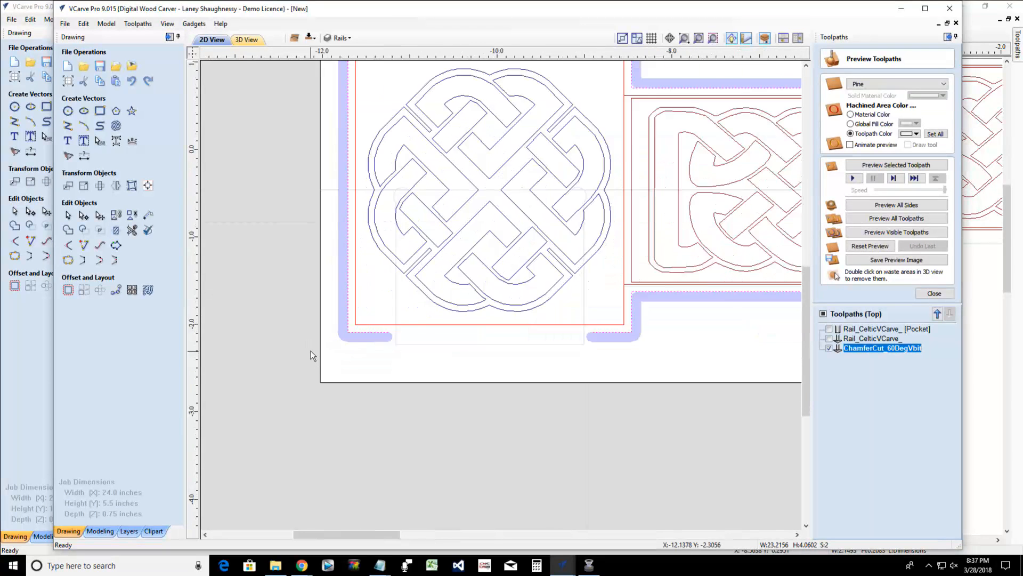
pyautogui.scroll(-8, 344, 332)
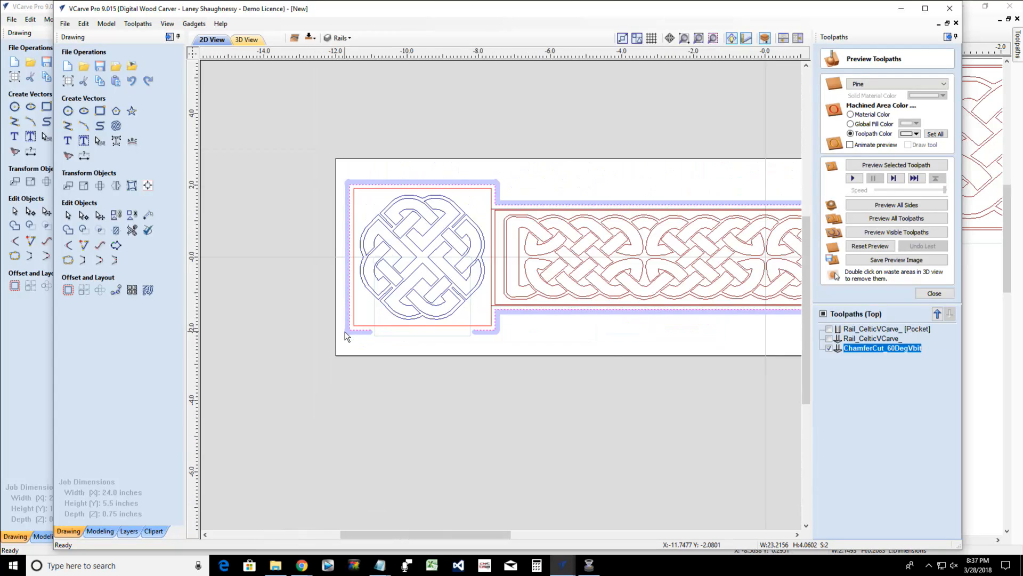
# Check the chamfer path's ends at both squares in 2D, and preview the ChamferCut_60DegVbit toolpath on the 3D rail
pyautogui.scroll(5, 729, 351)
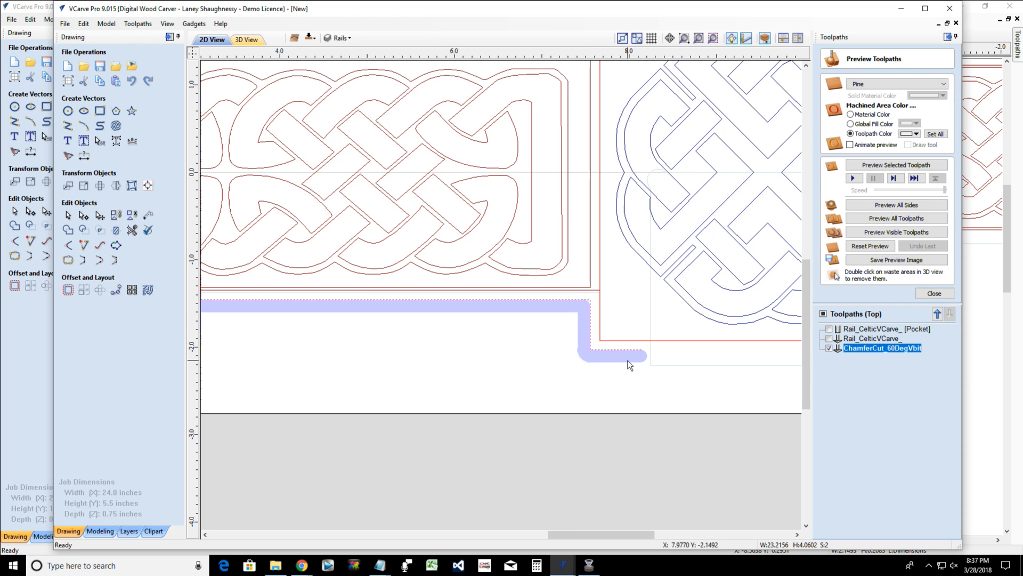
pyautogui.scroll(-5, 627, 361)
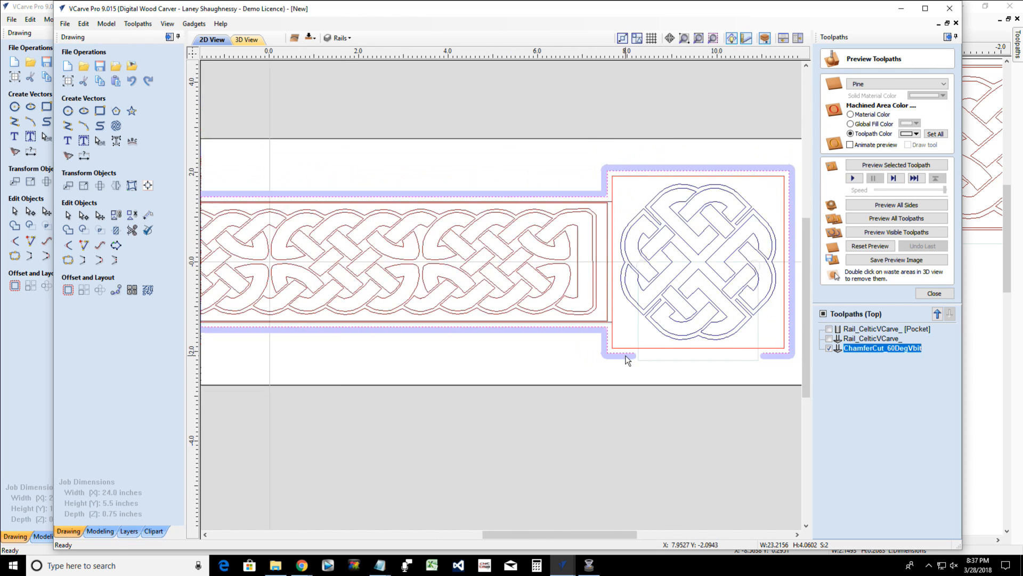
pyautogui.click(253, 39)
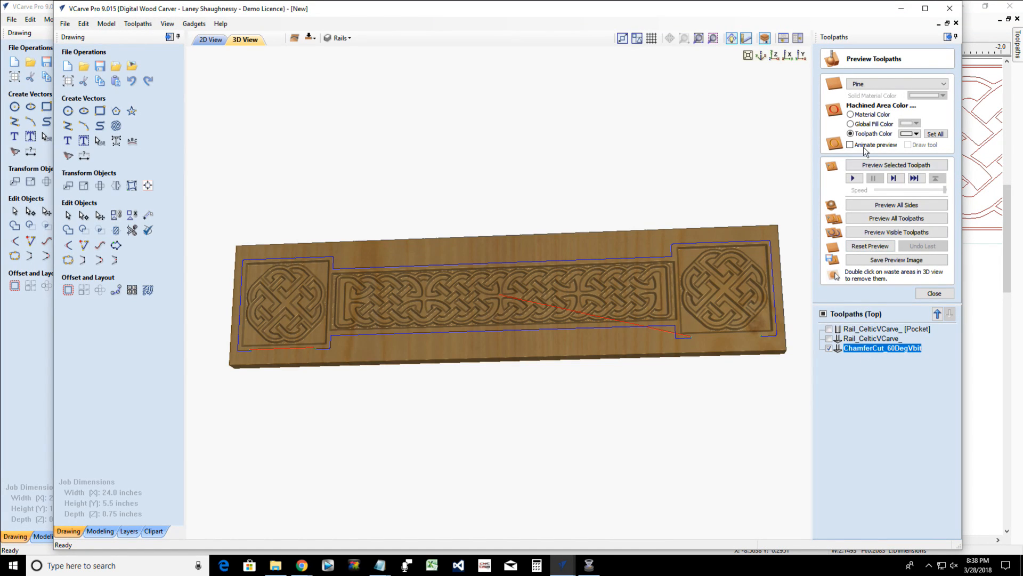
pyautogui.click(870, 166)
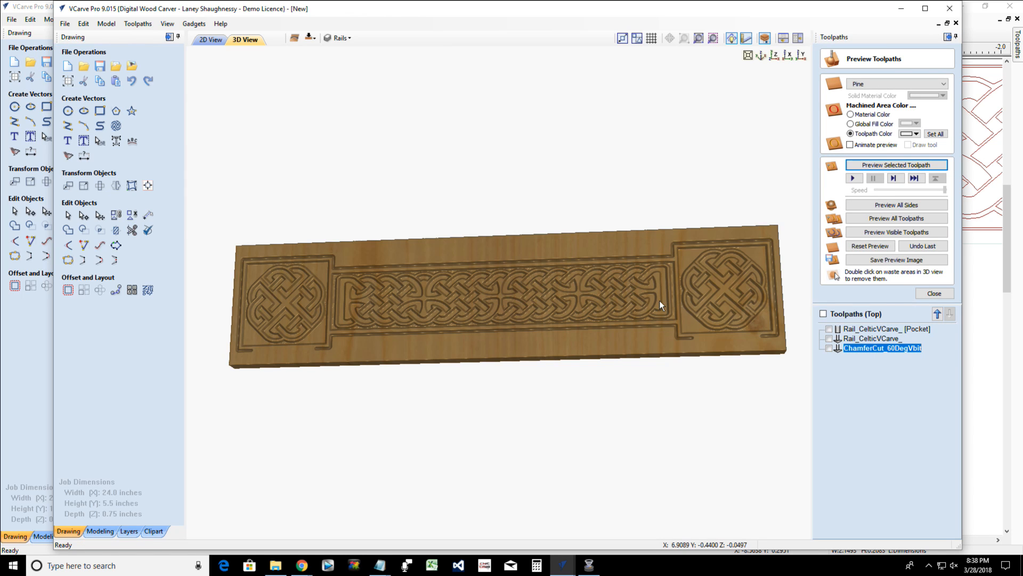
pyautogui.scroll(2, 645, 317)
pyautogui.scroll(1, 645, 317)
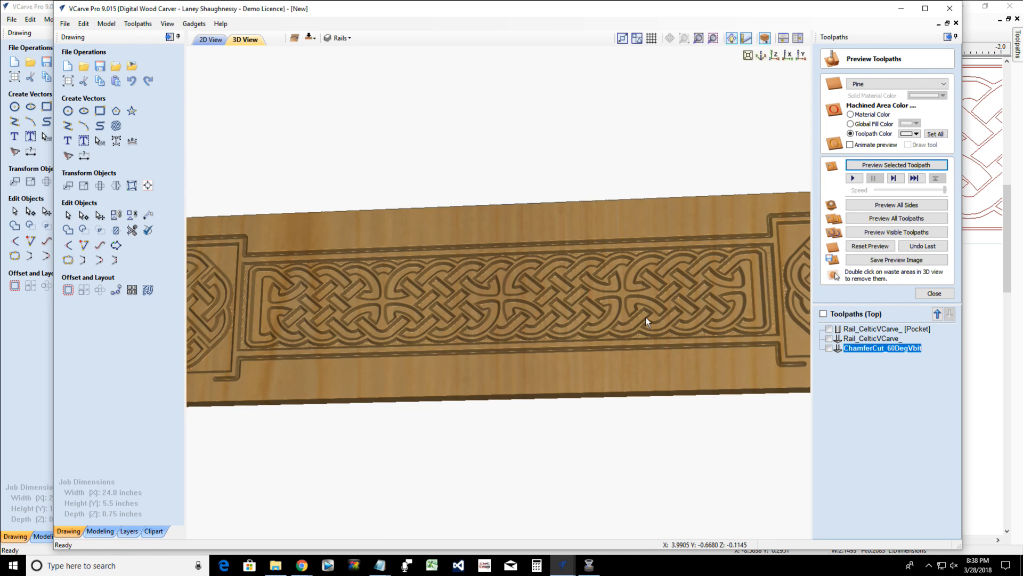
pyautogui.scroll(-1, 645, 317)
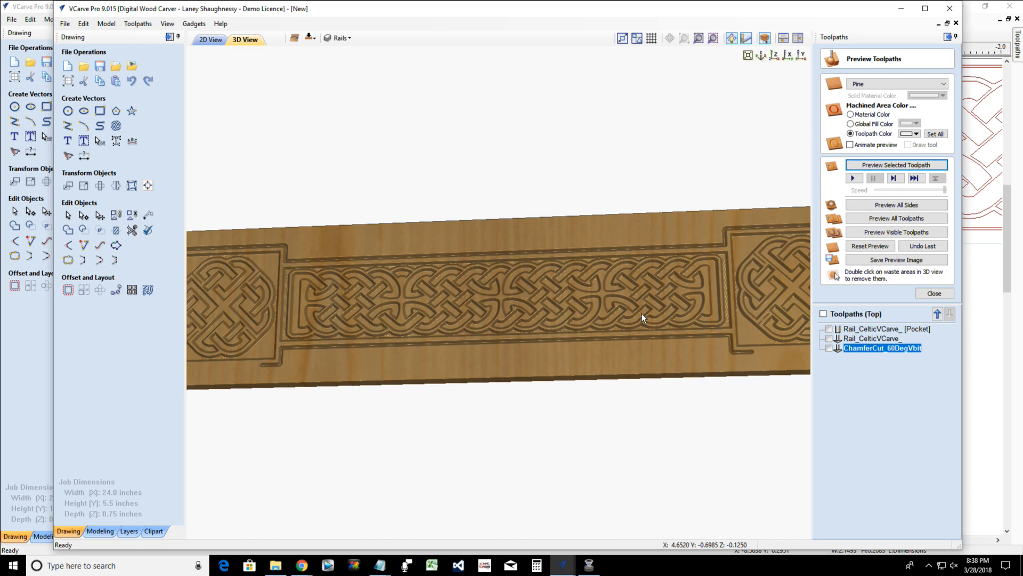
pyautogui.scroll(-1, 641, 317)
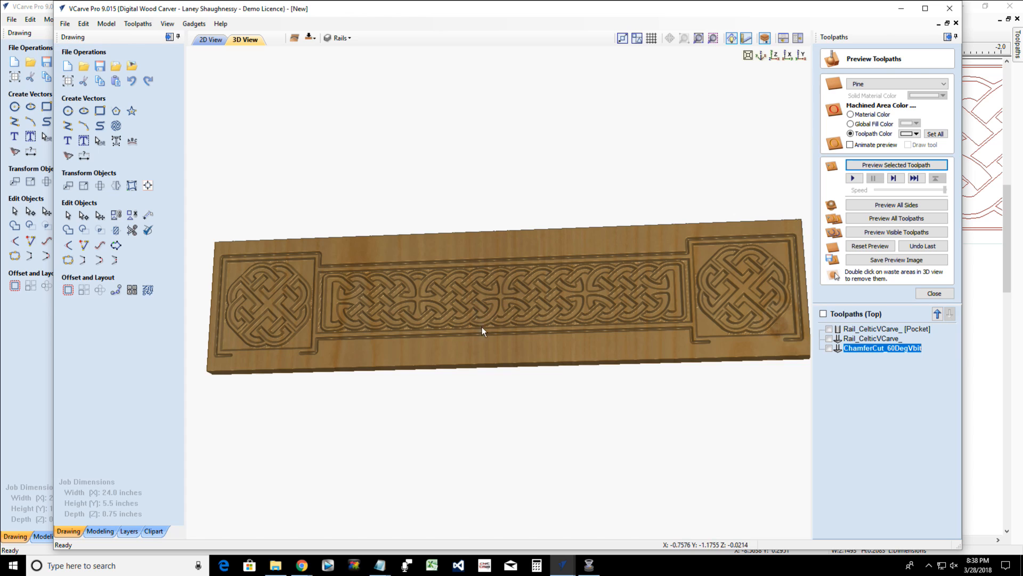
# Change the preview material to Maple and inspect the carved rail in 3D
pyautogui.click(874, 85)
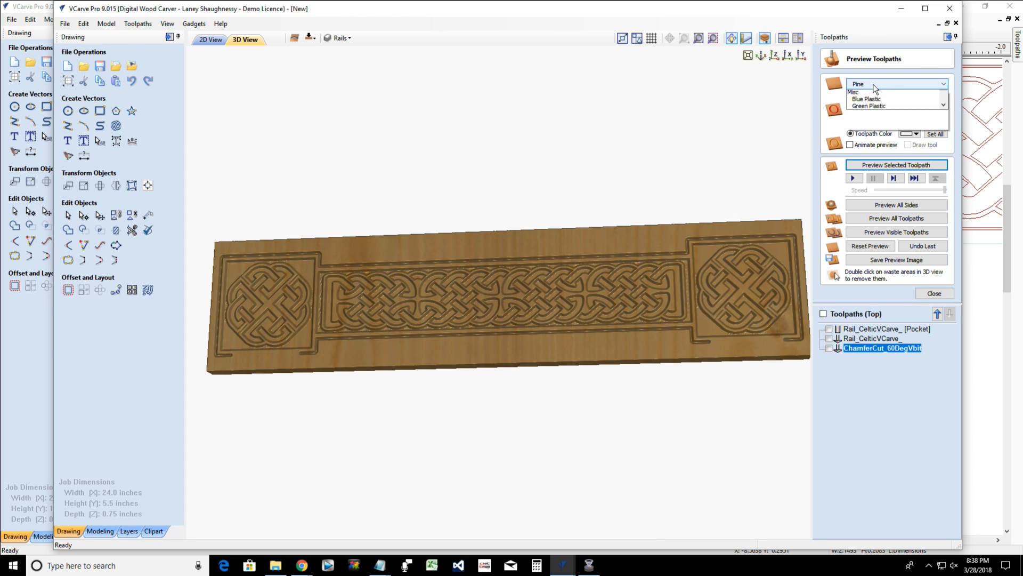
pyautogui.scroll(5, 871, 115)
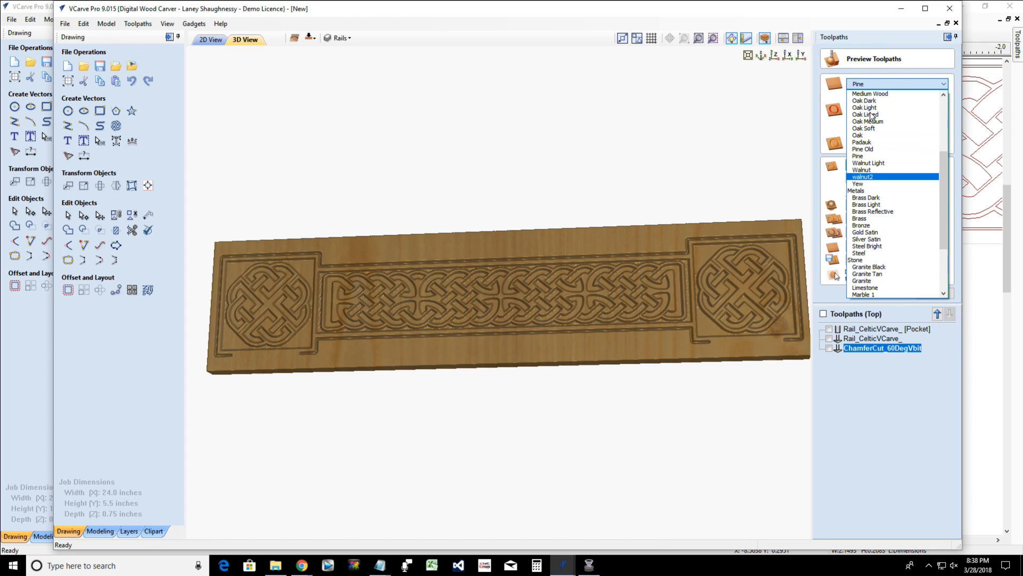
pyautogui.scroll(1, 871, 112)
pyautogui.click(865, 94)
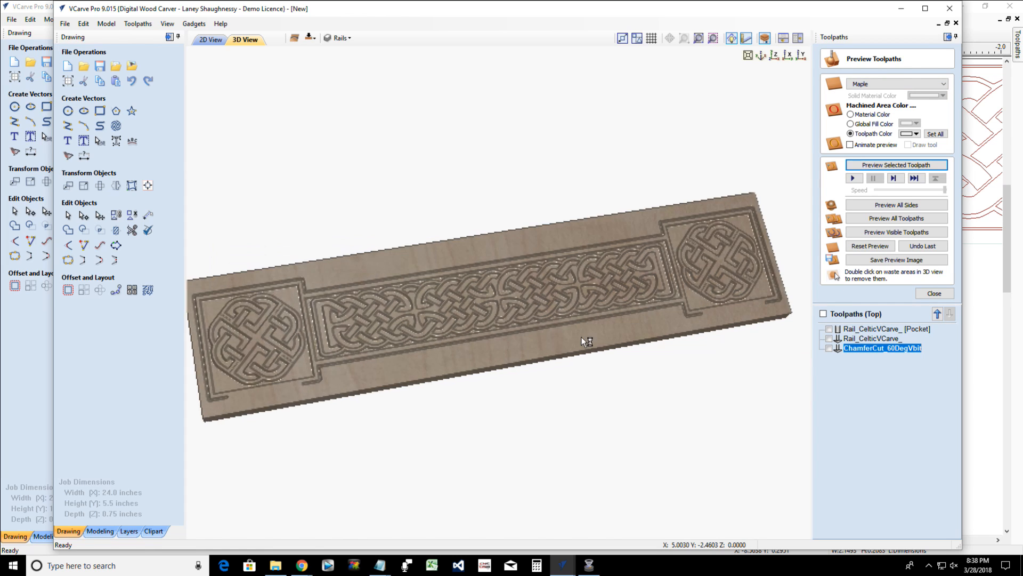
pyautogui.scroll(3, 539, 340)
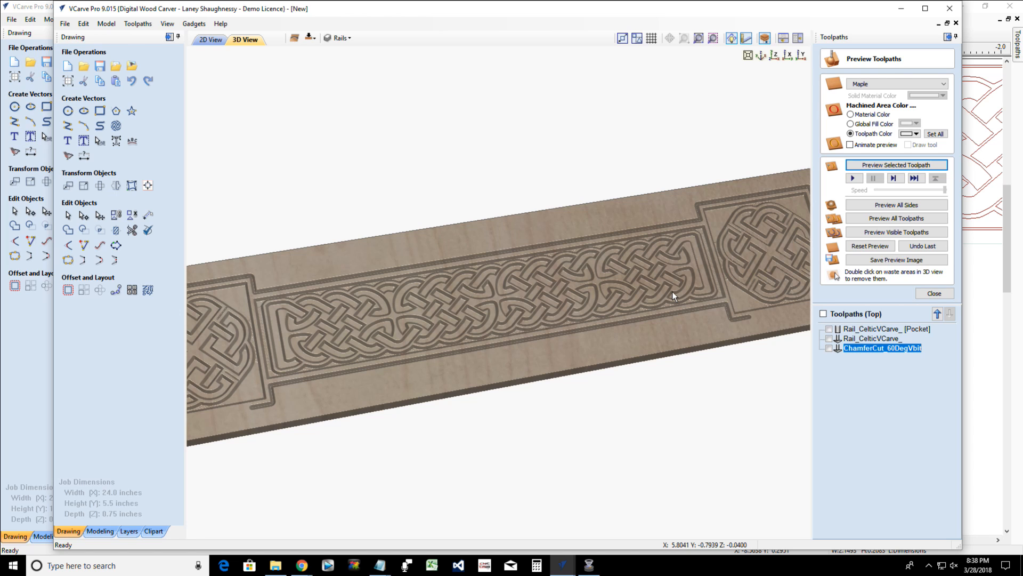
pyautogui.scroll(-4, 673, 291)
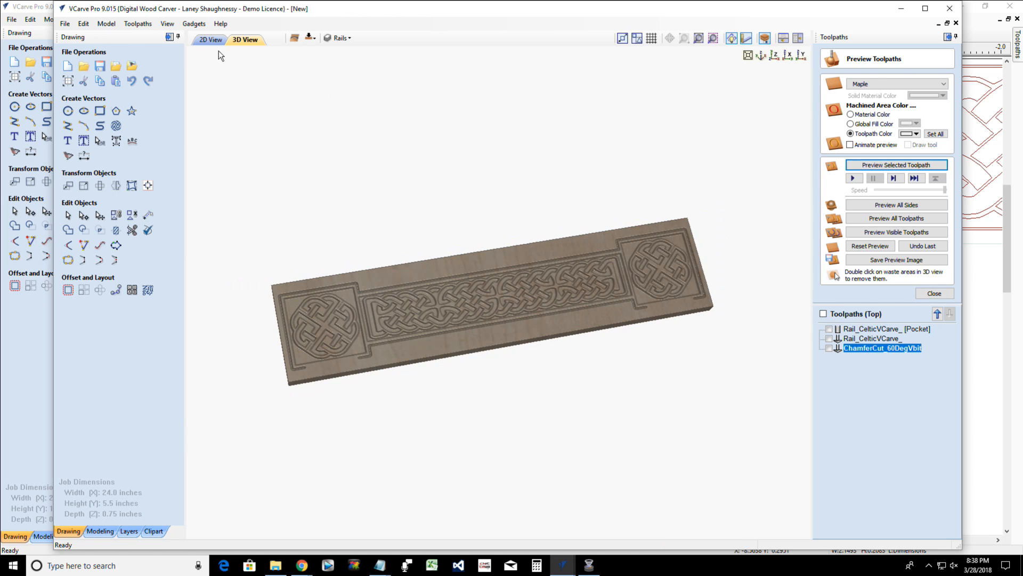
# Copy both open outline vectors to a new visible green layer named Rail Profile Boundary
pyautogui.click(211, 40)
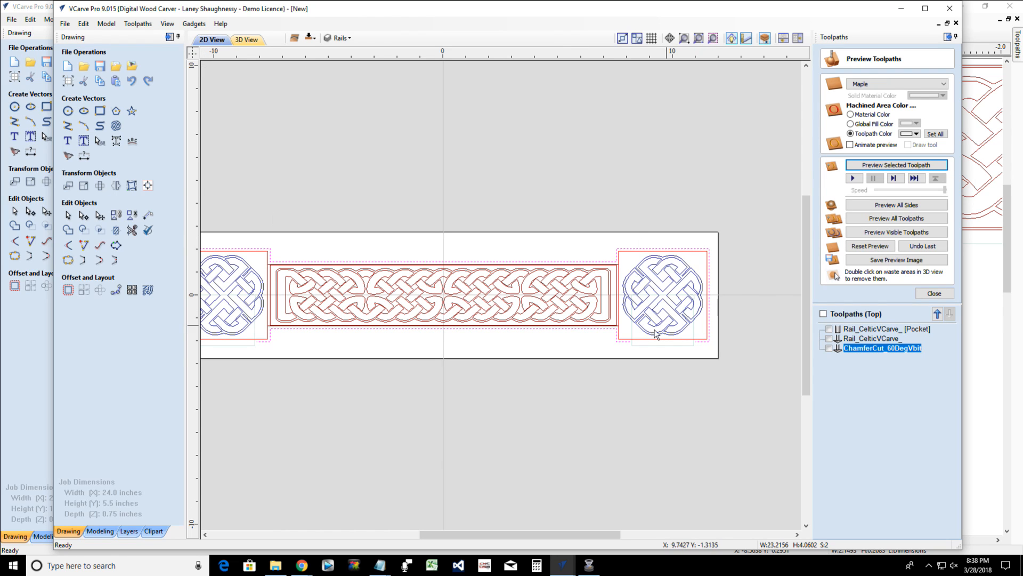
pyautogui.moveTo(566, 535); pyautogui.dragTo(550, 538)
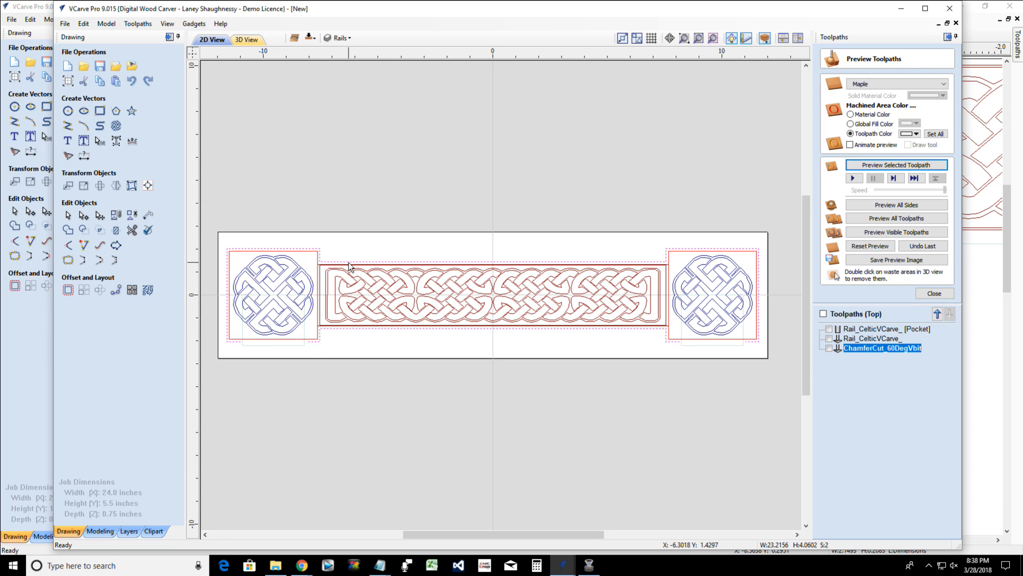
pyautogui.rightClick(428, 263)
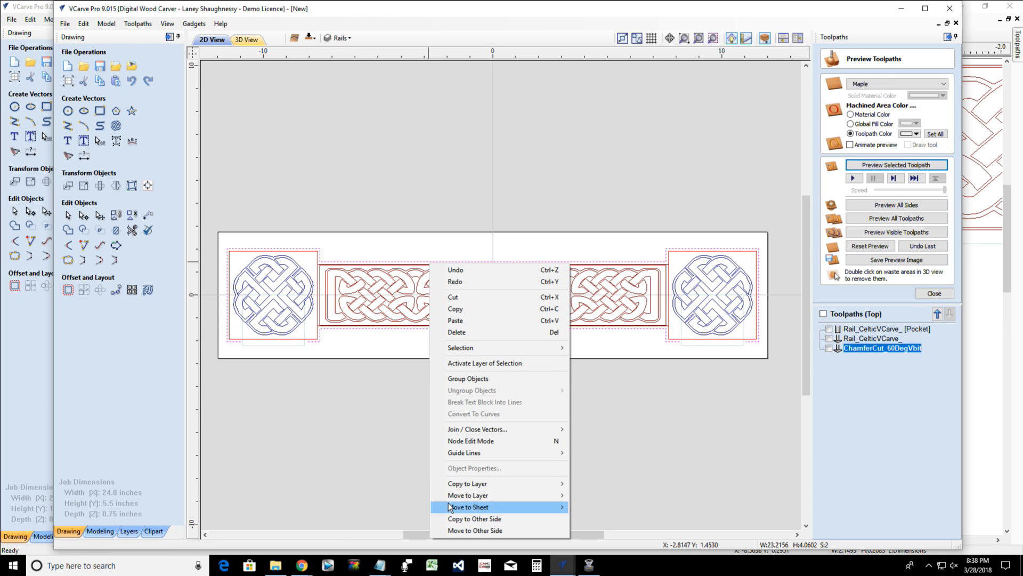
pyautogui.moveTo(453, 484)
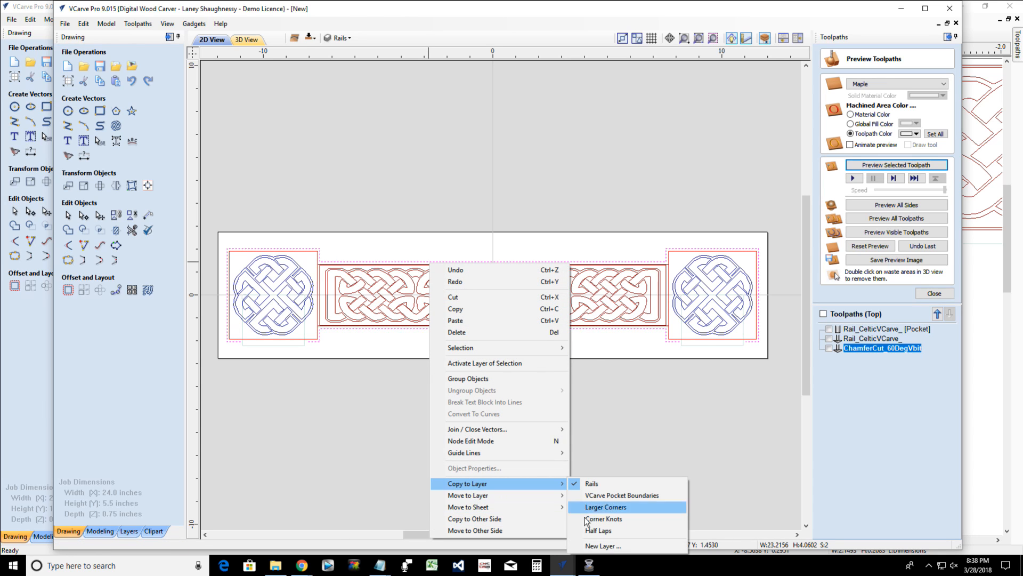
pyautogui.click(595, 548)
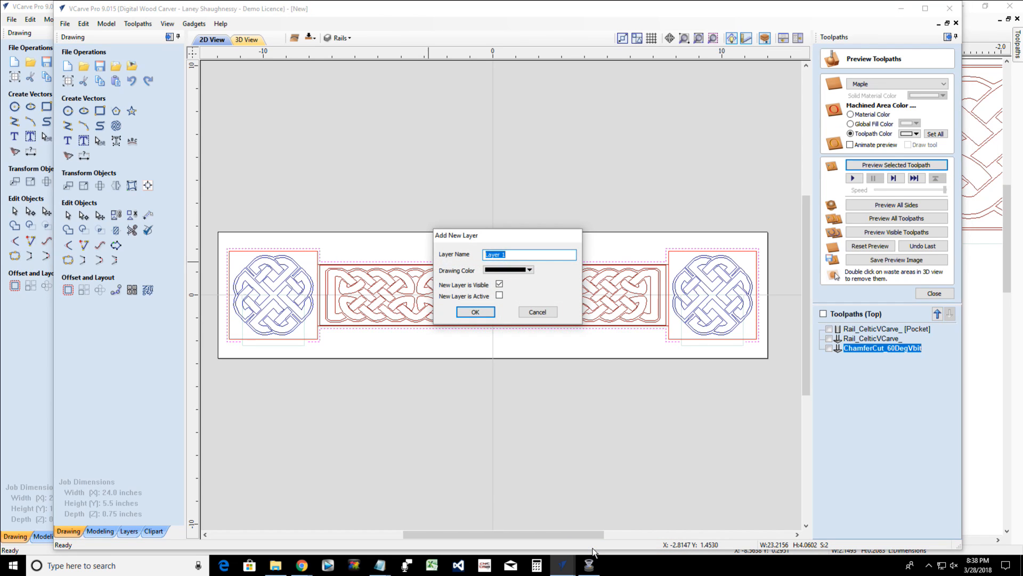
pyautogui.write('Profile Boundary')
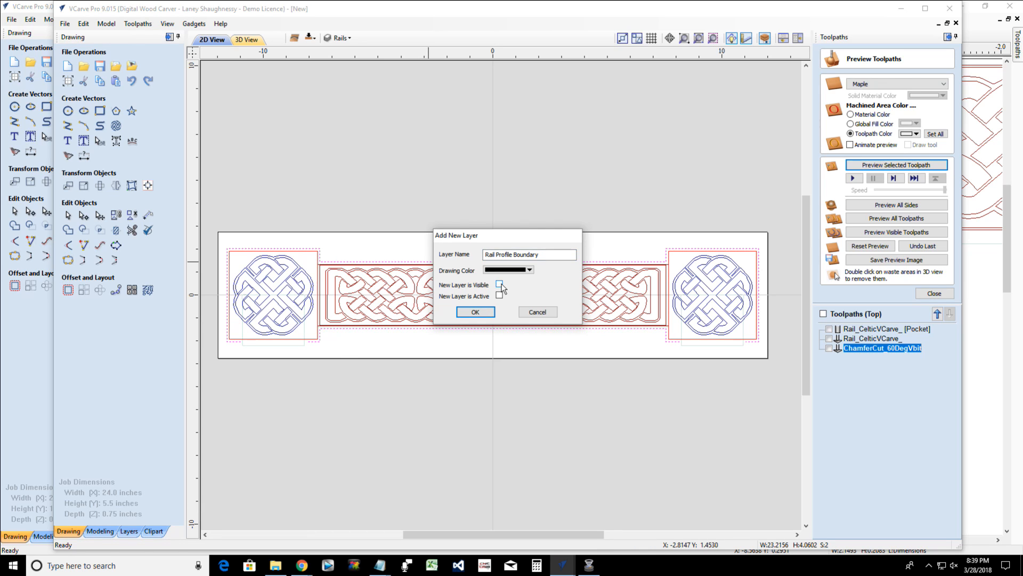
pyautogui.click(519, 270)
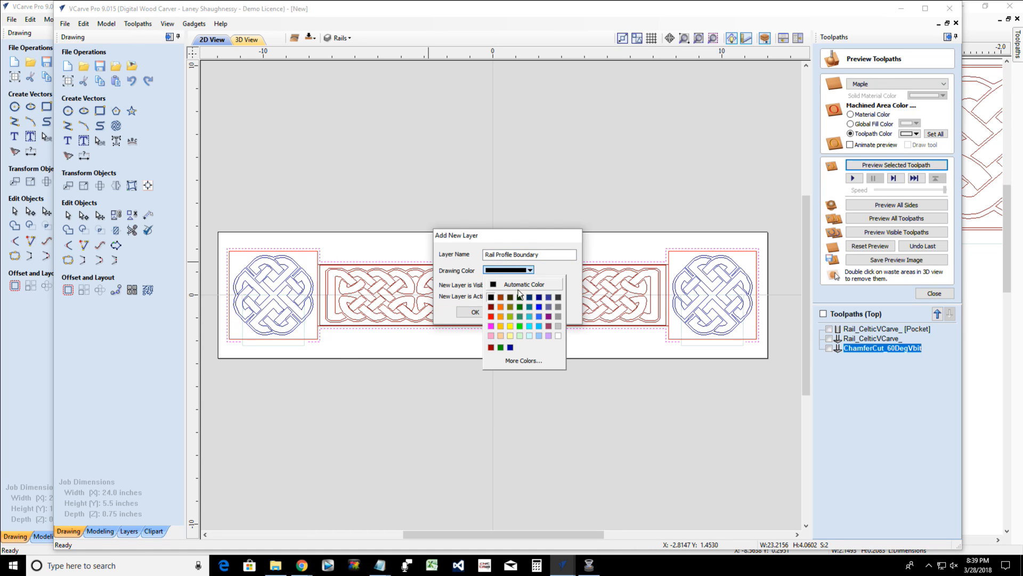
pyautogui.click(520, 298)
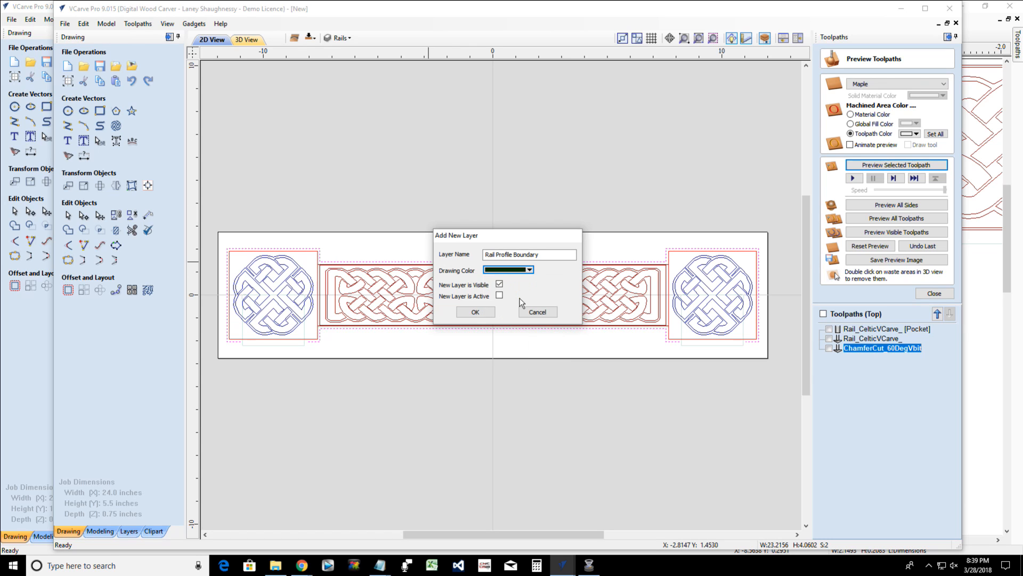
pyautogui.click(531, 270)
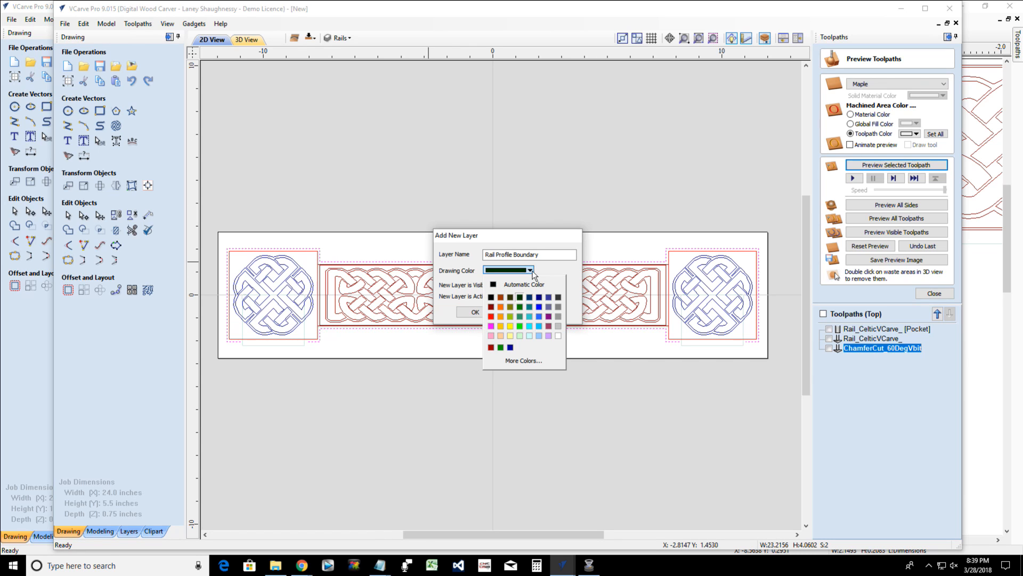
pyautogui.click(519, 306)
pyautogui.click(475, 312)
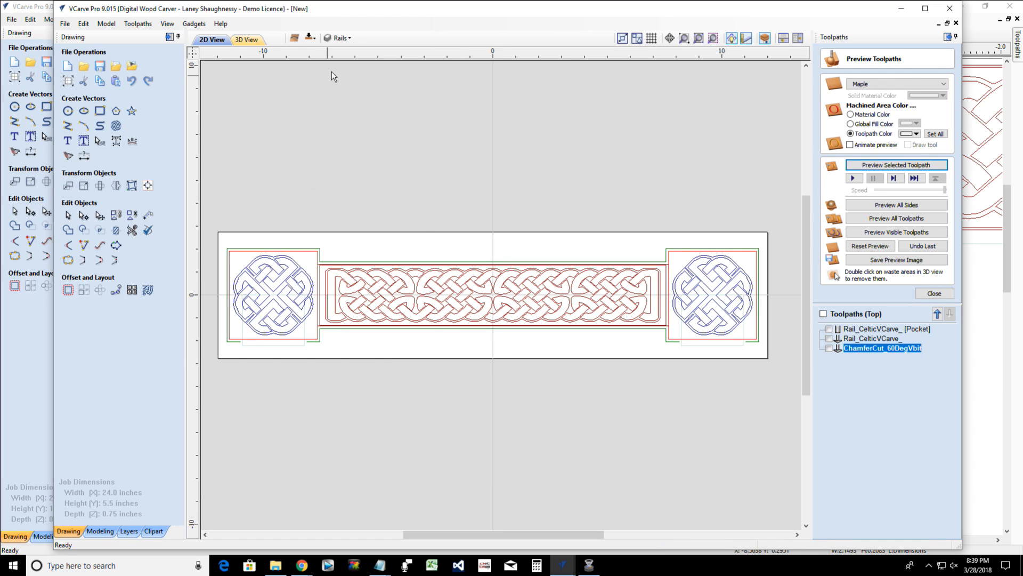
# Make Rail Profile Boundary the active layer, leaving the Rails layer visible
pyautogui.click(339, 38)
pyautogui.click(342, 38)
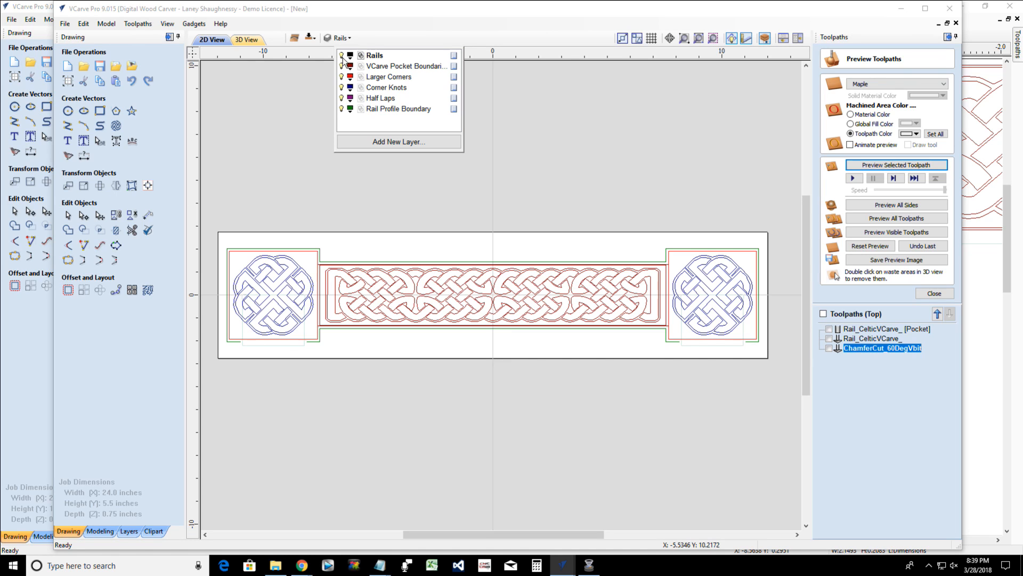
pyautogui.click(342, 57)
pyautogui.click(342, 58)
pyautogui.click(379, 110)
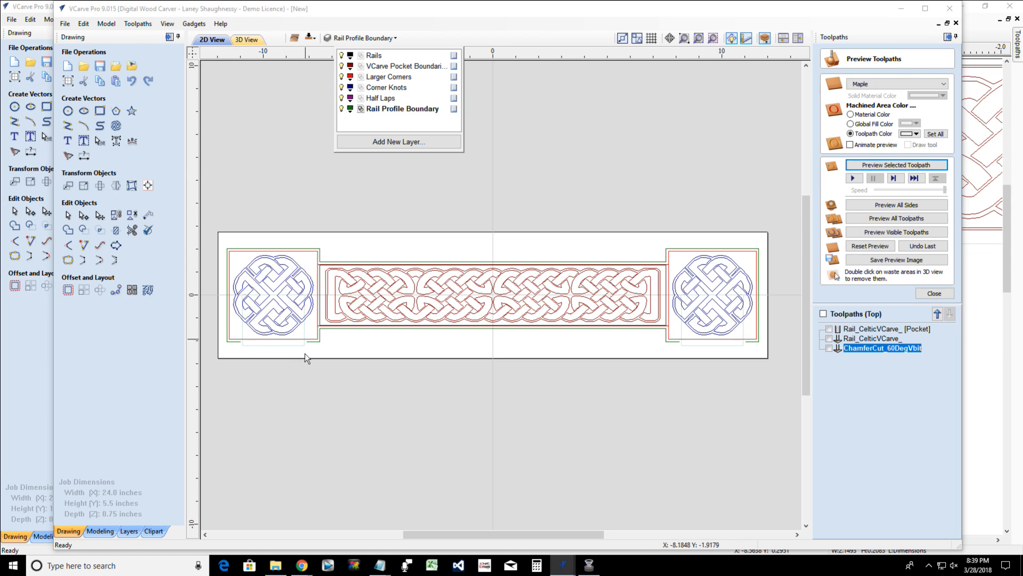
# Select both copied outlines on the Rail Profile Boundary layer and join them with a straight line across the gap below the left square
pyautogui.click(318, 342)
pyautogui.scroll(2, 294, 350)
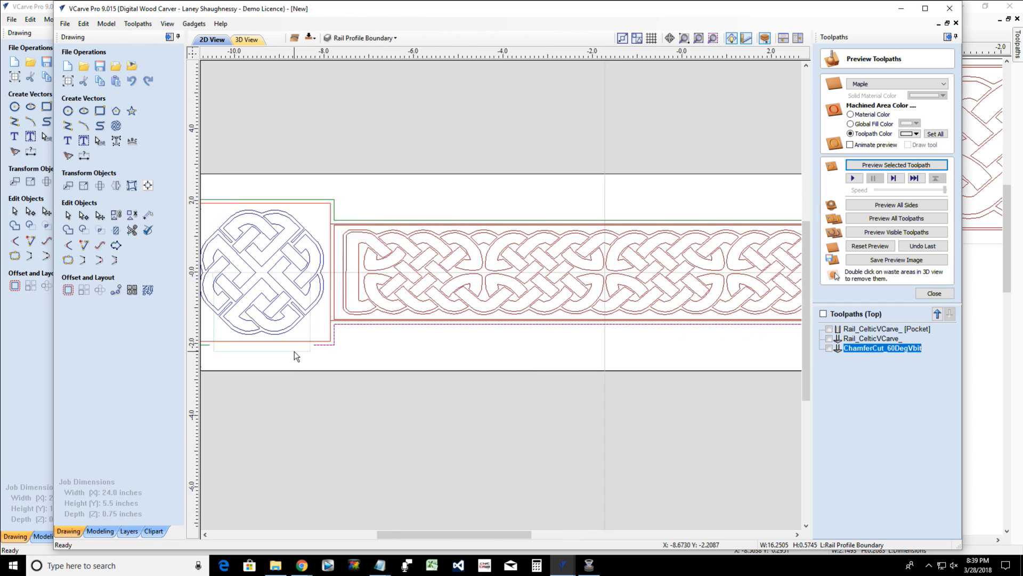
pyautogui.scroll(-2, 293, 352)
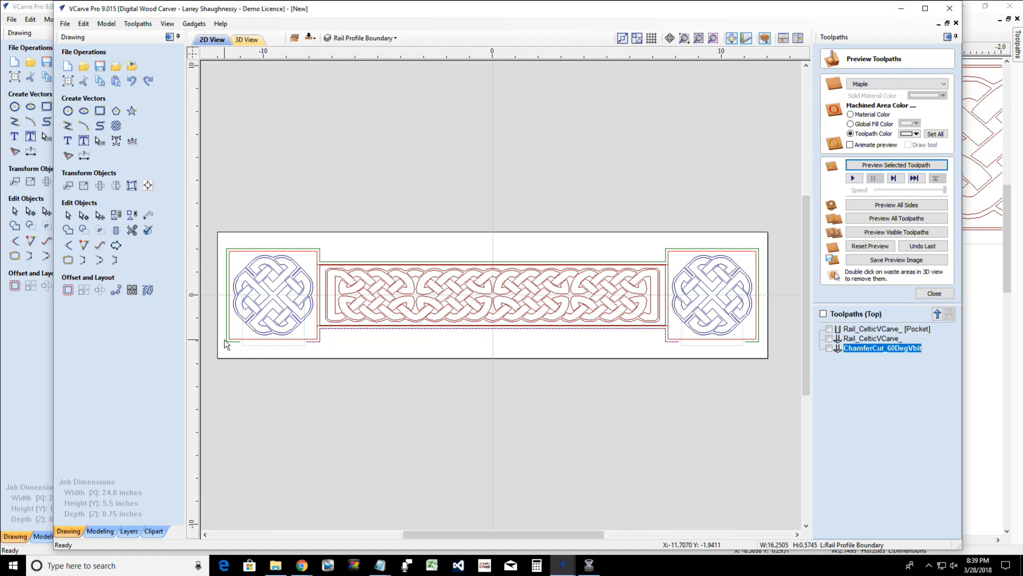
pyautogui.keyDown('shift'); pyautogui.click(229, 345); pyautogui.keyUp('shift')
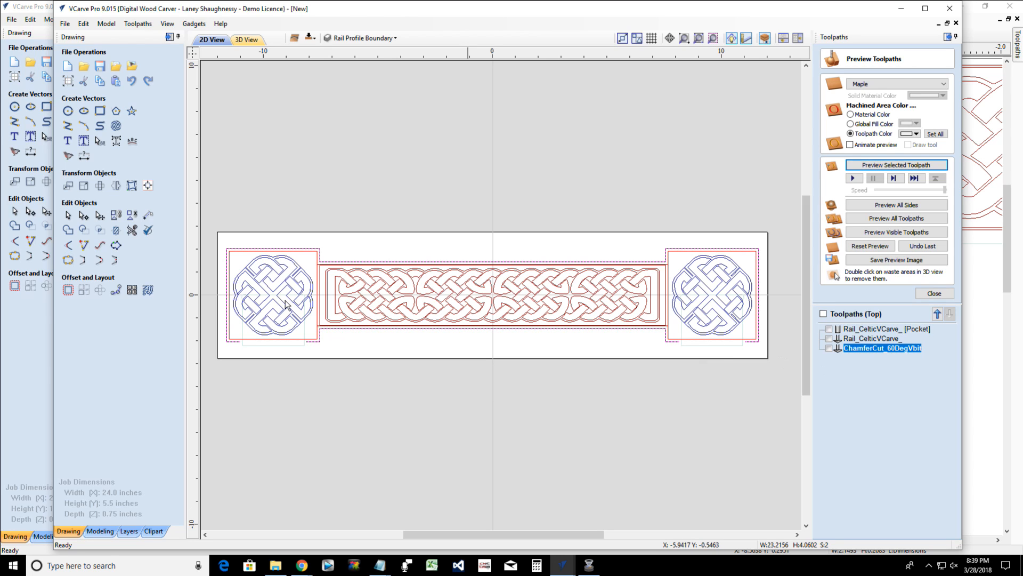
pyautogui.click(85, 266)
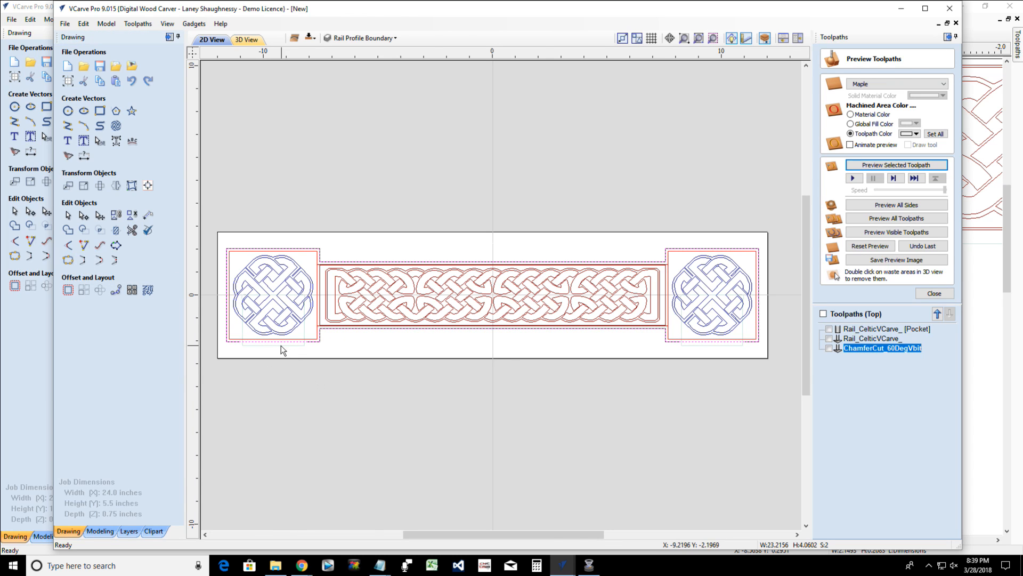
pyautogui.scroll(3, 281, 347)
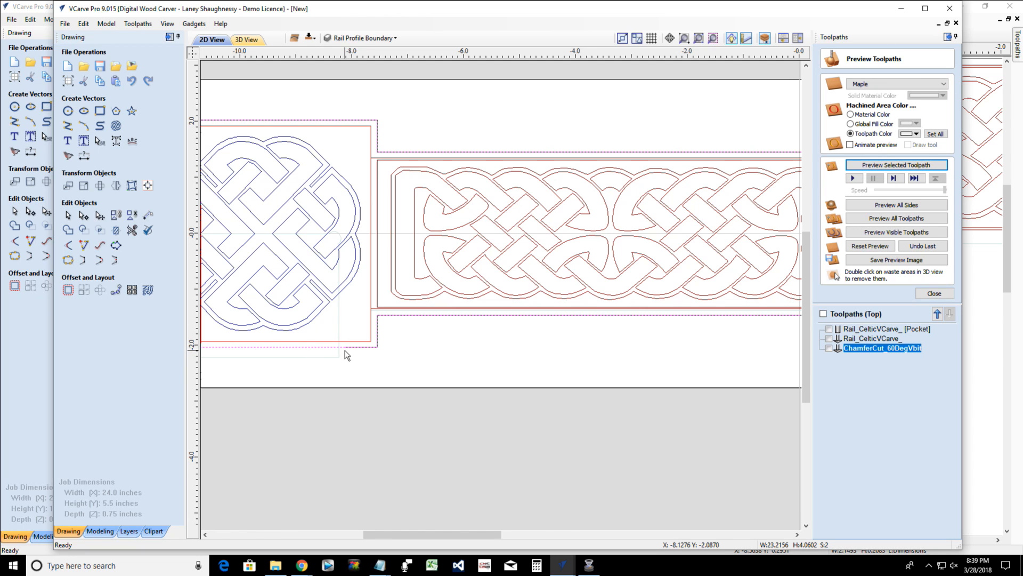
pyautogui.scroll(-3, 346, 351)
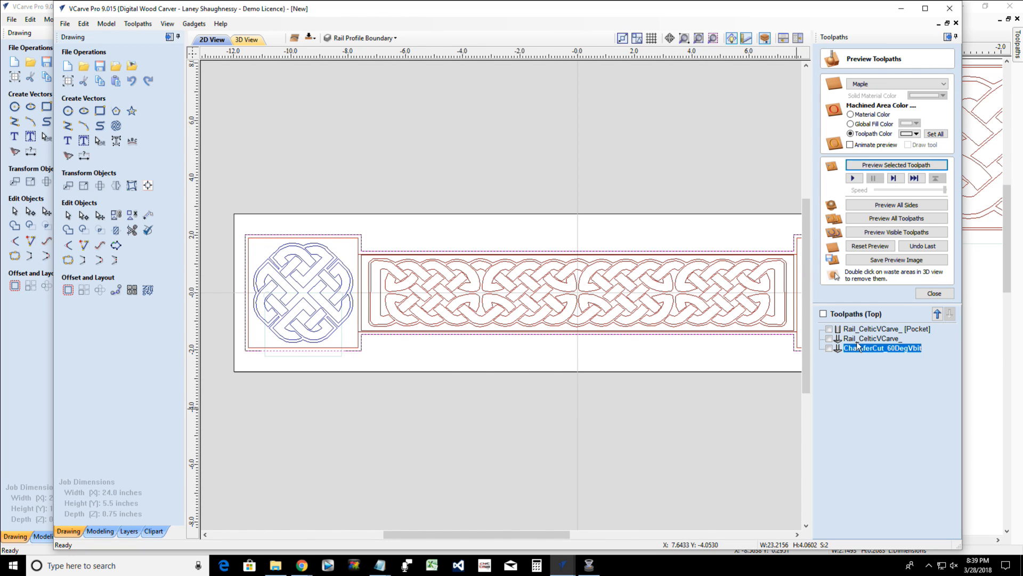
# Start a 2D profile toolpath for the joined boundary with a 0.75-inch cut depth and the End Mill (0.25 inch)
pyautogui.click(927, 294)
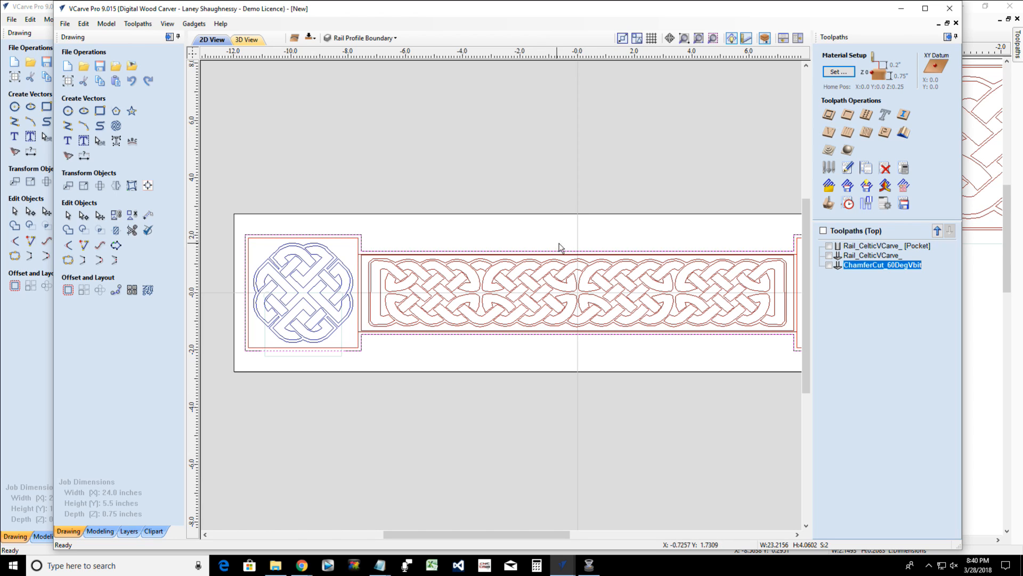
pyautogui.click(834, 118)
pyautogui.doubleClick(900, 92)
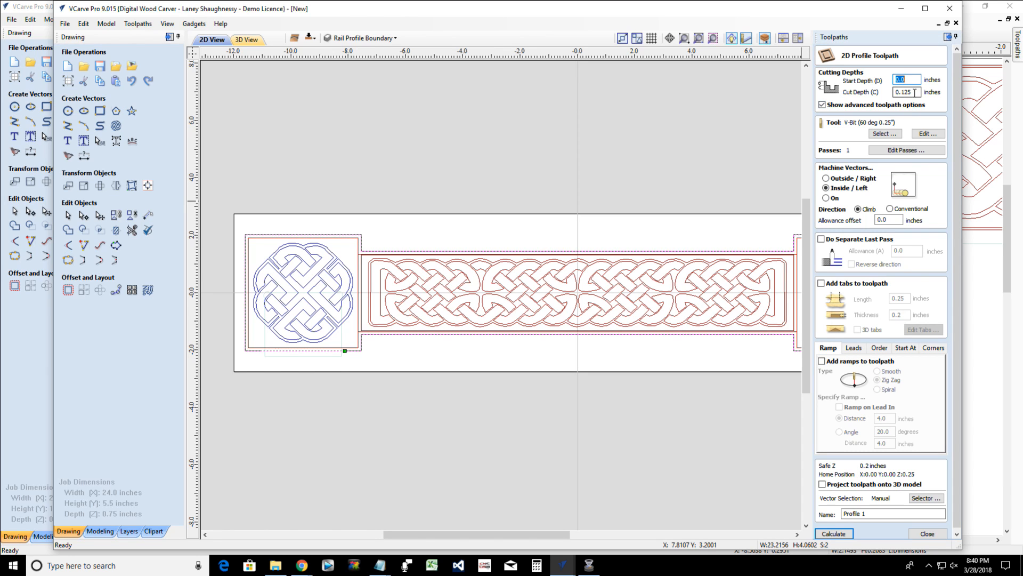
pyautogui.write('.75')
pyautogui.click(874, 134)
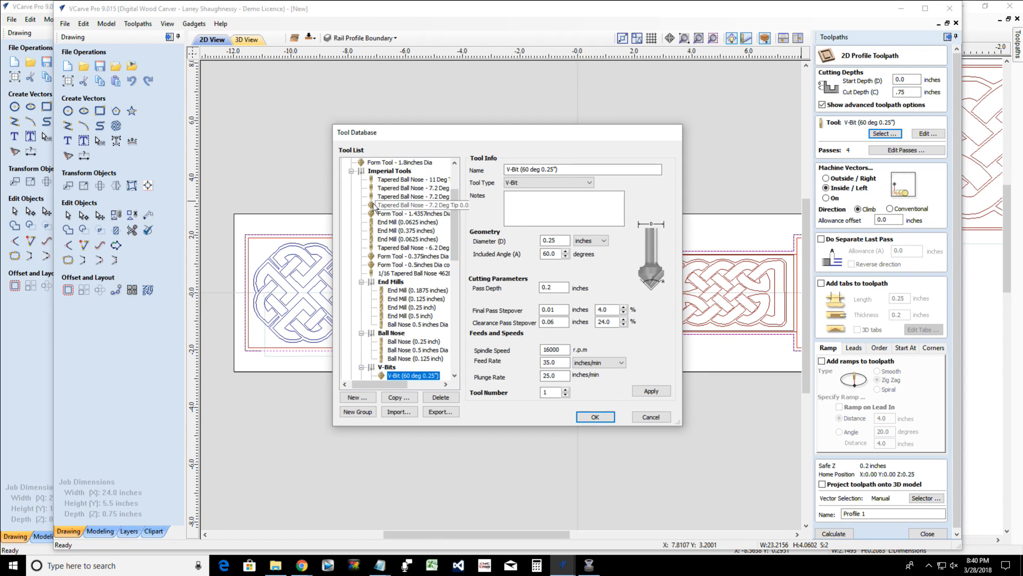
pyautogui.click(395, 308)
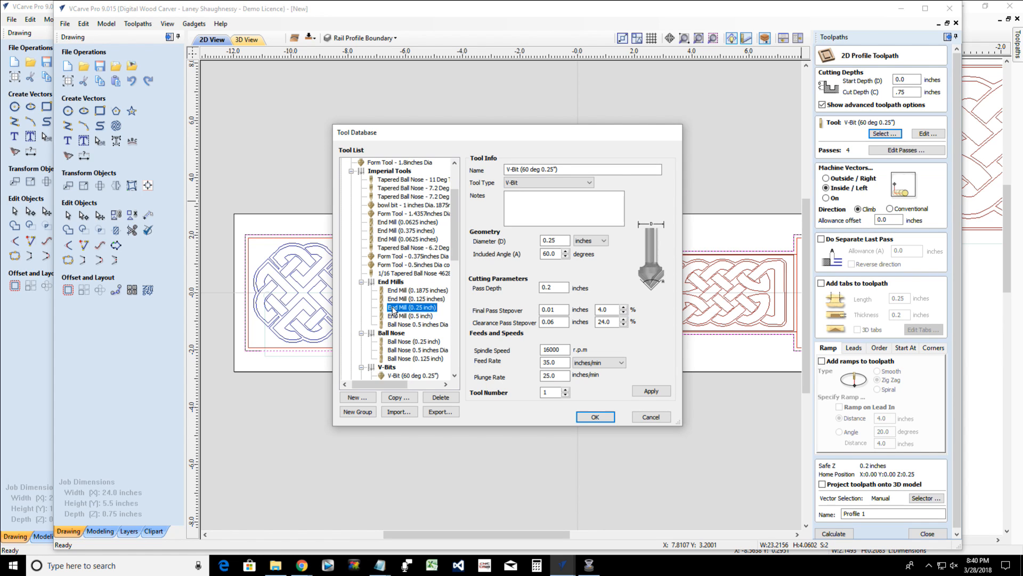
pyautogui.click(595, 417)
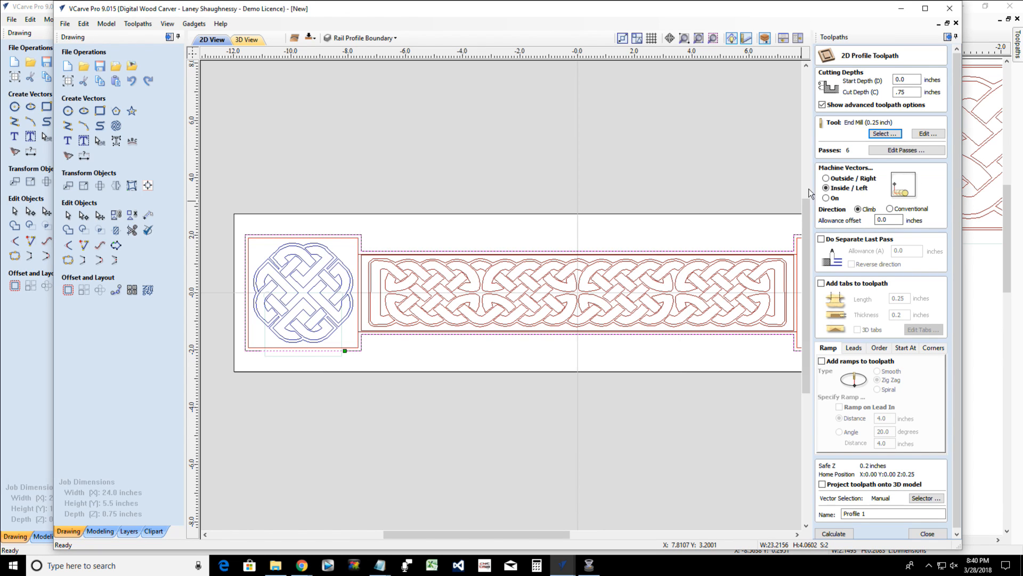
# Set the profile toolpath to machine outside the boundary with an allowance offset of 0.0722 inches
pyautogui.click(827, 181)
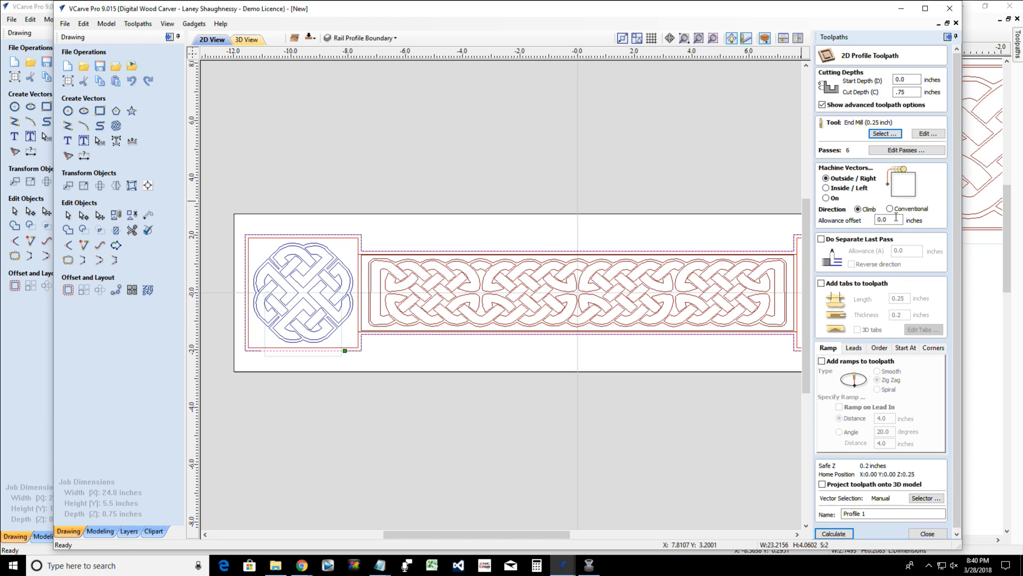
pyautogui.moveTo(892, 220); pyautogui.dragTo(859, 220)
pyautogui.write('.')
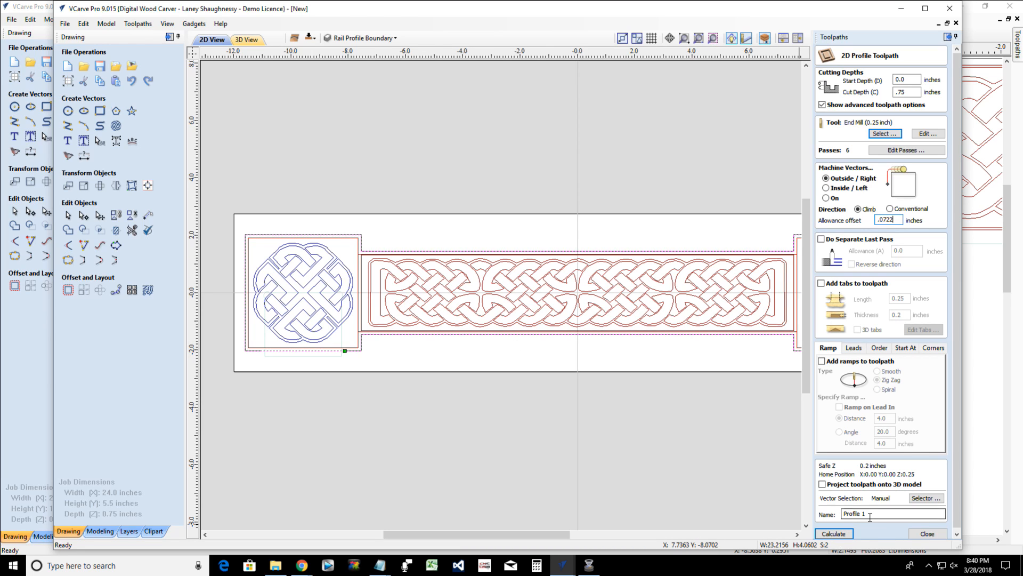
# Name the profile toolpath Rail_OuterProfile_.25EndMill and calculate it
pyautogui.click(834, 534)
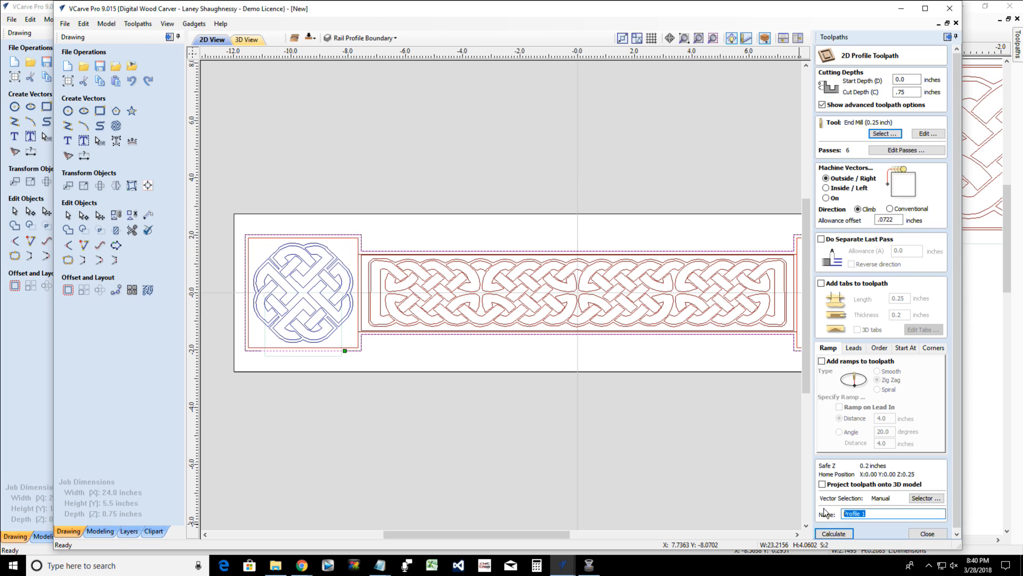
pyautogui.write('Rai')
pyautogui.write('l Outte')
pyautogui.press('BackSpace')
pyautogui.press('BackSpace')
pyautogui.press('BackSpace')
pyautogui.press('BackSpace')
pyautogui.press('BackSpace')
pyautogui.press('BackSpace')
pyautogui.write('Oute')
pyautogui.write('rProfile_.25EndMill')
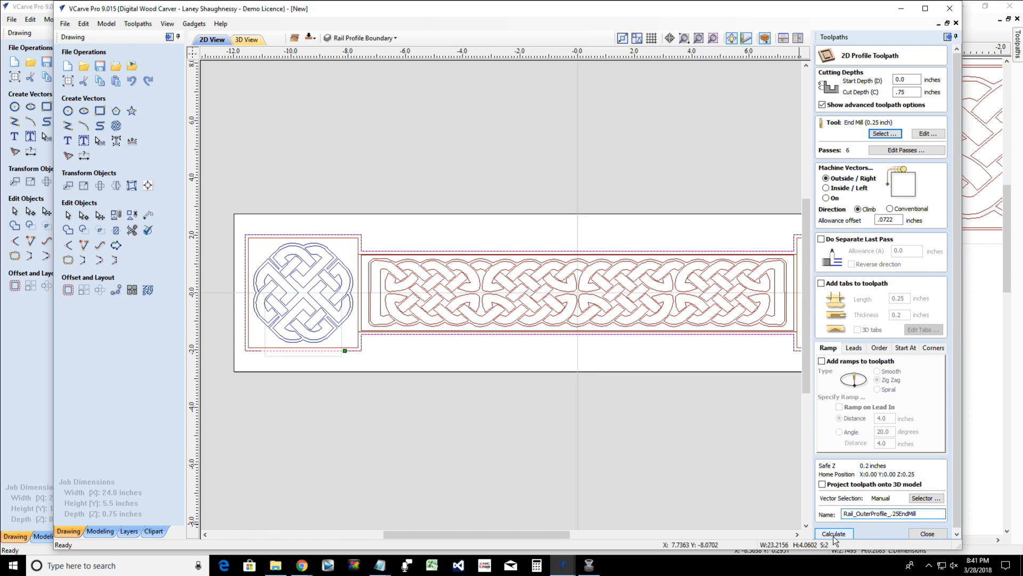
pyautogui.click(833, 533)
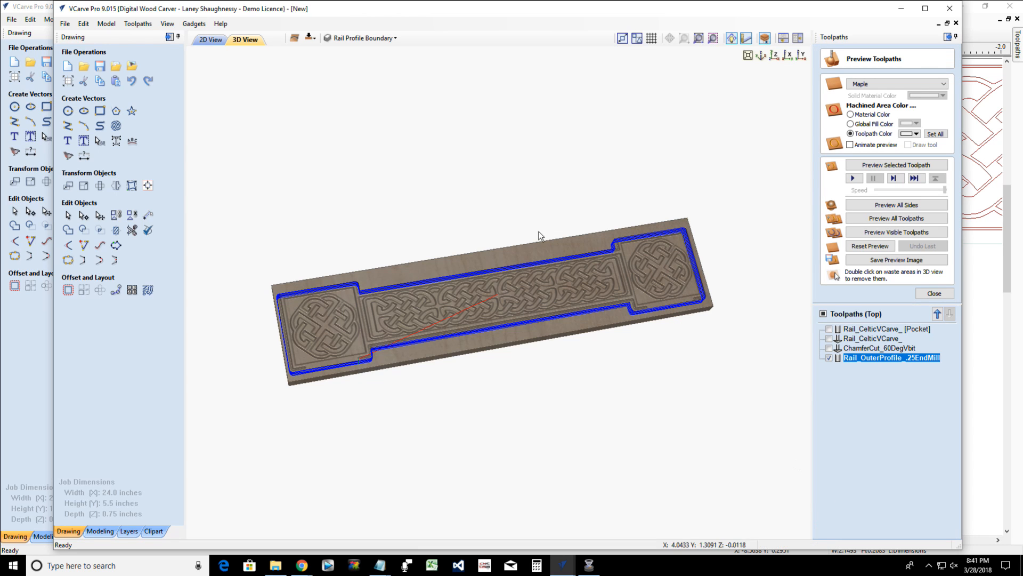
# Examine the outer profile toolpath's clearance from the boundary in 2D and its cutting passes along the rail in 3D
pyautogui.click(211, 41)
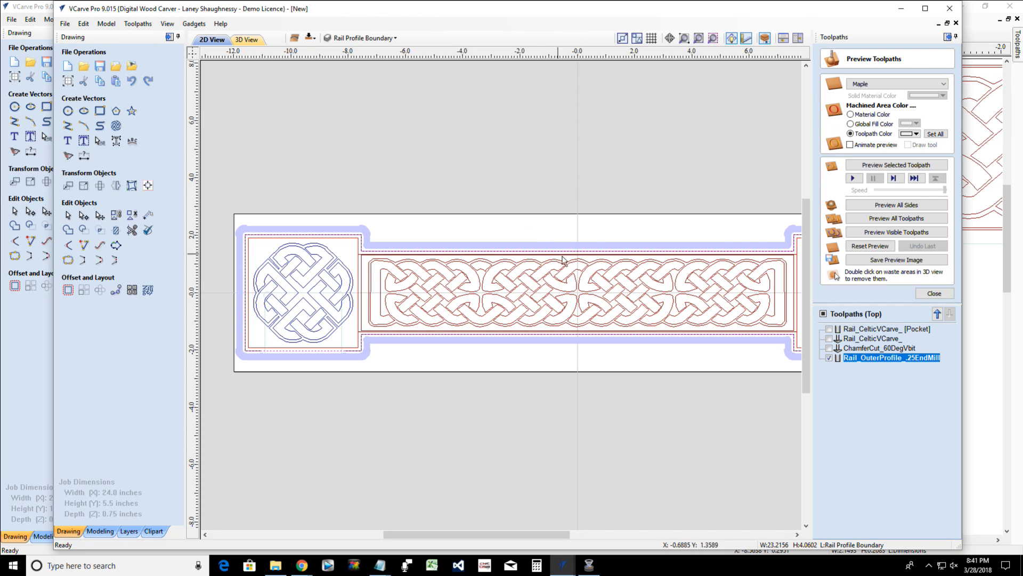
pyautogui.scroll(5, 325, 250)
pyautogui.scroll(3, 360, 241)
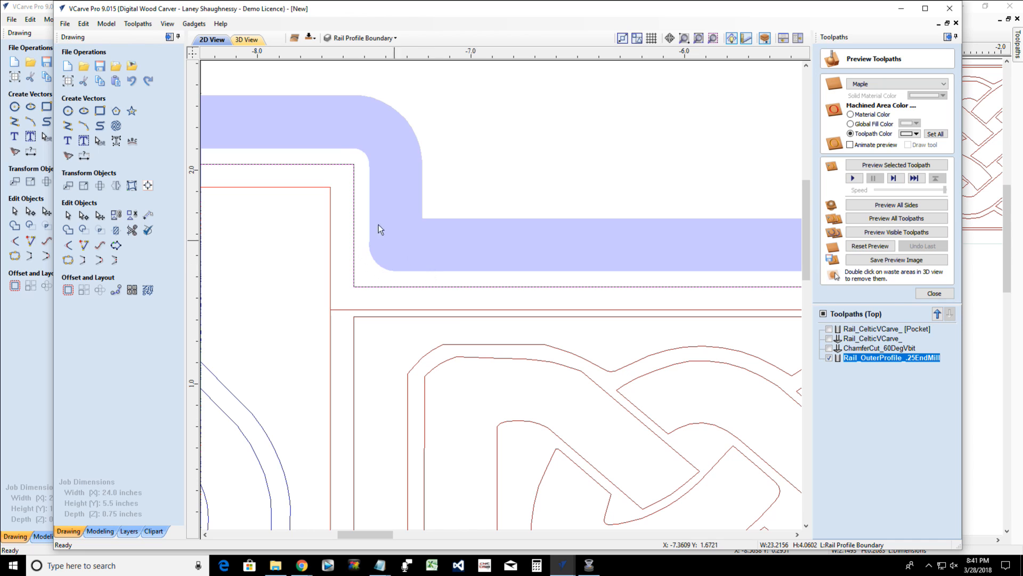
pyautogui.click(246, 40)
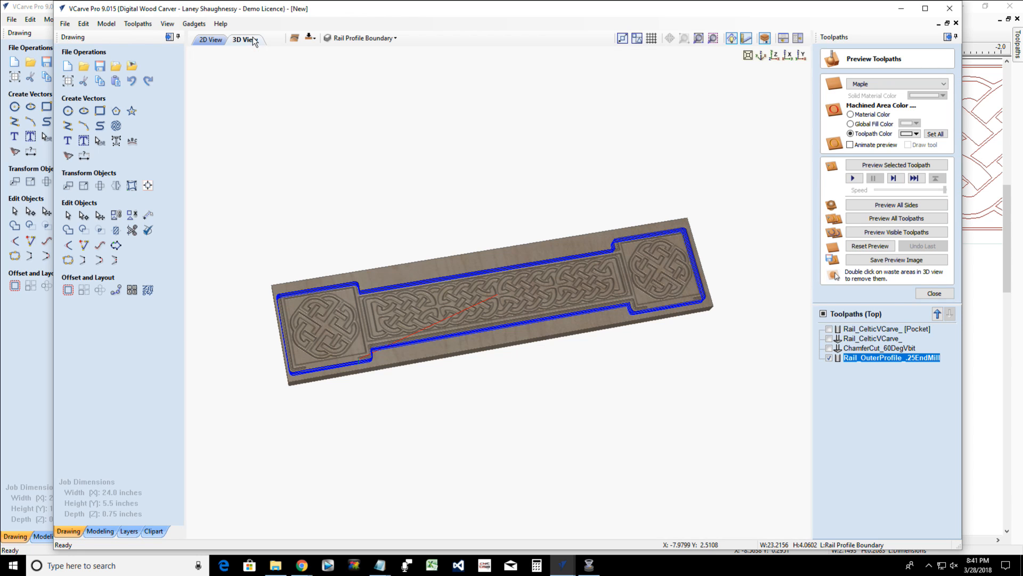
pyautogui.scroll(2, 528, 334)
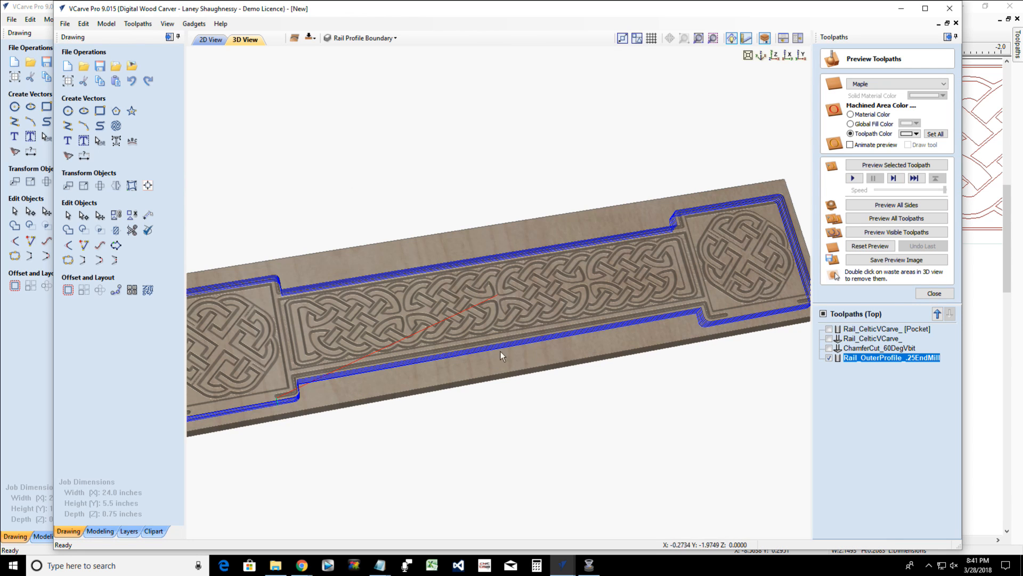
pyautogui.moveTo(468, 358)
pyautogui.mouseDown()
pyautogui.moveTo(587, 382)
pyautogui.moveTo(562, 369)
pyautogui.moveTo(485, 367)
pyautogui.mouseUp()
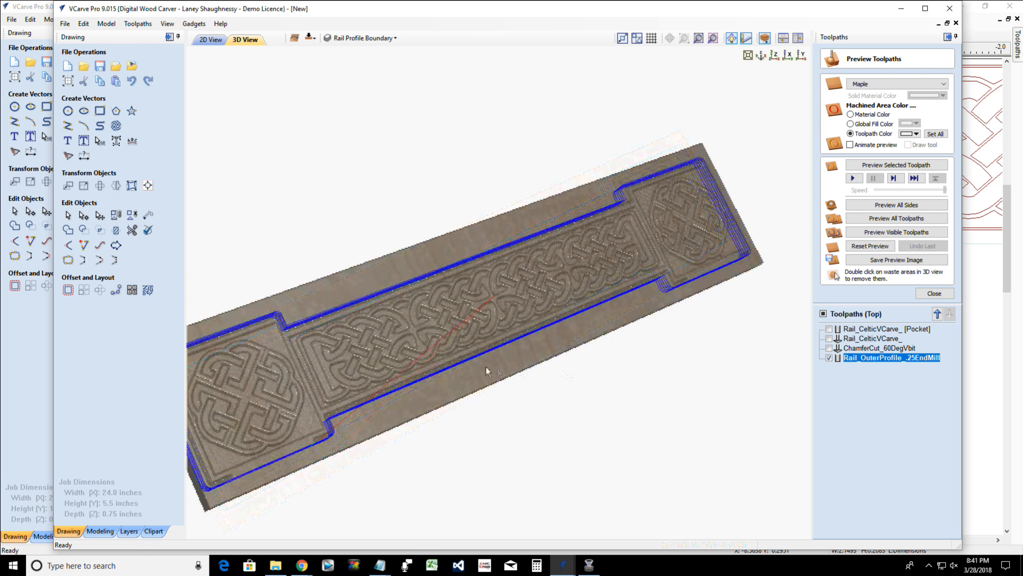
pyautogui.scroll(1, 485, 366)
pyautogui.scroll(1, 484, 366)
pyautogui.scroll(1, 484, 369)
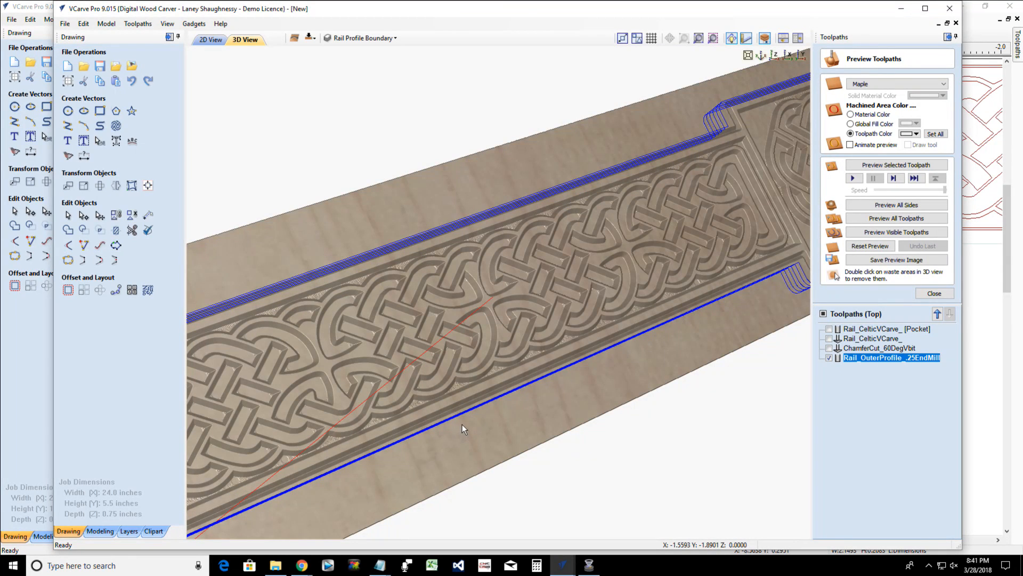
# Preview the Rail_OuterProfile_.25EndMill toolpath in 3D and remove the waste material around the rail
pyautogui.click(870, 165)
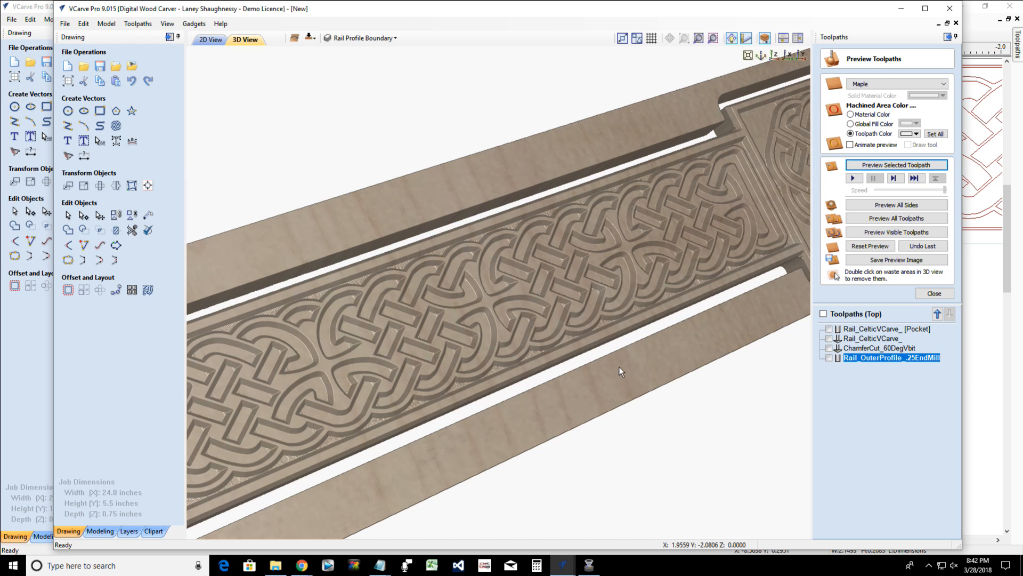
pyautogui.moveTo(616, 372); pyautogui.dragTo(617, 372)
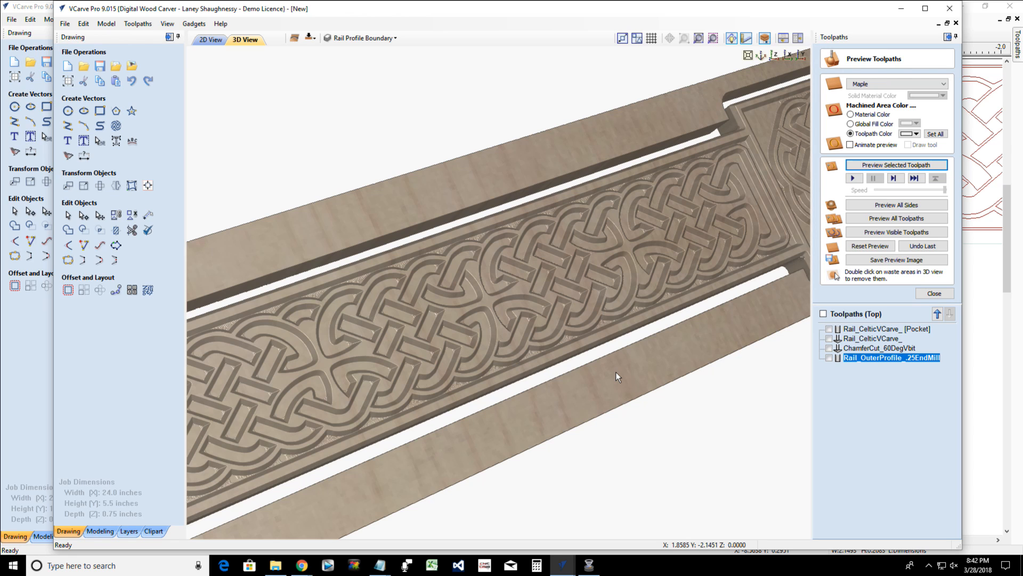
pyautogui.doubleClick(615, 372)
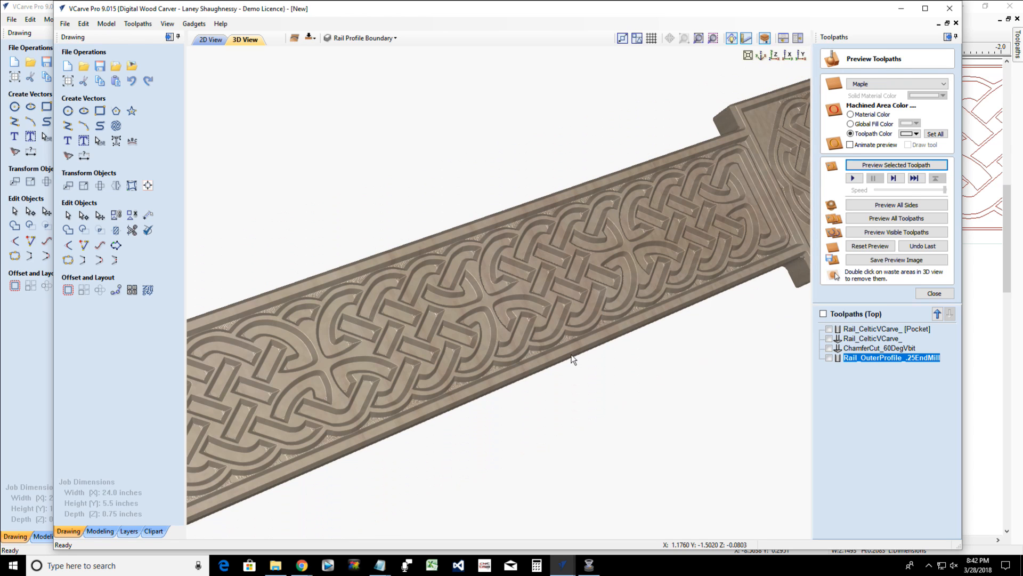
# Examine the cut-out rail in 3D, checking the half laps on the back and the carving and chamfered edges on the front
pyautogui.scroll(-3, 492, 337)
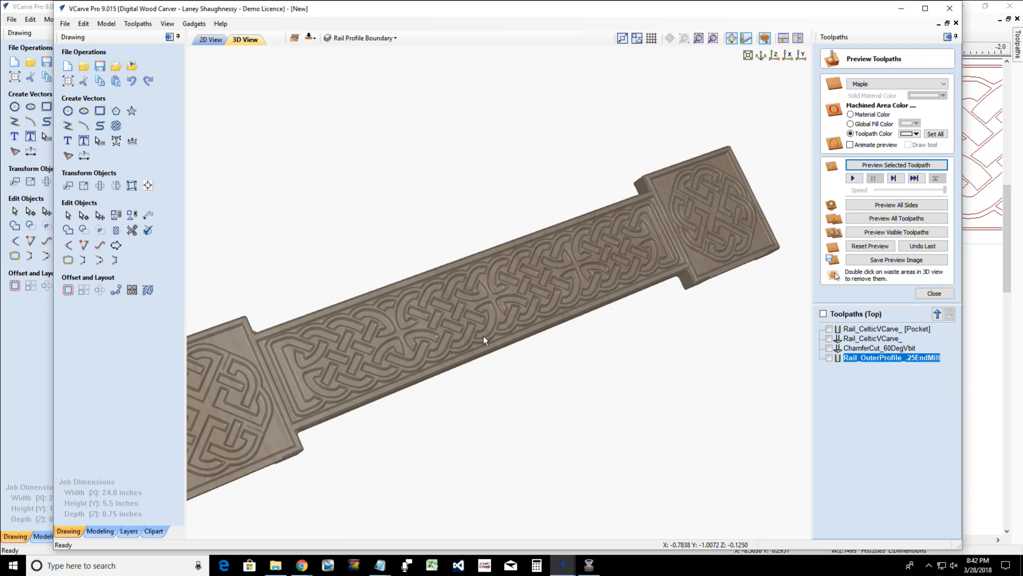
pyautogui.moveTo(484, 336); pyautogui.dragTo(453, 335)
pyautogui.moveTo(569, 289); pyautogui.dragTo(888, 173)
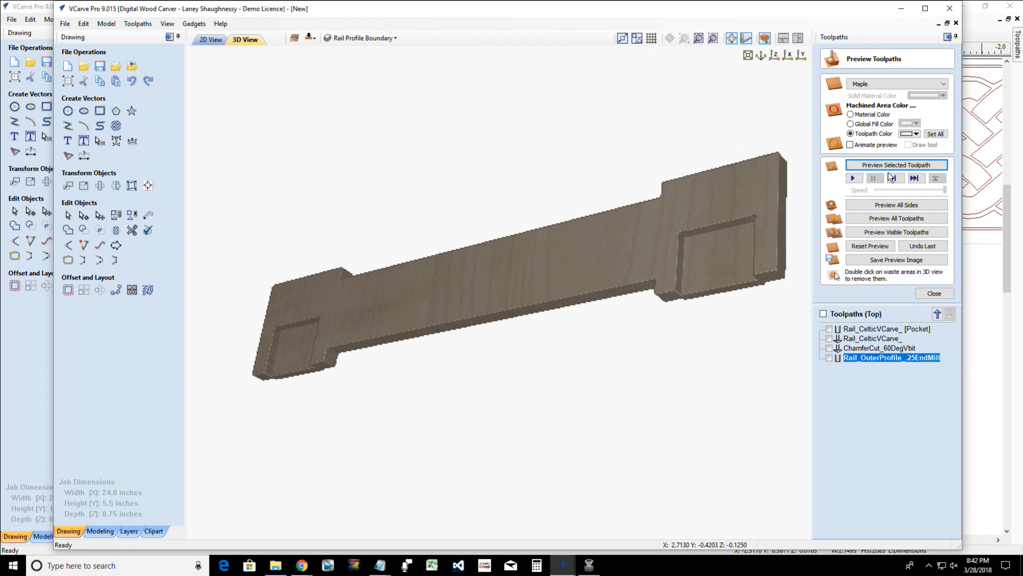
pyautogui.scroll(2, 638, 256)
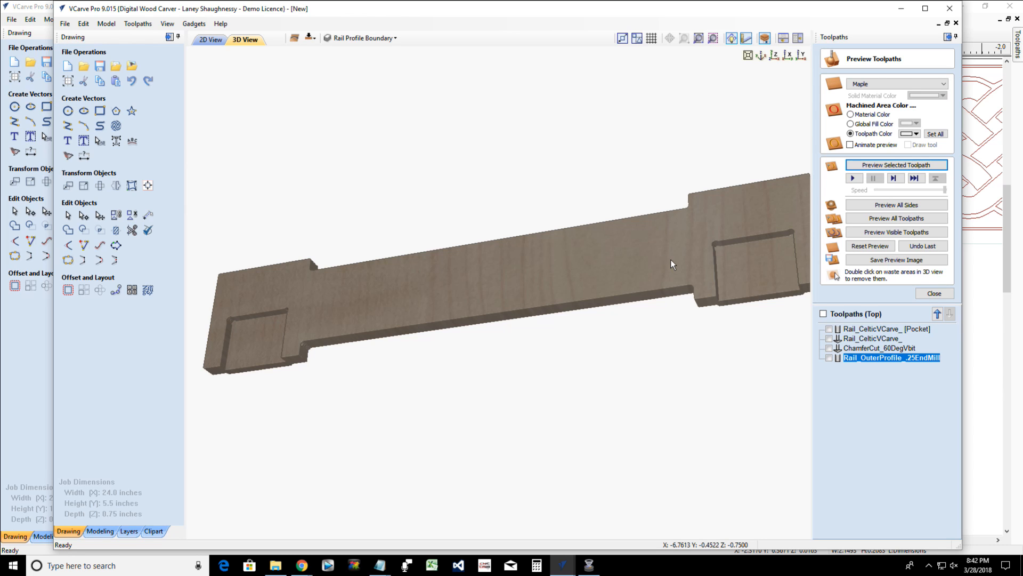
pyautogui.moveTo(670, 259); pyautogui.dragTo(708, 372)
pyautogui.scroll(5, 715, 369)
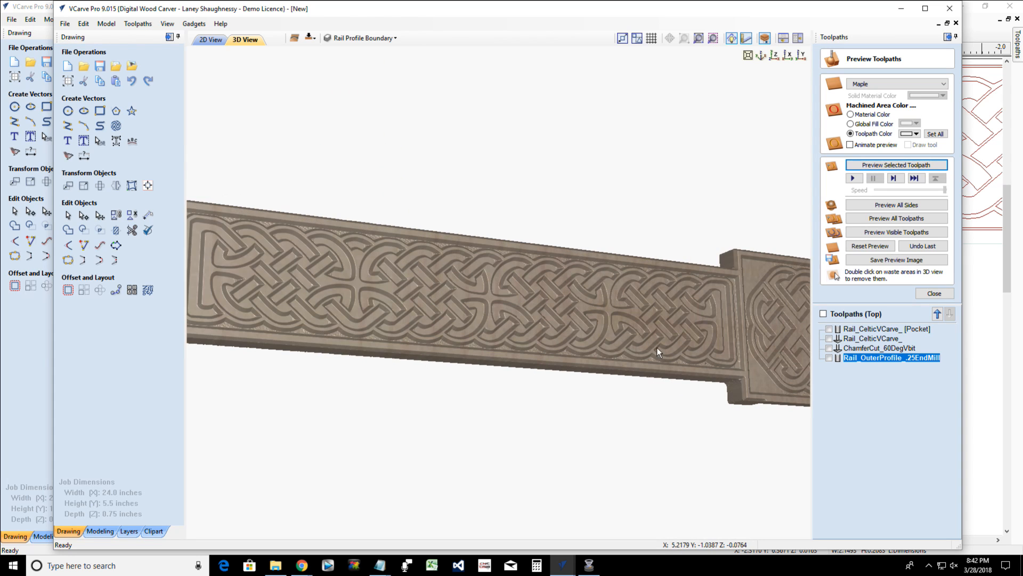
pyautogui.moveTo(554, 292); pyautogui.dragTo(546, 292)
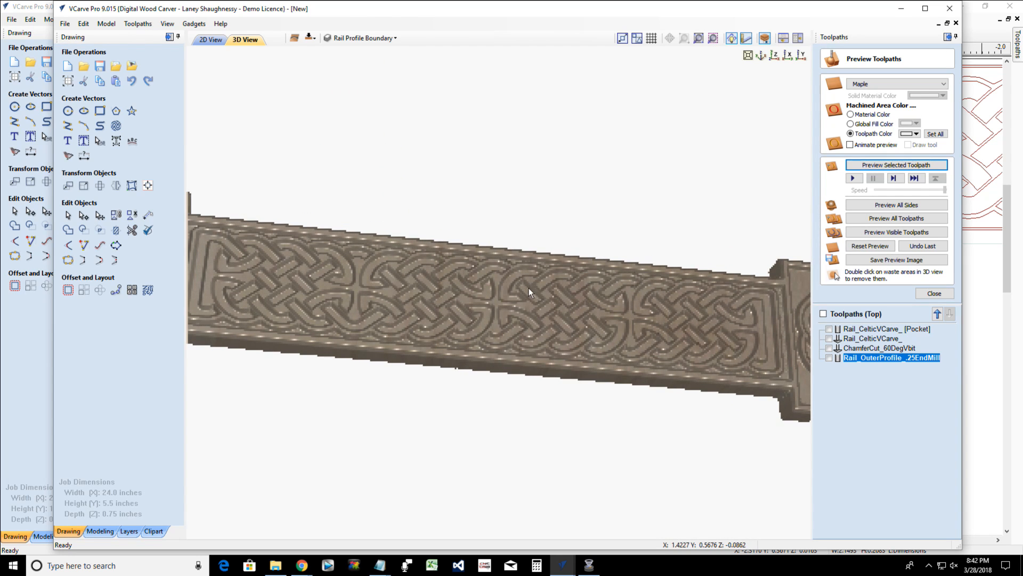
pyautogui.scroll(-1, 528, 288)
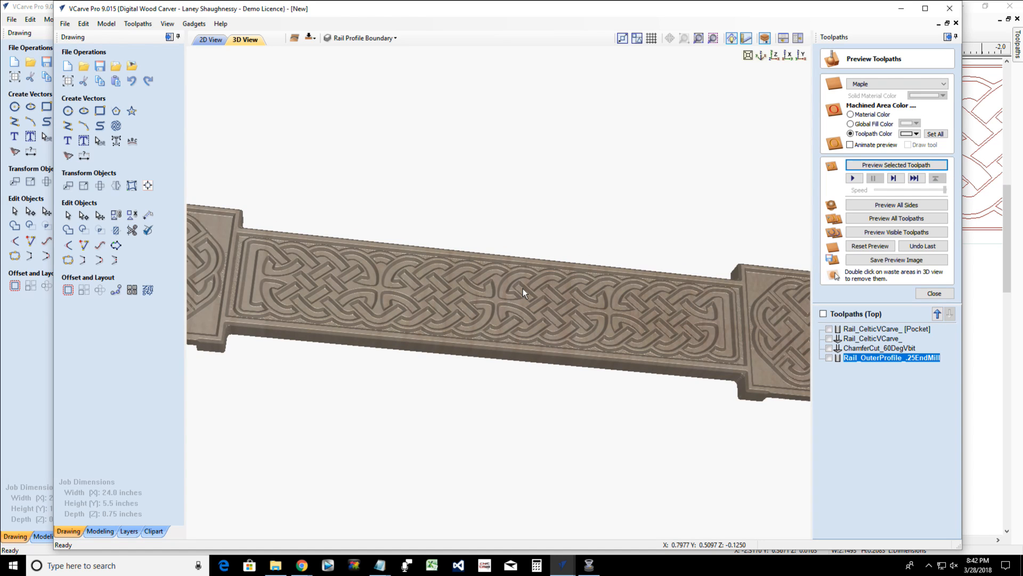
pyautogui.scroll(-3, 523, 289)
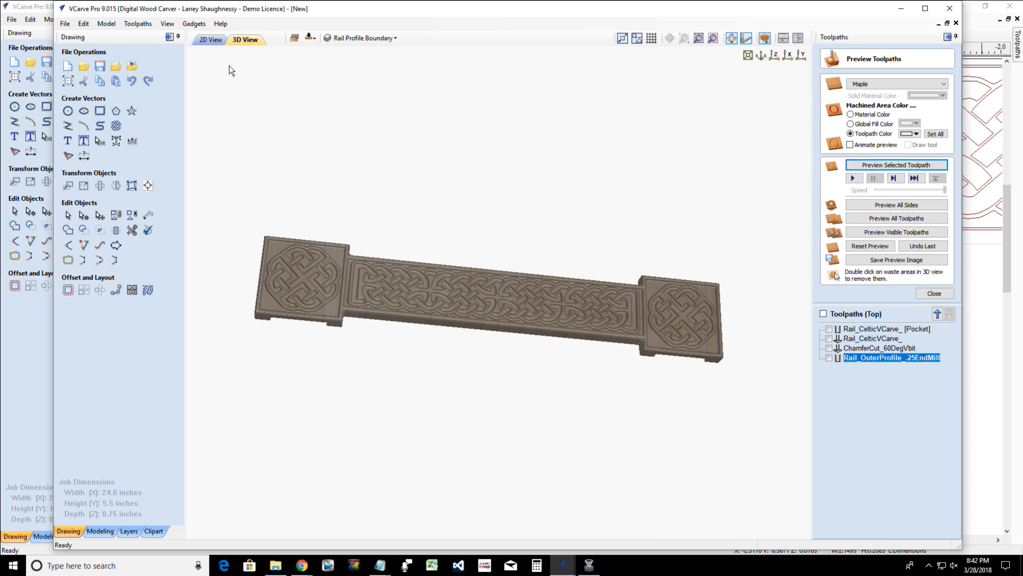
# Return to the full 2D layout of the rail and add a new layer
pyautogui.click(203, 42)
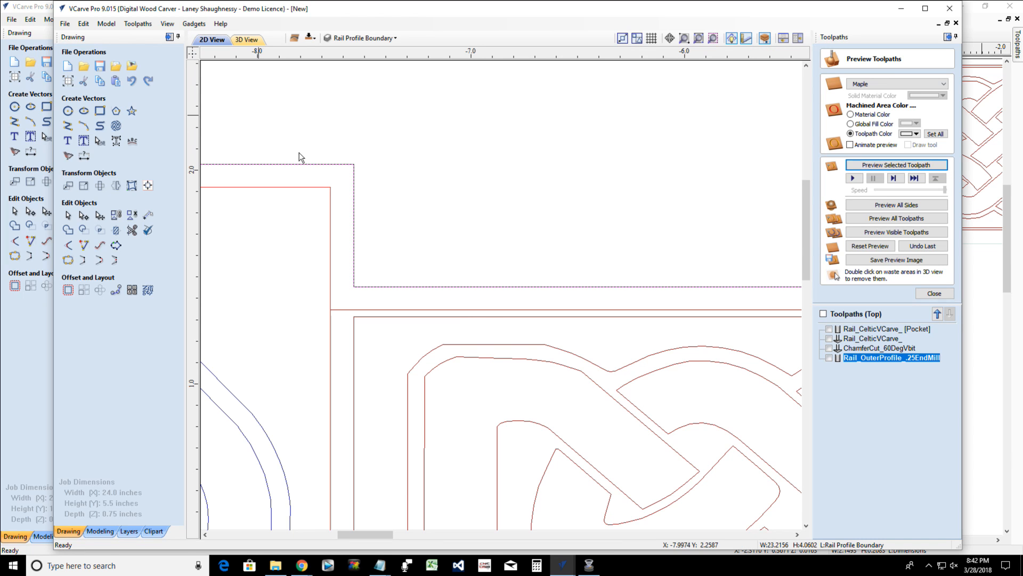
pyautogui.scroll(-3, 486, 315)
pyautogui.scroll(-2, 487, 315)
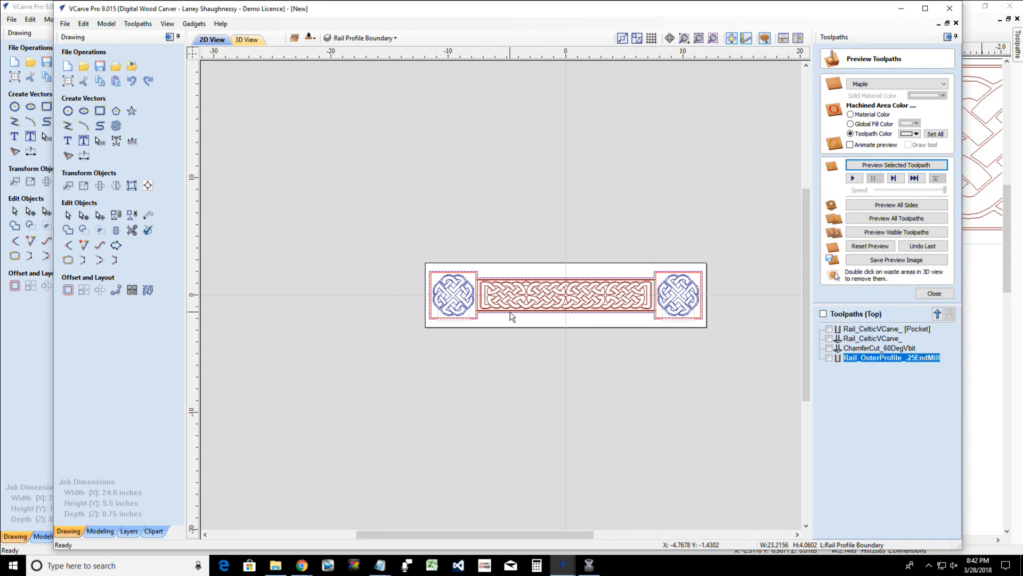
pyautogui.click(364, 39)
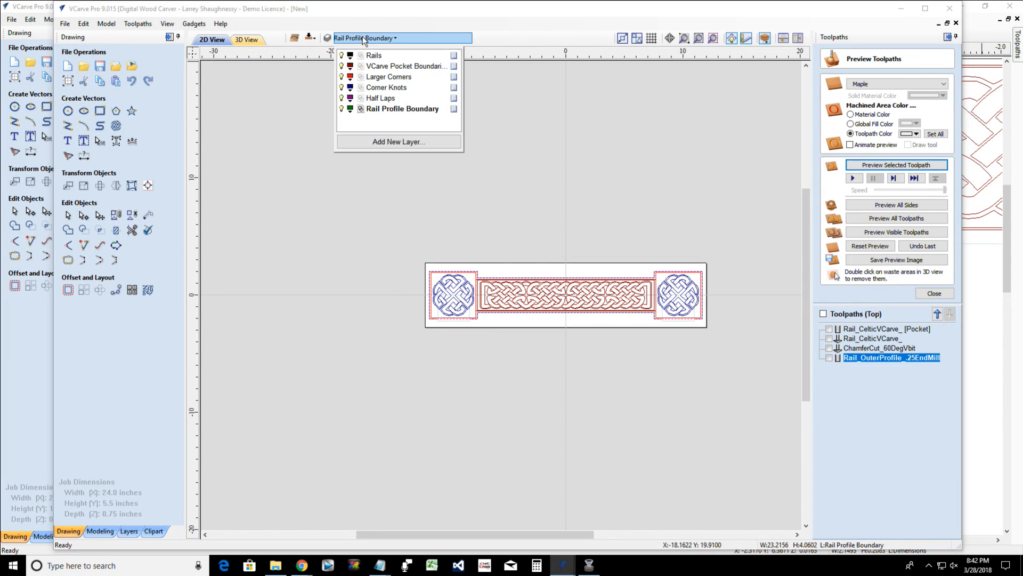
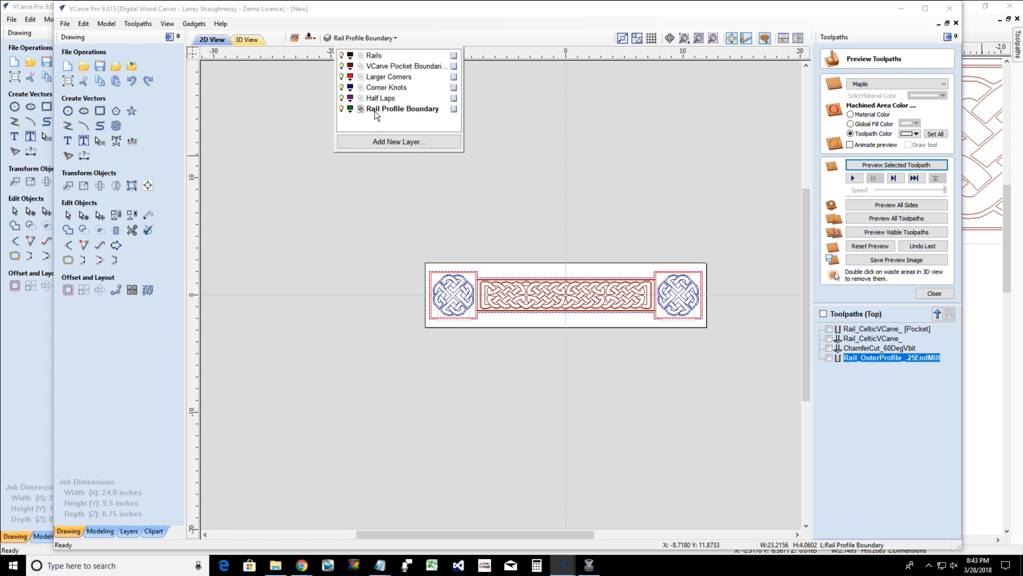
pyautogui.click(376, 143)
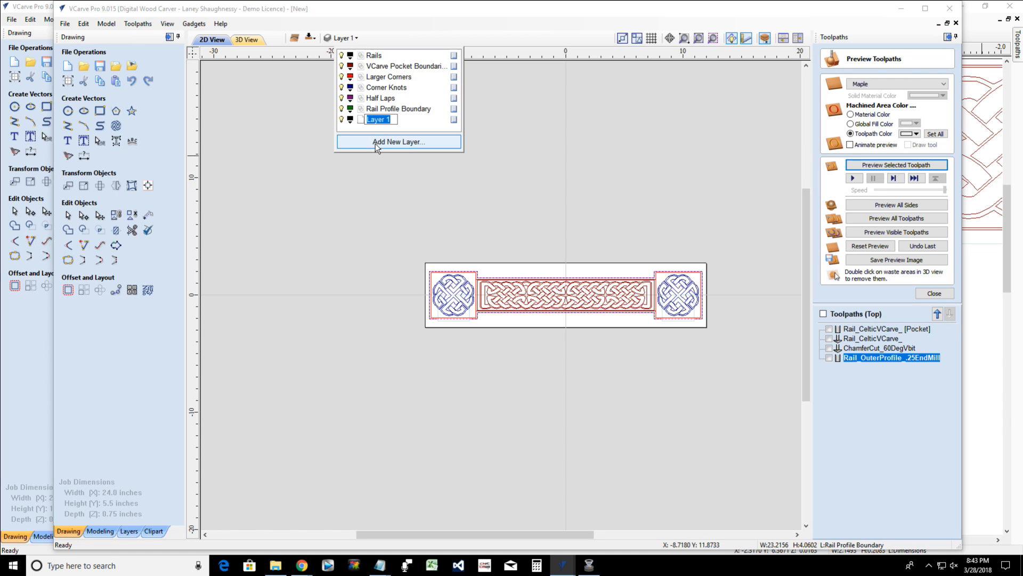
pyautogui.rightClick(376, 101)
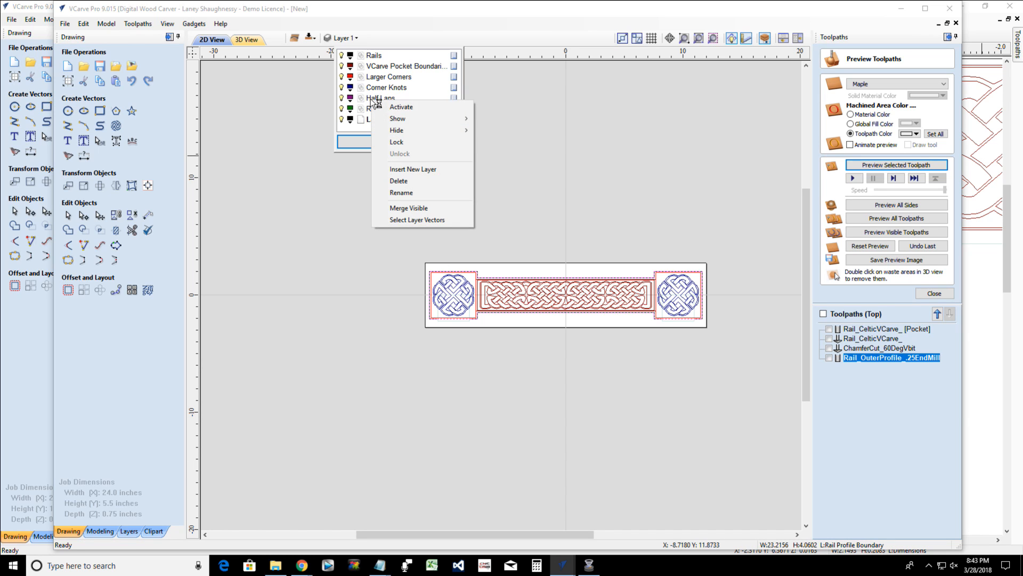
pyautogui.click(387, 181)
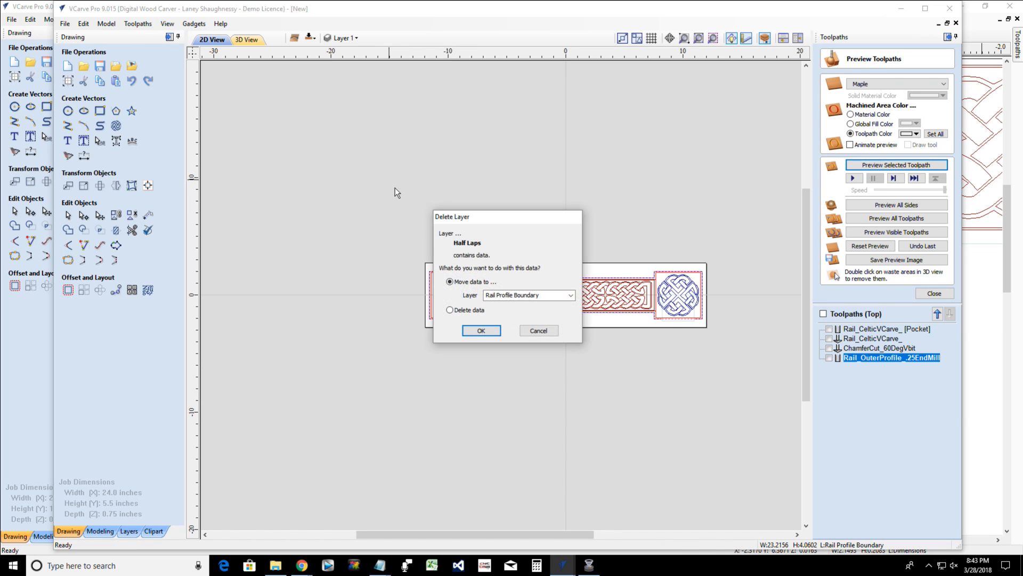
pyautogui.click(536, 331)
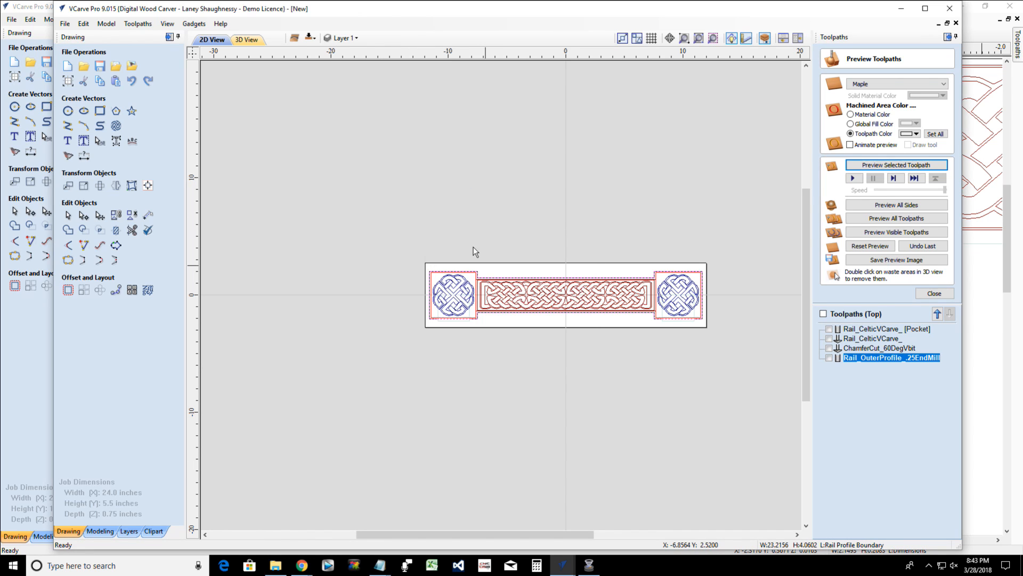
# Rename the Half Laps layer as Rail Half Laps
pyautogui.click(350, 38)
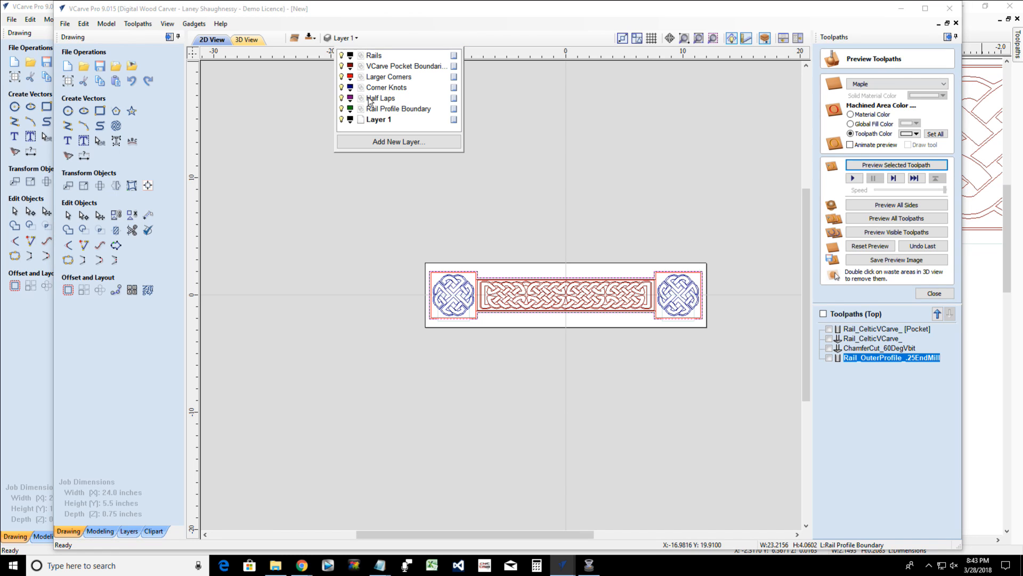
pyautogui.click(373, 98)
pyautogui.rightClick(373, 98)
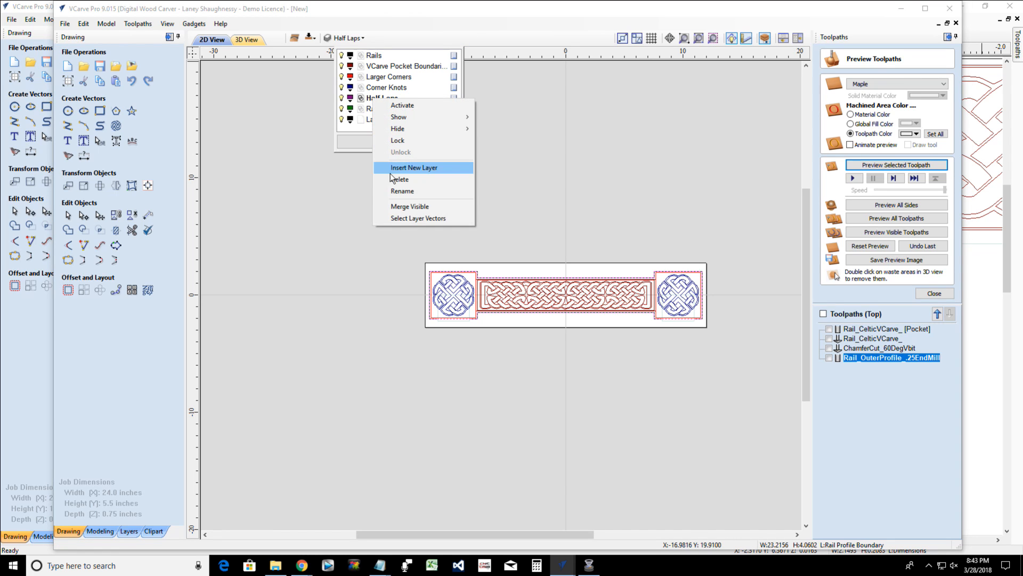
pyautogui.click(395, 191)
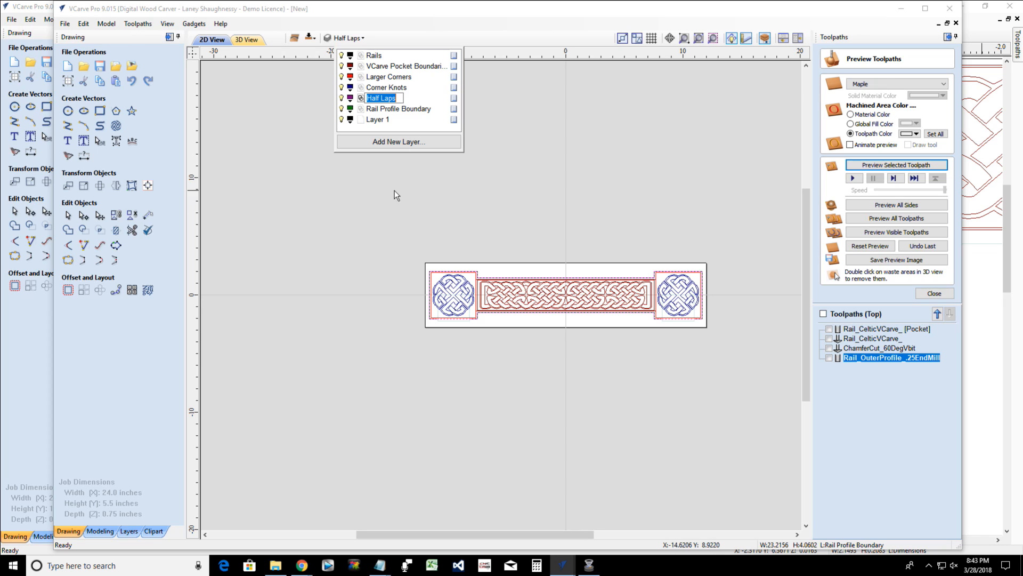
pyautogui.press('Left')
pyautogui.press('Left')
pyautogui.press('Left')
pyautogui.press('Left')
pyautogui.press('Left')
pyautogui.press('Left')
pyautogui.press('Left')
pyautogui.press('Left')
pyautogui.press('Left')
pyautogui.write('Rail')
# Rename the Corner Knots layer as Rail Corner Knots
pyautogui.click(378, 89)
pyautogui.rightClick(379, 90)
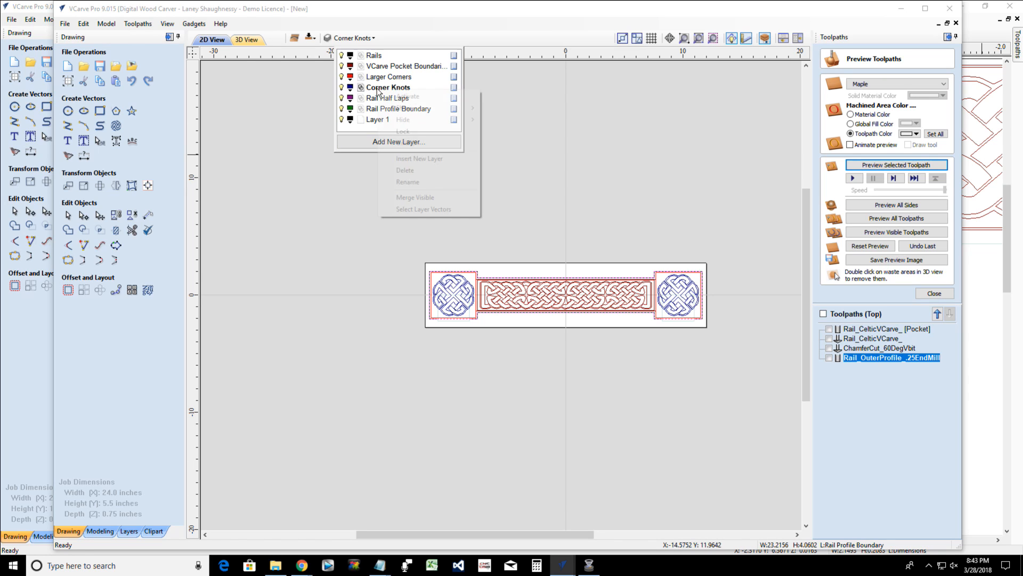
pyautogui.click(397, 182)
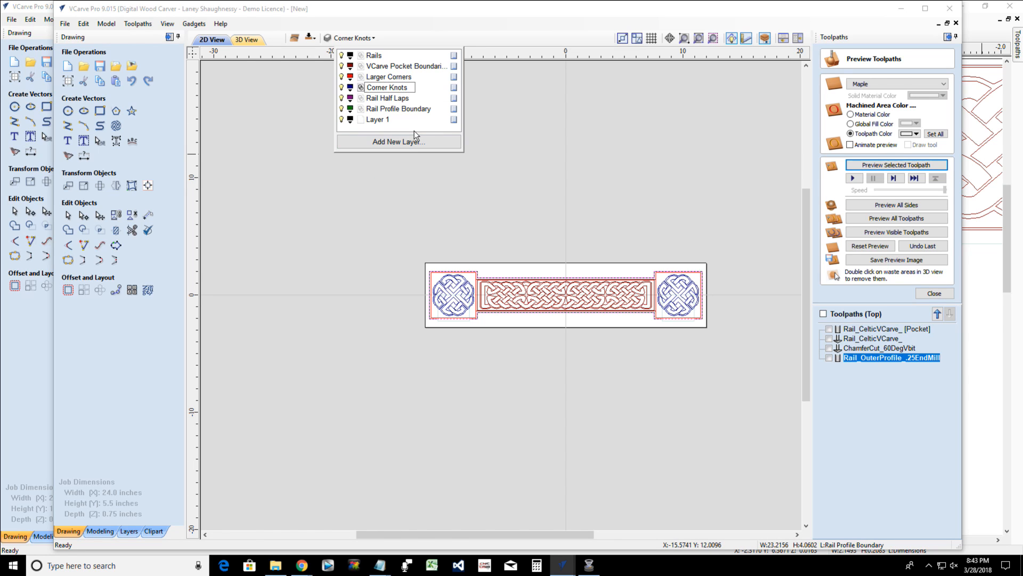
pyautogui.press('Home')
pyautogui.write('Rail')
# Rename the Larger Corners layer as Rail Larger Corners
pyautogui.click(378, 80)
pyautogui.rightClick(378, 80)
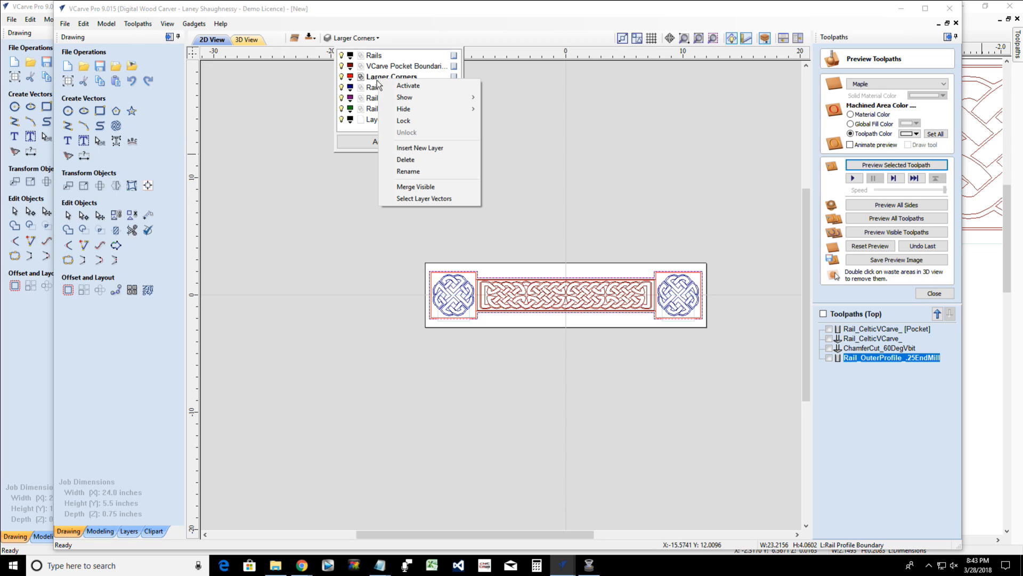
pyautogui.click(408, 171)
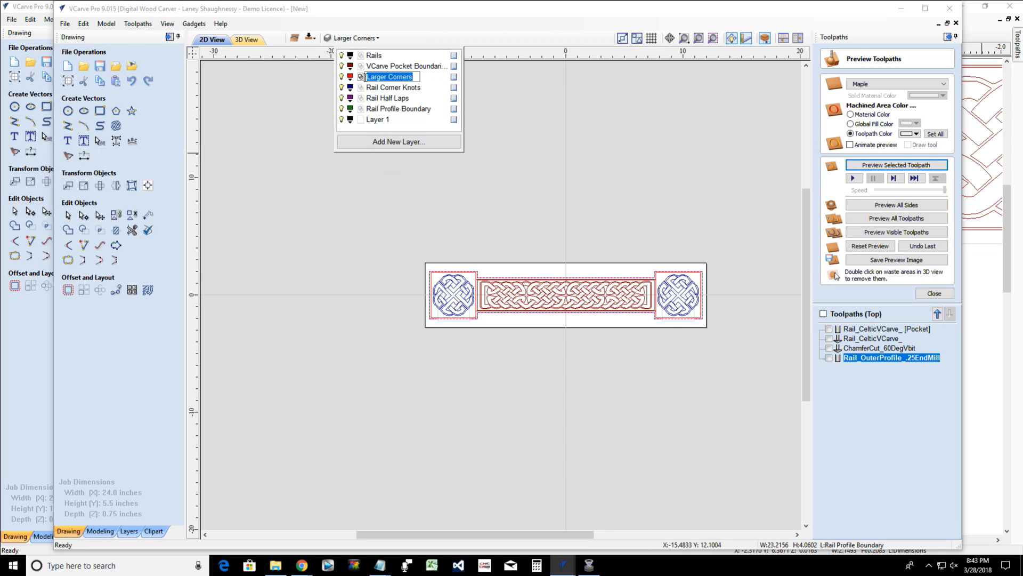
pyautogui.click(367, 78)
pyautogui.write('Rail')
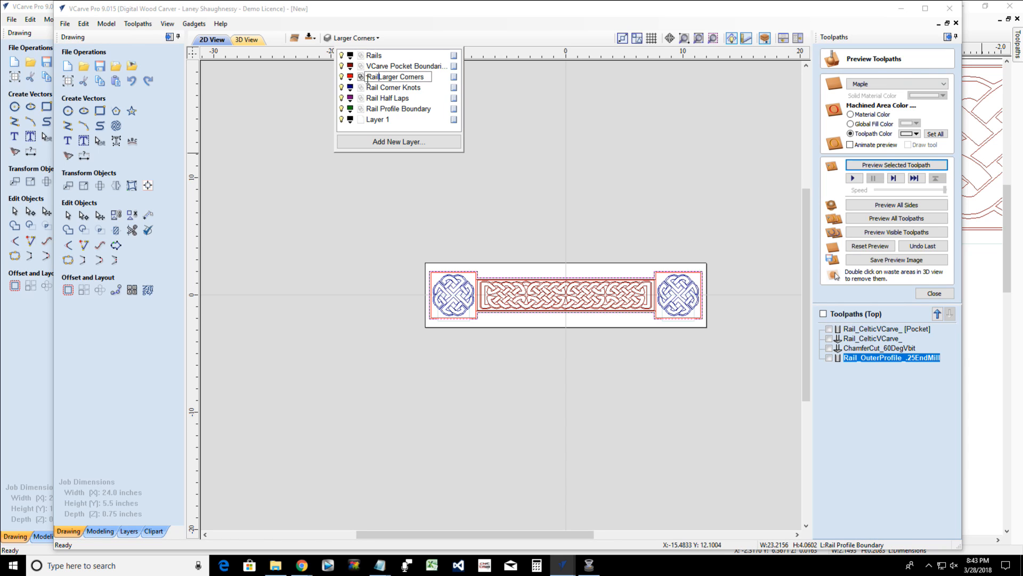
pyautogui.click(423, 119)
# Rename the VCarve Pocket Boundaries layer as Rail VCarve Pocket Boundaries
pyautogui.click(387, 69)
pyautogui.rightClick(387, 69)
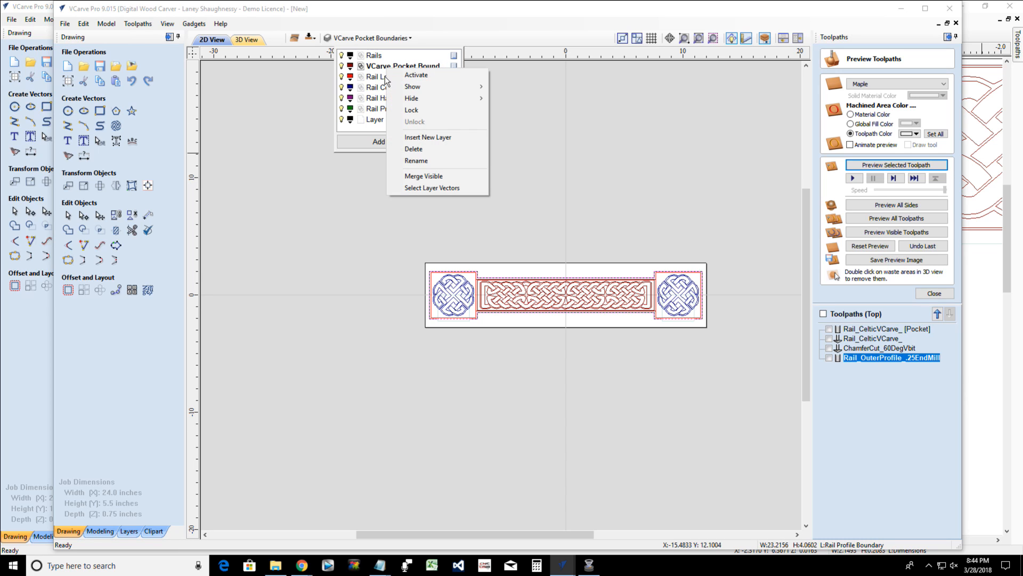
pyautogui.click(404, 161)
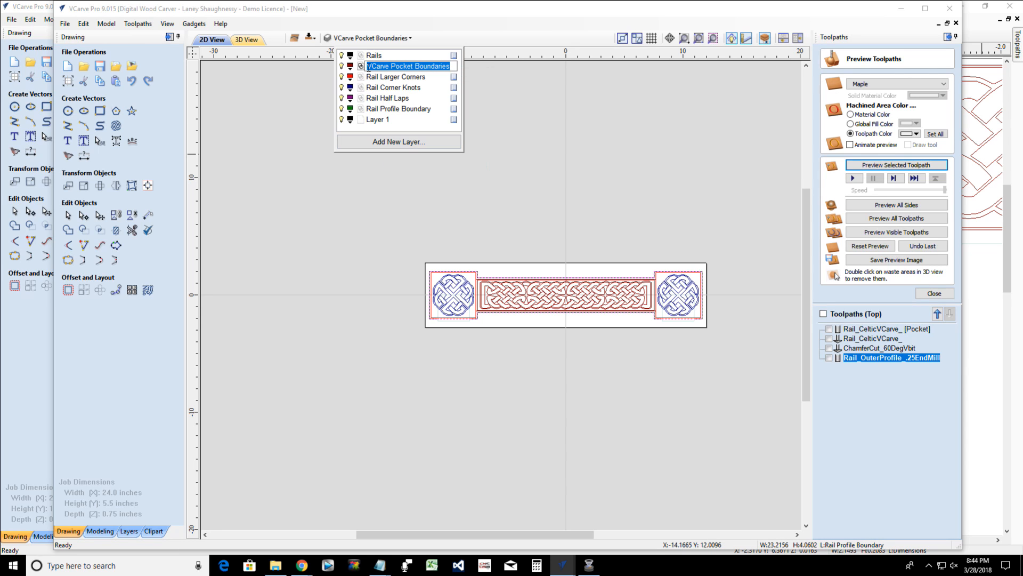
pyautogui.click(368, 67)
pyautogui.write('Rail')
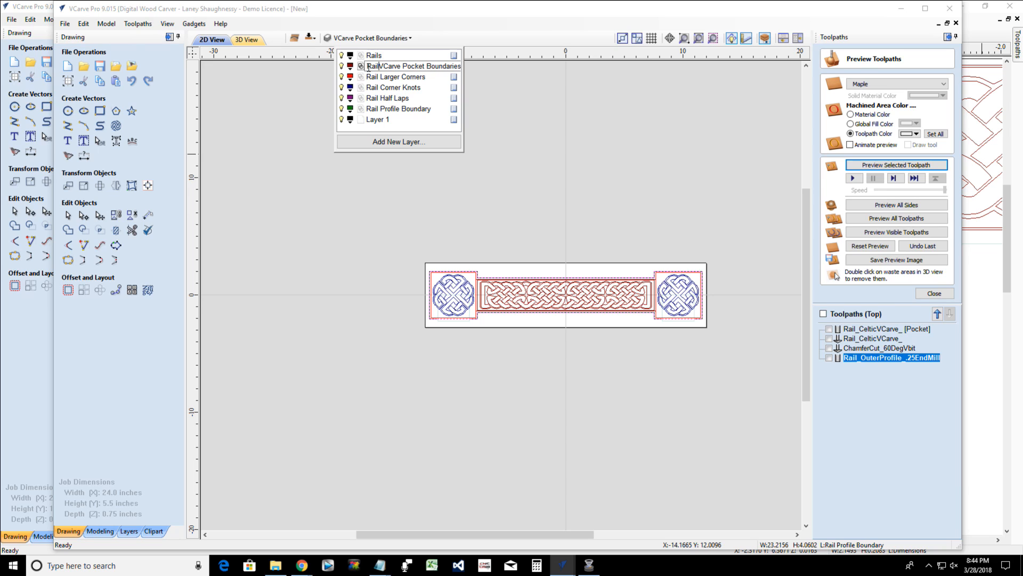
pyautogui.click(417, 115)
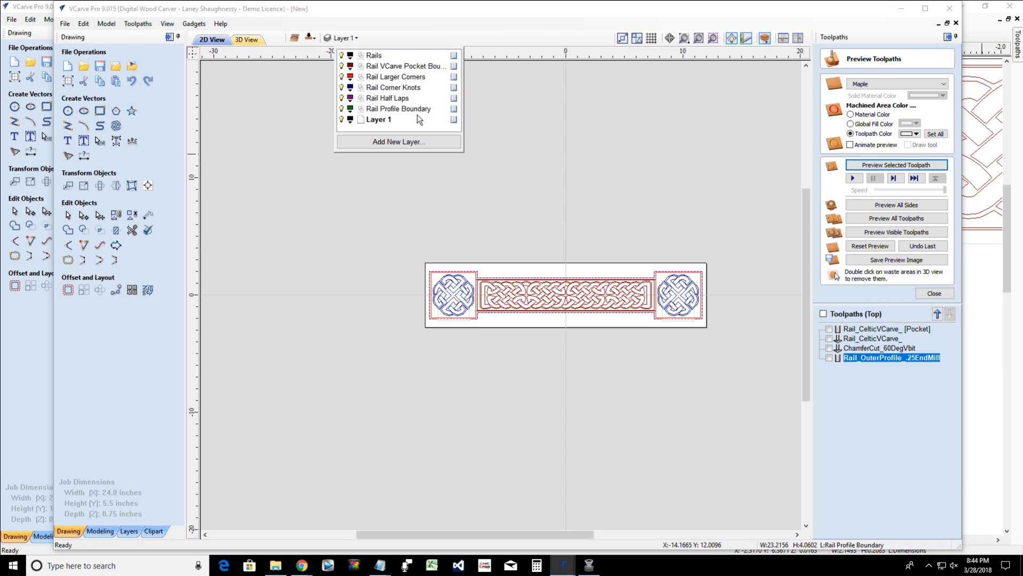
# Rename the empty Layer 1 as Stiles Vectors
pyautogui.doubleClick(372, 119)
pyautogui.rightClick(371, 121)
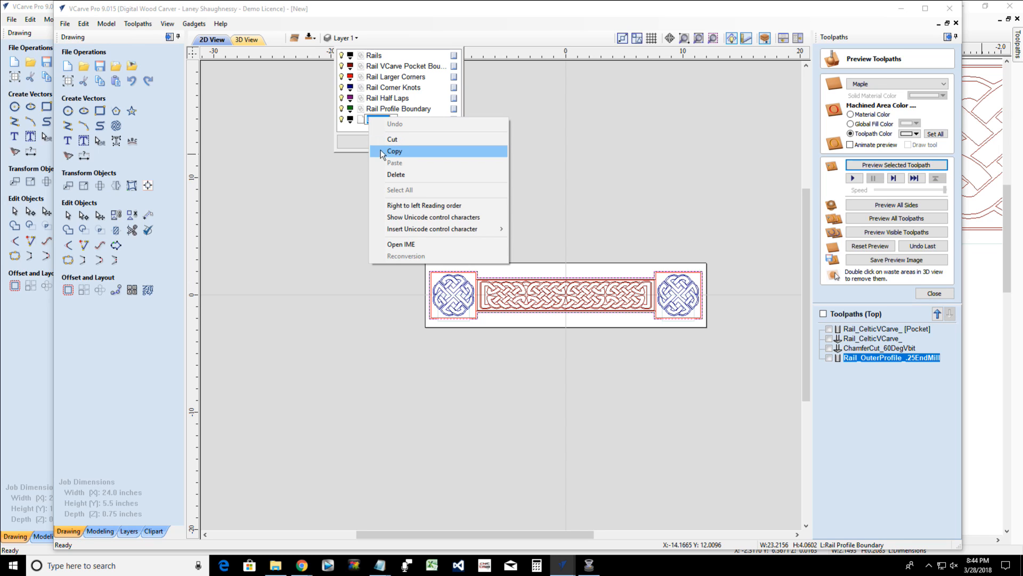
pyautogui.click(388, 171)
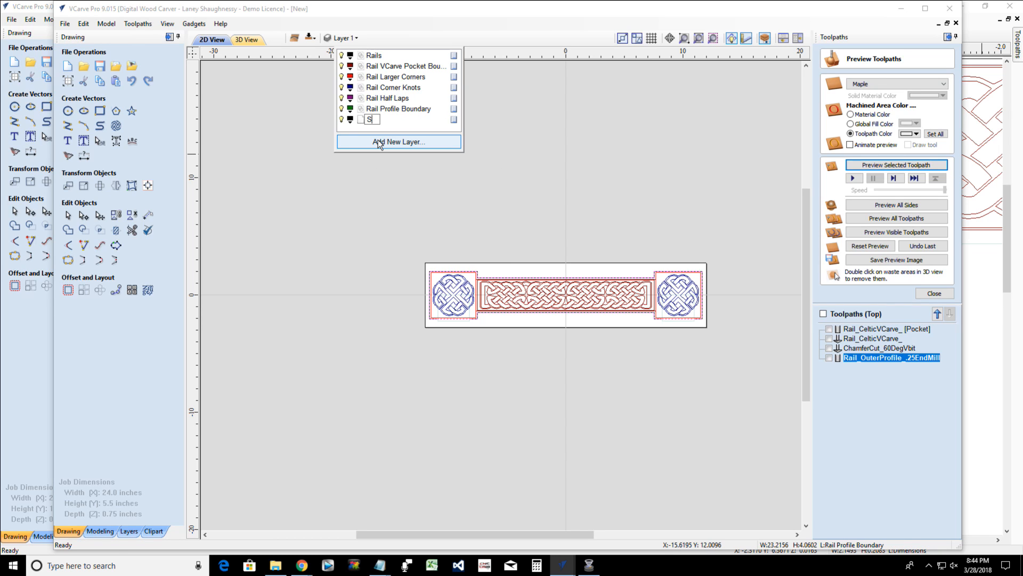
pyautogui.write('Stiles Vectors')
pyautogui.press('Return')
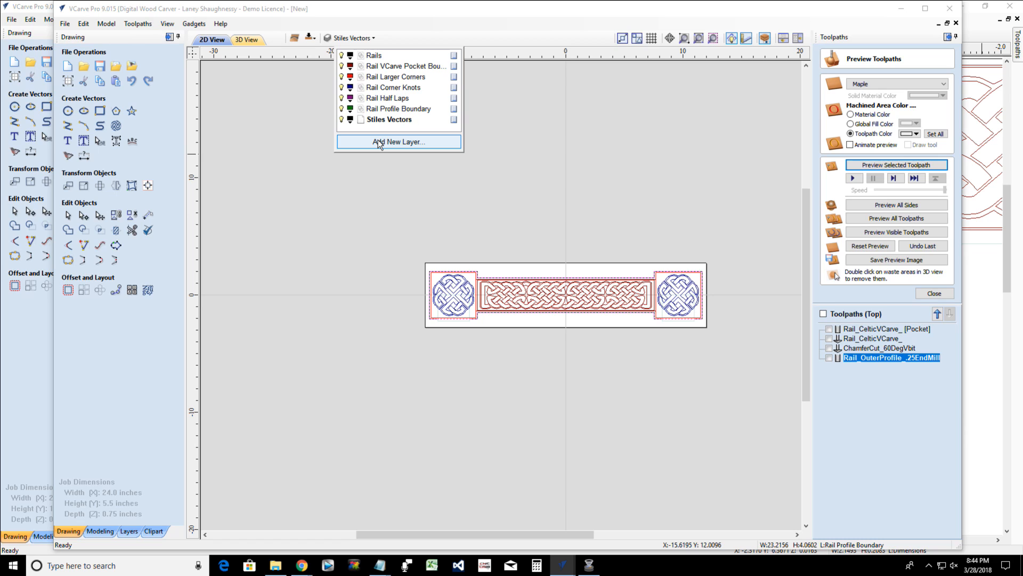
# Hide the Rails layer and all five Rail-prefixed layers, leaving only the Stiles Vectors layer visible
pyautogui.click(341, 55)
pyautogui.click(342, 66)
pyautogui.click(341, 77)
pyautogui.click(342, 87)
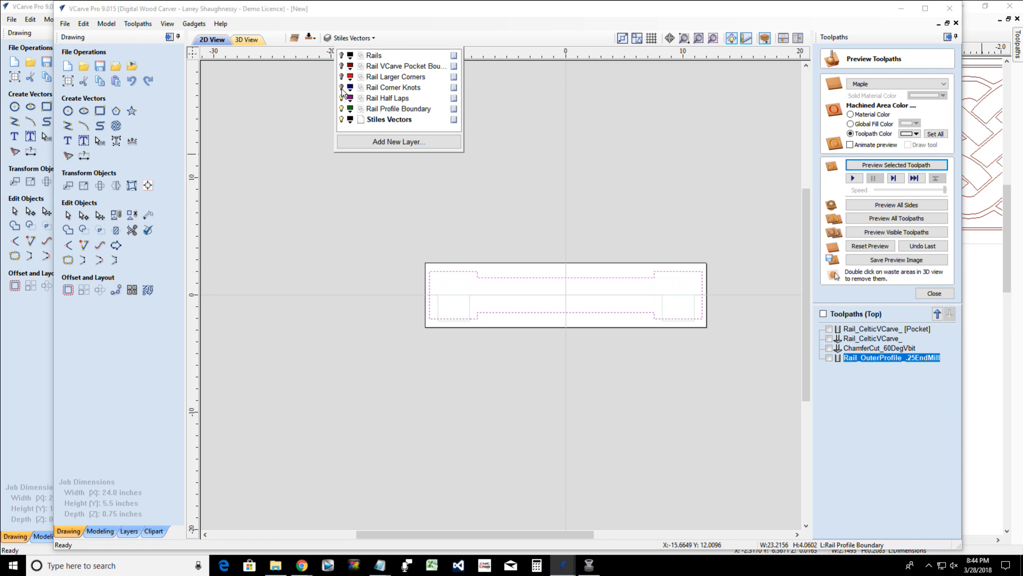
pyautogui.click(341, 98)
pyautogui.click(342, 109)
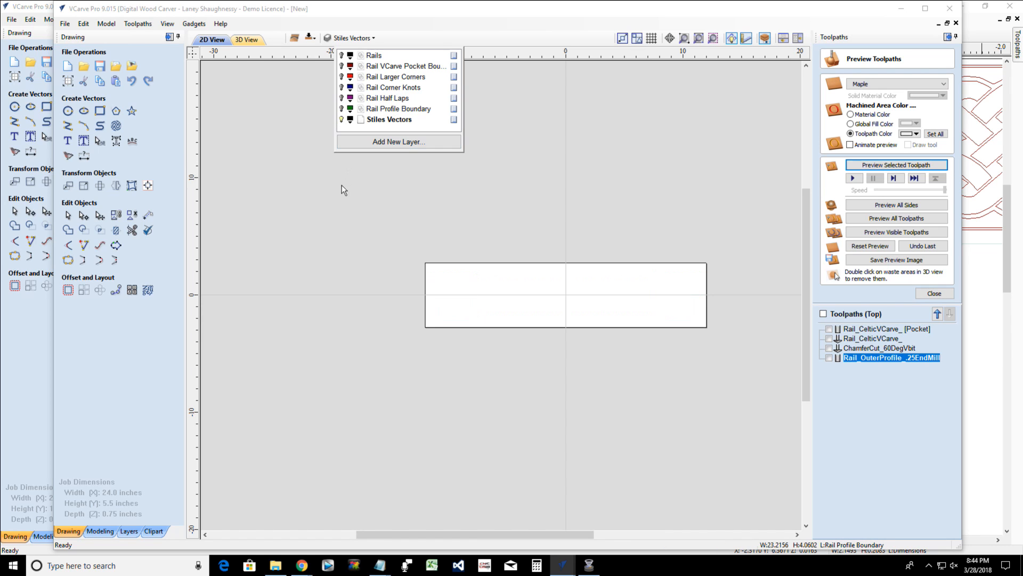
pyautogui.doubleClick(374, 119)
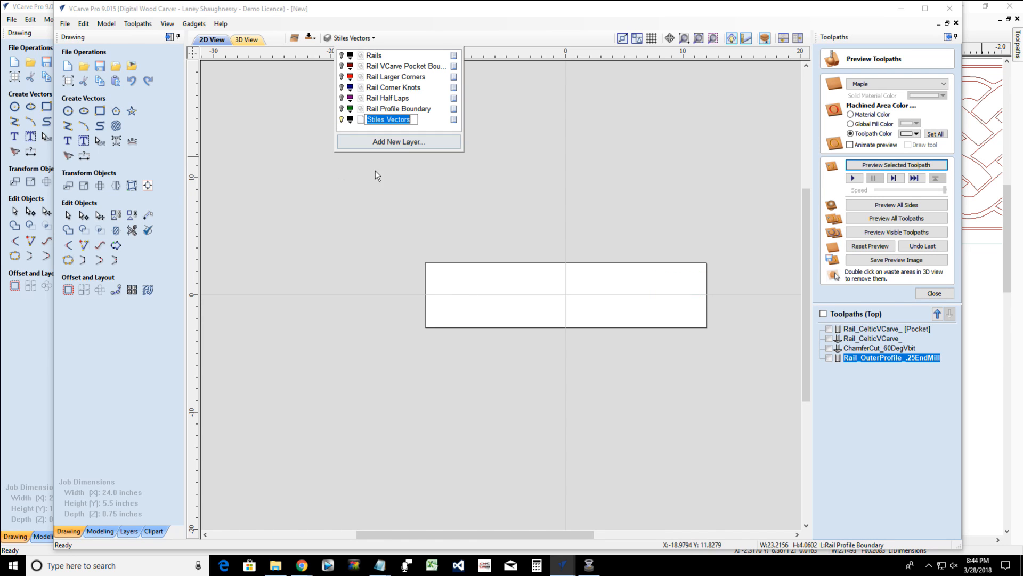
pyautogui.click(456, 400)
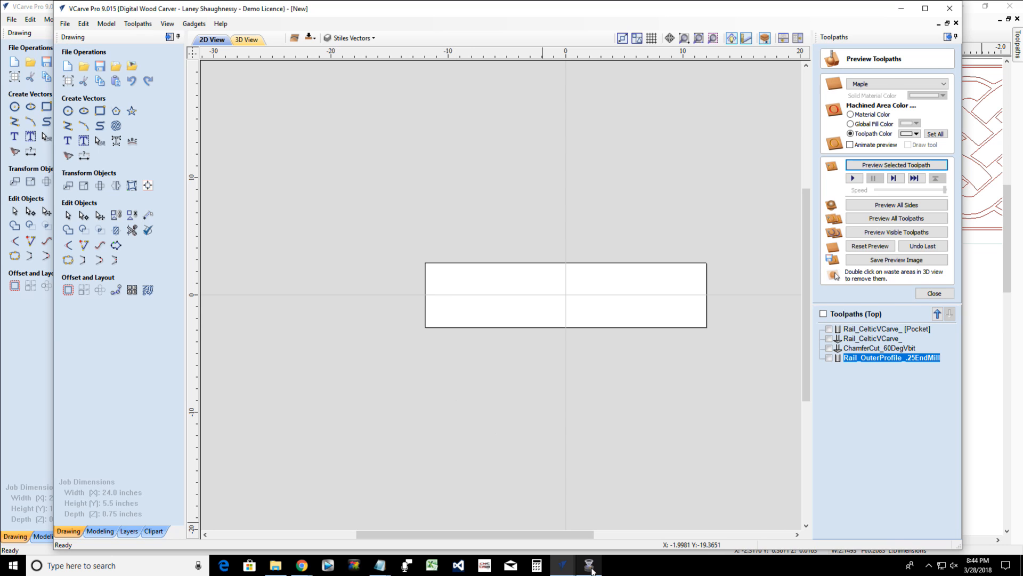
# Switch to the Frame drawing and copy the left stile's Celtic knot vectors together with their rectangular pocket boundary
pyautogui.moveTo(590, 568)
pyautogui.click(530, 539)
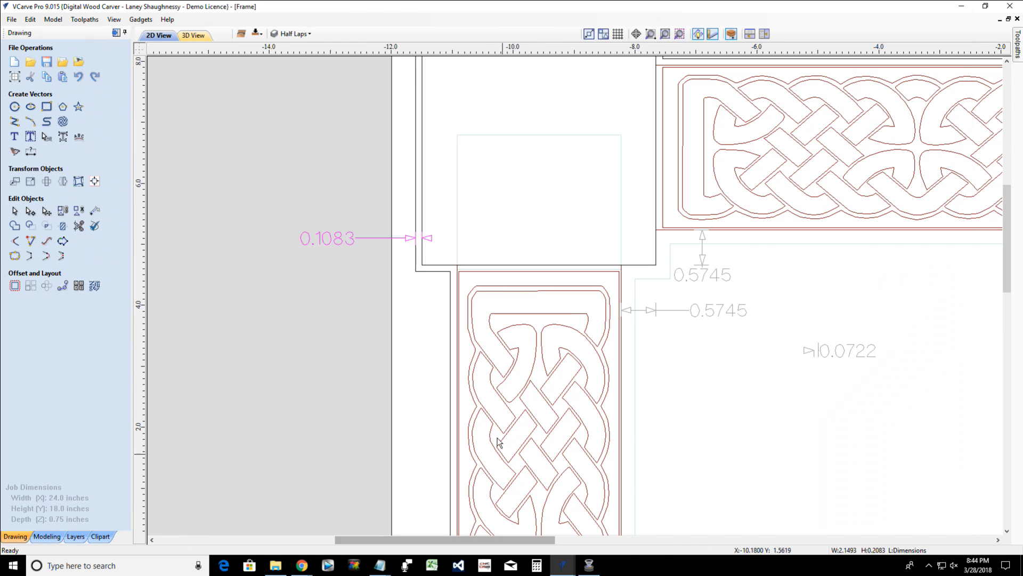
pyautogui.scroll(-6, 500, 442)
pyautogui.scroll(2, 485, 436)
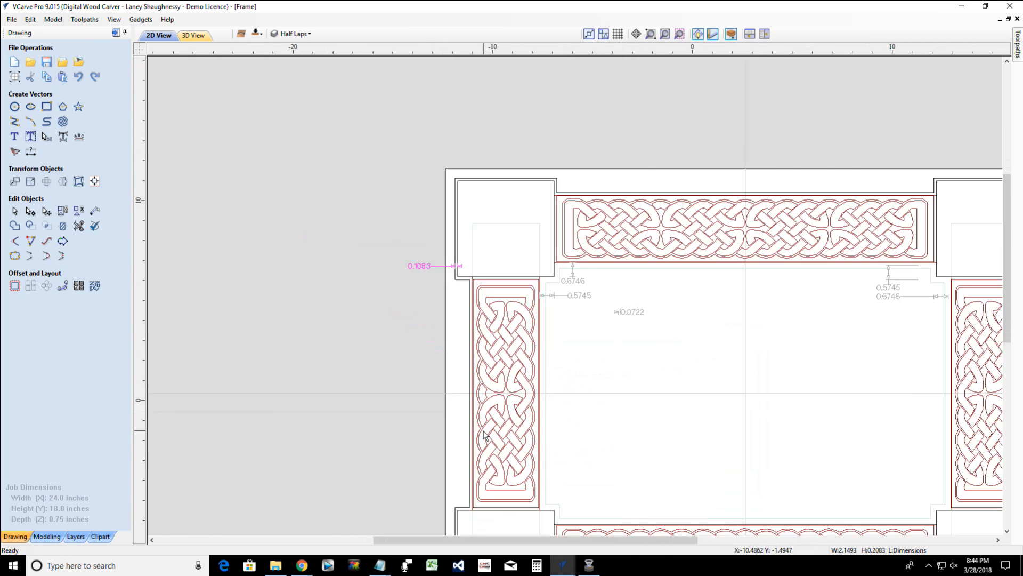
pyautogui.scroll(2, 485, 436)
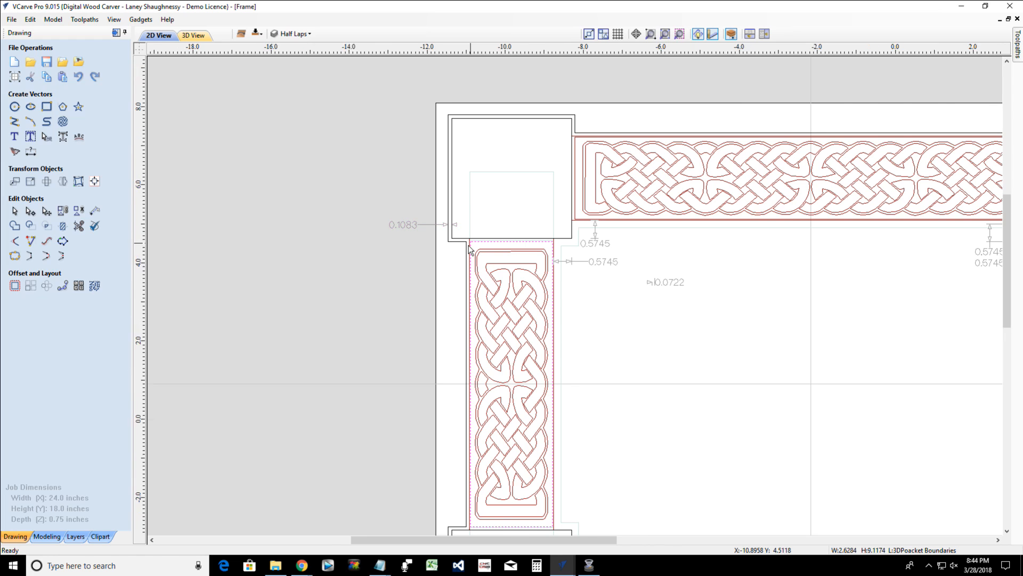
pyautogui.scroll(3, 472, 247)
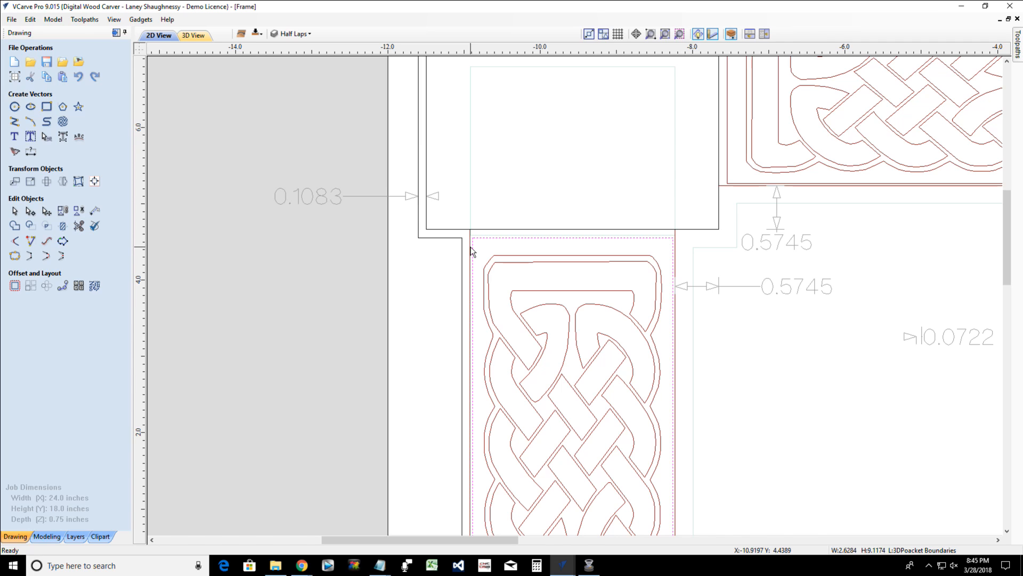
pyautogui.press('Escape')
pyautogui.click(470, 251)
pyautogui.keyDown('shift'); pyautogui.click(515, 295); pyautogui.keyUp('shift')
pyautogui.scroll(-3, 515, 295)
pyautogui.scroll(-2, 516, 294)
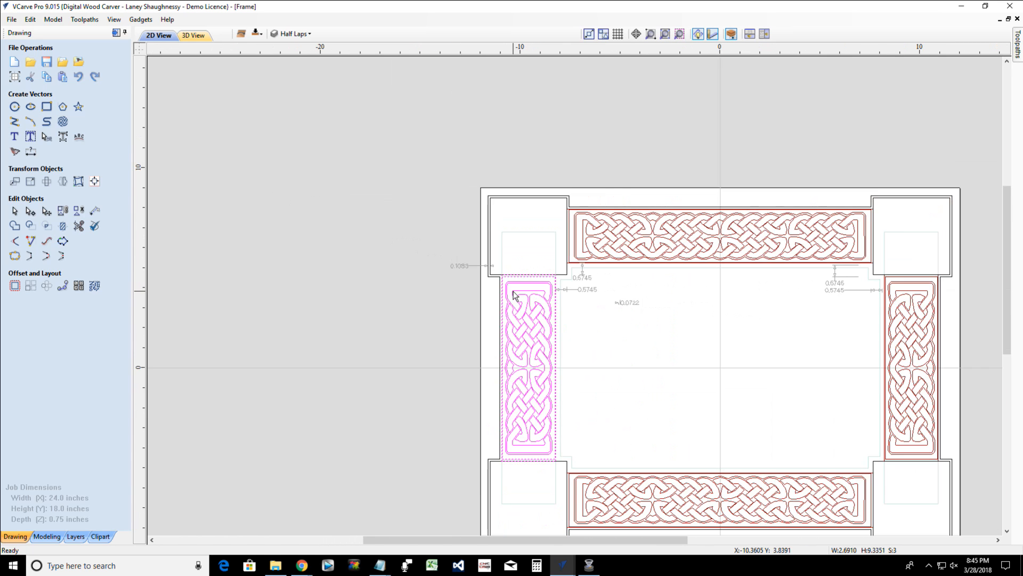
pyautogui.scroll(1, 519, 384)
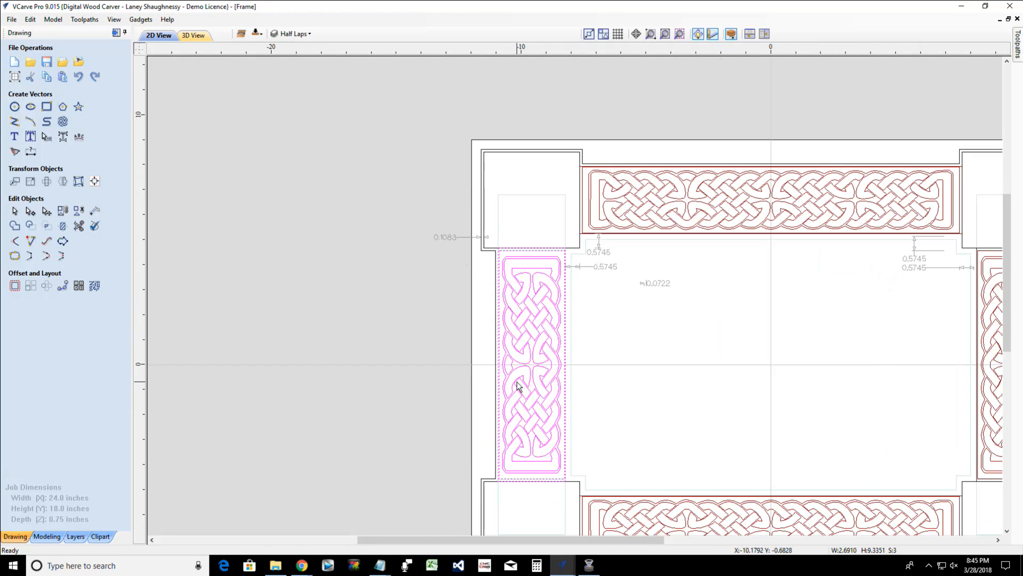
pyautogui.rightClick(526, 345)
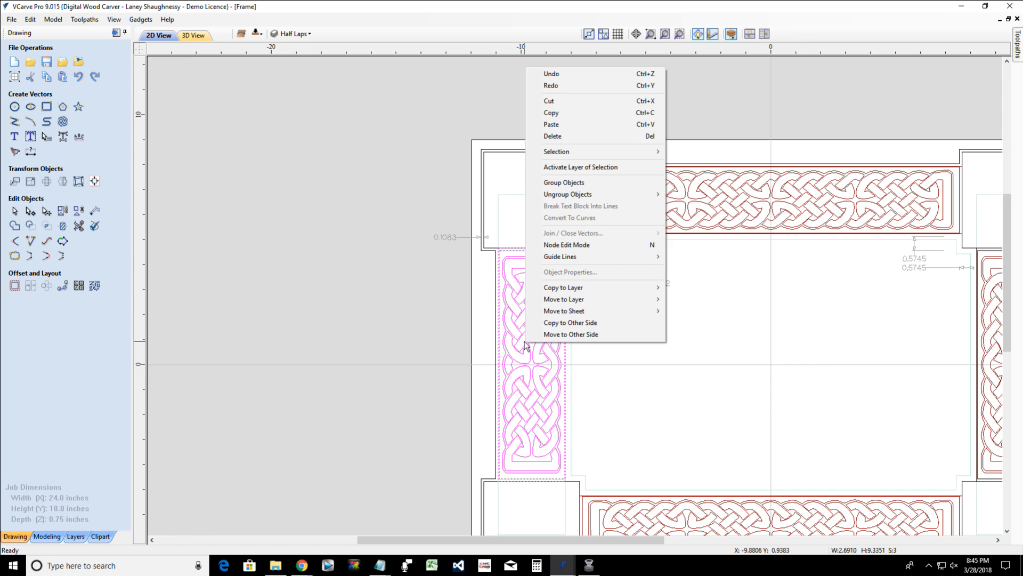
pyautogui.click(551, 113)
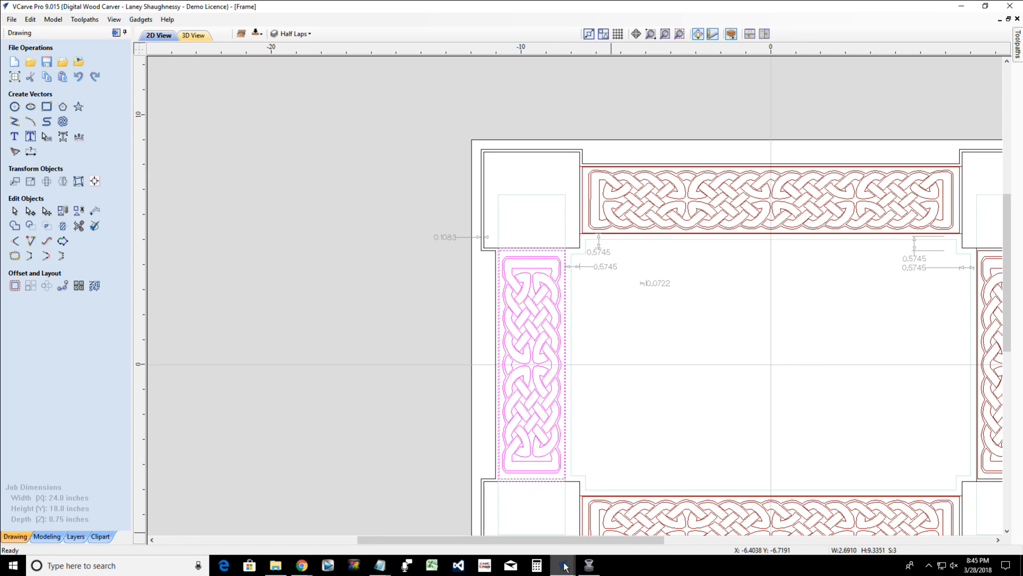
# Switch to the New drawing and paste the copied knot and pocket boundary vectors into it
pyautogui.moveTo(565, 568)
pyautogui.click(613, 520)
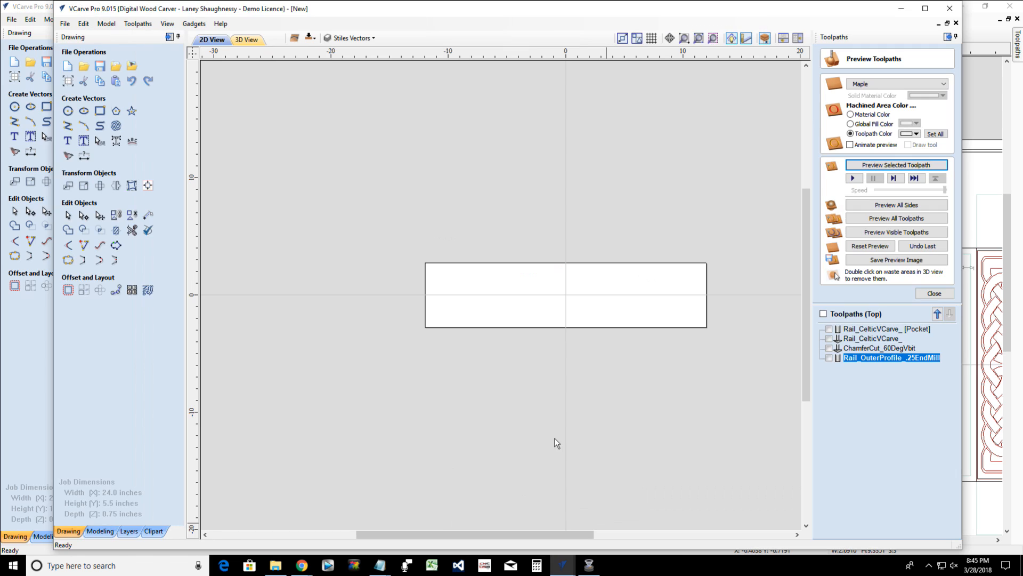
pyautogui.rightClick(329, 210)
pyautogui.click(342, 268)
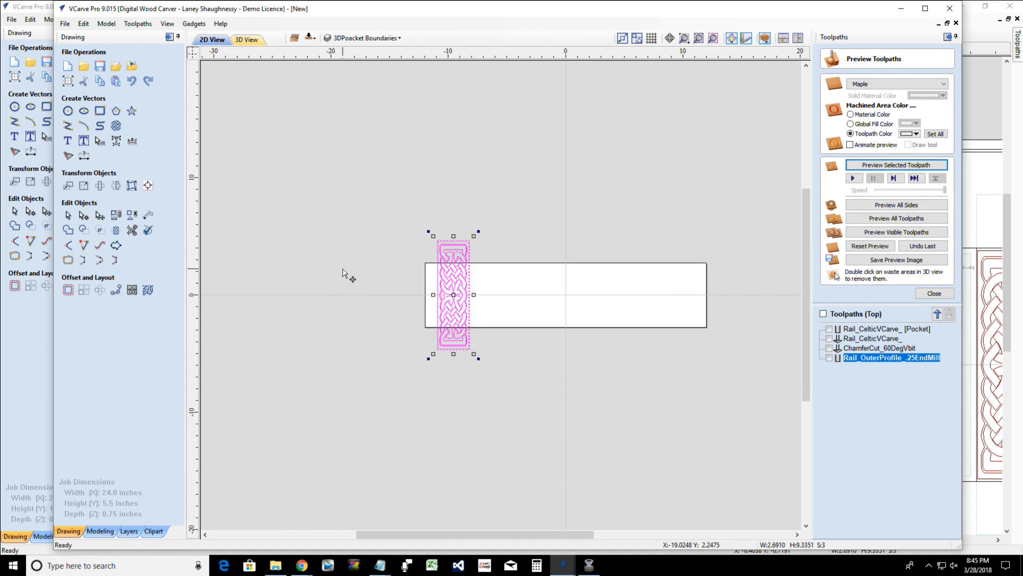
# Return to the Frame drawing, change to its other side and make the Stiles layer visible
pyautogui.moveTo(561, 568)
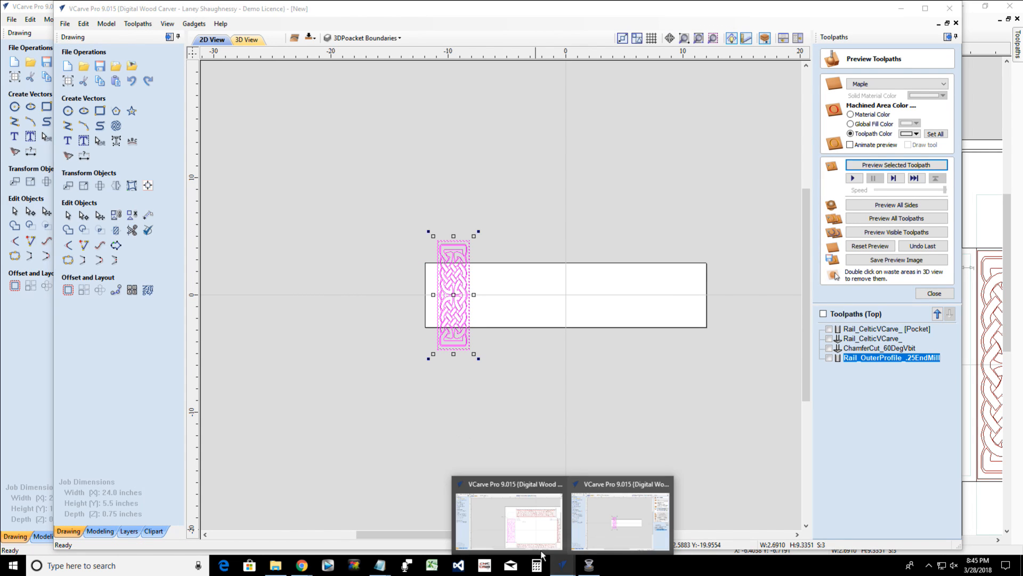
pyautogui.click(514, 519)
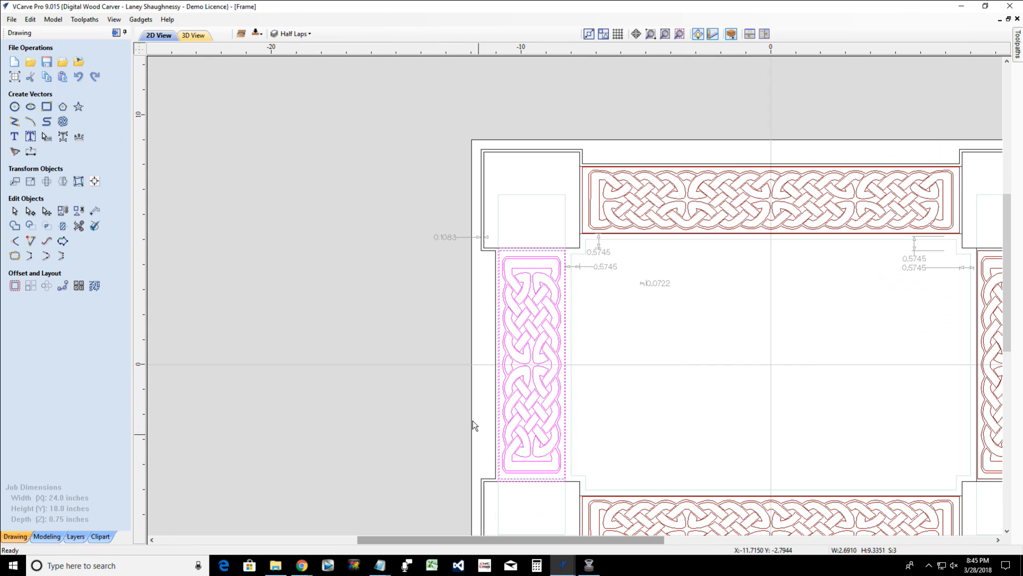
pyautogui.click(257, 36)
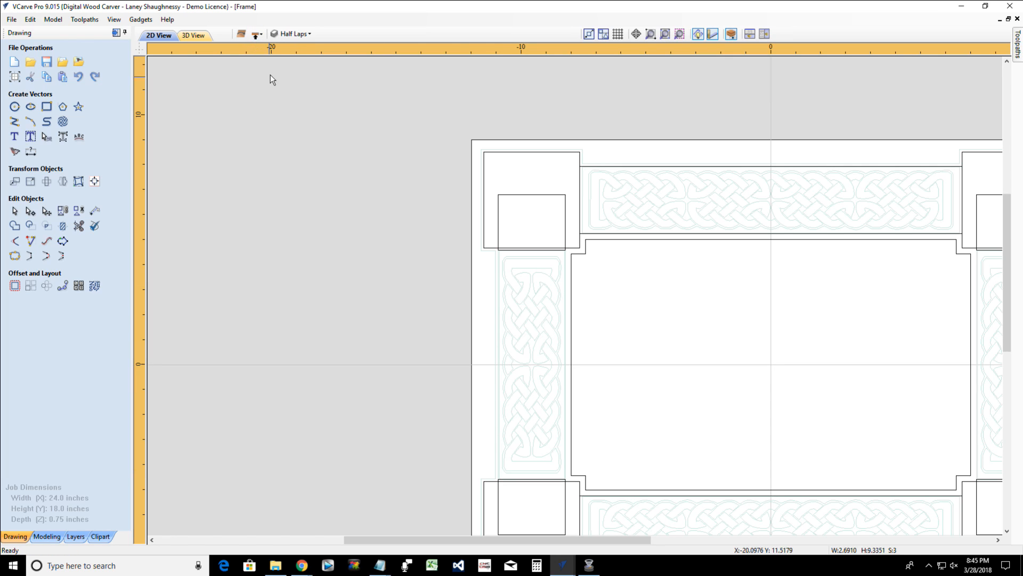
pyautogui.click(292, 34)
pyautogui.scroll(-1, 297, 121)
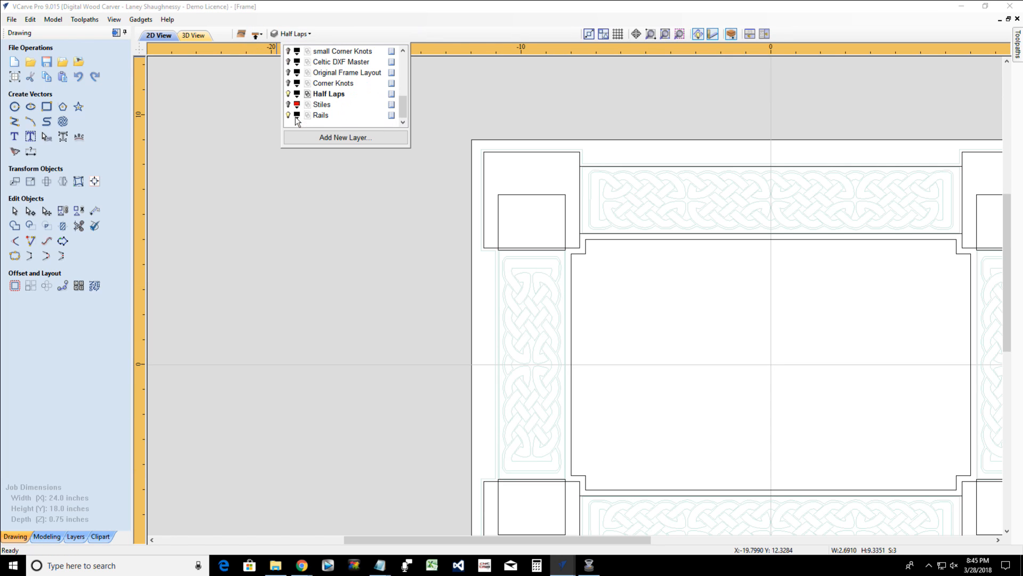
pyautogui.click(289, 105)
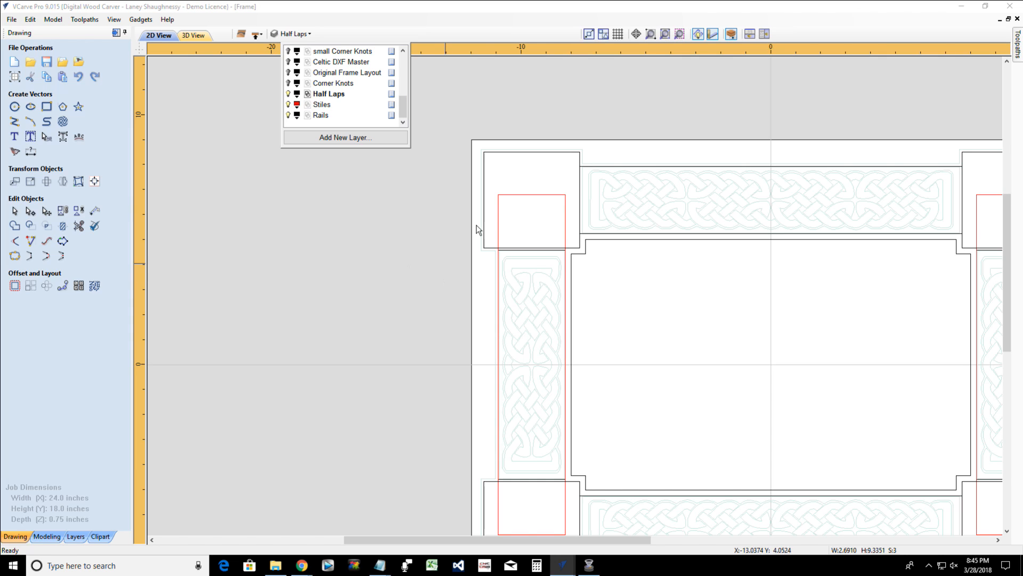
# Copy the left stile's full-length outline rectangle and paste it into the New drawing around the knot panel
pyautogui.click(500, 205)
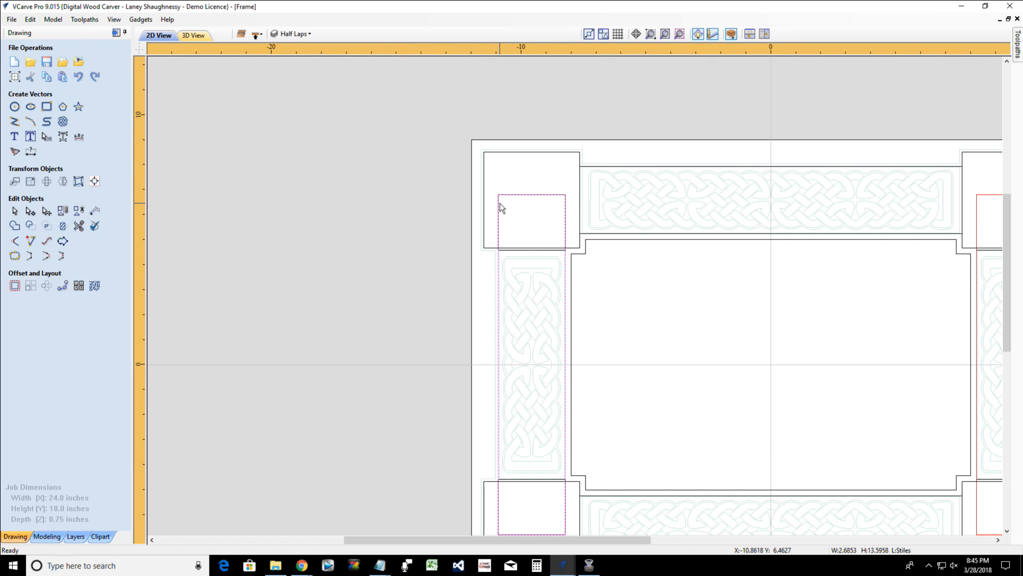
pyautogui.rightClick(501, 208)
pyautogui.moveTo(538, 453)
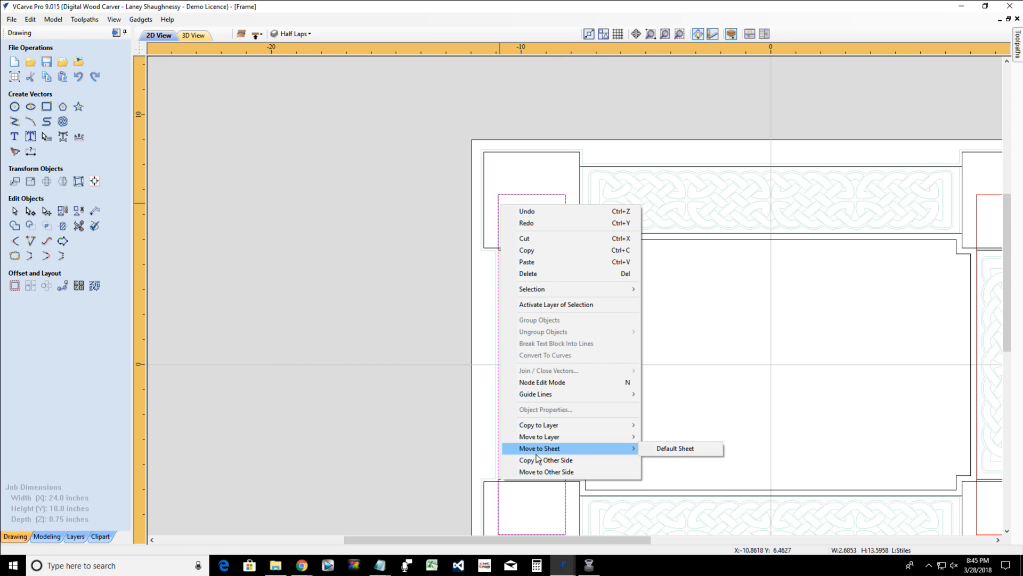
pyautogui.click(534, 250)
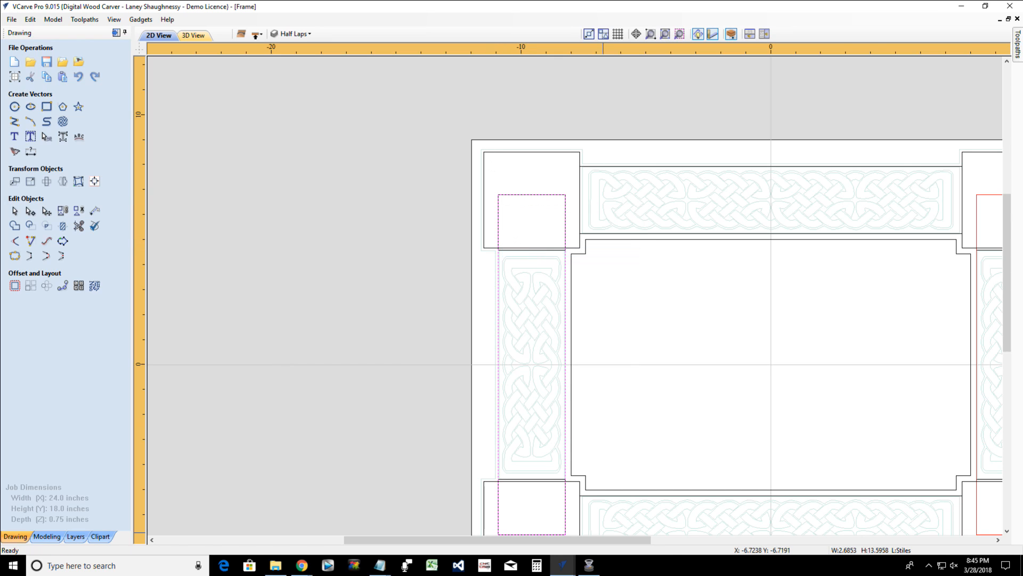
pyautogui.click(564, 569)
pyautogui.click(594, 535)
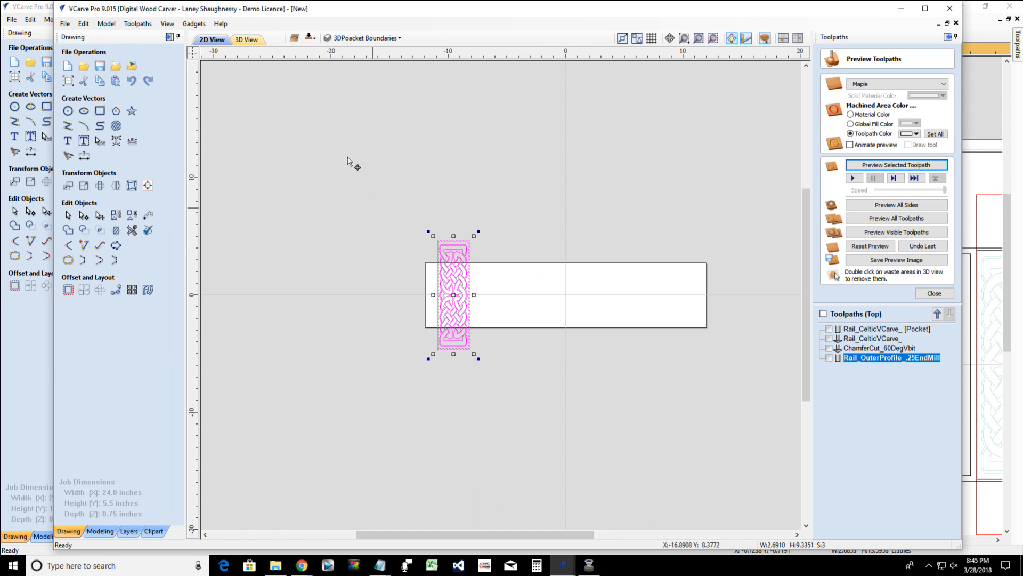
pyautogui.rightClick(294, 119)
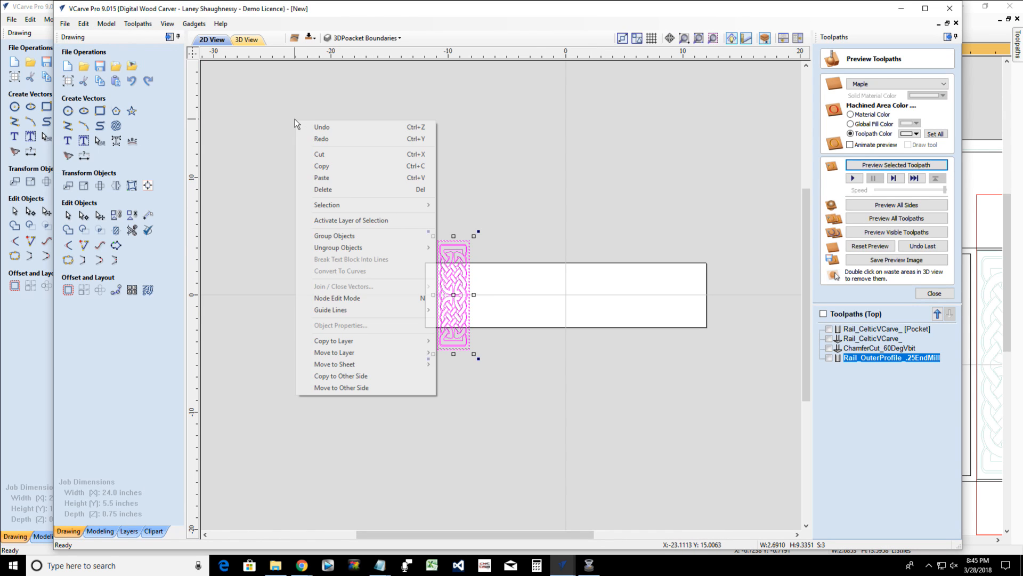
pyautogui.click(312, 180)
pyautogui.scroll(5, 459, 292)
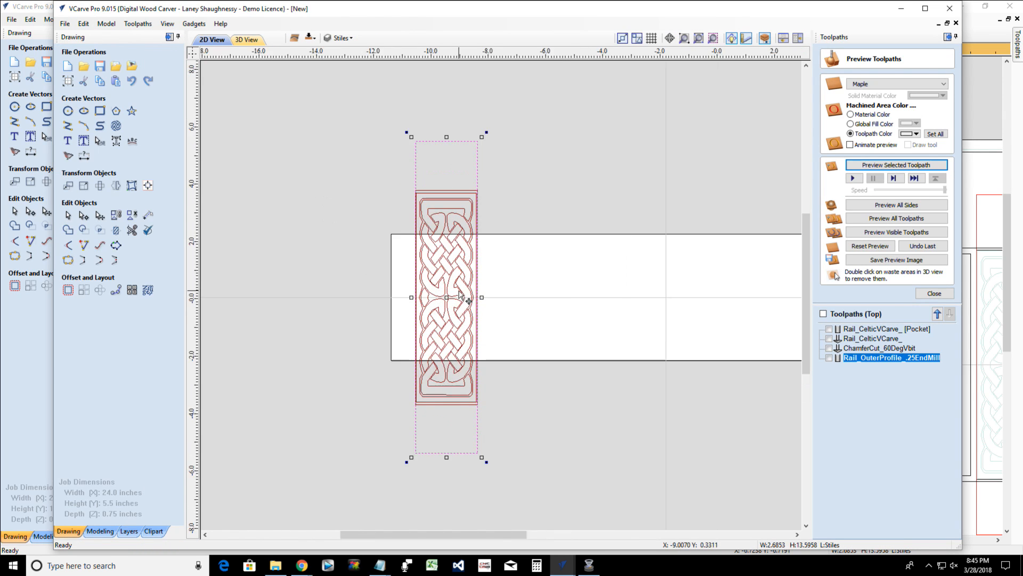
# Select the stile's outline, pocket boundary and Celtic knot vectors and rotate them 90 degrees about their common centre
pyautogui.scroll(-5, 459, 293)
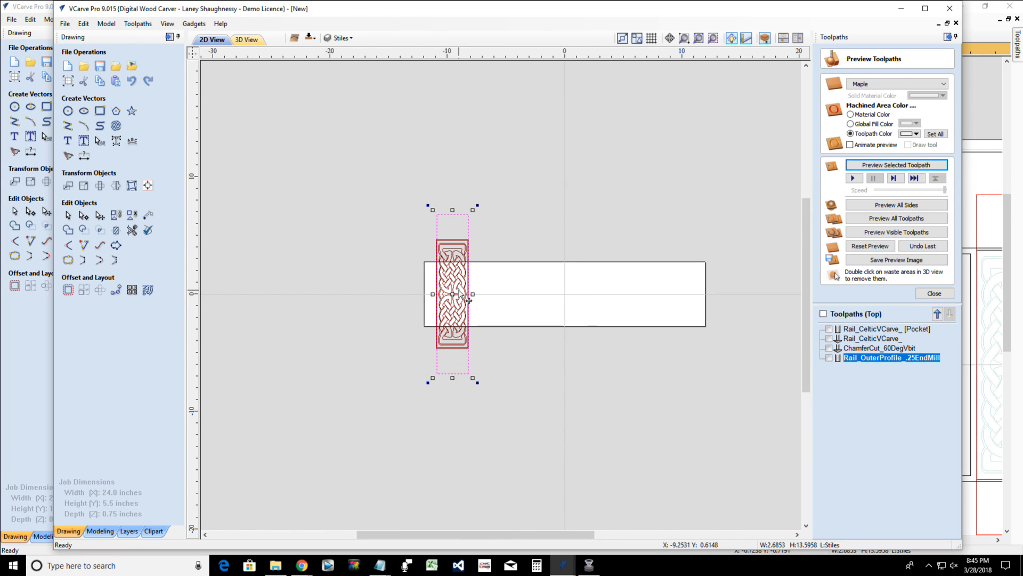
pyautogui.moveTo(359, 170); pyautogui.dragTo(528, 414)
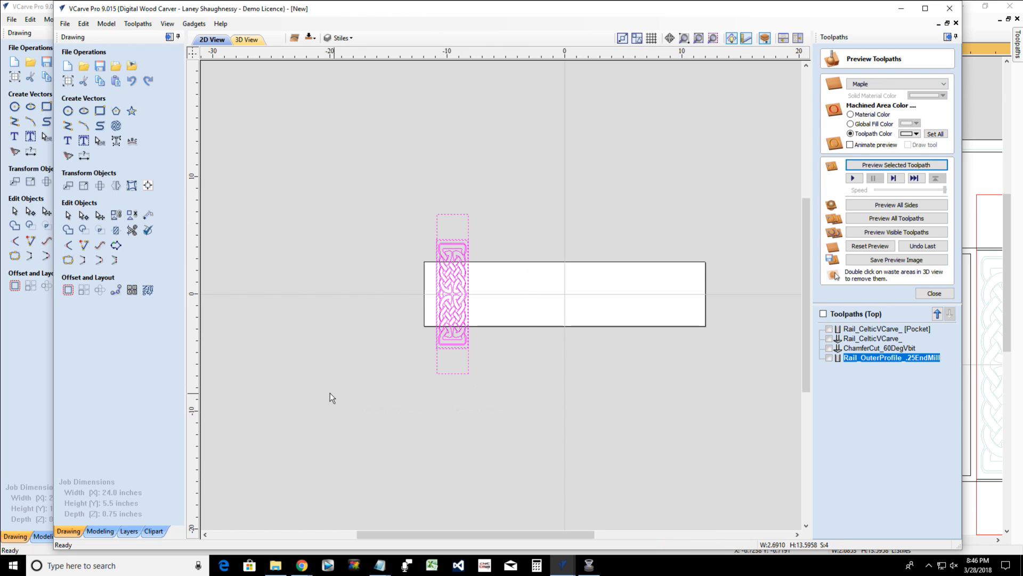
pyautogui.click(100, 187)
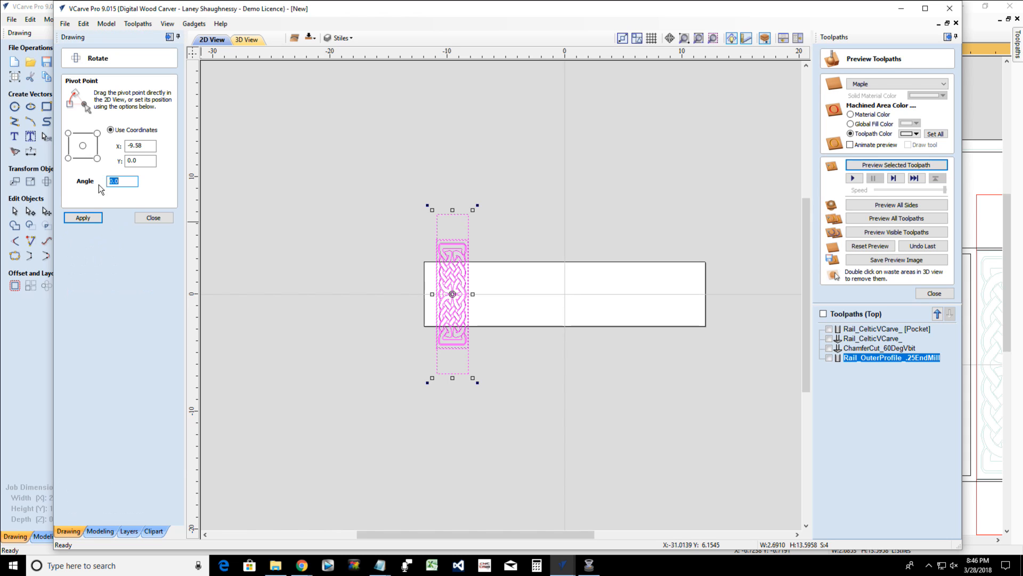
pyautogui.doubleClick(119, 181)
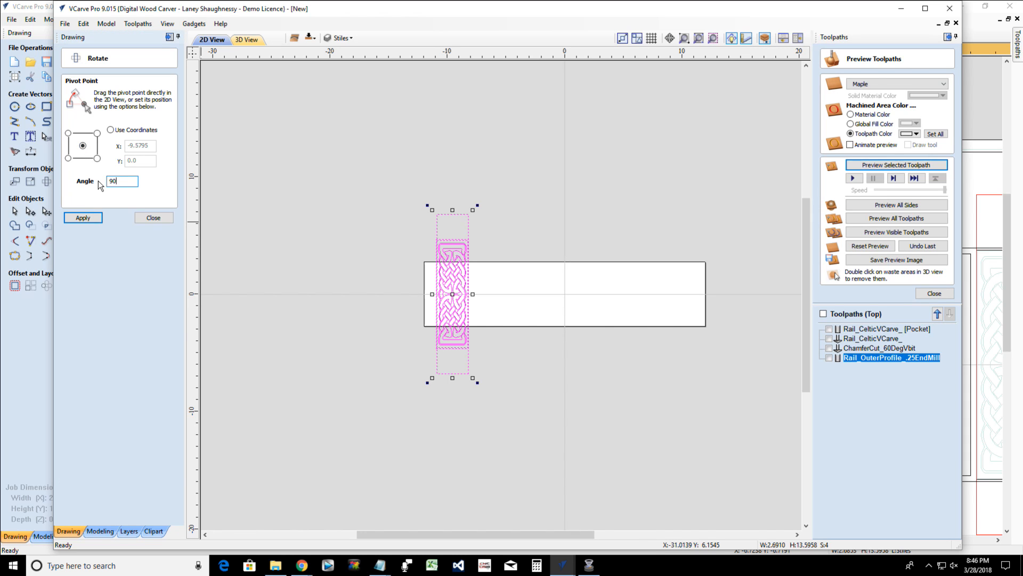
pyautogui.click(83, 220)
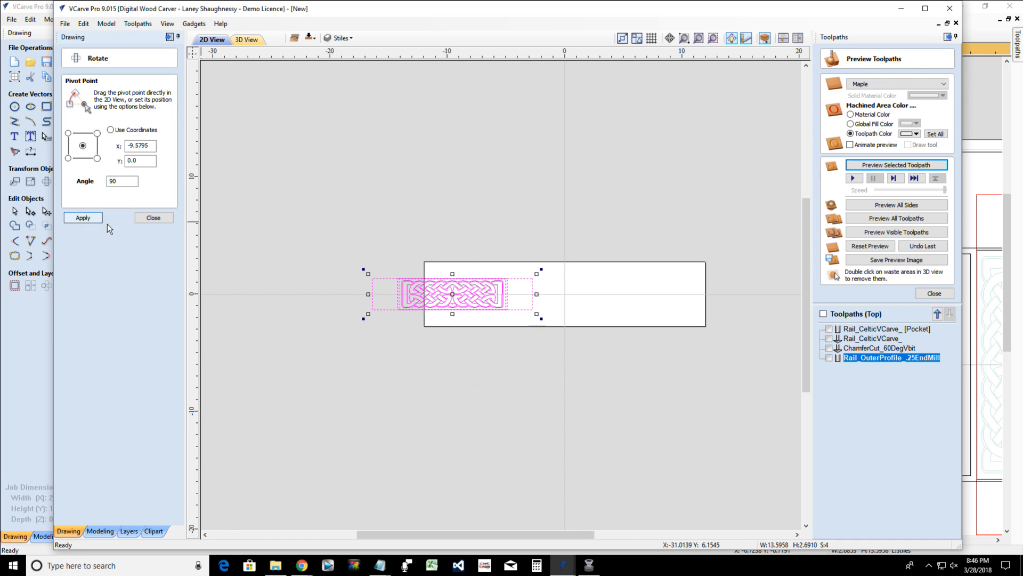
pyautogui.click(146, 218)
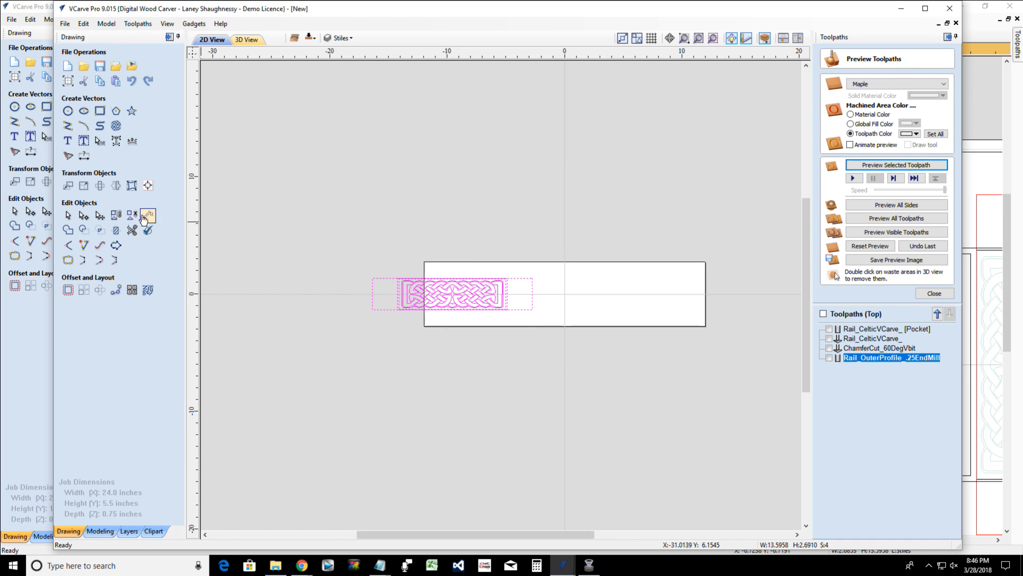
# Centre the rotated stile vectors in the material both horizontally and vertically and clear the selection
pyautogui.click(147, 186)
pyautogui.click(119, 96)
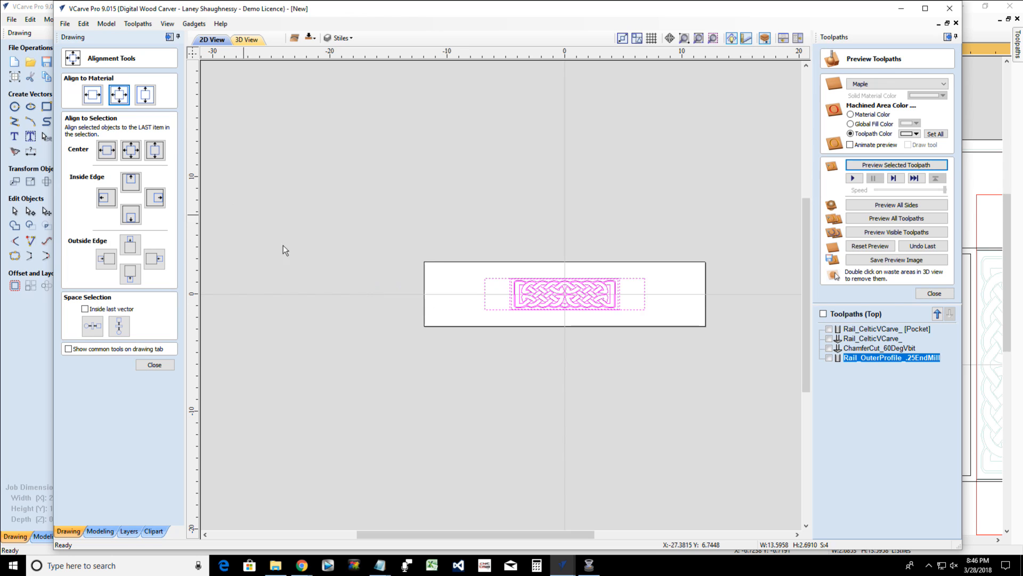
pyautogui.scroll(3, 538, 336)
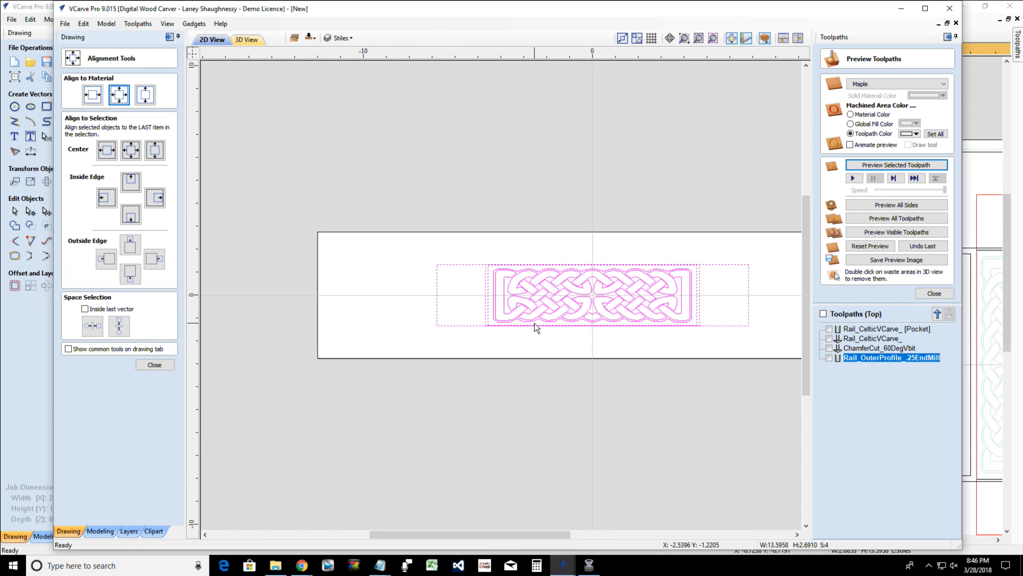
pyautogui.scroll(-2, 536, 327)
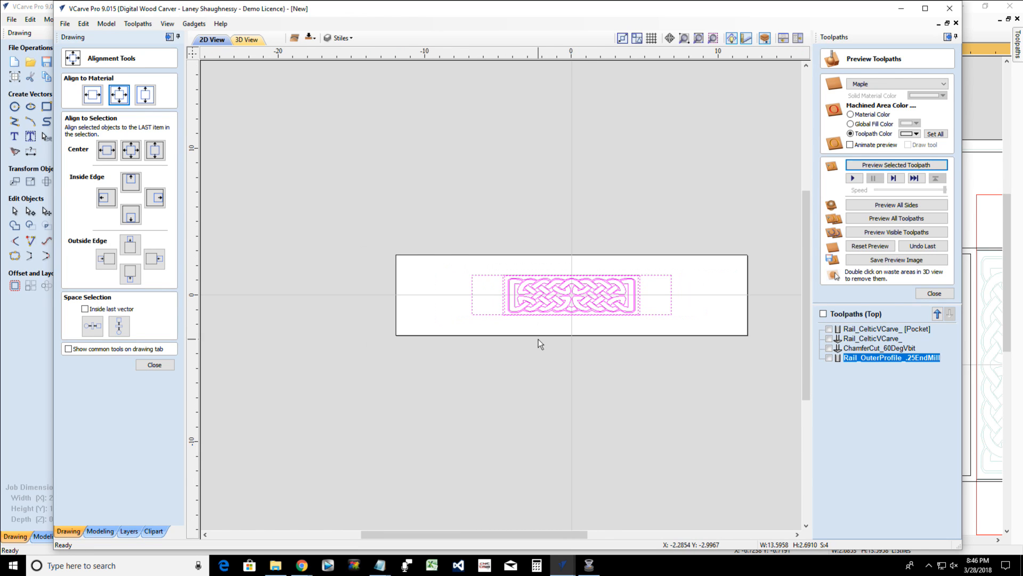
pyautogui.click(538, 335)
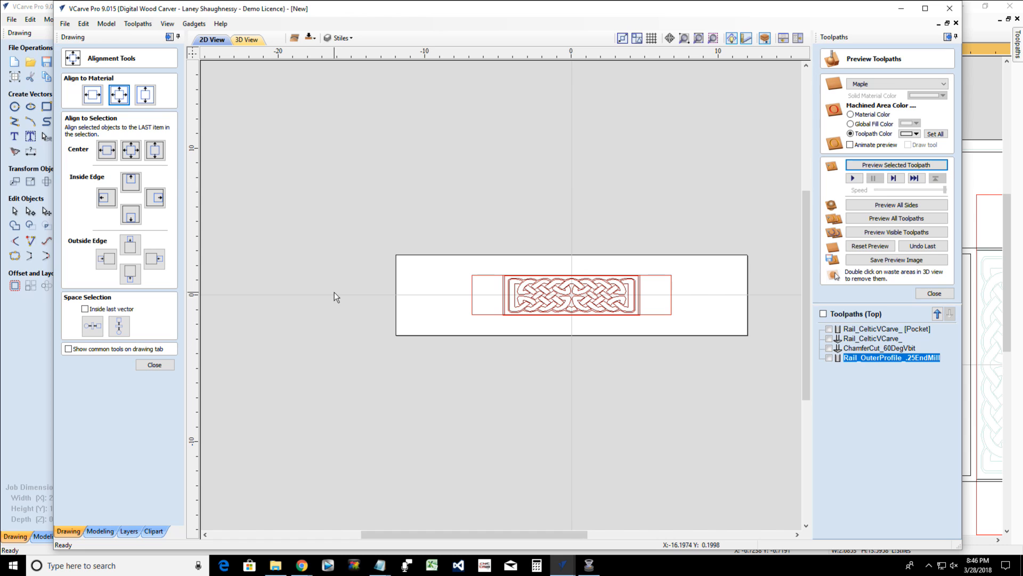
# Try shifting all stile vectors left so the rectangle around the knot ends at the job's vertical centreline, and recentre them in the material
pyautogui.moveTo(451, 270); pyautogui.dragTo(698, 327)
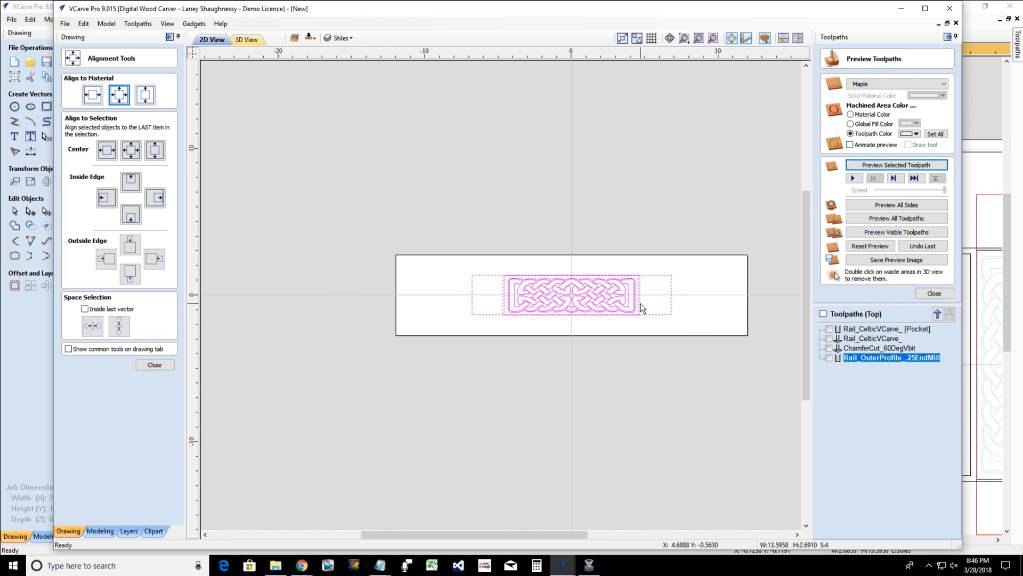
pyautogui.click(640, 303)
pyautogui.moveTo(575, 292); pyautogui.dragTo(503, 290)
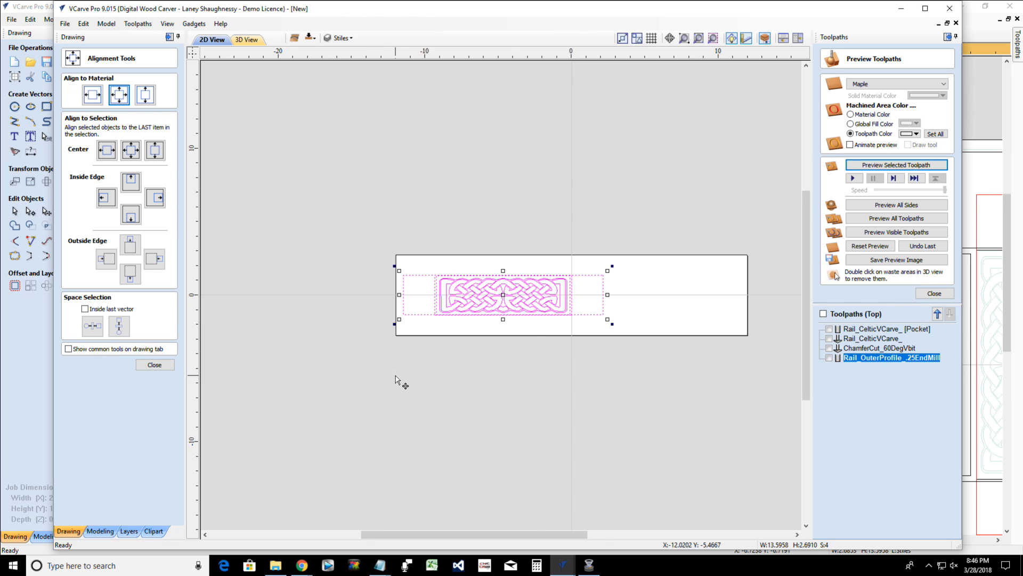
pyautogui.scroll(-2, 399, 381)
pyautogui.scroll(3, 490, 304)
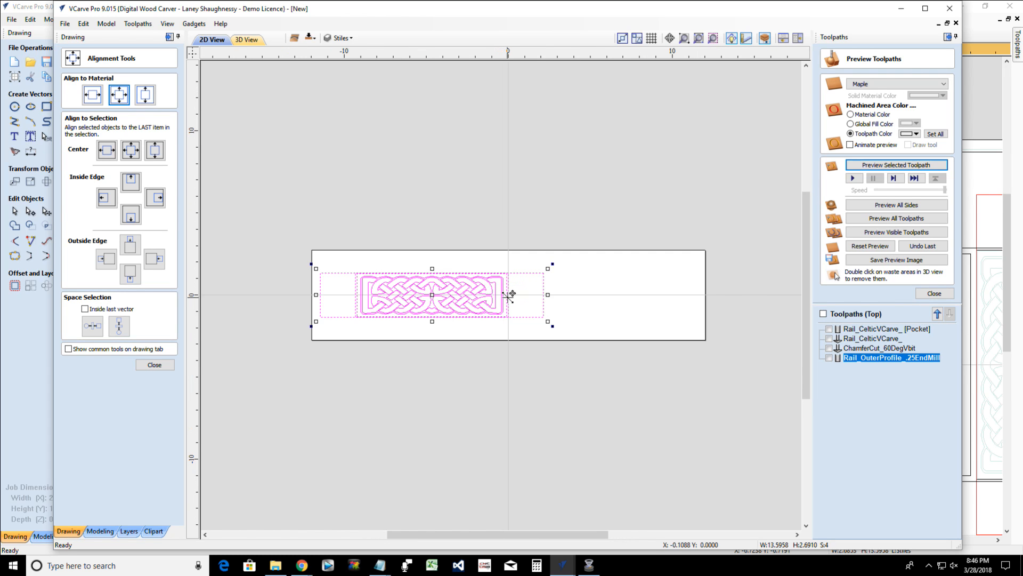
pyautogui.scroll(4, 508, 295)
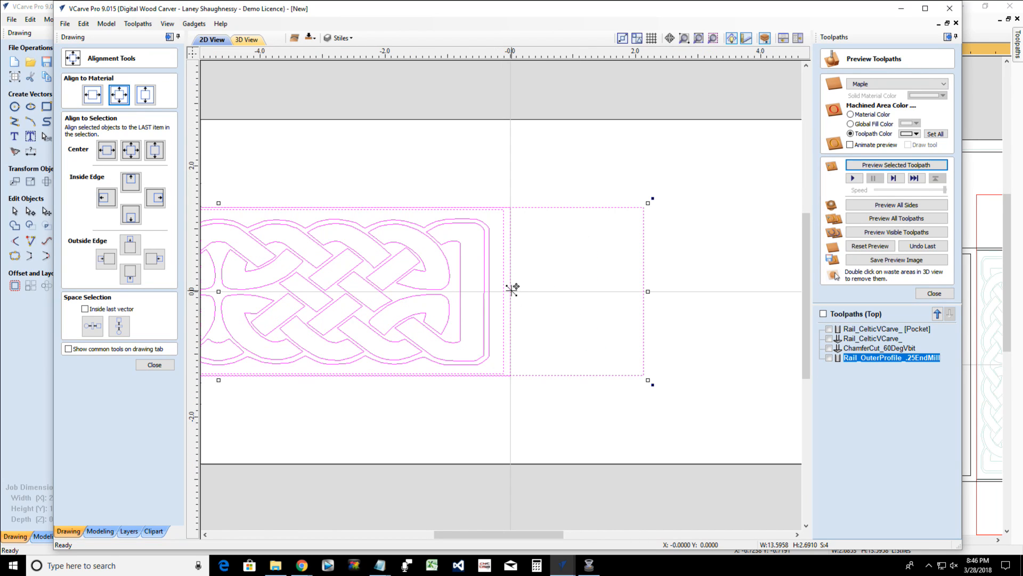
pyautogui.scroll(-4, 512, 290)
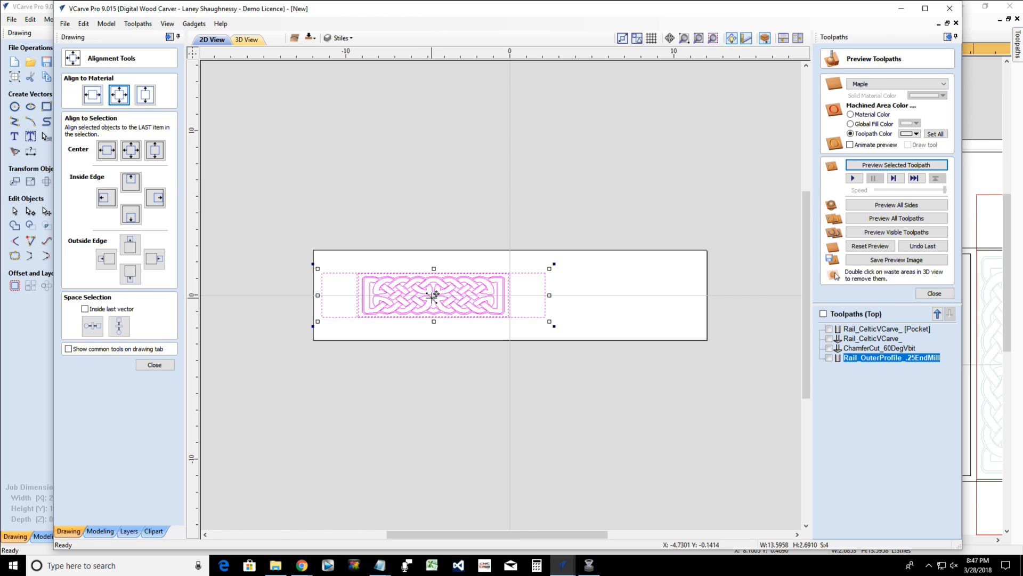
pyautogui.click(116, 97)
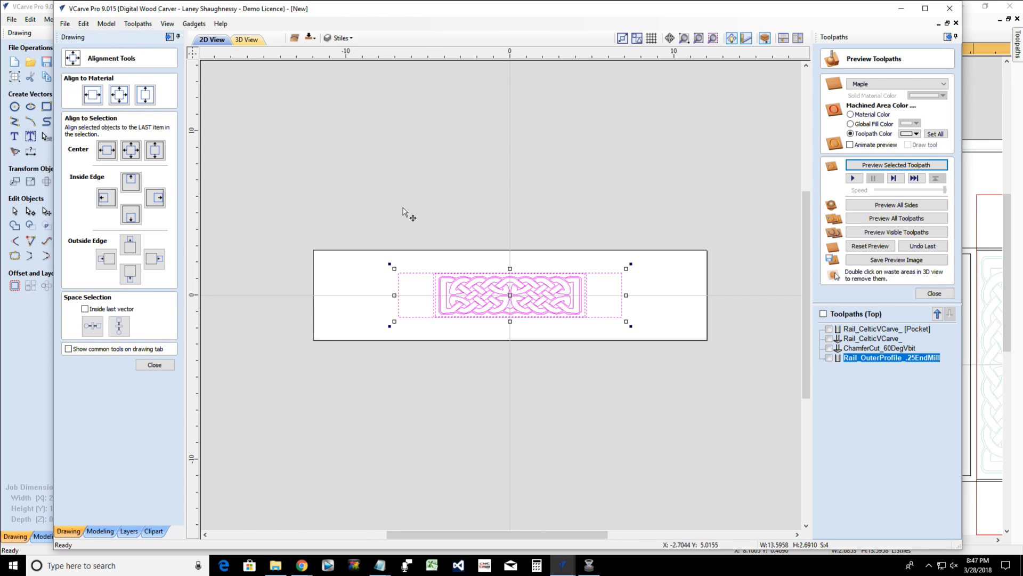
pyautogui.click(501, 357)
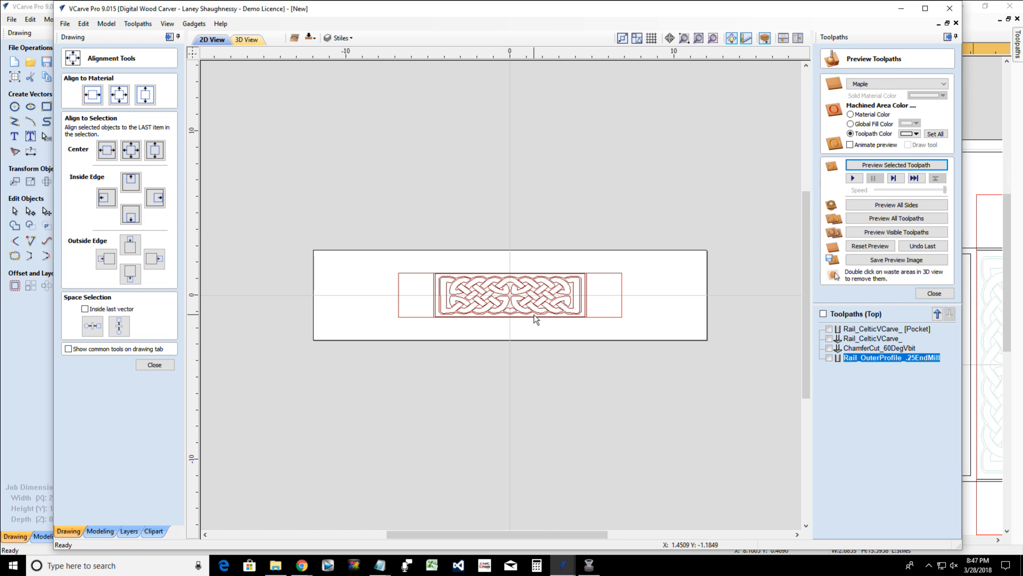
# Select the stile's Celtic knot with the rectangle immediately around it and start a V-Carve / Engraving toolpath
pyautogui.scroll(6, 525, 319)
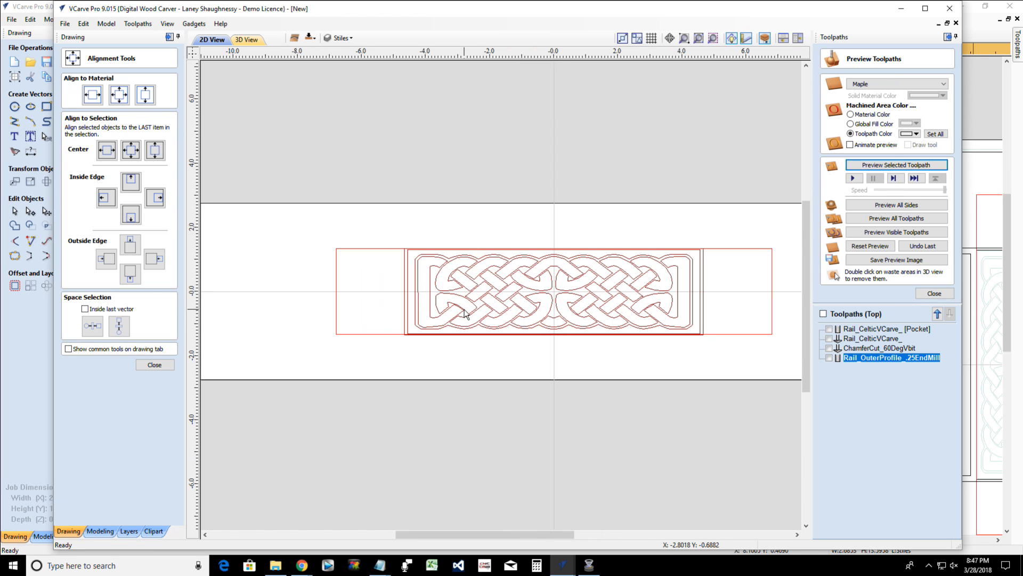
pyautogui.scroll(-4, 465, 314)
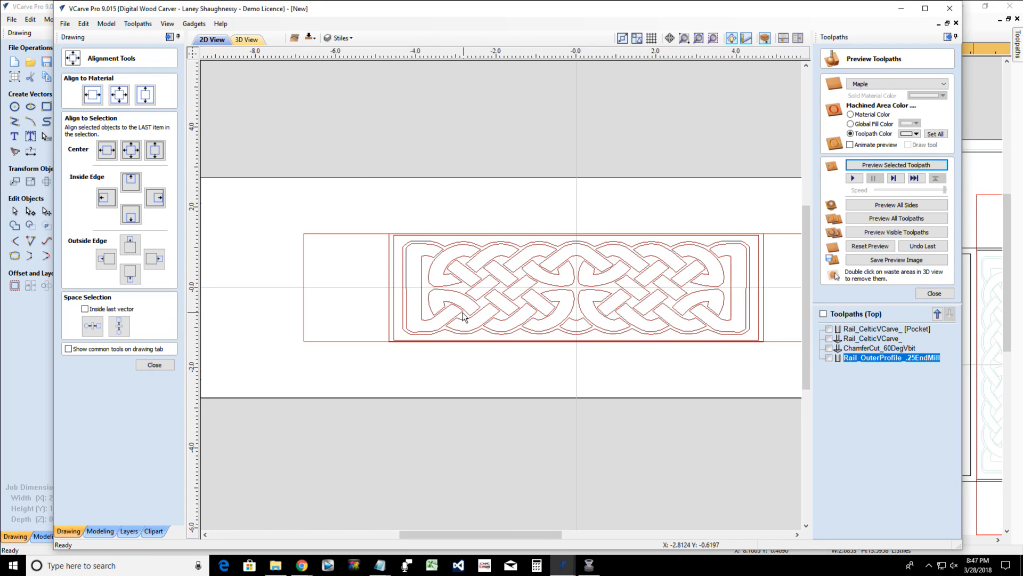
pyautogui.scroll(-2, 463, 316)
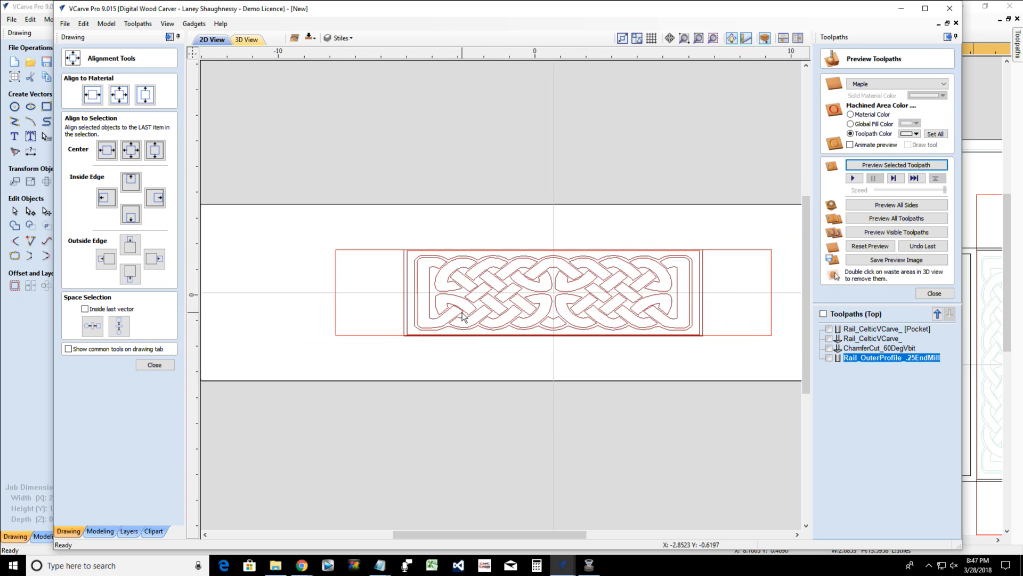
pyautogui.click(426, 309)
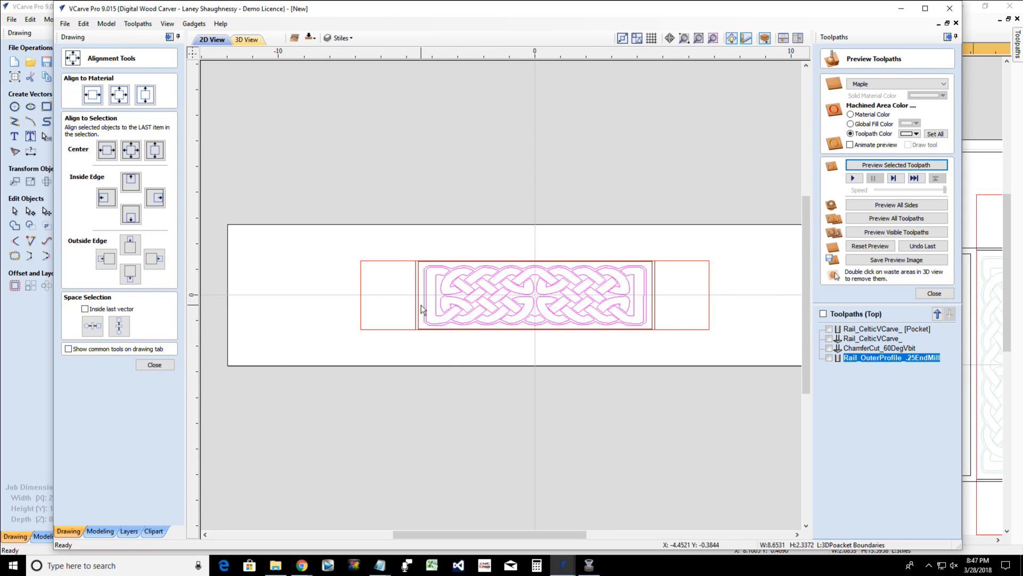
pyautogui.keyDown('shift'); pyautogui.click(418, 310); pyautogui.keyUp('shift')
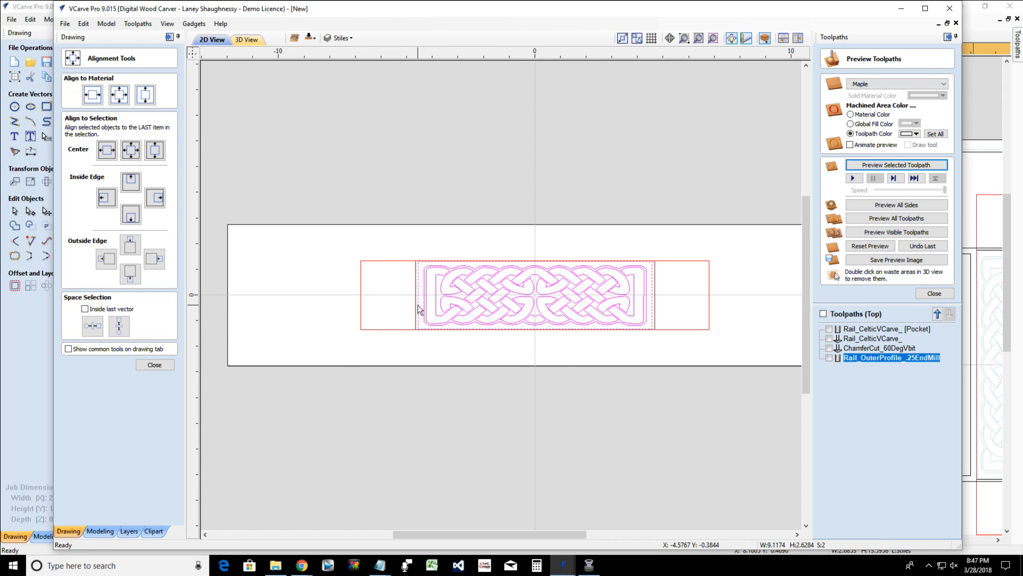
pyautogui.scroll(4, 417, 309)
pyautogui.scroll(-2, 418, 309)
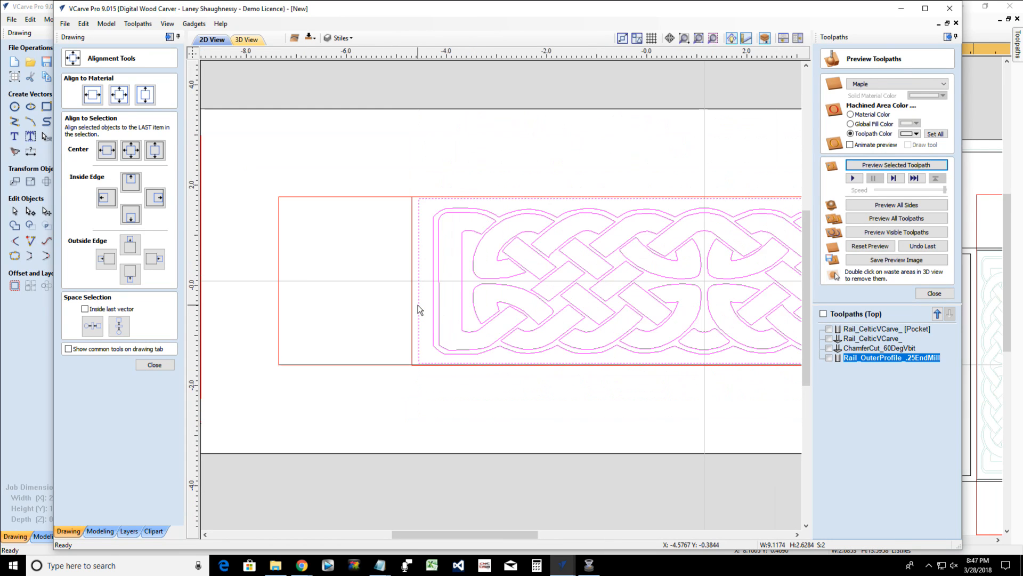
pyautogui.scroll(-1, 417, 304)
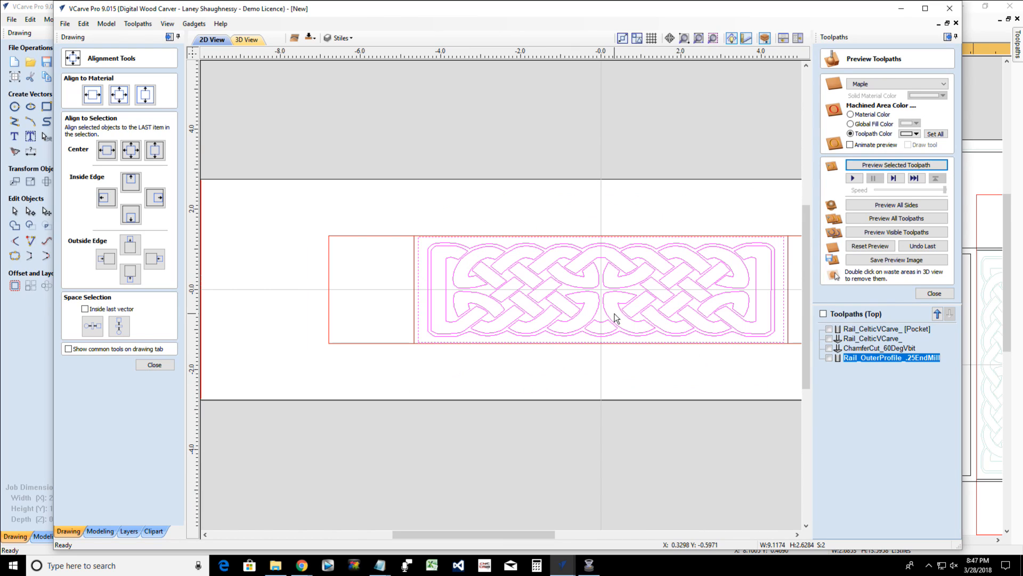
pyautogui.click(934, 293)
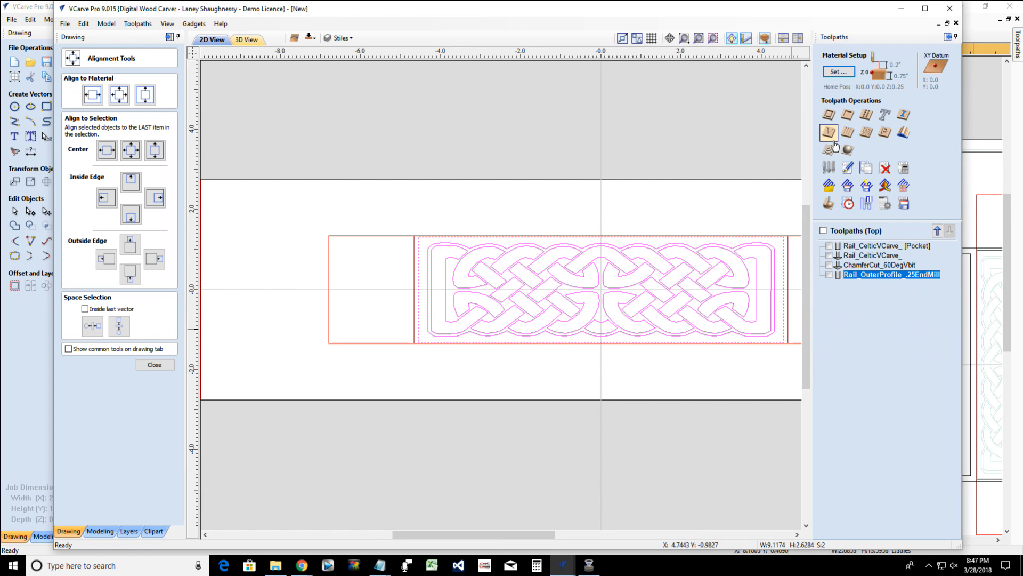
pyautogui.click(829, 133)
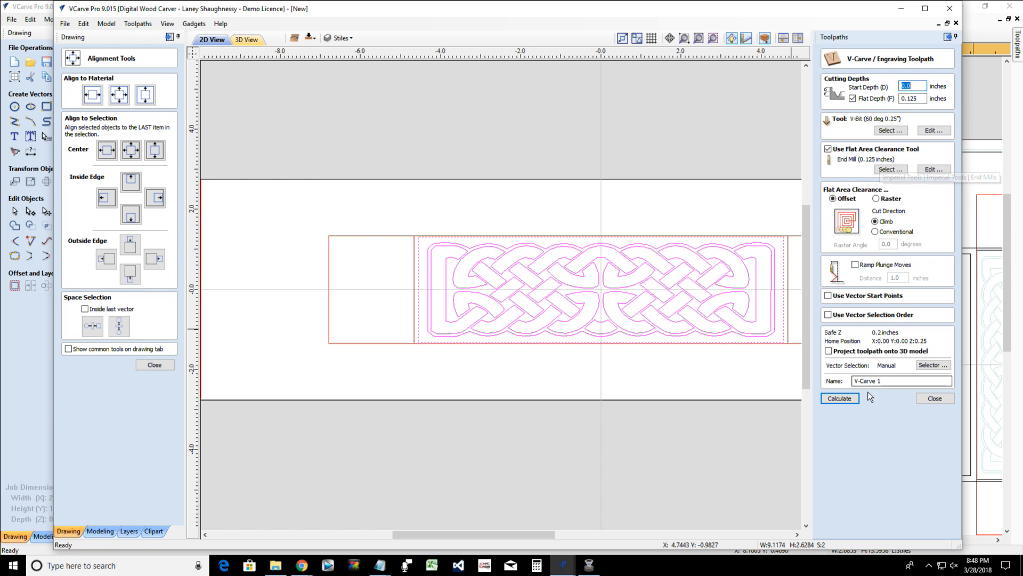
# Name the toolpath Stile_VCarve_ and calculate it
pyautogui.moveTo(889, 381); pyautogui.dragTo(842, 382)
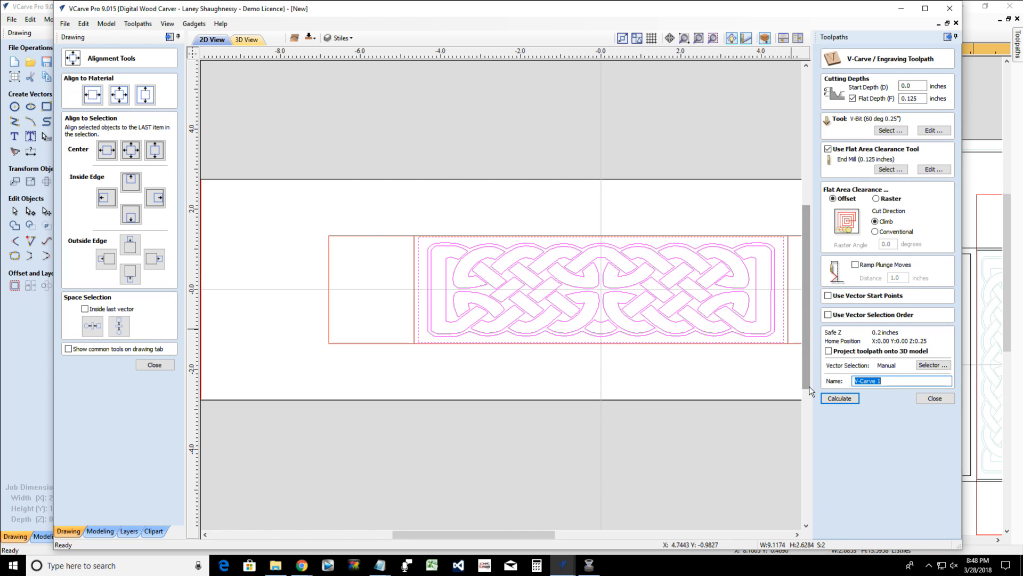
pyautogui.write('sTILE')
pyautogui.press('BackSpace')
pyautogui.press('BackSpace')
pyautogui.press('BackSpace')
pyautogui.press('BackSpace')
pyautogui.press('BackSpace')
pyautogui.write('Stile_VCarve_')
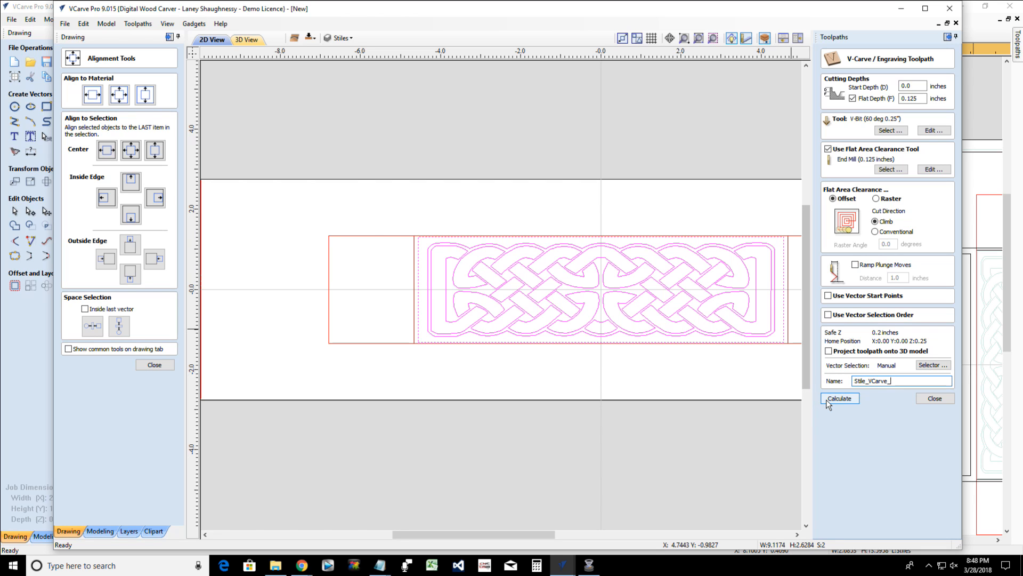
pyautogui.click(826, 399)
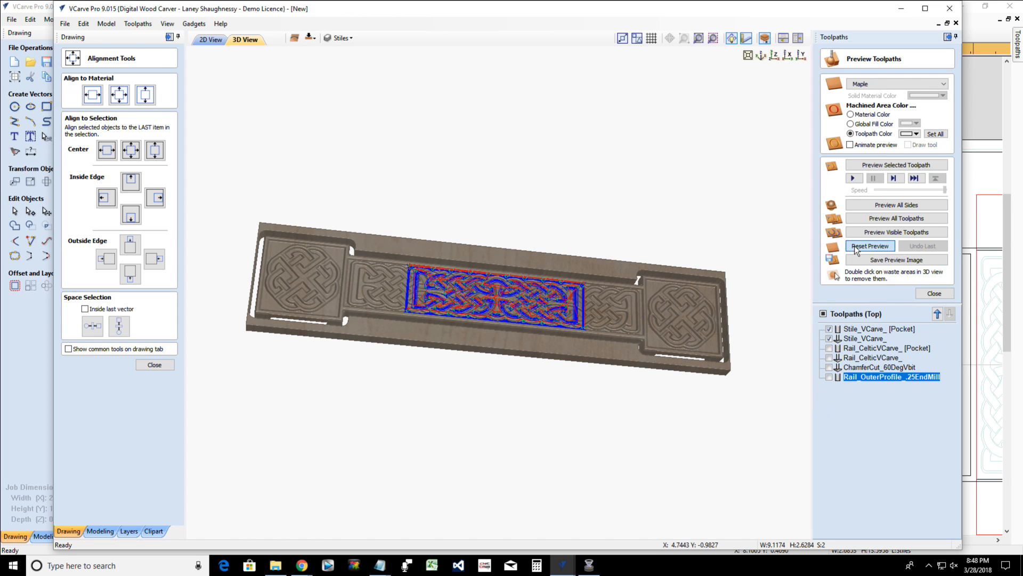
# Reset the 3D preview, simulate the Stile_VCarve_ pocket and V-carve toolpaths on the blank board, and return to the 2D view
pyautogui.click(855, 249)
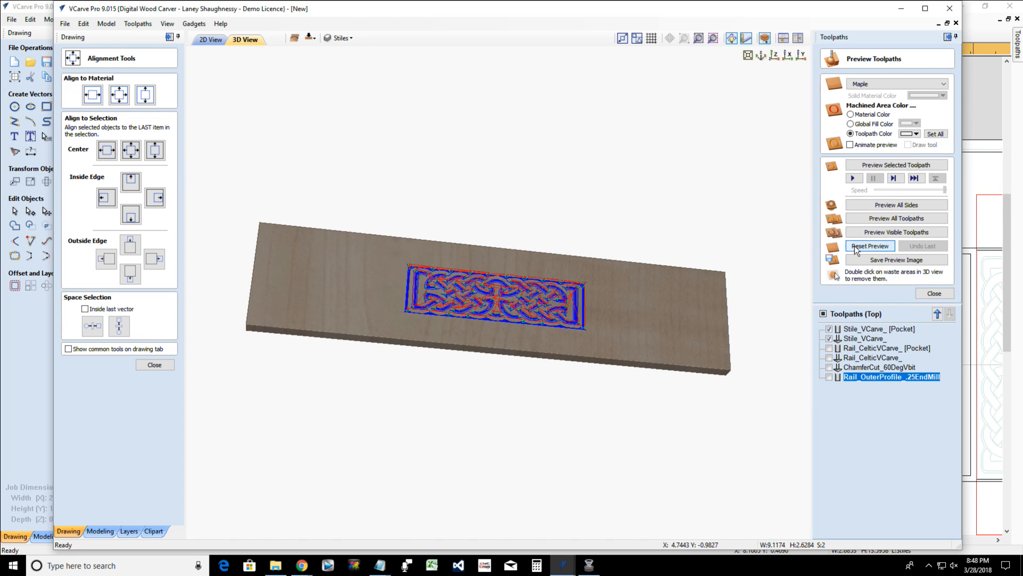
pyautogui.click(878, 166)
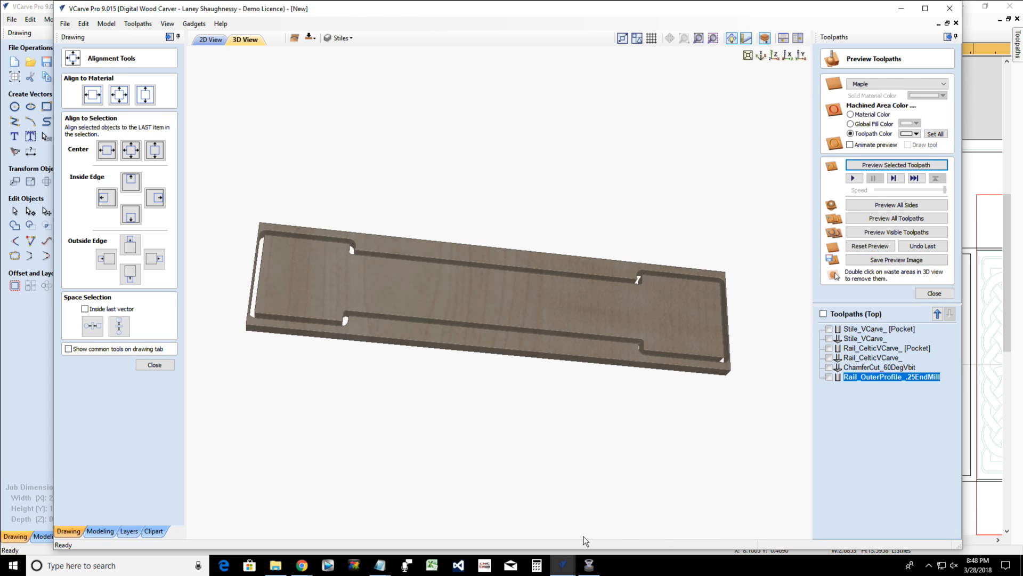
pyautogui.click(856, 251)
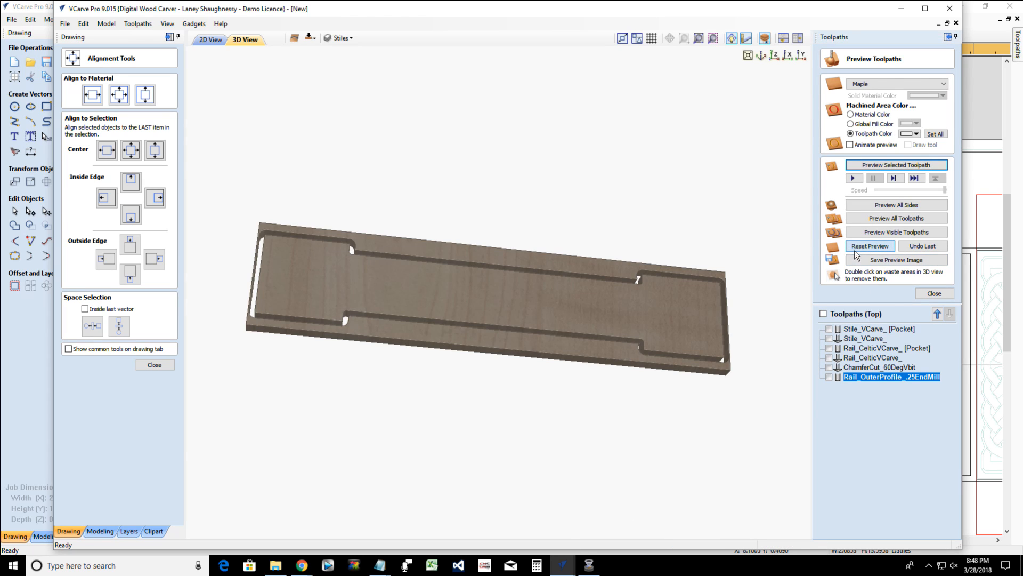
pyautogui.click(830, 329)
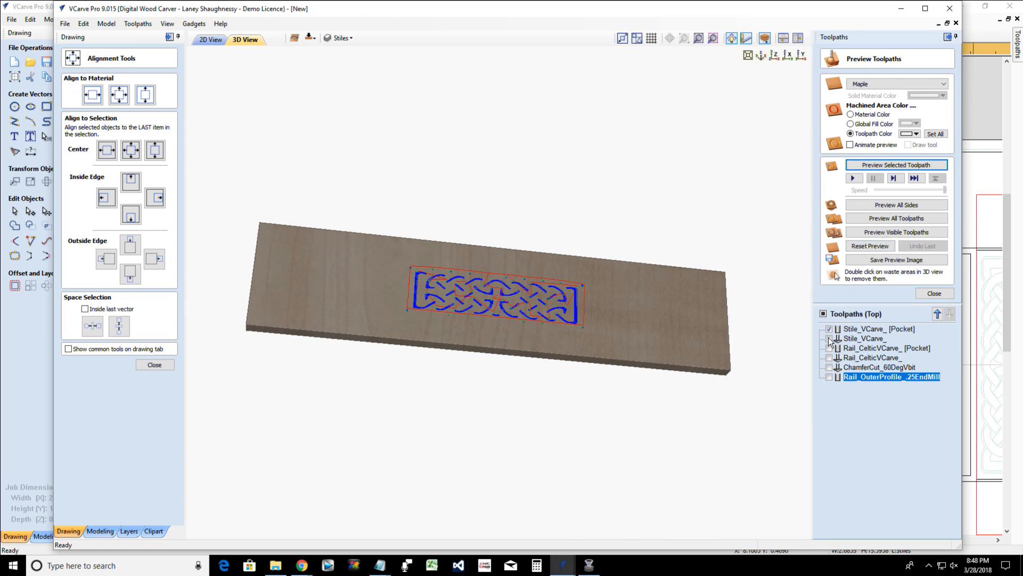
pyautogui.click(828, 339)
pyautogui.click(876, 232)
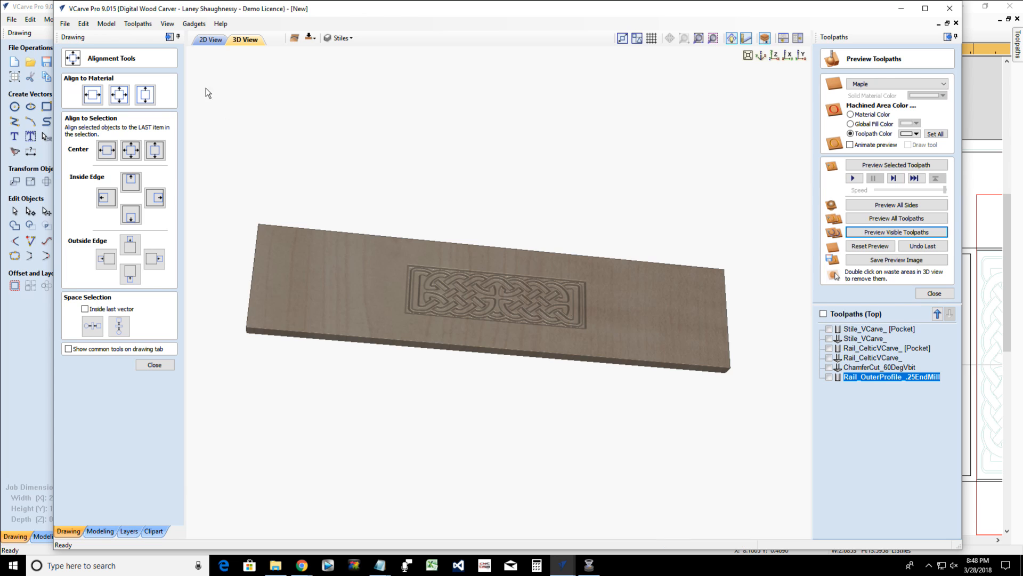
pyautogui.click(209, 40)
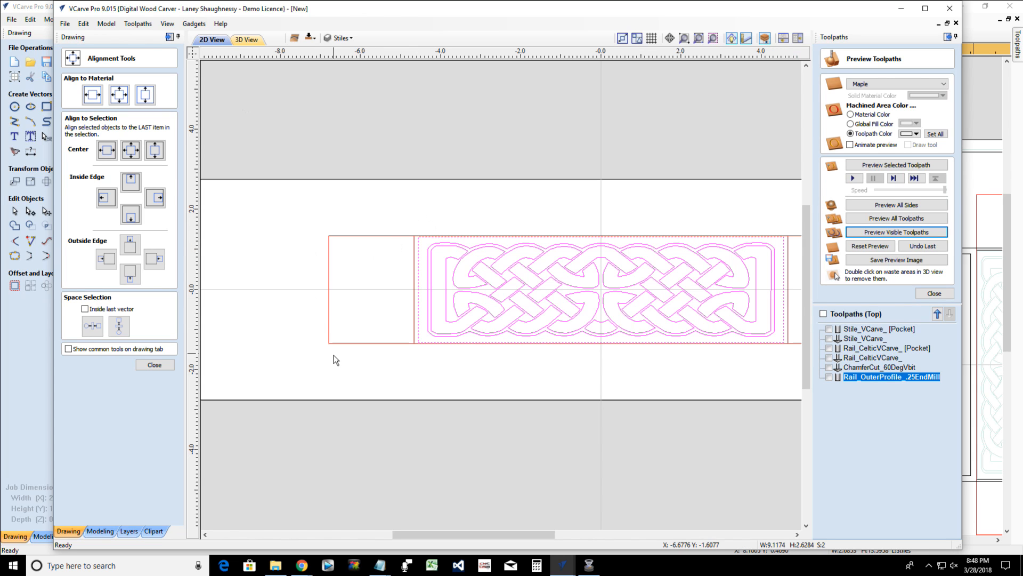
# Examine the stile's outer outline and the 3D pocket boundary rectangle where they meet at the knot's left end
pyautogui.scroll(-1, 335, 355)
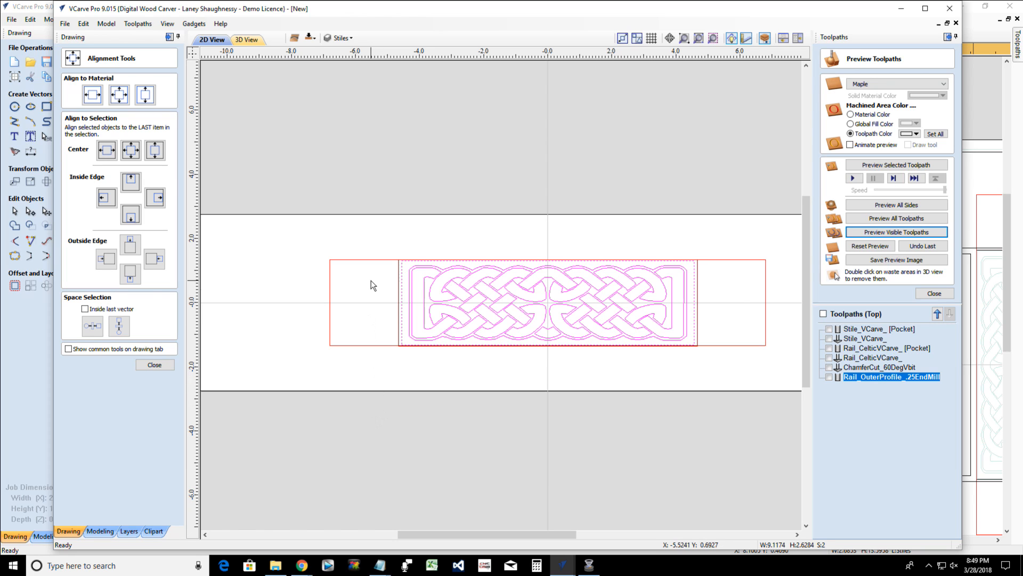
pyautogui.scroll(1, 372, 286)
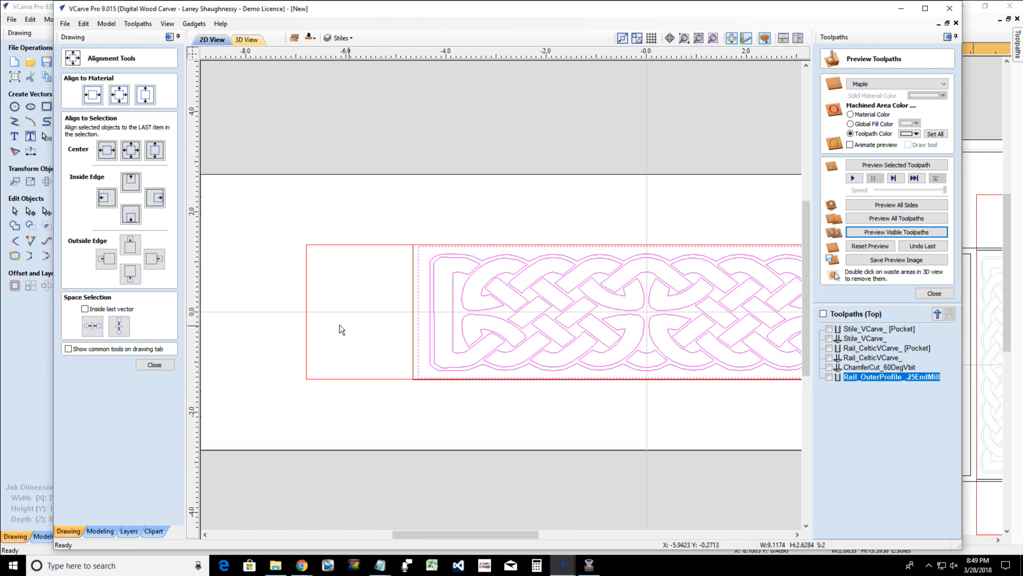
pyautogui.click(306, 312)
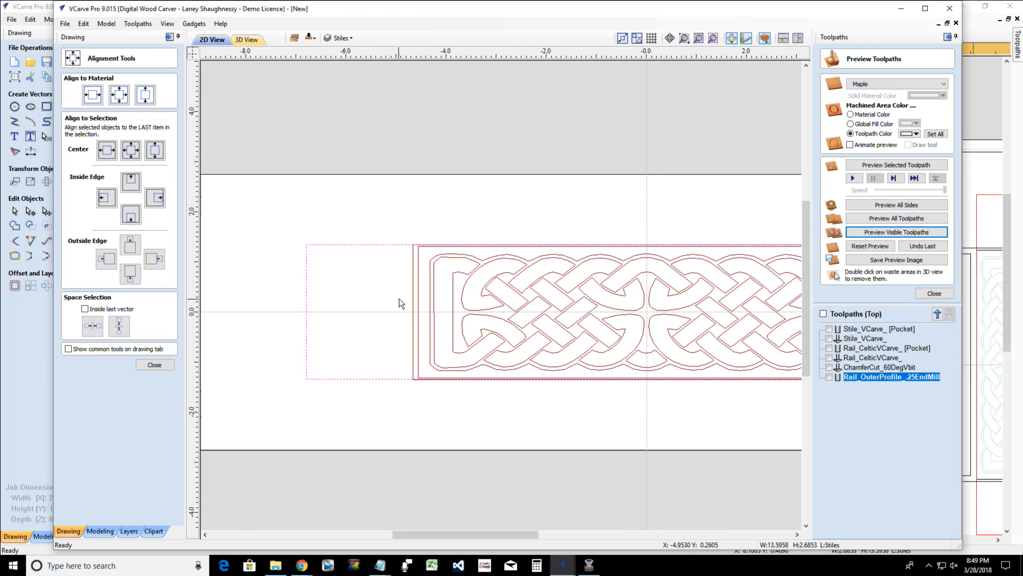
pyautogui.click(413, 302)
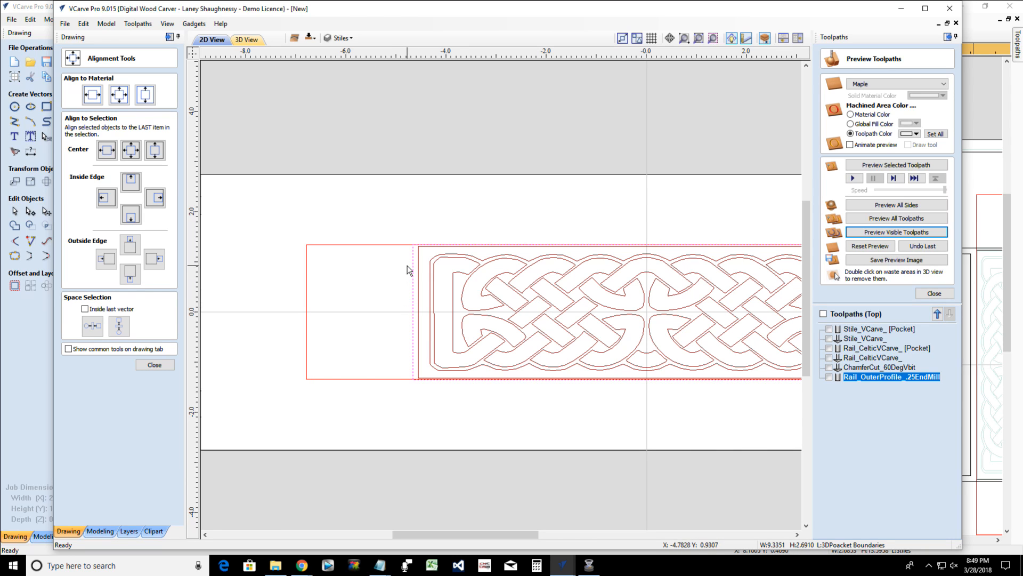
pyautogui.click(307, 278)
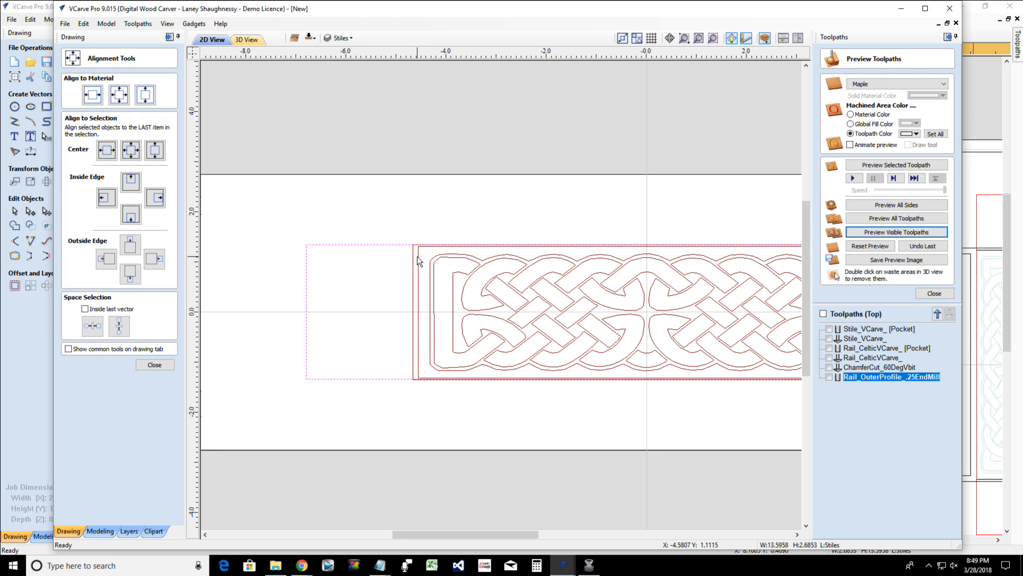
pyautogui.scroll(2, 411, 276)
pyautogui.scroll(1, 411, 276)
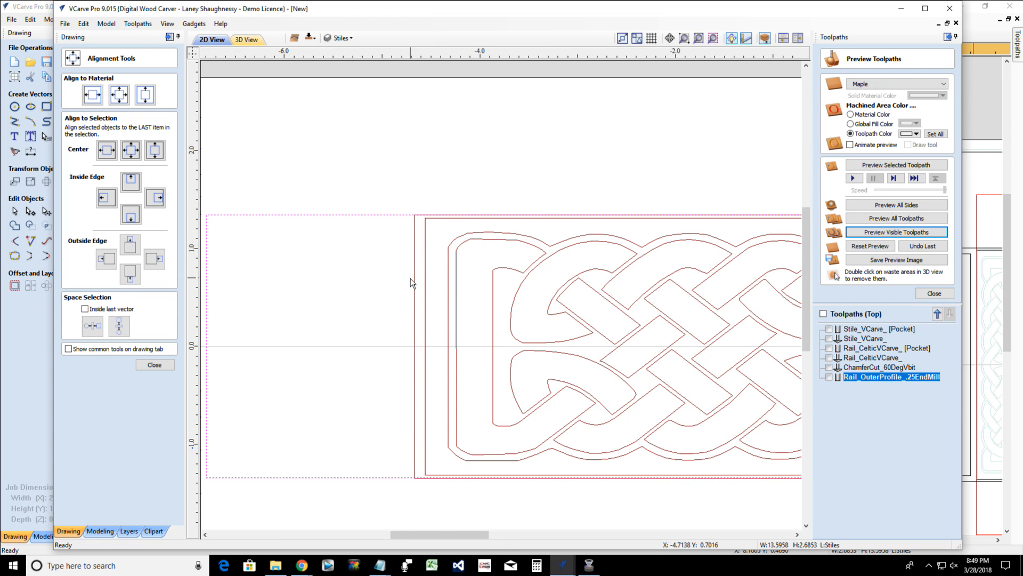
pyautogui.scroll(-3, 411, 276)
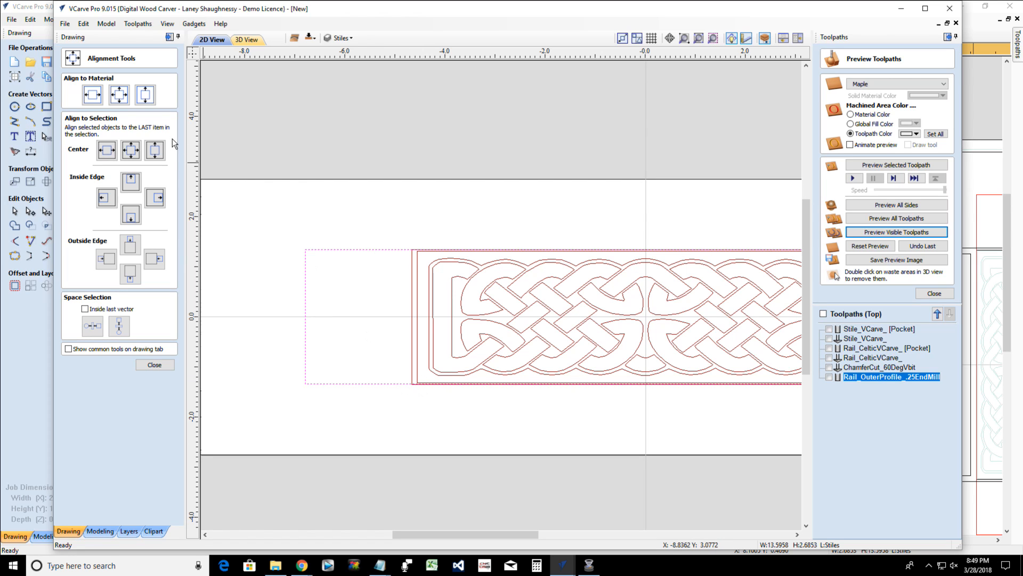
# Draw a rectangle about 2.13 by 2.69 inches filling the stile's left end, from the outer outline to the pocket boundary
pyautogui.click(162, 365)
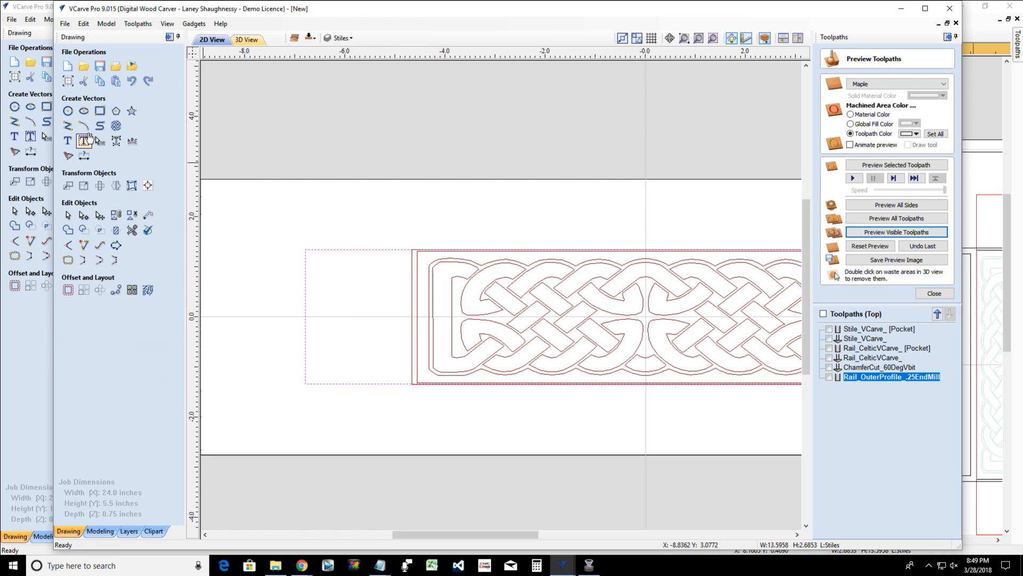
pyautogui.click(99, 111)
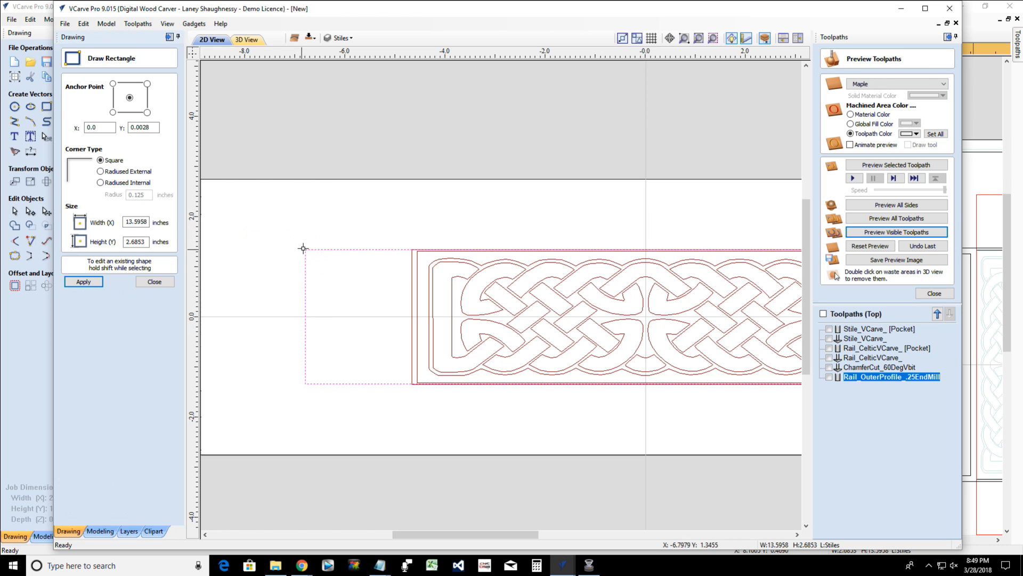
pyautogui.moveTo(302, 249); pyautogui.dragTo(412, 383)
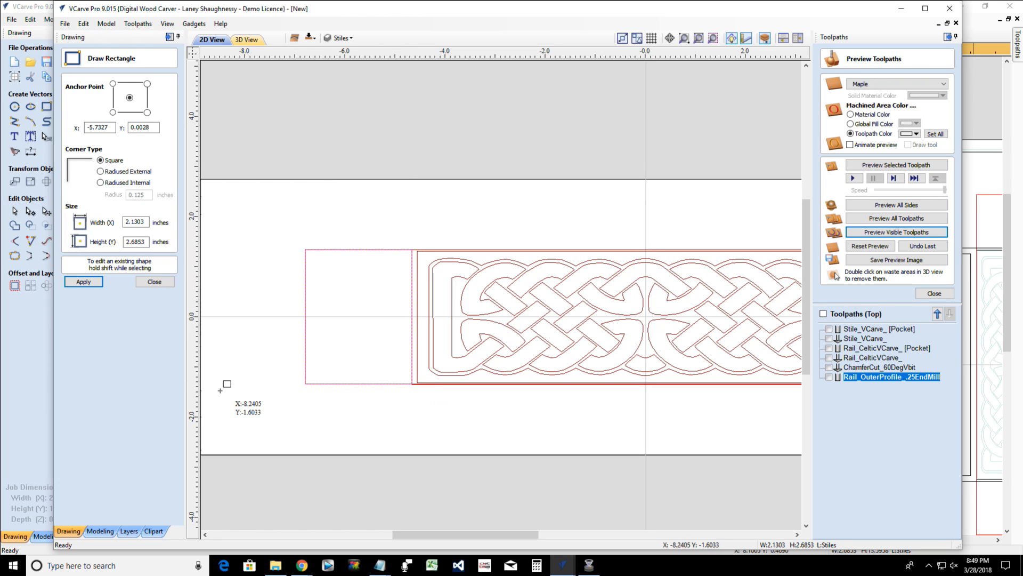
pyautogui.click(161, 283)
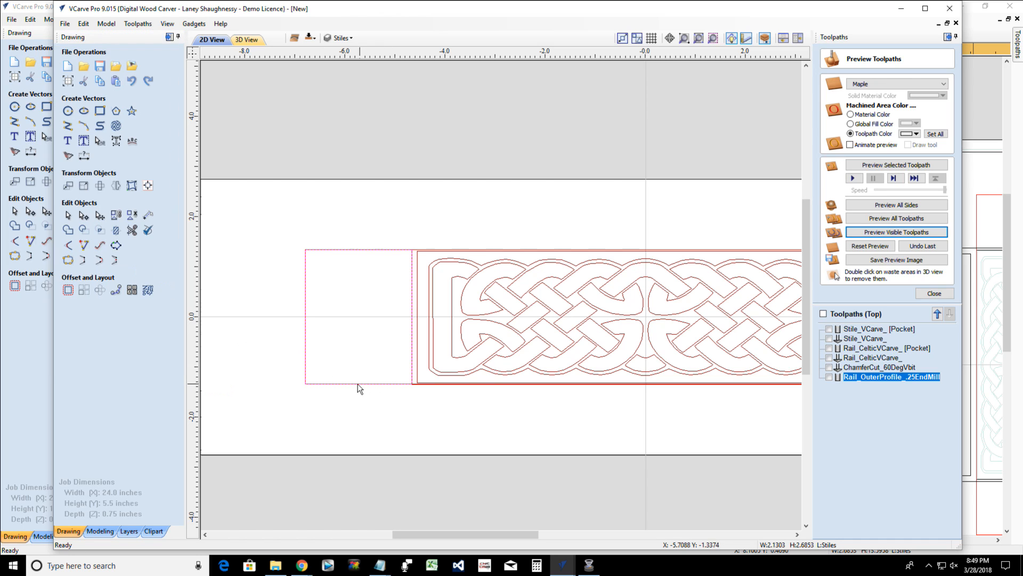
# Stretch the left end rectangle past the stile outline to about 2.23 by 2.91 inches, keeping its knot-side edge fixed
pyautogui.click(358, 383)
pyautogui.scroll(3, 358, 397)
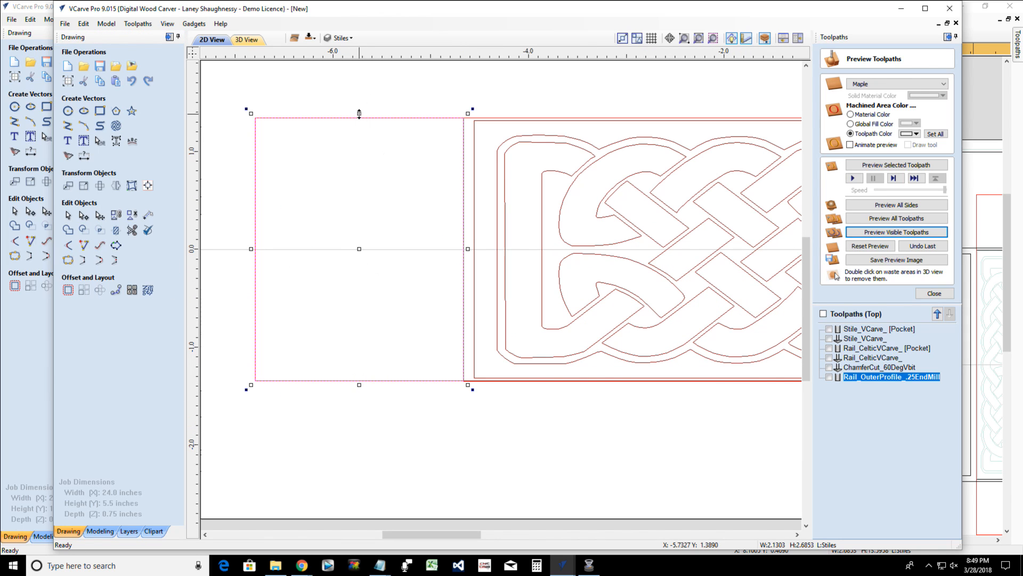
pyautogui.moveTo(358, 113); pyautogui.dragTo(359, 107)
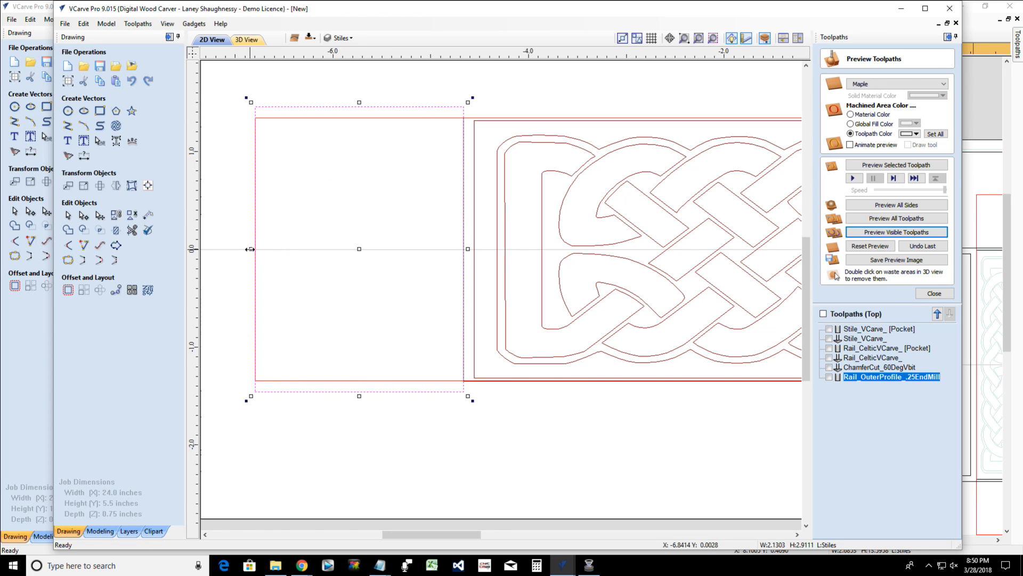
pyautogui.moveTo(251, 248); pyautogui.dragTo(244, 247)
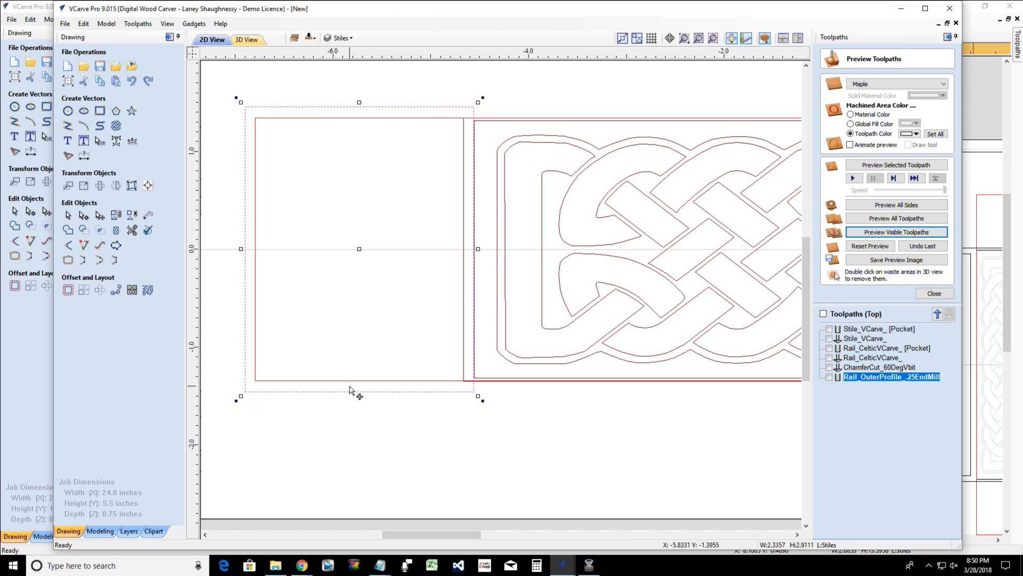
pyautogui.hotkey('ctrl', 'z')
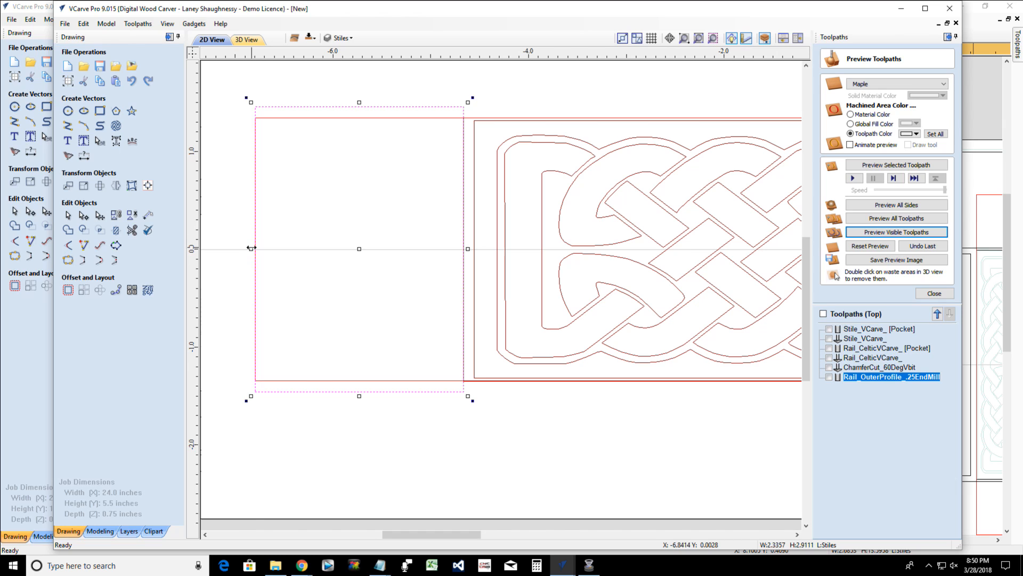
pyautogui.moveTo(252, 249); pyautogui.dragTo(245, 247)
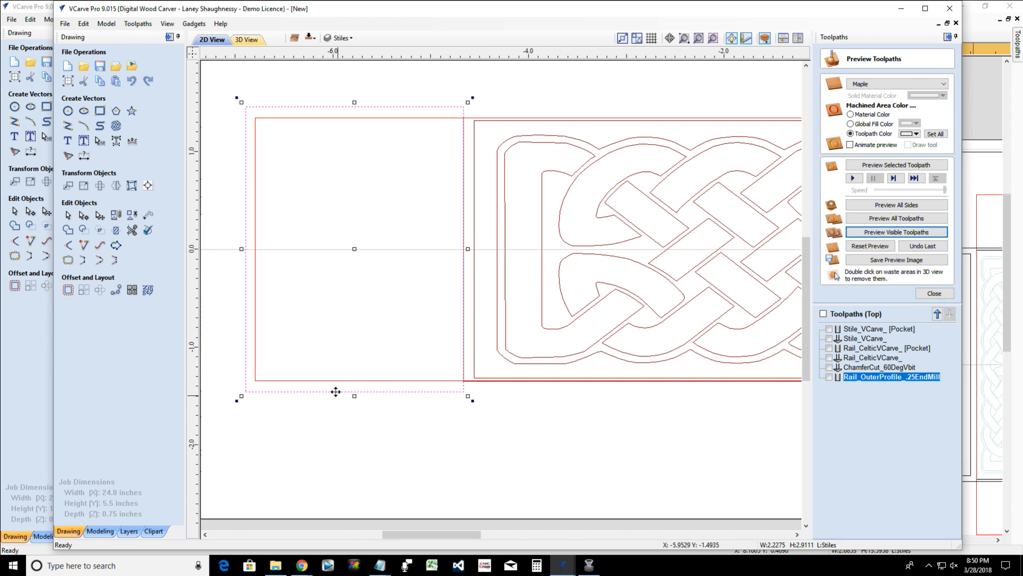
# Mirror a copy of the enlarged rectangle horizontally about the job centre onto the stile's right end
pyautogui.scroll(-5, 307, 367)
pyautogui.scroll(2, 300, 359)
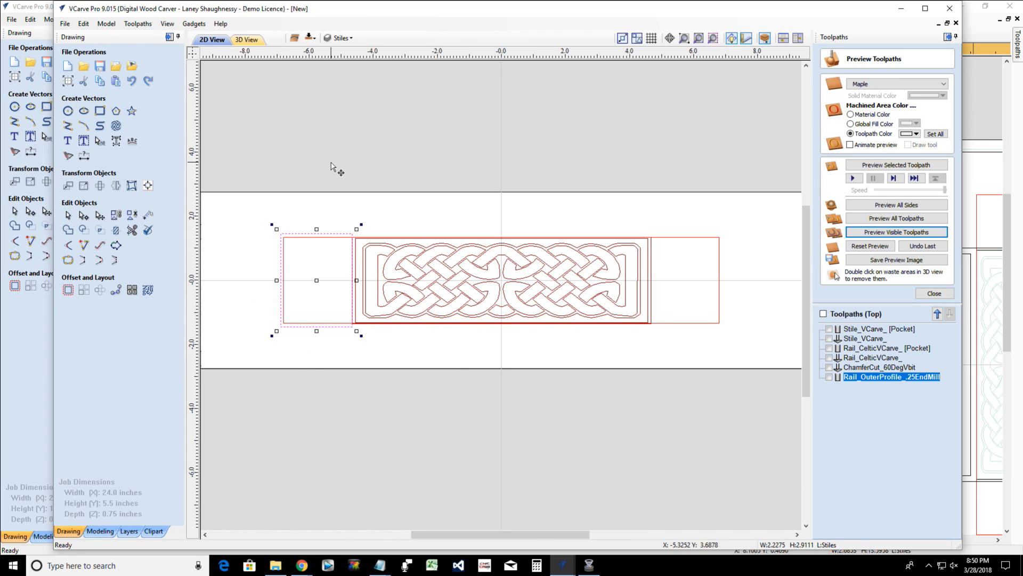
pyautogui.click(115, 188)
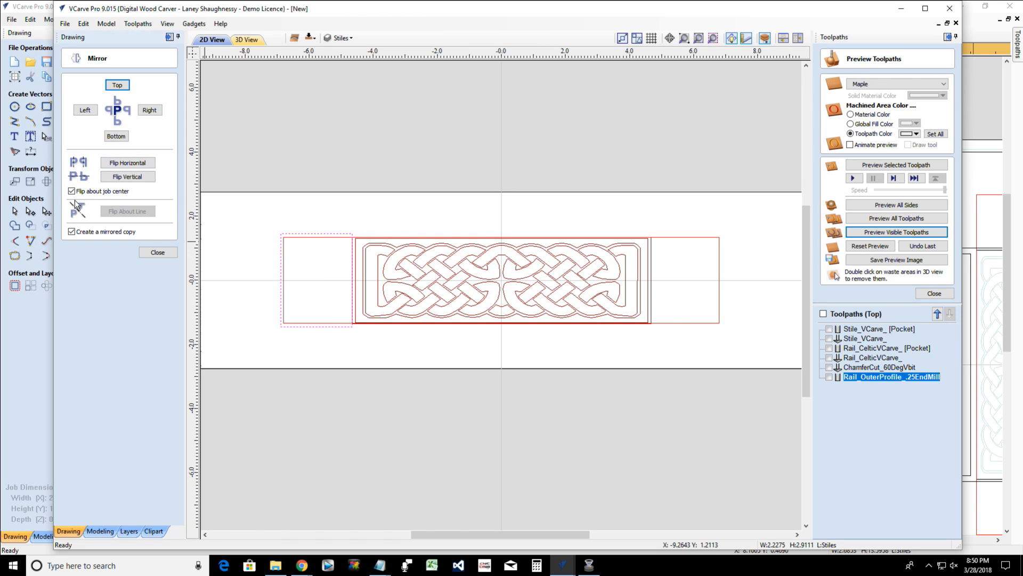
pyautogui.click(124, 165)
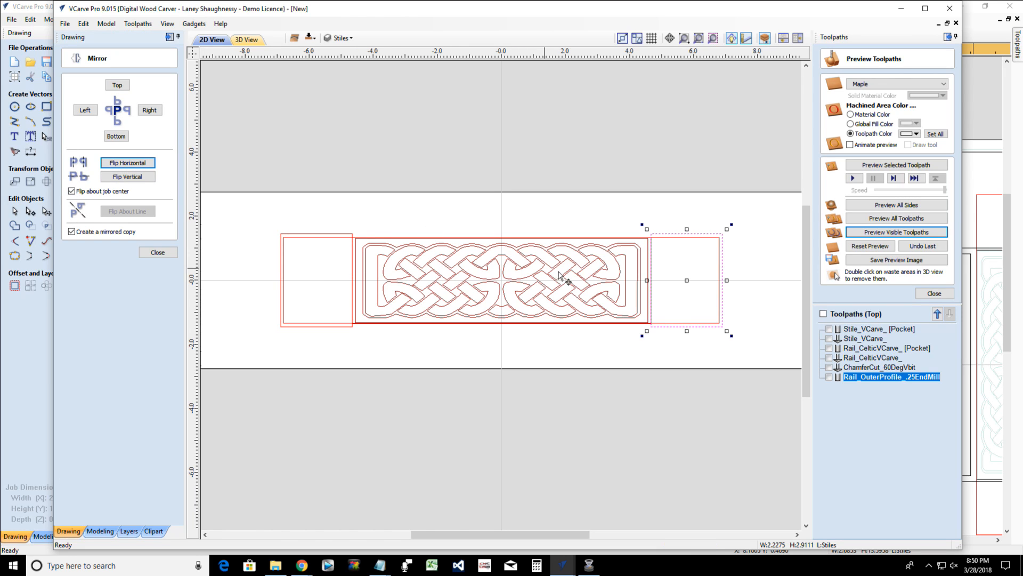
pyautogui.click(158, 253)
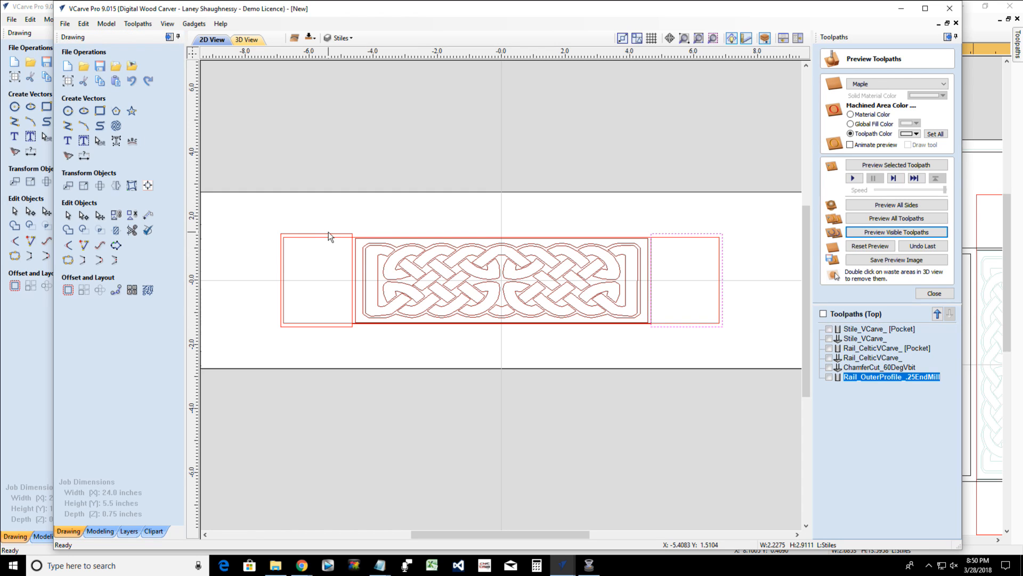
# Calculate a 0.375-inch-deep pocket toolpath for both end rectangles with the 0.25-inch end mill, named Stile_HalfLap_.25EndMill
pyautogui.keyDown('shift'); pyautogui.click(328, 233); pyautogui.keyUp('shift')
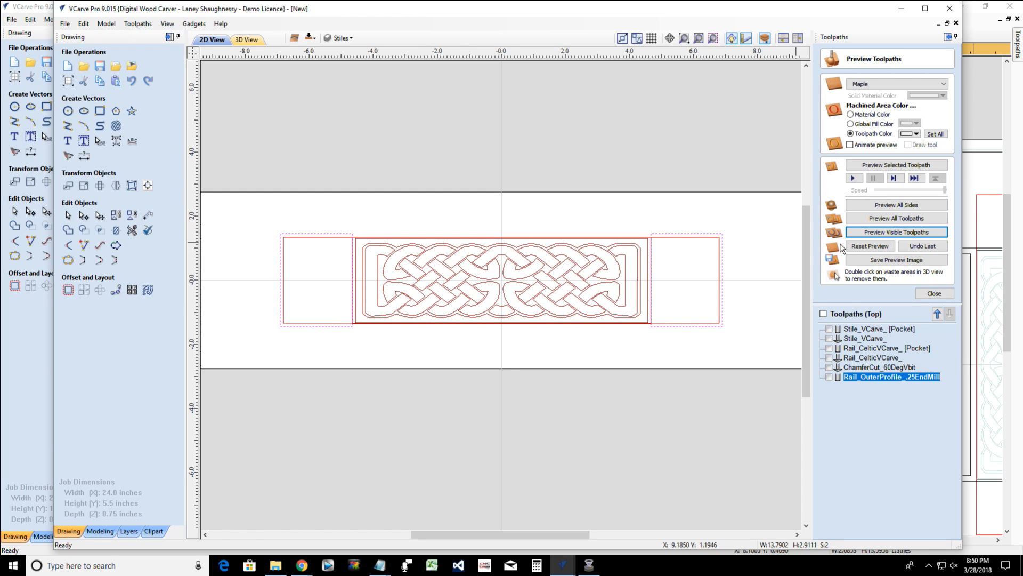
pyautogui.click(934, 293)
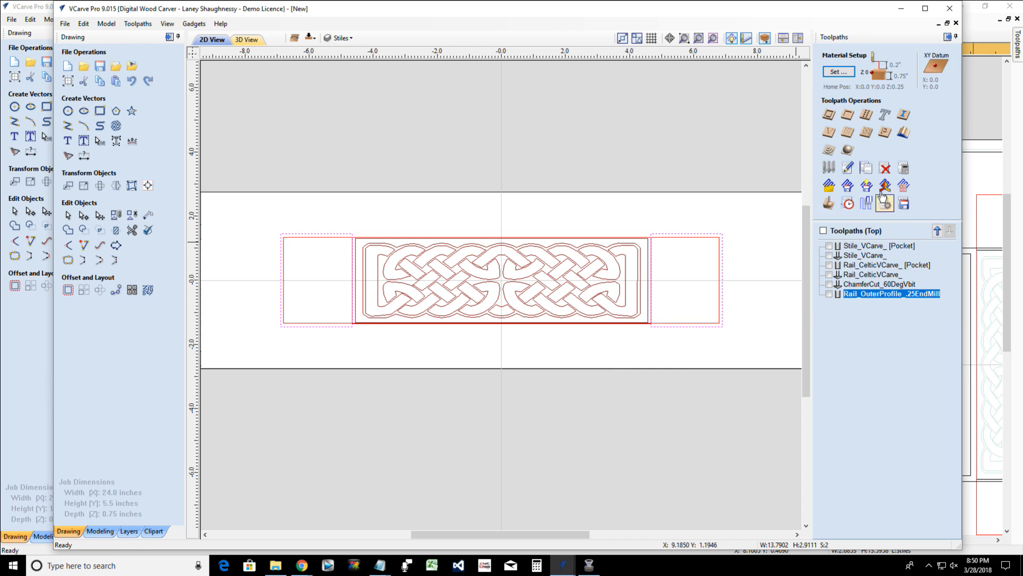
pyautogui.click(846, 116)
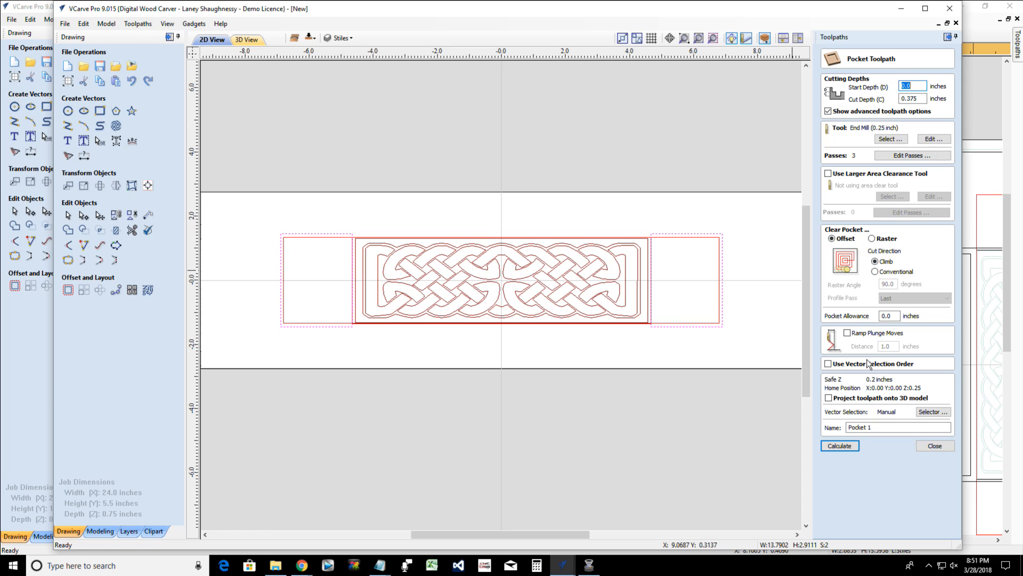
pyautogui.moveTo(880, 429); pyautogui.dragTo(846, 429)
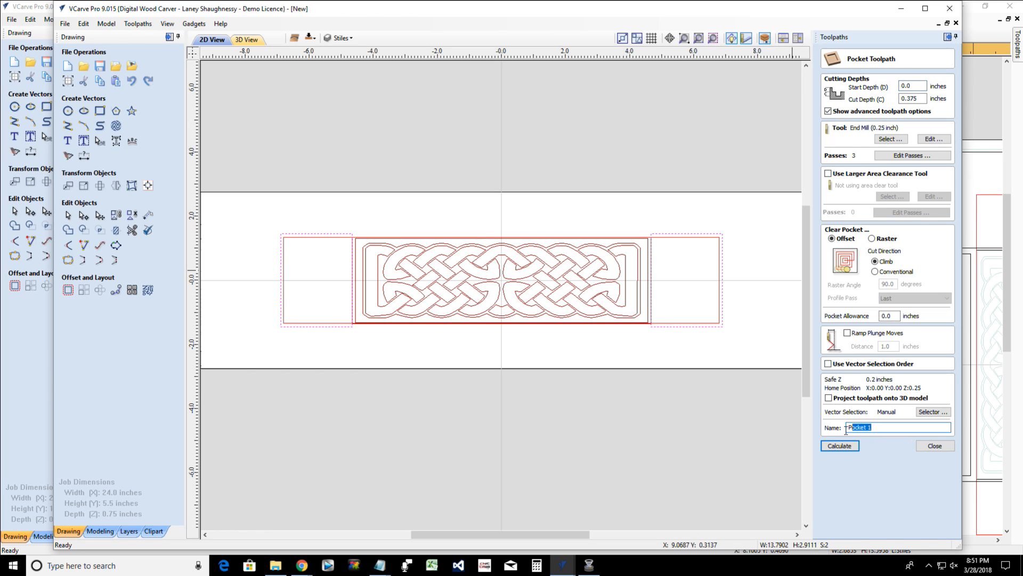
pyautogui.write('Stile')
pyautogui.write('_HalfLa')
pyautogui.write('o')
pyautogui.write('_')
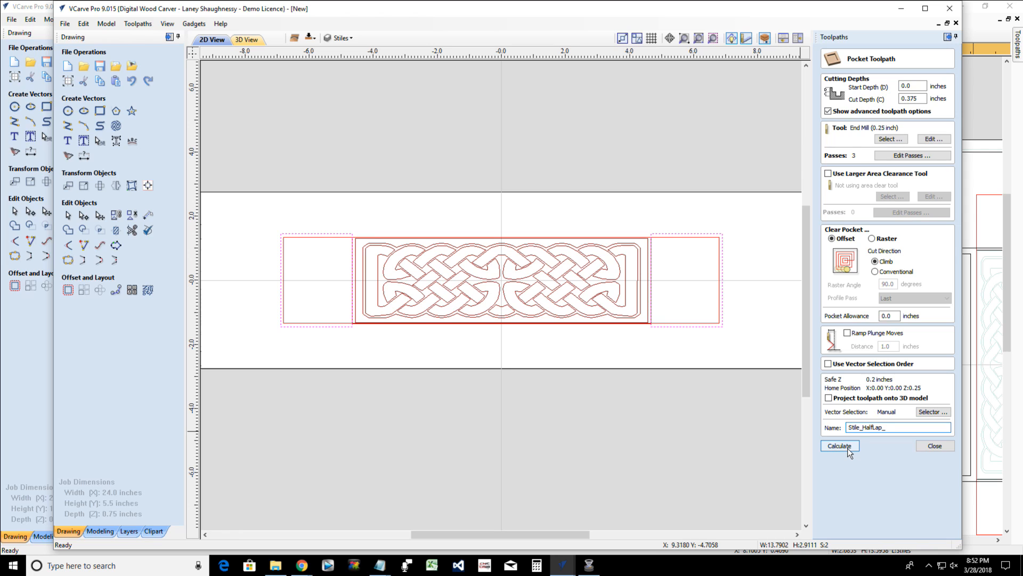
pyautogui.write('.25EndMill')
pyautogui.click(847, 448)
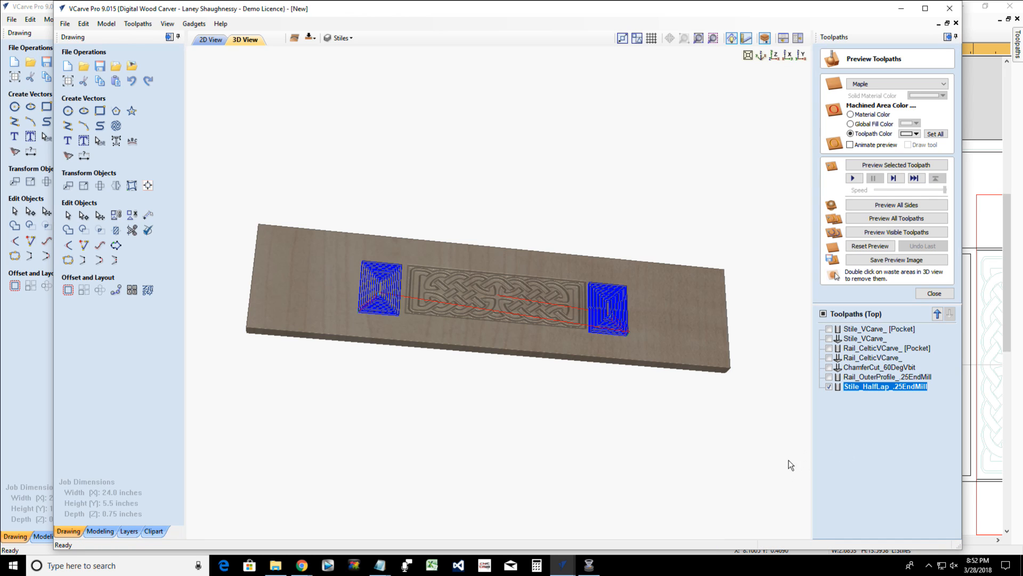
# Simulate the Stile_HalfLap_.25EndMill toolpath on the carved board, inspect both end pockets up close, and return to the 2D view
pyautogui.click(896, 165)
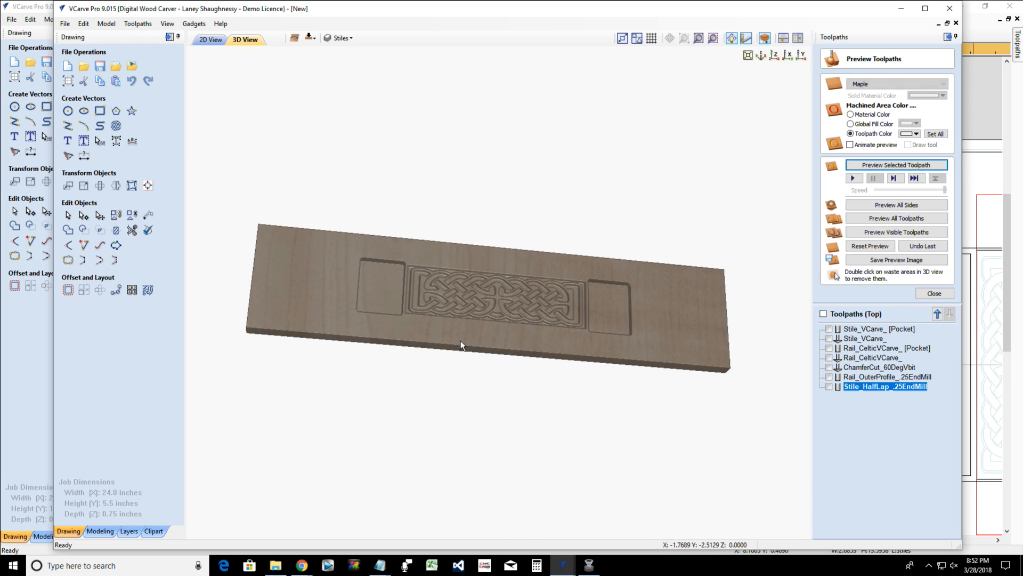
pyautogui.moveTo(409, 338); pyautogui.dragTo(409, 345)
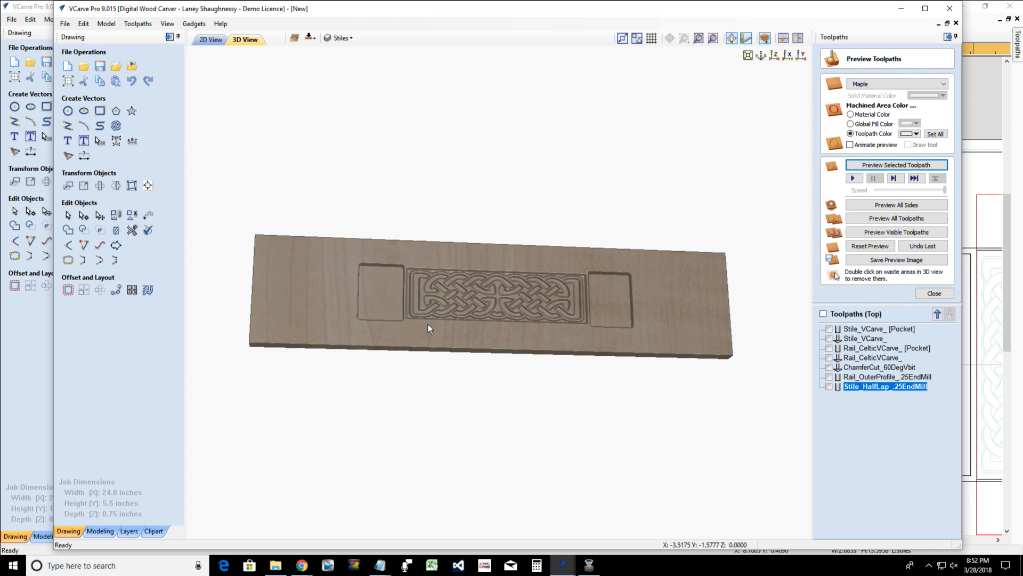
pyautogui.scroll(4, 430, 324)
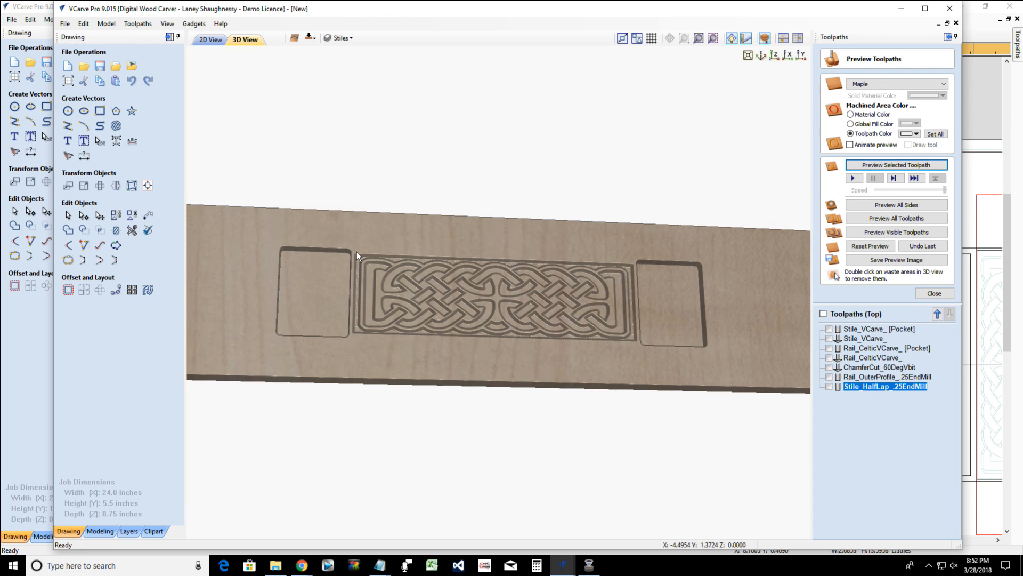
pyautogui.click(198, 42)
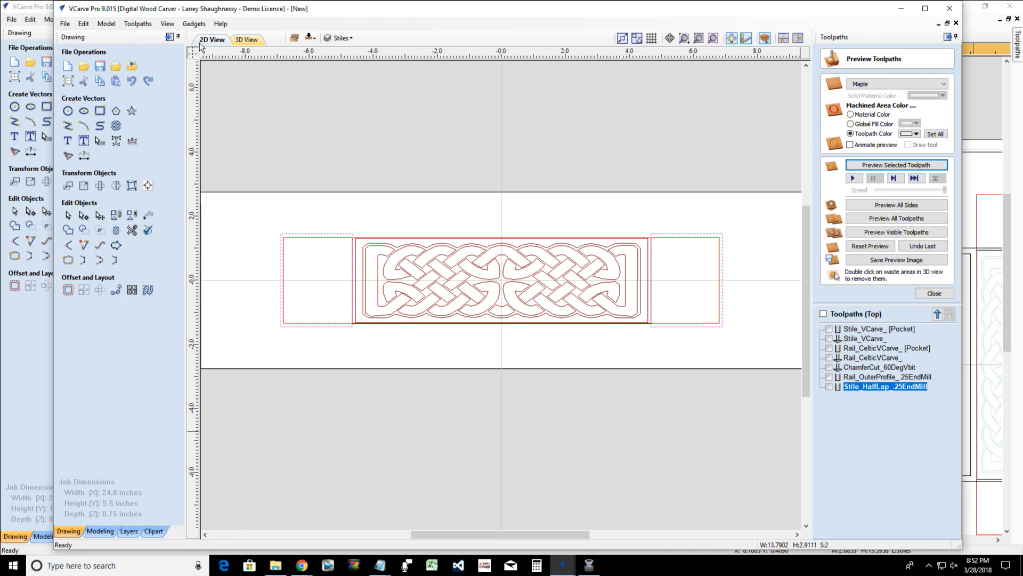
# Clear the vector selection and examine the nested rectangles around the knot's upper-left corner
pyautogui.scroll(3, 377, 246)
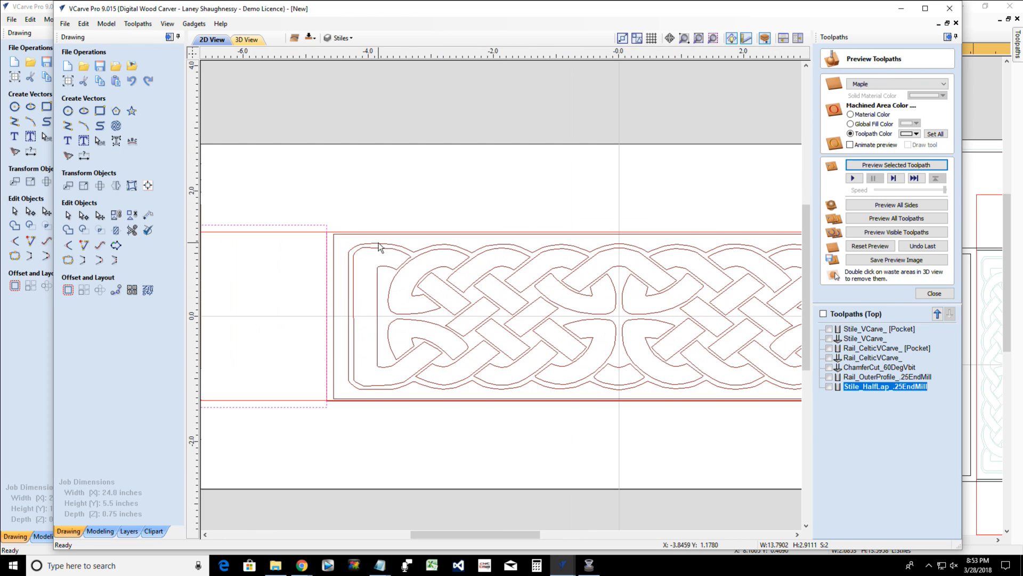
pyautogui.click(373, 207)
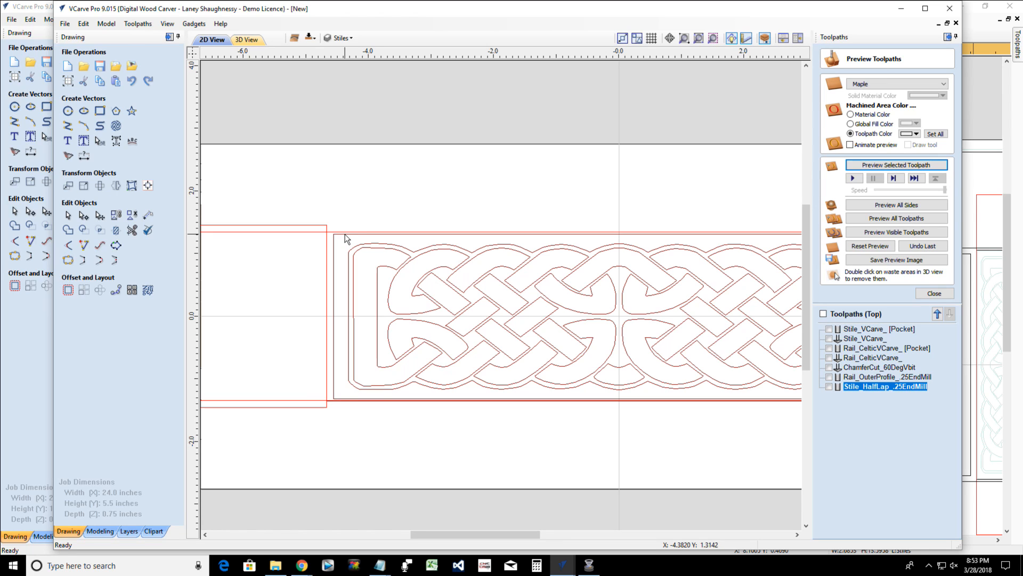
pyautogui.scroll(-2, 347, 239)
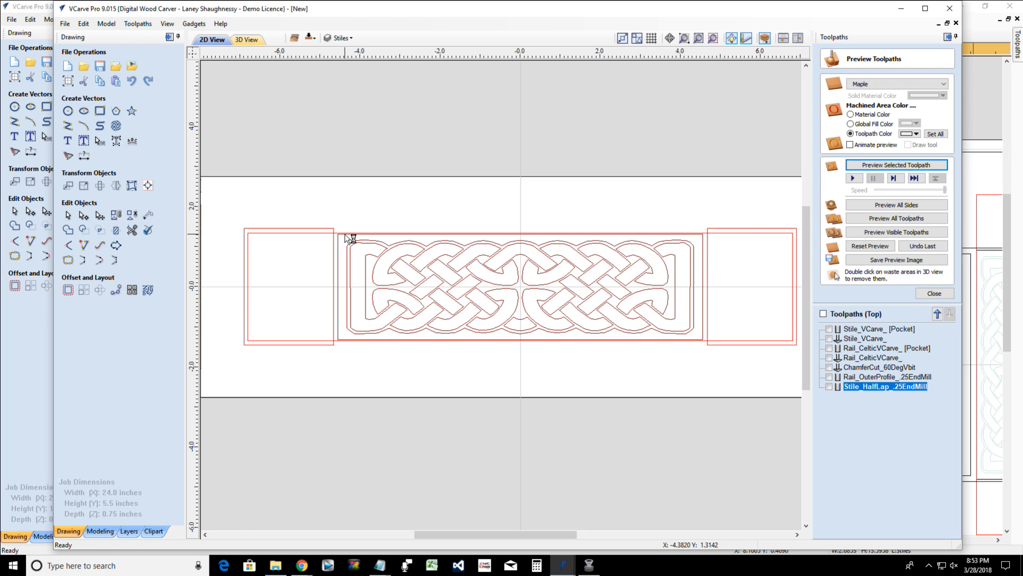
pyautogui.scroll(2, 349, 238)
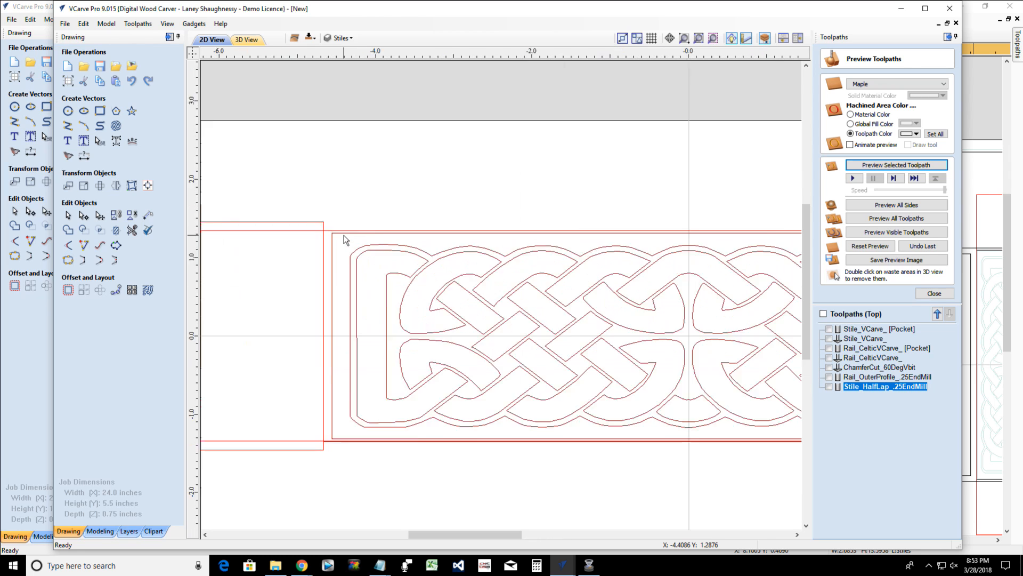
pyautogui.scroll(2, 347, 240)
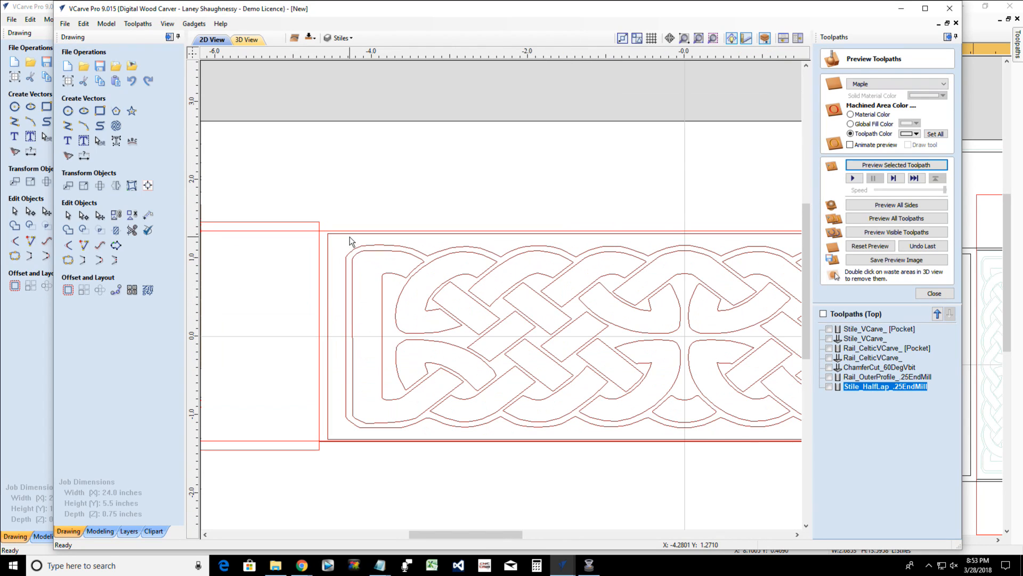
# Draw a horizontal line about 9.34 inches long along the stile outline's upper edge, between the inner sides of the two half-lap rectangles
pyautogui.scroll(-3, 350, 239)
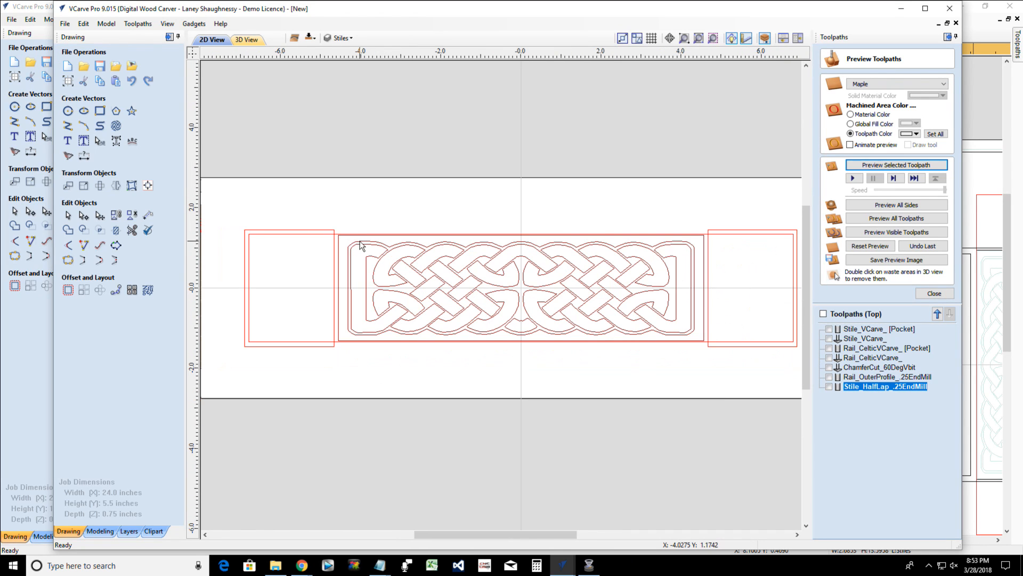
pyautogui.scroll(-2, 359, 241)
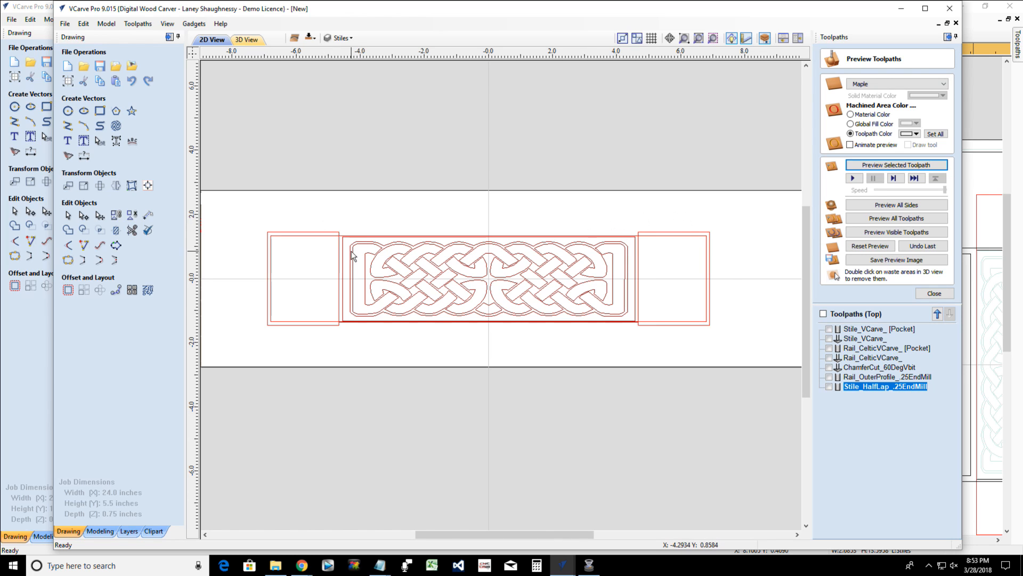
pyautogui.scroll(5, 350, 250)
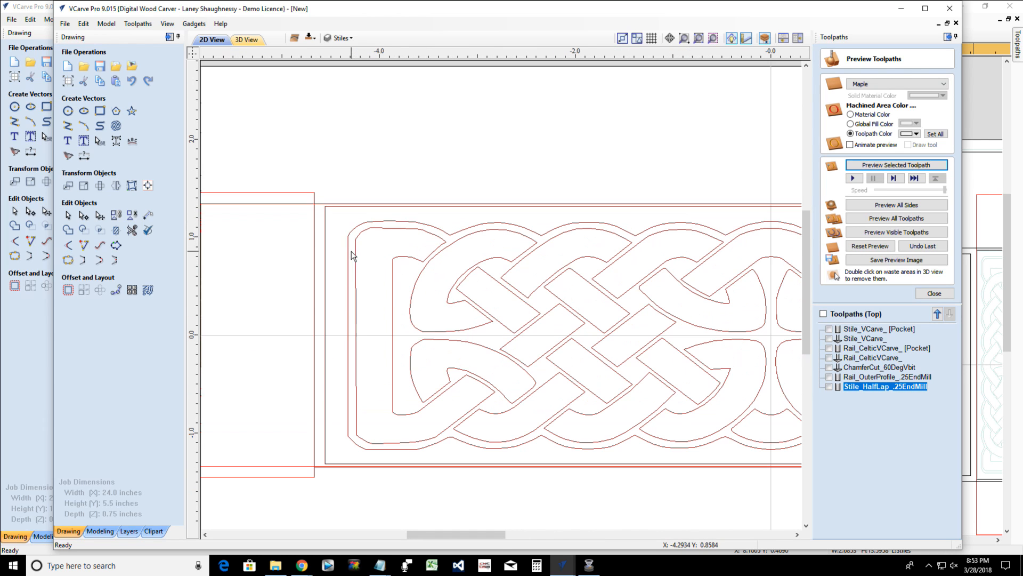
pyautogui.click(69, 127)
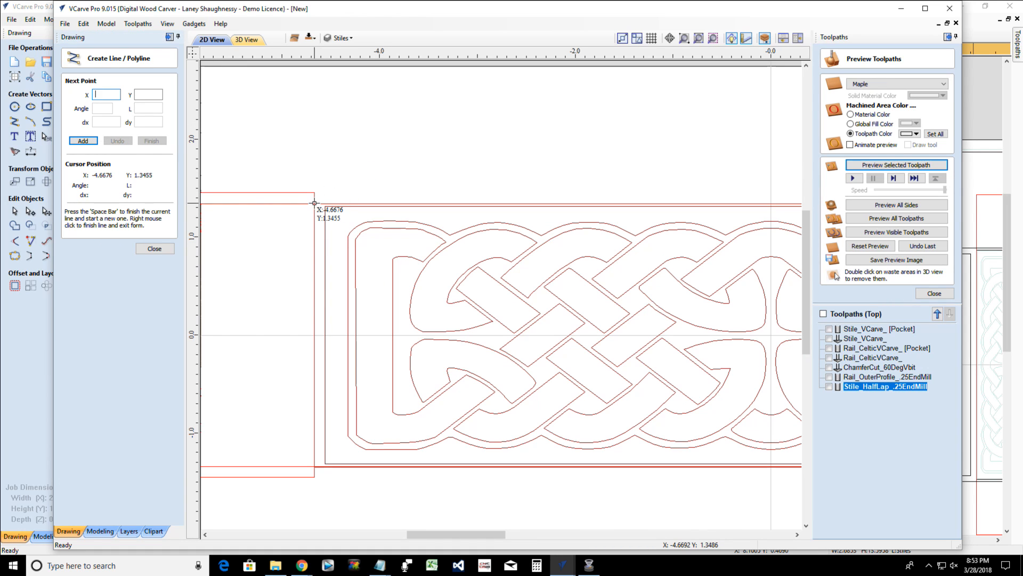
pyautogui.click(314, 202)
pyautogui.scroll(-3, 397, 166)
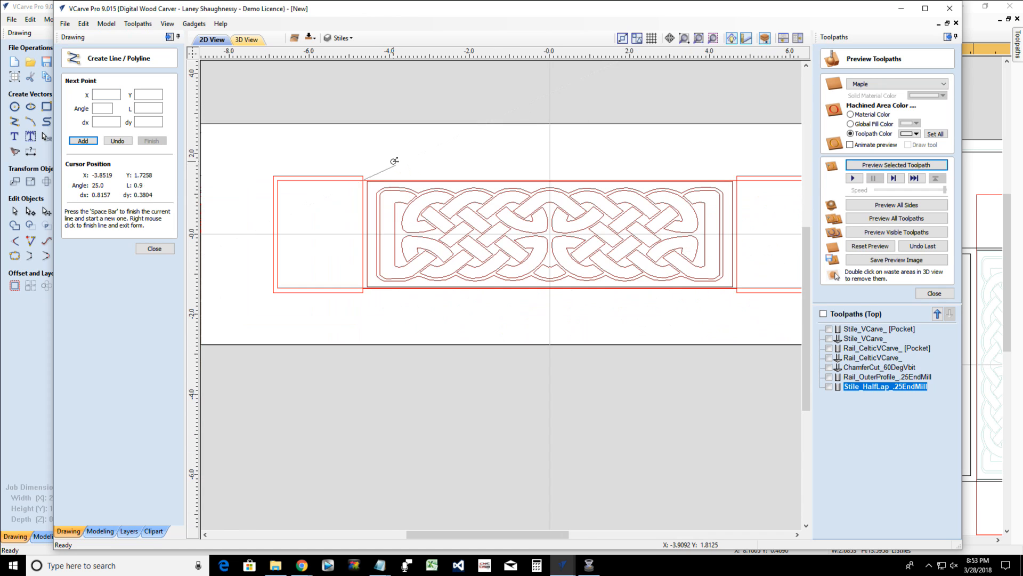
pyautogui.scroll(3, 752, 187)
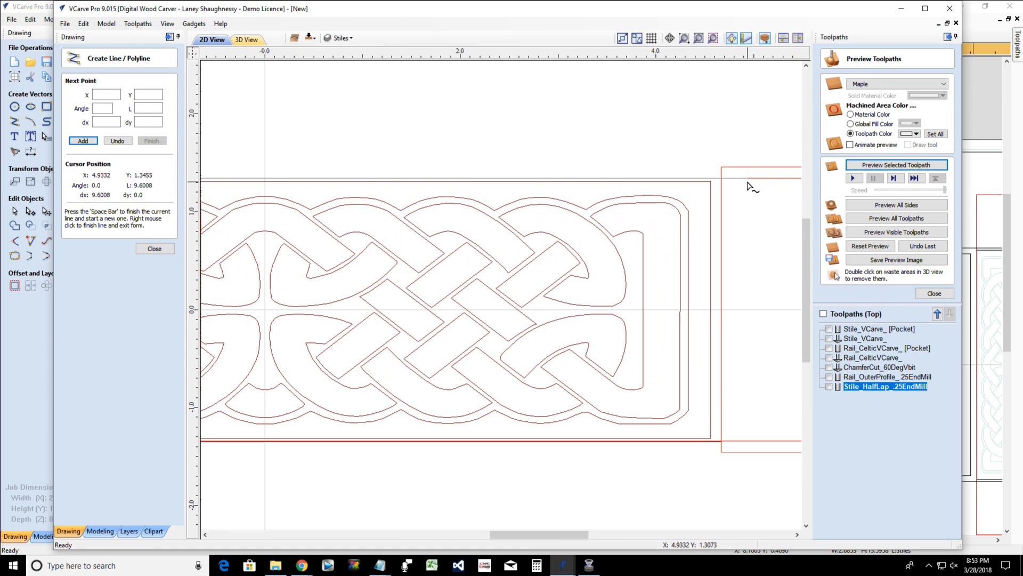
pyautogui.click(721, 178)
pyautogui.press('space')
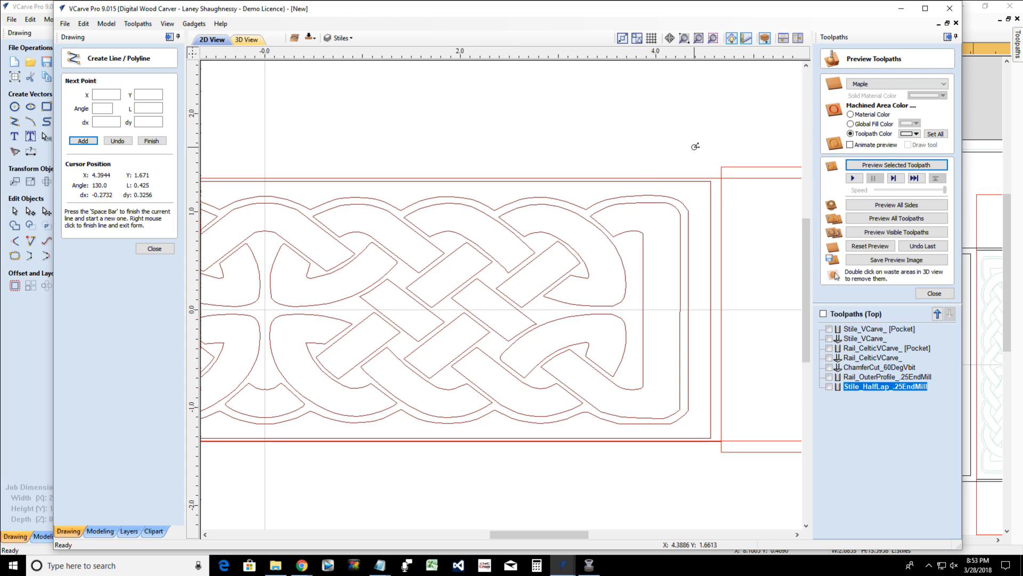
pyautogui.click(154, 249)
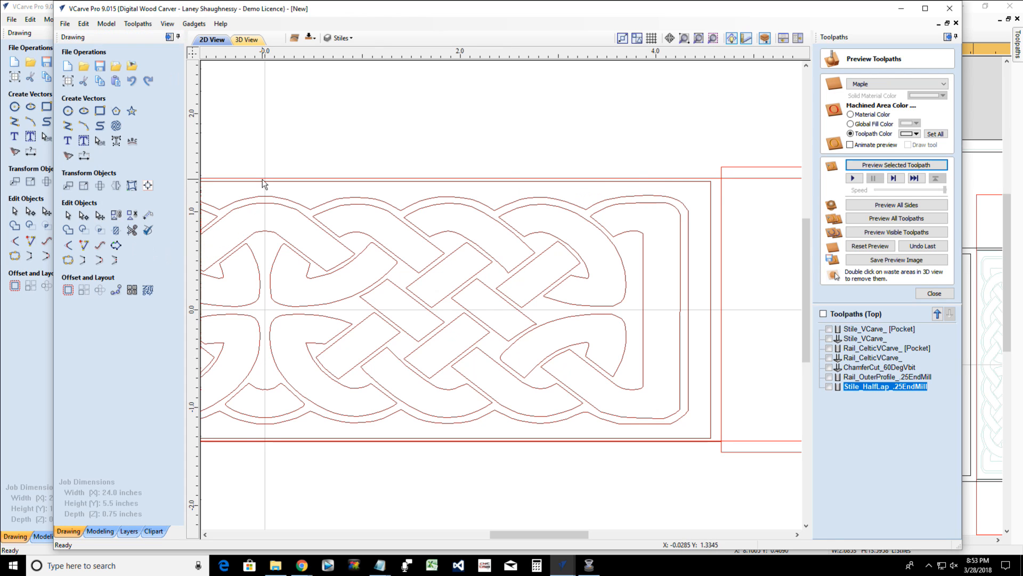
# Move the new upper-edge line up by a relative Y distance of 0.1083 inches
pyautogui.scroll(-3, 284, 178)
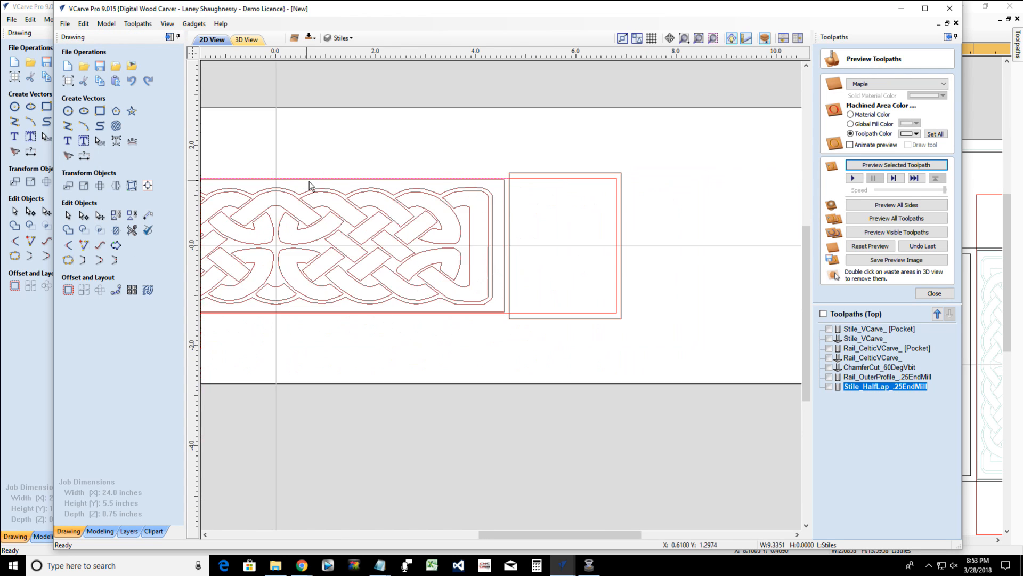
pyautogui.moveTo(536, 535); pyautogui.dragTo(478, 534)
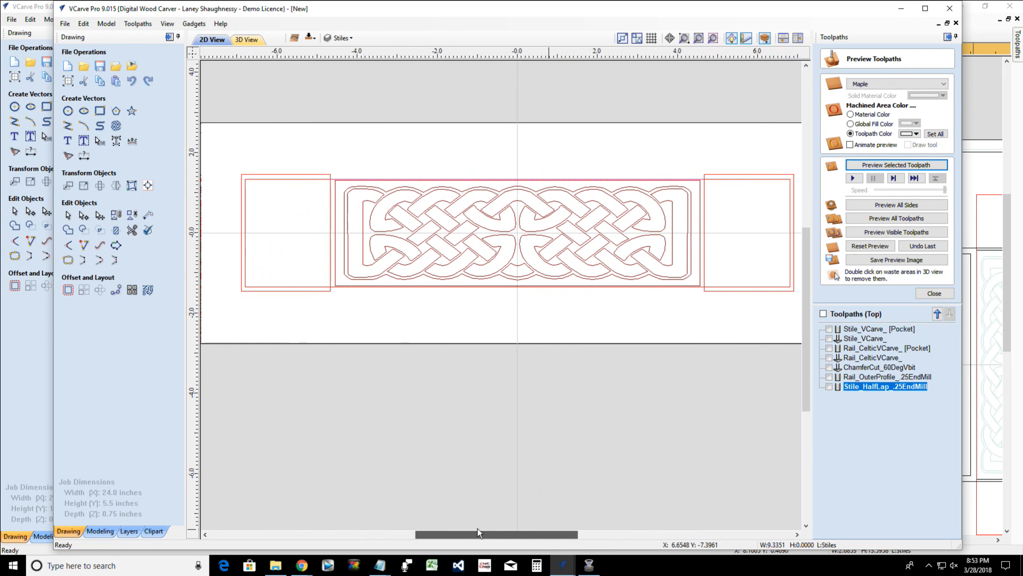
pyautogui.scroll(4, 392, 155)
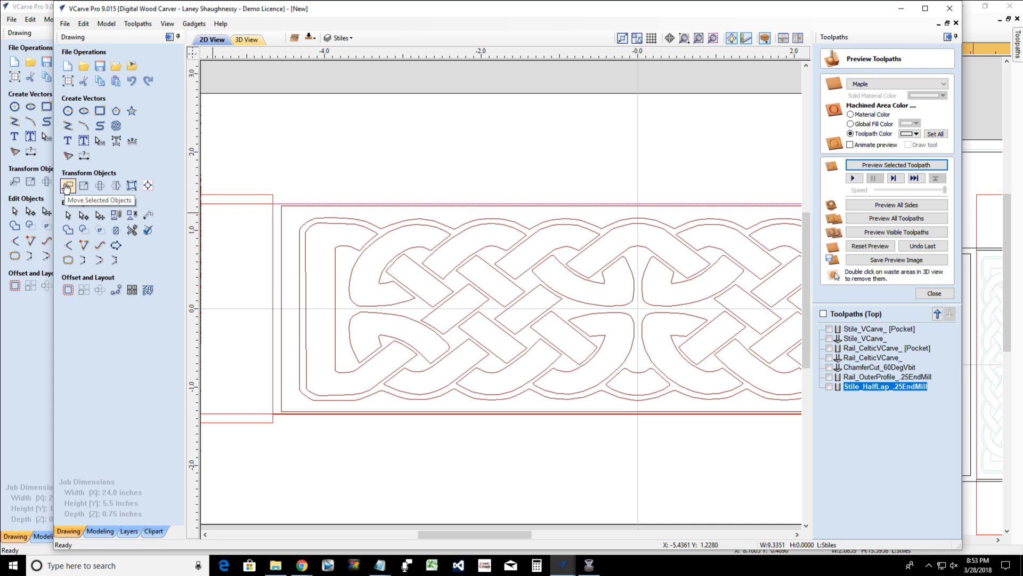
pyautogui.click(67, 186)
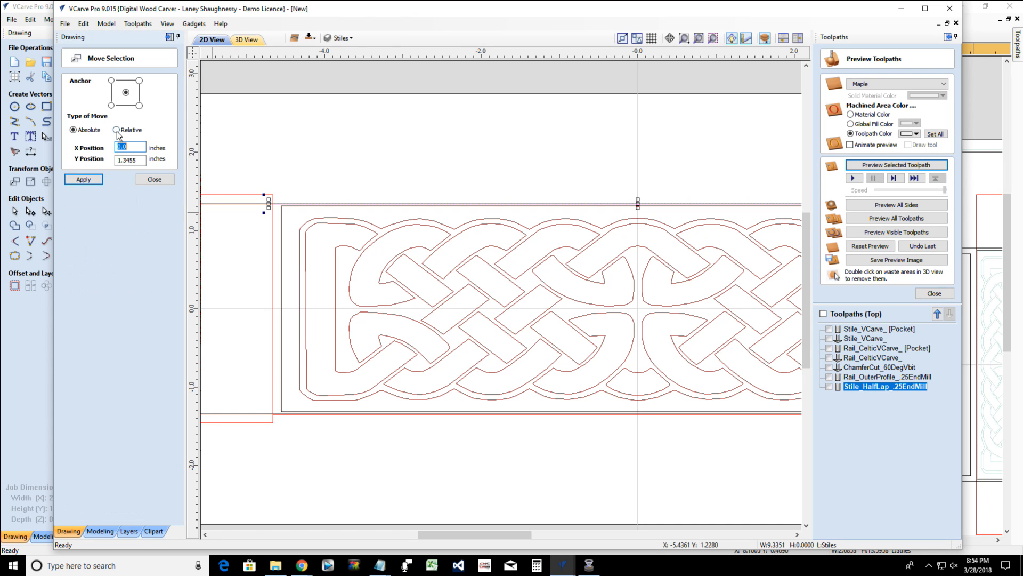
pyautogui.click(116, 130)
pyautogui.click(118, 160)
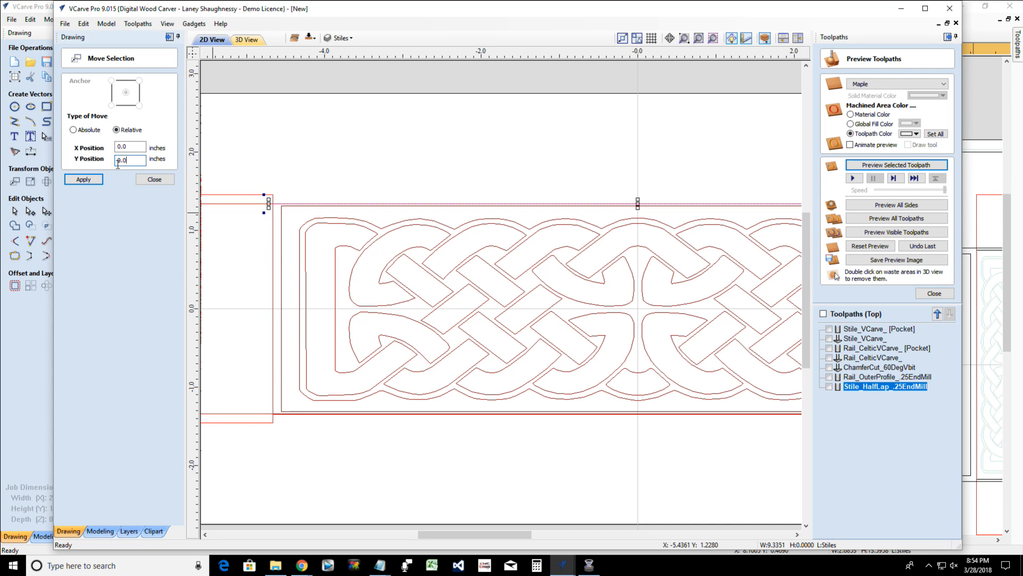
pyautogui.doubleClick(118, 160)
pyautogui.write('083')
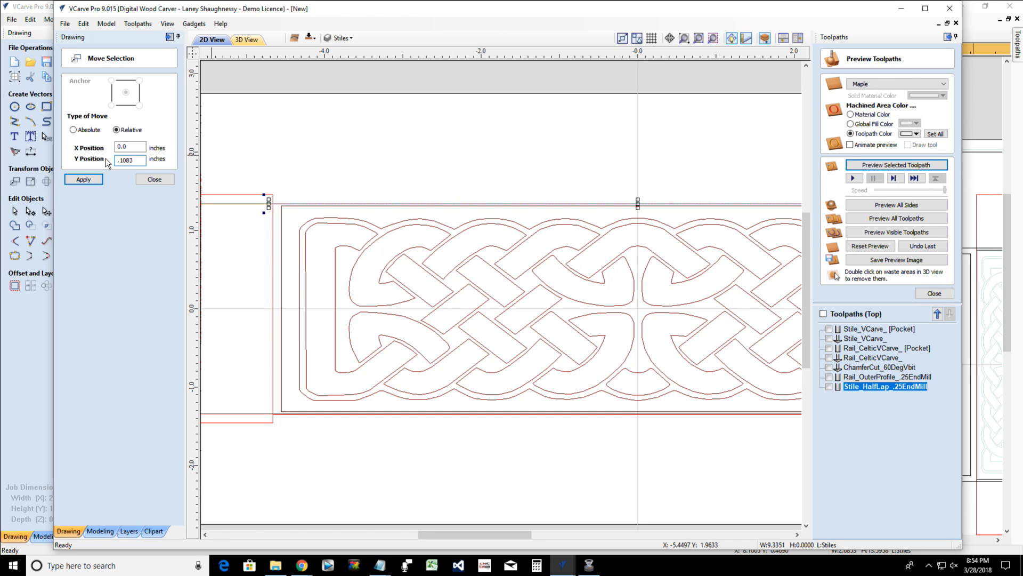
pyautogui.click(85, 179)
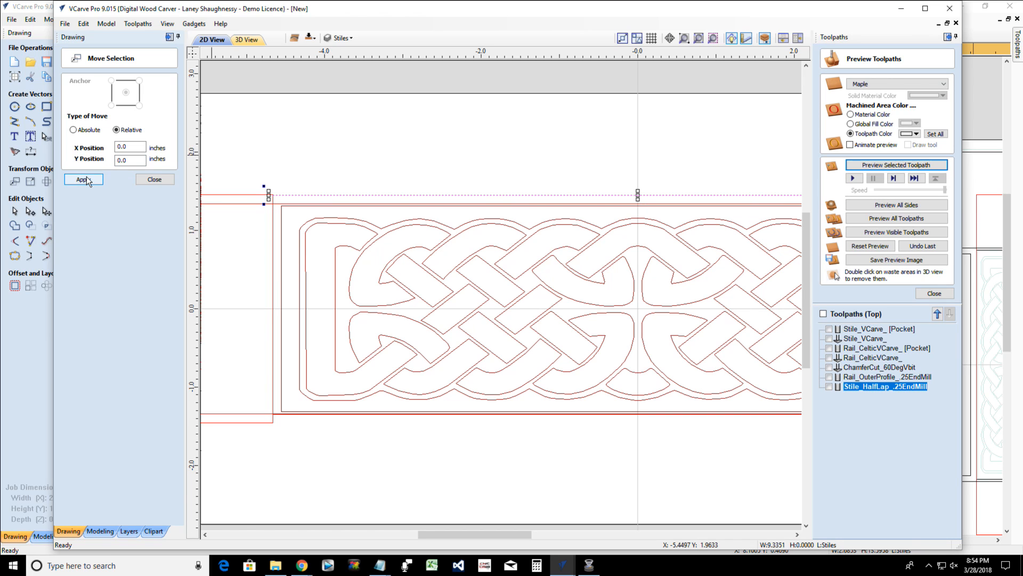
pyautogui.click(155, 179)
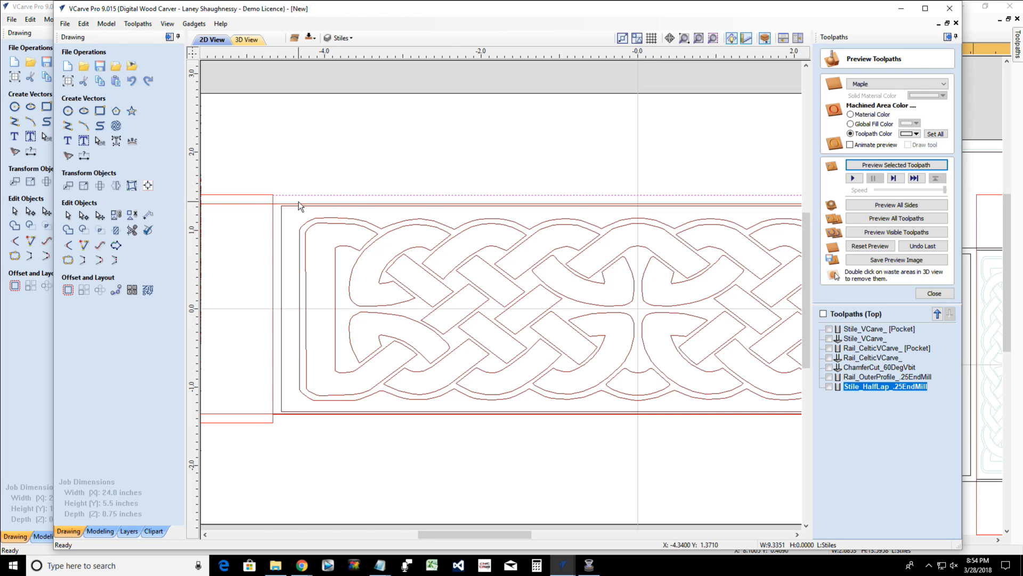
# Mirror a copy of the moved line vertically about the job centre onto the stile's lower side
pyautogui.scroll(-1, 344, 197)
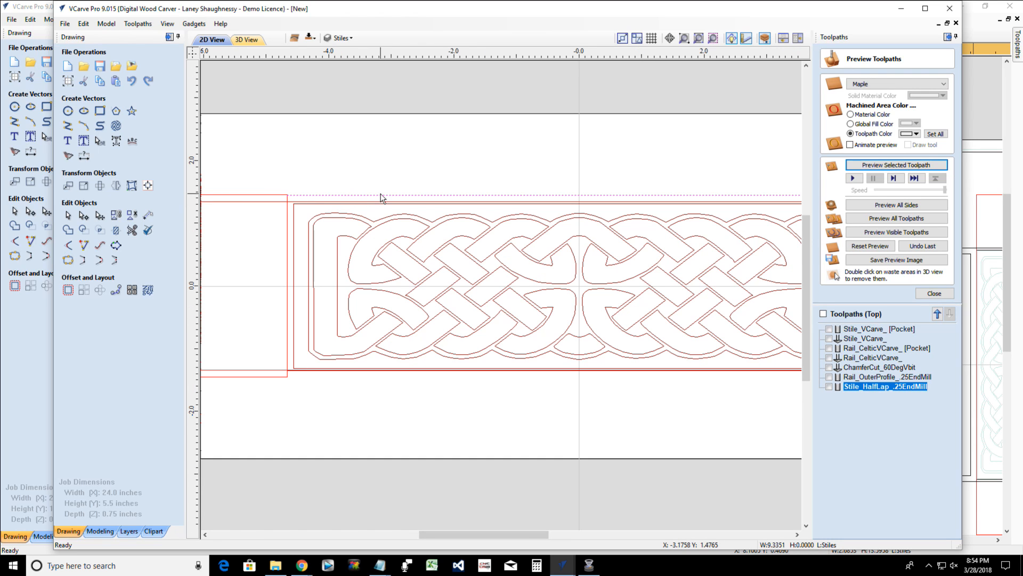
pyautogui.click(381, 195)
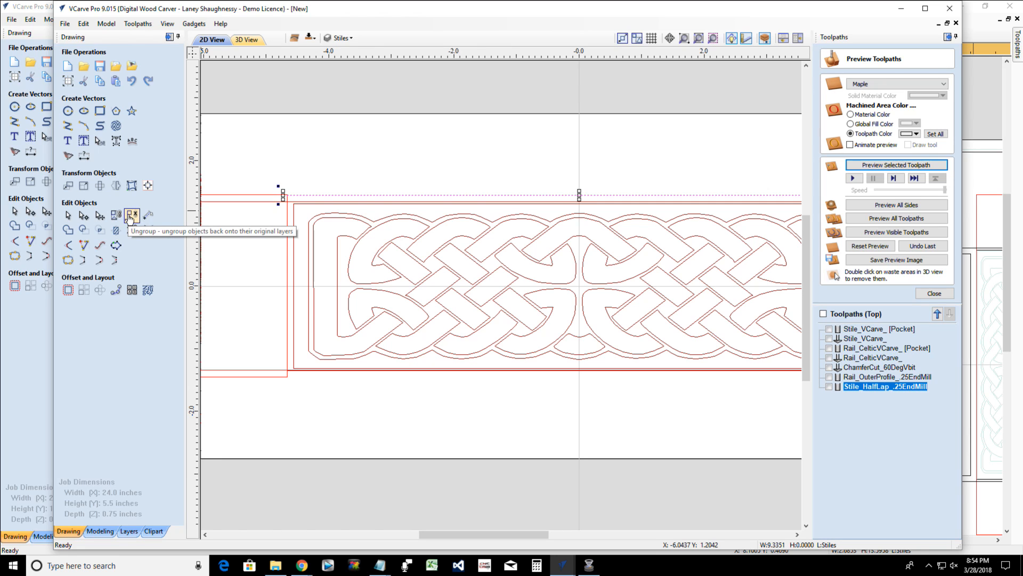
pyautogui.click(116, 185)
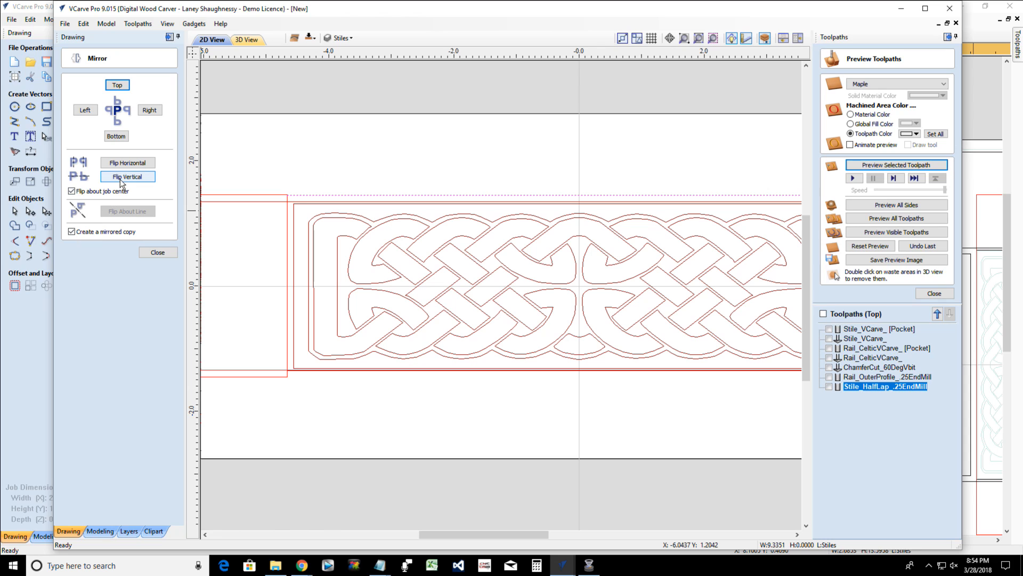
pyautogui.click(122, 178)
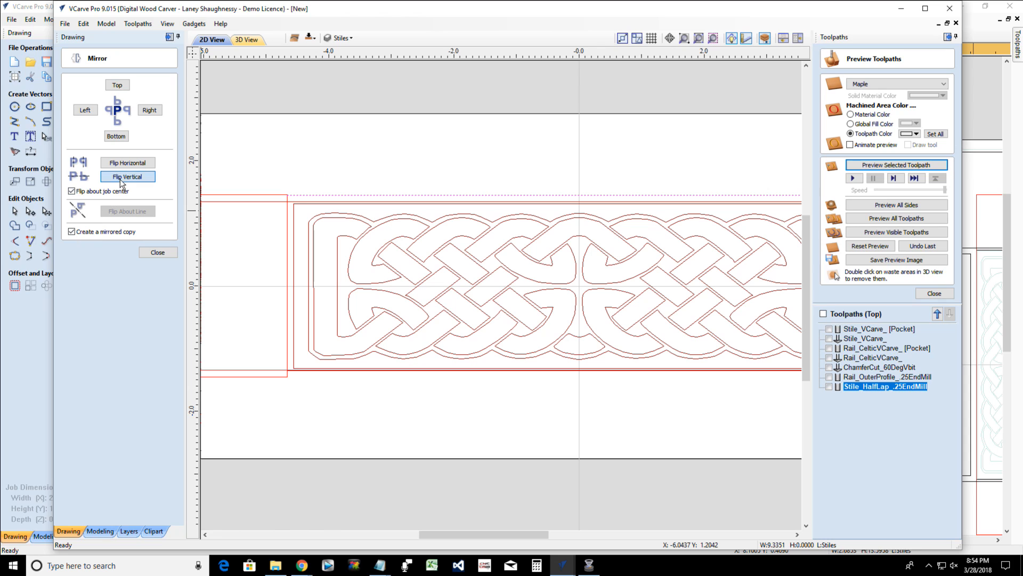
pyautogui.click(158, 253)
# Set up a 2D profile toolpath on both chamfer lines with a 0.125-inch cut depth and the V-Bit (60 deg 0.25")
pyautogui.click(307, 194)
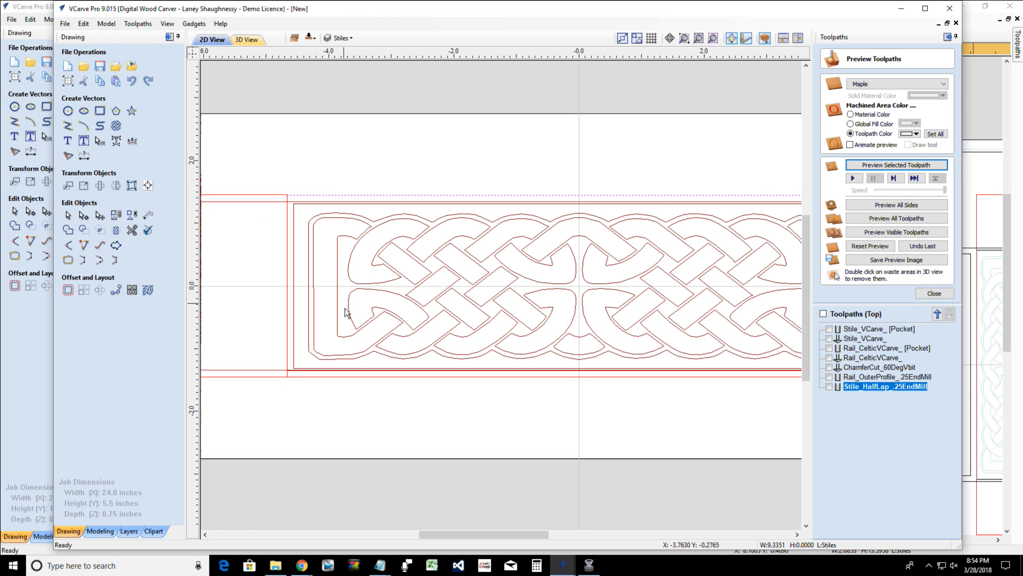
pyautogui.click(355, 376)
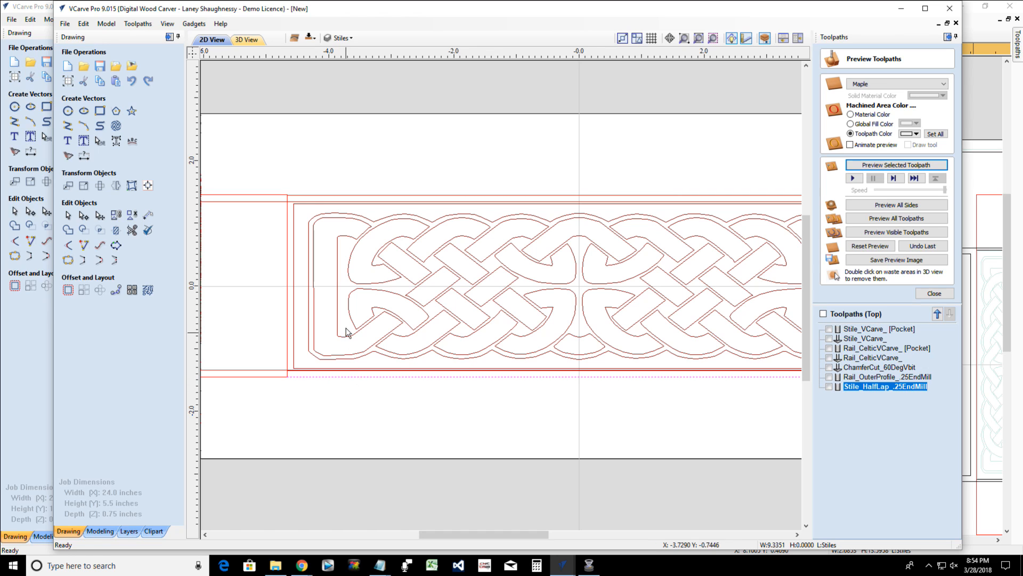
pyautogui.keyDown('shift'); pyautogui.click(337, 195); pyautogui.keyUp('shift')
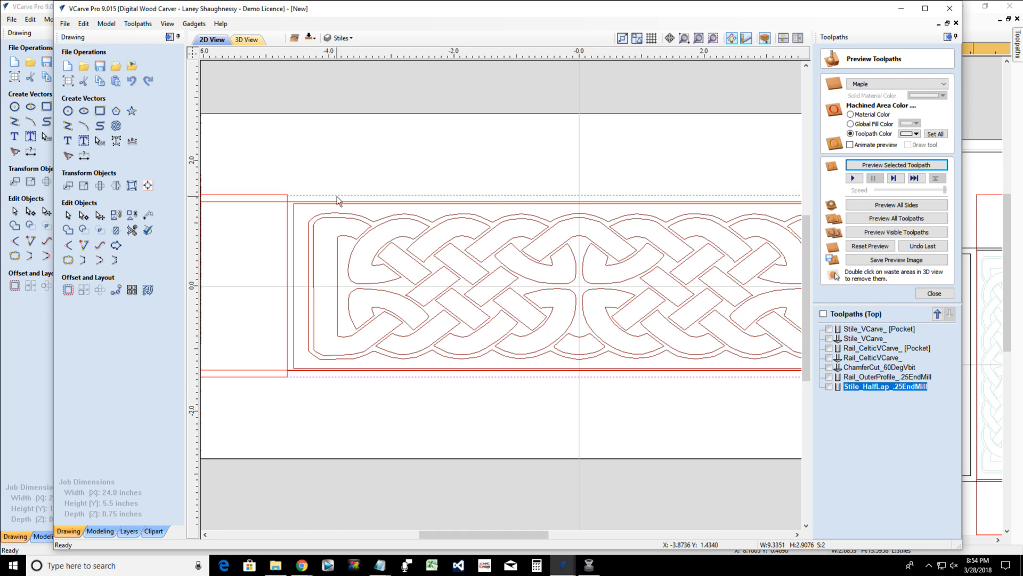
pyautogui.click(925, 295)
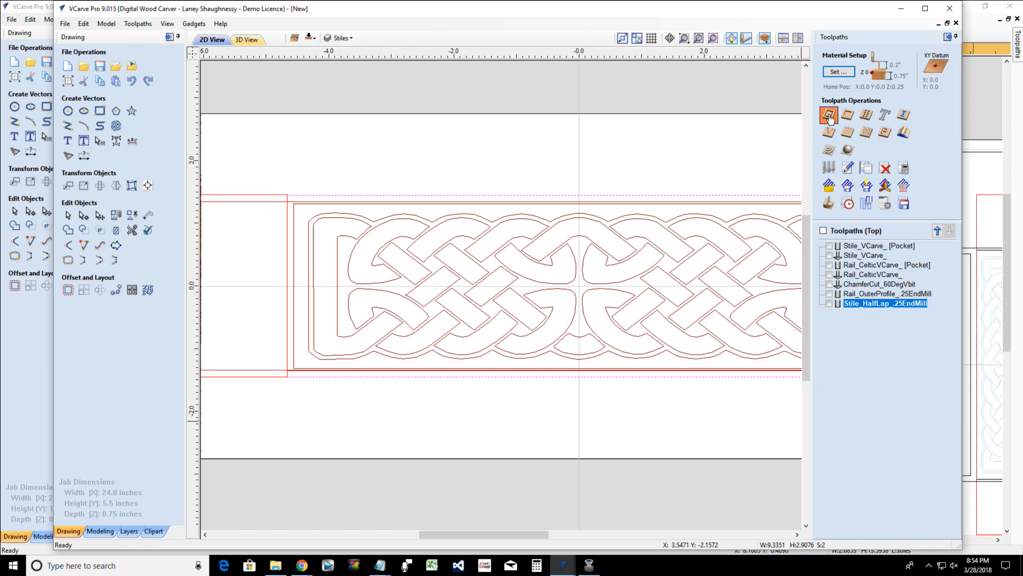
pyautogui.click(830, 115)
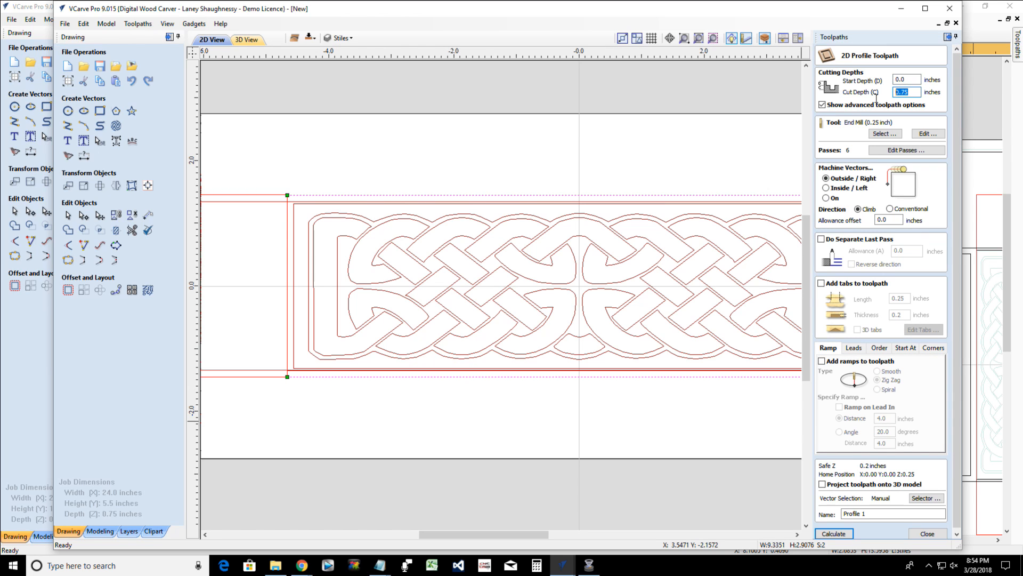
pyautogui.write('.')
pyautogui.click(899, 136)
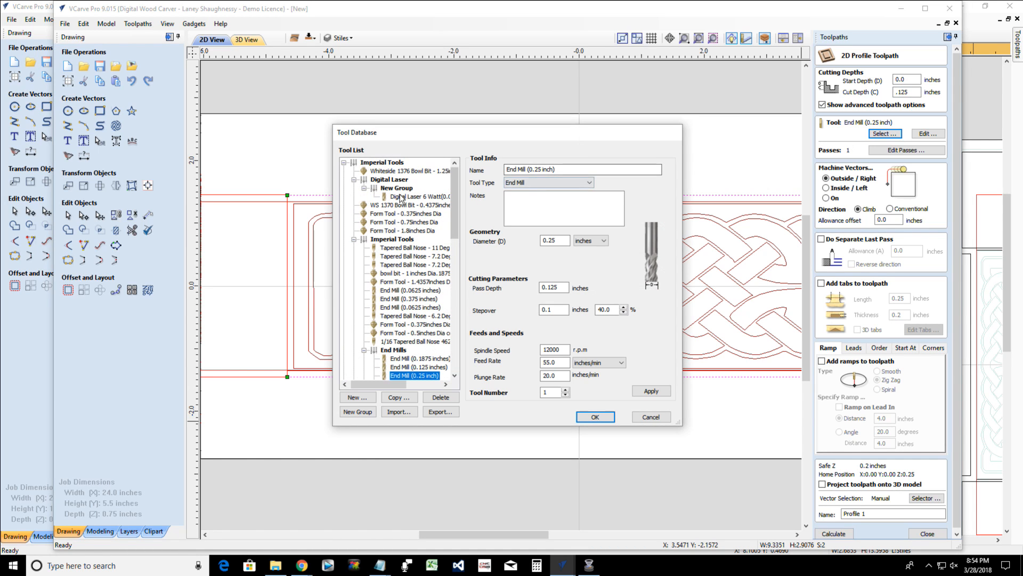
pyautogui.scroll(-4, 401, 243)
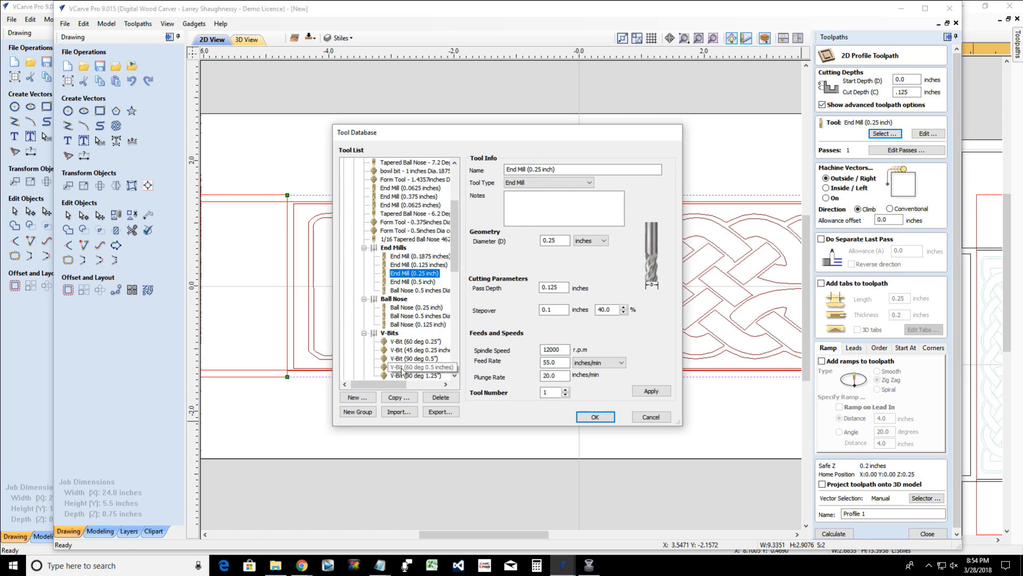
pyautogui.click(408, 341)
pyautogui.click(596, 417)
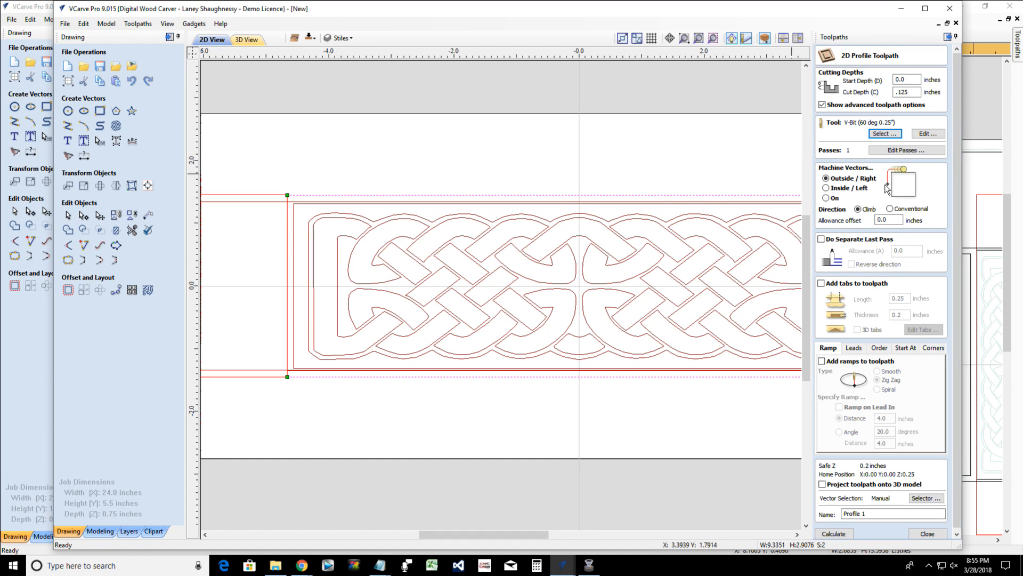
# Name the profile toolpath Stile_Chamfers_60DegVBit and calculate it on the Outside / Right of the lines
pyautogui.moveTo(874, 511); pyautogui.dragTo(821, 517)
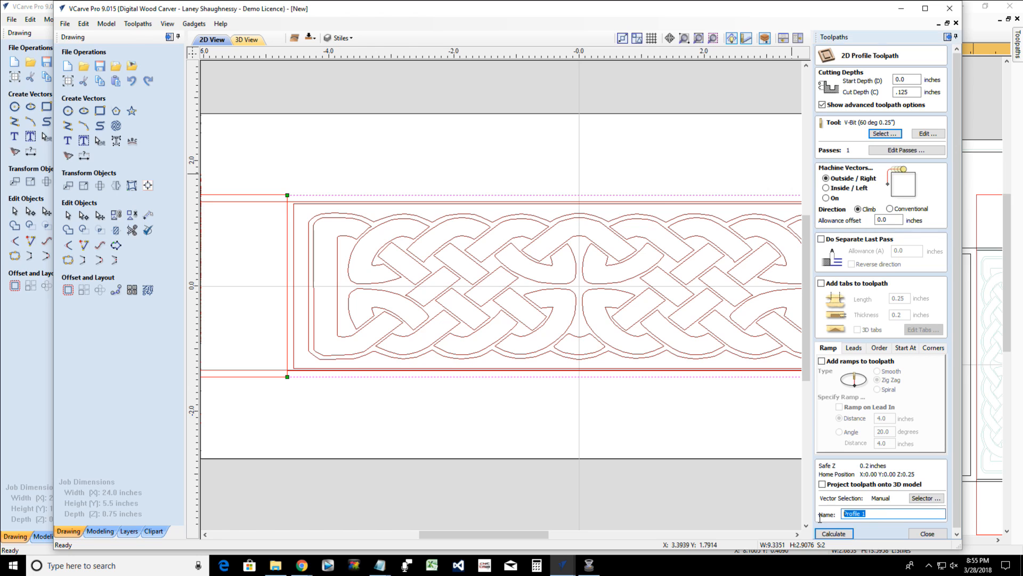
pyautogui.write('Stile_Chamfers_60')
pyautogui.write('DegVBit')
pyautogui.click(833, 533)
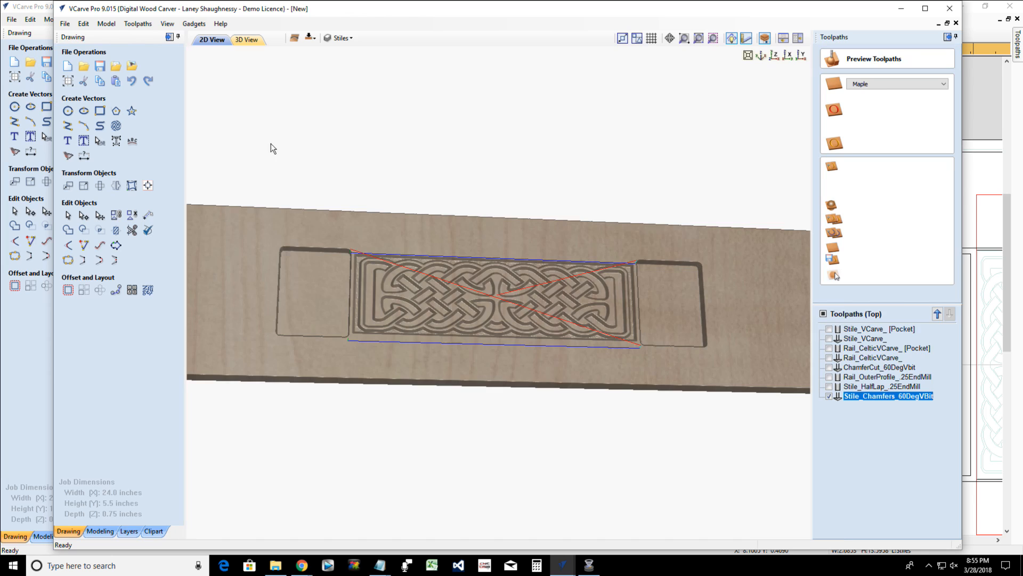
# Inspect in the 2D view which side of each chamfer line the toolpath cuts, and clear the line selection
pyautogui.click(208, 40)
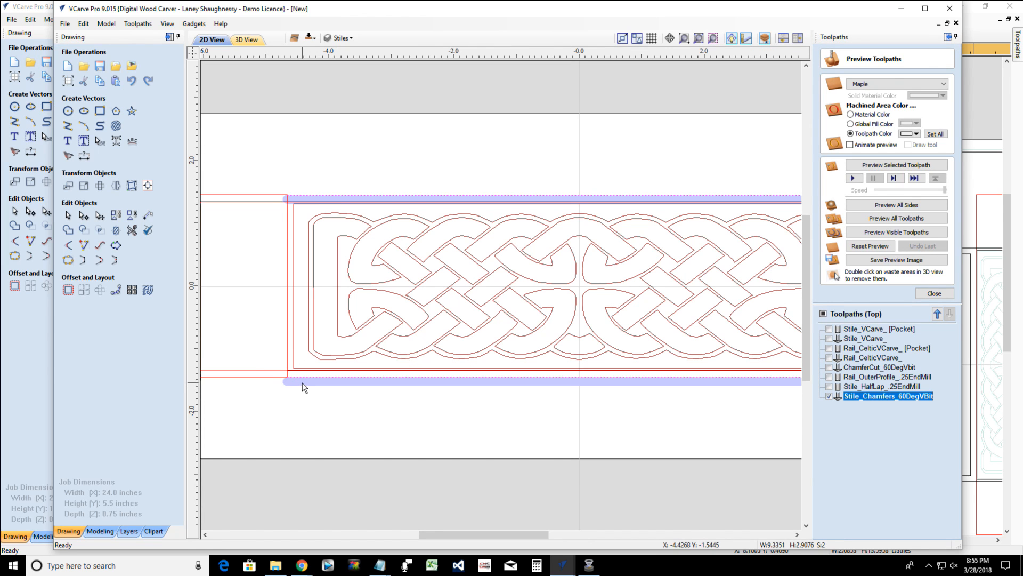
pyautogui.scroll(-2, 302, 383)
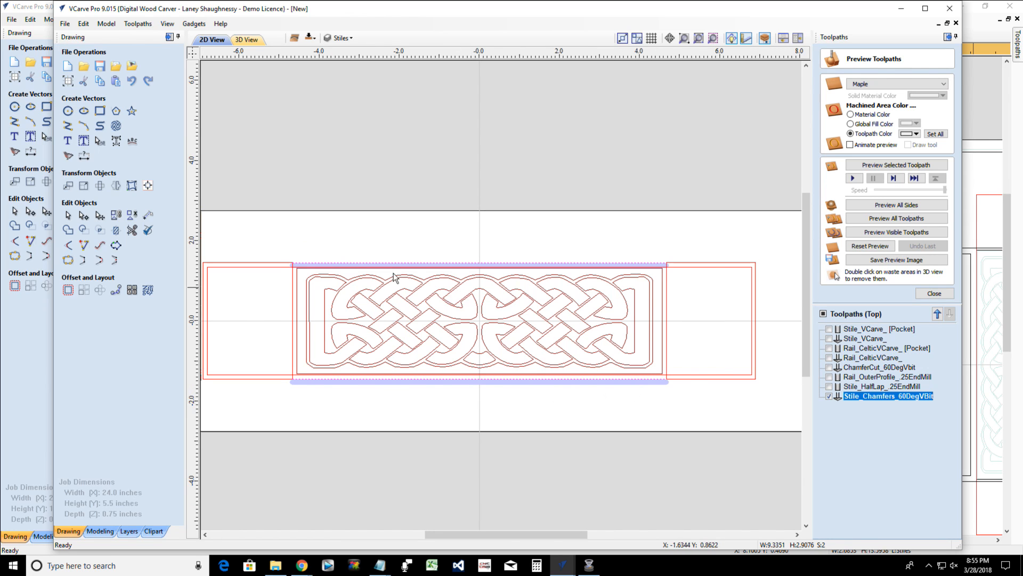
pyautogui.scroll(3, 366, 277)
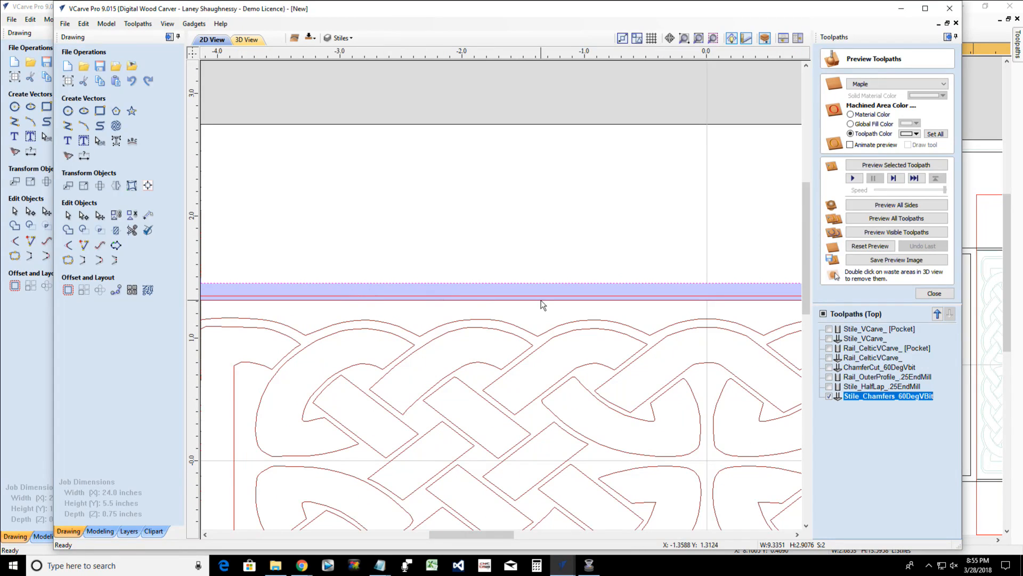
pyautogui.scroll(-1, 542, 304)
pyautogui.scroll(-3, 541, 304)
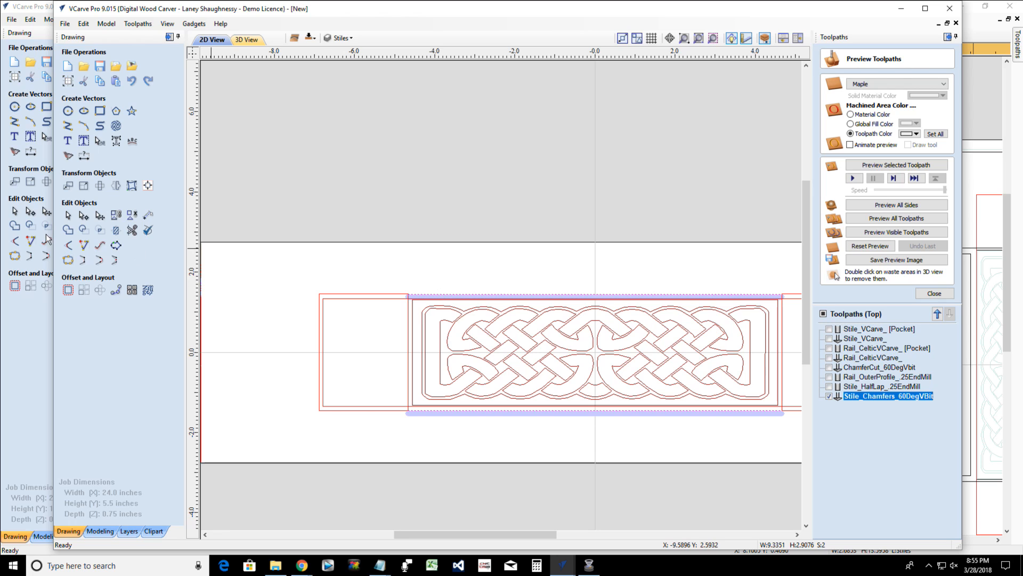
pyautogui.click(85, 216)
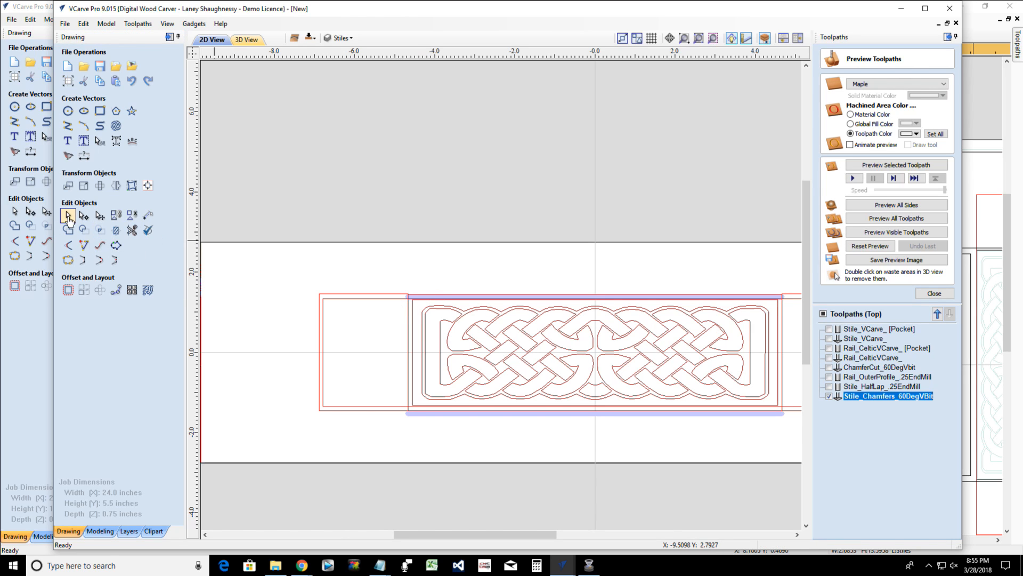
# Make the right end node of the stile's upper chamfer line its start point
pyautogui.click(411, 296)
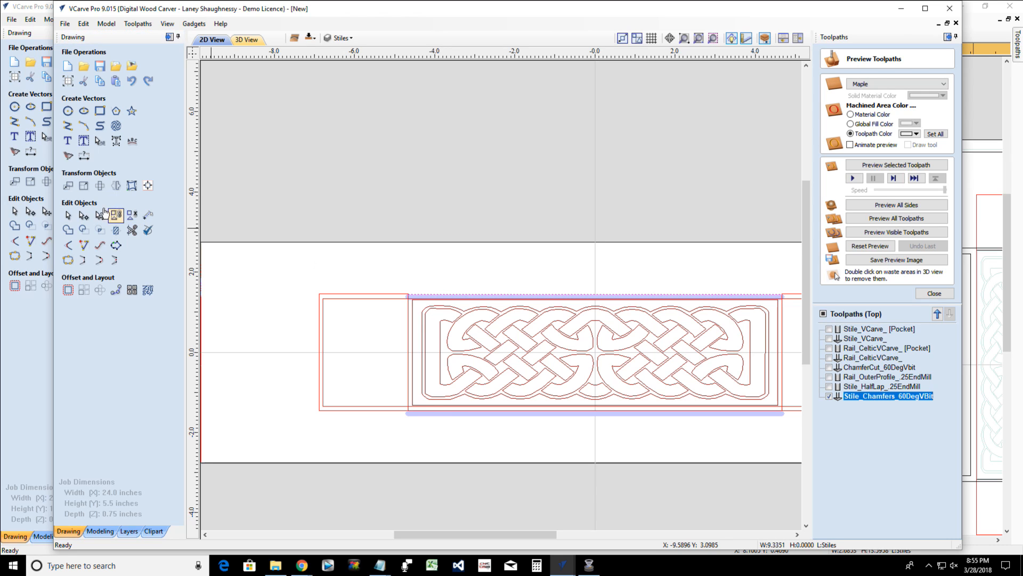
pyautogui.click(85, 217)
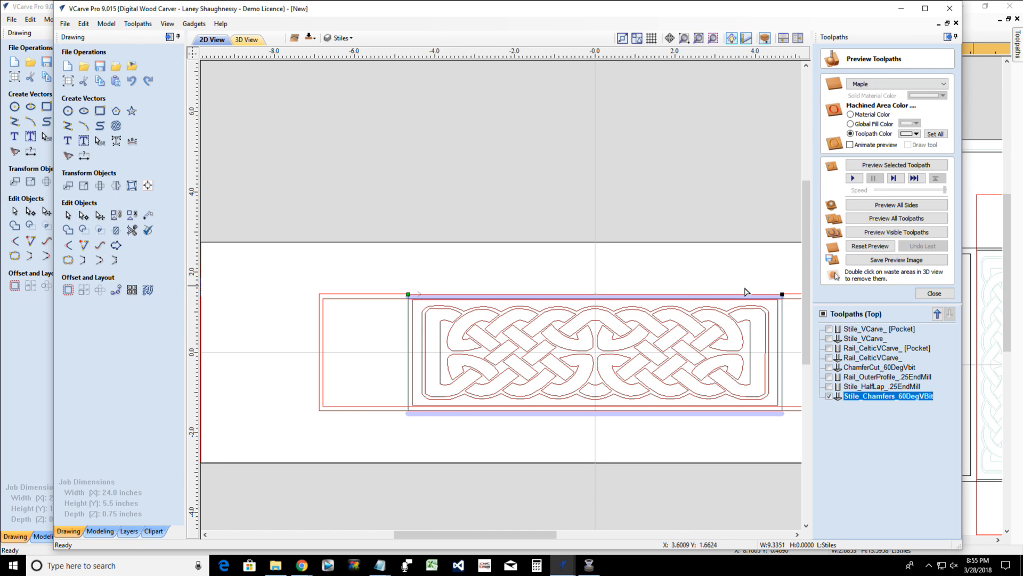
pyautogui.rightClick(782, 294)
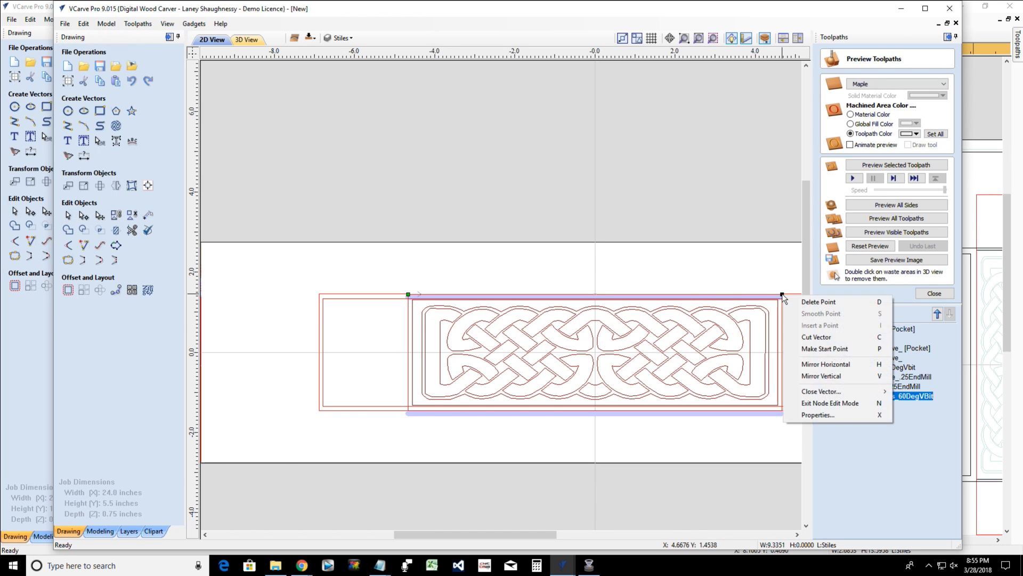
pyautogui.click(825, 348)
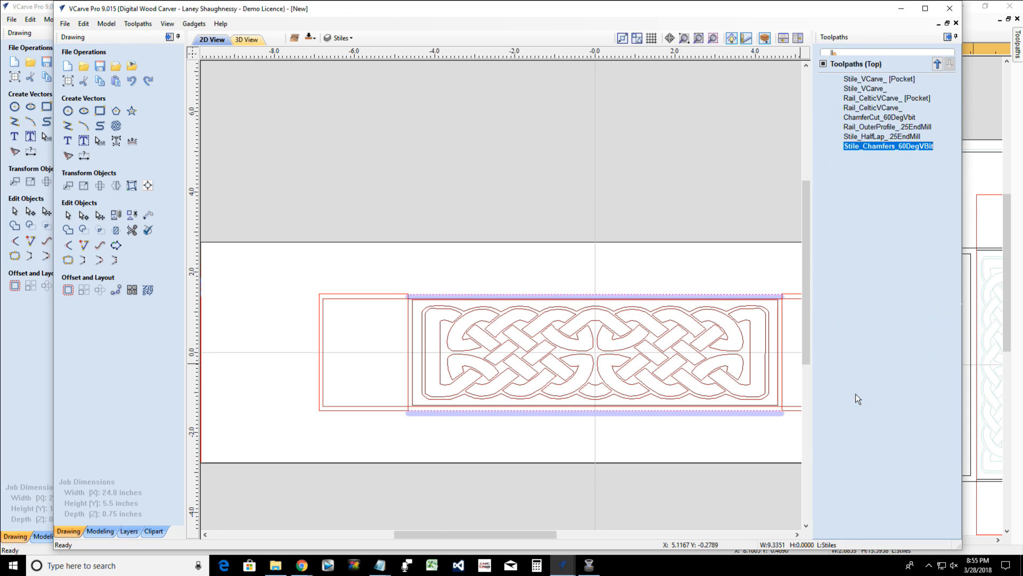
# Recalculate the Stile_Chamfers_60DegVBit toolpath and check in the 2D view which side of both chamfer lines it cuts
pyautogui.doubleClick(856, 397)
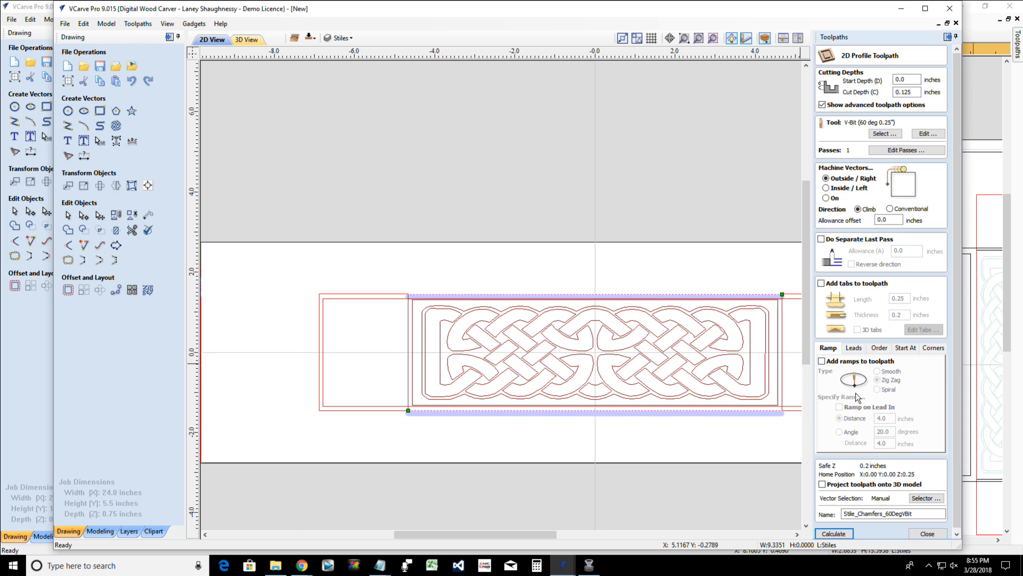
pyautogui.click(835, 534)
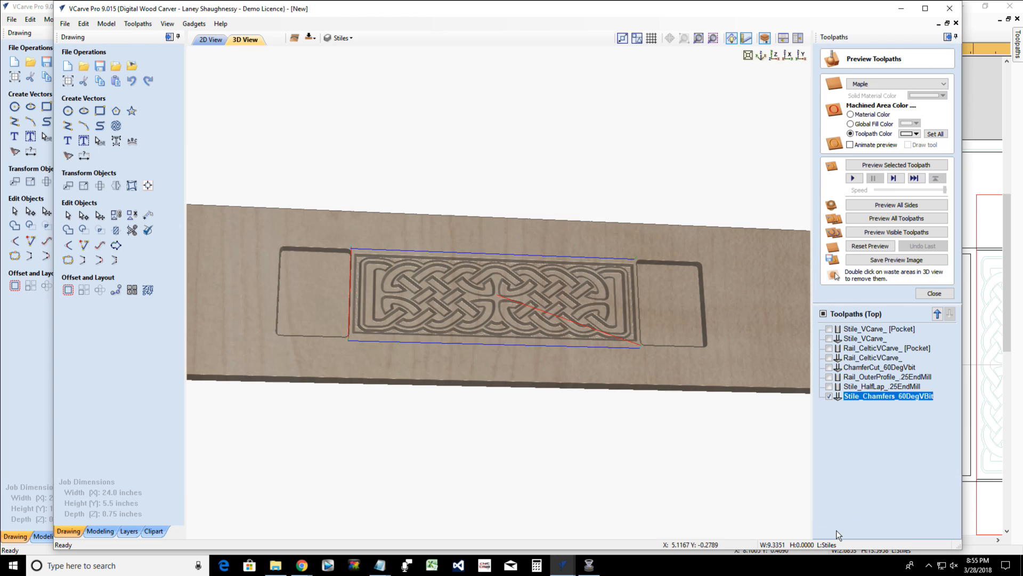
pyautogui.click(211, 40)
pyautogui.scroll(4, 767, 299)
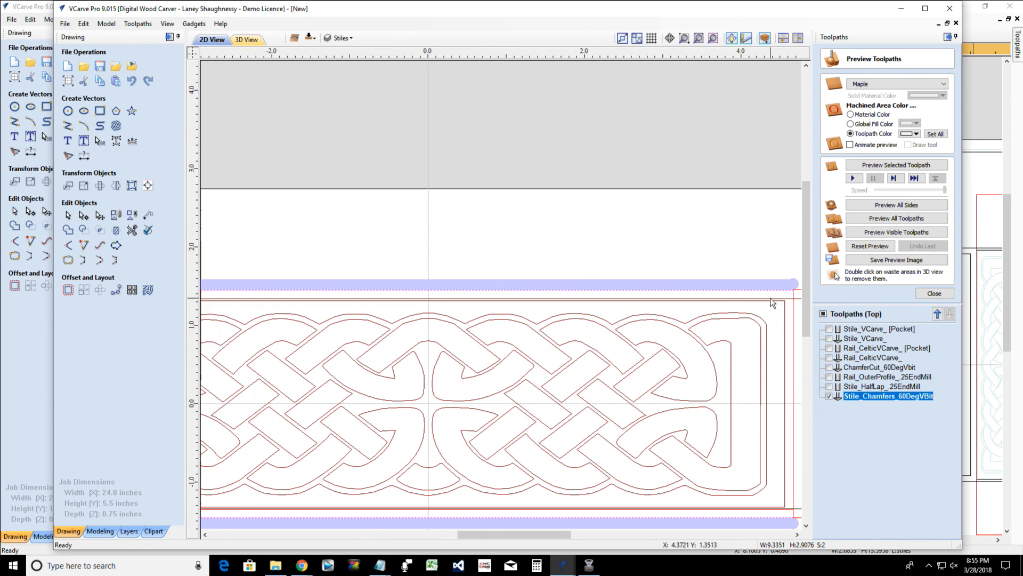
pyautogui.scroll(-5, 465, 284)
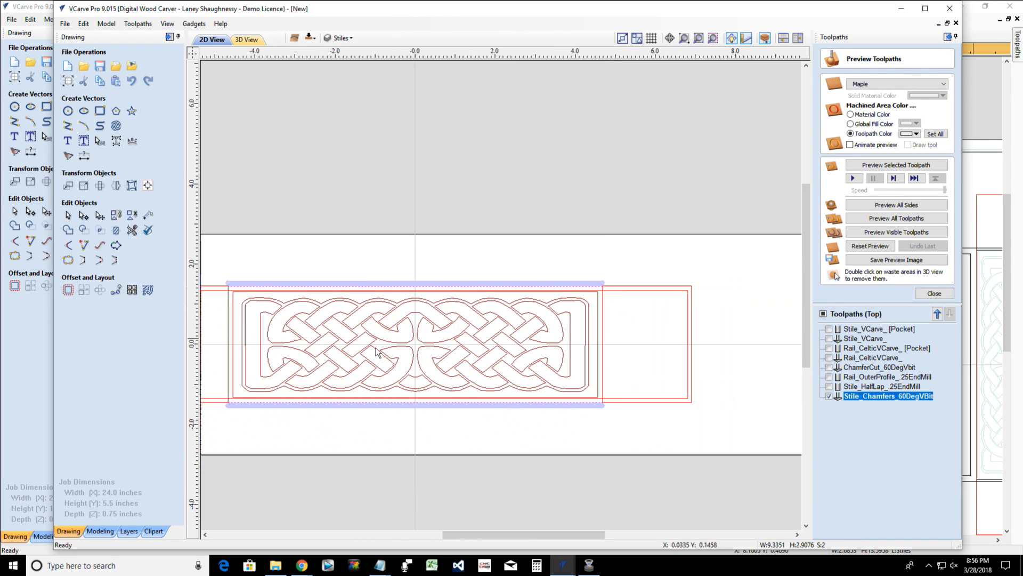
pyautogui.scroll(-2, 583, 411)
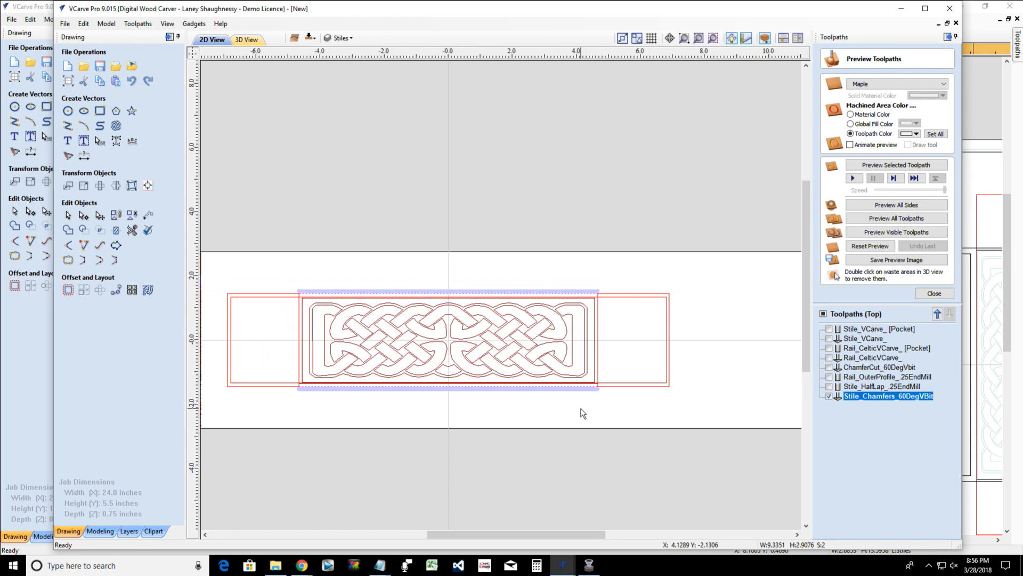
pyautogui.scroll(1, 380, 379)
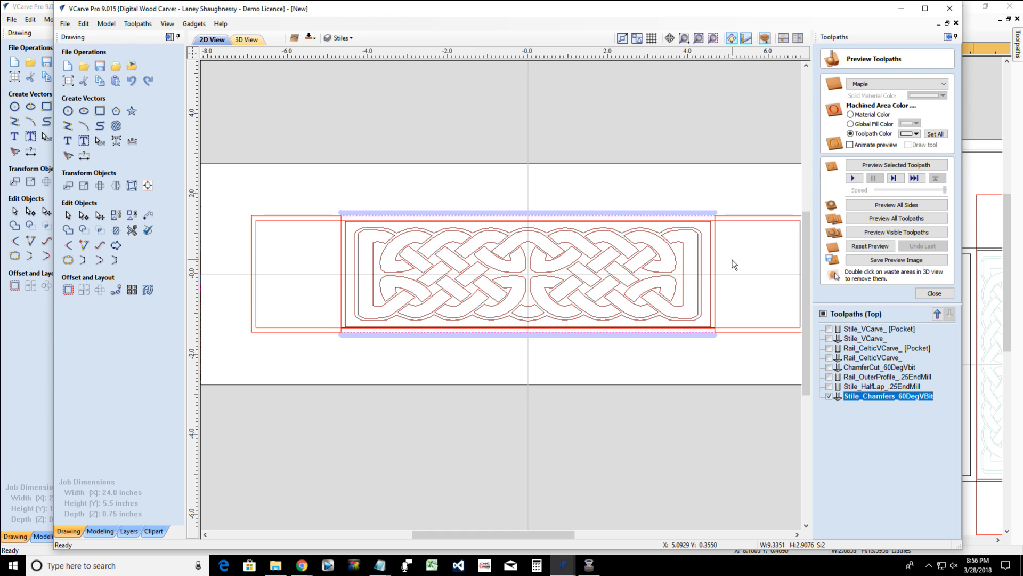
# Preview the Stile_Chamfers_60DegVBit toolpath and inspect the cut chamfers along both long edges of the stile in 3D
pyautogui.click(864, 166)
pyautogui.click(254, 41)
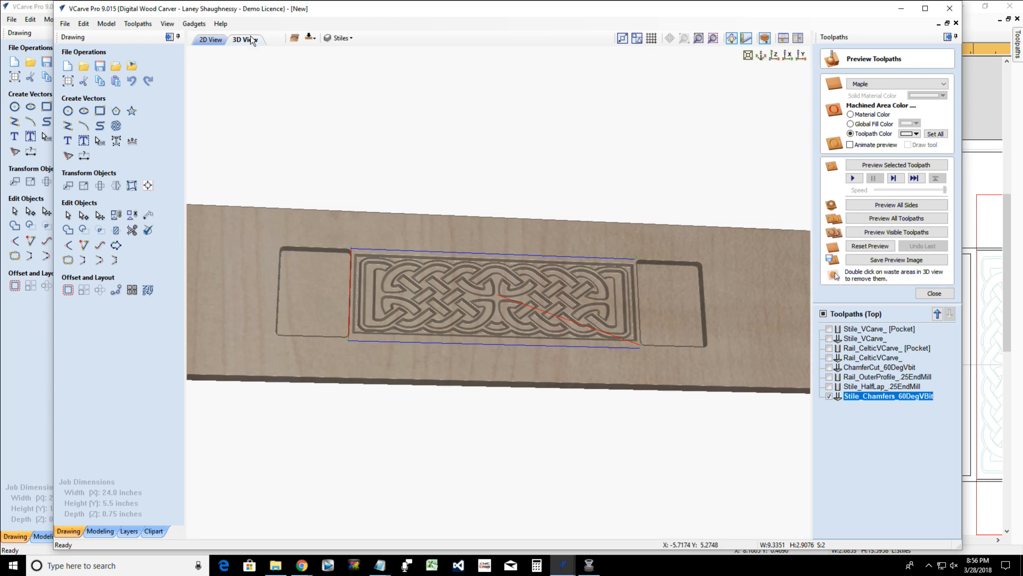
pyautogui.click(864, 165)
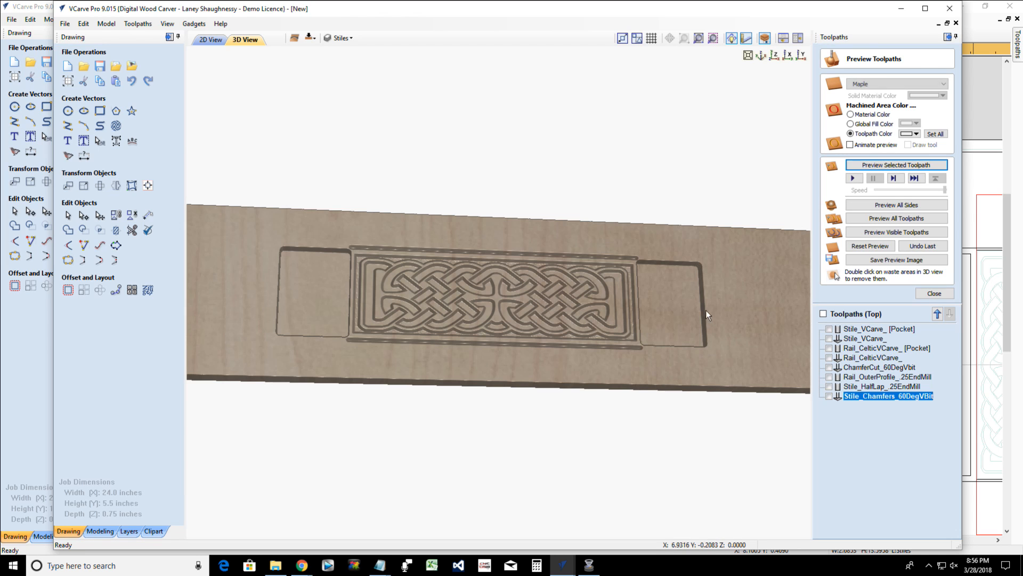
pyautogui.moveTo(405, 363); pyautogui.dragTo(288, 358)
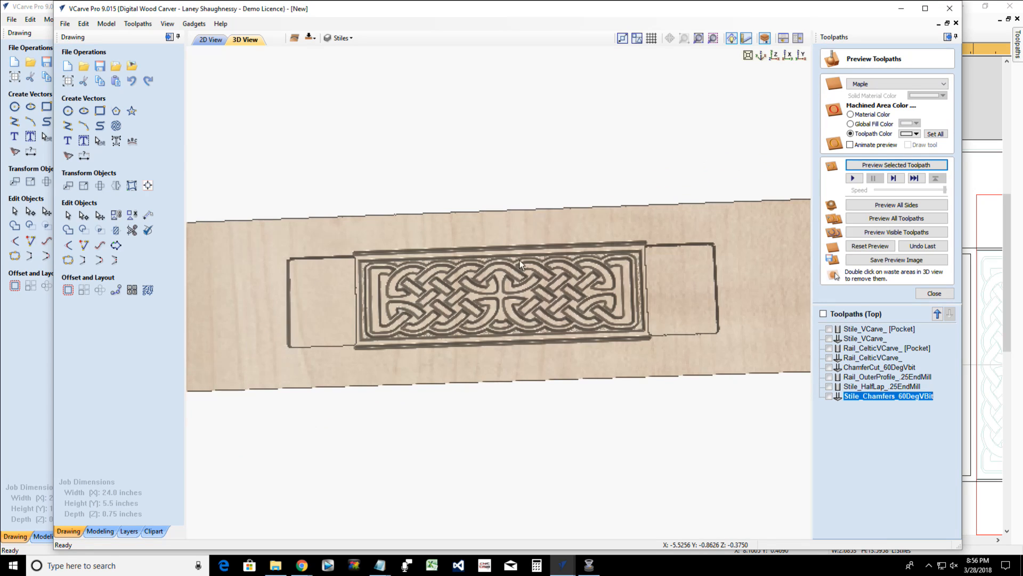
pyautogui.scroll(2, 516, 251)
pyautogui.scroll(2, 517, 252)
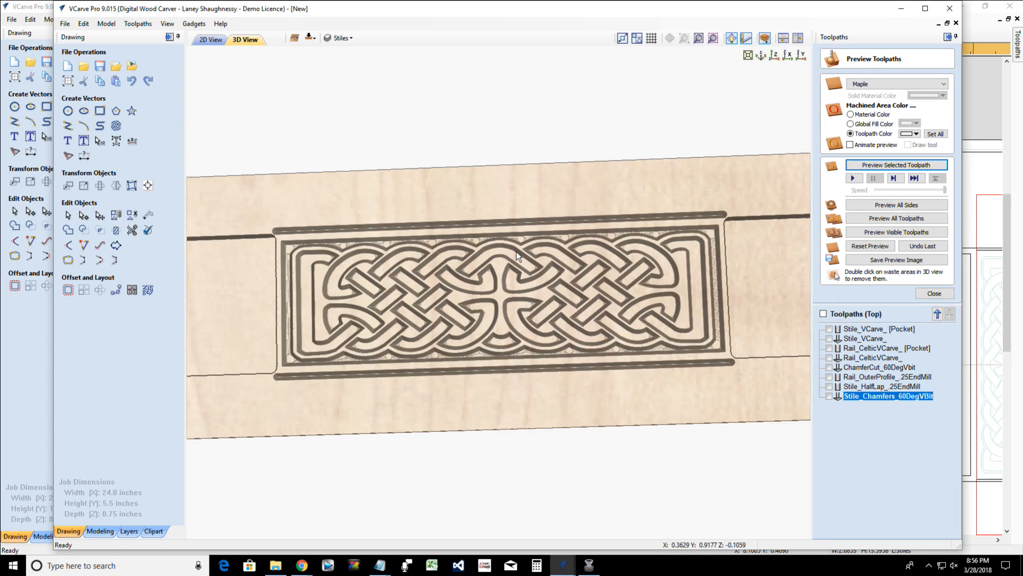
pyautogui.scroll(-4, 515, 252)
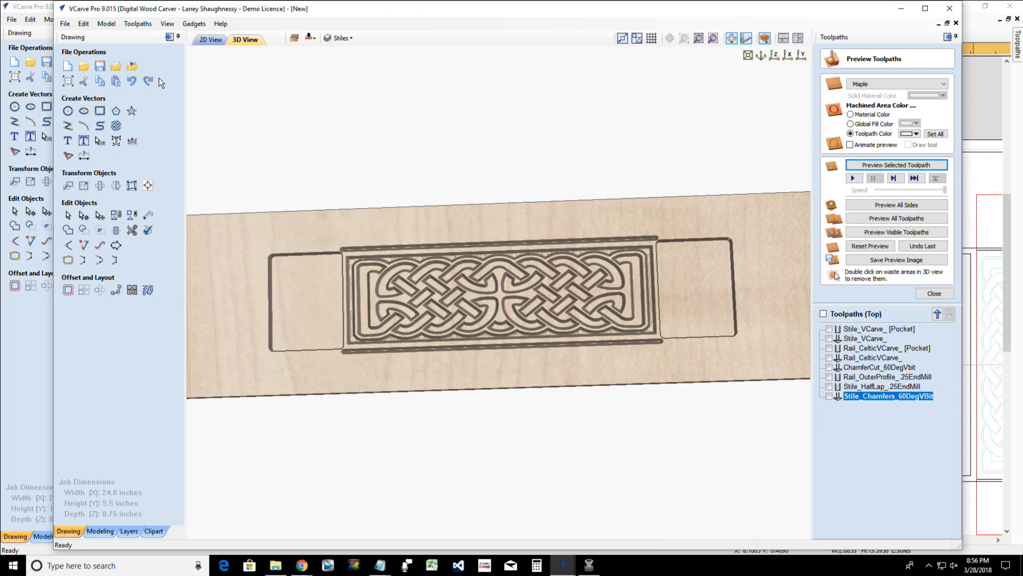
# Examine in the 2D view how the stile's chamfer lines, half-lap rectangles and inner outline line up at the corners
pyautogui.click(204, 42)
pyautogui.scroll(-1, 319, 261)
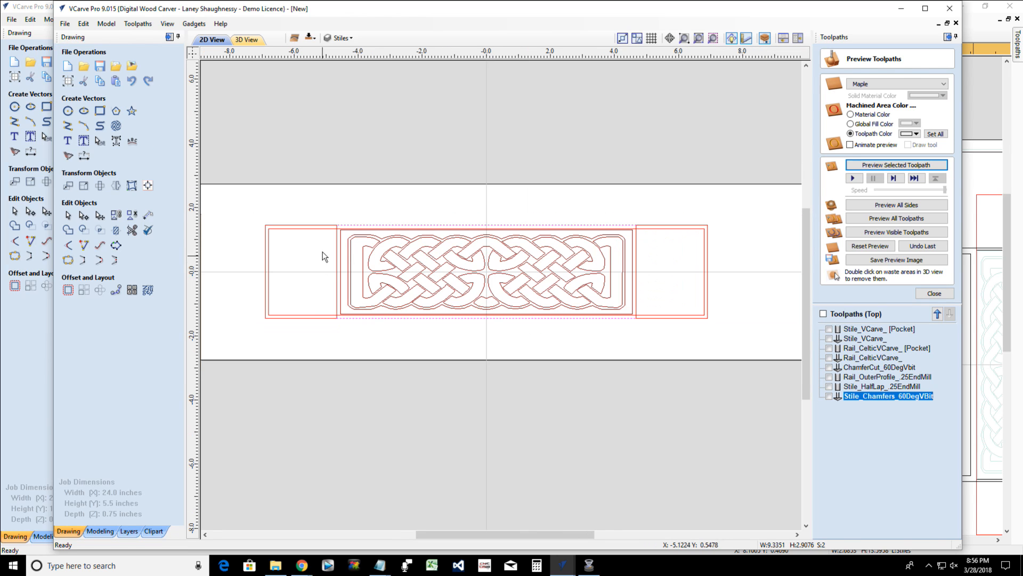
pyautogui.scroll(-1, 418, 229)
pyautogui.scroll(3, 463, 259)
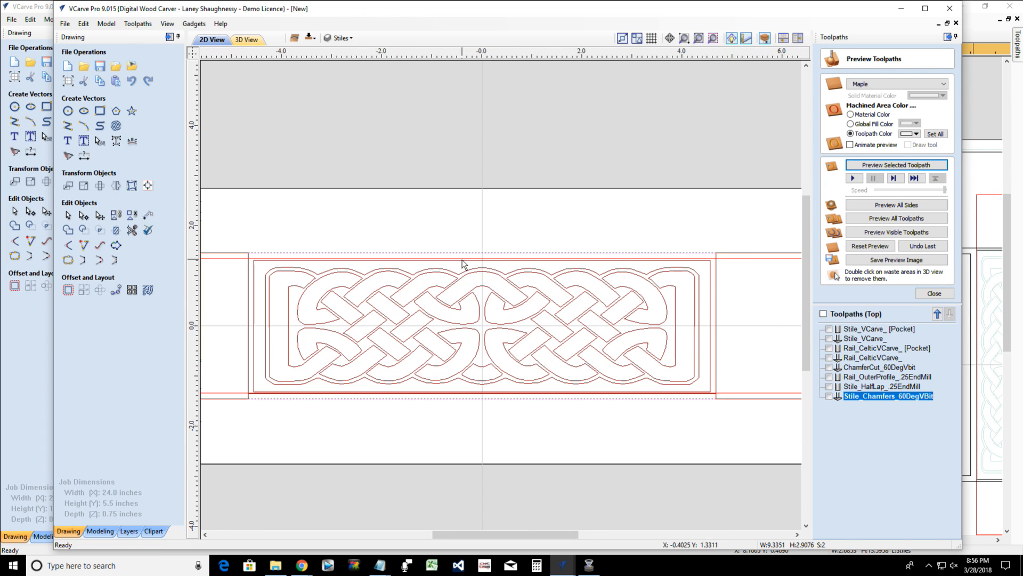
pyautogui.scroll(-3, 582, 262)
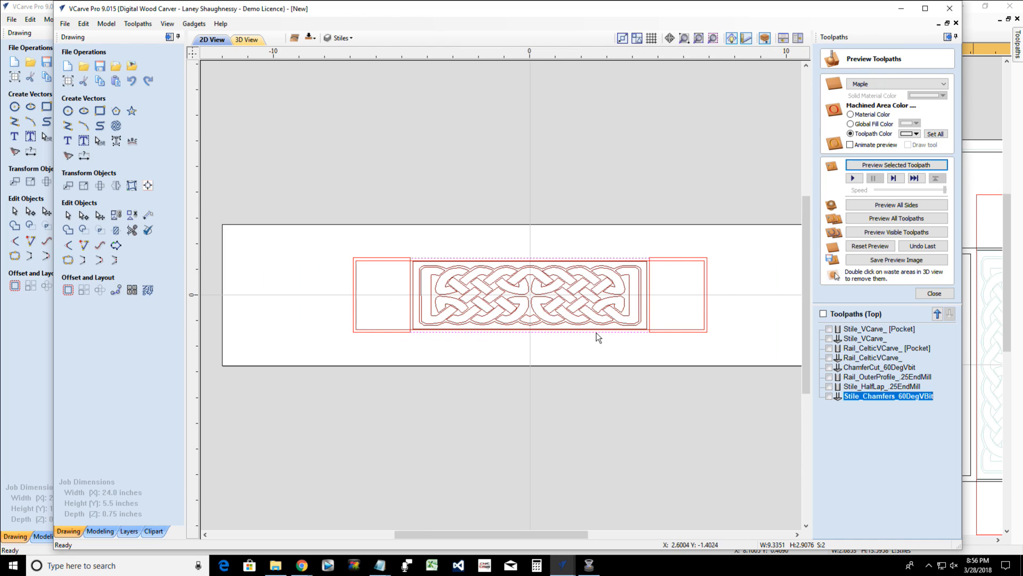
pyautogui.scroll(2, 597, 343)
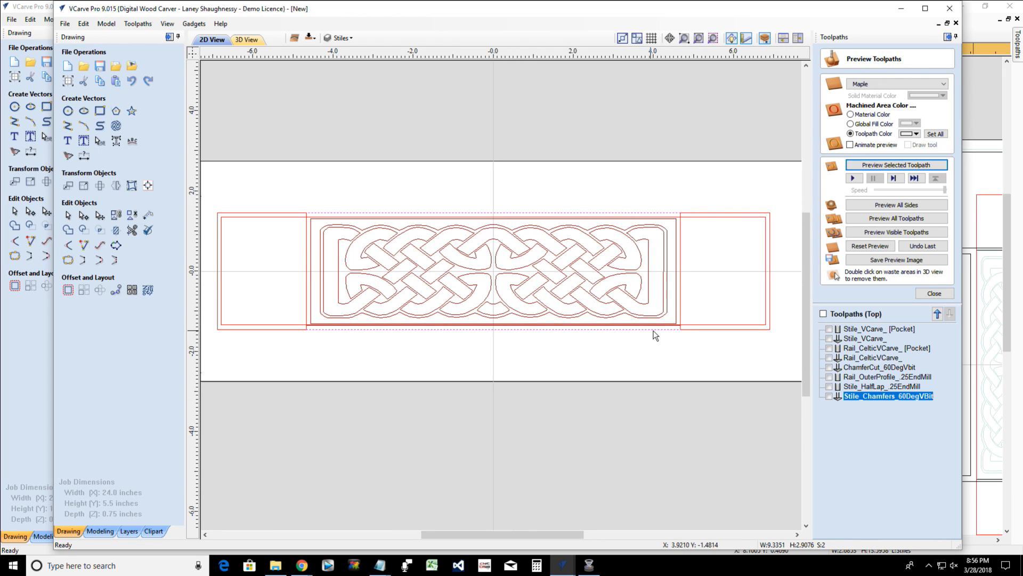
pyautogui.scroll(2, 681, 332)
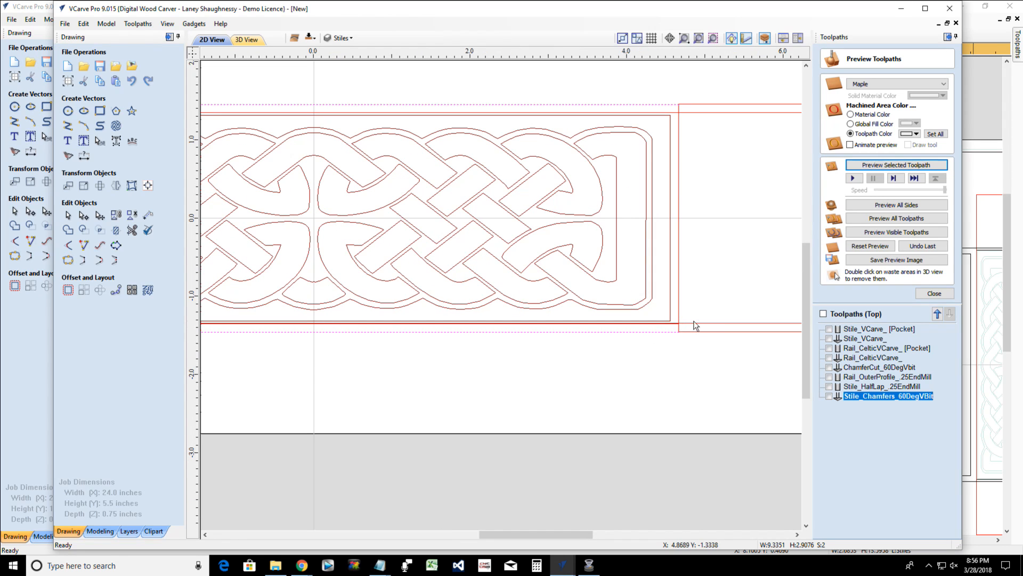
pyautogui.click(695, 326)
pyautogui.scroll(-2, 691, 327)
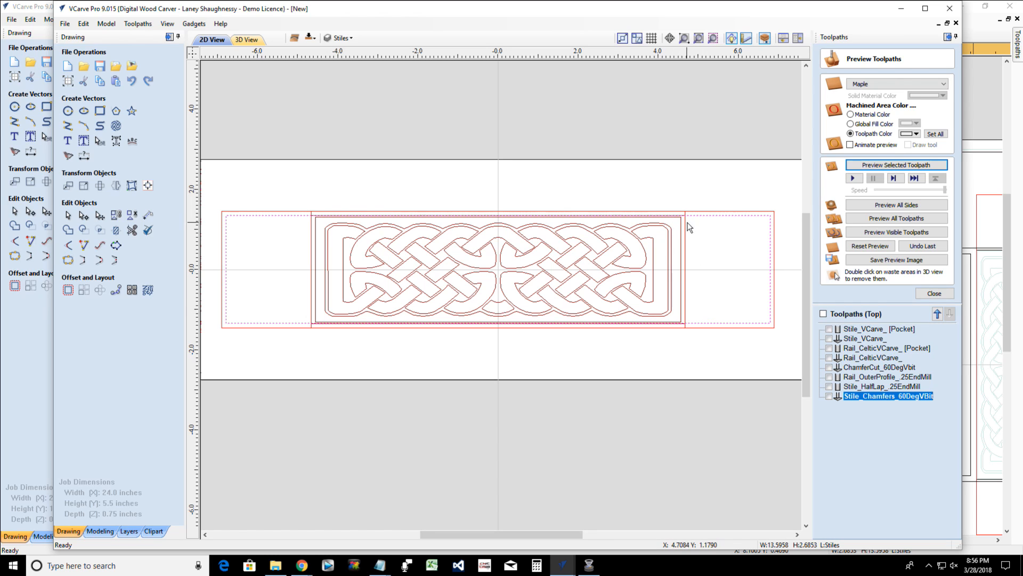
pyautogui.click(666, 212)
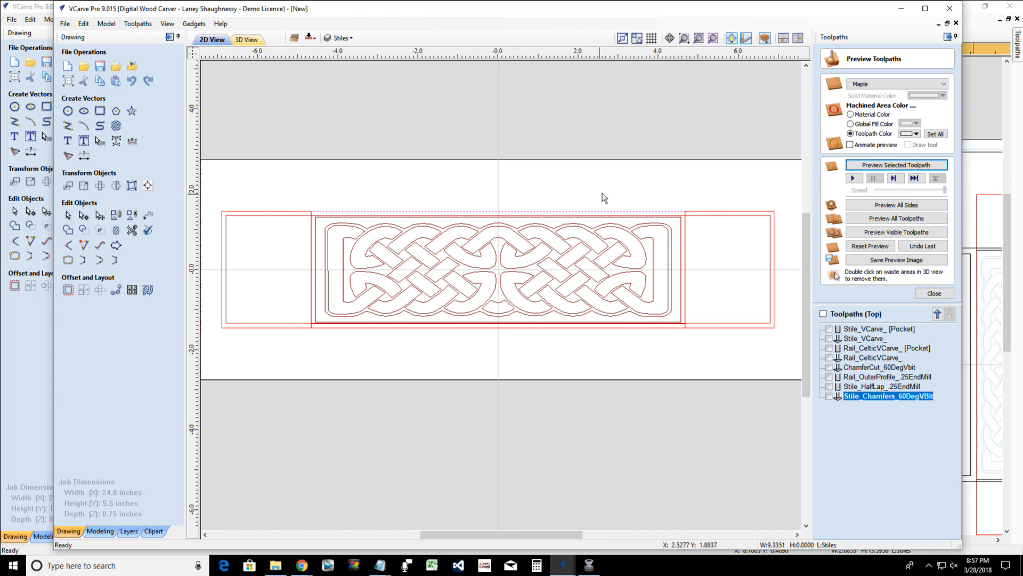
pyautogui.scroll(2, 717, 206)
pyautogui.scroll(2, 677, 235)
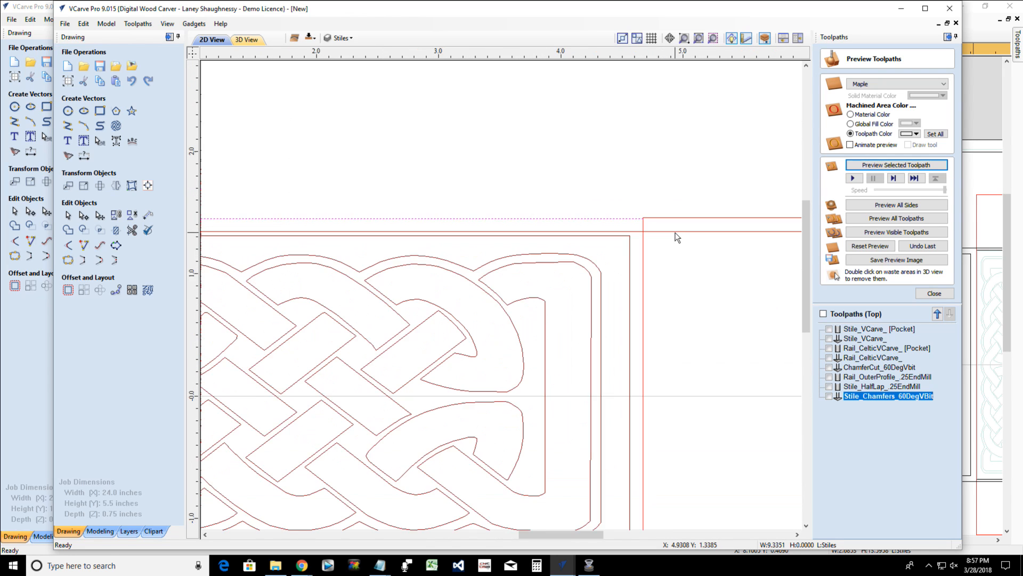
# Offset the stile's inner outline outwards by 0.1083 inches with sharp corners, keeping the original and selecting the new vector
pyautogui.scroll(-5, 675, 237)
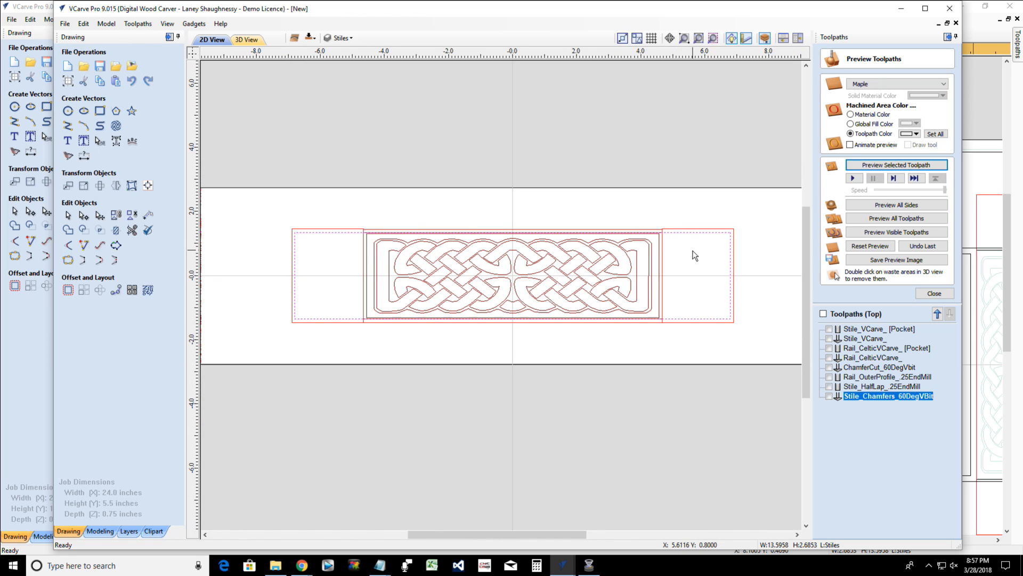
pyautogui.scroll(1, 676, 314)
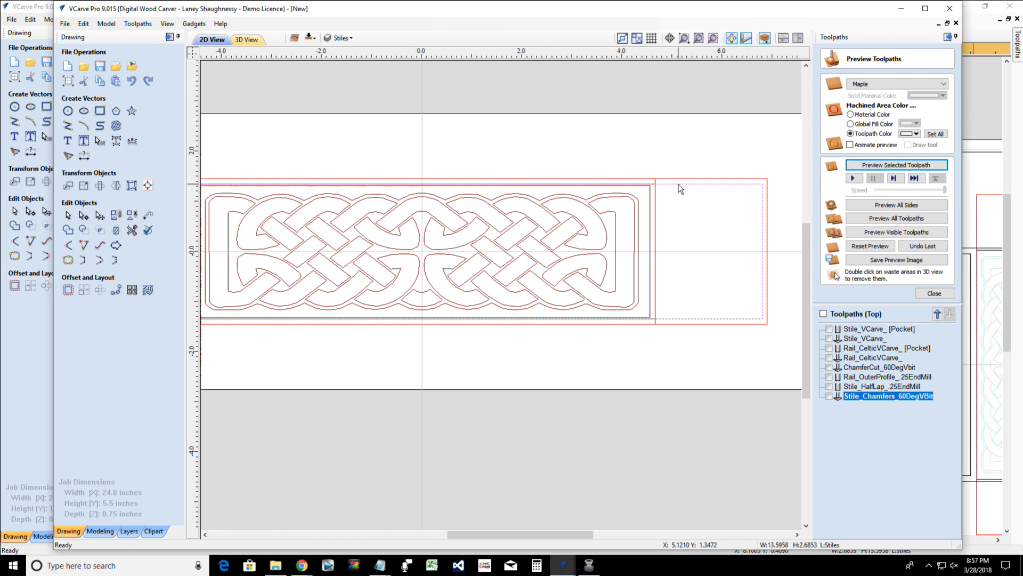
pyautogui.scroll(-2, 723, 212)
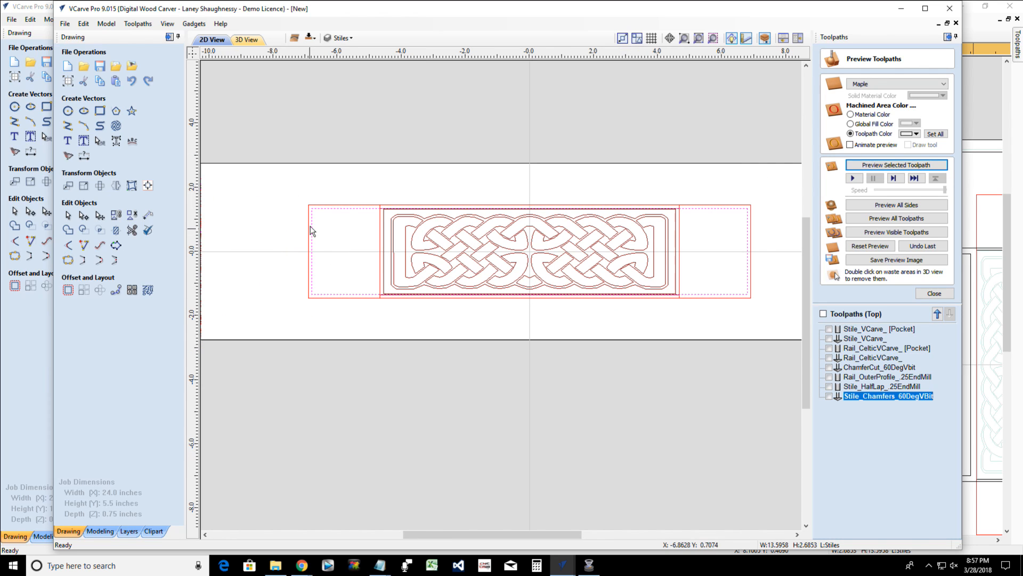
pyautogui.click(68, 290)
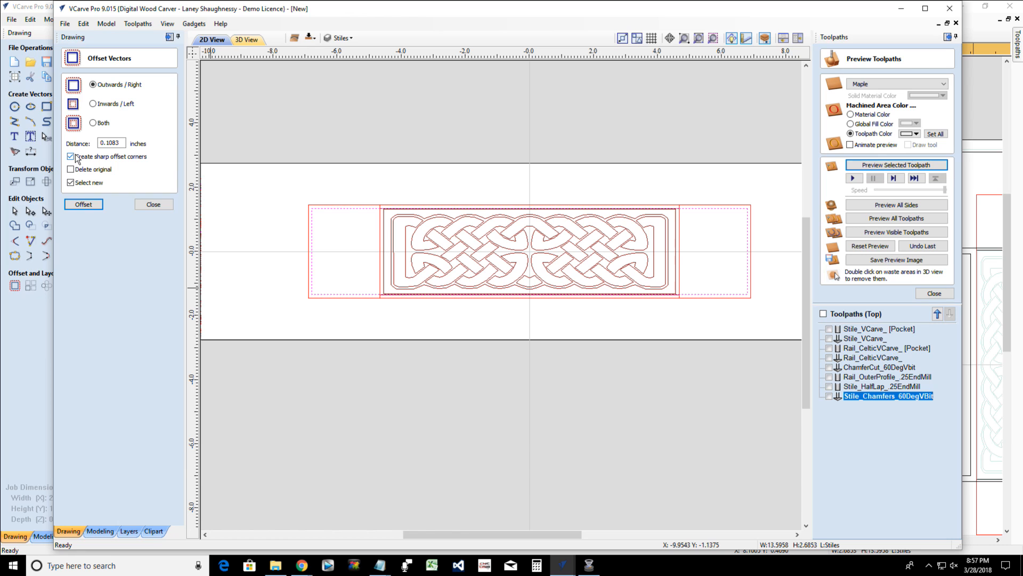
pyautogui.click(76, 205)
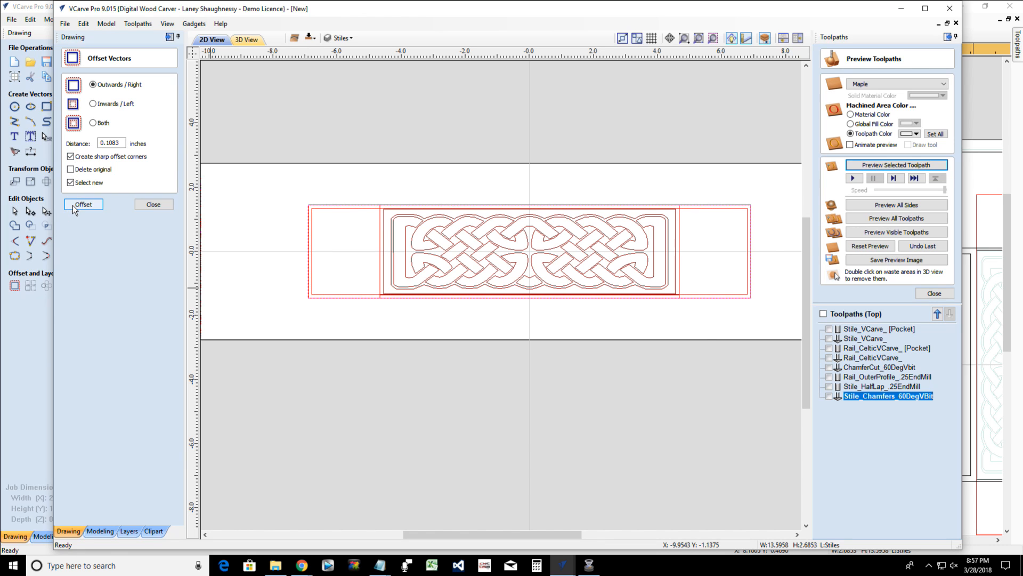
pyautogui.click(154, 204)
# Examine how the new offset outline meets the upper chamfer line at the corner of the left half-lap
pyautogui.scroll(4, 373, 209)
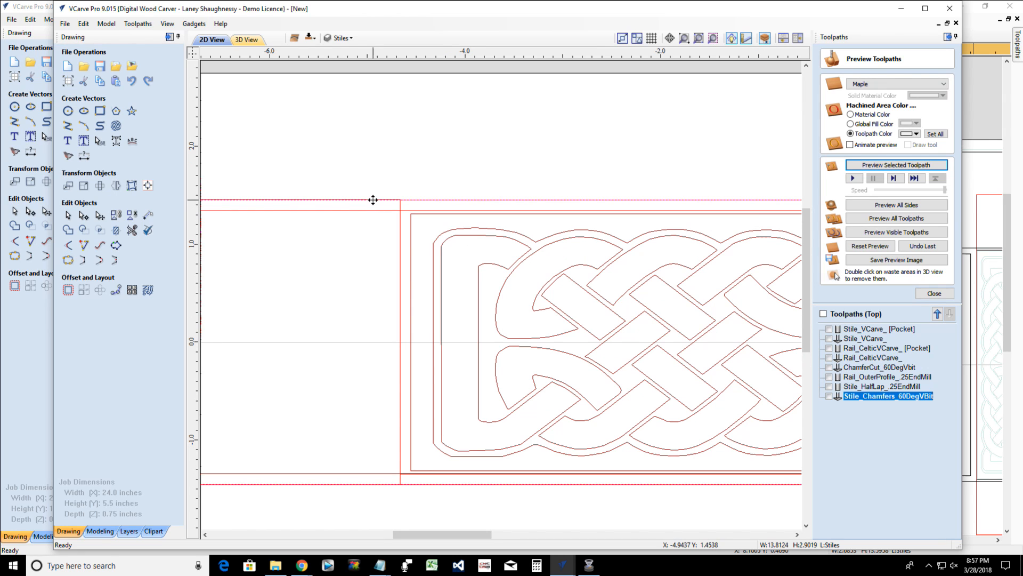
pyautogui.scroll(-3, 373, 200)
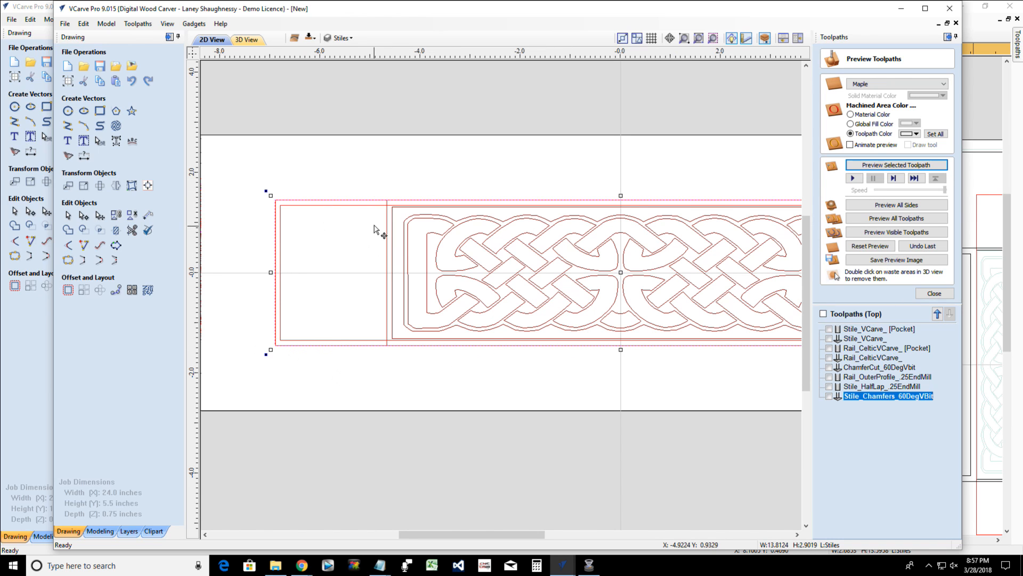
pyautogui.scroll(2, 375, 230)
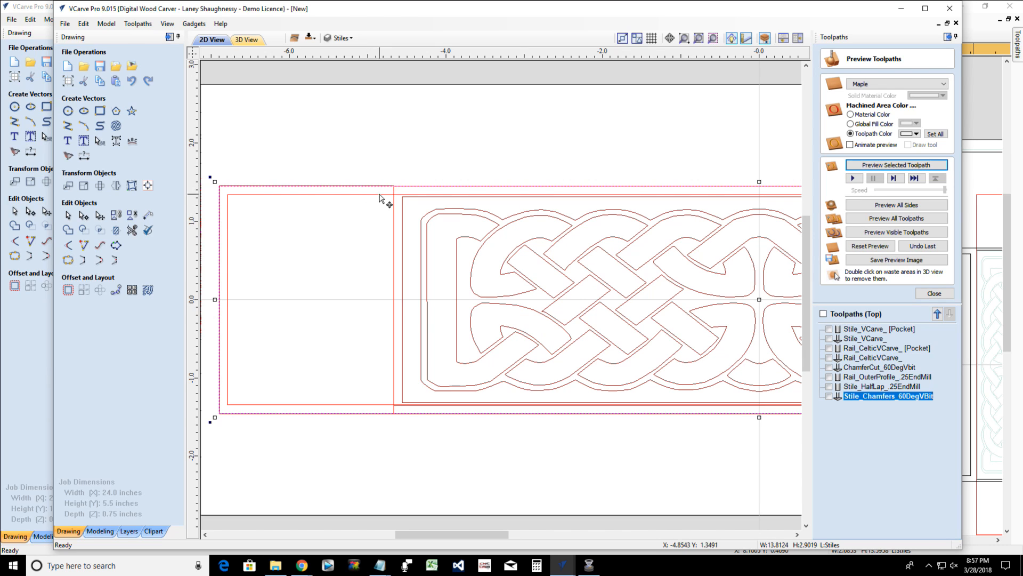
pyautogui.scroll(3, 389, 195)
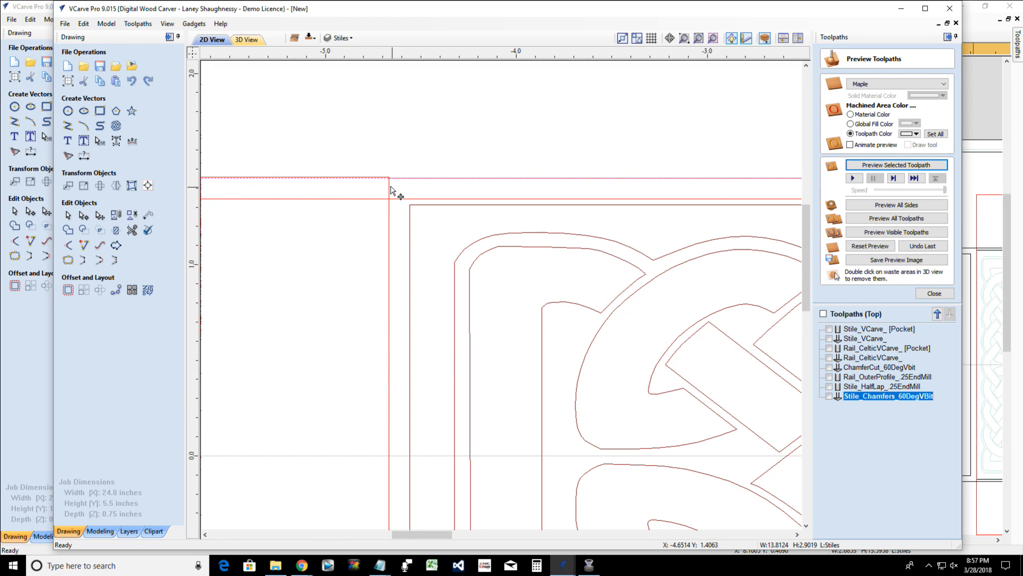
pyautogui.click(84, 214)
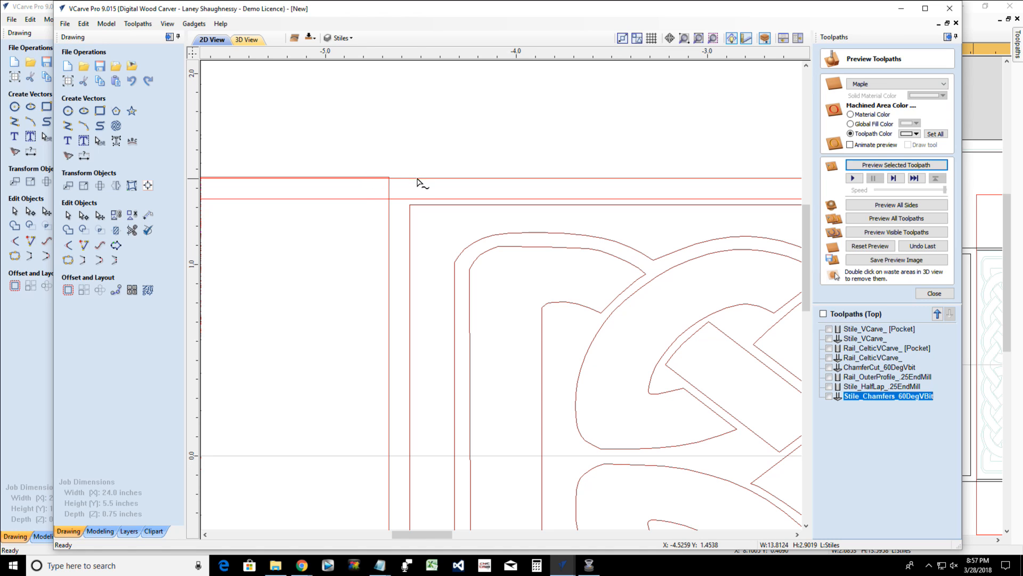
pyautogui.click(69, 221)
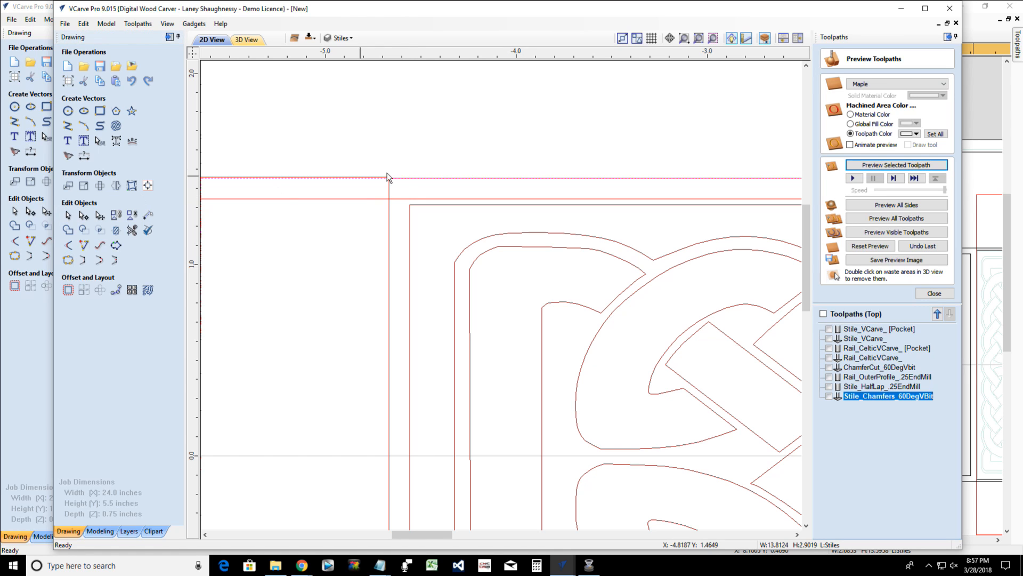
pyautogui.click(370, 178)
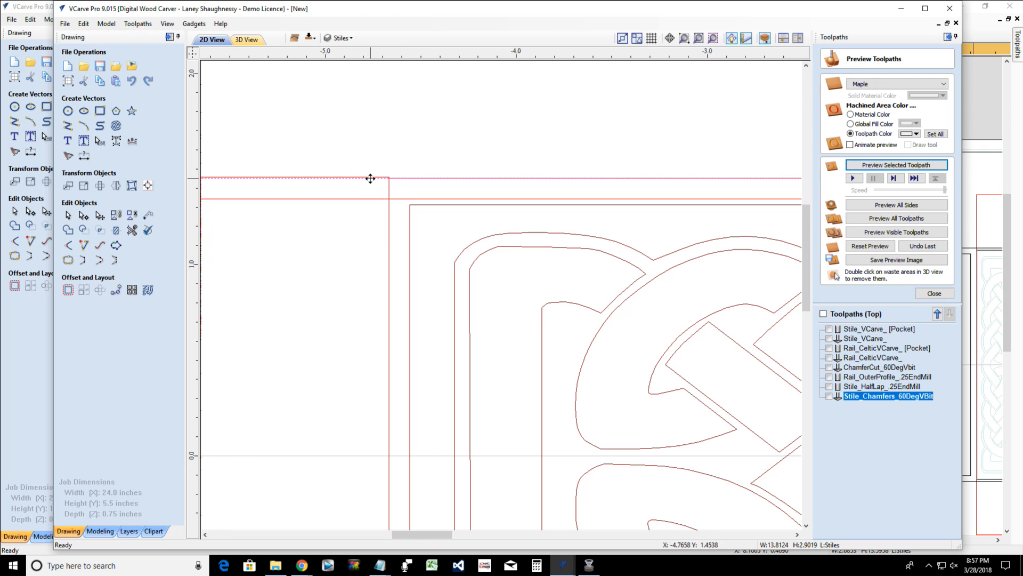
# Node-edit the new offset outline and cut the vector where its upper edge crosses the inner edge of the left half-lap rectangle
pyautogui.click(83, 216)
pyautogui.scroll(2, 380, 200)
pyautogui.scroll(4, 380, 200)
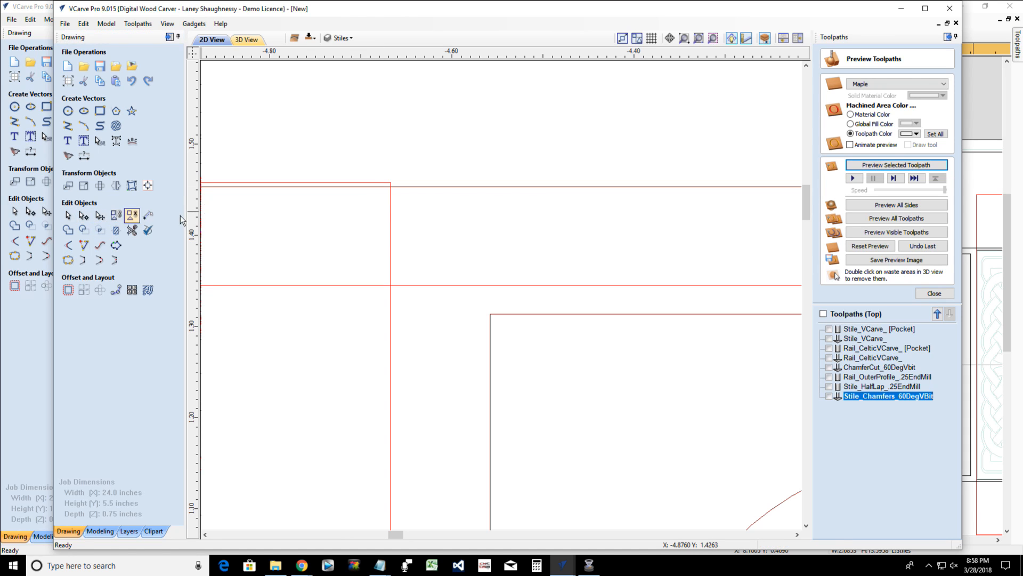
pyautogui.click(420, 187)
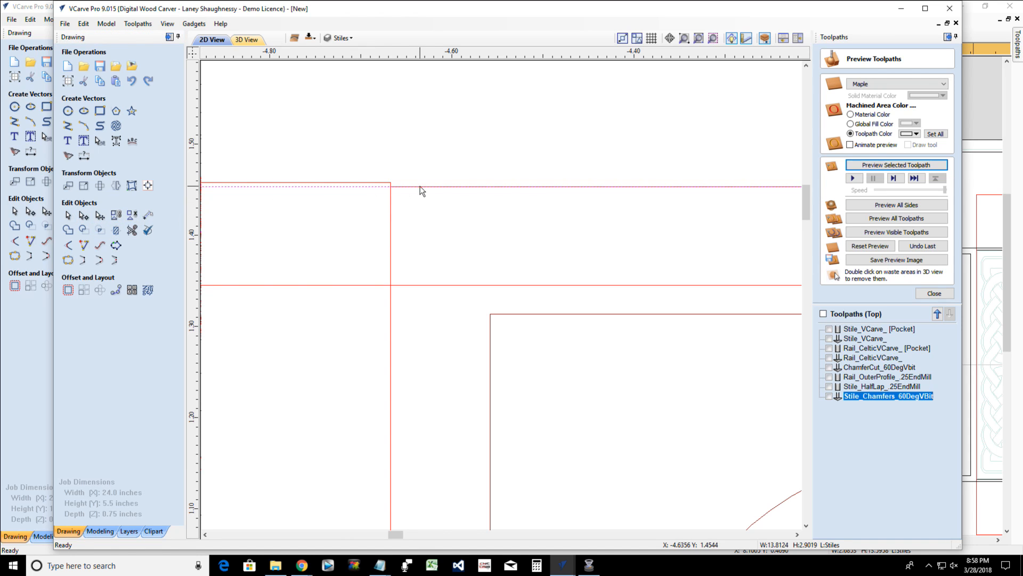
pyautogui.doubleClick(366, 188)
pyautogui.scroll(-8, 368, 195)
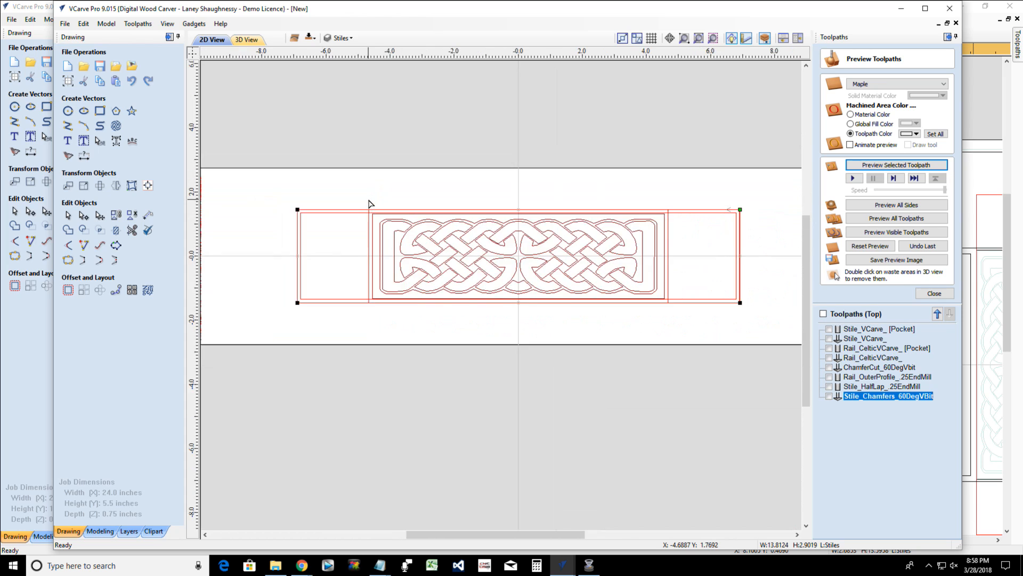
pyautogui.scroll(4, 381, 223)
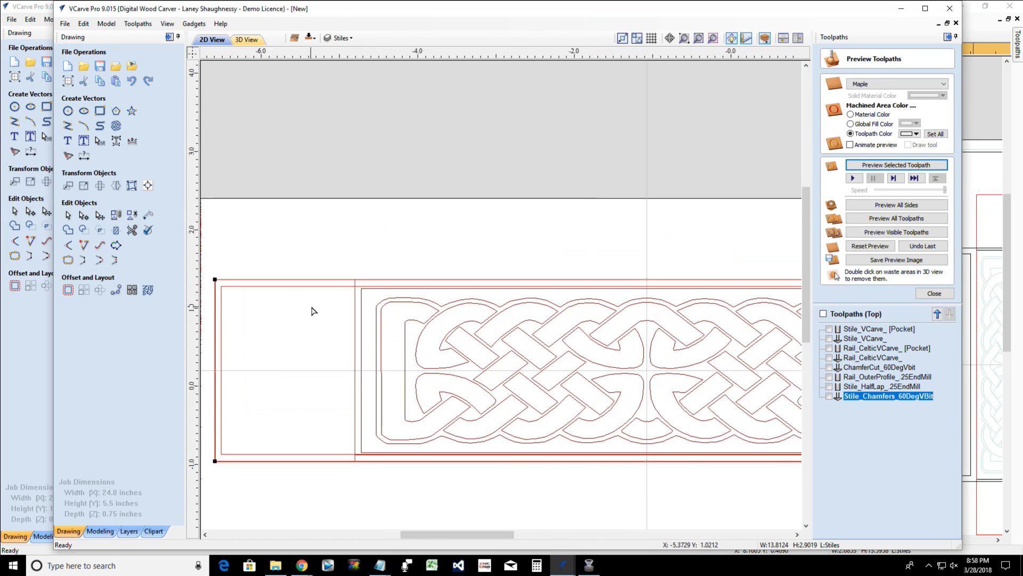
pyautogui.scroll(4, 313, 310)
pyautogui.scroll(2, 488, 192)
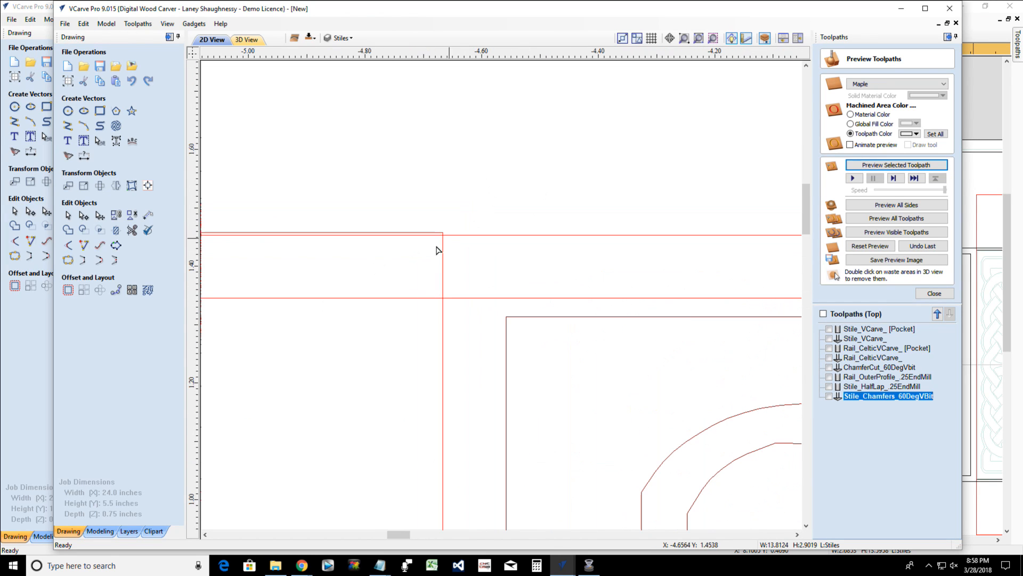
pyautogui.scroll(3, 423, 259)
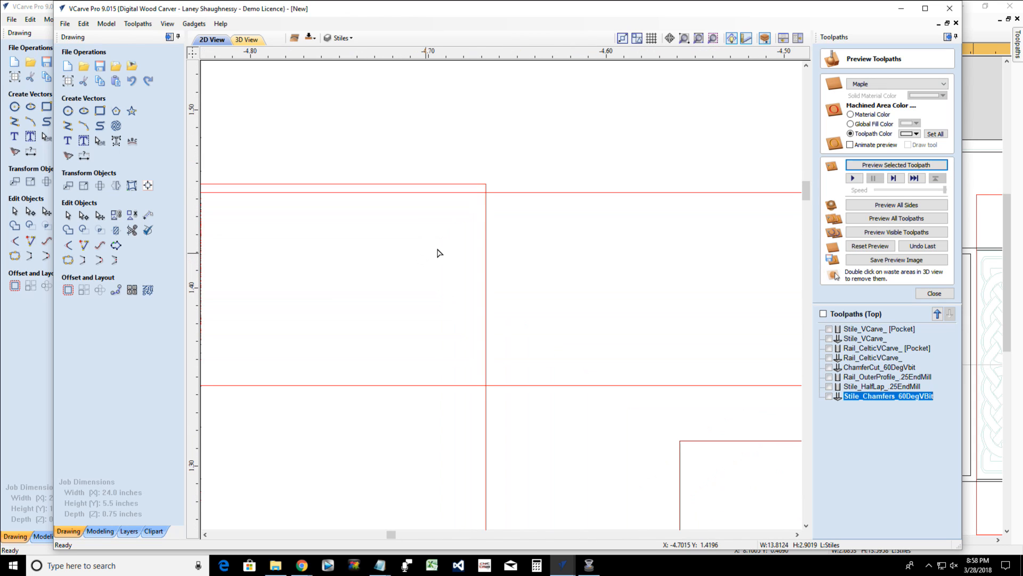
pyautogui.rightClick(486, 196)
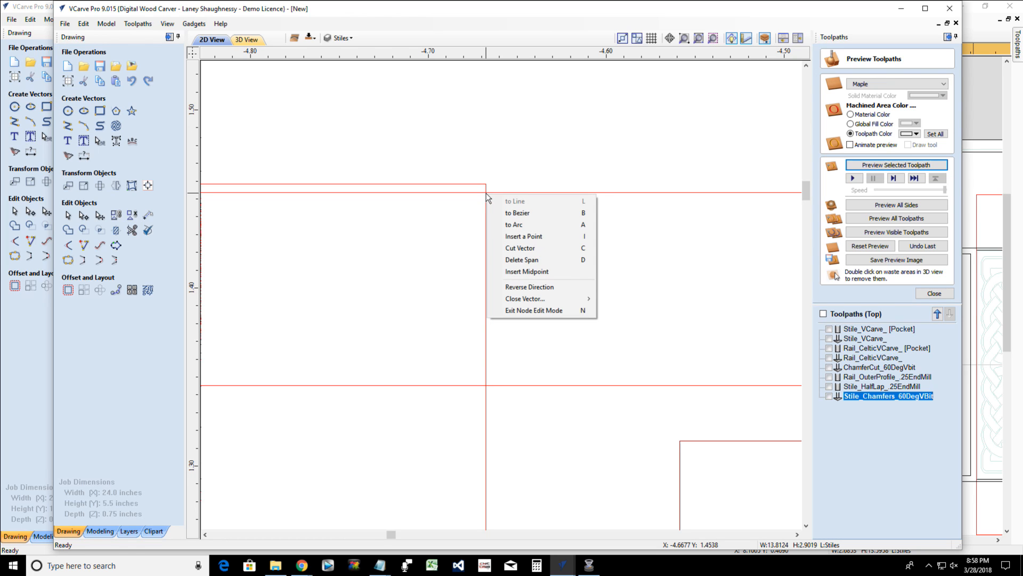
pyautogui.click(502, 248)
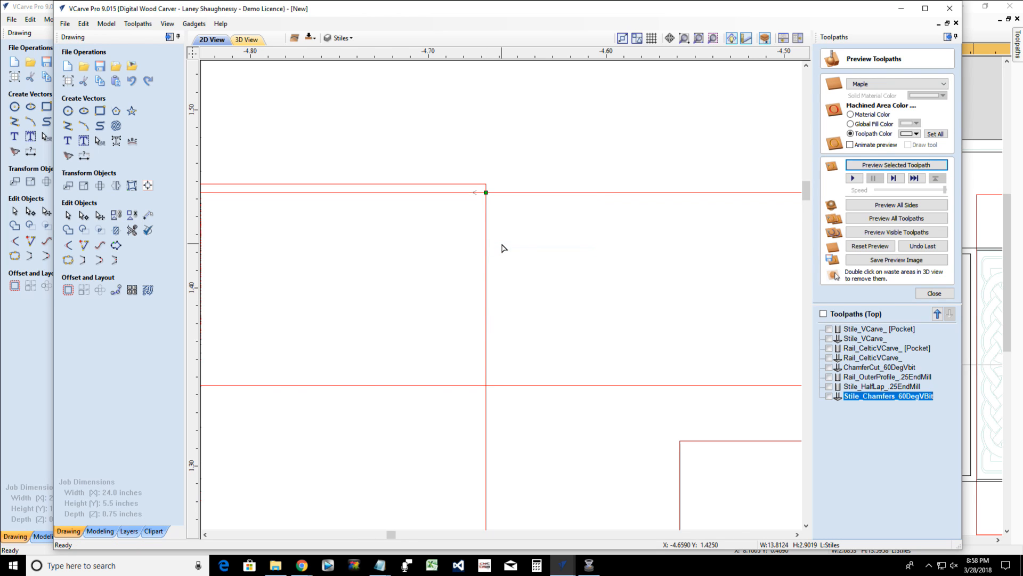
# Examine the upper and lower corners where the left half-lap rectangle meets the stile outline
pyautogui.scroll(-10, 502, 247)
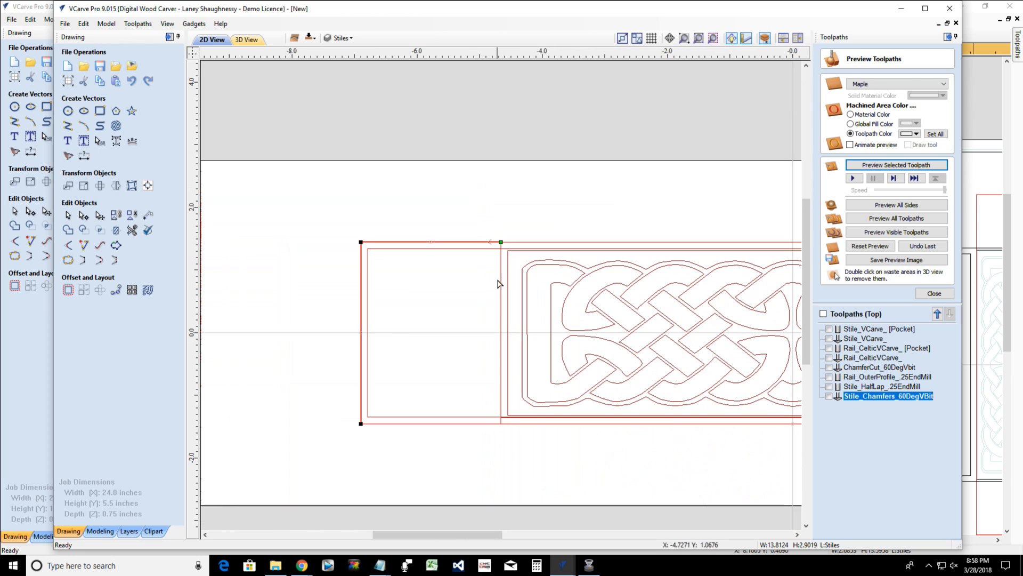
pyautogui.scroll(10, 495, 421)
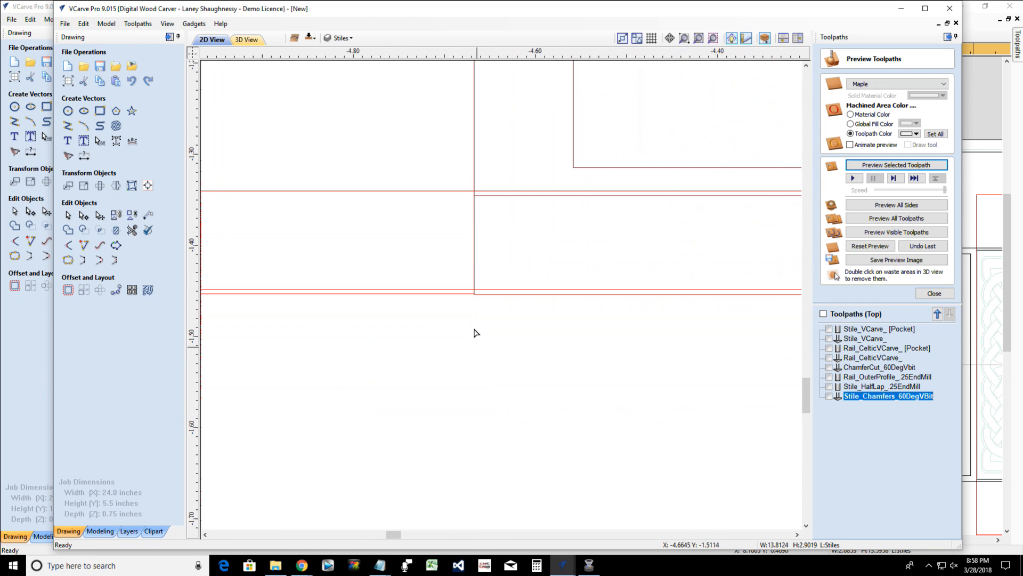
pyautogui.scroll(3, 476, 333)
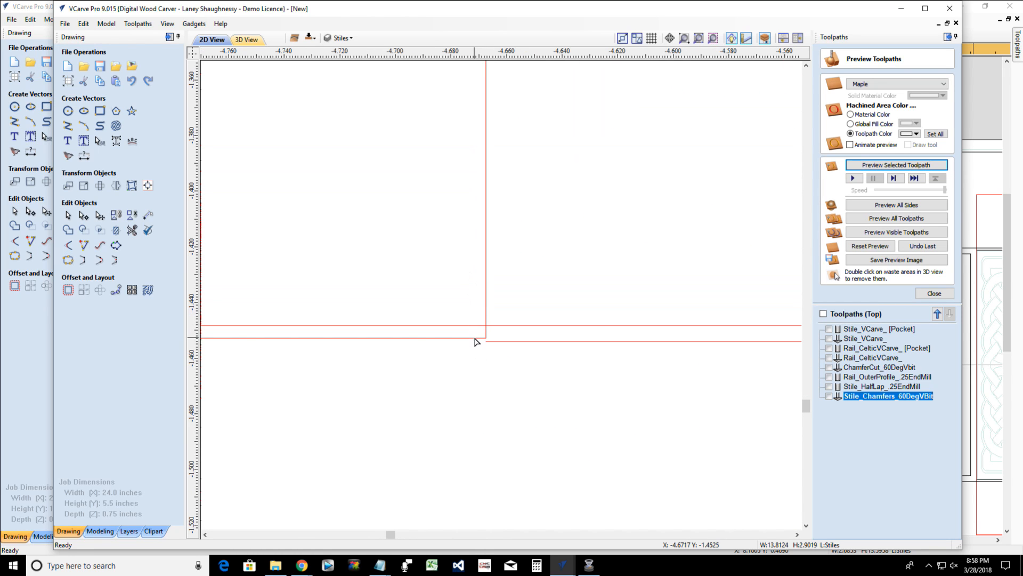
pyautogui.scroll(-10, 476, 342)
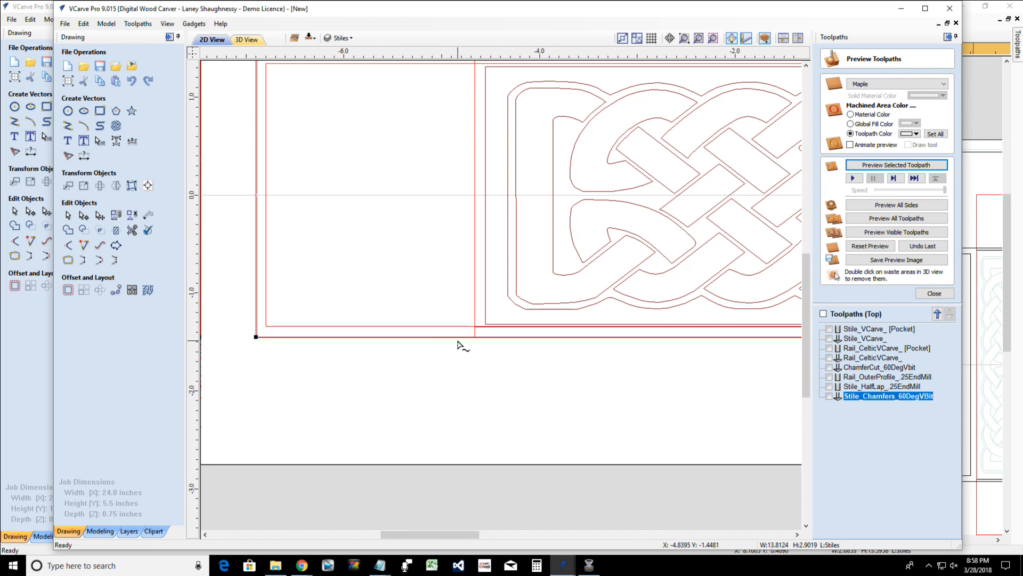
pyautogui.scroll(8, 469, 342)
pyautogui.scroll(5, 514, 338)
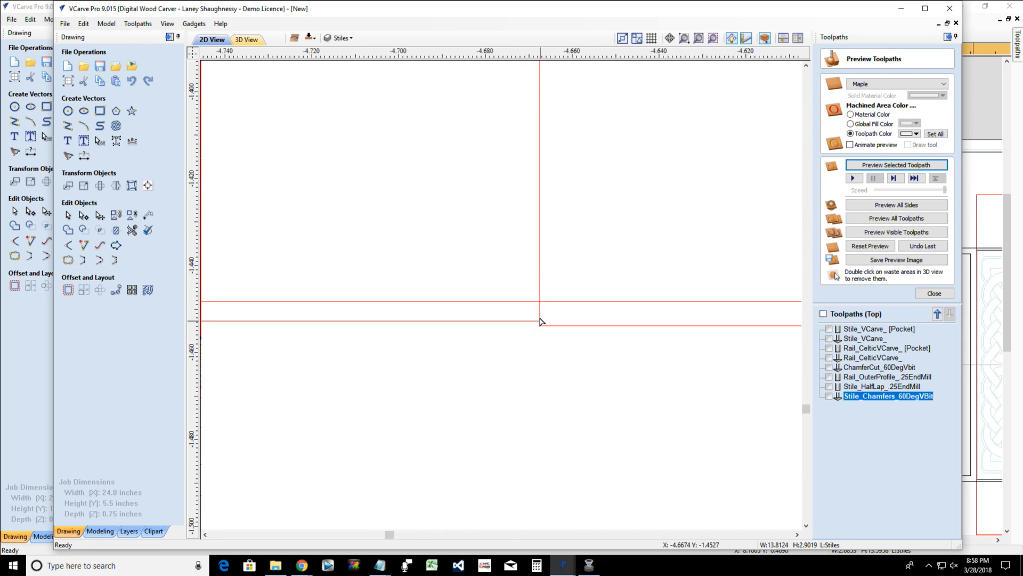
pyautogui.scroll(-3, 522, 326)
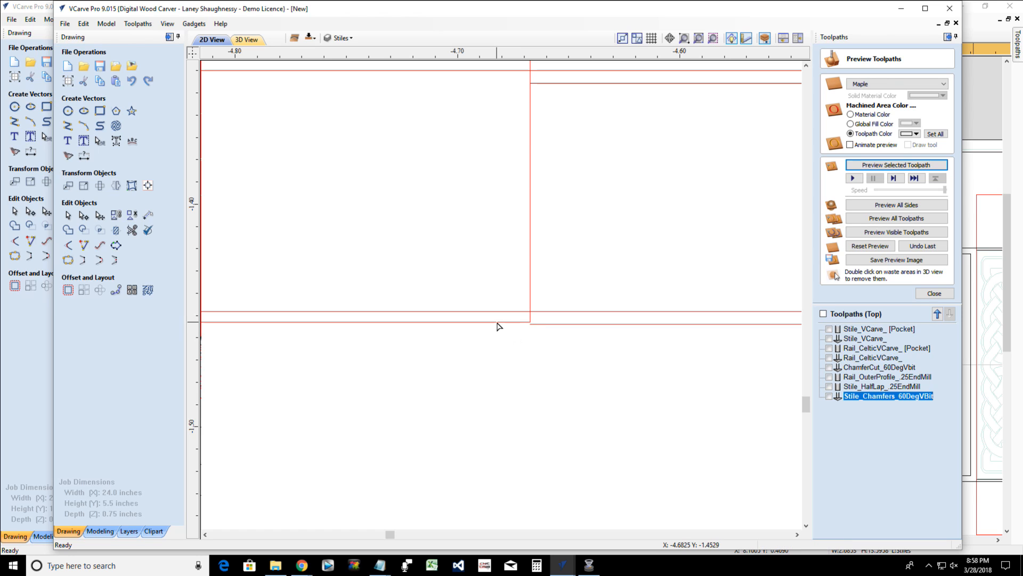
# Select the left half-lap rectangle and compare its lower and upper edges with the stile outline
pyautogui.click(283, 321)
pyautogui.scroll(-3, 283, 321)
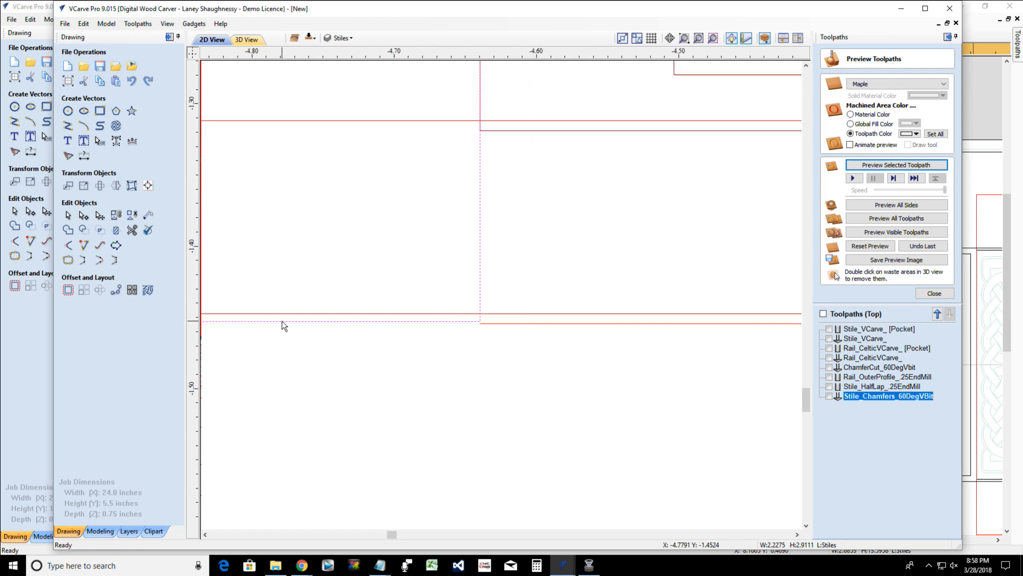
pyautogui.scroll(4, 315, 301)
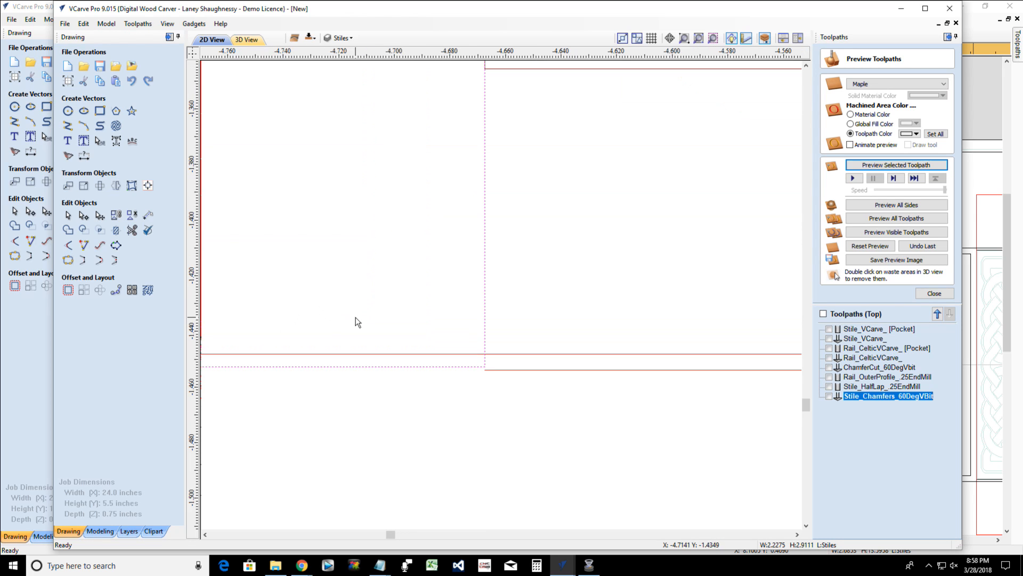
pyautogui.scroll(-20, 454, 273)
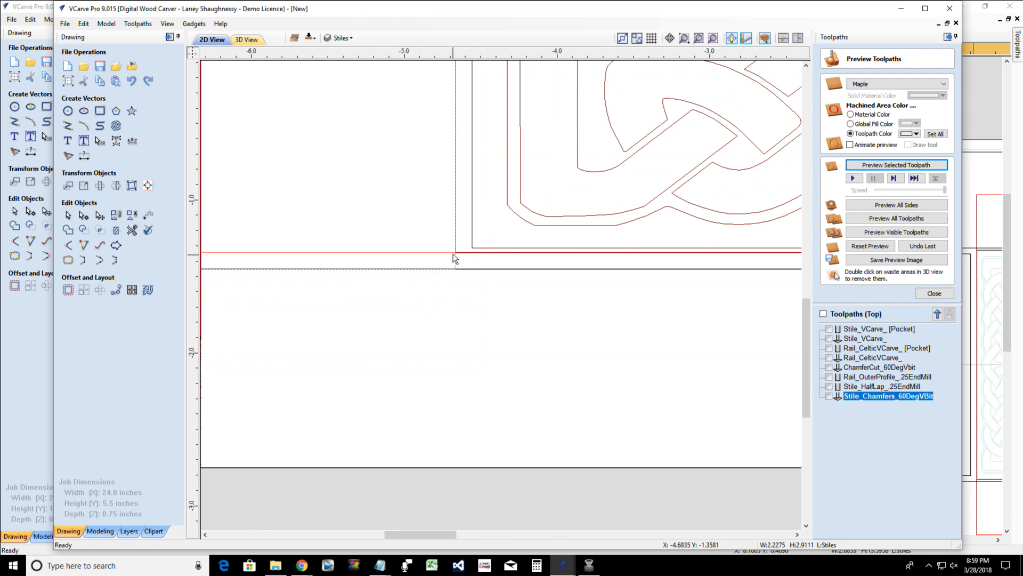
pyautogui.scroll(15, 447, 112)
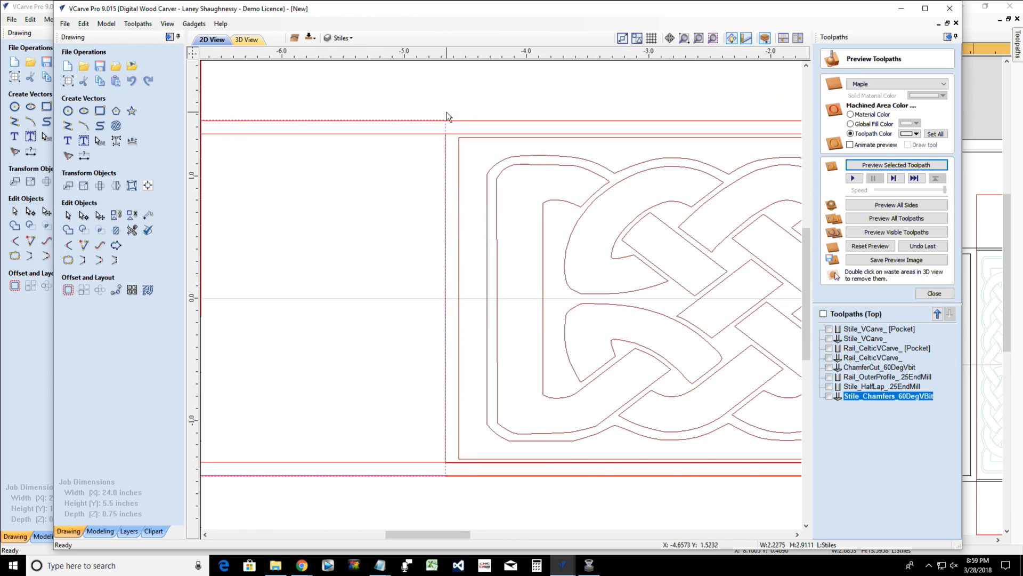
pyautogui.scroll(7, 446, 110)
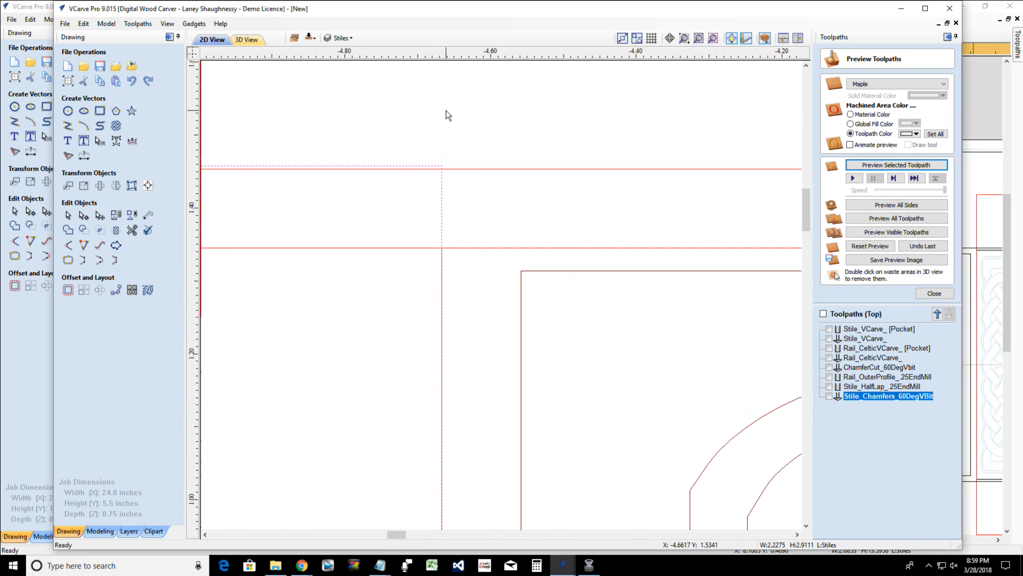
pyautogui.scroll(-12, 448, 118)
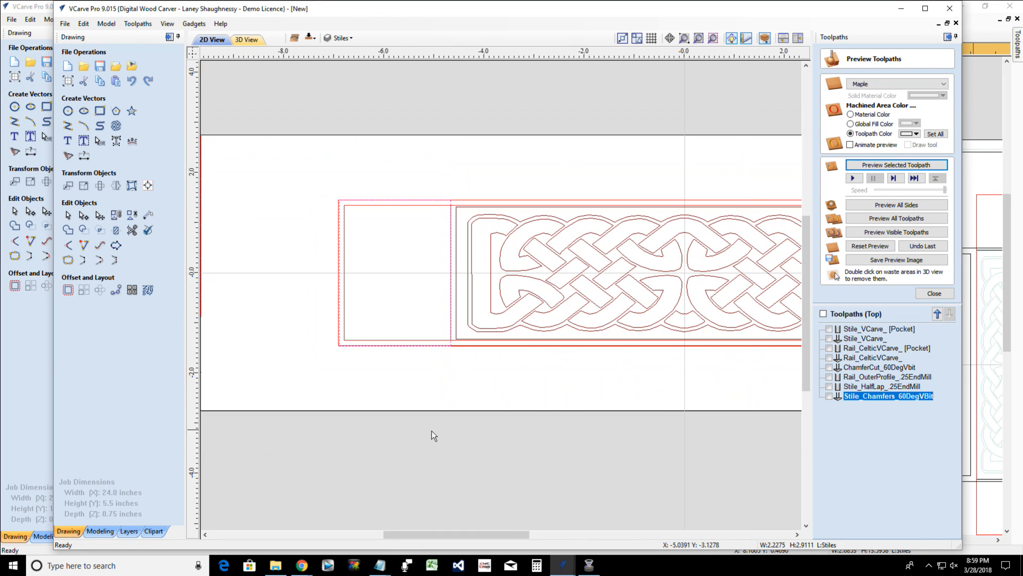
pyautogui.scroll(8, 448, 373)
pyautogui.scroll(8, 459, 360)
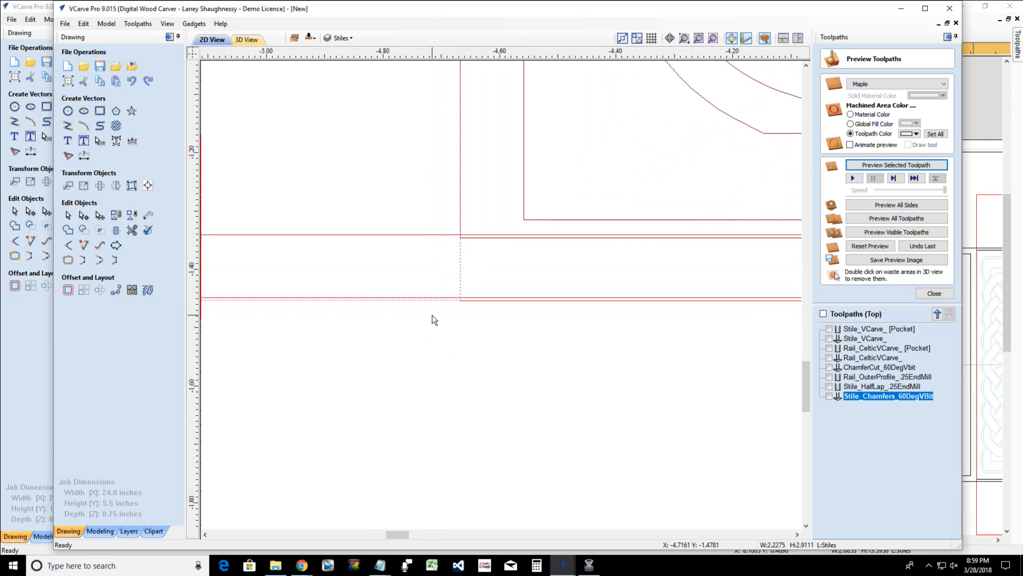
# Select the outer stile outline and centre it in the material both horizontally and vertically
pyautogui.scroll(2, 465, 315)
pyautogui.click(422, 278)
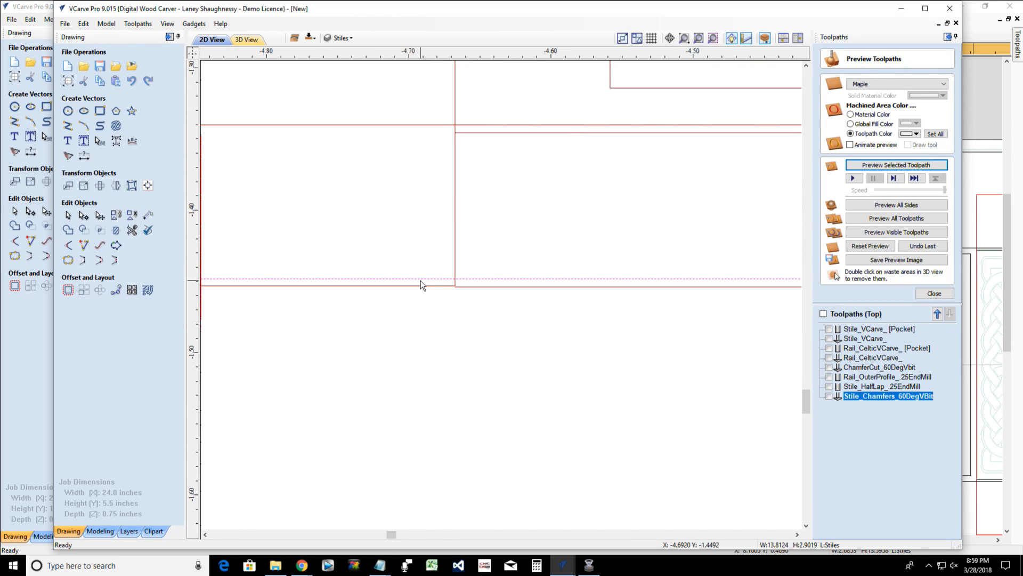
pyautogui.scroll(-15, 420, 285)
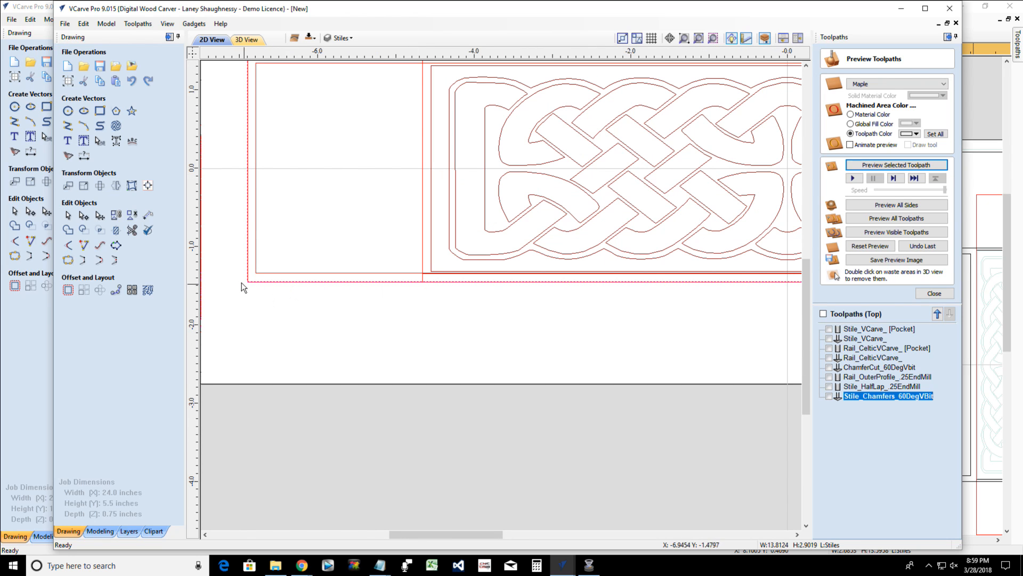
pyautogui.scroll(9, 242, 282)
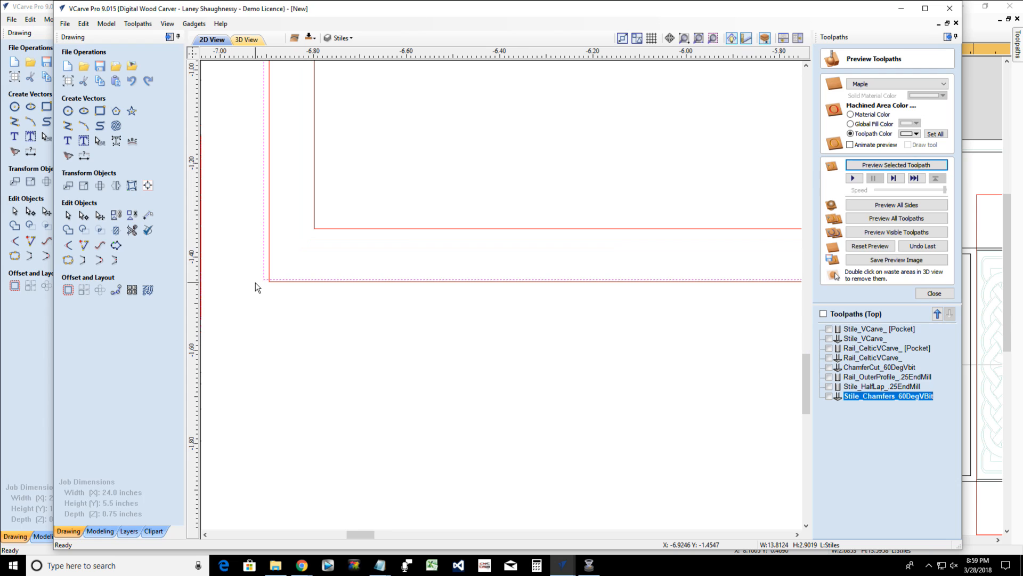
pyautogui.scroll(-3, 255, 282)
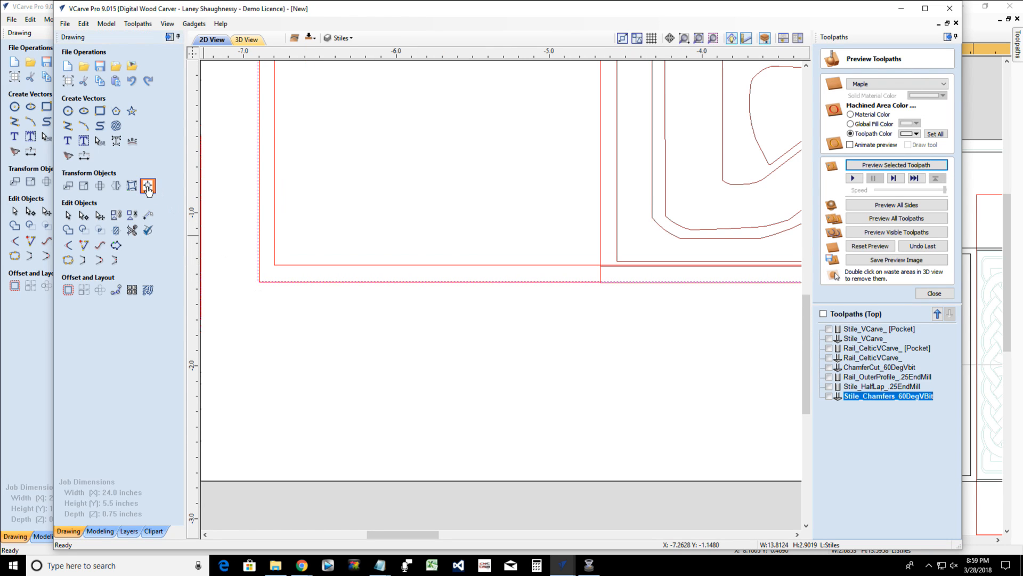
pyautogui.click(148, 187)
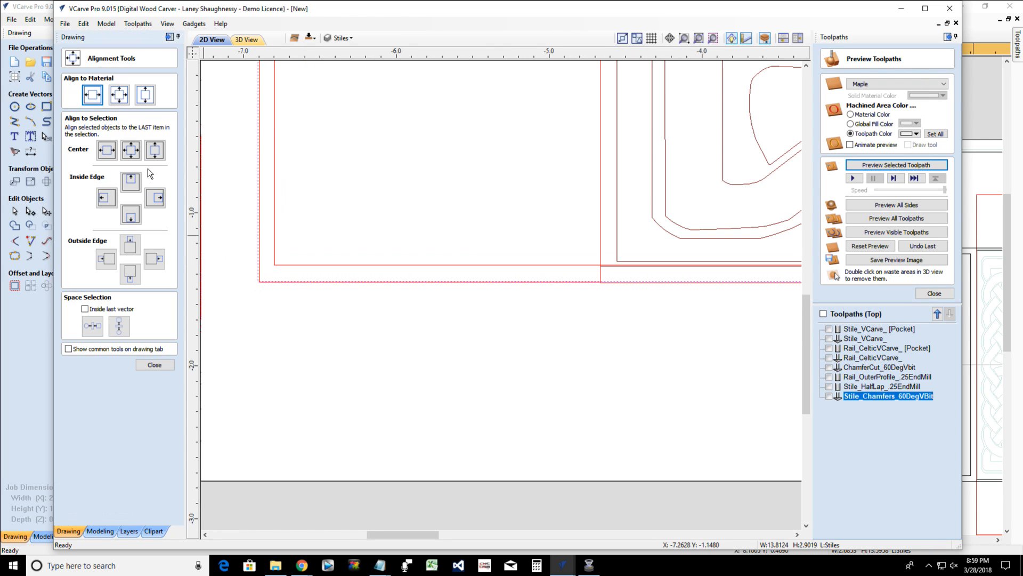
pyautogui.click(119, 95)
pyautogui.scroll(10, 618, 289)
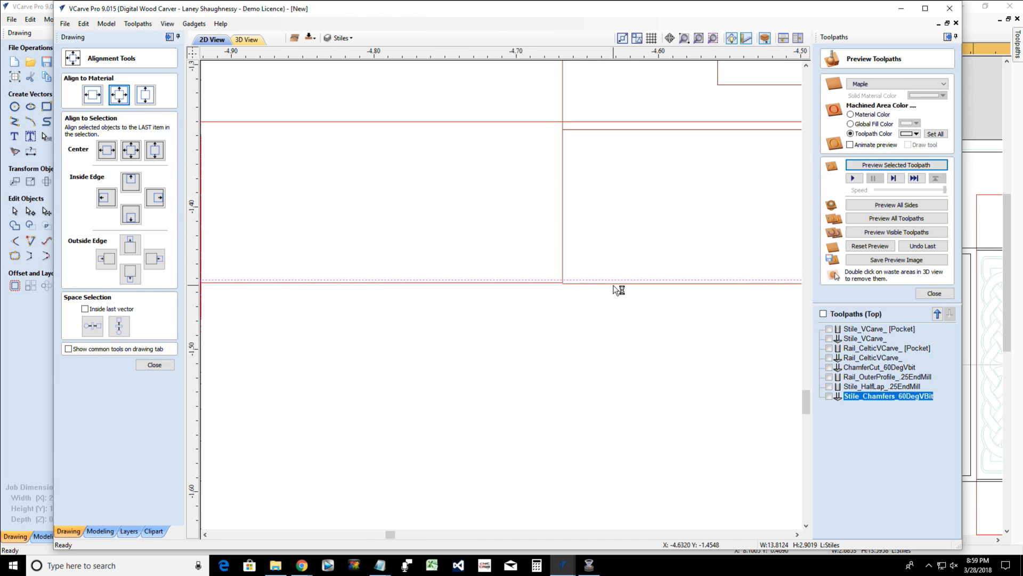
pyautogui.scroll(-5, 560, 289)
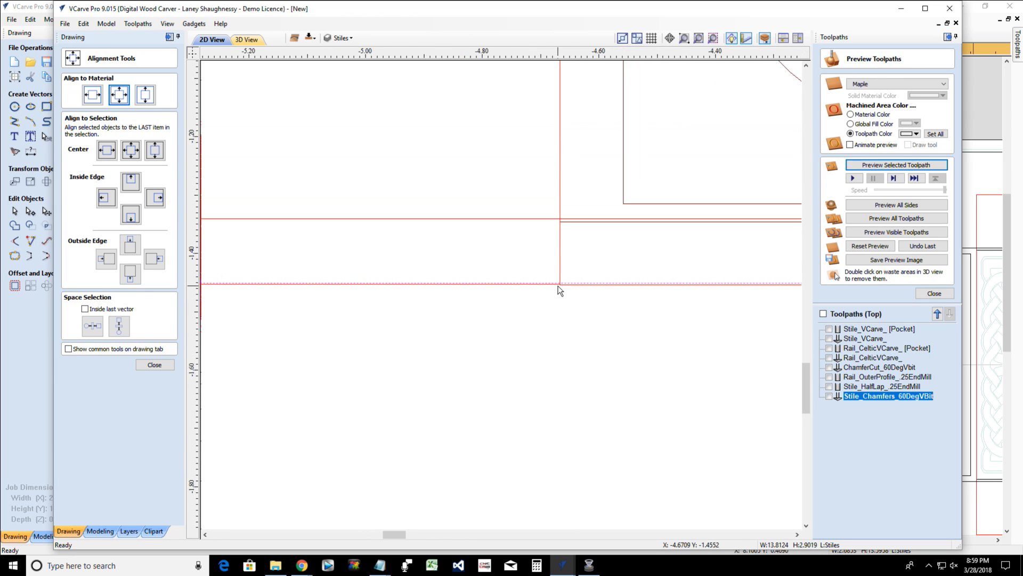
pyautogui.scroll(-4, 560, 290)
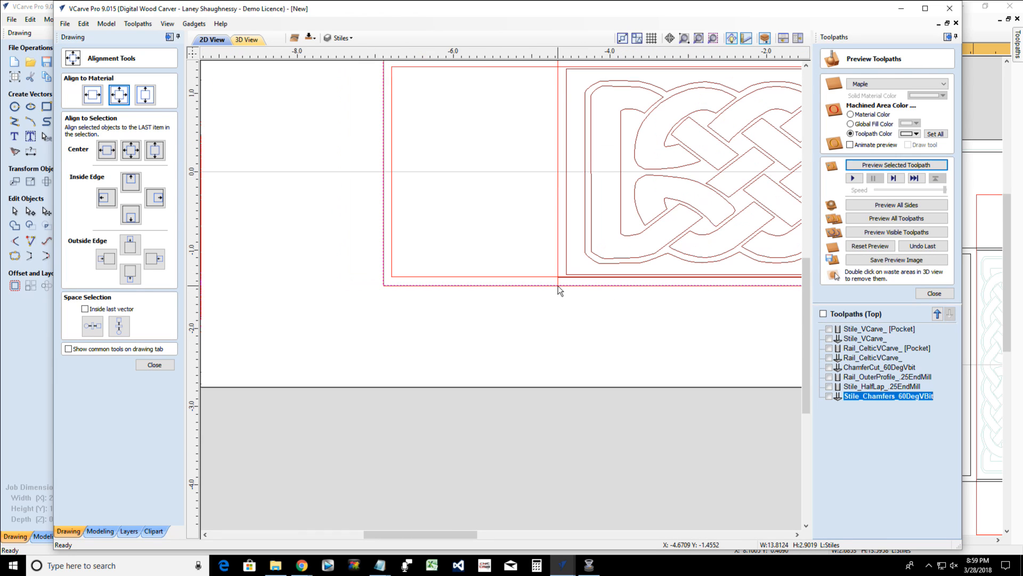
# Stretch the stile outline's lower edge slightly outward, making the outline about 2.905 inches high
pyautogui.click(489, 286)
pyautogui.scroll(-4, 492, 292)
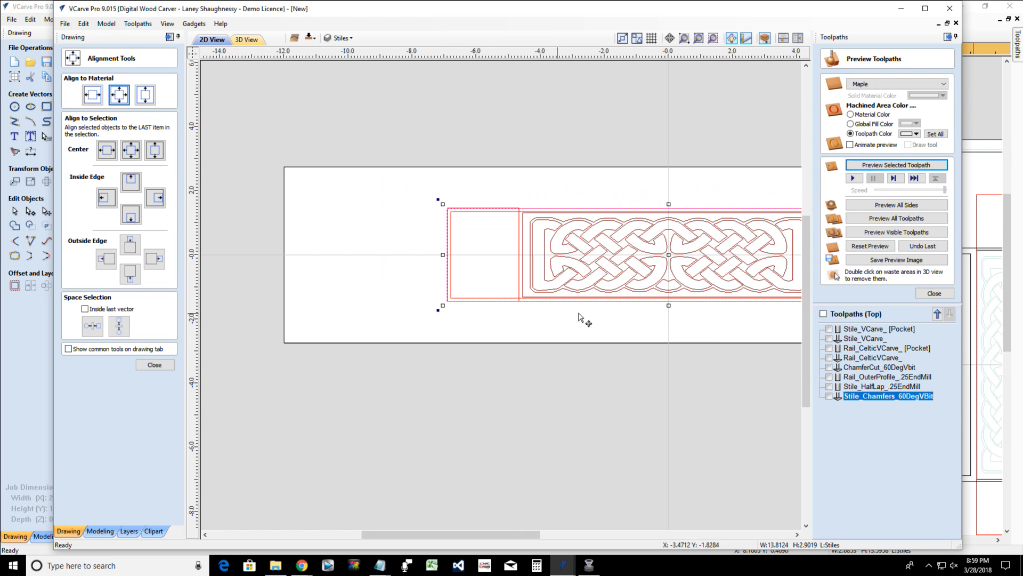
pyautogui.scroll(10, 666, 302)
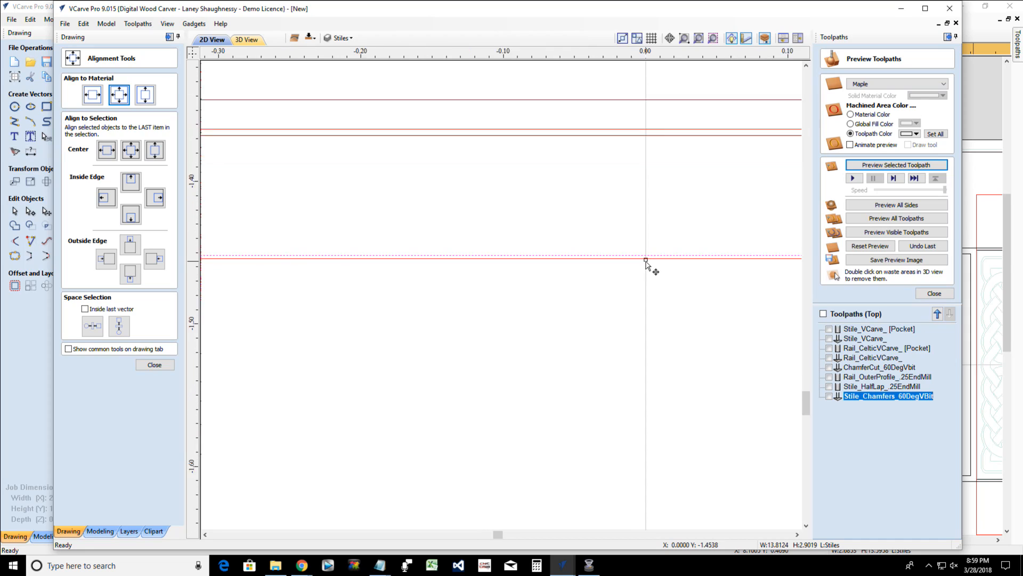
pyautogui.scroll(2, 651, 267)
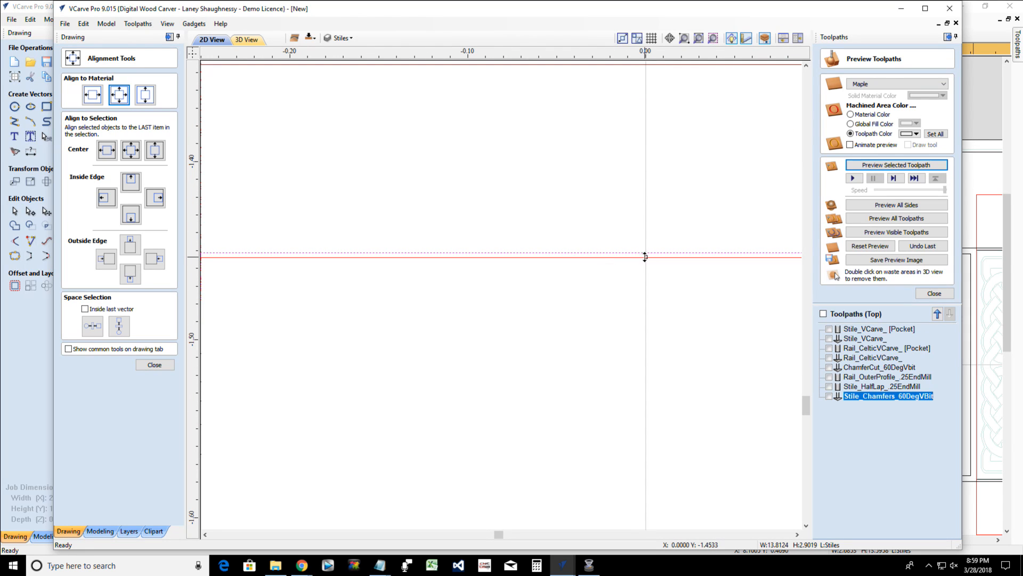
pyautogui.moveTo(645, 260); pyautogui.dragTo(645, 260)
pyautogui.scroll(-10, 625, 319)
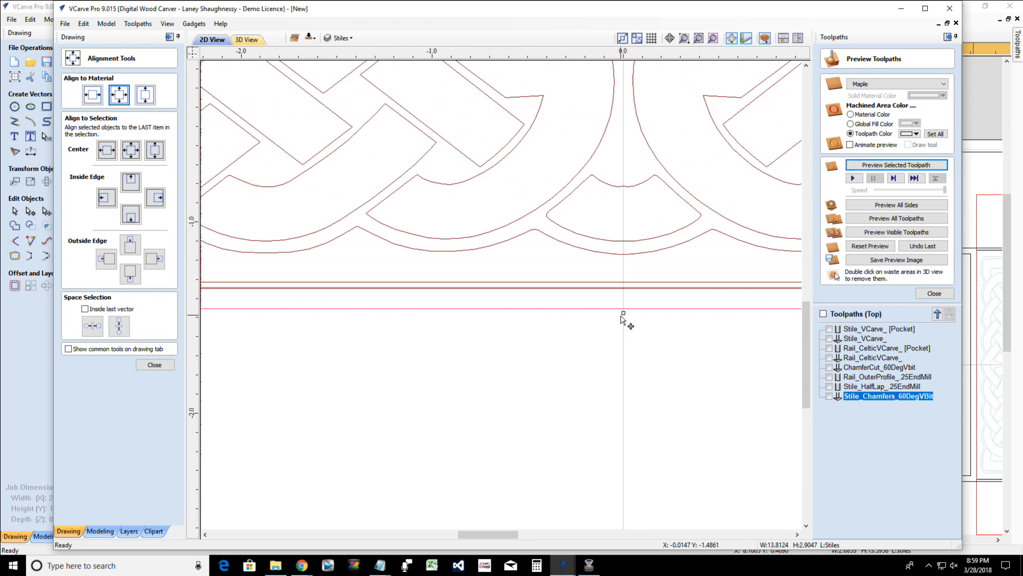
# Stretch the stile outline's upper edge slightly outward, making the outline about 2.908 inches high, and close the alignment tools
pyautogui.scroll(10, 449, 191)
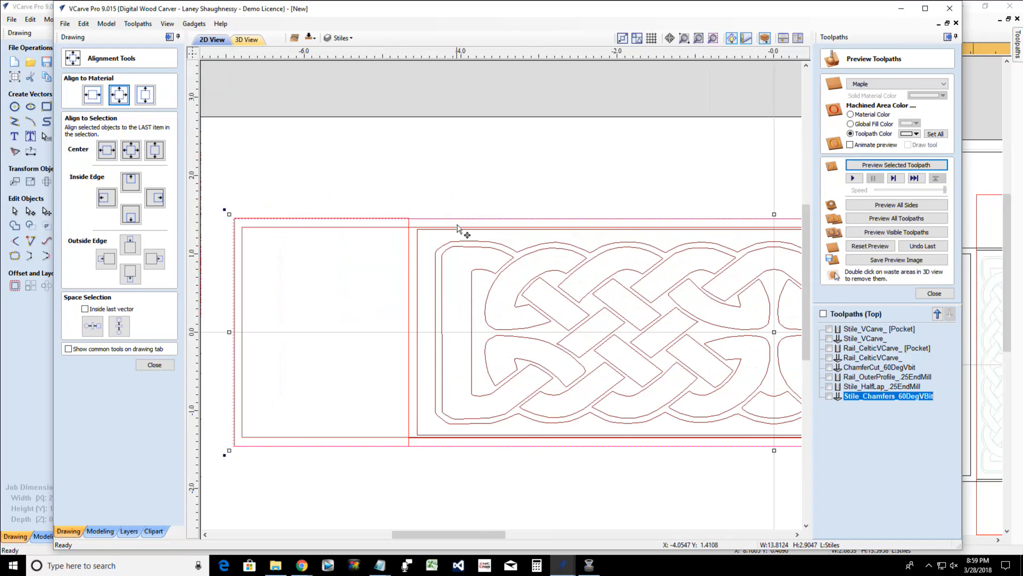
pyautogui.scroll(-8, 451, 208)
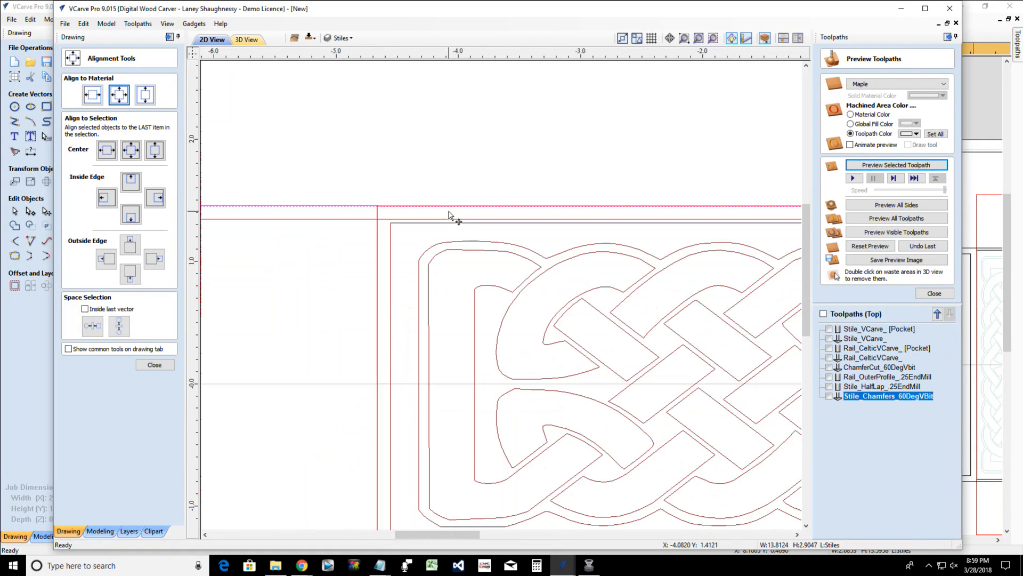
pyautogui.scroll(10, 715, 208)
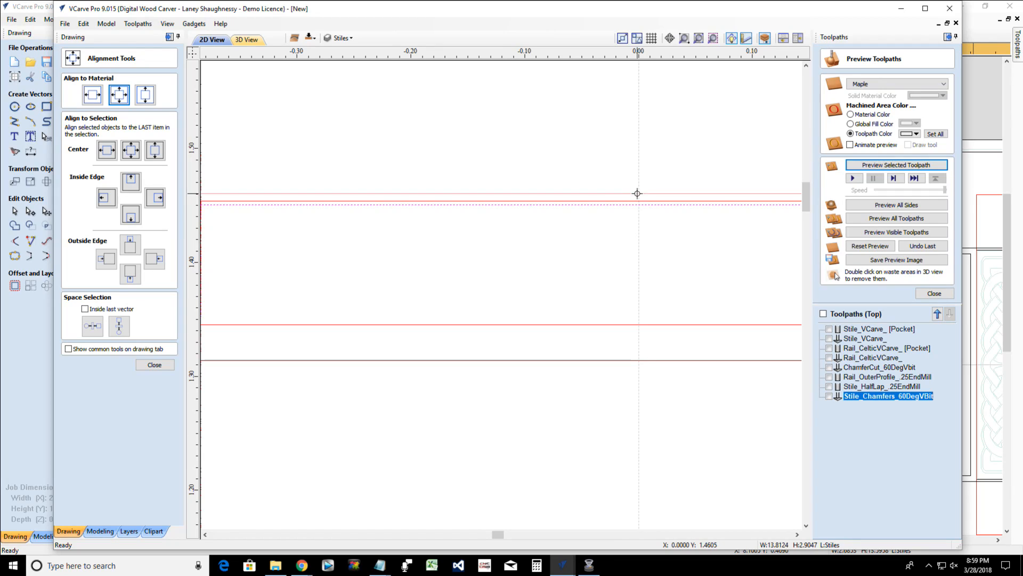
pyautogui.scroll(-8, 635, 235)
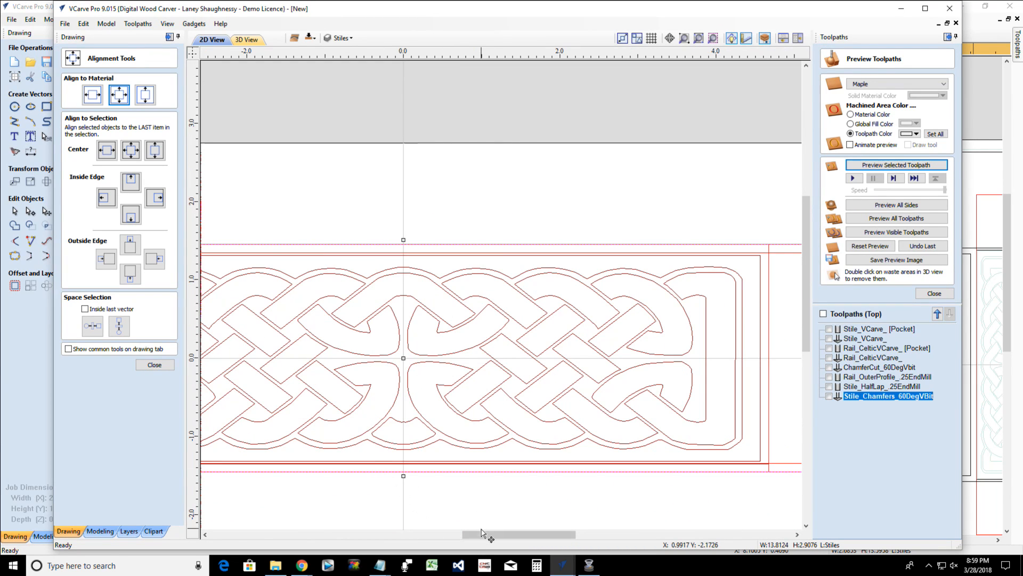
pyautogui.moveTo(484, 538); pyautogui.dragTo(404, 535)
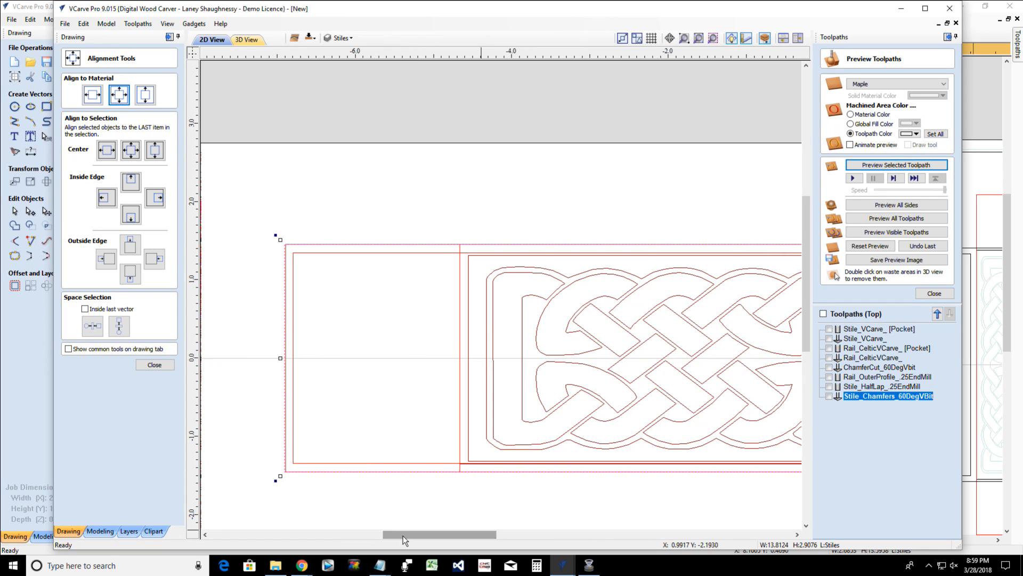
pyautogui.scroll(10, 440, 483)
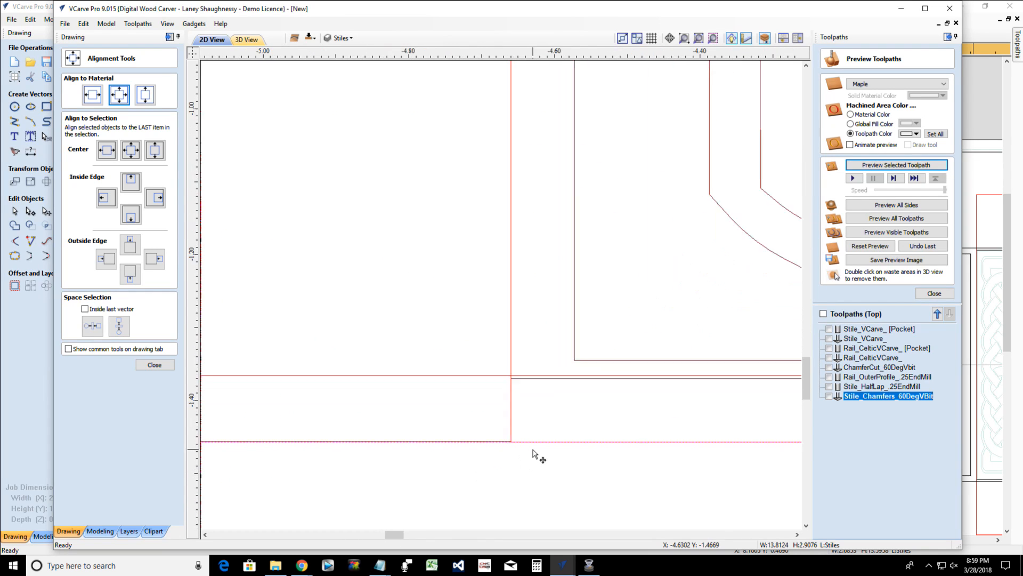
pyautogui.scroll(4, 492, 447)
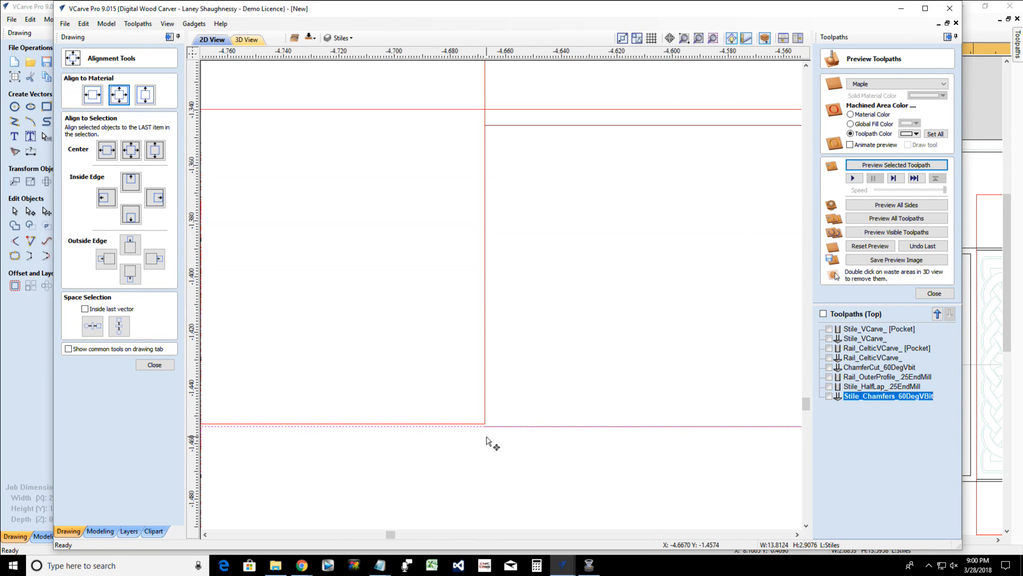
pyautogui.click(148, 364)
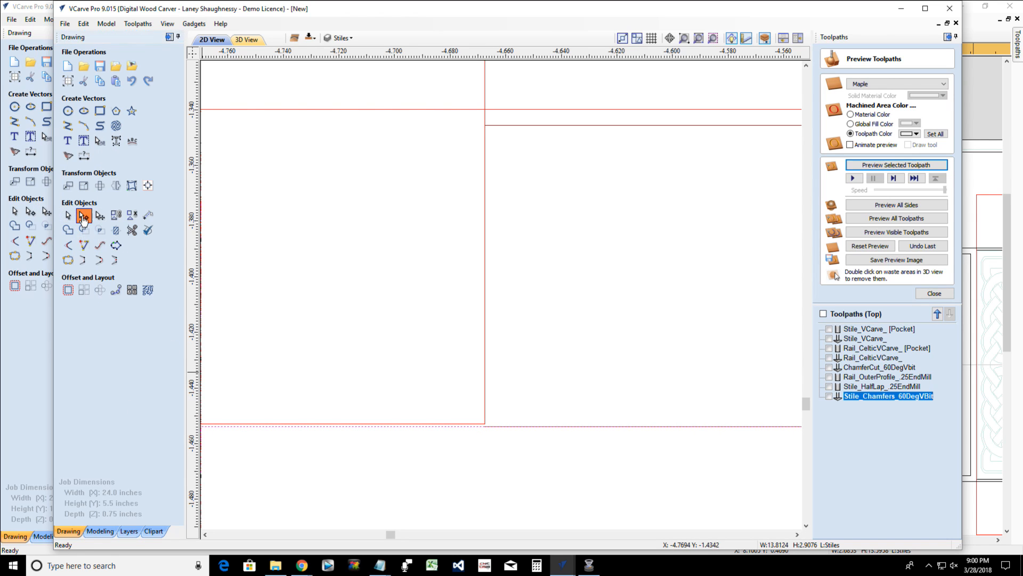
# Cut the stile outline's lower edge in node editing at the left half-lap rectangle's inner corner
pyautogui.rightClick(485, 426)
pyautogui.click(504, 481)
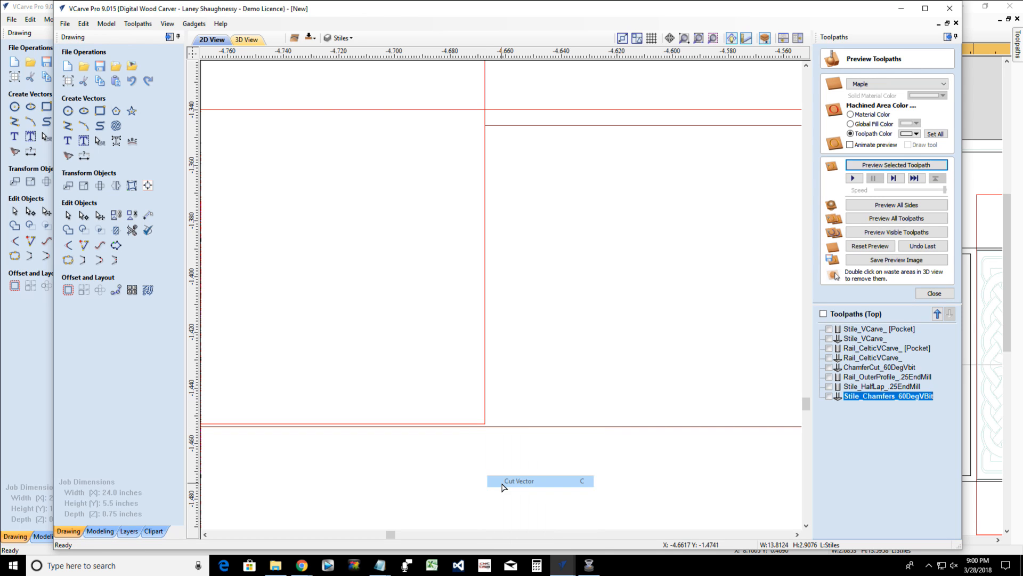
pyautogui.scroll(-6, 464, 453)
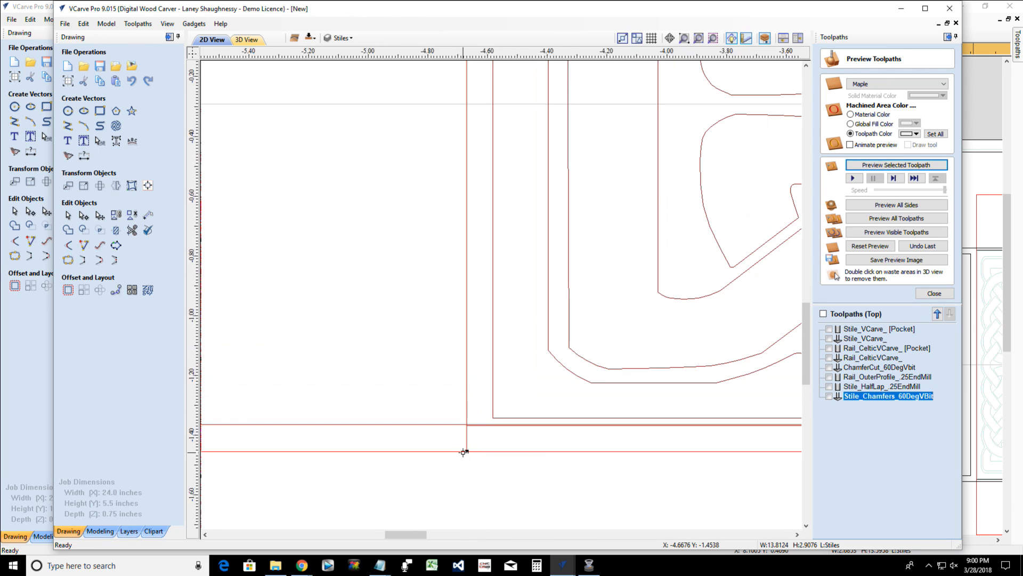
# Leave node editing and delete the outer stile outline's cut-off left end section
pyautogui.scroll(-5, 463, 452)
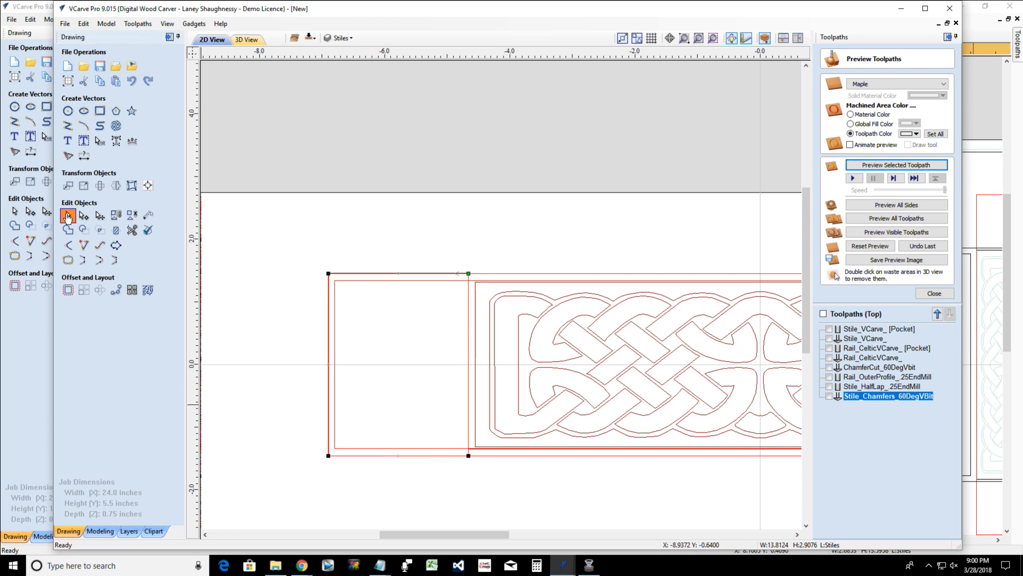
pyautogui.click(67, 215)
pyautogui.rightClick(329, 277)
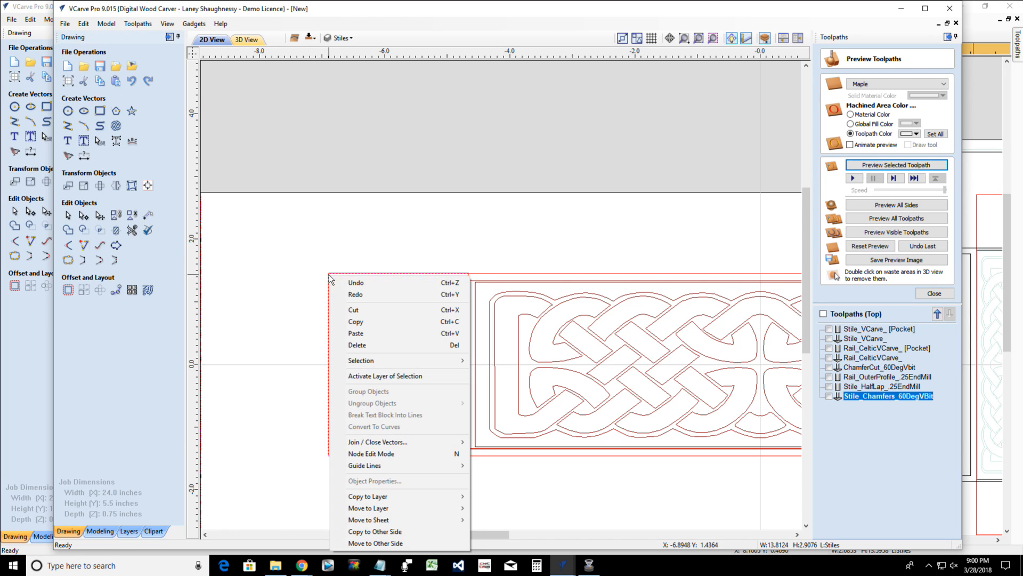
pyautogui.click(348, 344)
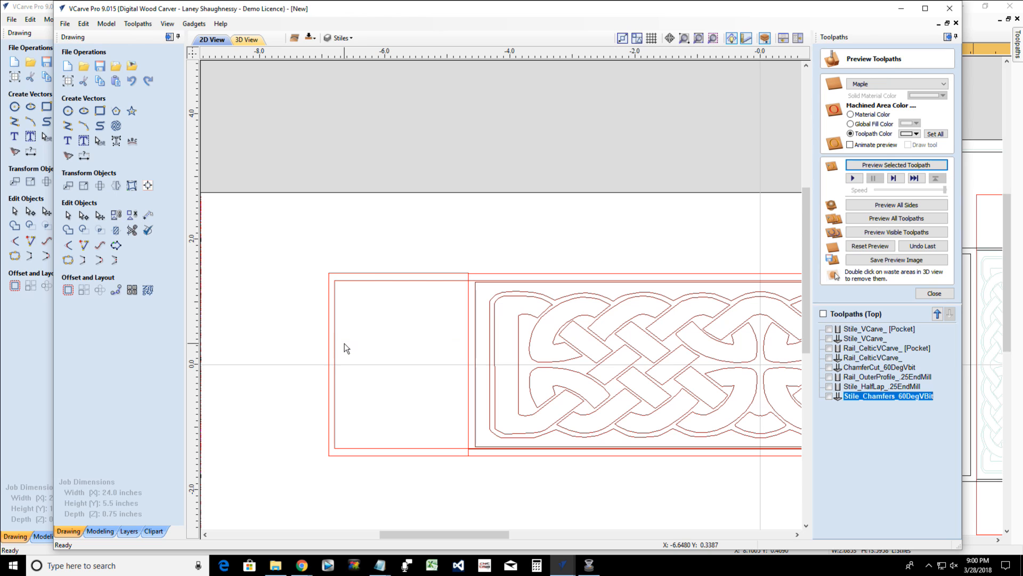
# Select both outer half-lap rectangles and move them to a new layer named Stile Half Lap Boundary
pyautogui.click(341, 273)
pyautogui.scroll(-2, 343, 283)
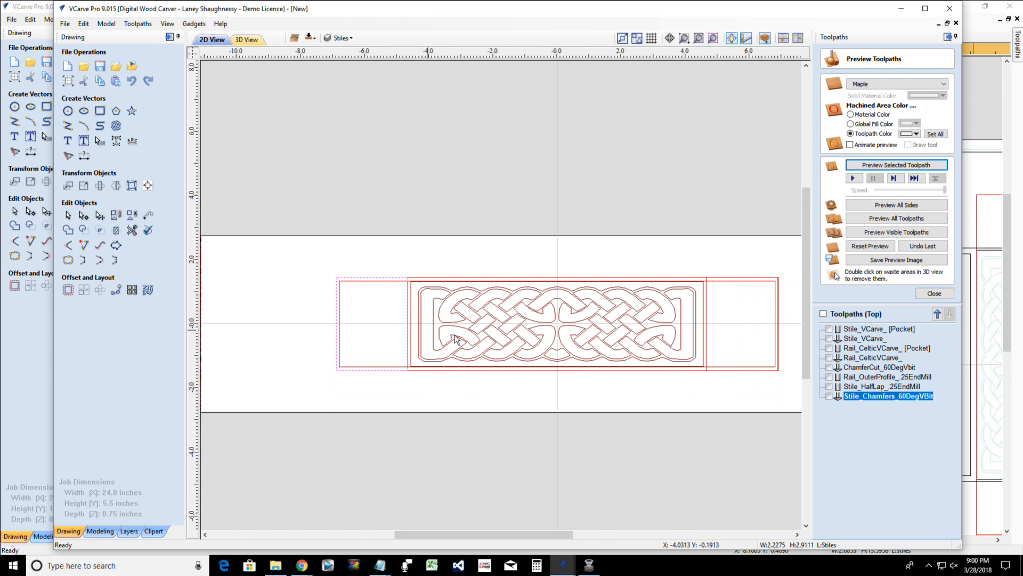
pyautogui.scroll(2, 724, 285)
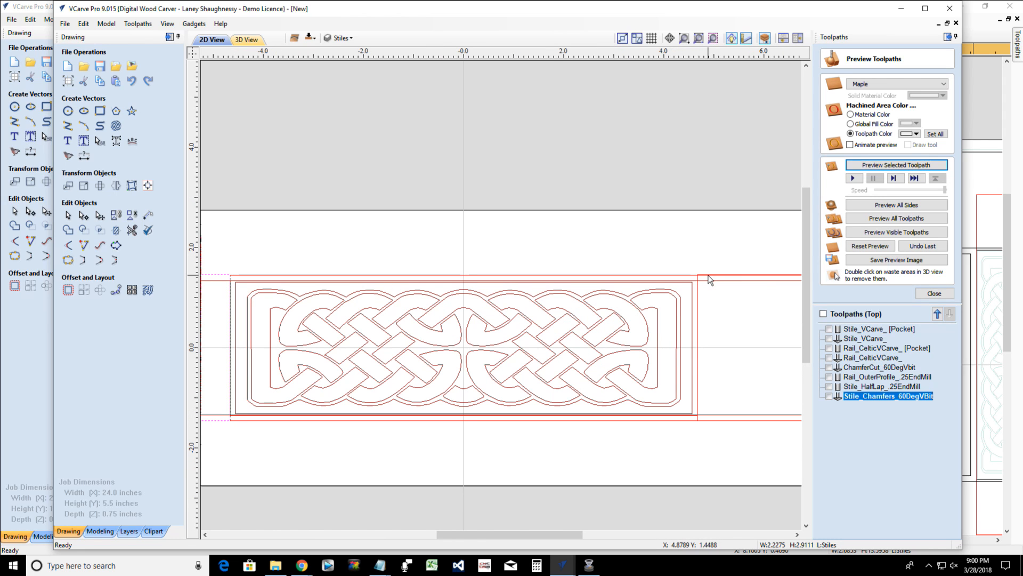
pyautogui.keyDown('shift'); pyautogui.click(709, 276); pyautogui.keyUp('shift')
pyautogui.keyDown('shift'); pyautogui.click(698, 282); pyautogui.keyUp('shift')
pyautogui.scroll(-3, 699, 283)
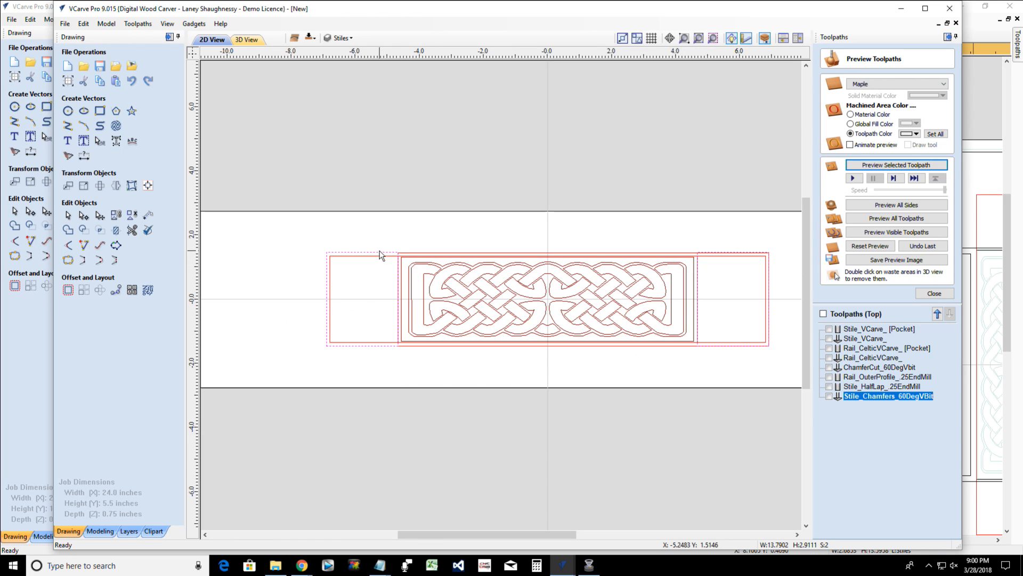
pyautogui.click(341, 37)
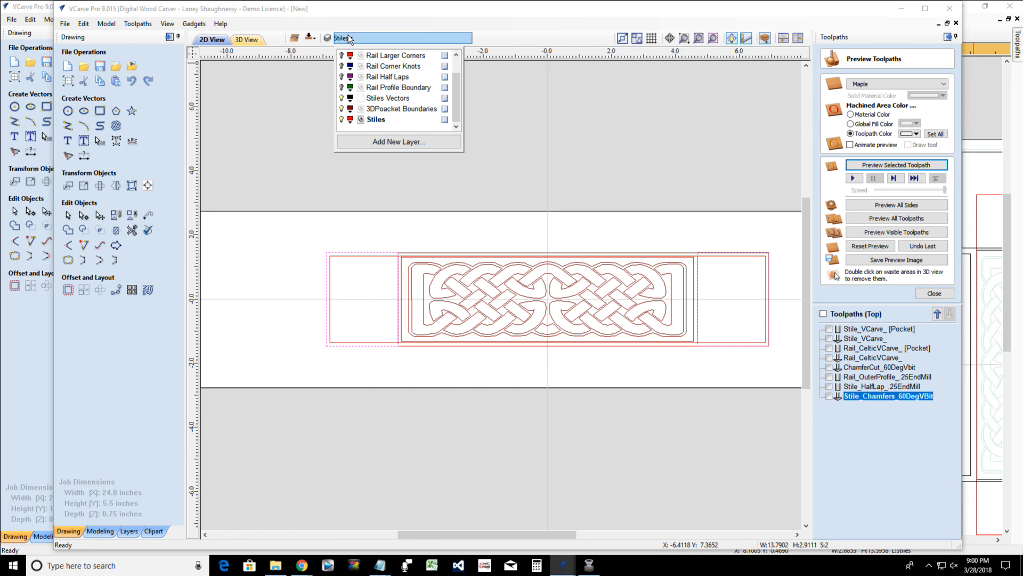
pyautogui.rightClick(367, 252)
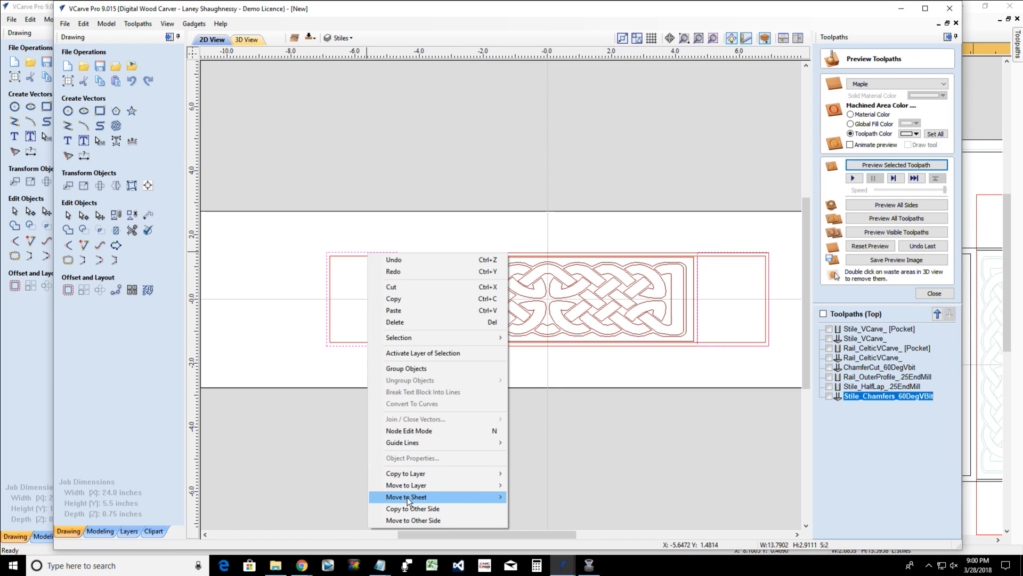
pyautogui.moveTo(405, 485)
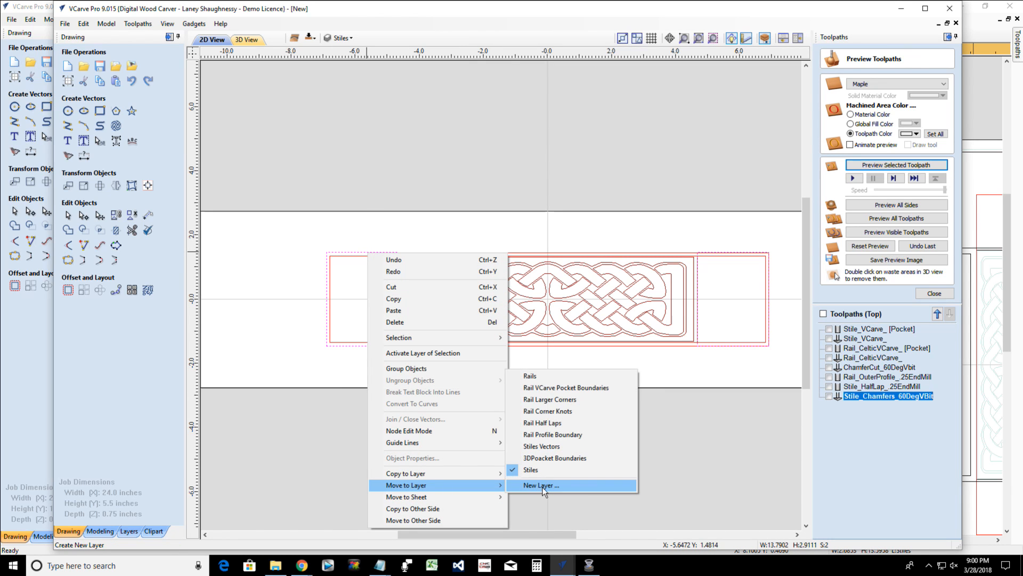
pyautogui.click(543, 486)
pyautogui.write('Stile Half Lap Bo')
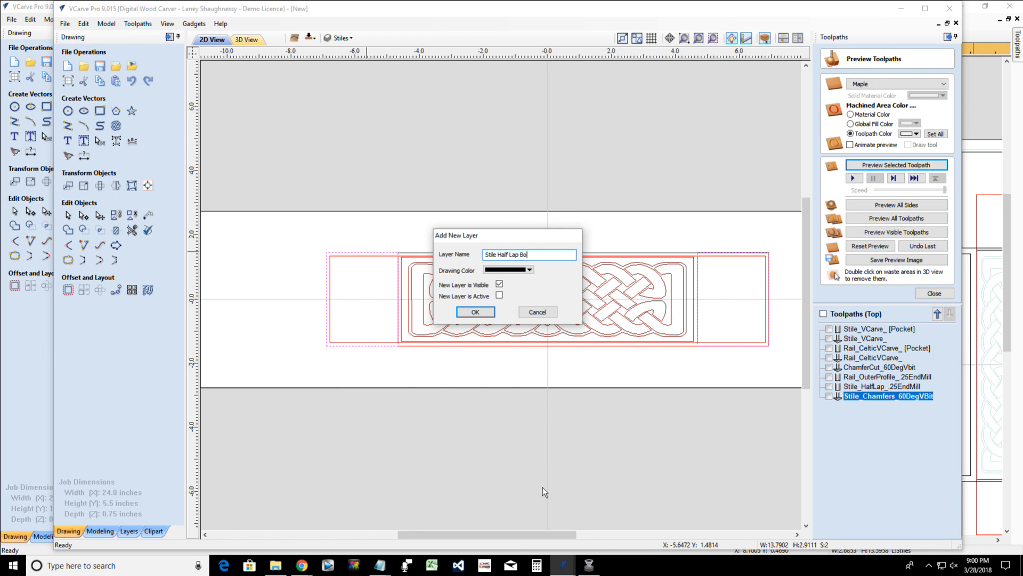
pyautogui.write('ndari')
pyautogui.press('Return')
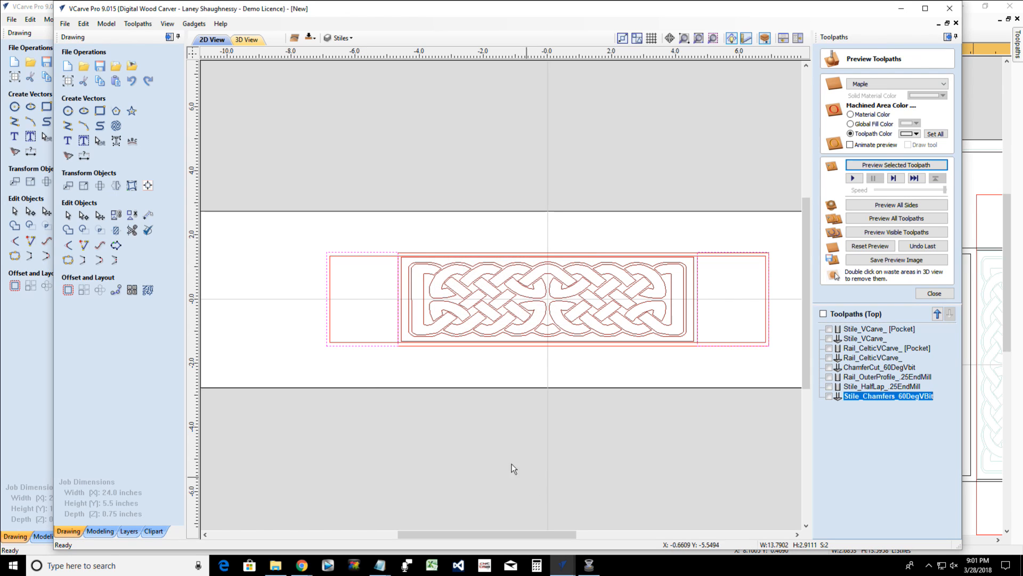
# Hide the Stile Half Lap Boundary layer and close the layer list
pyautogui.click(343, 38)
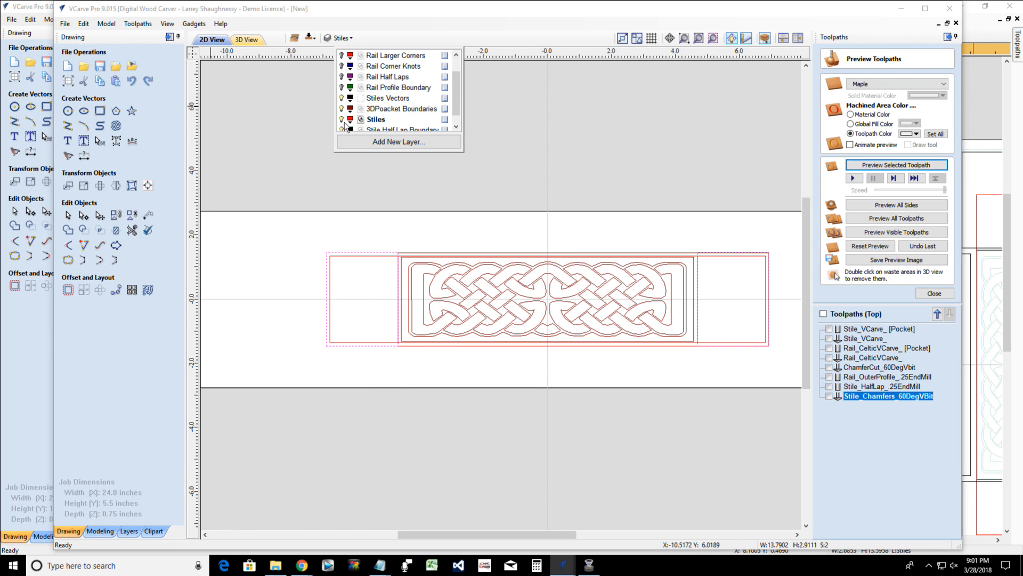
pyautogui.click(341, 117)
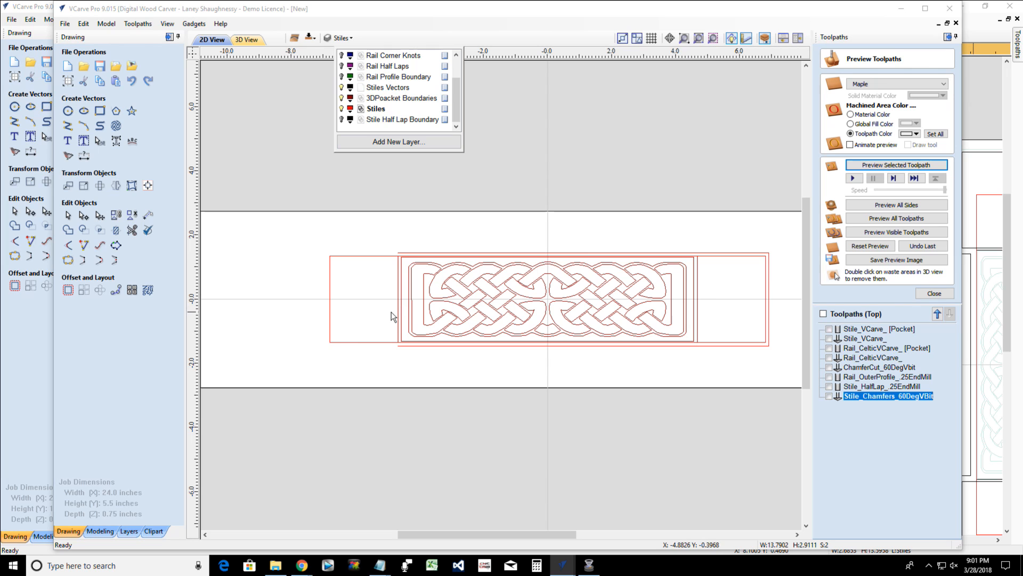
pyautogui.scroll(4, 409, 368)
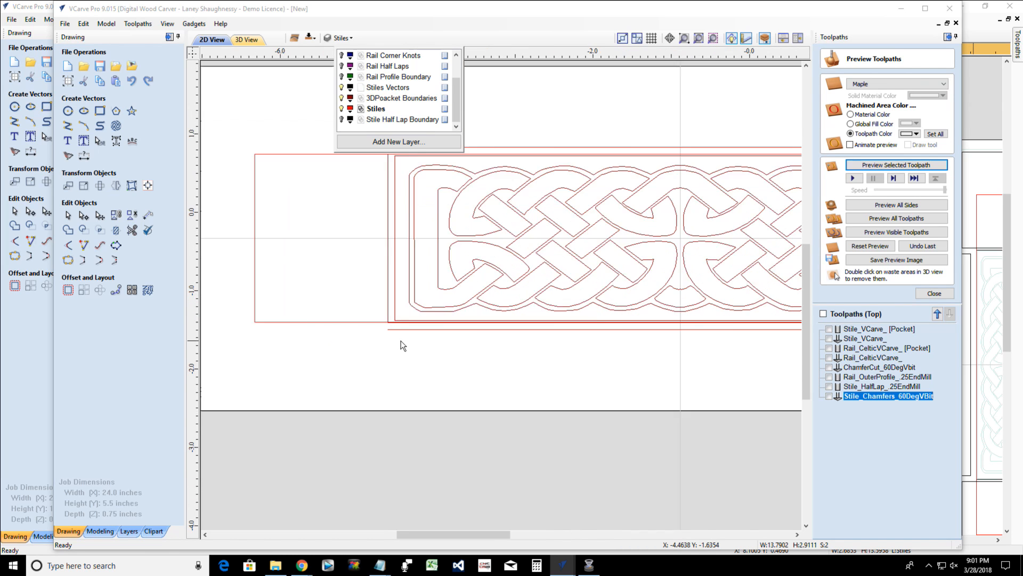
pyautogui.scroll(1, 403, 346)
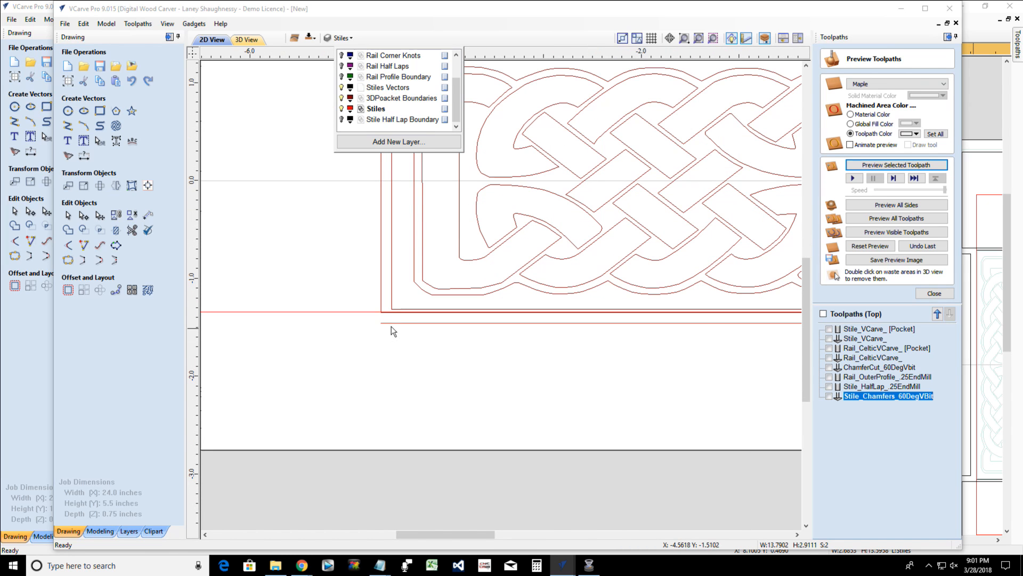
pyautogui.scroll(-2, 382, 327)
pyautogui.scroll(-1, 394, 328)
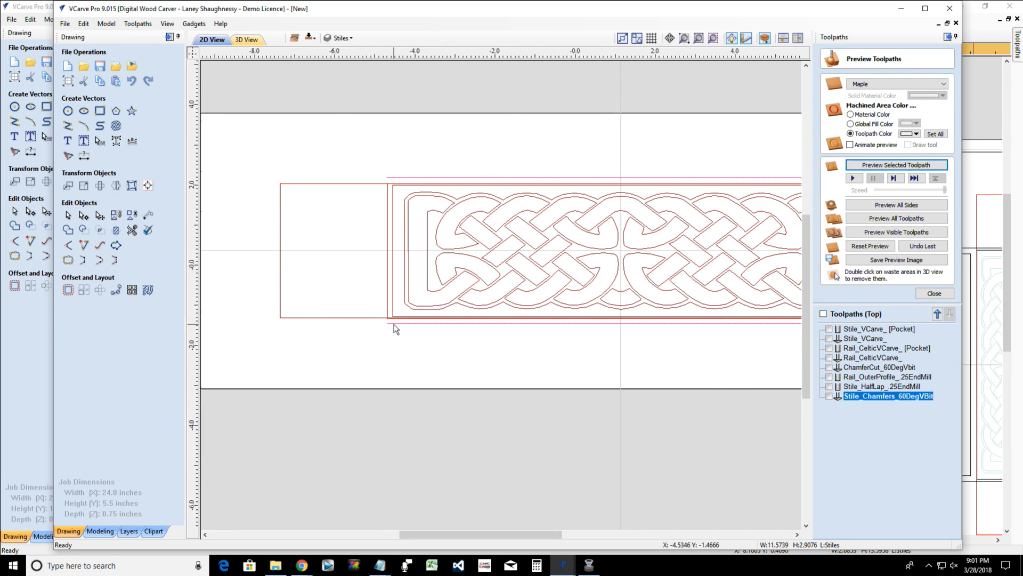
# Place a vertical guide at the right half-lap's inner edge and cut the stile outline's lower edge there in node editing
pyautogui.scroll(-1, 394, 328)
pyautogui.scroll(4, 649, 339)
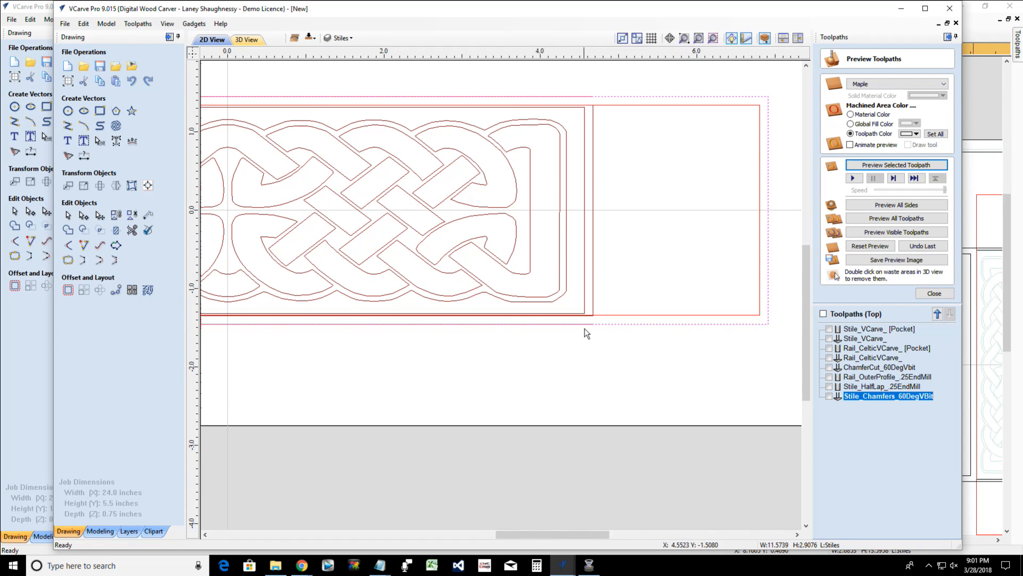
pyautogui.scroll(4, 586, 333)
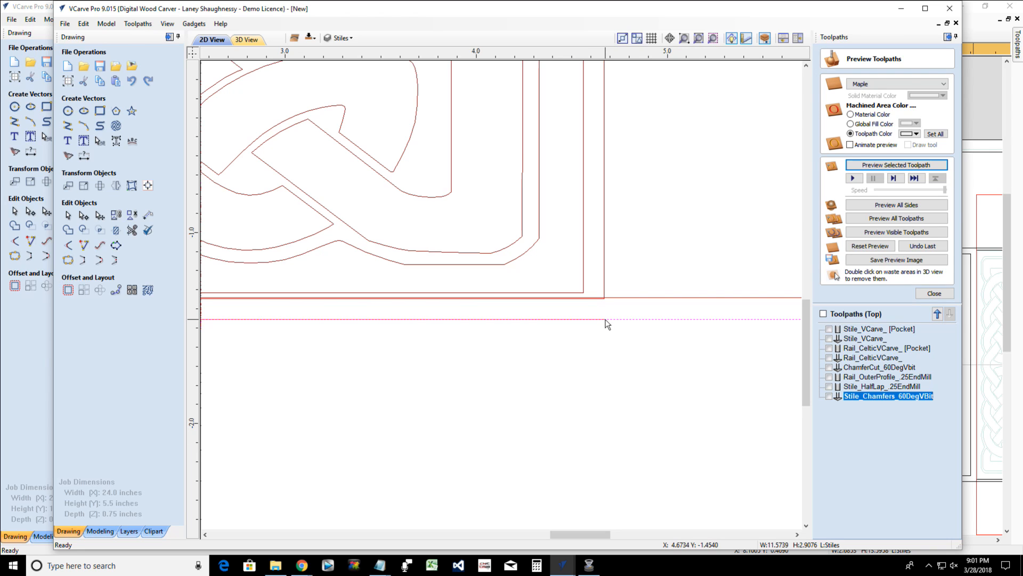
pyautogui.press('n')
pyautogui.moveTo(193, 311); pyautogui.dragTo(604, 299)
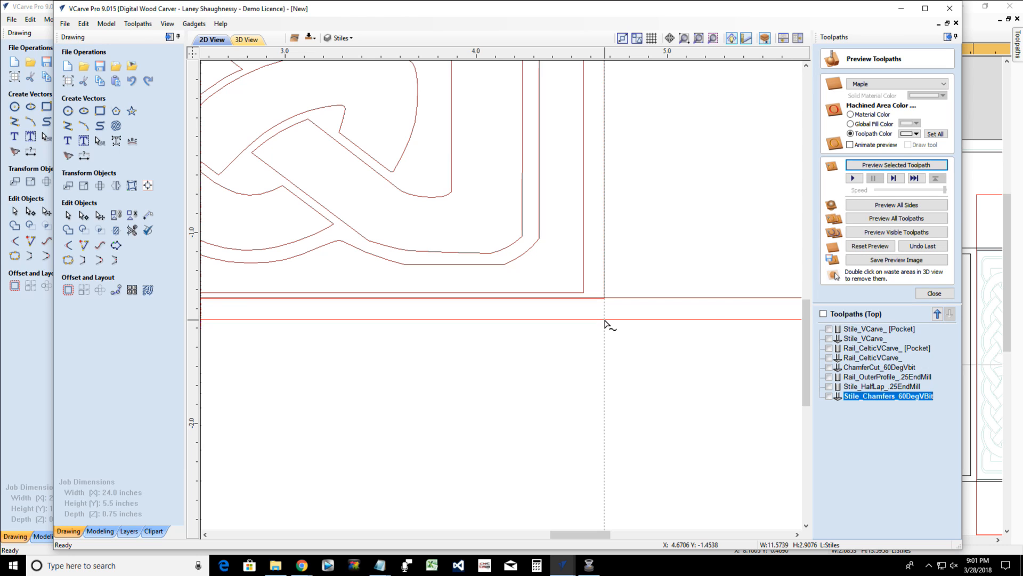
pyautogui.rightClick(605, 321)
pyautogui.click(627, 376)
# Cut the stile outline's upper edge where it crosses the vertical guide at the right half-lap
pyautogui.scroll(-5, 627, 377)
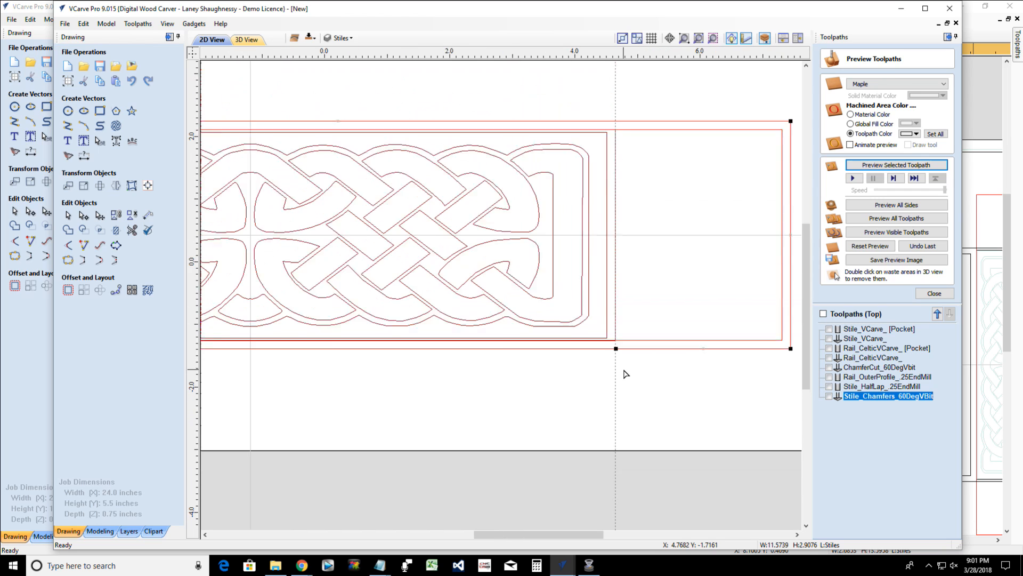
pyautogui.scroll(4, 624, 176)
pyautogui.scroll(4, 629, 182)
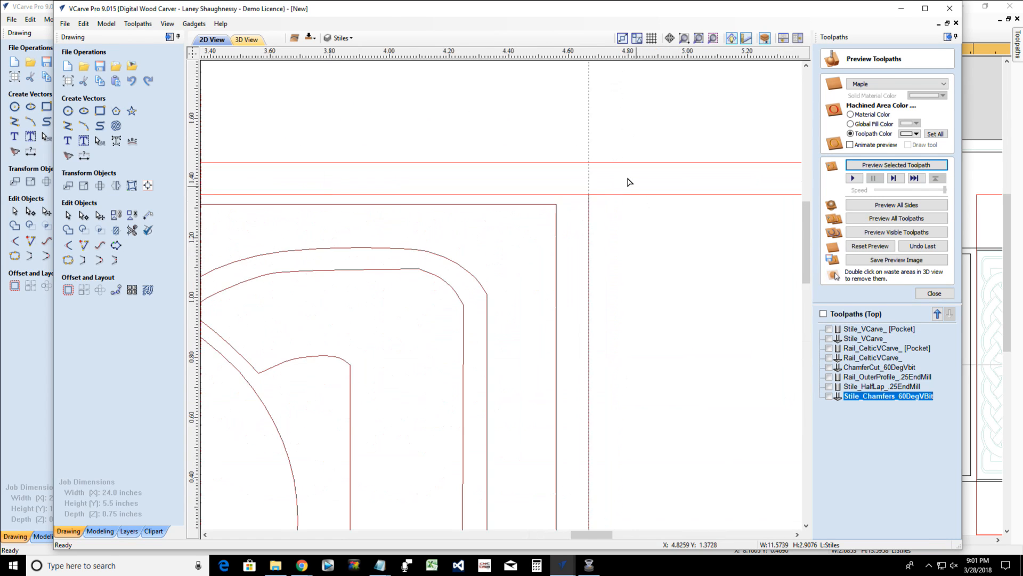
pyautogui.rightClick(579, 159)
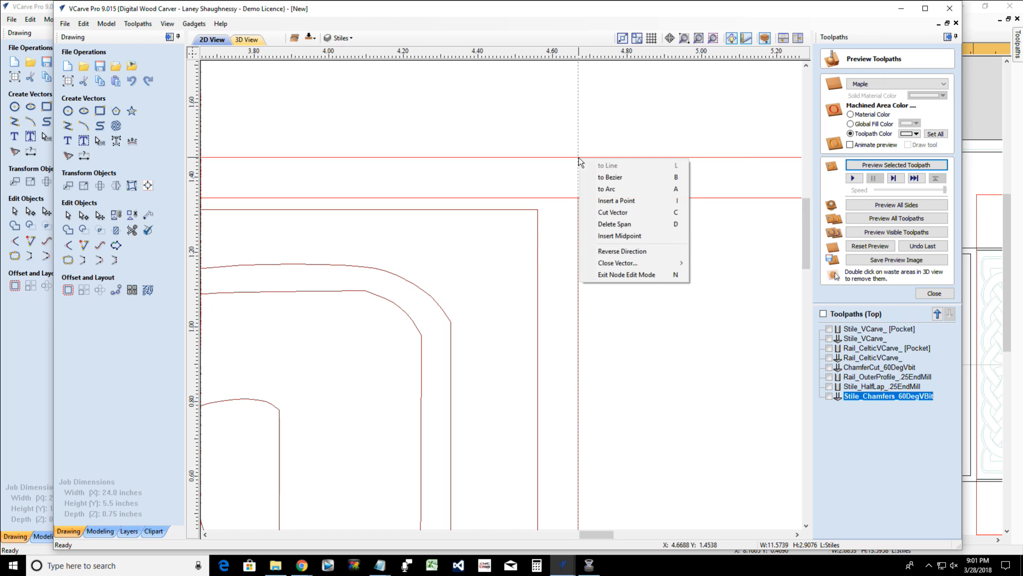
pyautogui.click(595, 213)
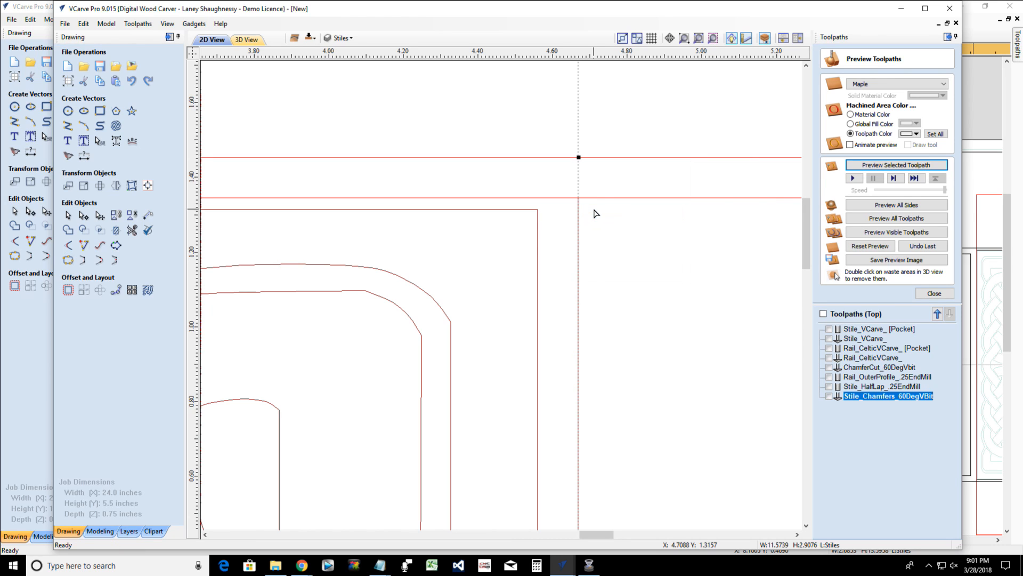
pyautogui.scroll(2, 567, 159)
pyautogui.scroll(1, 567, 159)
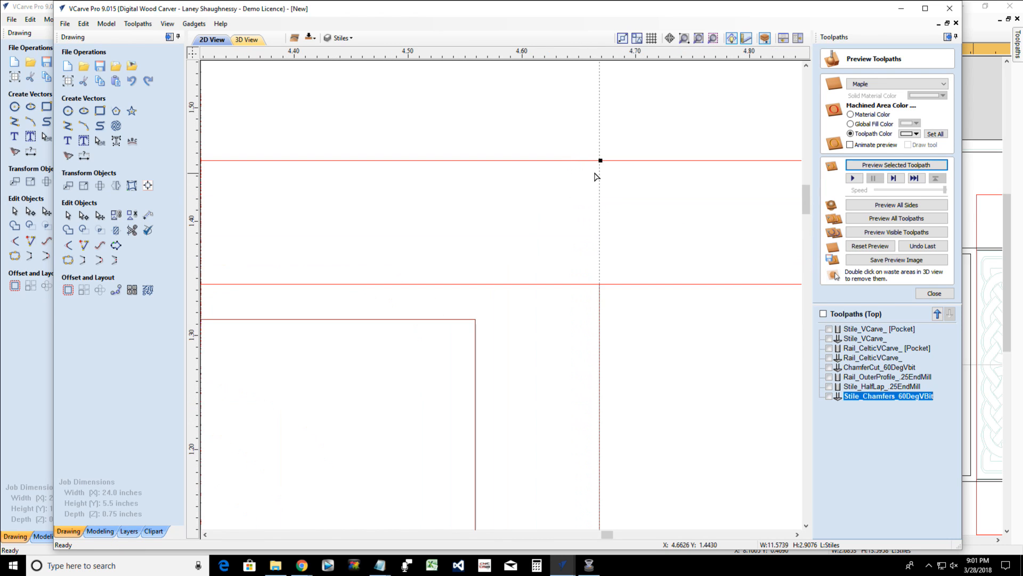
pyautogui.scroll(1, 599, 173)
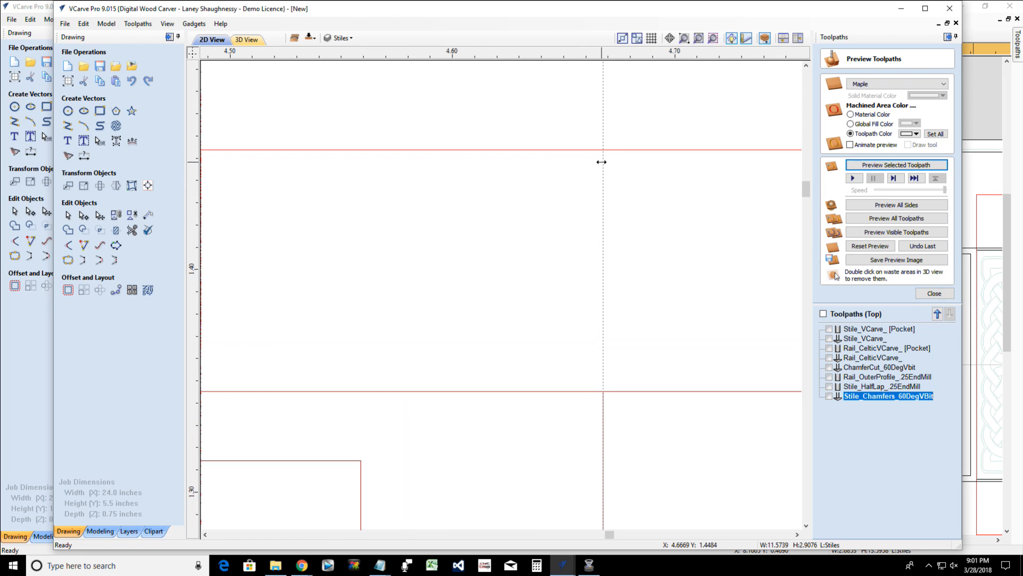
pyautogui.rightClick(603, 154)
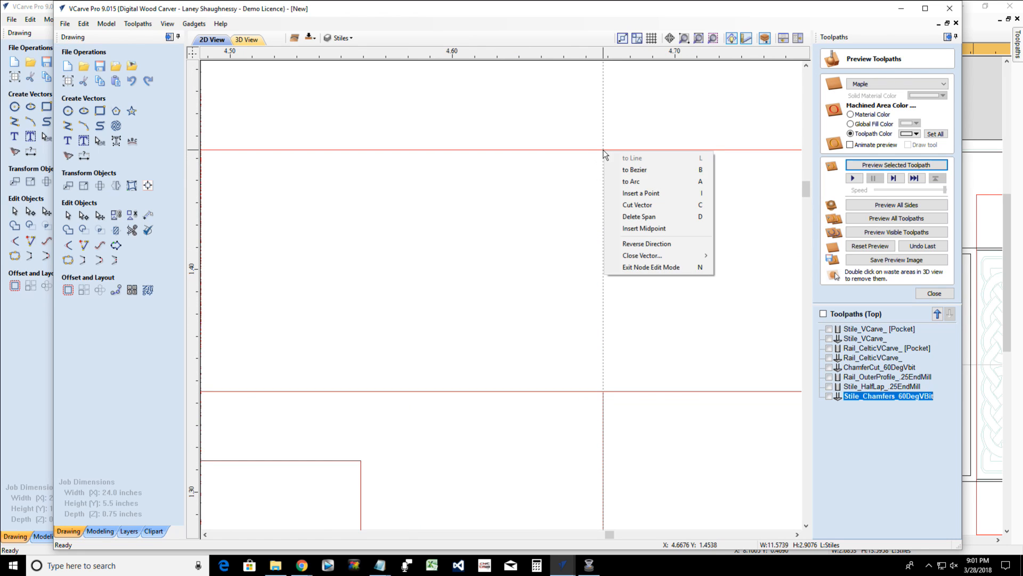
pyautogui.click(616, 203)
# Select the outer stile outline's cut-off right end section and delete it
pyautogui.scroll(-10, 618, 206)
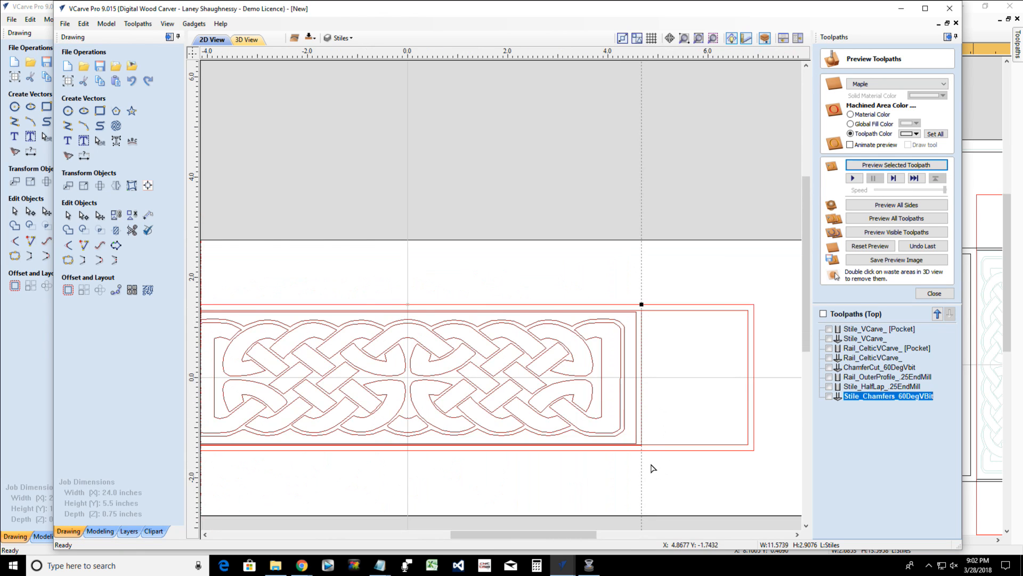
pyautogui.scroll(8, 635, 441)
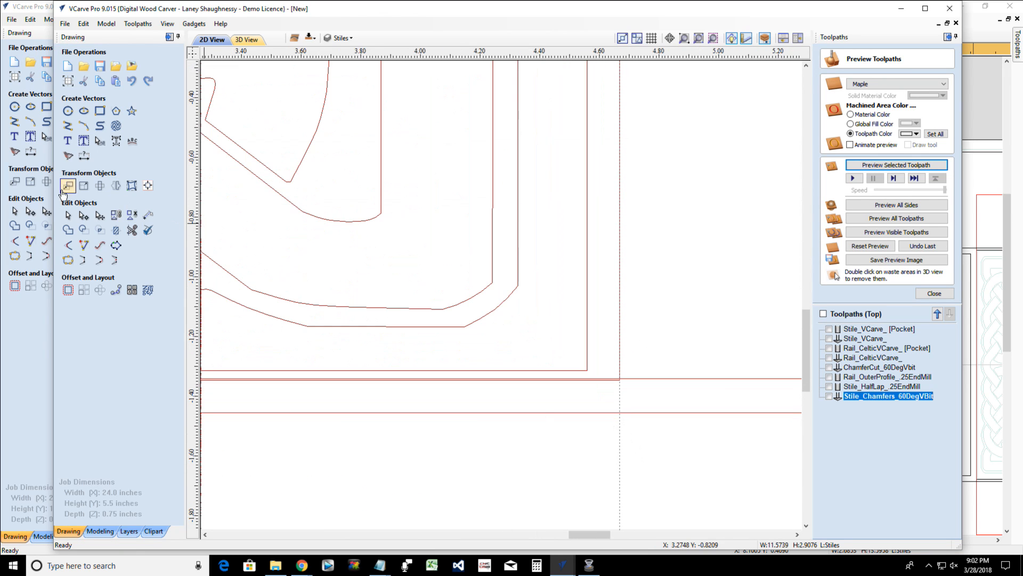
pyautogui.scroll(-5, 483, 336)
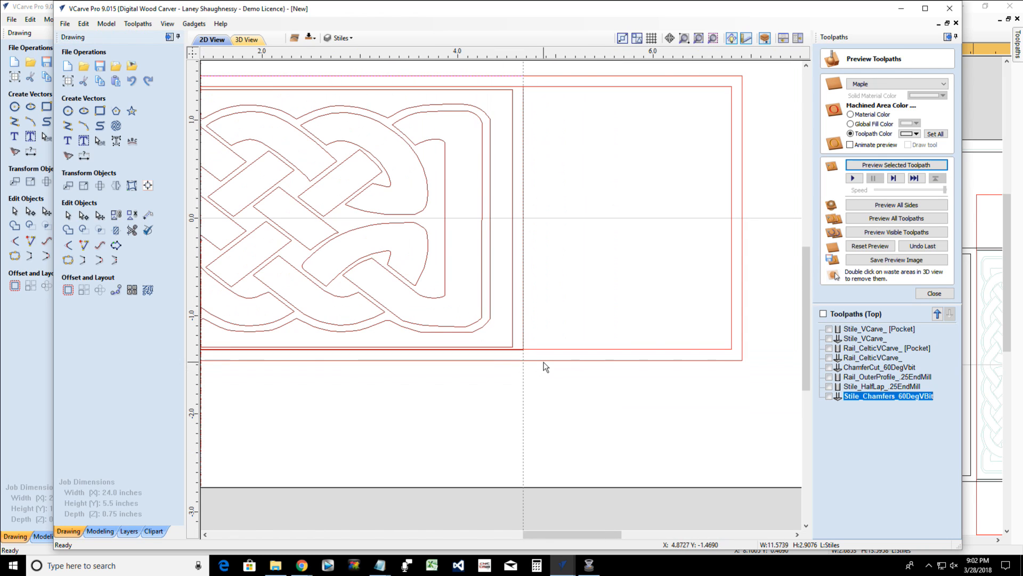
pyautogui.click(545, 367)
pyautogui.press('Escape')
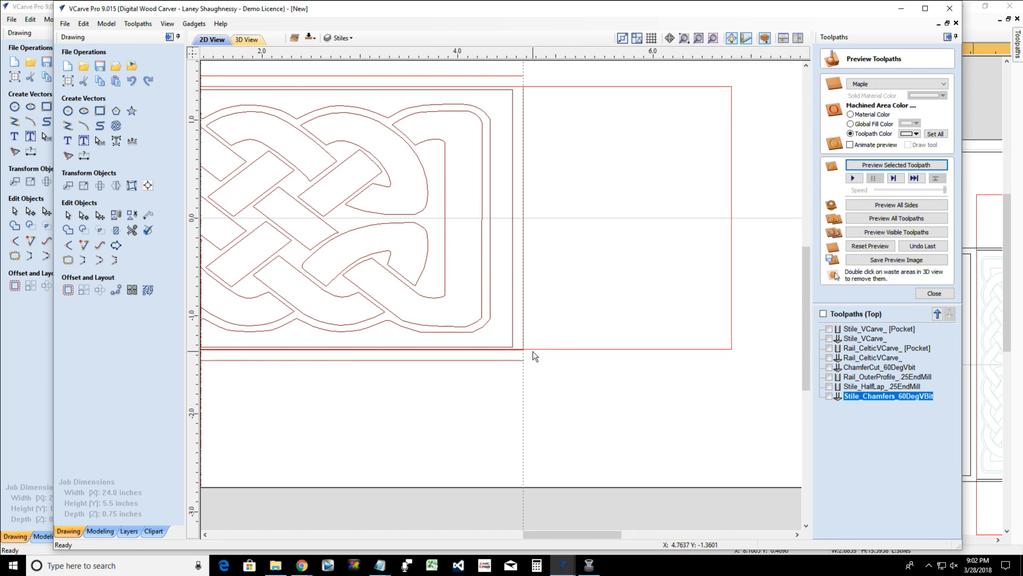
# Copy the full-length rectangular stile outline to a new teal layer named Stile Profile Cut Boundary
pyautogui.click(534, 351)
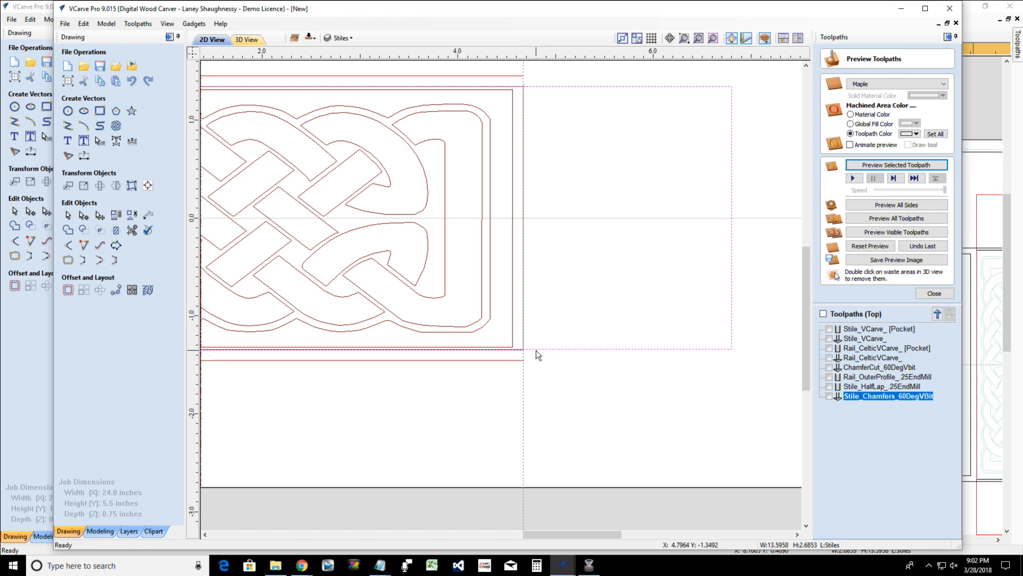
pyautogui.scroll(-2, 538, 356)
pyautogui.scroll(4, 538, 356)
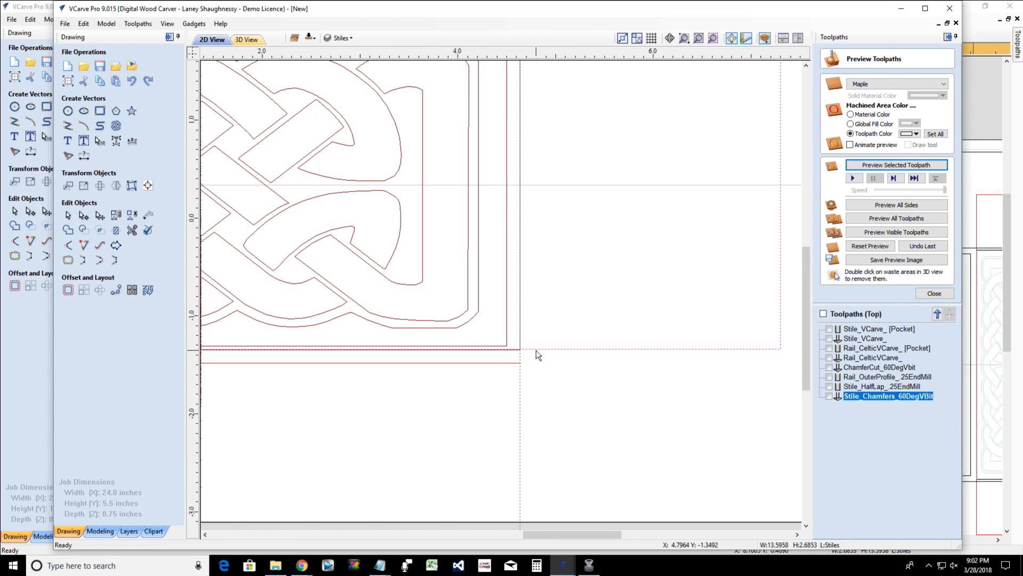
pyautogui.scroll(-4, 539, 355)
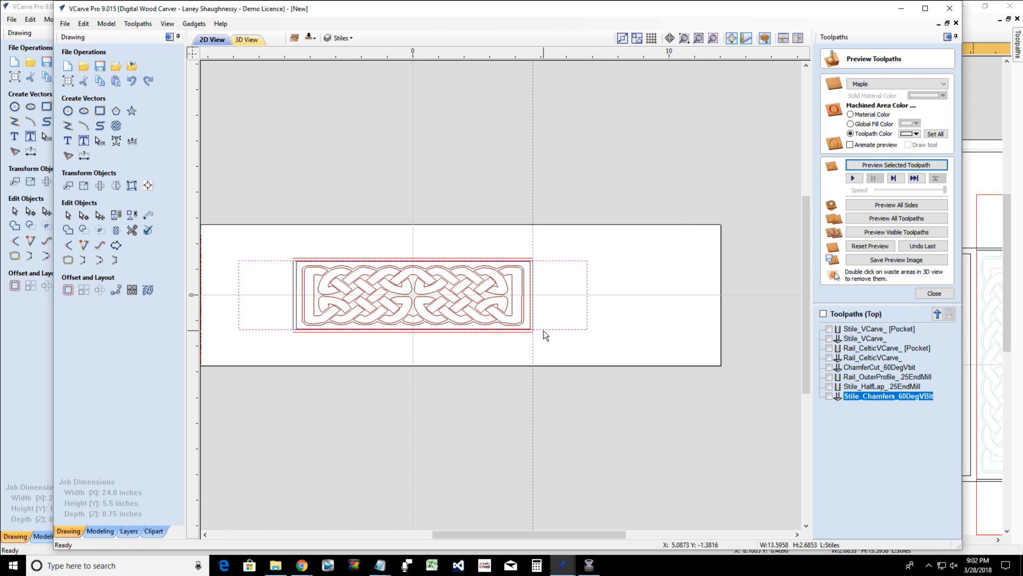
pyautogui.rightClick(544, 333)
pyautogui.moveTo(574, 280)
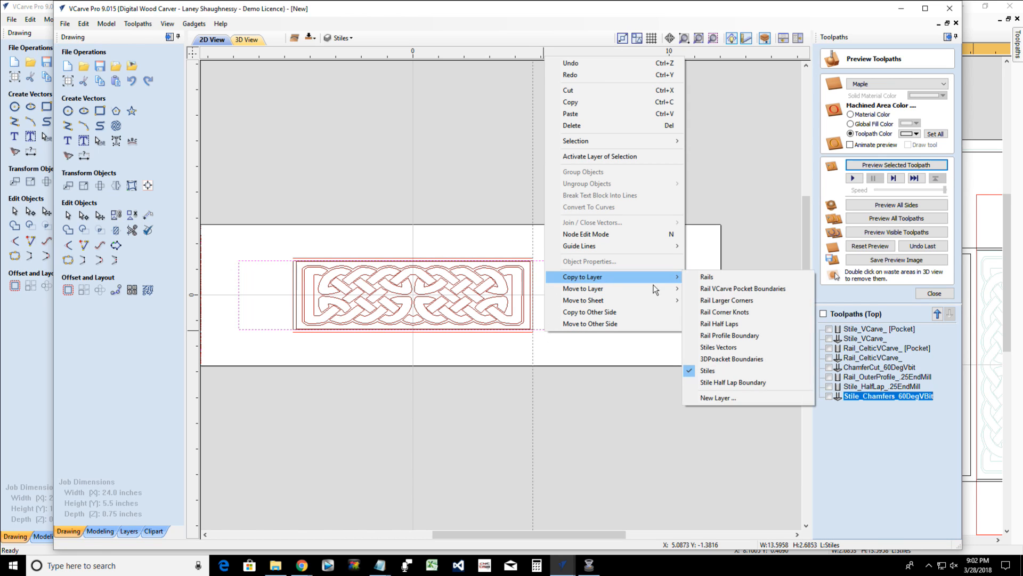
pyautogui.click(700, 400)
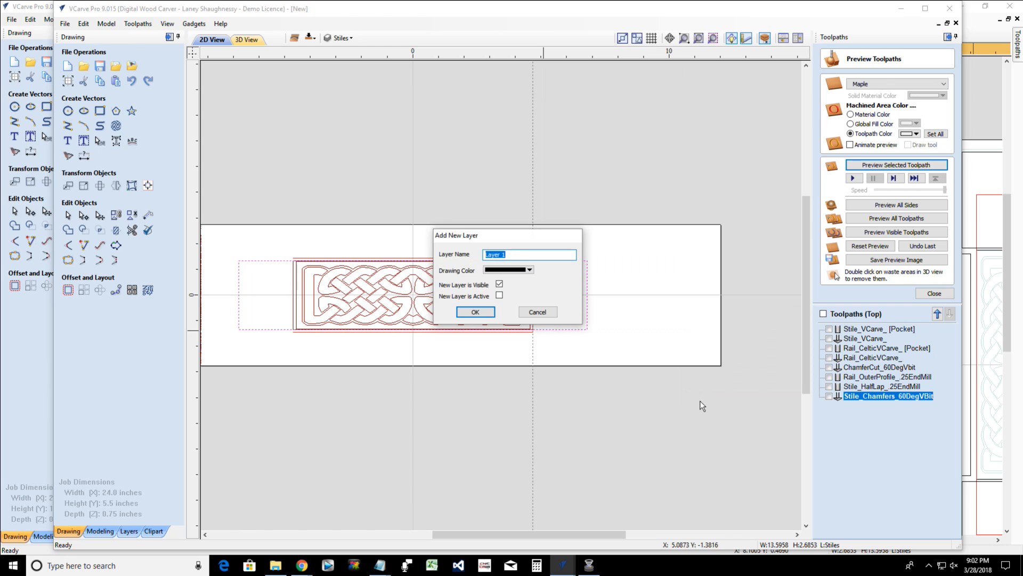
pyautogui.write('Stile Profile Cut Boundary')
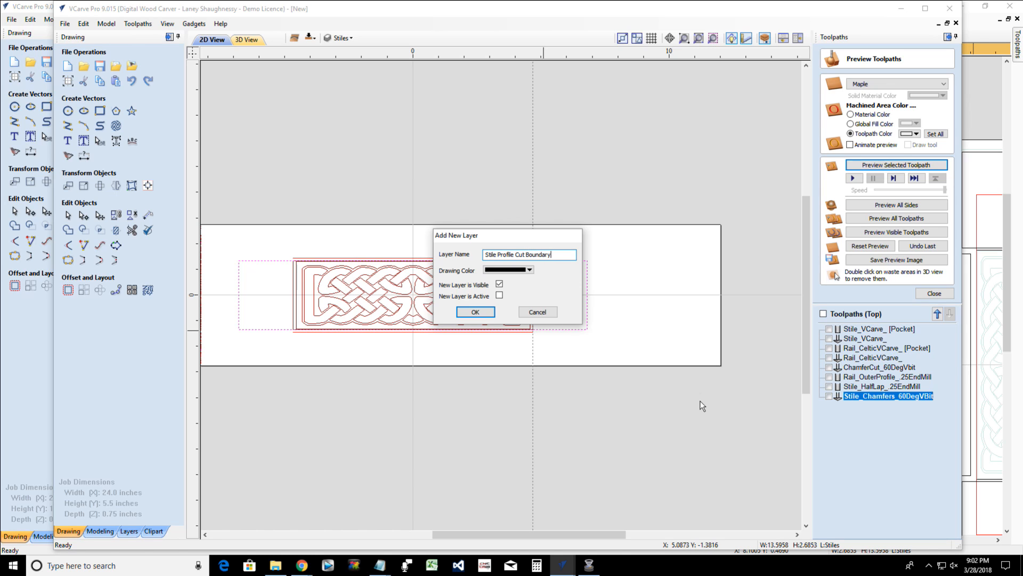
pyautogui.click(529, 270)
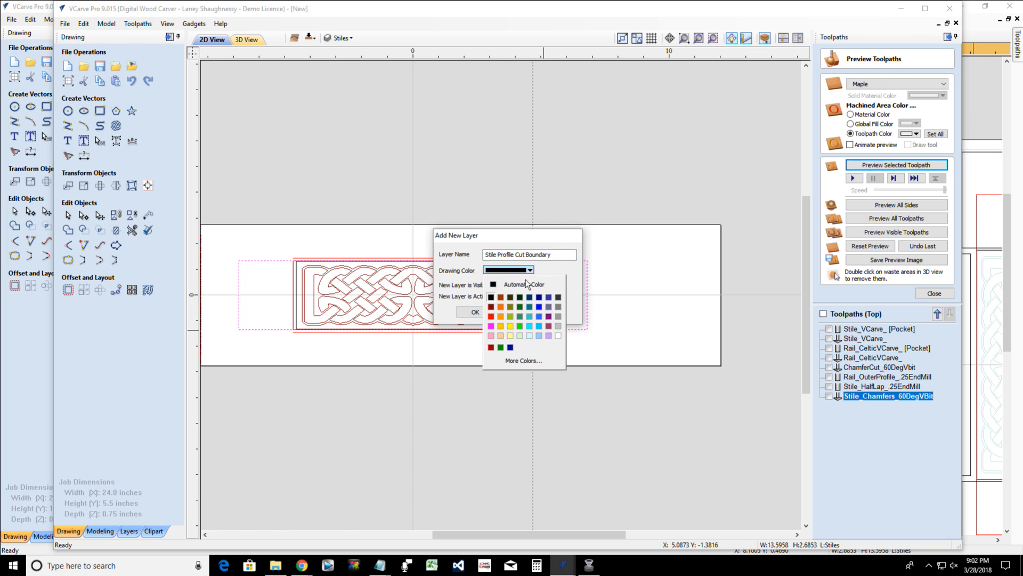
pyautogui.click(530, 318)
pyautogui.click(473, 313)
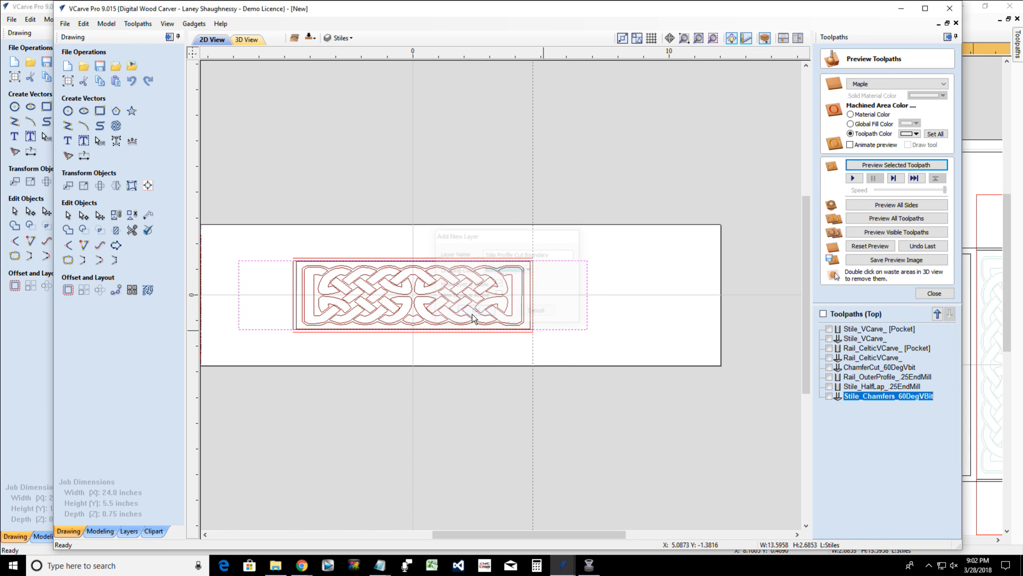
# Move the outer stile outline's lower long edge to the Stile Profile Cut Boundary layer and clear the selection
pyautogui.scroll(2, 541, 340)
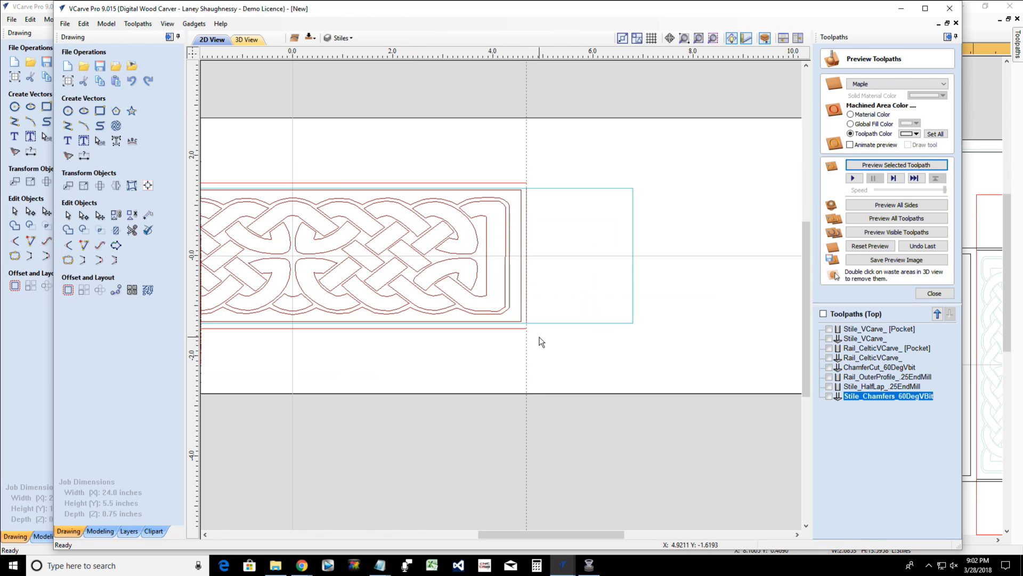
pyautogui.click(340, 39)
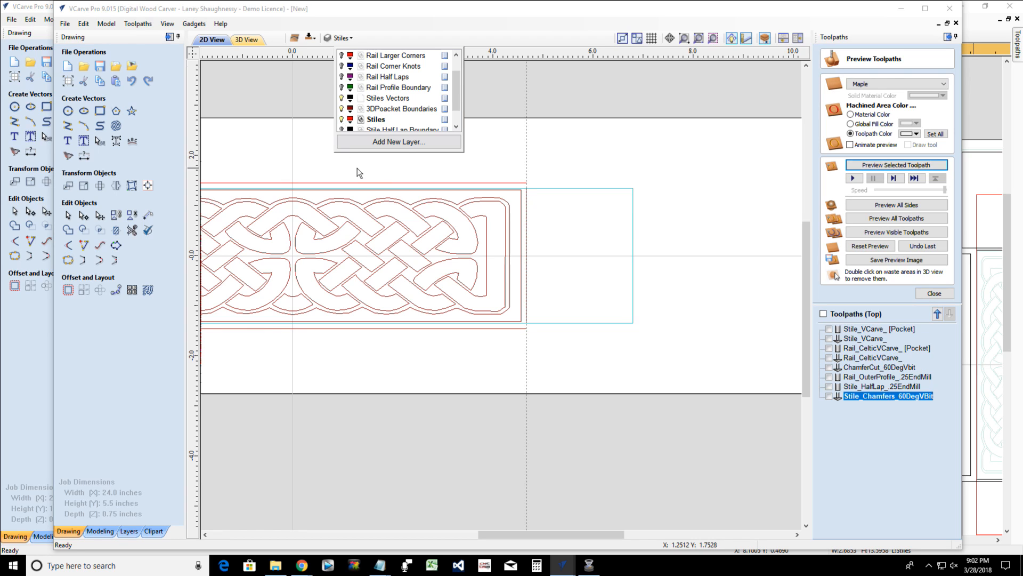
pyautogui.click(376, 181)
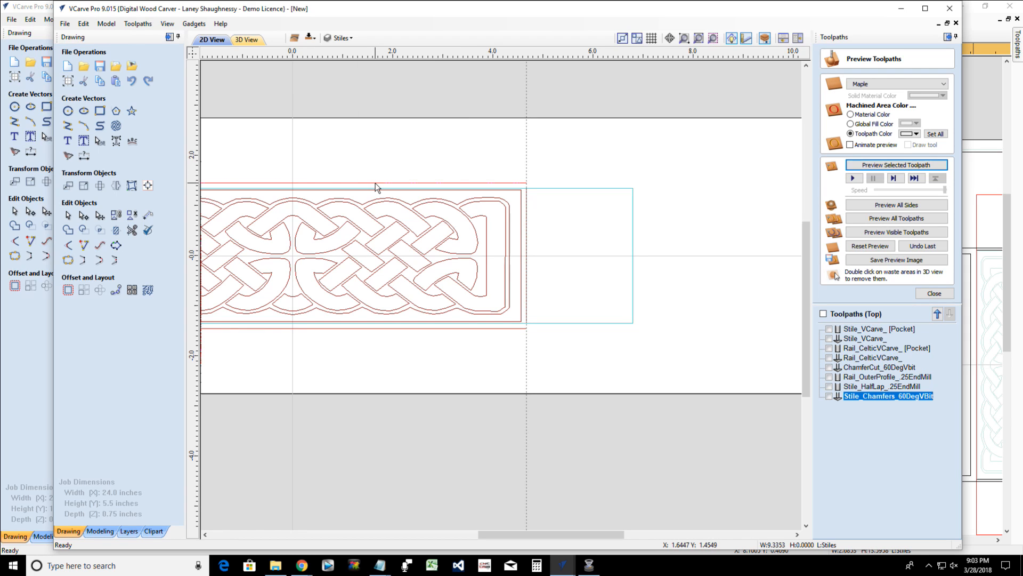
pyautogui.click(407, 331)
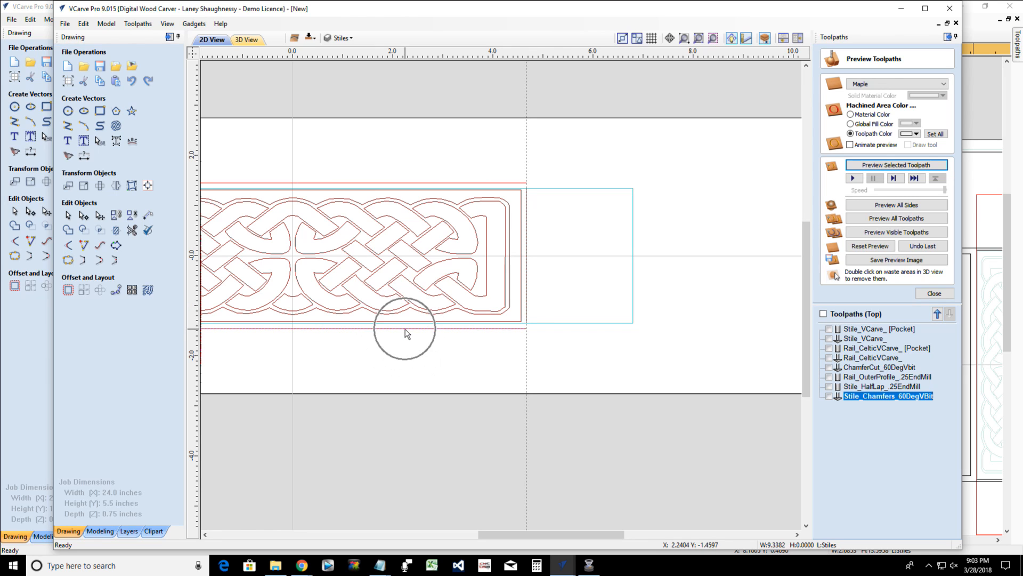
pyautogui.rightClick(406, 330)
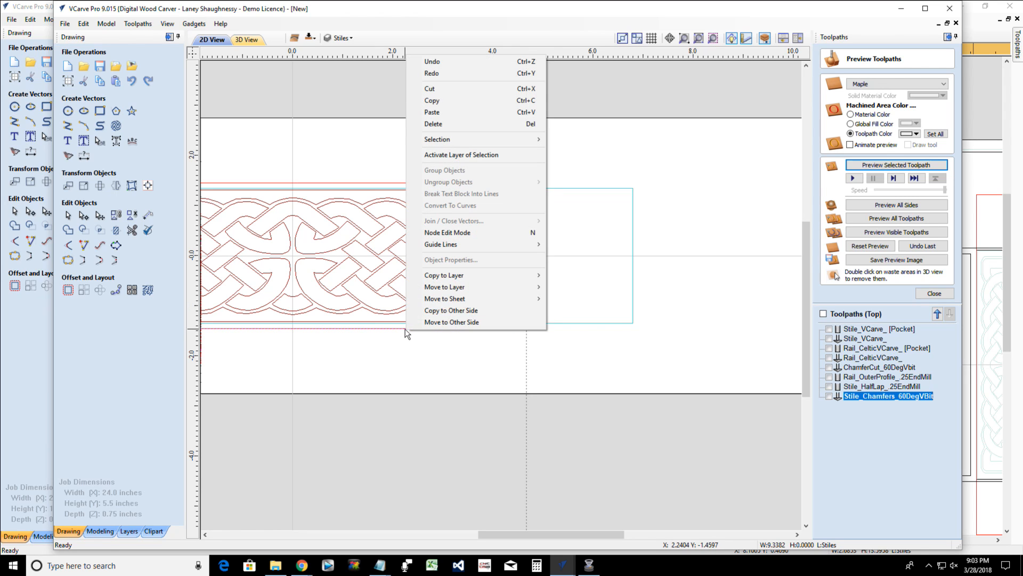
pyautogui.moveTo(431, 295)
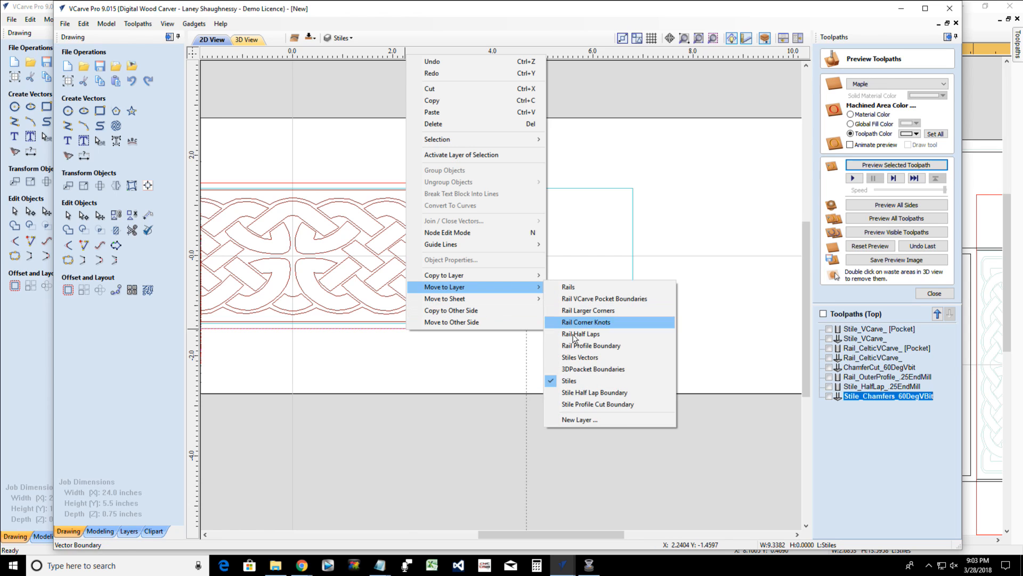
pyautogui.click(591, 405)
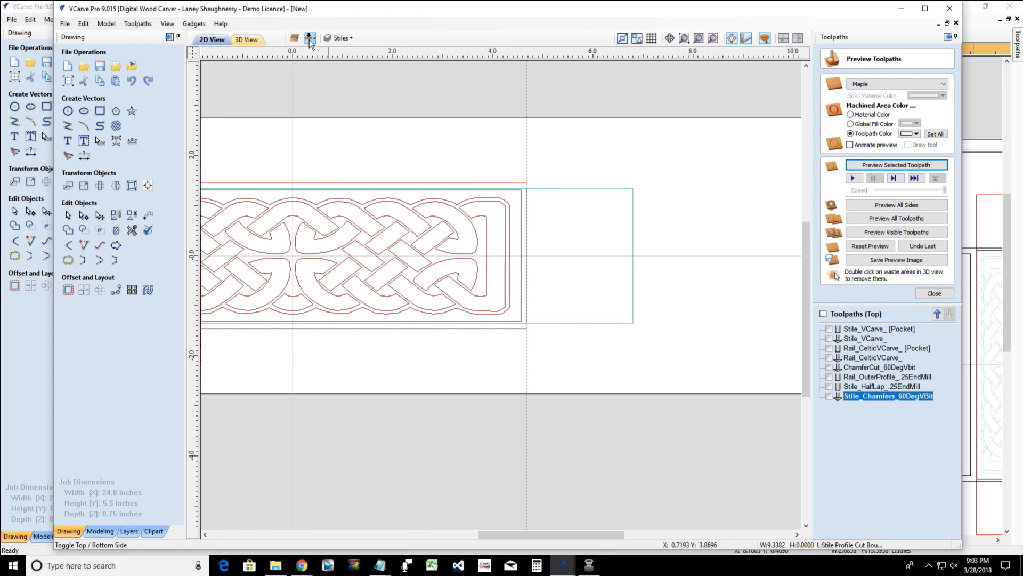
pyautogui.click(354, 135)
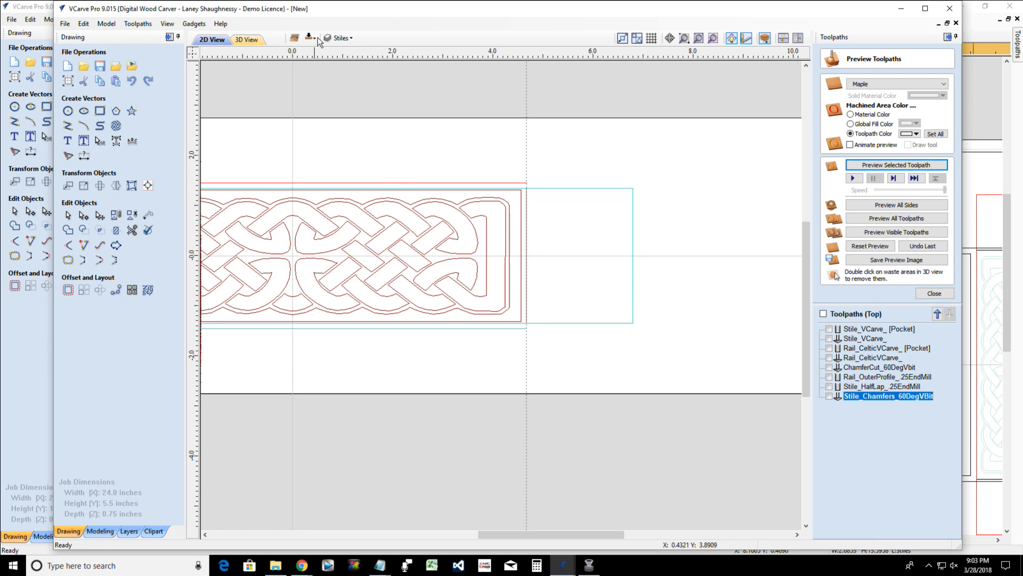
# Check the Stiles layer's contents by toggling its visibility, and move the outer outline's upper long edge to the Stile Profile Cut Boundary layer
pyautogui.click(338, 38)
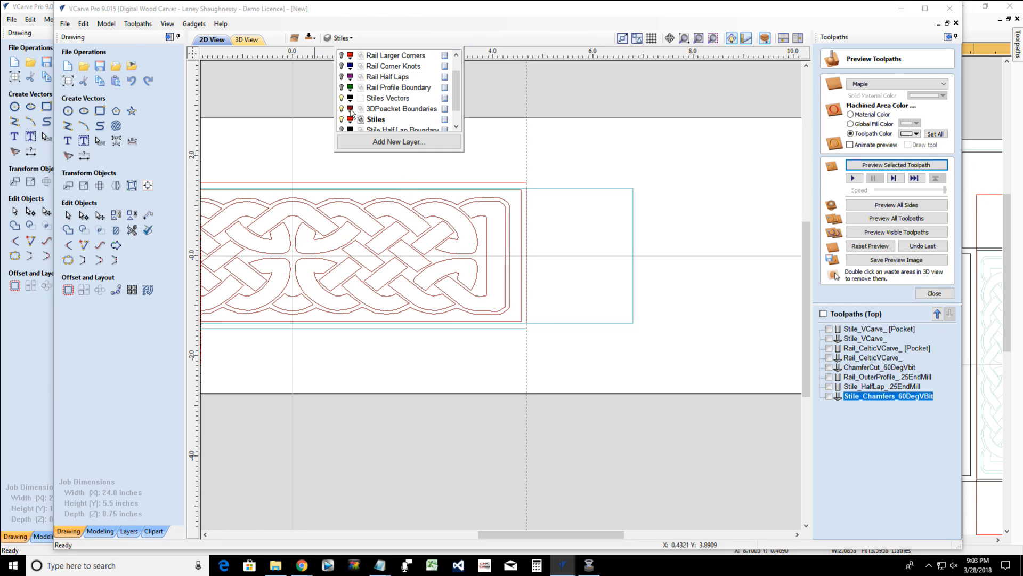
pyautogui.click(341, 121)
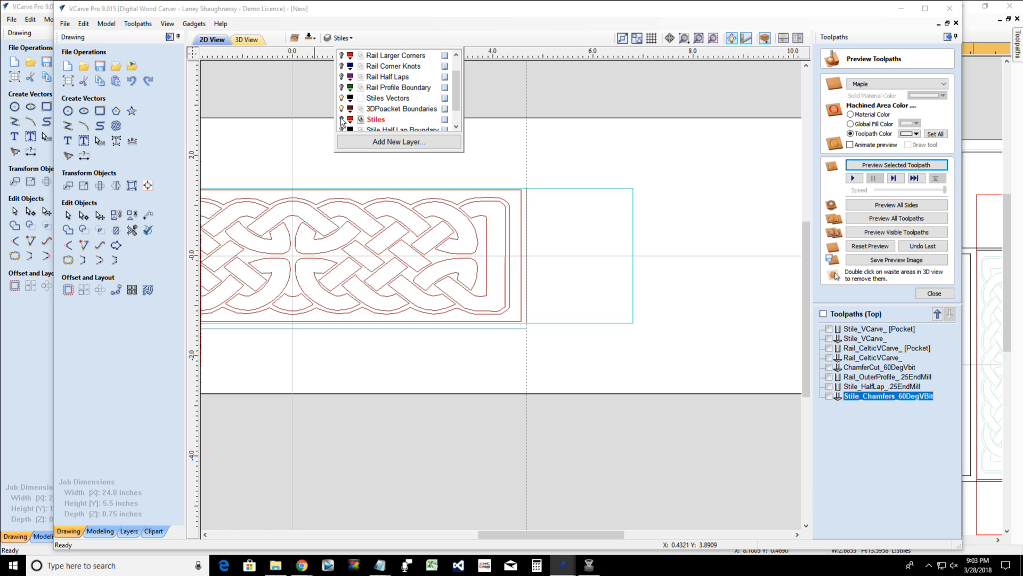
pyautogui.click(342, 121)
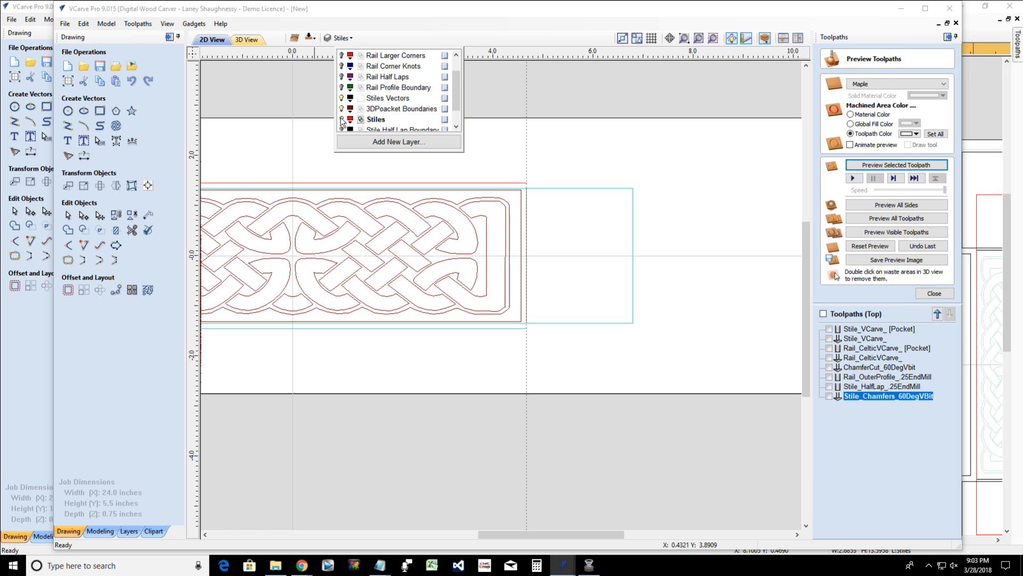
pyautogui.click(437, 183)
pyautogui.rightClick(437, 183)
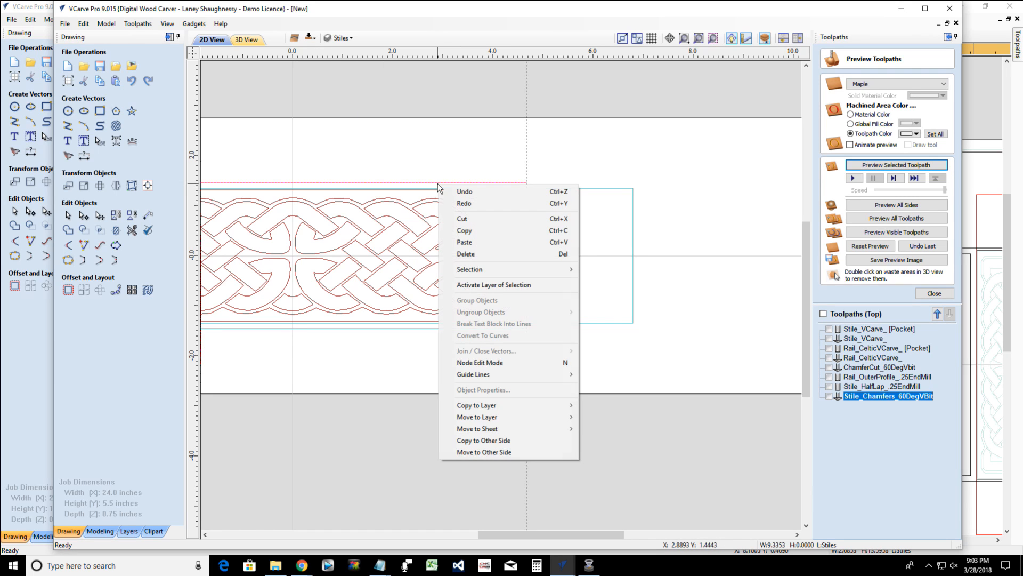
pyautogui.moveTo(494, 418)
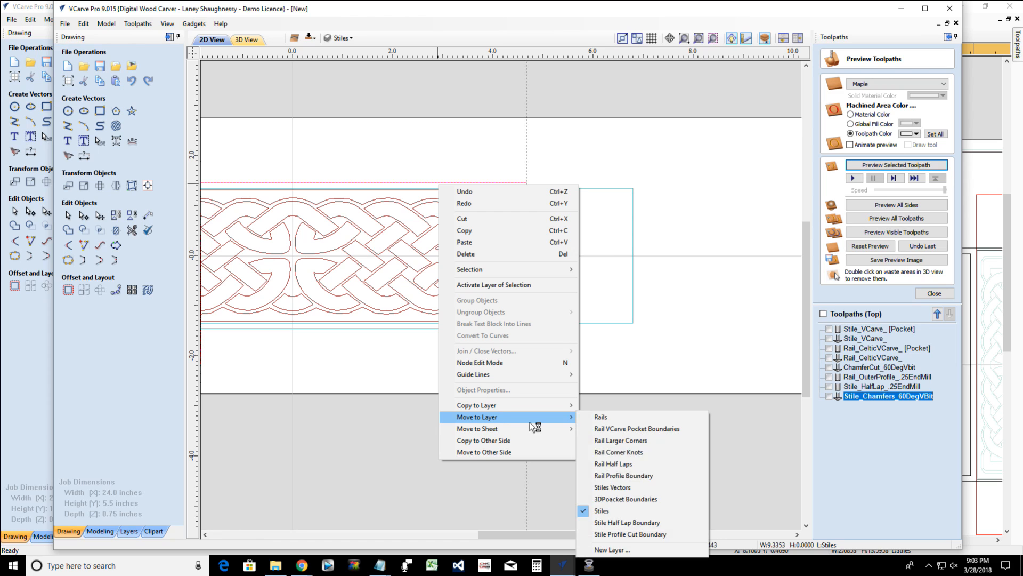
pyautogui.click(614, 535)
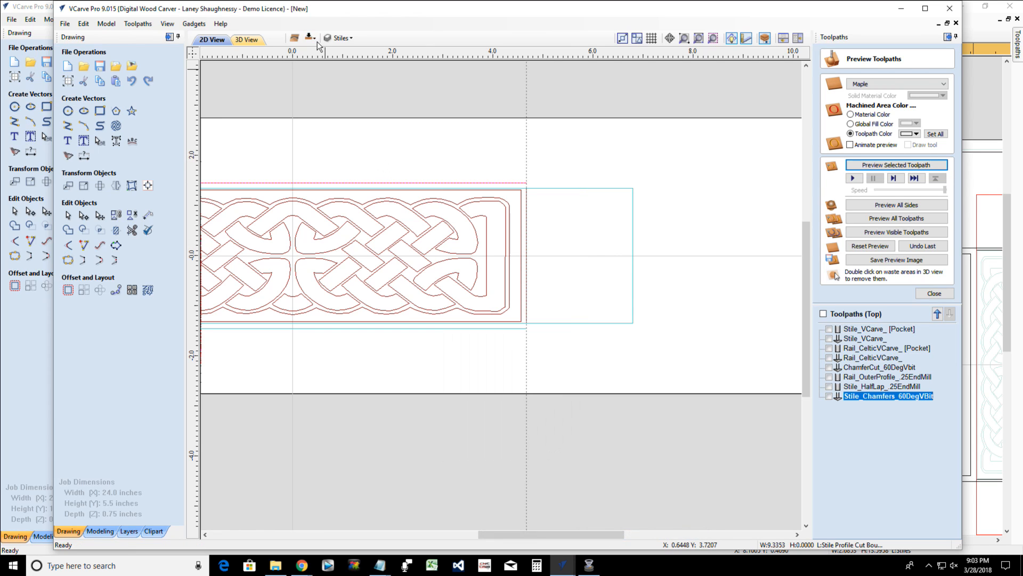
pyautogui.click(325, 119)
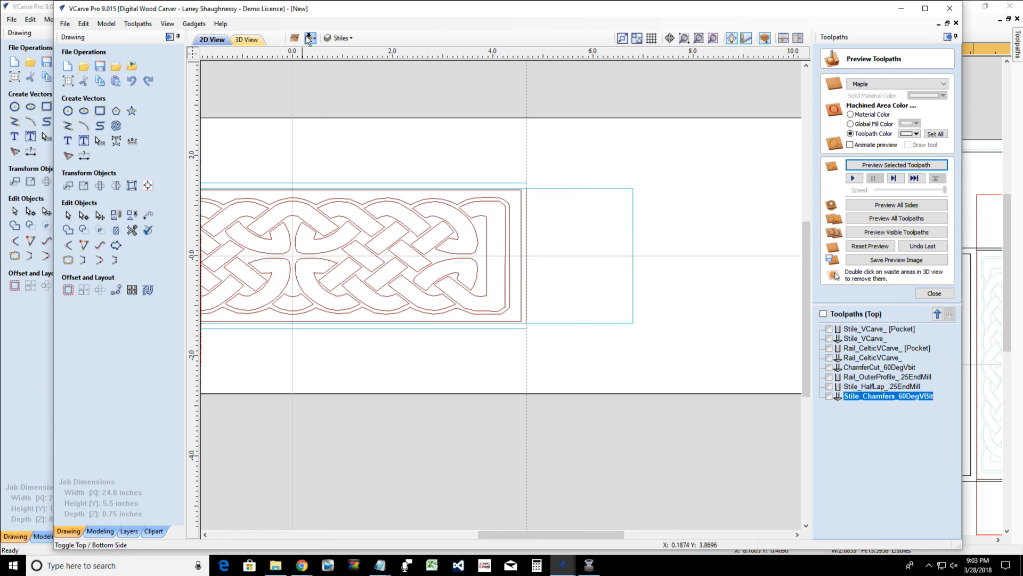
# Hide the Stiles layer and make Stile Profile Cut Boundary the active layer
pyautogui.click(341, 38)
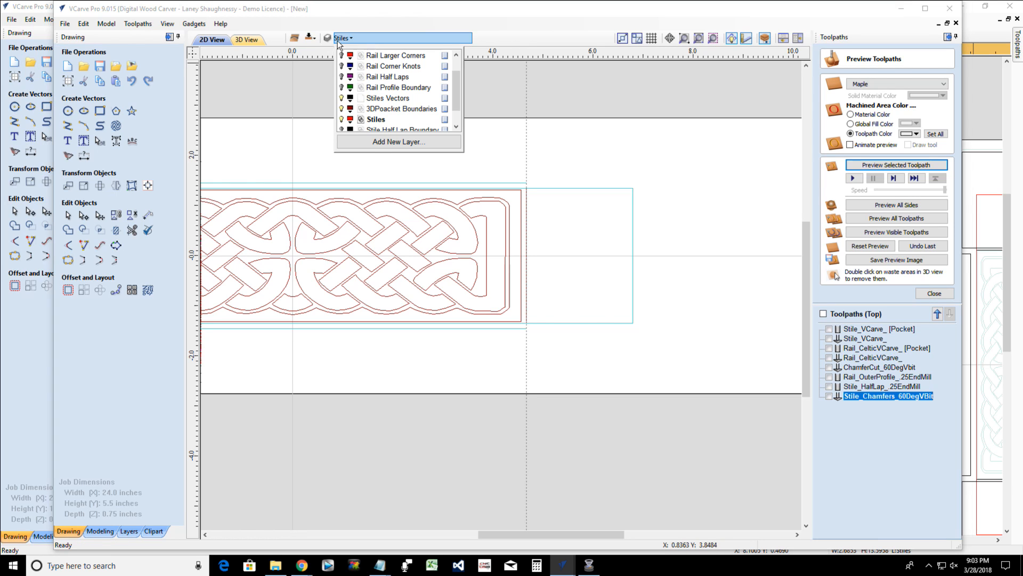
pyautogui.scroll(-1, 343, 120)
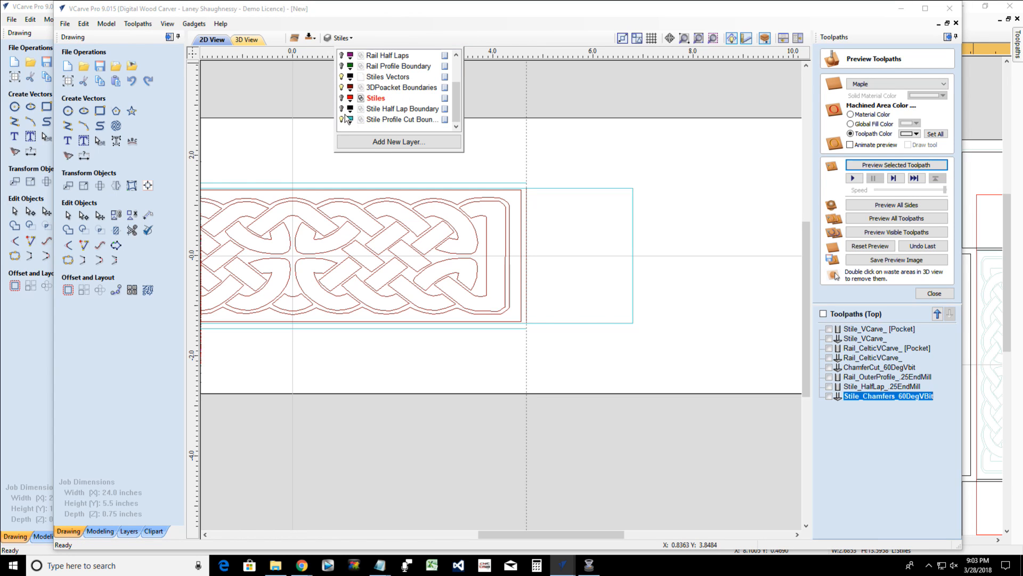
pyautogui.click(369, 119)
# Cut the full-length stile rectangle's upper edge in node editing where it crosses the vertical guide at the right half-lap
pyautogui.scroll(3, 537, 204)
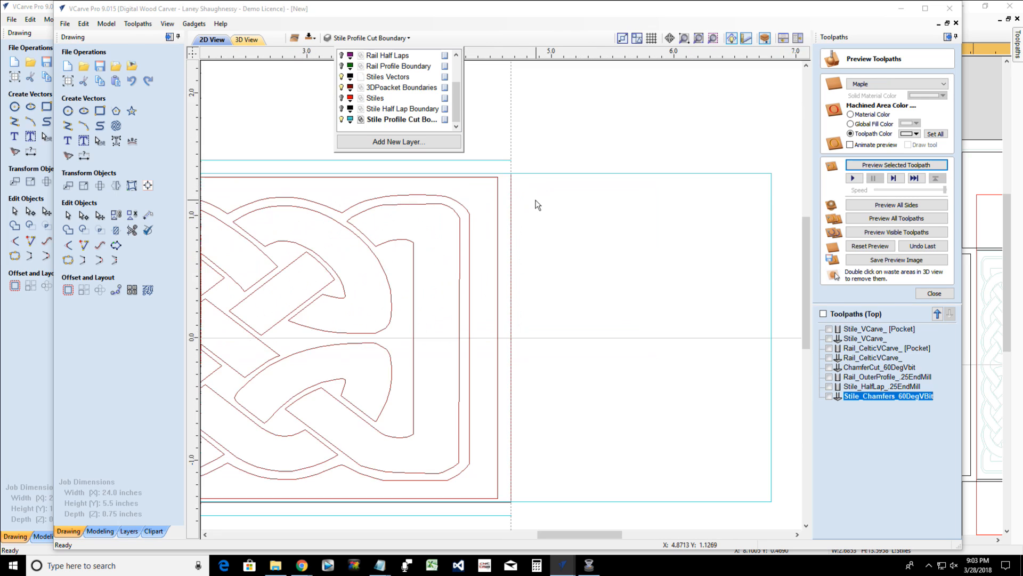
pyautogui.scroll(2, 464, 170)
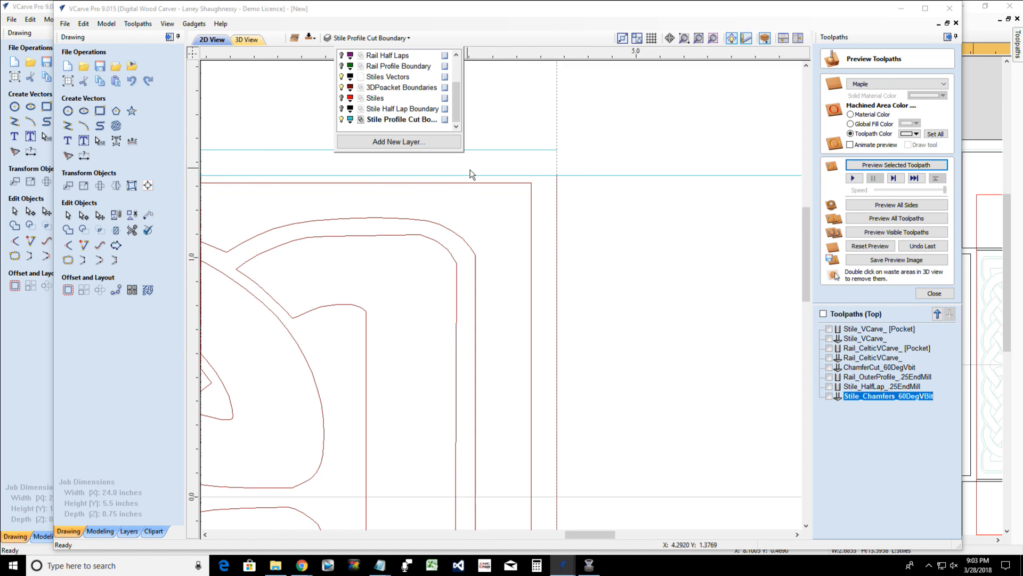
pyautogui.click(545, 176)
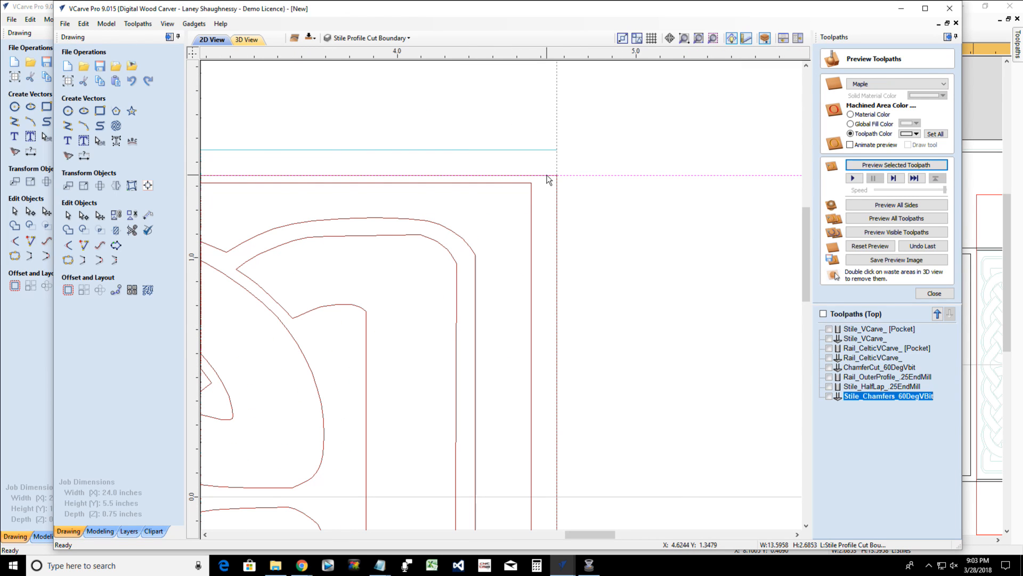
pyautogui.click(84, 216)
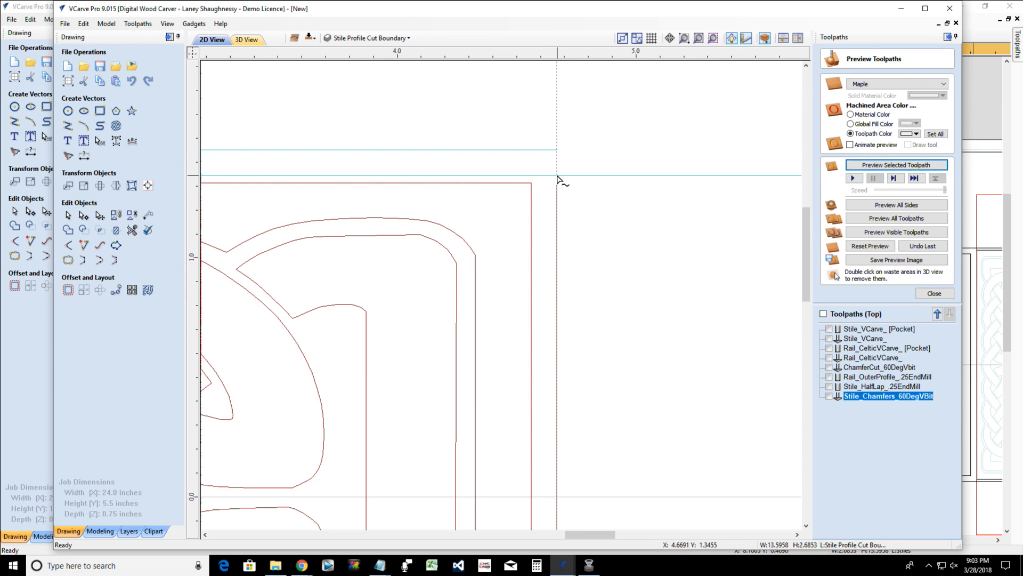
pyautogui.rightClick(558, 179)
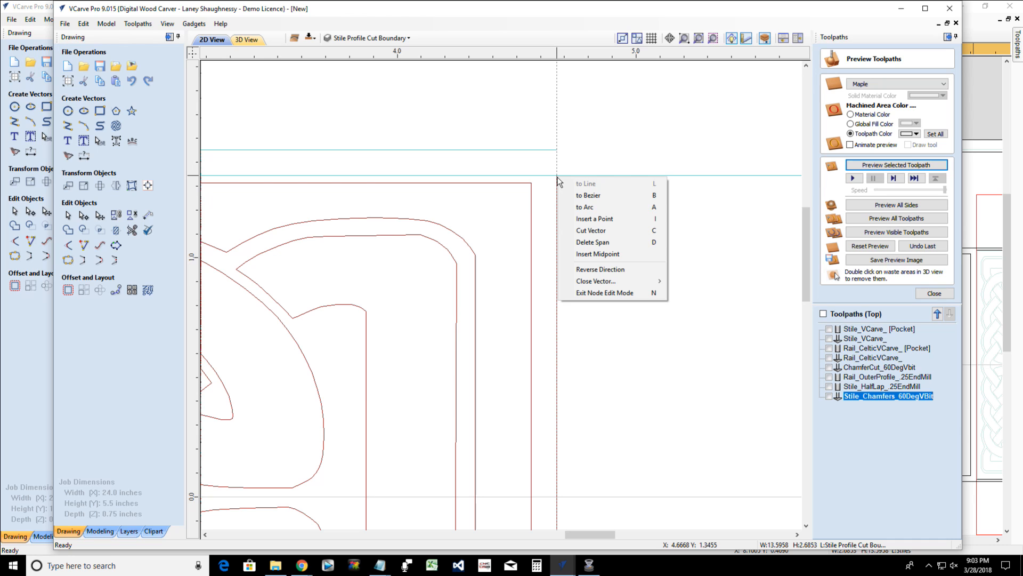
pyautogui.click(573, 235)
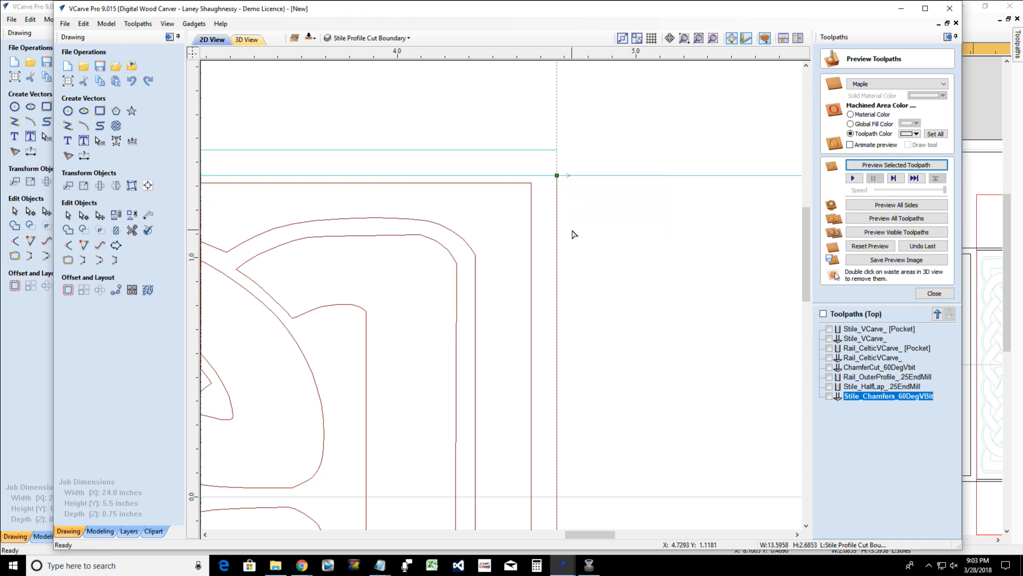
# Cut the full-length stile rectangle's lower edge where it crosses the vertical guide at the right half-lap
pyautogui.scroll(-1, 554, 444)
pyautogui.scroll(-5, 554, 444)
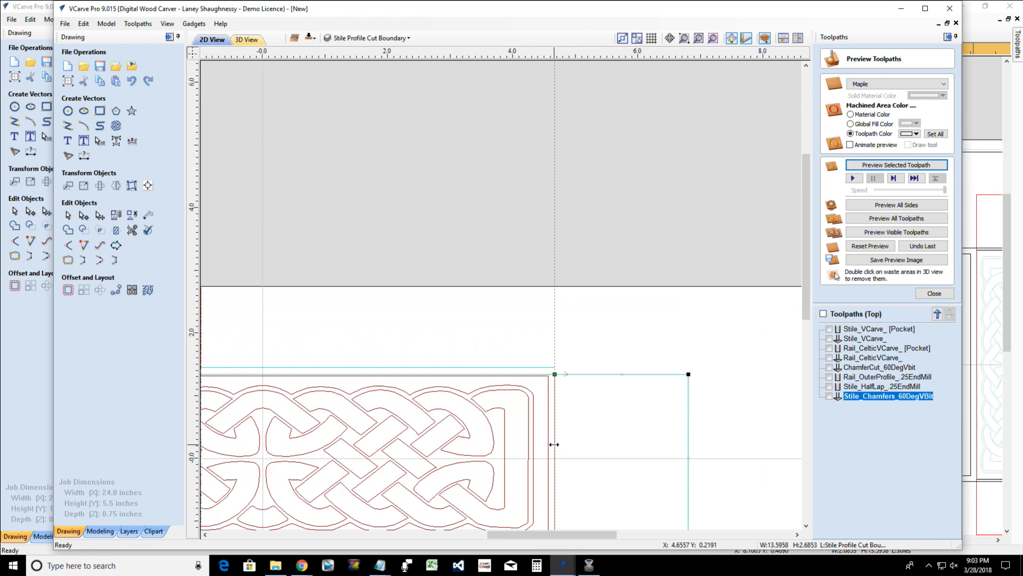
pyautogui.scroll(4, 555, 379)
pyautogui.scroll(2, 557, 249)
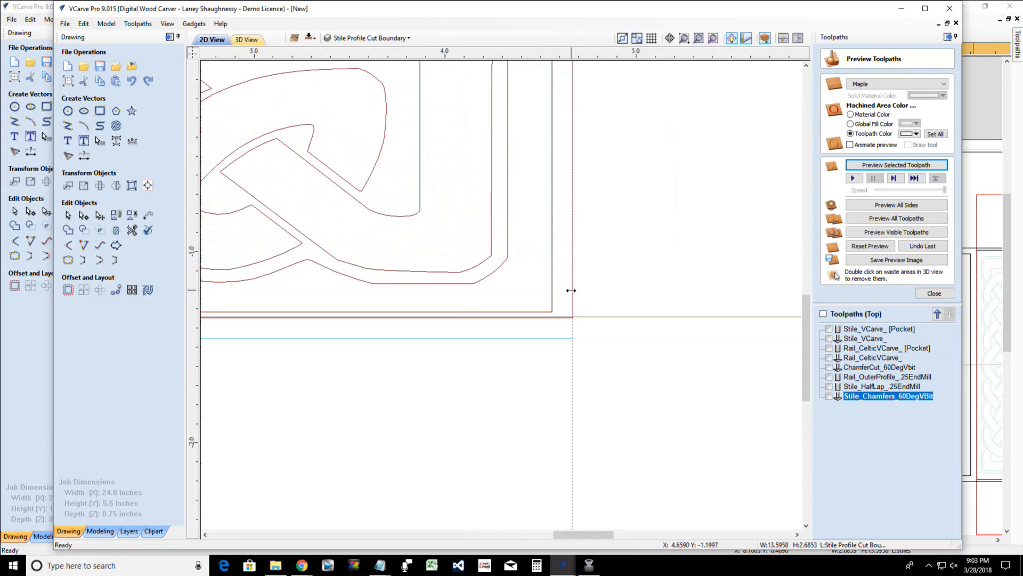
pyautogui.scroll(2, 570, 290)
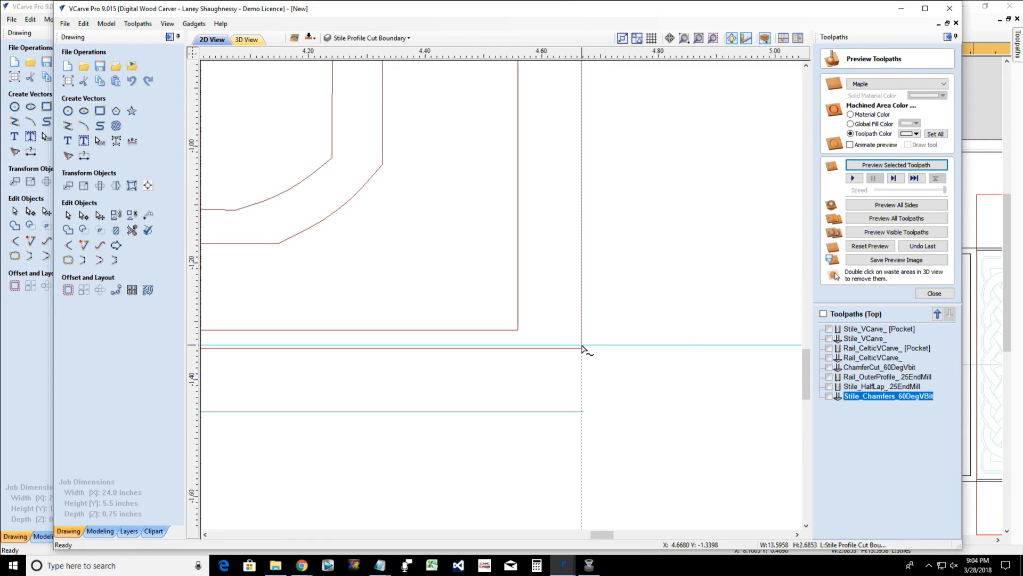
pyautogui.rightClick(582, 347)
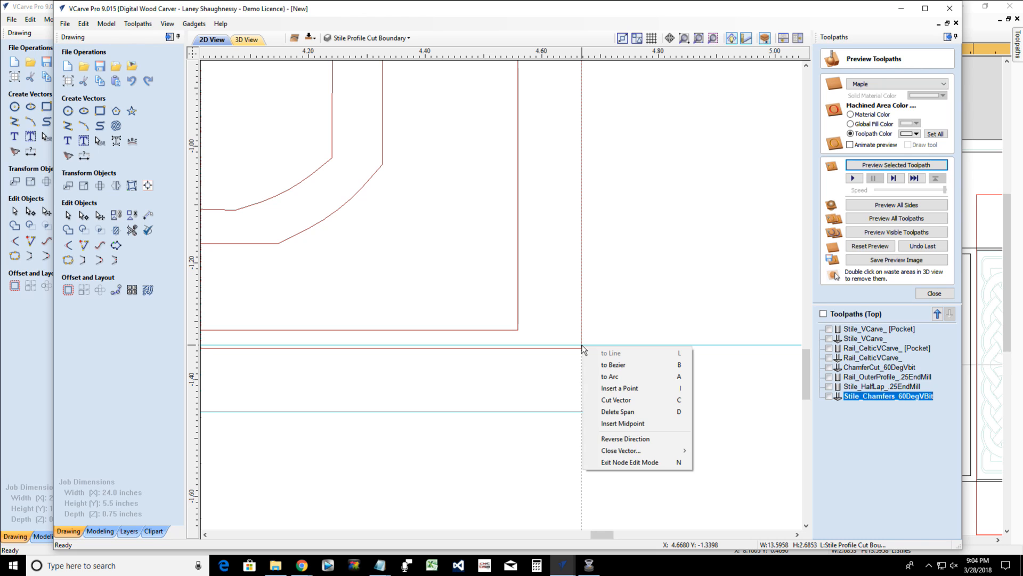
pyautogui.click(595, 403)
pyautogui.scroll(-6, 594, 399)
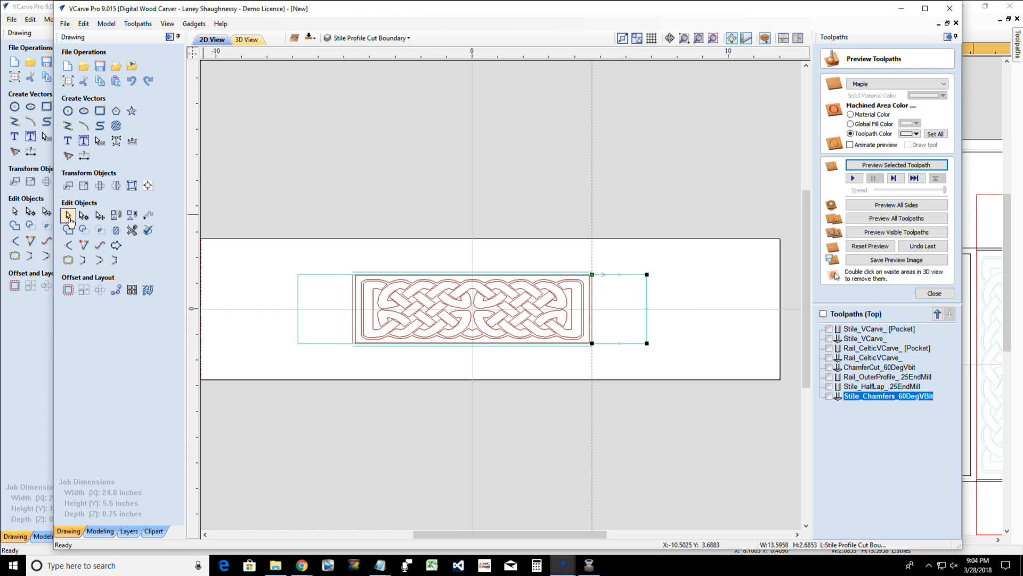
# Select the remaining stile rectangle vector and cut its upper edge in node editing at the left half-lap corner
pyautogui.click(334, 284)
pyautogui.scroll(5, 342, 280)
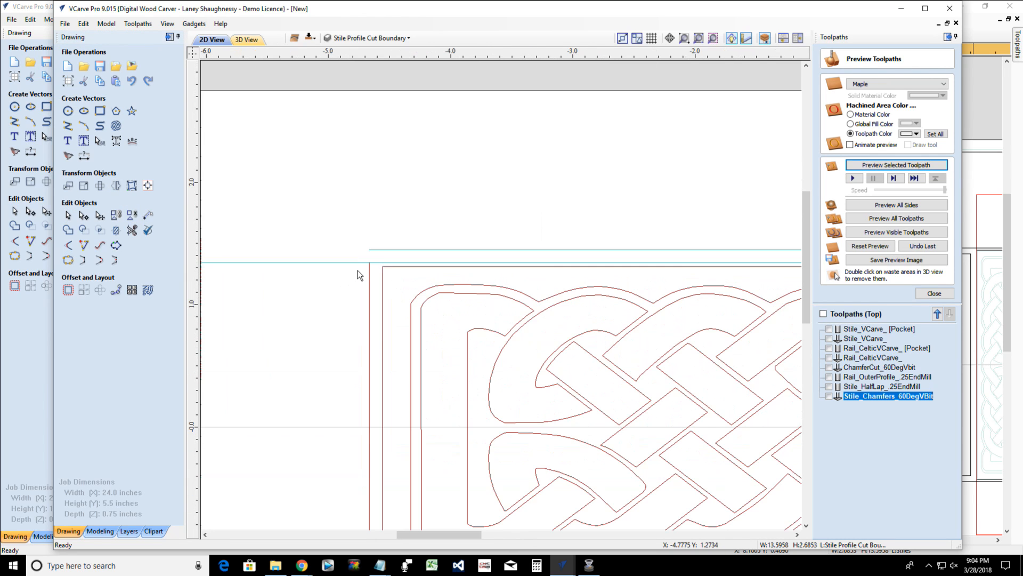
pyautogui.click(379, 263)
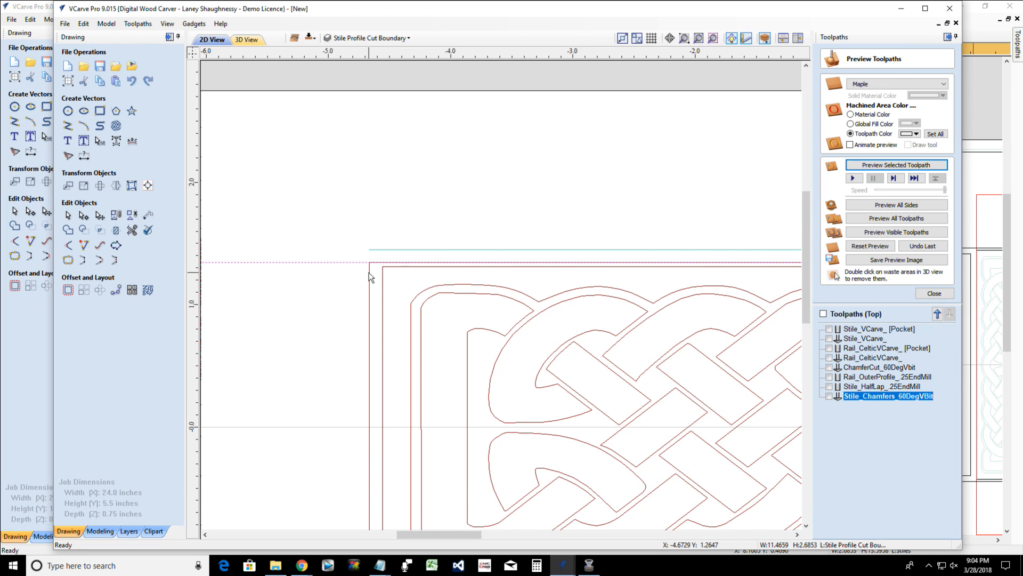
pyautogui.scroll(-3, 354, 269)
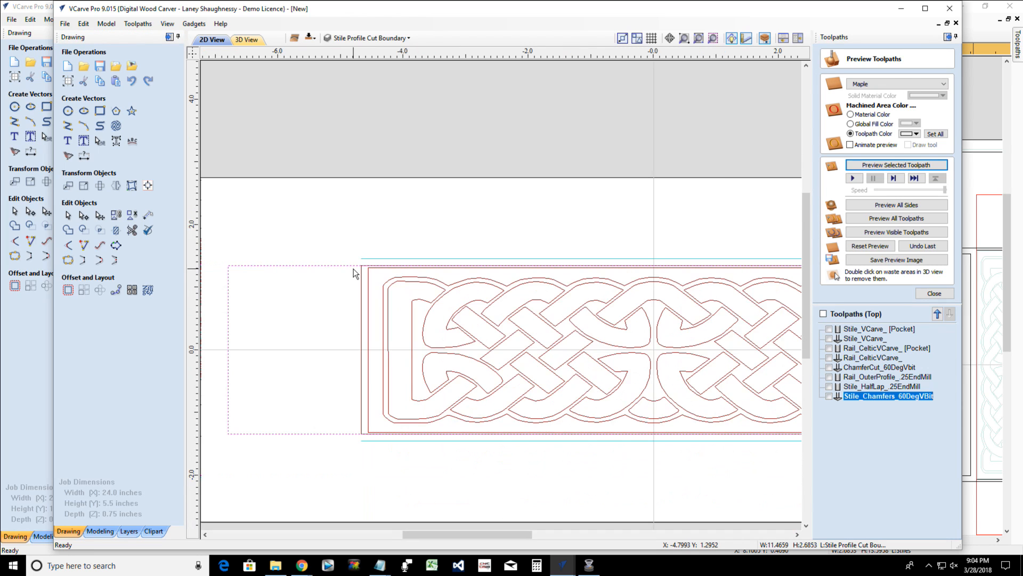
pyautogui.scroll(-2, 319, 315)
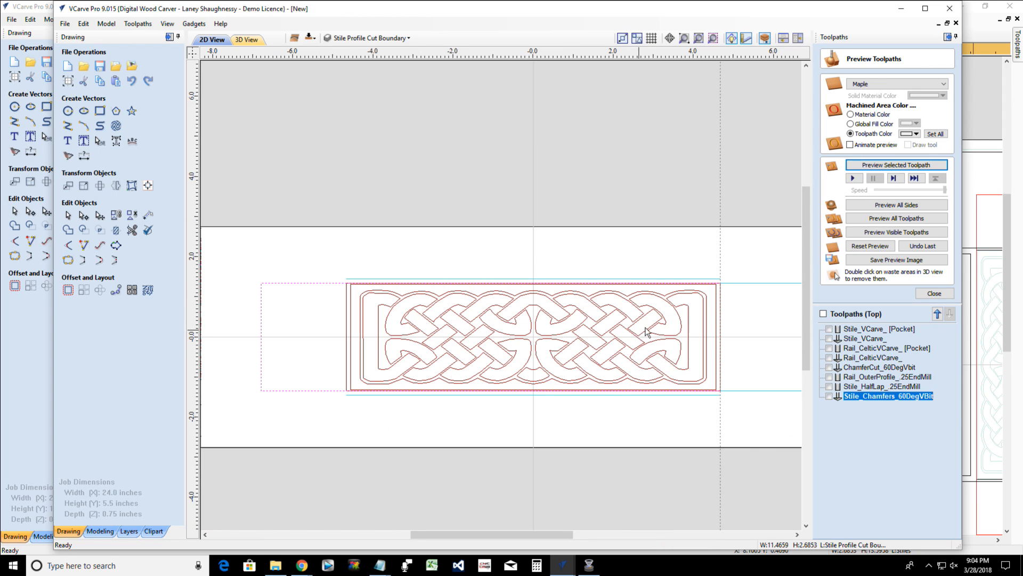
pyautogui.scroll(-2, 727, 301)
pyautogui.scroll(2, 642, 306)
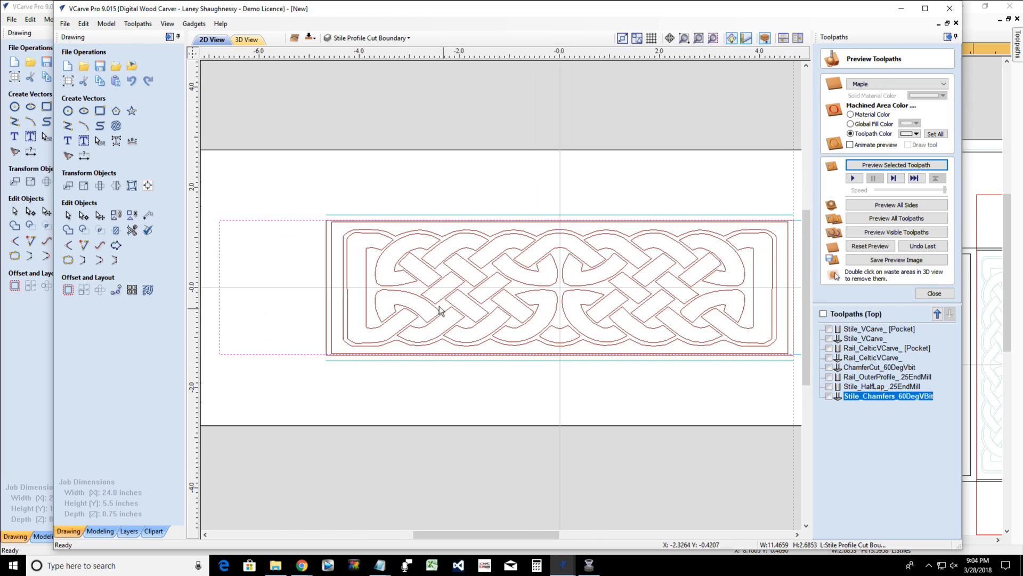
pyautogui.scroll(3, 298, 222)
pyautogui.scroll(2, 346, 215)
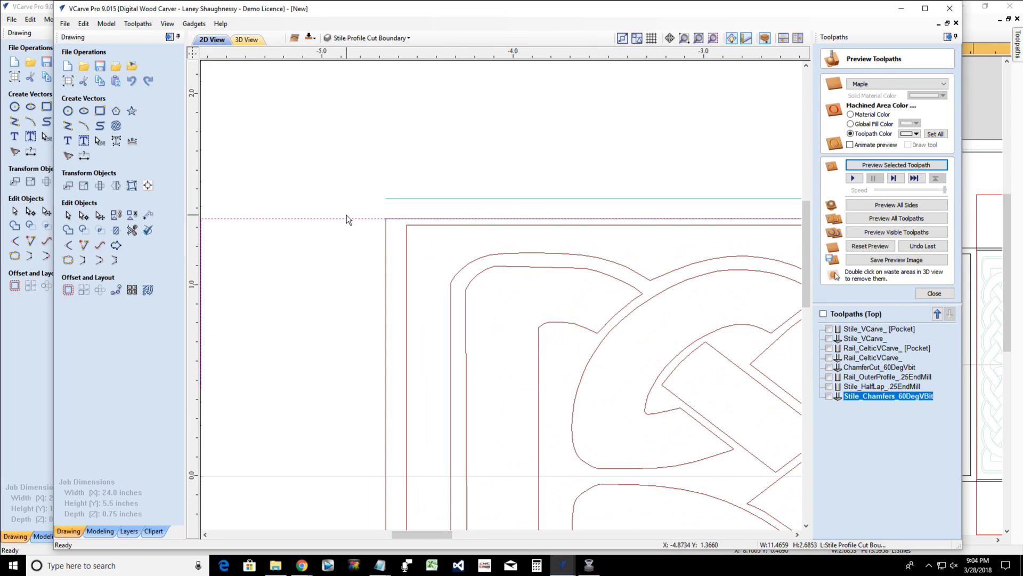
pyautogui.click(83, 215)
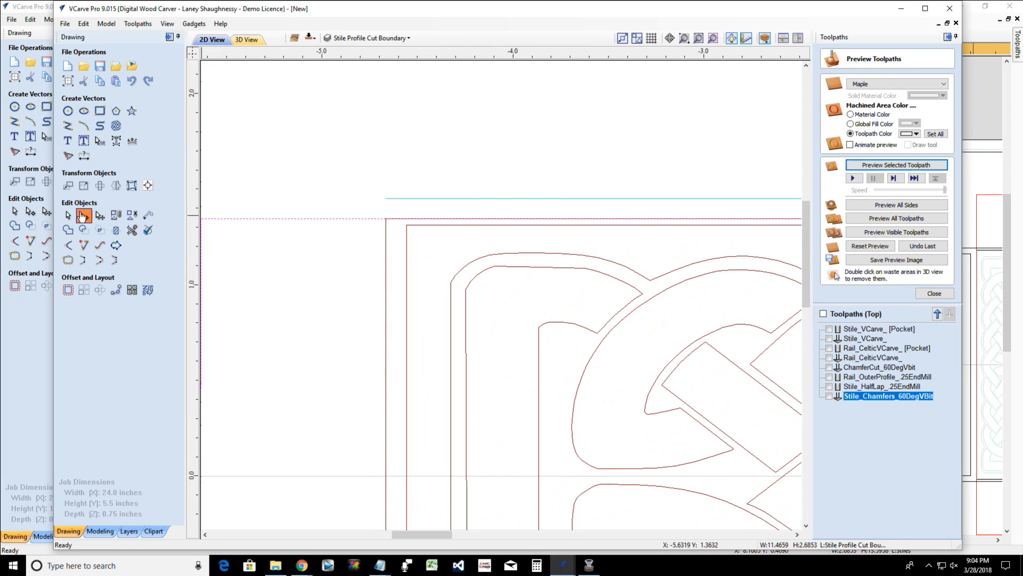
pyautogui.rightClick(387, 220)
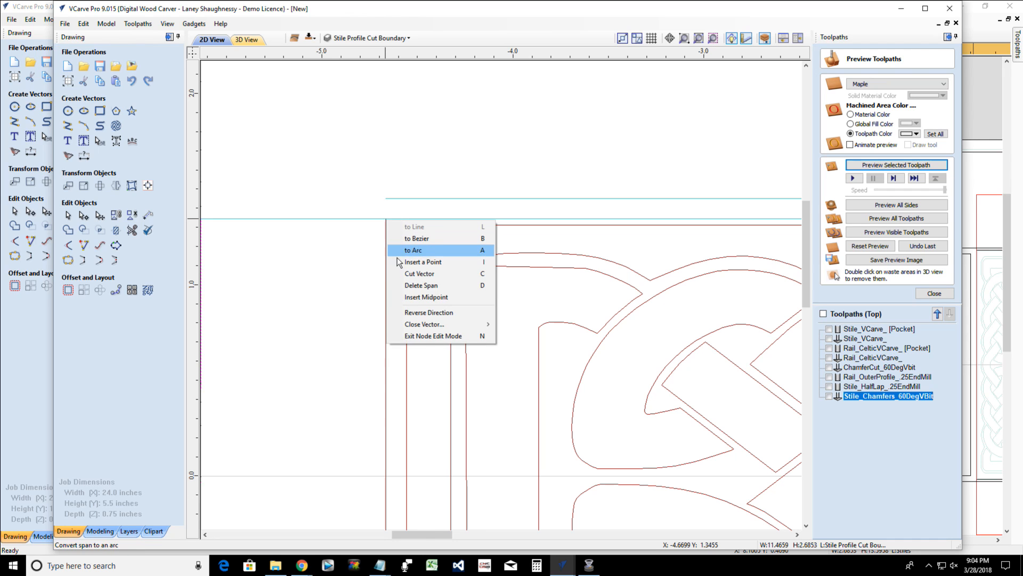
pyautogui.click(401, 273)
pyautogui.scroll(-4, 400, 274)
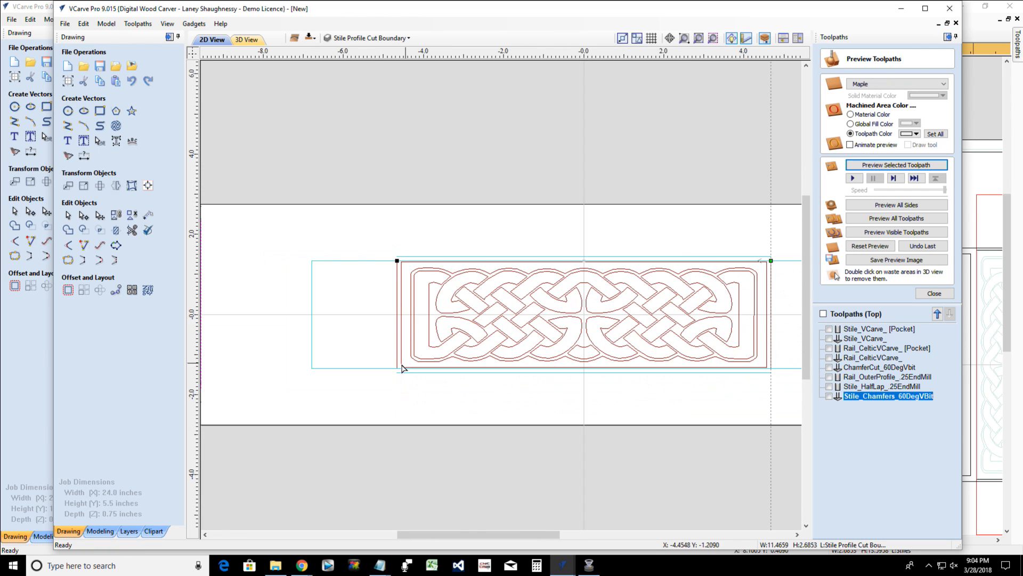
# Cut the stile rectangle's lower edge at the left half-lap corner
pyautogui.scroll(5, 401, 367)
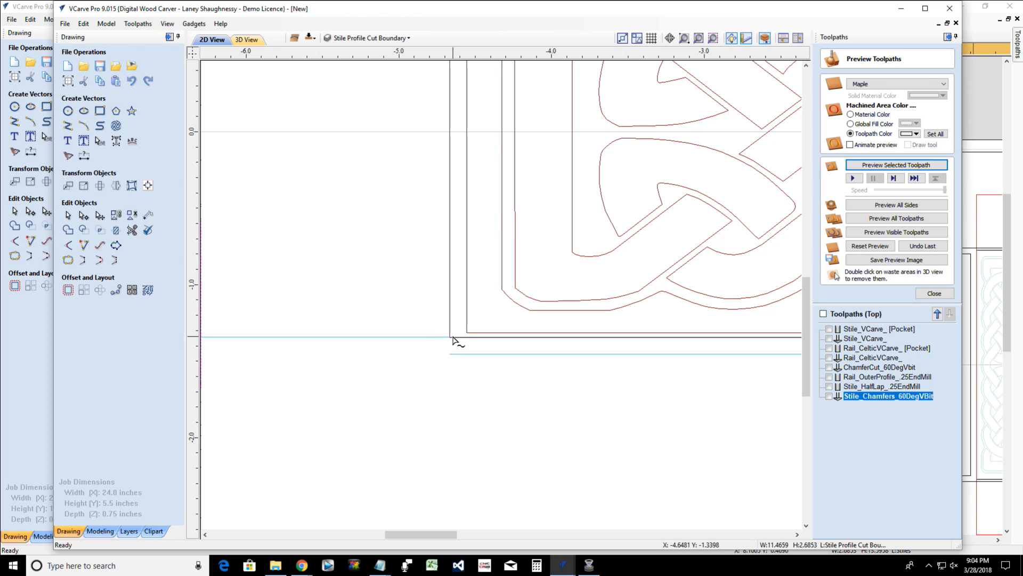
pyautogui.rightClick(450, 339)
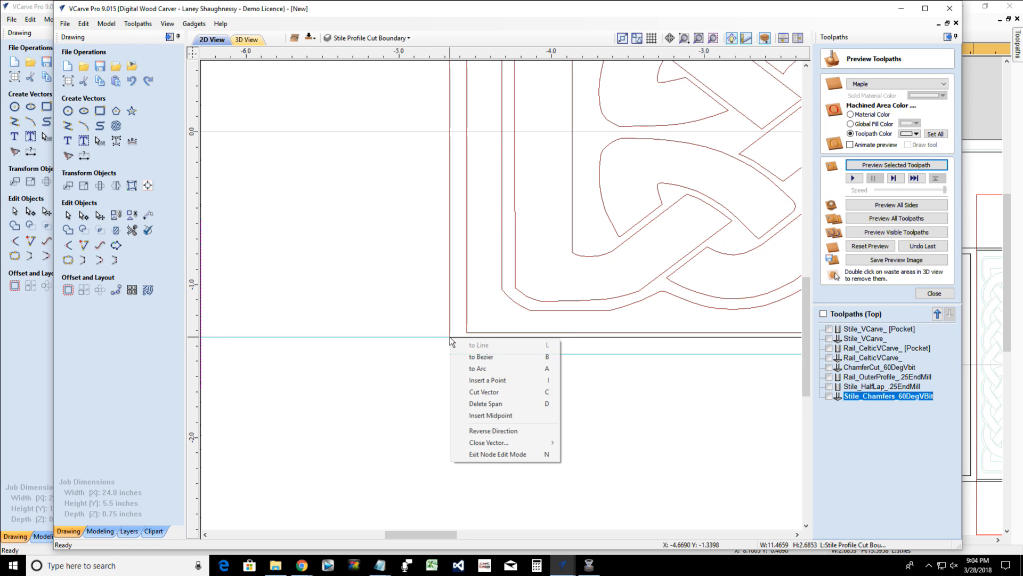
pyautogui.click(469, 392)
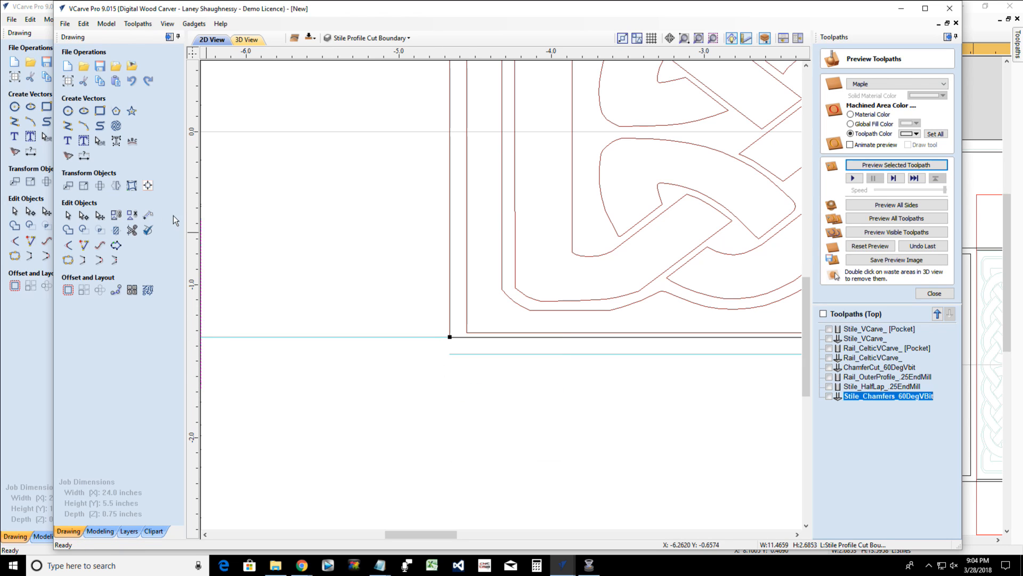
# Delete the cut-off upper and lower stile rectangle segments between the two half-laps
pyautogui.scroll(-4, 332, 207)
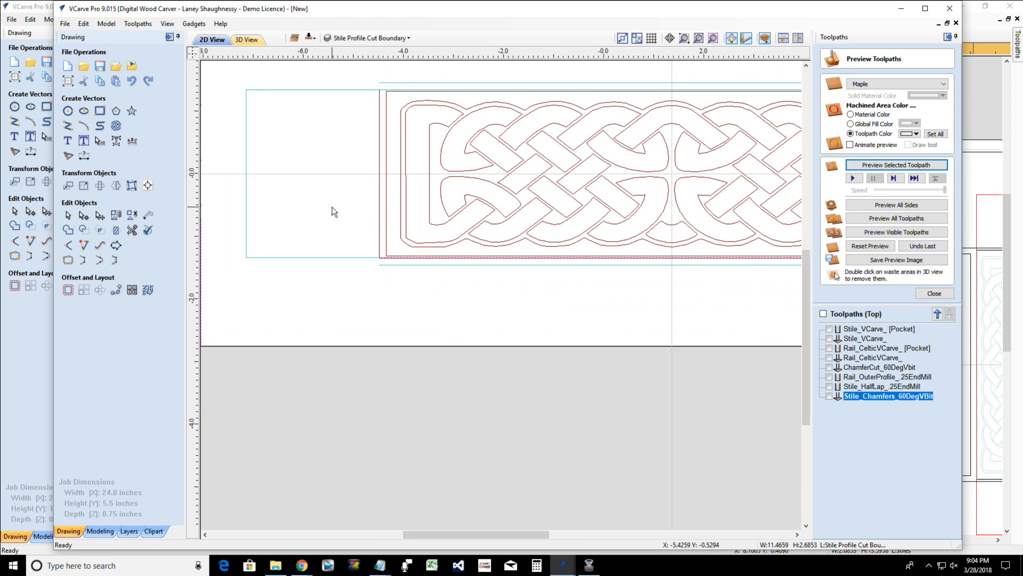
pyautogui.scroll(4, 384, 147)
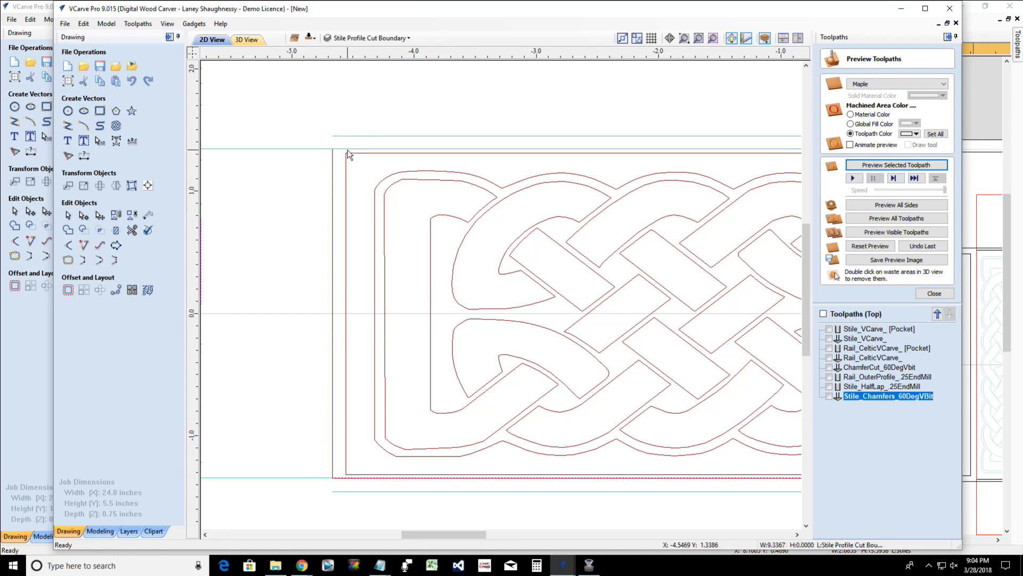
pyautogui.press('Delete')
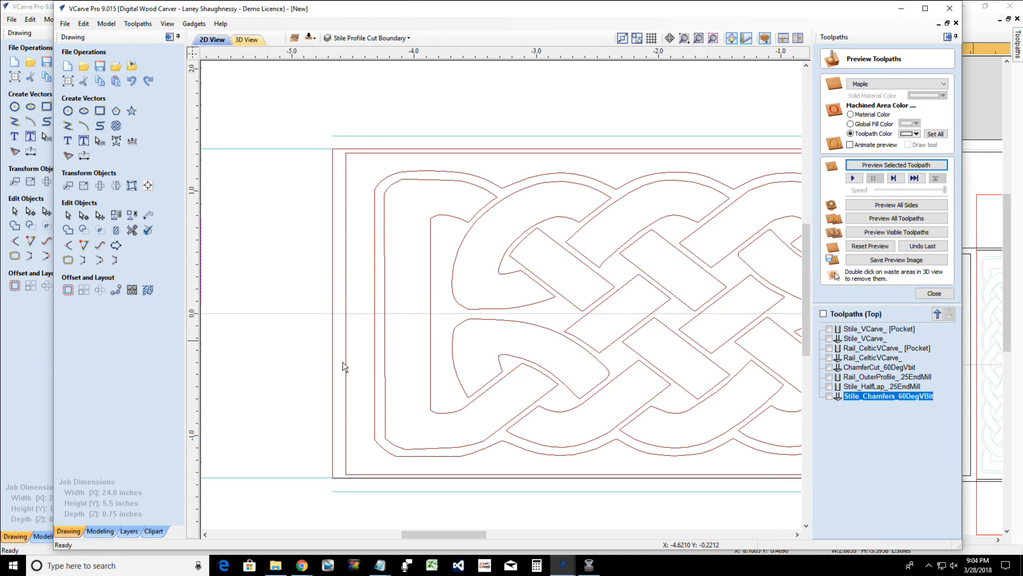
pyautogui.click(337, 477)
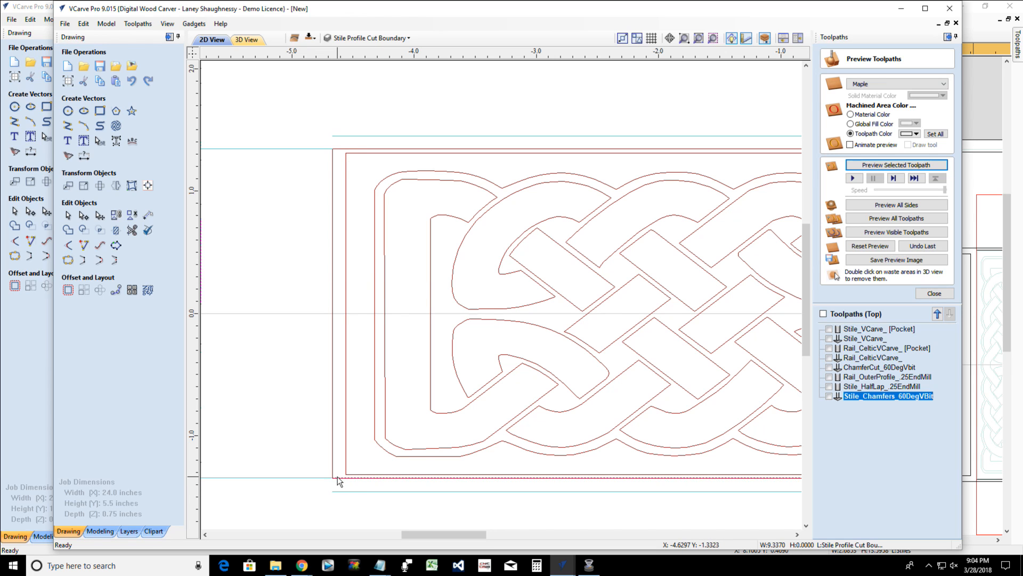
pyautogui.press('Delete')
pyautogui.scroll(-5, 361, 483)
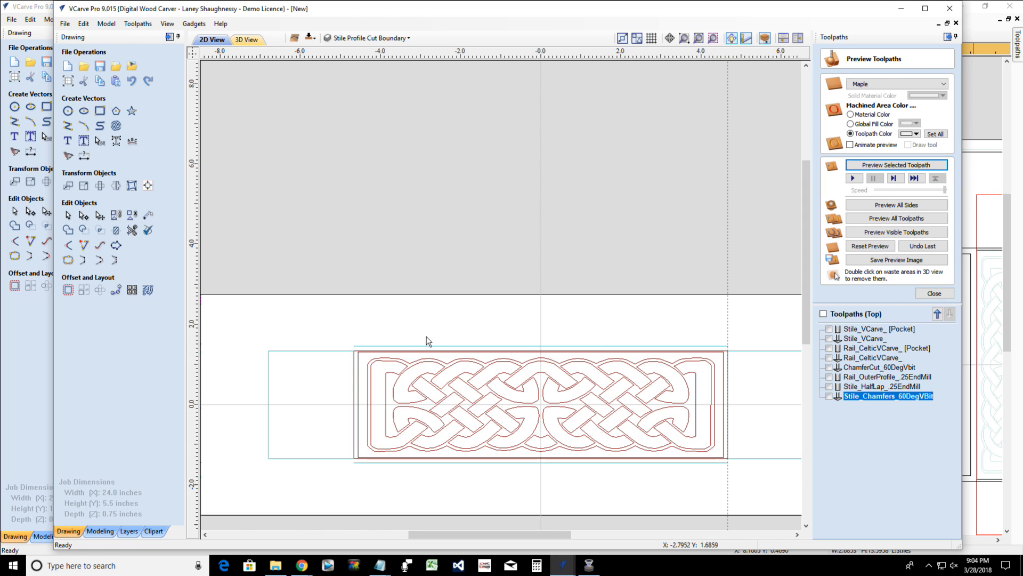
# Check the two outer offset lines above and below the stile by selecting each in turn
pyautogui.scroll(3, 418, 345)
pyautogui.click(414, 359)
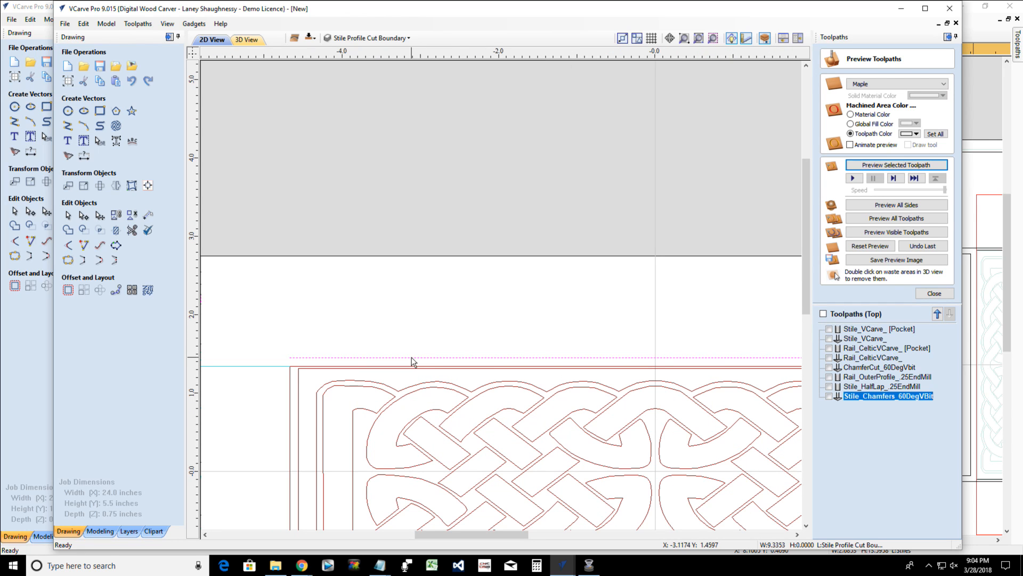
pyautogui.scroll(-4, 469, 389)
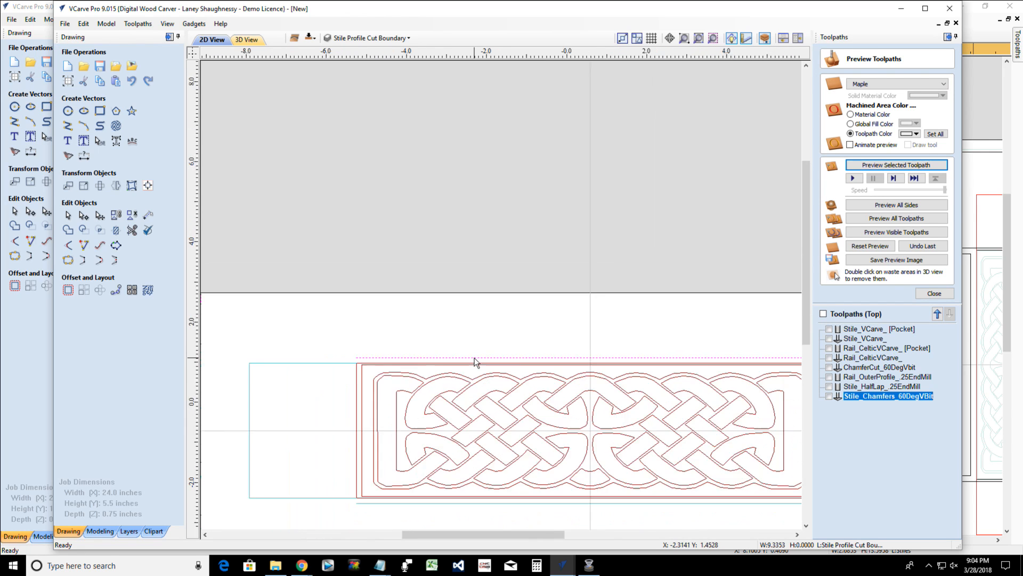
pyautogui.scroll(3, 493, 413)
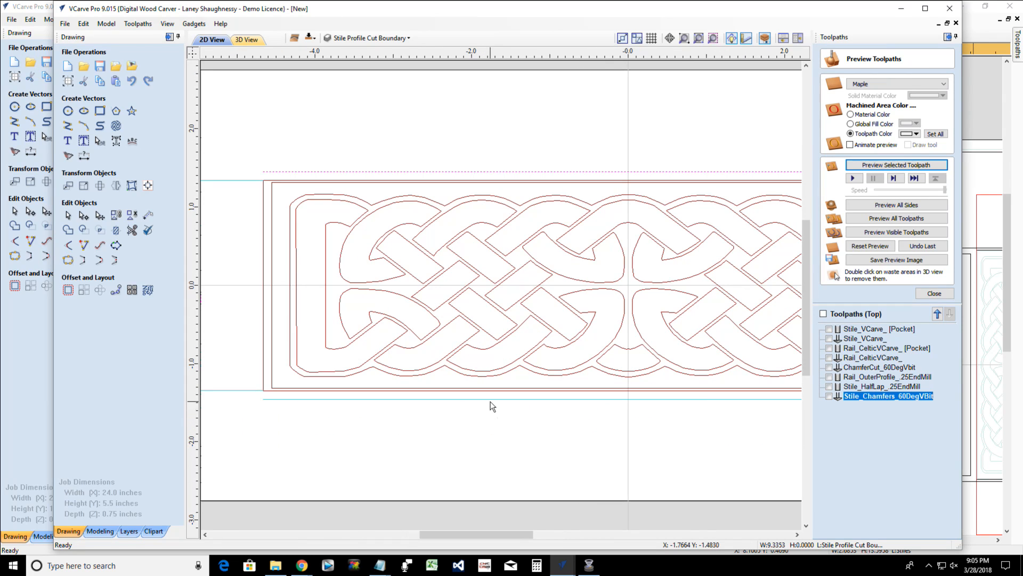
pyautogui.click(491, 407)
pyautogui.click(490, 399)
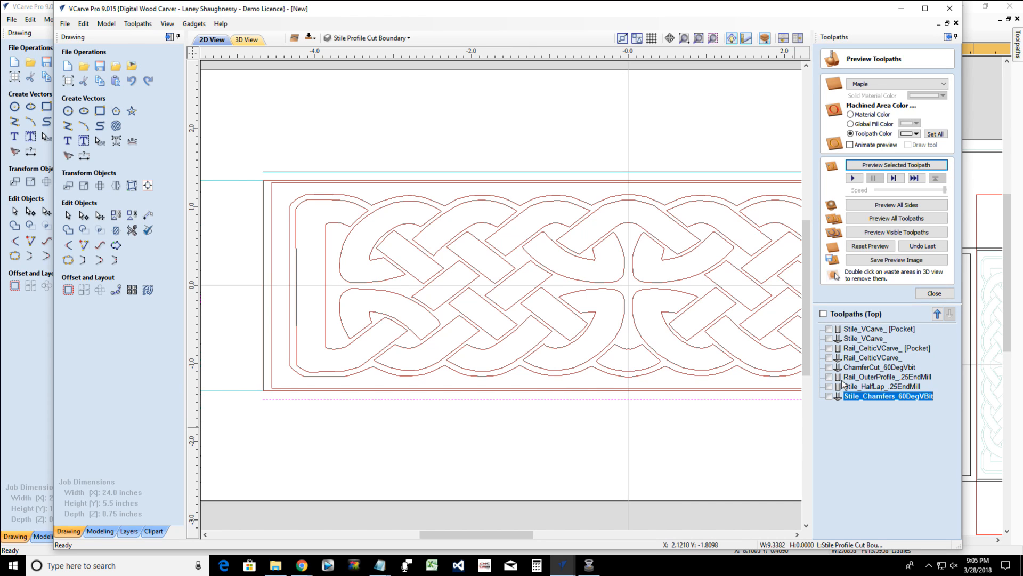
pyautogui.moveTo(843, 383)
# Try to offset both outer long lines outwards by 0.0722 inches with the originals deleted, and undo the result
pyautogui.scroll(-2, 586, 256)
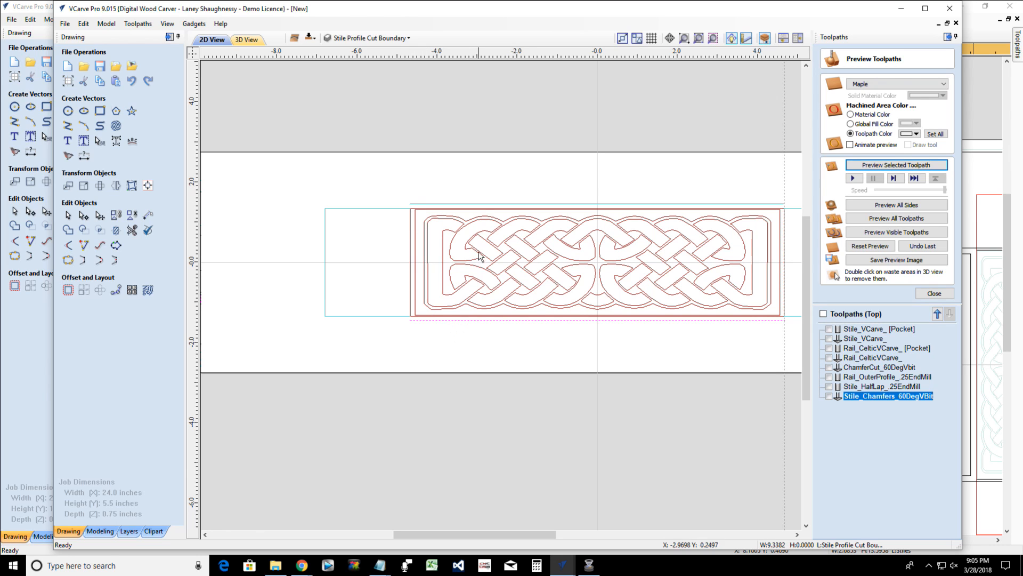
pyautogui.keyDown('shift'); pyautogui.click(484, 205); pyautogui.keyUp('shift')
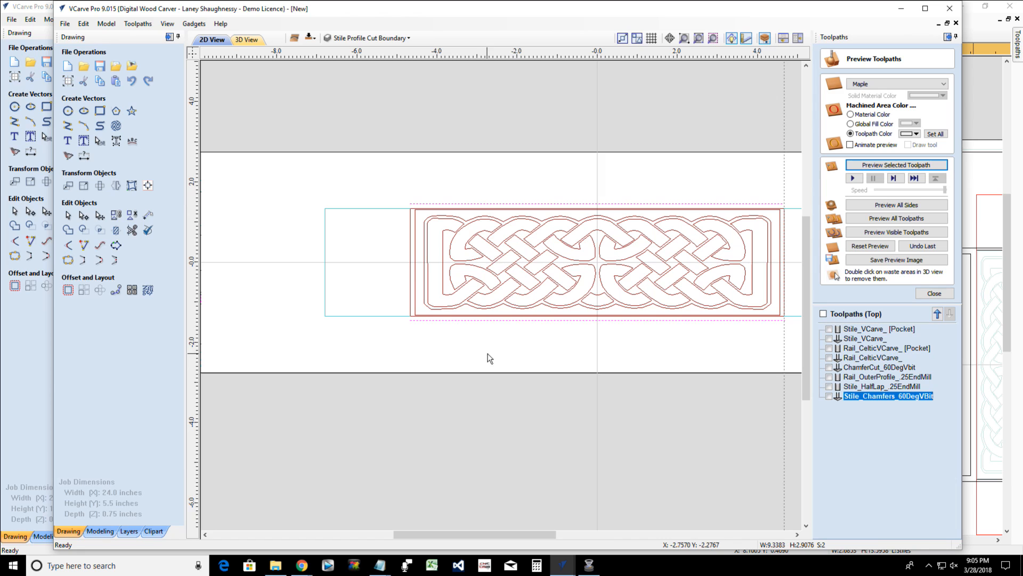
pyautogui.click(67, 290)
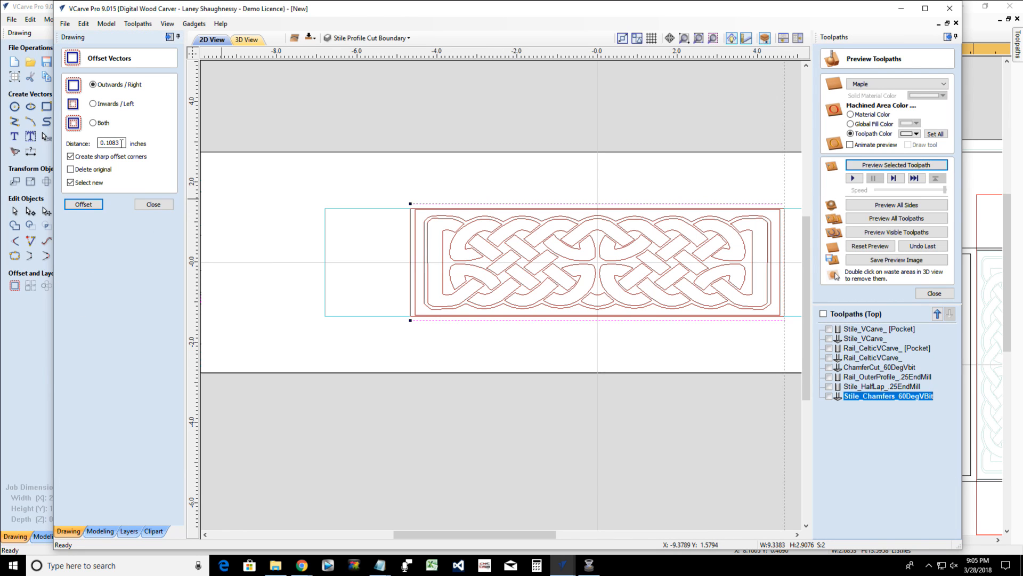
pyautogui.moveTo(122, 142); pyautogui.dragTo(93, 144)
pyautogui.write('.0722')
pyautogui.click(79, 206)
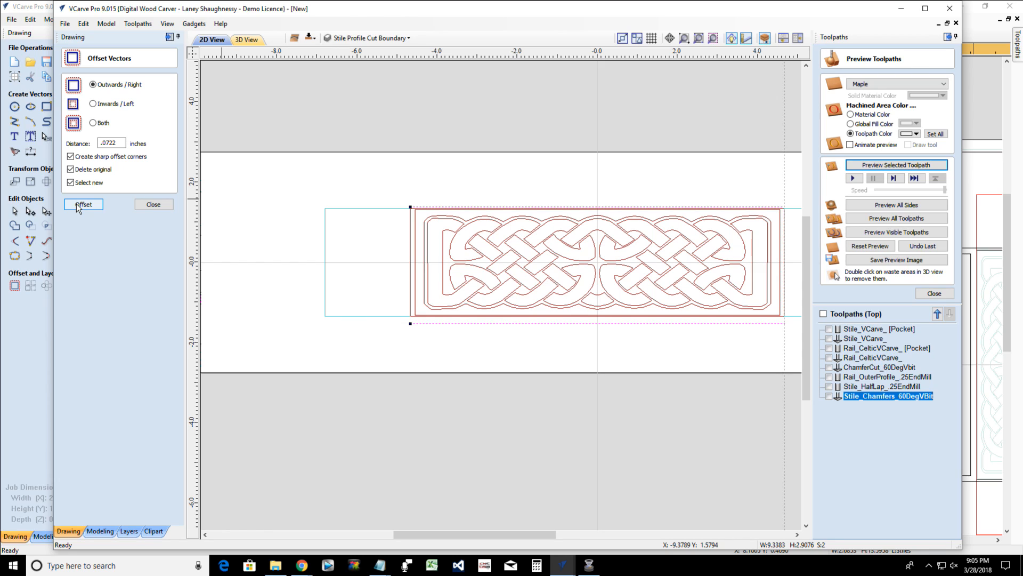
pyautogui.click(79, 205)
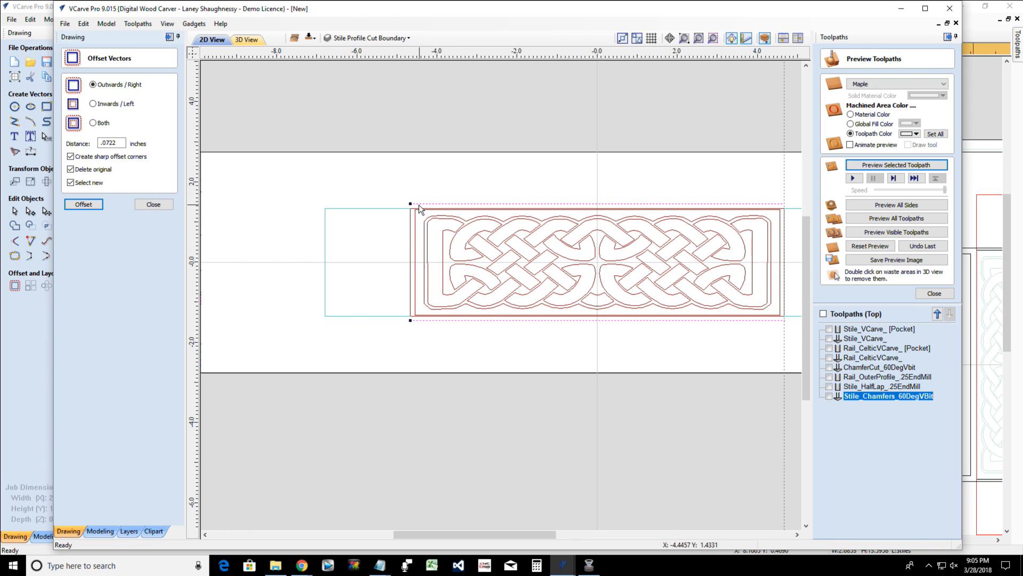
pyautogui.click(153, 204)
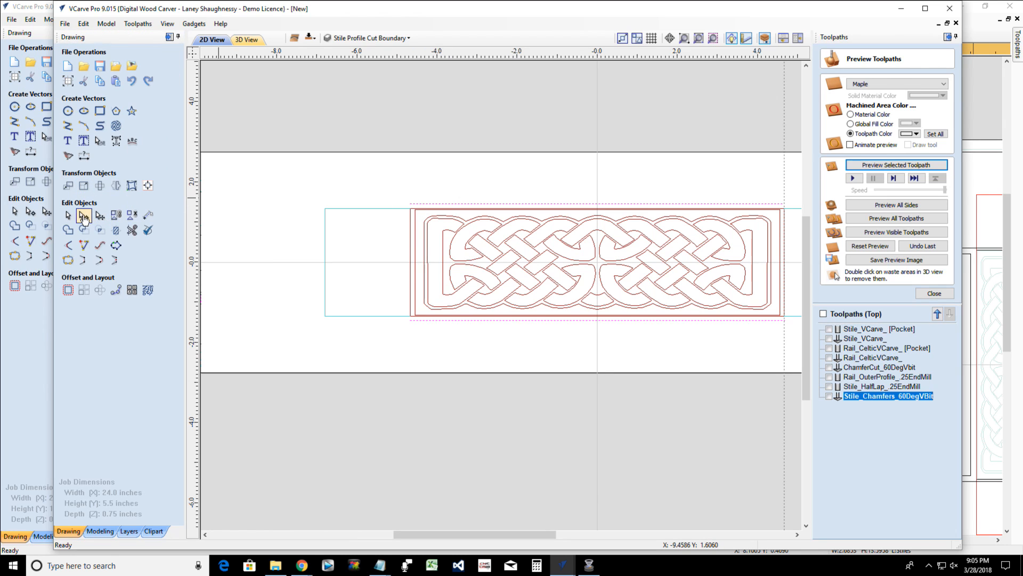
# Reverse the direction of the upper outer line by making its right end point the start point
pyautogui.click(84, 217)
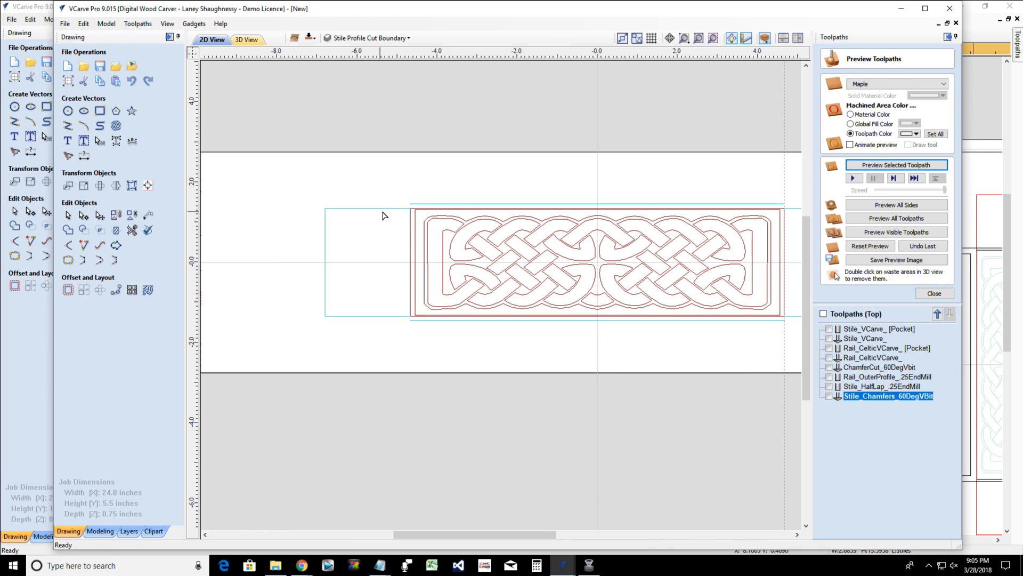
pyautogui.click(441, 204)
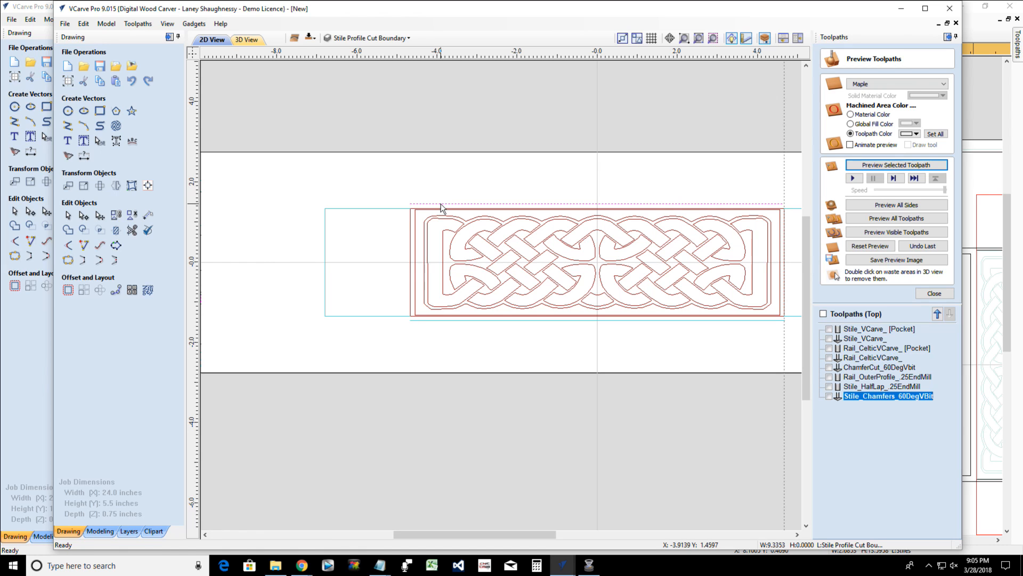
pyautogui.press('n')
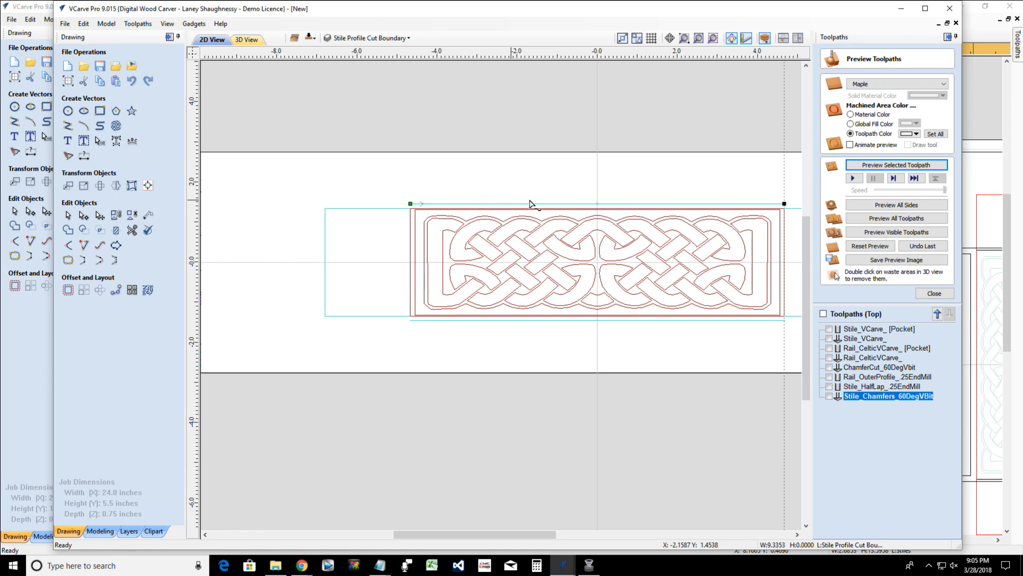
pyautogui.rightClick(785, 203)
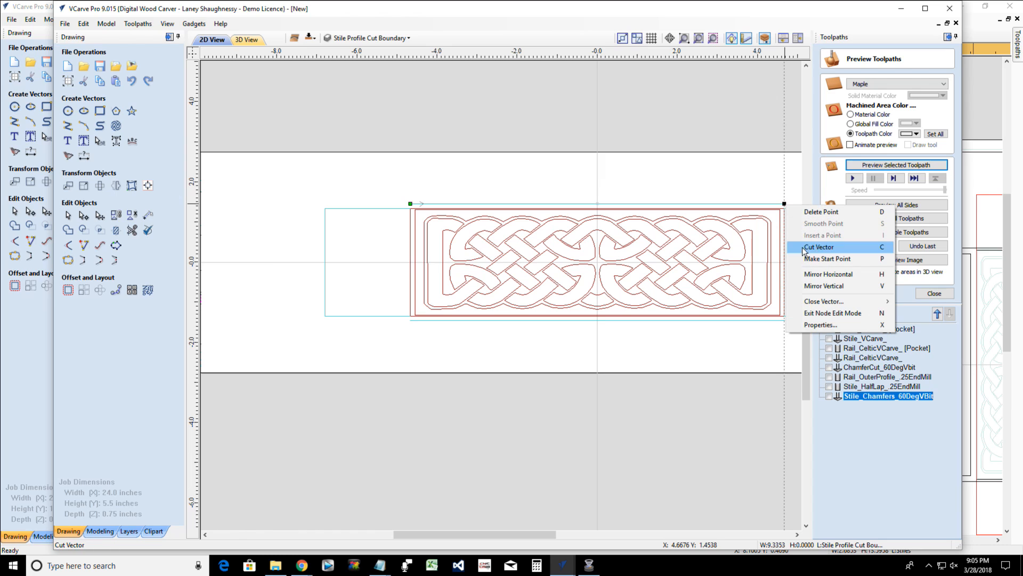
pyautogui.click(827, 259)
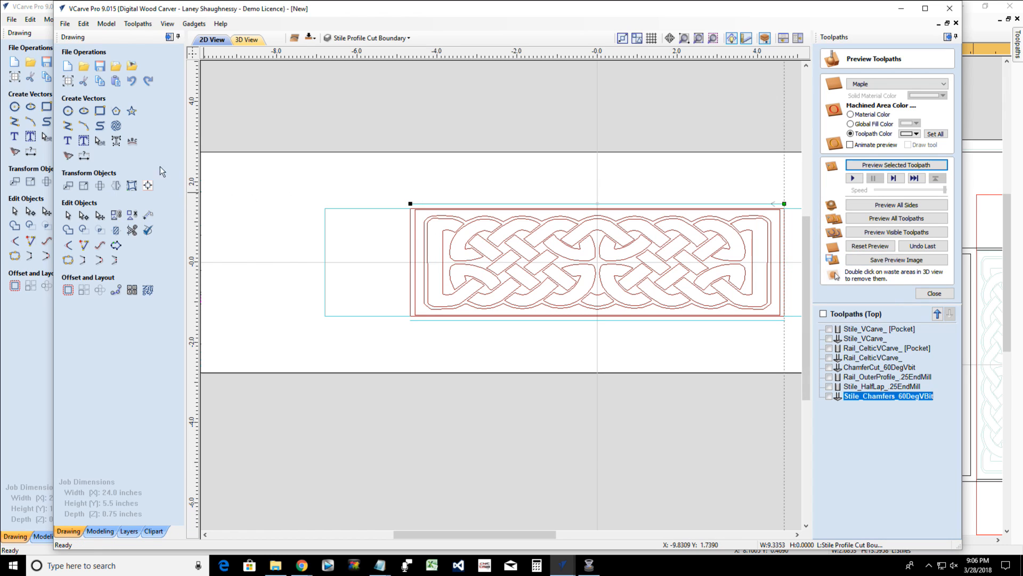
# Offset both outer long lines outwards by 0.0722 inches with the originals deleted
pyautogui.click(67, 290)
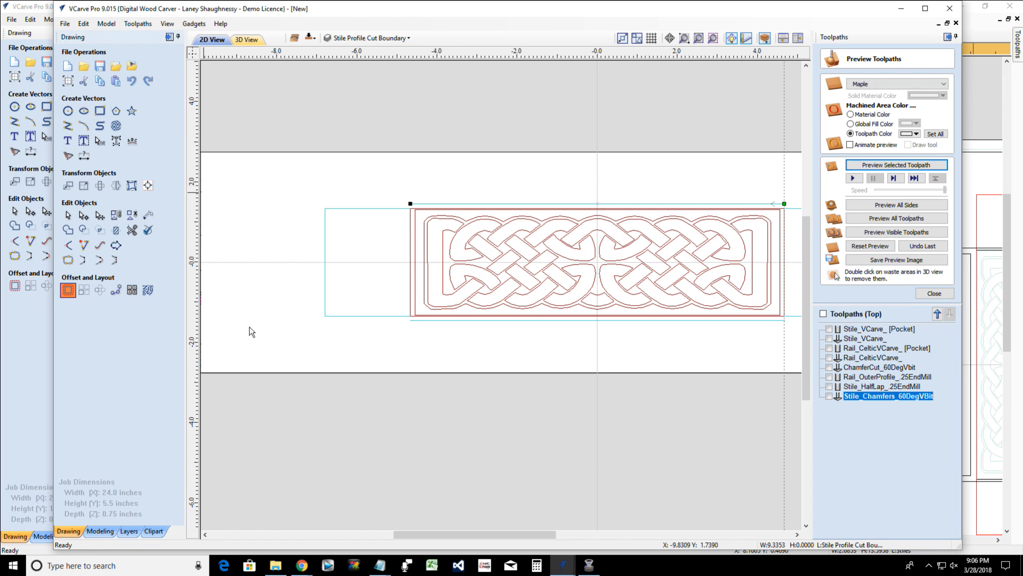
pyautogui.keyDown('shift'); pyautogui.click(425, 320); pyautogui.keyUp('shift')
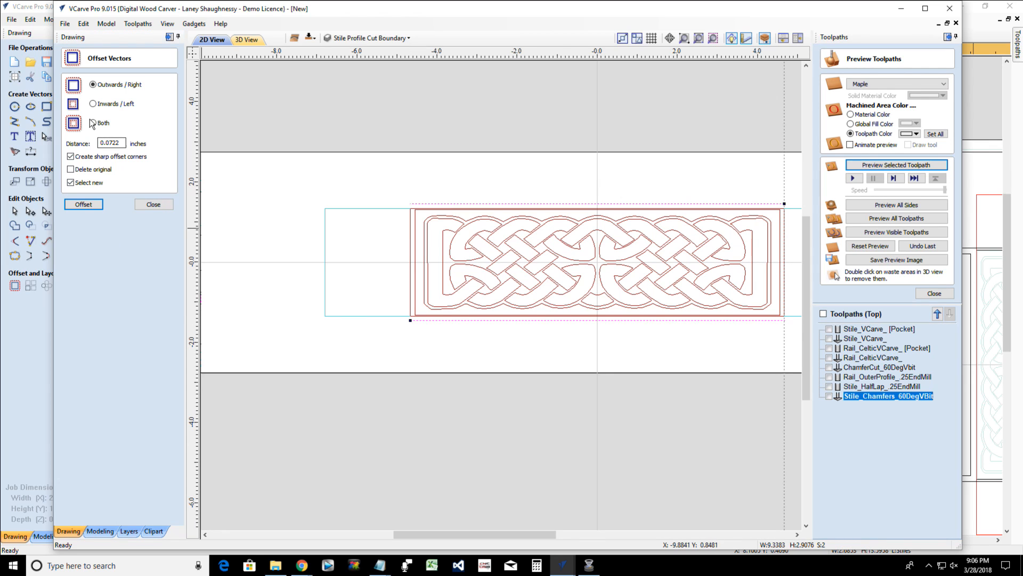
pyautogui.click(70, 169)
pyautogui.click(80, 205)
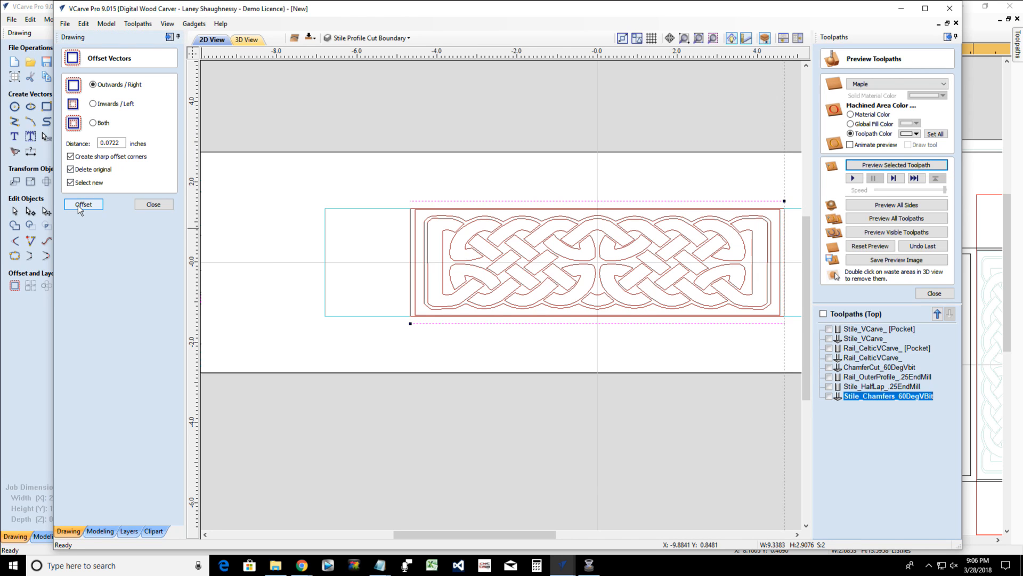
pyautogui.click(153, 205)
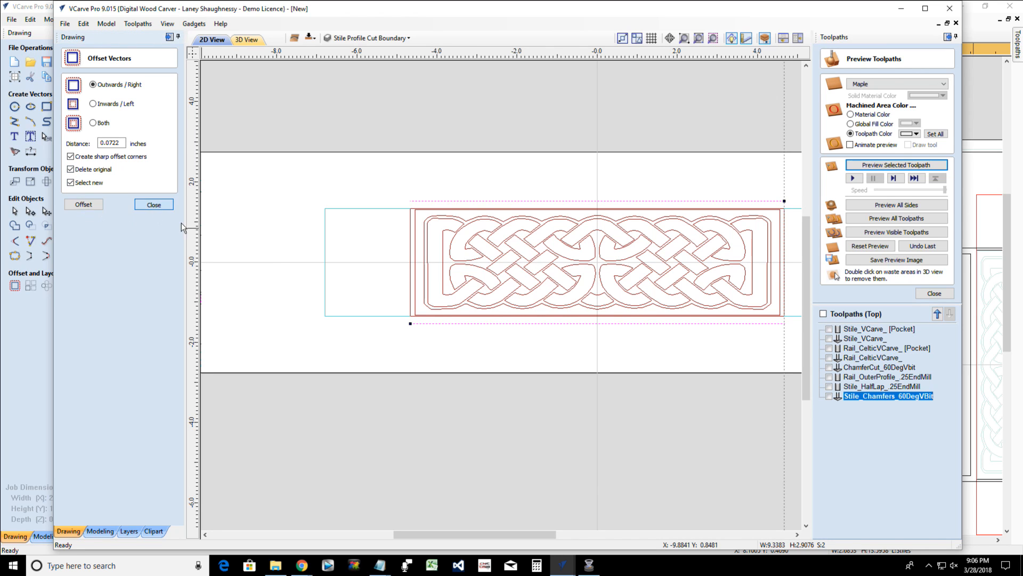
# Join the upper outer line to the right half-lap outline with a straight line and select the joined vector to check it
pyautogui.keyDown('shift'); pyautogui.click(396, 210); pyautogui.keyUp('shift')
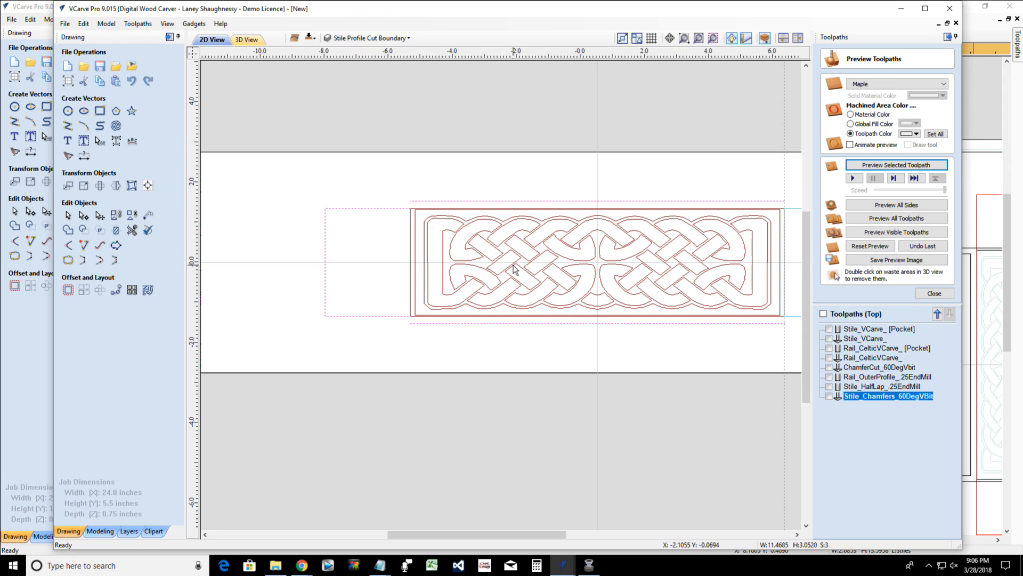
pyautogui.scroll(-2, 517, 268)
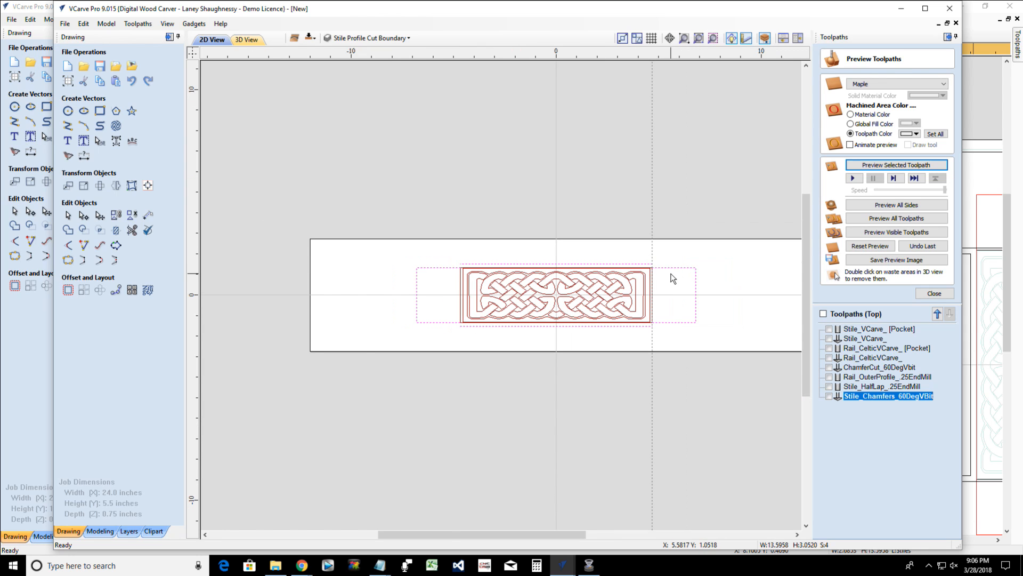
pyautogui.scroll(2, 675, 275)
pyautogui.keyDown('shift'); pyautogui.click(672, 272); pyautogui.keyUp('shift')
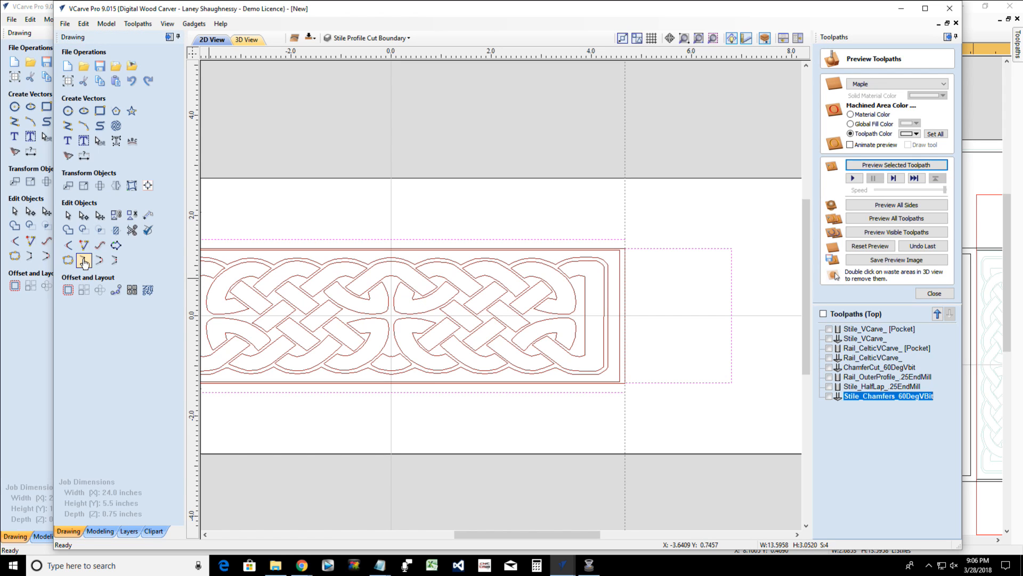
pyautogui.scroll(1, 622, 240)
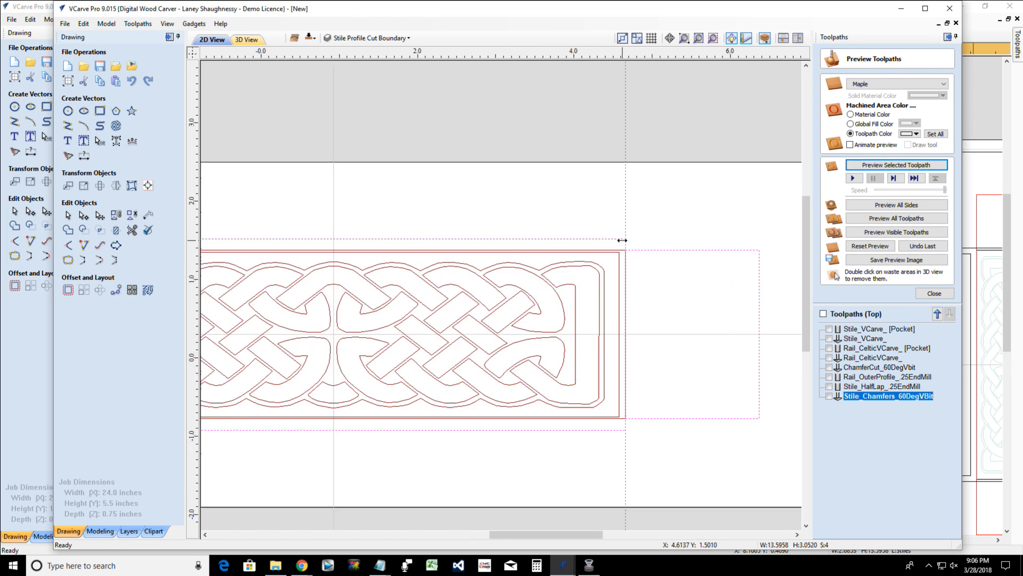
pyautogui.scroll(4, 622, 240)
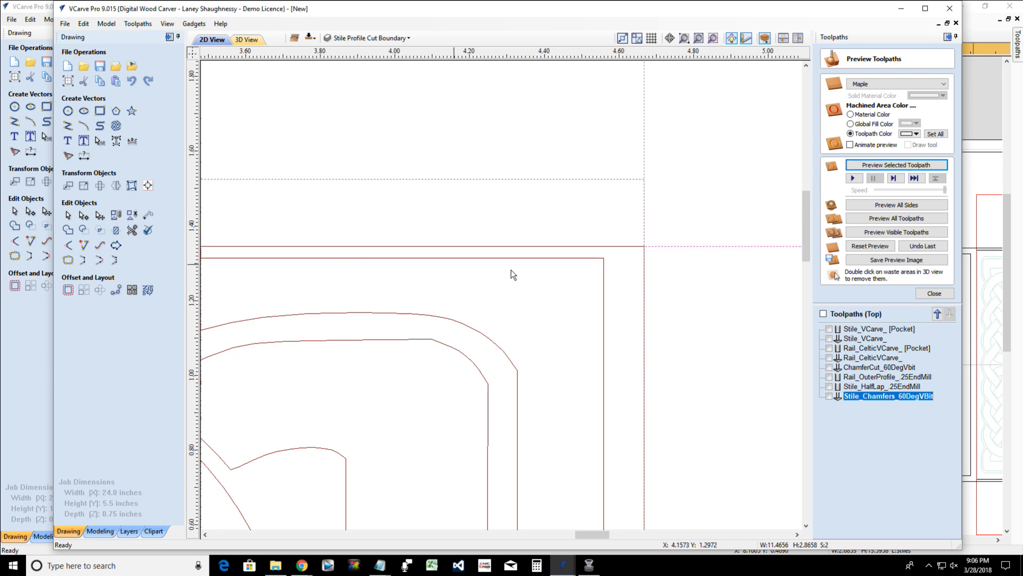
pyautogui.click(663, 266)
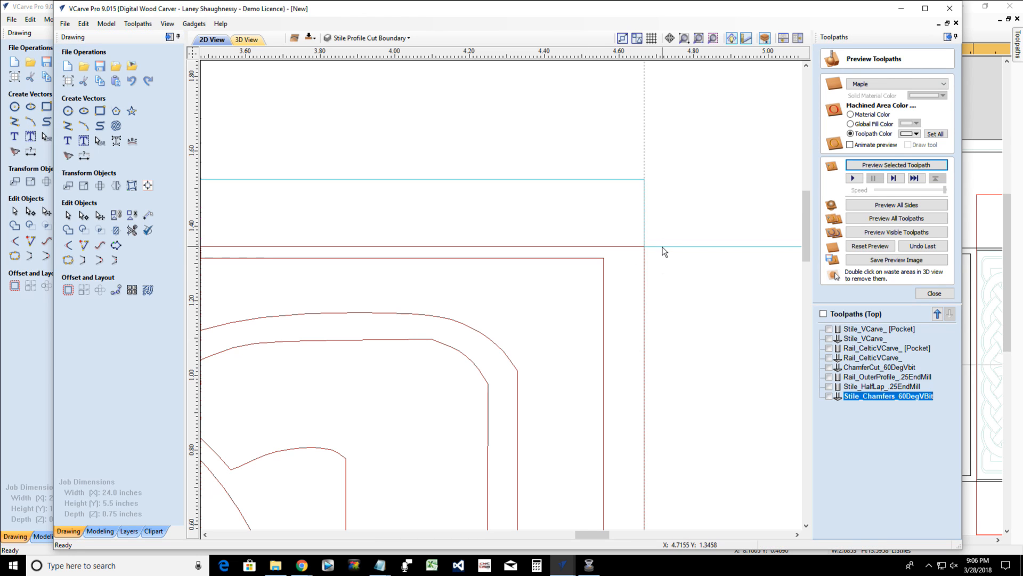
pyautogui.click(665, 249)
# Hide the guide lines in the 2D view
pyautogui.scroll(-4, 663, 250)
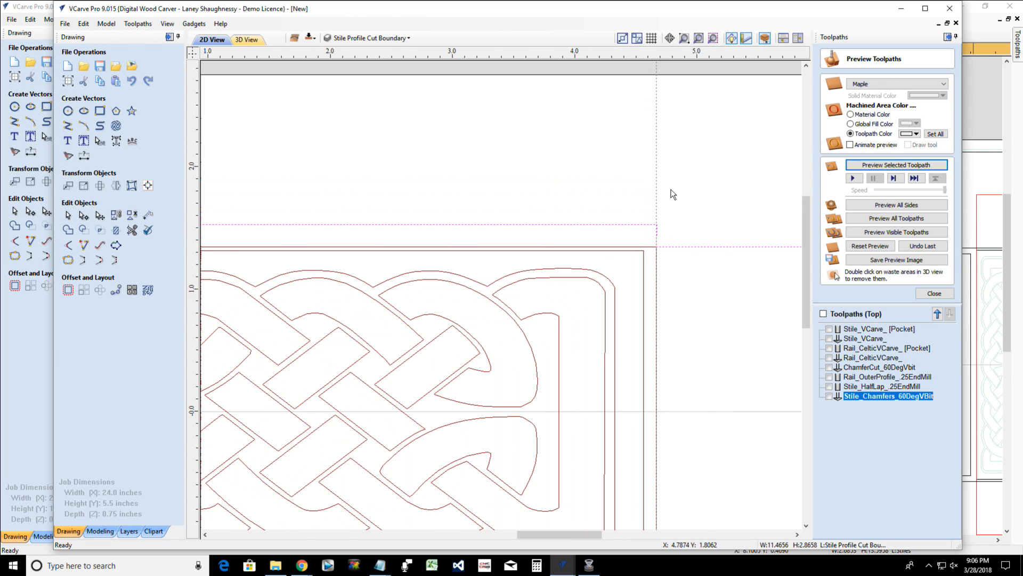
pyautogui.click(193, 24)
pyautogui.moveTo(167, 23)
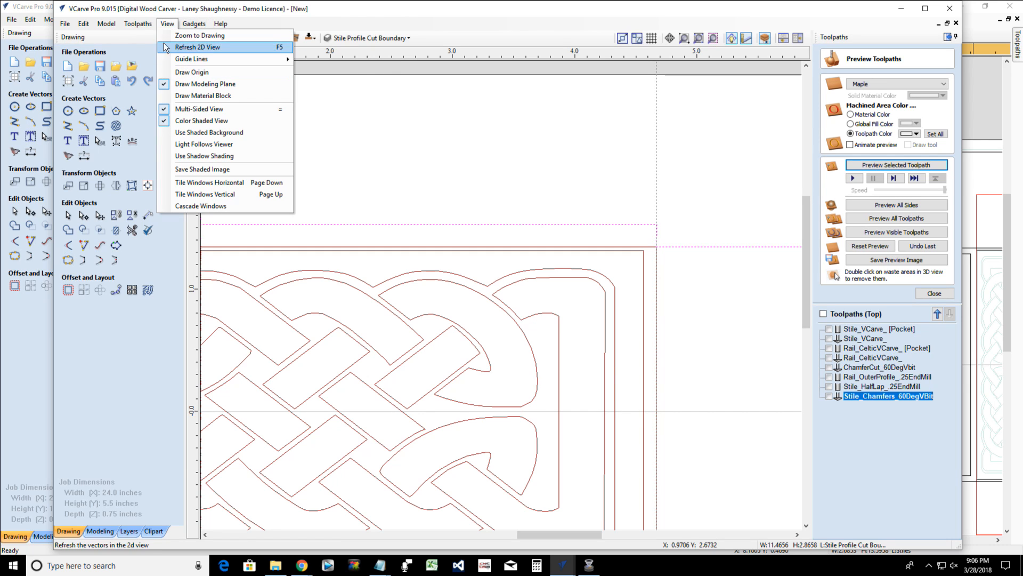
pyautogui.moveTo(185, 60)
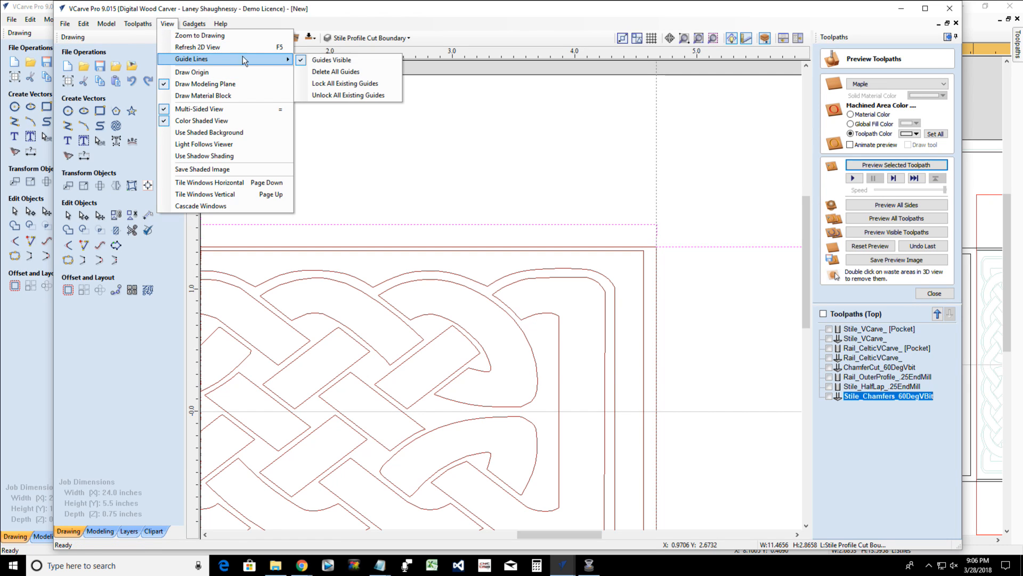
pyautogui.click(317, 65)
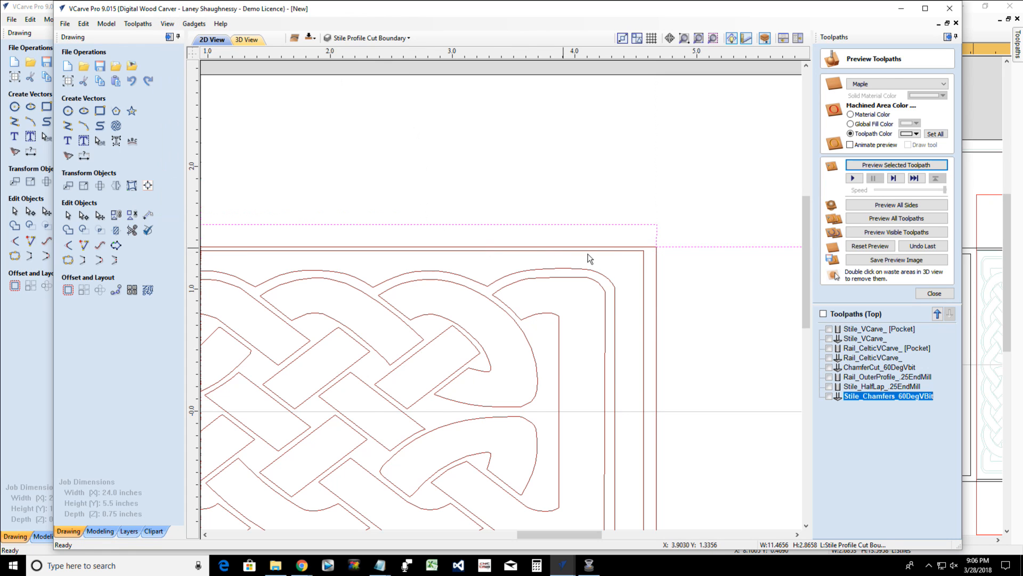
# Join the lower outer line and the left half-lap outline to the rest of the stile outline with straight lines
pyautogui.scroll(-5, 671, 400)
pyautogui.scroll(3, 671, 400)
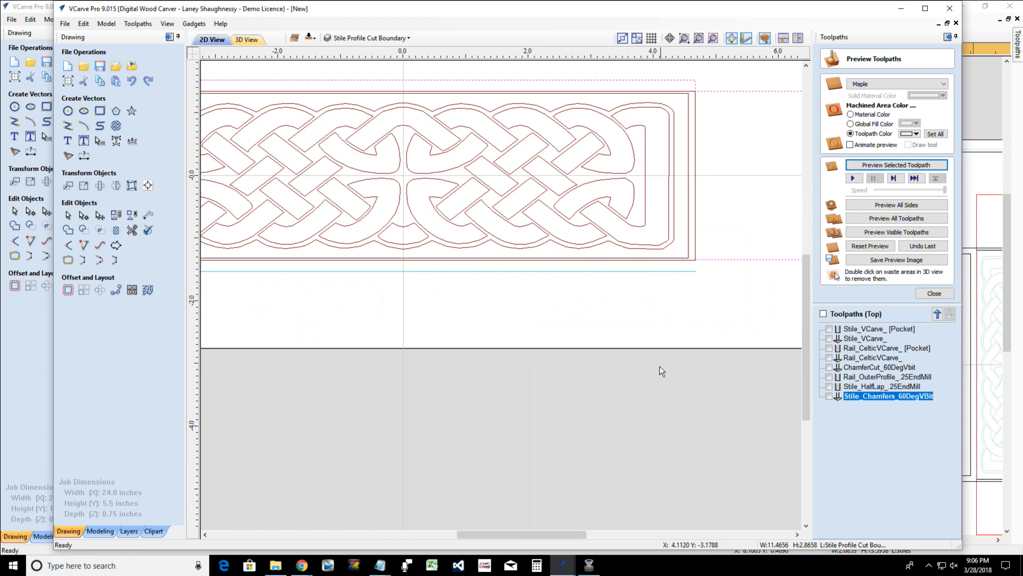
pyautogui.keyDown('shift'); pyautogui.click(645, 272); pyautogui.keyUp('shift')
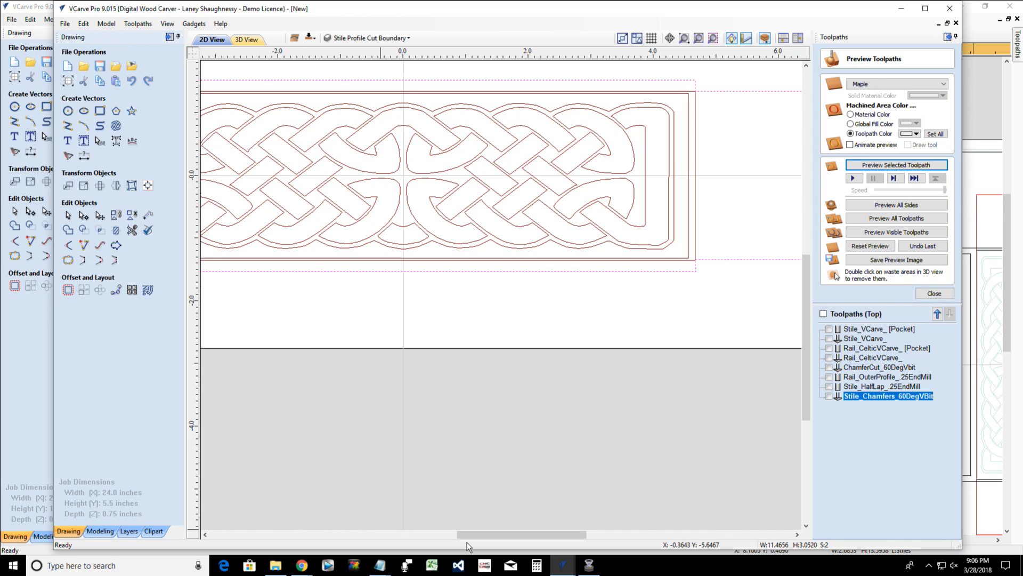
pyautogui.moveTo(495, 534); pyautogui.dragTo(409, 529)
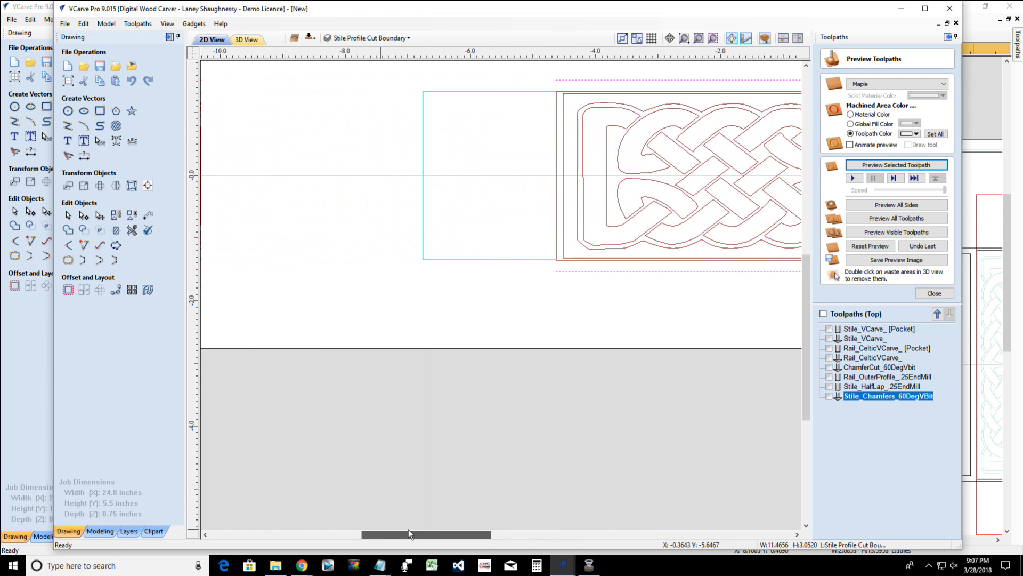
pyautogui.keyDown('shift'); pyautogui.click(462, 261); pyautogui.keyUp('shift')
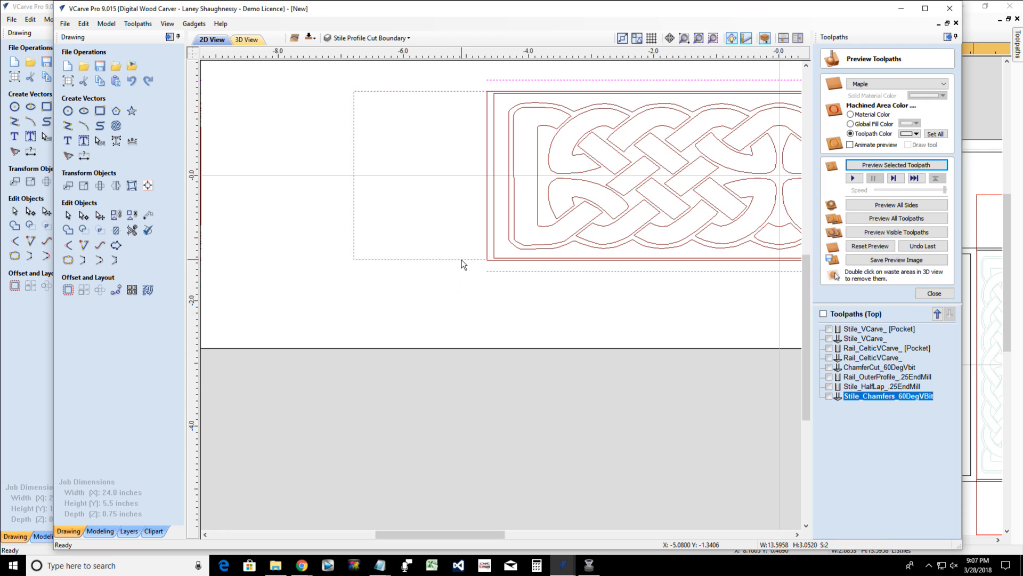
pyautogui.click(83, 261)
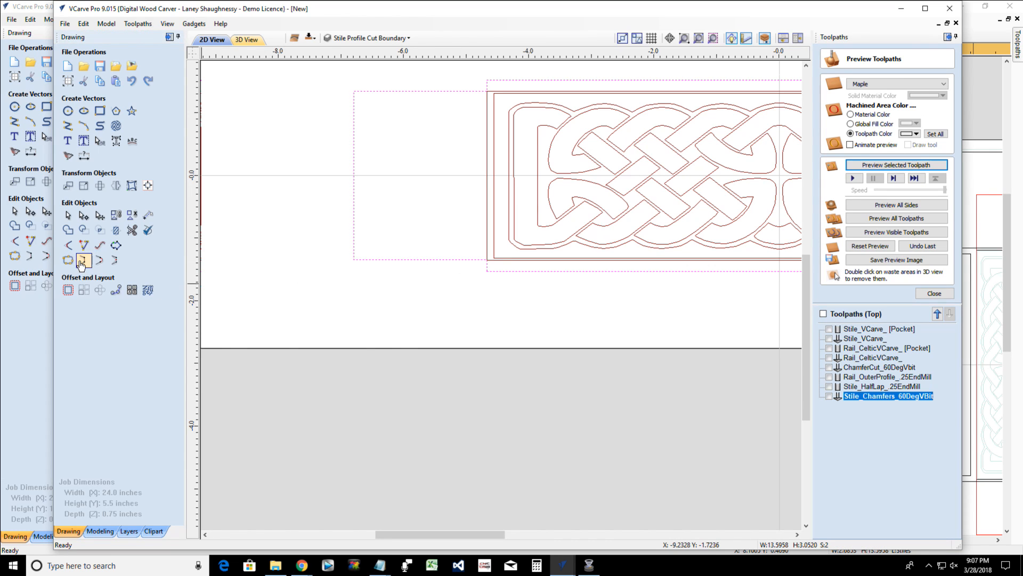
# Select the joined stile outline and start a 2D profile toolpath for it with a cut depth of .75 inches
pyautogui.scroll(-2, 432, 309)
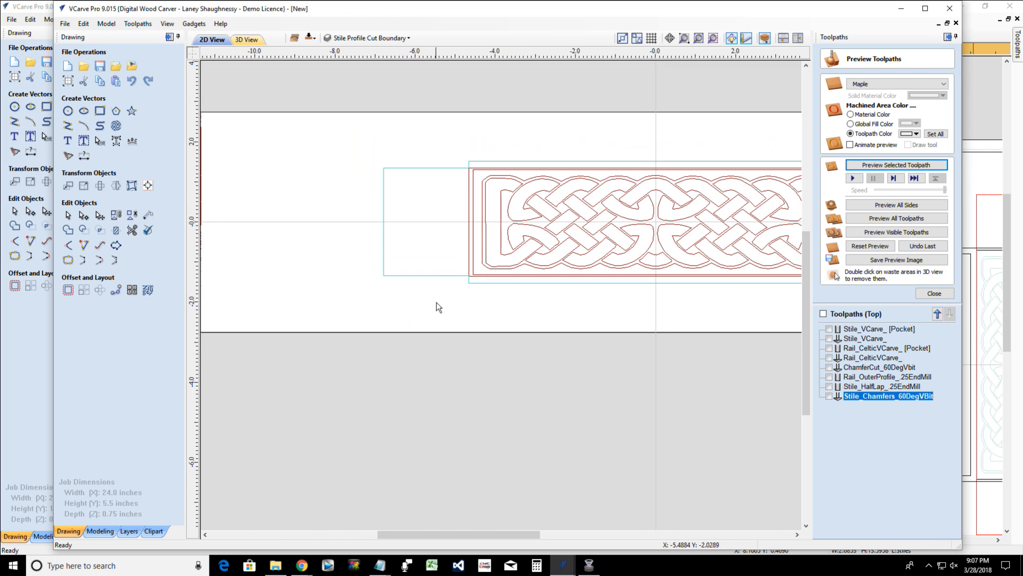
pyautogui.click(451, 276)
pyautogui.scroll(-2, 448, 282)
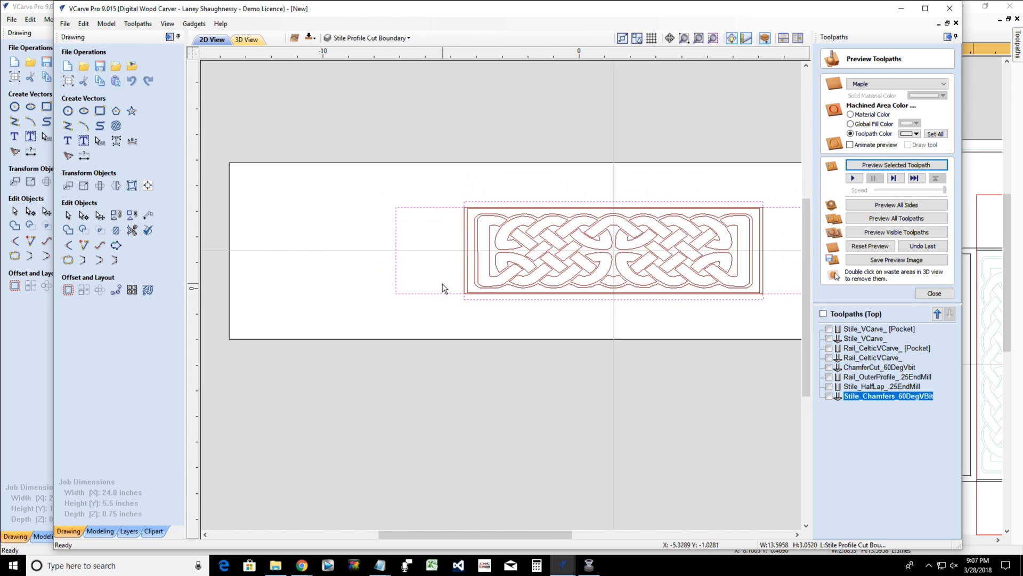
pyautogui.scroll(4, 708, 304)
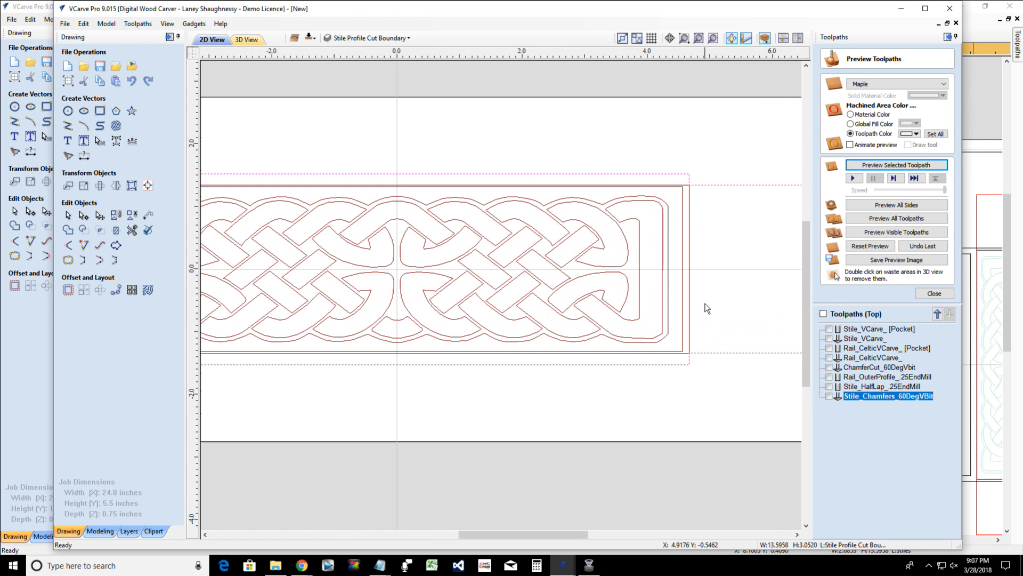
pyautogui.scroll(-2, 688, 363)
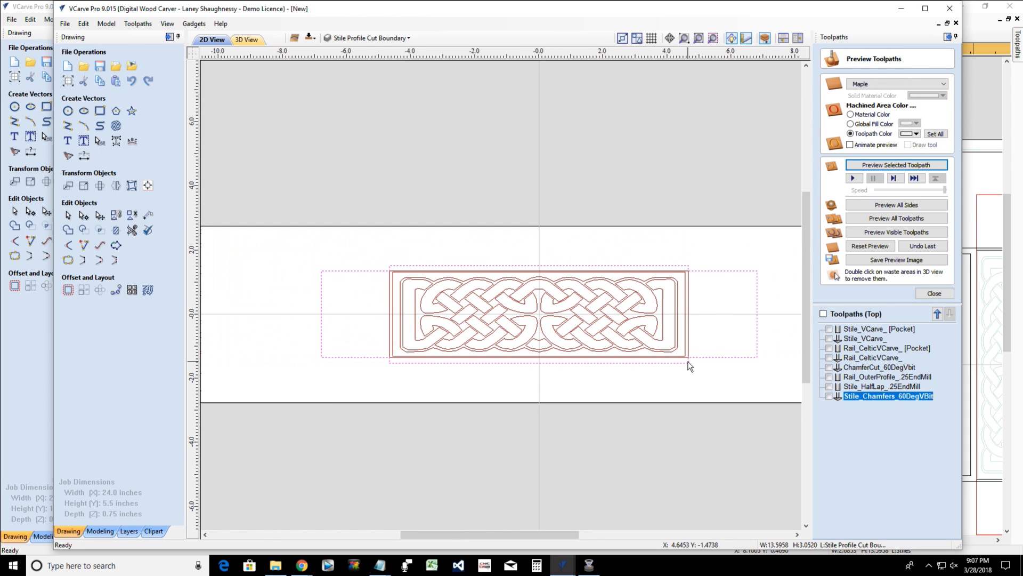
pyautogui.click(934, 294)
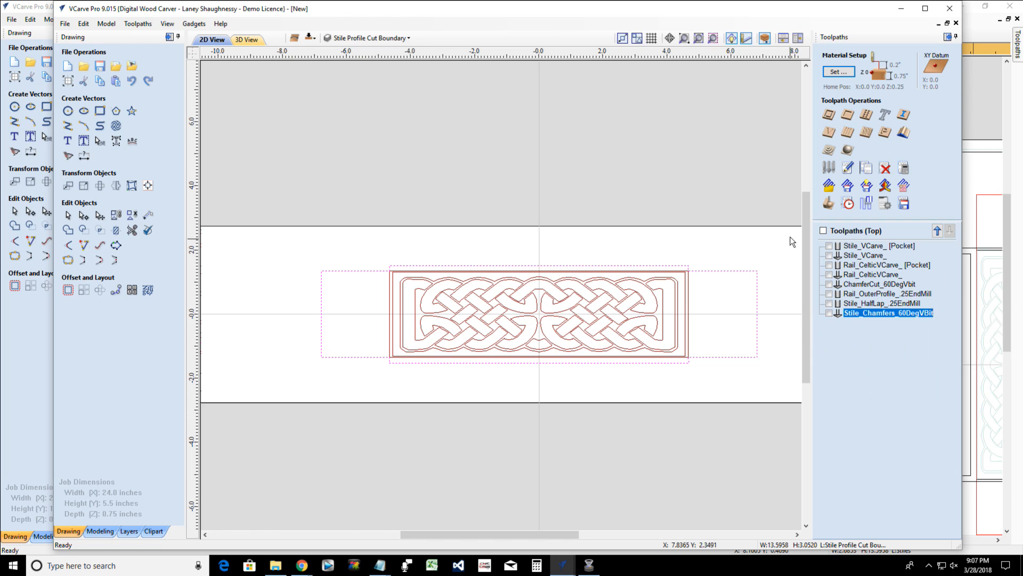
pyautogui.click(828, 116)
pyautogui.press('Tab')
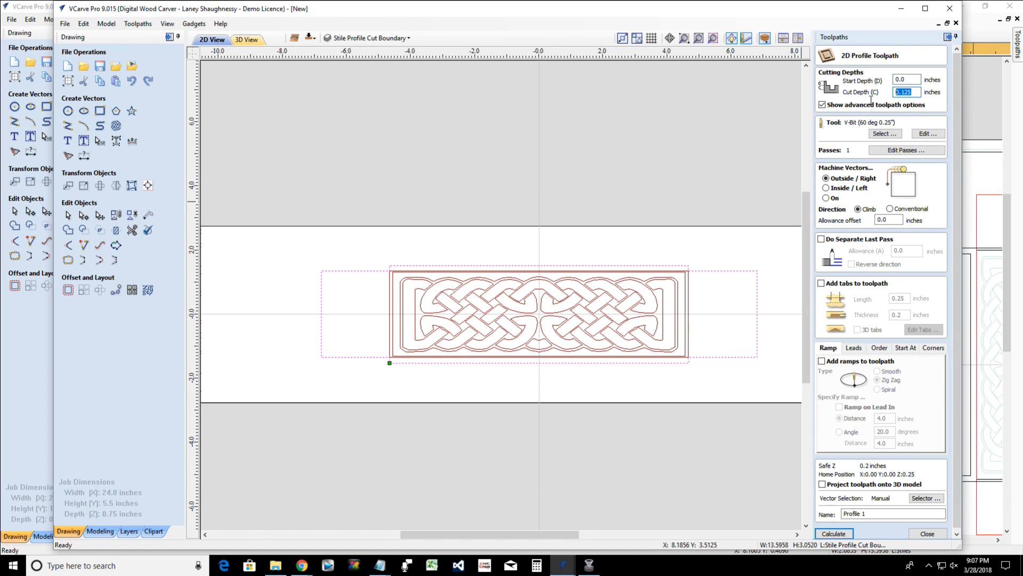
pyautogui.write('.75')
# Choose the End Mill (0.25 inch) as the tool for the profile toolpath
pyautogui.click(885, 133)
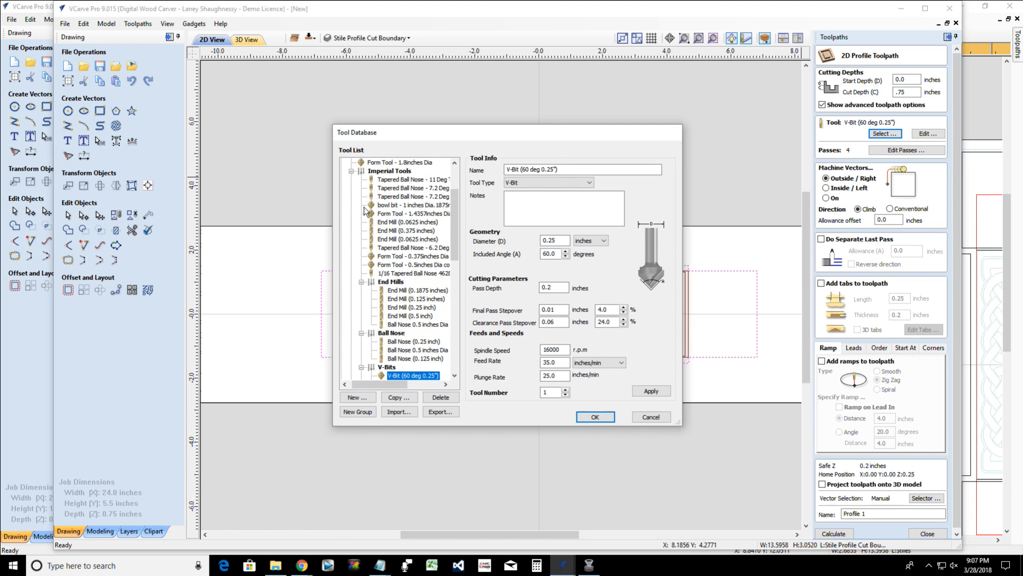
pyautogui.click(405, 308)
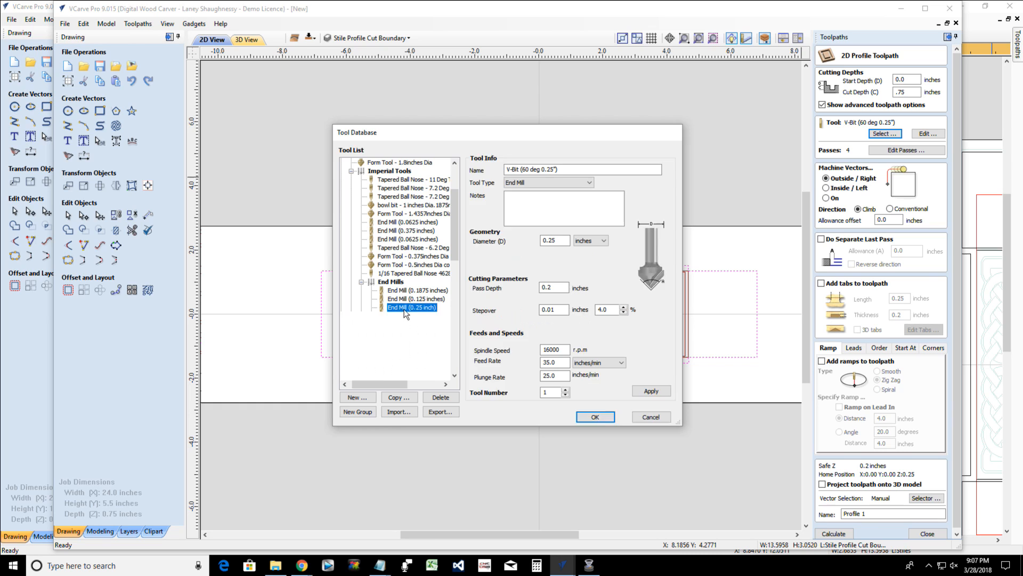
pyautogui.click(595, 417)
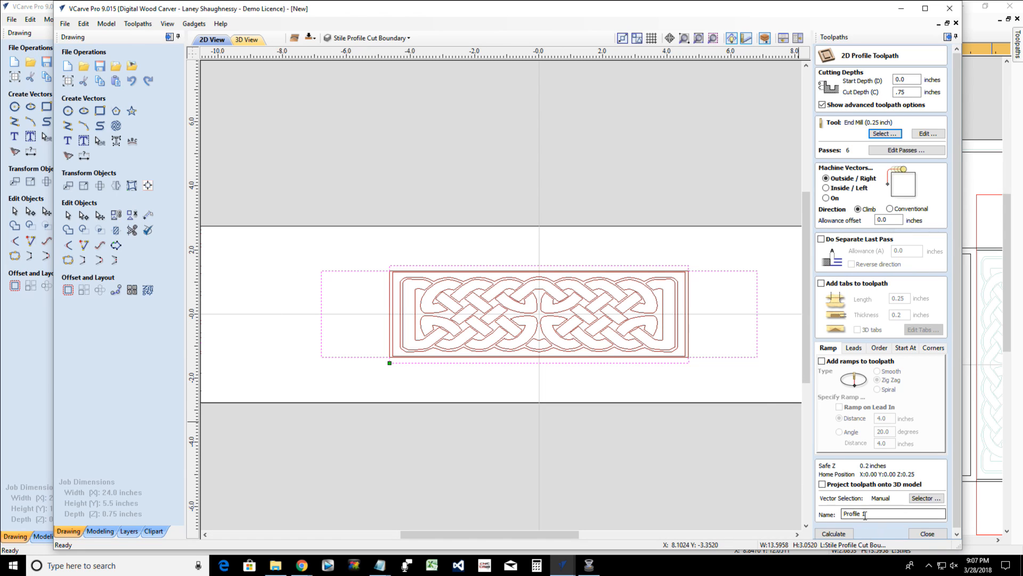
# Name the profile toolpath Stile_Final_Outter_Profile_.25Em and calculate it
pyautogui.moveTo(865, 515); pyautogui.dragTo(814, 513)
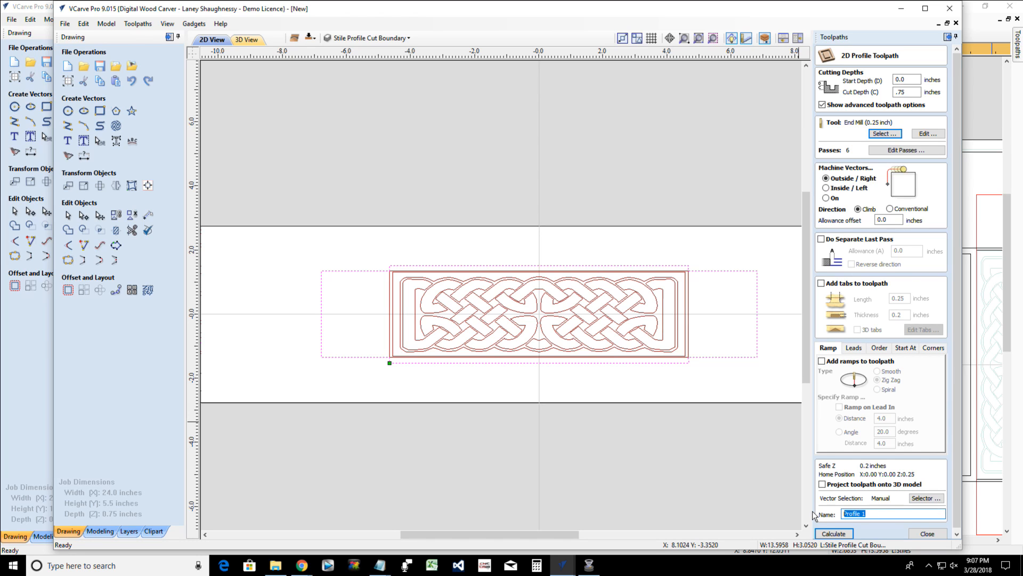
pyautogui.write('F')
pyautogui.write('Stile')
pyautogui.press('BackSpace')
pyautogui.write('_')
pyautogui.press('BackSpace')
pyautogui.write('_')
pyautogui.press('BackSpace')
pyautogui.press('BackSpace')
pyautogui.write('_')
pyautogui.press('Delete')
pyautogui.write('Em')
pyautogui.click(825, 533)
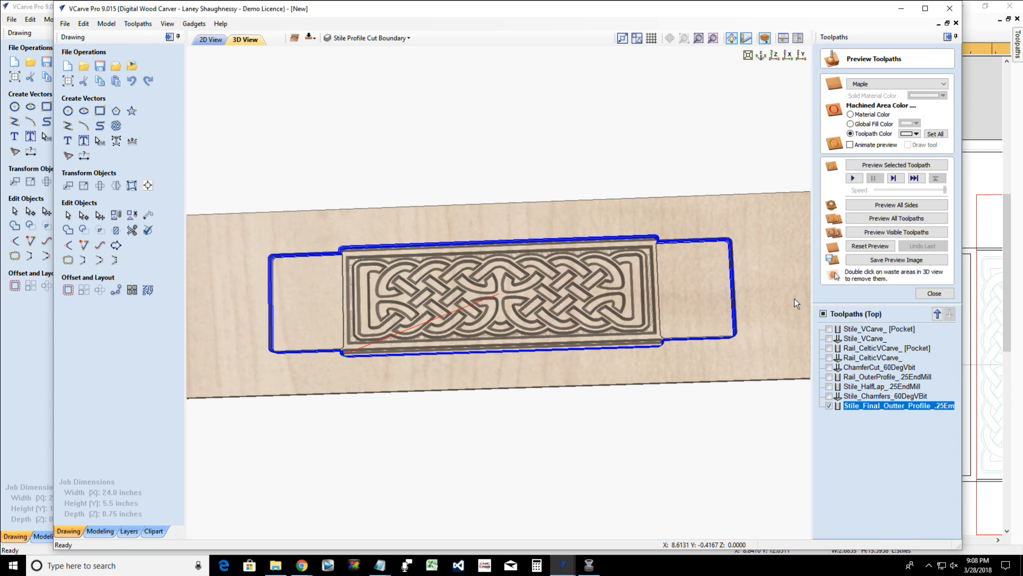
# Preview the Stile_Final_Outter_Profile_.25Em toolpath and remove the waste material around the stile
pyautogui.click(878, 168)
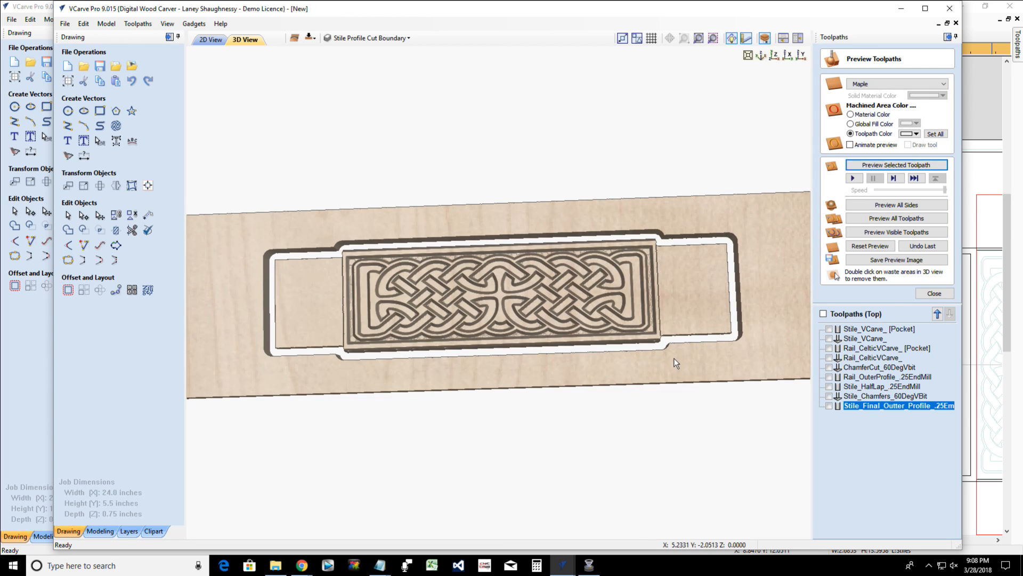
pyautogui.doubleClick(397, 368)
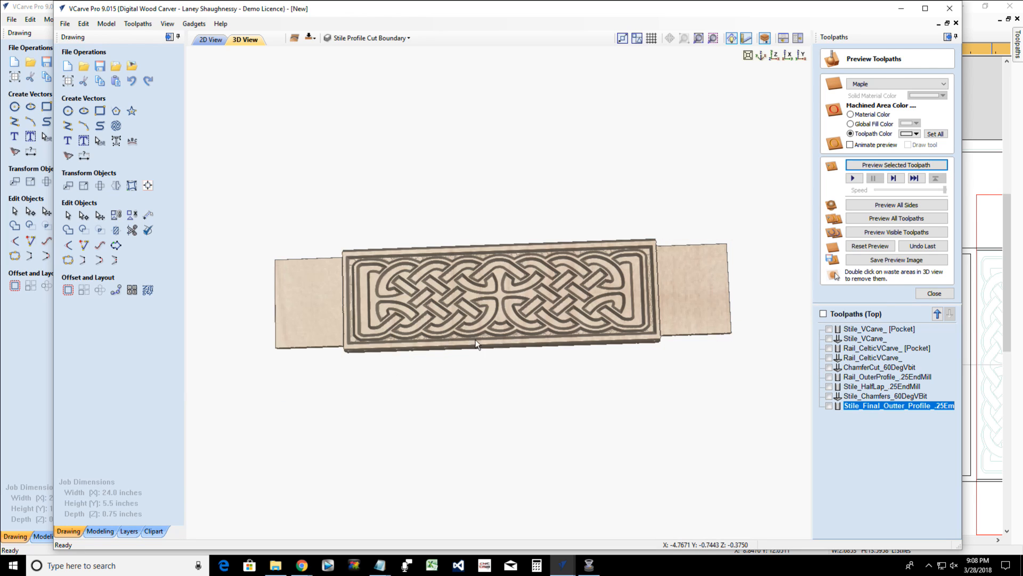
# Examine the cut-out stile preview from several angles, including its carved face, chamfered edges and half-lap ends
pyautogui.moveTo(475, 340)
pyautogui.mouseDown()
pyautogui.moveTo(533, 268)
pyautogui.moveTo(481, 246)
pyautogui.moveTo(602, 318)
pyautogui.moveTo(497, 326)
pyautogui.mouseUp()
pyautogui.moveTo(336, 316); pyautogui.dragTo(488, 295)
pyautogui.moveTo(435, 262); pyautogui.dragTo(446, 406)
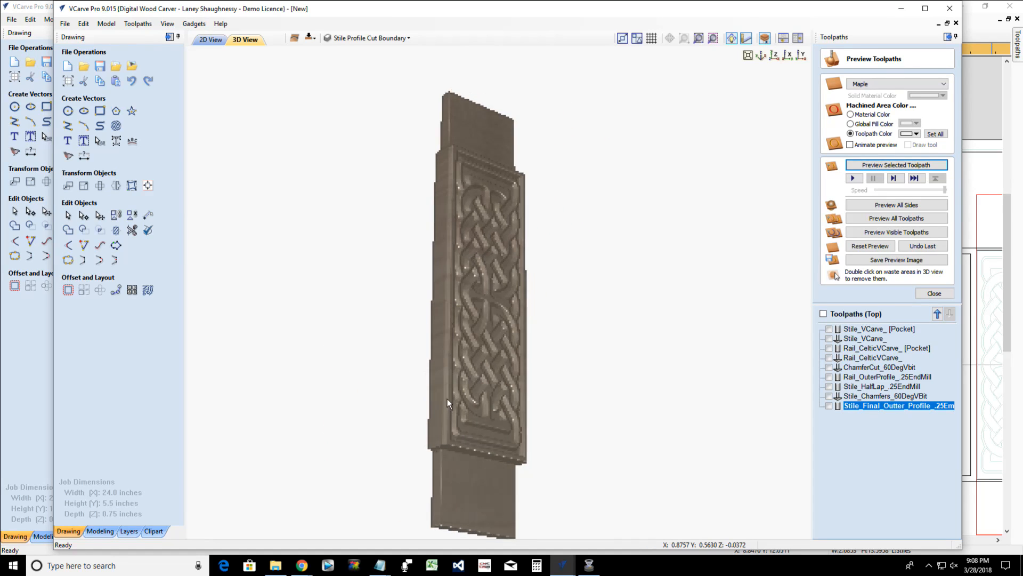
pyautogui.scroll(2, 452, 401)
pyautogui.scroll(1, 449, 397)
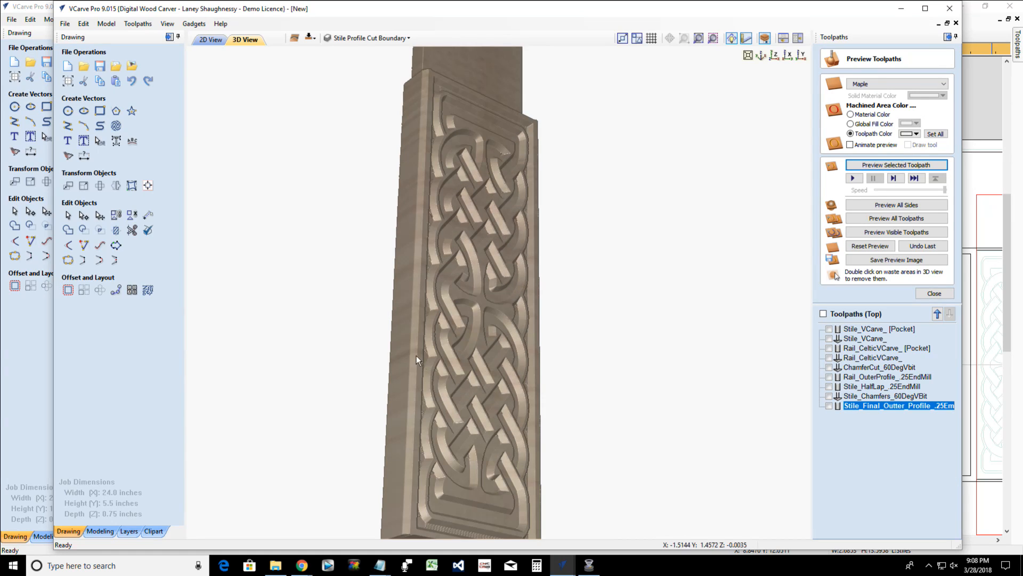
pyautogui.moveTo(475, 353); pyautogui.dragTo(254, 237)
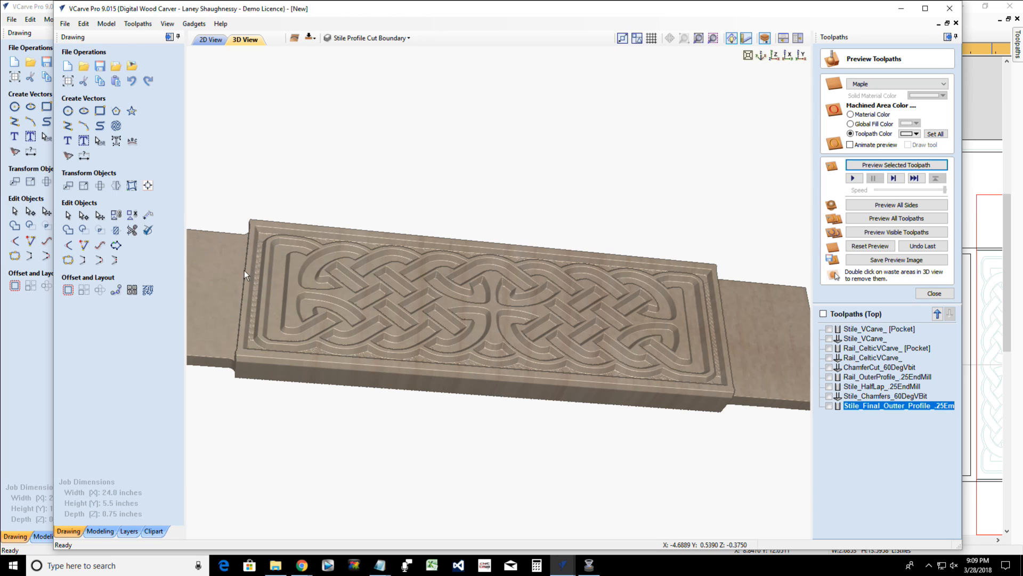
pyautogui.moveTo(510, 349); pyautogui.dragTo(431, 360)
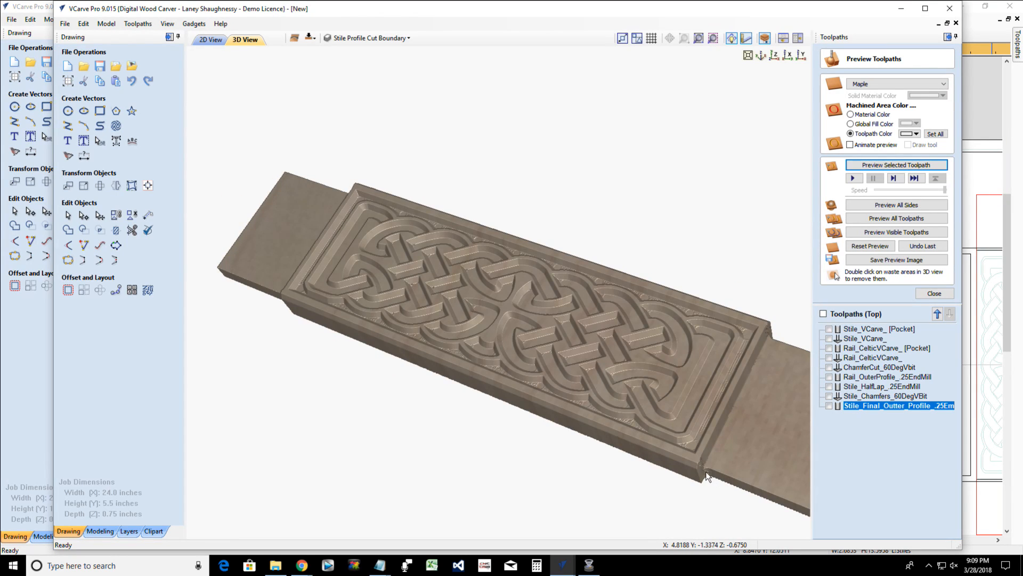
pyautogui.scroll(3, 698, 467)
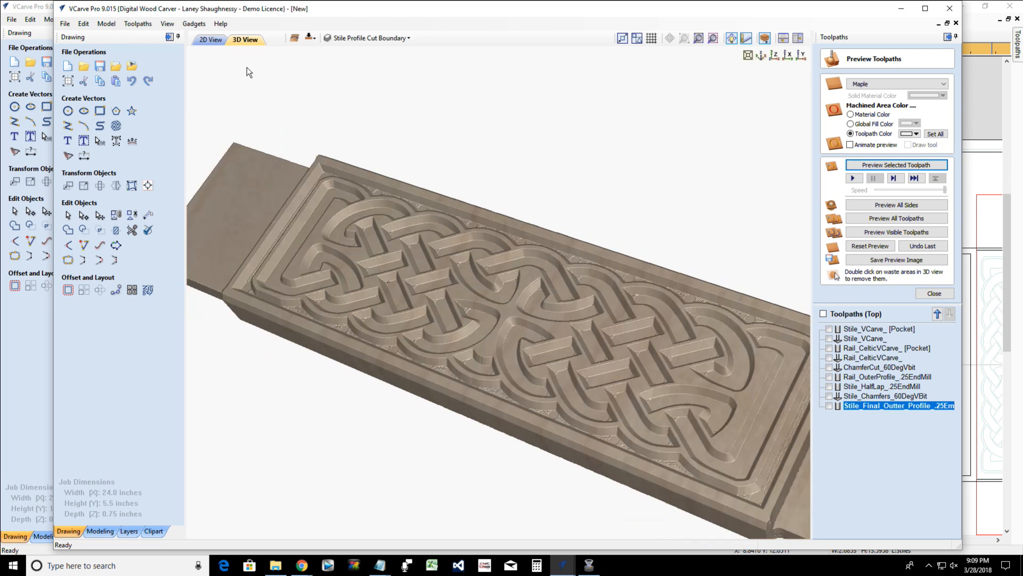
# Check the stile outline in the 2D view, and inspect both half-lap ends of the stile in the 3D preview
pyautogui.click(210, 40)
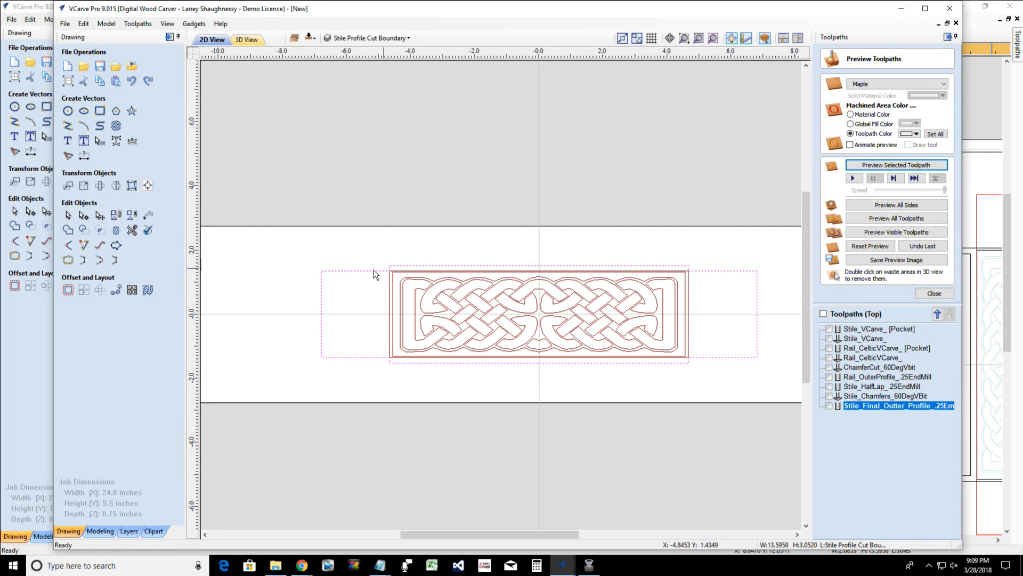
pyautogui.scroll(4, 357, 270)
pyautogui.scroll(-3, 418, 299)
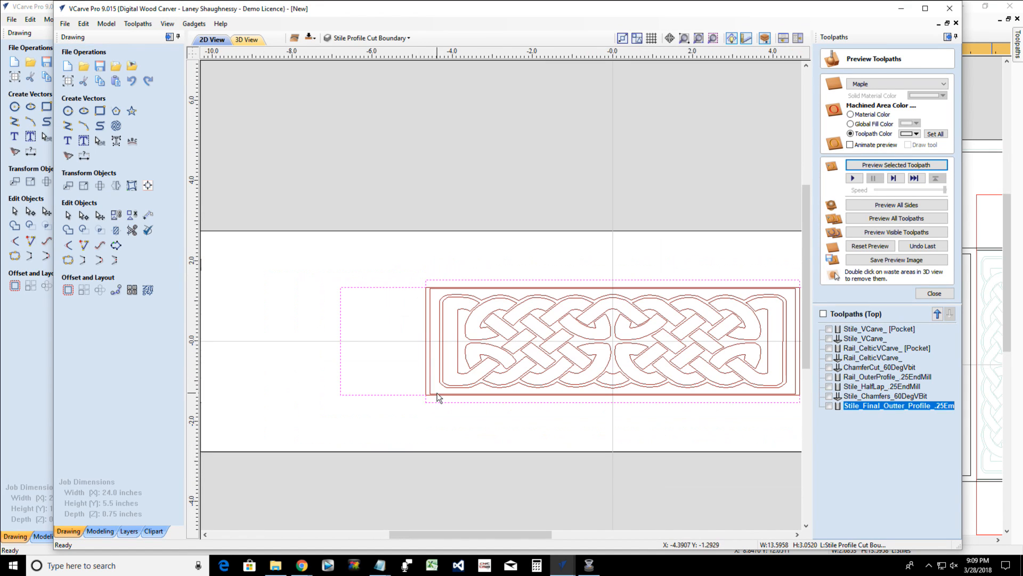
pyautogui.scroll(-2, 698, 320)
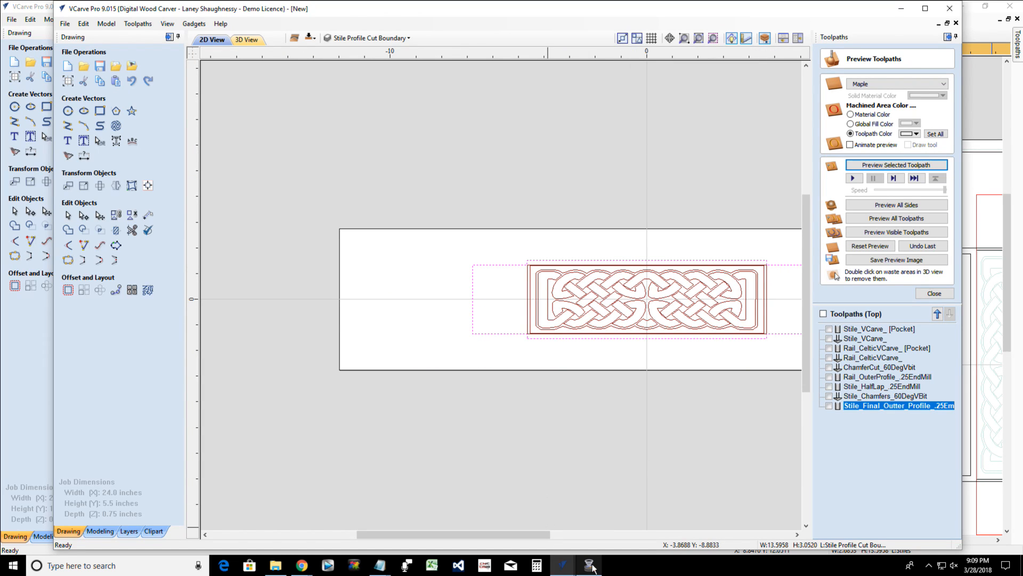
pyautogui.moveTo(570, 569)
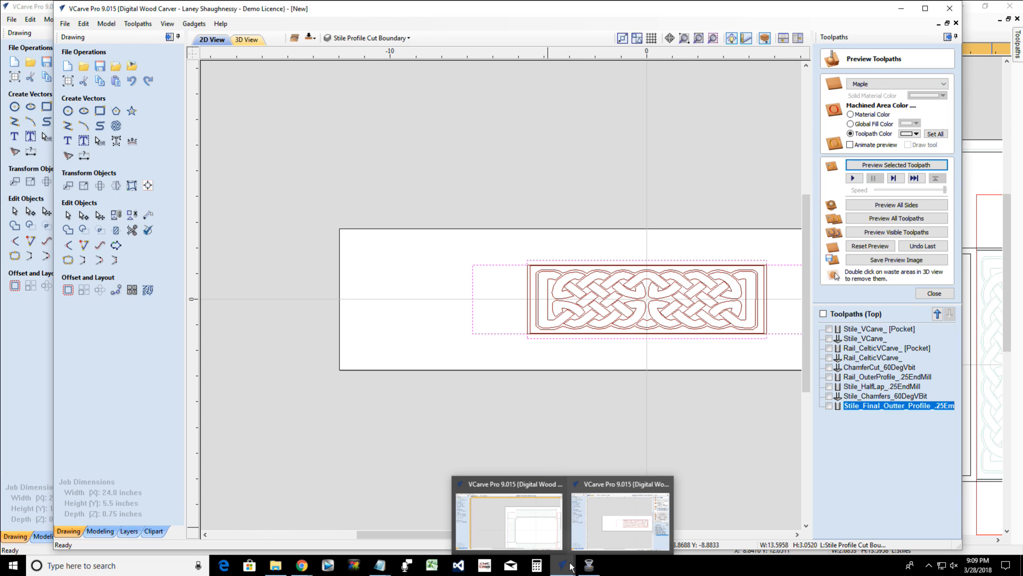
pyautogui.click(244, 39)
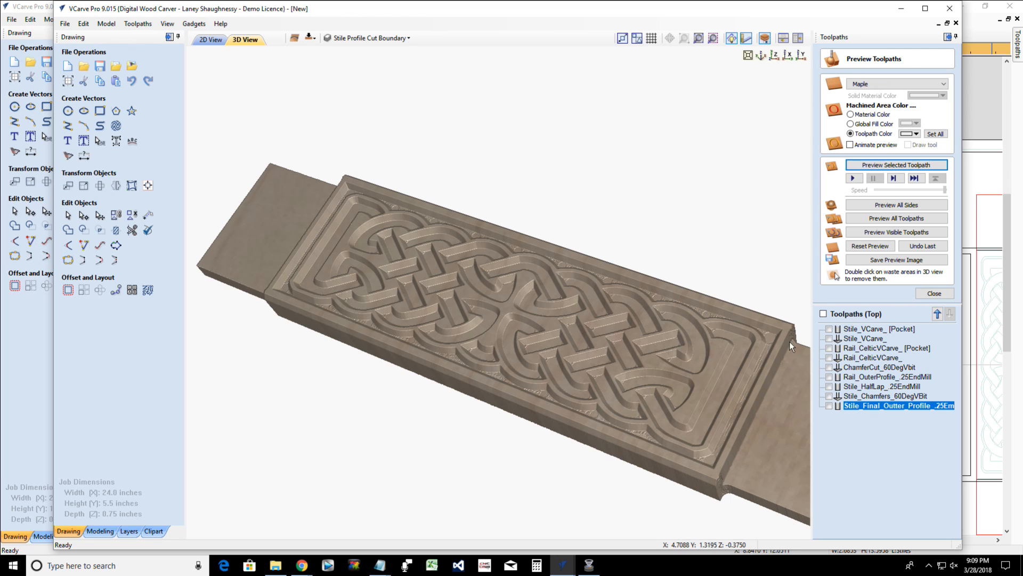
pyautogui.moveTo(541, 338); pyautogui.dragTo(642, 338)
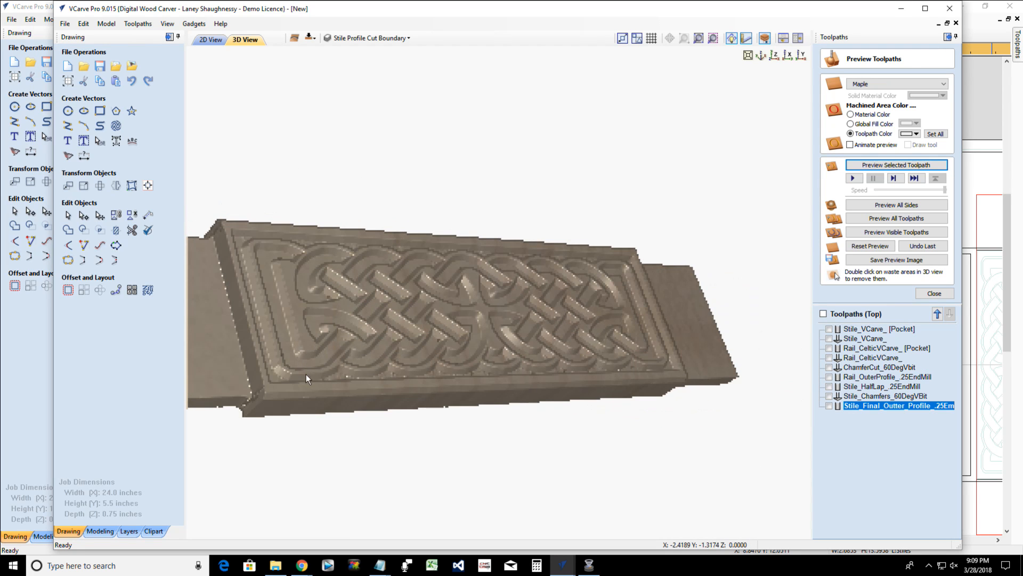
pyautogui.moveTo(306, 374); pyautogui.dragTo(305, 377)
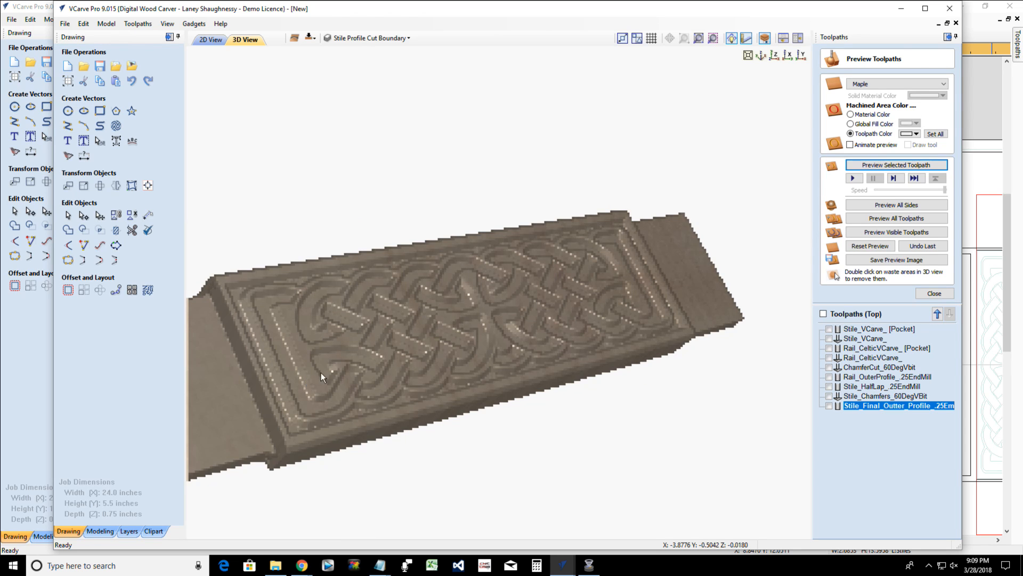
pyautogui.scroll(-2, 344, 365)
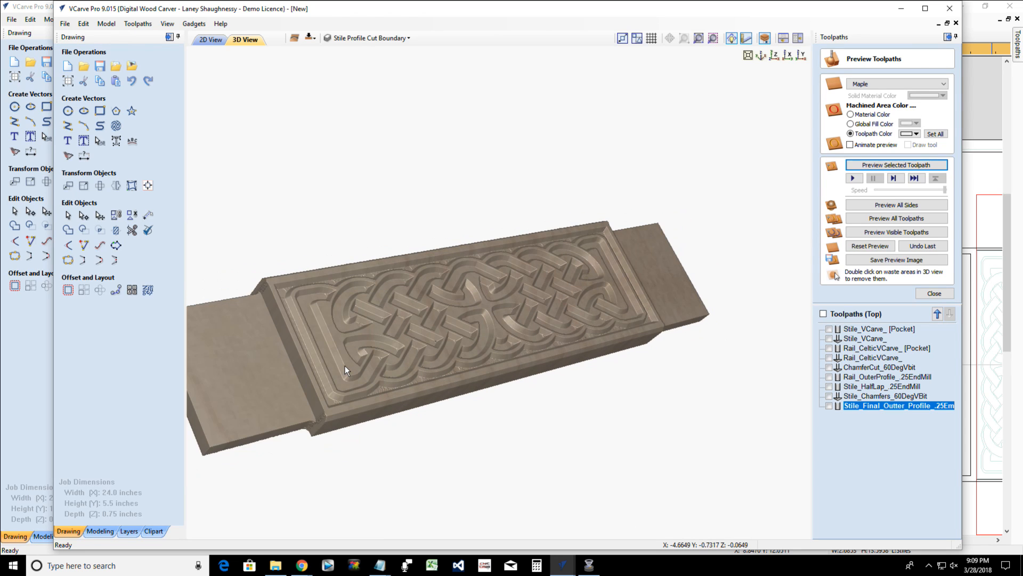
pyautogui.scroll(-1, 345, 365)
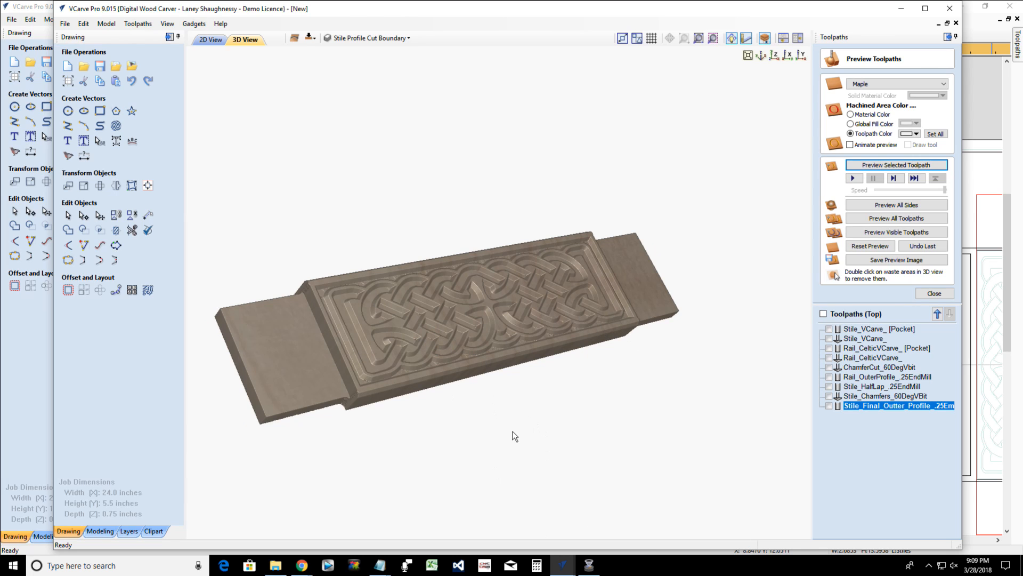
pyautogui.scroll(1, 344, 353)
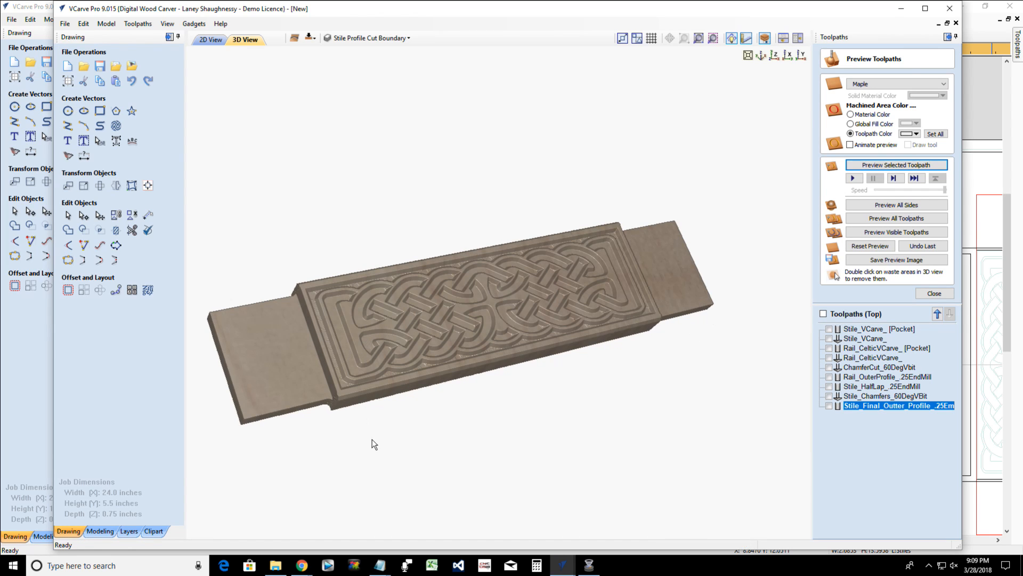
# Reset the preview and show only the two Rail_CelticVCarve_ toolpaths, ChamferCut_60DegVbit and Rail_OuterProfile_.25EndMill
pyautogui.click(871, 248)
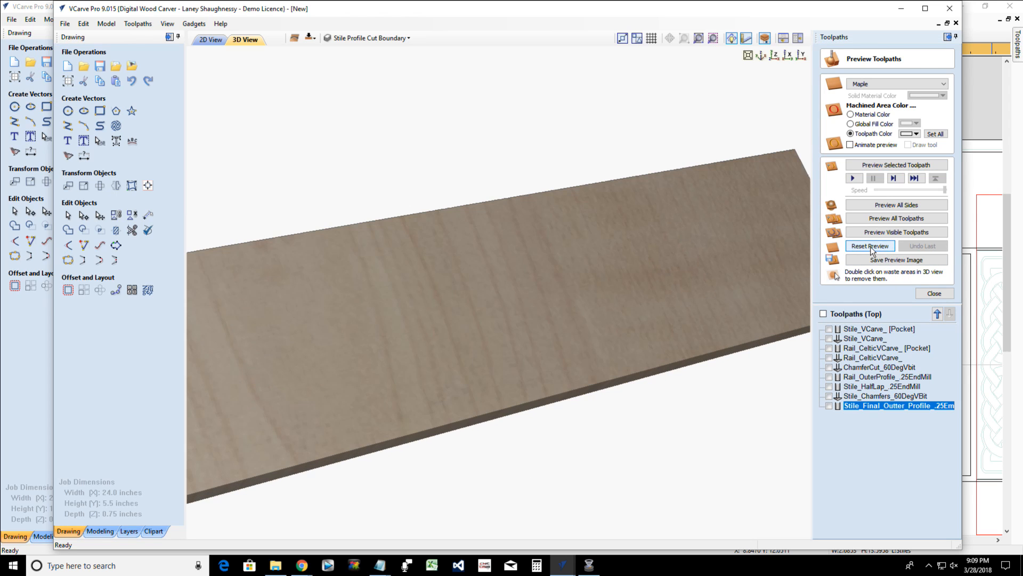
pyautogui.click(829, 348)
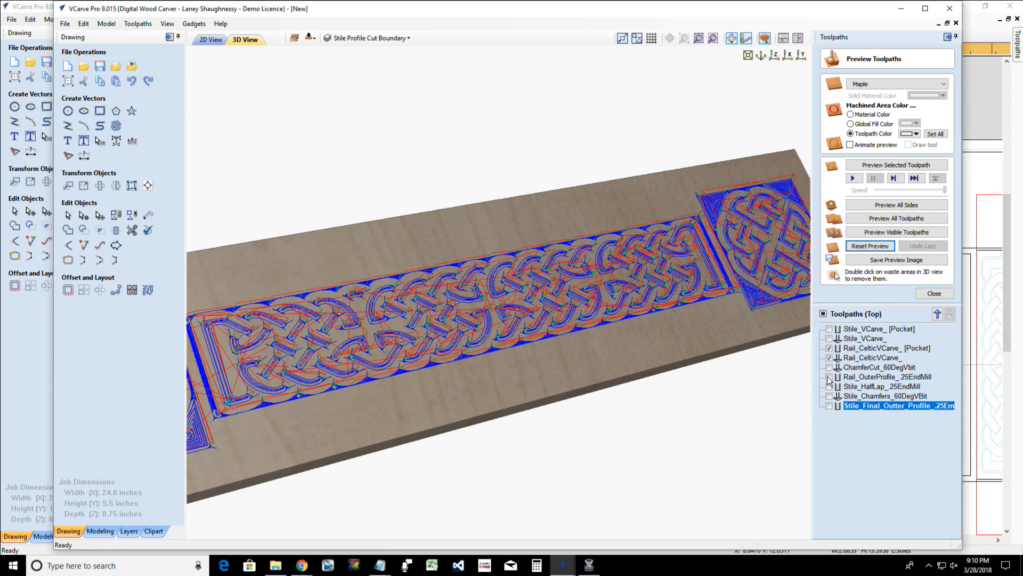
pyautogui.click(829, 377)
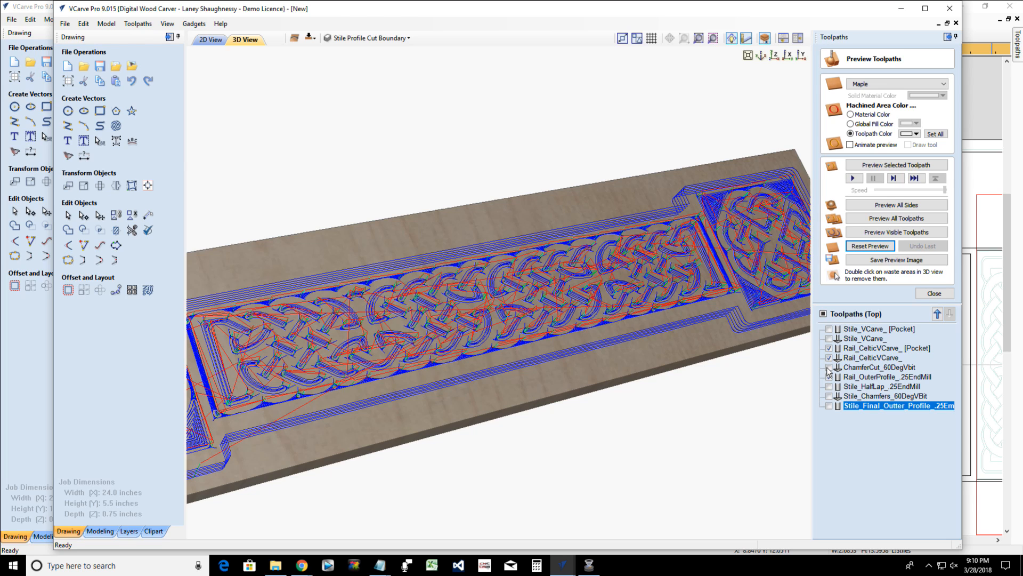
pyautogui.click(829, 368)
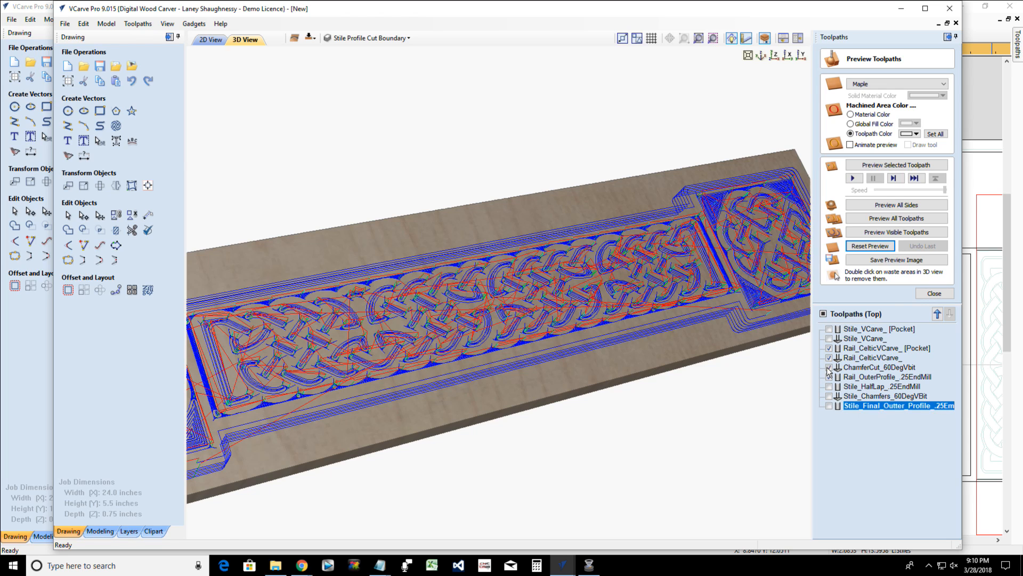
# Preview the visible rail toolpaths and remove the waste material around the rail
pyautogui.click(859, 233)
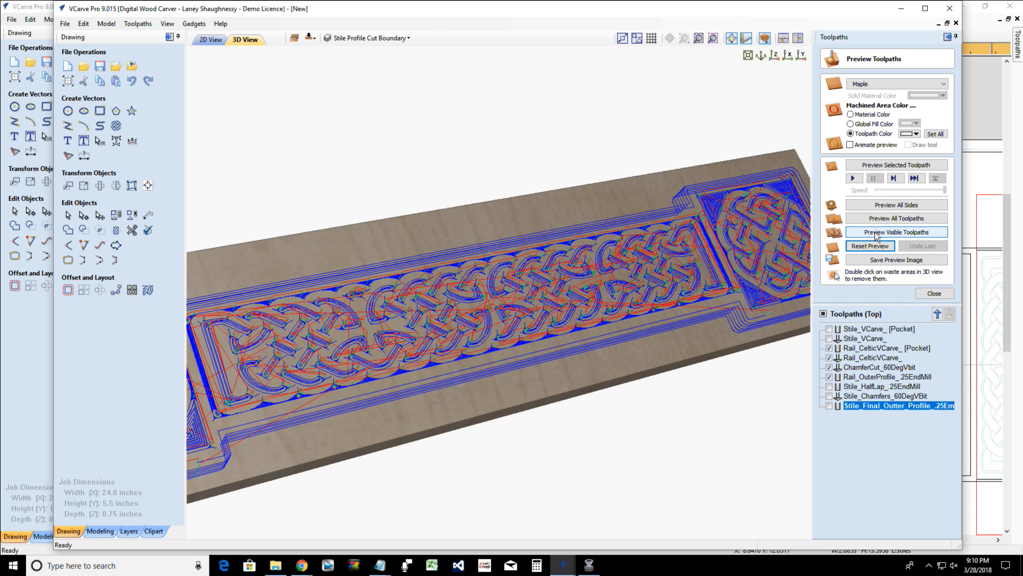
pyautogui.click(877, 235)
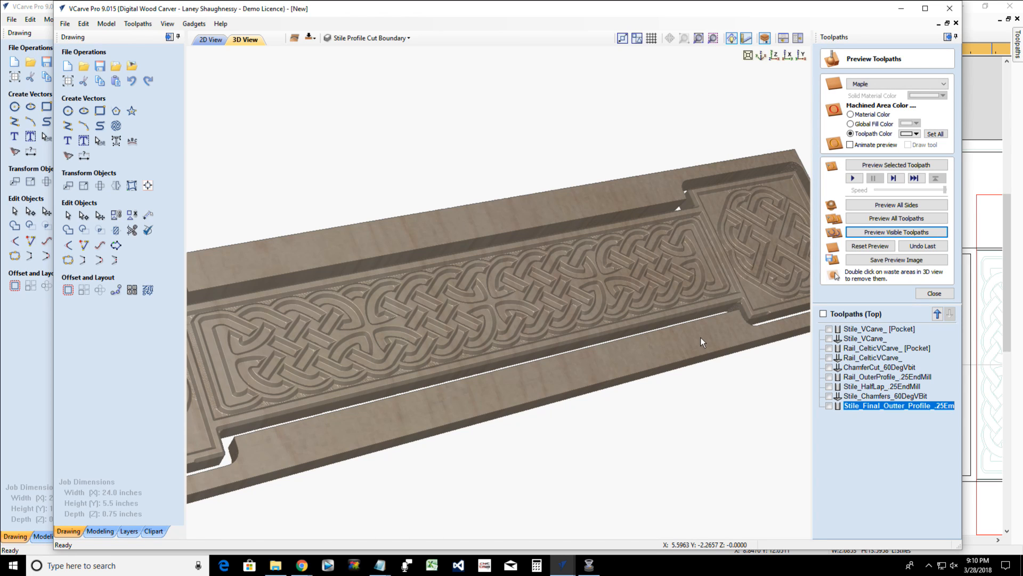
pyautogui.doubleClick(693, 338)
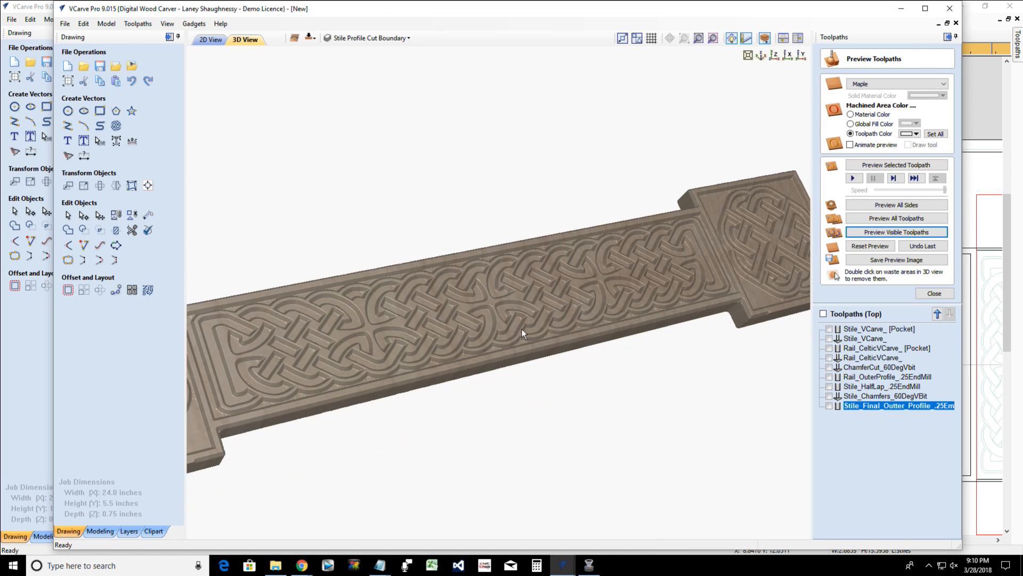
# Preview the bottom side's Rail_HalfLapCut_.25EndMill toolpath and remove the waste around the rail to inspect its half-lap pockets
pyautogui.moveTo(598, 118); pyautogui.dragTo(652, 262)
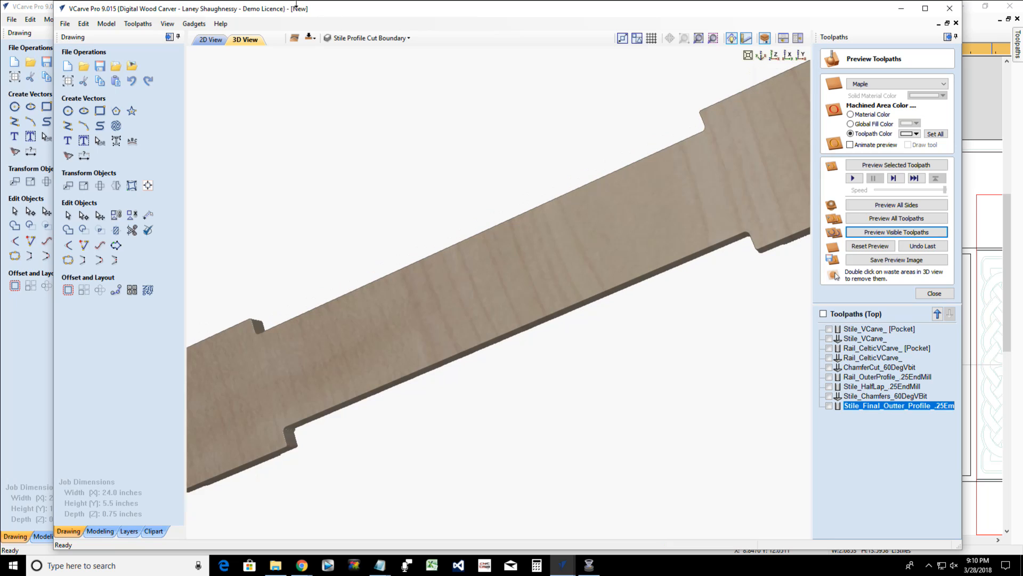
pyautogui.click(309, 37)
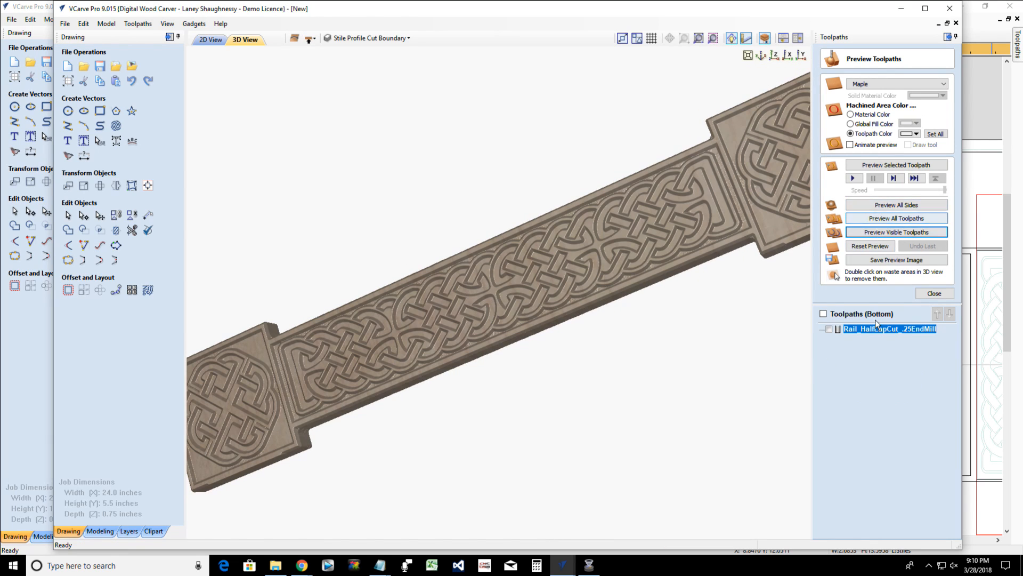
pyautogui.click(890, 164)
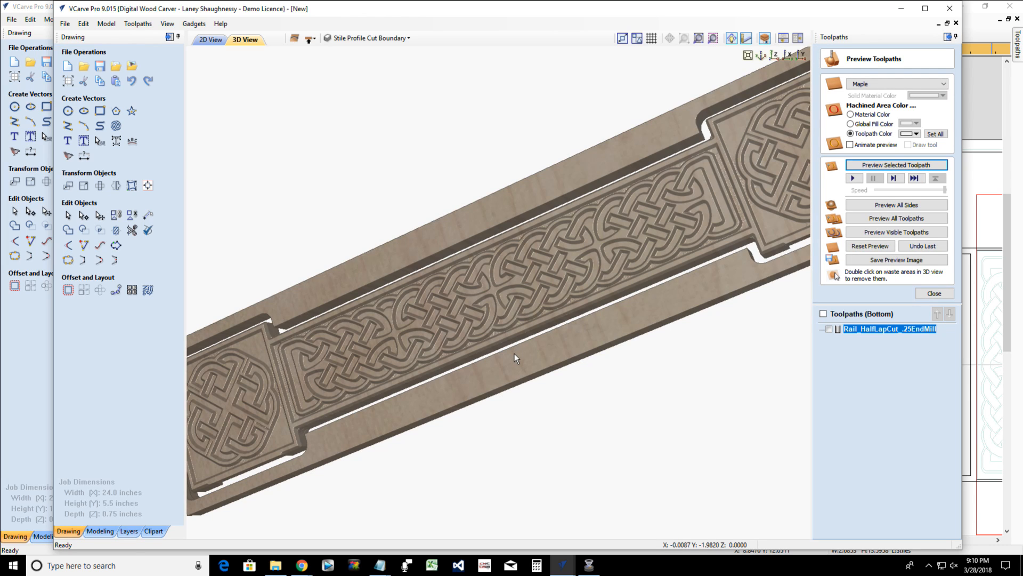
pyautogui.doubleClick(513, 354)
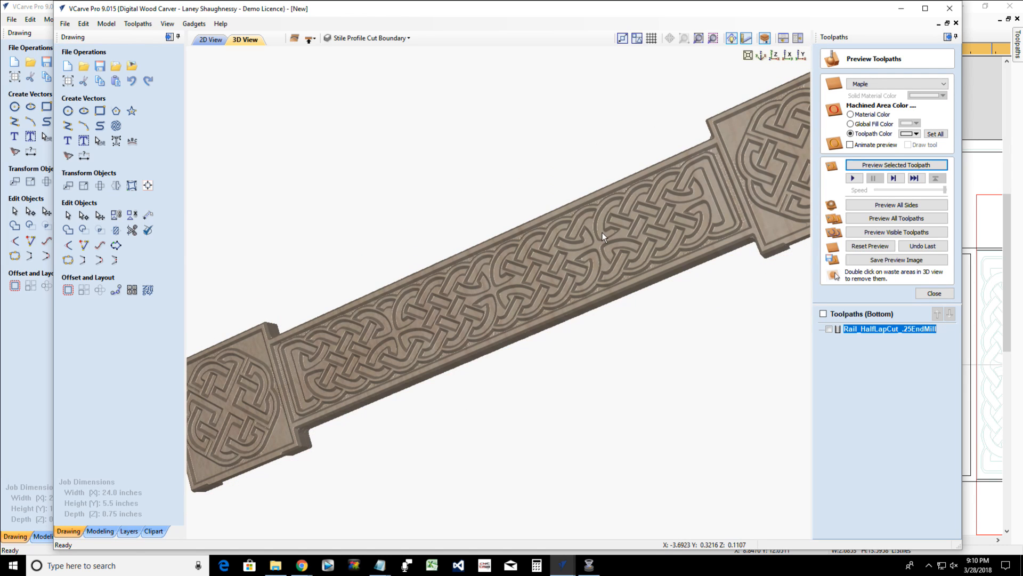
pyautogui.scroll(-3, 602, 232)
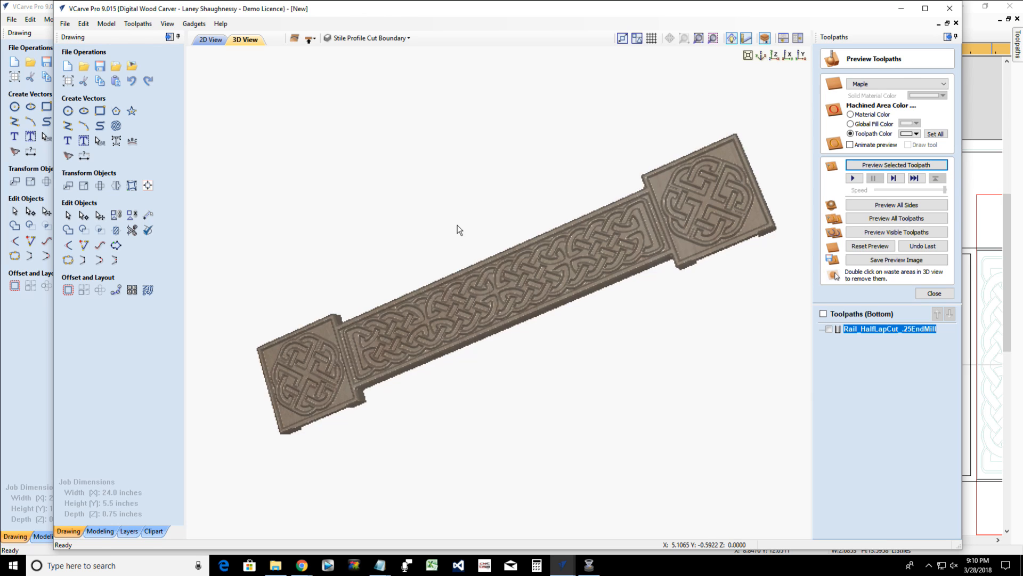
pyautogui.moveTo(458, 225); pyautogui.dragTo(419, 334)
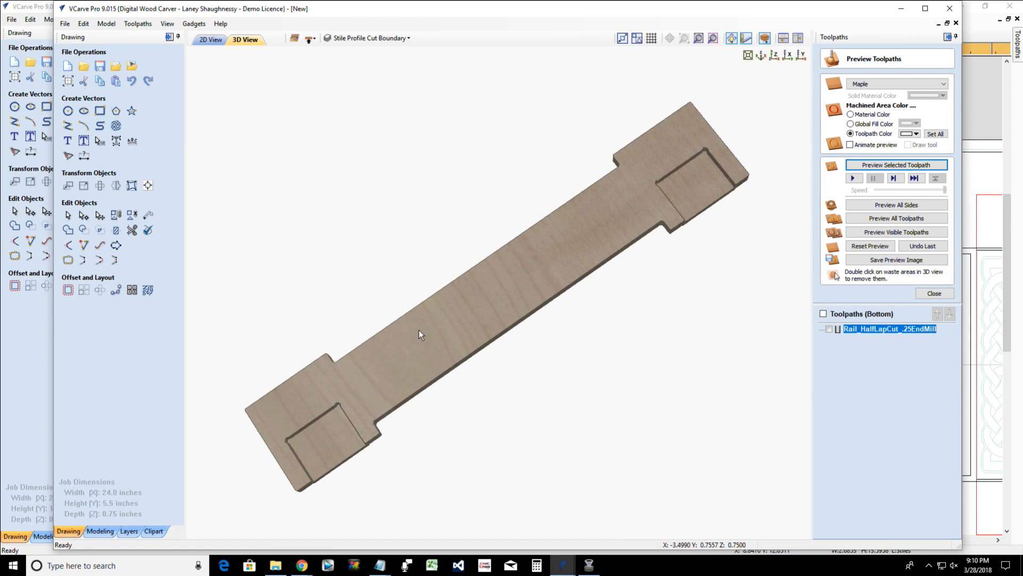
pyautogui.moveTo(370, 393); pyautogui.dragTo(634, 199)
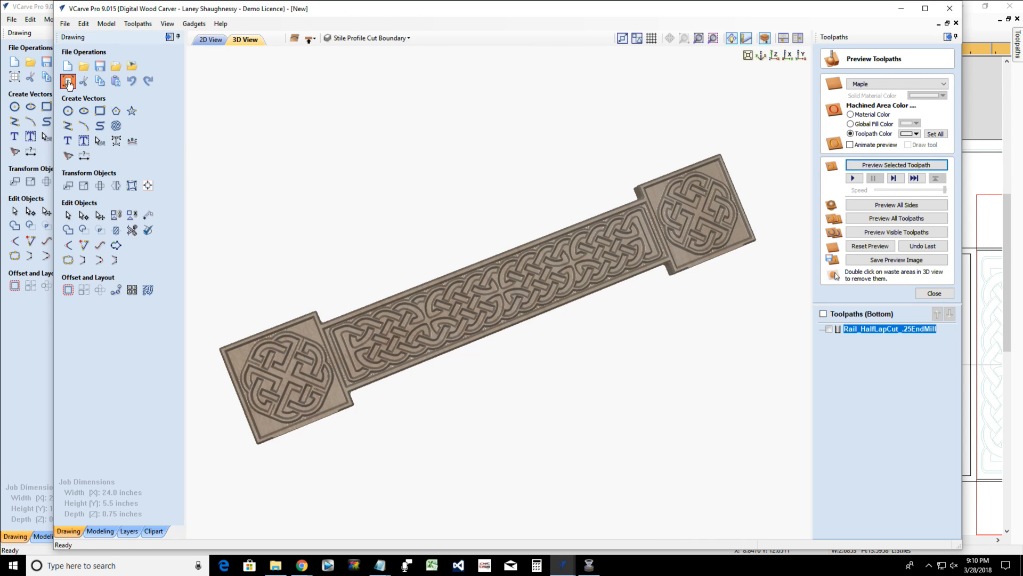
# Review the job setup, and in the top side's 2D view hide the stile and pocket boundary layers and show Rail Profile Boundary
pyautogui.click(68, 81)
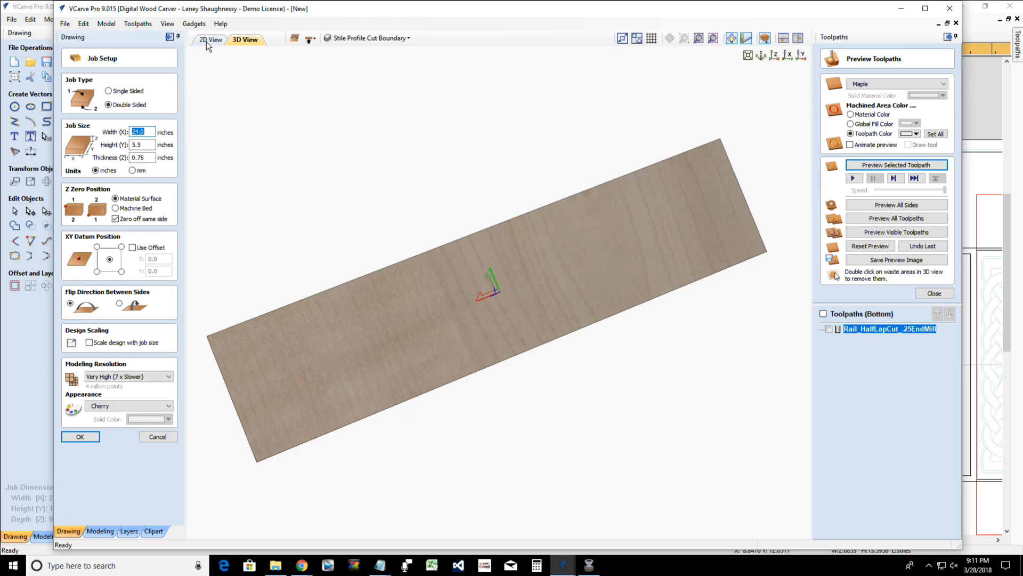
pyautogui.click(207, 42)
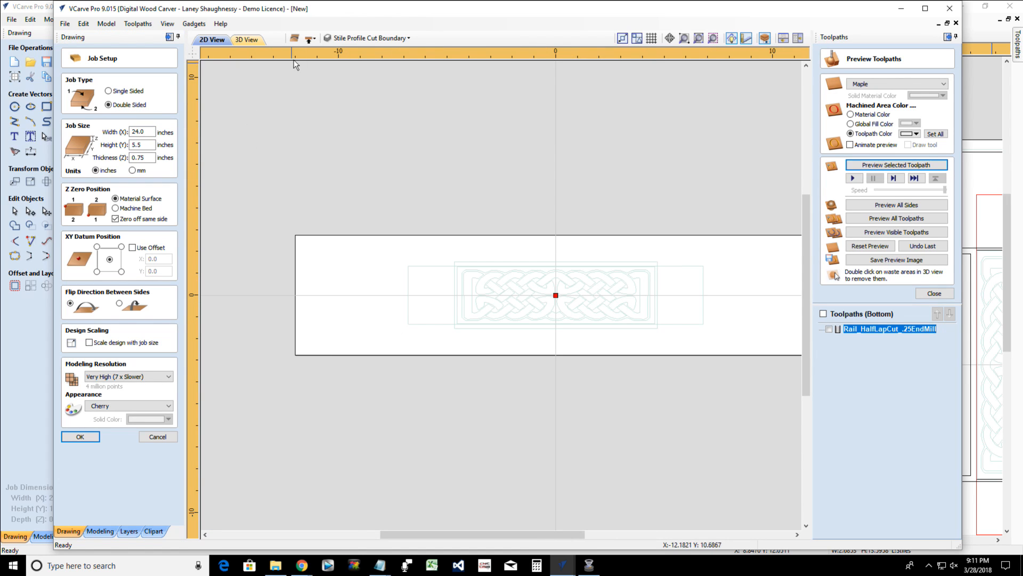
pyautogui.click(308, 40)
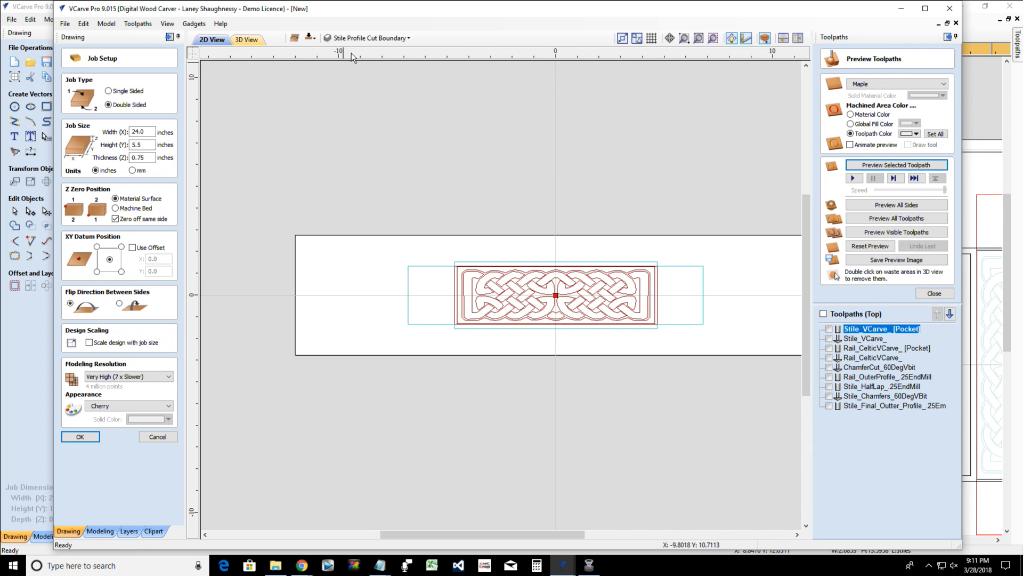
pyautogui.click(354, 39)
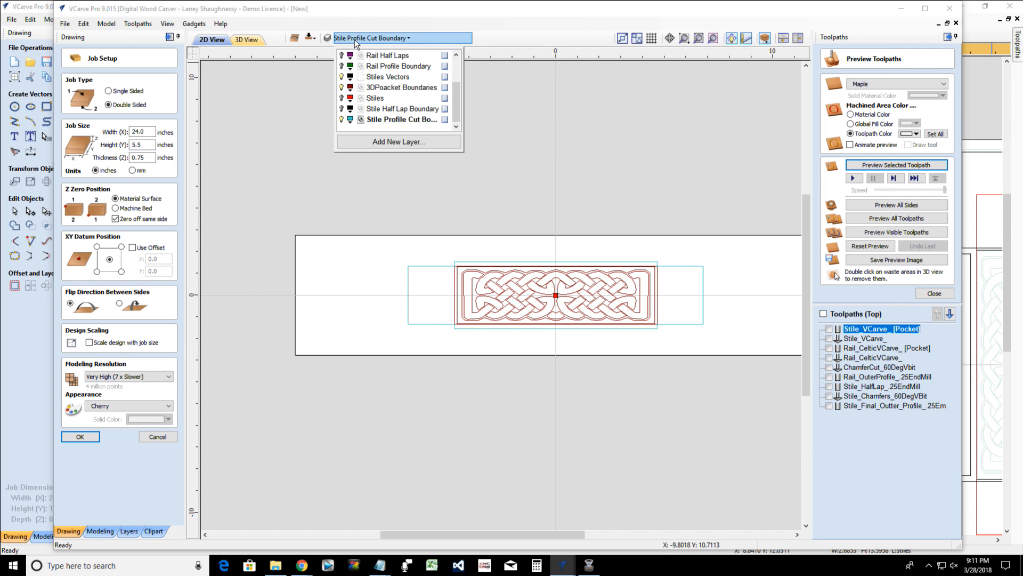
pyautogui.click(341, 120)
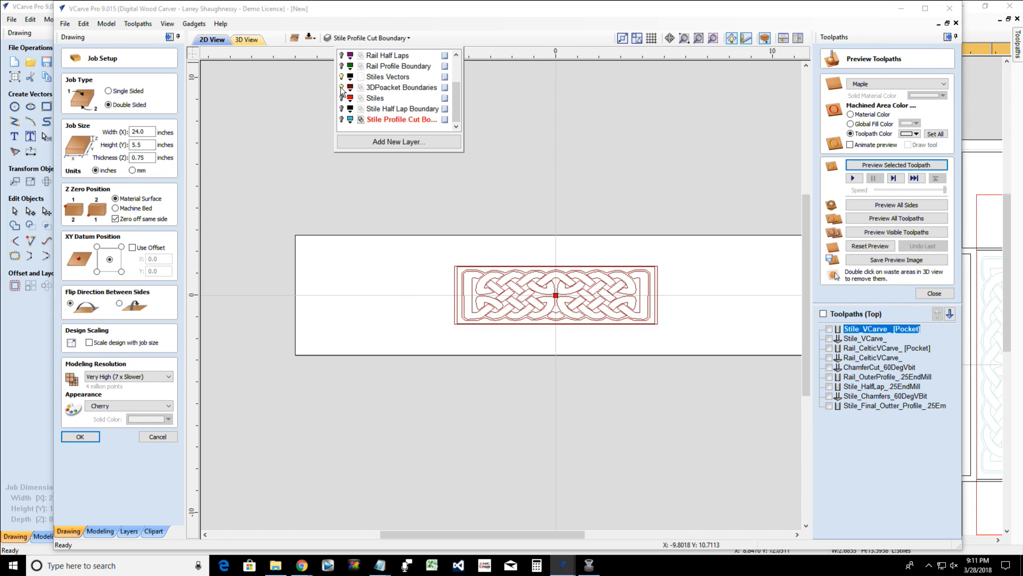
pyautogui.click(341, 87)
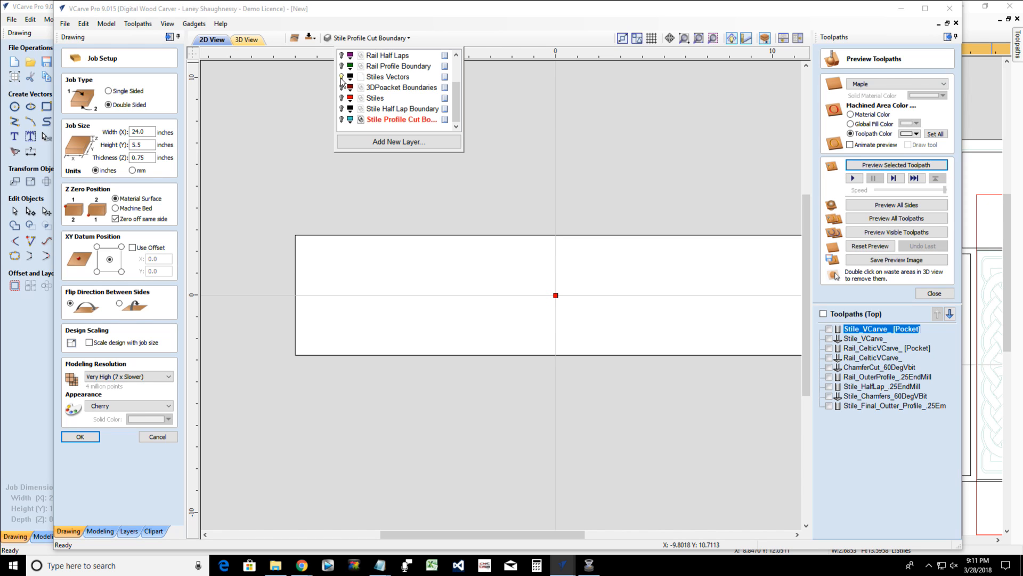
pyautogui.click(341, 66)
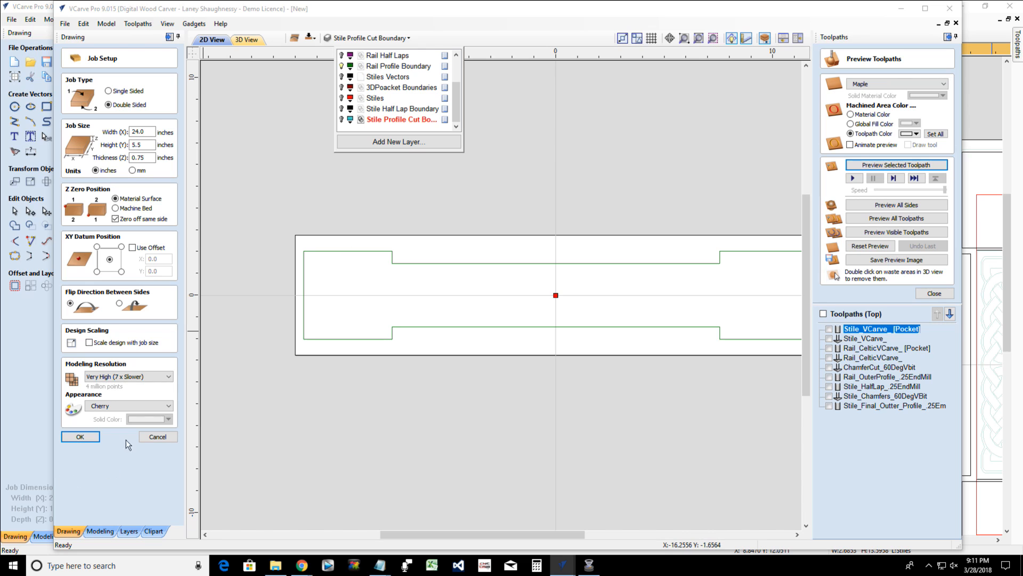
pyautogui.click(153, 437)
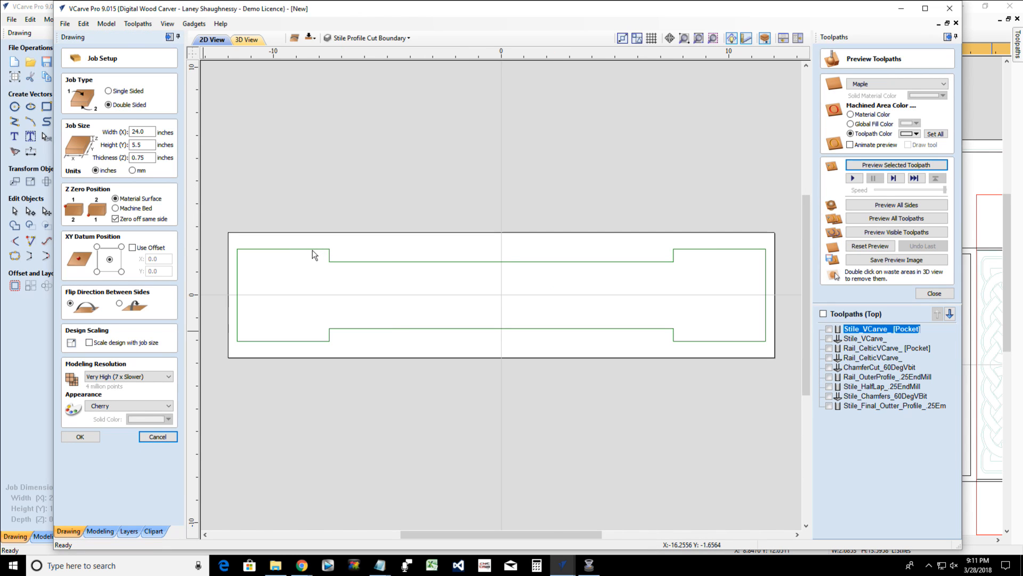
# Check the width and height of the rail profile outline, and return to the 3D view
pyautogui.click(312, 250)
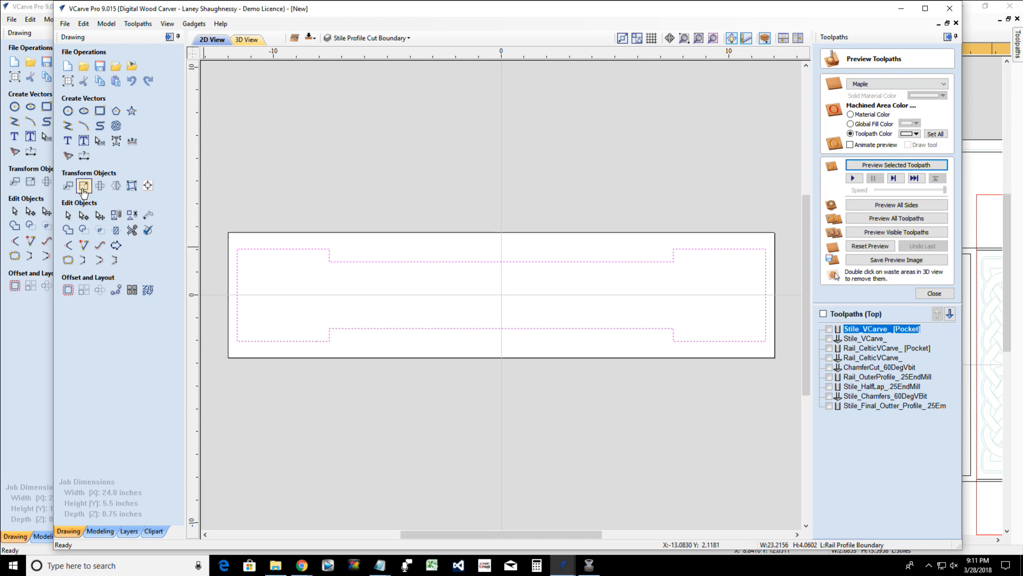
pyautogui.click(83, 186)
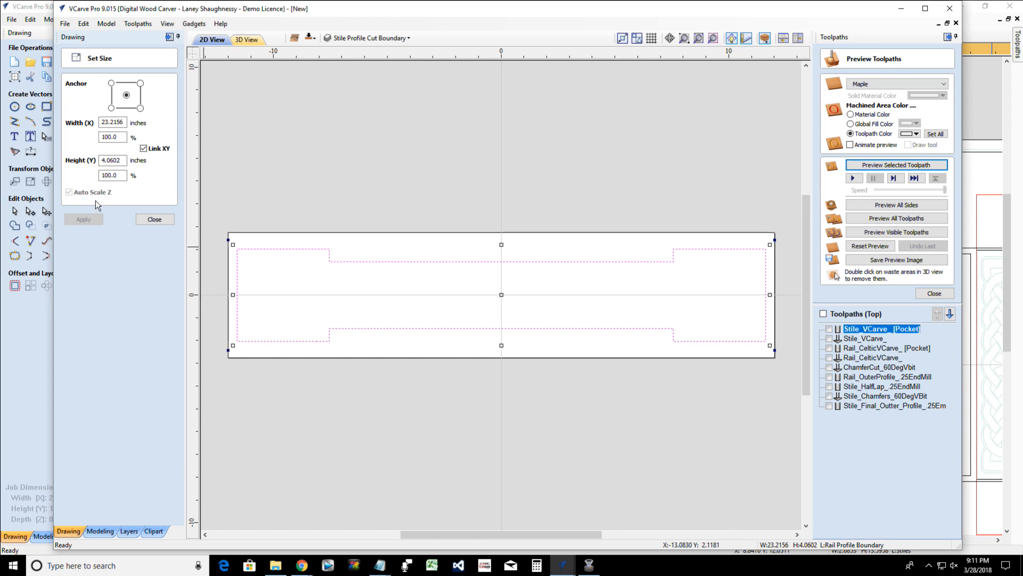
pyautogui.click(154, 219)
pyautogui.click(252, 43)
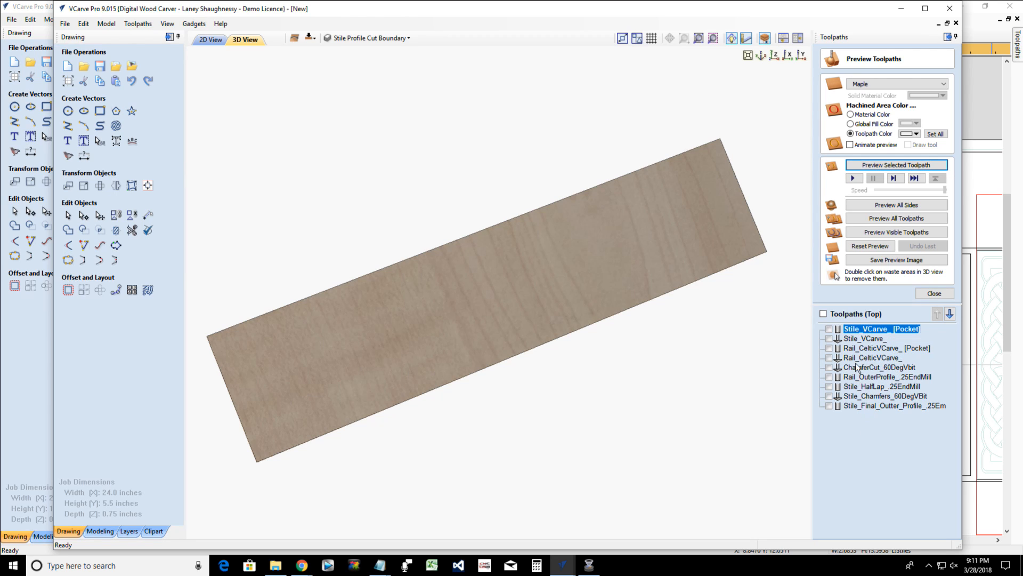
# Move Rail_CelticVCarve_ [Pocket] and Rail_CelticVCarve_ to the start of the top side's toolpath order, ahead of the stile toolpaths
pyautogui.click(860, 348)
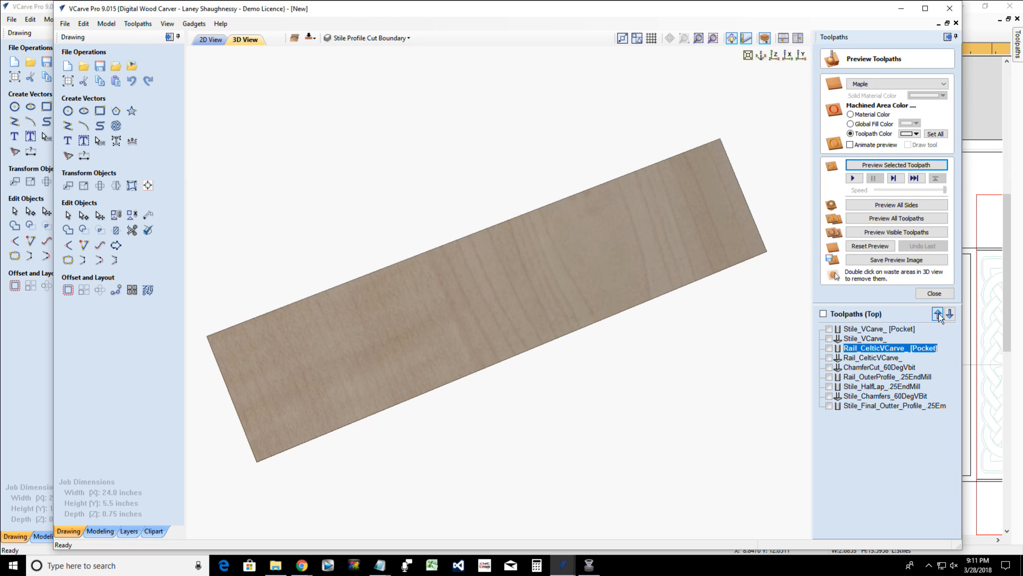
pyautogui.click(938, 314)
pyautogui.click(938, 314)
pyautogui.click(878, 357)
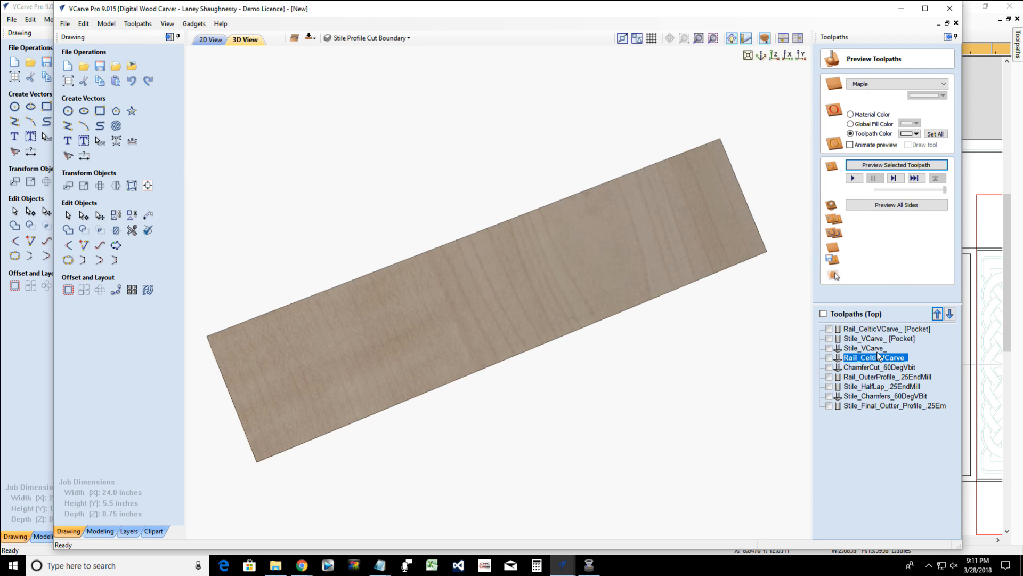
pyautogui.click(938, 314)
pyautogui.click(938, 314)
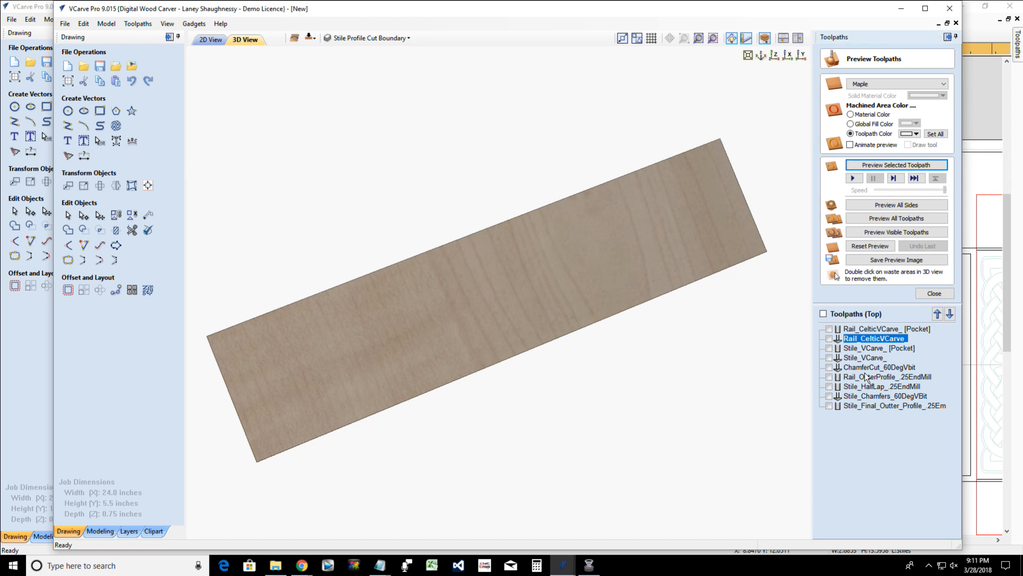
# Move the ChamferCut_60DegVbit toolpath directly below Rail_CelticVCarve_ in the toolpath order
pyautogui.click(875, 367)
pyautogui.click(938, 315)
pyautogui.click(938, 314)
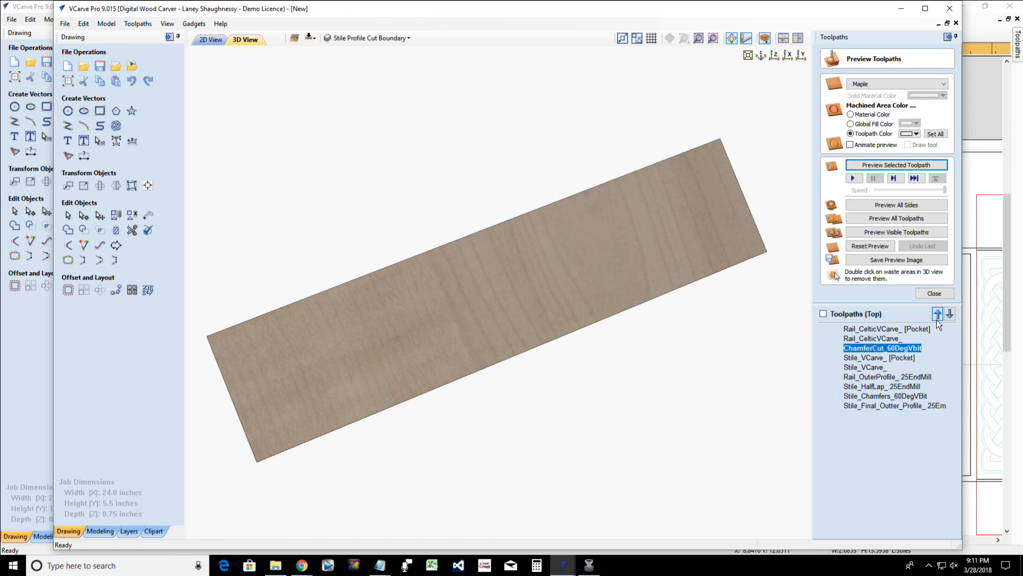
# Rename the ChamferCut_60DegVbit toolpath as Rail ChamferCut_60DegVbit
pyautogui.rightClick(855, 349)
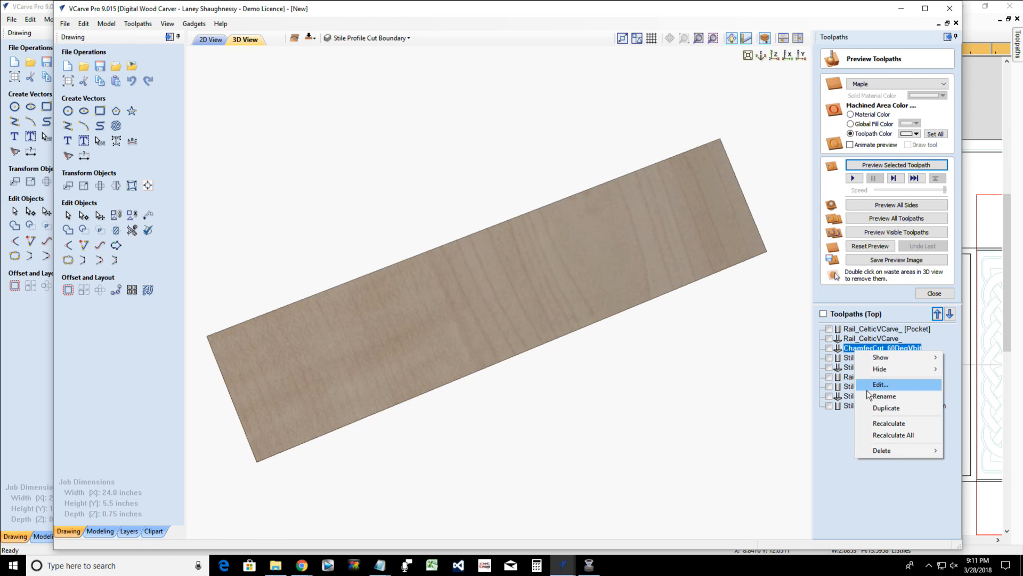
pyautogui.click(876, 396)
pyautogui.click(847, 349)
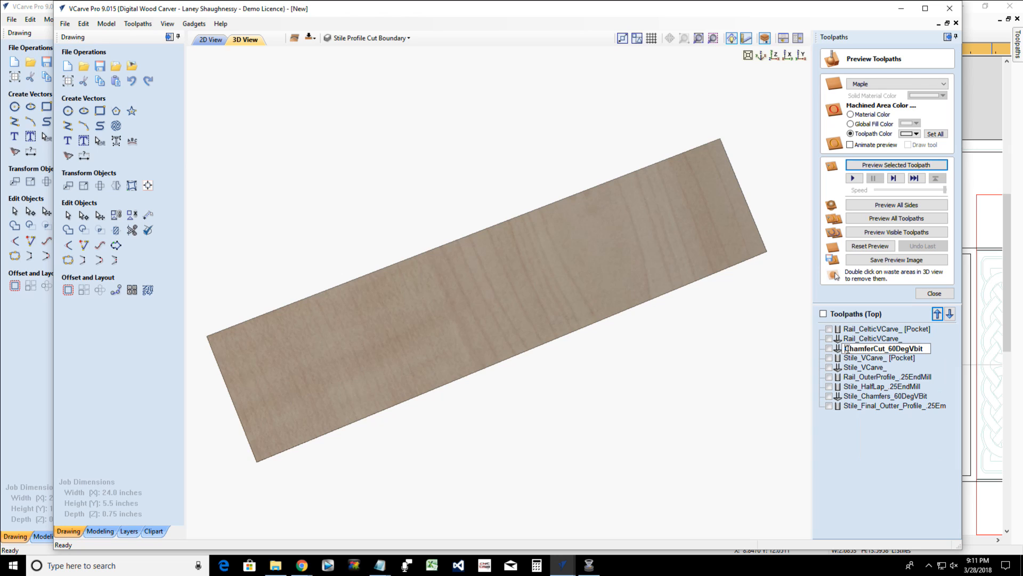
pyautogui.write('Rail')
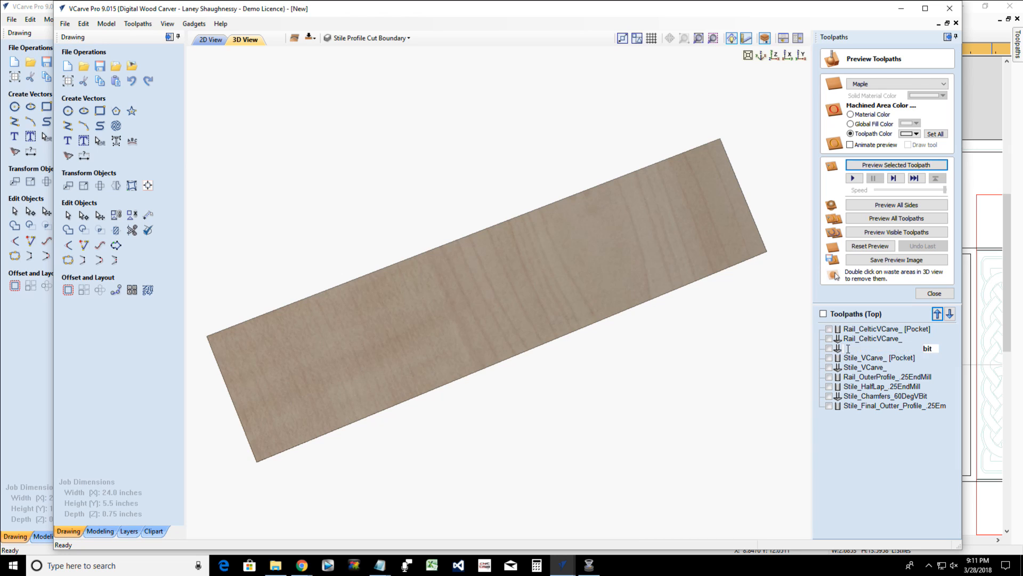
pyautogui.press('Return')
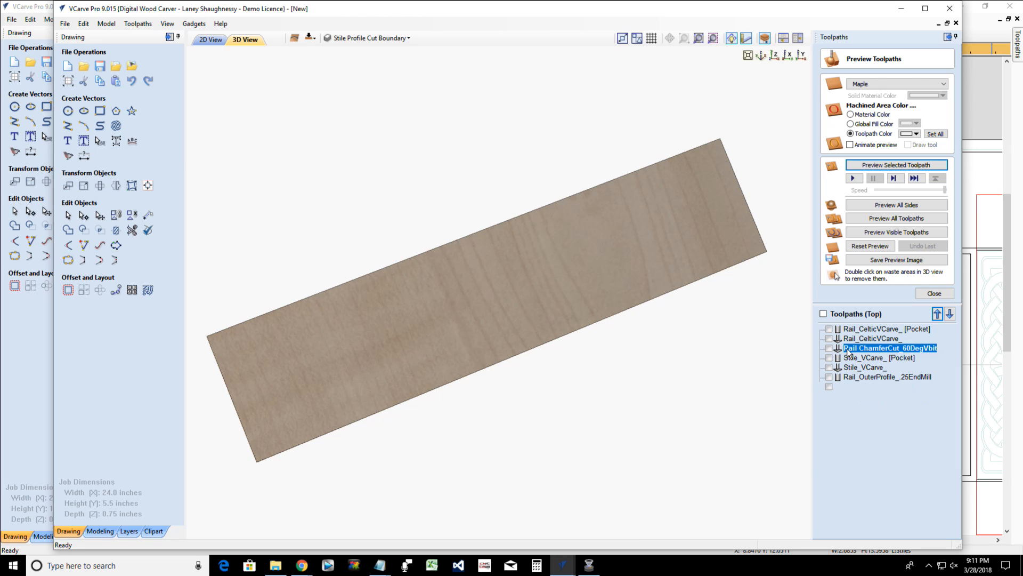
# Move Rail_OuterProfile_.25EndMill directly below the rail chamfer toolpath, and review the order of the remaining stile toolpaths
pyautogui.click(874, 376)
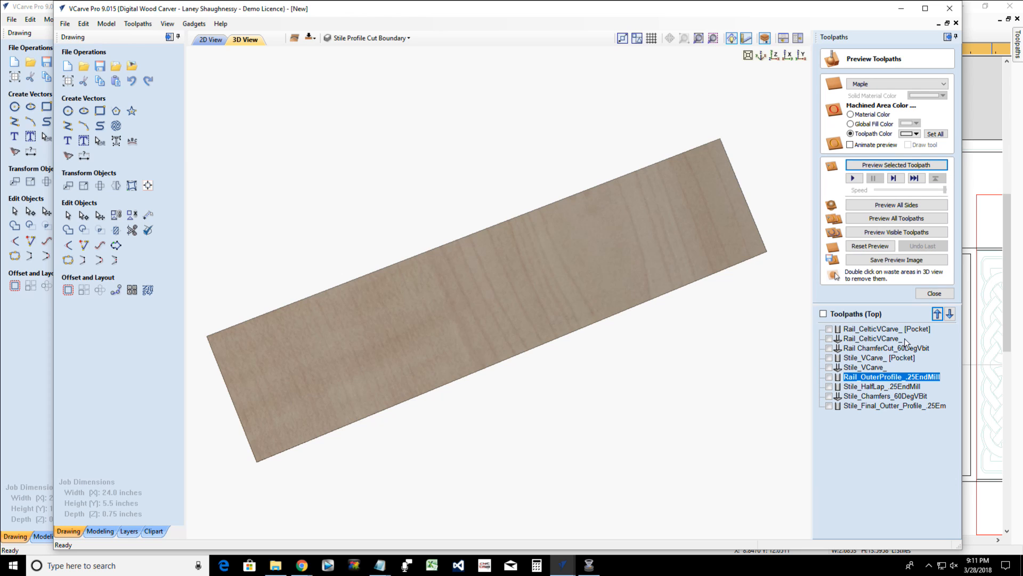
pyautogui.click(937, 314)
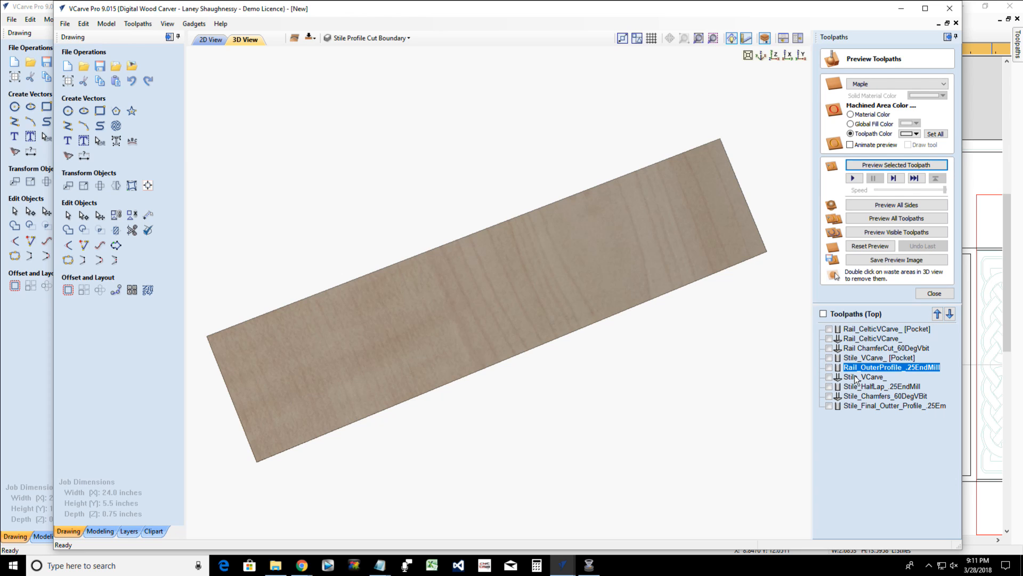
pyautogui.click(937, 314)
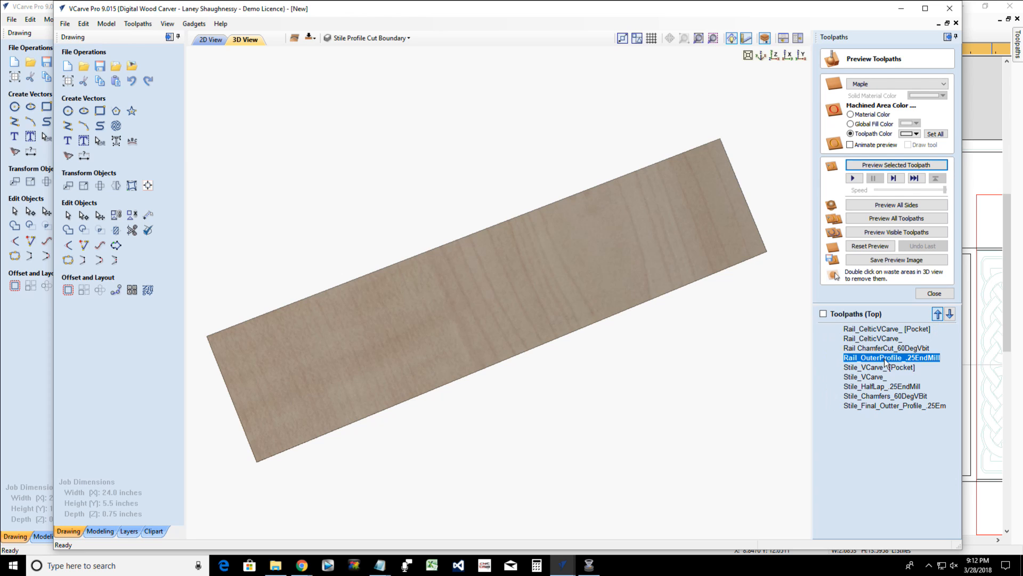
pyautogui.click(850, 387)
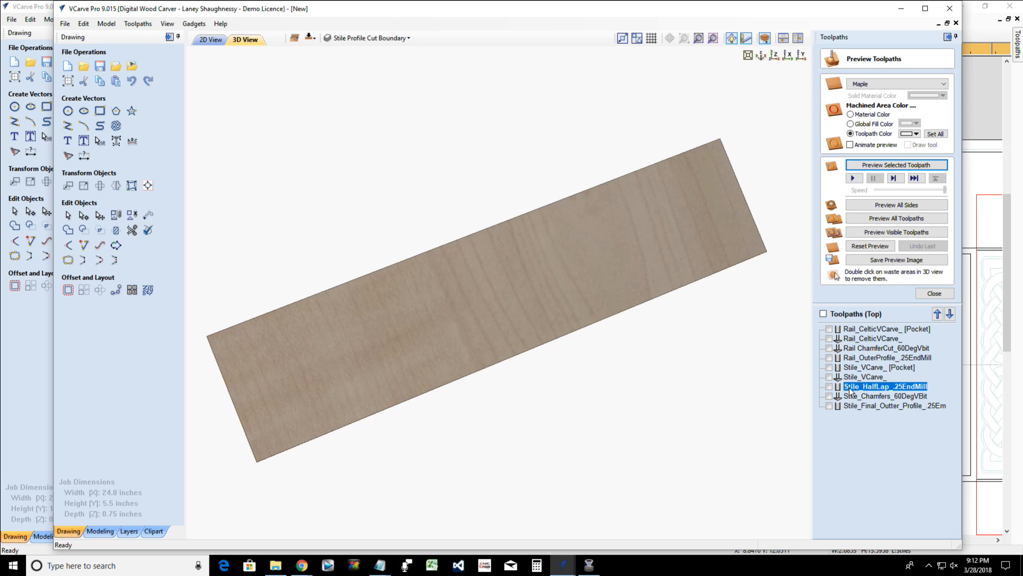
pyautogui.click(851, 397)
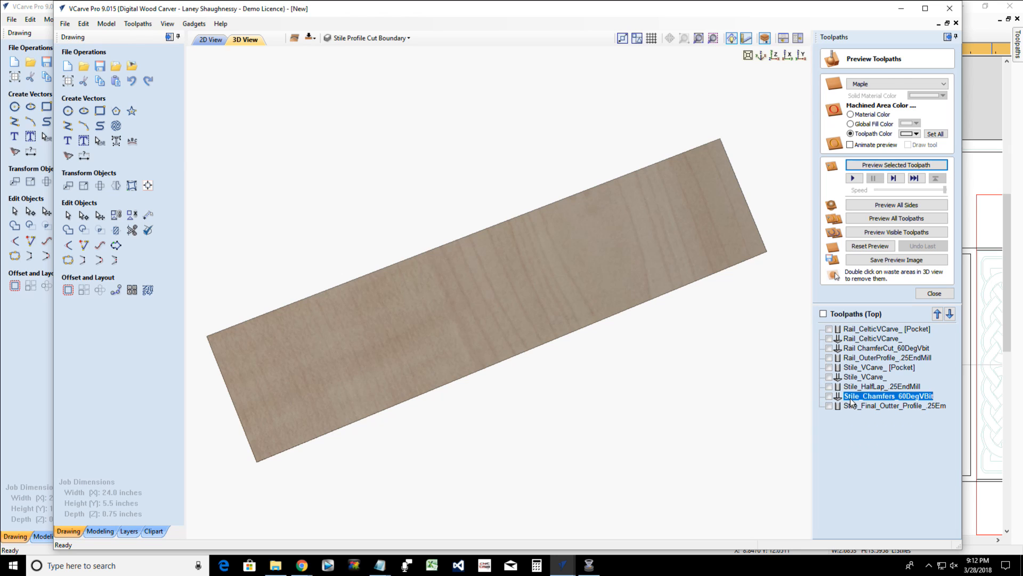
pyautogui.click(847, 407)
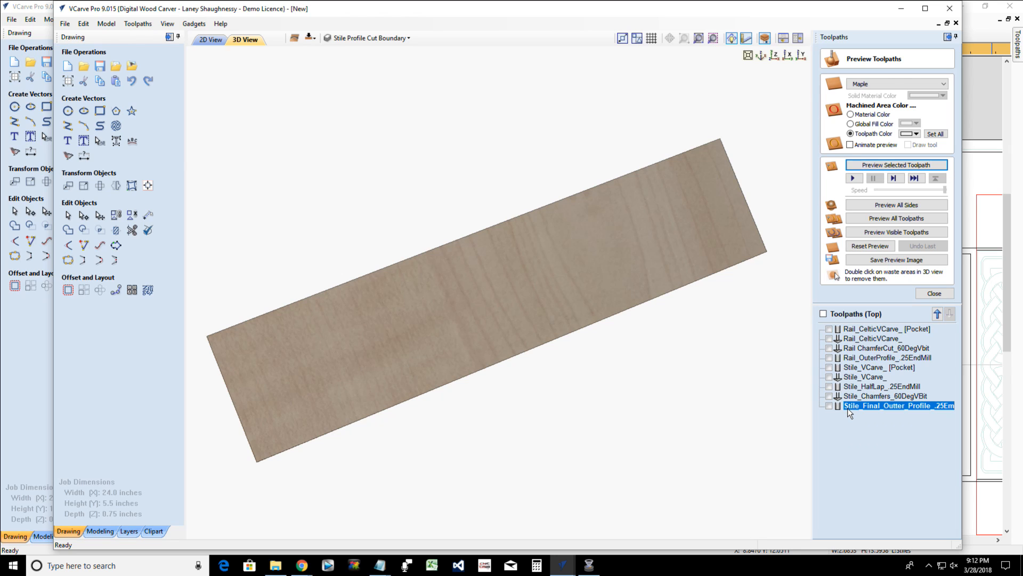
# Show the four top-side rail toolpaths, preview the visible toolpaths and remove the waste material around the rail
pyautogui.click(829, 329)
pyautogui.click(829, 338)
pyautogui.click(829, 348)
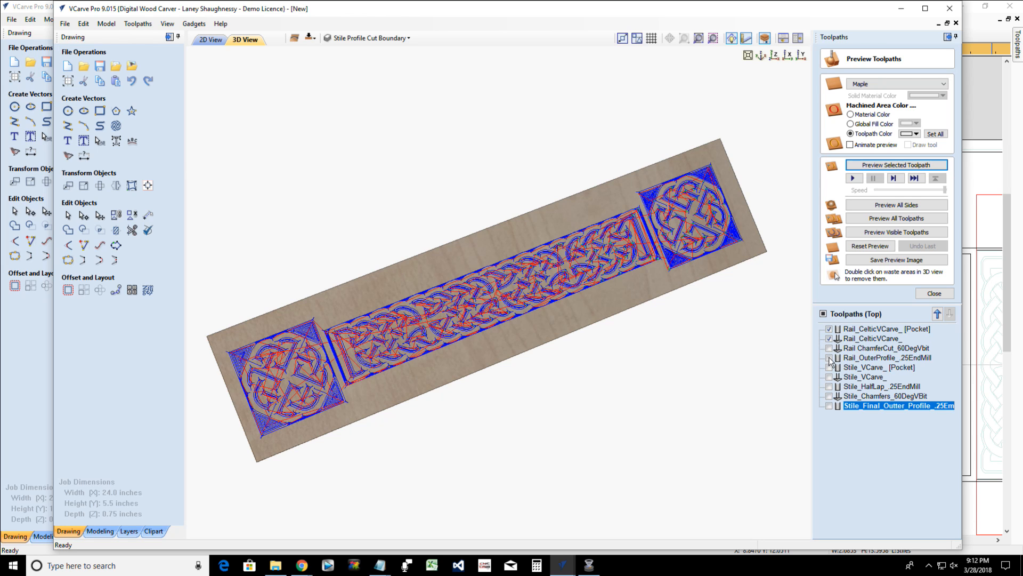
pyautogui.click(829, 358)
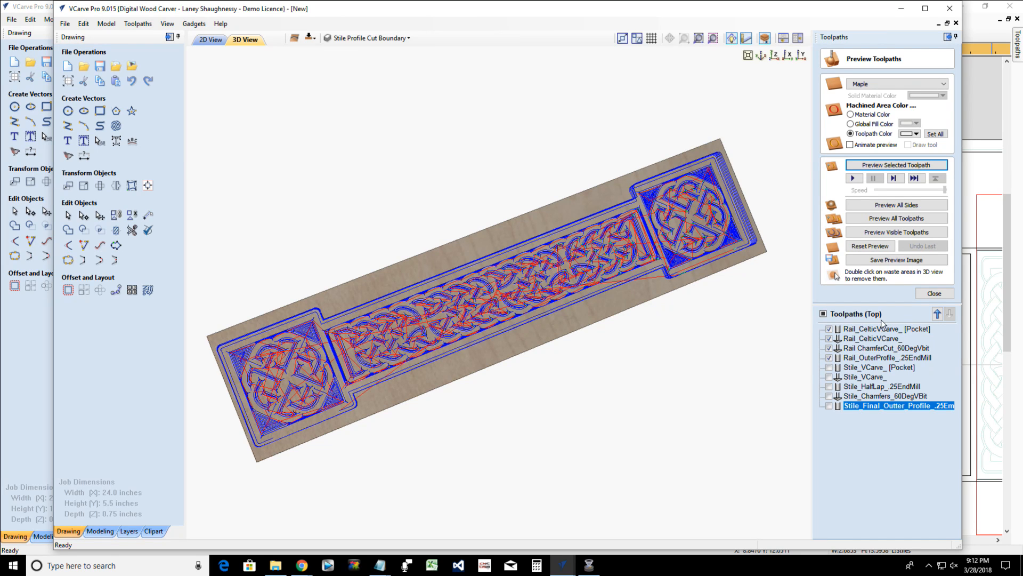
pyautogui.click(886, 233)
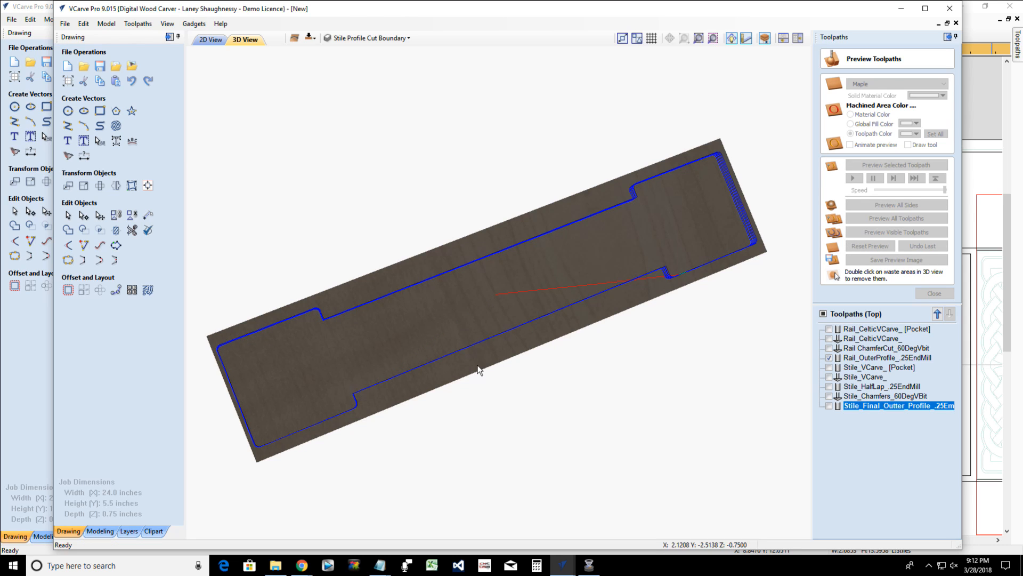
pyautogui.doubleClick(478, 363)
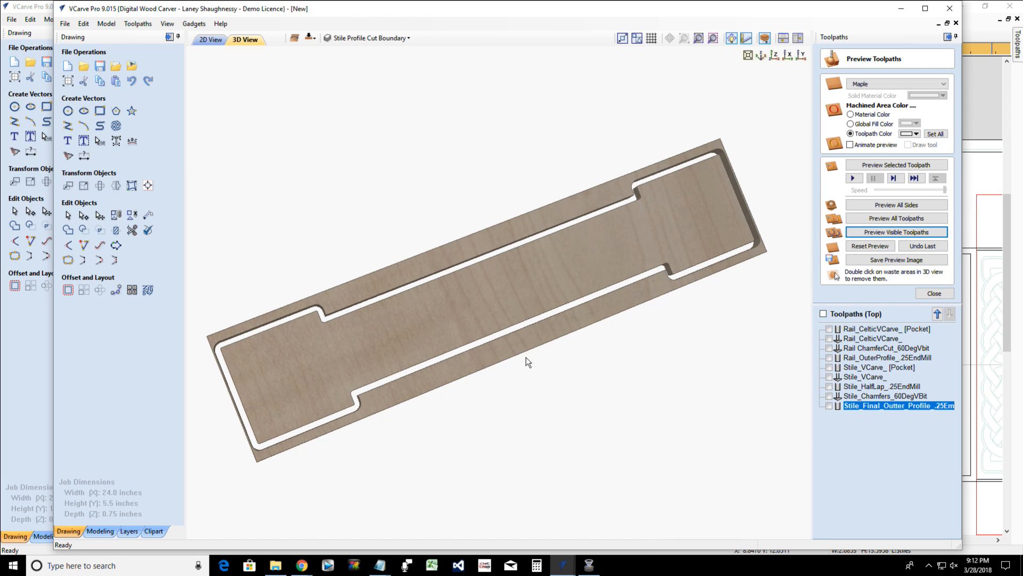
# Preview Rail_HalfLapCut_.25EndMill on the bottom side, remove the surrounding waste, and inspect the rail's half-lap pockets and carved face in 3D
pyautogui.click(317, 39)
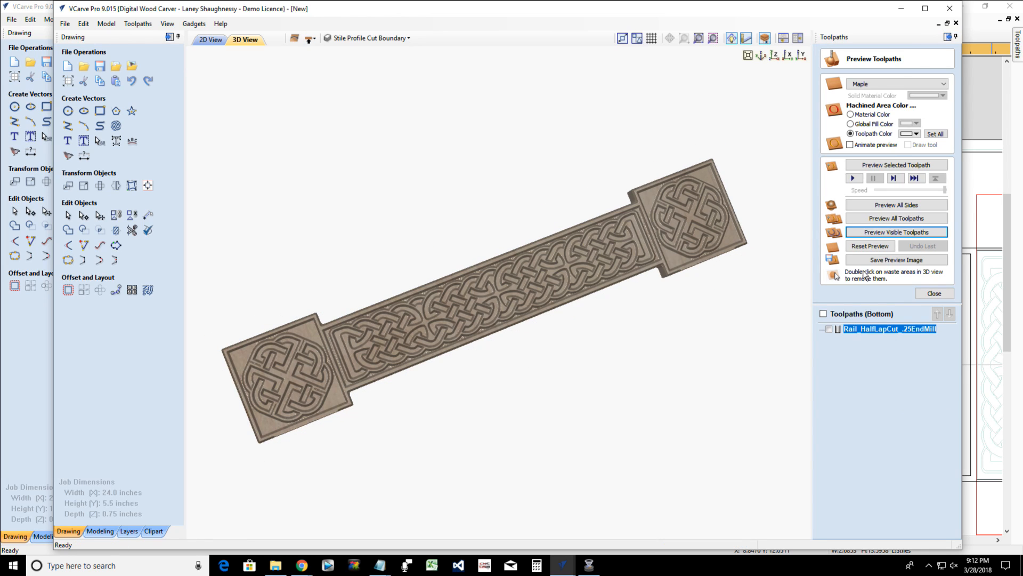
pyautogui.click(892, 162)
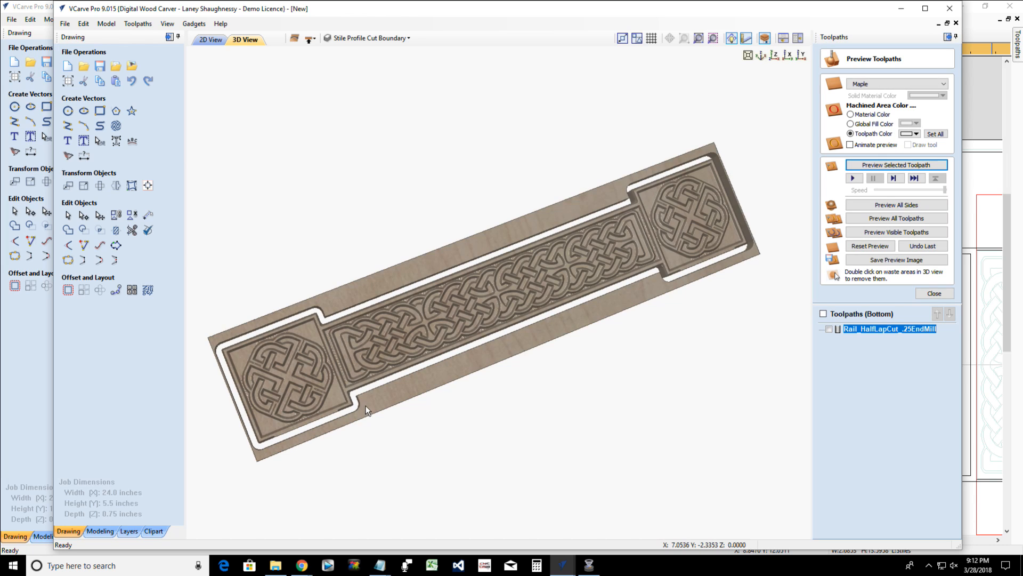
pyautogui.doubleClick(364, 404)
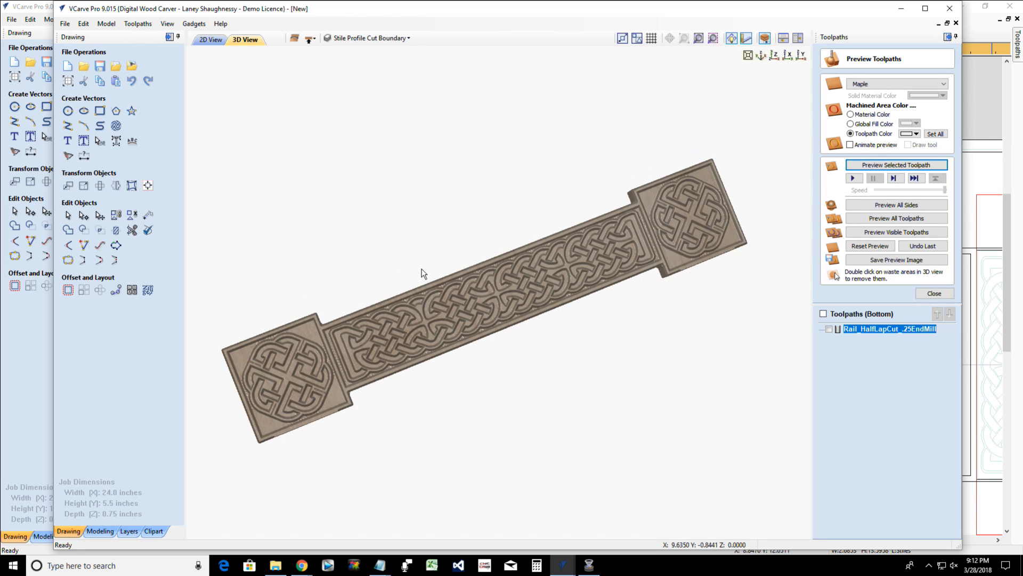
pyautogui.moveTo(421, 269); pyautogui.dragTo(782, 230)
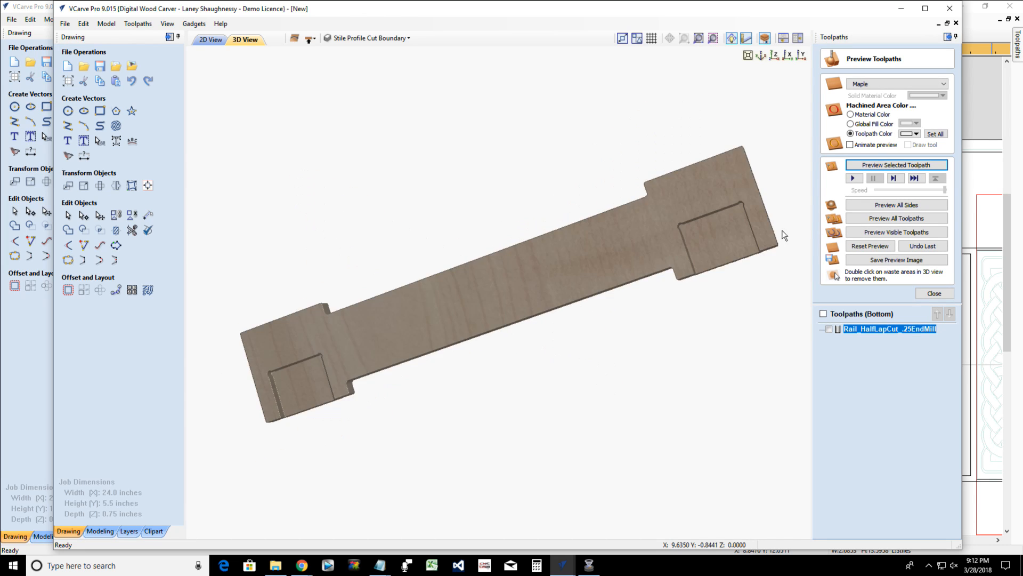
pyautogui.moveTo(455, 215); pyautogui.dragTo(248, 257)
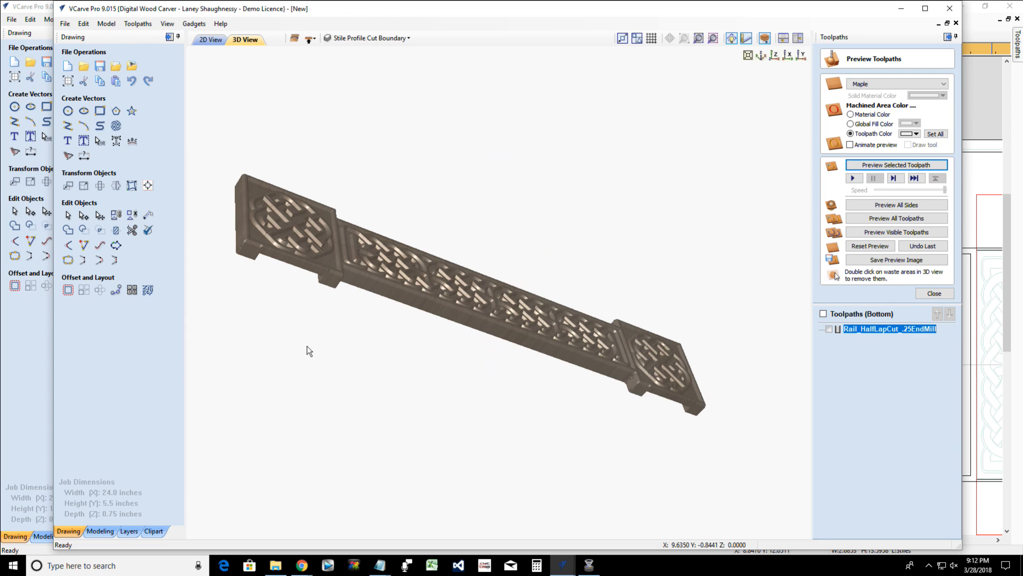
pyautogui.moveTo(307, 351); pyautogui.dragTo(755, 353)
pyautogui.moveTo(645, 415); pyautogui.dragTo(387, 350)
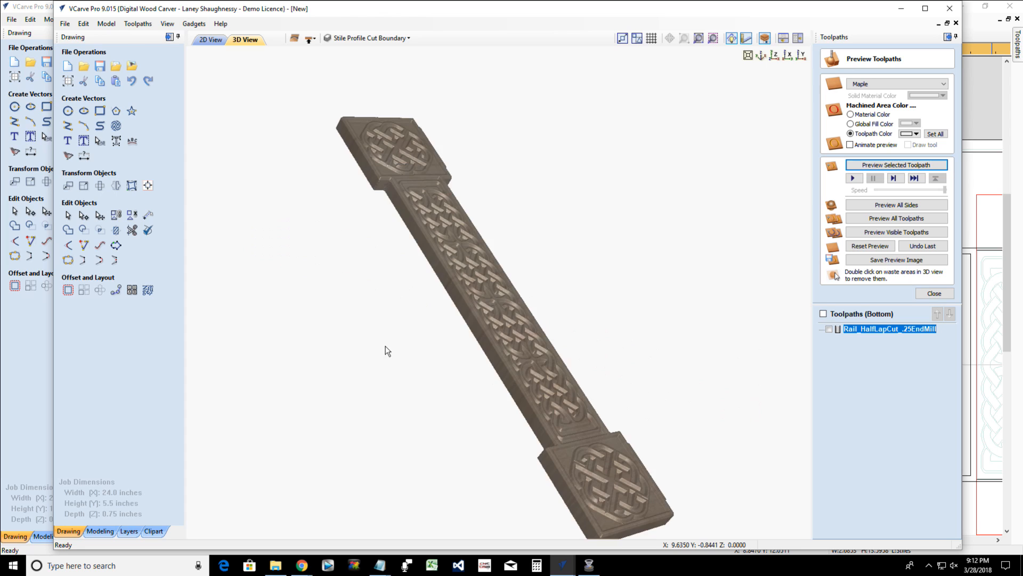
# Switch to the top side and show the Stile_VCarve_, Stile_HalfLap_.25EndMill, Stile_Chamfers_60DegVBit and stile final outer profile toolpaths
pyautogui.moveTo(341, 289)
pyautogui.mouseDown()
pyautogui.moveTo(344, 244)
pyautogui.moveTo(351, 294)
pyautogui.mouseUp()
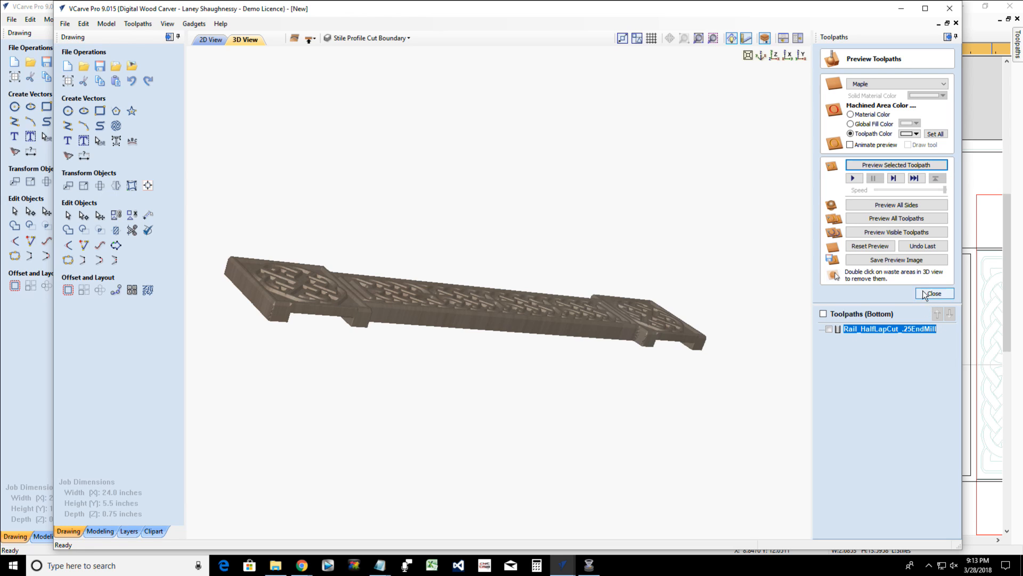
pyautogui.click(309, 41)
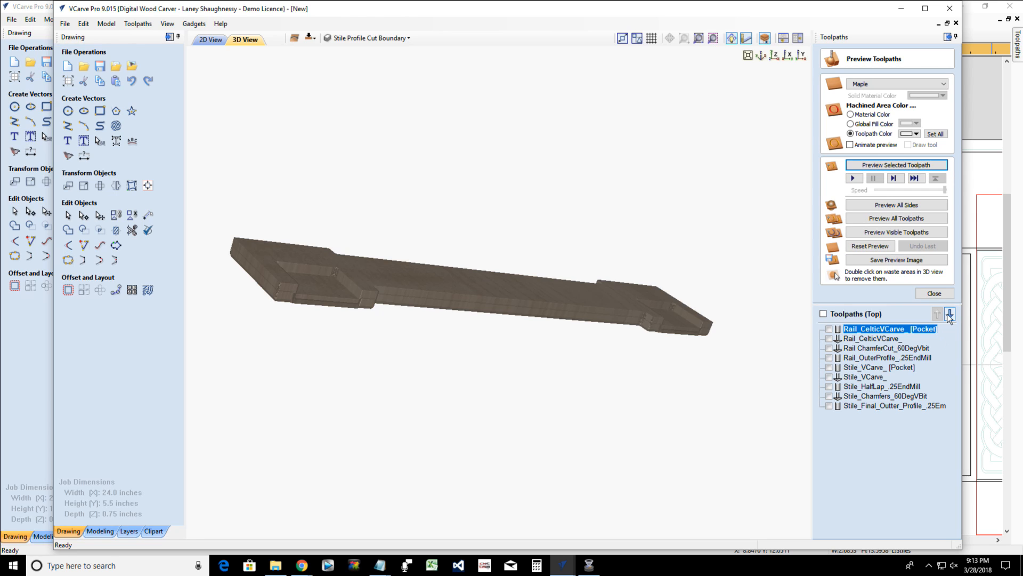
pyautogui.click(933, 297)
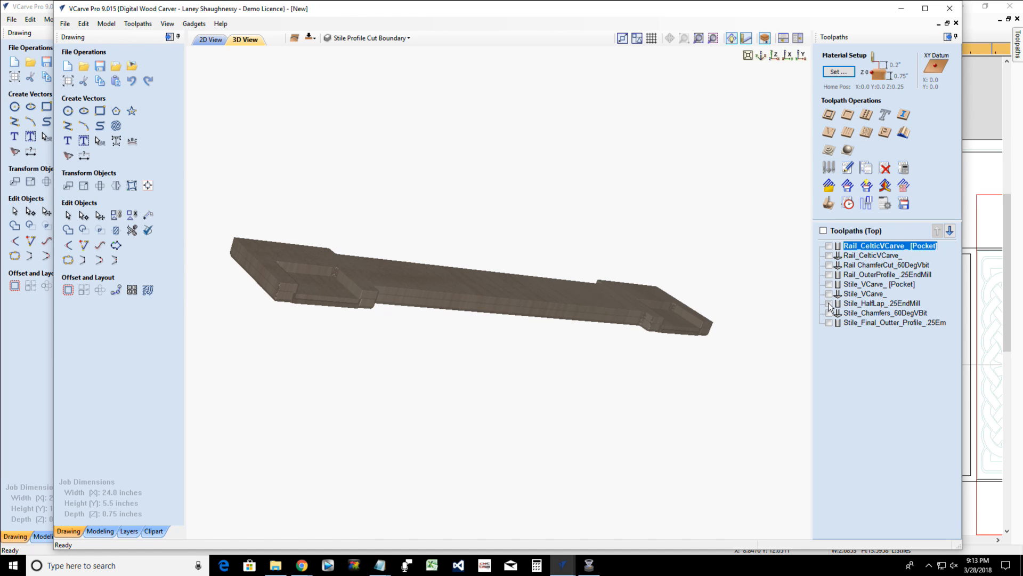
pyautogui.click(829, 294)
pyautogui.click(828, 303)
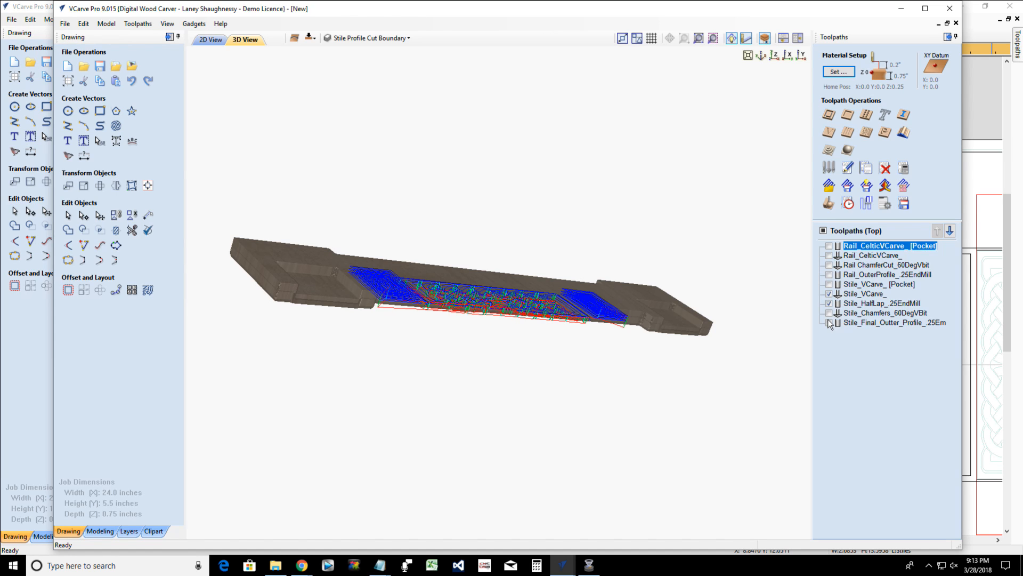
pyautogui.click(829, 323)
pyautogui.click(828, 313)
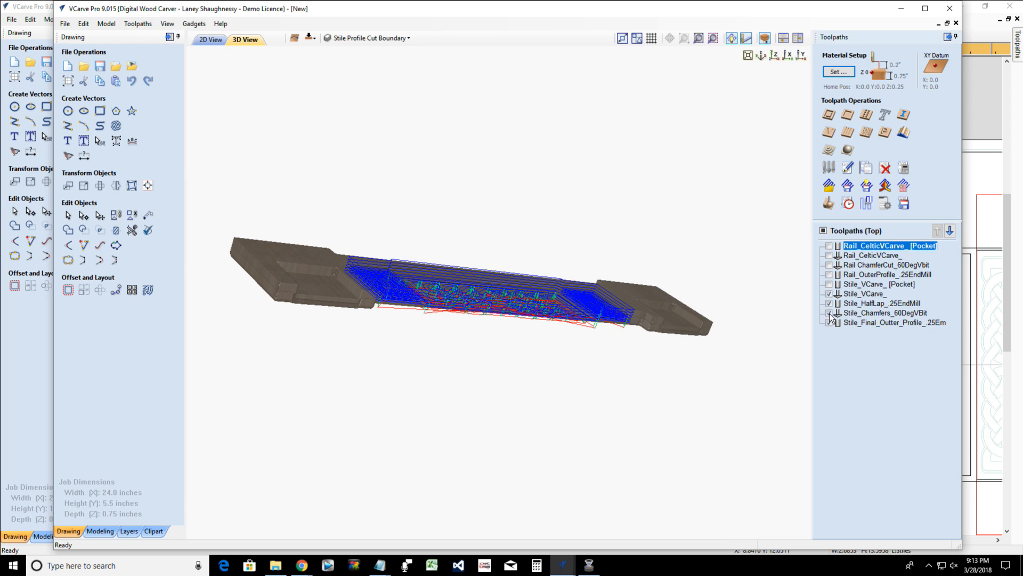
# Reset the preview, simulate the visible stile toolpaths, remove the surrounding waste material and inspect the finished stile in 3D
pyautogui.click(829, 207)
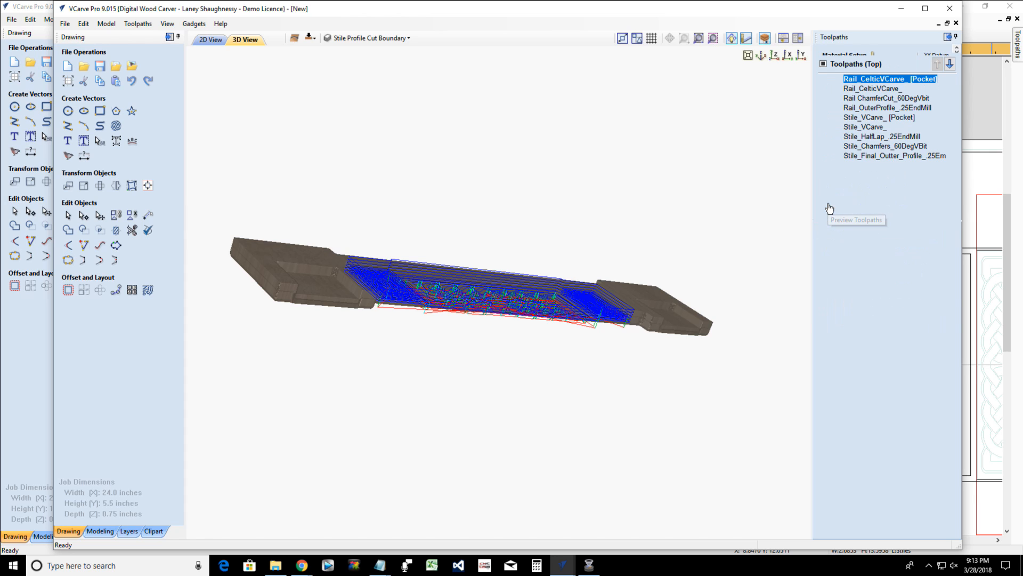
pyautogui.click(861, 247)
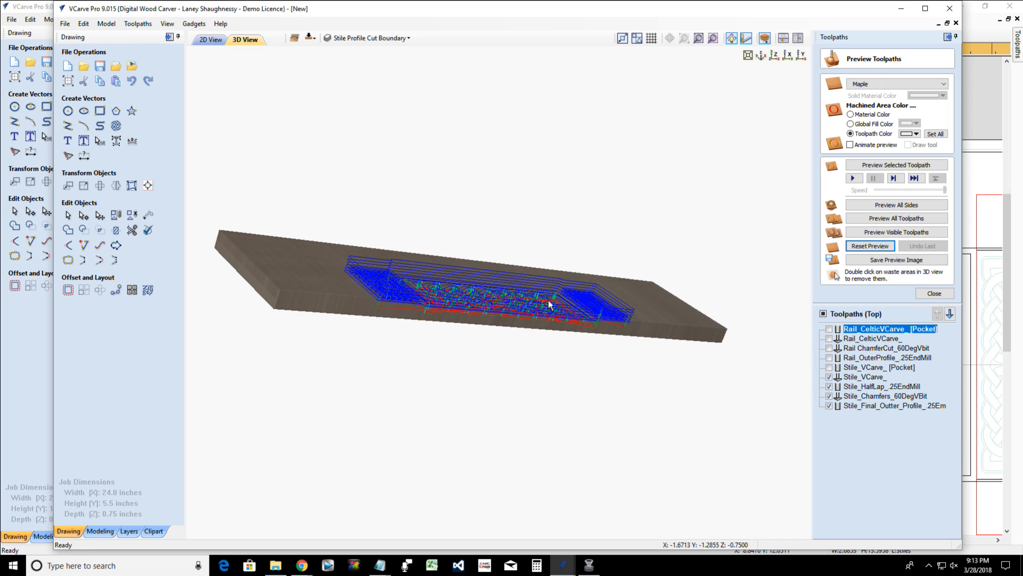
pyautogui.moveTo(522, 303); pyautogui.dragTo(413, 437)
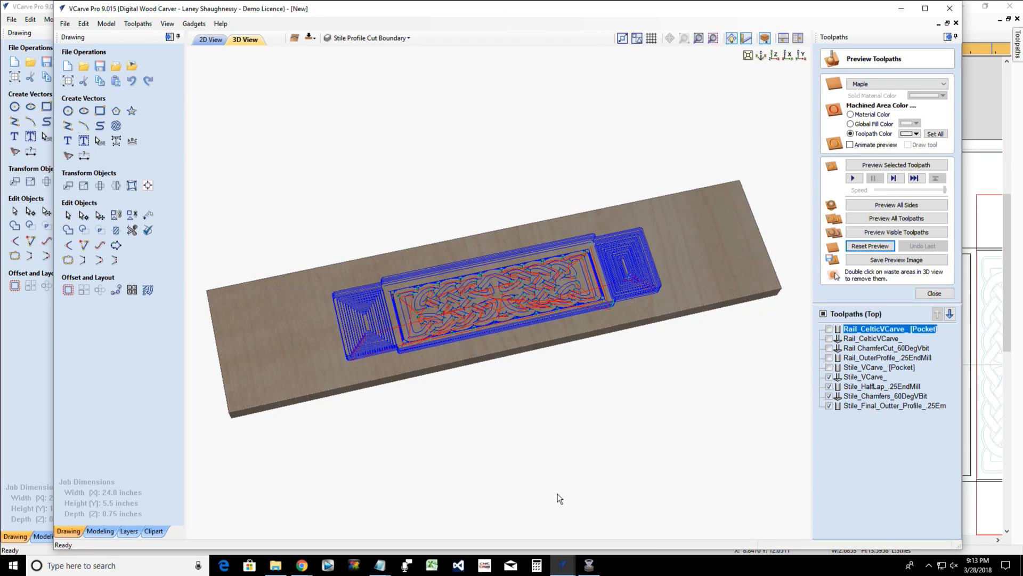
pyautogui.click(865, 234)
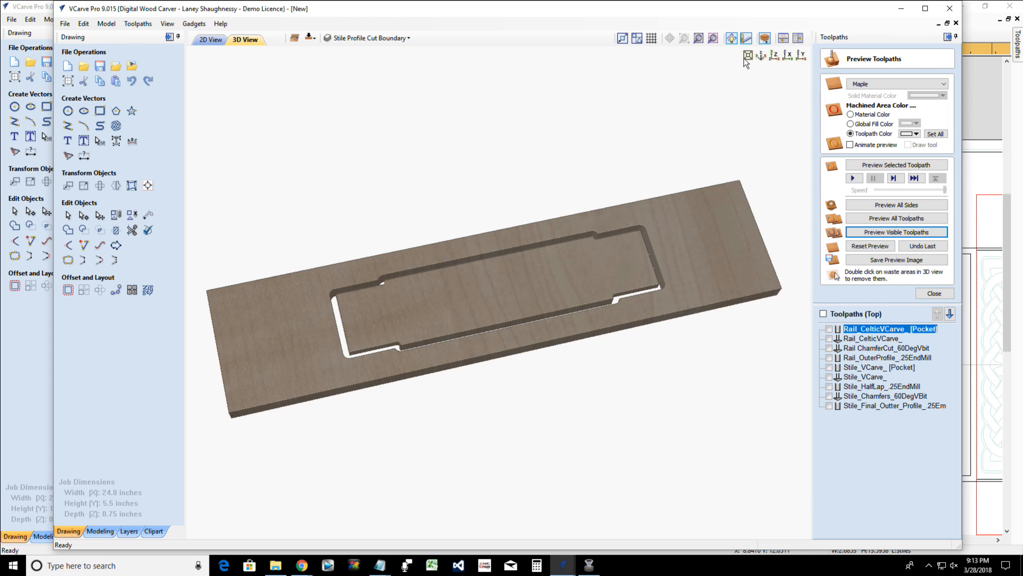
pyautogui.doubleClick(701, 298)
pyautogui.moveTo(527, 360); pyautogui.dragTo(494, 329)
pyautogui.moveTo(465, 231); pyautogui.dragTo(453, 290)
pyautogui.moveTo(437, 324); pyautogui.dragTo(362, 274)
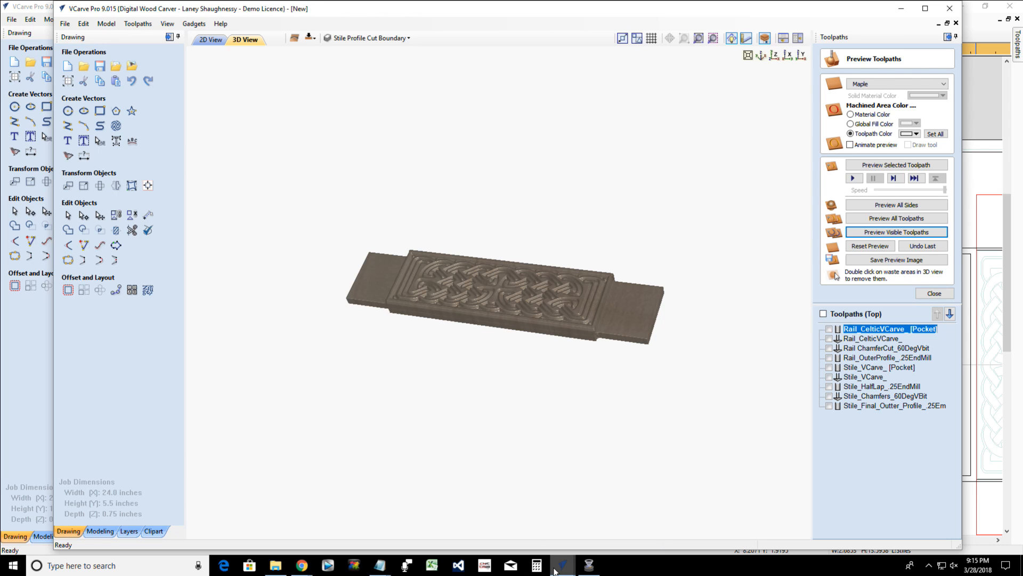
# Switch to the Frame job, reset its toolpath preview, and display the frame's top side in 3D
pyautogui.moveTo(562, 565)
pyautogui.click(541, 547)
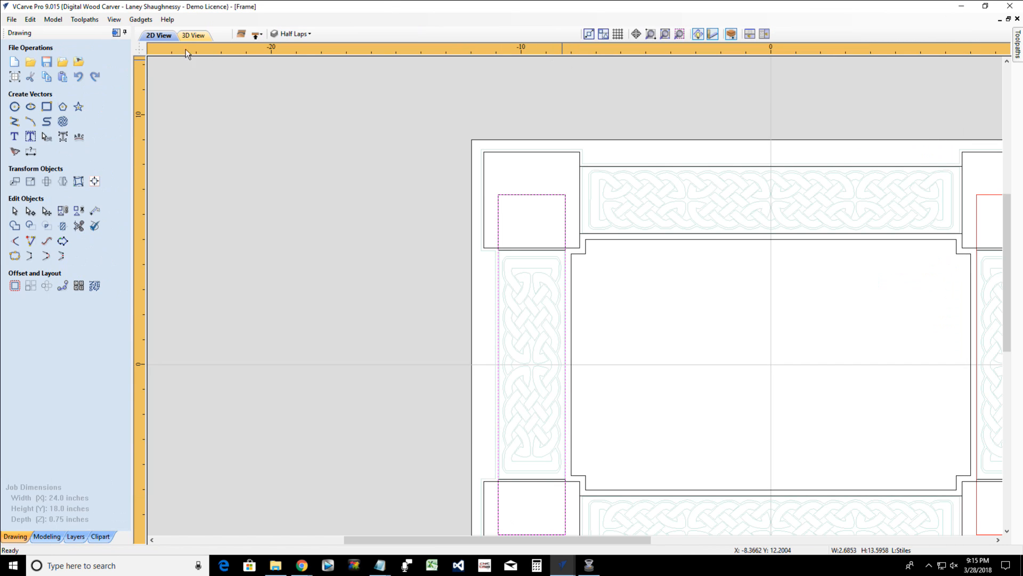
pyautogui.click(115, 33)
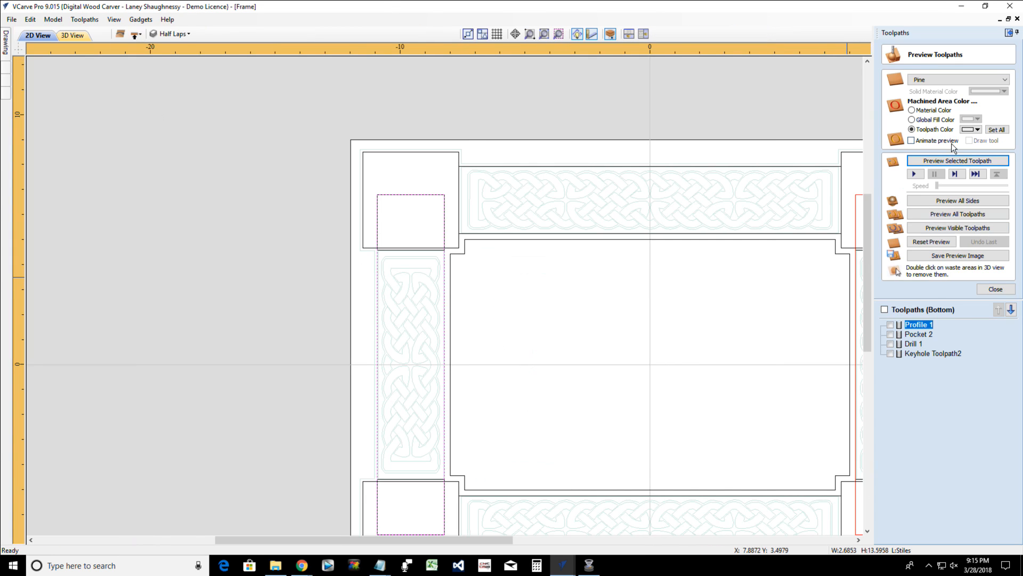
pyautogui.click(936, 242)
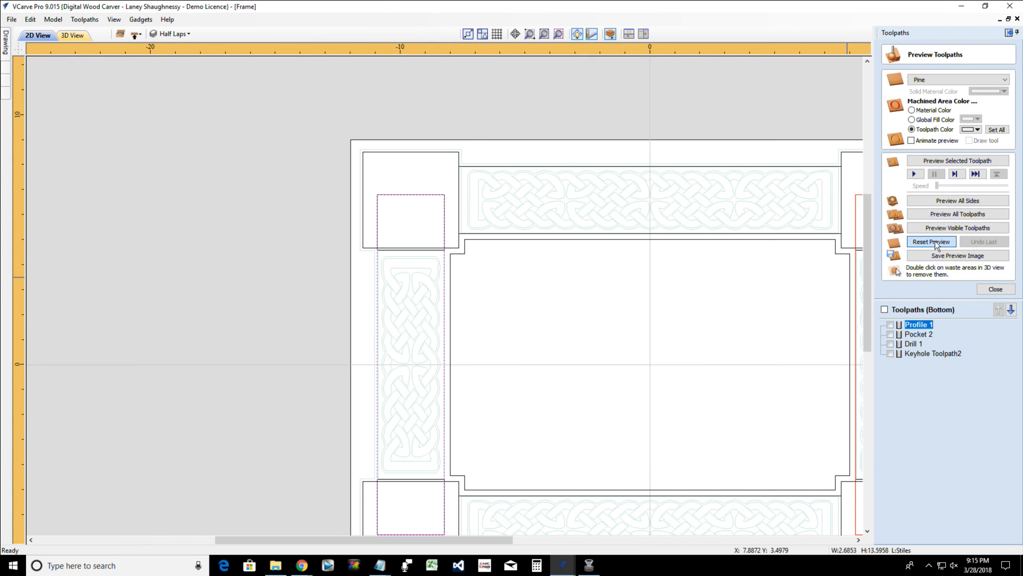
pyautogui.click(74, 36)
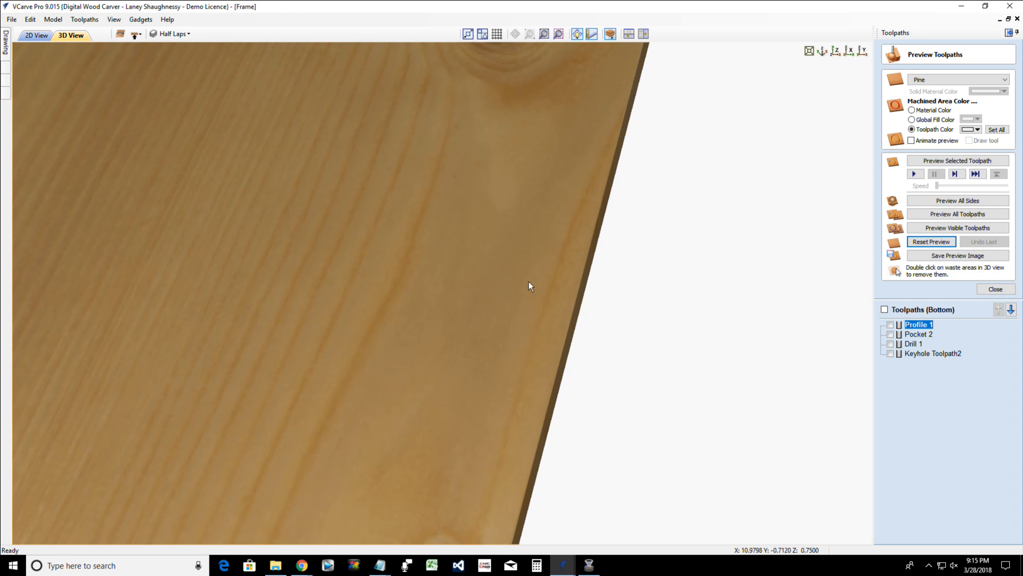
pyautogui.moveTo(442, 278); pyautogui.dragTo(356, 77)
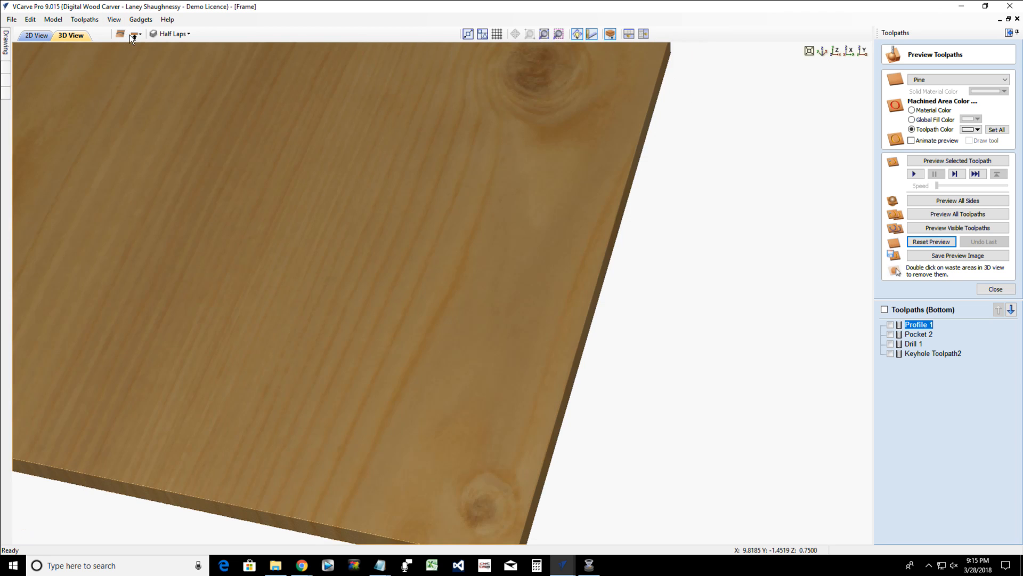
pyautogui.click(136, 34)
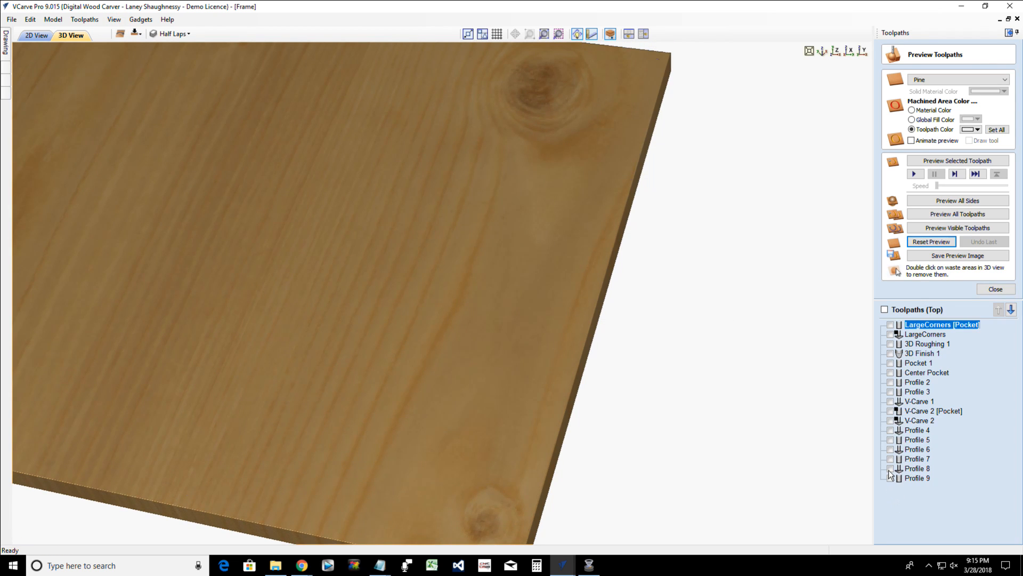
# Show Profile 9, Profile 8, LargeCorners [Pocket] and LargeCorners, and preview these visible toolpaths on the frame
pyautogui.click(890, 477)
pyautogui.click(891, 468)
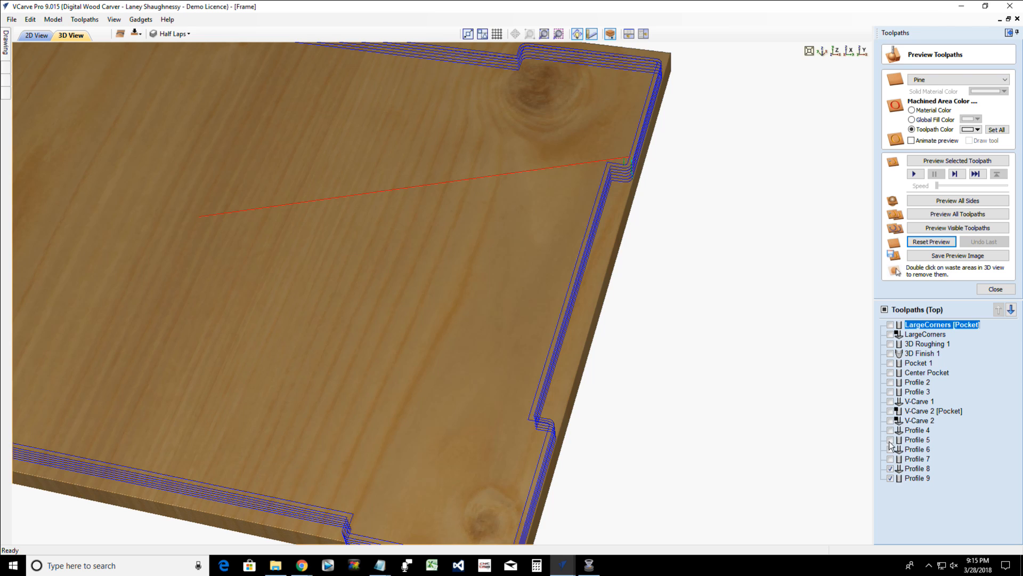
pyautogui.click(890, 324)
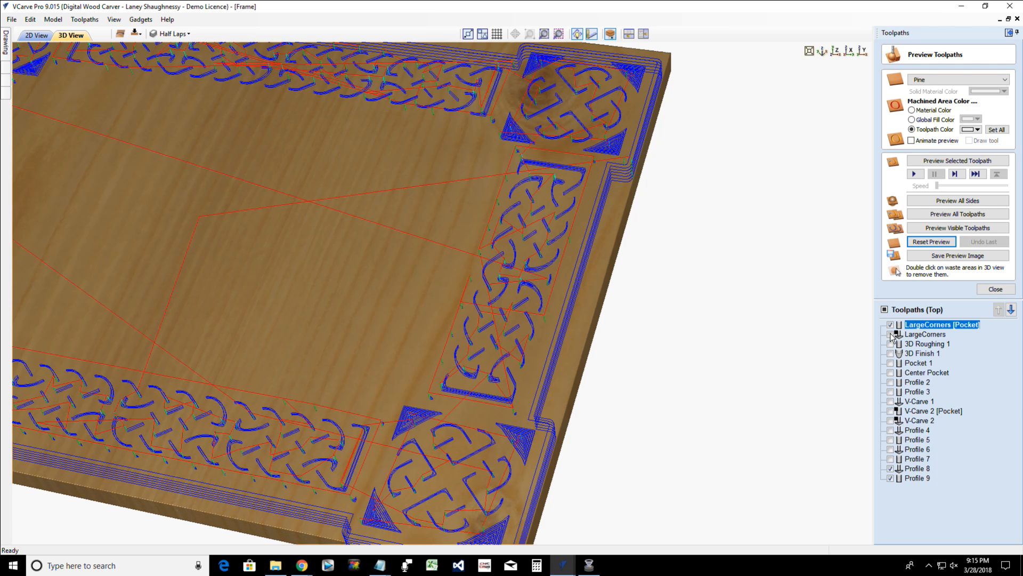
pyautogui.click(890, 334)
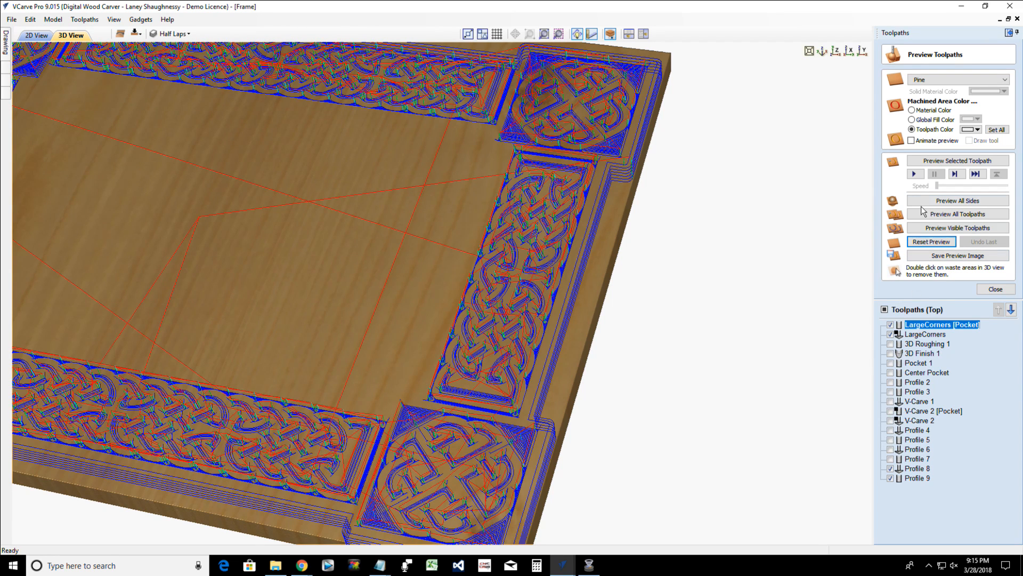
pyautogui.click(928, 230)
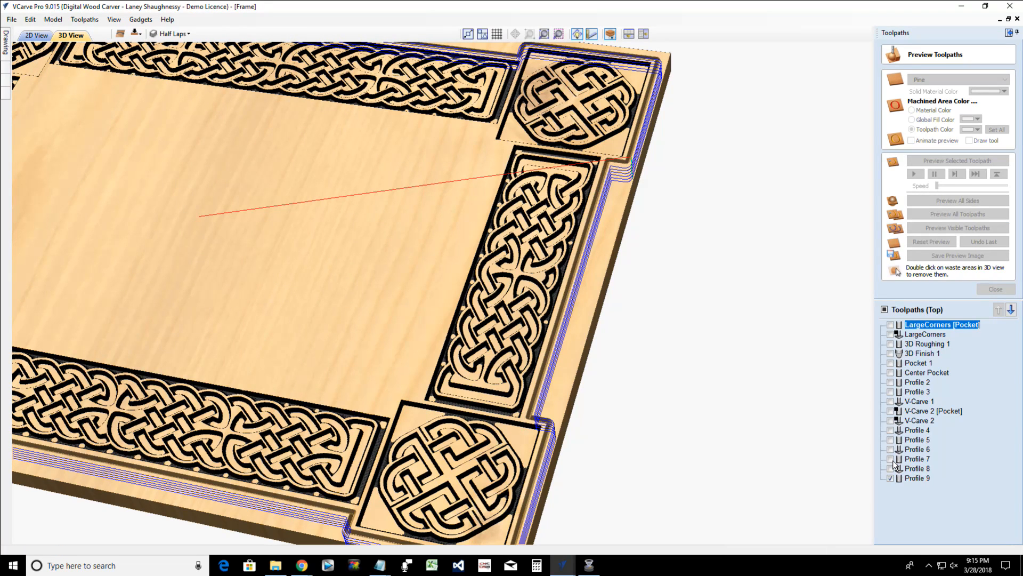
pyautogui.click(890, 477)
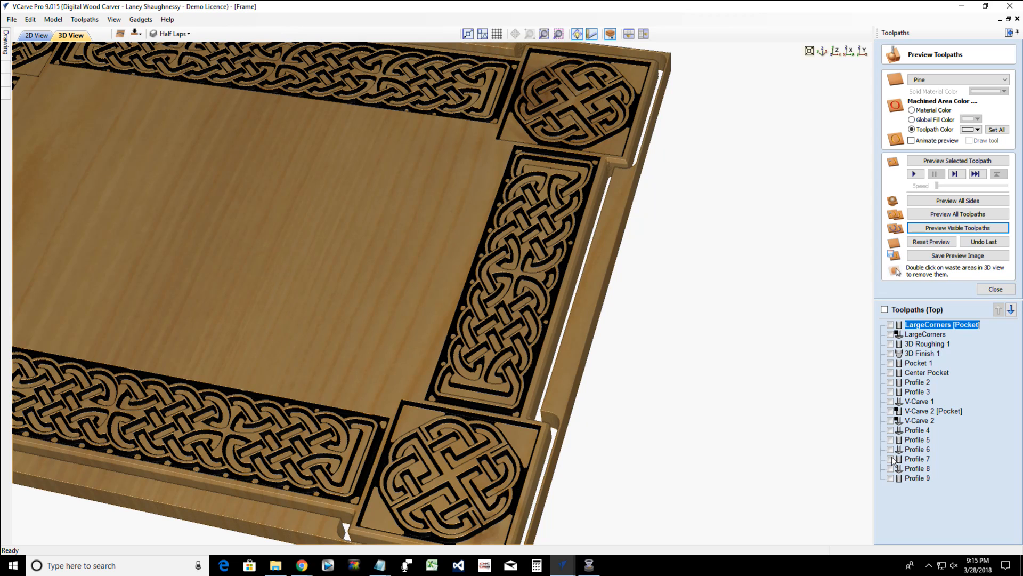
# Show Profile 5 and Profile 4 around the frame's inner opening, and preview both visible toolpaths
pyautogui.click(891, 458)
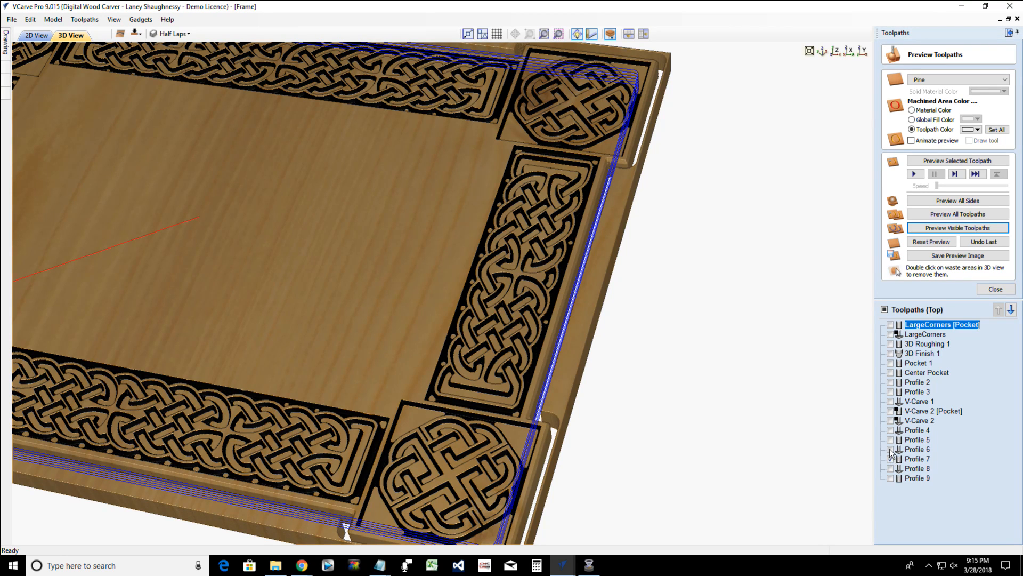
pyautogui.click(891, 457)
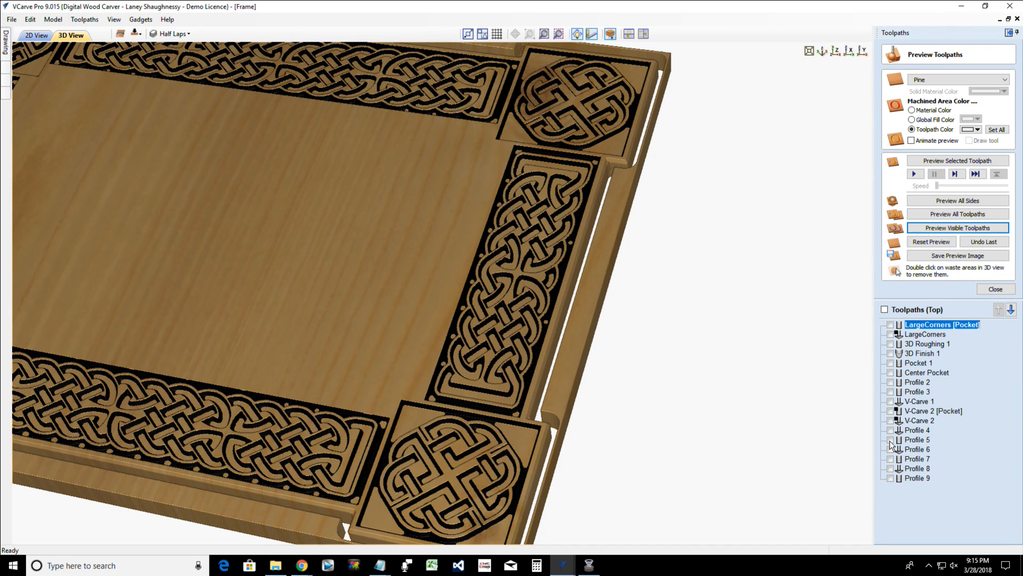
pyautogui.click(891, 440)
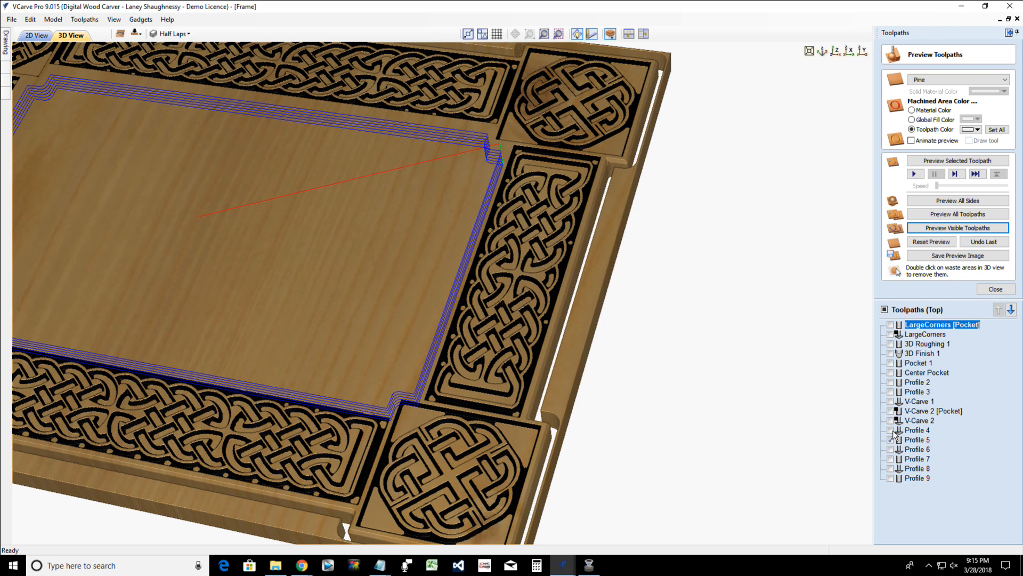
pyautogui.click(891, 431)
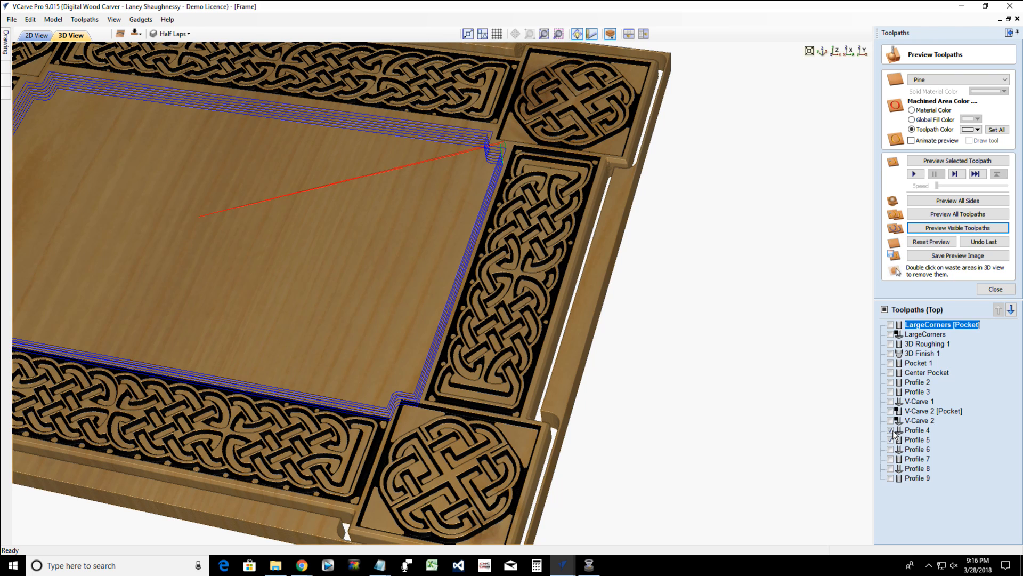
pyautogui.click(940, 227)
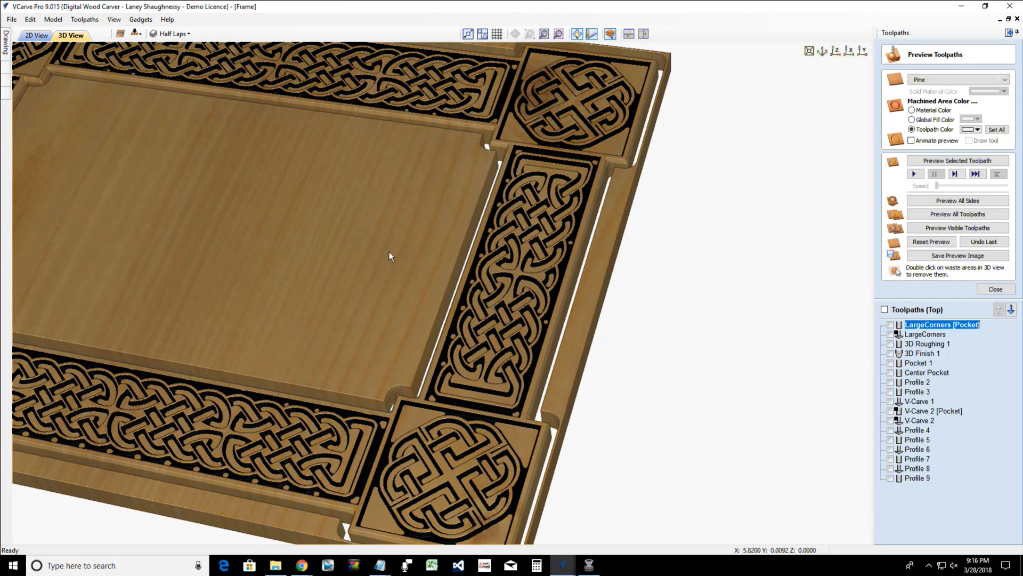
# Remove the center and outer waste material from the frame preview, and view the cut-out frame at an angle
pyautogui.doubleClick(591, 298)
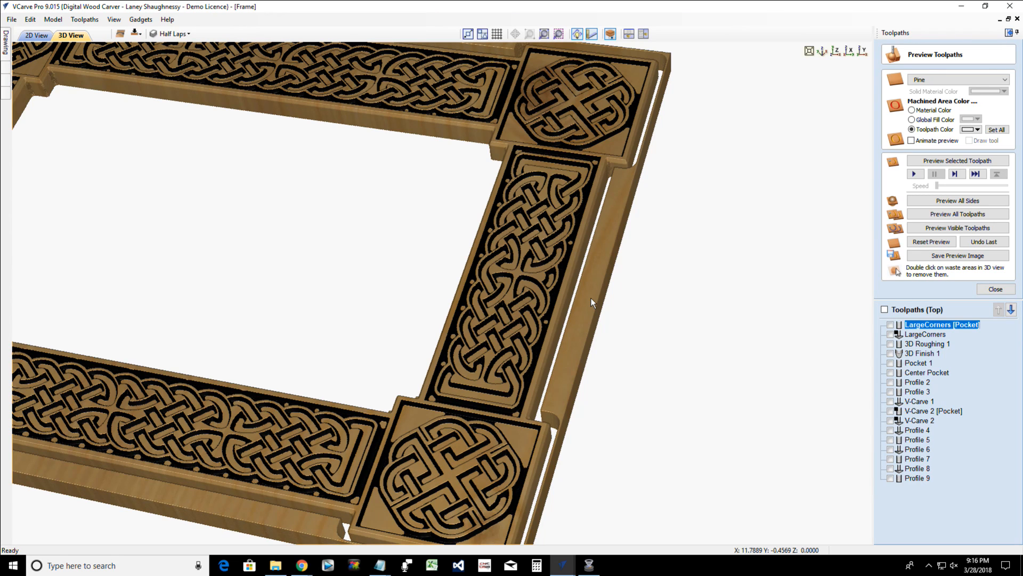
pyautogui.doubleClick(591, 299)
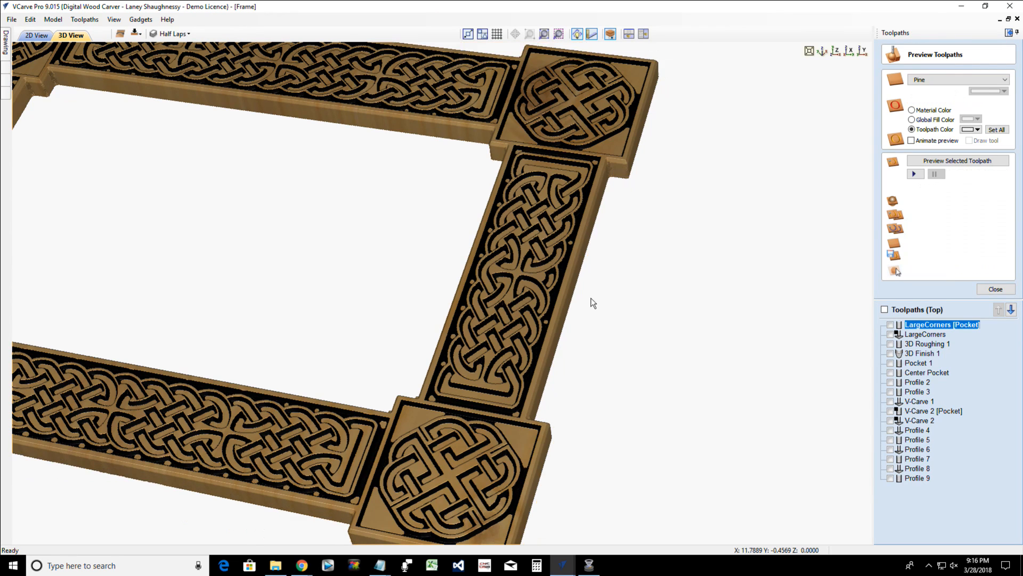
pyautogui.moveTo(619, 315); pyautogui.dragTo(664, 305)
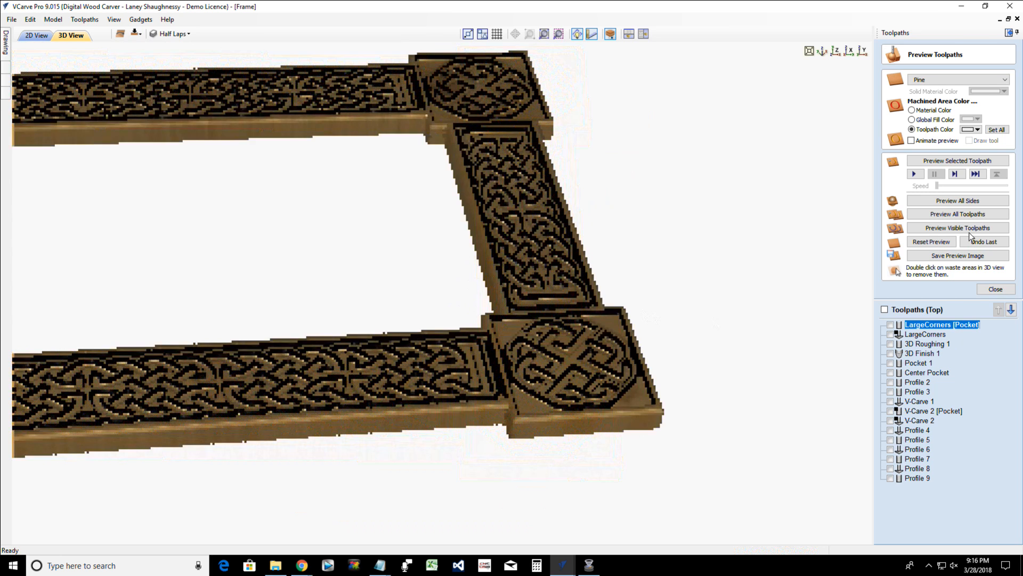
# Set the LargeCorners [Pocket] toolpath color to black, and inspect the carving at the frame's corner up close
pyautogui.click(978, 130)
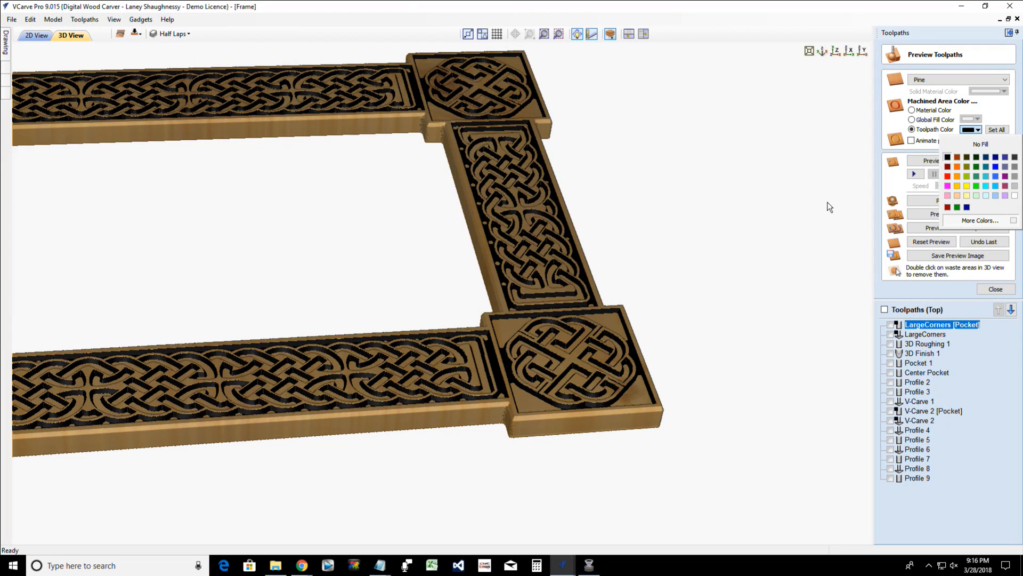
pyautogui.click(500, 382)
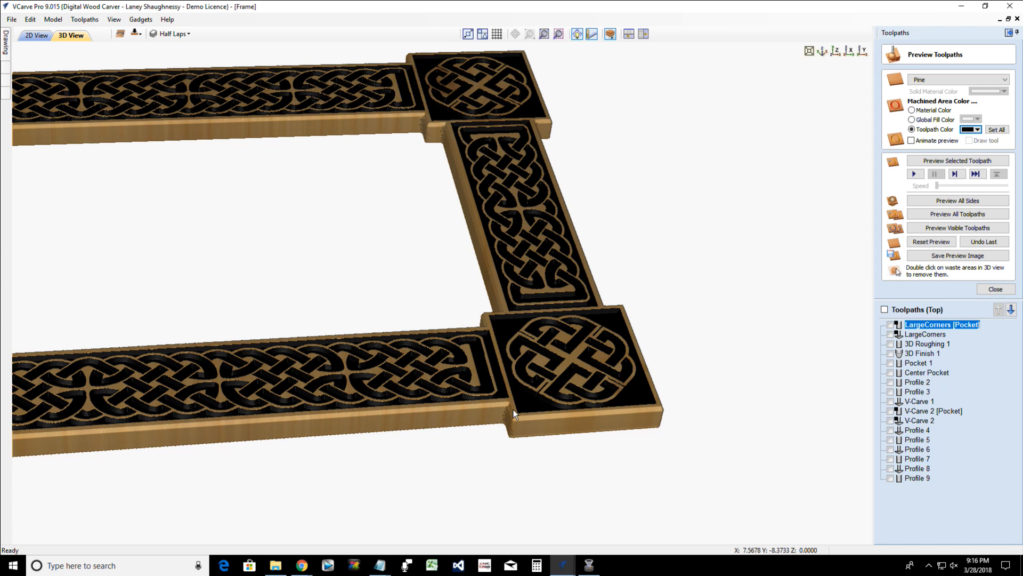
pyautogui.scroll(2, 515, 406)
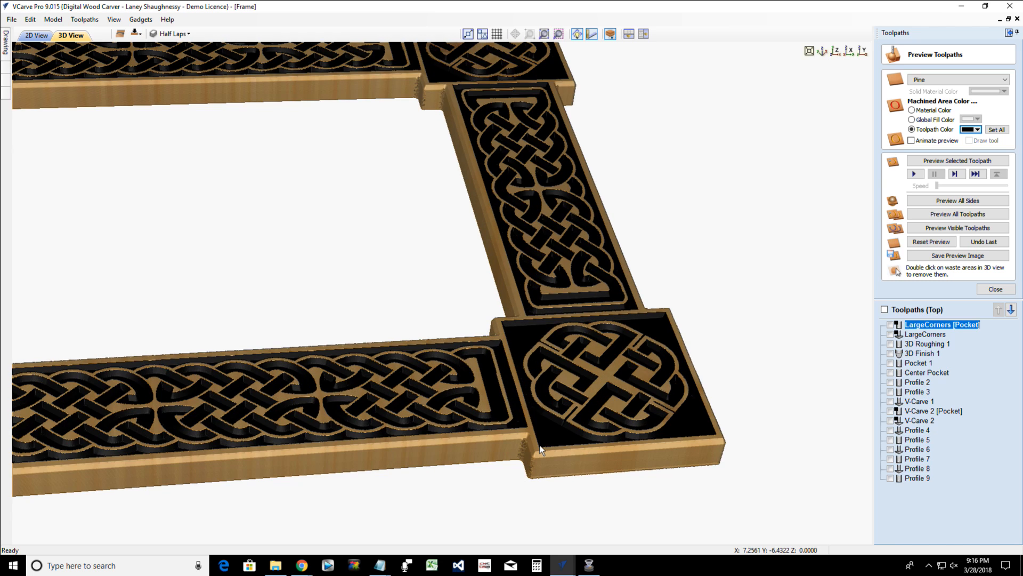
pyautogui.scroll(2, 540, 449)
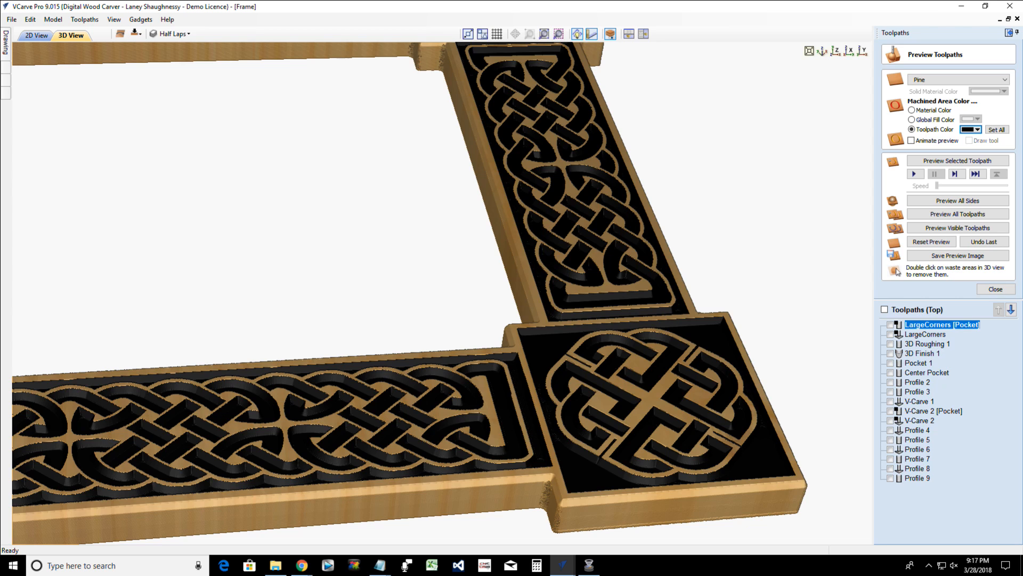
# Return the Frame job to its 2D drawing, and switch back to the job containing the rail and stile toolpaths
pyautogui.click(33, 35)
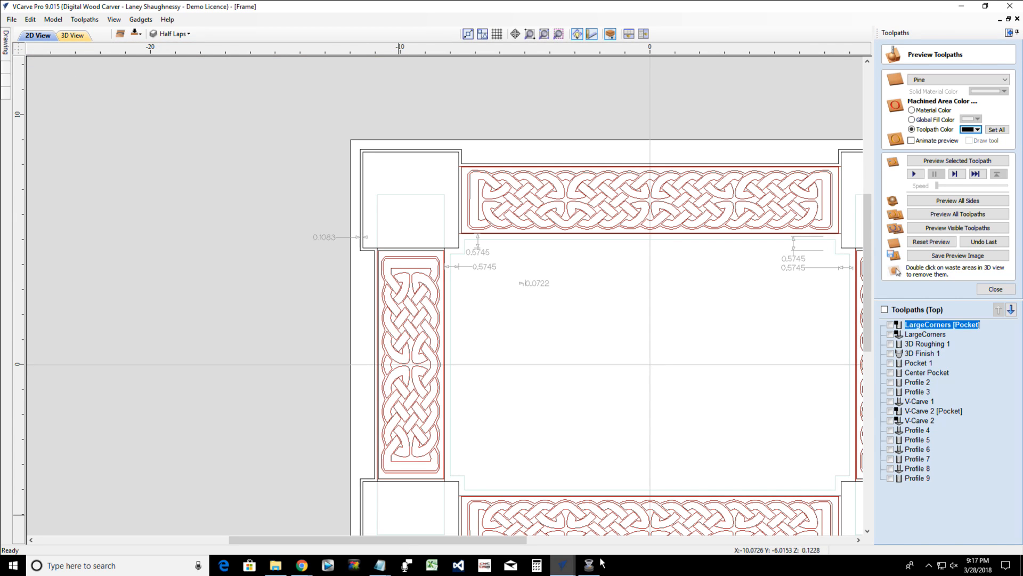
pyautogui.moveTo(570, 571)
pyautogui.click(602, 541)
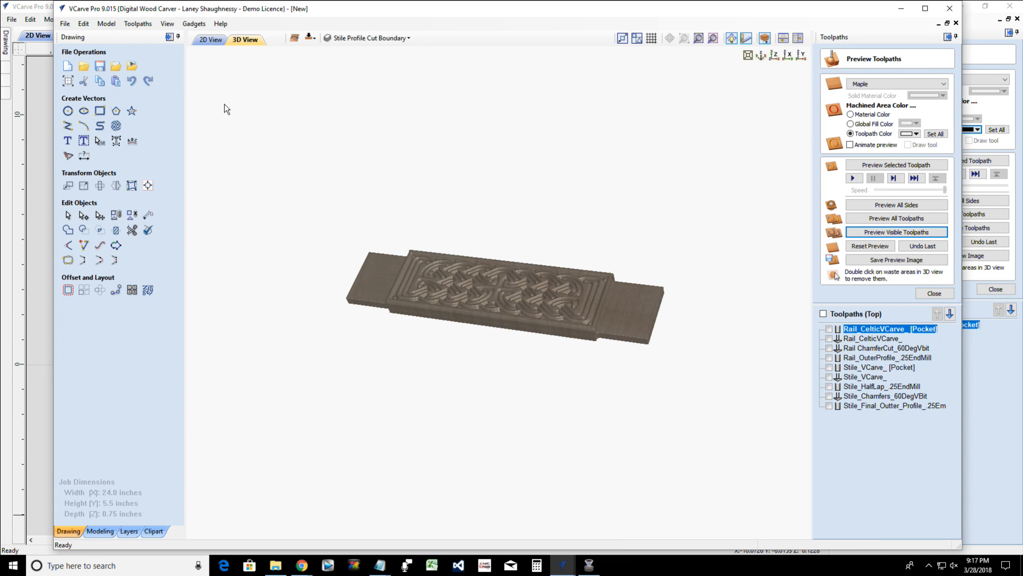
# Enable tabs on the Rail_OuterProfile_.25EndMill toolpath and set the tab thickness to 0.125 inches
pyautogui.click(210, 39)
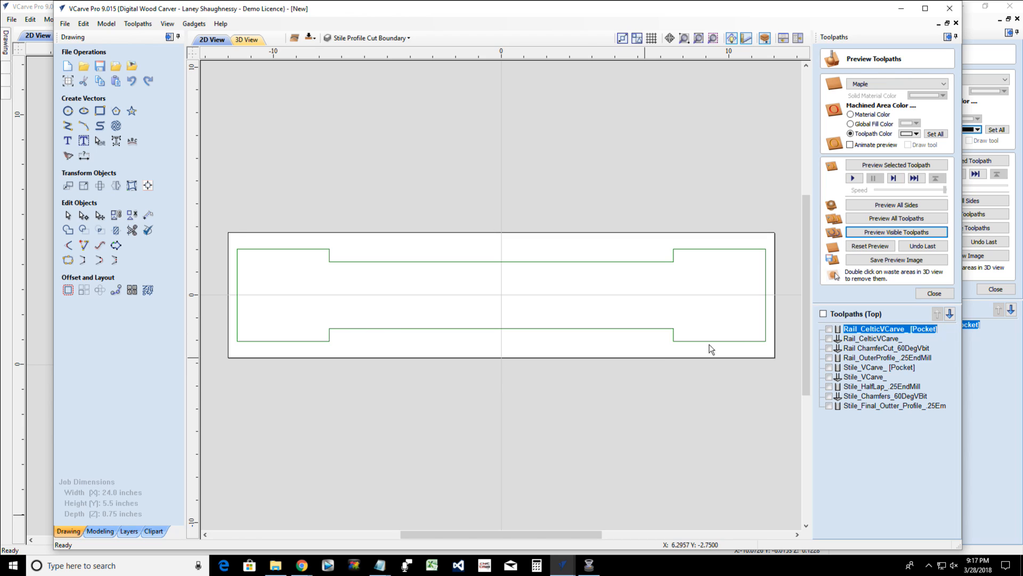
pyautogui.click(873, 357)
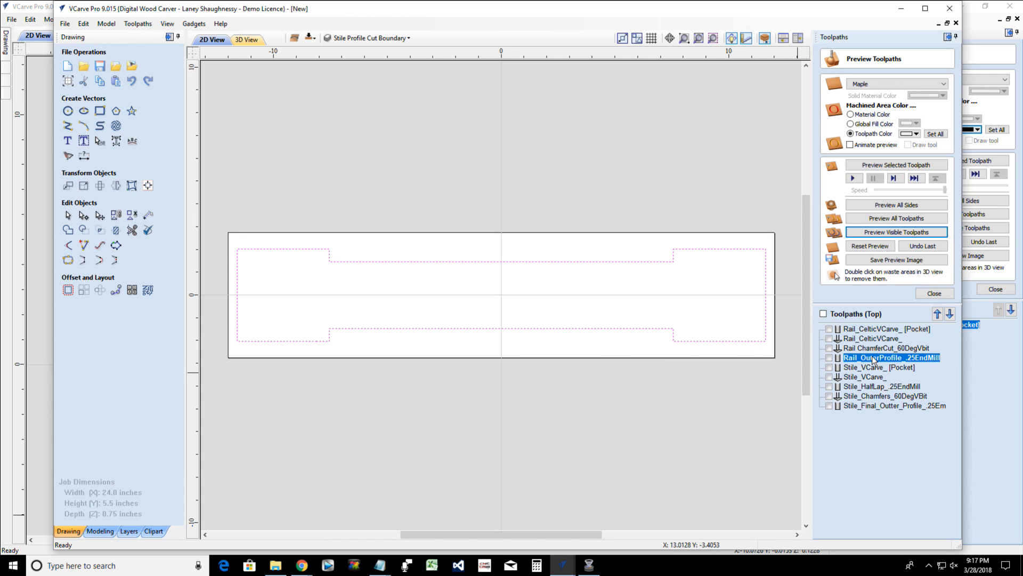
pyautogui.doubleClick(873, 358)
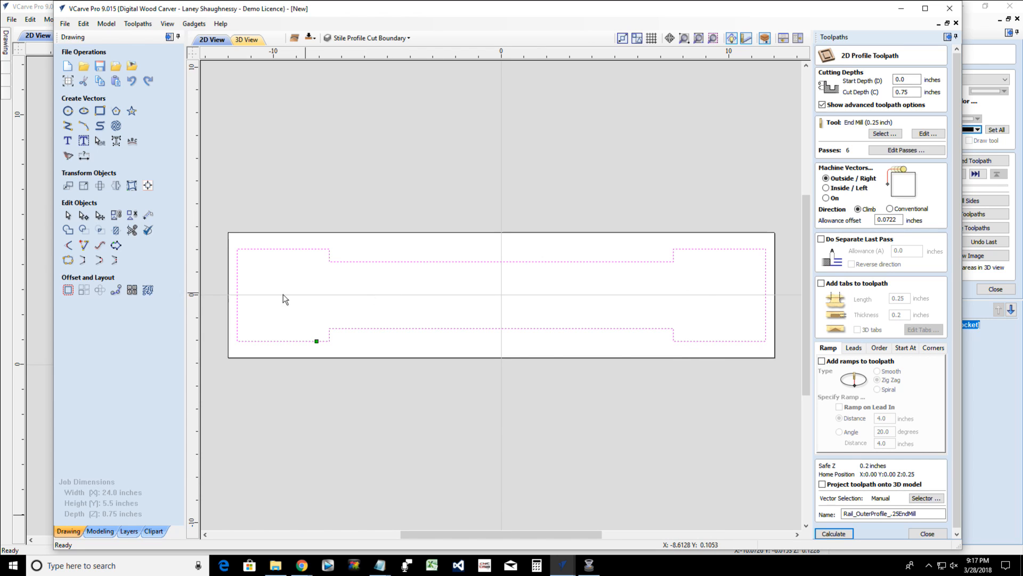
pyautogui.click(822, 284)
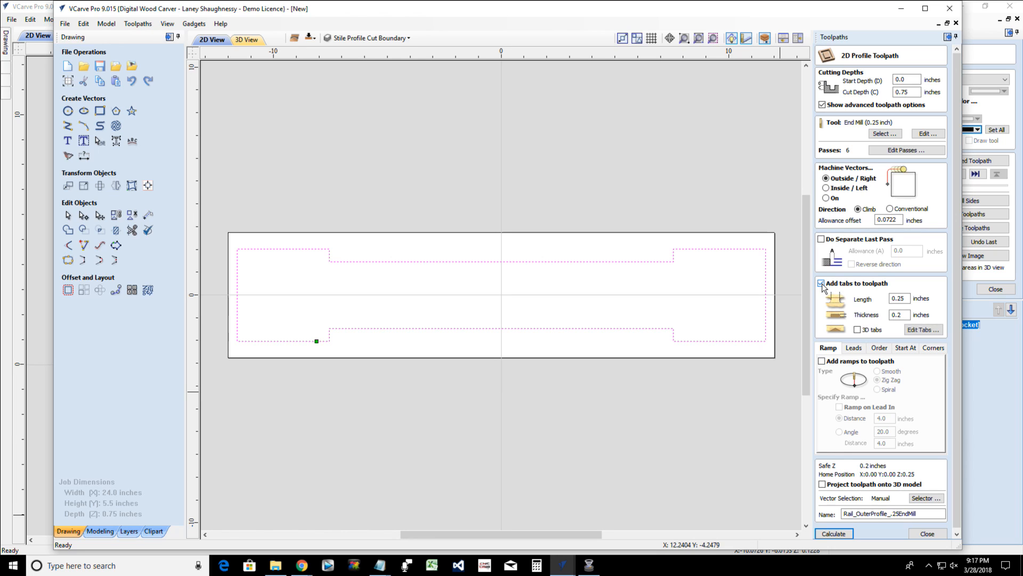
pyautogui.doubleClick(902, 298)
pyautogui.doubleClick(900, 314)
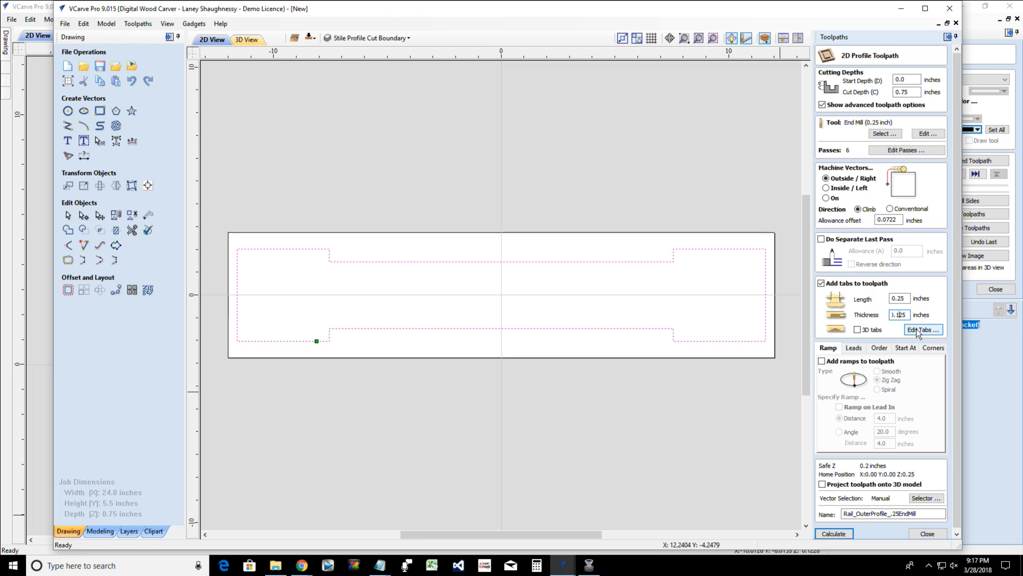
# Place four tabs on the rail outline, two along each long edge of the narrow middle section
pyautogui.click(917, 331)
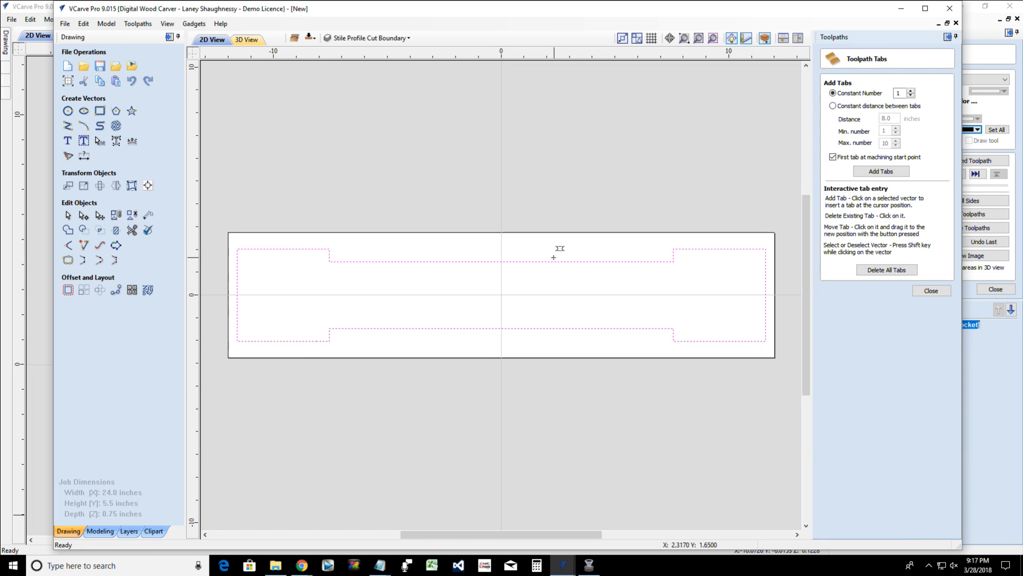
pyautogui.click(614, 261)
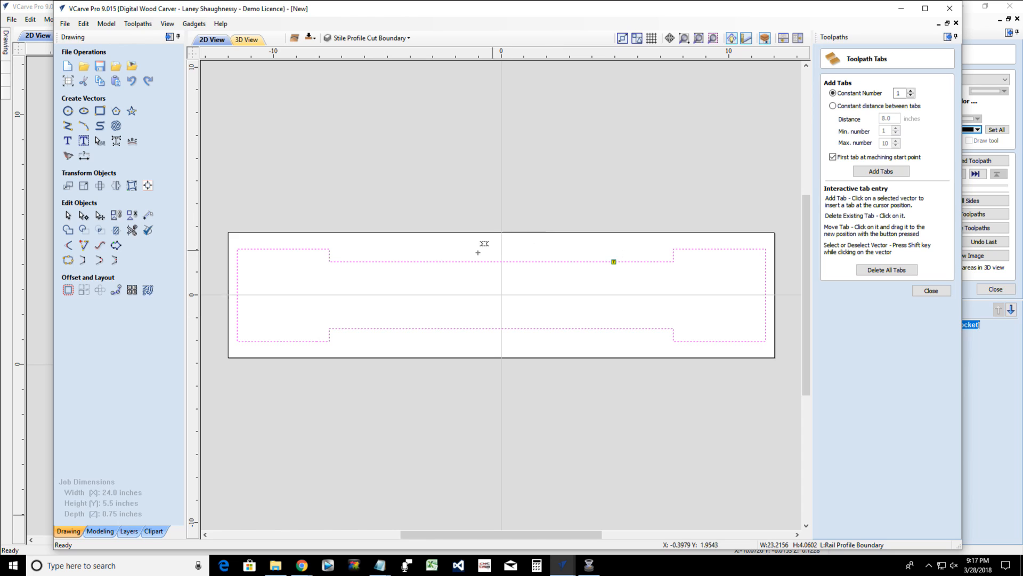
pyautogui.click(381, 261)
pyautogui.click(616, 329)
pyautogui.click(376, 329)
pyautogui.click(914, 291)
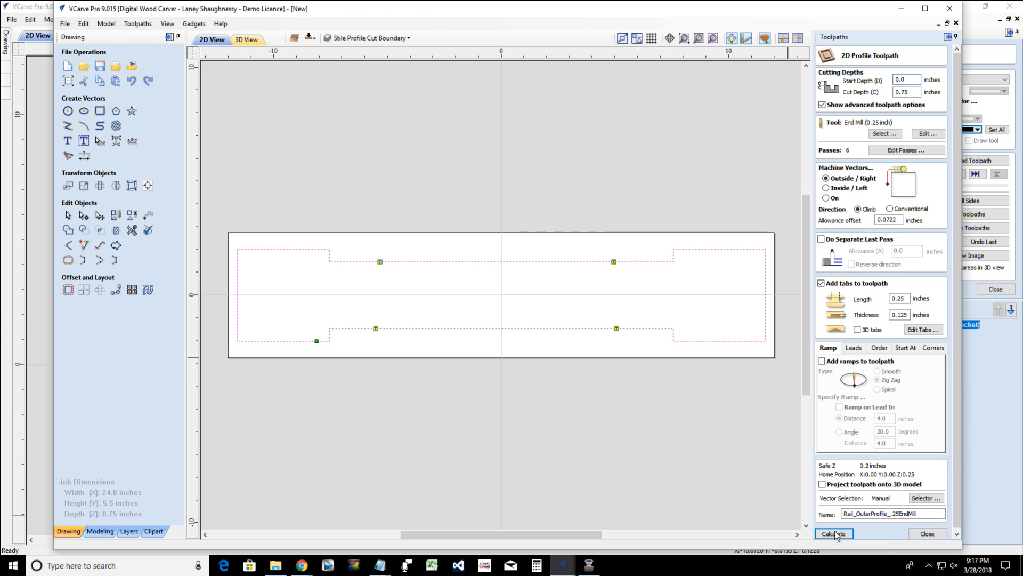
# Recalculate the rail outer profile toolpath with its tabs and preview it on an uncut block
pyautogui.click(835, 533)
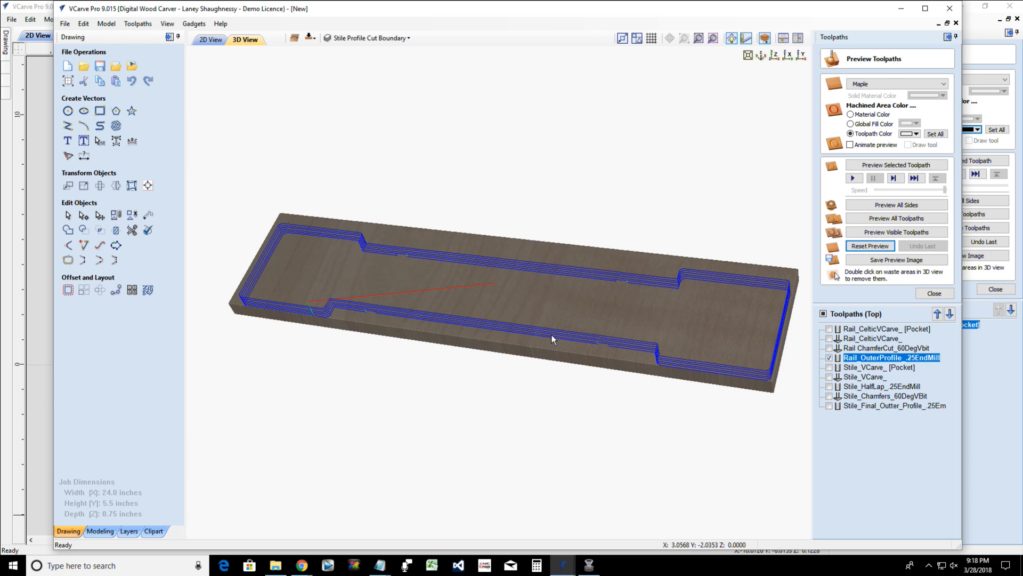
pyautogui.click(879, 165)
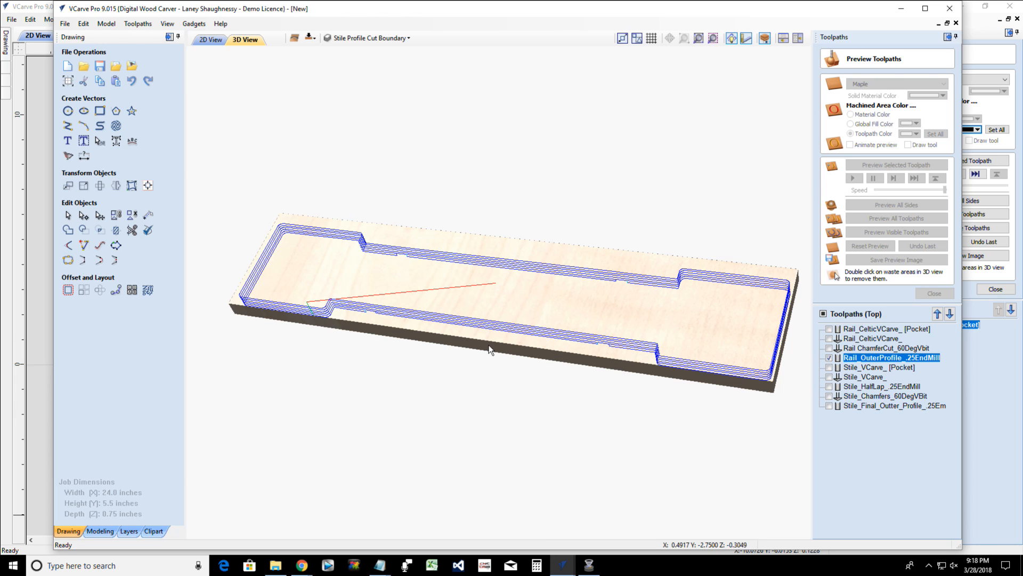
pyautogui.moveTo(526, 374); pyautogui.dragTo(546, 422)
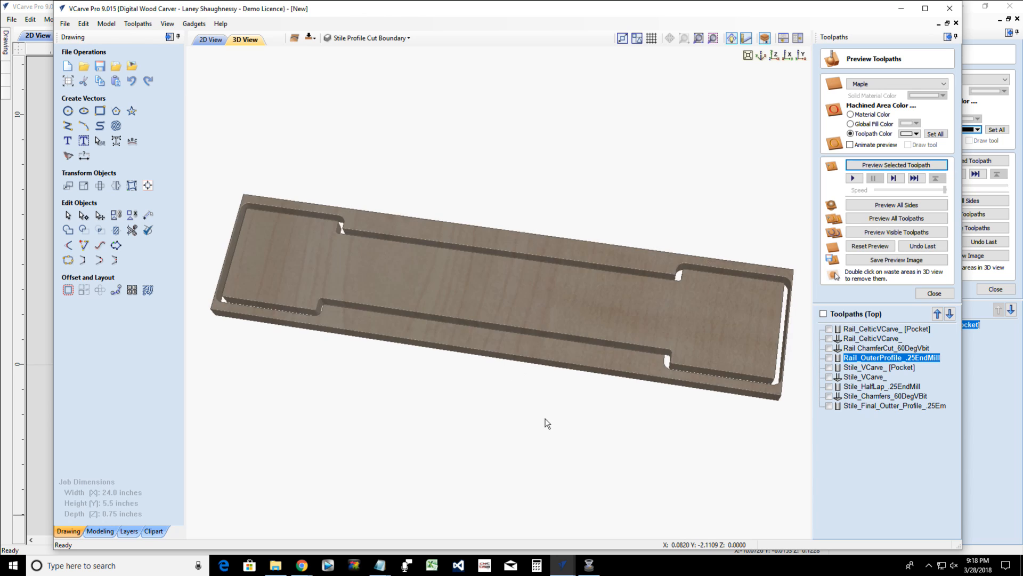
pyautogui.moveTo(434, 335); pyautogui.dragTo(426, 363)
pyautogui.moveTo(524, 280); pyautogui.dragTo(480, 262)
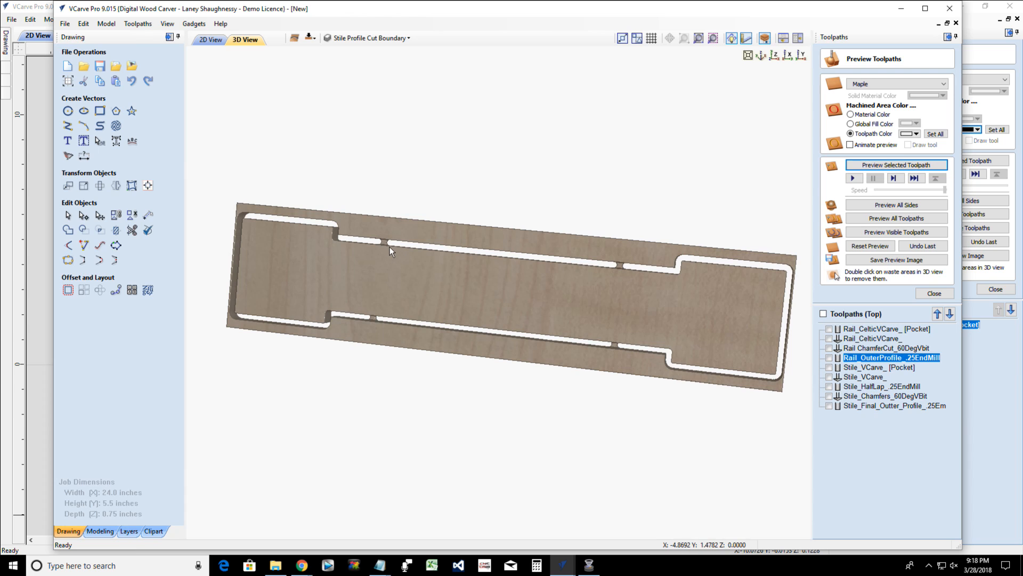
# Examine the four tabs holding the rail in the block from both faces of the preview
pyautogui.moveTo(490, 316); pyautogui.dragTo(555, 296)
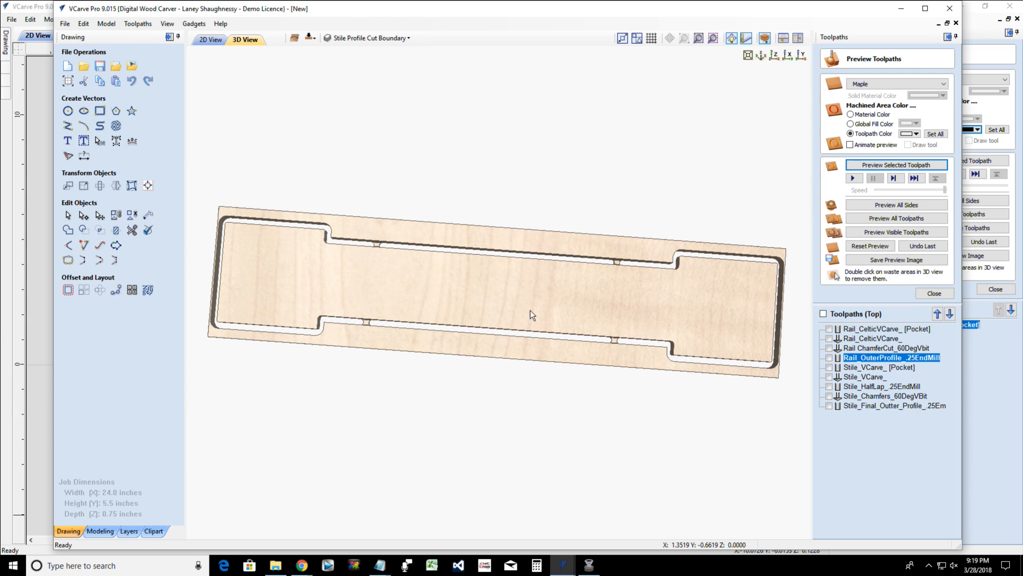
pyautogui.moveTo(417, 306); pyautogui.dragTo(427, 331)
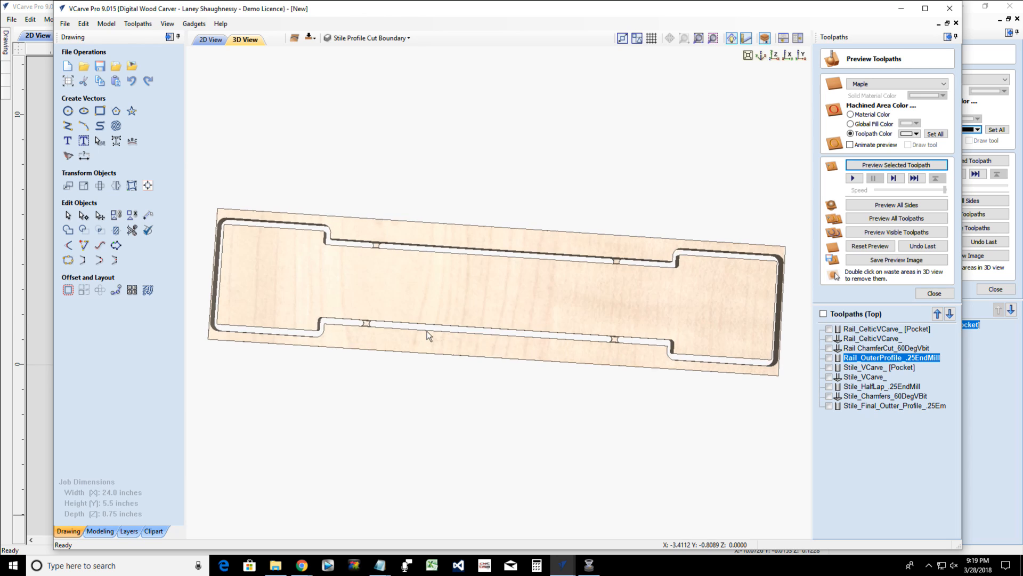
pyautogui.moveTo(295, 325); pyautogui.dragTo(381, 252)
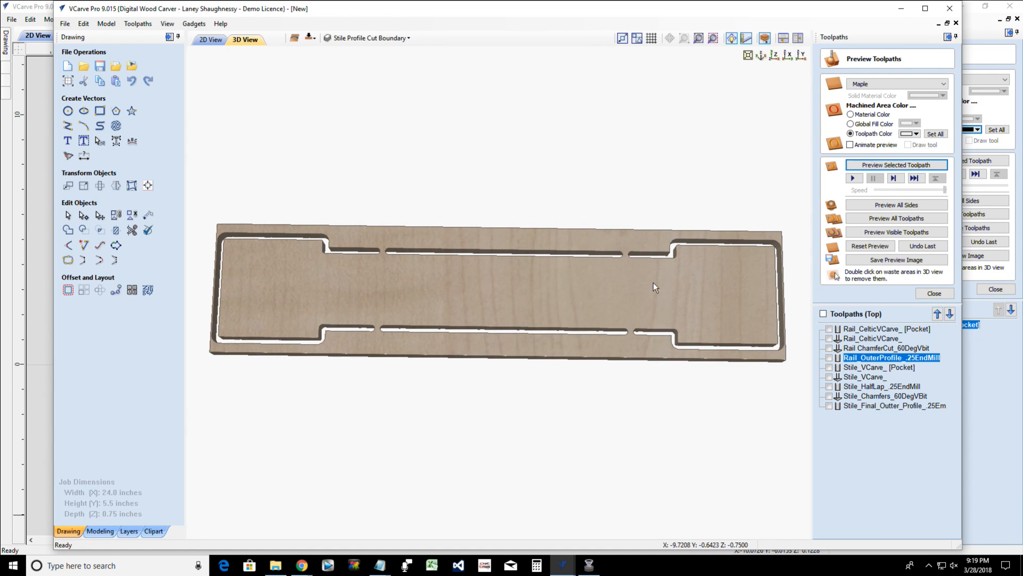
pyautogui.moveTo(653, 283); pyautogui.dragTo(95, 136)
pyautogui.moveTo(88, 209); pyautogui.dragTo(427, 340)
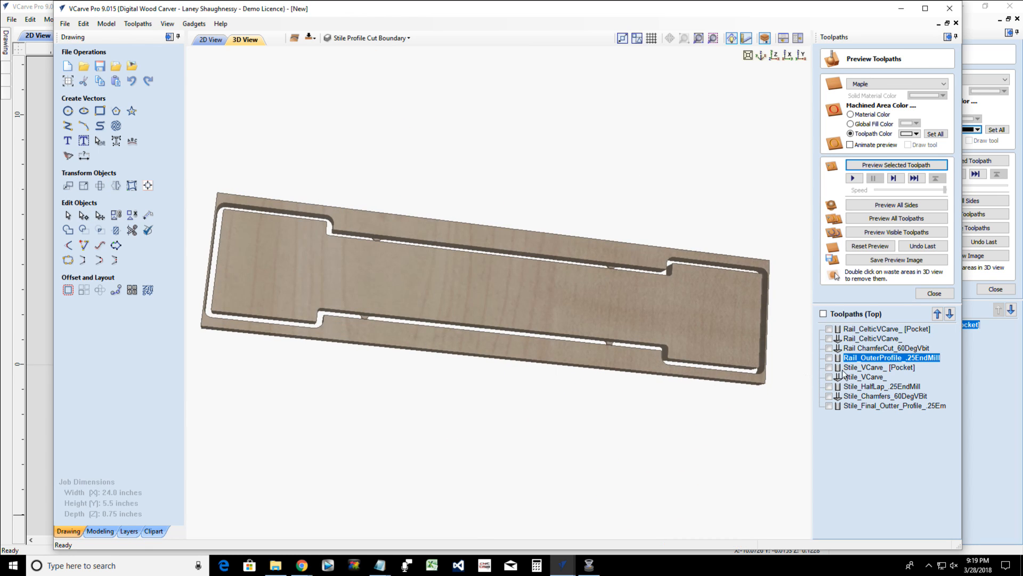
pyautogui.moveTo(878, 360)
pyautogui.moveTo(494, 297); pyautogui.dragTo(450, 286)
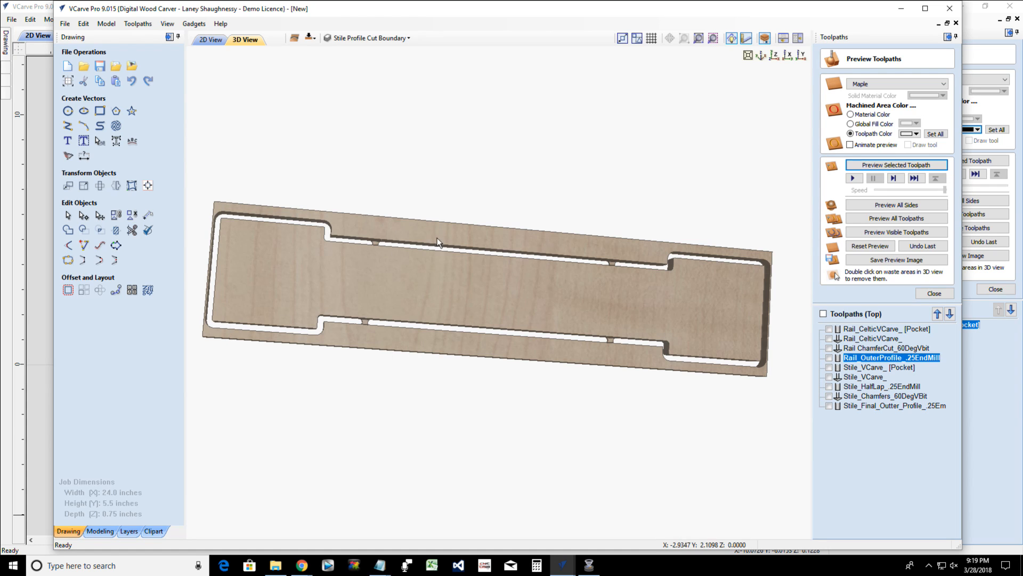
# Try to remove the outer waste material around the tabbed rail in the preview
pyautogui.doubleClick(507, 241)
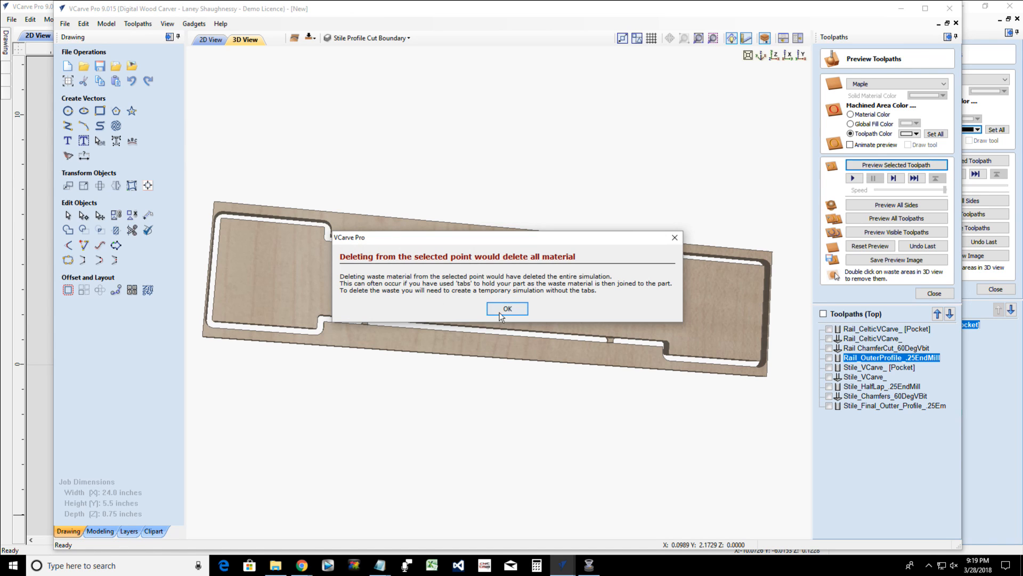
pyautogui.click(501, 313)
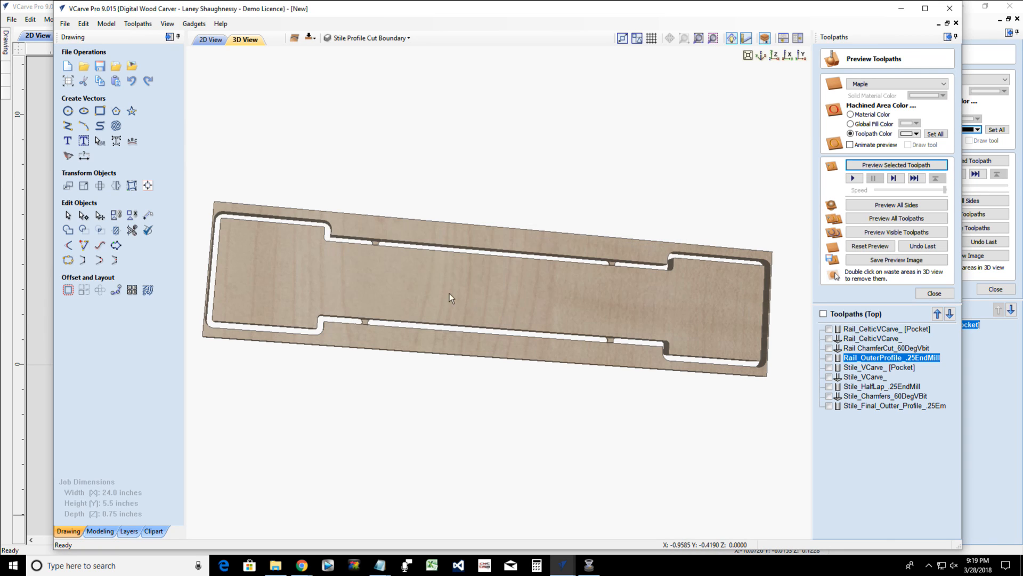
pyautogui.moveTo(396, 298); pyautogui.dragTo(396, 311)
pyautogui.moveTo(399, 313); pyautogui.dragTo(484, 328)
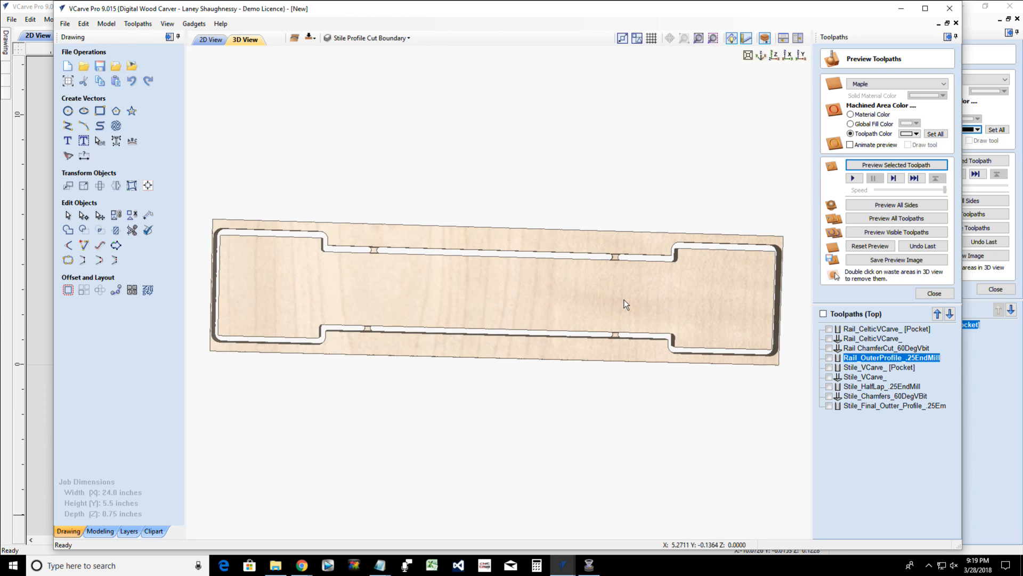
# Open the Stile_Final_Outter_Profile toolpath for editing, show the Stile Profile Cut Boundary layer, and hide the Rail Profile Boundary layer
pyautogui.doubleClick(855, 408)
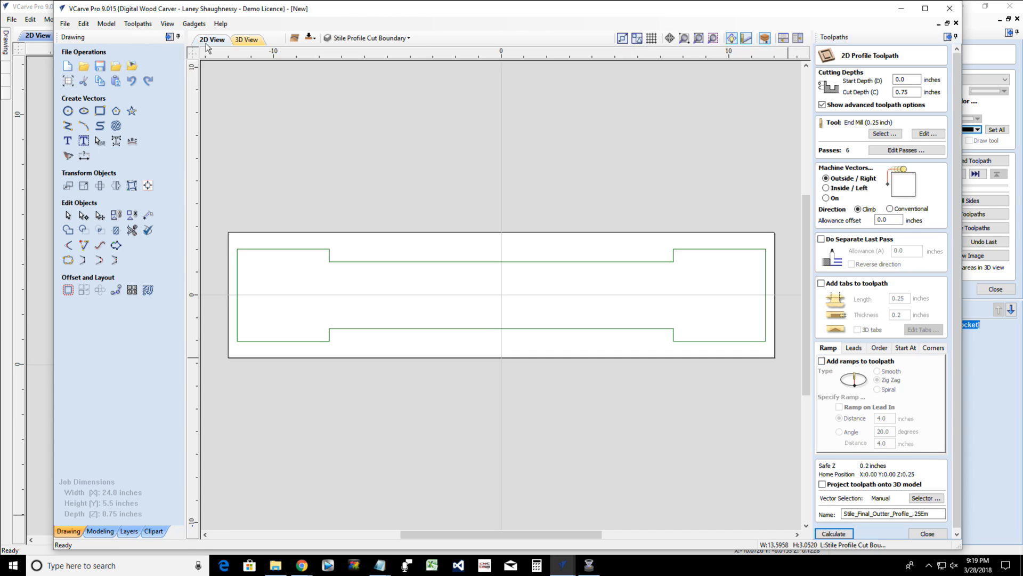
pyautogui.click(369, 37)
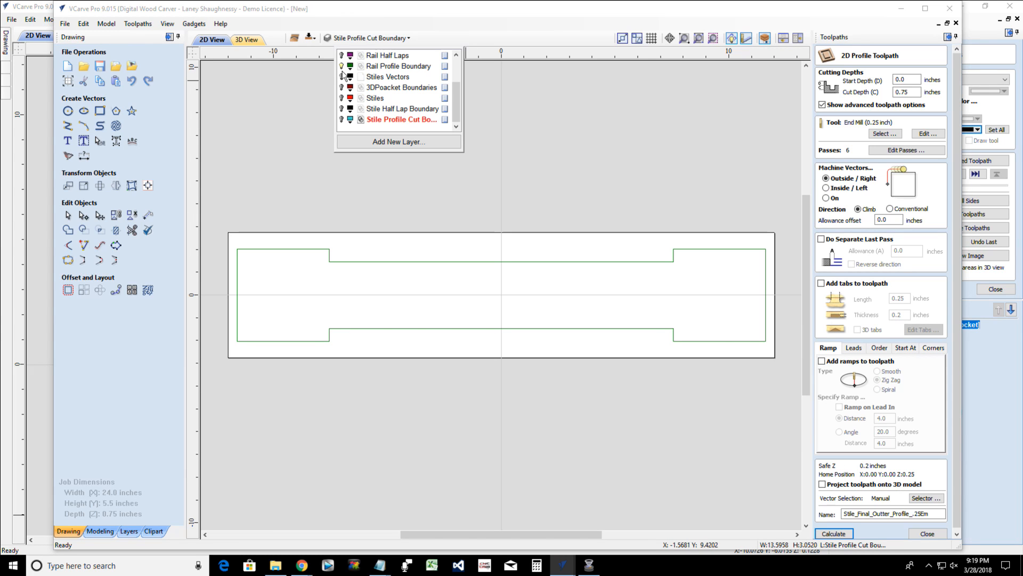
pyautogui.click(342, 119)
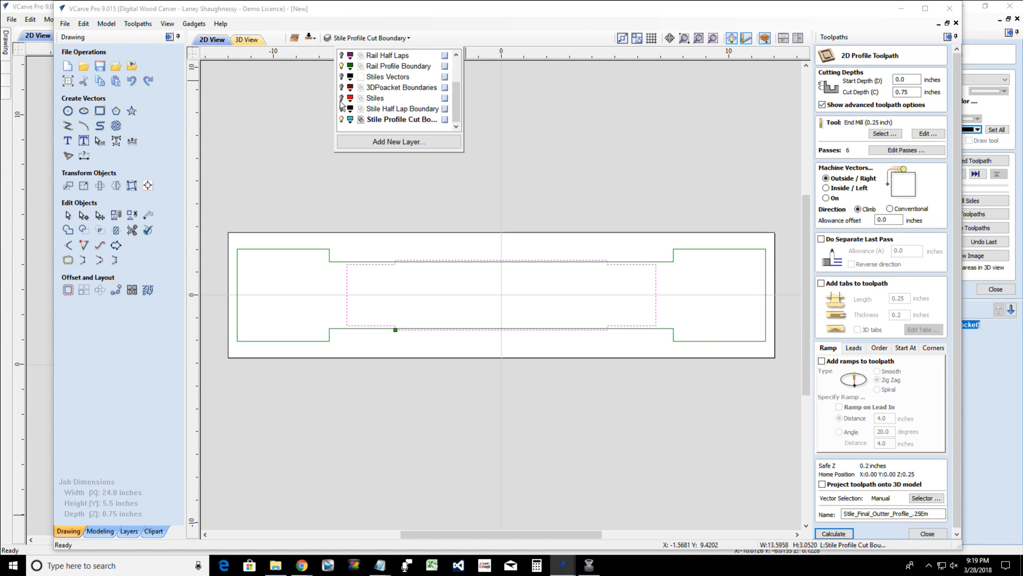
pyautogui.click(342, 66)
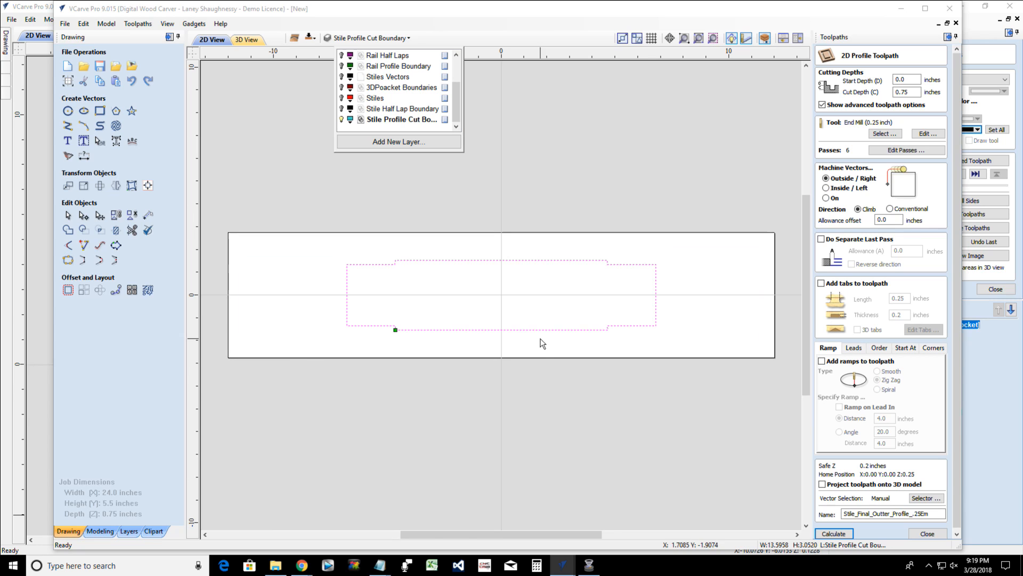
# Enable tabs on the stile's outer profile toolpath with a thickness of 0.125 inches
pyautogui.click(821, 283)
pyautogui.moveTo(897, 315); pyautogui.dragTo(906, 316)
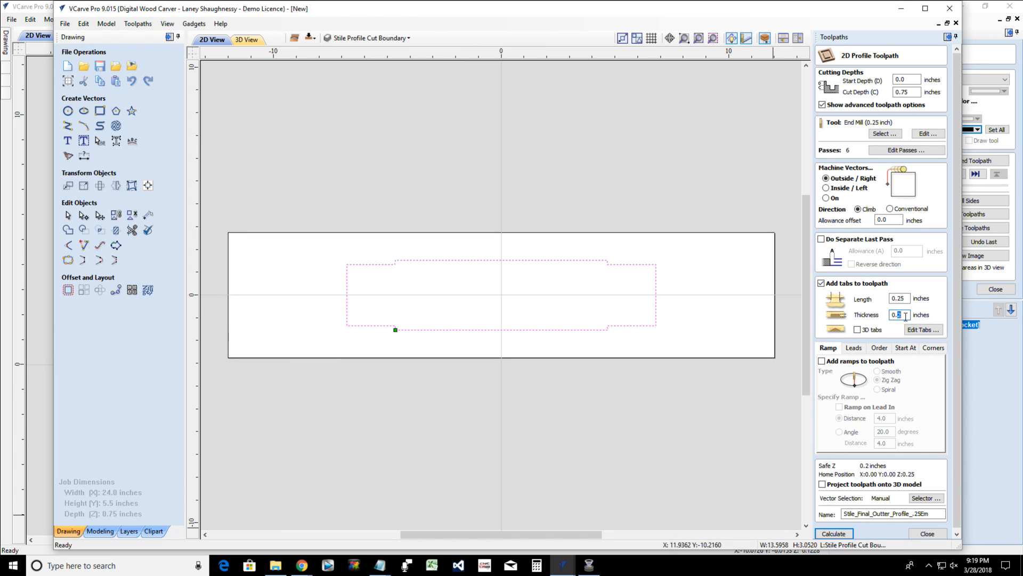
pyautogui.write('125')
# Place four tabs on the stile outline, two along each long edge of the wider middle section
pyautogui.click(920, 330)
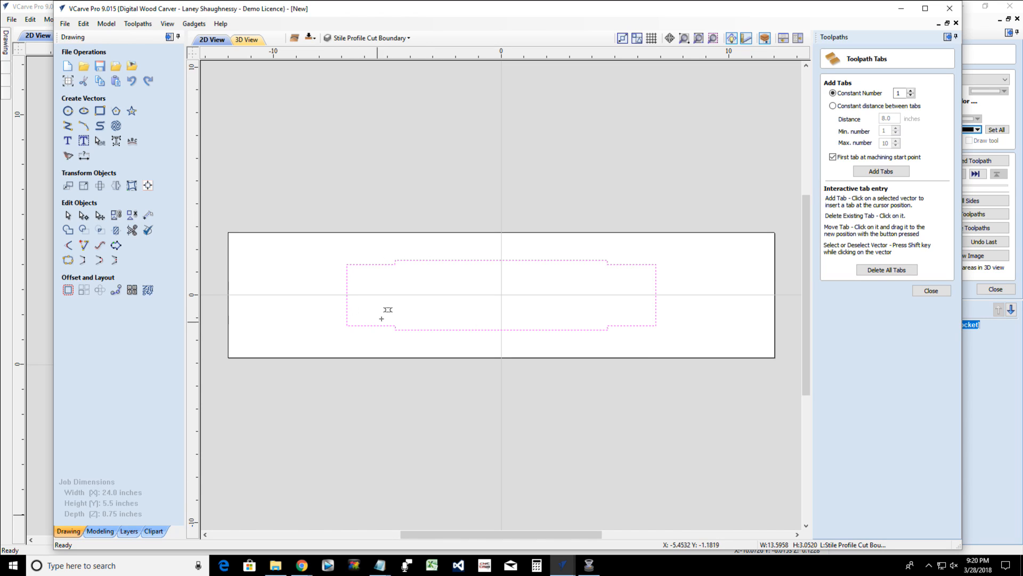
pyautogui.click(424, 260)
pyautogui.click(551, 260)
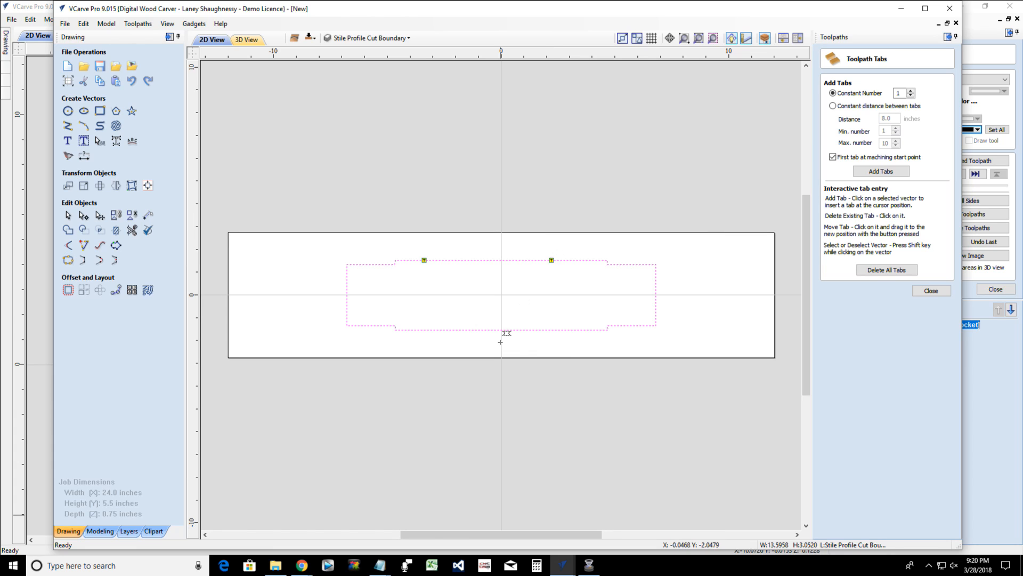
pyautogui.click(437, 330)
pyautogui.click(555, 330)
pyautogui.click(931, 292)
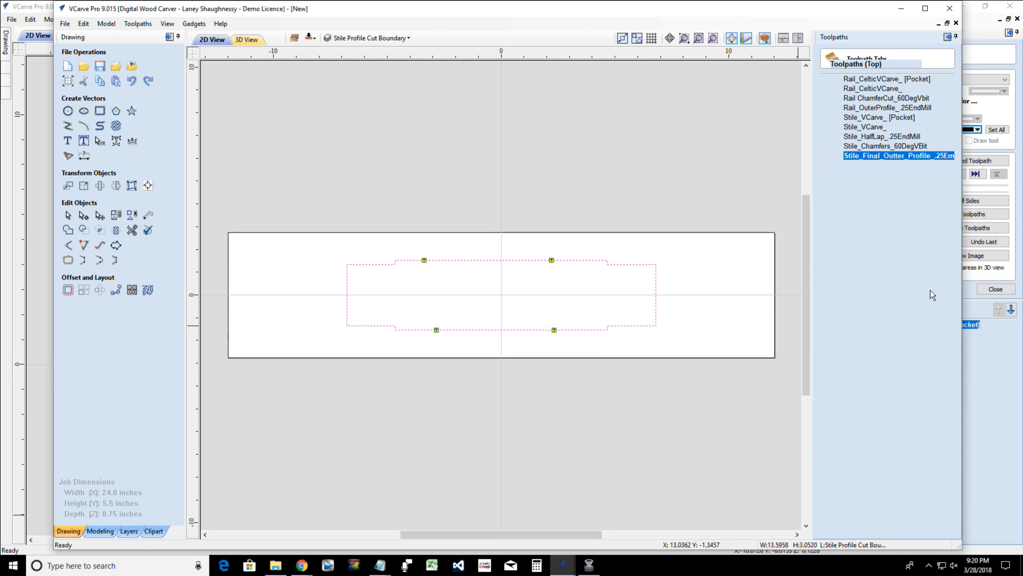
# Recalculate the stile outer profile toolpath, preview it on a reset block, and inspect its tabs from both faces
pyautogui.click(847, 533)
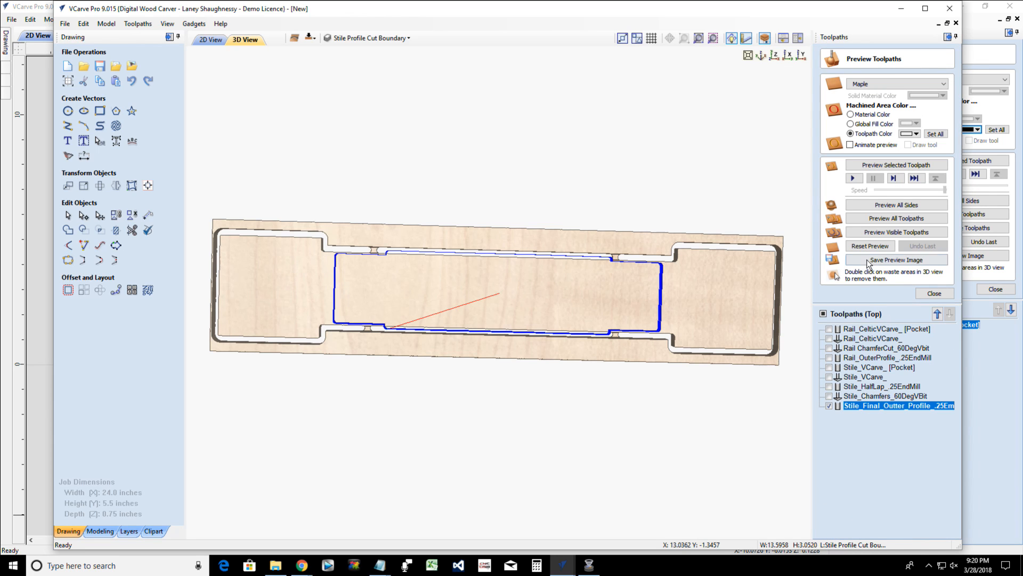
pyautogui.click(869, 246)
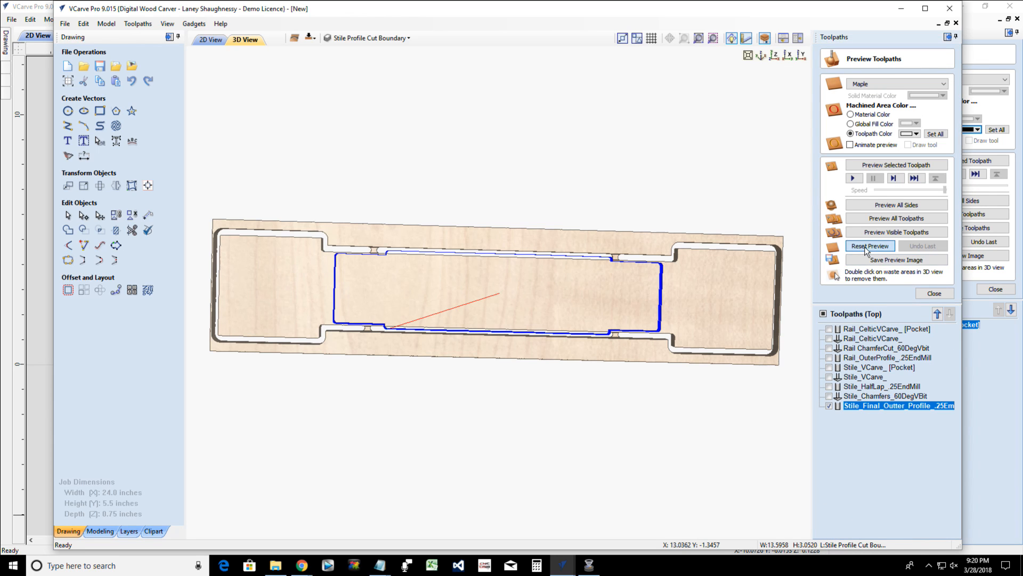
pyautogui.click(866, 166)
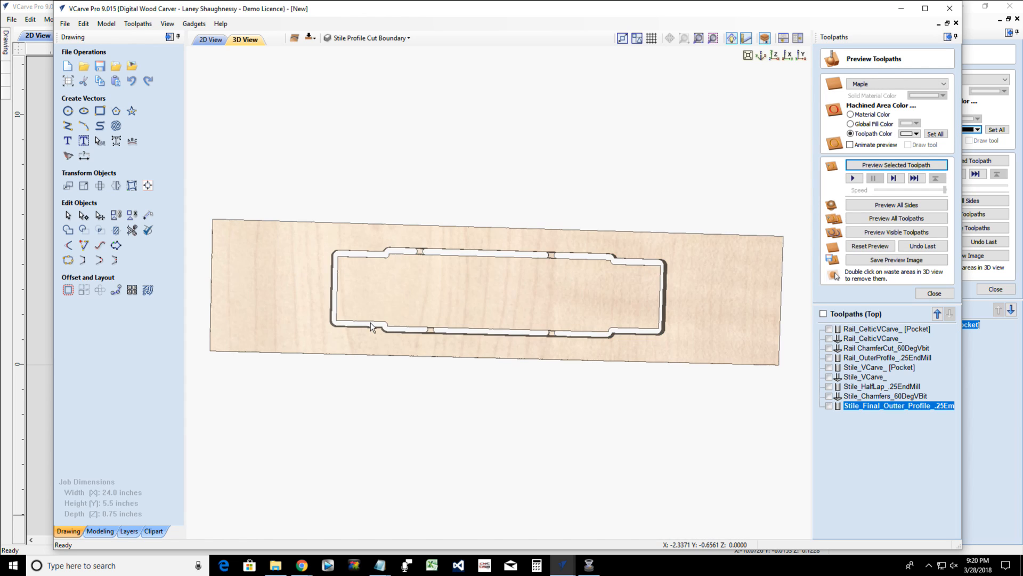
pyautogui.moveTo(465, 302); pyautogui.dragTo(418, 260)
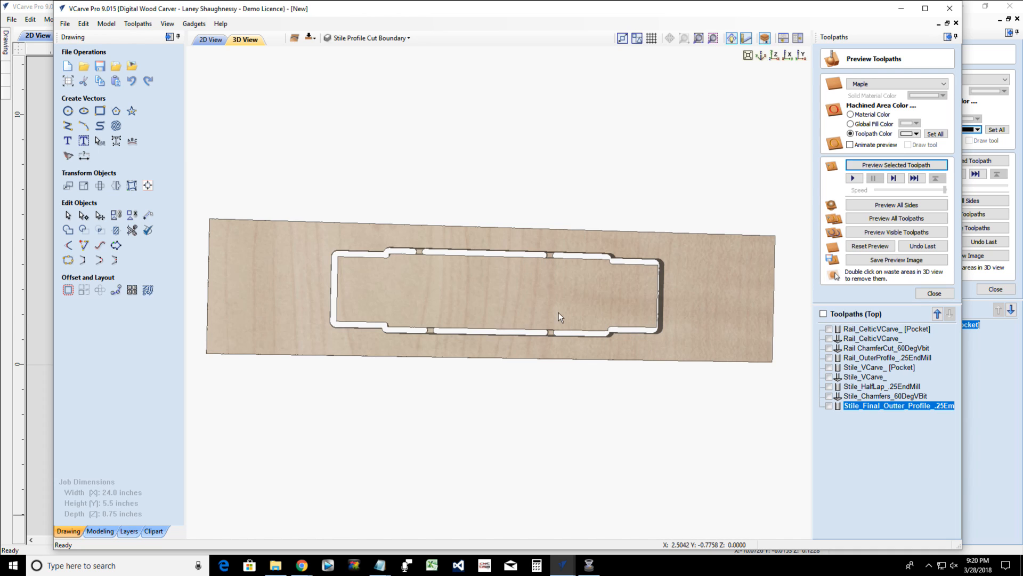
pyautogui.moveTo(538, 306); pyautogui.dragTo(510, 312)
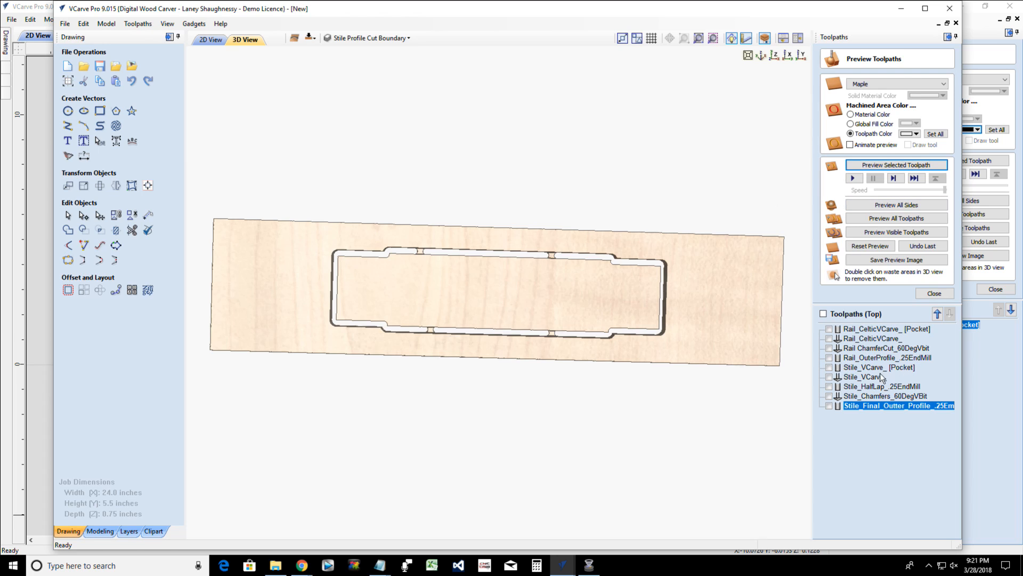
# Show the Stile_Chamfers, Stile_HalfLap, Stile_VCarve and Stile_VCarve [Pocket] toolpaths and preview the visible toolpaths
pyautogui.click(829, 396)
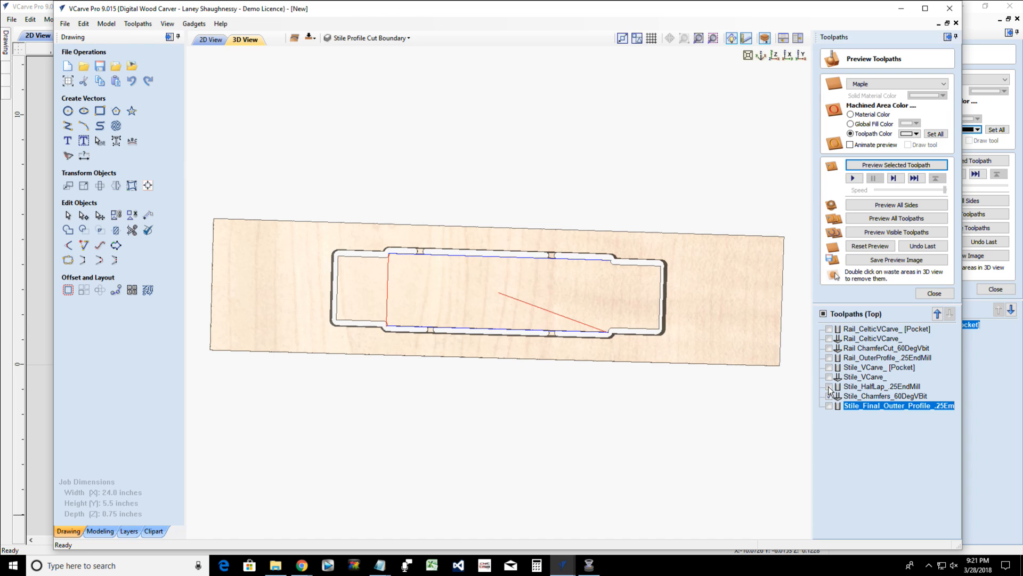
pyautogui.click(829, 386)
pyautogui.click(830, 377)
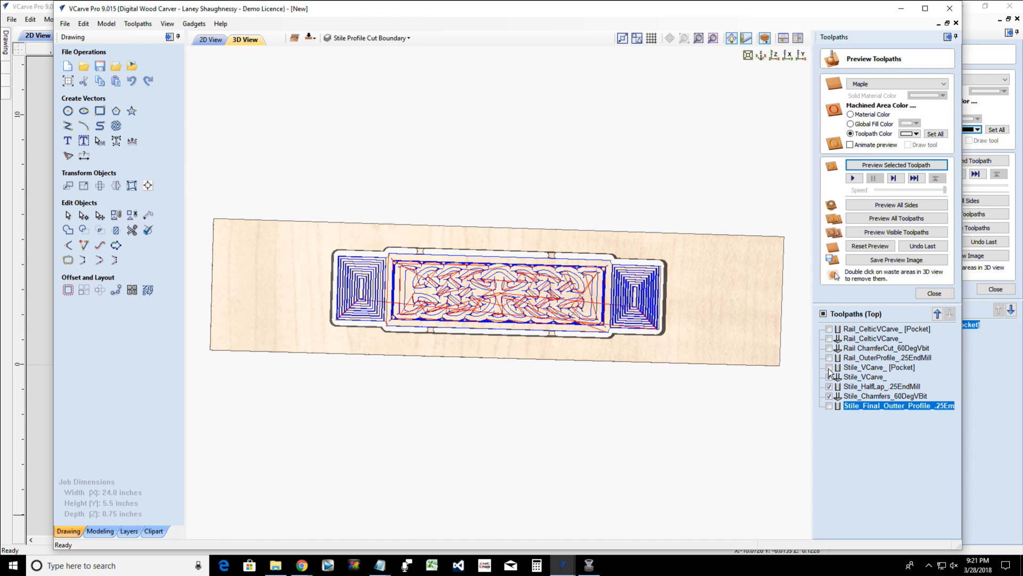
pyautogui.click(829, 367)
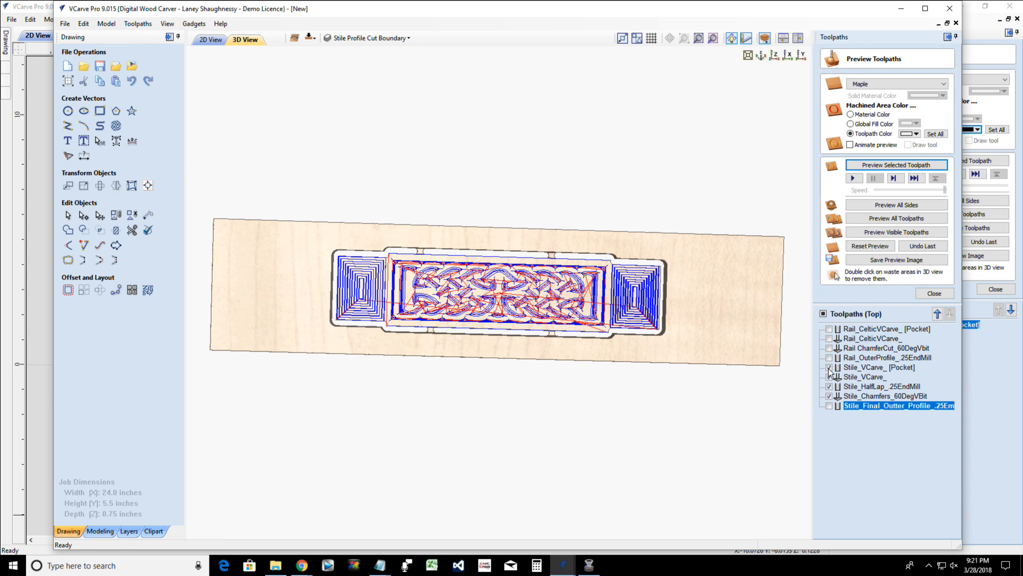
pyautogui.click(869, 234)
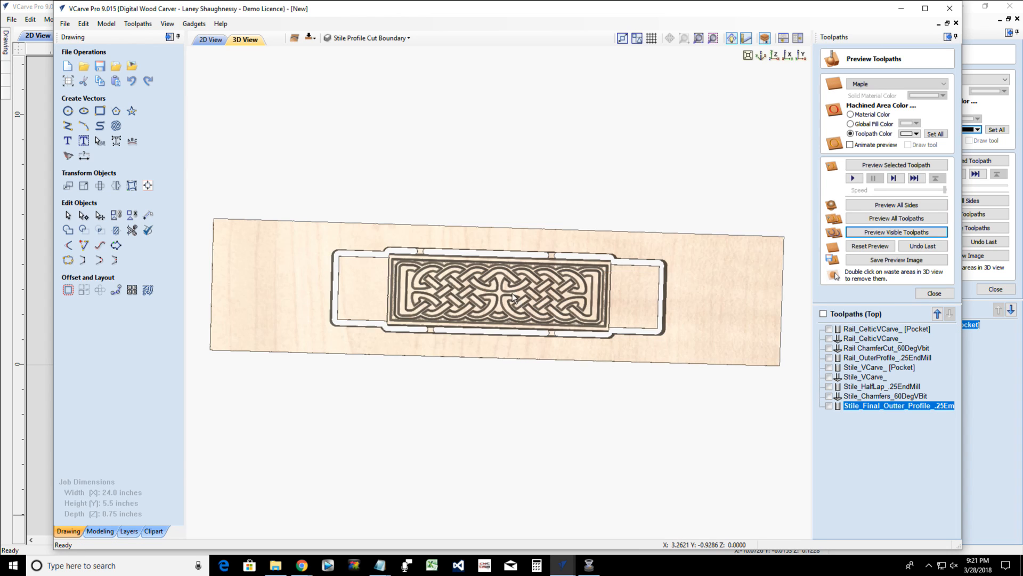
# Examine the carved stile preview up close from several angles, including the knot carving, chamfered edges, half laps and tabs
pyautogui.moveTo(513, 294); pyautogui.dragTo(538, 287)
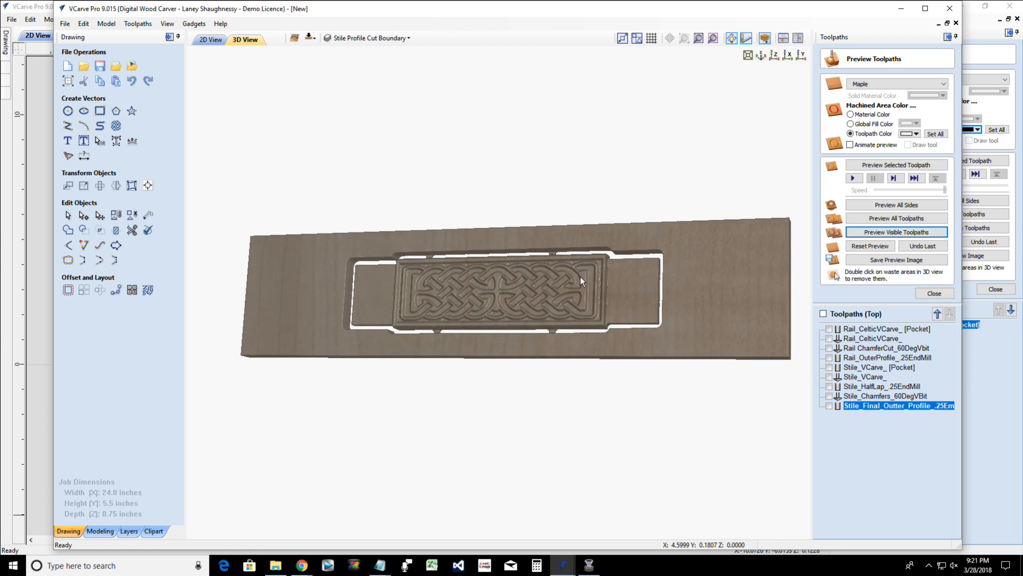
pyautogui.scroll(3, 580, 277)
pyautogui.scroll(2, 626, 337)
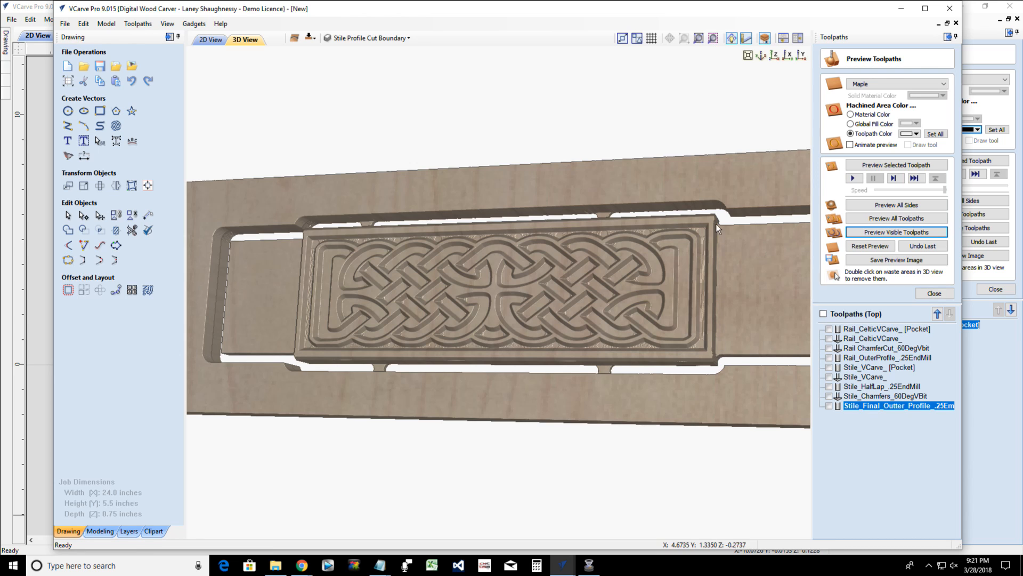
pyautogui.scroll(5, 715, 226)
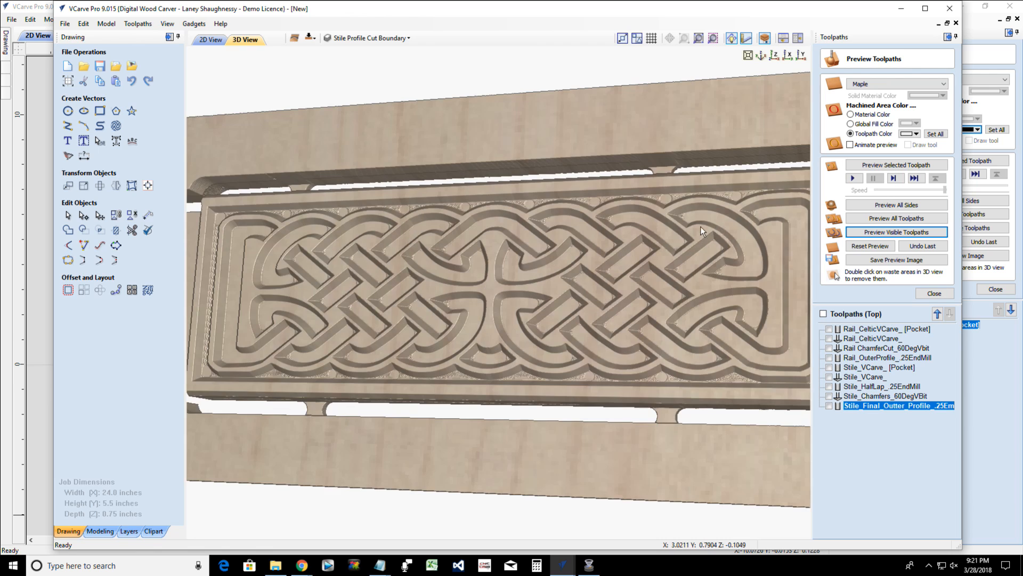
pyautogui.scroll(-4, 695, 227)
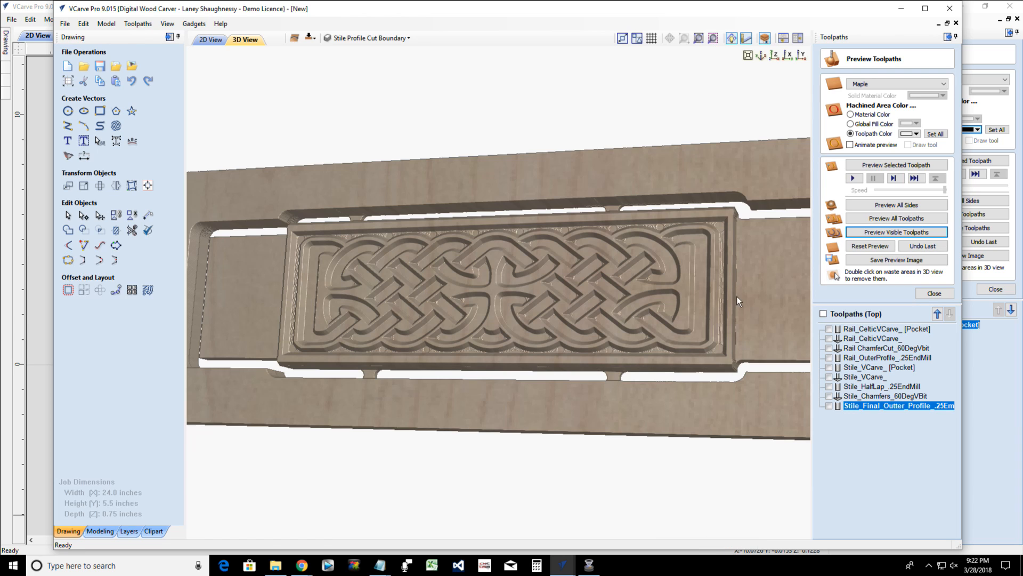
pyautogui.moveTo(731, 355); pyautogui.dragTo(632, 305)
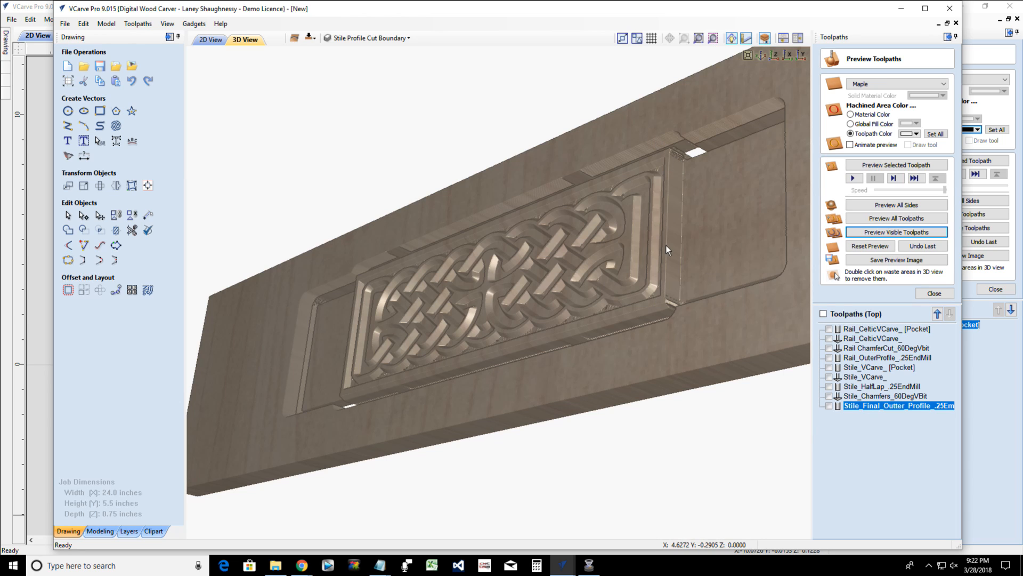
pyautogui.scroll(5, 666, 240)
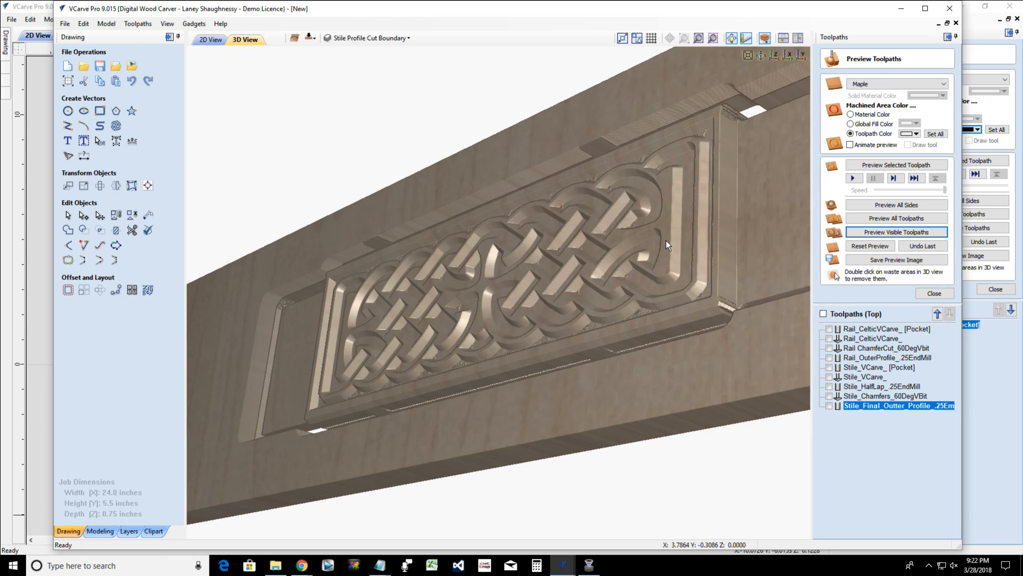
pyautogui.scroll(2, 611, 244)
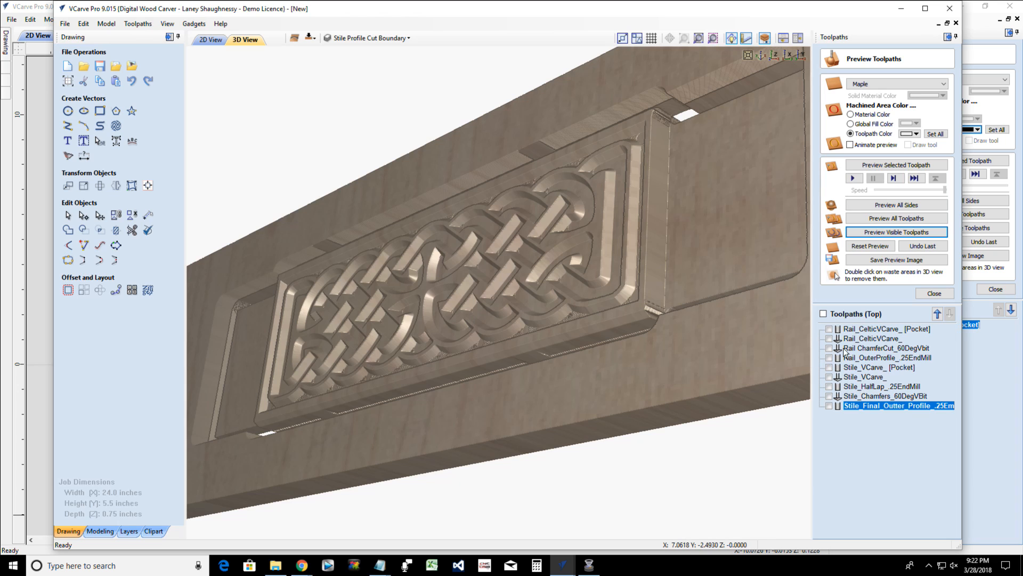
# Reset the preview, show the rail pocket, V-carve, chamfer and outer profile toolpaths, and preview the visible toolpaths
pyautogui.click(850, 246)
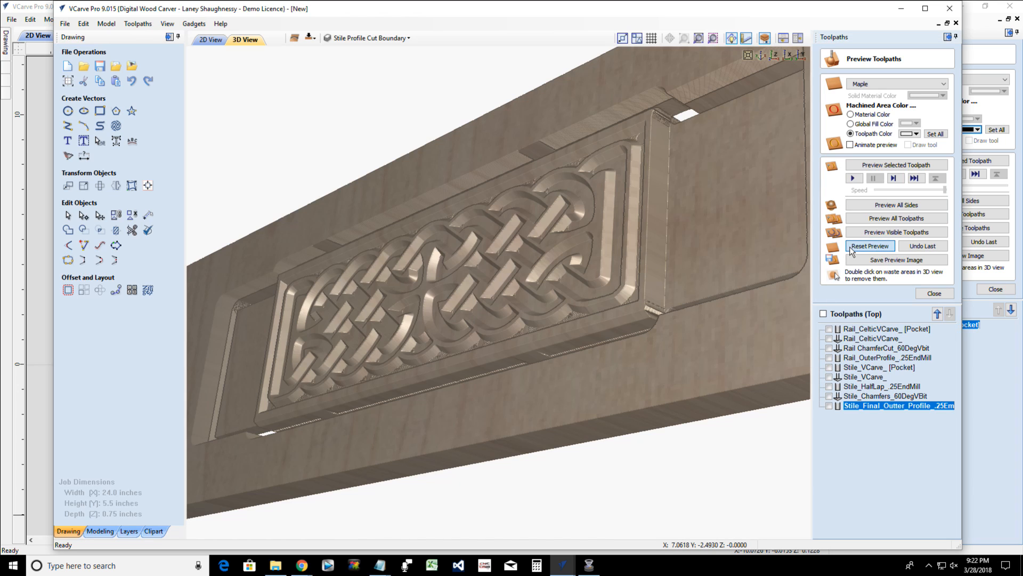
pyautogui.click(830, 330)
pyautogui.click(830, 339)
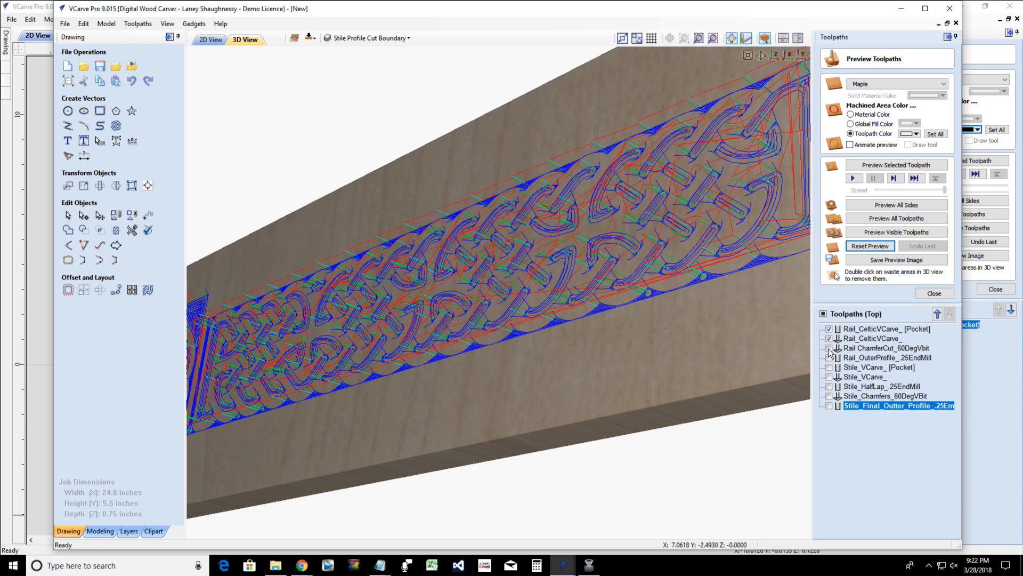
pyautogui.click(829, 349)
pyautogui.click(829, 358)
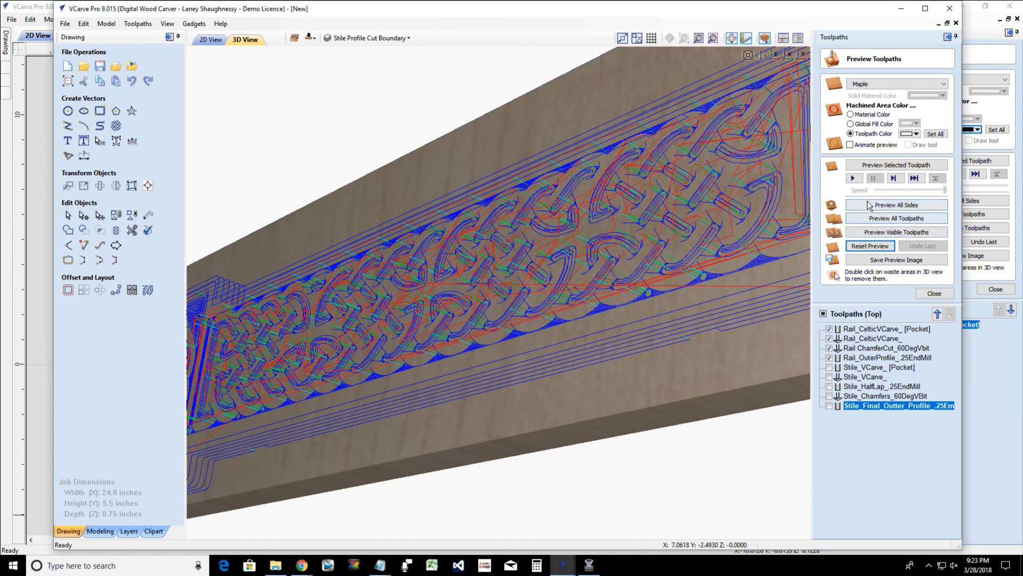
pyautogui.click(868, 233)
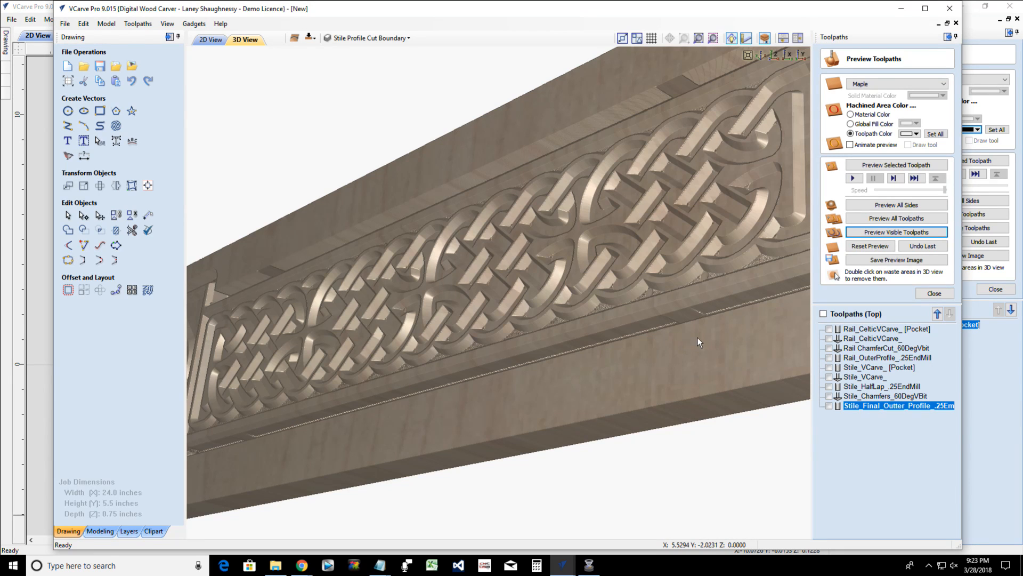
# Turn off tabs on the Rail_OuterProfile toolpath, recalculate and preview it, and remove the waste around the rail
pyautogui.scroll(5, 568, 323)
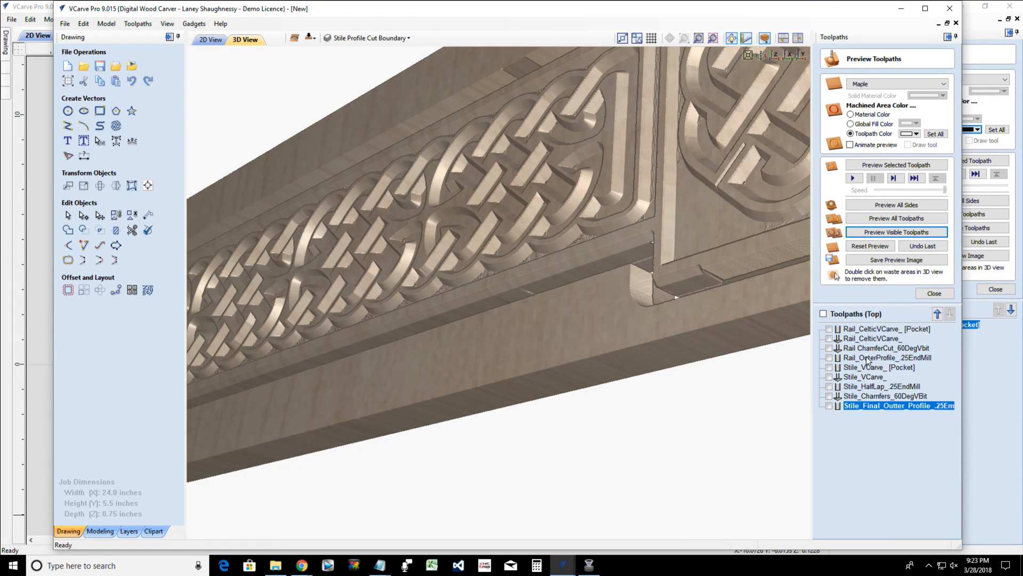
pyautogui.moveTo(867, 362)
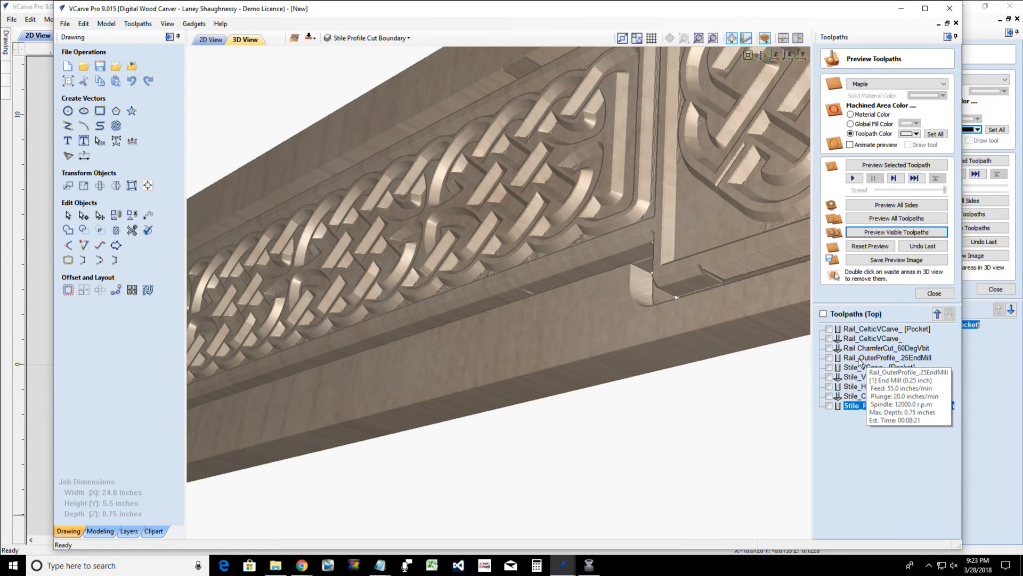
pyautogui.doubleClick(858, 358)
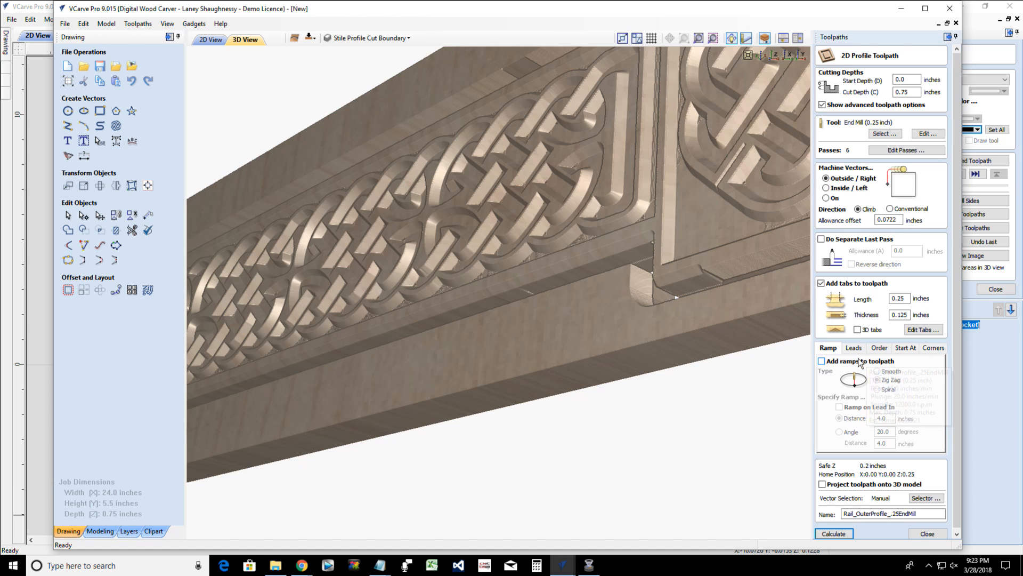
pyautogui.click(821, 283)
pyautogui.click(835, 533)
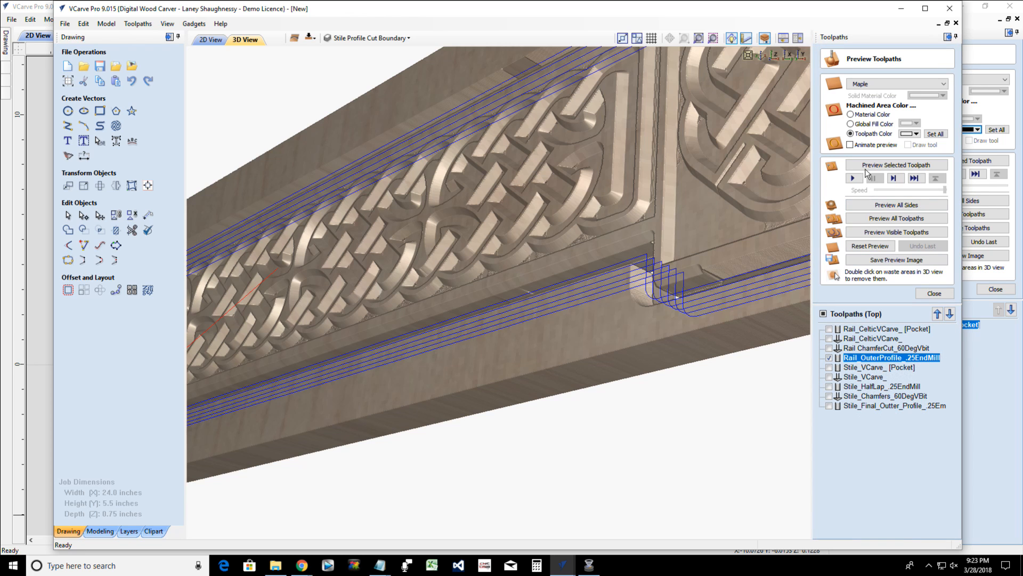
pyautogui.click(867, 167)
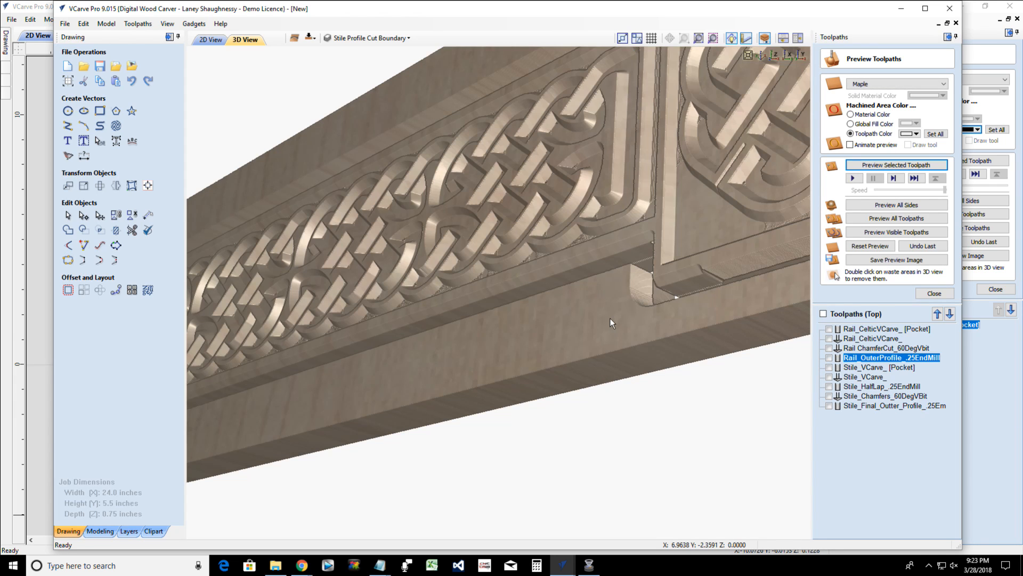
pyautogui.doubleClick(610, 318)
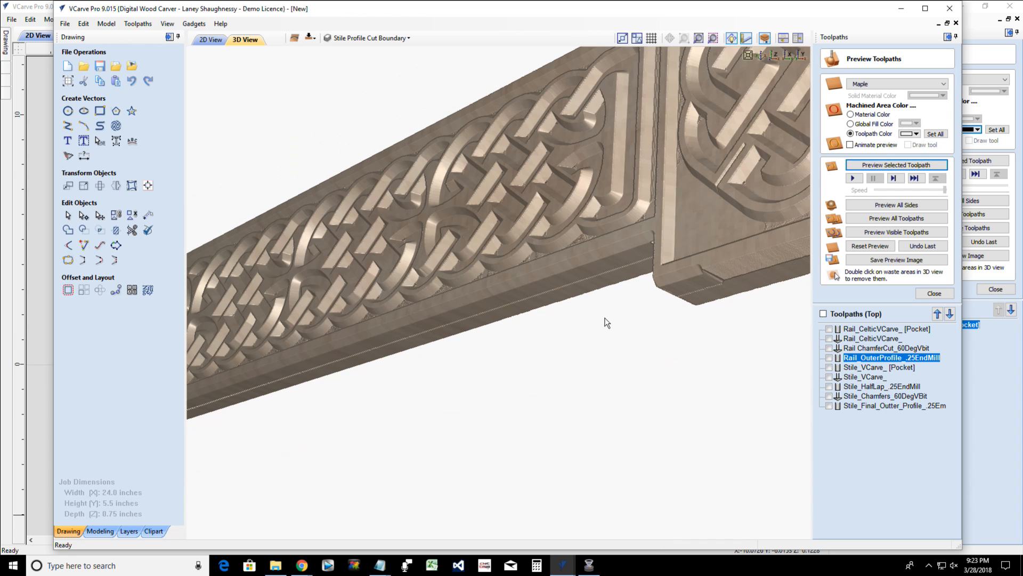
# Switch to the bottom side, preview the Rail_HalfLapCut toolpath, and remove the surrounding waste material
pyautogui.moveTo(749, 279); pyautogui.dragTo(672, 285)
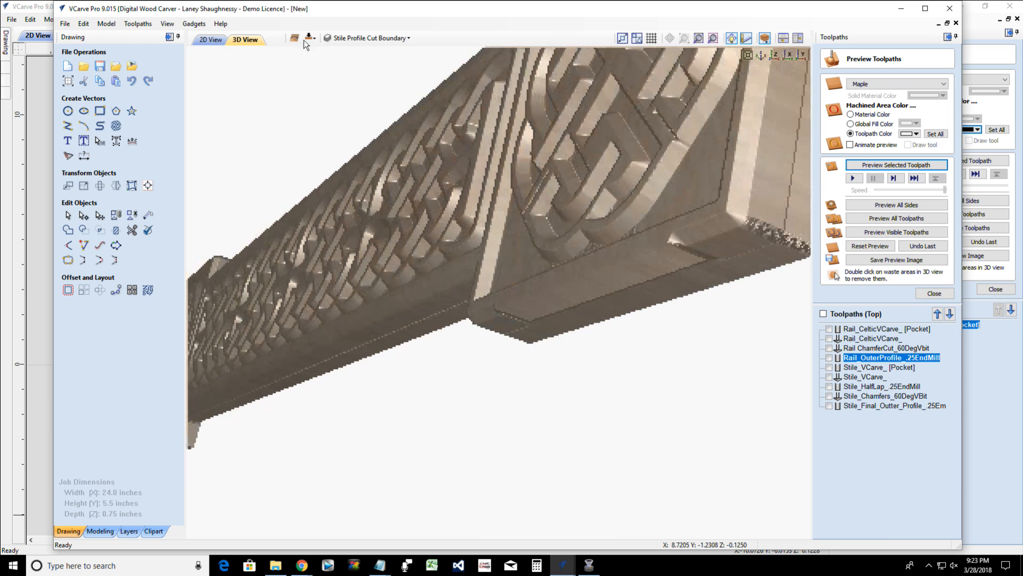
pyautogui.click(309, 39)
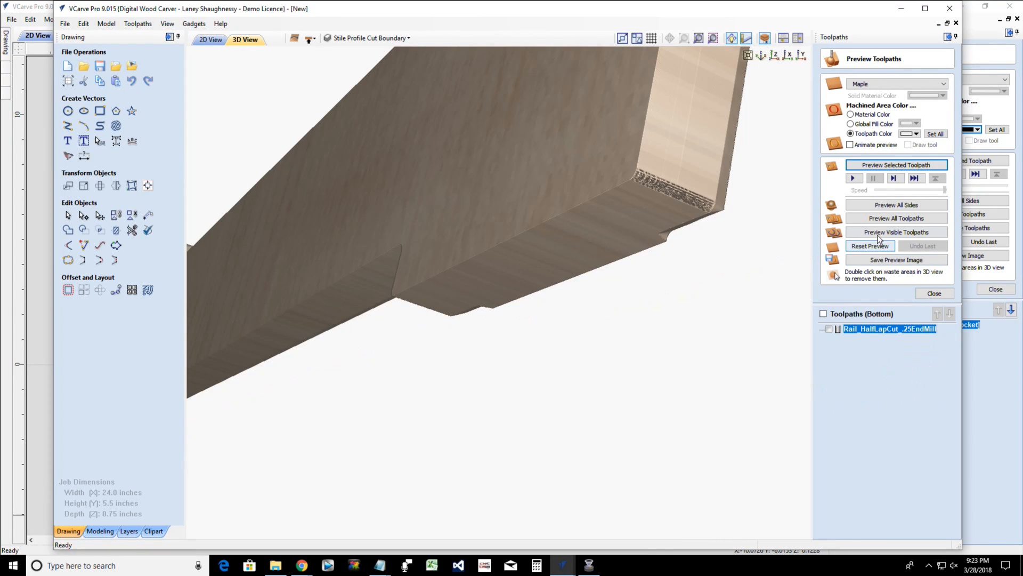
pyautogui.click(895, 166)
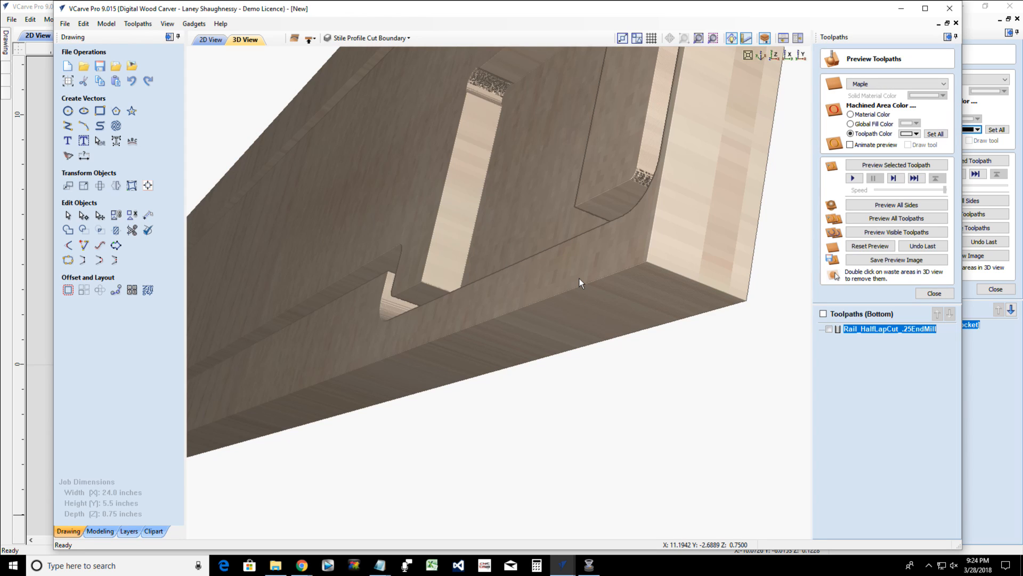
pyautogui.doubleClick(580, 278)
# Examine the finished rail from both faces, focusing on the half-lap recess at its end and the knot carving
pyautogui.moveTo(635, 204); pyautogui.dragTo(308, 133)
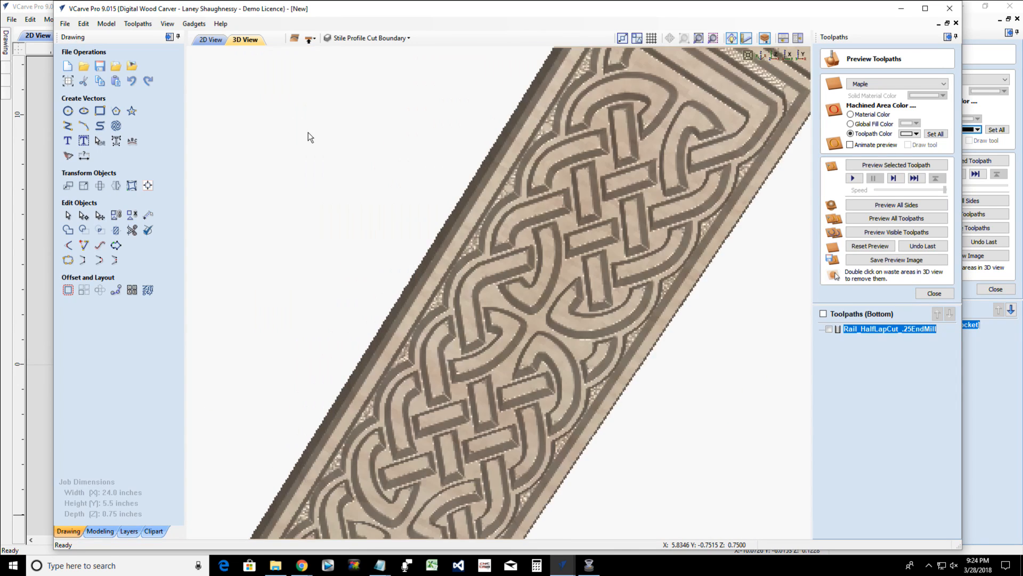
pyautogui.moveTo(367, 107); pyautogui.dragTo(293, 504)
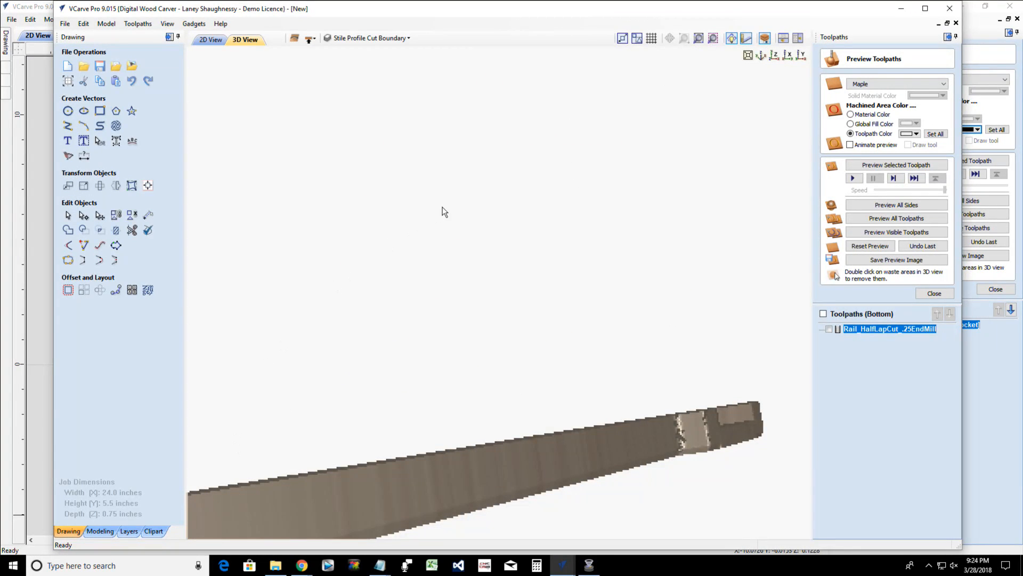
pyautogui.moveTo(423, 322); pyautogui.dragTo(311, 510)
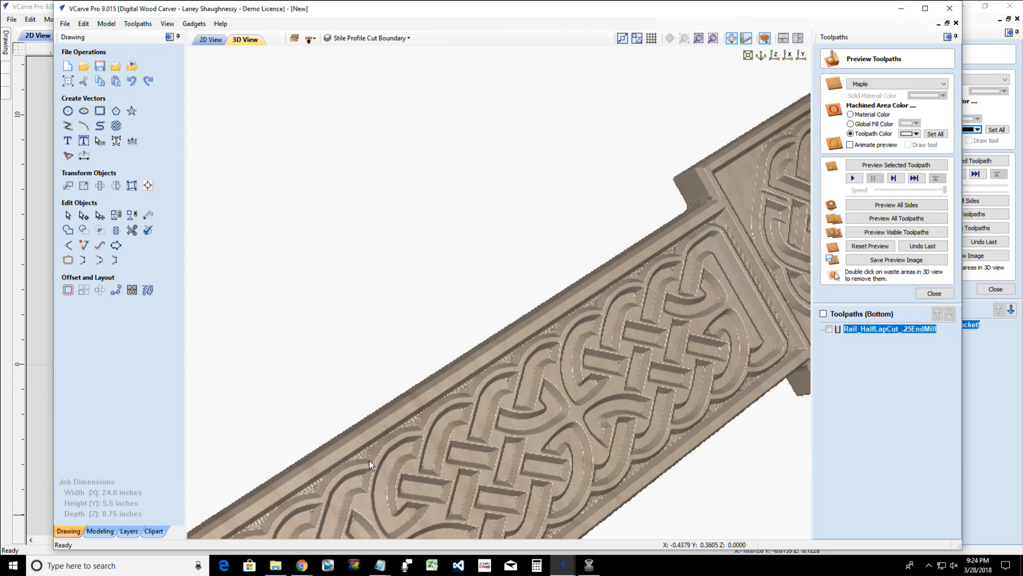
pyautogui.moveTo(369, 460); pyautogui.dragTo(711, 321)
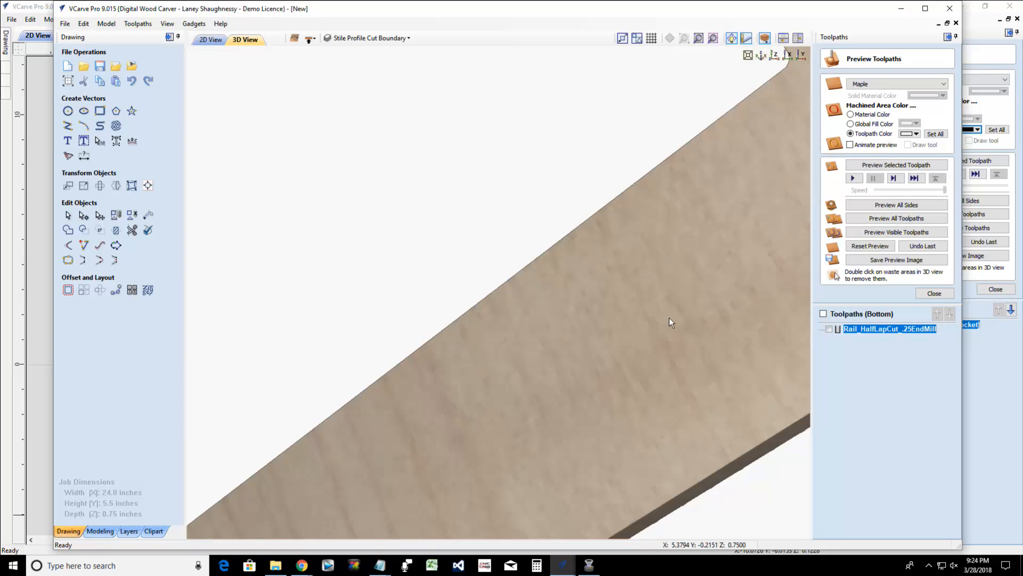
pyautogui.moveTo(606, 318); pyautogui.dragTo(371, 49)
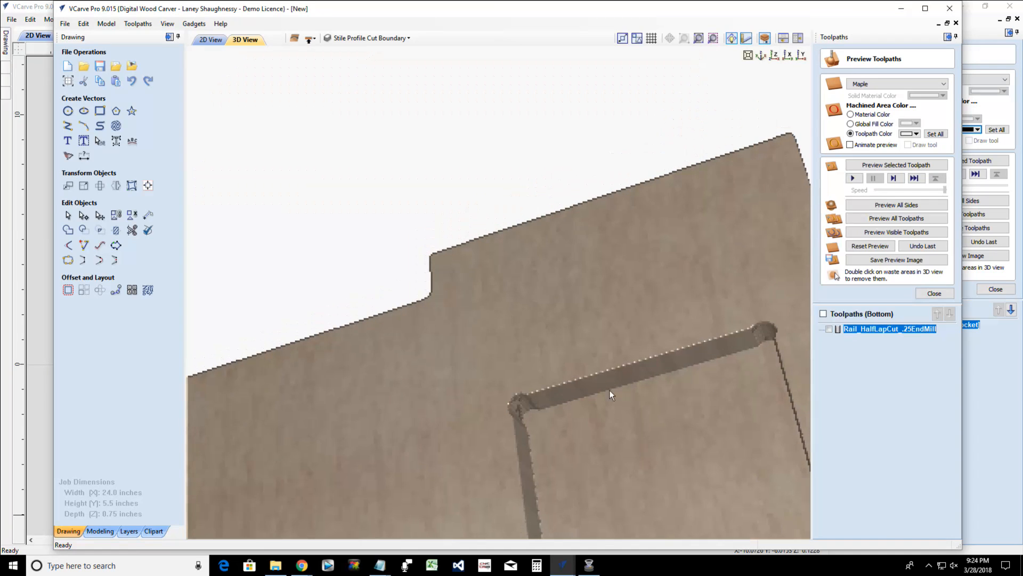
pyautogui.moveTo(583, 427); pyautogui.dragTo(574, 345)
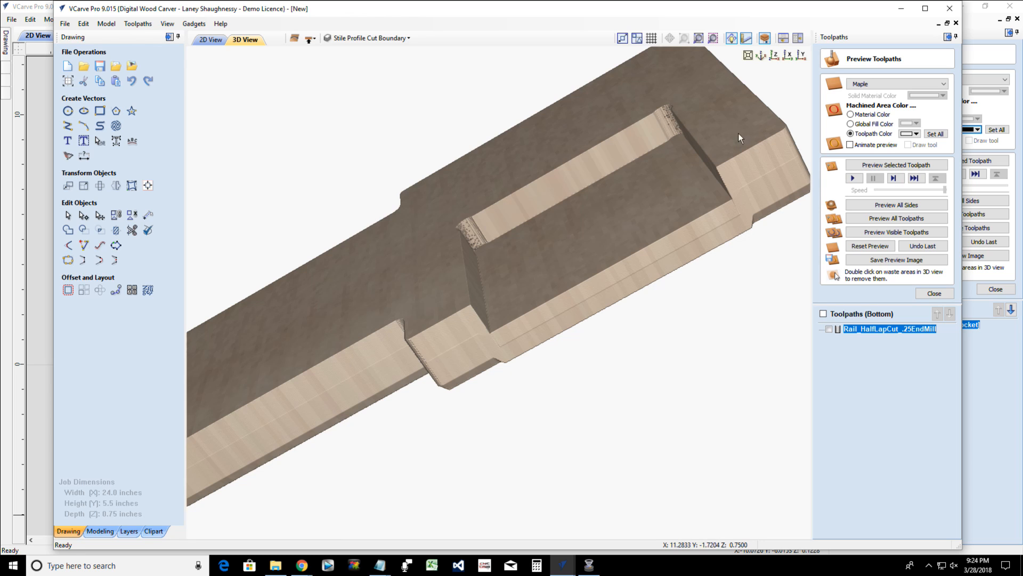
pyautogui.moveTo(507, 225); pyautogui.dragTo(638, 478)
pyautogui.scroll(1, 634, 477)
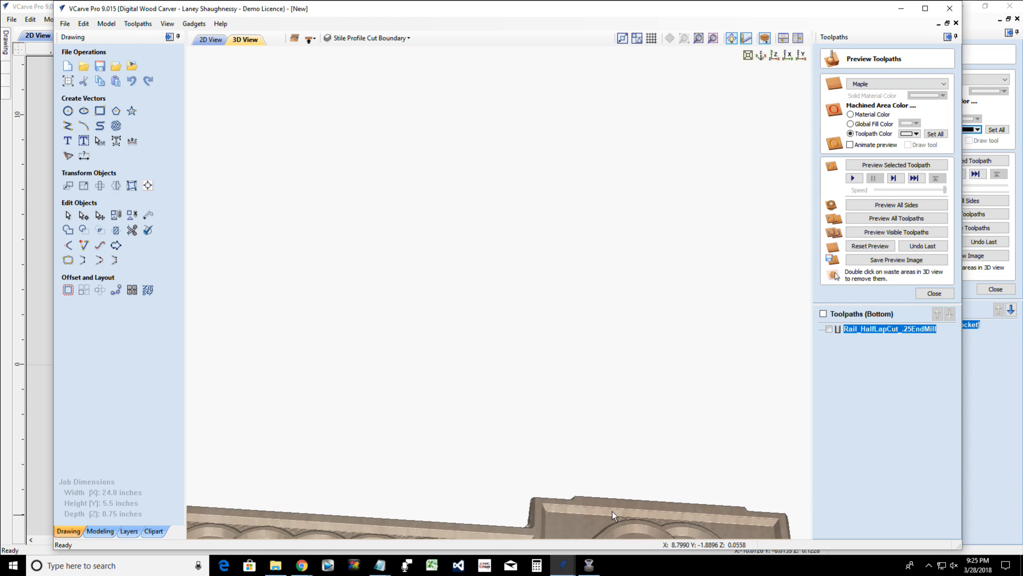
pyautogui.moveTo(612, 497); pyautogui.dragTo(584, 391, button='middle')
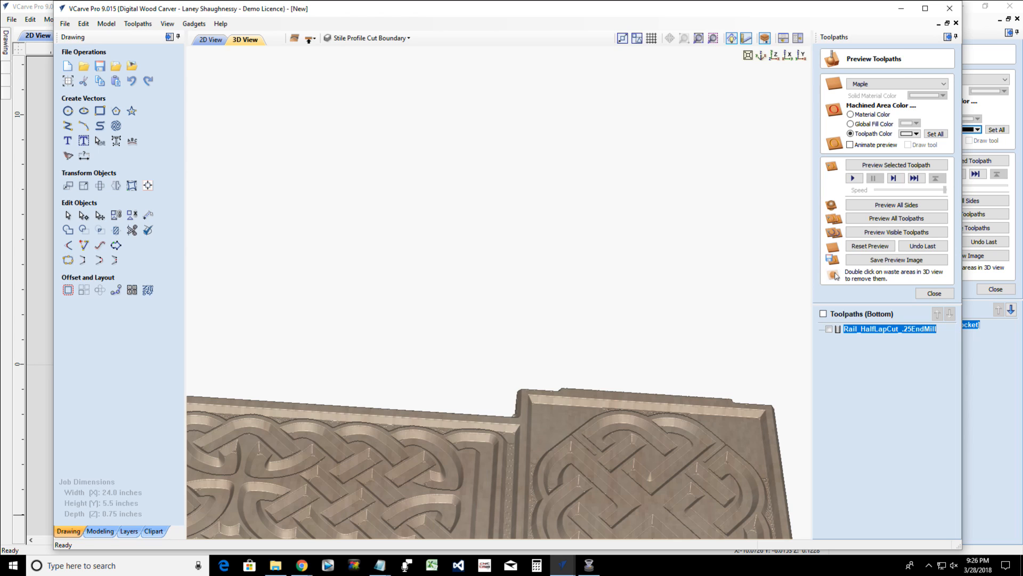
# Show the Rail_HalfLapCut toolpath in the 2D view as tool path lines instead of solid shading
pyautogui.click(206, 40)
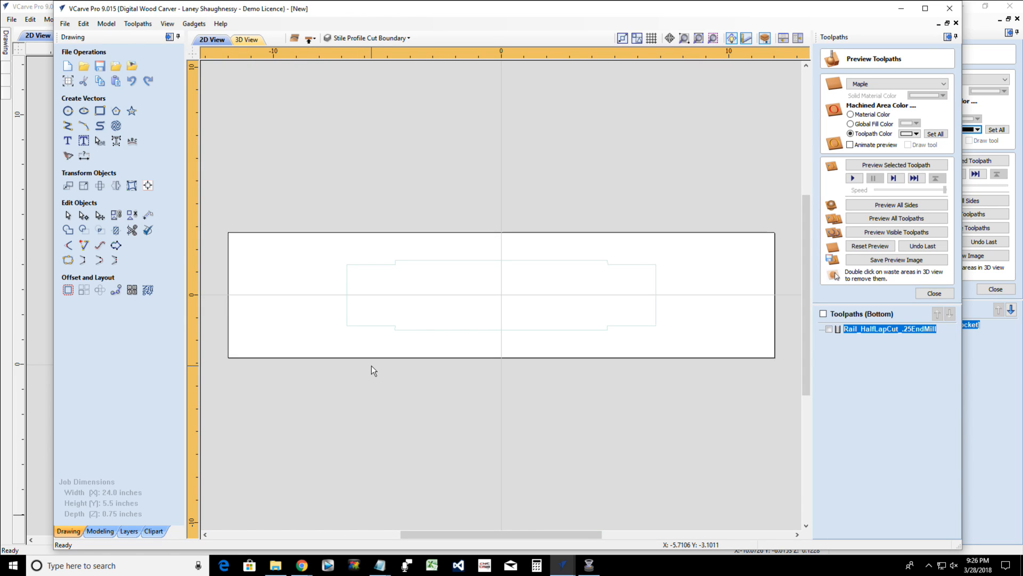
pyautogui.scroll(-2, 372, 366)
pyautogui.click(829, 329)
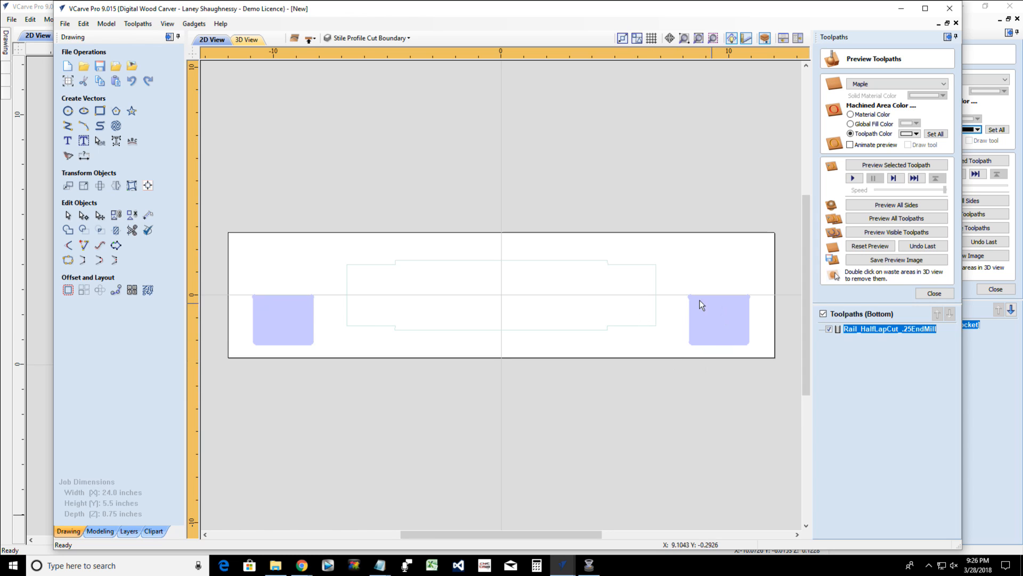
pyautogui.click(747, 39)
pyautogui.scroll(3, 739, 331)
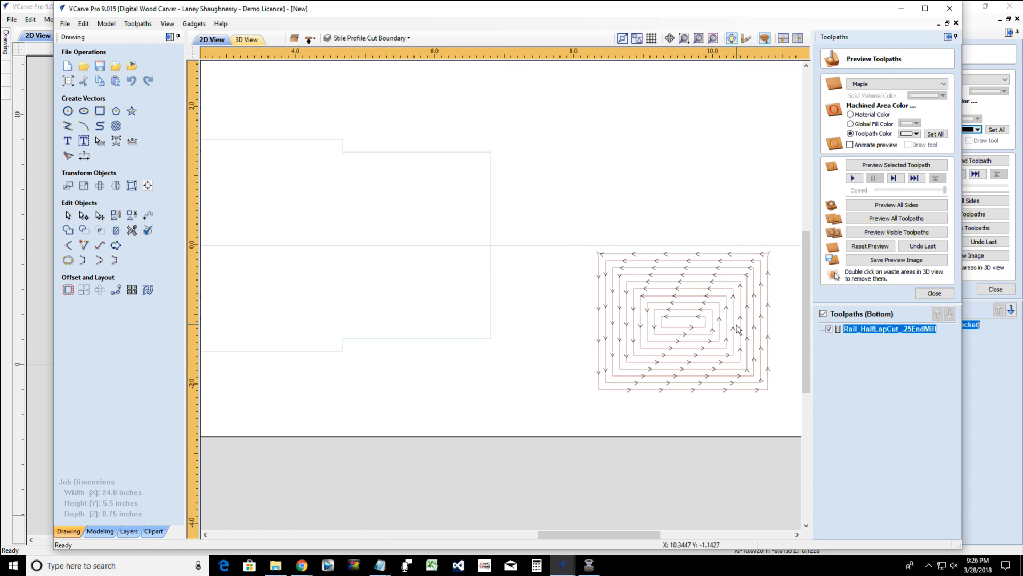
# Hide and show the Rail_HalfLapCut toolpath in the 2D view to see the part with and without it
pyautogui.scroll(2, 739, 330)
pyautogui.scroll(-2, 731, 327)
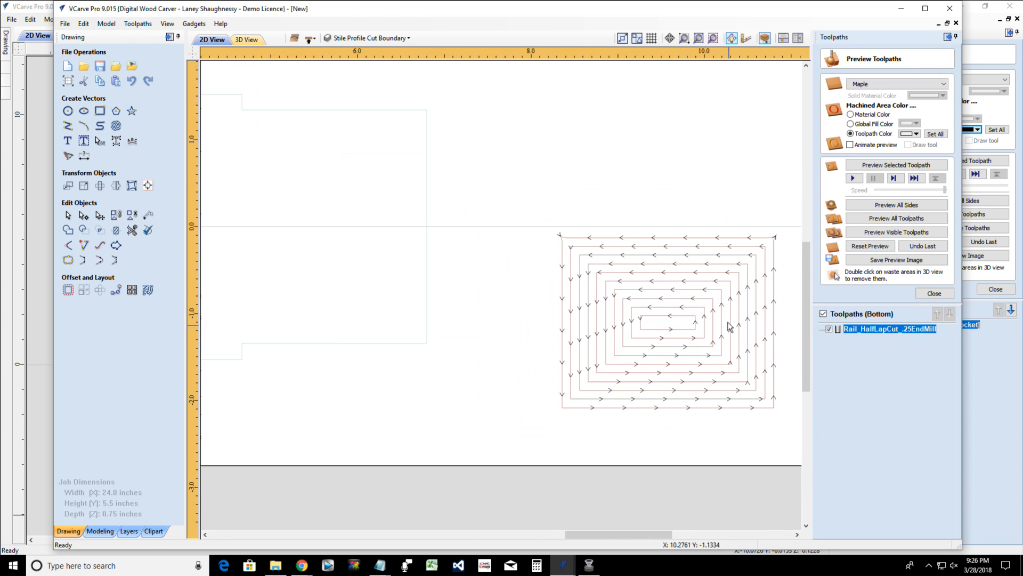
pyautogui.scroll(-1, 651, 347)
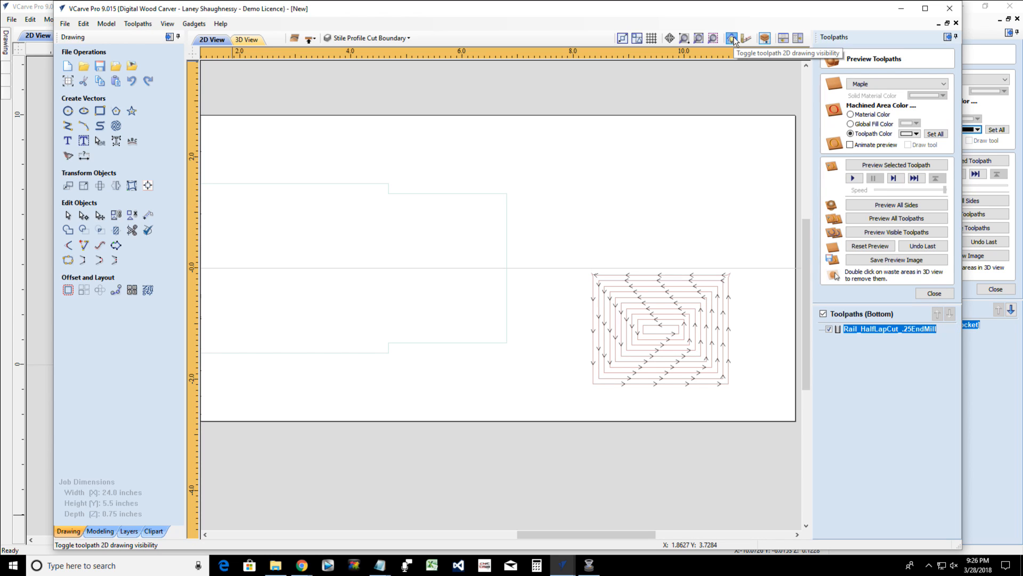
pyautogui.click(732, 39)
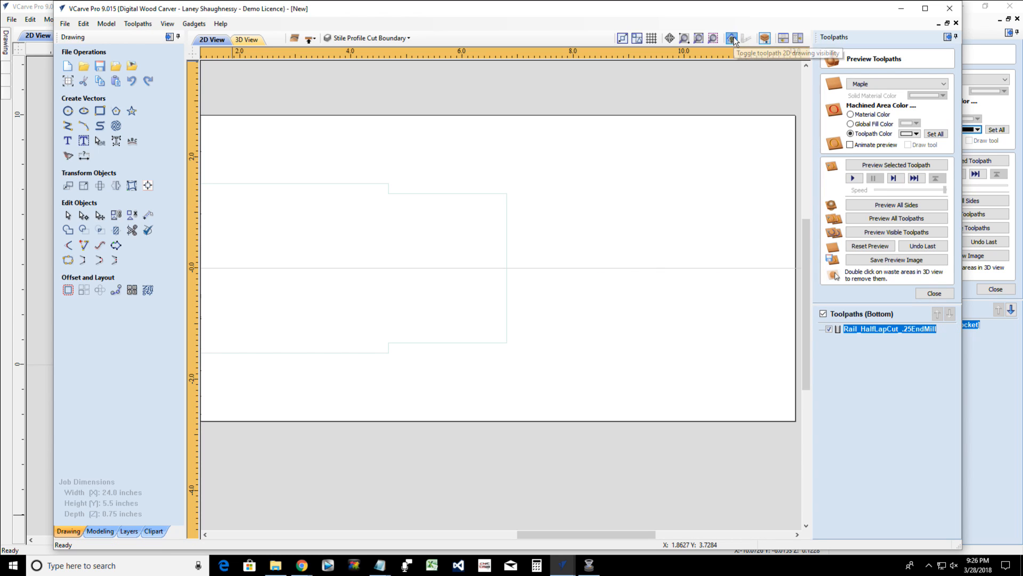
pyautogui.click(732, 39)
pyautogui.click(733, 38)
pyautogui.click(732, 38)
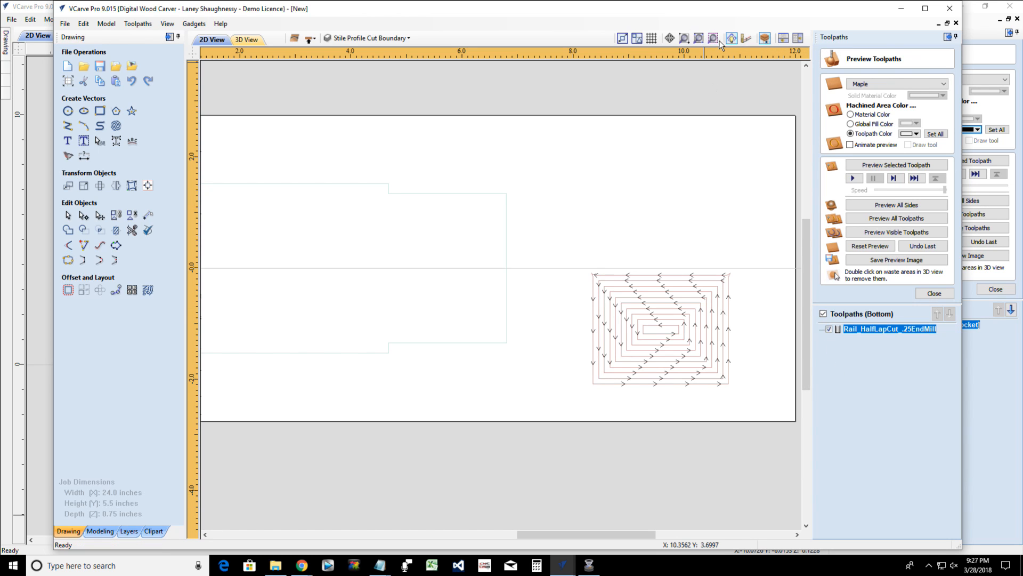
pyautogui.click(731, 38)
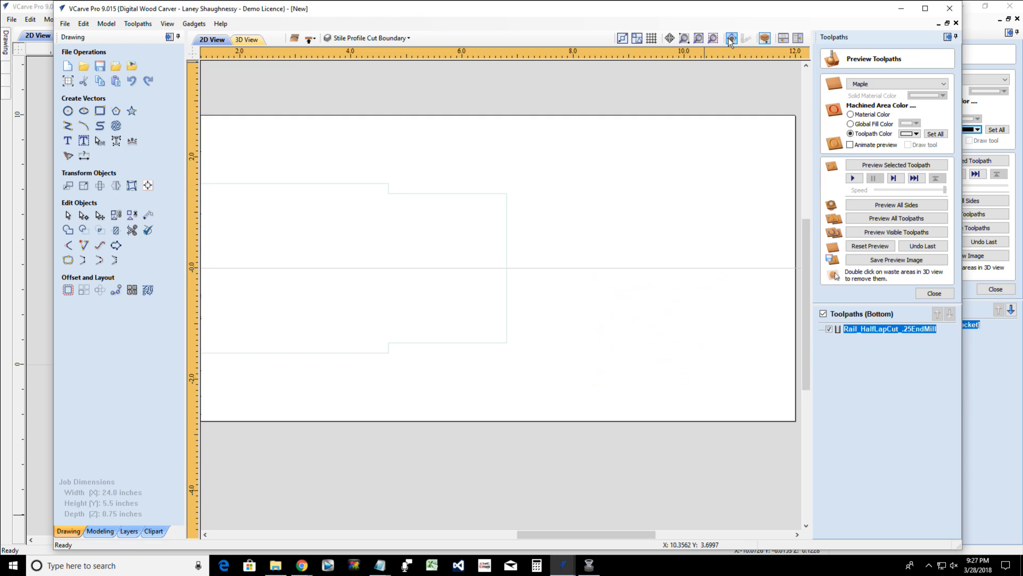
pyautogui.click(731, 39)
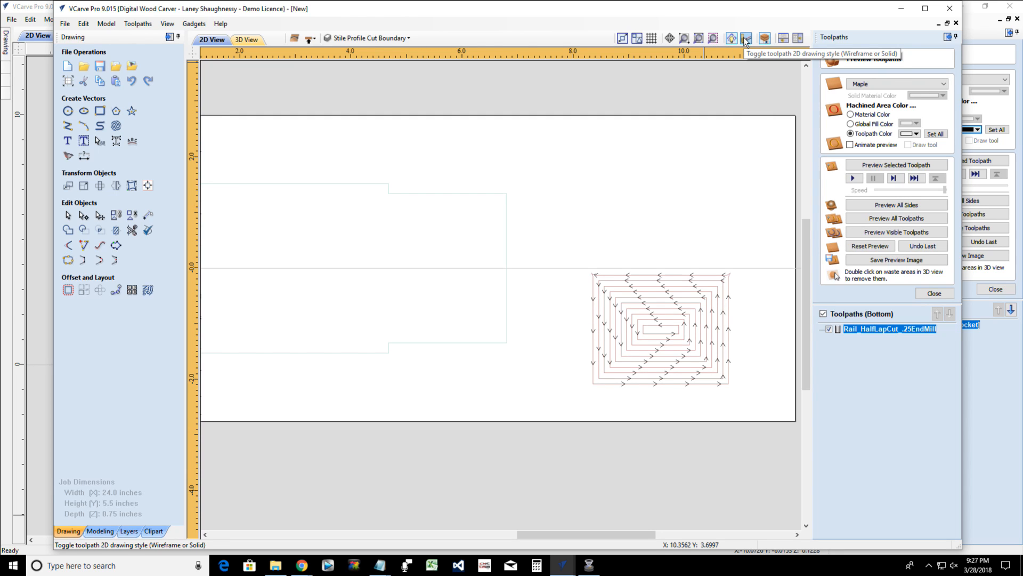
# Compare the wireframe and solid drawing styles of the half-lap toolpath in 2D, leaving it drawn solid
pyautogui.click(746, 40)
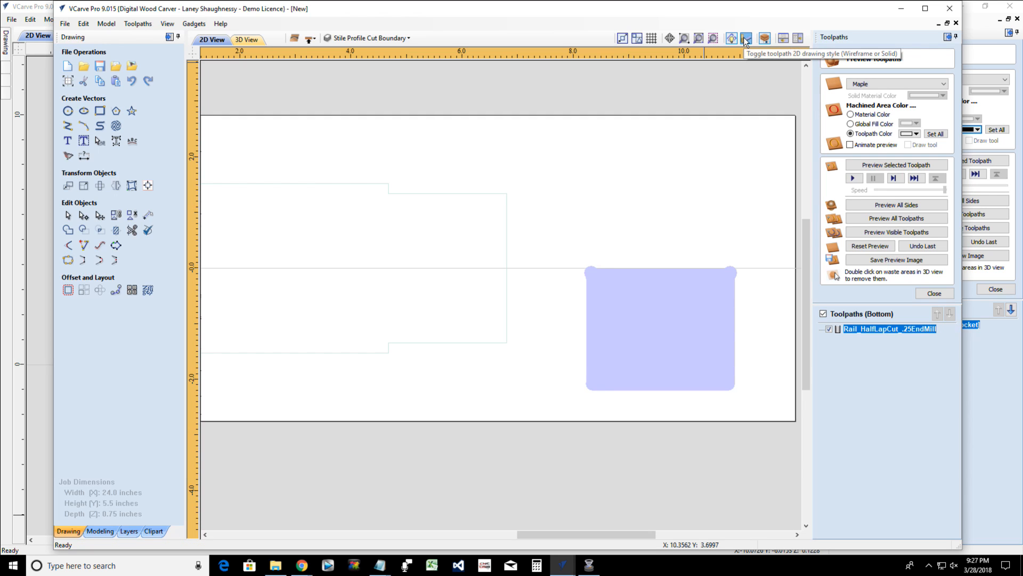
pyautogui.click(746, 40)
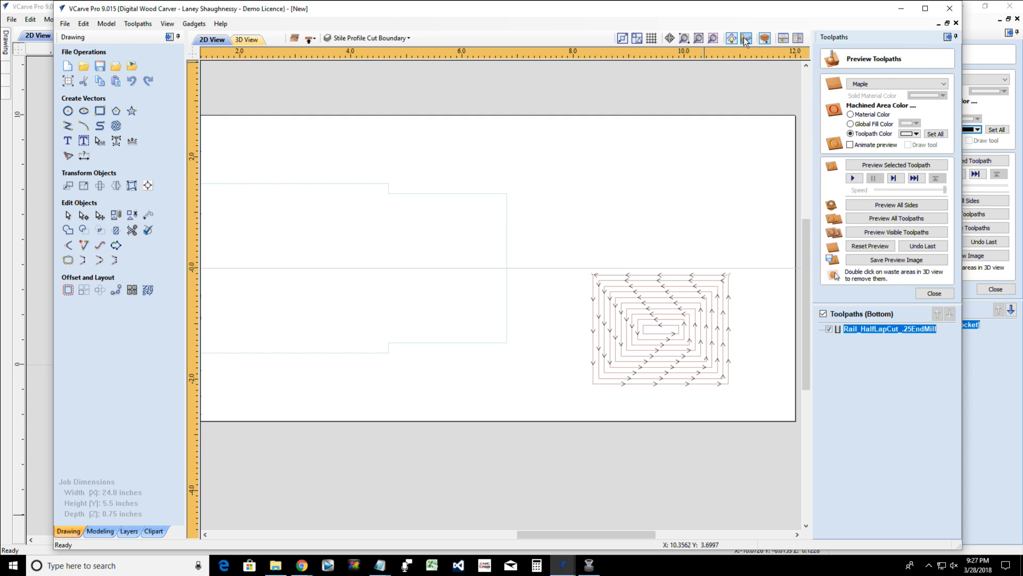
pyautogui.click(745, 40)
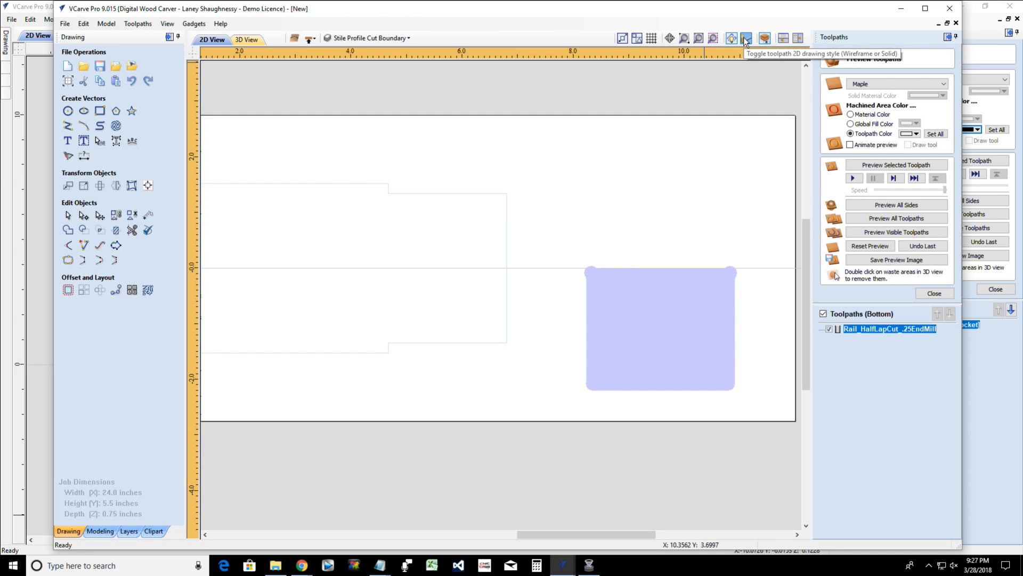
pyautogui.click(745, 40)
pyautogui.click(746, 40)
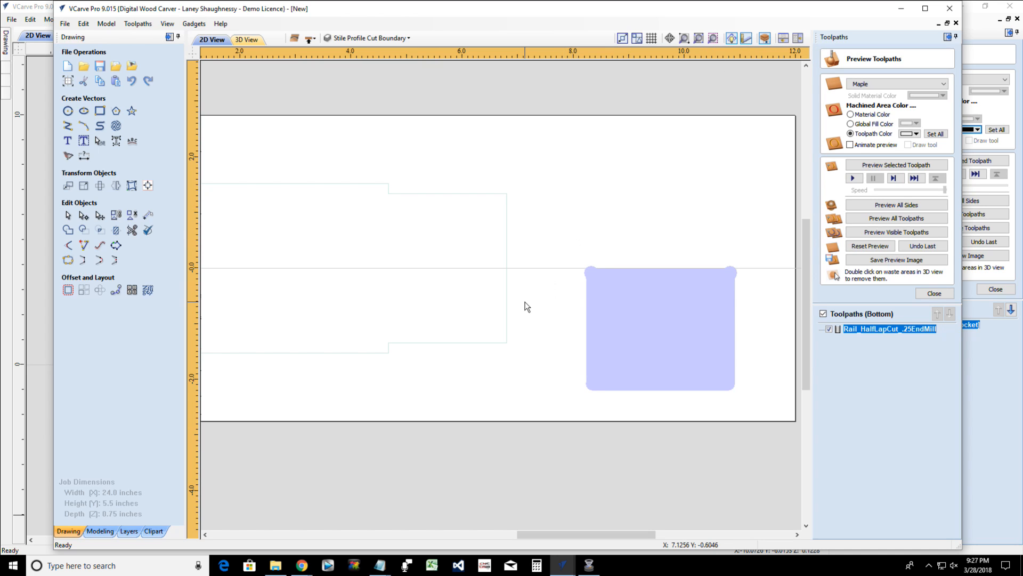
# Turn on the Rail Half Laps layer and examine the solid toolpath against its boundary at the dog-bone and square corners
pyautogui.click(357, 41)
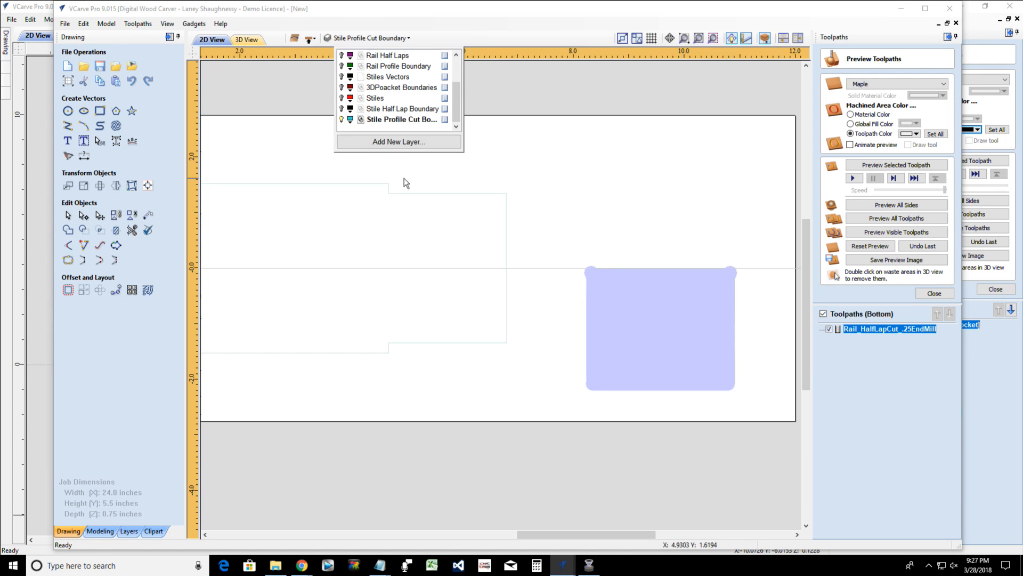
pyautogui.click(342, 55)
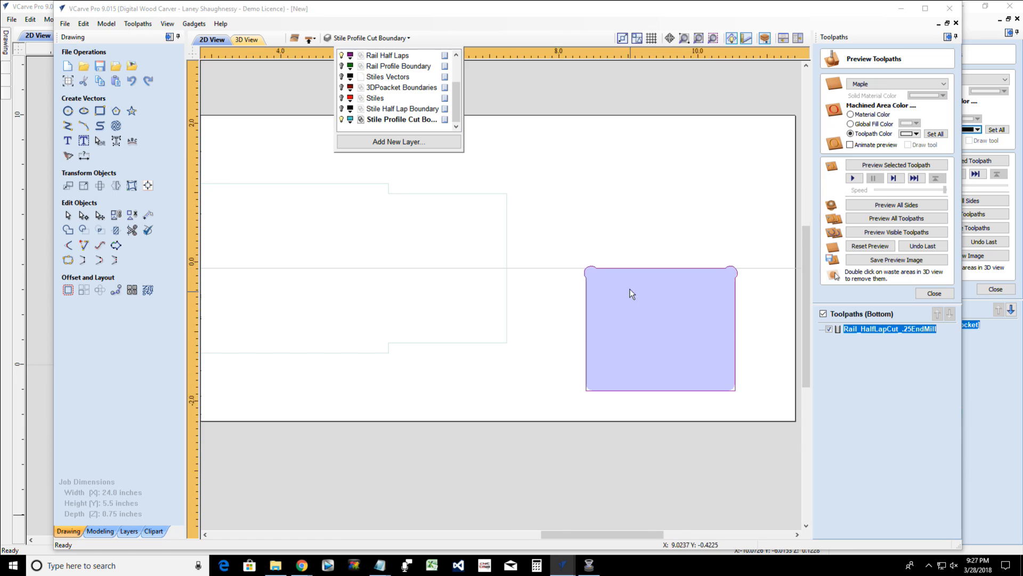
pyautogui.scroll(3, 629, 267)
pyautogui.scroll(6, 398, 219)
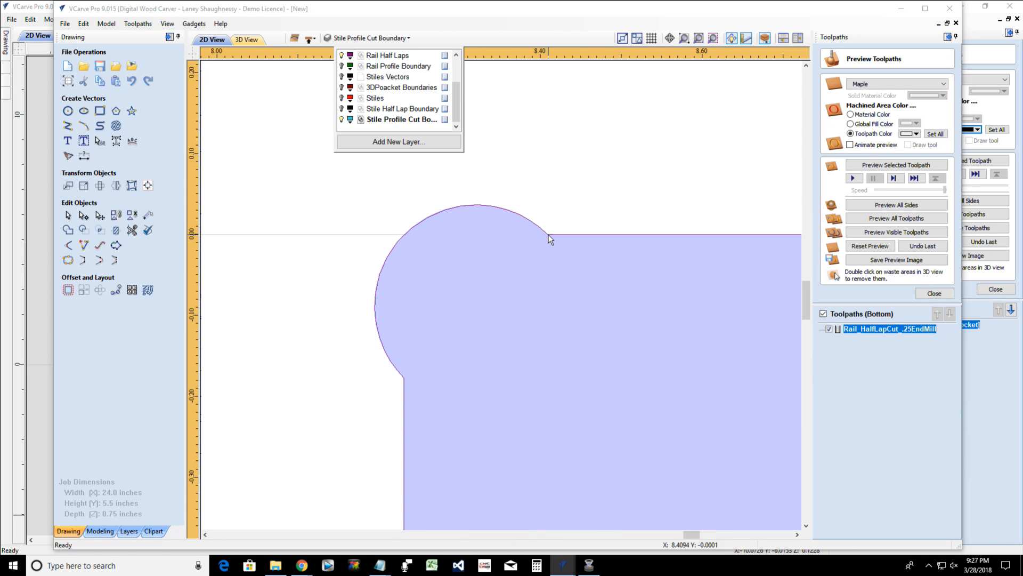
pyautogui.scroll(2, 548, 234)
pyautogui.scroll(-4, 565, 243)
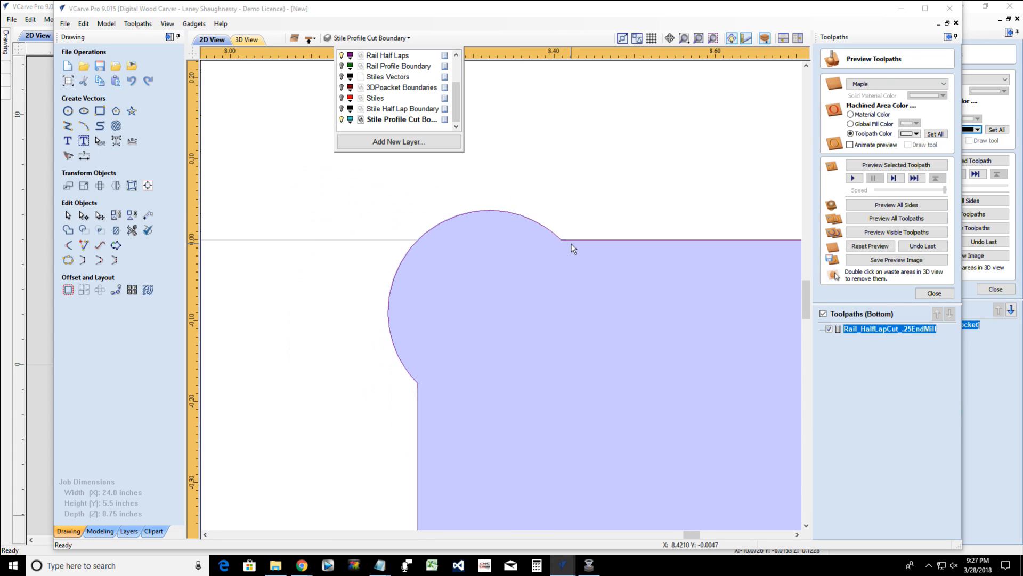
pyautogui.scroll(-5, 571, 244)
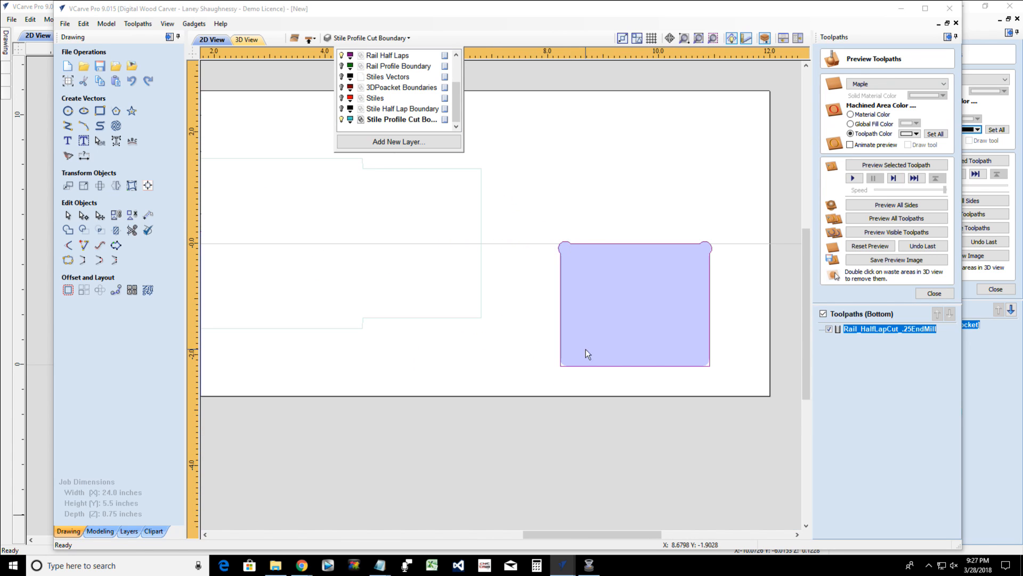
pyautogui.scroll(7, 578, 377)
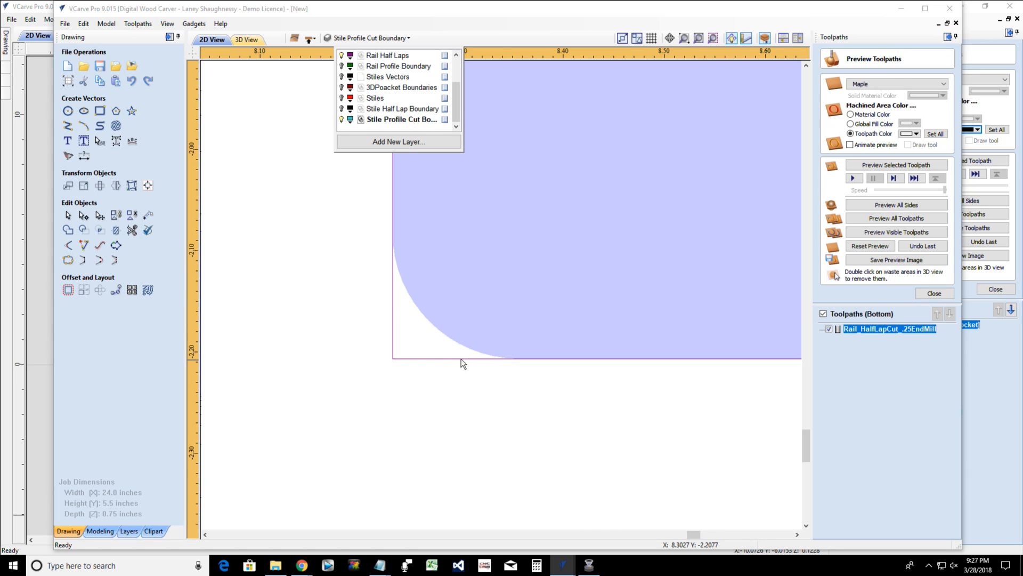
pyautogui.scroll(-3, 397, 317)
pyautogui.scroll(-3, 397, 320)
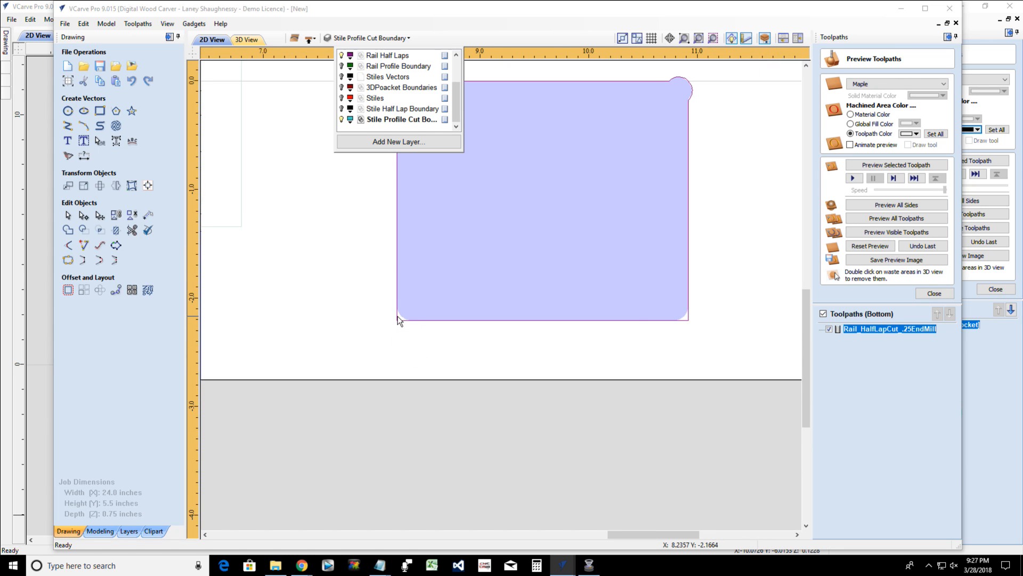
pyautogui.scroll(6, 693, 327)
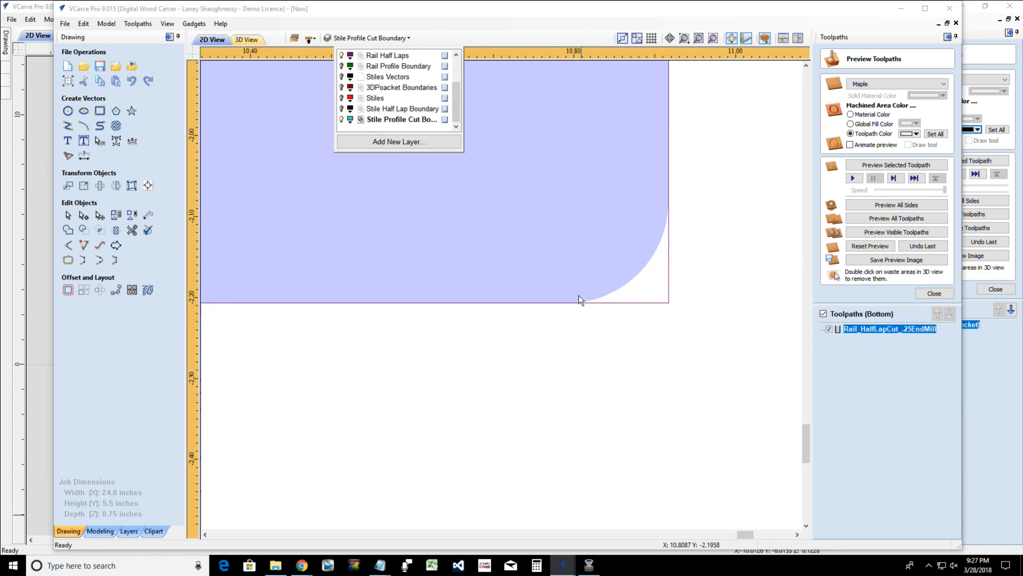
pyautogui.scroll(-3, 598, 314)
pyautogui.scroll(-2, 597, 314)
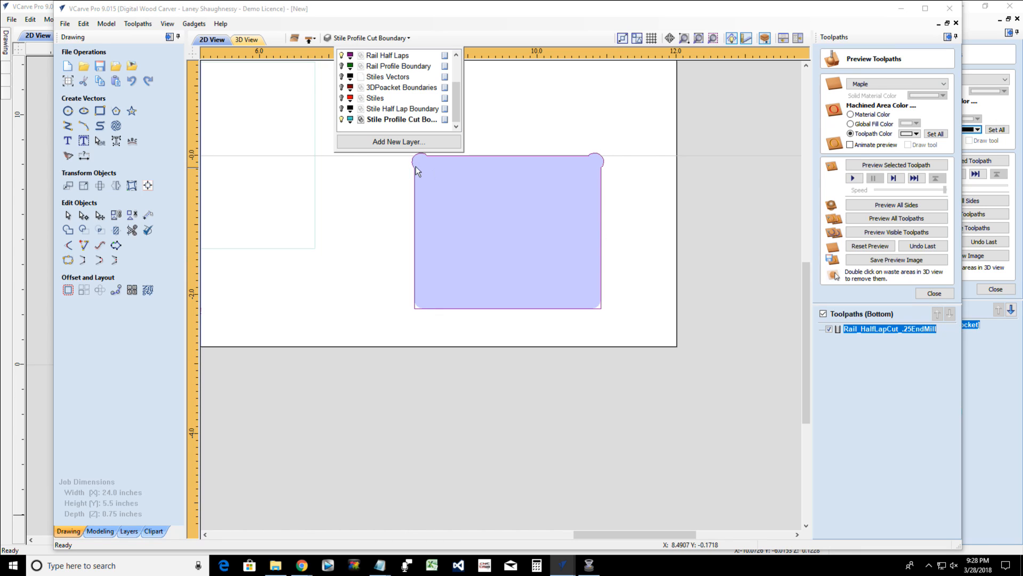
# Look at the half-lap toolpath on the part in 3D and show the job's top side in the 2D view
pyautogui.click(240, 40)
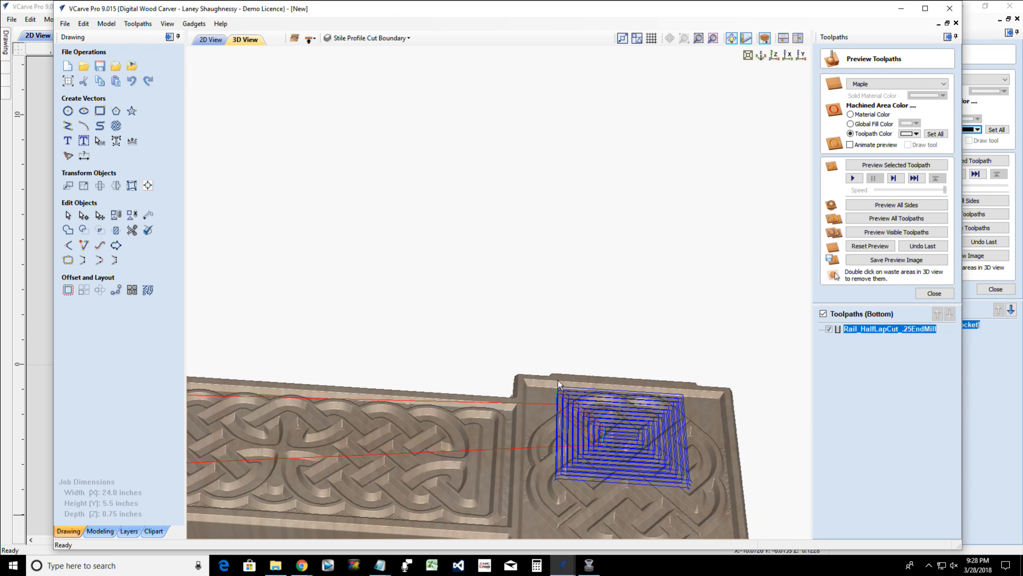
pyautogui.scroll(-2, 558, 379)
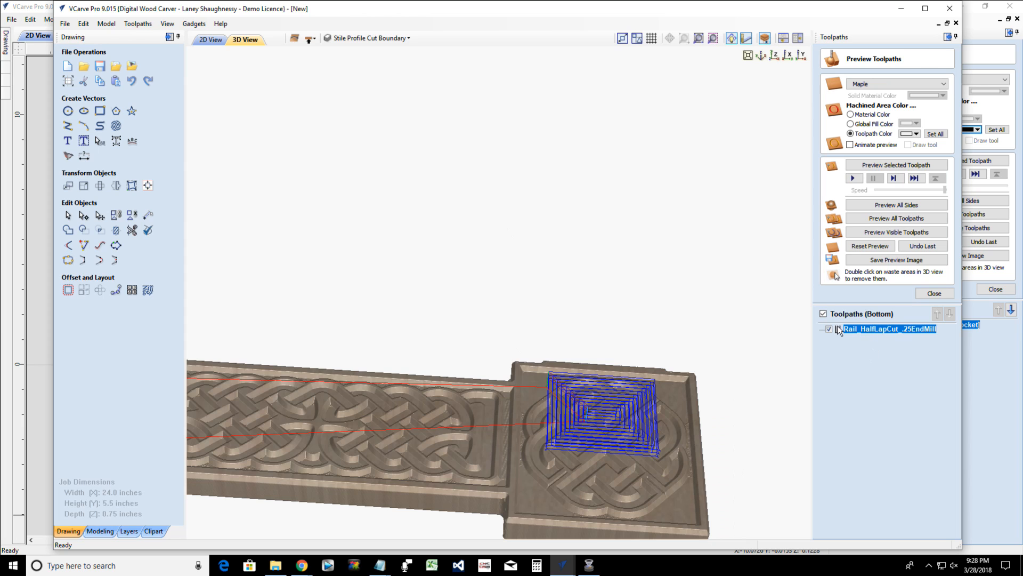
pyautogui.click(309, 39)
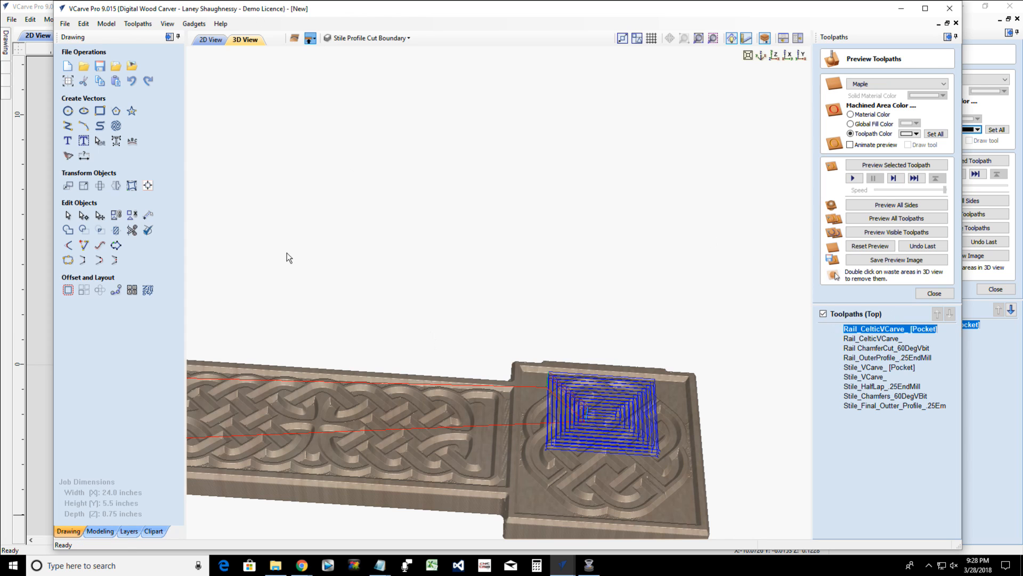
pyautogui.click(210, 40)
pyautogui.scroll(-4, 417, 255)
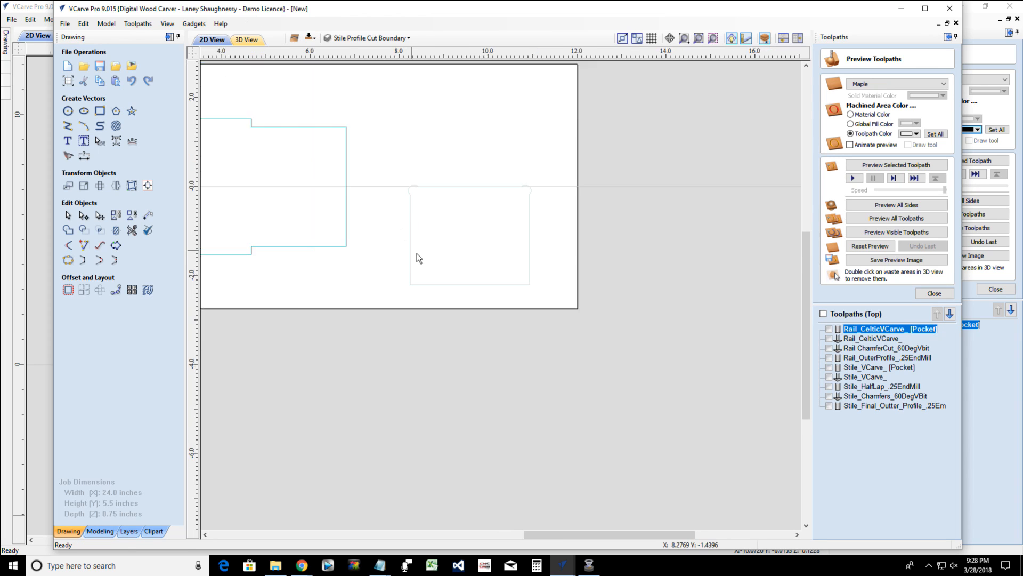
pyautogui.scroll(3, 252, 300)
pyautogui.scroll(-2, 266, 305)
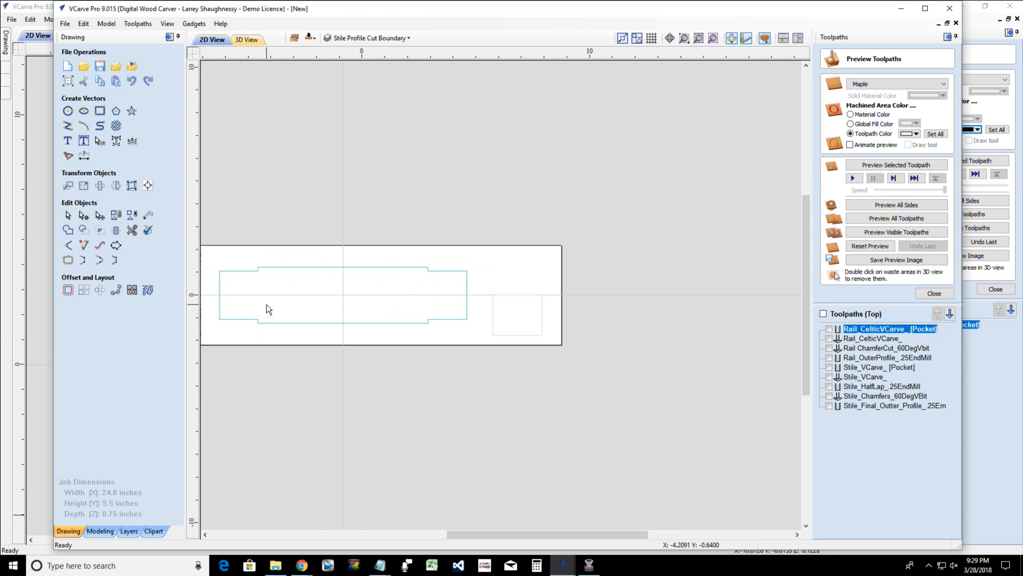
pyautogui.scroll(2, 266, 305)
pyautogui.scroll(-2, 267, 304)
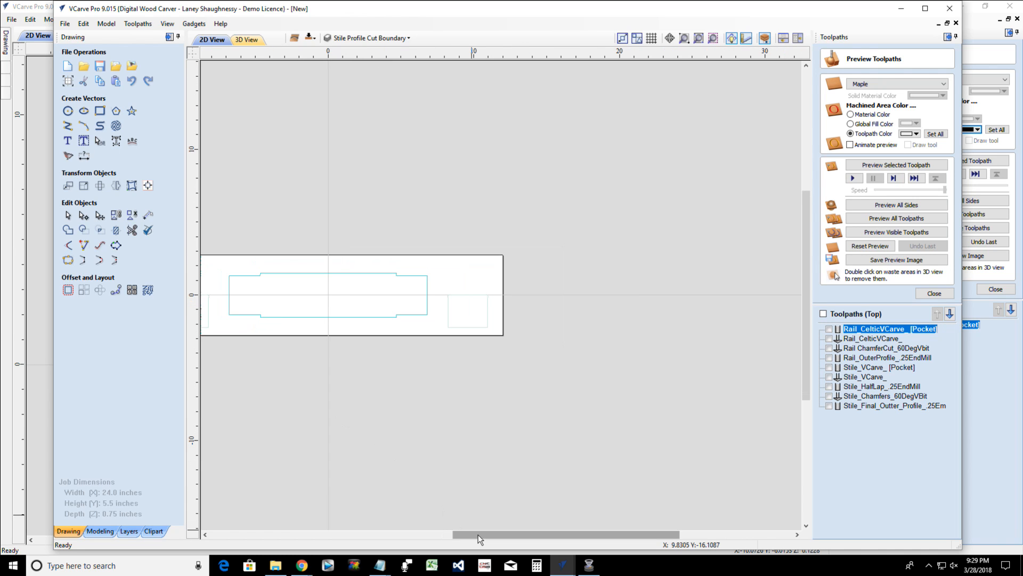
pyautogui.moveTo(477, 534); pyautogui.dragTo(416, 528)
pyautogui.scroll(2, 448, 316)
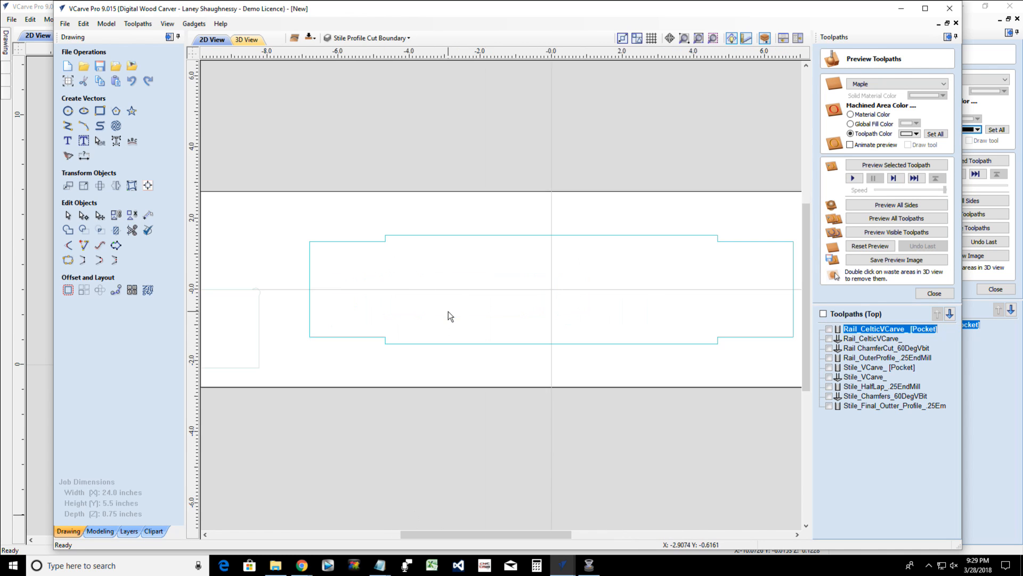
pyautogui.scroll(-1, 447, 315)
pyautogui.scroll(-2, 441, 304)
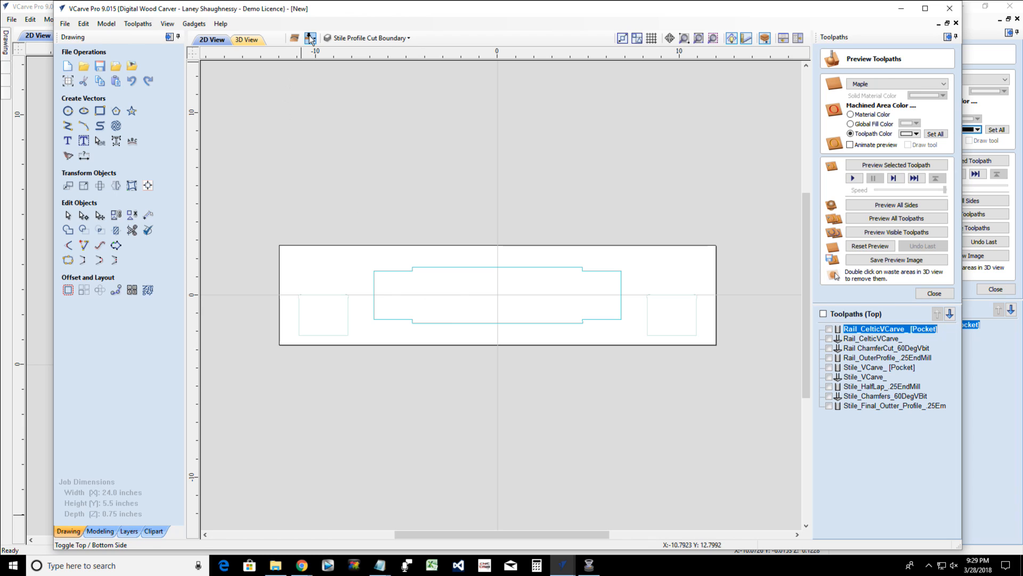
# Turn on the Stile Half Lap Boundary and Stiles layers and toggle the 3DPoacket Boundaries layer, leaving it hidden
pyautogui.click(368, 38)
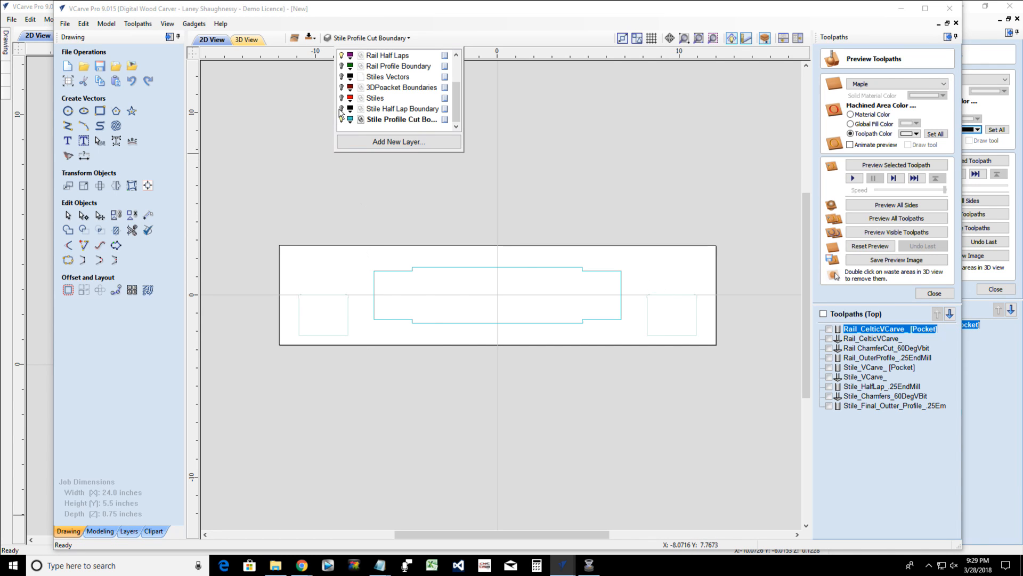
pyautogui.click(341, 108)
pyautogui.click(342, 98)
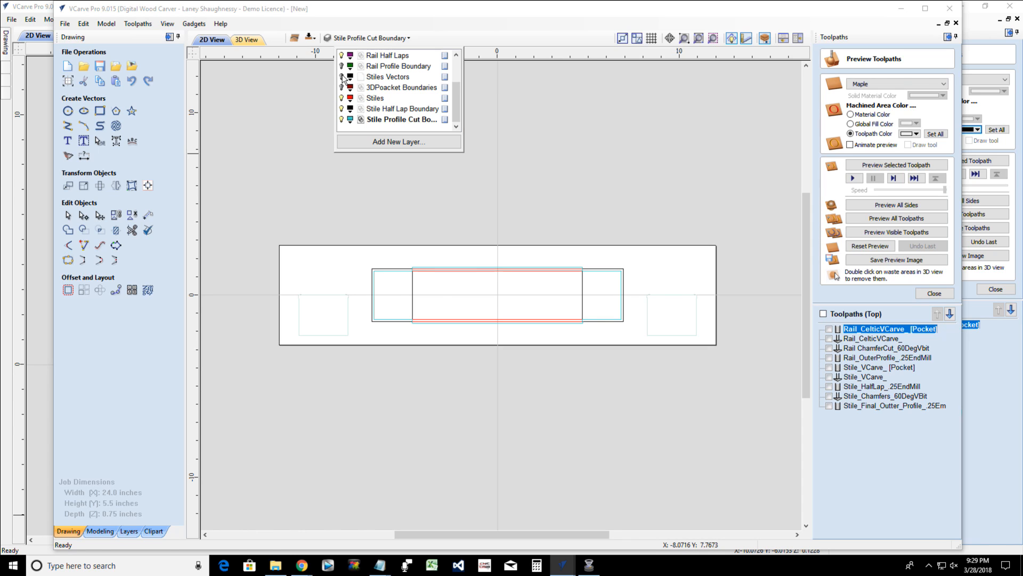
pyautogui.click(343, 77)
pyautogui.click(342, 88)
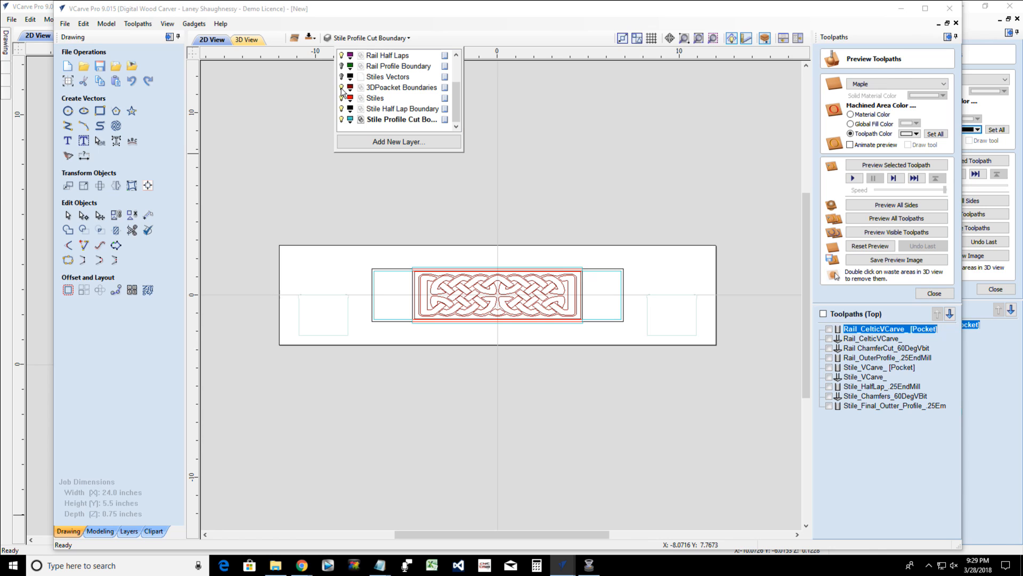
pyautogui.click(342, 89)
pyautogui.click(341, 88)
pyautogui.click(341, 89)
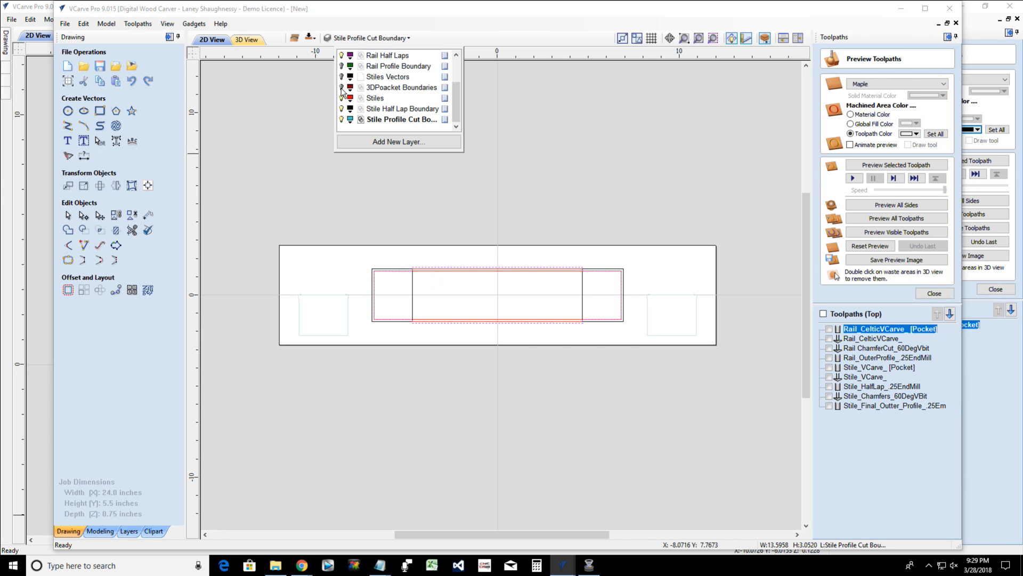
pyautogui.scroll(2, 458, 302)
pyautogui.click(452, 304)
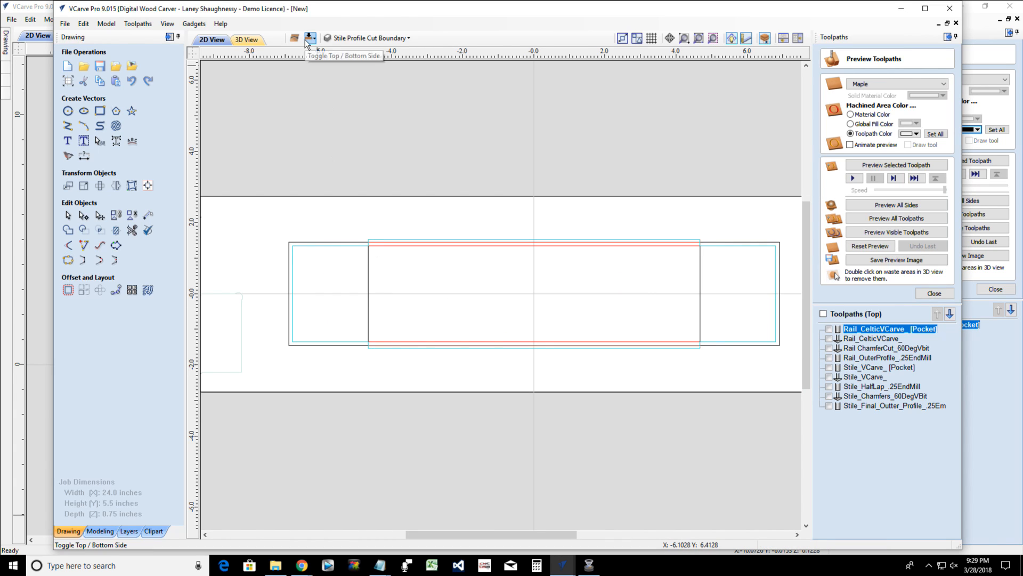
# Turn on the 3DPoacket Boundaries layer to show the stile's Celtic knot vectors
pyautogui.scroll(-3, 422, 272)
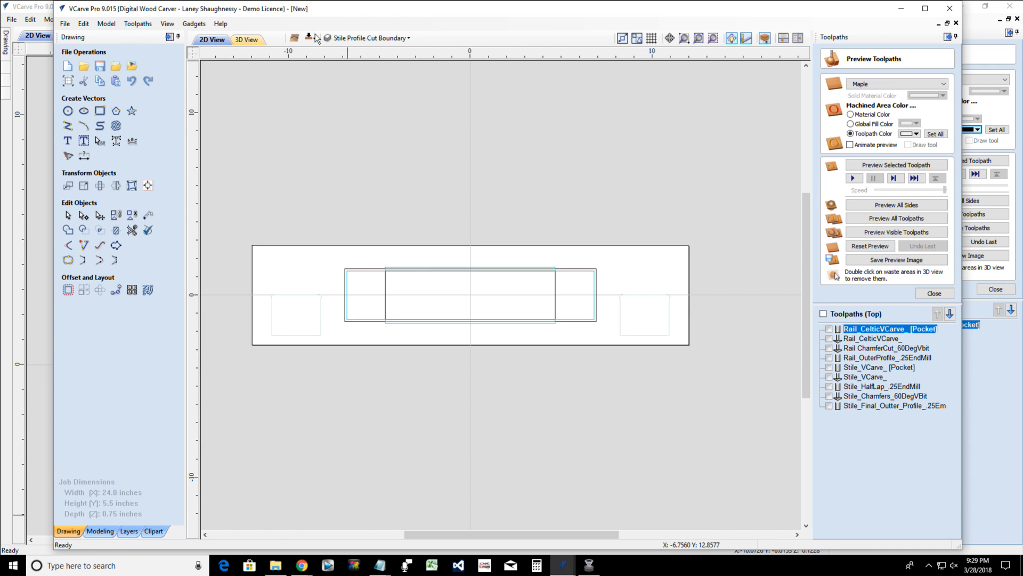
pyautogui.click(369, 38)
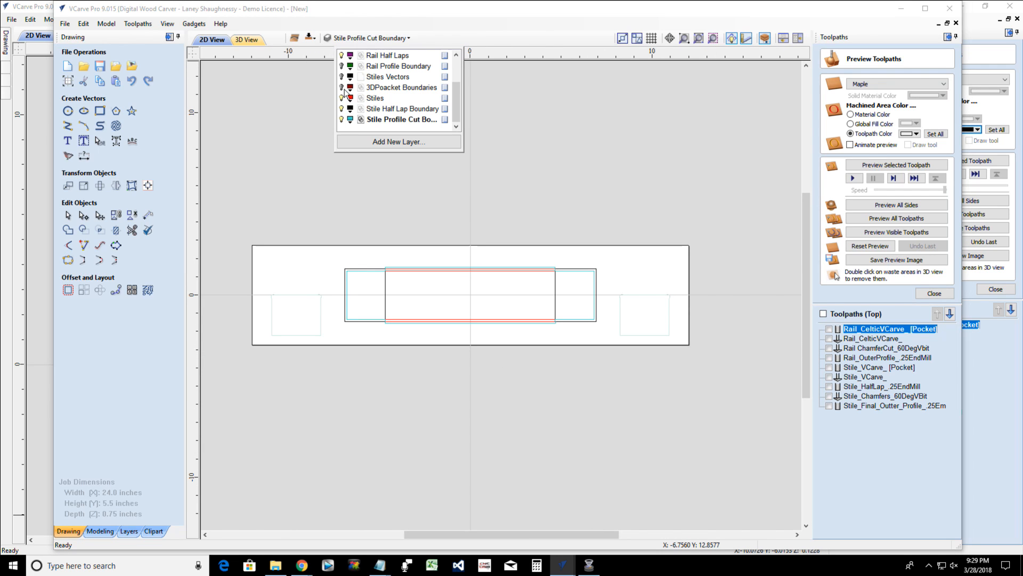
pyautogui.click(343, 88)
pyautogui.scroll(2, 434, 321)
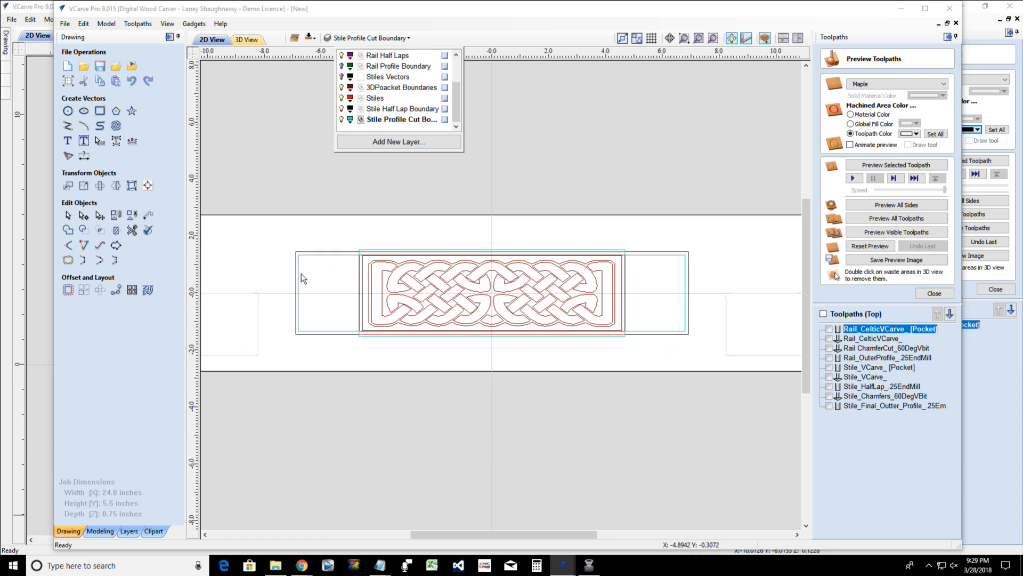
# Toggle the visibility of the Rail Profile Boundary layer, leaving it hidden, to compare it with the stile's layers
pyautogui.click(274, 247)
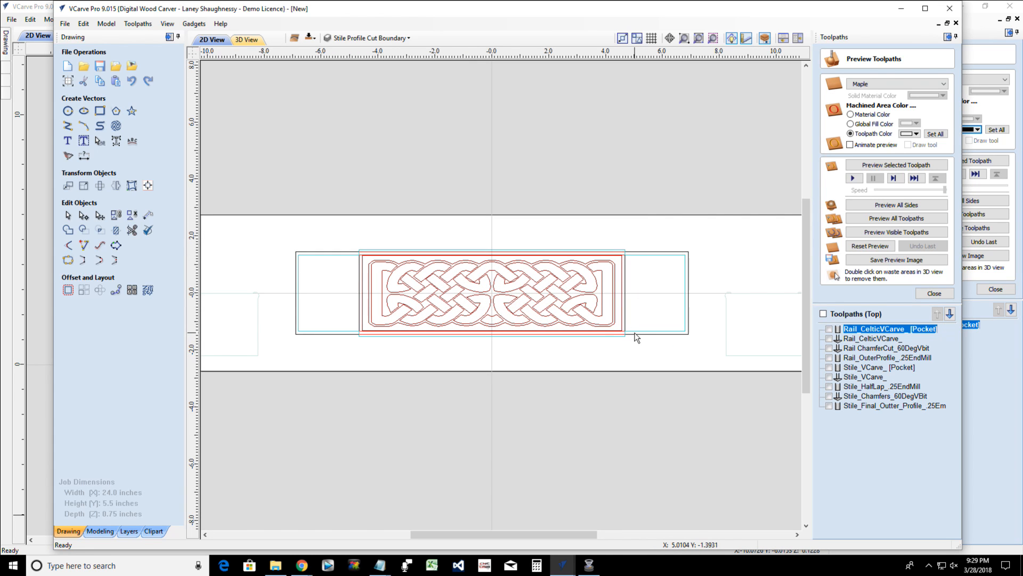
pyautogui.click(333, 38)
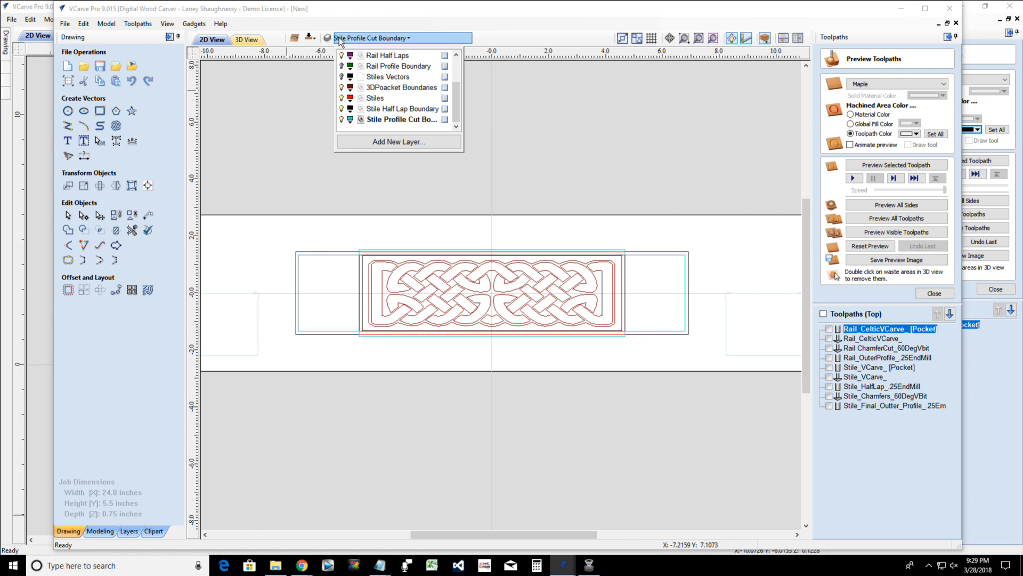
pyautogui.scroll(2, 345, 119)
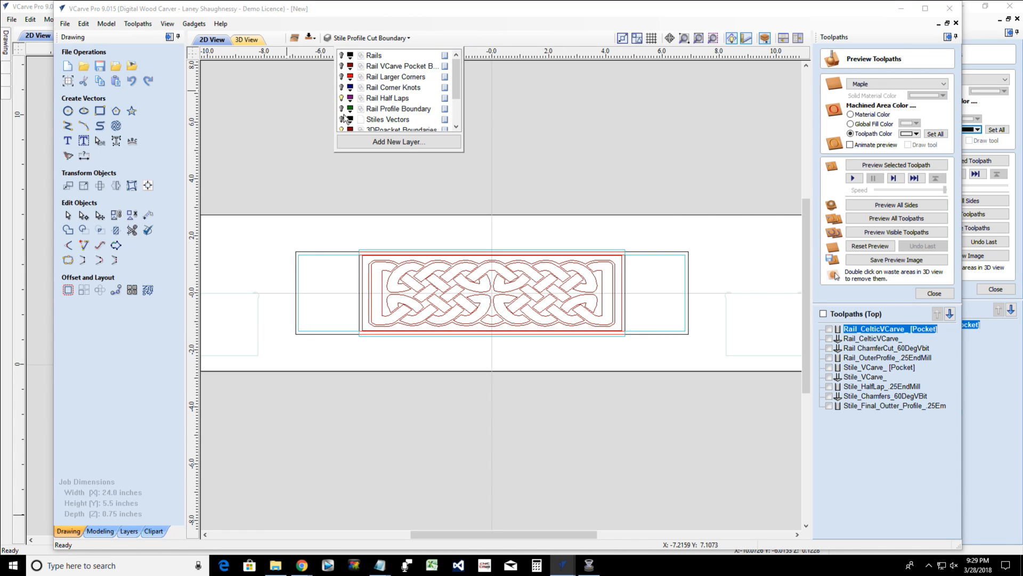
pyautogui.click(342, 109)
pyautogui.click(341, 109)
pyautogui.scroll(-2, 342, 81)
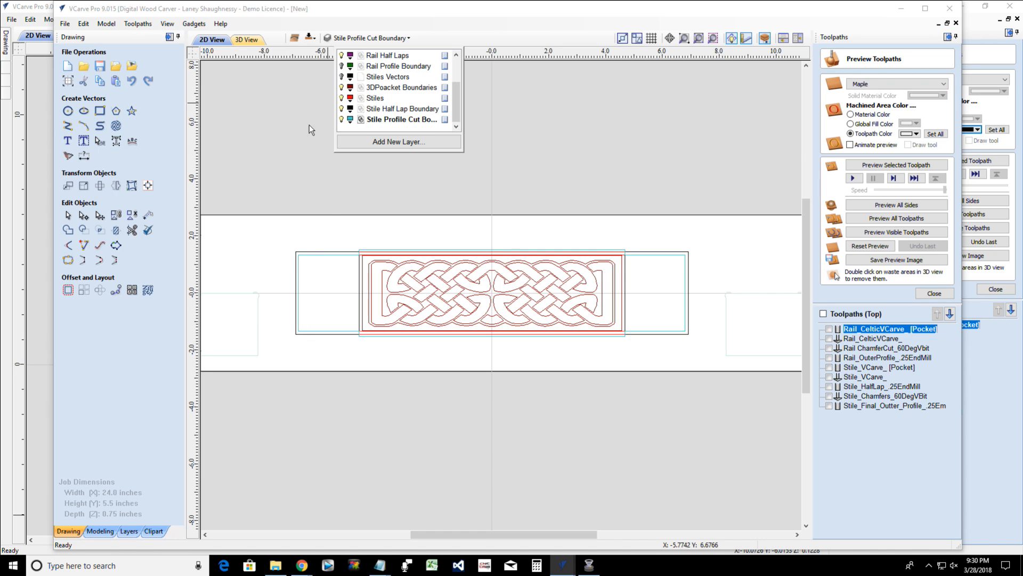
pyautogui.click(327, 211)
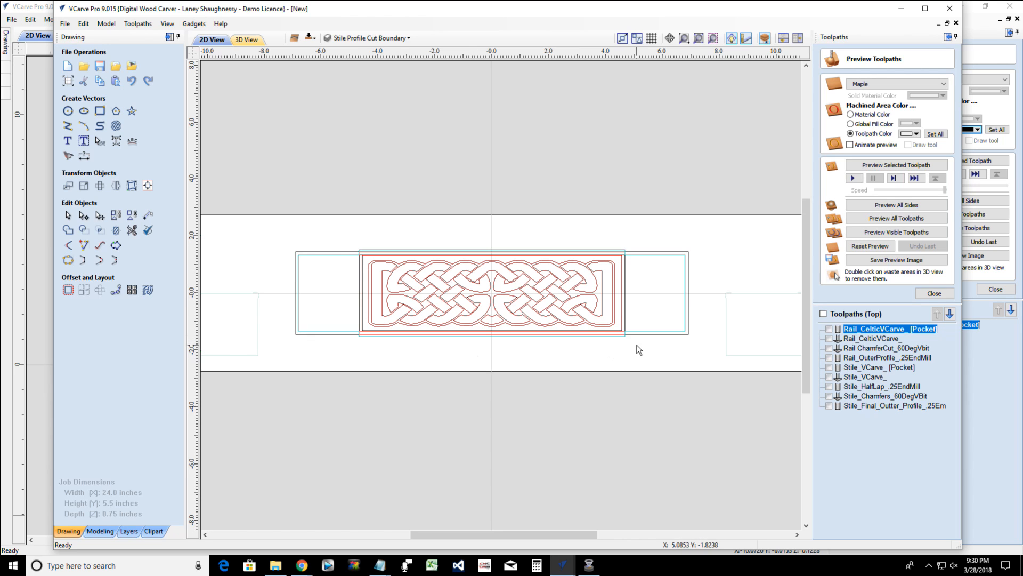
# Start the Draw Circle tool and turn off the Rail Half Laps layer to clear its outlines from the stock
pyautogui.scroll(-2, 515, 302)
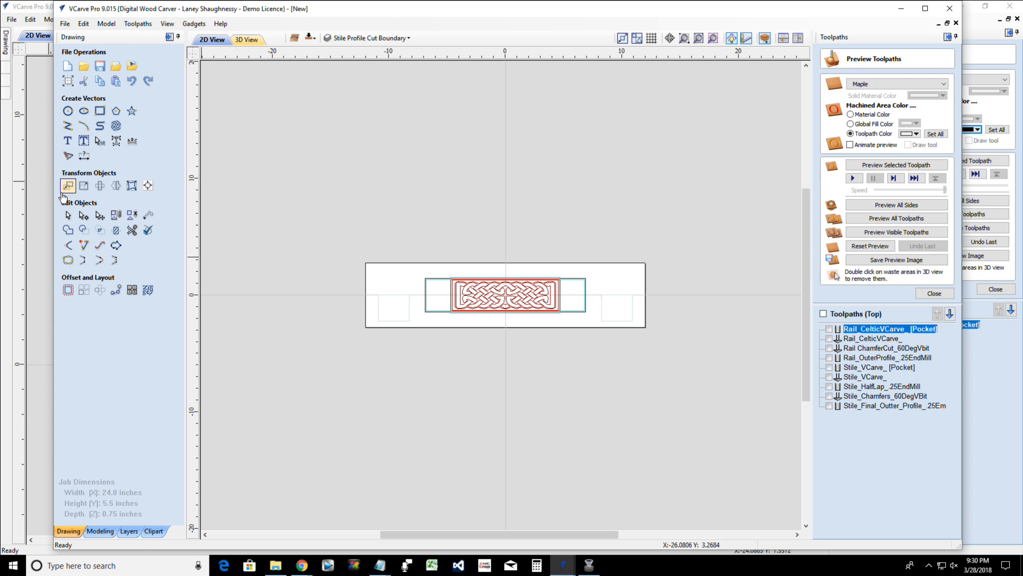
pyautogui.click(68, 111)
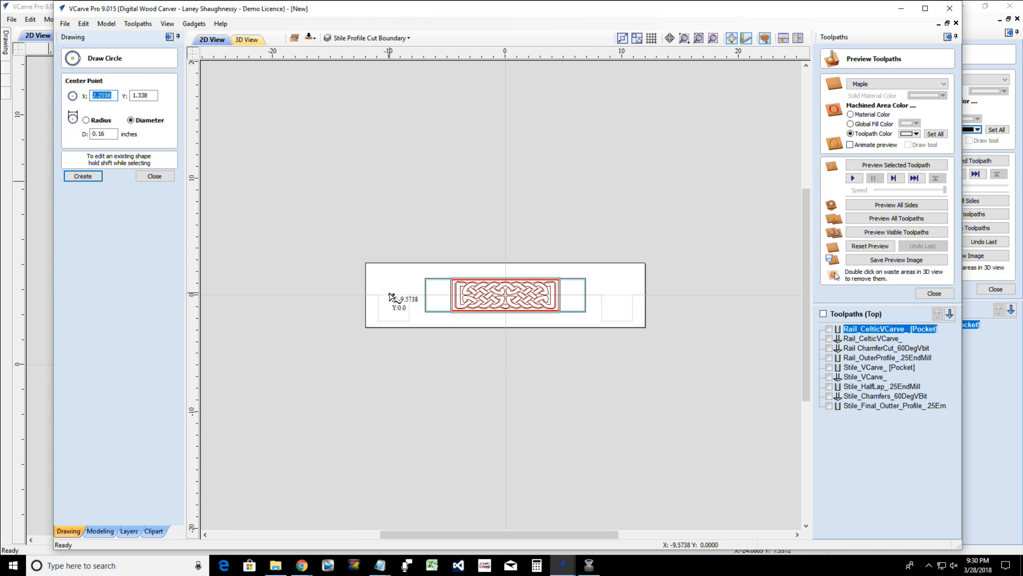
pyautogui.scroll(3, 397, 299)
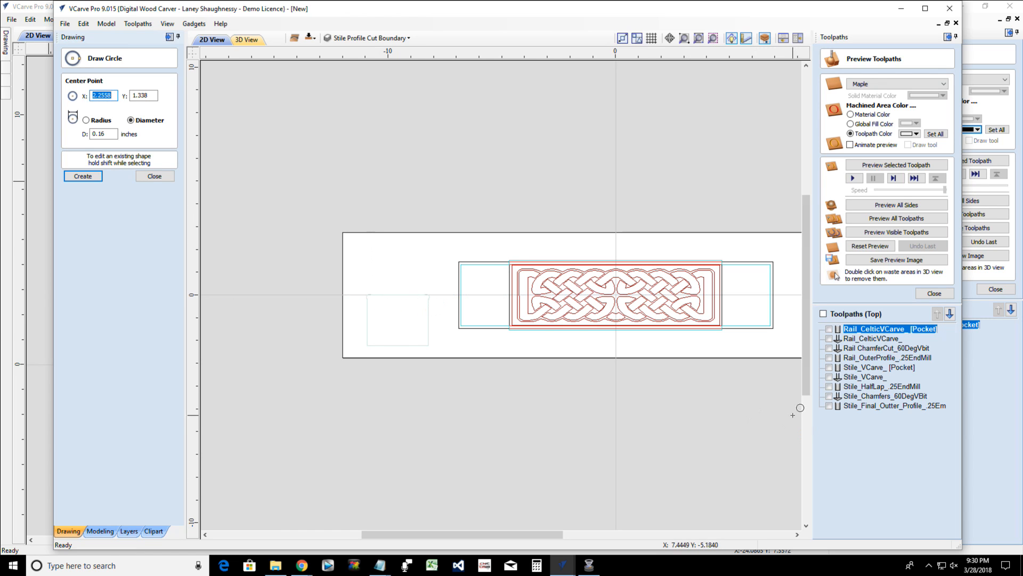
pyautogui.click(352, 39)
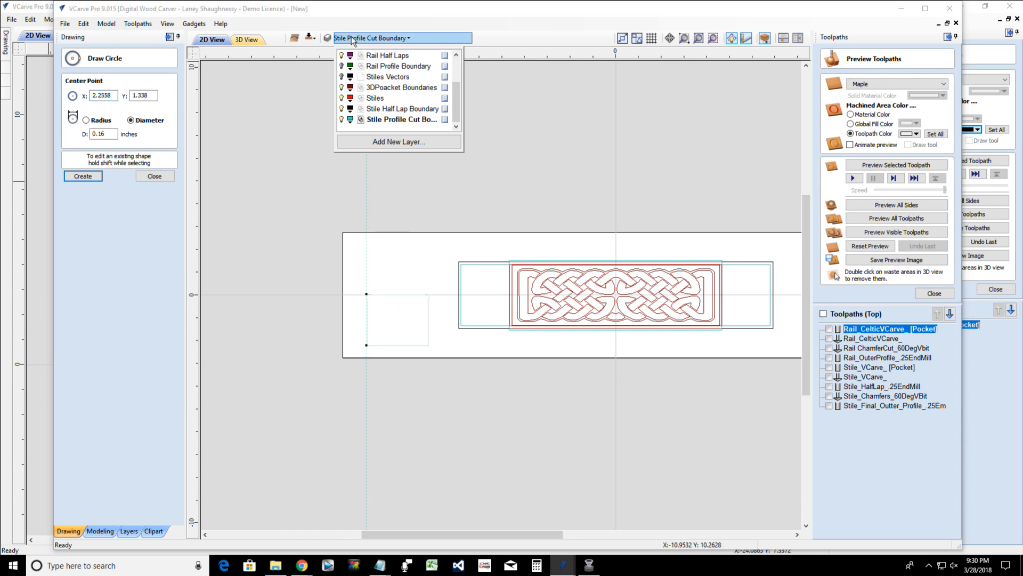
pyautogui.click(341, 56)
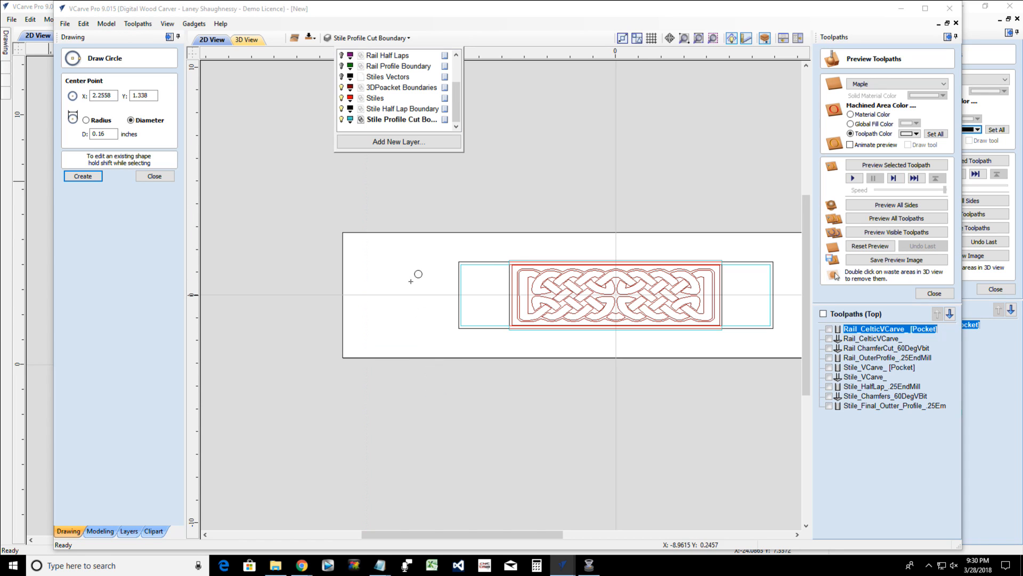
# Draw a circle on the horizontal centre line near the stock's left end, centred at X -11.302, Y 0.0, with a diameter of .25 inches
pyautogui.click(359, 294)
pyautogui.moveTo(358, 294); pyautogui.dragTo(365, 294)
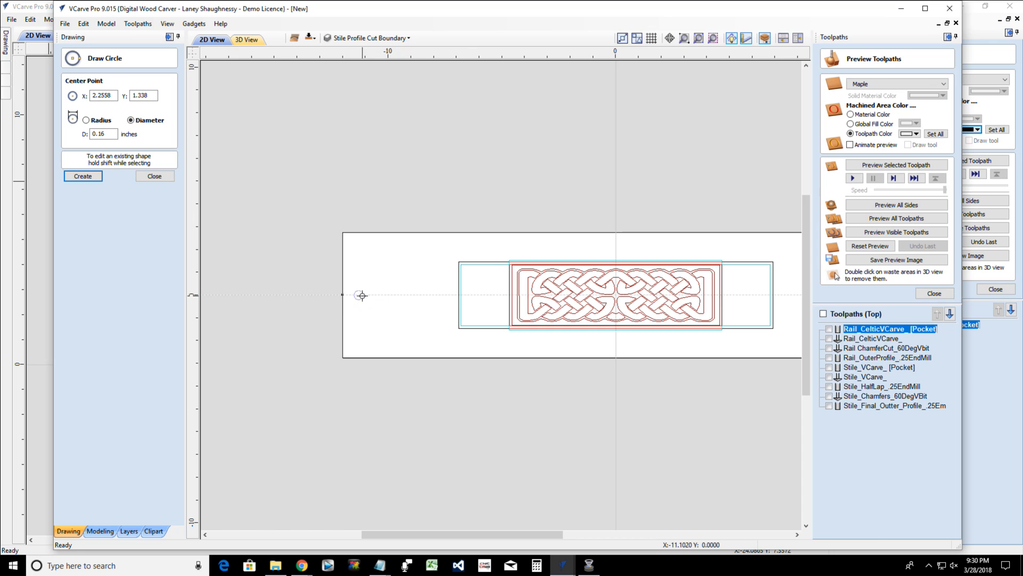
pyautogui.doubleClick(90, 134)
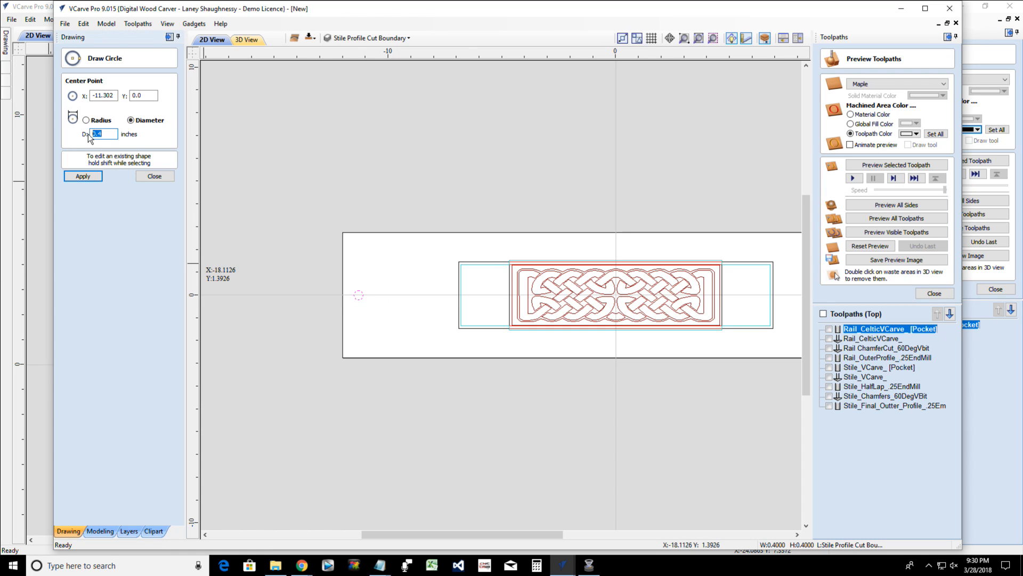
pyautogui.write('.25')
pyautogui.click(81, 179)
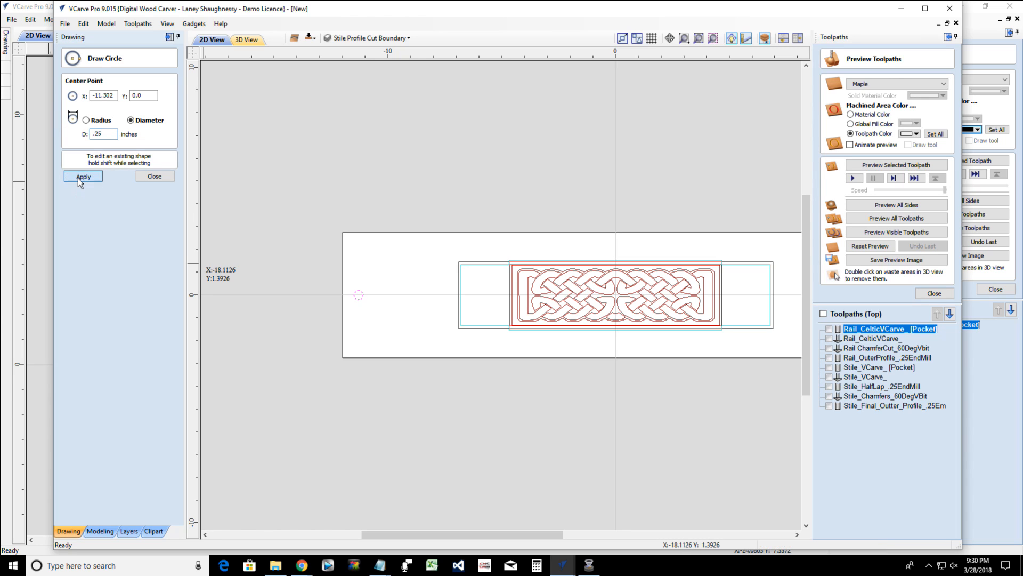
pyautogui.click(158, 175)
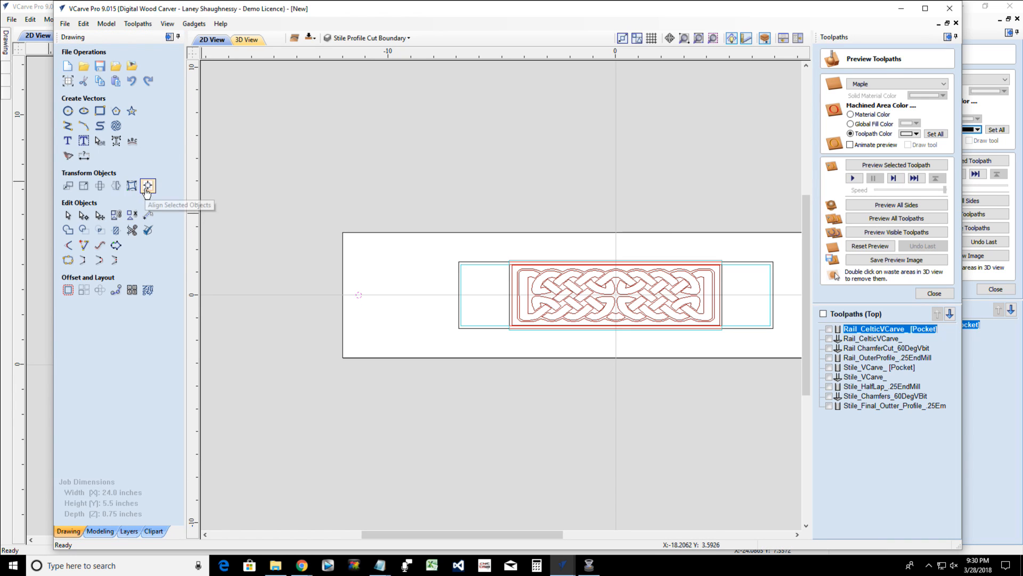
# Centre the small circle vertically in the material with the alignment tools
pyautogui.scroll(6, 318, 293)
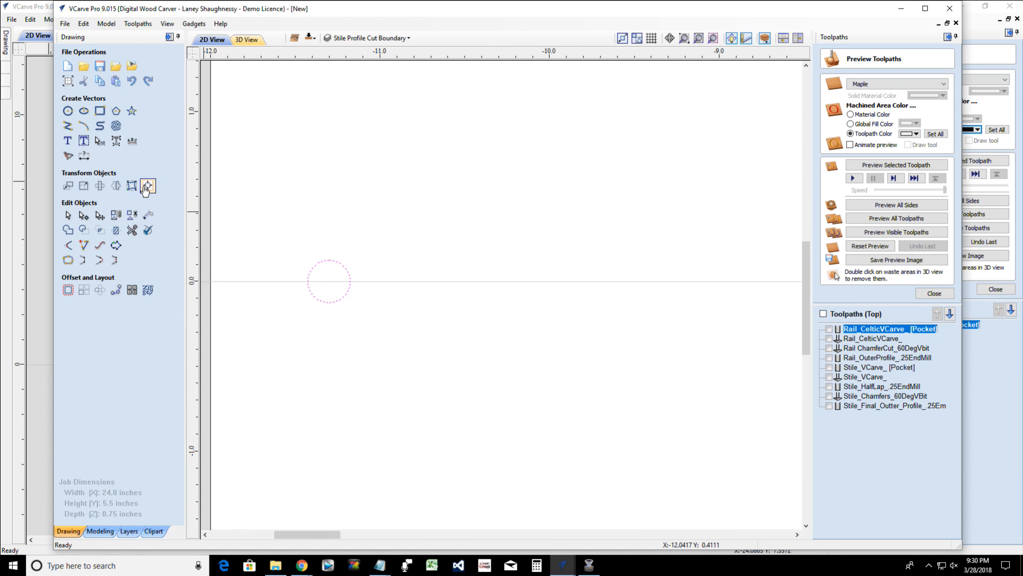
pyautogui.click(147, 186)
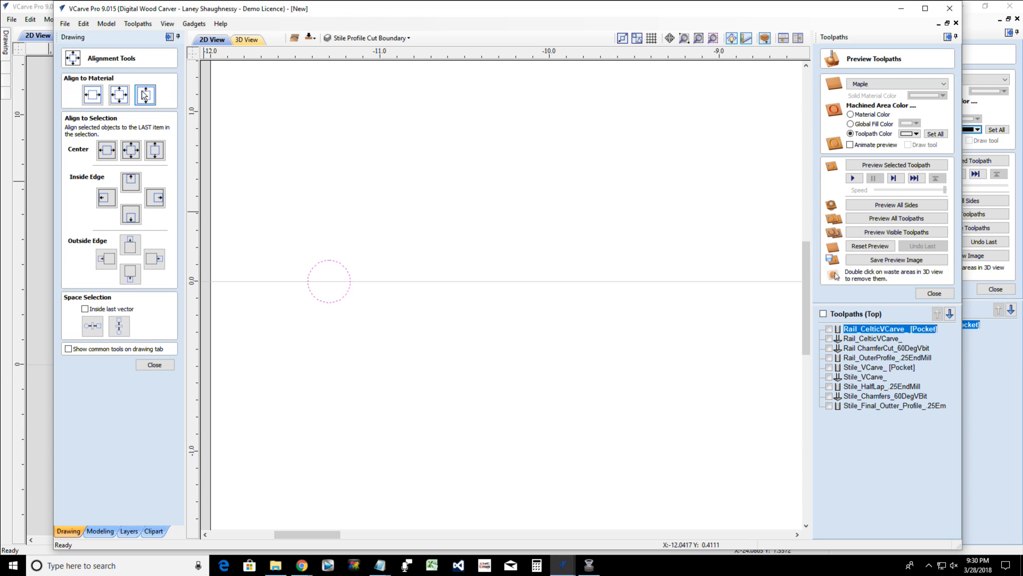
pyautogui.click(154, 364)
pyautogui.scroll(-5, 258, 360)
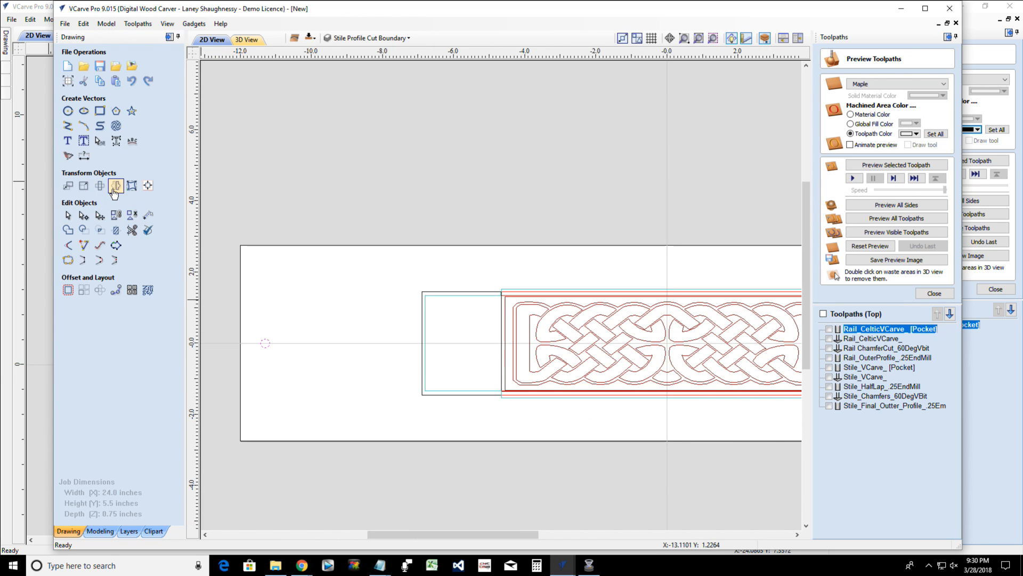
# Mirror a copy of the small circle horizontally about the job center to the opposite end of the board
pyautogui.click(114, 189)
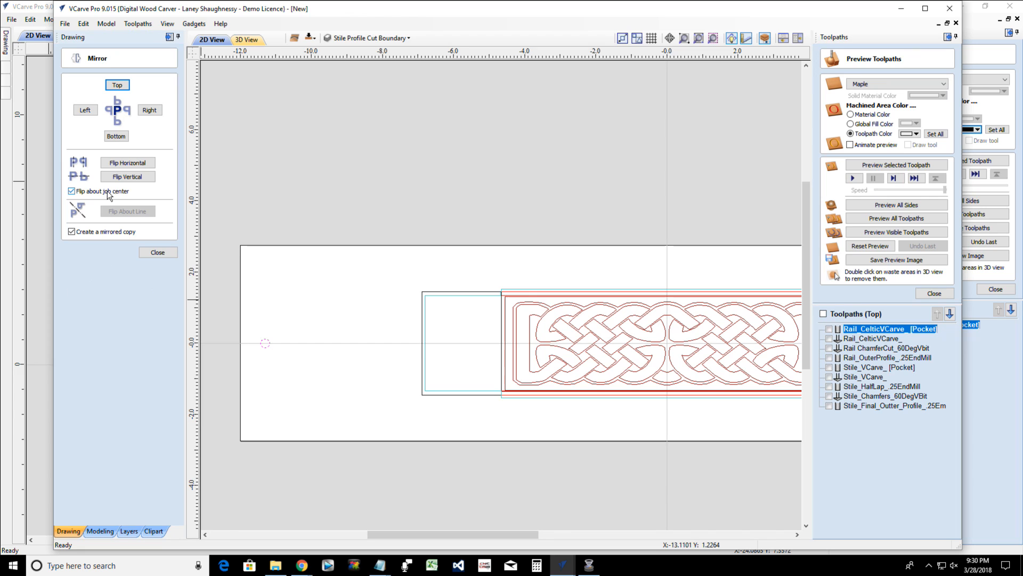
pyautogui.click(128, 162)
pyautogui.scroll(-4, 283, 299)
pyautogui.scroll(1, 301, 308)
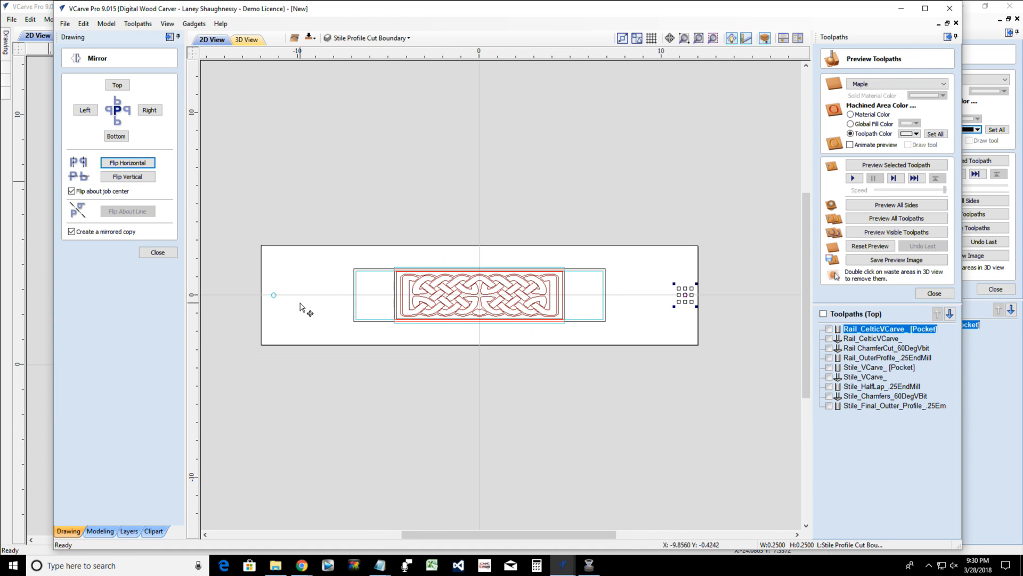
pyautogui.click(290, 293)
pyautogui.scroll(2, 289, 292)
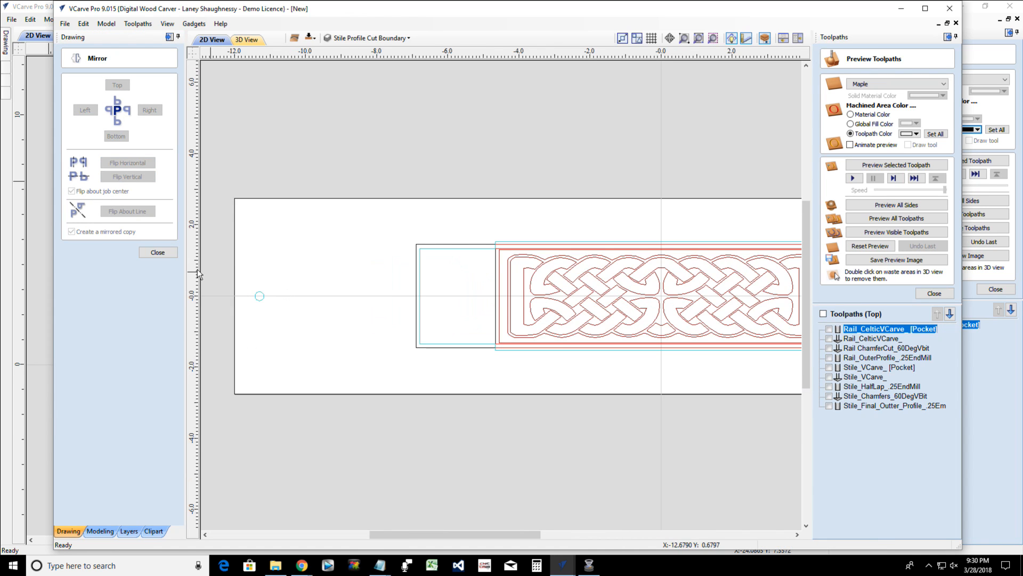
pyautogui.scroll(-2, 198, 270)
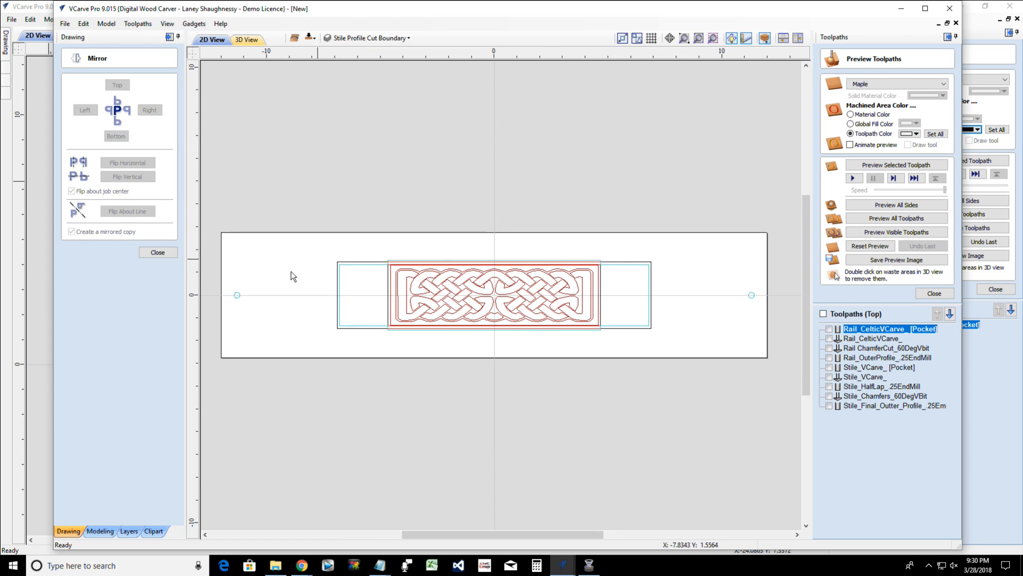
pyautogui.click(157, 253)
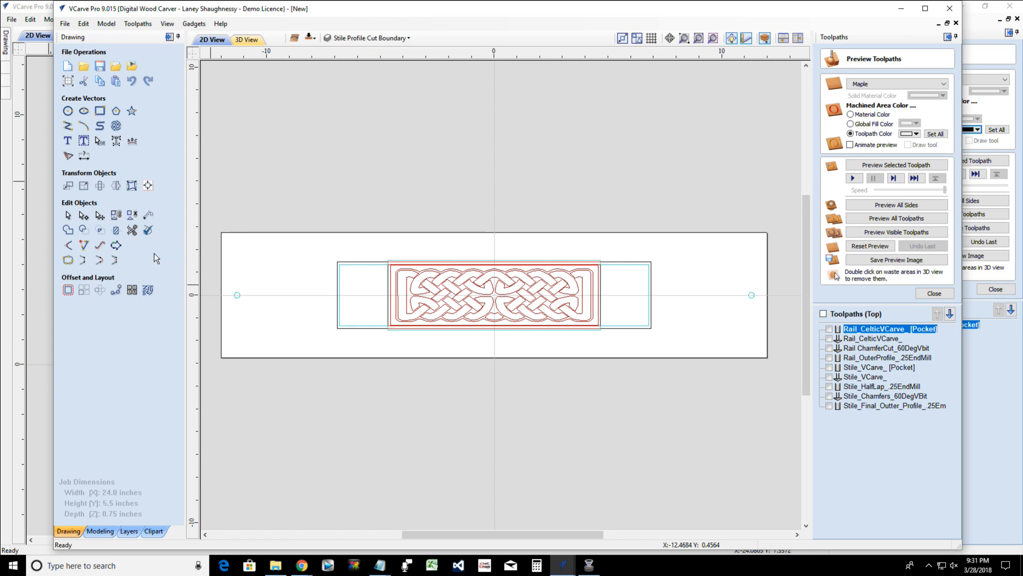
# Copy the small circle at the board's left end to the vertical centerline, between the upper edge and the Celtic panel
pyautogui.click(235, 294)
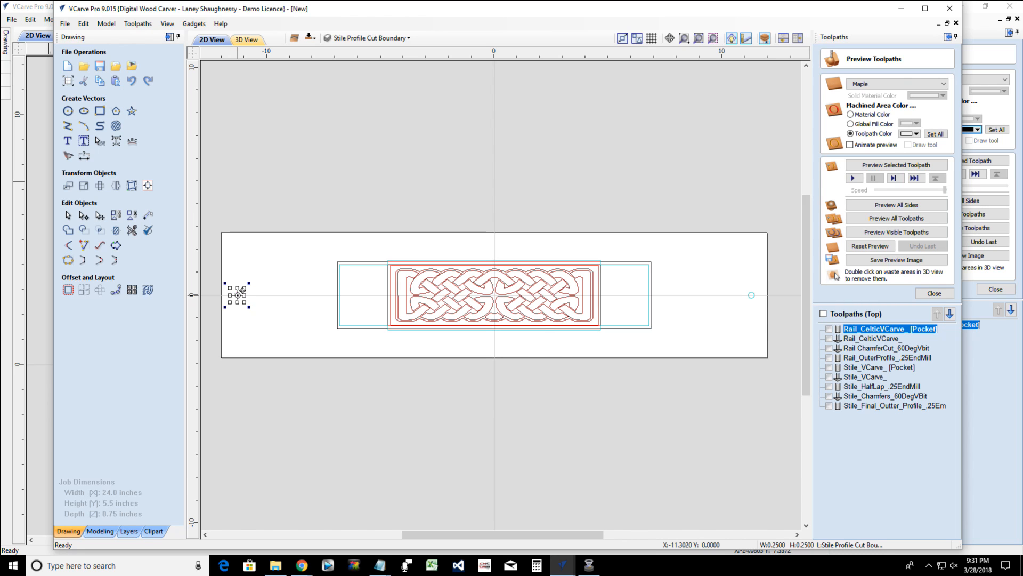
pyautogui.moveTo(241, 291); pyautogui.dragTo(494, 244)
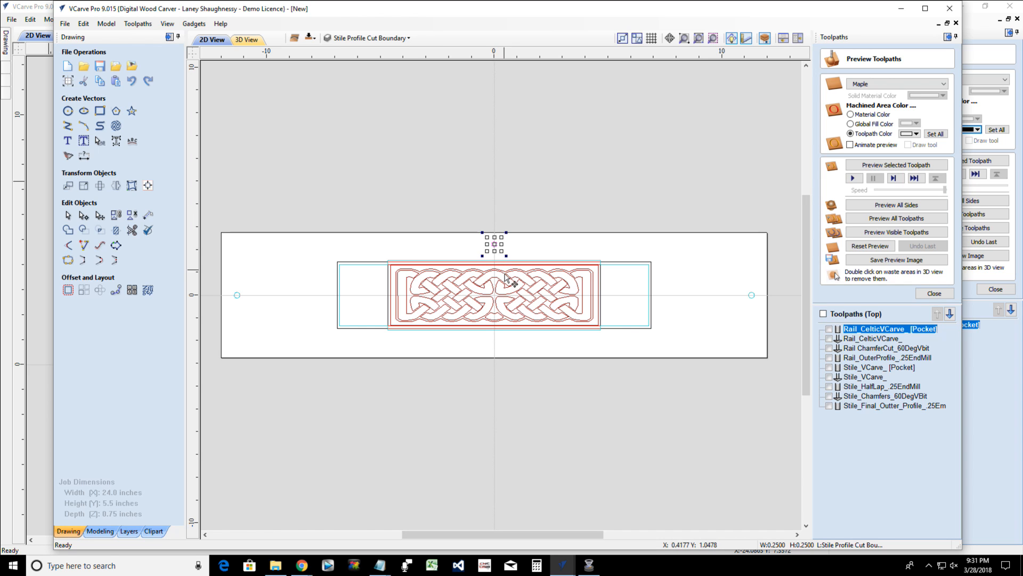
pyautogui.scroll(3, 497, 256)
pyautogui.scroll(-5, 494, 252)
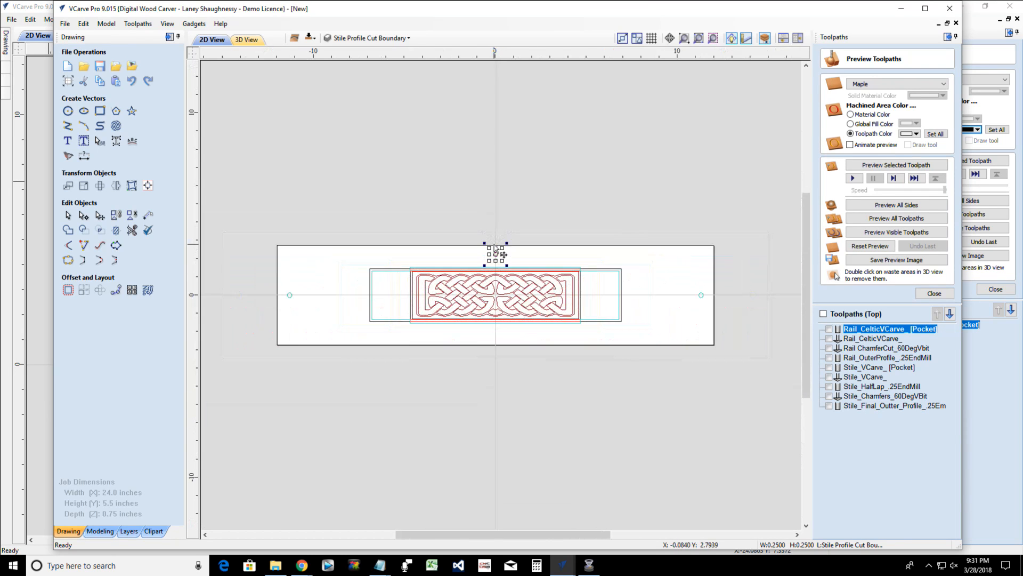
# Select all three alignment circles: the upper middle one and those at both ends of the board
pyautogui.click(291, 297)
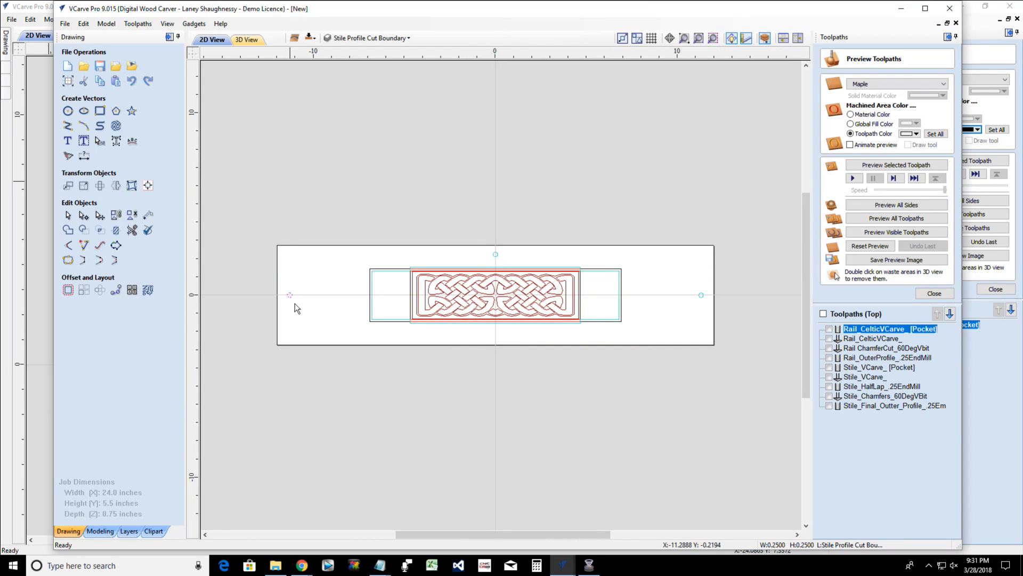
pyautogui.click(495, 257)
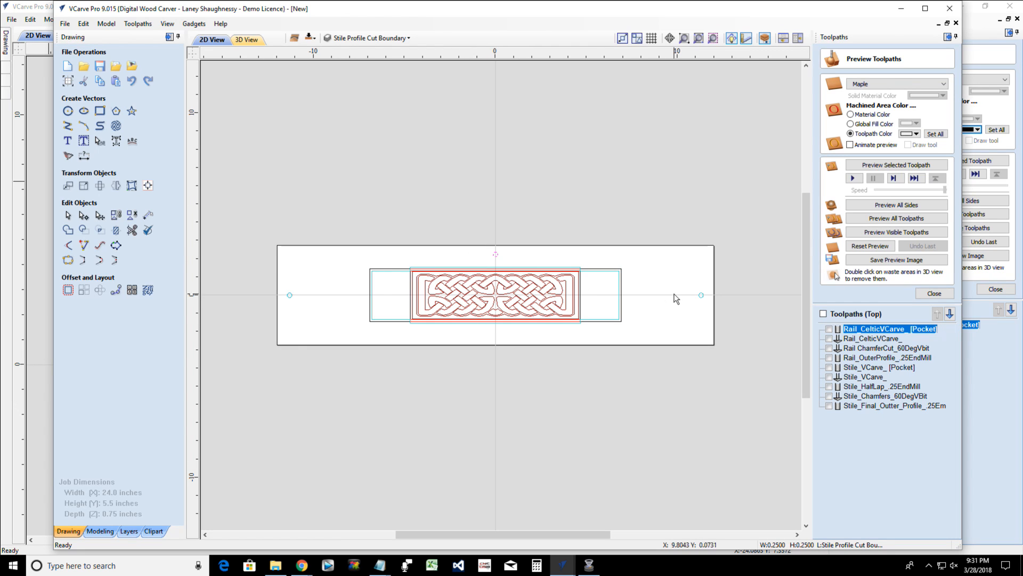
pyautogui.click(702, 299)
pyautogui.keyDown('shift'); pyautogui.click(496, 255); pyautogui.keyUp('shift')
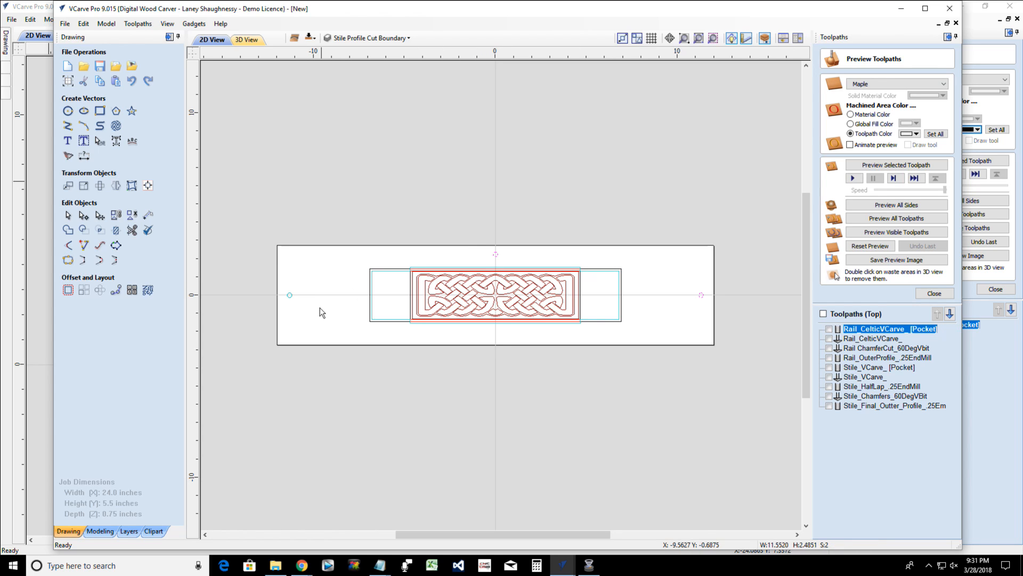
pyautogui.keyDown('shift'); pyautogui.click(290, 295); pyautogui.keyUp('shift')
# Set up a drilling toolpath for the selected circles with a 1 inch cut depth and peck drilling enabled
pyautogui.click(934, 293)
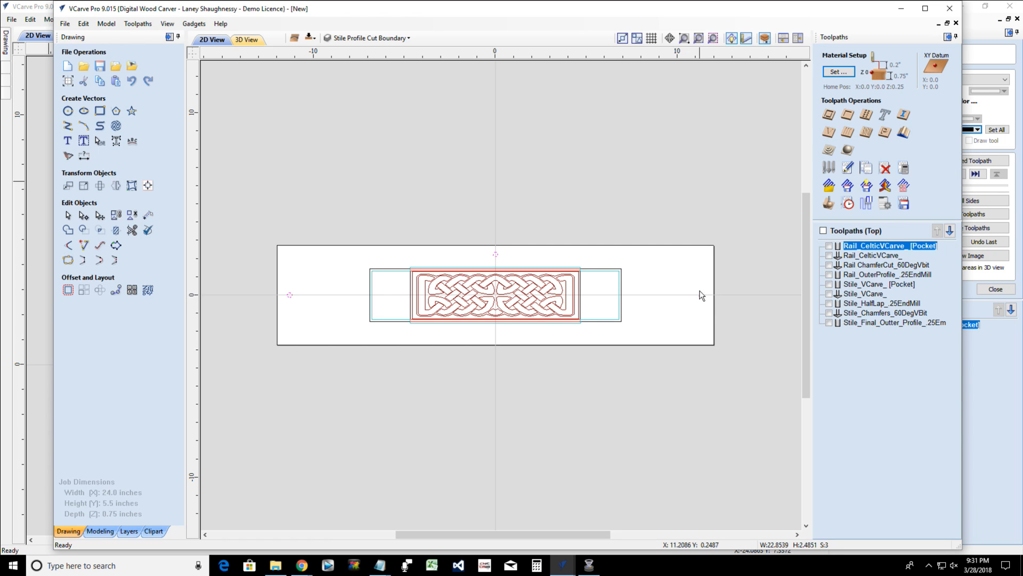
pyautogui.click(867, 116)
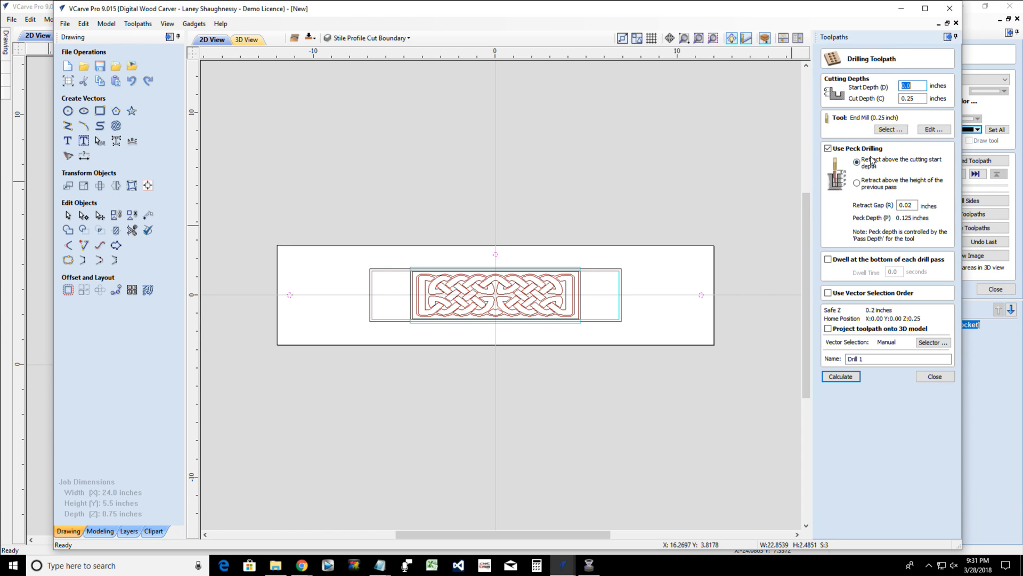
pyautogui.press('Tab')
pyautogui.press('=')
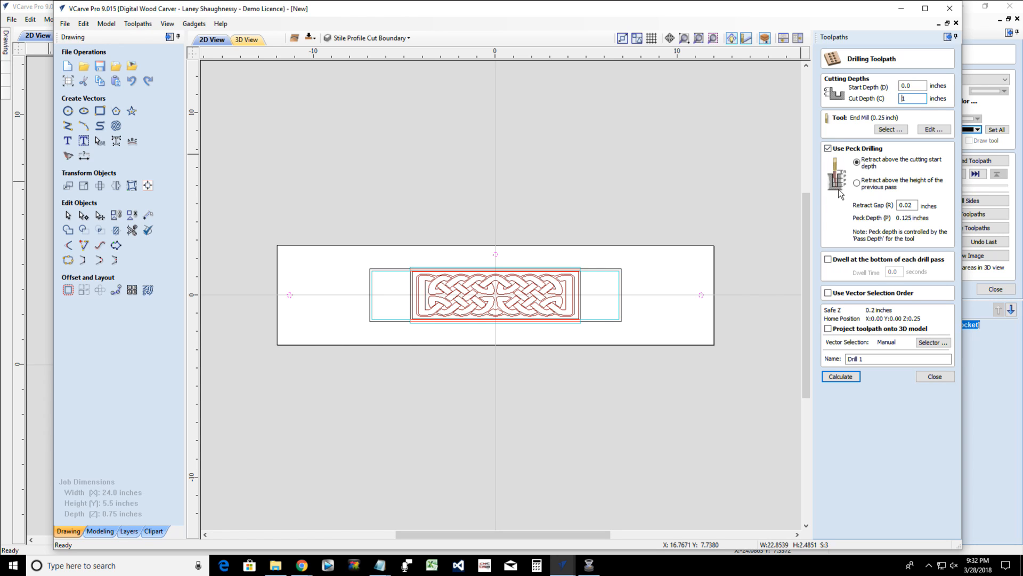
pyautogui.click(829, 149)
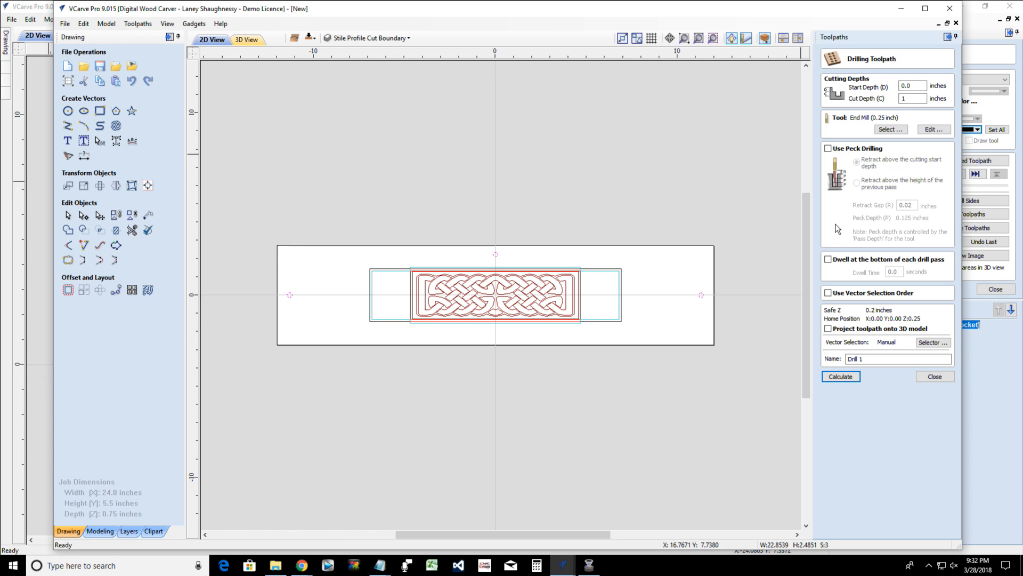
pyautogui.click(828, 149)
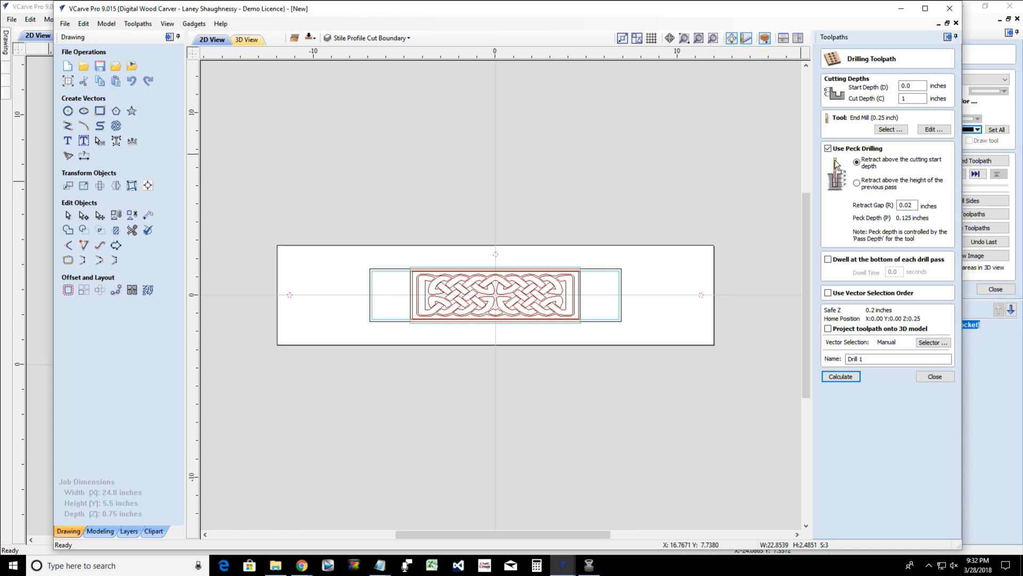
# Check the peck drilling retract gap and the end mill's pass depth in its tool settings
pyautogui.click(908, 205)
pyautogui.doubleClick(905, 204)
pyautogui.click(925, 132)
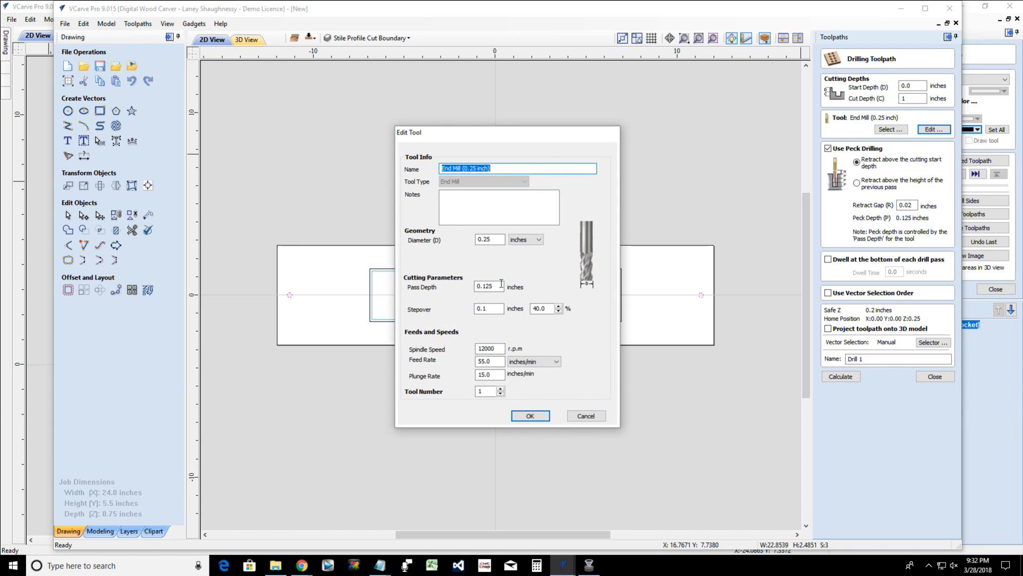
pyautogui.click(522, 415)
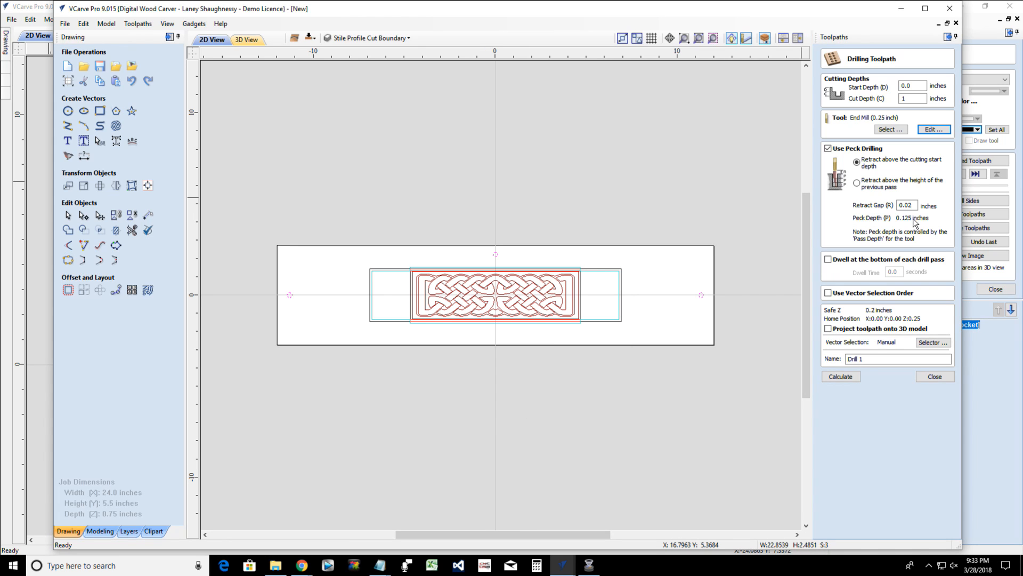
# Name the drilling toolpath Stile_Alignment_Pin_.25EndMill and calculate it, allowing the cut through the material
pyautogui.click(866, 361)
pyautogui.moveTo(867, 360); pyautogui.dragTo(822, 353)
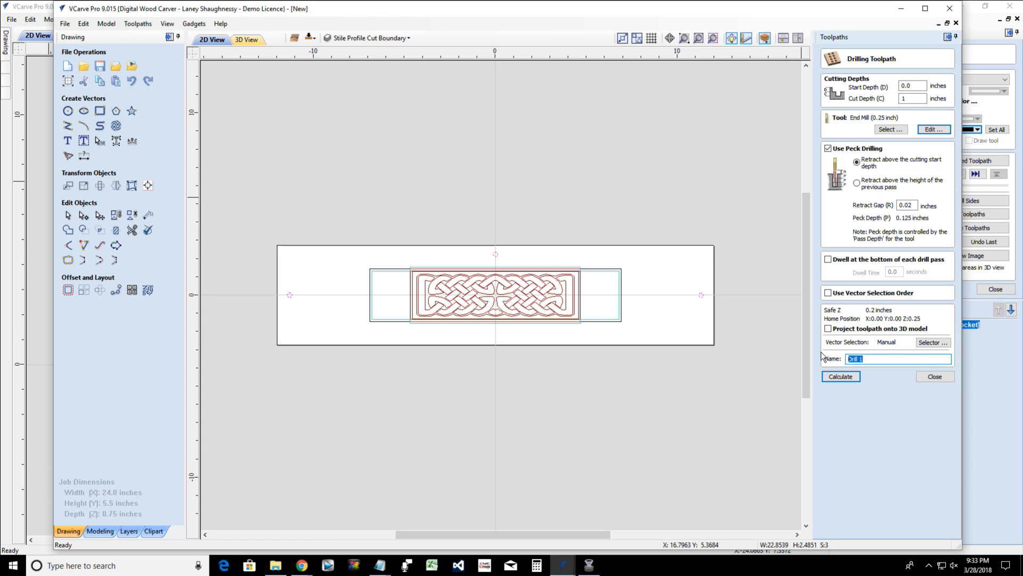
pyautogui.write('Stile Alignment Pin_.256EndMill')
pyautogui.click(889, 363)
pyautogui.write('_Pin_')
pyautogui.press('Delete')
pyautogui.click(840, 377)
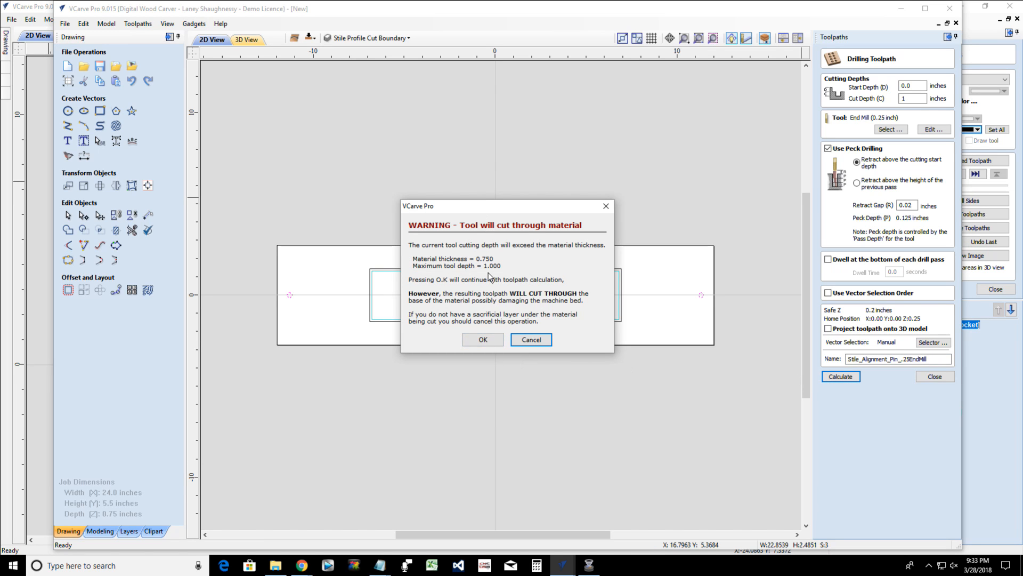
pyautogui.click(483, 340)
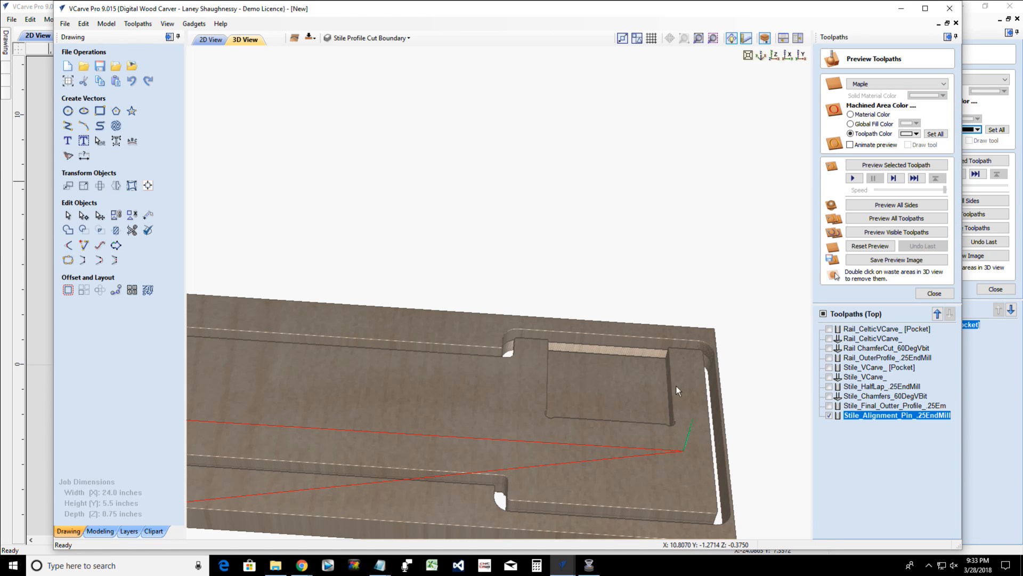
# Reset the 3D toolpath preview and delete the Stile_Alignment_Pin_.25EndMill toolpath from the top side
pyautogui.click(864, 246)
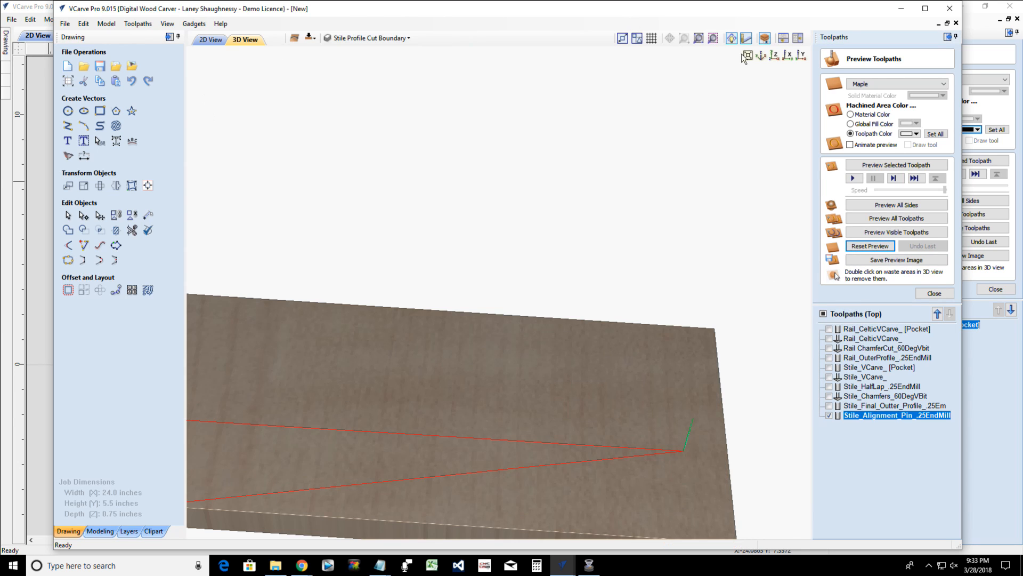
pyautogui.click(773, 56)
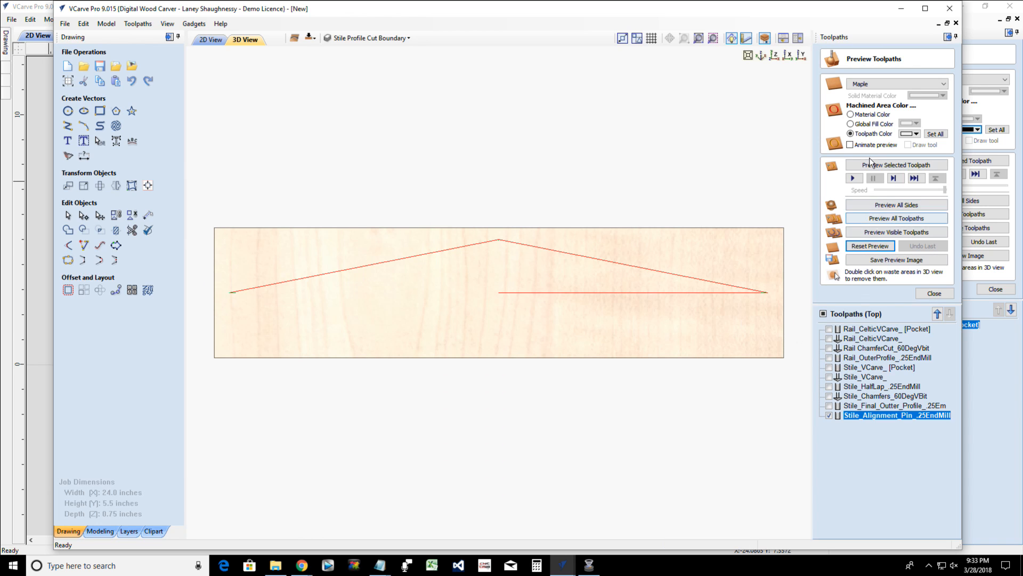
pyautogui.moveTo(888, 419)
pyautogui.rightClick(872, 417)
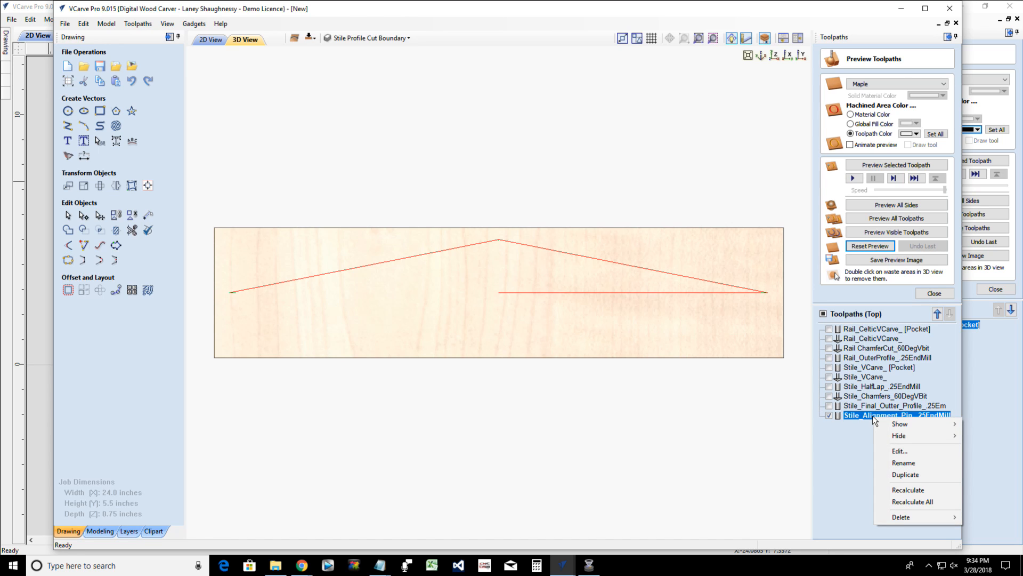
pyautogui.moveTo(897, 516)
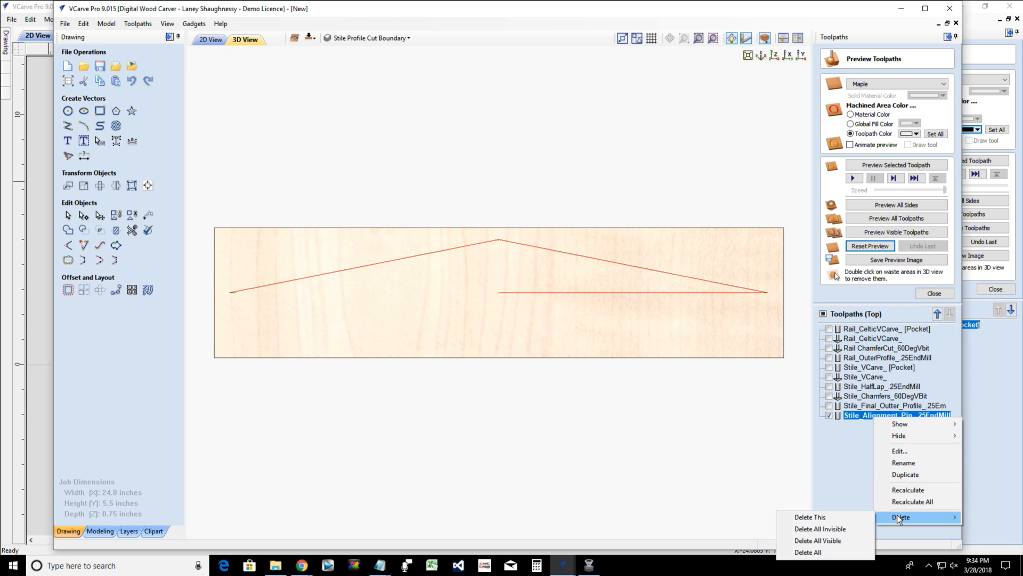
pyautogui.click(851, 519)
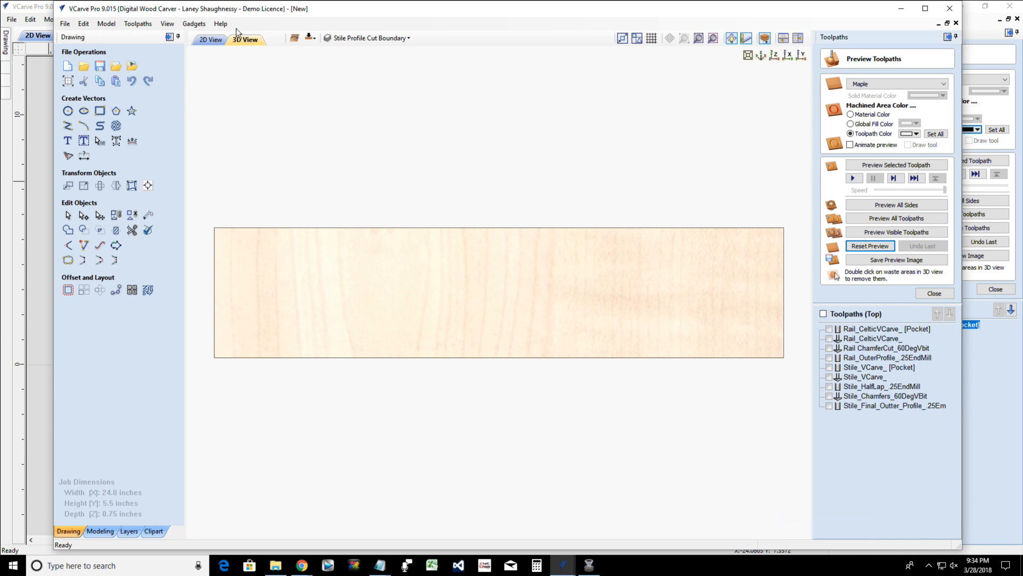
# Move the three selected alignment circles to the other side of the job in the 2D drawing
pyautogui.click(209, 40)
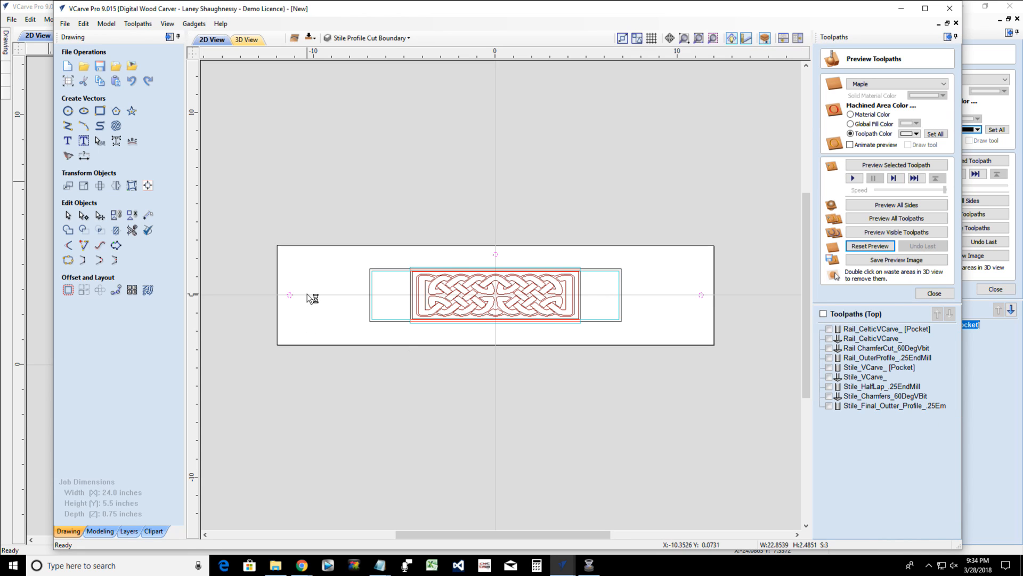
pyautogui.rightClick(292, 297)
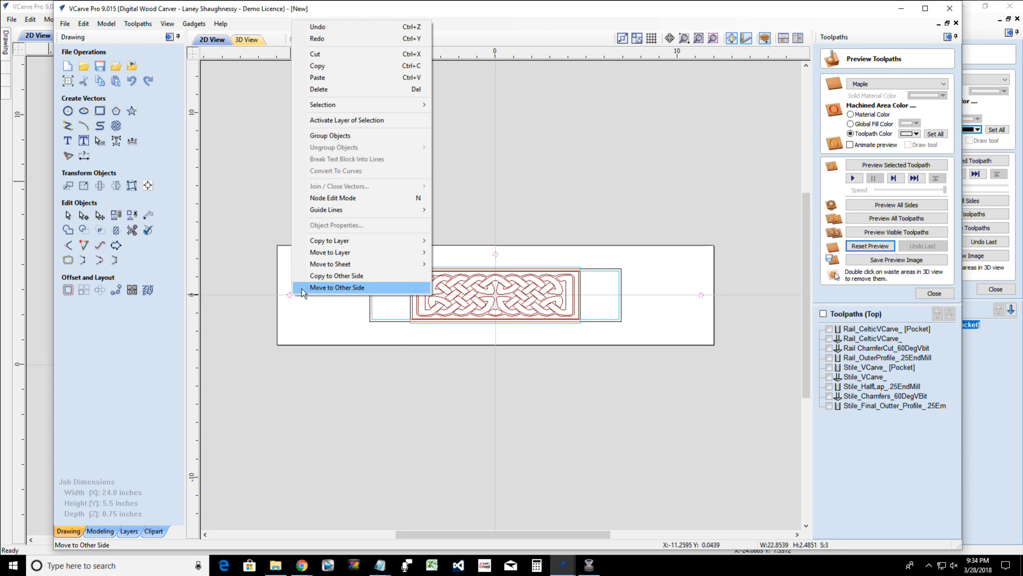
pyautogui.moveTo(320, 264)
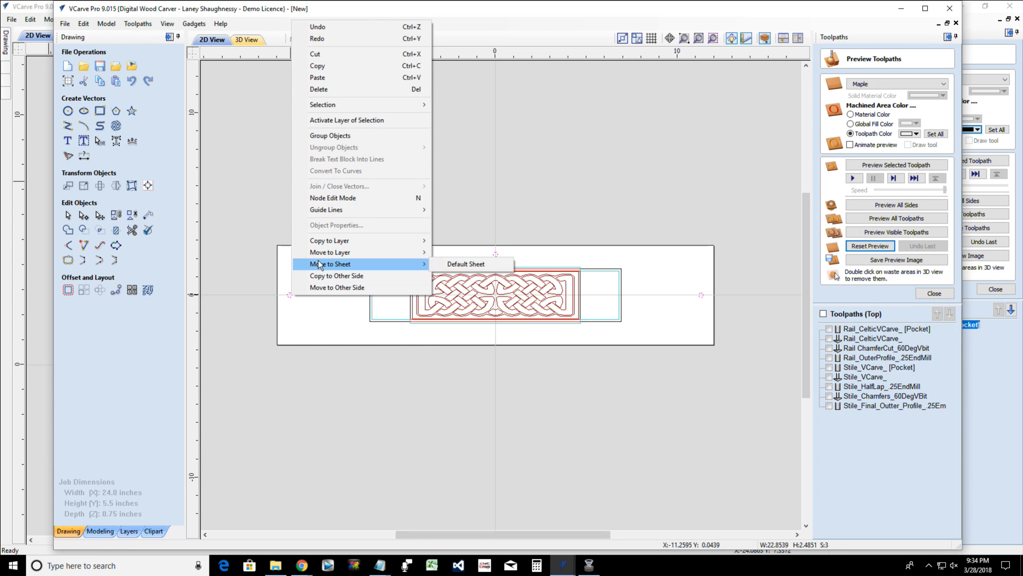
pyautogui.click(317, 287)
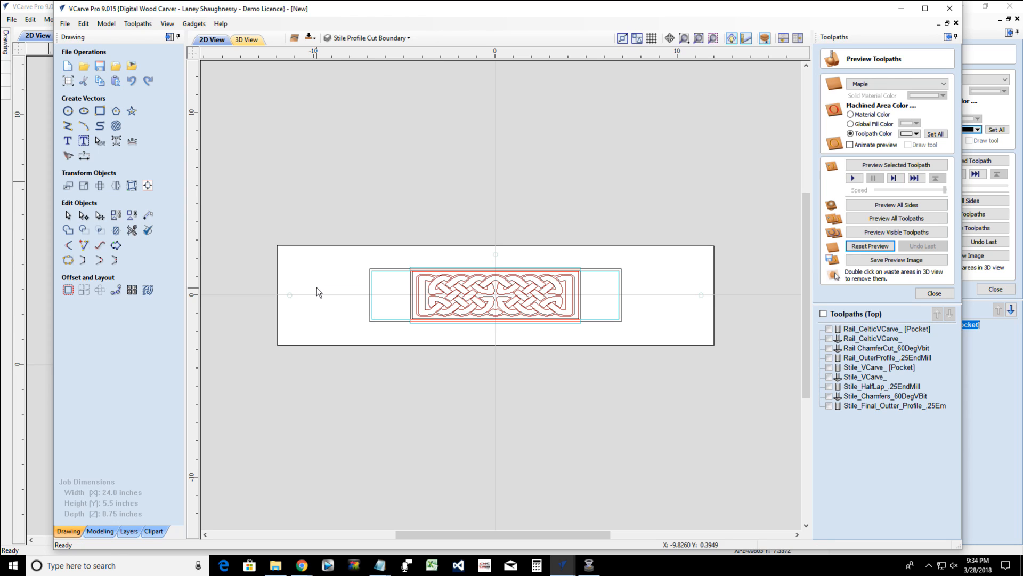
# Switch to the bottom side and hide the Rail_HalfLapCut_.25EndMill toolpath
pyautogui.click(310, 38)
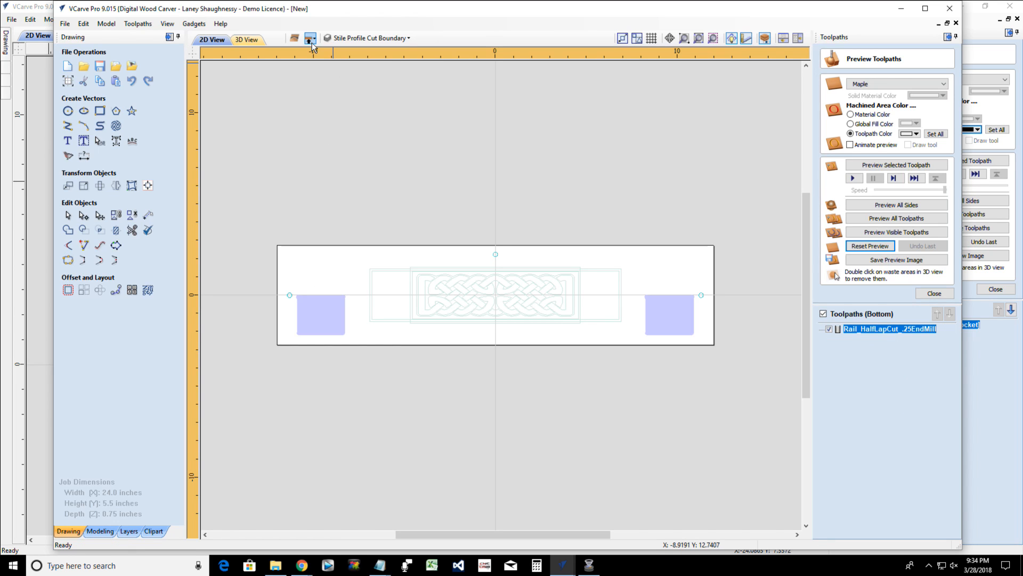
pyautogui.click(829, 329)
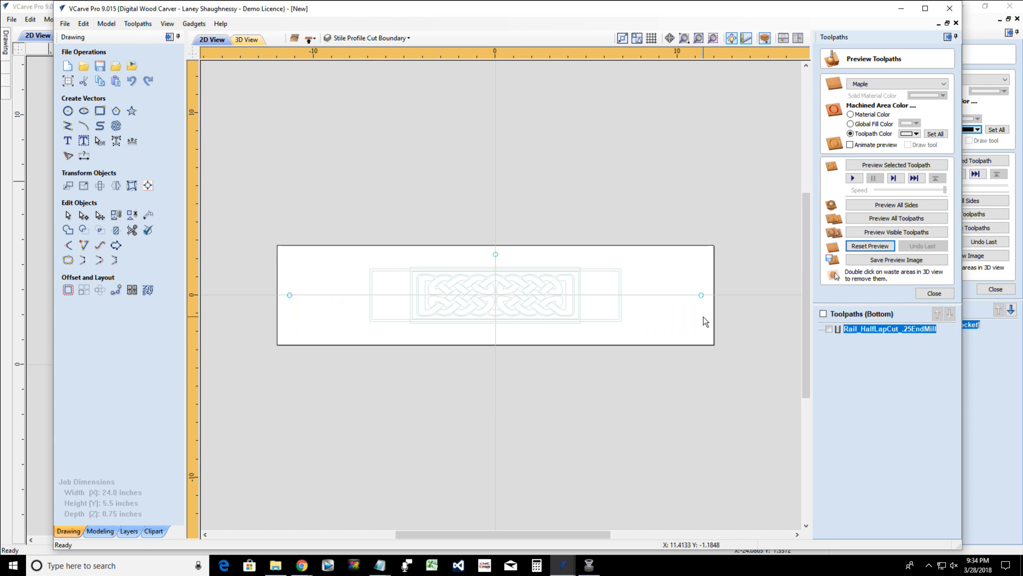
pyautogui.click(930, 294)
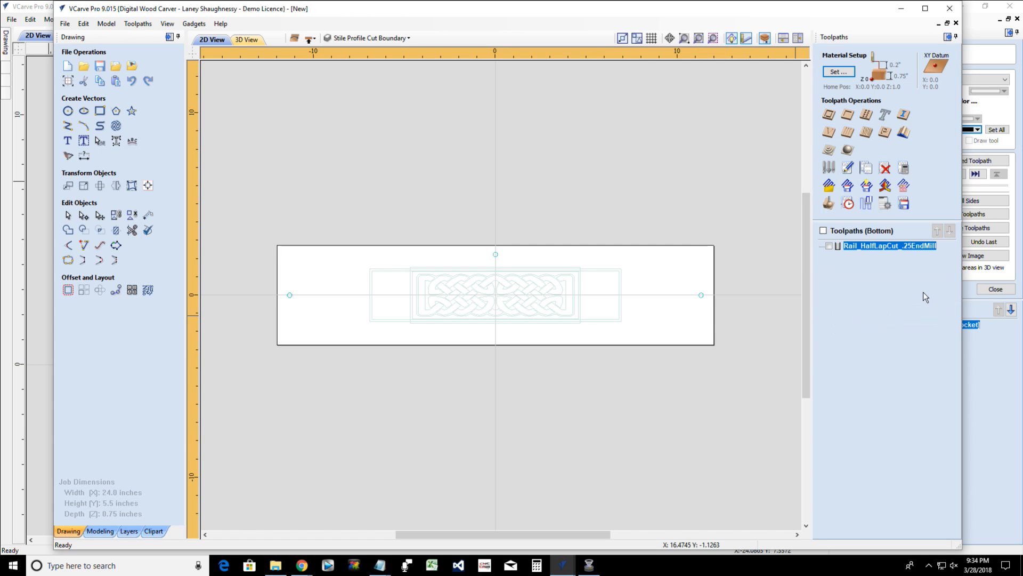
# Start a drilling toolpath on the bottom side with the name Stile_Alignment_Pins_.25EndMill
pyautogui.click(864, 116)
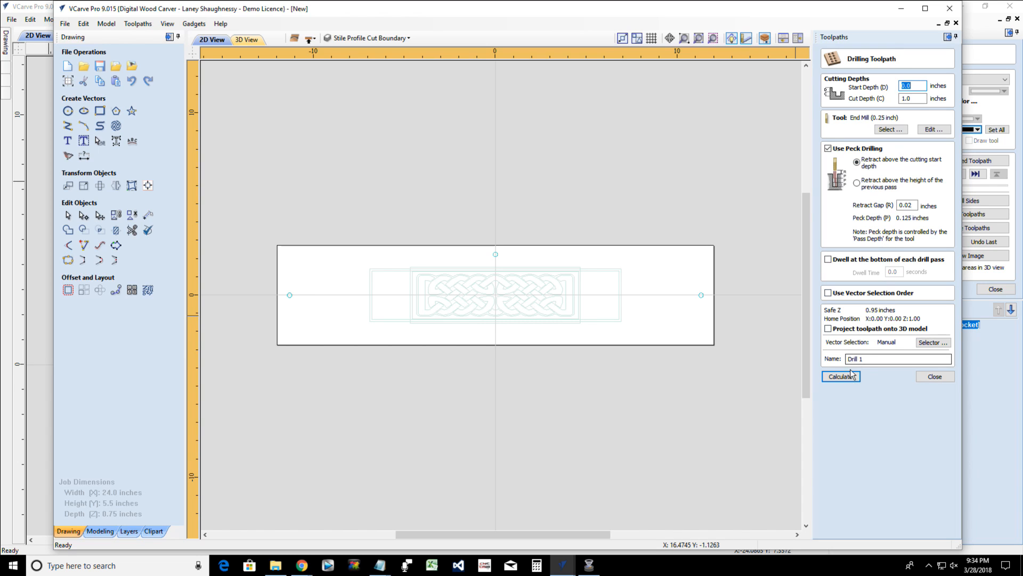
pyautogui.moveTo(871, 359); pyautogui.dragTo(781, 364)
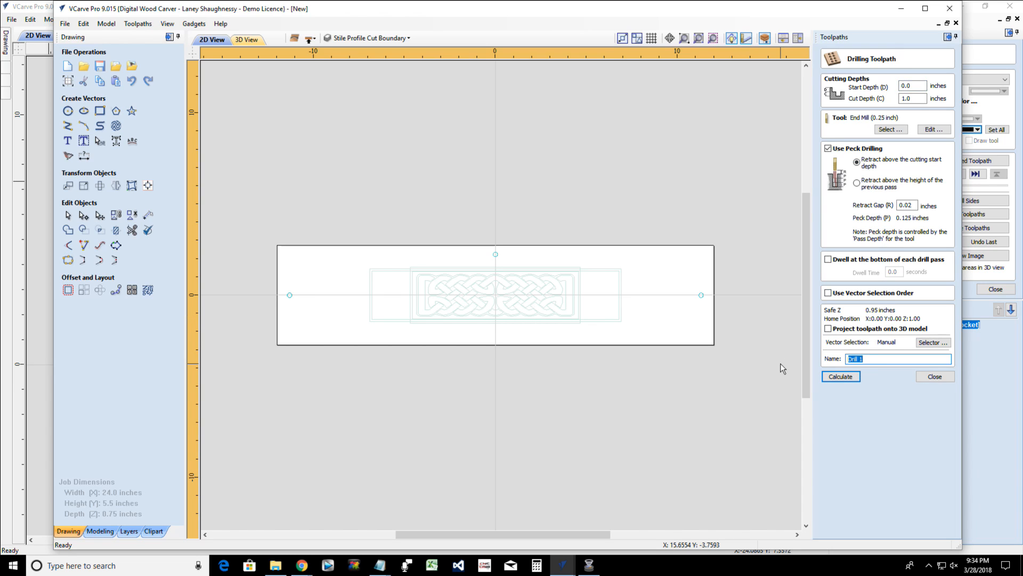
pyautogui.write('Stile Alignment')
pyautogui.press('BackSpace')
pyautogui.press('BackSpace')
pyautogui.press('BackSpace')
pyautogui.press('BackSpace')
pyautogui.press('BackSpace')
pyautogui.press('BackSpace')
pyautogui.press('BackSpace')
pyautogui.press('BackSpace')
pyautogui.press('BackSpace')
pyautogui.press('BackSpace')
pyautogui.write('_Alignment_Pins_.25EndMill')
# Calculate the drilling toolpath for the three alignment circles, allowing the cut through the material, and move it above Rail_HalfLapCut_.25EndMill
pyautogui.click(838, 378)
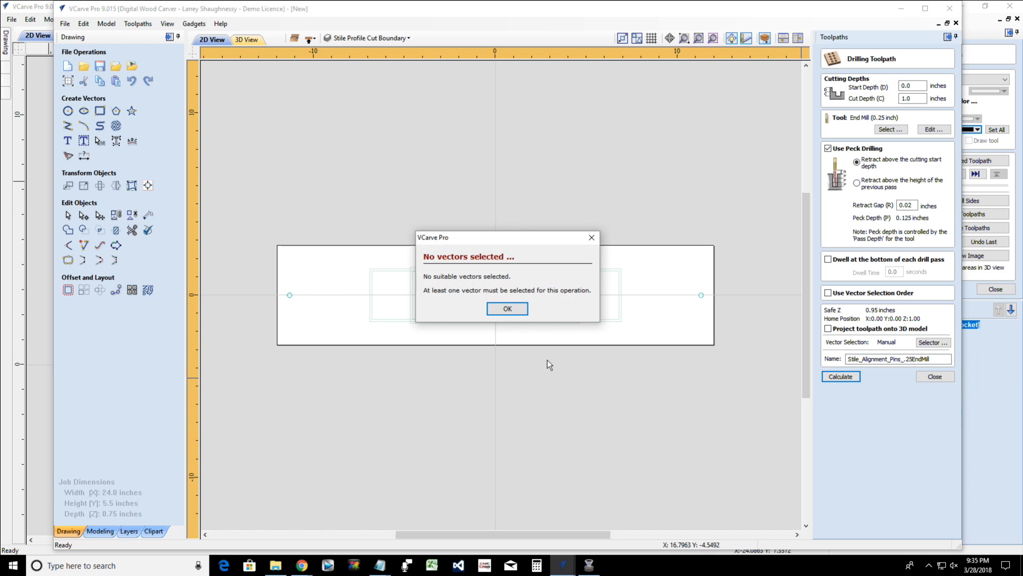
pyautogui.click(506, 309)
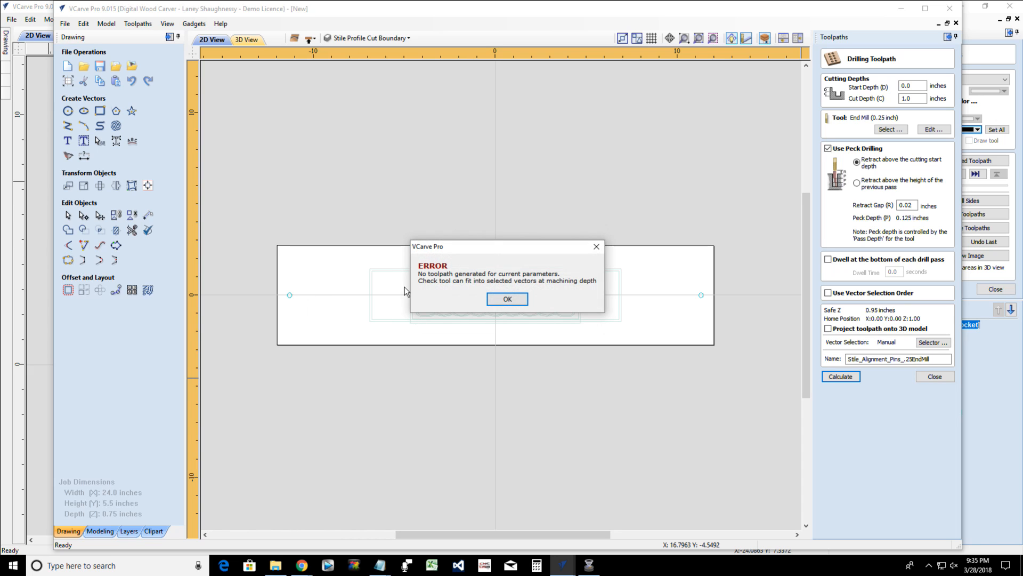
pyautogui.click(501, 297)
pyautogui.click(291, 296)
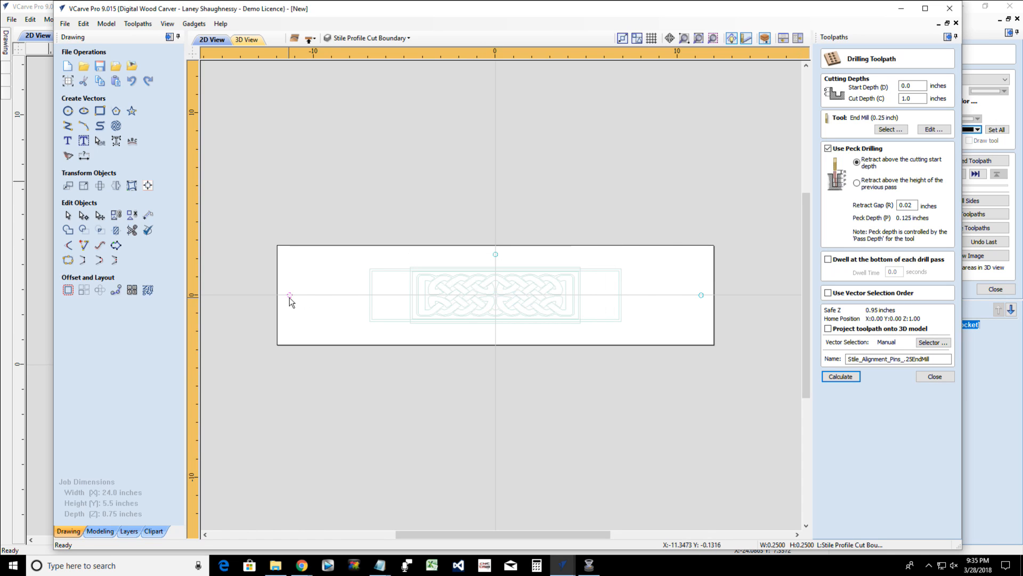
pyautogui.keyDown('shift'); pyautogui.click(495, 256); pyautogui.keyUp('shift')
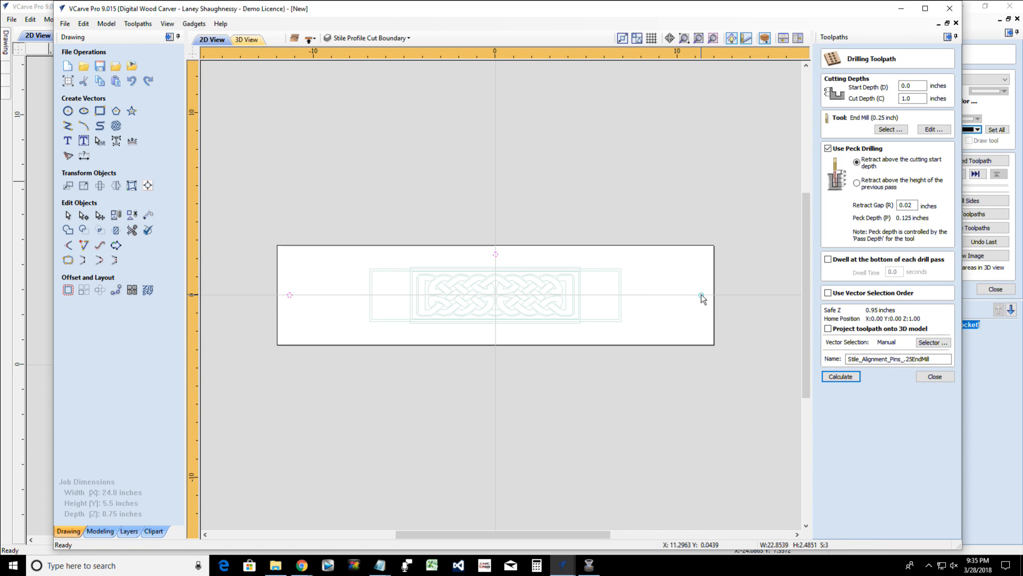
pyautogui.click(837, 378)
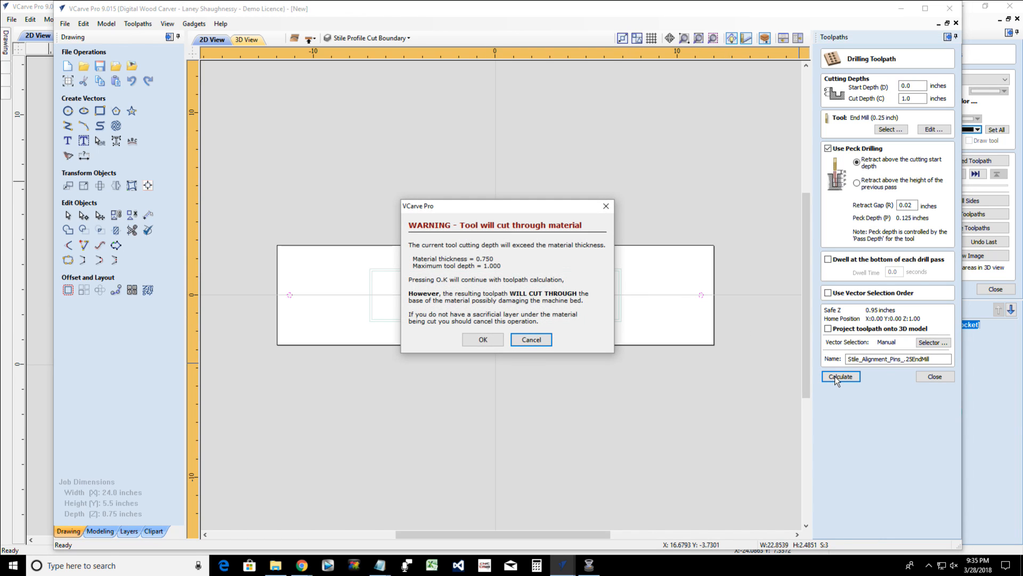
pyautogui.click(473, 341)
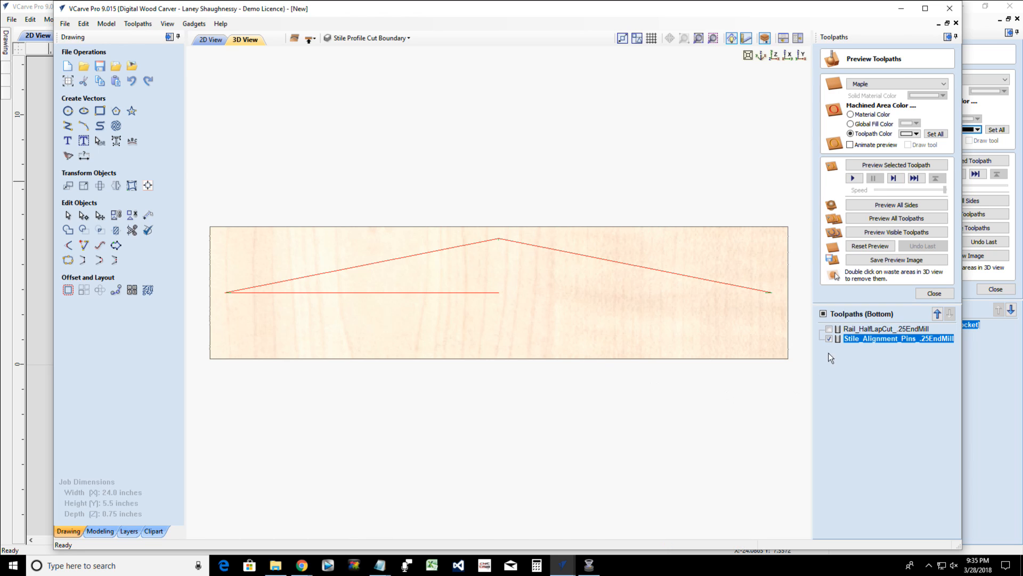
pyautogui.click(938, 315)
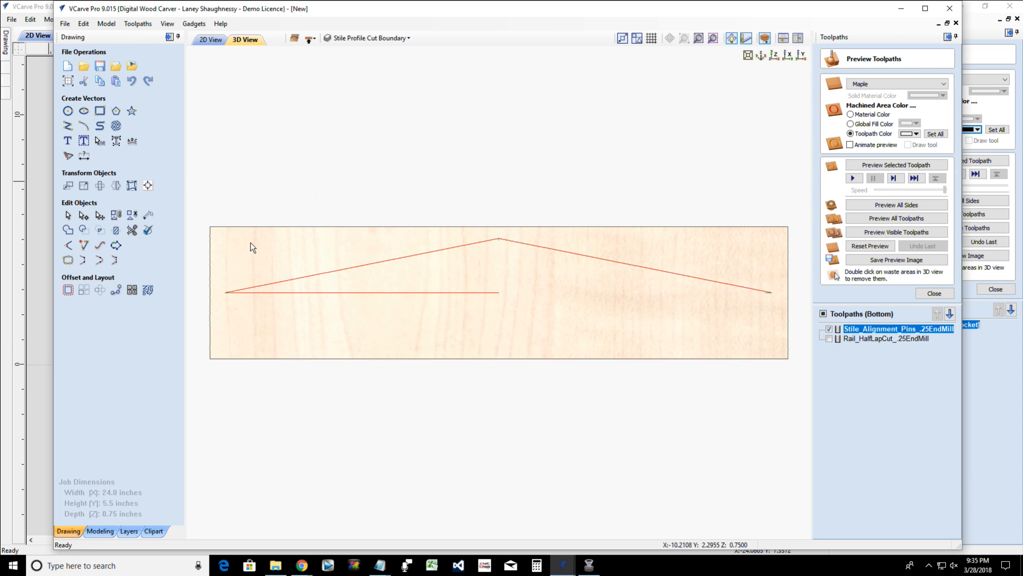
# Return to the 2D drawing and examine the alignment circles and stile vectors from the bottom side
pyautogui.click(202, 41)
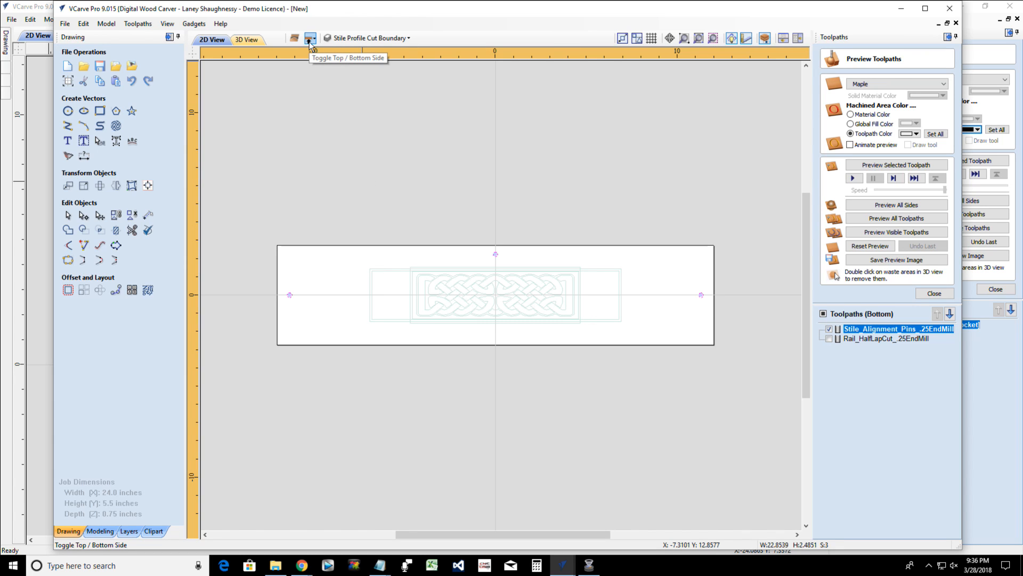
pyautogui.scroll(2, 480, 345)
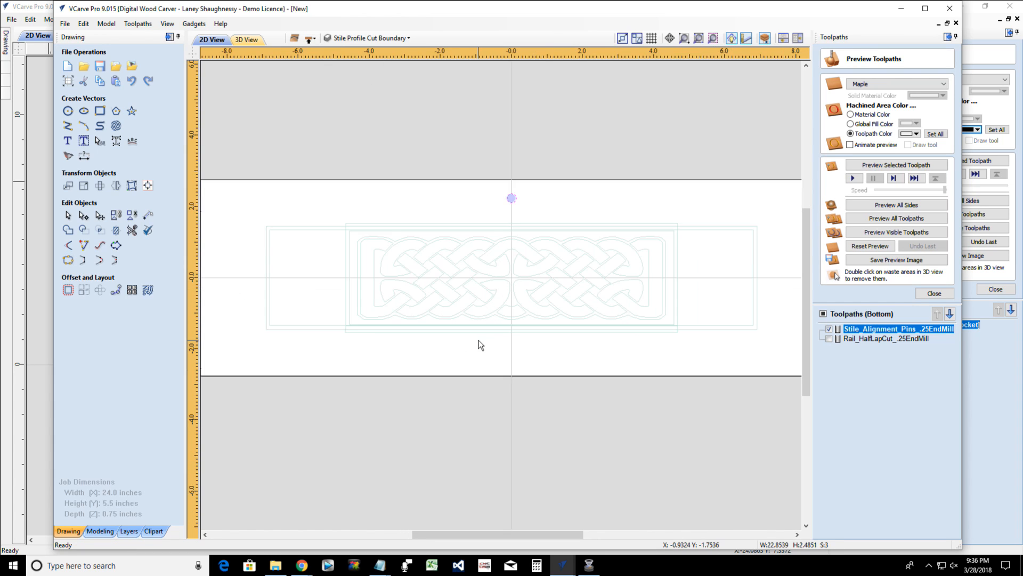
pyautogui.scroll(1, 479, 344)
pyautogui.scroll(-2, 480, 345)
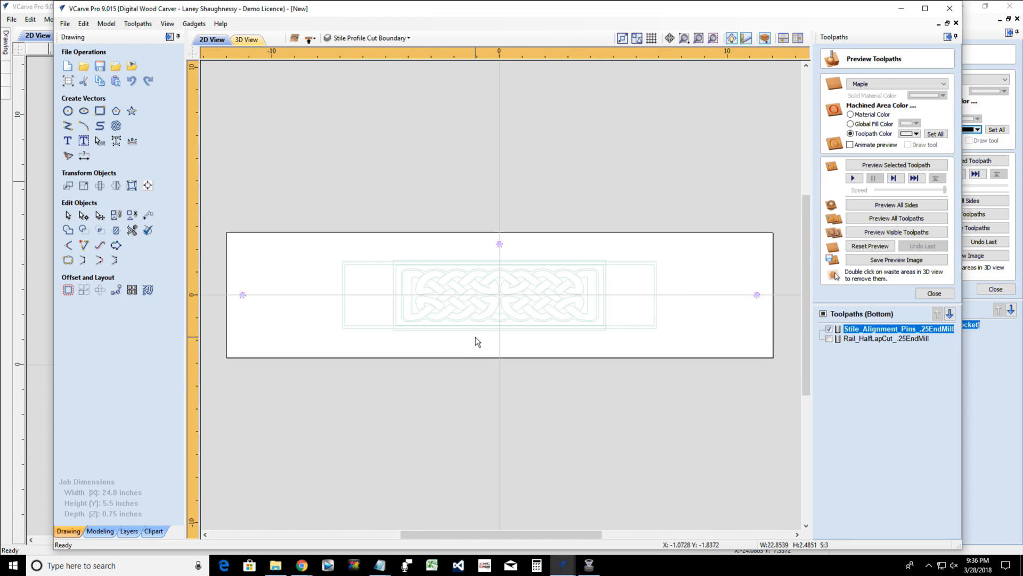
pyautogui.scroll(3, 413, 328)
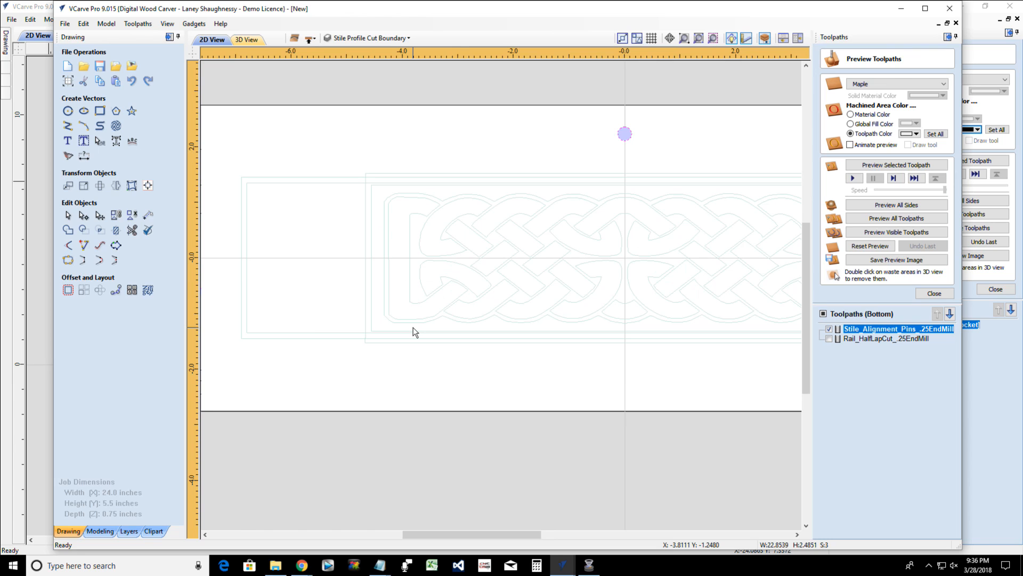
pyautogui.scroll(-3, 414, 327)
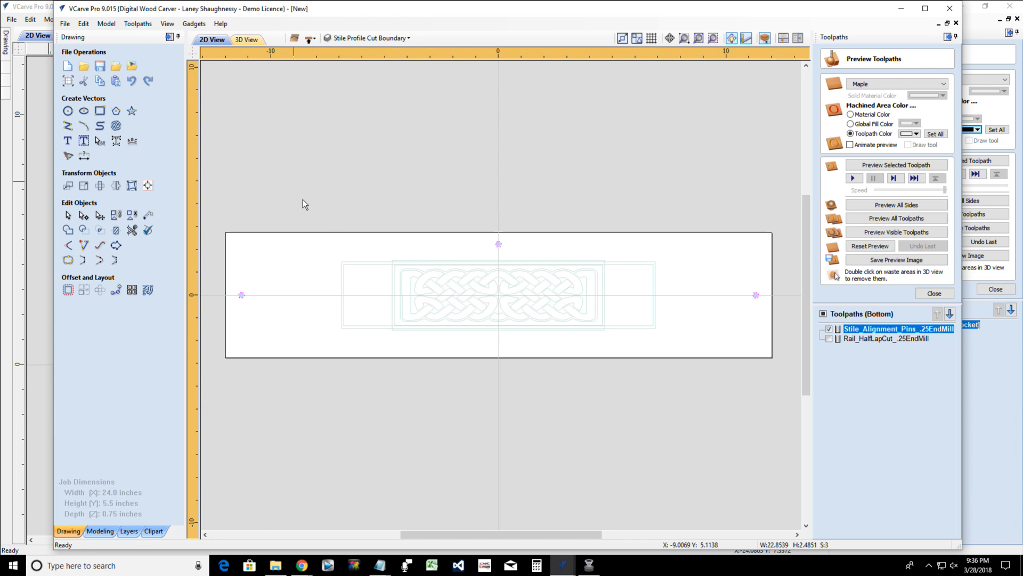
# Switch to the top side and inspect the stile's profile cut boundary and half lap boundary vectors and their layers
pyautogui.click(310, 39)
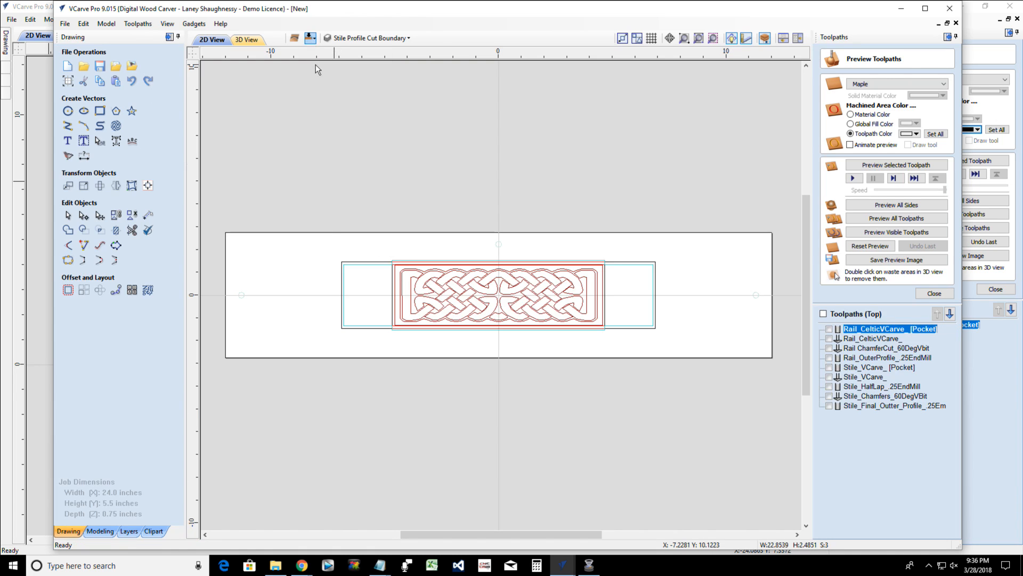
pyautogui.scroll(2, 490, 346)
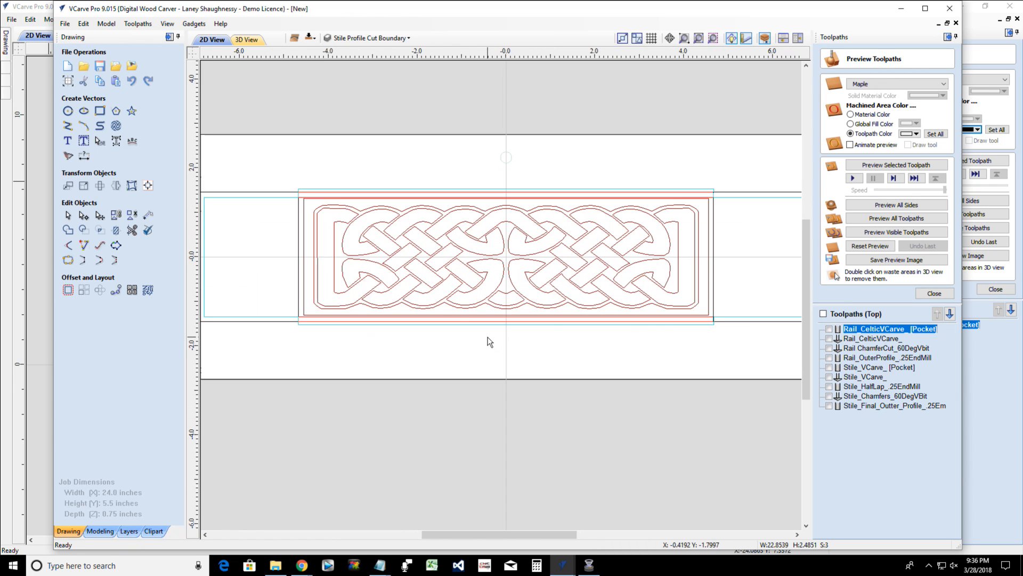
pyautogui.scroll(-2, 489, 341)
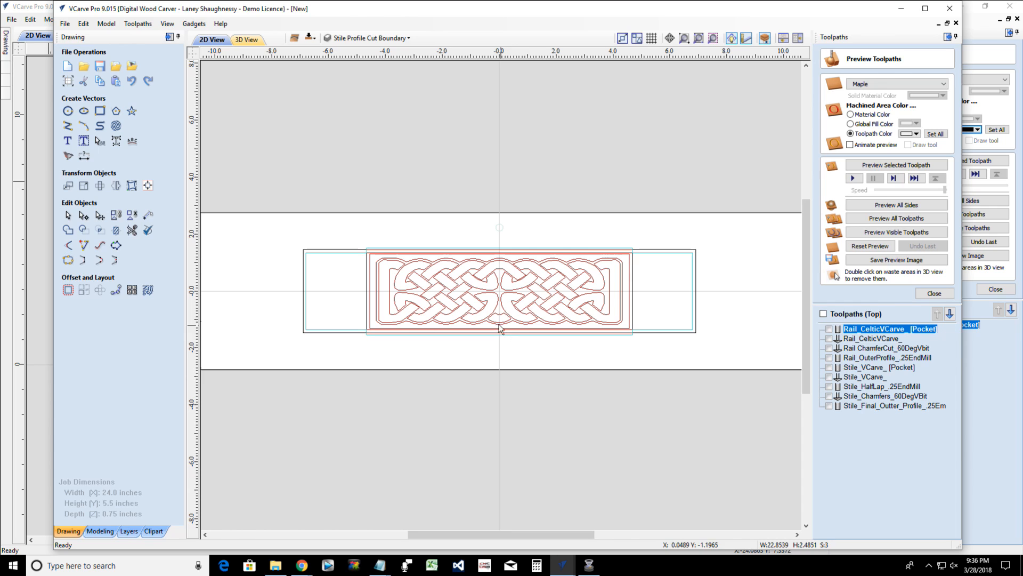
pyautogui.click(380, 336)
pyautogui.scroll(5, 380, 337)
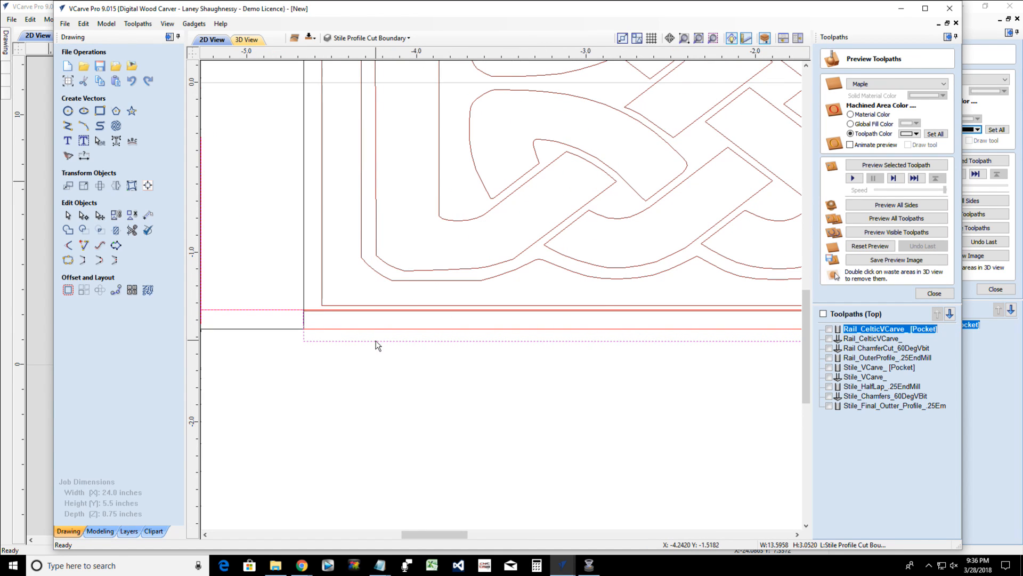
pyautogui.scroll(-3, 376, 342)
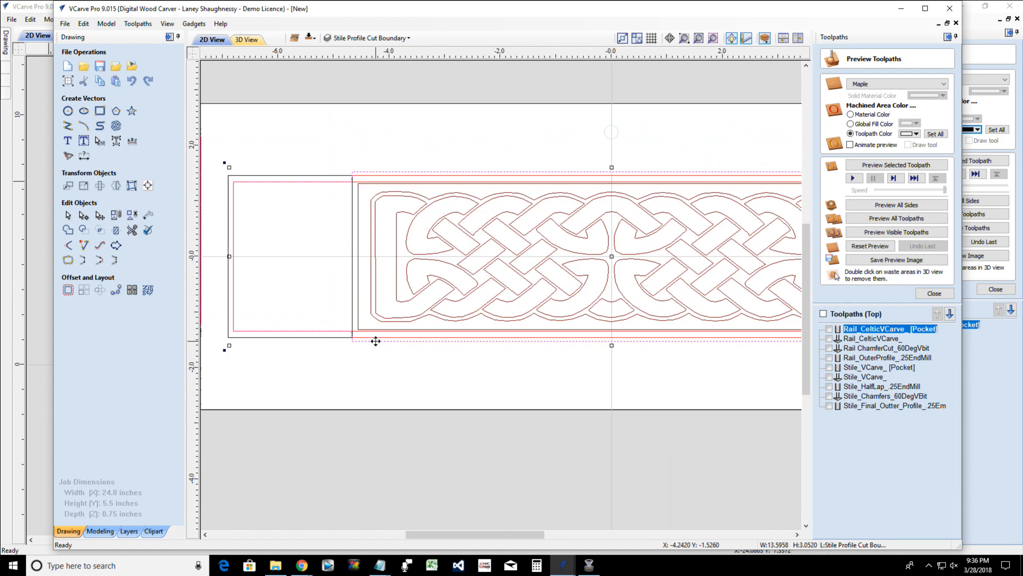
pyautogui.scroll(-1, 376, 341)
pyautogui.scroll(-1, 376, 341)
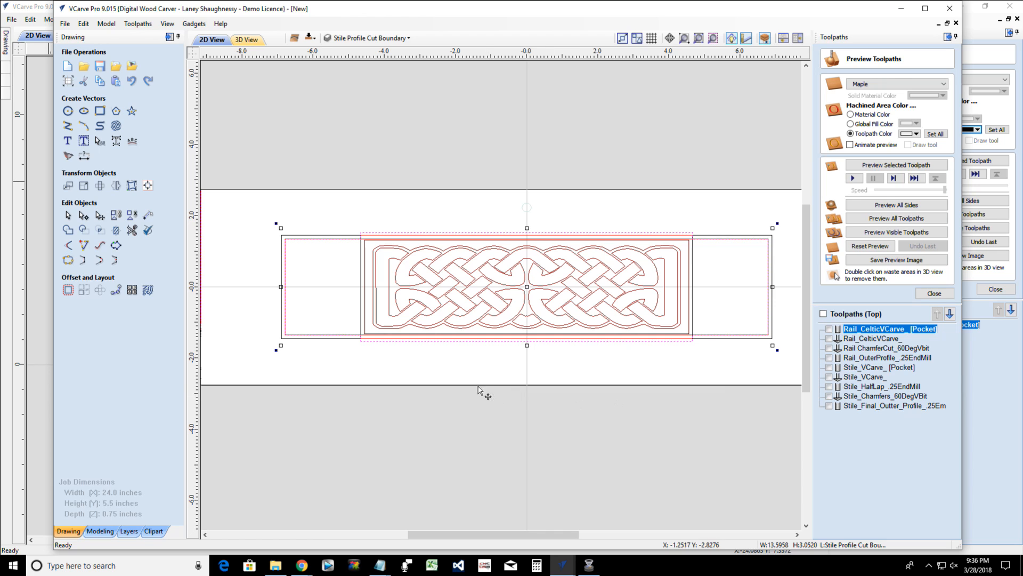
pyautogui.scroll(3, 449, 372)
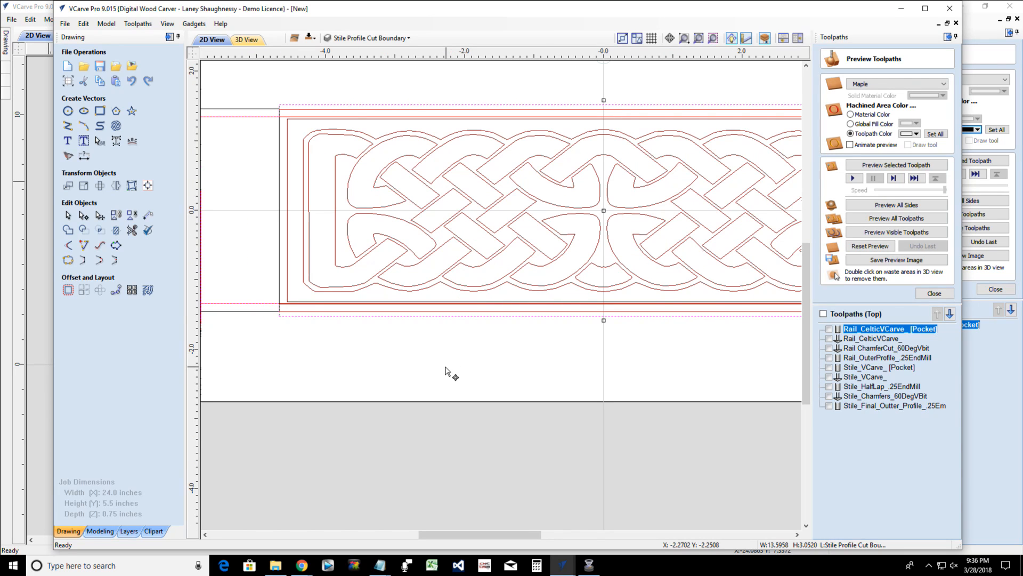
pyautogui.click(266, 312)
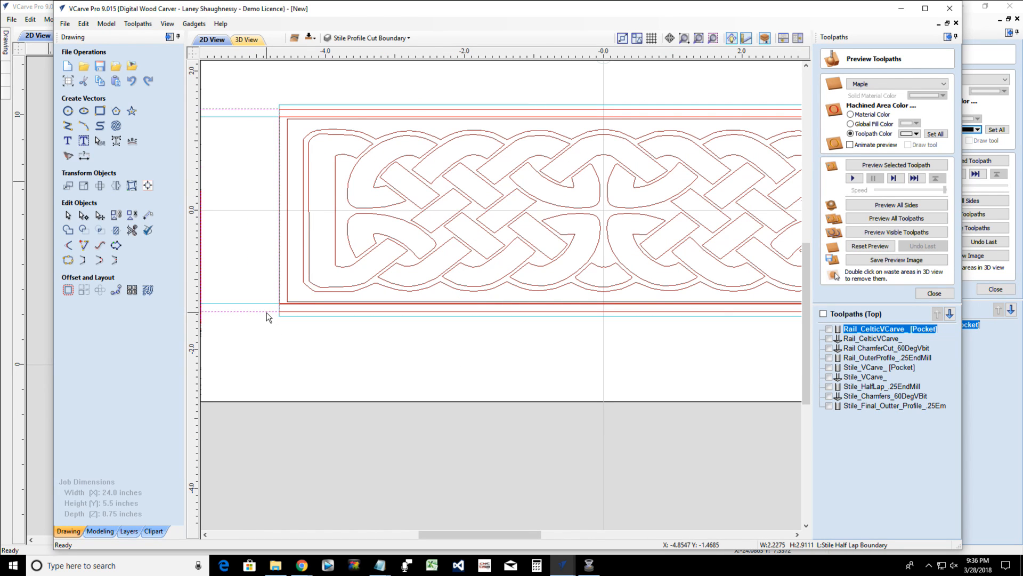
pyautogui.click(282, 316)
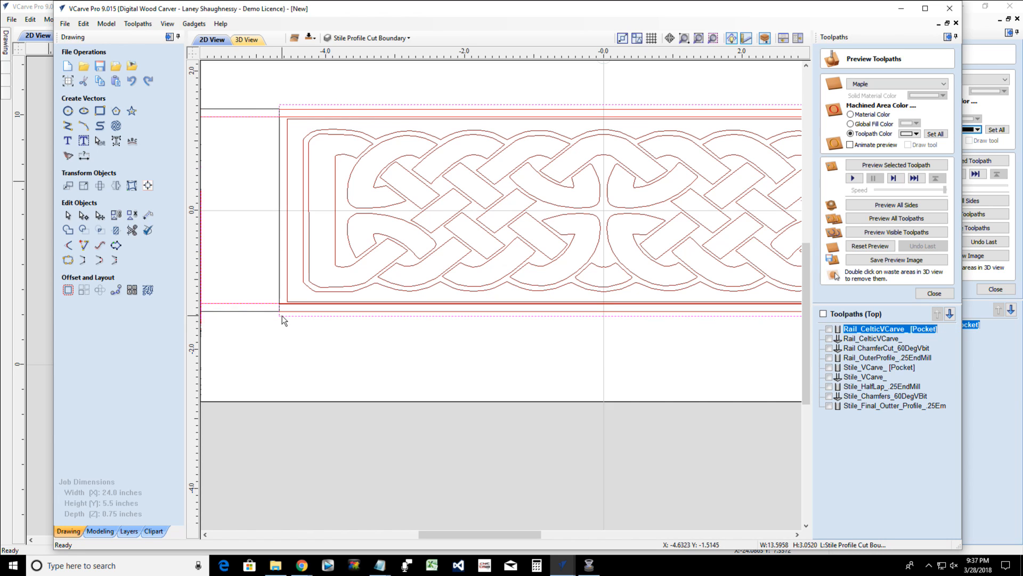
pyautogui.click(352, 37)
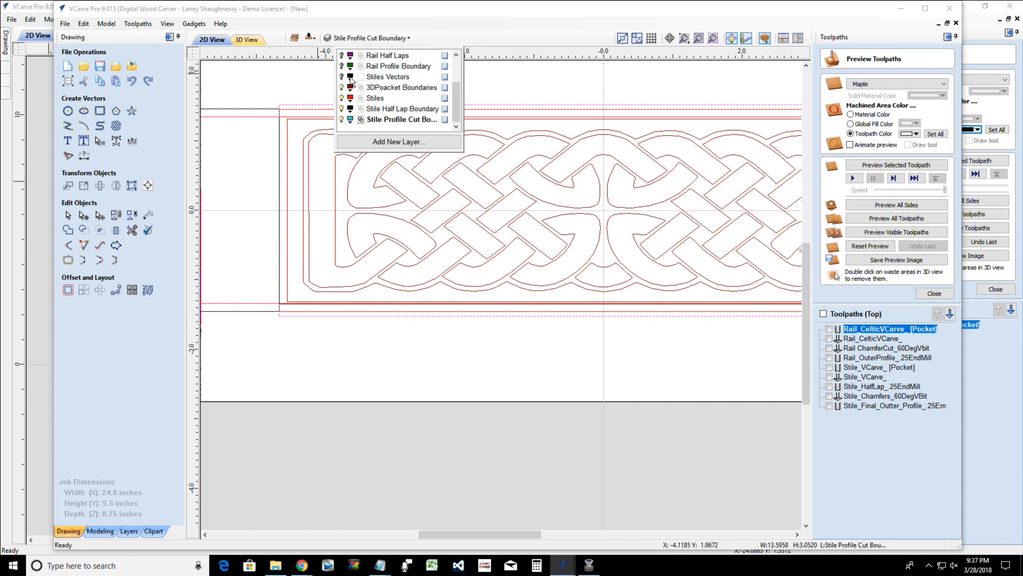
pyautogui.click(347, 334)
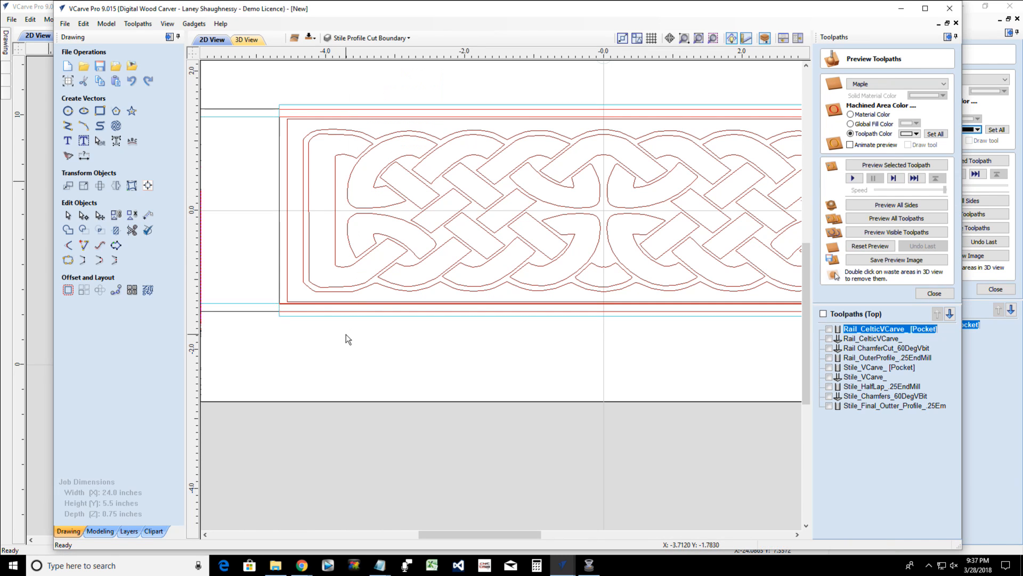
pyautogui.click(346, 317)
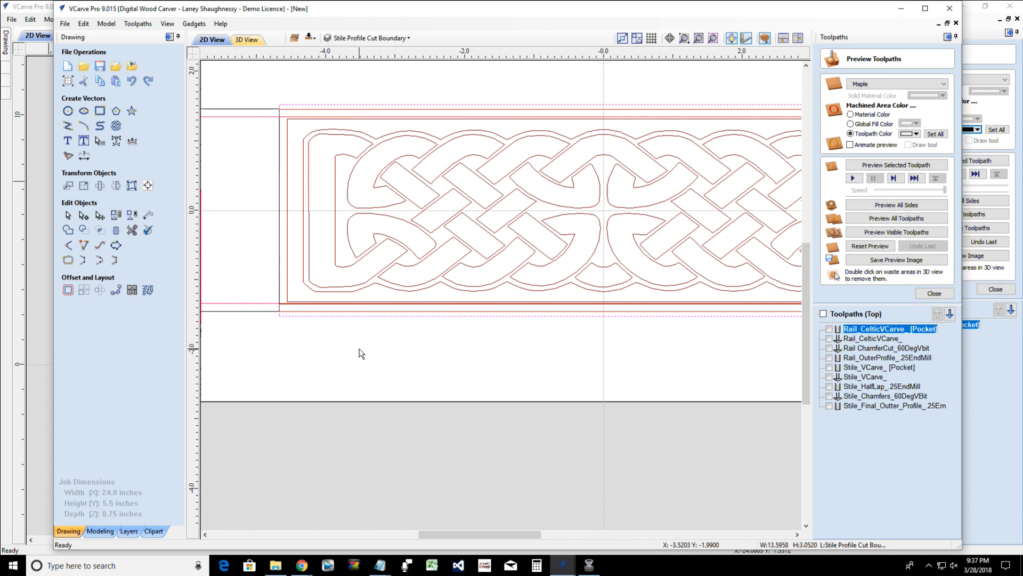
pyautogui.scroll(-2, 334, 334)
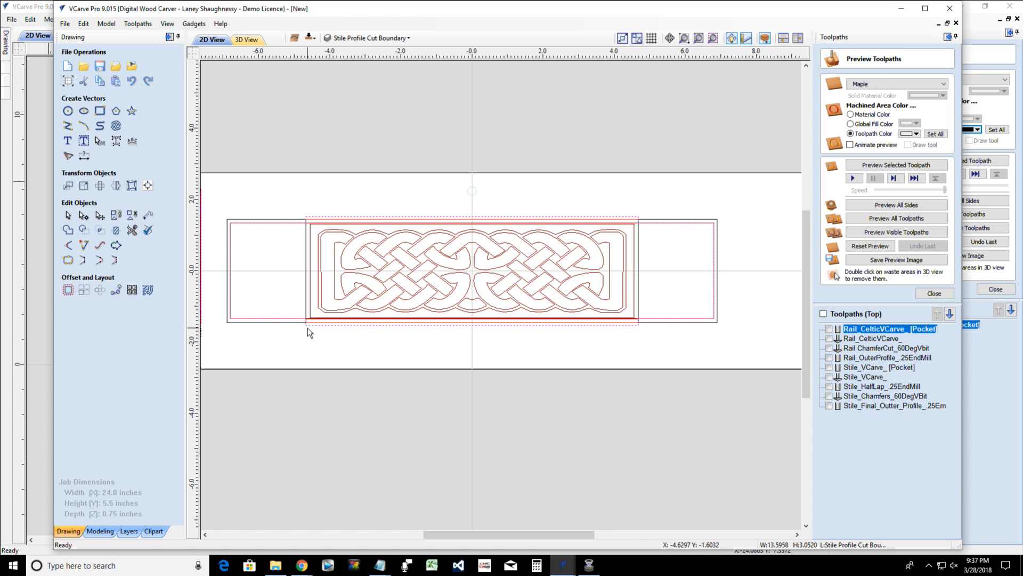
# Start the Draw Rectangle tool near the stile's half lap area on the top side
pyautogui.click(97, 113)
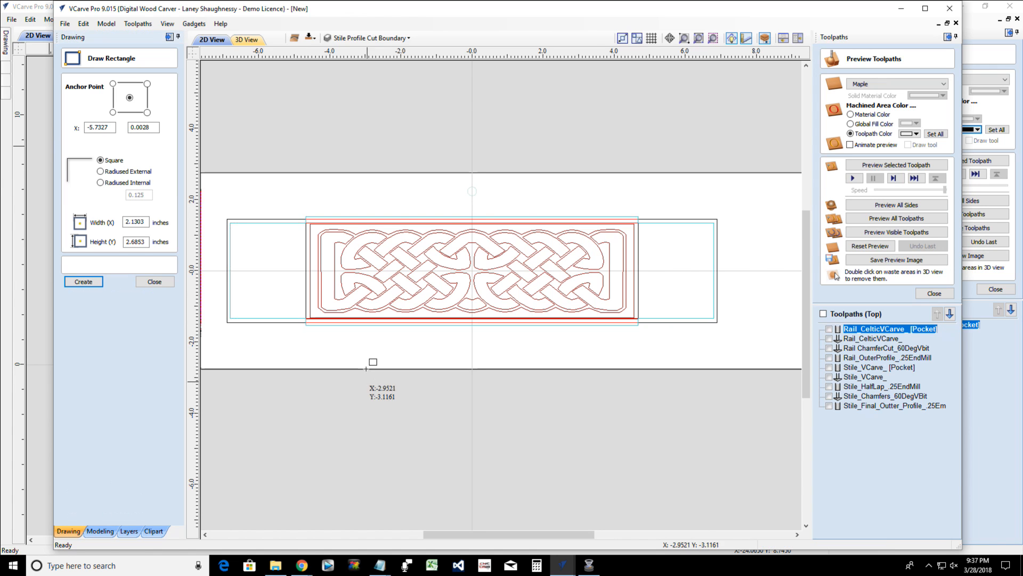
pyautogui.scroll(2, 325, 341)
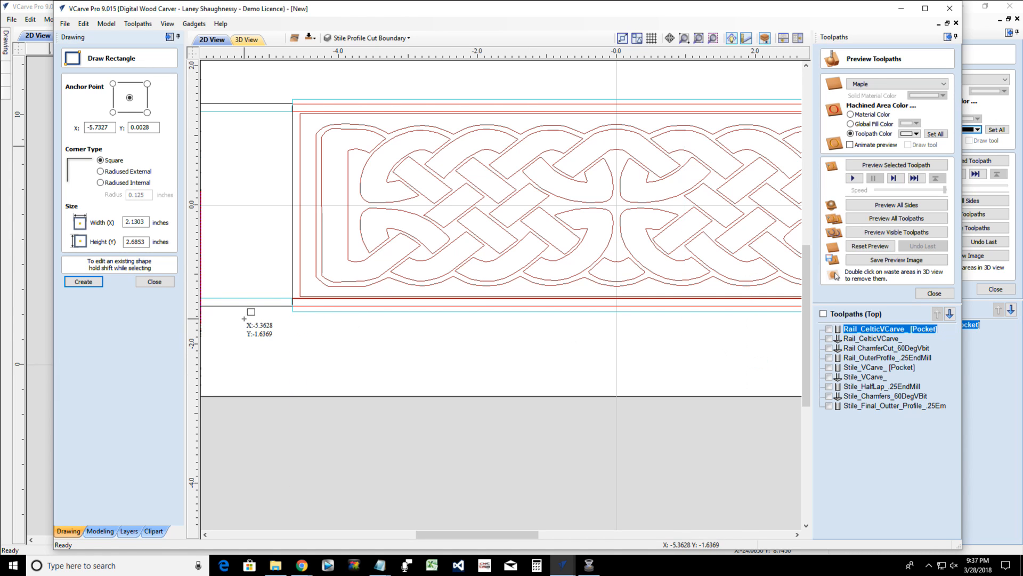
# Switch to the Frame job and examine its full 2D layout from the bottom side
pyautogui.moveTo(561, 569)
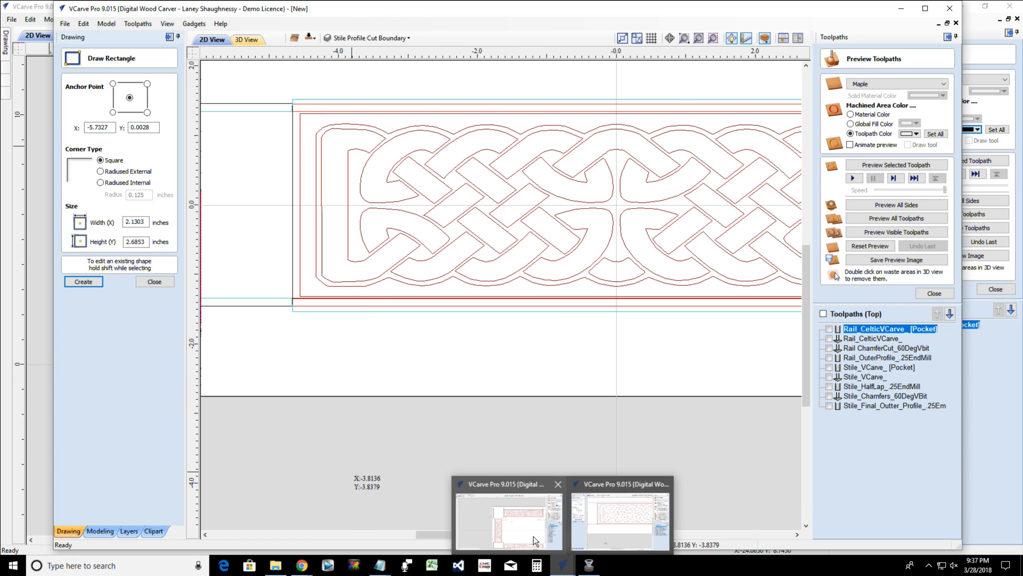
pyautogui.click(534, 539)
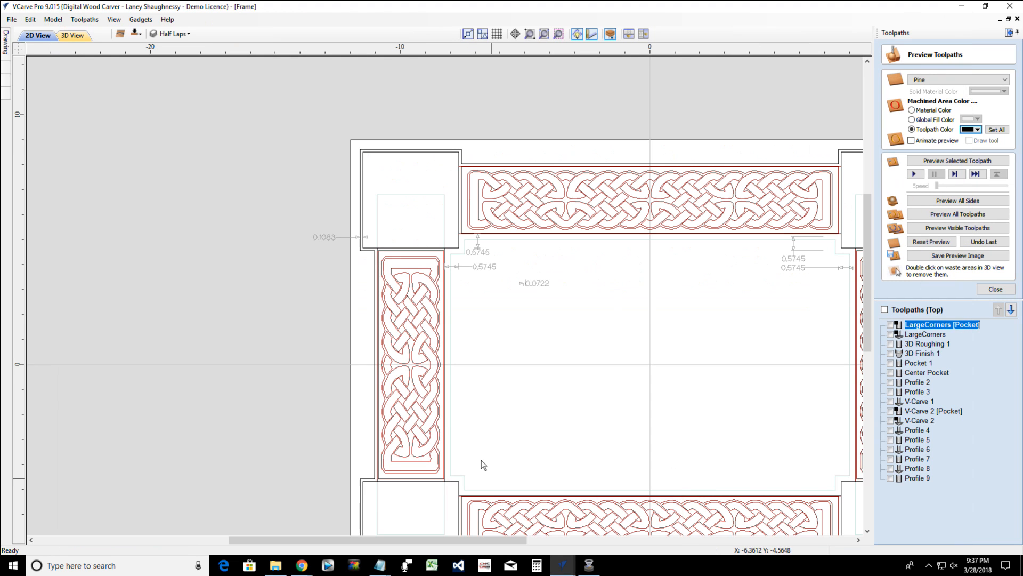
pyautogui.click(136, 33)
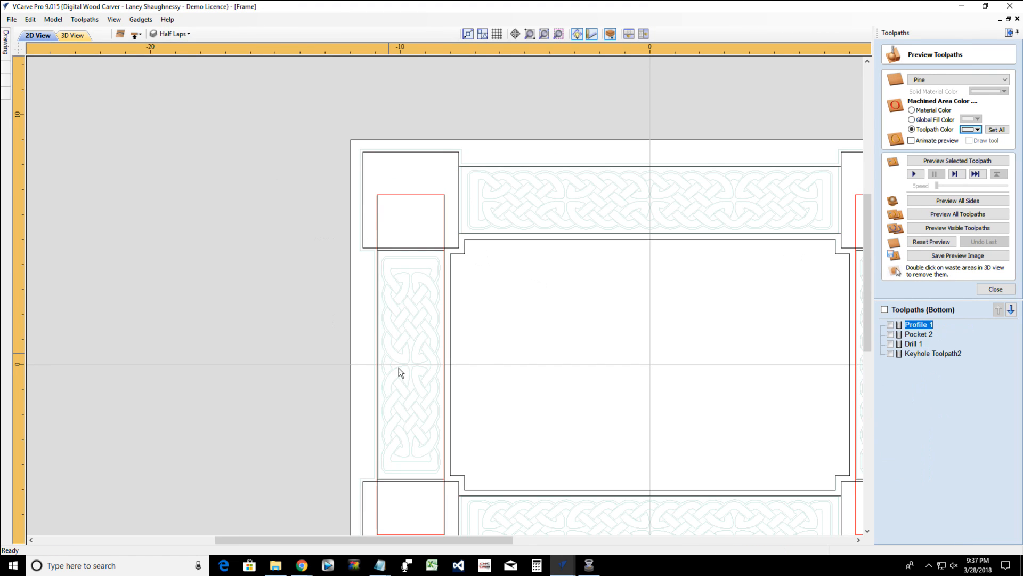
pyautogui.scroll(-3, 455, 233)
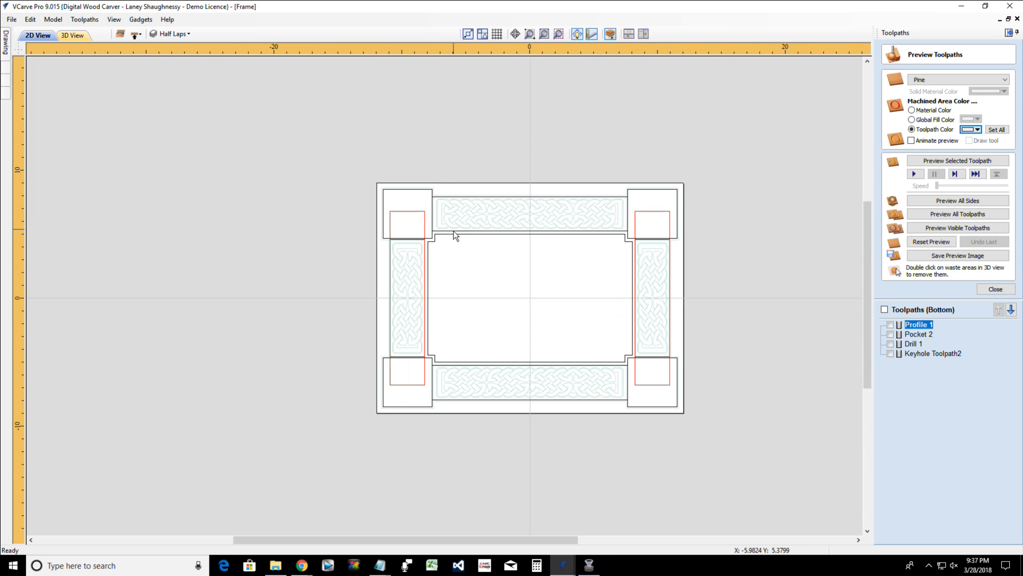
pyautogui.scroll(2, 469, 258)
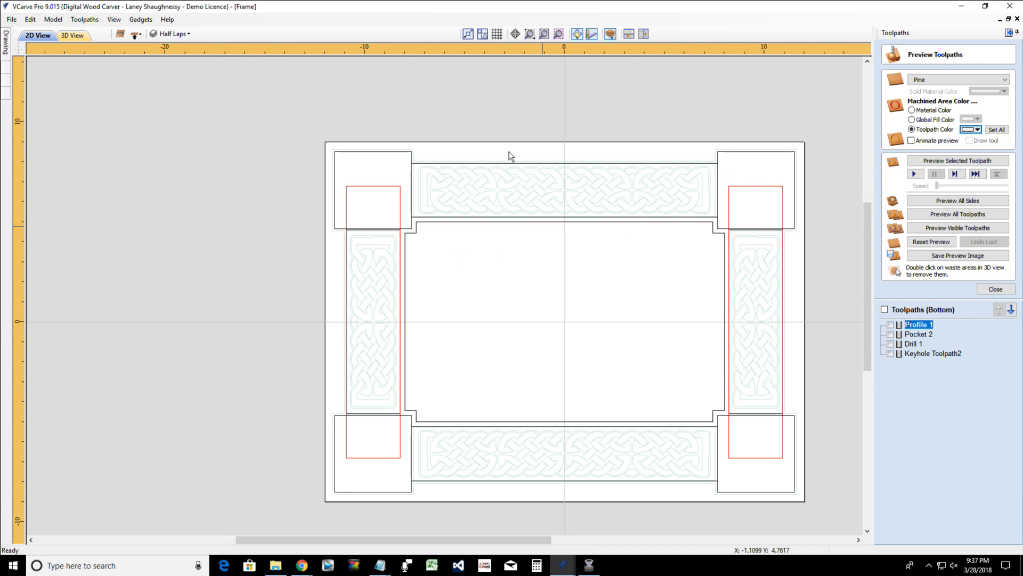
# Make the small Corner Knots, Celtic DXF Master, Original Frame Layout and Corner Knots layers visible
pyautogui.click(169, 34)
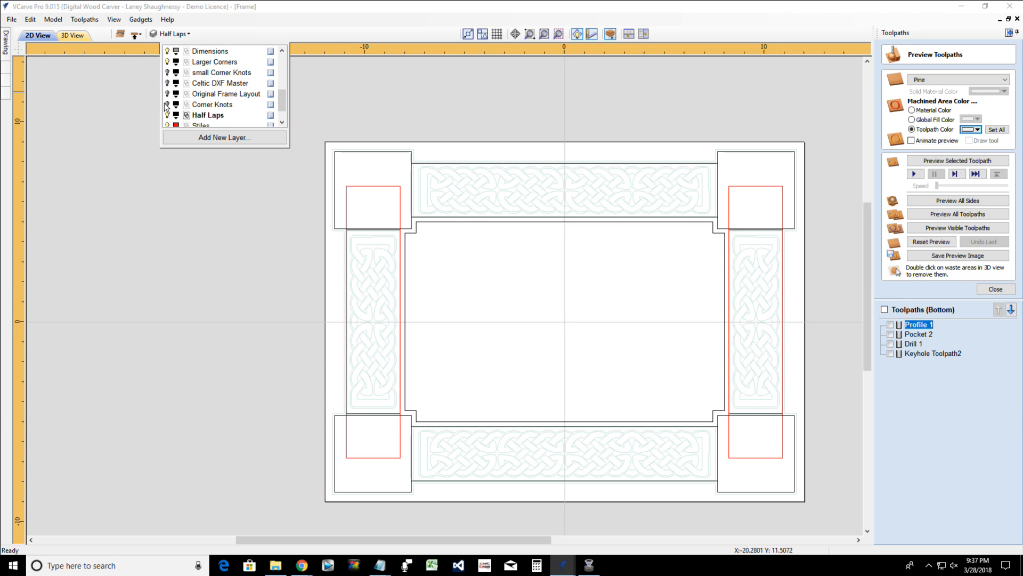
pyautogui.click(167, 73)
pyautogui.click(167, 83)
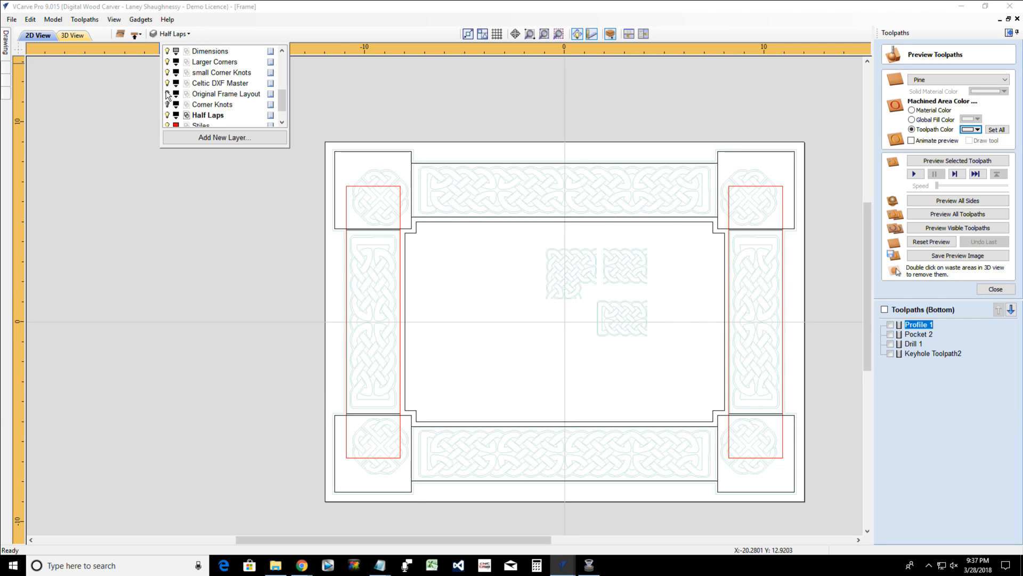
pyautogui.click(167, 95)
pyautogui.click(167, 104)
pyautogui.scroll(-1, 168, 112)
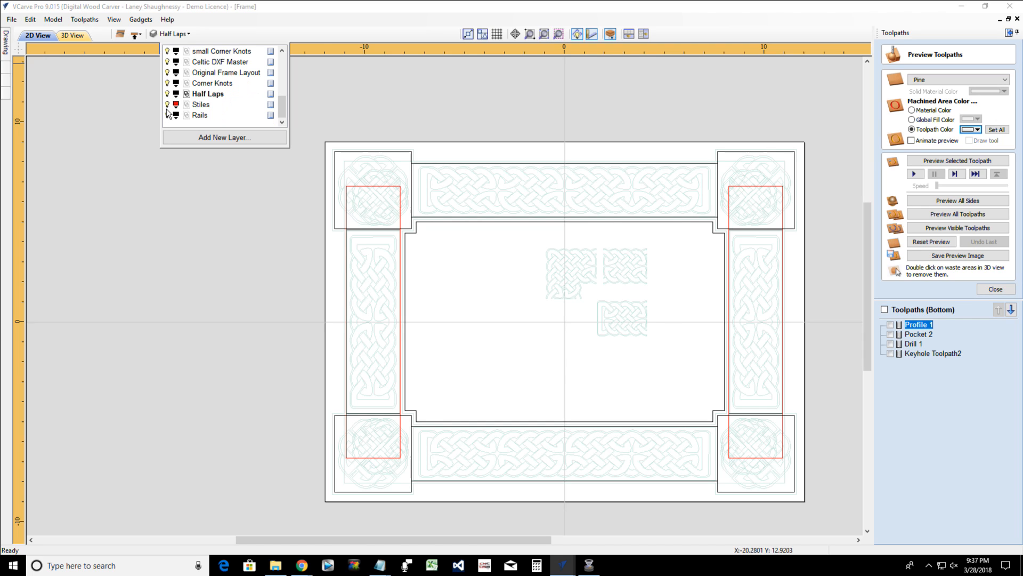
# Make the Keyhole Preview, Modeling Boundary, Key Hole Vector, CenterProfile Boundary and Rabbet Boundary layers visible
pyautogui.scroll(3, 169, 77)
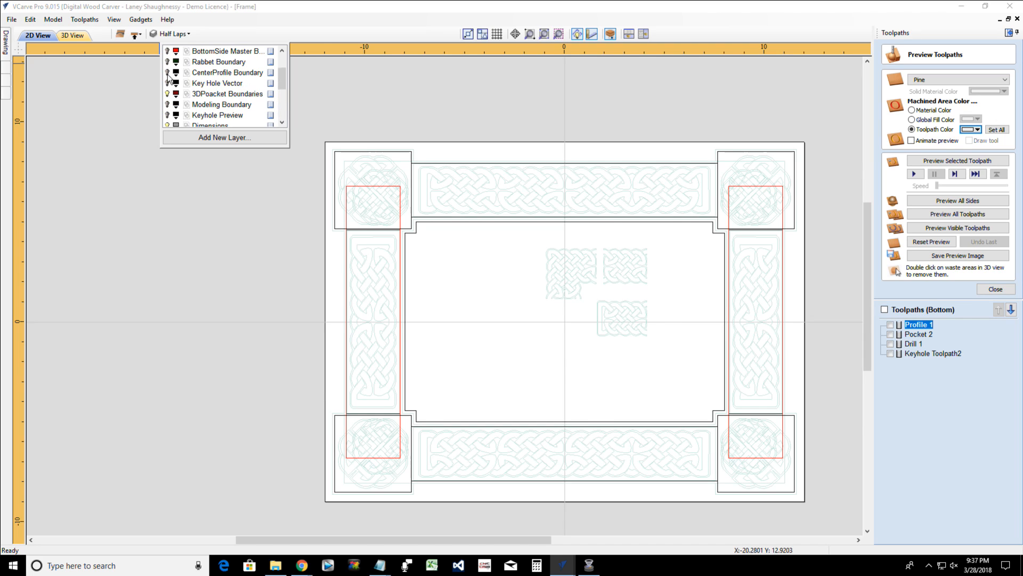
pyautogui.click(168, 115)
pyautogui.click(168, 105)
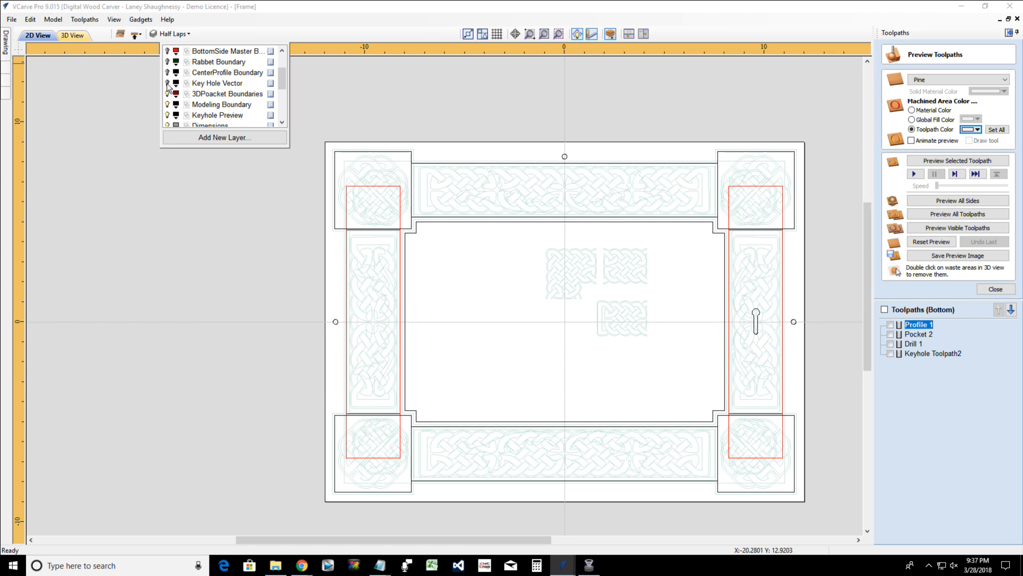
pyautogui.click(168, 72)
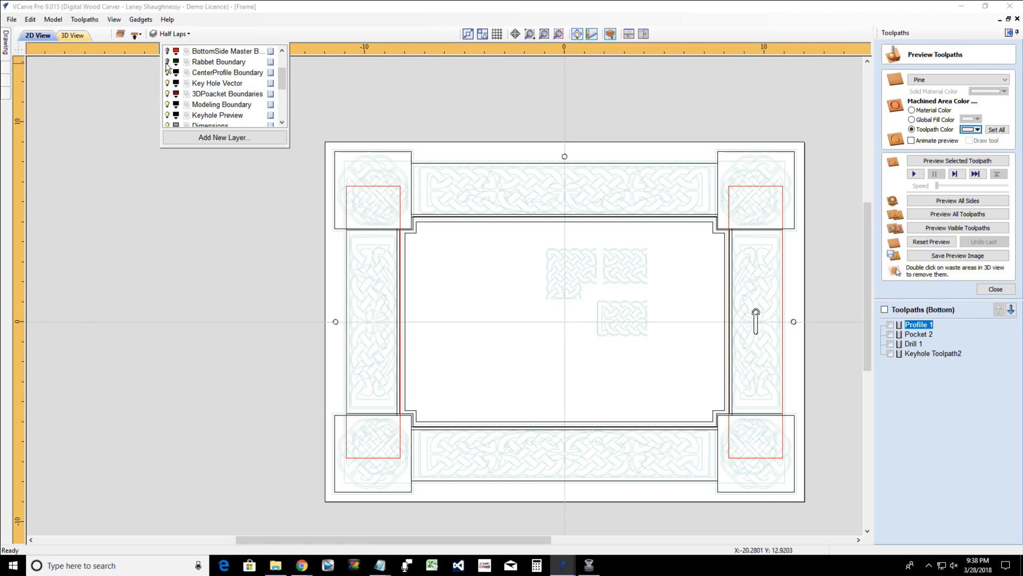
pyautogui.click(167, 63)
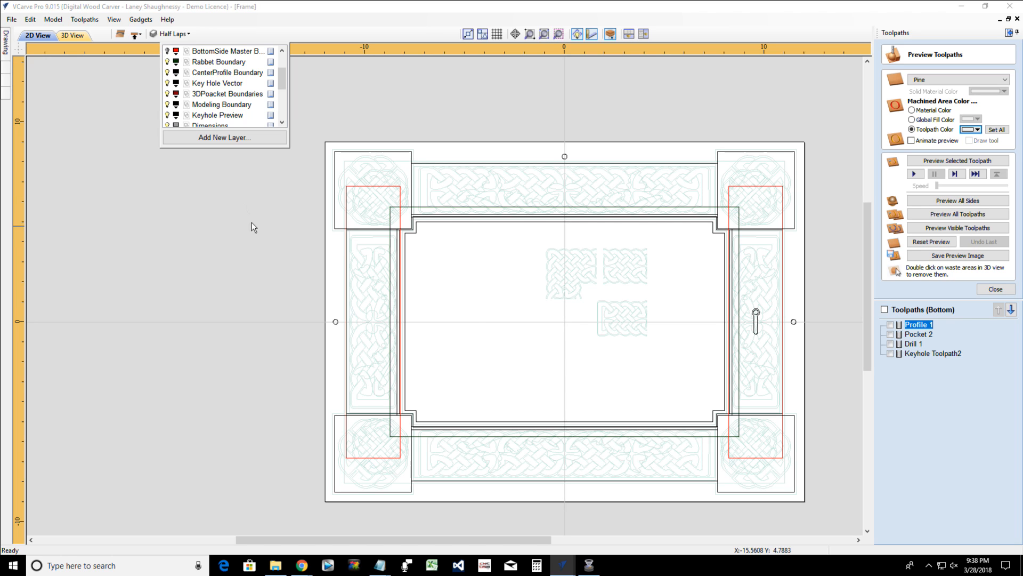
pyautogui.click(449, 249)
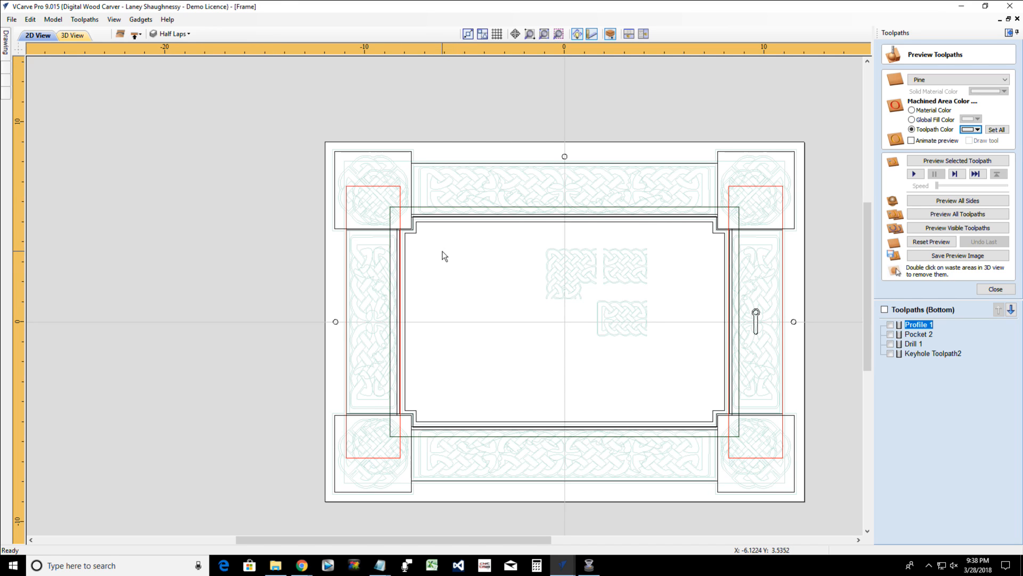
# Inspect the rail outline and rabbet boundary vectors where the rail meets the upper-left frame corner
pyautogui.scroll(1, 431, 218)
pyautogui.scroll(3, 430, 219)
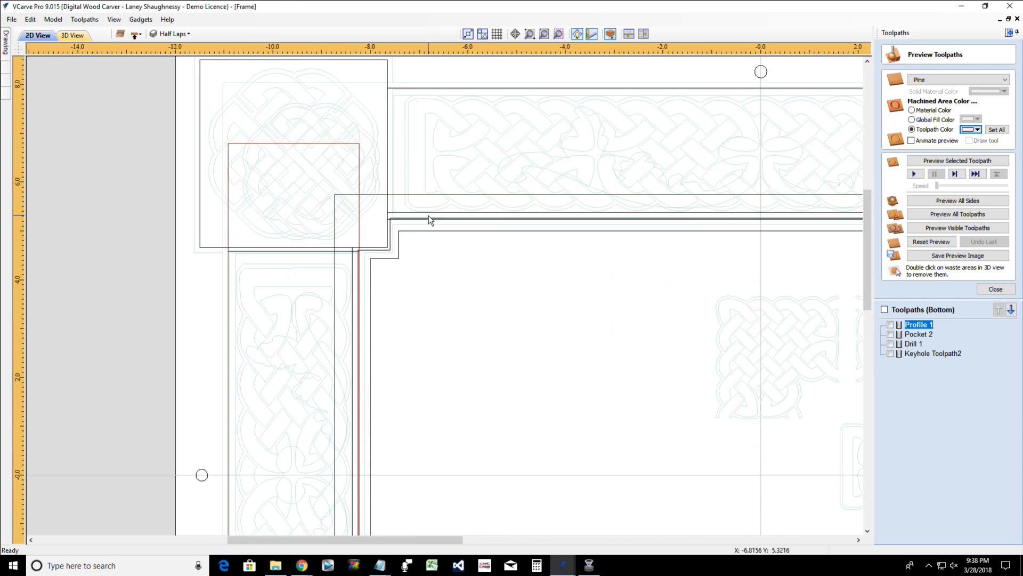
pyautogui.scroll(4, 415, 232)
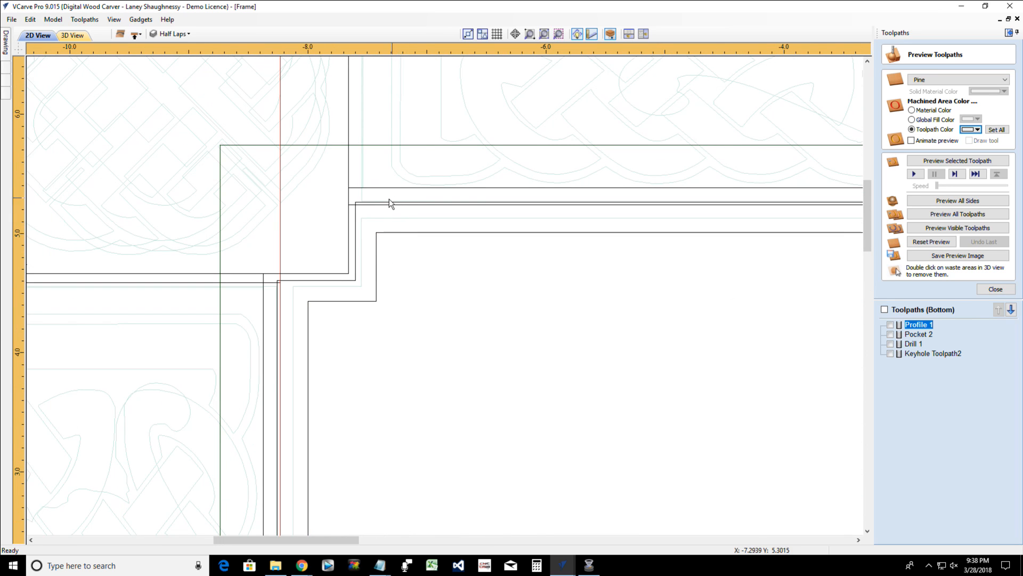
pyautogui.click(351, 205)
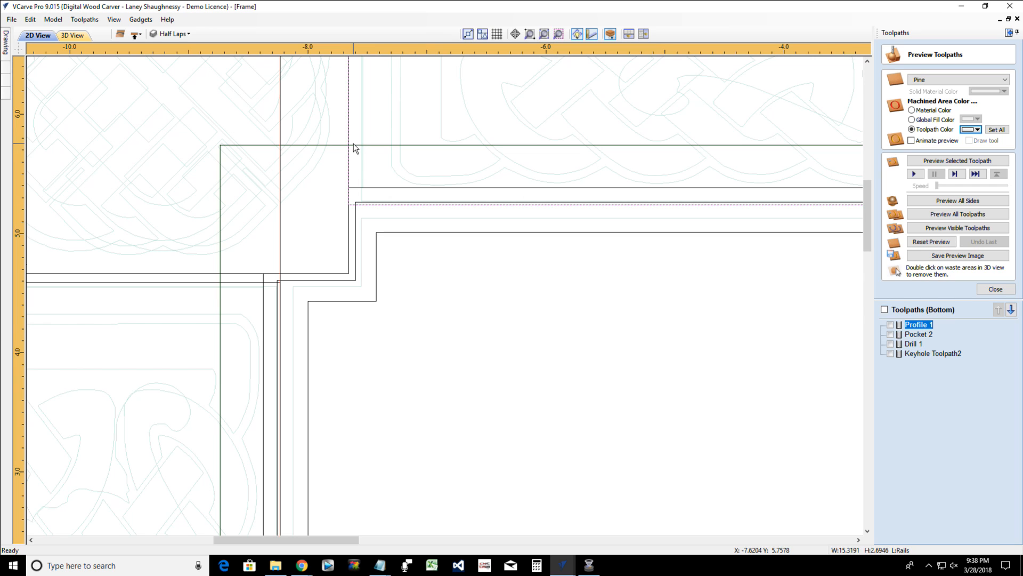
pyautogui.click(370, 145)
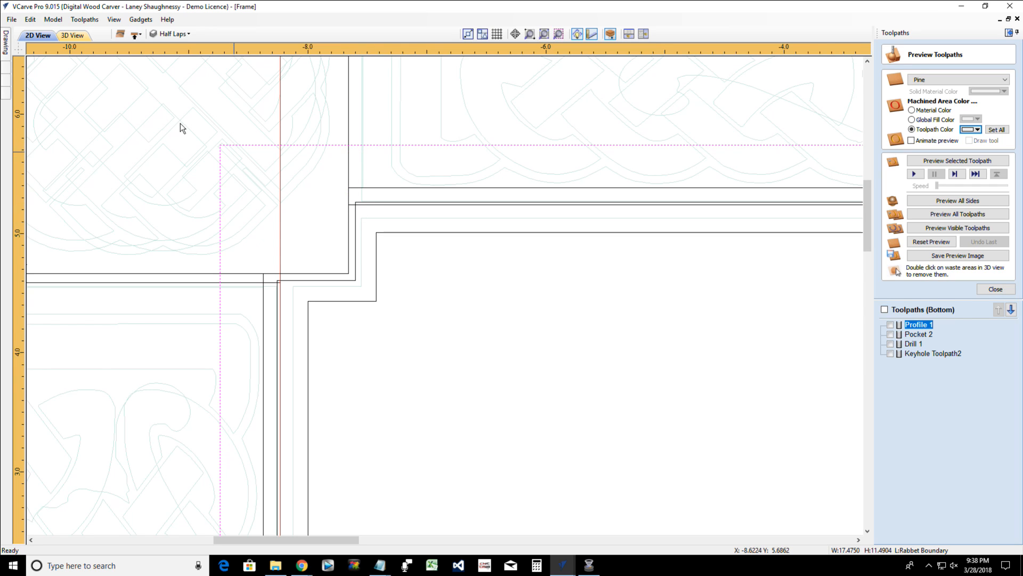
# Add a vertical dimension between the rail's inner edge and the rabbet boundary near the upper-left frame corner
pyautogui.moveTo(8, 39)
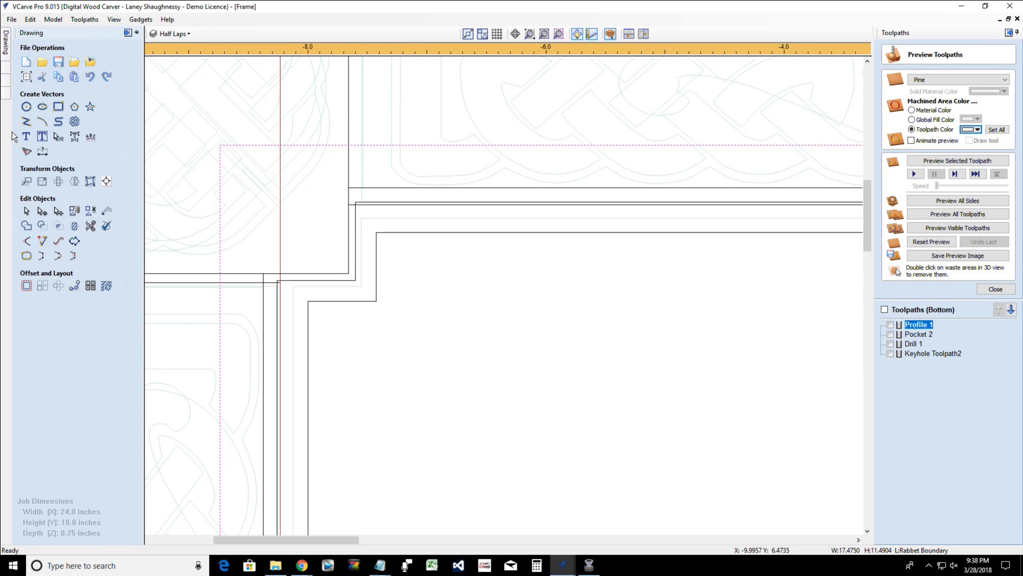
pyautogui.click(48, 155)
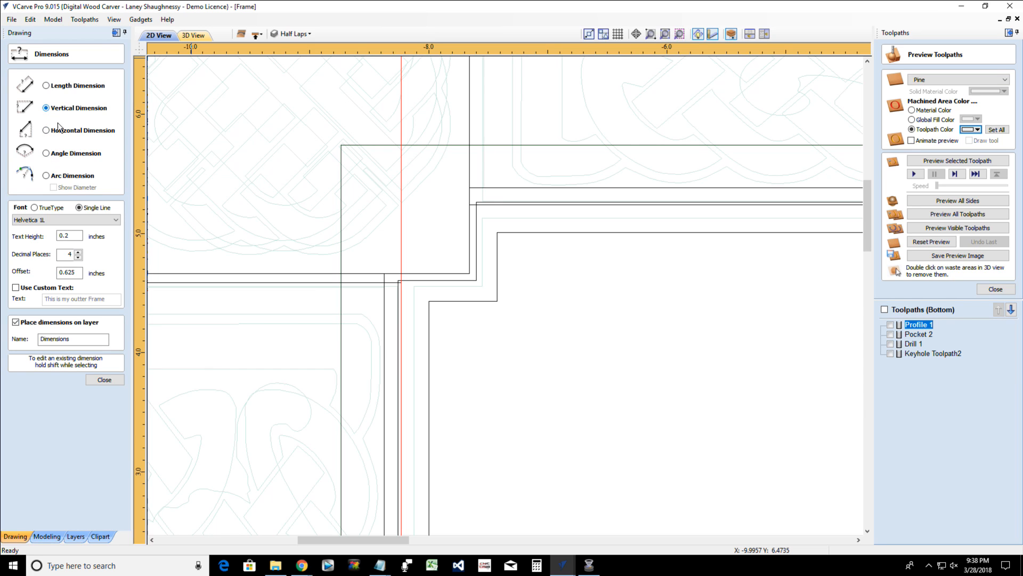
pyautogui.scroll(3, 486, 201)
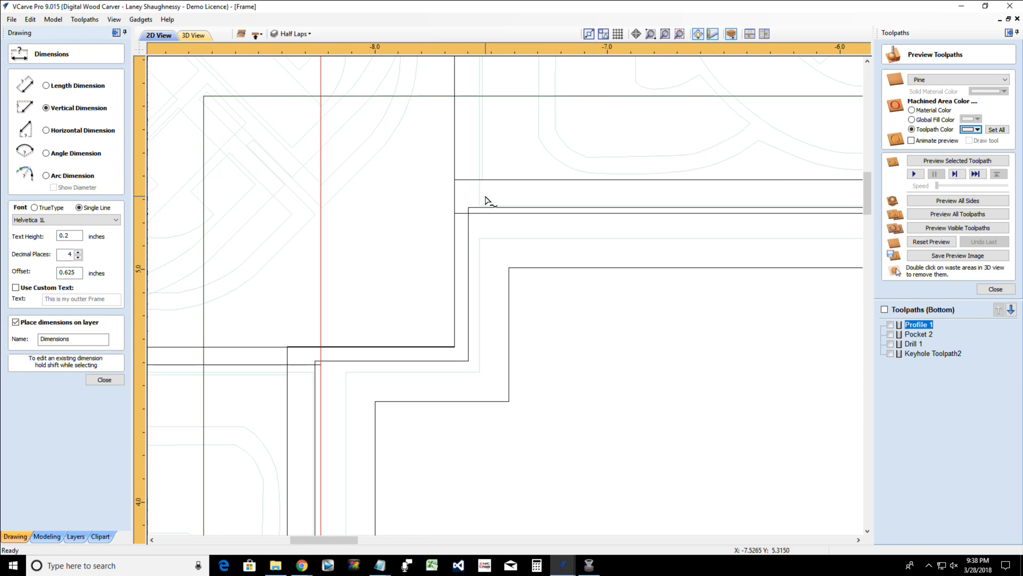
pyautogui.click(456, 213)
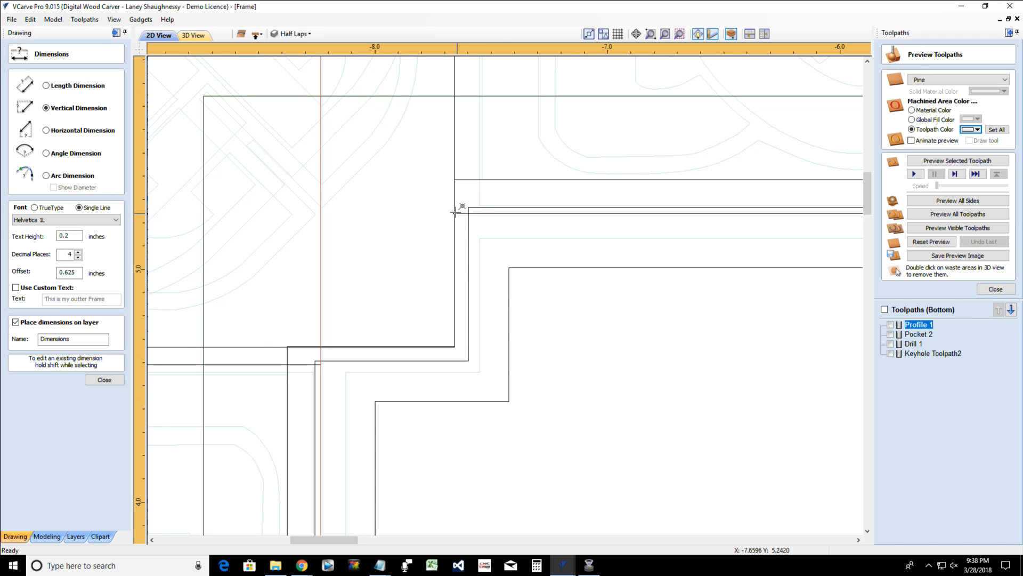
pyautogui.click(461, 98)
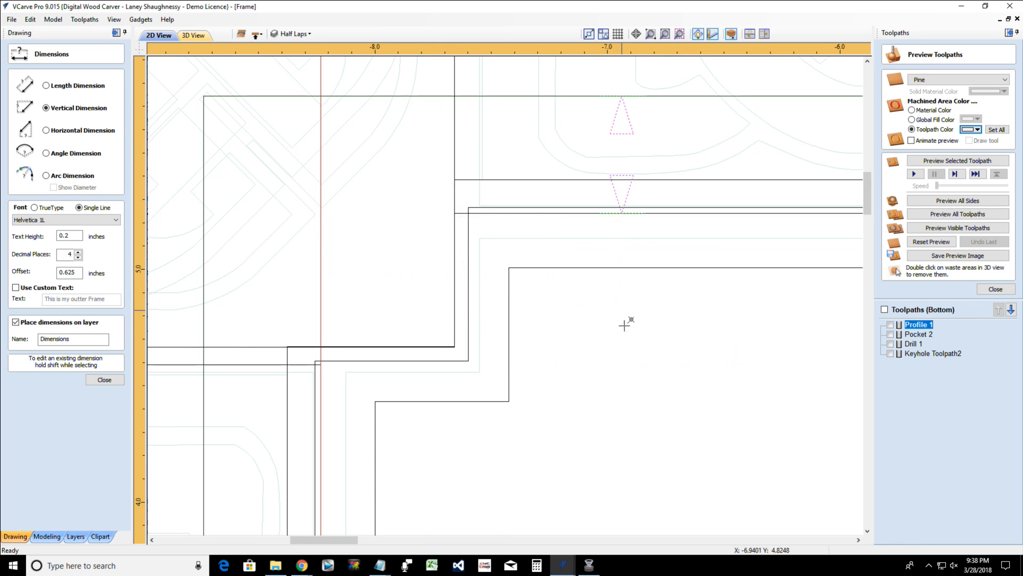
pyautogui.click(672, 400)
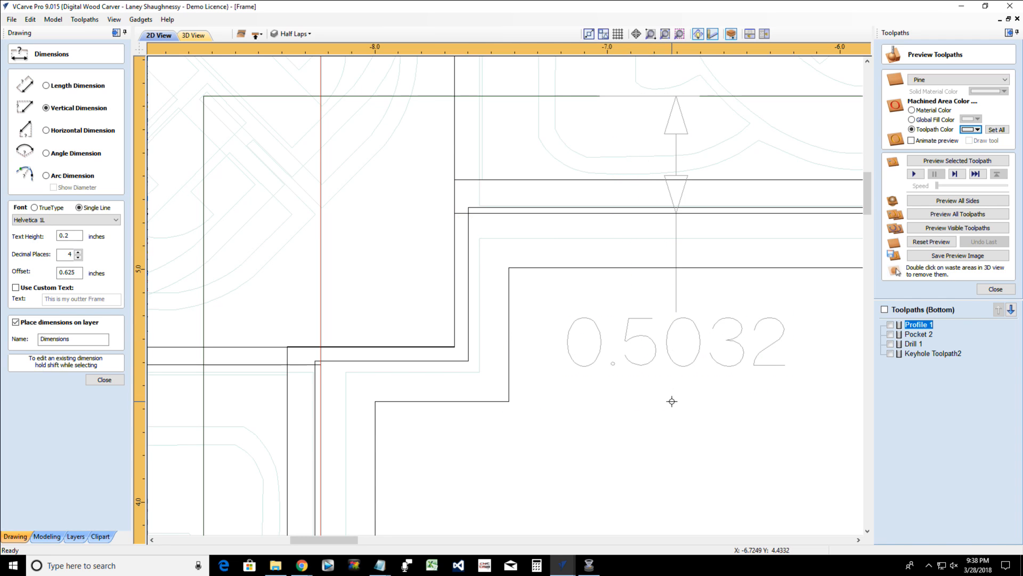
pyautogui.scroll(-5, 666, 394)
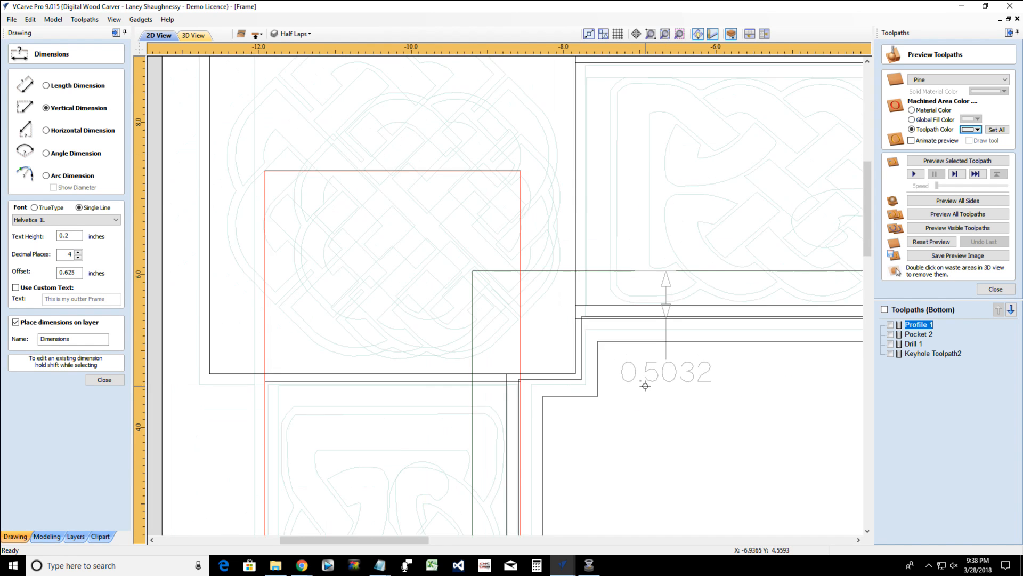
pyautogui.scroll(2, 636, 380)
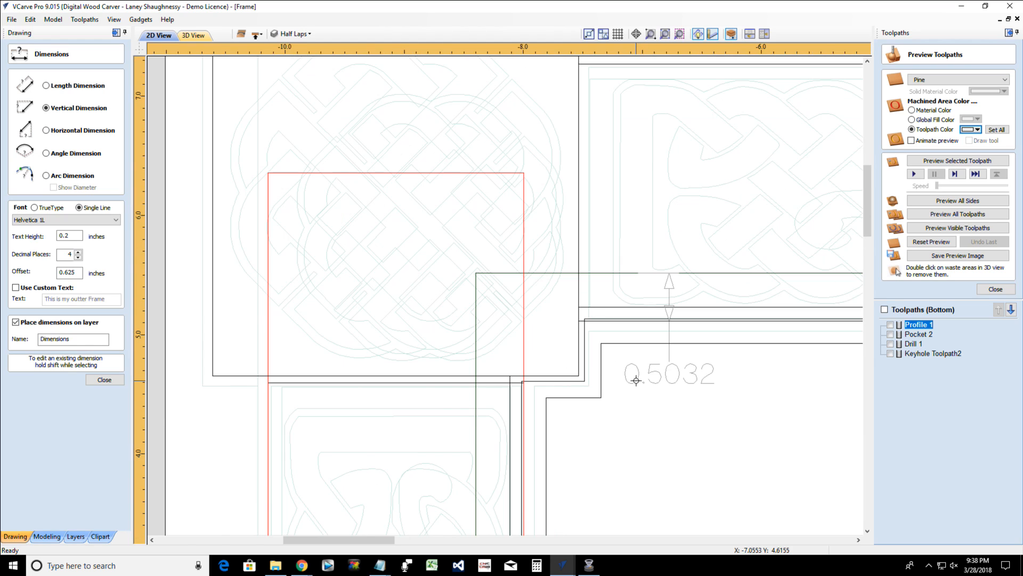
pyautogui.scroll(3, 636, 380)
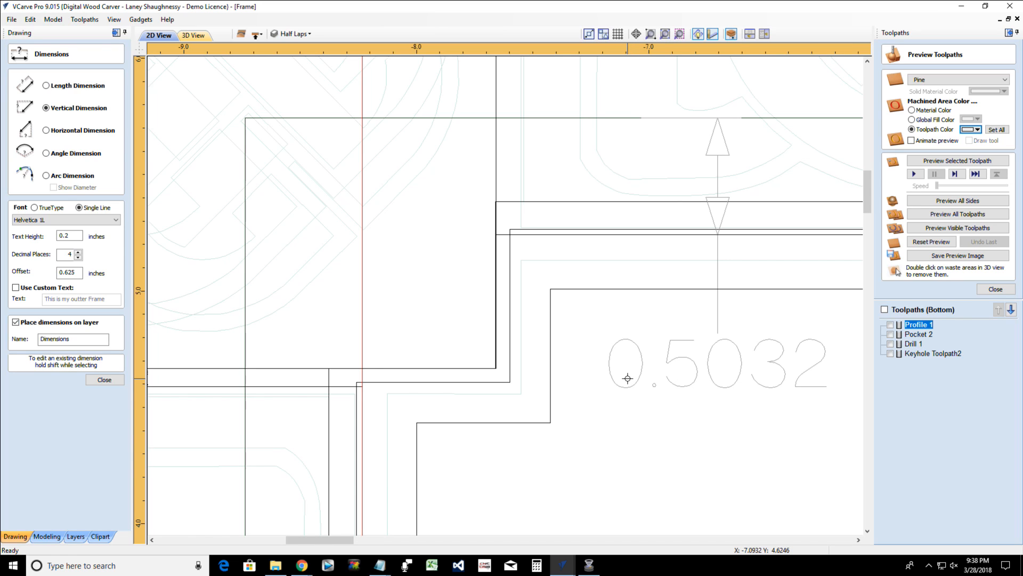
pyautogui.scroll(-5, 627, 378)
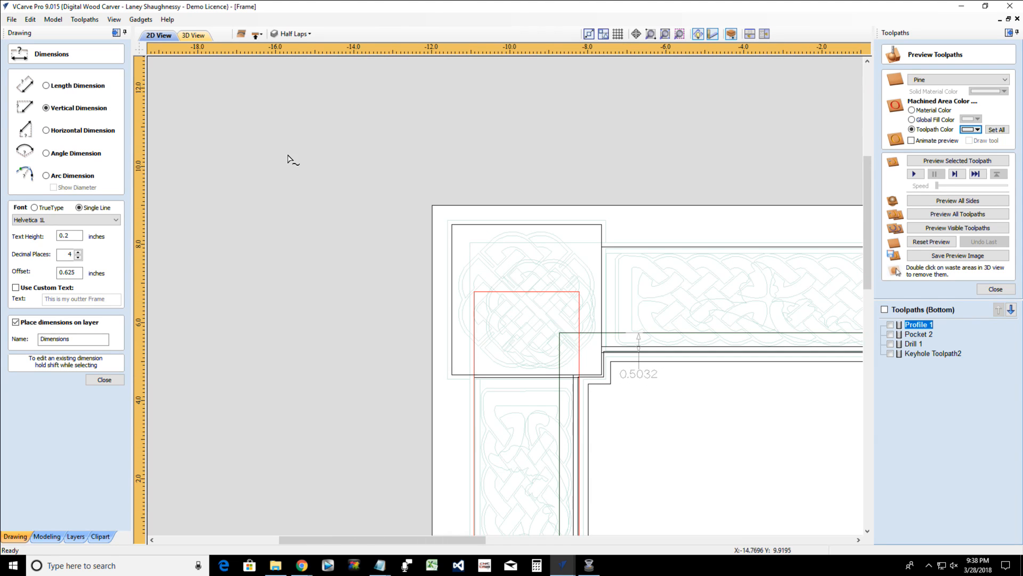
pyautogui.scroll(-1, 586, 503)
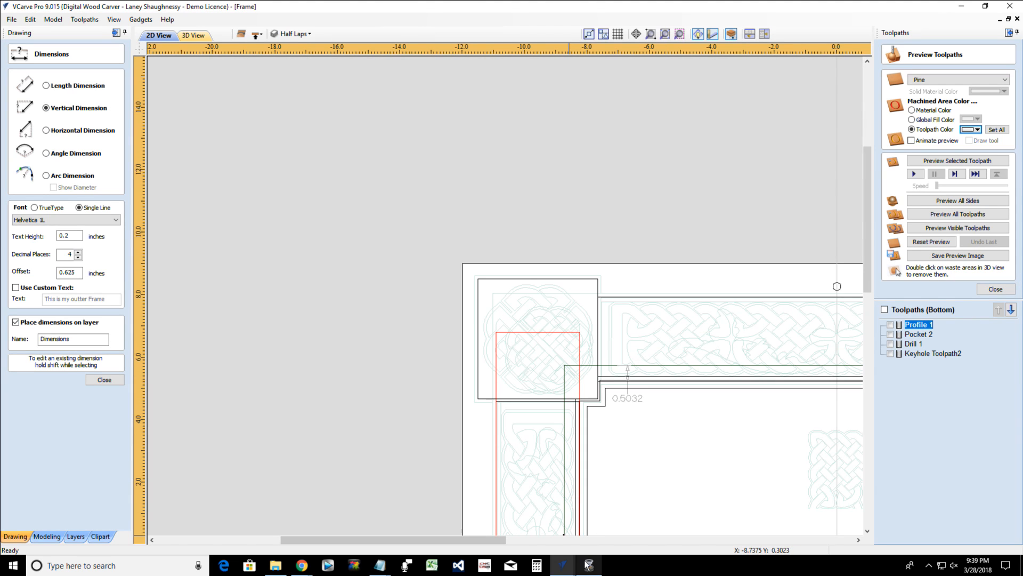
# Return to the rail and stile job and draw a rectangle about 9.23 by 0.69 inches along the stile's lower long edge
pyautogui.moveTo(565, 565)
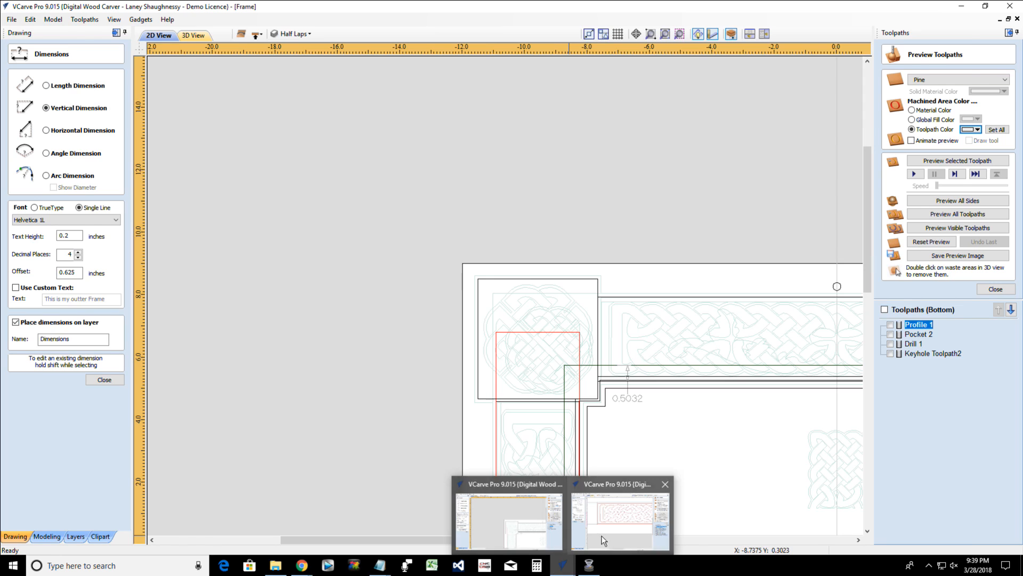
pyautogui.click(613, 528)
pyautogui.scroll(-2, 286, 310)
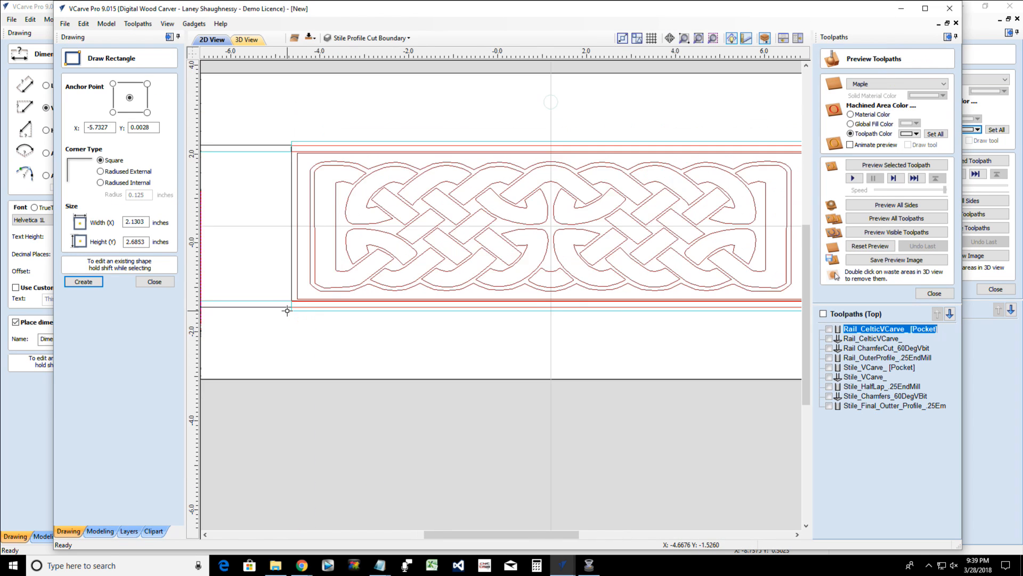
pyautogui.scroll(1, 288, 317)
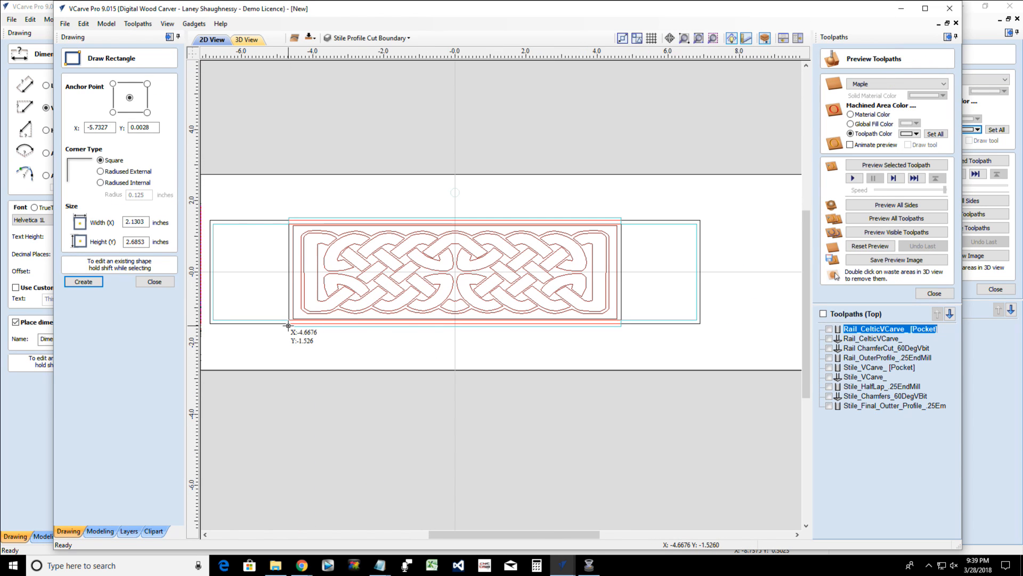
pyautogui.moveTo(593, 326); pyautogui.dragTo(617, 303)
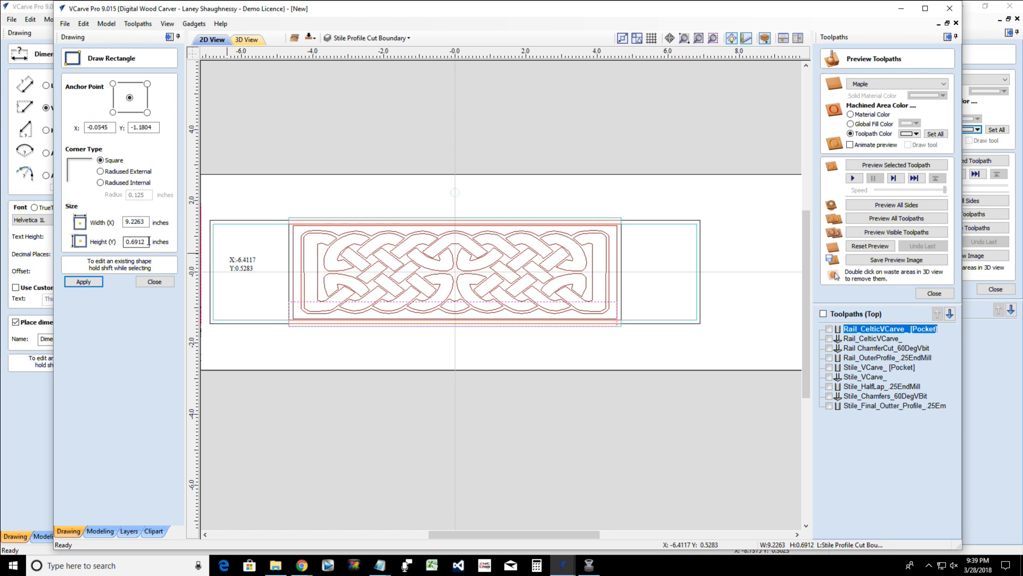
# Try to set the rabbet rectangle's height to 0.5 inches
pyautogui.moveTo(147, 242); pyautogui.dragTo(93, 240)
pyautogui.write('.5')
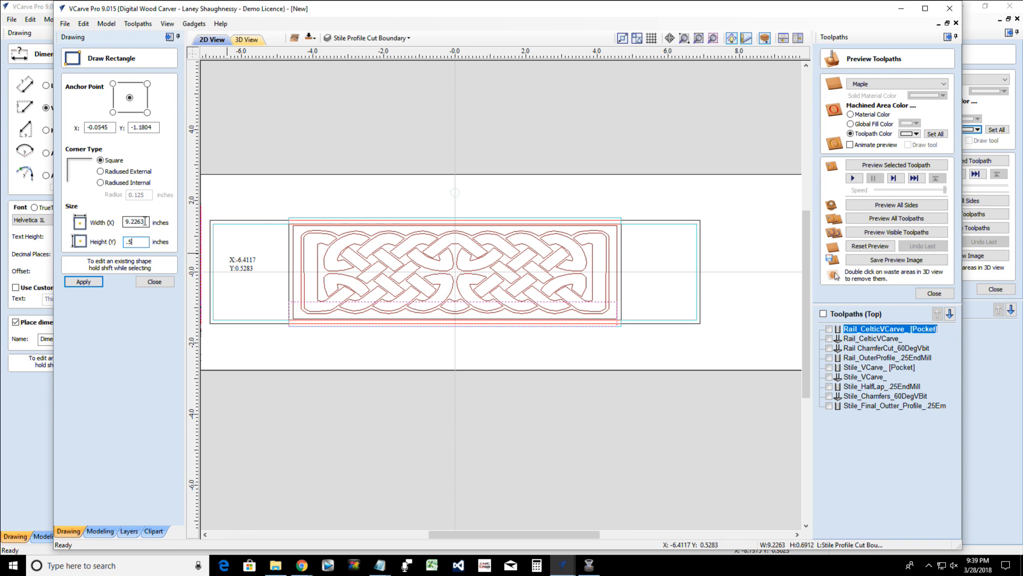
pyautogui.scroll(2, 622, 326)
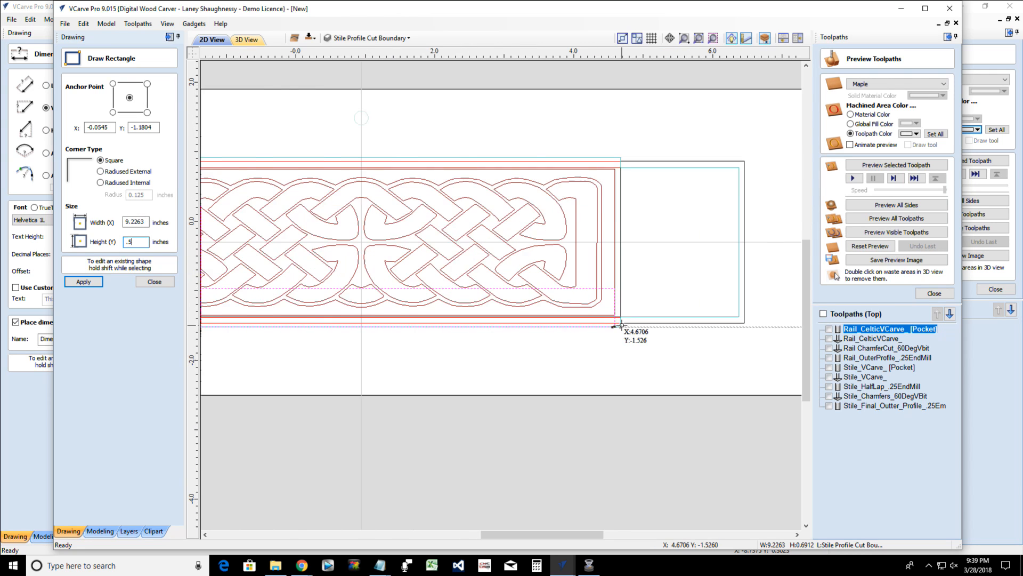
pyautogui.press('Return')
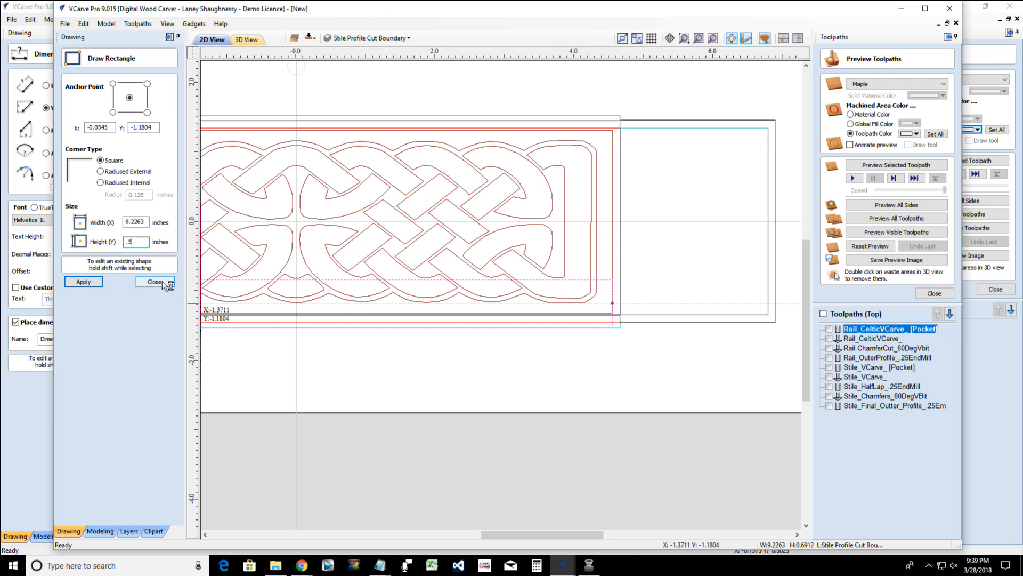
pyautogui.press('Return')
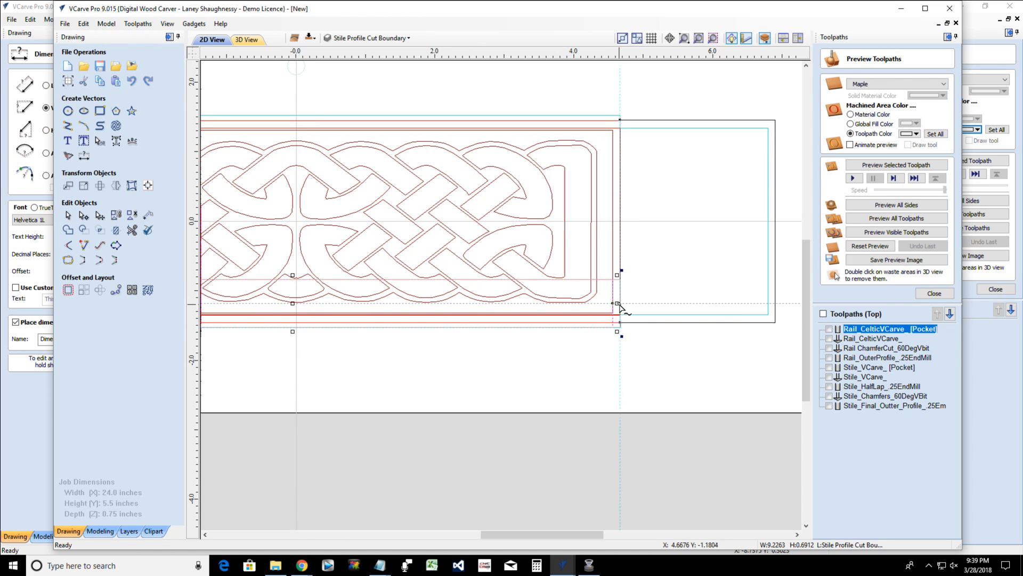
# Stretch the rabbet rectangle to about 9.34 by 0.79 inches, matching both shoulder ends and extending past the stile's lower edge
pyautogui.moveTo(615, 304); pyautogui.dragTo(622, 304)
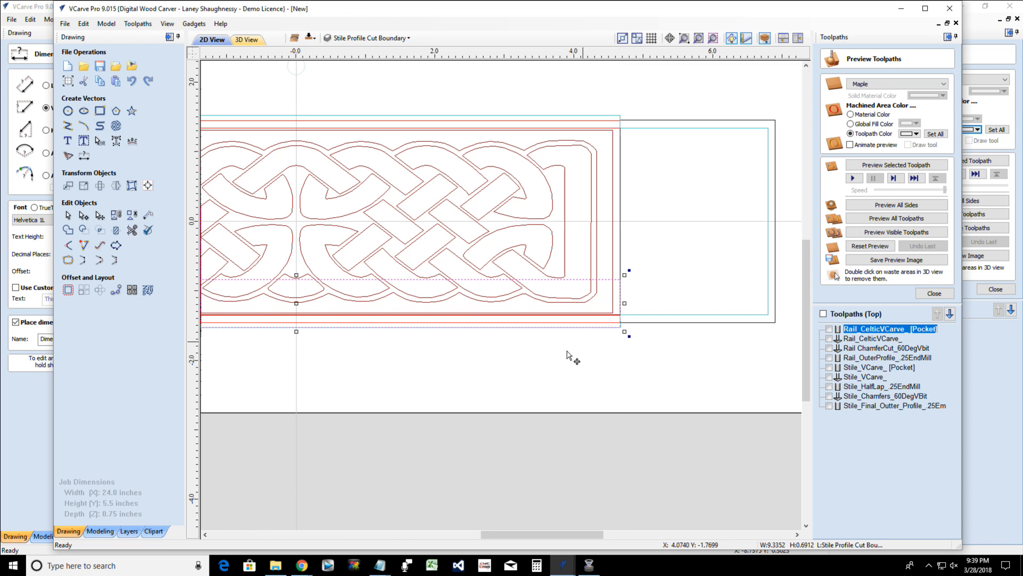
pyautogui.scroll(-4, 548, 366)
pyautogui.scroll(4, 300, 336)
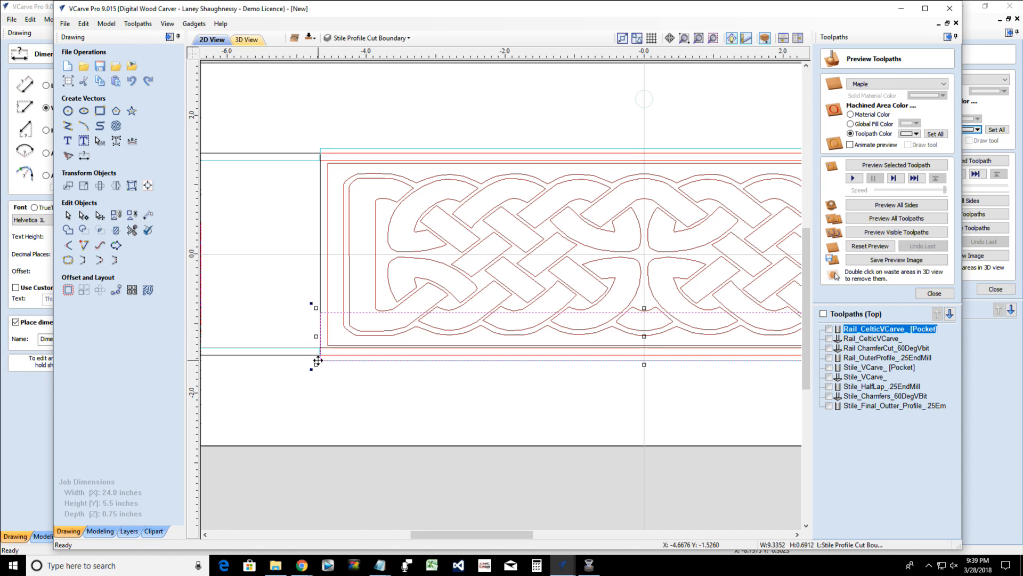
pyautogui.scroll(-3, 318, 361)
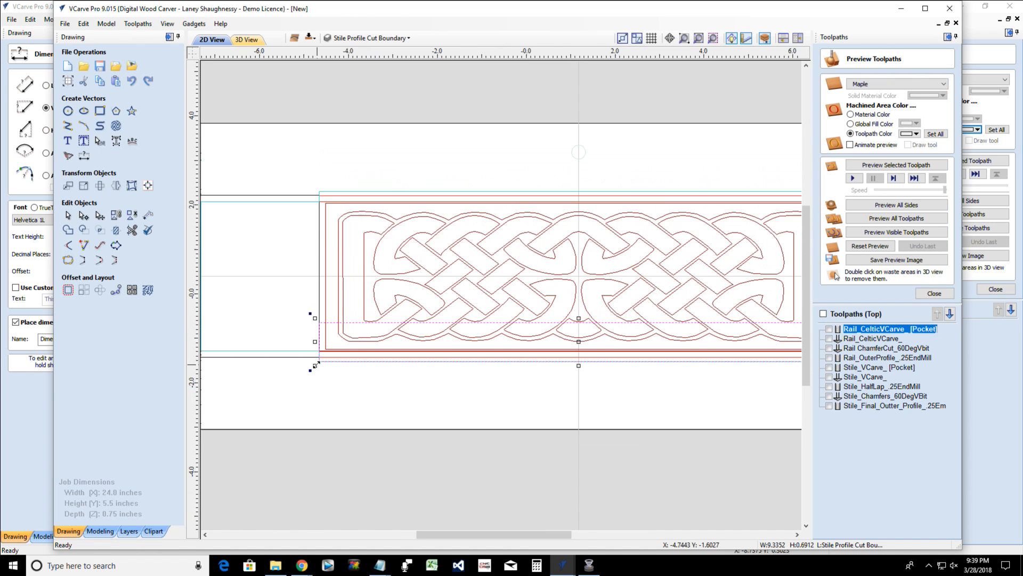
pyautogui.scroll(2, 250, 373)
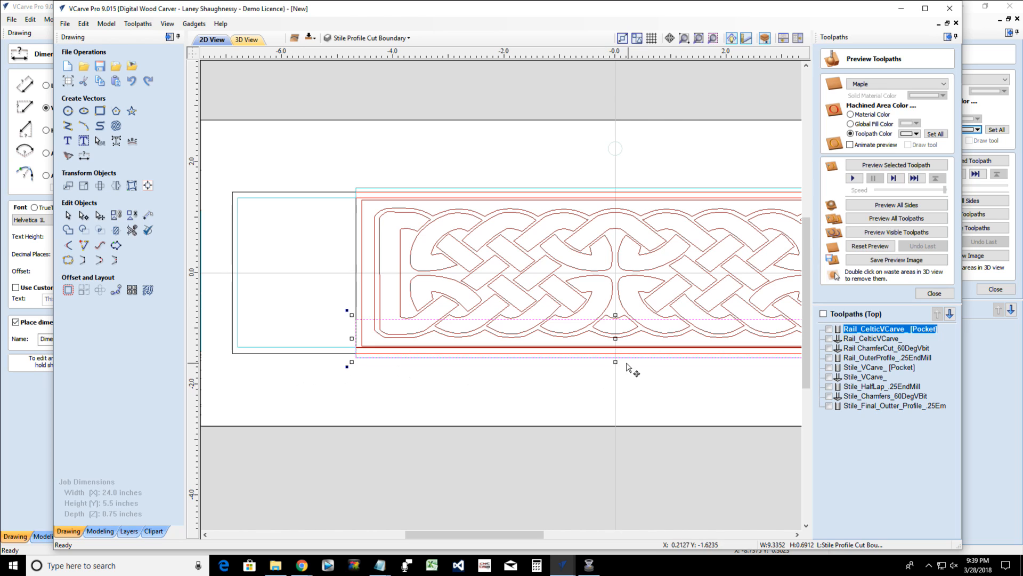
pyautogui.moveTo(615, 362); pyautogui.dragTo(616, 368)
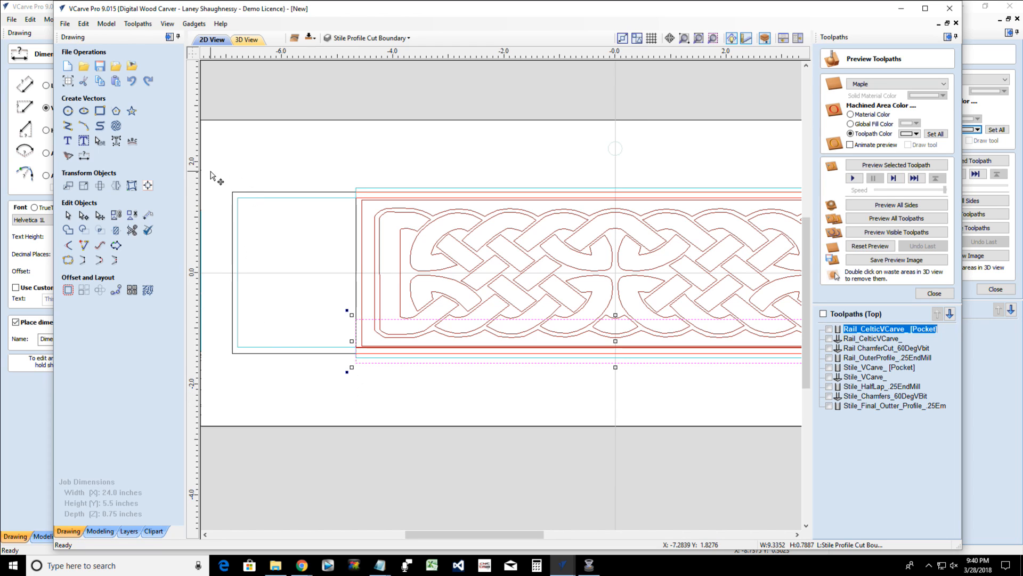
# Draw a rectangle about 2.65 by 4.5 inches over the stile's left half-lap end, from the upper shoulder corner downward
pyautogui.click(100, 110)
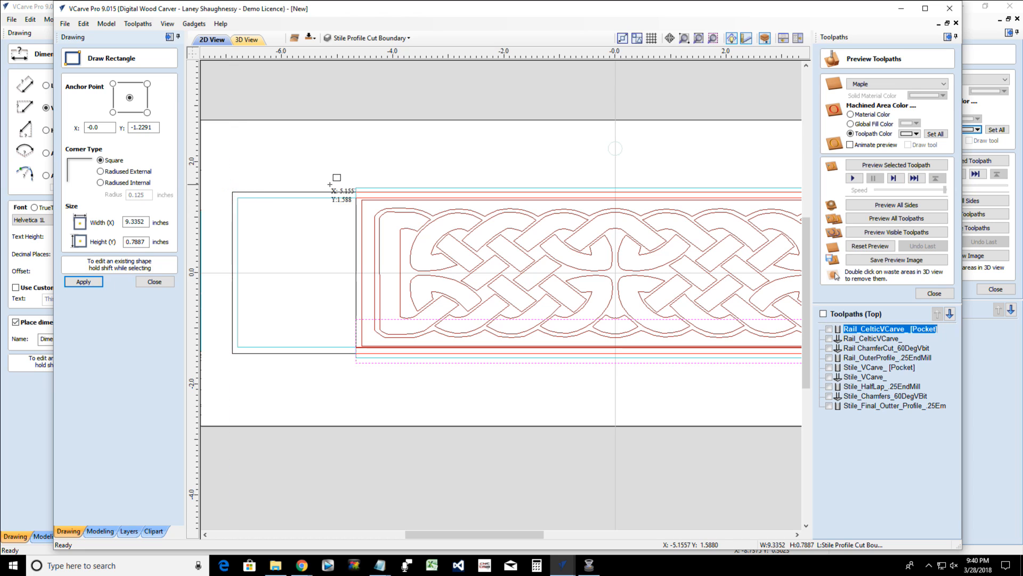
pyautogui.click(356, 186)
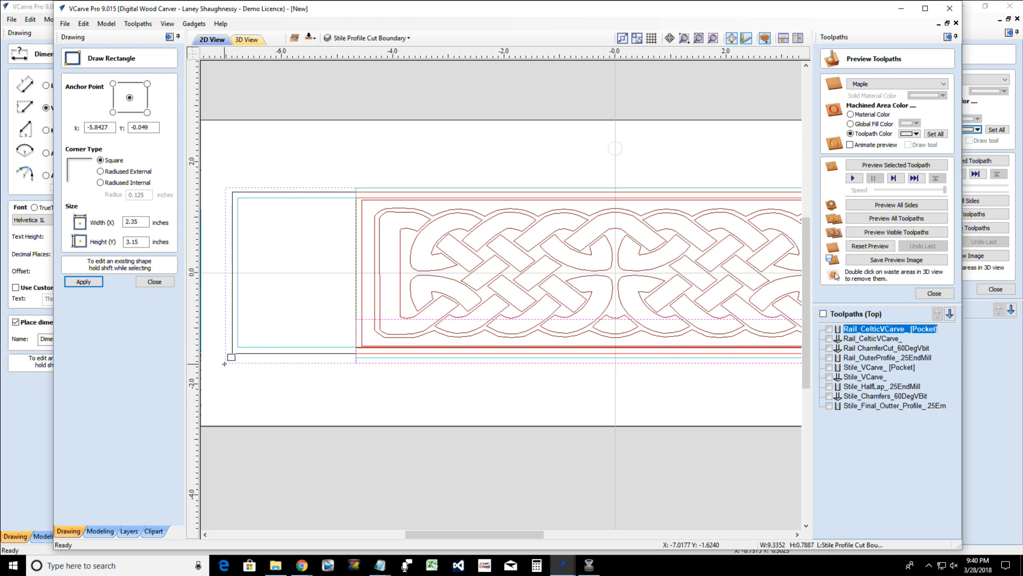
pyautogui.click(208, 438)
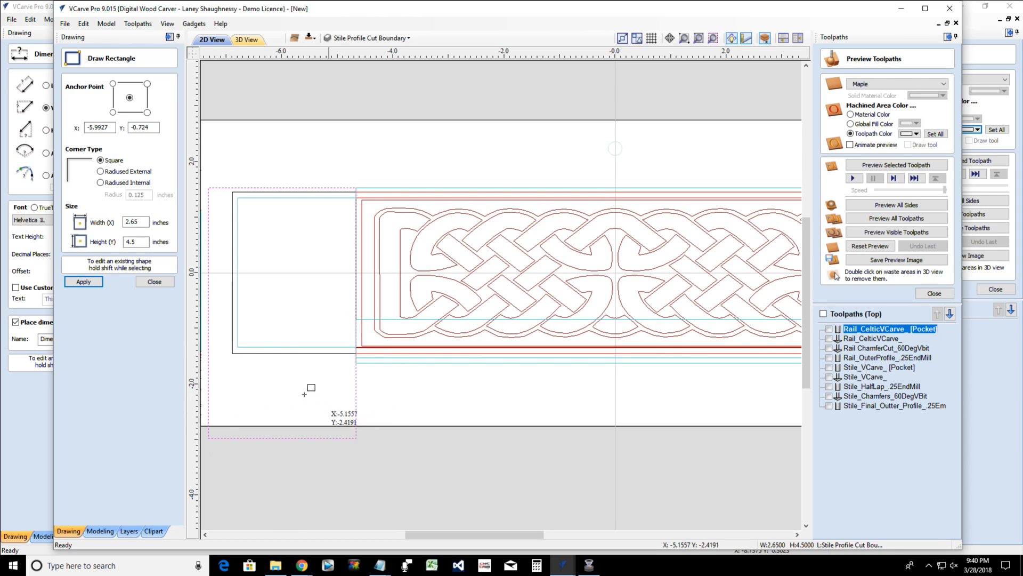
pyautogui.click(145, 282)
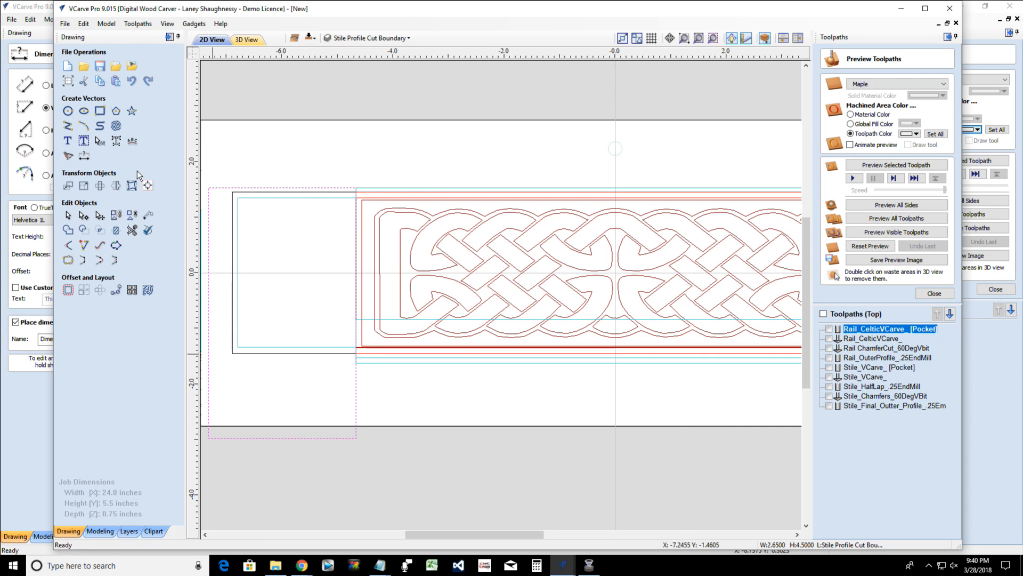
# Draw a rectangle about 0.68 by 2.14 inches beside the stile's lower-left shoulder and enter a width of 0.5 inches
pyautogui.click(100, 110)
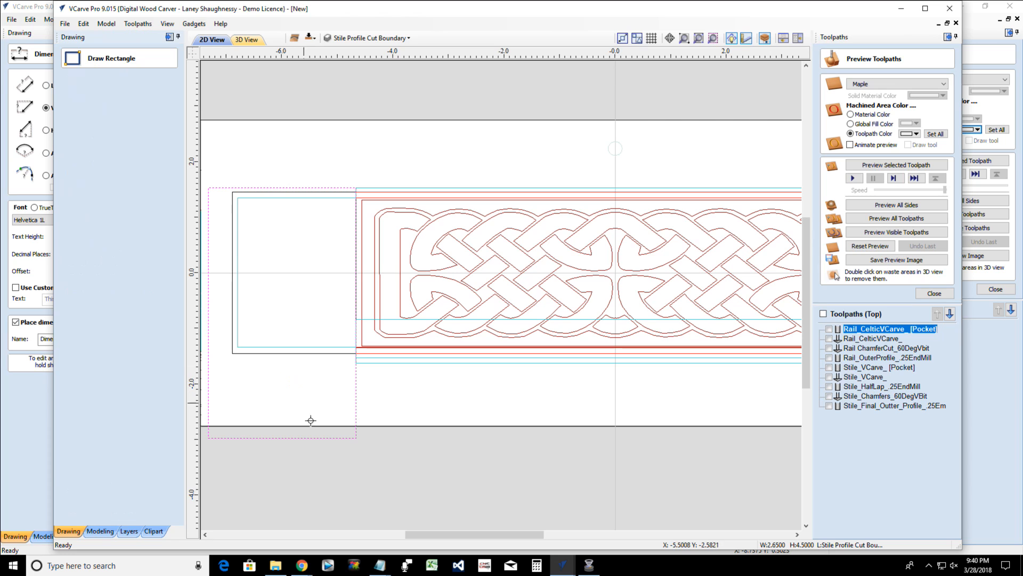
pyautogui.click(356, 438)
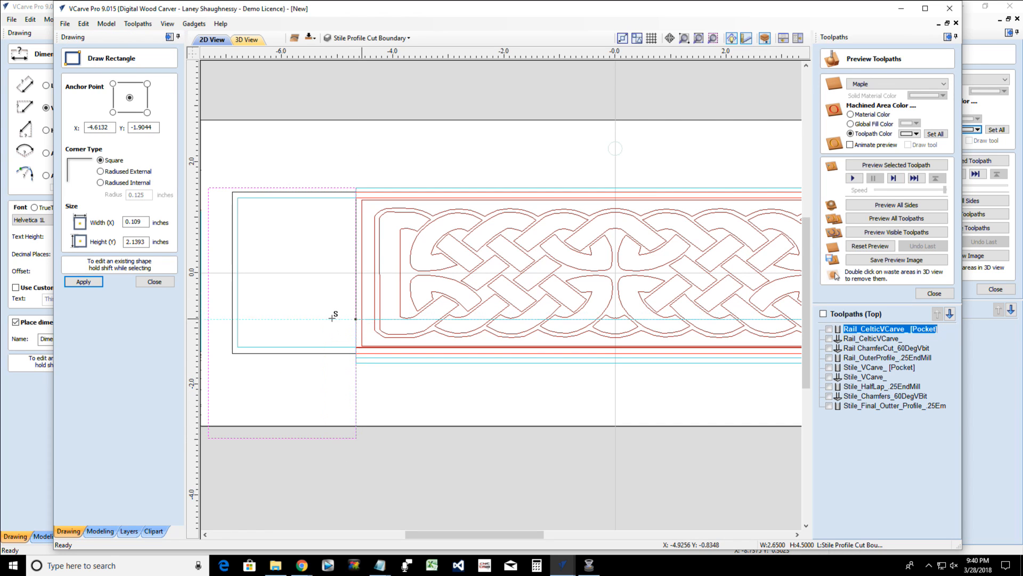
pyautogui.click(319, 316)
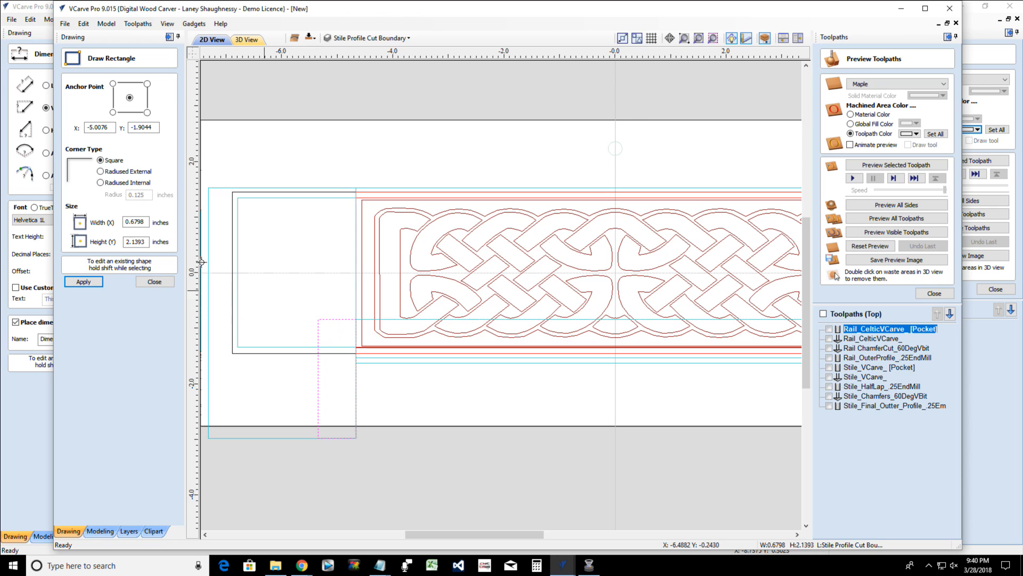
pyautogui.doubleClick(131, 221)
pyautogui.write('.')
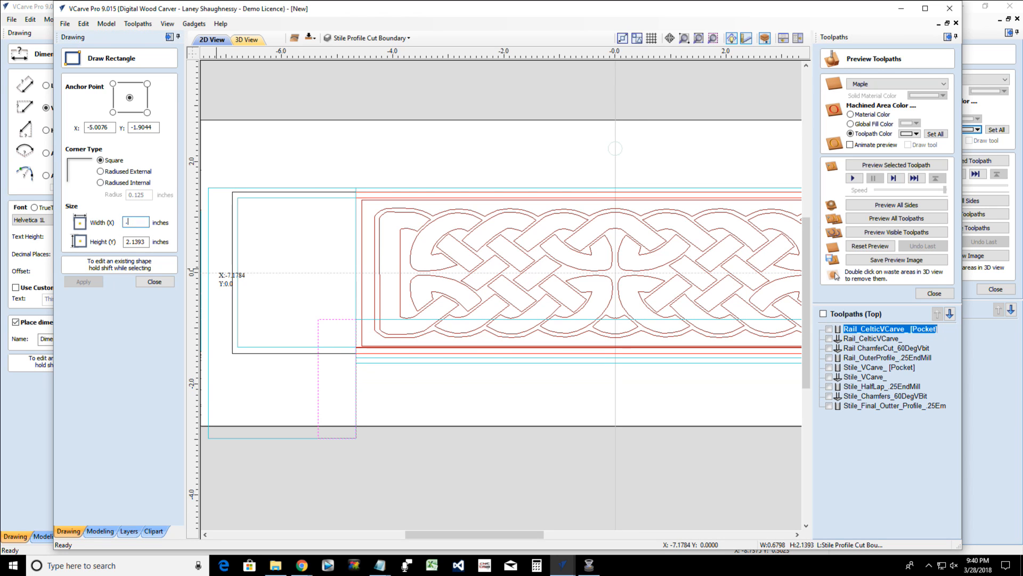
pyautogui.write('5')
pyautogui.click(154, 283)
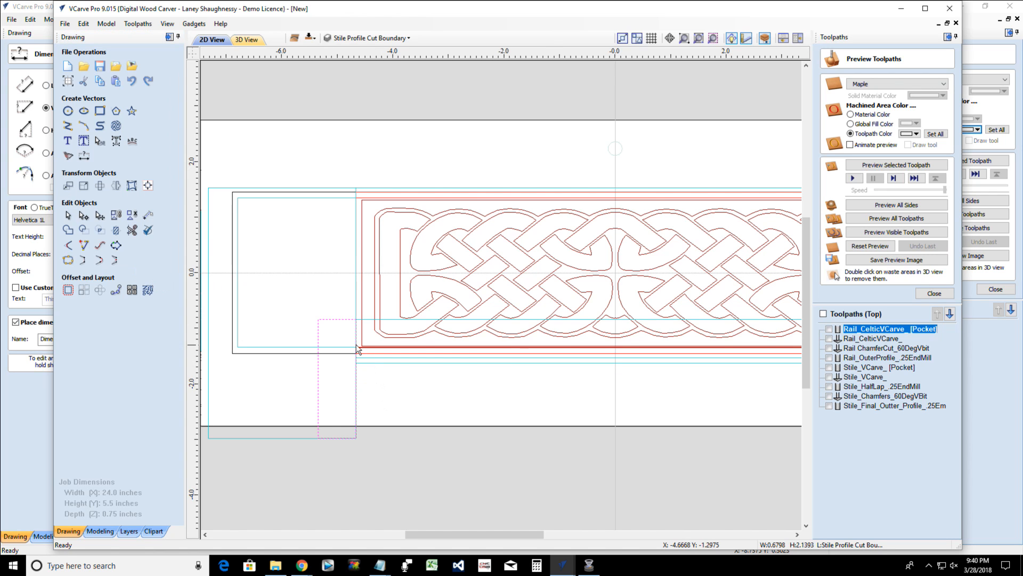
# Delete the two extra rectangles drawn at the stile's left shoulder
pyautogui.scroll(2, 356, 344)
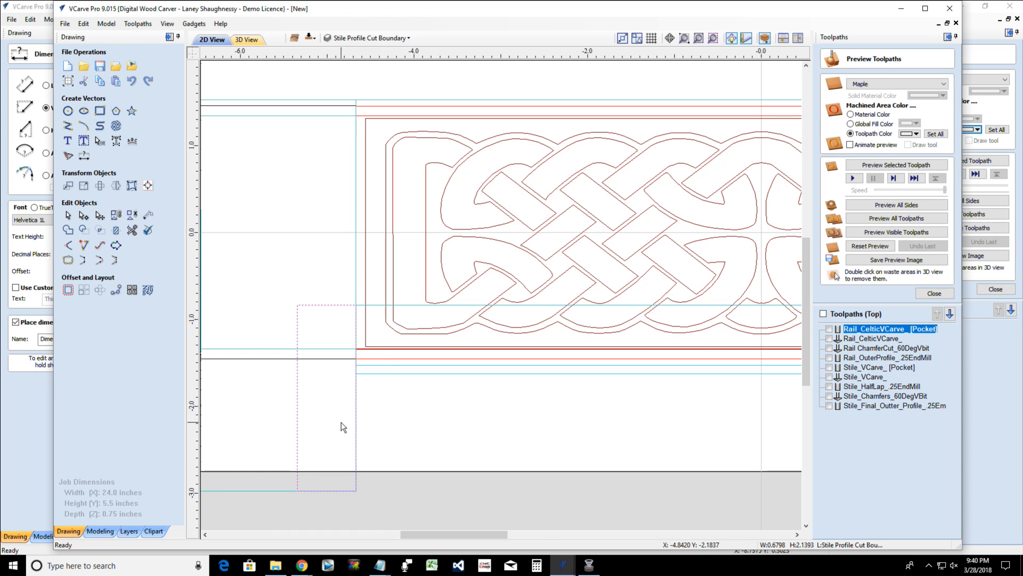
pyautogui.scroll(-5, 342, 427)
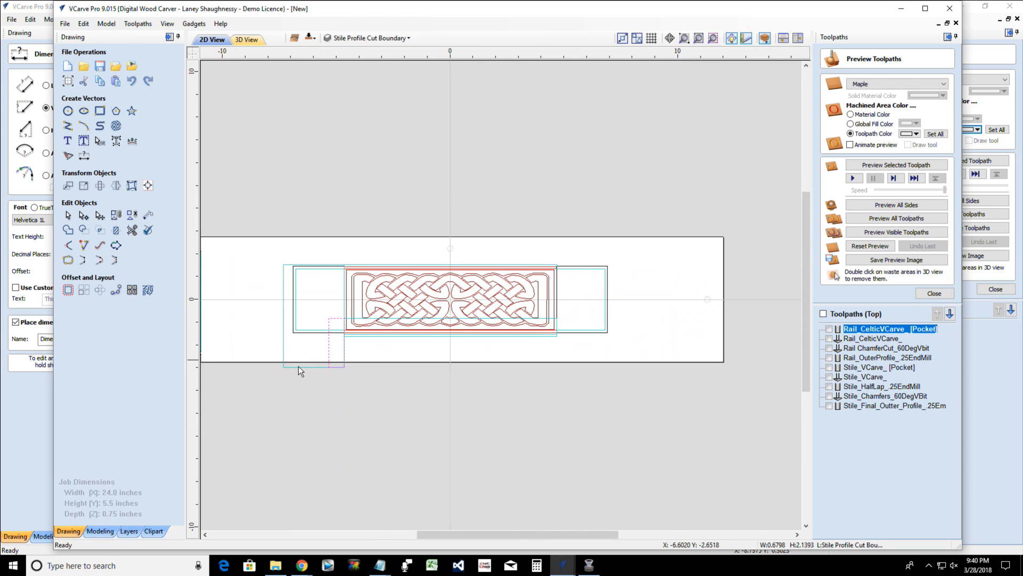
pyautogui.click(298, 367)
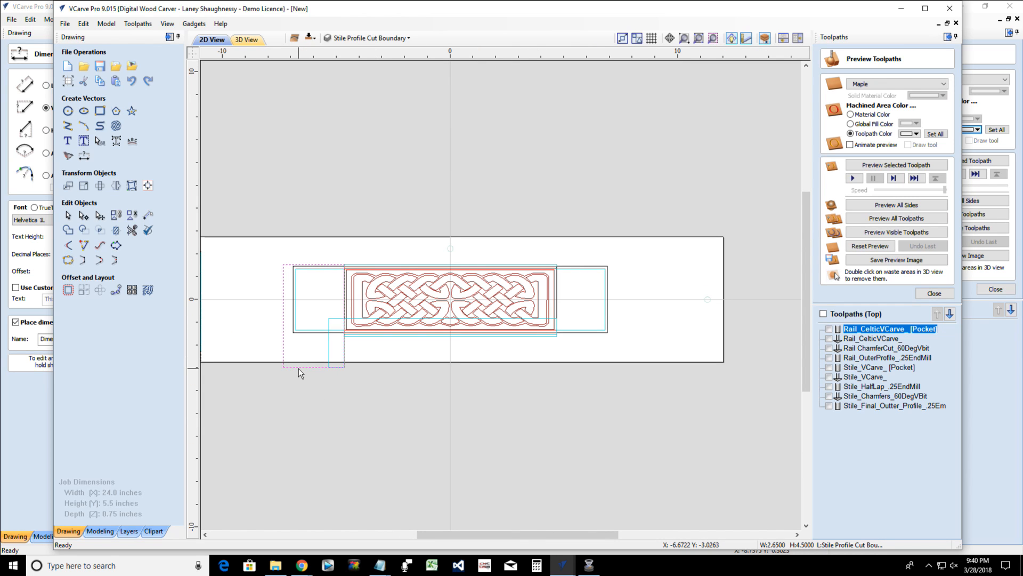
pyautogui.click(298, 369)
pyautogui.click(329, 352)
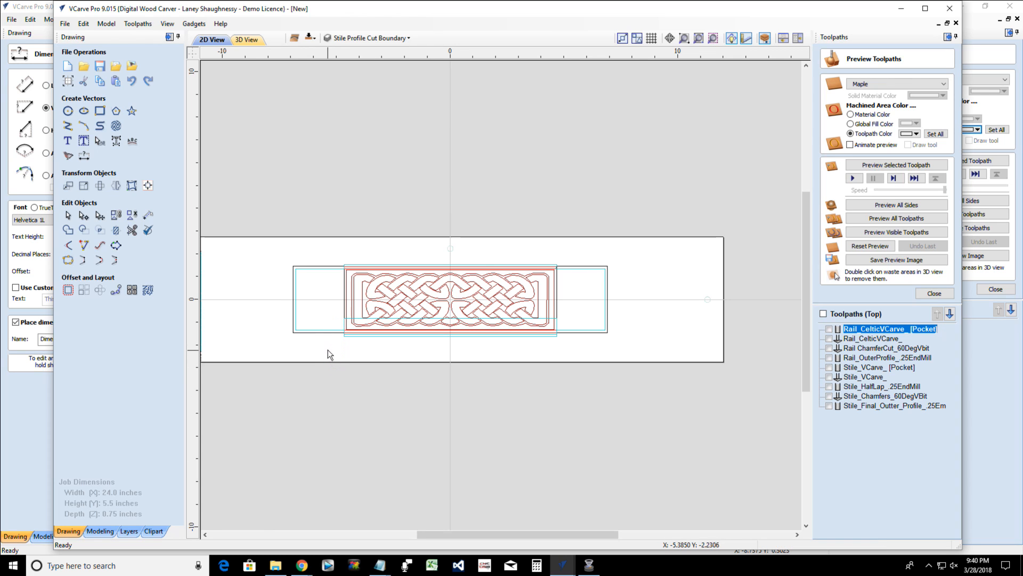
# Move the rabbet rectangle to the other side of the job and switch to the bottom side
pyautogui.scroll(2, 339, 345)
pyautogui.click(349, 336)
pyautogui.rightClick(359, 339)
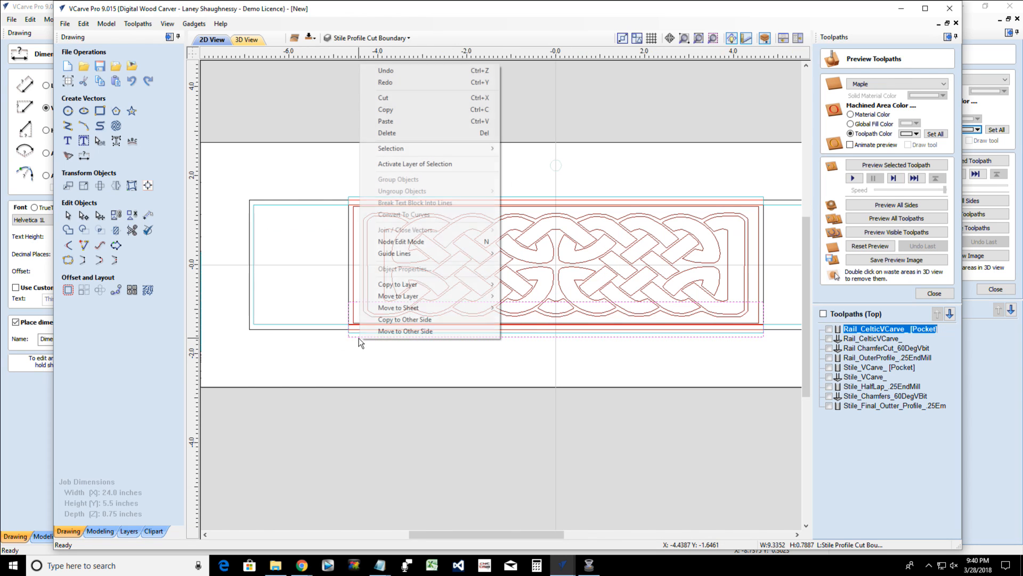
pyautogui.click(398, 331)
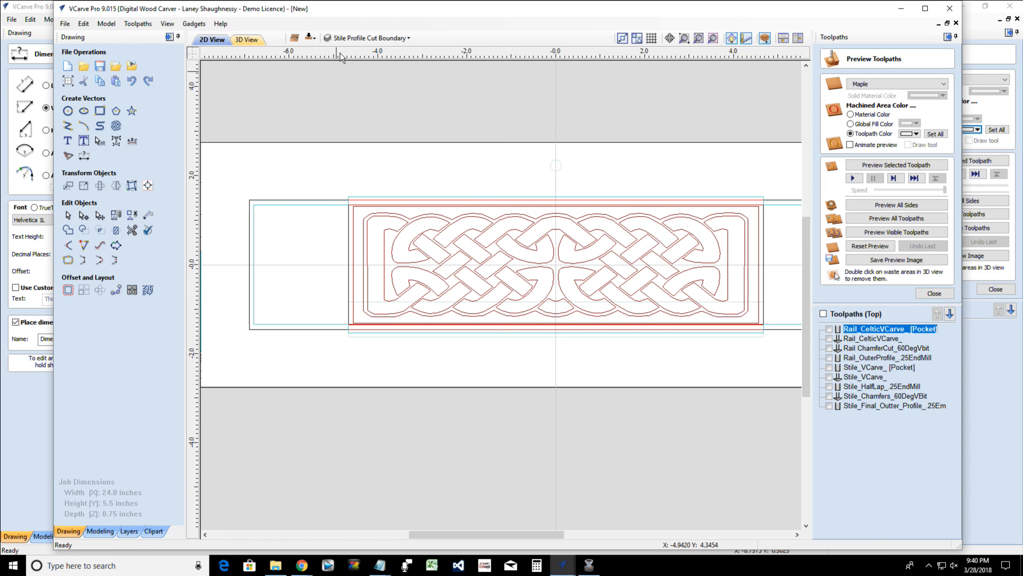
pyautogui.click(310, 38)
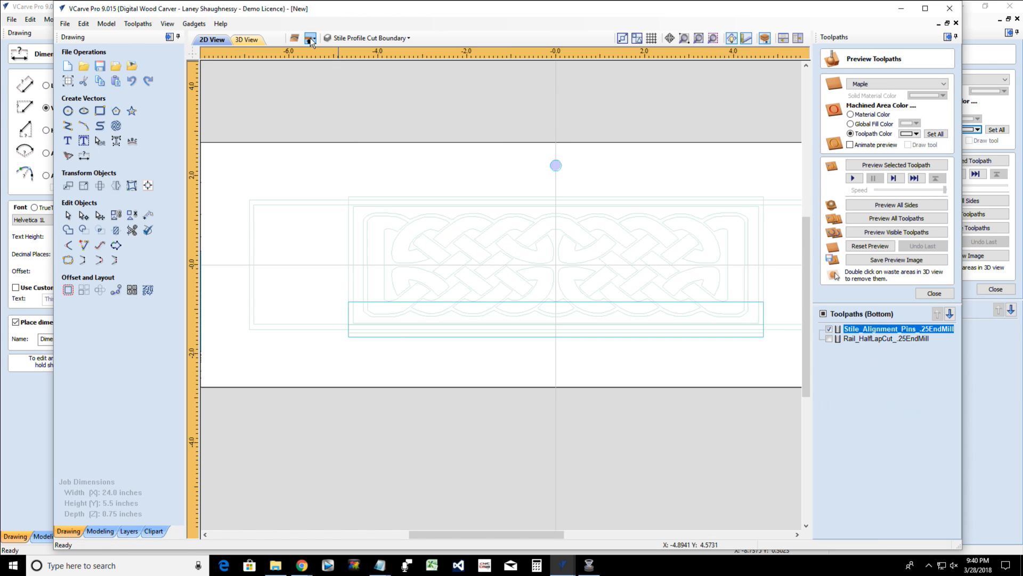
# Start a pocket toolpath for the rabbet rectangle with a cut depth of 0.25 inches
pyautogui.click(376, 336)
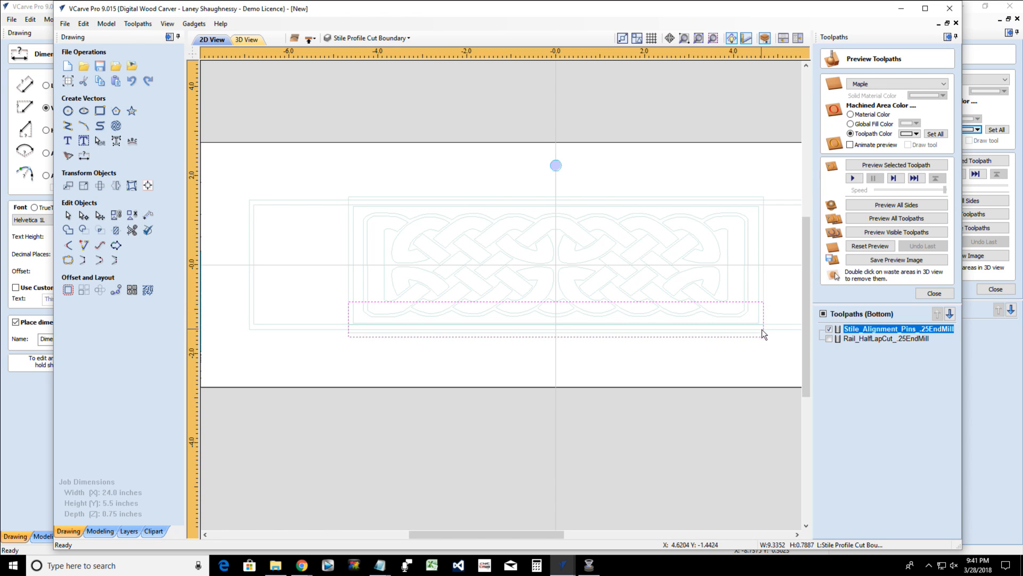
pyautogui.click(931, 292)
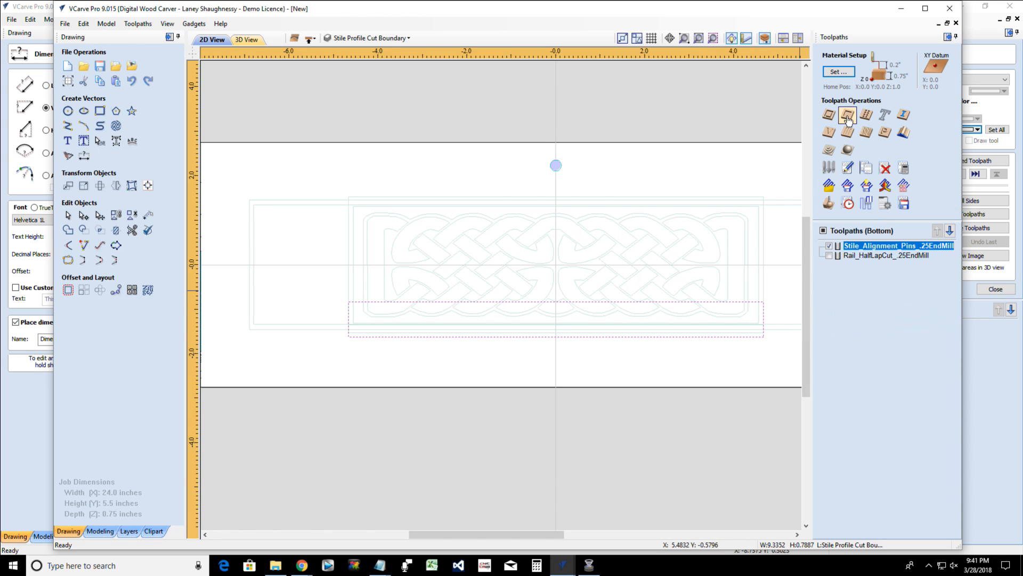
pyautogui.click(848, 114)
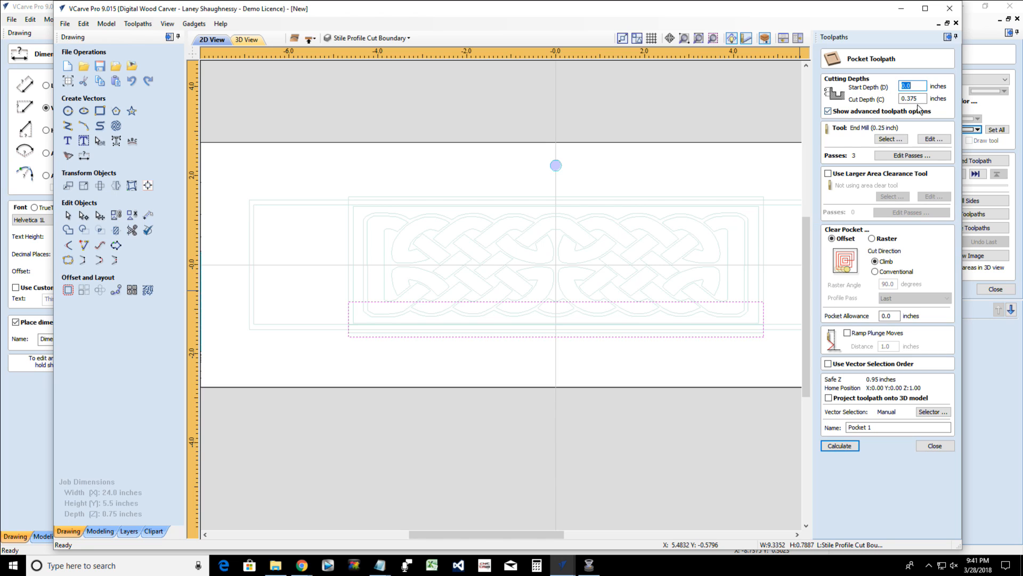
pyautogui.doubleClick(912, 98)
pyautogui.write('.25')
# Calculate the pocket toolpath under the name Stile_Rabbet_.25EndMill and preview the visible bottom-side toolpaths
pyautogui.moveTo(874, 426); pyautogui.dragTo(831, 427)
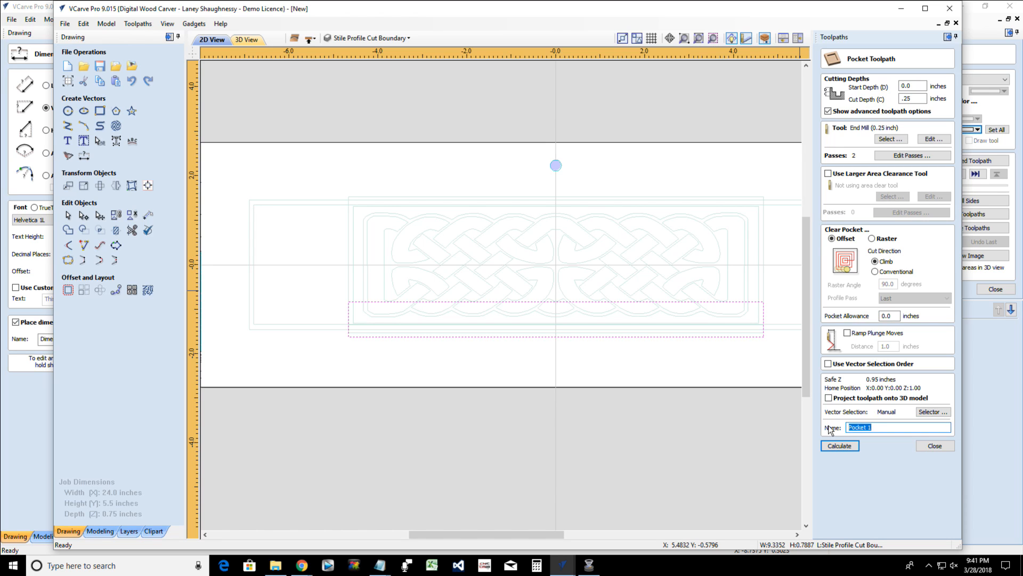
pyautogui.write('Ra')
pyautogui.write('St')
pyautogui.write('Rabbet')
pyautogui.write('_.25EndMill')
pyautogui.click(840, 446)
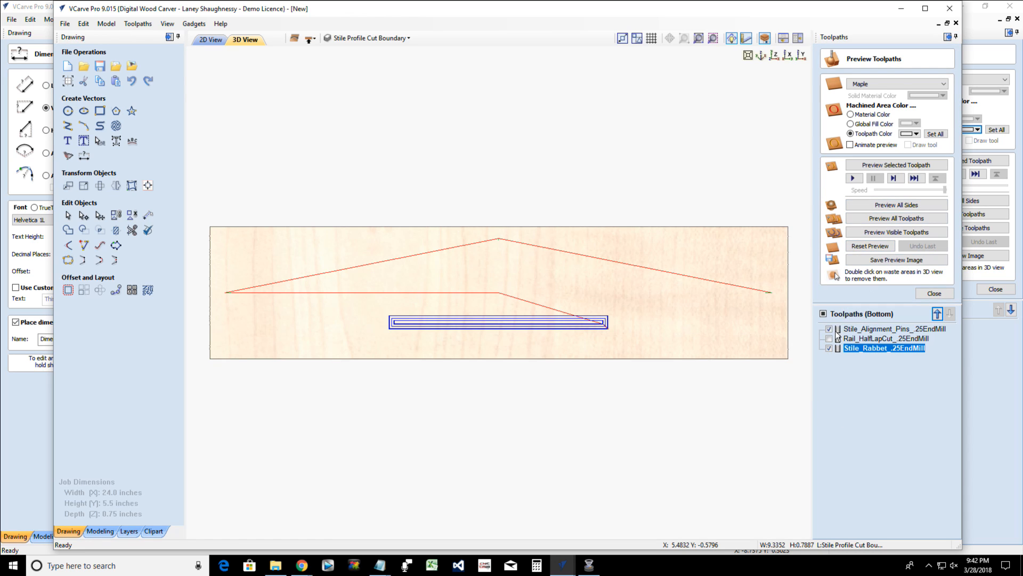
pyautogui.moveTo(837, 354)
pyautogui.click(880, 235)
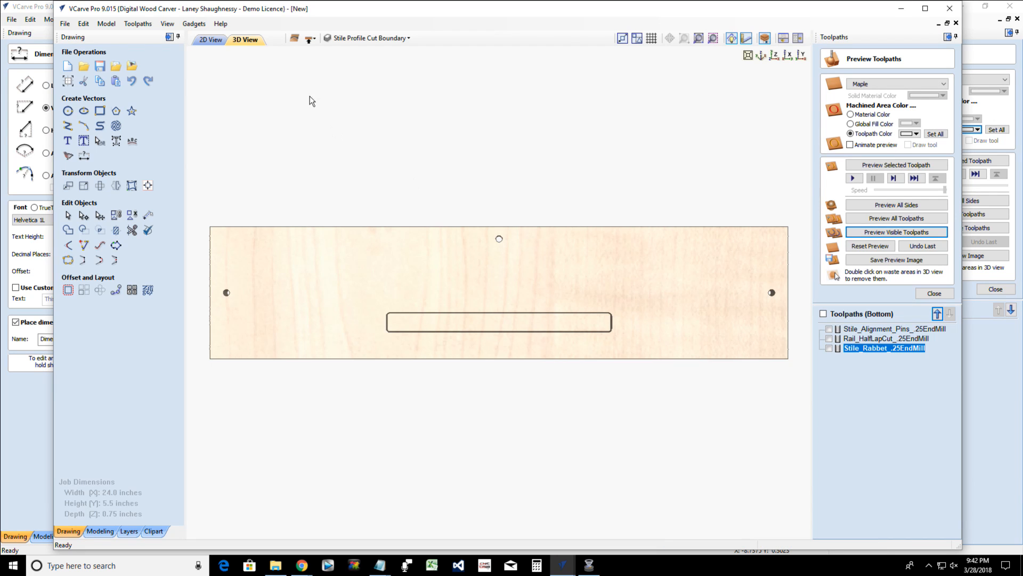
# Switch to the top side and make the stile's V-carve pocket, V-carve, half-lap, chamfer and final outer profile toolpaths visible
pyautogui.click(310, 38)
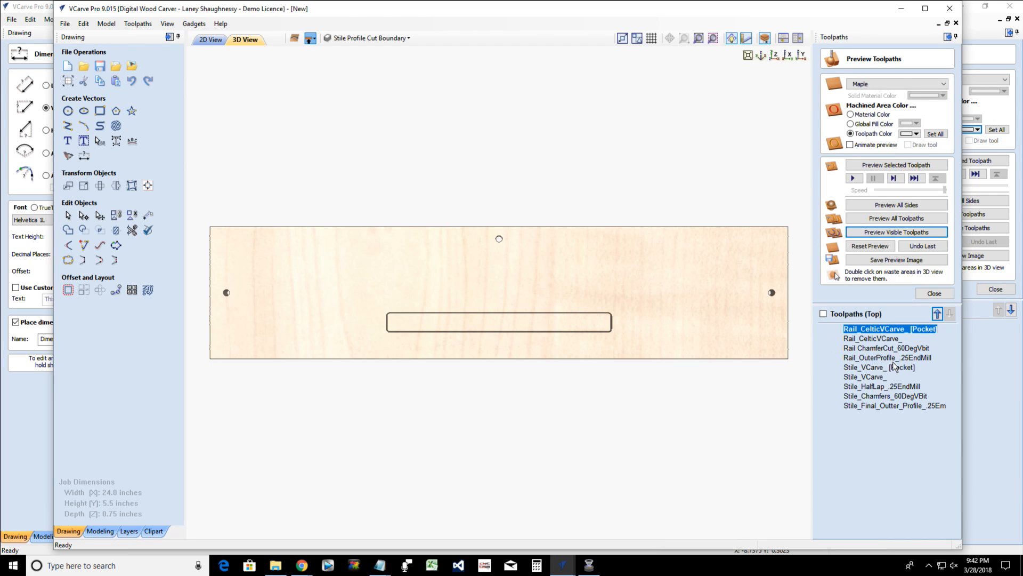
pyautogui.click(829, 406)
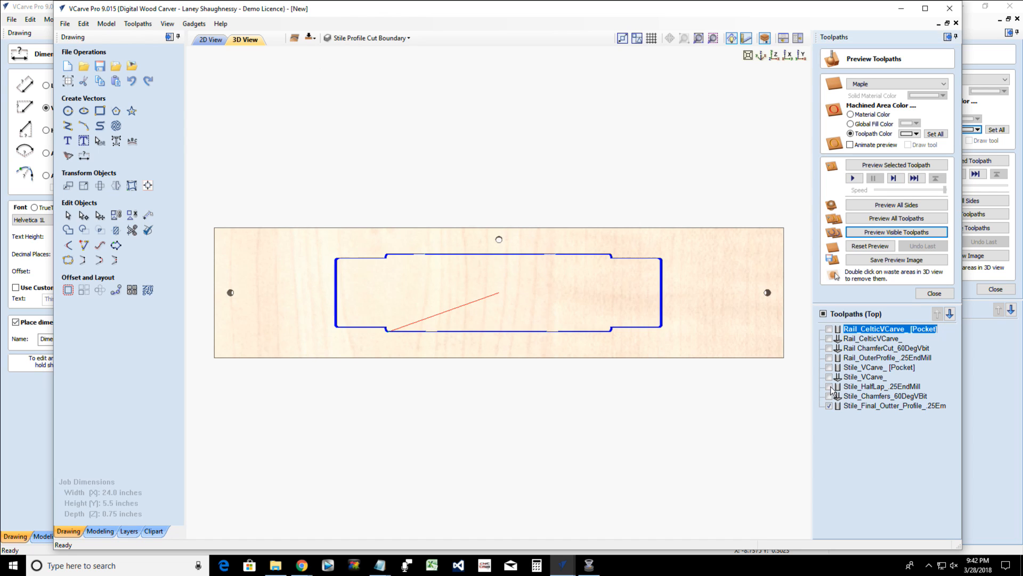
pyautogui.click(830, 396)
pyautogui.click(830, 387)
pyautogui.click(830, 376)
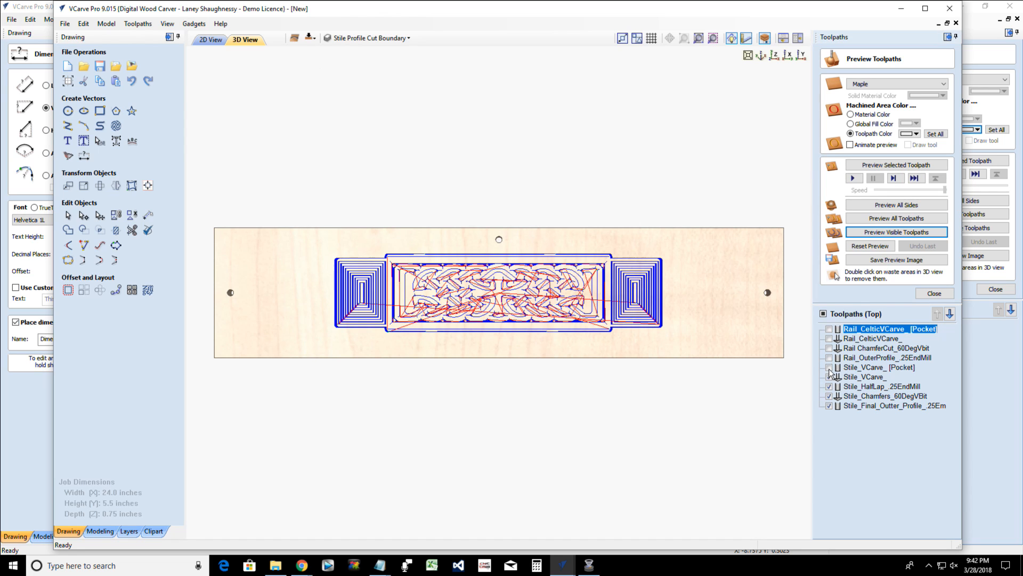
pyautogui.click(829, 367)
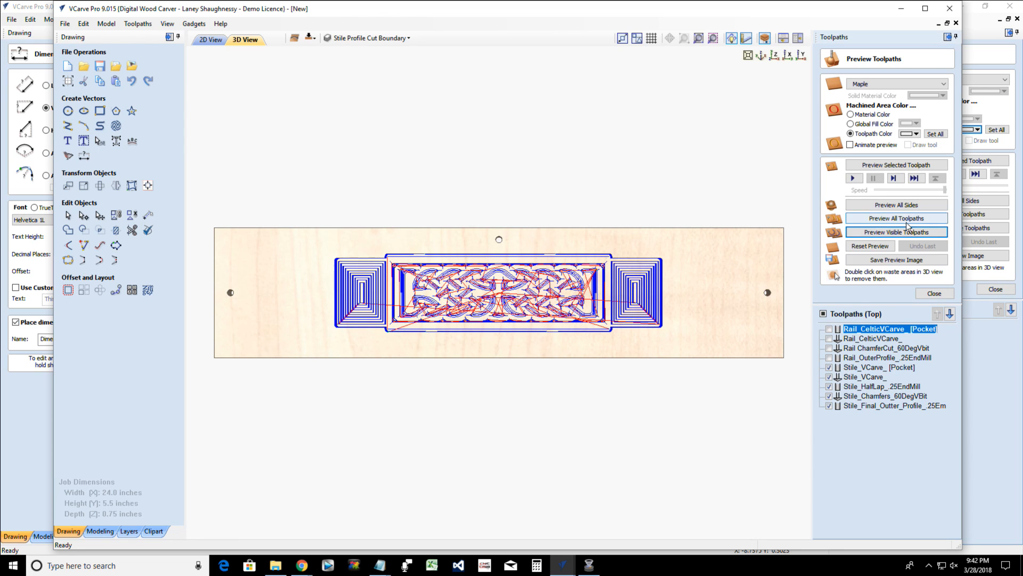
# Preview the visible top-side stile toolpaths and examine the tabs around the stile's outer profile cut
pyautogui.click(892, 233)
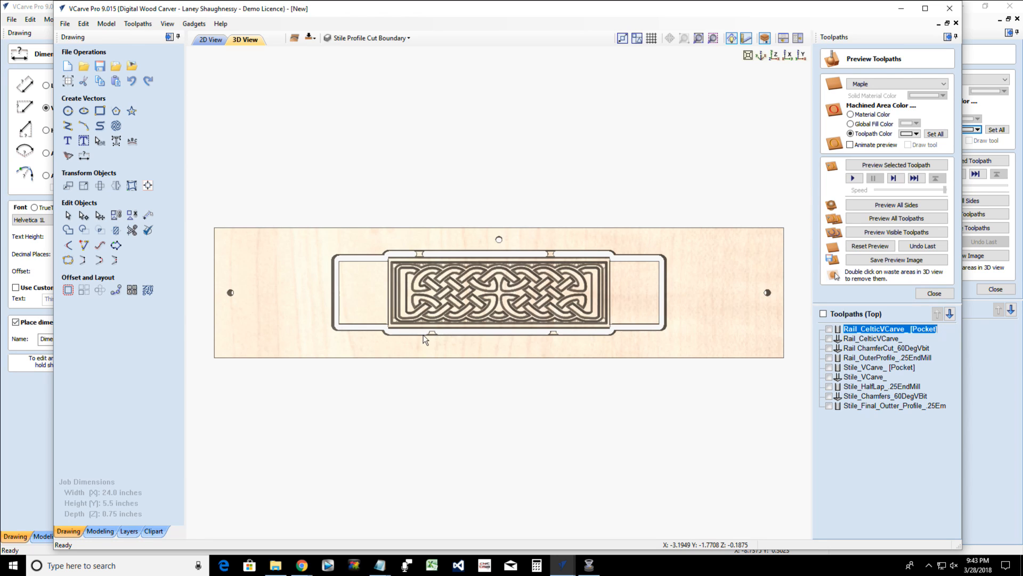
pyautogui.moveTo(478, 336); pyautogui.dragTo(479, 331)
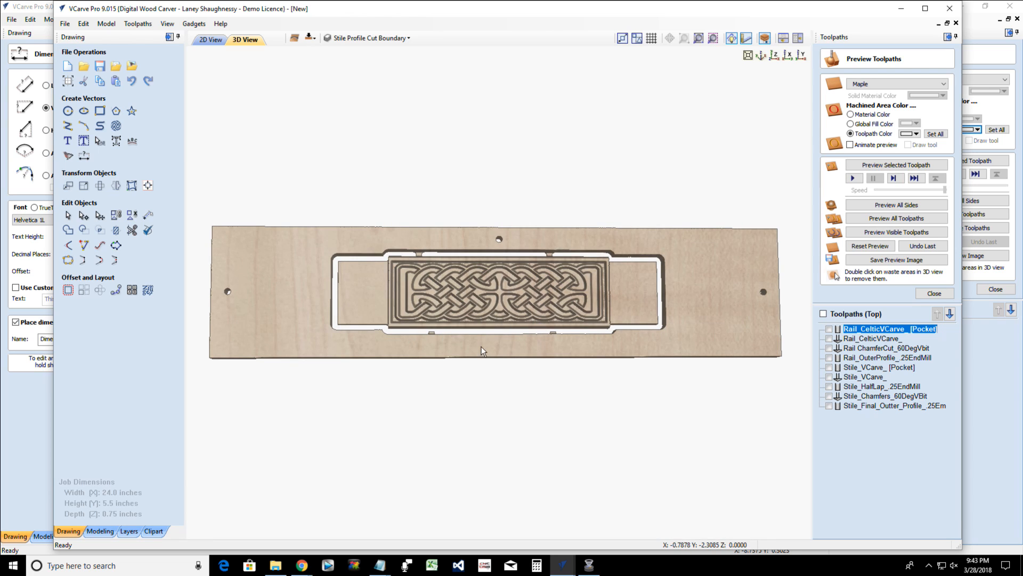
pyautogui.moveTo(480, 385); pyautogui.dragTo(472, 382)
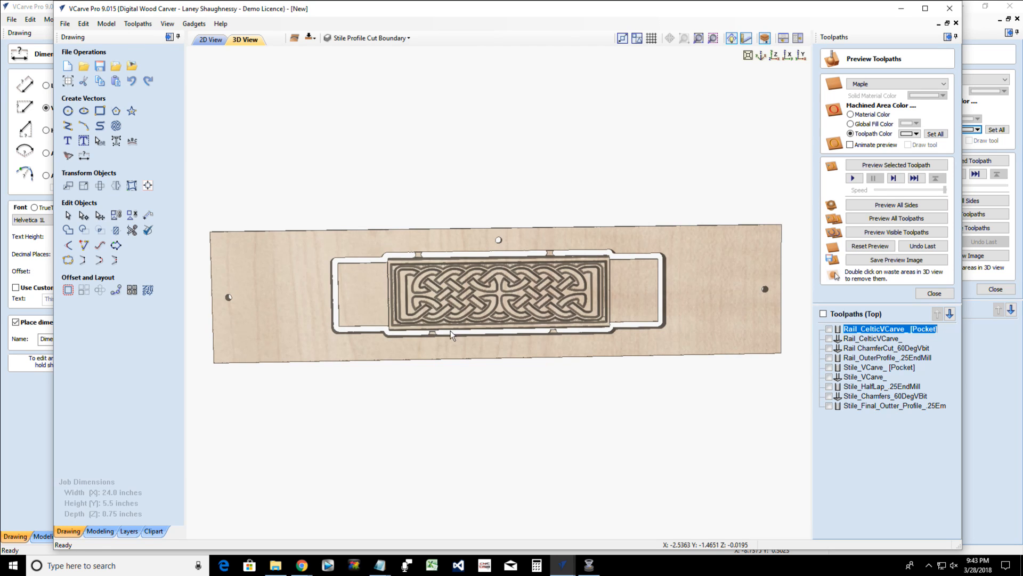
pyautogui.moveTo(517, 343)
pyautogui.mouseDown()
pyautogui.moveTo(497, 330)
pyautogui.moveTo(509, 311)
pyautogui.moveTo(522, 318)
pyautogui.moveTo(523, 338)
pyautogui.mouseUp()
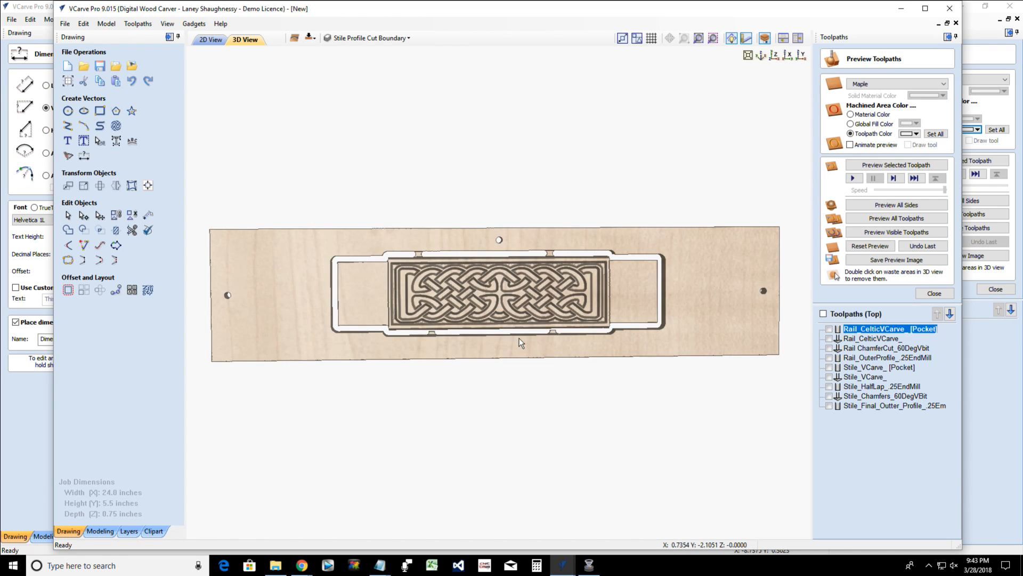
pyautogui.moveTo(519, 338); pyautogui.dragTo(506, 340)
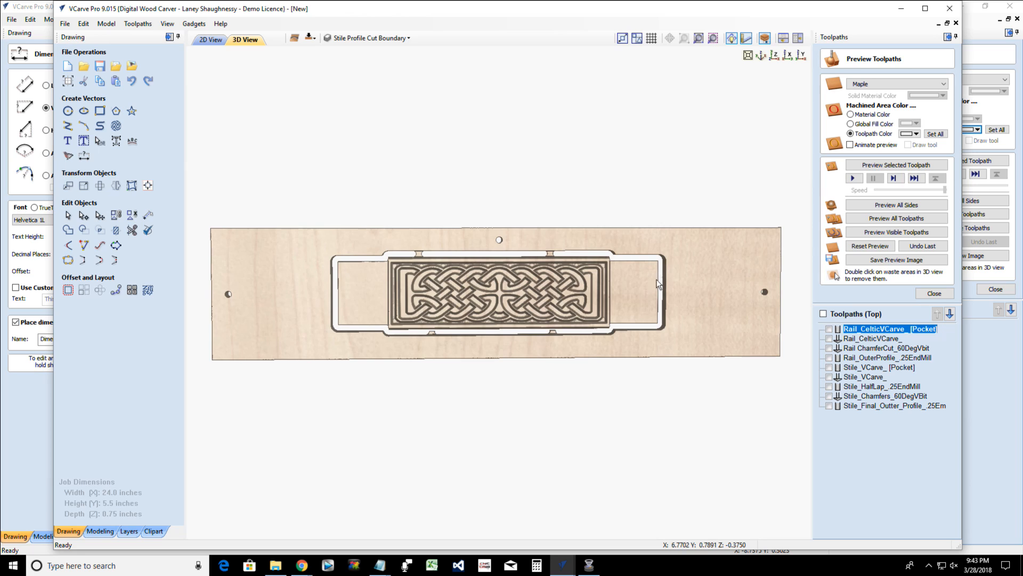
# Move the two lower-edge tabs of the Stile_Final_Outter_Profile toolpath to the stile's two short ends and recalculate it
pyautogui.doubleClick(868, 406)
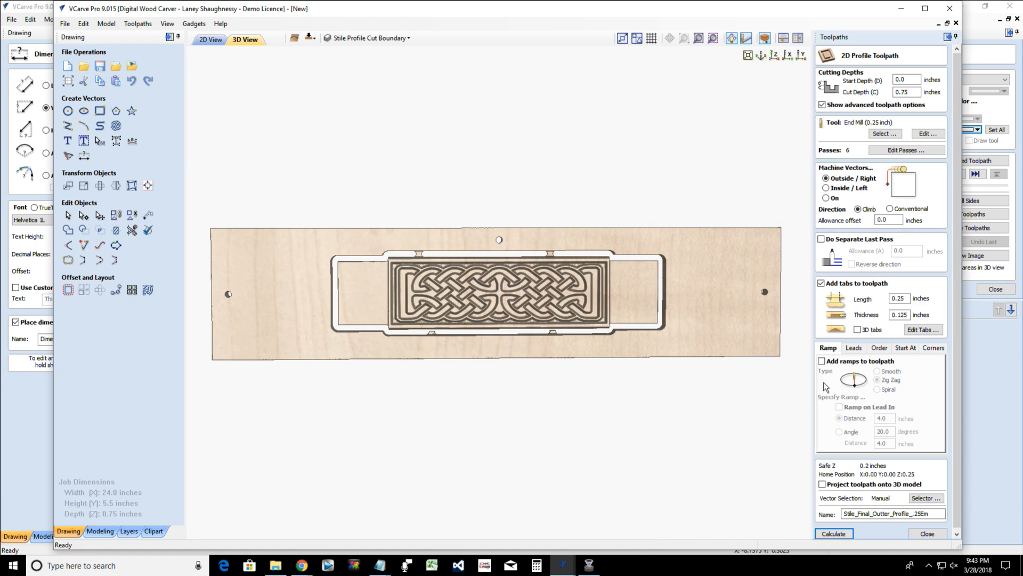
pyautogui.click(924, 329)
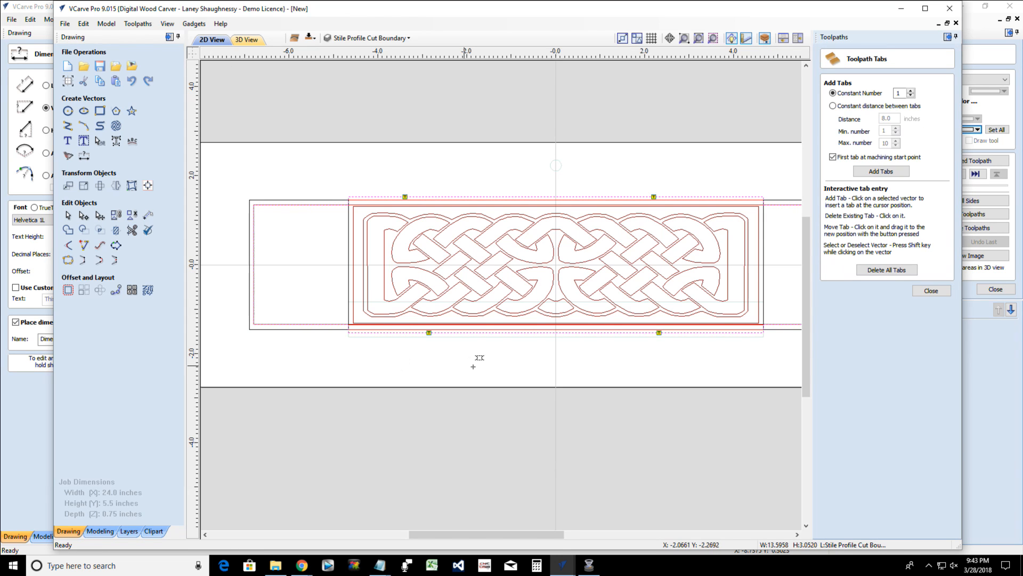
pyautogui.scroll(-2, 703, 356)
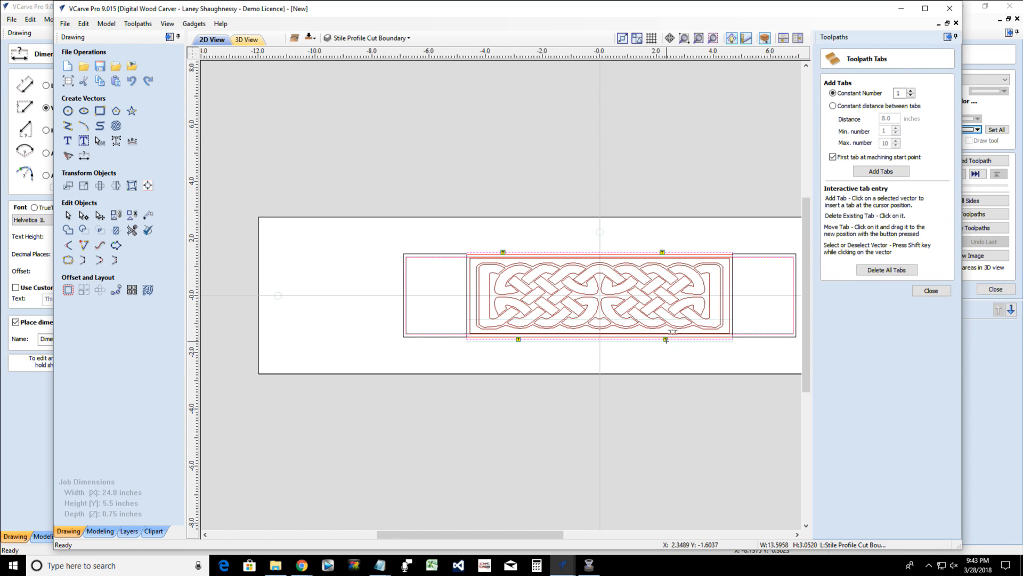
pyautogui.scroll(-1, 660, 341)
pyautogui.scroll(-1, 660, 341)
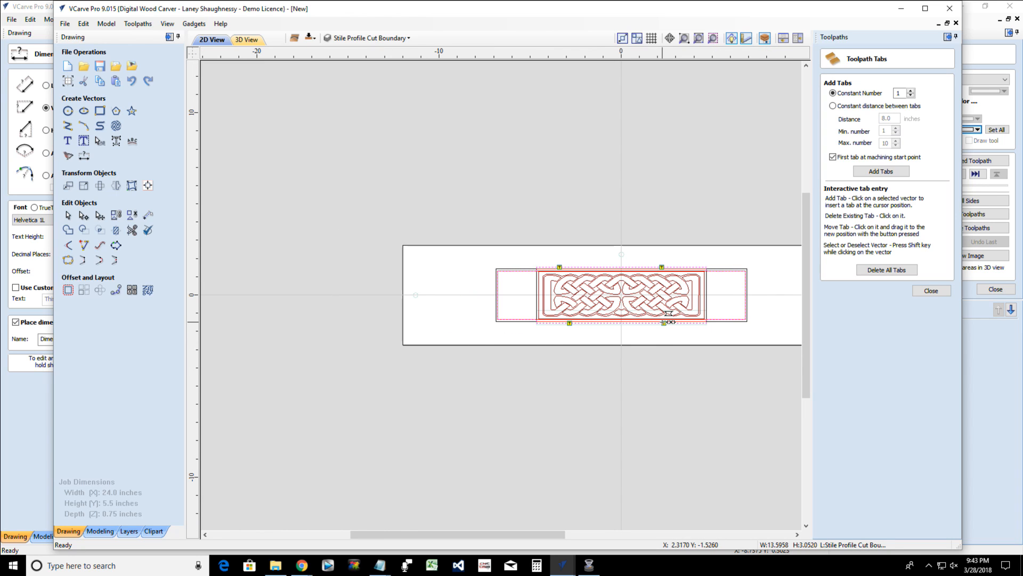
pyautogui.click(745, 314)
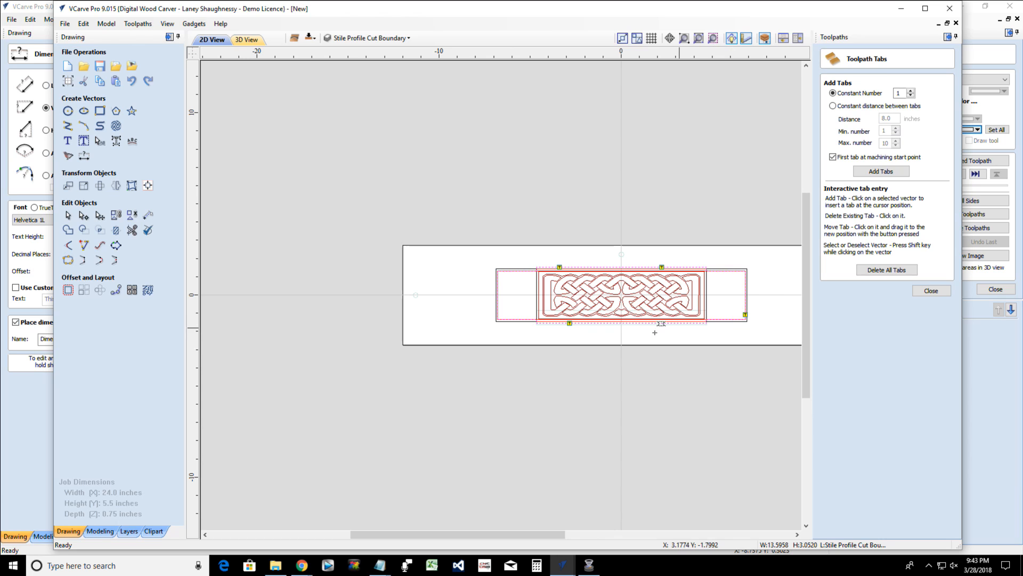
pyautogui.click(496, 287)
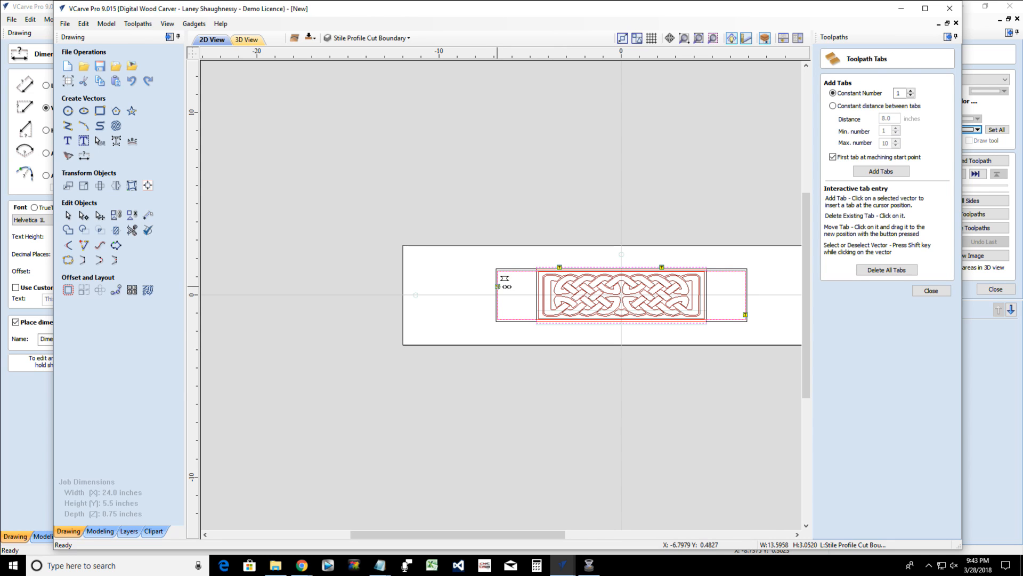
pyautogui.moveTo(497, 288); pyautogui.dragTo(498, 309)
pyautogui.click(931, 291)
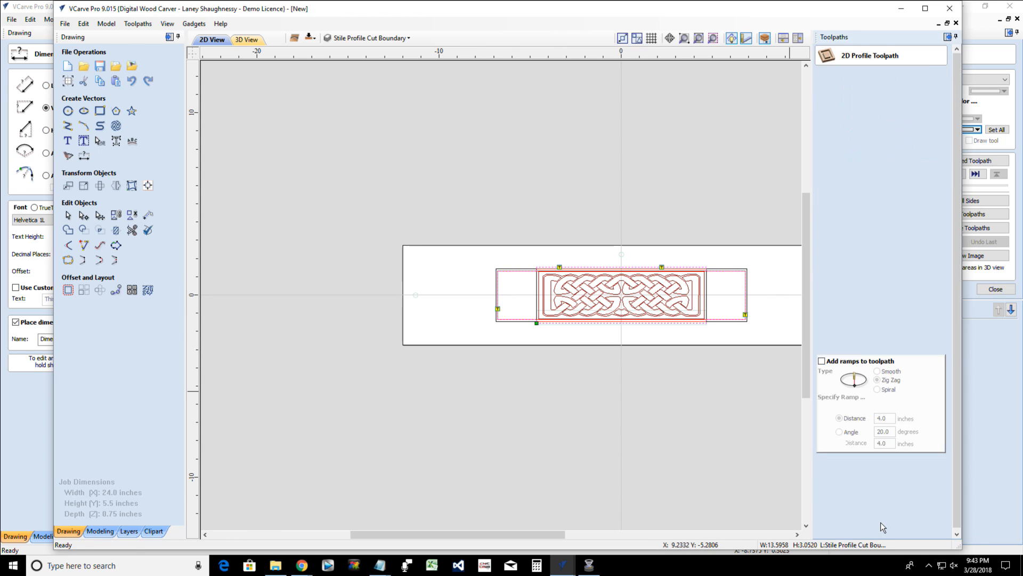
pyautogui.click(836, 534)
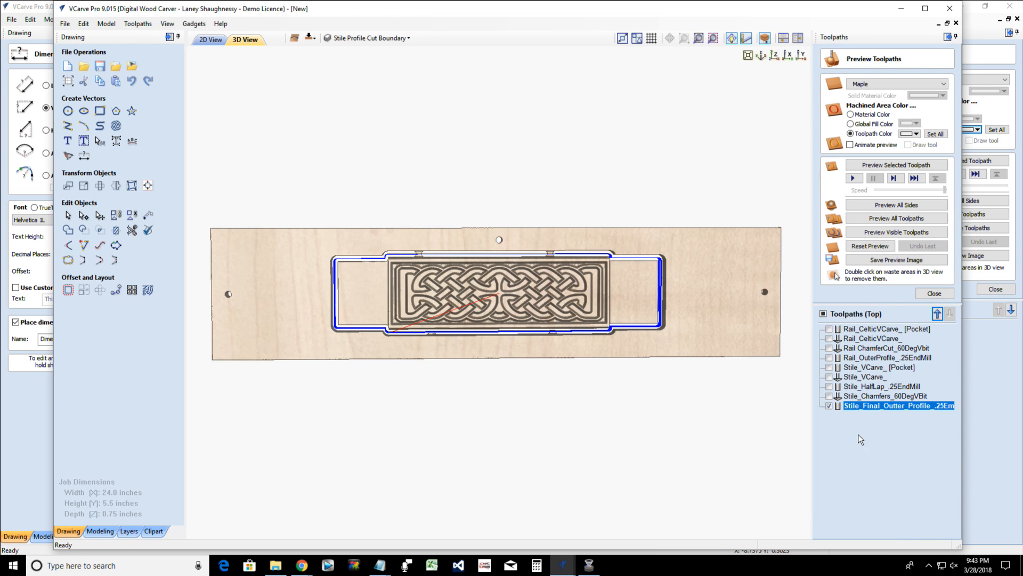
# Reset the preview and simulate the top-side stile V-carve pocket, V-carve, half-lap, chamfer and final outer profile toolpaths again
pyautogui.click(871, 246)
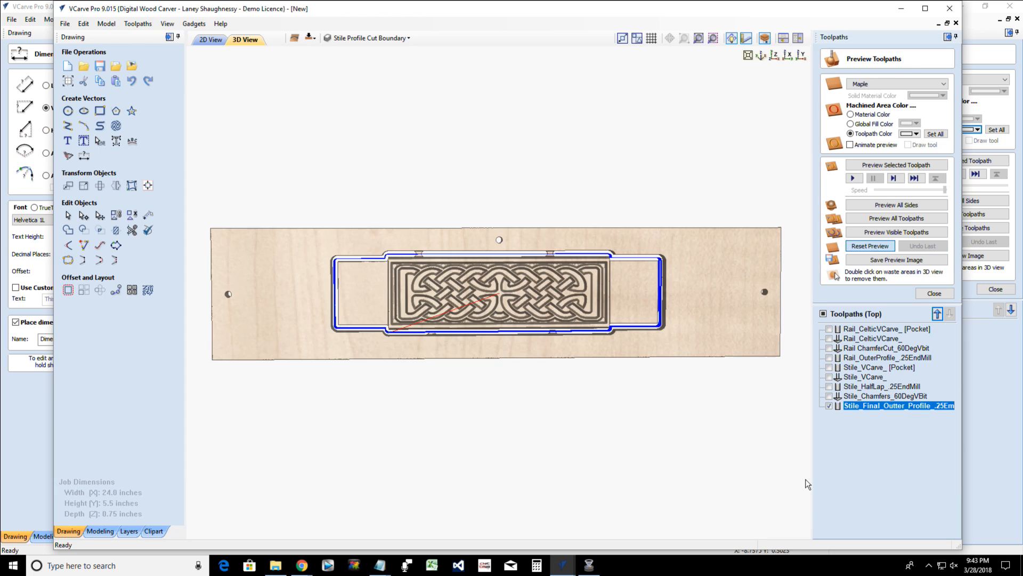
pyautogui.click(829, 405)
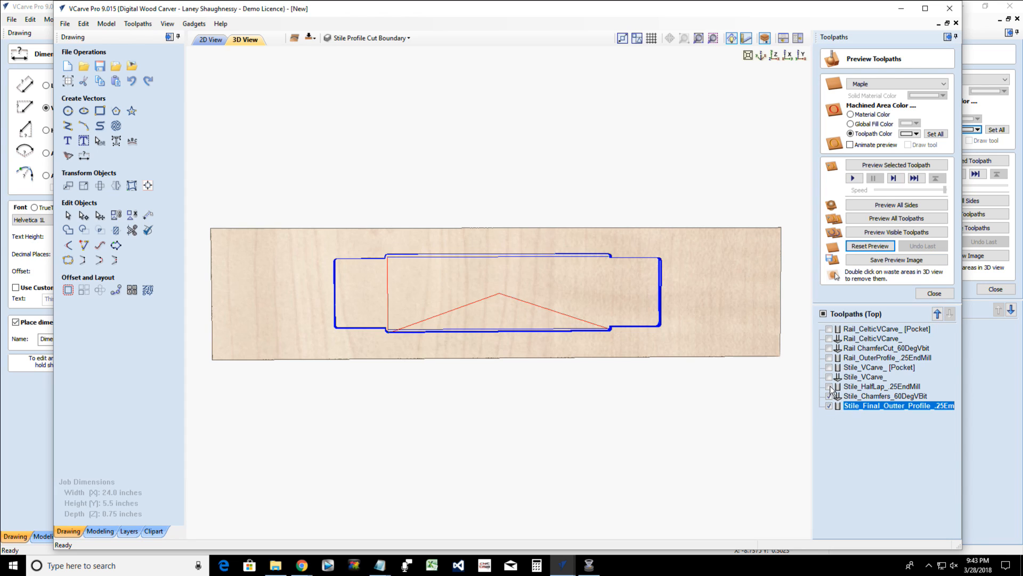
pyautogui.click(829, 386)
pyautogui.click(830, 376)
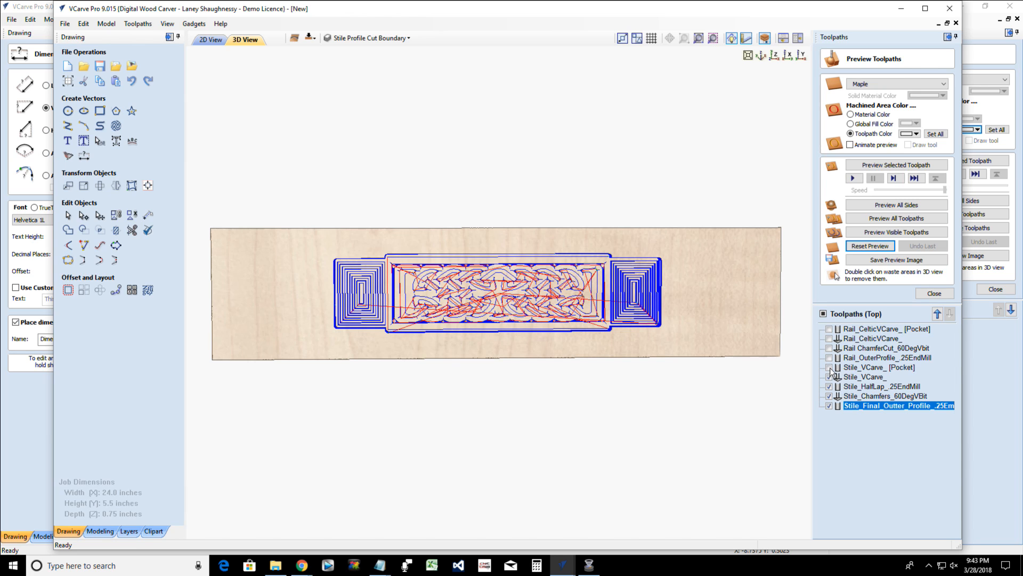
pyautogui.click(830, 366)
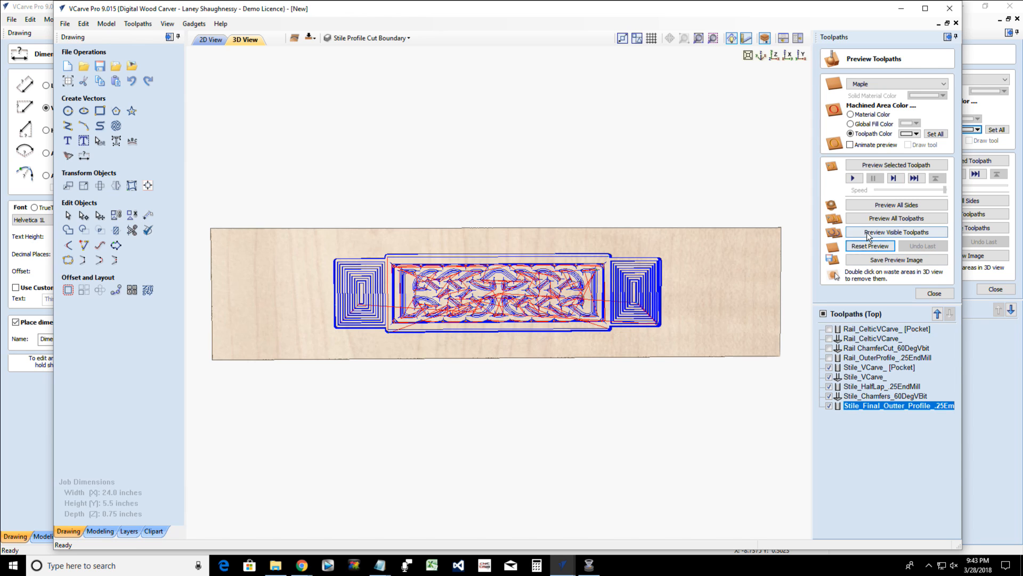
pyautogui.click(868, 235)
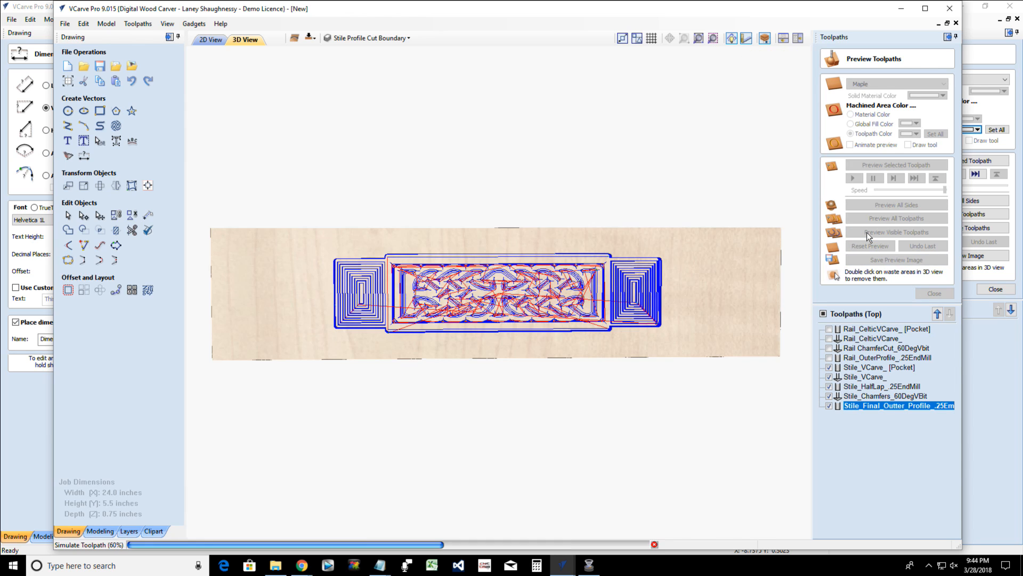
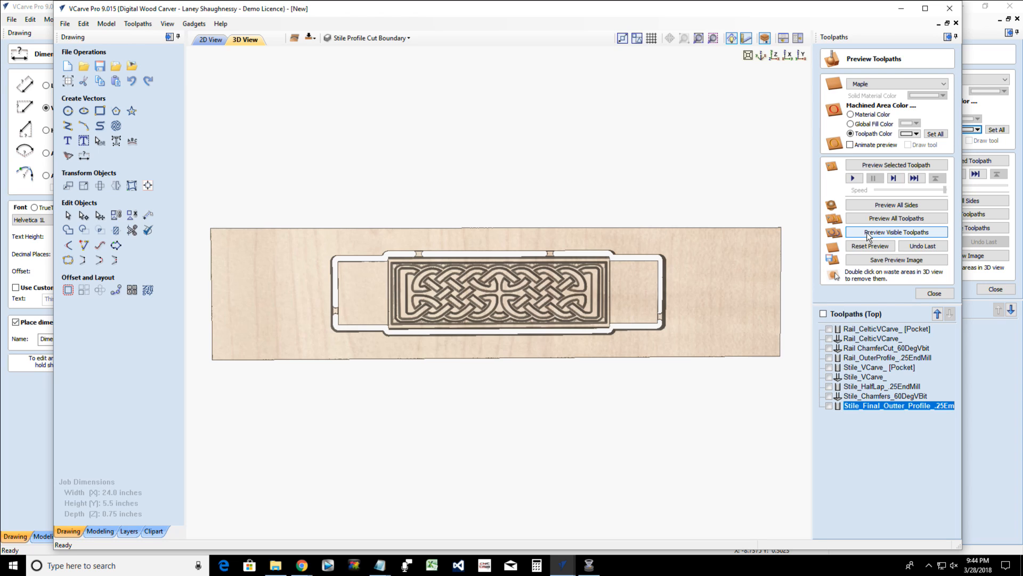
pyautogui.click(867, 233)
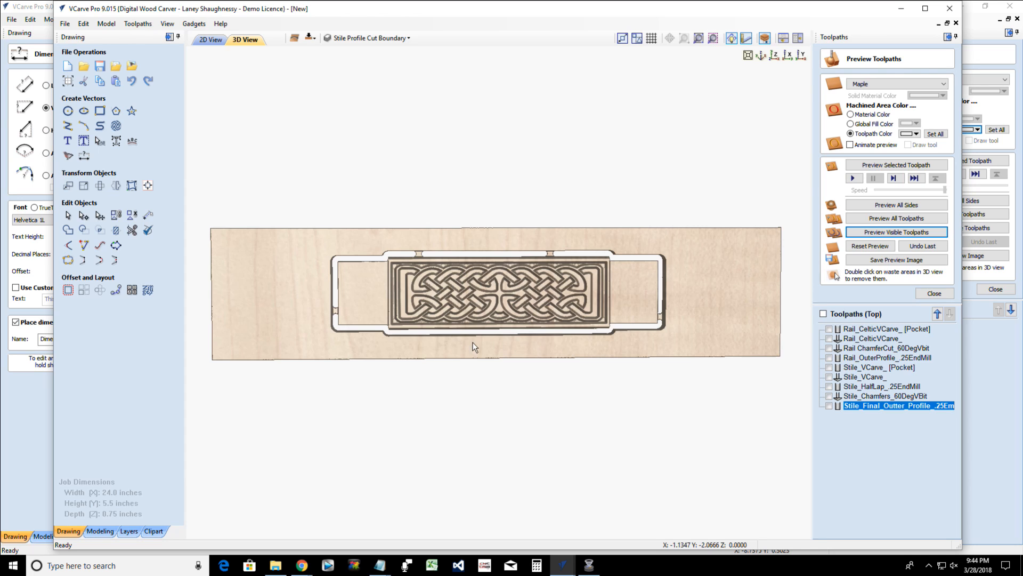
# Switch to the bottom side, preview the Stile_Alignment_Pins_.25EndMill and Stile_Rabbet_.25EndMill toolpaths, and inspect the rabbet's ends
pyautogui.click(310, 39)
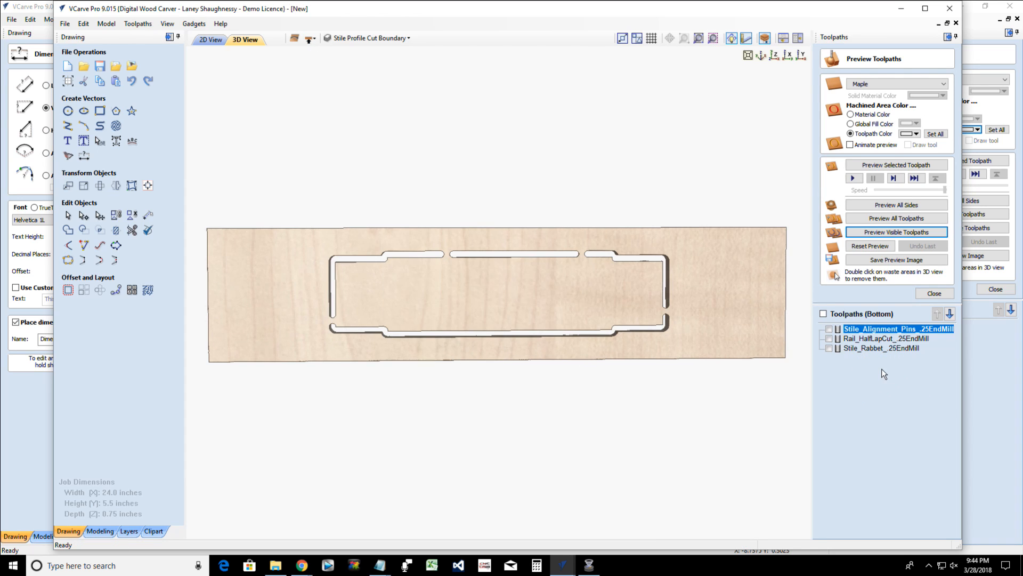
pyautogui.click(829, 329)
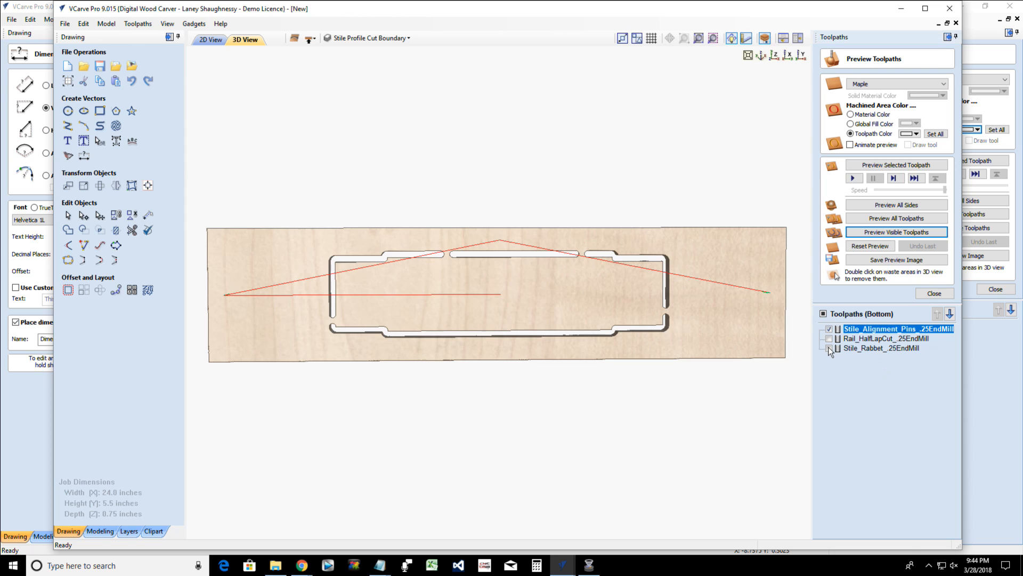
pyautogui.click(829, 349)
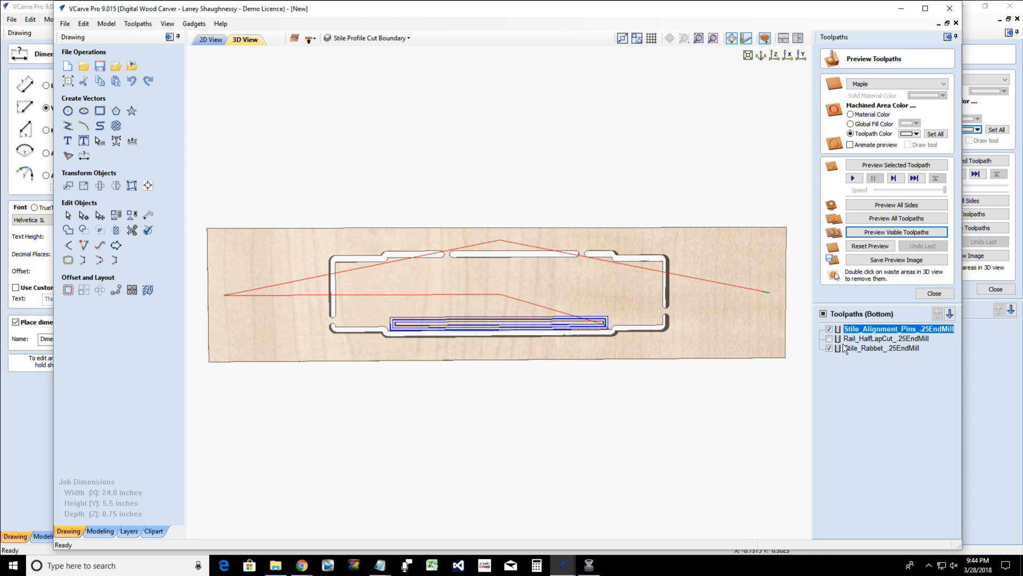
pyautogui.click(888, 236)
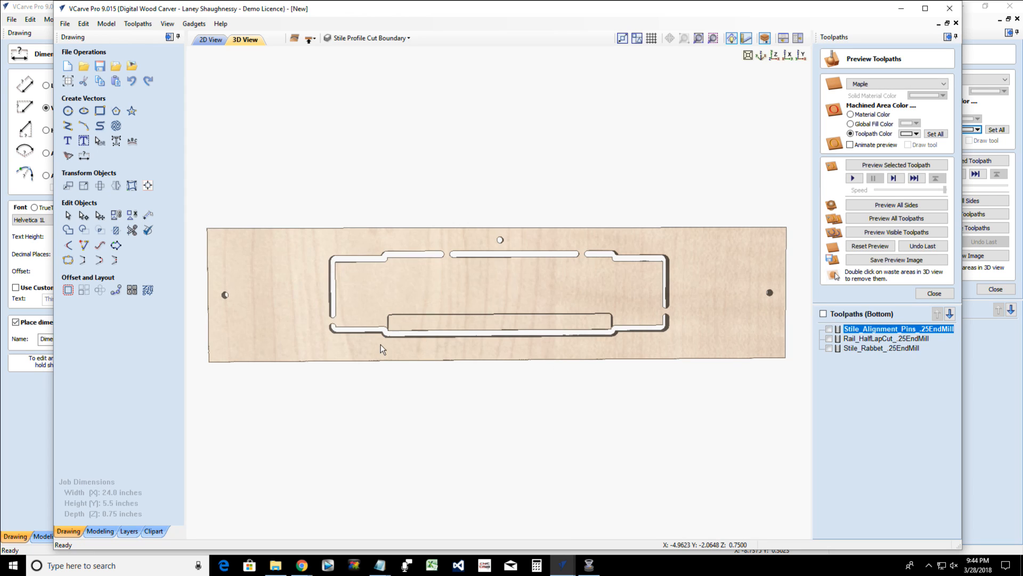
pyautogui.moveTo(380, 344); pyautogui.dragTo(327, 292)
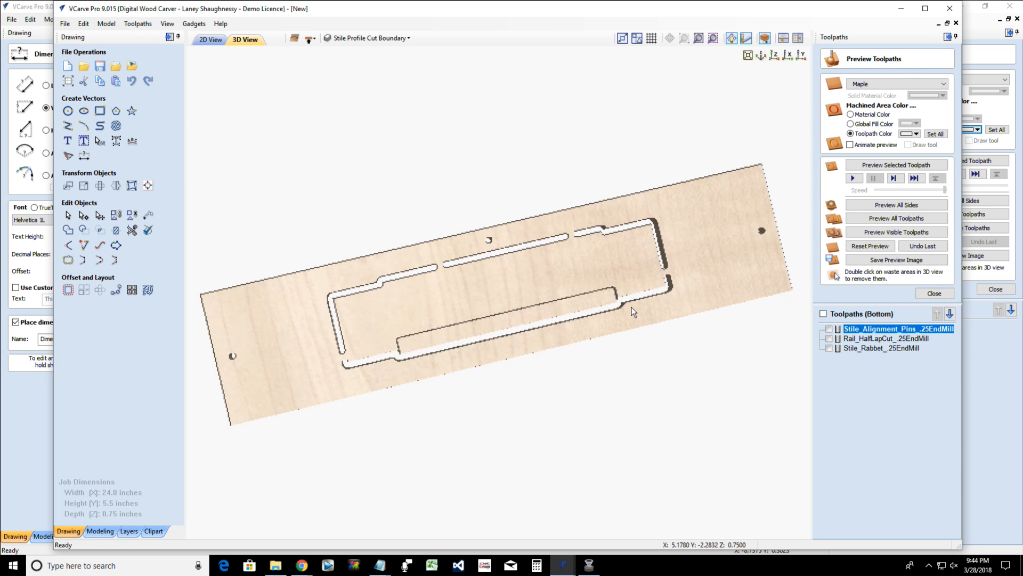
pyautogui.moveTo(630, 309); pyautogui.dragTo(637, 305)
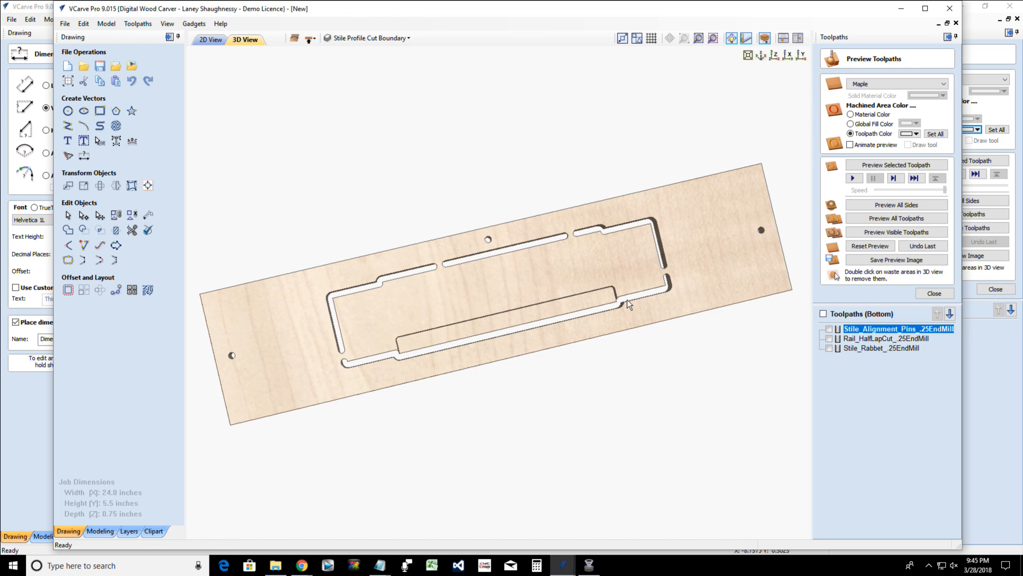
pyautogui.moveTo(469, 309); pyautogui.dragTo(446, 238)
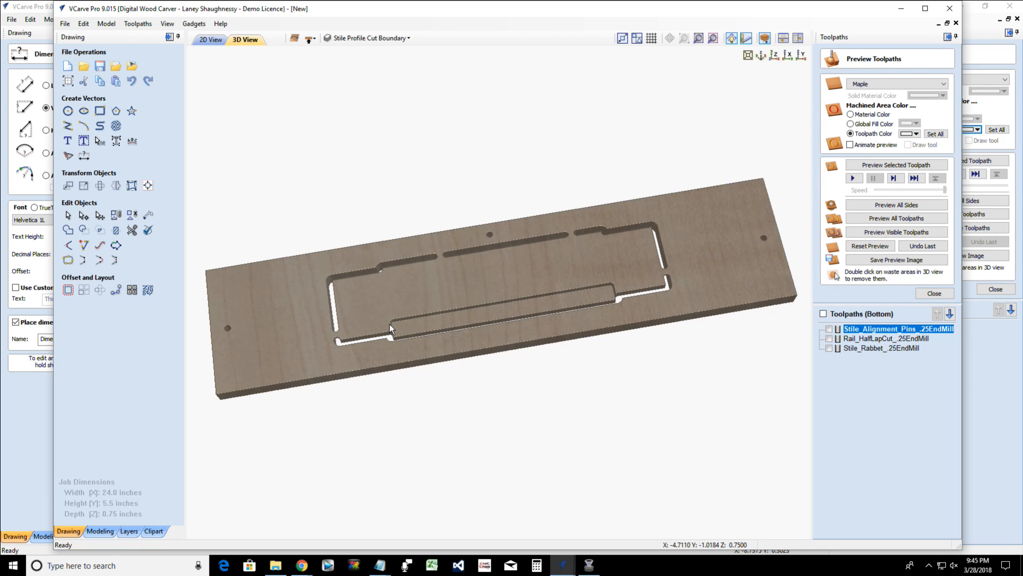
# In the 2D view, place a vertical guide on the left end of the bottom-side rabbet rectangle
pyautogui.click(203, 43)
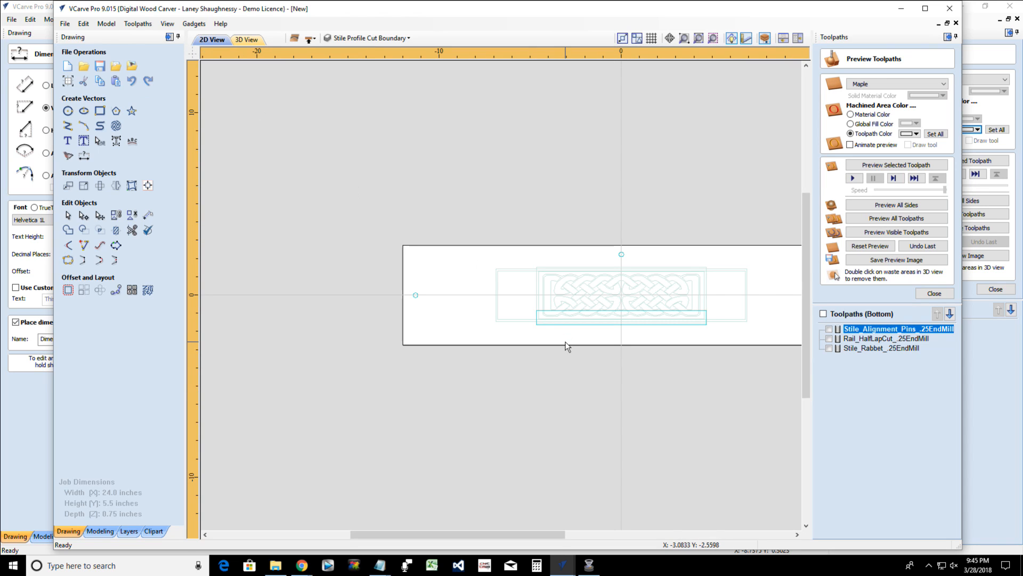
pyautogui.click(537, 321)
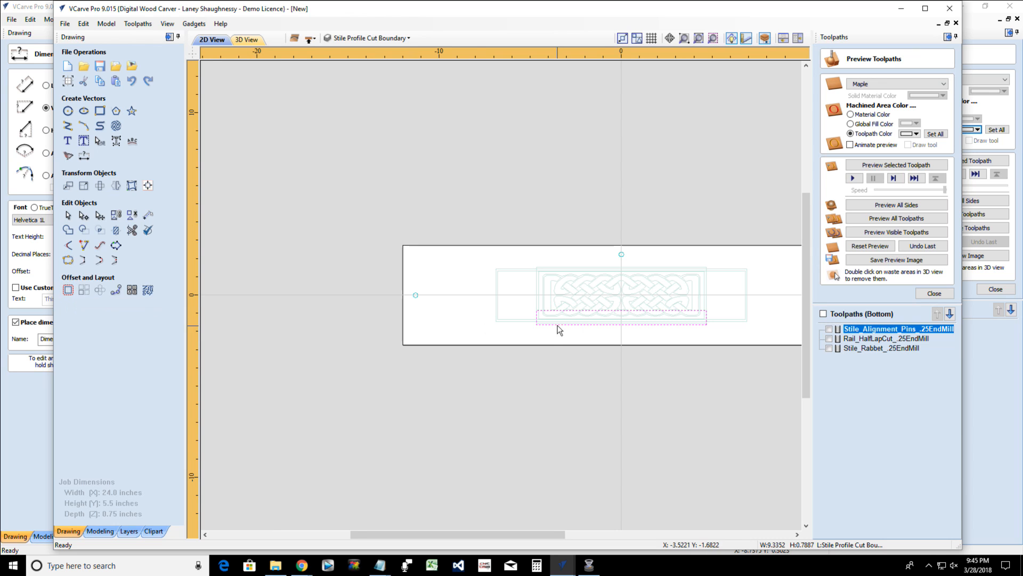
pyautogui.scroll(5, 558, 330)
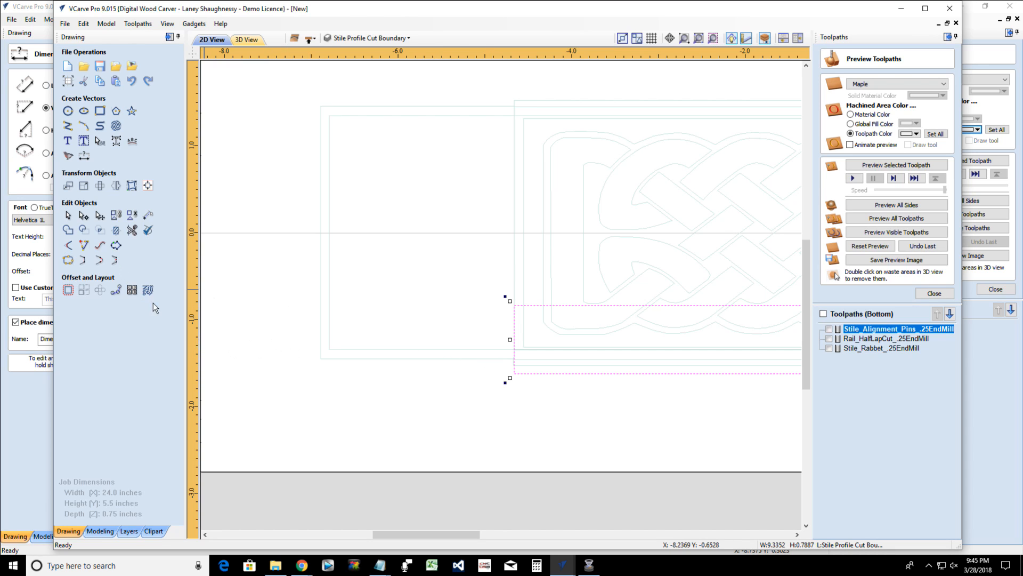
pyautogui.click(220, 389)
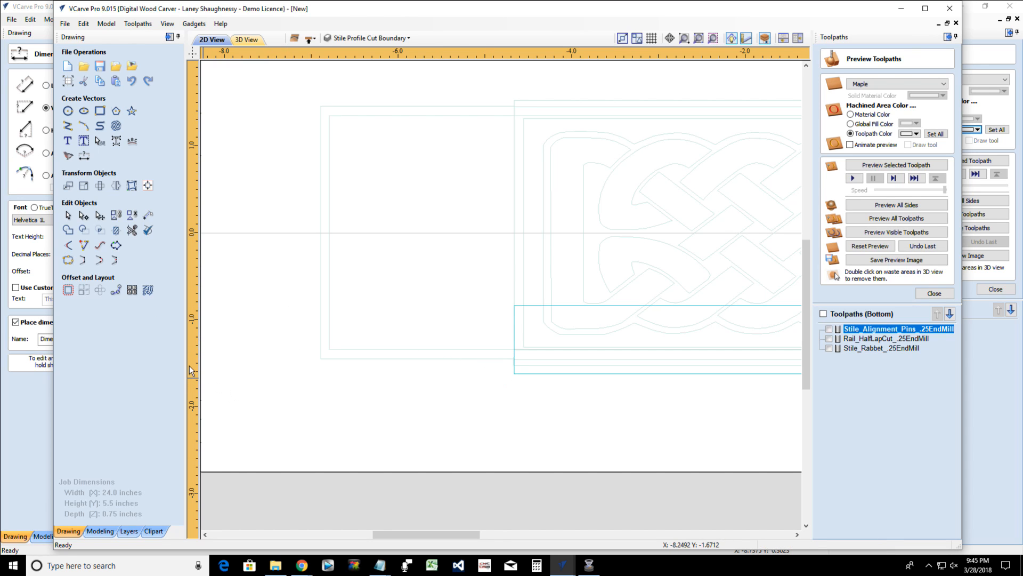
pyautogui.moveTo(190, 365); pyautogui.dragTo(513, 362)
pyautogui.scroll(4, 513, 362)
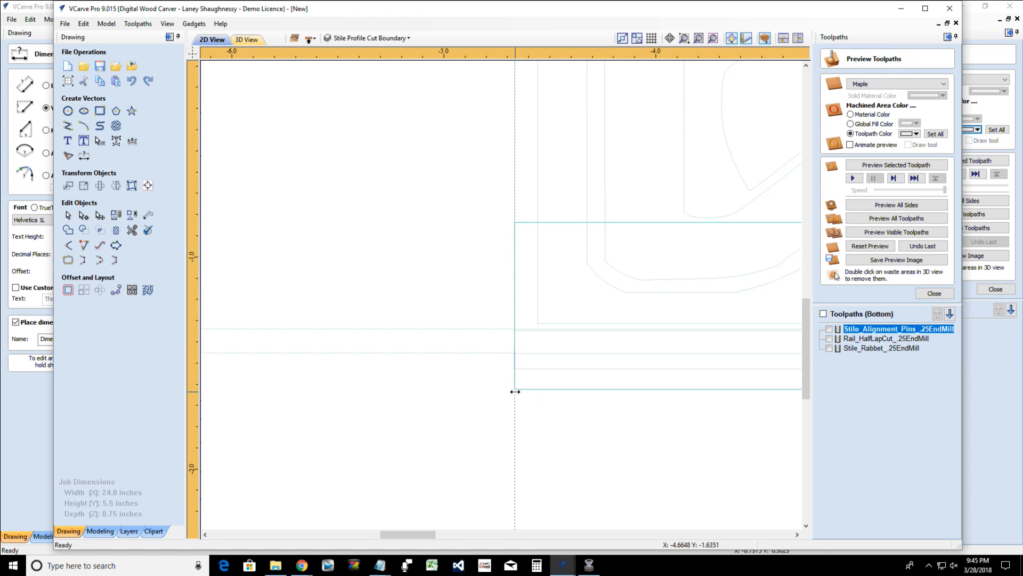
# Create one parallel guide relative to the rabbet's vertical guide with an offset of -.5 inches
pyautogui.doubleClick(515, 392)
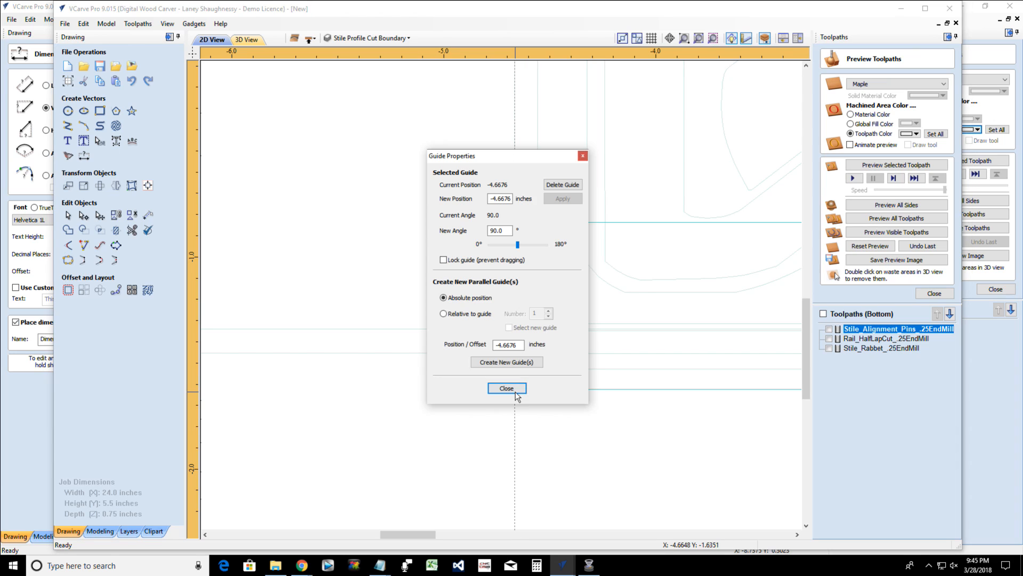
pyautogui.click(443, 314)
pyautogui.moveTo(519, 346); pyautogui.dragTo(453, 349)
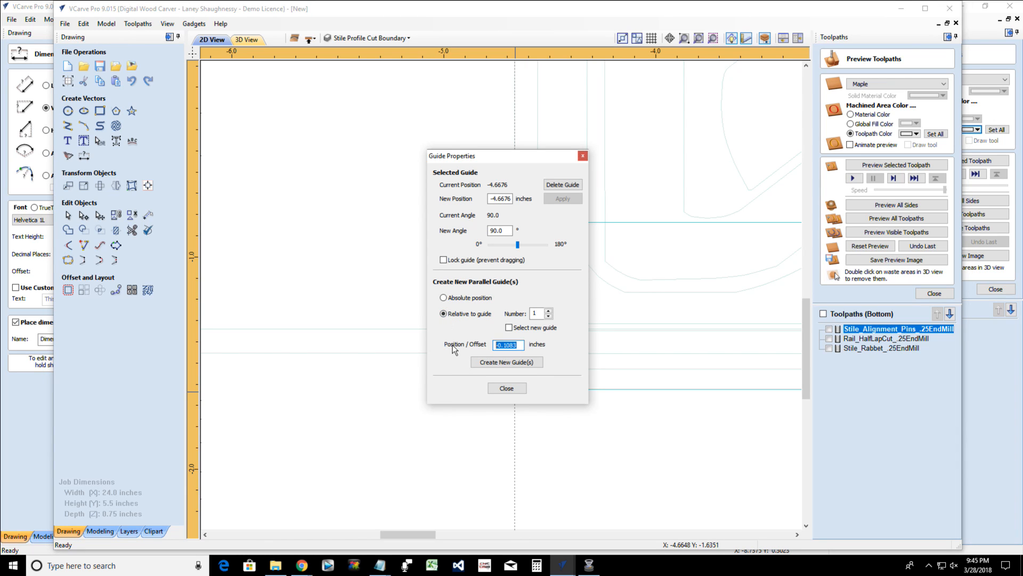
pyautogui.write('-.5')
pyautogui.click(498, 362)
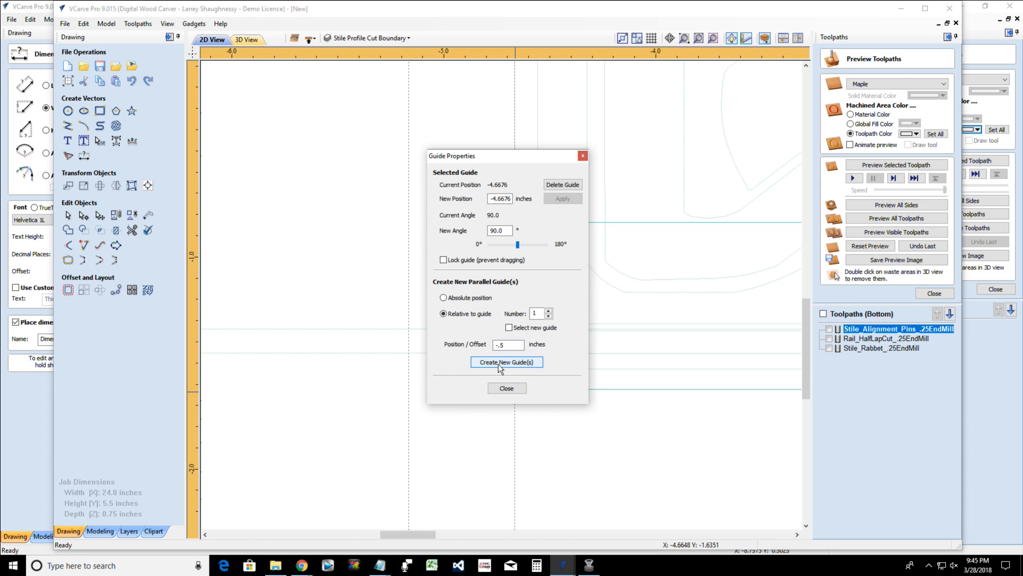
# Widen the bottom-side rabbet rectangle symmetrically to about 10.33 inches, stretching its left end to the new offset guide
pyautogui.click(500, 389)
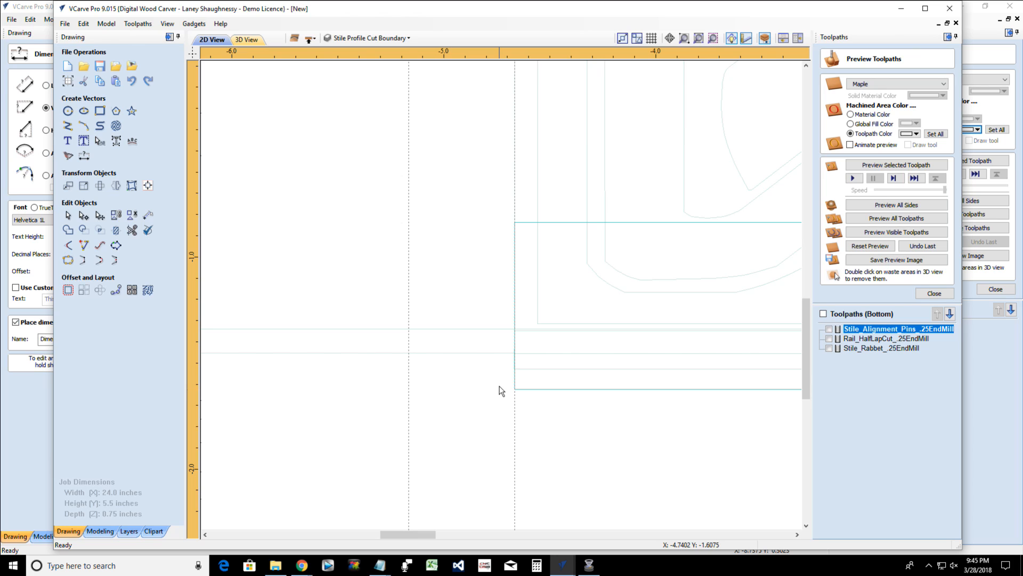
pyautogui.click(528, 388)
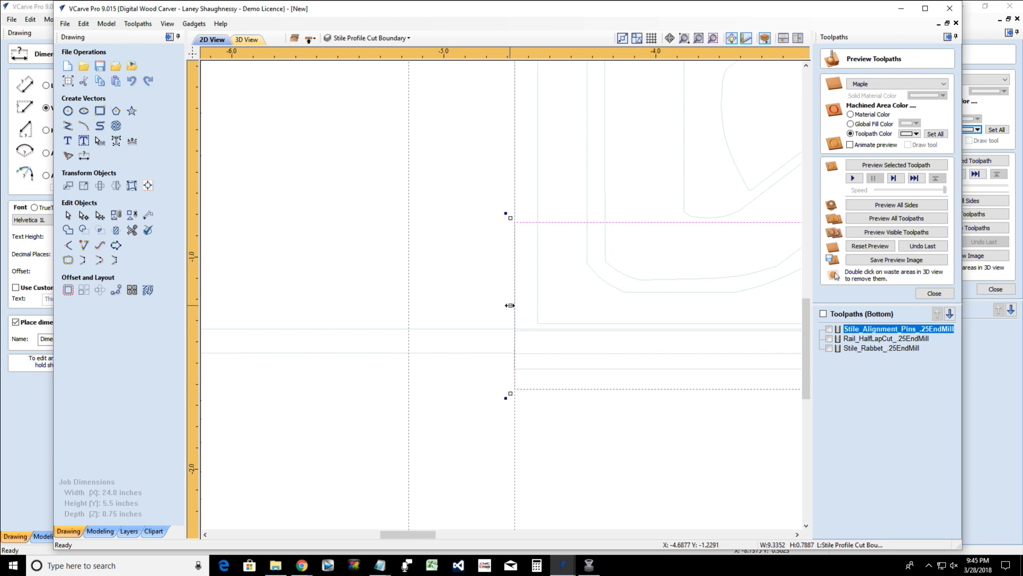
pyautogui.moveTo(510, 306)
pyautogui.mouseDown()
pyautogui.moveTo(404, 298)
pyautogui.moveTo(408, 390)
pyautogui.mouseUp()
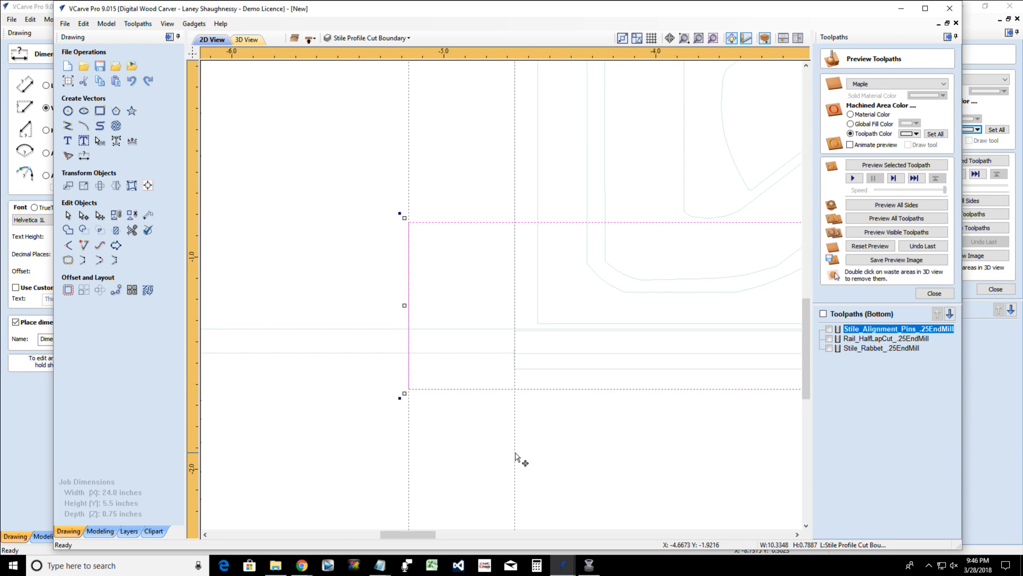
# Deselect the rabbet rectangle and remove both vertical guides at its left end
pyautogui.click(501, 460)
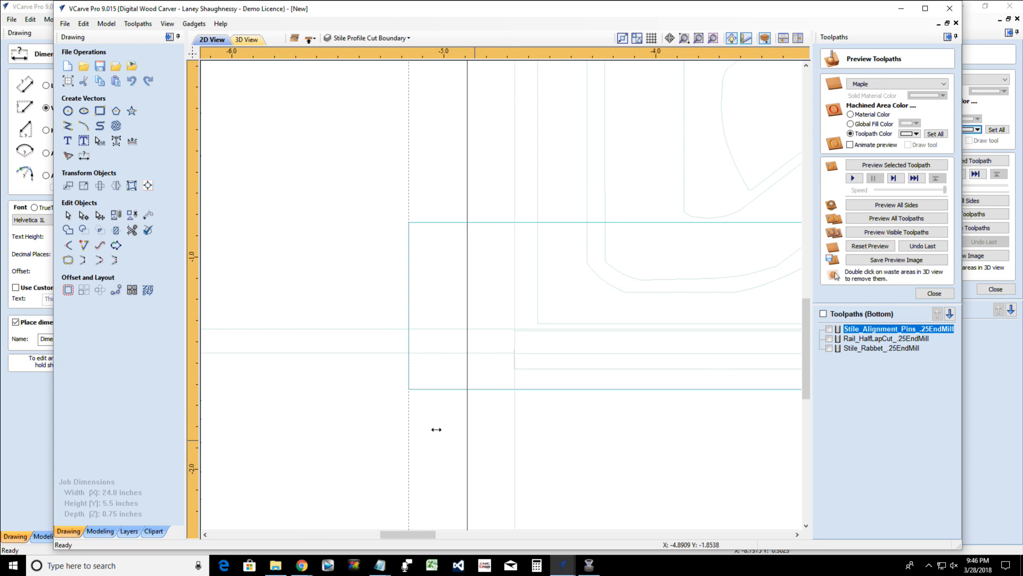
pyautogui.moveTo(437, 429); pyautogui.dragTo(146, 397)
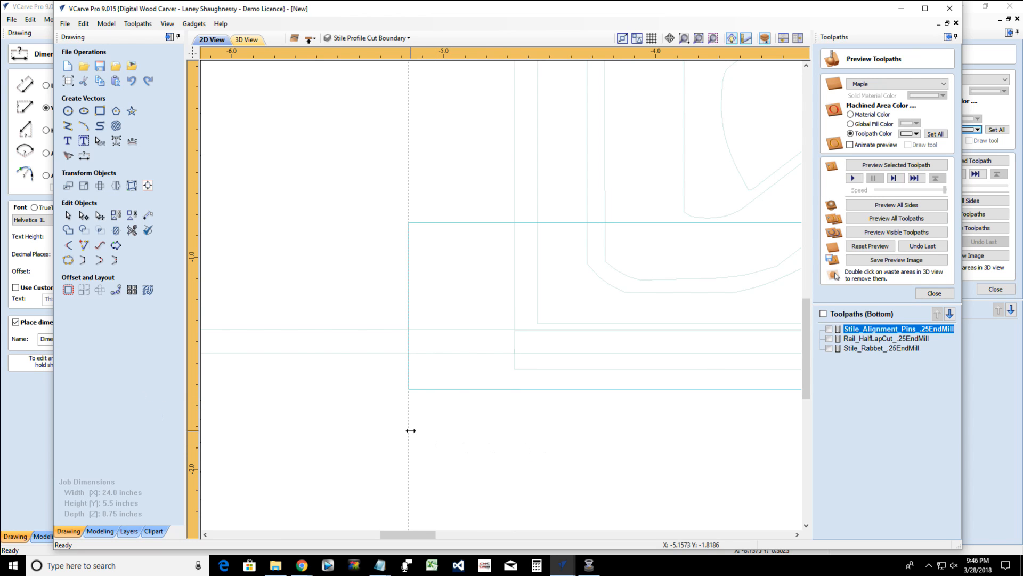
pyautogui.moveTo(411, 430); pyautogui.dragTo(107, 411)
pyautogui.scroll(-4, 533, 477)
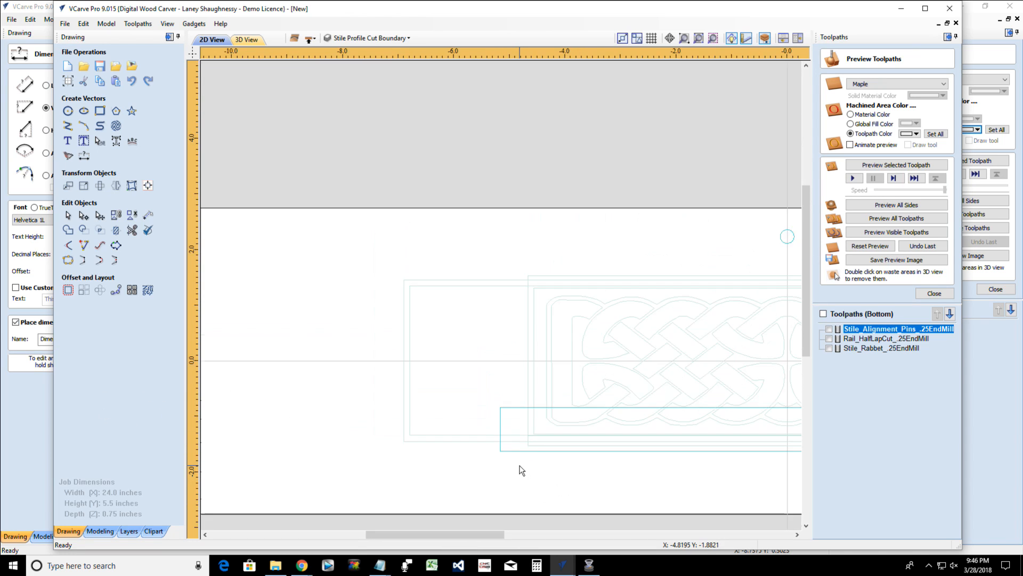
pyautogui.scroll(-2, 533, 476)
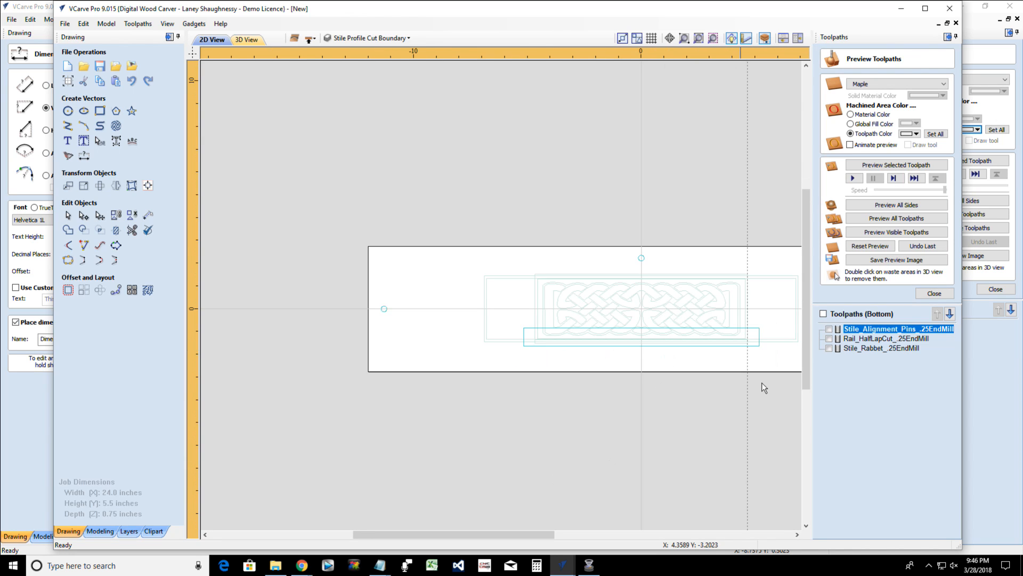
# Recalculate the Stile_Rabbet_.25EndMill pocket toolpath with the widened rectangle and preview it
pyautogui.doubleClick(865, 348)
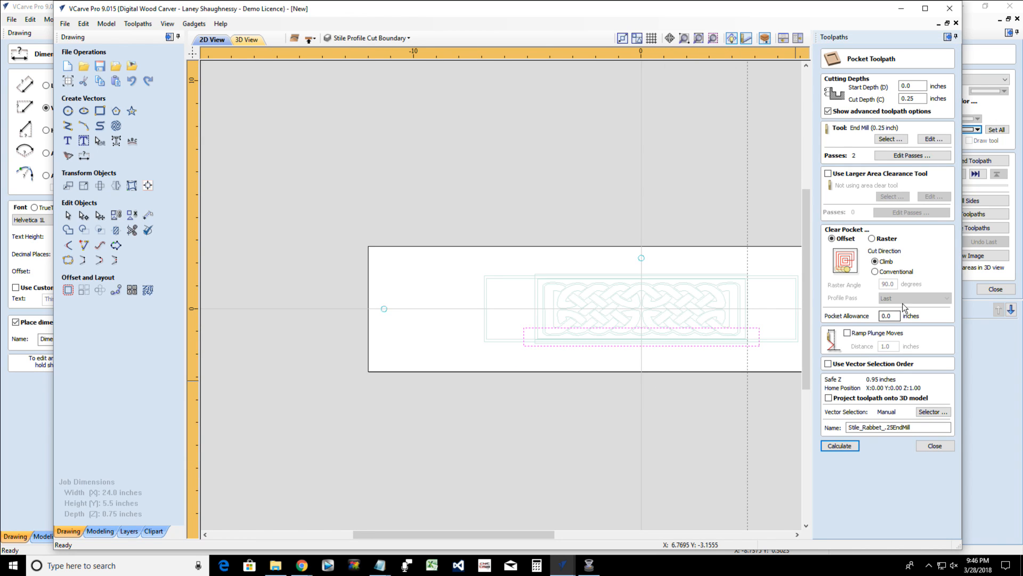
pyautogui.click(840, 445)
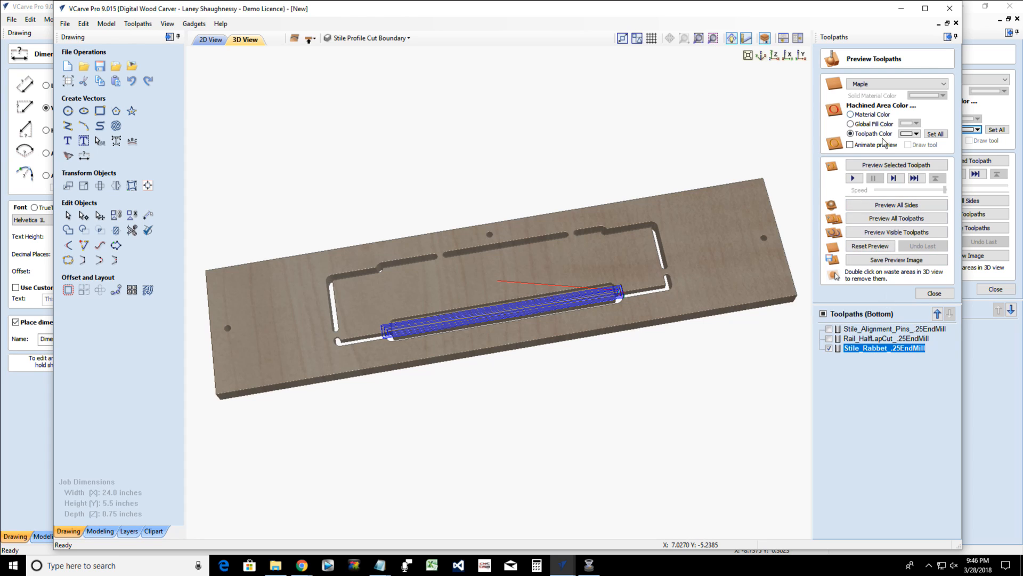
pyautogui.click(888, 232)
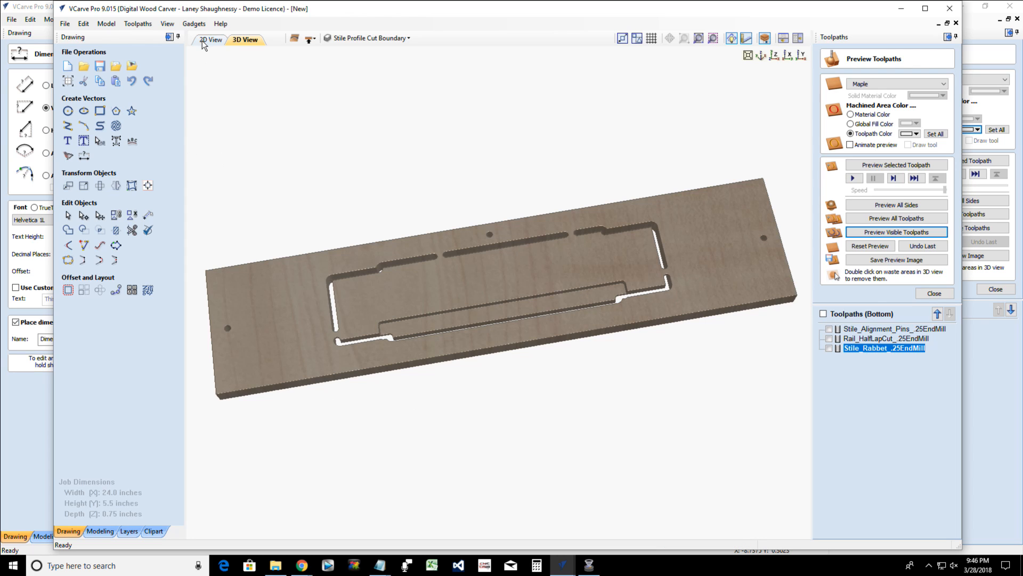
# Examine the simulated stile from both sides, checking the rabbet's ends against the outer profile cut
pyautogui.moveTo(273, 359); pyautogui.dragTo(506, 375)
pyautogui.moveTo(575, 514); pyautogui.dragTo(389, 248)
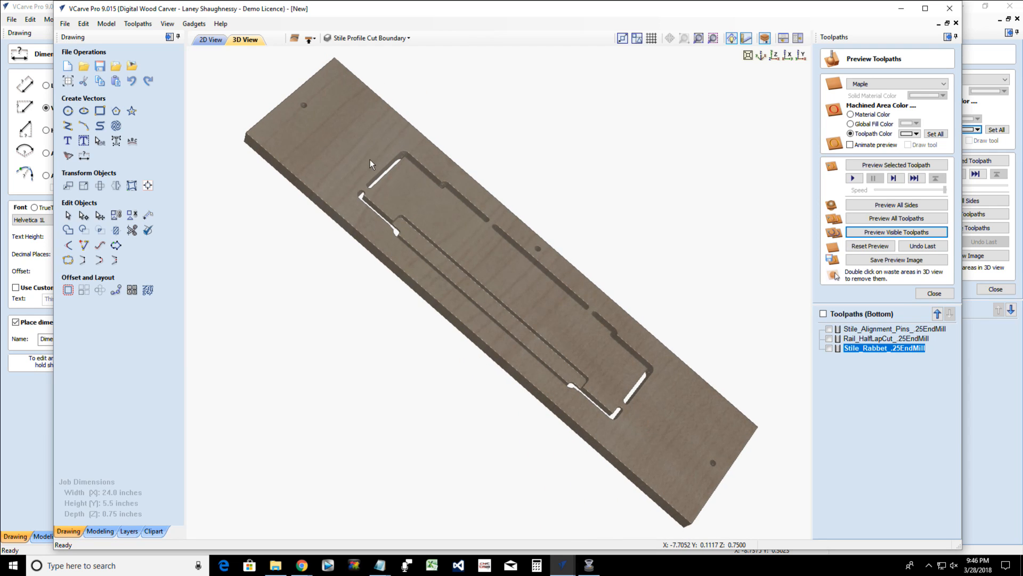
pyautogui.moveTo(370, 159); pyautogui.dragTo(284, 257)
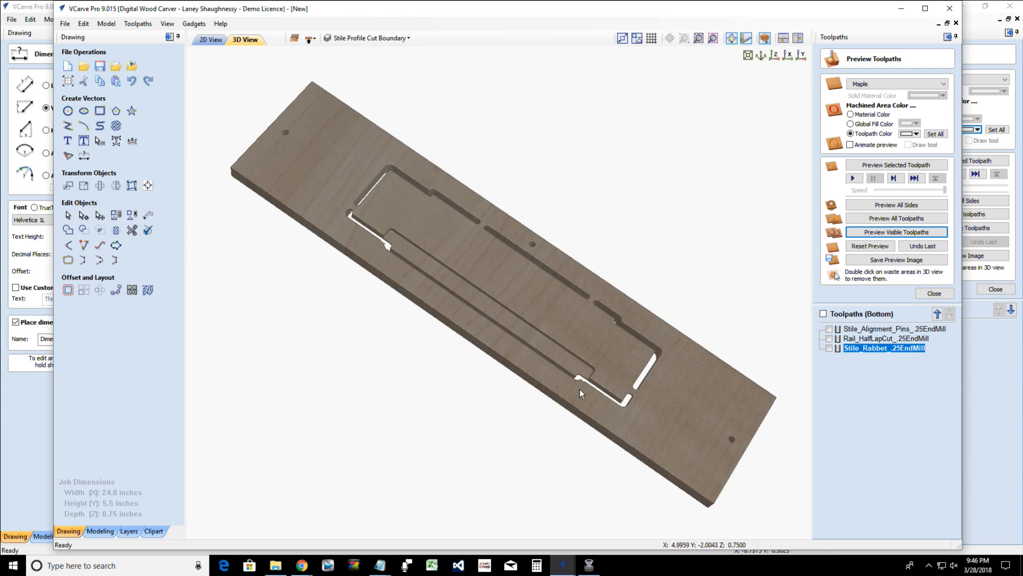
pyautogui.moveTo(580, 389); pyautogui.dragTo(529, 348)
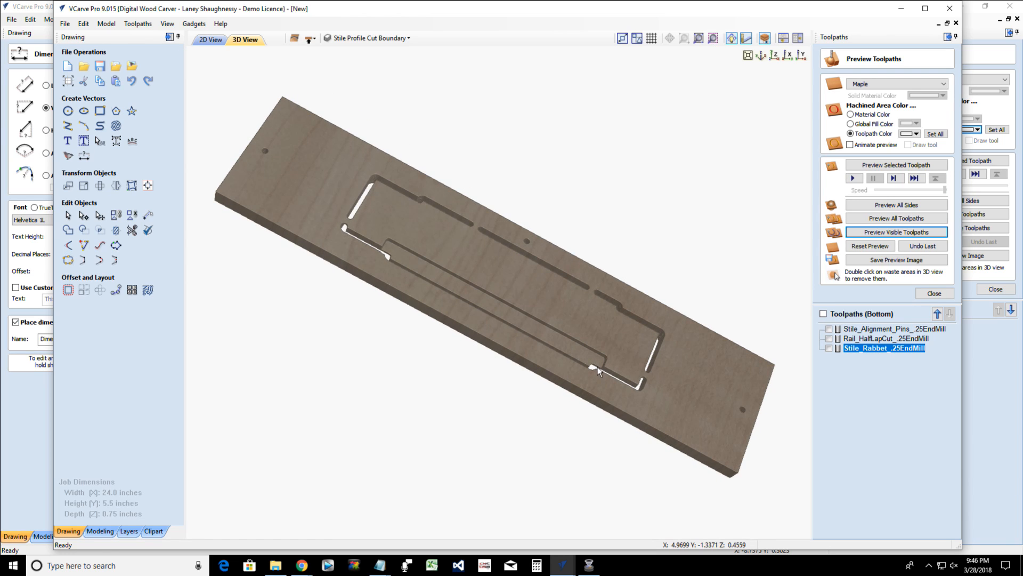
pyautogui.moveTo(597, 374); pyautogui.dragTo(619, 373)
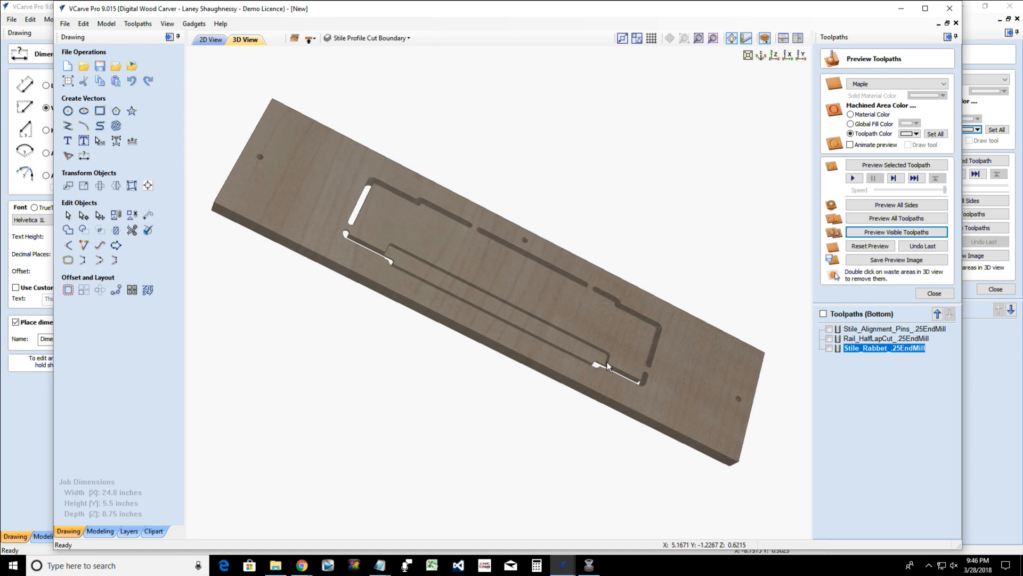
pyautogui.moveTo(315, 275); pyautogui.dragTo(559, 368)
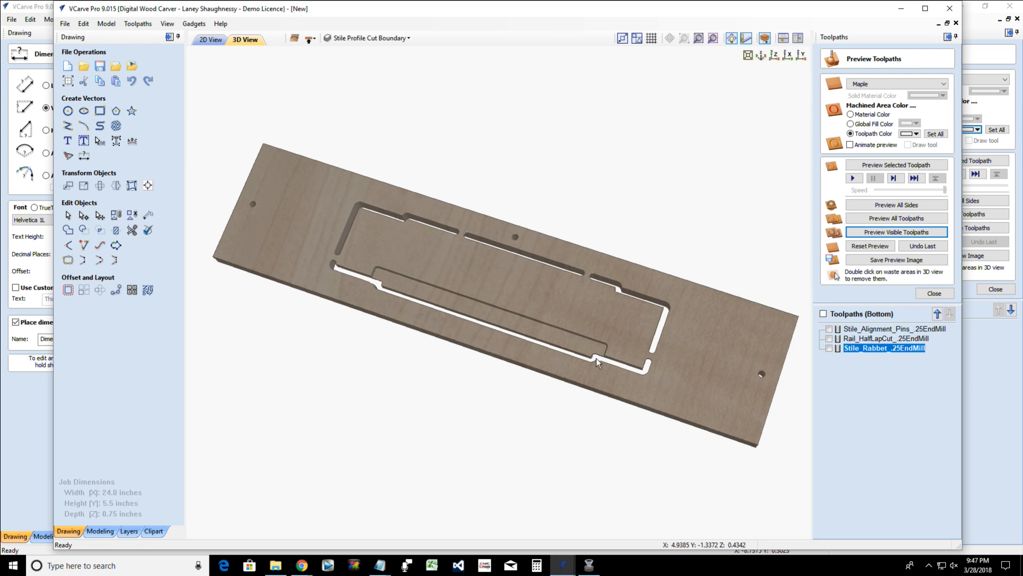
pyautogui.moveTo(494, 350); pyautogui.dragTo(621, 0)
pyautogui.moveTo(464, 174); pyautogui.dragTo(458, 67)
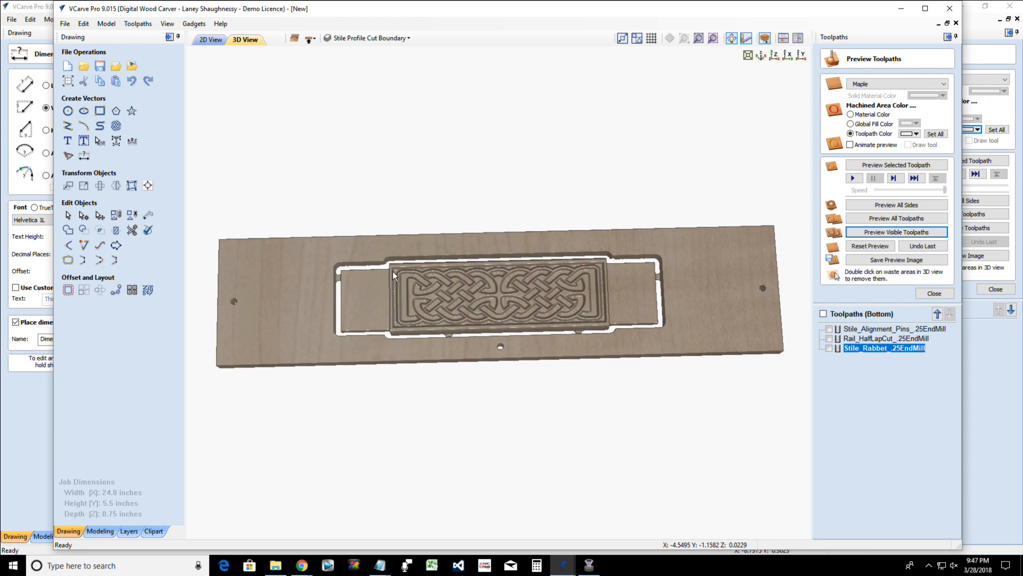
pyautogui.moveTo(393, 271); pyautogui.dragTo(516, 491)
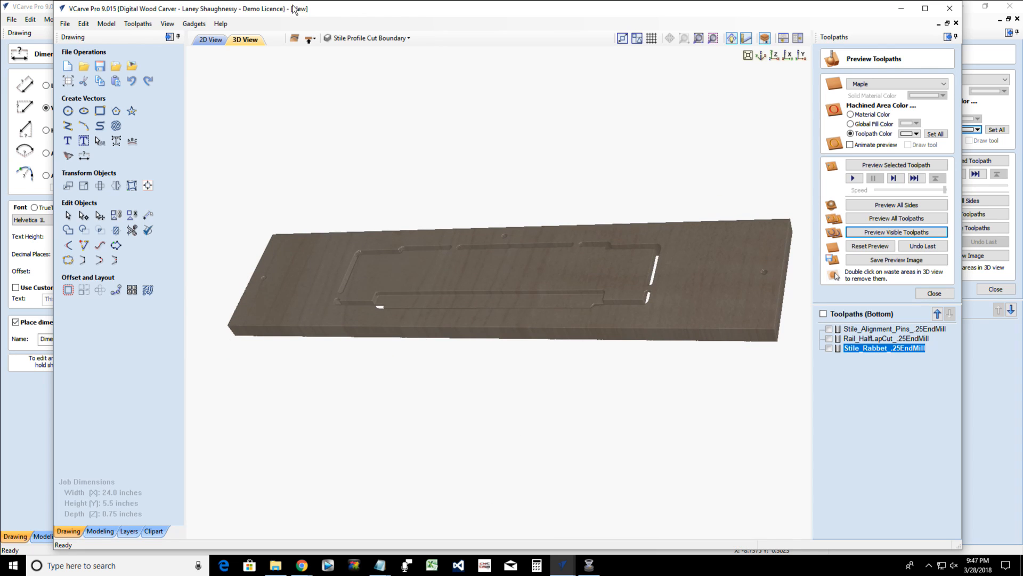
# Reset the preview and, in the 2D view, hide the Stile Profile Cut Boundary, Stile Half Lap Boundary, Stiles and 3DPoacket Boundaries layers
pyautogui.click(214, 39)
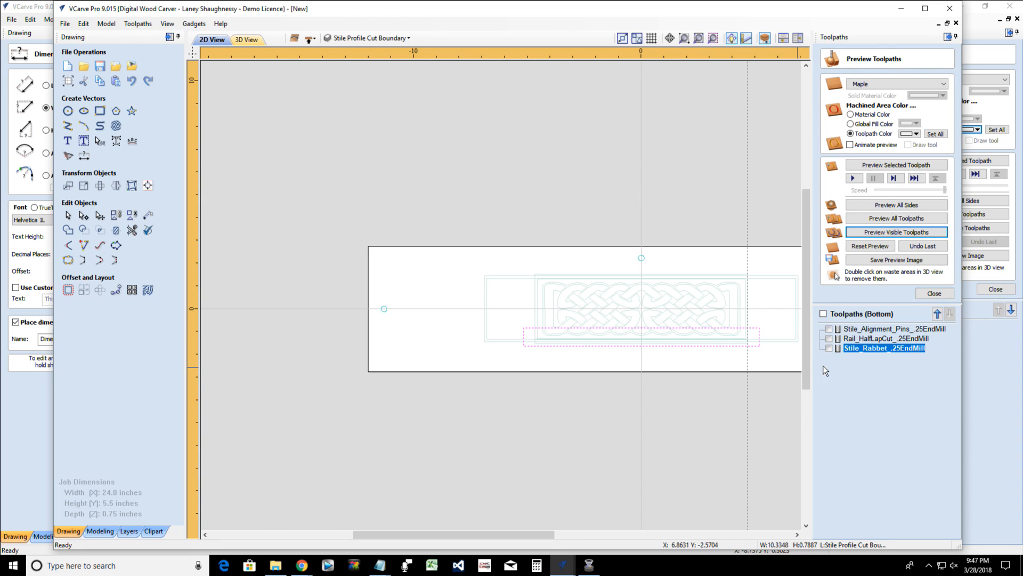
pyautogui.click(864, 247)
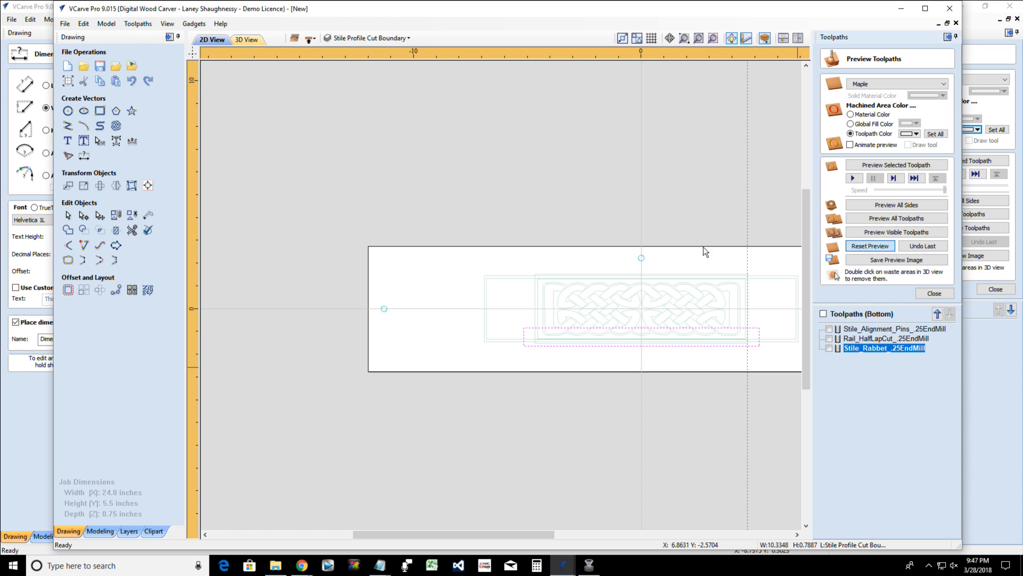
pyautogui.click(344, 40)
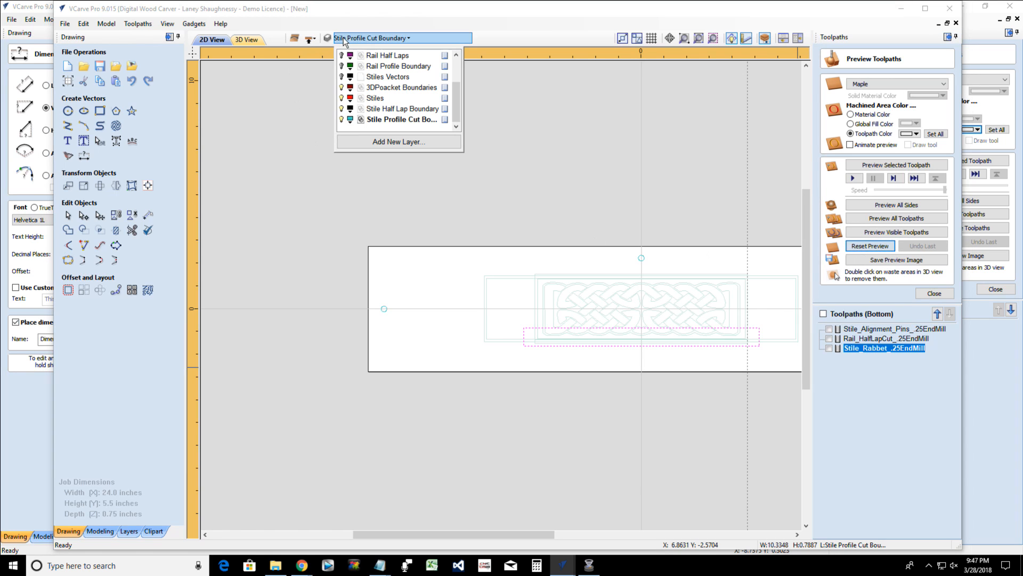
pyautogui.click(341, 119)
pyautogui.click(341, 109)
pyautogui.click(341, 98)
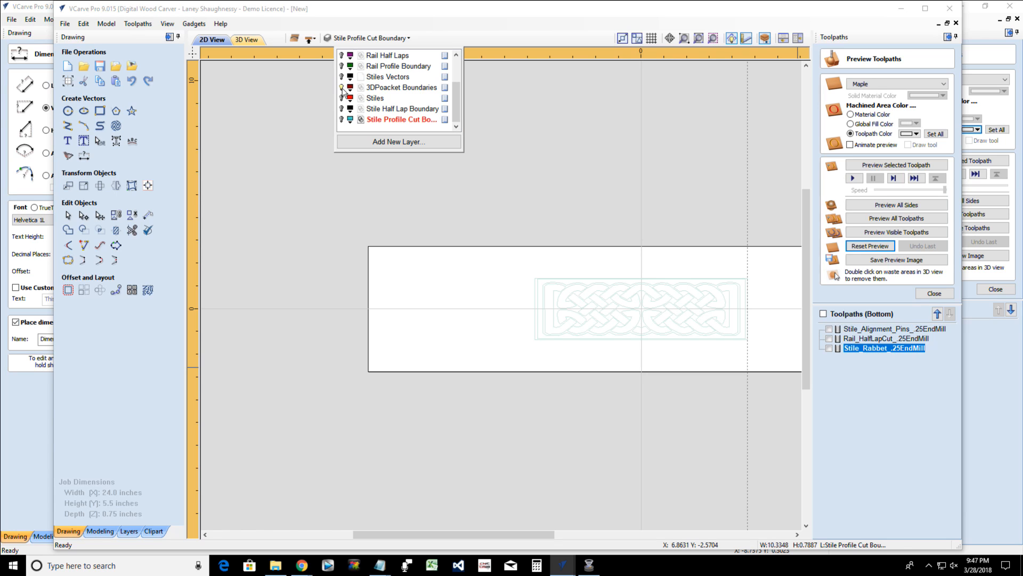
pyautogui.click(342, 88)
# Make the Rail Half Laps, Rail Corner Knots, Rail Larger Corners, Rail VCarve Pocket and Rails layers visible
pyautogui.scroll(1, 344, 91)
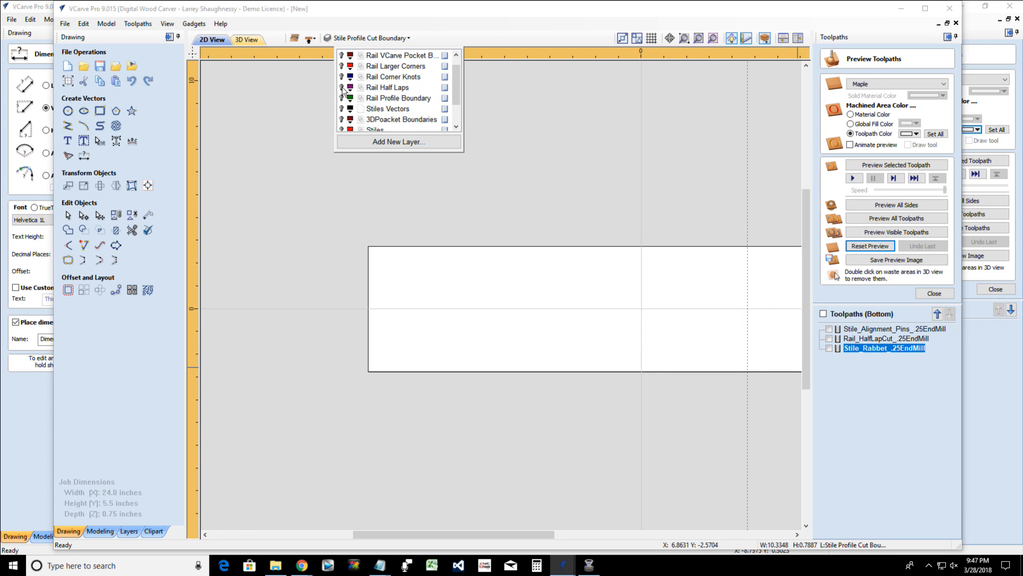
pyautogui.click(342, 88)
pyautogui.click(341, 77)
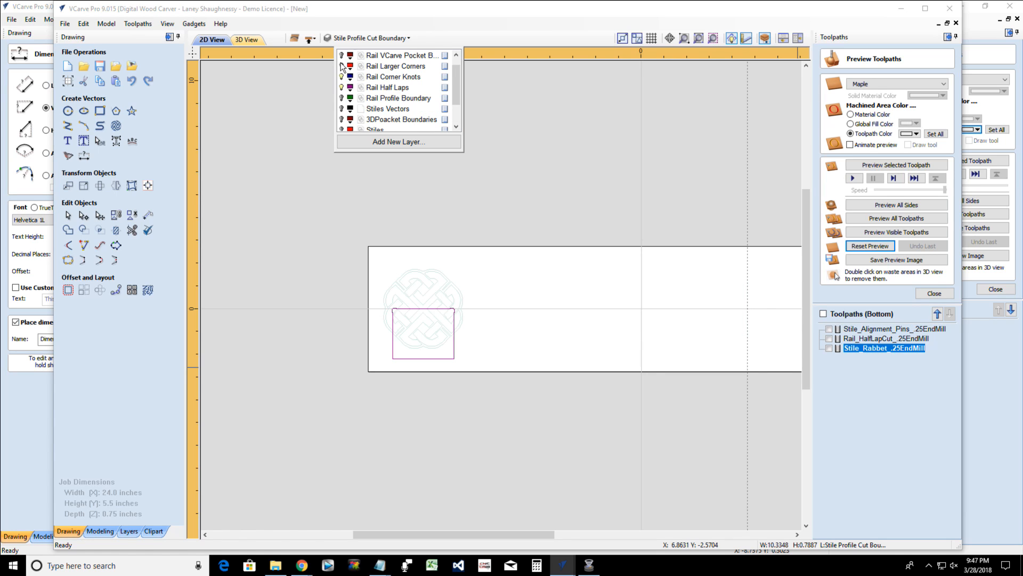
pyautogui.click(342, 66)
pyautogui.click(341, 55)
pyautogui.scroll(1, 344, 63)
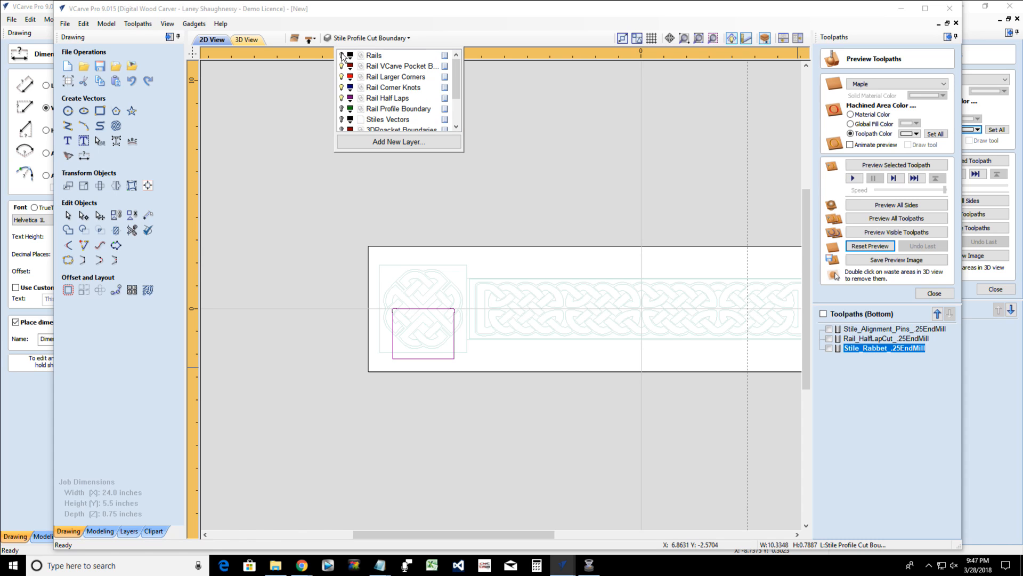
pyautogui.click(342, 56)
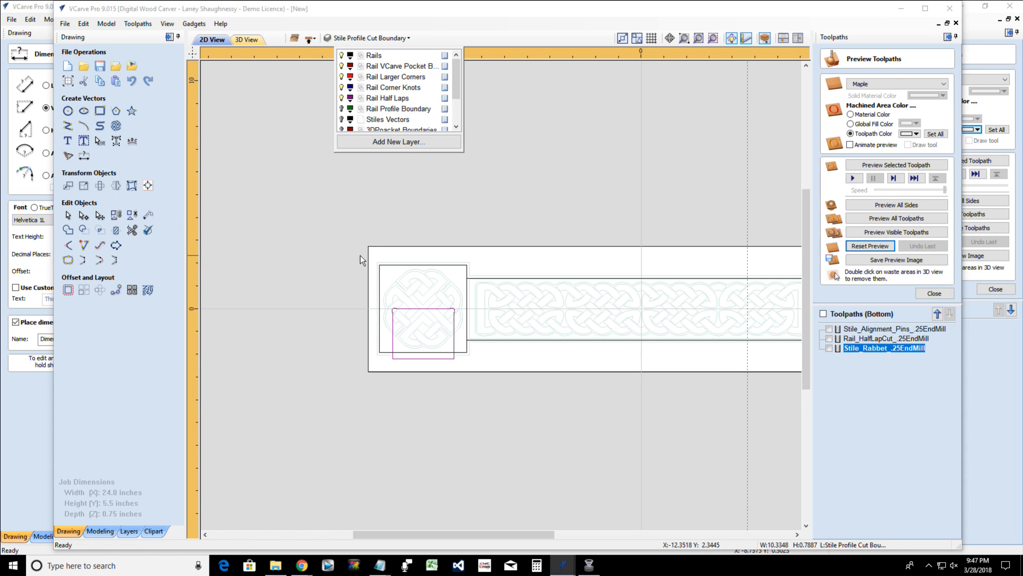
# Examine the rail's corner blocks, half-lap boundaries and the lower edge of its central section
pyautogui.scroll(-3, 360, 254)
pyautogui.scroll(2, 442, 270)
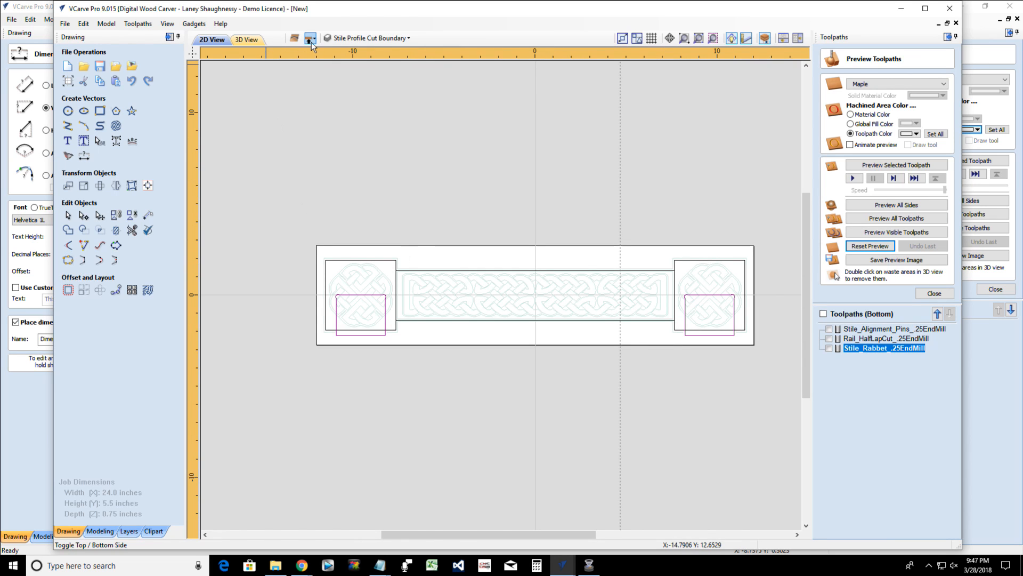
pyautogui.scroll(2, 668, 315)
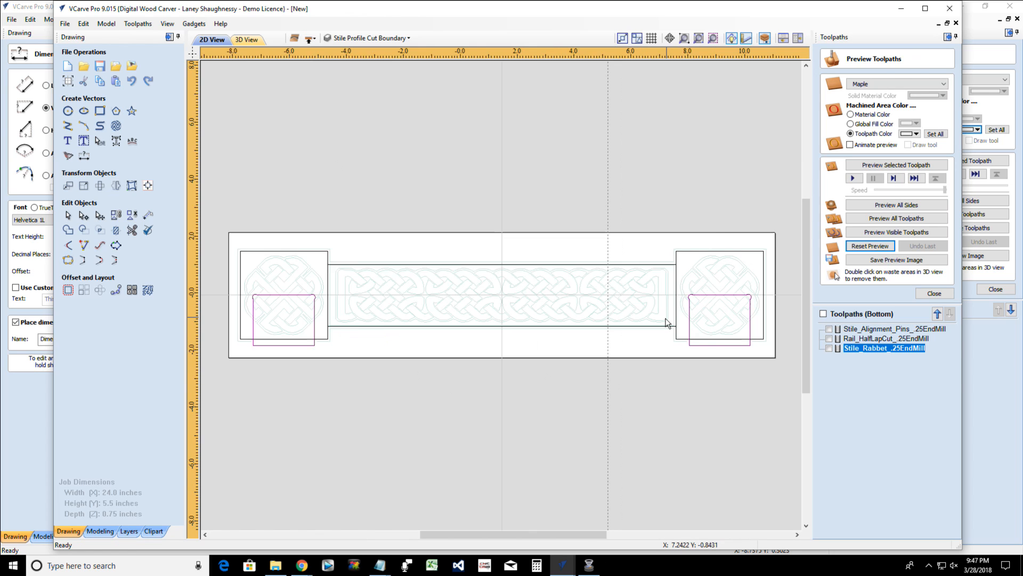
pyautogui.scroll(-2, 663, 327)
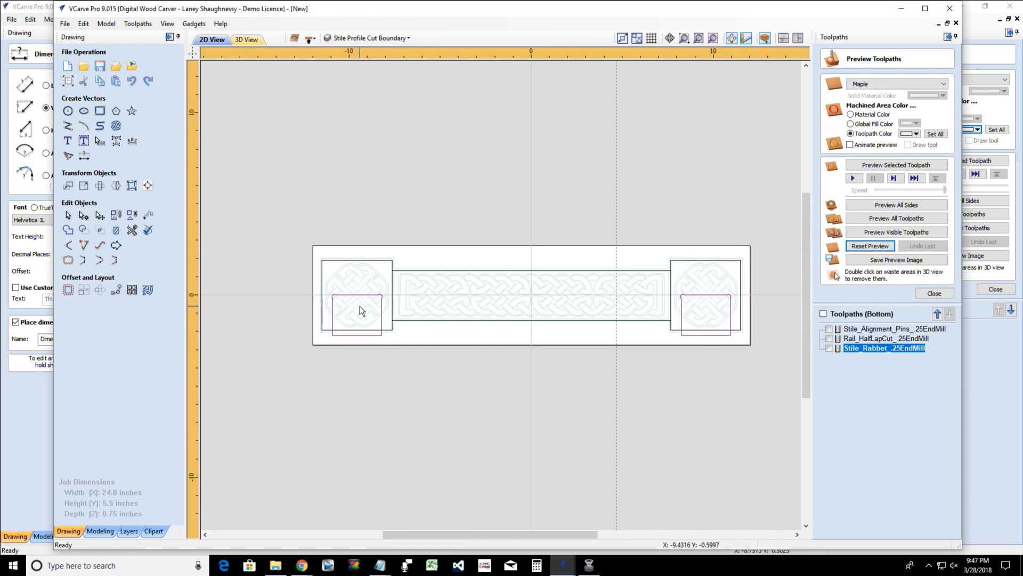
pyautogui.scroll(1, 386, 321)
pyautogui.scroll(2, 386, 321)
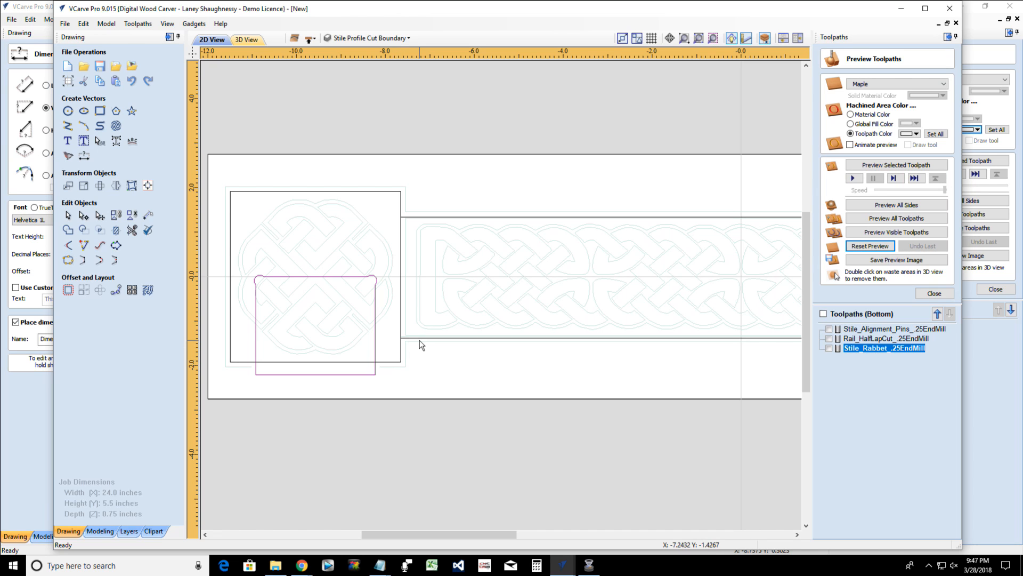
pyautogui.scroll(2, 420, 345)
pyautogui.scroll(1, 420, 346)
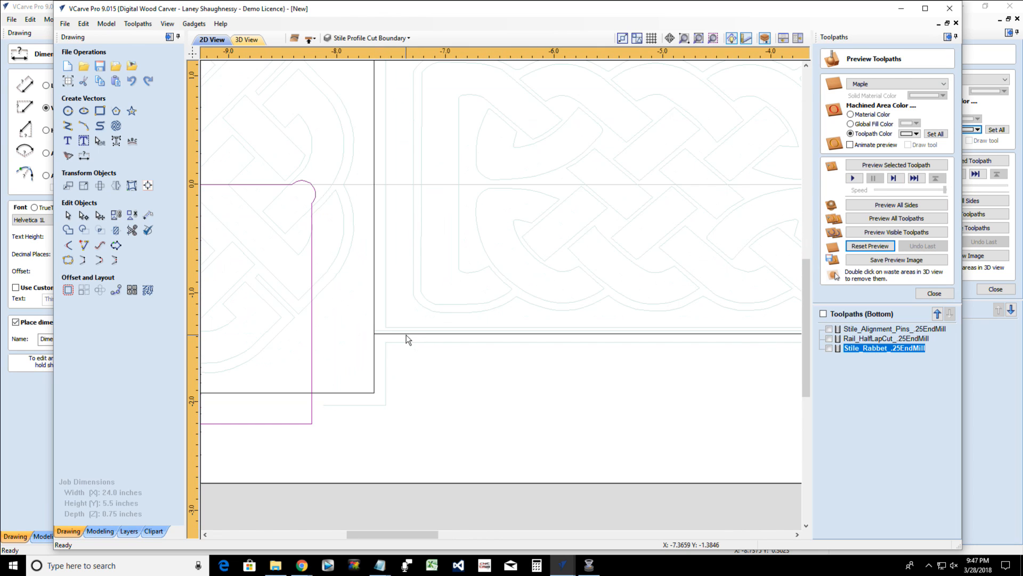
# Draw a rectangle about 15.32 by 0.76 inches along the lower edge of the rail's central section, spanning between the corner blocks
pyautogui.click(405, 335)
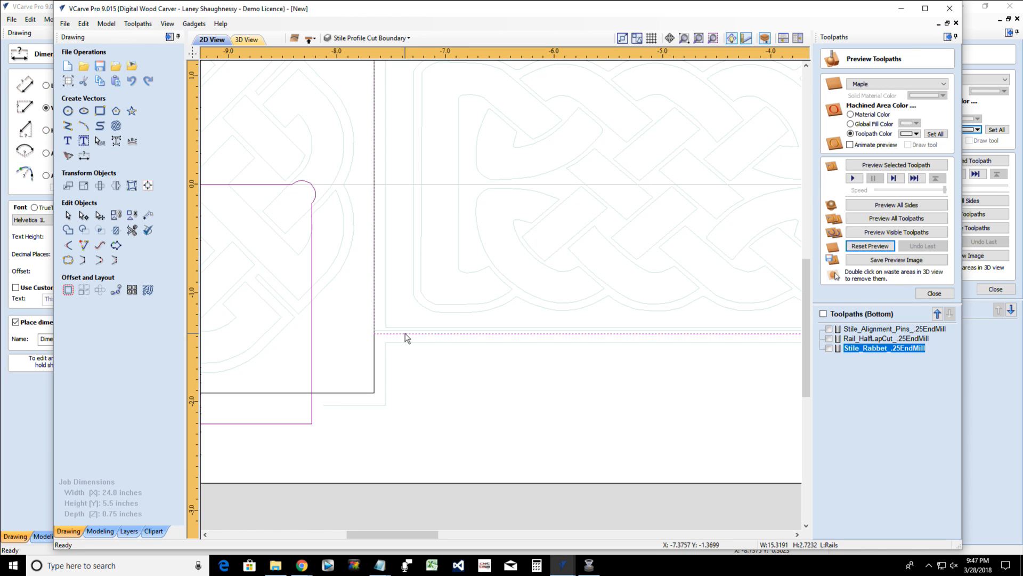
pyautogui.scroll(-4, 405, 334)
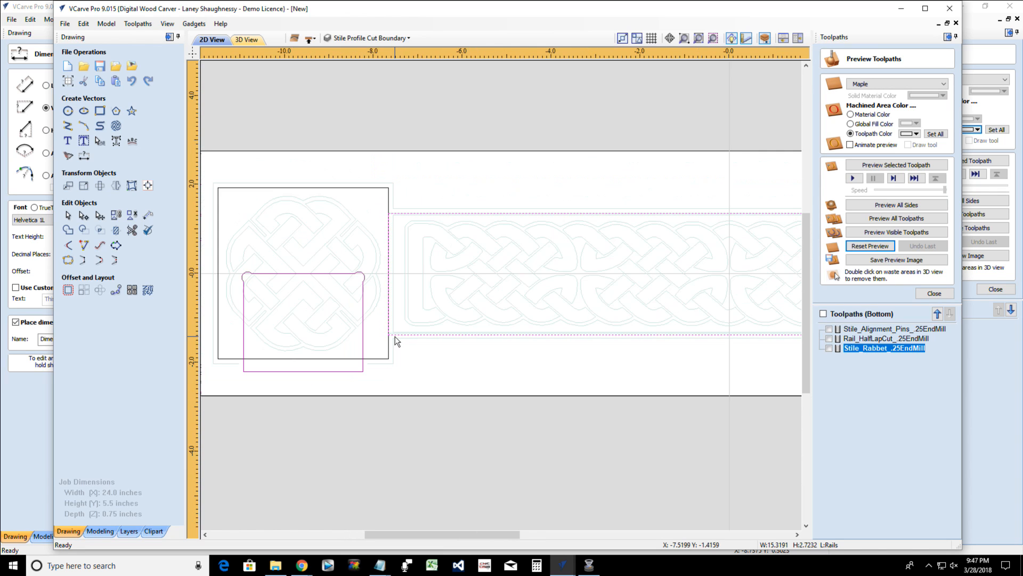
pyautogui.scroll(-1, 397, 342)
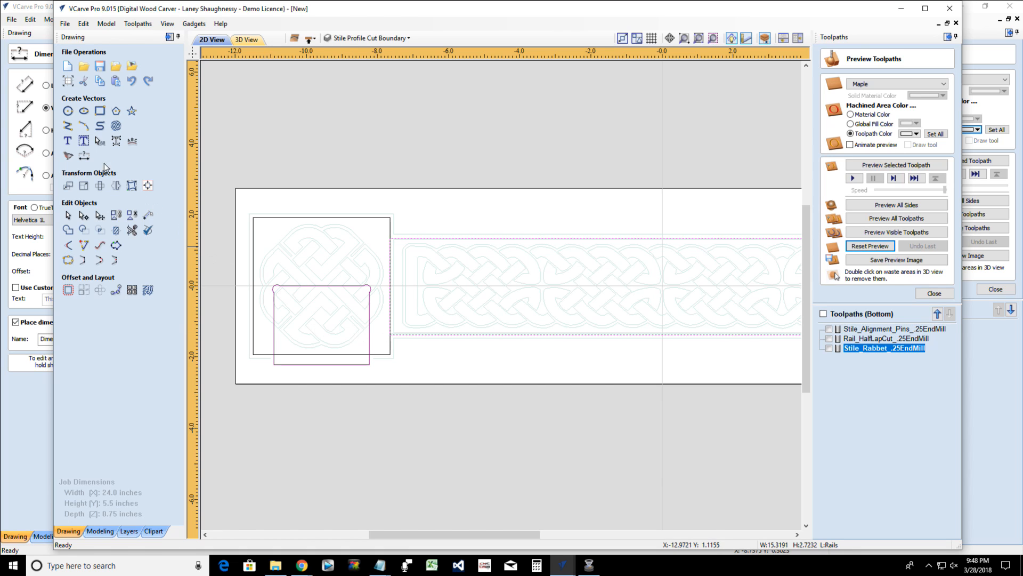
pyautogui.click(98, 114)
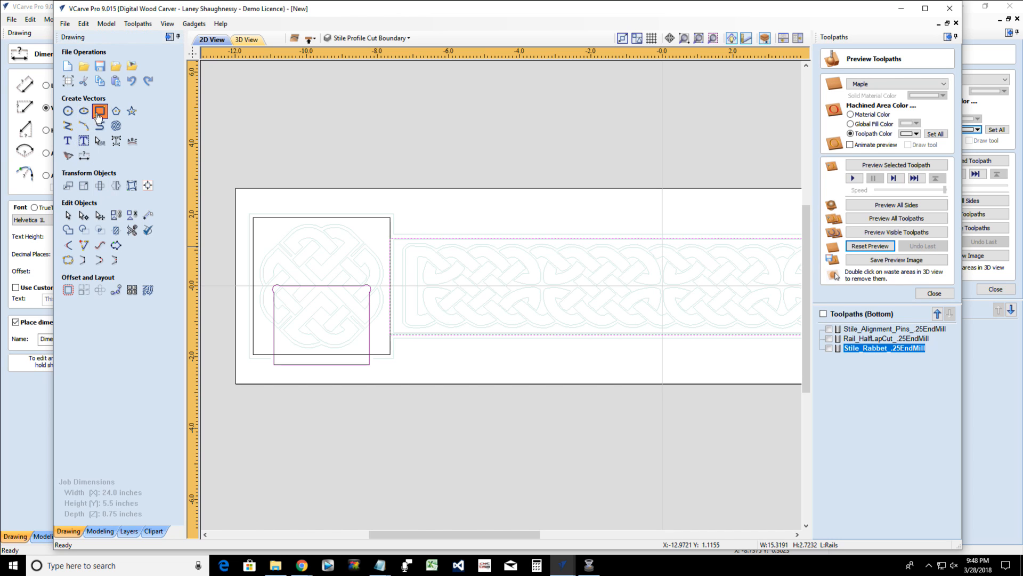
pyautogui.scroll(-3, 401, 344)
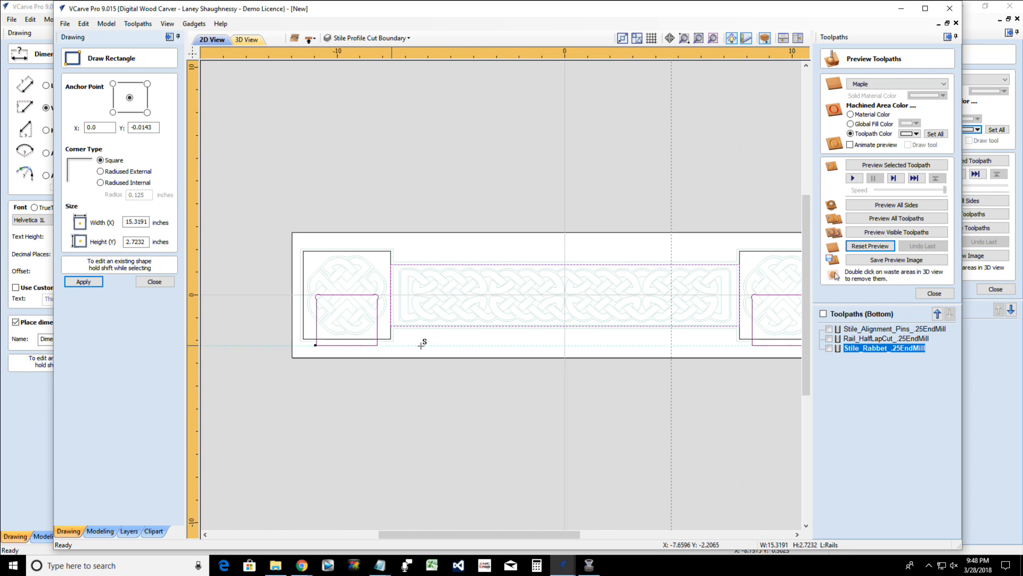
pyautogui.click(391, 326)
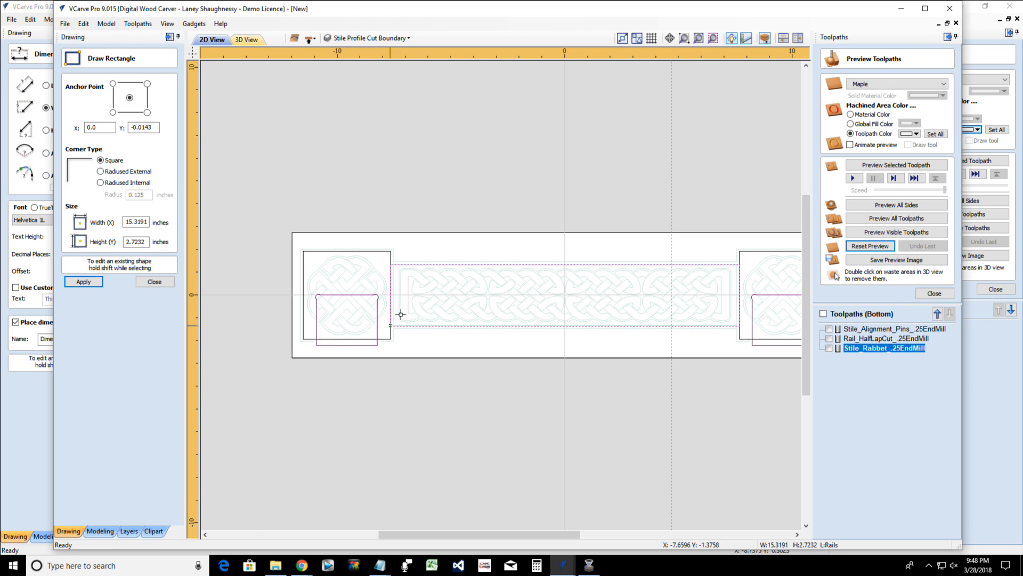
pyautogui.click(740, 308)
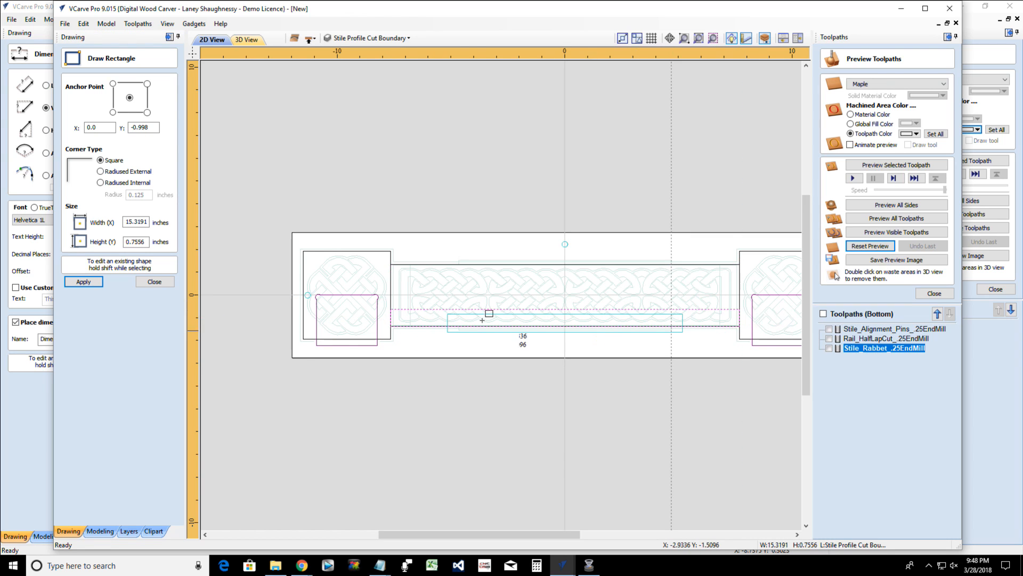
pyautogui.scroll(2, 421, 328)
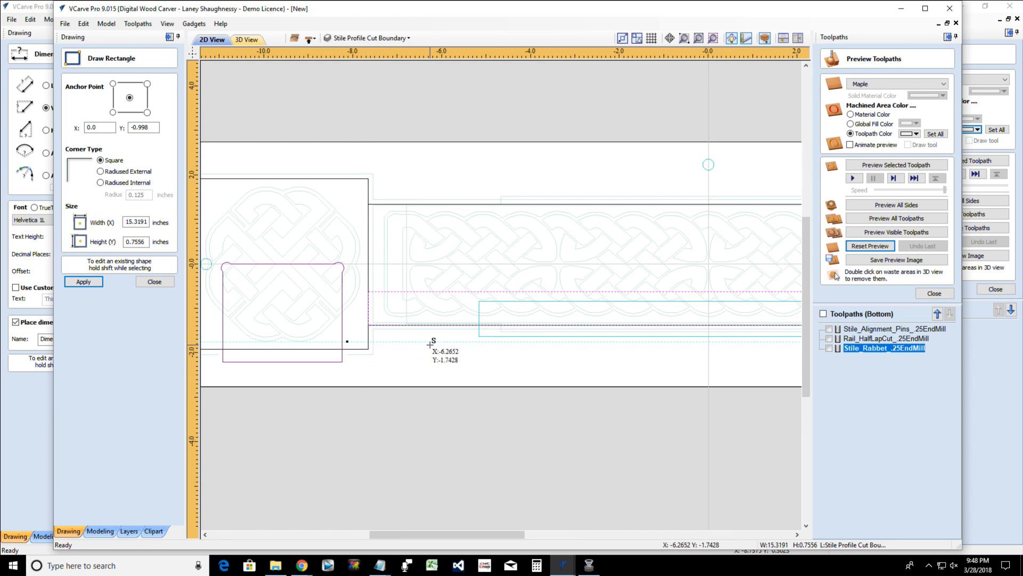
pyautogui.click(149, 286)
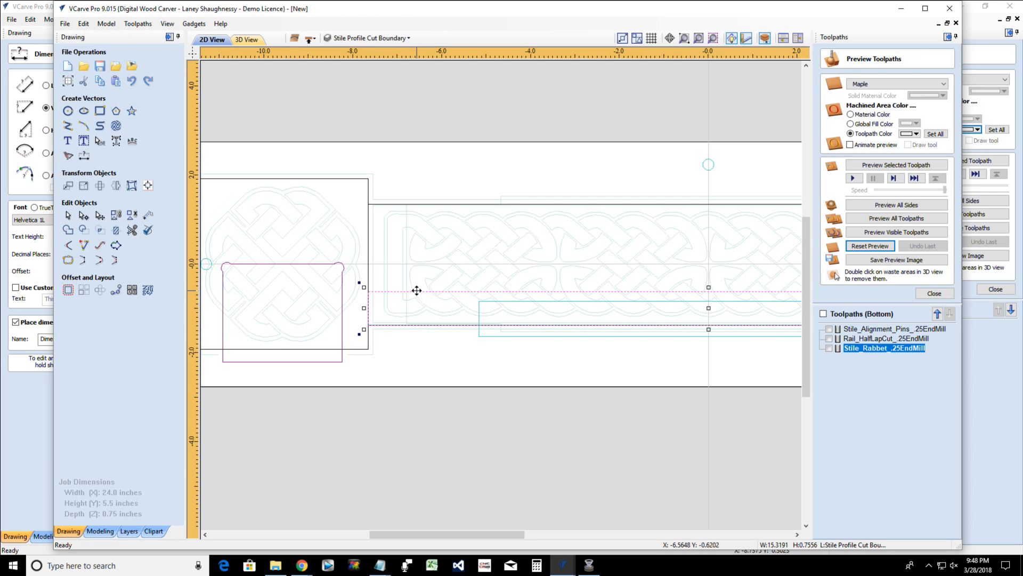
# Try resizing the new rectangle to 0.5 inches high with width and height linked, and undo the resize
pyautogui.click(84, 185)
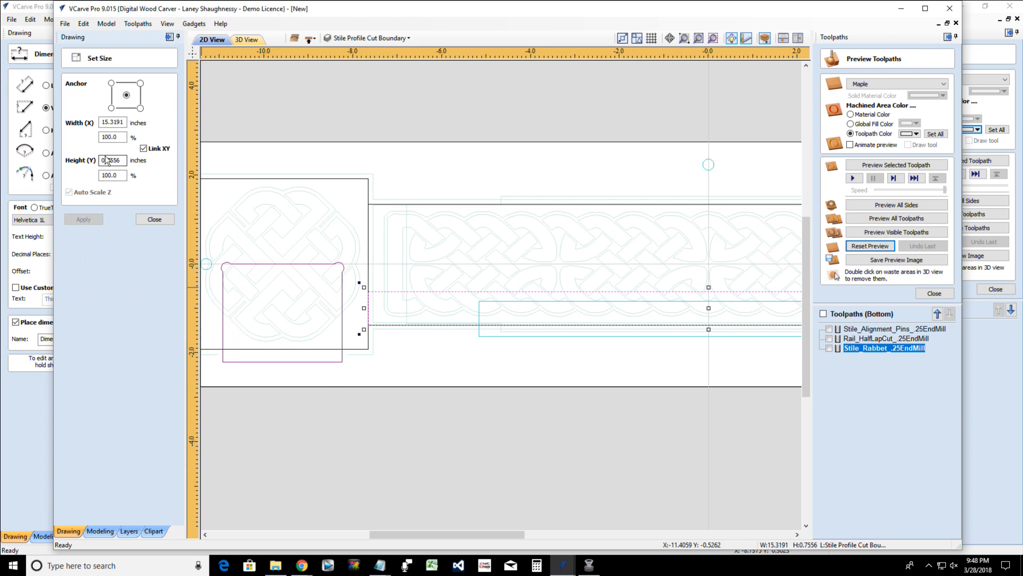
pyautogui.moveTo(122, 160); pyautogui.dragTo(85, 163)
pyautogui.write('.5')
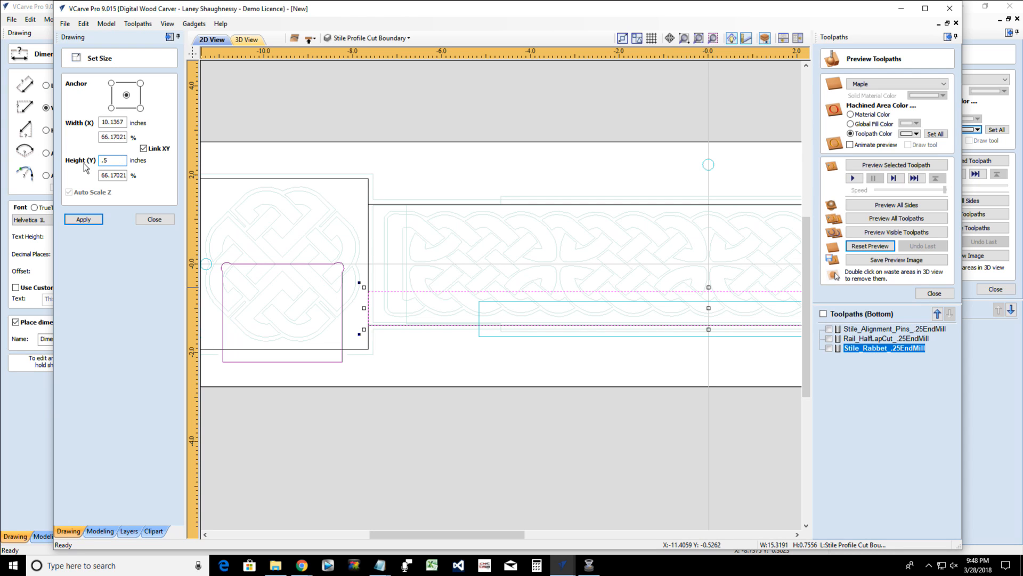
pyautogui.click(85, 220)
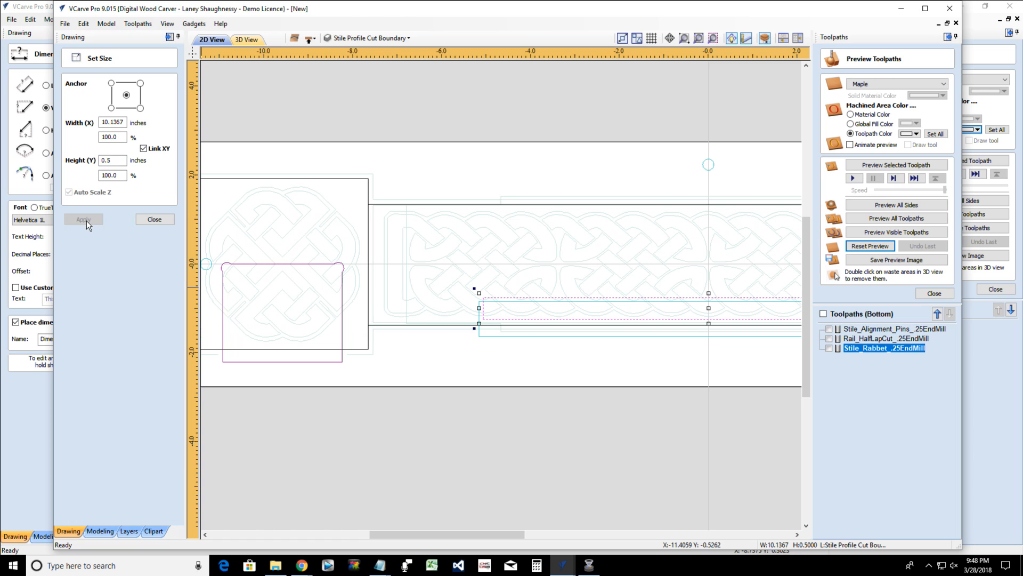
pyautogui.hotkey('ctrl', 'z')
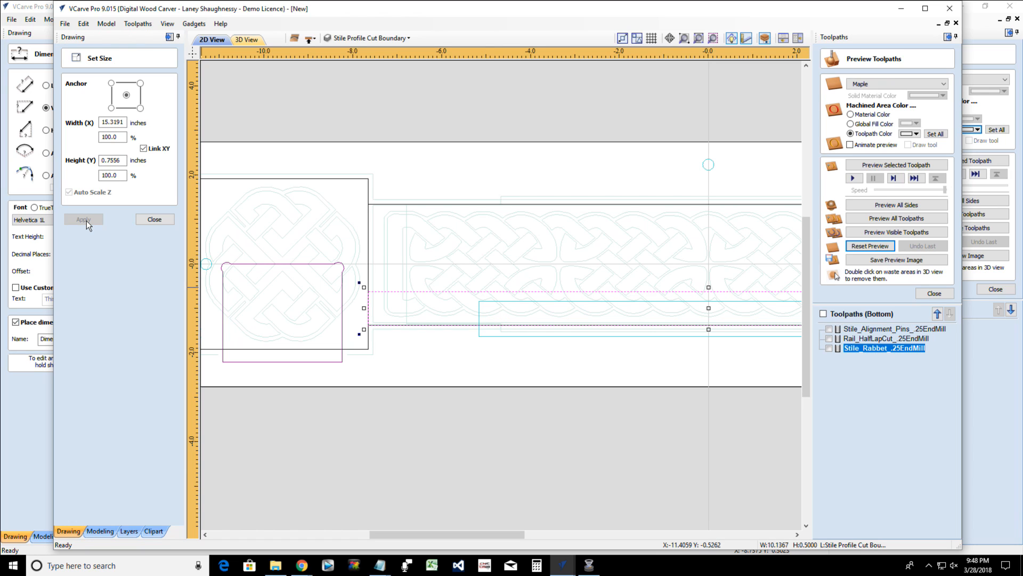
# Unlink the rectangle's width and height and set its height to 0.5 inches
pyautogui.click(144, 148)
pyautogui.doubleClick(112, 160)
pyautogui.write('.5')
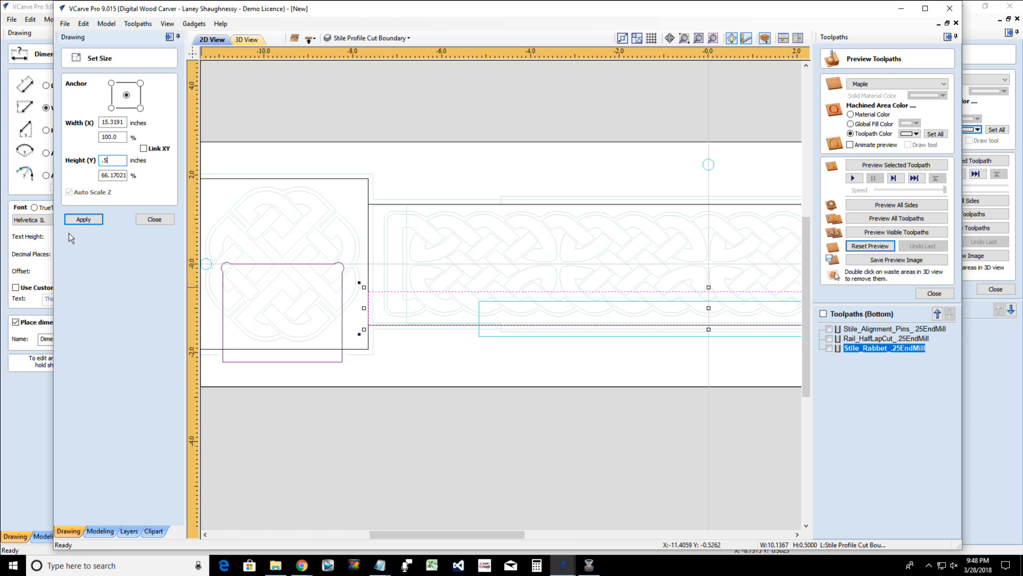
pyautogui.click(76, 218)
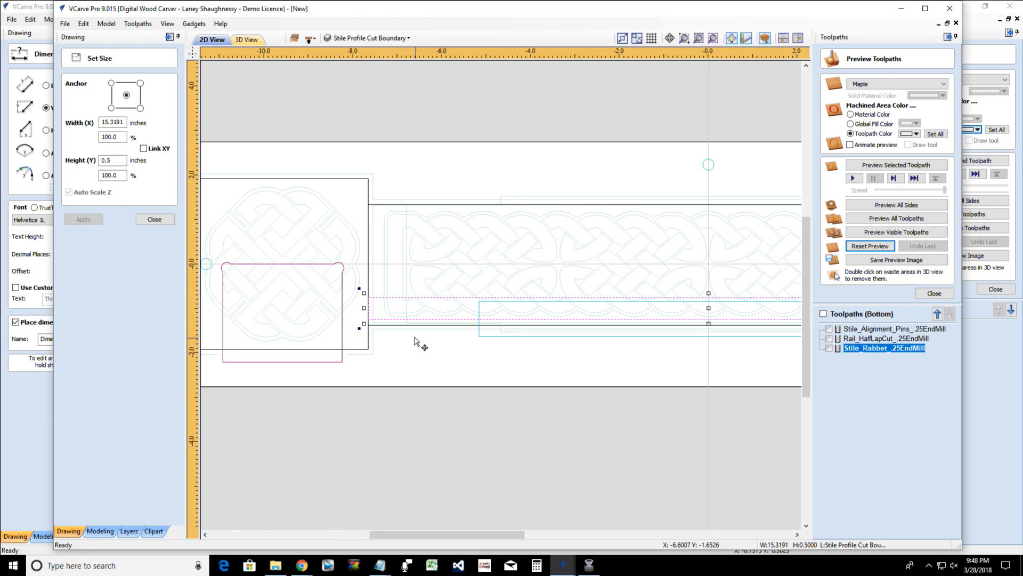
# Move the rectangle down so its lower edge lies on the lower edge of the rail's central section
pyautogui.moveTo(389, 319); pyautogui.dragTo(385, 331)
pyautogui.scroll(3, 383, 337)
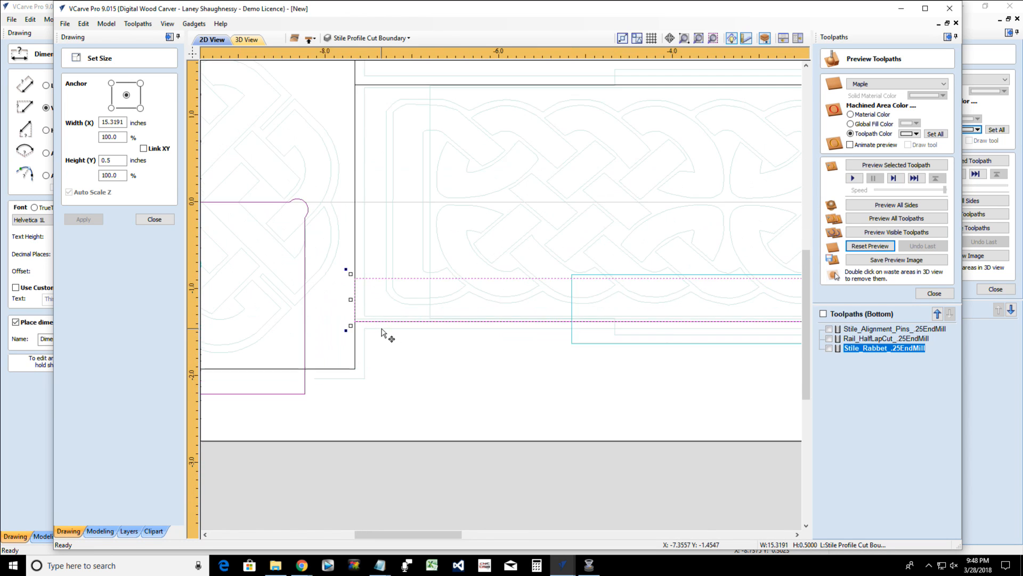
pyautogui.scroll(-4, 382, 333)
pyautogui.scroll(-4, 373, 331)
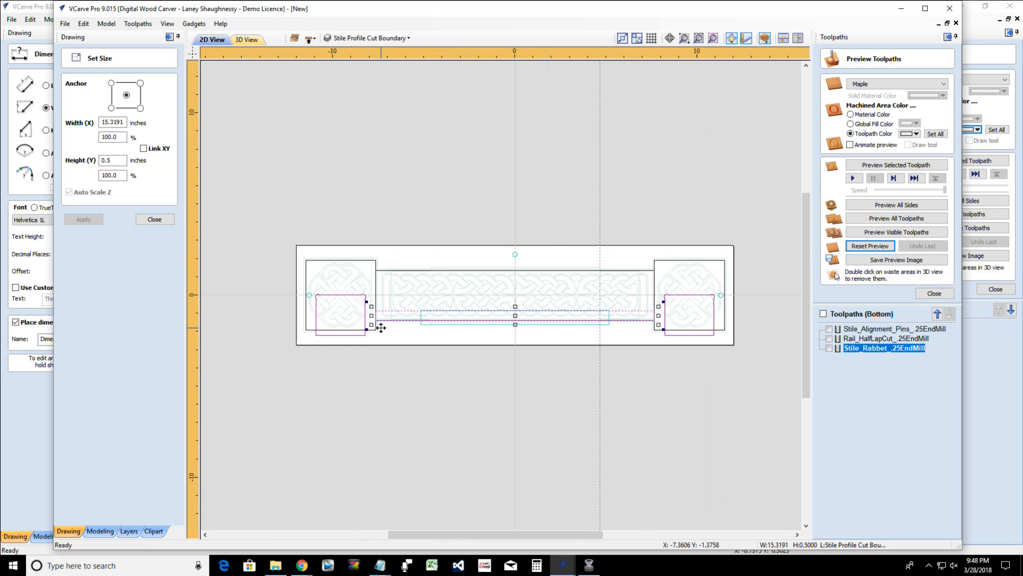
# Stretch both ends of the rectangle to the inner edges of the half-lap boundaries, making it about 16.47 inches wide
pyautogui.scroll(4, 363, 319)
pyautogui.scroll(3, 345, 342)
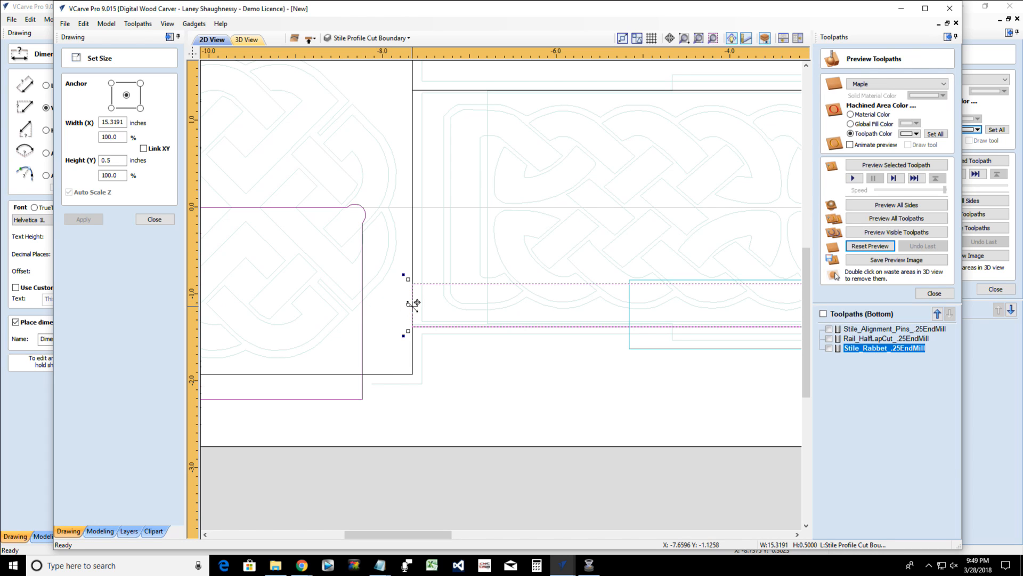
pyautogui.moveTo(408, 305); pyautogui.dragTo(361, 304)
pyautogui.scroll(-3, 362, 338)
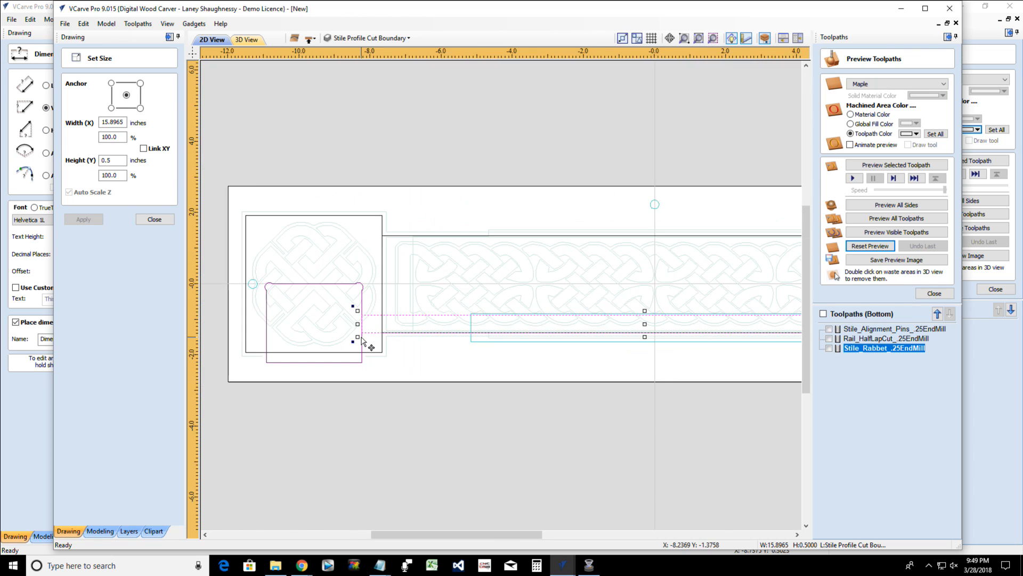
pyautogui.scroll(1, 362, 338)
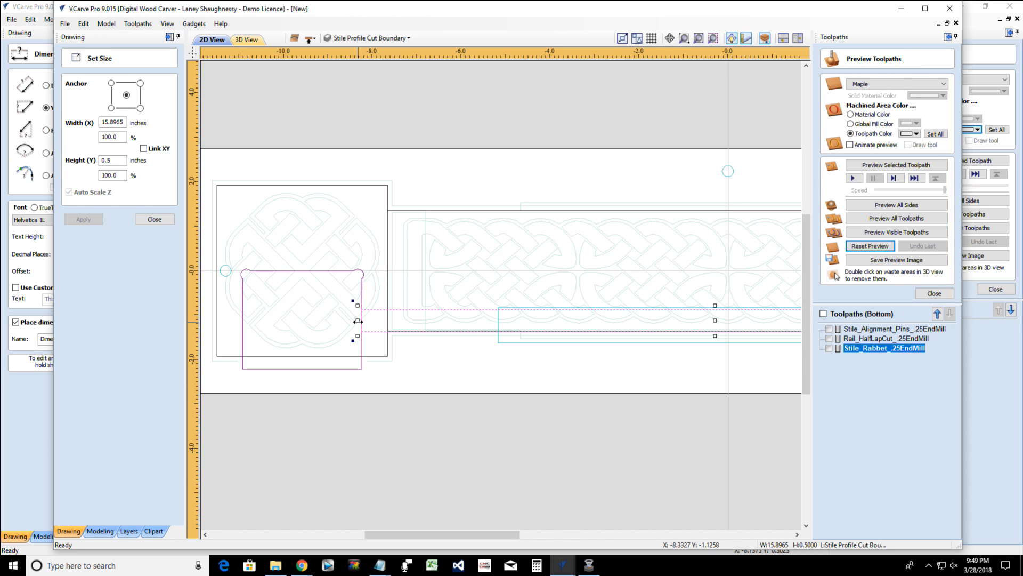
pyautogui.scroll(-2, 358, 321)
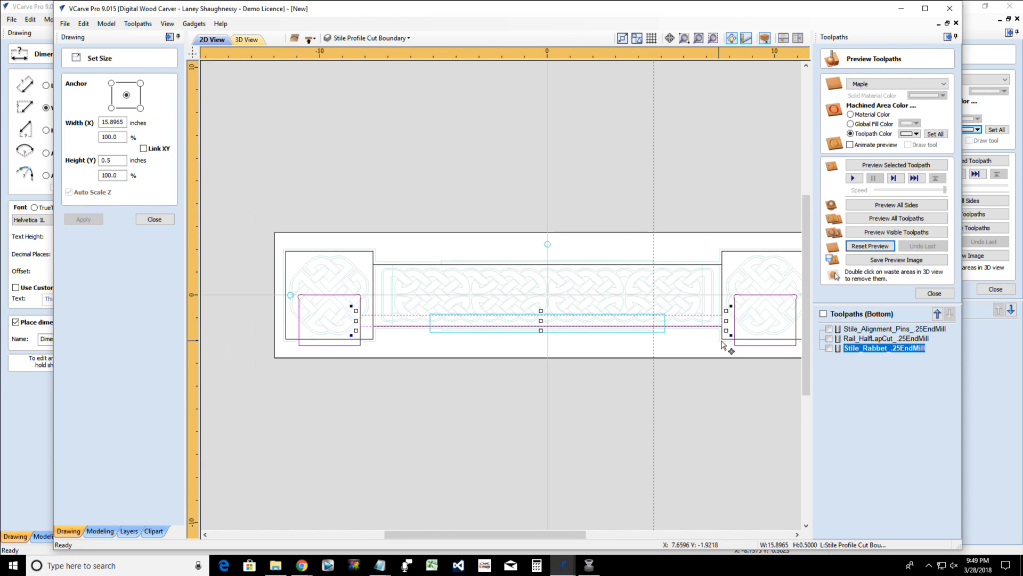
pyautogui.moveTo(726, 321); pyautogui.dragTo(733, 320)
# Extend the rectangle's ends slightly inside the half-lap boundaries, making it about 16.63 inches wide
pyautogui.scroll(6, 356, 325)
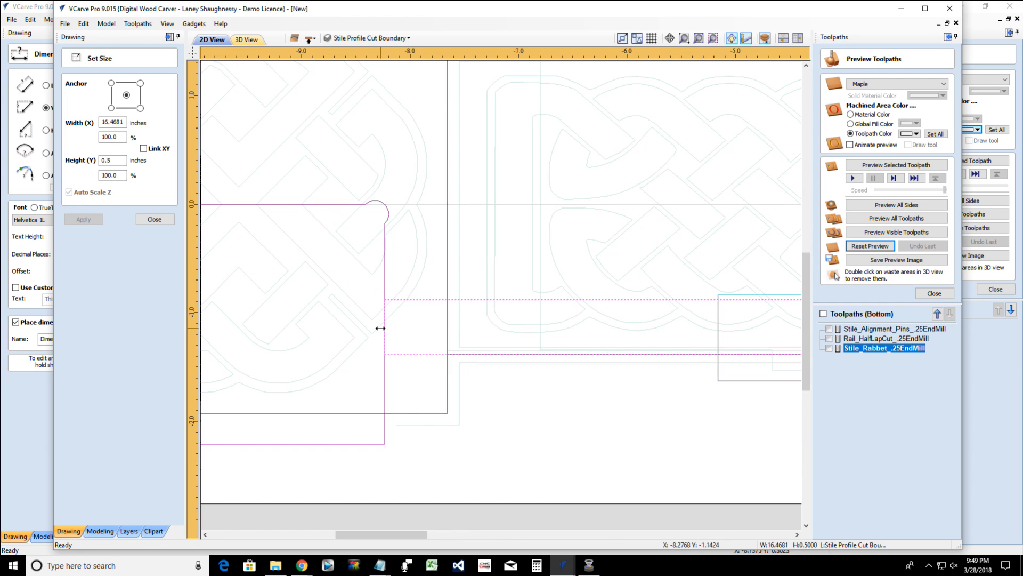
pyautogui.moveTo(380, 329); pyautogui.dragTo(376, 327)
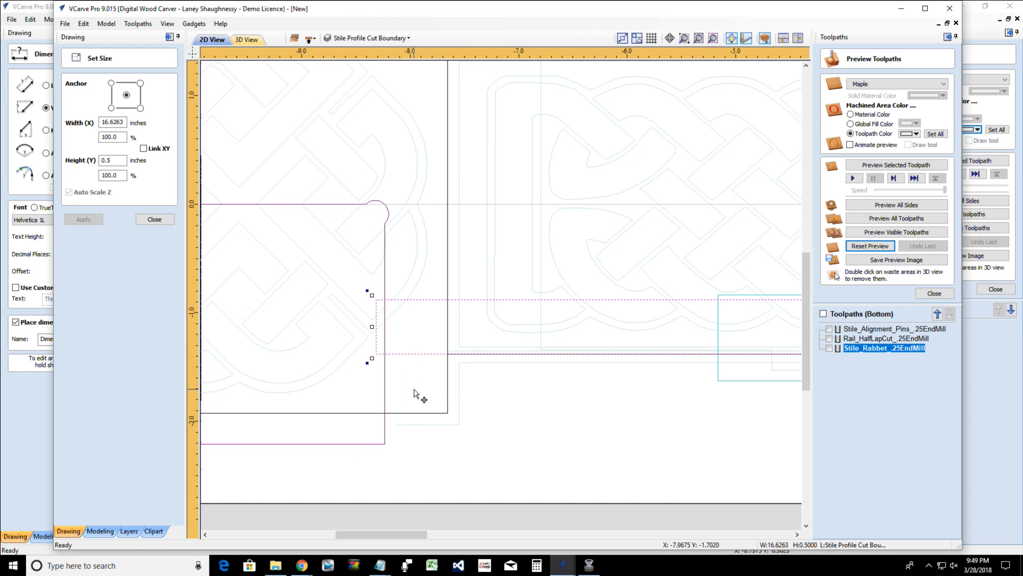
pyautogui.scroll(-2, 416, 395)
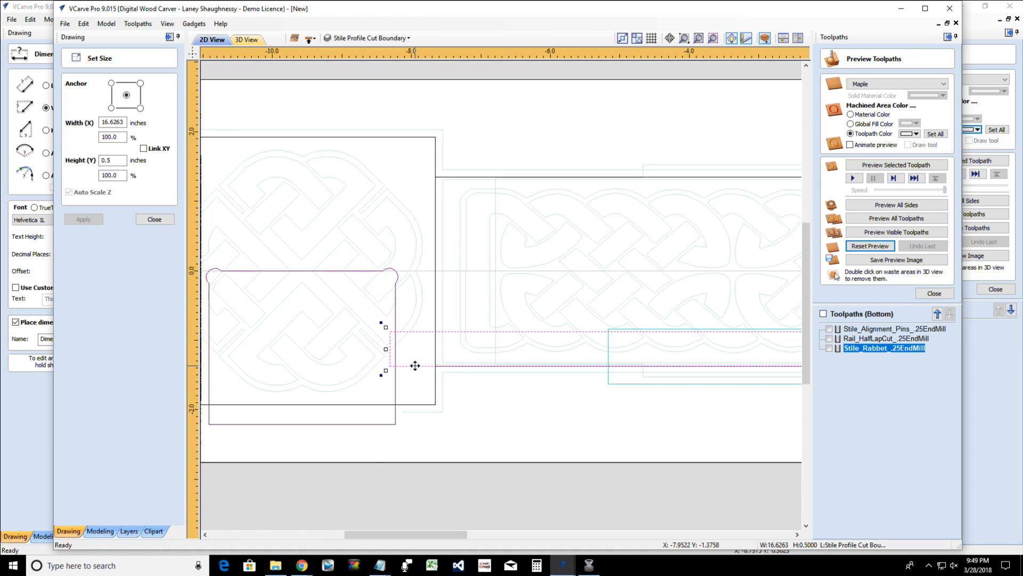
# Stretch the rectangle's lower edge down past the rail profile and the corner blocks' lower edges, to a height of about 1.15 inches
pyautogui.scroll(-2, 526, 384)
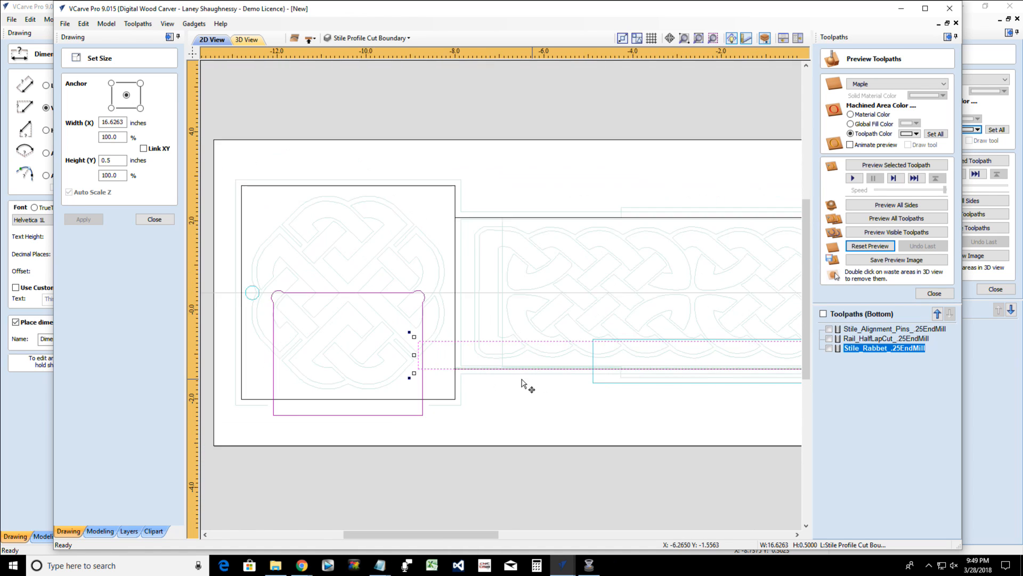
pyautogui.moveTo(754, 377); pyautogui.dragTo(756, 397)
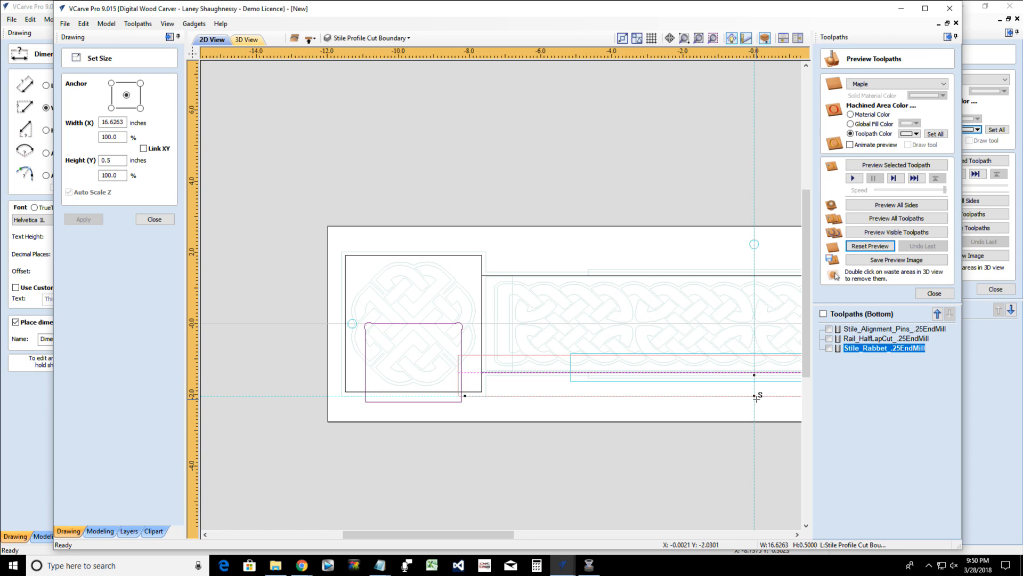
pyautogui.moveTo(757, 399); pyautogui.dragTo(757, 399)
pyautogui.scroll(5, 469, 392)
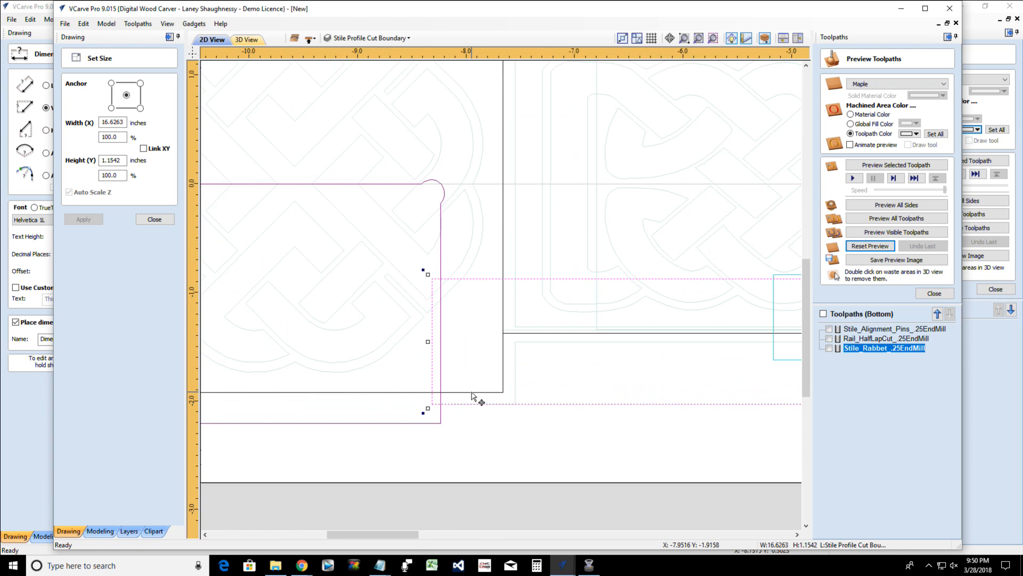
pyautogui.scroll(-4, 468, 390)
pyautogui.scroll(-5, 473, 397)
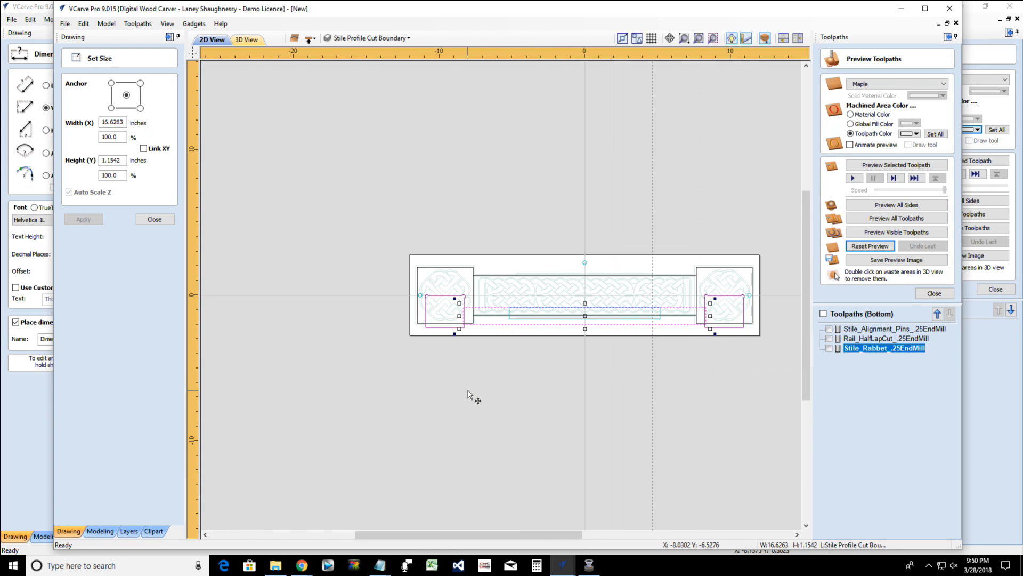
pyautogui.scroll(3, 586, 341)
pyautogui.scroll(-1, 587, 341)
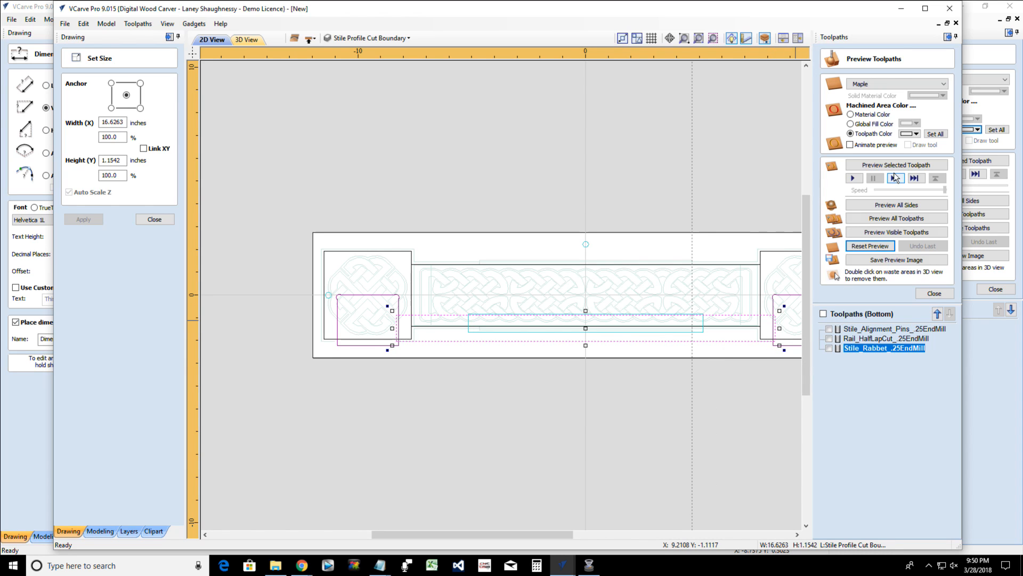
# Calculate a 0.25 inch deep pocket toolpath for the rectangle with the 0.25 inch end mill, named Rail_Rabbet_.25EM
pyautogui.click(934, 294)
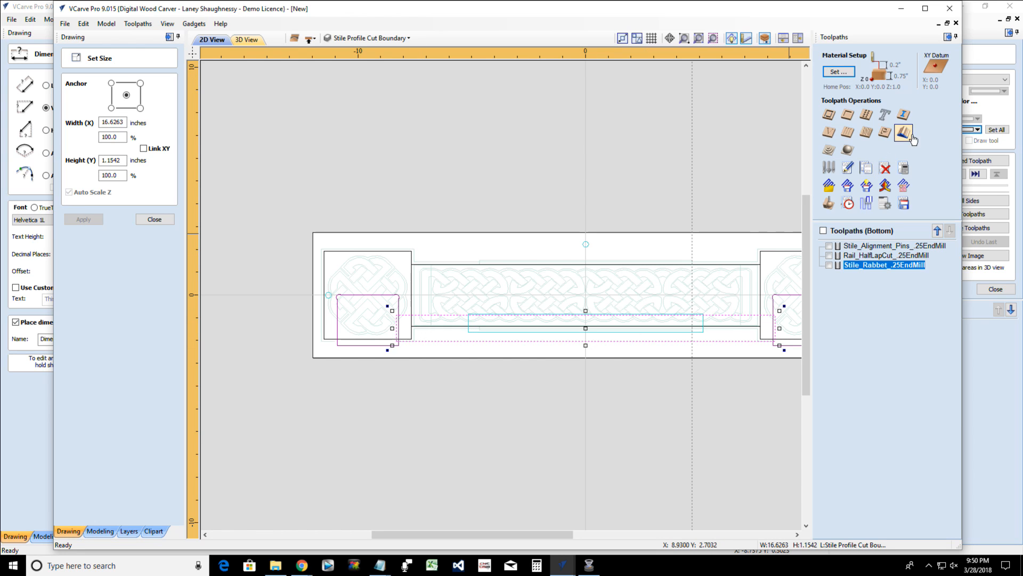
pyautogui.click(848, 116)
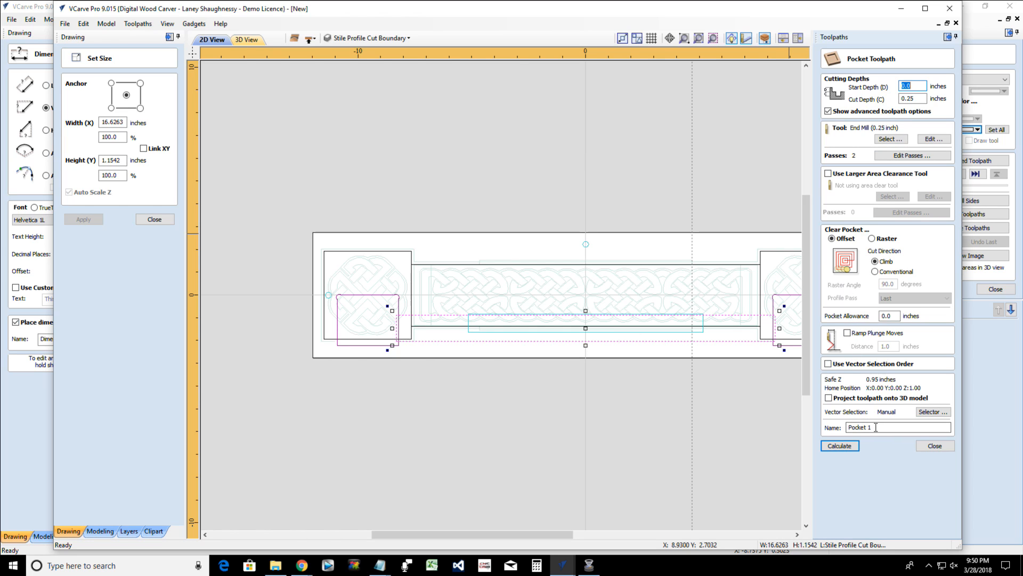
pyautogui.moveTo(901, 427); pyautogui.dragTo(808, 427)
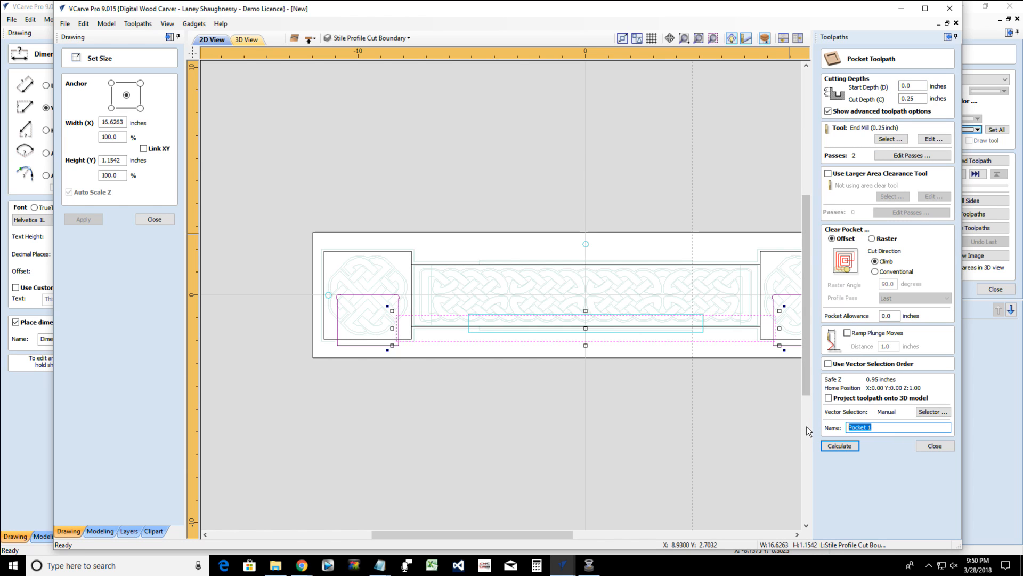
pyautogui.write('Rail_Rabbet_.25EM')
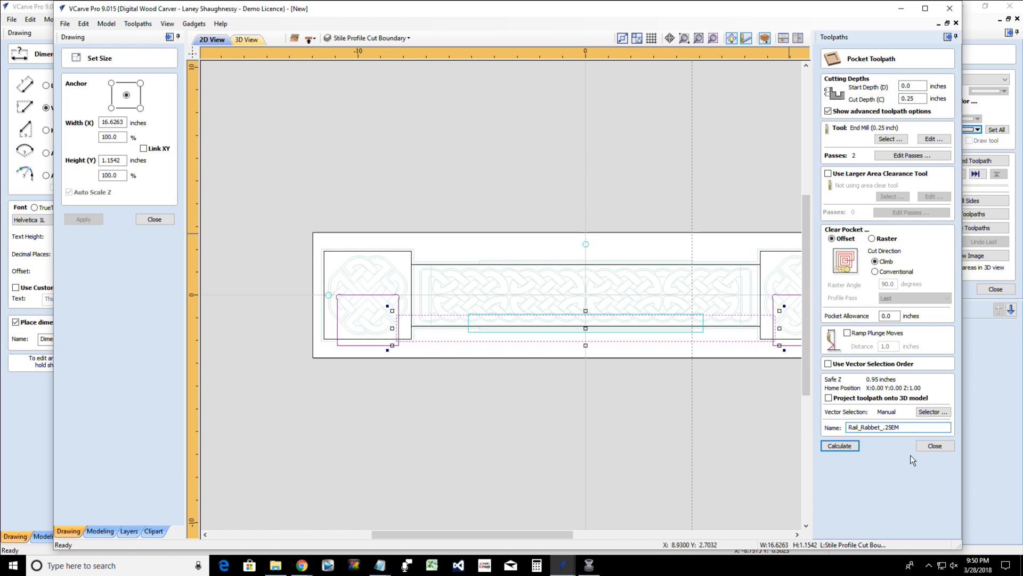
pyautogui.click(847, 447)
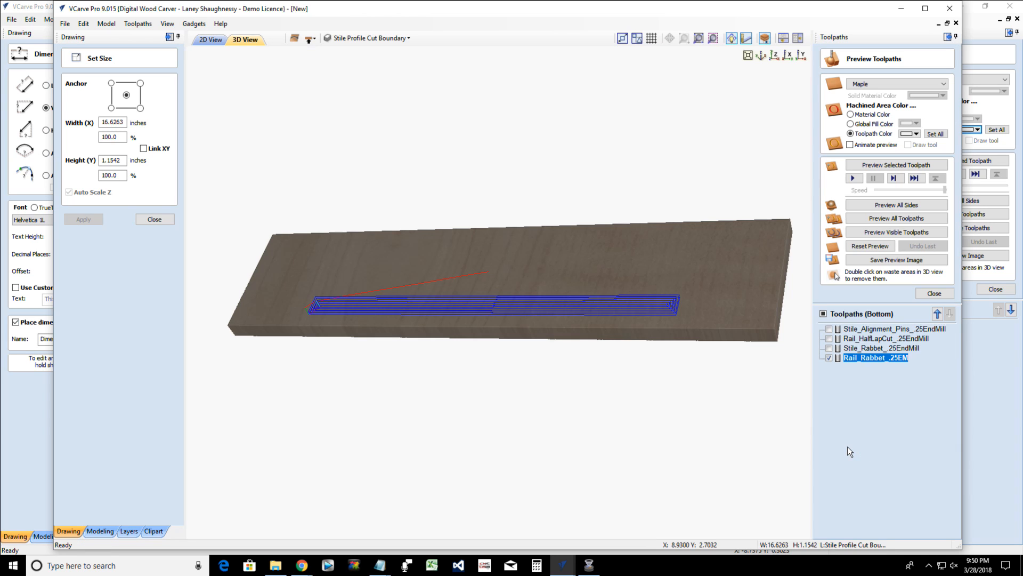
# Preview the bottom-side rail half-lap cut and rail rabbet toolpaths together on the board
pyautogui.click(830, 339)
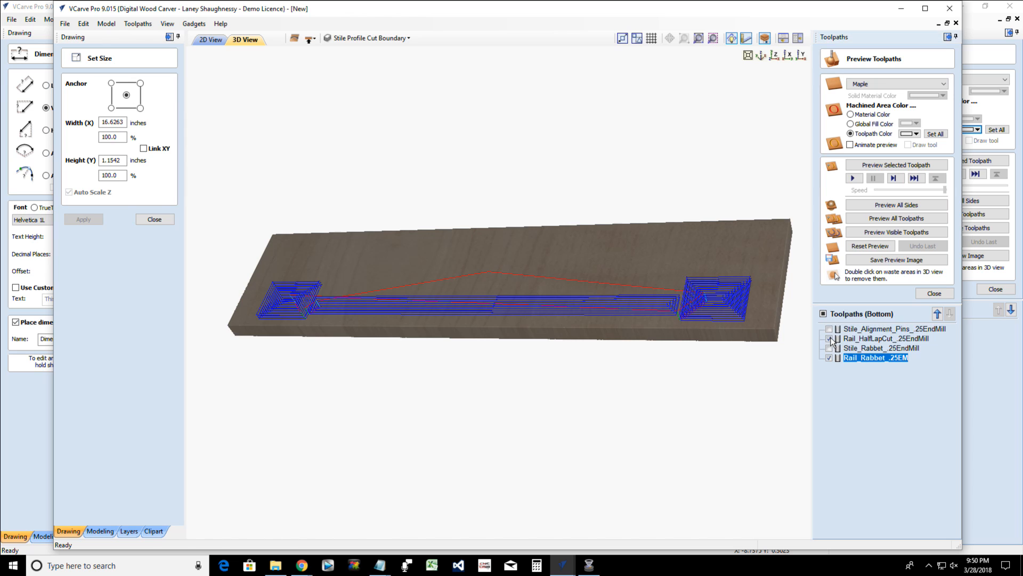
pyautogui.click(879, 234)
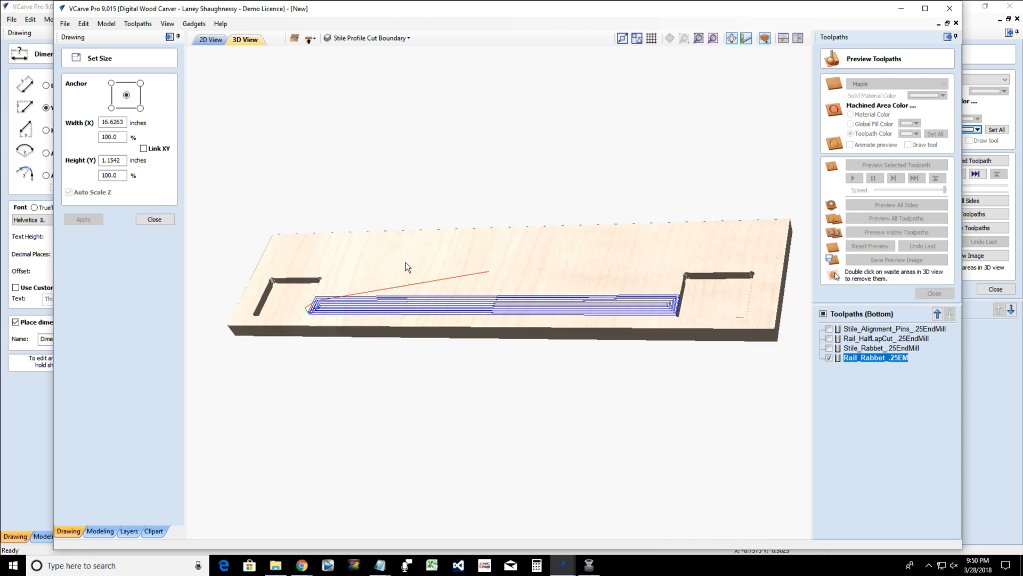
# Delete the alignment-pin circle above the middle of the rail in the 2D drawing
pyautogui.click(228, 39)
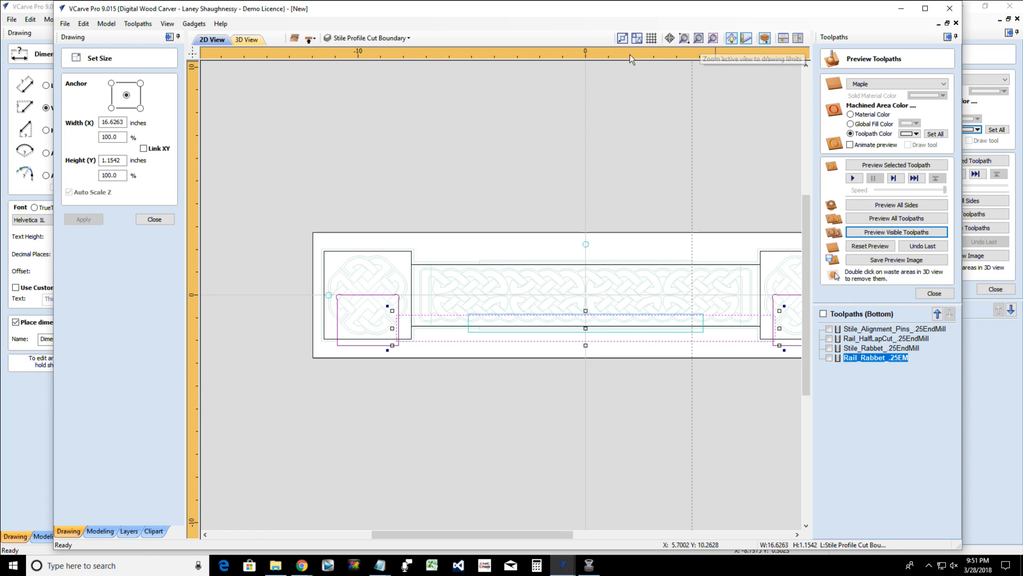
pyautogui.scroll(-1, 612, 282)
pyautogui.scroll(2, 498, 229)
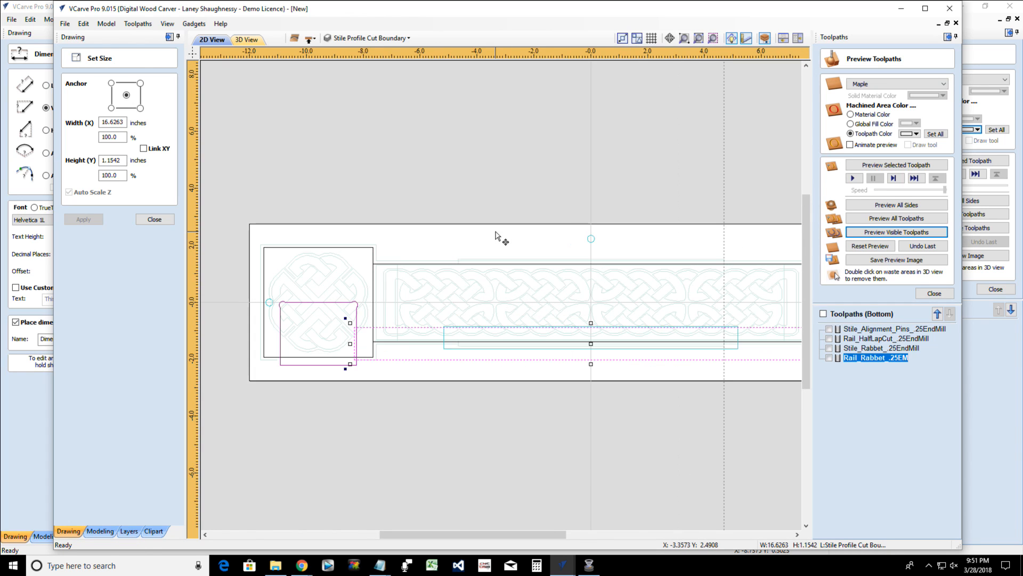
pyautogui.scroll(-2, 496, 234)
pyautogui.scroll(1, 497, 234)
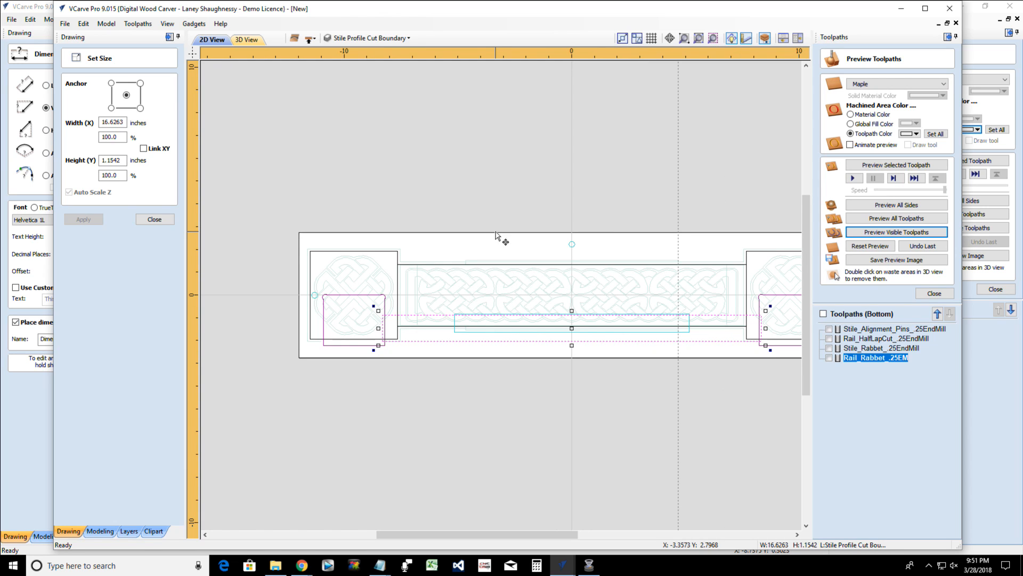
pyautogui.click(354, 37)
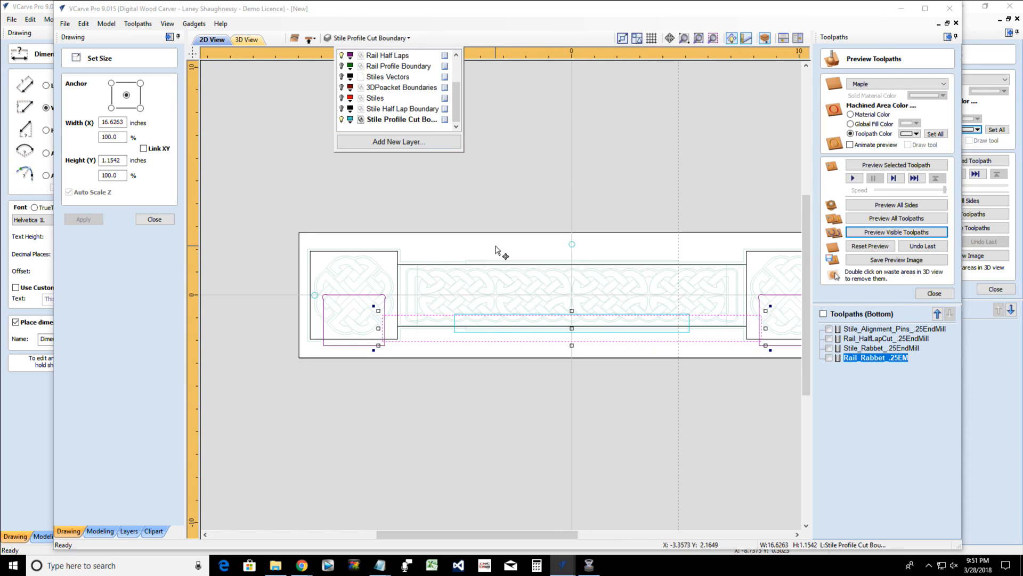
pyautogui.click(315, 295)
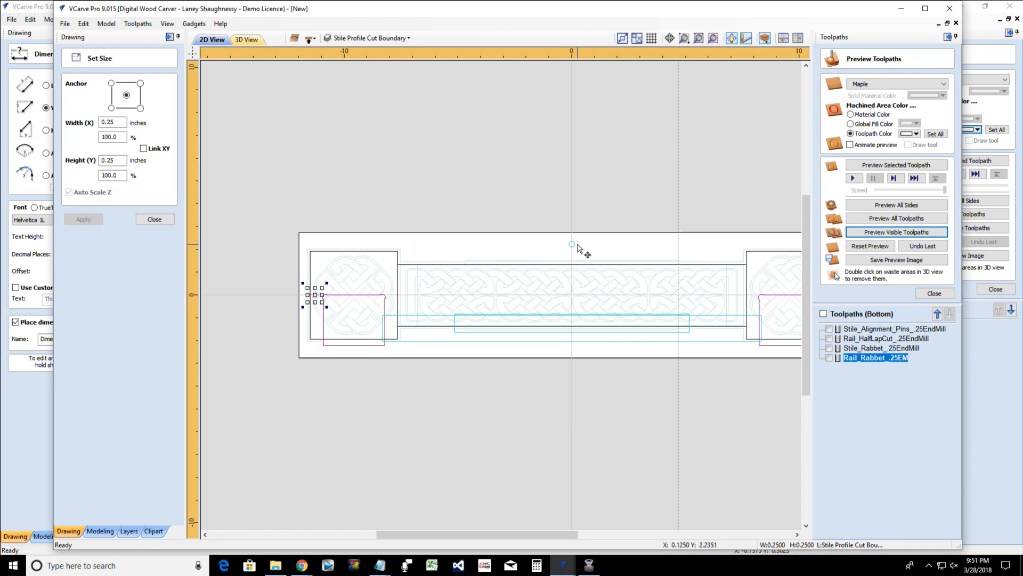
pyautogui.click(575, 243)
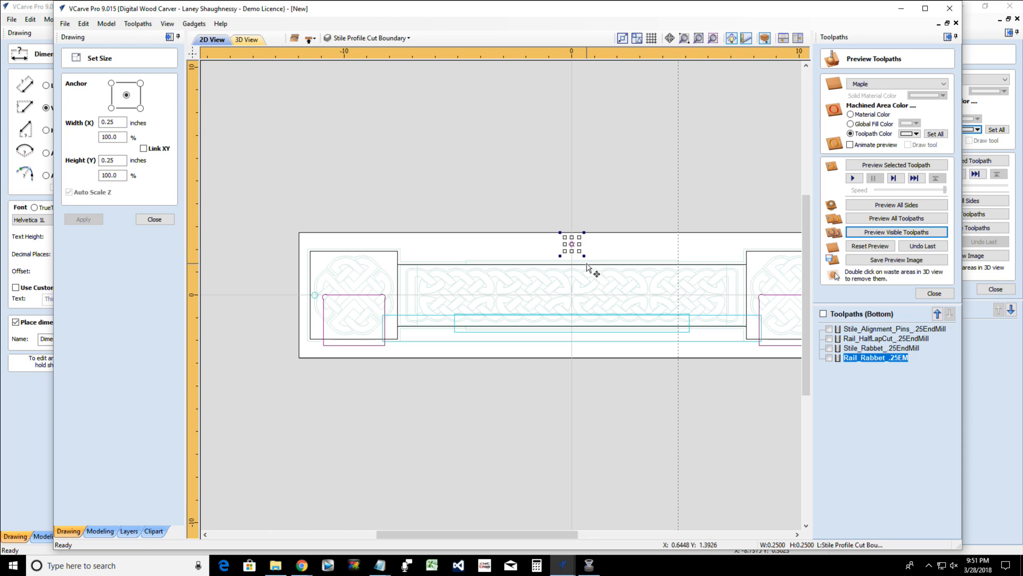
pyautogui.click(588, 268)
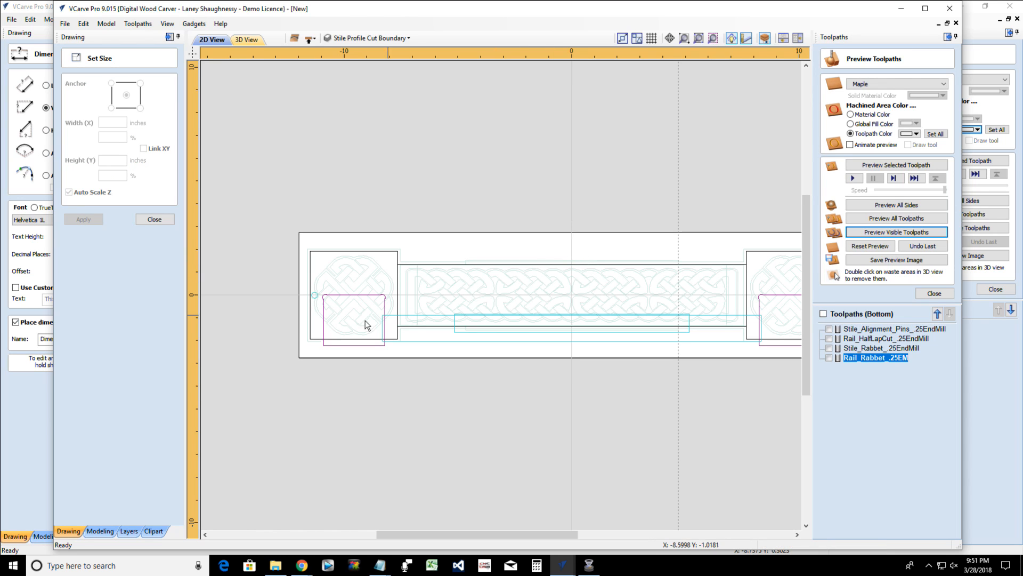
# Move the pin circle from the rail's left end into the waste above the rail profile, just inside the left corner block
pyautogui.click(315, 295)
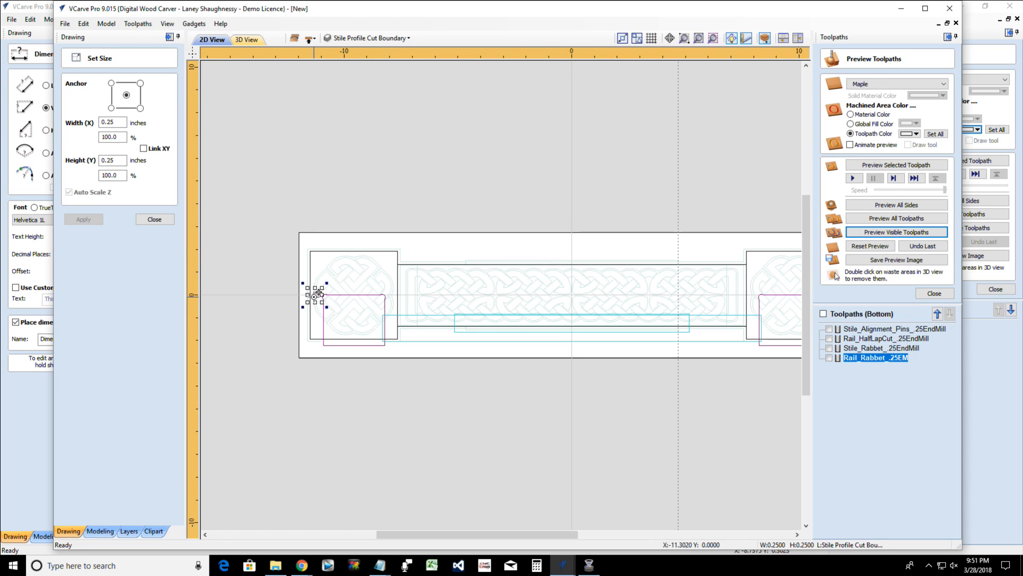
pyautogui.moveTo(316, 291); pyautogui.dragTo(415, 249)
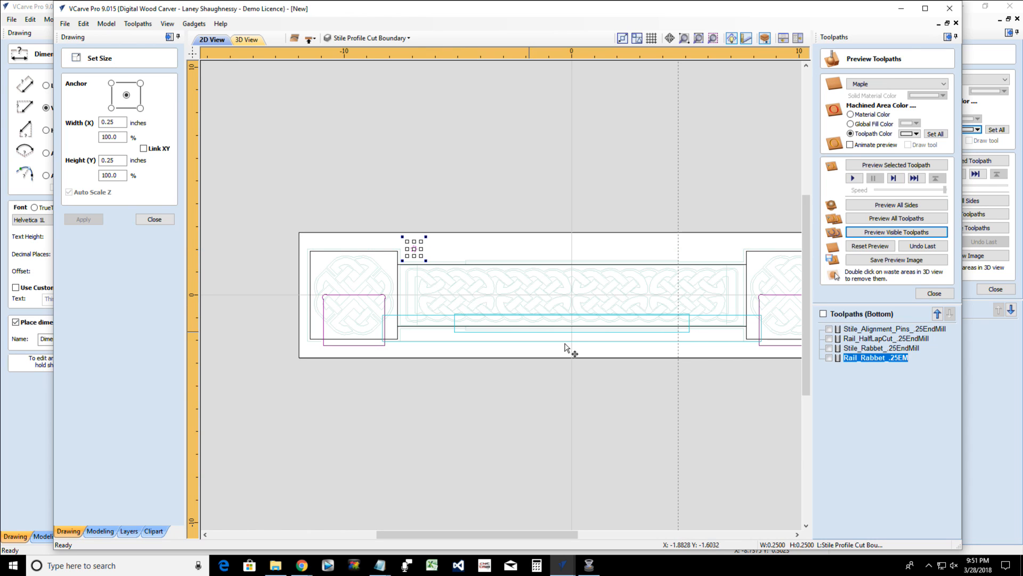
pyautogui.scroll(1, 721, 367)
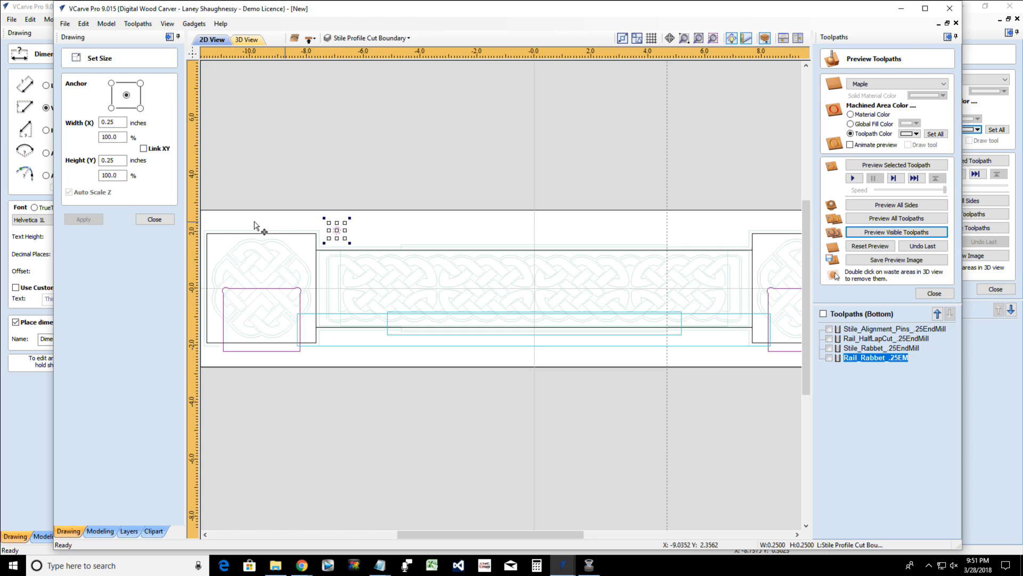
pyautogui.click(154, 219)
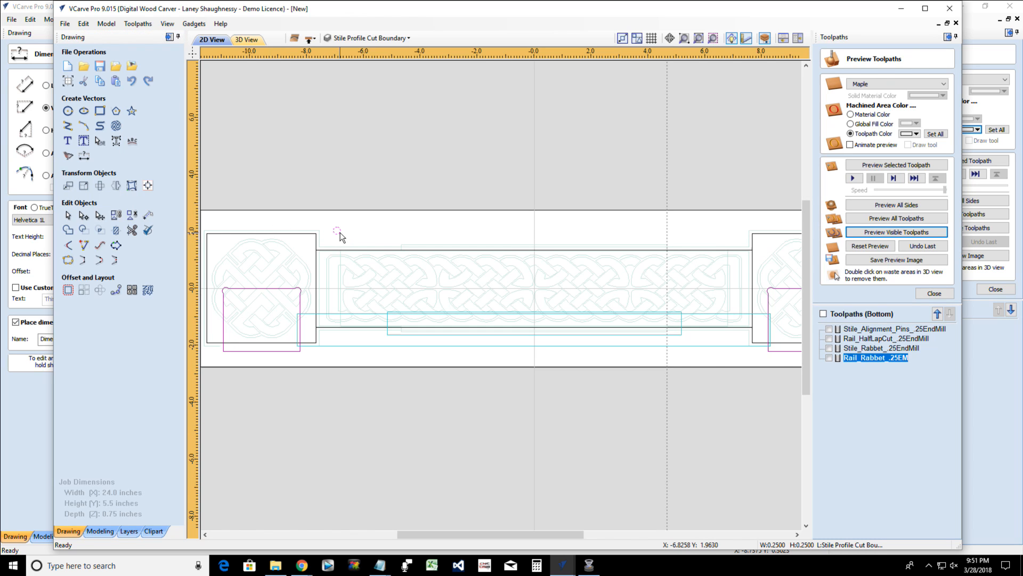
# Mirror a copy of the circle horizontally about the job center and delete the old pin circle at the board's right end
pyautogui.scroll(2, 340, 233)
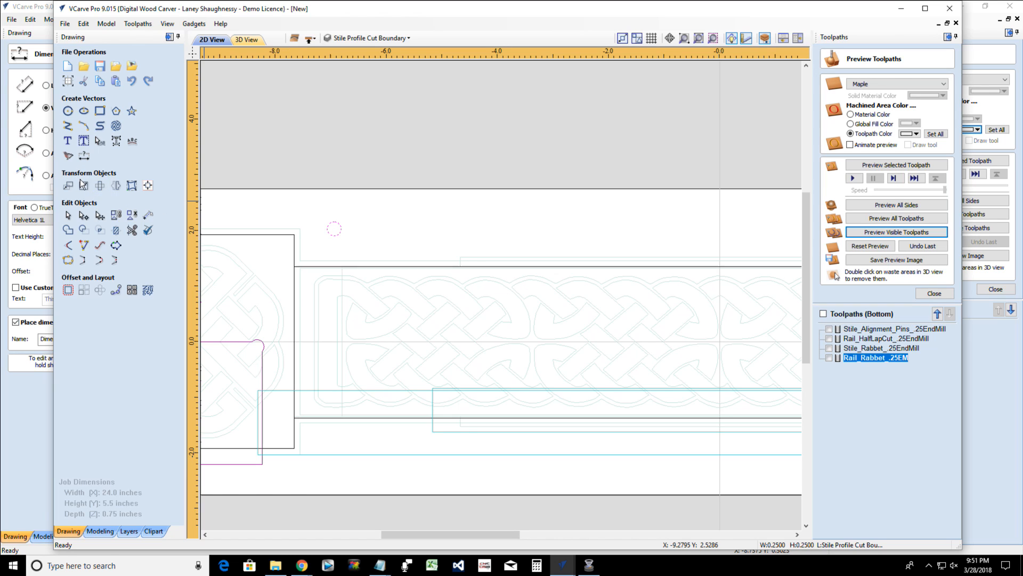
pyautogui.click(101, 186)
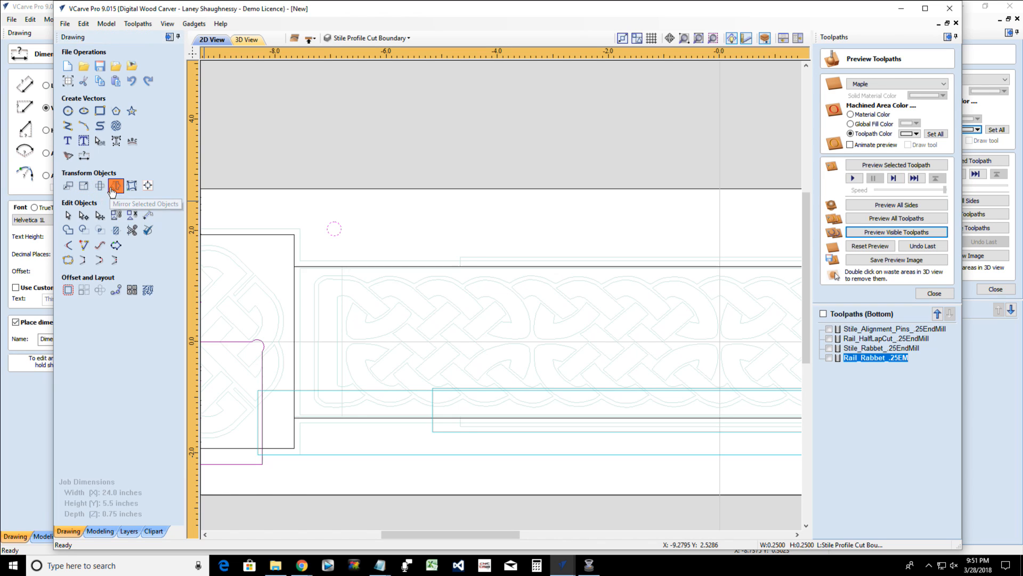
pyautogui.click(127, 163)
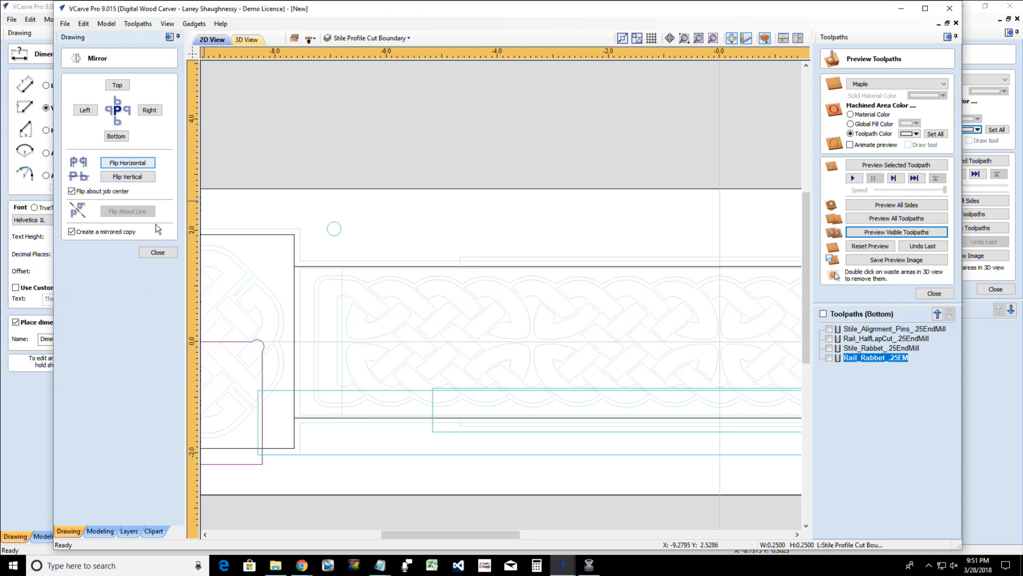
pyautogui.scroll(-4, 299, 301)
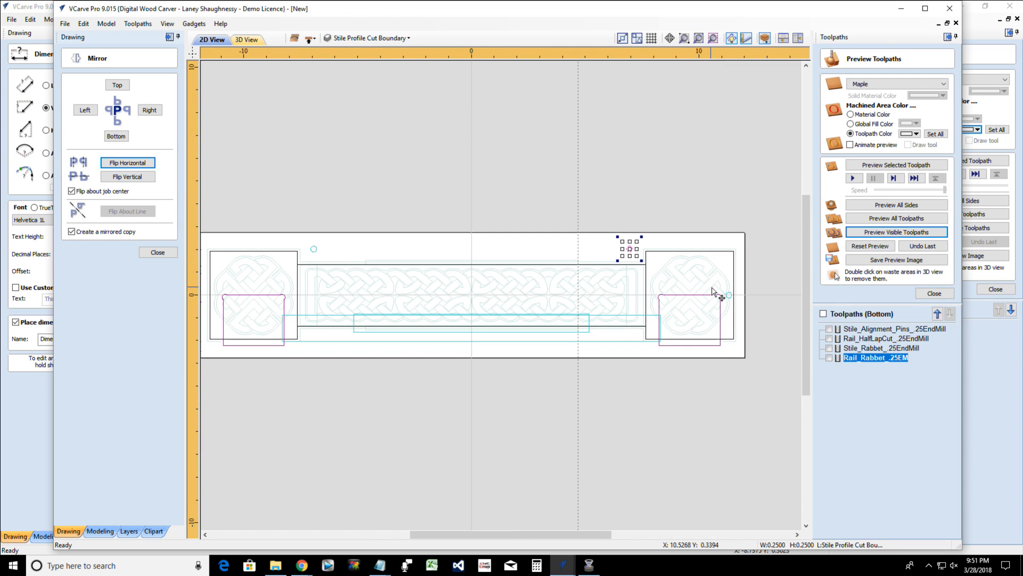
pyautogui.click(737, 315)
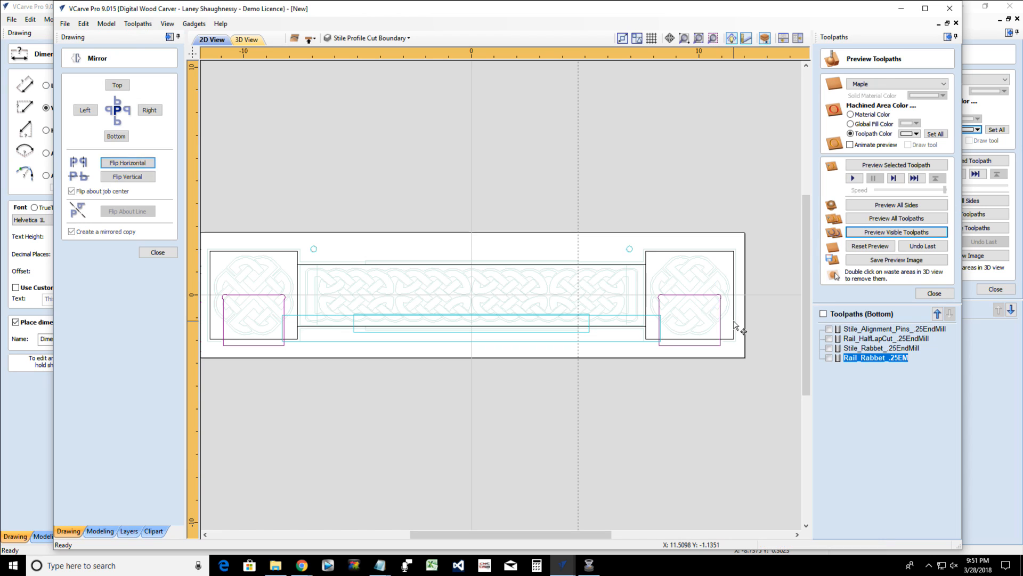
# Calculate a 1.0 inch deep peck drilling toolpath for both pin circles with the 0.25 inch end mill, named Rail_AlignmentPin_.25EM
pyautogui.click(316, 248)
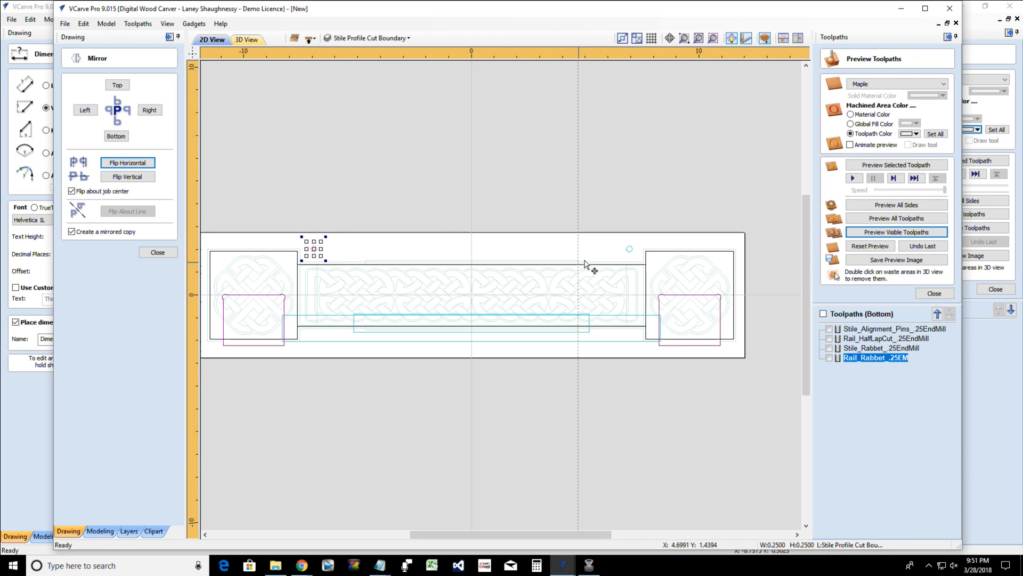
pyautogui.keyDown('shift'); pyautogui.click(630, 249); pyautogui.keyUp('shift')
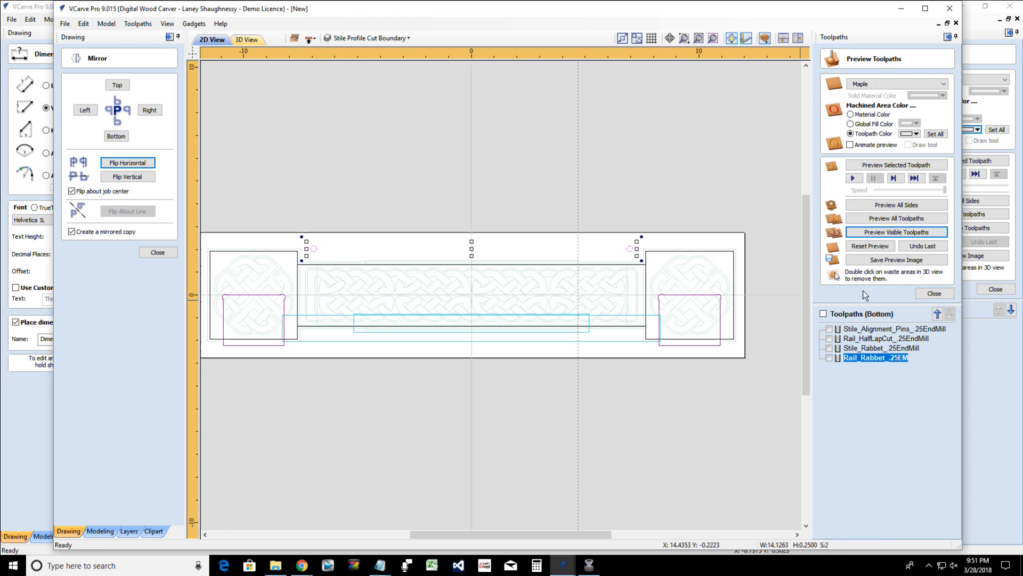
pyautogui.click(934, 293)
pyautogui.click(867, 115)
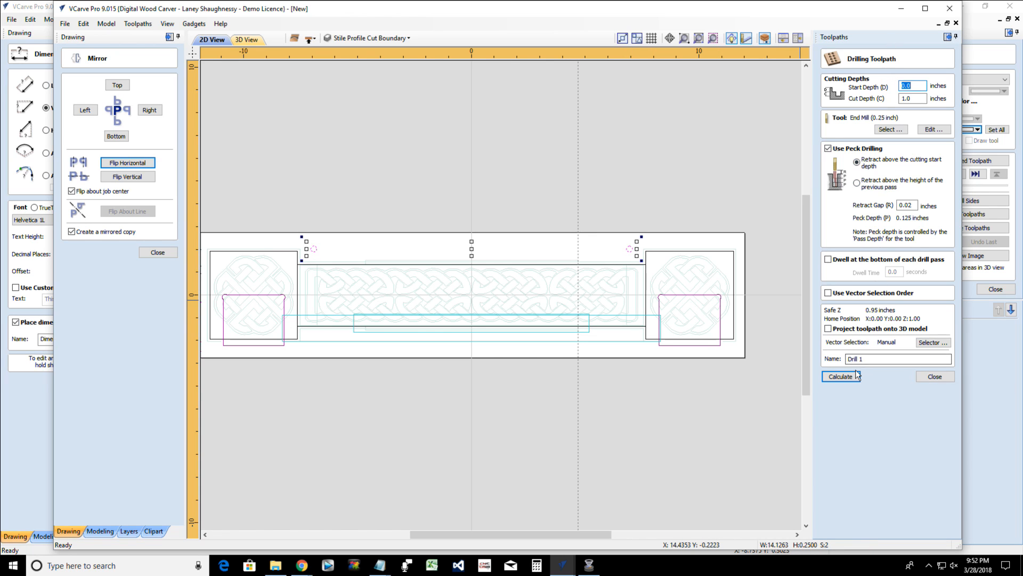
pyautogui.moveTo(867, 359); pyautogui.dragTo(833, 362)
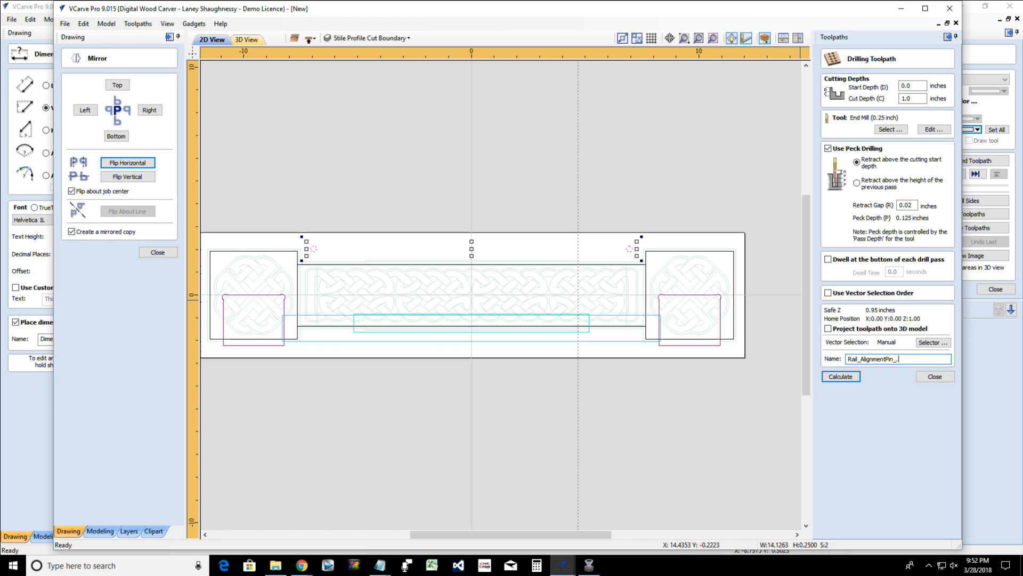
pyautogui.write('25EM')
pyautogui.click(841, 376)
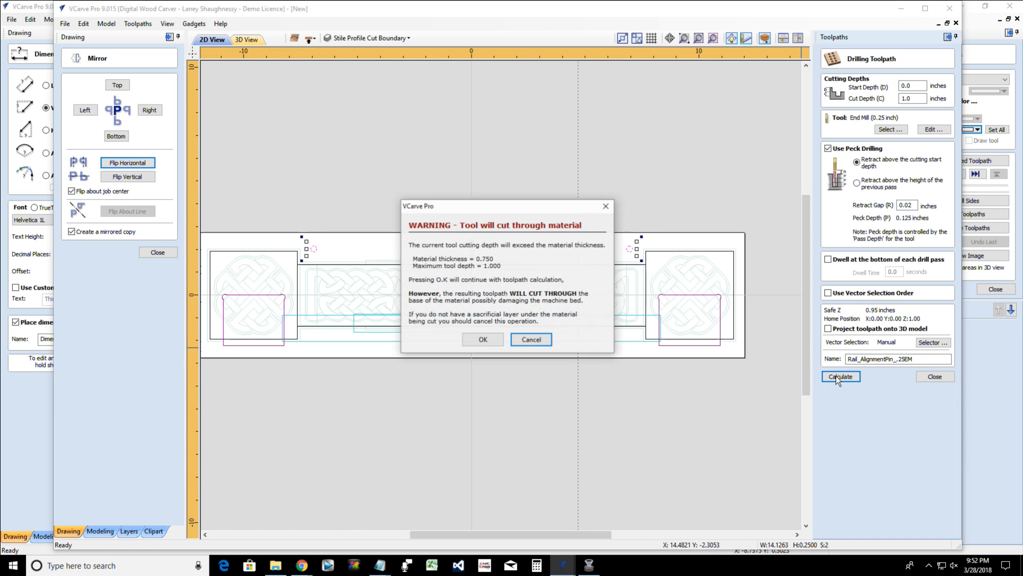
pyautogui.click(482, 339)
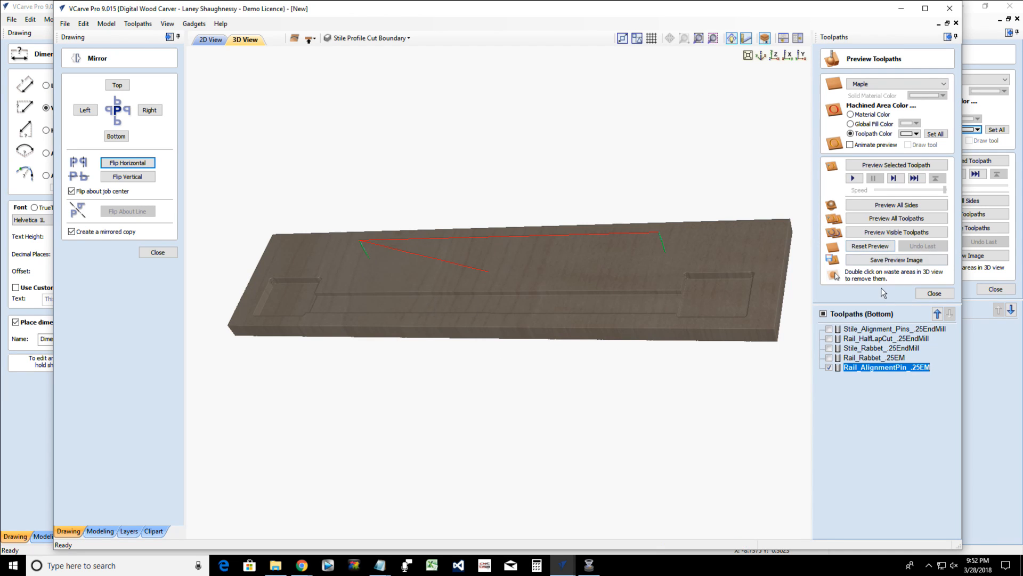
# Preview the rail alignment-pin drilling toolpath and inspect the holes on both faces of the board
pyautogui.click(877, 166)
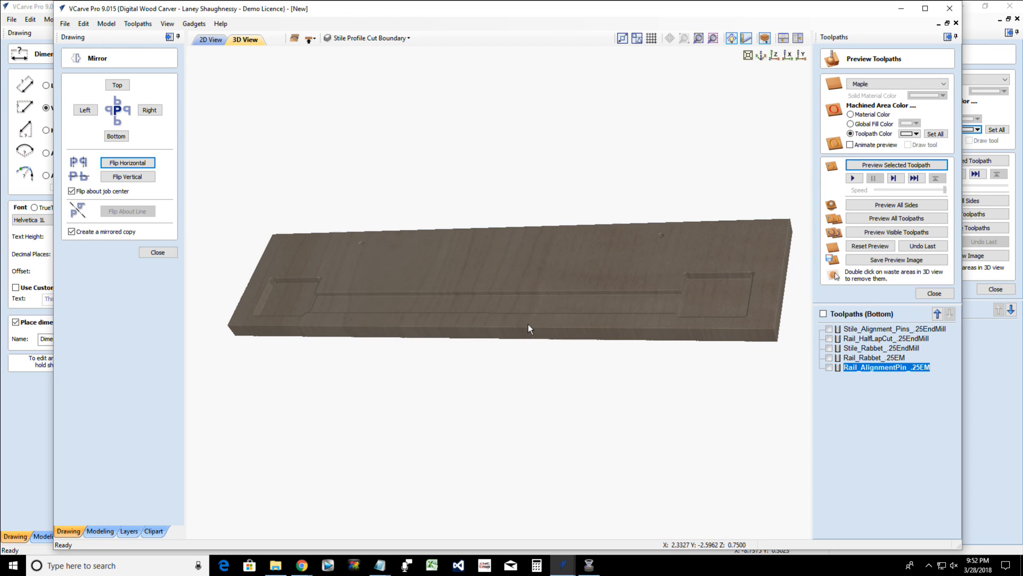
pyautogui.moveTo(564, 284); pyautogui.dragTo(480, 296)
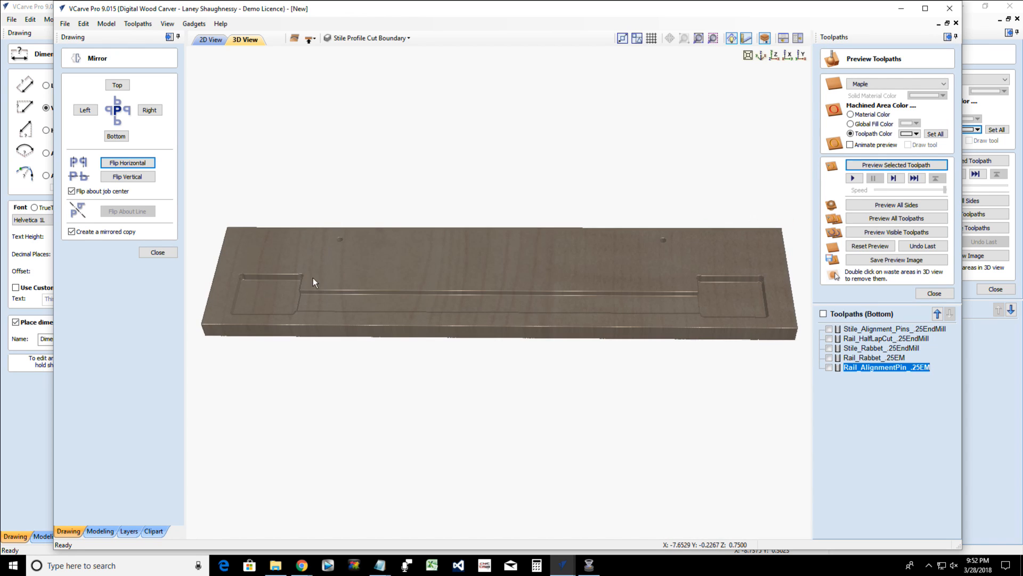
pyautogui.click(868, 247)
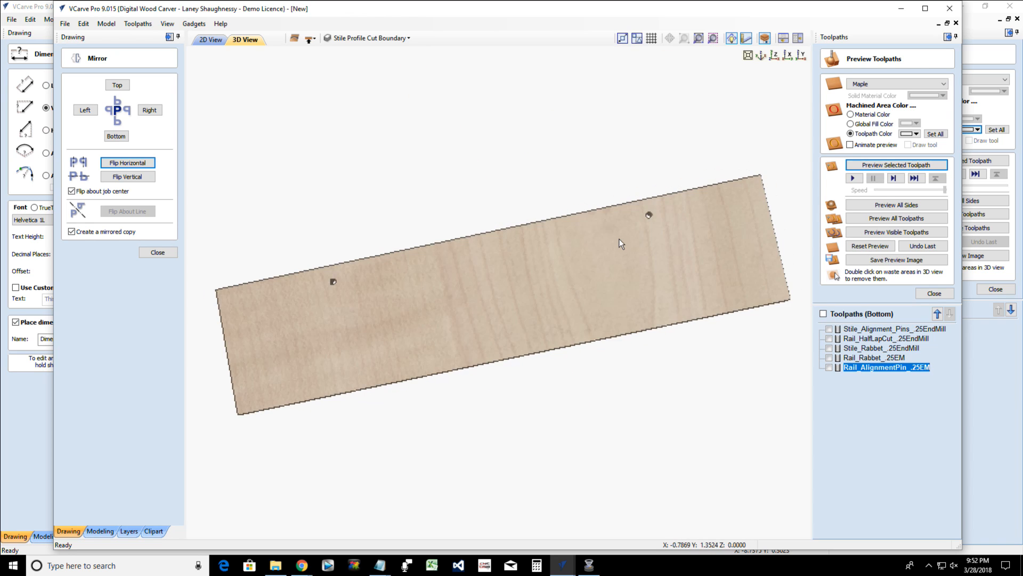
pyautogui.moveTo(620, 239); pyautogui.dragTo(265, 315)
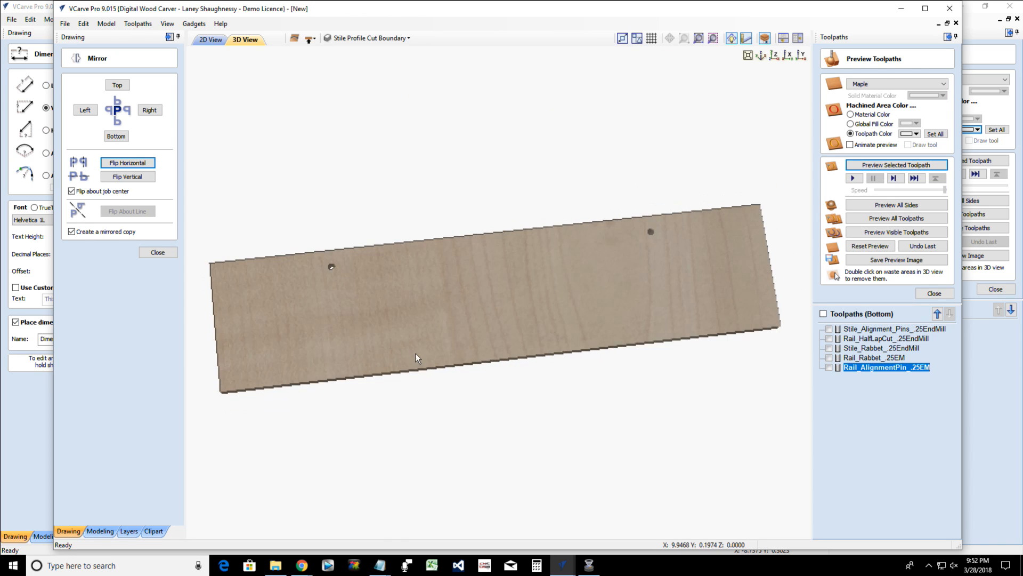
# Preview the top-side rail toolpaths together: Rail_CelticVCarve_ [Pocket], Rail_CelticVCarve_, Rail ChamferCut_60DegVbit and Rail_OuterProfile_.25EndMill
pyautogui.click(308, 42)
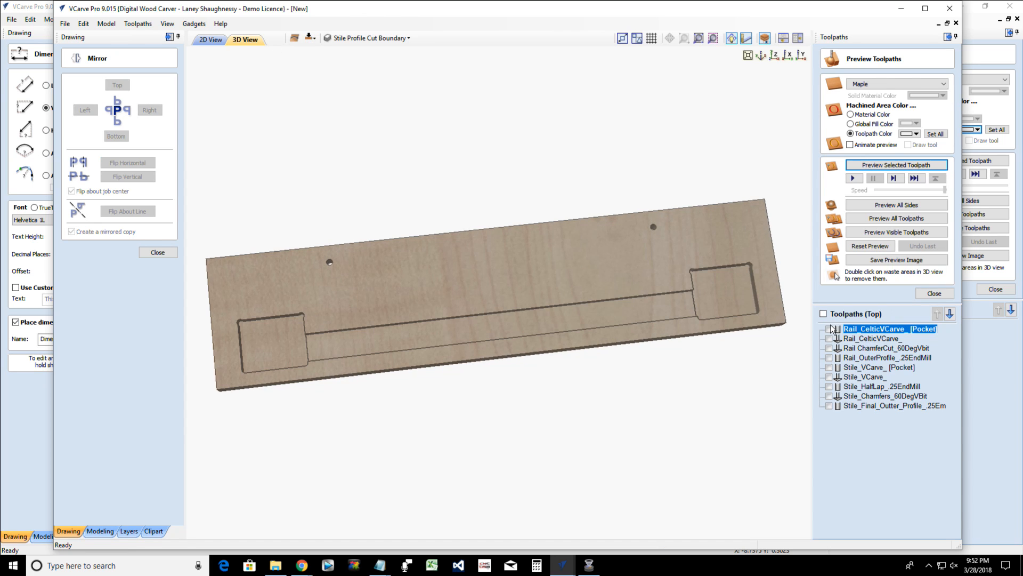
pyautogui.click(829, 329)
pyautogui.click(829, 340)
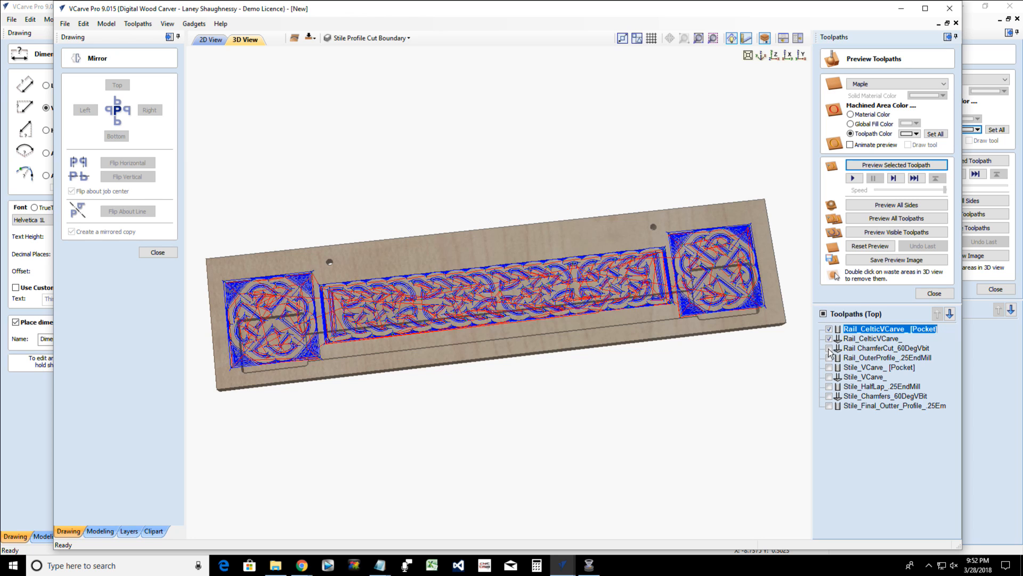
pyautogui.click(829, 348)
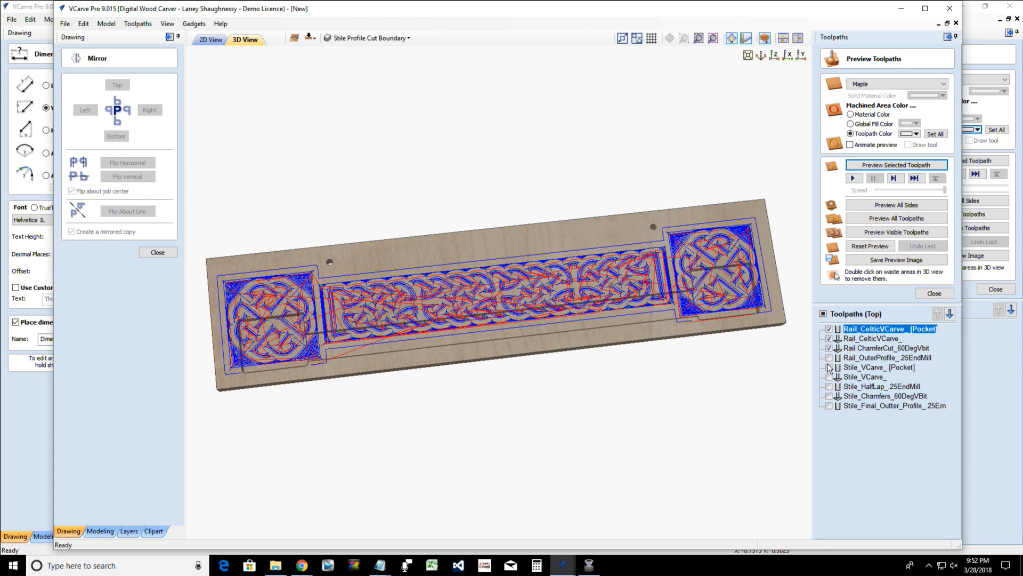
pyautogui.click(829, 358)
pyautogui.click(887, 233)
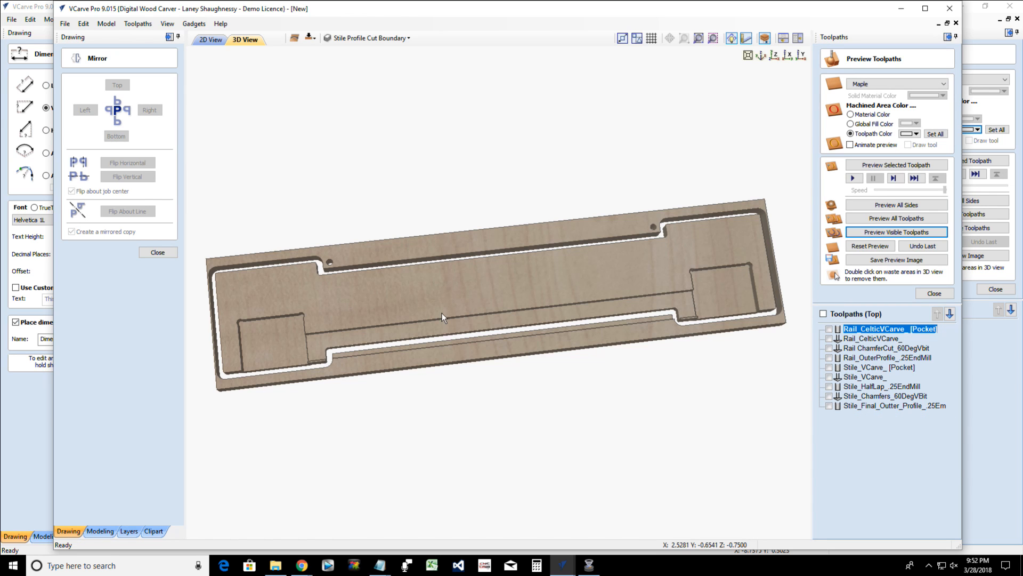
pyautogui.moveTo(442, 313); pyautogui.dragTo(443, 335)
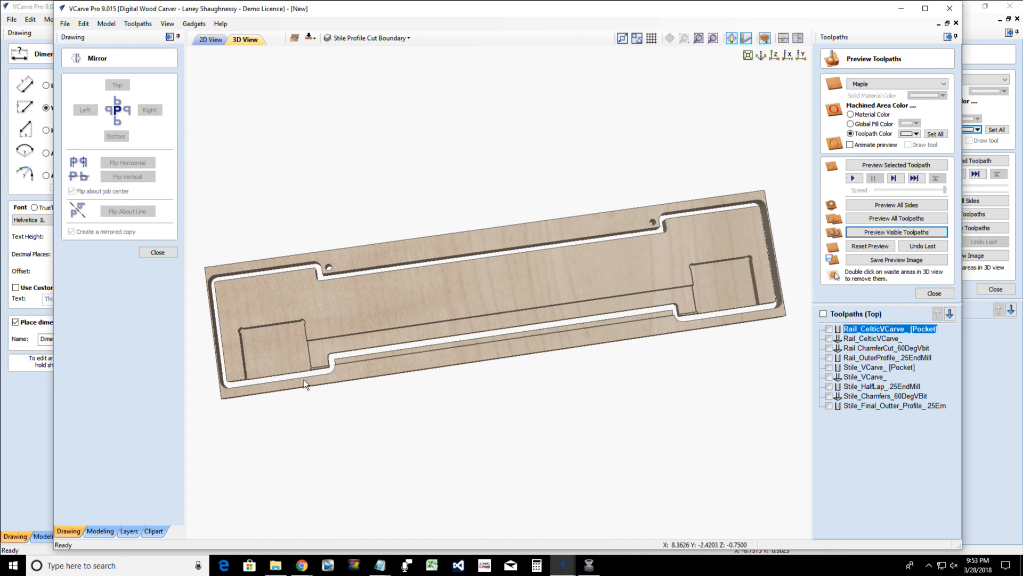
pyautogui.scroll(3, 315, 374)
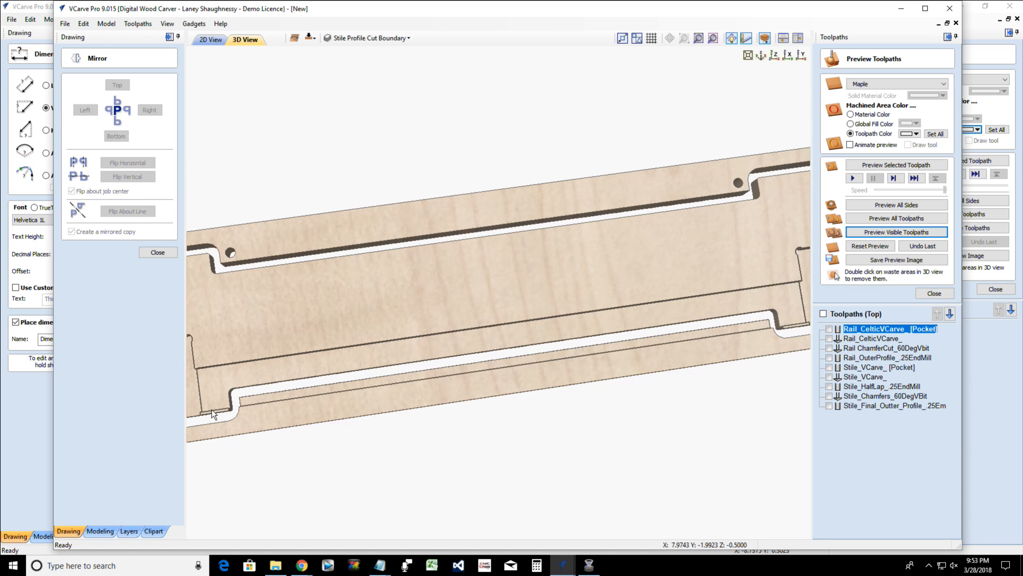
pyautogui.scroll(-3, 336, 321)
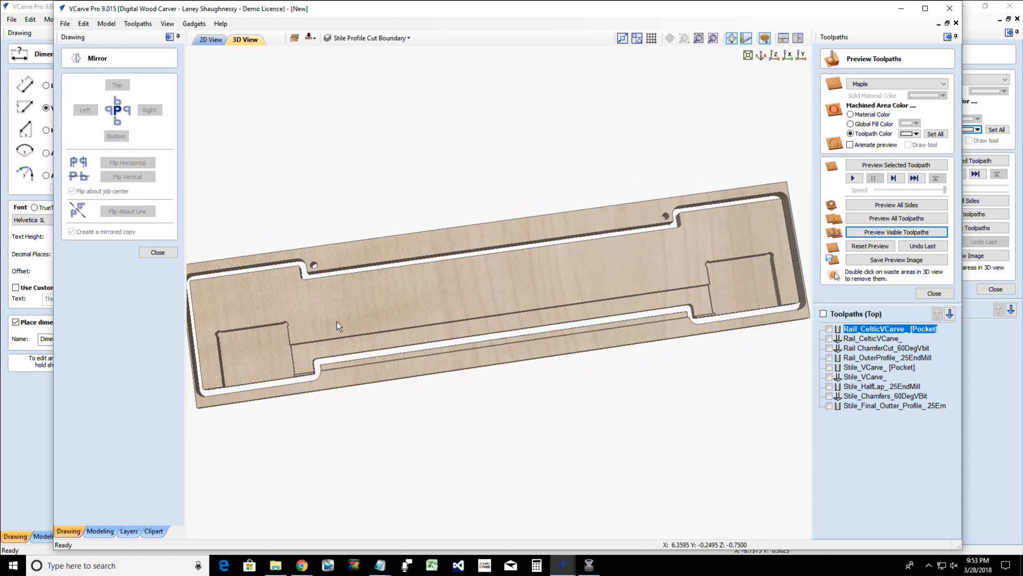
# On the bottom side, stretch the wide rail rabbet rectangle downward to a height of about 1.33 inches, level with the half-lap's lower edge
pyautogui.scroll(-2, 337, 321)
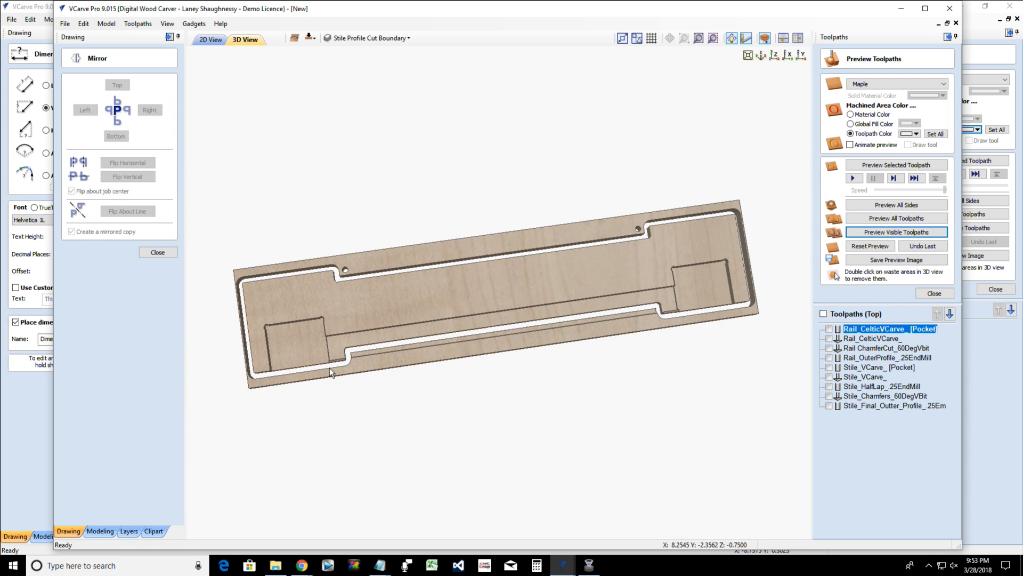
pyautogui.click(211, 40)
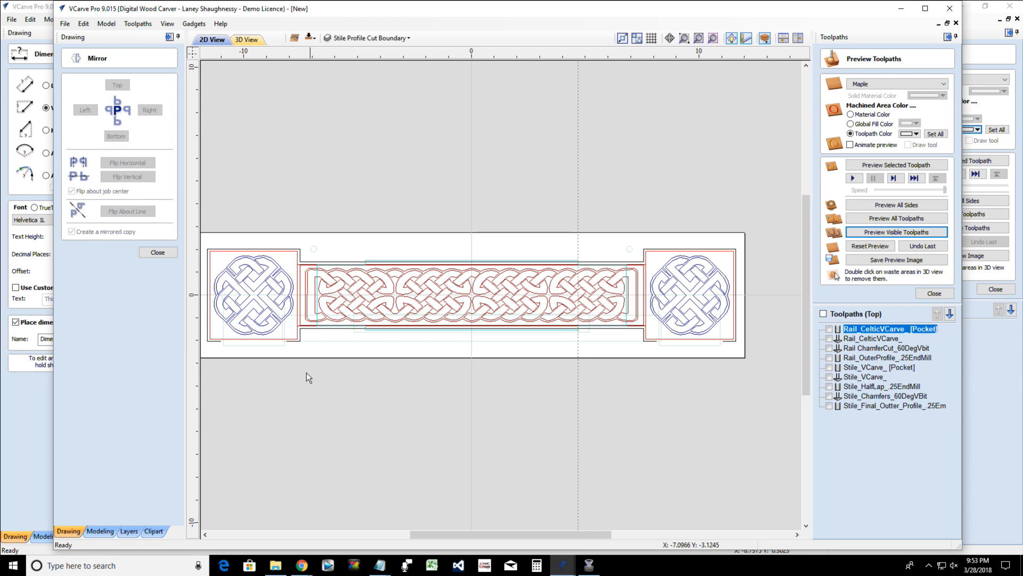
pyautogui.scroll(2, 294, 343)
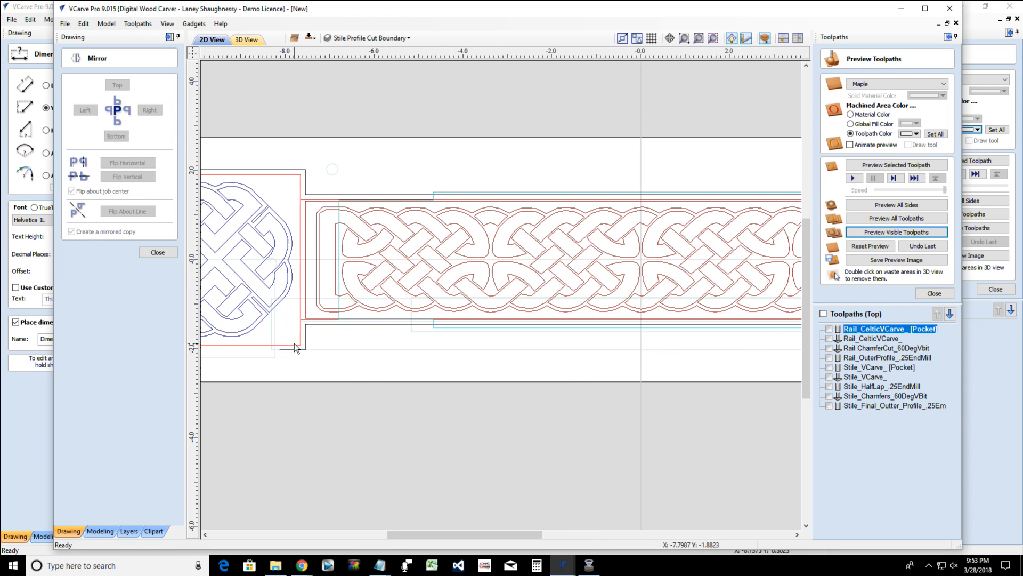
pyautogui.click(308, 39)
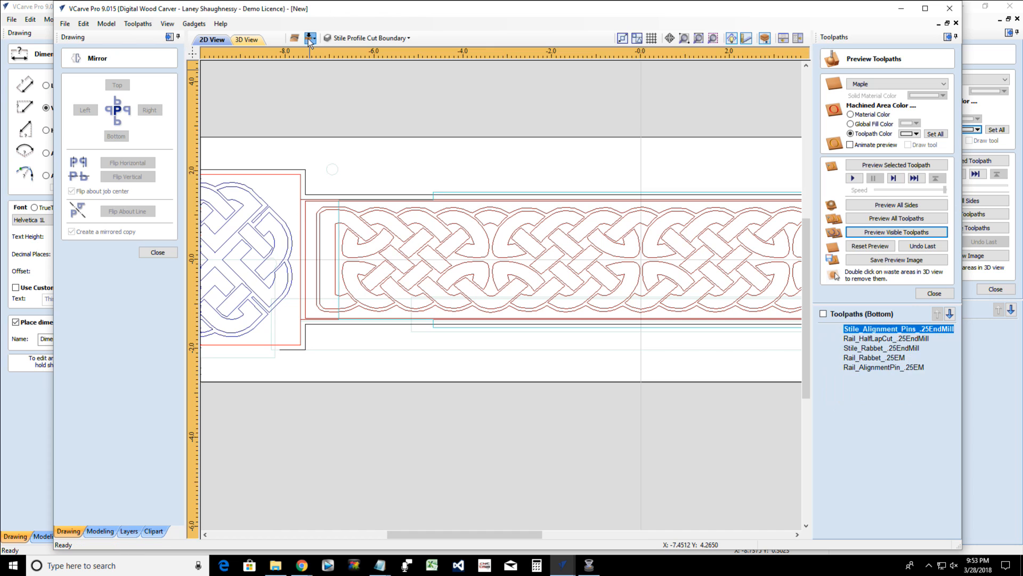
pyautogui.click(308, 350)
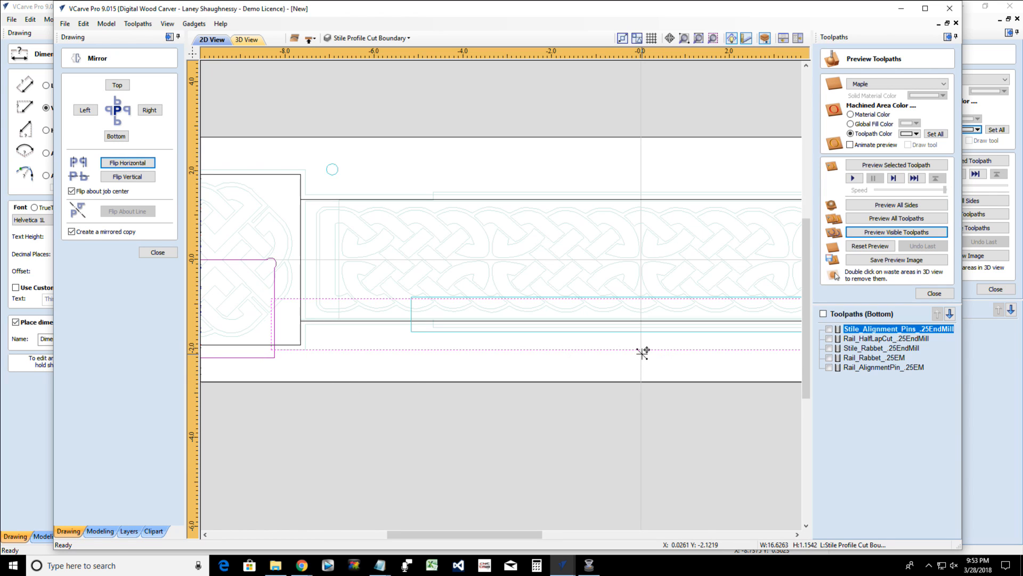
pyautogui.moveTo(642, 353); pyautogui.dragTo(642, 358)
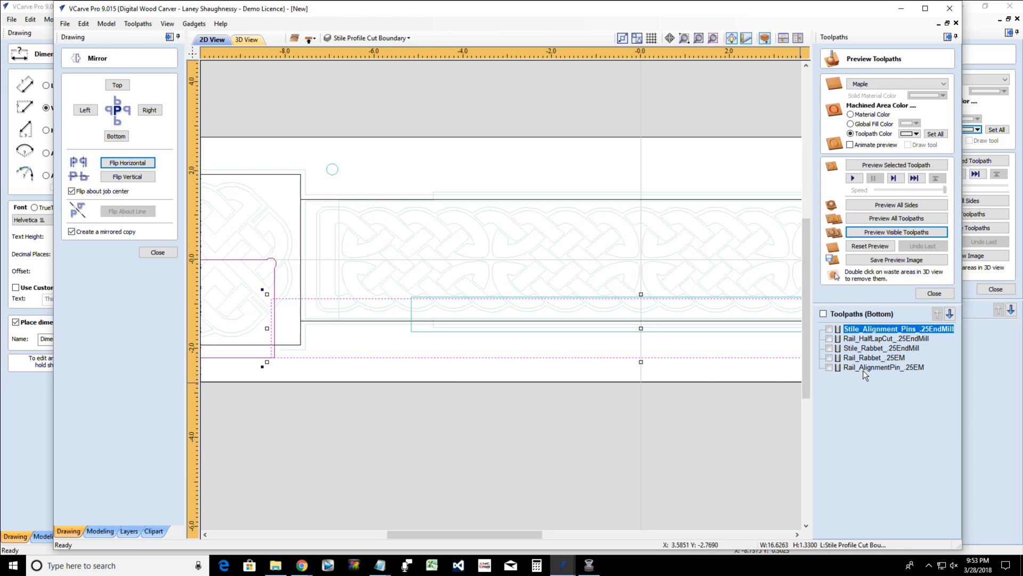
# Recalculate the Rail_Rabbet_.25EM pocket toolpath with a 0.25 inch cut depth for the enlarged rabbet rectangle
pyautogui.click(861, 350)
pyautogui.doubleClick(860, 350)
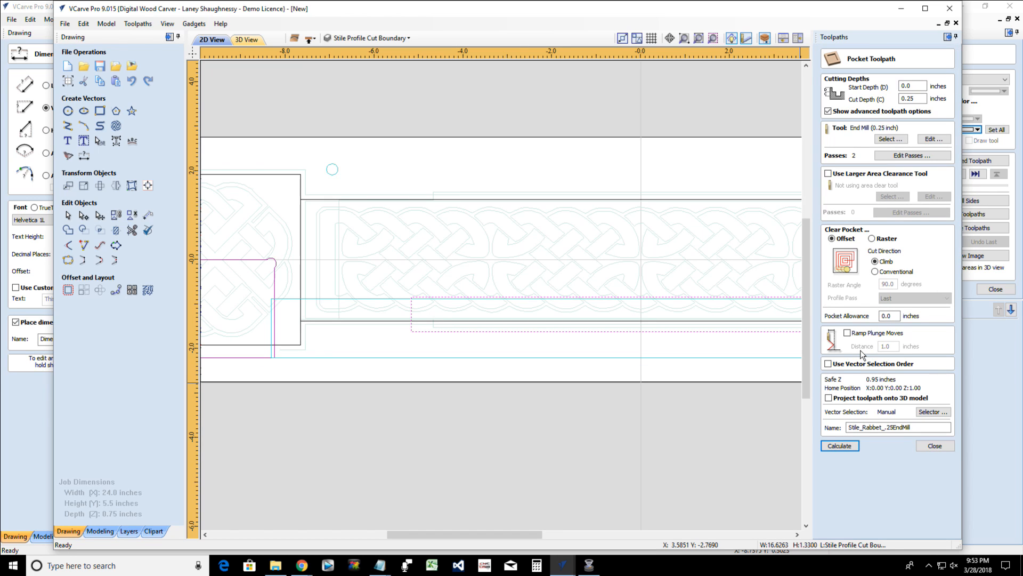
pyautogui.click(921, 445)
pyautogui.doubleClick(860, 269)
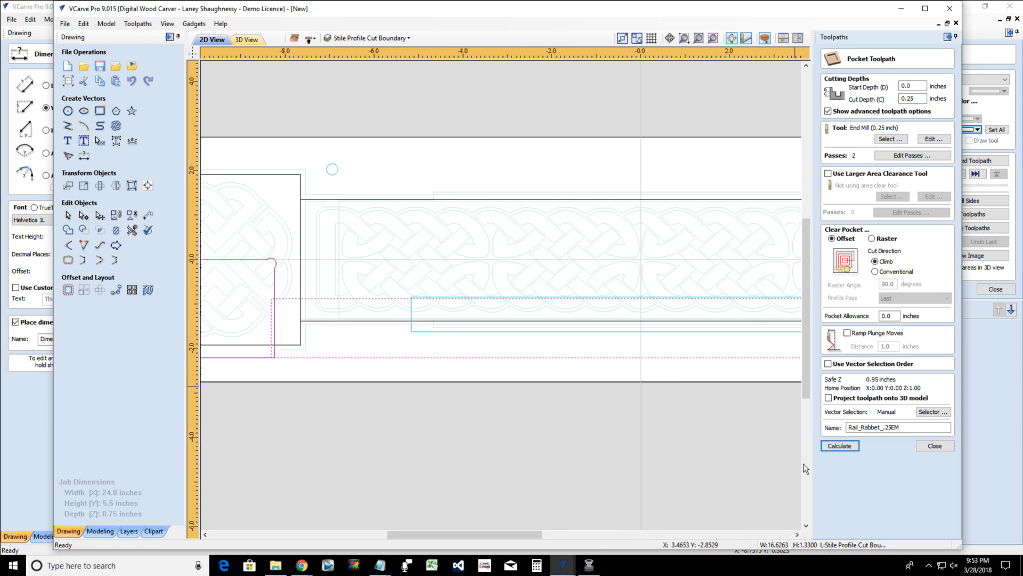
pyautogui.click(838, 447)
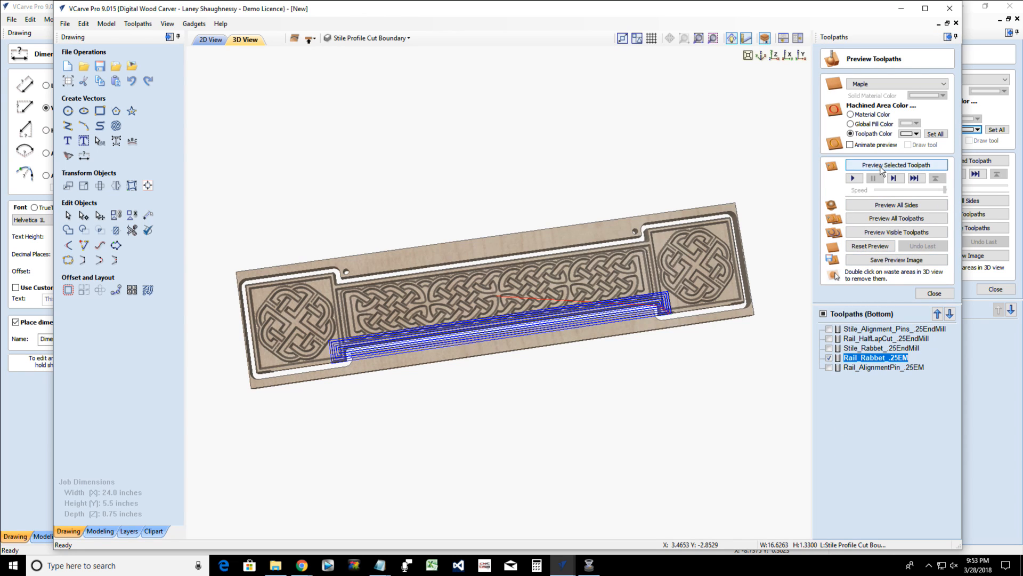
# Preview the Rail_Rabbet_.25EM toolpath, remove the waste stock around the rail, and inspect the rabbet on its underside
pyautogui.click(880, 168)
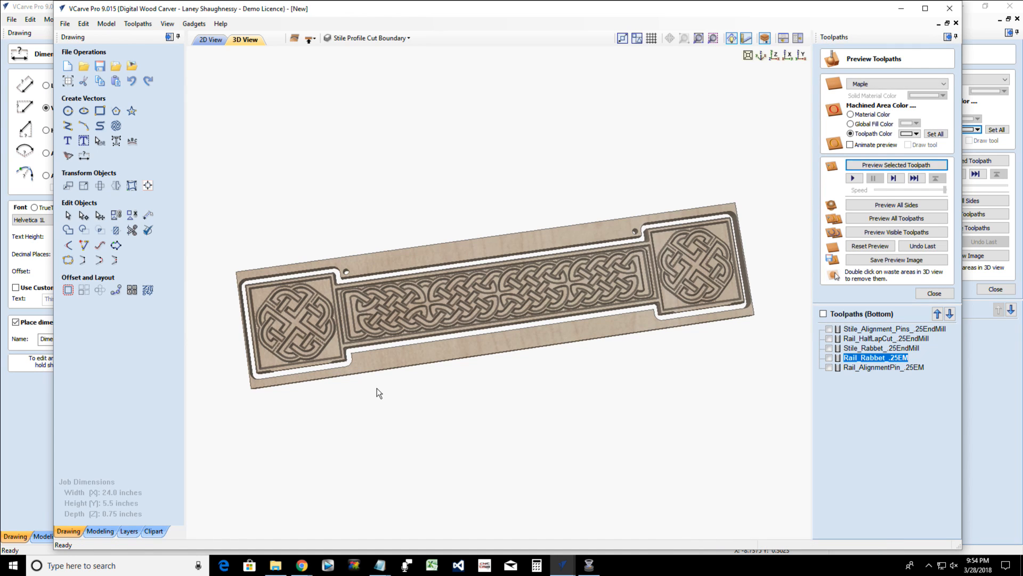
pyautogui.doubleClick(376, 359)
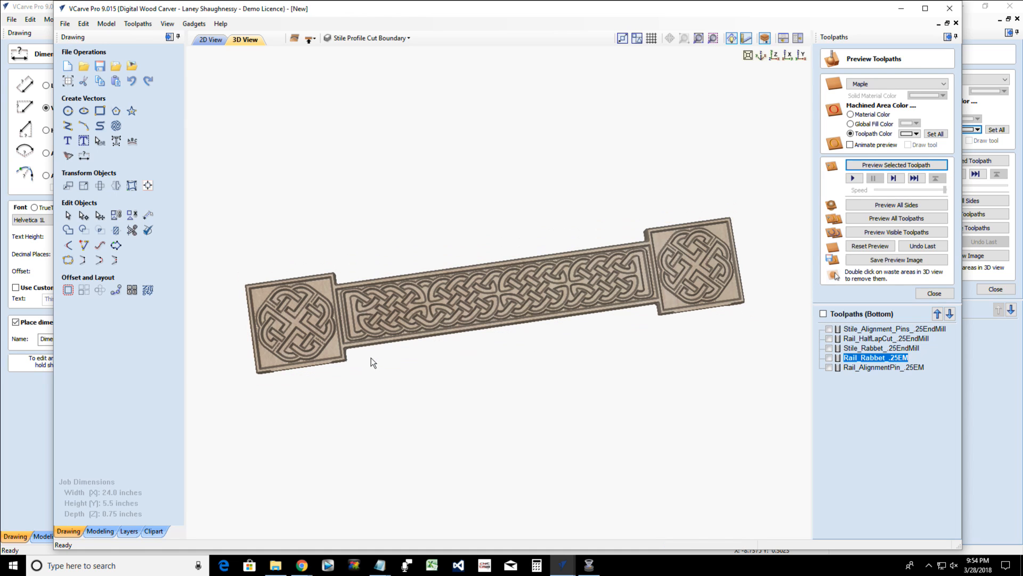
pyautogui.moveTo(292, 318); pyautogui.dragTo(337, 311)
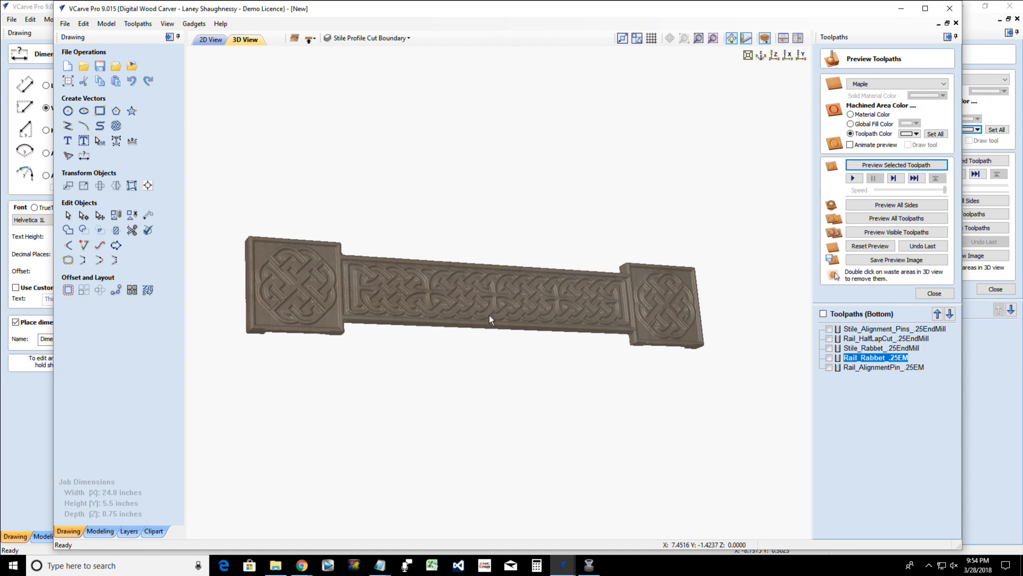
pyautogui.moveTo(489, 315); pyautogui.dragTo(432, 260)
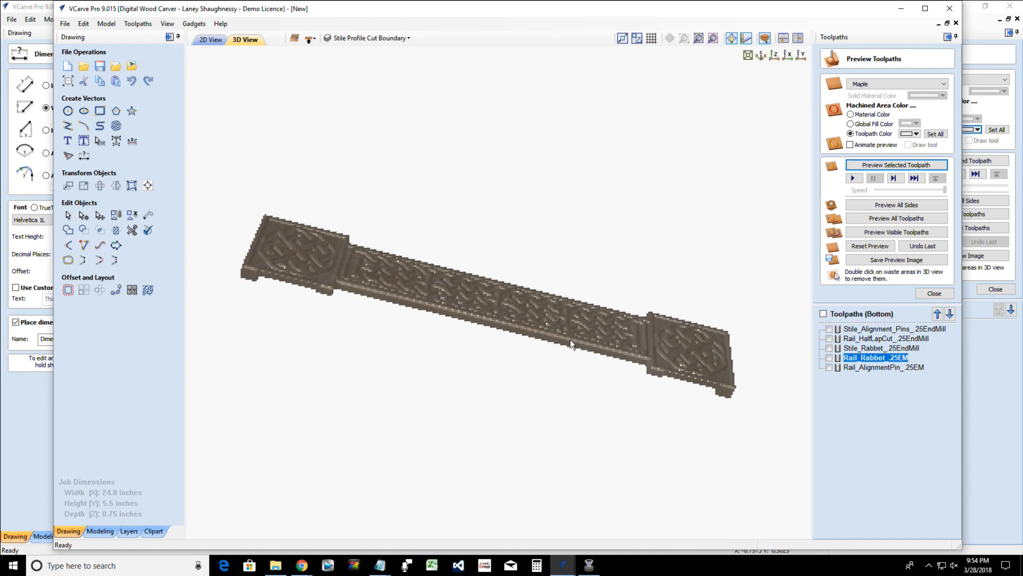
pyautogui.moveTo(571, 344); pyautogui.dragTo(83, 66)
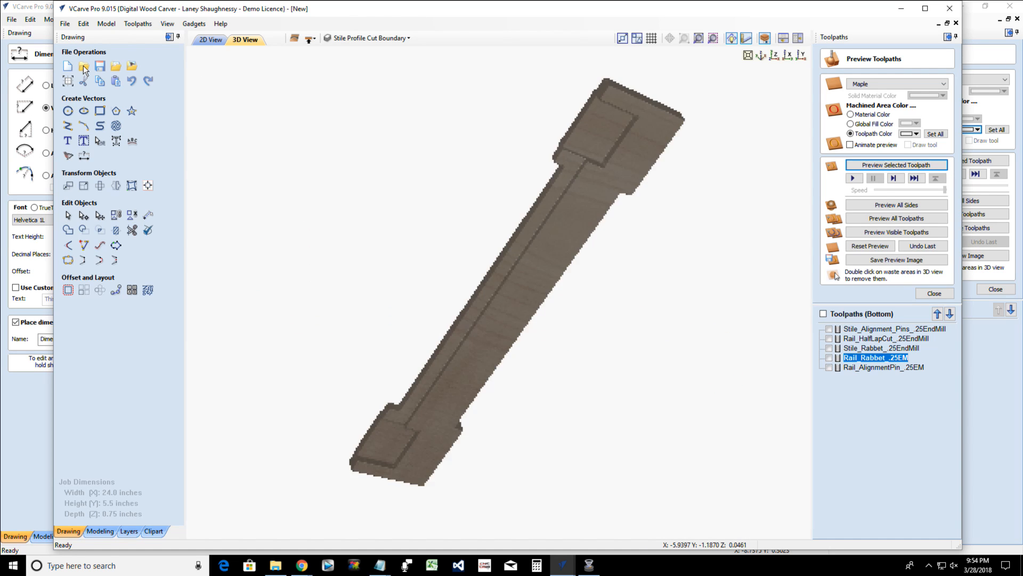
pyautogui.moveTo(557, 342); pyautogui.dragTo(617, 277)
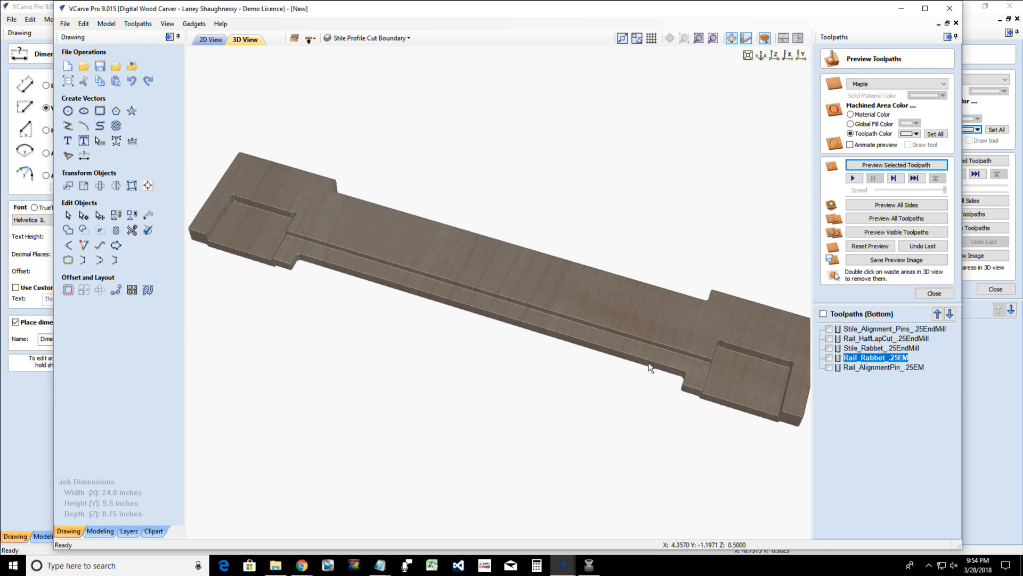
pyautogui.scroll(2, 704, 406)
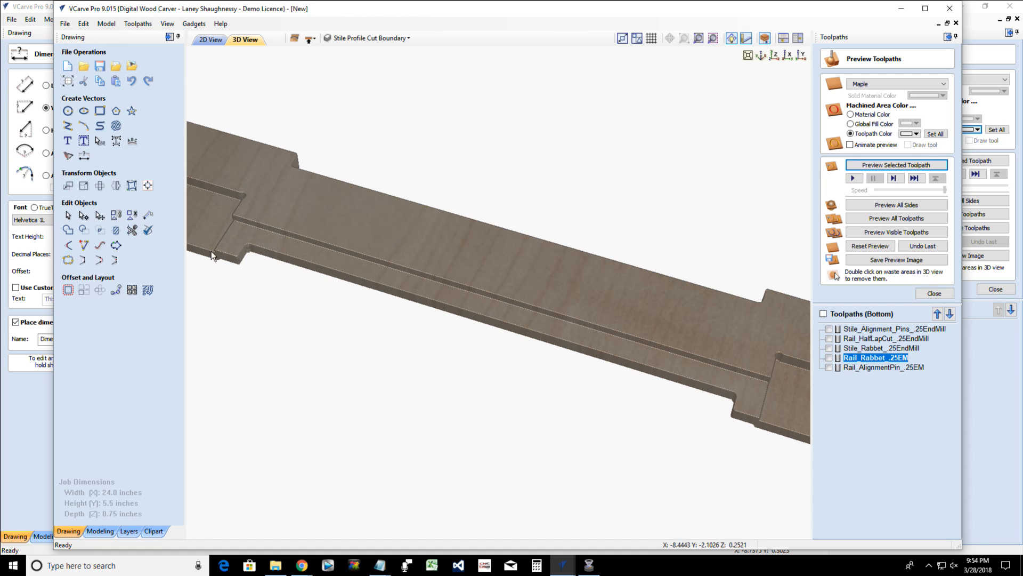
# Add a vertical dimension from the rail half-lap's upper edge to the top corner of the wide rabbet rectangle
pyautogui.click(210, 40)
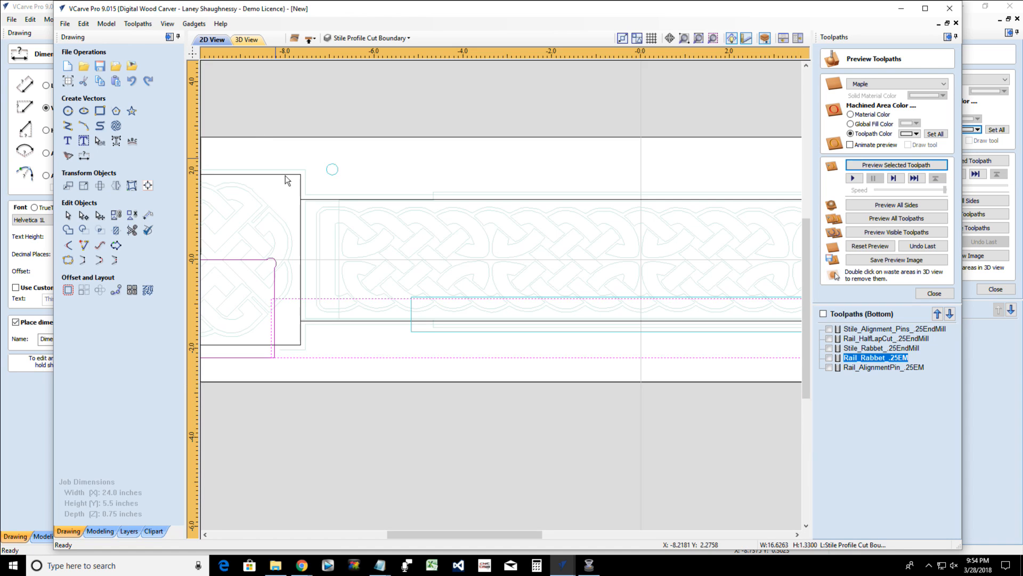
pyautogui.scroll(-2, 294, 223)
pyautogui.scroll(3, 292, 344)
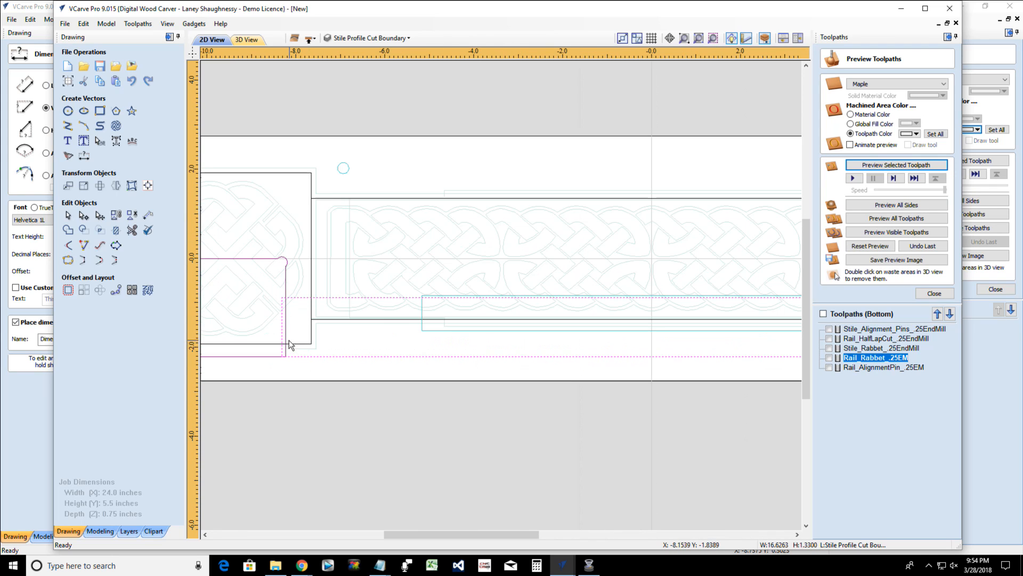
pyautogui.click(271, 259)
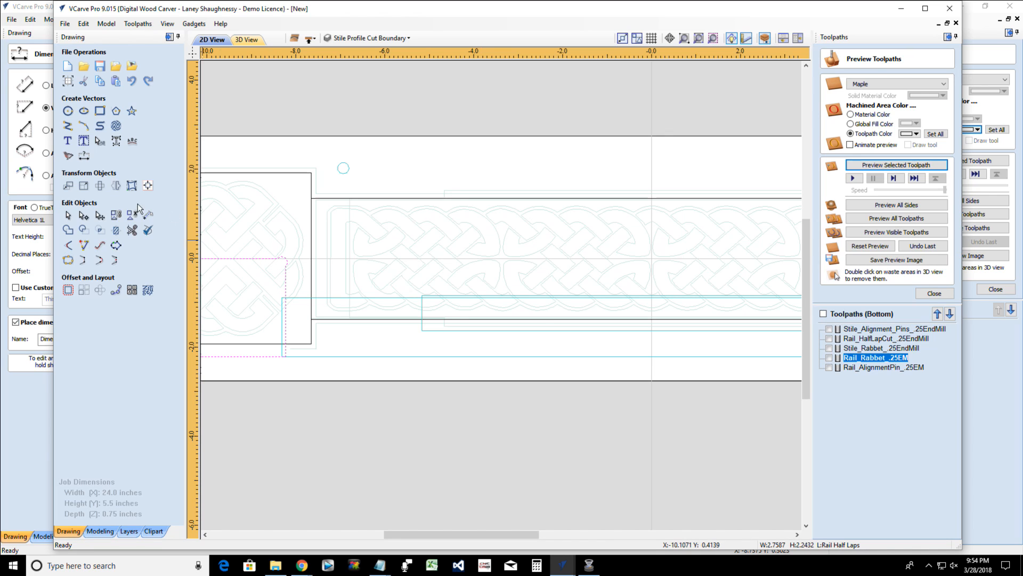
pyautogui.click(84, 156)
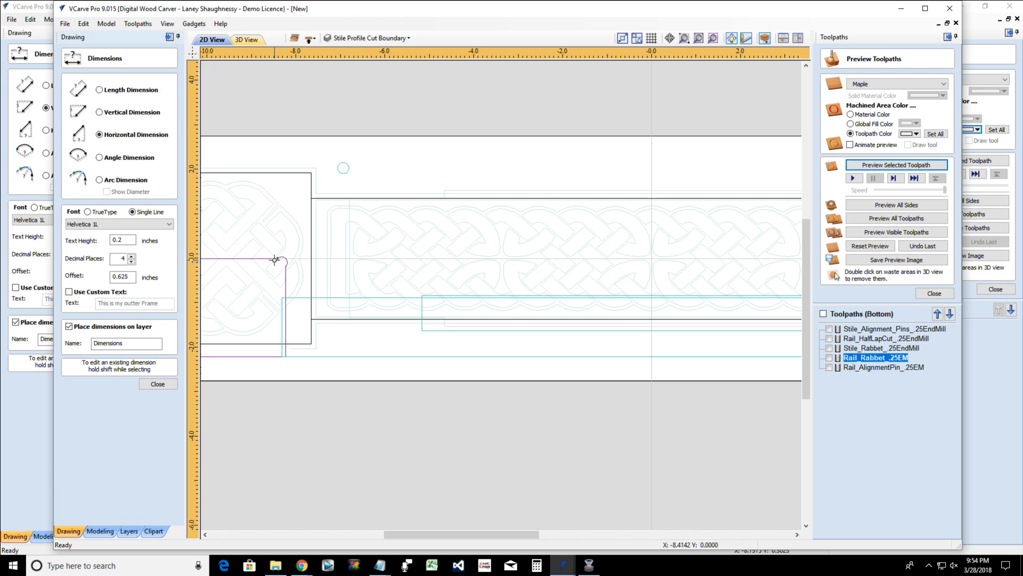
pyautogui.click(98, 113)
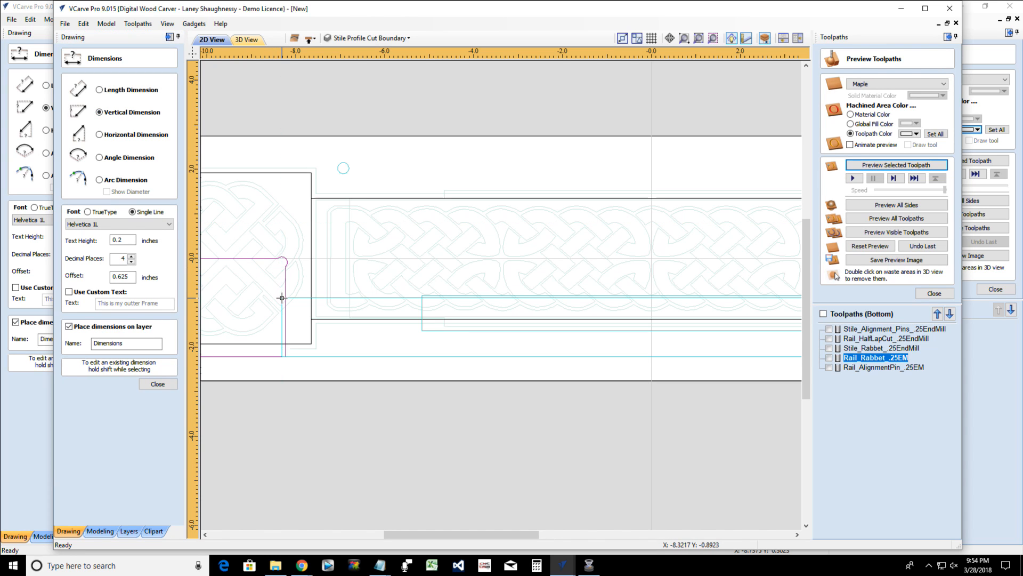
pyautogui.click(282, 297)
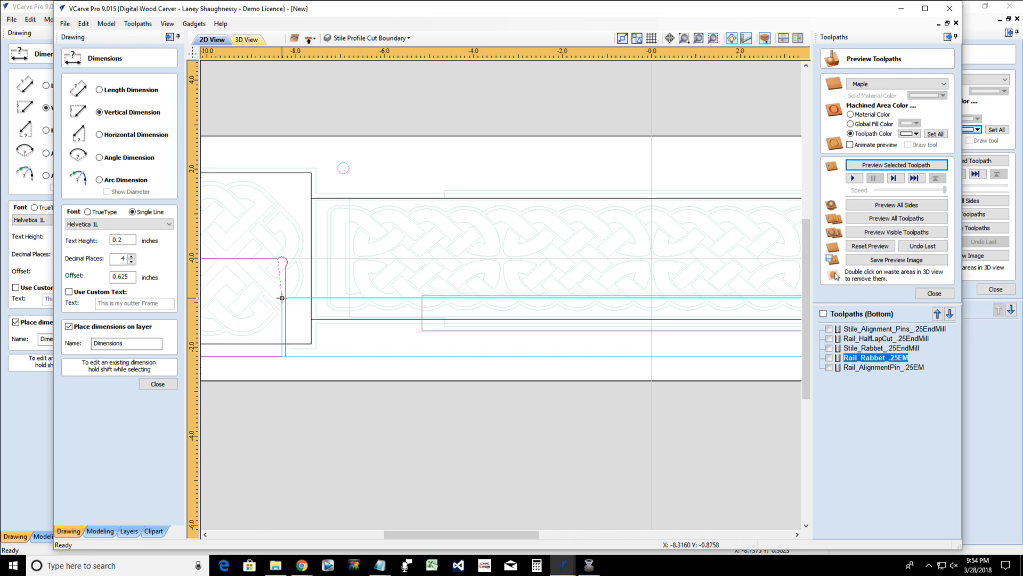
pyautogui.click(249, 300)
pyautogui.scroll(3, 254, 312)
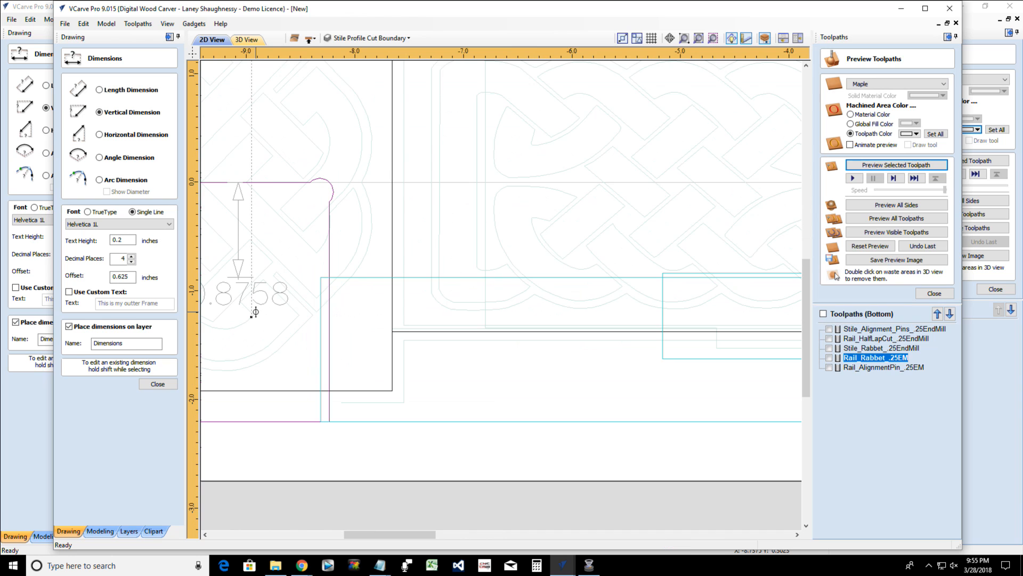
pyautogui.scroll(-2, 256, 312)
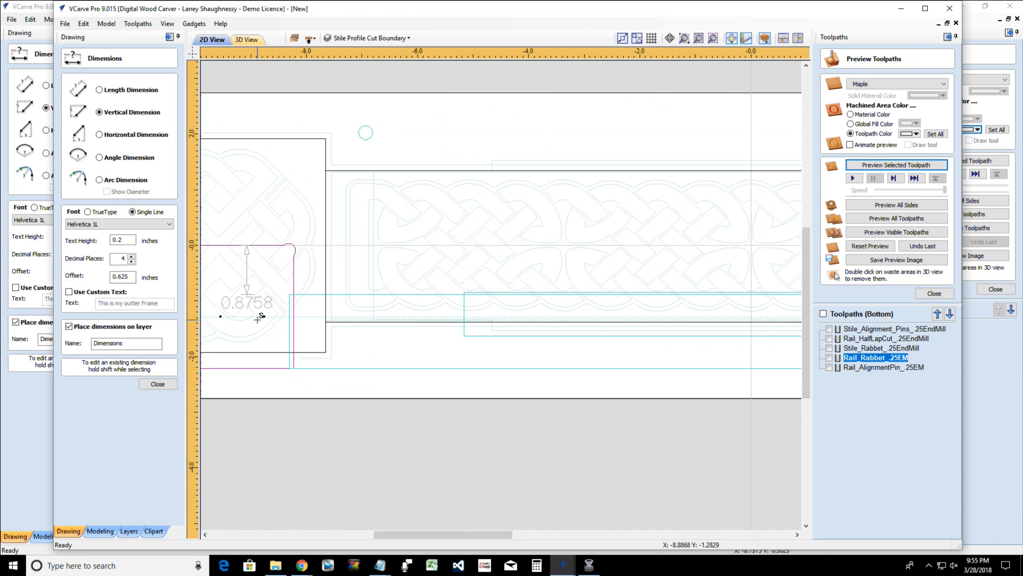
pyautogui.click(258, 309)
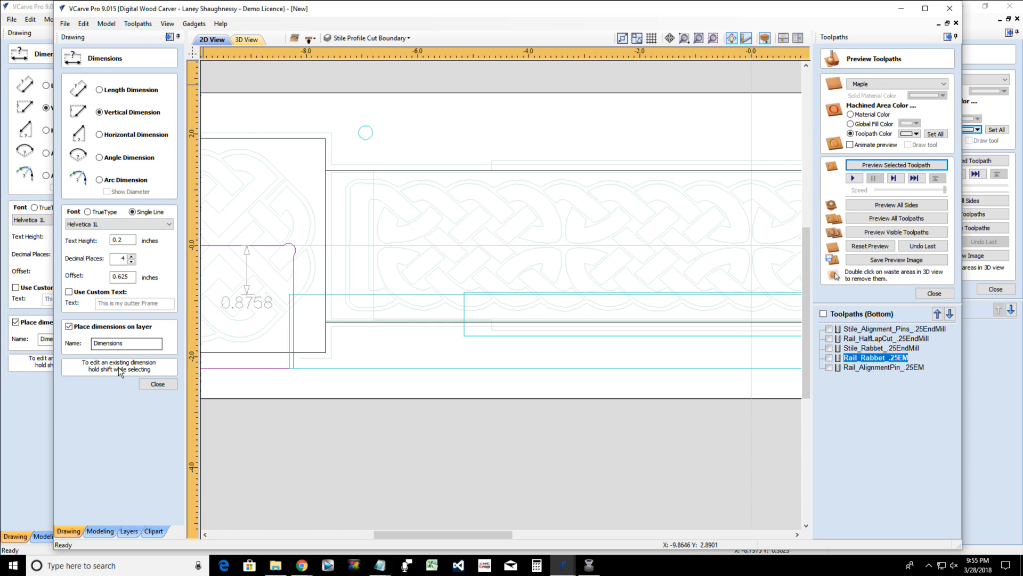
pyautogui.click(167, 384)
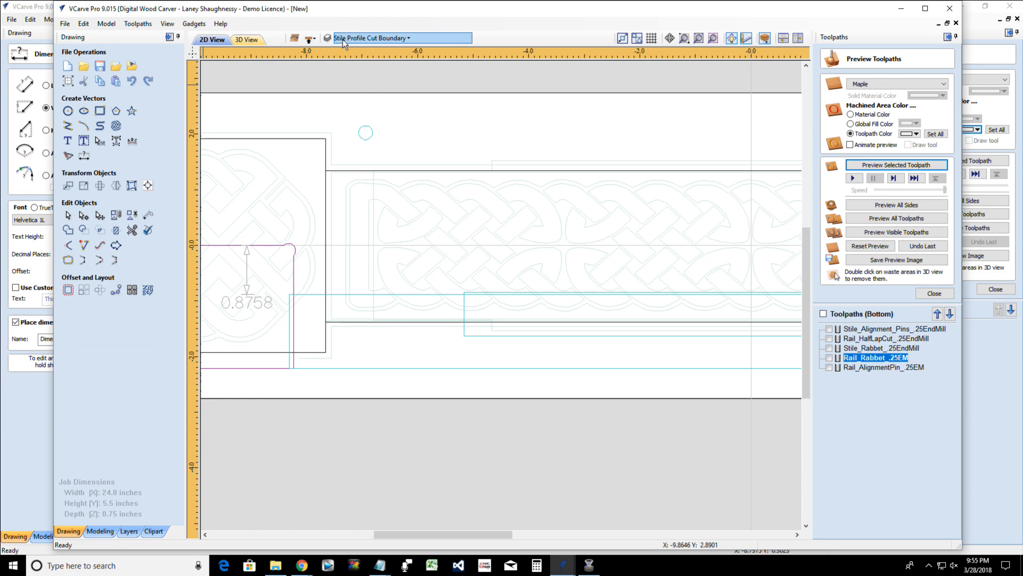
# Hide the Rail Half Laps, Rails, Rail VCarve Pocket, Rail Larger Corners and Rail Corner Knots layers
pyautogui.click(329, 38)
pyautogui.click(342, 55)
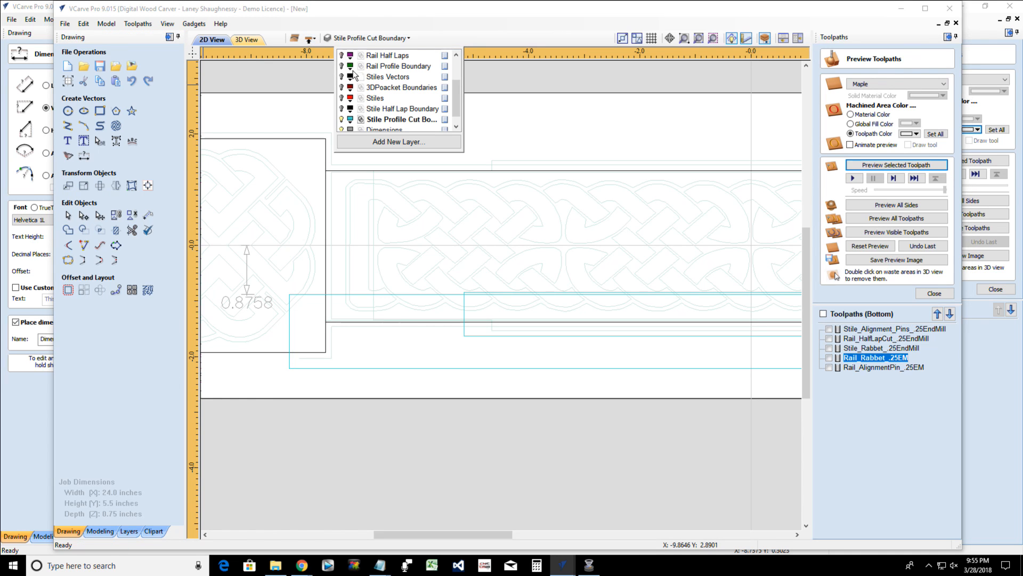
pyautogui.scroll(2, 352, 70)
pyautogui.click(341, 55)
pyautogui.click(342, 66)
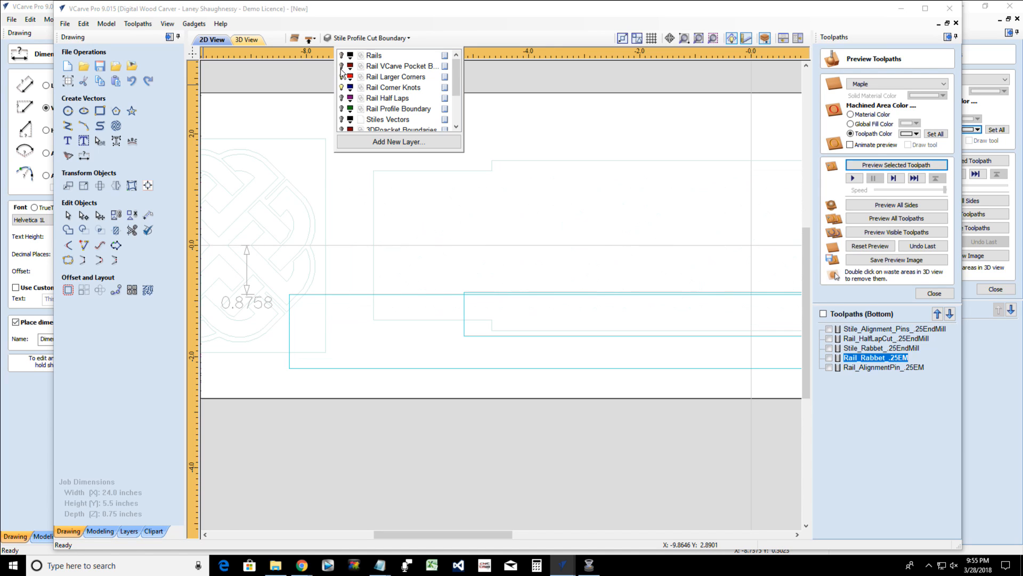
pyautogui.click(342, 77)
pyautogui.click(341, 88)
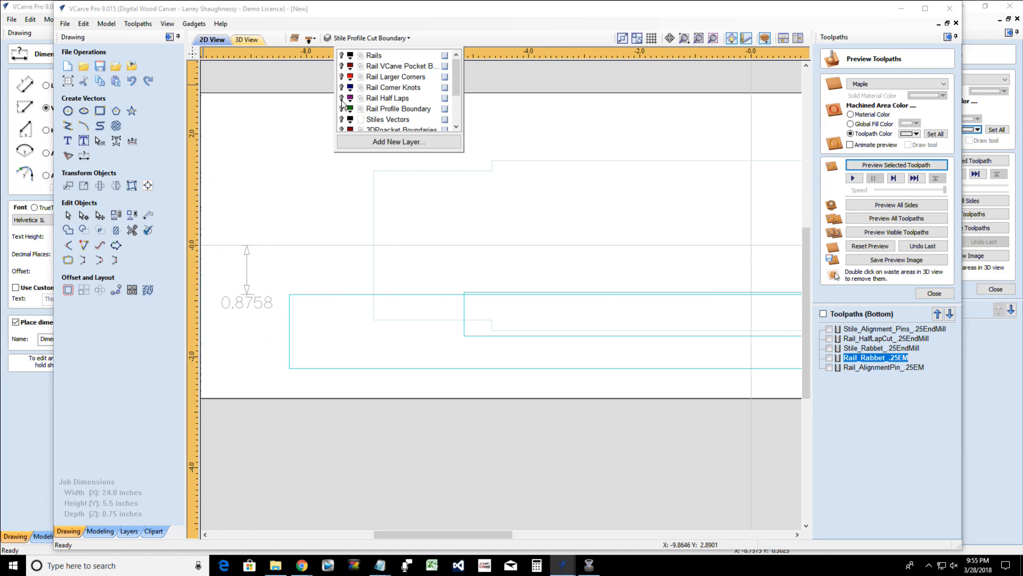
# Show the Stile Half Lap Boundary, 3DPoacket Boundaries and Stiles layers
pyautogui.scroll(-2, 342, 102)
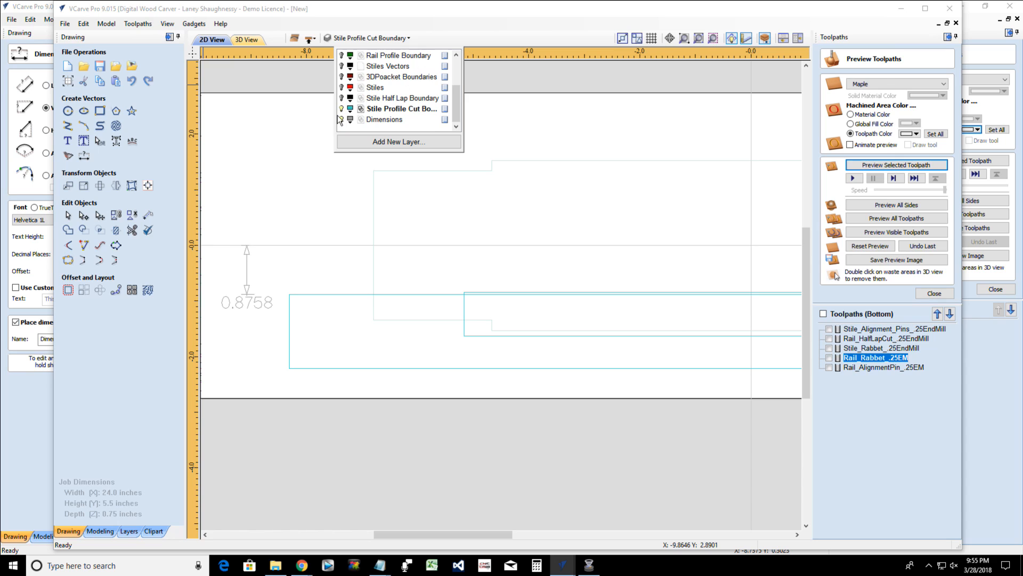
pyautogui.click(341, 99)
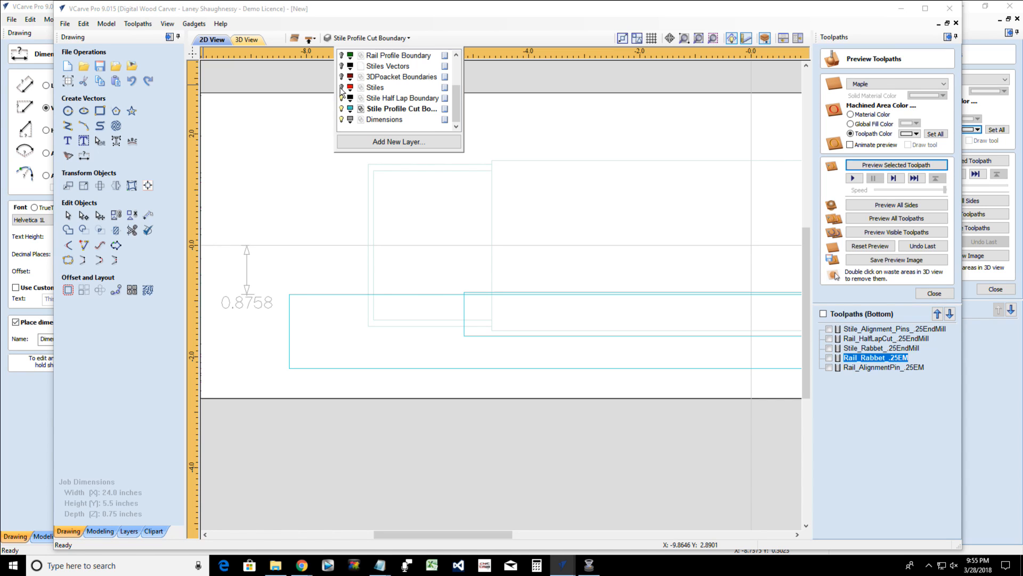
pyautogui.click(341, 78)
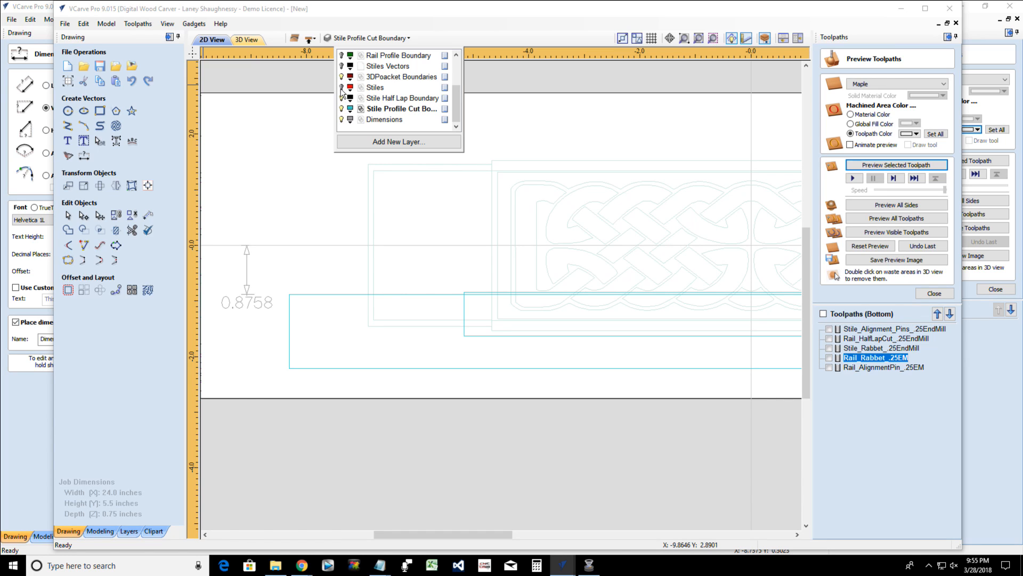
# Move the wide rail rabbet rectangle to a new hidden layer named Rail Rabbet Vector
pyautogui.scroll(-5, 426, 287)
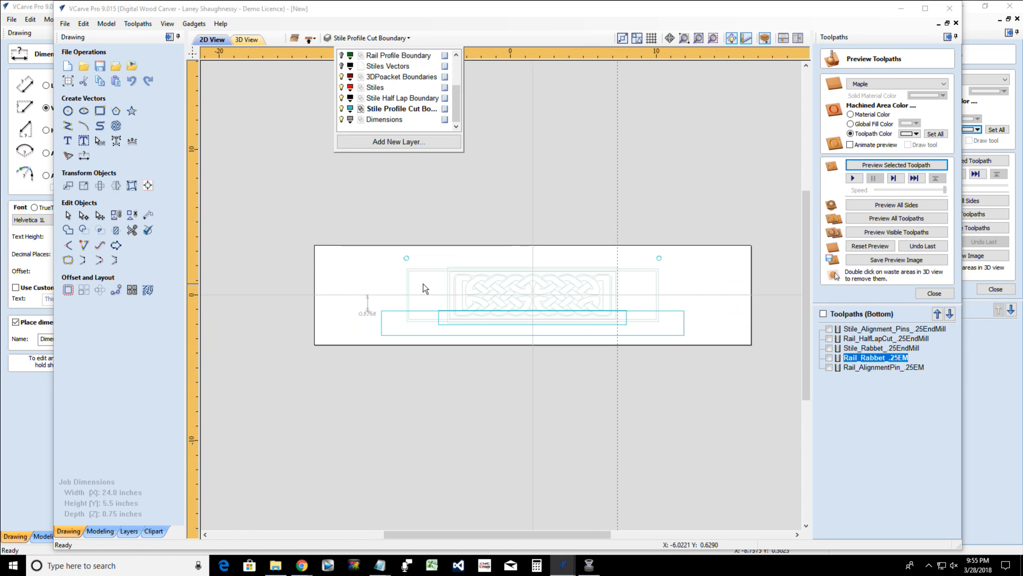
pyautogui.scroll(3, 454, 284)
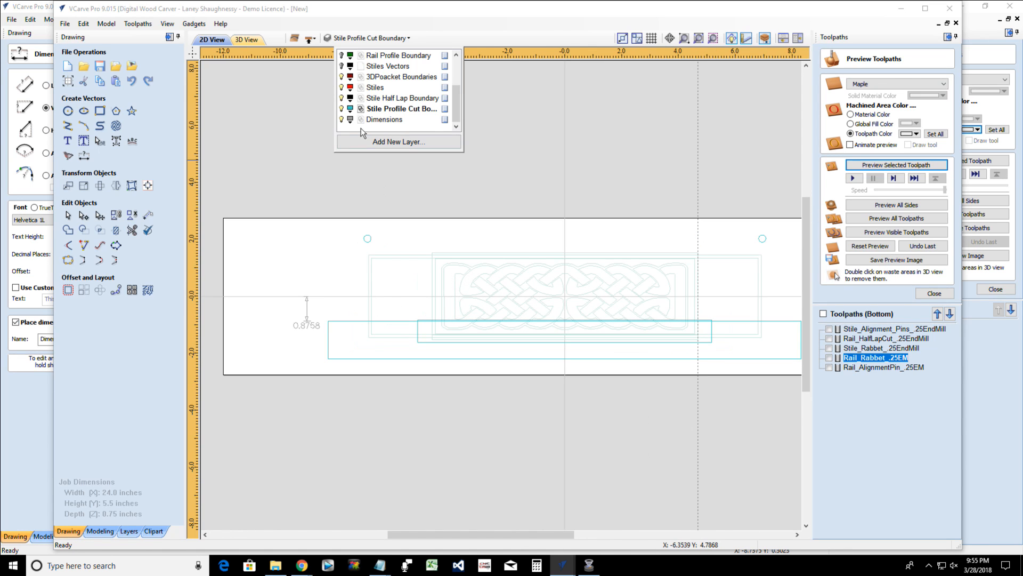
pyautogui.click(340, 321)
pyautogui.click(340, 321)
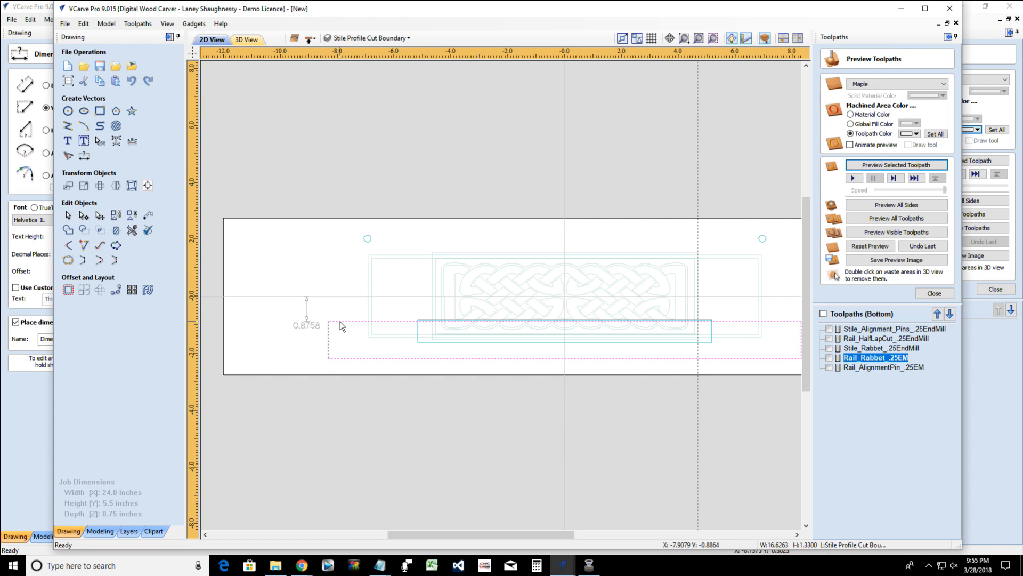
pyautogui.rightClick(340, 321)
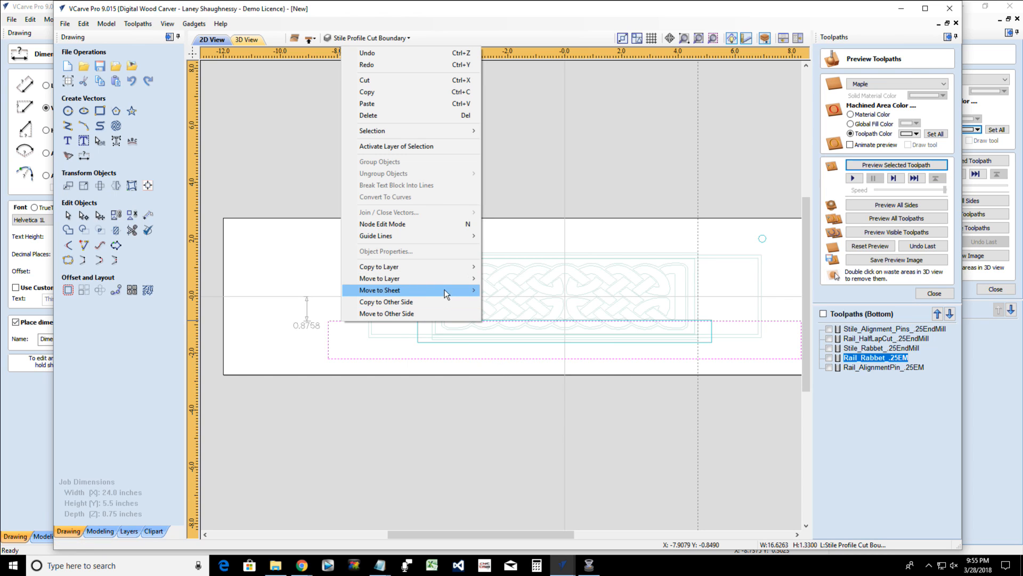
pyautogui.moveTo(459, 282)
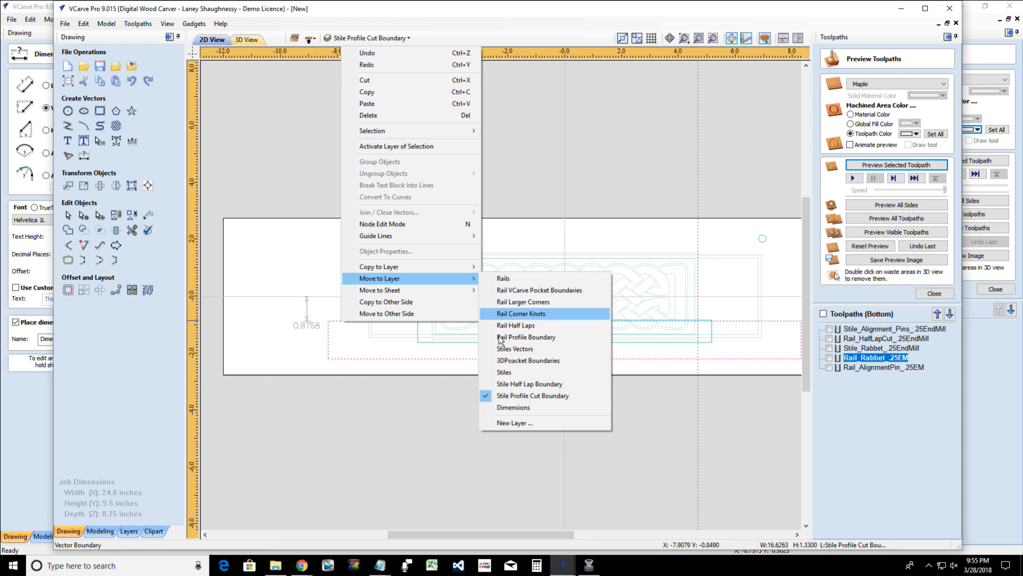
pyautogui.click(504, 421)
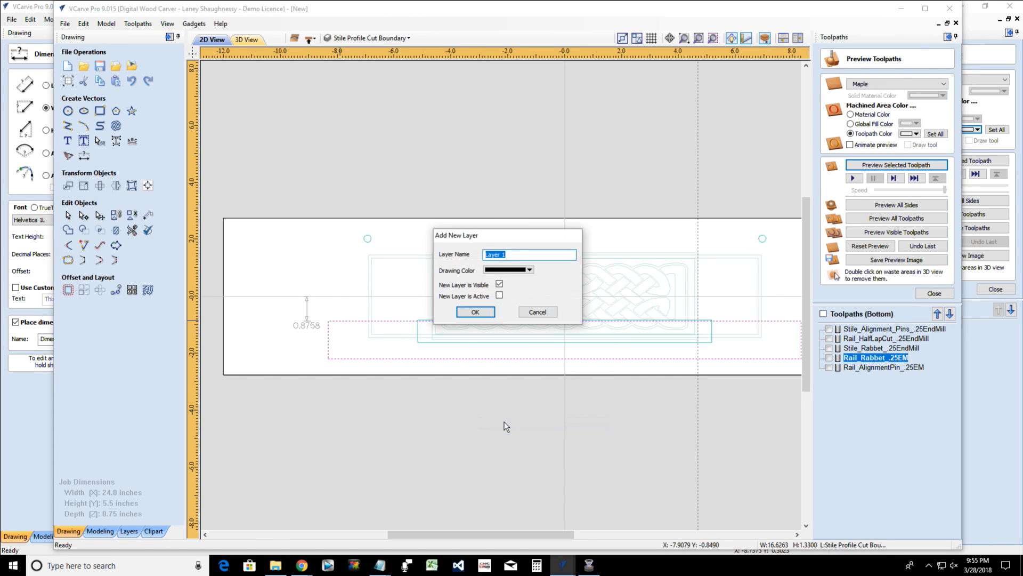
pyautogui.write('Rail Rabbet Vector')
pyautogui.click(500, 283)
pyautogui.click(483, 311)
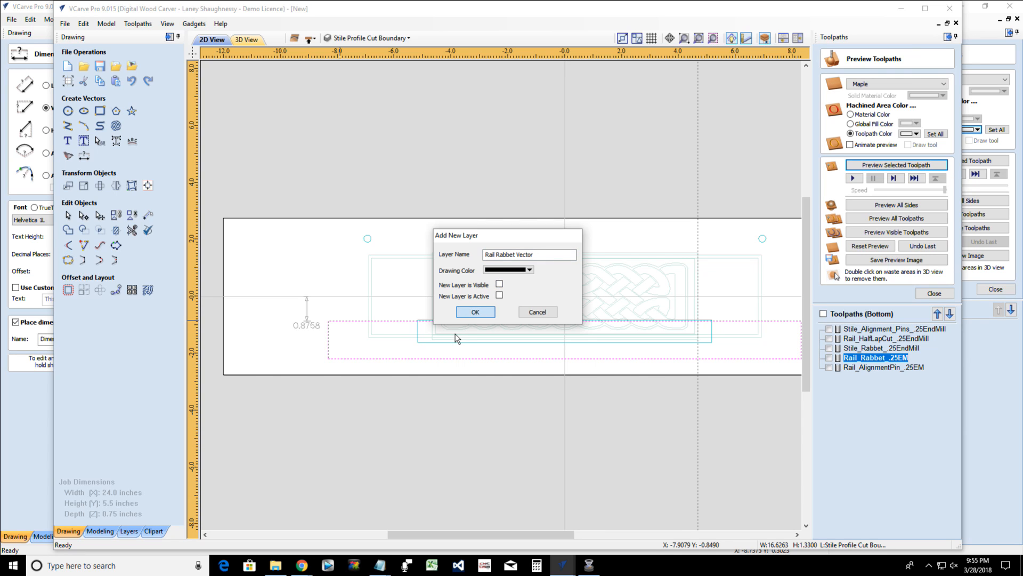
# Add a horizontal dimension from the inner stile outline's lower-left corner to the left edge of the stile rabbet rectangle
pyautogui.scroll(3, 443, 336)
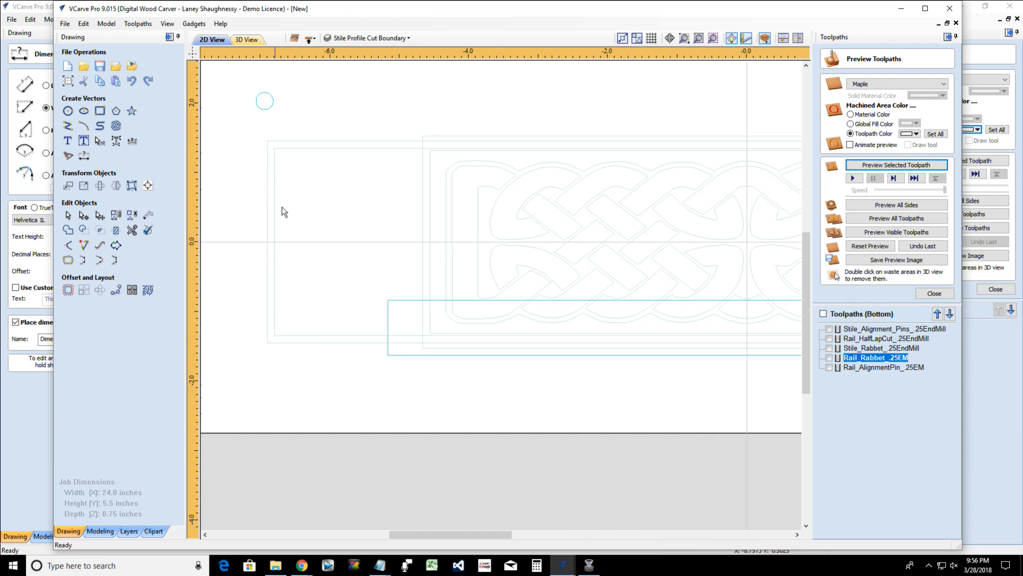
pyautogui.scroll(-4, 283, 242)
pyautogui.scroll(2, 235, 329)
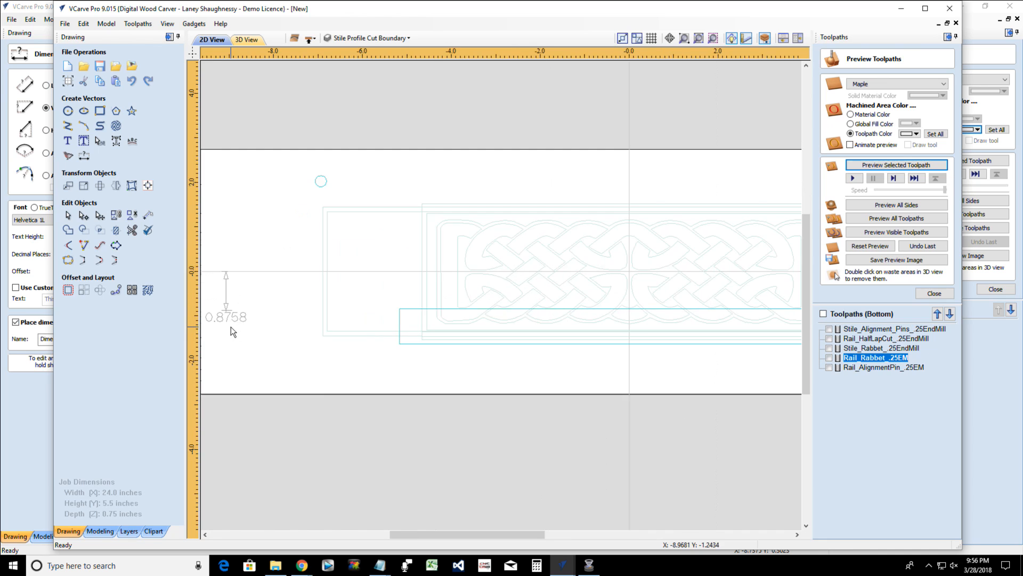
pyautogui.scroll(1, 231, 327)
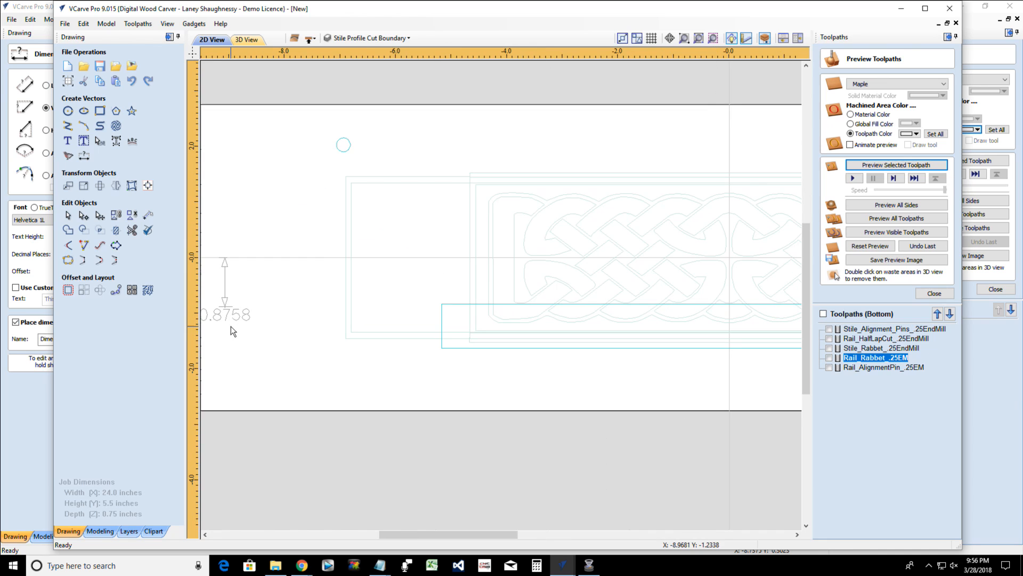
pyautogui.click(84, 157)
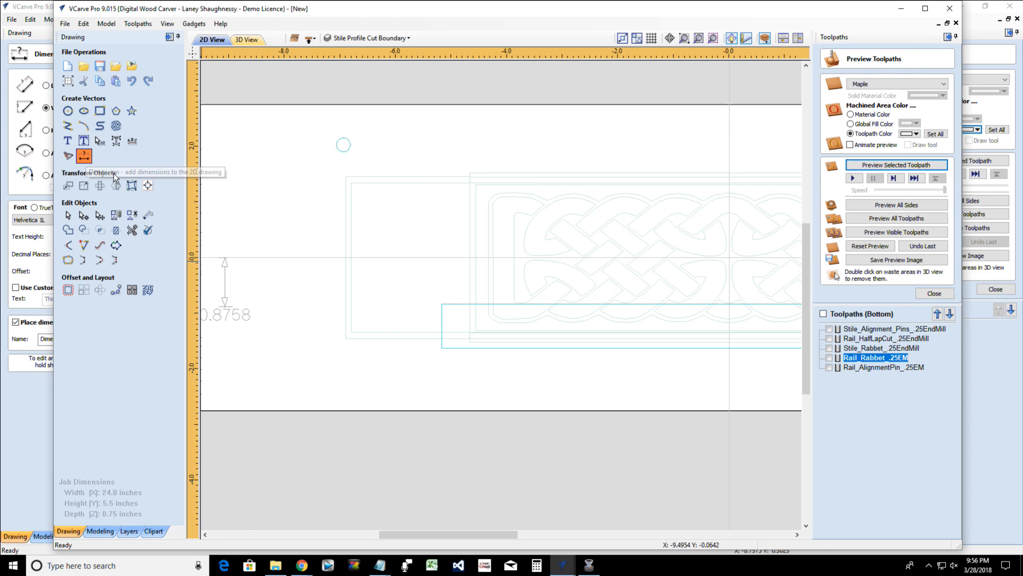
pyautogui.click(99, 135)
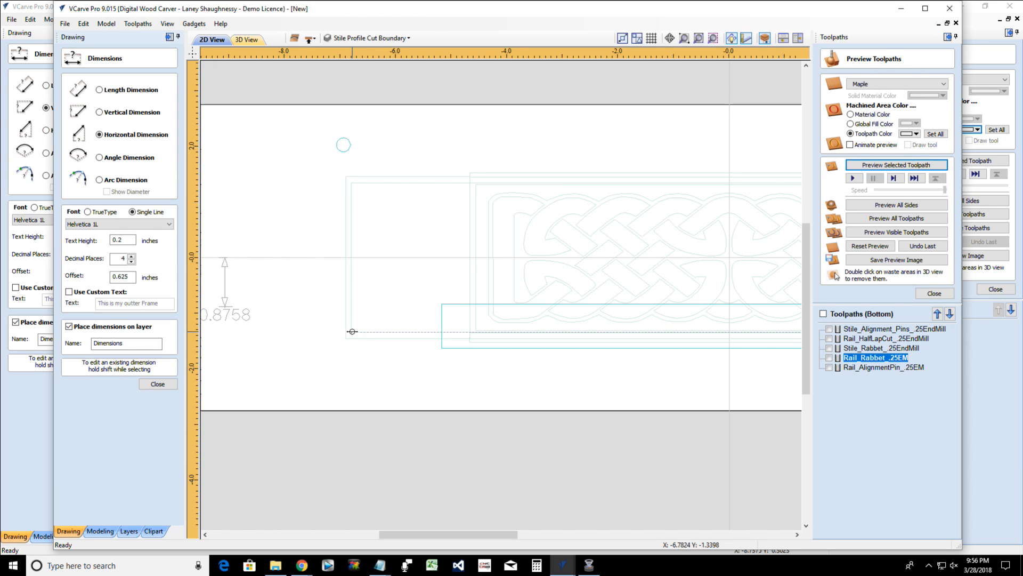
pyautogui.click(352, 332)
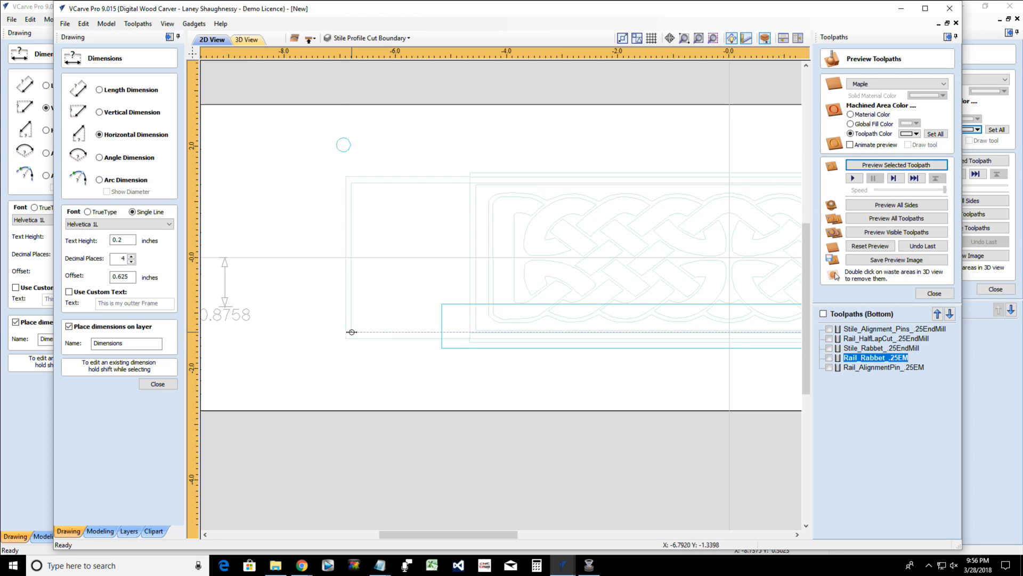
pyautogui.click(442, 334)
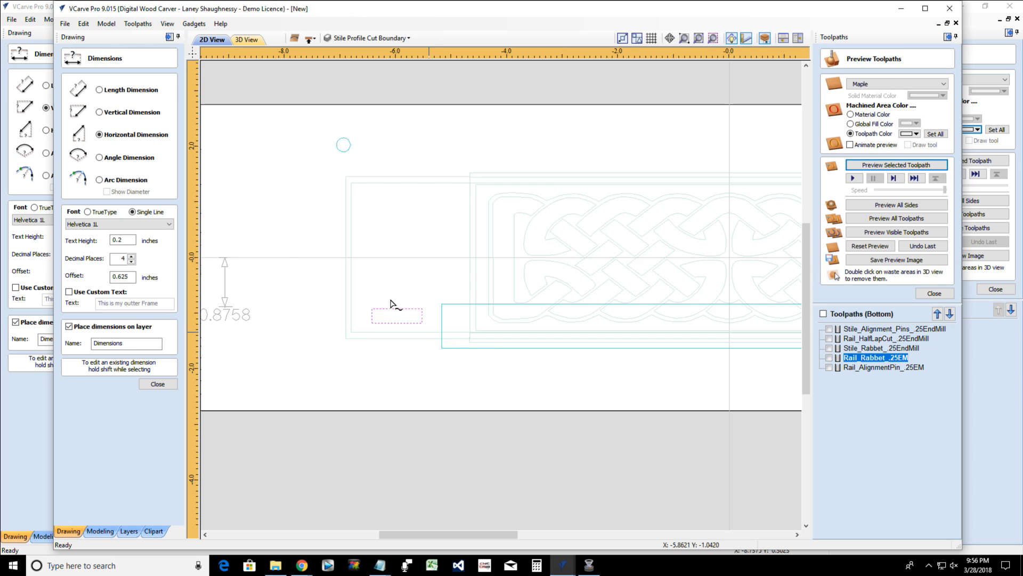
pyautogui.scroll(4, 396, 329)
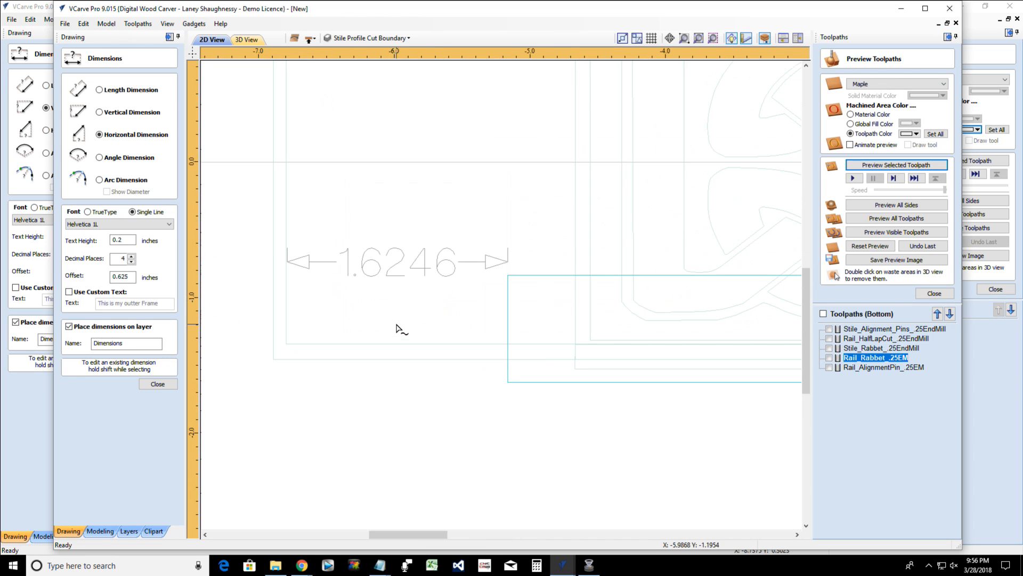
pyautogui.scroll(-8, 396, 328)
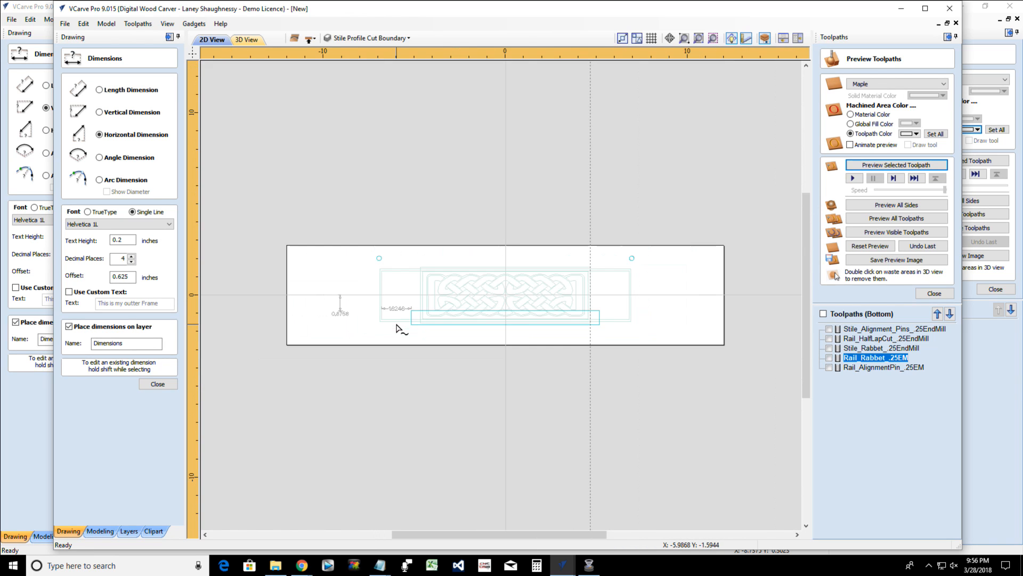
pyautogui.scroll(4, 396, 323)
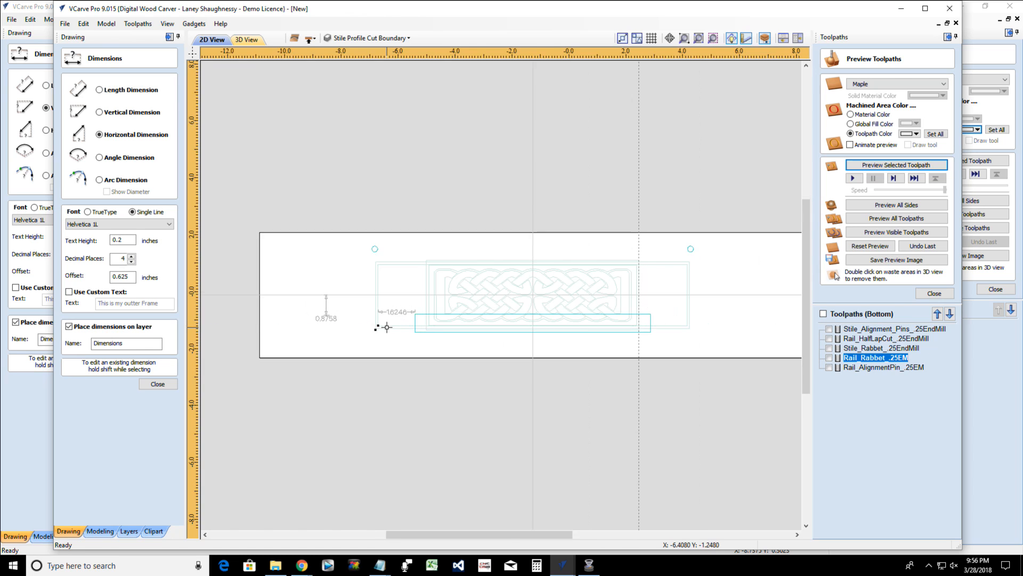
pyautogui.scroll(3, 388, 325)
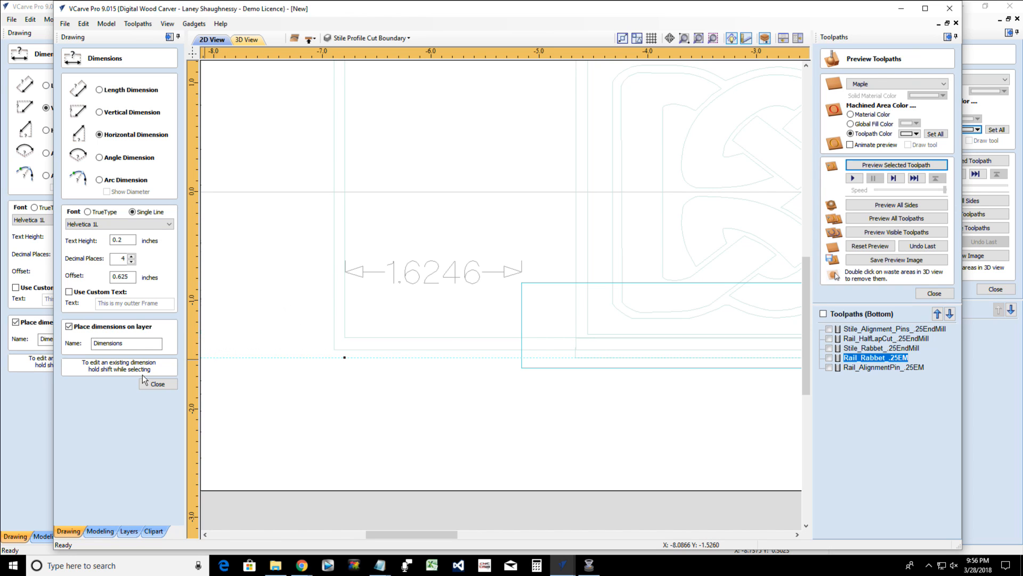
pyautogui.click(157, 383)
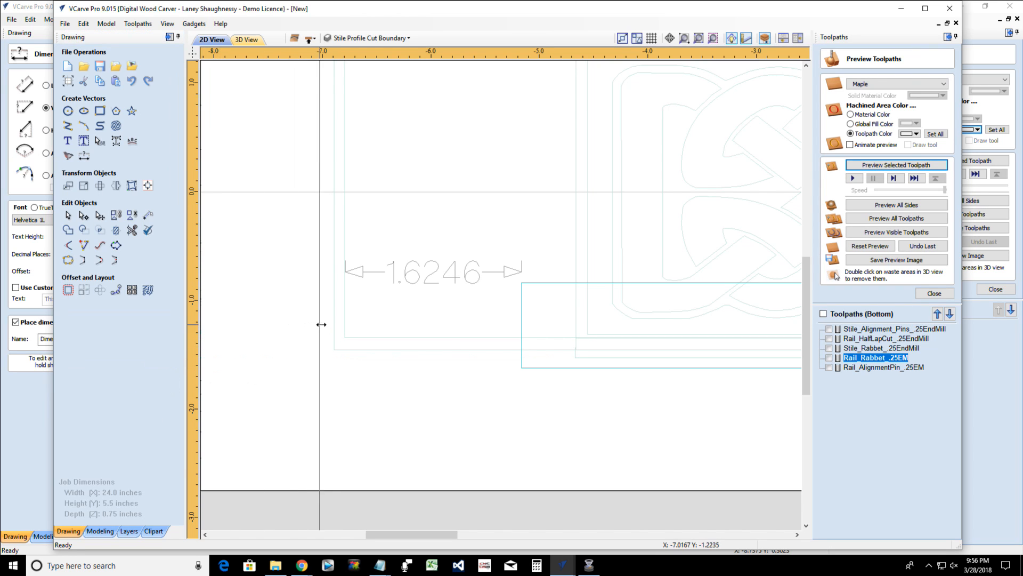
# Place a vertical guide on the inner stile outline's left edge and create a parallel guide offset 0.8758 inches from it
pyautogui.moveTo(332, 331); pyautogui.dragTo(345, 337)
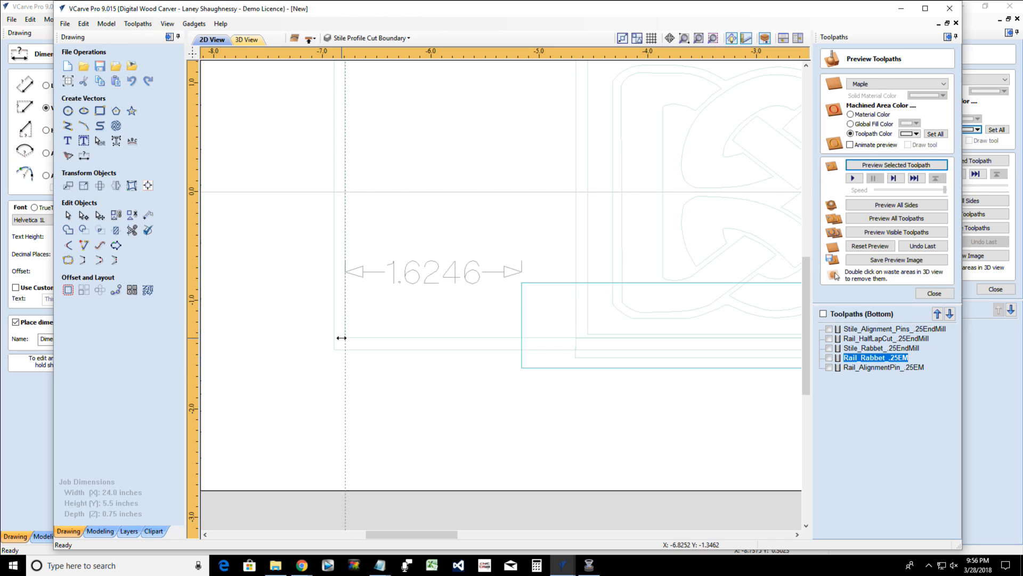
pyautogui.doubleClick(348, 331)
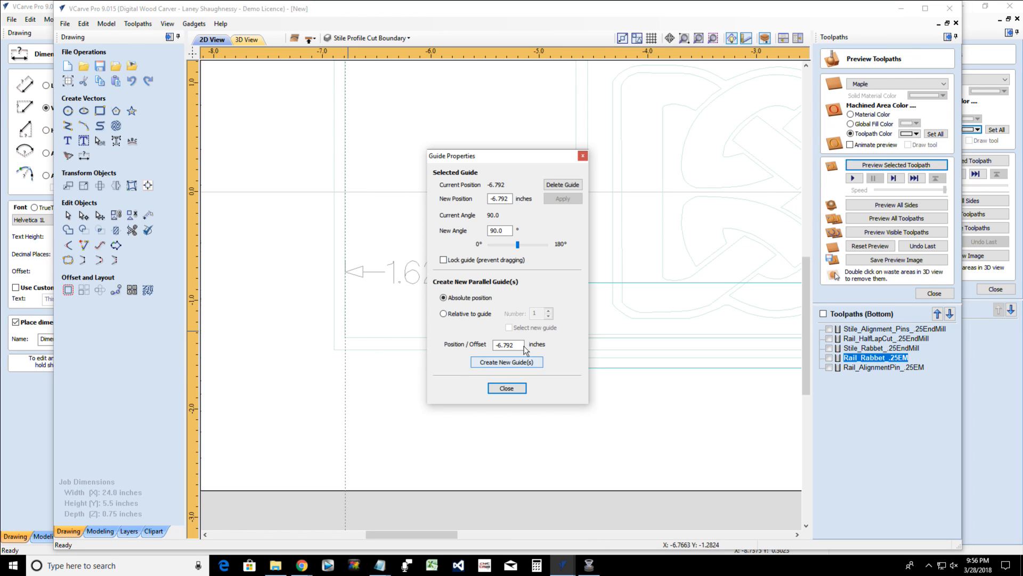
pyautogui.doubleClick(501, 345)
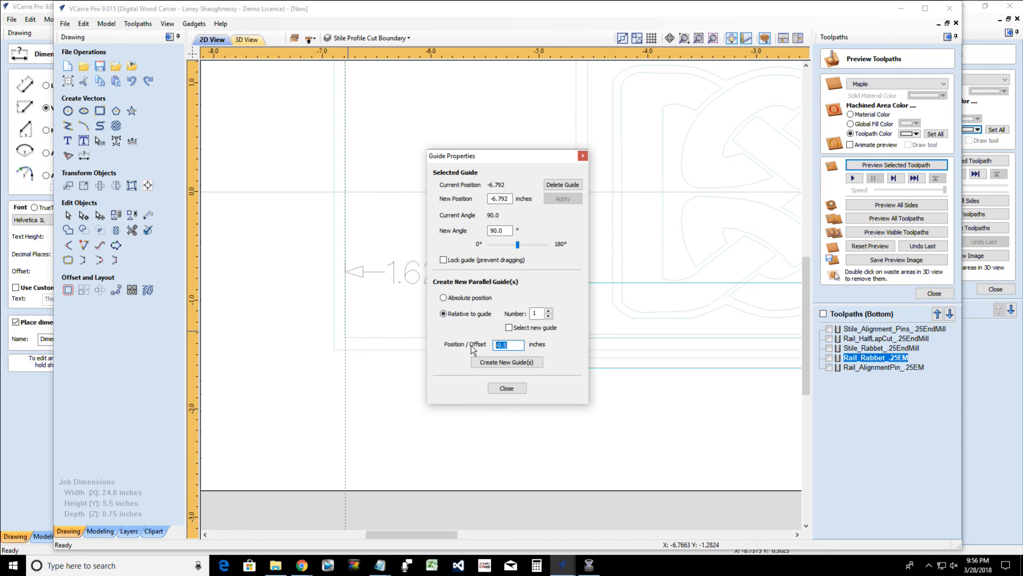
pyautogui.write('.8758')
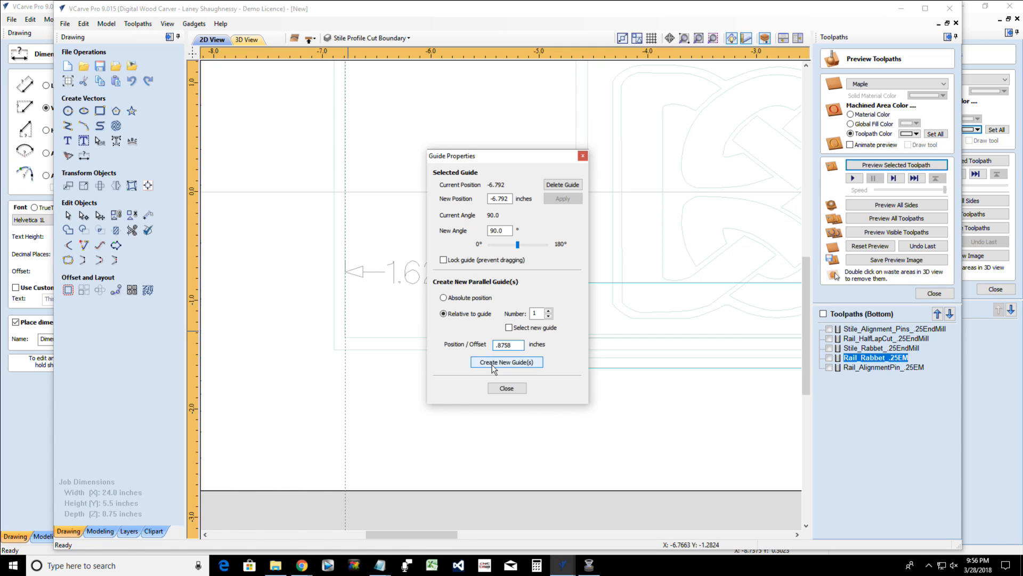
pyautogui.click(492, 364)
pyautogui.click(506, 388)
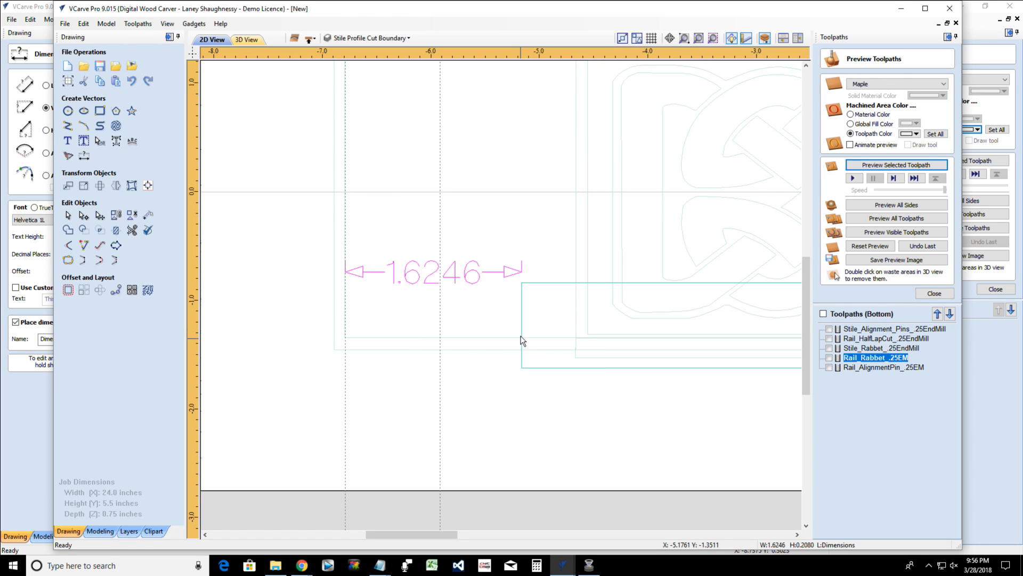
# Shift the horizontal dimension slightly upward and stretch the stile rabbet rectangle's left edge to the offset guide, making it about 11.83 inches wide
pyautogui.press('Up')
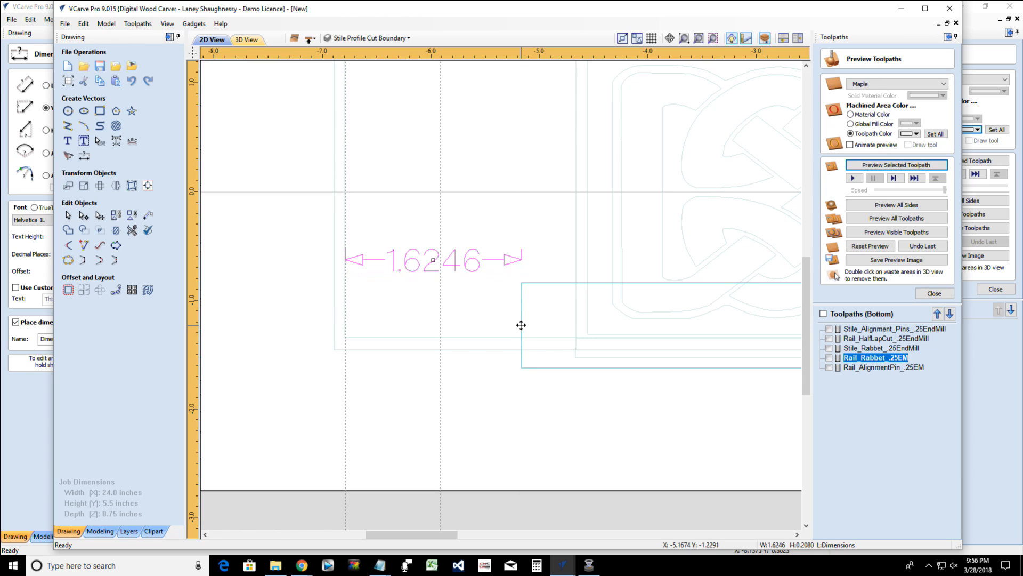
pyautogui.click(522, 352)
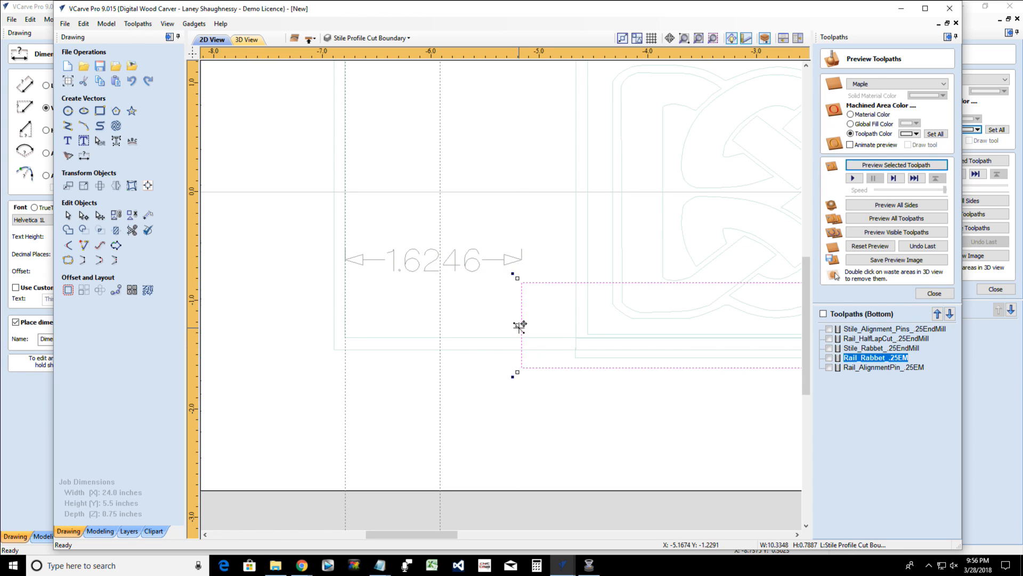
pyautogui.moveTo(518, 325); pyautogui.dragTo(440, 321)
pyautogui.scroll(5, 436, 322)
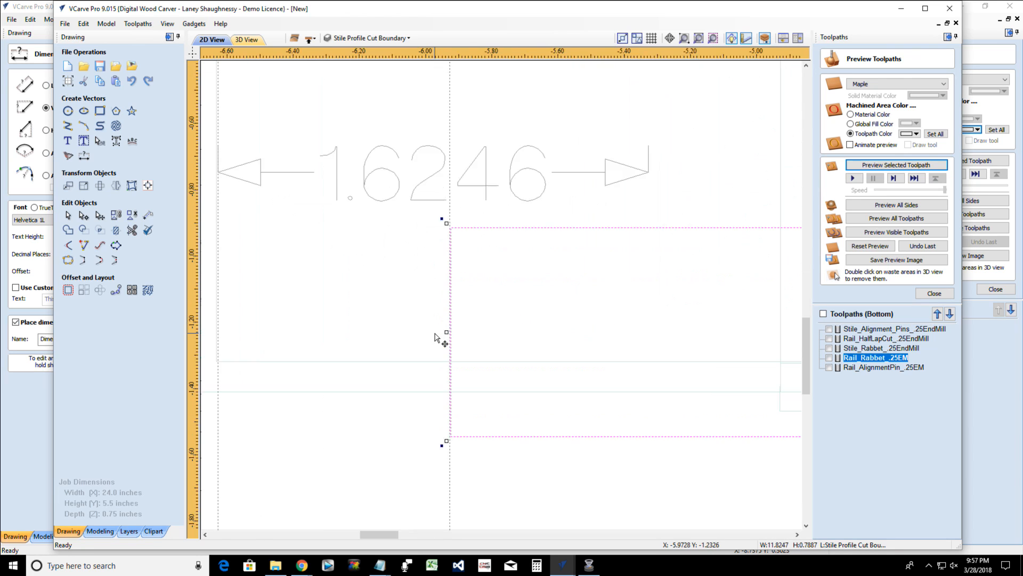
pyautogui.scroll(3, 436, 337)
pyautogui.scroll(2, 498, 324)
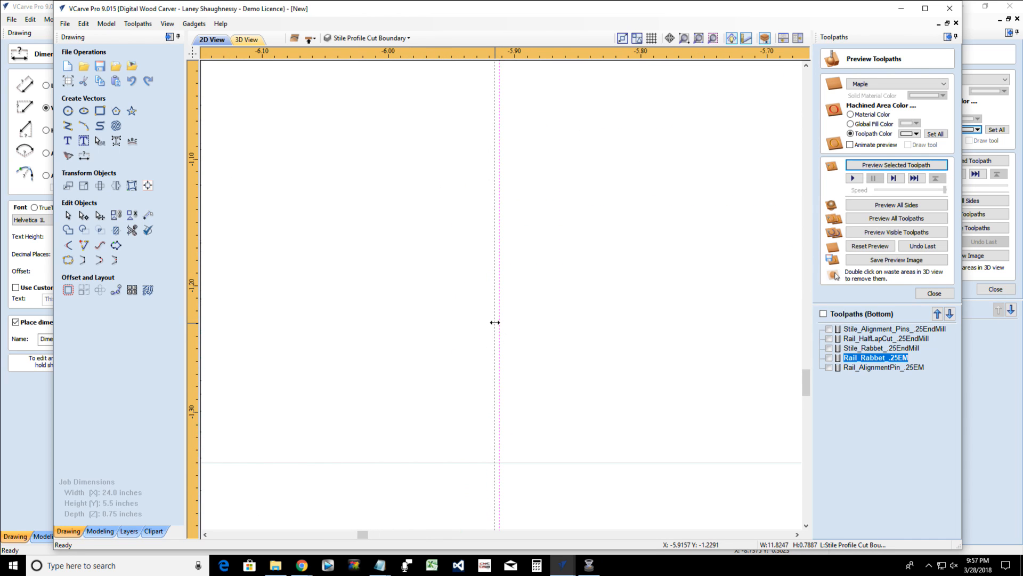
pyautogui.moveTo(495, 322); pyautogui.dragTo(494, 322)
pyautogui.scroll(-5, 494, 322)
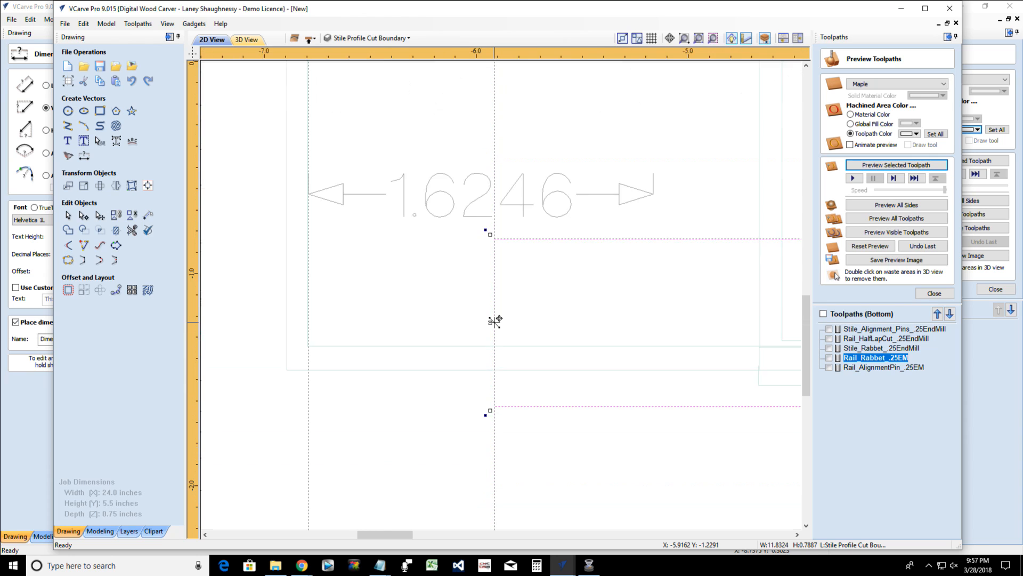
pyautogui.scroll(-5, 495, 322)
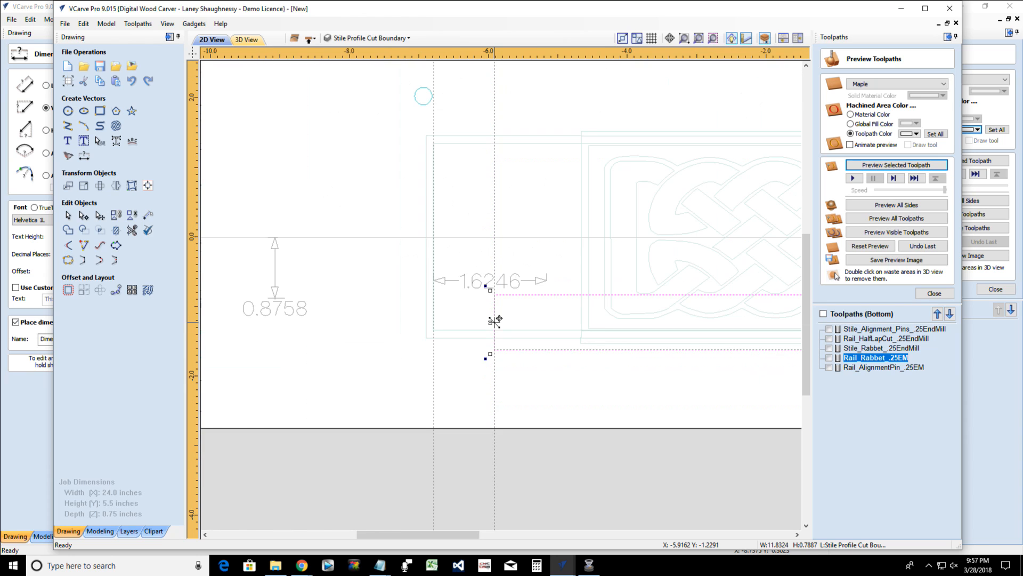
# Recalculate the Stile_Rabbet_.25EndMill pocket toolpath for the stretched rectangle, reset the material preview and simulate only this toolpath
pyautogui.doubleClick(856, 347)
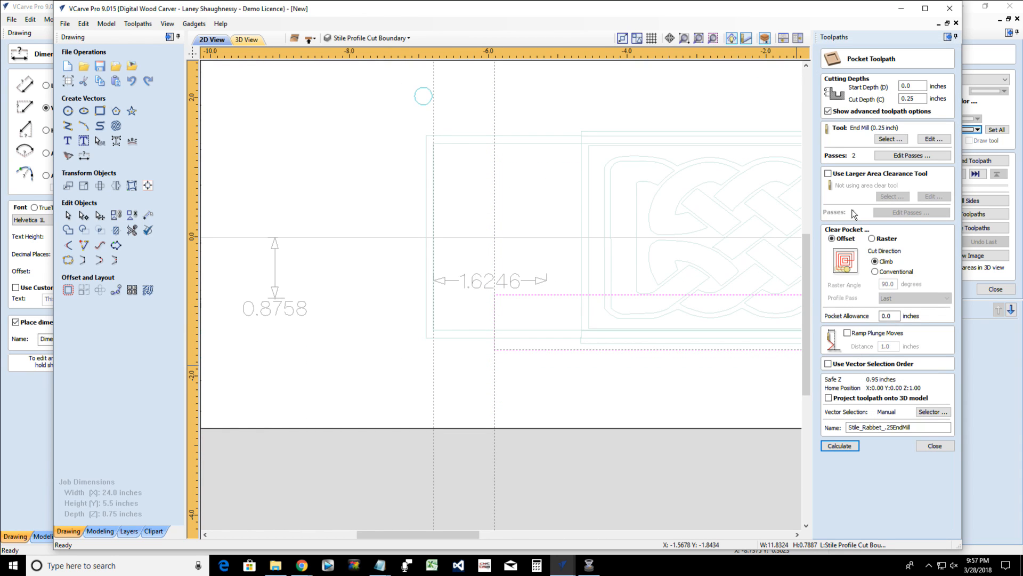
pyautogui.click(841, 446)
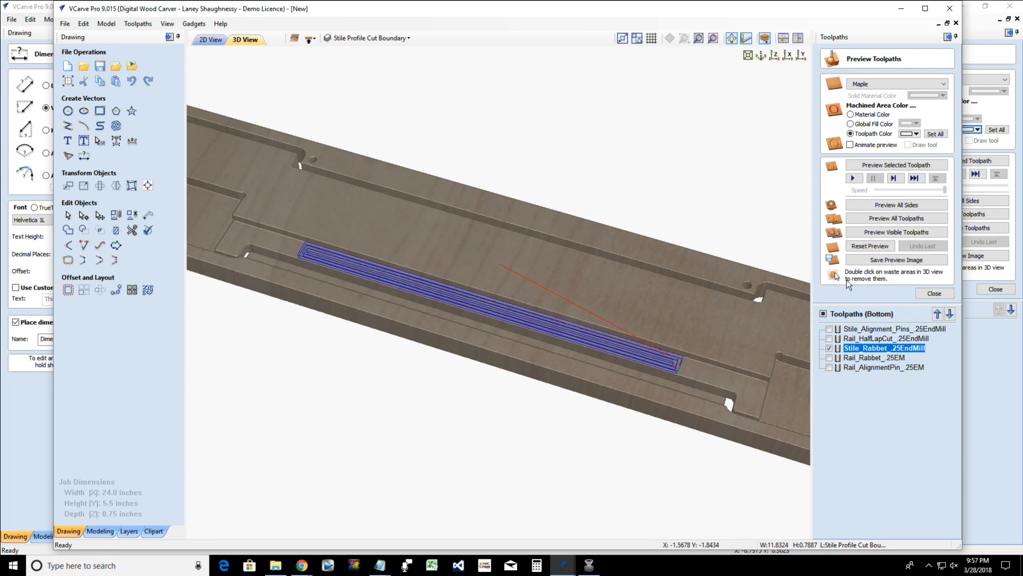
pyautogui.click(864, 248)
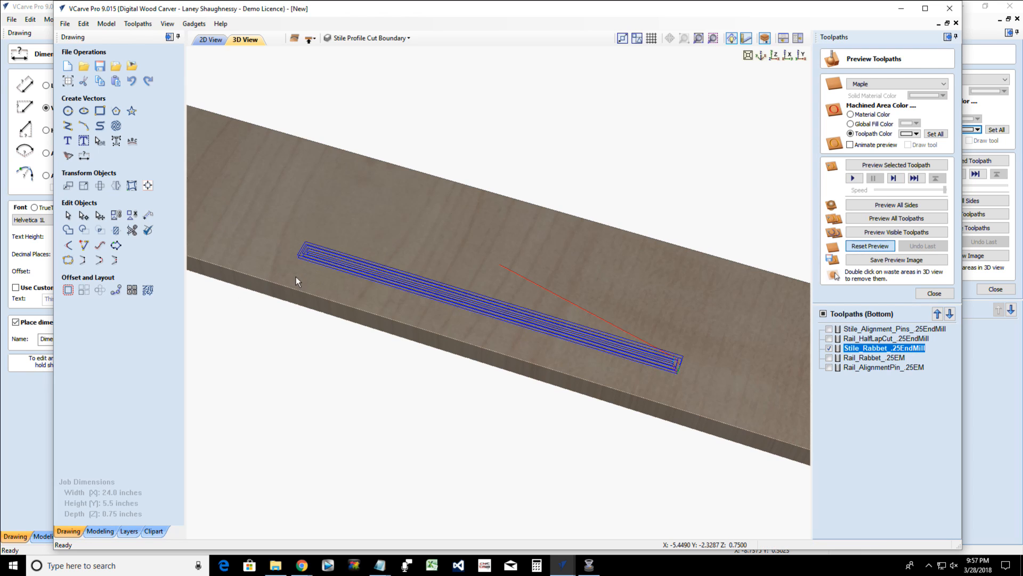
pyautogui.click(877, 165)
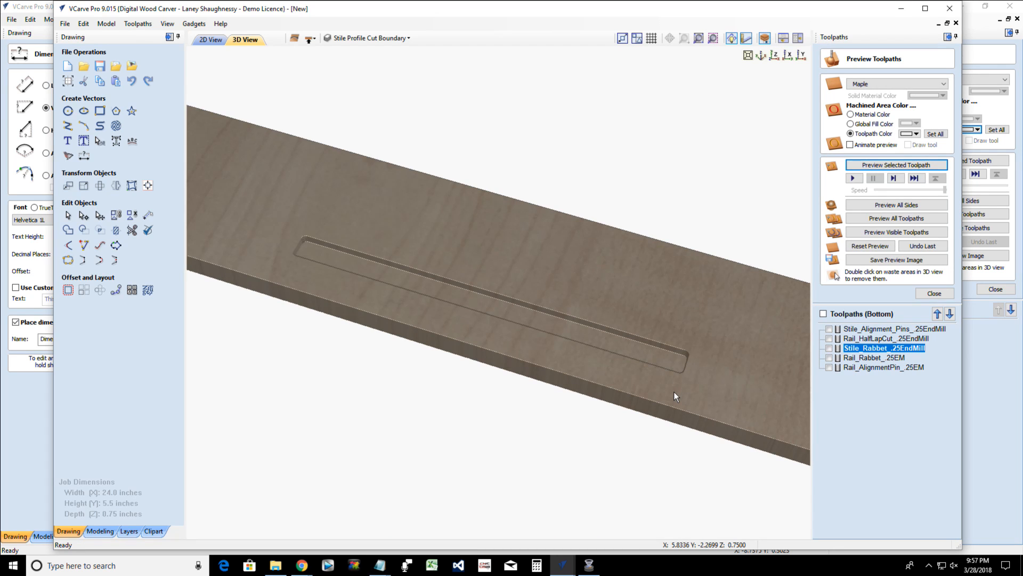
pyautogui.moveTo(590, 377); pyautogui.dragTo(644, 413)
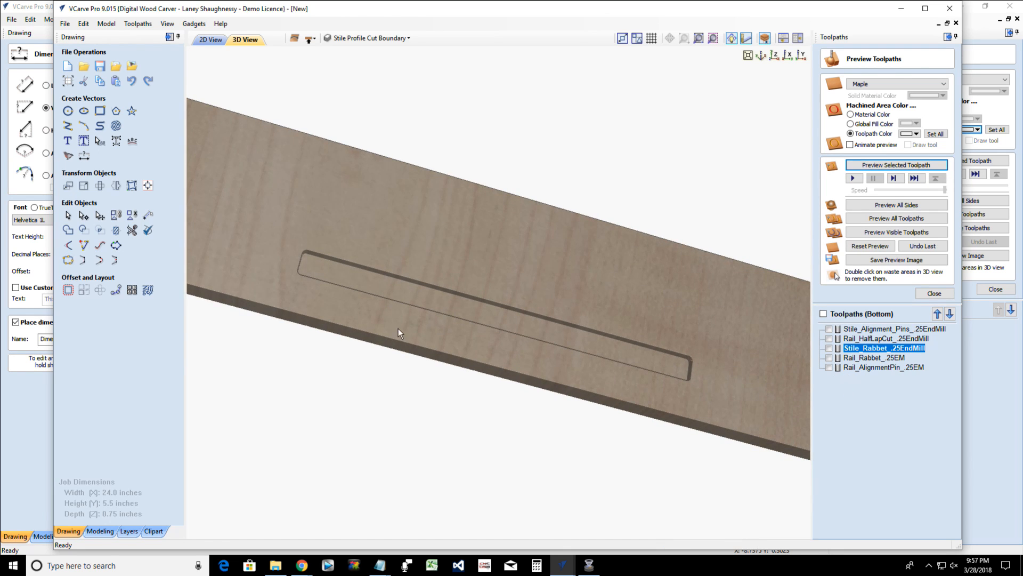
# Inspect the simulated stile rabbet from another angle and show the Stile_Alignment_Pins_.25EndMill toolpath over the material
pyautogui.moveTo(398, 328); pyautogui.dragTo(316, 349)
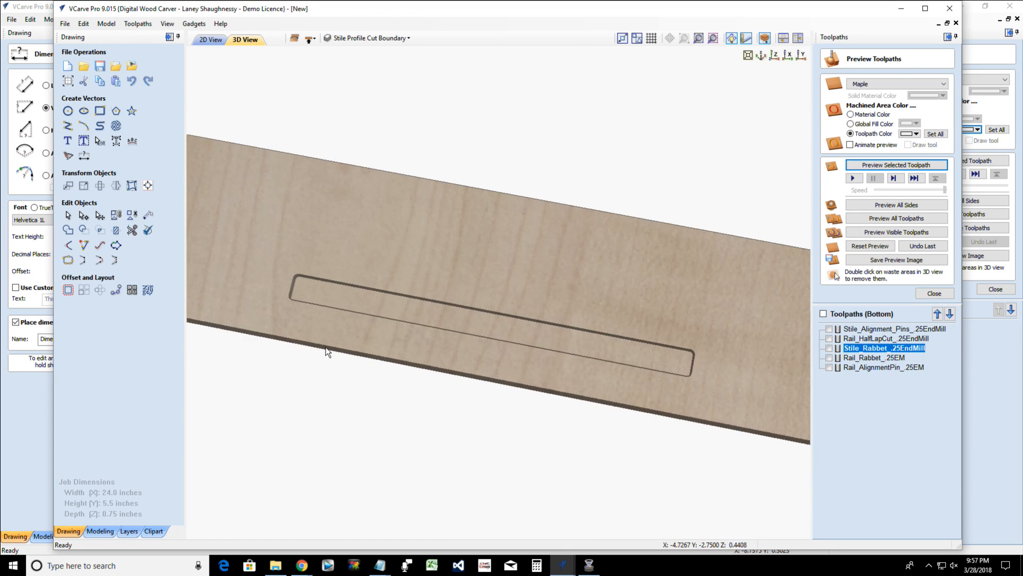
pyautogui.scroll(-1, 624, 352)
pyautogui.scroll(-1, 622, 354)
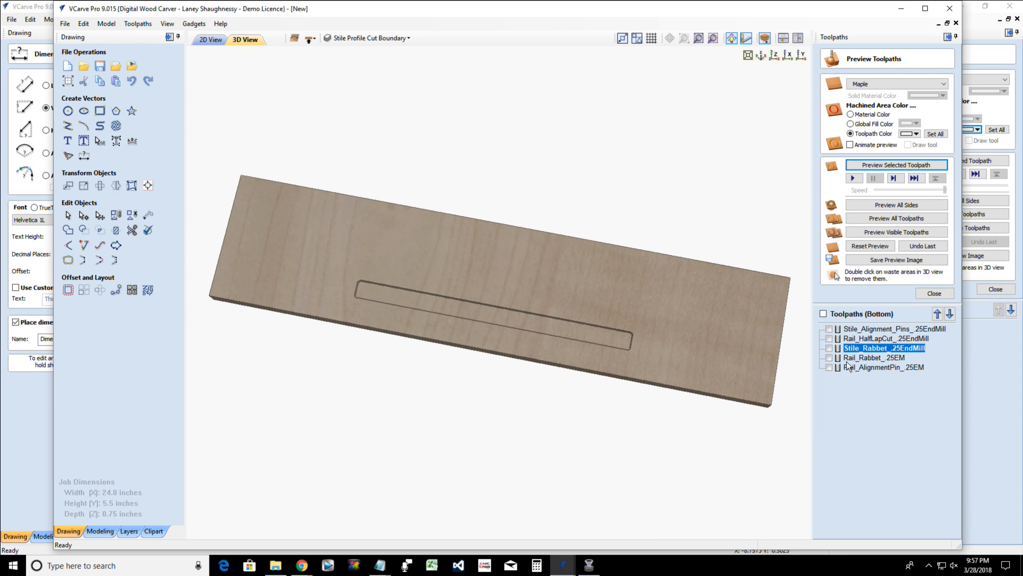
pyautogui.click(830, 329)
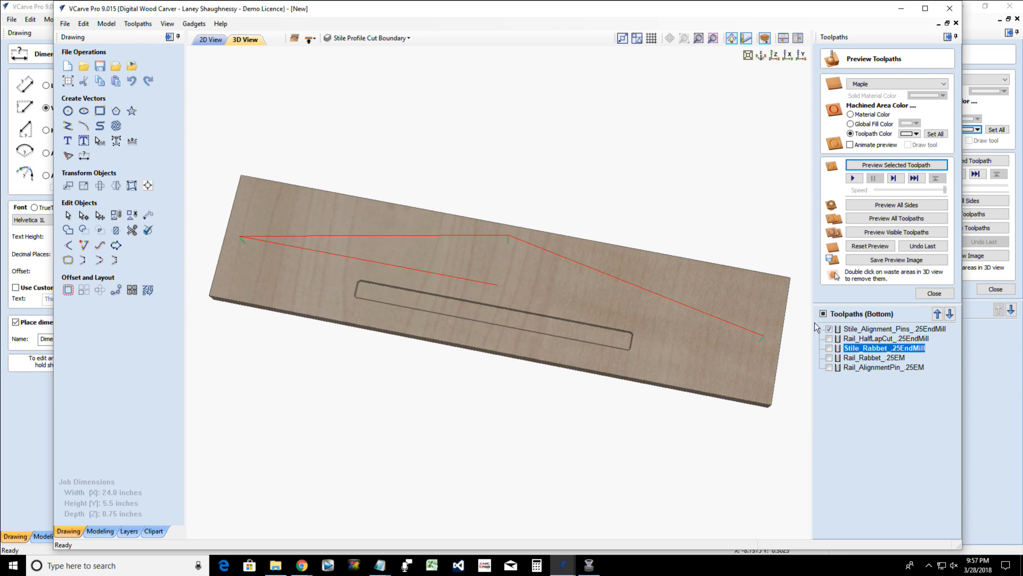
# Remove the three vertical guides from the 2D drawing of the stile
pyautogui.click(215, 39)
pyautogui.scroll(-3, 319, 221)
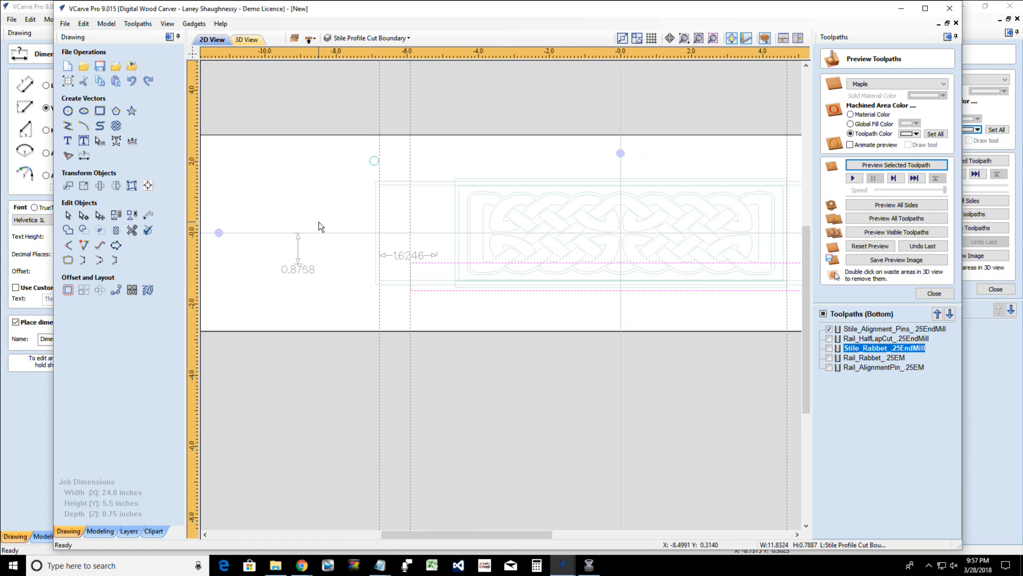
pyautogui.moveTo(349, 213); pyautogui.dragTo(161, 233)
pyautogui.moveTo(363, 213); pyautogui.dragTo(155, 234)
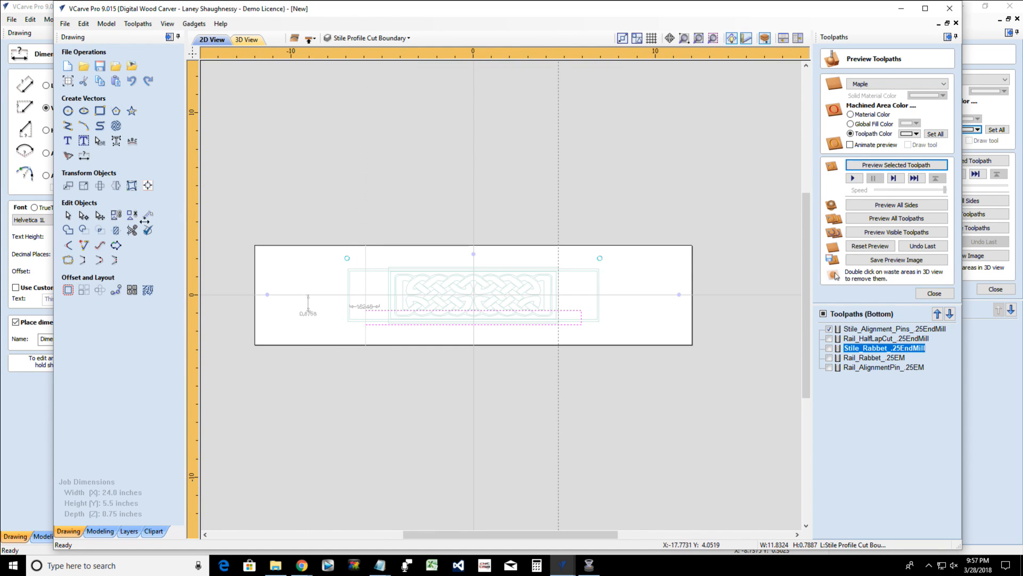
pyautogui.moveTo(559, 219); pyautogui.dragTo(194, 240)
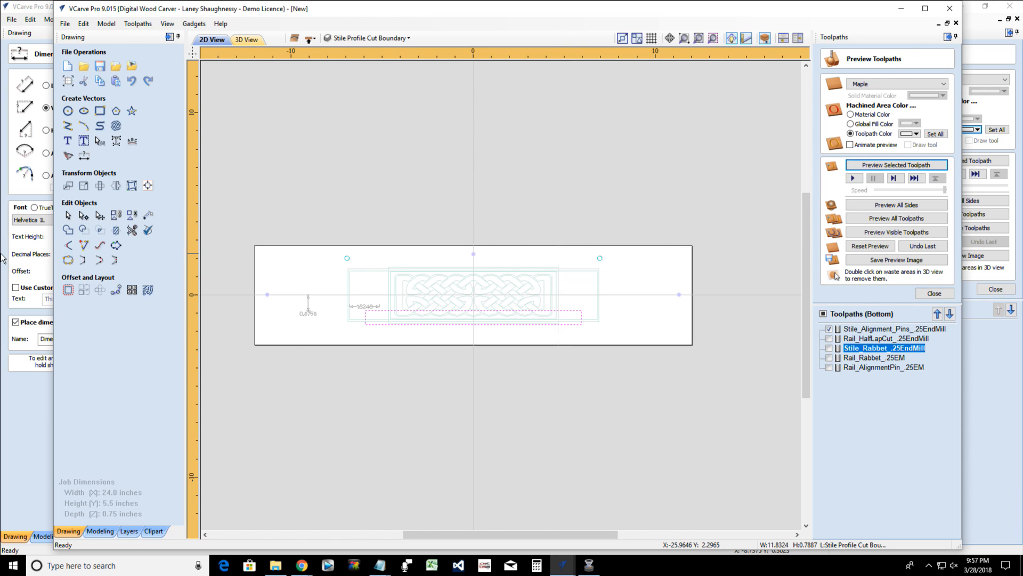
# Review the stile drawing's layers and switch the job to its top side
pyautogui.click(337, 38)
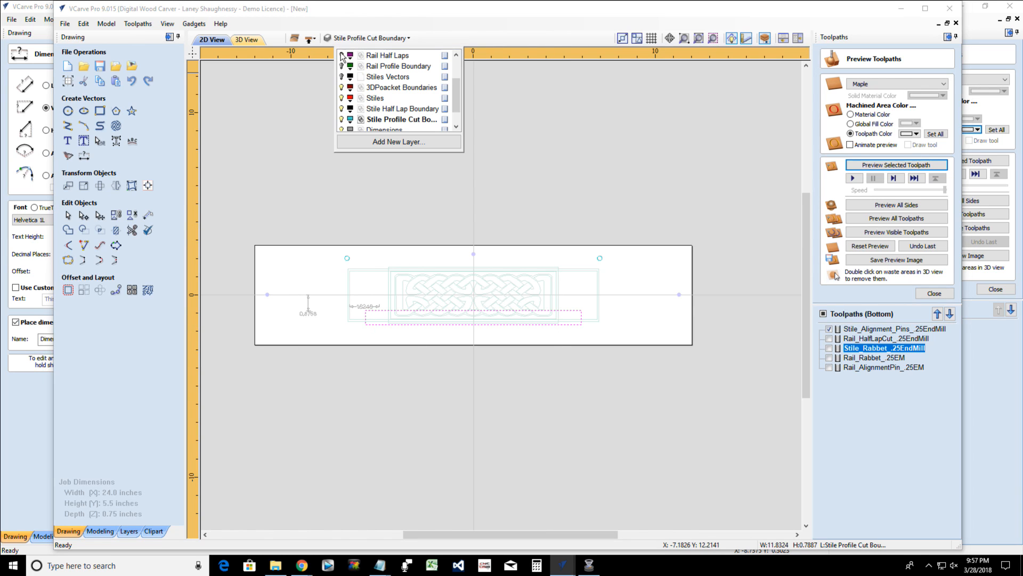
pyautogui.scroll(1, 340, 126)
pyautogui.scroll(-2, 340, 126)
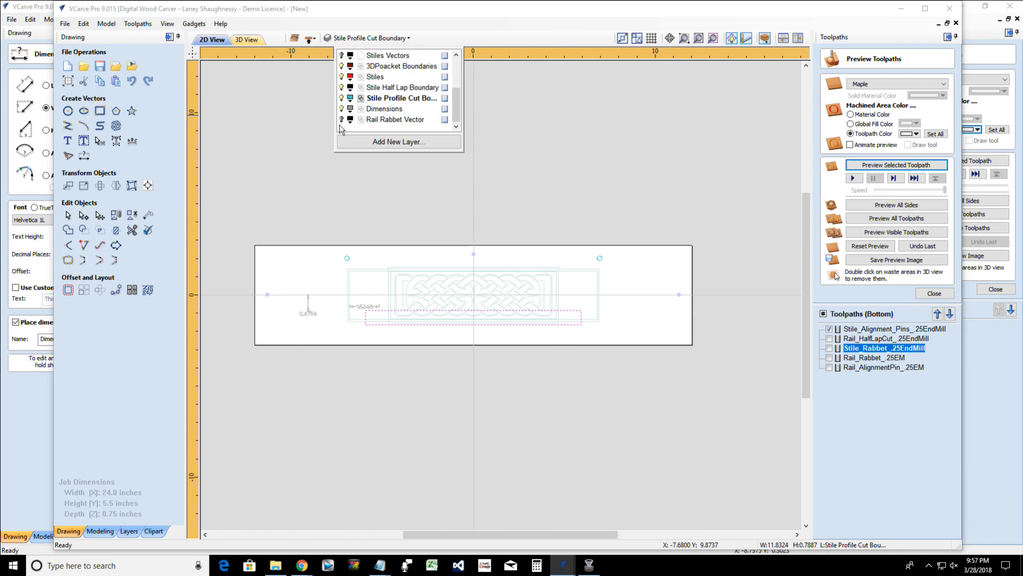
pyautogui.click(310, 41)
pyautogui.click(310, 40)
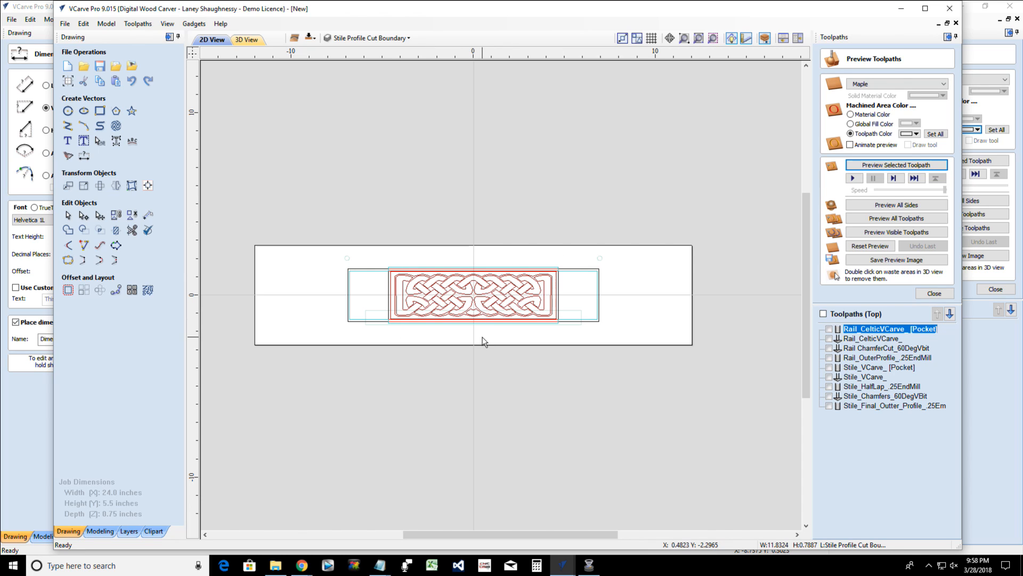
# Switch to the Frame job window, fit its drawing and bring up the bottom-side preview in 3D
pyautogui.moveTo(563, 564)
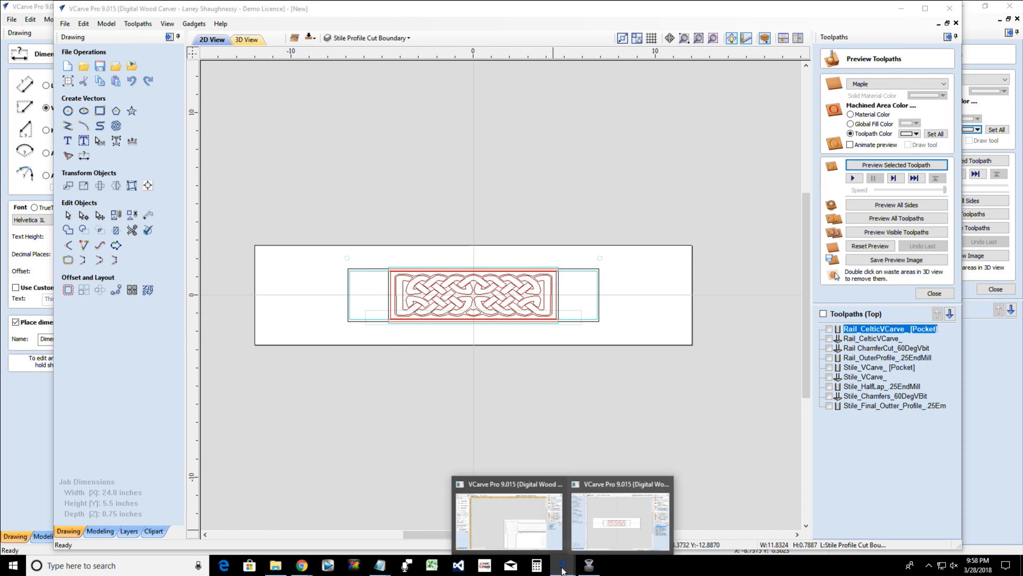
pyautogui.click(516, 516)
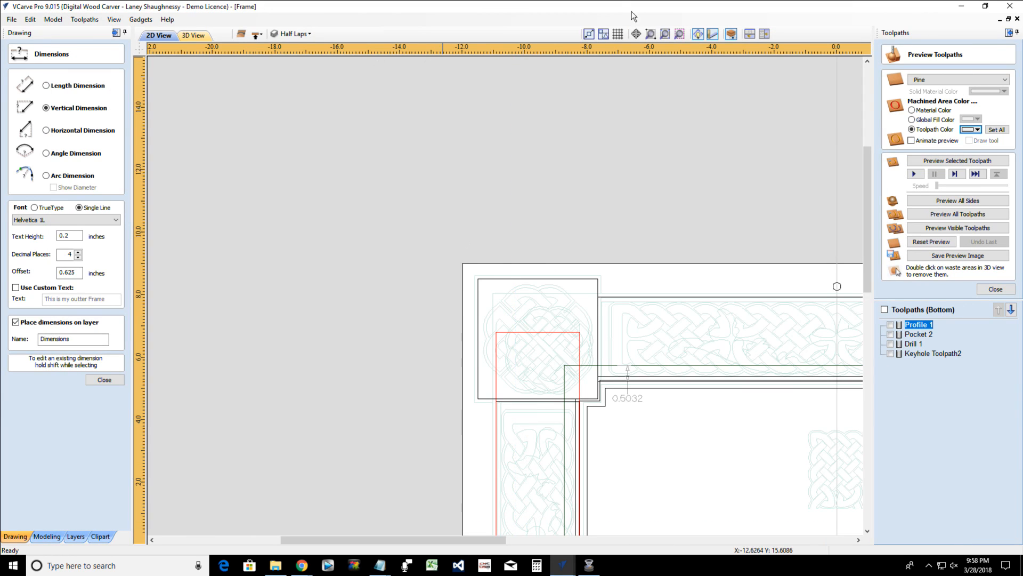
pyautogui.click(665, 33)
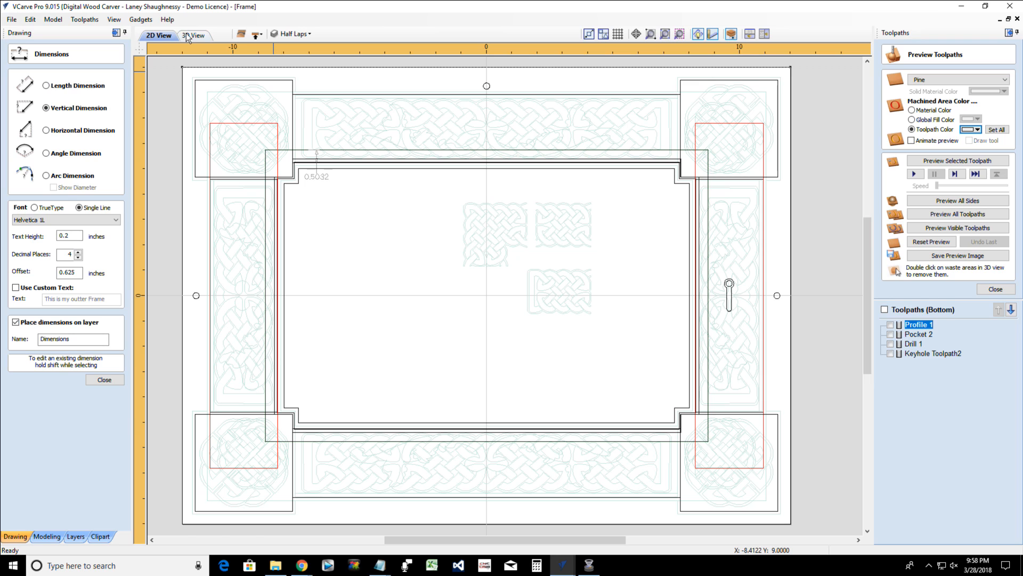
pyautogui.press('F3')
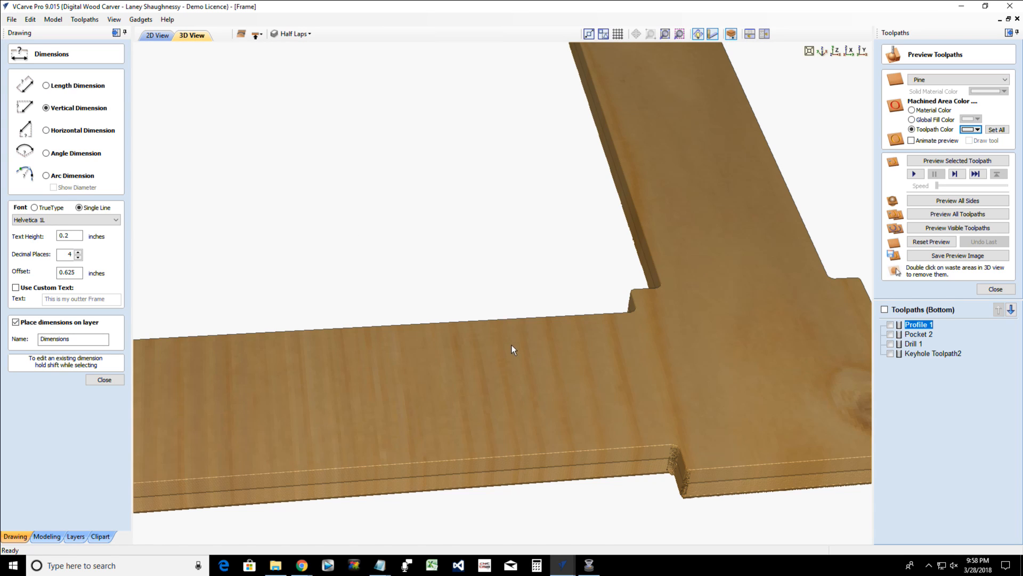
pyautogui.scroll(-3, 511, 344)
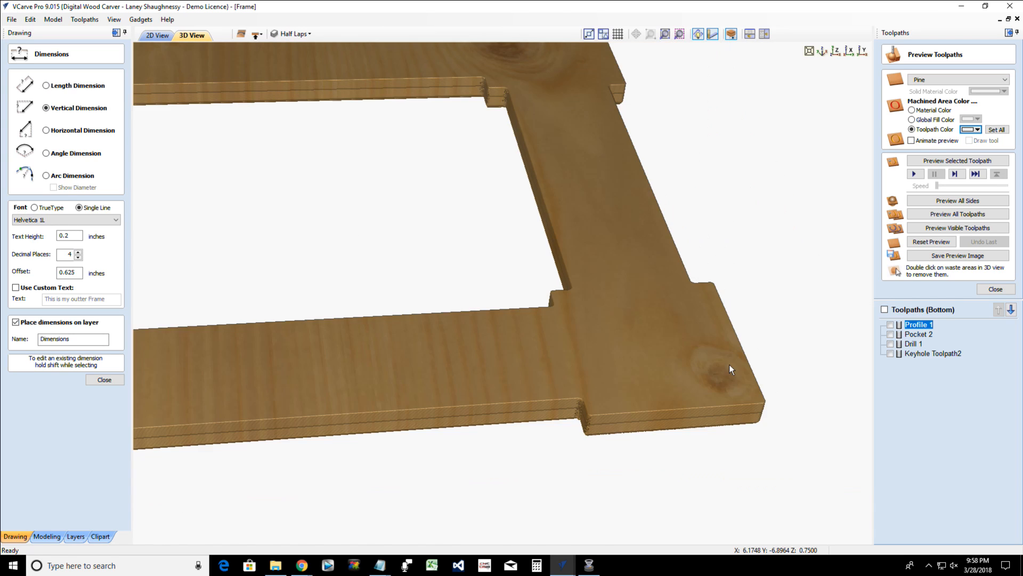
# Examine the carved frame's corners, rails and stiles from several angles, ending with a straight-down view
pyautogui.click(932, 245)
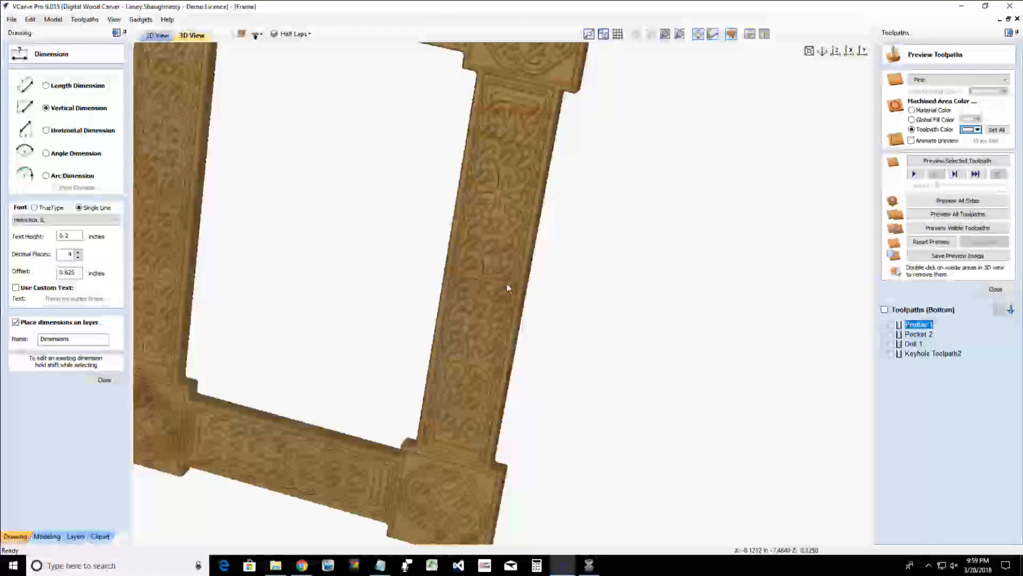
pyautogui.scroll(-4, 507, 283)
pyautogui.moveTo(499, 226); pyautogui.dragTo(510, 204)
pyautogui.moveTo(280, 394); pyautogui.dragTo(286, 344)
pyautogui.moveTo(308, 104); pyautogui.dragTo(305, 98)
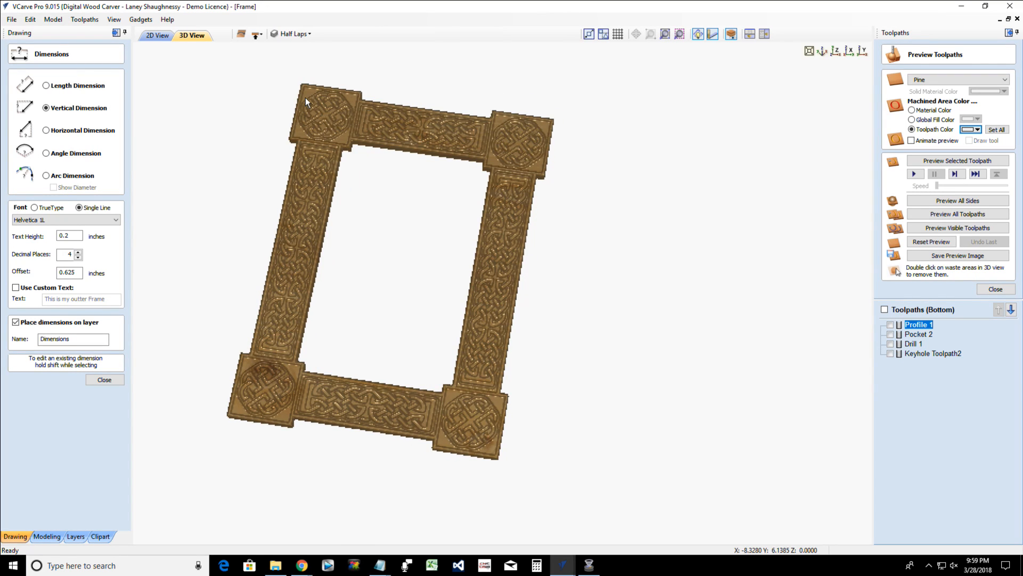
pyautogui.moveTo(495, 417); pyautogui.dragTo(496, 416)
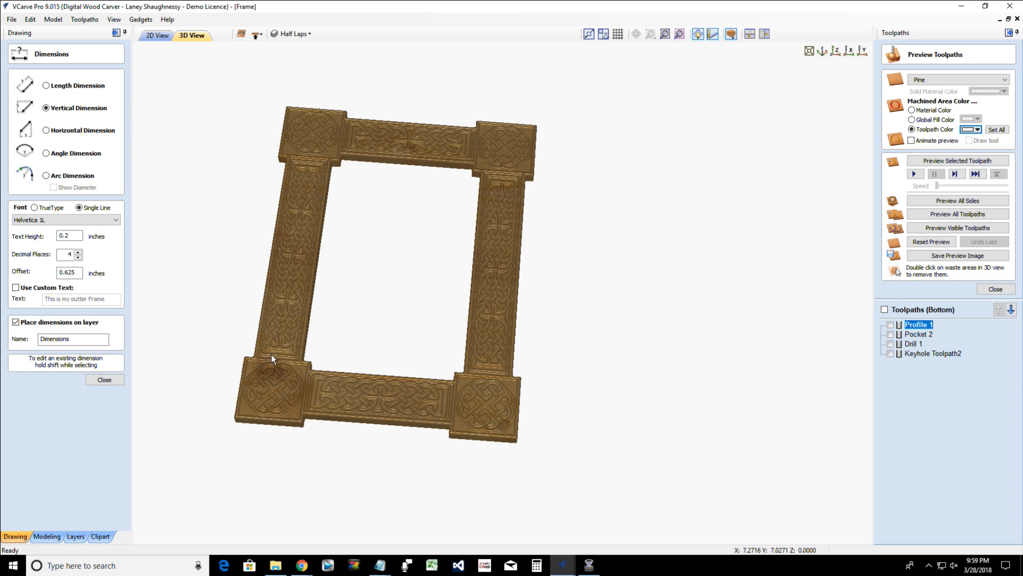
pyautogui.moveTo(294, 385); pyautogui.dragTo(163, 190)
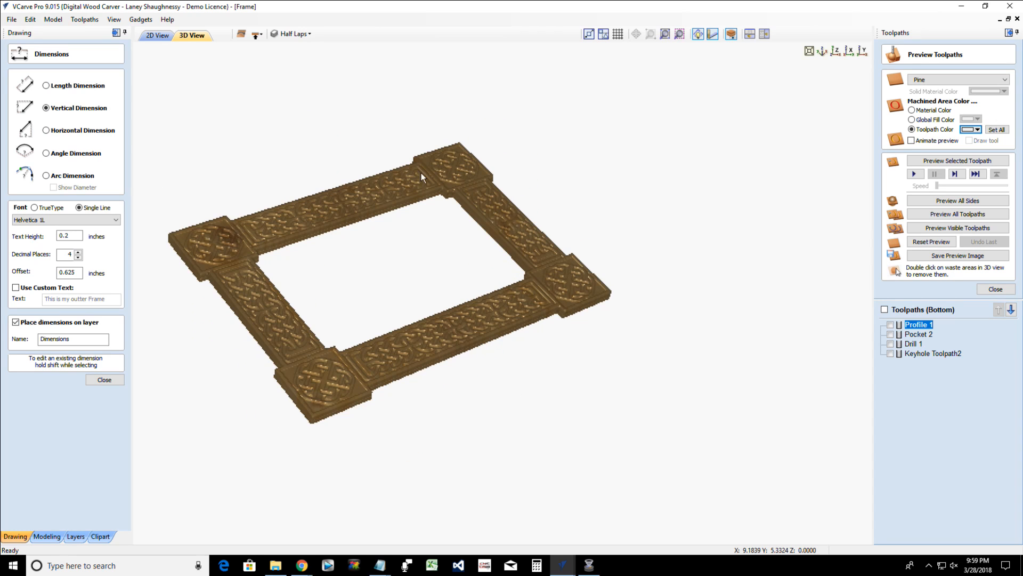
pyautogui.moveTo(422, 173); pyautogui.dragTo(436, 315)
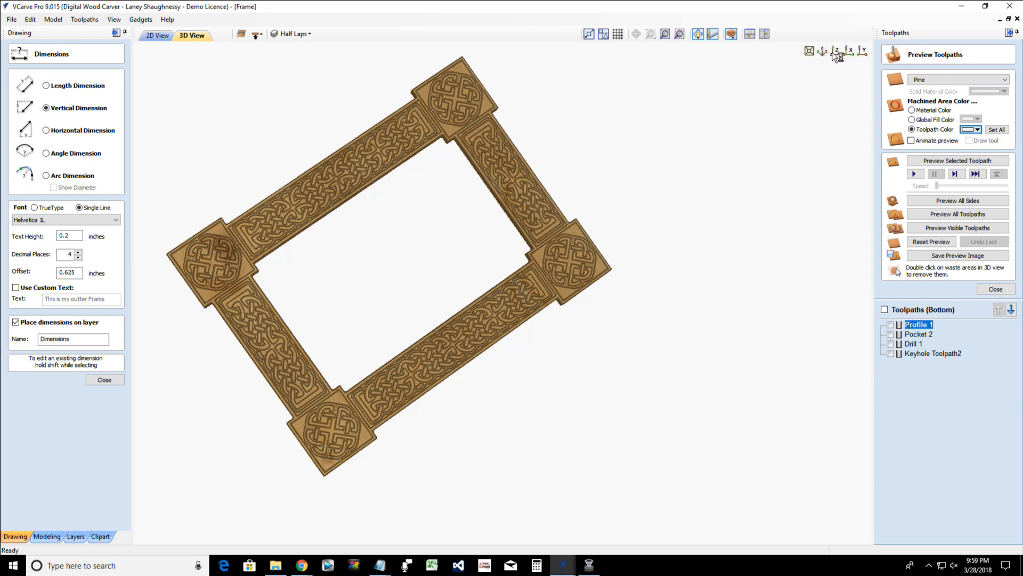
pyautogui.click(835, 53)
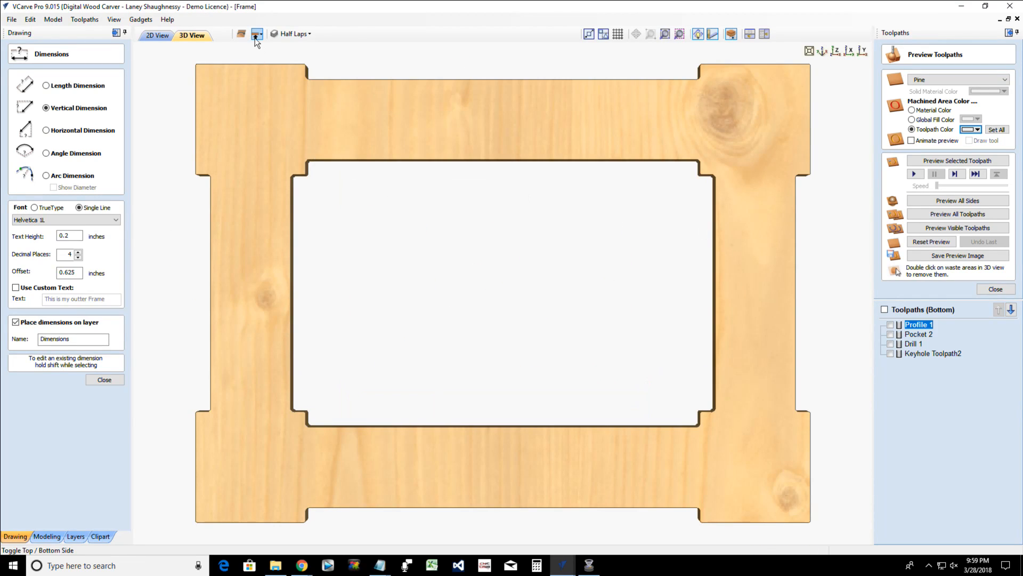
# Switch the Frame job to its top side and close the dimensioning form
pyautogui.click(256, 35)
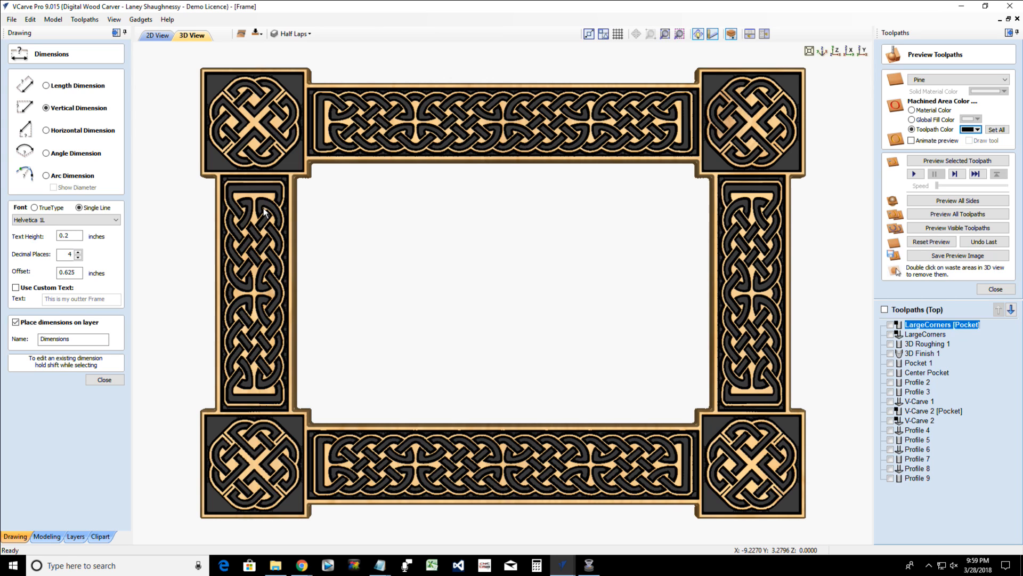
pyautogui.scroll(-2, 263, 208)
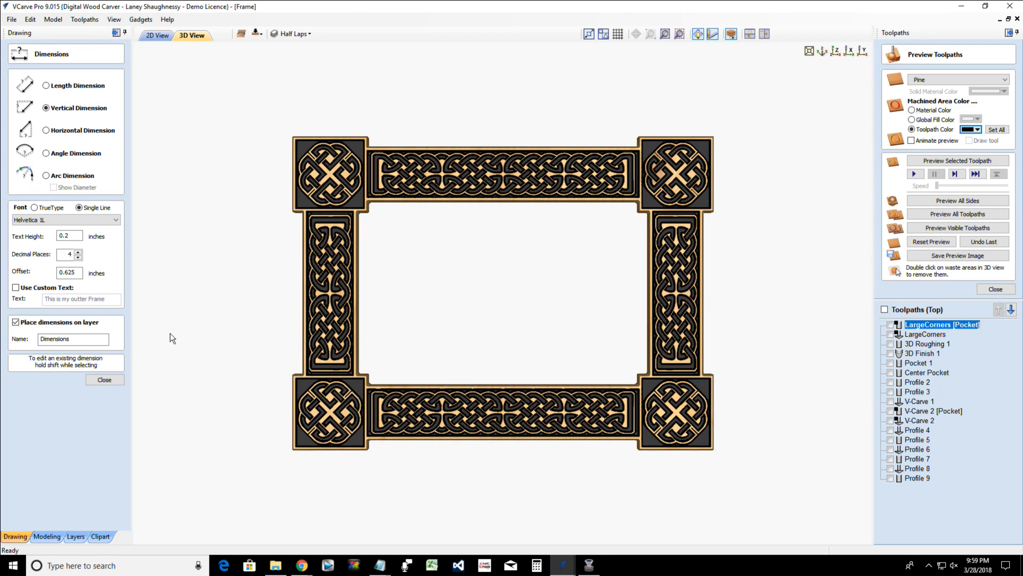
pyautogui.click(105, 379)
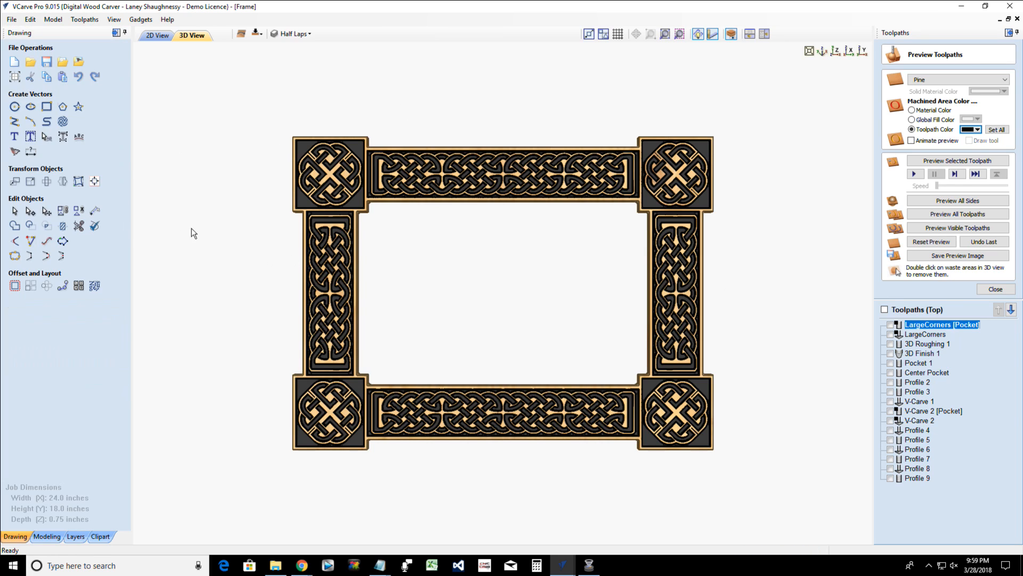
# Check the Frame job's material setup without changing it and show the Profile 9 toolpath
pyautogui.click(12, 80)
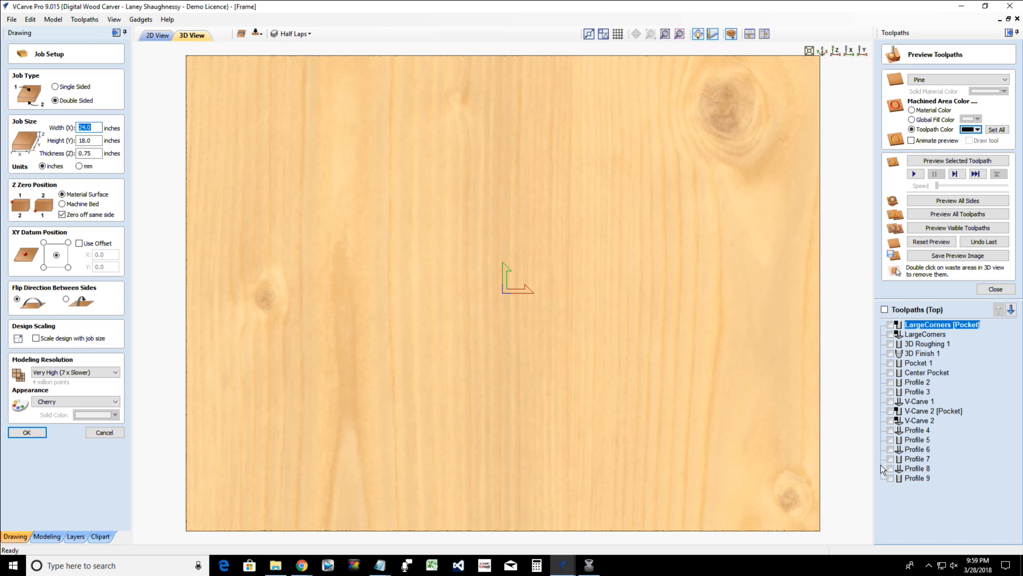
pyautogui.click(891, 479)
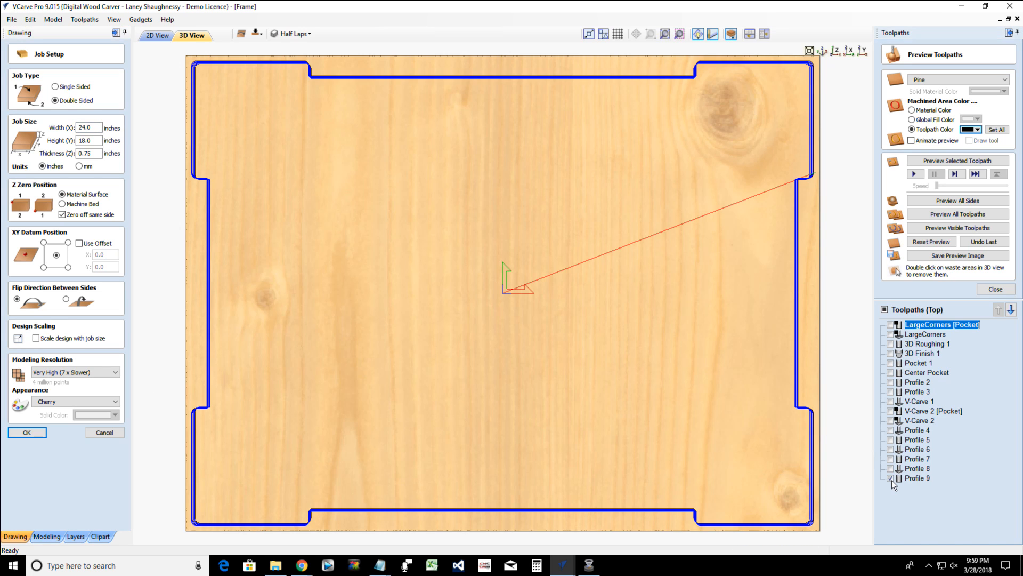
pyautogui.click(105, 433)
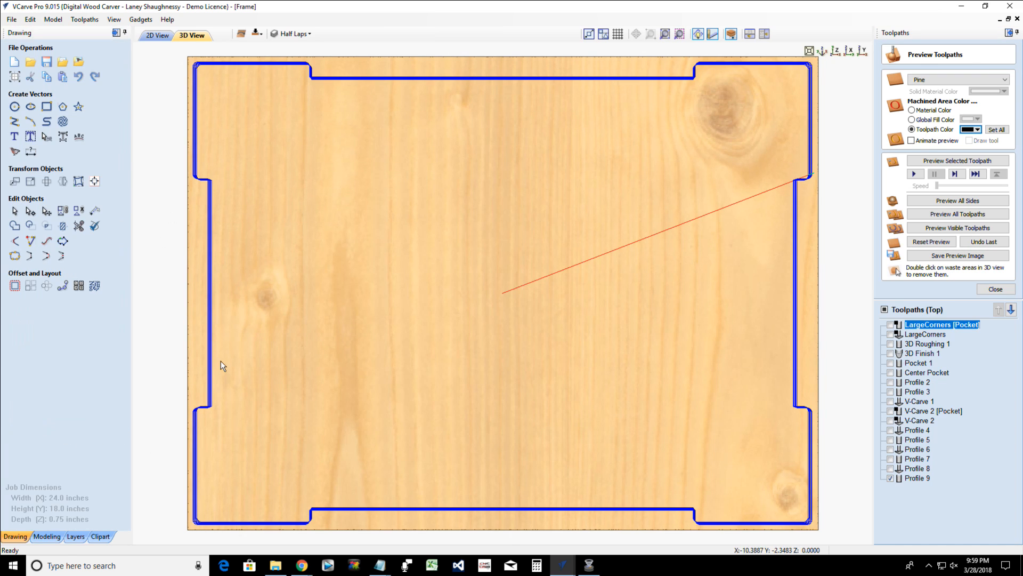
# Check the overall size of the frame's outer profile boundary in the 2D drawing
pyautogui.click(157, 37)
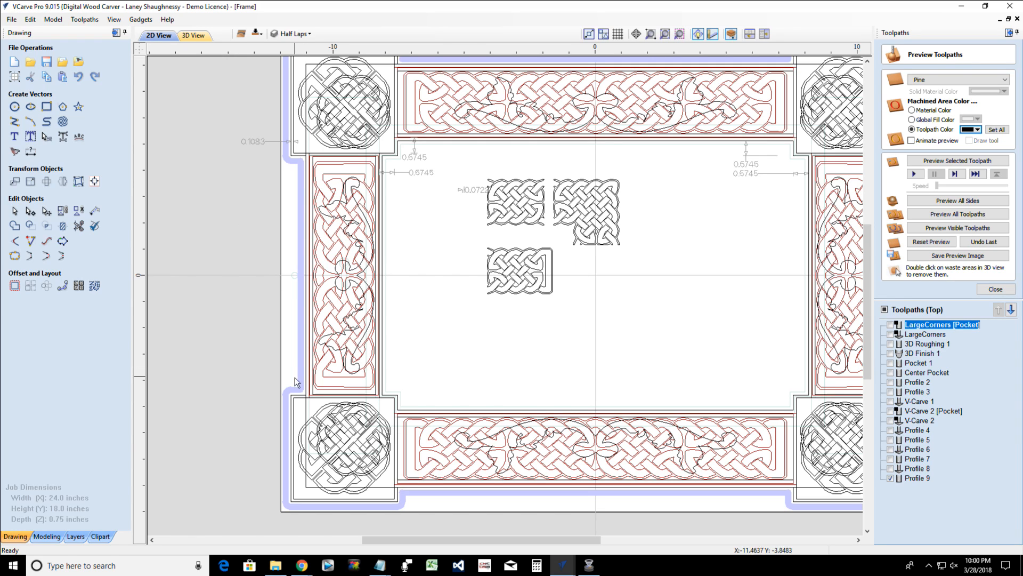
pyautogui.click(294, 401)
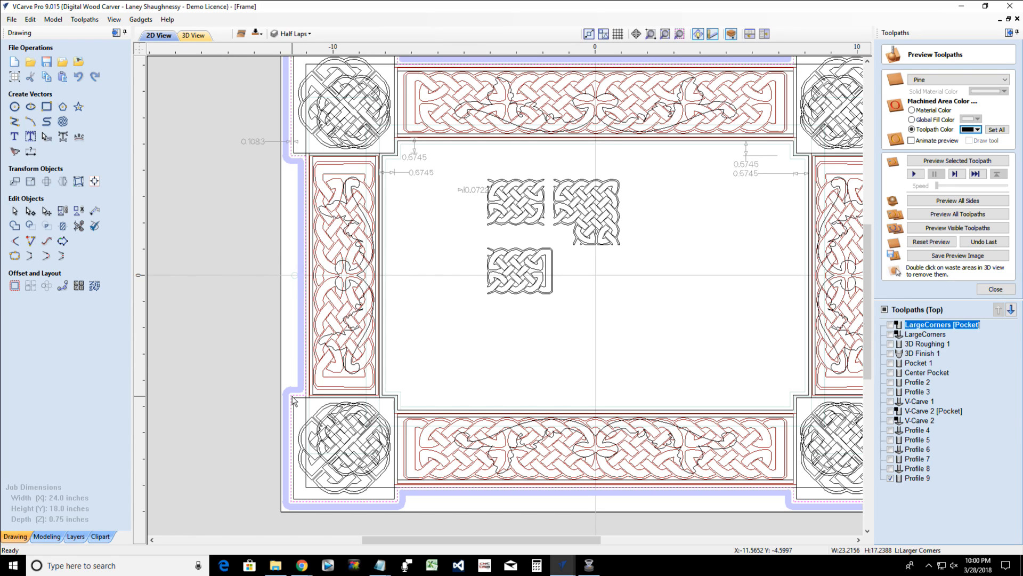
pyautogui.click(31, 182)
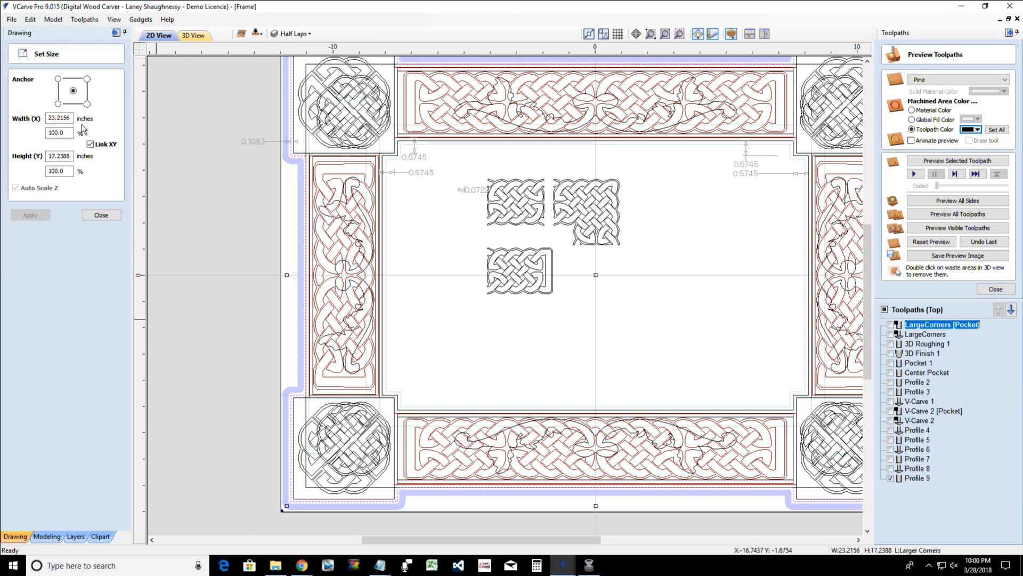
pyautogui.click(101, 215)
pyautogui.scroll(-5, 255, 257)
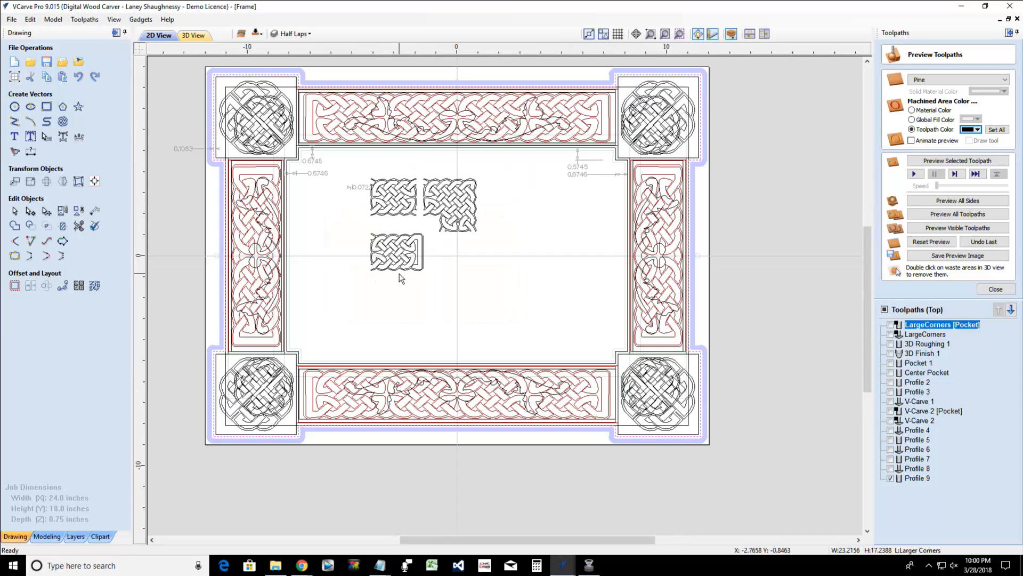
# Hide the small Corner Knots layer in the Frame drawing
pyautogui.scroll(3, 400, 275)
pyautogui.click(309, 35)
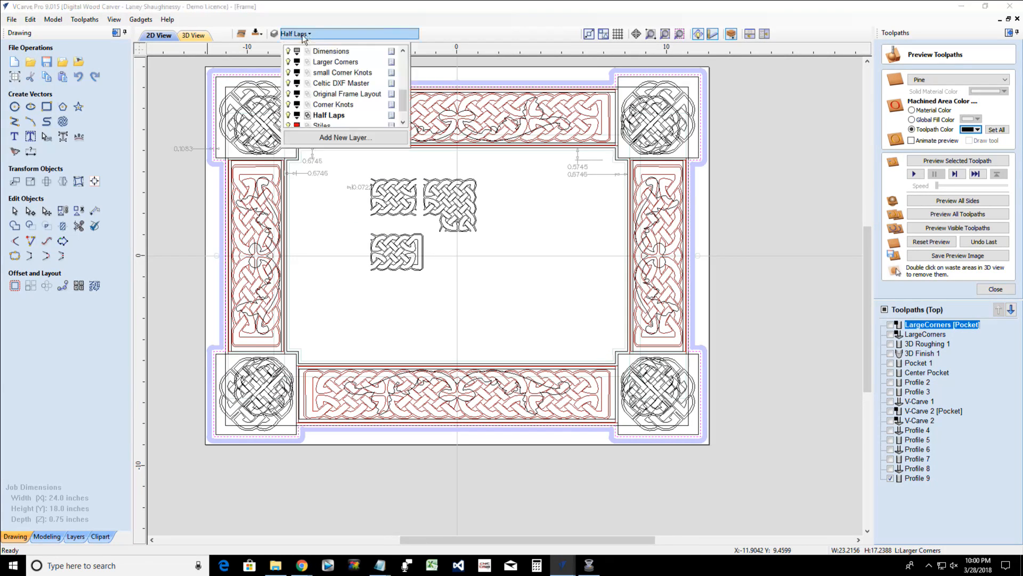
pyautogui.click(297, 72)
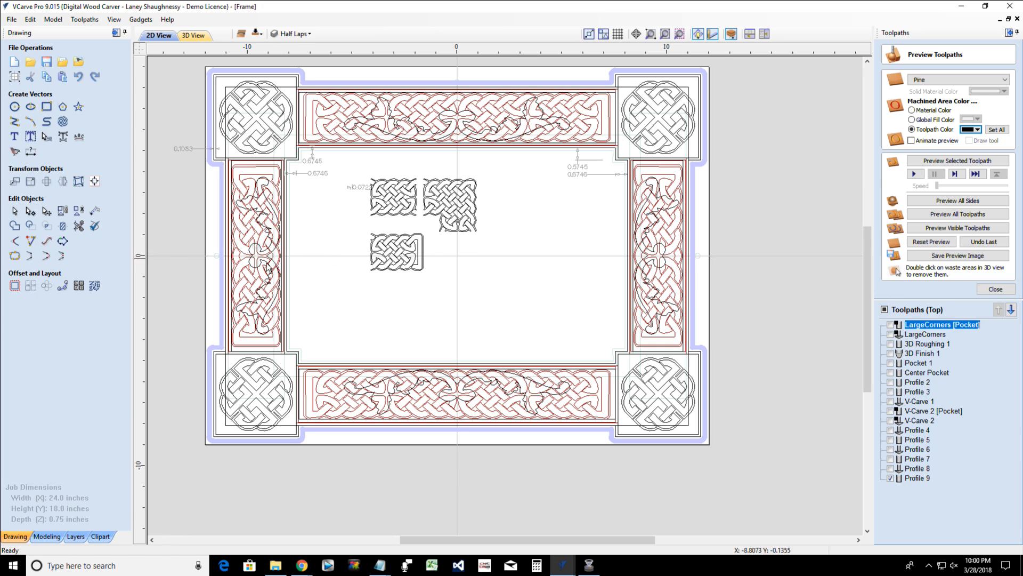
# Hide the Dimensions and Celtic DXF Master layers in the Frame drawing
pyautogui.click(295, 34)
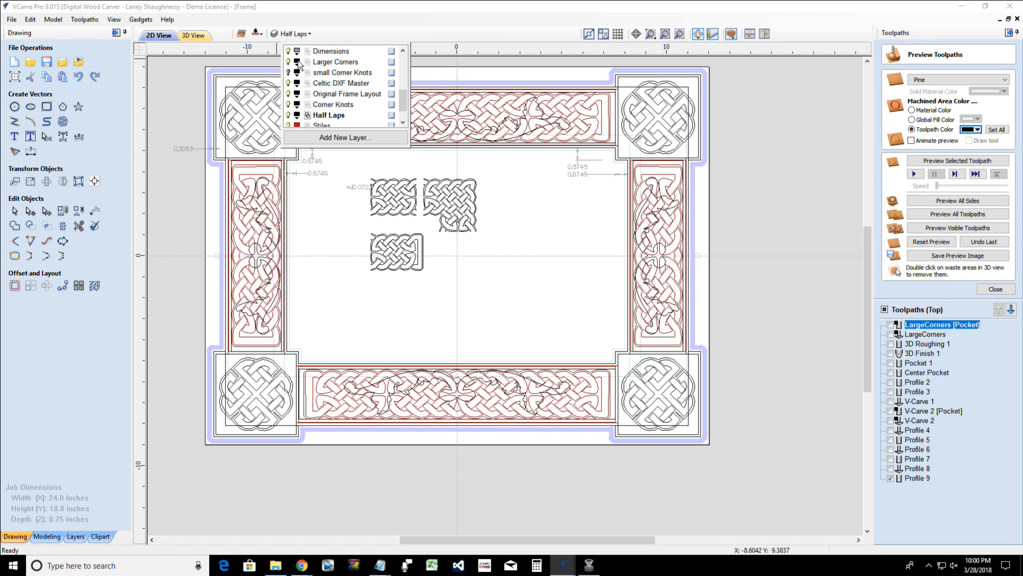
pyautogui.scroll(3, 297, 73)
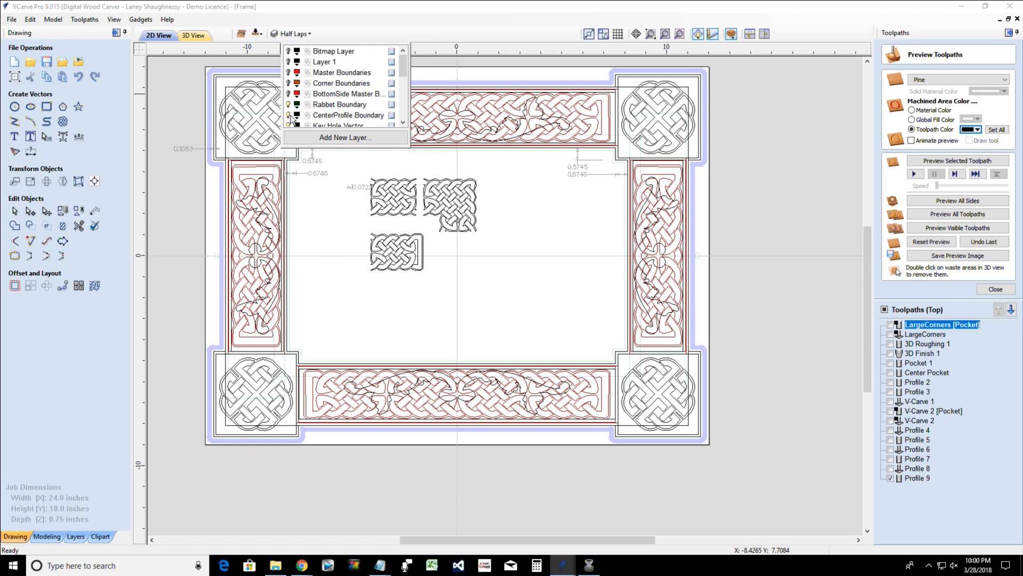
pyautogui.scroll(-1, 289, 126)
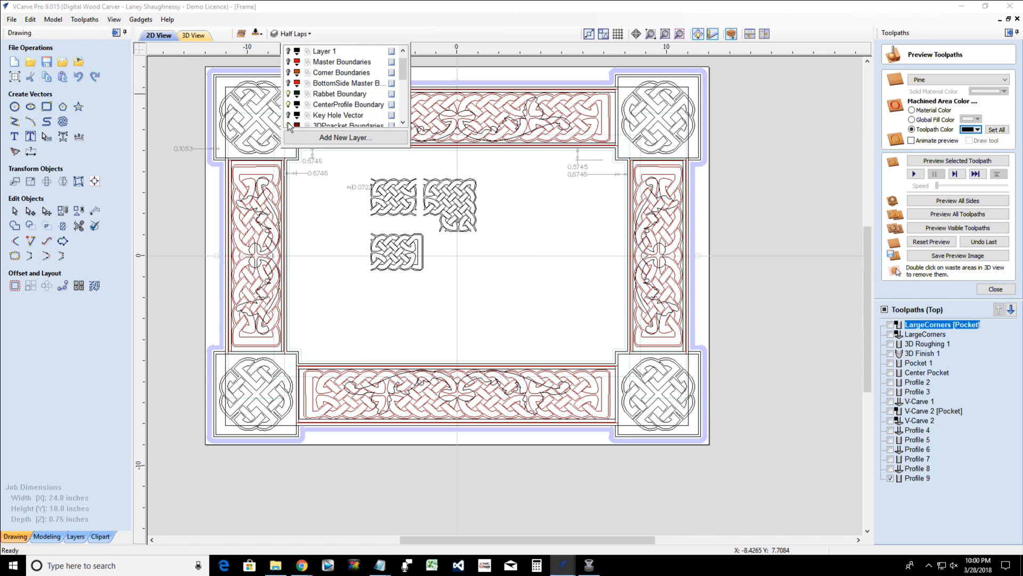
pyautogui.scroll(-2, 289, 126)
pyautogui.click(288, 93)
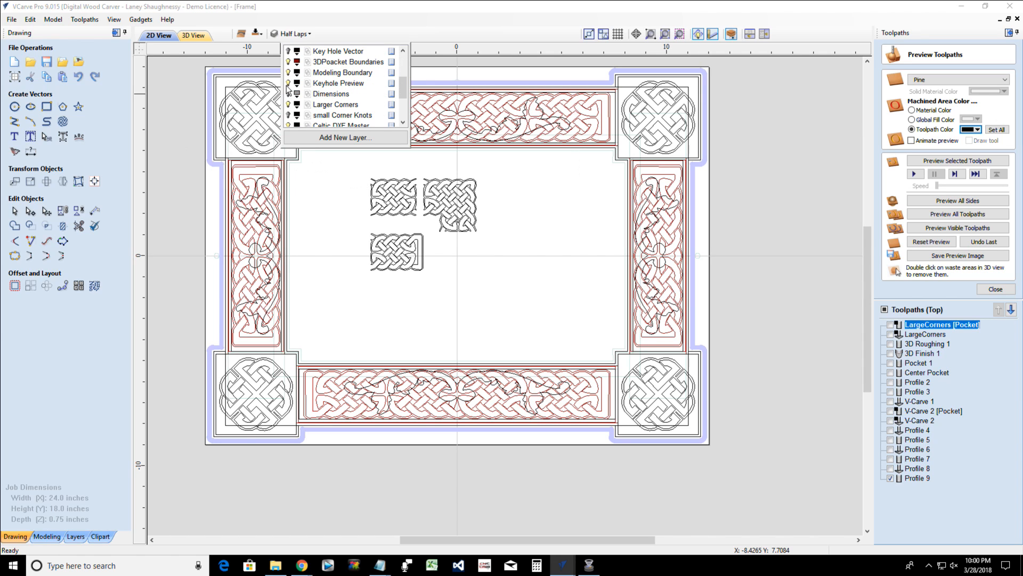
pyautogui.click(288, 124)
pyautogui.scroll(-2, 289, 126)
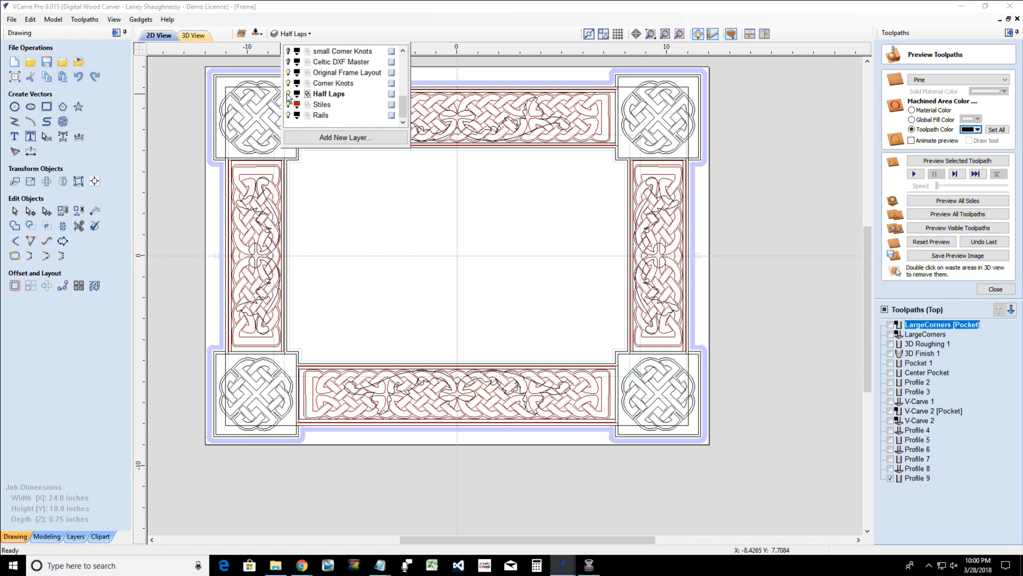
# Identify the contents of the Corner Knots and Original Frame Layout layers by switching each one off and back on
pyautogui.click(289, 83)
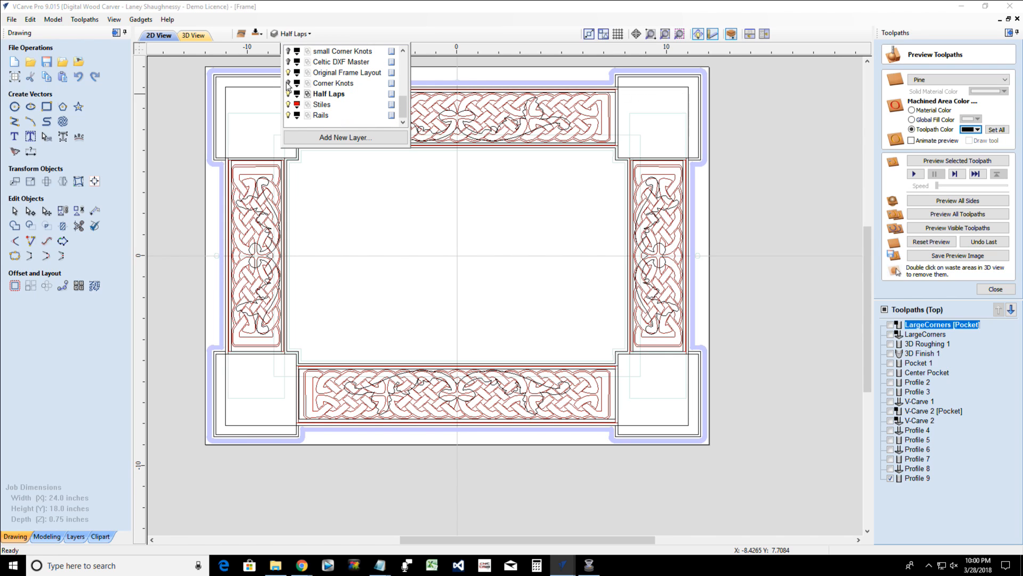
pyautogui.click(288, 83)
pyautogui.scroll(2, 289, 85)
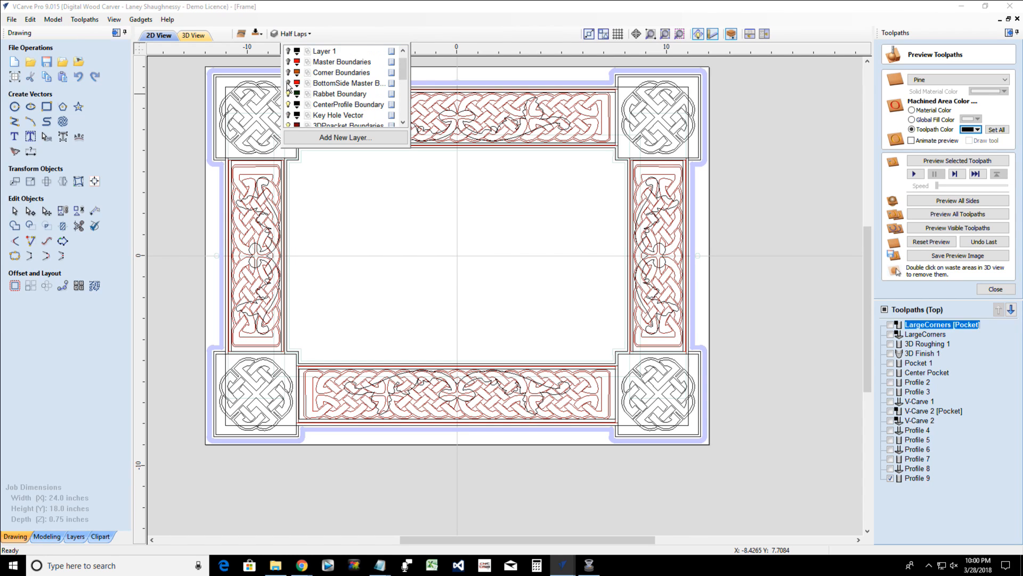
pyautogui.scroll(-2, 288, 85)
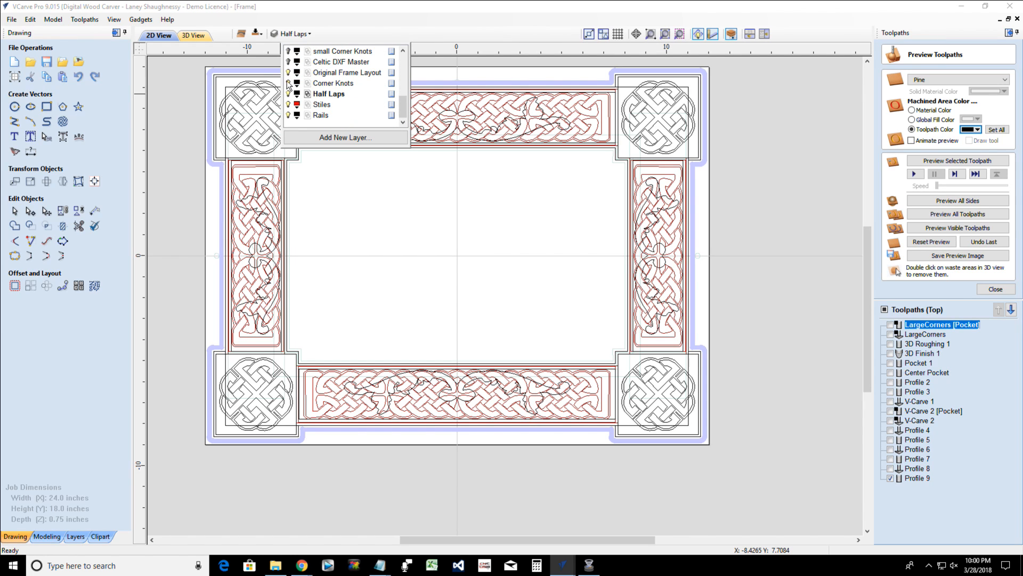
pyautogui.click(288, 72)
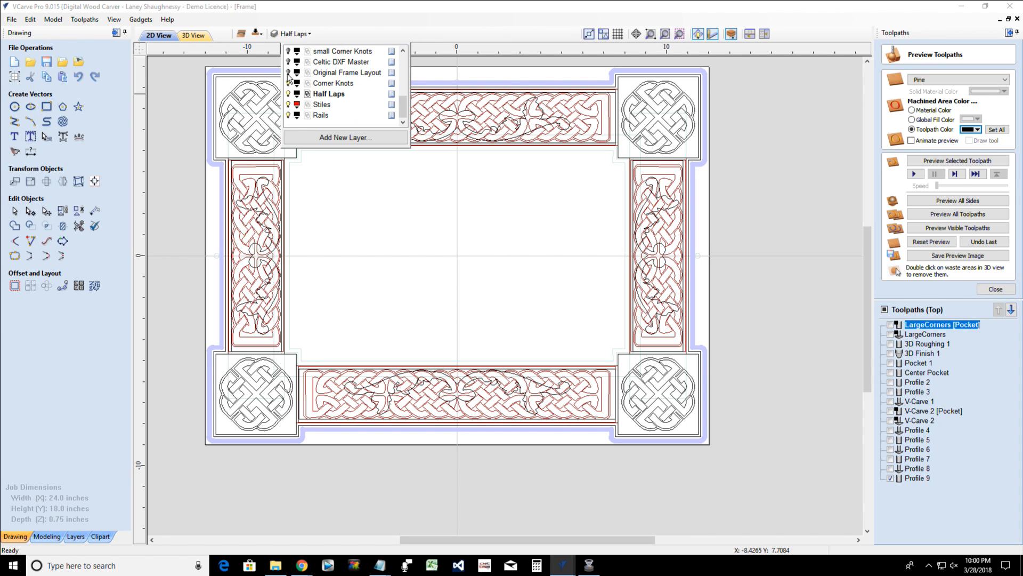
pyautogui.click(288, 73)
# Identify the vectors on the Larger Corners and 3D pocket boundaries layers by switching each one off and back on
pyautogui.scroll(1, 290, 78)
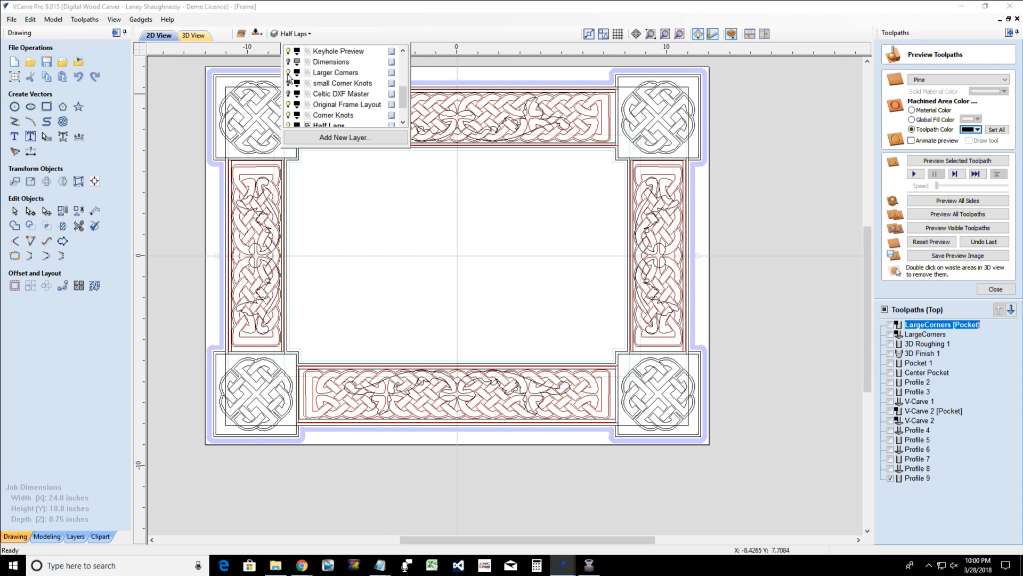
pyautogui.click(288, 73)
pyautogui.click(288, 72)
pyautogui.scroll(1, 290, 53)
pyautogui.click(288, 62)
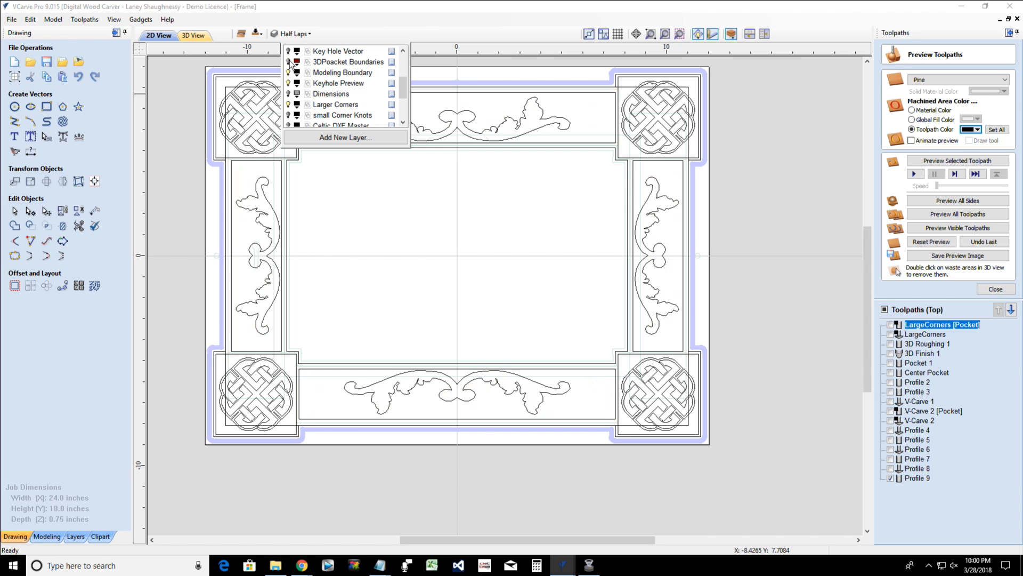
pyautogui.click(288, 61)
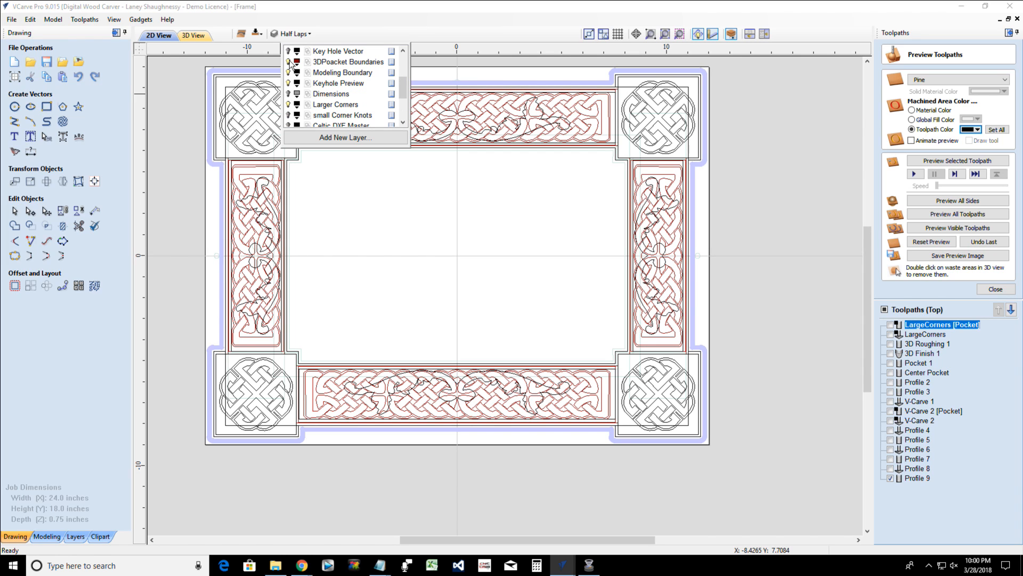
# Hide the CenterProfile Boundary layer and close the layer list
pyautogui.scroll(2, 290, 64)
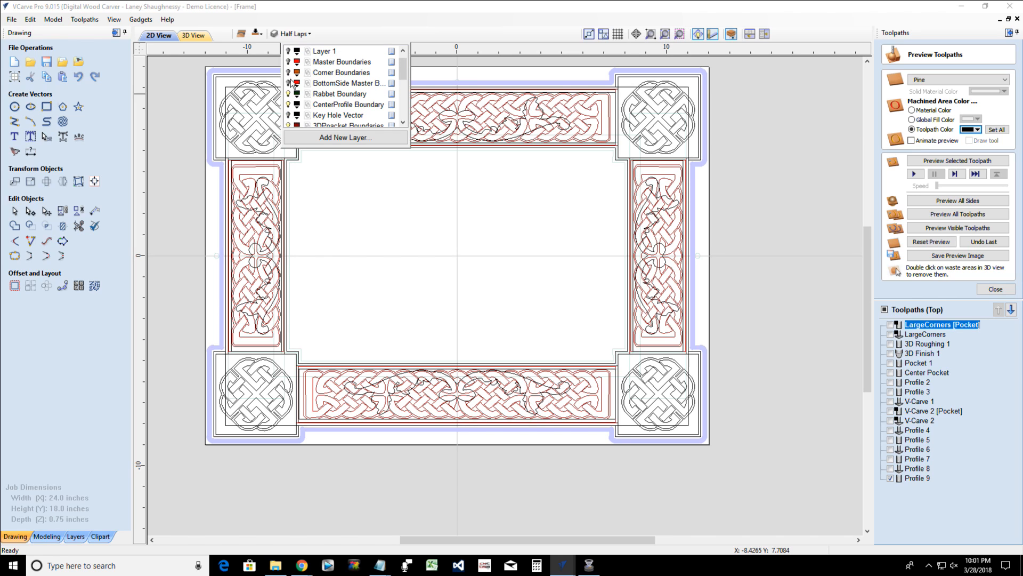
pyautogui.scroll(1, 289, 85)
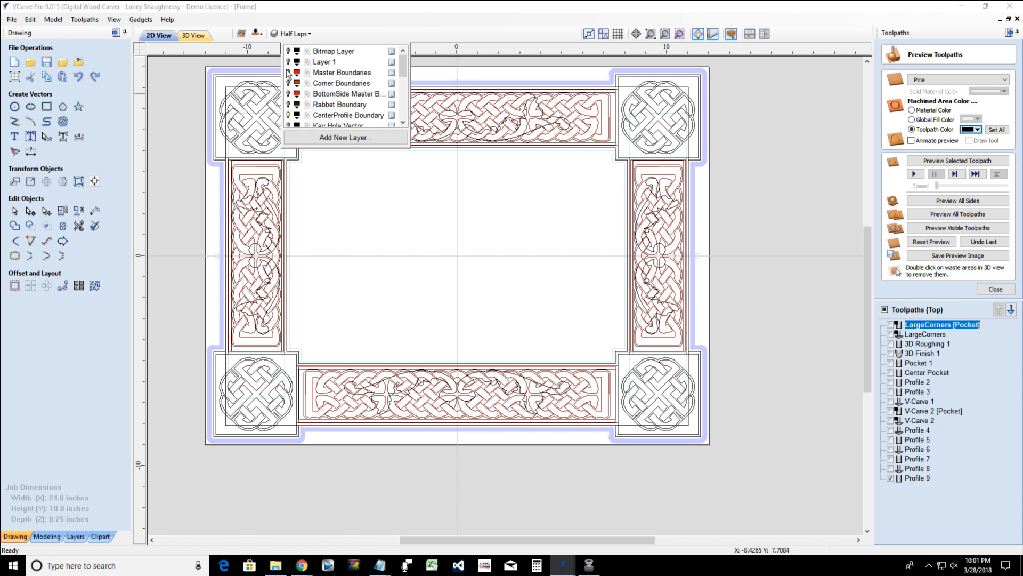
pyautogui.click(289, 115)
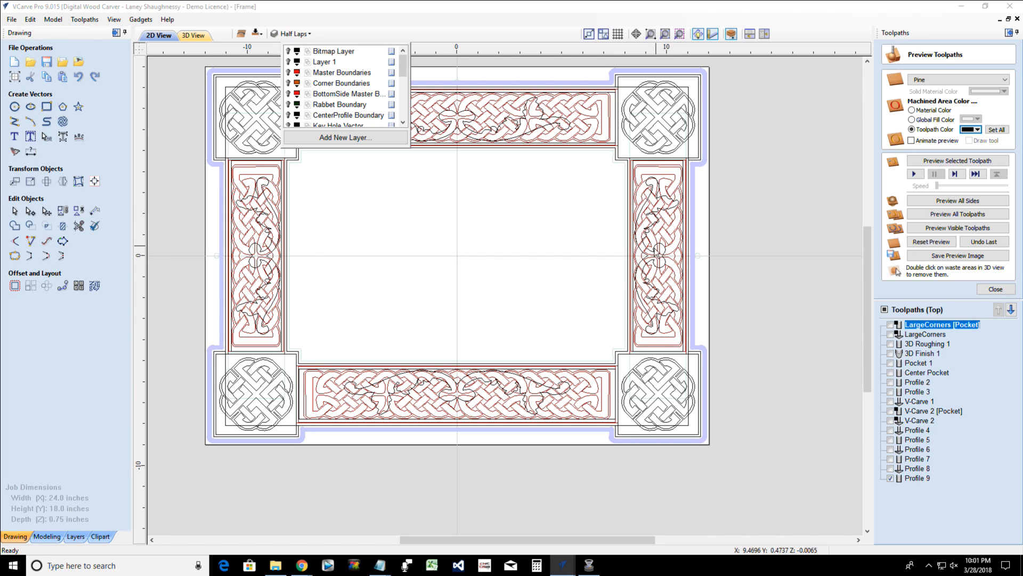
pyautogui.click(343, 184)
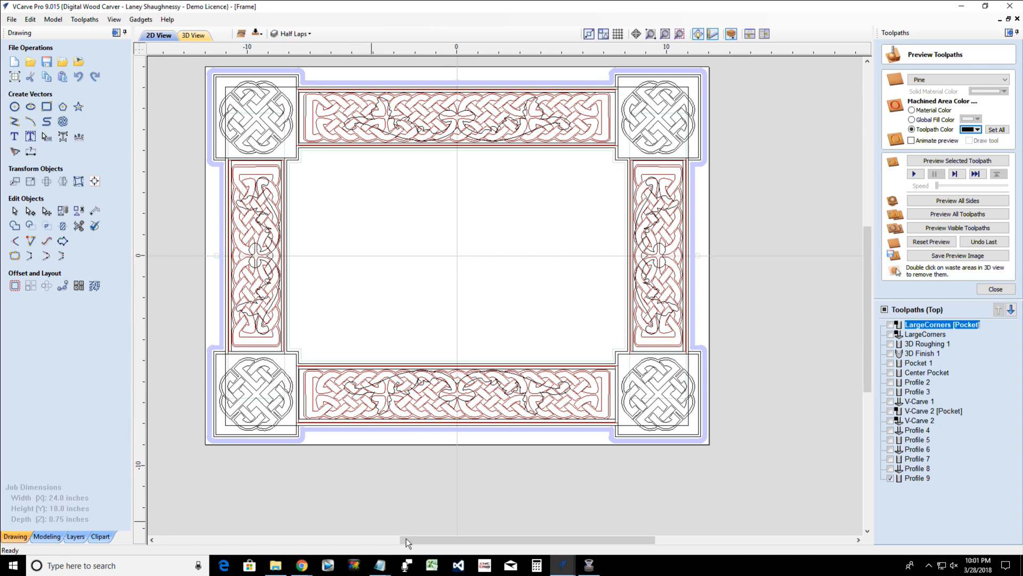
# Look at the separate rail and stile job for comparison, and return to the Frame job
pyautogui.moveTo(554, 565)
pyautogui.click(618, 522)
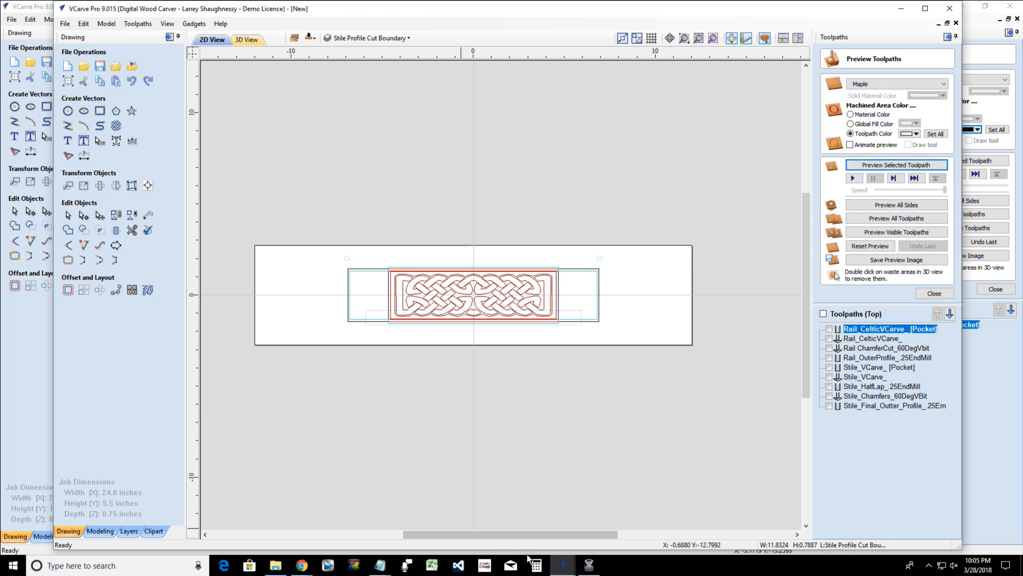
pyautogui.moveTo(562, 565)
pyautogui.click(509, 520)
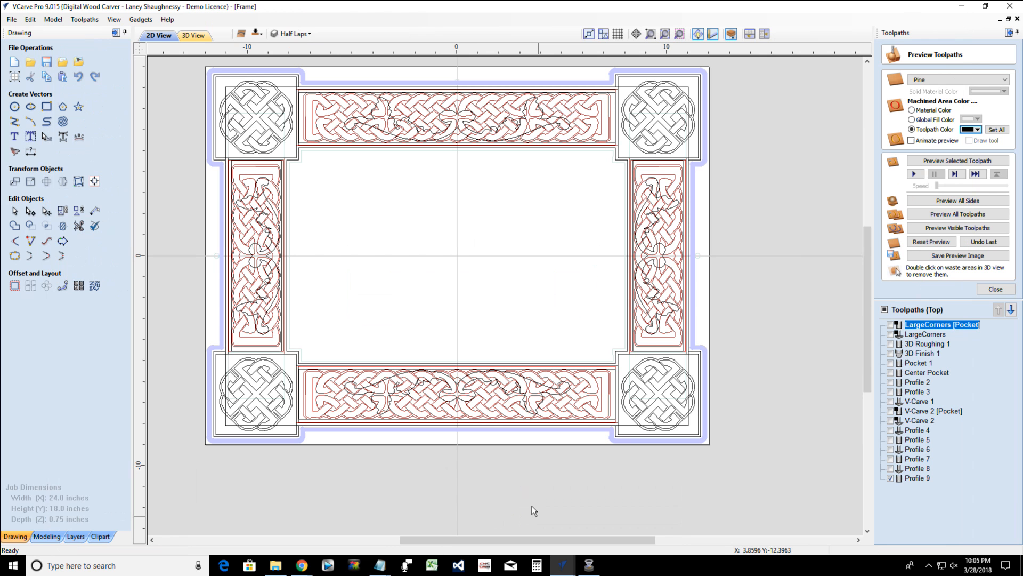
# Inspect the Frame job's Profile 9 toolpath in 3D from several angles, and switch back to the rail and stile job
pyautogui.click(197, 35)
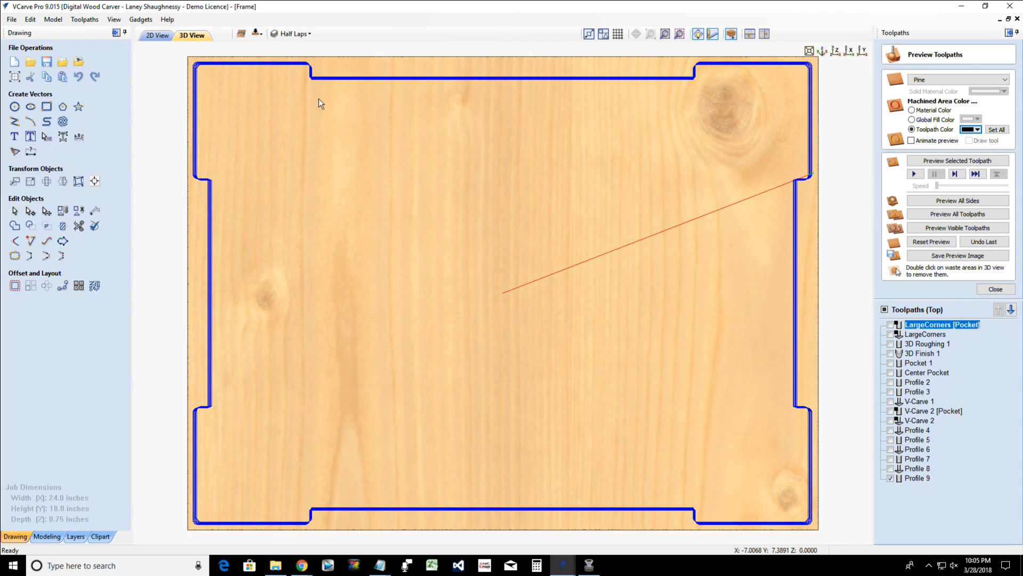
pyautogui.moveTo(232, 300); pyautogui.dragTo(514, 57)
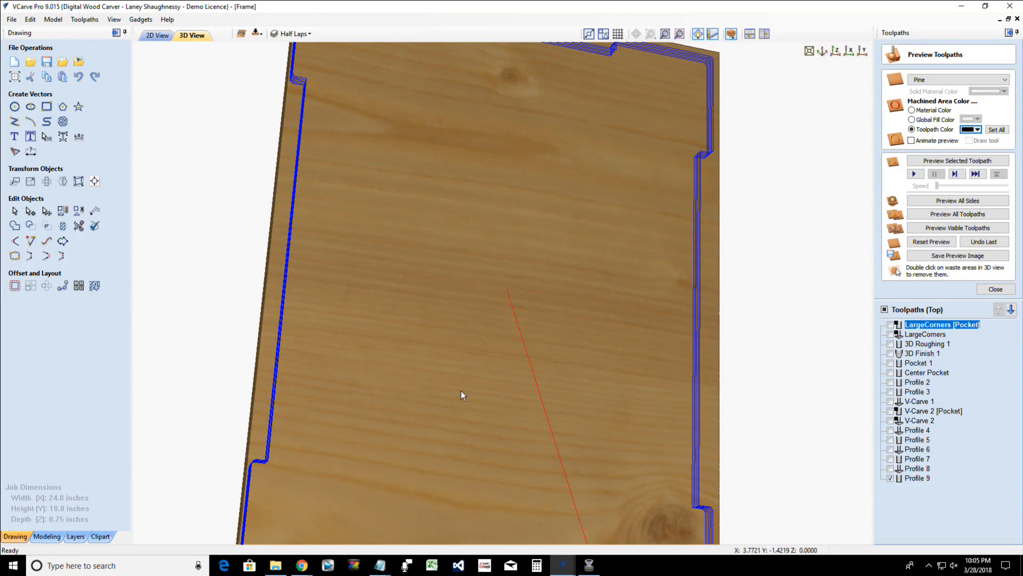
pyautogui.moveTo(357, 412); pyautogui.dragTo(523, 274)
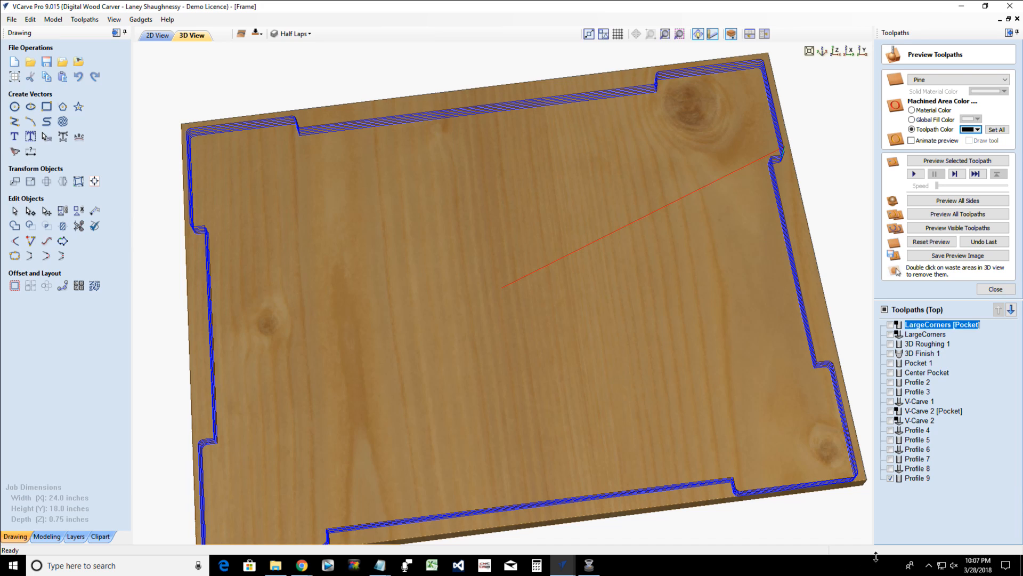
pyautogui.click(563, 565)
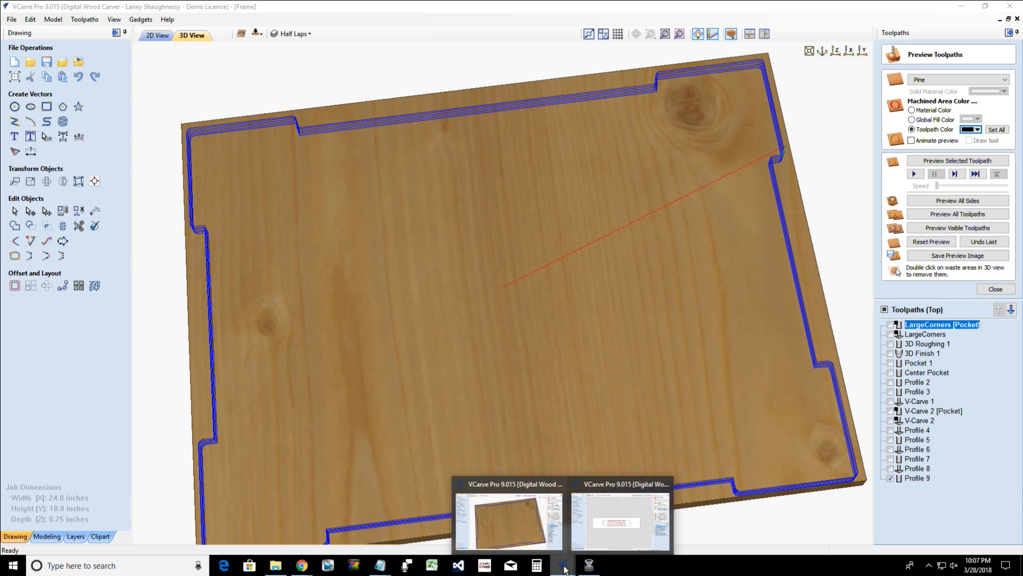
pyautogui.click(617, 531)
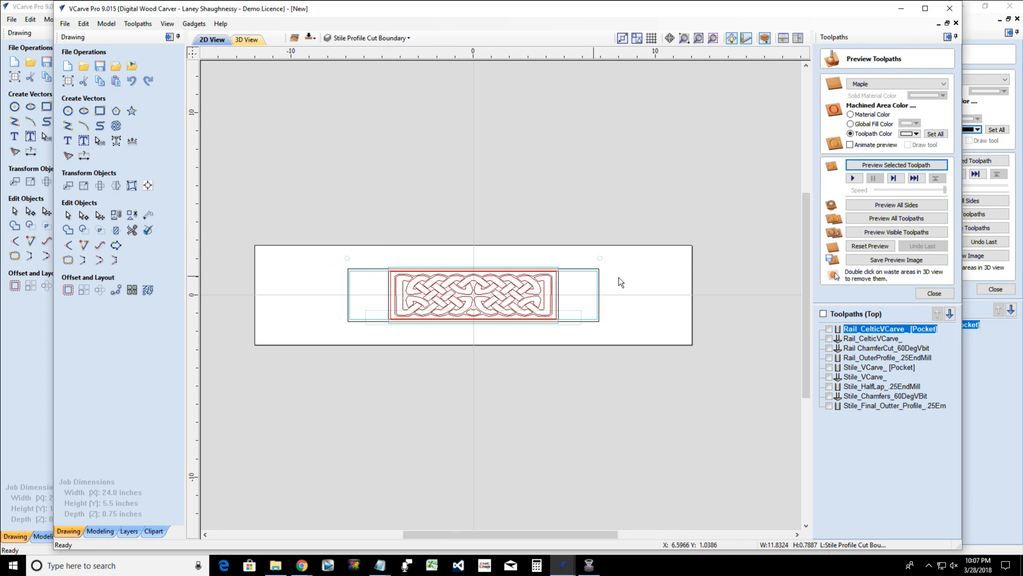